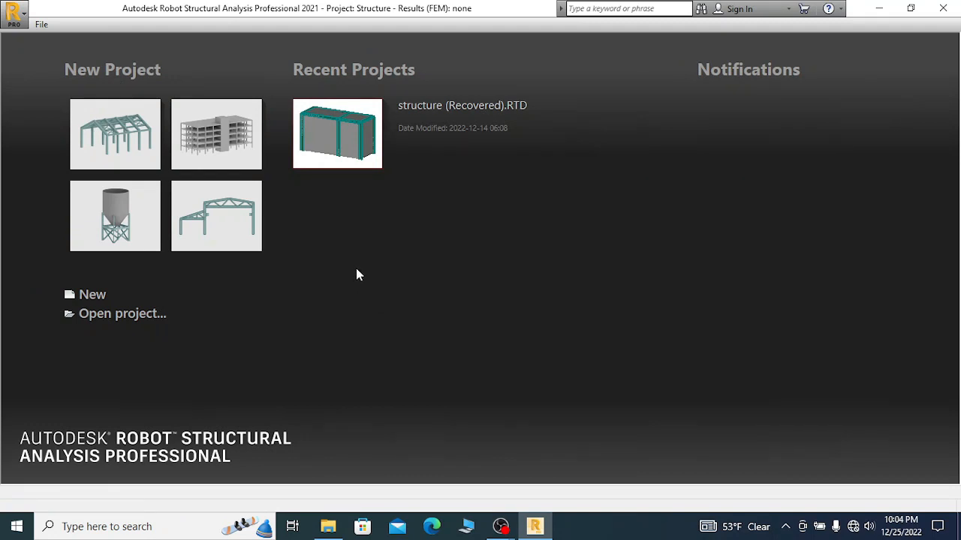
- Start a new 3D frame project, dismiss the startup tip and open the job preferences
click(120, 141)
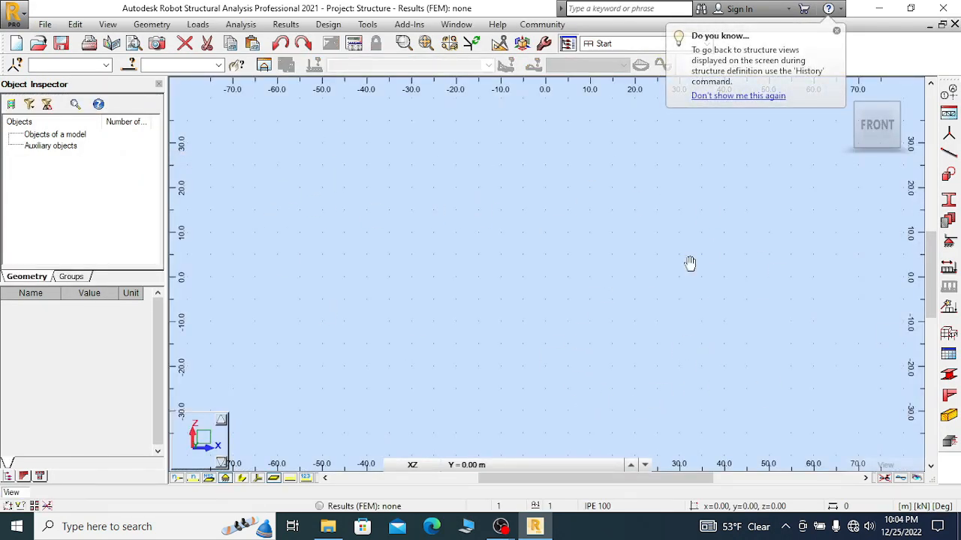
click(838, 32)
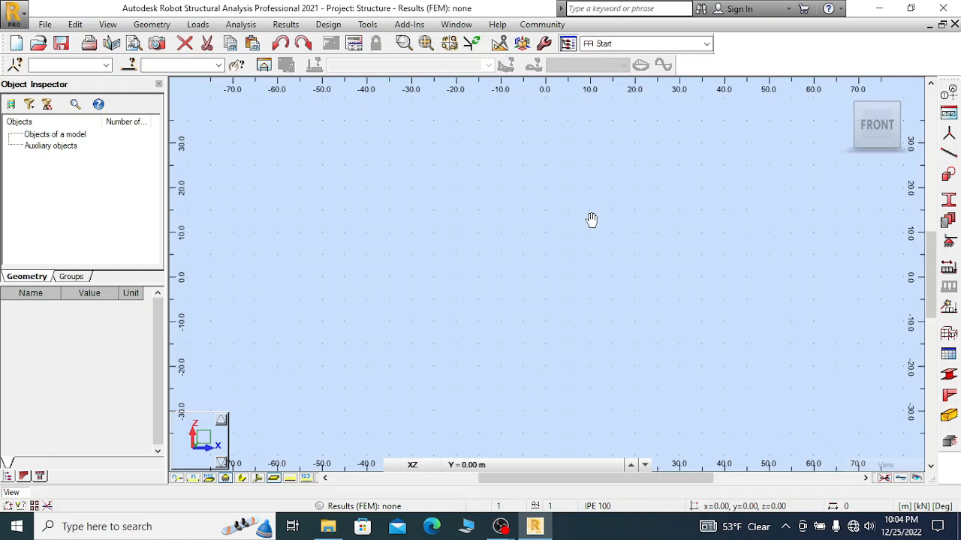
click(369, 25)
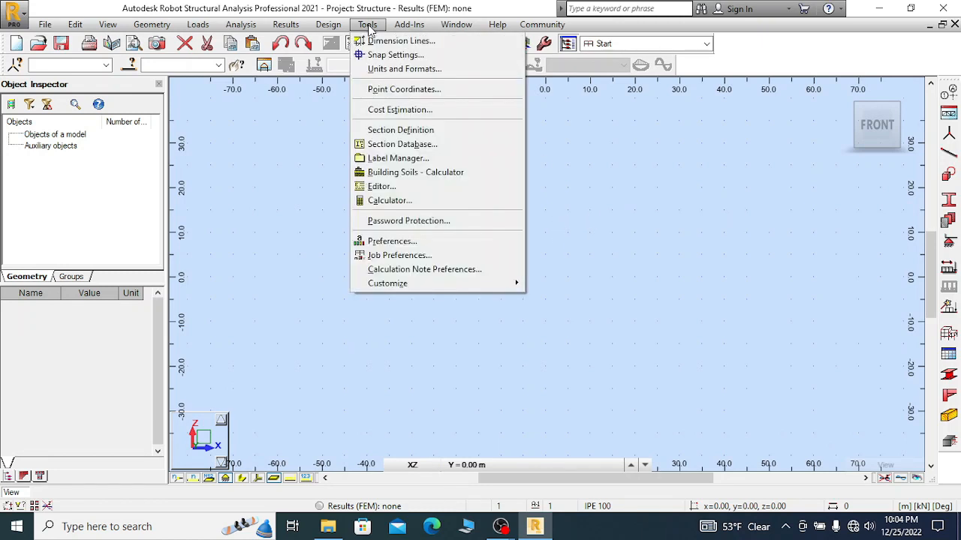
click(425, 257)
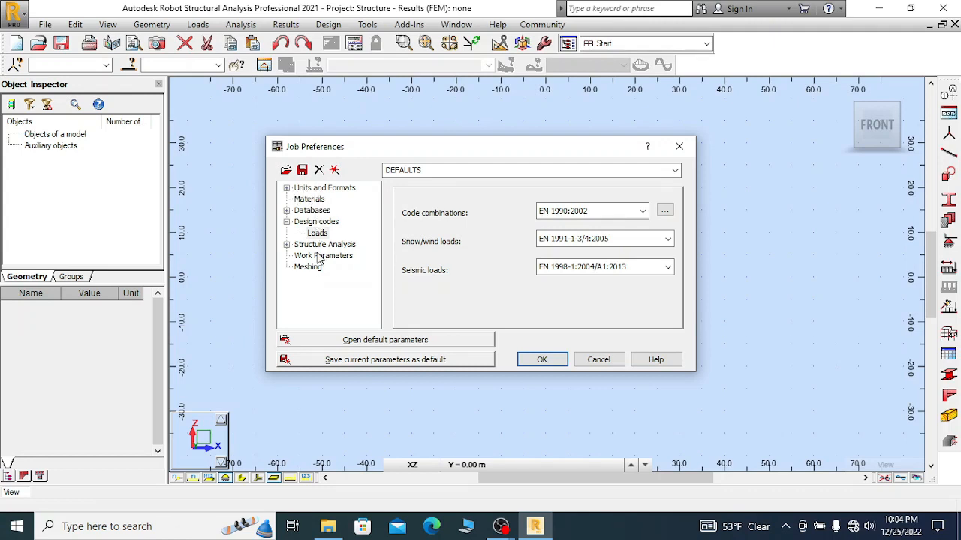
- Review the job's unit settings for dimensions, forces, other quantities and unit edition, including the available structure dimension and force units
click(286, 188)
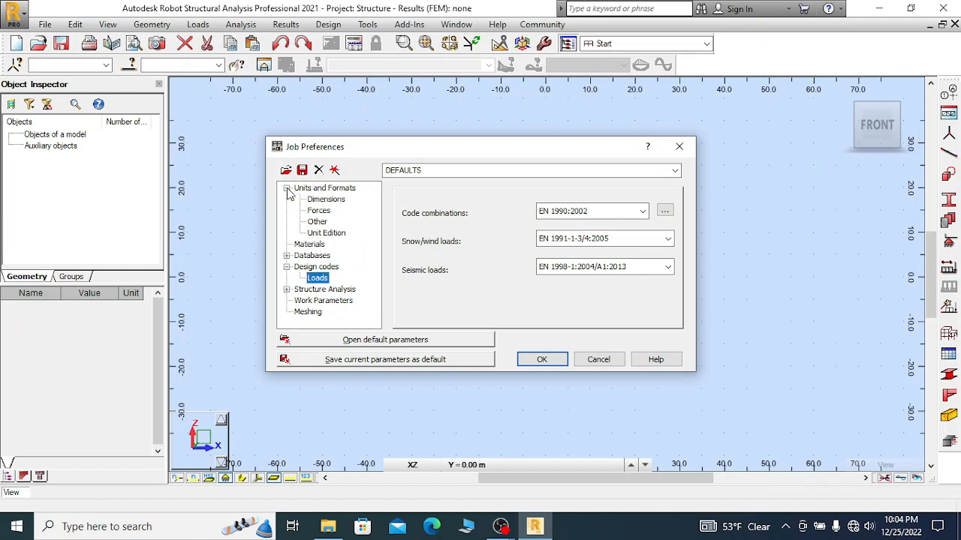
click(328, 202)
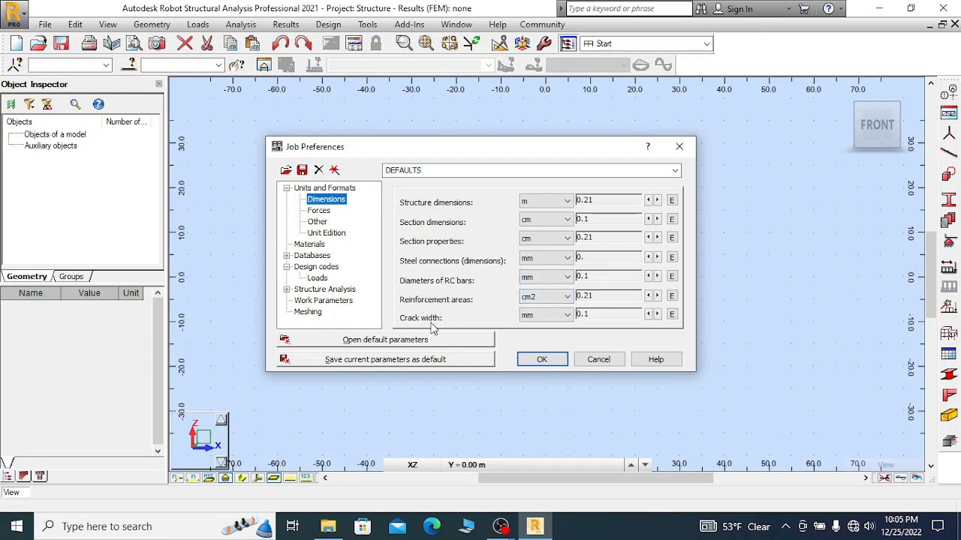
click(566, 203)
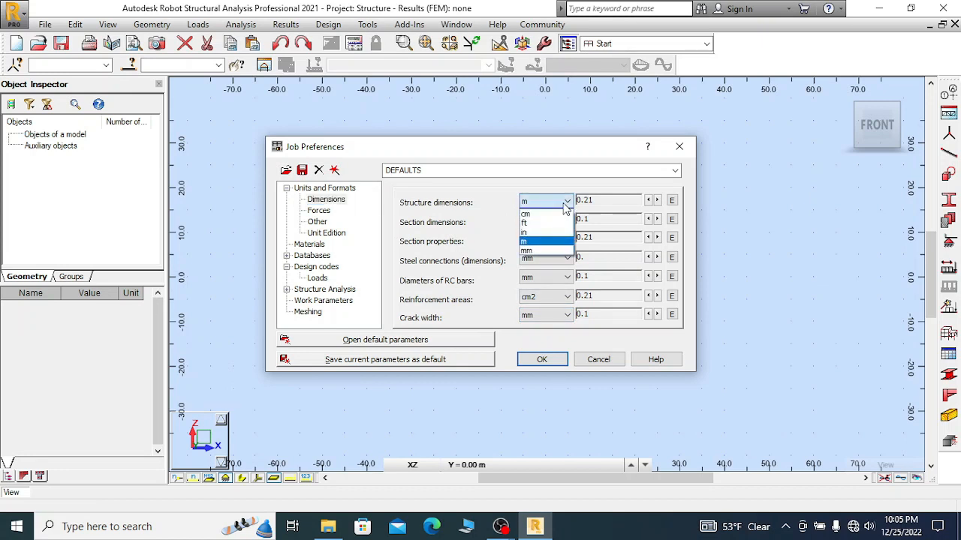
click(566, 203)
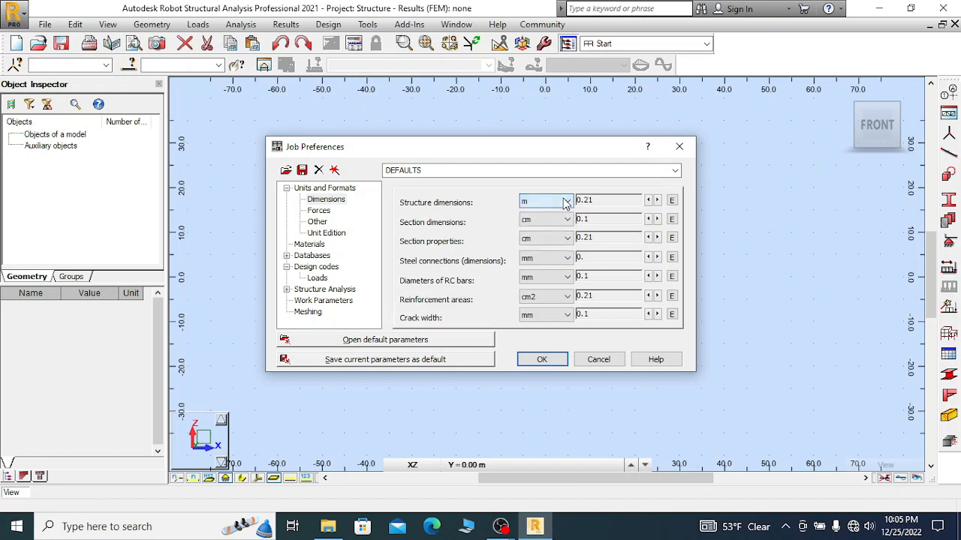
click(328, 213)
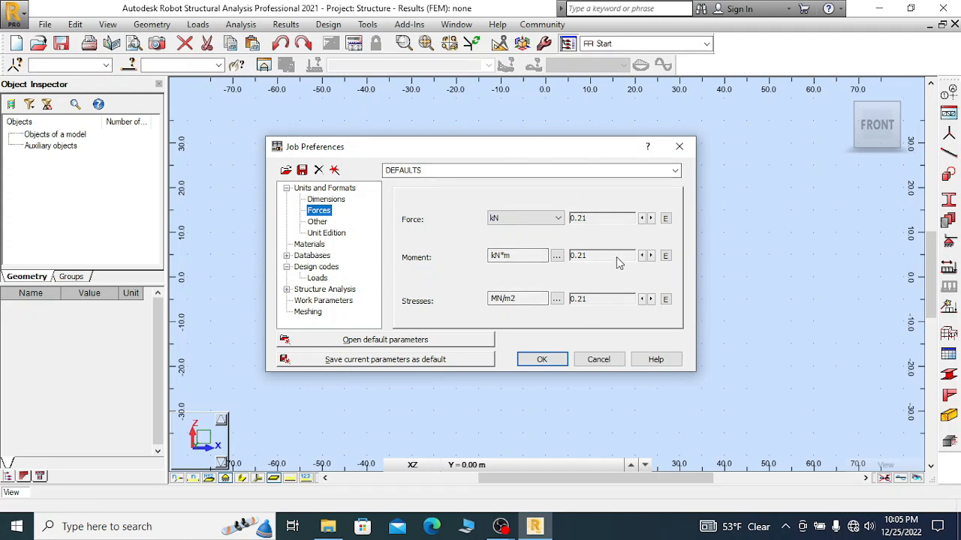
click(559, 218)
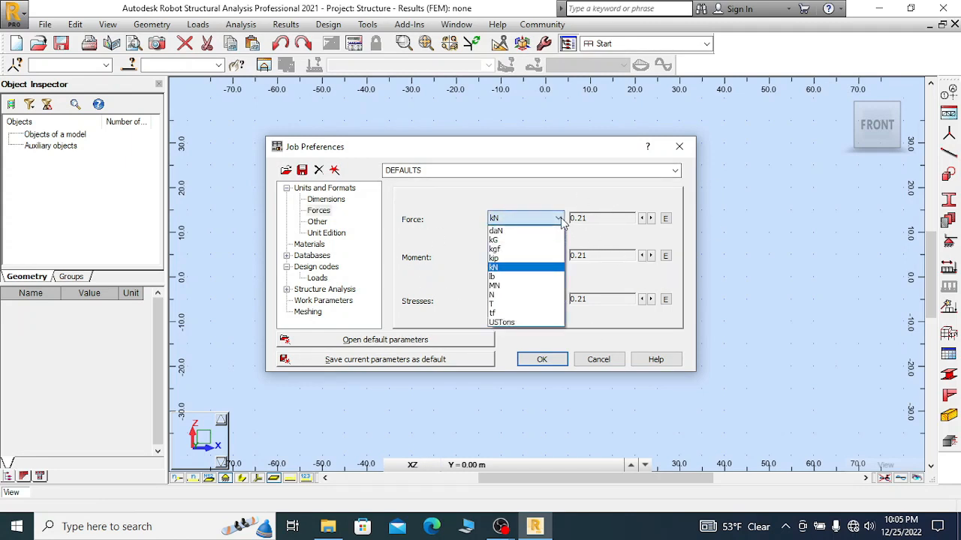
click(561, 218)
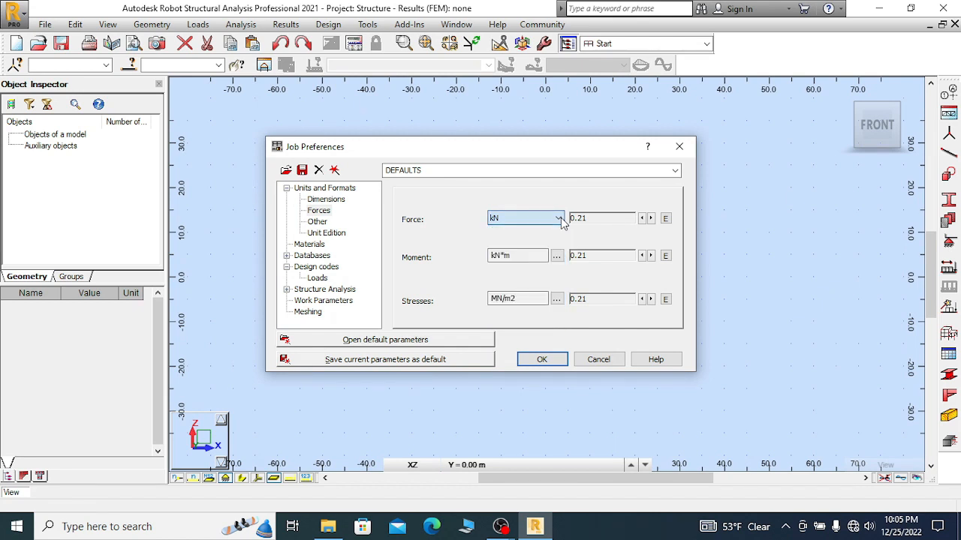
click(323, 222)
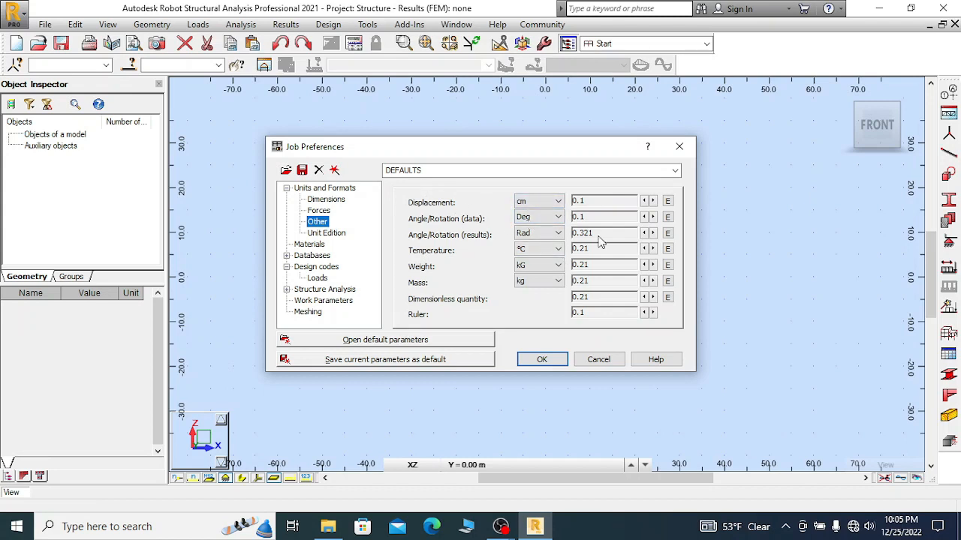
click(332, 234)
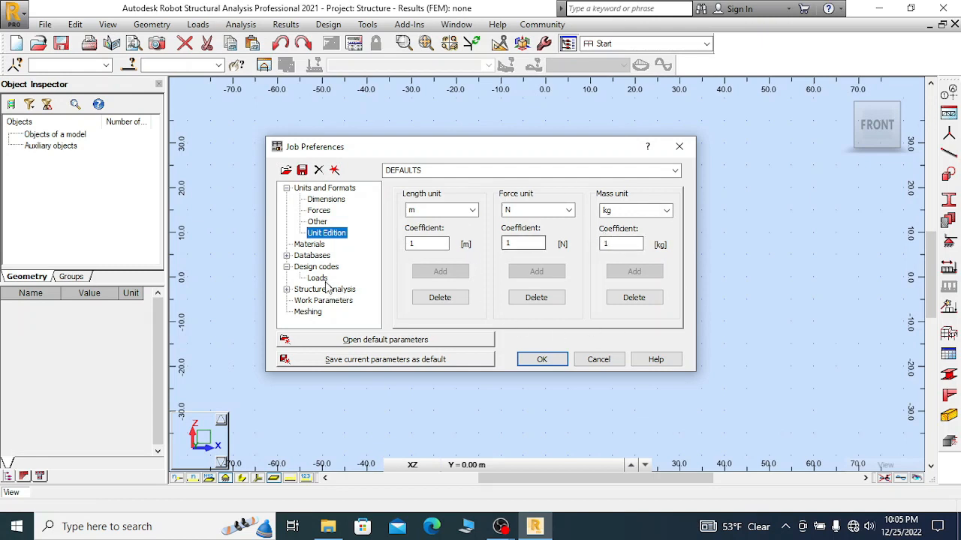
- Choose the Eurocode material set with S 355 as the basic steel and C30/37 as the basic concrete
click(311, 244)
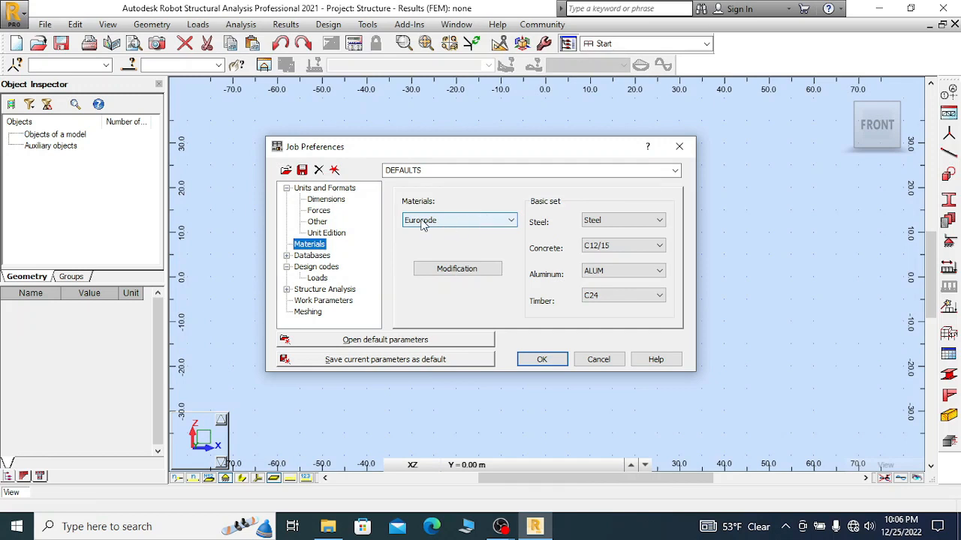
click(473, 221)
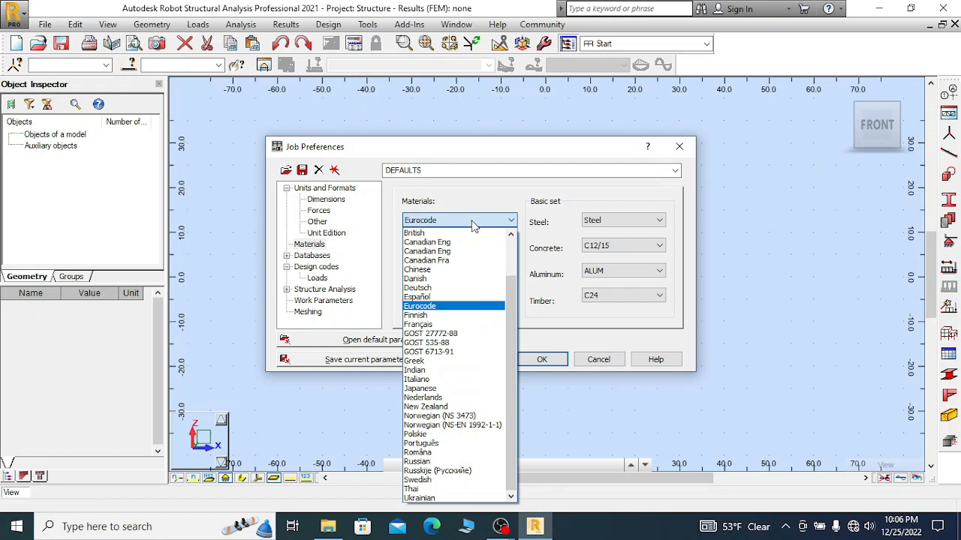
click(445, 307)
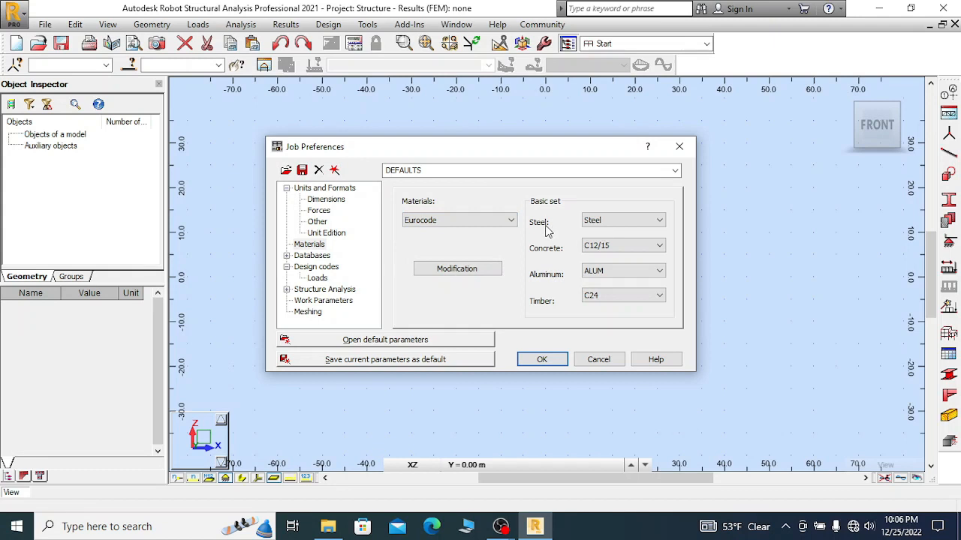
click(634, 223)
click(634, 223)
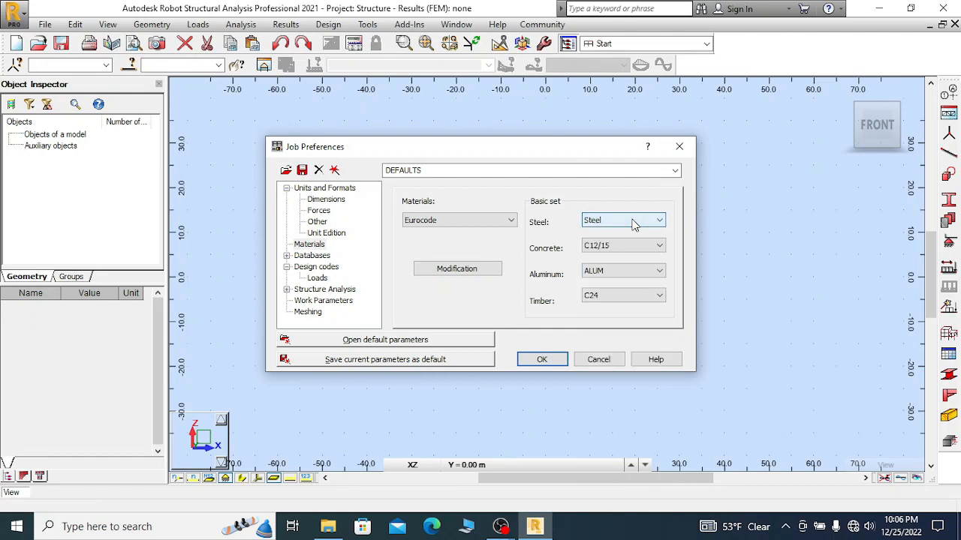
click(634, 223)
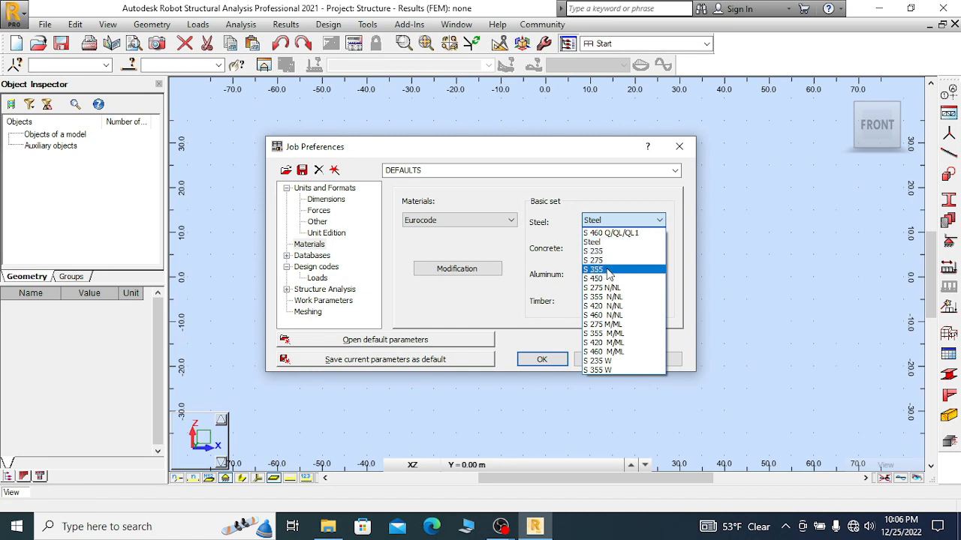
click(608, 272)
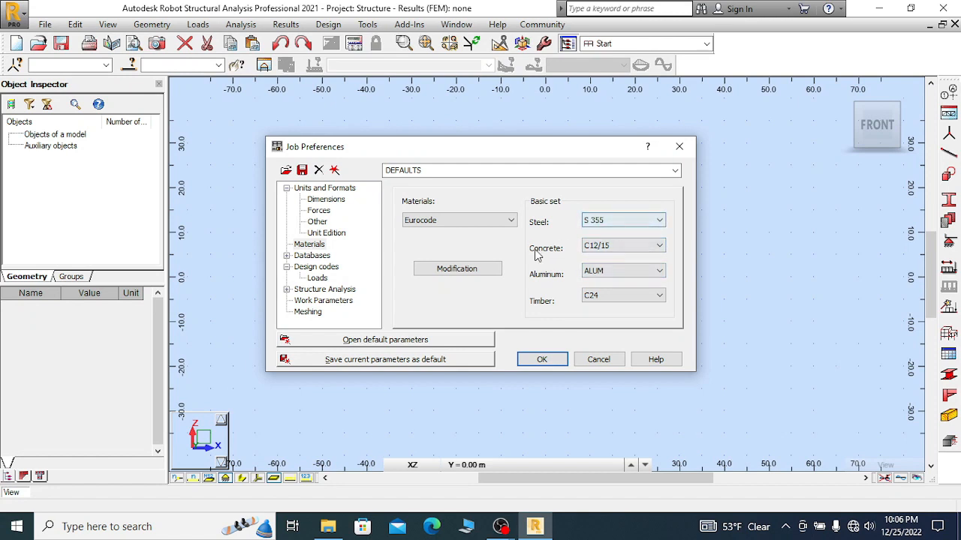
click(637, 250)
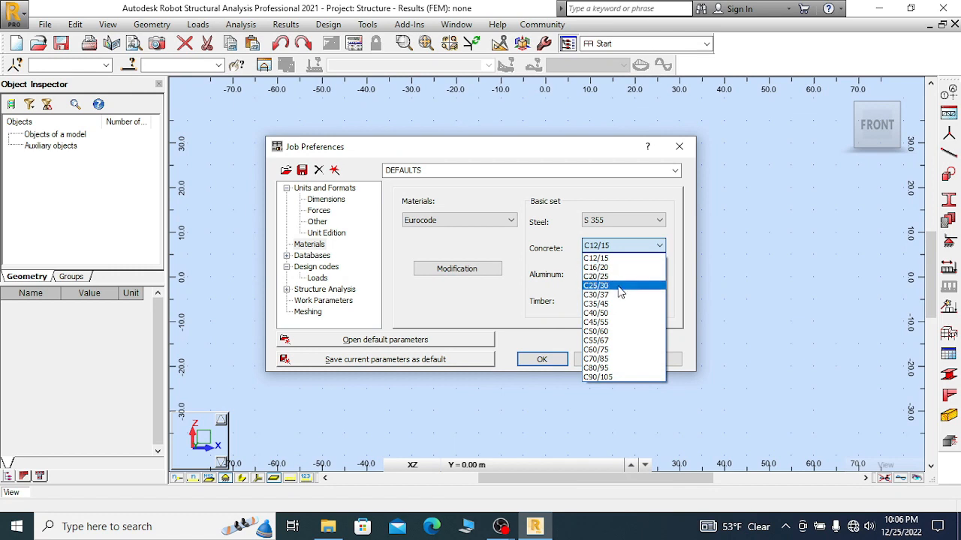
click(610, 295)
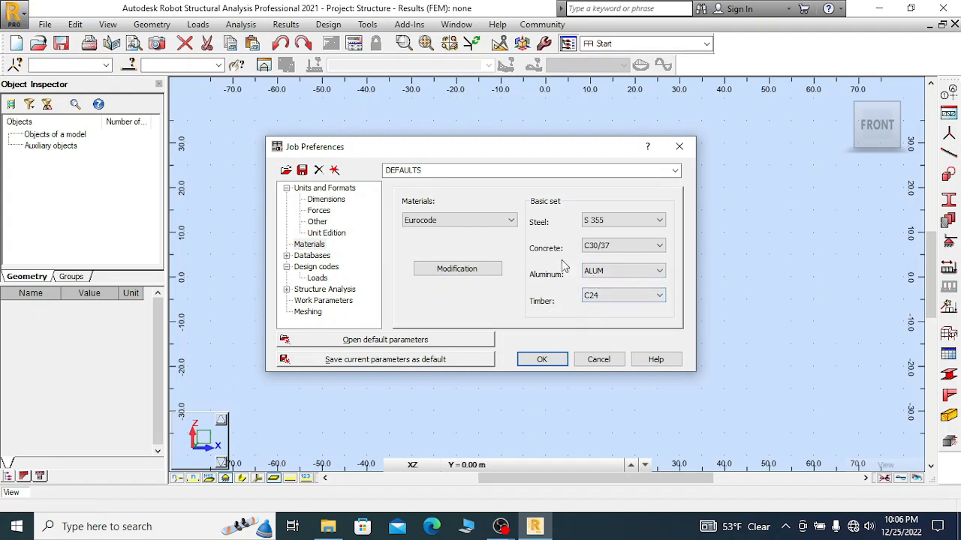
- Examine the material definitions for steel, concrete, aluminum, timber and other materials, checking elasticity, weight and resistance properties
click(463, 268)
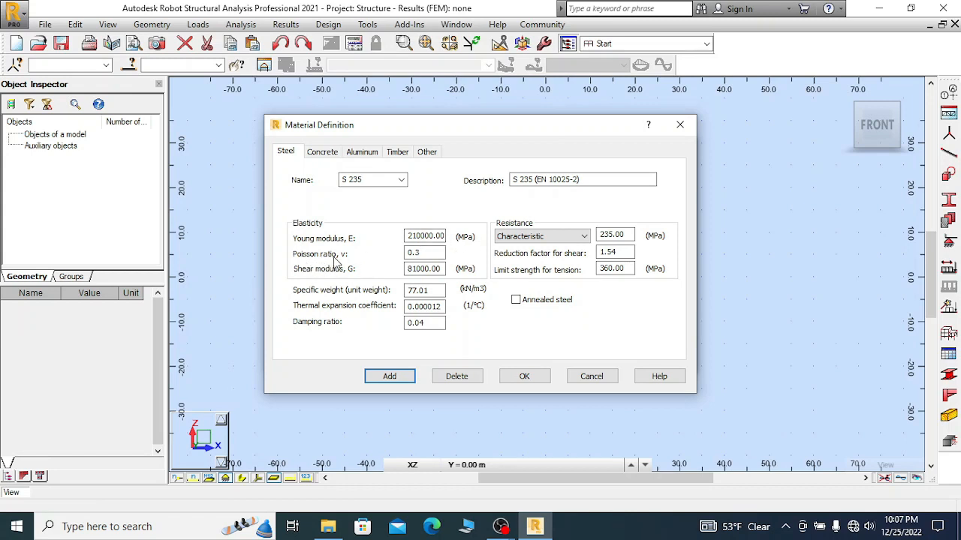
double_click(427, 253)
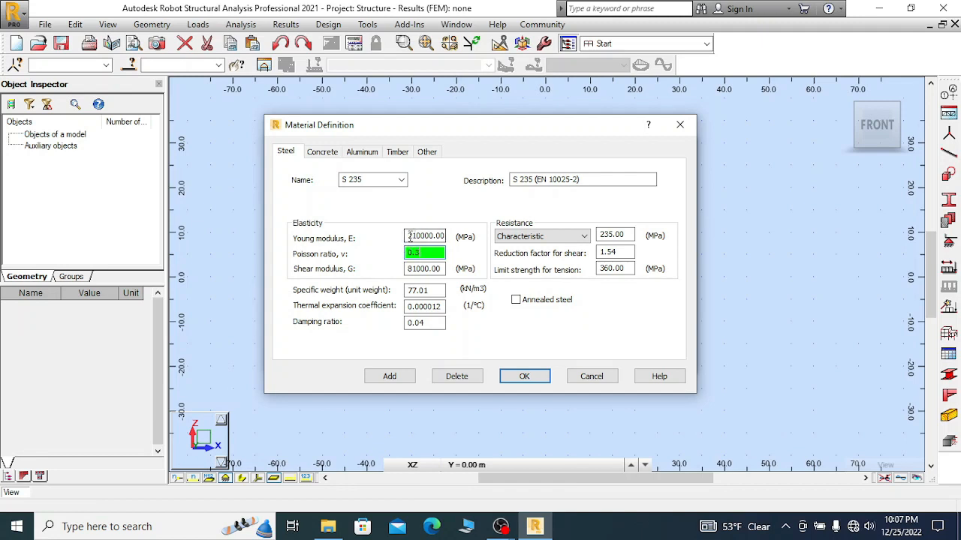
double_click(409, 236)
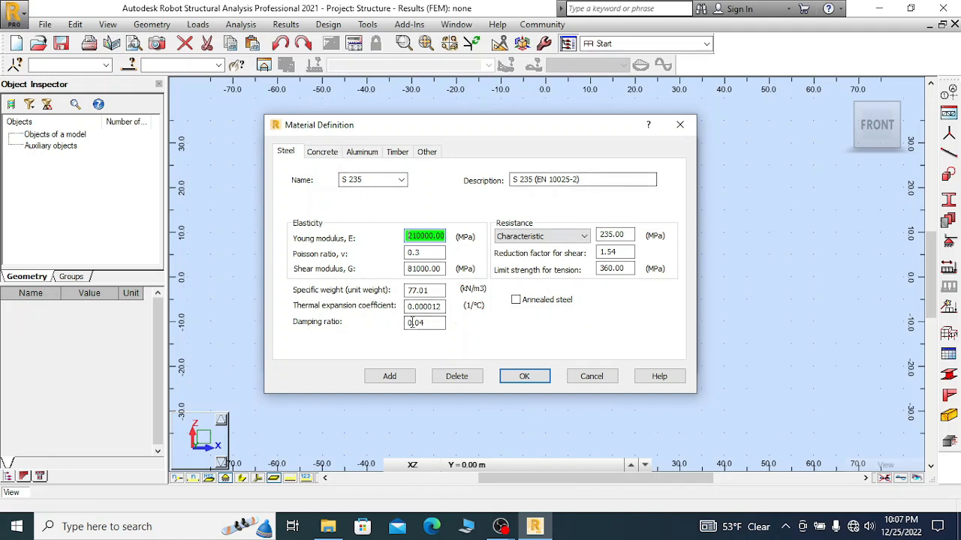
click(322, 152)
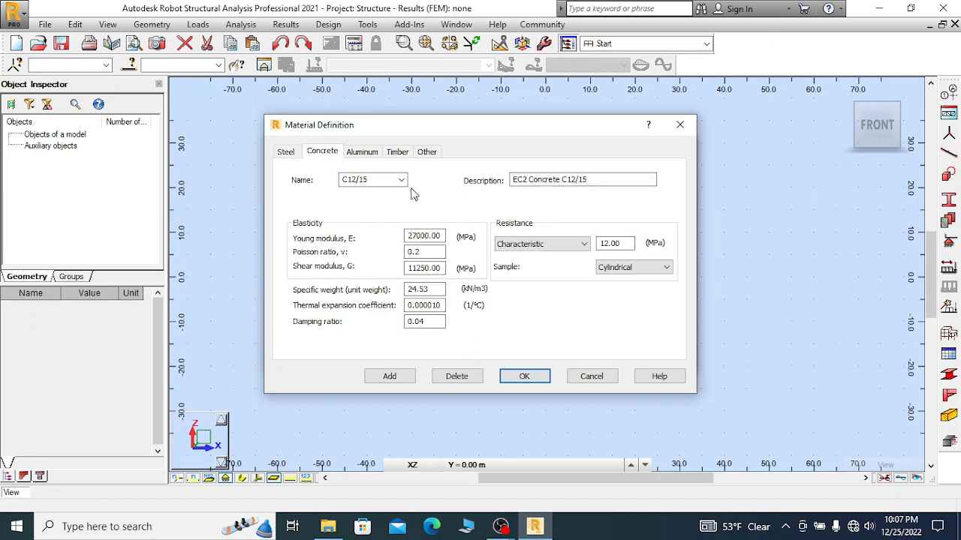
click(368, 153)
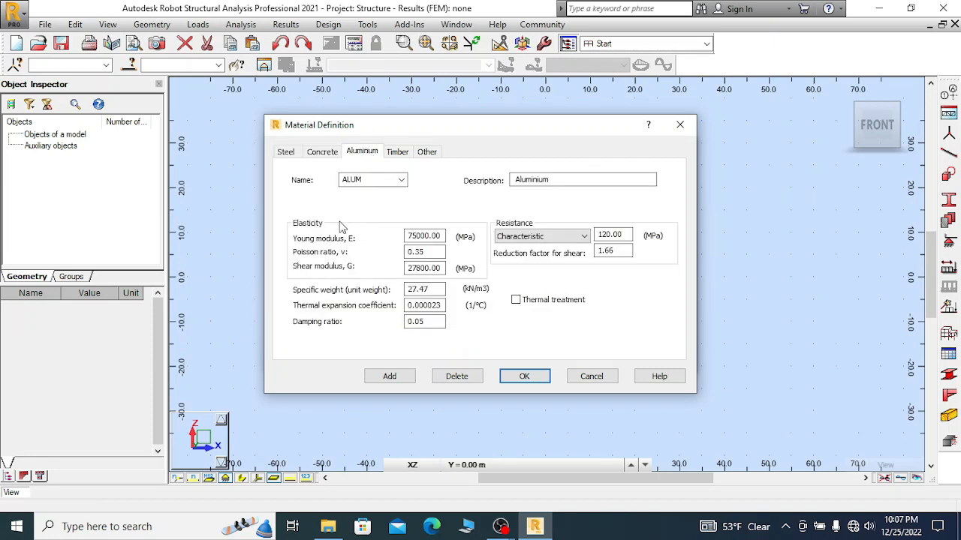
click(397, 152)
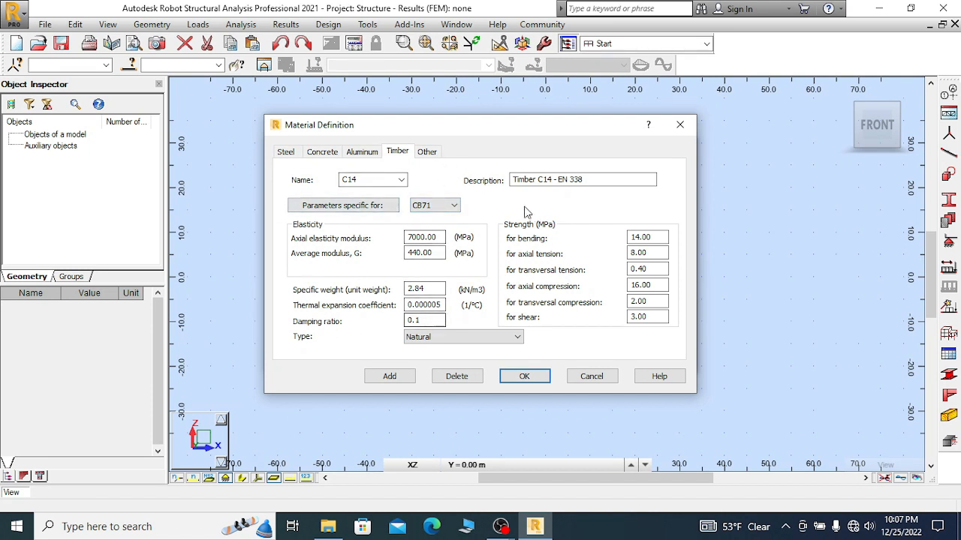
click(428, 153)
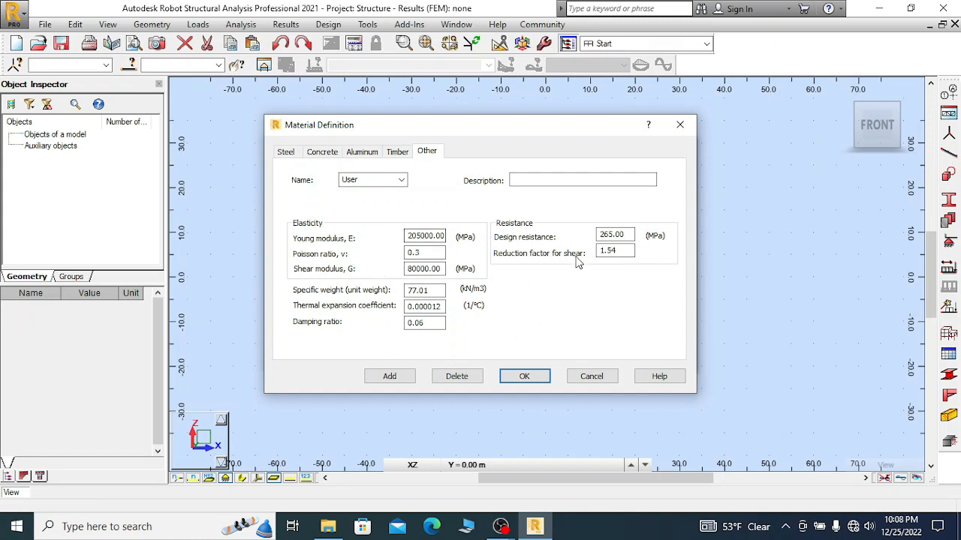
click(288, 153)
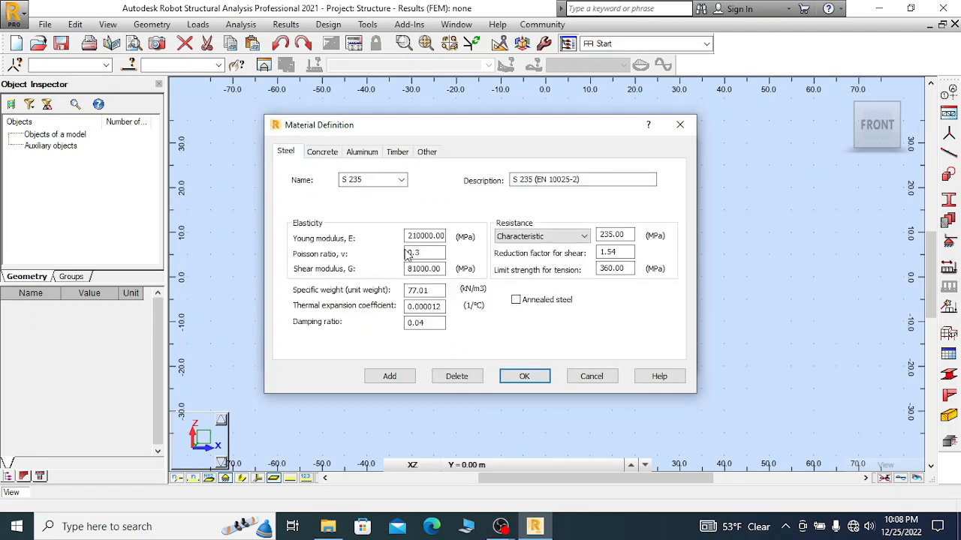
click(525, 376)
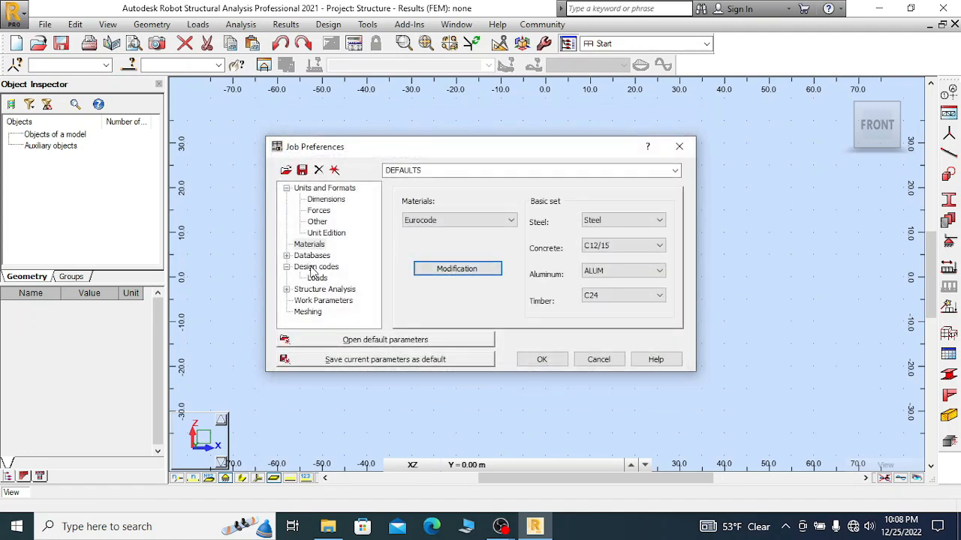
- Add the Australian section database AUS to the job's steel and timber section databases
click(286, 256)
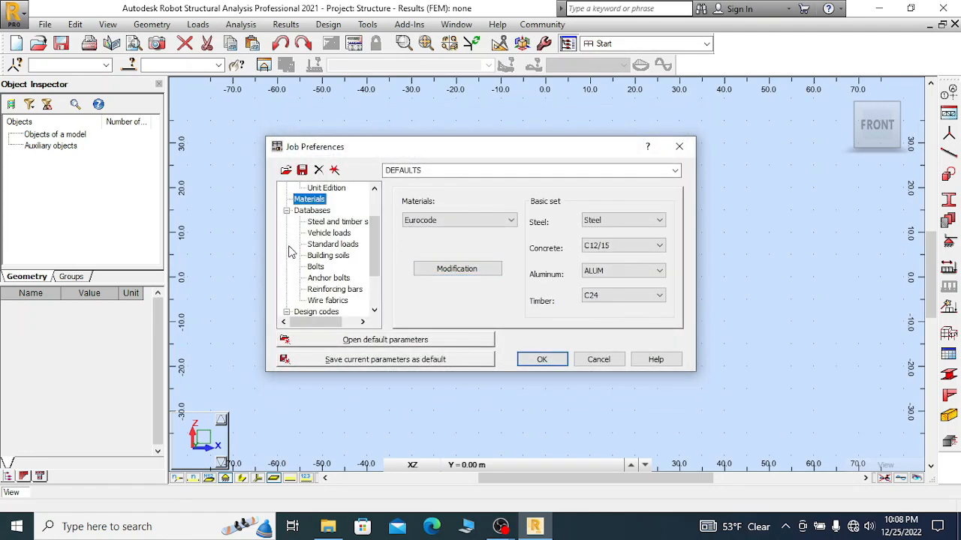
click(343, 223)
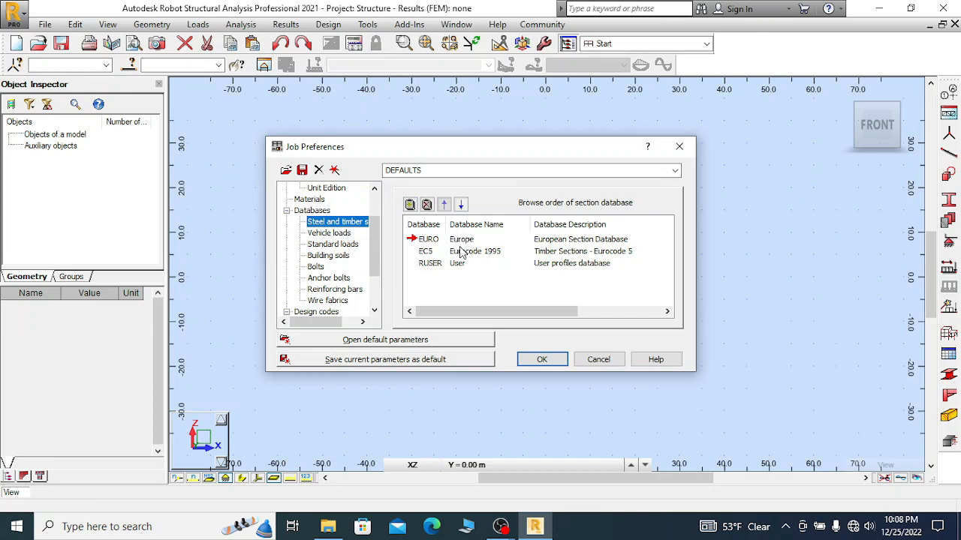
click(409, 205)
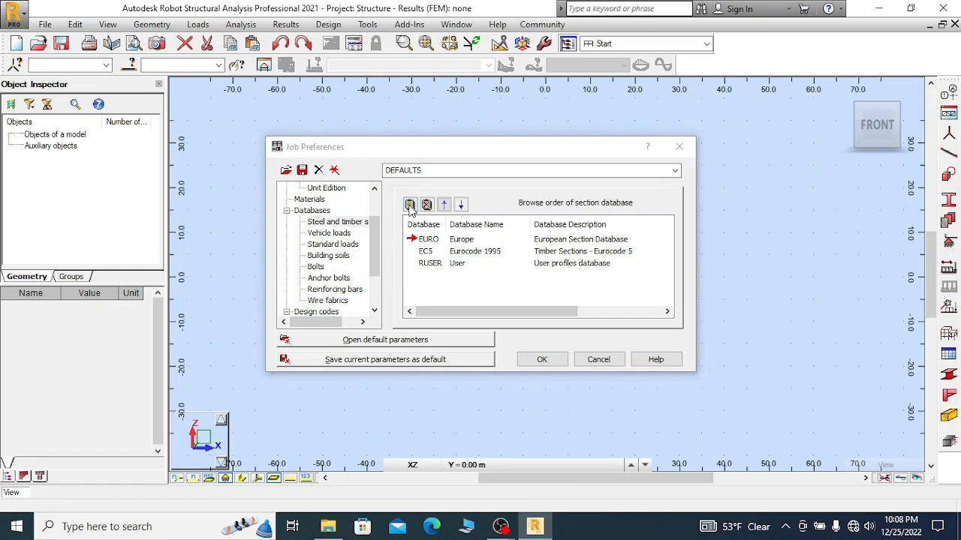
click(511, 233)
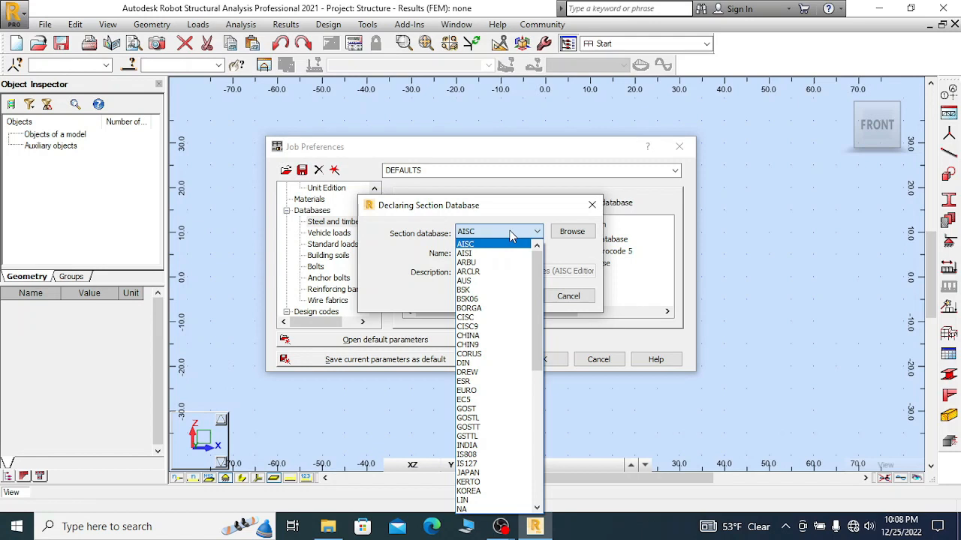
click(480, 281)
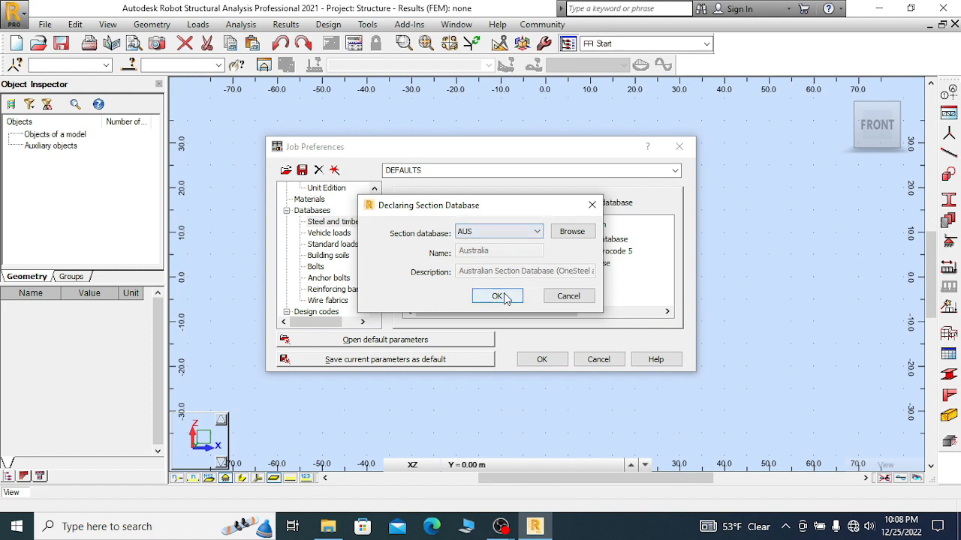
click(497, 296)
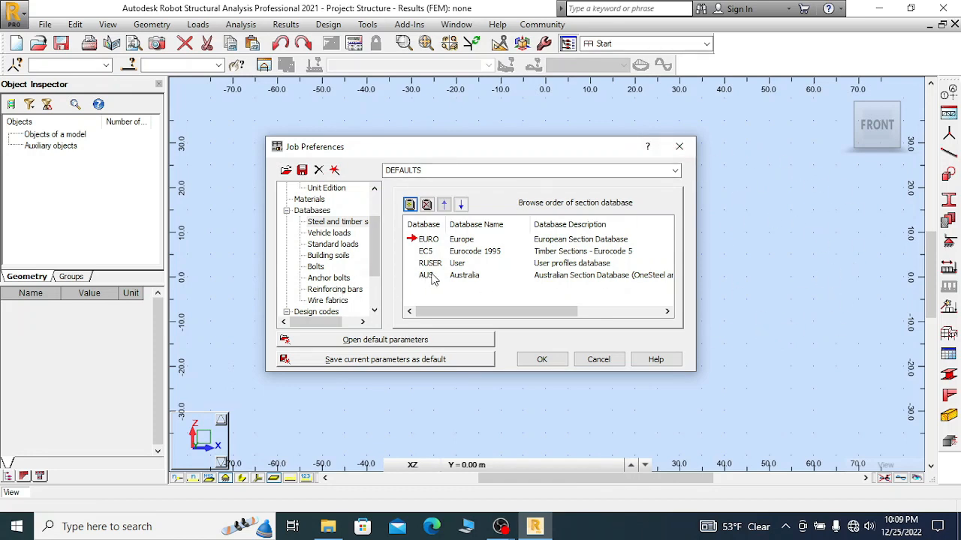
- Review the databases for vehicle loads, standard loads, building soils, bolts, anchor bolts, reinforcing bars and wire fabrics
click(331, 234)
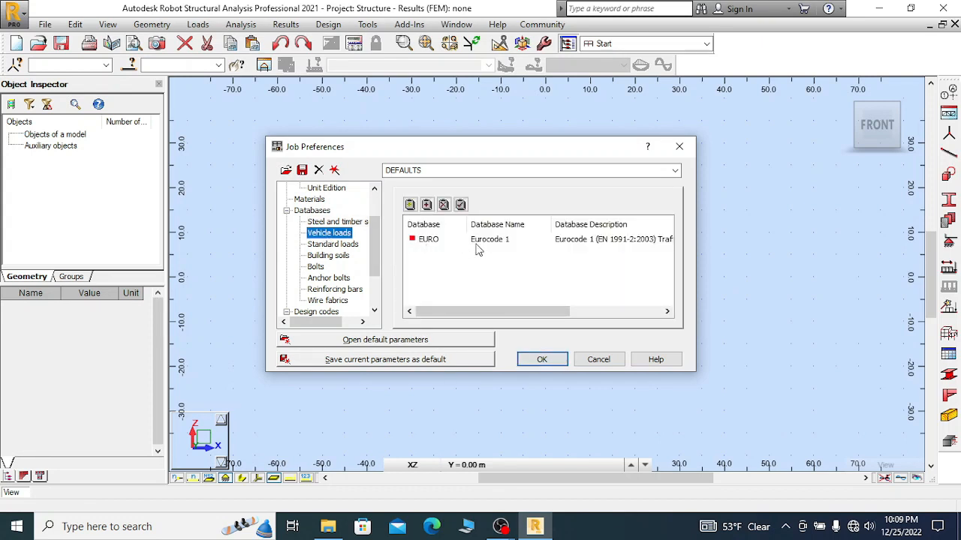
click(327, 246)
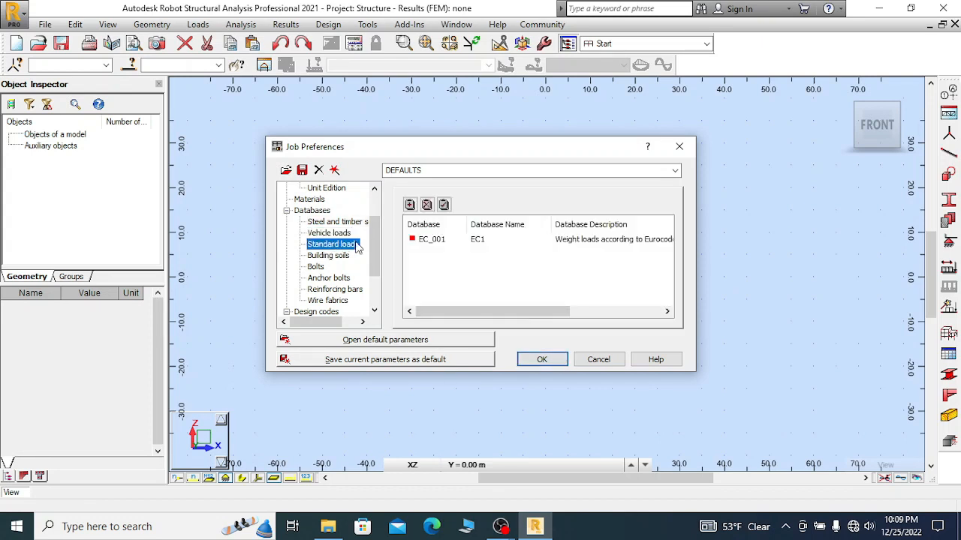
click(322, 259)
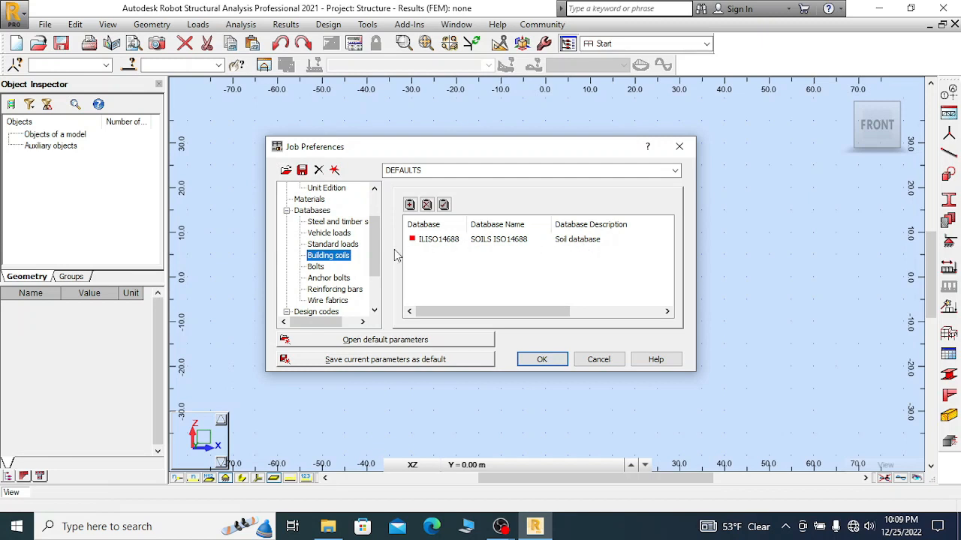
click(315, 268)
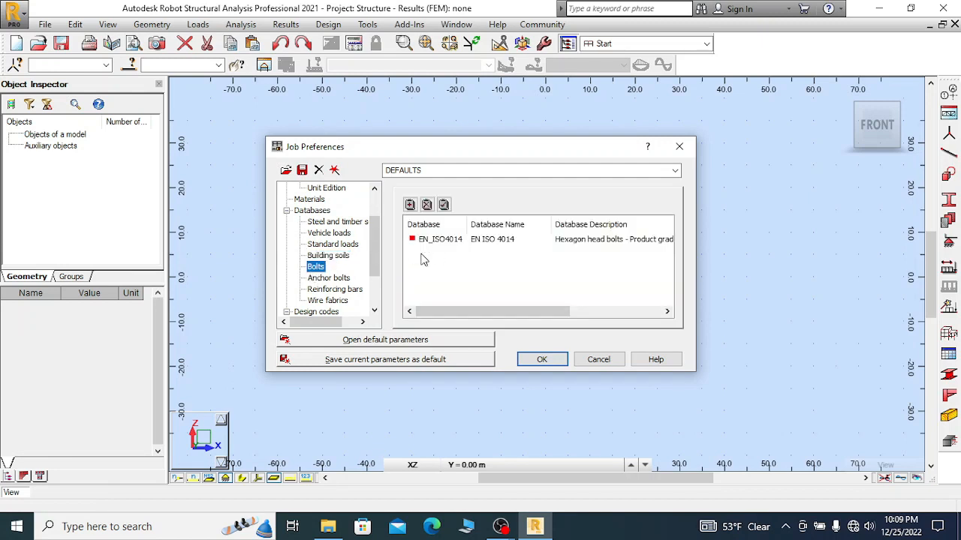
click(327, 279)
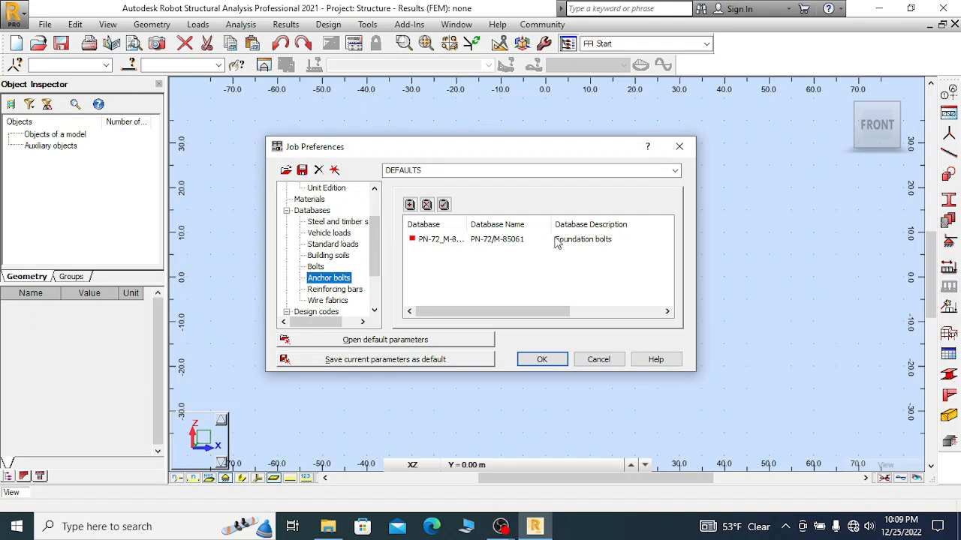
click(334, 290)
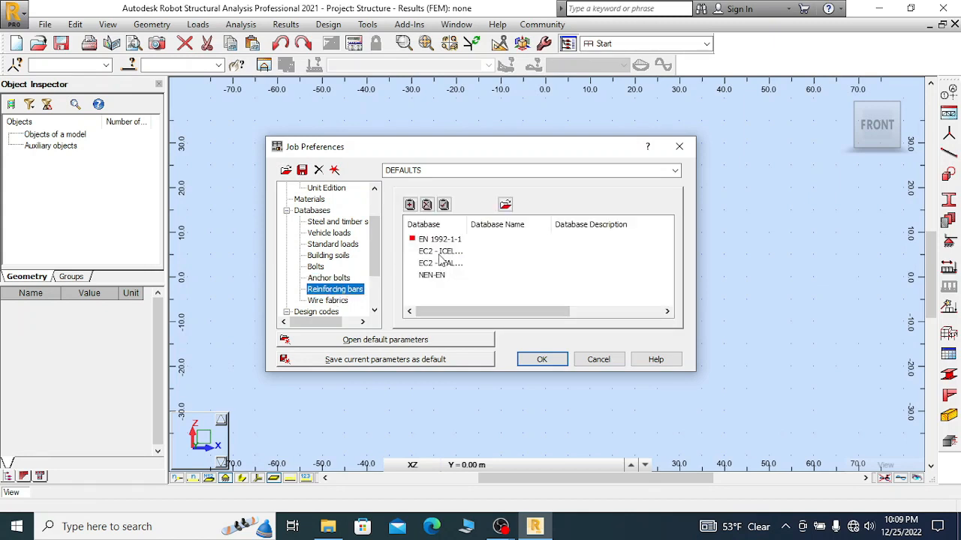
click(325, 301)
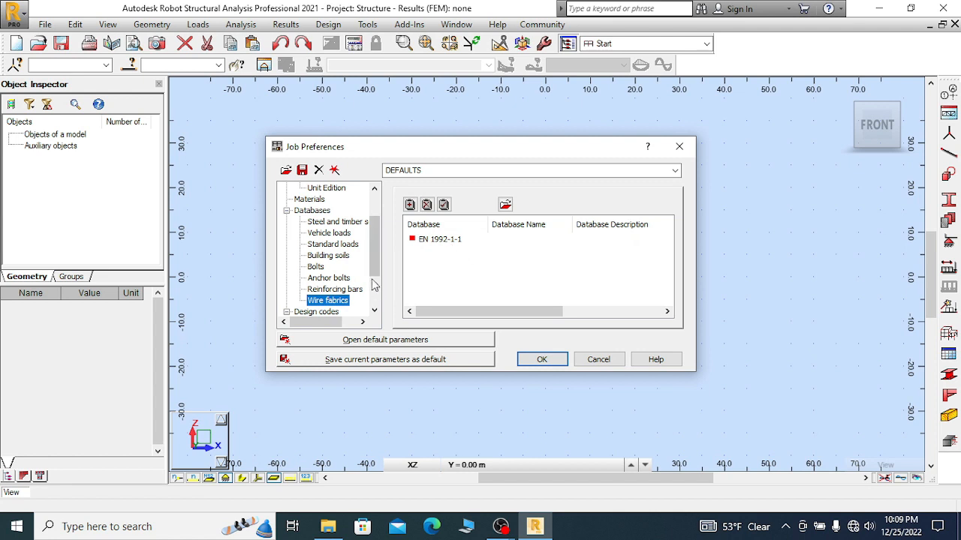
click(287, 211)
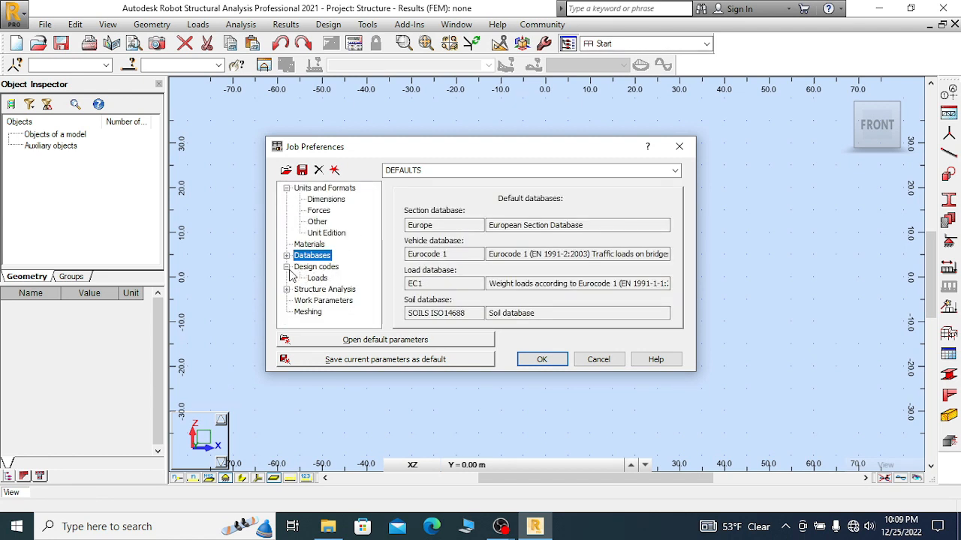
- Apply the NS-EN 1993-1:2005/NA:2015/A1:2014 set of partial factors to the steel/aluminum structures design code
click(316, 268)
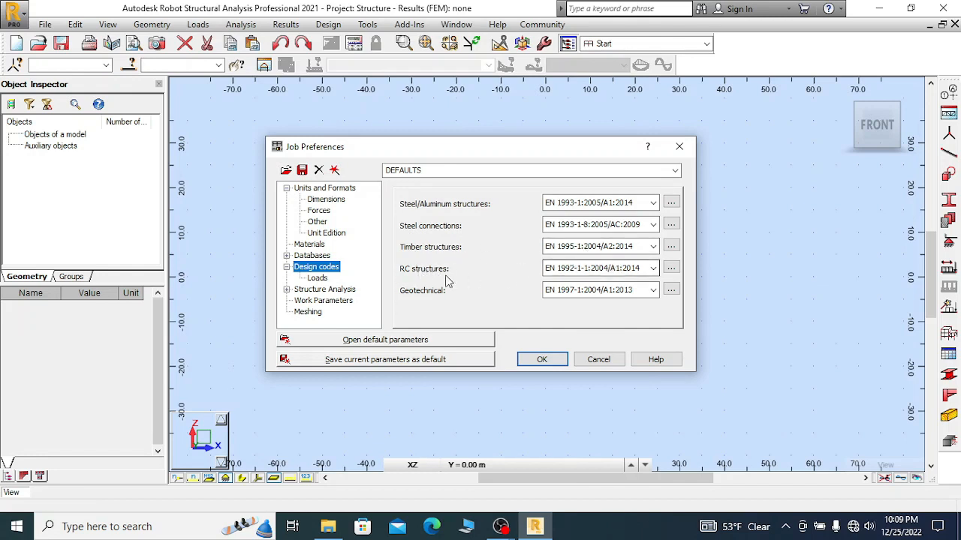
click(652, 203)
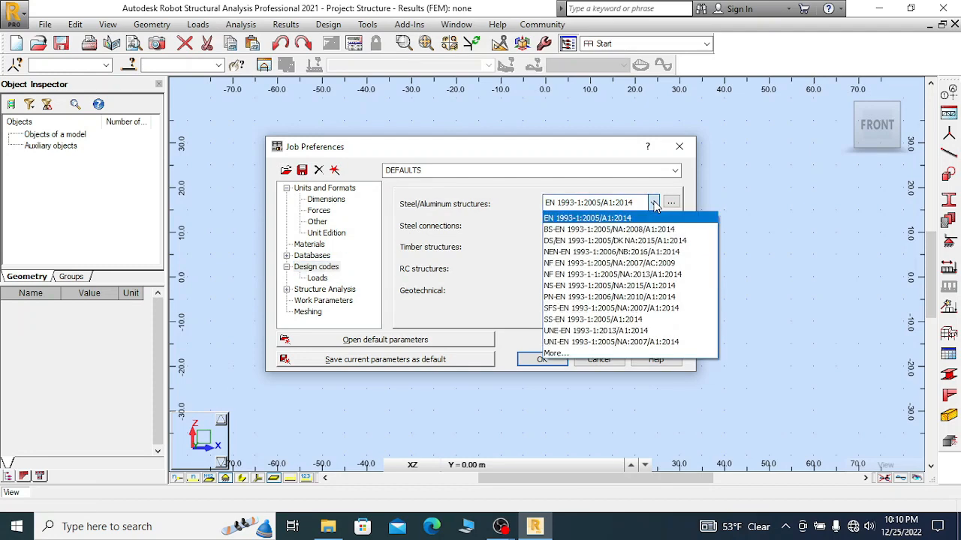
click(654, 203)
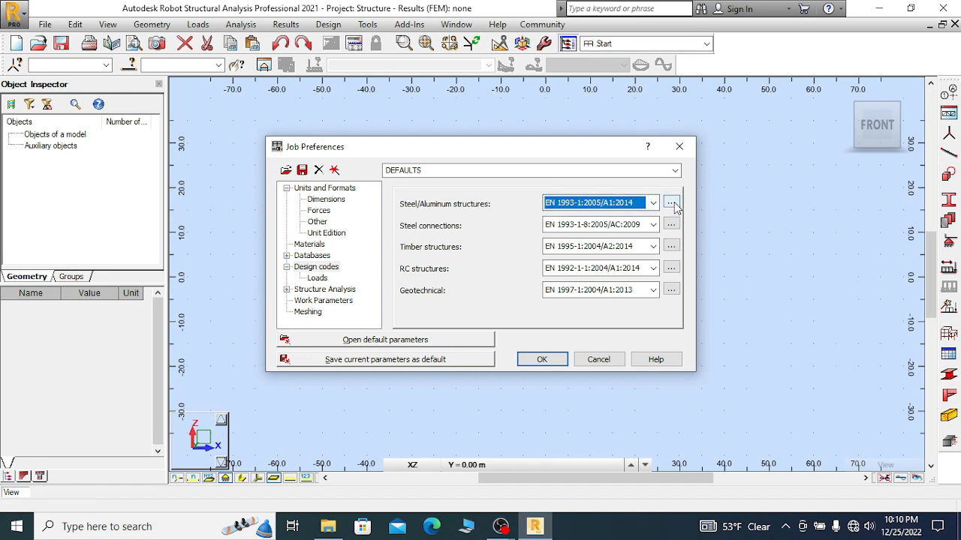
click(672, 204)
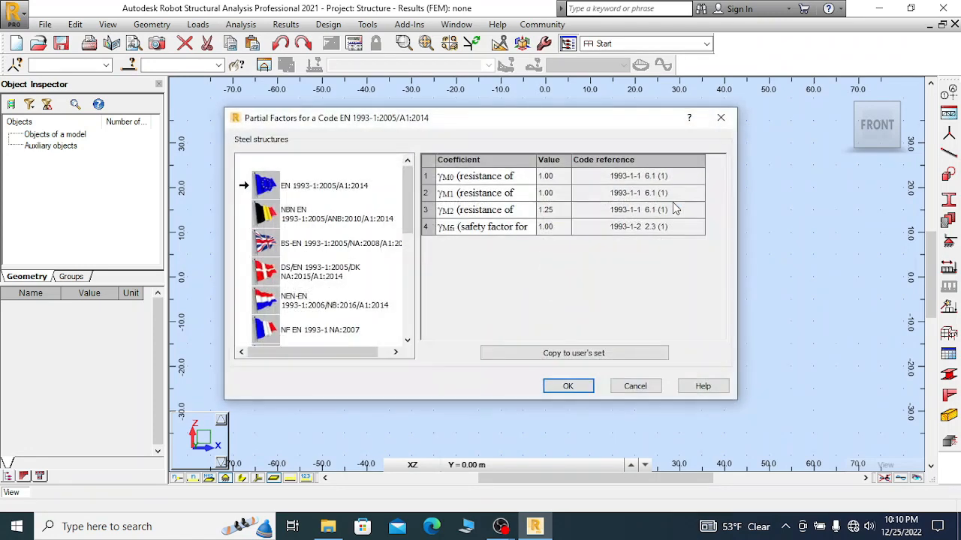
mouse_move(411, 194)
mouse_down()
mouse_move(405, 293)
mouse_move(411, 193)
mouse_move(408, 248)
mouse_move(420, 192)
mouse_up()
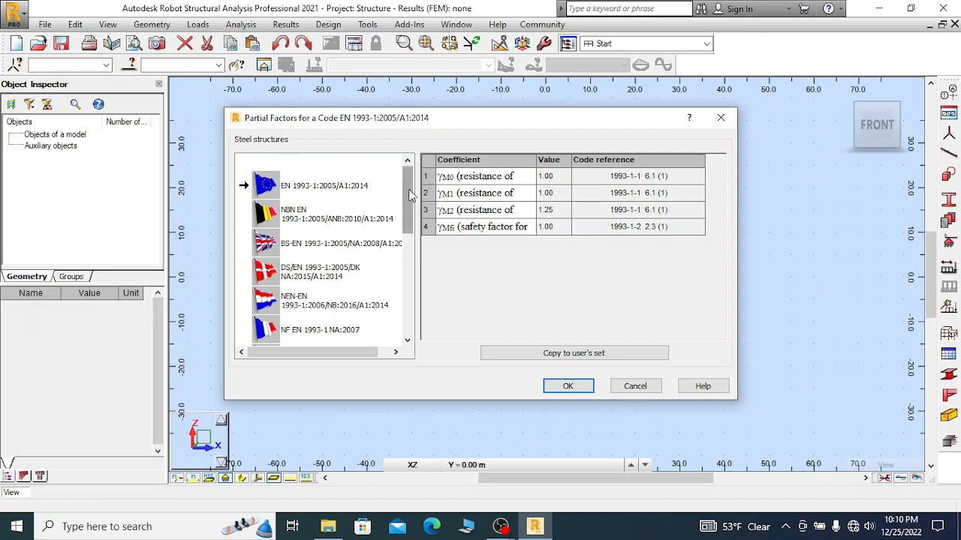
scroll(411, 197, down, 2)
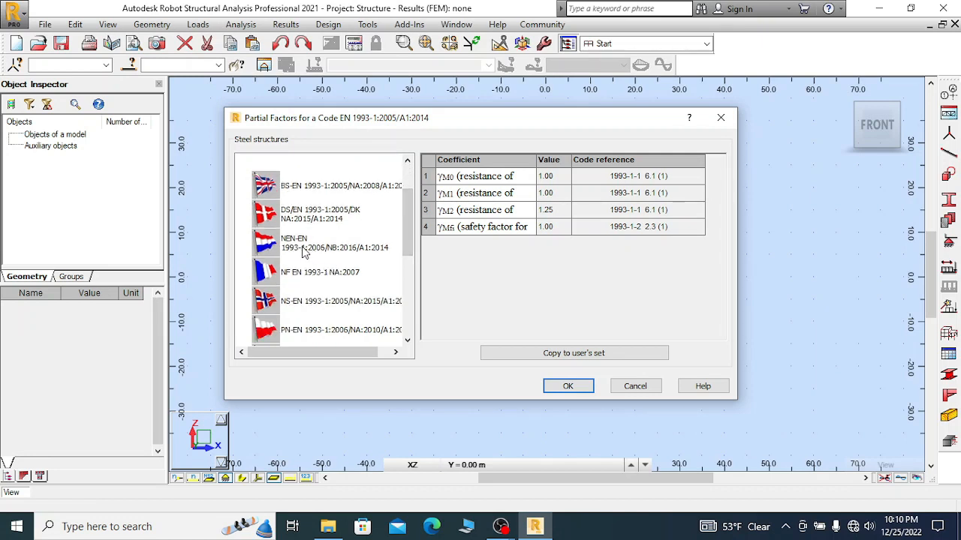
drag(407, 205, 402, 246)
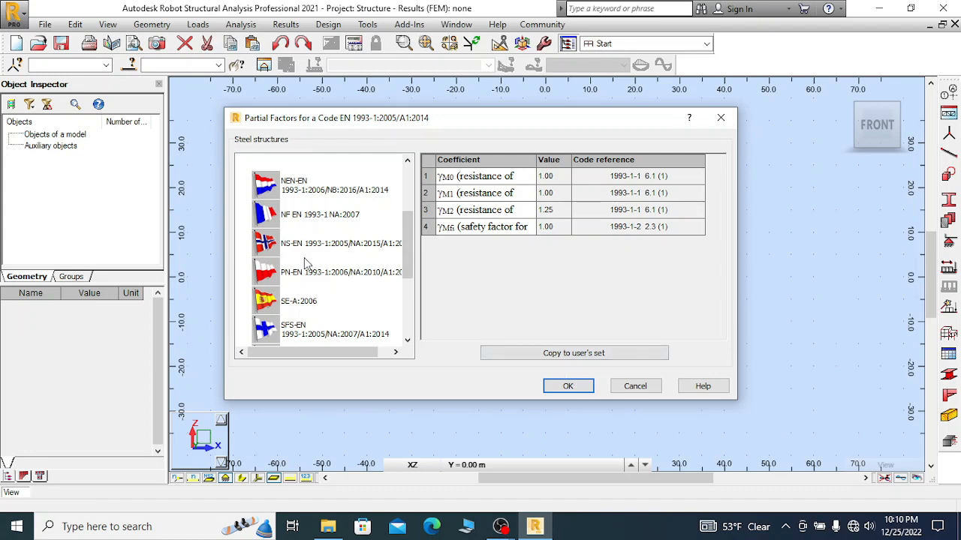
click(291, 246)
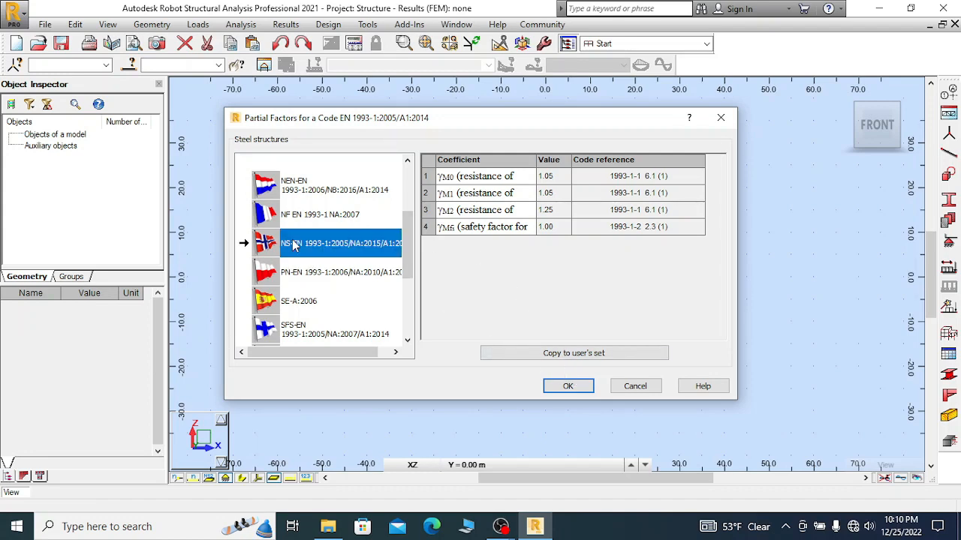
click(568, 386)
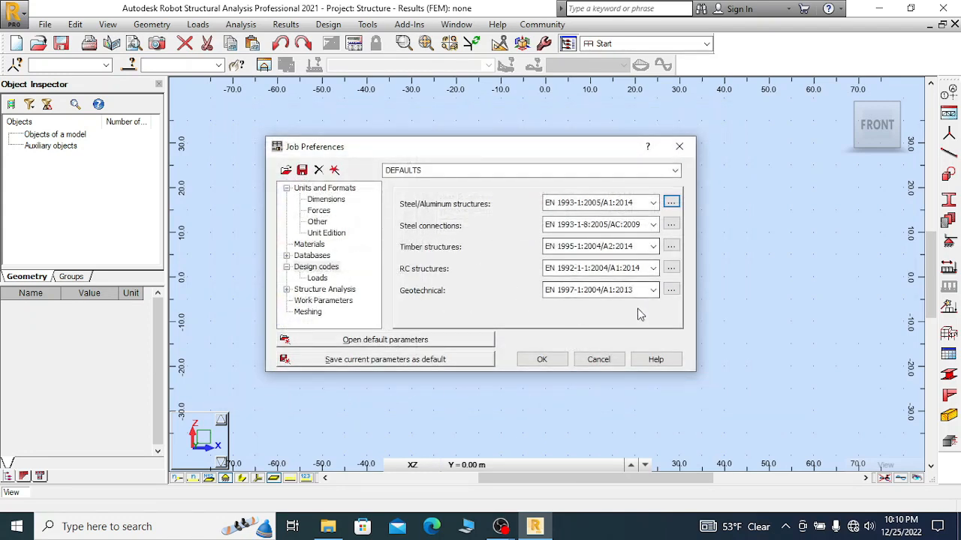
- Examine the partial factors of the steel/aluminum design code again, including the list of available national sets
click(671, 202)
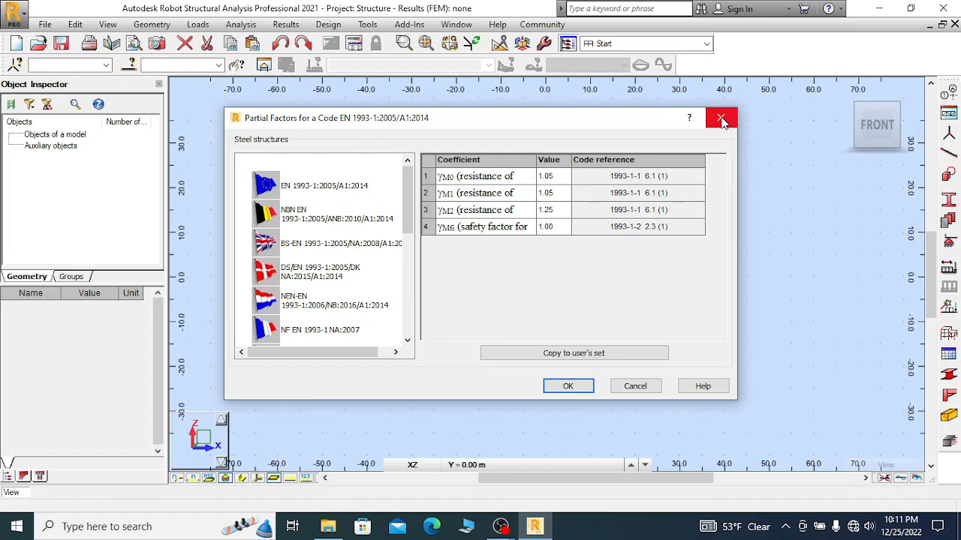
click(637, 386)
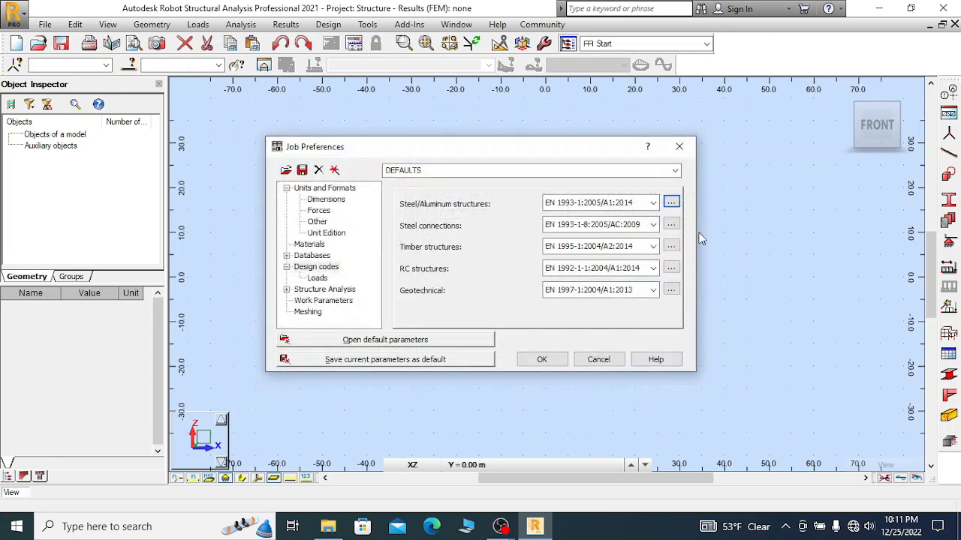
click(671, 202)
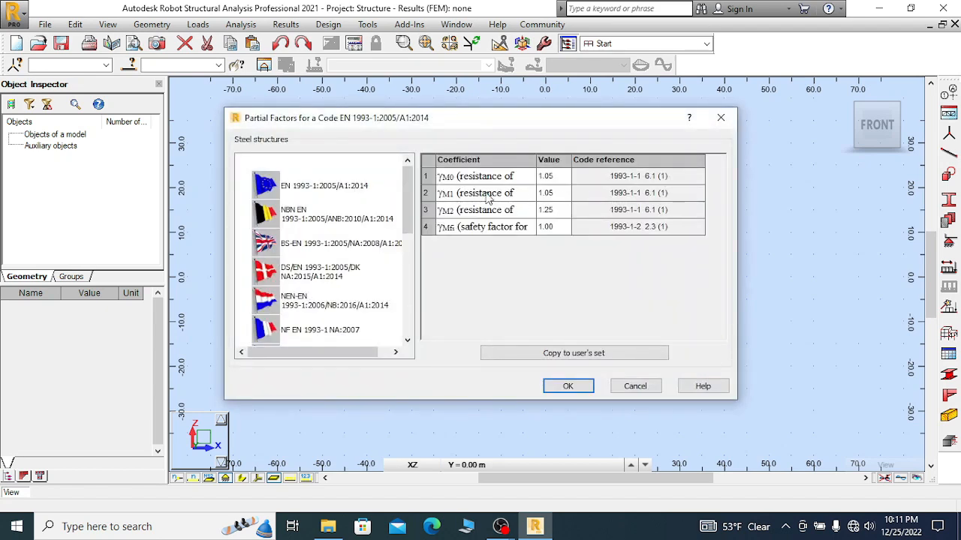
scroll(323, 225, down, 3)
scroll(360, 203, up, 3)
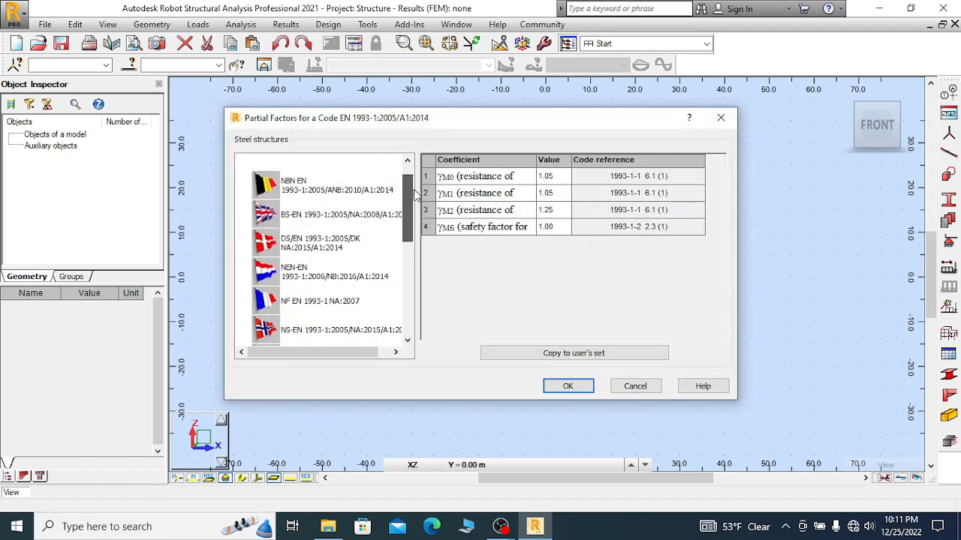
drag(411, 188, 412, 248)
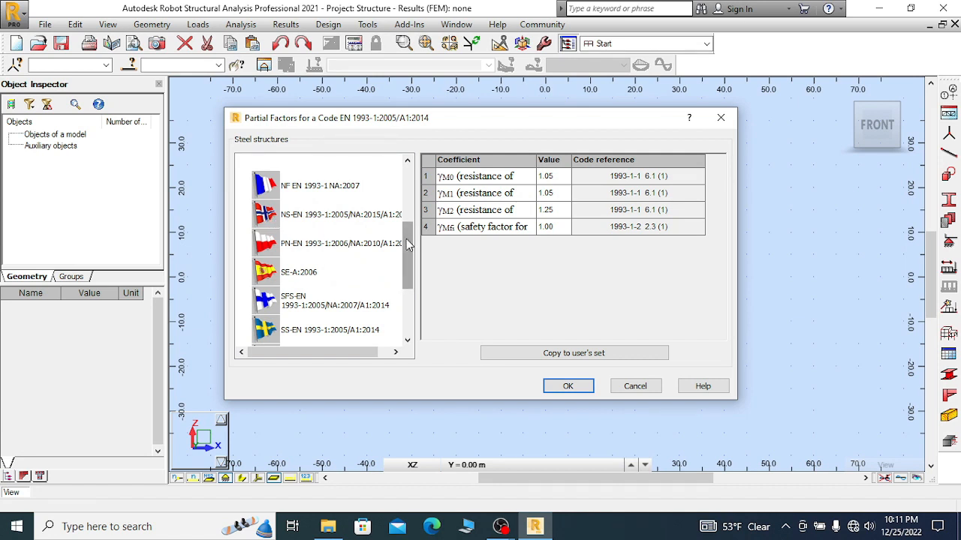
drag(409, 245, 408, 201)
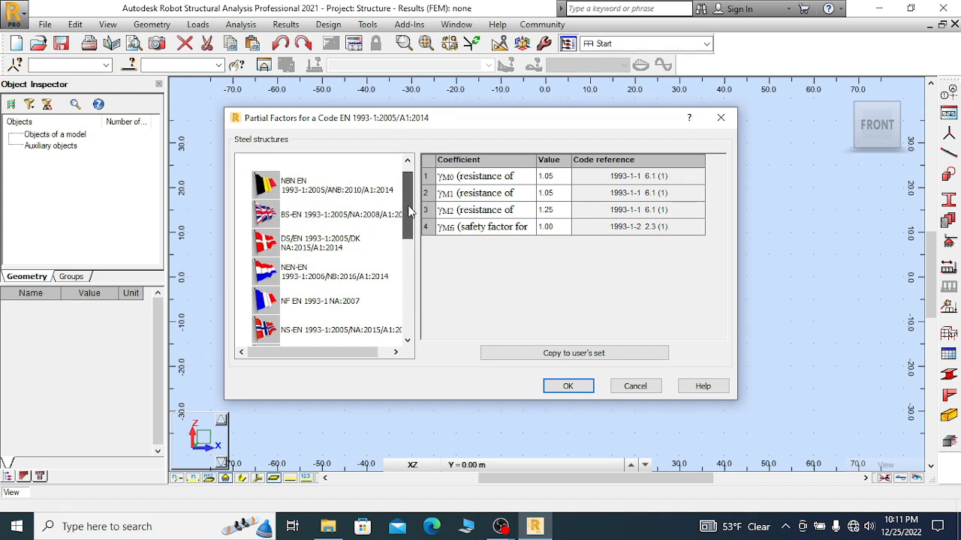
drag(408, 210, 408, 199)
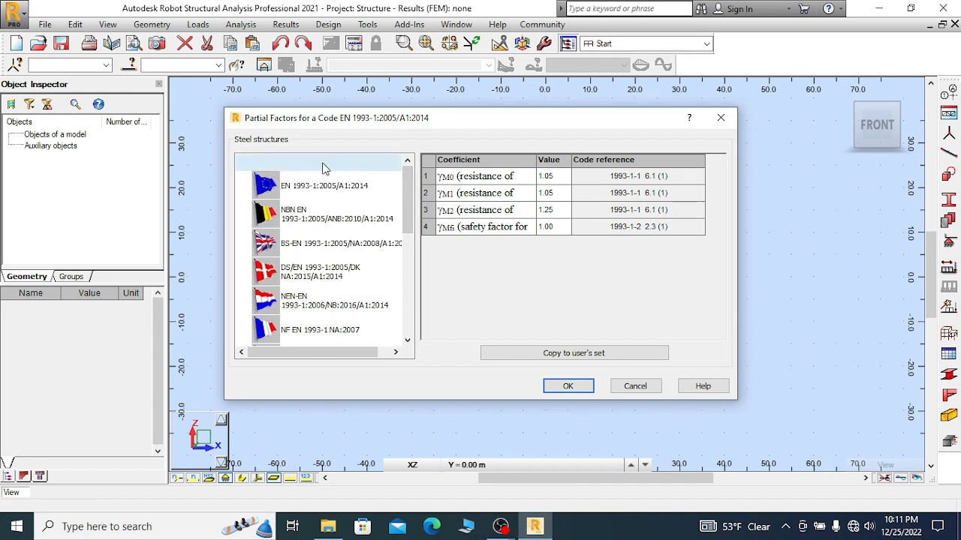
click(568, 386)
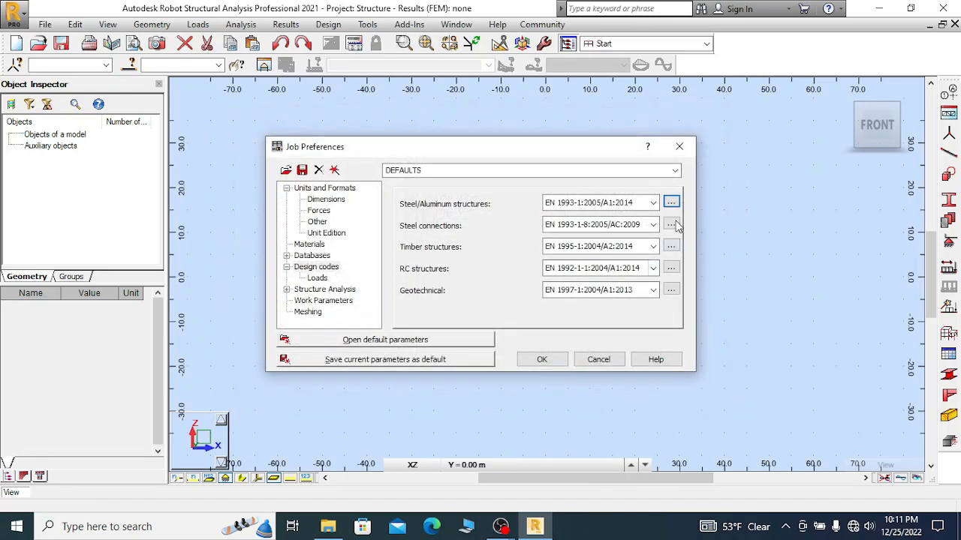
- Review the codes for load combinations, snow/wind and seismic loads, including the seismic alternatives, and open the structure analysis settings
click(317, 279)
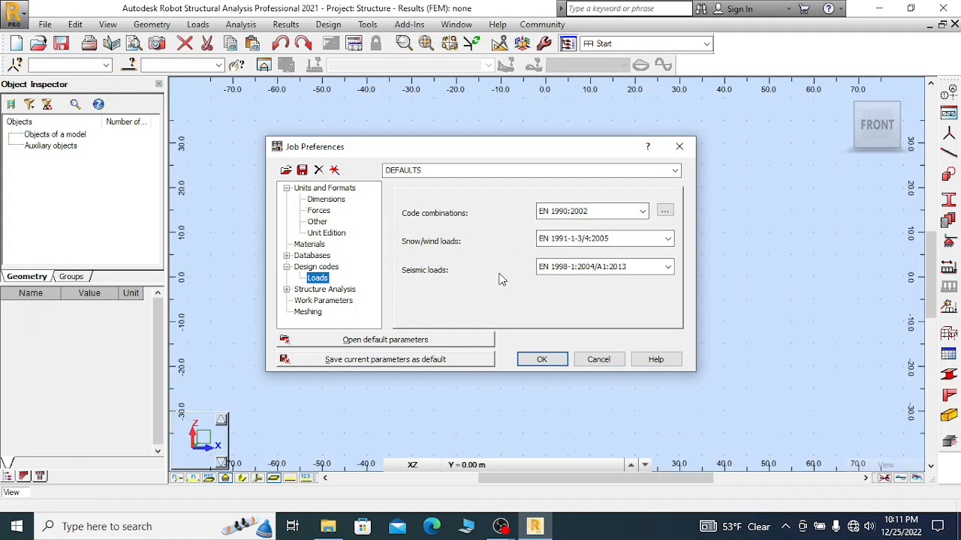
click(669, 268)
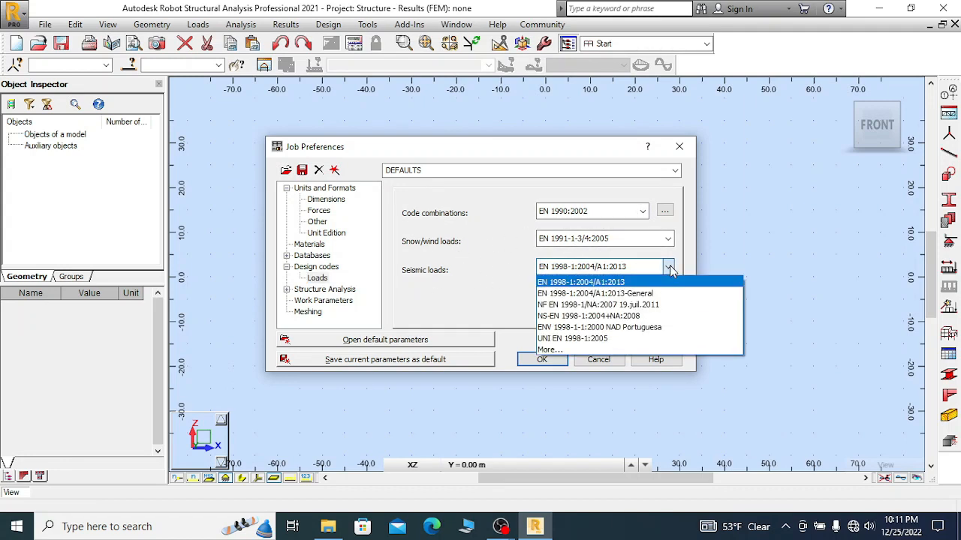
click(669, 268)
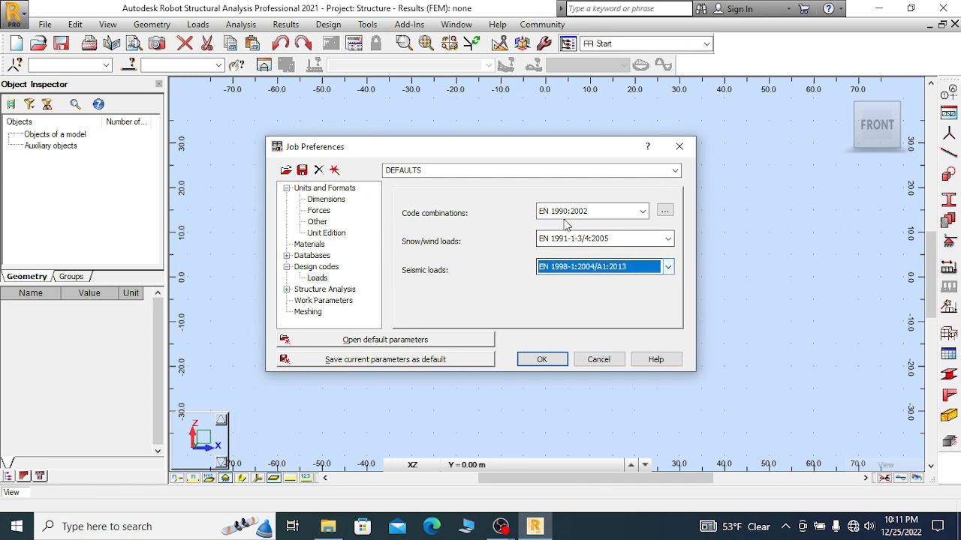
click(315, 293)
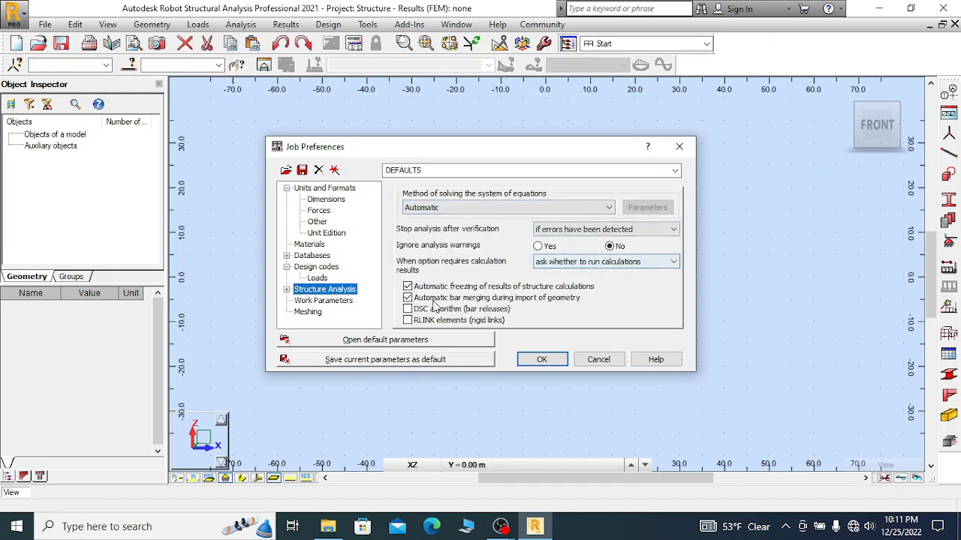
- Review the work parameters and meshing settings, and accept the job preferences
click(322, 302)
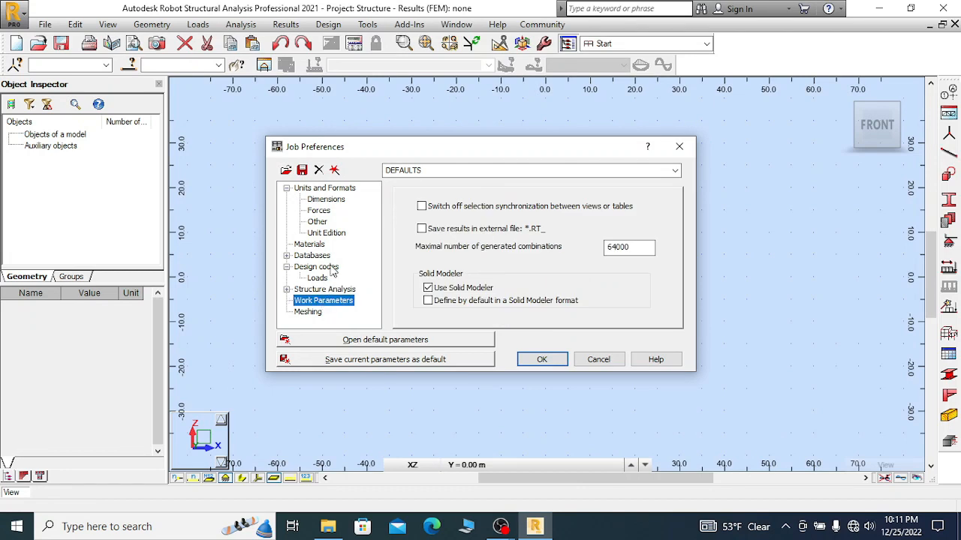
click(308, 312)
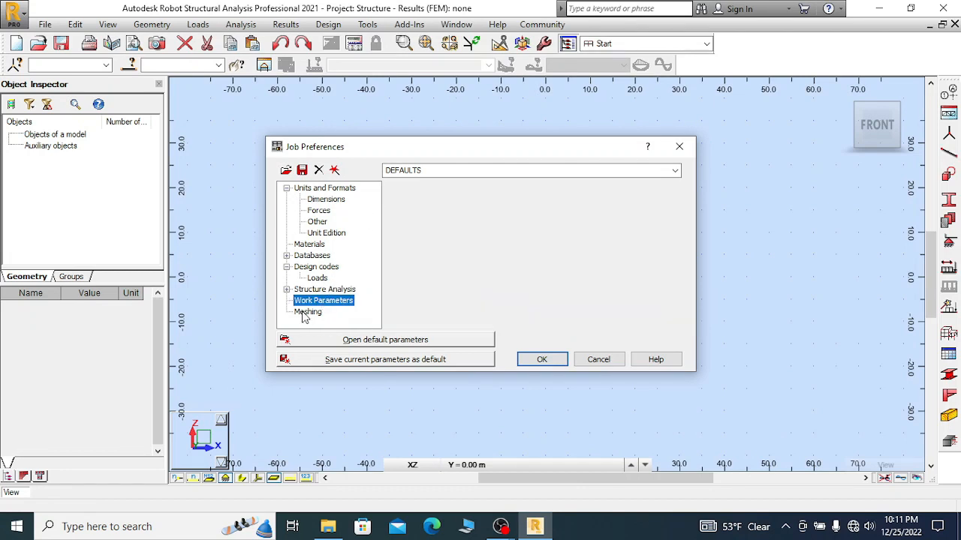
click(542, 359)
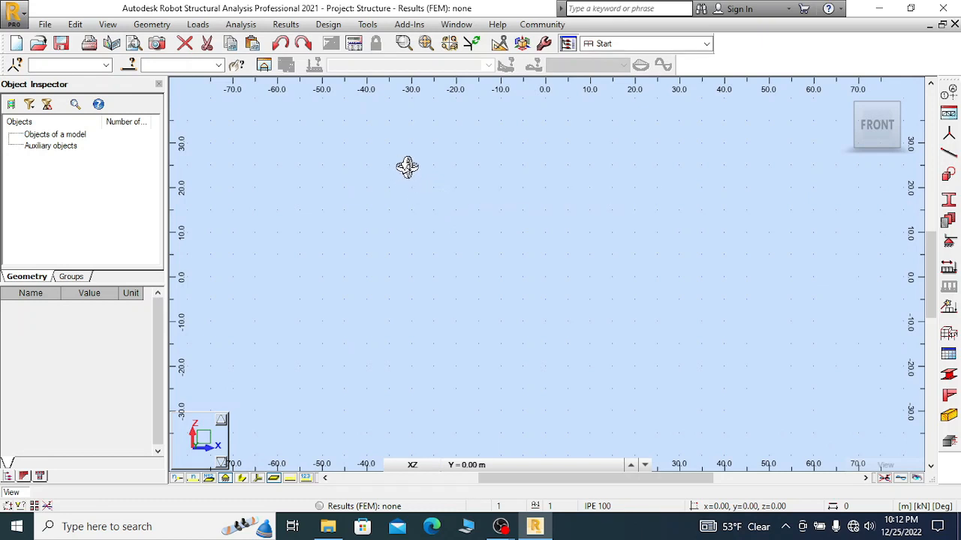
- Start defining a Cartesian structural axis grid and add an X axis at position 0 m
click(950, 91)
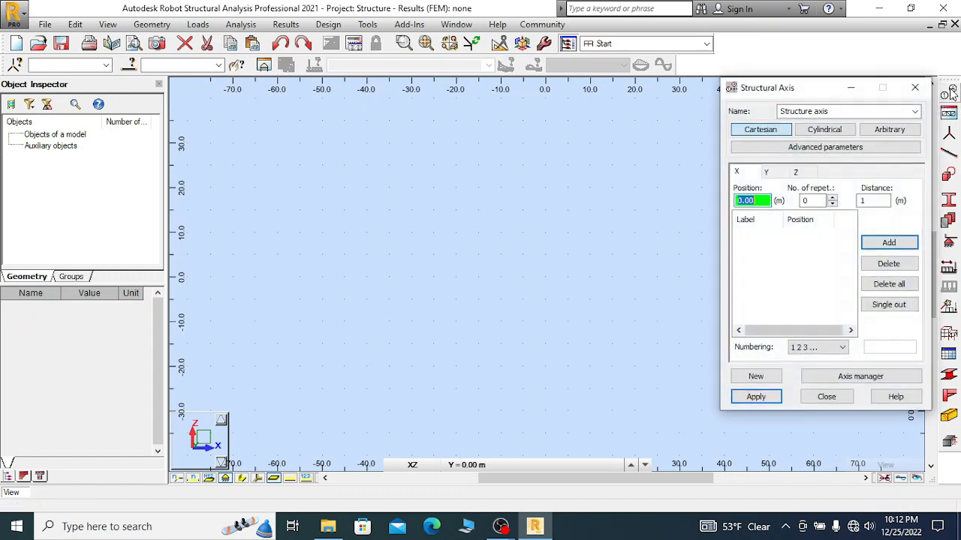
drag(827, 90, 582, 65)
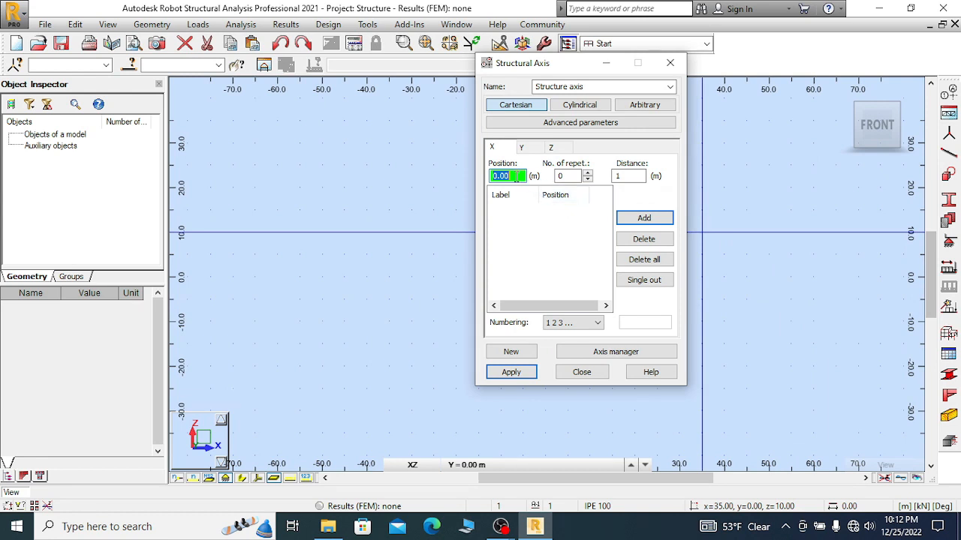
click(514, 110)
click(644, 219)
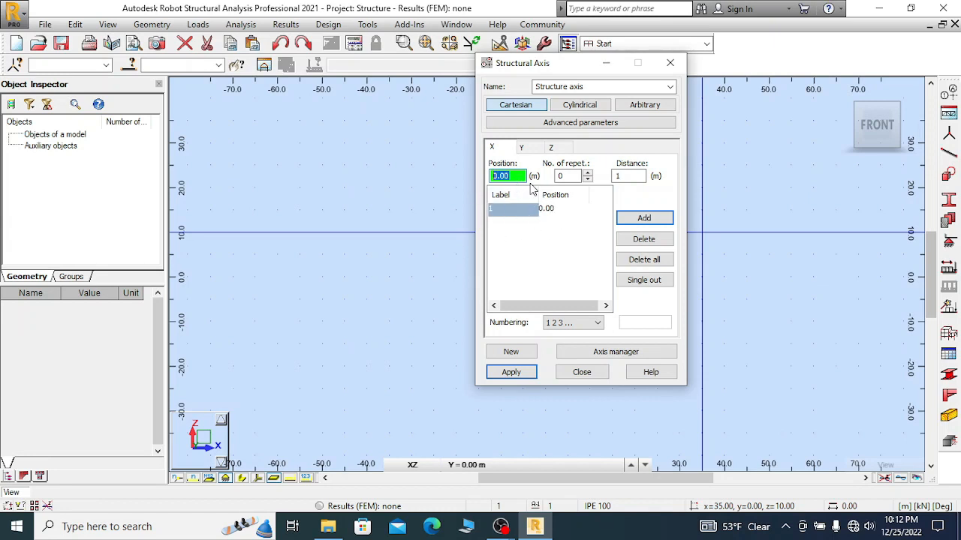
- Add X axes starting at 6 m with 5 repetitions at a distance of 6 m
text(6)
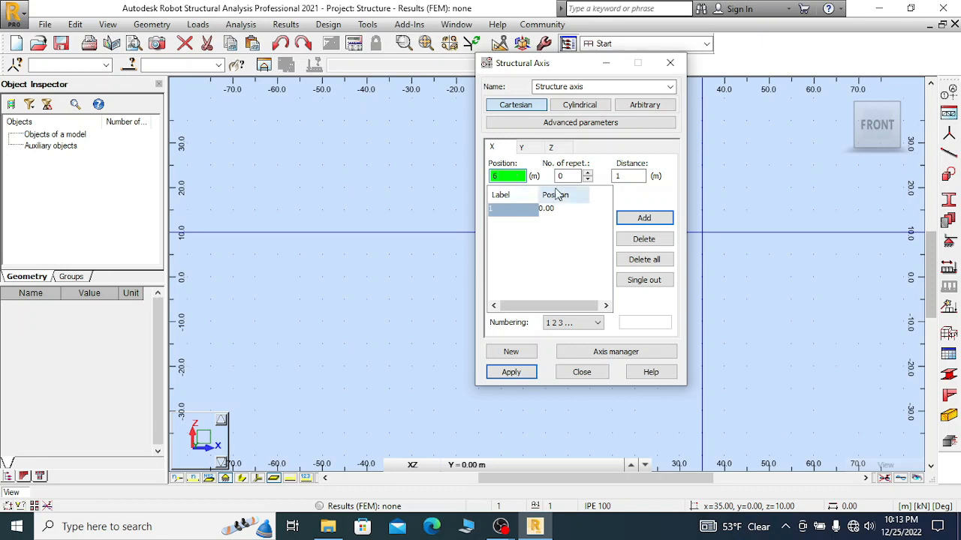
click(632, 177)
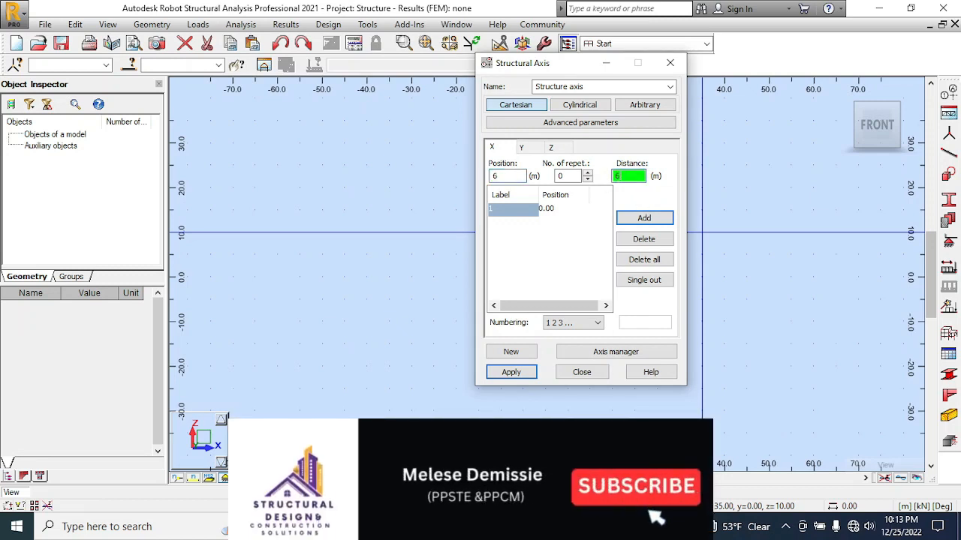
text(6)
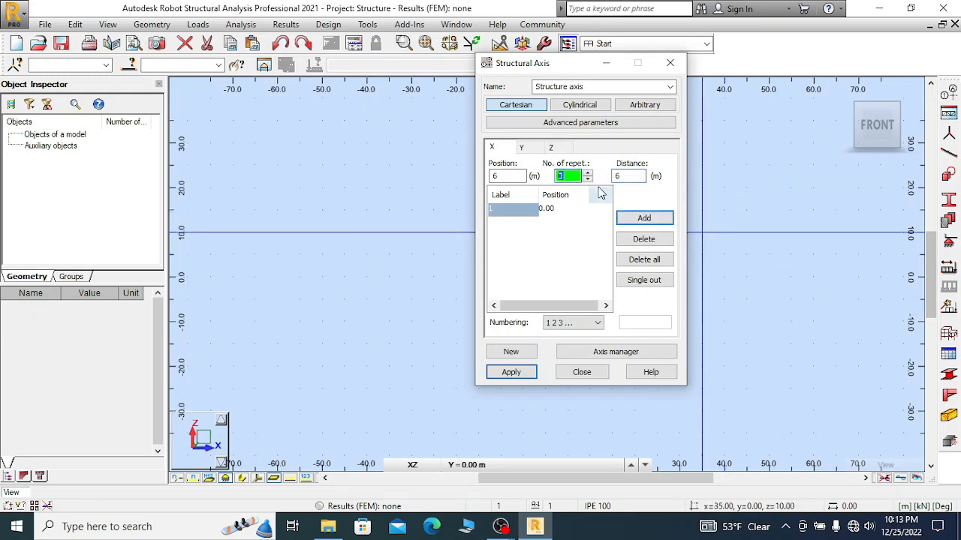
text(6)
click(651, 218)
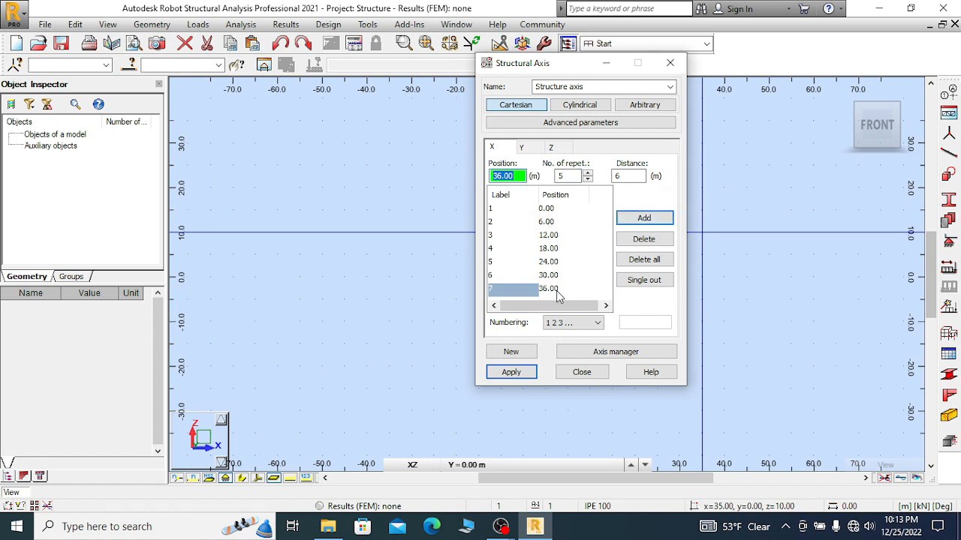
- Add Y axes at 0 m and from 6 m onward with 6 repetitions at a distance of 6 m
click(523, 148)
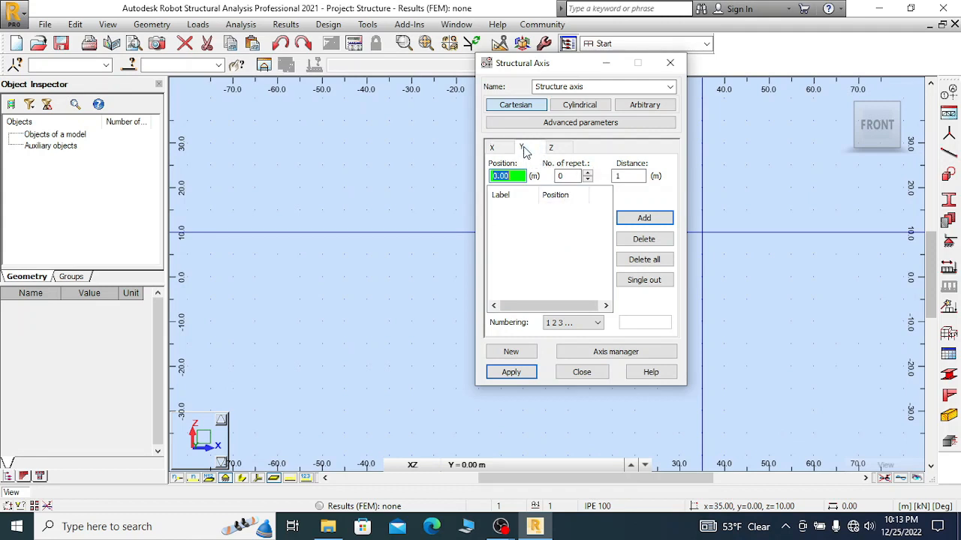
click(643, 218)
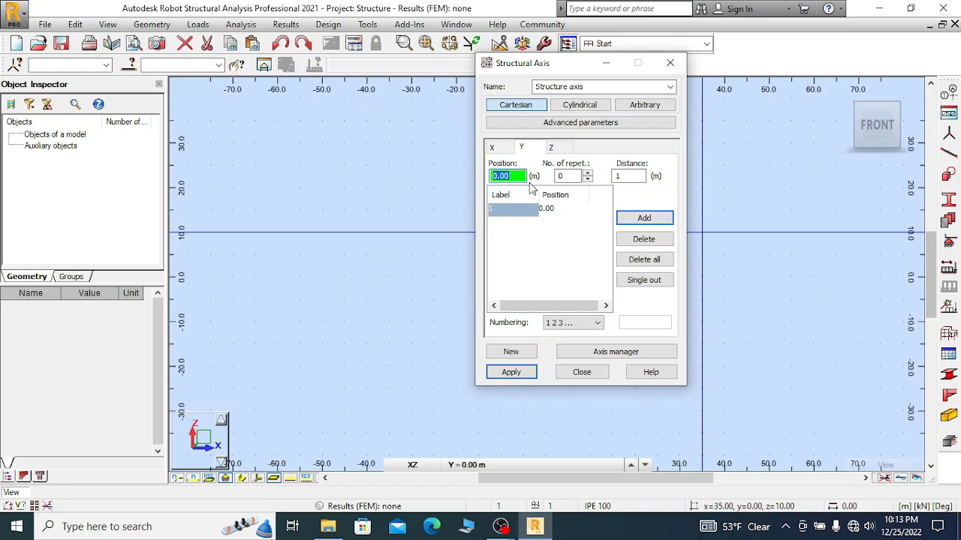
text(6)
click(567, 175)
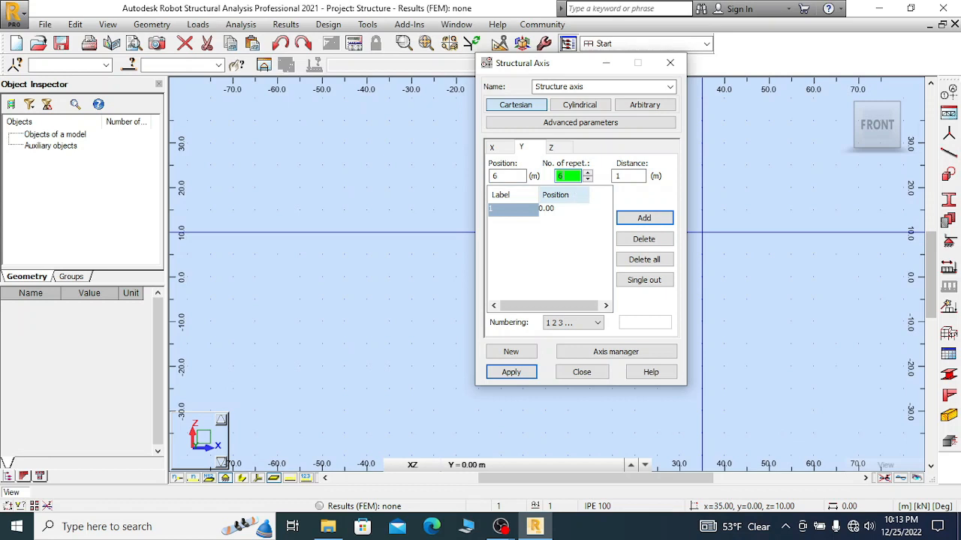
key(Tab)
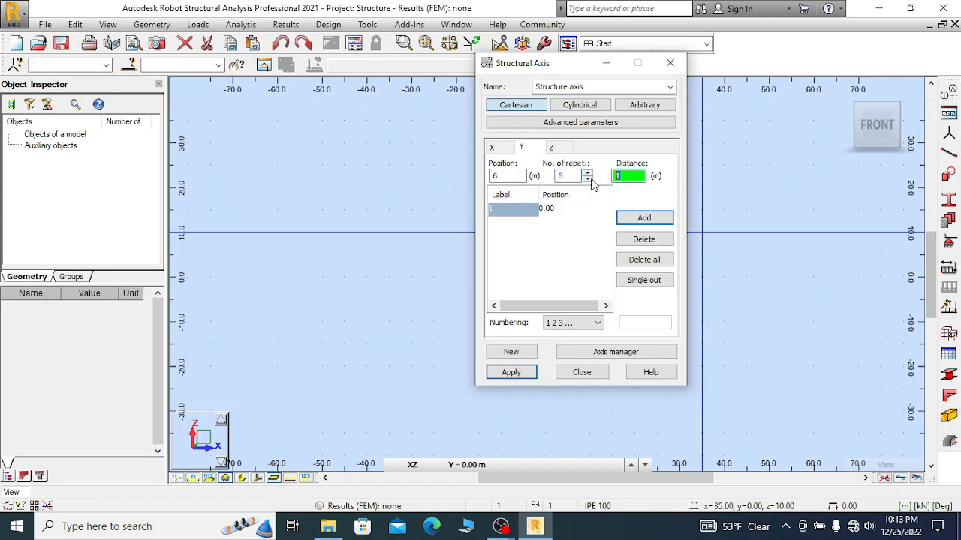
text(6)
click(655, 217)
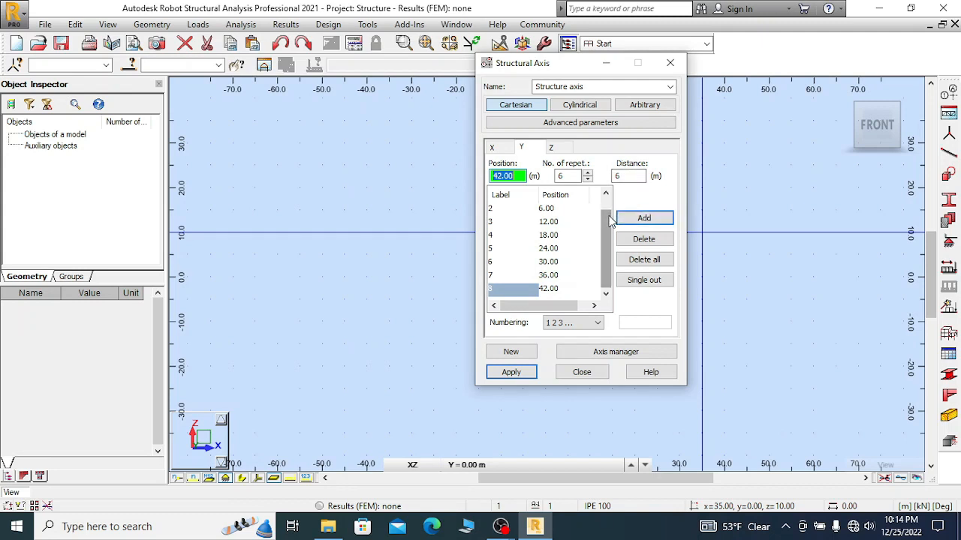
- Try adding the Y axes with 4 repetitions at 6 m distance, and delete all Y axes
click(588, 180)
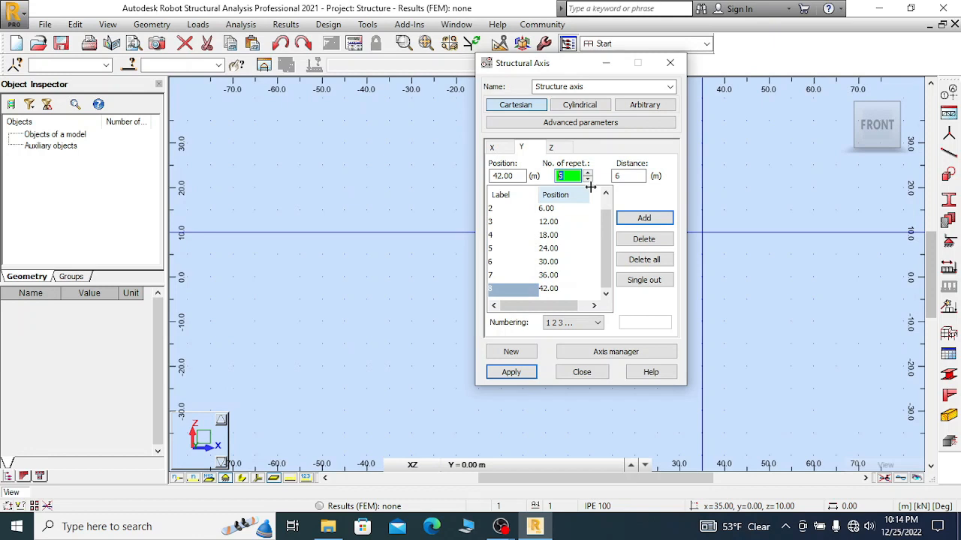
click(644, 218)
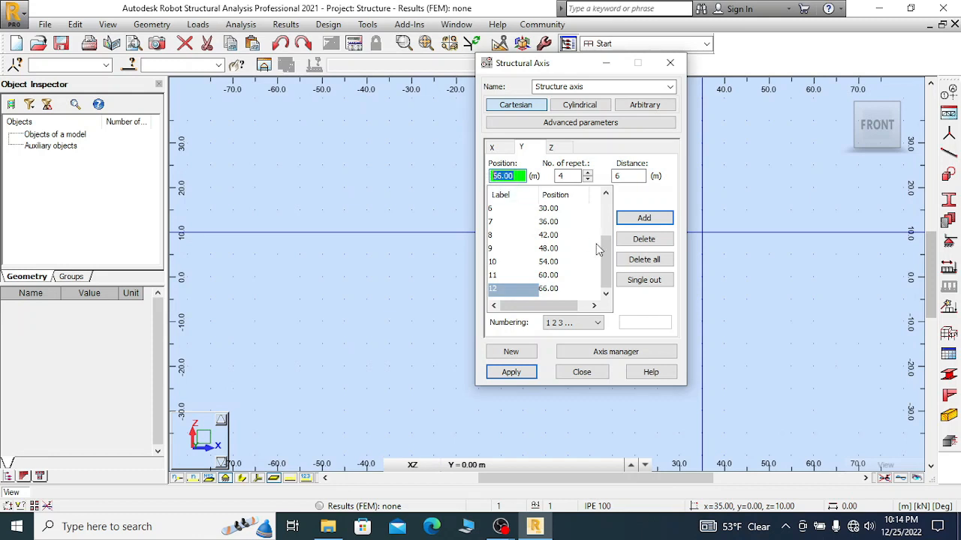
click(643, 239)
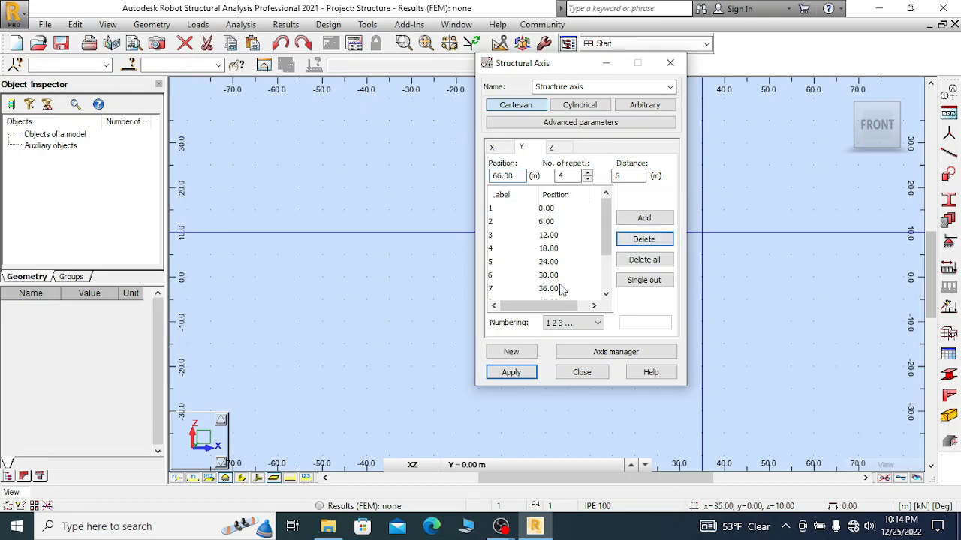
click(637, 256)
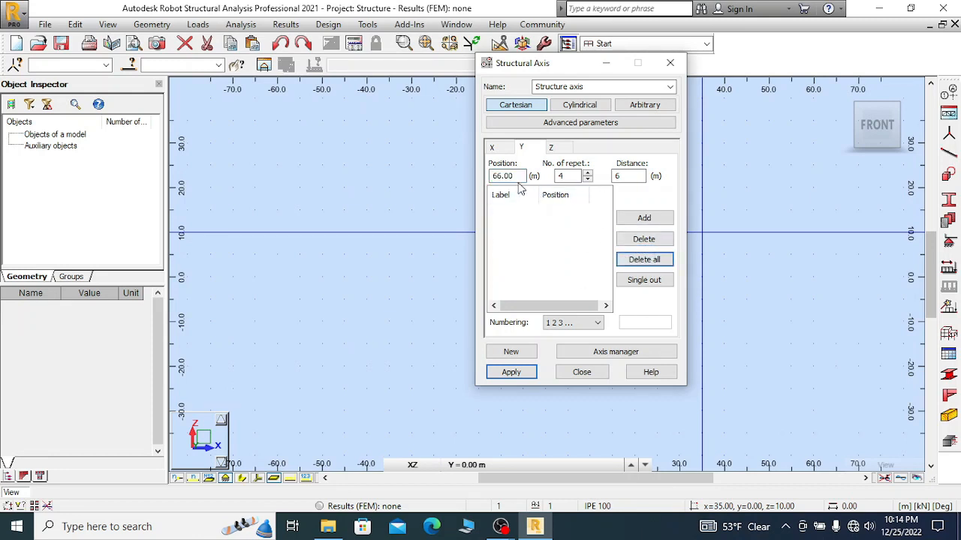
drag(518, 176, 456, 187)
text(6)
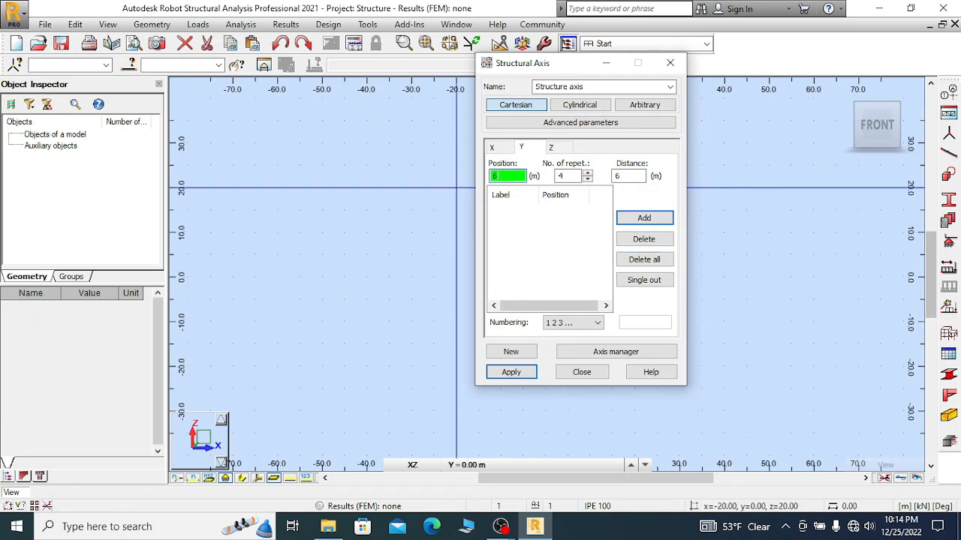
double_click(568, 177)
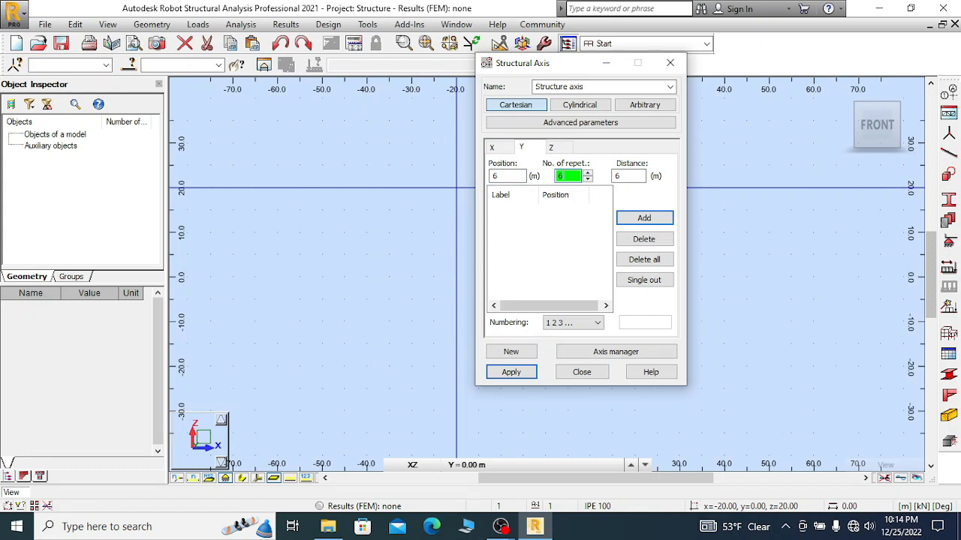
double_click(629, 180)
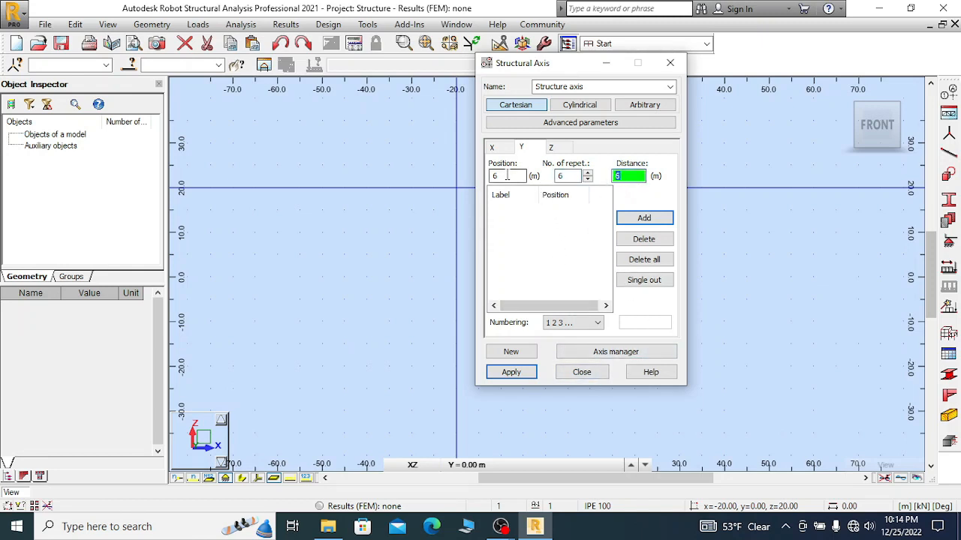
click(644, 259)
- Add a single Y axis at position 0 m with 0 repetitions and a distance of 0 m
double_click(504, 175)
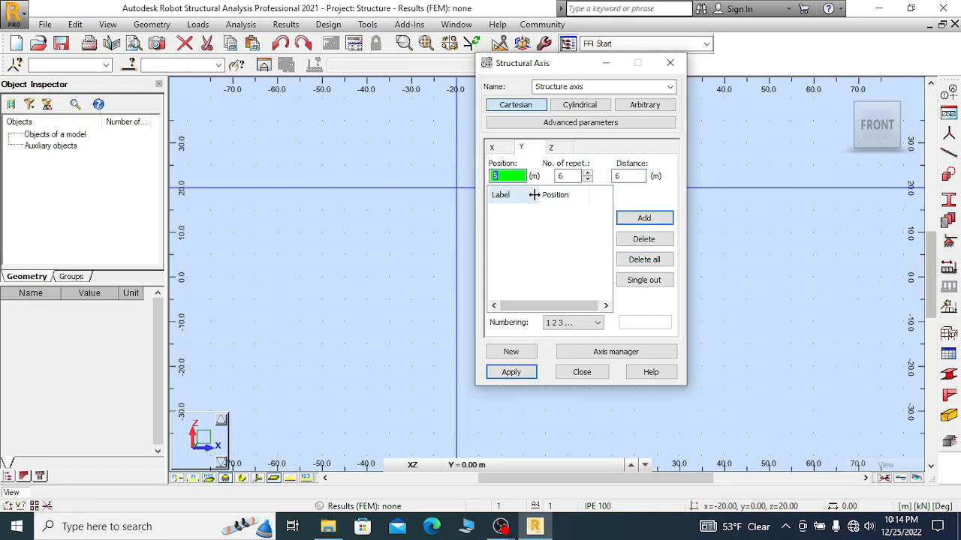
double_click(568, 176)
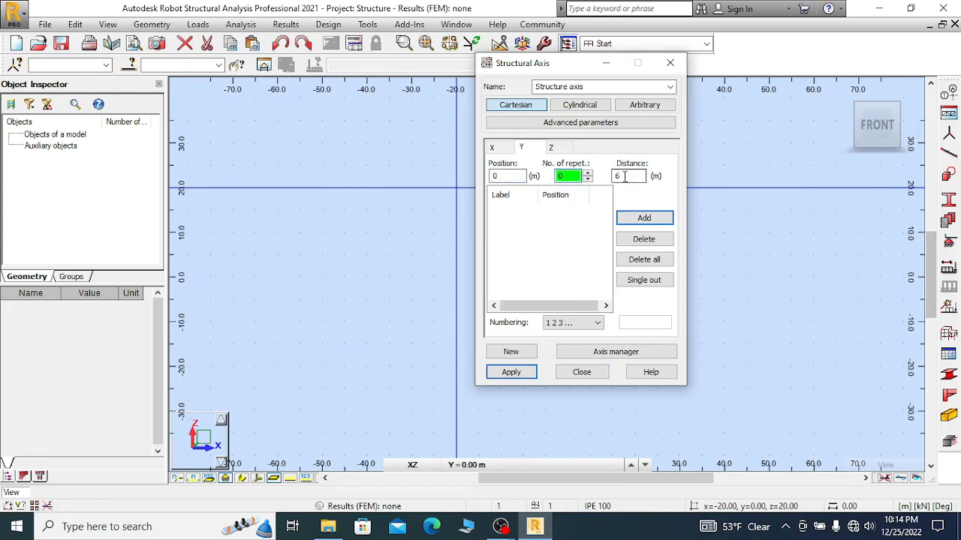
drag(625, 178, 601, 182)
text(0)
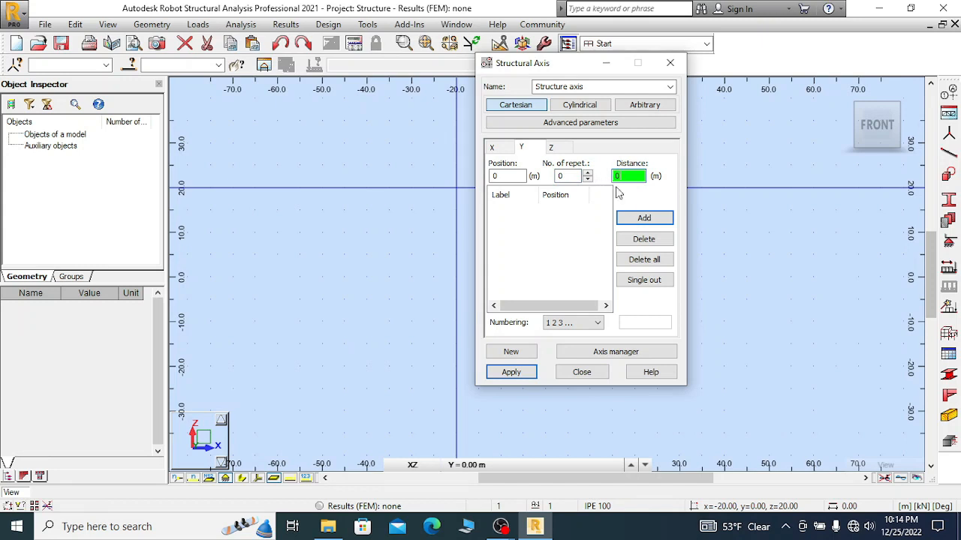
click(644, 218)
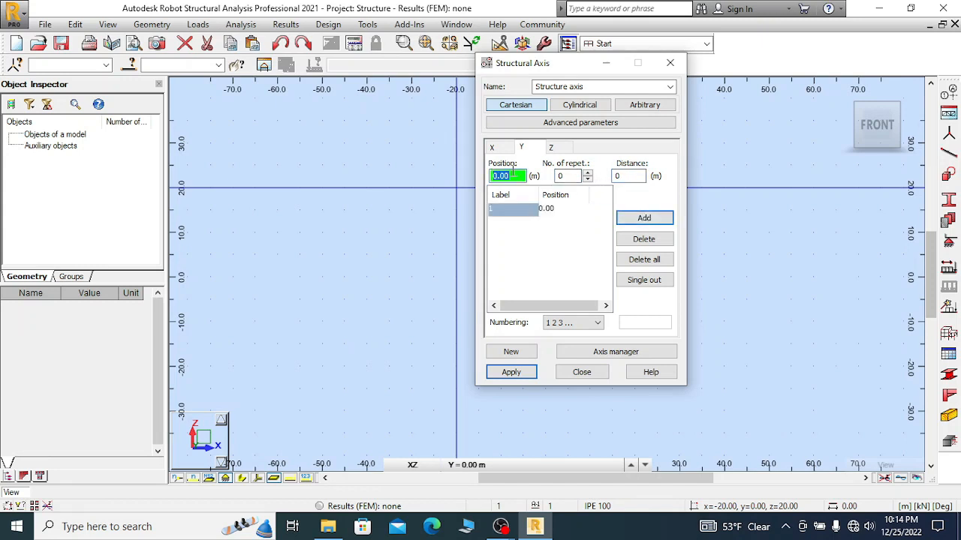
- Add Y axes starting at 6 m with 6 repetitions at a distance of 6 m
text(6)
click(568, 177)
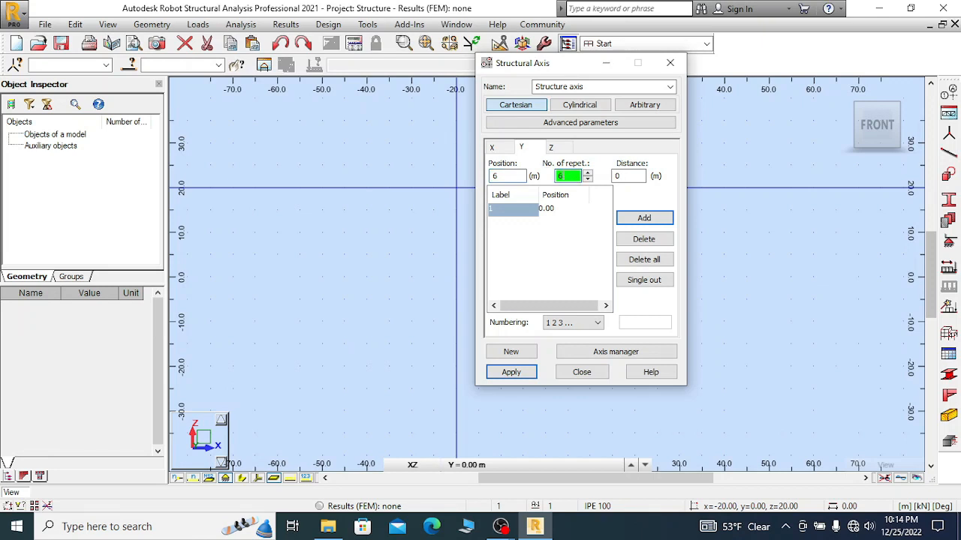
click(631, 176)
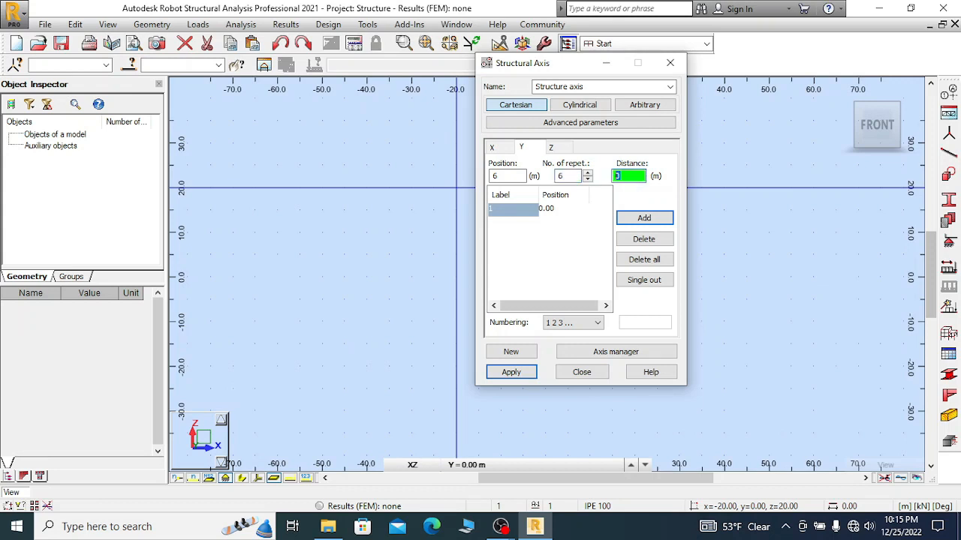
click(660, 217)
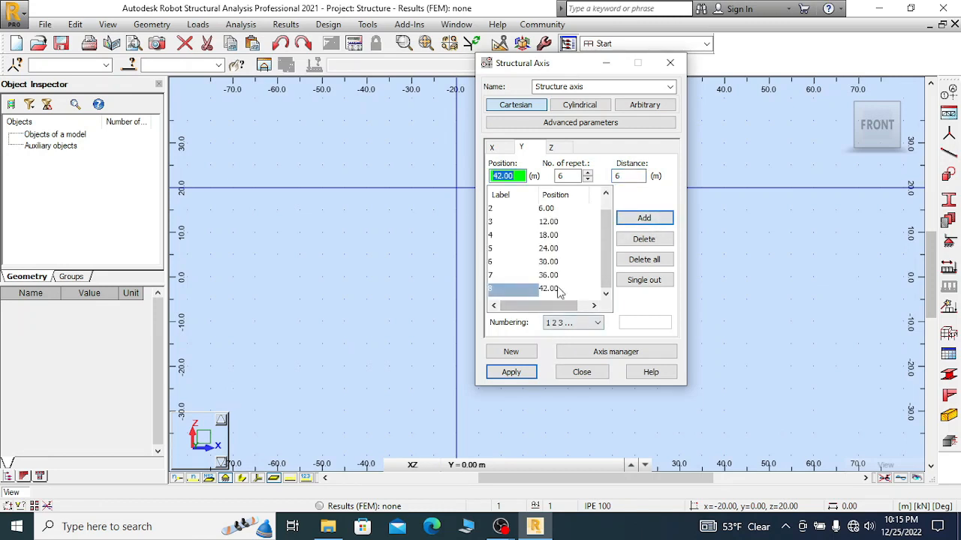
- Add Z axes at positions 0, 8 and 10.5 m without repetitions, setting the distance to 0 m from the 8 m axis onward
click(552, 148)
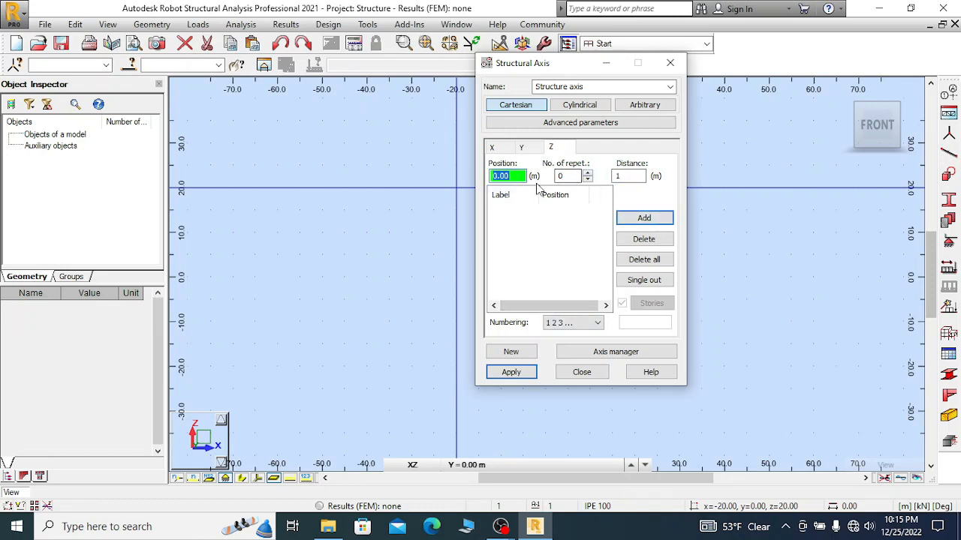
click(645, 219)
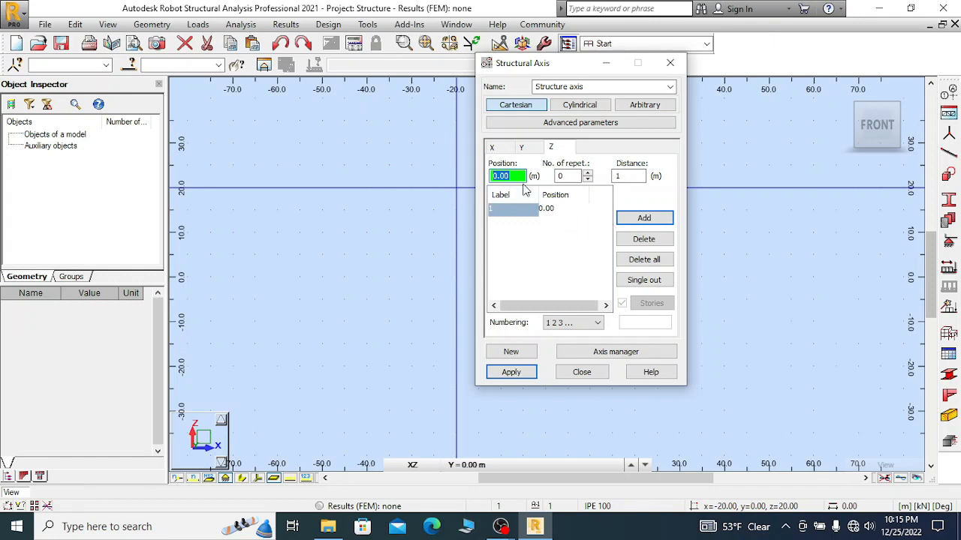
text(8)
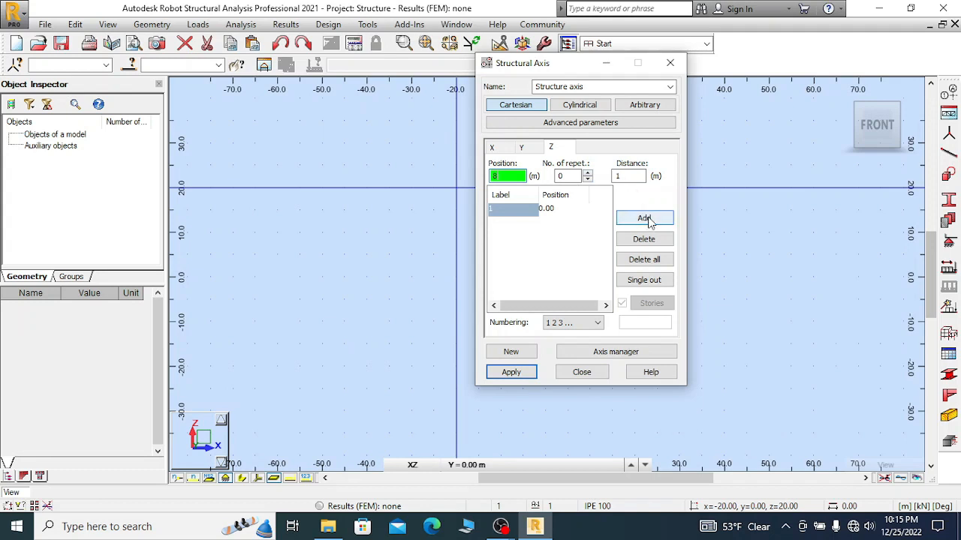
click(623, 177)
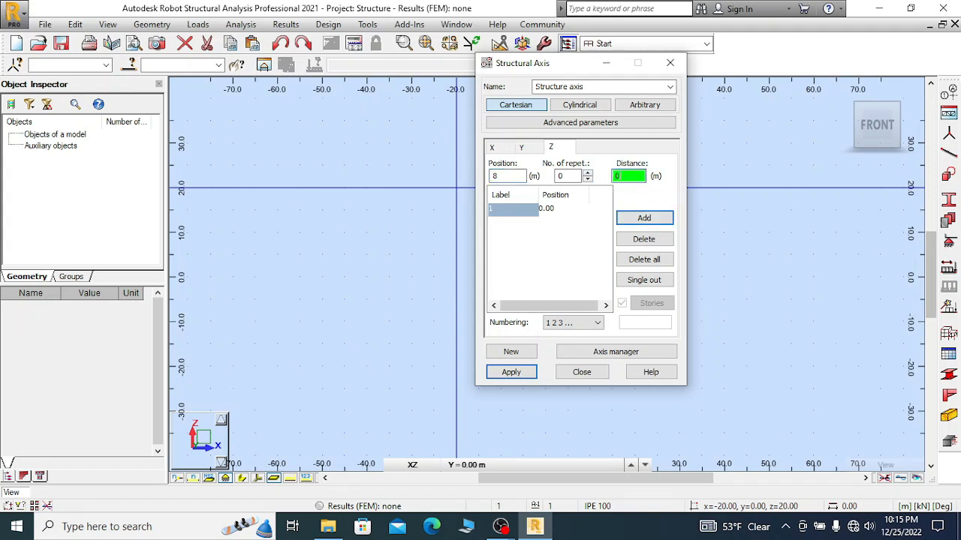
click(644, 217)
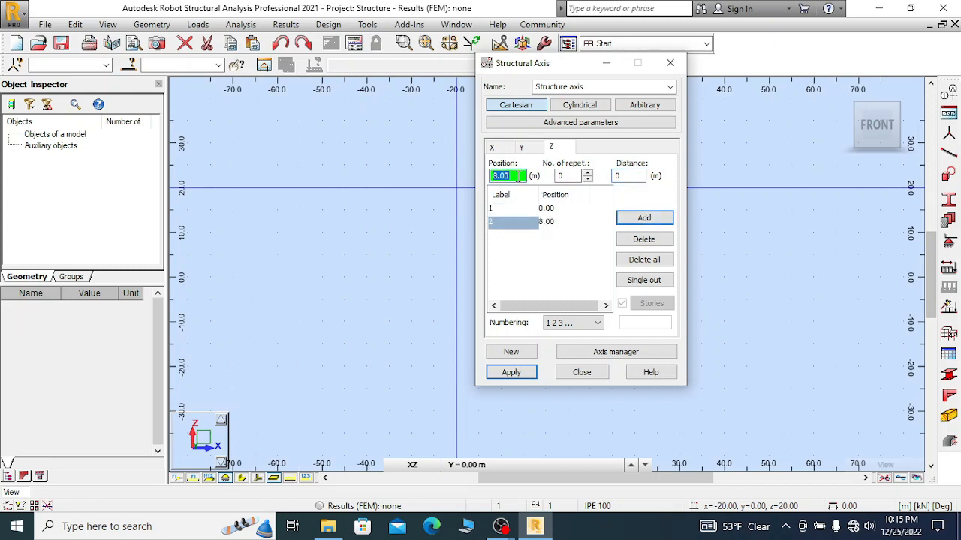
text(10.5)
click(658, 218)
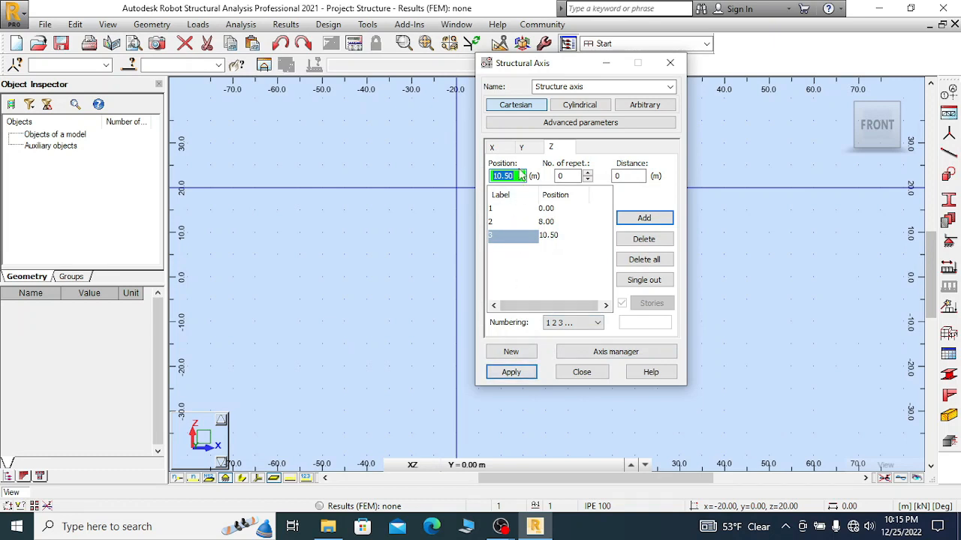
- Number the Y axes with letters (A B C ...) and label the Z axes by Value
click(493, 148)
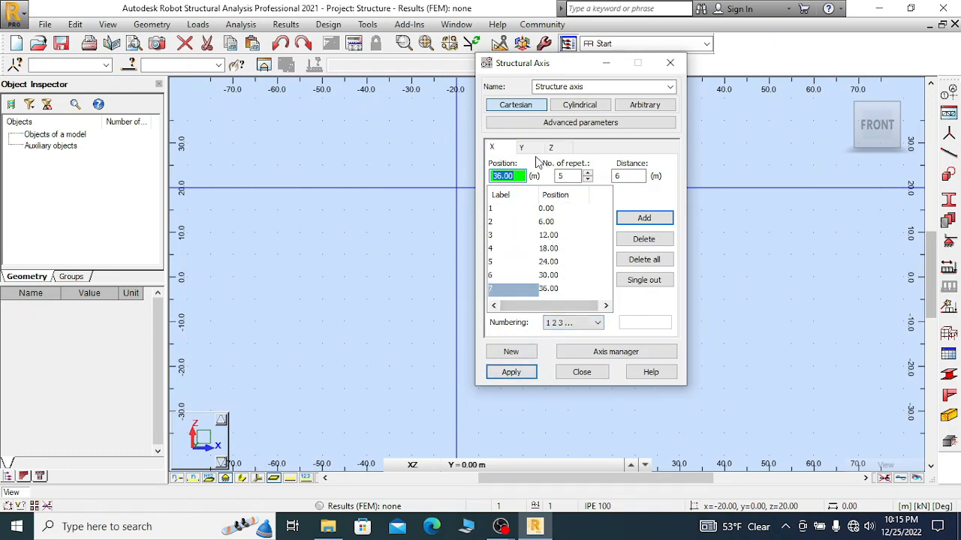
click(521, 147)
click(572, 322)
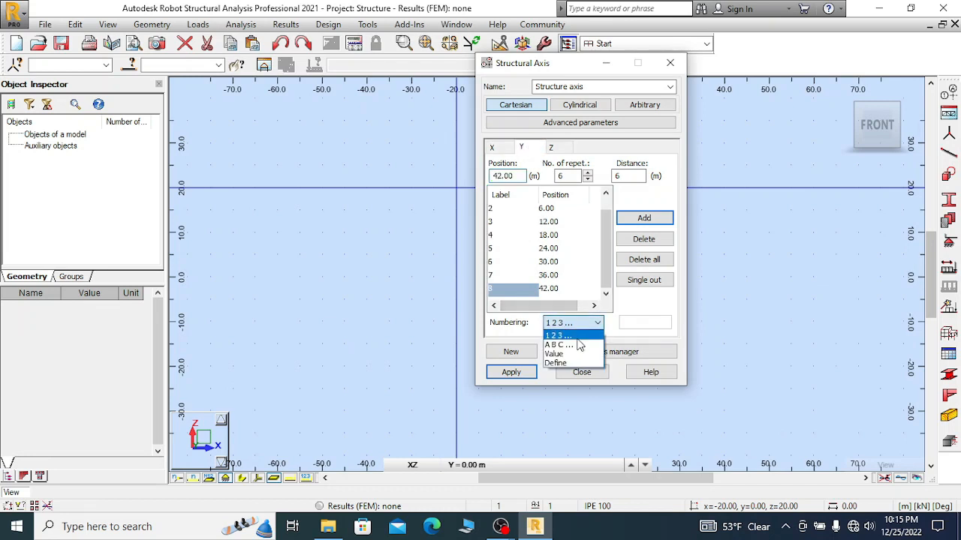
click(575, 345)
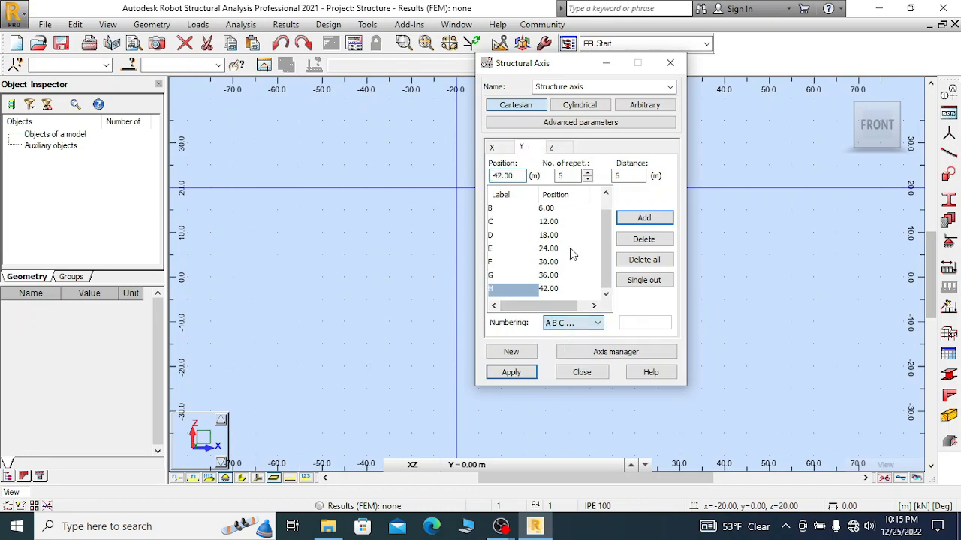
click(551, 148)
click(572, 323)
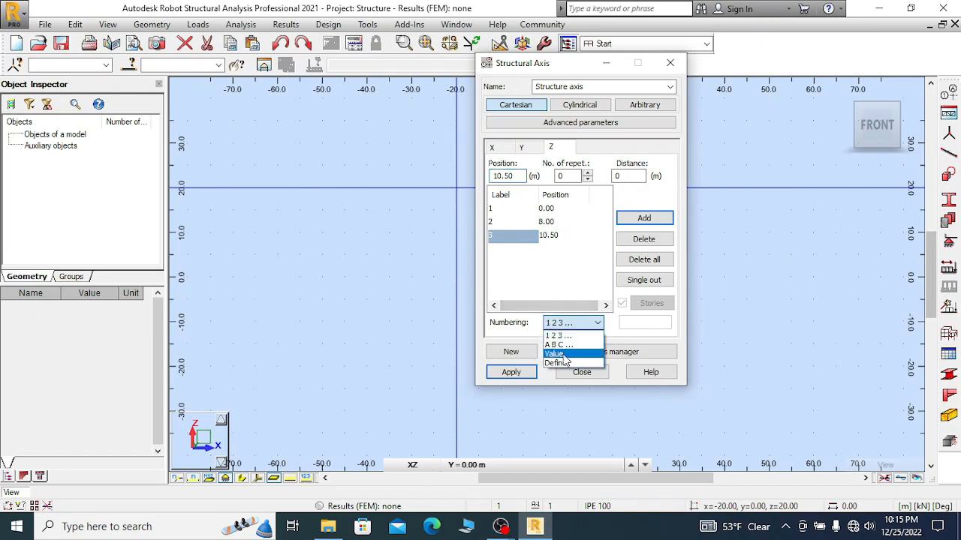
click(562, 354)
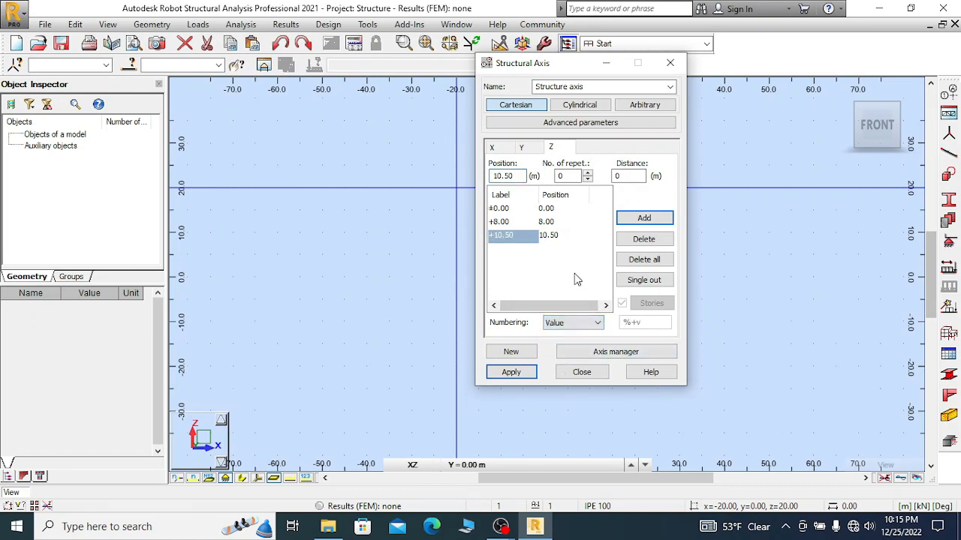
- Apply the structural axis grid to the model and close the axis definition
click(517, 372)
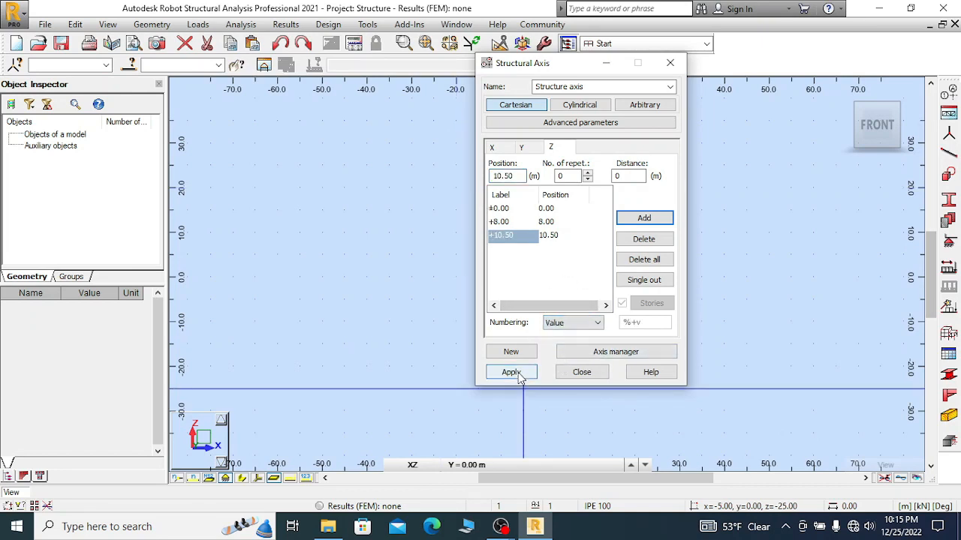
click(517, 373)
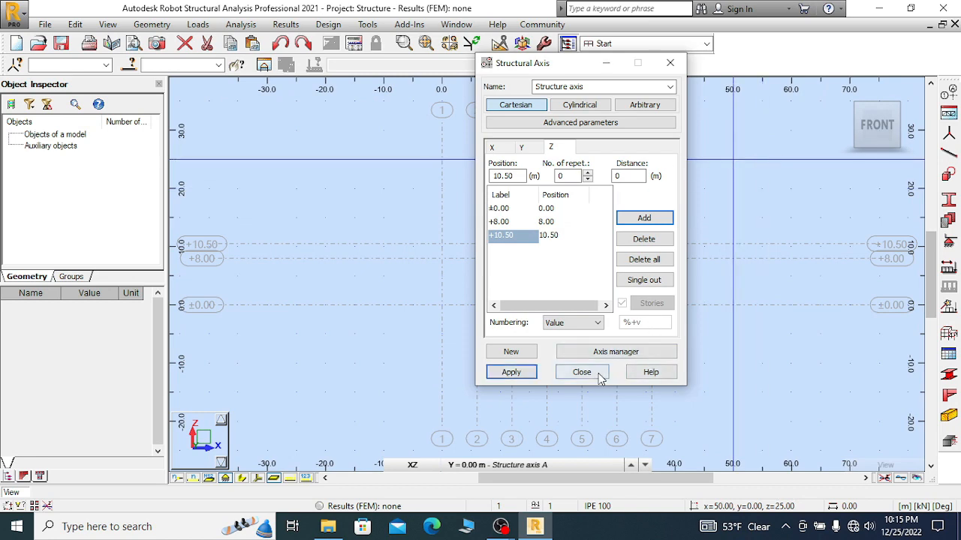
click(598, 377)
scroll(508, 225, down, 3)
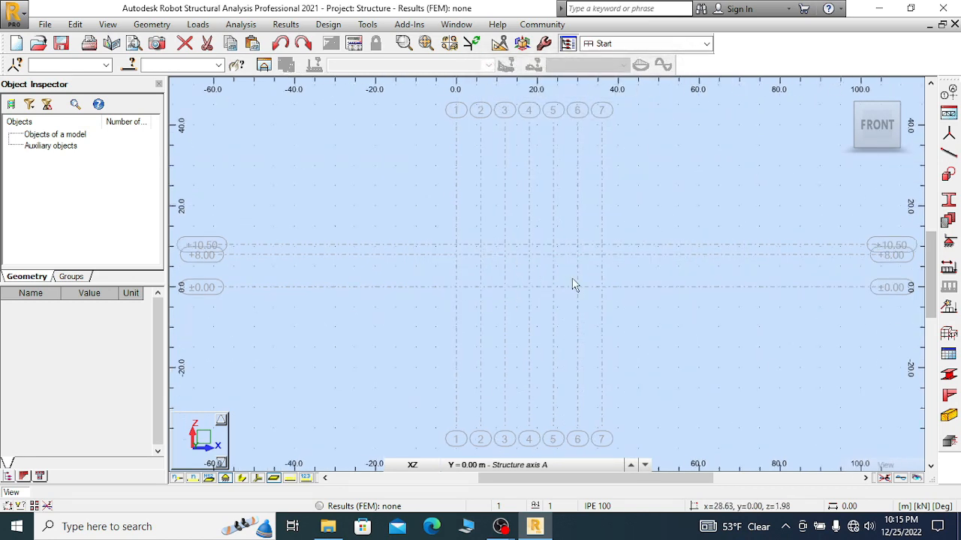
scroll(420, 152, down, 1)
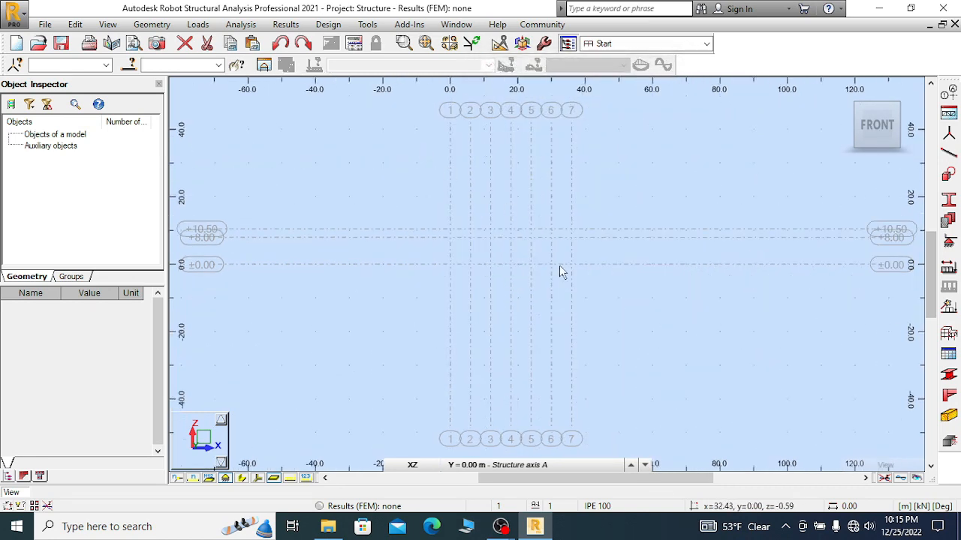
scroll(560, 265, up, 1)
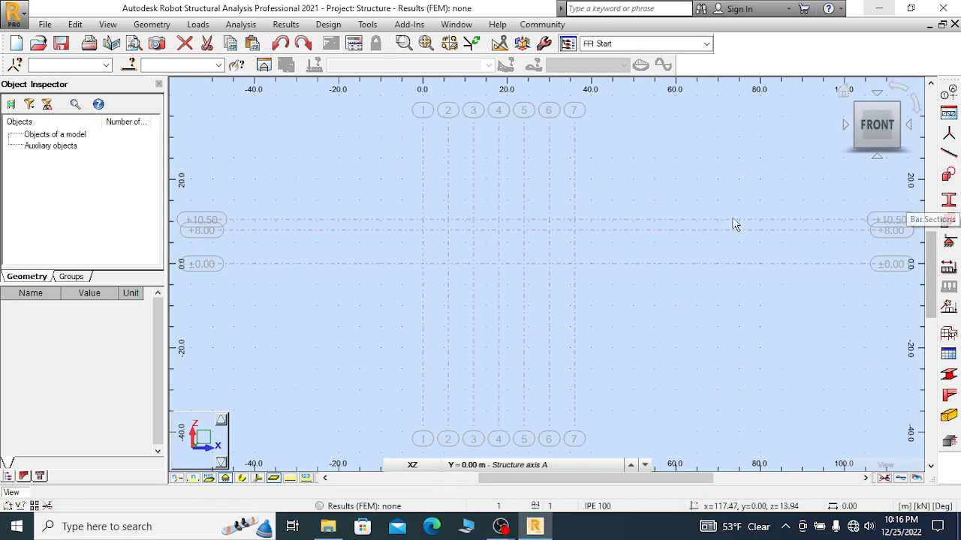
- Start a new steel bar section and set its material to S 355
click(949, 200)
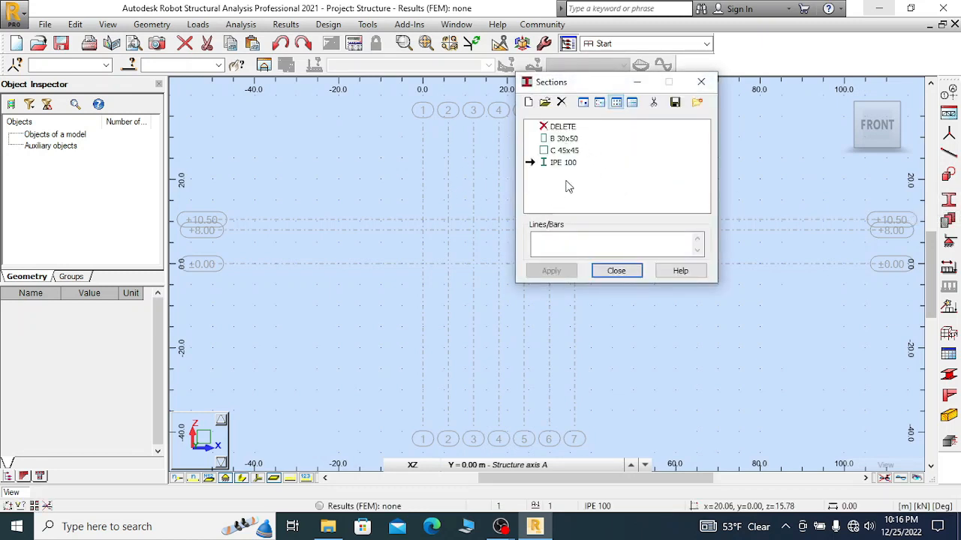
click(529, 102)
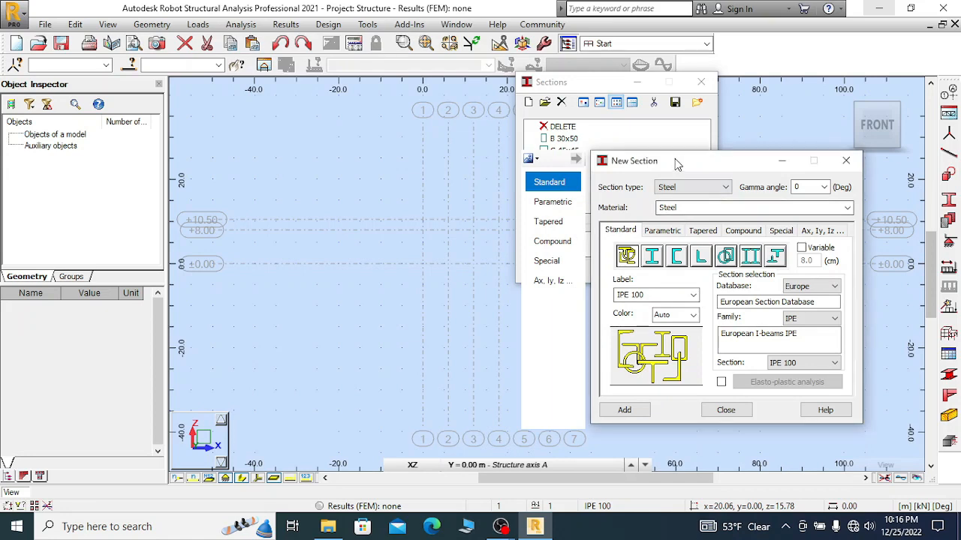
drag(673, 160, 659, 111)
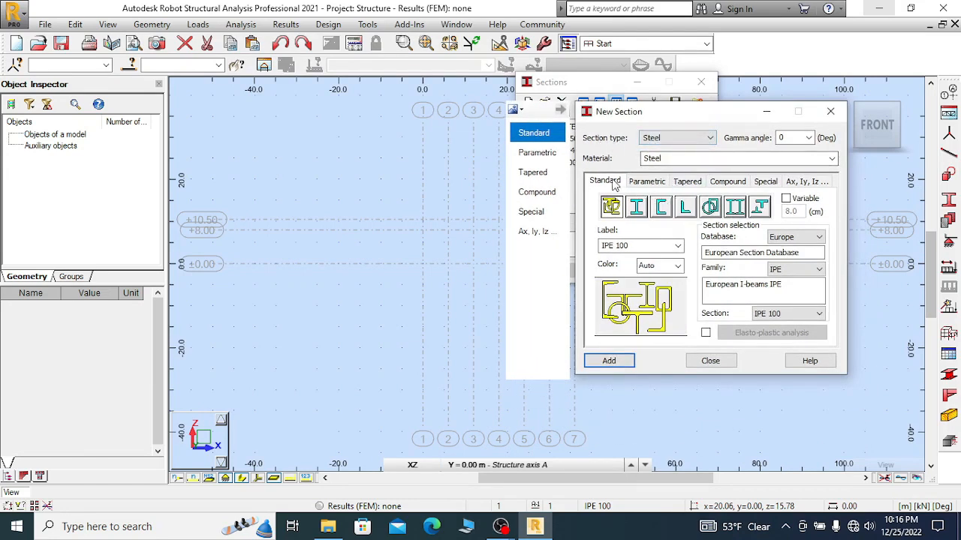
click(831, 159)
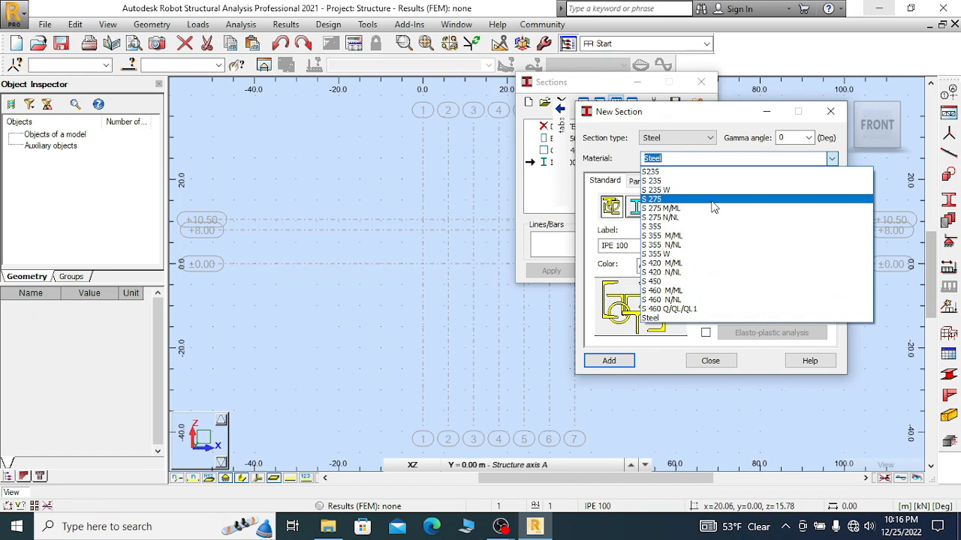
click(712, 226)
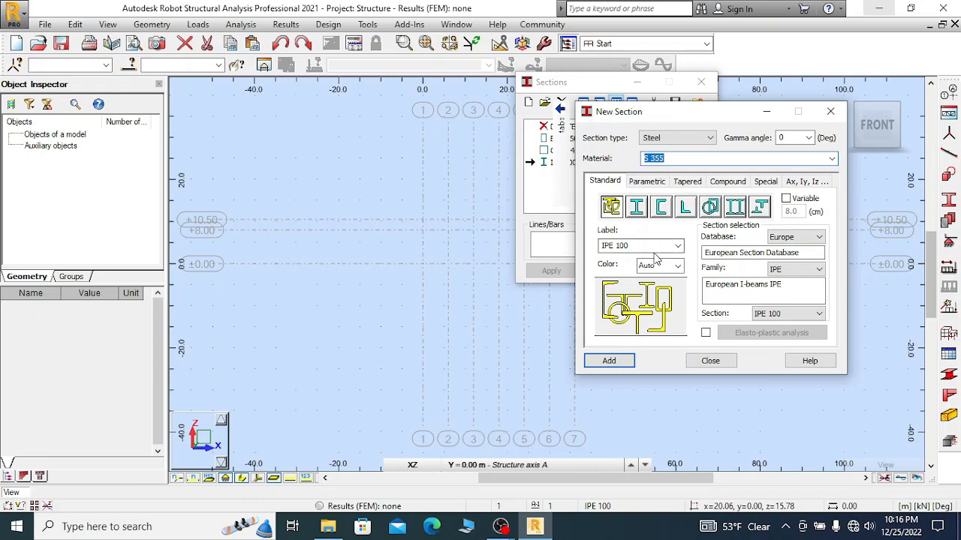
- Look through the section databases and profile families available for the new steel section
click(818, 237)
click(821, 240)
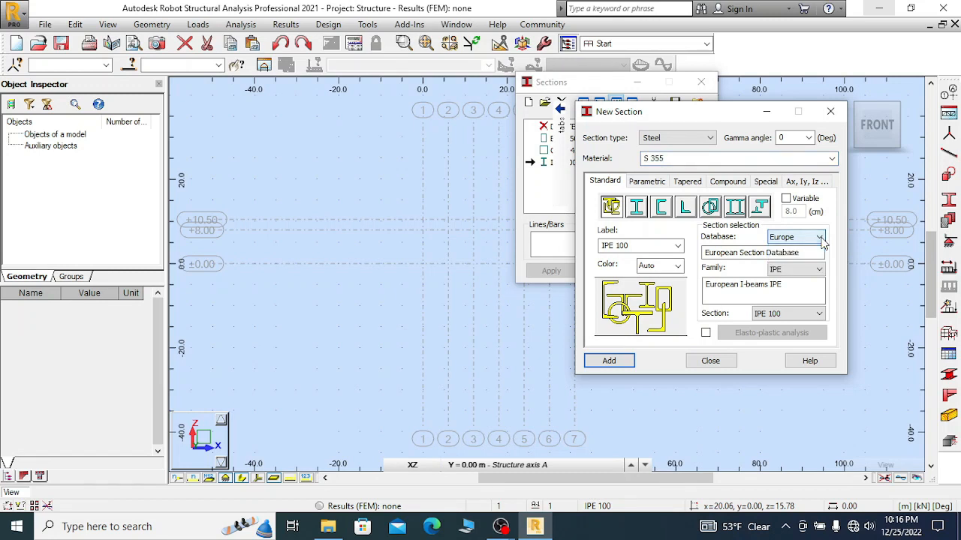
click(821, 241)
click(821, 240)
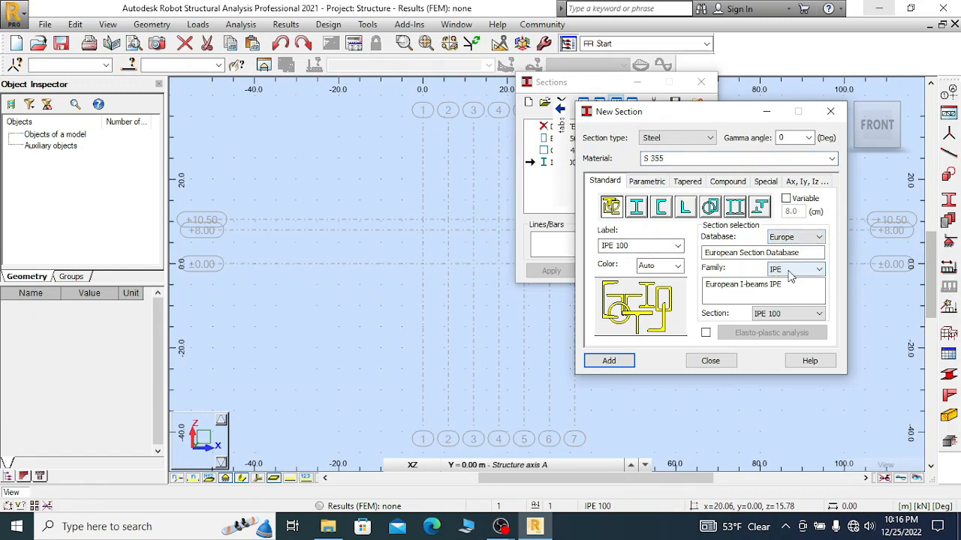
click(637, 245)
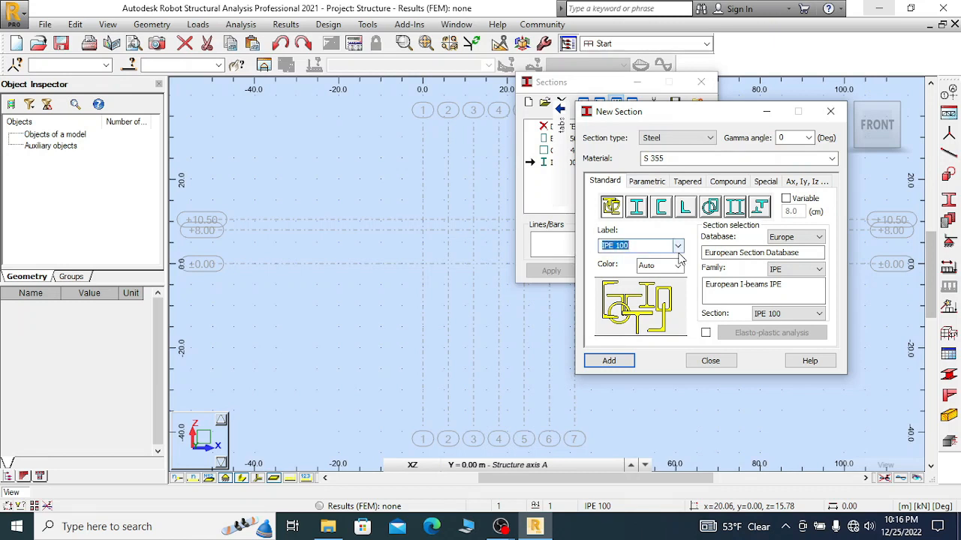
click(820, 237)
click(820, 238)
click(794, 273)
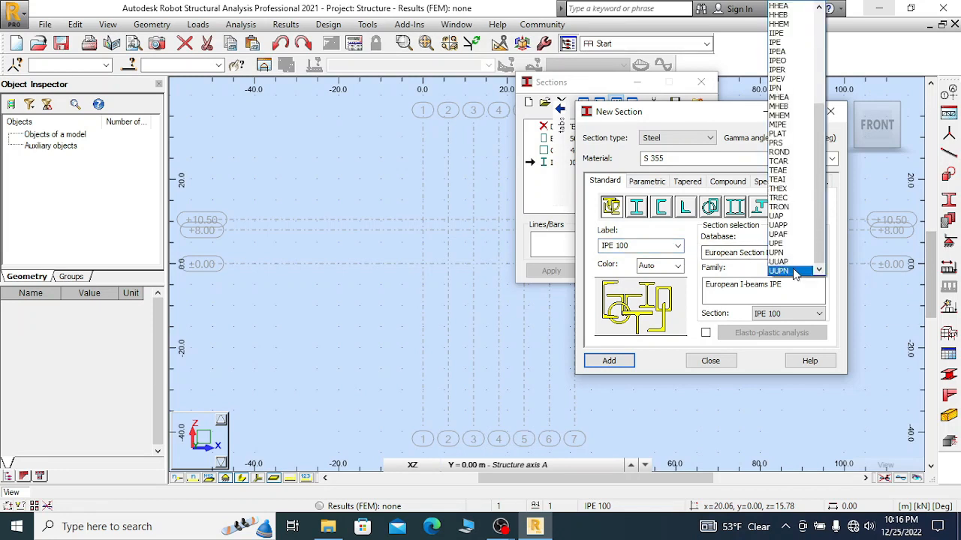
drag(819, 131, 820, 29)
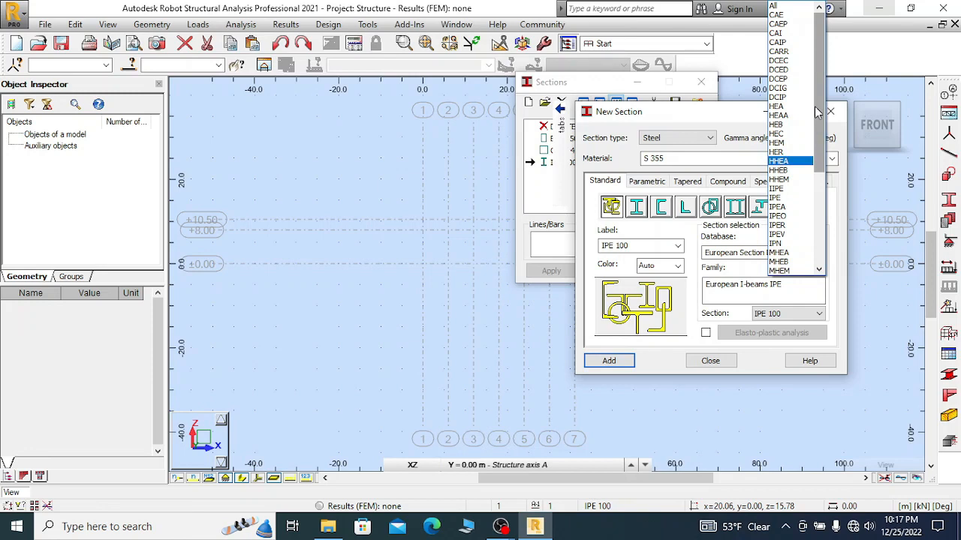
drag(815, 133, 819, 160)
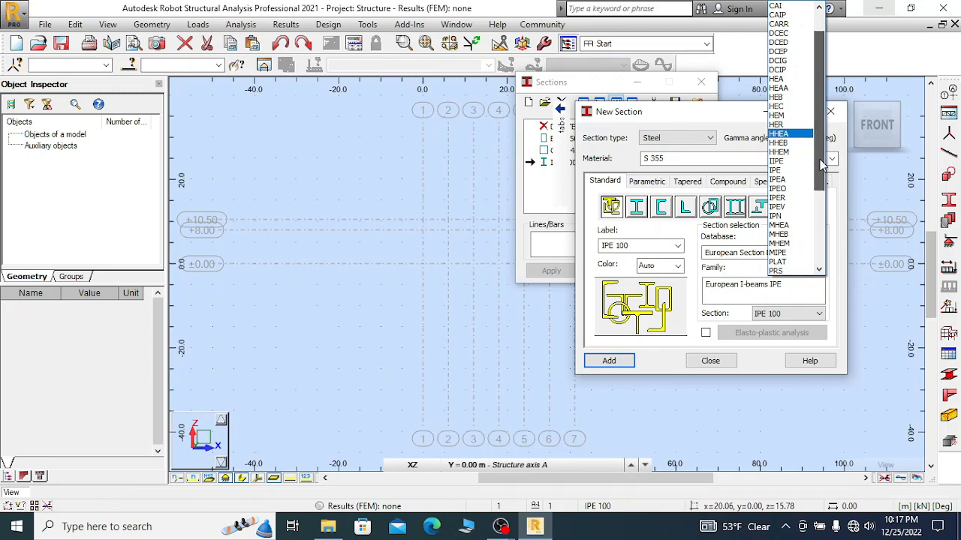
click(713, 124)
drag(707, 118, 692, 153)
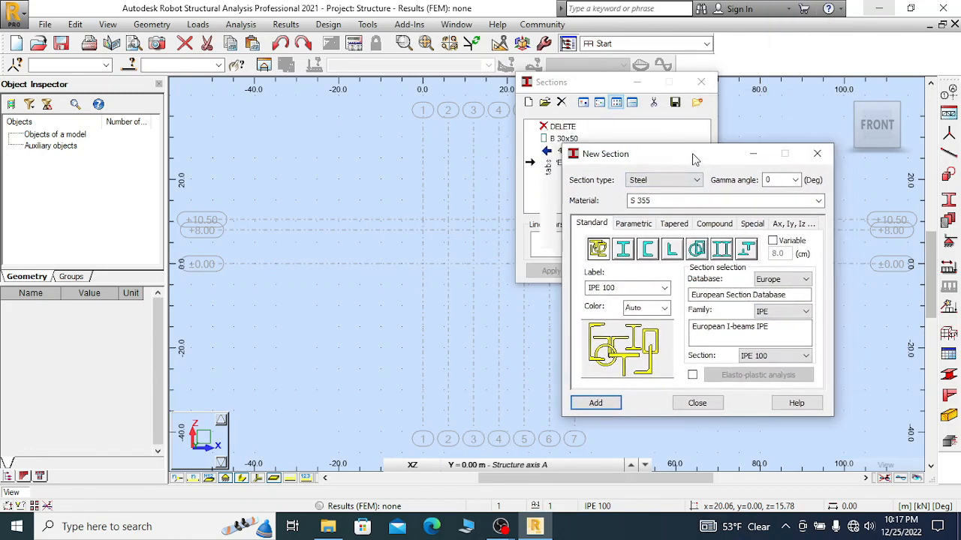
click(784, 280)
click(786, 291)
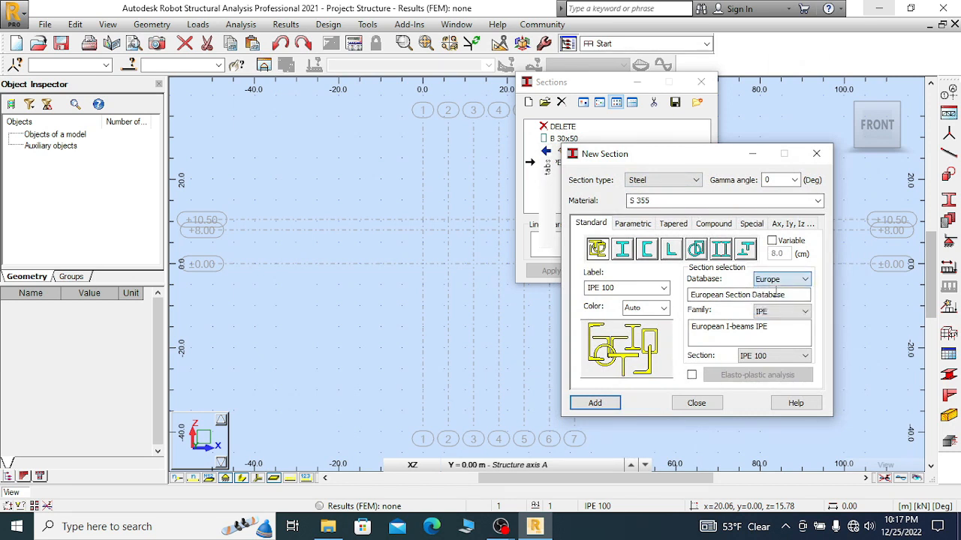
- Choose the HEA family from the European database and select the HEA 450 section
click(781, 310)
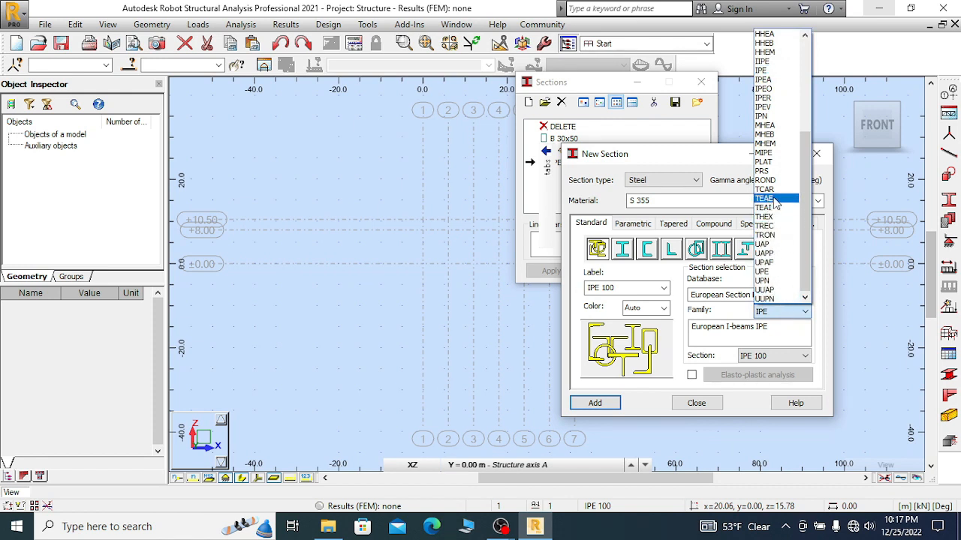
drag(801, 209, 814, 156)
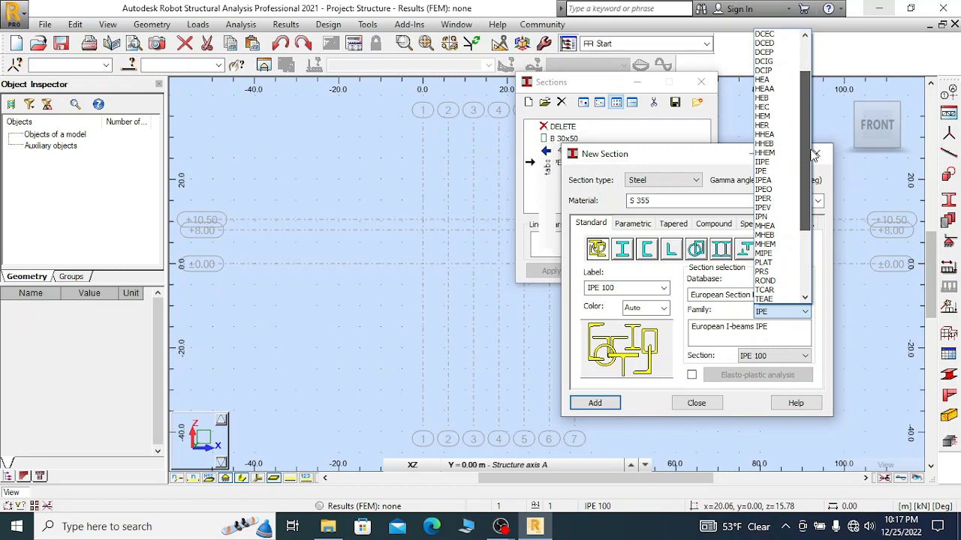
click(763, 79)
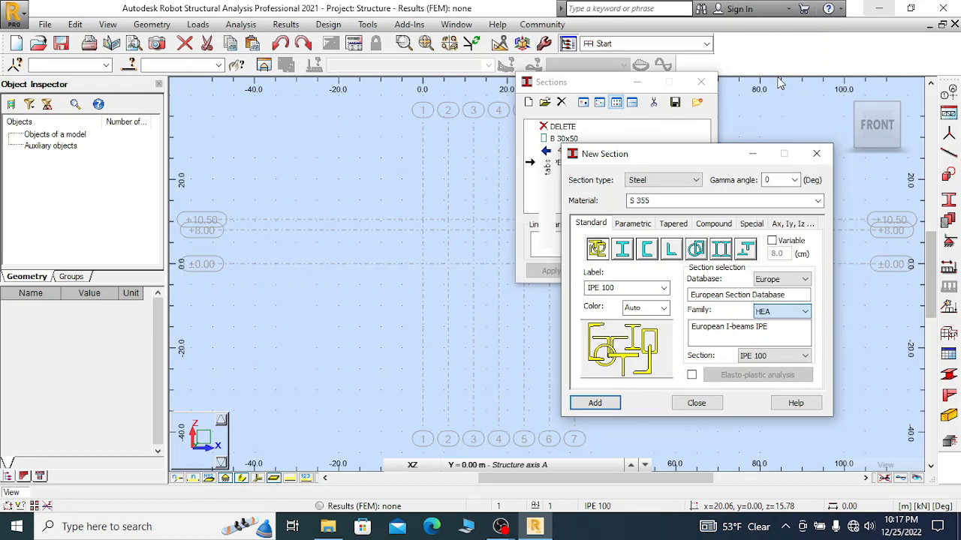
click(789, 316)
click(789, 316)
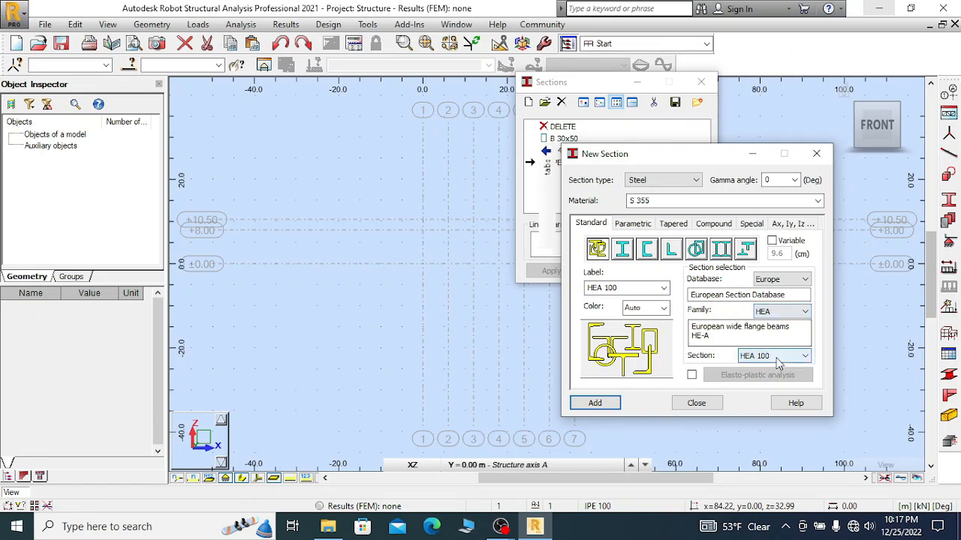
click(774, 357)
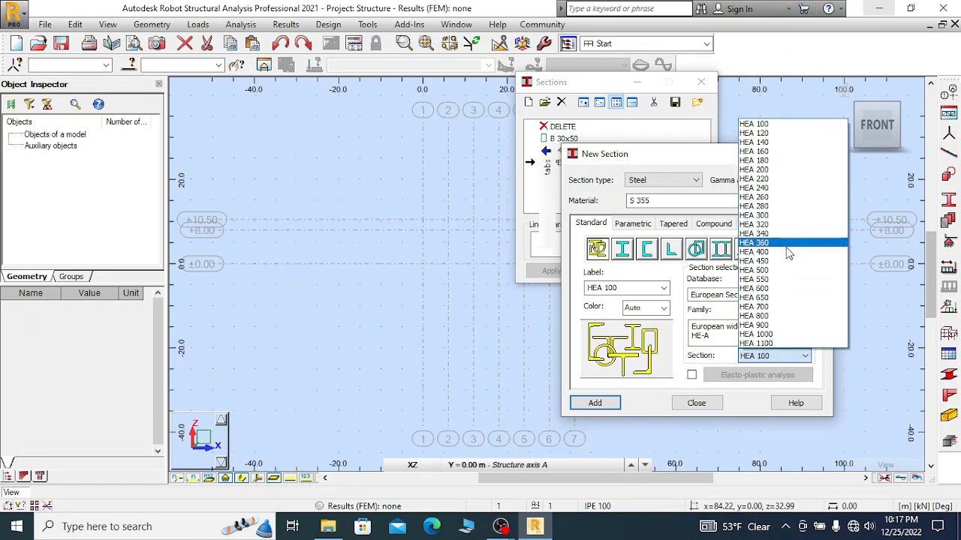
click(770, 262)
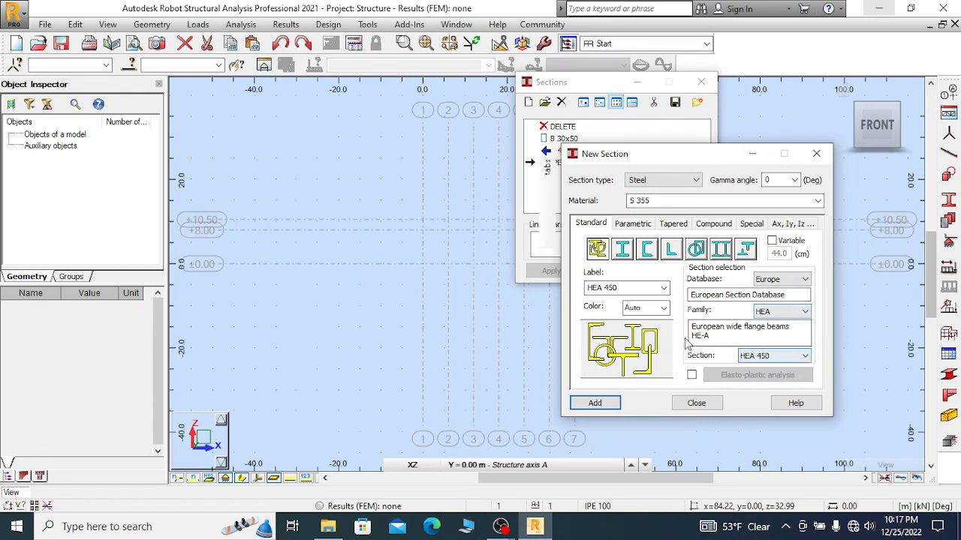
- Label the section "HEA 450 main col" and add it to the section list
double_click(624, 286)
click(629, 286)
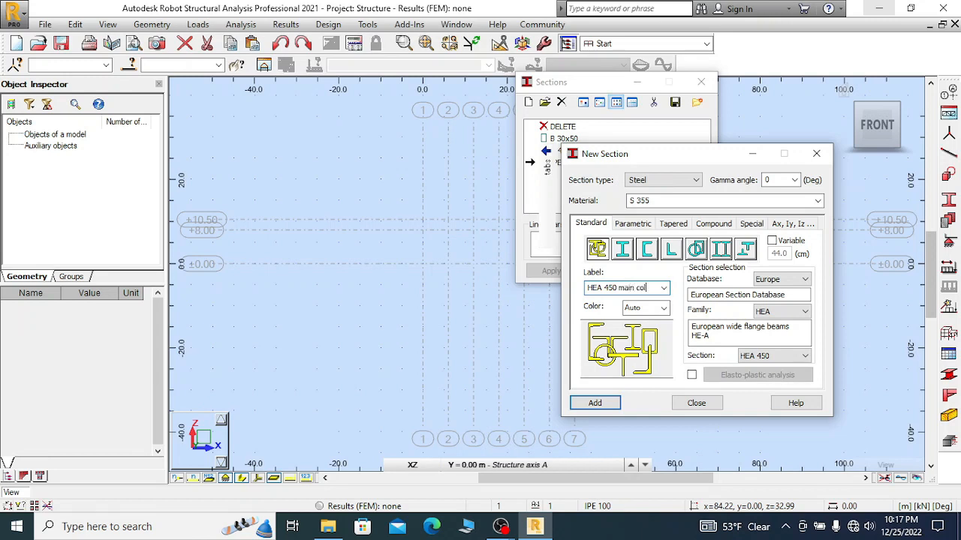
click(599, 403)
- Keep the Europe database and HEA family, and select HEA 300 for the next section
click(788, 279)
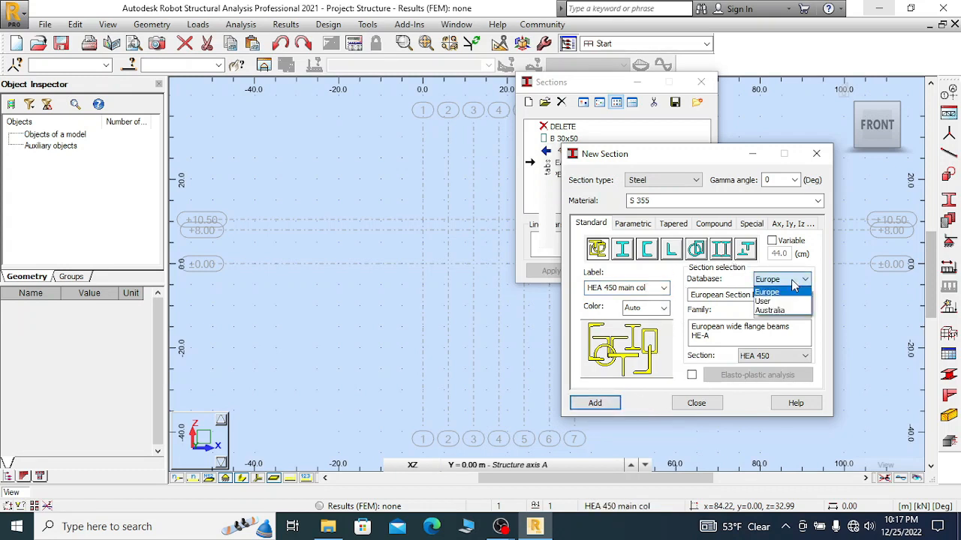
click(792, 297)
click(791, 312)
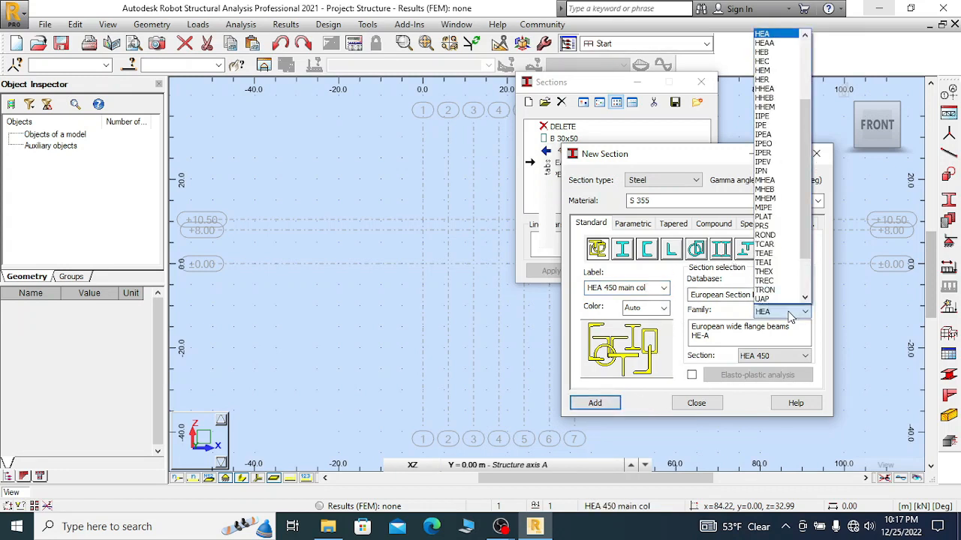
click(790, 318)
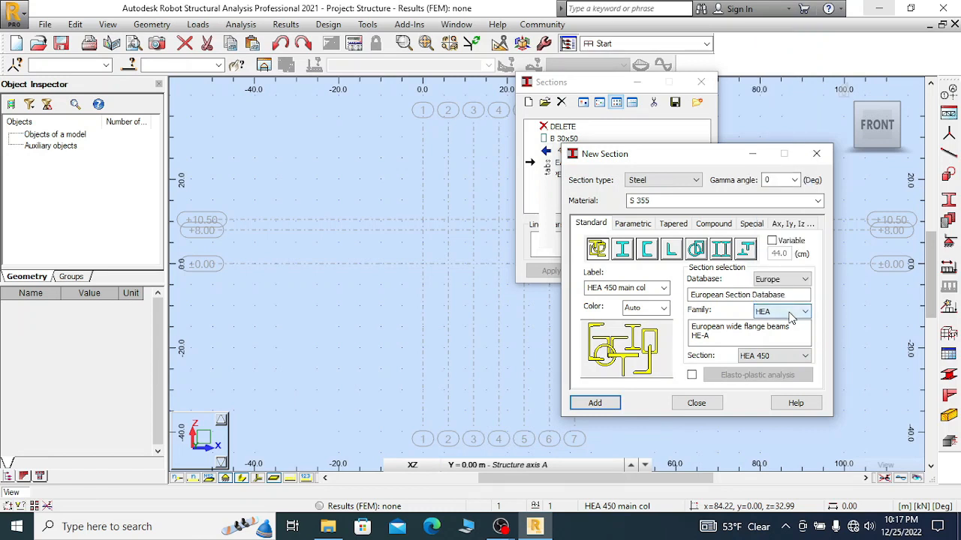
click(780, 359)
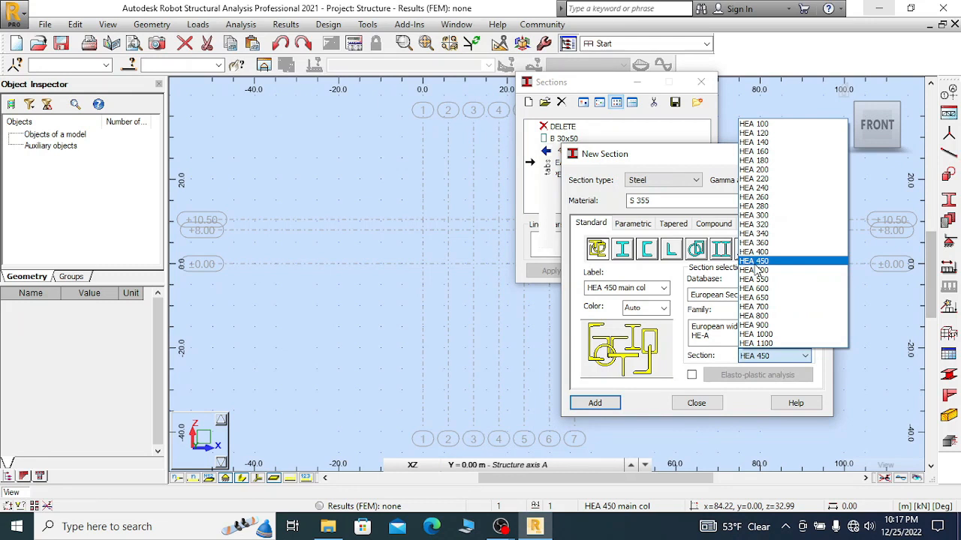
click(760, 217)
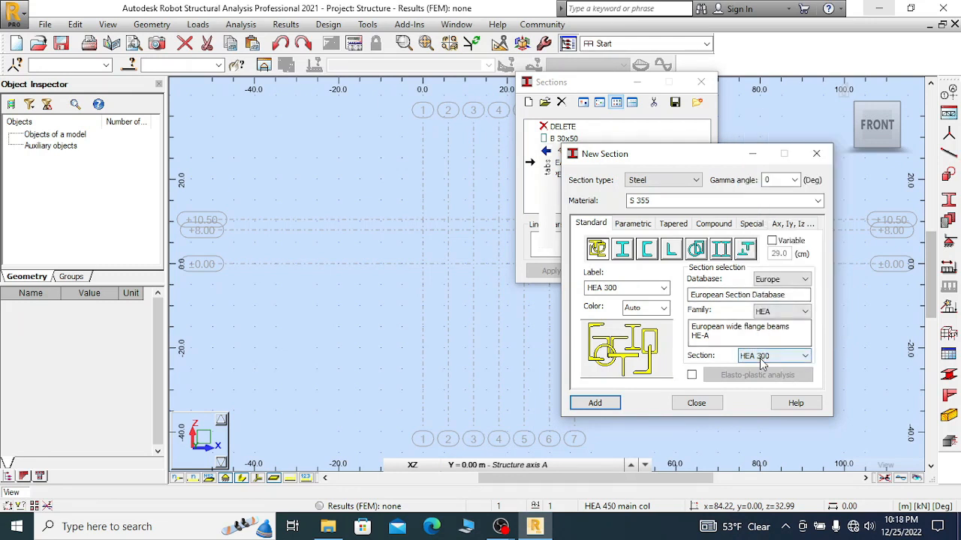
- Label the HEA 300 section "HEA 300 corner col" and add it to the section list
click(628, 287)
click(633, 286)
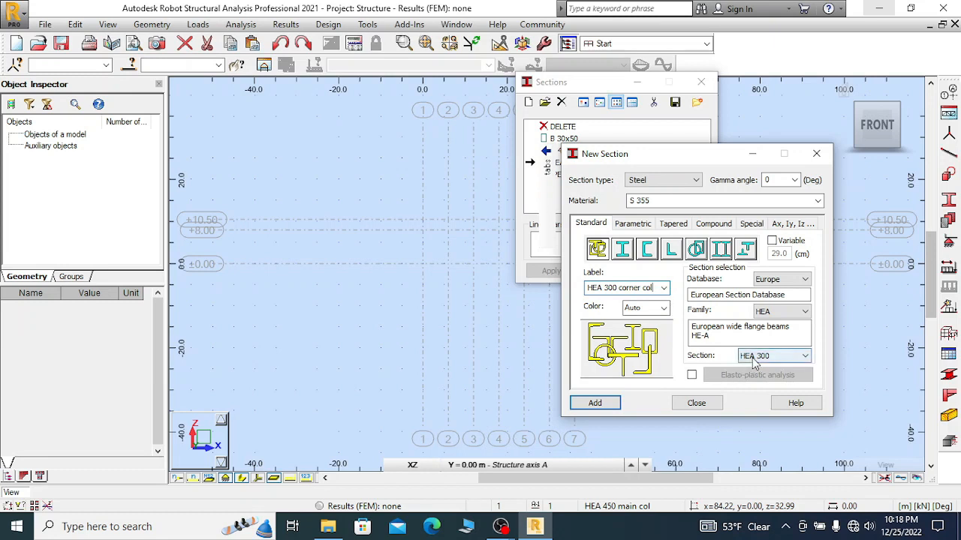
click(599, 403)
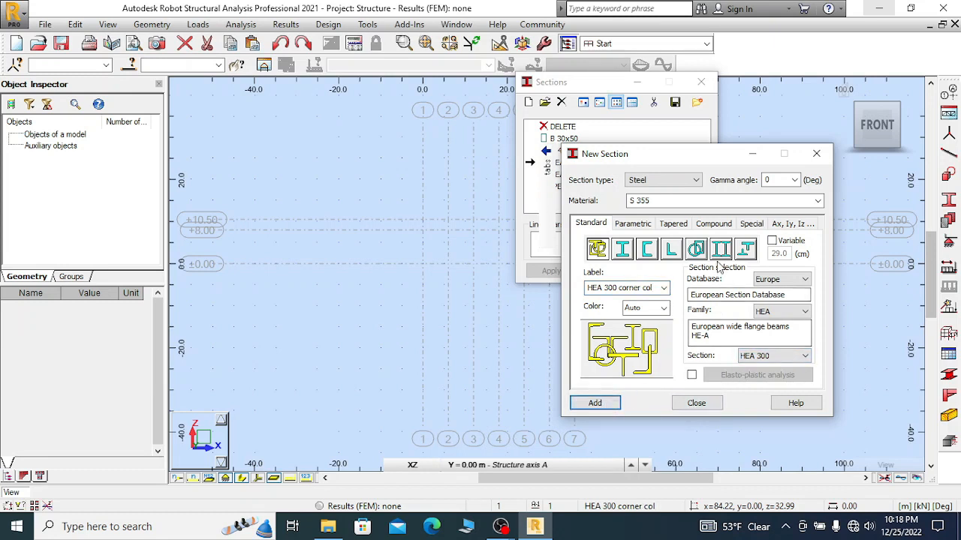
- Keep the HEA 300 profile, relabel it "HEA 300 end col" and add it as another section
click(779, 359)
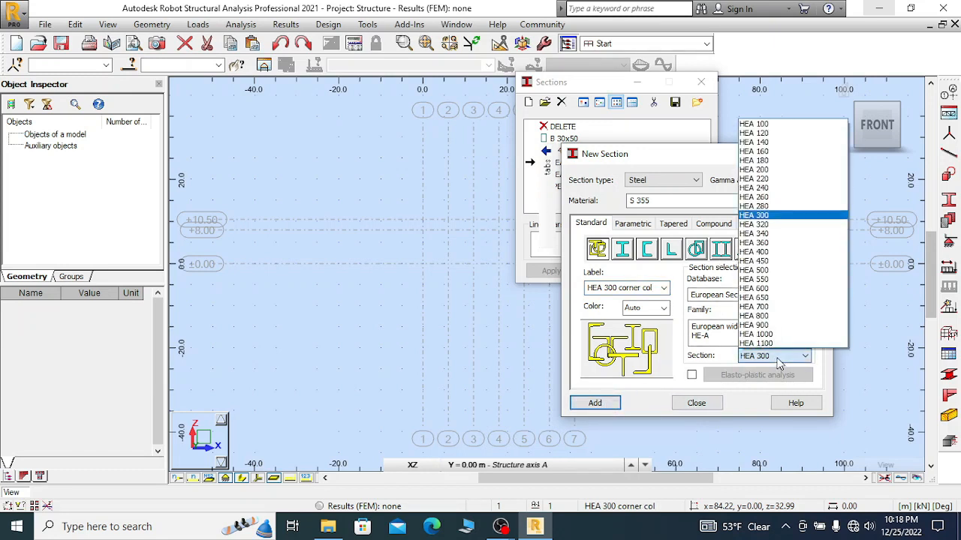
click(778, 360)
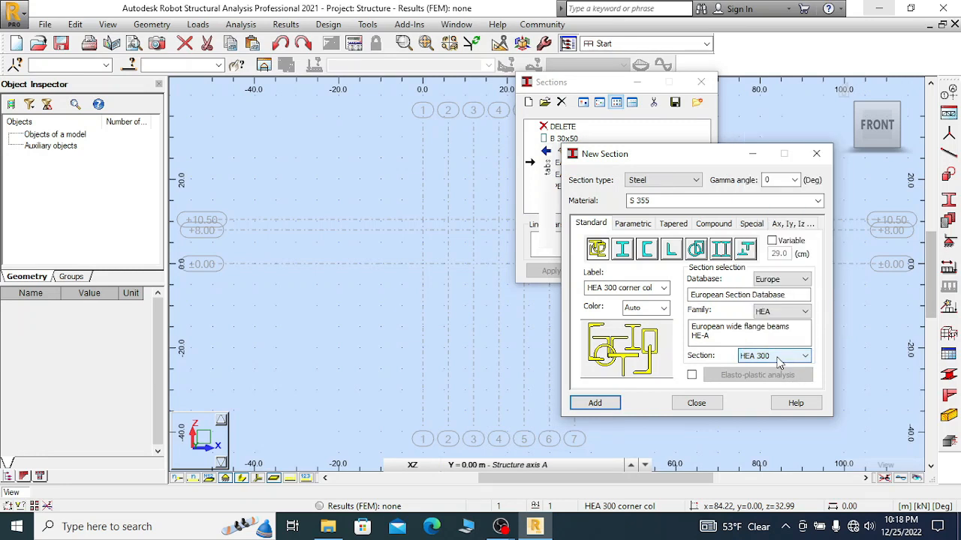
click(635, 289)
drag(643, 288, 622, 288)
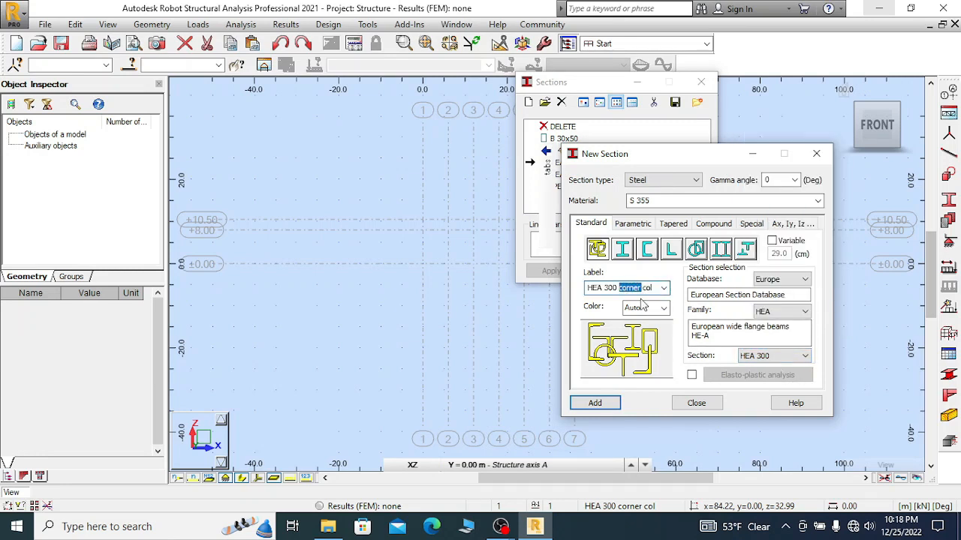
text(end)
click(607, 402)
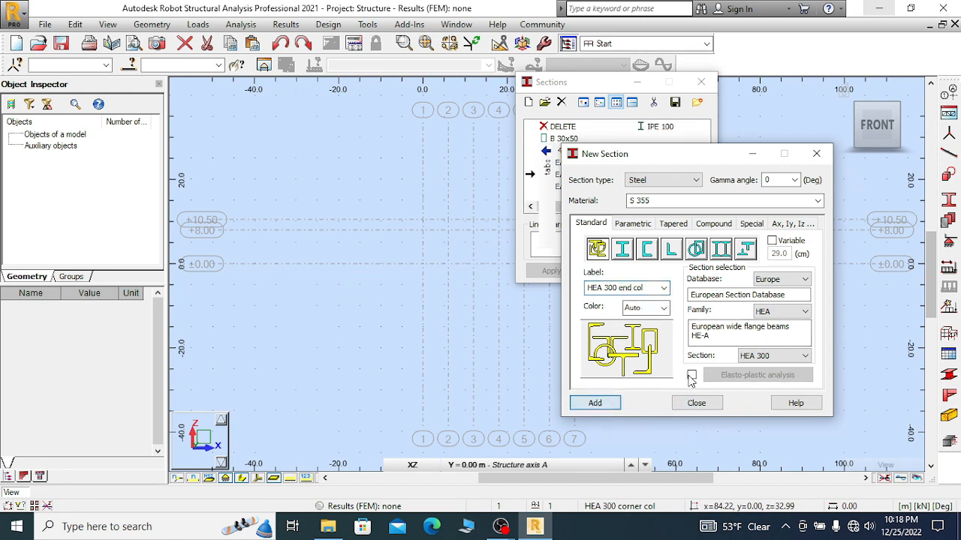
- Switch the European profile family to HEB and select the HEB 400 section
click(780, 315)
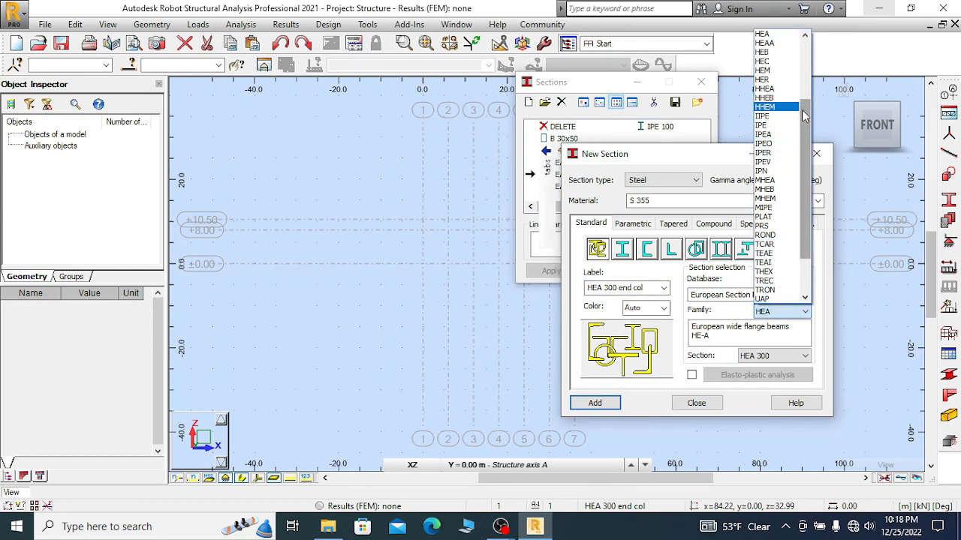
drag(809, 124, 807, 99)
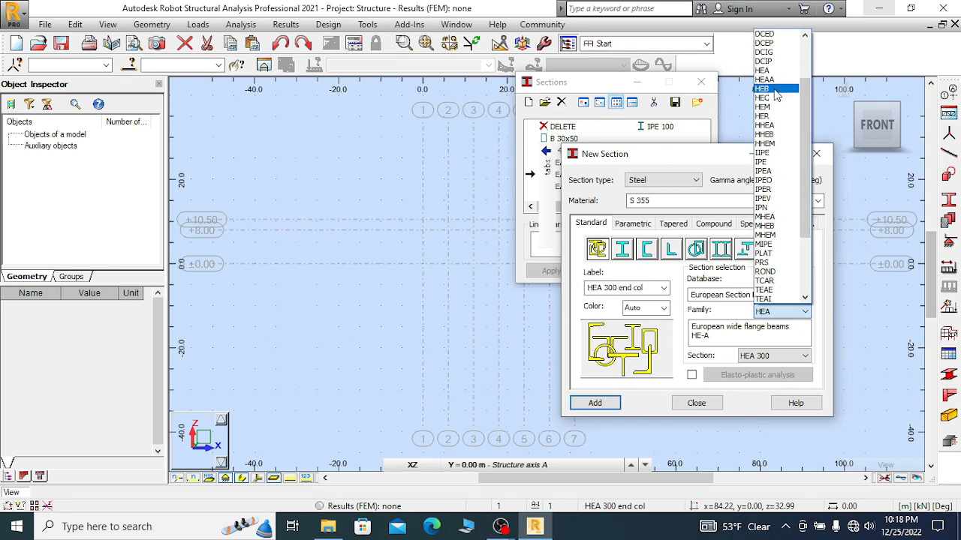
click(776, 89)
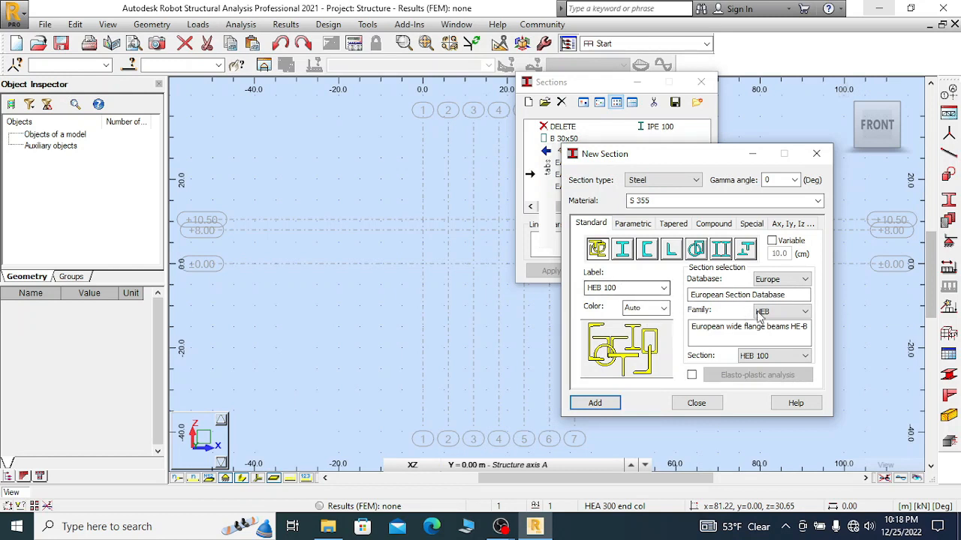
click(794, 315)
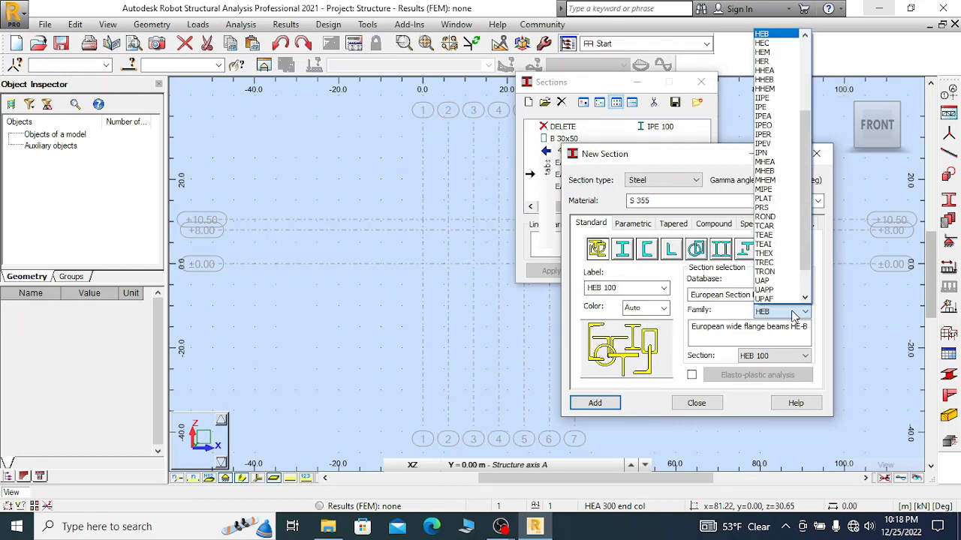
click(794, 315)
click(784, 356)
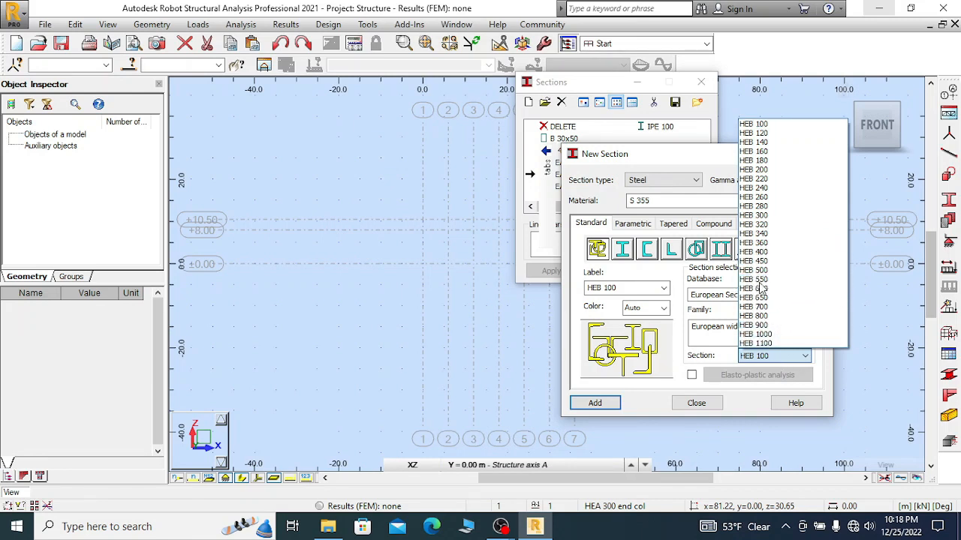
click(771, 254)
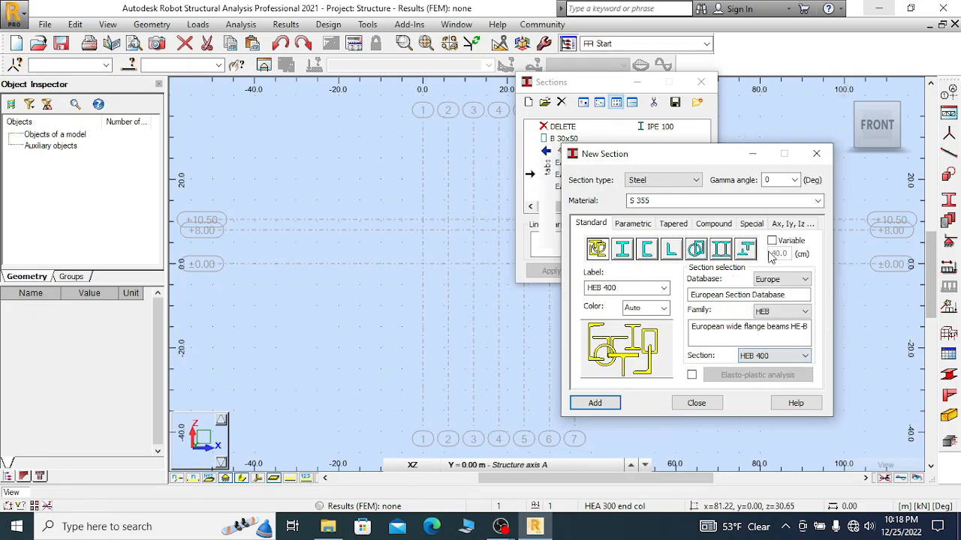
- Label the section "HEB 400 main raft" and add it to the section list
click(627, 286)
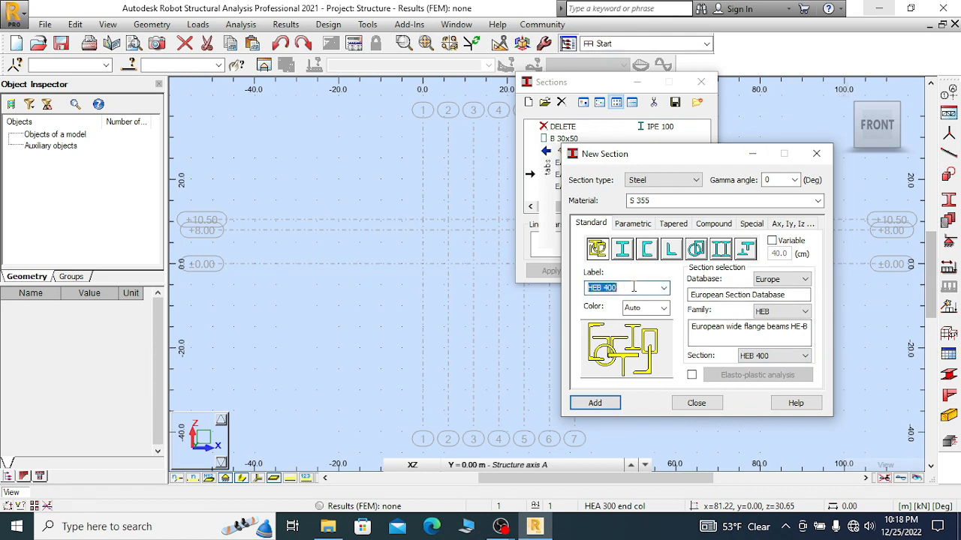
click(633, 286)
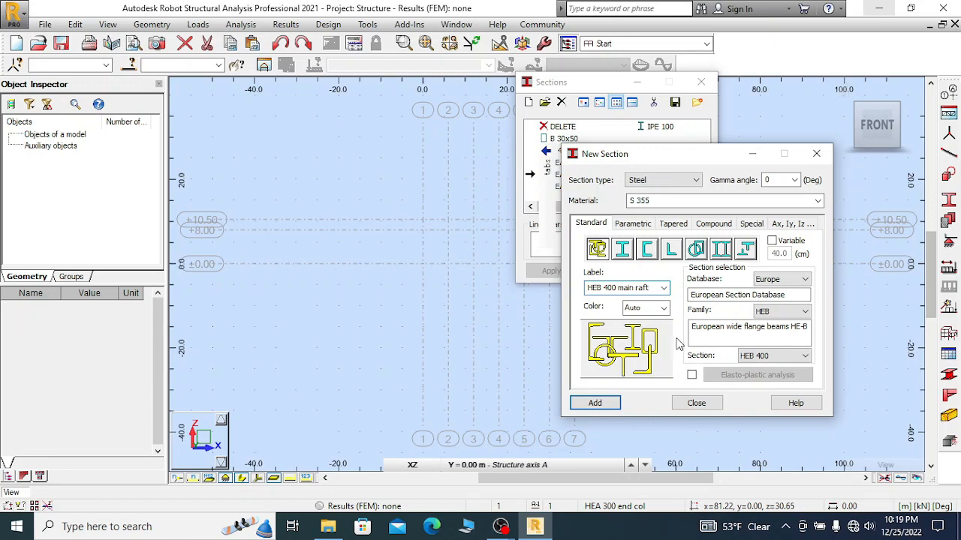
click(601, 403)
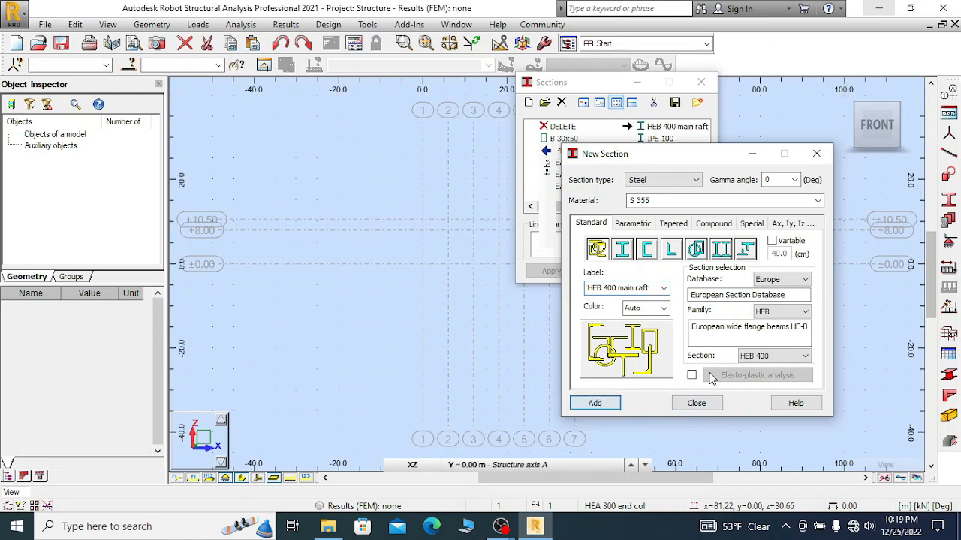
- Select the HEB 300 profile, label it "HEB 300 edge raft" and add it to the section list
click(774, 357)
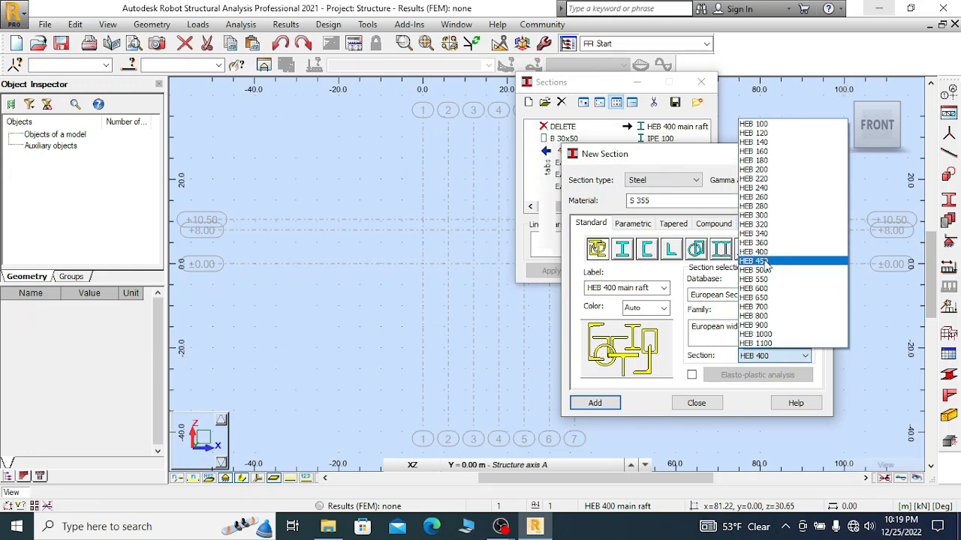
click(762, 216)
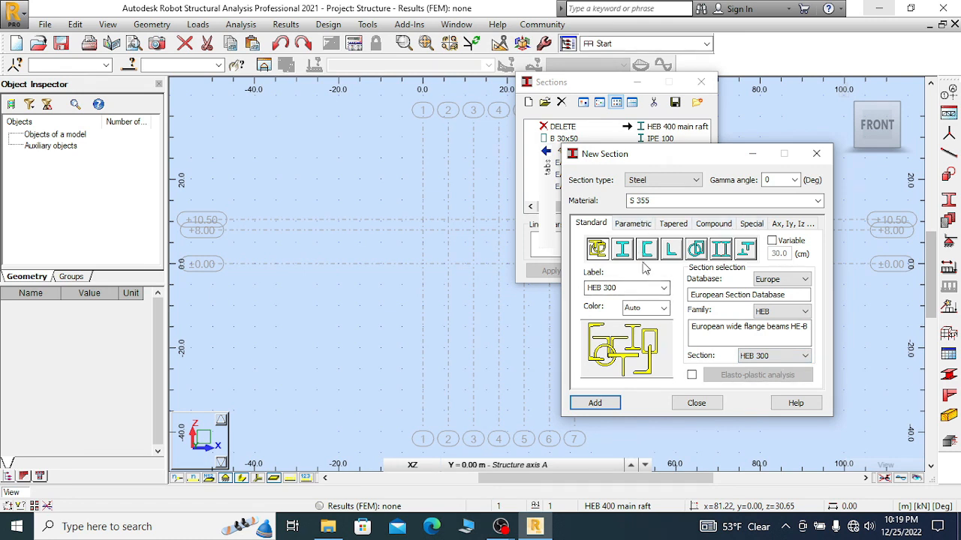
click(630, 288)
click(630, 288)
click(600, 403)
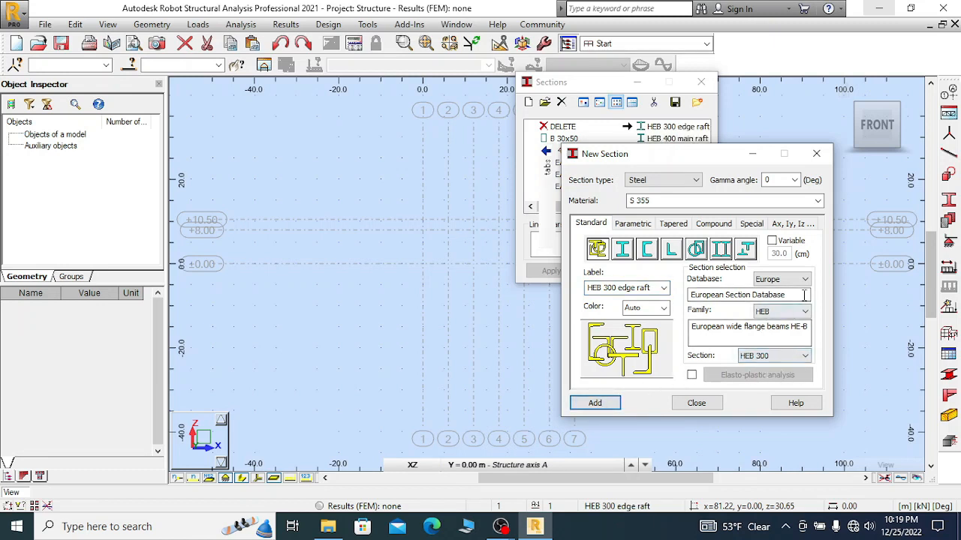
click(803, 280)
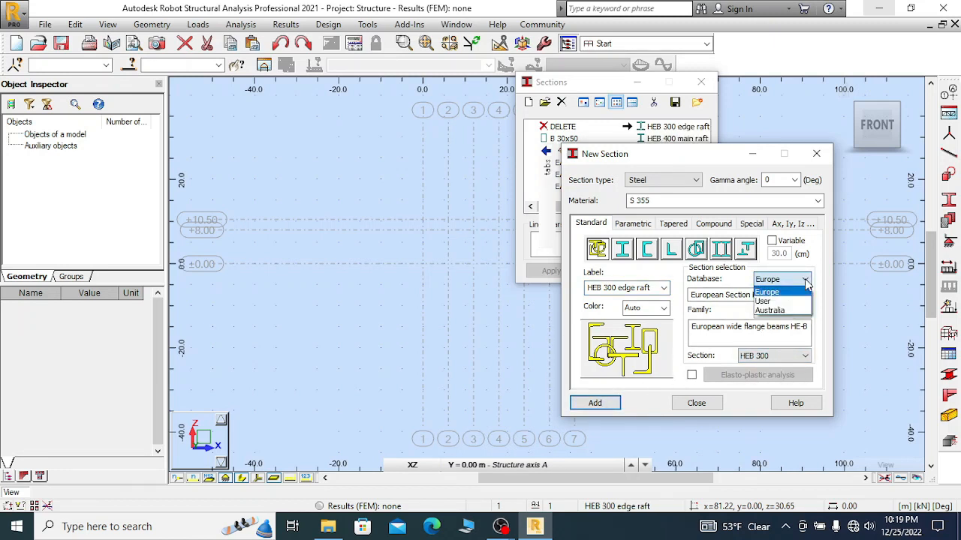
click(780, 292)
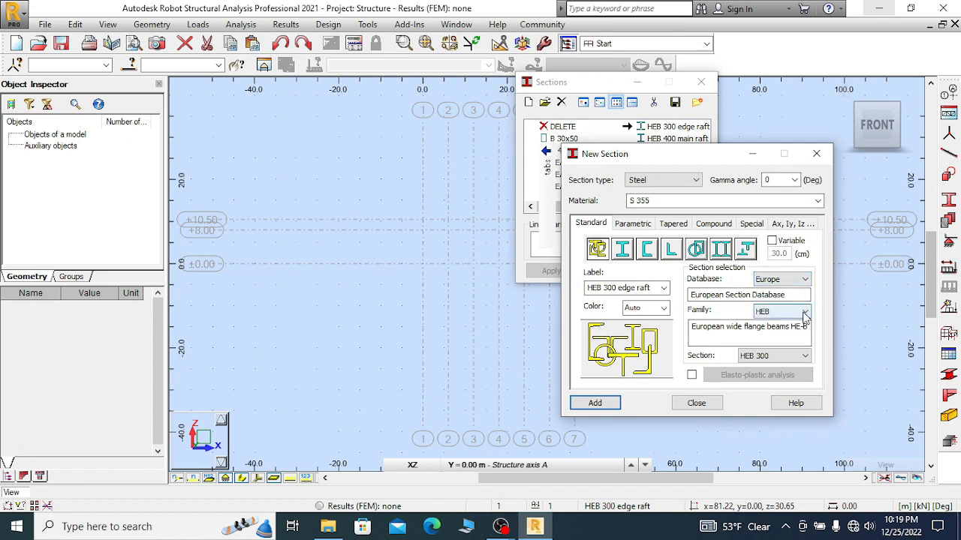
click(805, 313)
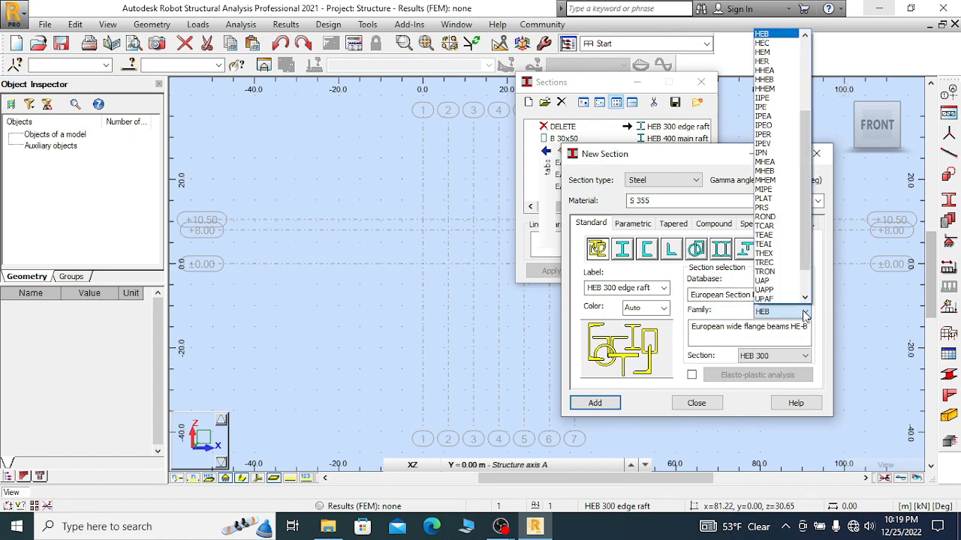
click(805, 314)
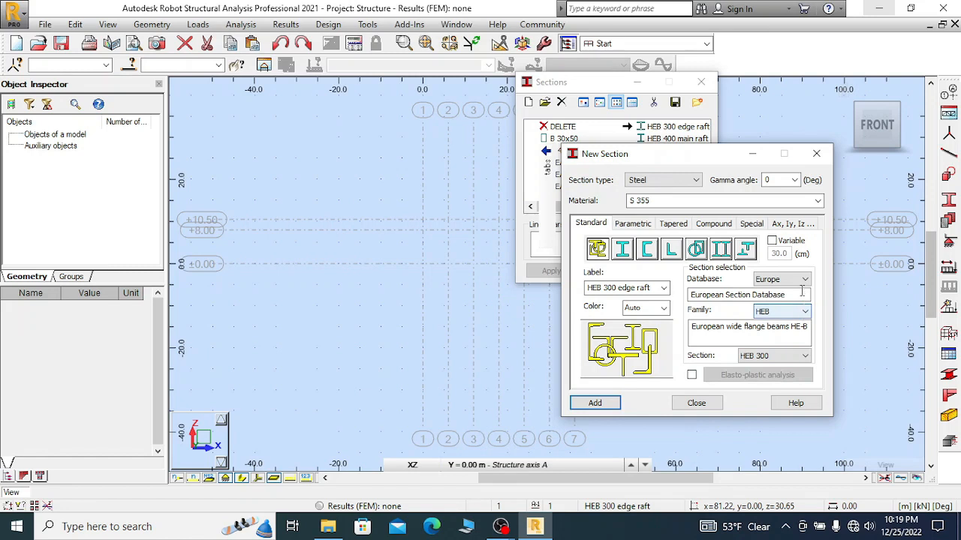
- Switch to the Australia section database, choose the Z family of cold-formed profiles and select Z 200x19
click(792, 281)
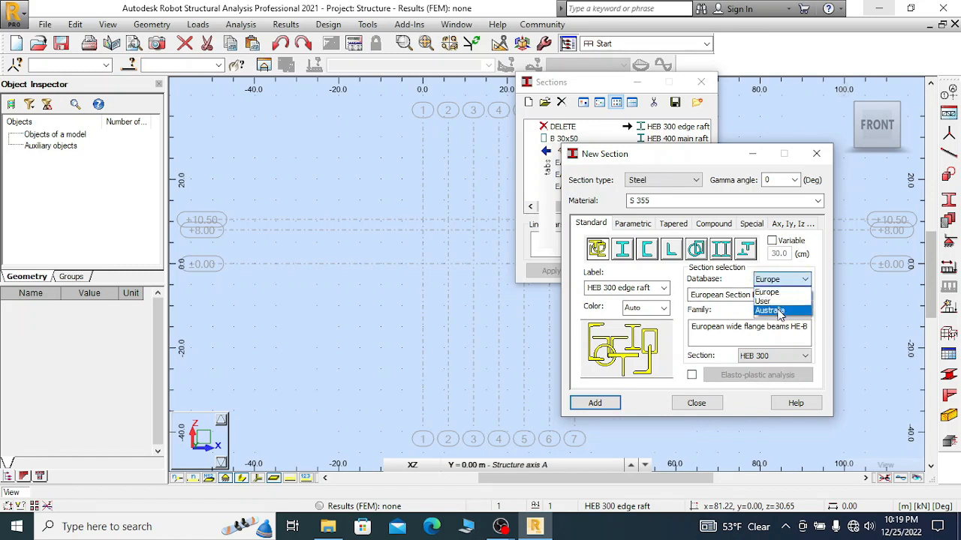
click(778, 311)
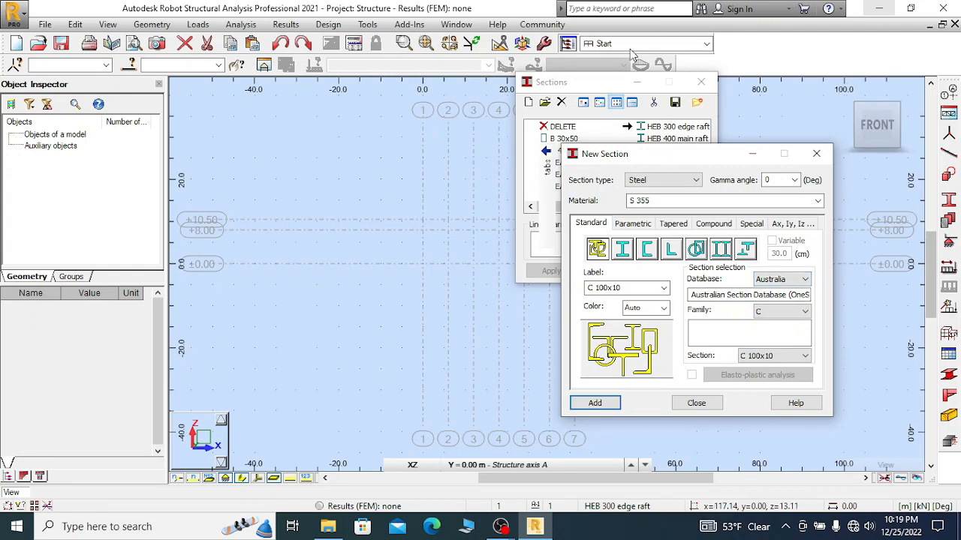
click(803, 312)
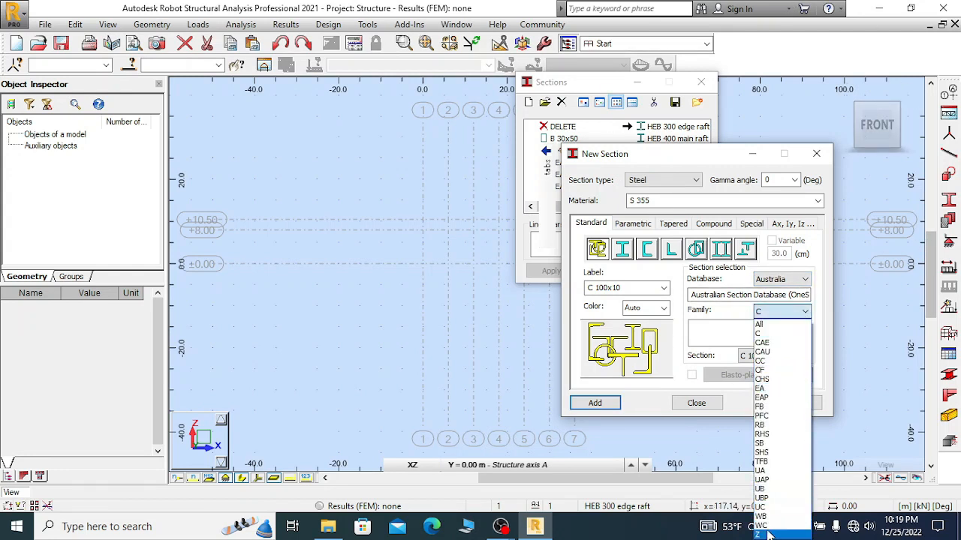
click(760, 535)
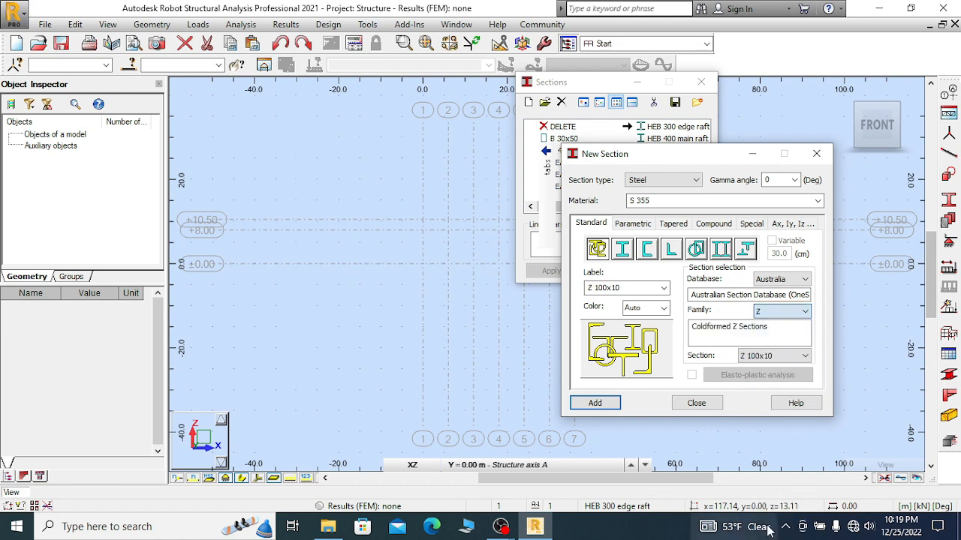
click(797, 359)
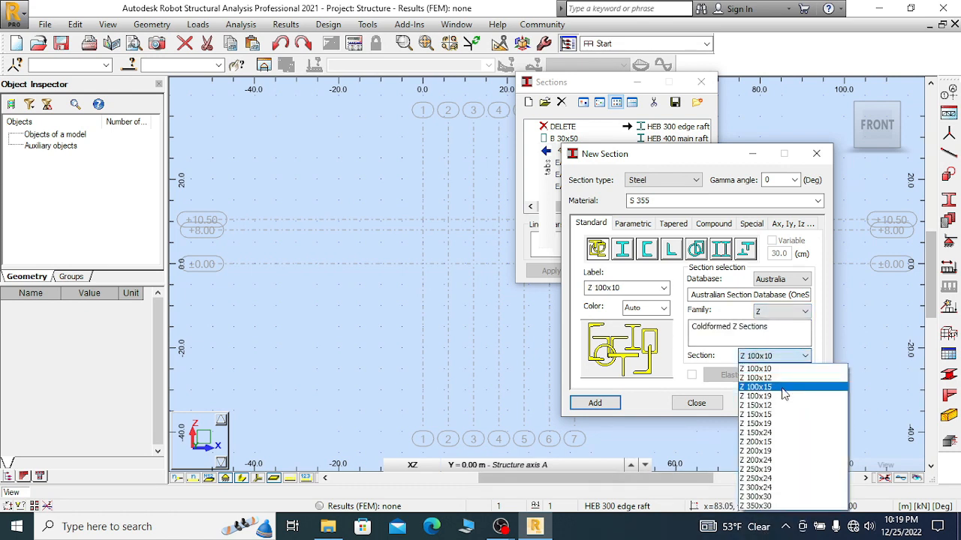
click(770, 451)
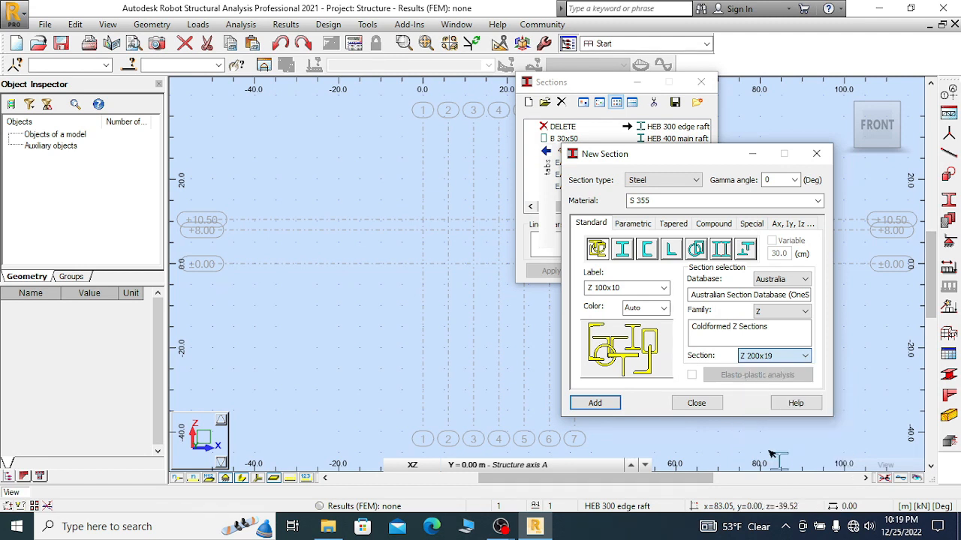
- Label the section "Z 200x19 roof purli" and add it to the section list
click(629, 289)
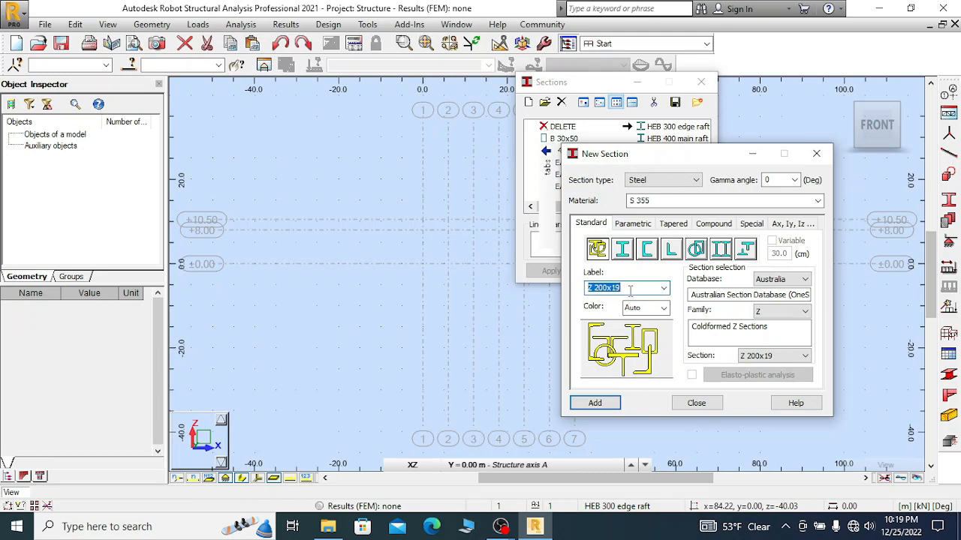
click(629, 289)
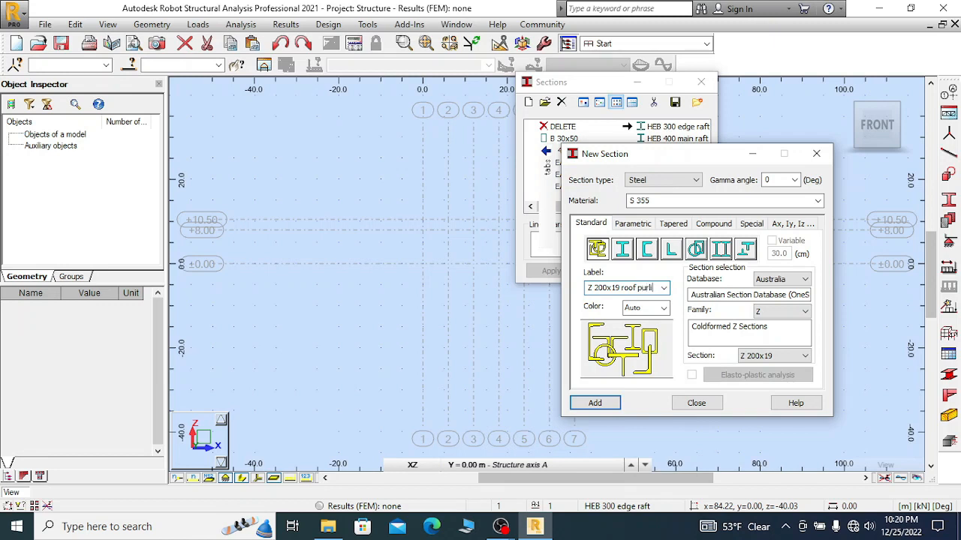
click(597, 404)
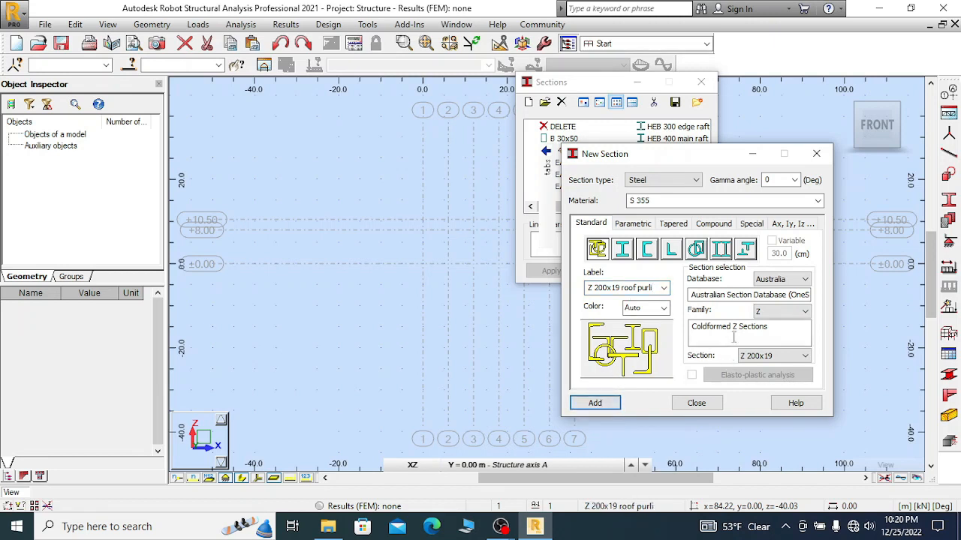
- Keep the Z family, select Z 200x15, label it "Z 200x15 wall pur" and add it to the section list
click(795, 313)
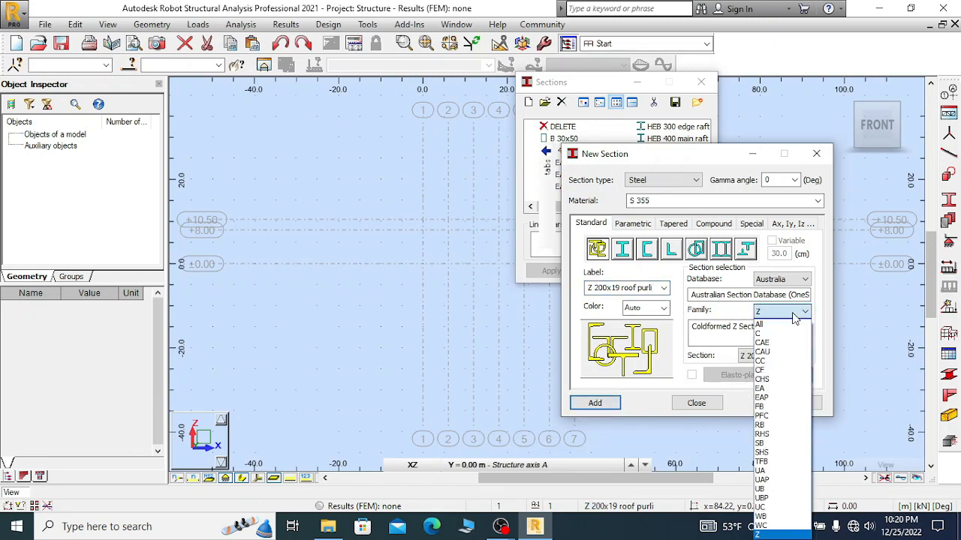
click(796, 319)
click(786, 358)
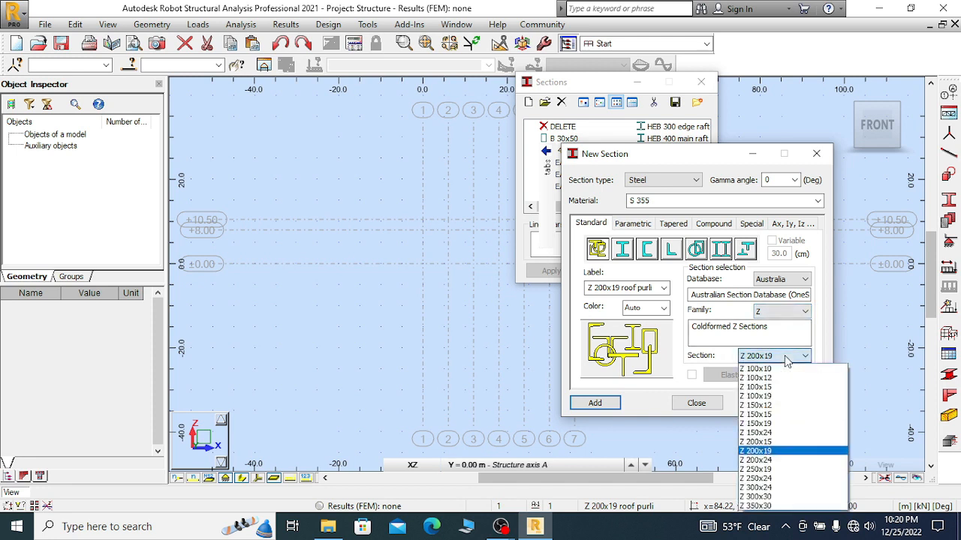
click(769, 442)
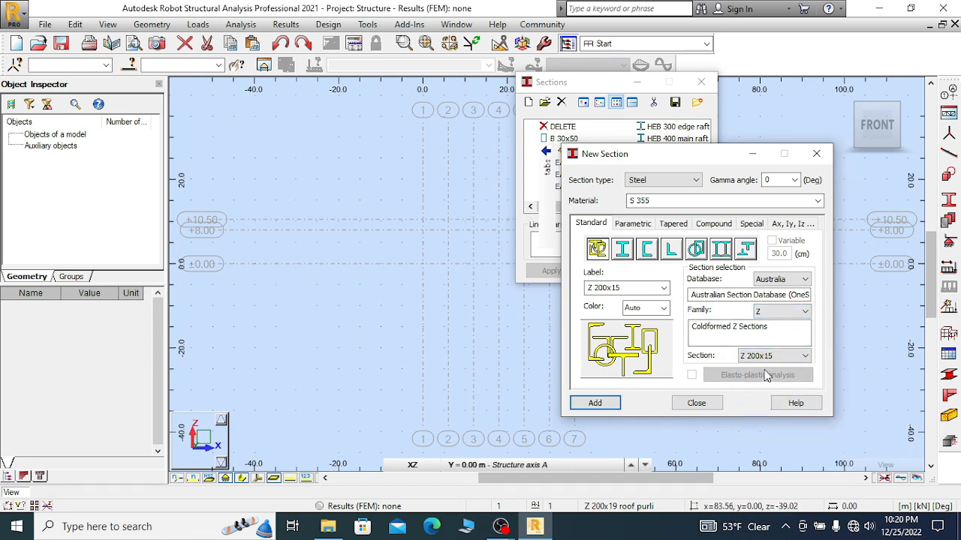
click(631, 289)
click(632, 289)
click(602, 400)
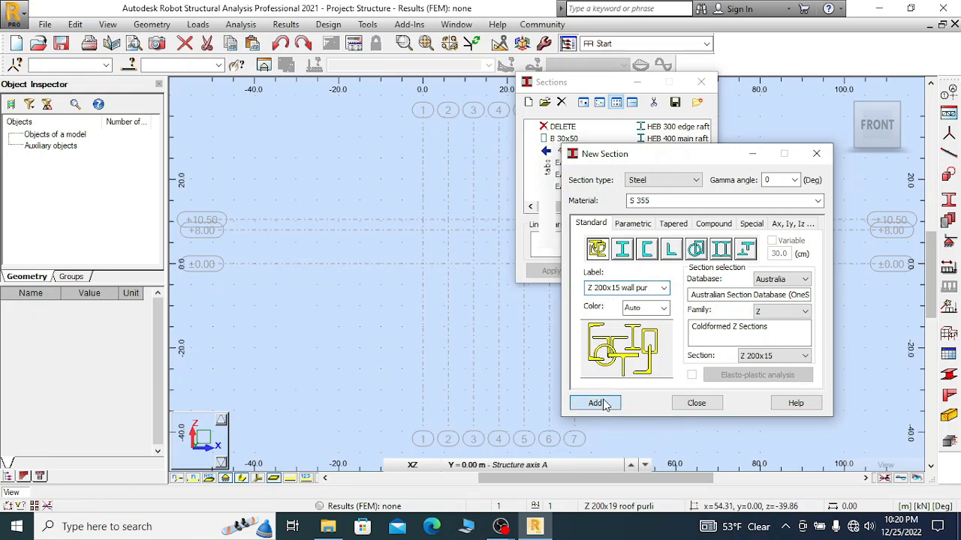
- Add the Z 200x15 wall purlin section to the section list
click(605, 404)
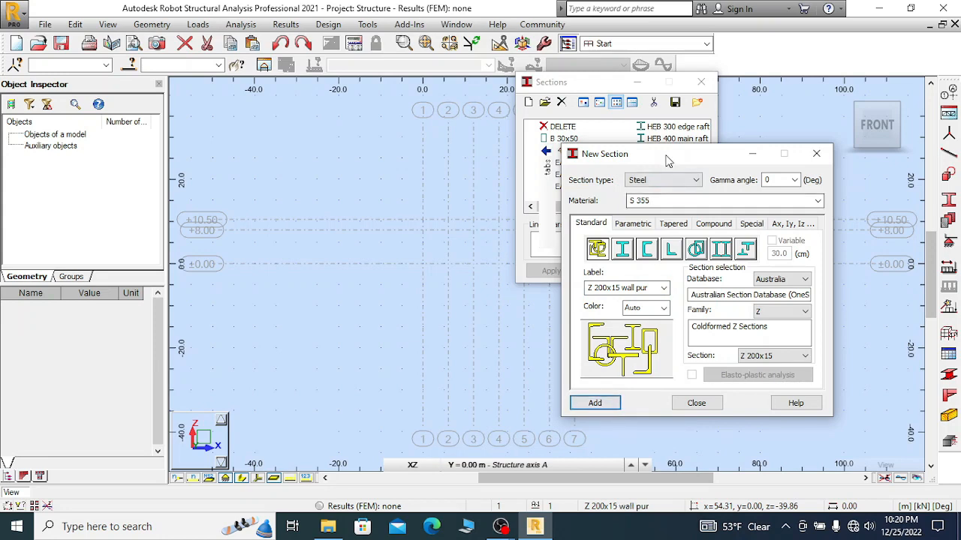
mouse_move(668, 159)
mouse_down()
mouse_move(657, 238)
mouse_move(661, 155)
mouse_up()
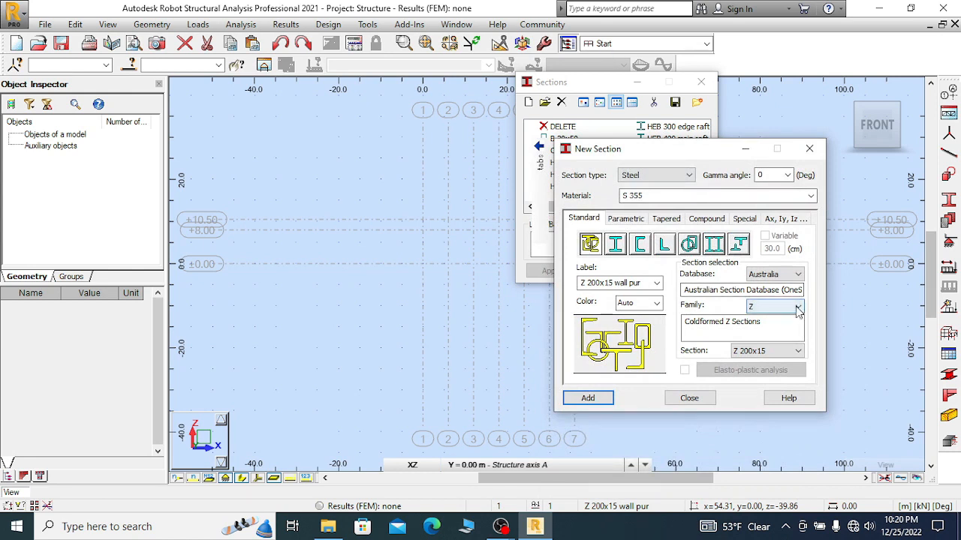
- Define a parametric solid round S 355 section with a diameter of 2.5 cm
click(689, 242)
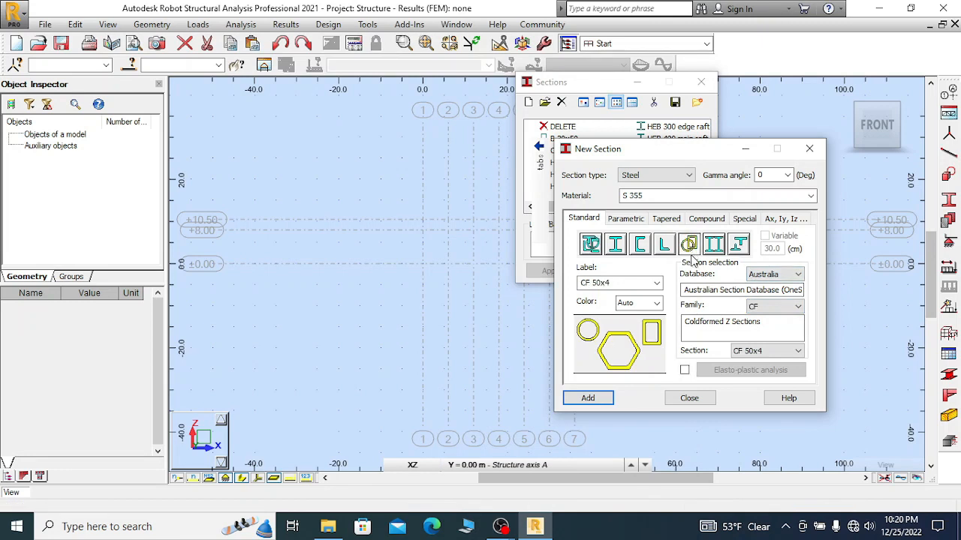
click(625, 218)
click(666, 219)
click(625, 218)
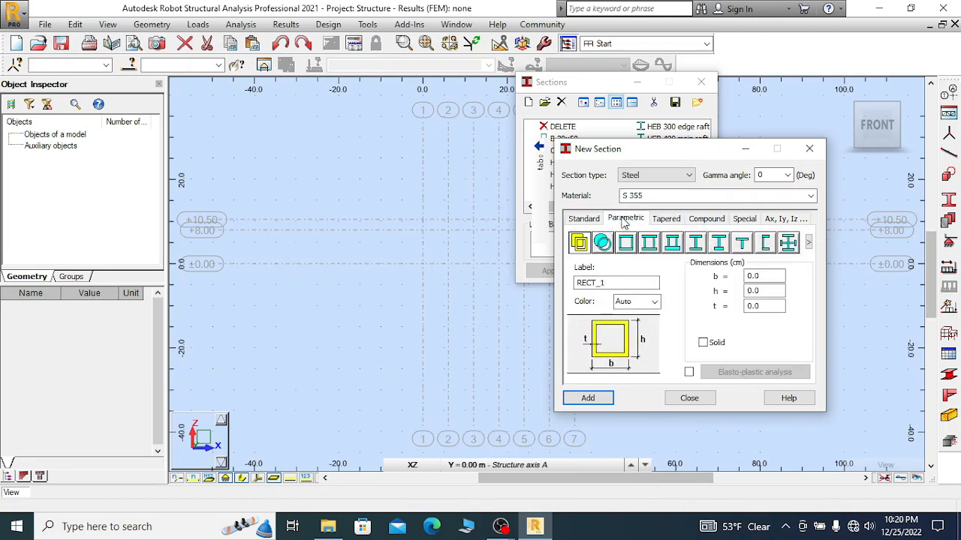
click(603, 243)
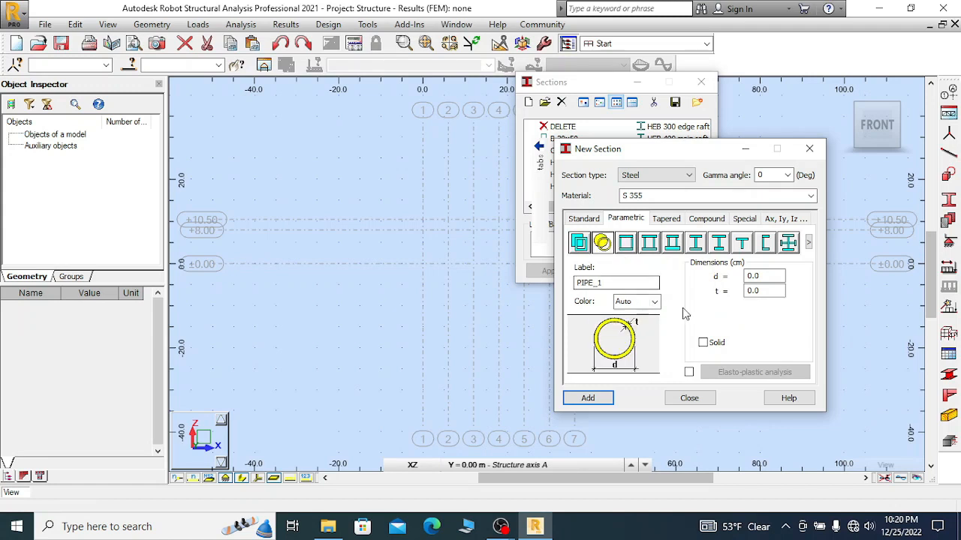
click(704, 344)
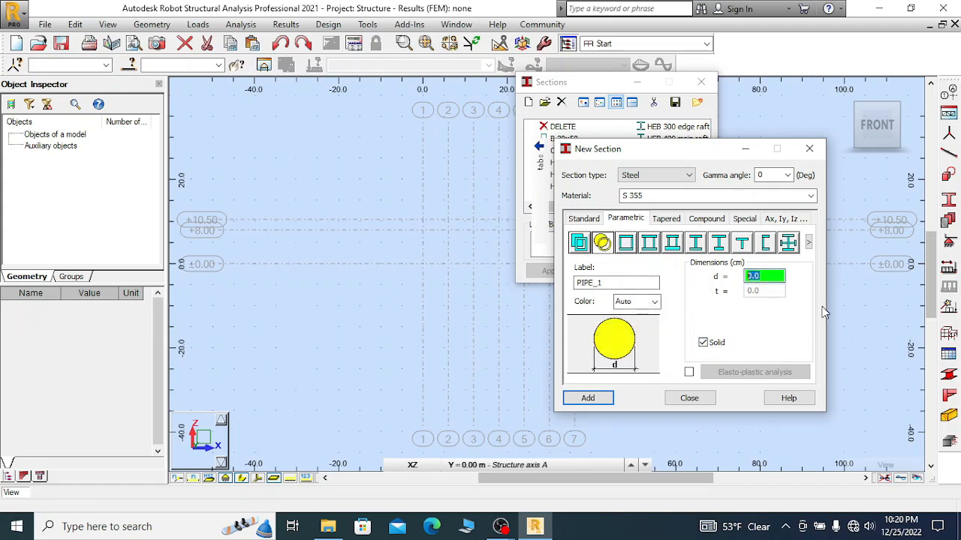
text(2.5)
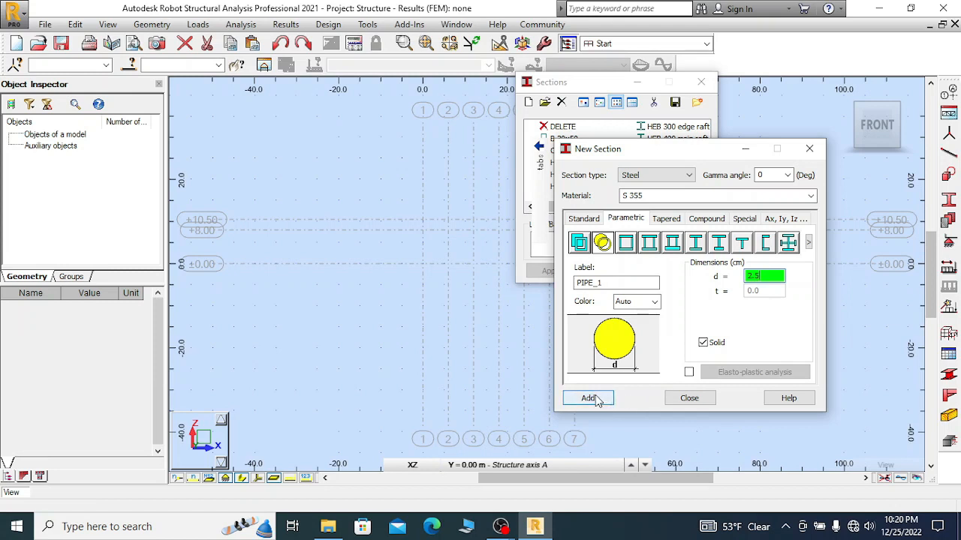
- Label the solid round section "brace" and add it to the section list
click(608, 282)
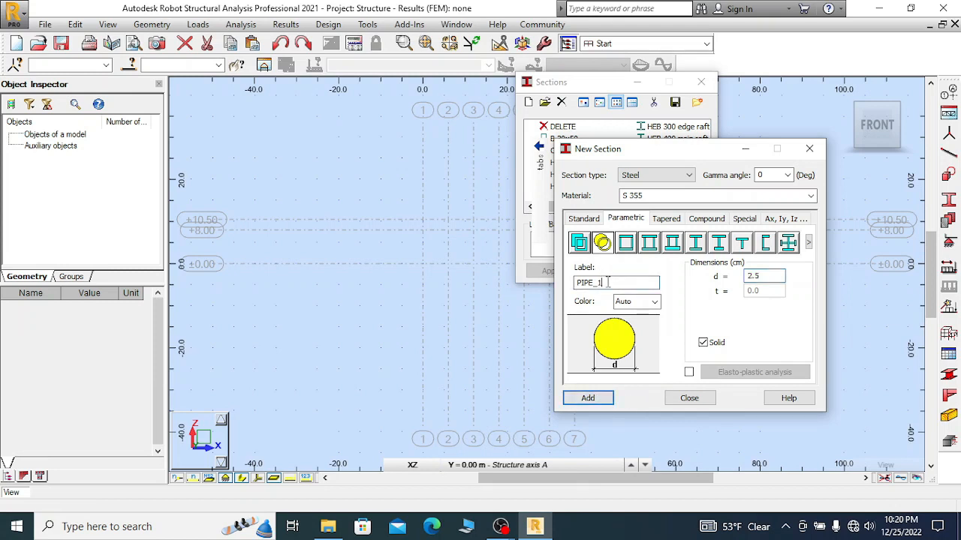
double_click(602, 282)
text(brace)
click(588, 399)
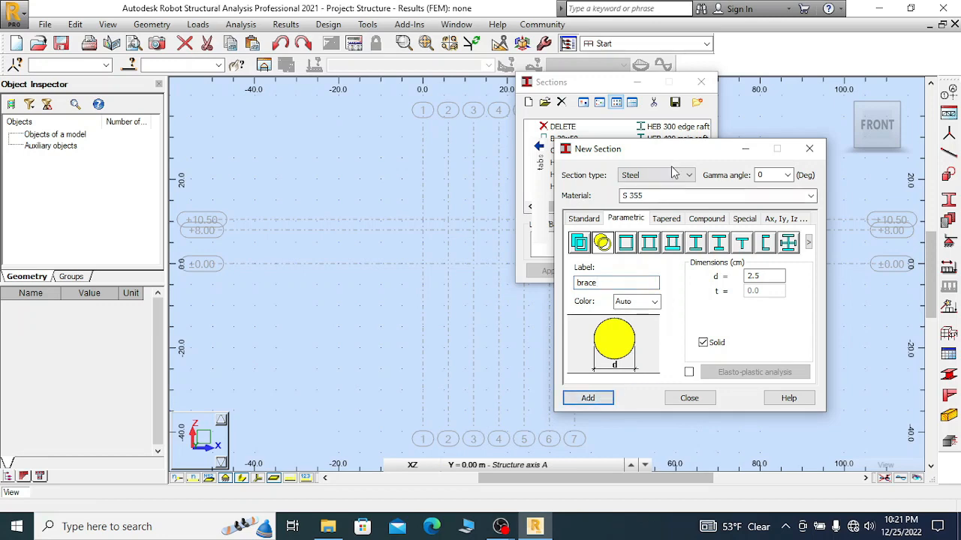
mouse_move(664, 149)
mouse_down()
mouse_move(659, 283)
mouse_move(655, 154)
mouse_up()
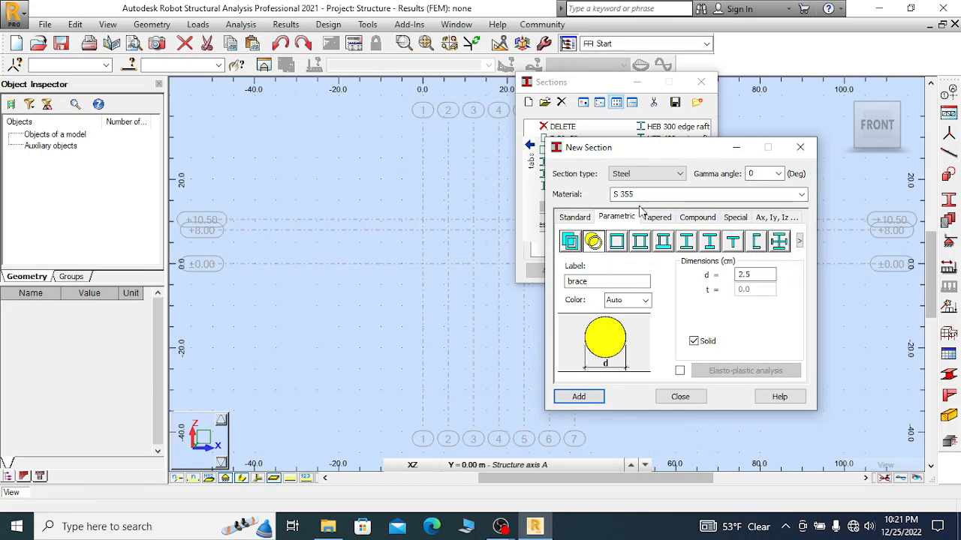
- Return to the standard closed profiles and choose the Europe section database
click(575, 218)
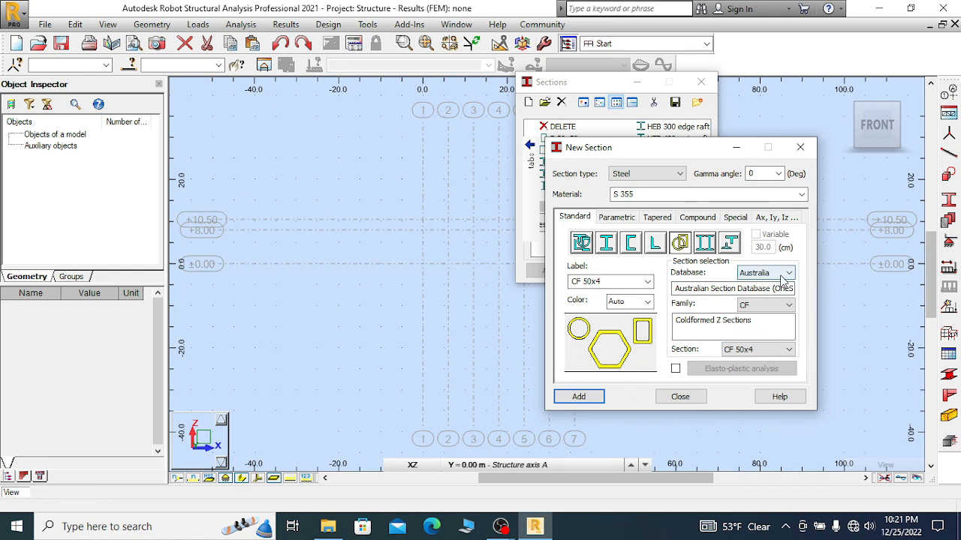
click(783, 276)
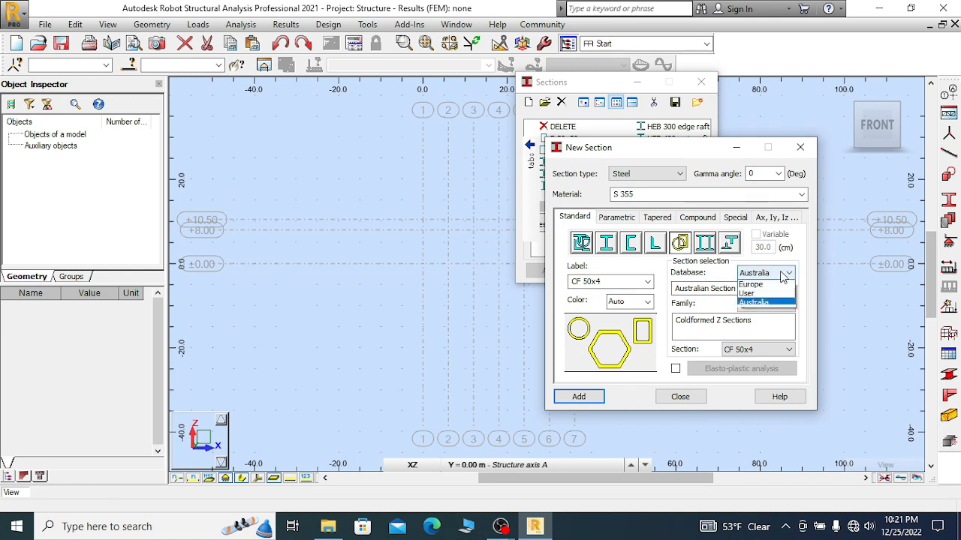
click(770, 285)
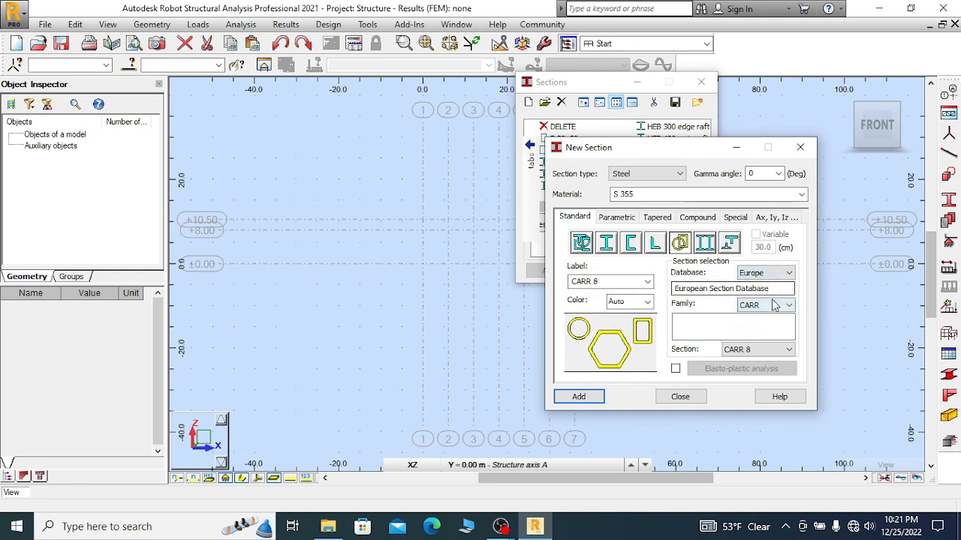
click(774, 308)
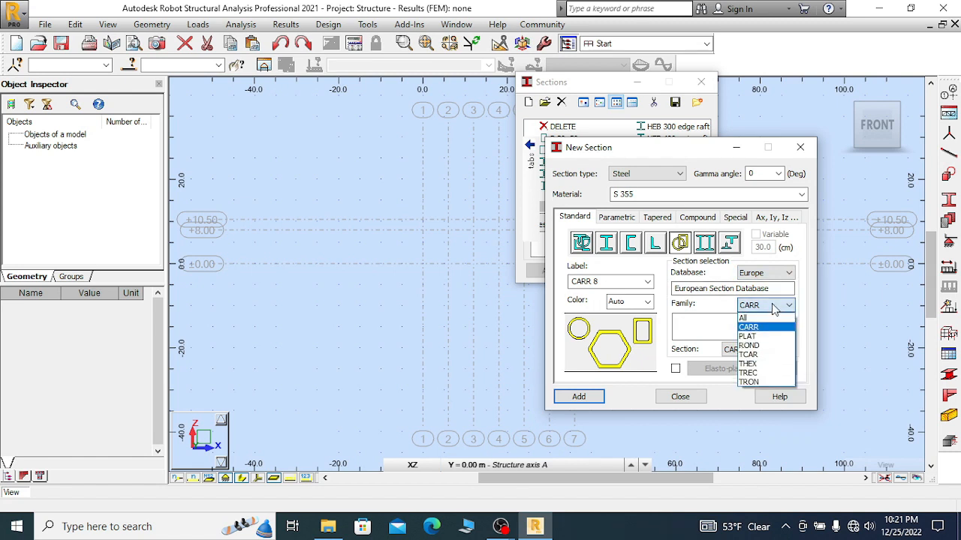
click(774, 307)
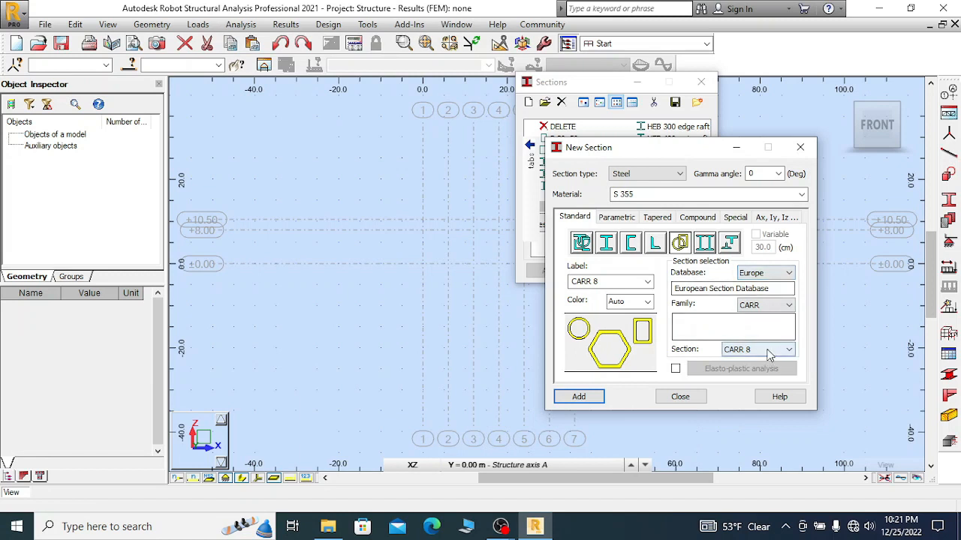
click(791, 278)
click(791, 278)
click(787, 306)
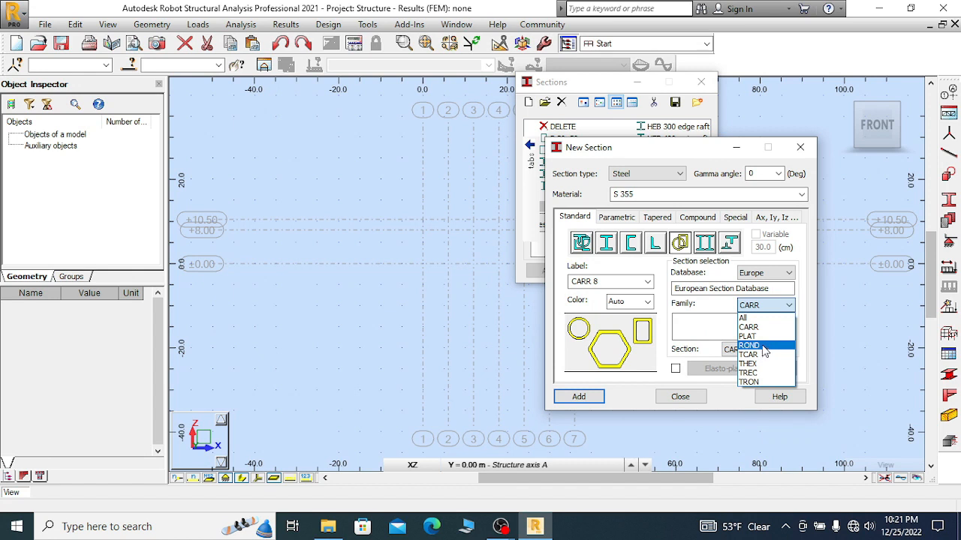
click(752, 318)
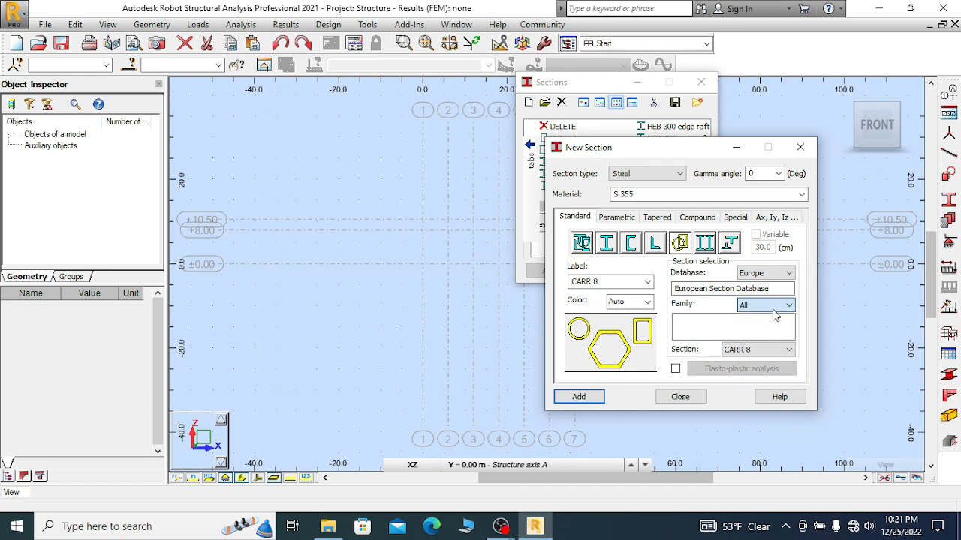
click(764, 354)
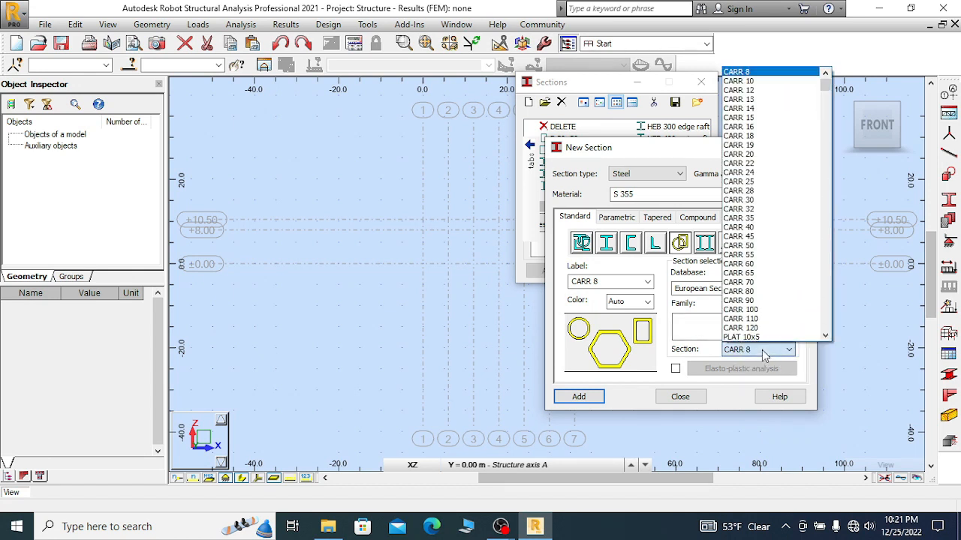
click(764, 356)
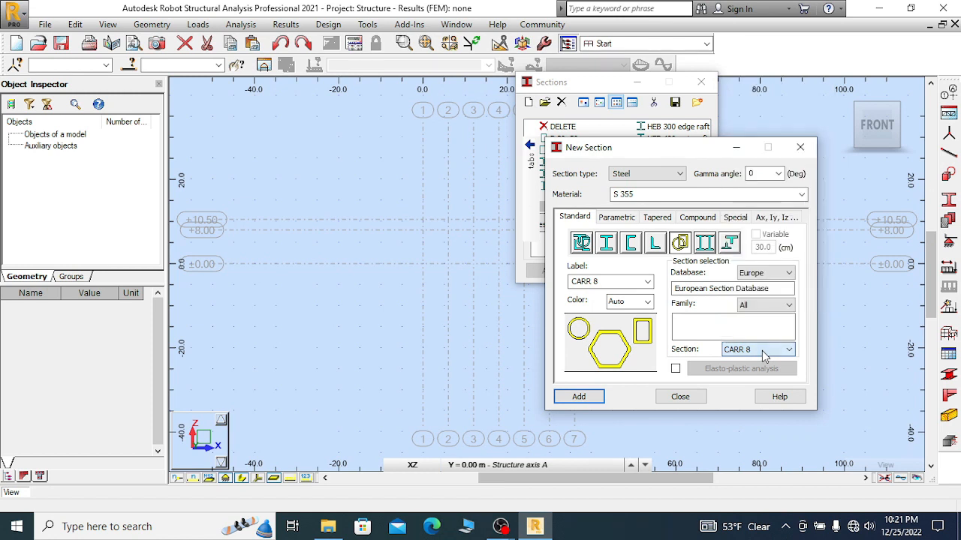
- Choose the TREC family of rectangular hollow tubes and select the TREC 200x100x8 section
click(781, 312)
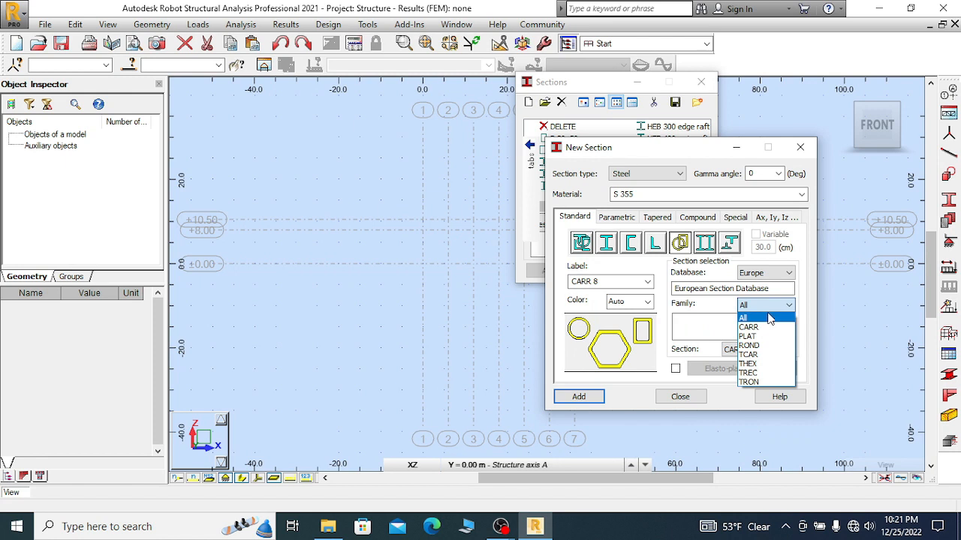
click(762, 372)
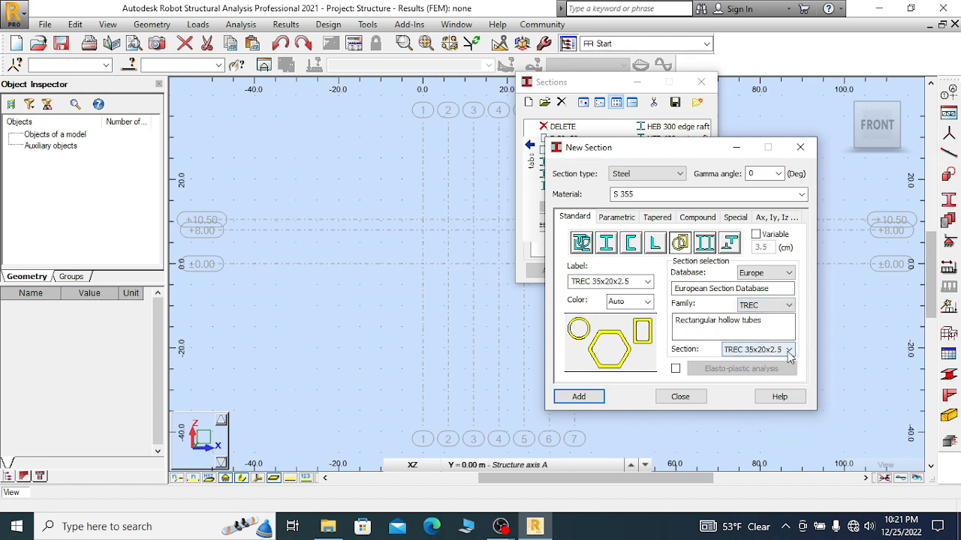
click(789, 352)
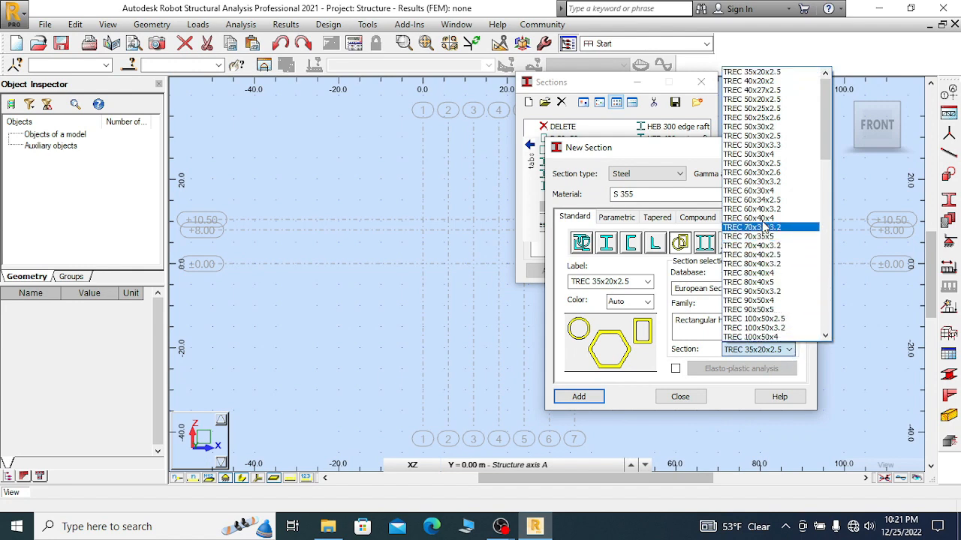
scroll(765, 225, down, 4)
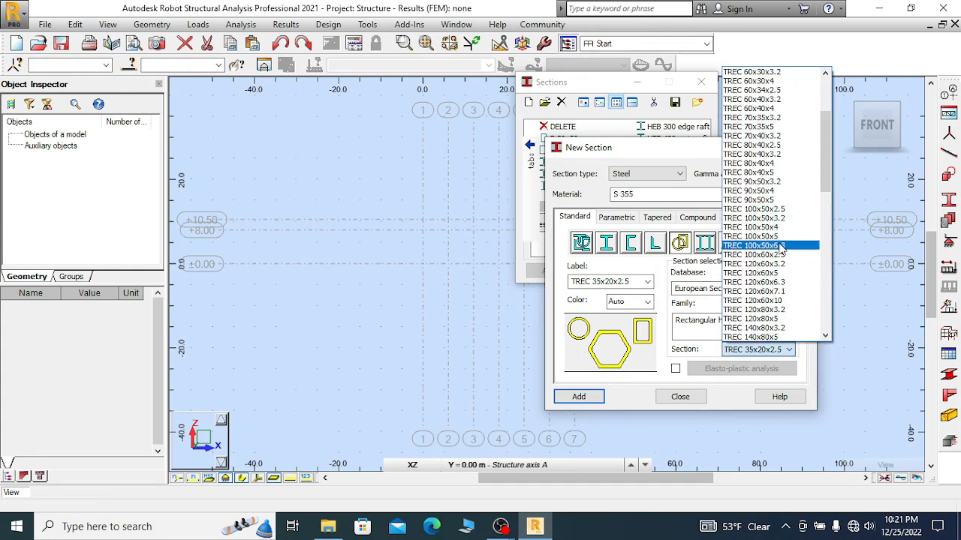
scroll(777, 256, down, 1)
scroll(780, 268, down, 1)
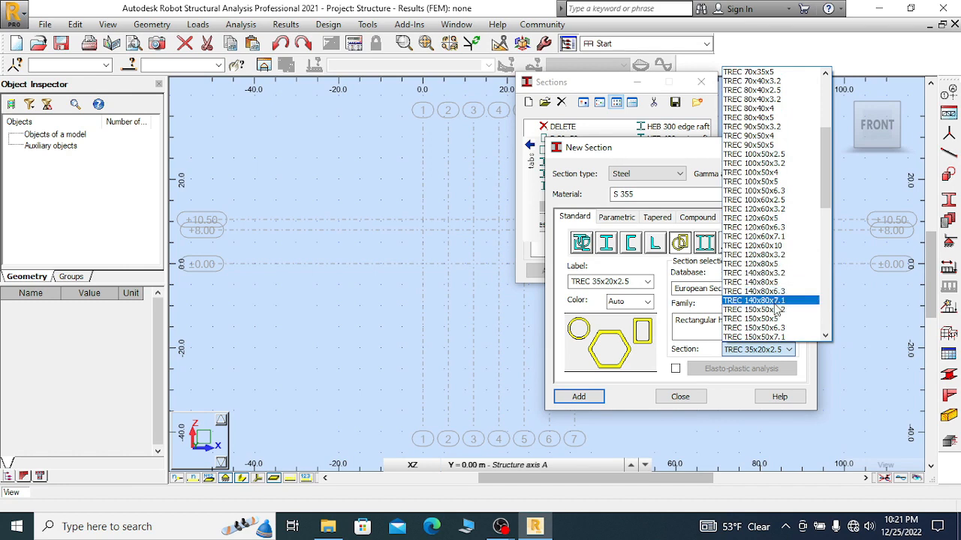
scroll(777, 310, down, 1)
scroll(777, 310, down, 1)
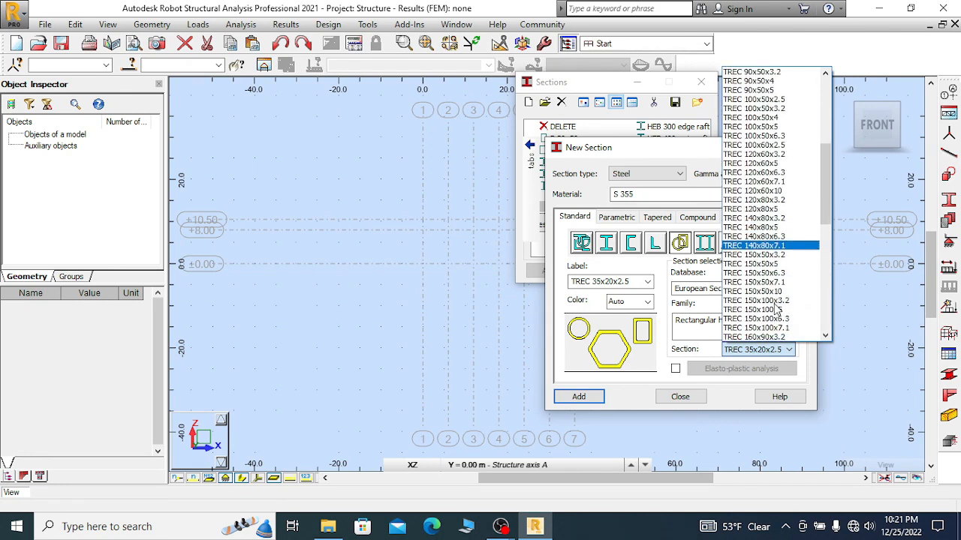
scroll(777, 310, down, 1)
scroll(776, 310, down, 1)
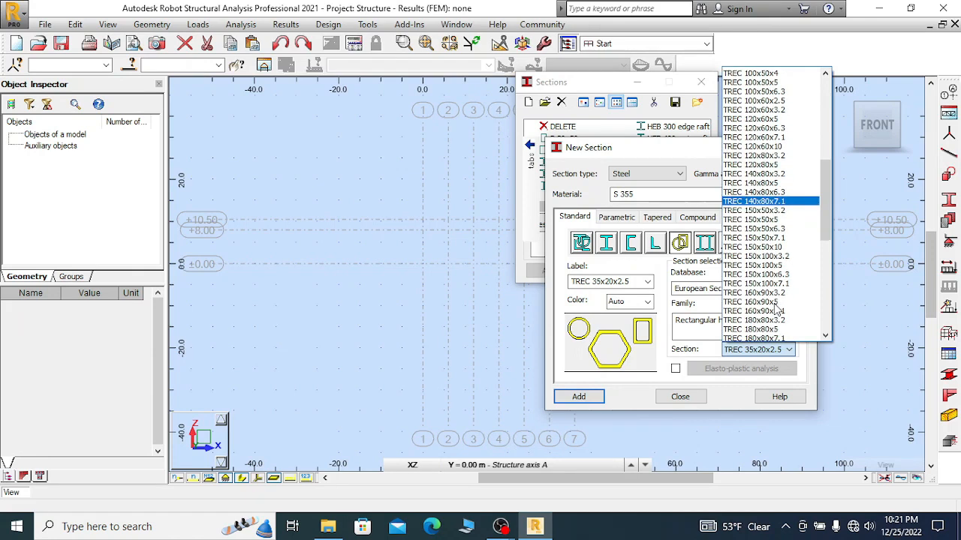
scroll(777, 310, down, 1)
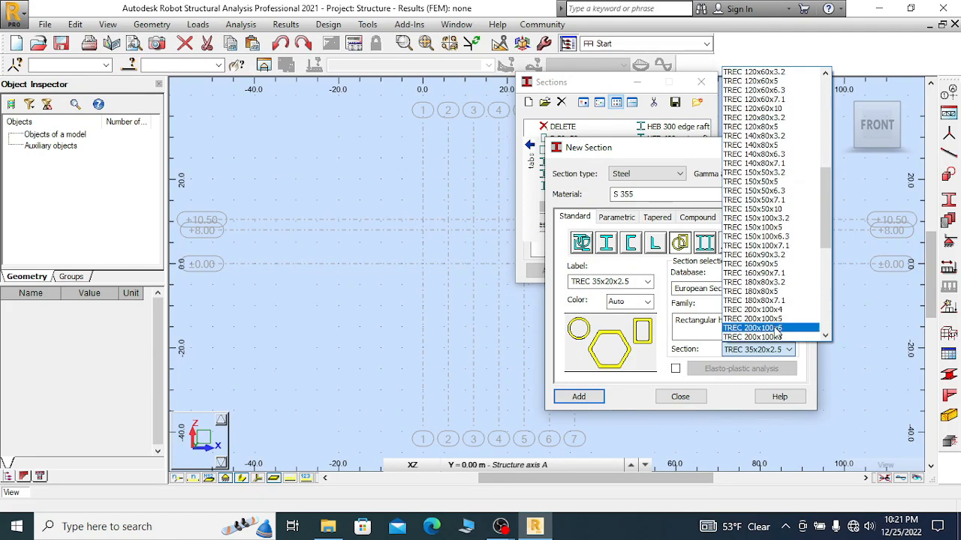
click(776, 337)
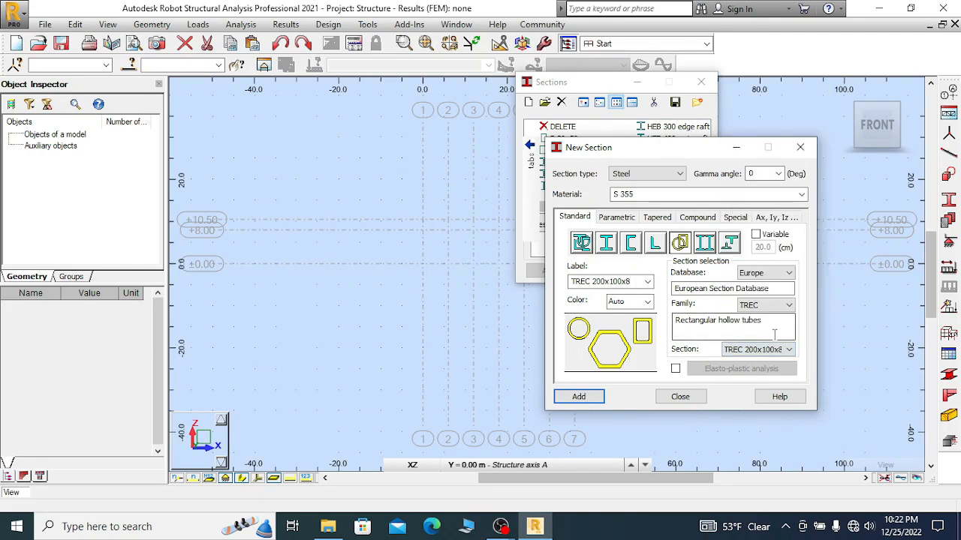
click(767, 305)
click(773, 306)
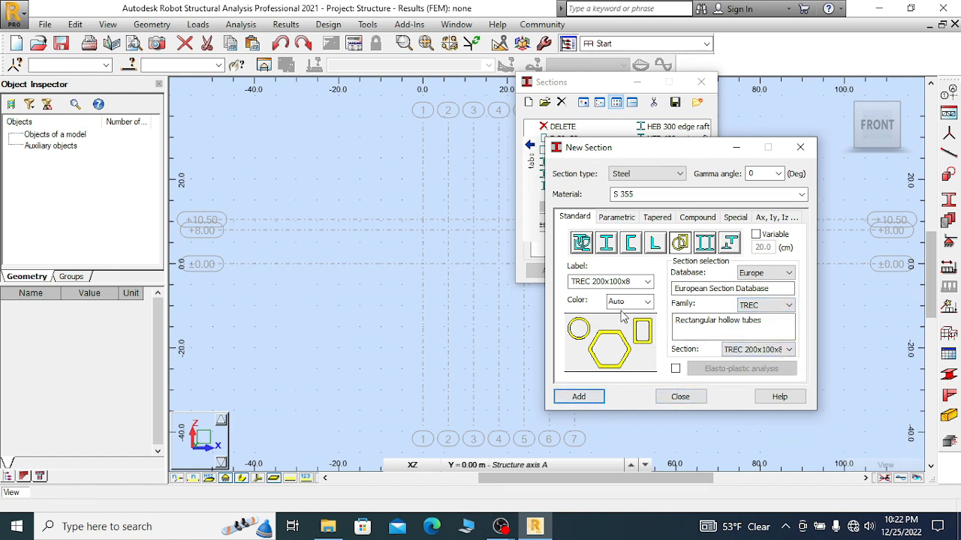
- Change the tube to TREC 200x100x4, label it "TREC 200 tie beam100x4" and add it to the section list
click(609, 280)
click(637, 282)
key(BackSpace)
key(BackSpace)
key(BackSpace)
key(BackSpace)
key(BackSpace)
text(tie beam)
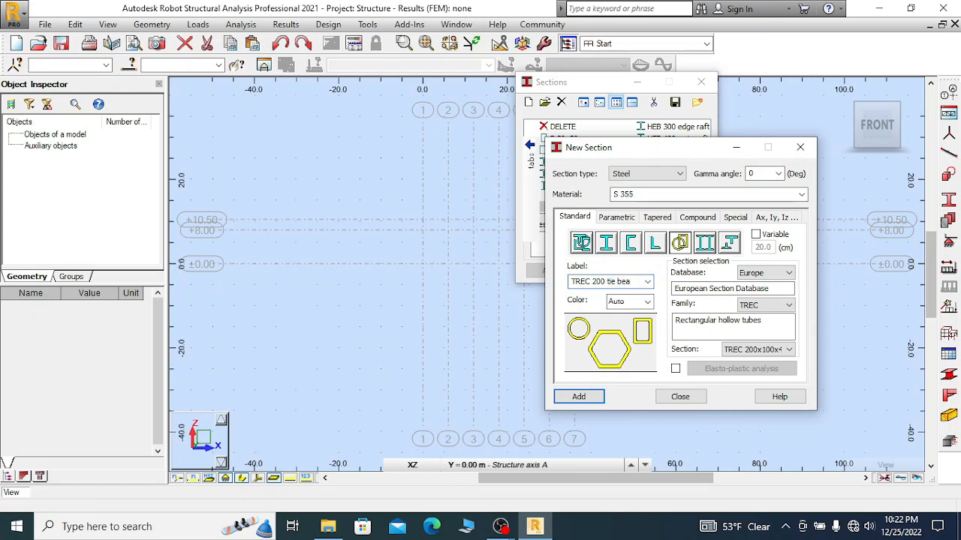
click(580, 397)
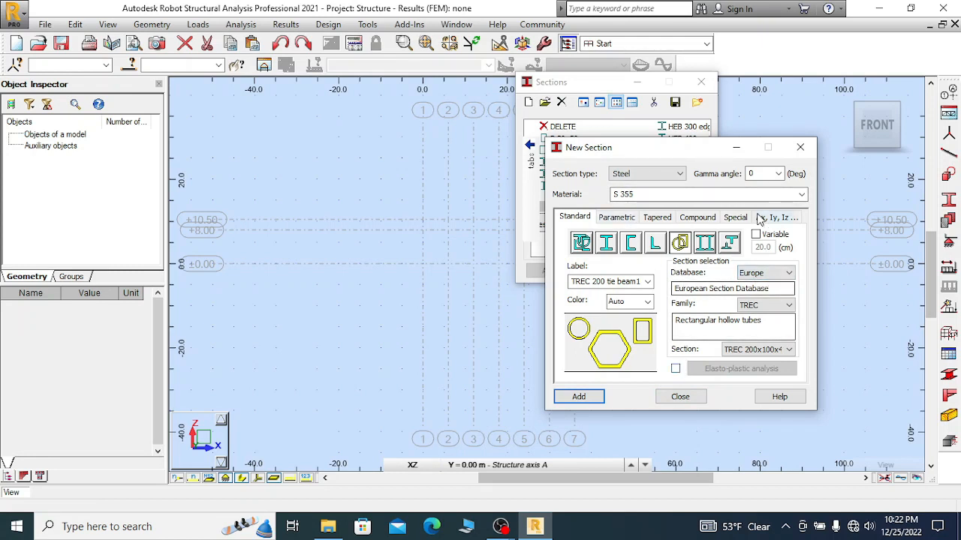
- Close the section definition dialogs without modifying the existing tie beam section, and switch to a 3D view of the axis grid
click(579, 396)
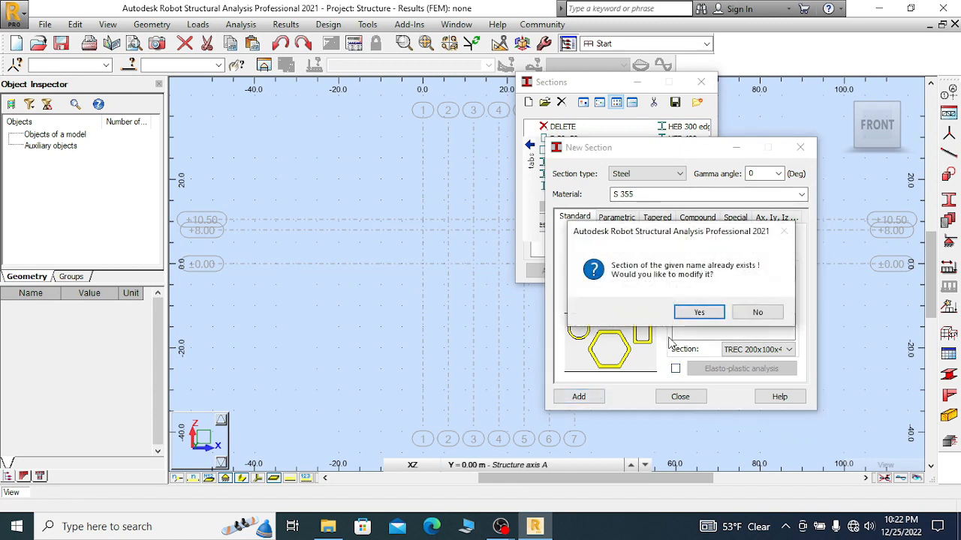
click(757, 312)
click(680, 396)
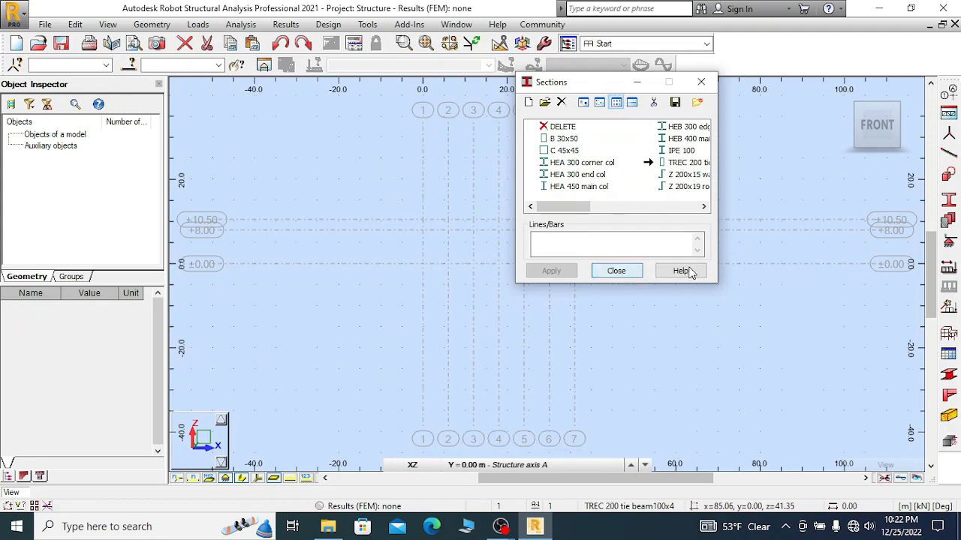
click(633, 271)
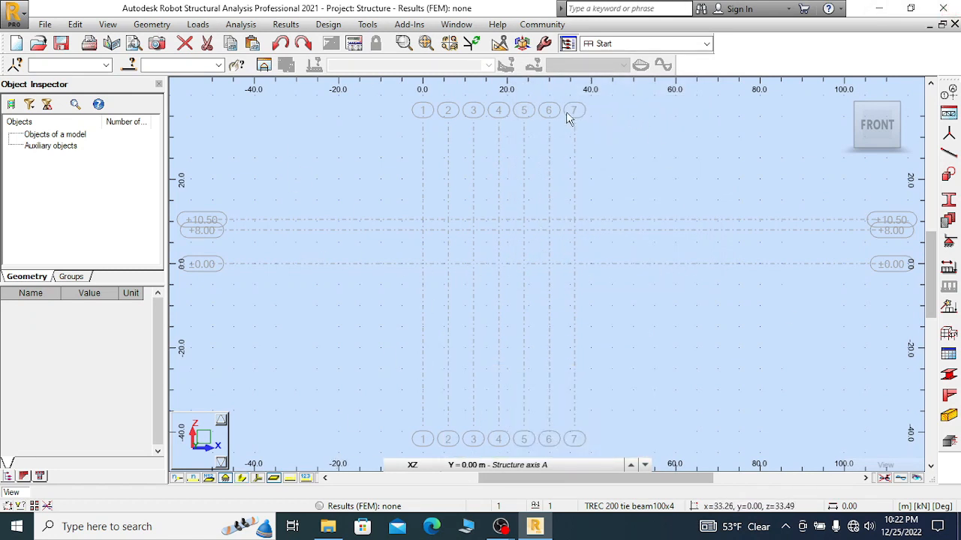
click(843, 94)
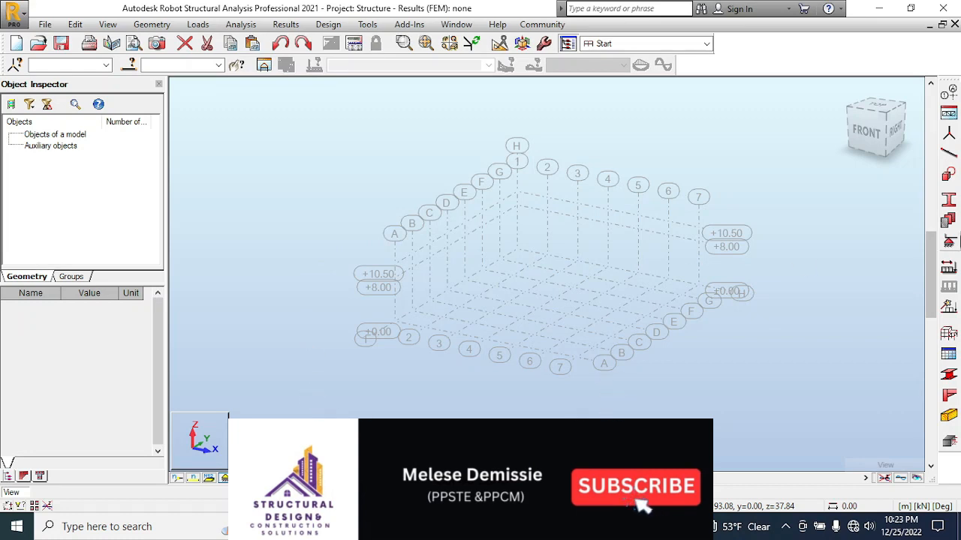
click(947, 198)
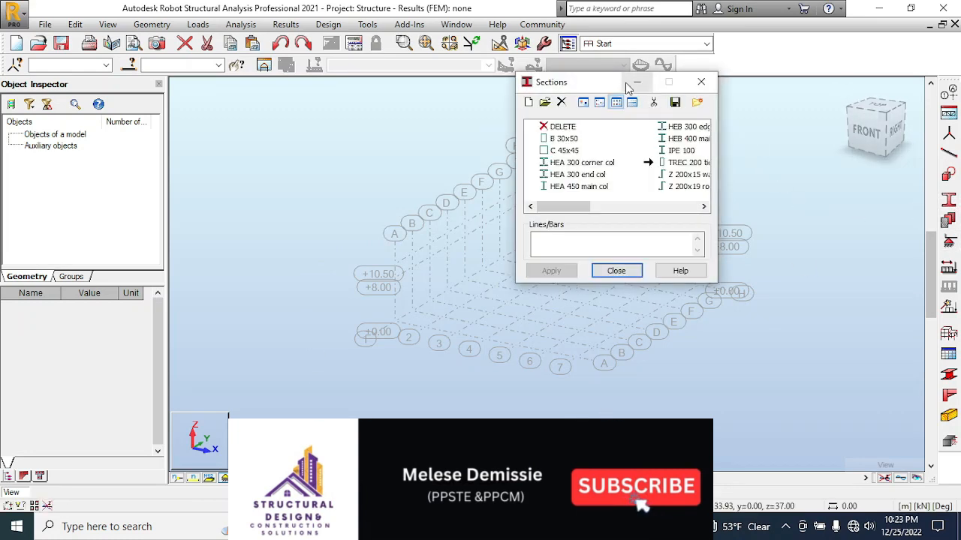
drag(581, 79, 740, 57)
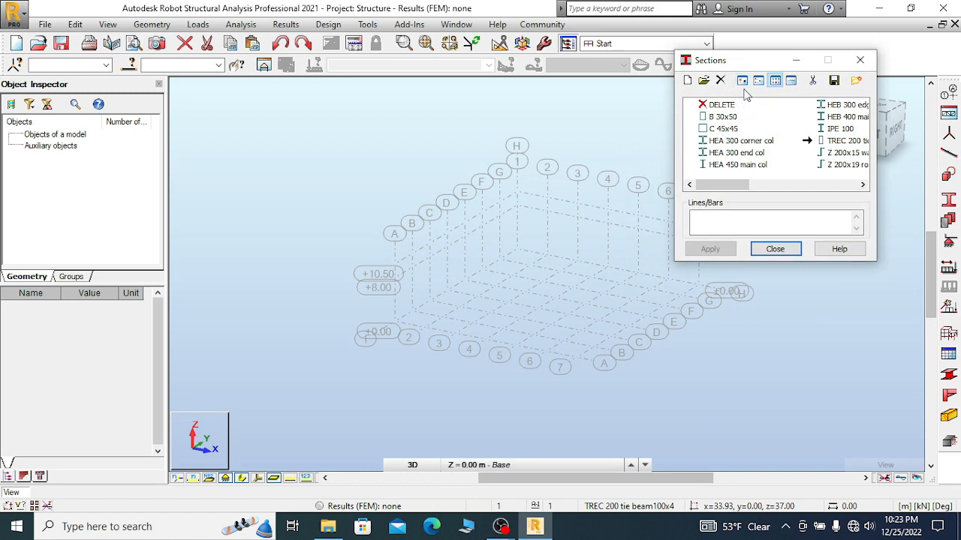
click(860, 61)
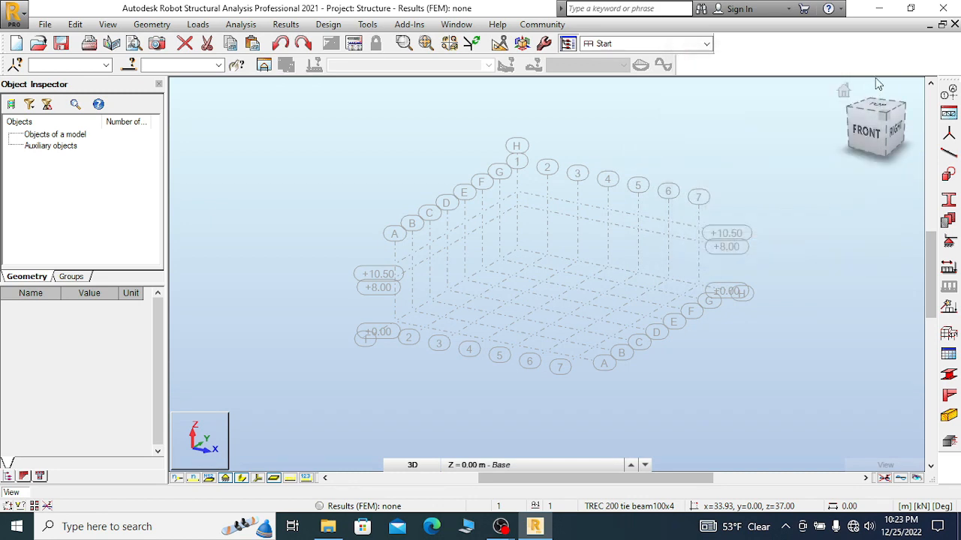
- Start defining bars of type Simple bar and assign them the HEA 300 corner col section
click(949, 154)
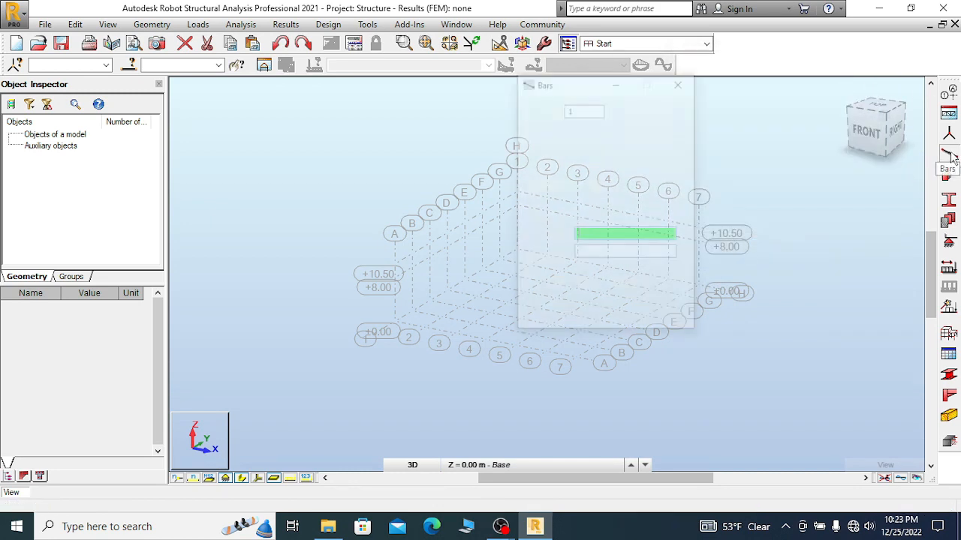
drag(574, 80, 818, 87)
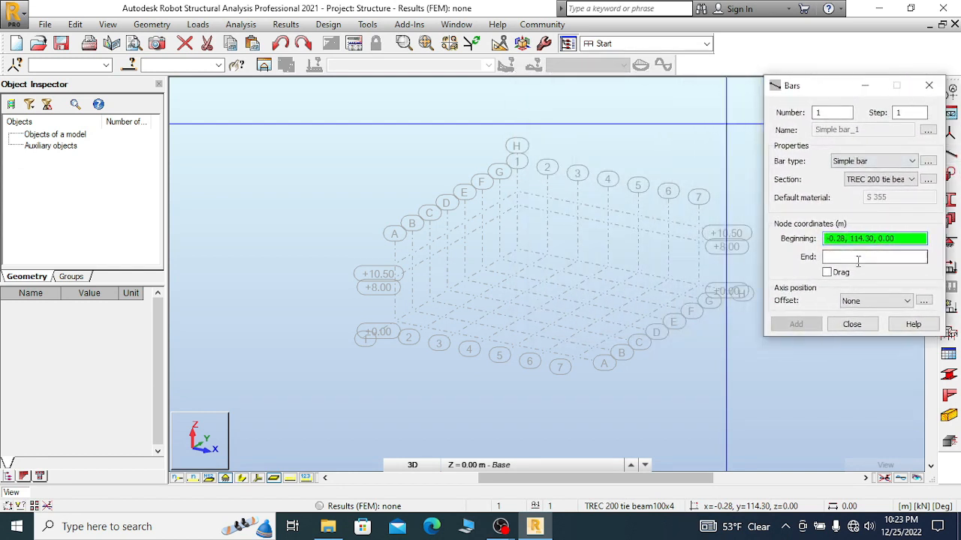
click(864, 163)
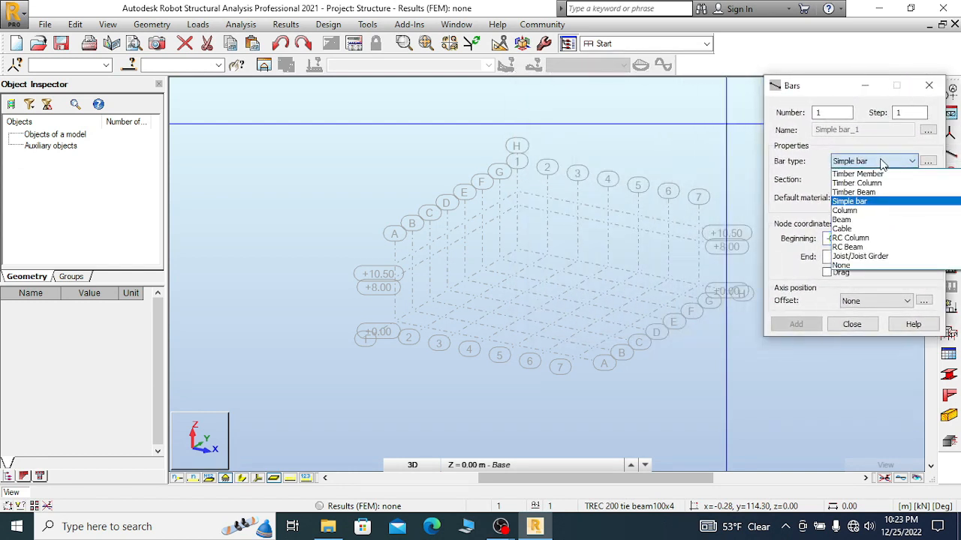
click(882, 164)
click(883, 164)
click(893, 201)
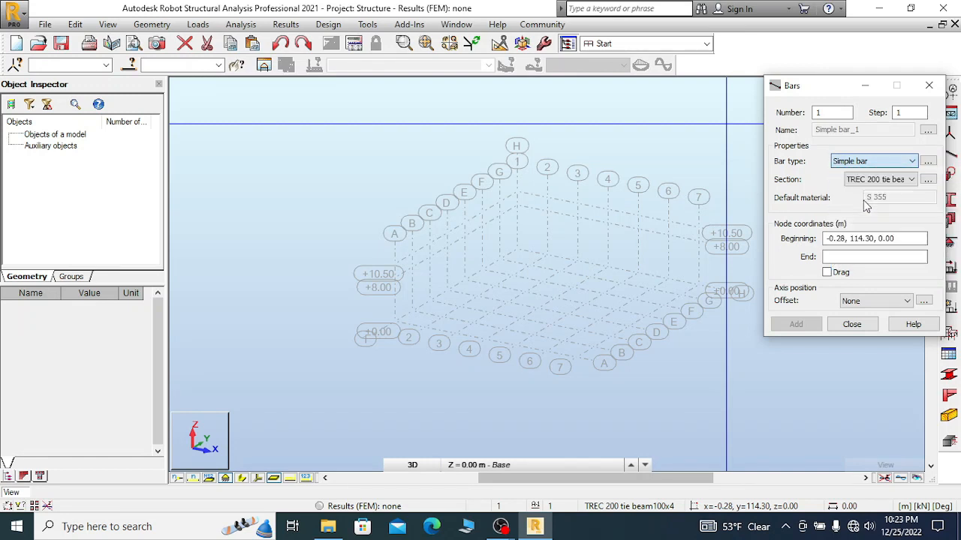
click(912, 181)
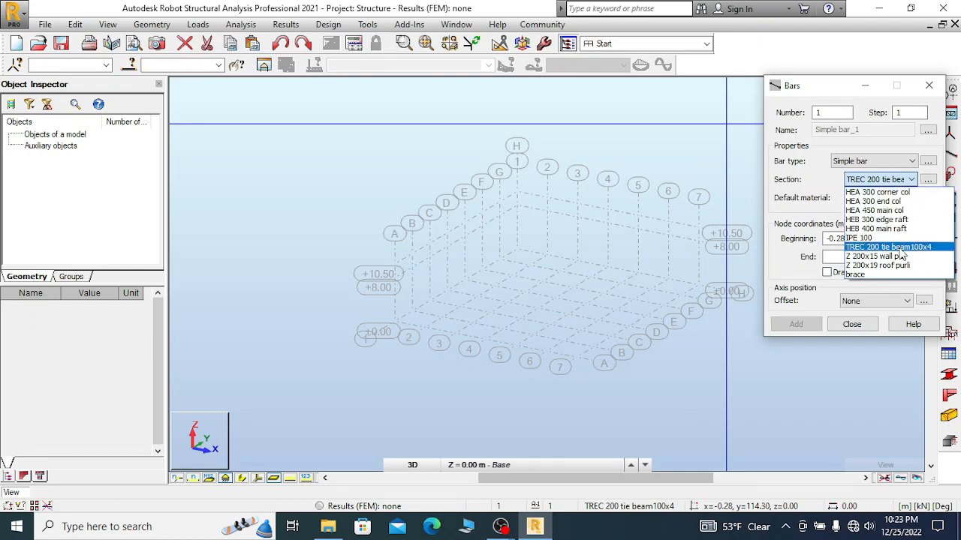
click(877, 192)
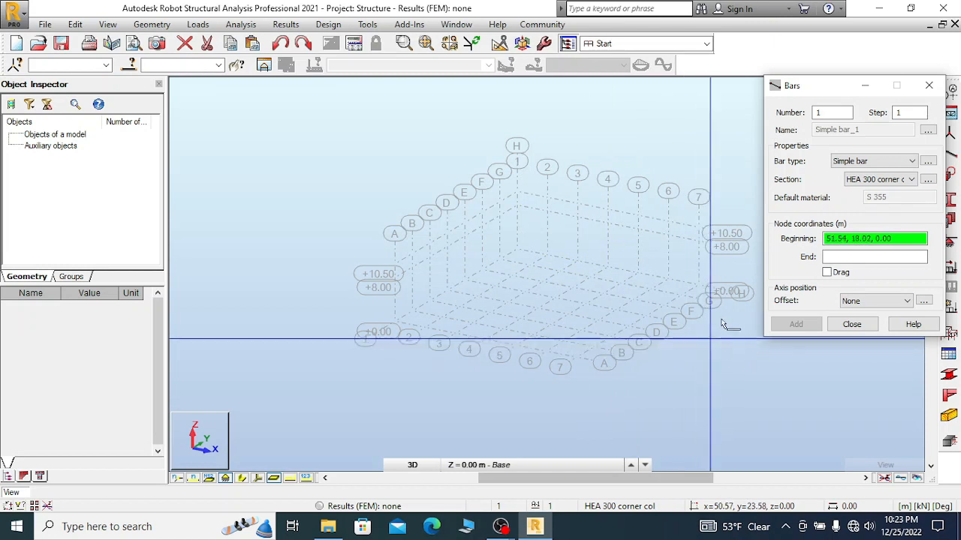
- Draw two corner columns on axis H, at axes 7 and 1, from level 0.00 to +8.00
click(699, 286)
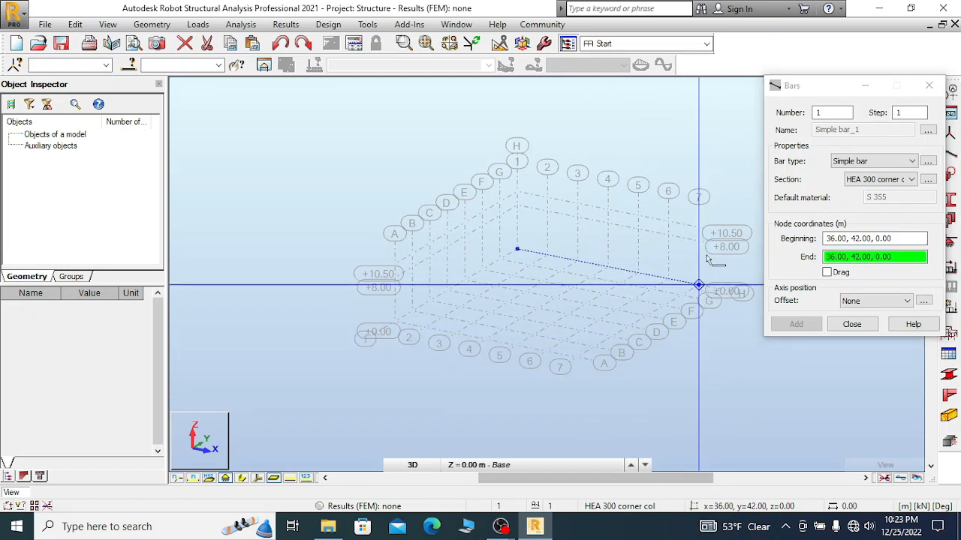
click(699, 242)
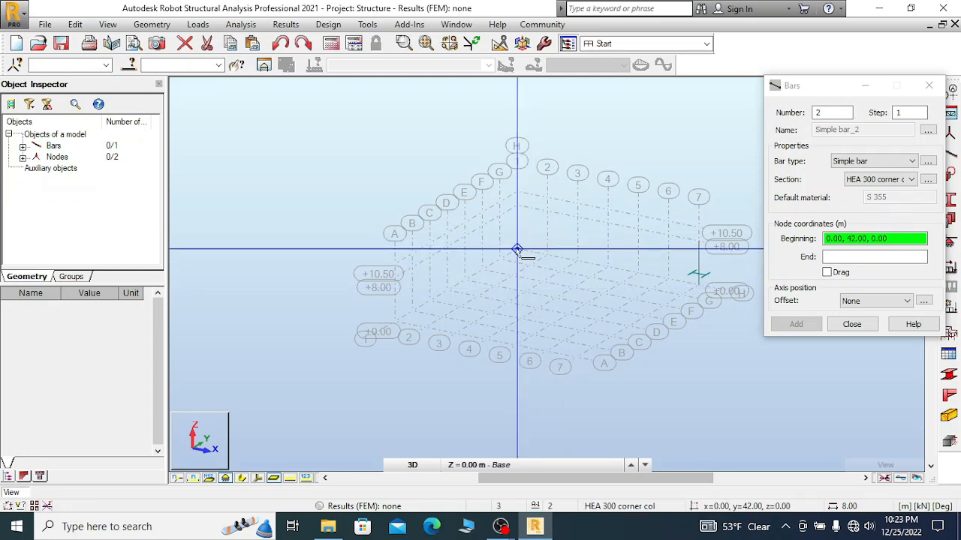
click(517, 250)
click(517, 206)
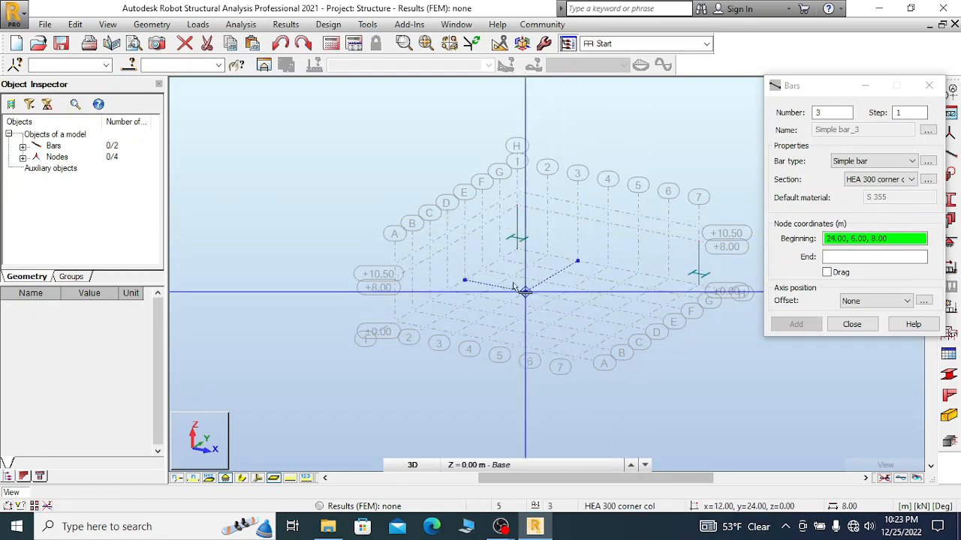
scroll(487, 276, up, 1)
scroll(424, 268, down, 1)
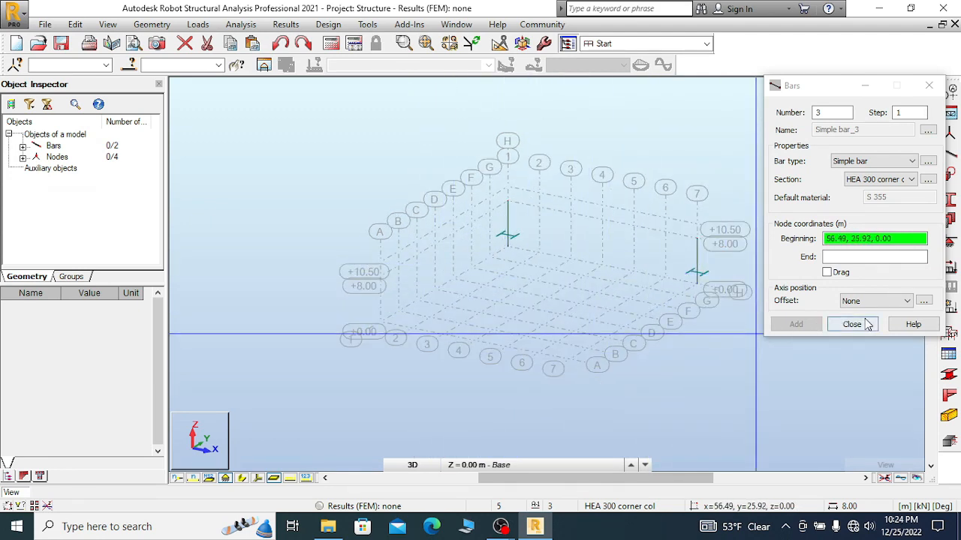
- Draw two HEB 300 edge raft rafters on axis H, from each corner column top to the ridge at axis 4, level +10.50
click(886, 163)
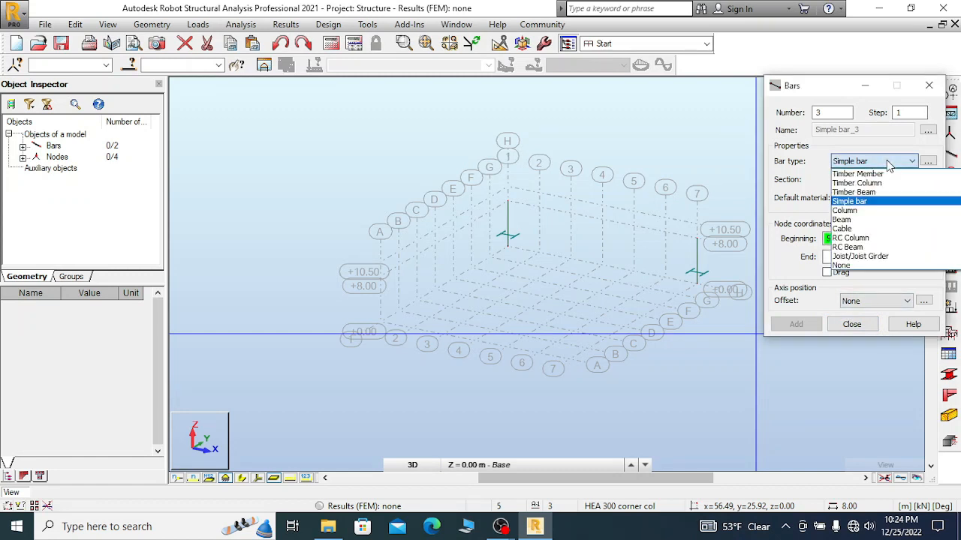
click(888, 165)
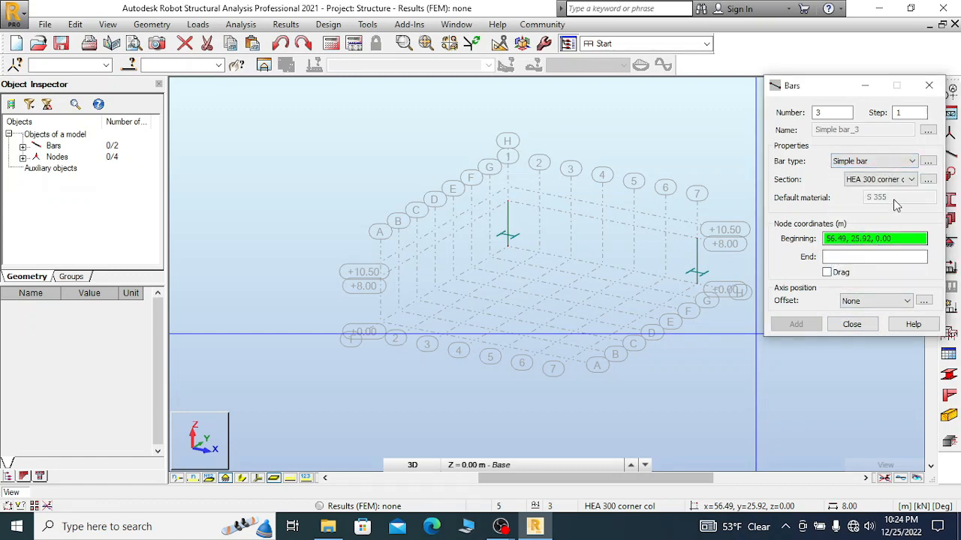
click(910, 180)
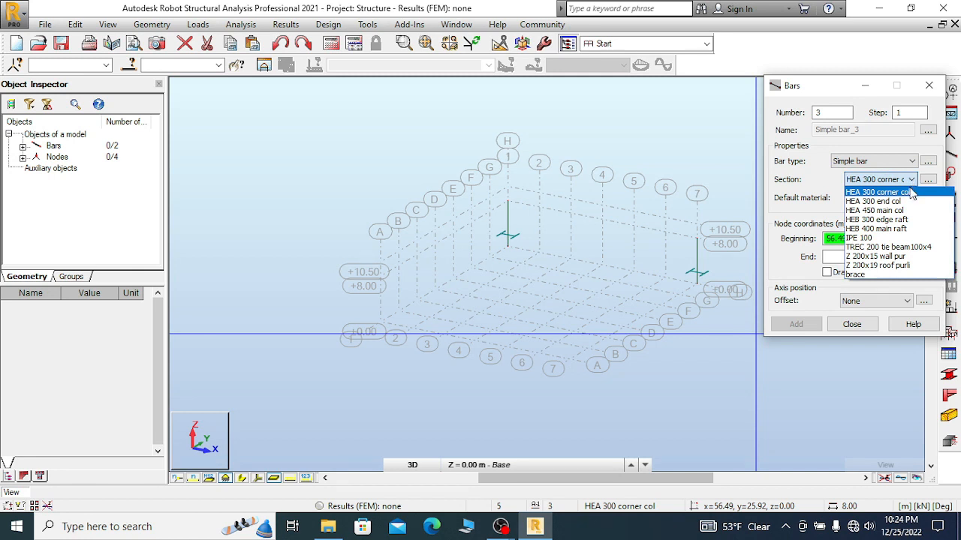
click(900, 220)
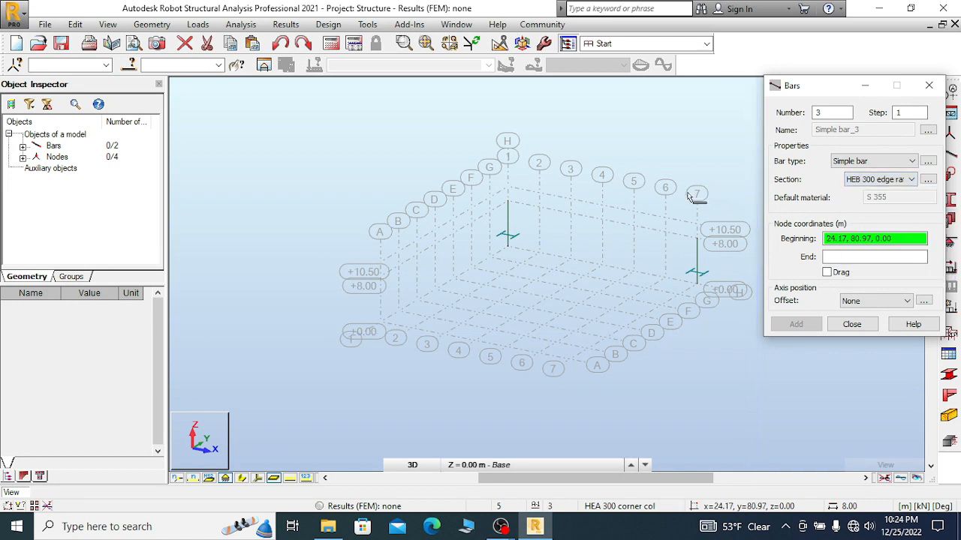
click(508, 203)
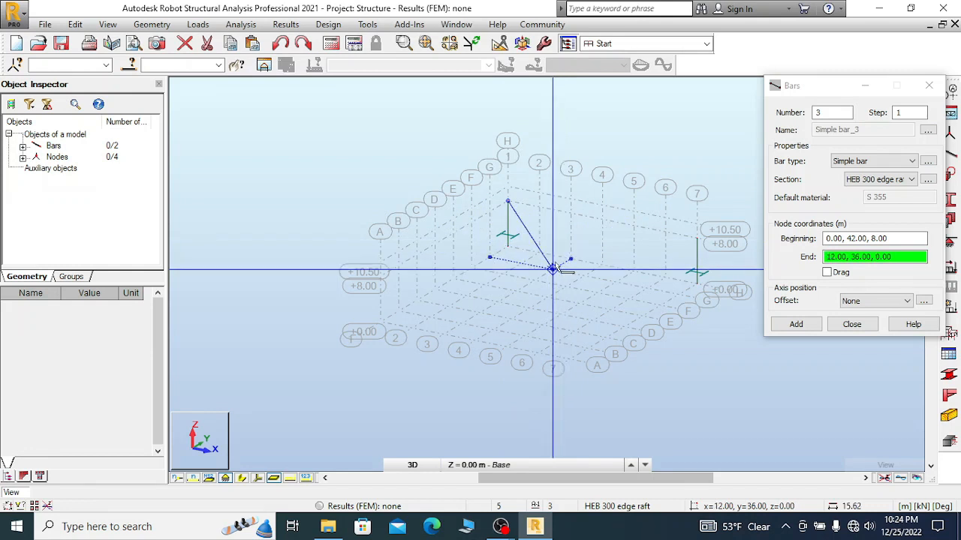
click(602, 205)
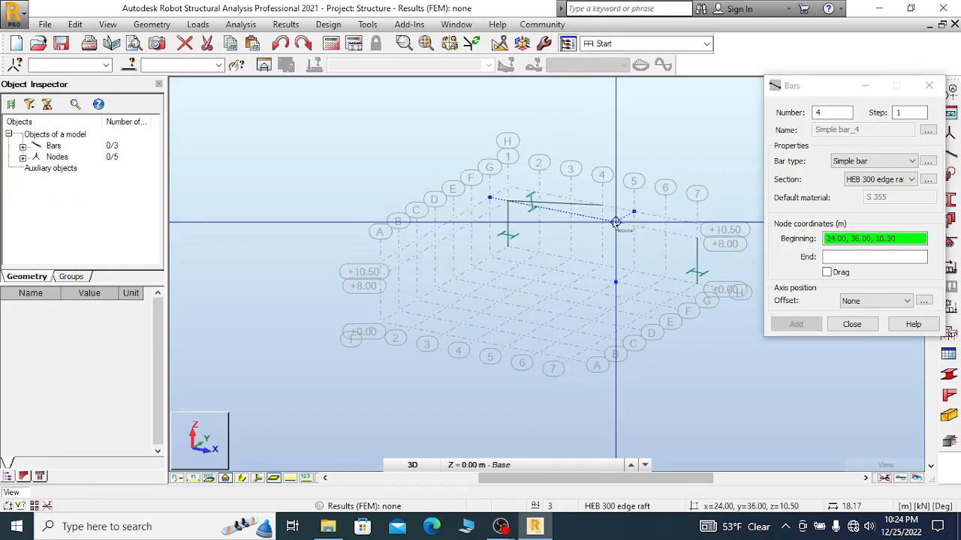
click(697, 238)
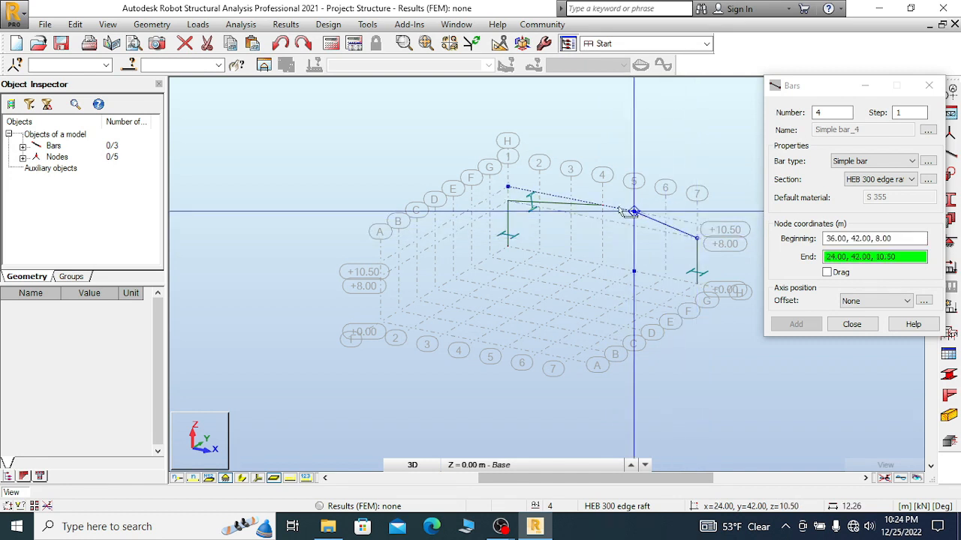
click(602, 204)
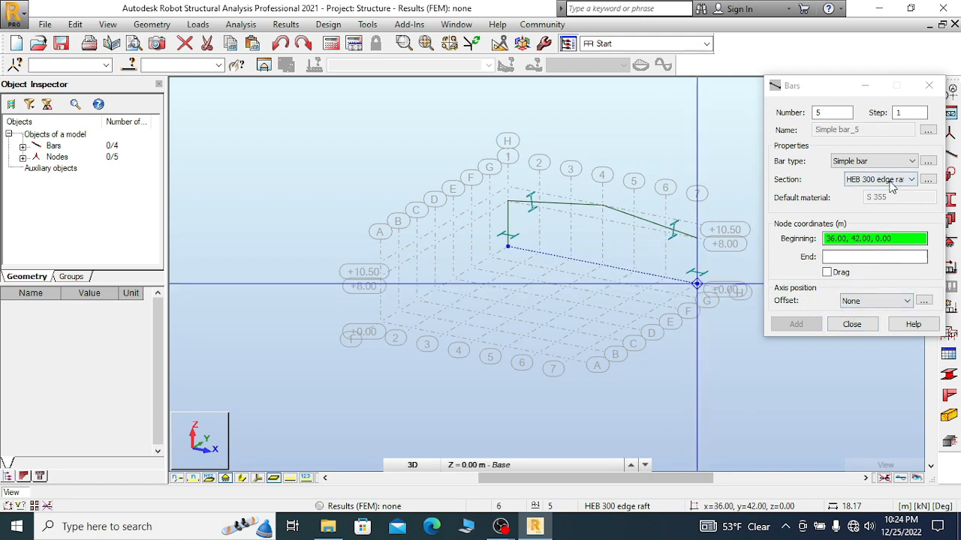
click(852, 324)
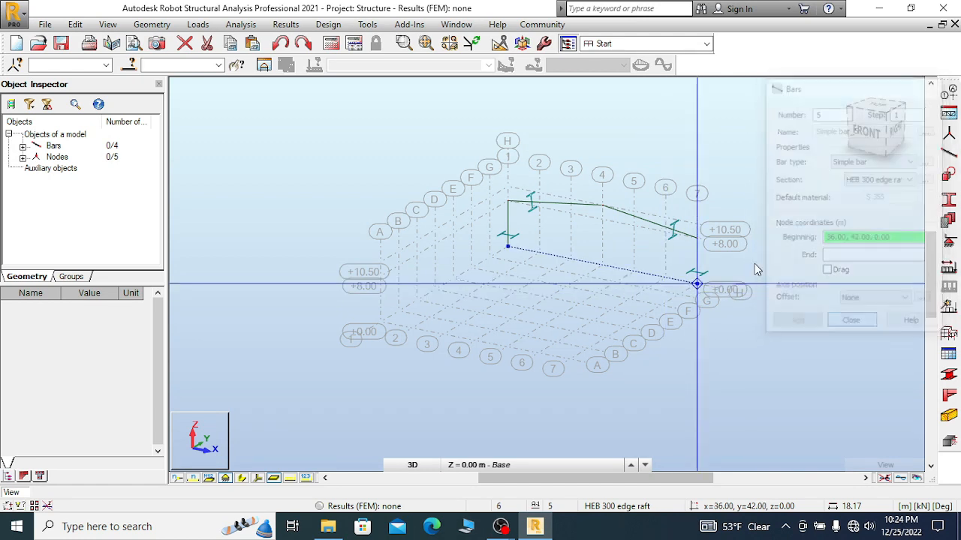
scroll(515, 158, up, 1)
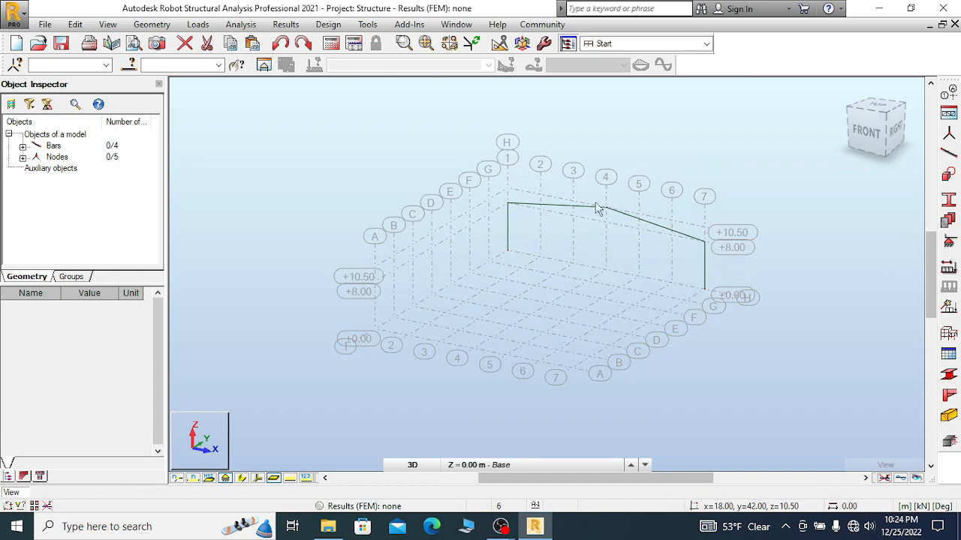
scroll(596, 208, down, 1)
scroll(657, 229, up, 2)
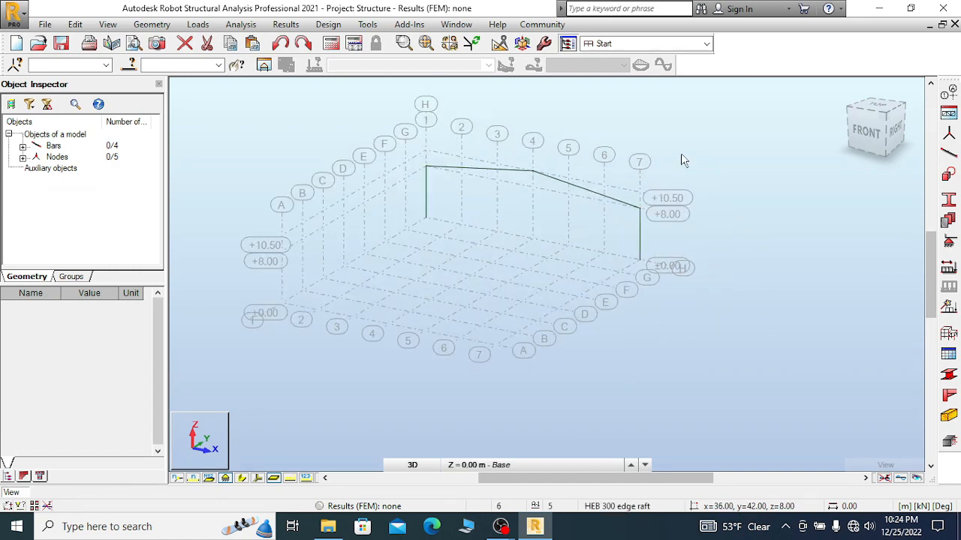
scroll(681, 154, down, 1)
scroll(677, 209, up, 2)
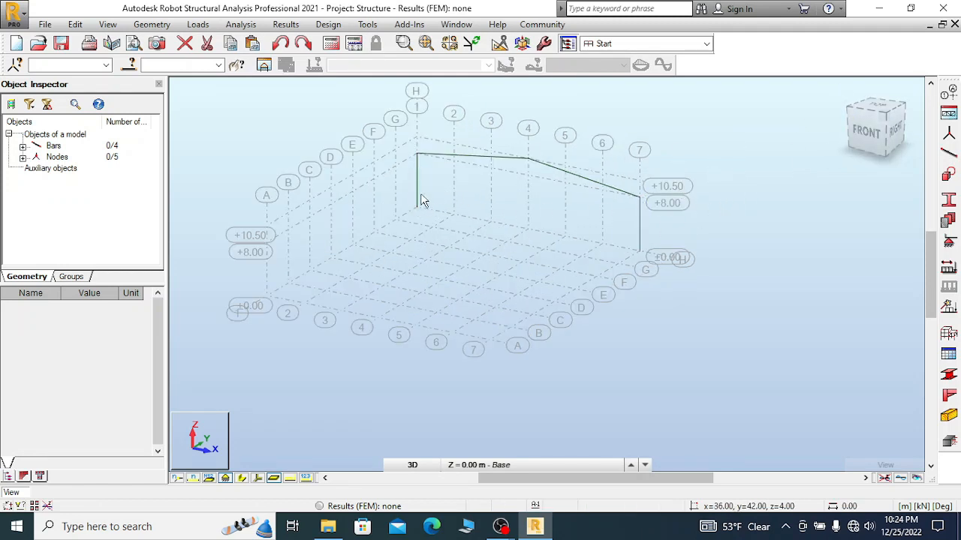
right_click(713, 114)
click(688, 123)
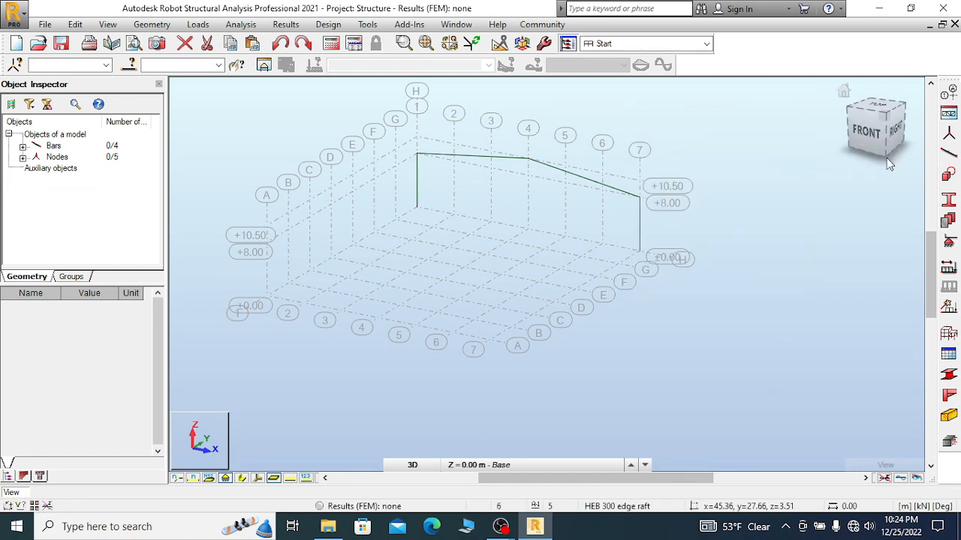
- Draw a column with the HEA 450 main col section at axes 1 and G, from level 0.00 to +8.00
click(948, 154)
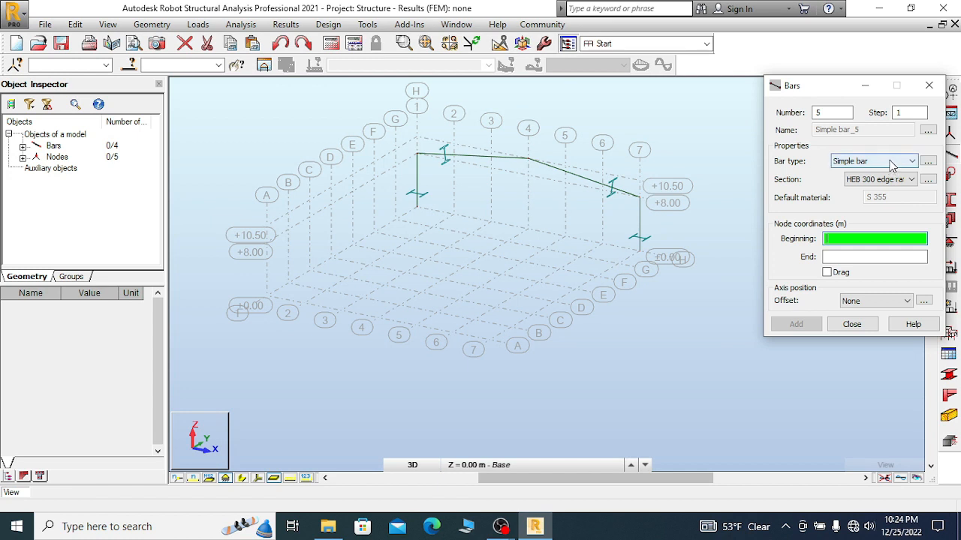
click(913, 181)
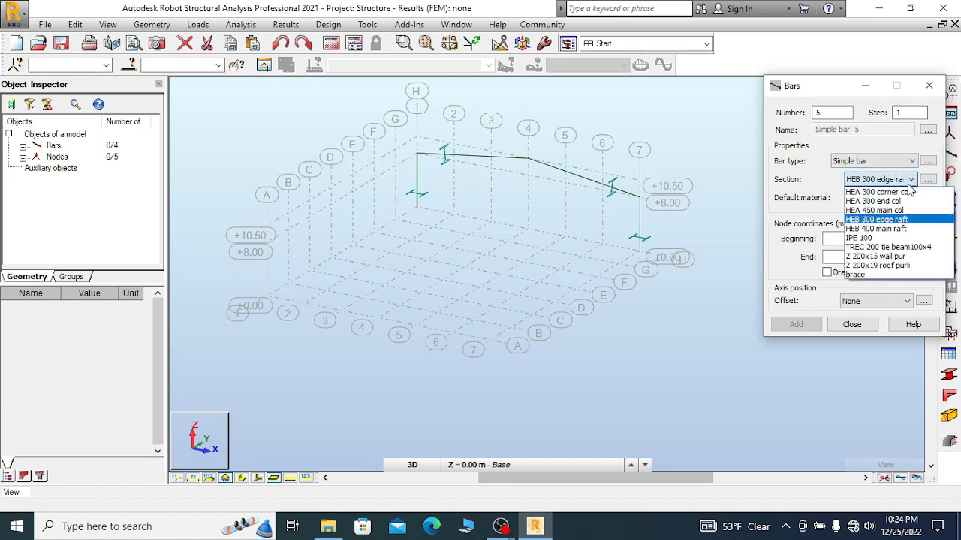
click(896, 212)
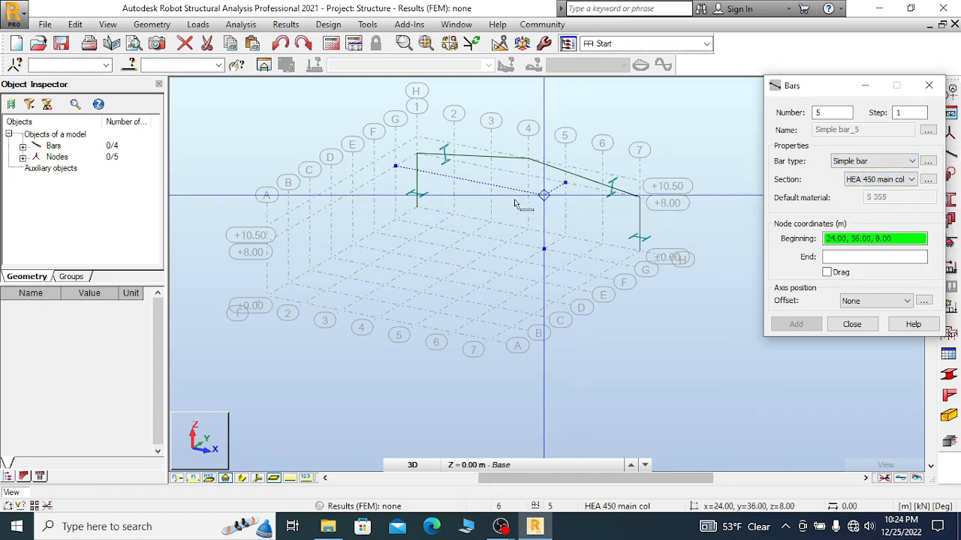
scroll(466, 249, up, 1)
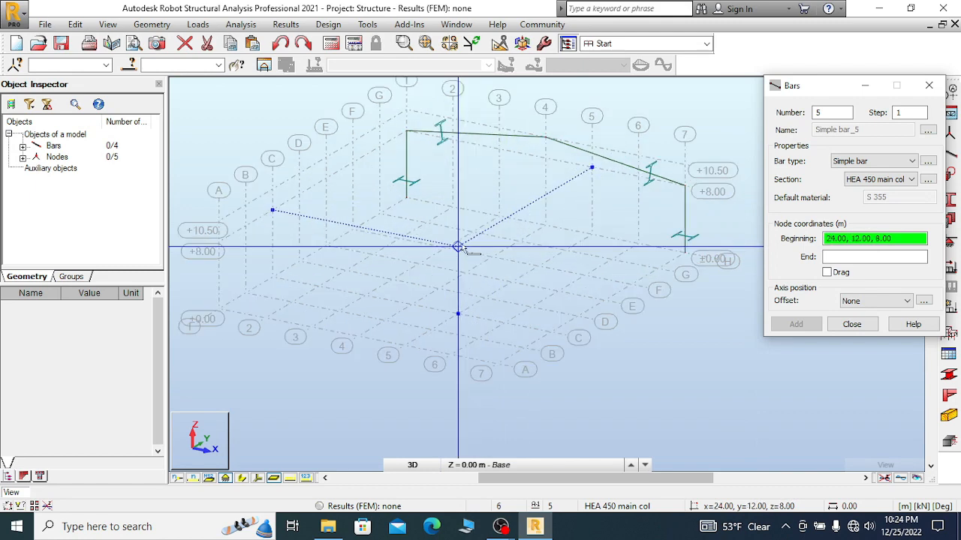
click(379, 213)
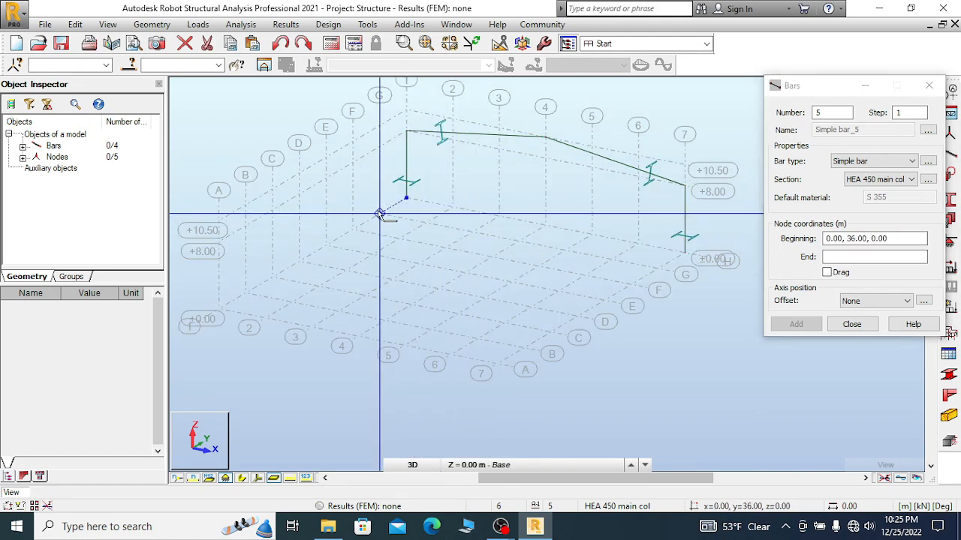
click(380, 147)
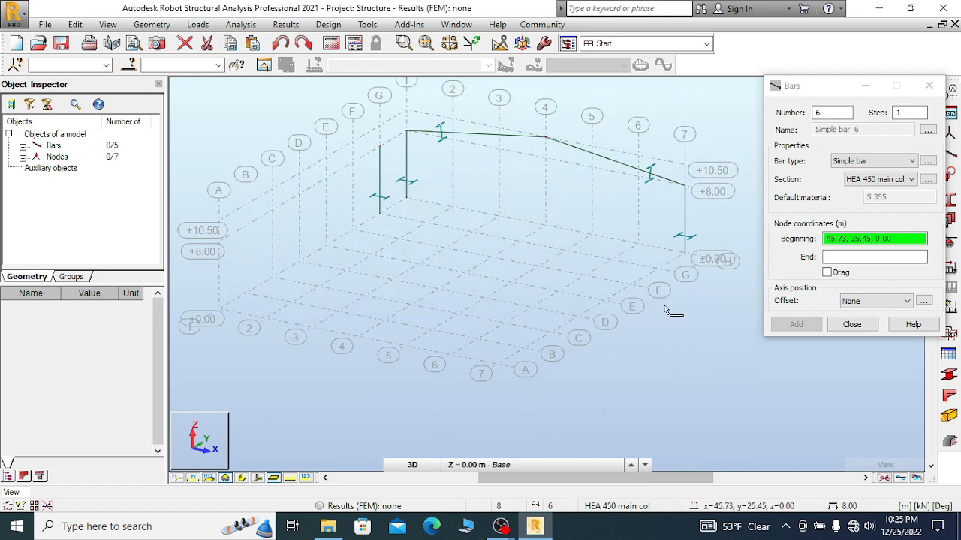
scroll(665, 309, up, 2)
click(851, 323)
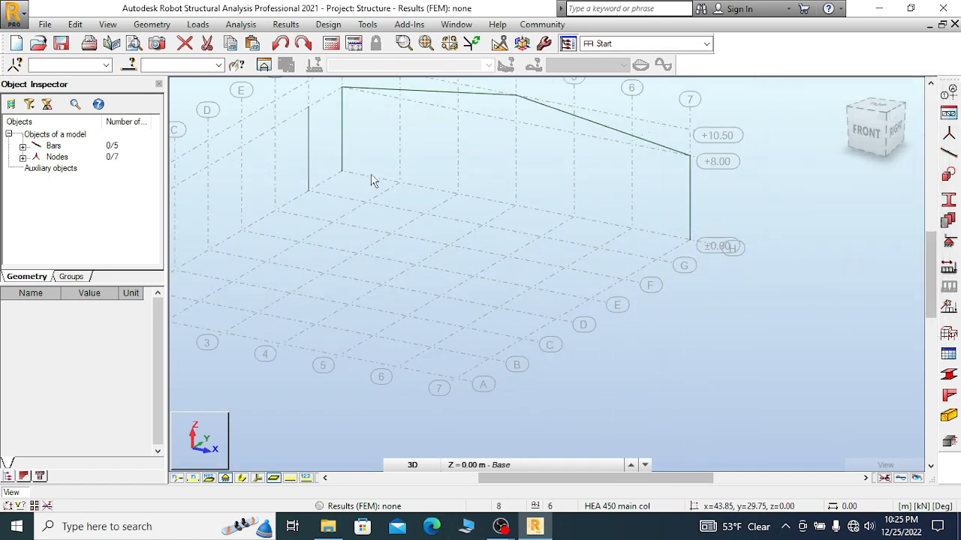
- Copy the main column at axes 1 and G to axis 7, using a translation vector of 36.00, 0.00, 0.00 m
click(300, 154)
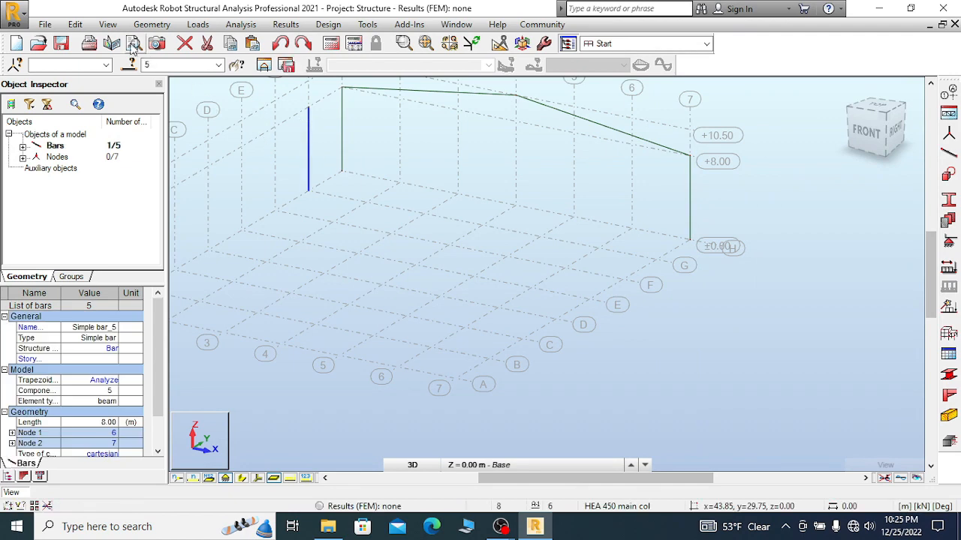
click(75, 24)
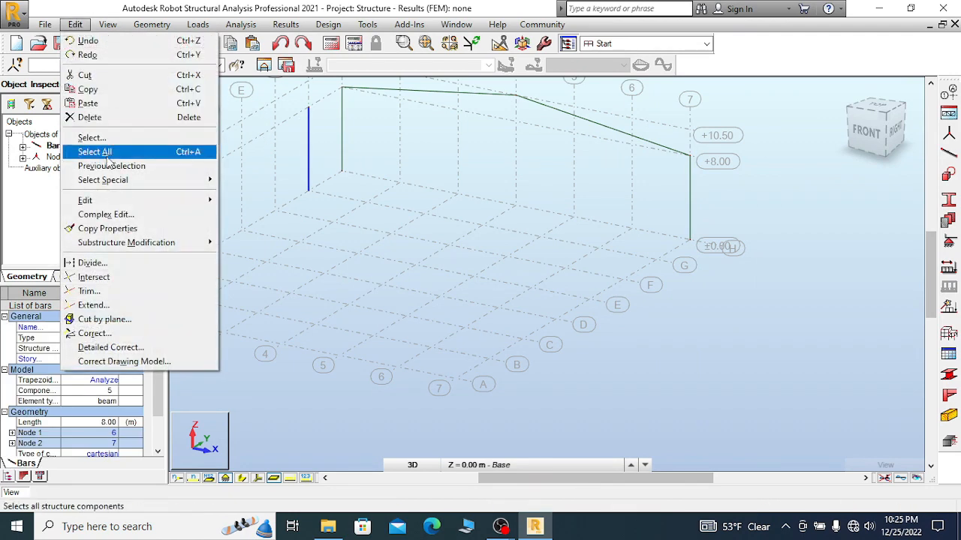
mouse_move(120, 204)
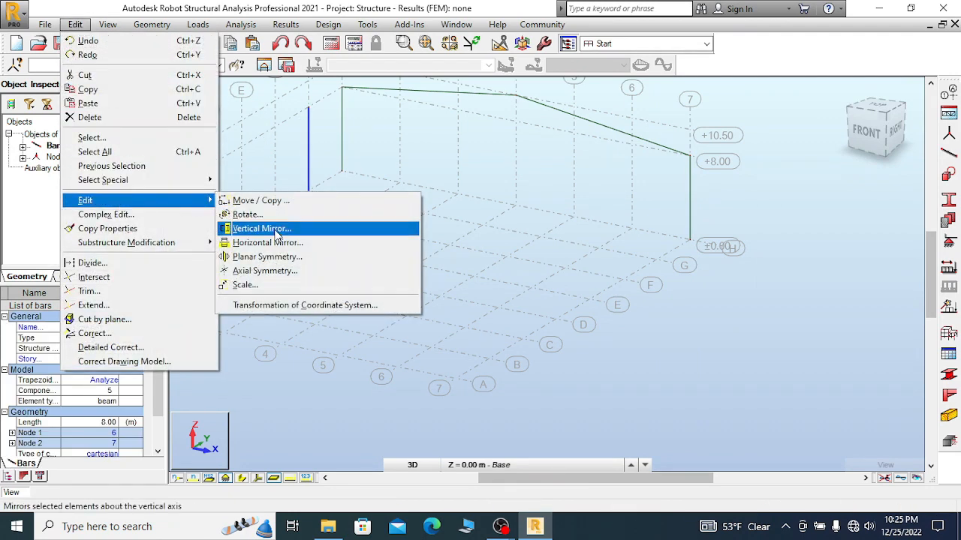
click(271, 200)
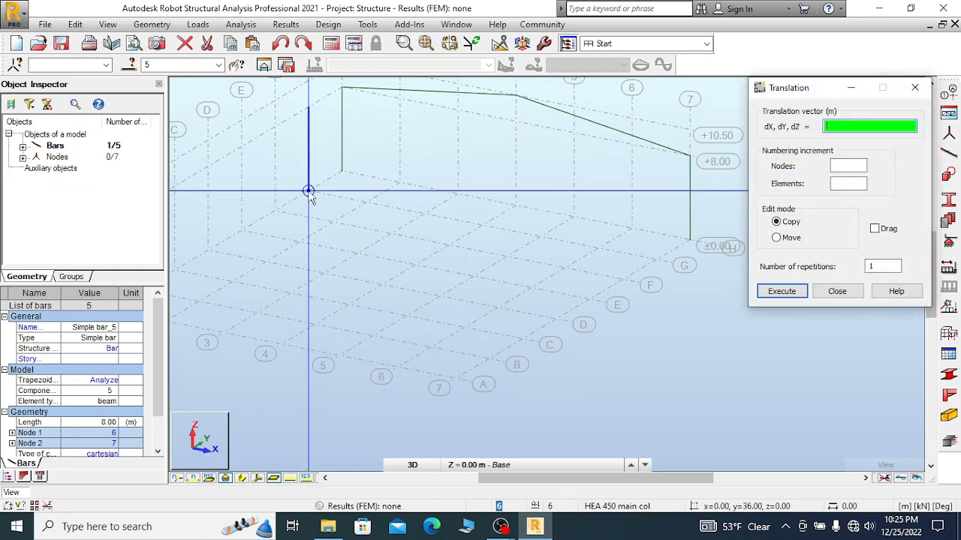
click(308, 192)
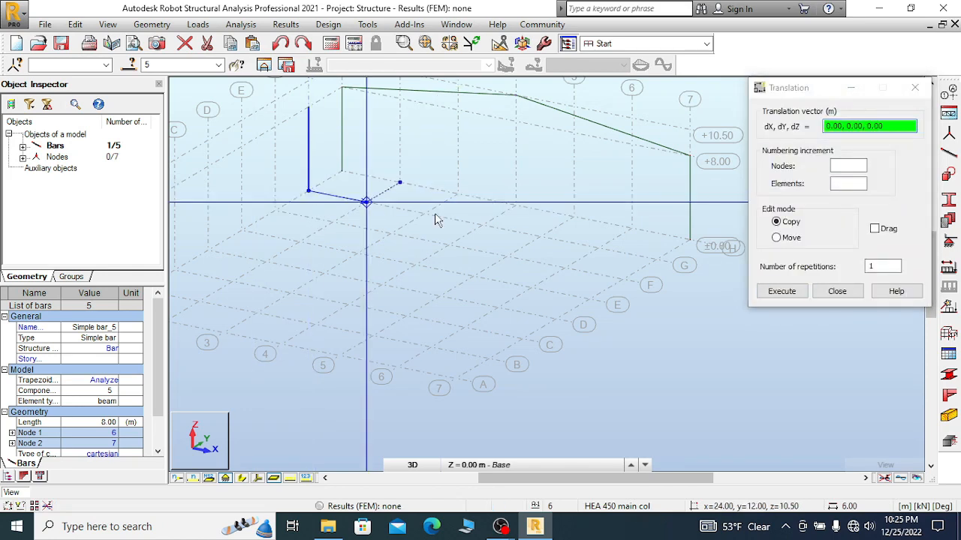
click(656, 259)
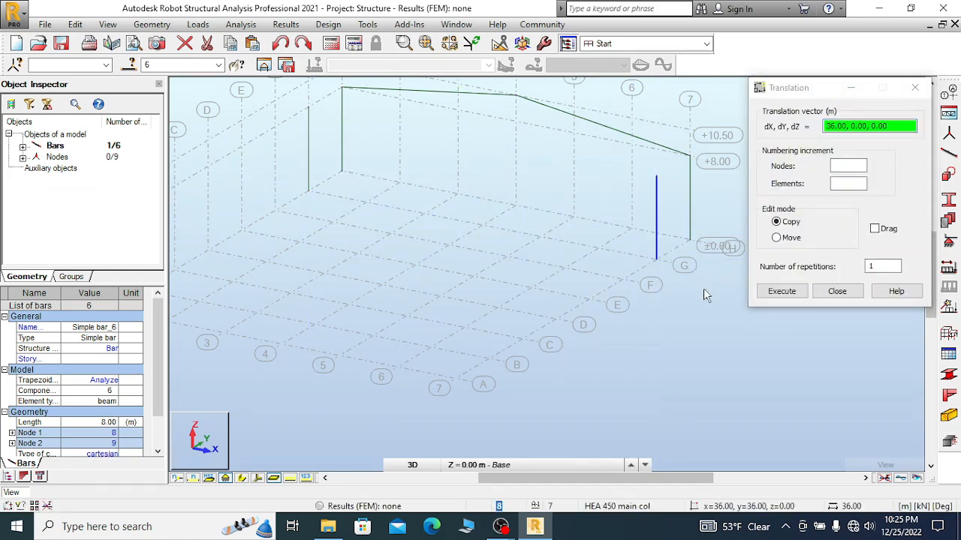
click(836, 292)
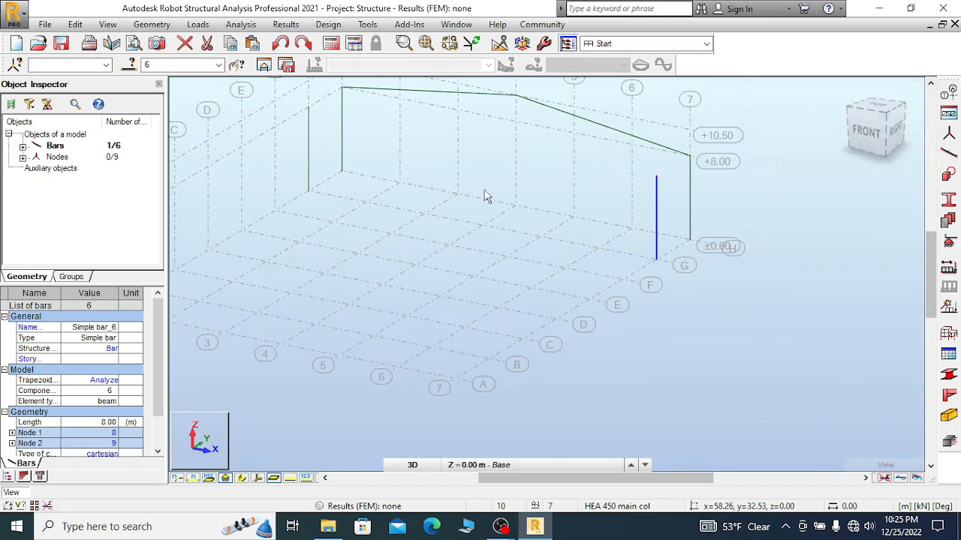
scroll(388, 207, down, 1)
scroll(425, 173, up, 1)
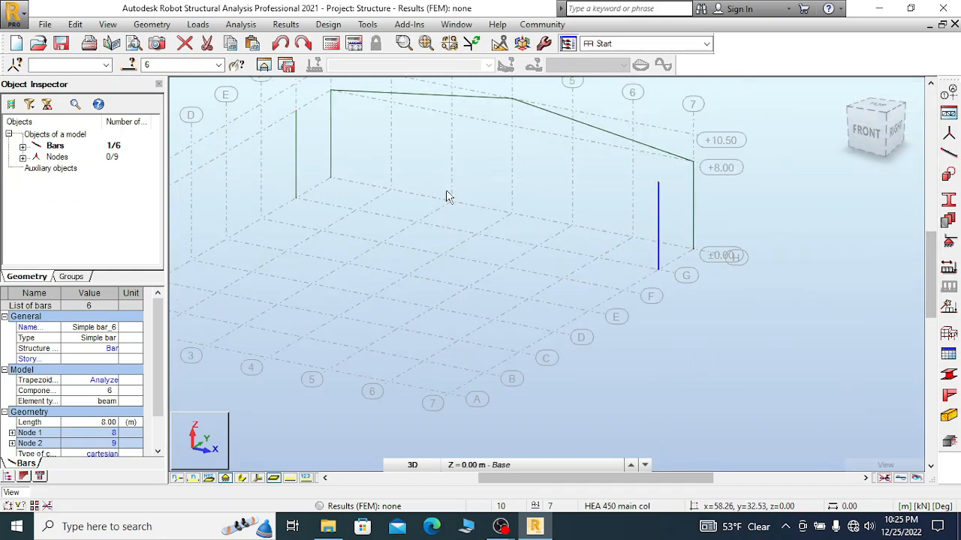
scroll(446, 192, down, 1)
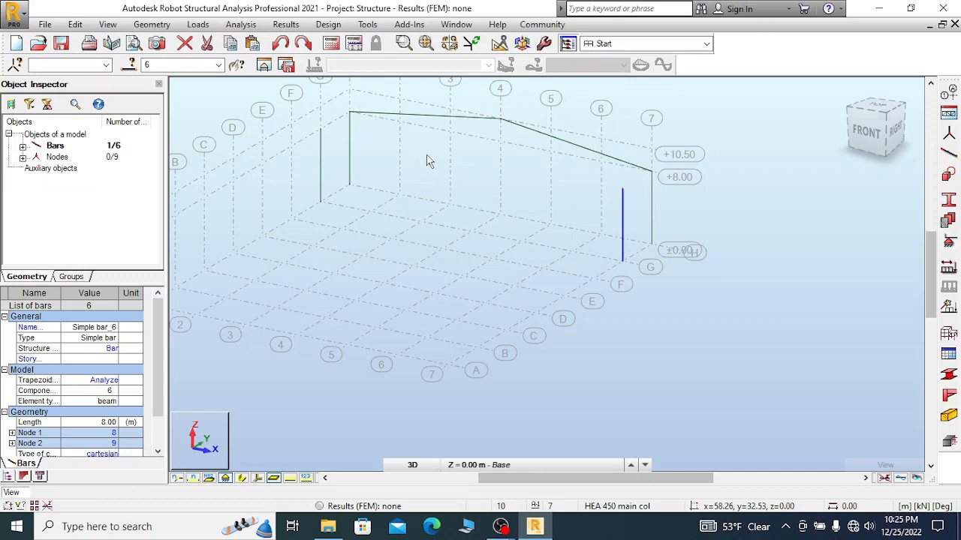
scroll(446, 195, down, 1)
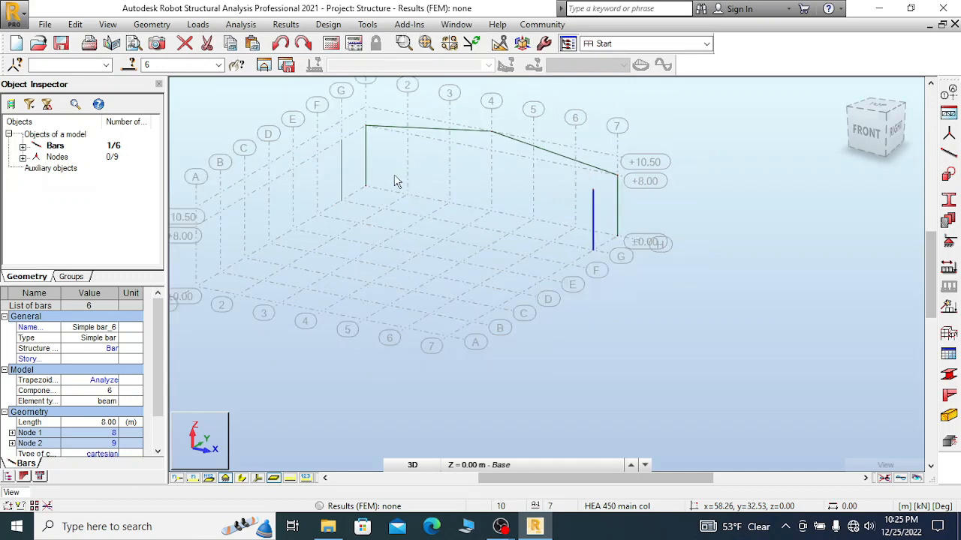
scroll(461, 186, down, 1)
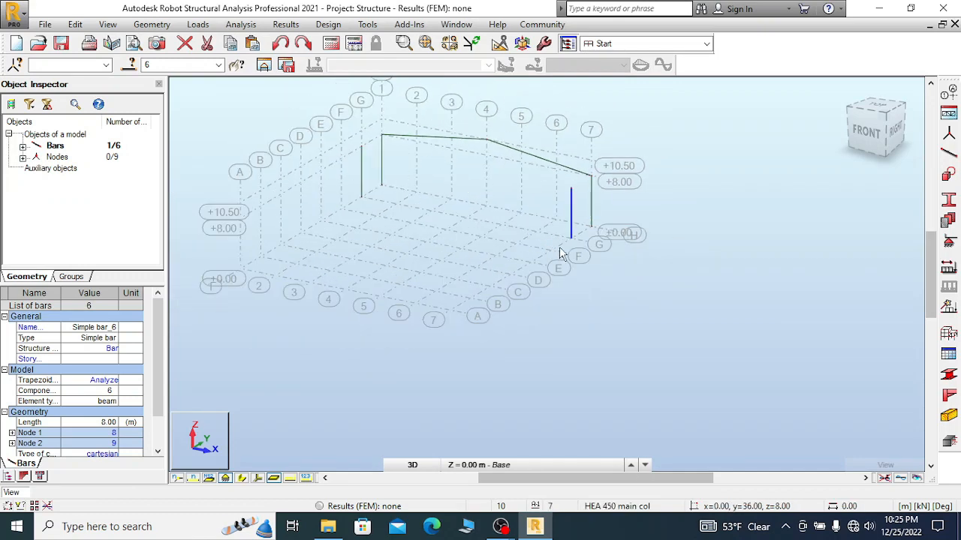
scroll(597, 246, up, 1)
click(420, 466)
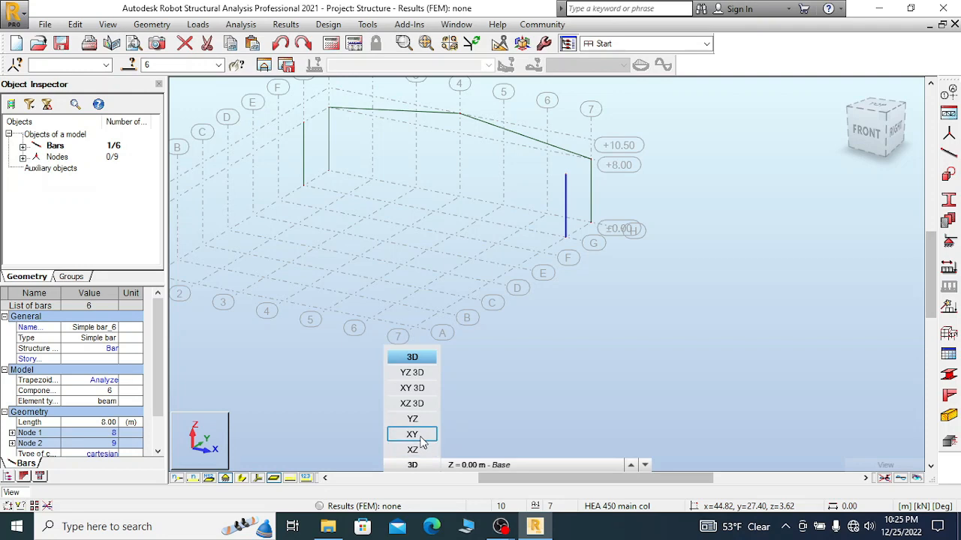
click(414, 450)
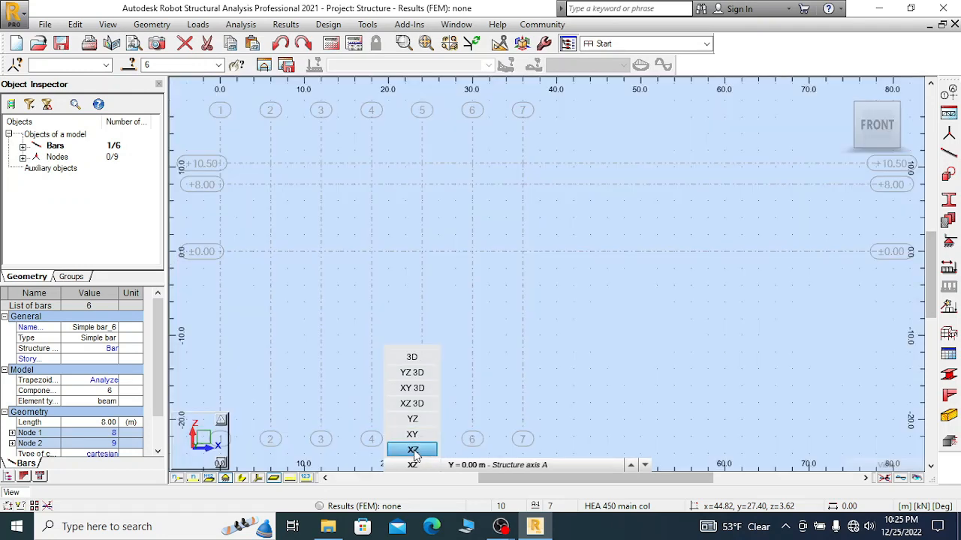
click(511, 466)
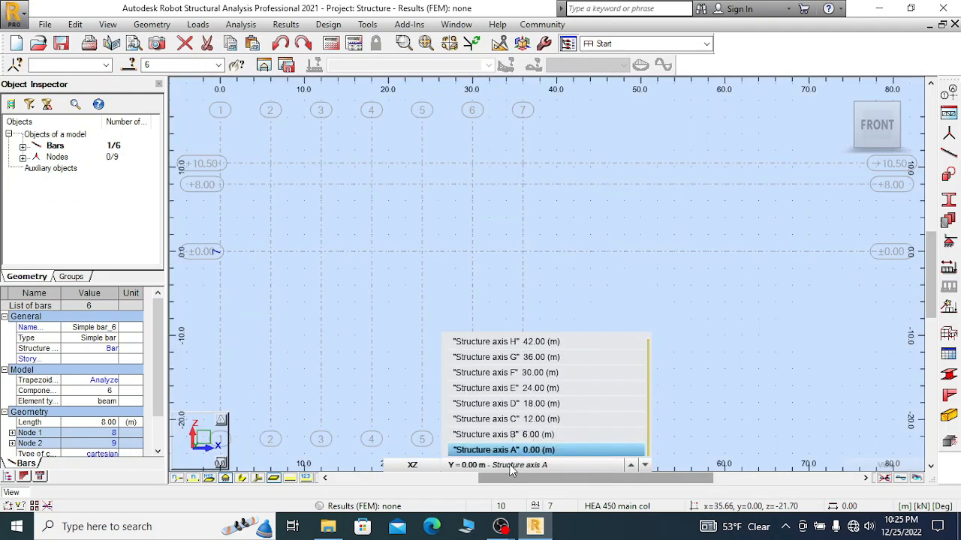
scroll(550, 166, down, 1)
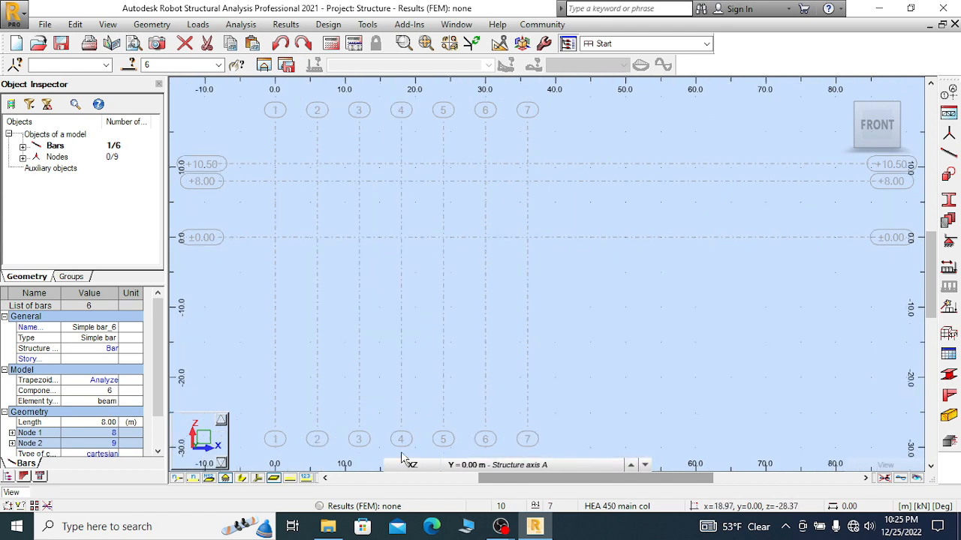
click(412, 467)
click(412, 357)
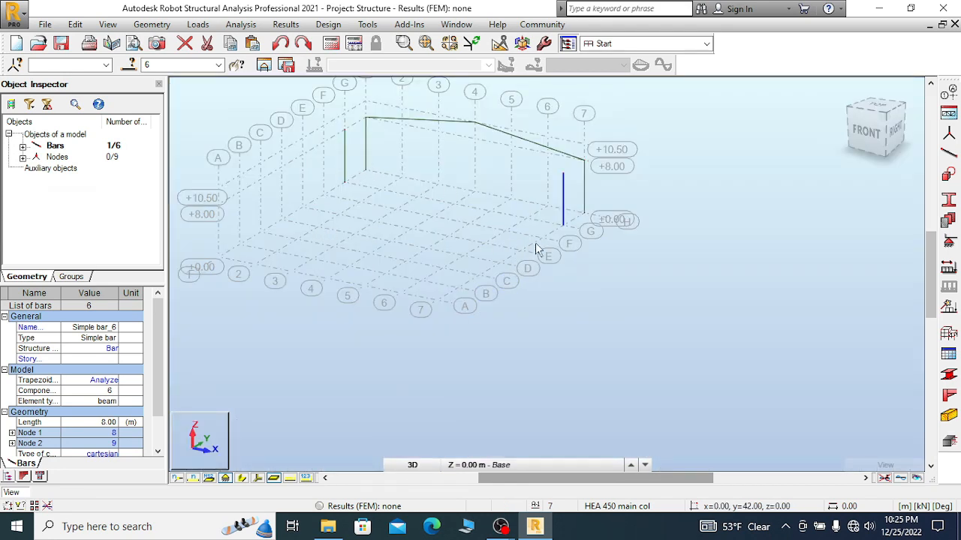
- Set the view to the XZ plane at structure axis G, 36.00 m
click(424, 470)
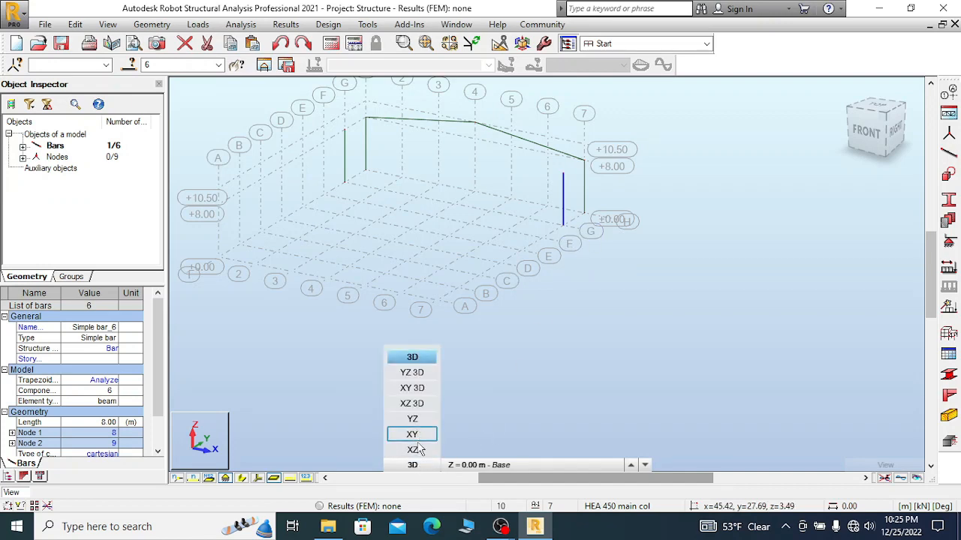
click(415, 451)
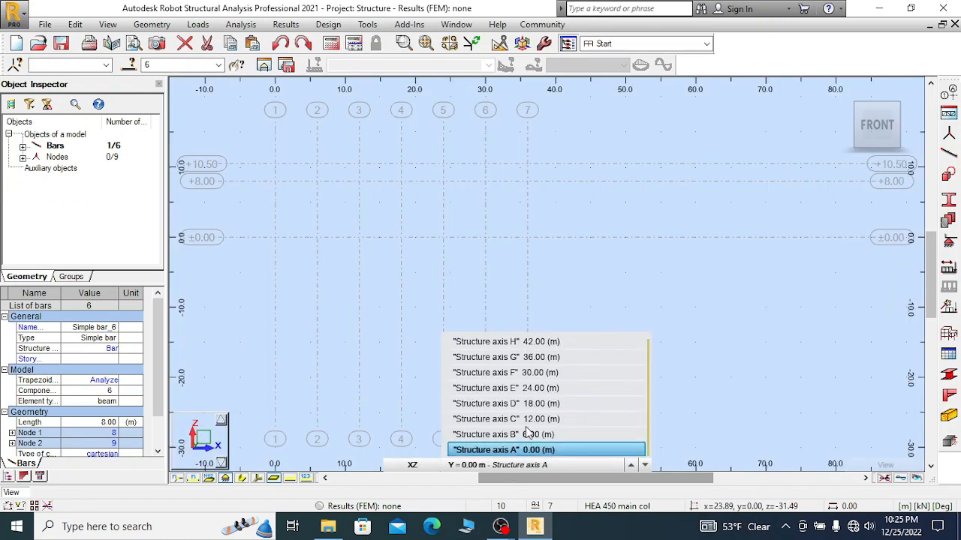
click(519, 357)
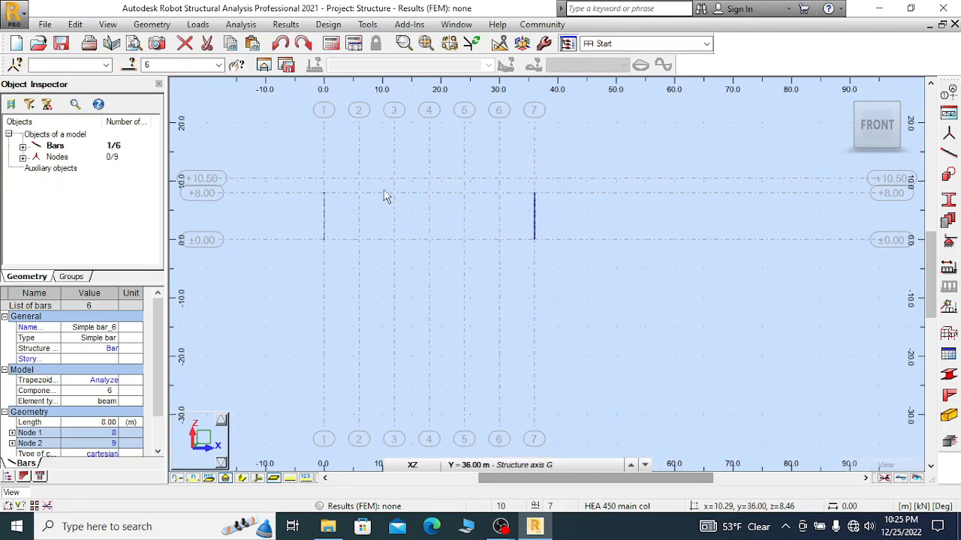
- Draw two HEB 400 main raft rafters on axis G, from each column top at +8.00 to the ridge at axis 4, level +10.50
click(947, 155)
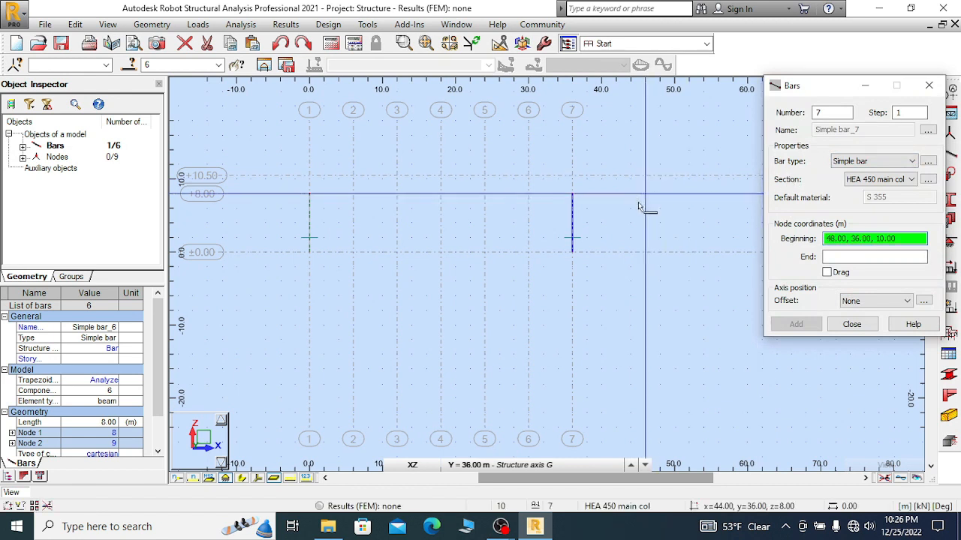
click(911, 180)
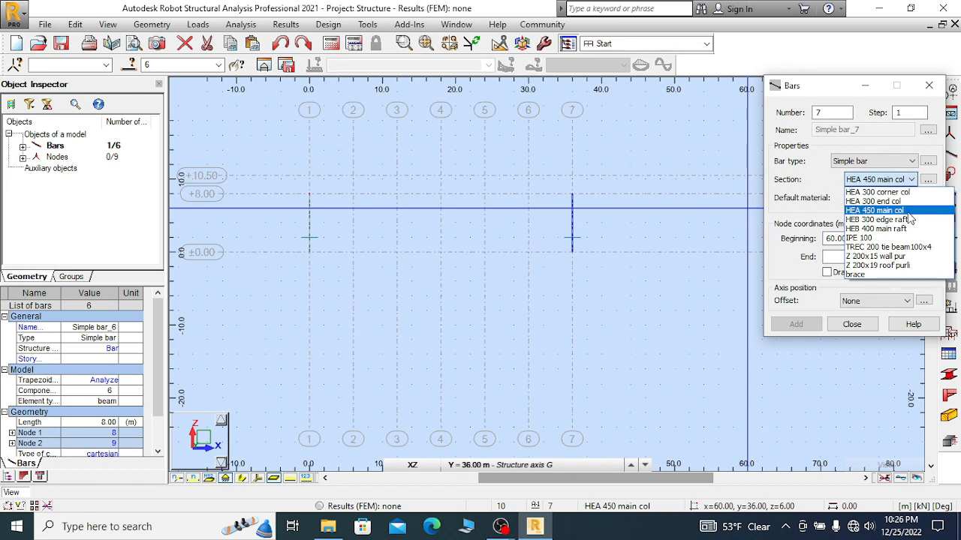
click(893, 229)
click(893, 237)
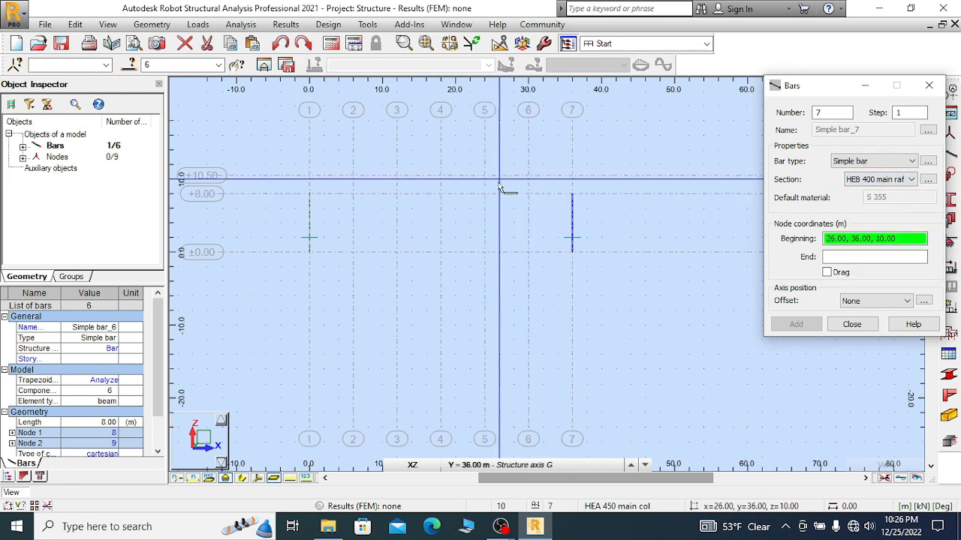
click(309, 194)
click(440, 177)
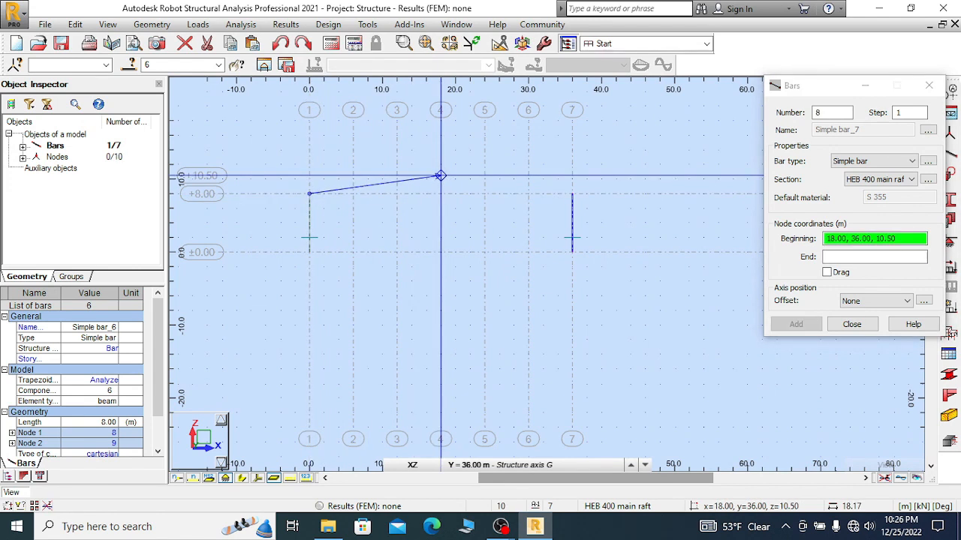
click(572, 195)
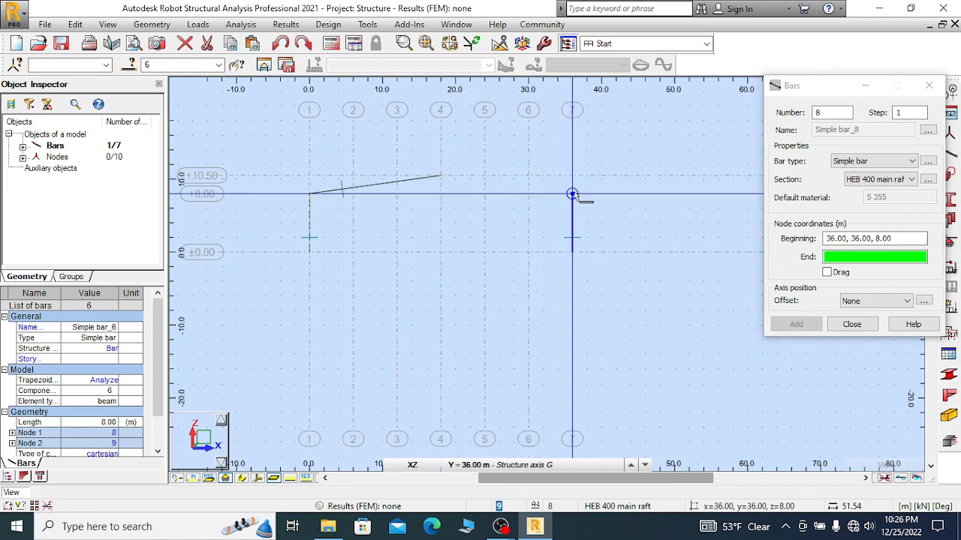
click(448, 177)
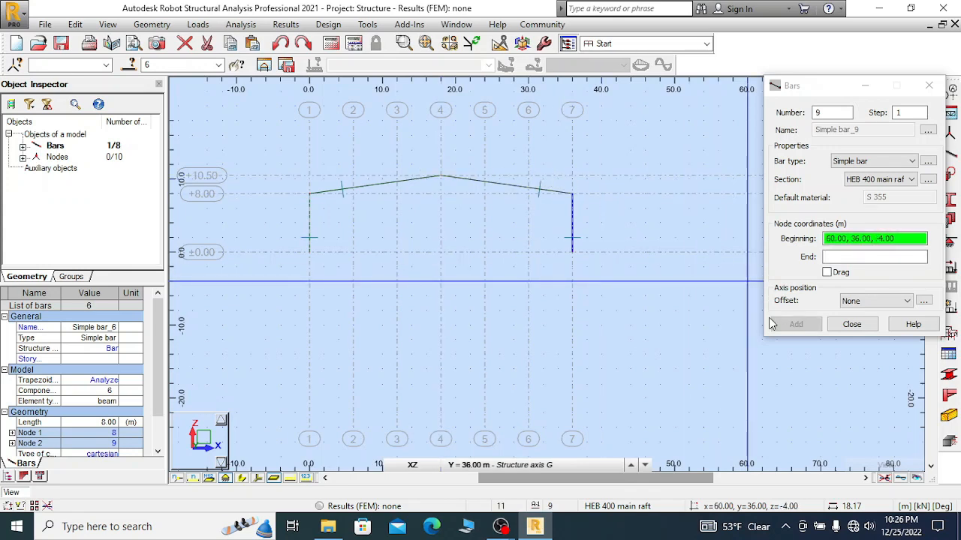
click(852, 324)
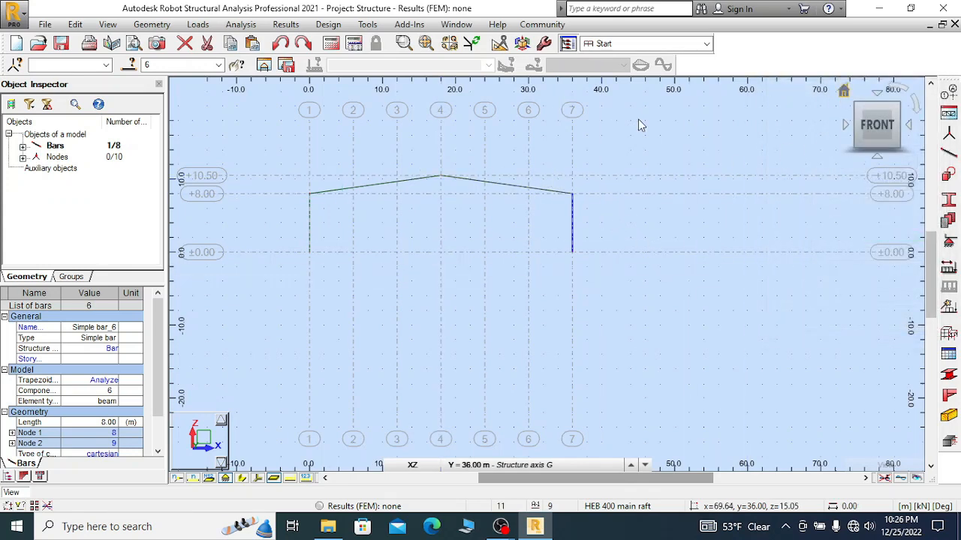
- Examine the two frames on axes G and H in 3D and clear the column selection
shift+middle_drag(638, 125, 408, 166)
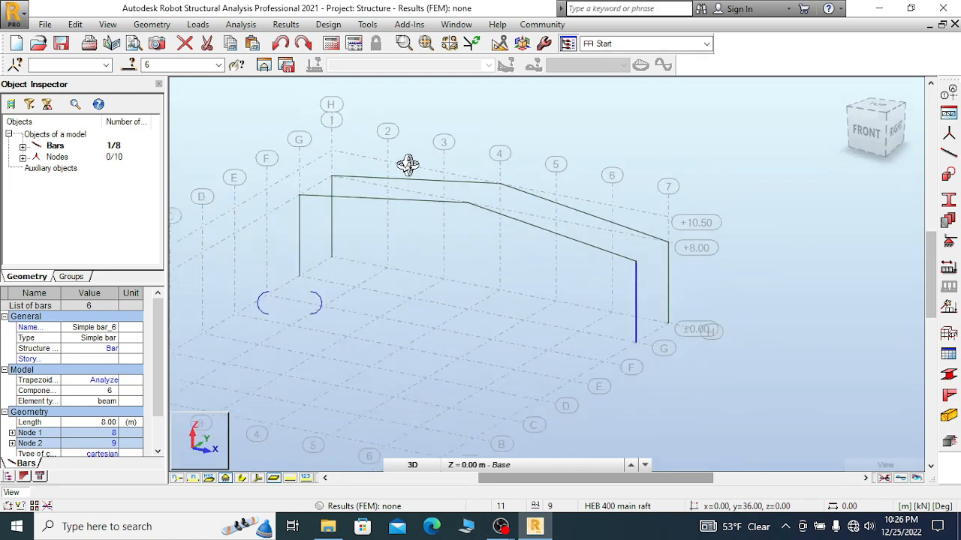
scroll(408, 165, down, 1)
scroll(652, 294, up, 2)
scroll(635, 275, up, 3)
scroll(503, 180, down, 2)
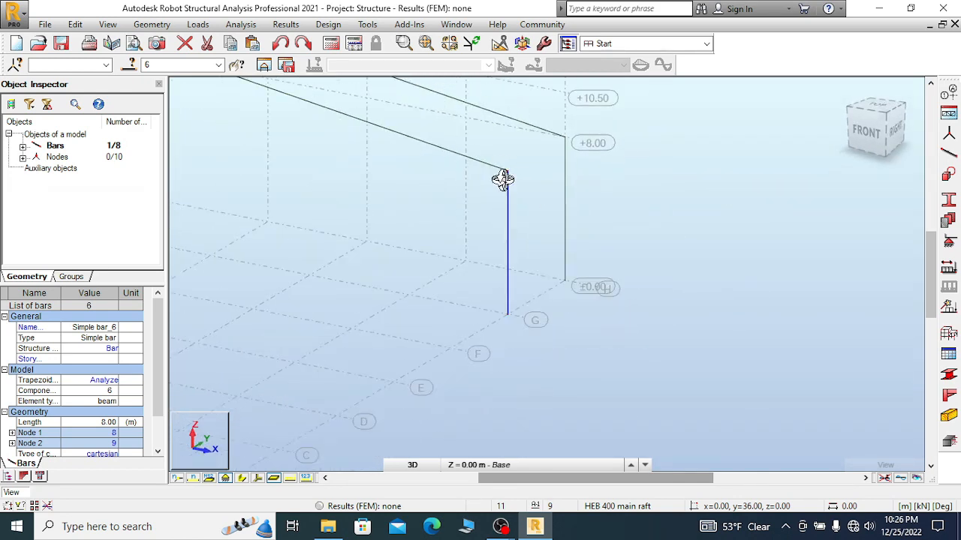
scroll(503, 180, down, 2)
scroll(609, 178, down, 1)
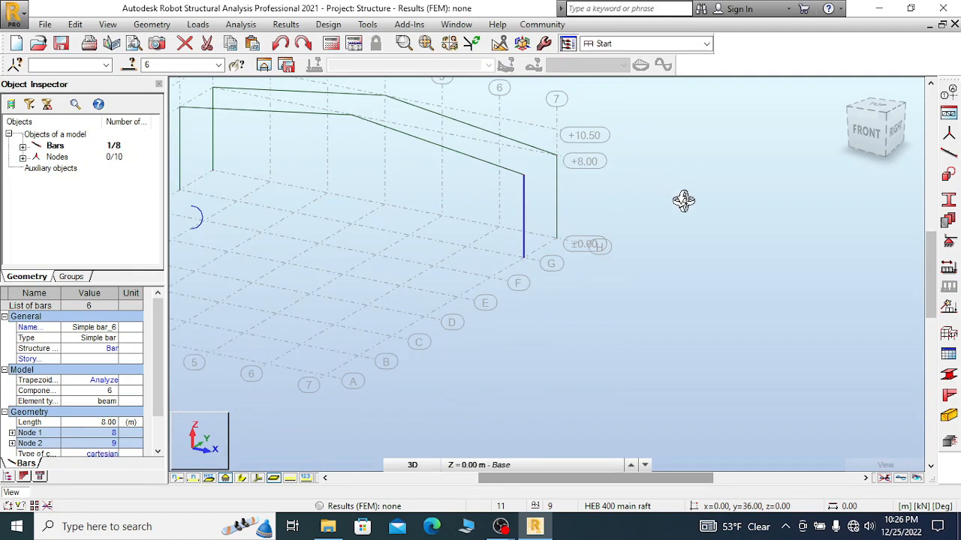
scroll(633, 183, down, 2)
scroll(639, 175, up, 2)
scroll(639, 175, down, 1)
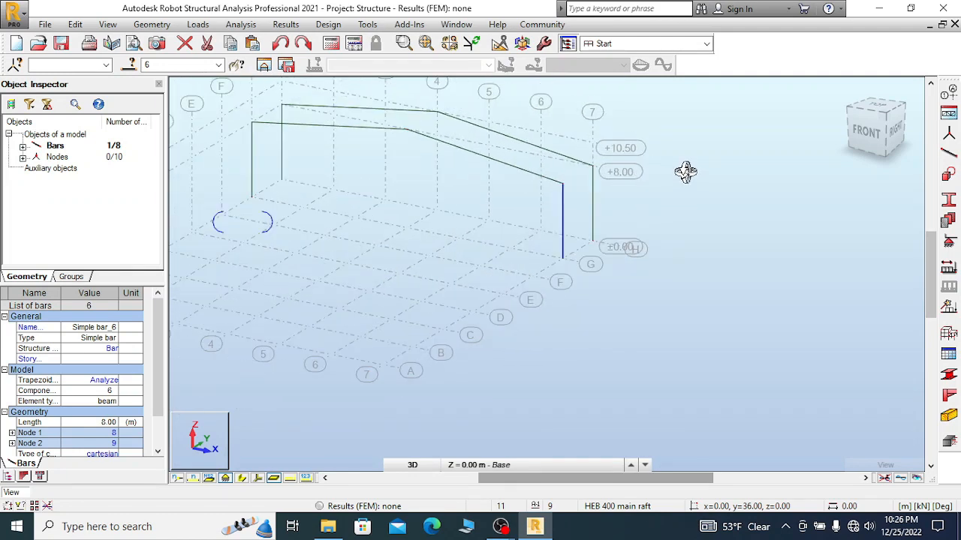
right_click(686, 172)
click(659, 186)
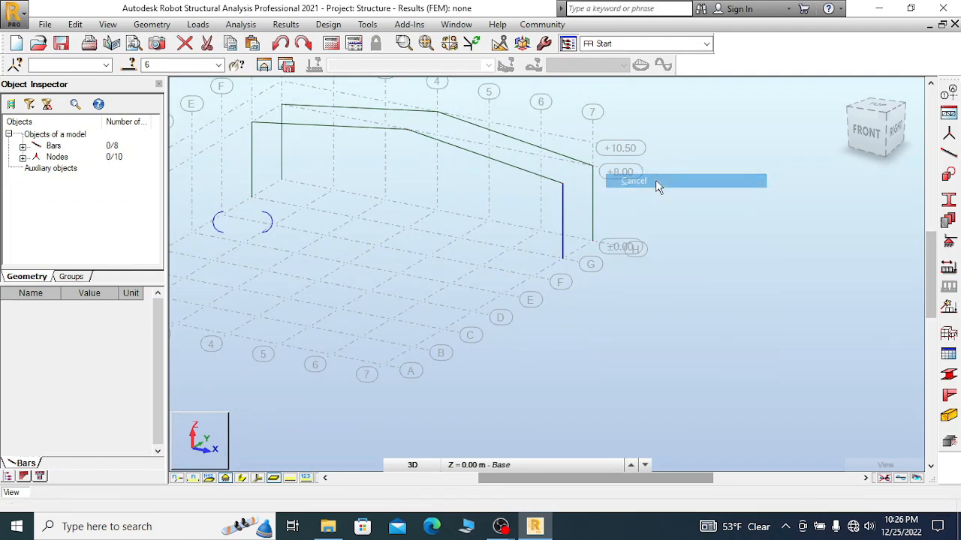
- Draw a tie beam with the TREC 200 tie beam100x4 section along axis 7, joining the column tops at axes G and H, level +8.00
click(946, 173)
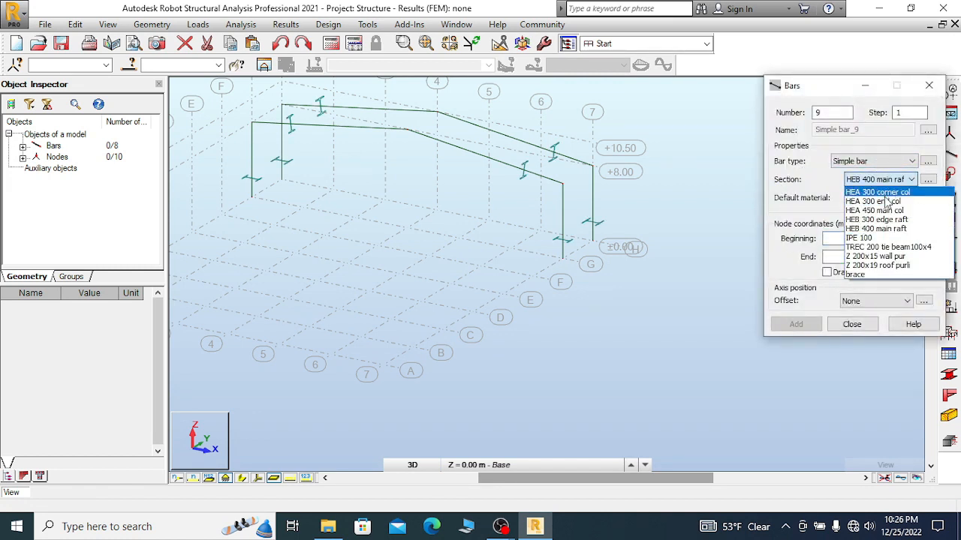
click(906, 248)
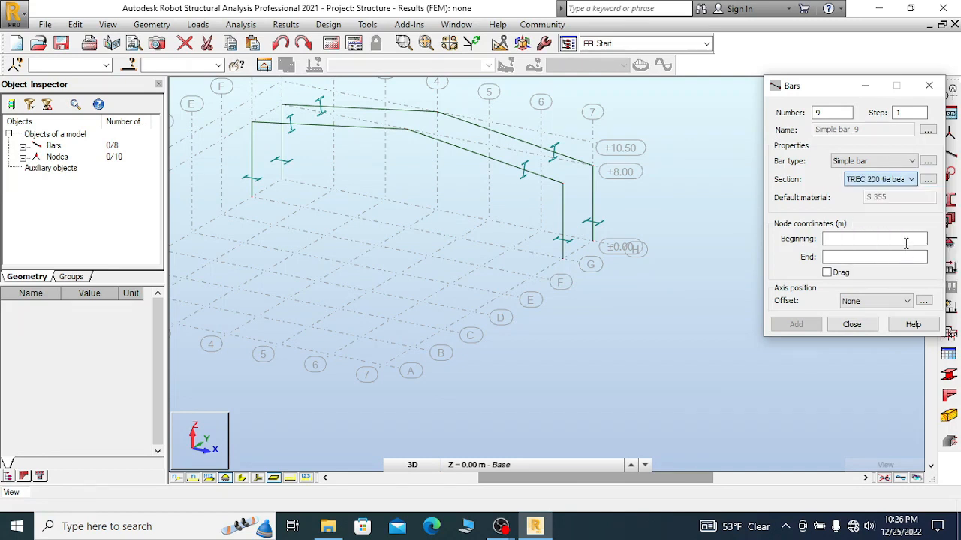
click(562, 184)
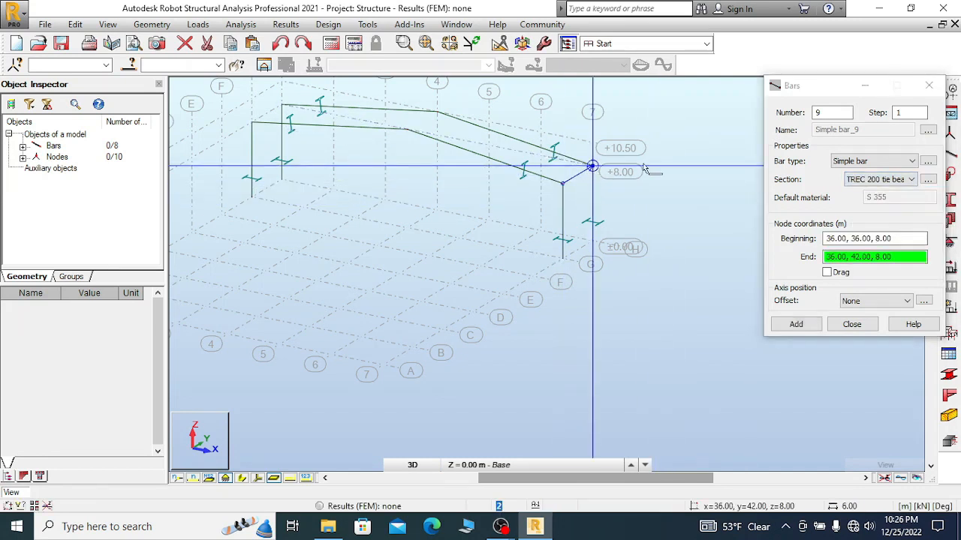
click(593, 165)
scroll(253, 126, up, 2)
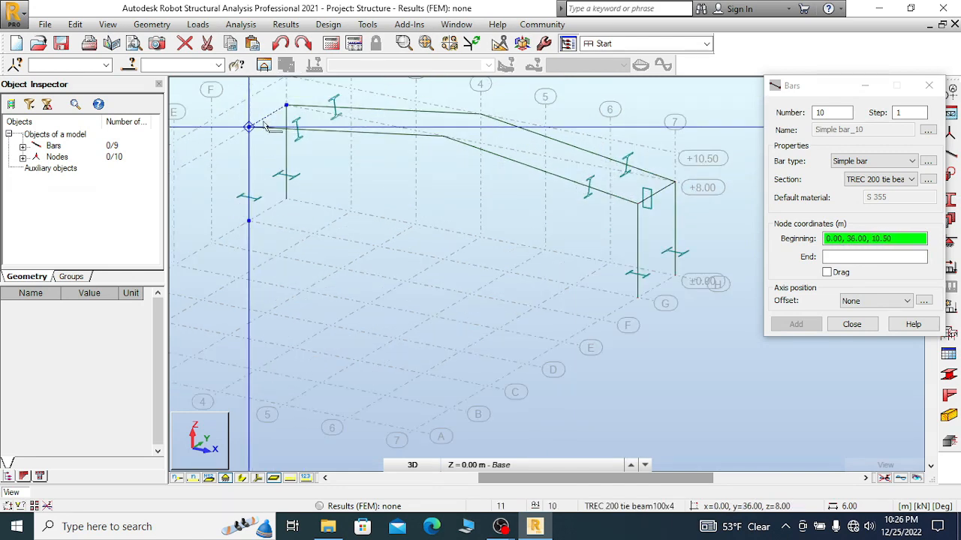
- Draw a TREC 200 tie beam100x4 bar at x = 0.00, joining the column tops on axes G and H at level +8.00
click(249, 127)
click(285, 106)
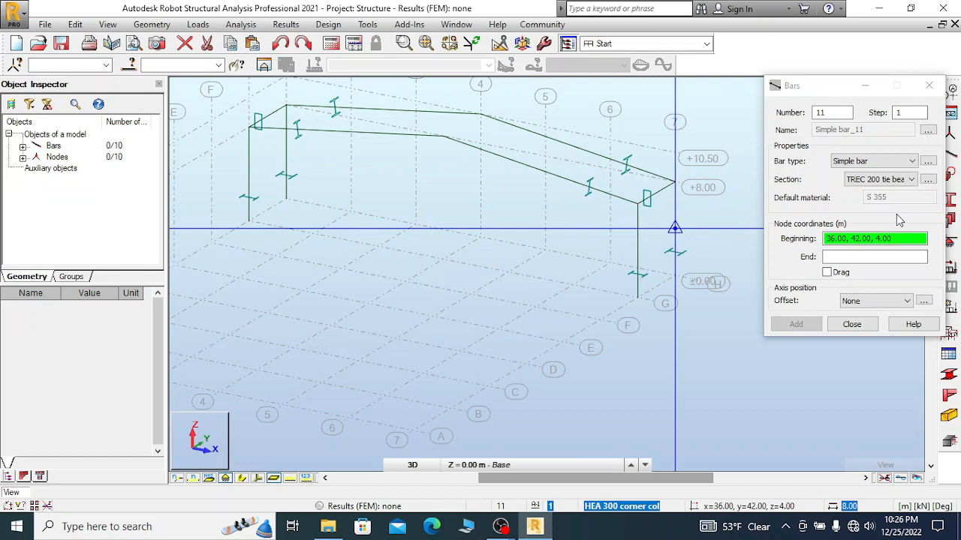
click(852, 325)
right_click(664, 181)
click(728, 191)
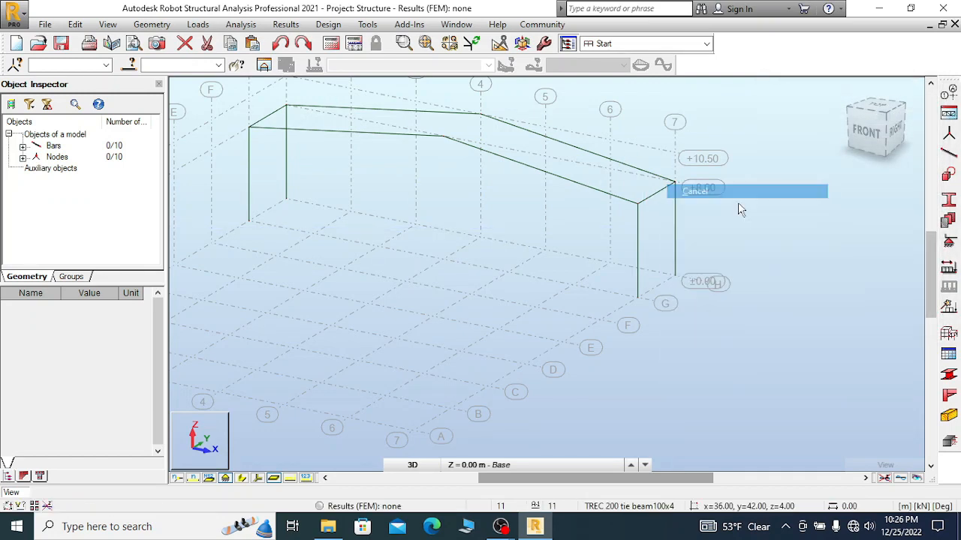
- Divide the column at axes G and 7 into 4 segments, generating nodes without splitting the bar
scroll(698, 285, up, 1)
scroll(521, 230, down, 1)
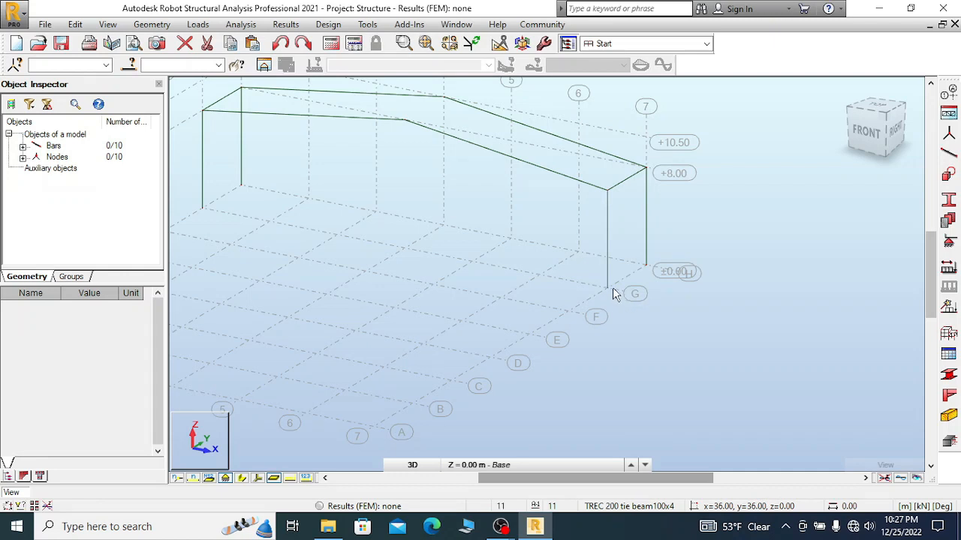
scroll(611, 191, up, 3)
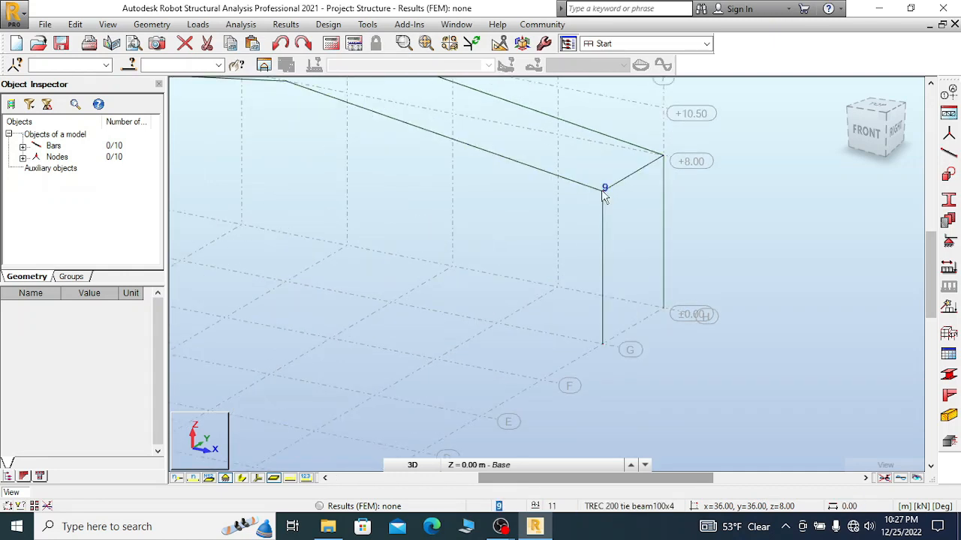
scroll(578, 176, down, 1)
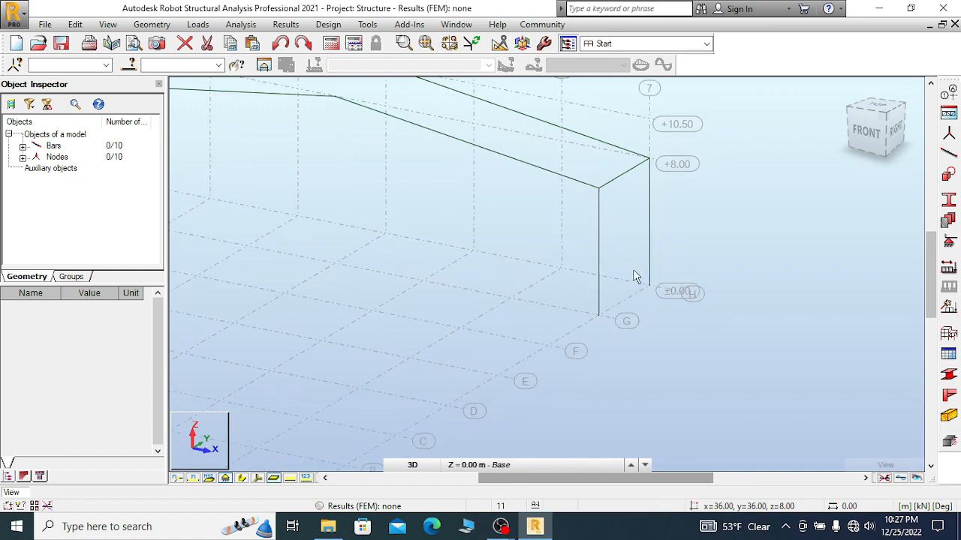
scroll(634, 276, up, 1)
click(594, 238)
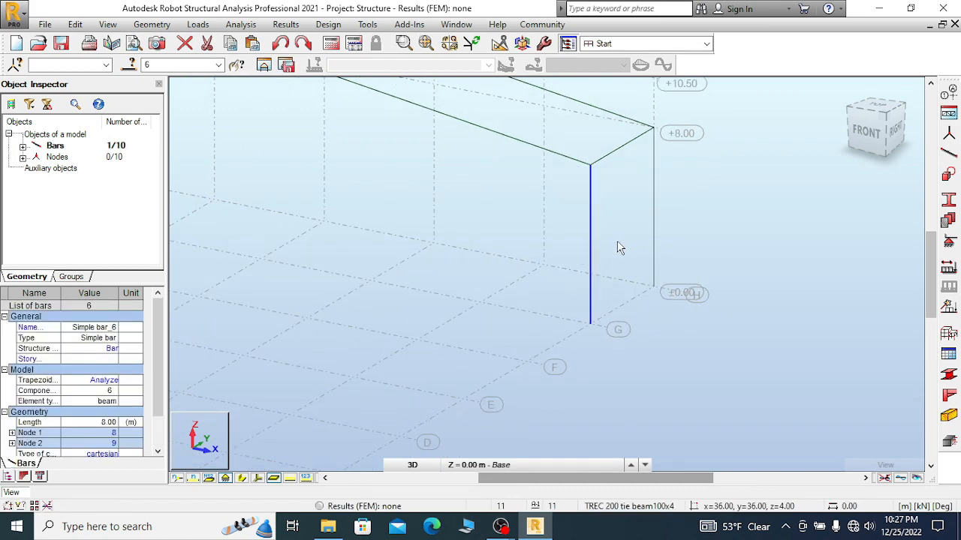
click(152, 25)
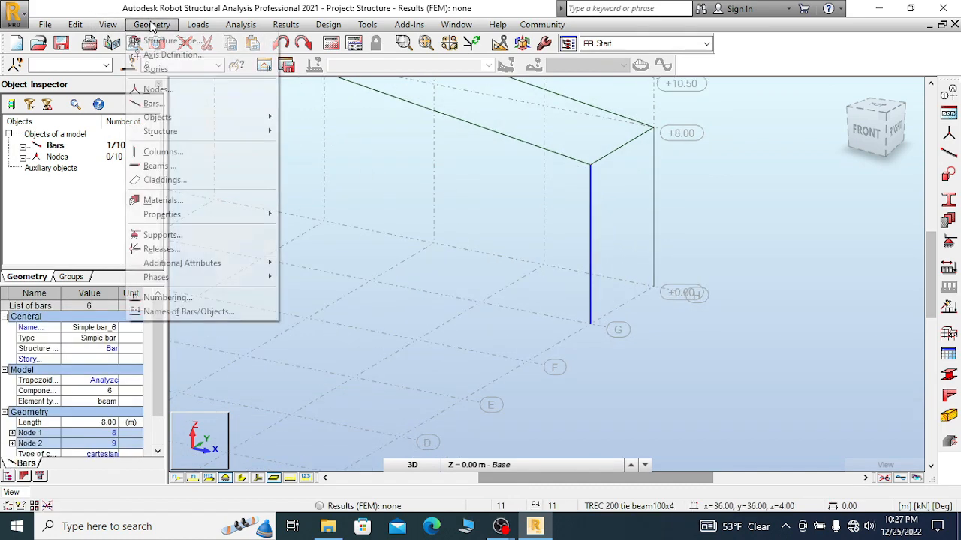
click(78, 27)
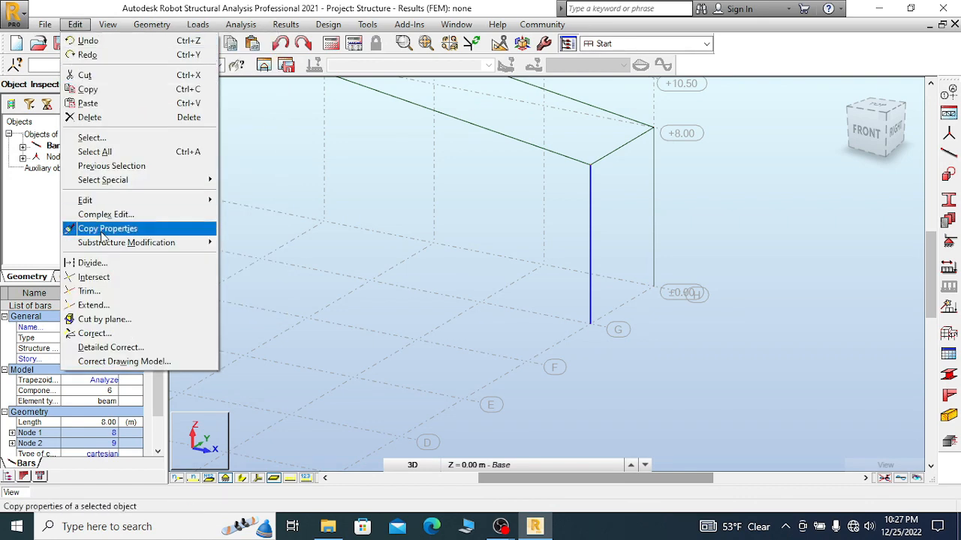
click(104, 264)
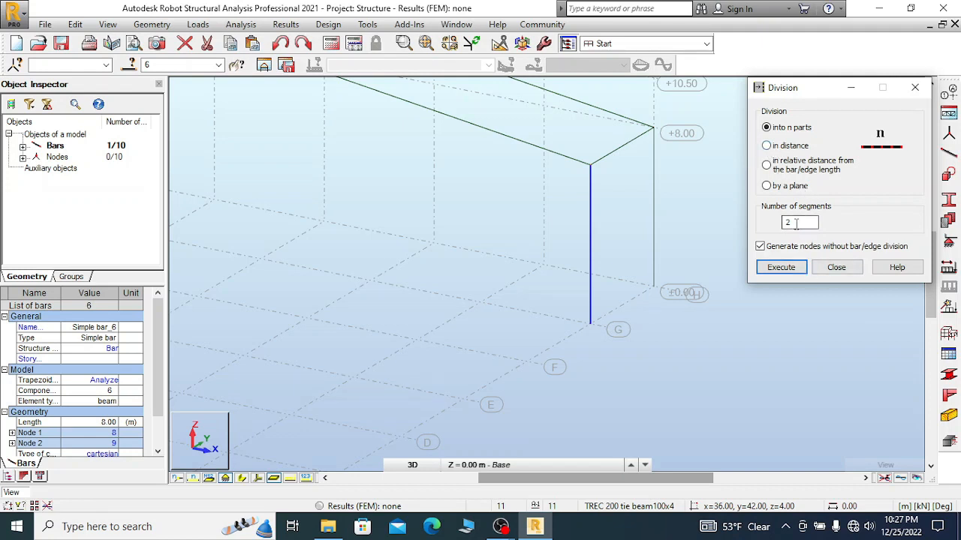
drag(794, 224, 765, 229)
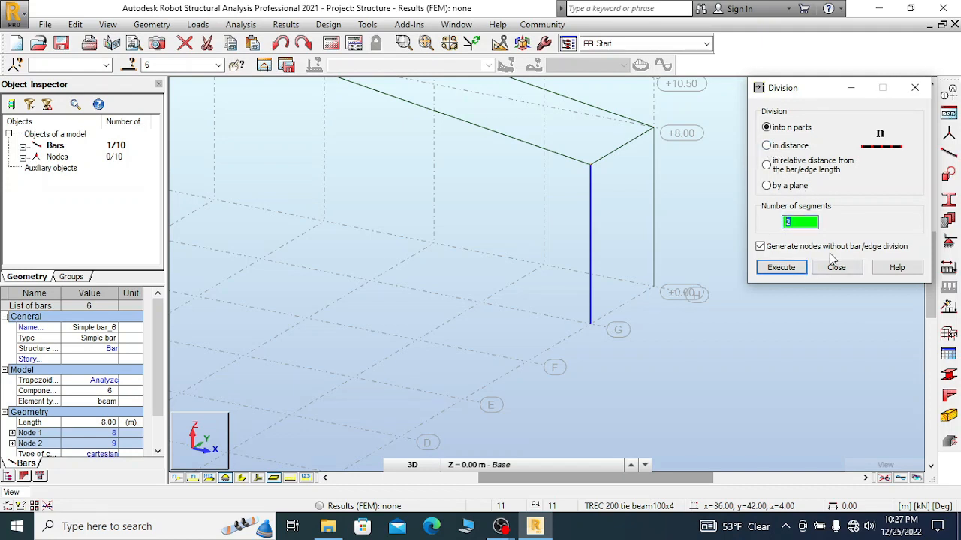
text(4)
click(784, 271)
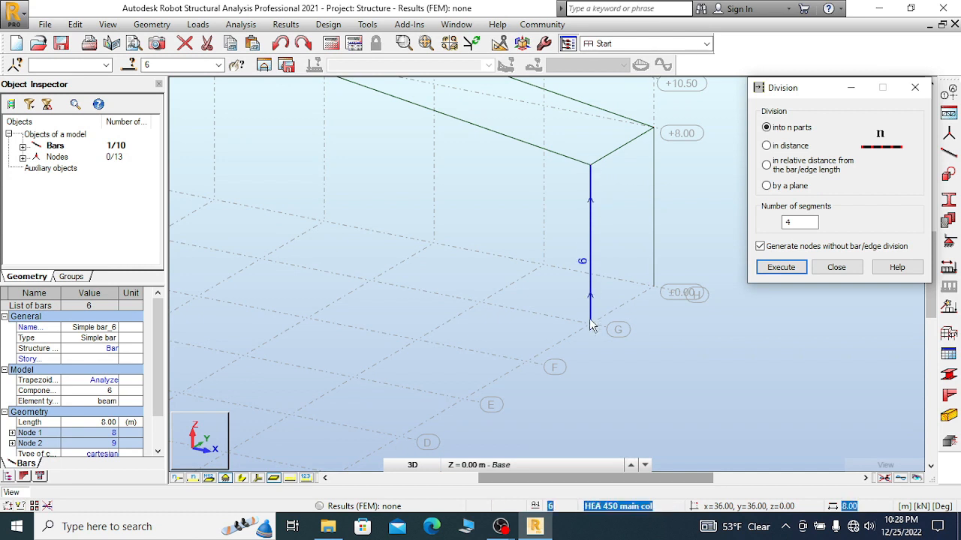
- Display the bar and node numbers in the model and finish the division into segments
click(193, 478)
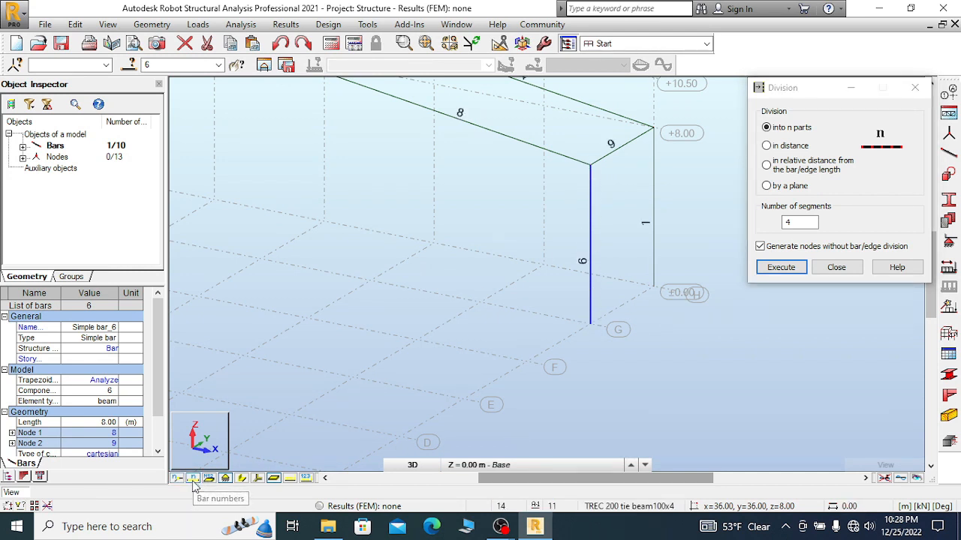
click(178, 479)
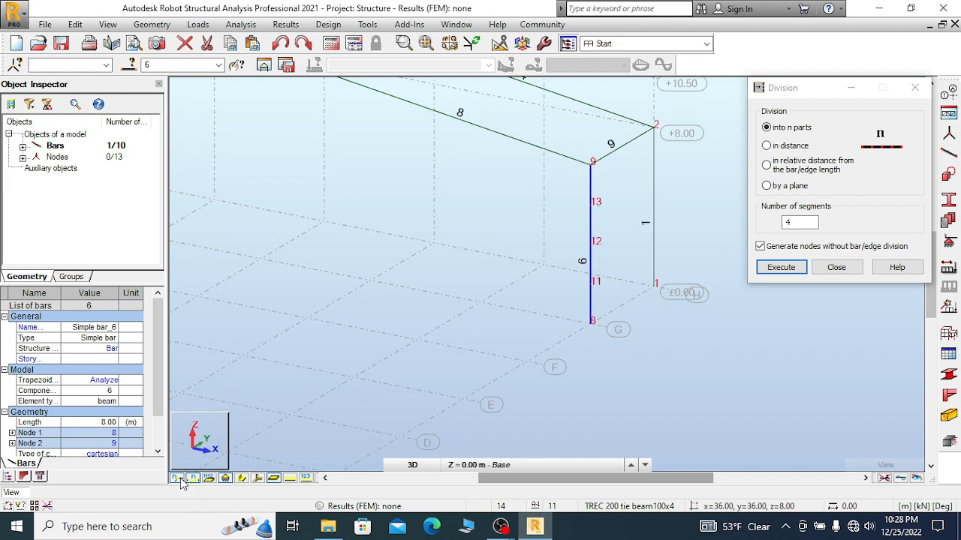
scroll(633, 185, up, 2)
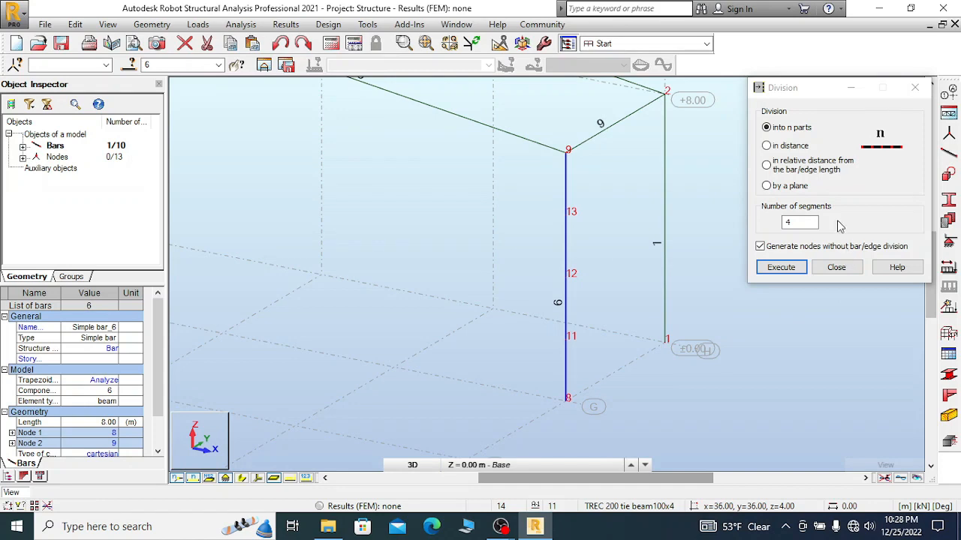
click(836, 267)
right_click(613, 231)
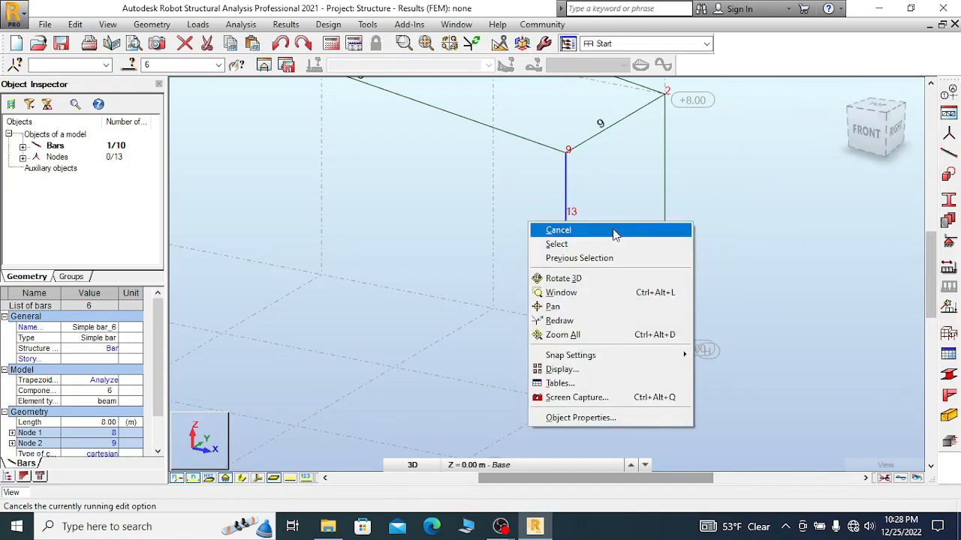
click(612, 228)
- Generate a node on the column at axes G and 7 by dividing it in distance at 0.25 m
click(567, 243)
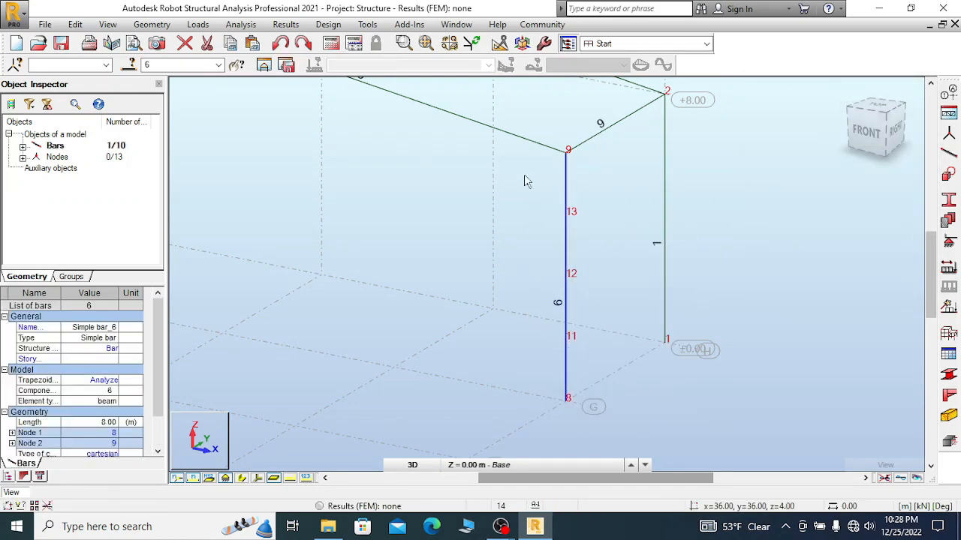
click(75, 24)
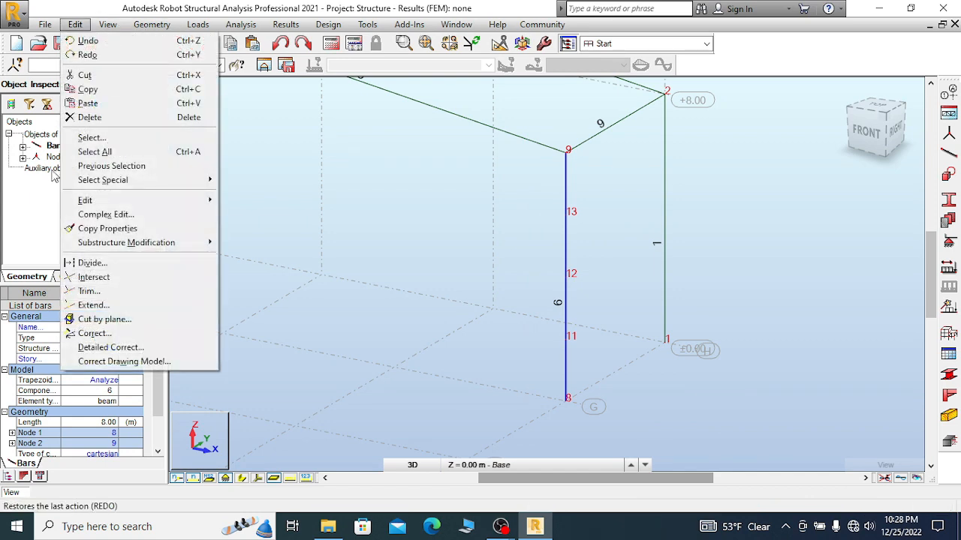
click(105, 264)
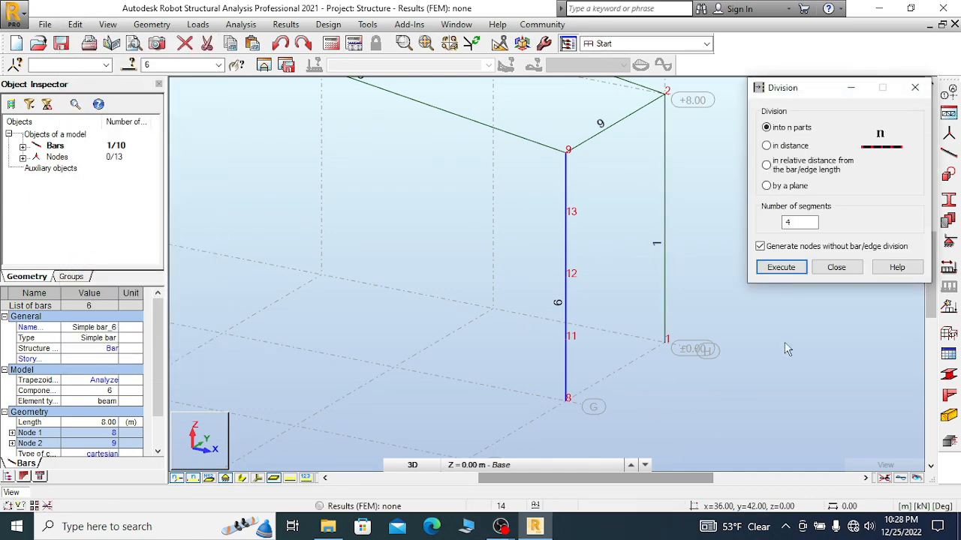
click(767, 147)
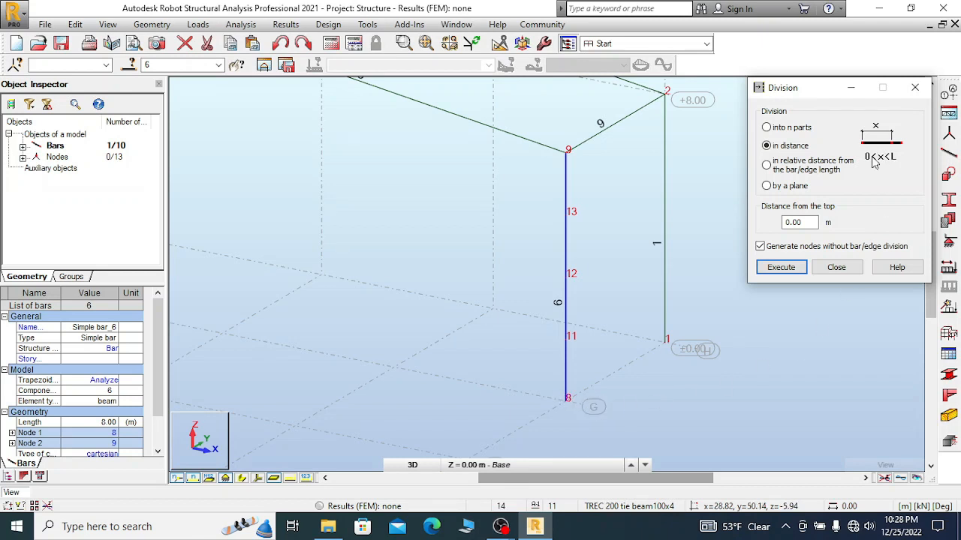
double_click(798, 223)
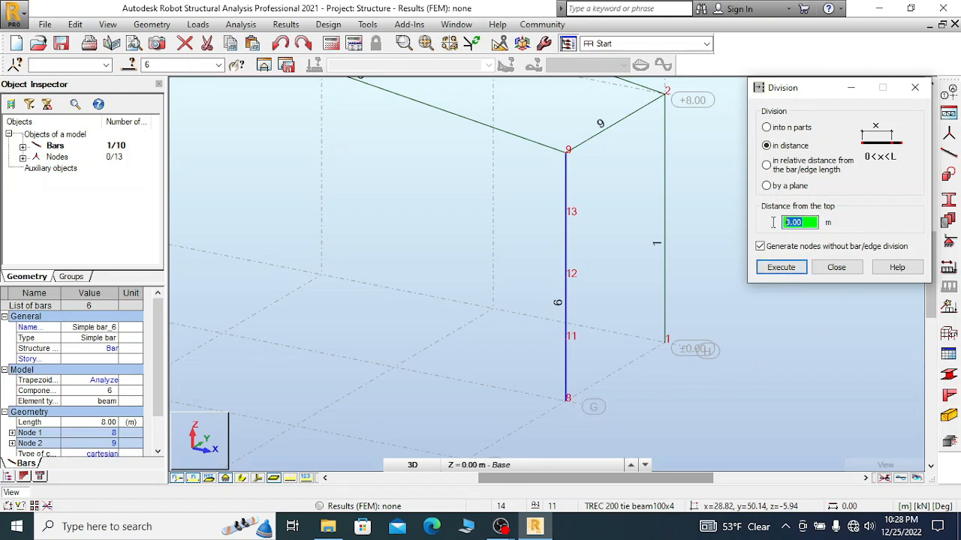
text(0)
click(781, 269)
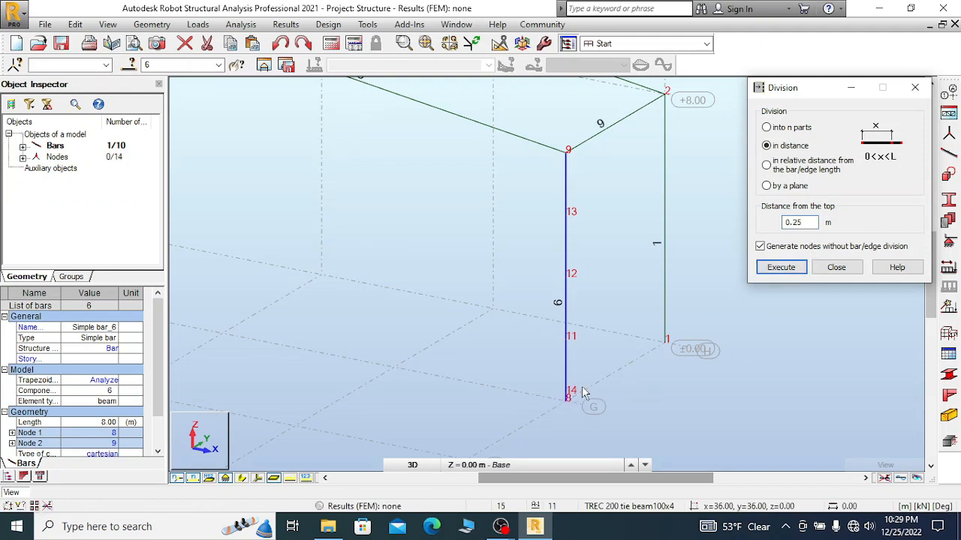
- Generate another node on the same column at a division distance of 7.75 m
double_click(809, 222)
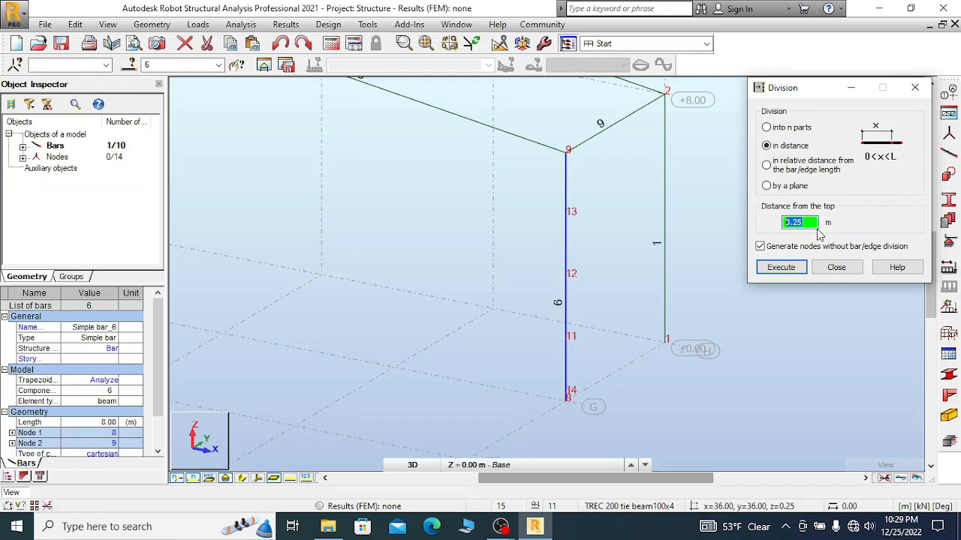
text(8)
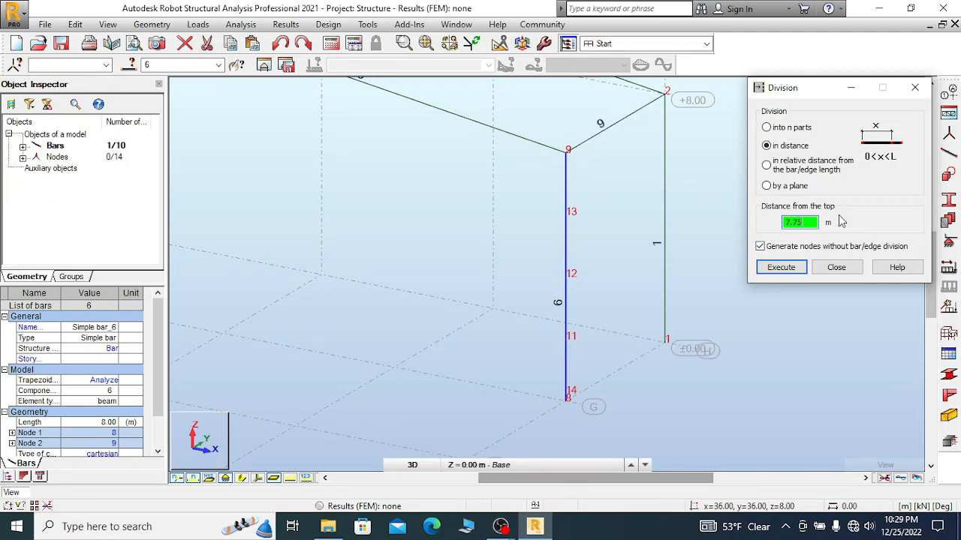
click(781, 268)
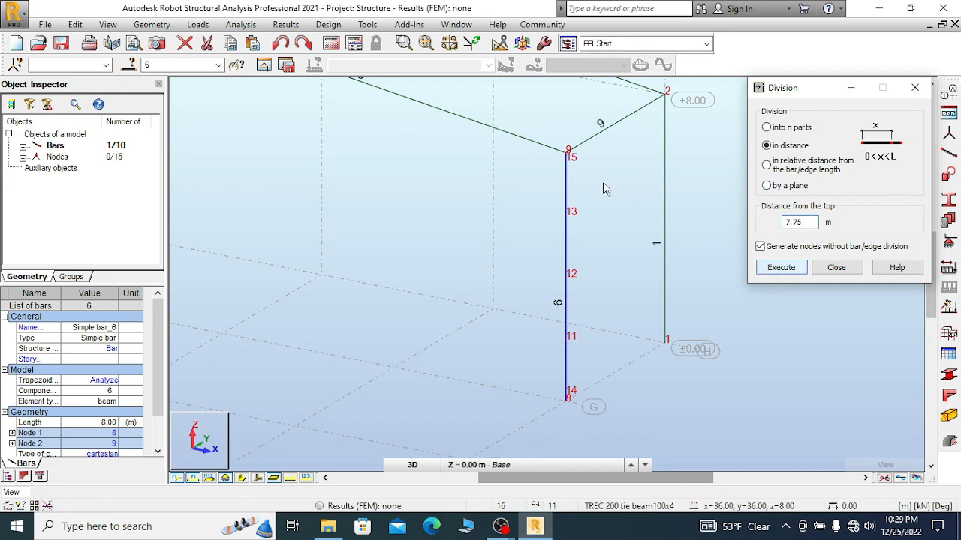
scroll(598, 169, up, 1)
scroll(598, 170, up, 2)
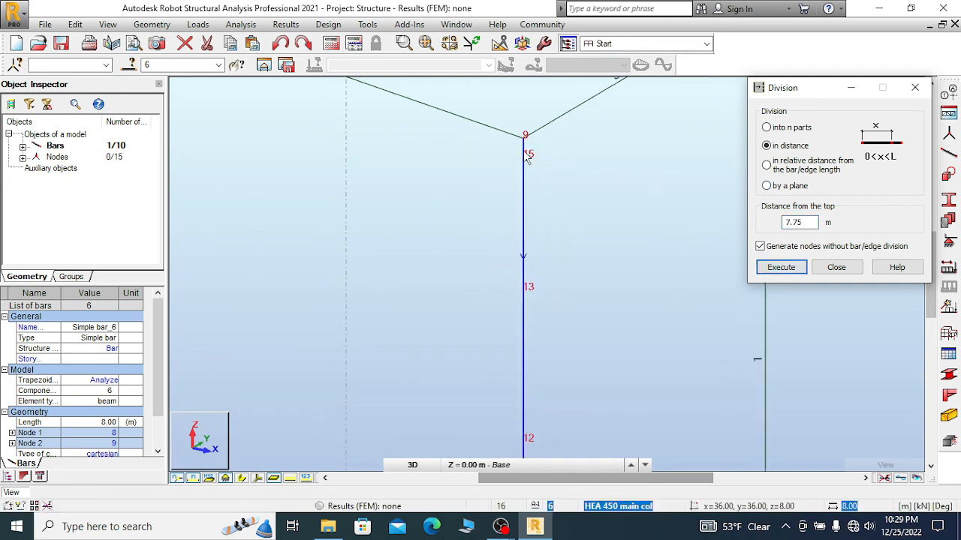
scroll(575, 154, down, 1)
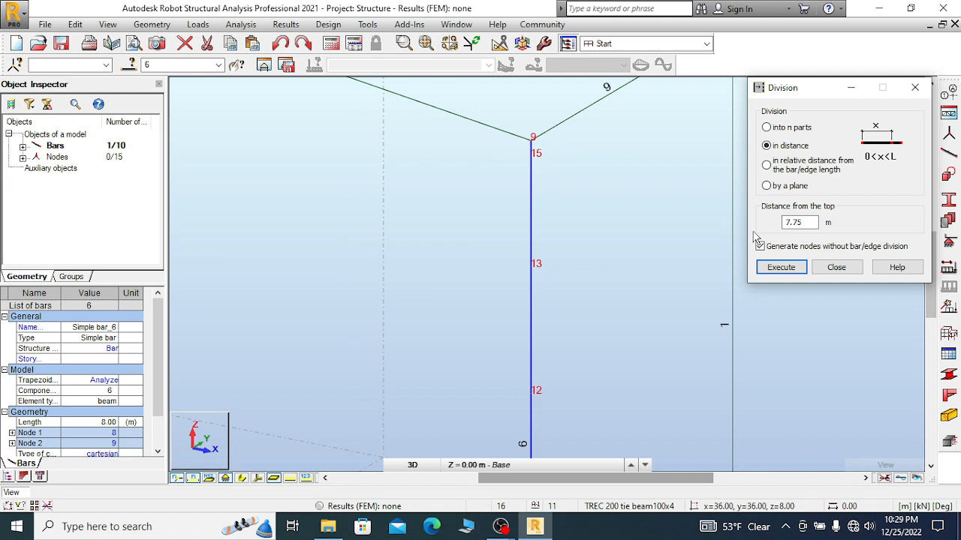
click(836, 268)
scroll(546, 181, down, 1)
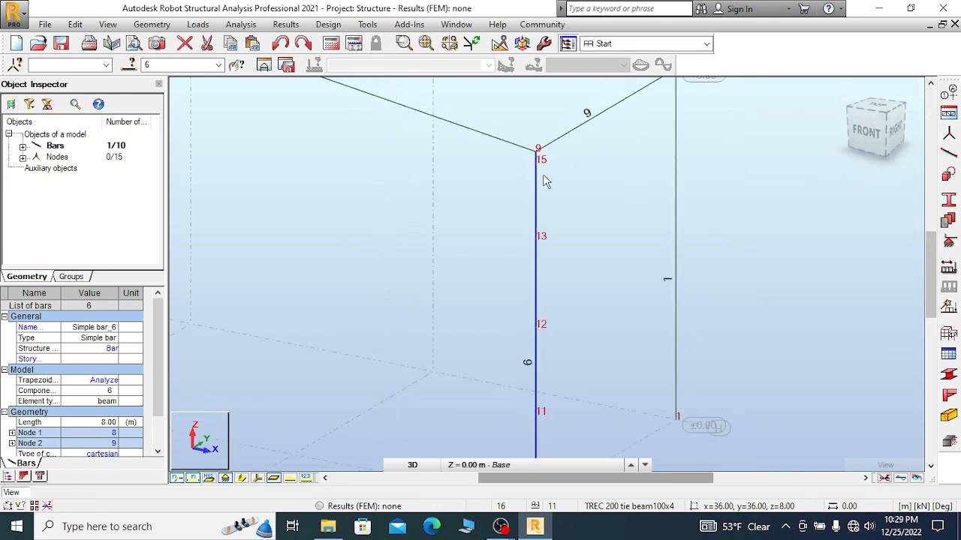
scroll(466, 177, down, 1)
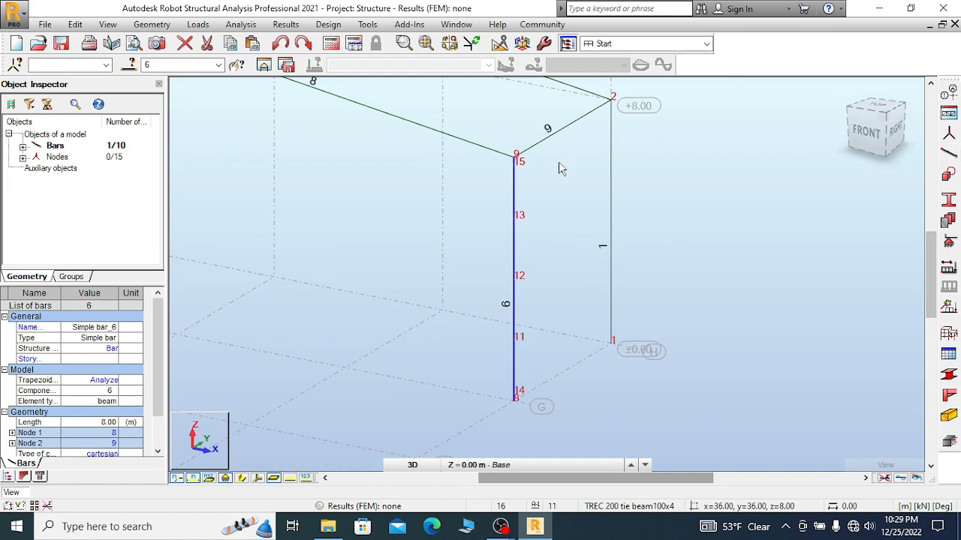
- Draw a wall purlin with the Z 200x15 wall pur section along axis 7, from the axis G column to axis H at height 7.75
click(953, 158)
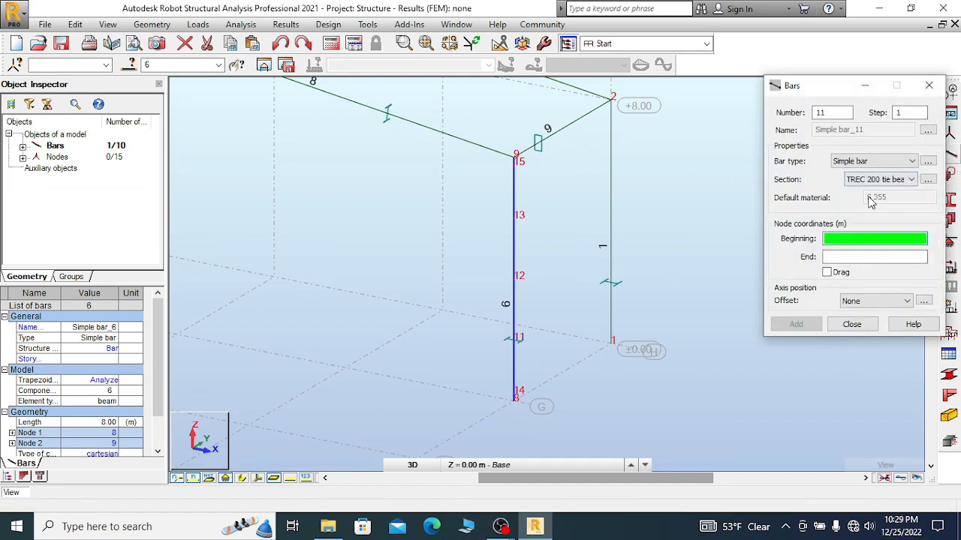
click(910, 179)
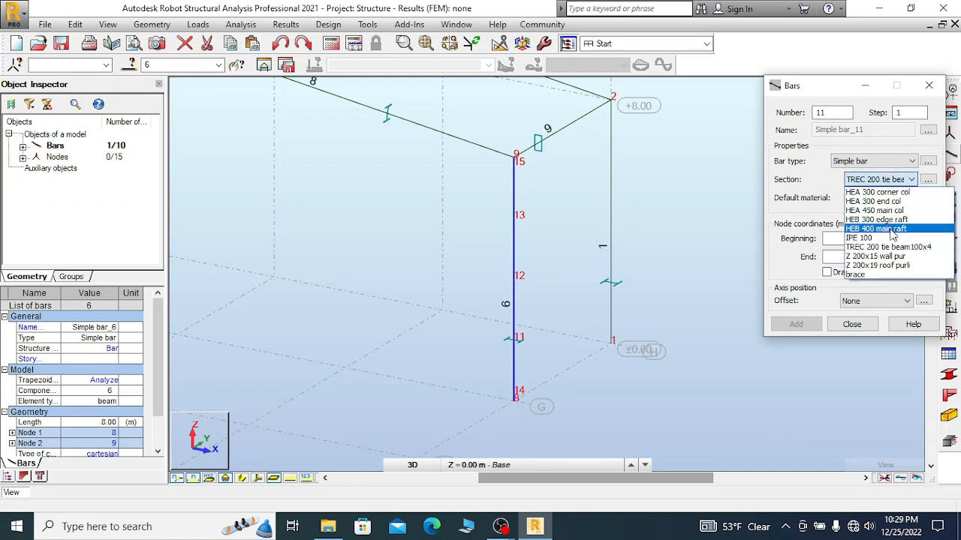
click(897, 256)
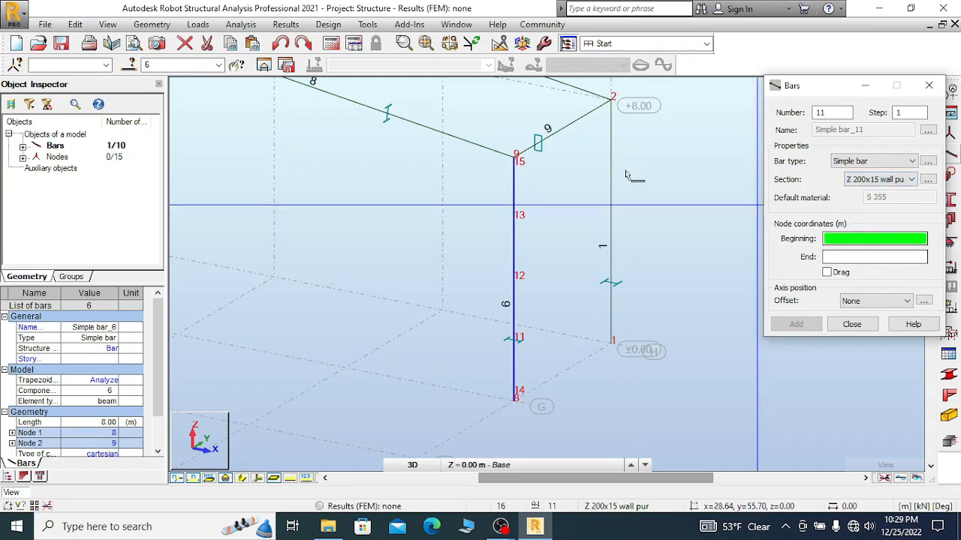
scroll(589, 131, up, 2)
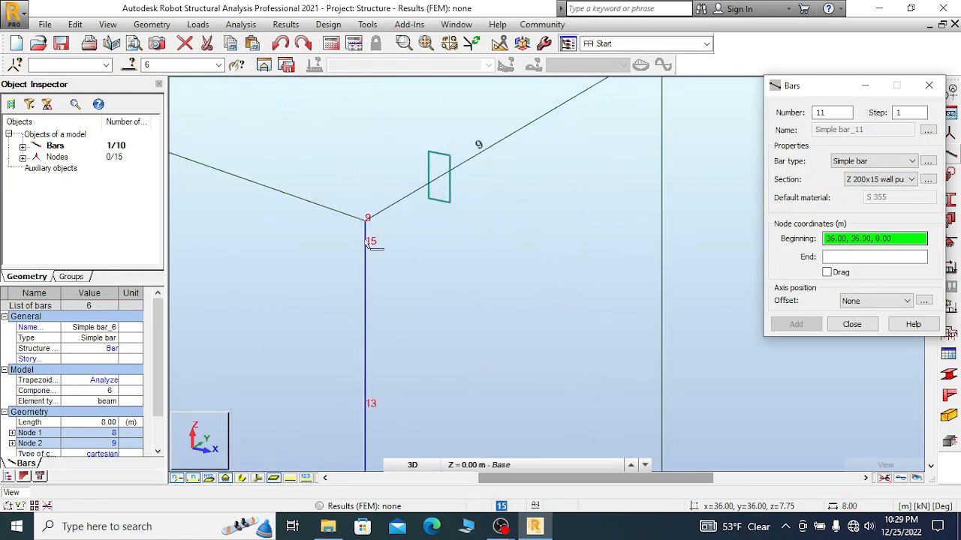
scroll(368, 240, up, 3)
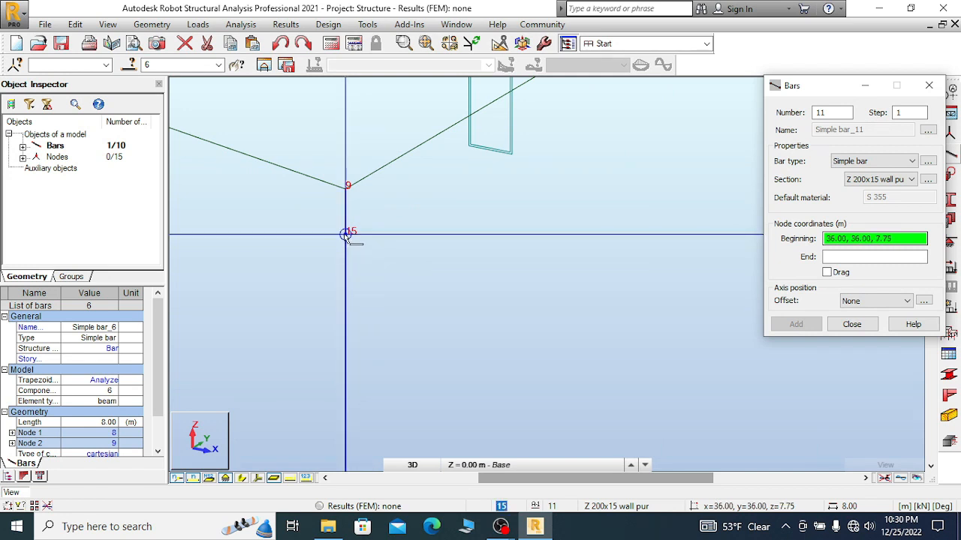
click(345, 234)
scroll(339, 239, down, 4)
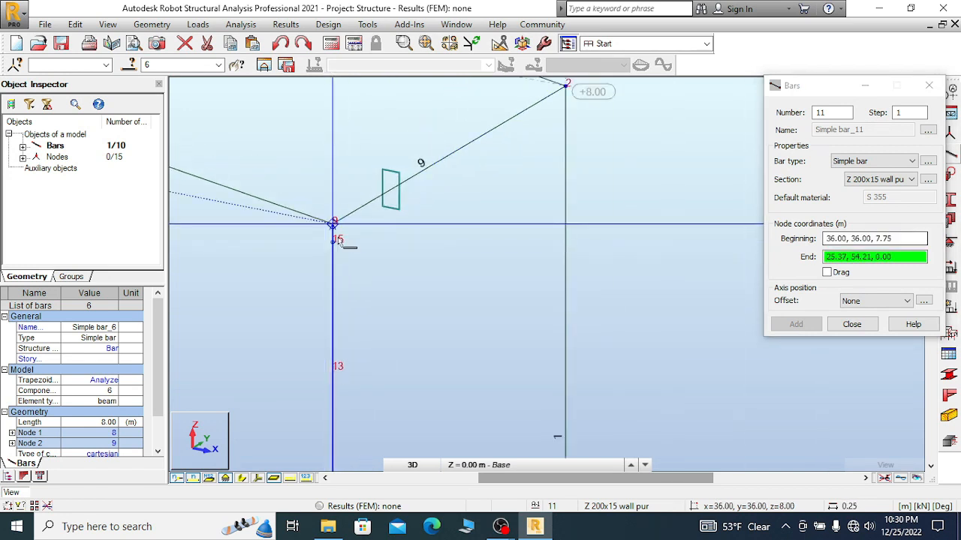
click(498, 149)
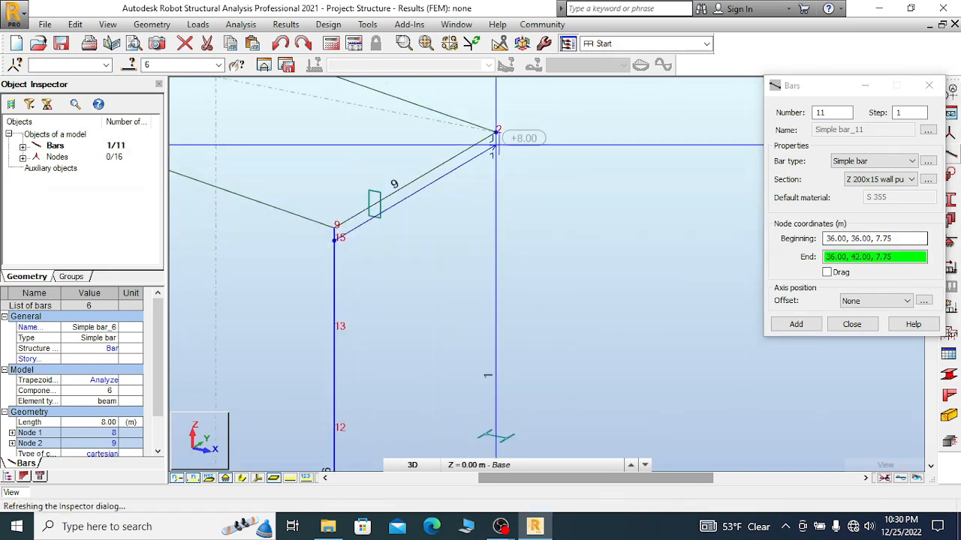
- Examine the generated nodes on the axis G column, from the top purlin down to the base
scroll(555, 126, down, 3)
scroll(458, 235, up, 5)
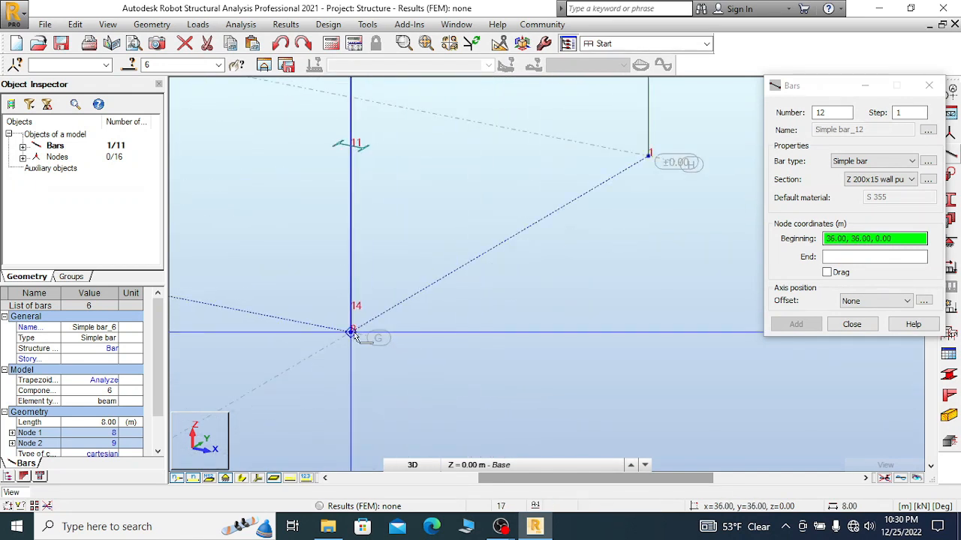
scroll(360, 344, up, 4)
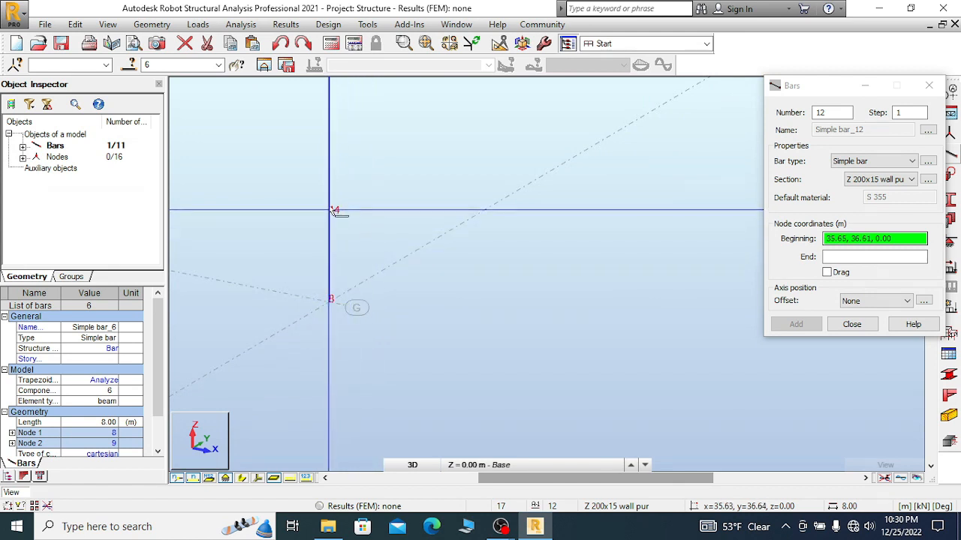
scroll(330, 213, down, 3)
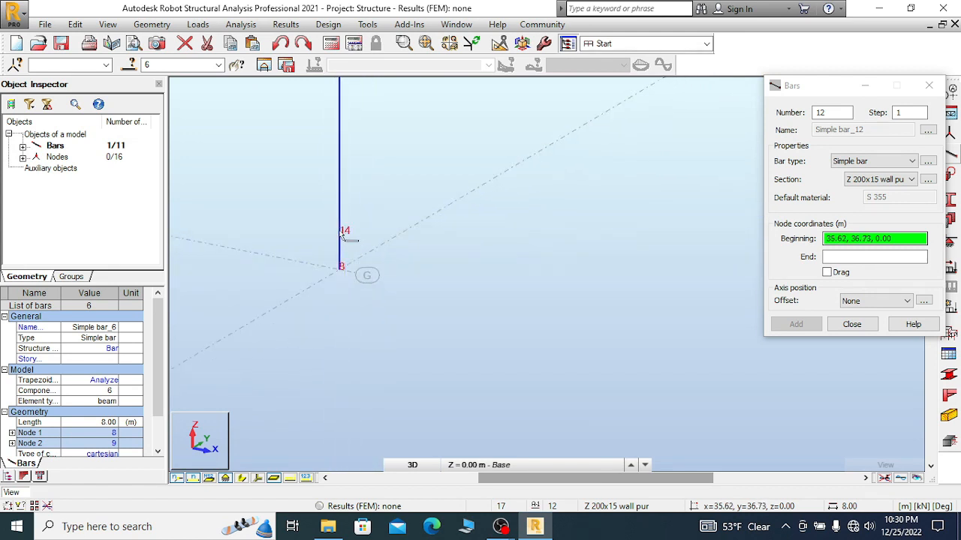
scroll(345, 248, down, 3)
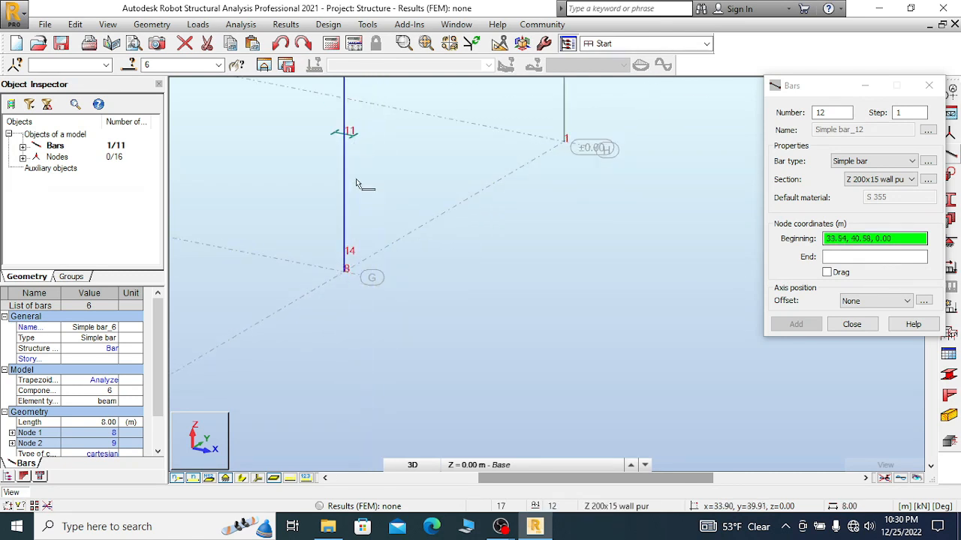
scroll(344, 262, down, 2)
scroll(343, 261, down, 2)
- Switch the model to the right-side view and end the bar definition
drag(822, 86, 824, 281)
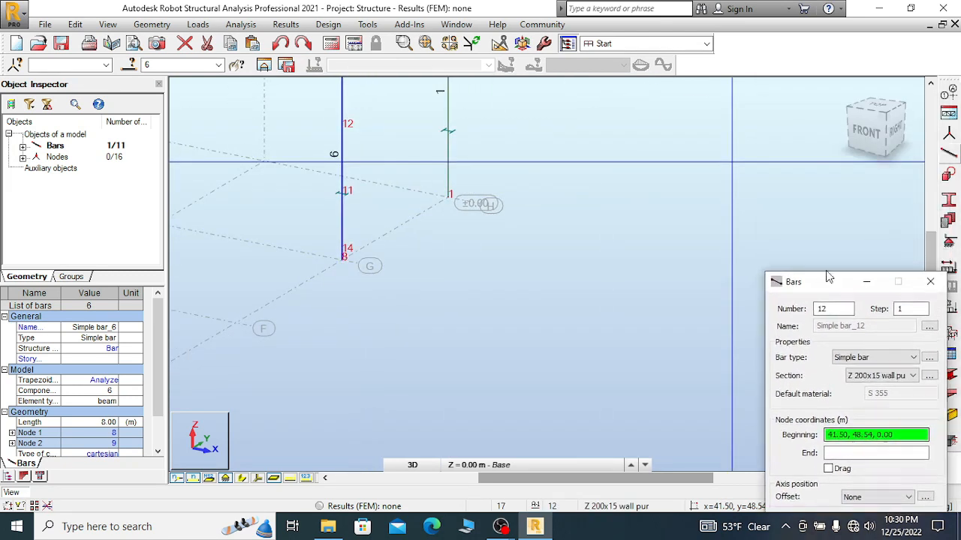
click(899, 131)
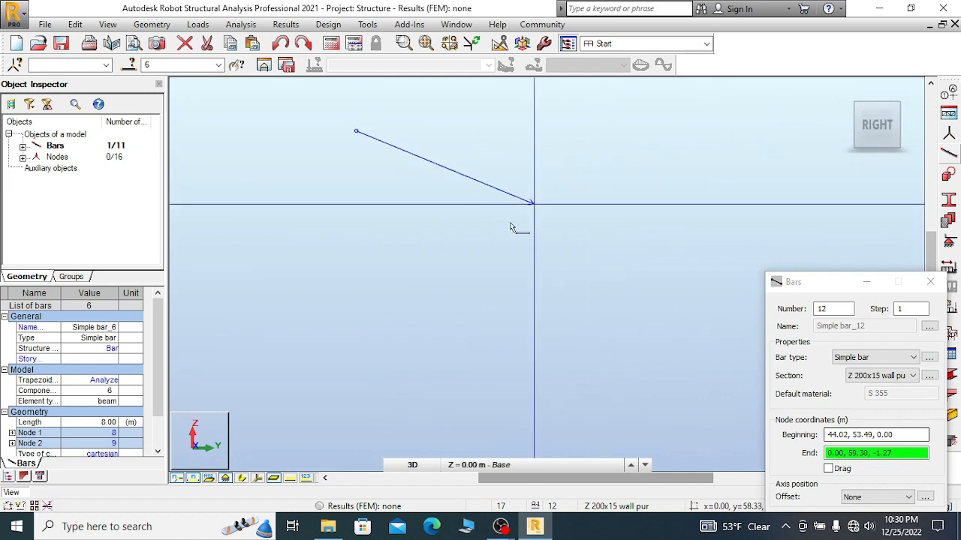
scroll(504, 186, down, 3)
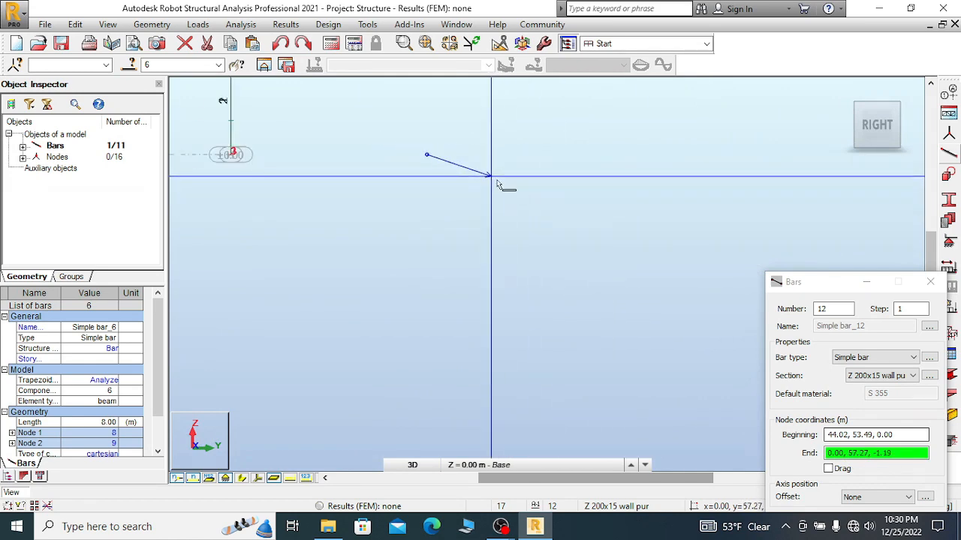
right_click(555, 151)
click(523, 162)
scroll(641, 201, down, 3)
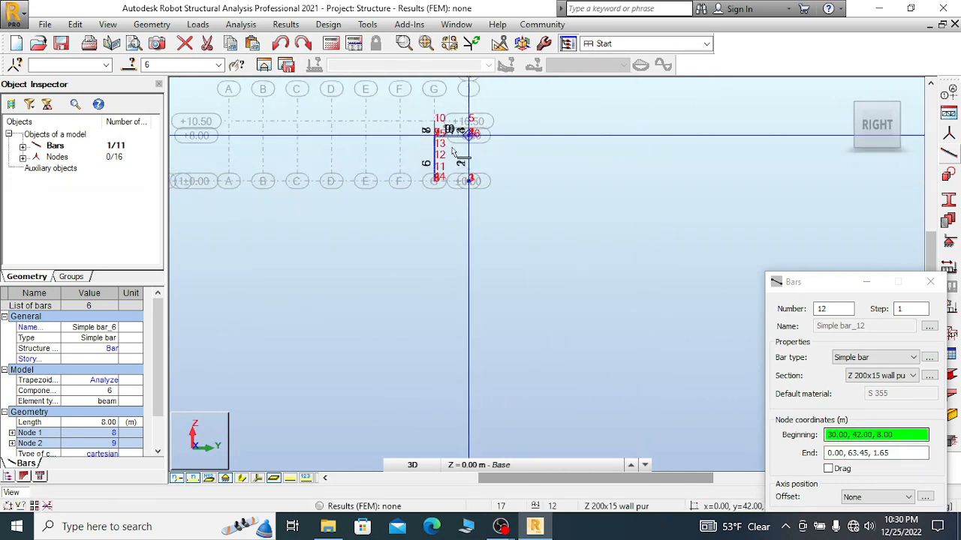
scroll(452, 151, up, 5)
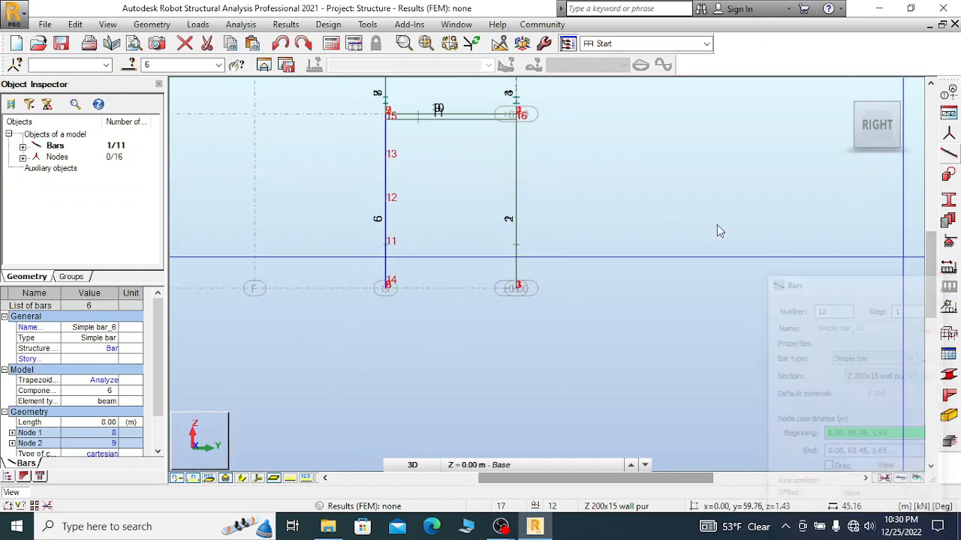
scroll(418, 143, up, 3)
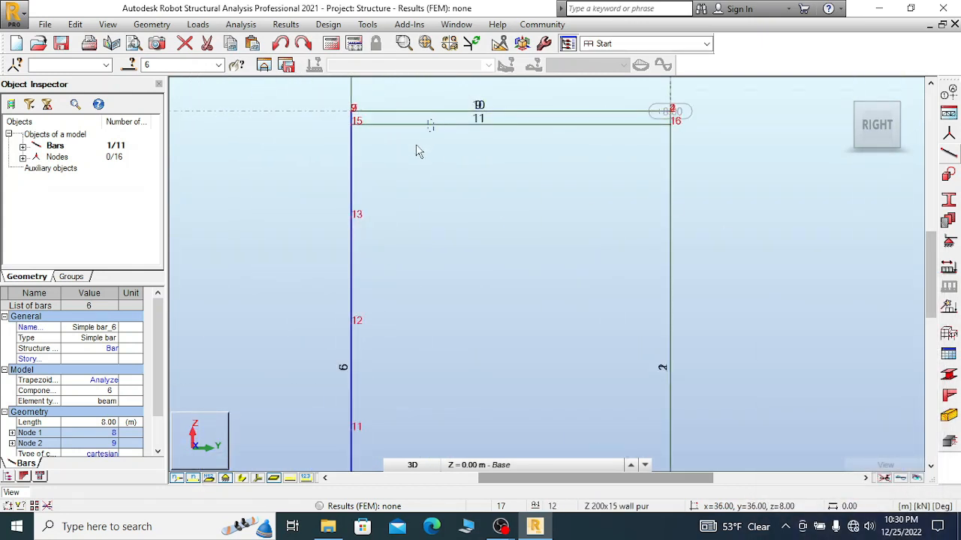
- Copy the 7.75 m wall purlin from node 15 down to the level of node 13, using the translation vector -36.00, 0.00, -1.75
click(421, 124)
click(75, 25)
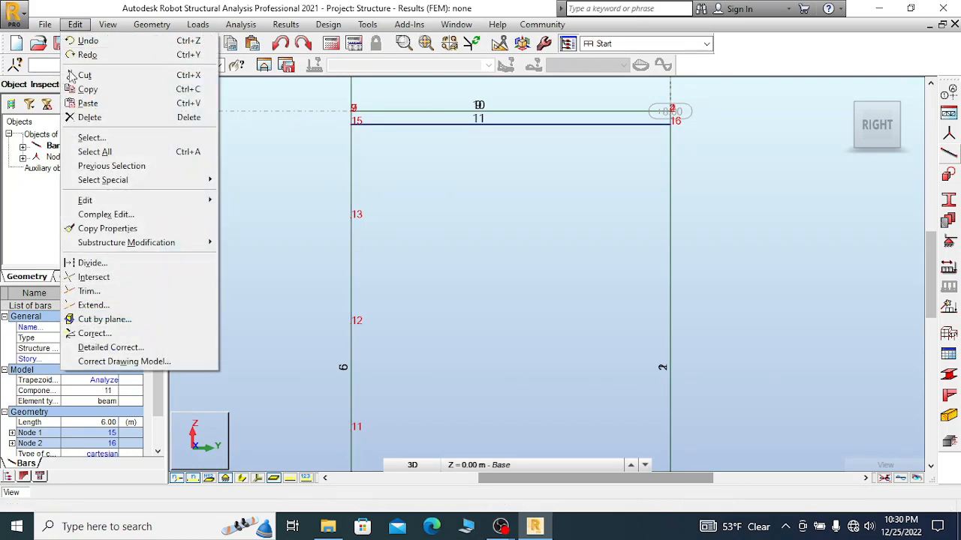
mouse_move(98, 201)
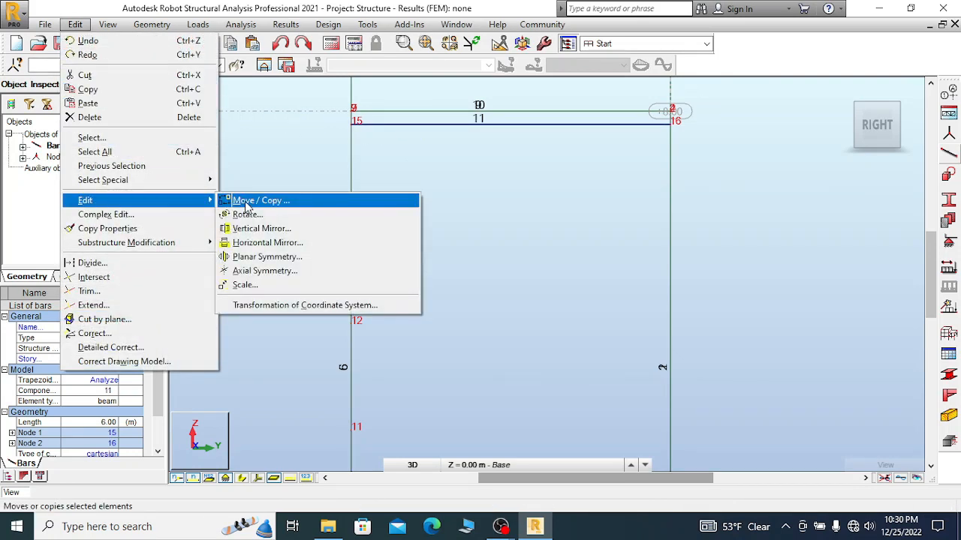
click(248, 201)
click(353, 124)
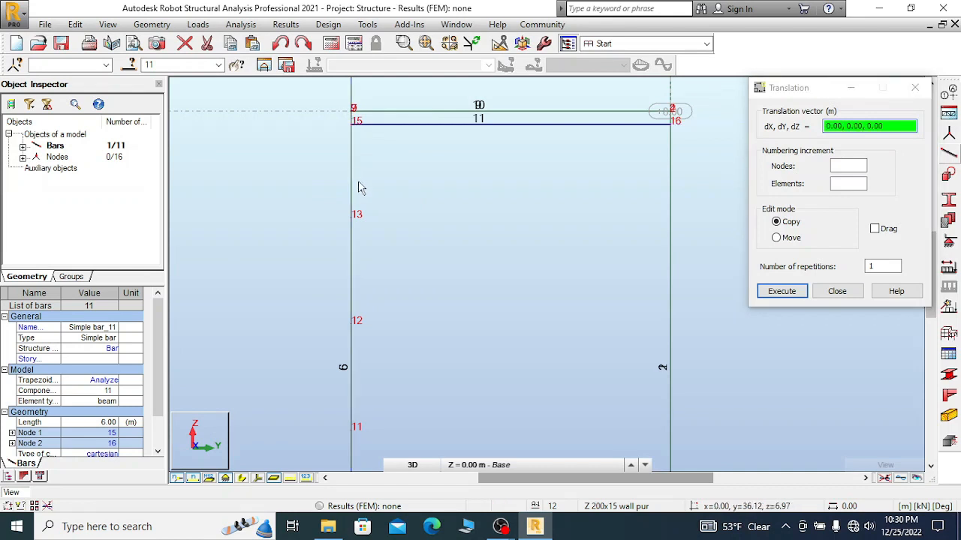
click(353, 215)
scroll(399, 159, down, 3)
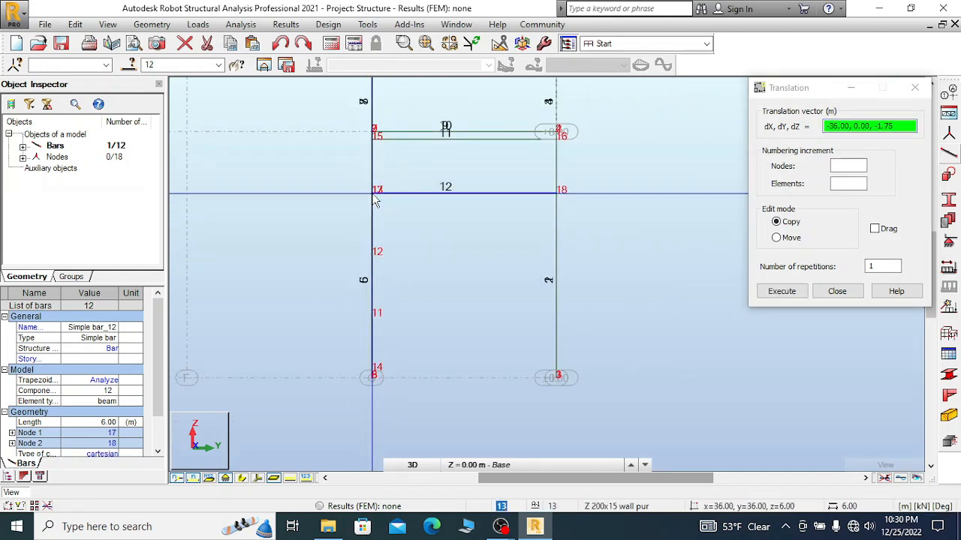
- Copy the purlin down two more times at the levels of nodes 12 and 11, each by the vector 0.00, 0.00, -2.00
click(370, 254)
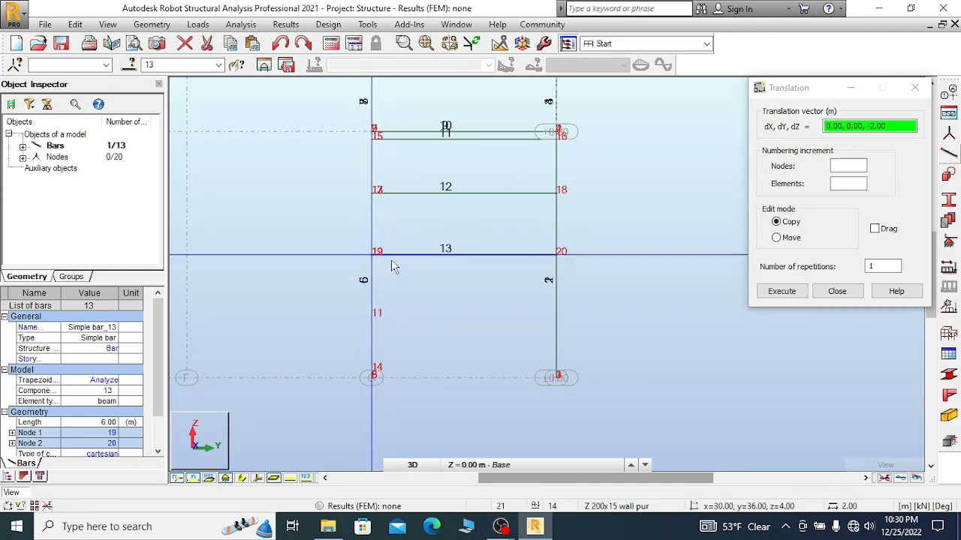
click(372, 317)
scroll(386, 323, down, 3)
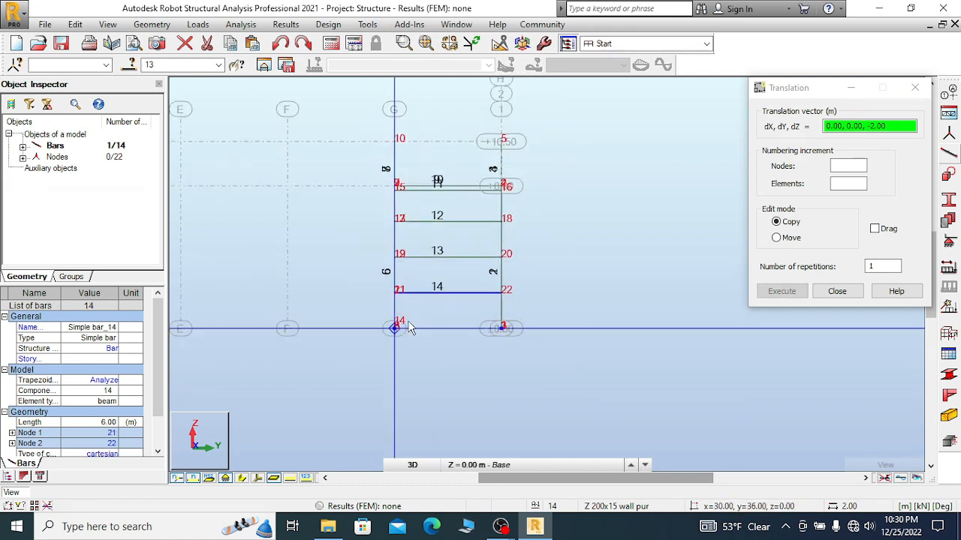
- Copy the lowest purlin to the level of node 14 by the vector -36.00, 0.00, -1.75 and end the translation
scroll(397, 325, up, 3)
scroll(405, 324, up, 1)
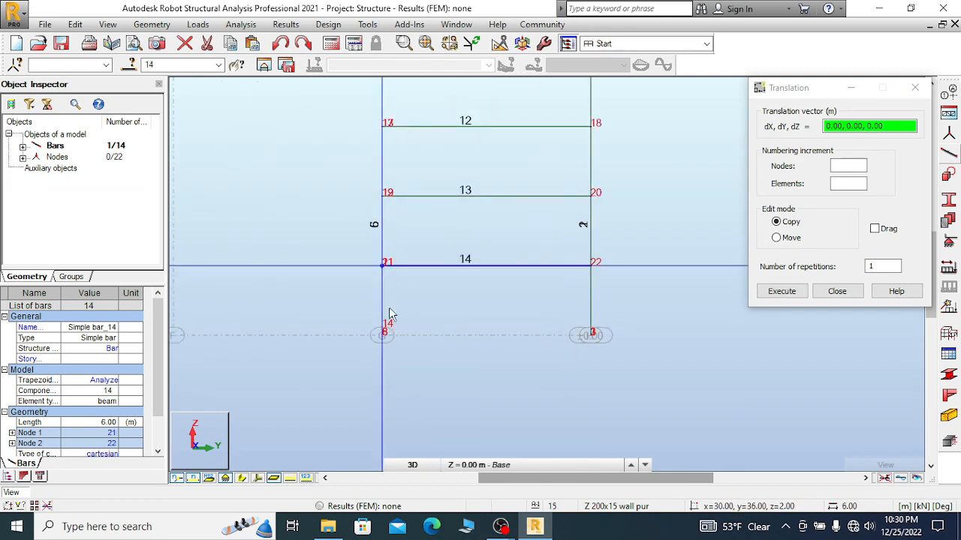
scroll(384, 334, up, 4)
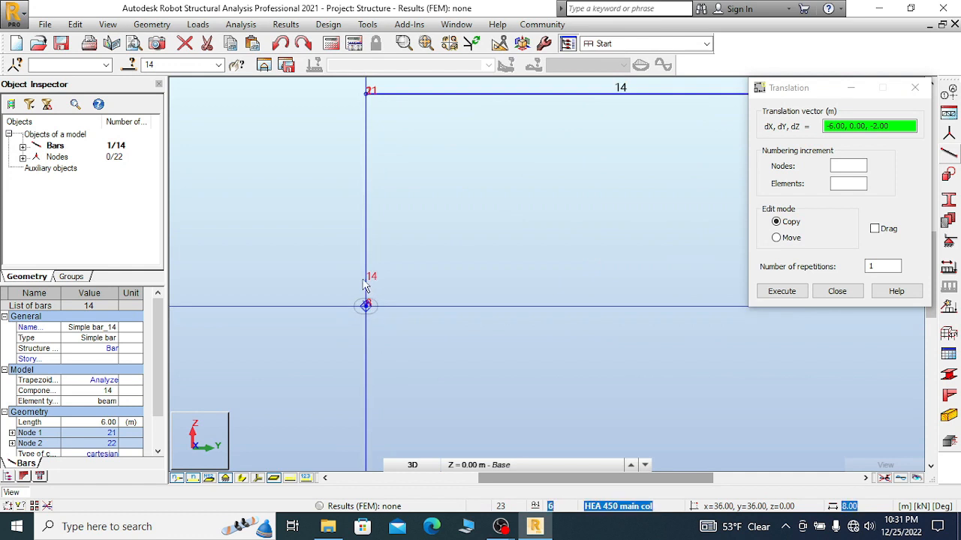
click(409, 276)
scroll(374, 261, down, 3)
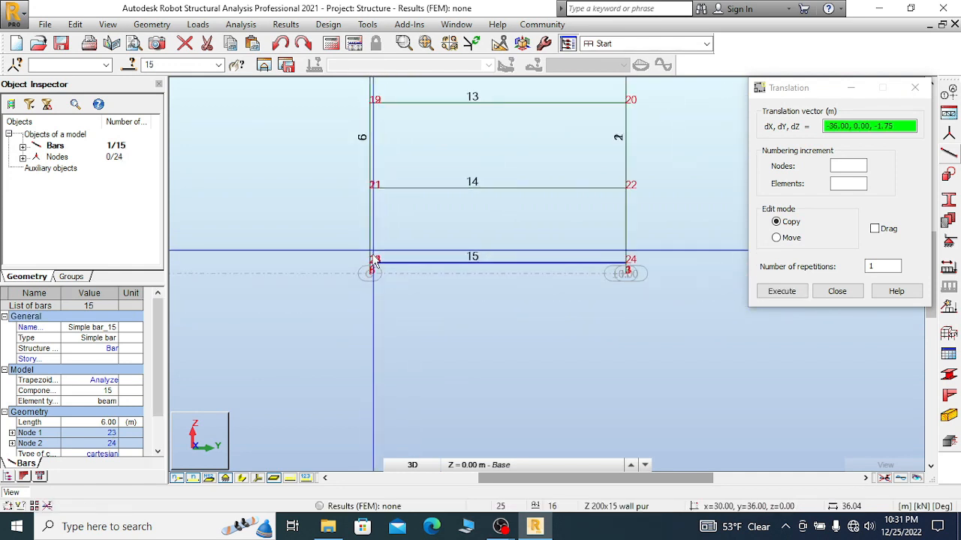
scroll(374, 261, down, 2)
scroll(517, 264, down, 2)
click(837, 291)
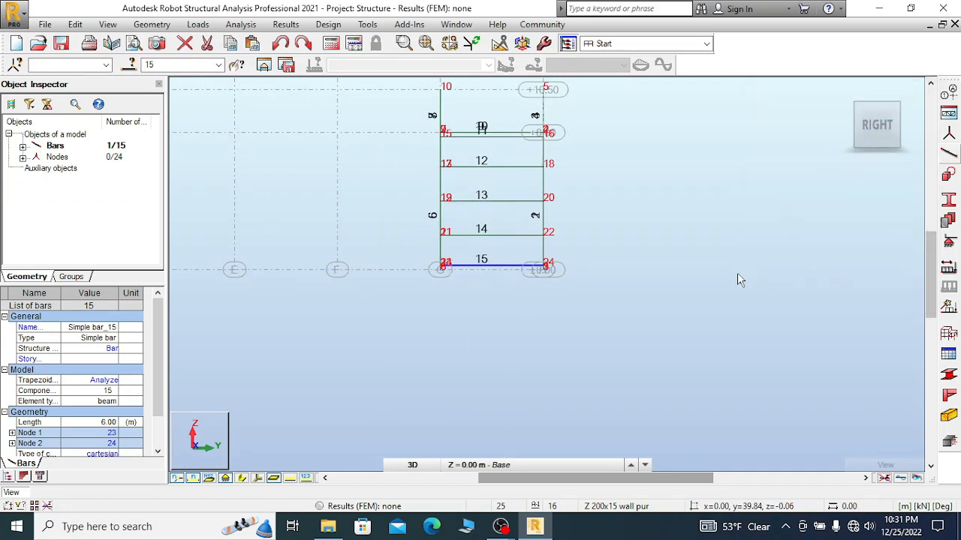
- Return to the 3D view and delete the purlin outside the axis grid together with its two end nodes
scroll(737, 276, down, 1)
shift+middle_drag(724, 120, 335, 198)
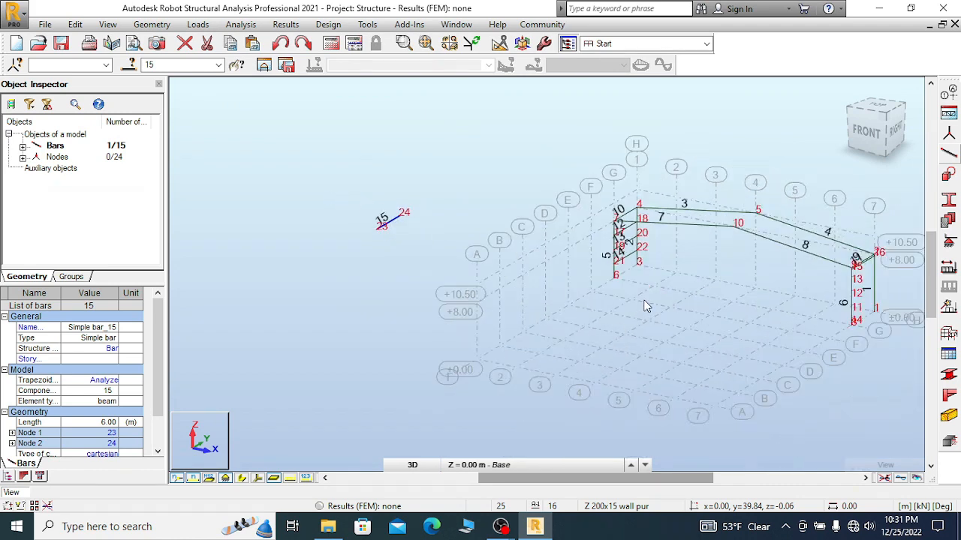
scroll(646, 306, up, 2)
scroll(660, 216, down, 2)
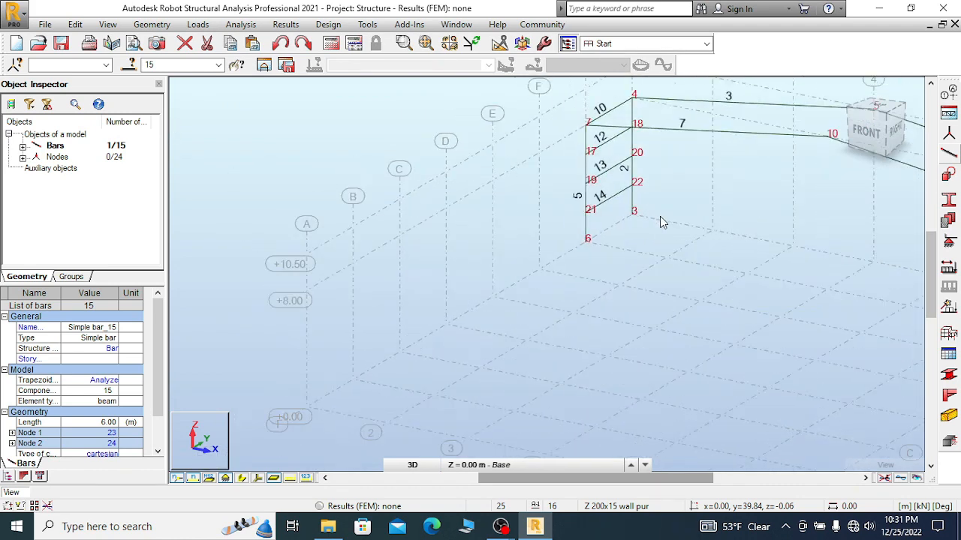
right_click(337, 164)
click(306, 163)
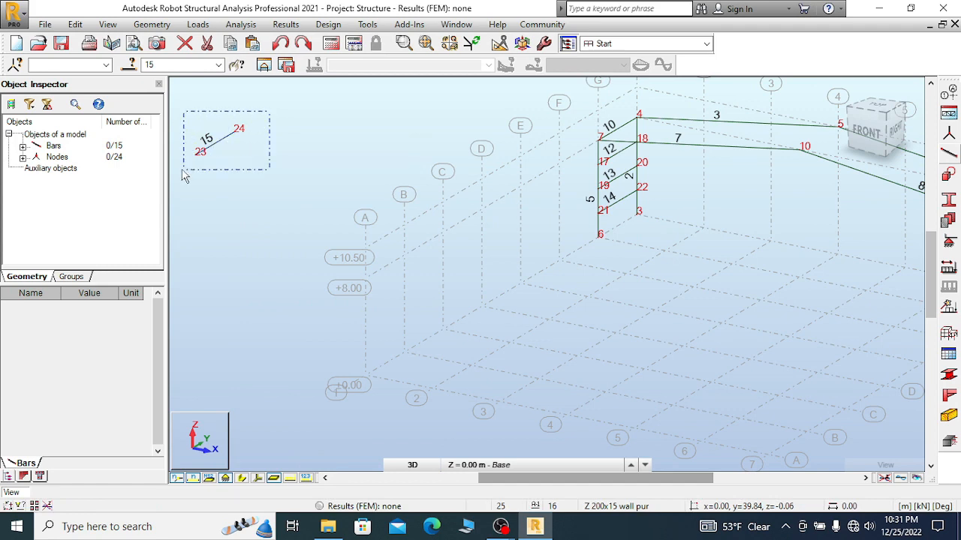
drag(182, 170, 182, 171)
click(184, 44)
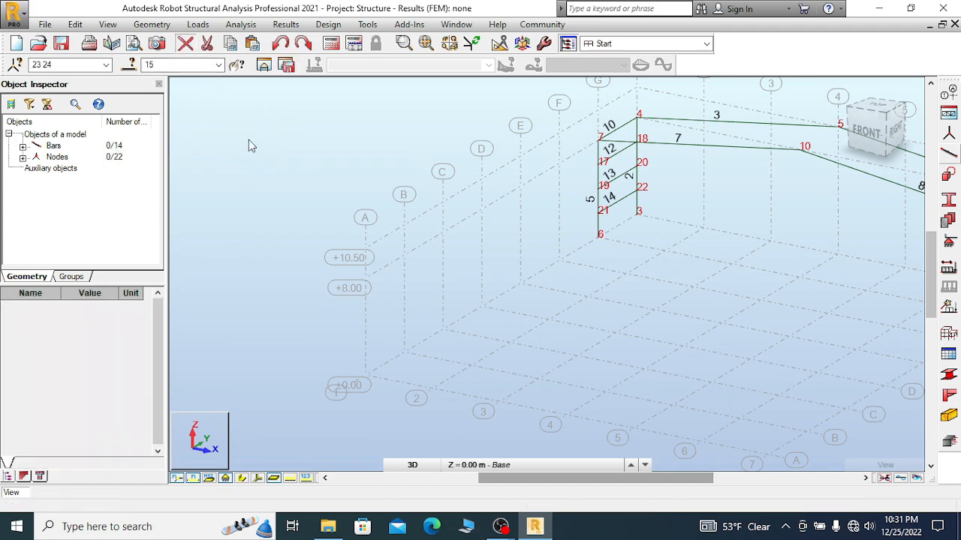
- Clear the selection of the column at axes H and 7 and hide the bar numbers in the model
scroll(265, 150, down, 3)
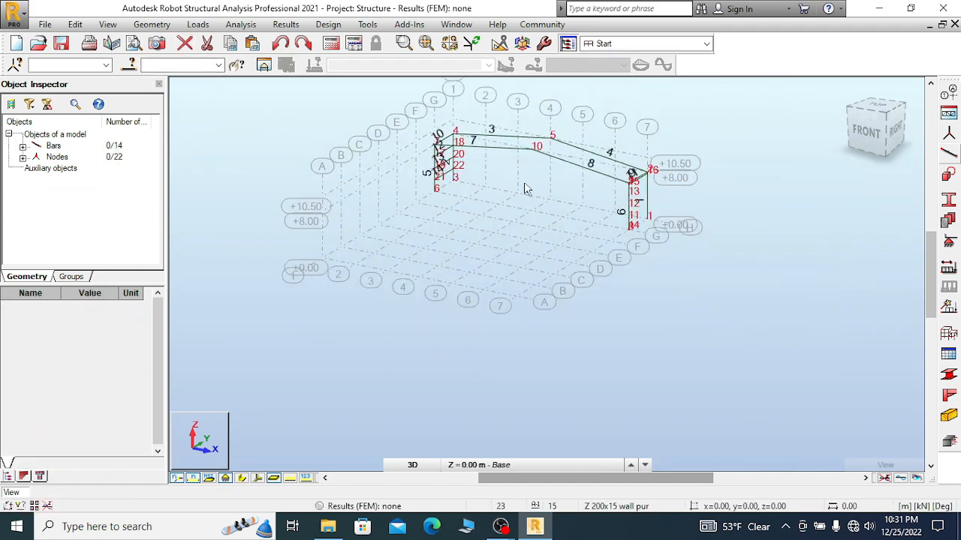
scroll(653, 207, up, 5)
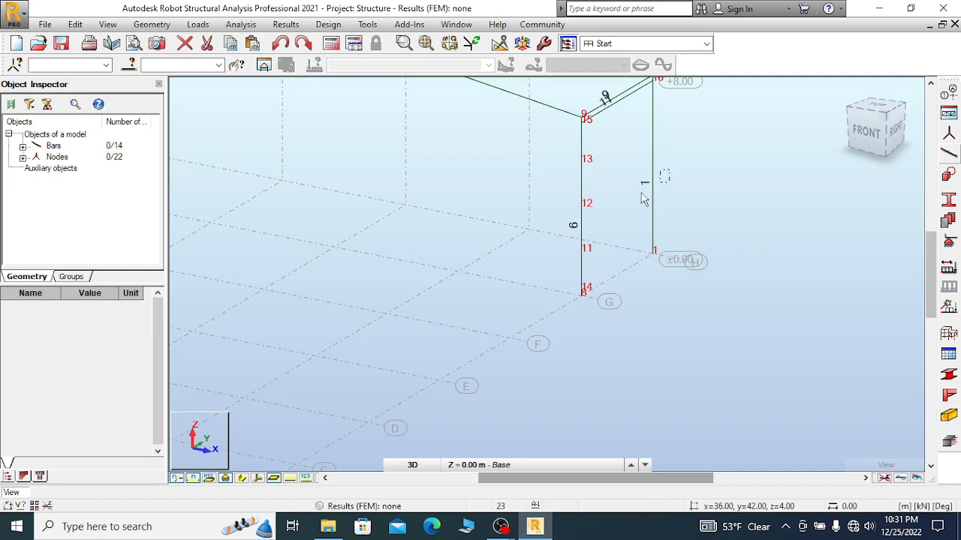
click(652, 199)
scroll(645, 186, up, 3)
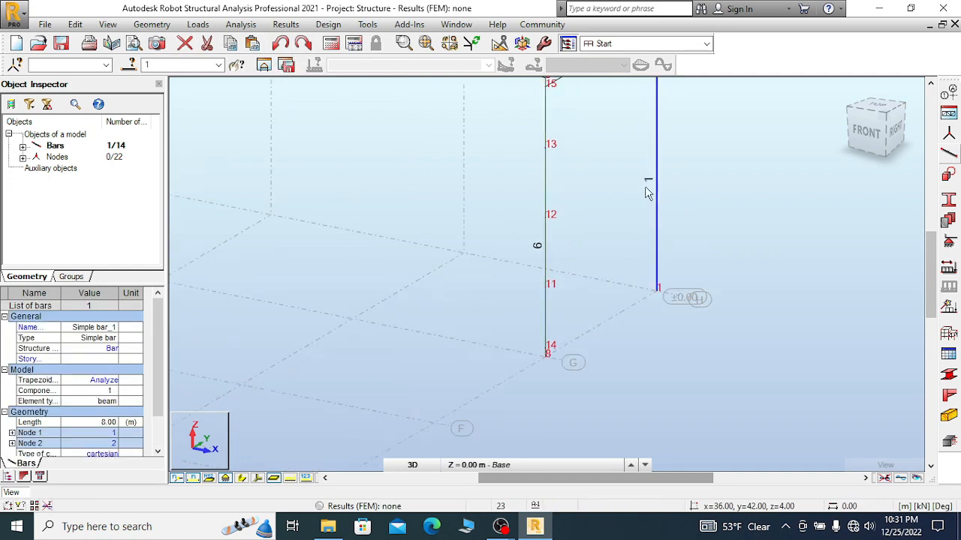
scroll(707, 192, down, 2)
right_click(714, 193)
click(681, 201)
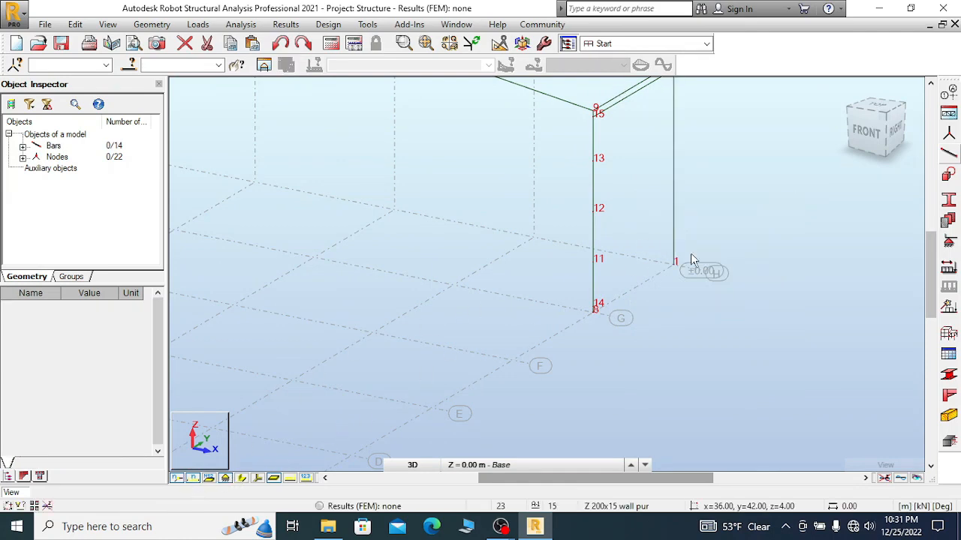
- Examine the copied wall purlins along axis 1 against the purlin and nodes along axis 7
scroll(702, 258, down, 3)
scroll(733, 252, down, 2)
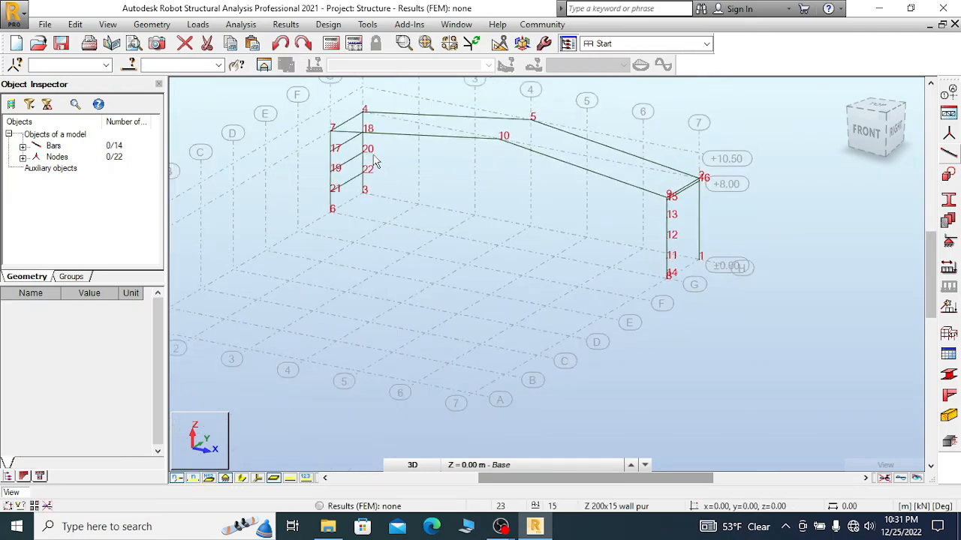
scroll(376, 163, up, 3)
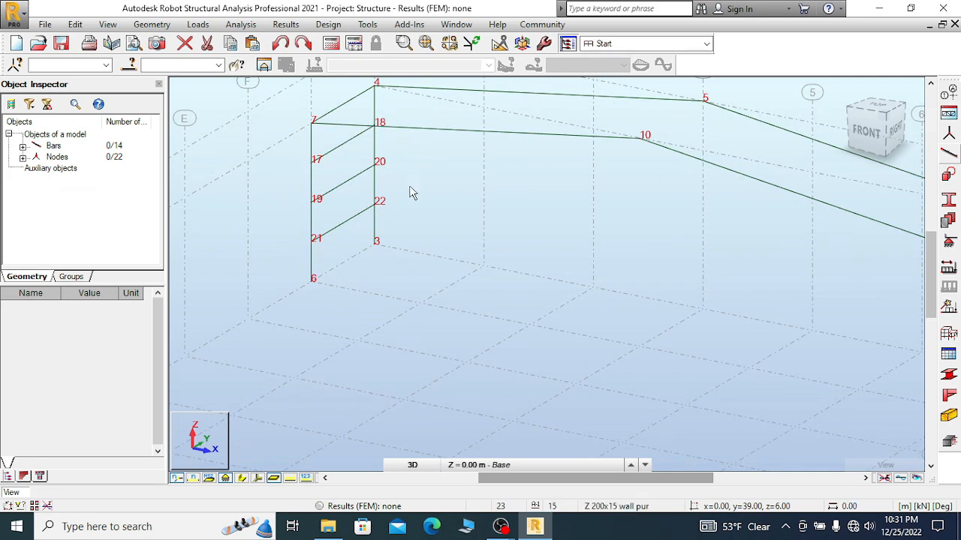
scroll(371, 193, down, 2)
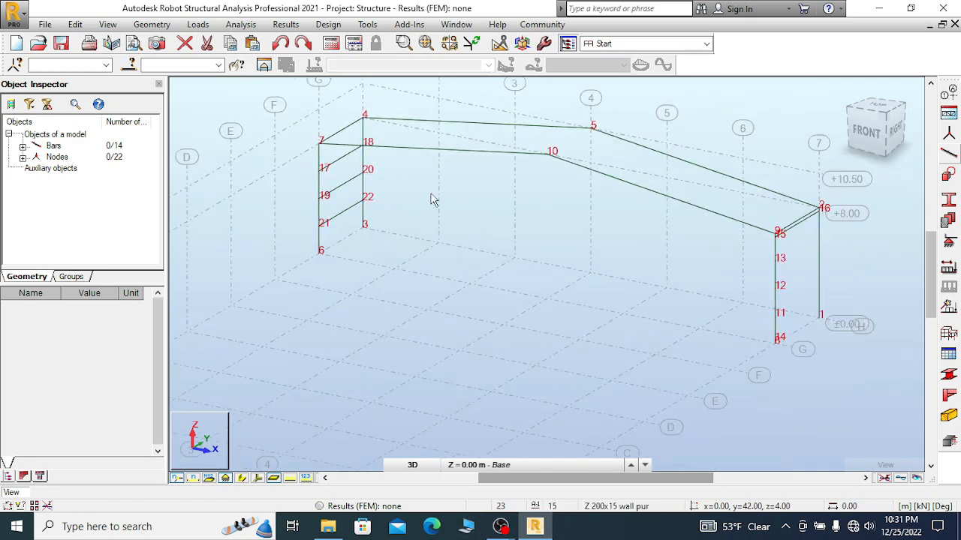
scroll(326, 151, up, 2)
scroll(357, 193, down, 3)
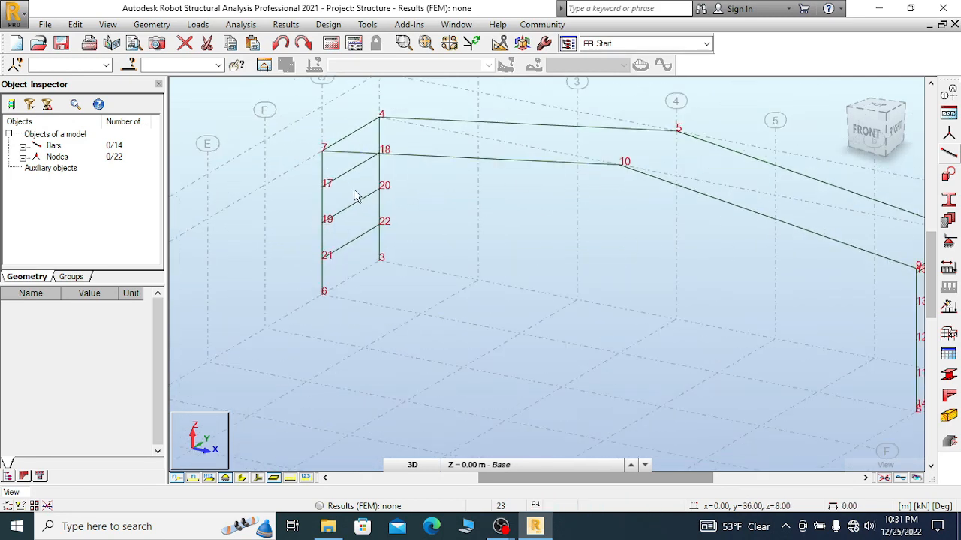
scroll(809, 249, up, 1)
scroll(799, 243, up, 2)
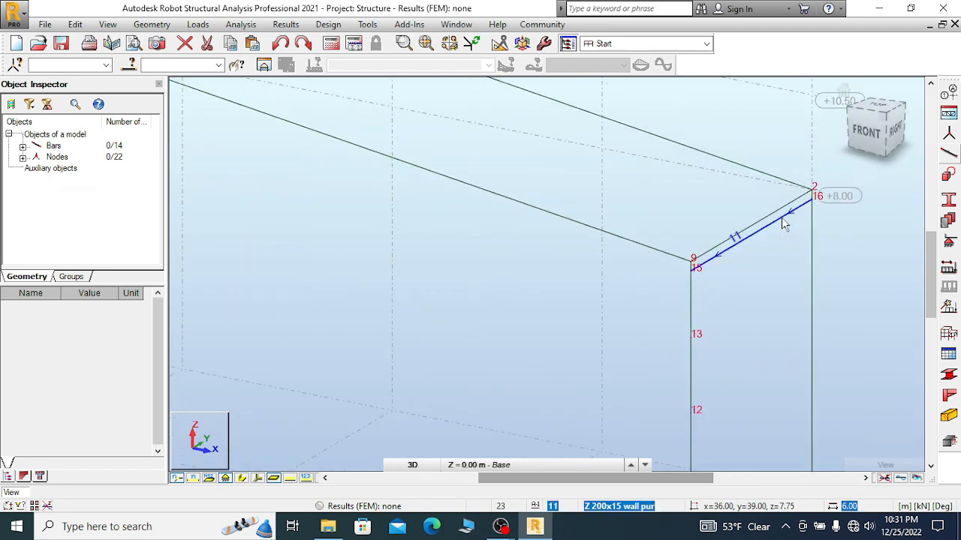
click(782, 220)
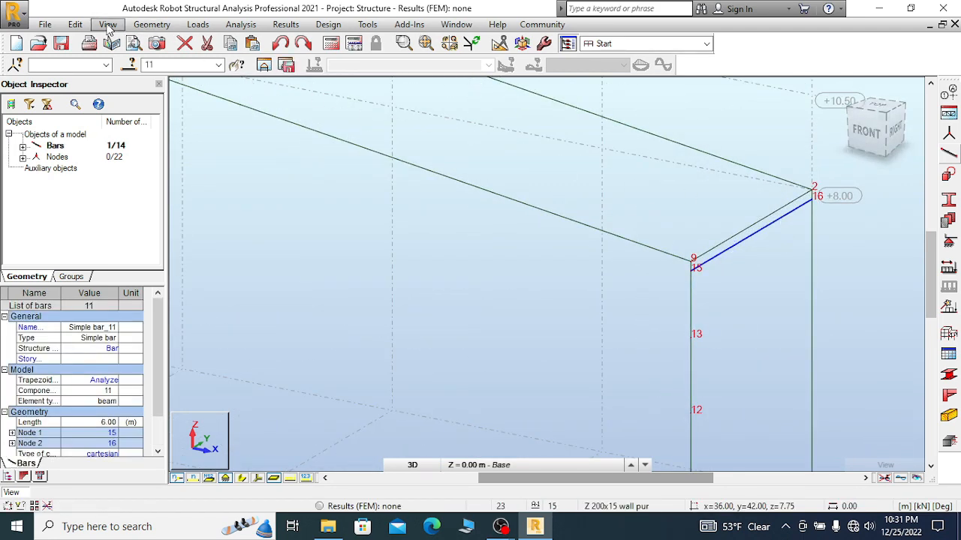
click(83, 27)
mouse_move(102, 201)
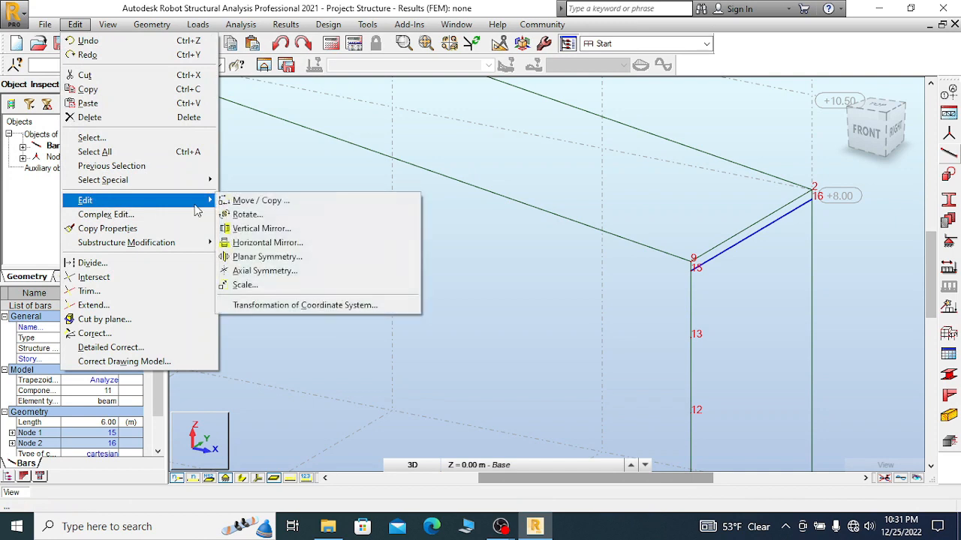
click(260, 201)
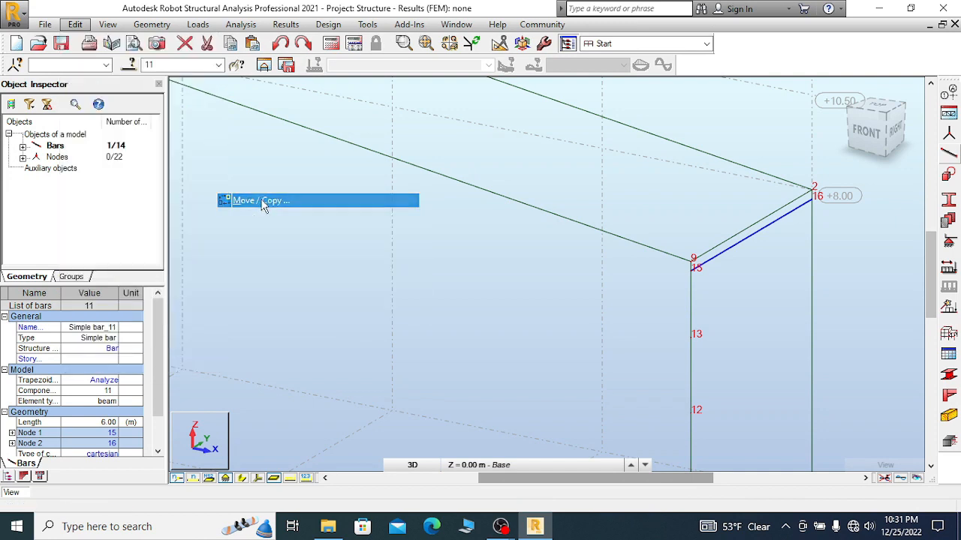
click(694, 274)
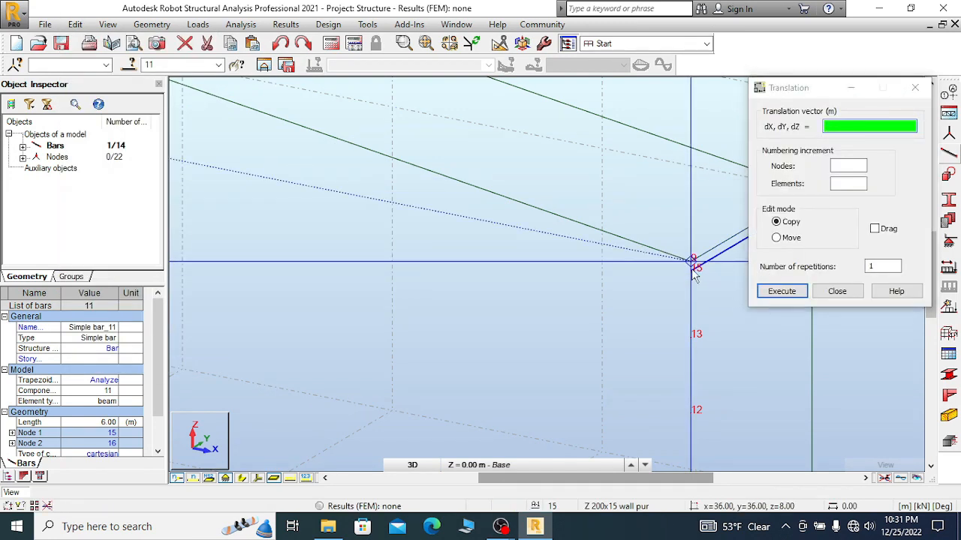
click(837, 291)
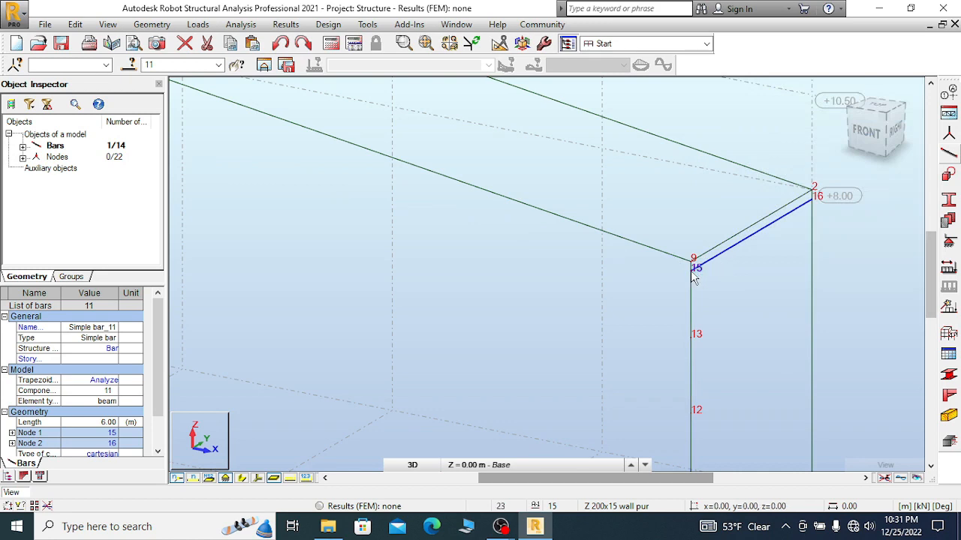
- Copy the wall purlin between nodes 15 and 16 by -36 m along X, from node 15 to the opposite column
click(75, 24)
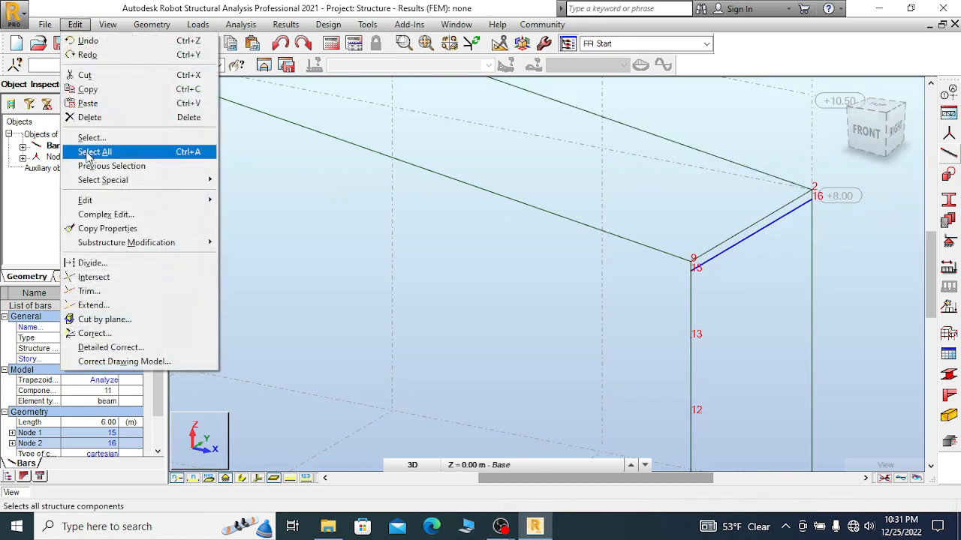
mouse_move(112, 200)
click(261, 201)
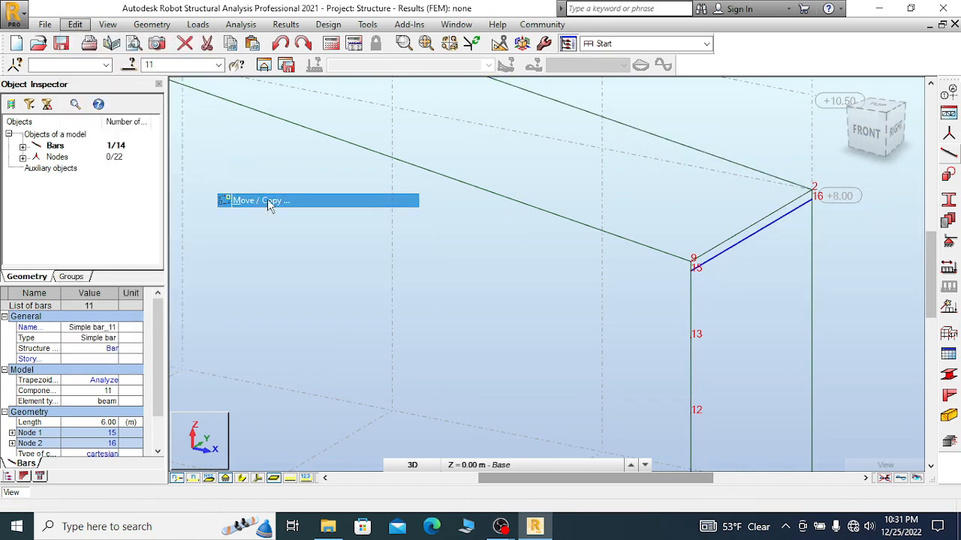
click(691, 275)
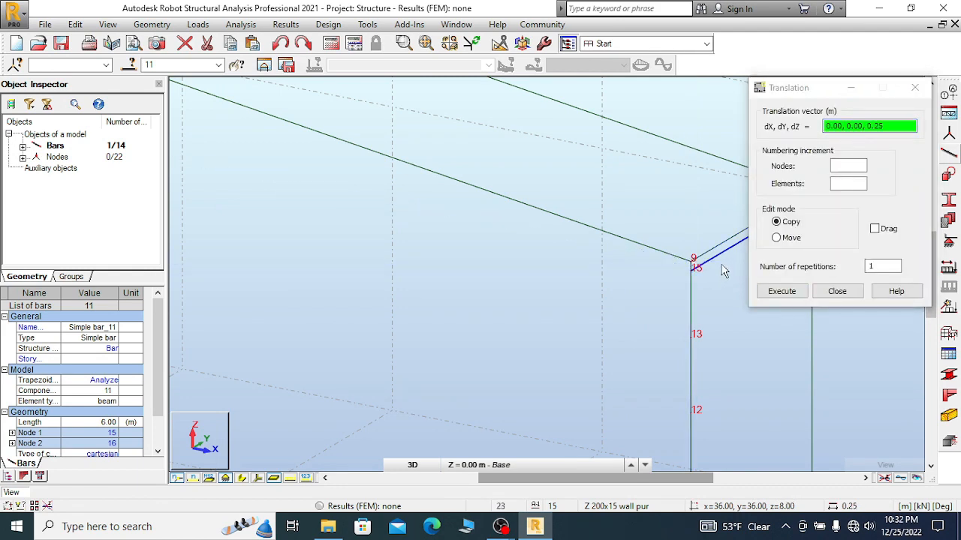
scroll(717, 259, down, 5)
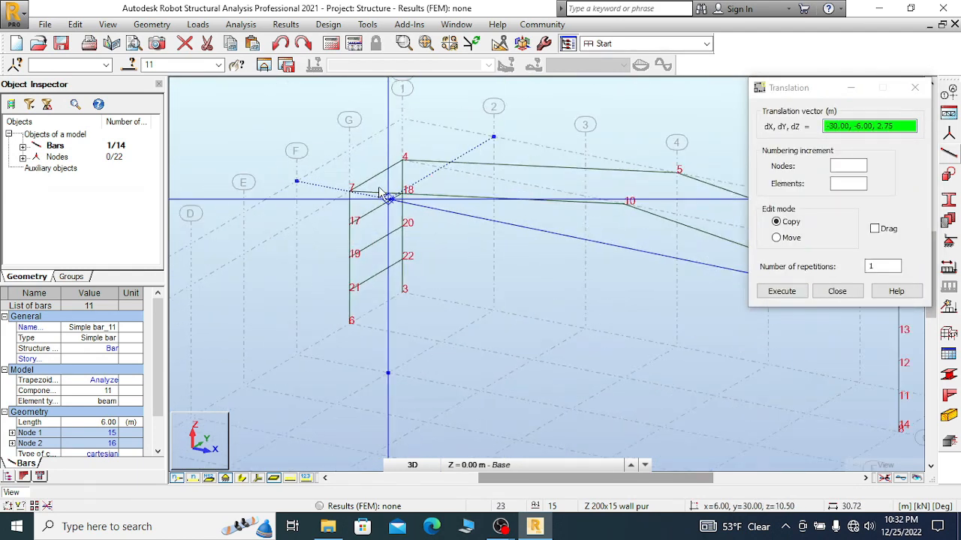
scroll(382, 194, up, 5)
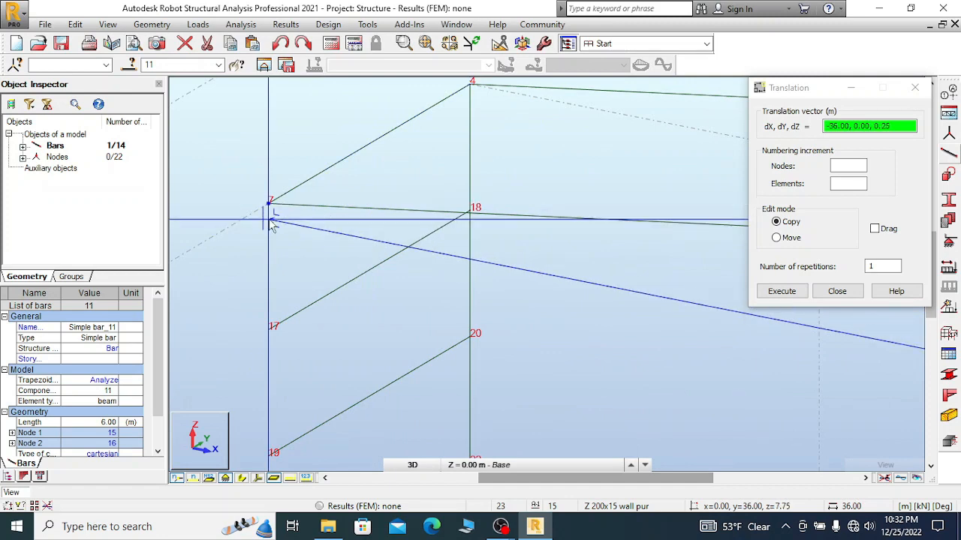
click(272, 223)
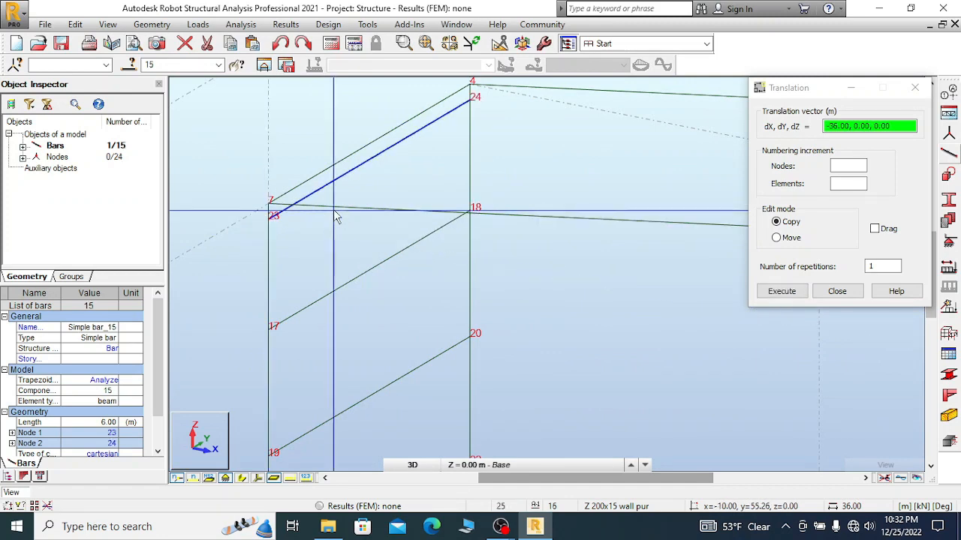
scroll(457, 135, down, 2)
scroll(455, 135, down, 4)
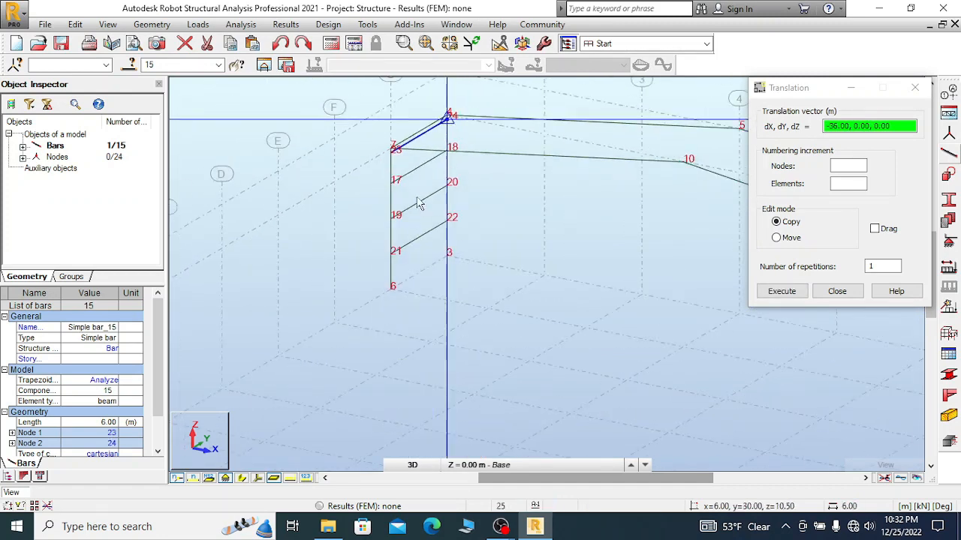
scroll(402, 282, up, 3)
scroll(394, 262, up, 2)
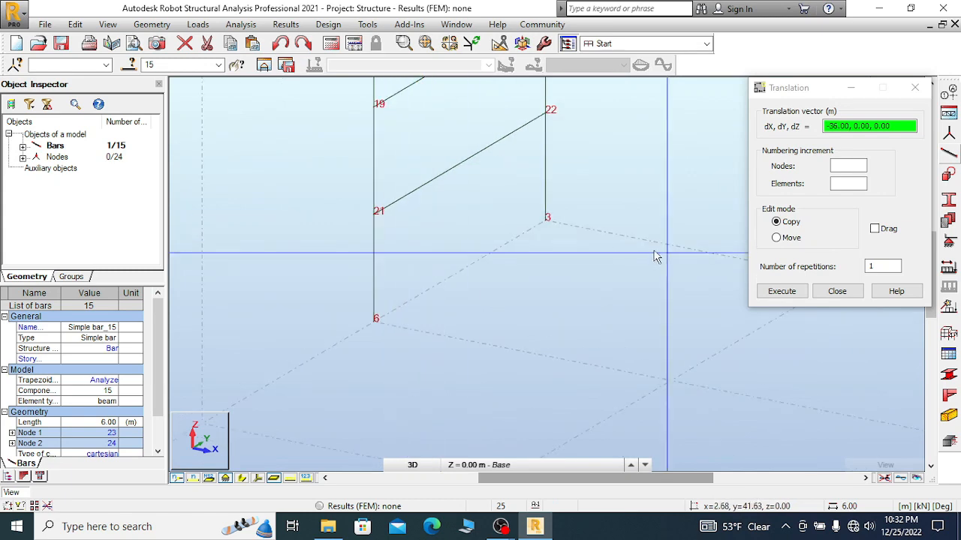
scroll(605, 270, down, 4)
scroll(440, 251, up, 1)
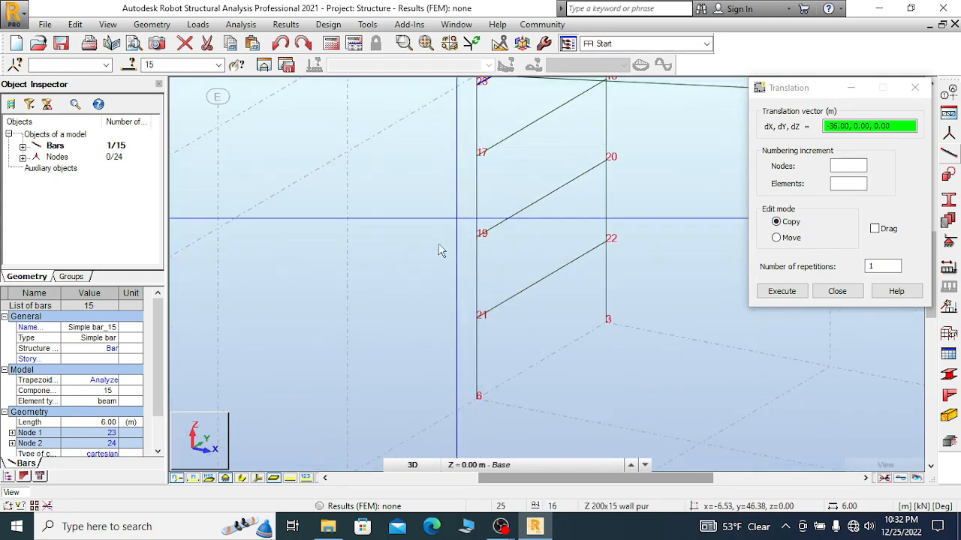
scroll(472, 150, down, 1)
scroll(455, 129, up, 3)
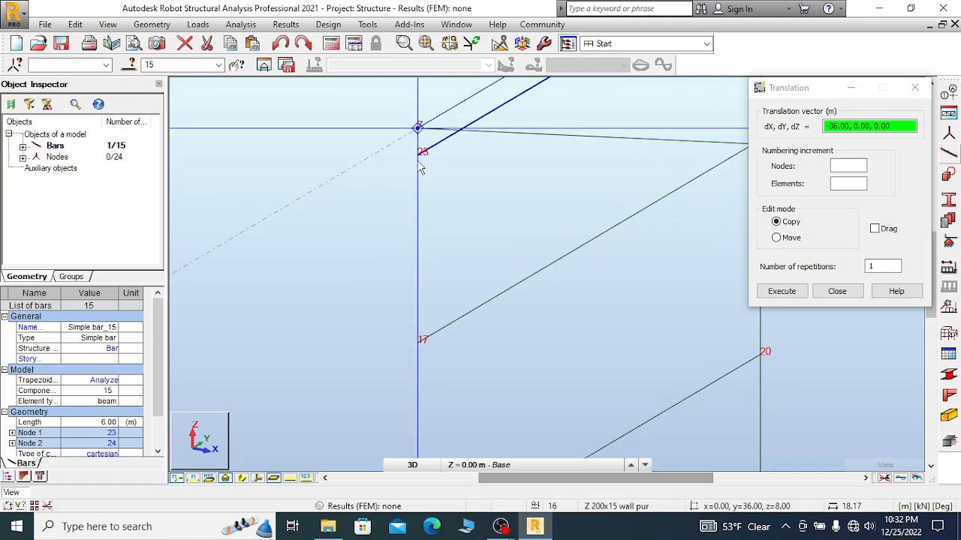
scroll(437, 146, up, 1)
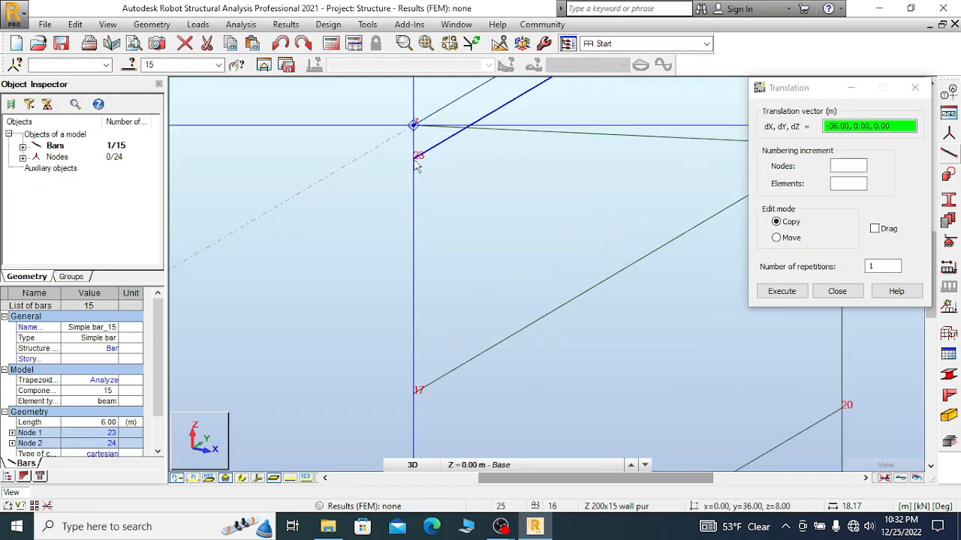
scroll(415, 163, up, 1)
scroll(415, 162, up, 2)
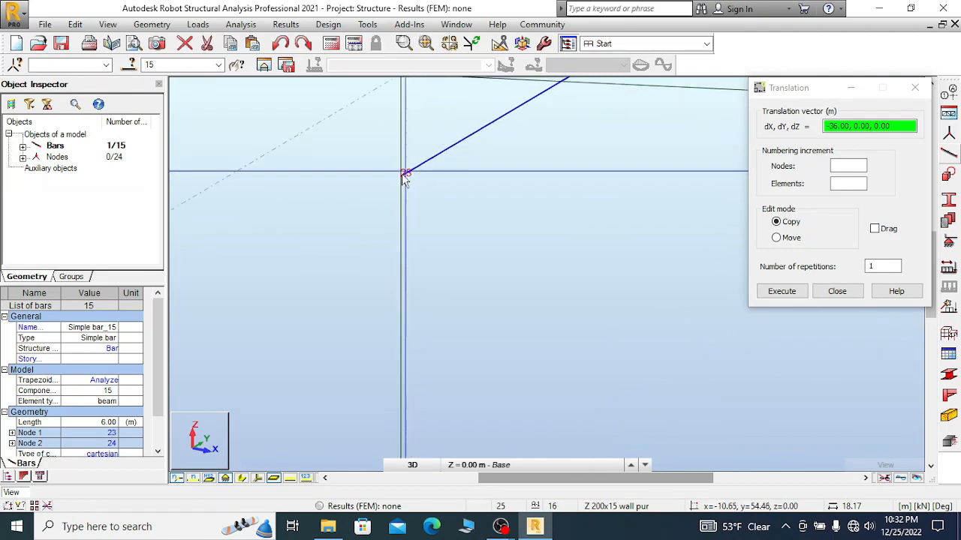
scroll(417, 165, down, 3)
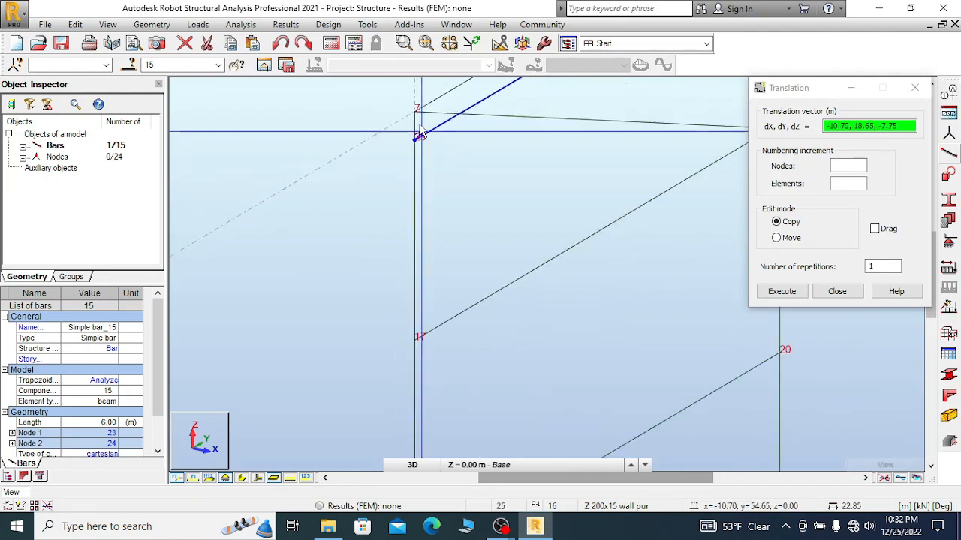
scroll(419, 137, down, 3)
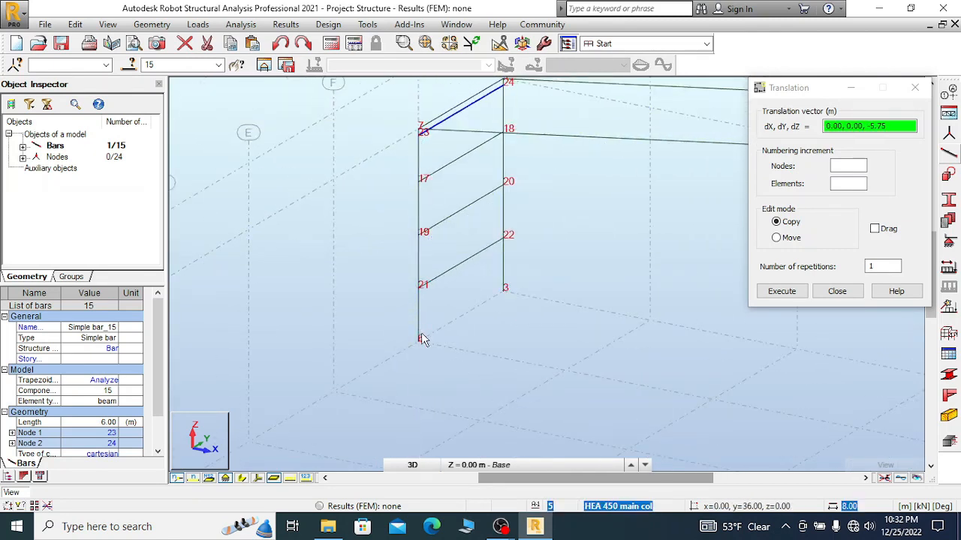
scroll(421, 340, up, 4)
scroll(418, 354, up, 2)
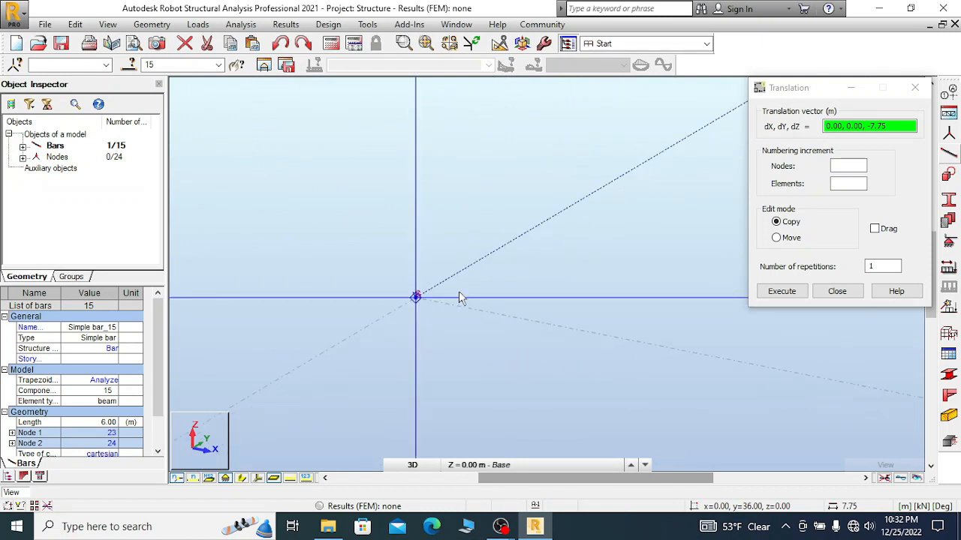
scroll(361, 281, down, 2)
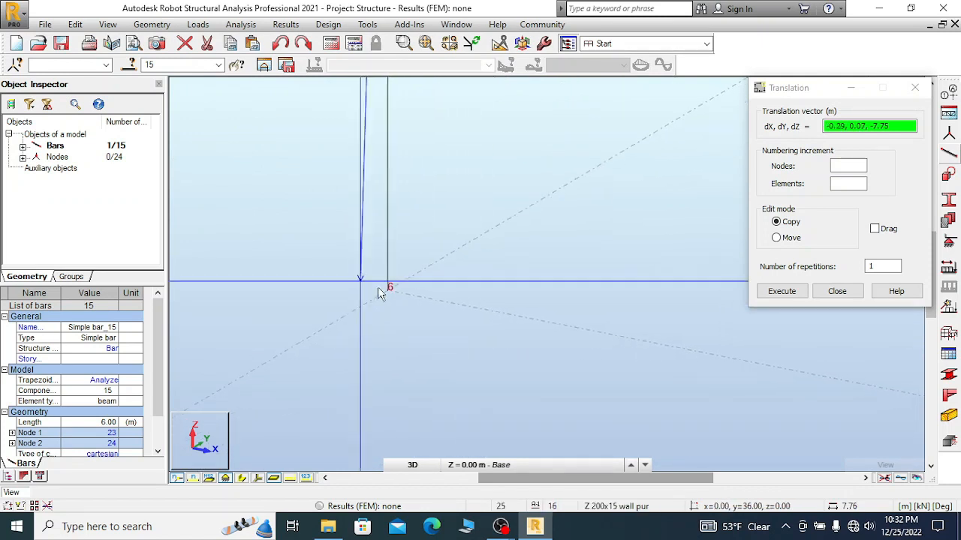
scroll(379, 291, down, 4)
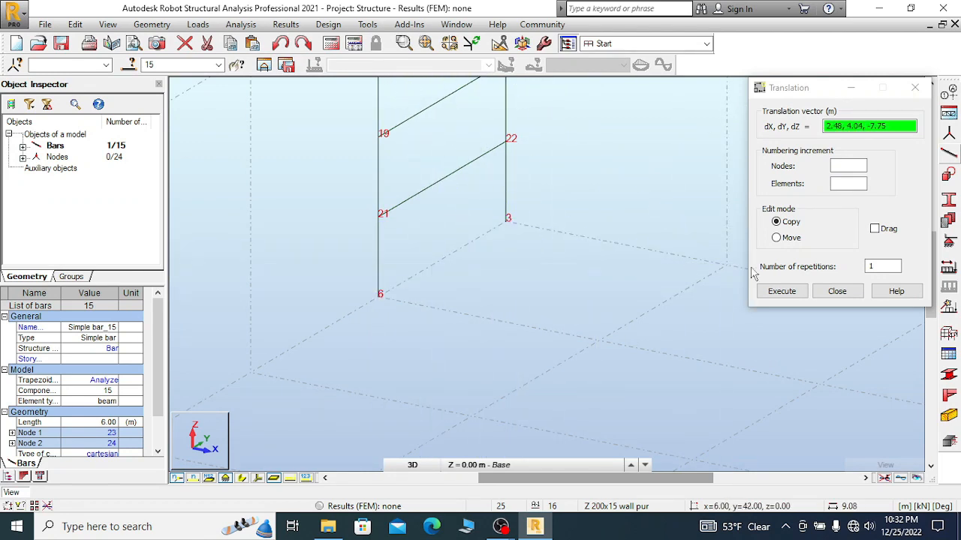
click(837, 291)
scroll(377, 213, down, 5)
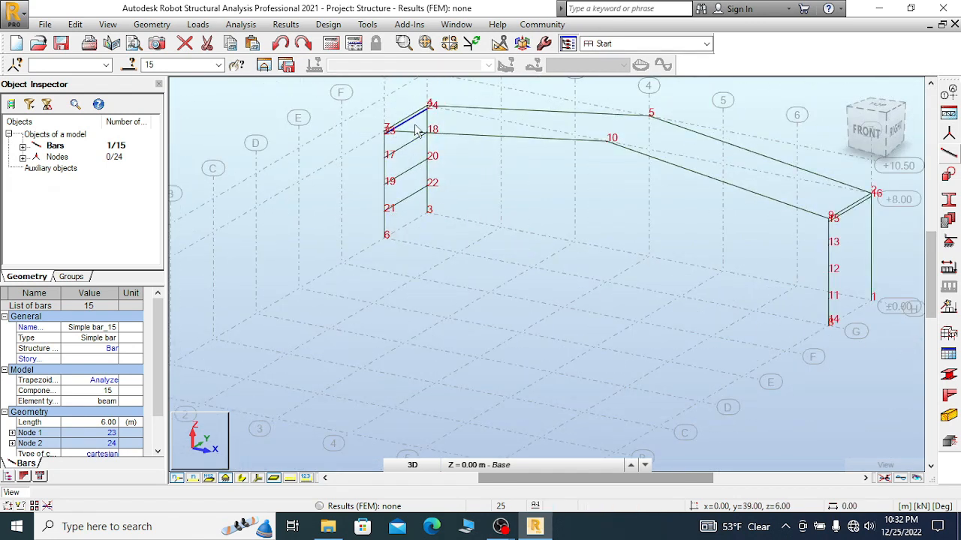
scroll(418, 131, up, 1)
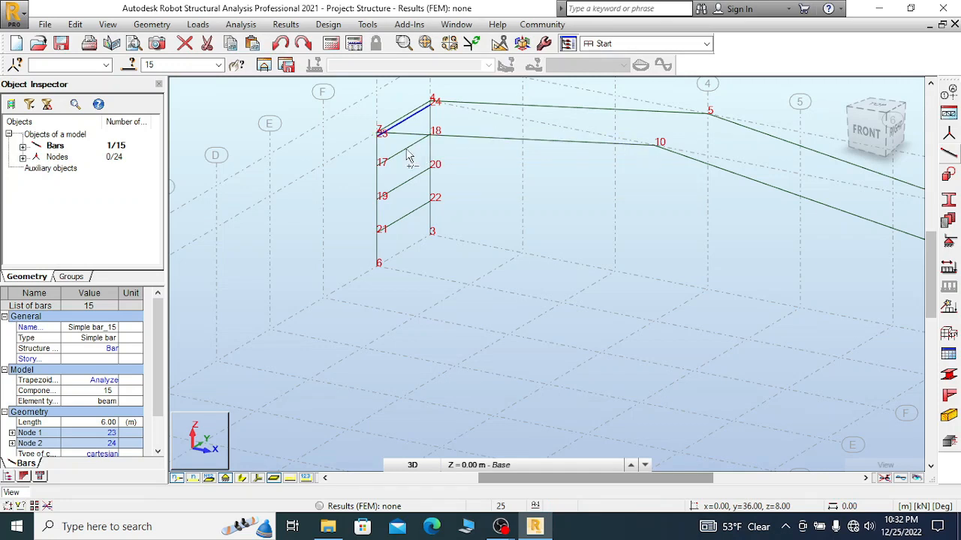
ctrl+click(410, 219)
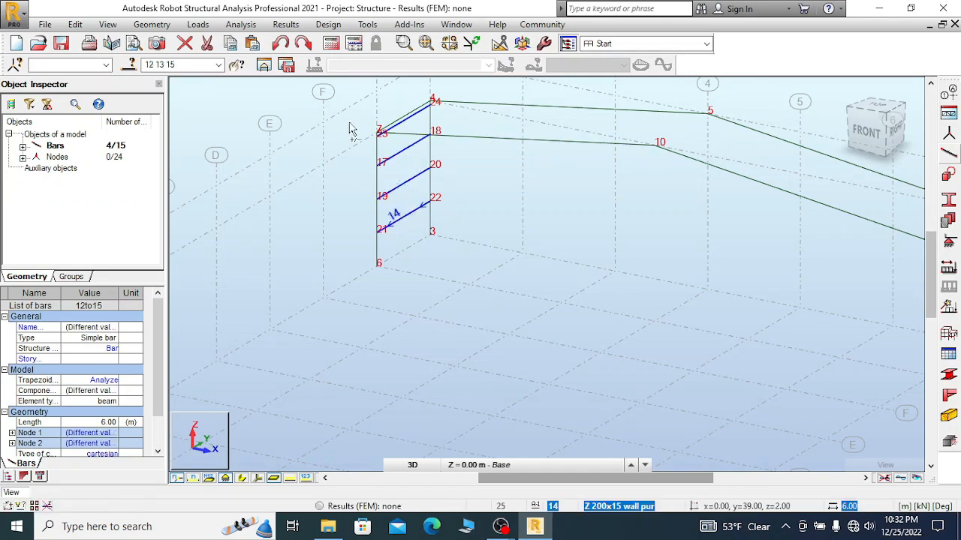
click(75, 25)
mouse_move(151, 200)
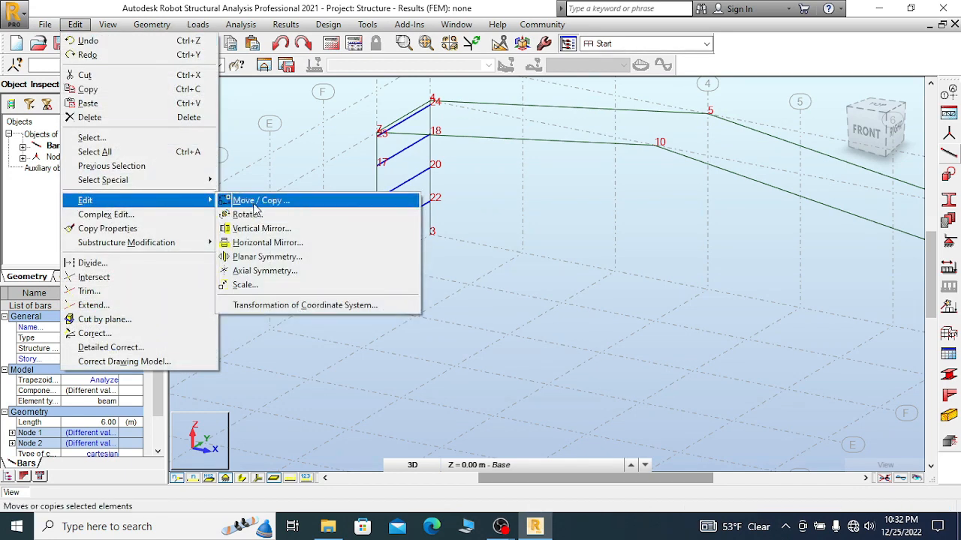
click(258, 202)
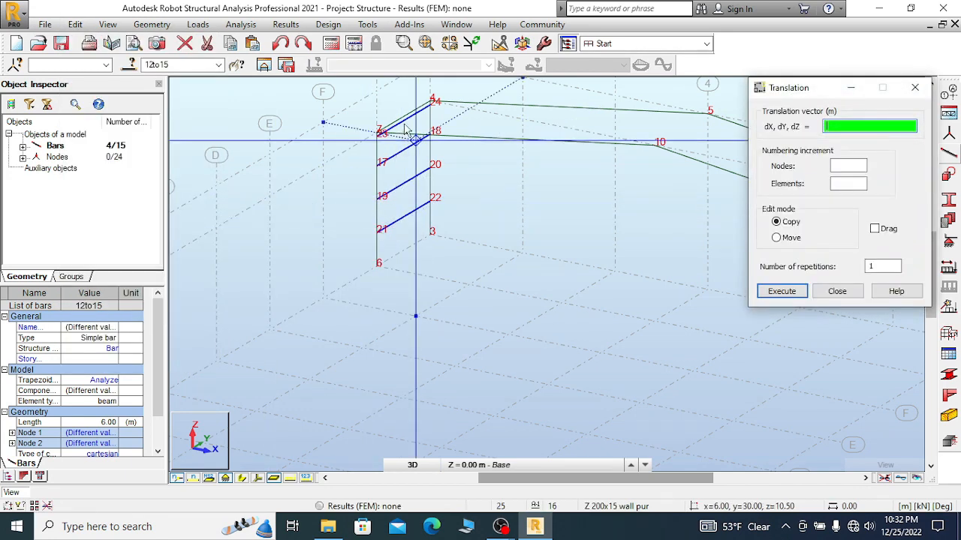
scroll(405, 132, up, 6)
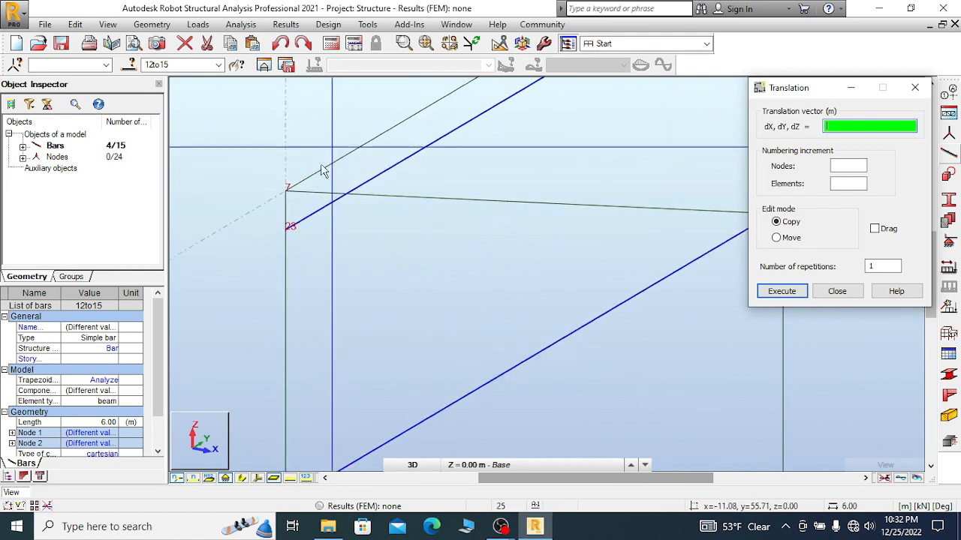
click(286, 187)
scroll(266, 183, down, 4)
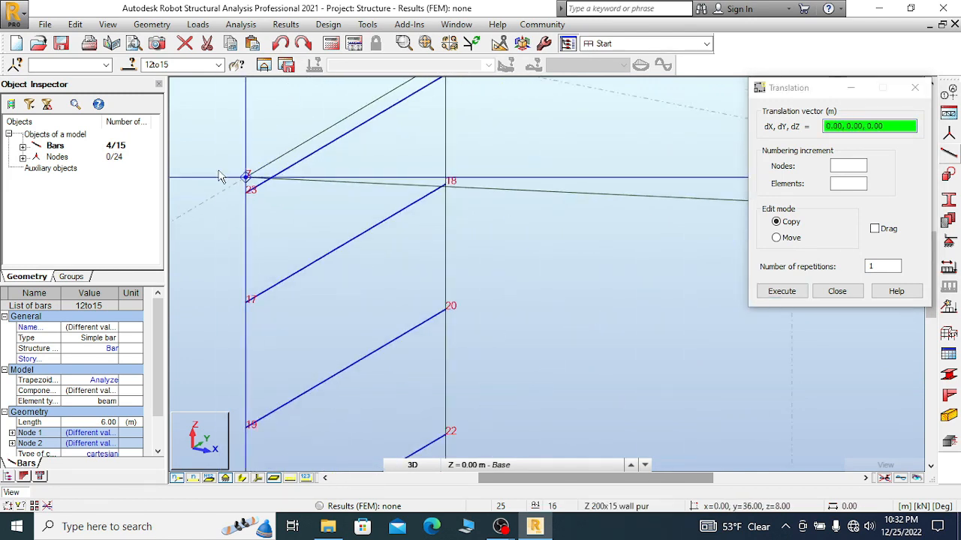
scroll(219, 176, down, 5)
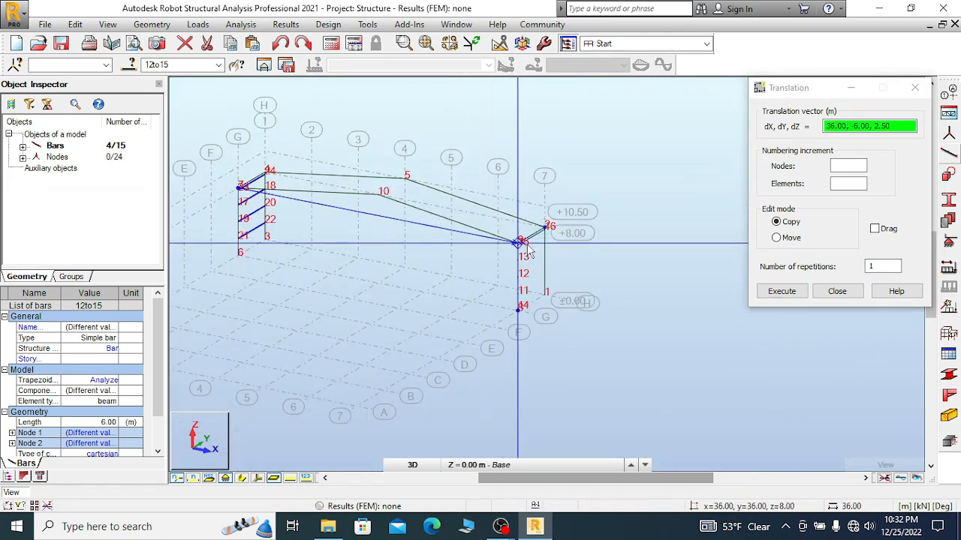
scroll(528, 250, up, 2)
scroll(529, 255, up, 4)
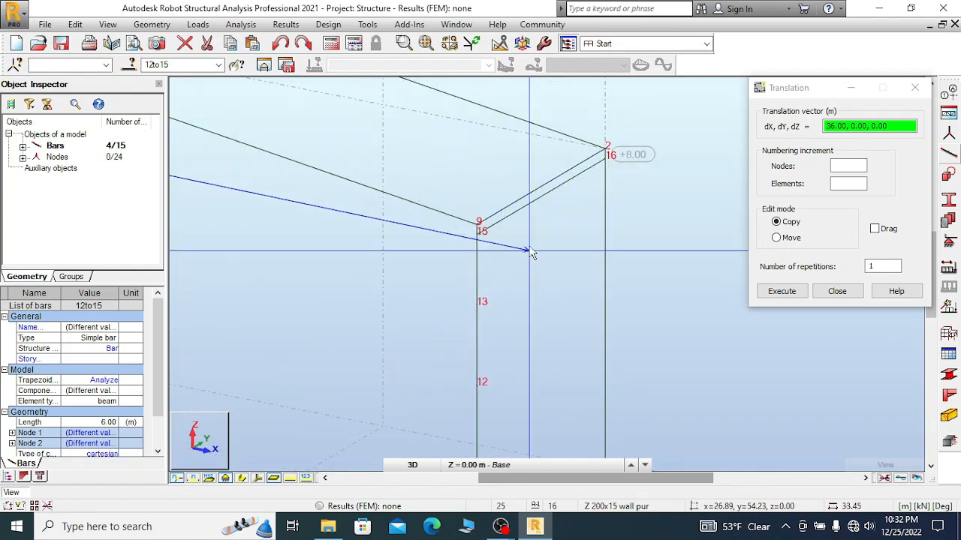
scroll(515, 236, up, 3)
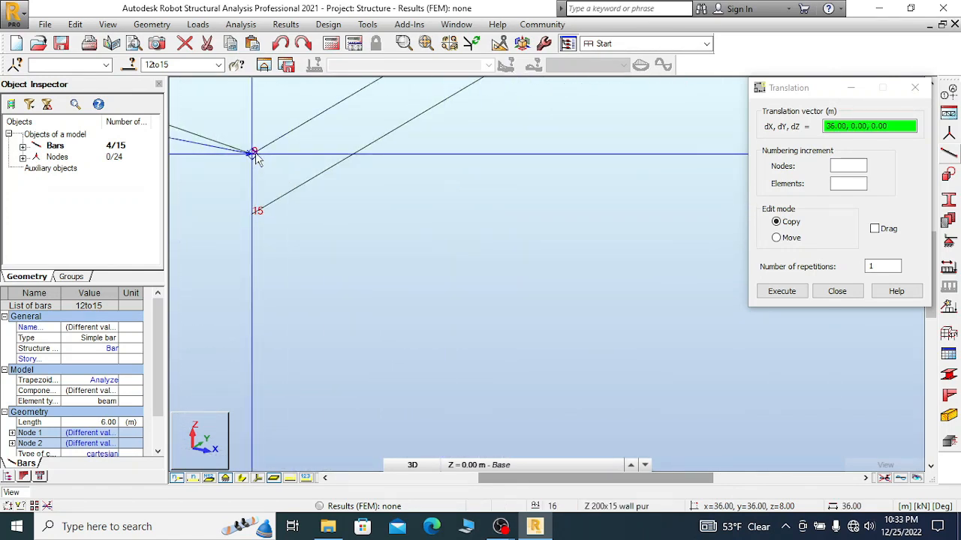
scroll(525, 181, down, 2)
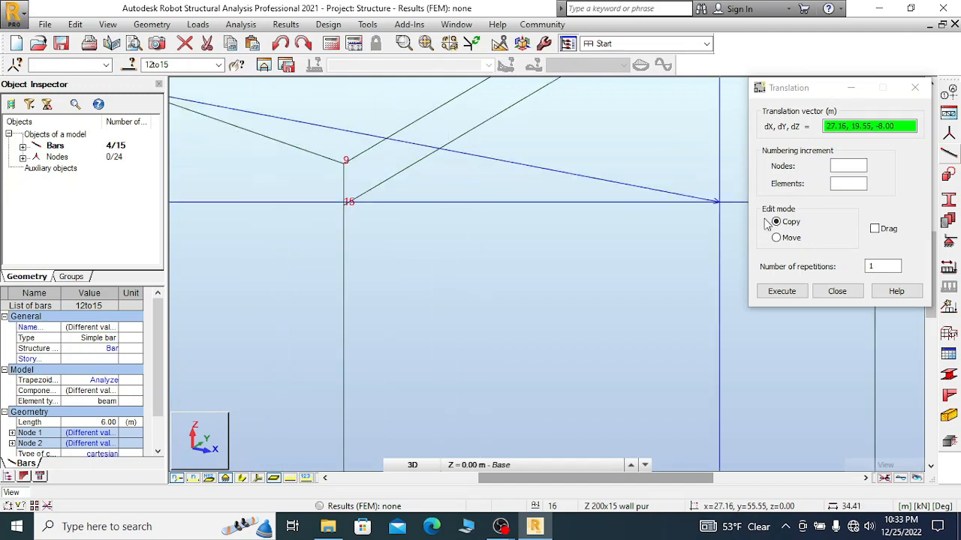
click(836, 291)
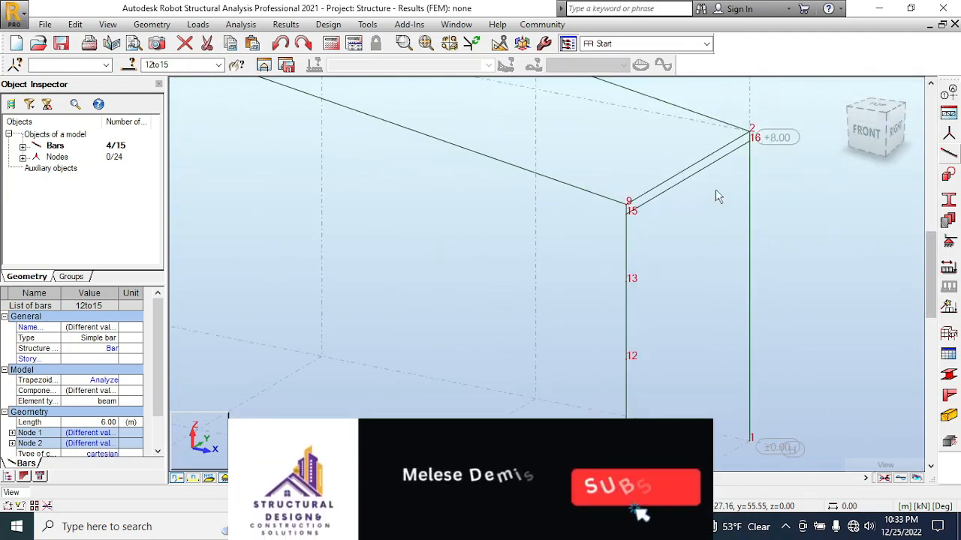
- Copy the three wall purlins starting at nodes 17, 19 and 21 by 36 m along X, from node 17 to node 13
scroll(721, 195, down, 4)
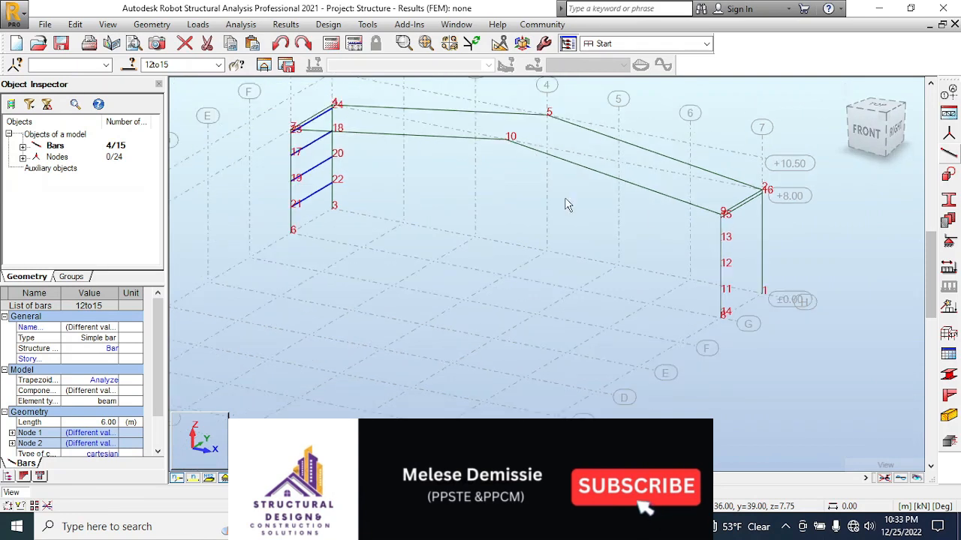
scroll(301, 132, up, 5)
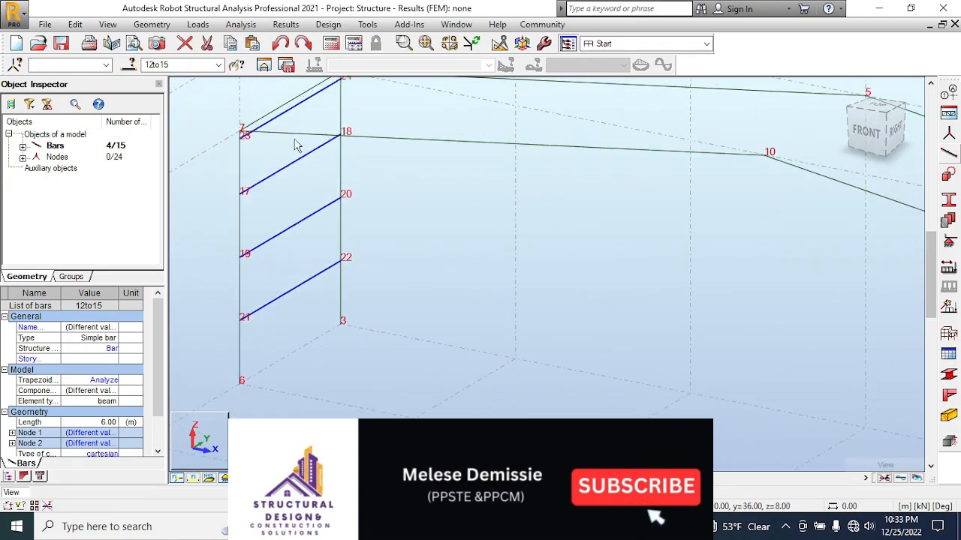
right_click(293, 151)
click(289, 152)
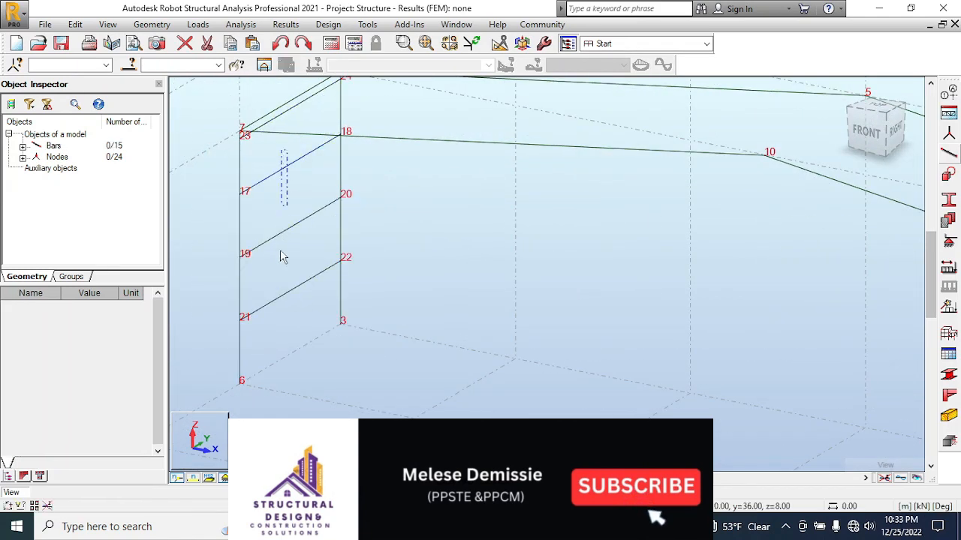
drag(274, 324, 272, 321)
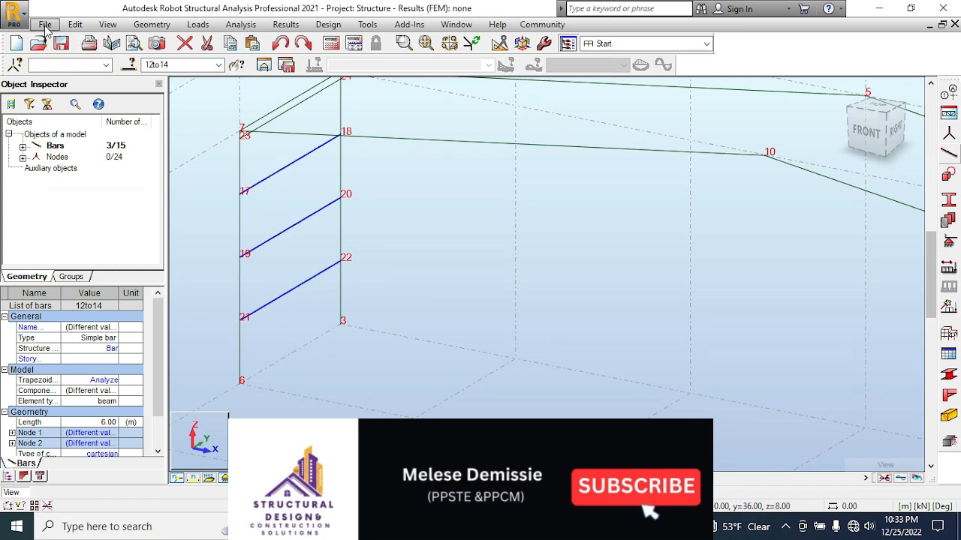
click(75, 24)
mouse_move(112, 201)
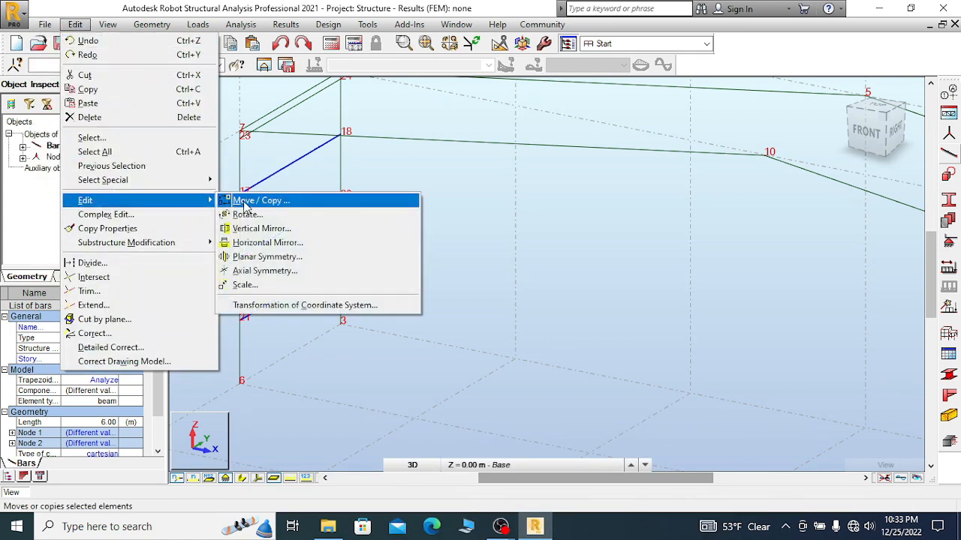
click(322, 198)
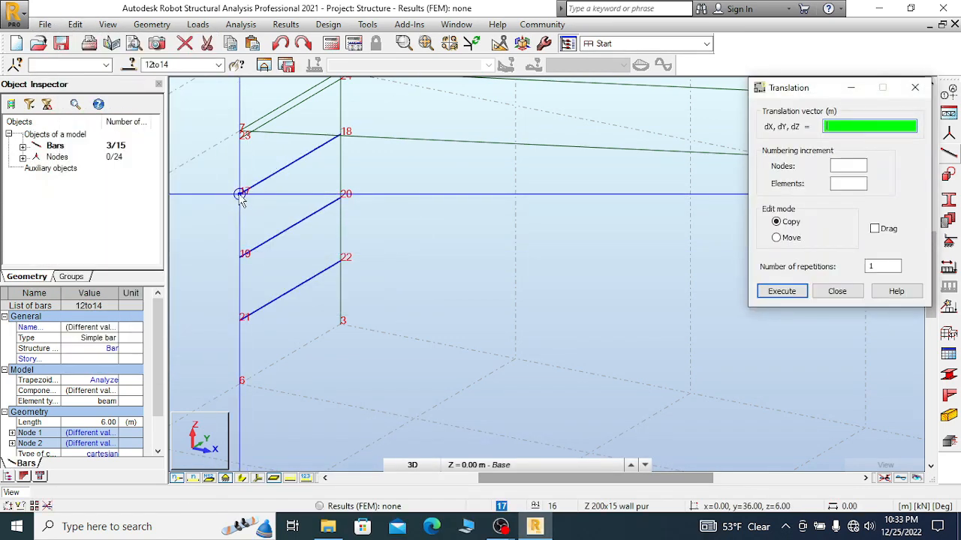
click(240, 196)
scroll(218, 204, down, 5)
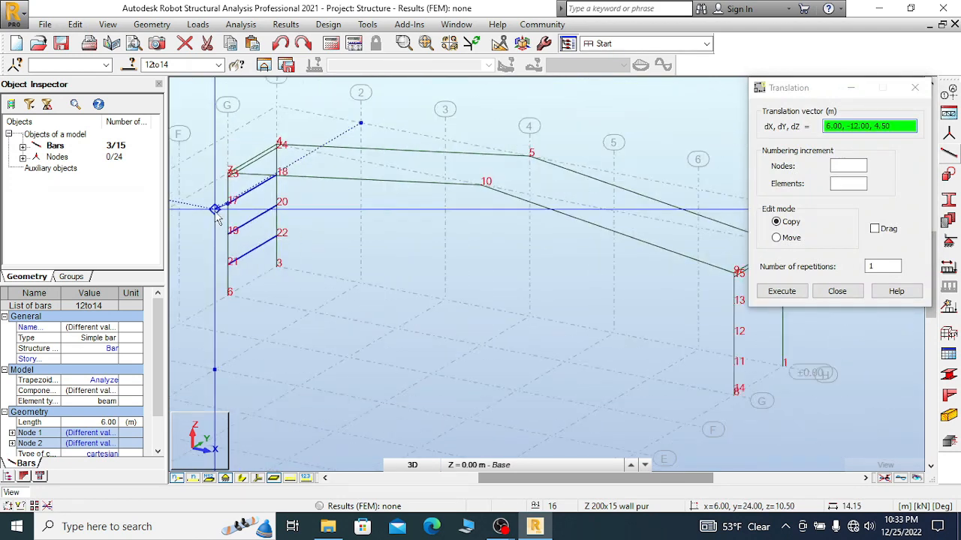
scroll(592, 274, up, 6)
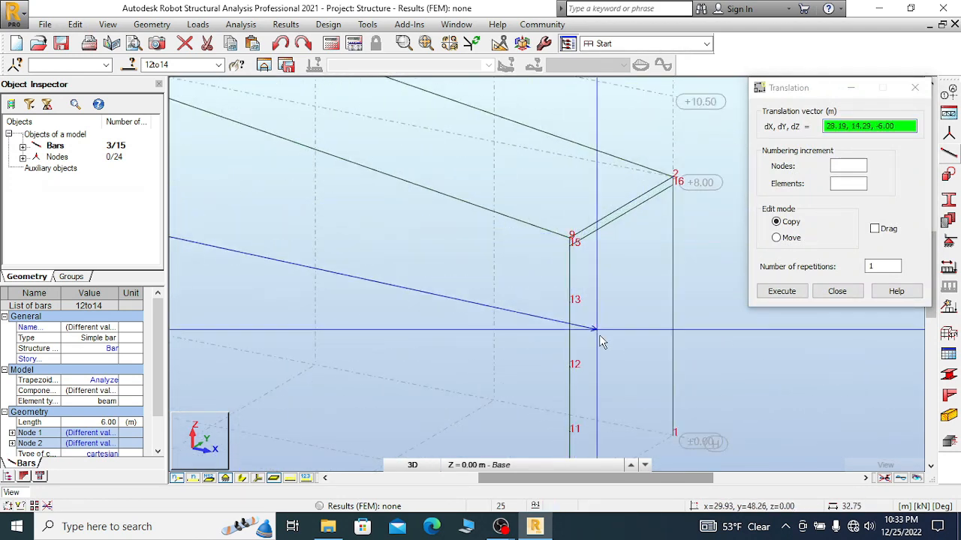
scroll(600, 330, up, 1)
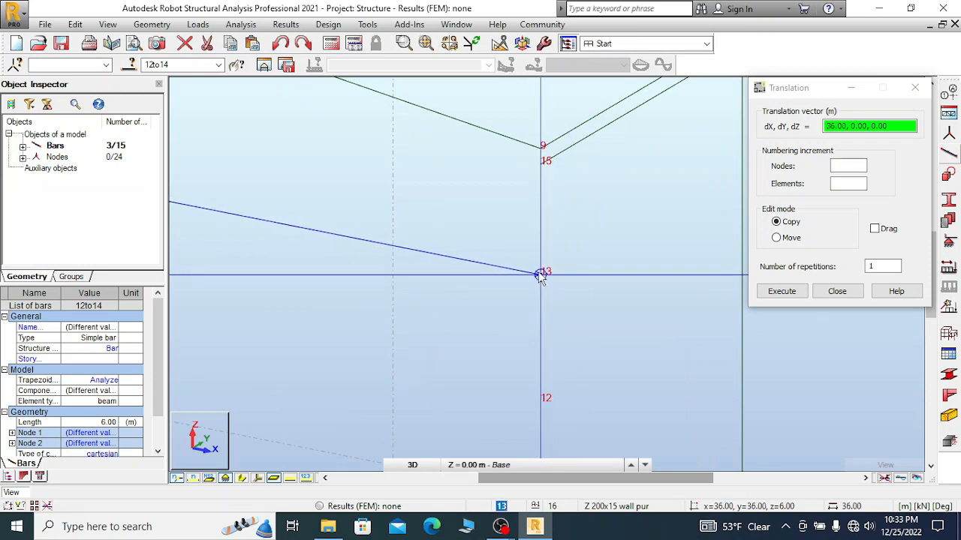
click(539, 272)
scroll(465, 214, down, 6)
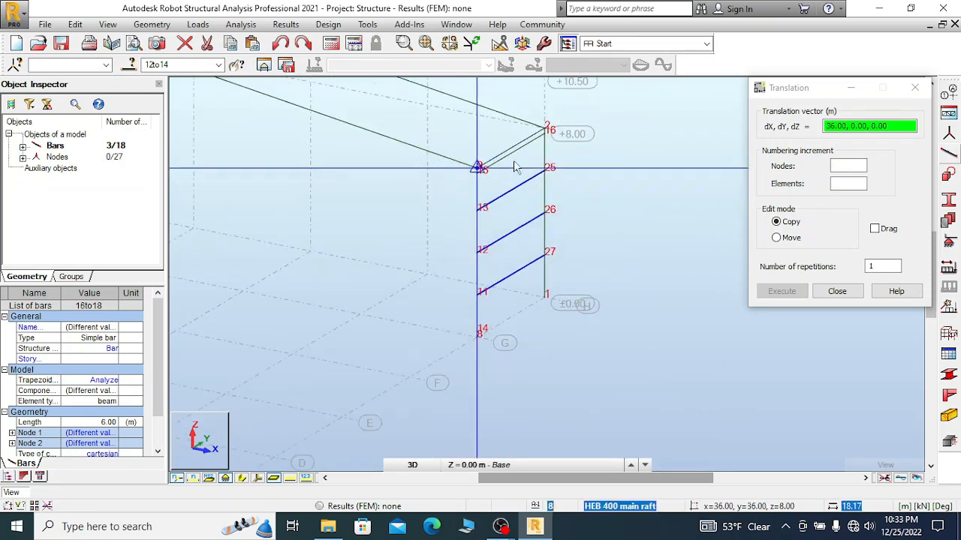
scroll(548, 237, up, 4)
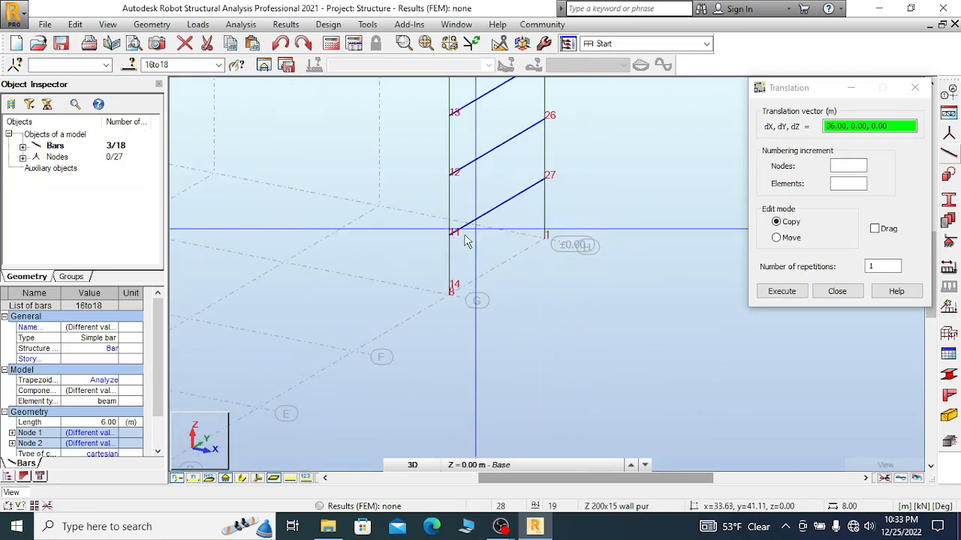
right_click(505, 221)
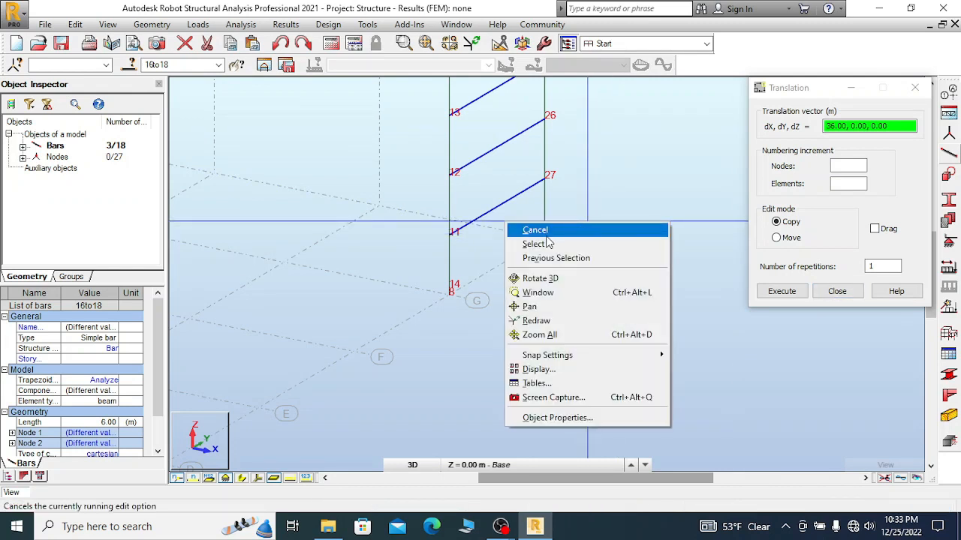
click(526, 231)
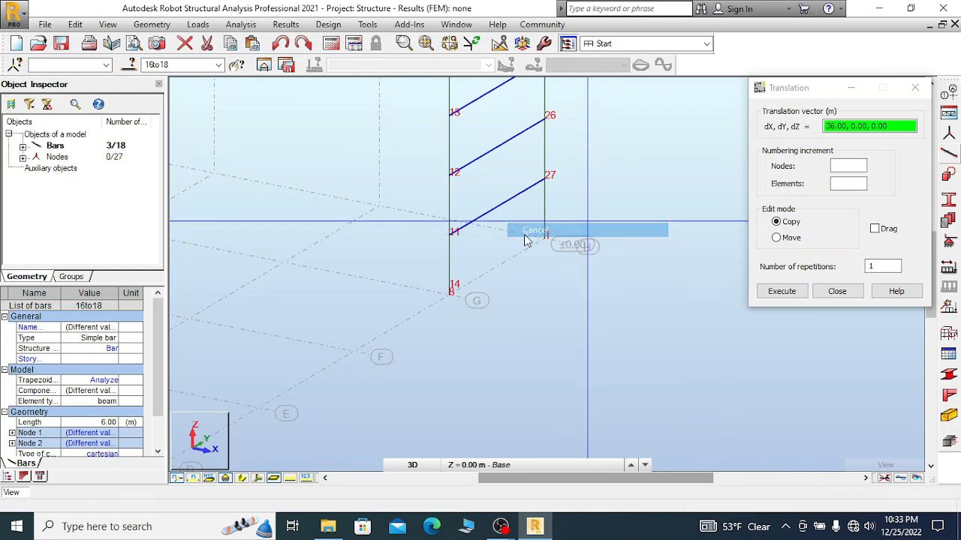
click(839, 293)
click(838, 291)
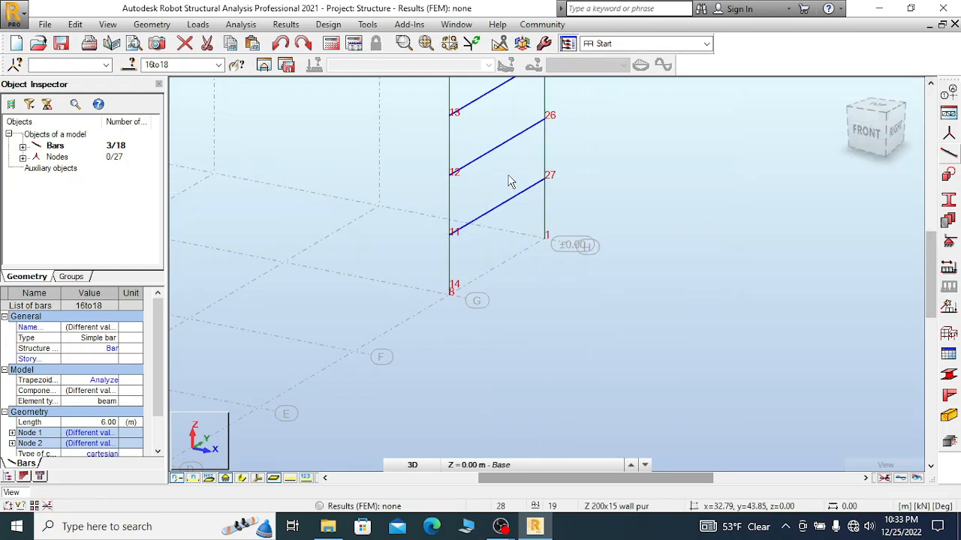
- Copy the wall purlin between nodes 11 and 27 downward, from node 11 to node 14 near the column base
right_click(545, 237)
click(546, 244)
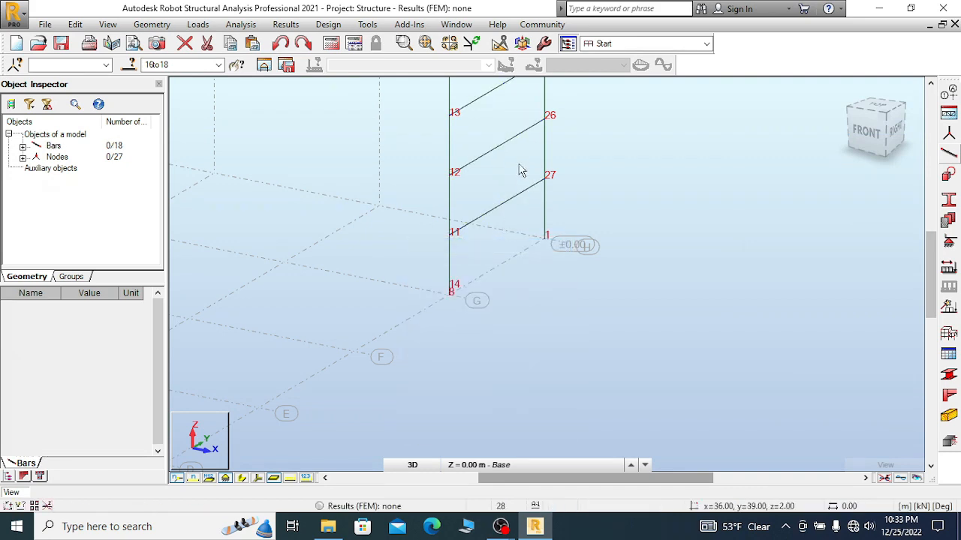
scroll(518, 169, down, 3)
click(511, 185)
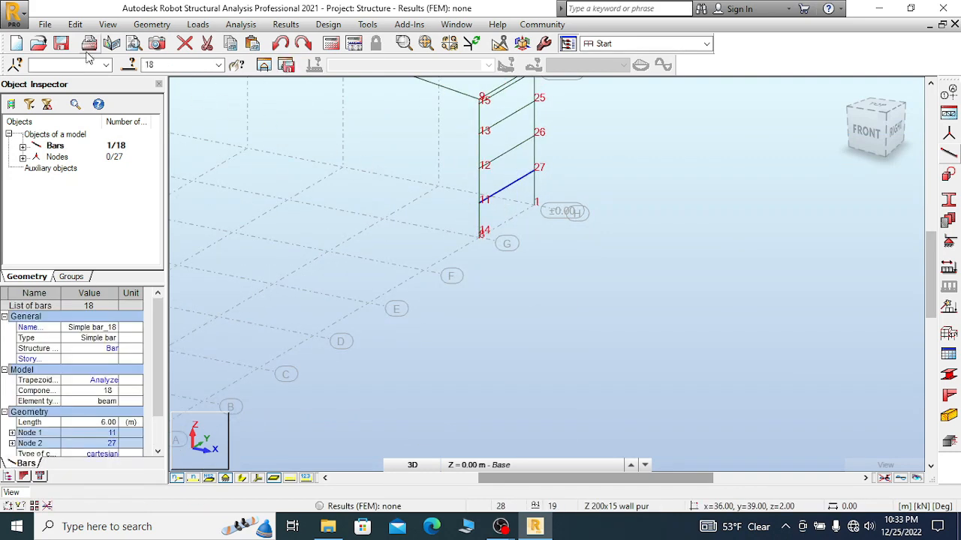
click(75, 24)
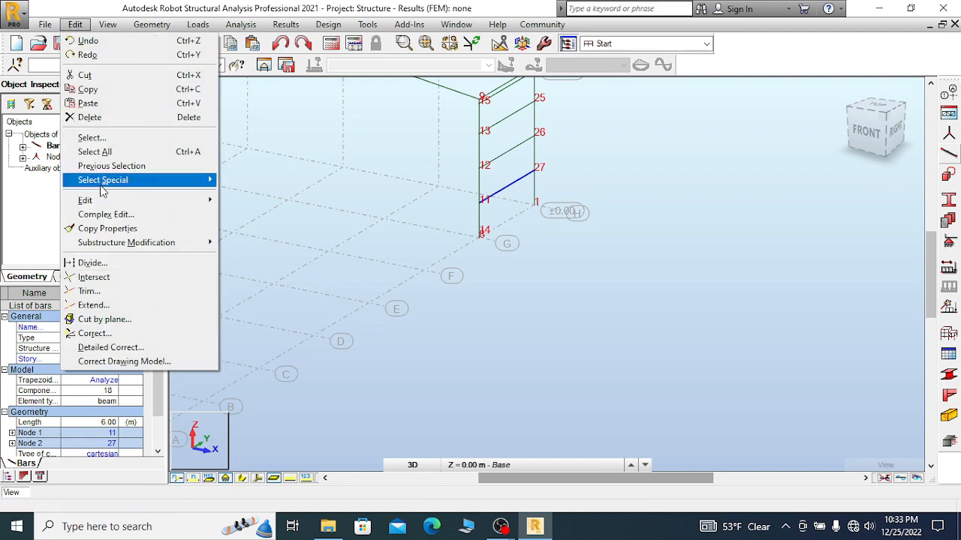
mouse_move(119, 201)
click(262, 201)
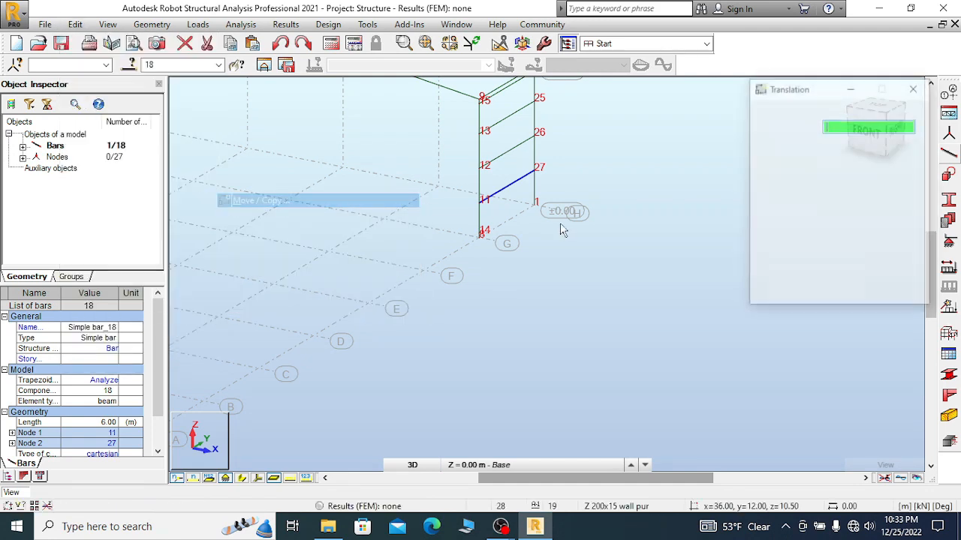
scroll(499, 214, up, 5)
click(448, 189)
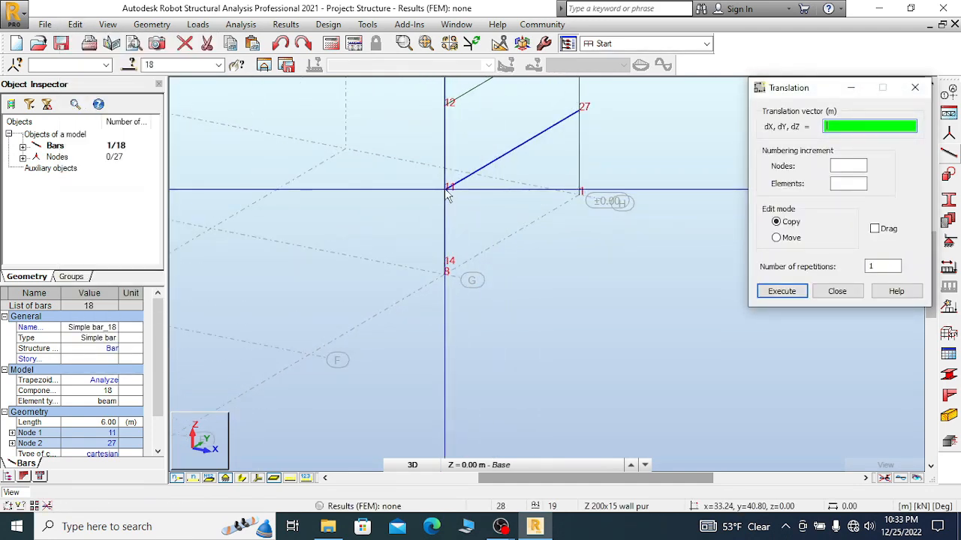
click(446, 270)
scroll(464, 279, up, 1)
scroll(464, 279, up, 1)
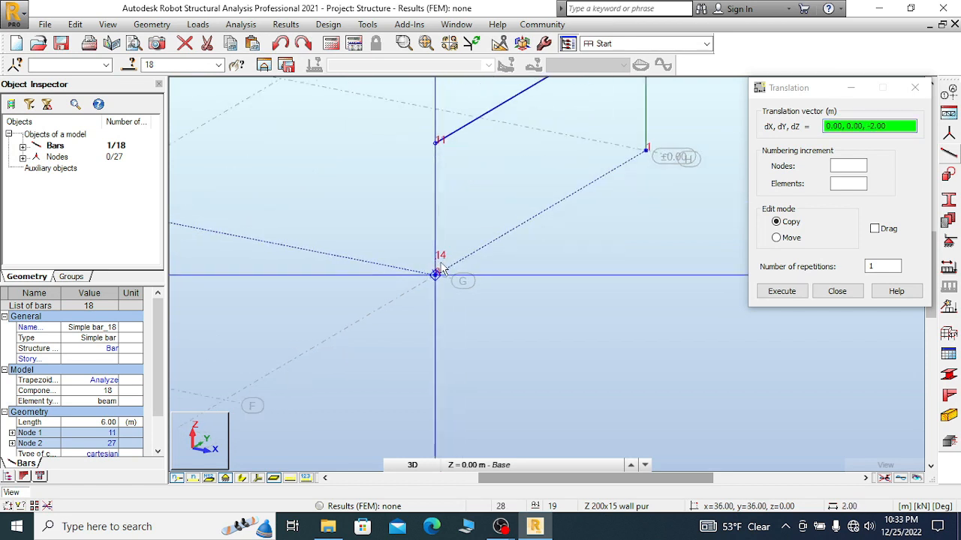
click(435, 259)
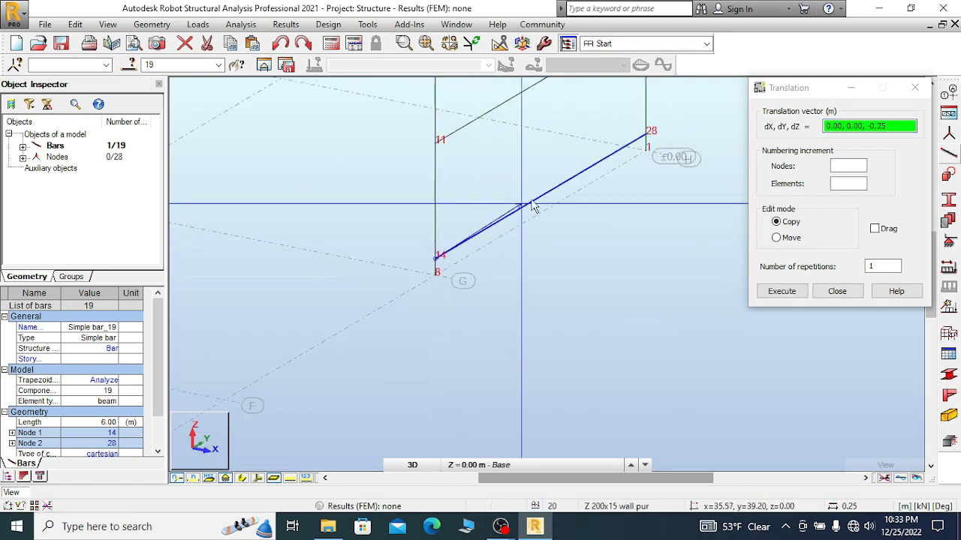
- Copy the base wall purlin by -36 m along X, from node 14 to the opposite column just above node 6
scroll(638, 177, down, 3)
scroll(647, 174, down, 5)
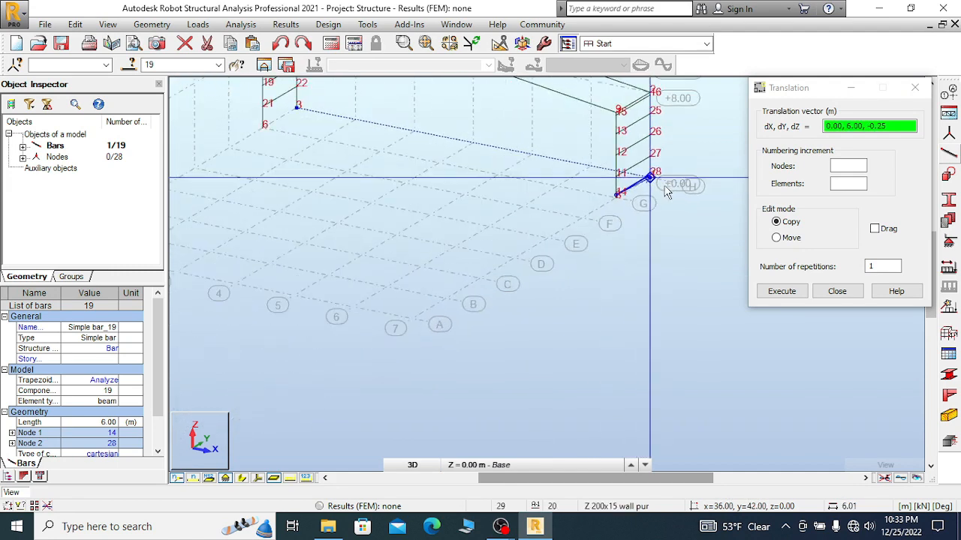
scroll(331, 177, up, 5)
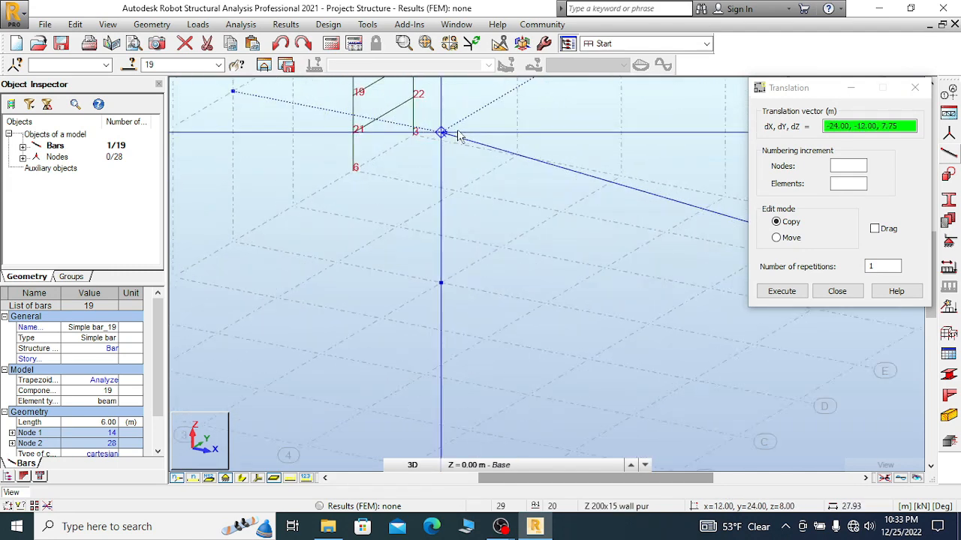
scroll(331, 176, up, 2)
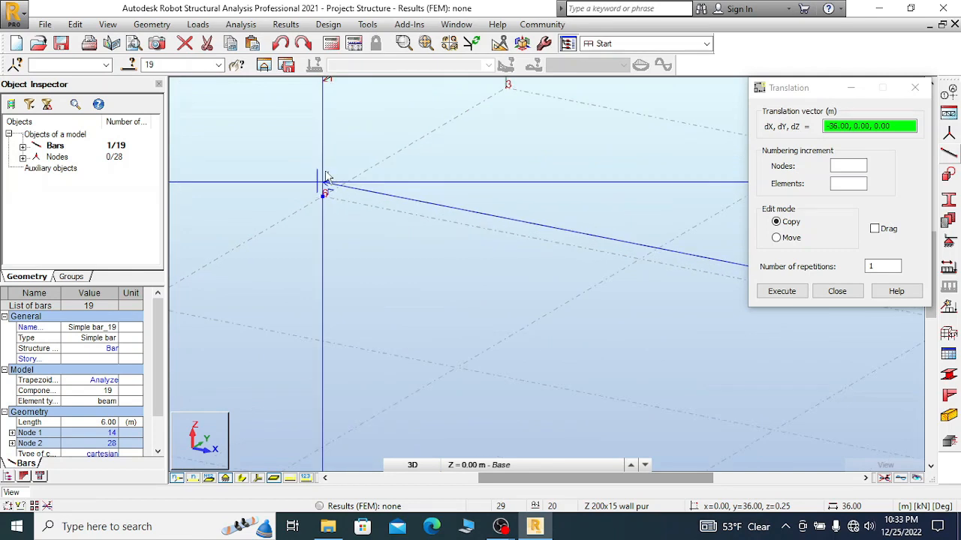
click(325, 189)
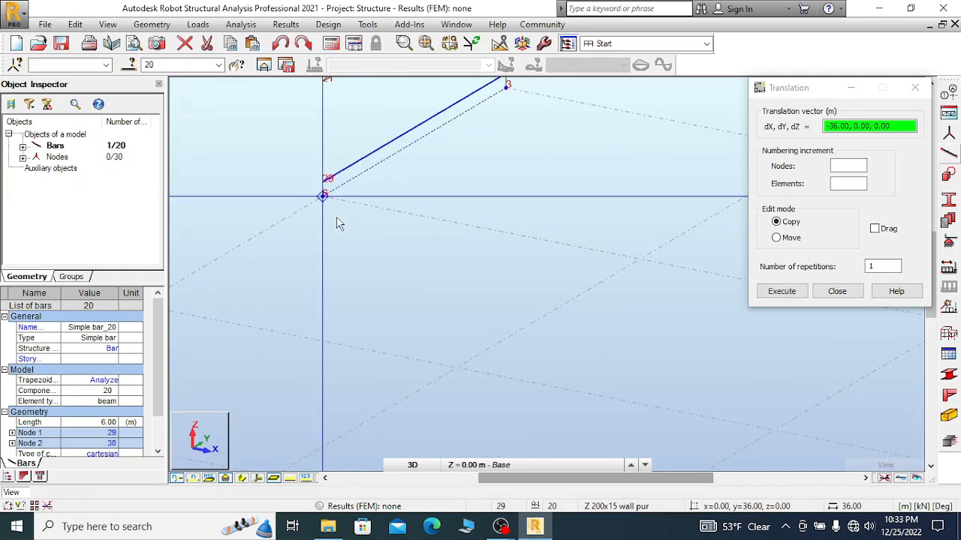
scroll(343, 206, down, 3)
click(839, 293)
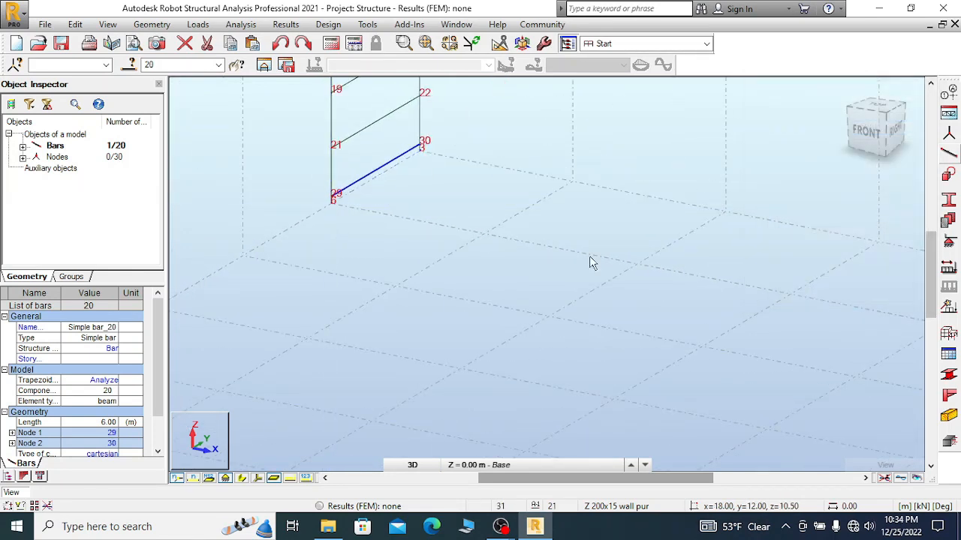
- Examine the wall purlins between the columns on both sides of the end bay, including the spacing below the eaves
scroll(413, 242, down, 5)
scroll(732, 233, up, 4)
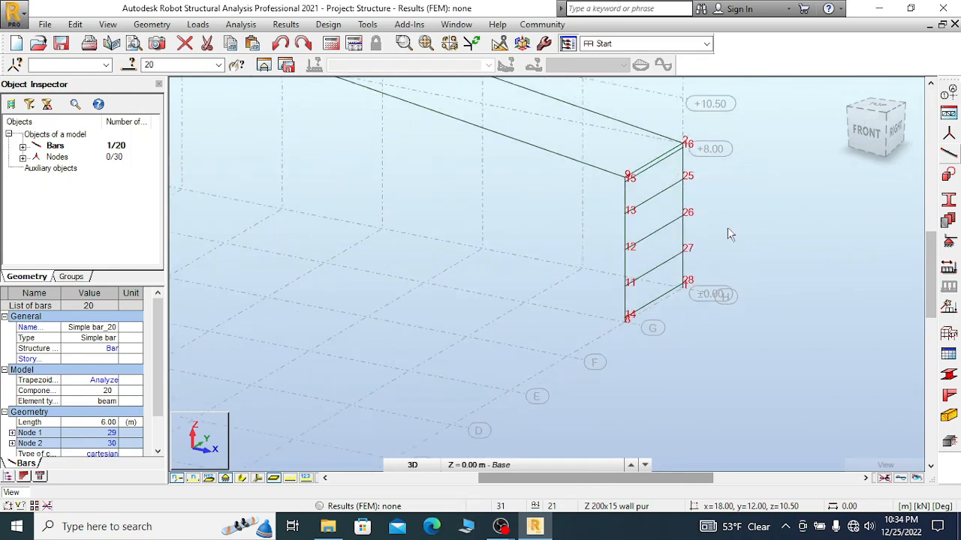
scroll(747, 248, down, 2)
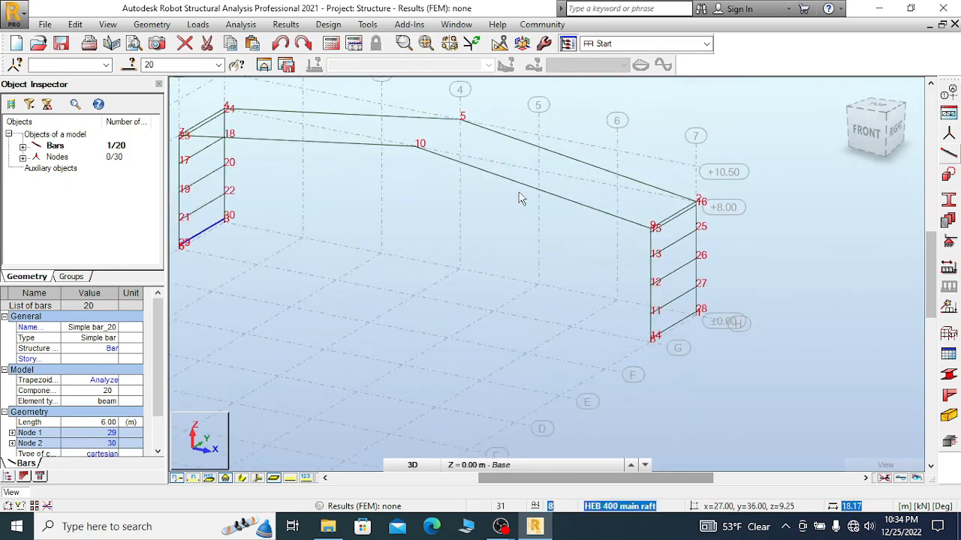
scroll(694, 244, up, 1)
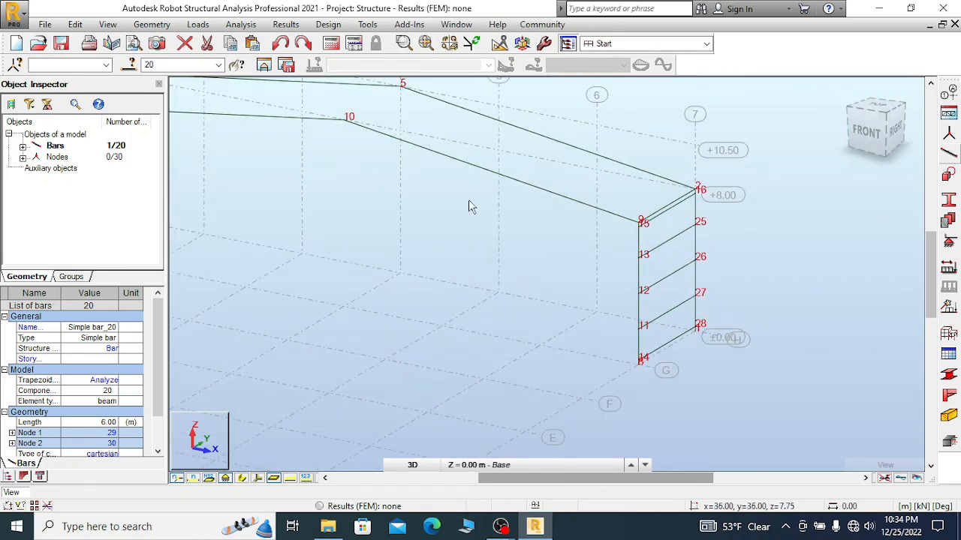
scroll(556, 181, down, 2)
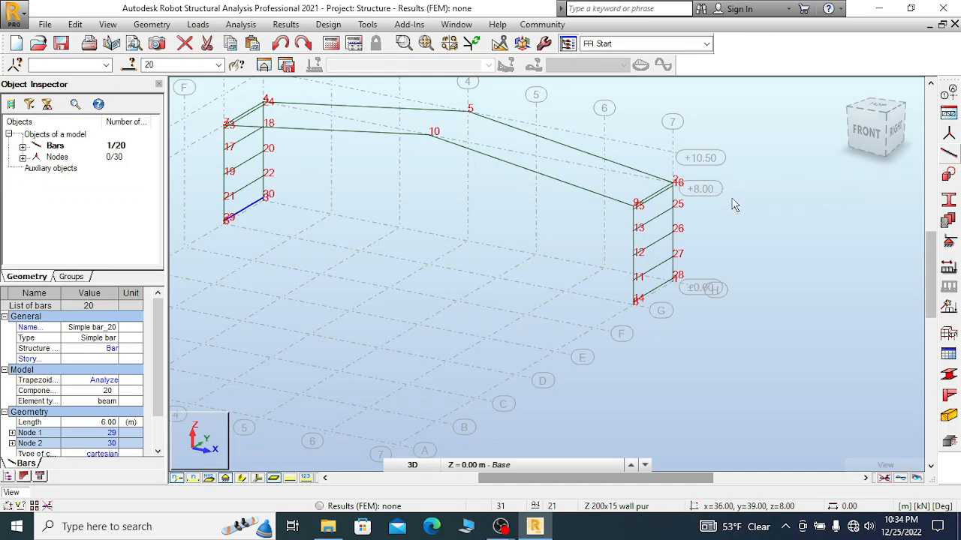
scroll(660, 218, up, 5)
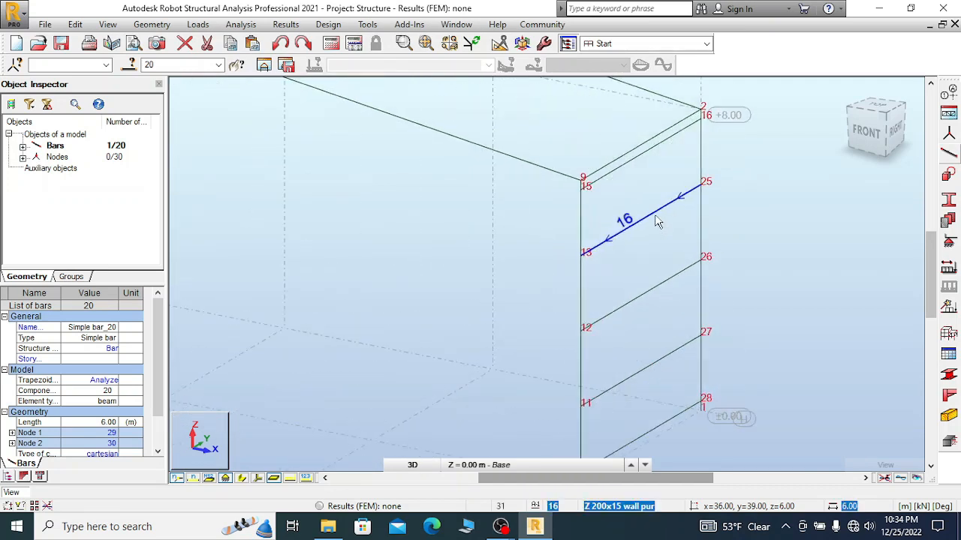
scroll(640, 209, up, 1)
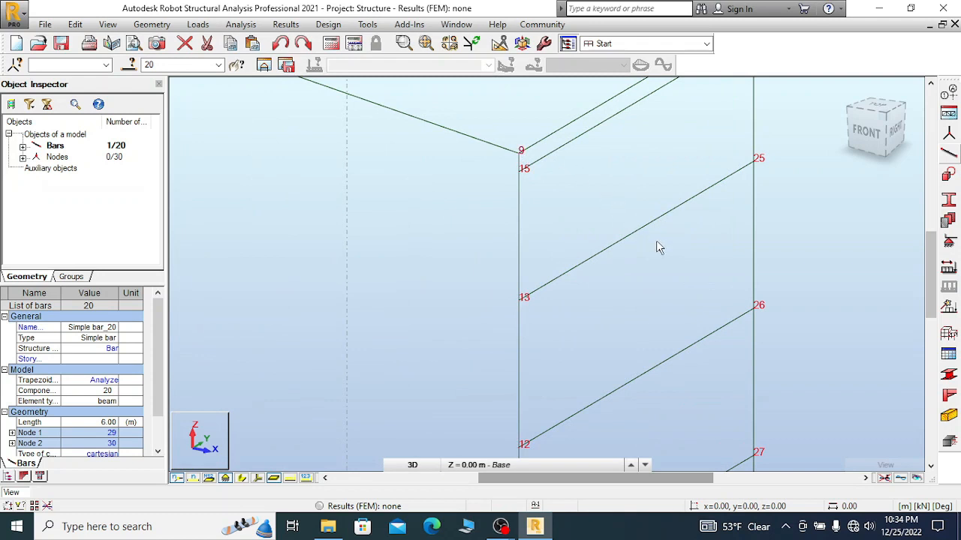
scroll(656, 247, down, 2)
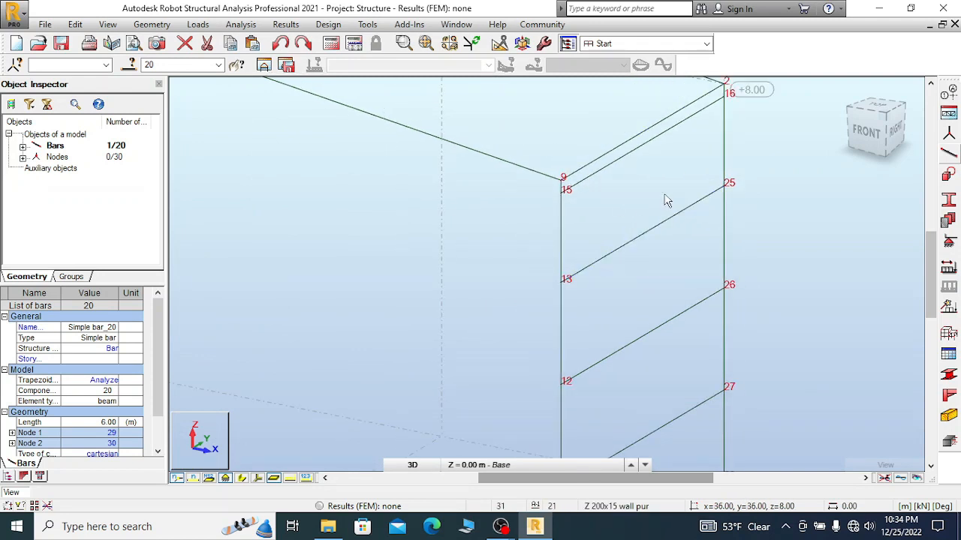
scroll(664, 201, down, 1)
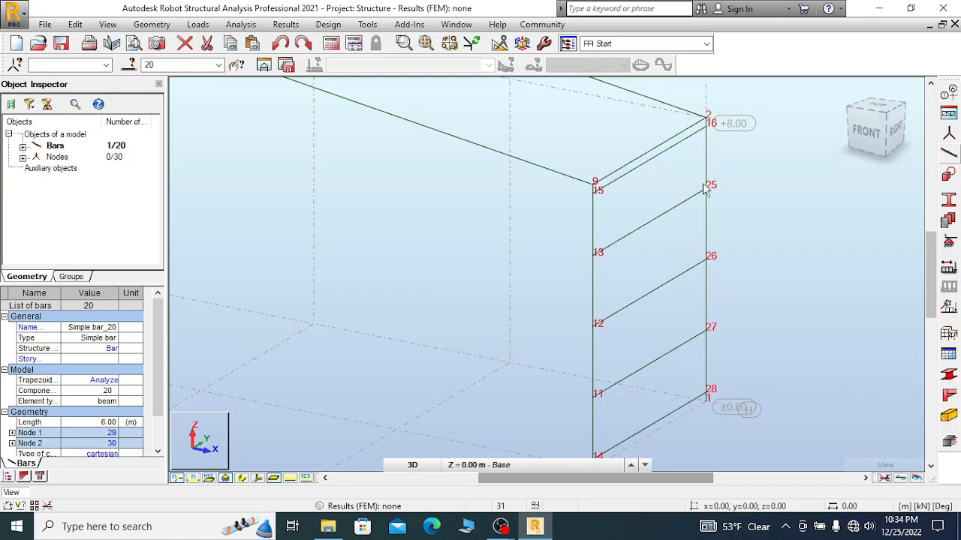
click(874, 148)
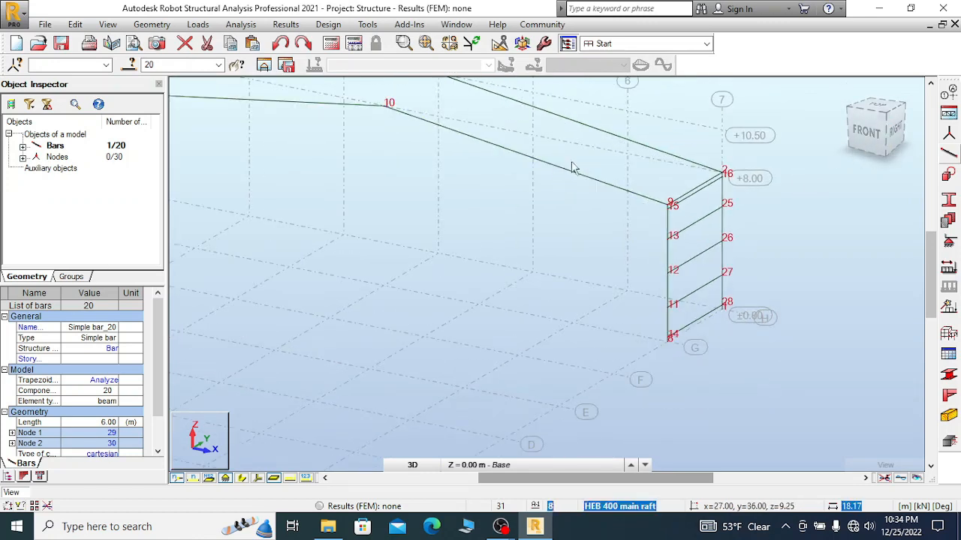
- Check the length of the rafter between nodes 9 and 10 and open the Division tool
drag(533, 205, 476, 208)
scroll(709, 201, down, 3)
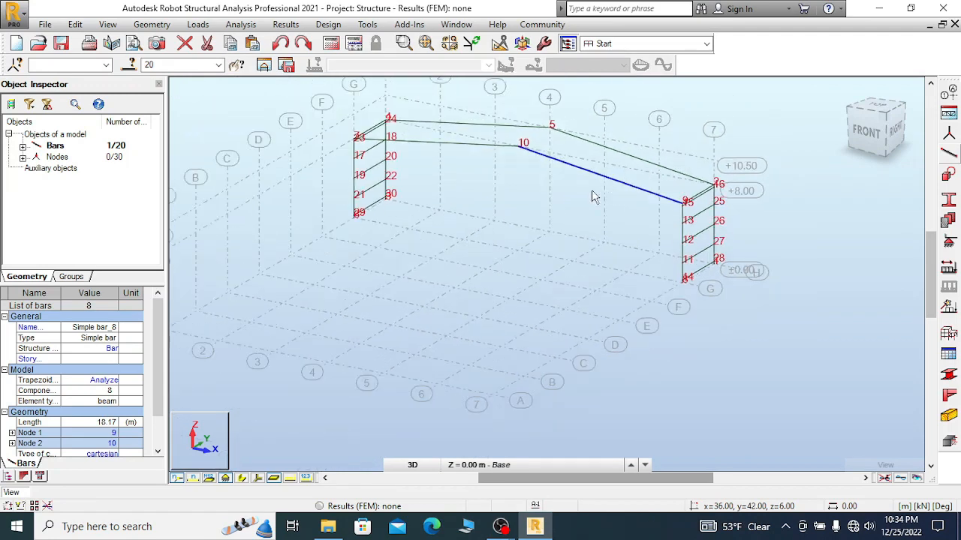
scroll(620, 181, up, 3)
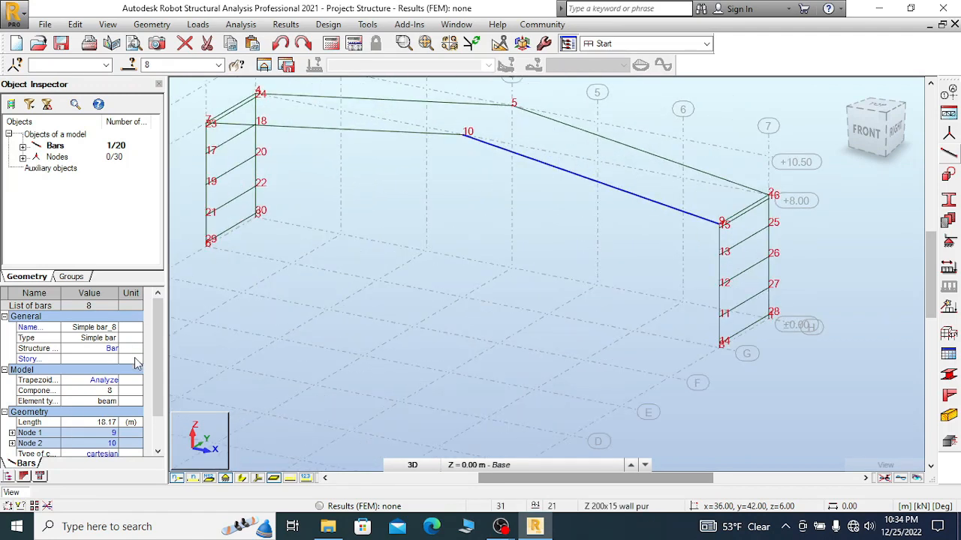
drag(154, 322, 154, 344)
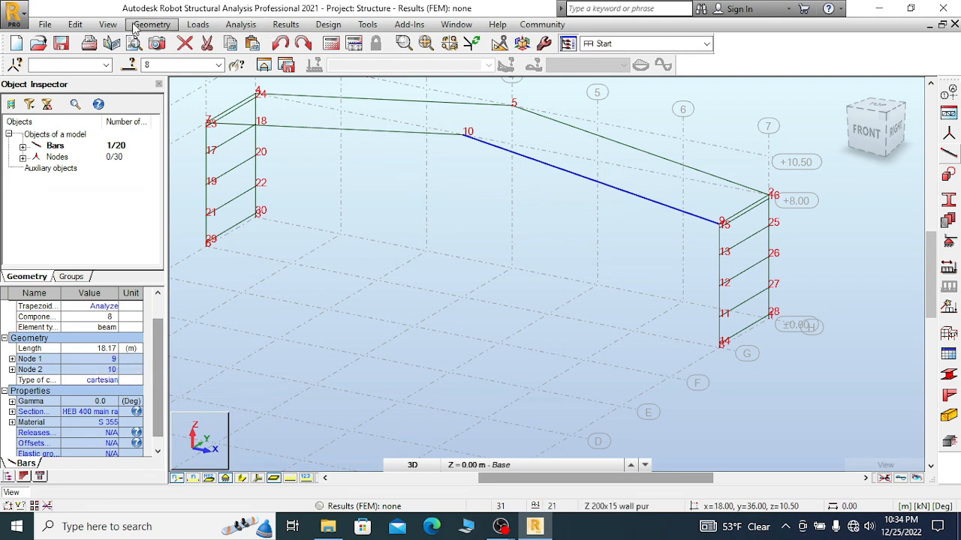
click(75, 24)
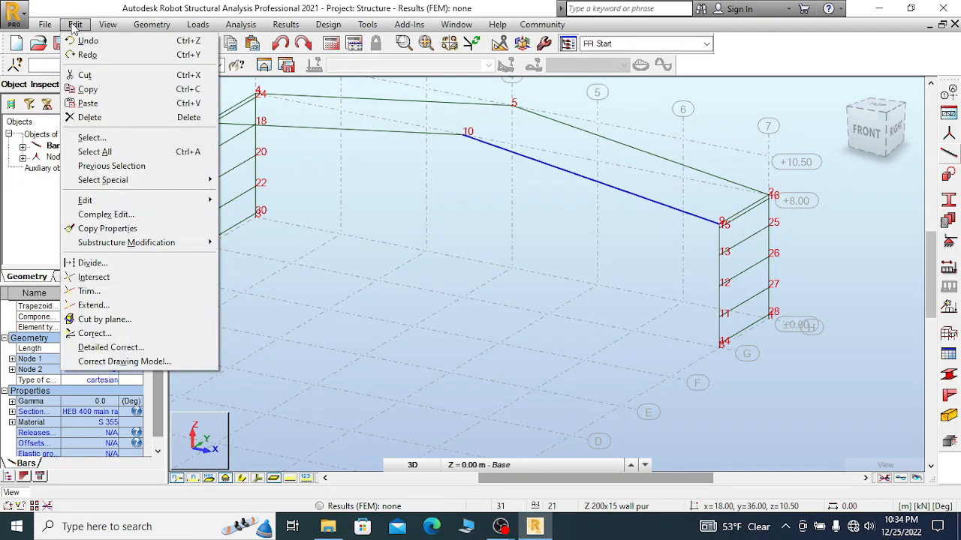
click(90, 263)
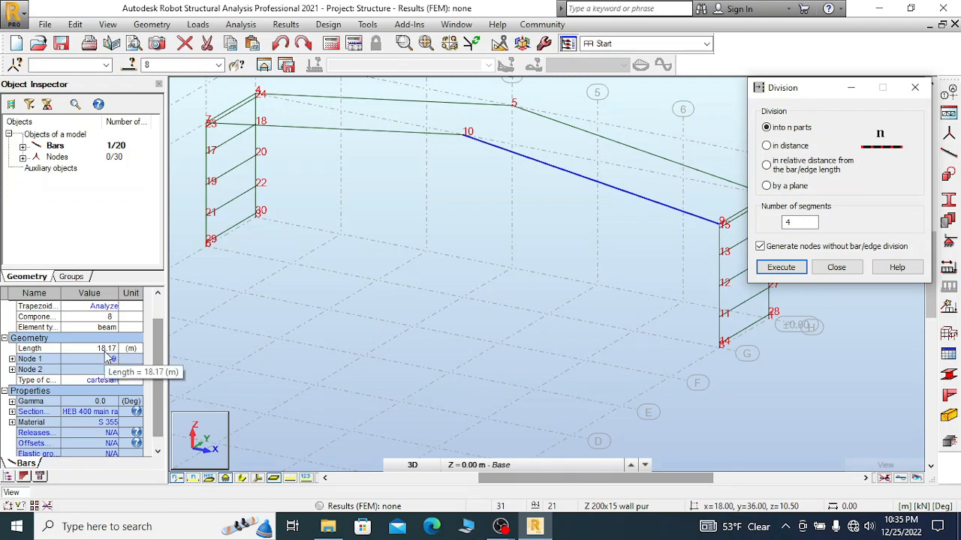
- Calculate 18 divided by 2 with the built-in calculator to find the number of rafter segments
click(367, 24)
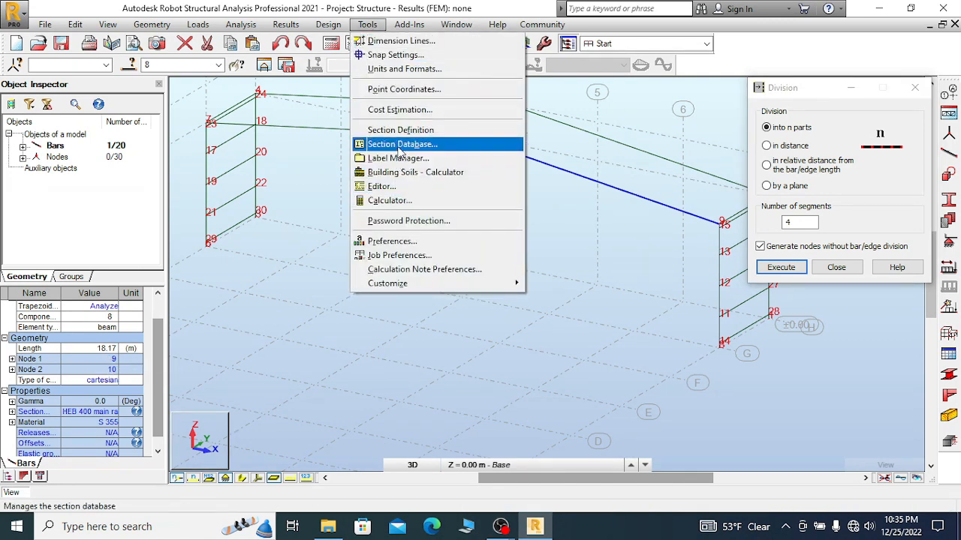
click(399, 201)
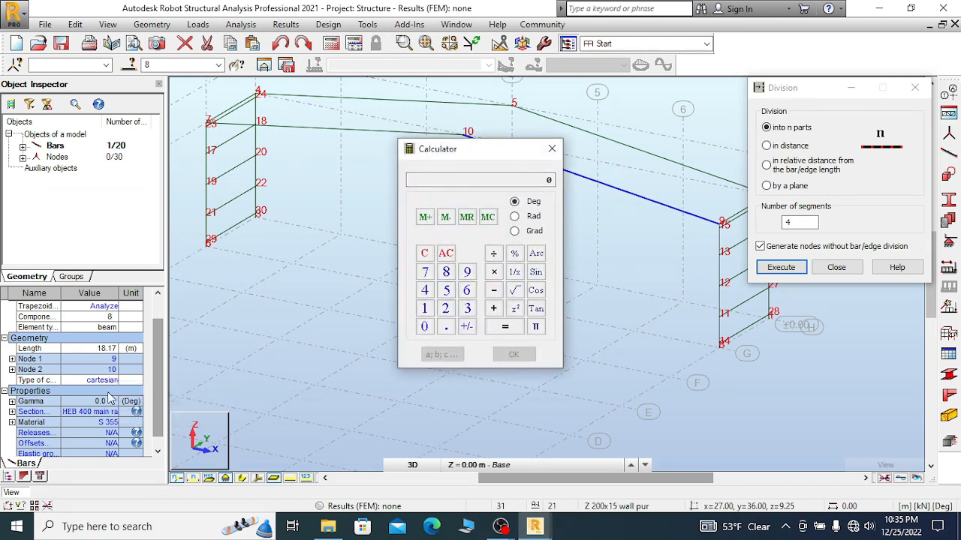
click(424, 308)
click(446, 272)
click(494, 255)
click(445, 308)
click(504, 327)
click(552, 149)
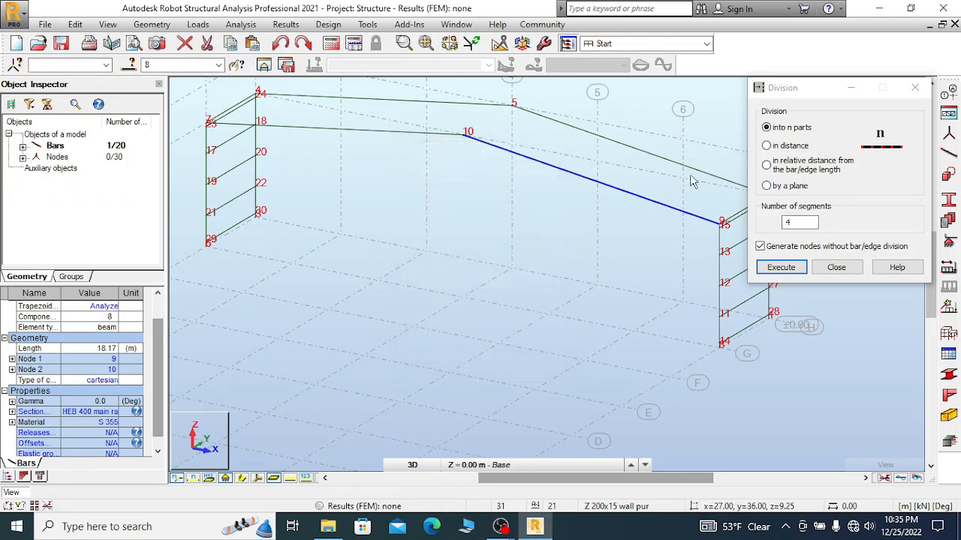
- Generate nodes along rafters 9–10 and 7–10 by dividing each into 9 segments without splitting the bars
click(769, 146)
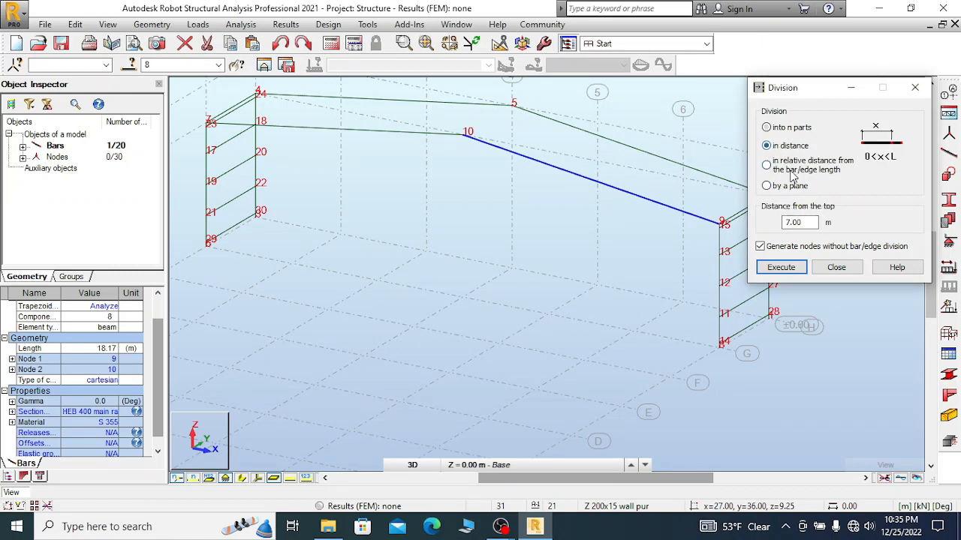
click(766, 128)
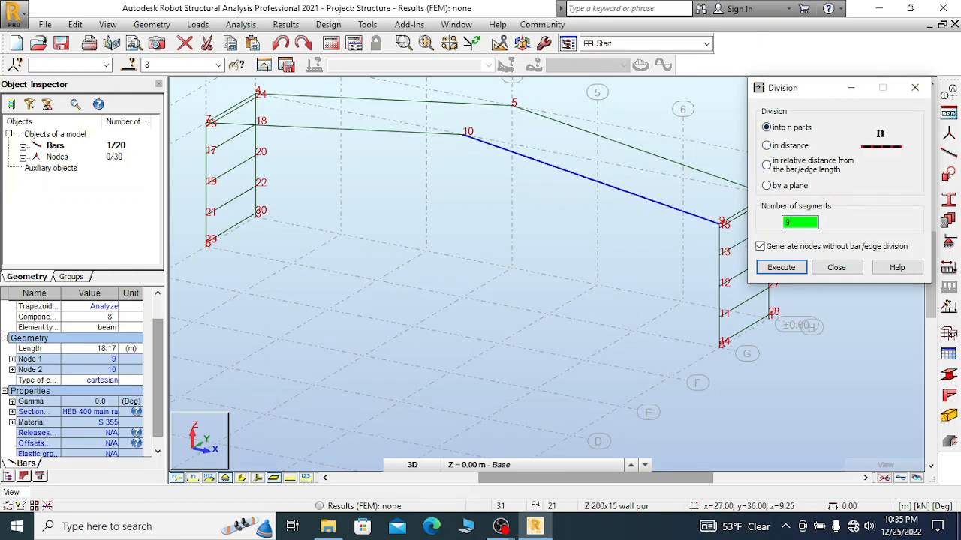
click(787, 269)
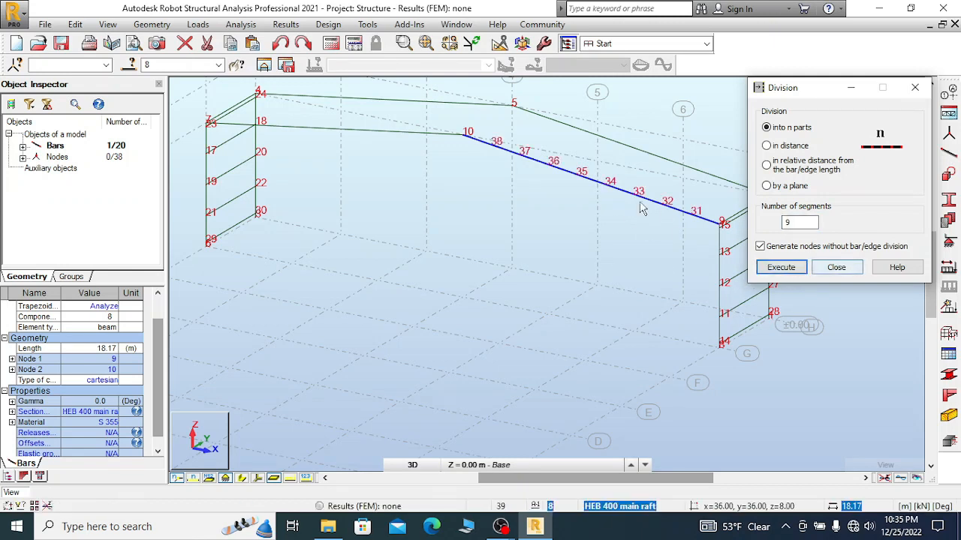
click(383, 133)
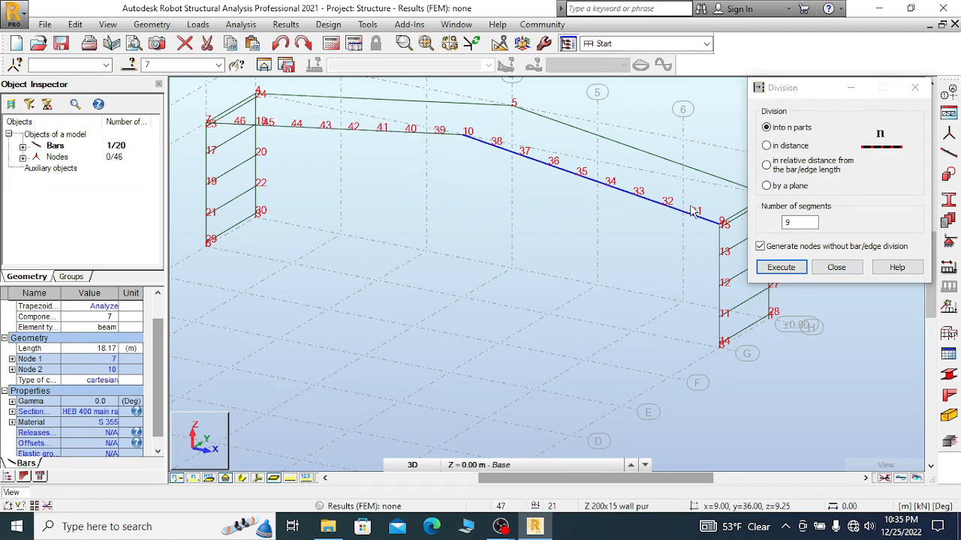
- Calculate 18.17 minus 0.25 with the built-in calculator to get the far purlin offset along the rafter
scroll(409, 197, down, 2)
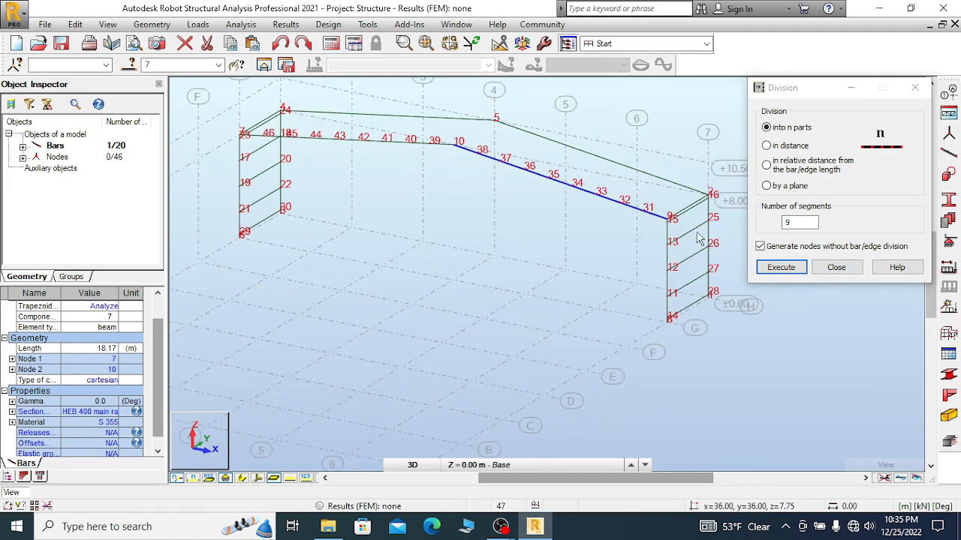
scroll(698, 239, up, 6)
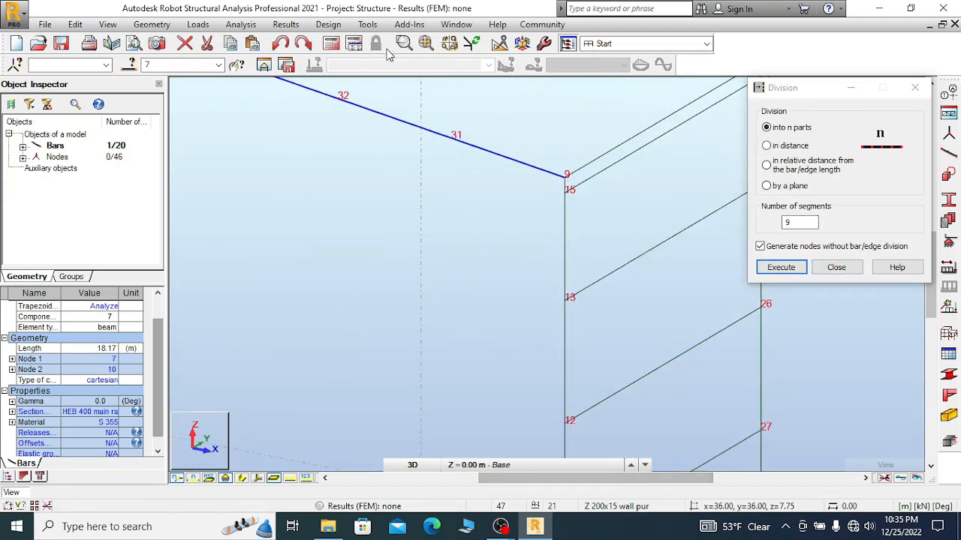
scroll(569, 145, up, 1)
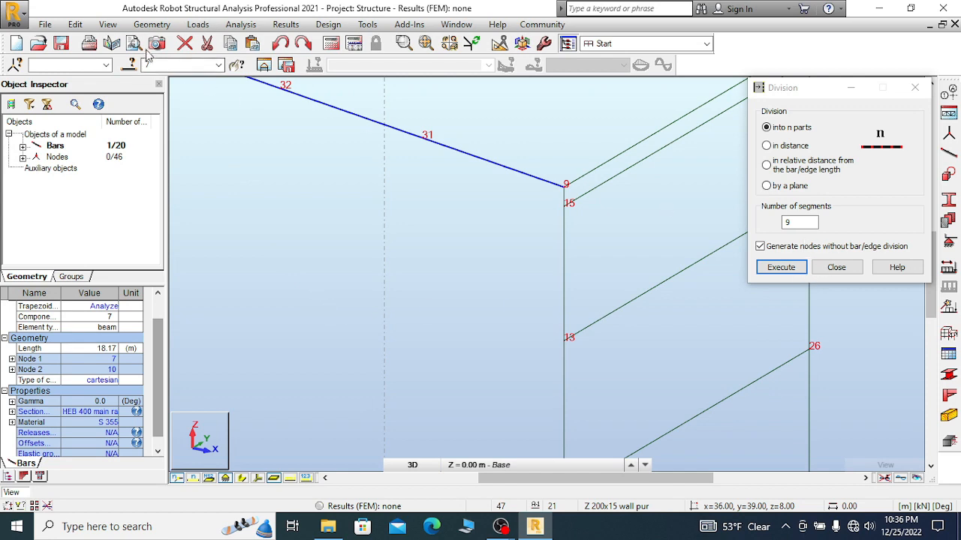
click(368, 24)
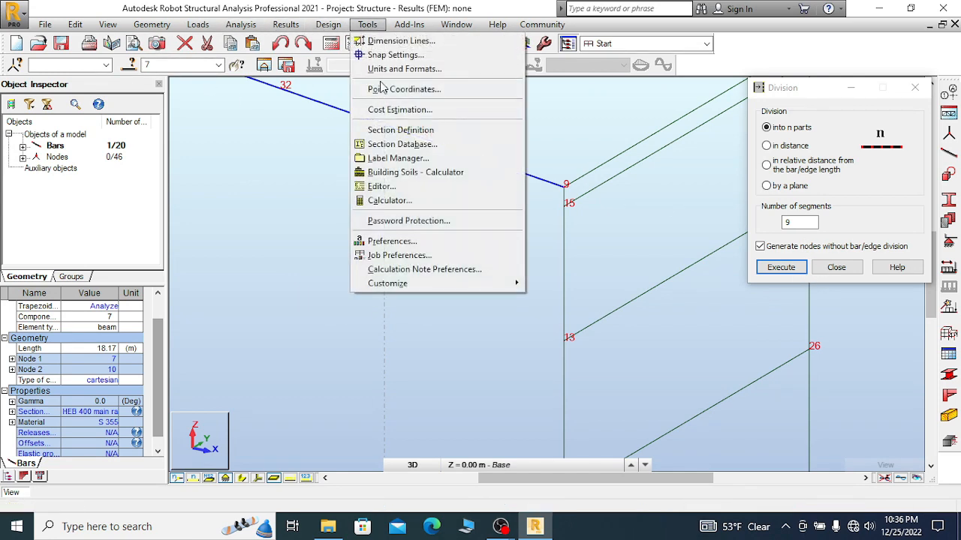
click(403, 201)
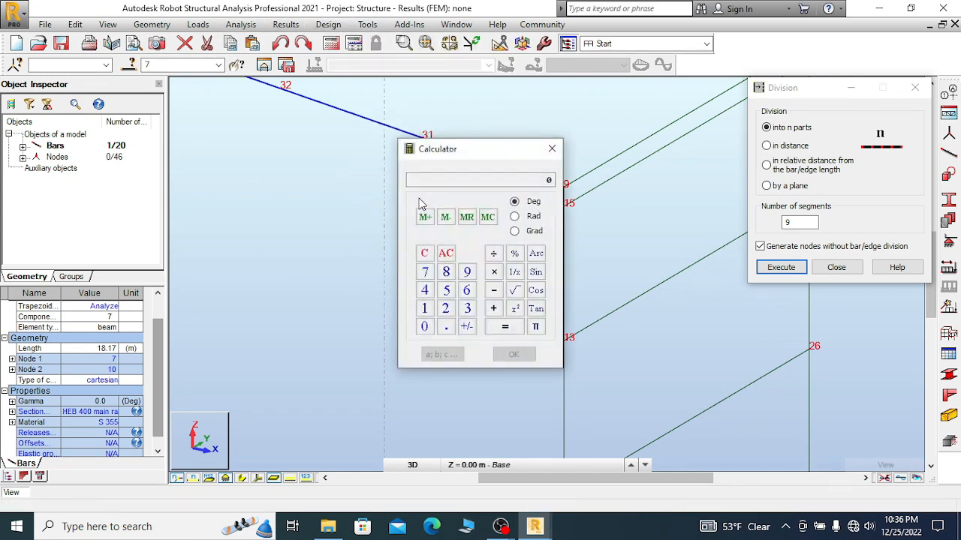
click(425, 309)
click(446, 271)
click(446, 327)
click(425, 309)
click(425, 272)
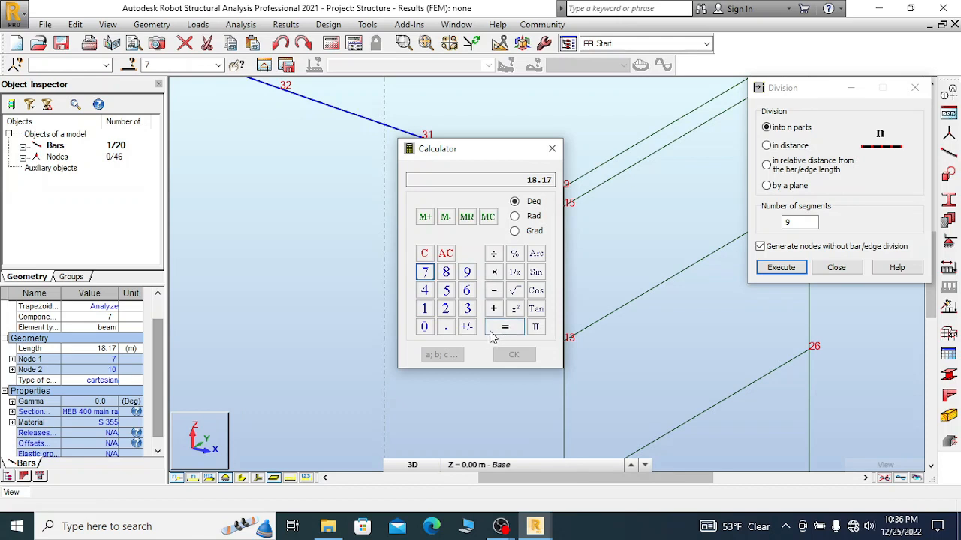
click(493, 290)
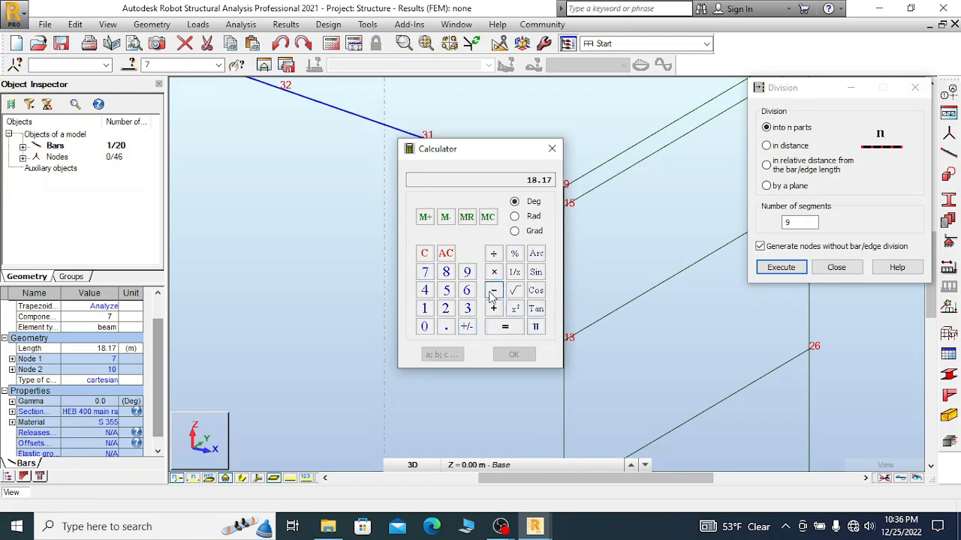
click(424, 327)
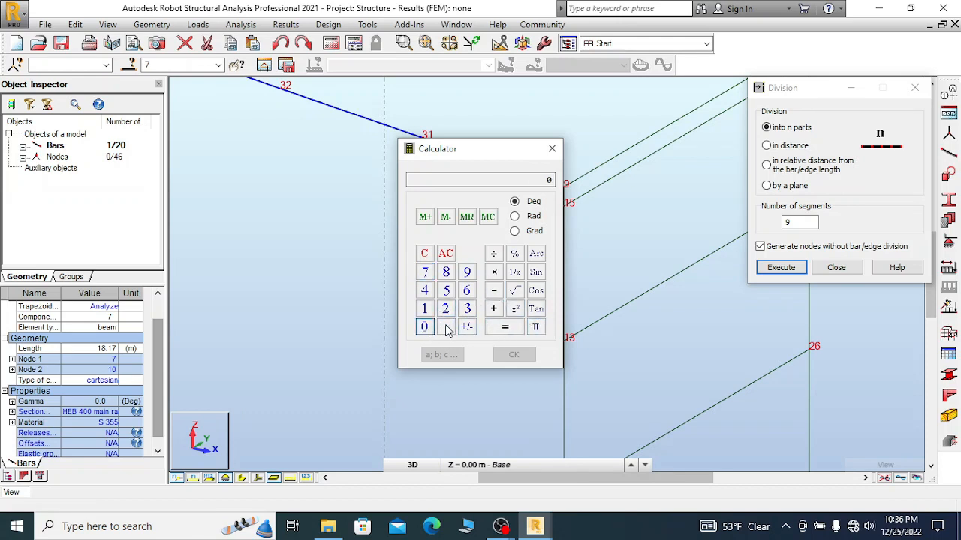
click(446, 326)
click(445, 309)
click(446, 290)
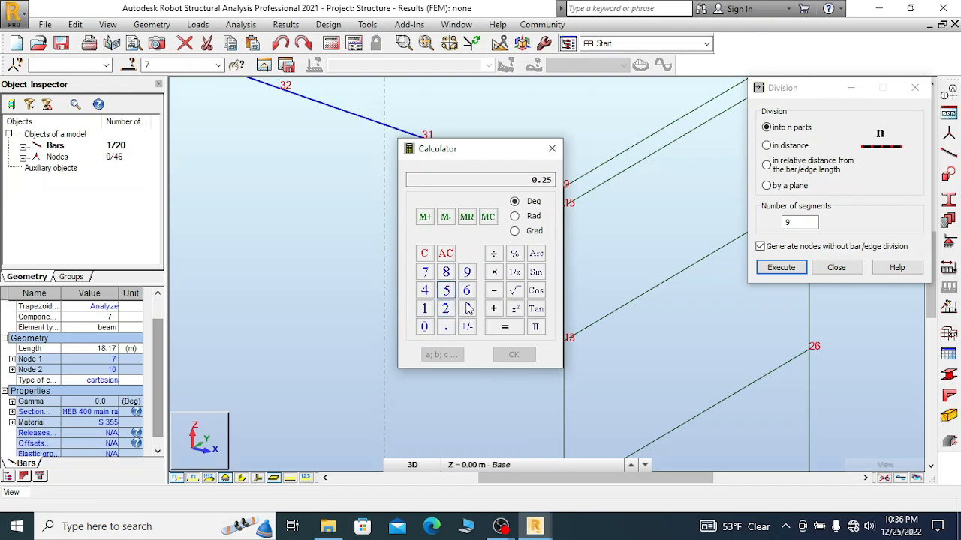
click(507, 330)
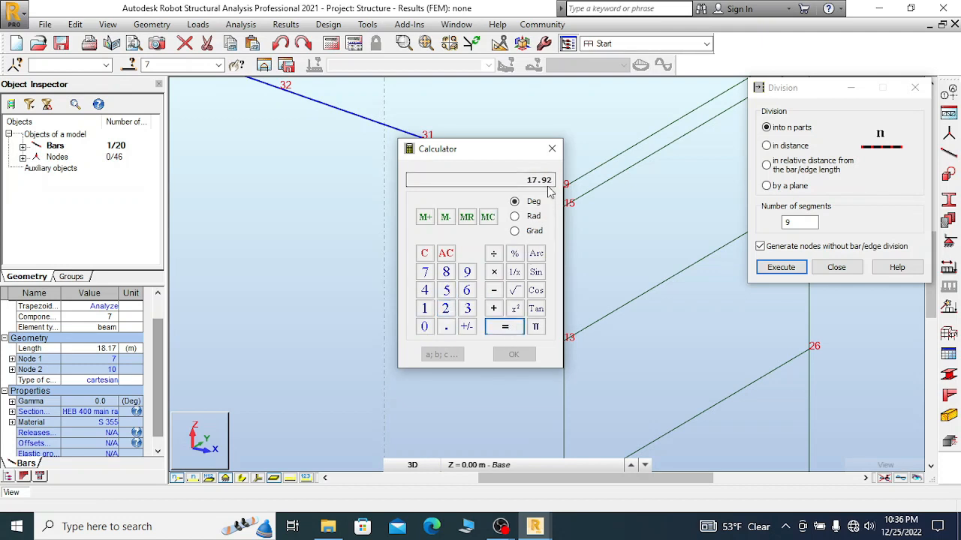
- Generate a node on rafter 9–10 at a distance of 0.25 m from node 9, without dividing the bar
drag(544, 150, 386, 169)
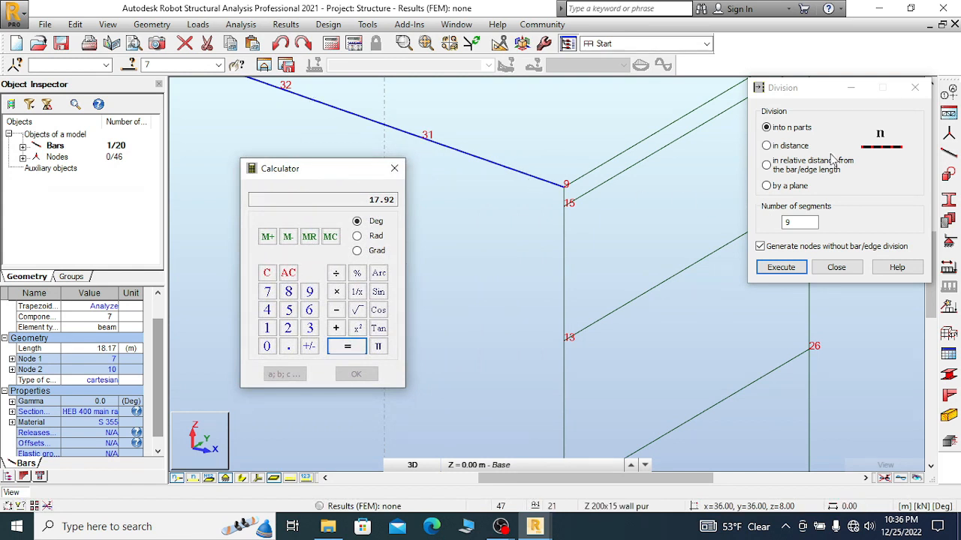
click(778, 147)
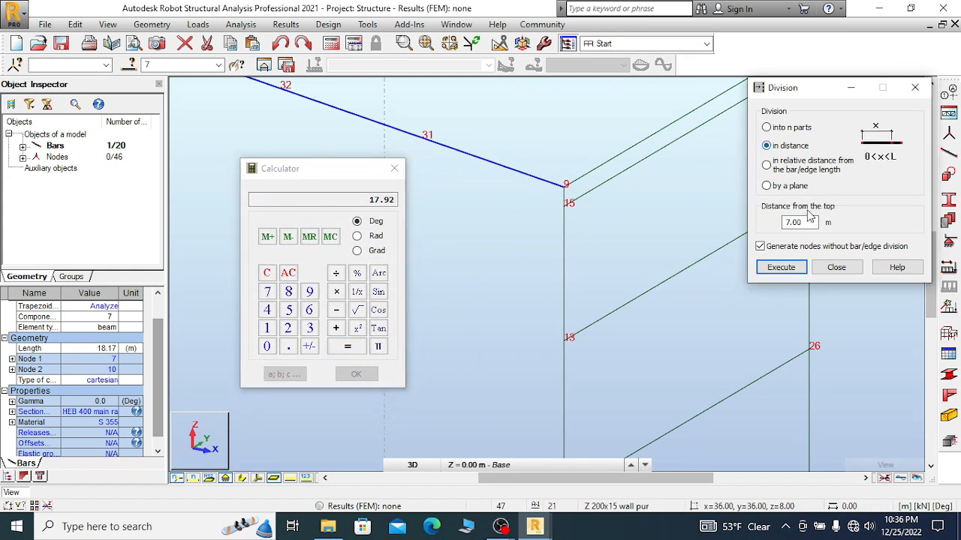
click(804, 220)
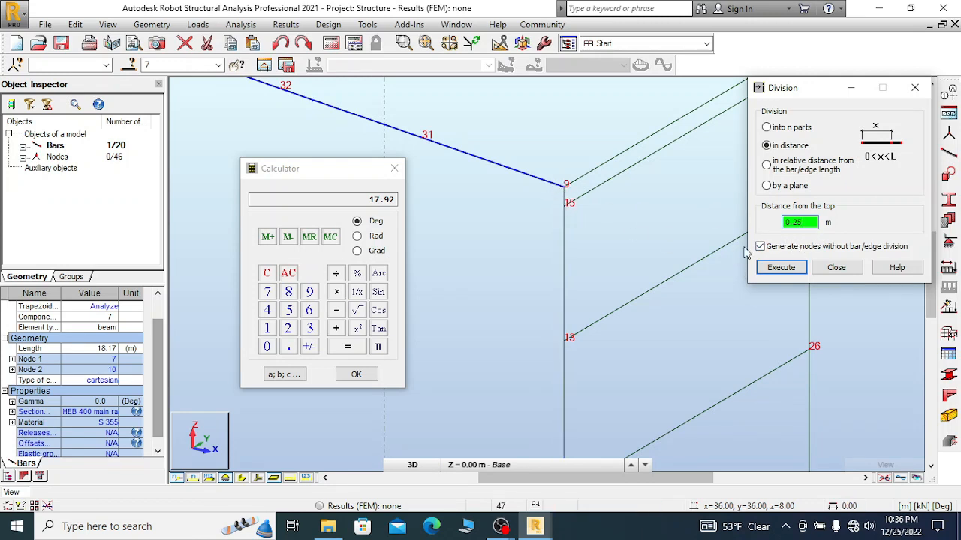
click(781, 268)
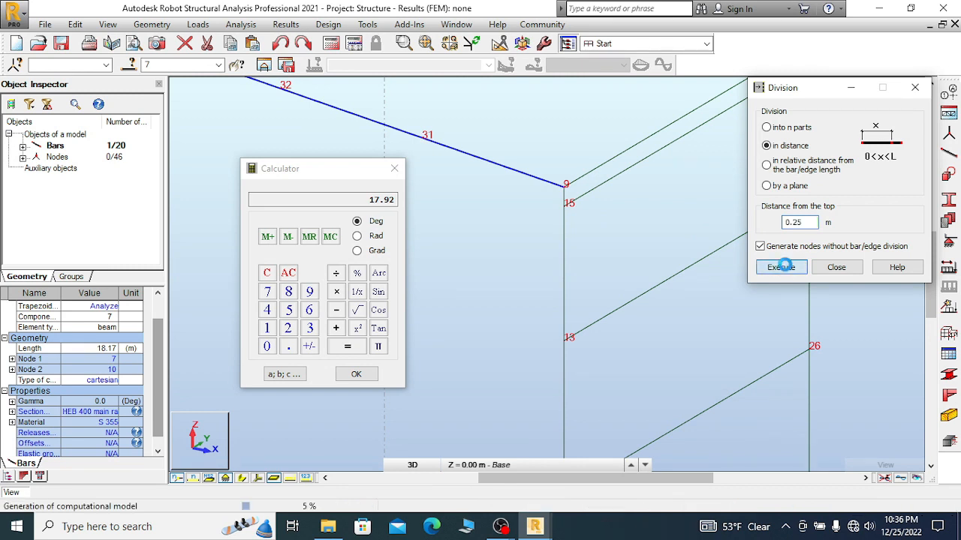
scroll(670, 244, down, 5)
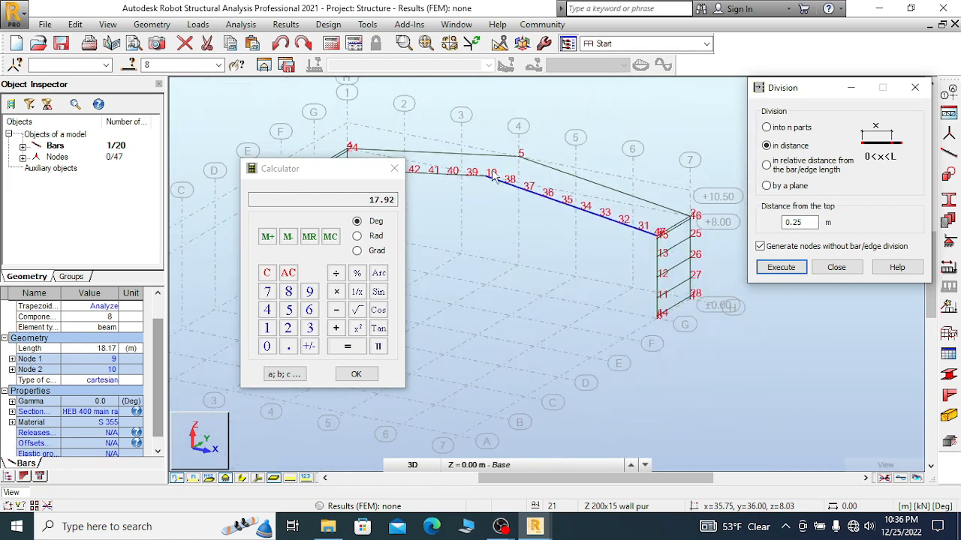
- Generate a node near the ridge on rafter 9–10 at a distance of 17.92 m, without dividing the bar
scroll(673, 250, up, 3)
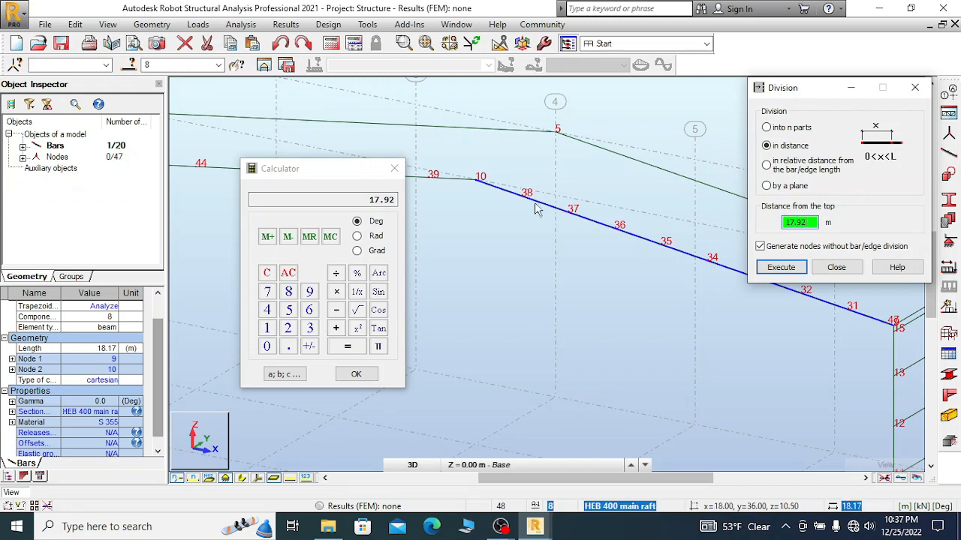
scroll(515, 188, up, 3)
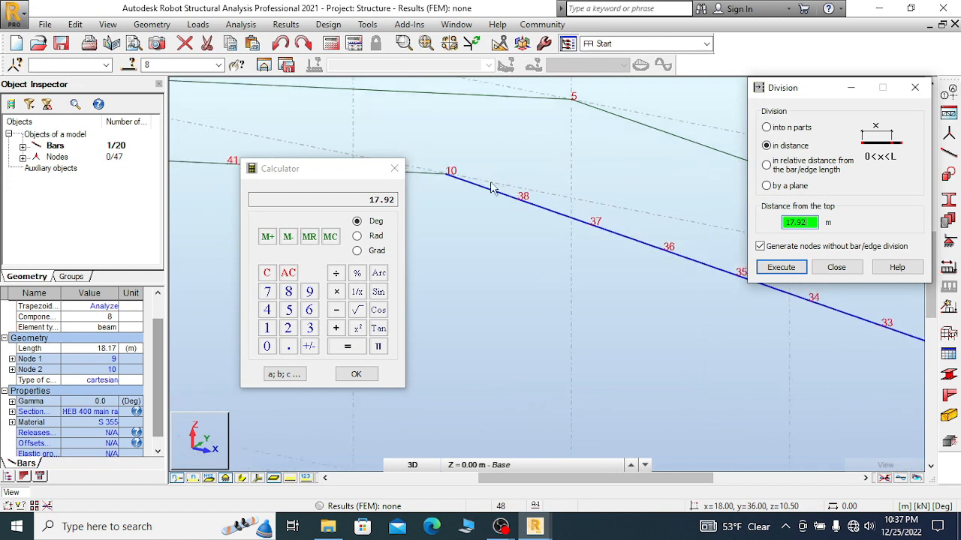
click(781, 267)
scroll(467, 206, up, 4)
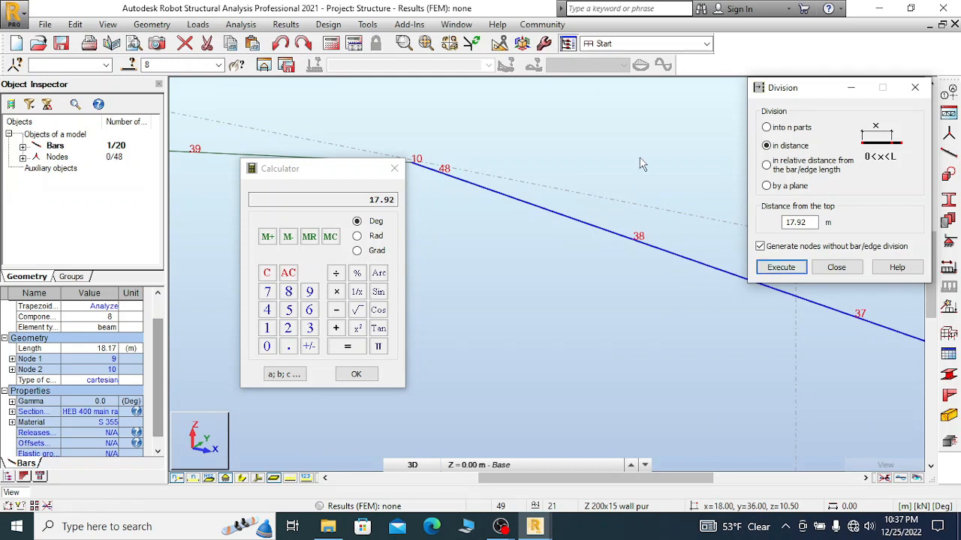
scroll(642, 165, down, 4)
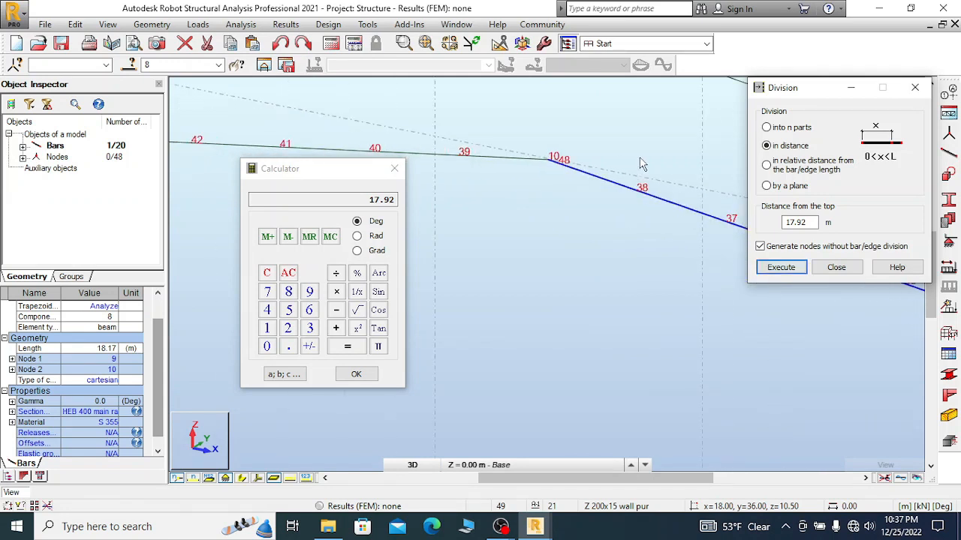
- Generate a node near the eaves on rafter 7–10 at a distance of 17.92 m, without dividing the bar
click(495, 165)
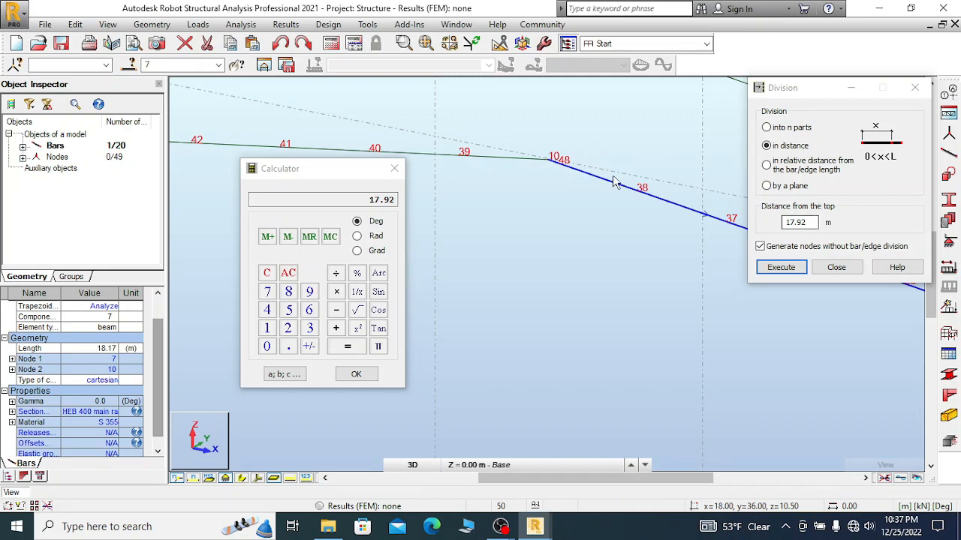
scroll(614, 181, down, 3)
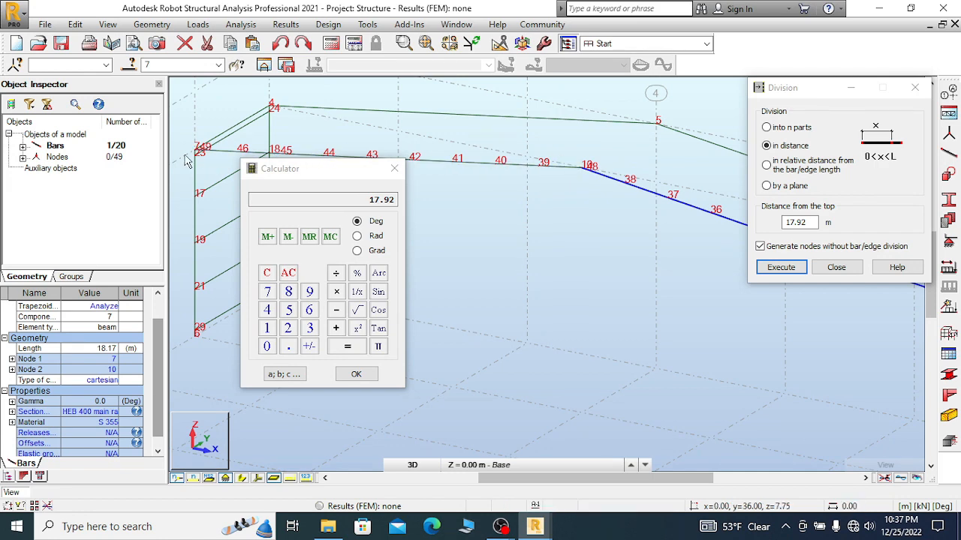
scroll(188, 162, up, 3)
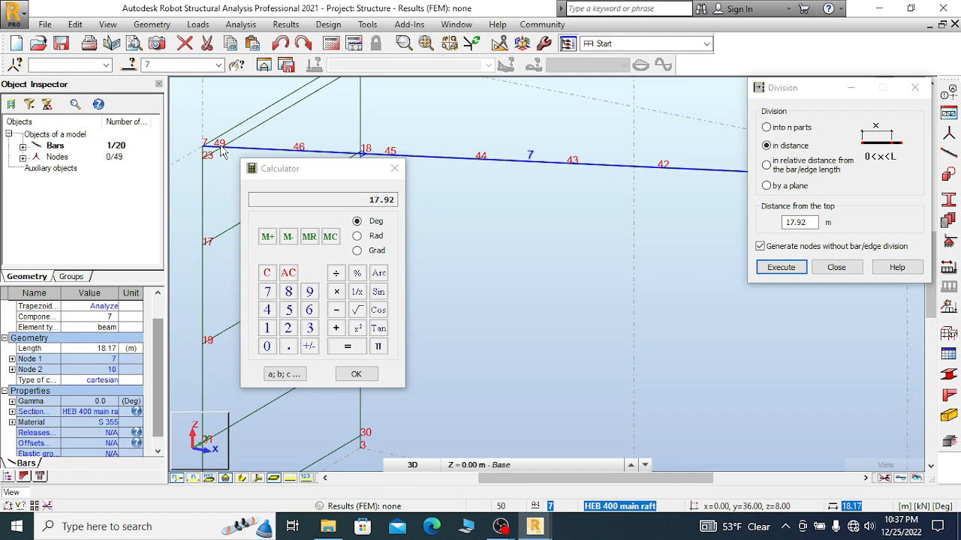
scroll(232, 144, down, 3)
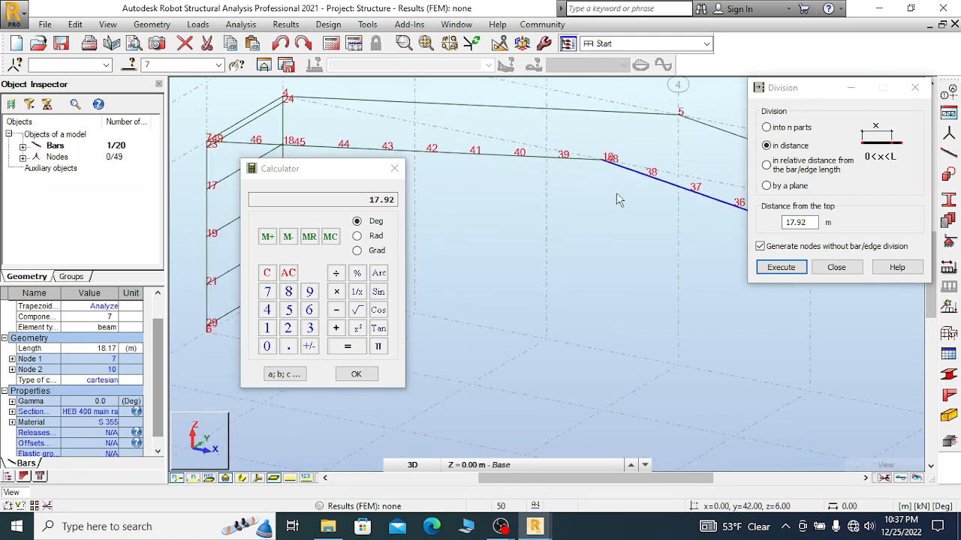
- Try to generate a node on rafter 9–10 at a distance of 0.25 m, and undo it
drag(810, 223, 758, 234)
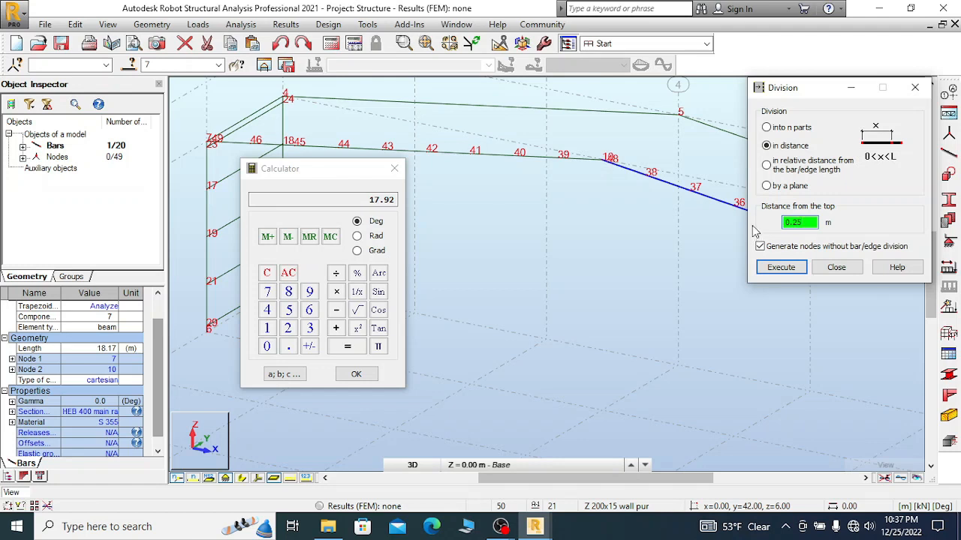
click(789, 269)
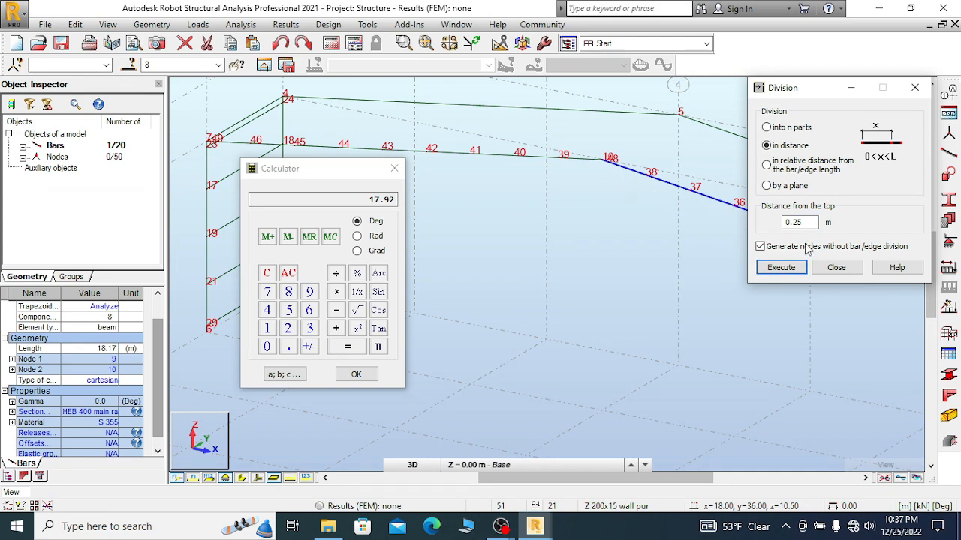
drag(809, 86, 715, 239)
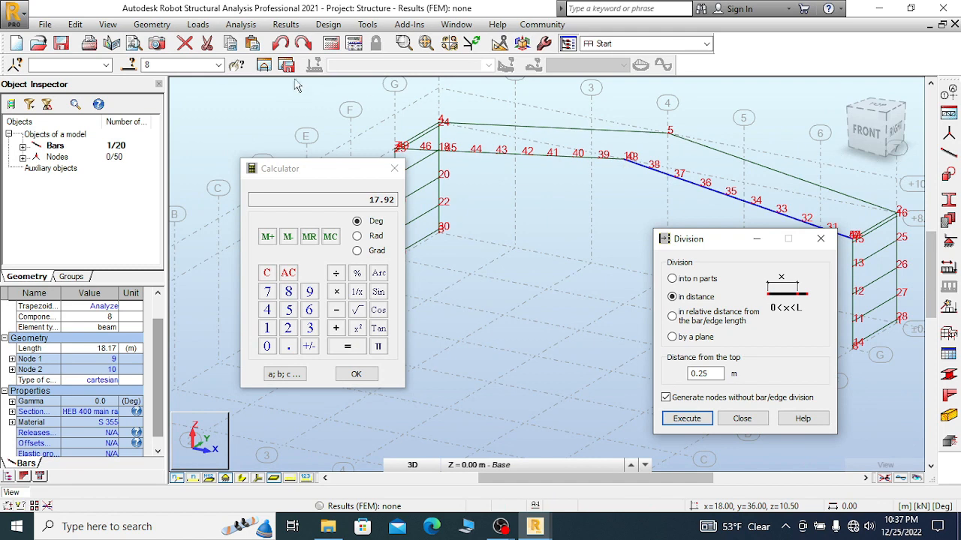
click(280, 42)
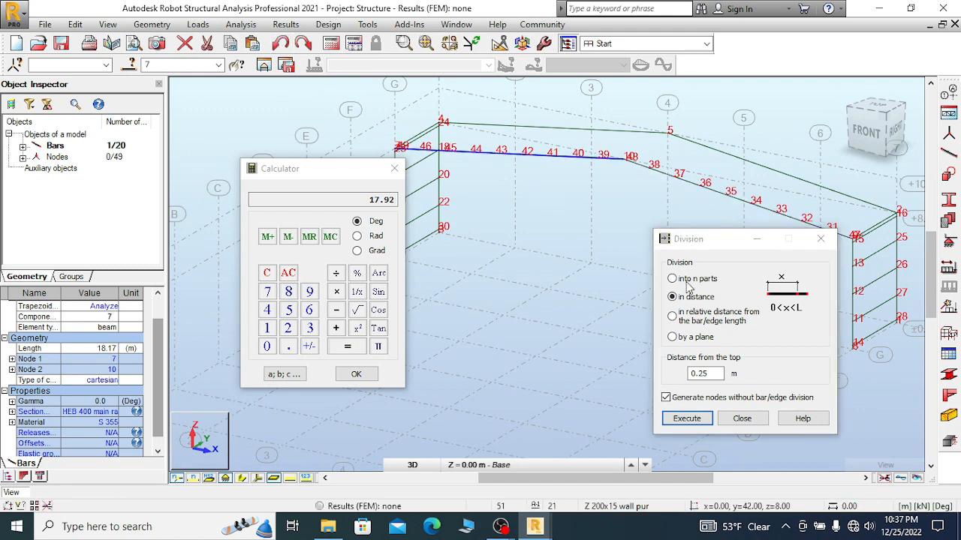
- Generate a node on rafter 7–10 at a distance of 0.25 m from node 7, without dividing the bar
scroll(595, 136, down, 2)
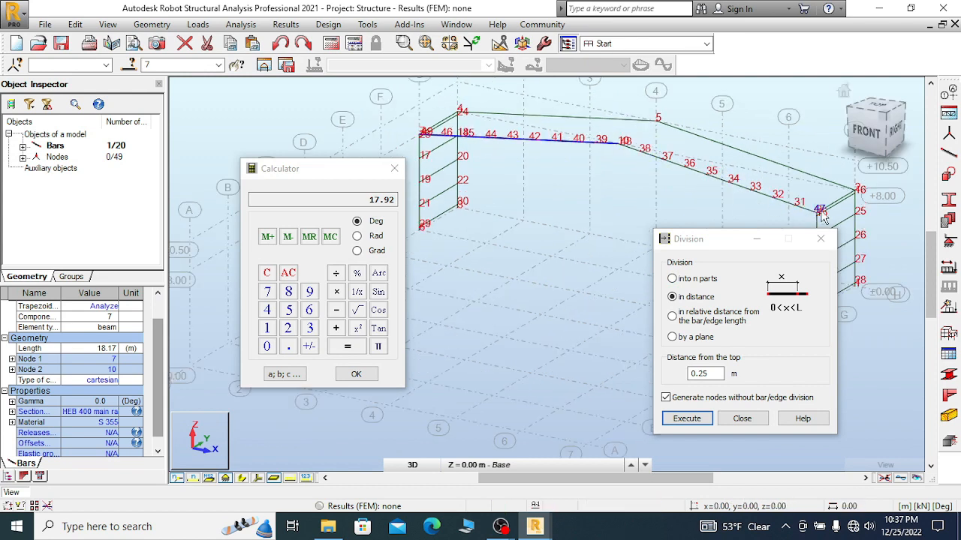
scroll(816, 214, up, 3)
scroll(817, 229, down, 3)
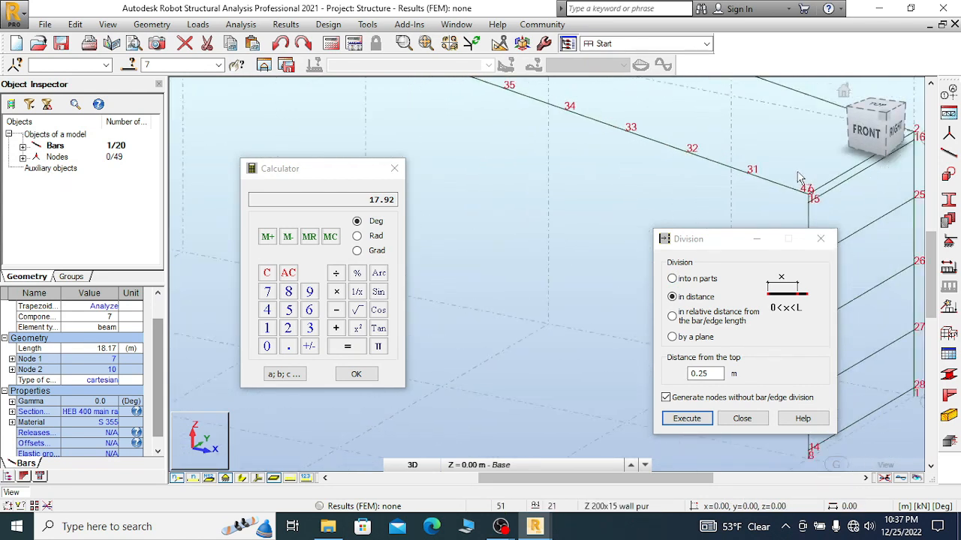
scroll(609, 181, down, 3)
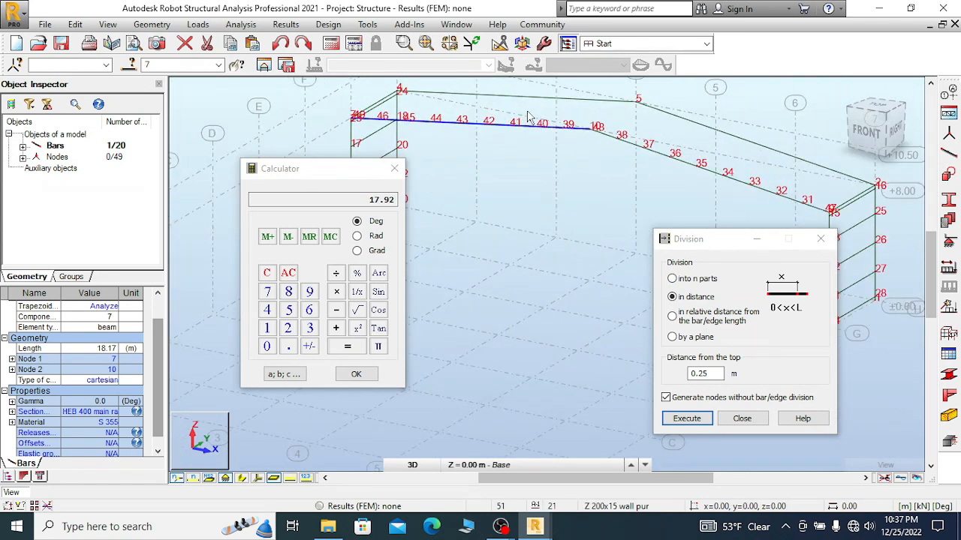
scroll(621, 148, up, 5)
scroll(621, 148, up, 2)
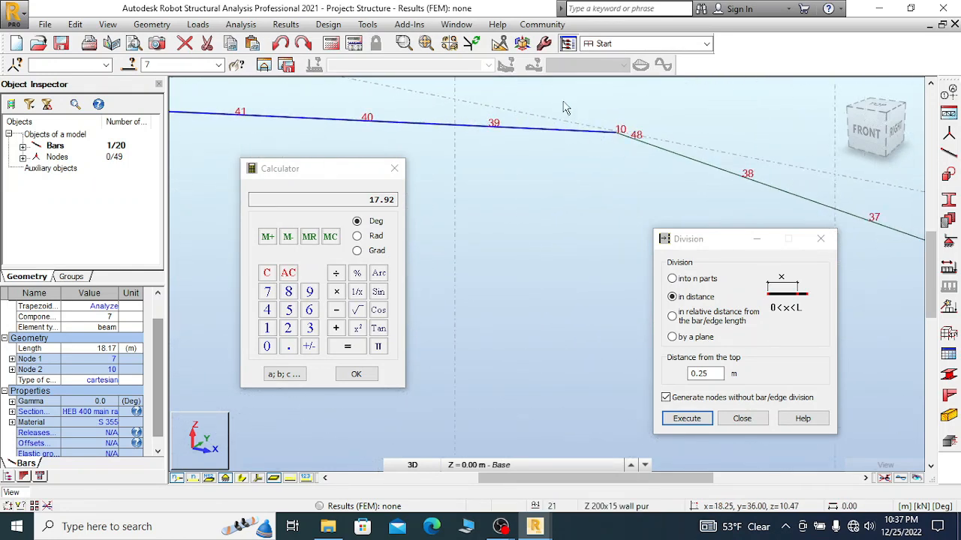
click(691, 423)
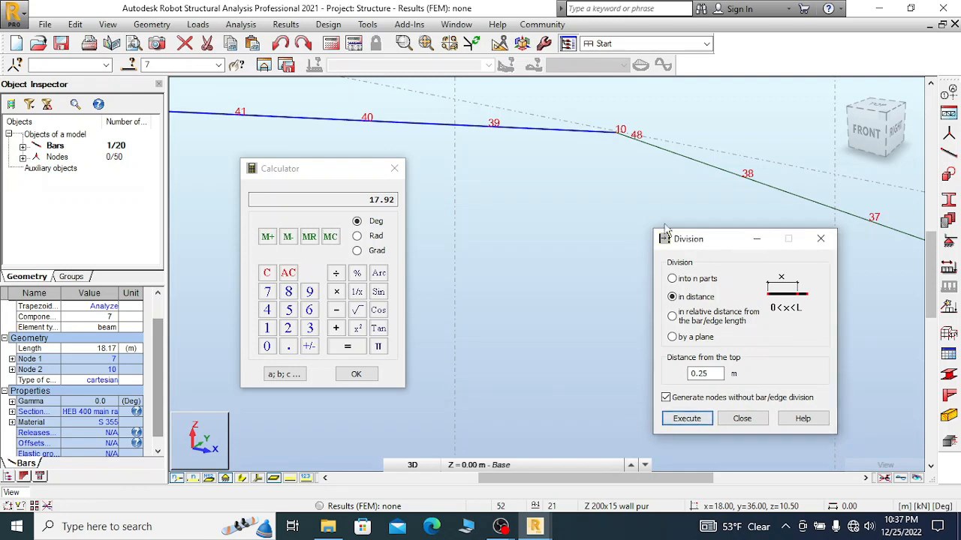
scroll(706, 134, down, 3)
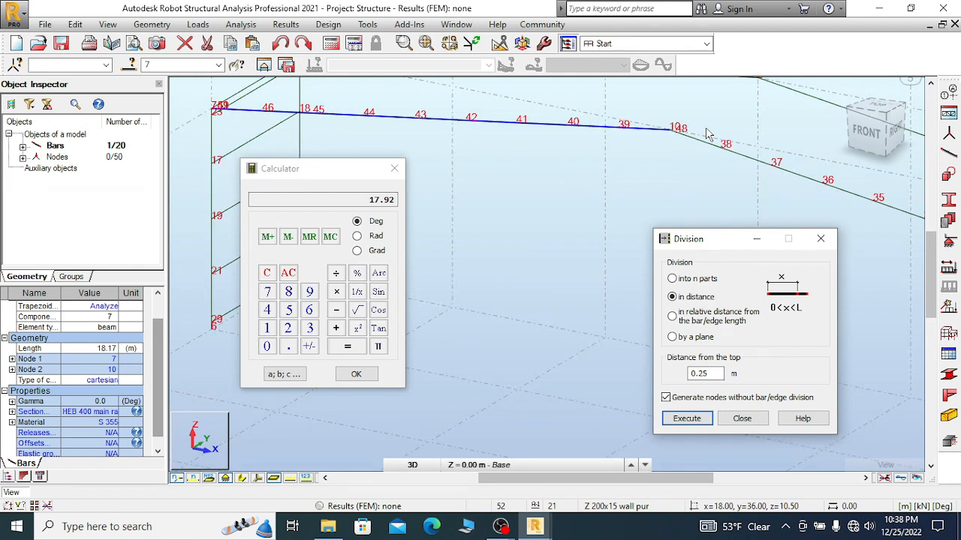
- Generate a node near the ridge on rafter 7–10 at 17.92 m, then close the calculator and the Division dialog
double_click(713, 373)
click(698, 422)
scroll(673, 130, up, 5)
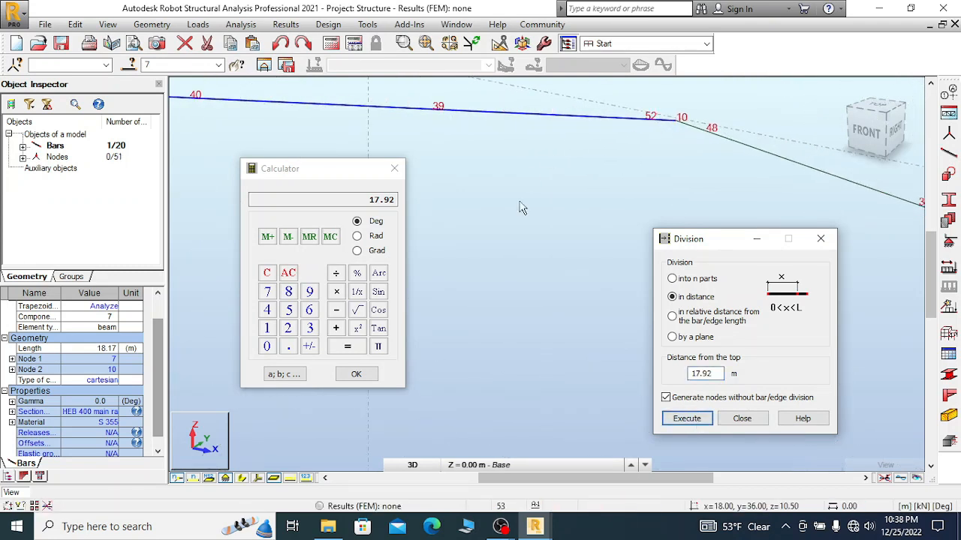
click(394, 168)
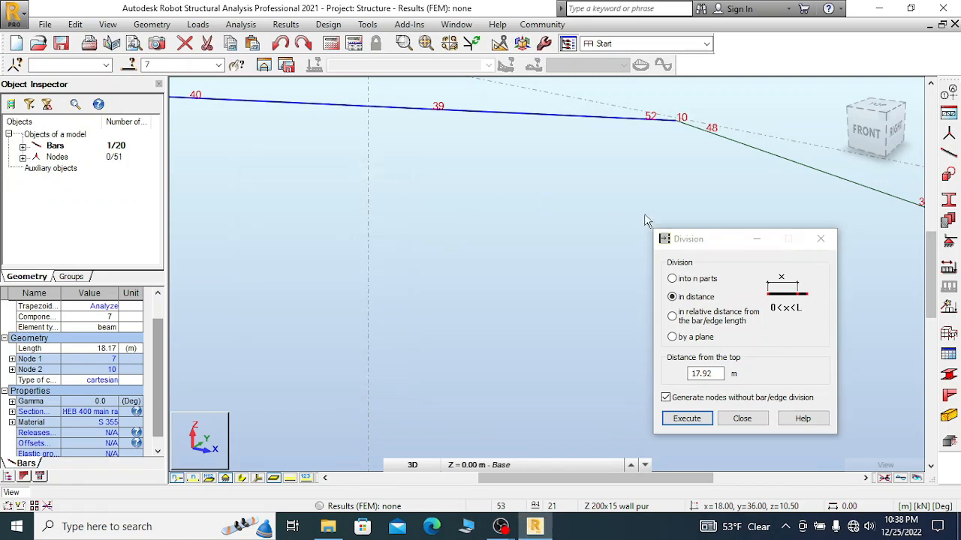
click(820, 238)
- Set up a new simple bar with the Z 200x19 roof purlin section
scroll(382, 165, down, 5)
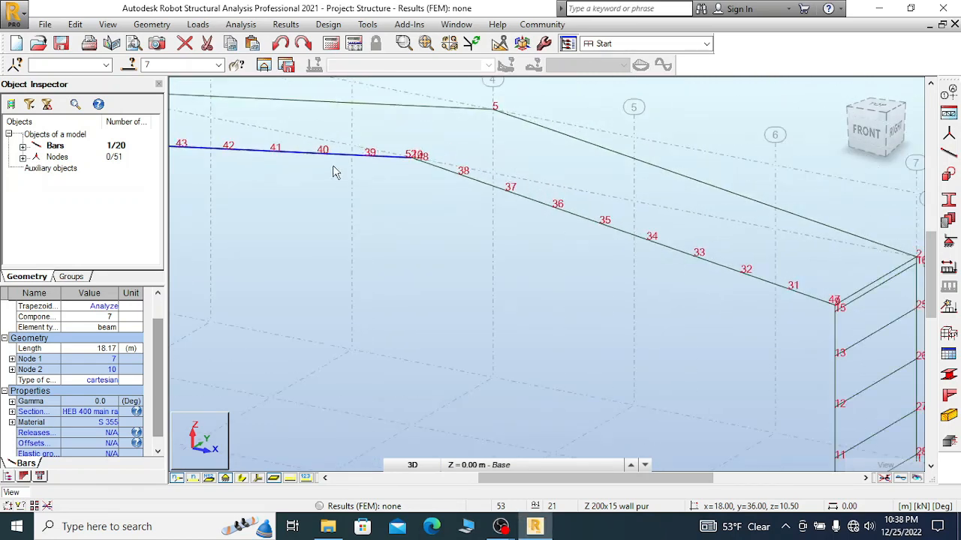
scroll(649, 259, up, 5)
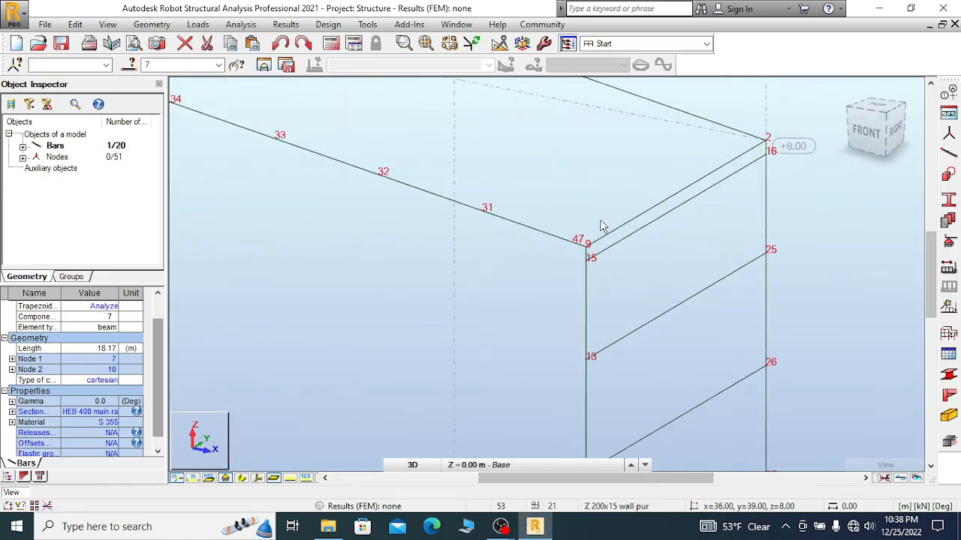
click(947, 154)
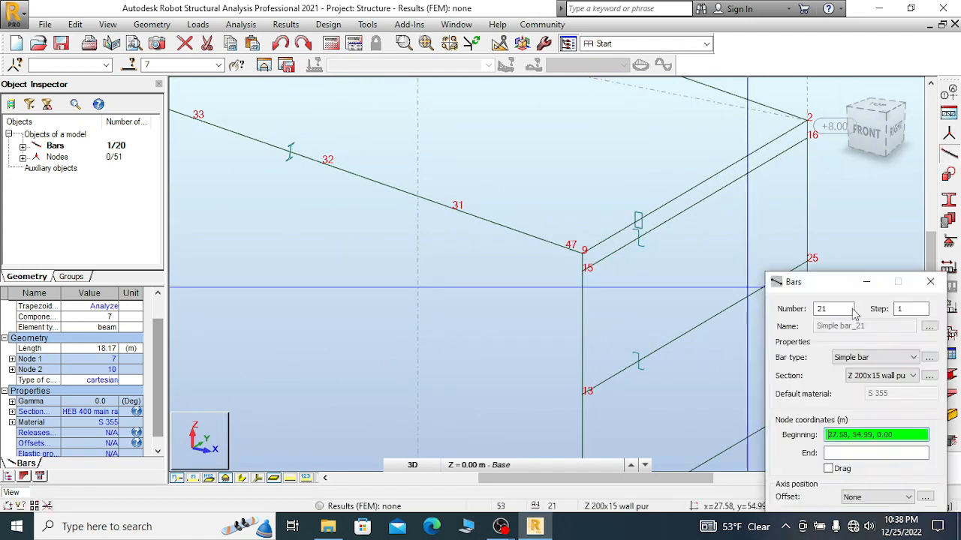
drag(832, 285, 829, 104)
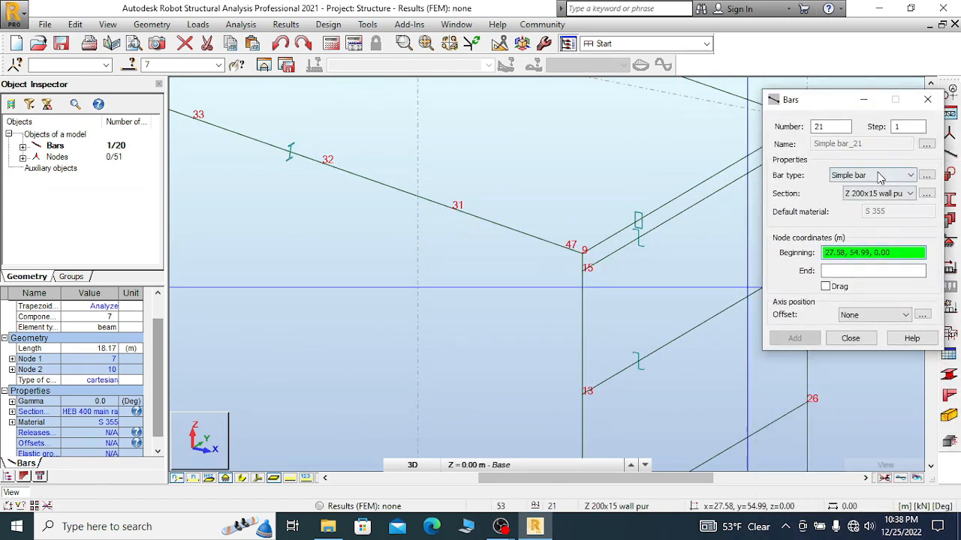
click(904, 194)
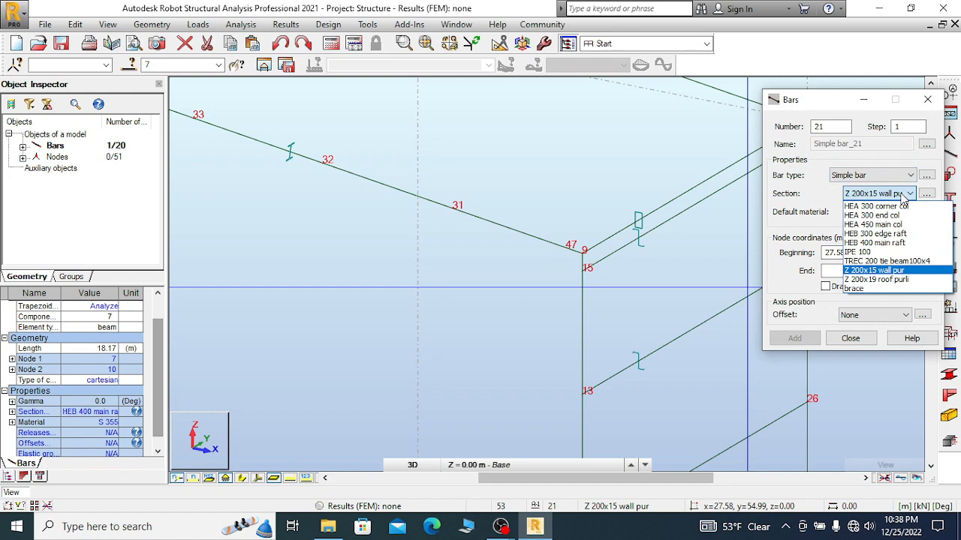
click(876, 279)
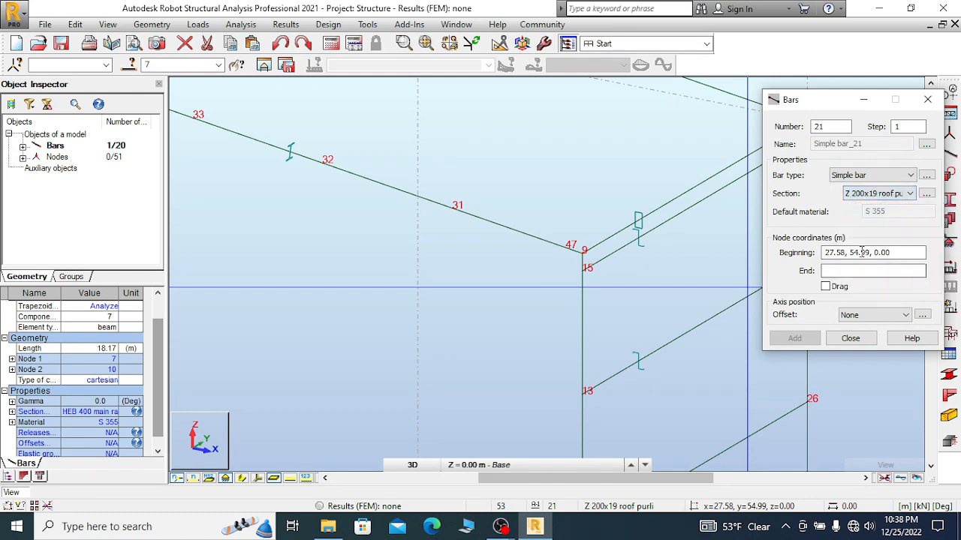
- Try to draw a roof purlin from node 47 to the neighbouring frame's rafter near node 2, and undo it
scroll(444, 212, down, 3)
scroll(609, 207, up, 3)
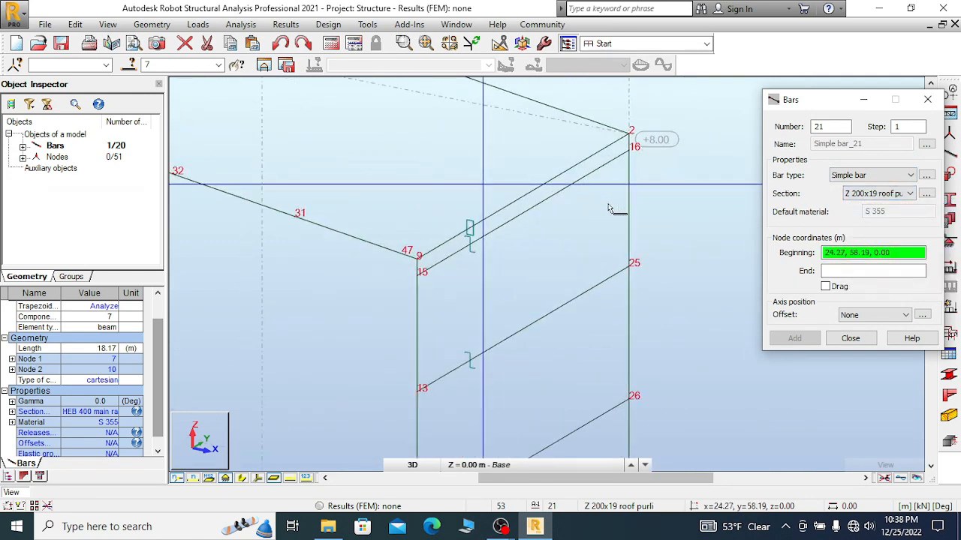
scroll(534, 211, up, 2)
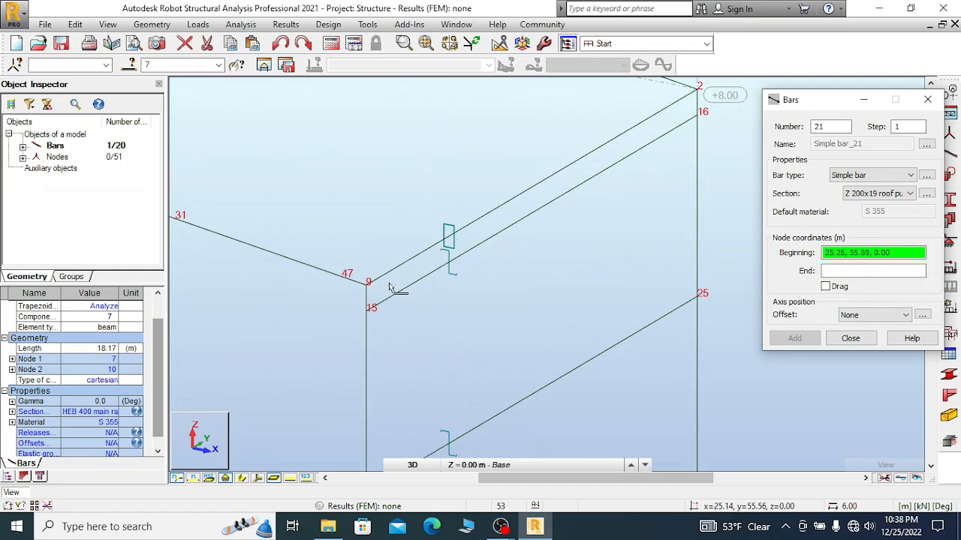
click(343, 279)
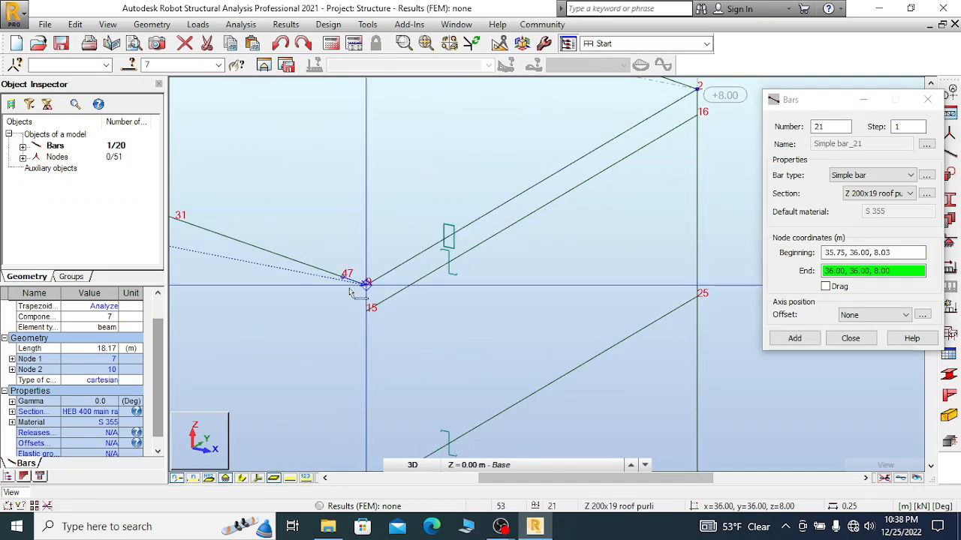
scroll(338, 300, down, 1)
scroll(338, 298, down, 1)
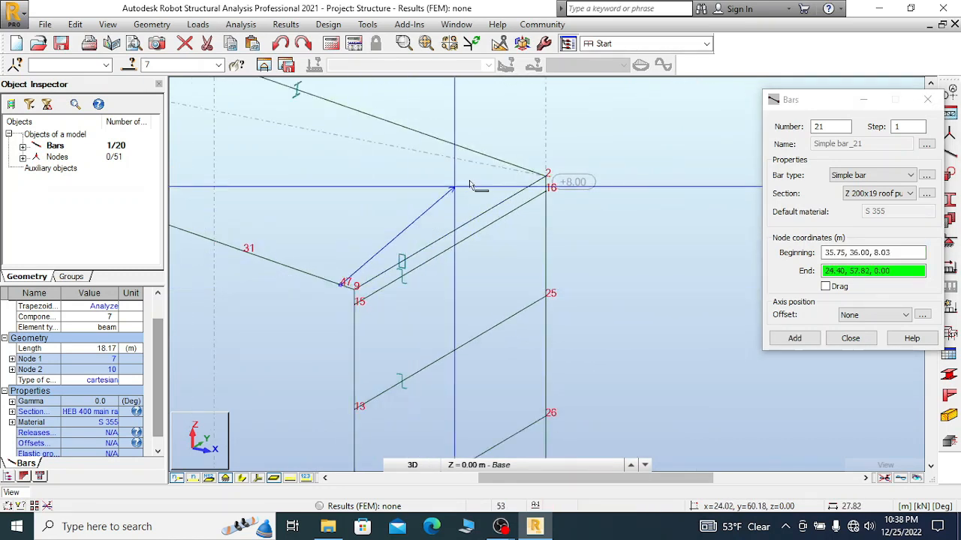
click(536, 174)
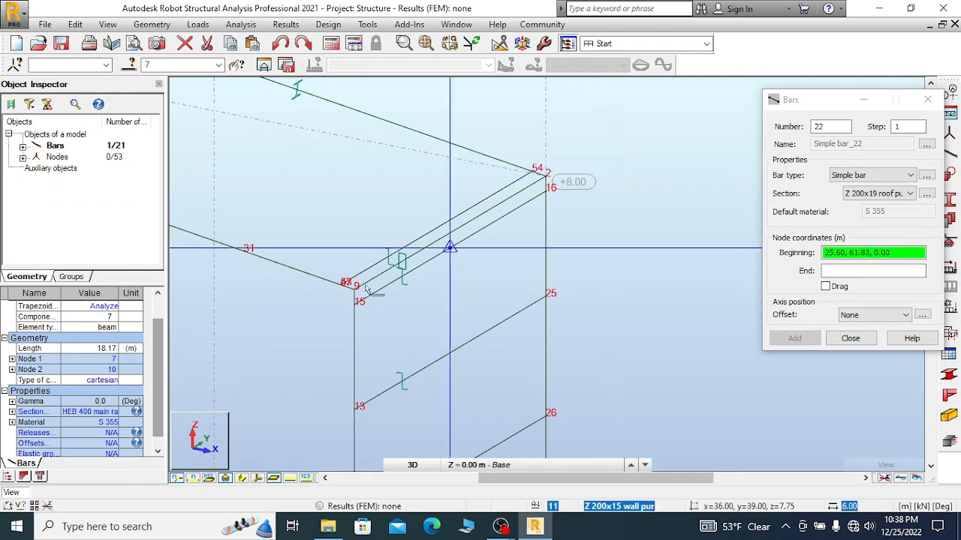
scroll(351, 279, up, 2)
scroll(368, 287, up, 2)
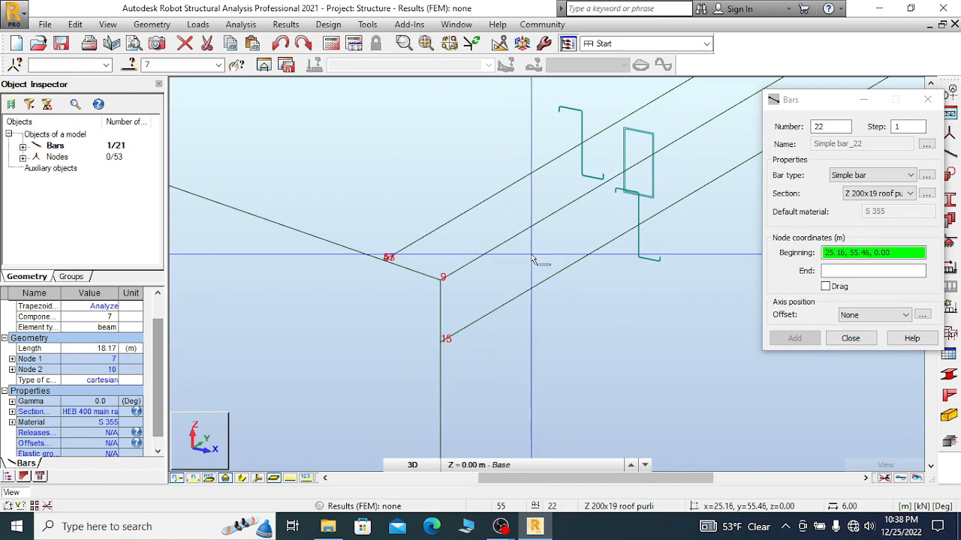
click(280, 45)
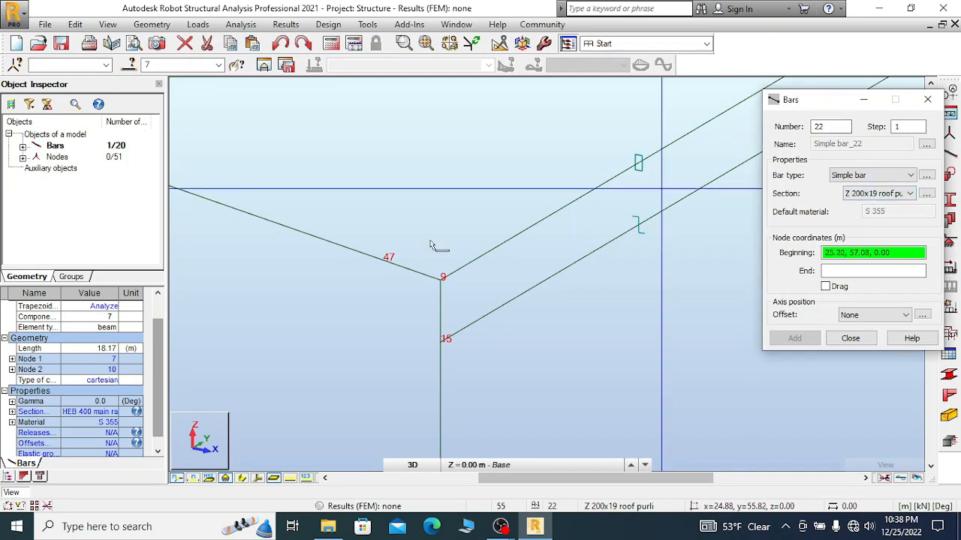
- Draw a 6 m roof purlin from node 47 to the opposite rafter point at 35.75, 42.00, 8.03 near node 2
click(384, 261)
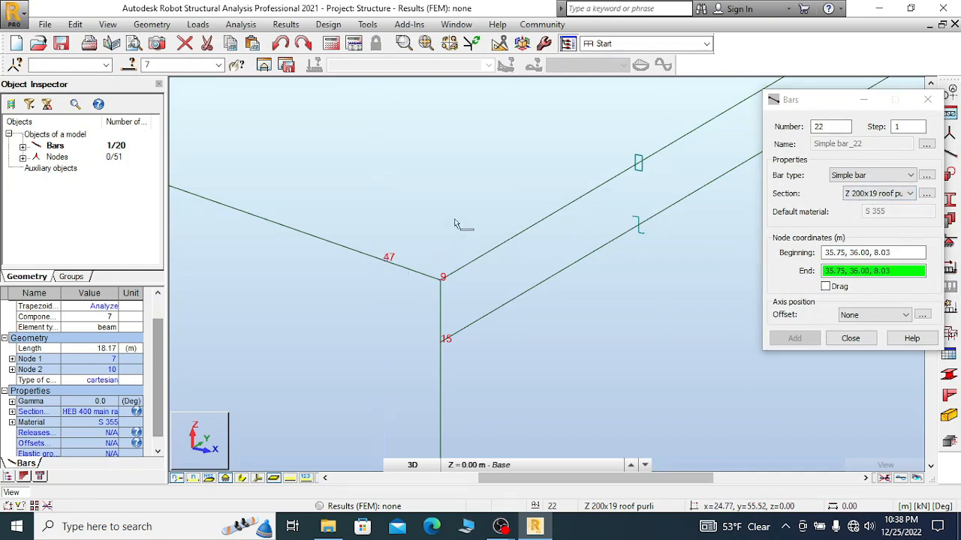
scroll(352, 285, down, 2)
scroll(335, 300, down, 2)
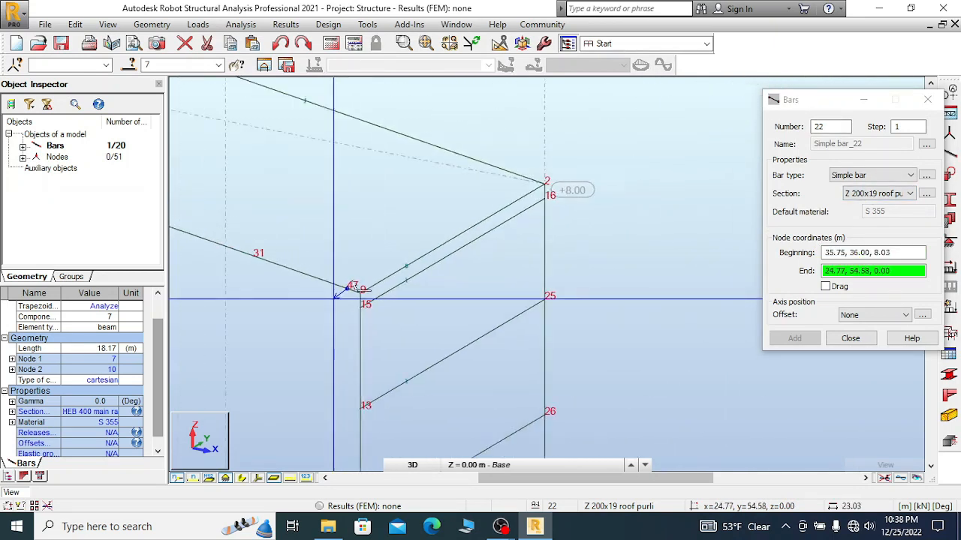
click(568, 199)
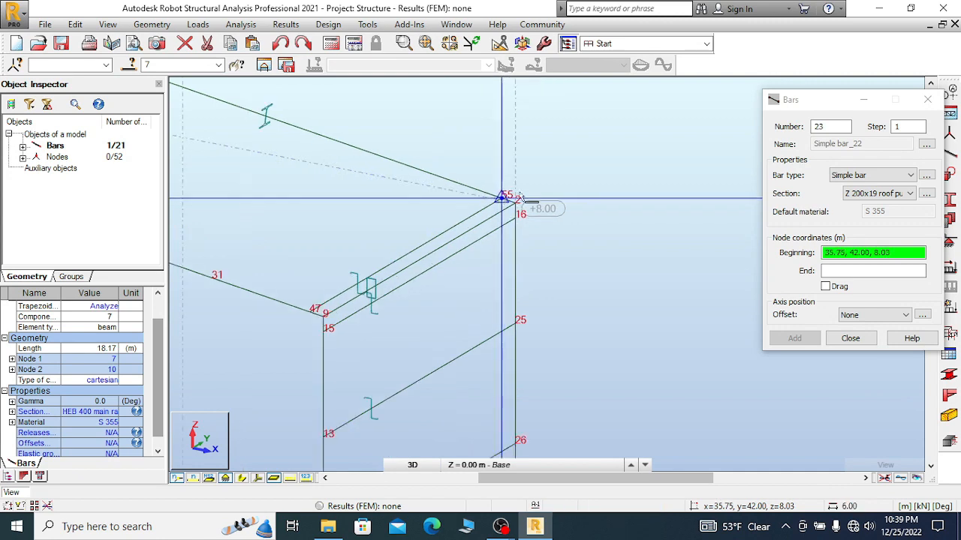
scroll(664, 203, down, 2)
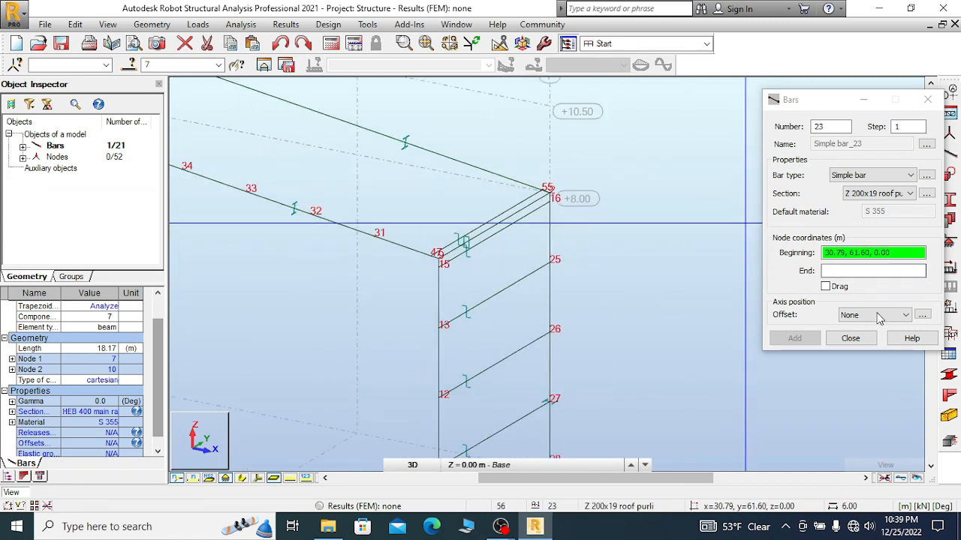
click(851, 338)
- Copy the eaves roof purlin once up the slope, from node 47 to node 31, by a translation of -1.75, 0.00, 0.24 m
scroll(495, 225, up, 2)
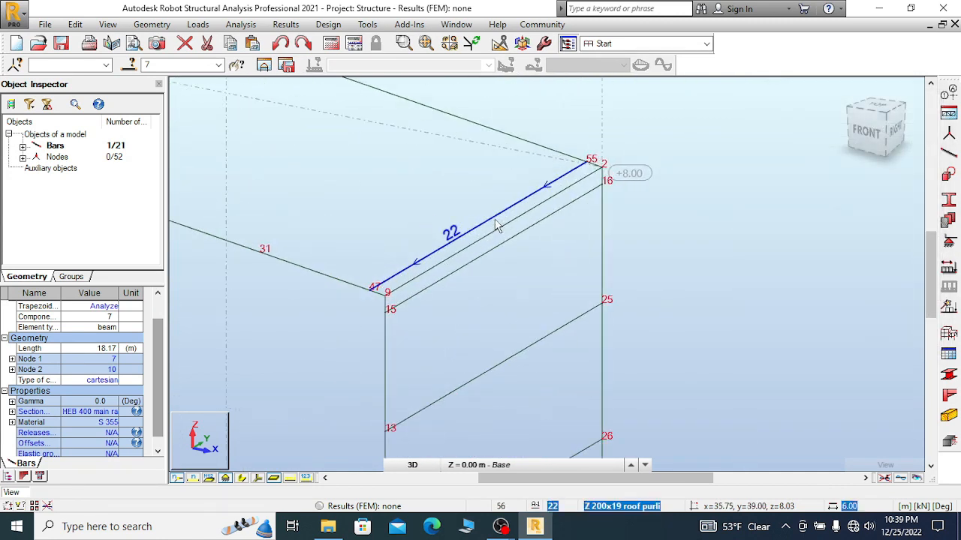
click(493, 221)
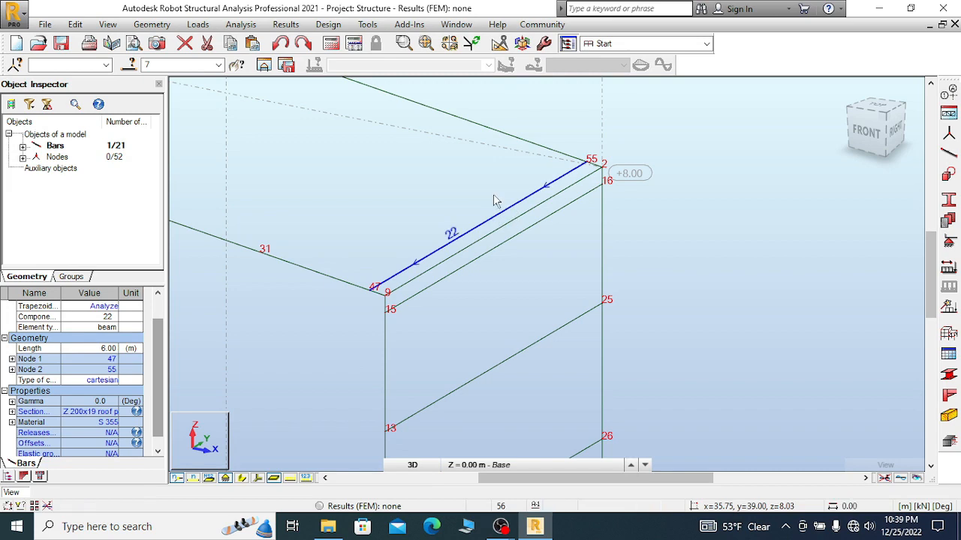
click(75, 24)
mouse_move(117, 201)
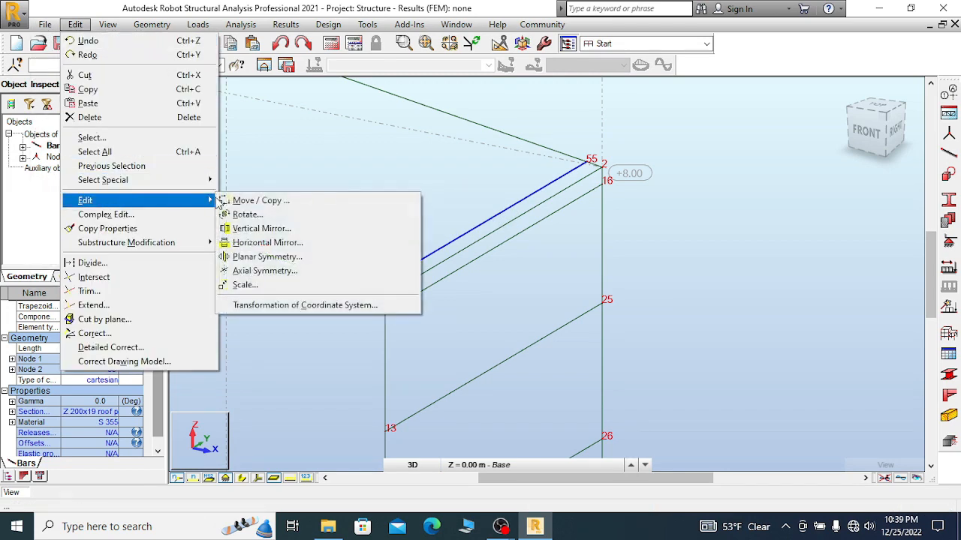
click(262, 200)
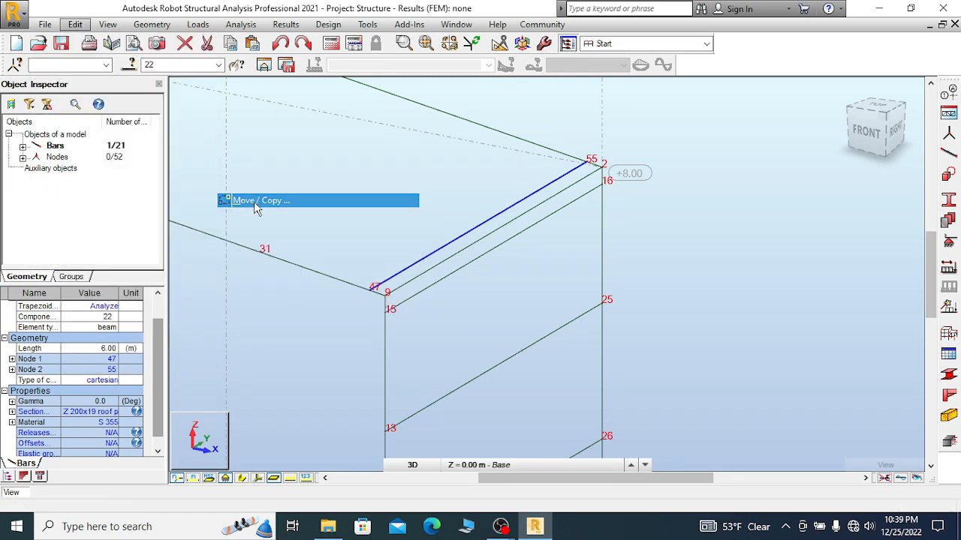
click(371, 291)
click(260, 252)
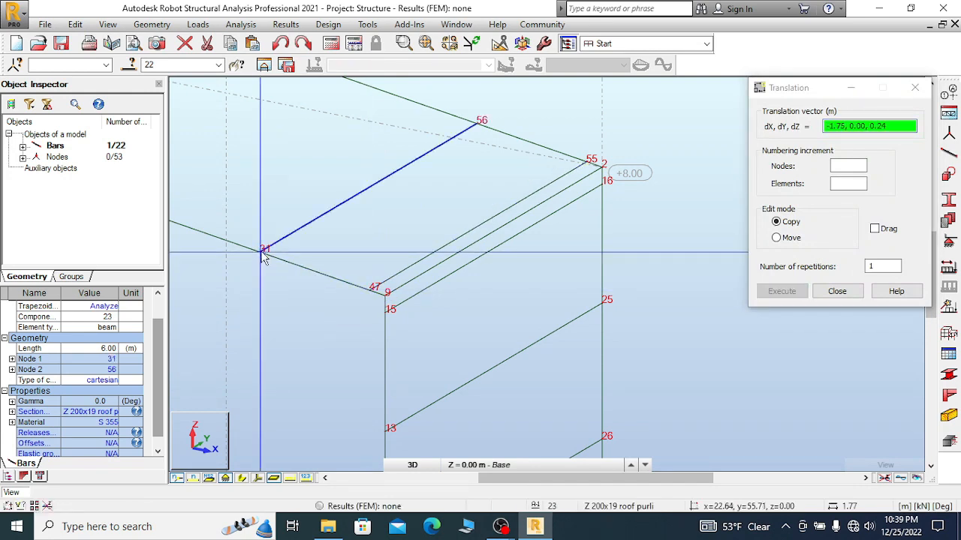
scroll(420, 251, down, 3)
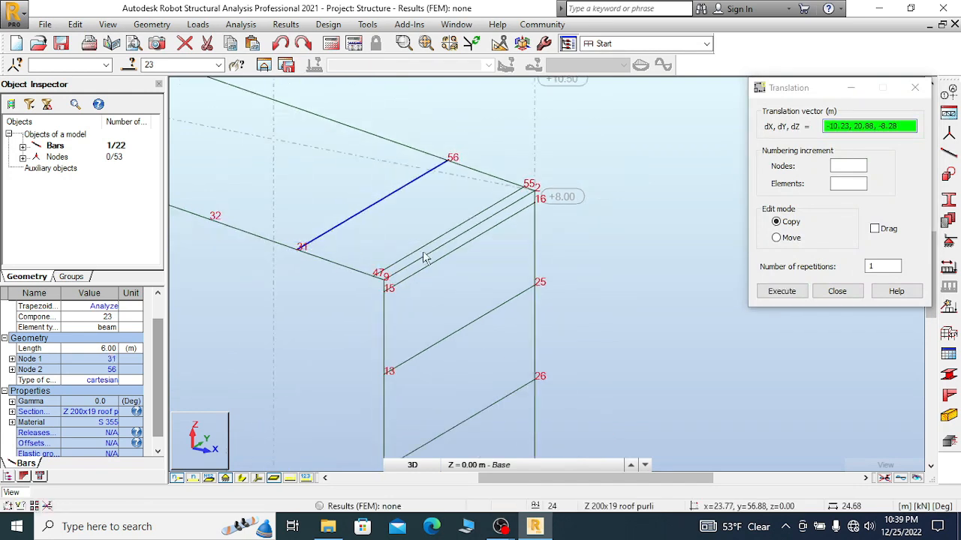
- Copy the roof purlin up the slope from node 31 to nodes 32, 33, 34 and 35 by successive translations of -2.00, 0.00, 0.28 m
click(276, 230)
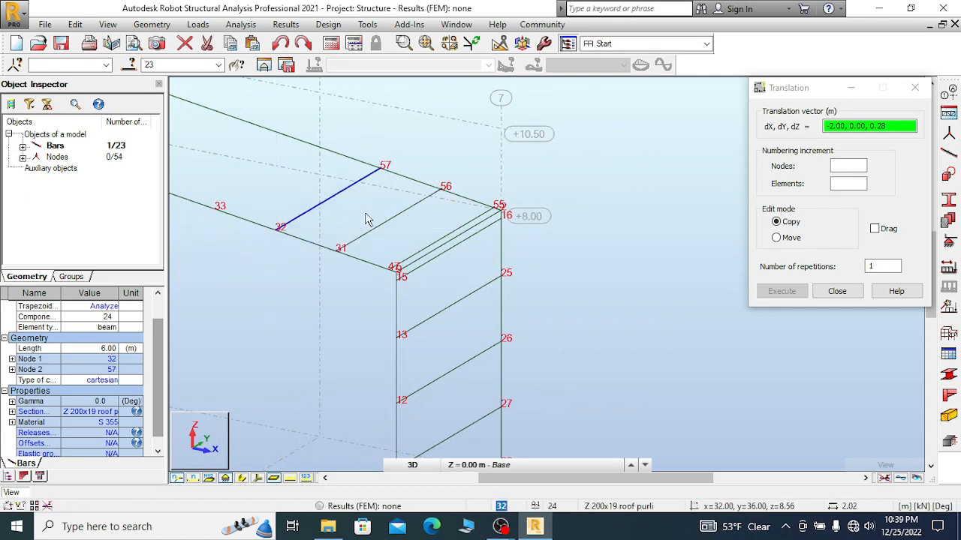
click(275, 230)
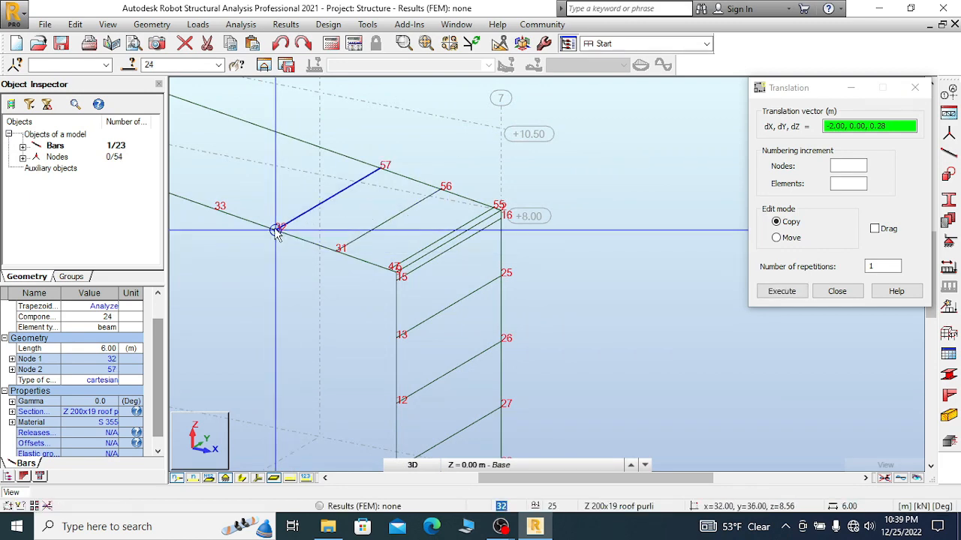
scroll(530, 253, down, 3)
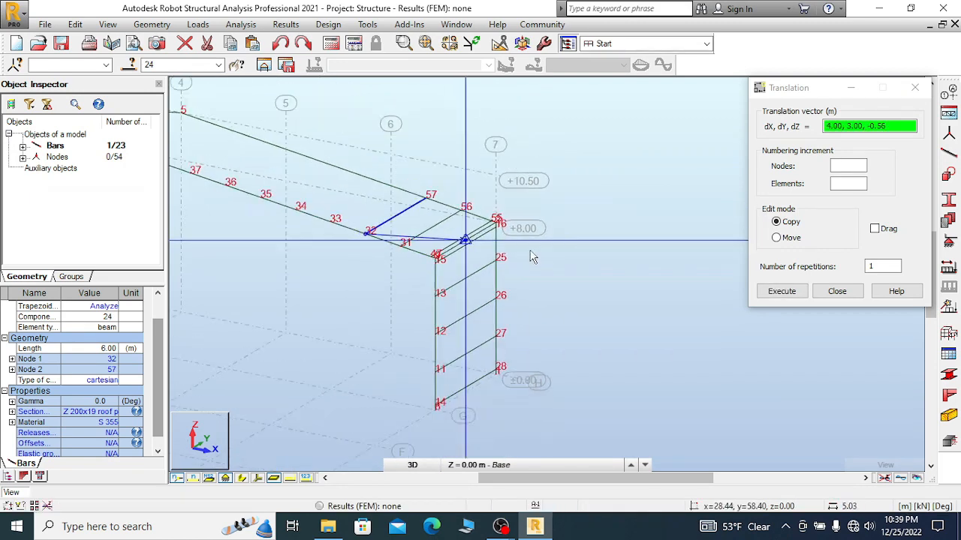
scroll(405, 225, up, 3)
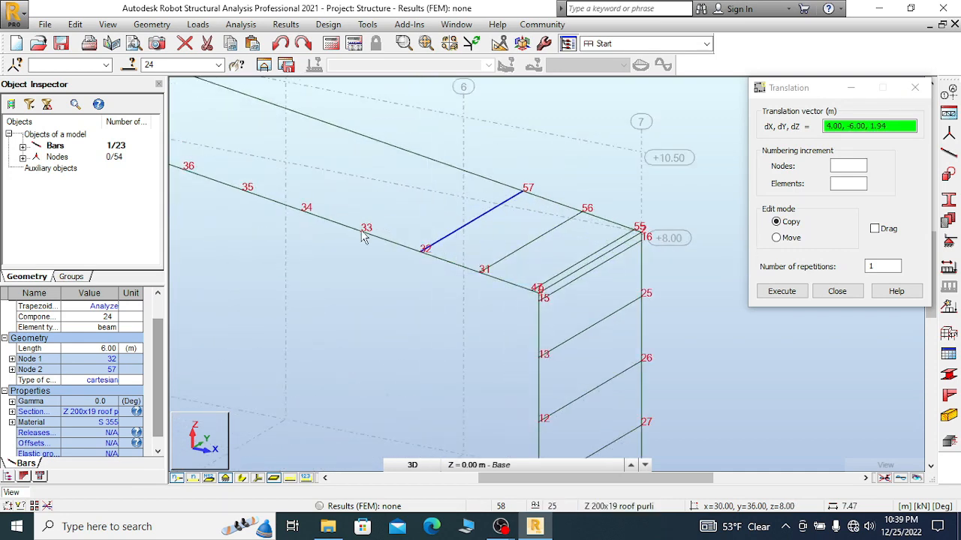
click(362, 232)
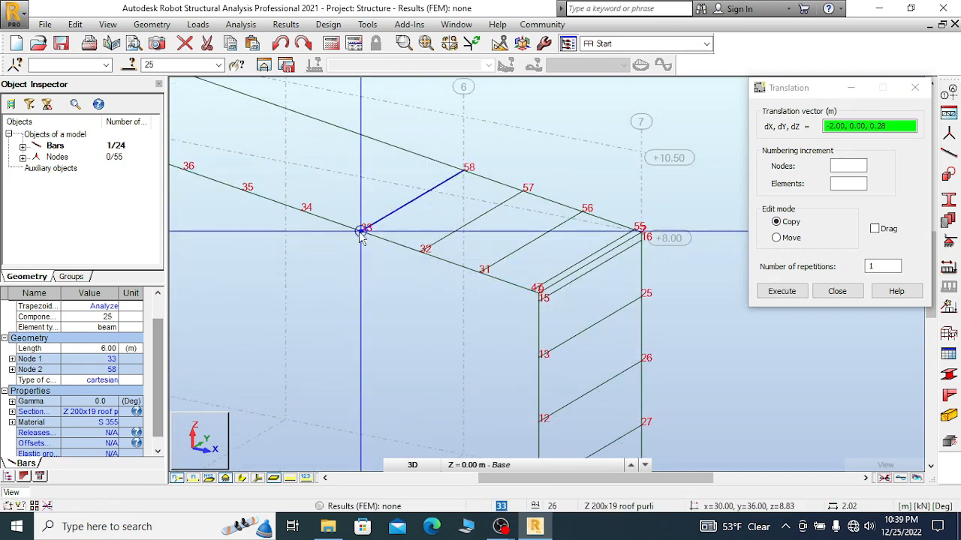
click(301, 211)
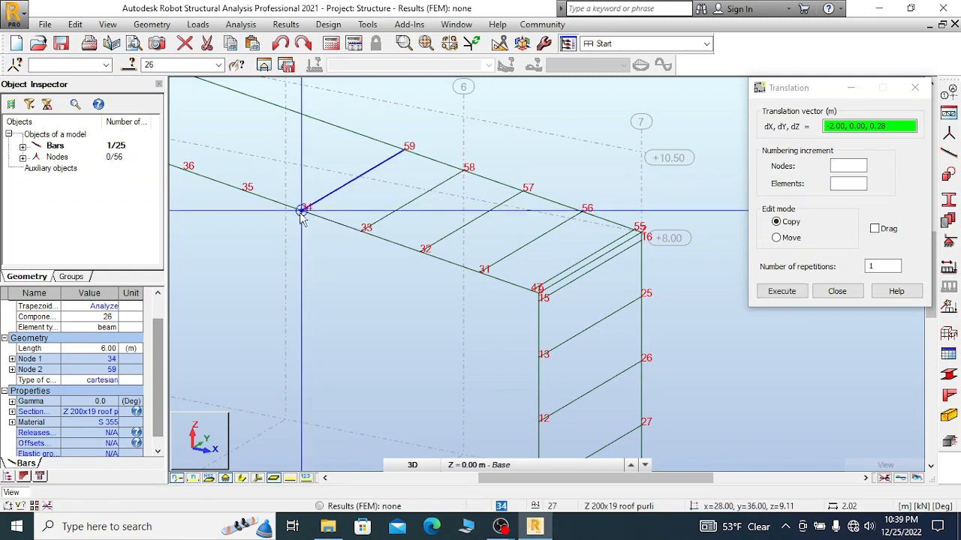
click(243, 193)
- Try to copy the purlin at node 35 by a translation of -2.00, 0.00, 1.11 m, and undo it
scroll(307, 188, down, 3)
scroll(379, 209, up, 3)
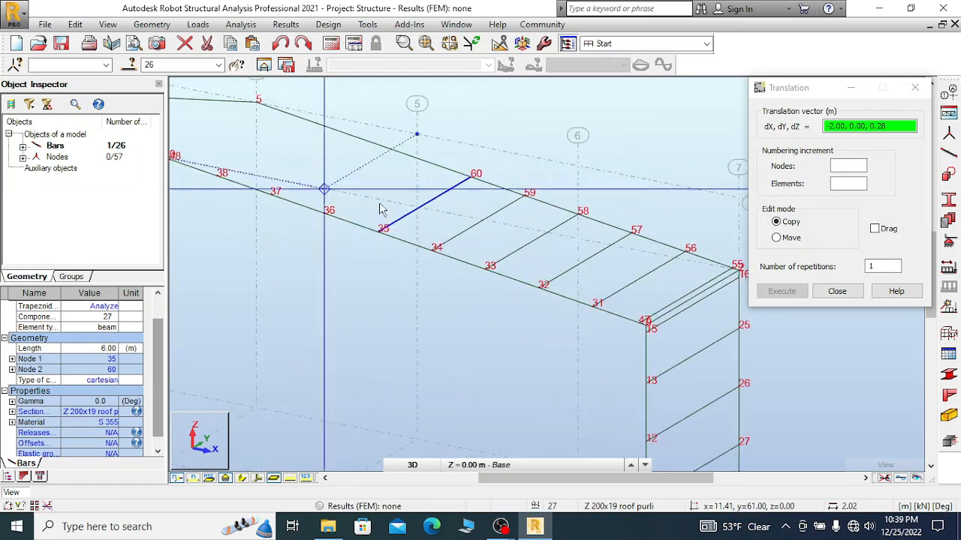
click(379, 230)
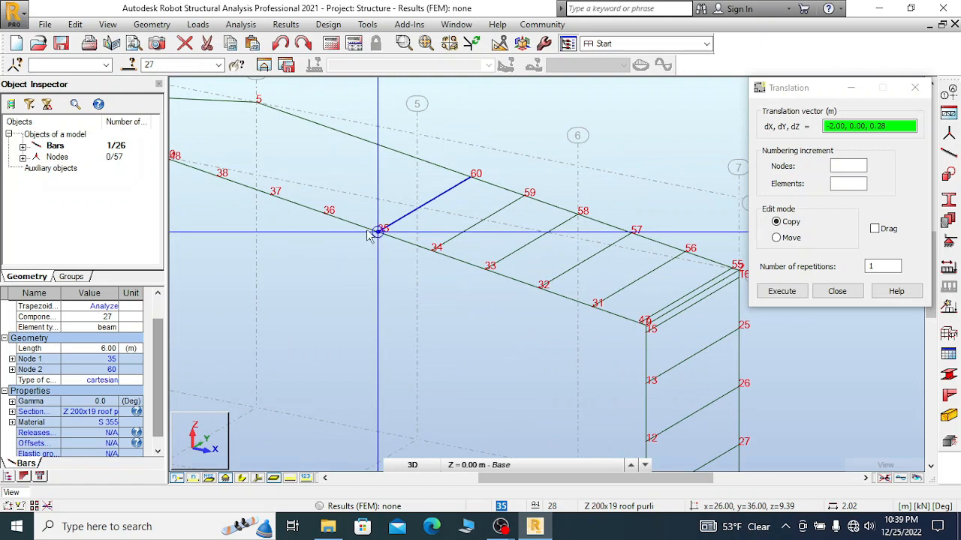
click(327, 217)
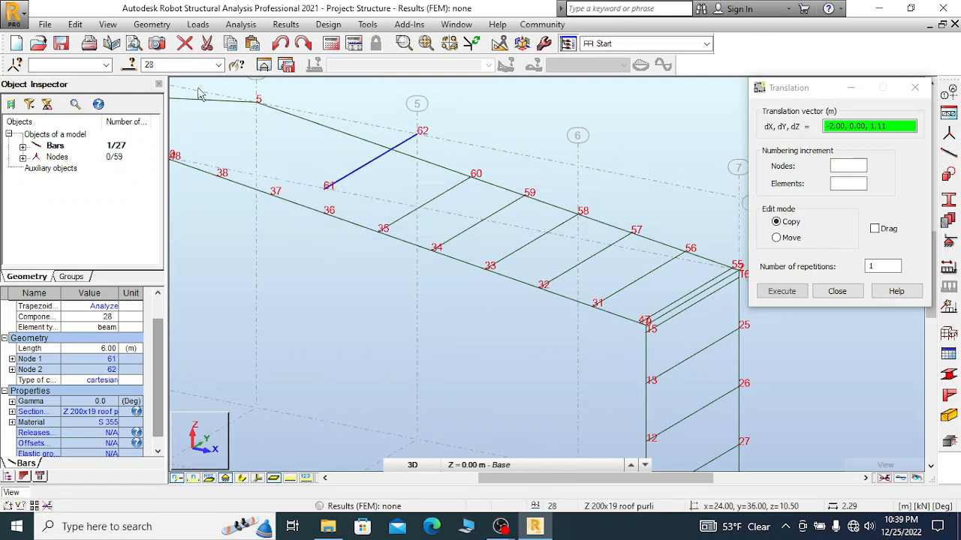
click(280, 44)
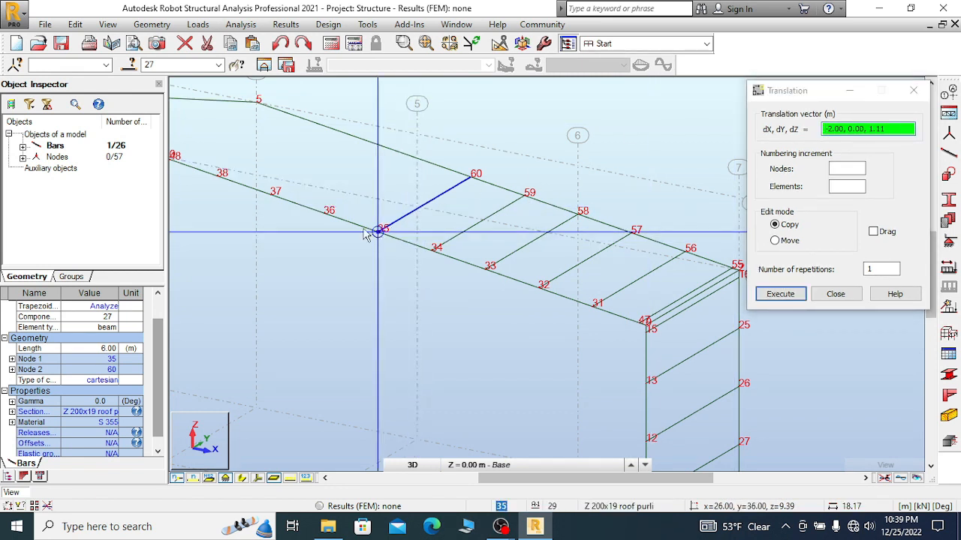
click(779, 294)
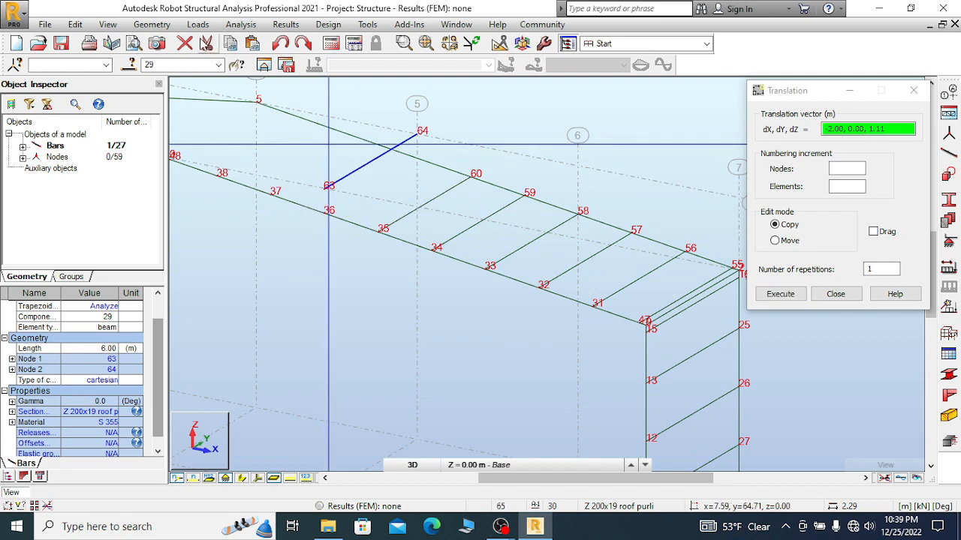
click(281, 43)
scroll(443, 190, down, 3)
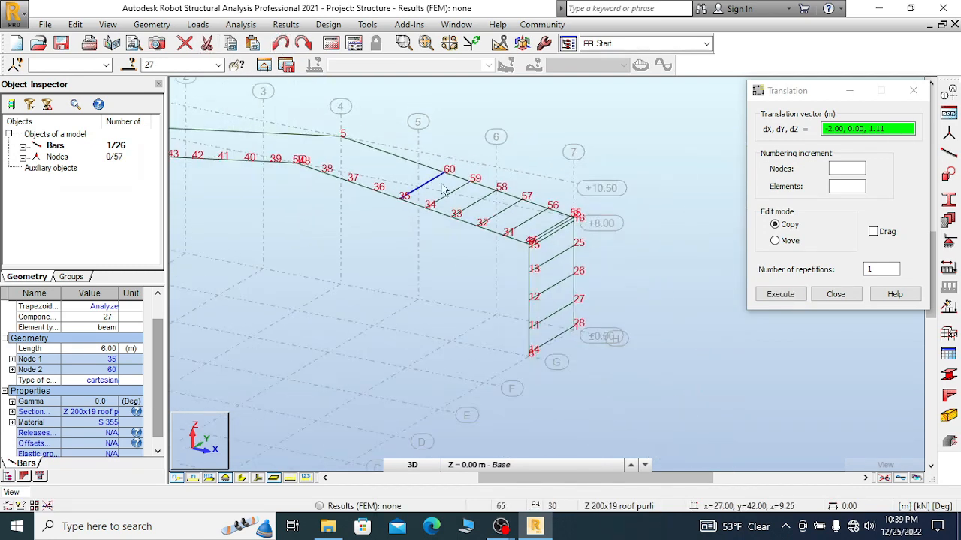
- Copy the purlin at node 35 up the slope to nodes 36, 37 and 38 by successive translations of -2.00, 0.00, 0.28 m
click(785, 91)
scroll(401, 214, up, 3)
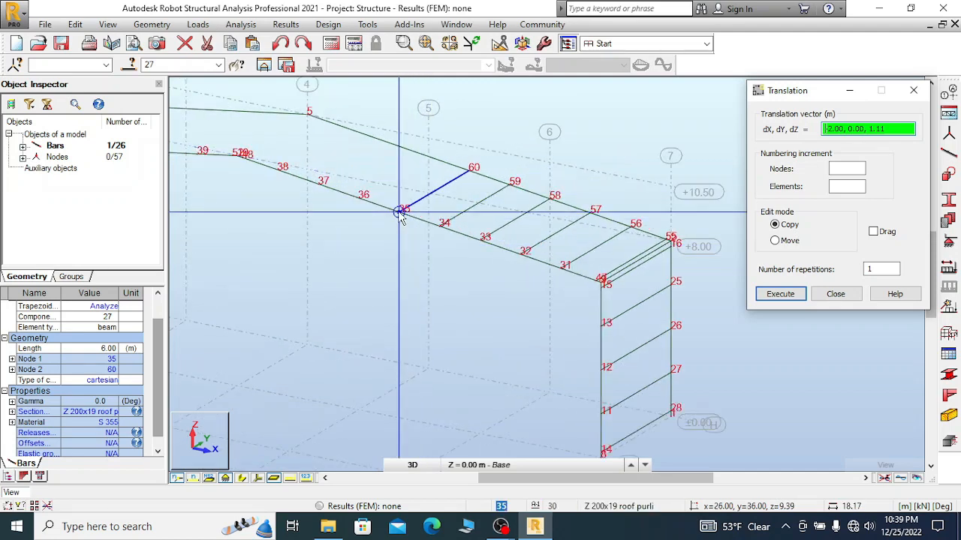
click(401, 215)
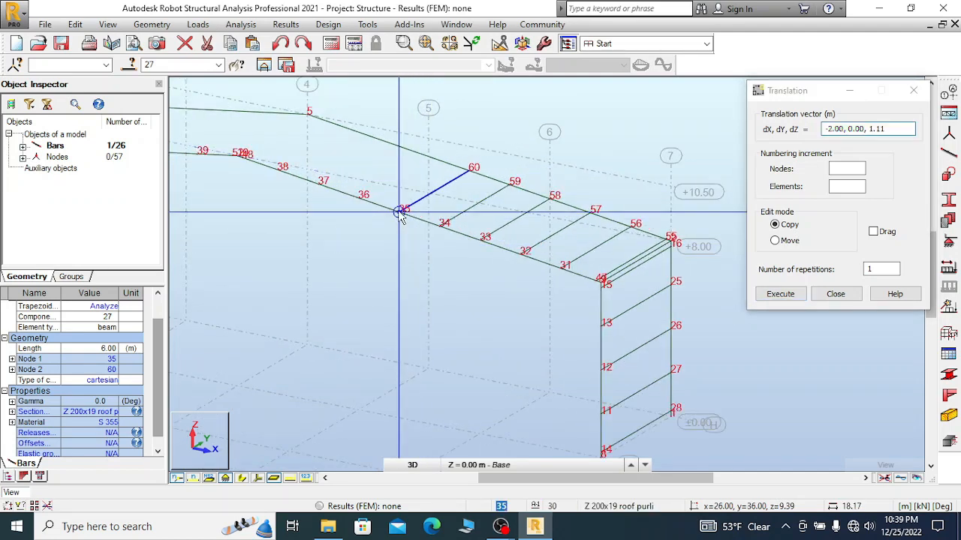
click(358, 200)
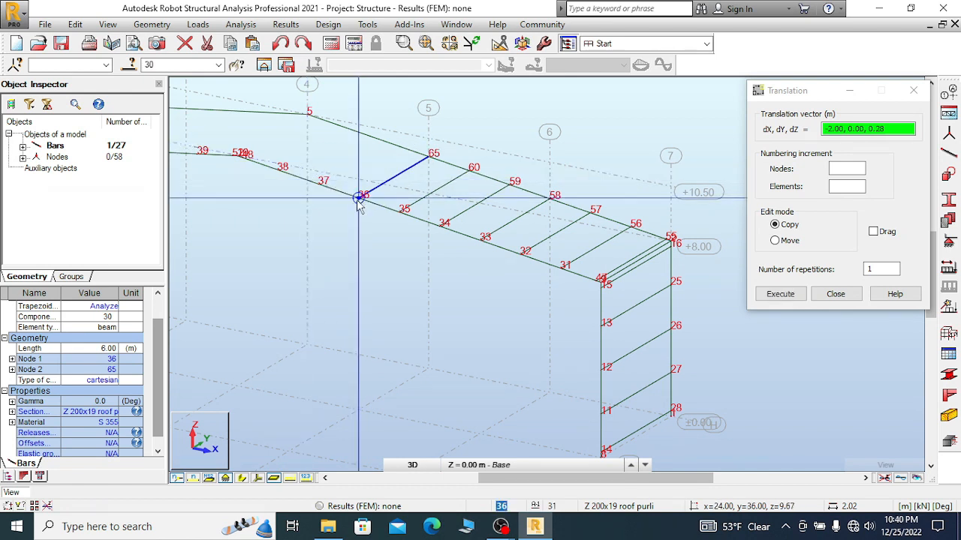
click(320, 189)
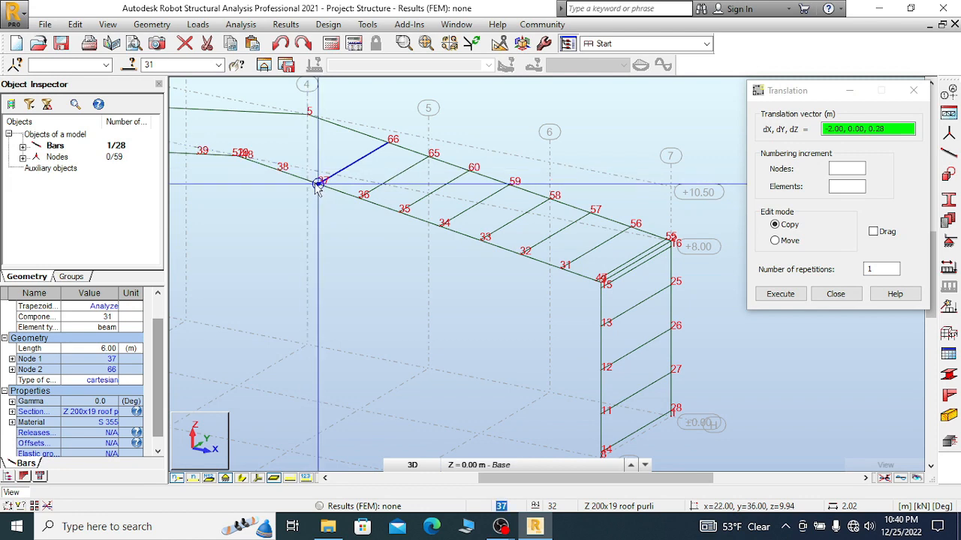
drag(810, 87, 833, 196)
click(886, 116)
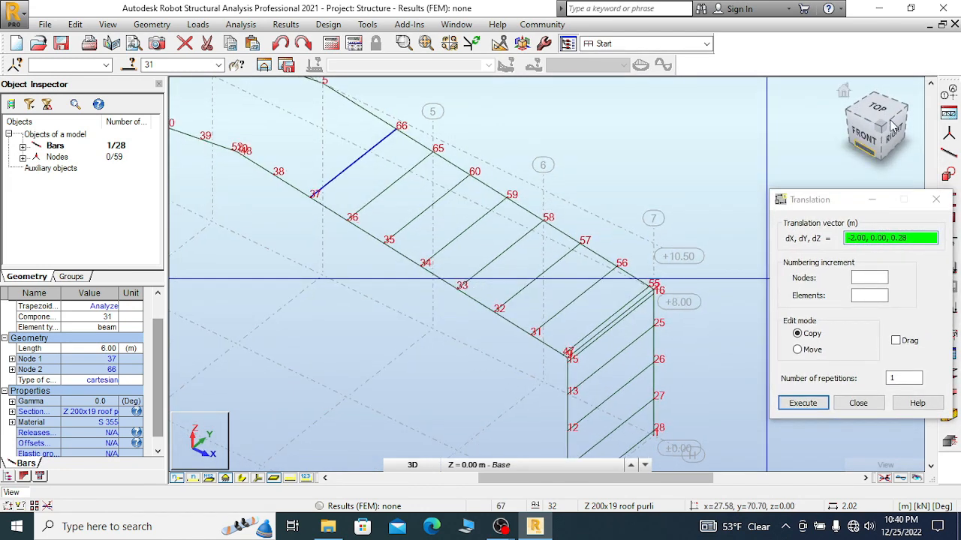
click(313, 198)
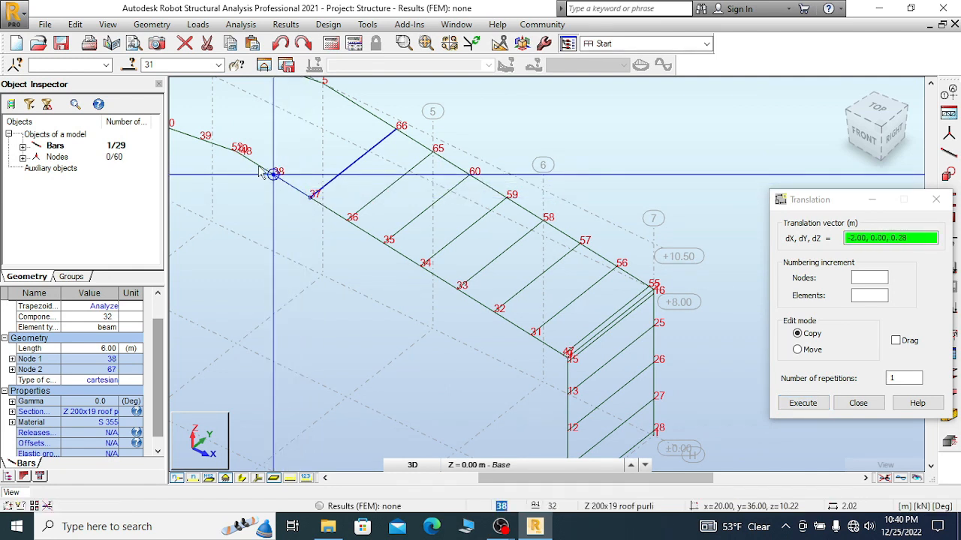
click(261, 169)
- Copy the purlin from node 38 to node 48 beside the ridge by -1.75, 0.00, 0.24 m, and end the translation
scroll(399, 189, down, 2)
scroll(274, 160, up, 5)
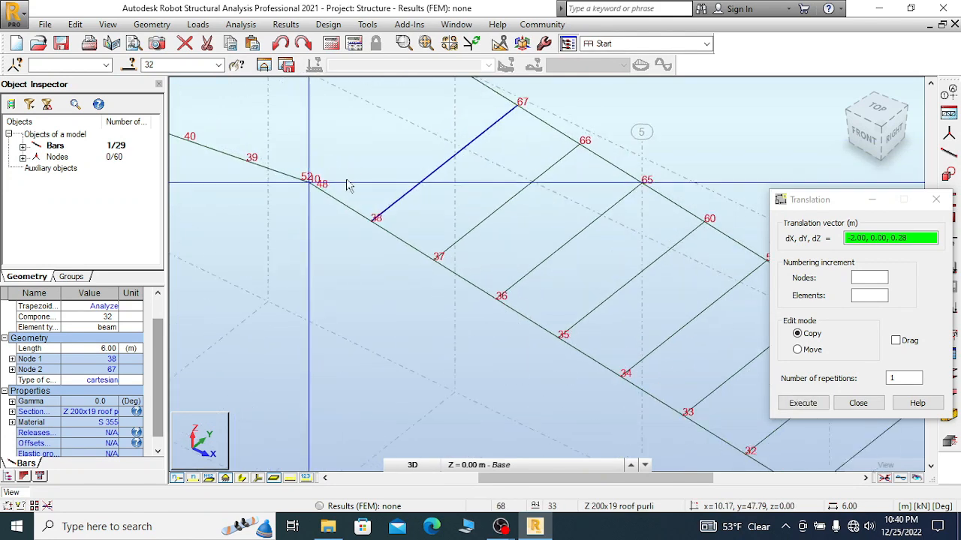
scroll(341, 189, up, 4)
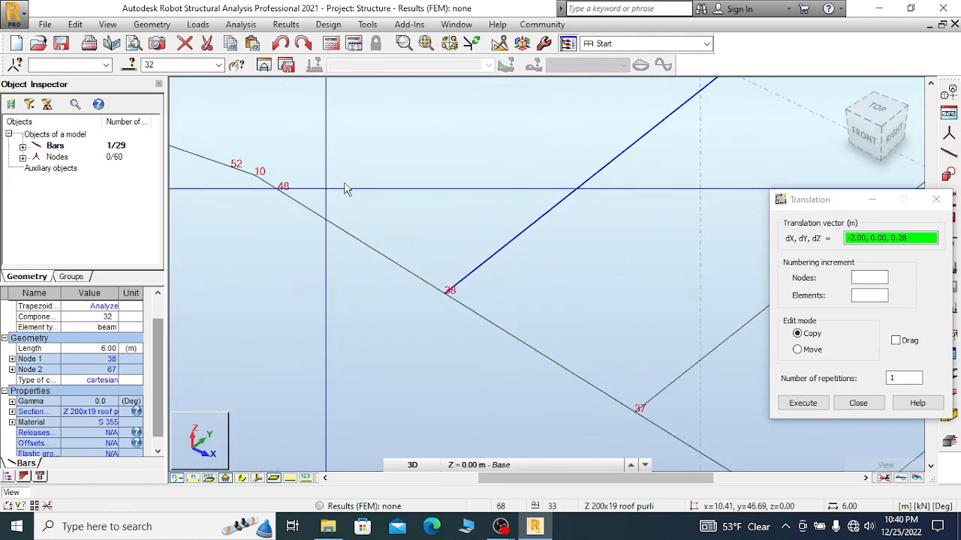
click(446, 294)
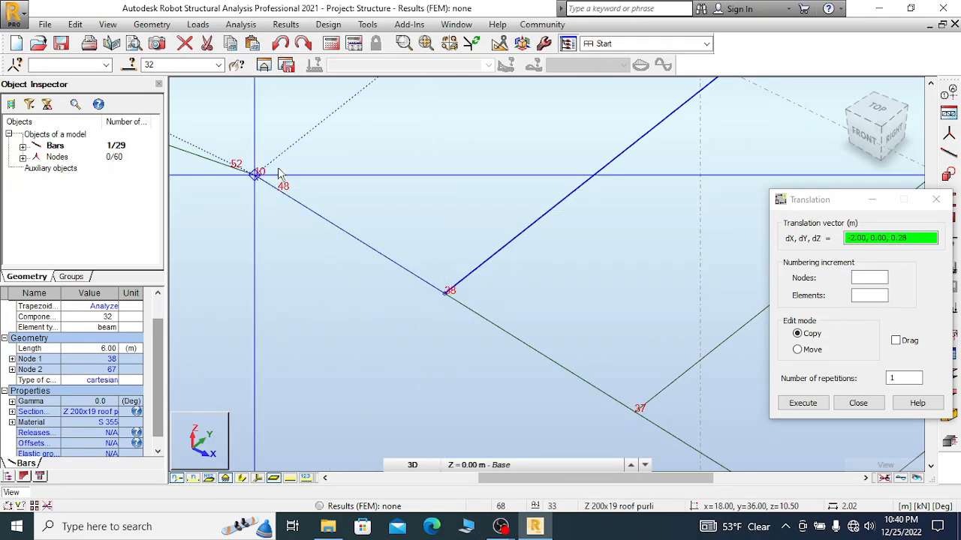
scroll(277, 173, up, 2)
click(284, 208)
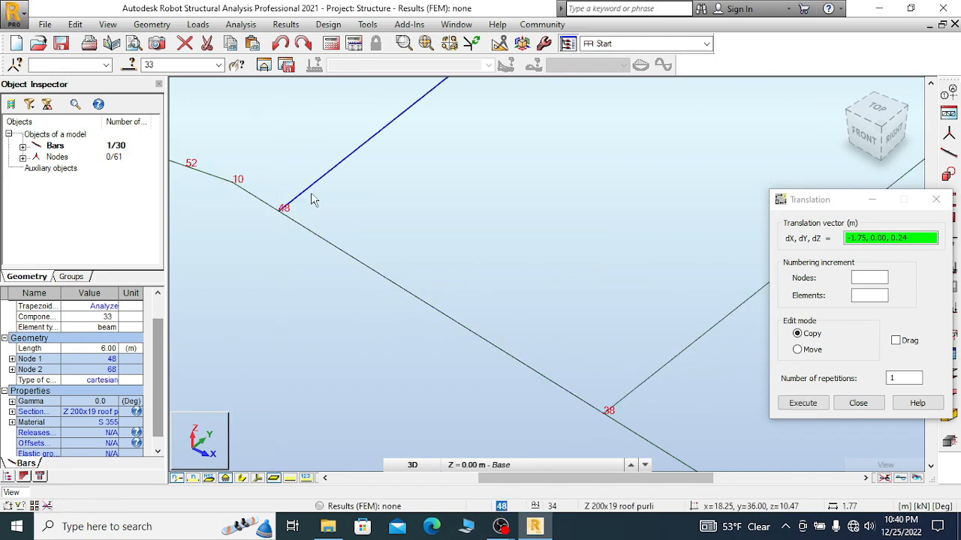
scroll(314, 200, down, 6)
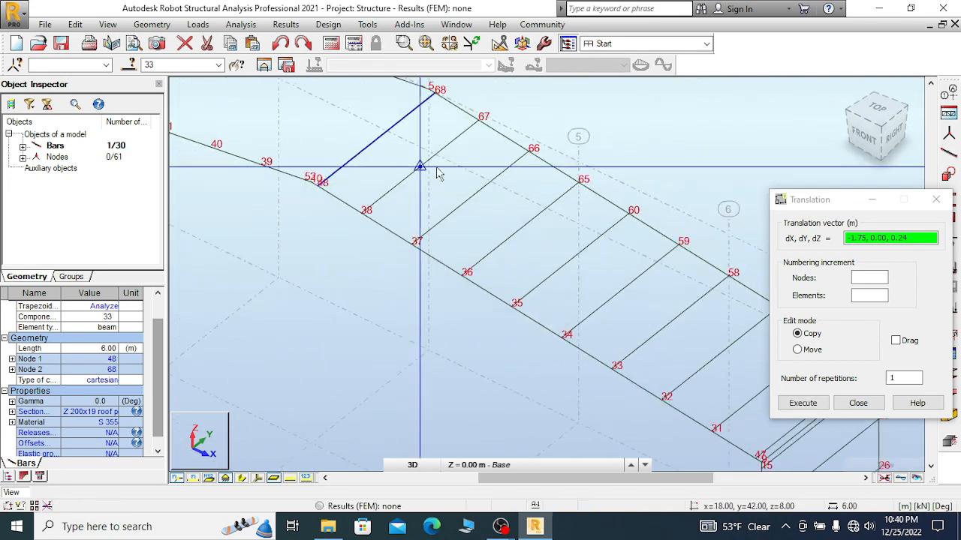
scroll(439, 174, down, 2)
right_click(488, 126)
click(544, 133)
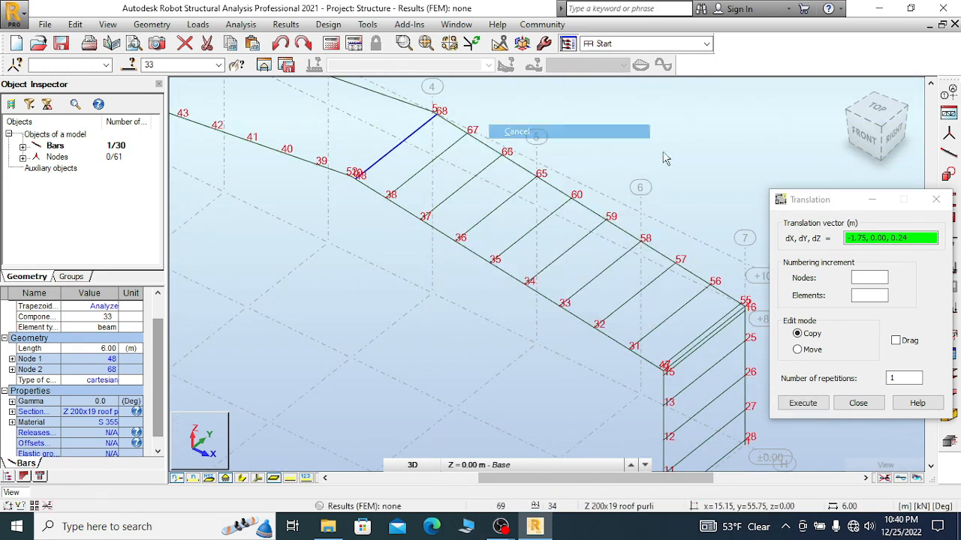
click(936, 199)
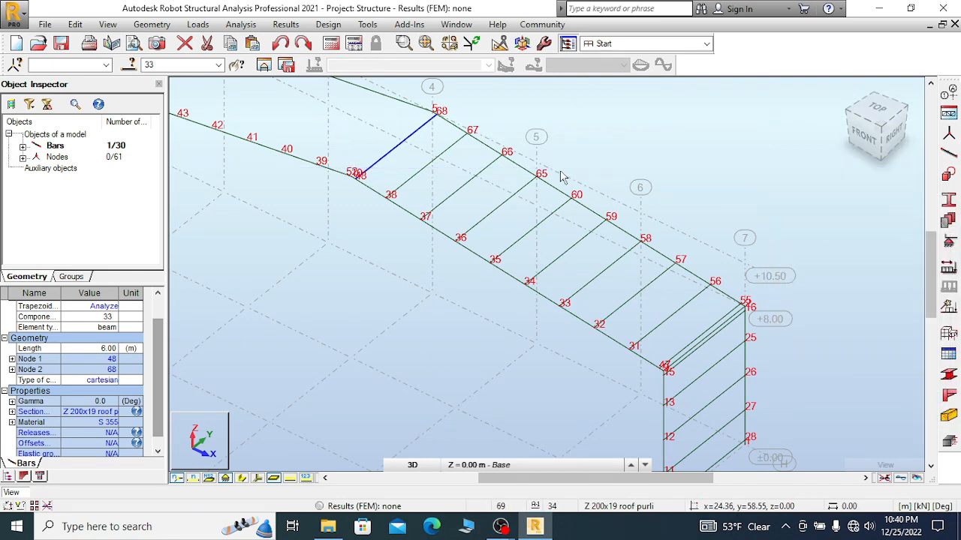
- Select all roof purlins sharing the Z 200x19 cross-section of the purlin at node 48
scroll(403, 146, down, 1)
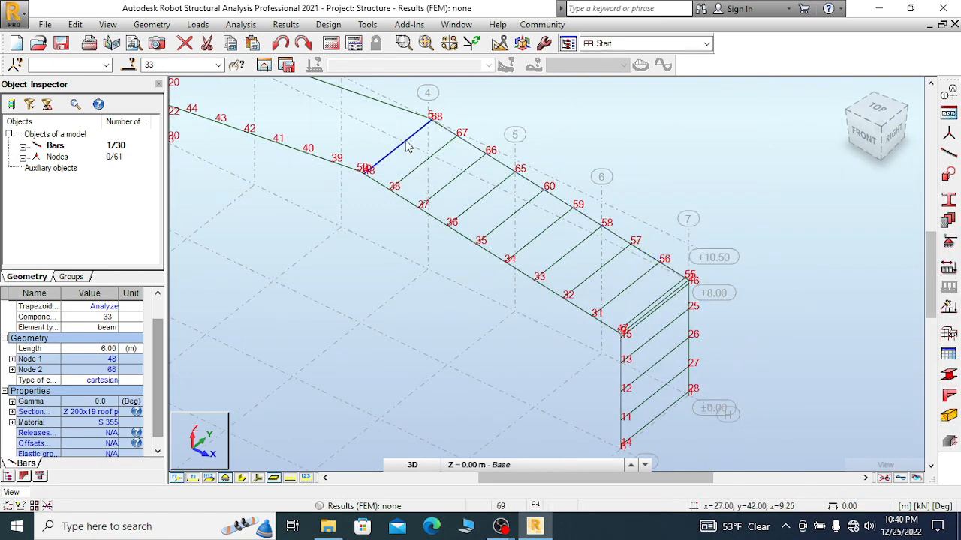
right_click(408, 148)
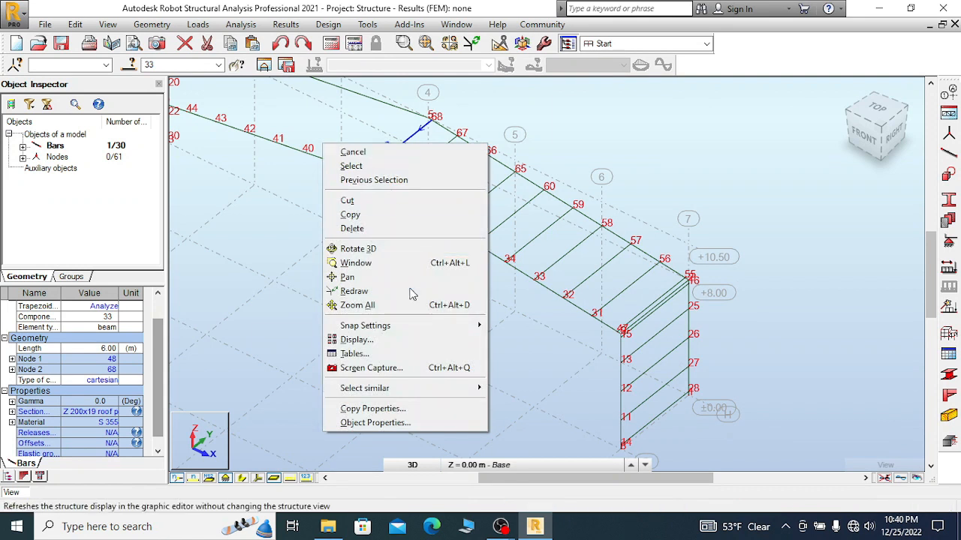
mouse_move(429, 388)
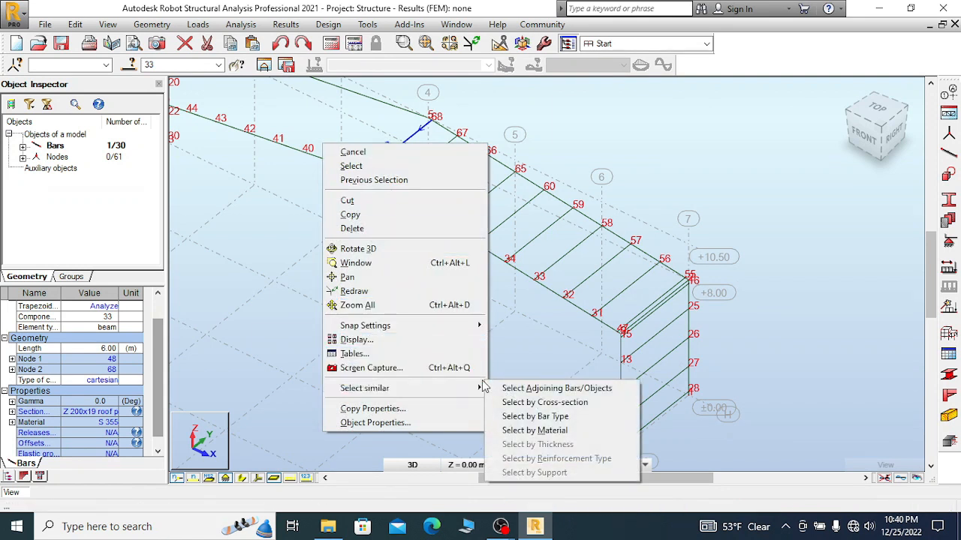
click(579, 406)
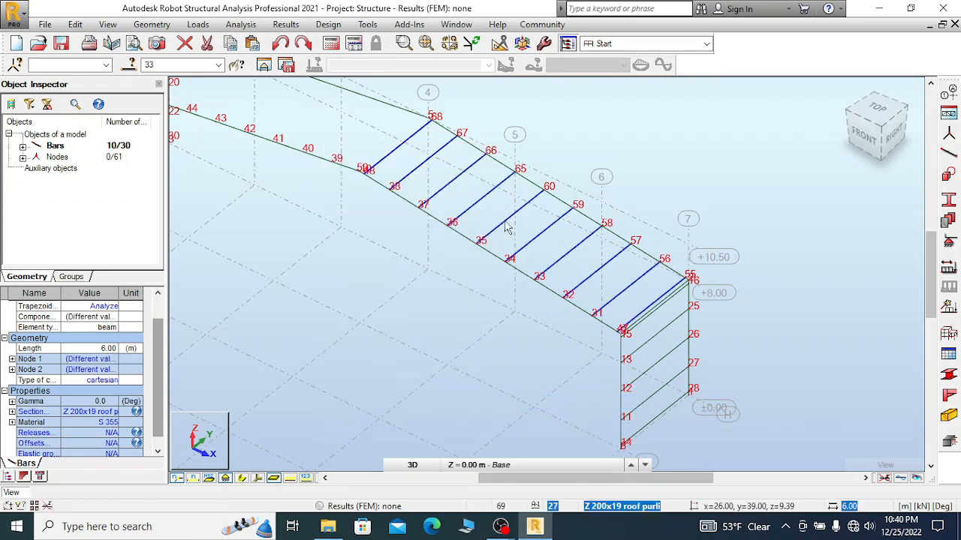
- Mirror a copy of the ten selected roof purlins about a vertical YZ plane
scroll(724, 233, down, 3)
scroll(601, 171, up, 1)
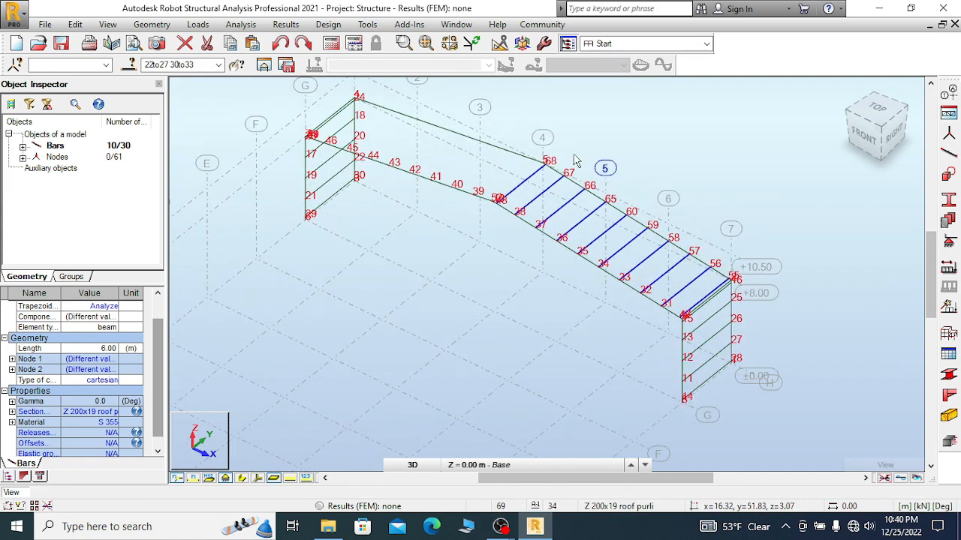
scroll(544, 151, down, 2)
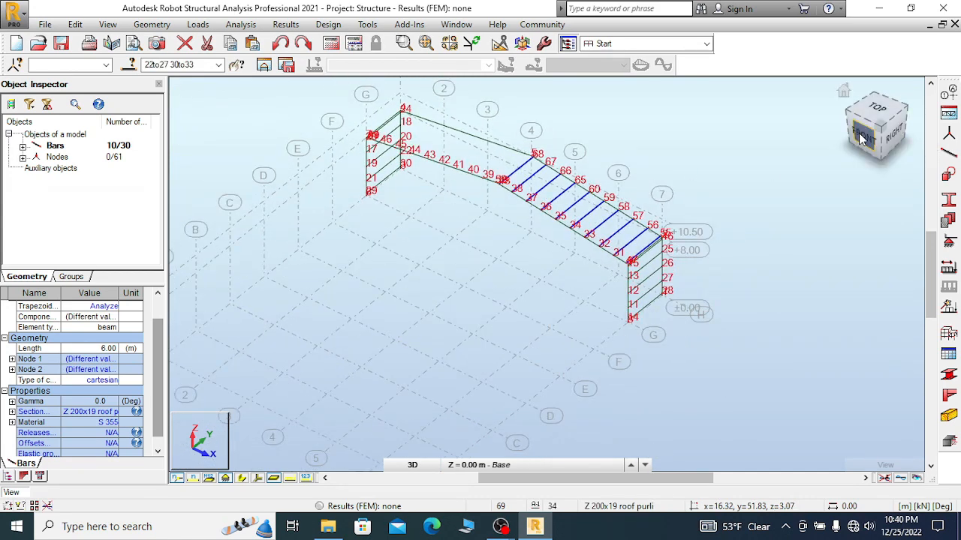
click(75, 24)
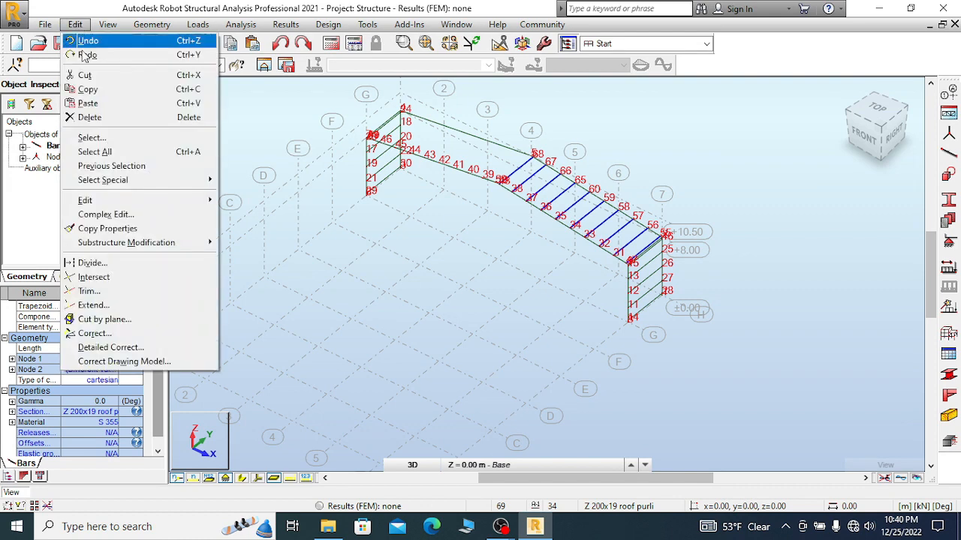
mouse_move(187, 203)
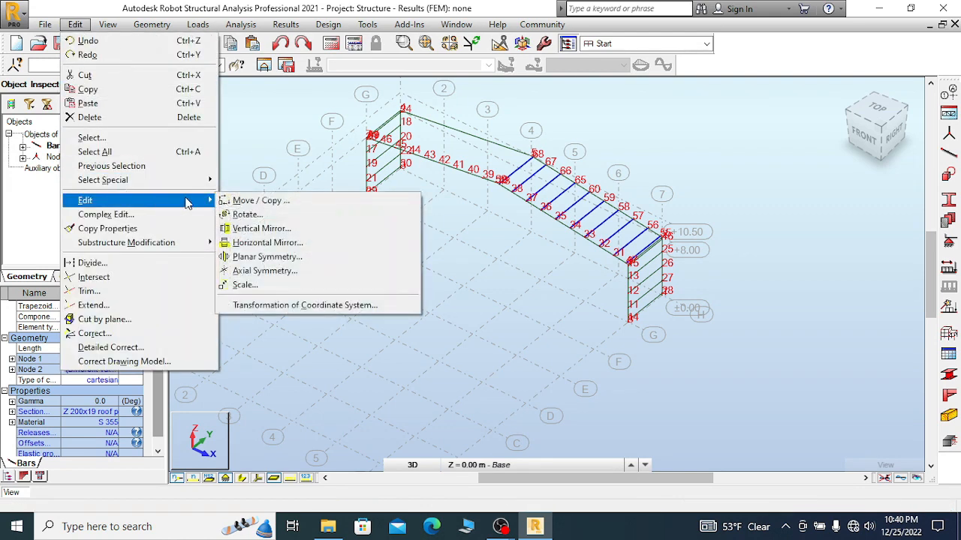
click(285, 231)
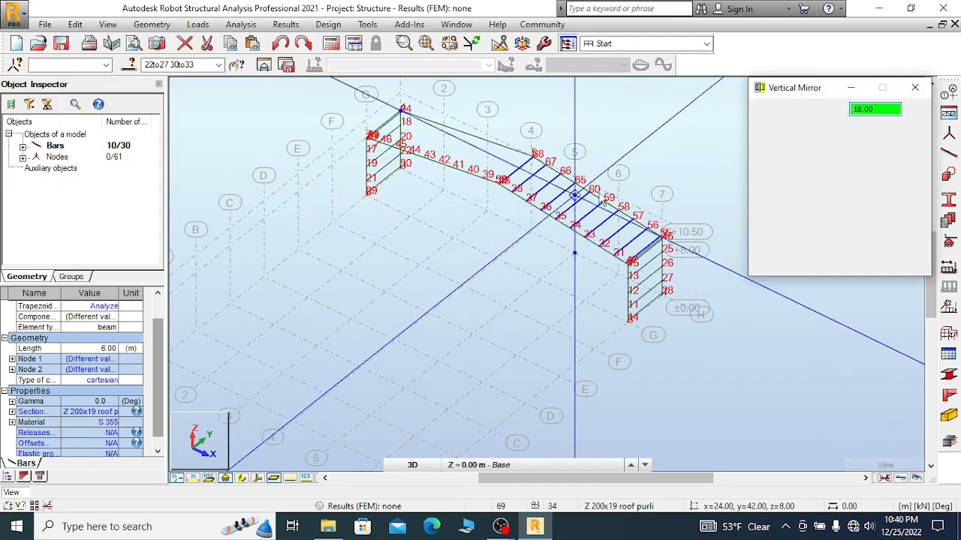
scroll(505, 201, down, 1)
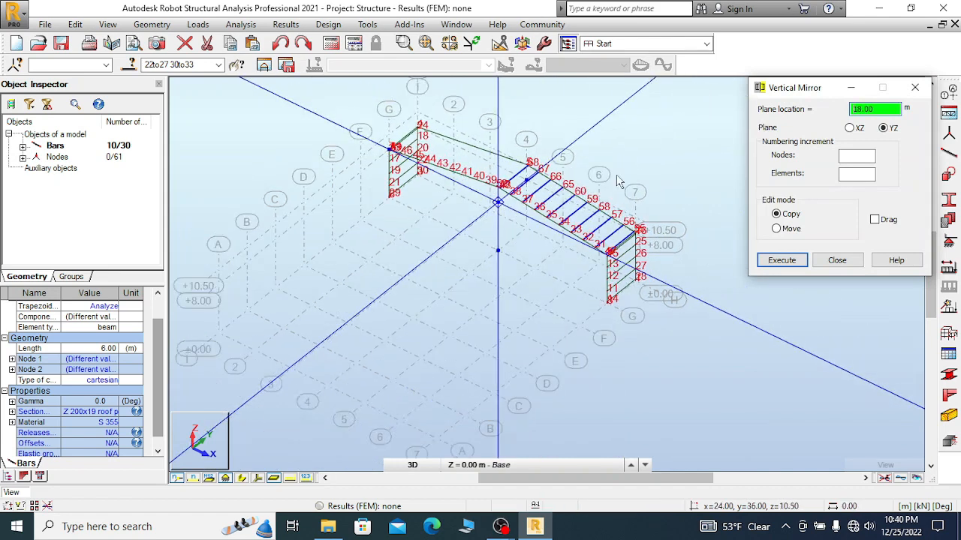
drag(819, 87, 845, 198)
click(863, 133)
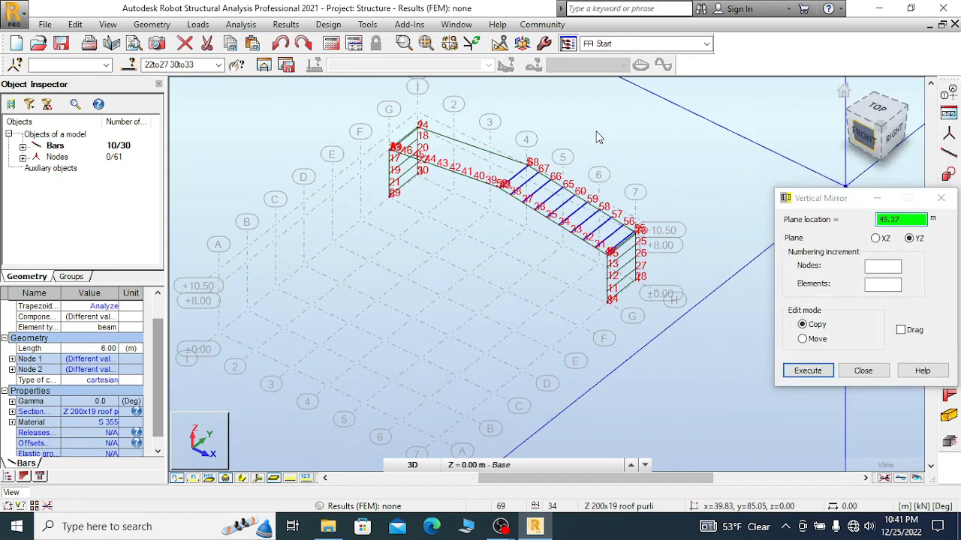
scroll(488, 173, up, 5)
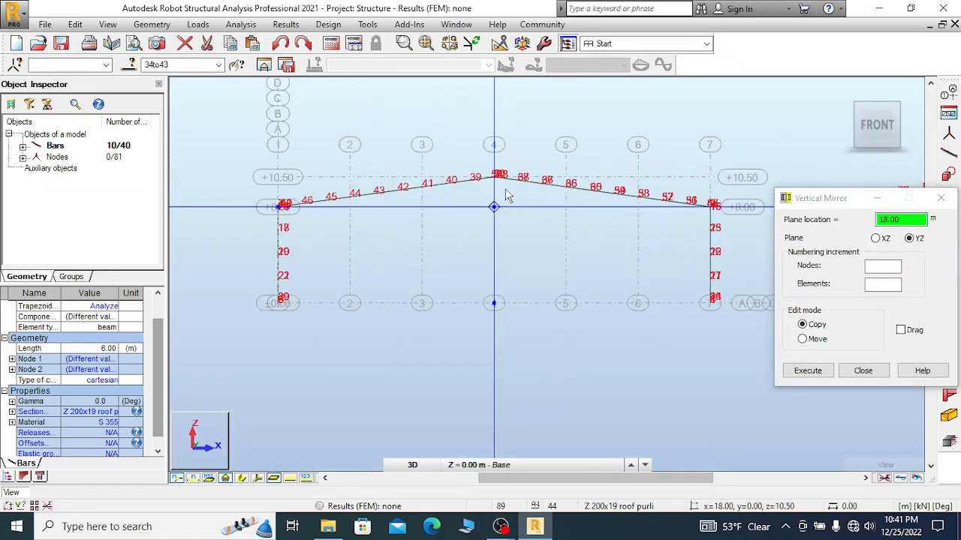
- Set the mirror to the XZ plane and mirror a copy of the selected purlins using the ridge node on grid 4
scroll(477, 158, up, 3)
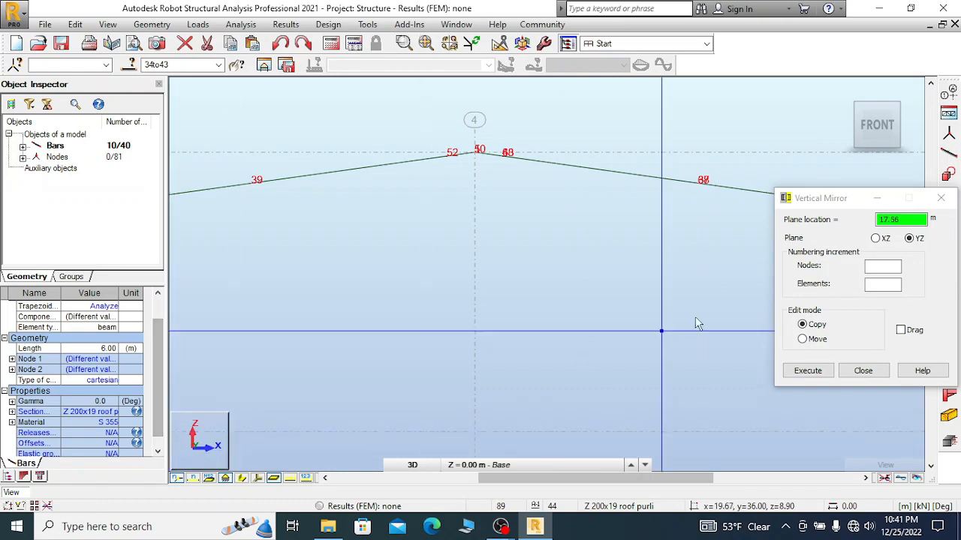
click(875, 238)
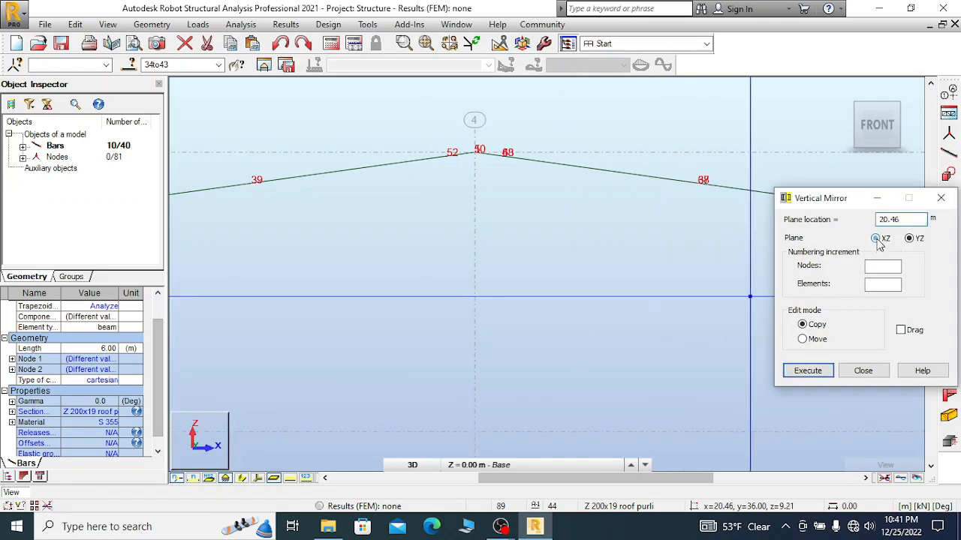
click(477, 155)
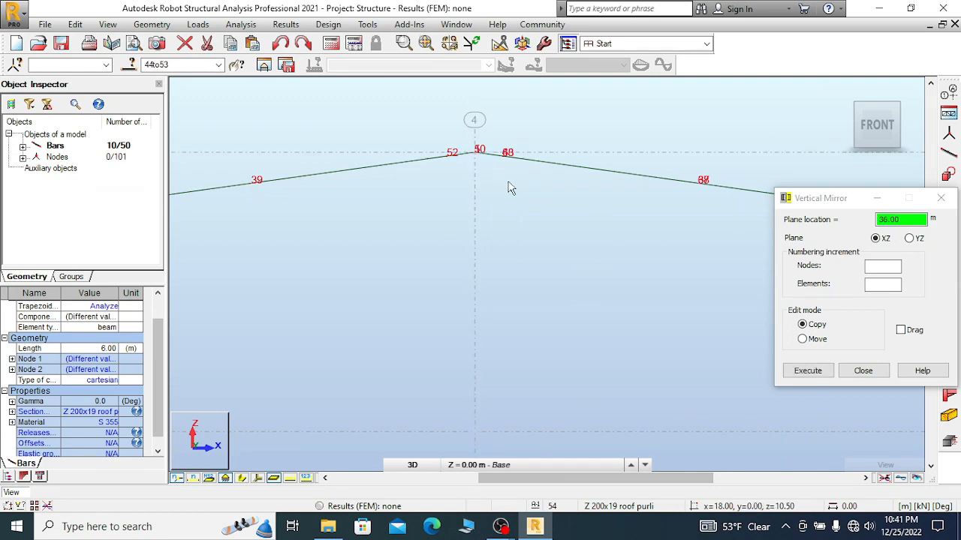
- Examine where the mirrored purlin copies lie relative to the frame in the 3D view, and end the Vertical Mirror
scroll(363, 149, down, 5)
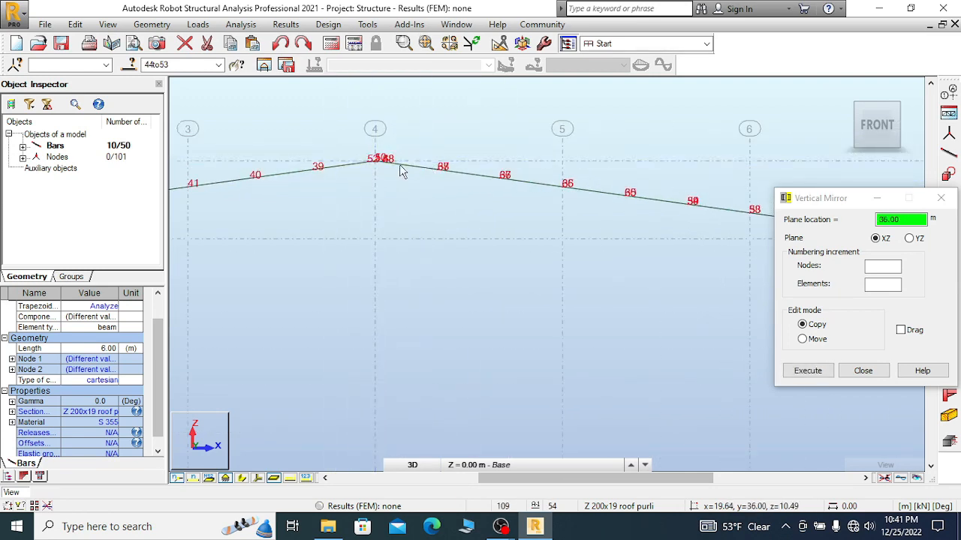
click(844, 92)
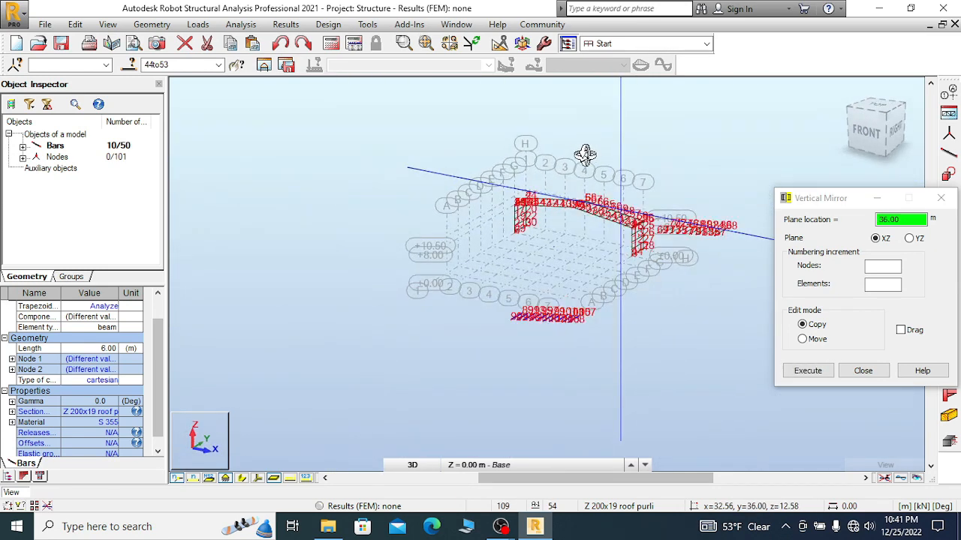
scroll(584, 217, up, 5)
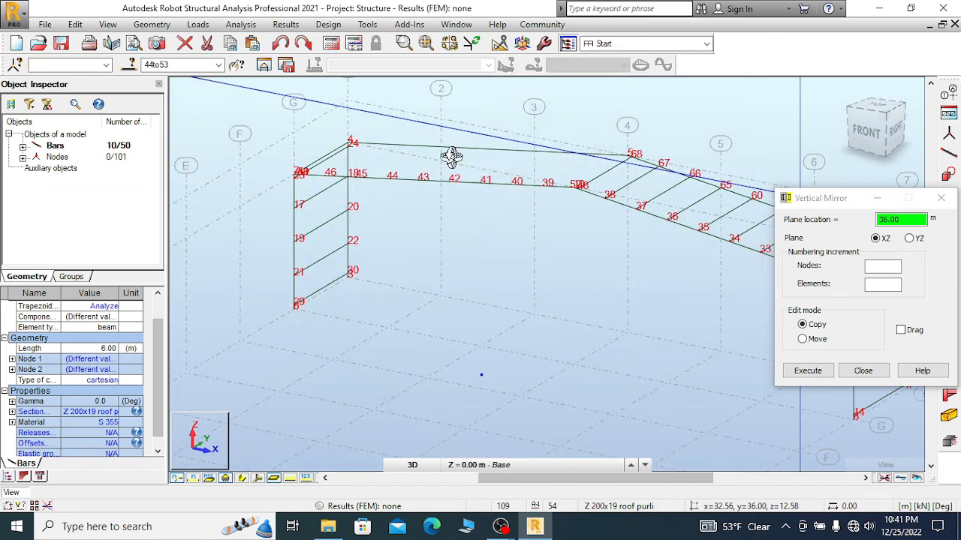
scroll(405, 147, down, 3)
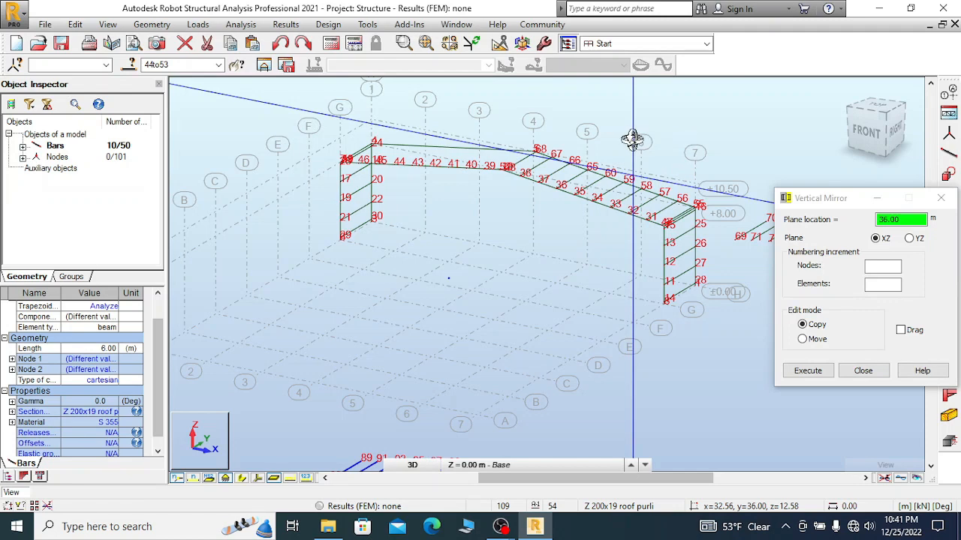
right_click(651, 146)
click(686, 156)
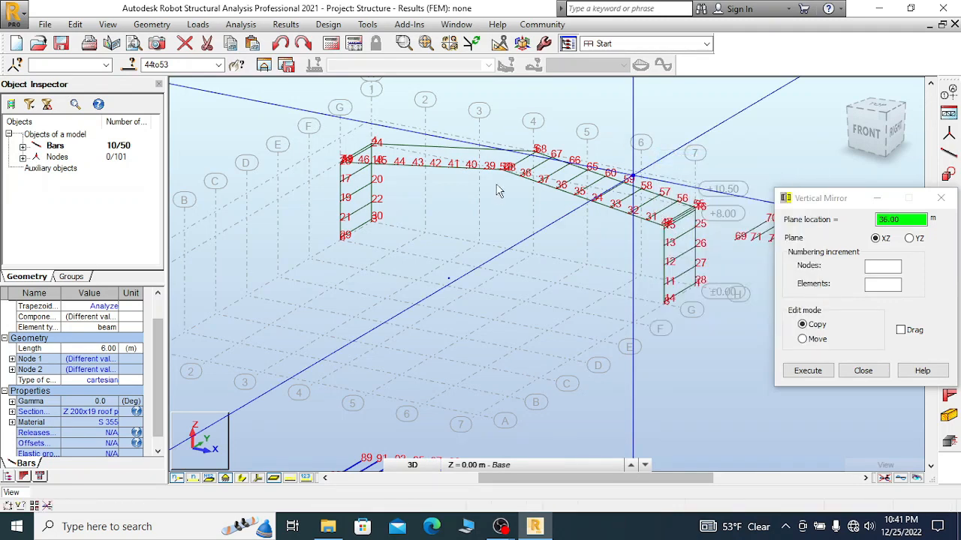
scroll(497, 190, up, 5)
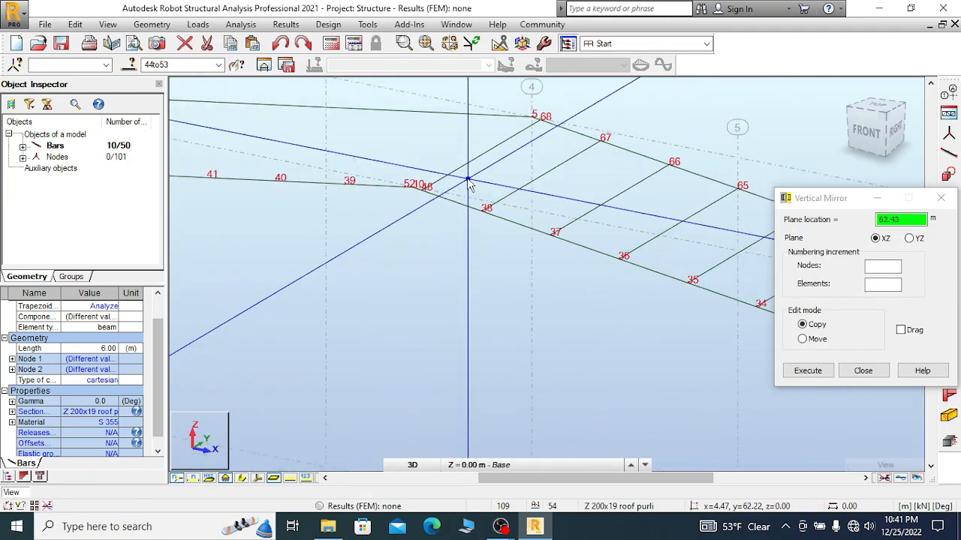
scroll(471, 172, up, 4)
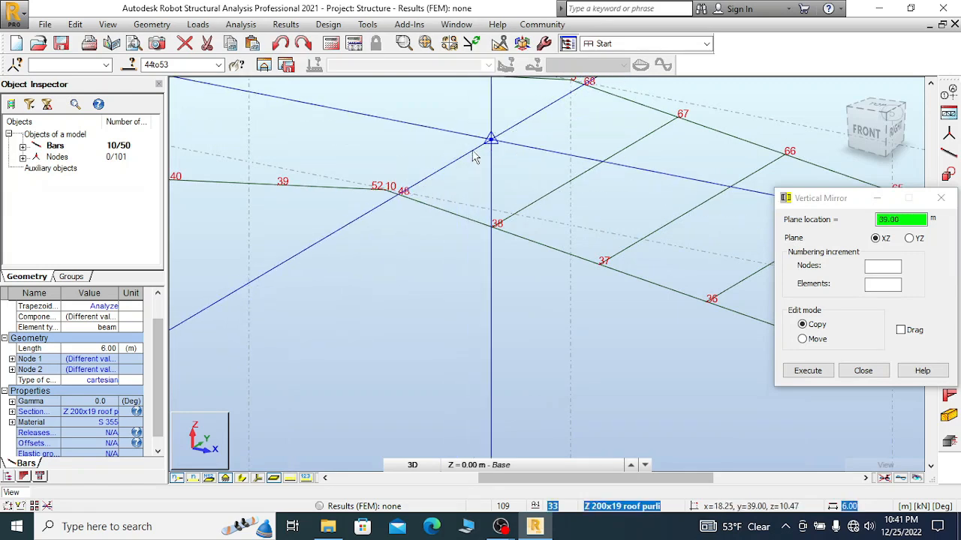
click(942, 199)
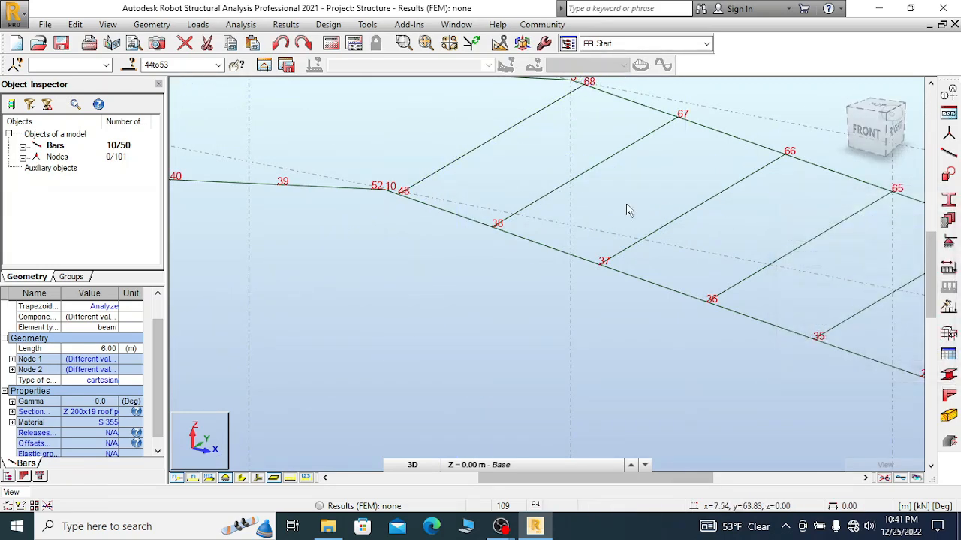
- Select the purlin between nodes 48 and 68 together with all bars of the same Z 200x19 roof purlin section
click(484, 144)
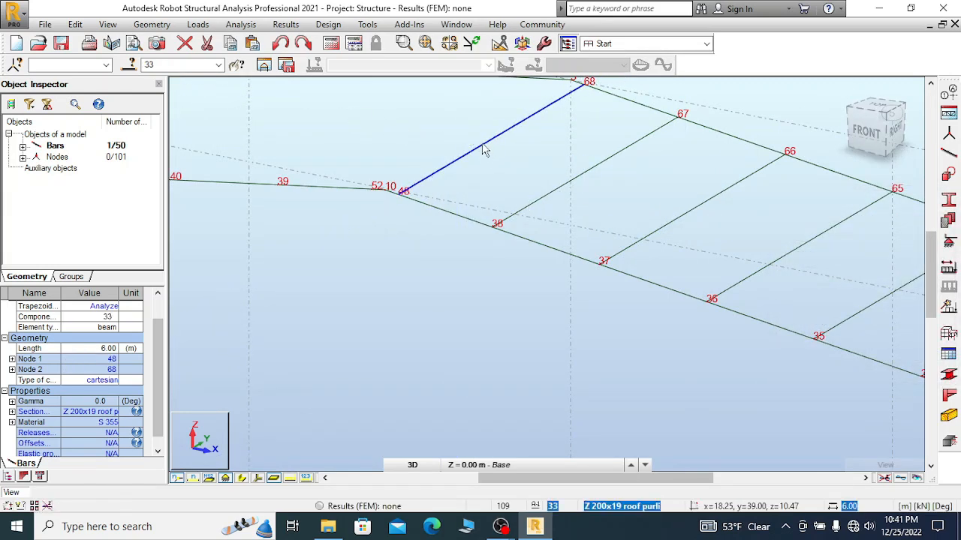
right_click(483, 144)
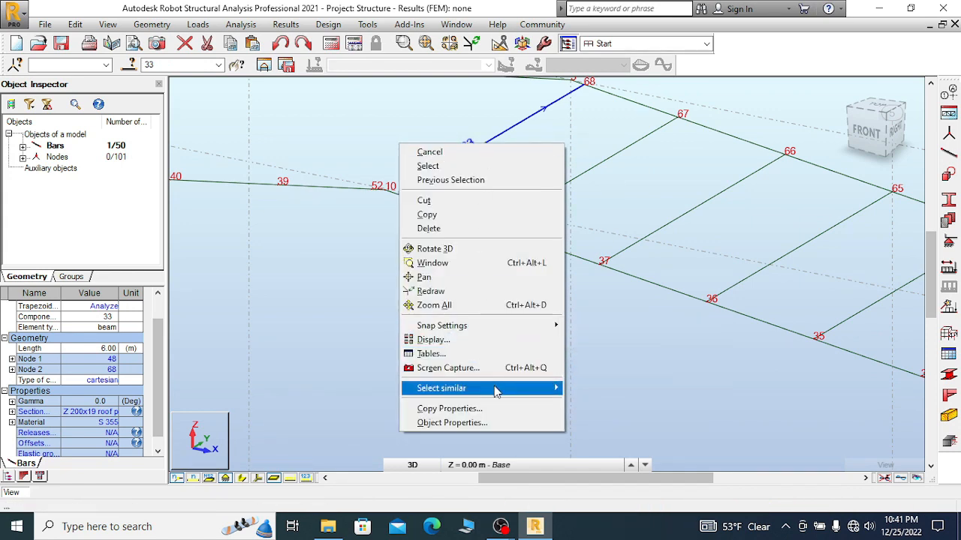
mouse_move(493, 388)
click(621, 405)
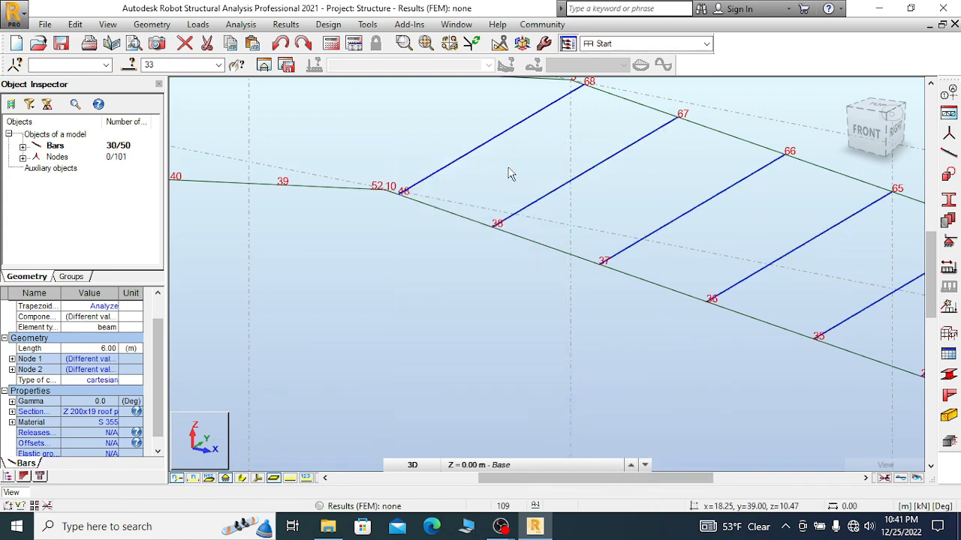
scroll(450, 131, down, 4)
scroll(445, 129, down, 2)
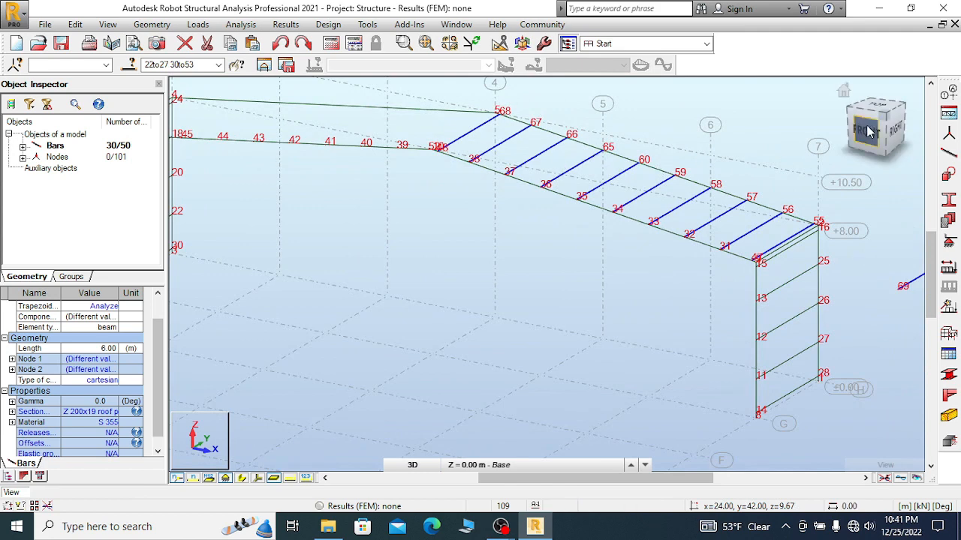
- Try a vertical mirror copy about the YZ plane at 18.00 m through the ridge, declining to apply it to the whole structure
click(675, 138)
scroll(653, 133, down, 4)
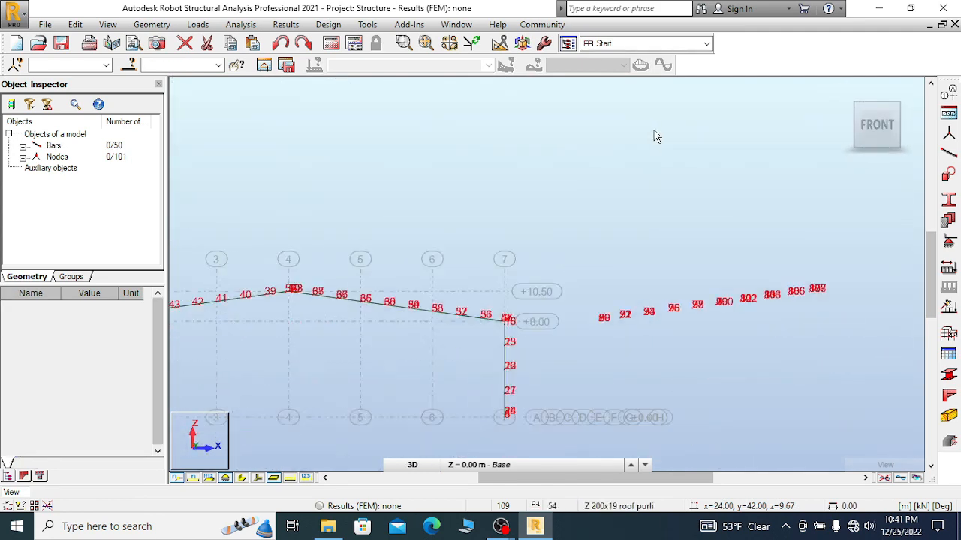
click(77, 25)
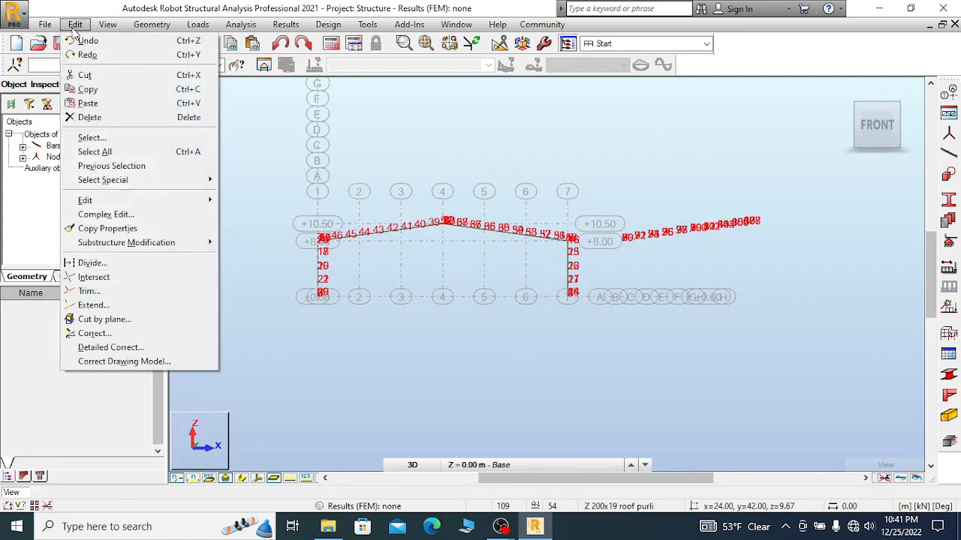
mouse_move(90, 200)
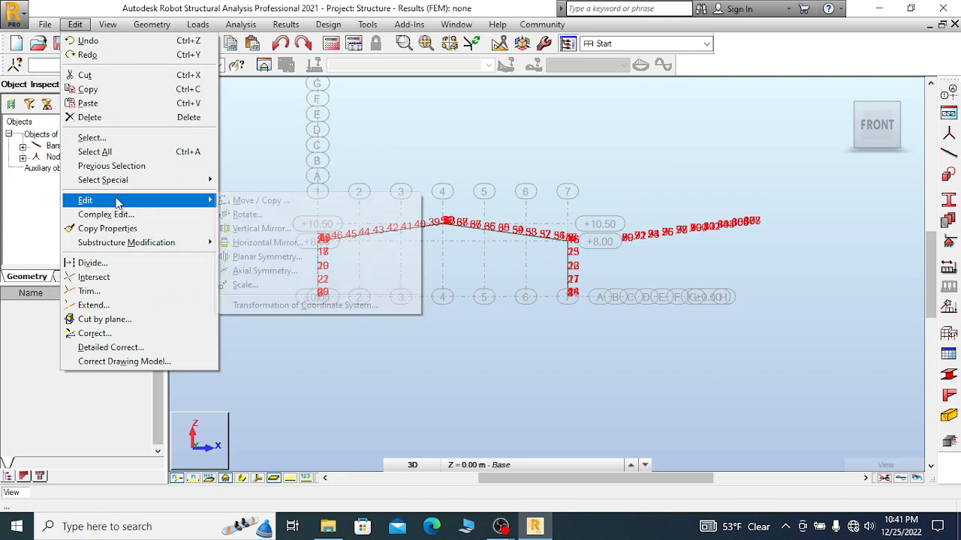
click(262, 229)
scroll(439, 252, up, 4)
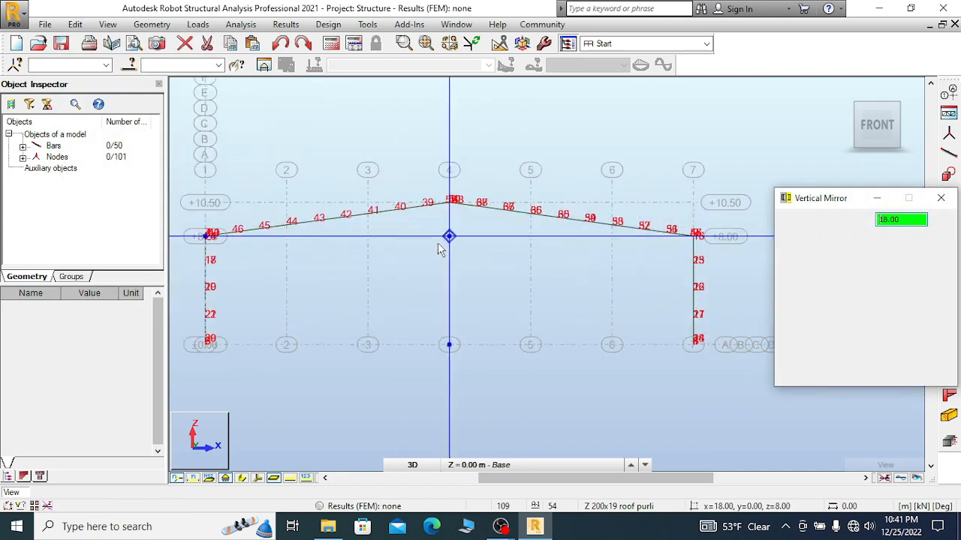
drag(846, 204, 816, 105)
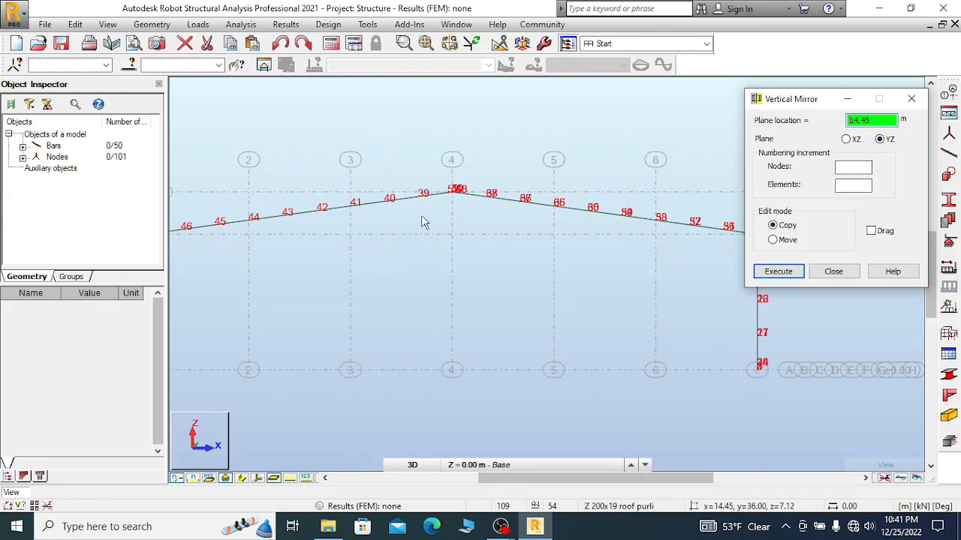
scroll(461, 191, up, 4)
scroll(480, 197, up, 3)
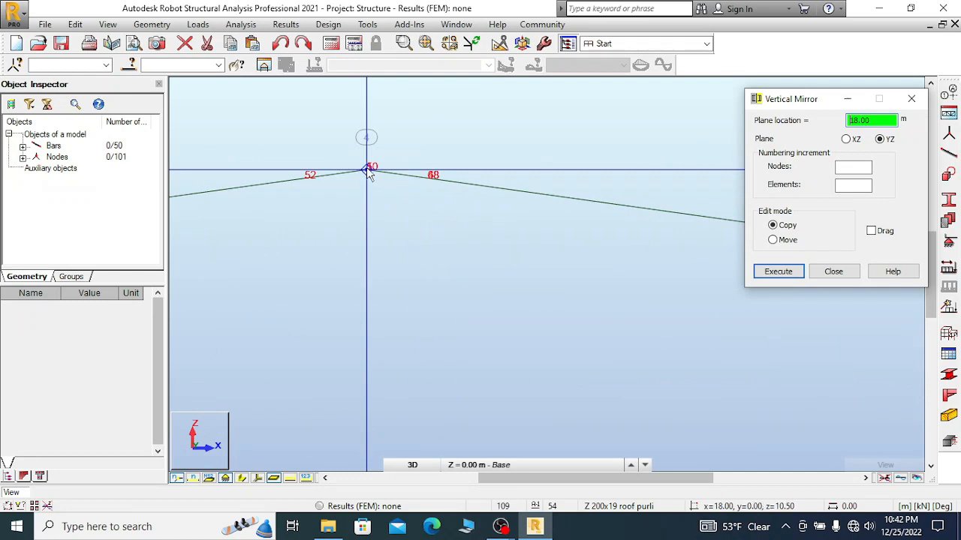
click(365, 174)
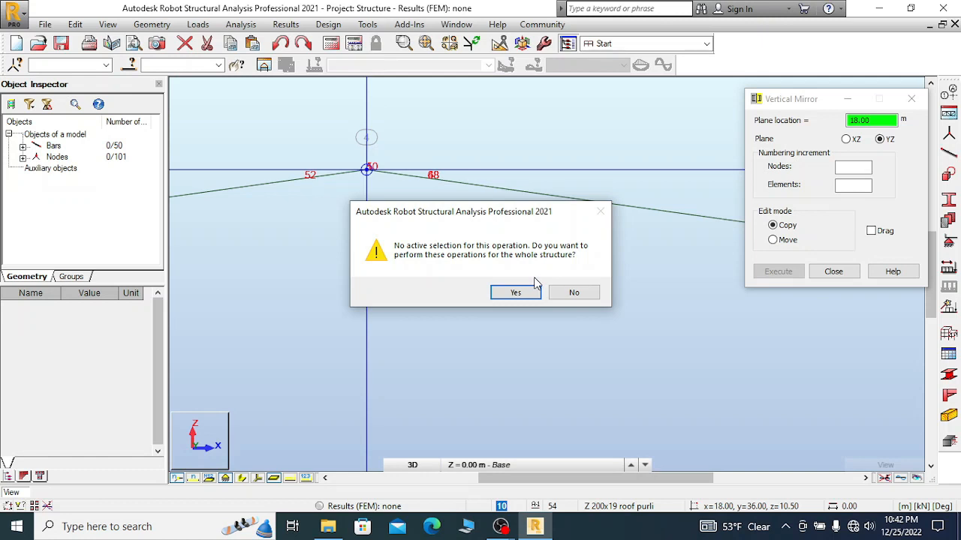
click(574, 293)
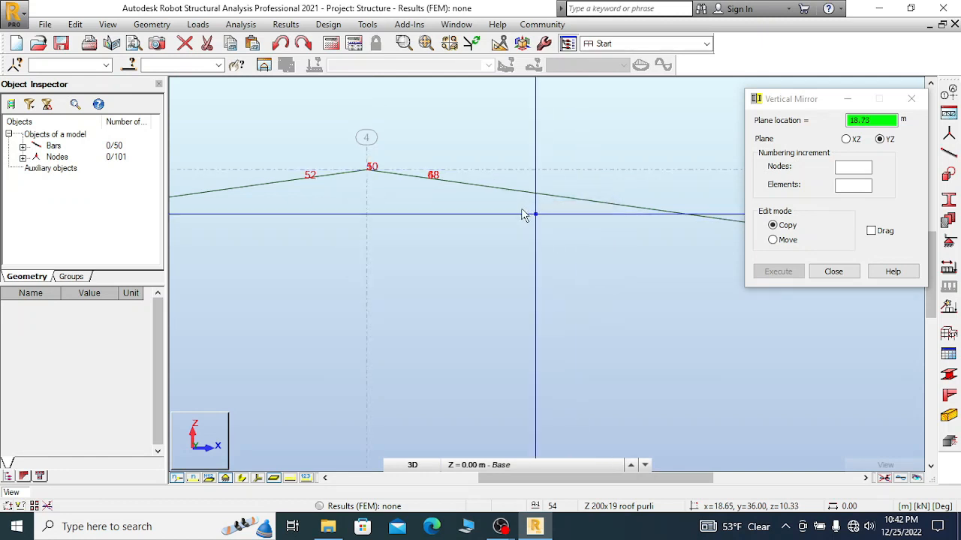
- Decline the repeated YZ mirror of the whole structure and end the Vertical Mirror
scroll(525, 180, down, 1)
click(542, 170)
drag(809, 104, 838, 215)
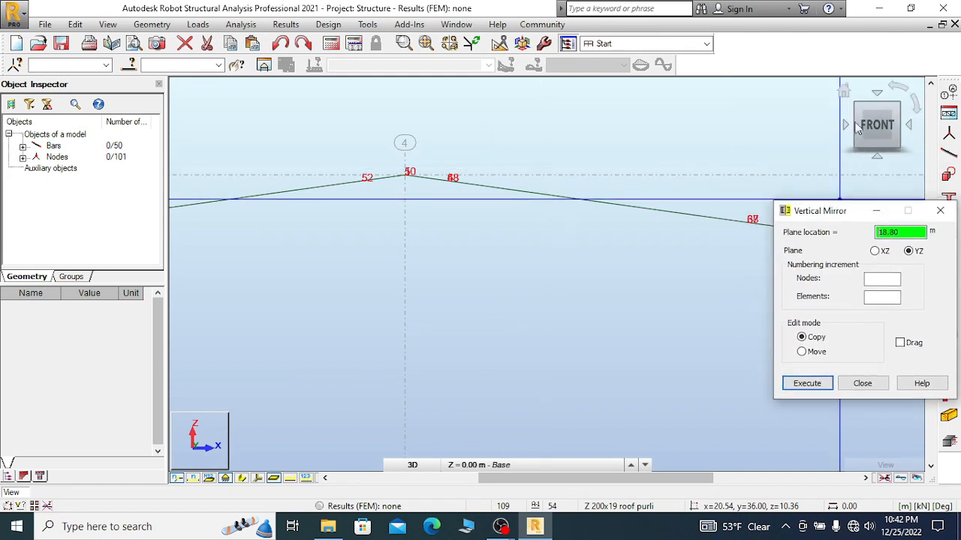
key(Return)
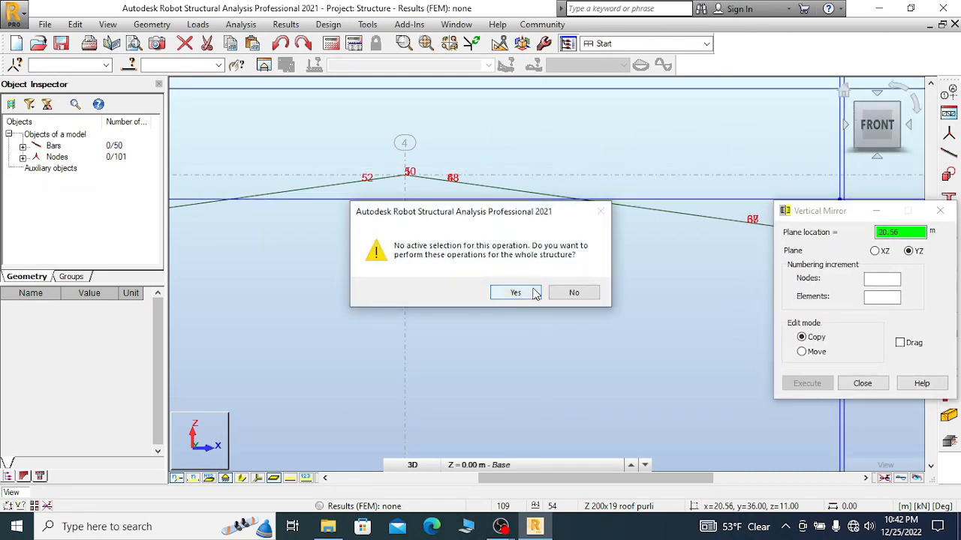
click(575, 293)
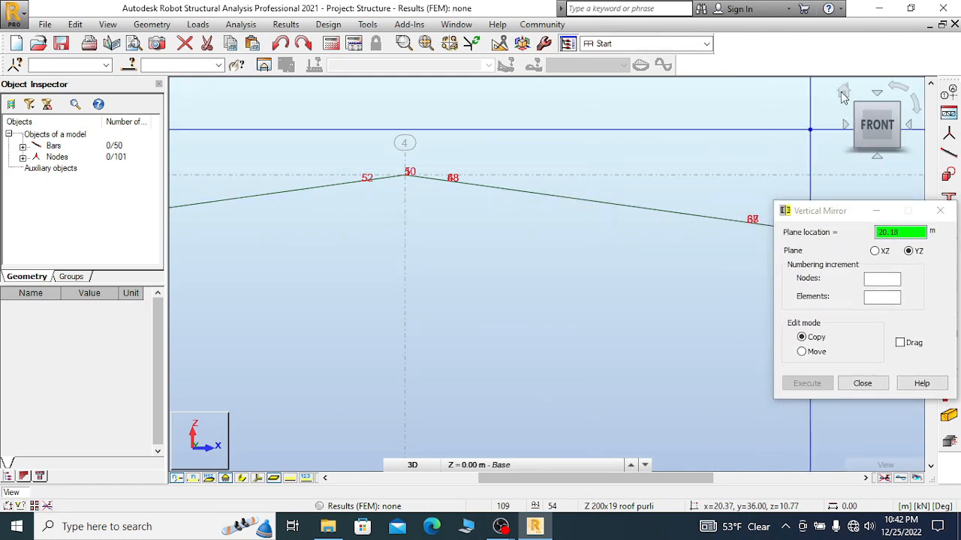
click(940, 211)
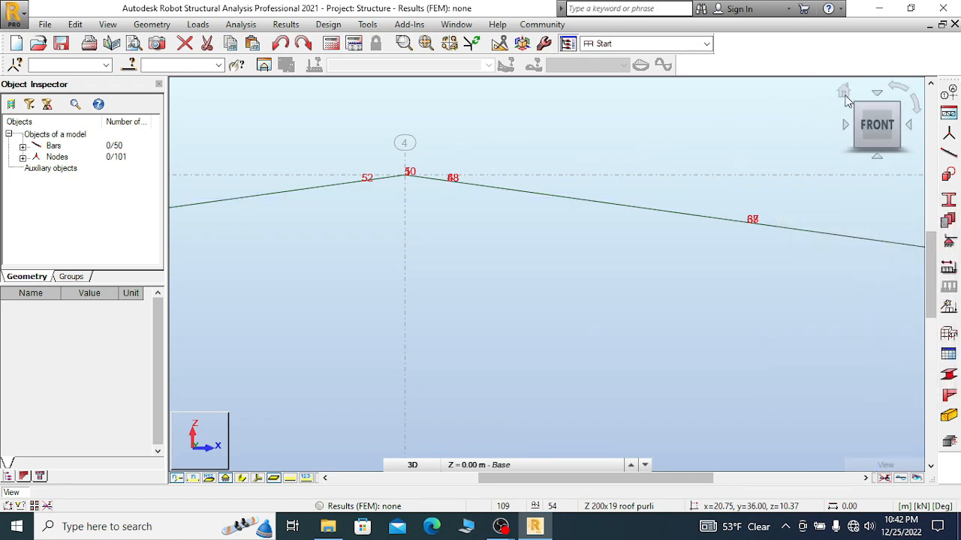
- Return the model to the isometric home view and hide the node and bar numbers
click(840, 87)
scroll(588, 219, up, 6)
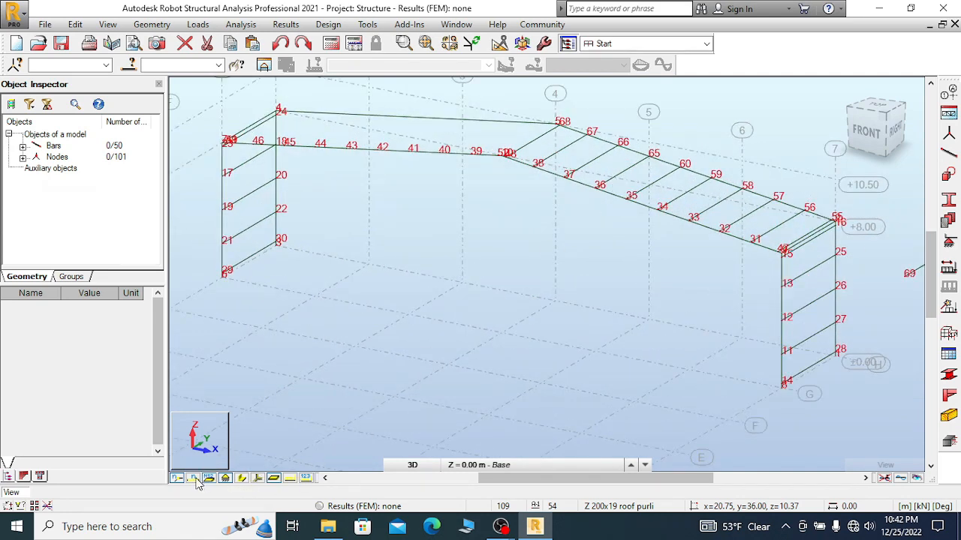
click(250, 474)
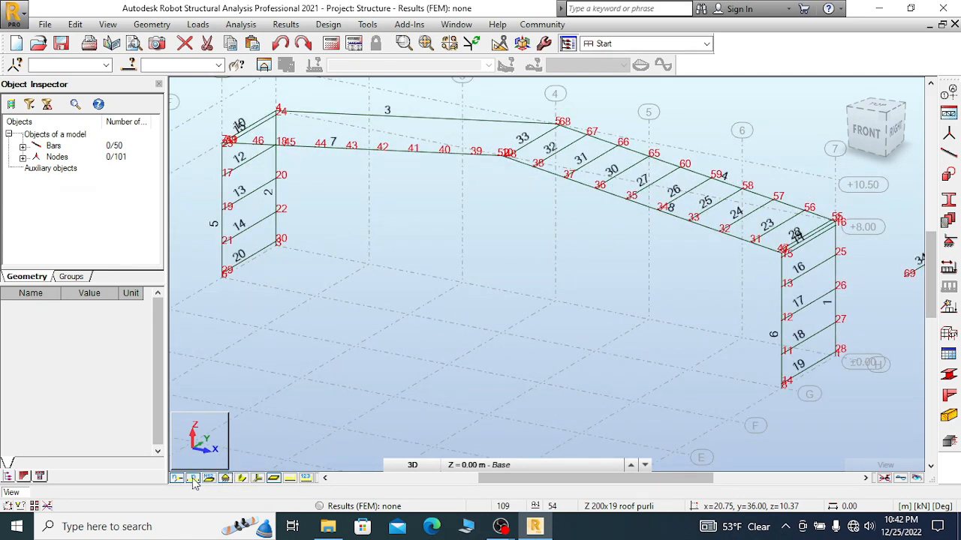
shift+middle_drag(576, 264, 670, 235)
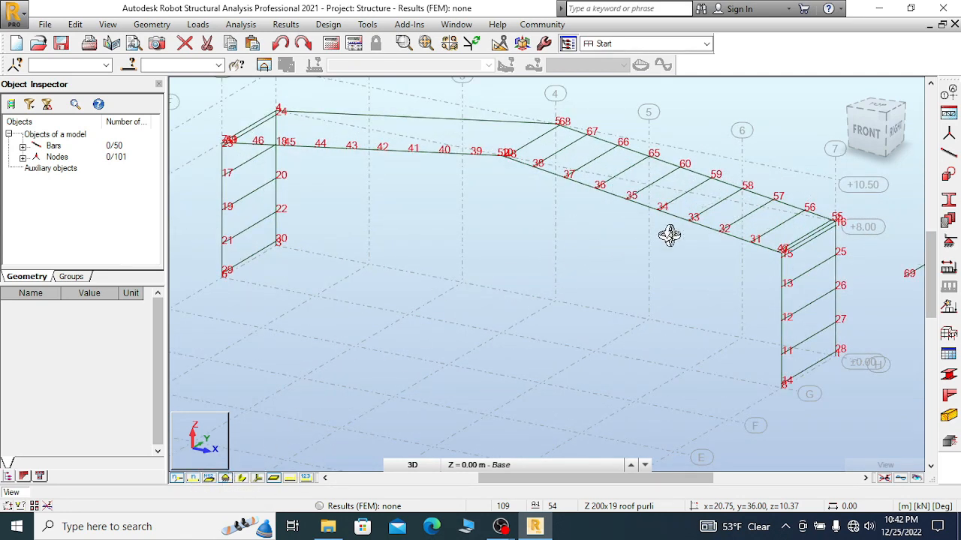
click(192, 478)
scroll(711, 189, up, 3)
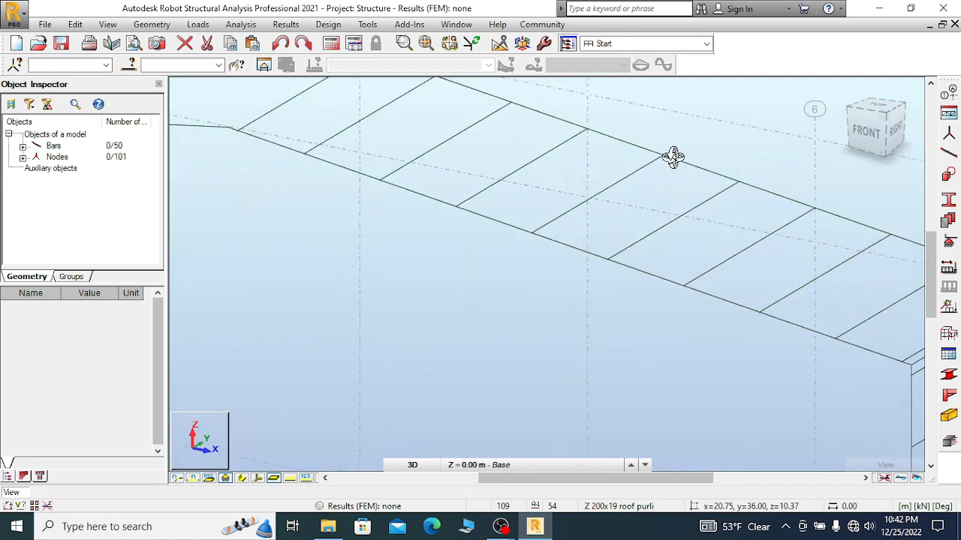
- Select the roof purlin nearest the ridge together with all bars of the same cross-section
right_click(672, 154)
click(681, 163)
scroll(616, 182, down, 2)
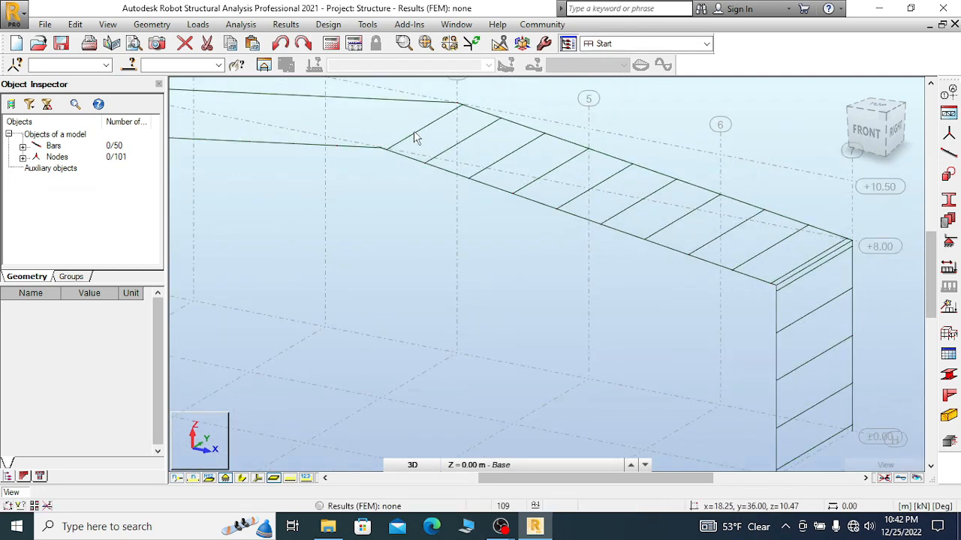
right_click(418, 134)
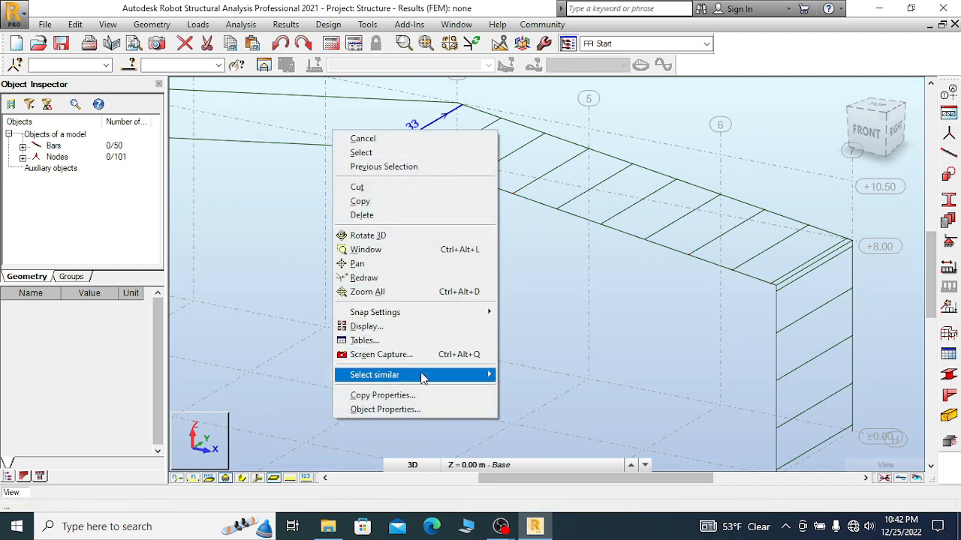
mouse_move(422, 376)
click(575, 391)
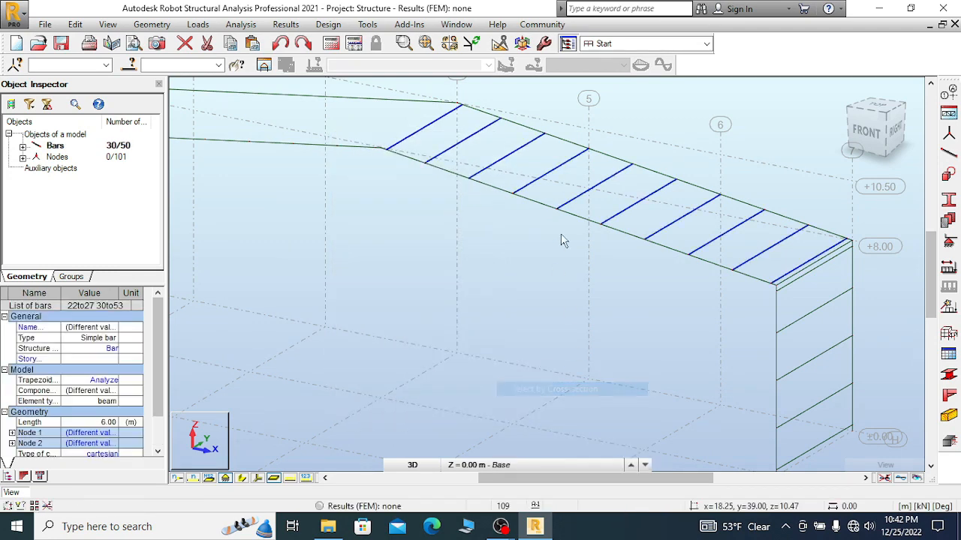
scroll(607, 189, down, 2)
scroll(606, 190, down, 1)
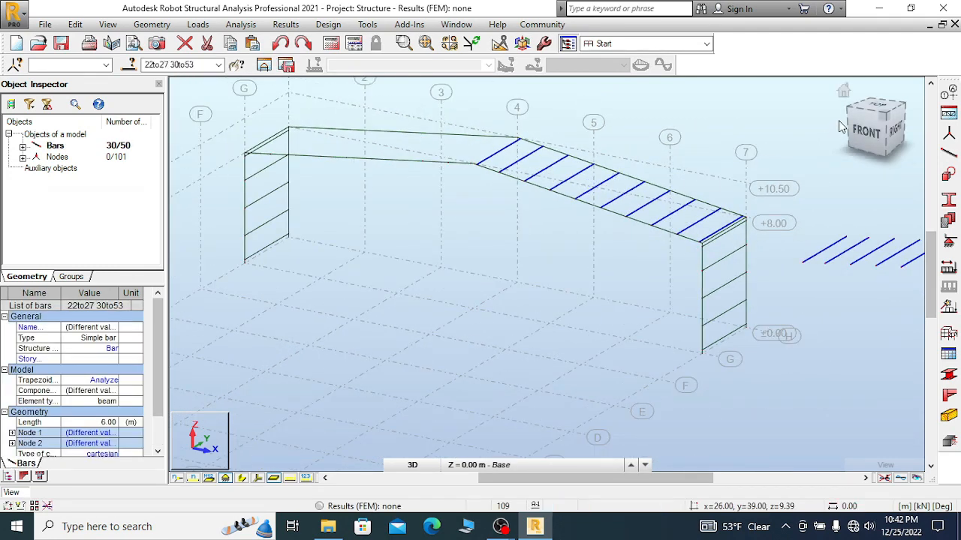
- Copy the selected roof purlins onto the opposite slope with a Vertical Mirror about the YZ plane at 18.00 m through the ridge
click(75, 24)
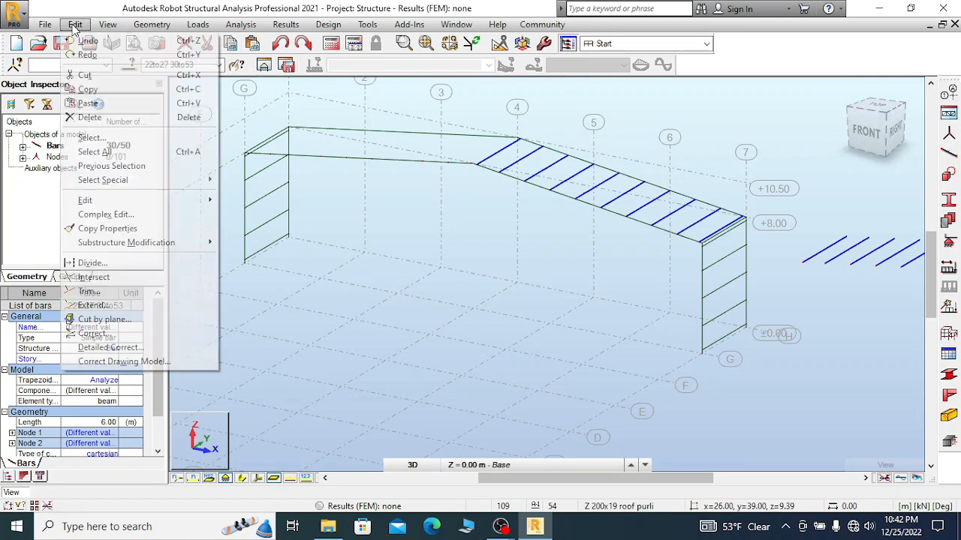
mouse_move(125, 203)
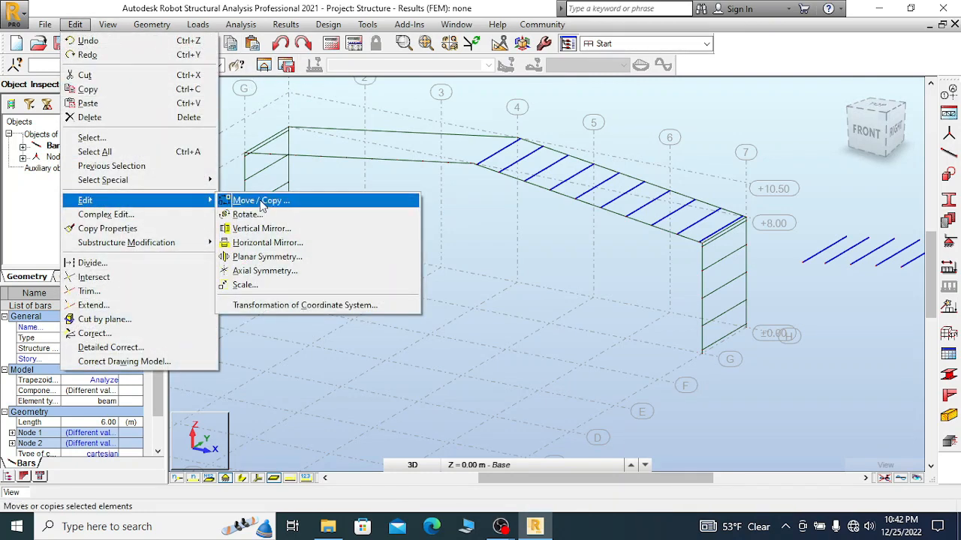
click(258, 228)
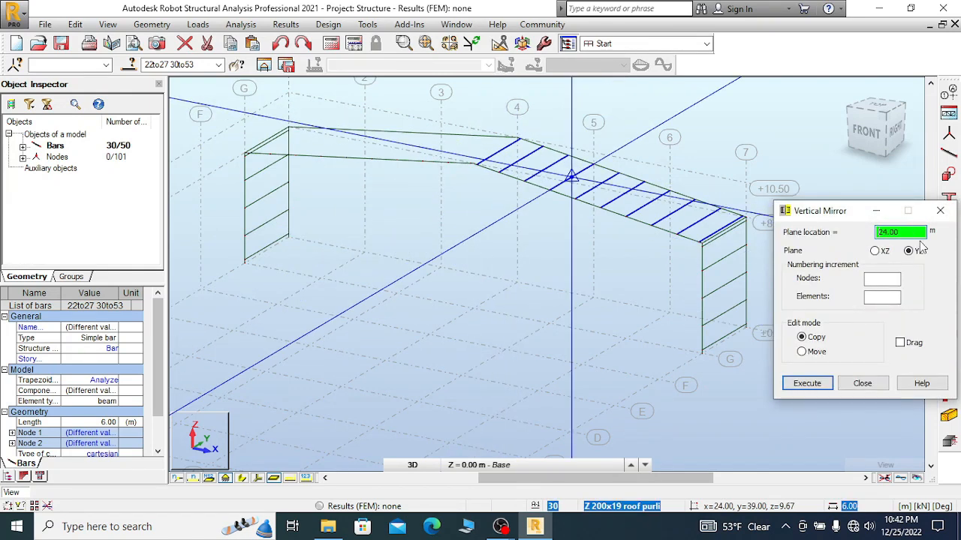
scroll(487, 171, up, 4)
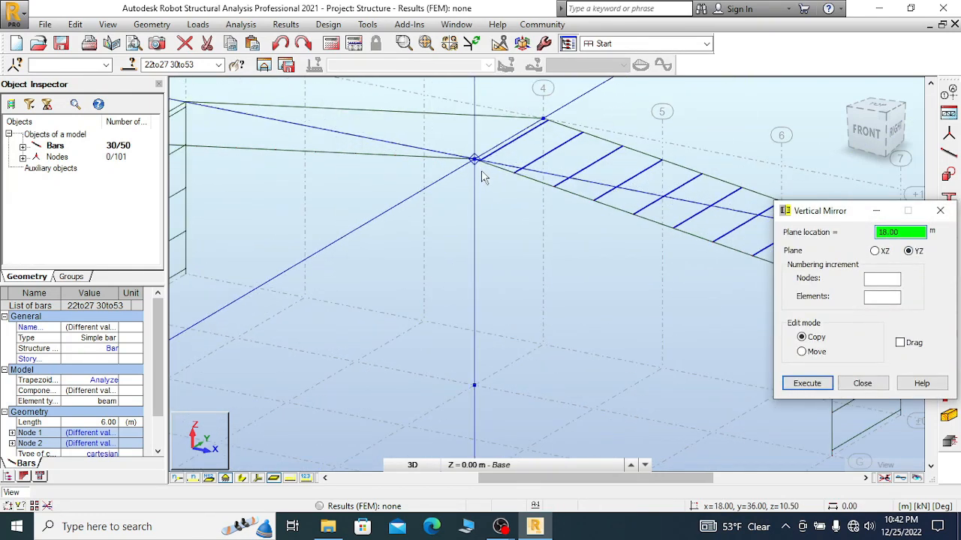
scroll(489, 168, up, 1)
click(465, 153)
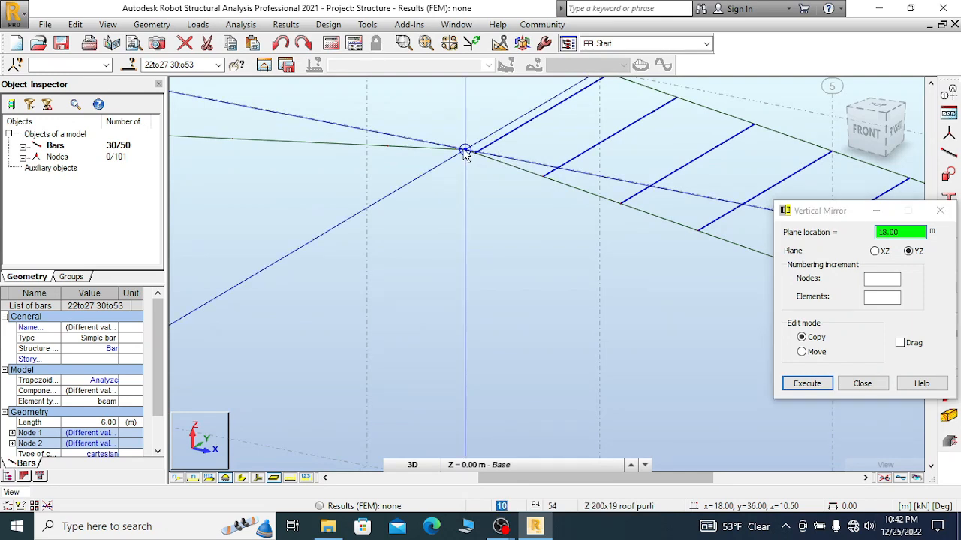
scroll(481, 188, down, 3)
scroll(431, 193, down, 3)
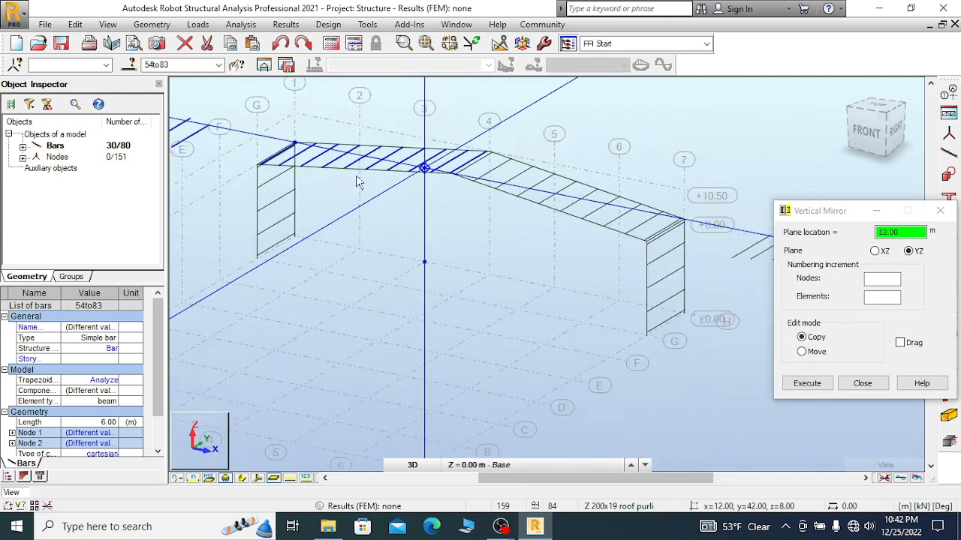
click(939, 211)
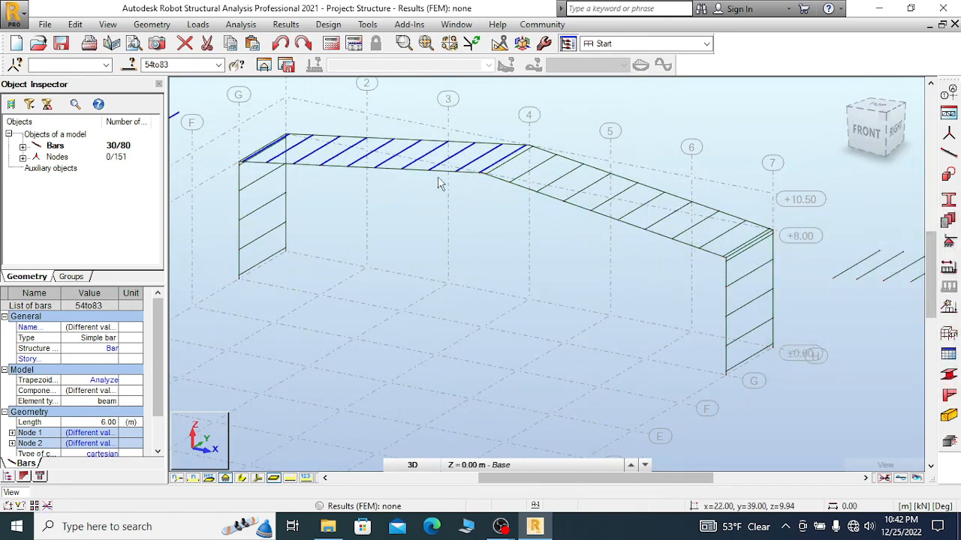
- Clear the selection and delete the two stray groups of purlin copies lying outside the grid beyond grid line 1
scroll(663, 255, up, 4)
scroll(548, 208, down, 5)
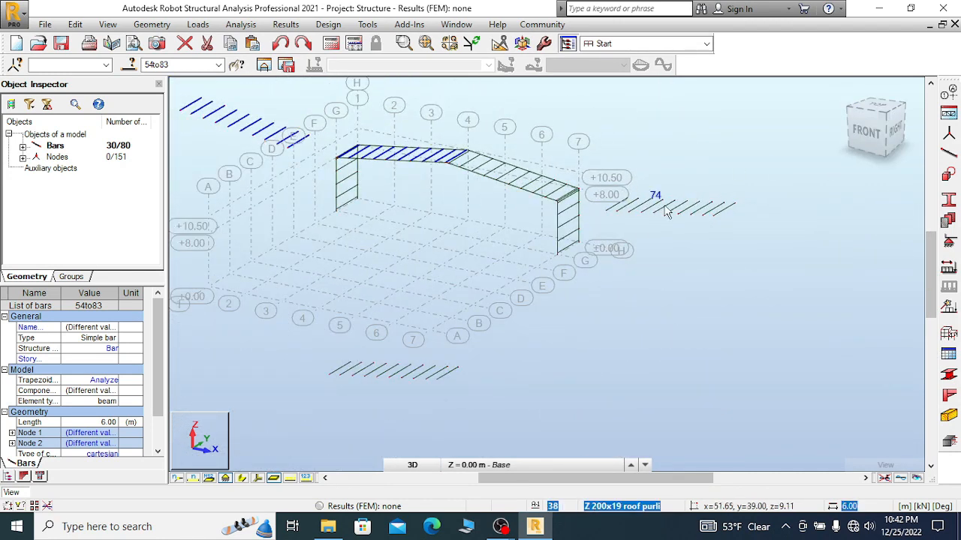
scroll(798, 214, down, 2)
scroll(470, 160, down, 2)
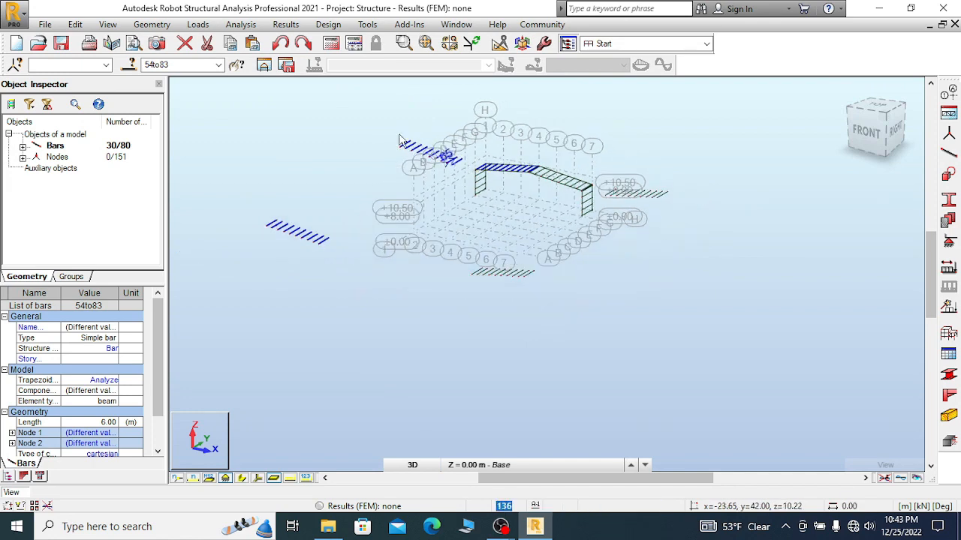
right_click(307, 126)
click(349, 133)
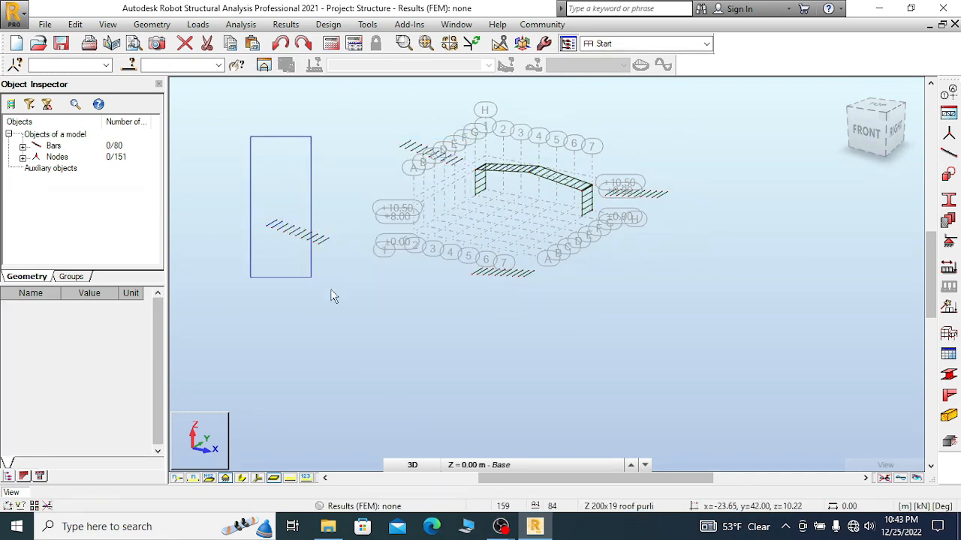
drag(333, 296, 365, 316)
click(184, 43)
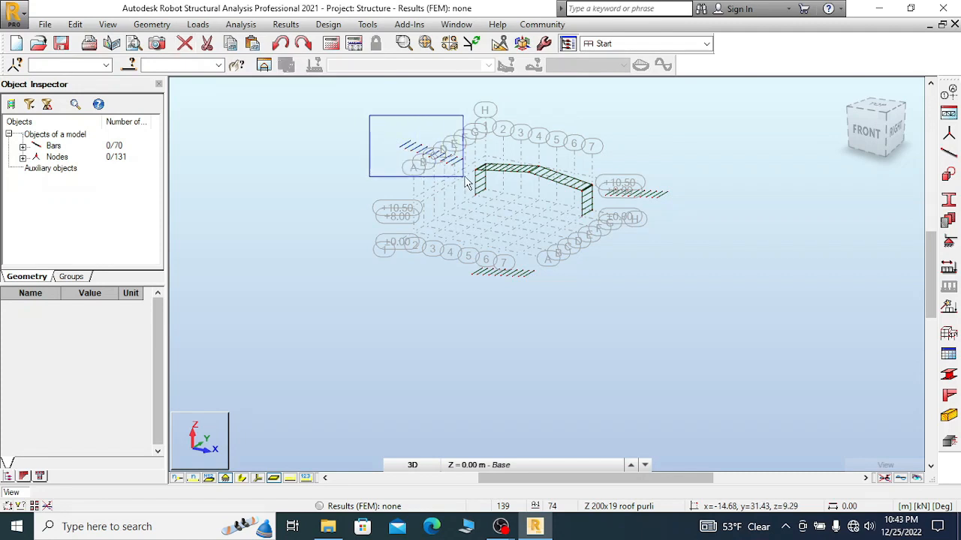
drag(463, 178, 464, 177)
click(184, 42)
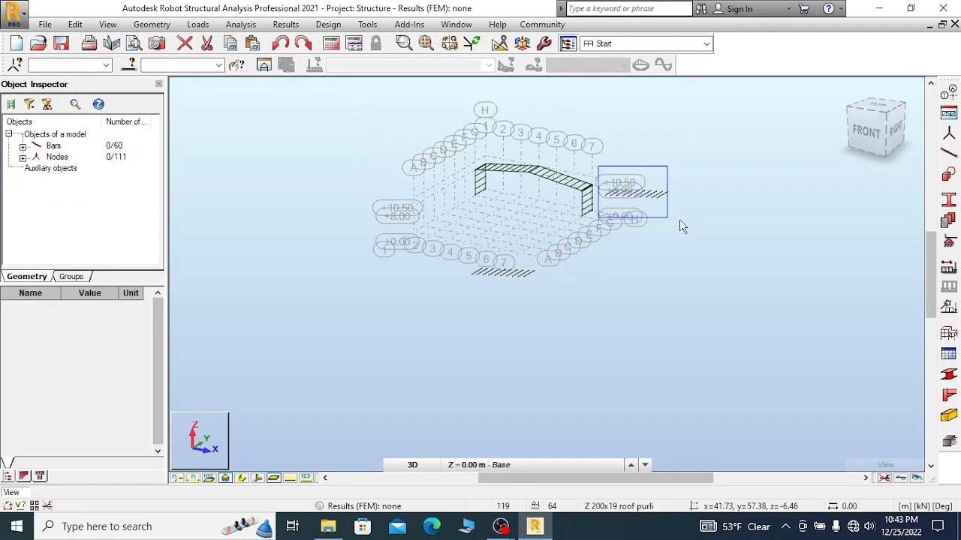
- Delete the two remaining stray purlin groups, one beyond grid line 7 and one in front of the grid
drag(682, 224, 683, 225)
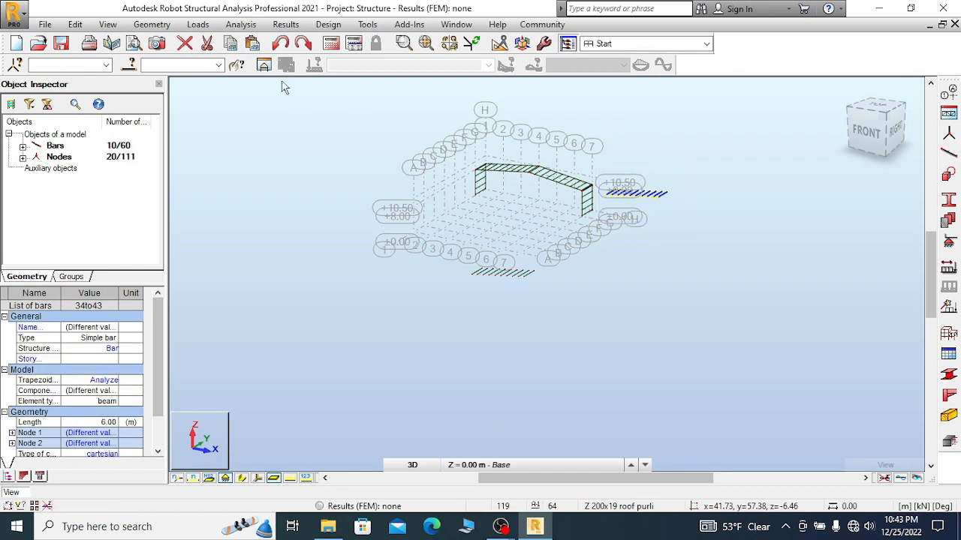
click(184, 43)
drag(455, 243, 555, 333)
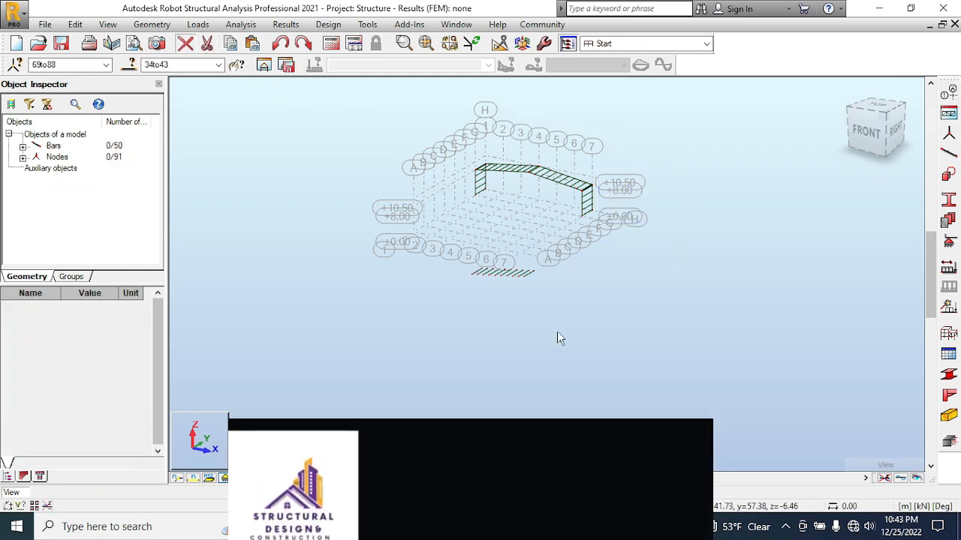
click(184, 43)
scroll(537, 171, up, 5)
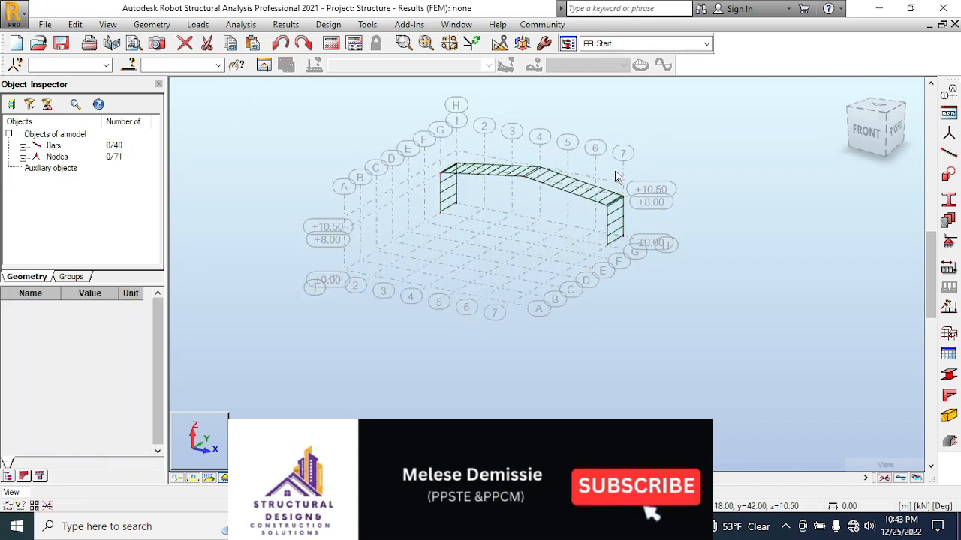
- Save the model to the Desktop as "steel roof shade project" in ROBOT (*.rtd) format
click(63, 43)
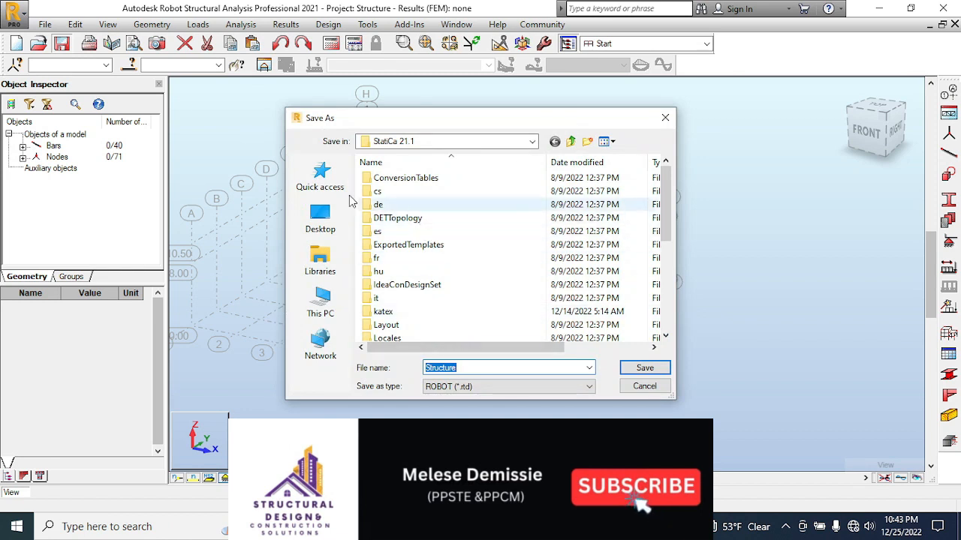
click(320, 219)
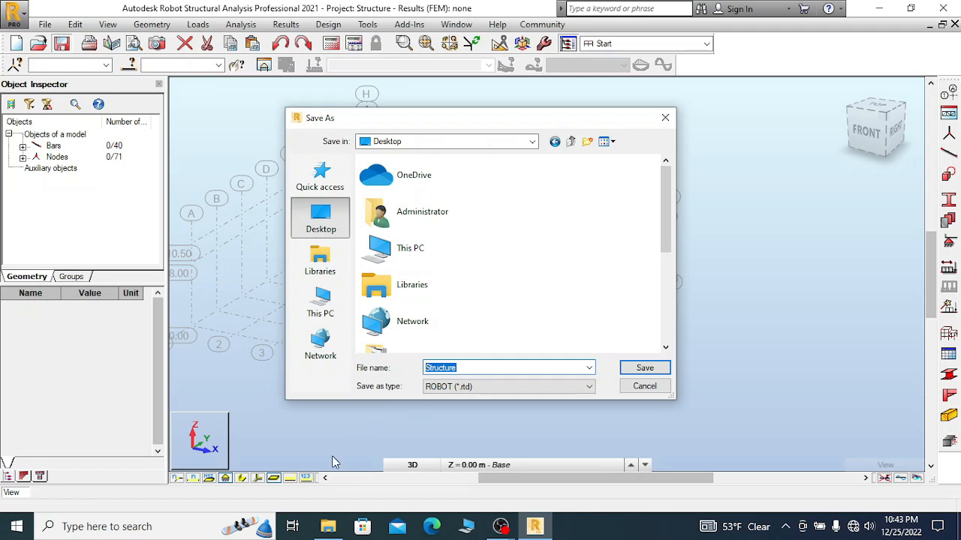
text(steel roof shade  project)
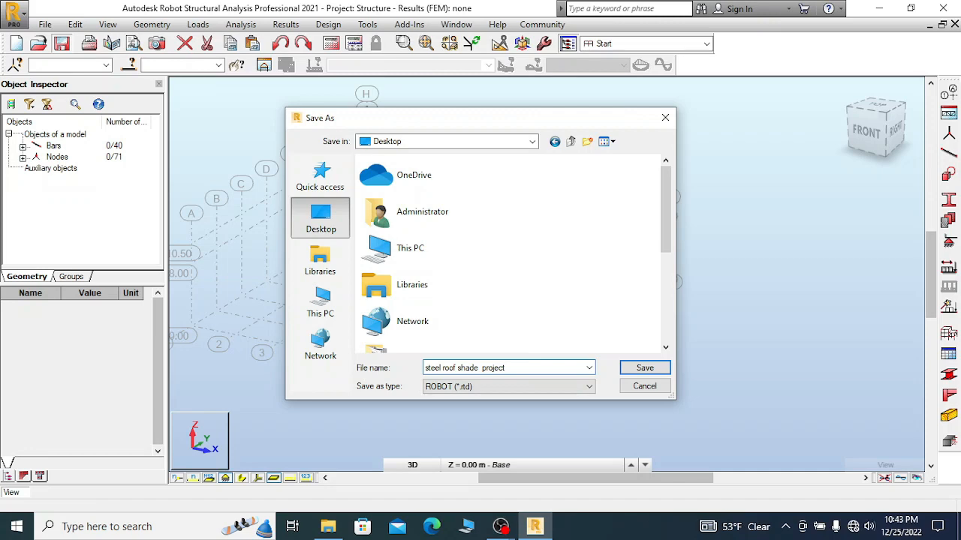
click(644, 367)
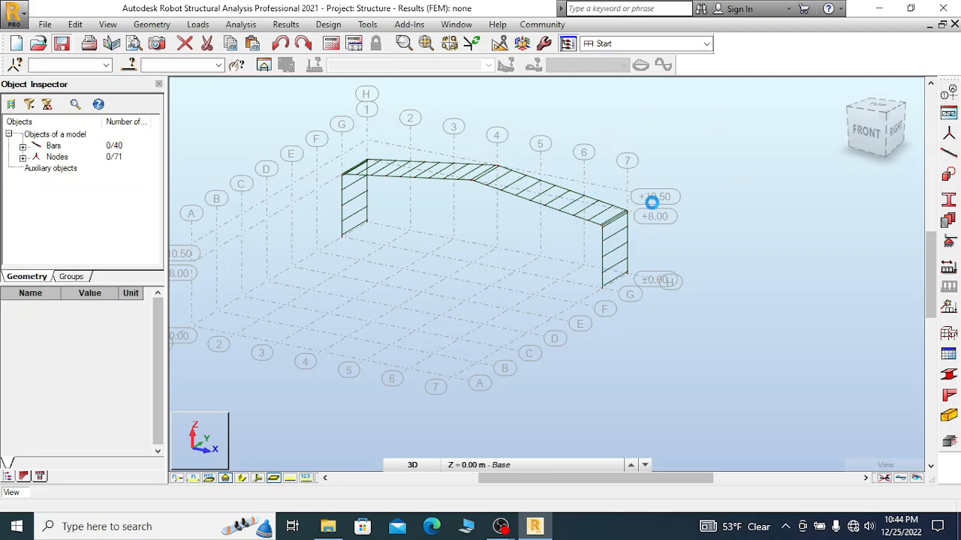
- Try to assign Fixed supports to the column bases by window-selecting the nodes along level 0.00 in the front view
scroll(628, 279, up, 4)
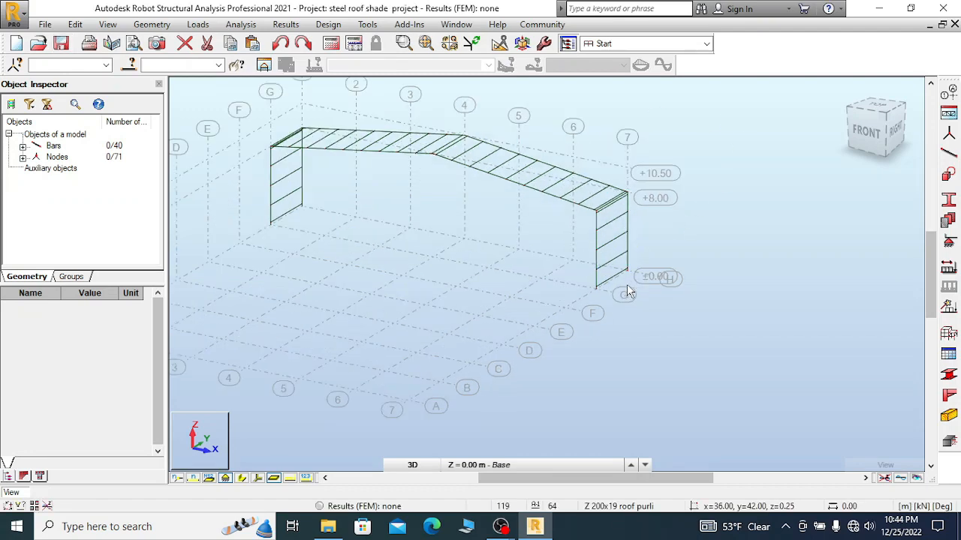
scroll(667, 174, down, 2)
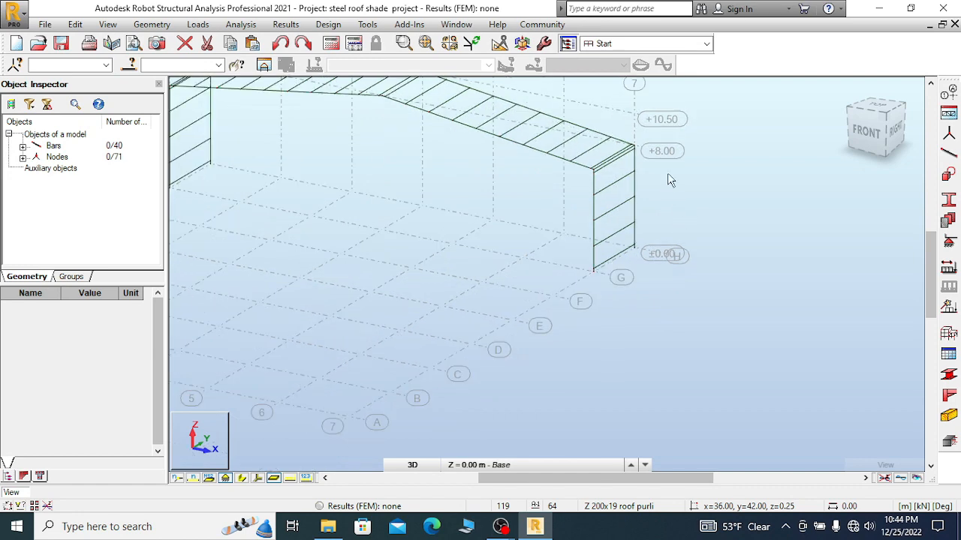
scroll(666, 250, up, 3)
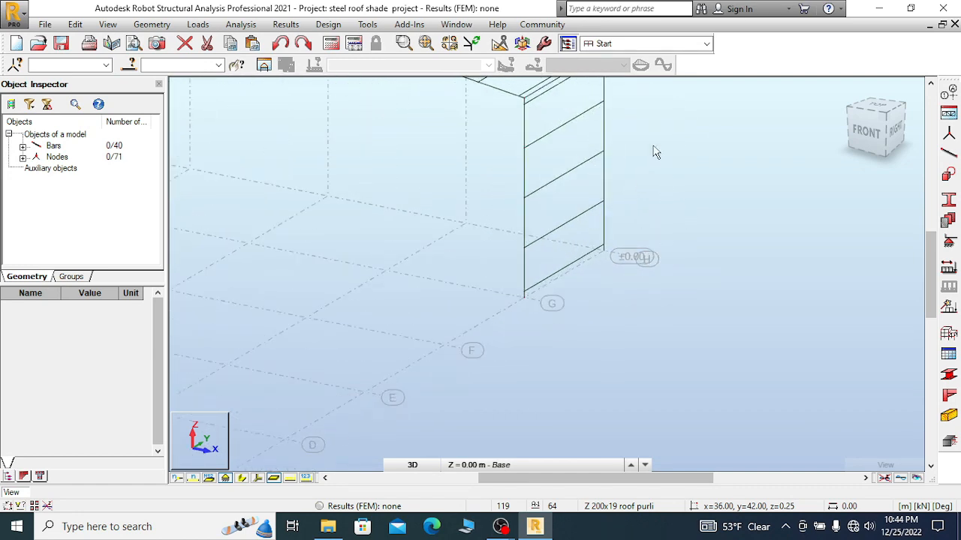
scroll(671, 244, down, 1)
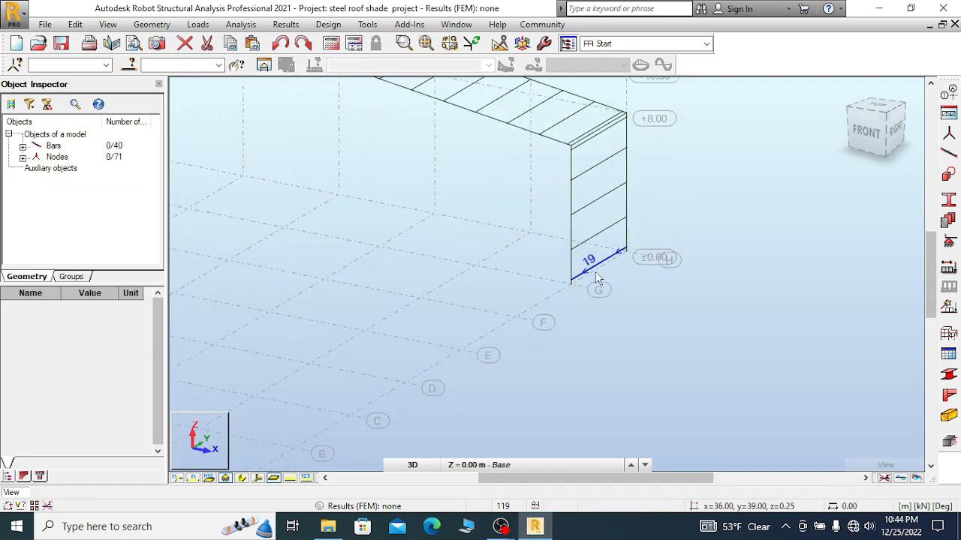
scroll(598, 285, up, 3)
scroll(580, 290, up, 1)
scroll(638, 174, down, 2)
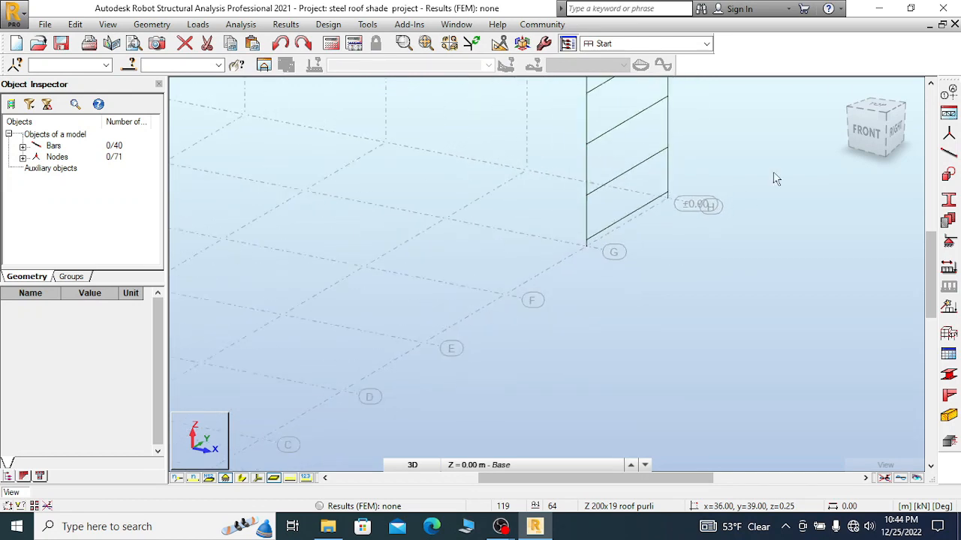
click(864, 134)
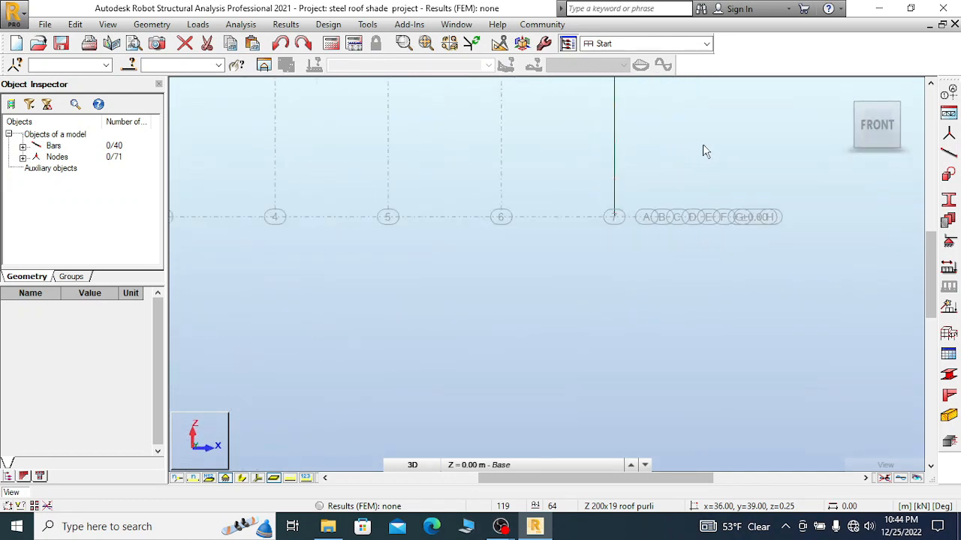
drag(232, 174, 706, 255)
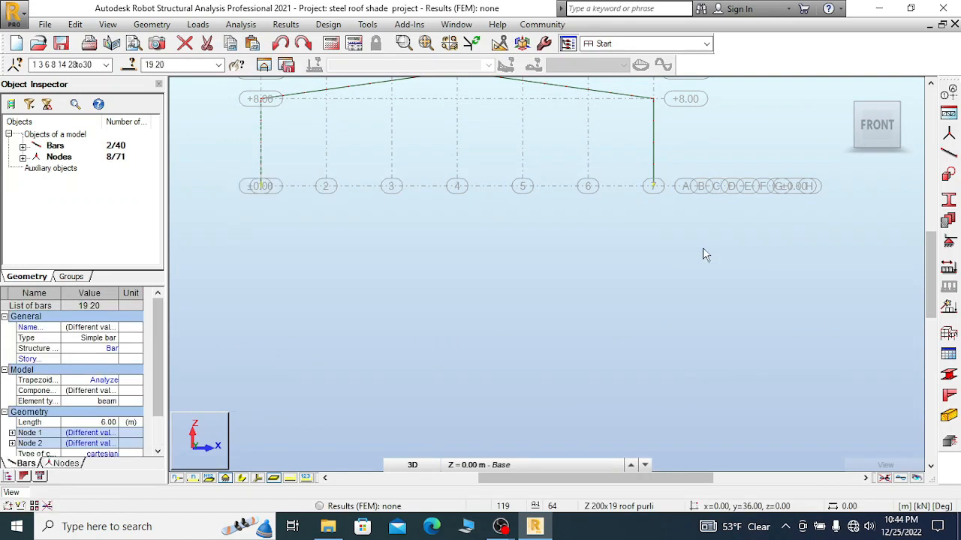
click(948, 241)
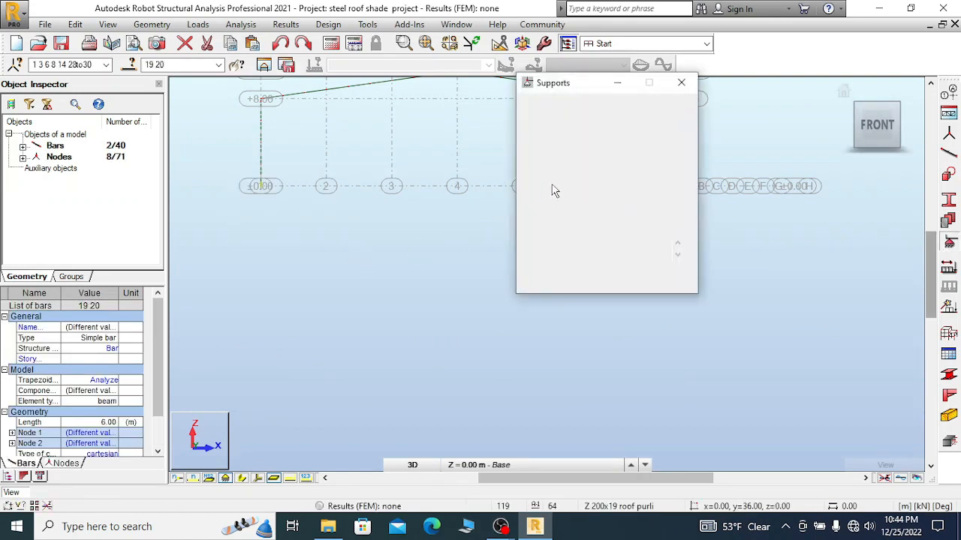
click(558, 154)
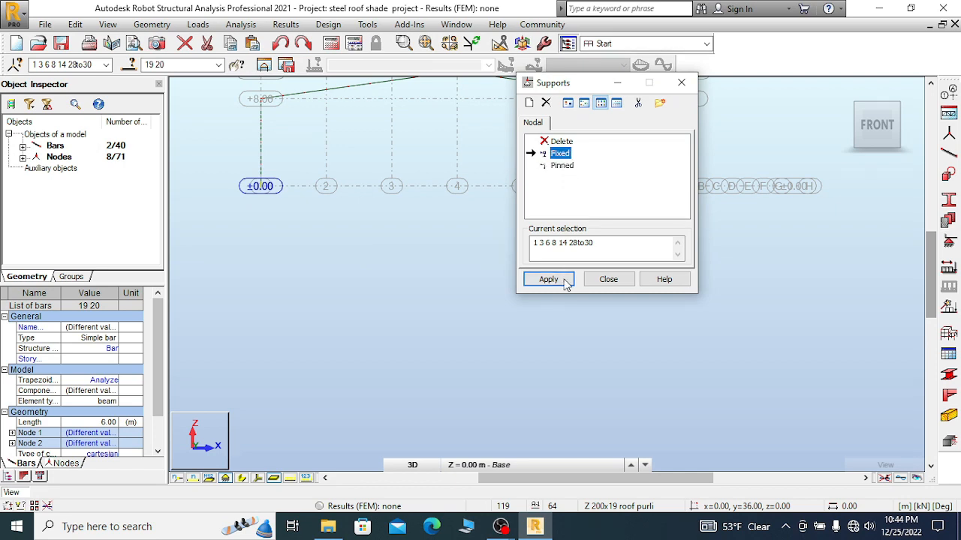
click(560, 280)
click(608, 279)
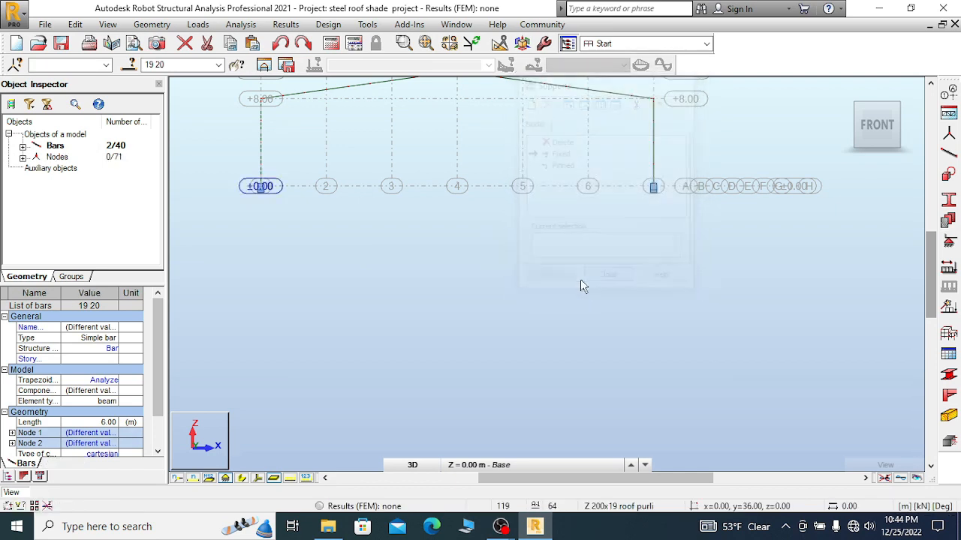
- Check the column bases in the 3D view and undo the last support assignment
click(843, 90)
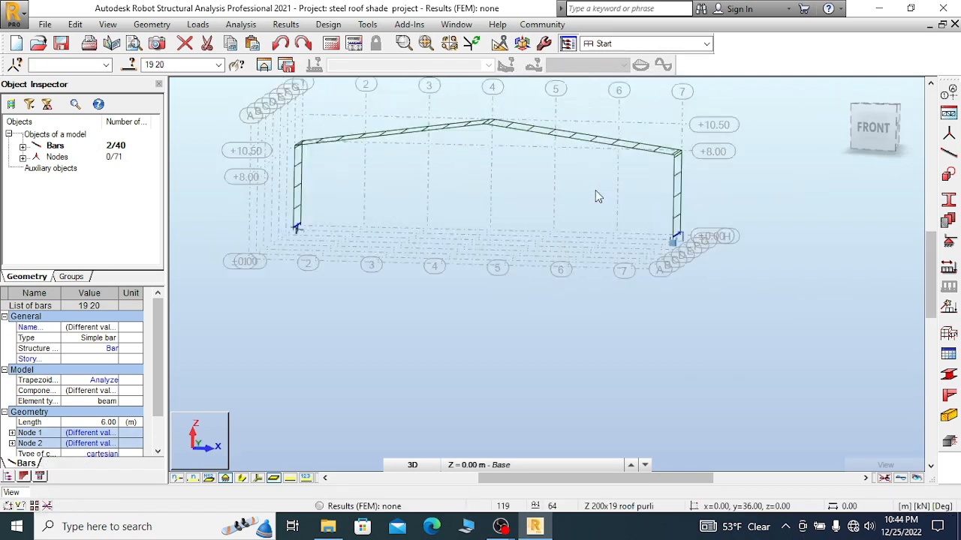
scroll(705, 387, up, 5)
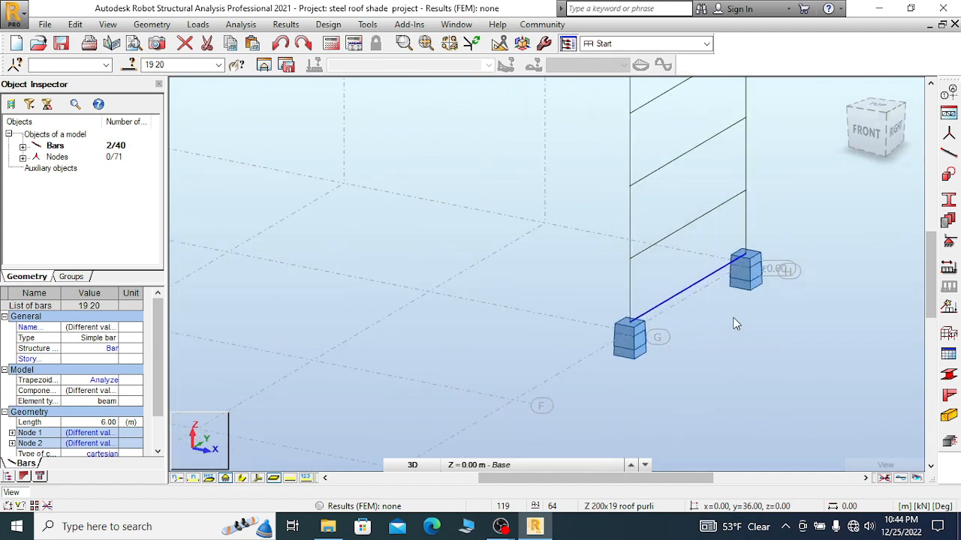
click(282, 45)
- Examine the column base at grid lines 7 and G and its clearance to the lowest wall purlin, in 3D and front views
middle_drag(690, 232, 756, 151)
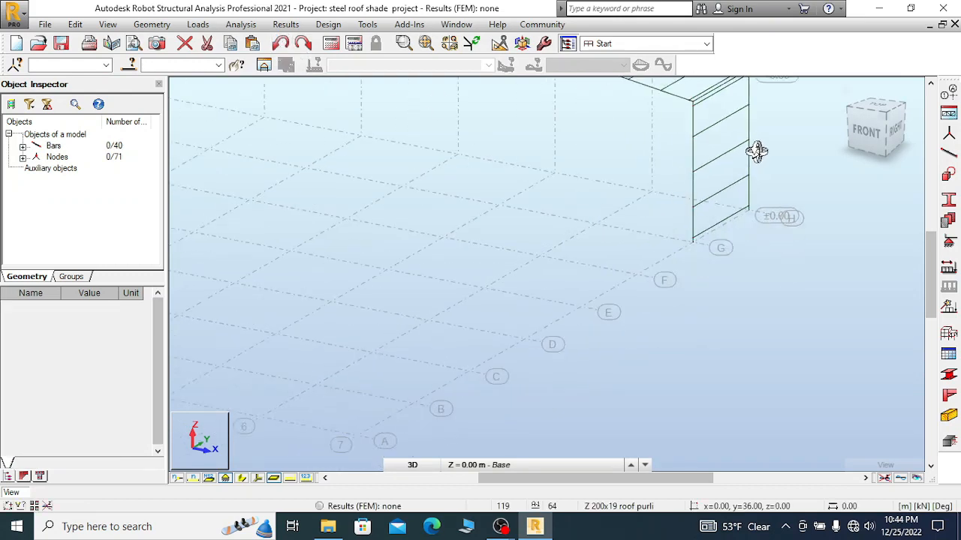
scroll(751, 165, down, 3)
scroll(736, 203, up, 7)
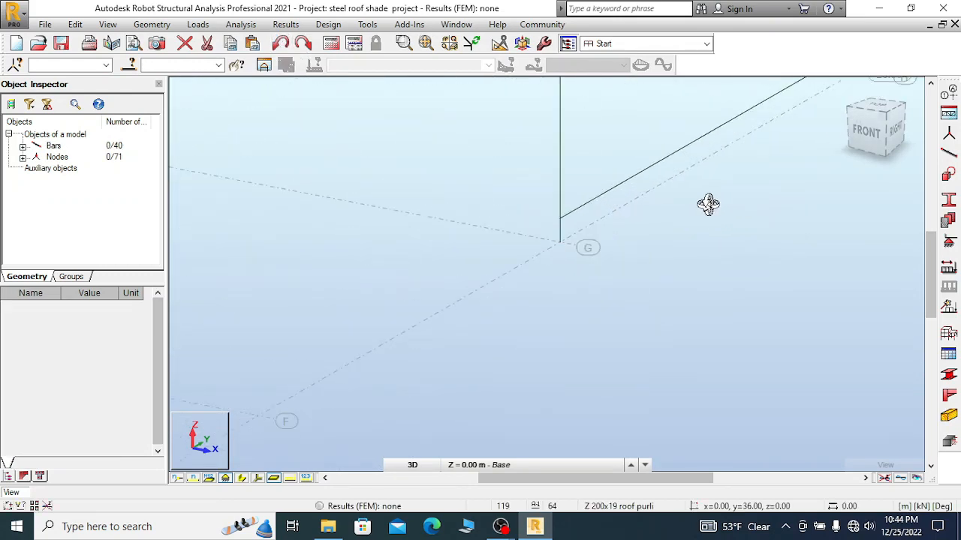
scroll(708, 205, up, 2)
scroll(552, 253, up, 3)
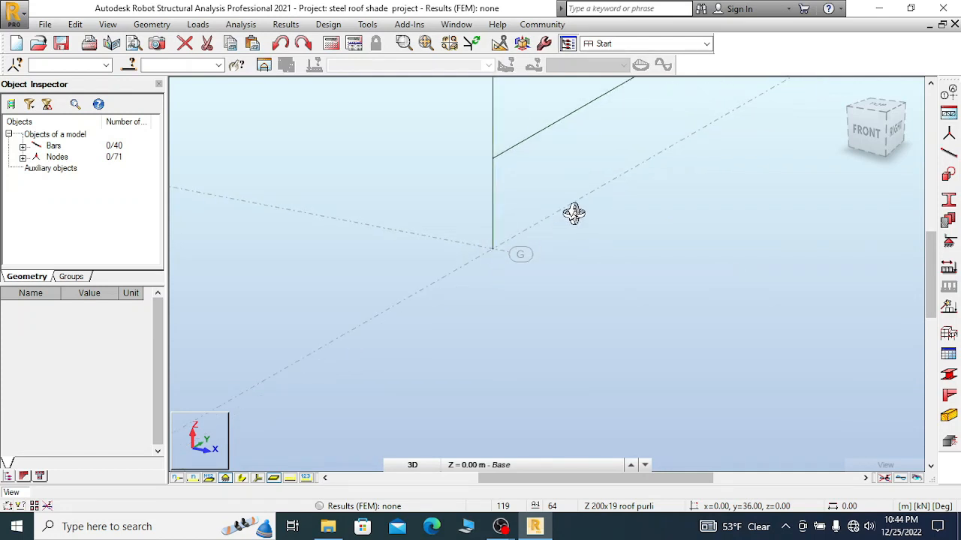
scroll(573, 212, down, 3)
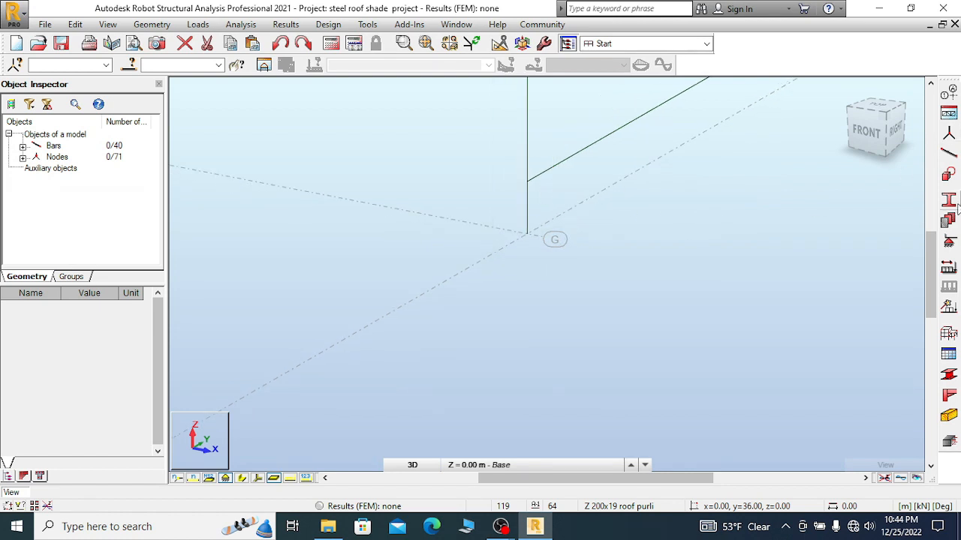
middle_drag(698, 202, 847, 139)
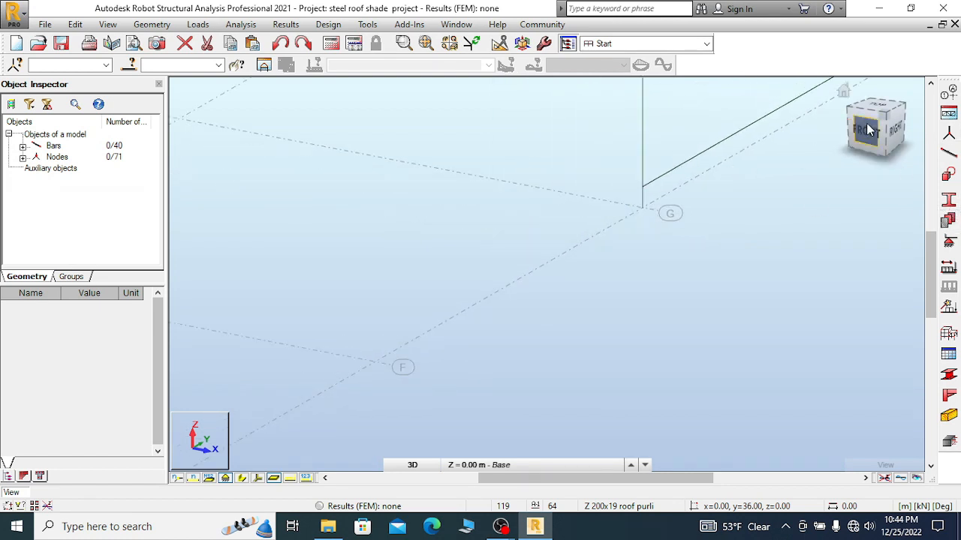
click(867, 129)
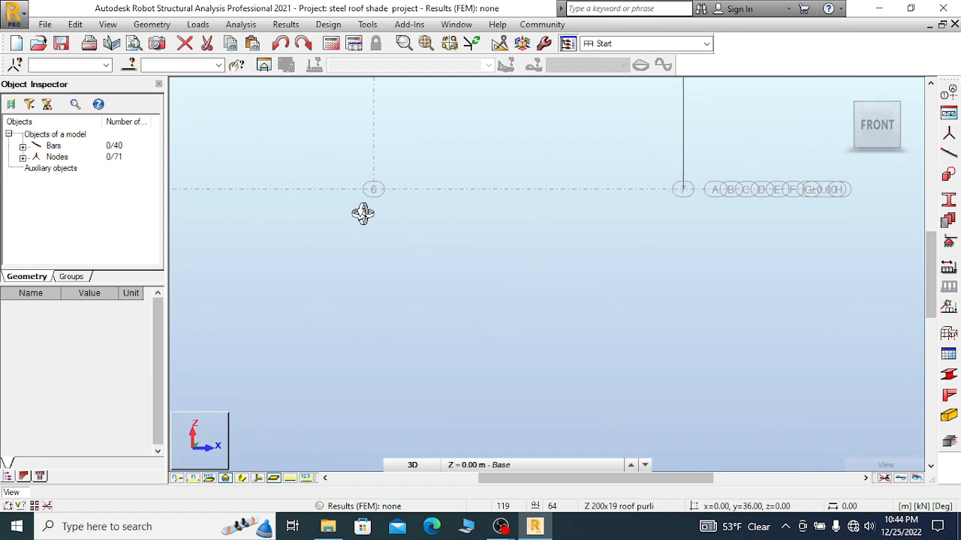
scroll(363, 214, up, 3)
scroll(397, 240, down, 5)
scroll(594, 221, down, 3)
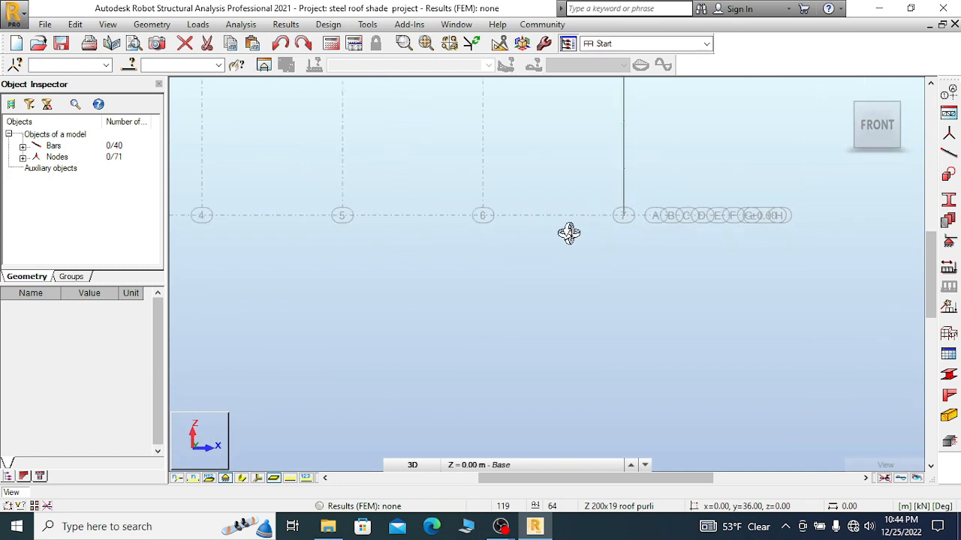
scroll(571, 233, down, 2)
scroll(593, 234, up, 5)
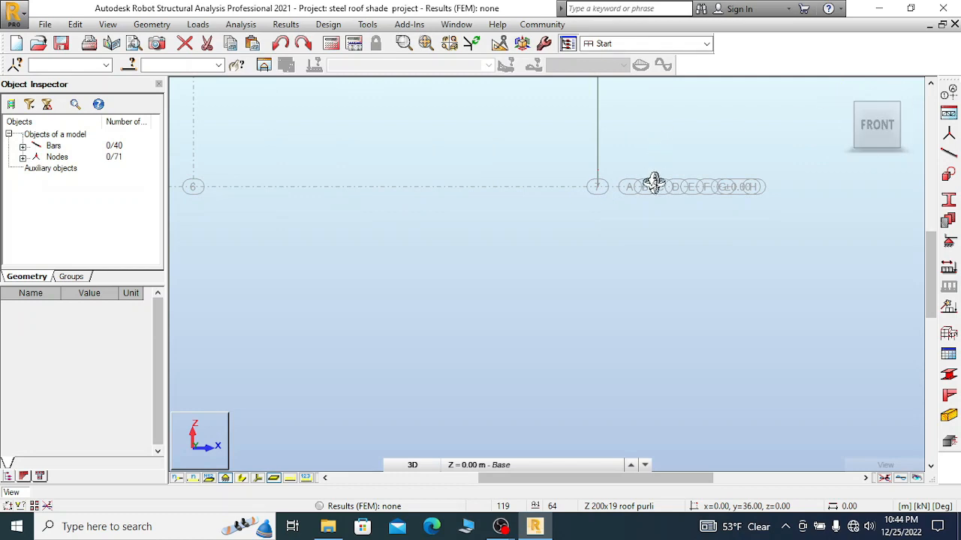
- Assign Fixed supports to only the four column-base nodes 1, 3, 6 and 8, window-selecting them below the lowest purlins in the right view
click(843, 91)
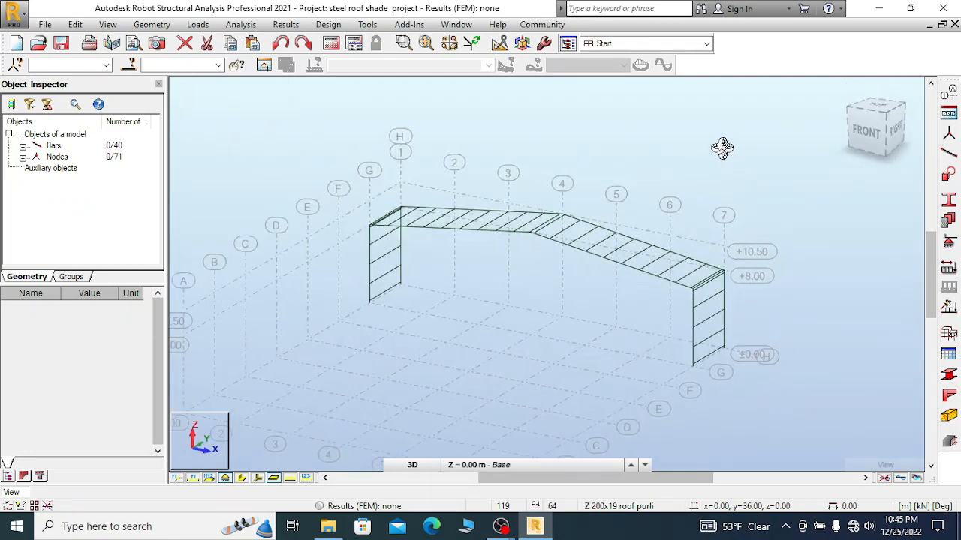
click(896, 130)
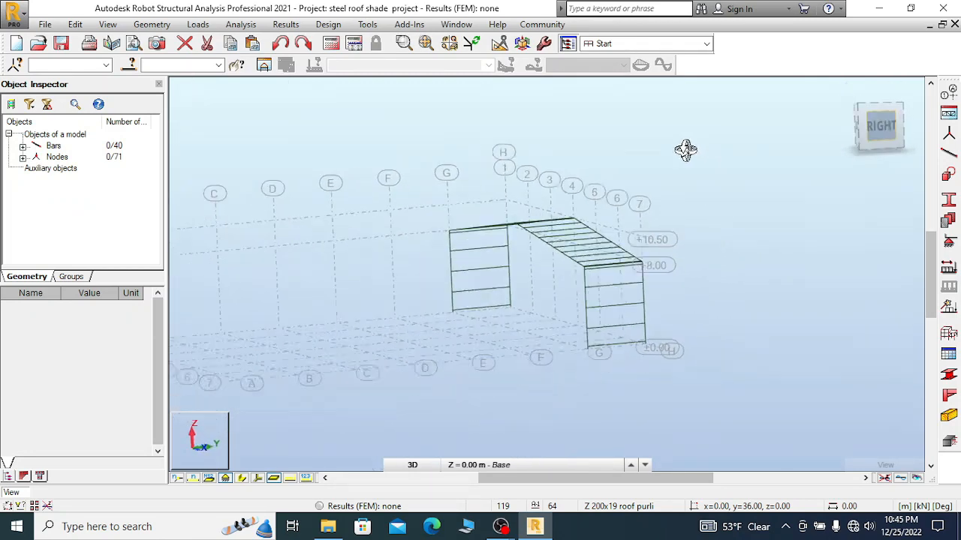
scroll(553, 356, up, 7)
scroll(558, 285, up, 2)
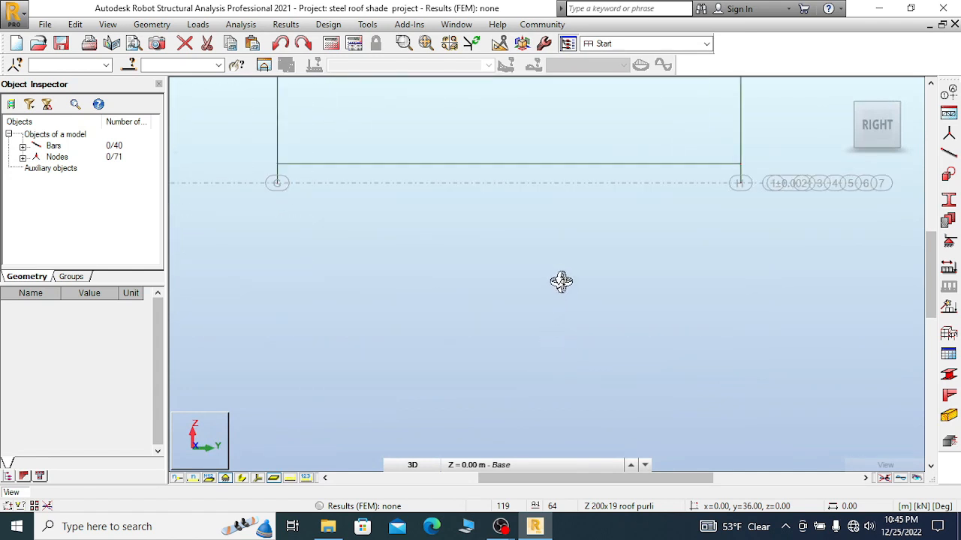
right_click(564, 272)
click(516, 279)
drag(259, 174, 787, 220)
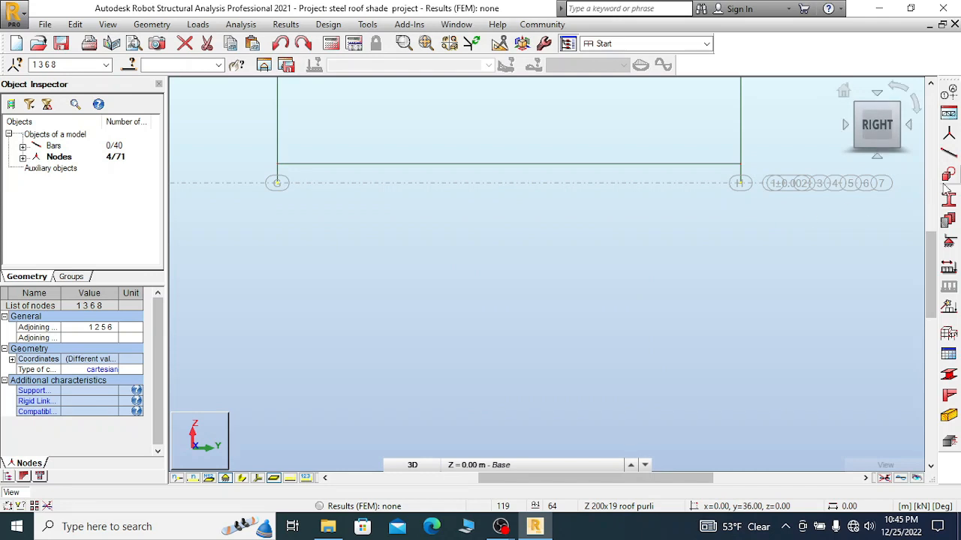
click(949, 242)
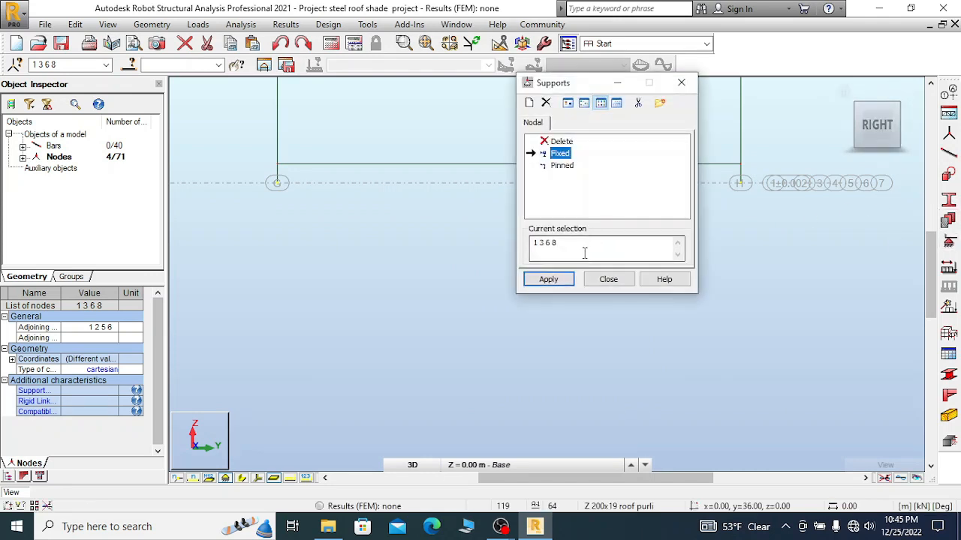
click(554, 281)
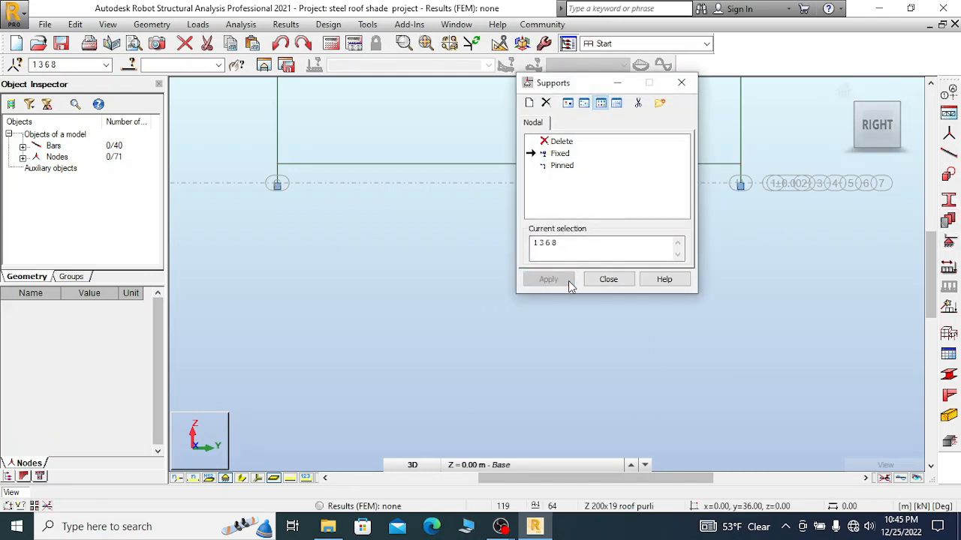
click(609, 279)
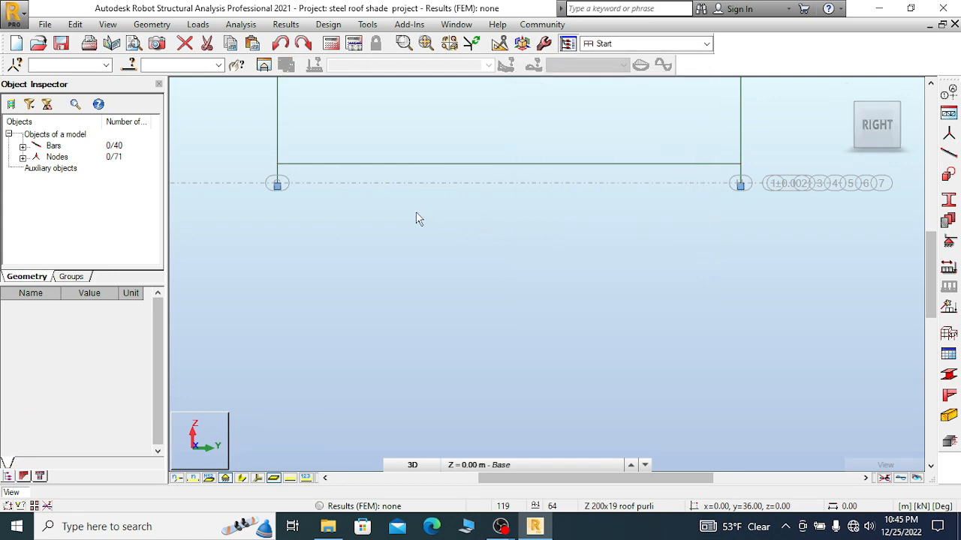
- Check the column-base supports and eave purlins along grid line 7 in 3D and display the local coordinate systems of the bars
scroll(481, 229, down, 6)
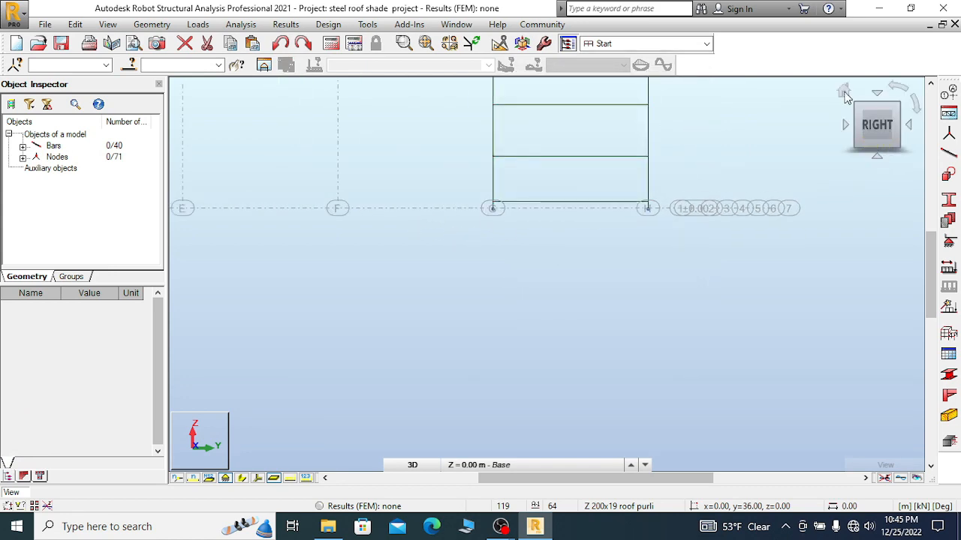
shift+middle_drag(609, 143, 741, 401)
scroll(741, 402, up, 5)
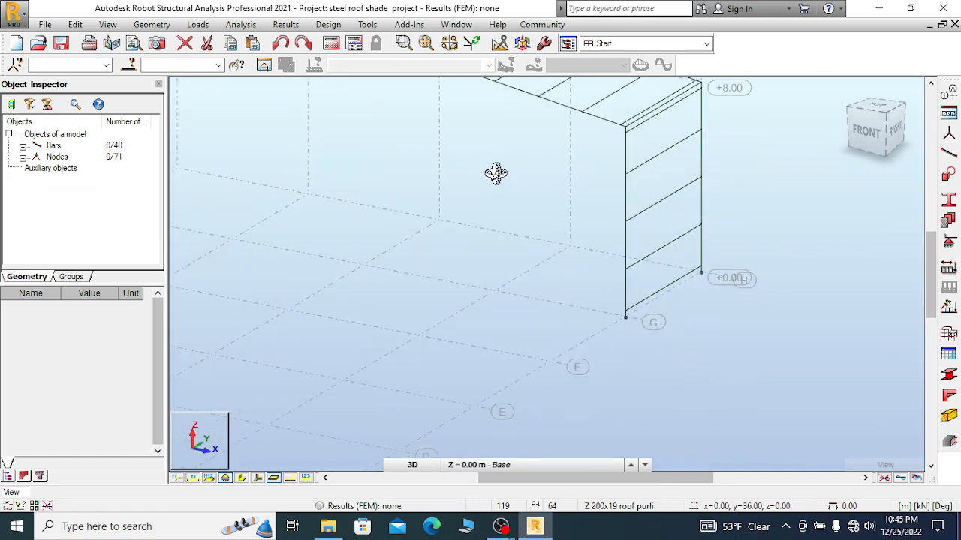
scroll(485, 162, down, 1)
scroll(630, 107, up, 3)
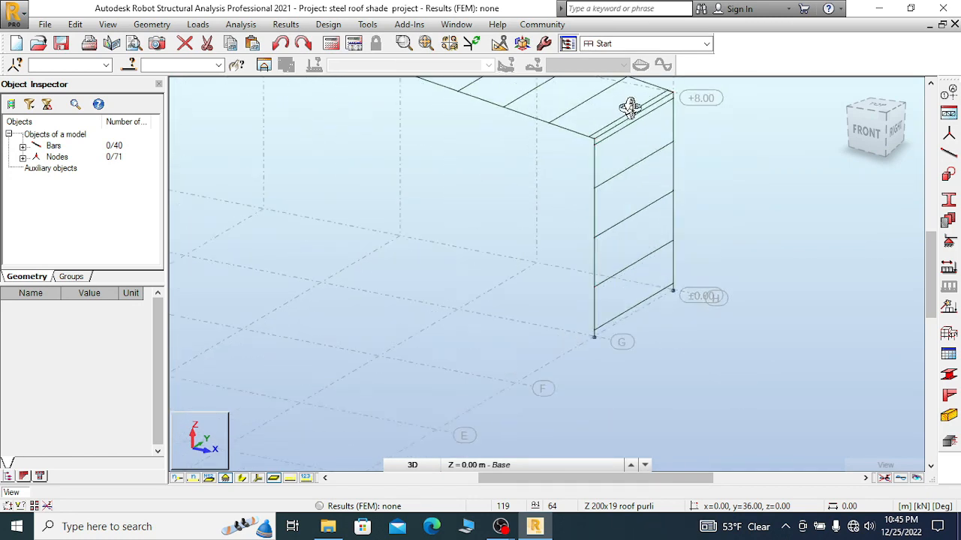
scroll(620, 174, down, 2)
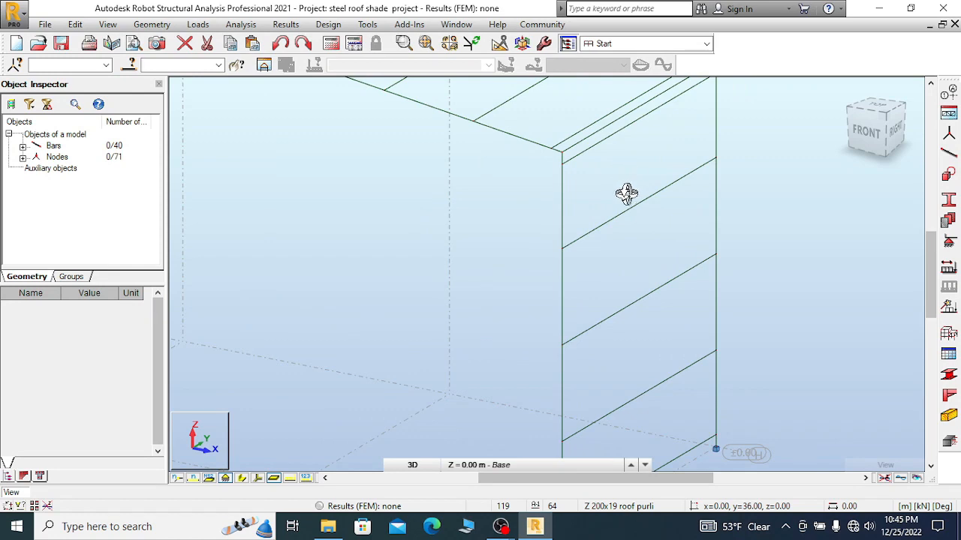
scroll(610, 155, up, 3)
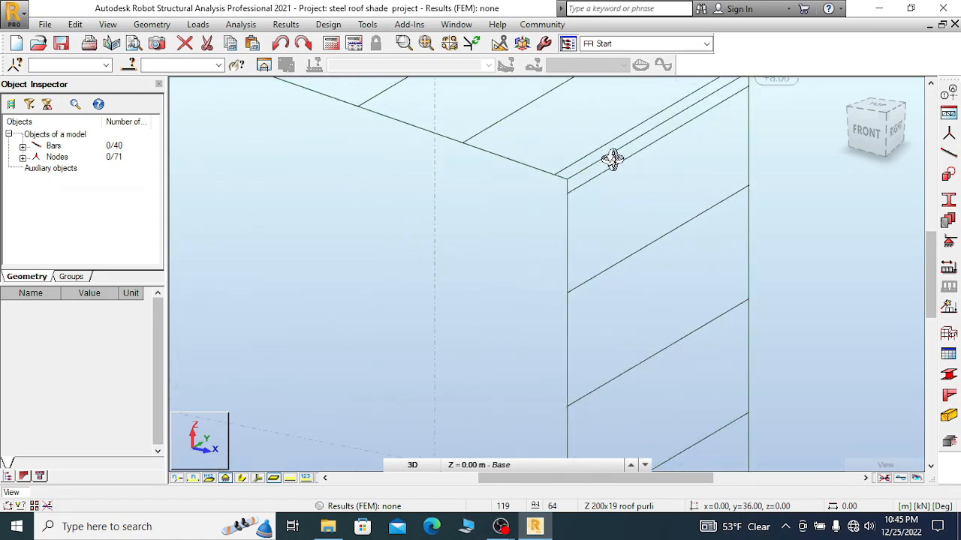
scroll(663, 145, down, 3)
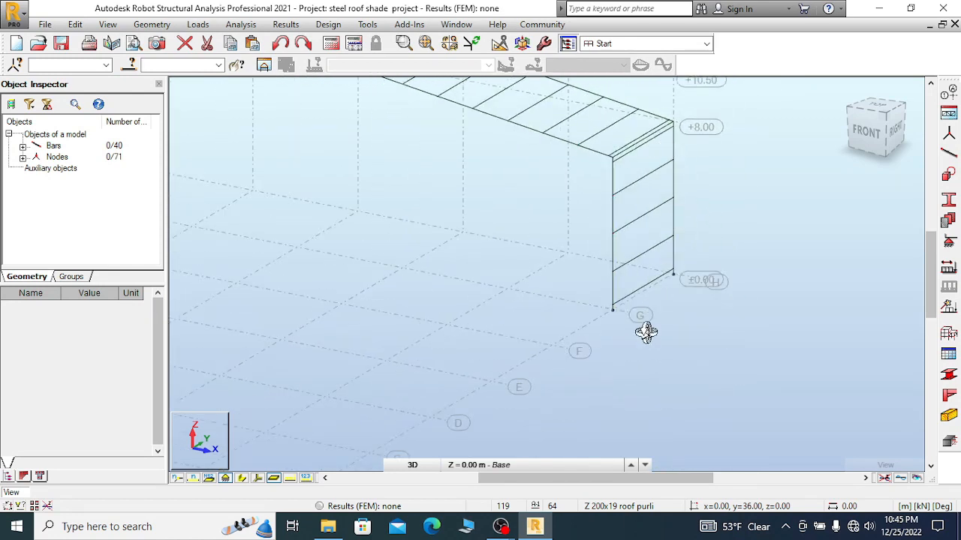
scroll(634, 315, up, 2)
scroll(639, 278, down, 3)
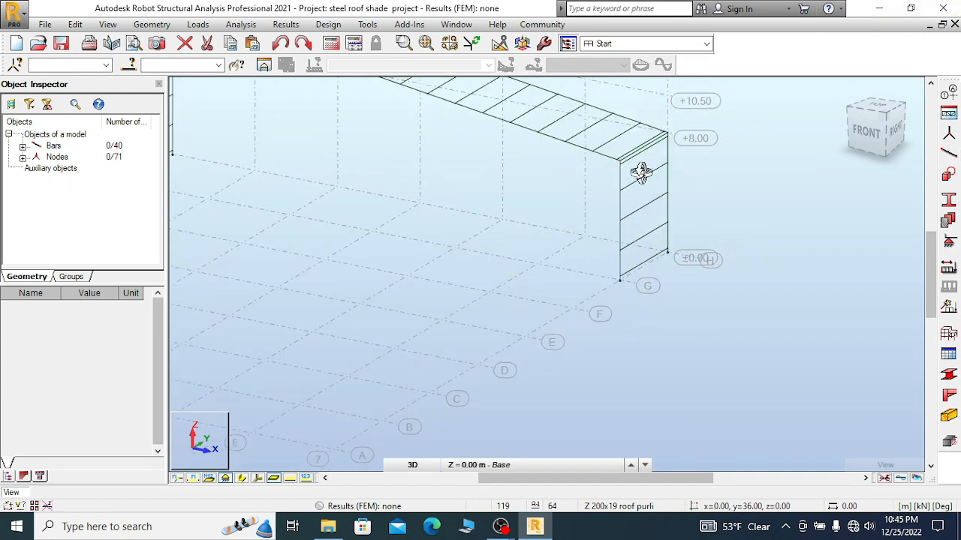
click(258, 478)
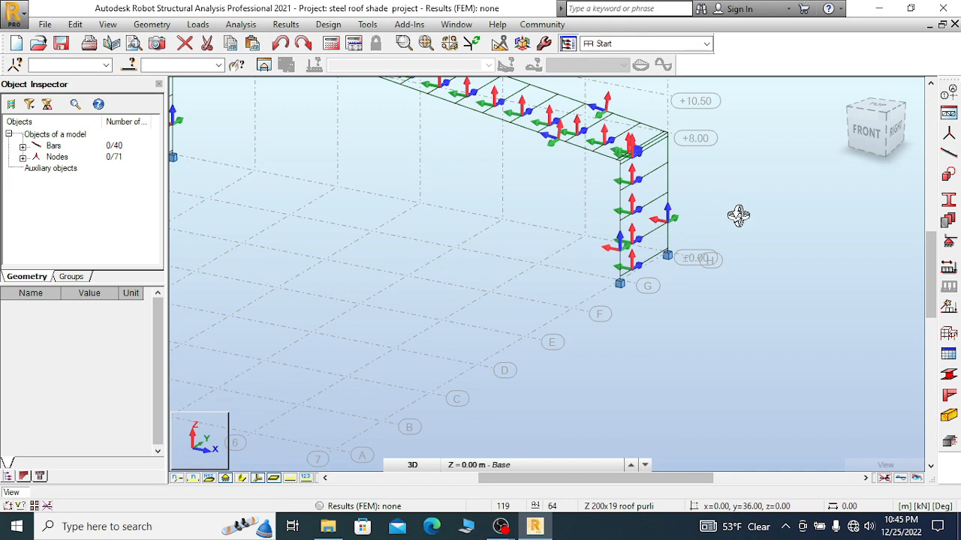
- Examine the local axes of the columns, wall purlins and roof bars in 3D at both ends of the frame
scroll(736, 224, down, 3)
scroll(564, 242, up, 5)
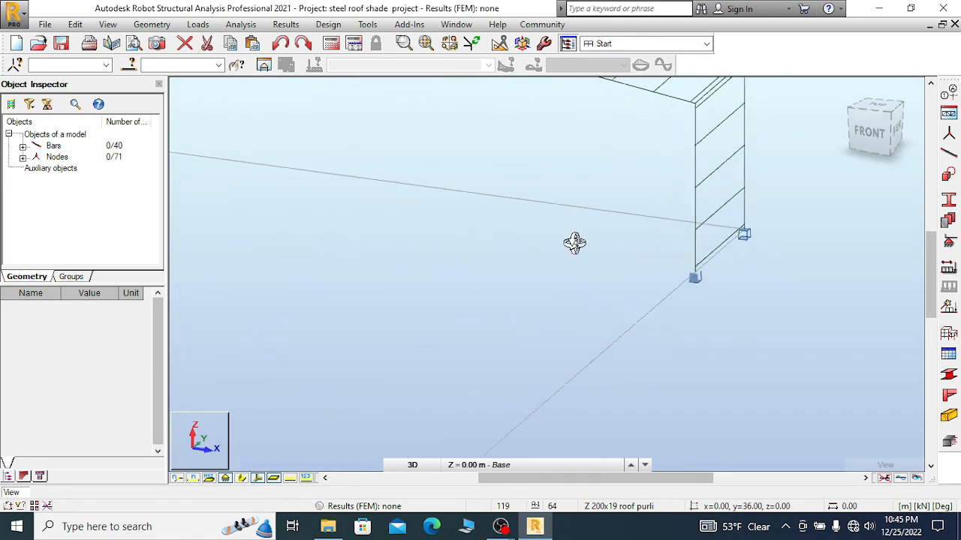
scroll(767, 167, up, 2)
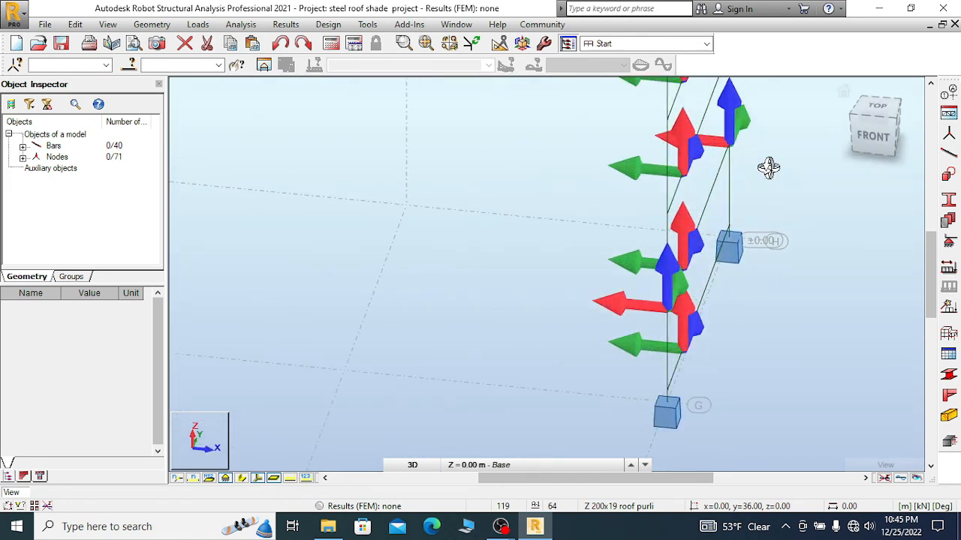
scroll(706, 230, down, 1)
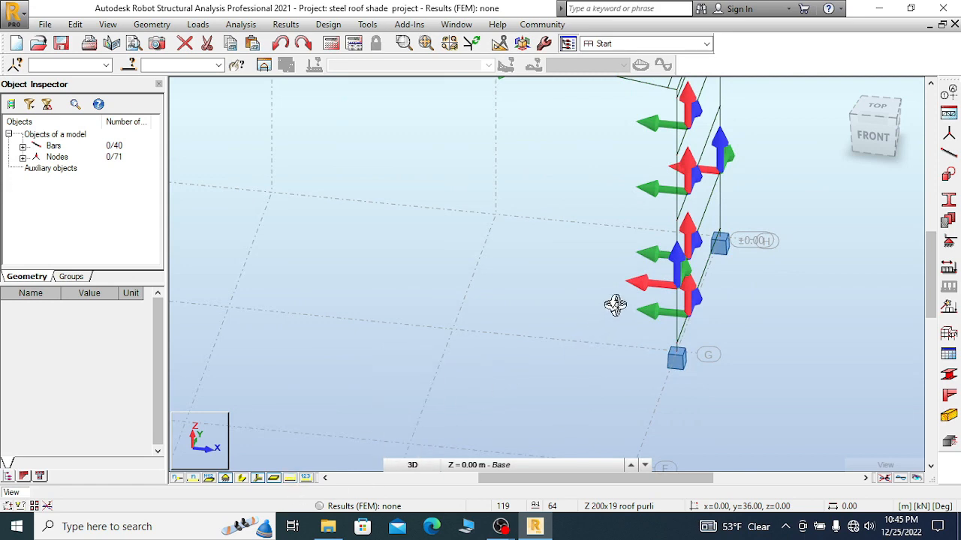
scroll(615, 305, down, 4)
scroll(360, 155, up, 2)
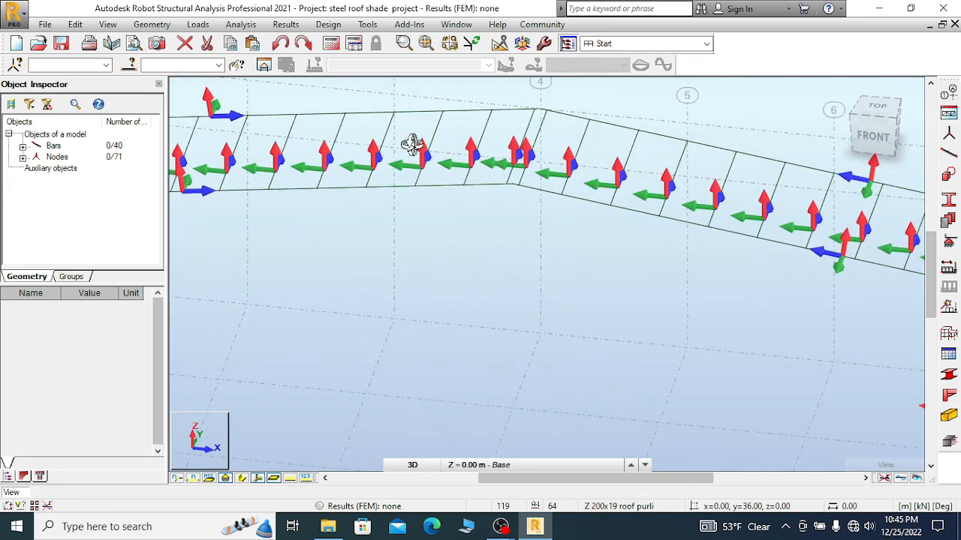
scroll(645, 136, down, 3)
scroll(517, 147, up, 1)
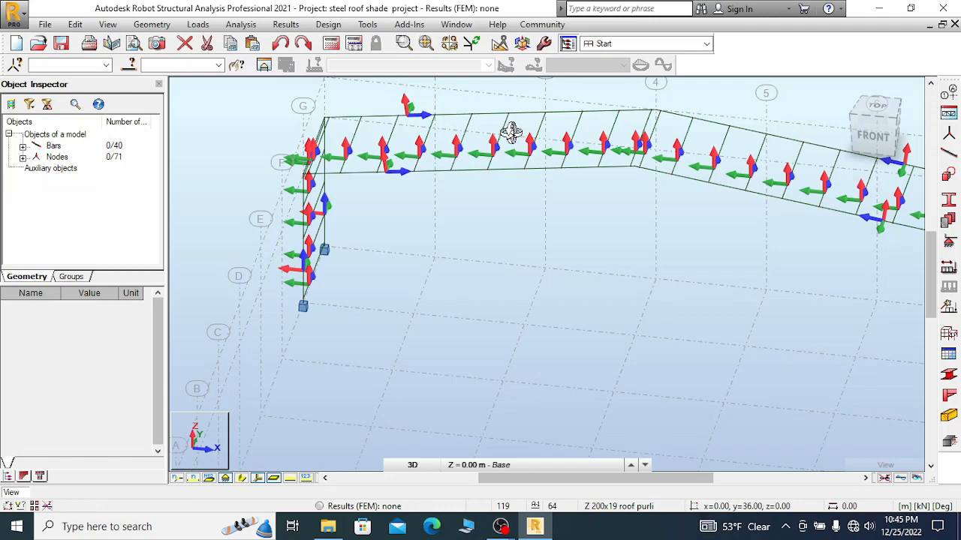
scroll(271, 302, up, 2)
drag(380, 280, 406, 277)
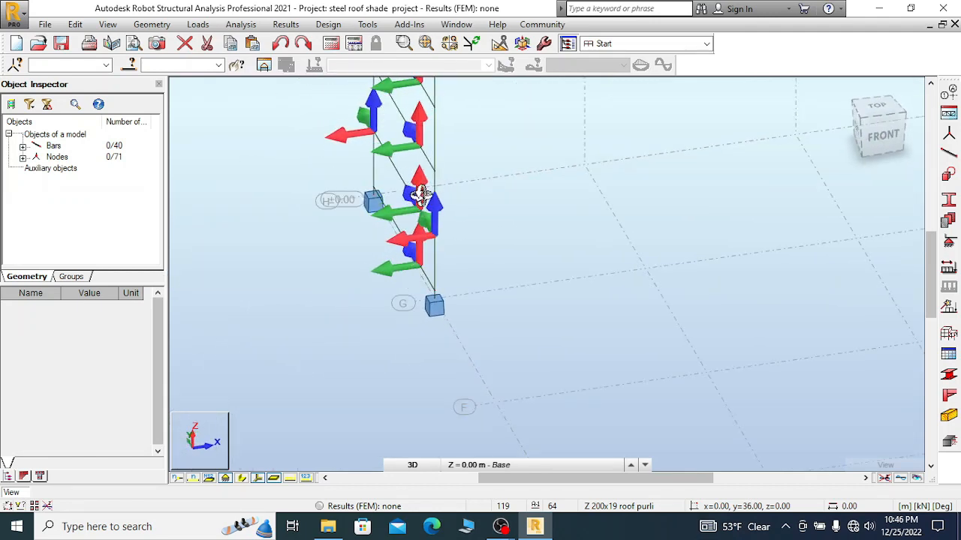
scroll(421, 197, up, 2)
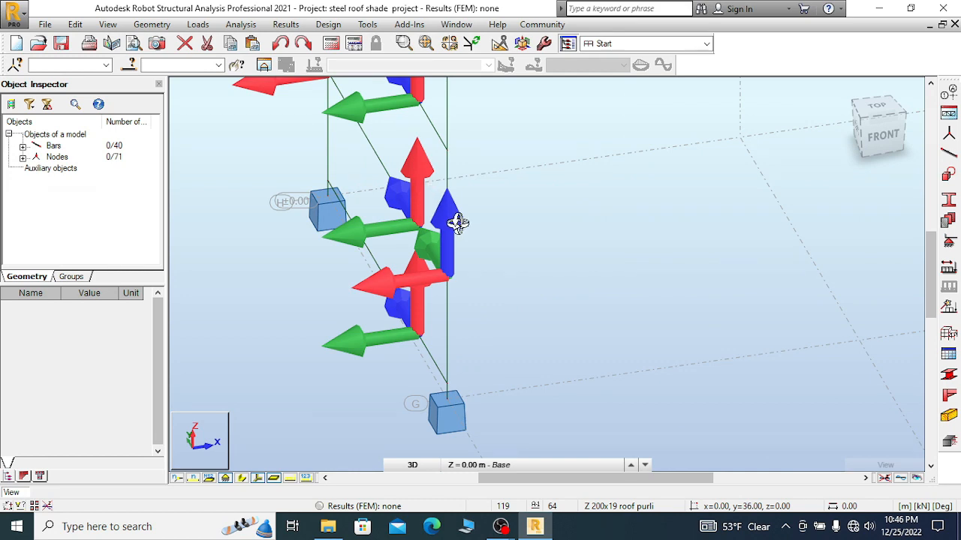
scroll(308, 263, down, 5)
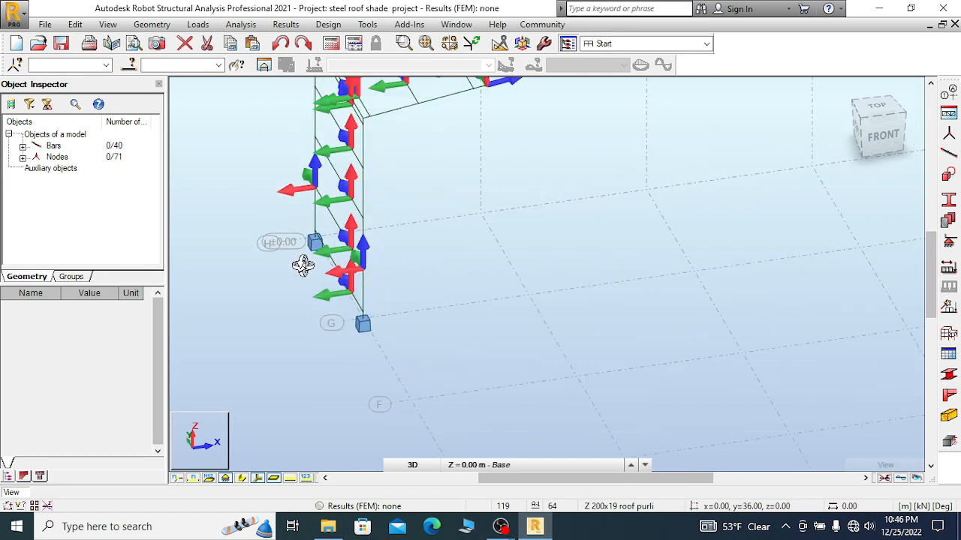
drag(802, 180, 663, 319)
scroll(662, 345, up, 4)
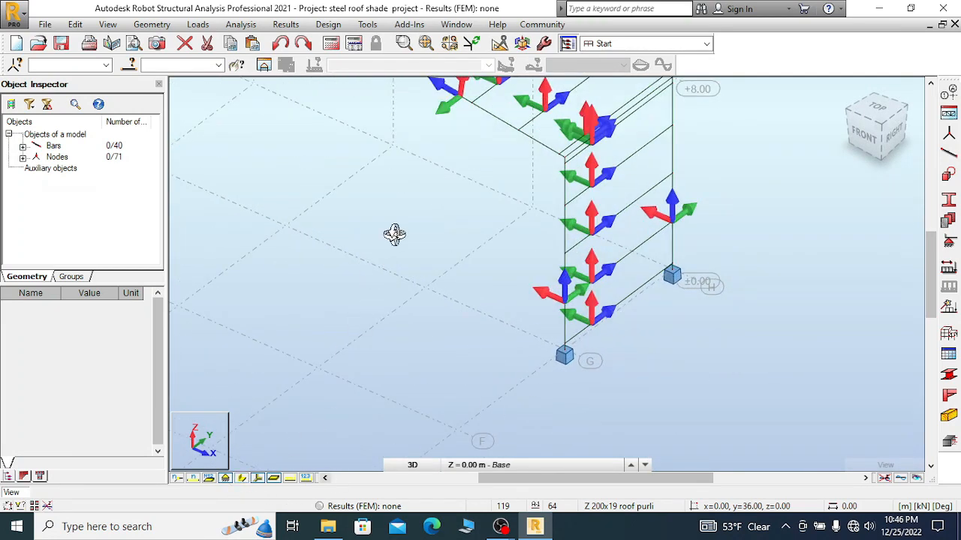
right_click(312, 235)
click(368, 246)
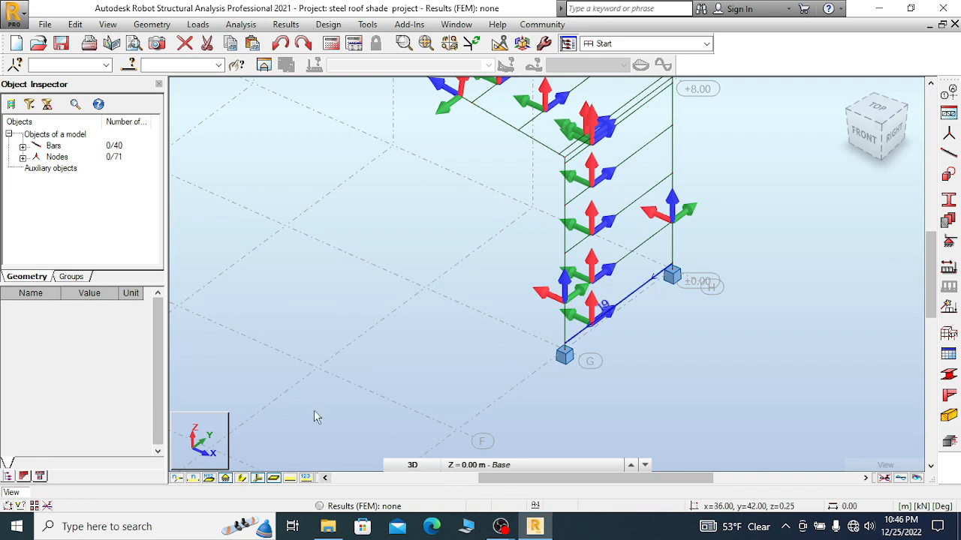
- Hide the bars' local axes, display the section shapes and examine how the Z wall purlins sit against the columns on grid line 7
click(257, 479)
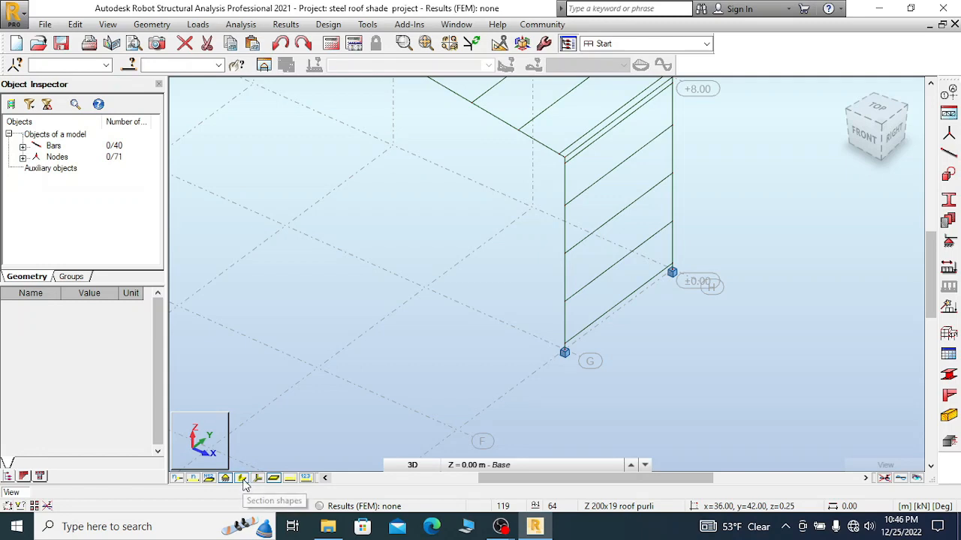
click(241, 479)
scroll(608, 225, up, 5)
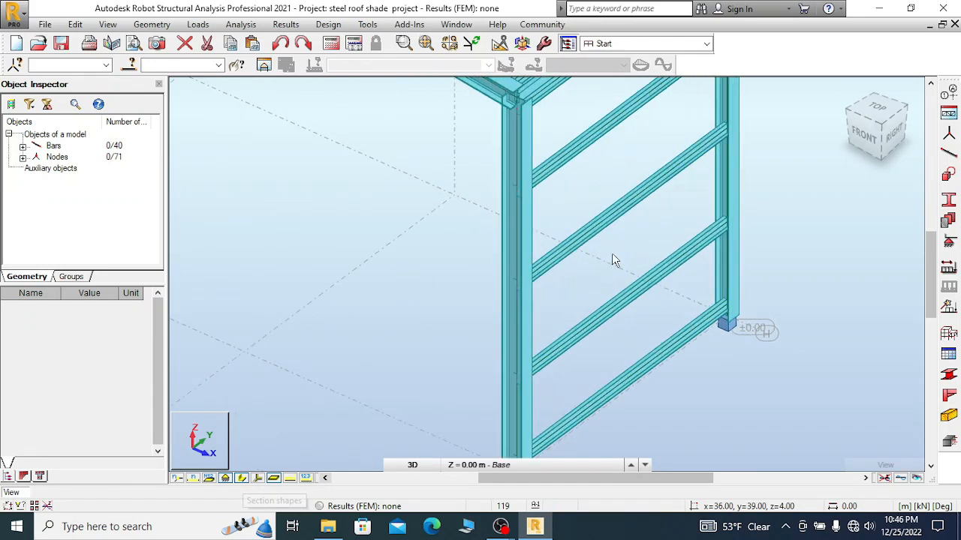
scroll(665, 266, up, 4)
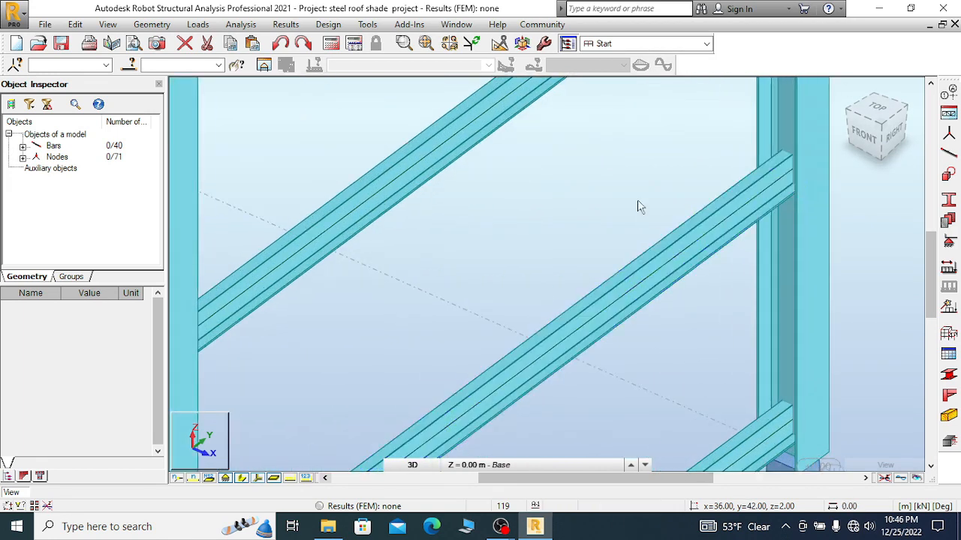
scroll(593, 165, down, 5)
scroll(593, 165, down, 1)
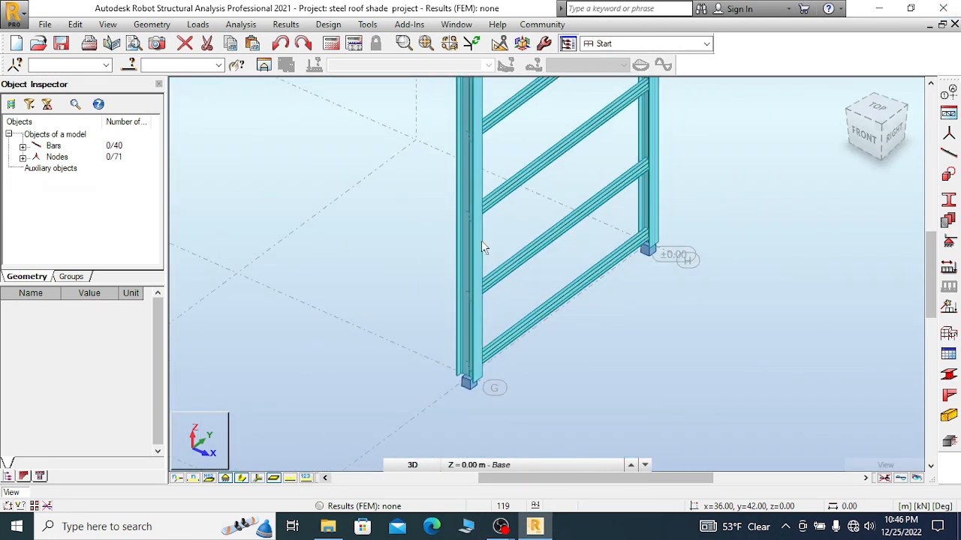
scroll(523, 380, up, 2)
scroll(529, 300, down, 3)
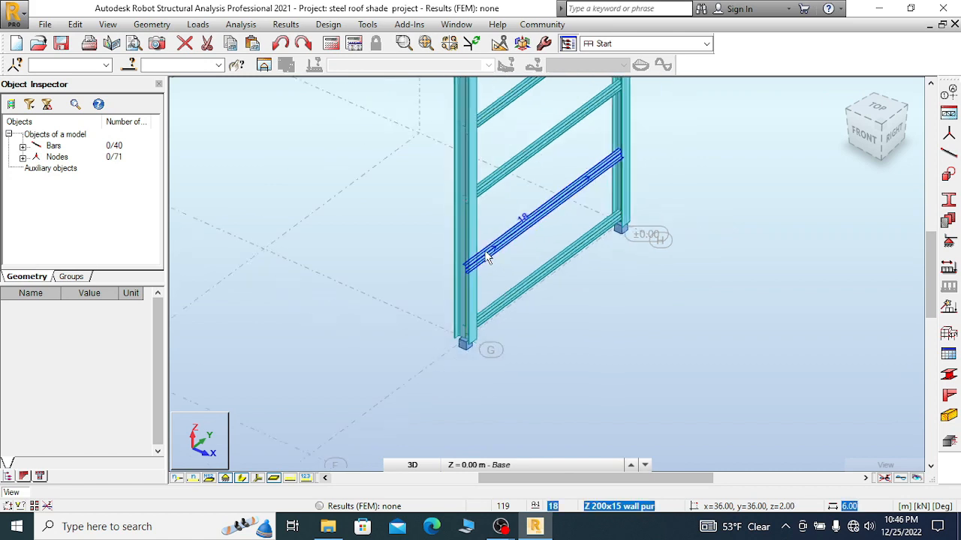
scroll(525, 285, up, 5)
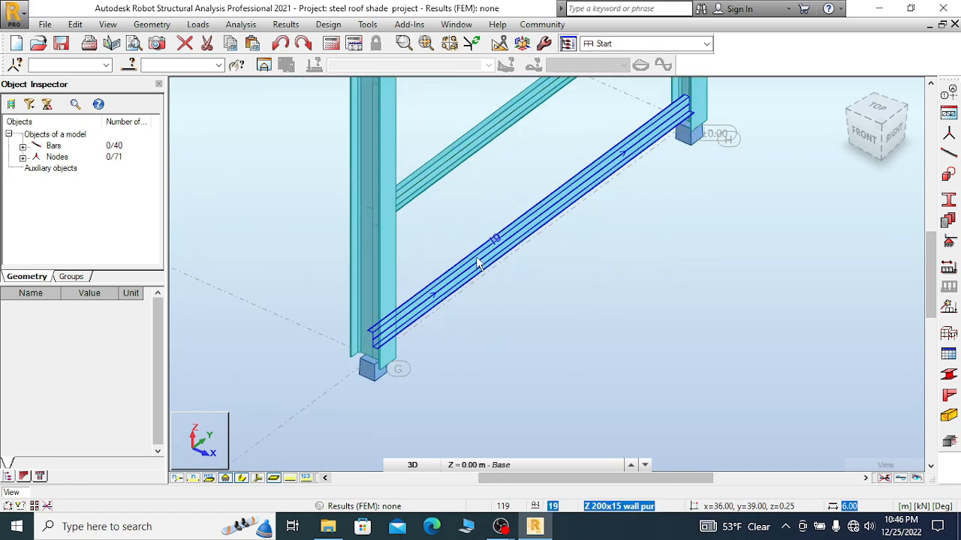
scroll(546, 210, down, 1)
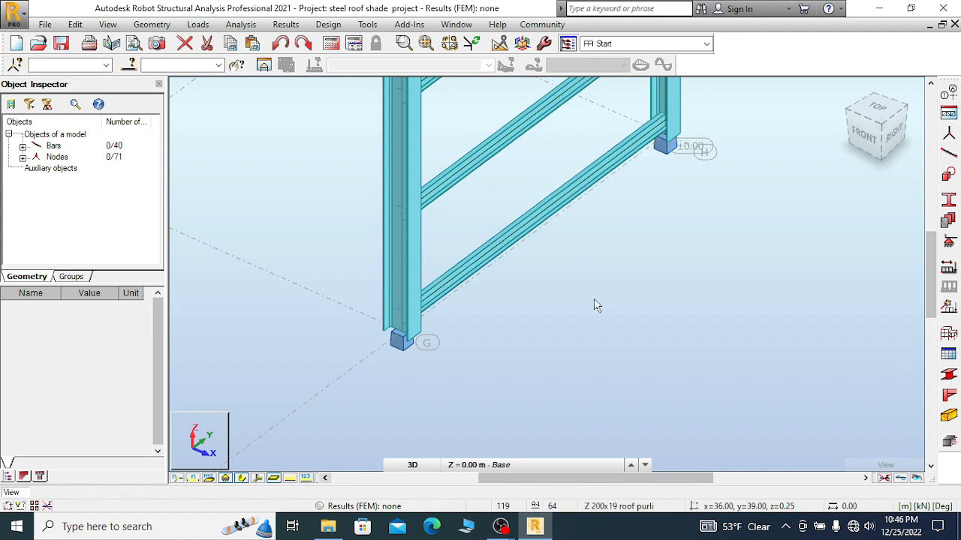
- Set the Gamma angle of the lowest wall purlin, bar 19, to 90 degrees
click(547, 214)
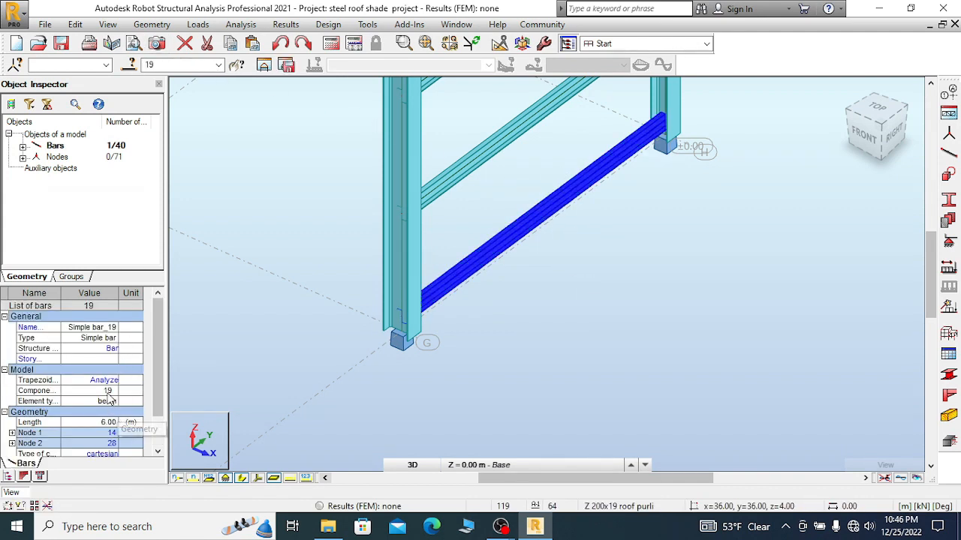
drag(156, 328, 157, 394)
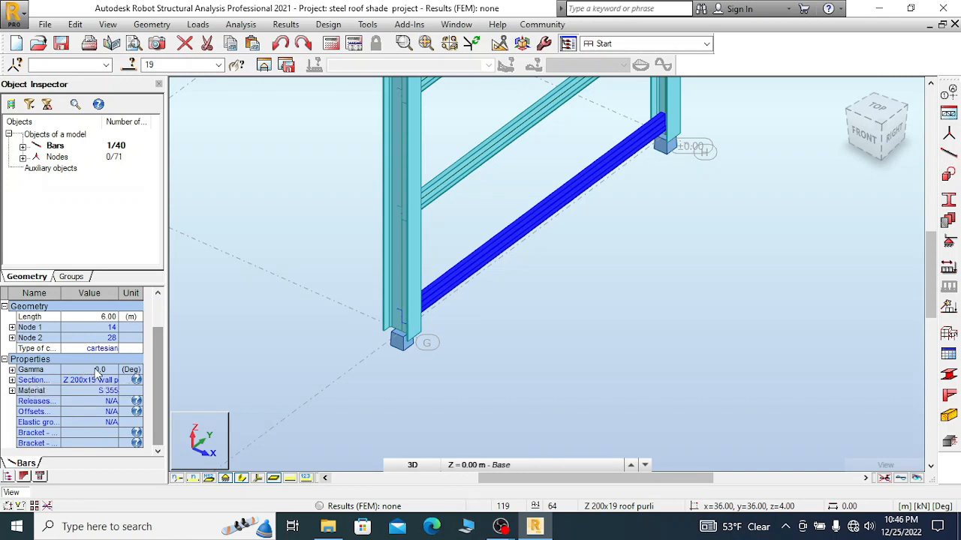
click(12, 370)
click(111, 381)
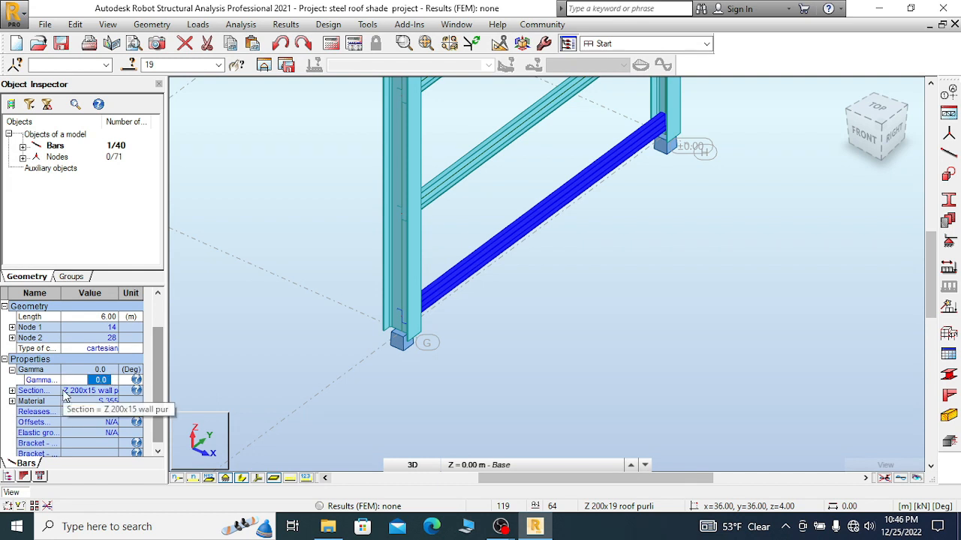
text(90)
key(Return)
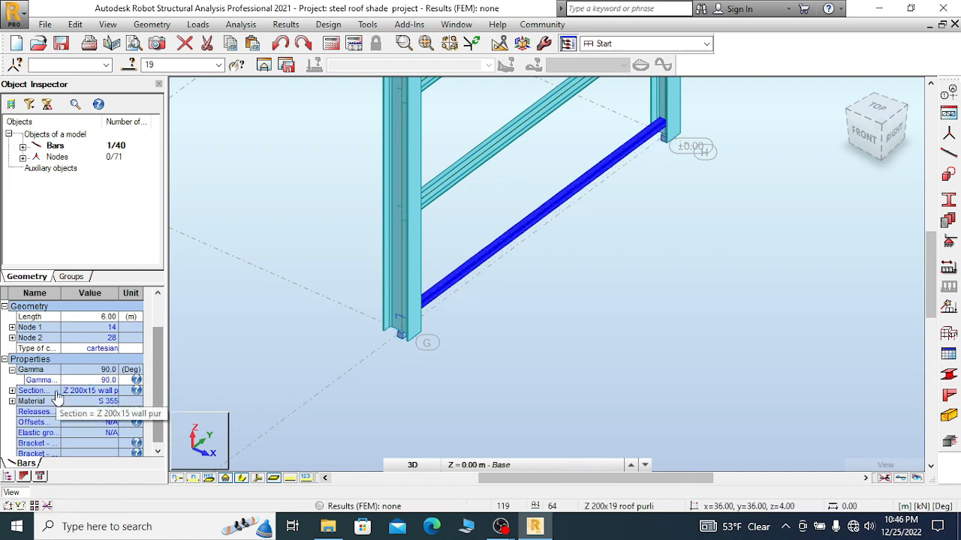
- Copy the properties of wall purlin 19 to the other wall purlins above it, up to bar 11 at the eave
right_click(506, 235)
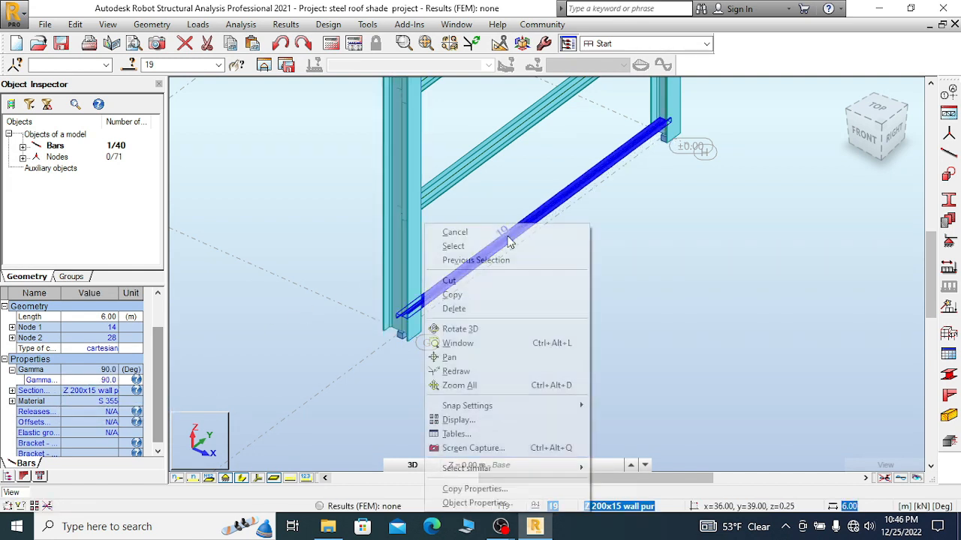
click(475, 489)
scroll(529, 337, down, 2)
scroll(529, 337, down, 2)
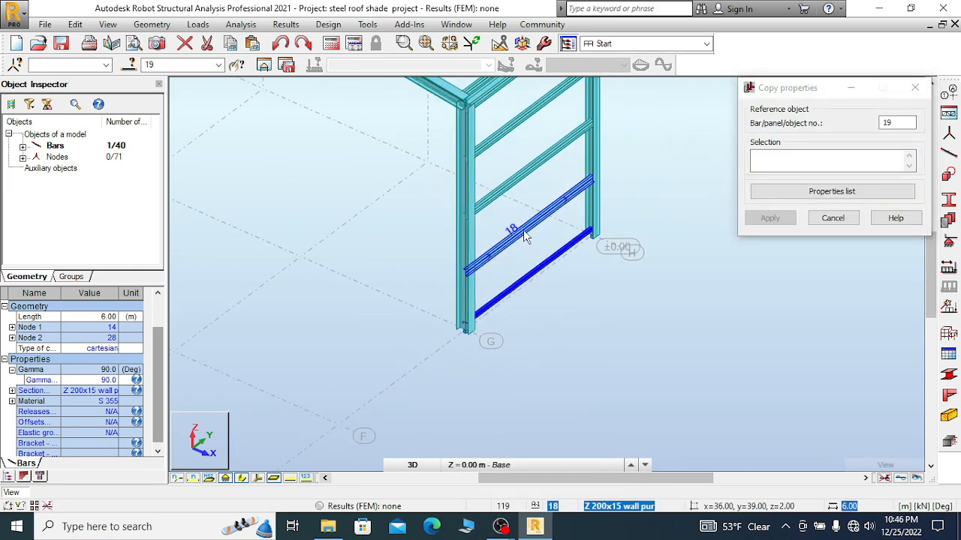
click(508, 131)
scroll(517, 283, down, 1)
scroll(523, 159, up, 2)
scroll(512, 162, up, 3)
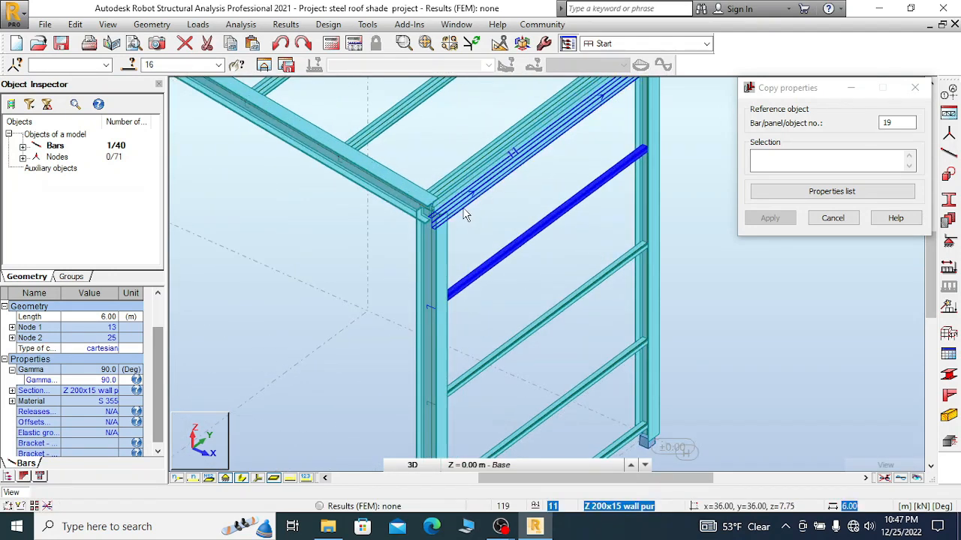
click(509, 165)
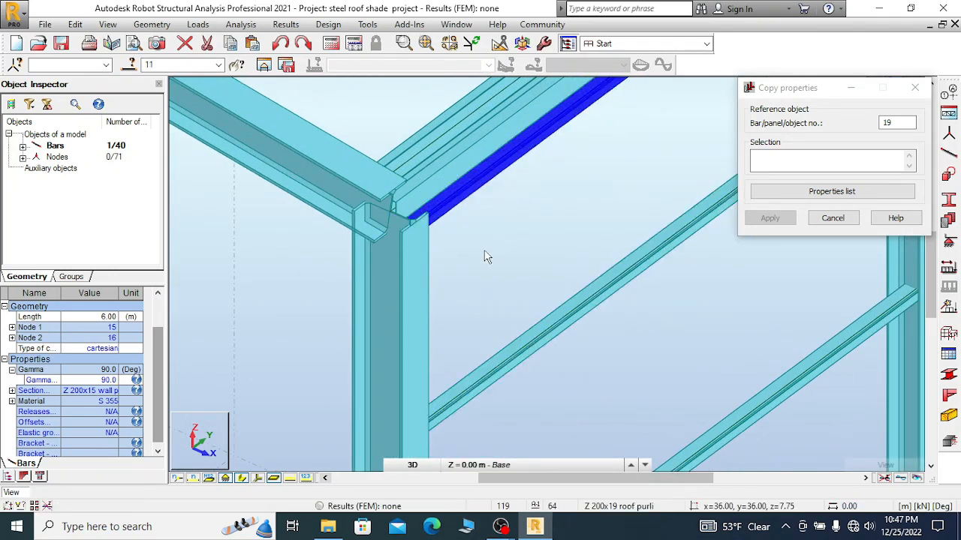
- Examine the wall and roof purlins at the eave corner and end the property copying
scroll(454, 287, down, 3)
scroll(451, 253, up, 3)
scroll(484, 262, up, 1)
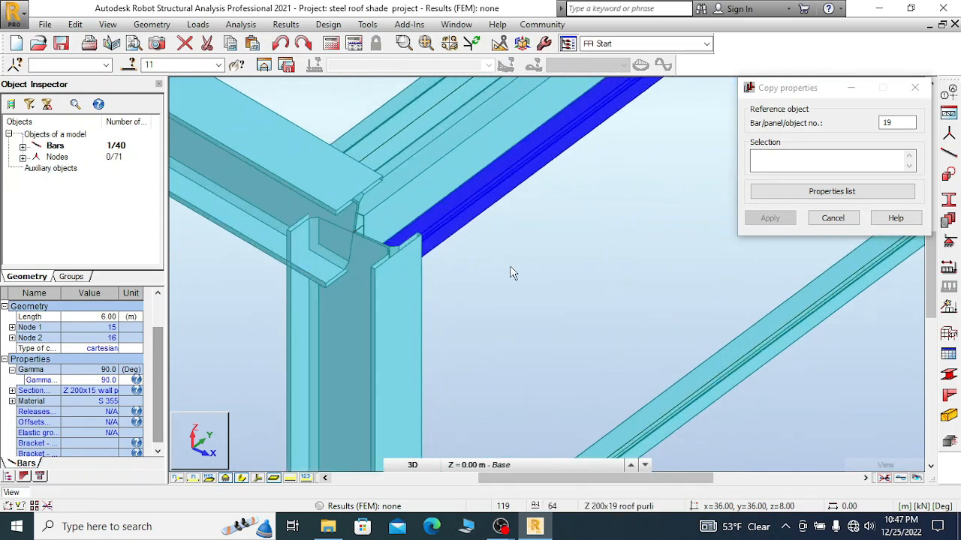
scroll(445, 280, down, 5)
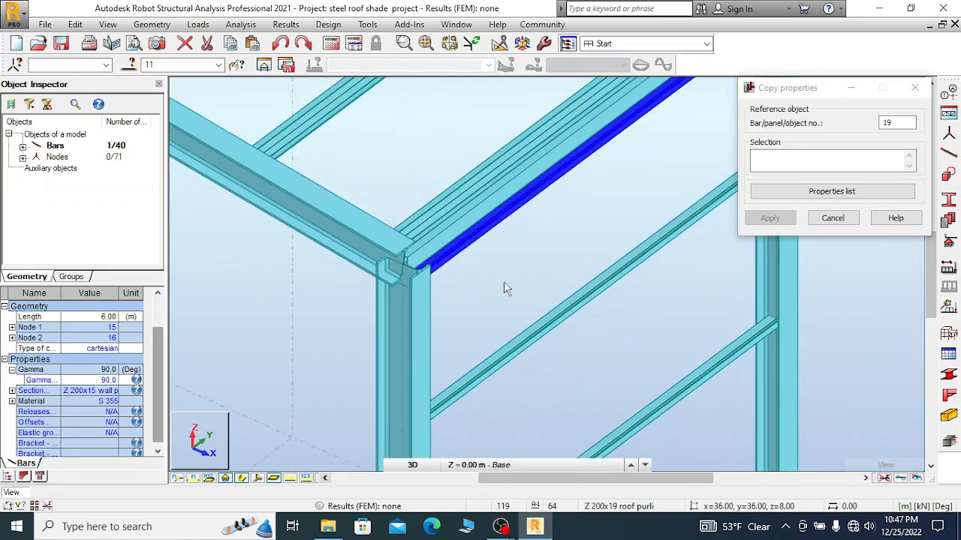
scroll(514, 208, up, 1)
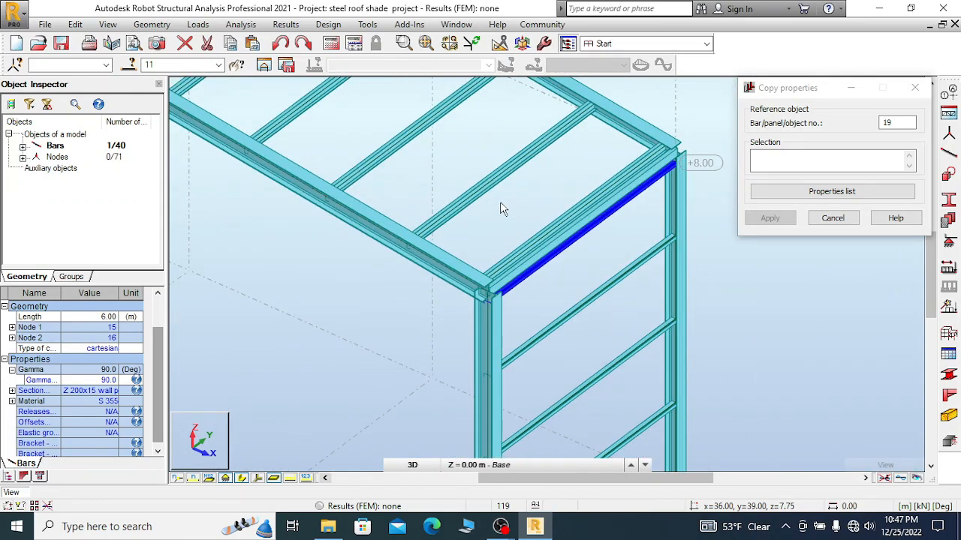
scroll(502, 208, up, 4)
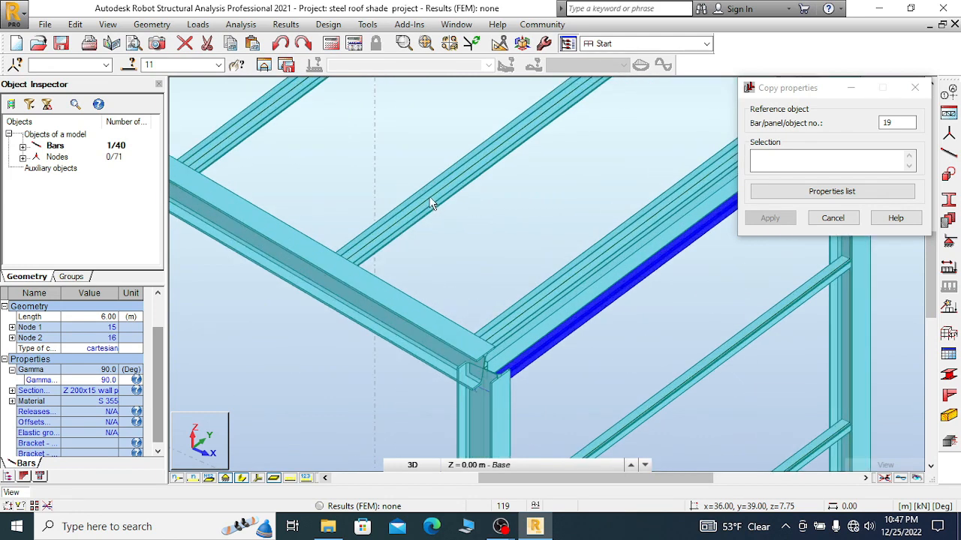
right_click(508, 216)
click(513, 216)
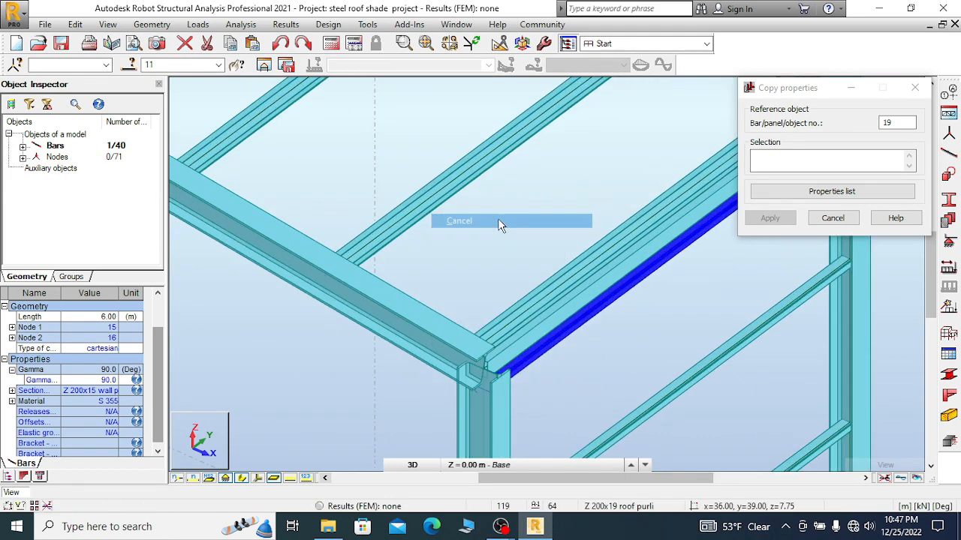
click(832, 218)
right_click(556, 194)
click(591, 203)
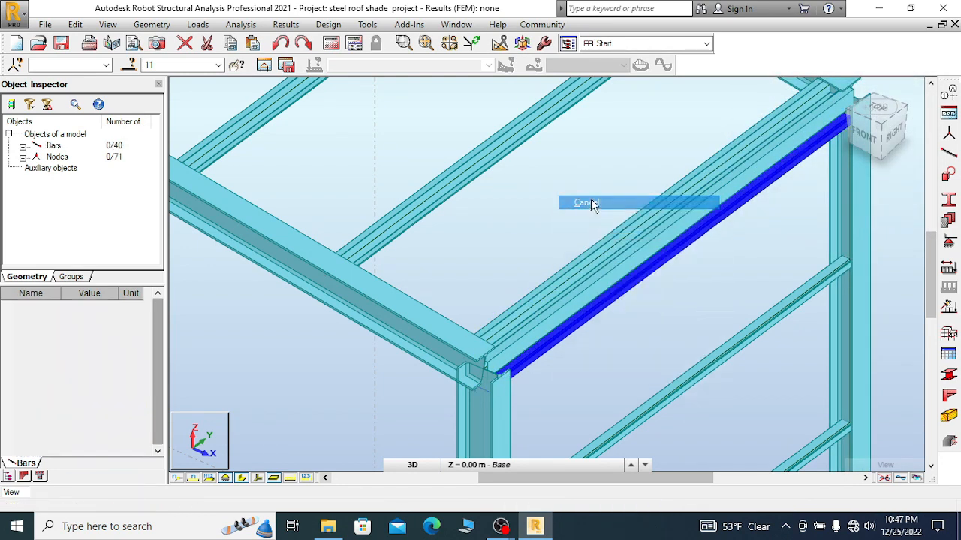
- Try a Gamma angle of 90 degrees on roof purlin 23 near the eave and undo that change
click(465, 191)
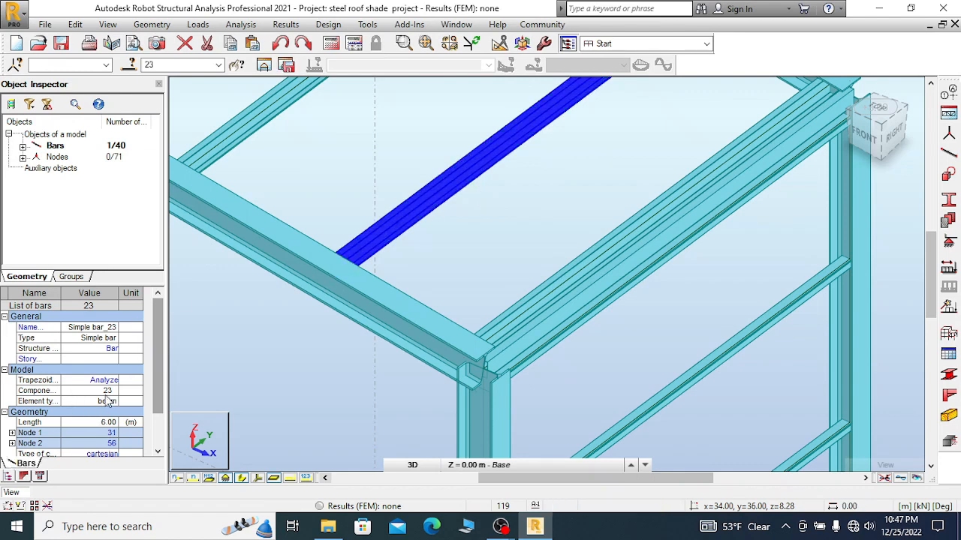
scroll(151, 355, down, 3)
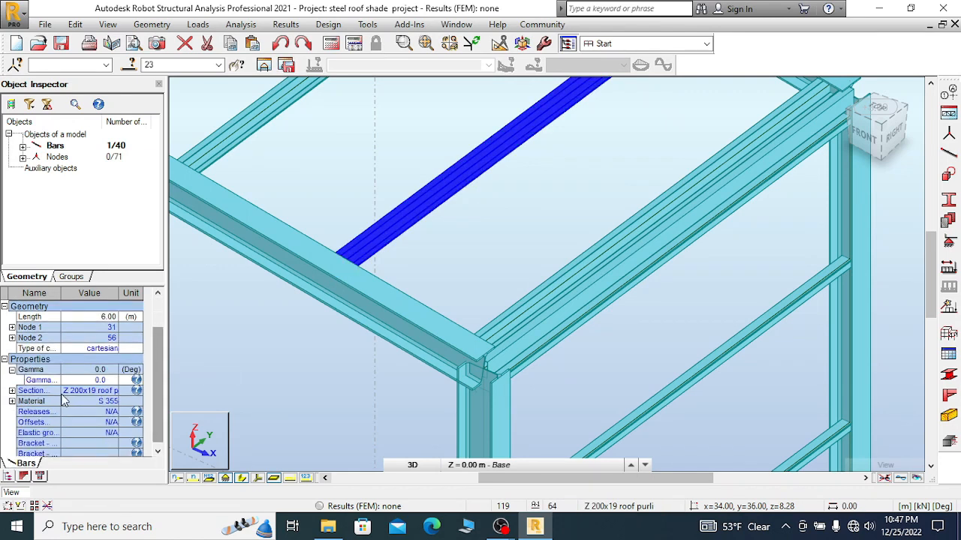
click(104, 380)
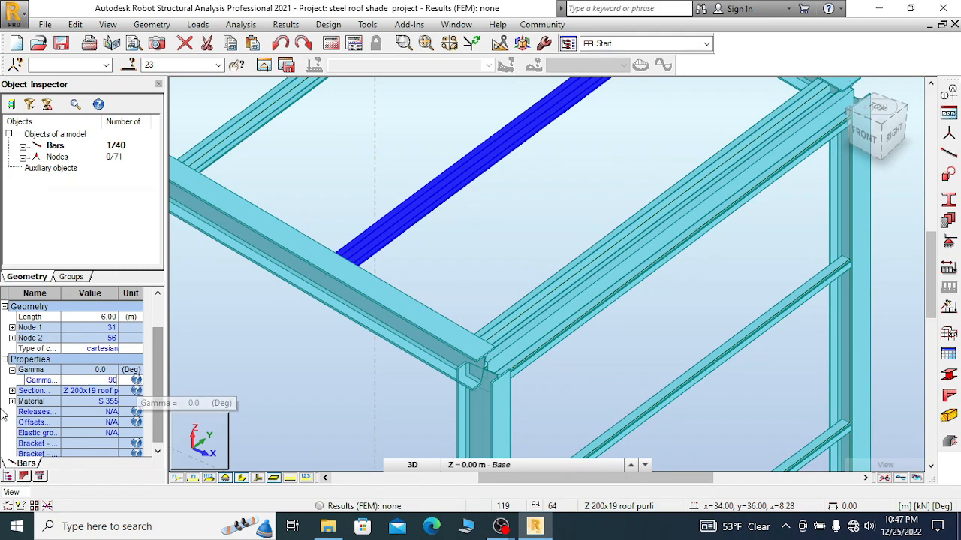
scroll(473, 262, down, 2)
scroll(472, 267, down, 2)
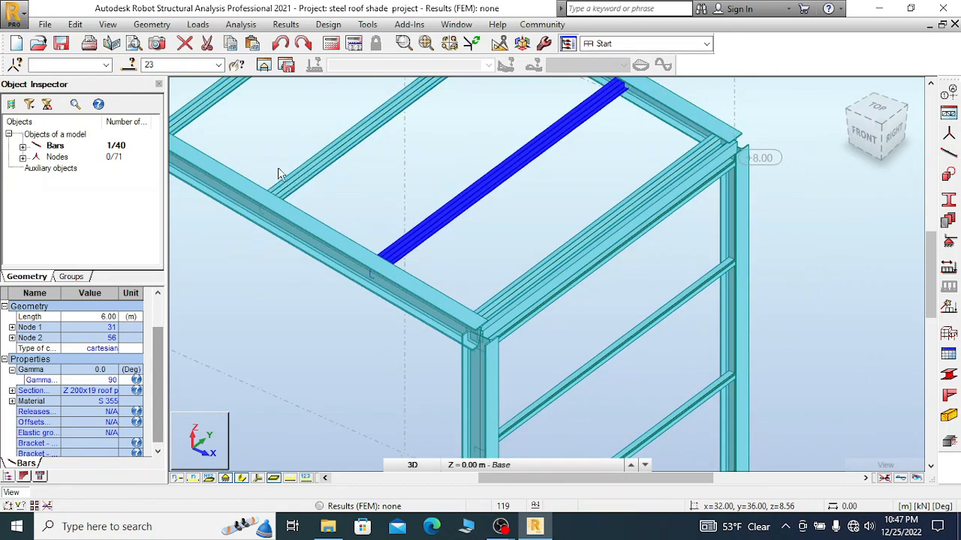
scroll(299, 189, up, 6)
scroll(300, 188, down, 4)
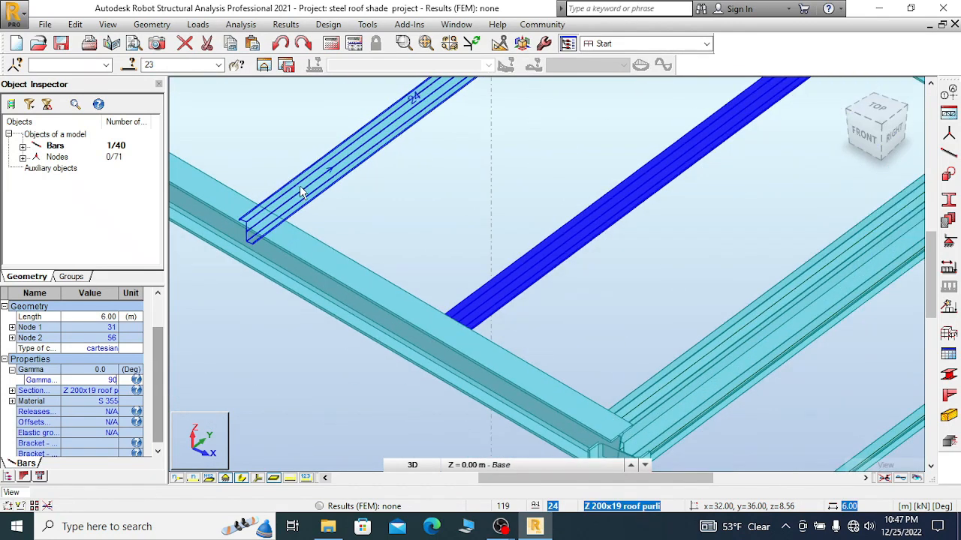
right_click(402, 201)
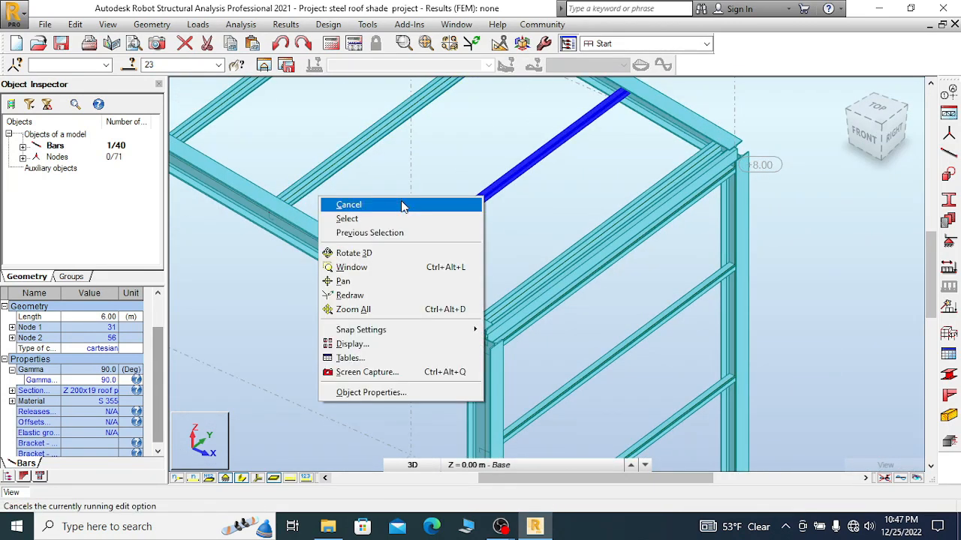
click(401, 205)
scroll(424, 266, up, 2)
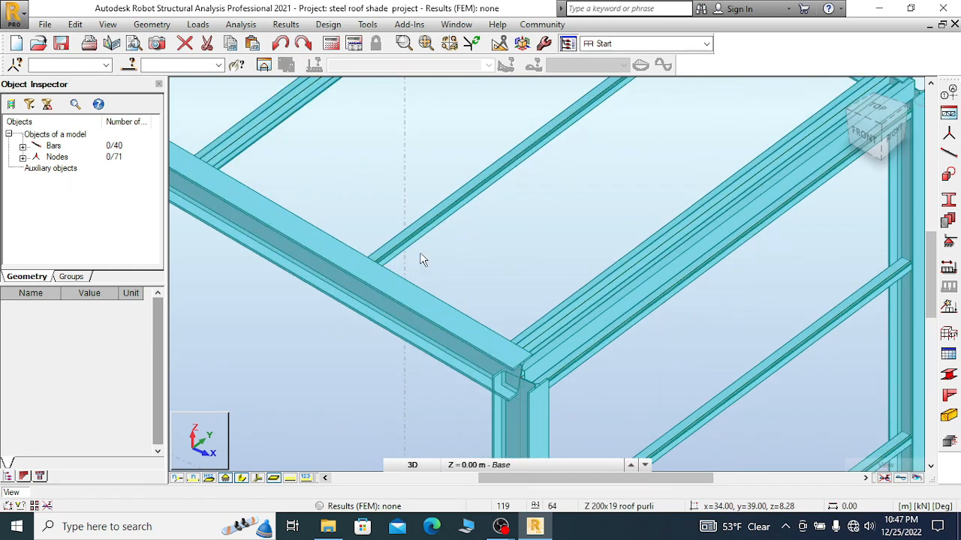
click(280, 43)
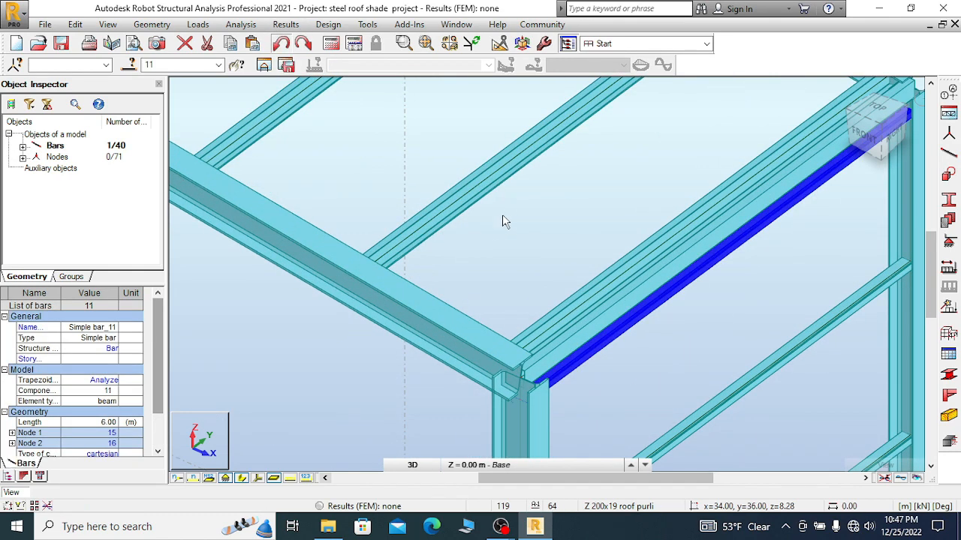
- Display the bars' local axes and examine their directions on the columns and wall purlins at grid line 7
scroll(531, 208, down, 5)
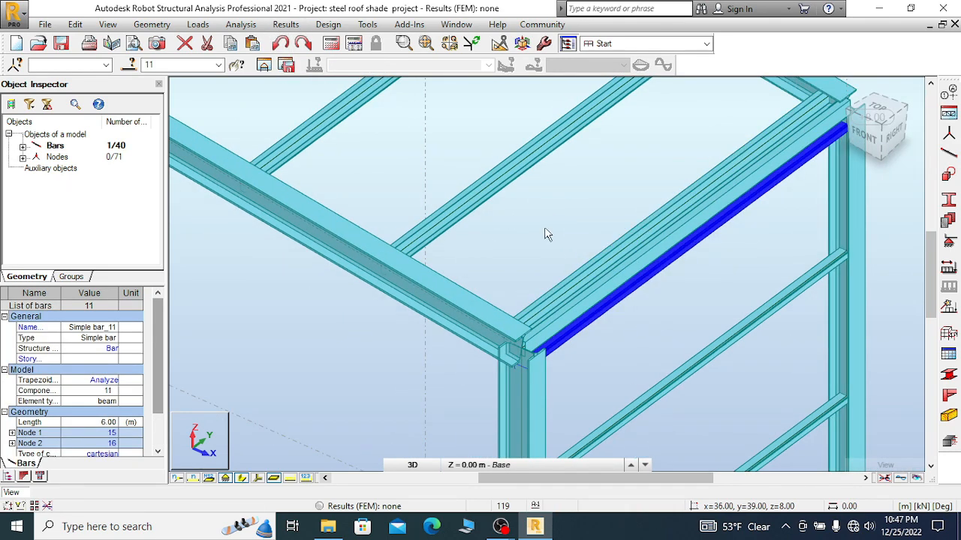
scroll(649, 254, down, 4)
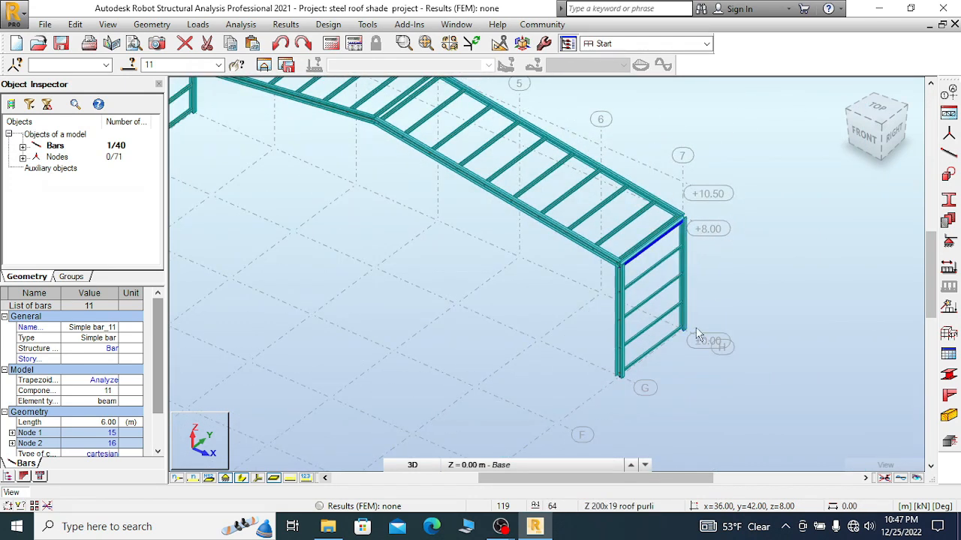
scroll(692, 335, up, 3)
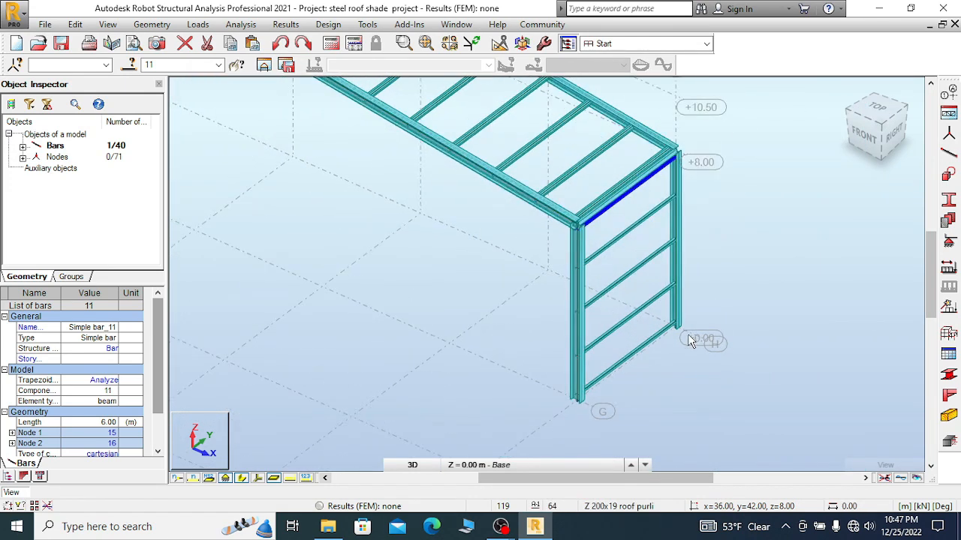
click(258, 478)
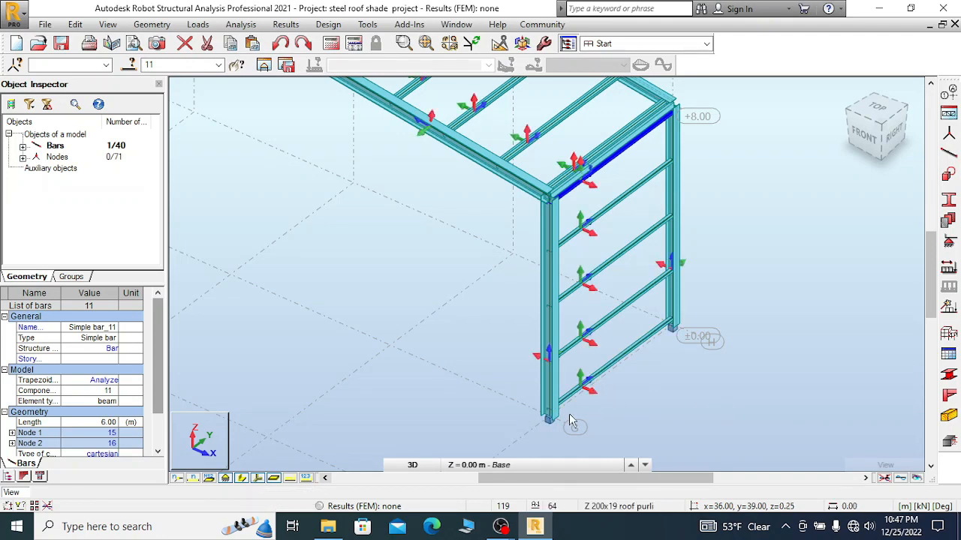
scroll(569, 406, up, 2)
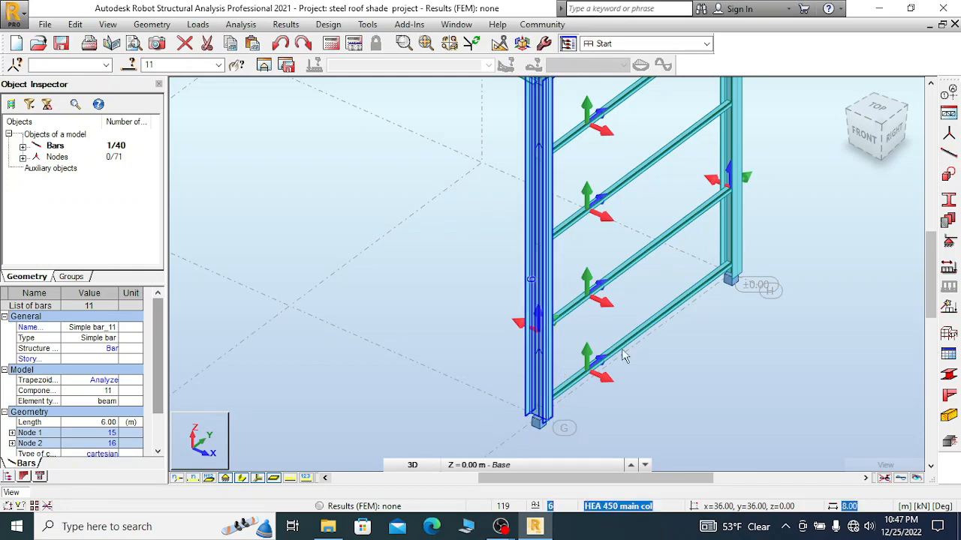
right_click(568, 283)
click(614, 295)
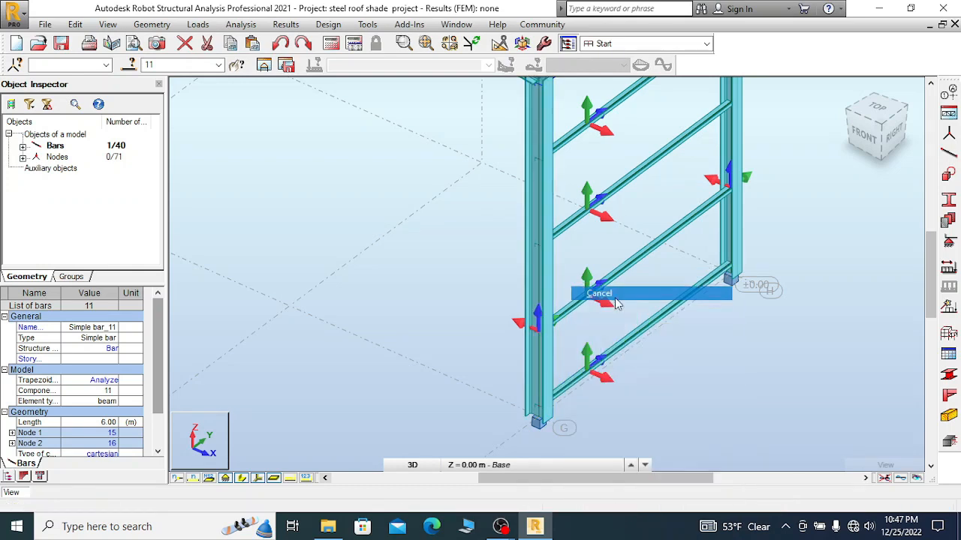
- Set the Gamma angle of the main column at grid lines 7 and G, bar 6, to 180 degrees
click(548, 348)
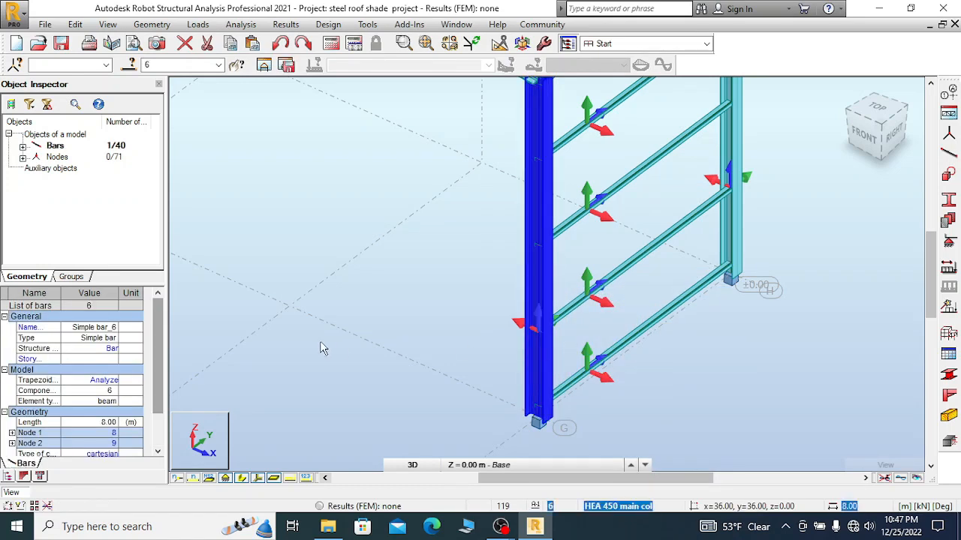
scroll(156, 337, down, 1)
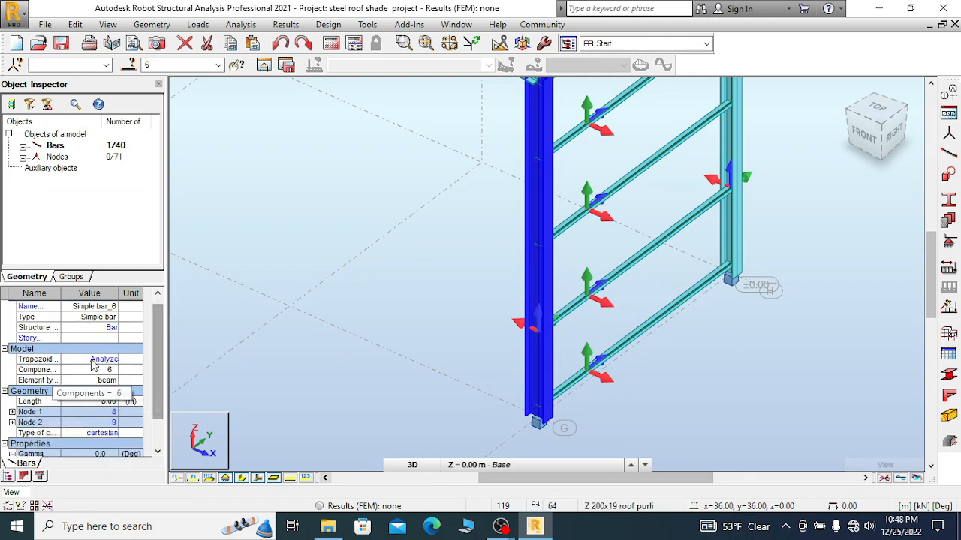
scroll(156, 336, down, 2)
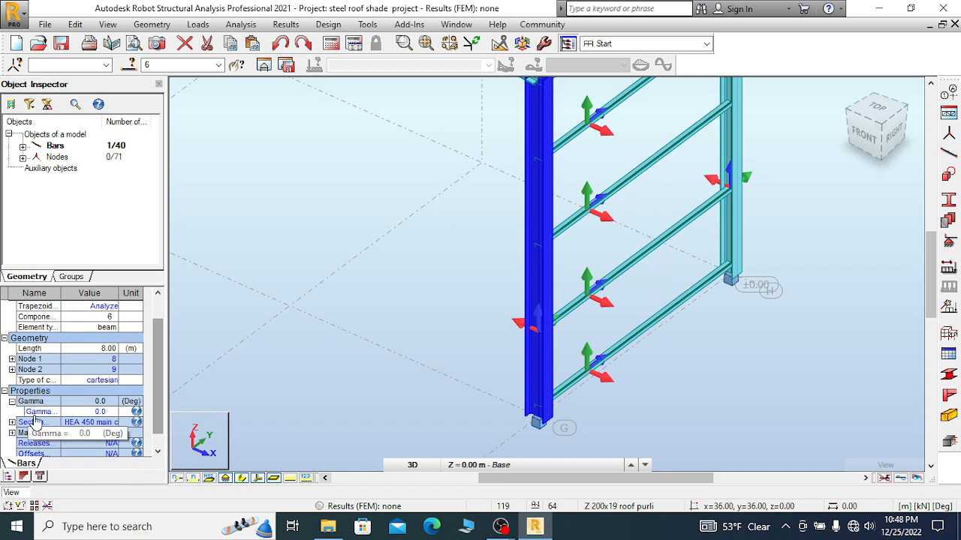
click(103, 412)
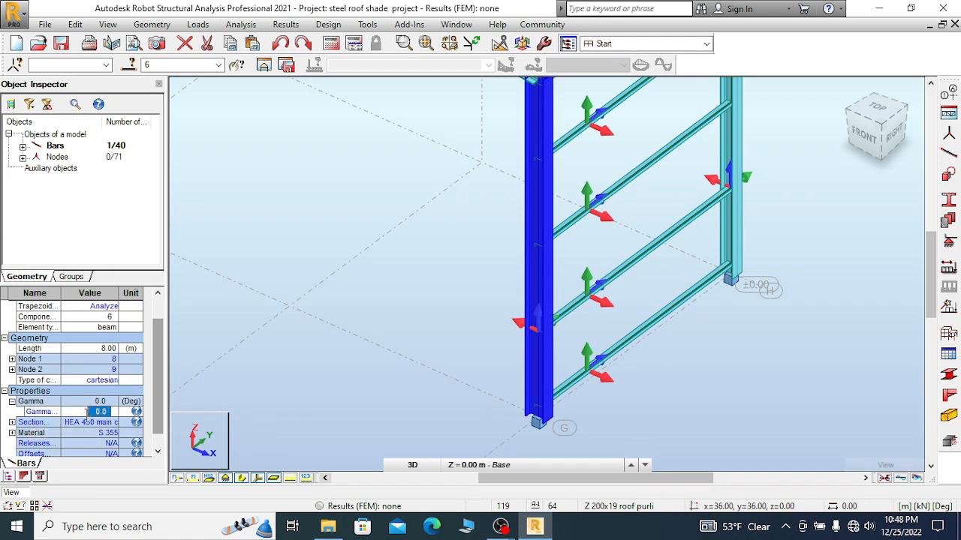
key(Return)
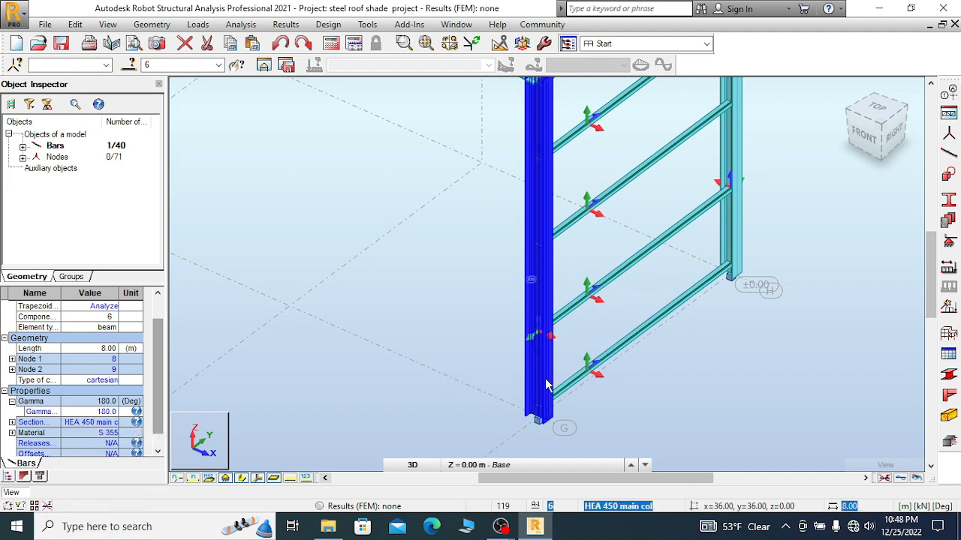
scroll(409, 335, down, 3)
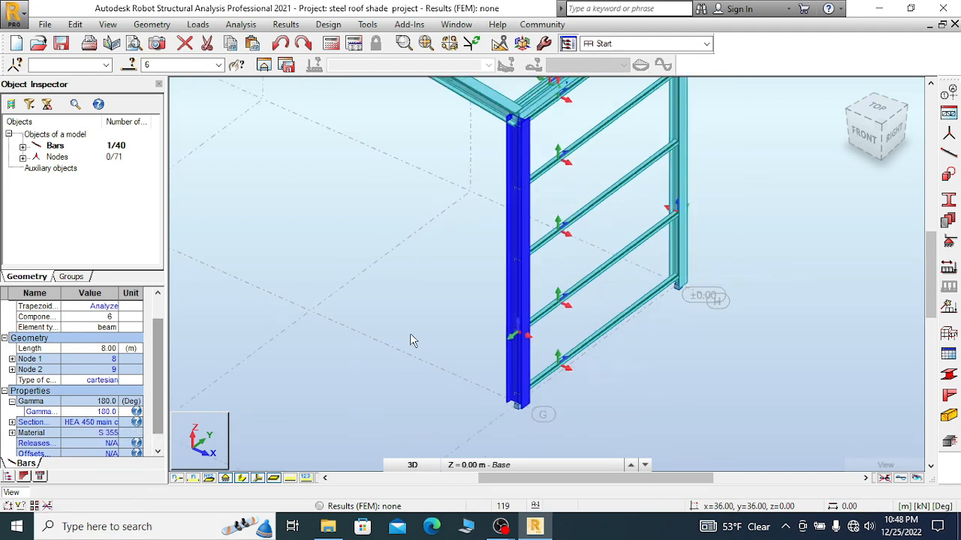
scroll(589, 285, up, 3)
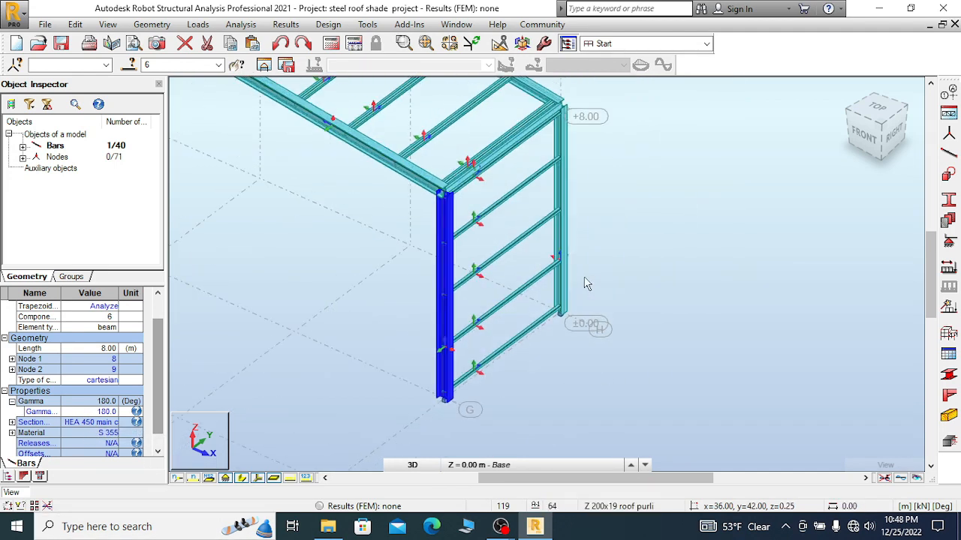
- Copy the properties of column 6 to corner column bar 1 and check the columns with the local axes hidden and shown
right_click(369, 268)
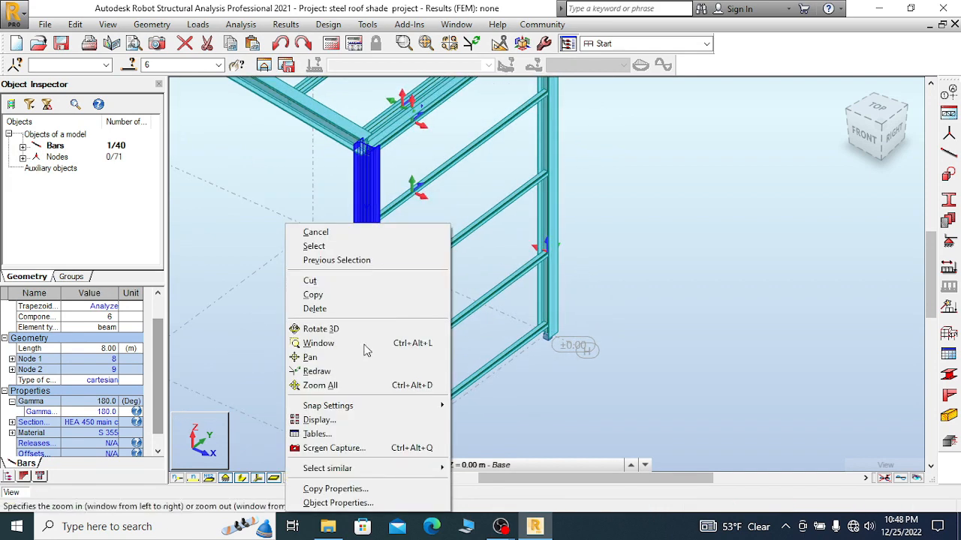
click(336, 487)
click(547, 284)
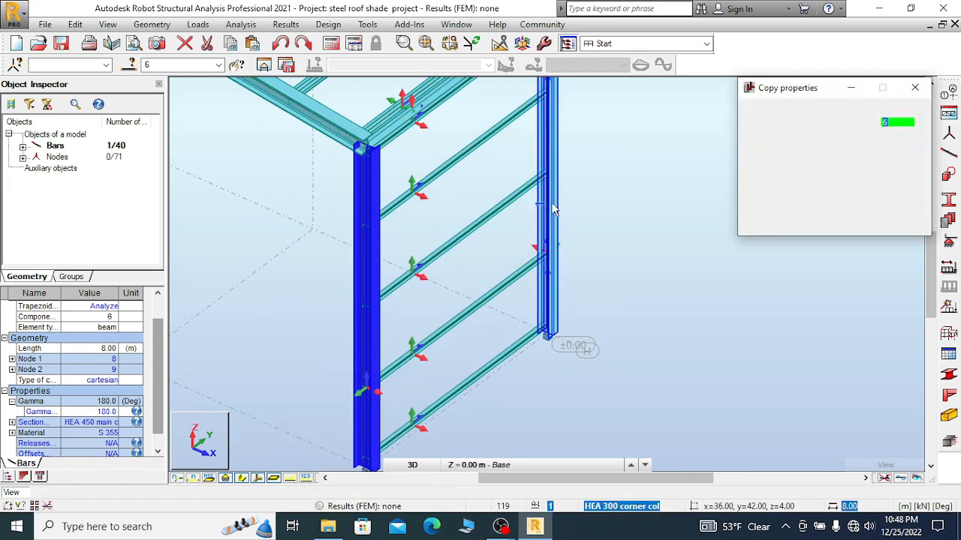
scroll(591, 247, down, 4)
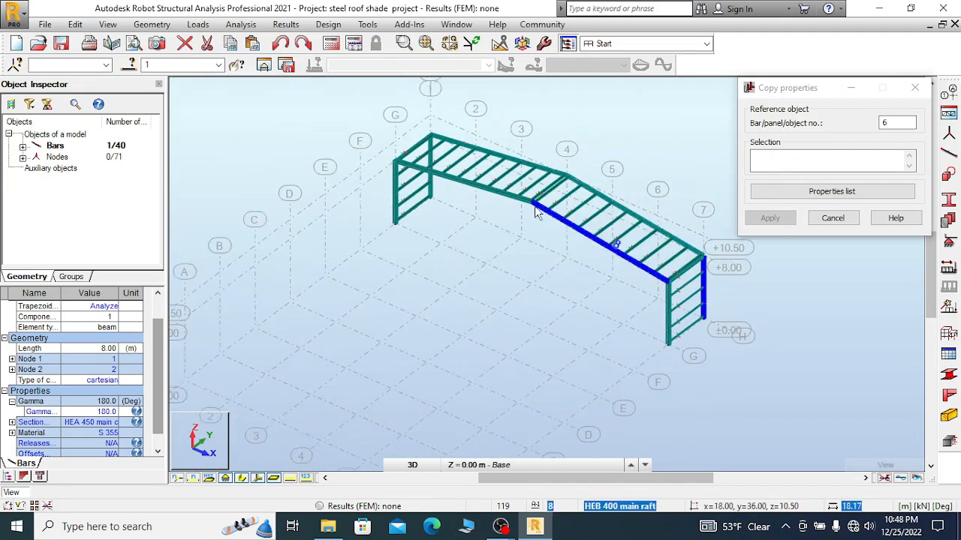
scroll(729, 313, up, 4)
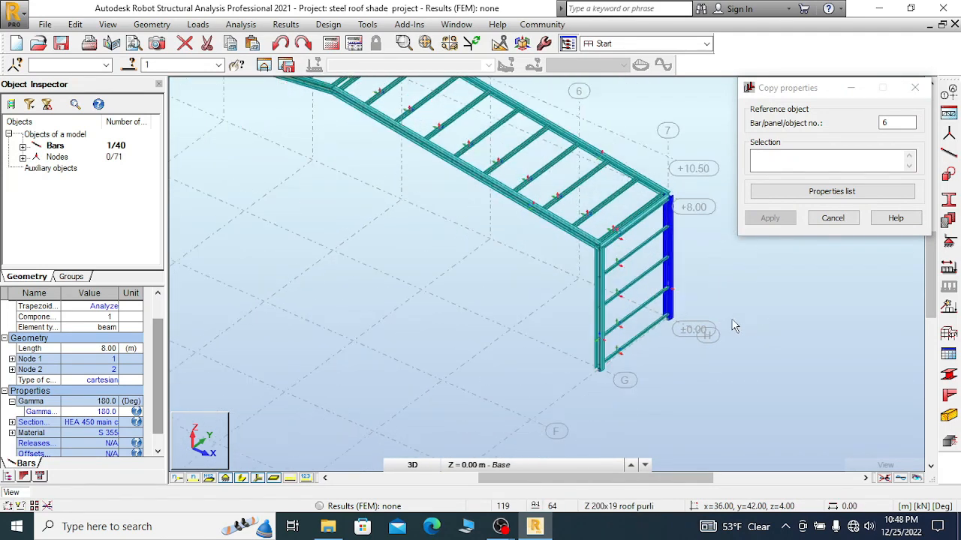
click(258, 478)
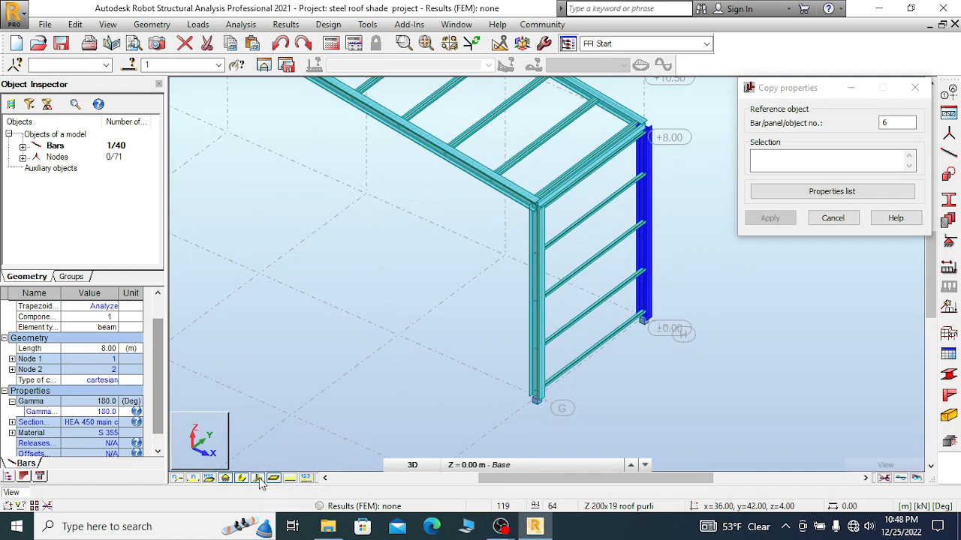
click(258, 478)
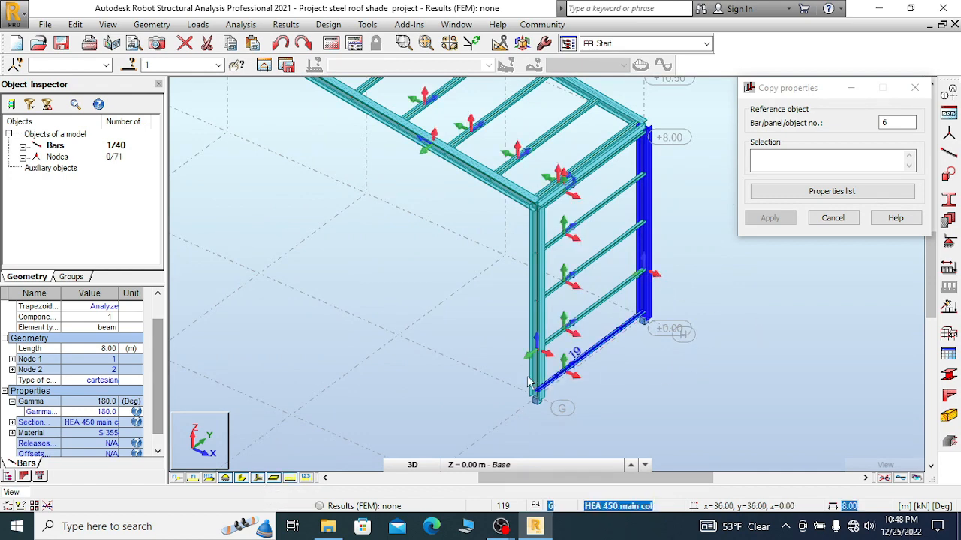
- Rotate the model to the opposite wall on grid line 1 and examine the local axes of its columns and wall purlins
scroll(683, 269, down, 4)
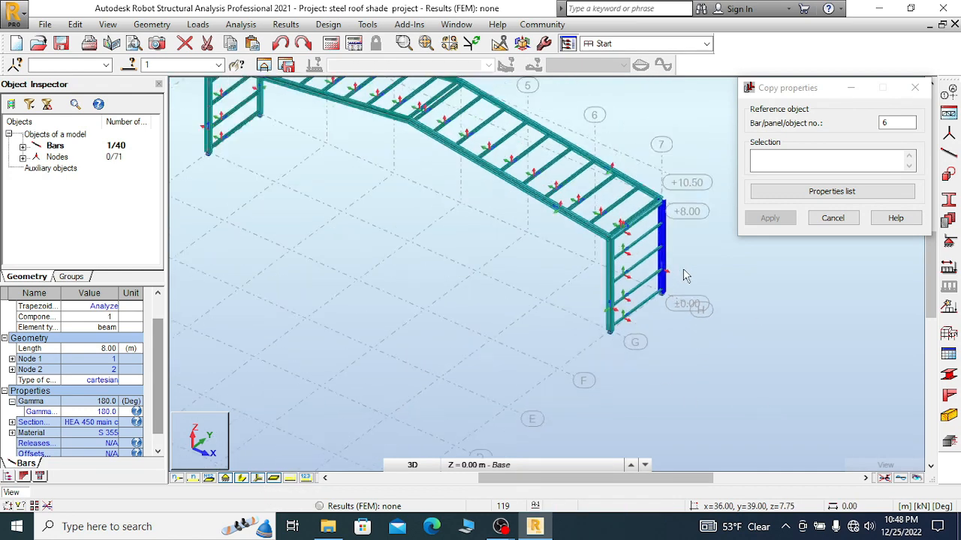
right_click(375, 214)
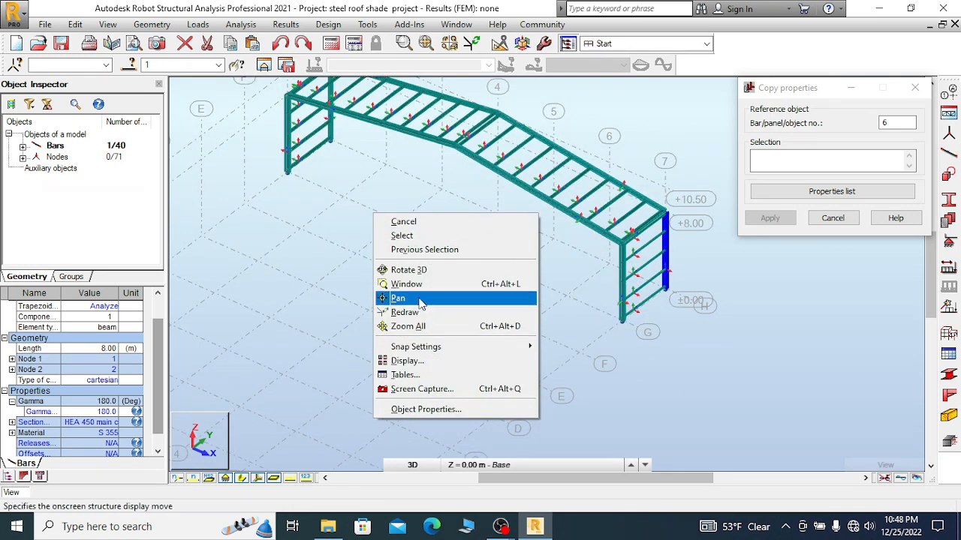
click(405, 270)
drag(400, 264, 460, 225)
right_click(498, 221)
click(478, 227)
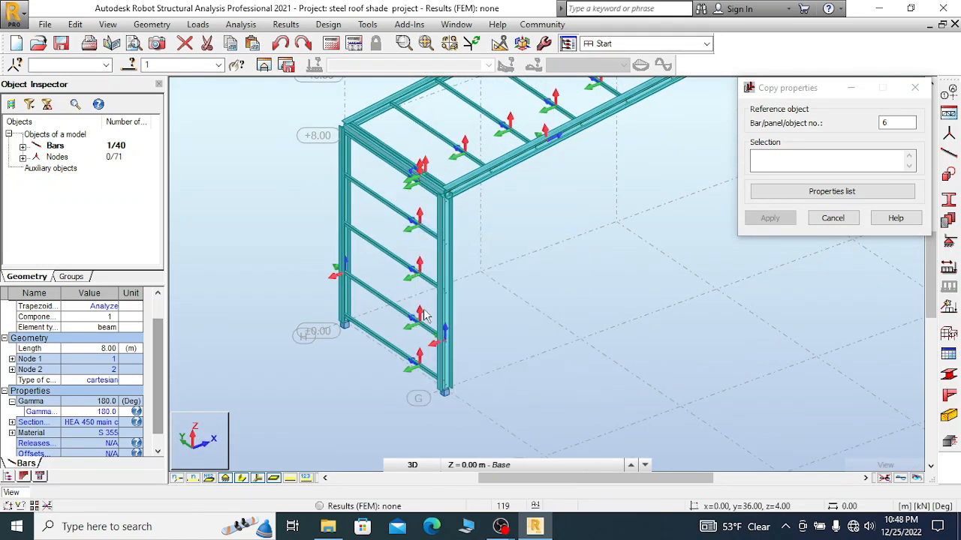
scroll(429, 263, up, 5)
scroll(430, 258, down, 4)
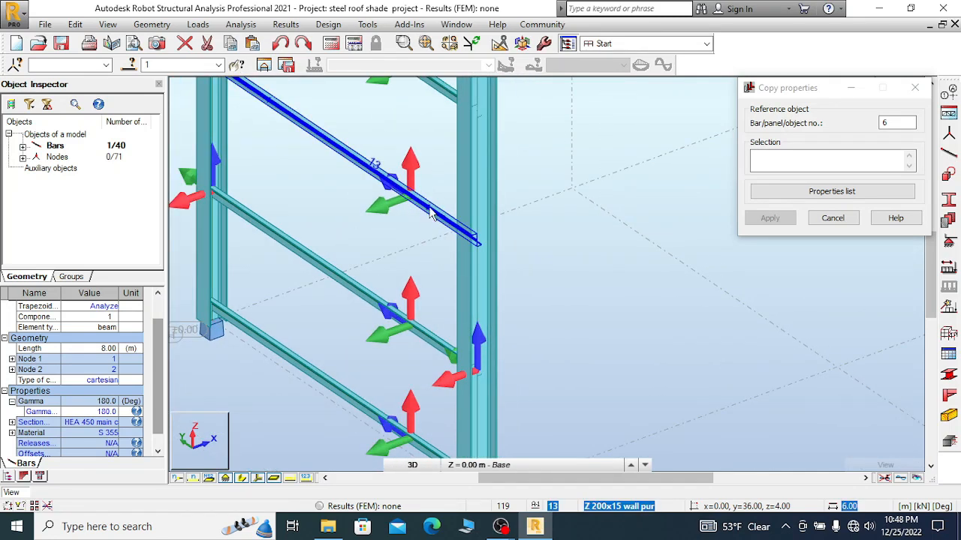
- Pick wall purlin 13 on grid line 1 and undo the column 6 properties copied onto it
click(431, 213)
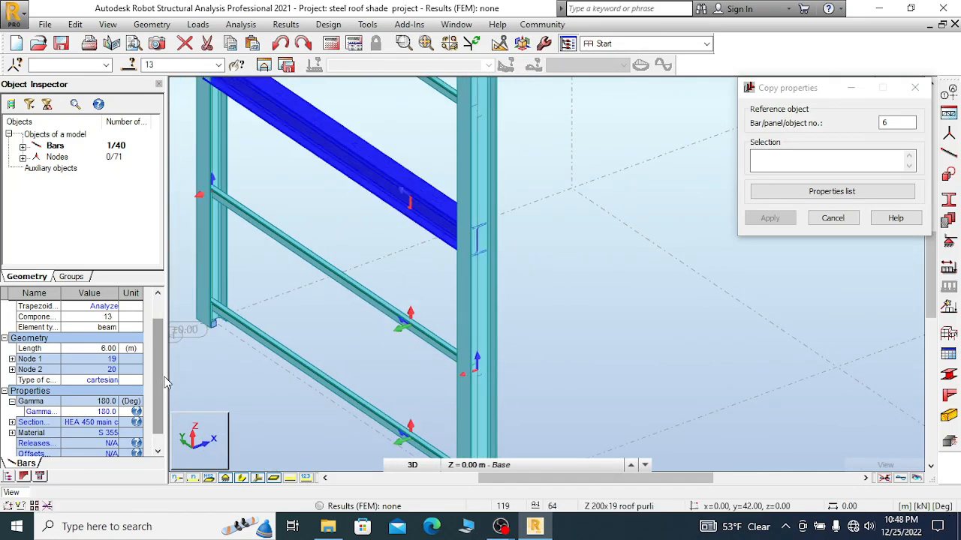
click(113, 412)
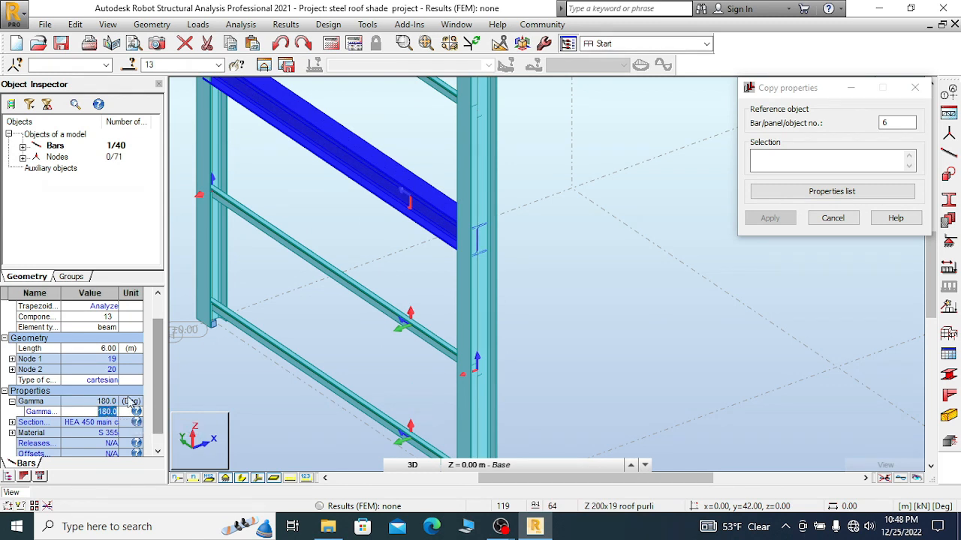
right_click(457, 192)
click(471, 207)
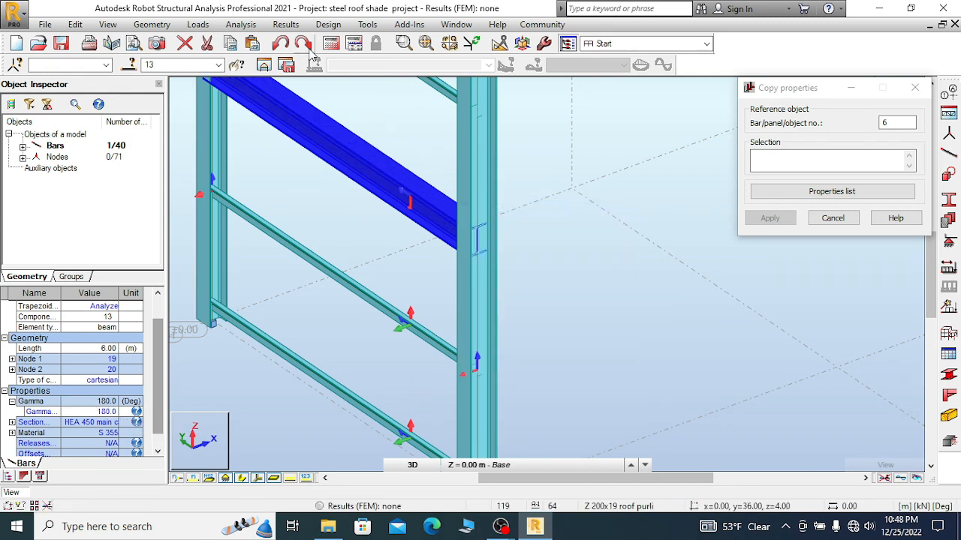
click(280, 44)
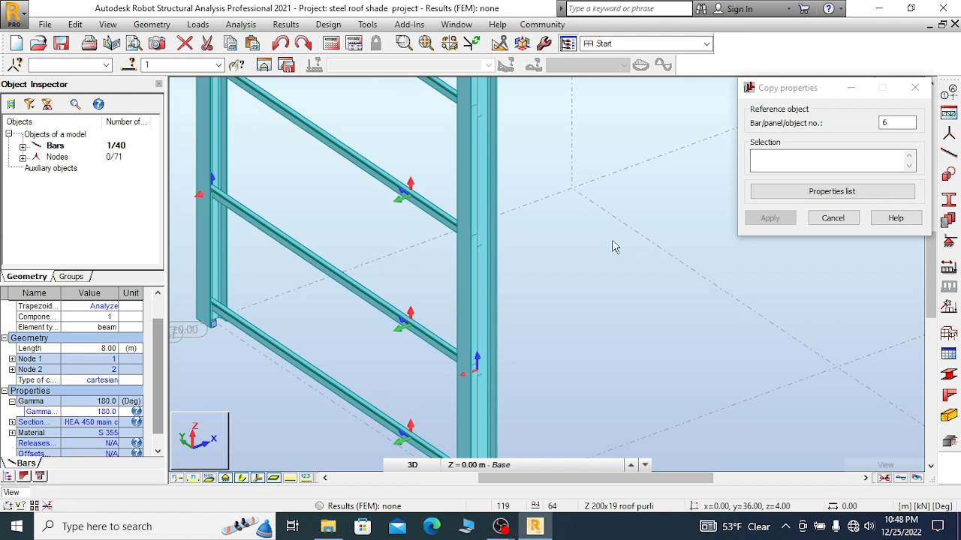
- Set the Gamma angle of wall purlin 13 on grid line 1 to 90 degrees
click(915, 87)
click(379, 192)
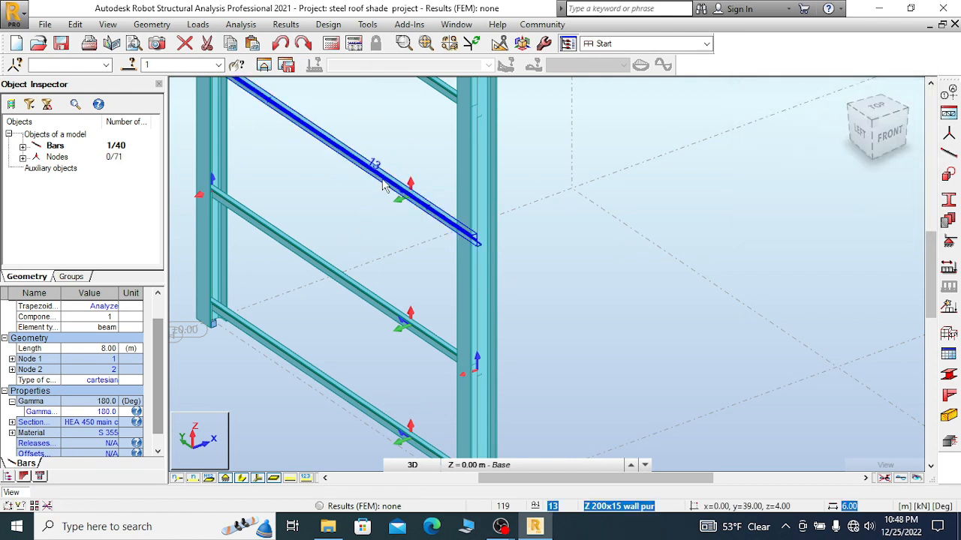
click(111, 413)
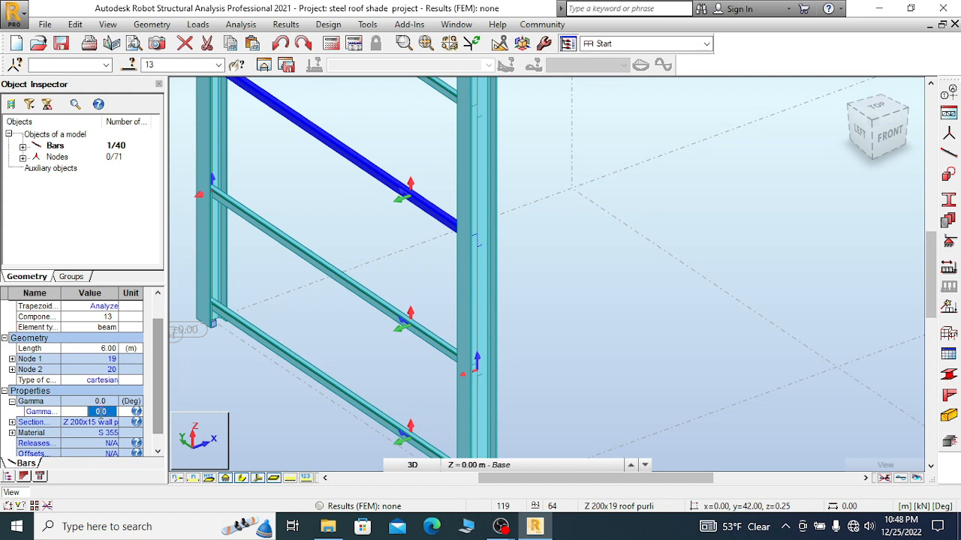
key(Return)
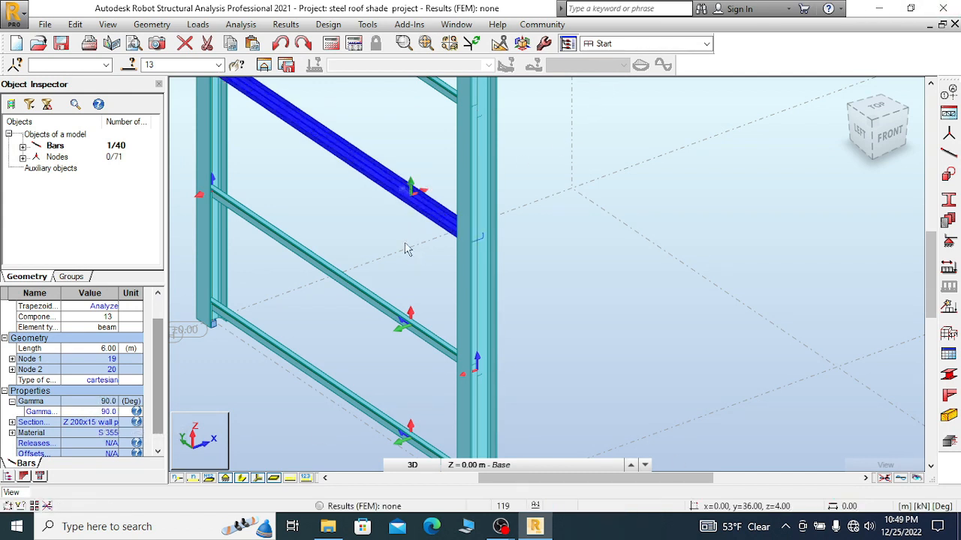
right_click(388, 188)
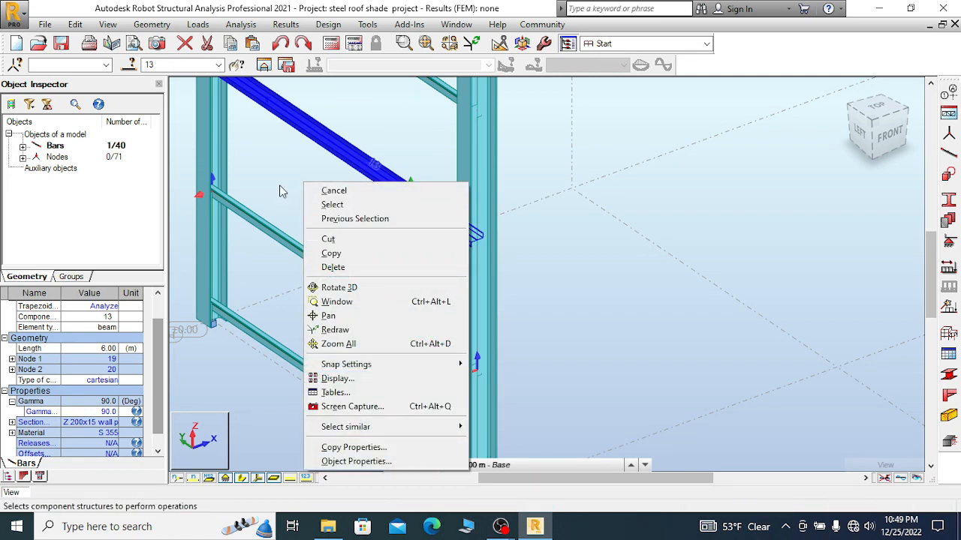
click(281, 165)
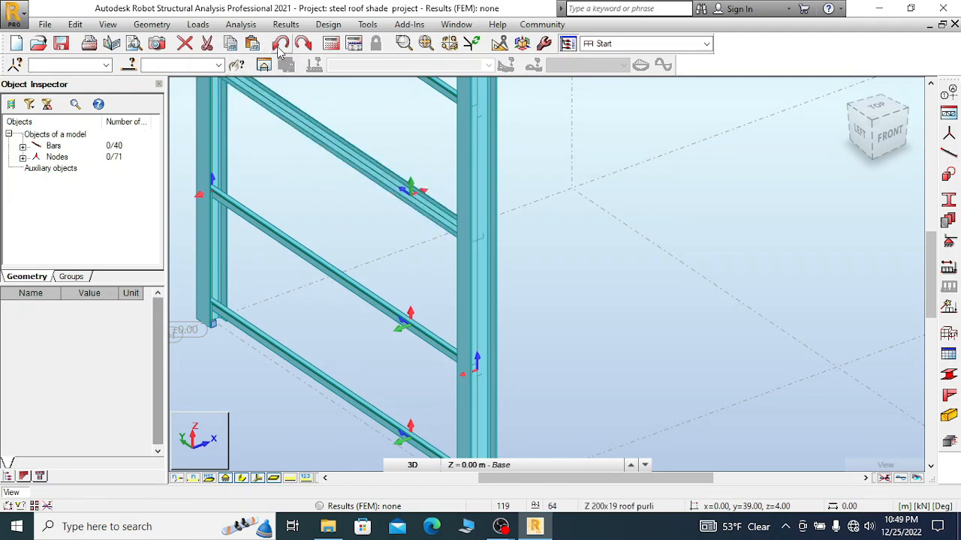
- Copy the properties of wall purlin 13 to purlins 14 and 20 below it
right_click(379, 192)
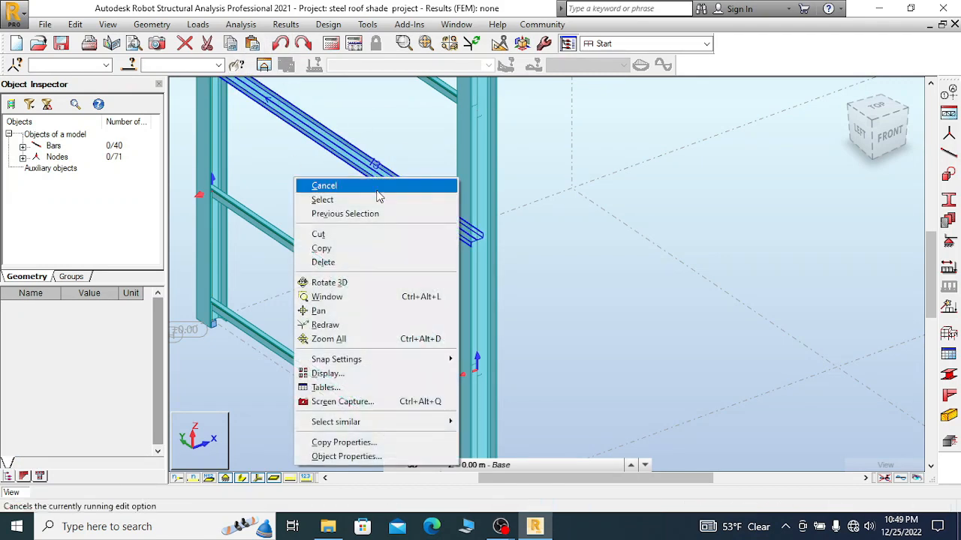
click(344, 443)
click(333, 276)
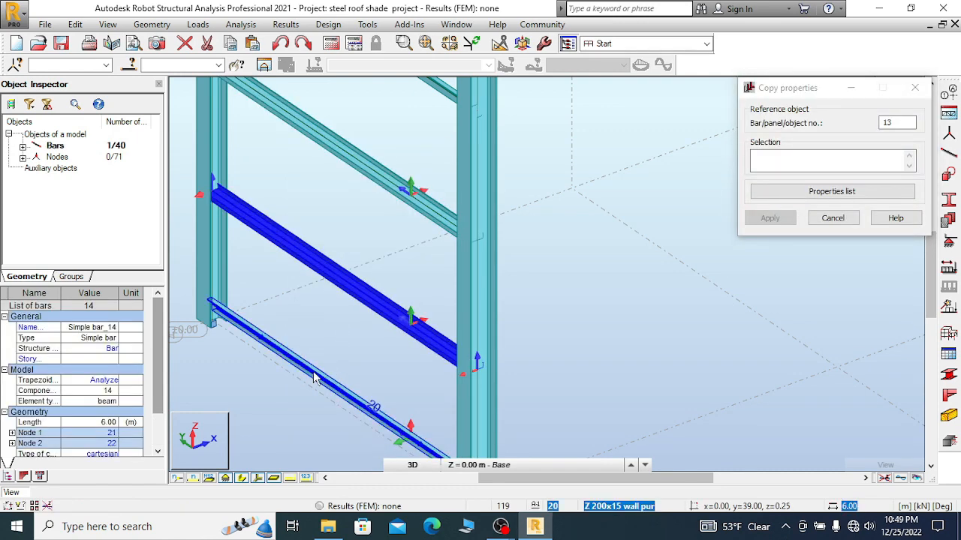
scroll(372, 219, down, 2)
right_click(372, 219)
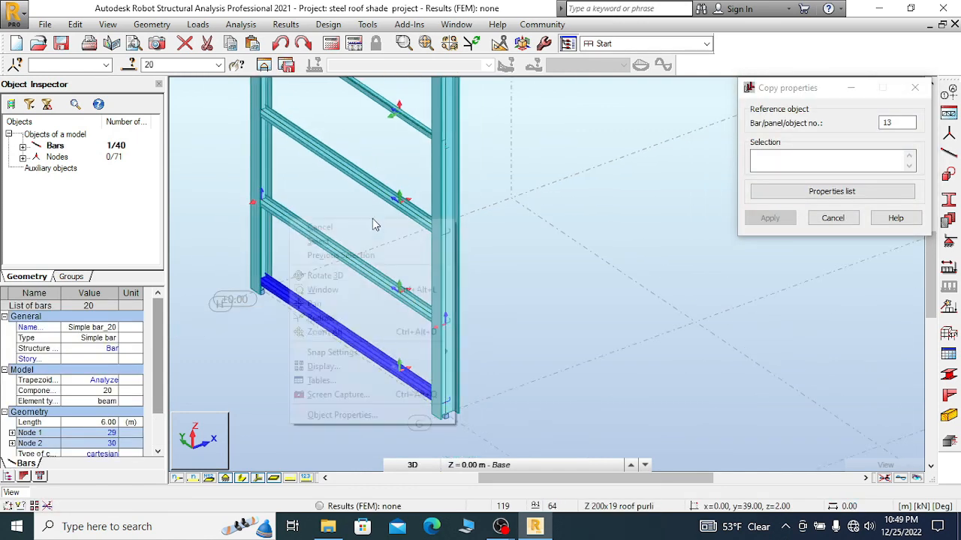
click(346, 227)
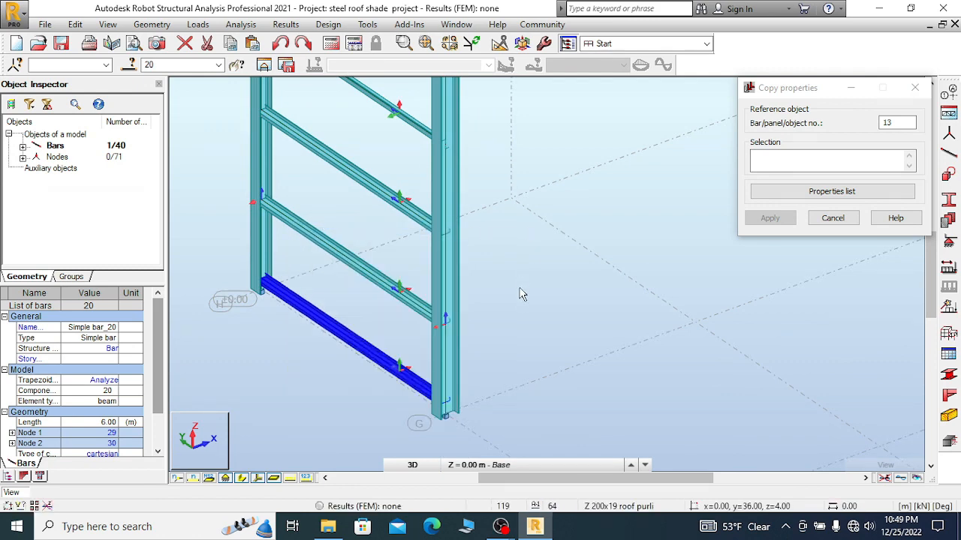
- Copy the properties of wall purlin 13 to the uppermost wall purlin, bar 15, just below the eave
scroll(517, 295, down, 3)
scroll(448, 148, up, 6)
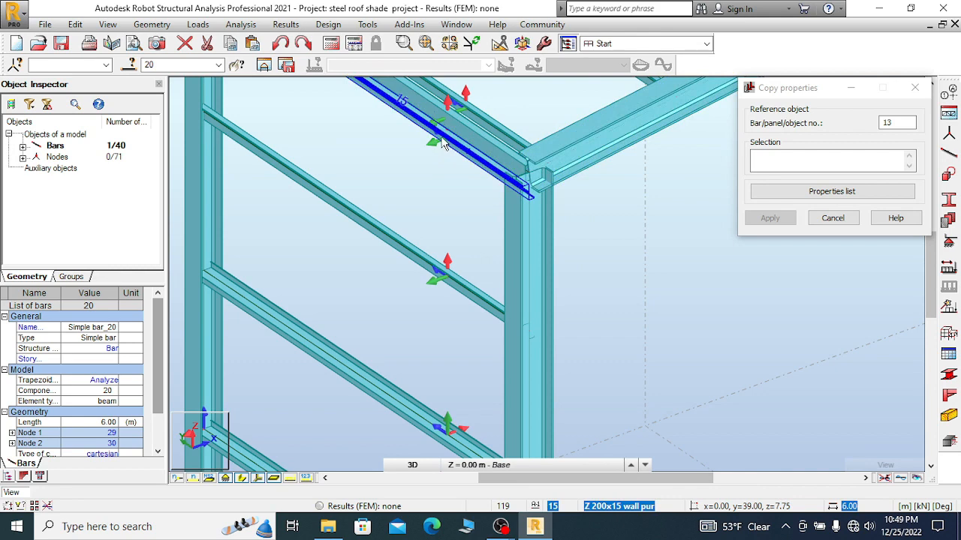
scroll(452, 188, down, 3)
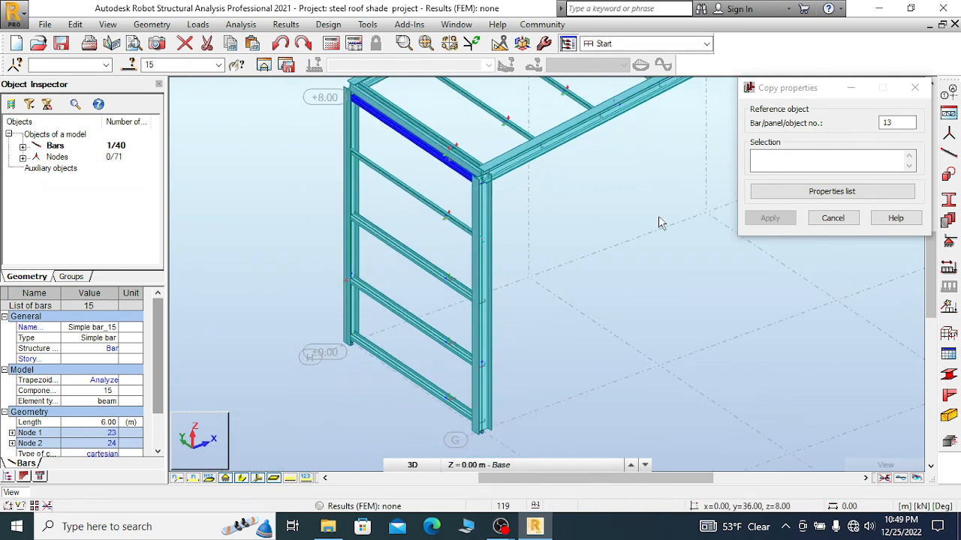
right_click(578, 219)
click(626, 242)
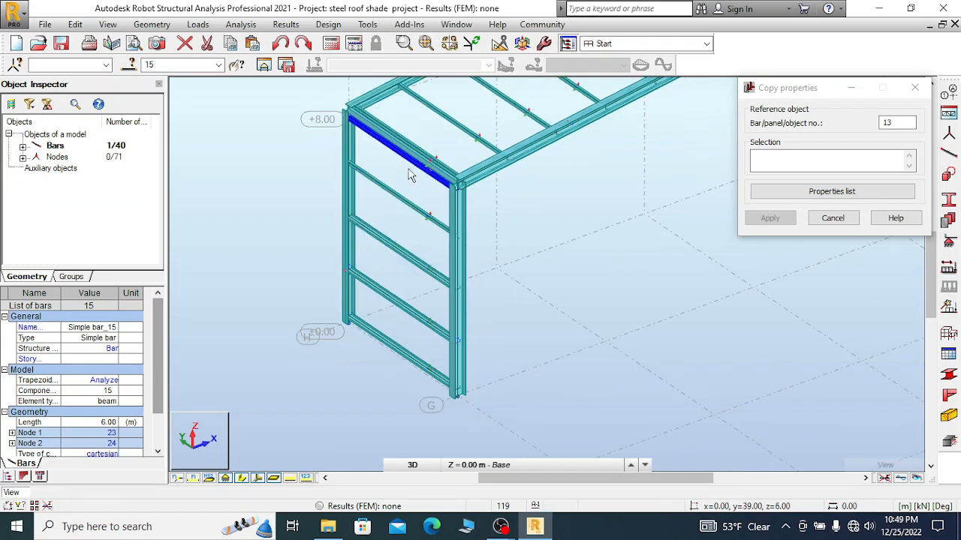
- Examine the orientation and local axes of uppermost wall purlin 15 and the wall purlin beneath it near the column
scroll(419, 167, up, 1)
scroll(422, 167, up, 2)
scroll(473, 194, up, 3)
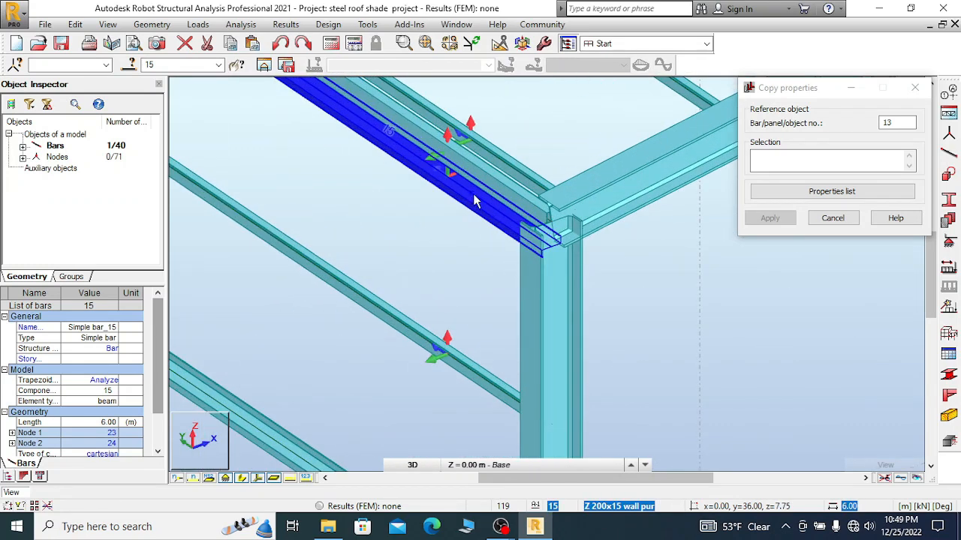
scroll(513, 212, up, 1)
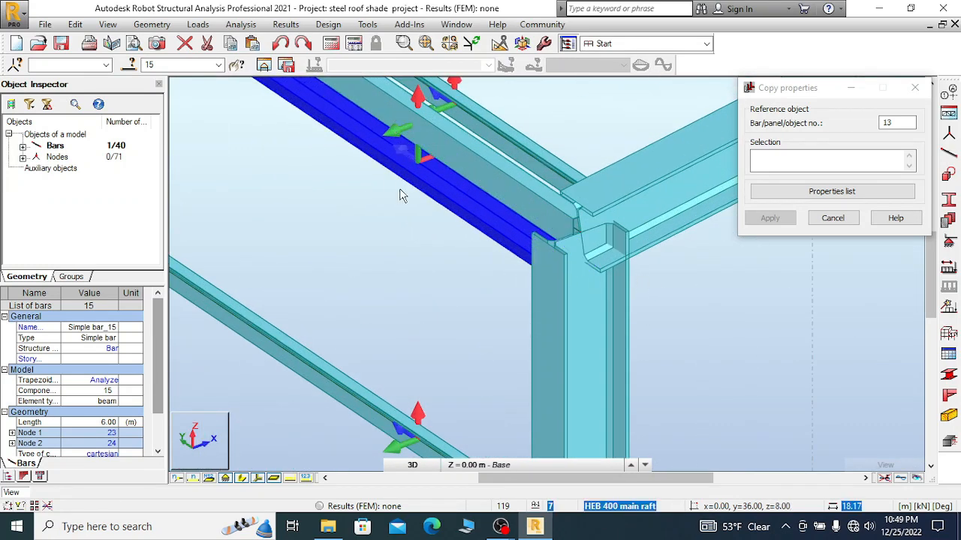
scroll(391, 185, down, 3)
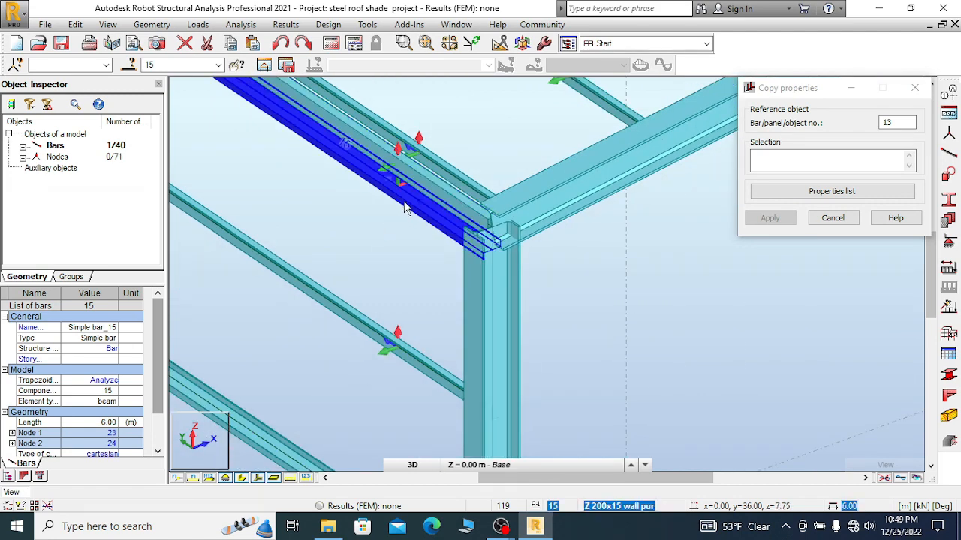
scroll(347, 210, down, 2)
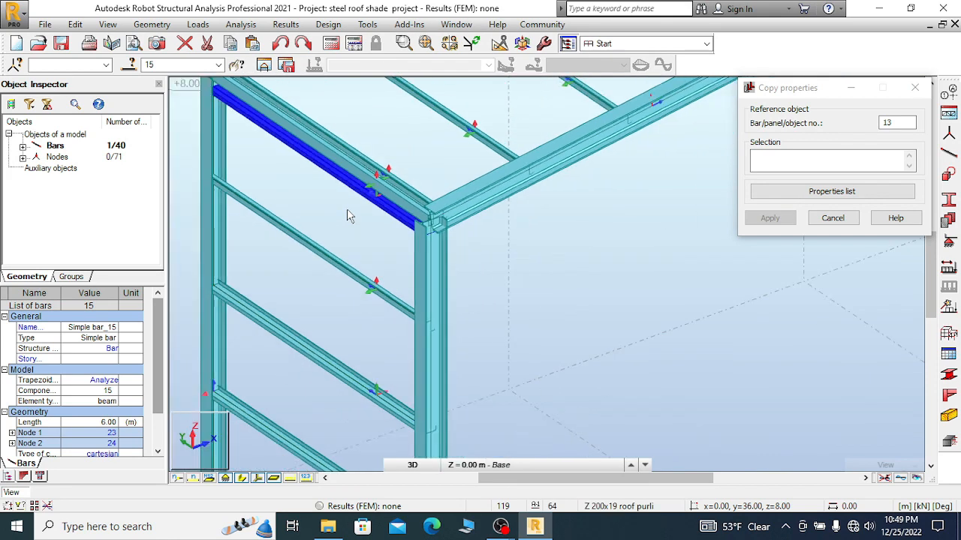
scroll(383, 299, up, 2)
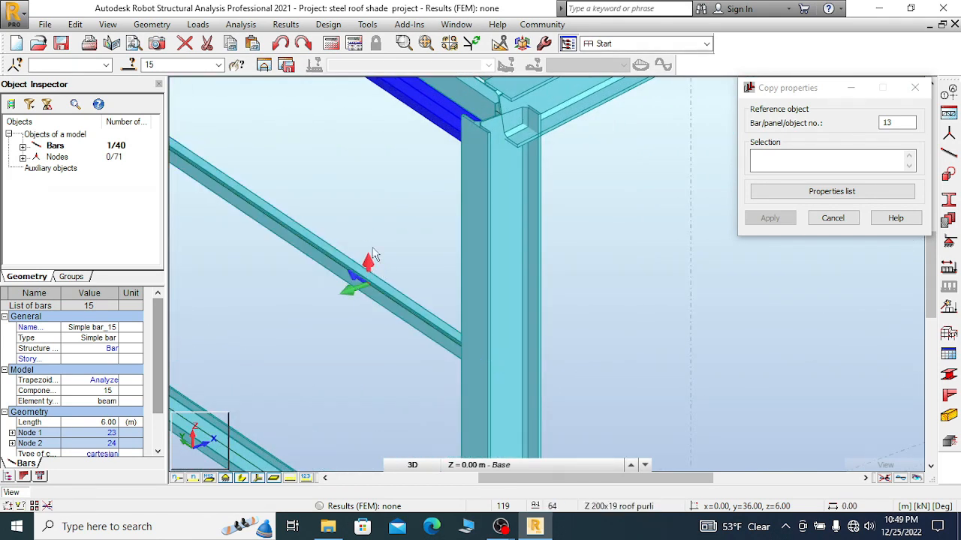
scroll(387, 196, down, 3)
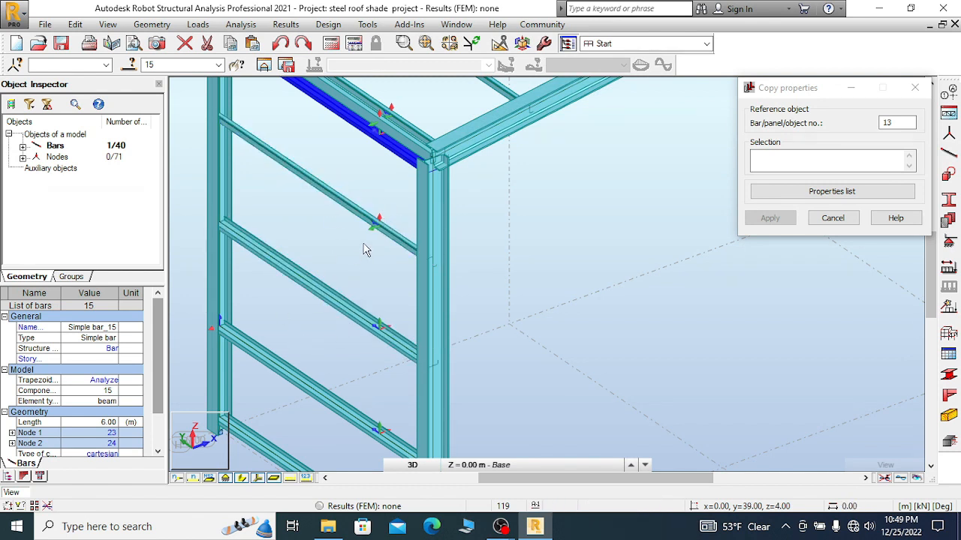
click(75, 25)
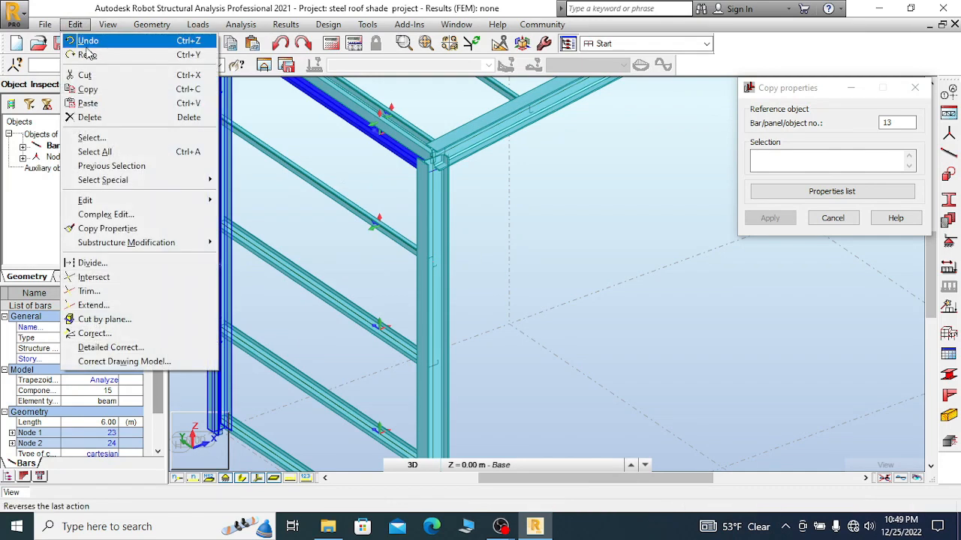
mouse_move(172, 28)
mouse_move(214, 266)
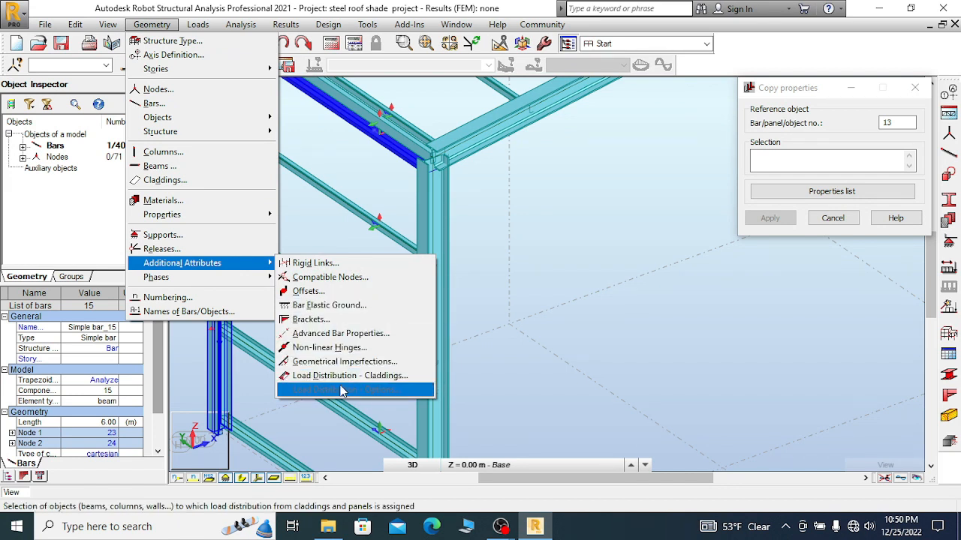
mouse_move(75, 24)
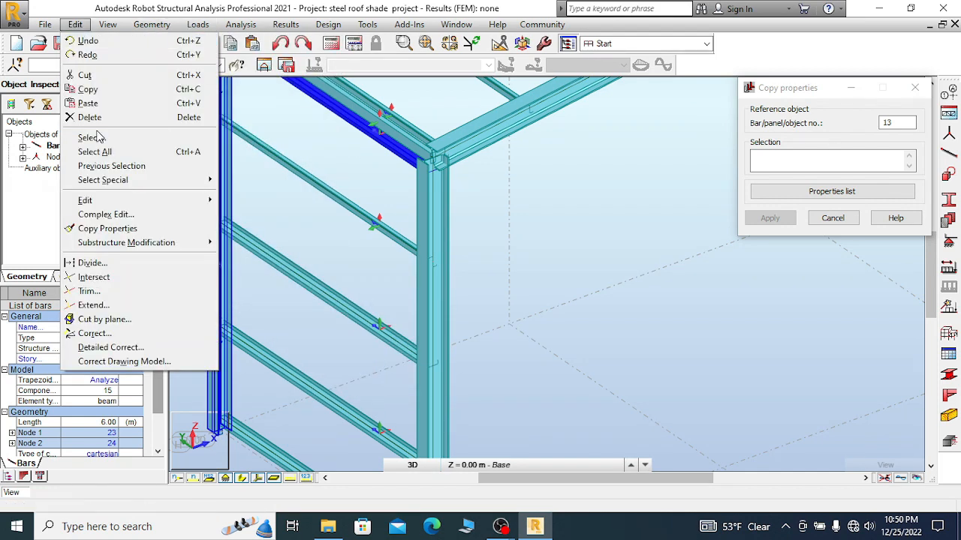
- Reverse the local direction of the selected top wall purlin by adjusting its orientation to the Y- axis sense
mouse_move(171, 206)
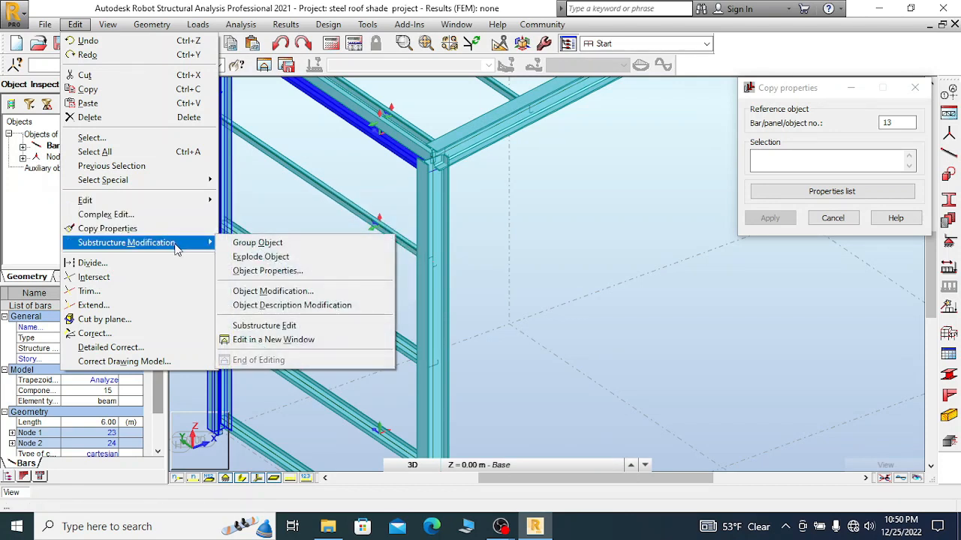
mouse_move(137, 25)
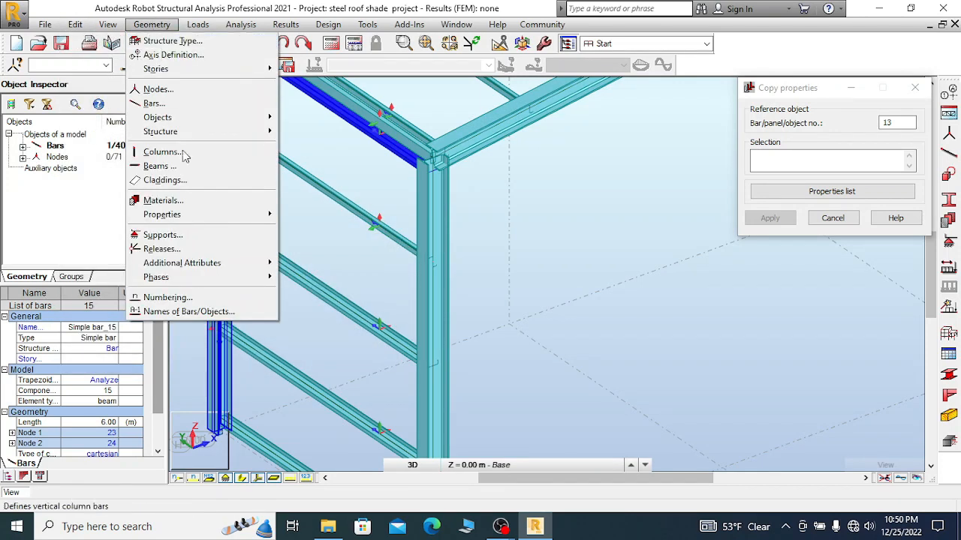
mouse_move(212, 219)
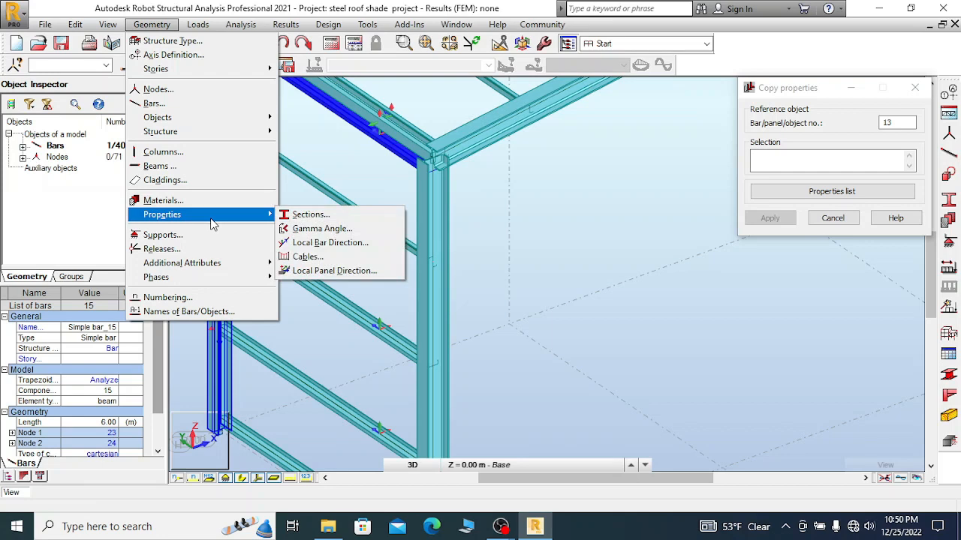
click(347, 251)
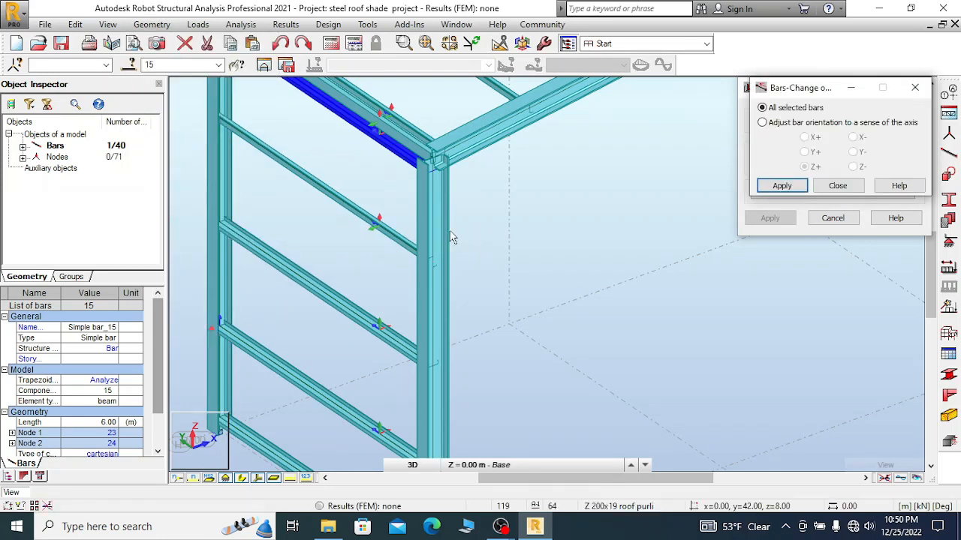
scroll(400, 242, up, 3)
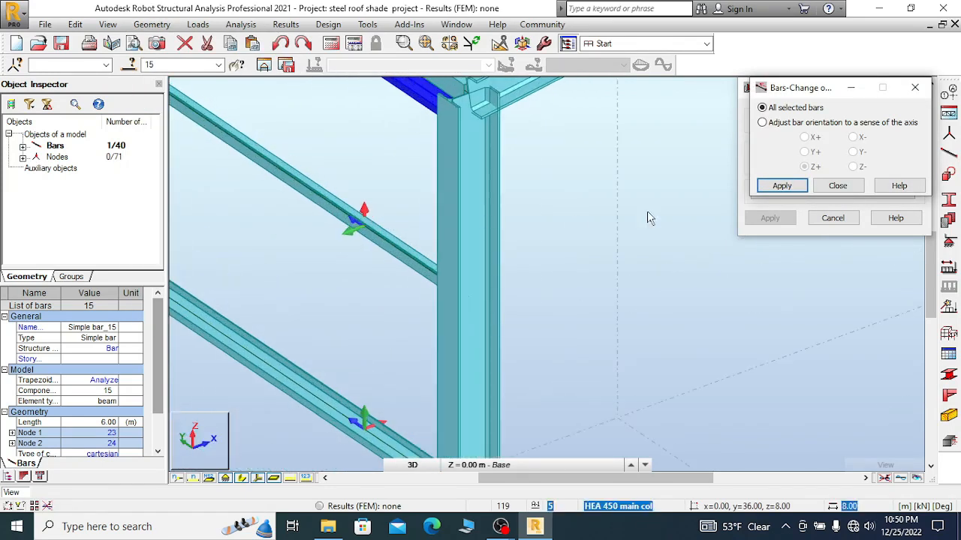
click(763, 123)
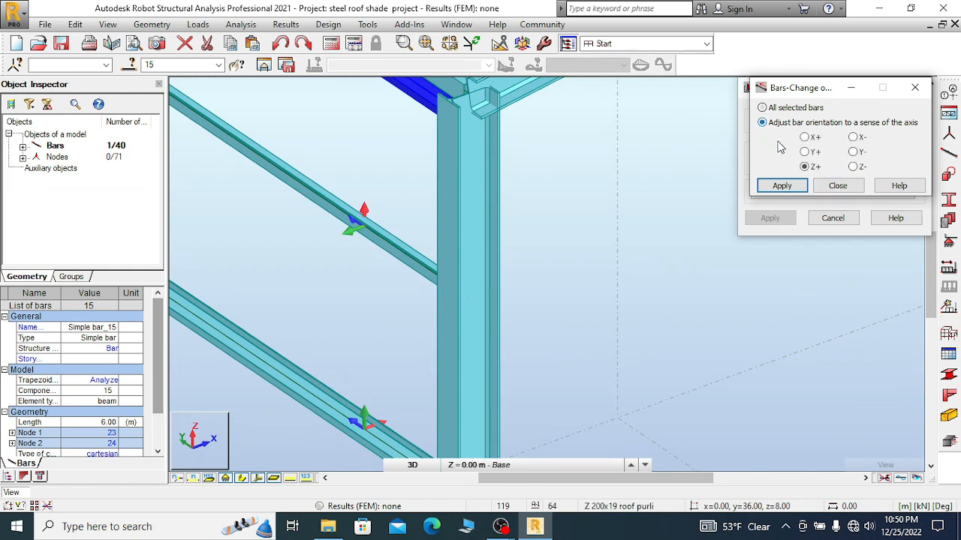
click(781, 186)
click(782, 187)
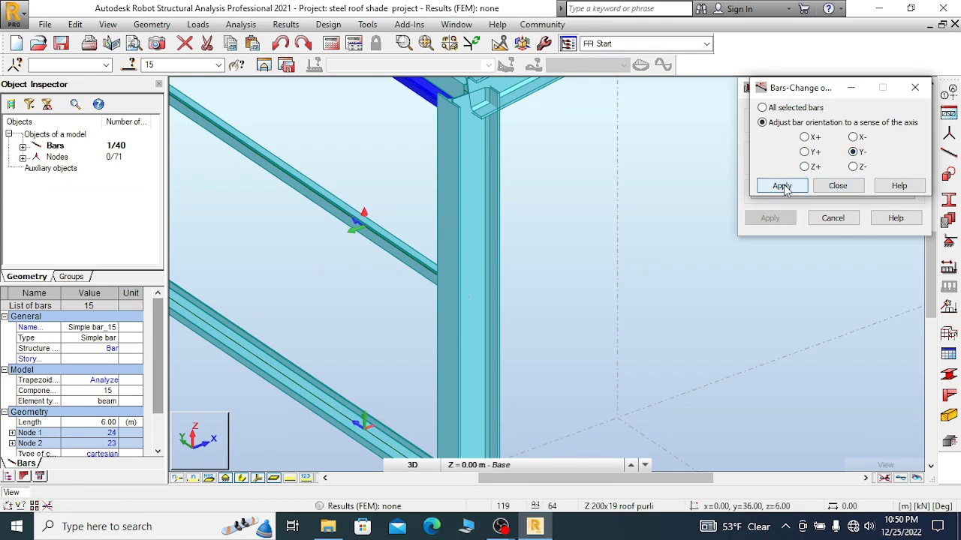
- Examine the local axes and section orientation of the wall purlins between the end columns, closing the property and direction dialogs
scroll(374, 181, down, 4)
scroll(382, 212, up, 5)
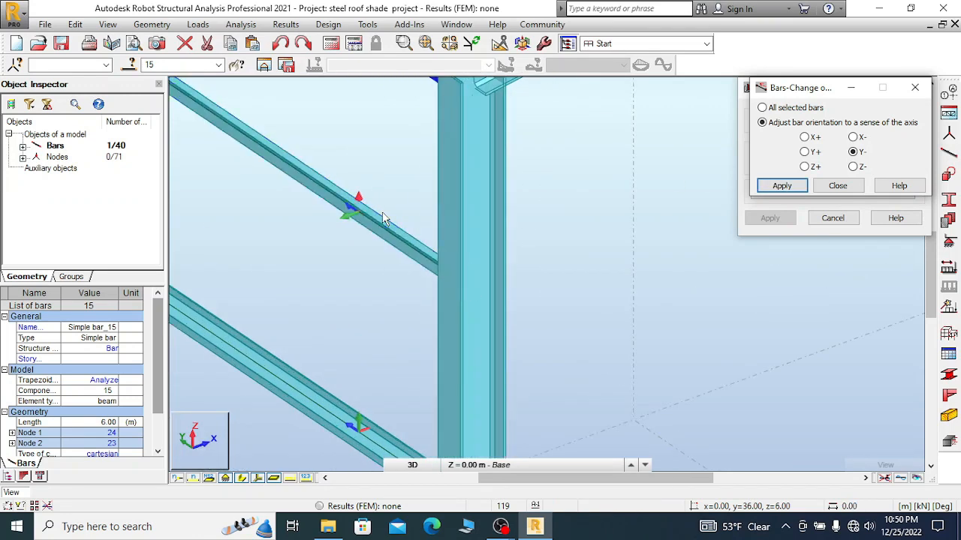
scroll(382, 212, up, 2)
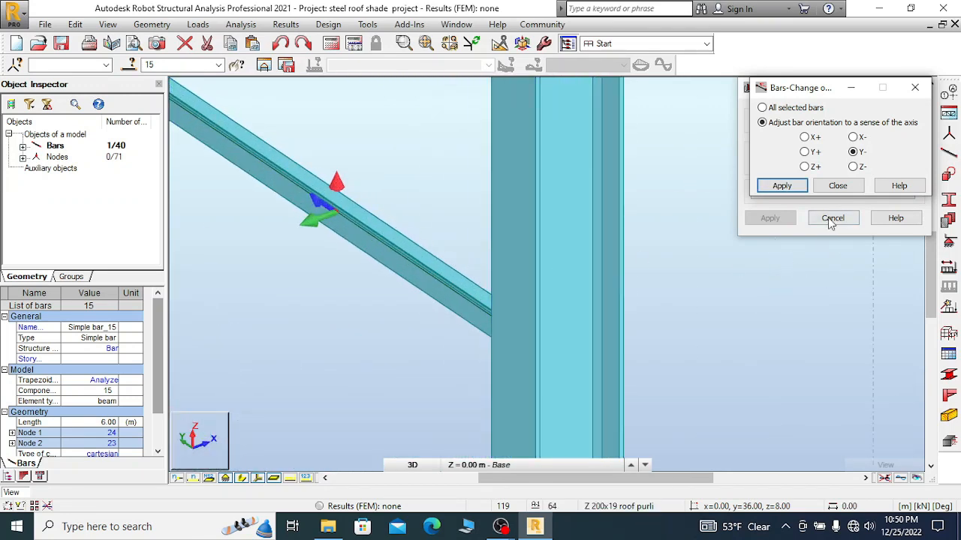
click(831, 218)
scroll(413, 172, down, 3)
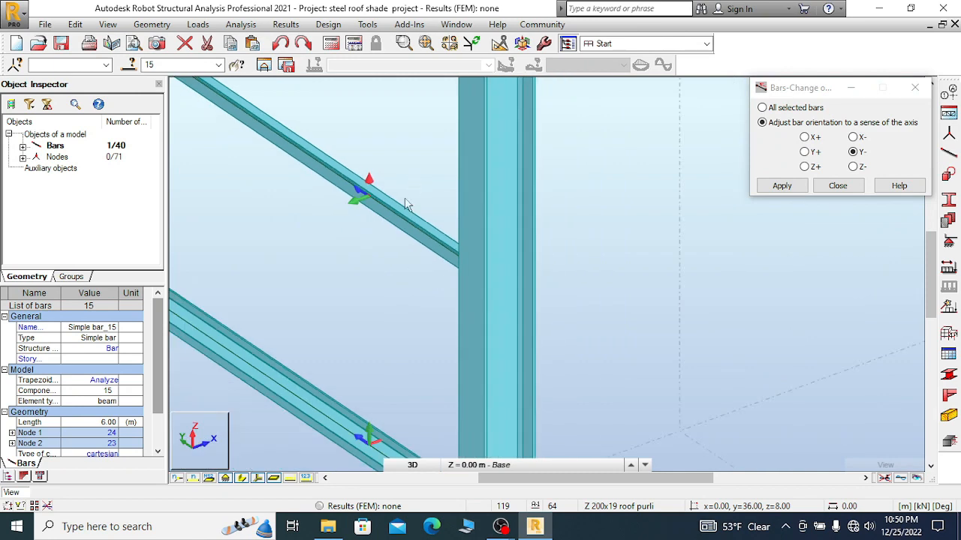
scroll(390, 197, up, 3)
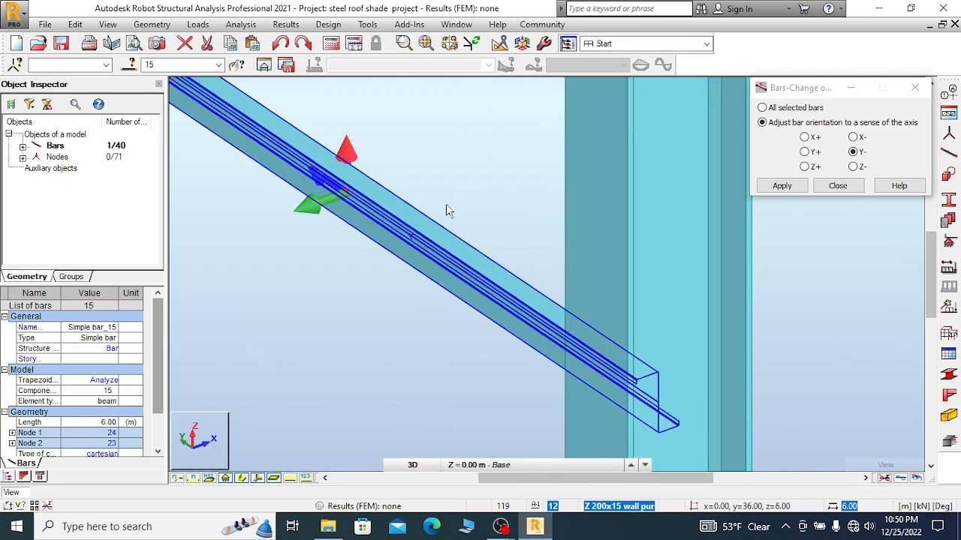
scroll(476, 175, down, 5)
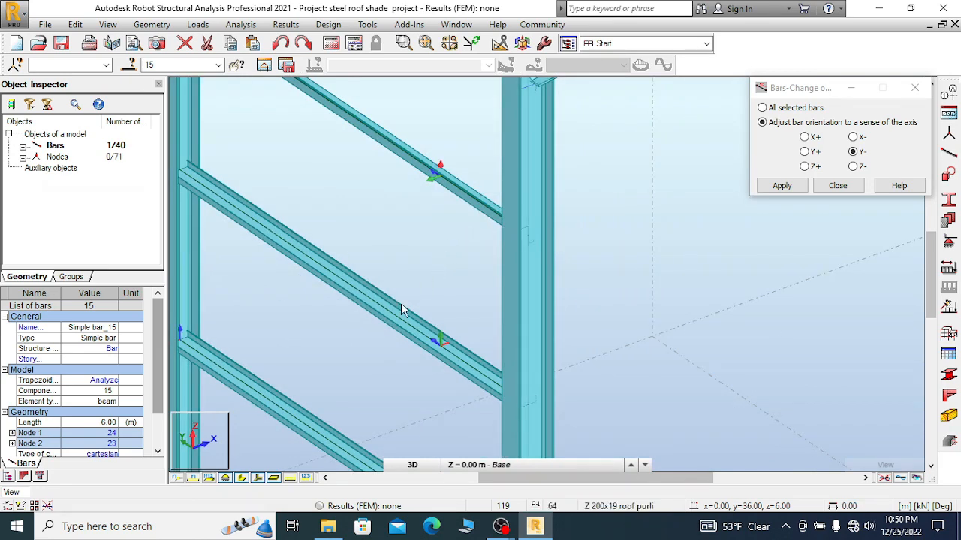
scroll(400, 307, up, 4)
scroll(412, 285, down, 2)
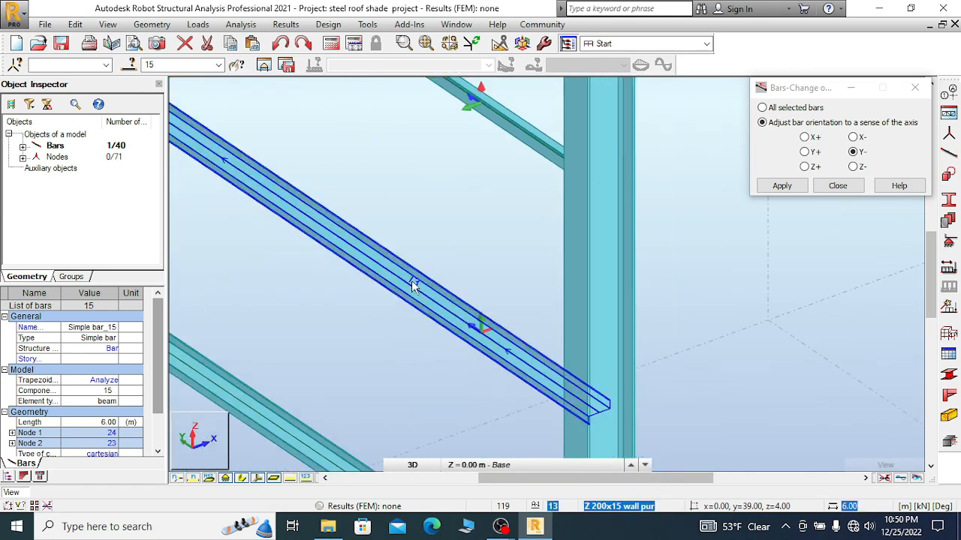
right_click(328, 224)
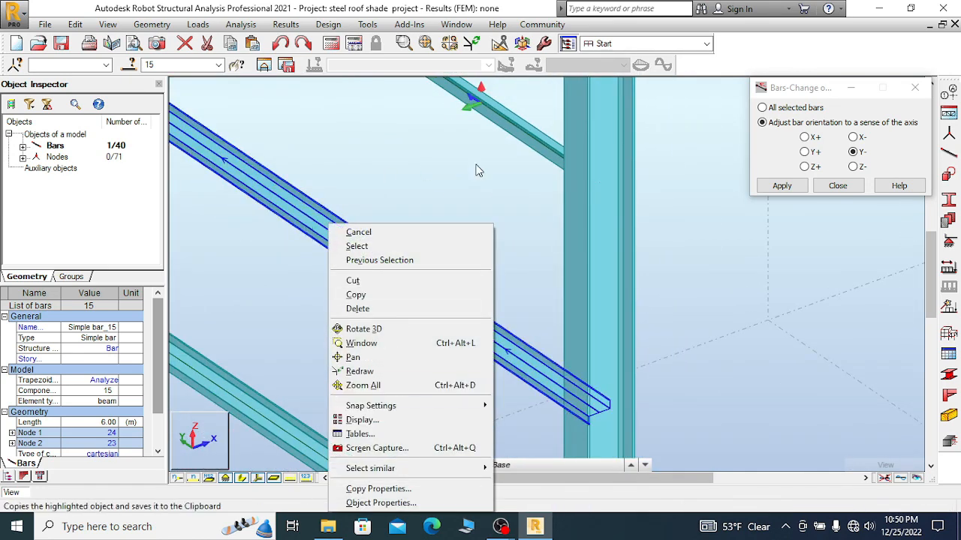
click(837, 186)
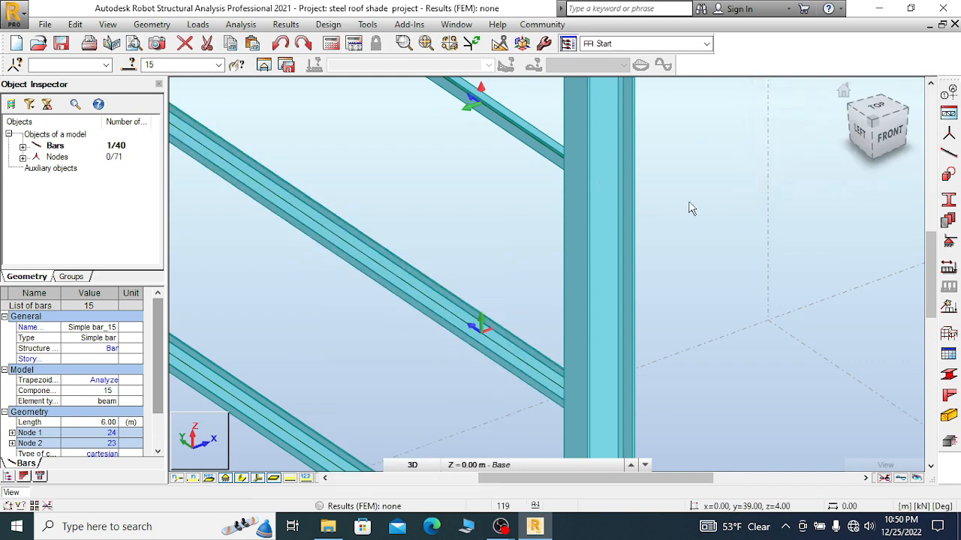
click(335, 239)
right_click(335, 238)
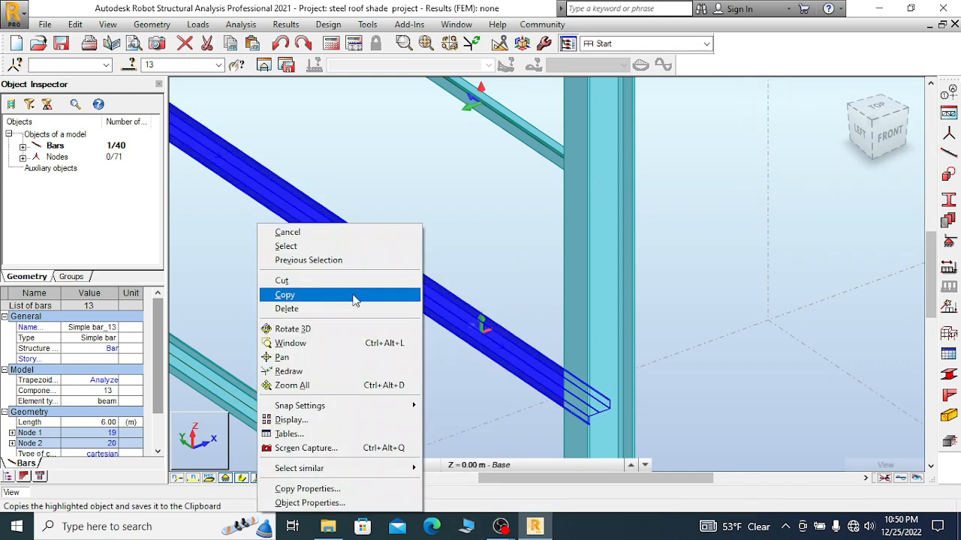
click(316, 489)
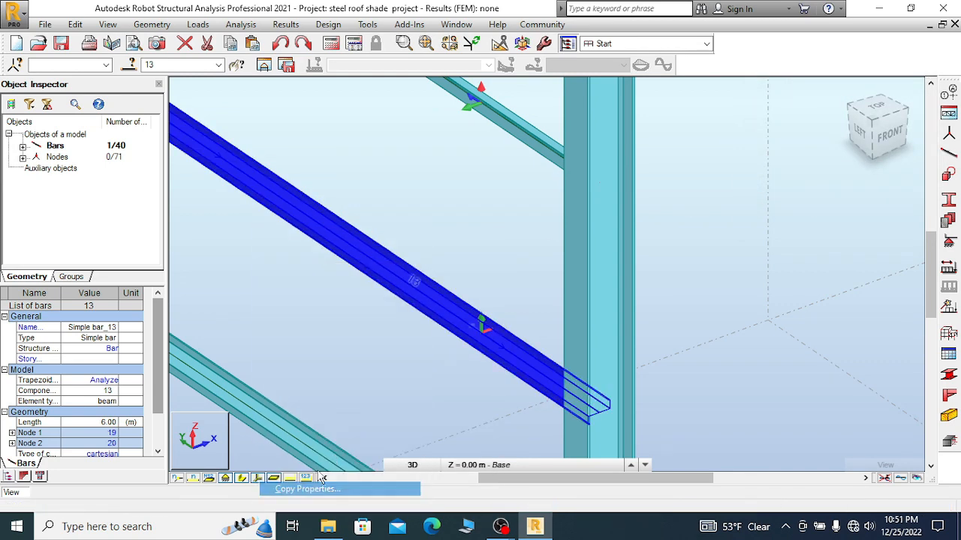
click(493, 159)
scroll(434, 241, down, 5)
click(832, 218)
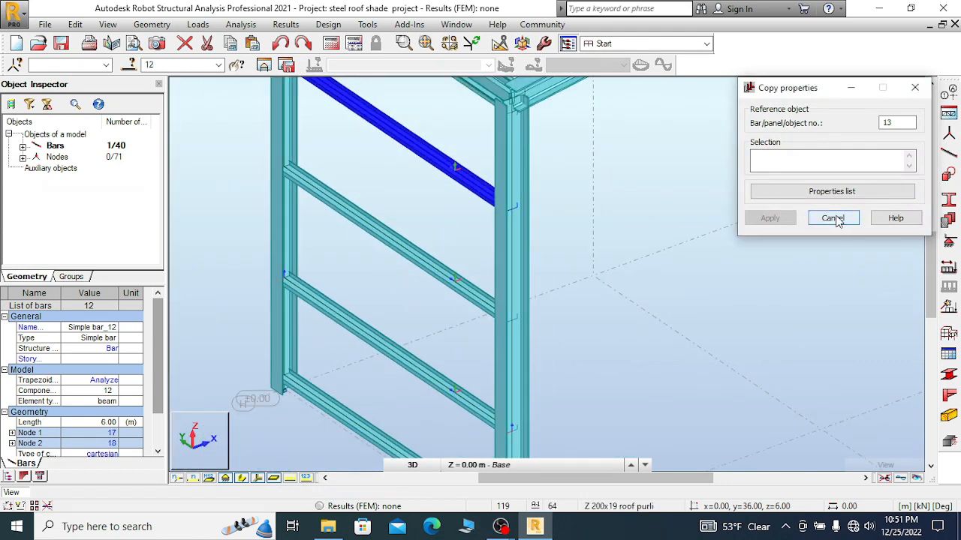
- Select the four lower wall purlins between the end columns and add the top wall purlin to the selection
scroll(450, 124, down, 1)
drag(449, 114, 375, 403)
scroll(428, 314, down, 2)
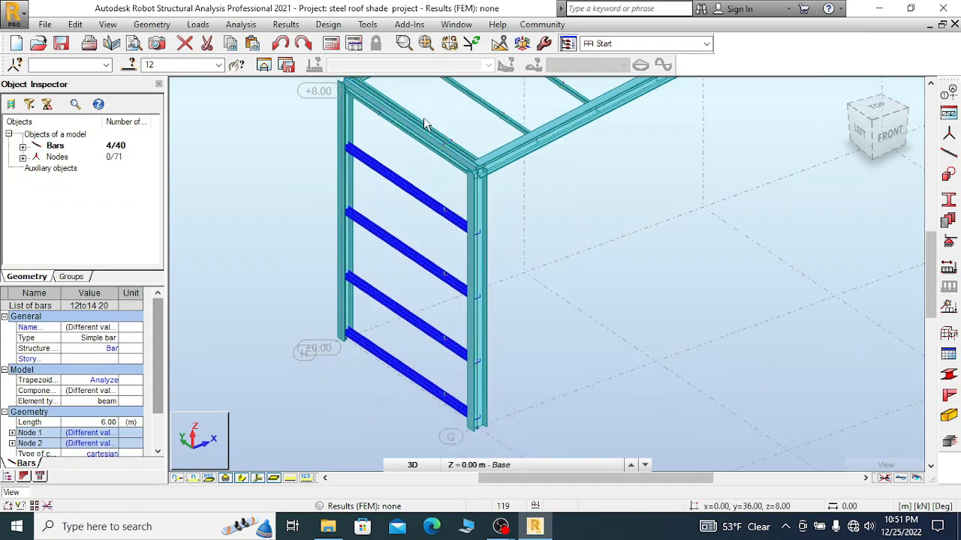
scroll(425, 123, up, 2)
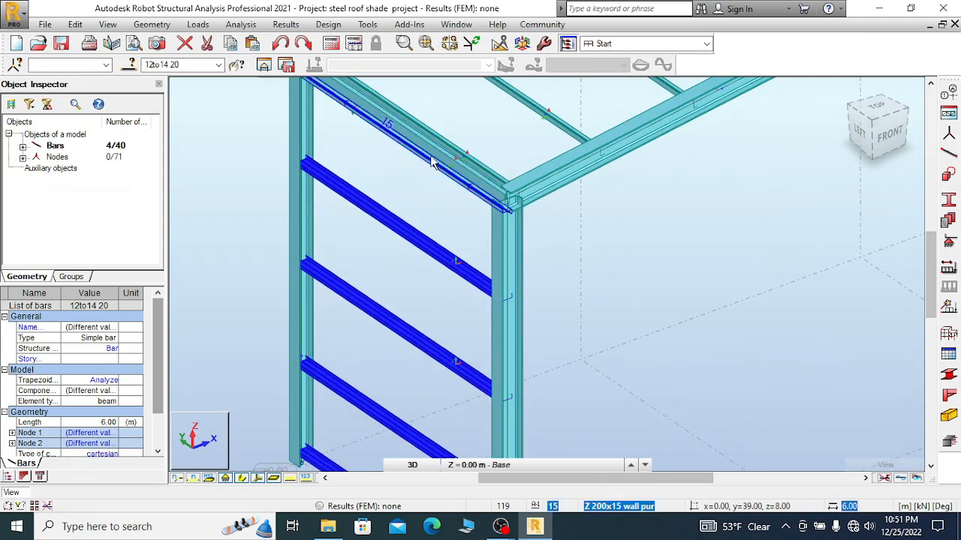
ctrl+click(478, 200)
scroll(507, 139, down, 2)
scroll(508, 138, down, 2)
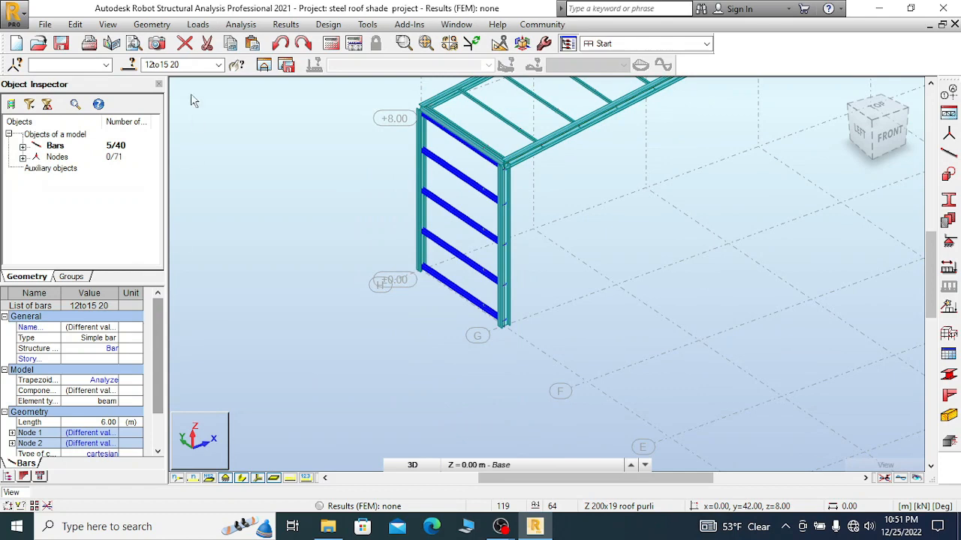
- Set the Gamma angle of the five selected wall purlins to 180 degrees
scroll(504, 251, up, 2)
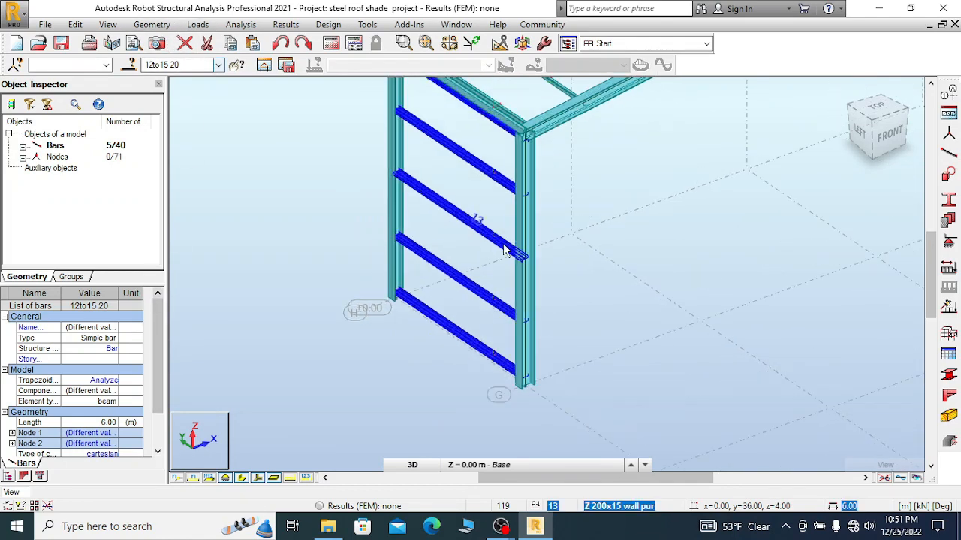
scroll(504, 251, up, 2)
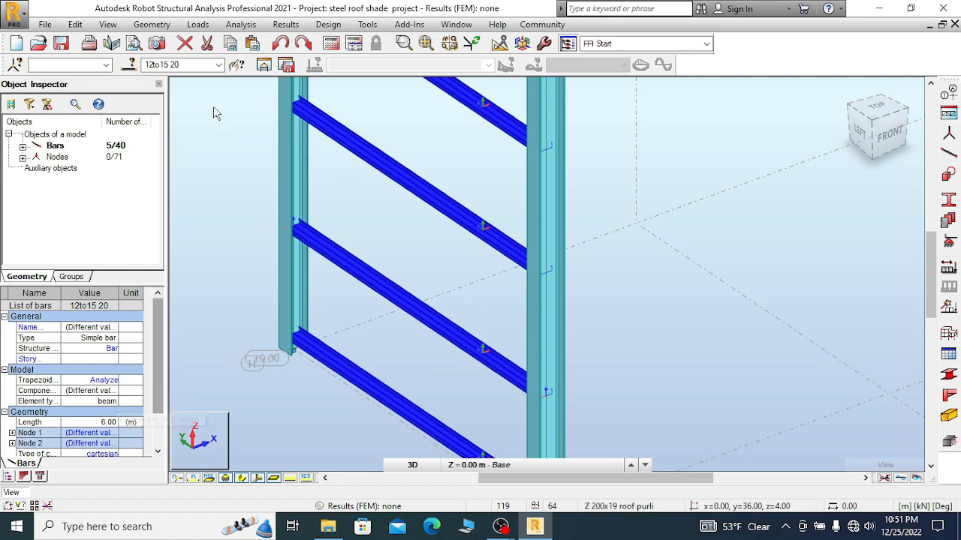
scroll(79, 394, down, 4)
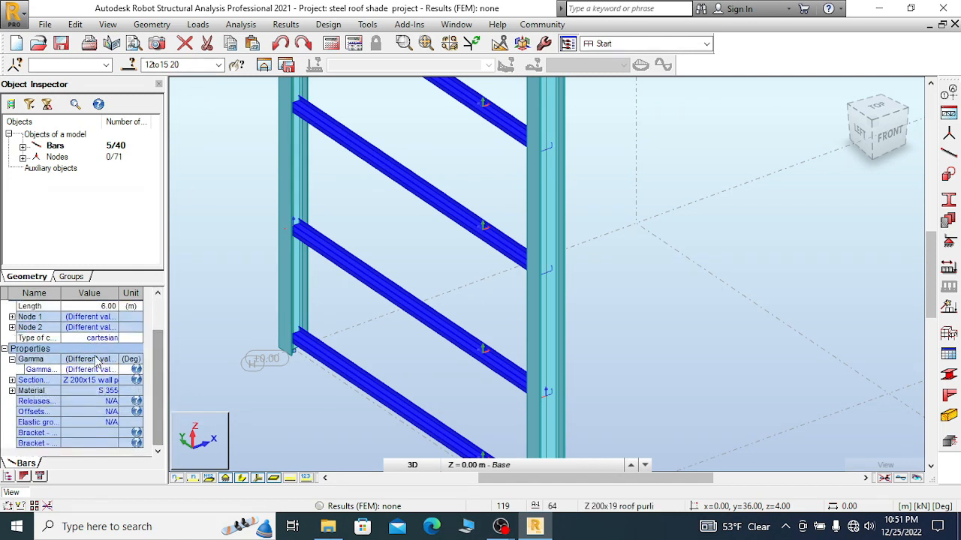
click(12, 360)
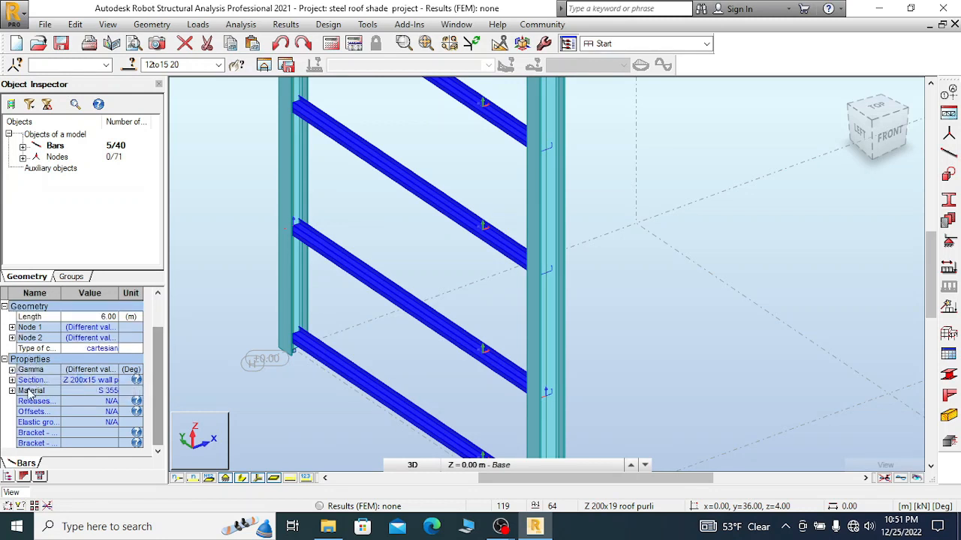
click(12, 370)
click(89, 380)
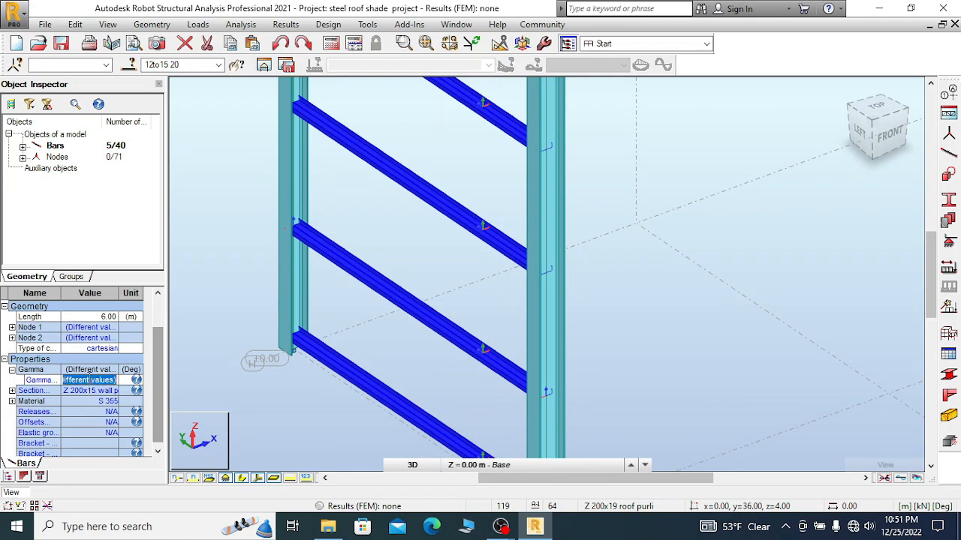
click(109, 383)
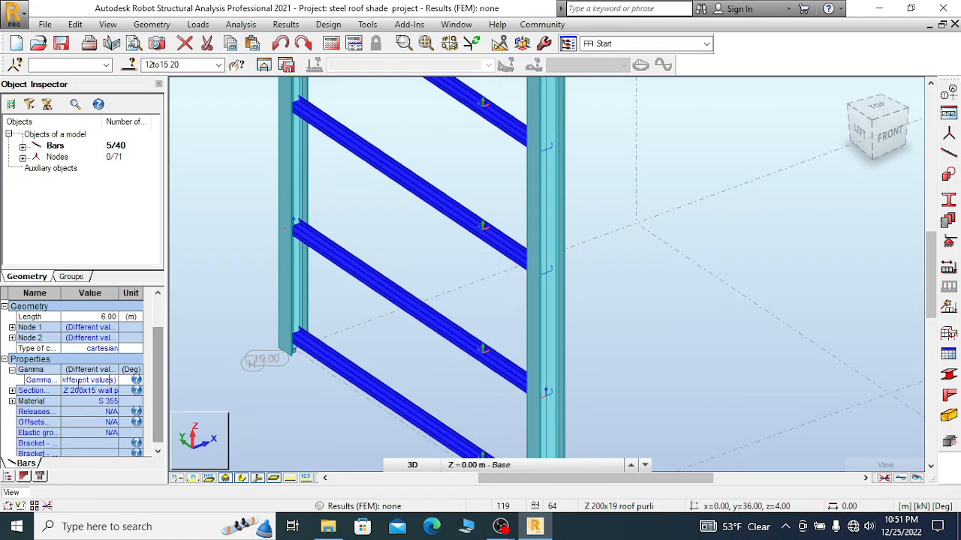
drag(65, 380, 118, 381)
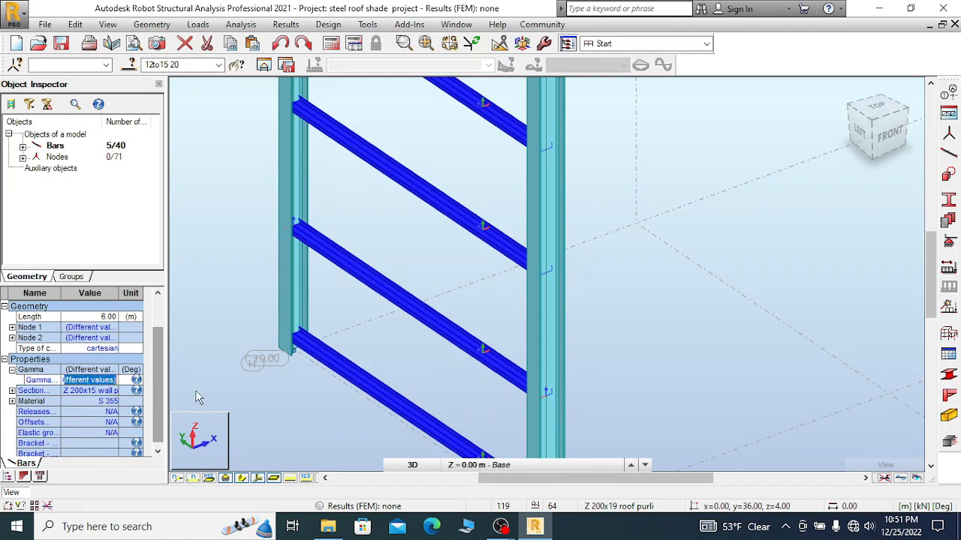
text(180)
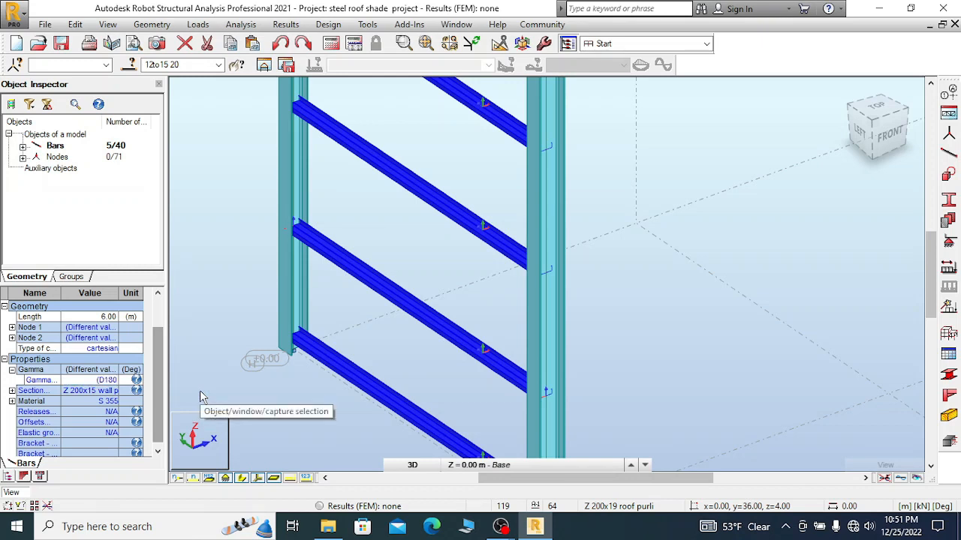
key(BackSpace)
key(BackSpace)
key(BackSpace)
key(BackSpace)
key(BackSpace)
text(180)
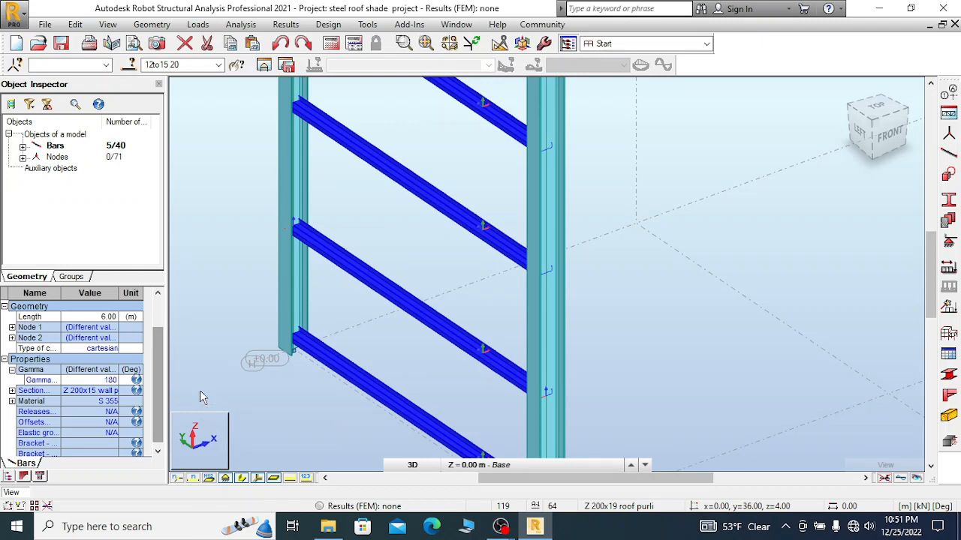
key(Return)
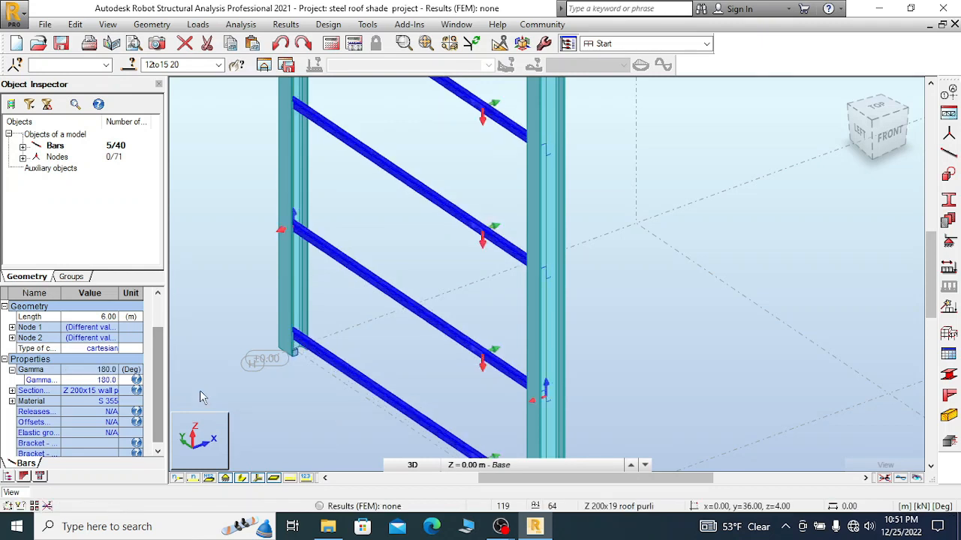
- Inspect the orientation of the rotated wall purlins in 3D and undo their last Gamma angle change
scroll(445, 267, down, 2)
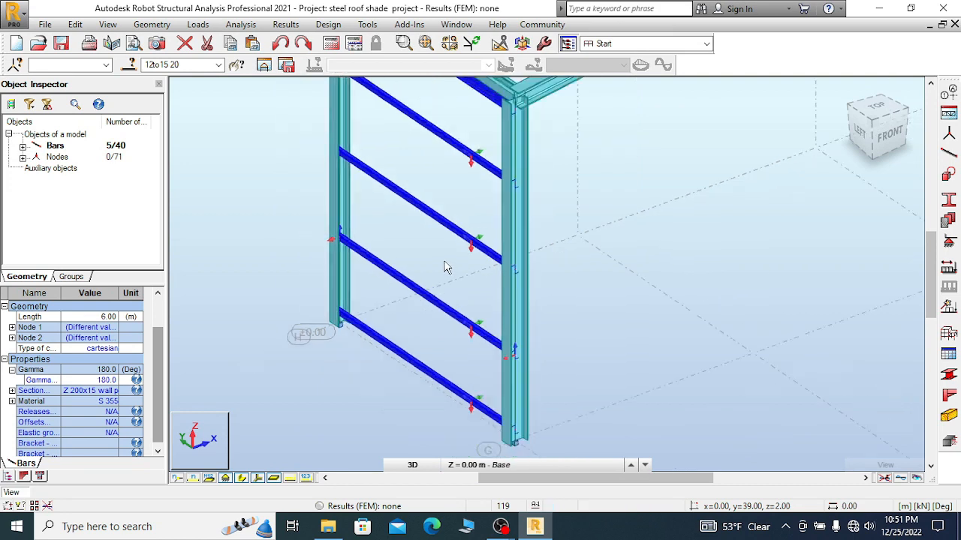
right_click(495, 234)
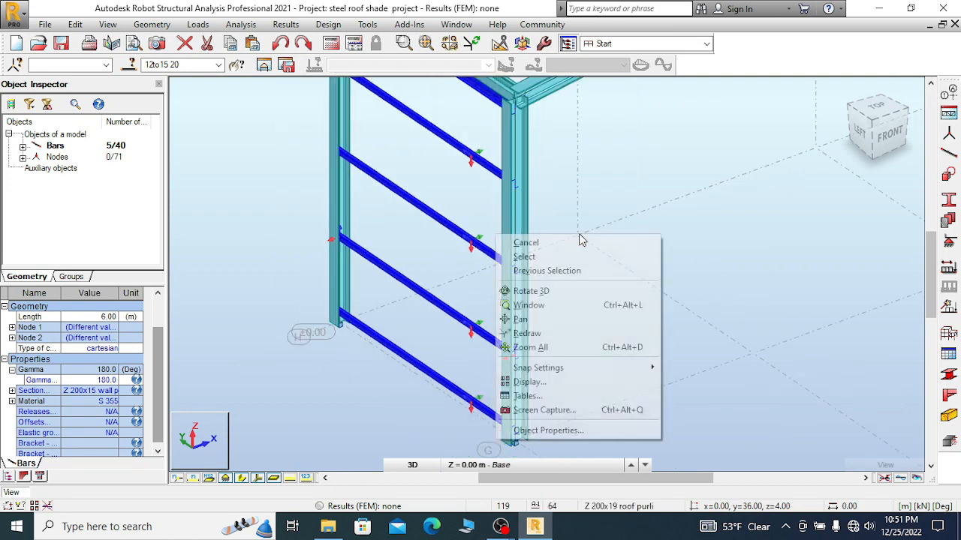
click(540, 293)
drag(538, 306, 506, 305)
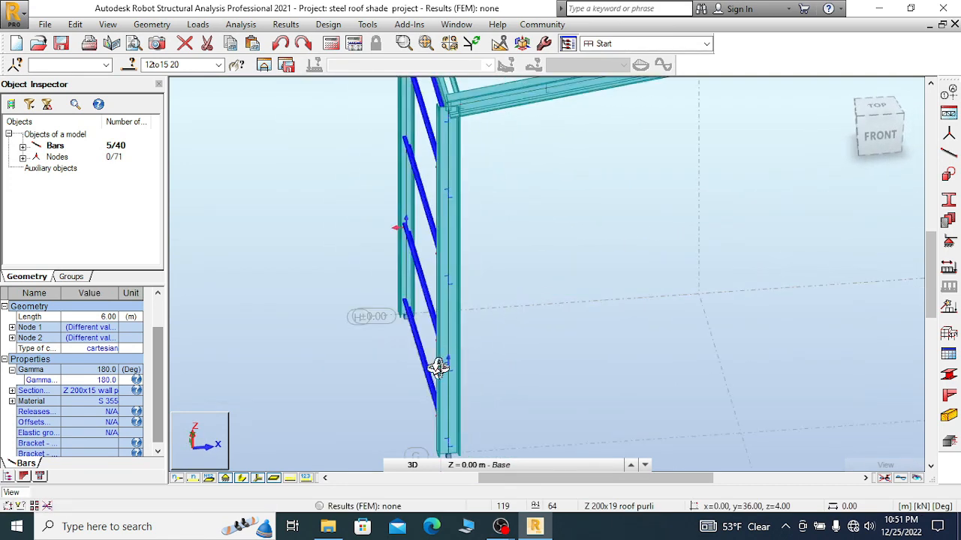
scroll(440, 315, up, 6)
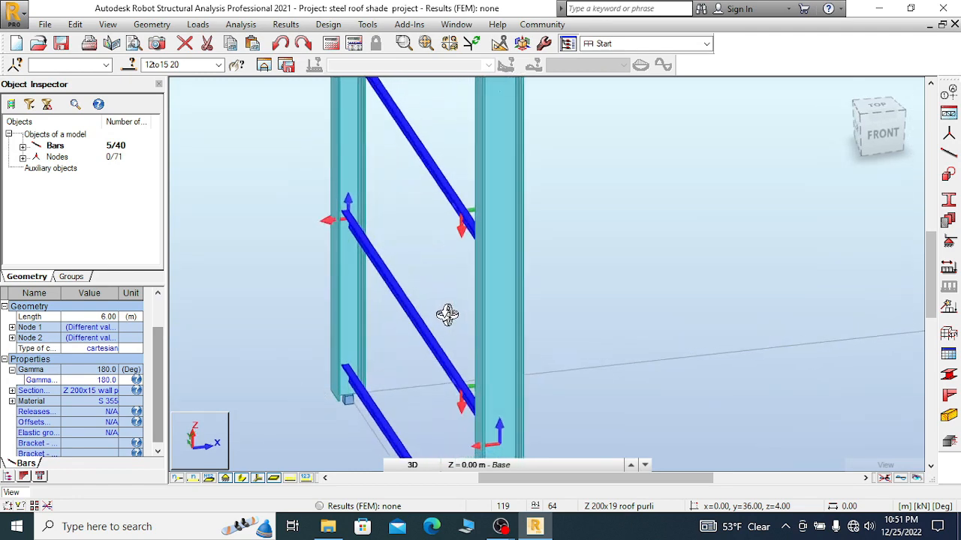
mouse_move(448, 313)
mouse_down()
mouse_move(467, 293)
mouse_move(447, 302)
mouse_up()
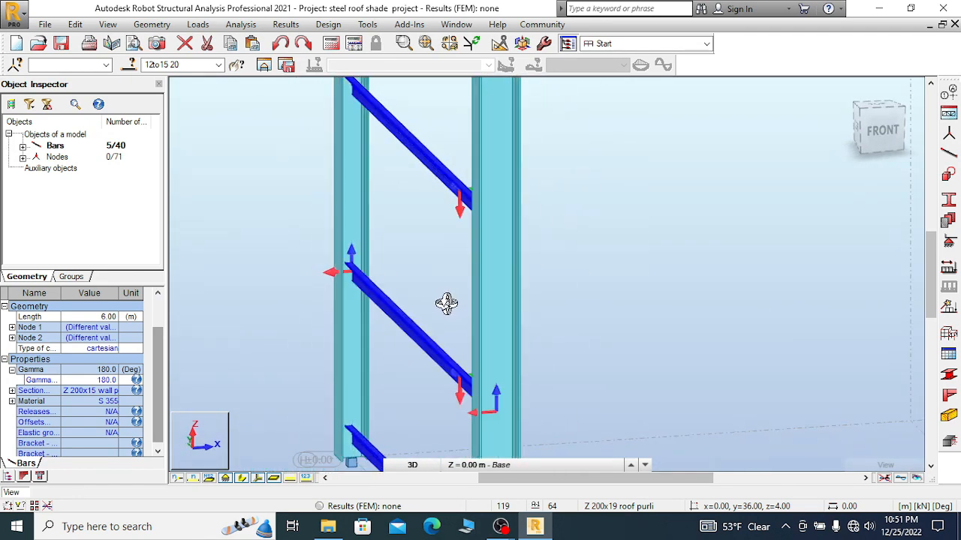
click(281, 44)
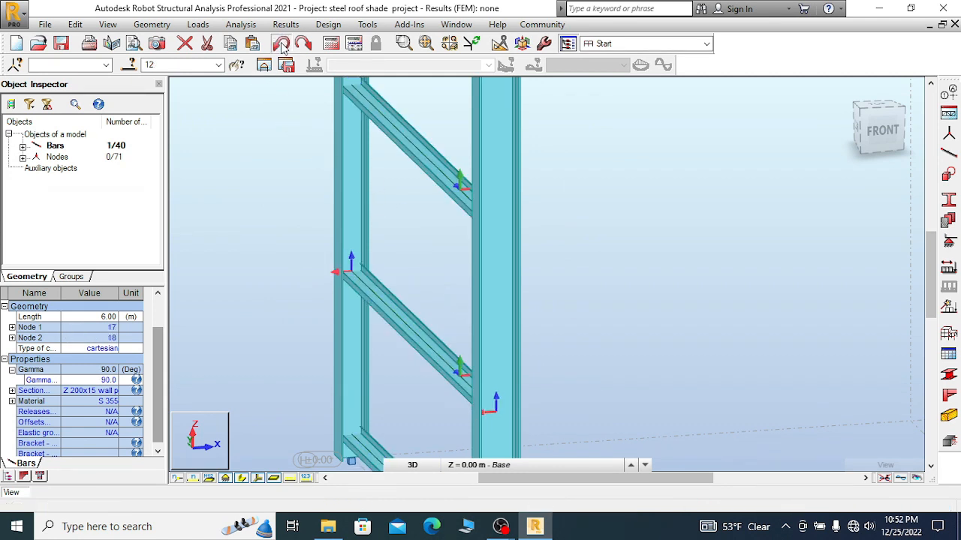
- Try a Gamma angle of 180 degrees on the selected upper wall purlin alone, and undo it
scroll(375, 164, down, 3)
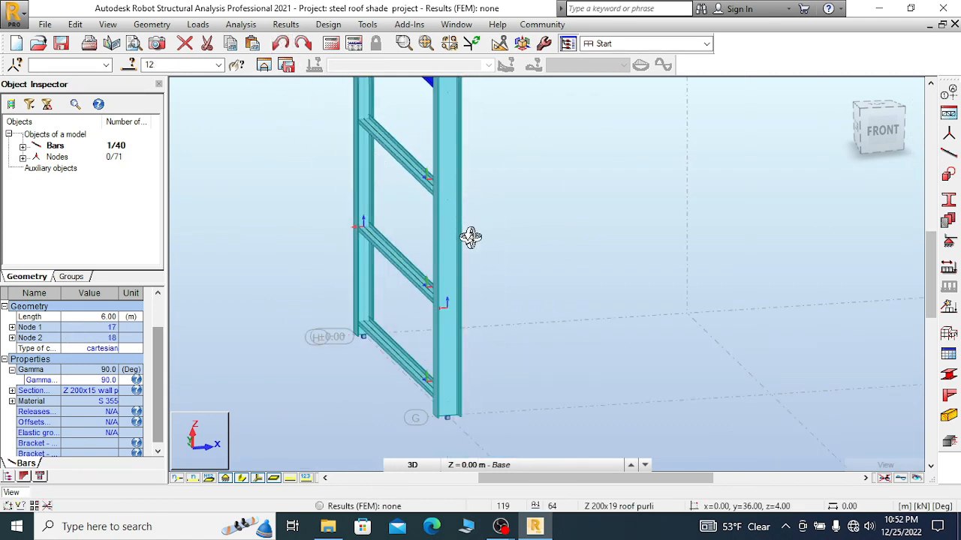
scroll(480, 287, down, 2)
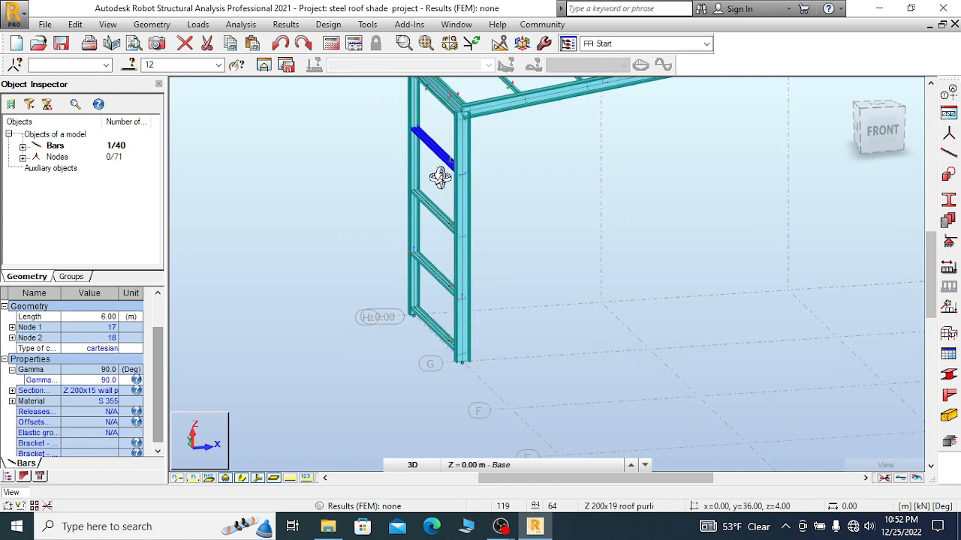
scroll(443, 170, up, 2)
scroll(445, 165, up, 2)
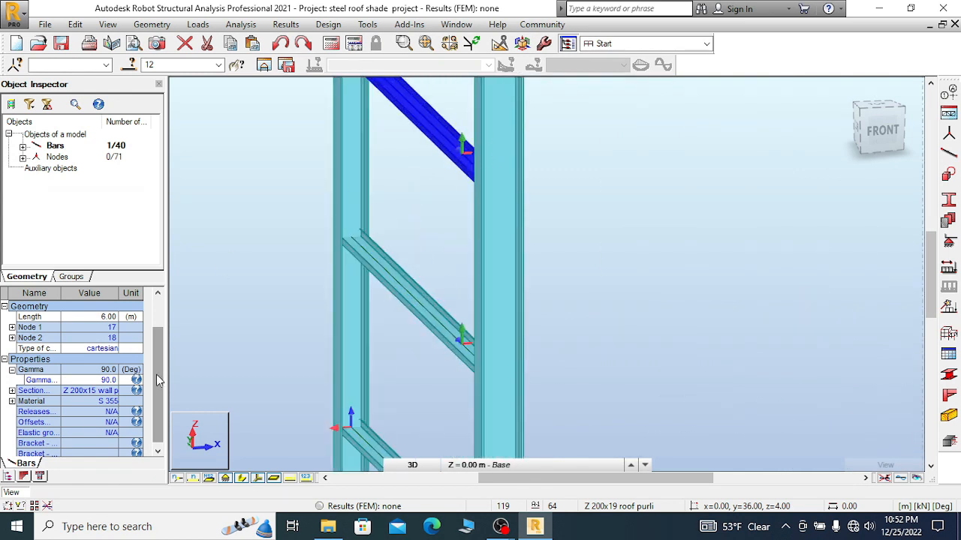
click(108, 380)
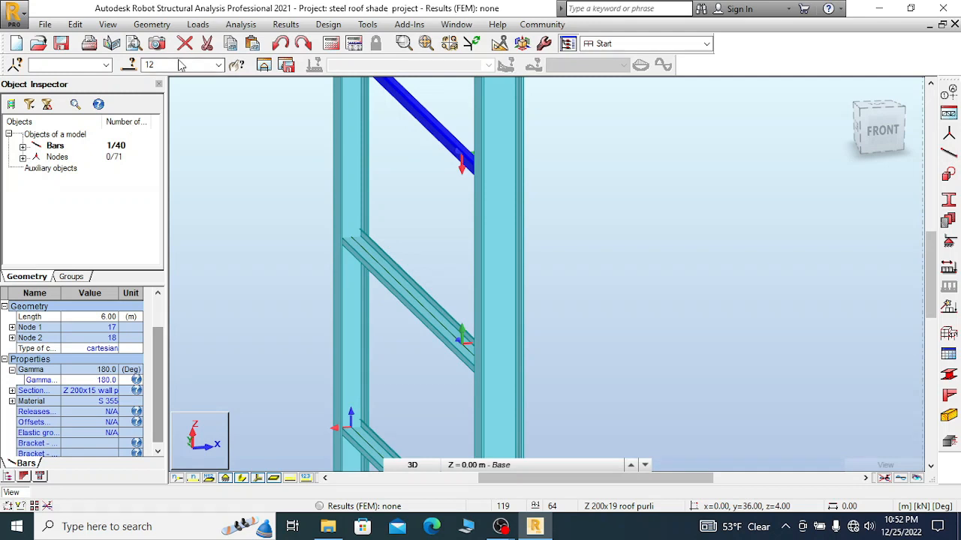
click(280, 43)
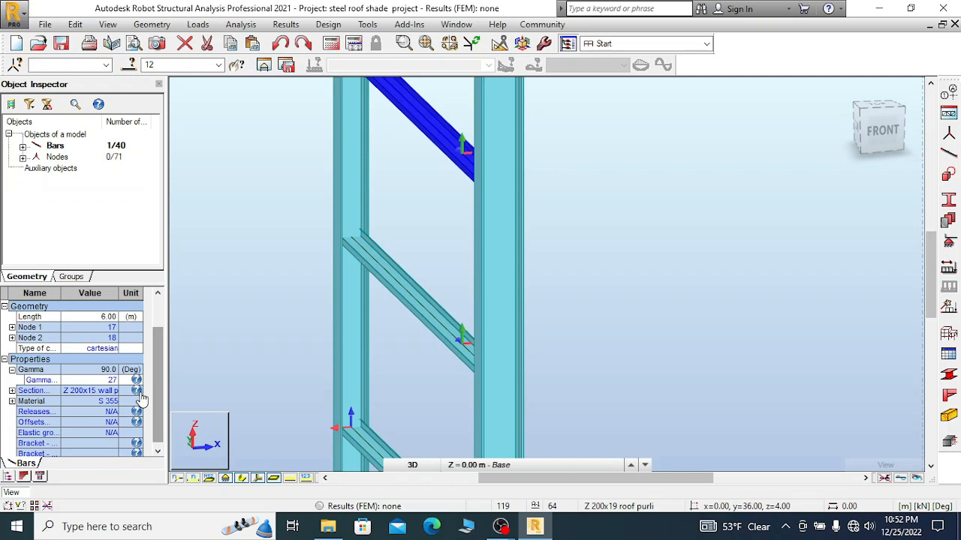
- Set the selected purlin's Gamma angle to 270 degrees and copy its properties to the three wall purlins below it
key(Return)
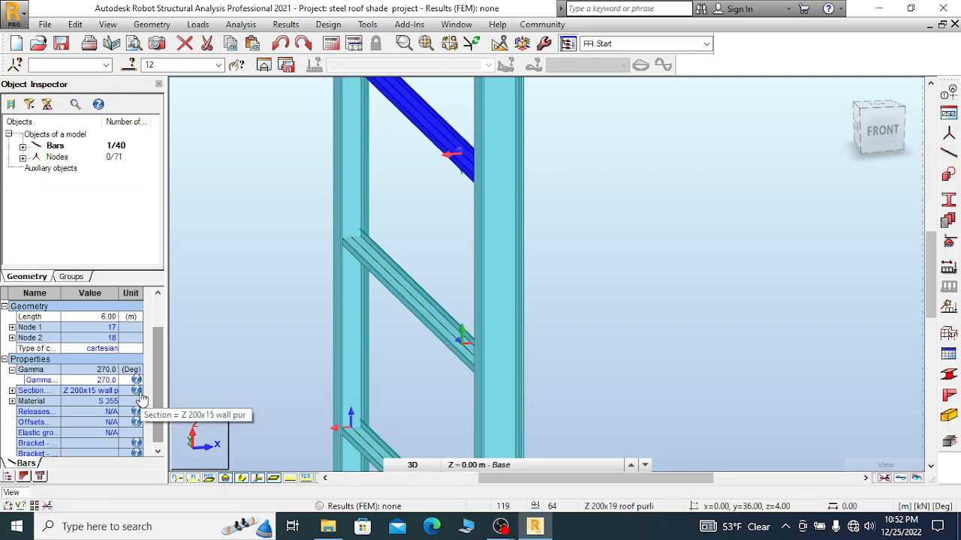
scroll(456, 167, down, 2)
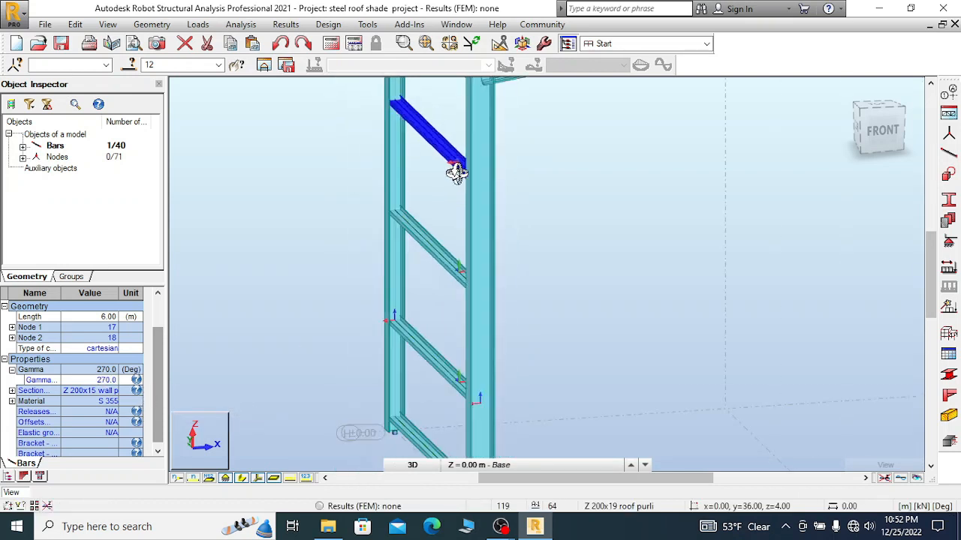
right_click(516, 157)
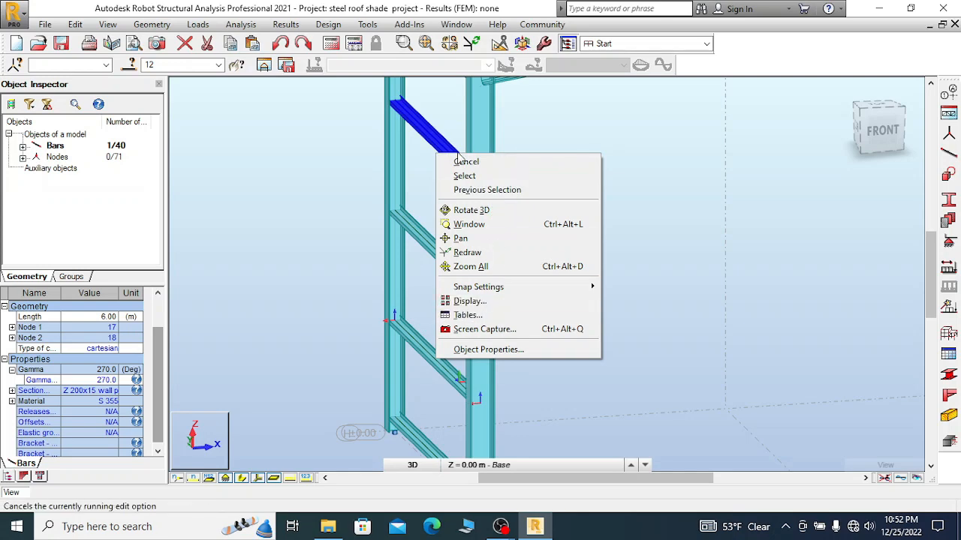
right_click(433, 144)
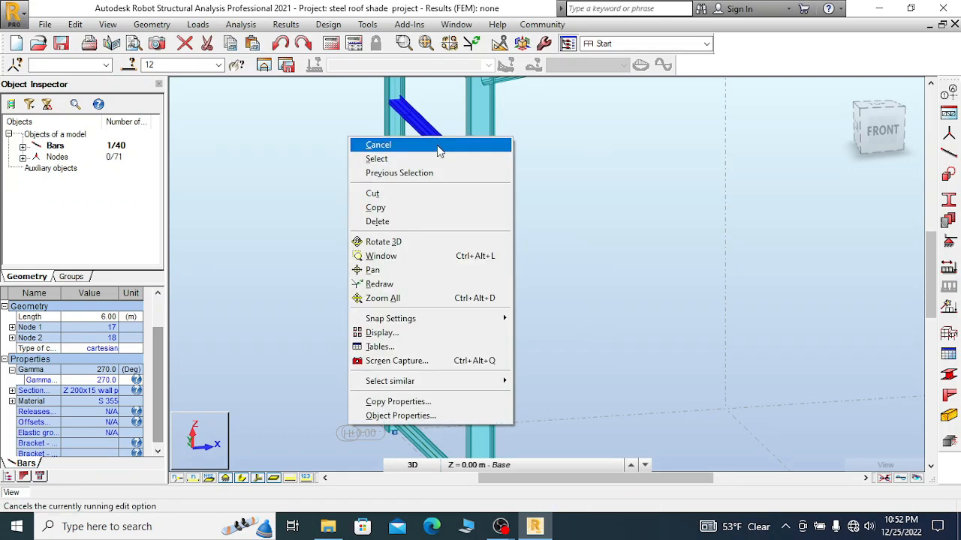
click(409, 403)
click(440, 253)
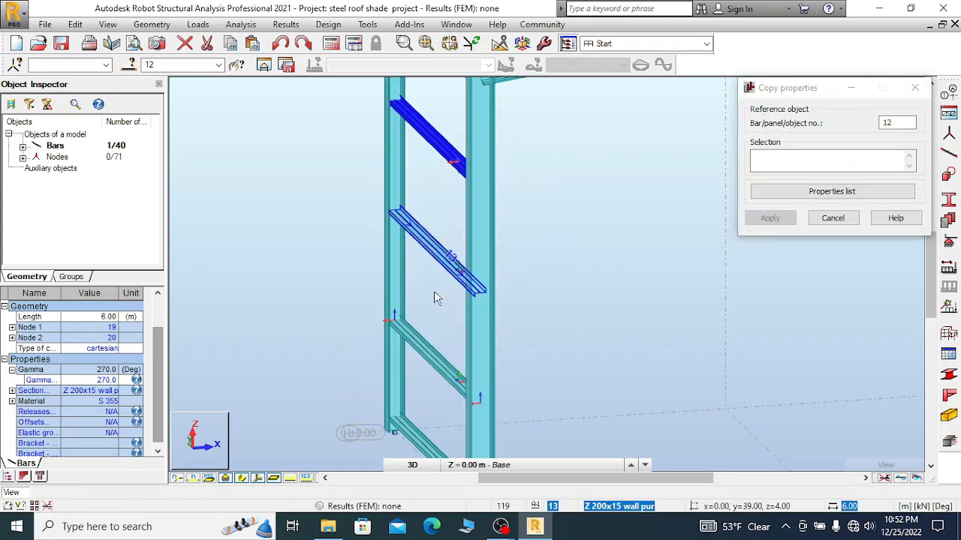
click(424, 371)
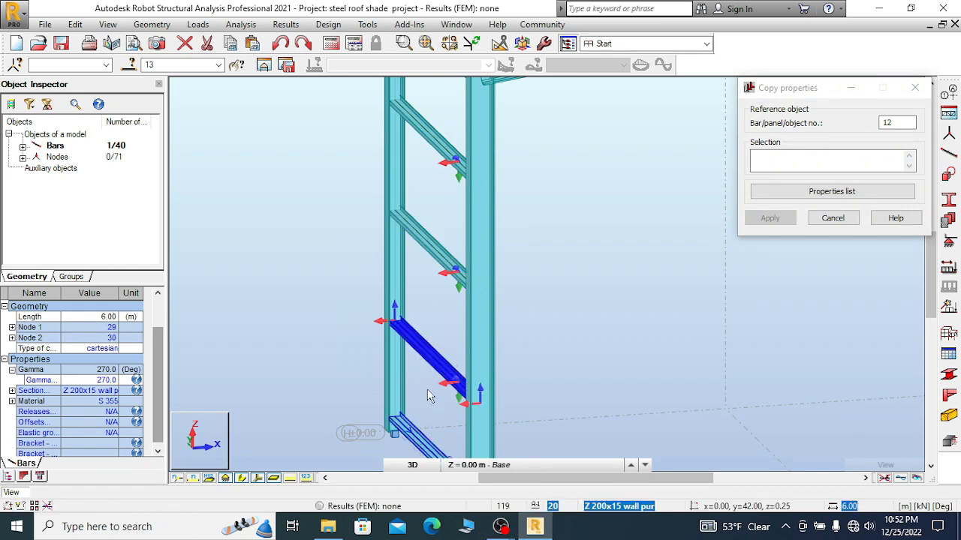
scroll(392, 186, down, 3)
scroll(452, 180, up, 4)
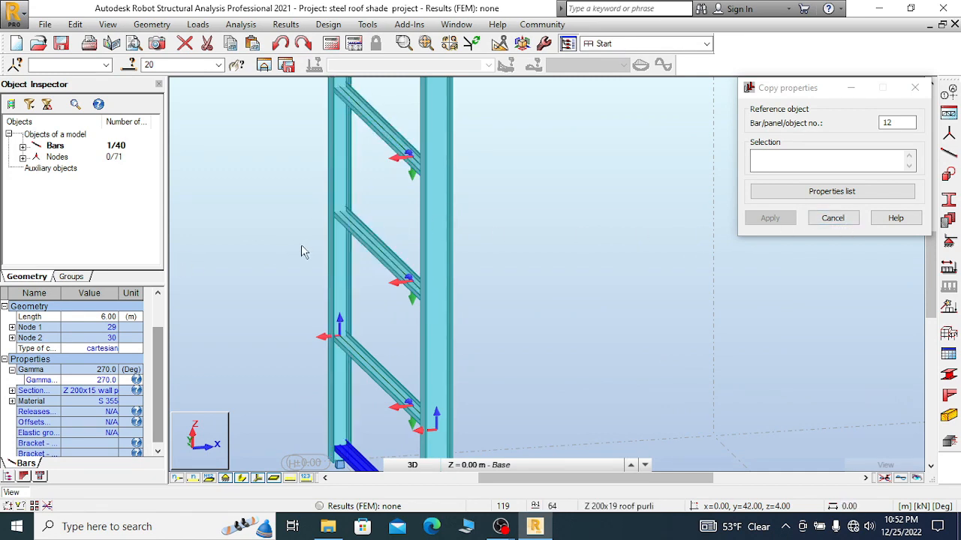
scroll(301, 245, down, 3)
scroll(366, 391, up, 2)
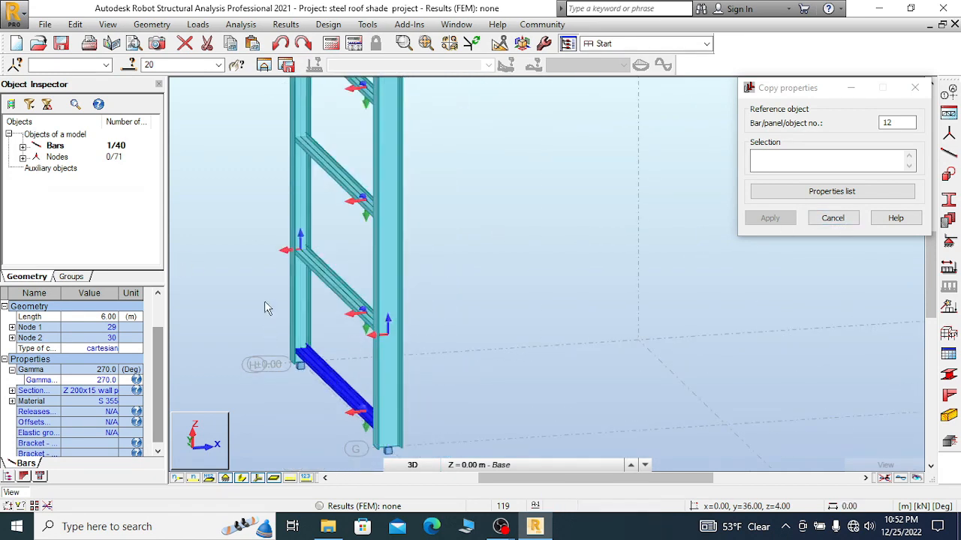
scroll(360, 345, down, 3)
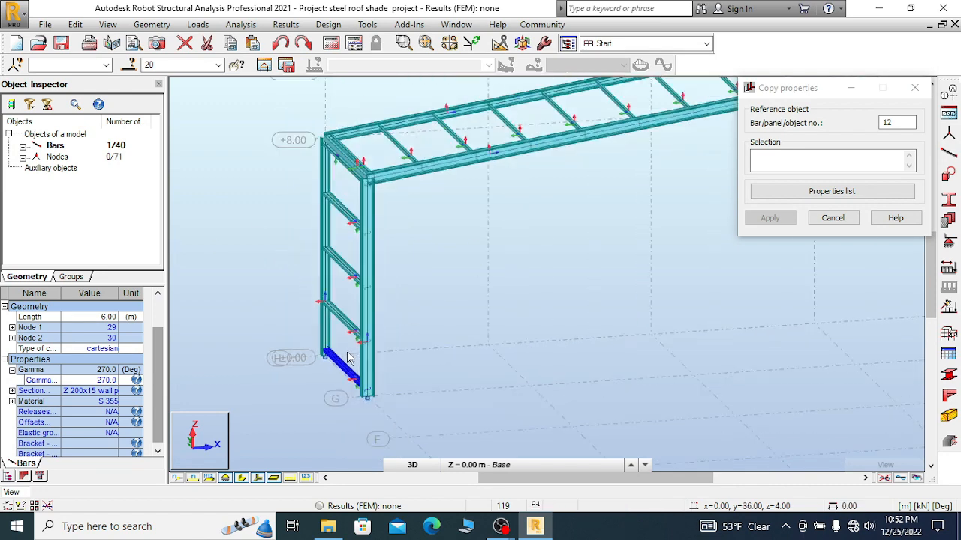
scroll(503, 145, up, 3)
scroll(502, 145, up, 1)
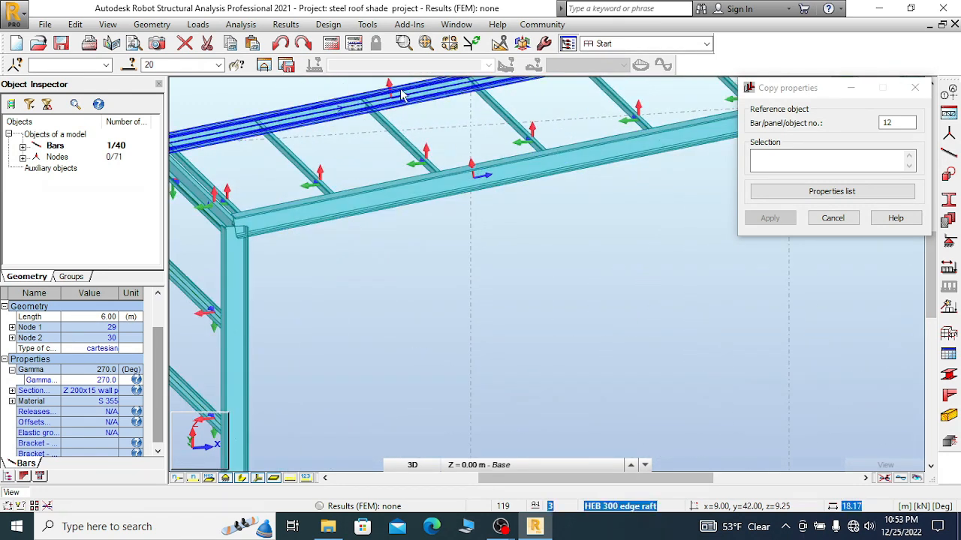
click(831, 219)
- Examine the wall purlins' local axes and section orientation on the opposite side of the frame, with the selection cleared
scroll(352, 188, down, 5)
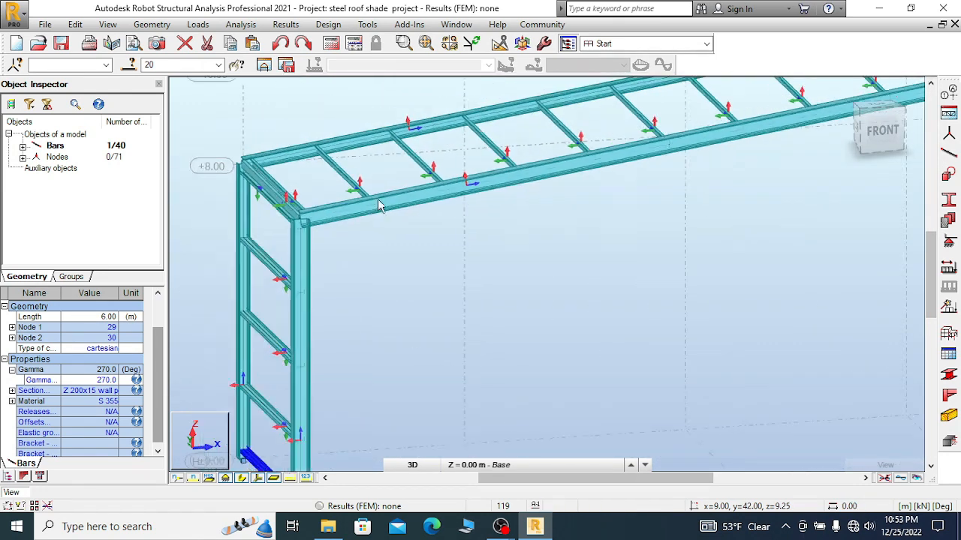
right_click(564, 188)
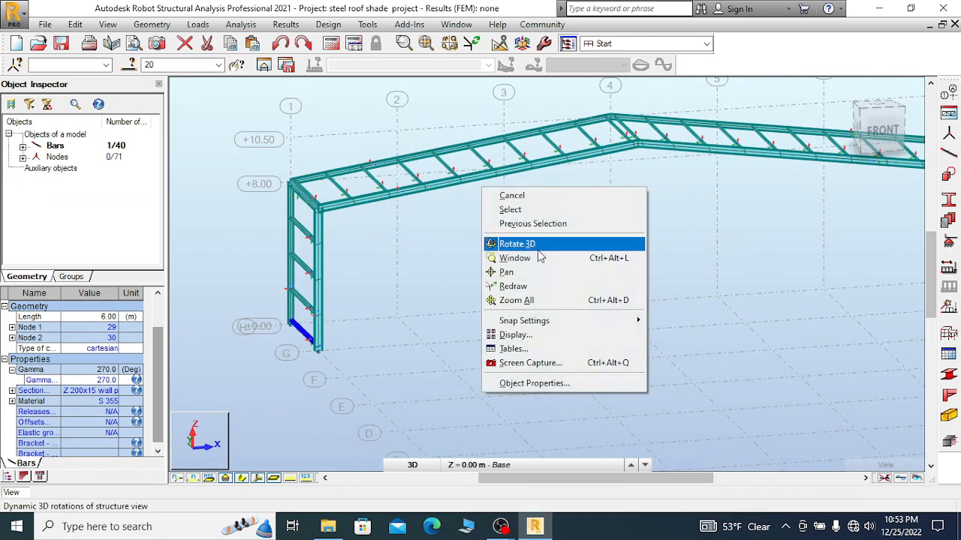
click(530, 244)
drag(736, 247, 568, 313)
scroll(451, 172, down, 3)
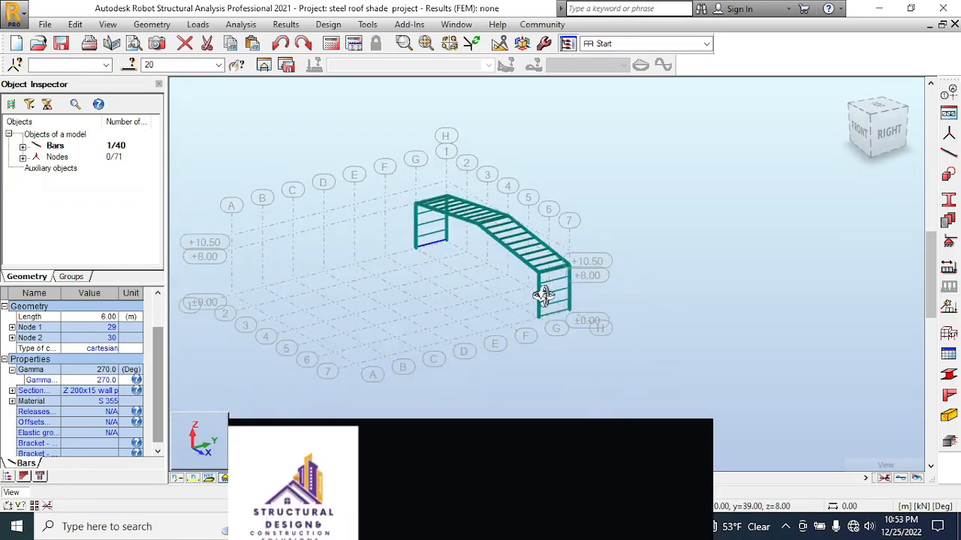
scroll(561, 314, up, 5)
scroll(545, 271, up, 3)
right_click(560, 267)
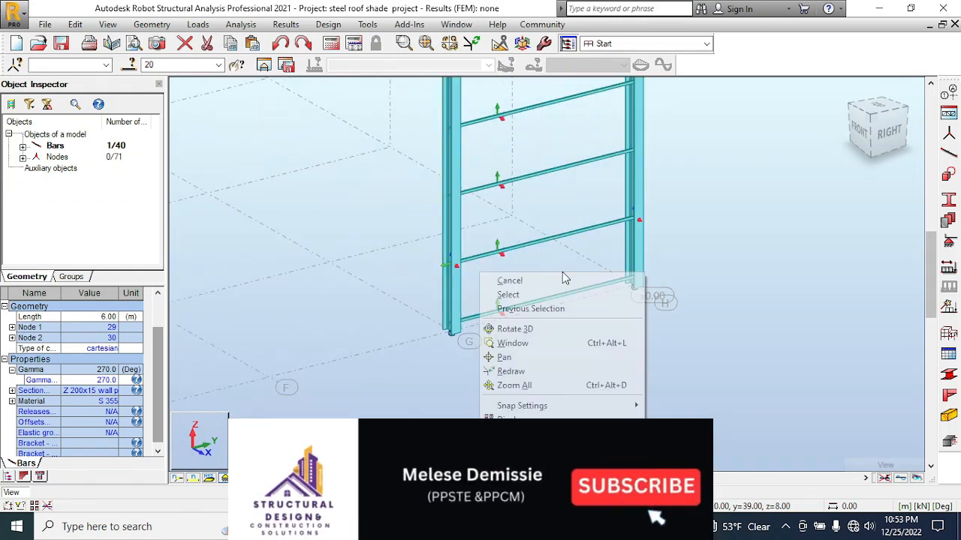
click(525, 280)
scroll(435, 276, up, 2)
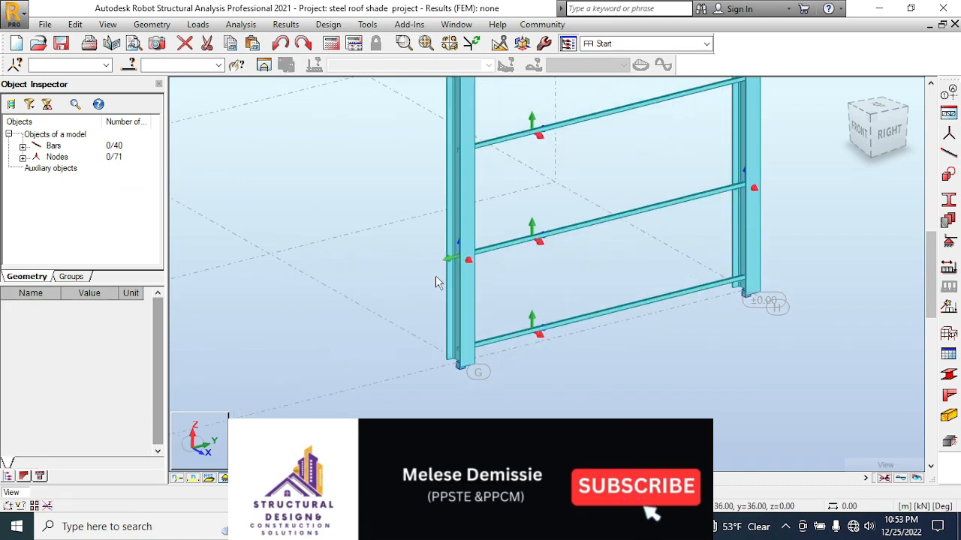
scroll(546, 286, down, 2)
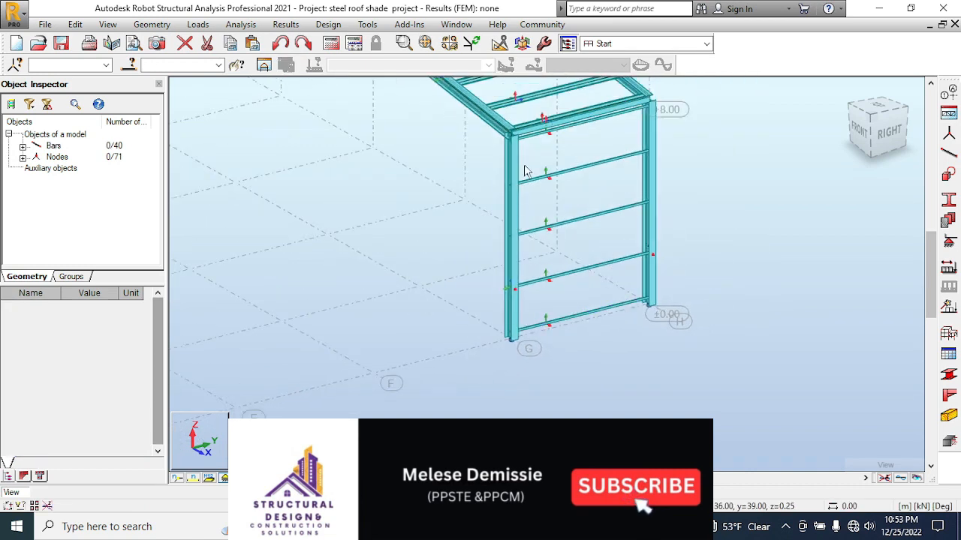
scroll(535, 165, up, 3)
scroll(609, 201, down, 2)
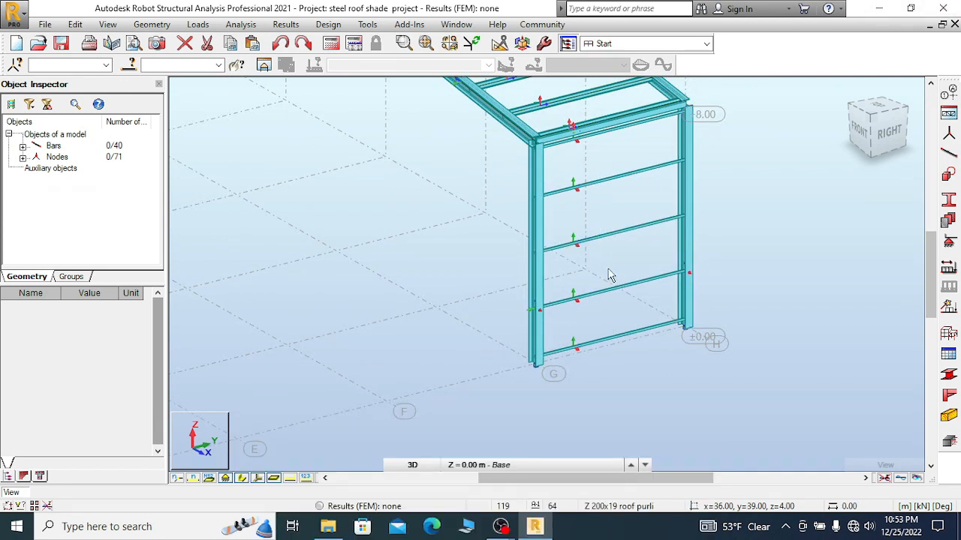
- Select the four columns on grid lines G and H at axes 1 and 7 and isolate them in a new edit window
click(530, 296)
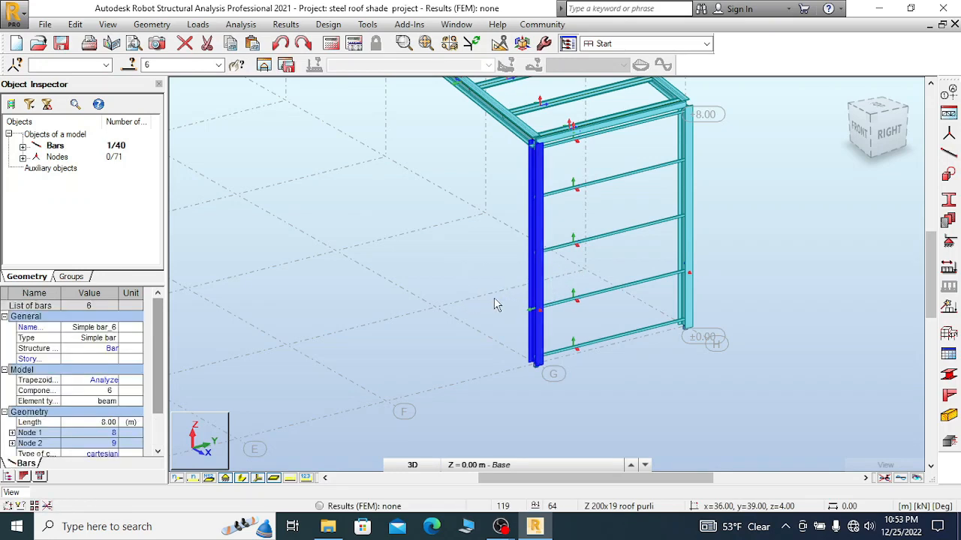
ctrl+click(684, 256)
scroll(810, 315, down, 5)
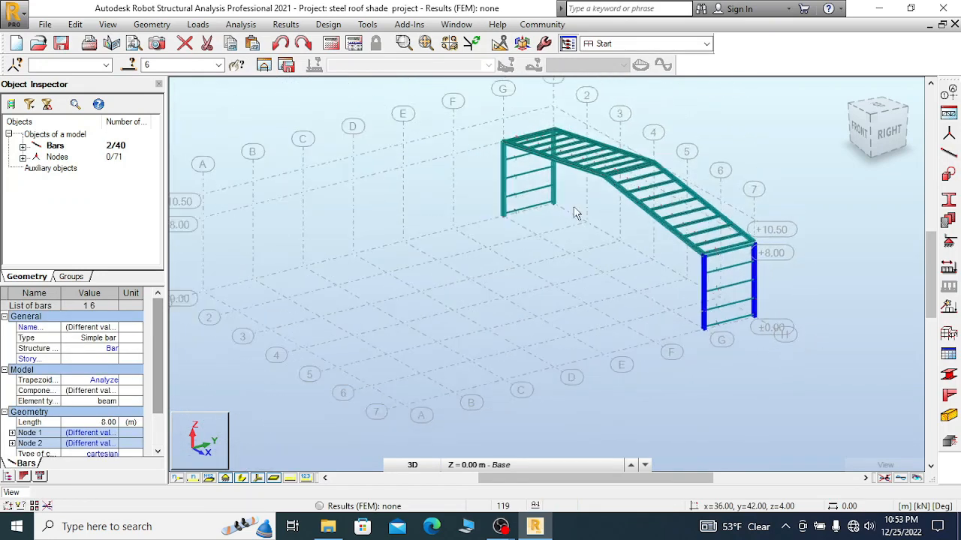
scroll(514, 199, up, 5)
scroll(510, 185, up, 2)
ctrl+drag(501, 191, 419, 211)
ctrl+drag(655, 167, 597, 174)
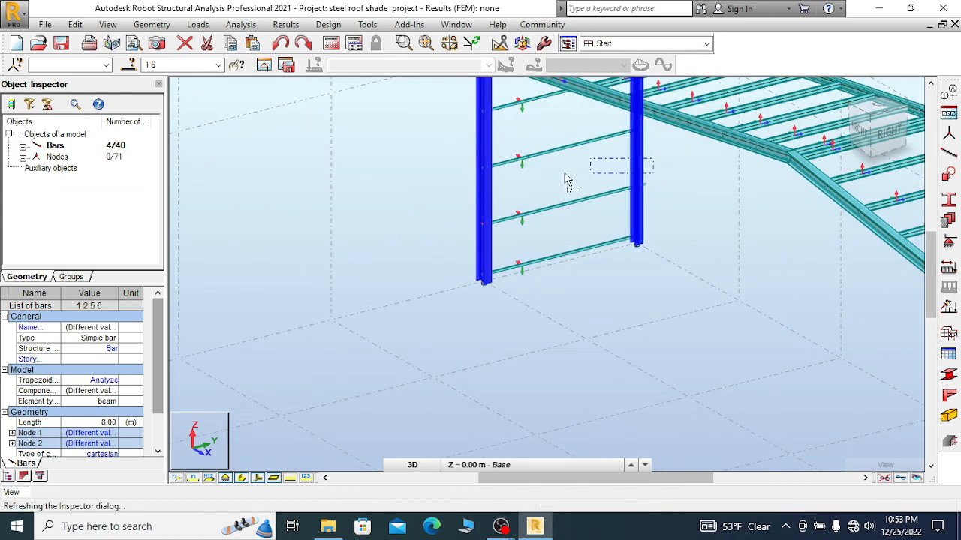
scroll(426, 237, down, 1)
scroll(427, 236, down, 2)
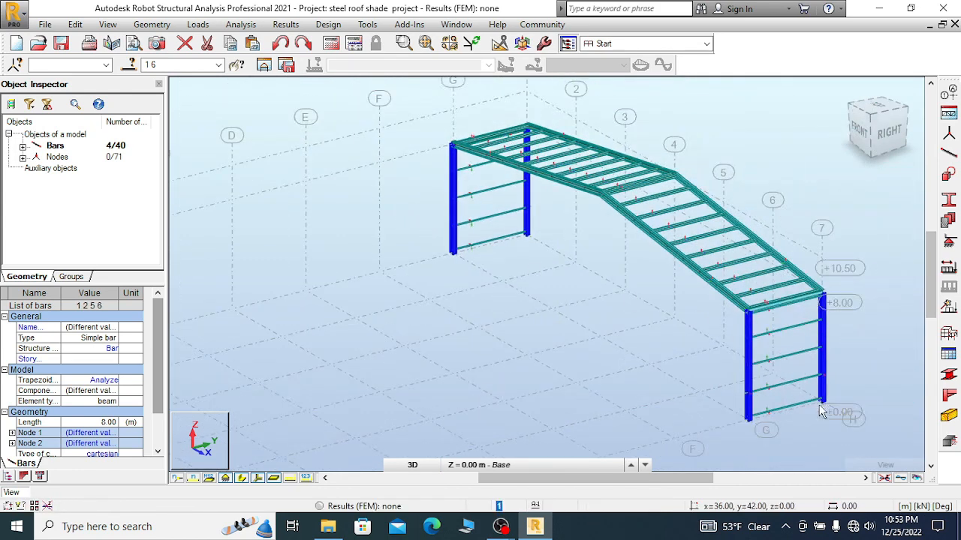
scroll(823, 398, up, 3)
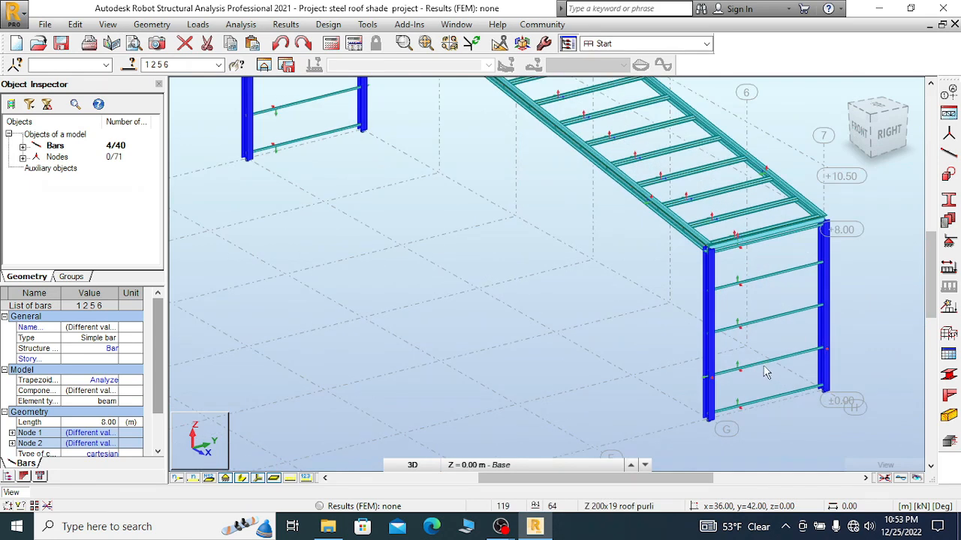
click(267, 66)
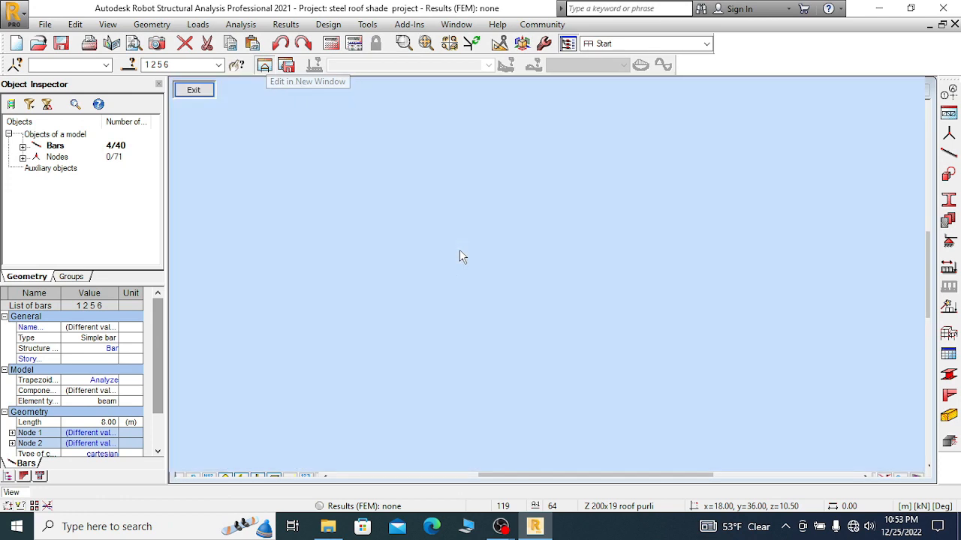
scroll(538, 300, down, 3)
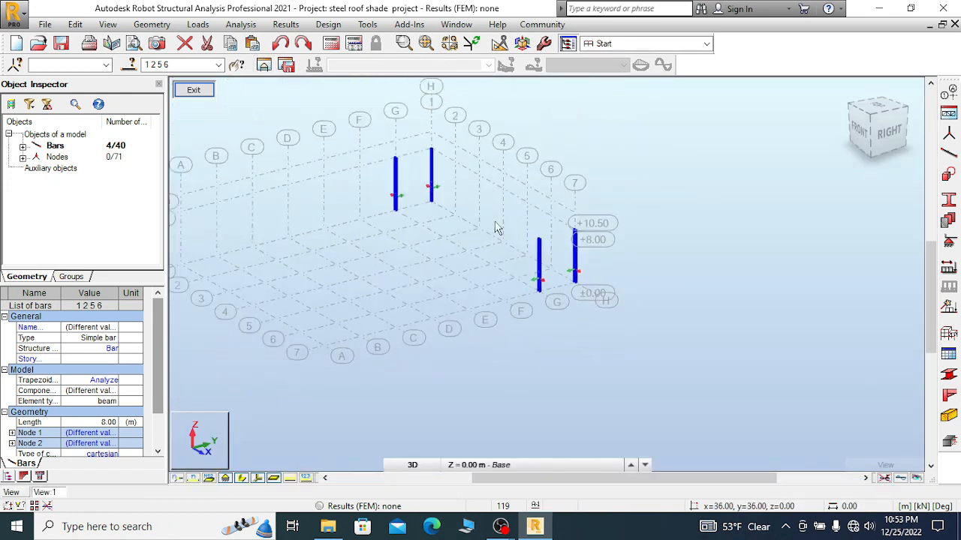
- Look straight down at the columns on axis 7 and display their section shapes with the local axes hidden
click(878, 109)
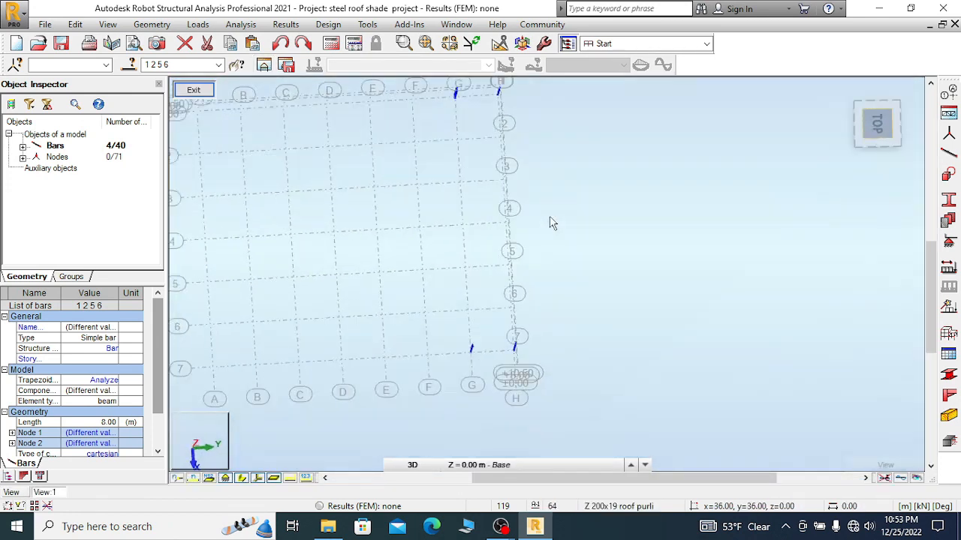
scroll(513, 371, up, 5)
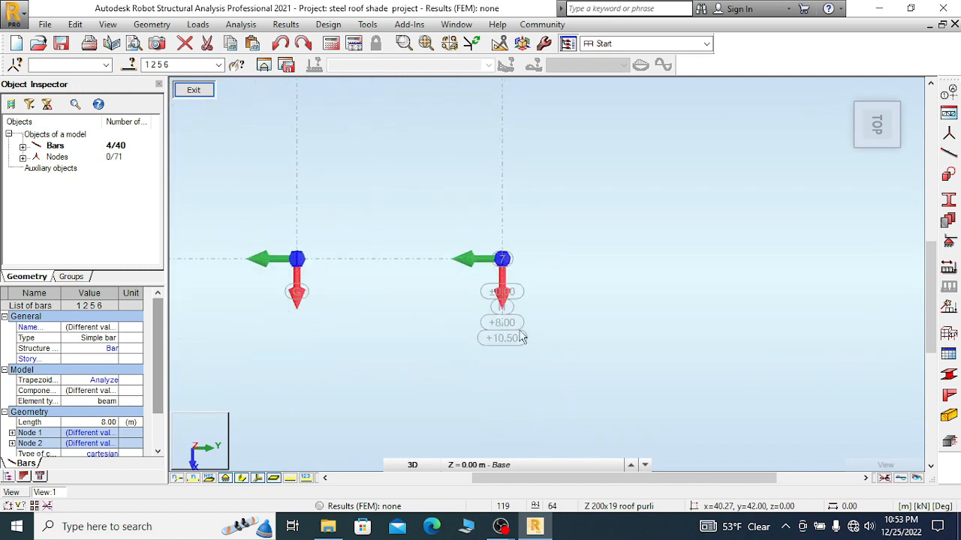
scroll(518, 330, up, 2)
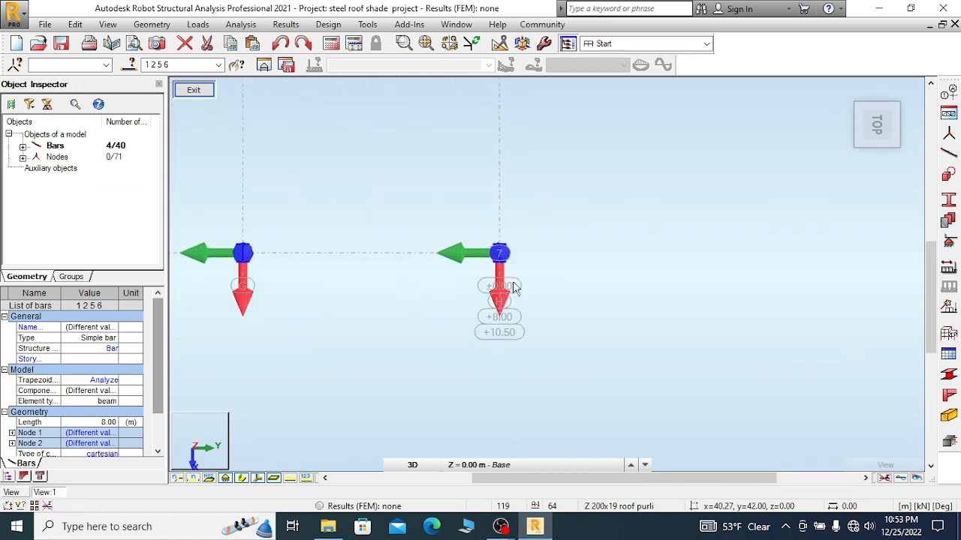
click(242, 479)
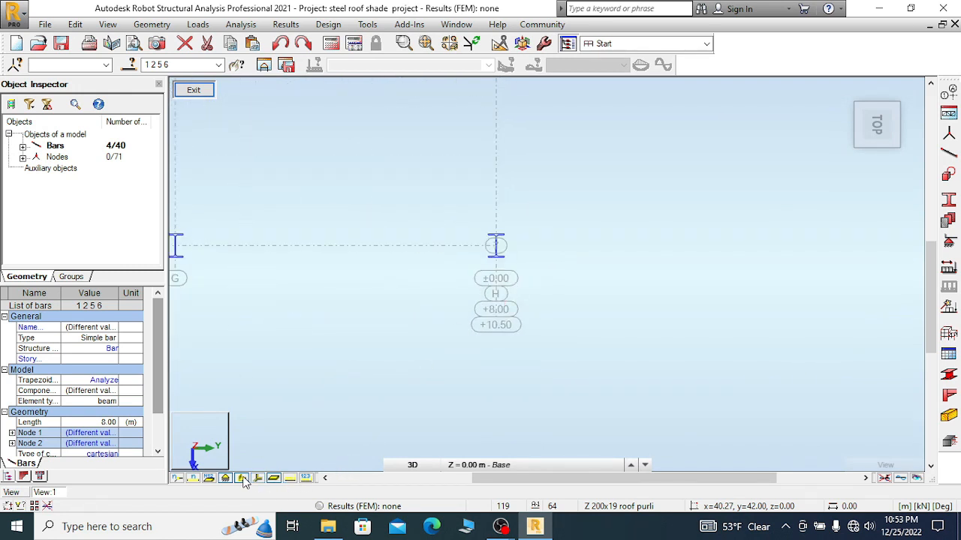
click(243, 478)
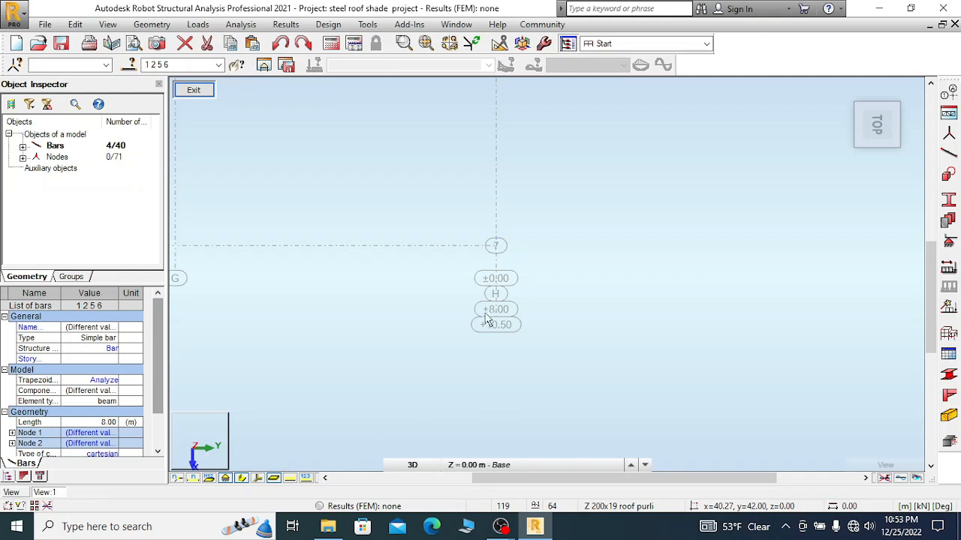
click(242, 479)
- Examine the section orientation of the columns at axis 7 on grid lines G and H, from above and in 3D
scroll(567, 338, down, 2)
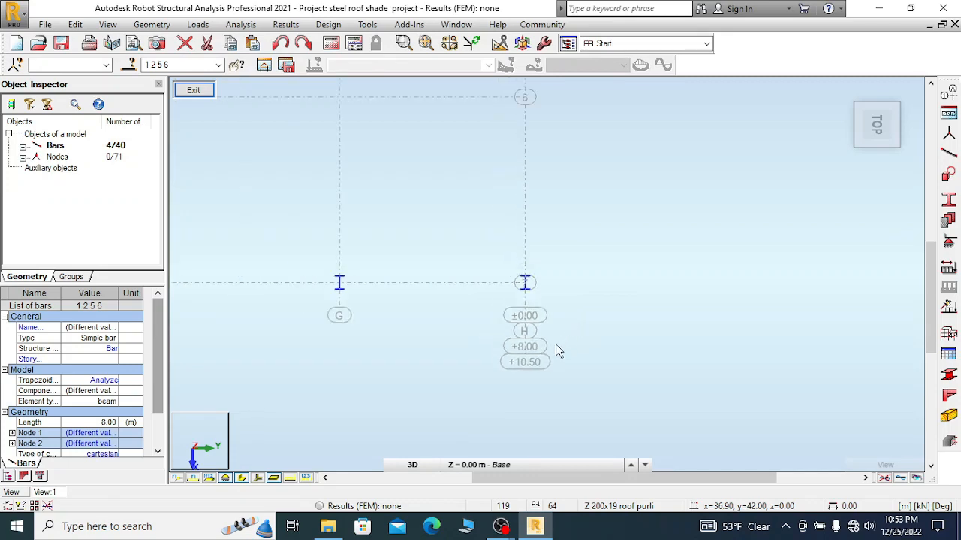
scroll(601, 331, down, 3)
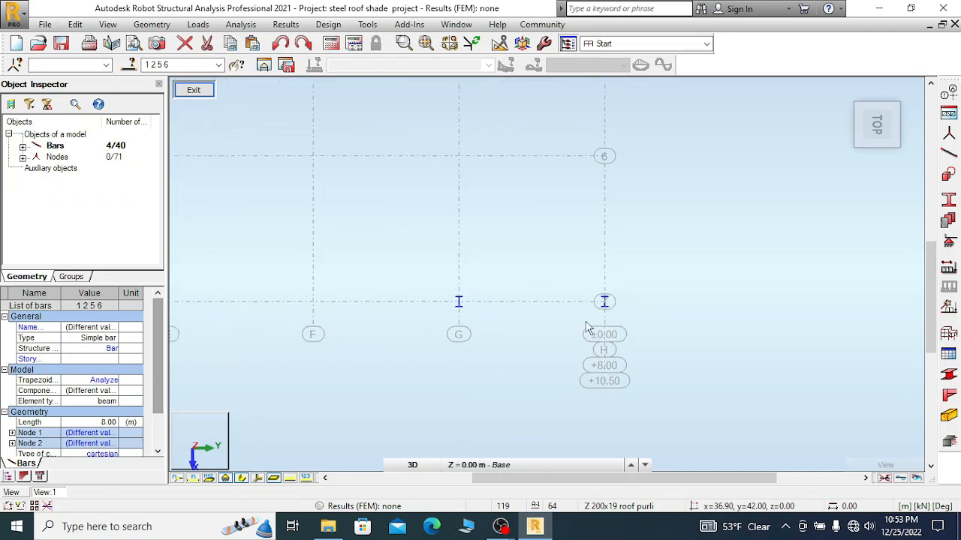
scroll(587, 328, down, 4)
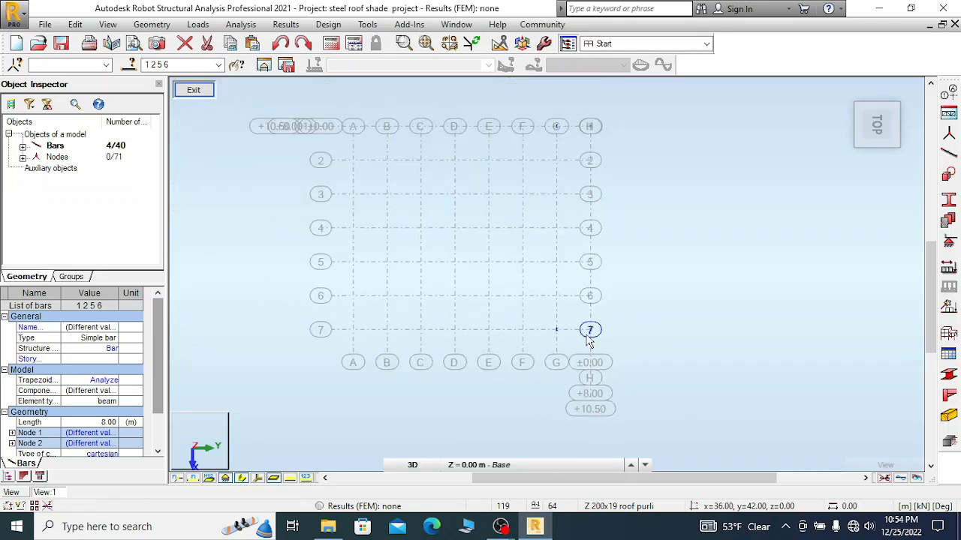
scroll(589, 338, up, 6)
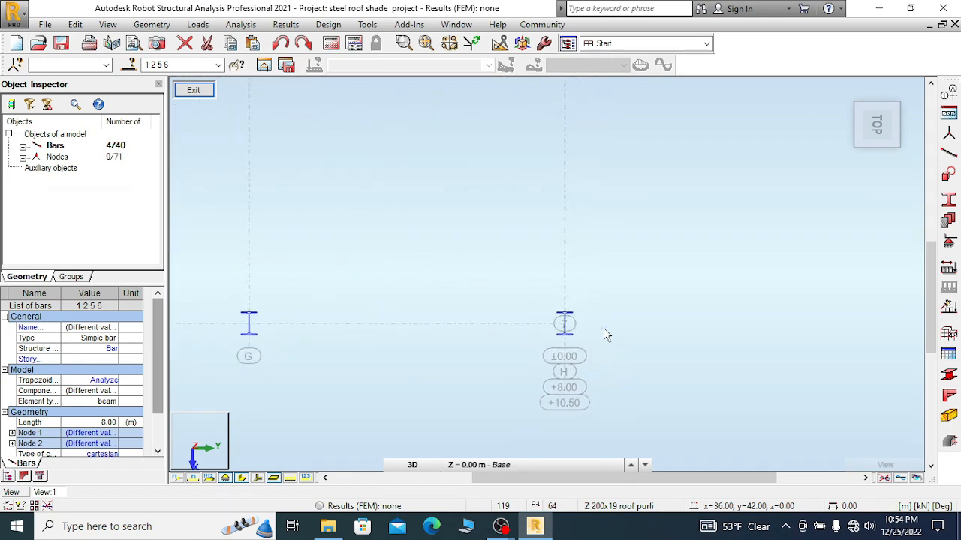
scroll(606, 334, down, 5)
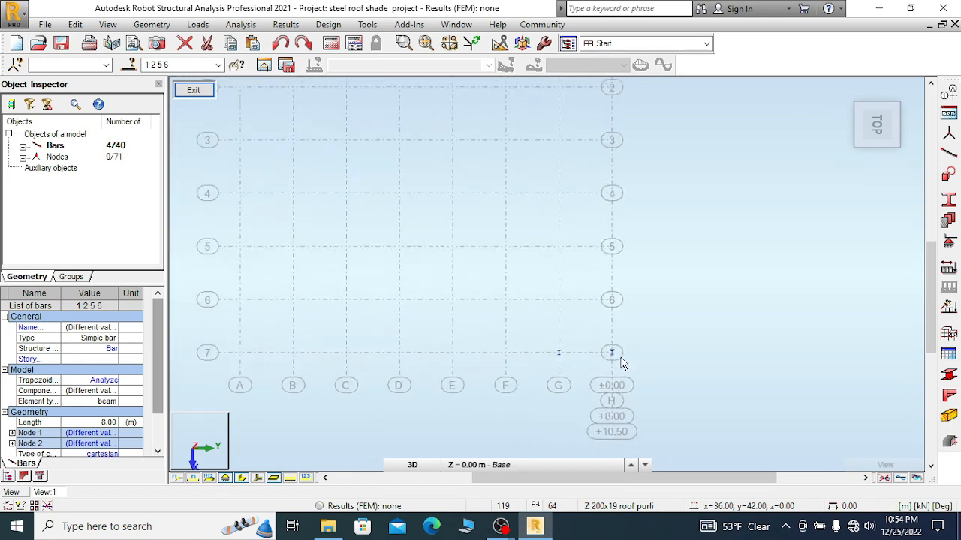
drag(875, 121, 701, 155)
scroll(730, 289, up, 7)
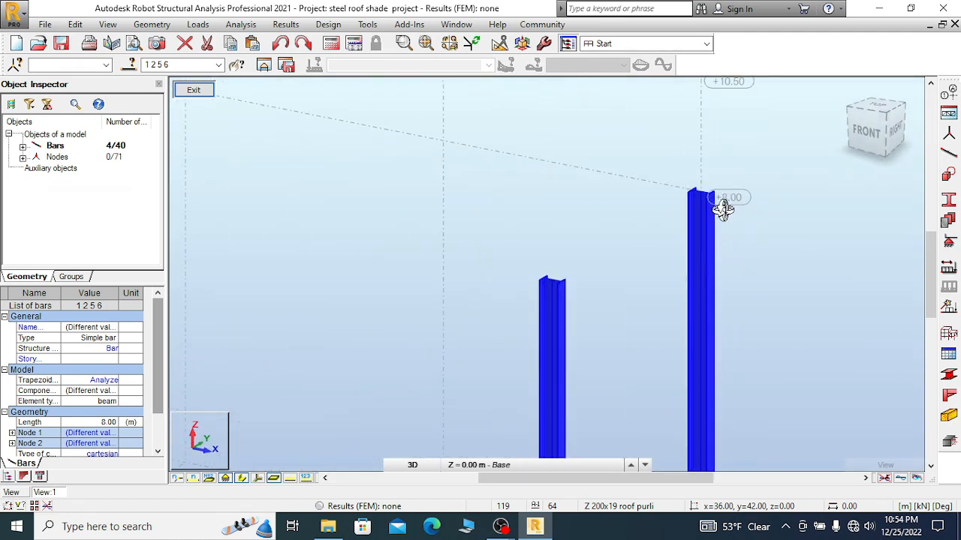
scroll(675, 245, down, 2)
scroll(812, 158, down, 1)
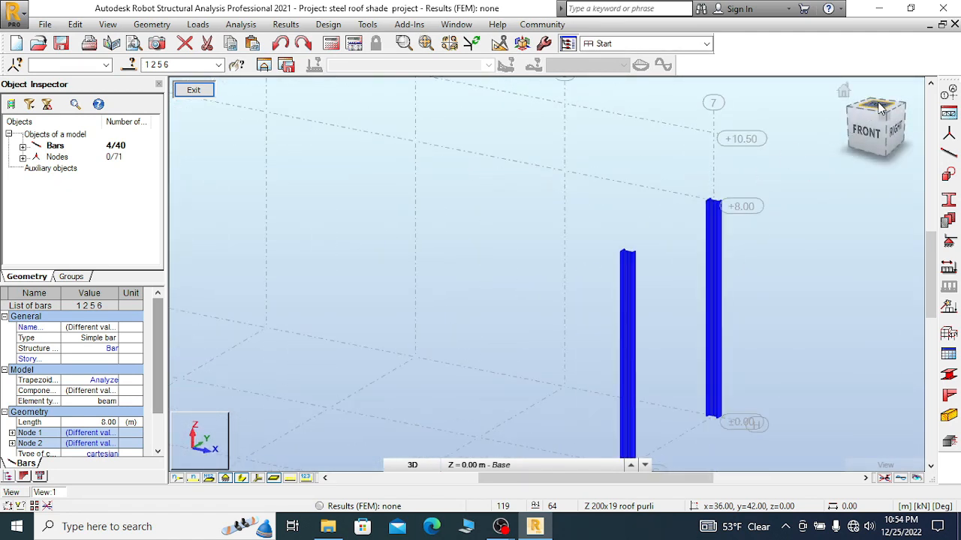
- Turn the model to a top view with the X axis horizontal and clear the column selection
click(883, 105)
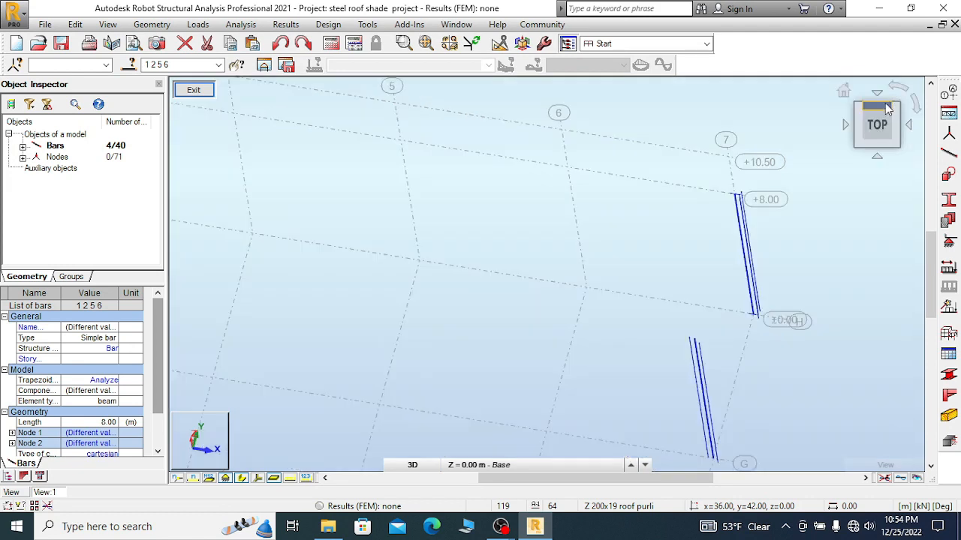
scroll(634, 209, down, 4)
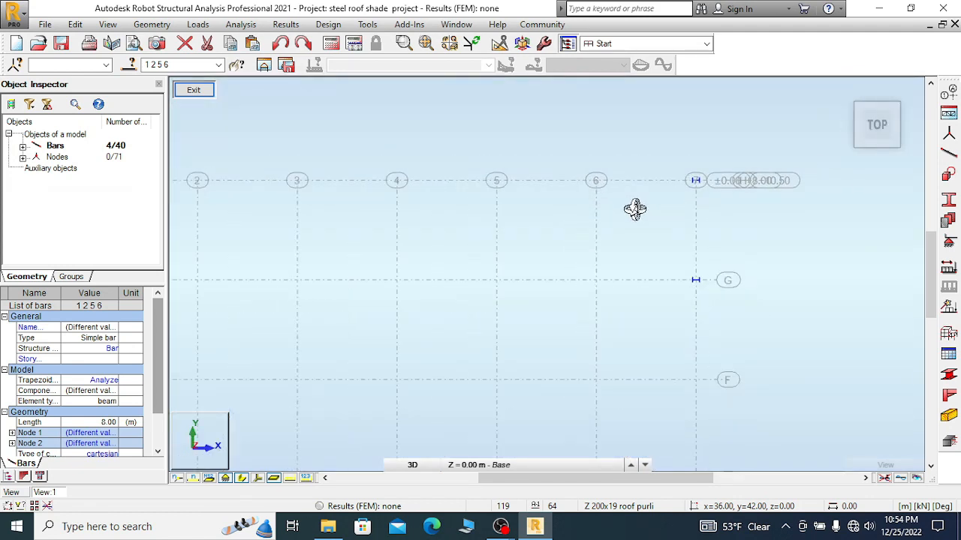
scroll(683, 203, up, 5)
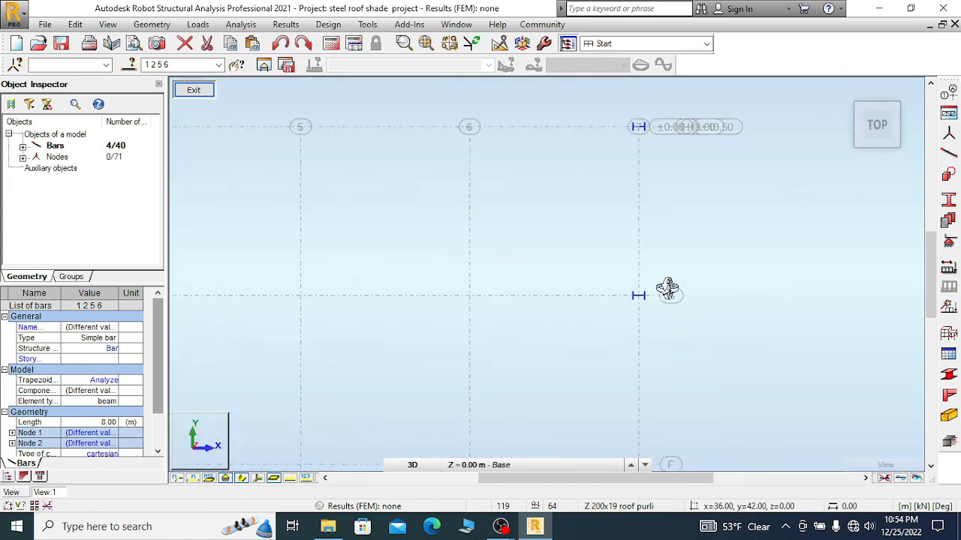
scroll(487, 266, down, 1)
scroll(580, 97, up, 5)
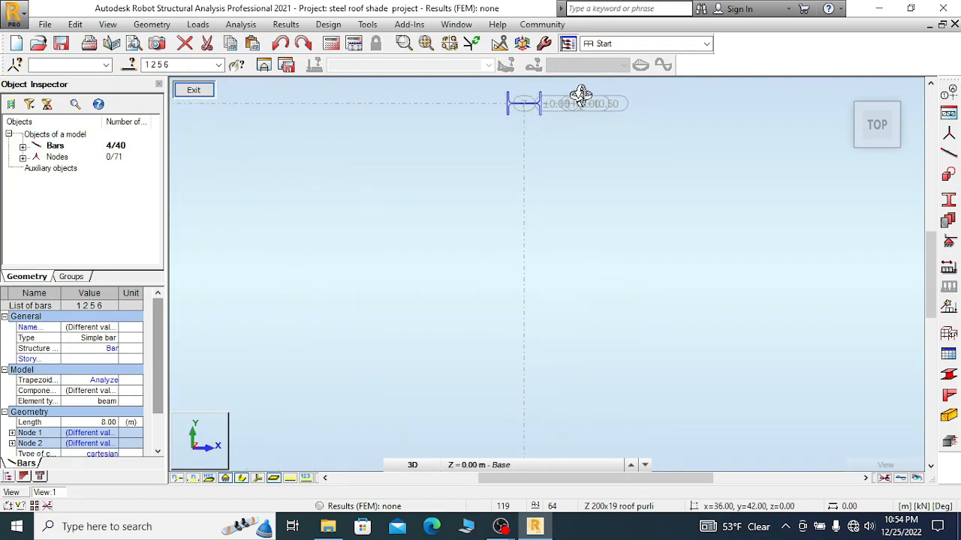
scroll(555, 124, down, 2)
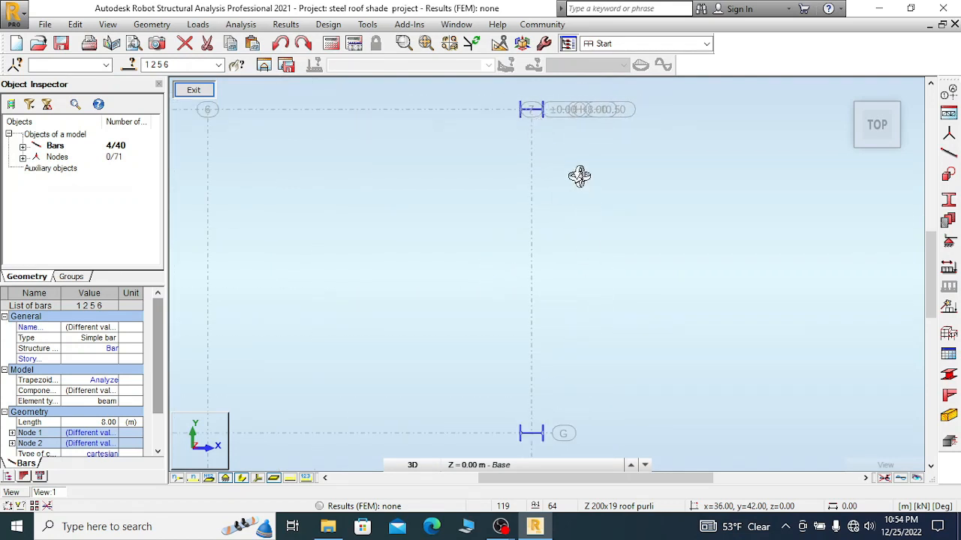
scroll(579, 176, up, 1)
right_click(560, 160)
click(531, 159)
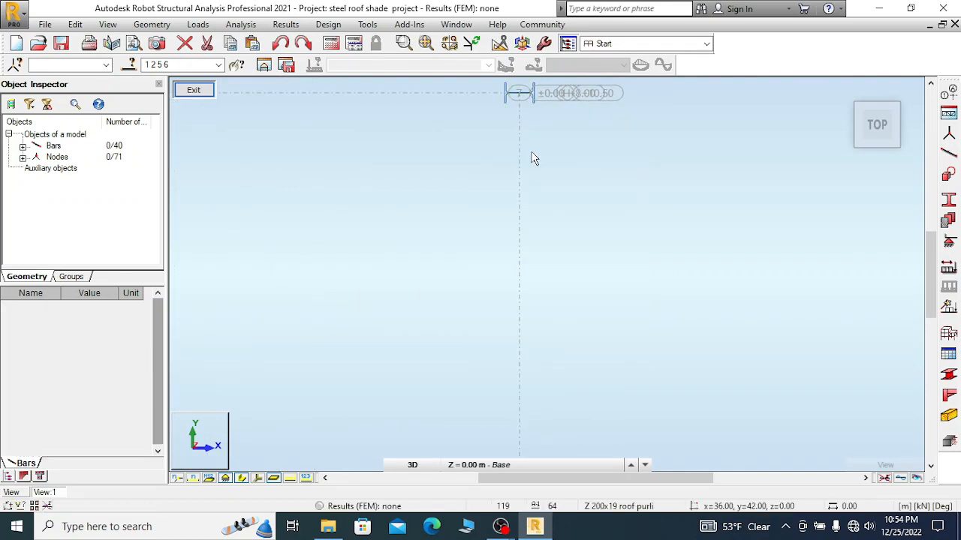
- Compare the section depths of the columns on lines H and G at axis 7 in the top view
scroll(531, 157, down, 1)
scroll(560, 158, down, 1)
scroll(533, 98, up, 5)
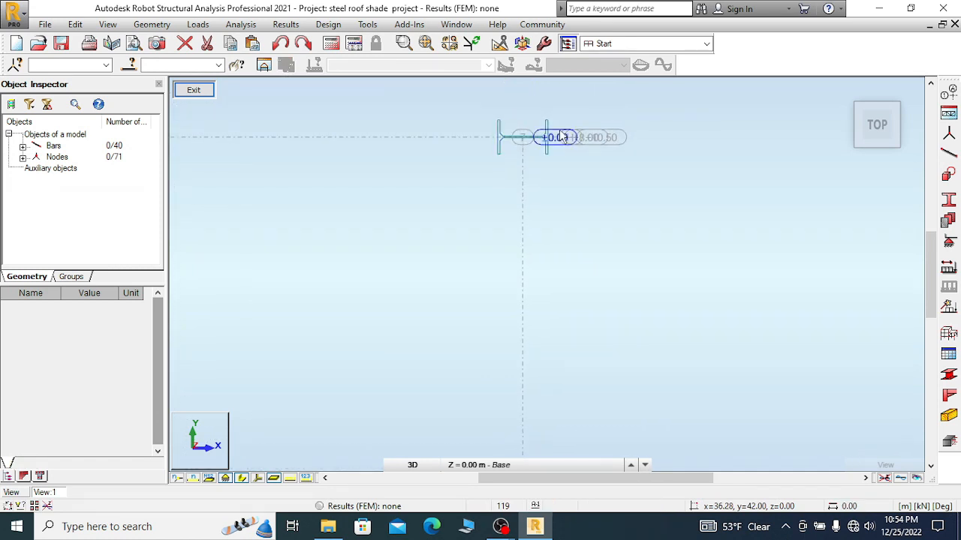
scroll(549, 109, down, 5)
scroll(552, 350, up, 3)
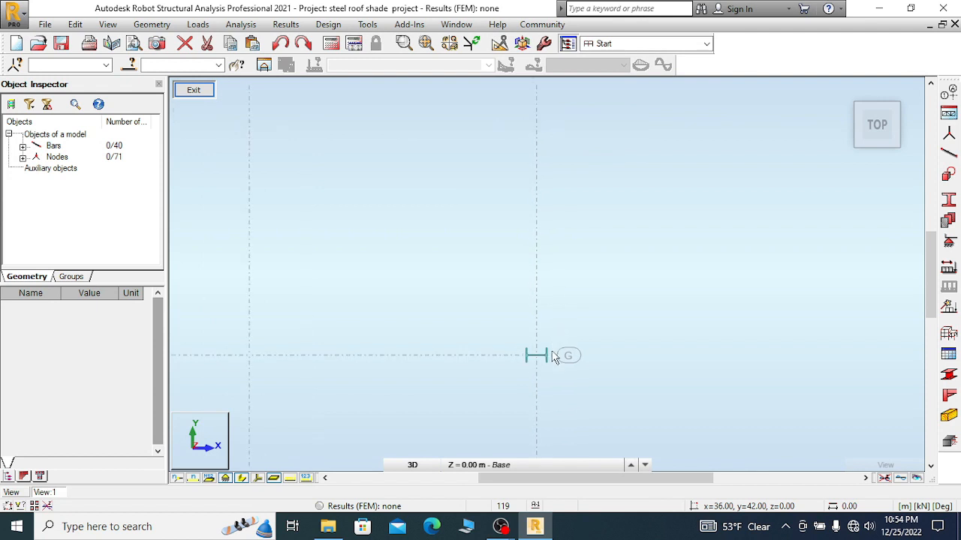
scroll(524, 222, down, 4)
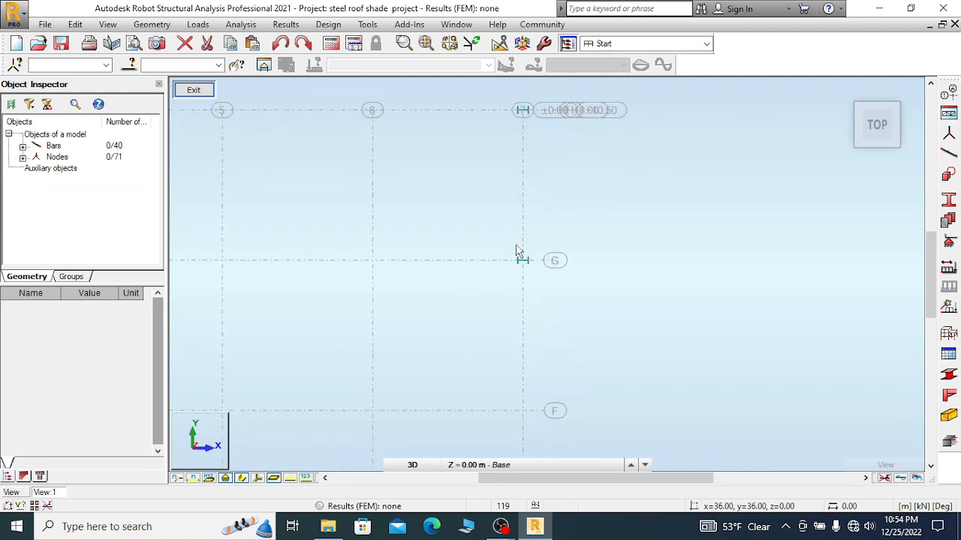
scroll(549, 141, up, 2)
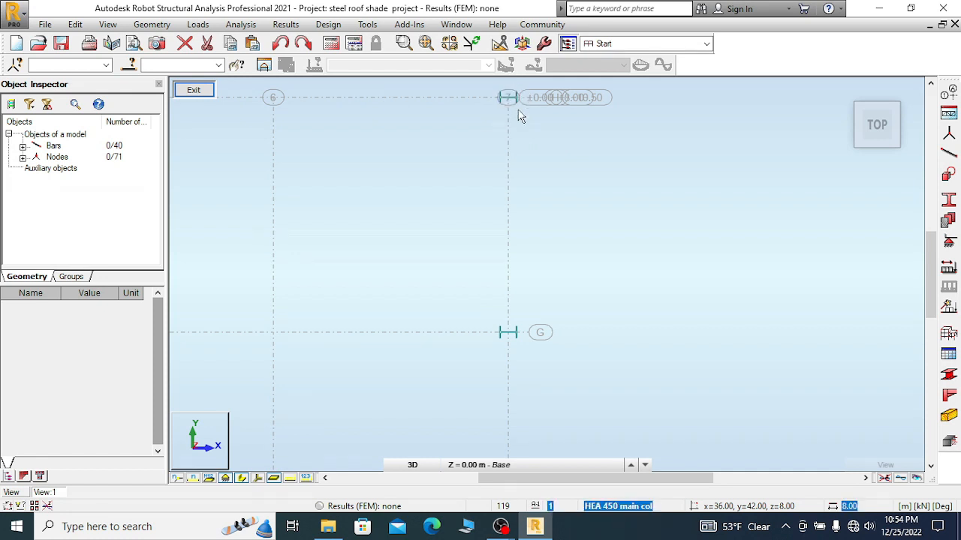
scroll(525, 96, up, 2)
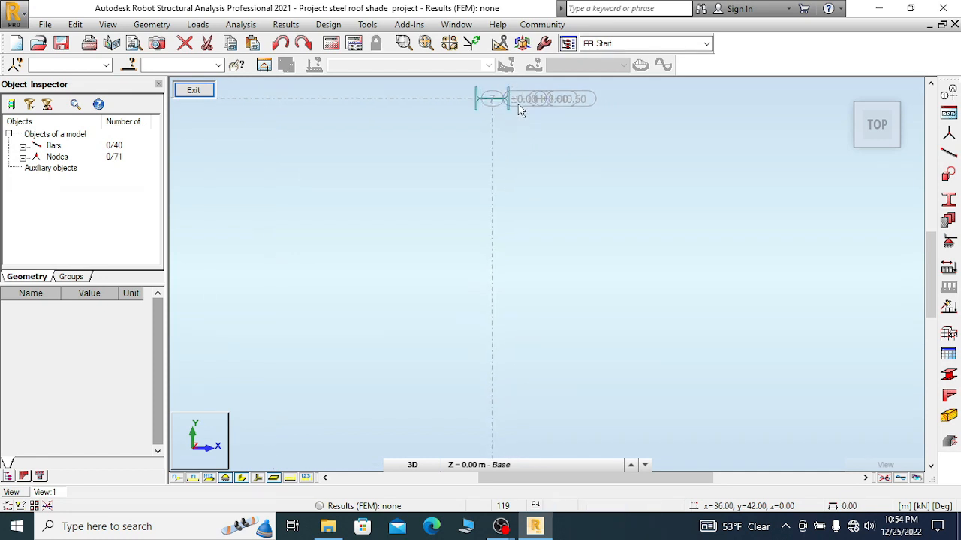
scroll(518, 107, down, 1)
scroll(534, 126, up, 1)
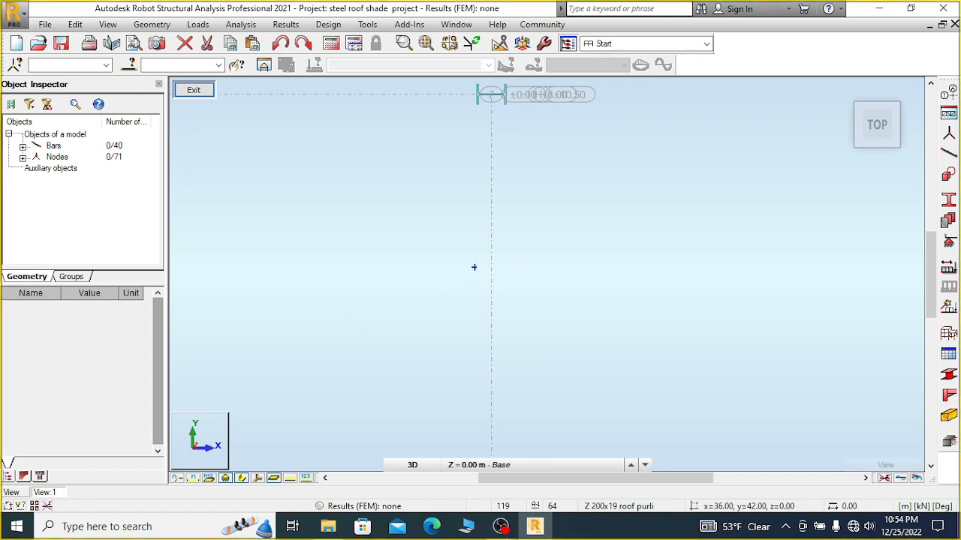
- Annotate the view with a freehand I-section, a dashed centreline below it, and a wider I-section labelled 2 underneath
mouse_move(528, 128)
mouse_down()
mouse_move(622, 135)
mouse_move(650, 126)
mouse_move(648, 161)
mouse_up()
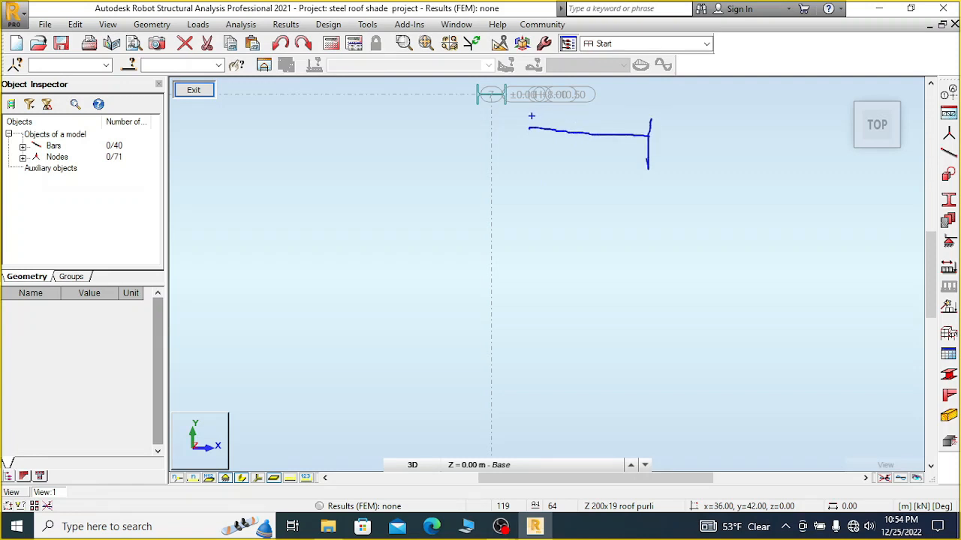
drag(530, 116, 527, 148)
drag(587, 108, 585, 205)
drag(584, 239, 584, 273)
click(582, 308)
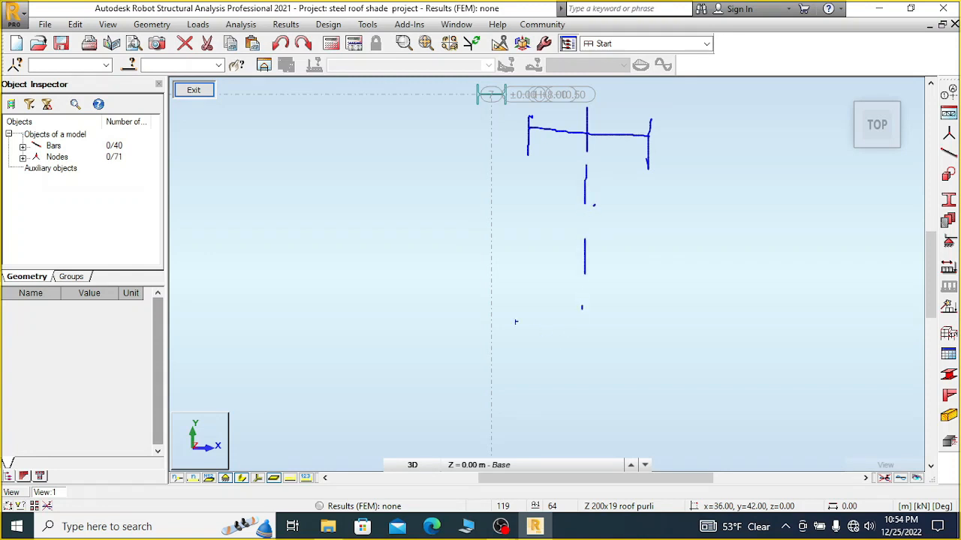
mouse_move(501, 288)
mouse_down()
mouse_move(503, 333)
mouse_move(604, 313)
mouse_move(663, 314)
mouse_move(670, 342)
mouse_up()
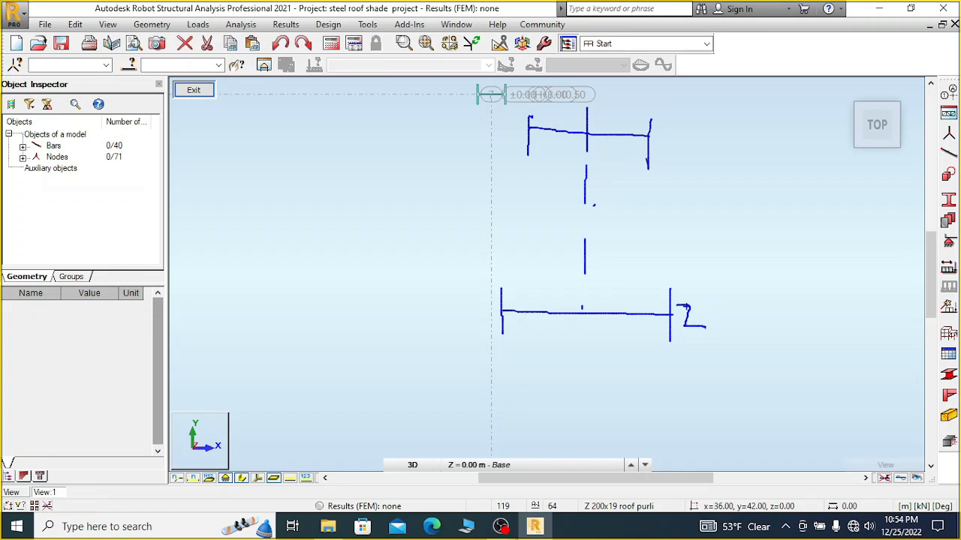
- Mark the offset X between the sketched sections' outer edges with a vertical line, and write X = H/2 beside the sketch
mouse_move(654, 137)
mouse_down()
mouse_move(655, 155)
mouse_move(681, 141)
mouse_up()
drag(652, 135, 652, 154)
drag(646, 188, 645, 276)
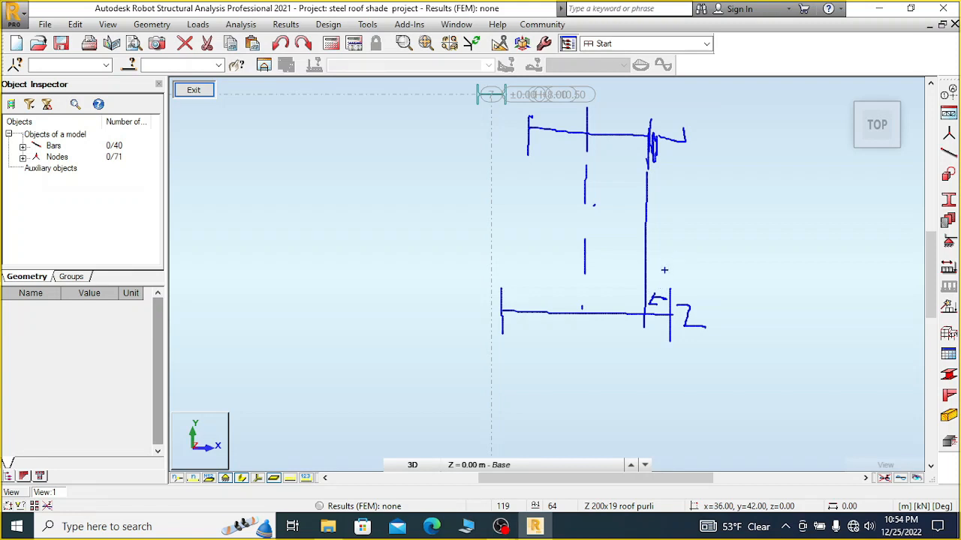
mouse_move(663, 264)
mouse_down()
mouse_move(653, 290)
mouse_move(670, 288)
mouse_up()
mouse_move(712, 200)
mouse_down()
mouse_move(695, 226)
mouse_move(717, 233)
mouse_move(727, 222)
mouse_up()
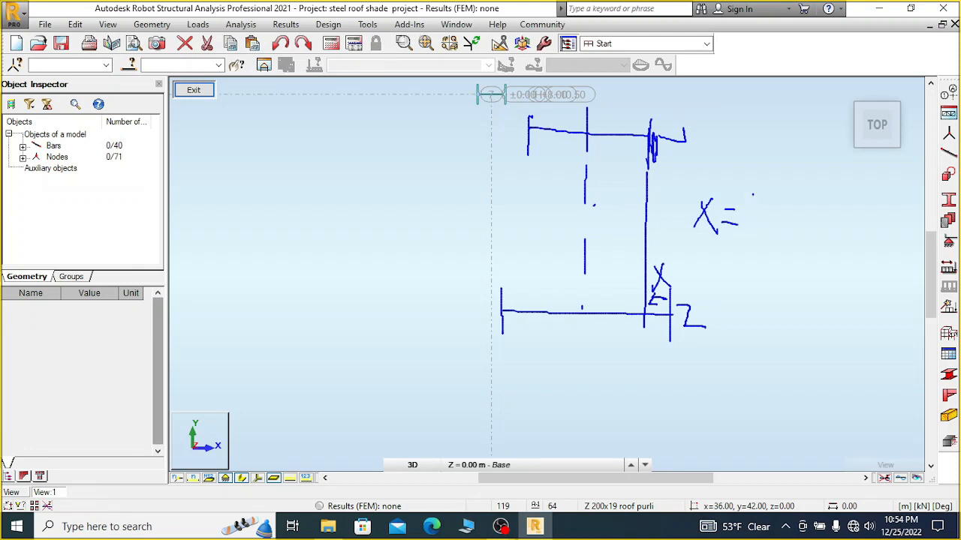
mouse_move(752, 196)
mouse_down()
mouse_move(745, 252)
mouse_move(777, 266)
mouse_up()
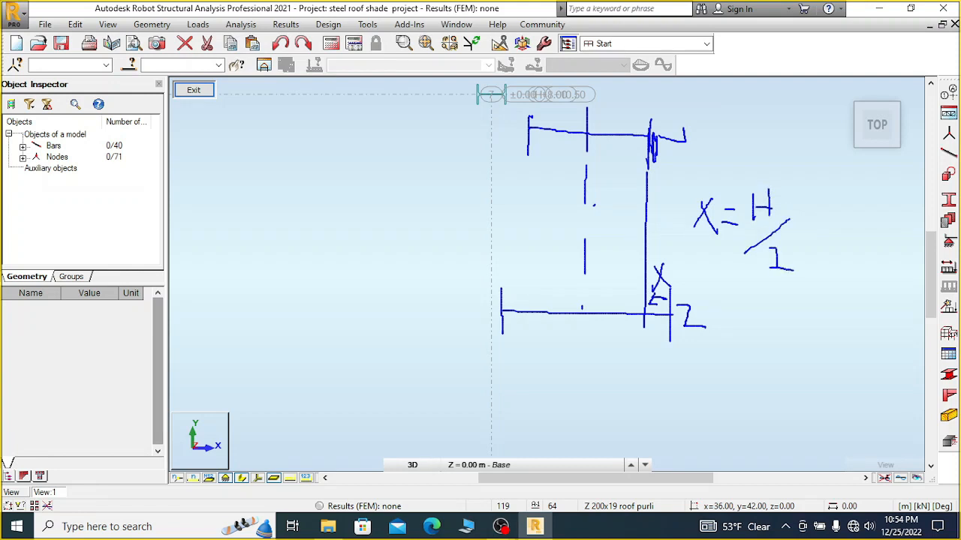
- Add freehand depth dimensions, H above the upper sketched section and H2 below the lower one
mouse_move(534, 105)
mouse_down()
mouse_move(674, 118)
mouse_move(685, 132)
mouse_move(645, 127)
mouse_up()
drag(538, 92, 532, 105)
drag(614, 88, 614, 116)
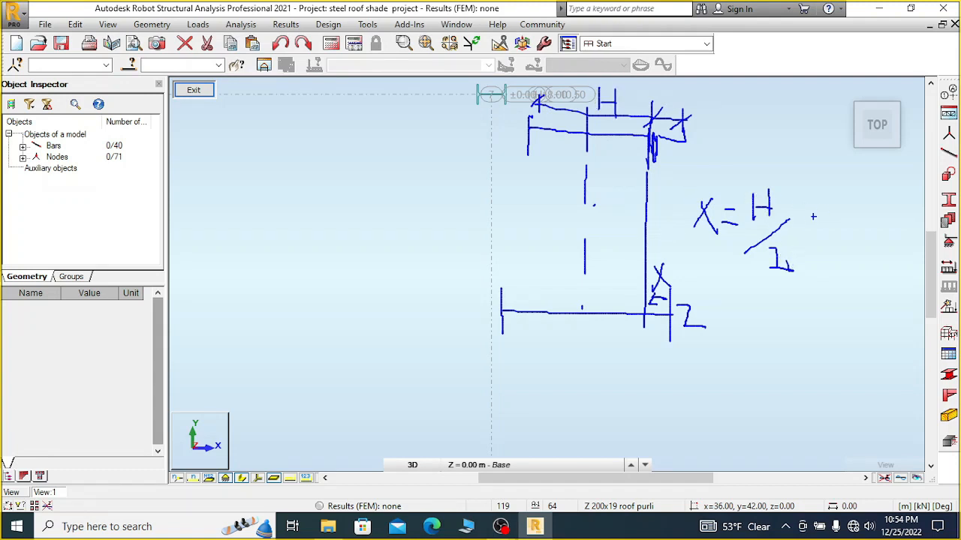
drag(801, 201, 827, 202)
mouse_move(504, 352)
mouse_down()
mouse_move(505, 383)
mouse_move(680, 368)
mouse_up()
mouse_move(672, 356)
mouse_down()
mouse_move(678, 381)
mouse_move(665, 381)
mouse_up()
mouse_move(542, 394)
mouse_down()
mouse_move(543, 412)
mouse_move(565, 420)
mouse_up()
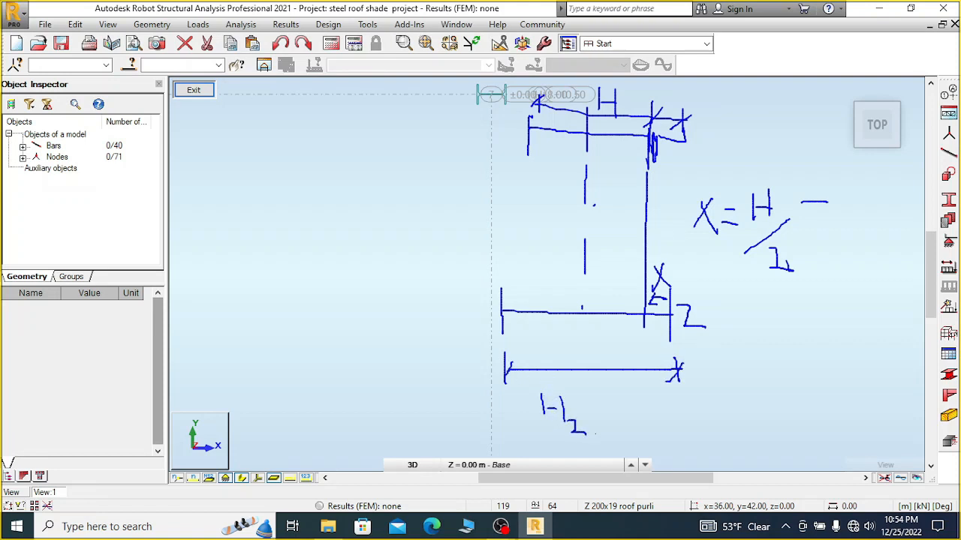
- Complete the handwritten offset formula as X = H/2 - H2/2 and work it out as 29 - 22 = 7
mouse_move(844, 189)
mouse_down()
mouse_move(842, 222)
mouse_move(860, 226)
mouse_move(868, 245)
mouse_move(885, 235)
mouse_move(847, 326)
mouse_up()
drag(881, 283, 905, 319)
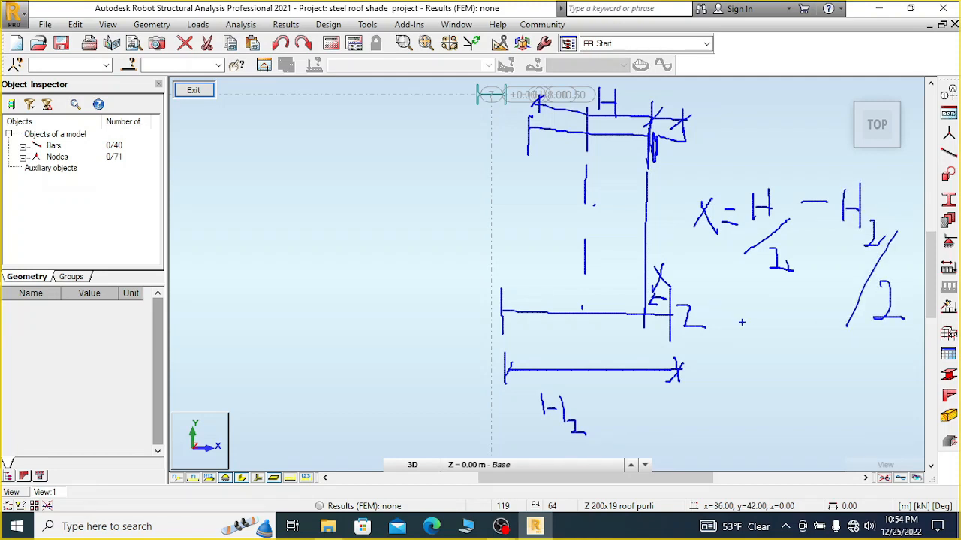
drag(741, 346, 762, 353)
mouse_move(764, 331)
mouse_down()
mouse_move(781, 348)
mouse_move(800, 346)
mouse_move(788, 368)
mouse_move(831, 355)
mouse_up()
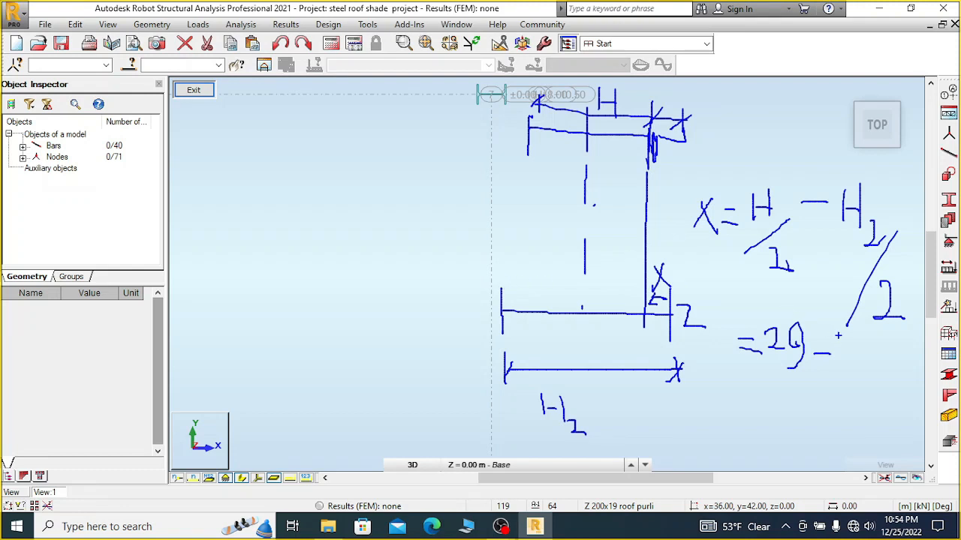
mouse_move(837, 335)
mouse_down()
mouse_move(839, 359)
mouse_move(856, 367)
mouse_up()
drag(757, 405, 815, 426)
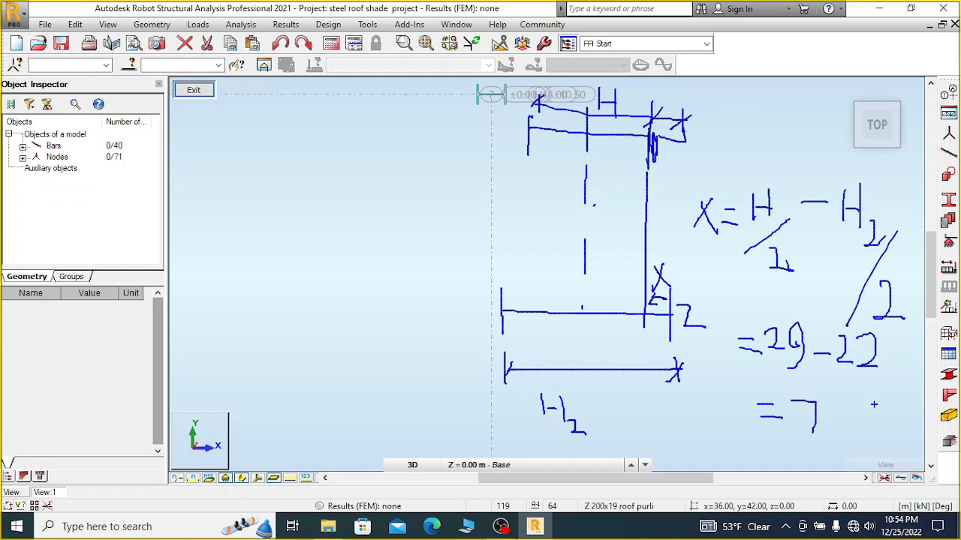
- Add finishing freehand strokes beside and beneath the handwritten result 7
mouse_move(846, 409)
mouse_down()
mouse_move(850, 430)
mouse_move(861, 417)
mouse_move(892, 444)
mouse_up()
mouse_move(806, 447)
mouse_down()
mouse_move(934, 450)
mouse_move(903, 457)
mouse_up()
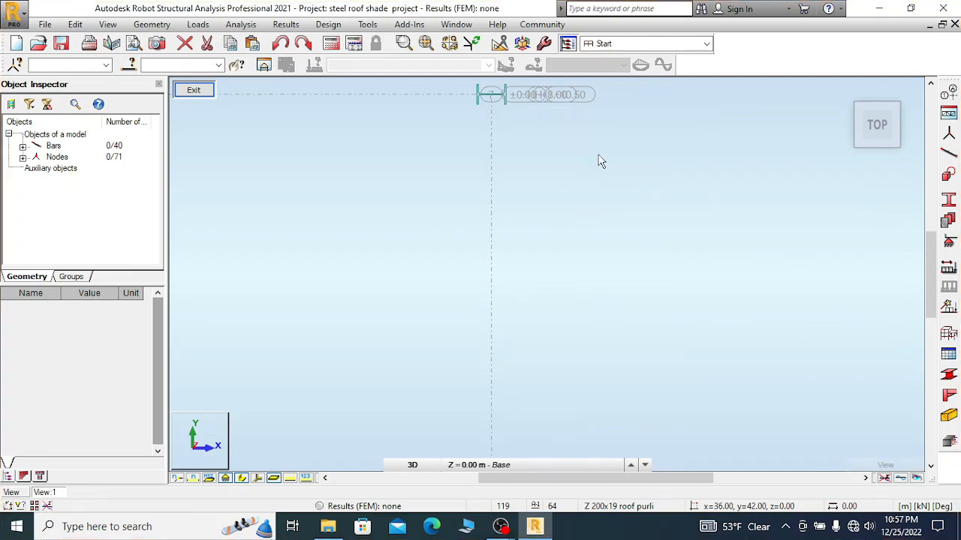
- Select the isolated column on axis G and open the bar offset definitions for it
scroll(592, 150, down, 2)
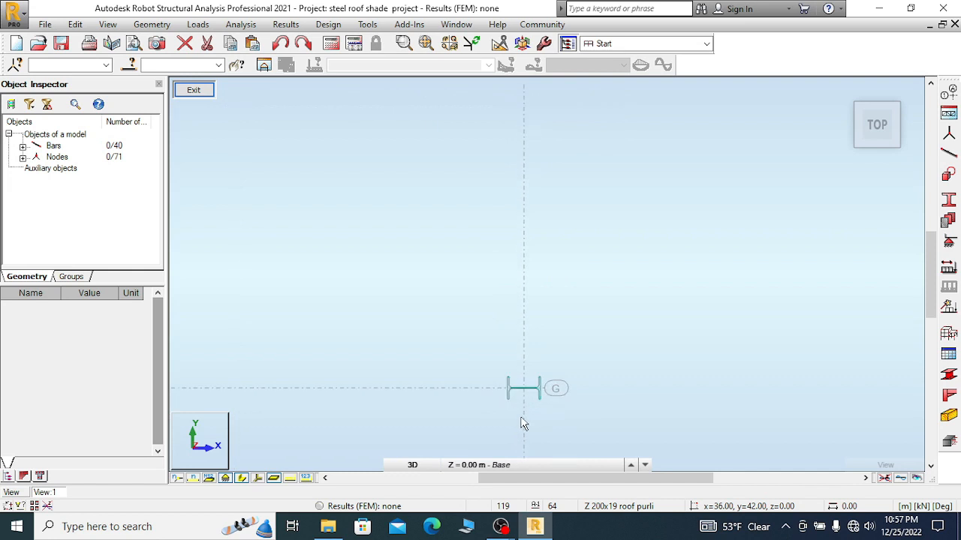
scroll(520, 407, up, 2)
scroll(563, 262, down, 1)
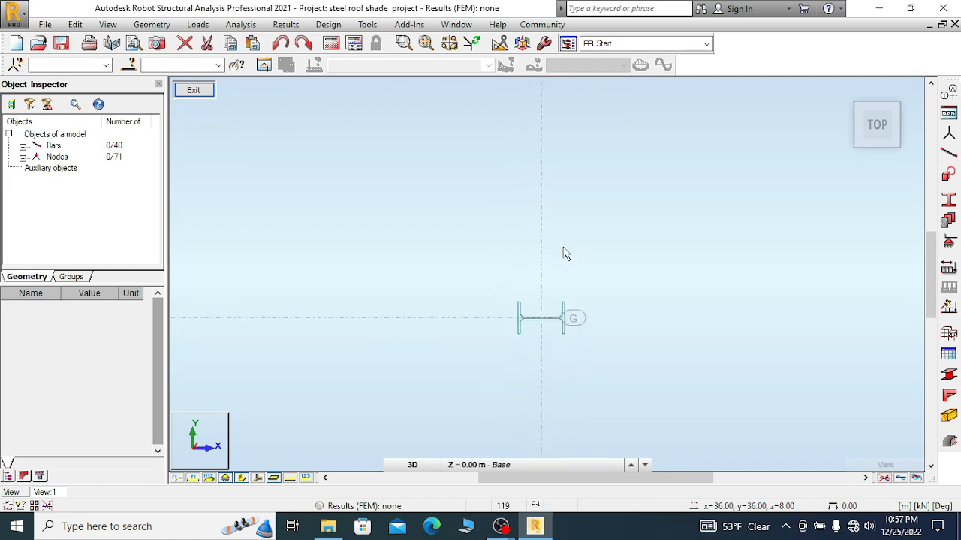
scroll(540, 301, up, 1)
drag(462, 252, 588, 348)
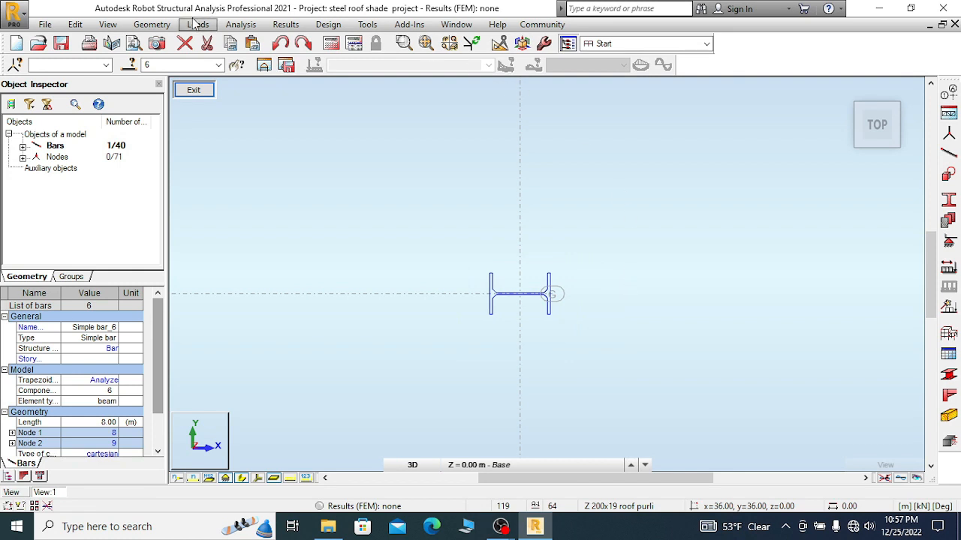
click(151, 24)
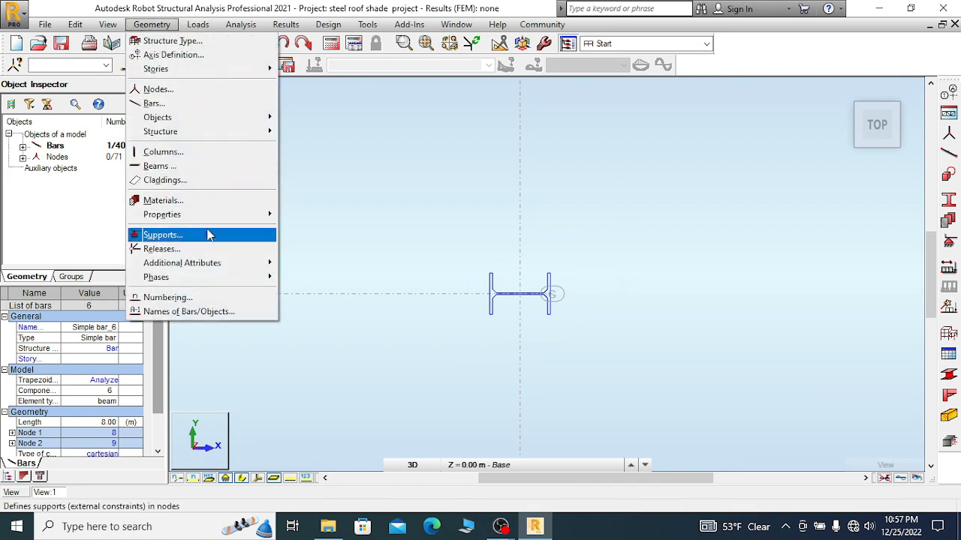
mouse_move(217, 216)
mouse_move(223, 263)
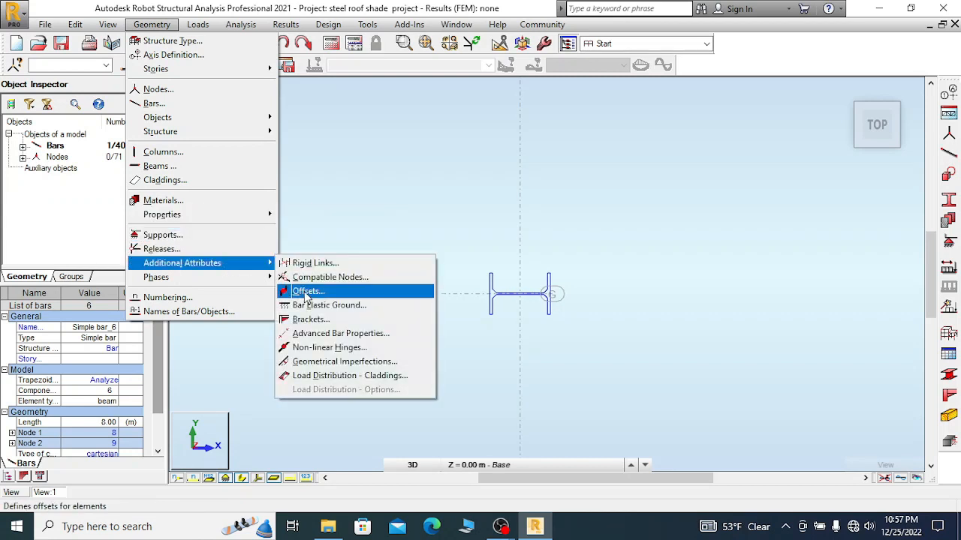
click(306, 291)
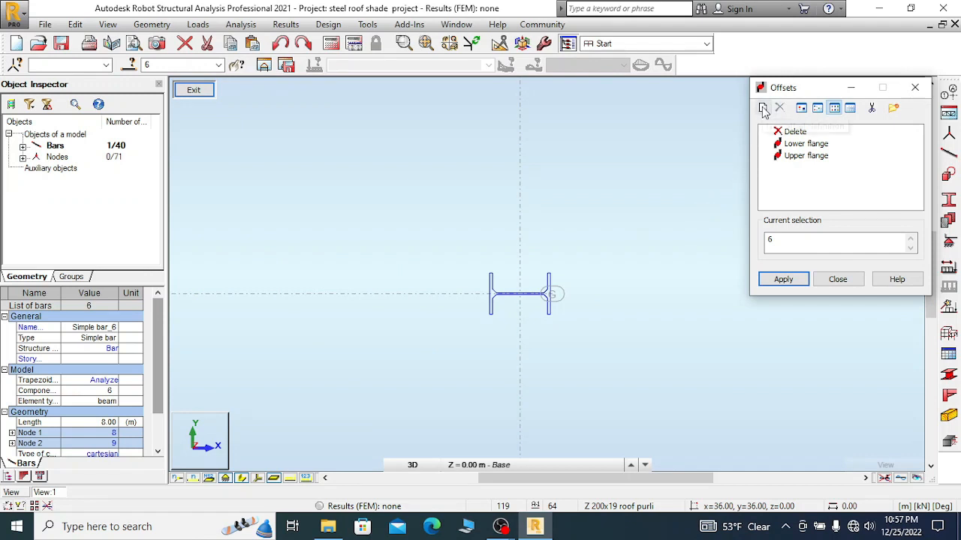
click(763, 109)
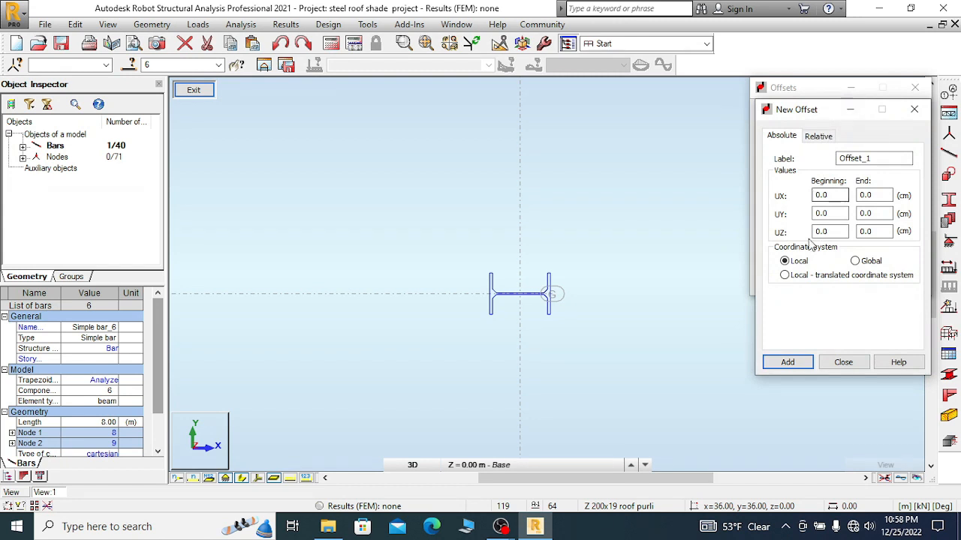
drag(878, 159, 839, 158)
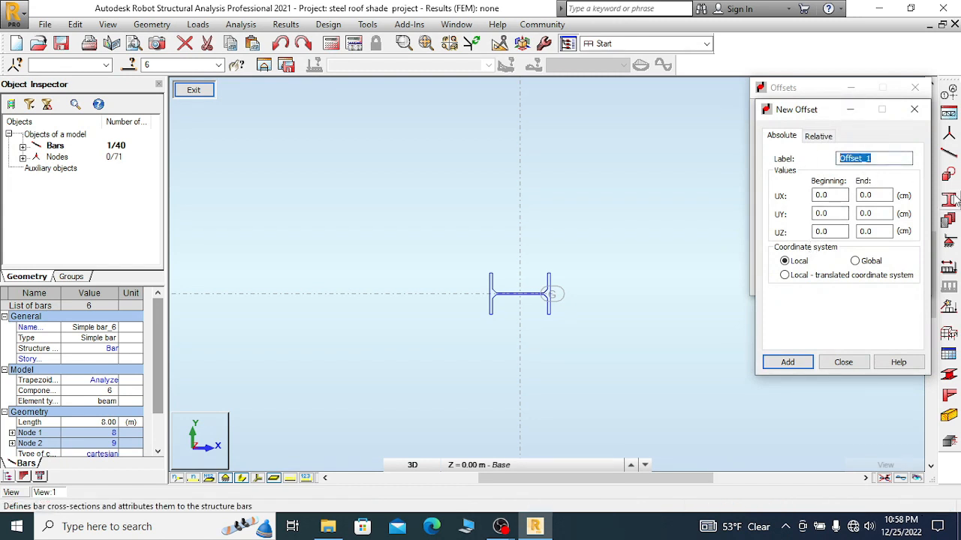
text(main col)
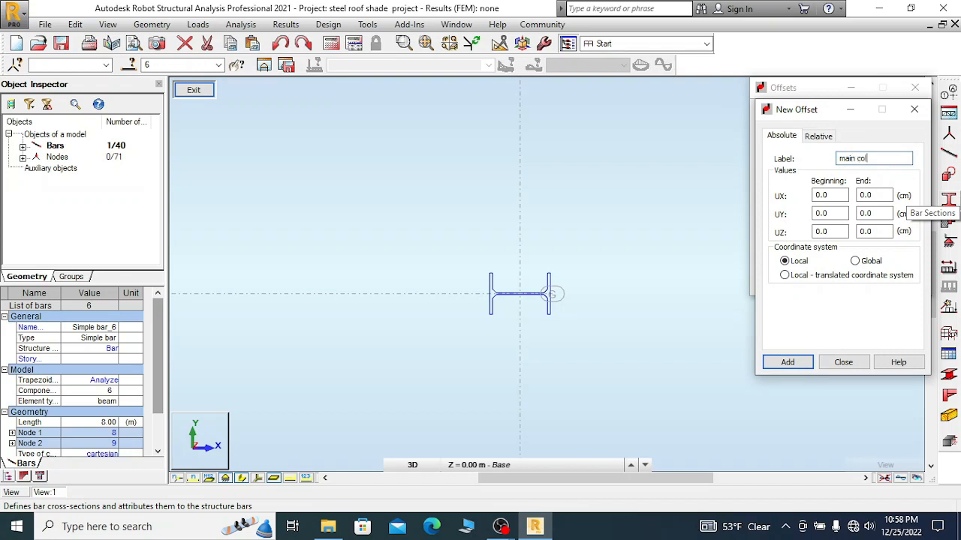
text( offset 7cm)
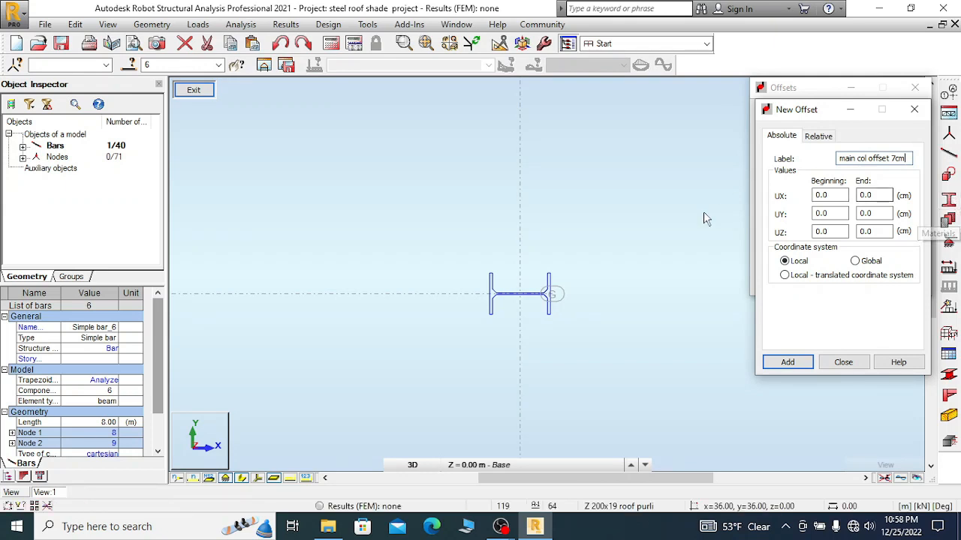
scroll(535, 342, down, 4)
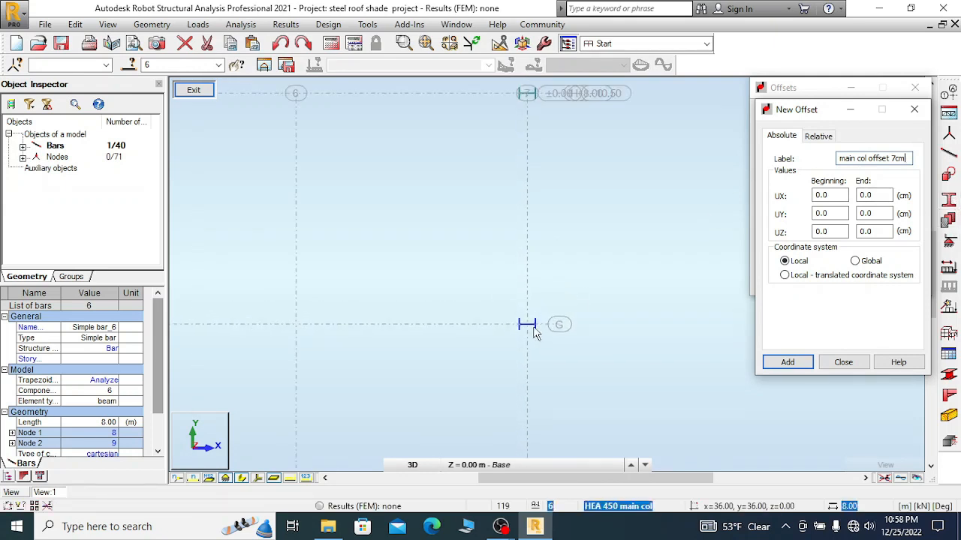
scroll(556, 308, up, 1)
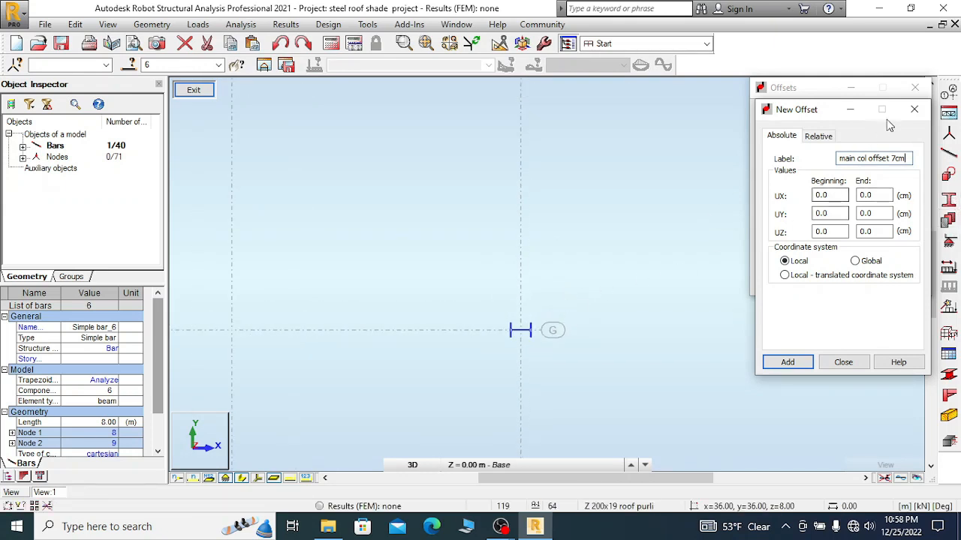
click(914, 111)
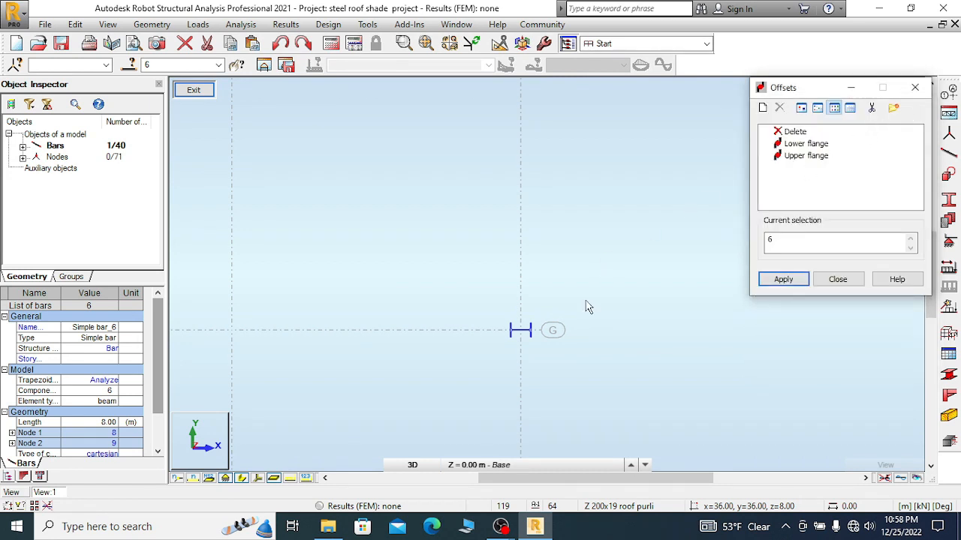
- Apply the predefined Upper flange offset to the selected column on axis G
scroll(559, 310, down, 1)
scroll(559, 285, up, 1)
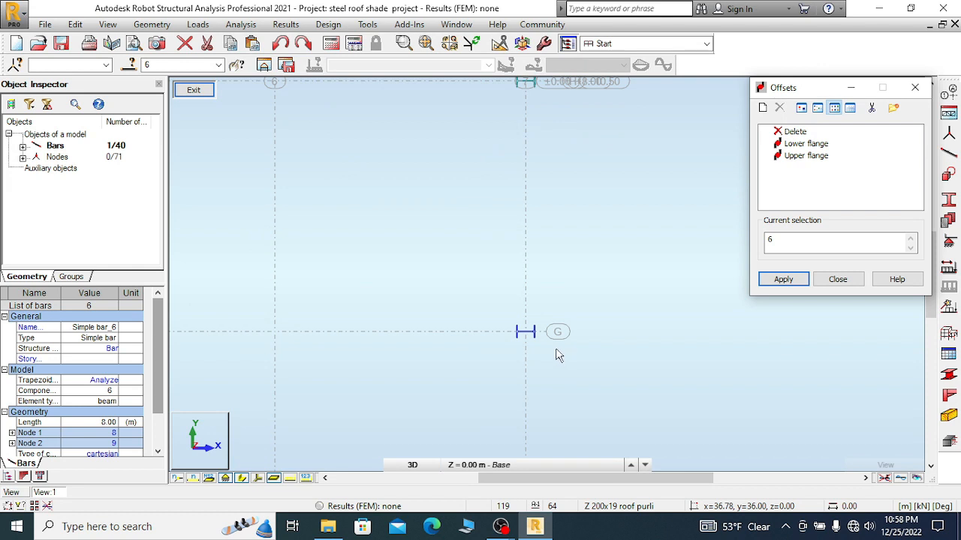
scroll(563, 339, up, 1)
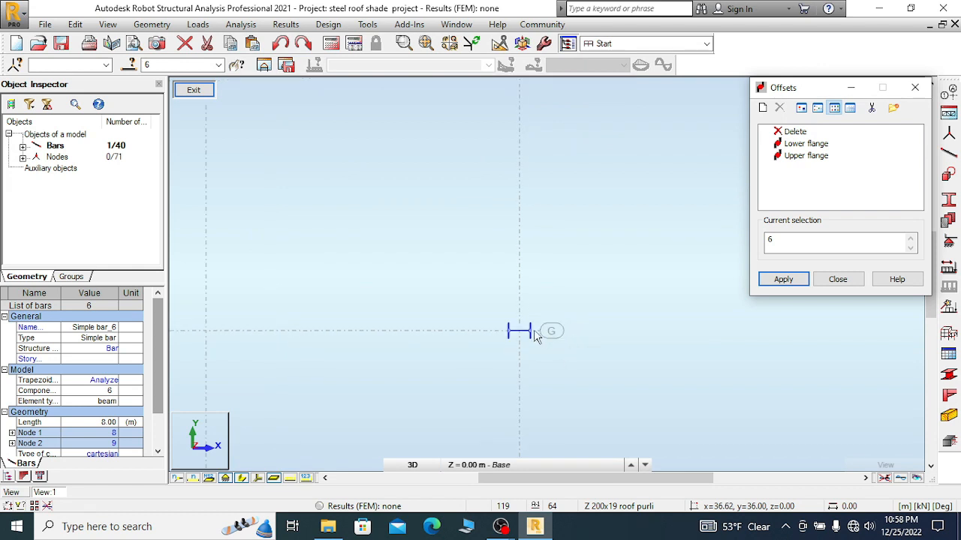
scroll(534, 352, up, 1)
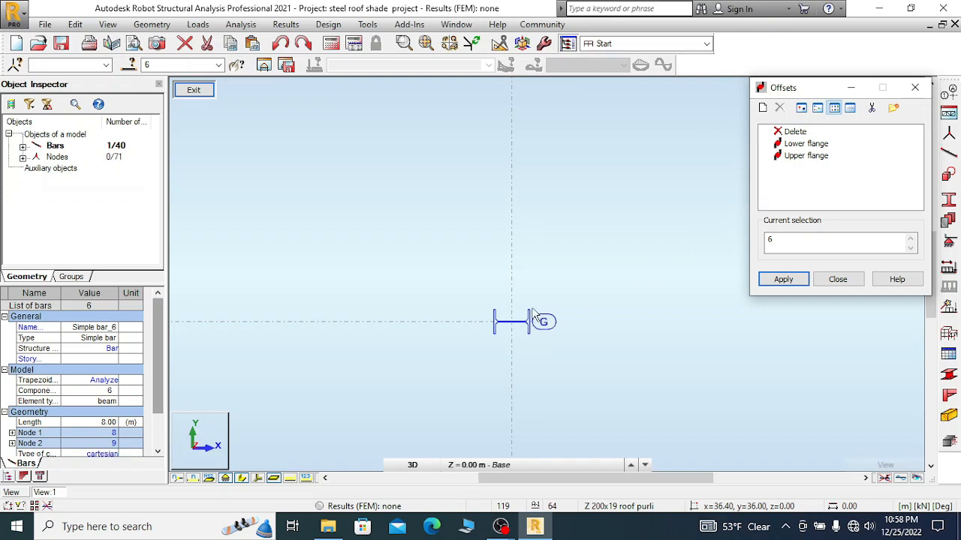
click(809, 158)
click(790, 282)
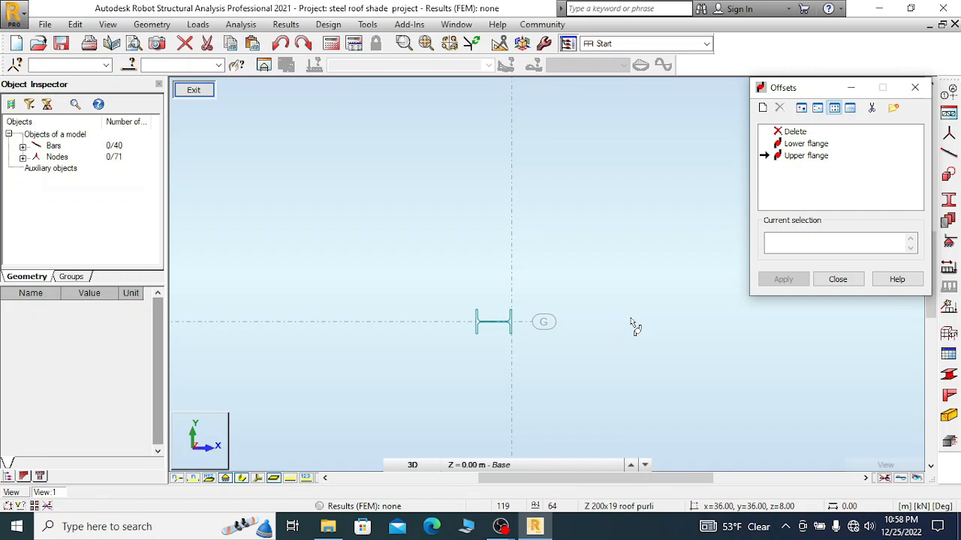
- Start a new absolute offset definition labelled "offset of main col 14.5"
scroll(583, 360, down, 3)
scroll(556, 102, up, 2)
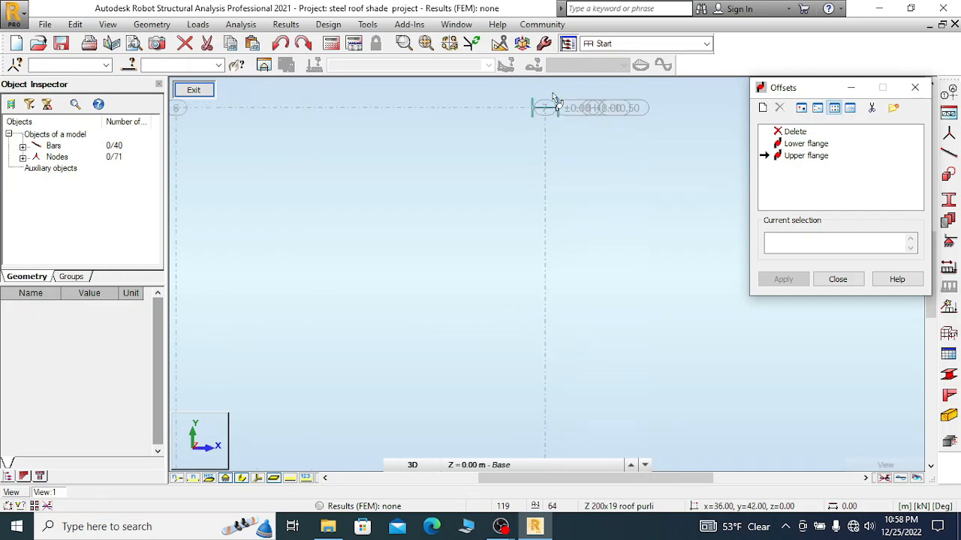
scroll(555, 101, up, 1)
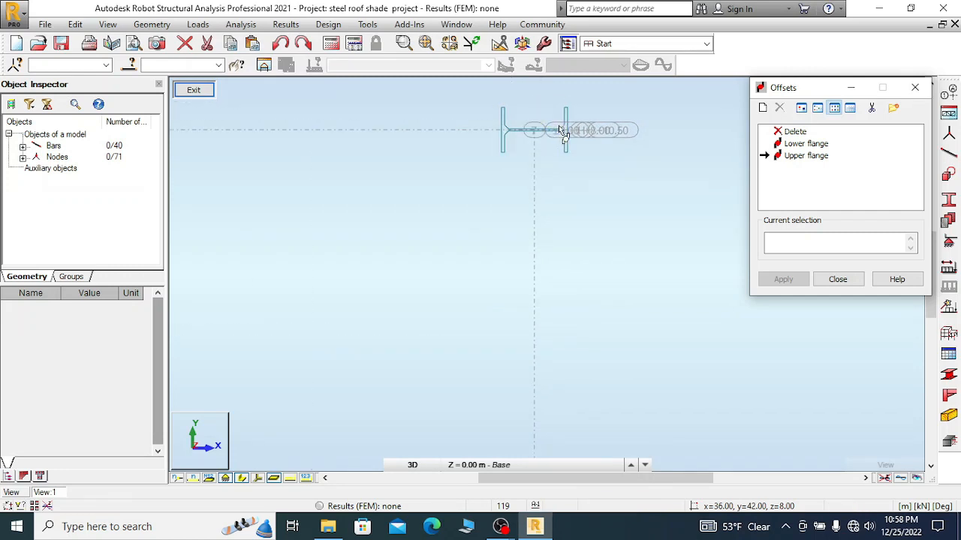
scroll(526, 99, down, 1)
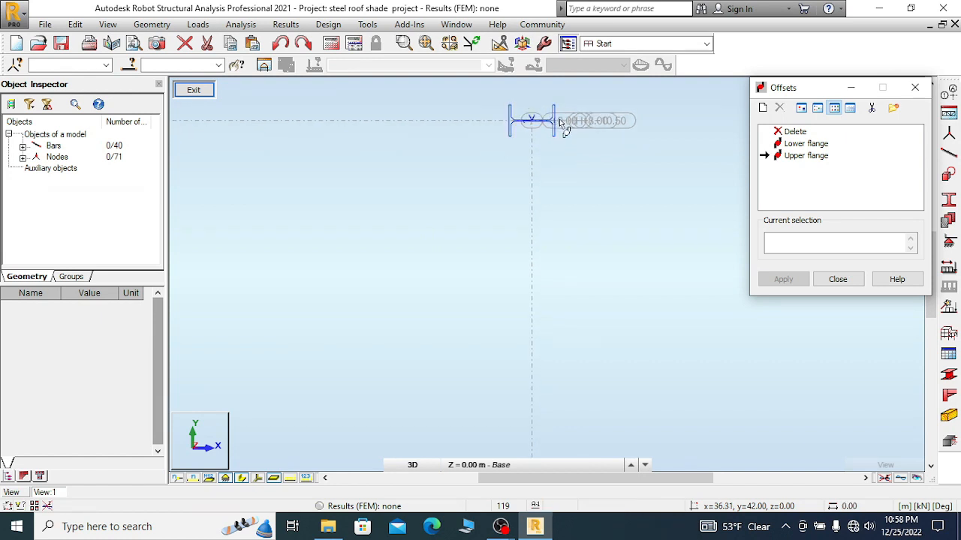
scroll(559, 121, up, 2)
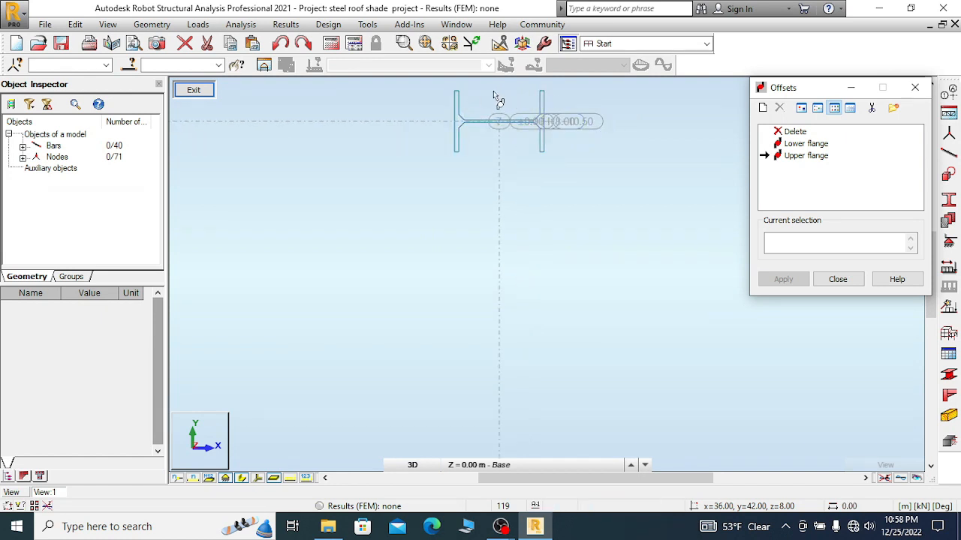
scroll(493, 93, down, 2)
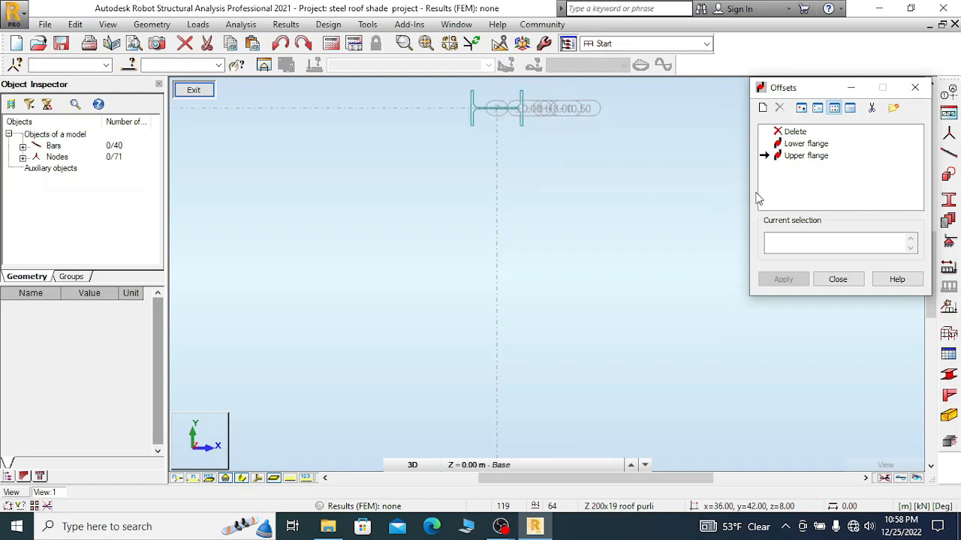
click(762, 108)
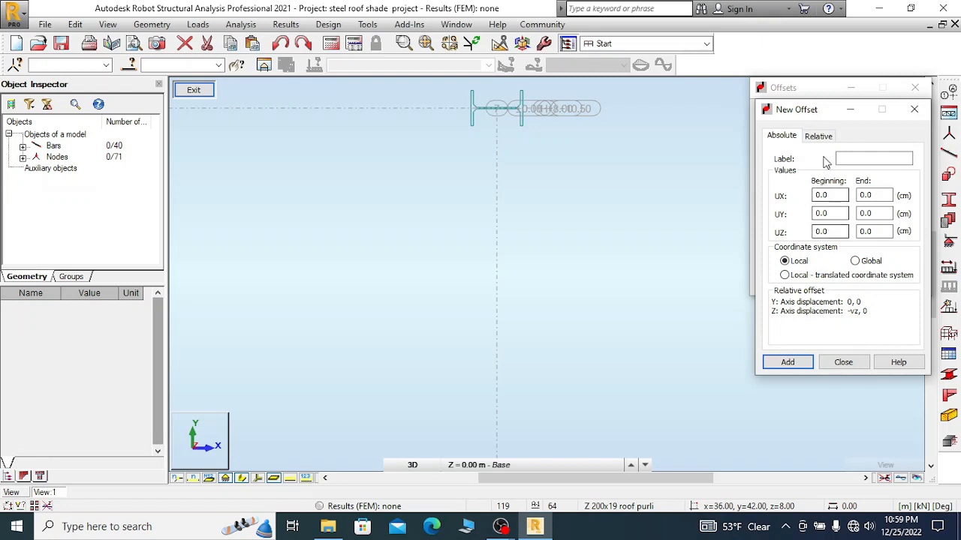
click(859, 158)
text(offset of main col)
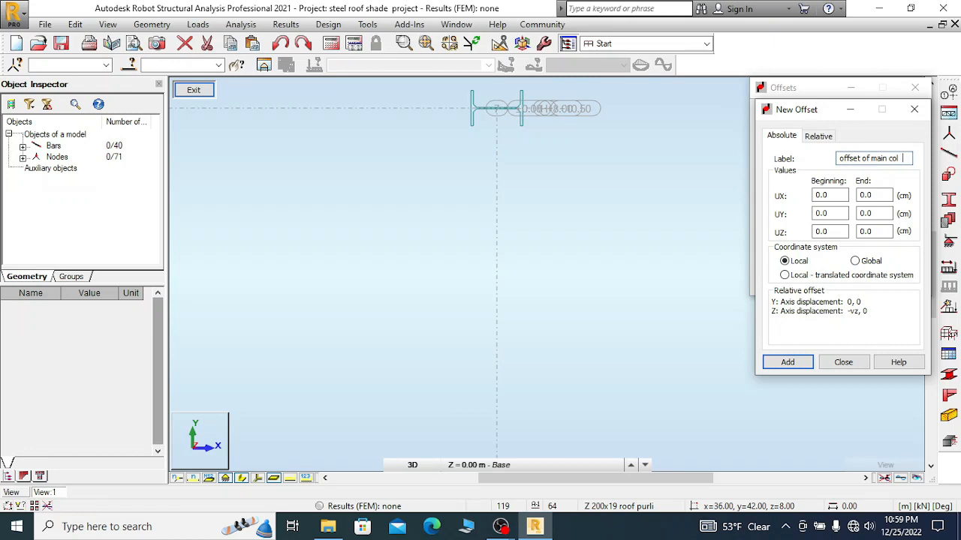
text(14.5)
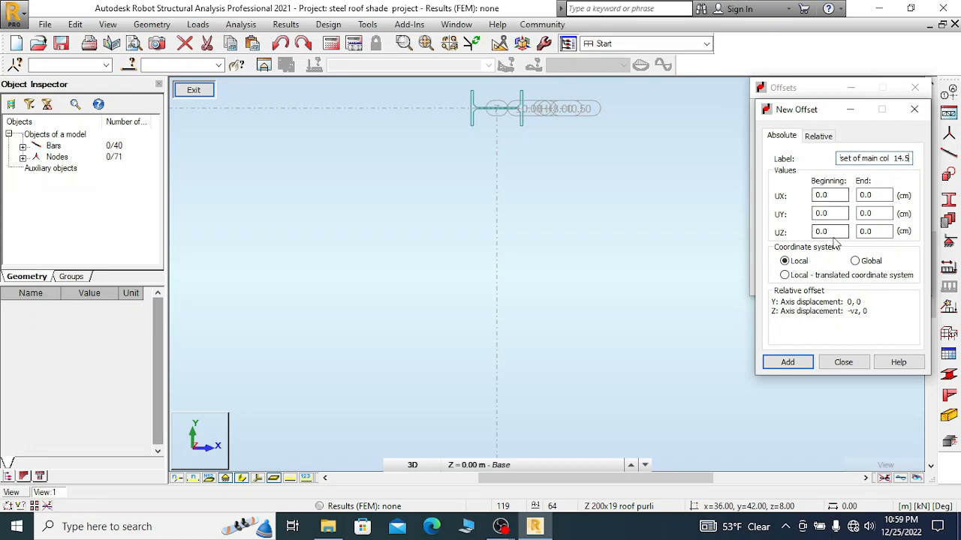
- Set the new offset's UZ to 14.5 cm at both beginning and end in local coordinates, and add it to the list
drag(836, 233, 787, 235)
text(14.5)
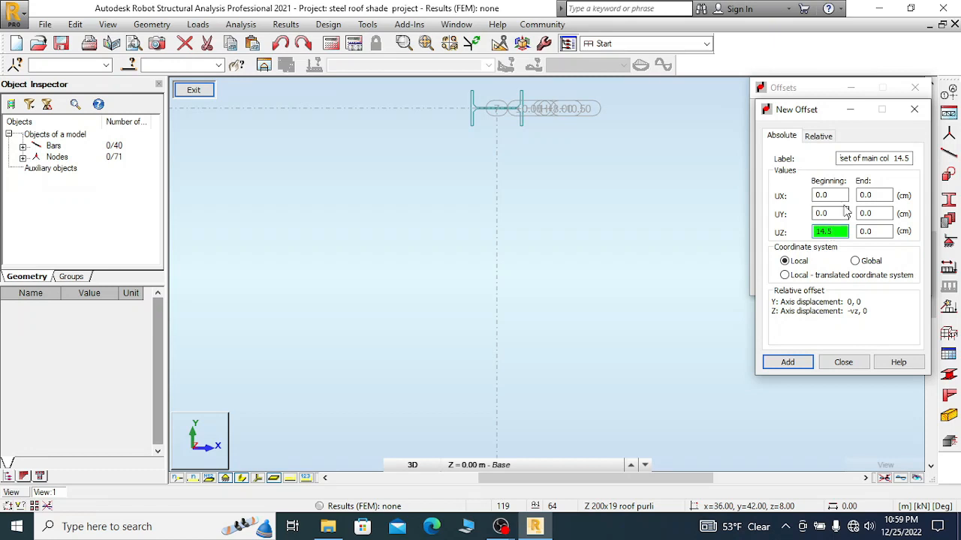
click(868, 232)
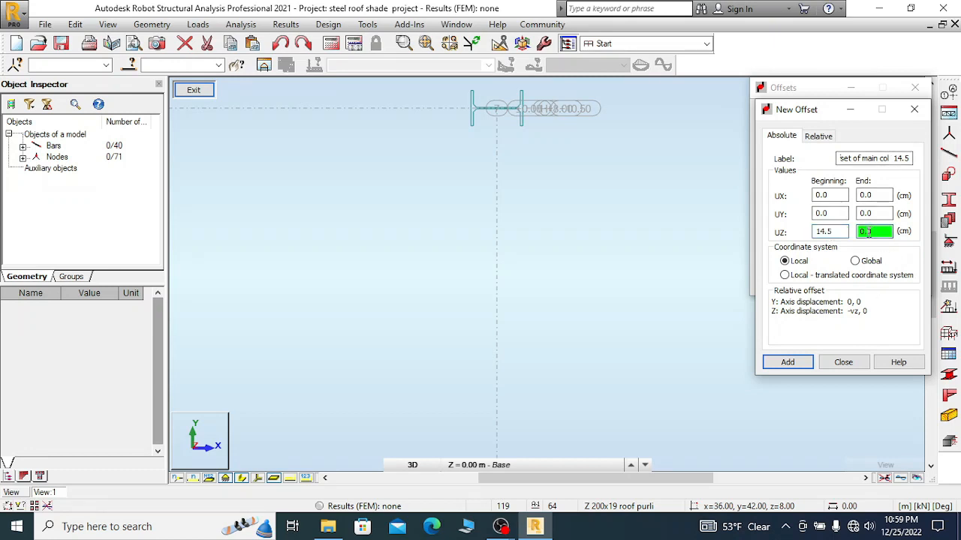
text(14.5)
click(794, 362)
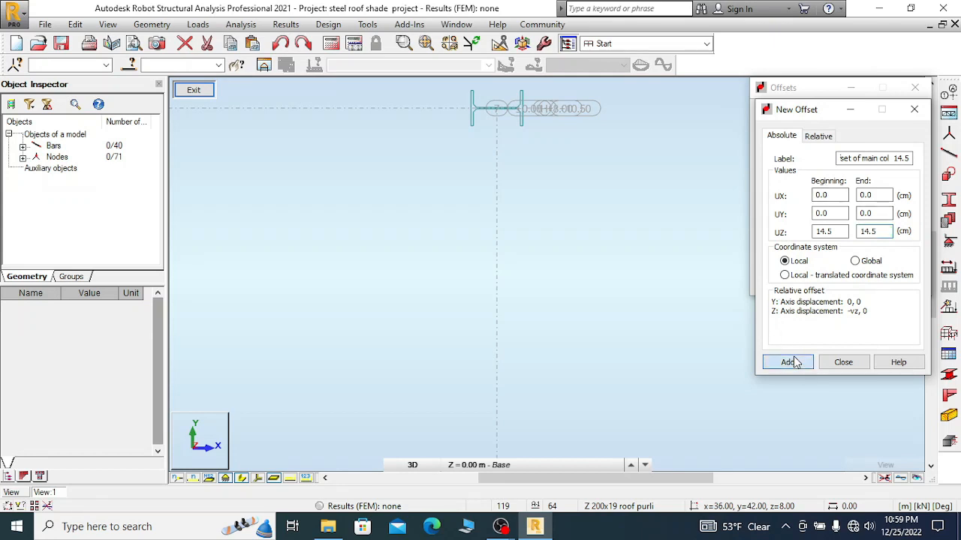
click(848, 363)
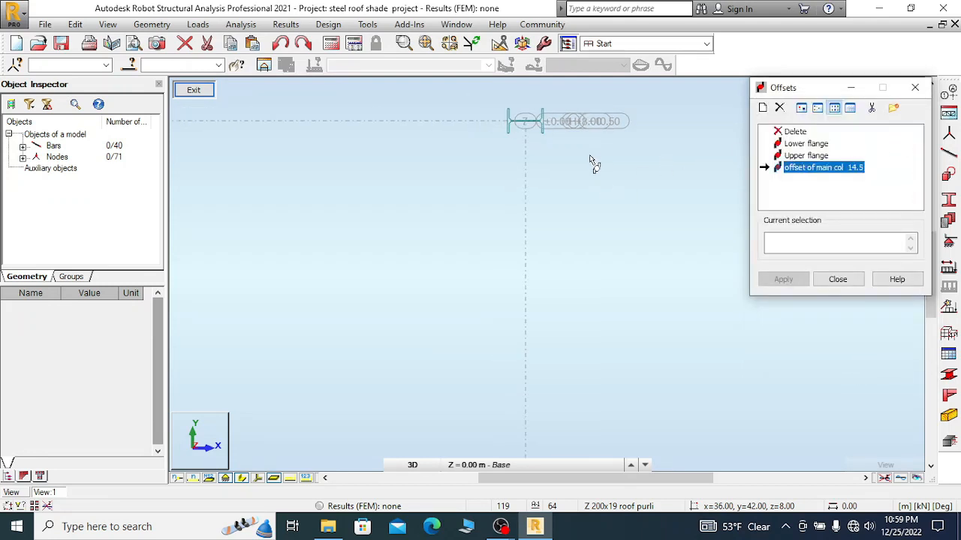
- Apply the "offset of main col 14.5" definition to the HEA 450 column on axis G
scroll(589, 155, down, 4)
scroll(556, 386, up, 4)
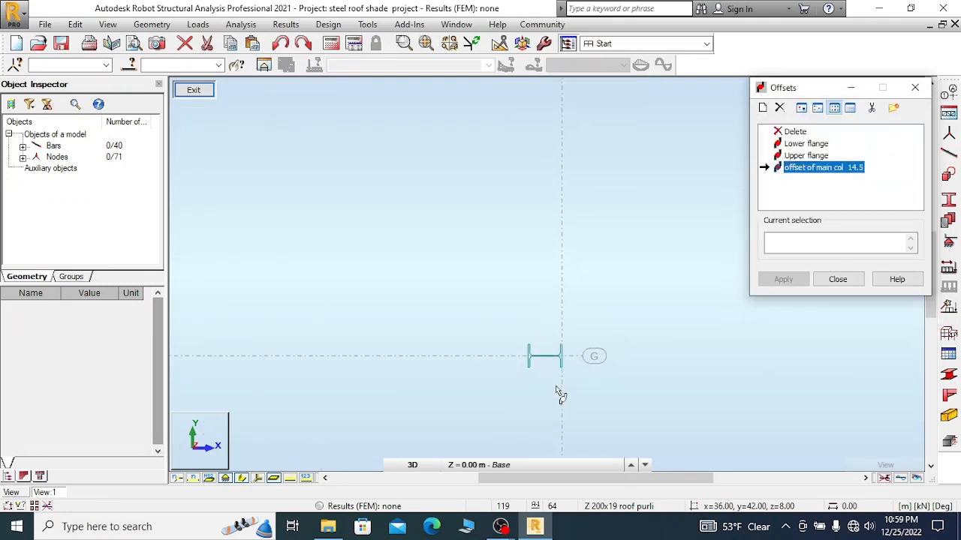
click(561, 366)
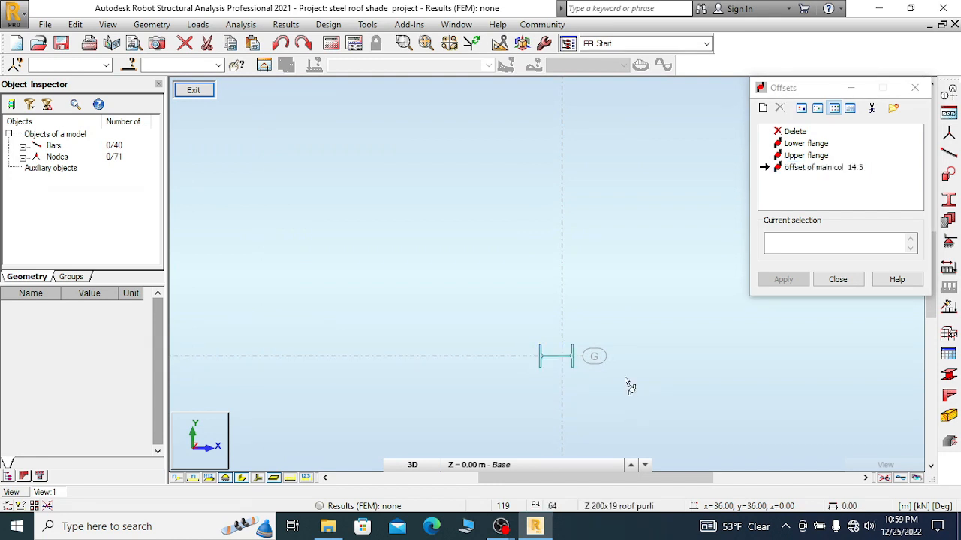
scroll(609, 386, down, 2)
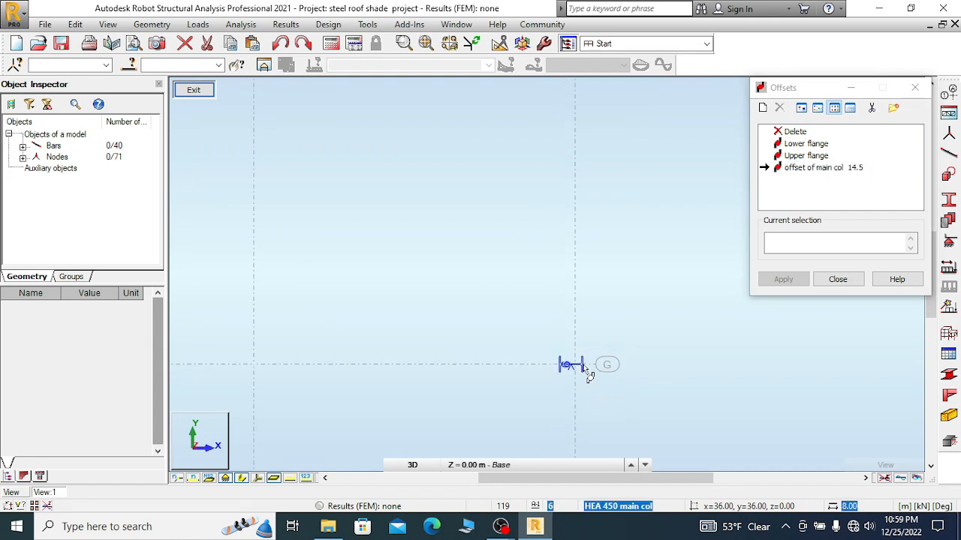
scroll(583, 385, down, 2)
scroll(584, 148, up, 4)
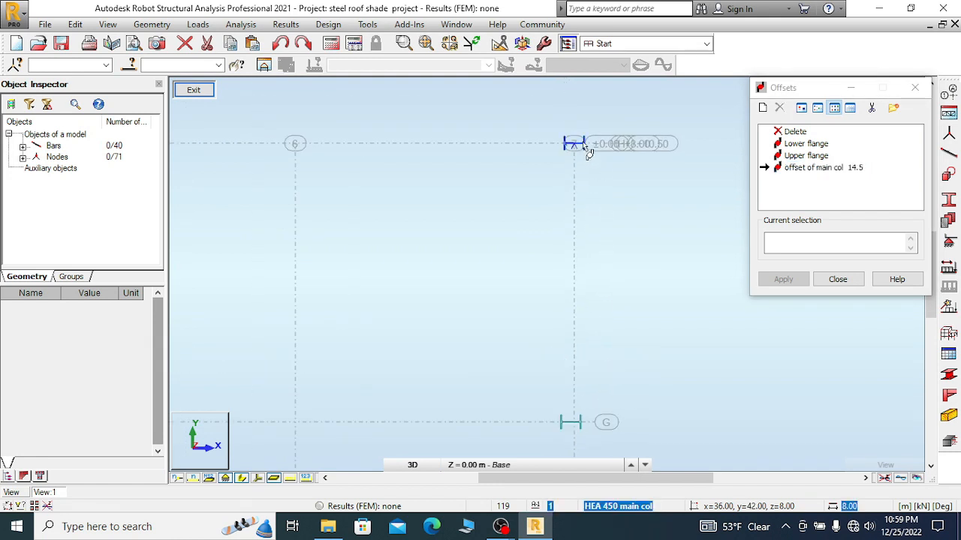
scroll(581, 122, down, 2)
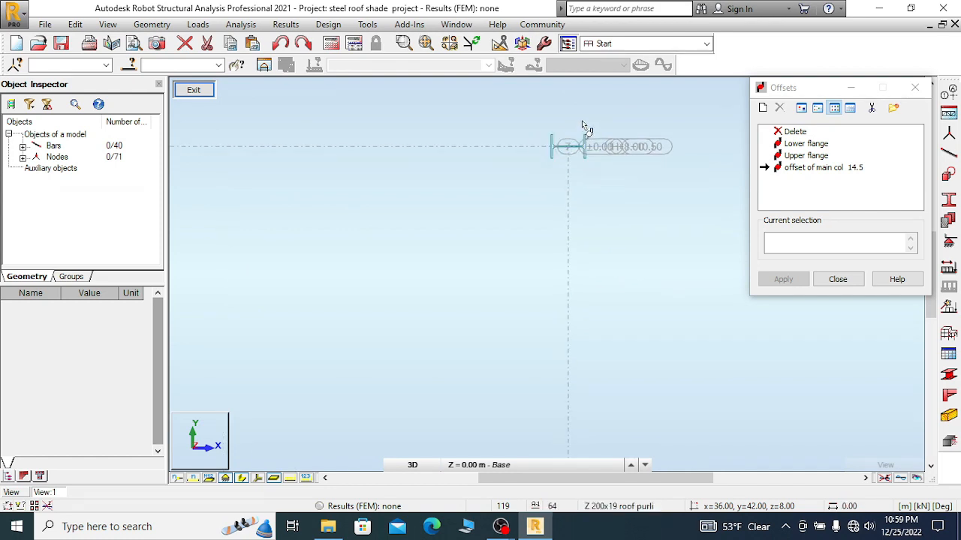
- Apply the Upper flange offset to the HEA 450 column where axis G meets axis 1
scroll(607, 145, down, 4)
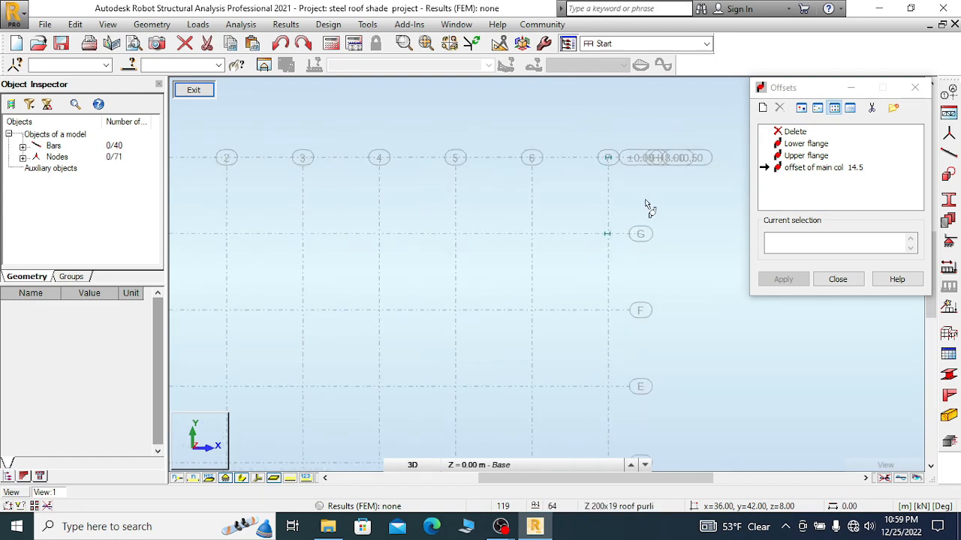
scroll(417, 221, up, 4)
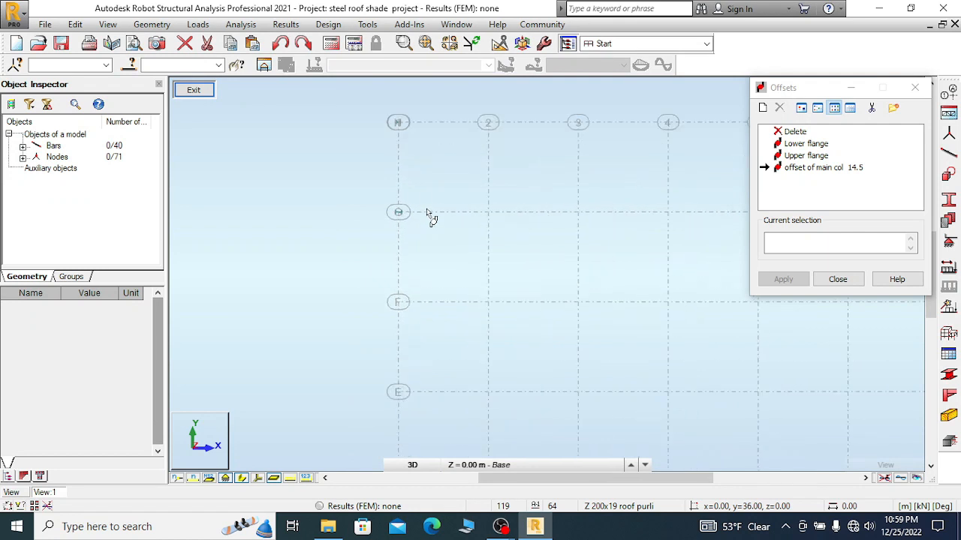
scroll(404, 150, up, 3)
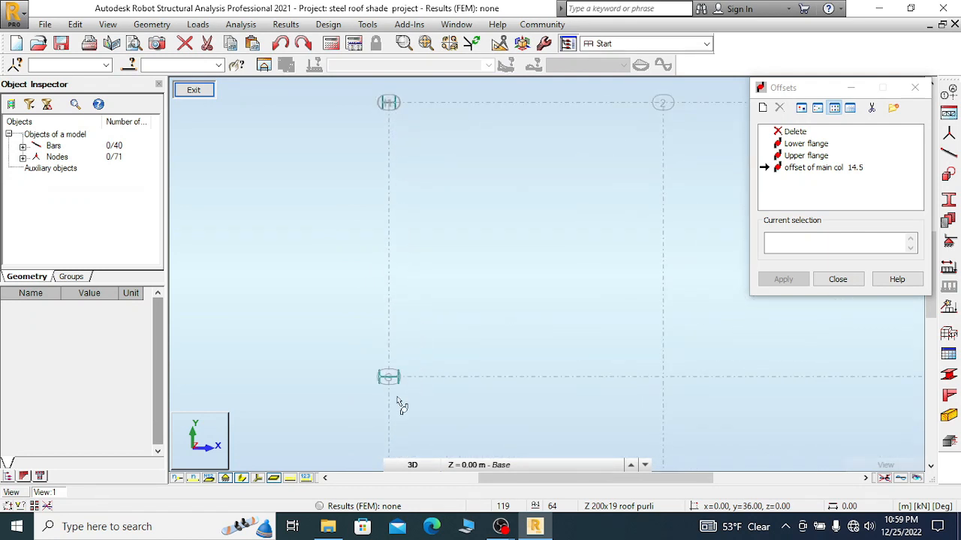
scroll(392, 396, up, 1)
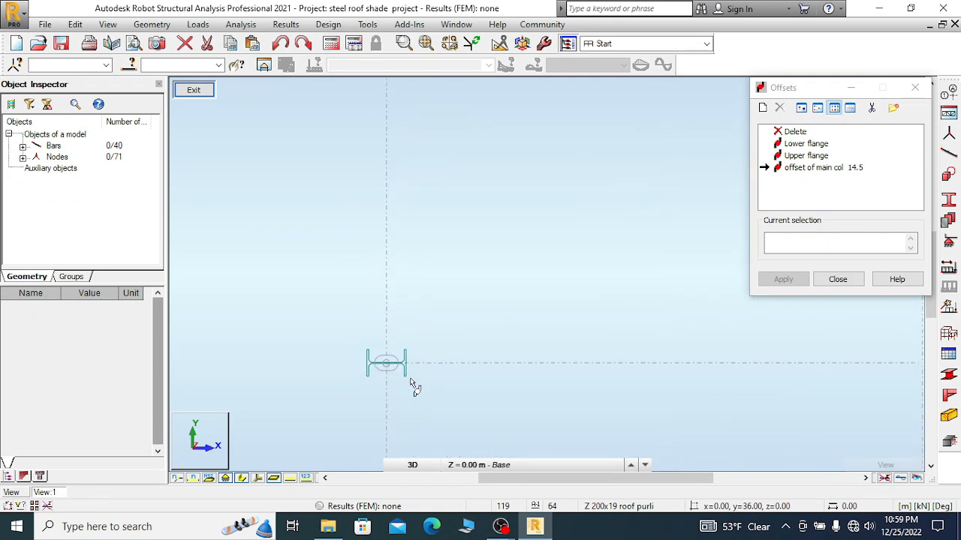
scroll(406, 383, up, 2)
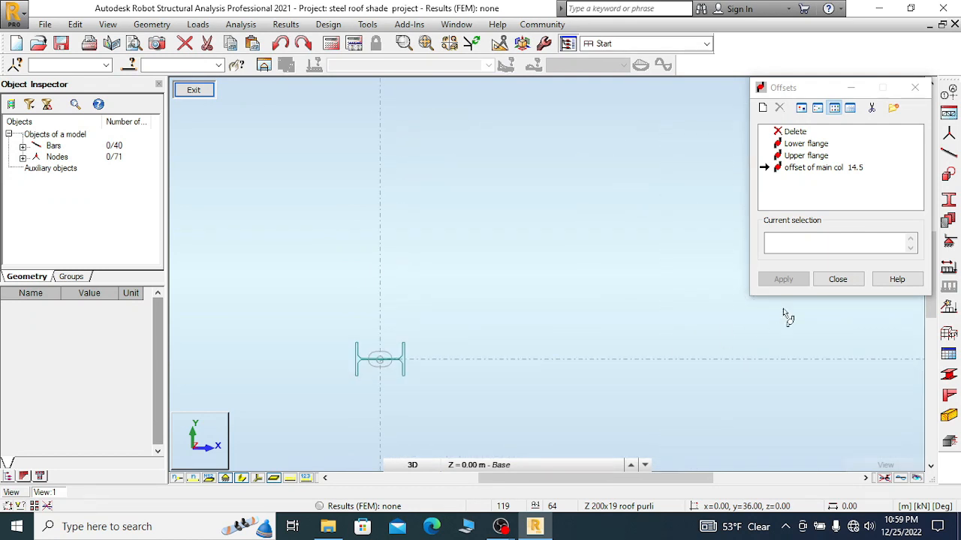
click(796, 161)
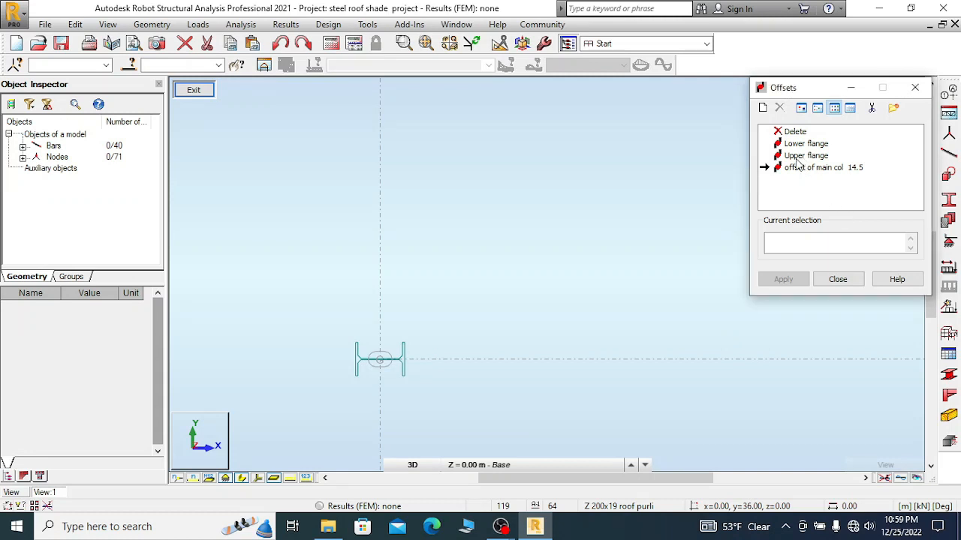
click(361, 369)
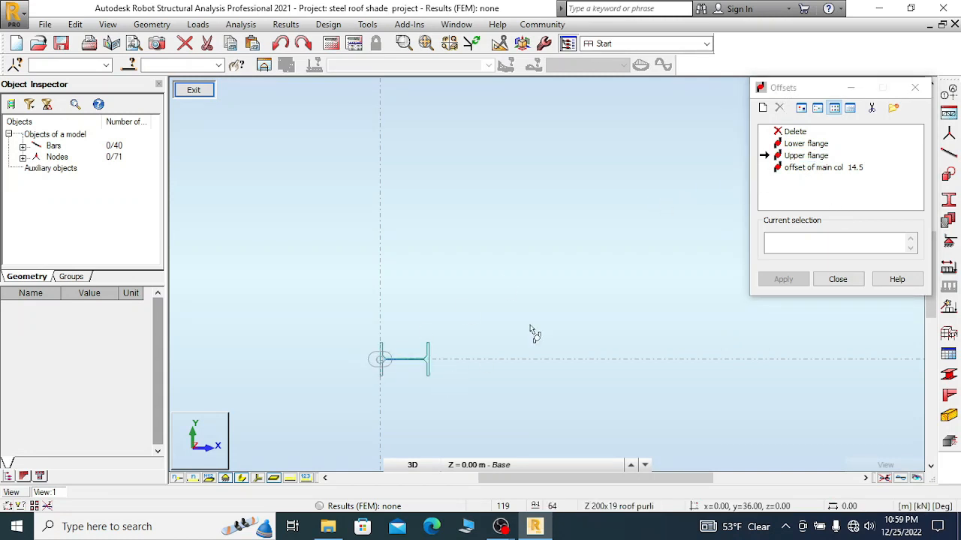
- Apply the "offset of main col 14.5" definition to the column at axes G and 1
click(803, 168)
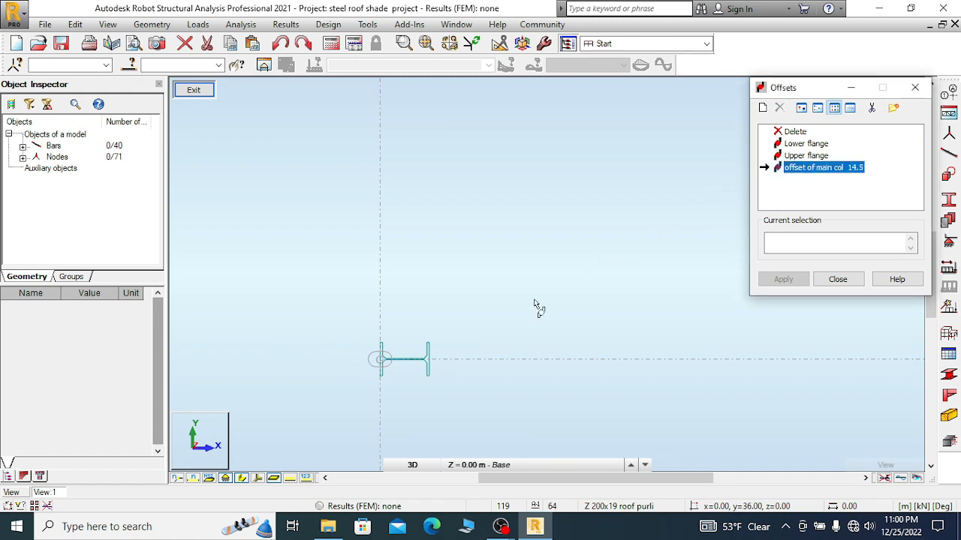
click(429, 362)
scroll(421, 327, down, 2)
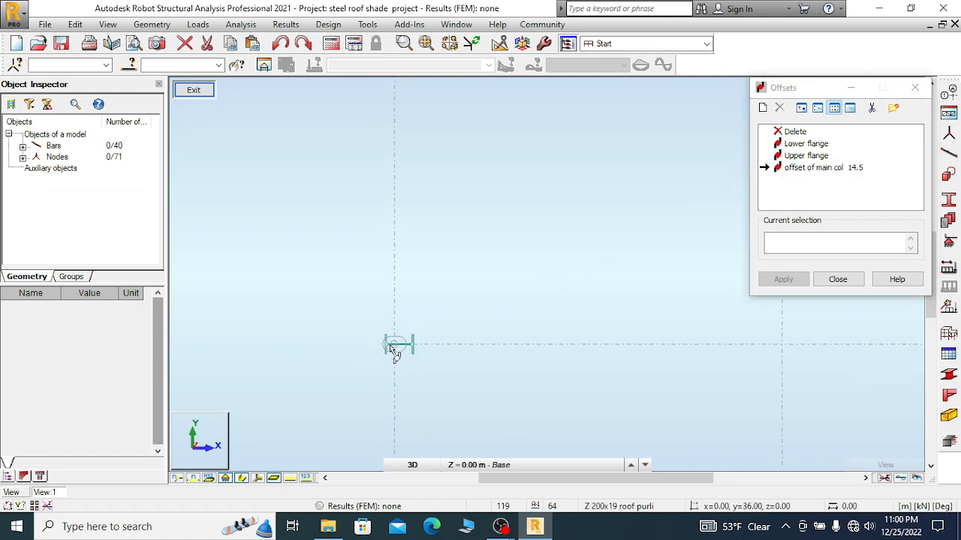
- Check in plan how the columns on axis G line up with those on axis H at axes 1 and 7
scroll(358, 311, down, 2)
scroll(594, 236, up, 4)
scroll(568, 236, down, 2)
scroll(388, 208, down, 2)
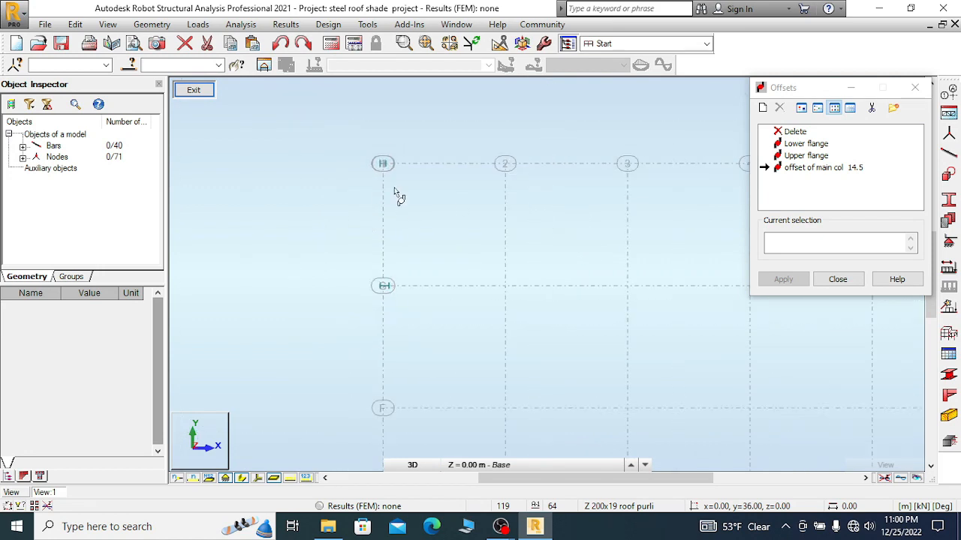
scroll(398, 196, up, 1)
scroll(368, 194, down, 2)
scroll(484, 267, down, 1)
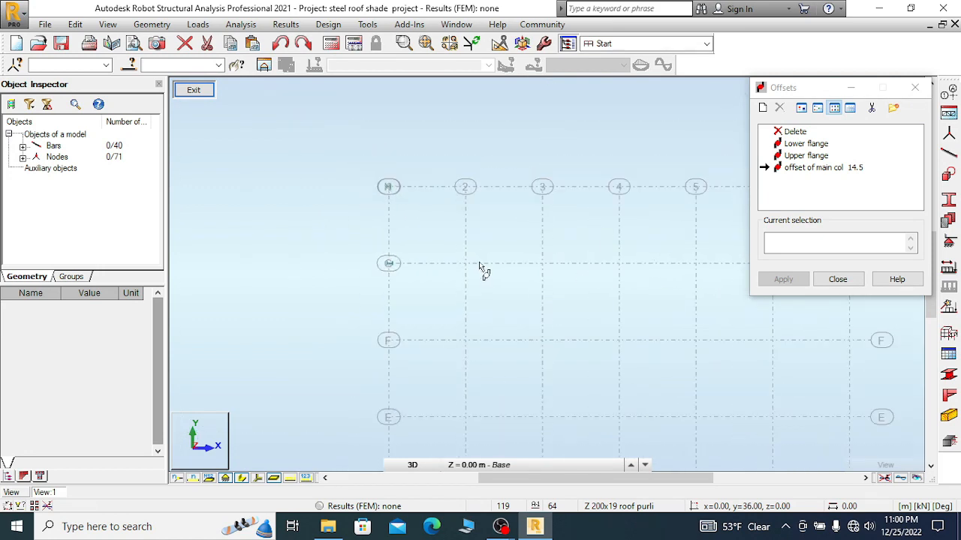
scroll(423, 253, down, 3)
scroll(640, 244, up, 1)
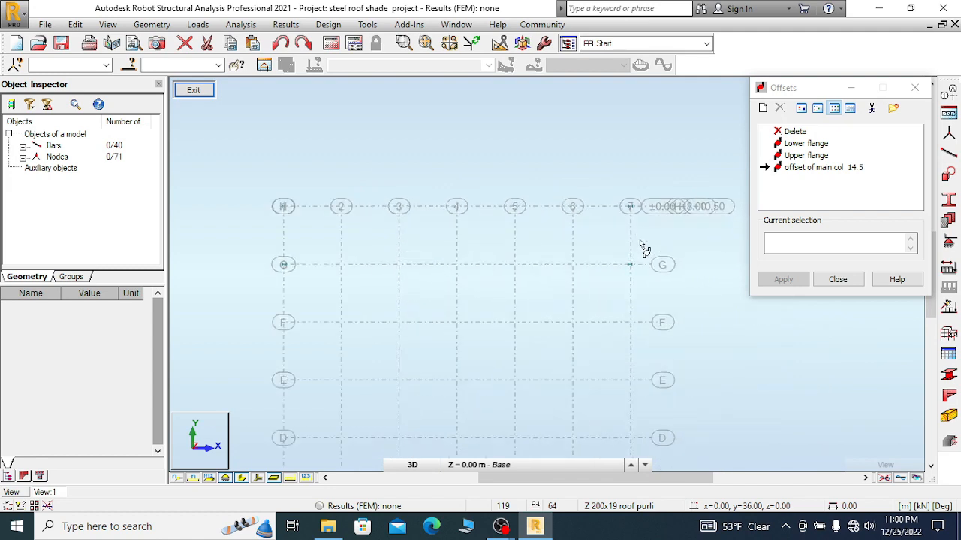
scroll(639, 244, up, 2)
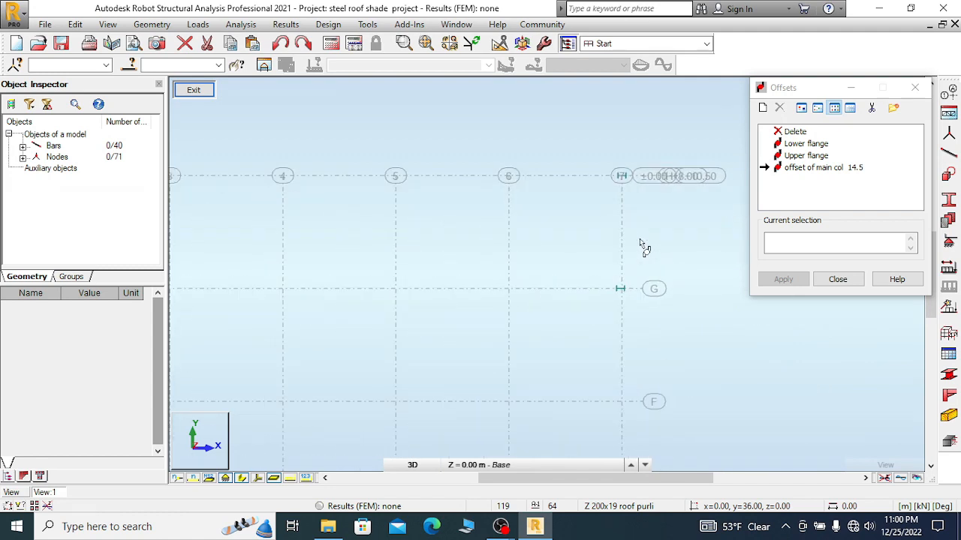
- Finish the offset assignment, return to the full 3D model, and hide the bars' local axes
click(839, 280)
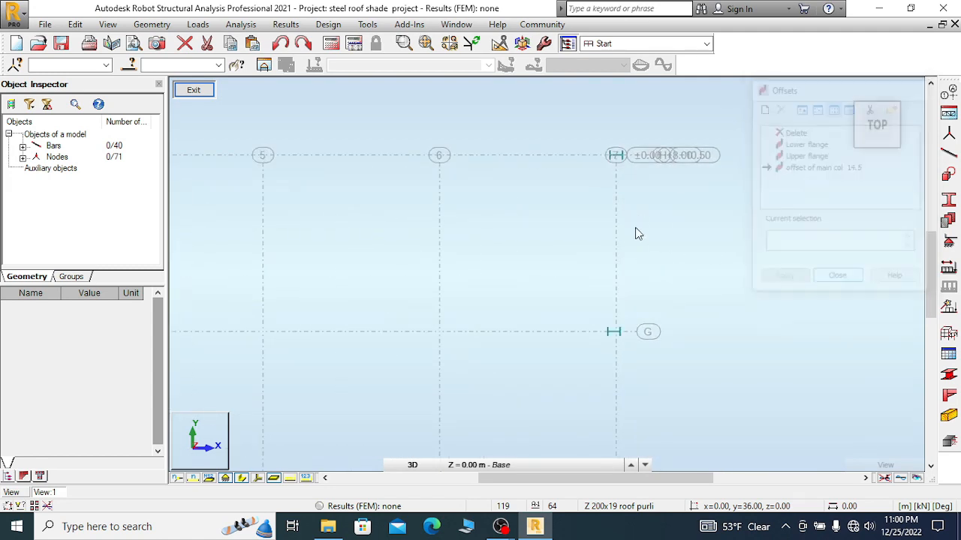
click(195, 91)
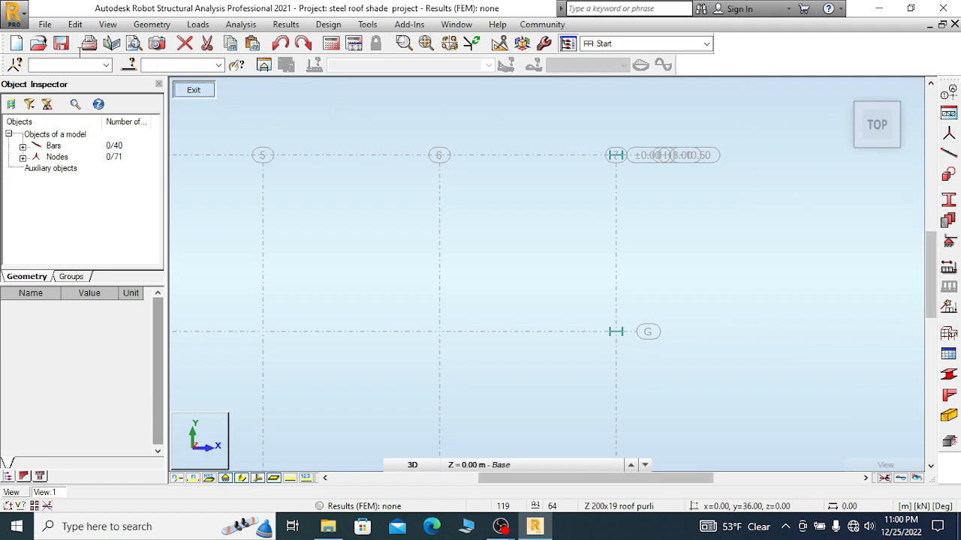
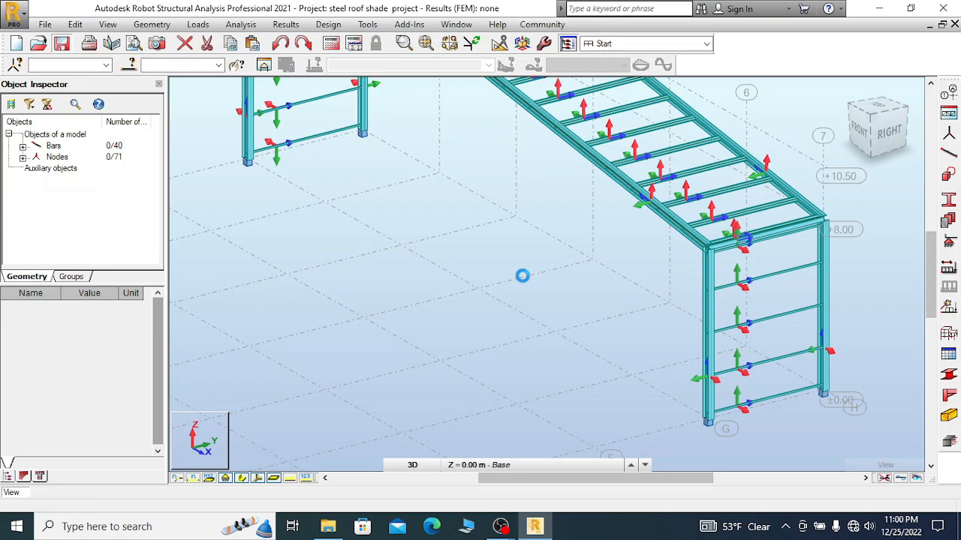
scroll(522, 275, down, 1)
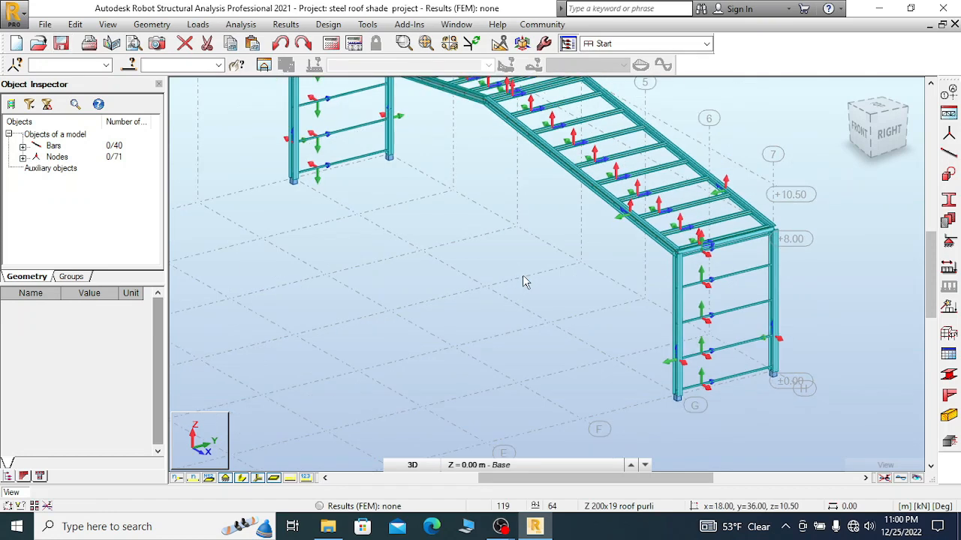
scroll(670, 227, down, 3)
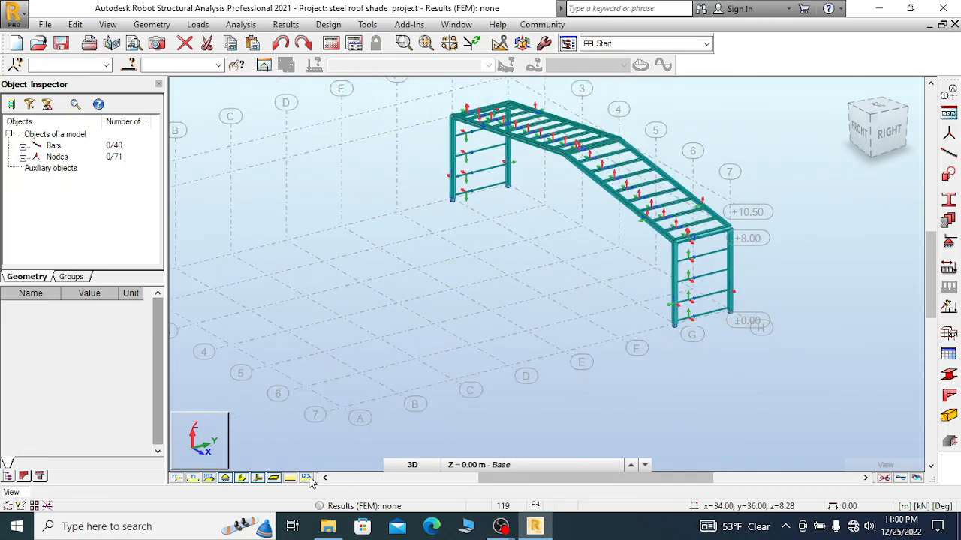
click(257, 478)
- Examine how the wall purlins meet the columns of the end bay on axis 7, from eave to base
scroll(725, 332, up, 3)
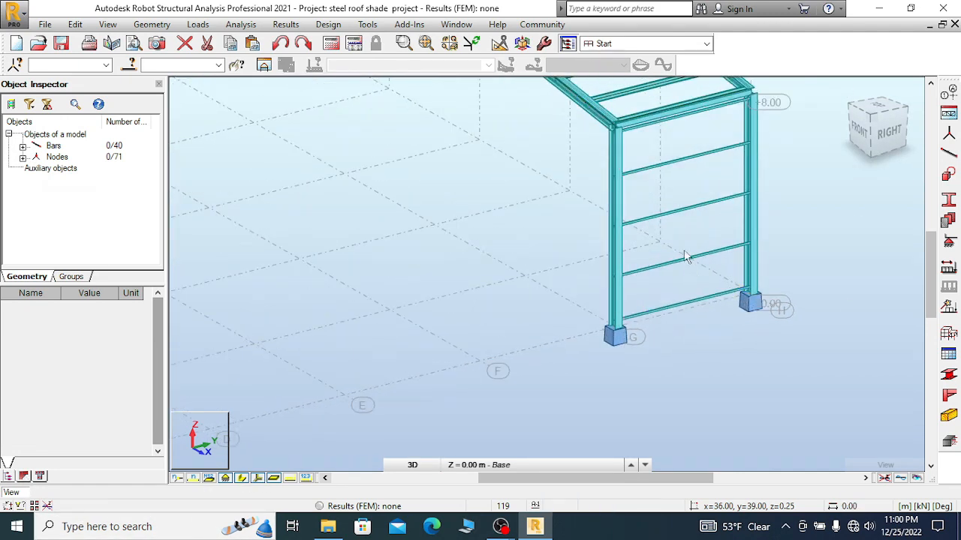
scroll(636, 107, up, 3)
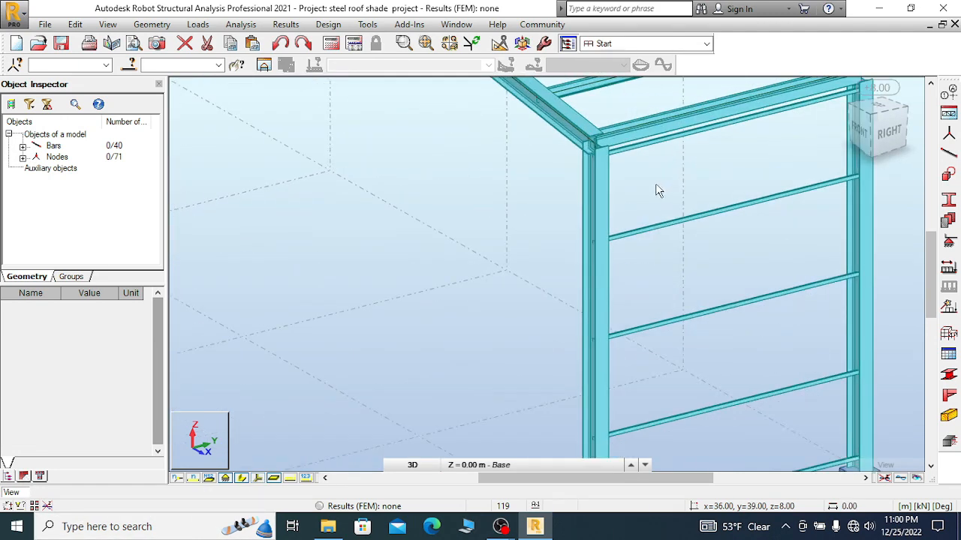
scroll(655, 191, down, 2)
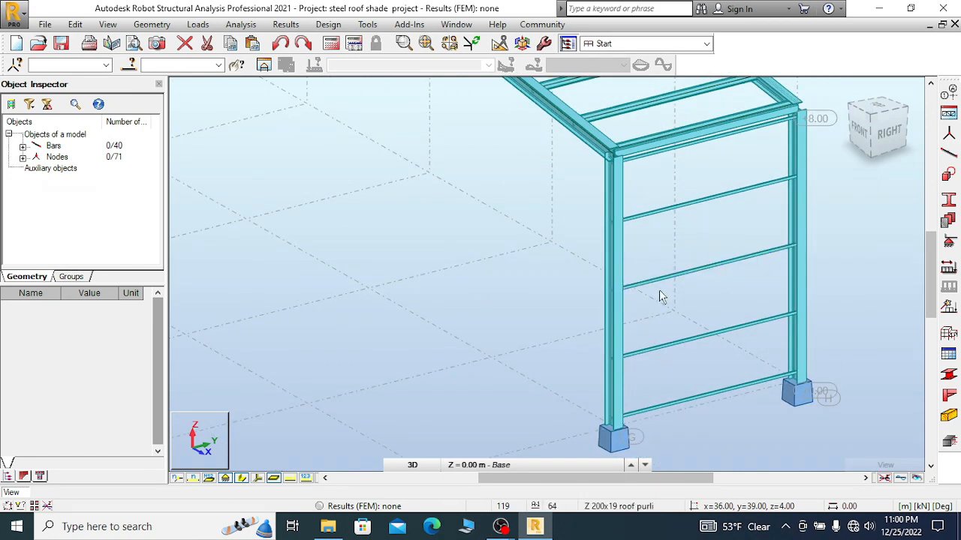
scroll(647, 172, down, 1)
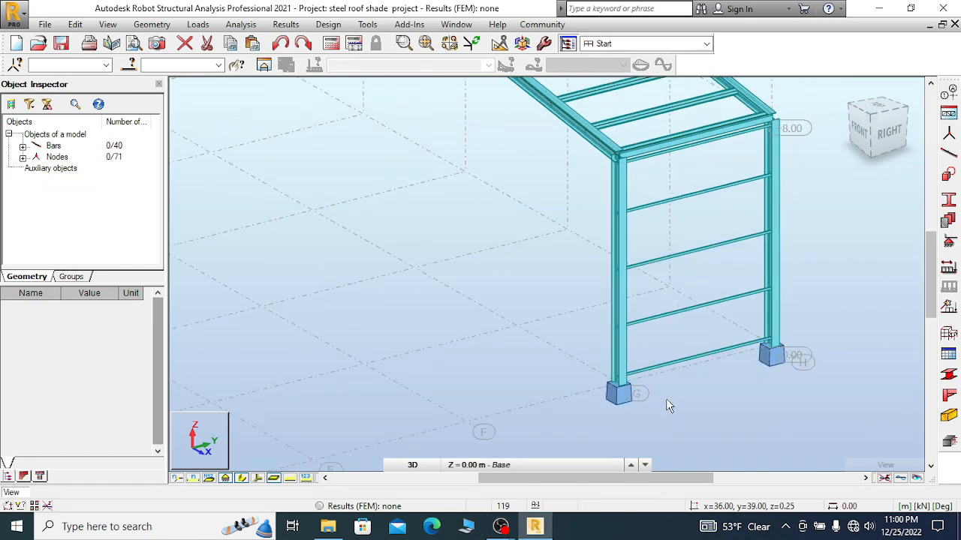
scroll(665, 398, up, 3)
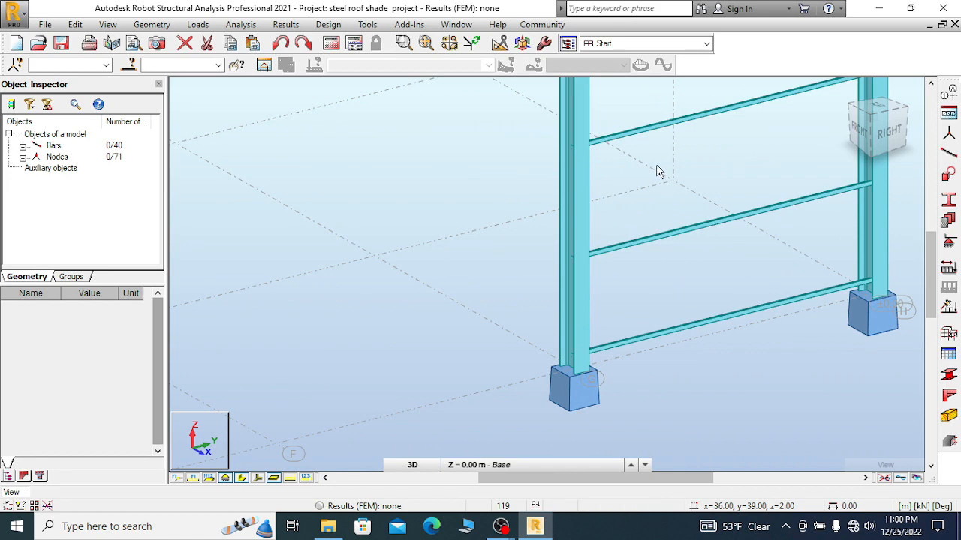
scroll(656, 172, down, 3)
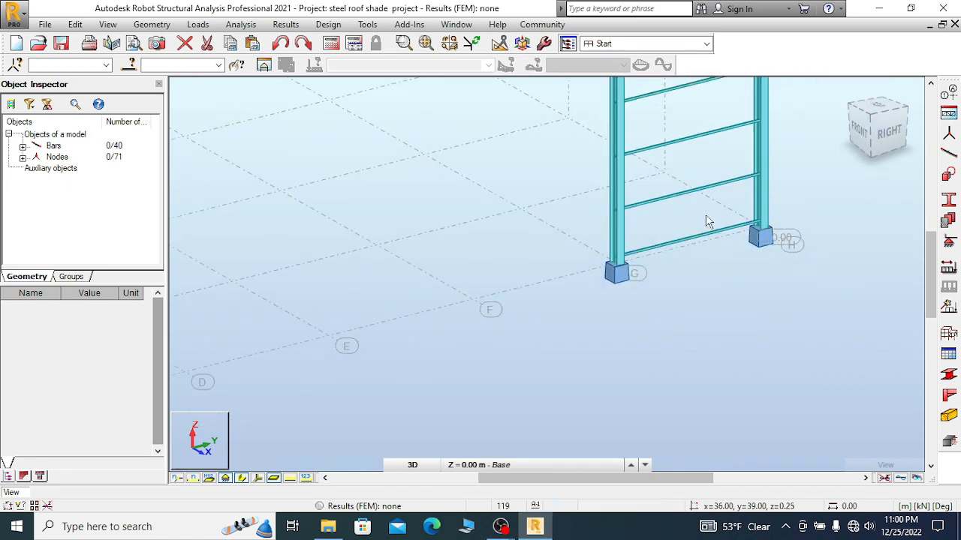
scroll(657, 265, up, 2)
scroll(656, 264, up, 1)
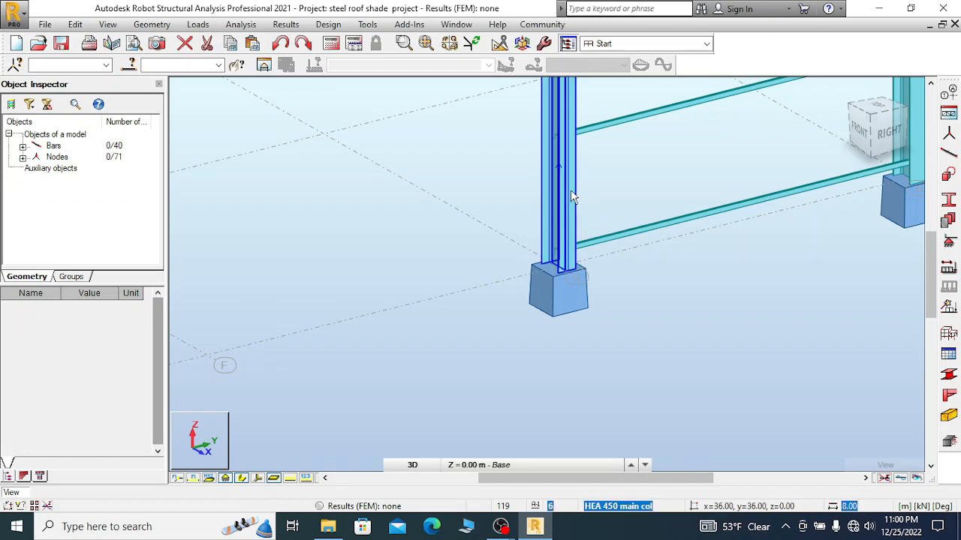
scroll(668, 257, down, 4)
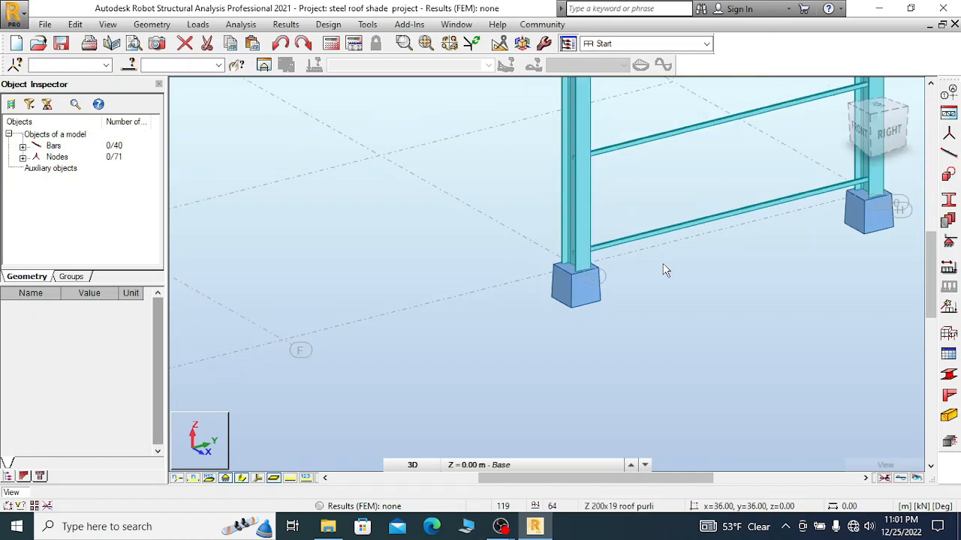
- Isolate the lowest wall purlin and the two columns at axis 7, show them in plan, and clear the selection
click(690, 267)
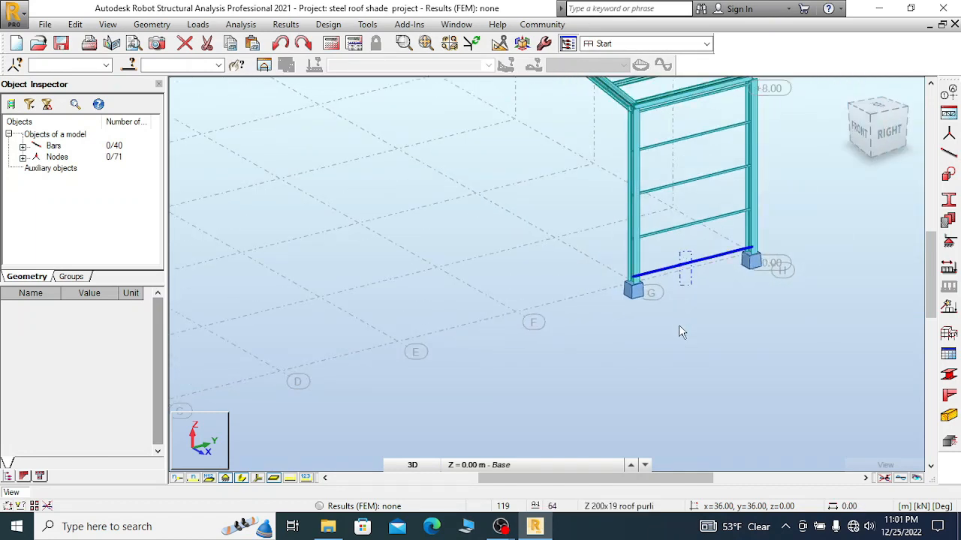
ctrl+click(636, 254)
ctrl+click(756, 225)
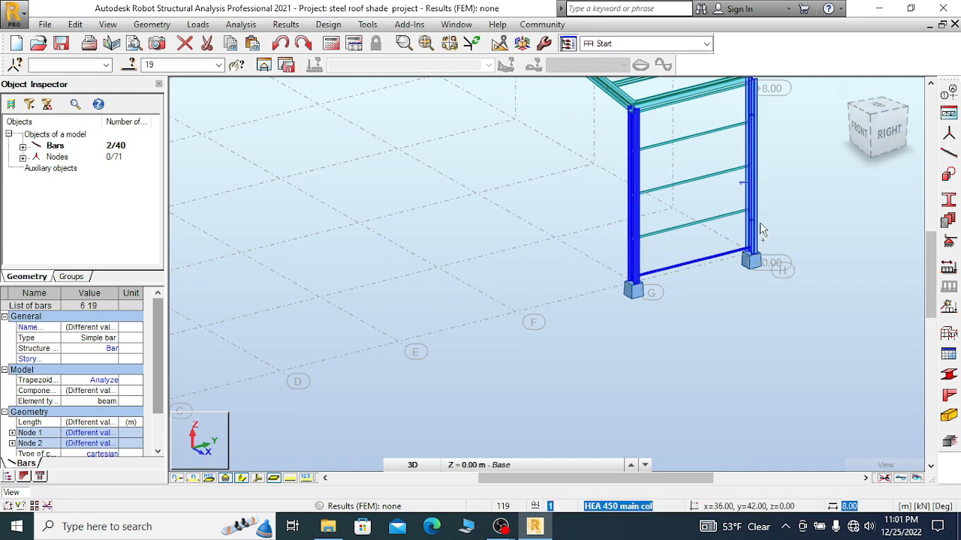
scroll(568, 268, down, 5)
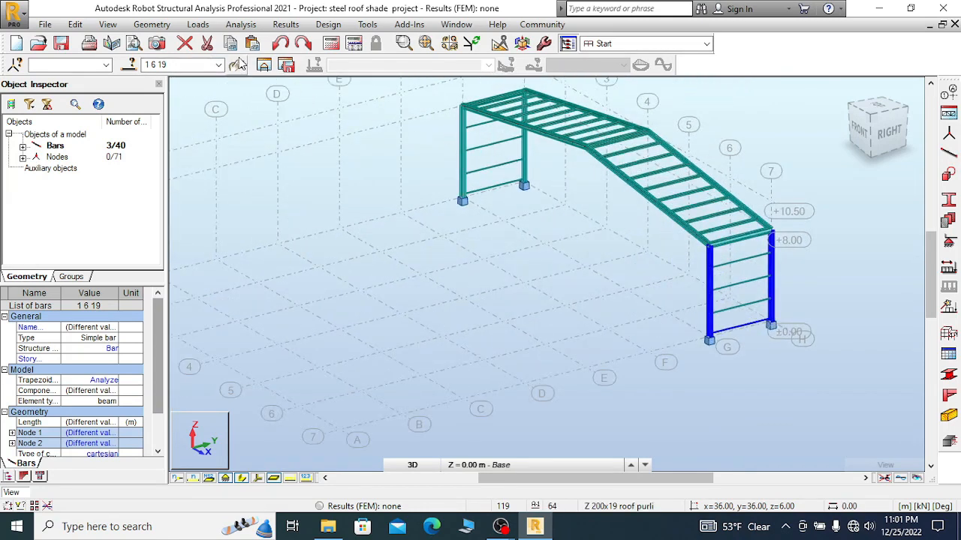
click(264, 66)
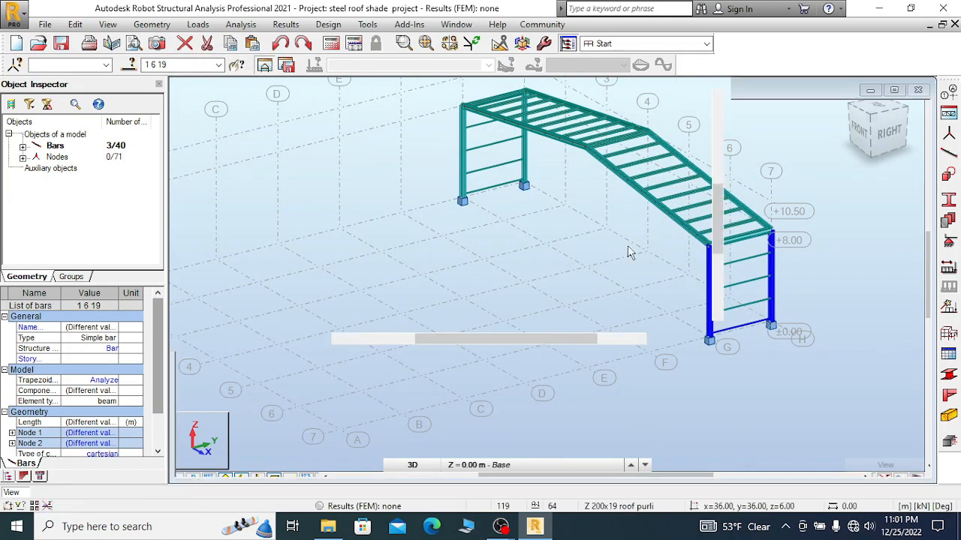
click(874, 106)
scroll(569, 221, up, 6)
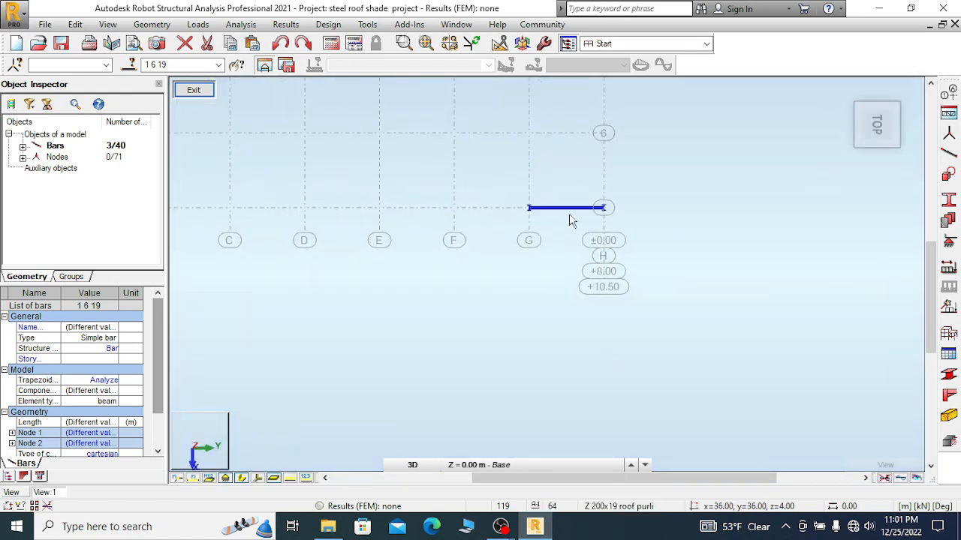
right_click(459, 142)
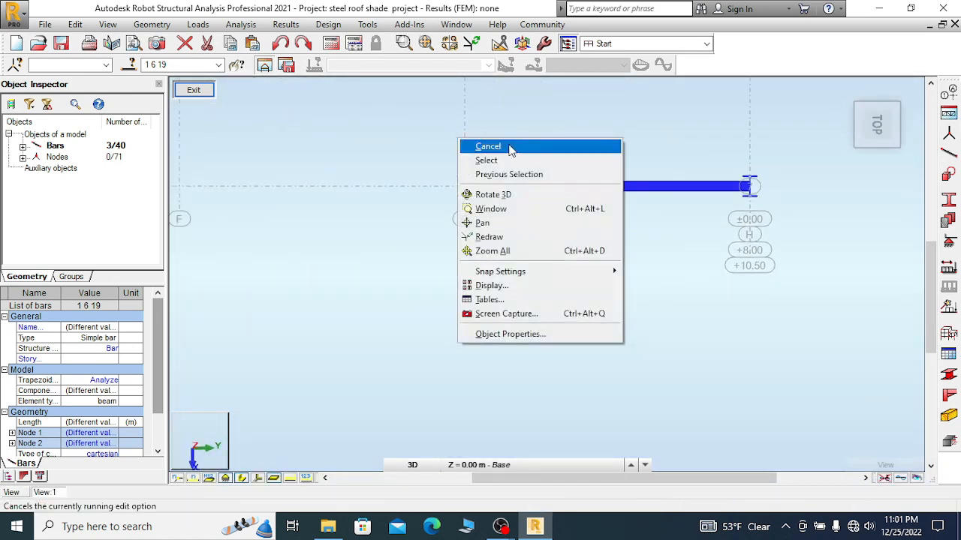
click(491, 146)
- Turn on the local axes for the isolated wall purlin and its two columns
scroll(547, 214, up, 2)
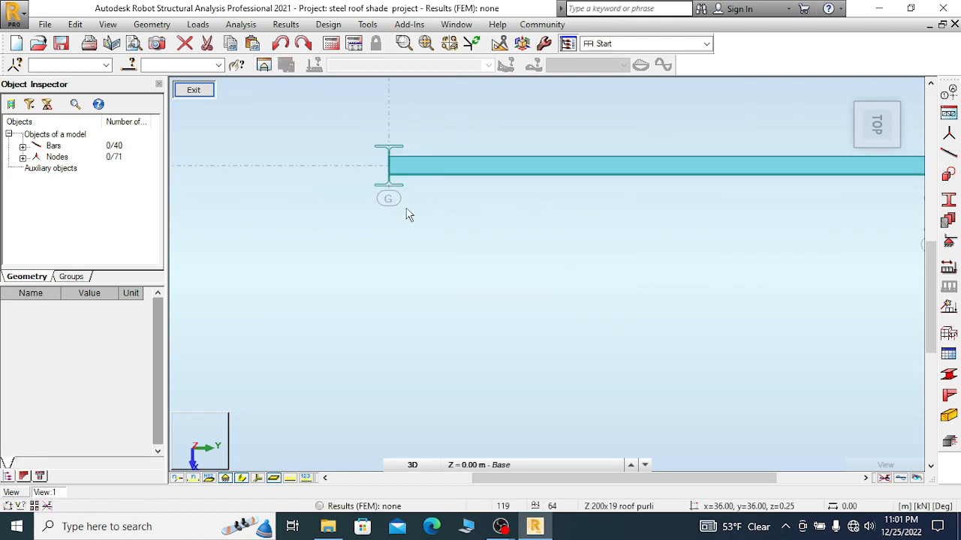
scroll(409, 215, down, 2)
scroll(418, 217, up, 1)
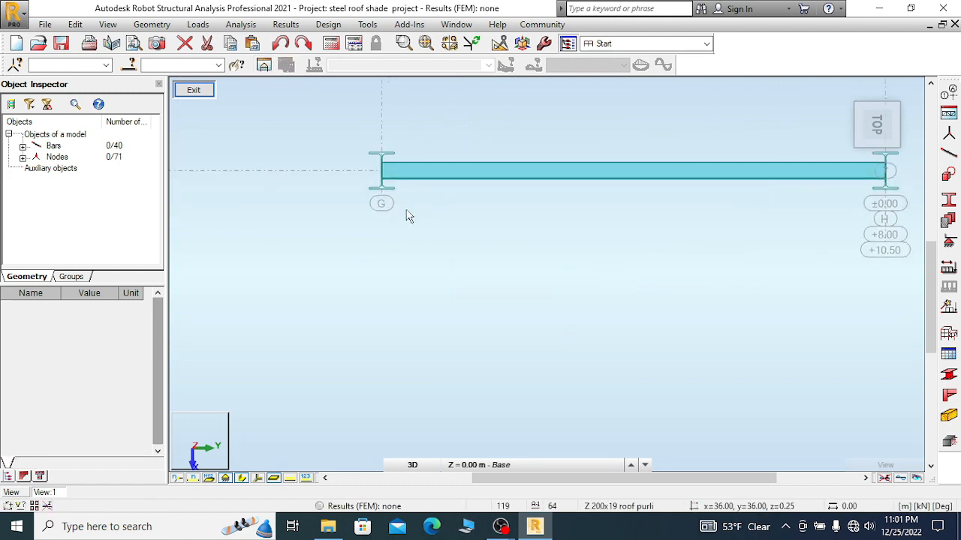
click(257, 478)
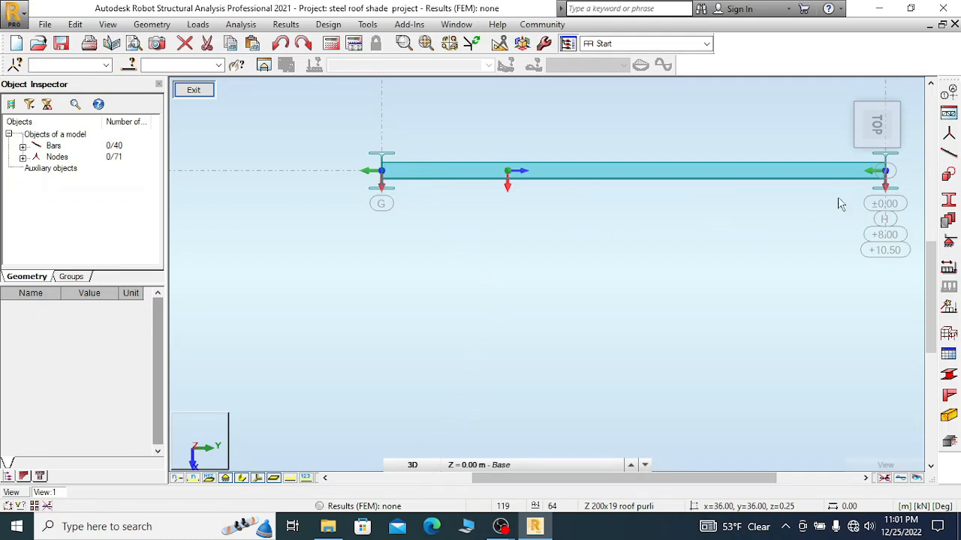
drag(650, 134, 606, 229)
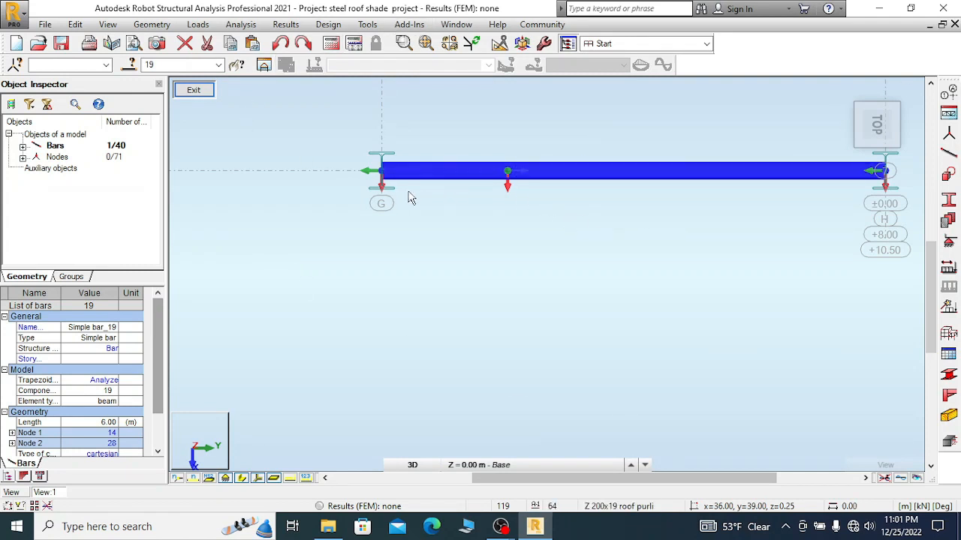
scroll(409, 197, up, 2)
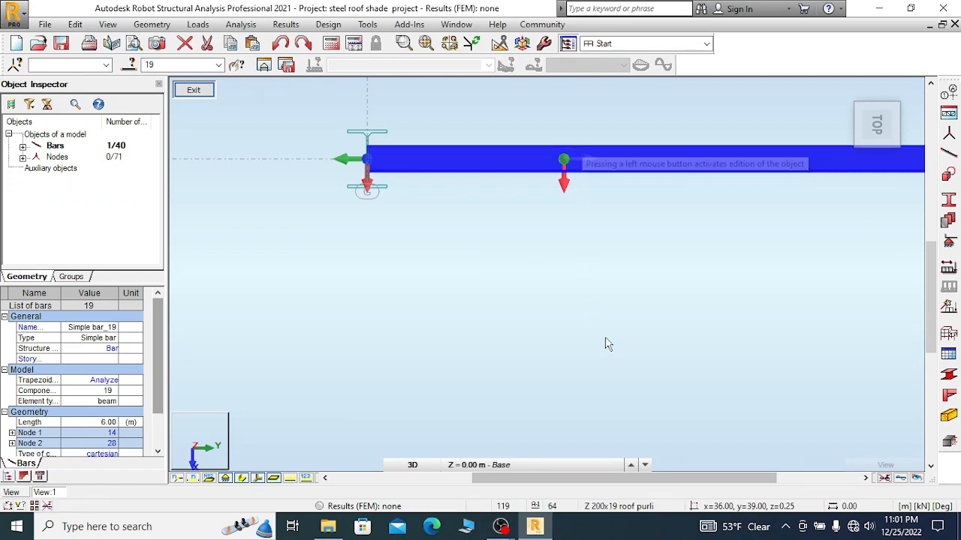
scroll(488, 253, down, 1)
scroll(489, 241, up, 1)
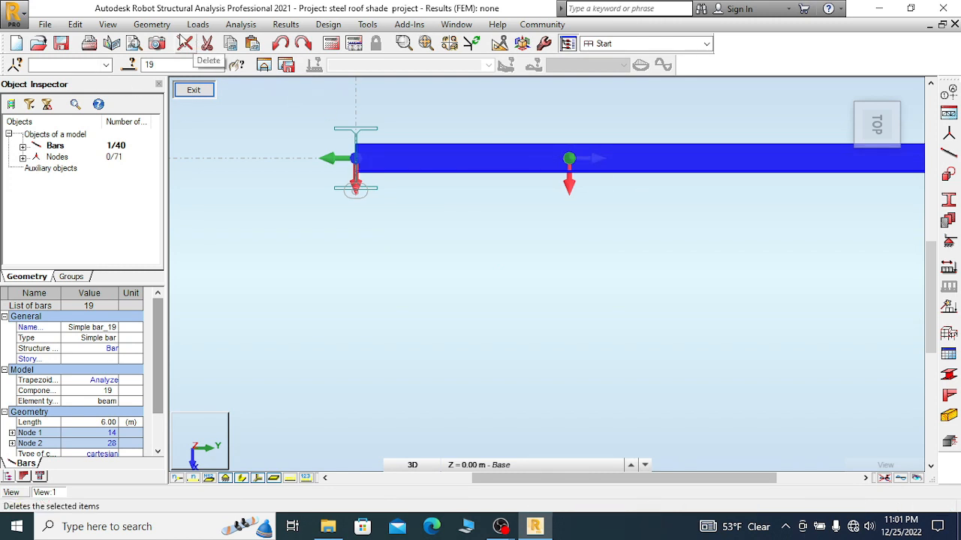
click(152, 26)
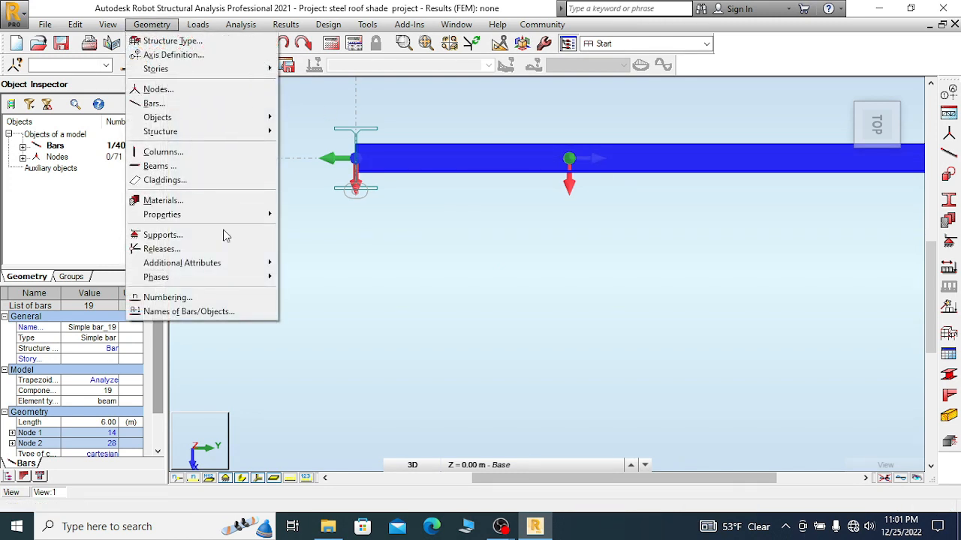
mouse_move(247, 264)
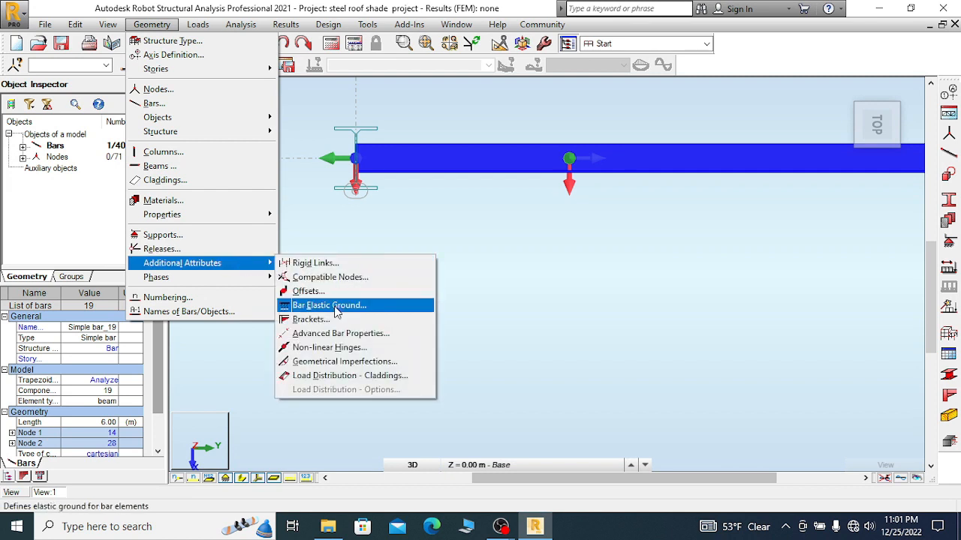
click(315, 292)
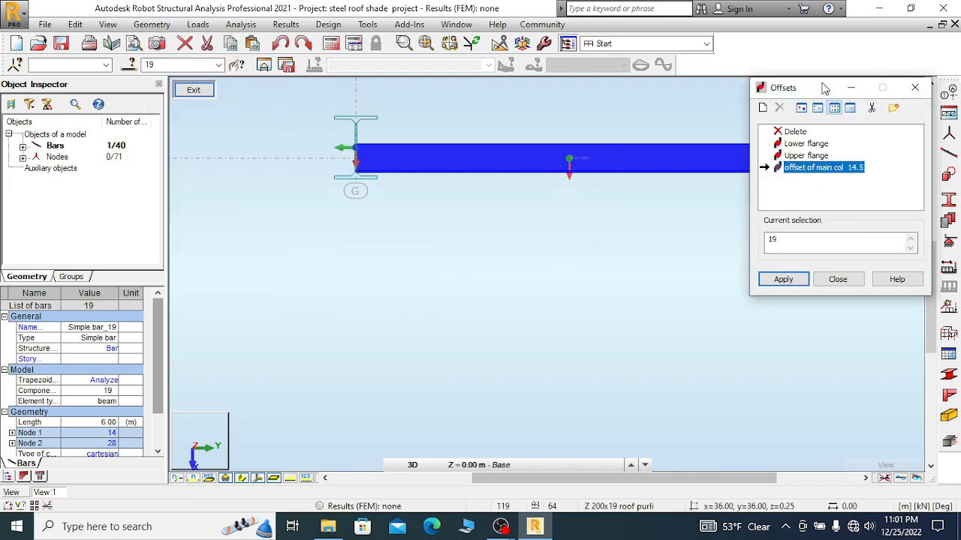
drag(819, 89, 831, 126)
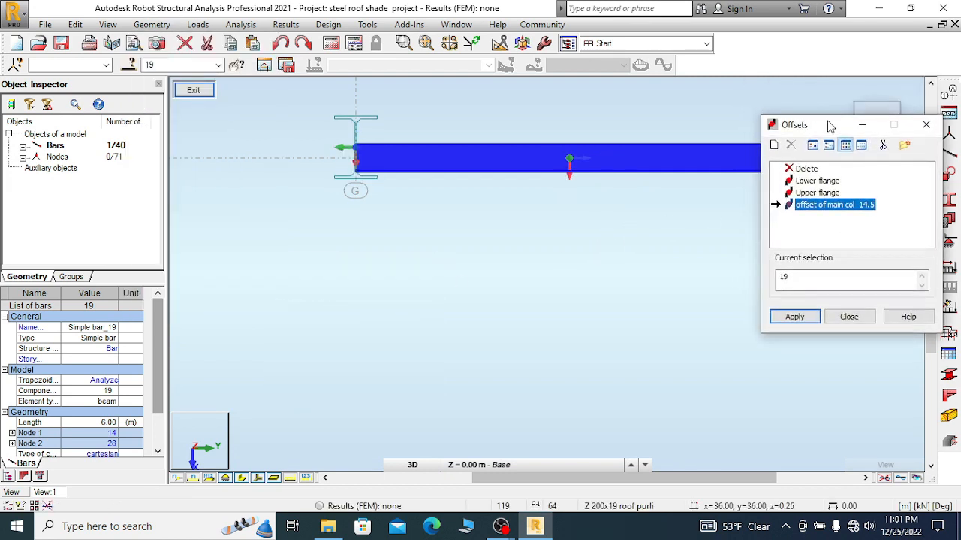
click(818, 181)
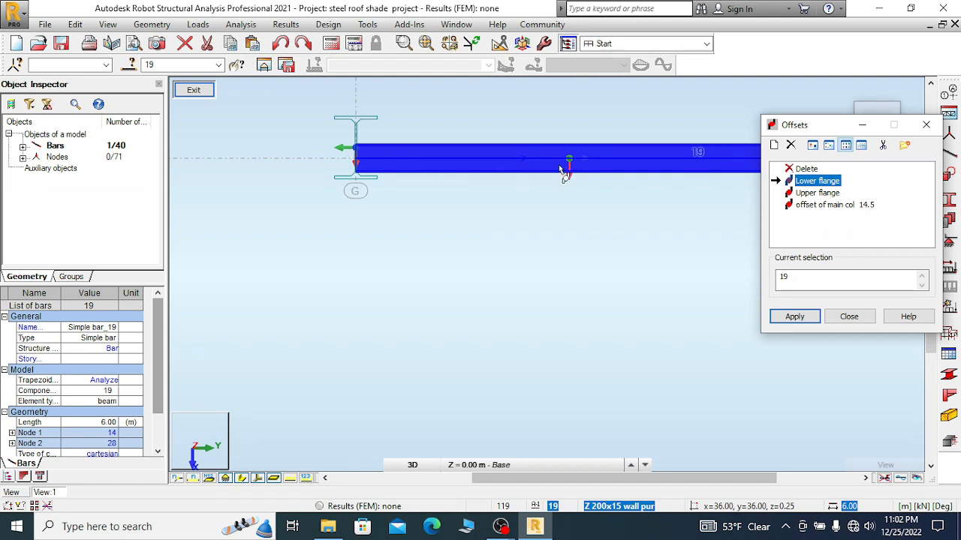
click(926, 124)
- Turn on the display of offsets for the isolated members and clear the wall purlin's selection
right_click(379, 243)
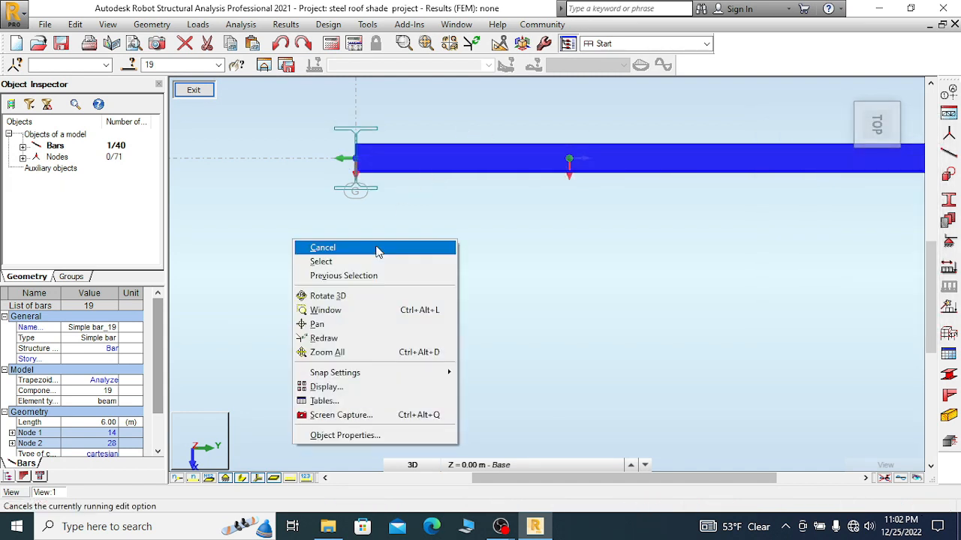
click(338, 389)
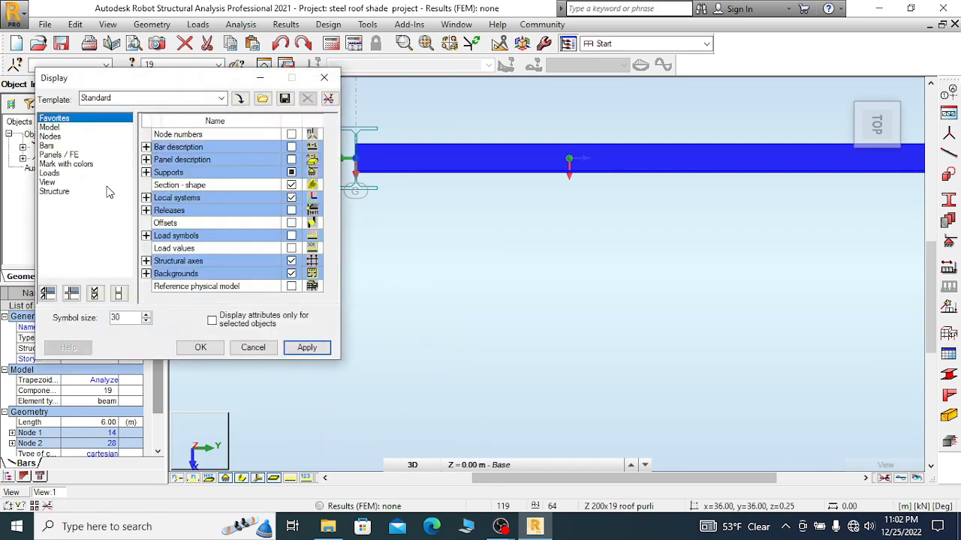
click(292, 224)
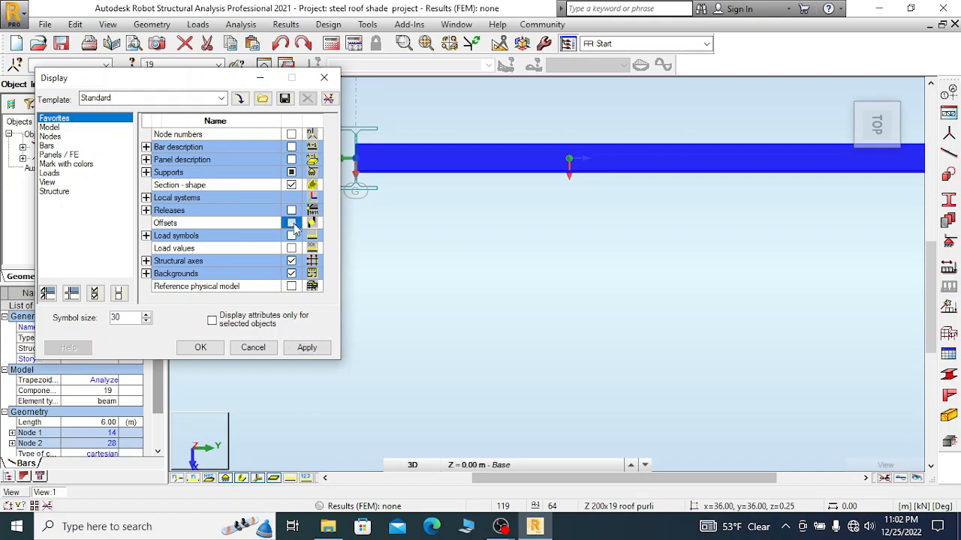
click(307, 347)
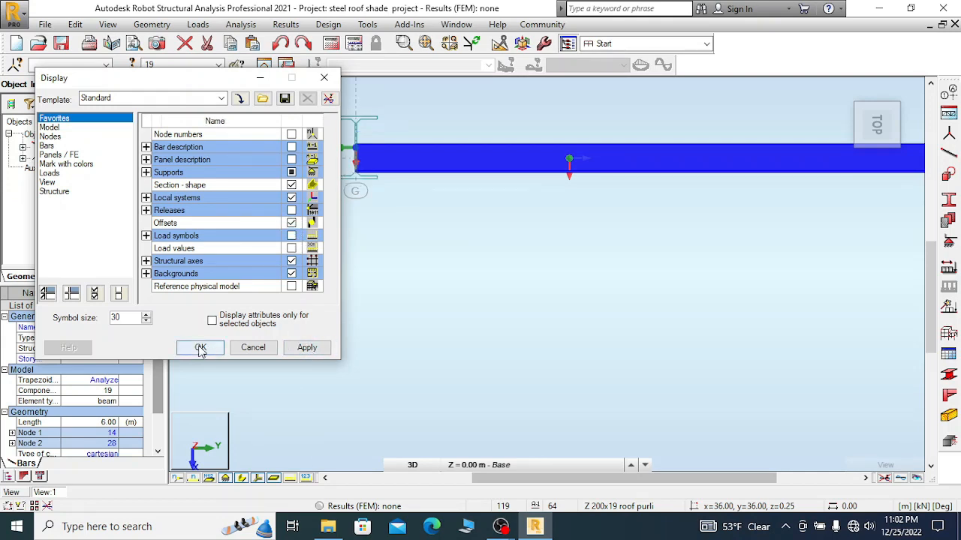
click(202, 347)
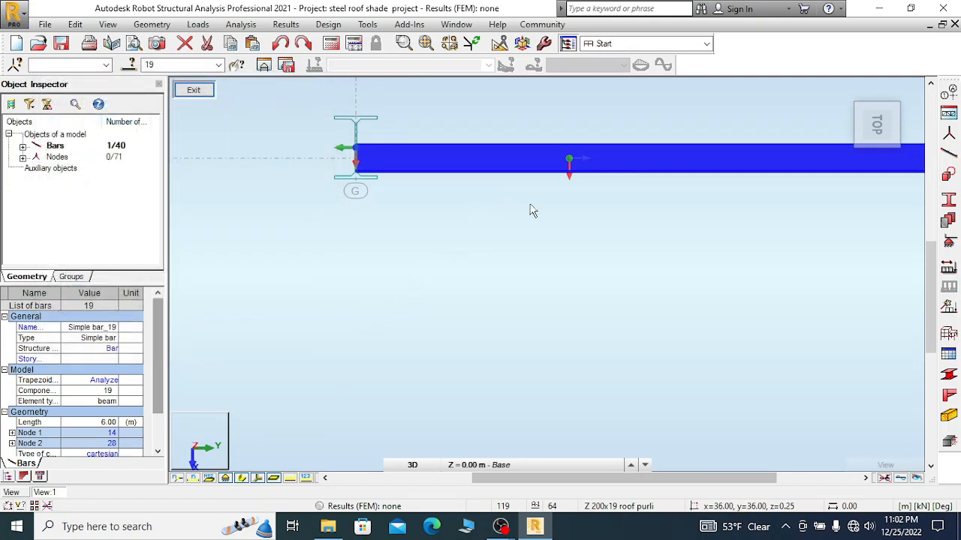
right_click(449, 207)
click(480, 212)
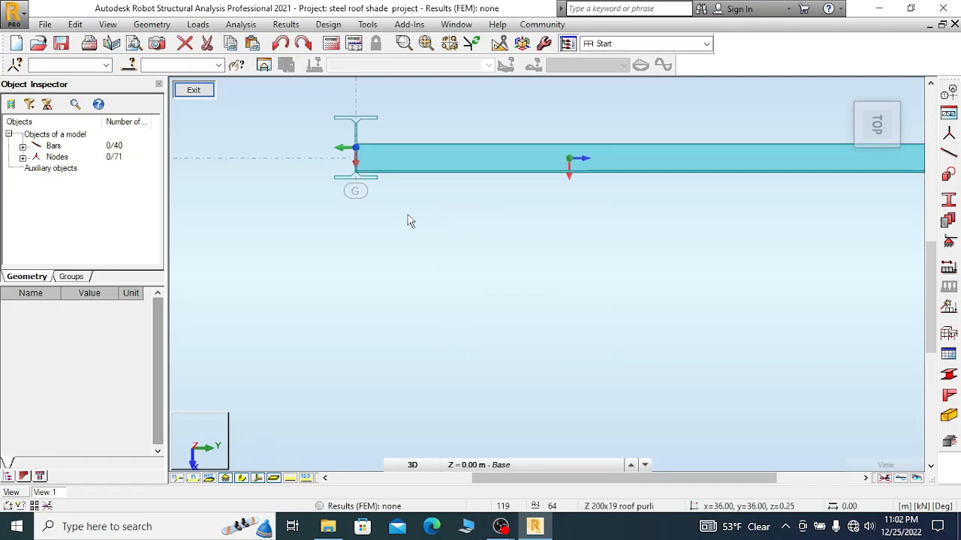
scroll(414, 215, up, 1)
scroll(292, 186, down, 1)
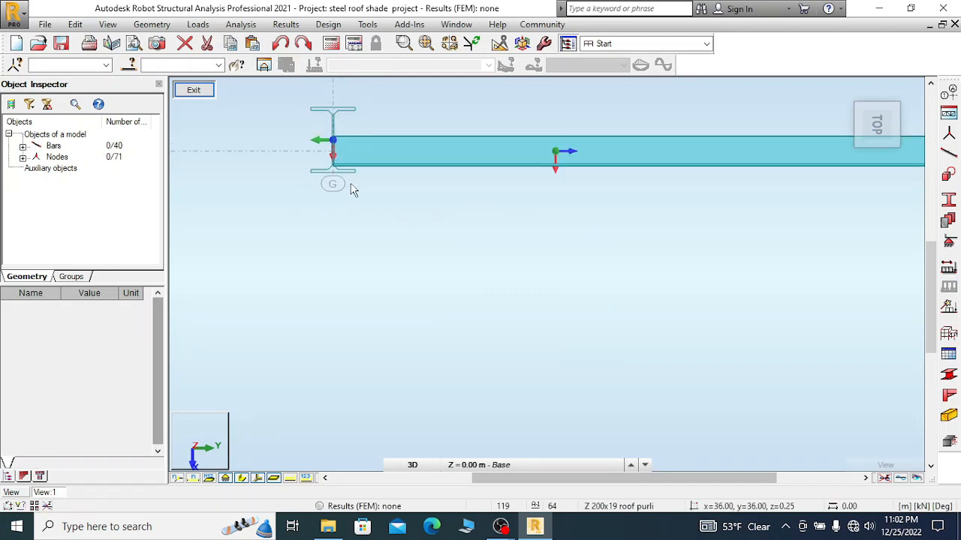
scroll(298, 184, down, 2)
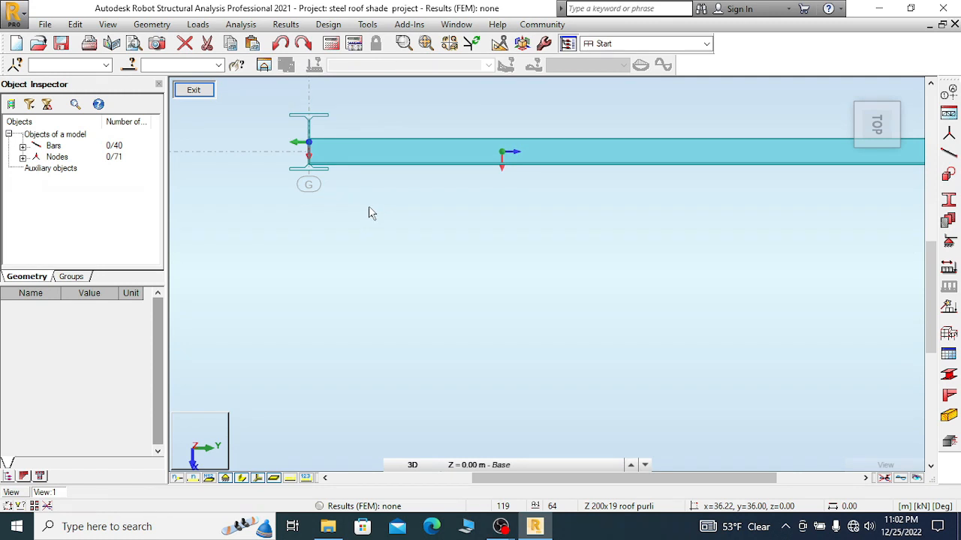
- Turn off the display of offsets in the plan view of the isolated members
right_click(357, 257)
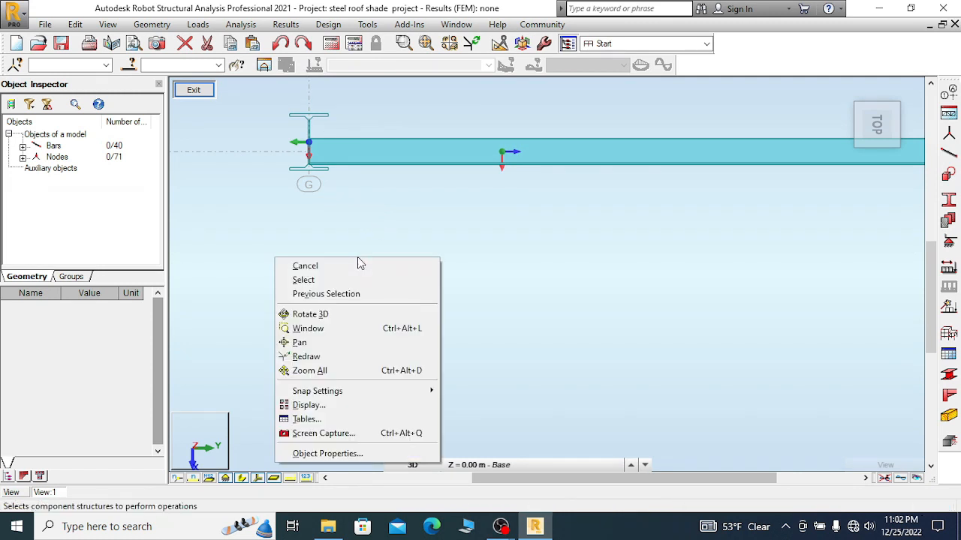
click(358, 406)
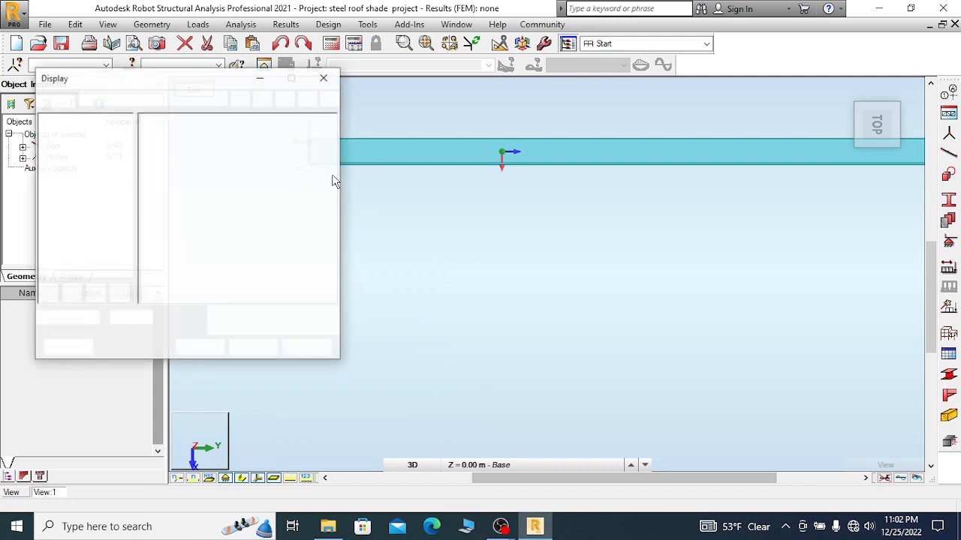
click(292, 223)
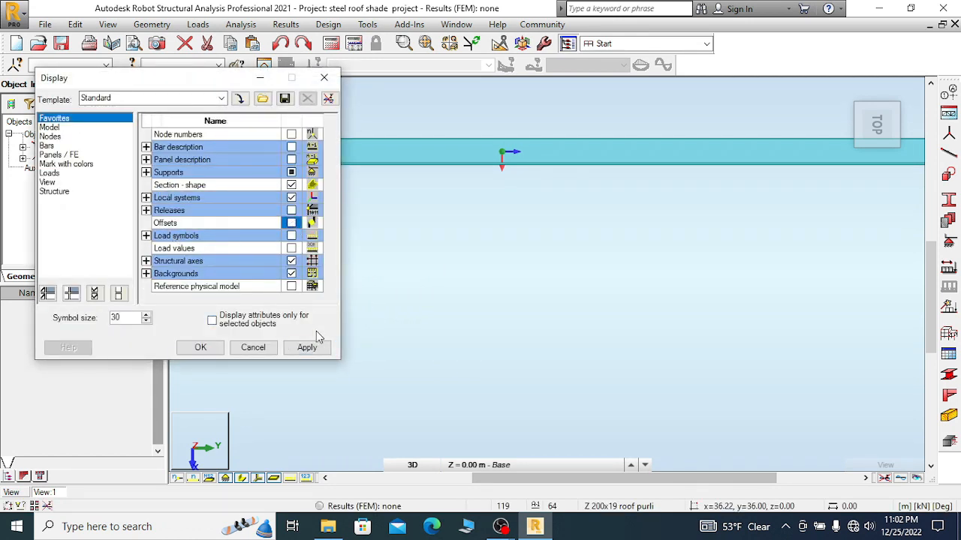
click(307, 347)
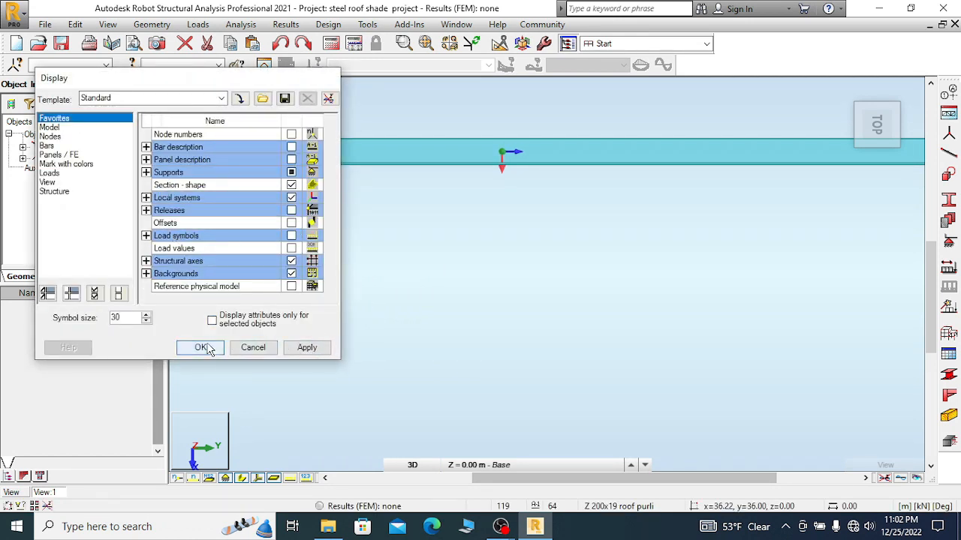
click(203, 348)
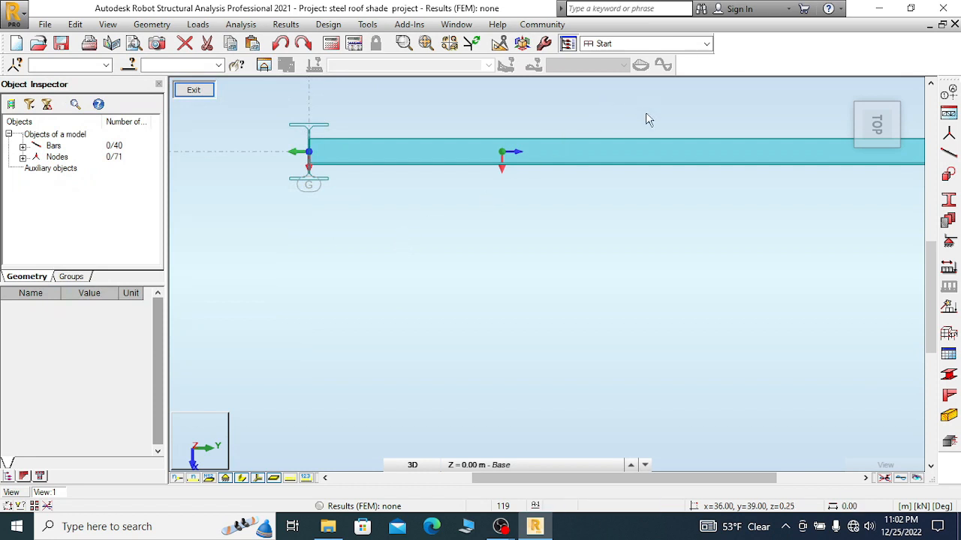
- Select the isolated wall purlin and assign the Lower flange offset to it
drag(649, 120, 502, 214)
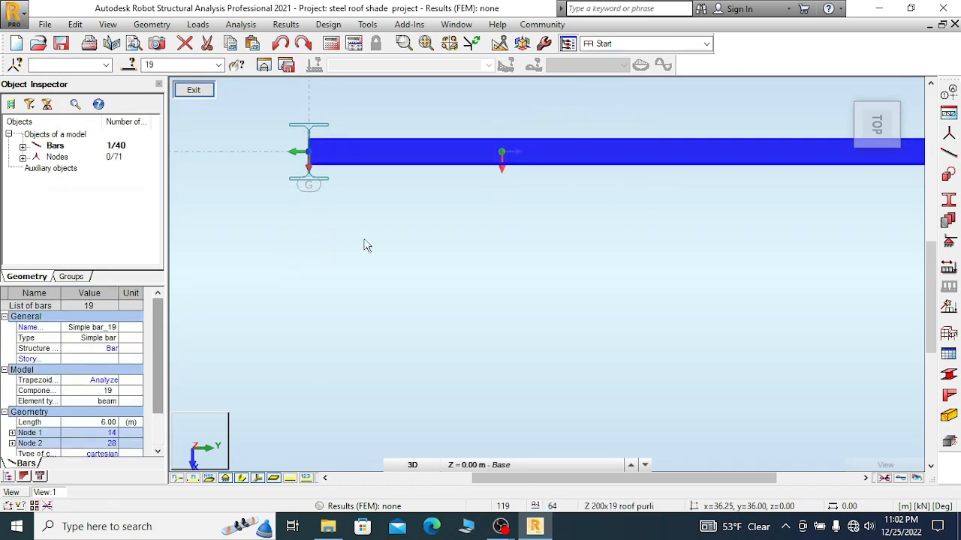
click(168, 27)
mouse_move(266, 214)
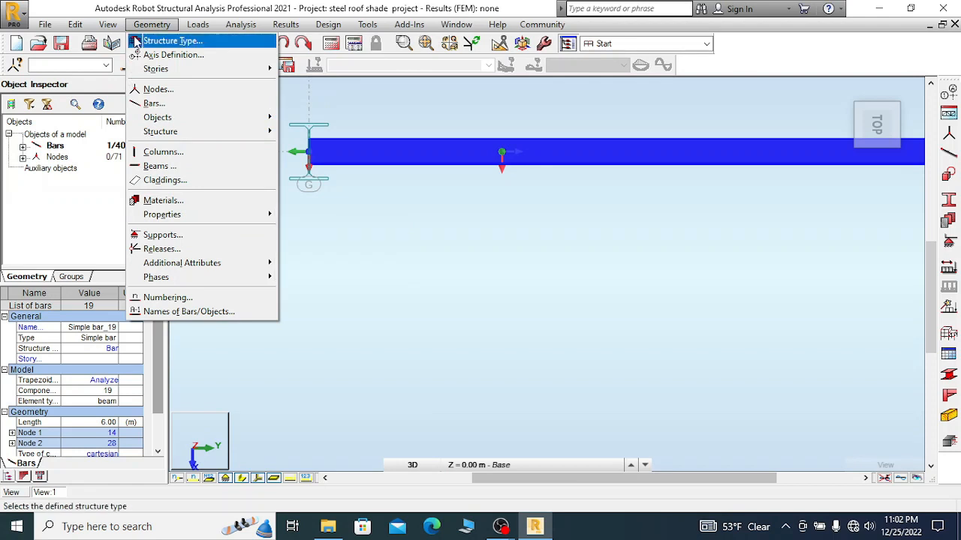
mouse_move(84, 28)
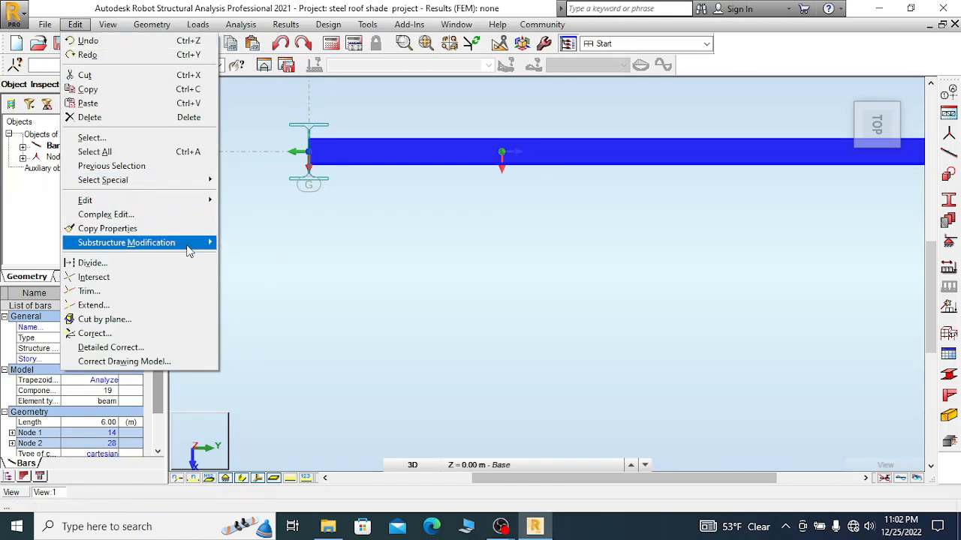
mouse_move(189, 249)
click(75, 24)
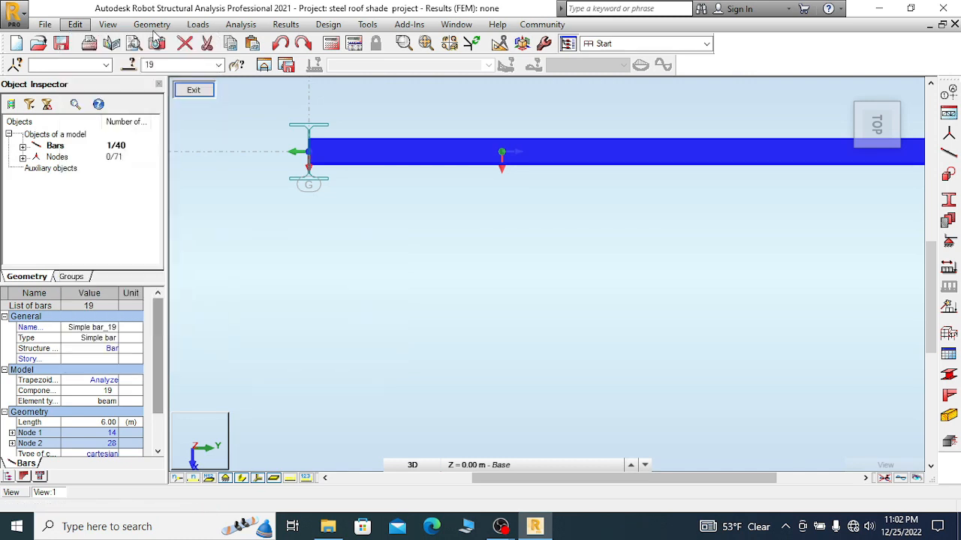
click(152, 24)
mouse_move(242, 264)
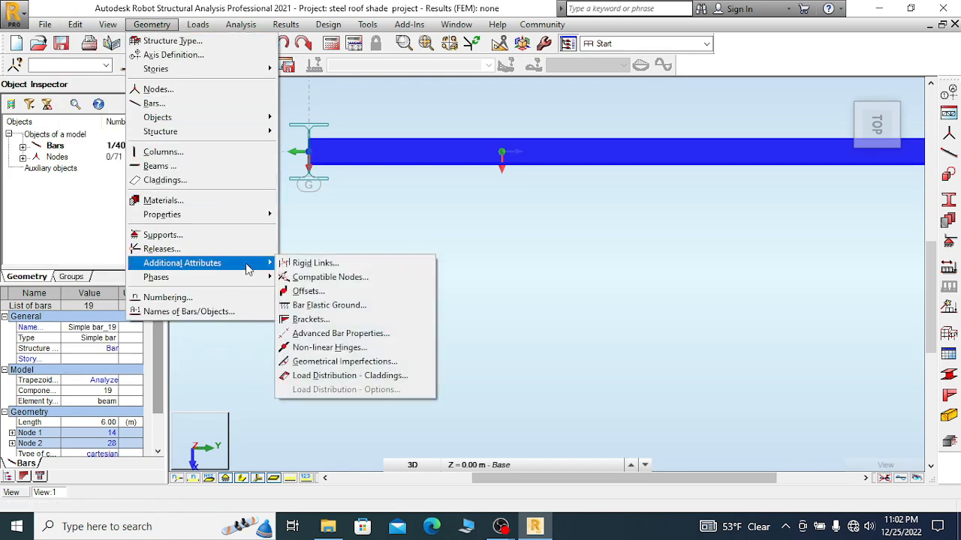
click(305, 292)
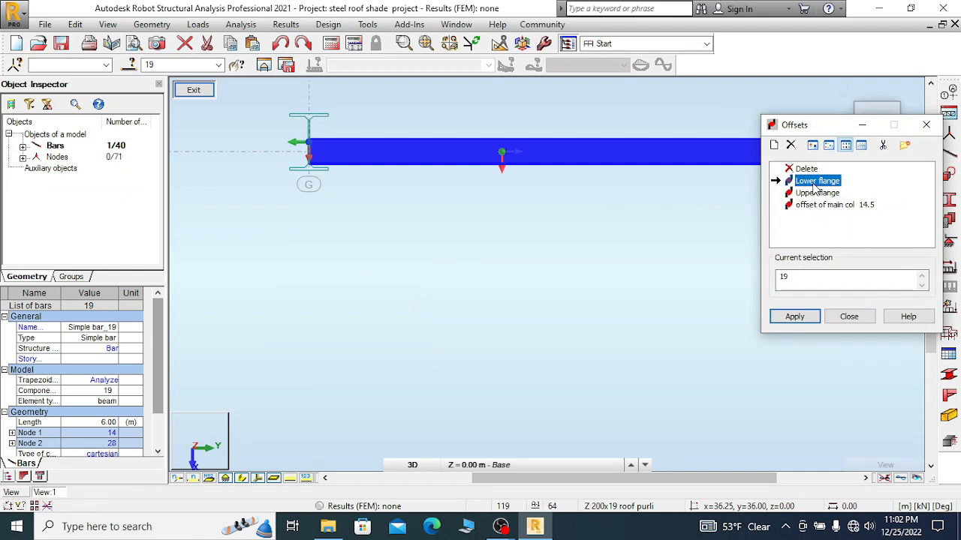
click(799, 317)
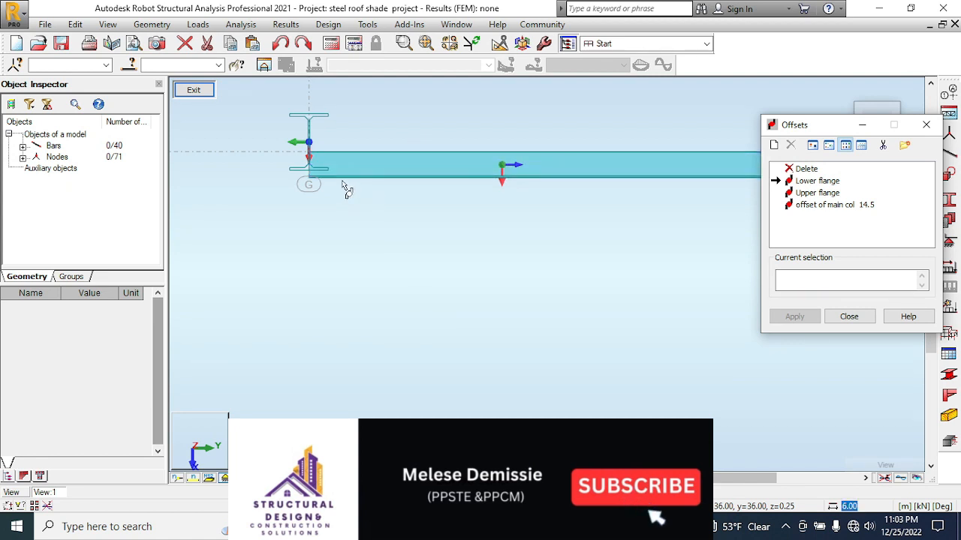
scroll(343, 188, up, 2)
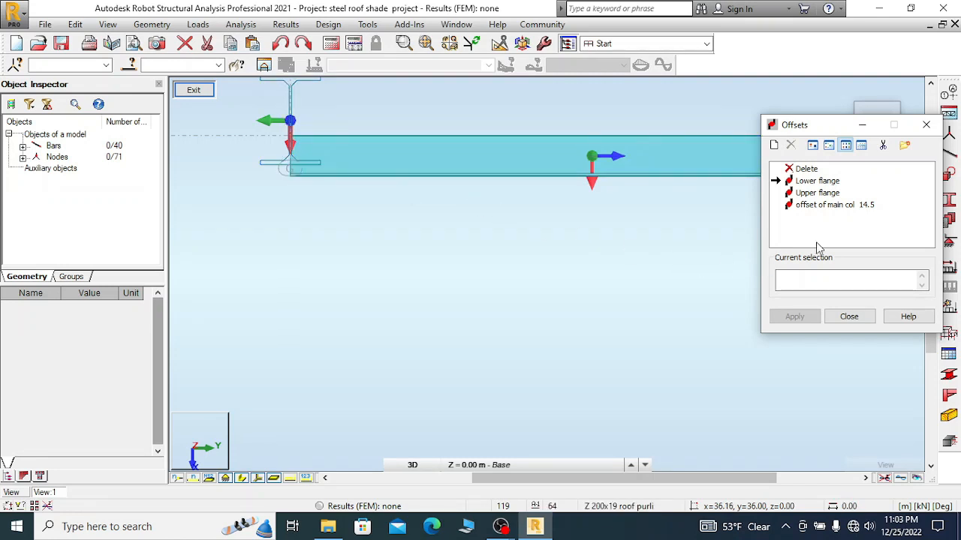
click(775, 145)
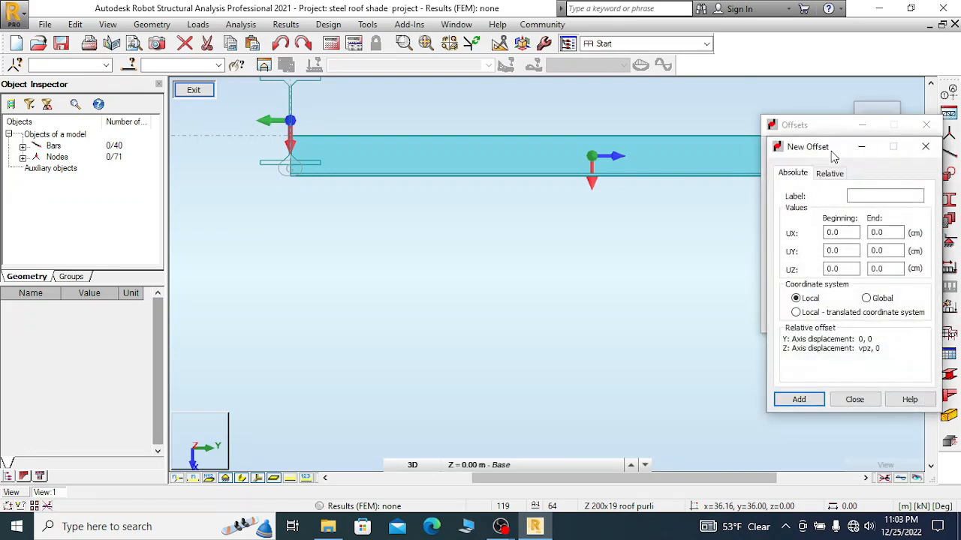
drag(833, 156, 826, 154)
click(919, 144)
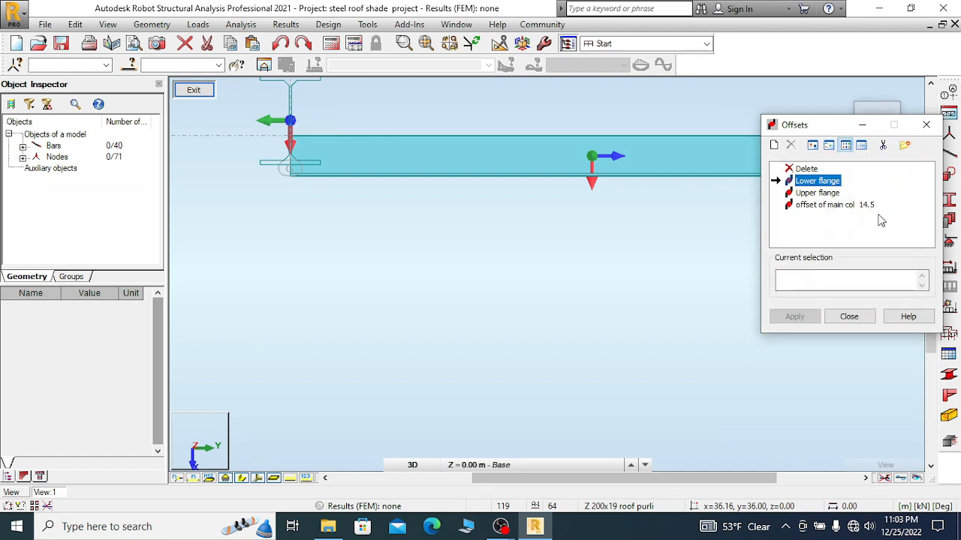
- Try the "offset of main col 14.5" offset on the wall purlin and undo its assignment
click(289, 147)
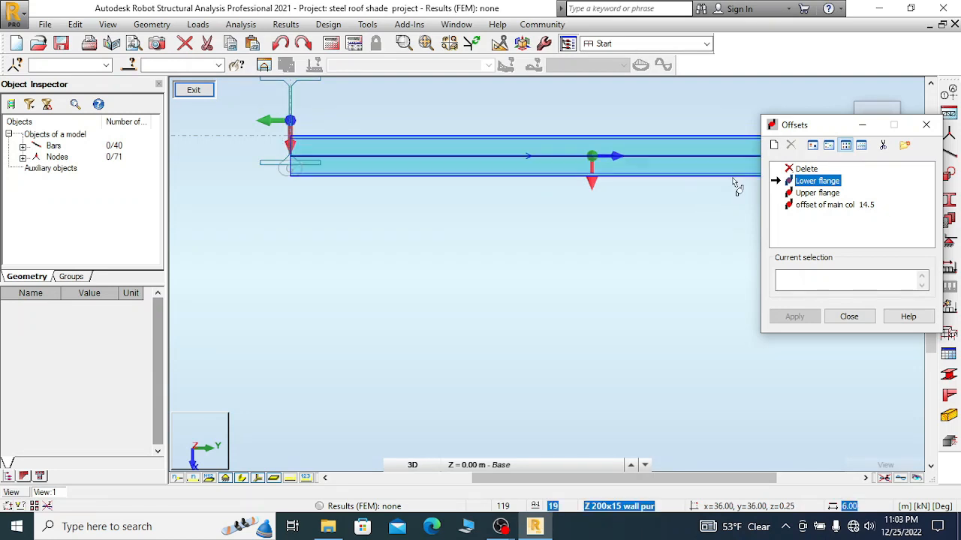
click(830, 209)
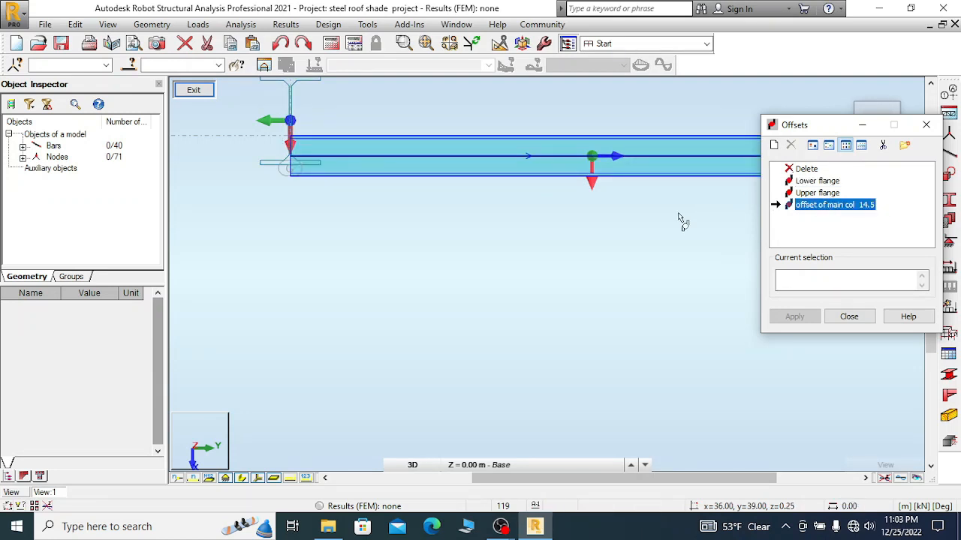
click(434, 160)
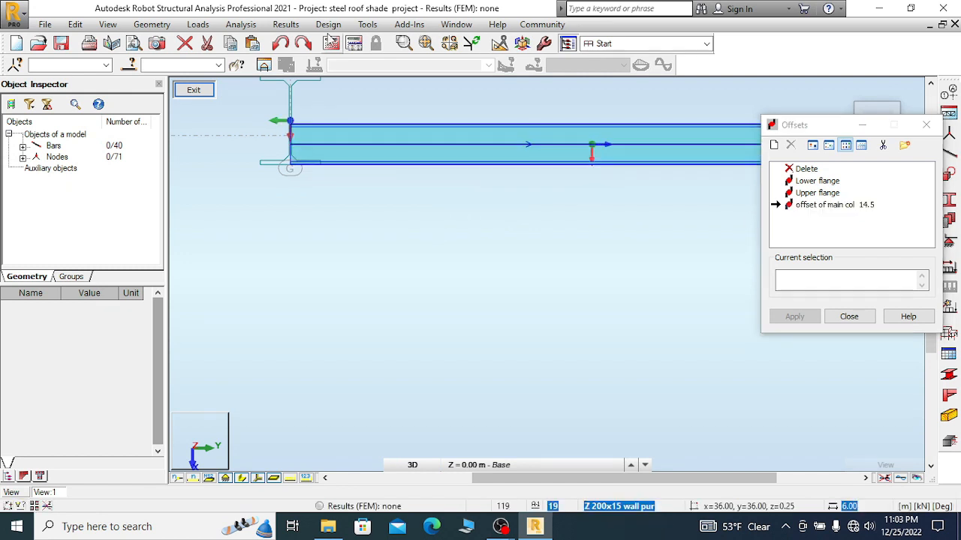
click(284, 42)
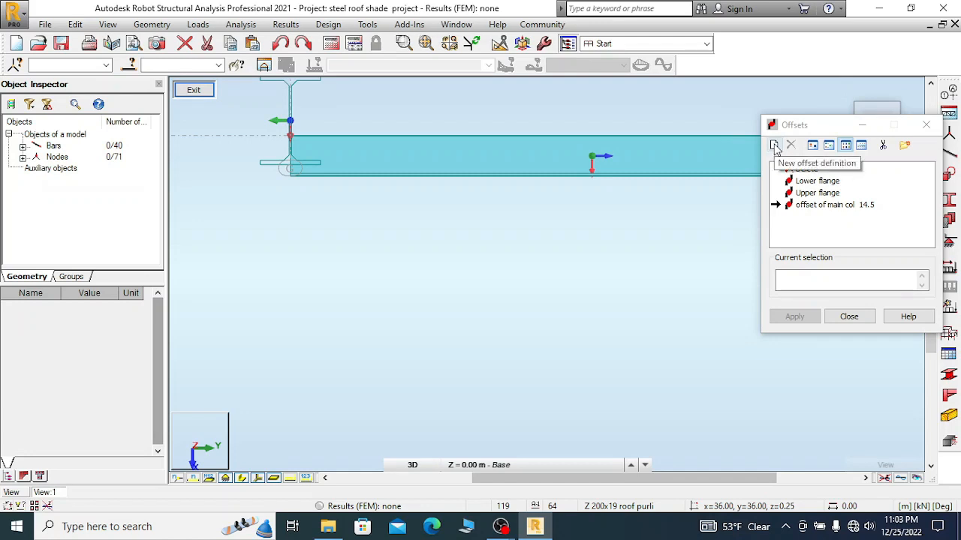
- Turn off the display of offsets in the plan view of the wall purlin and columns
right_click(345, 275)
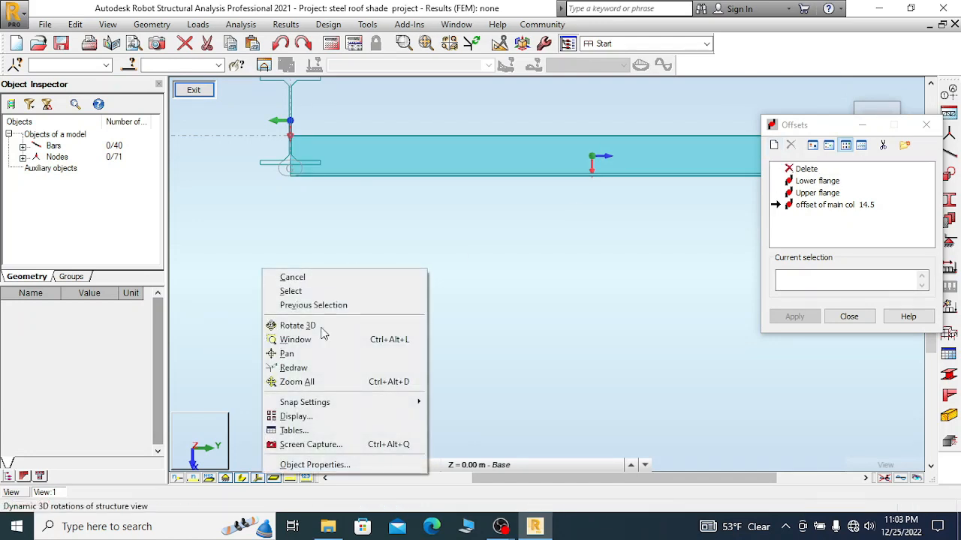
click(306, 417)
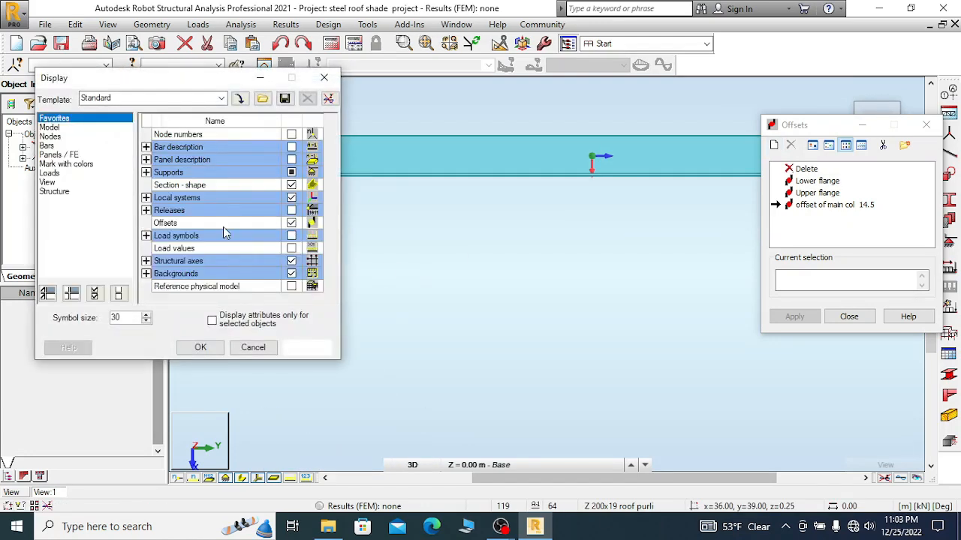
click(292, 223)
click(306, 347)
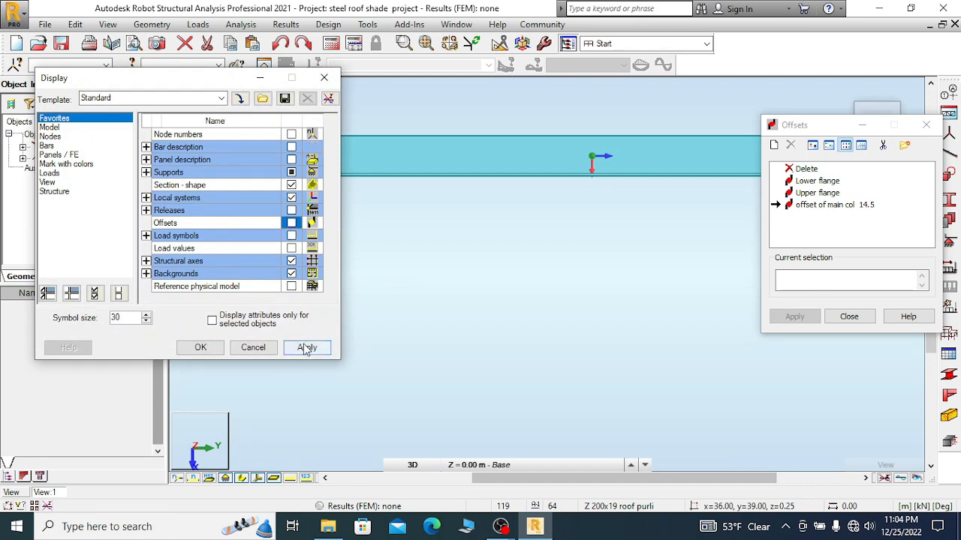
click(201, 347)
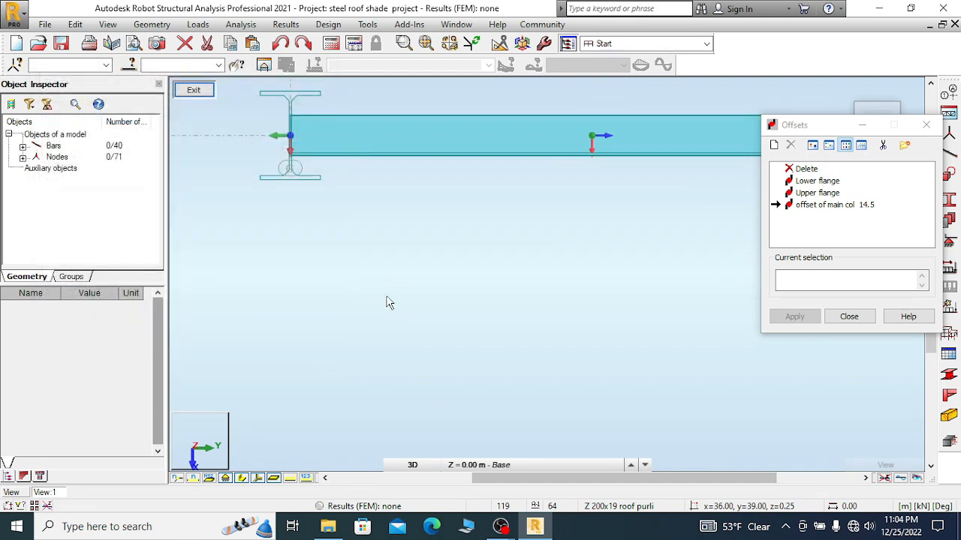
scroll(388, 300, down, 1)
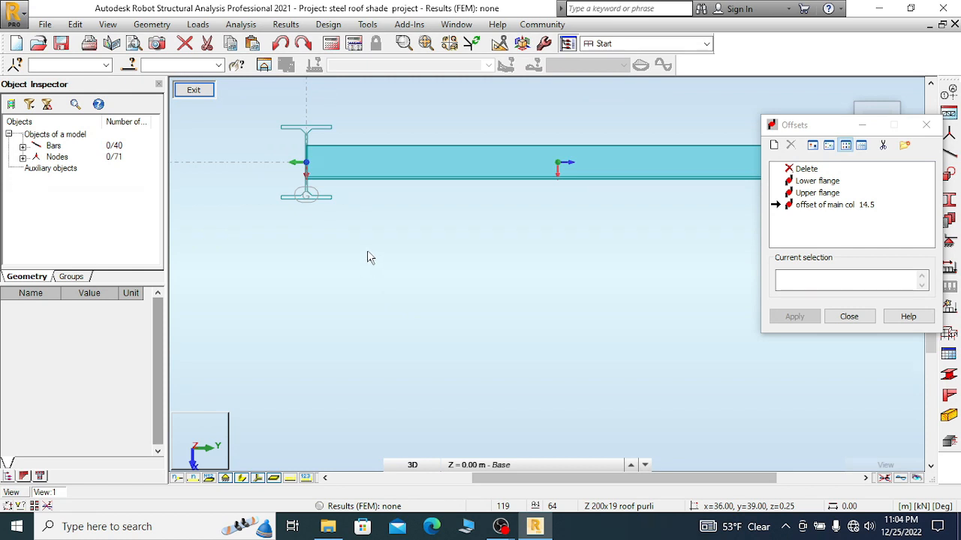
- Turn the display of offsets back on and check the wall purlin's position against the column at axis G
right_click(285, 250)
click(315, 398)
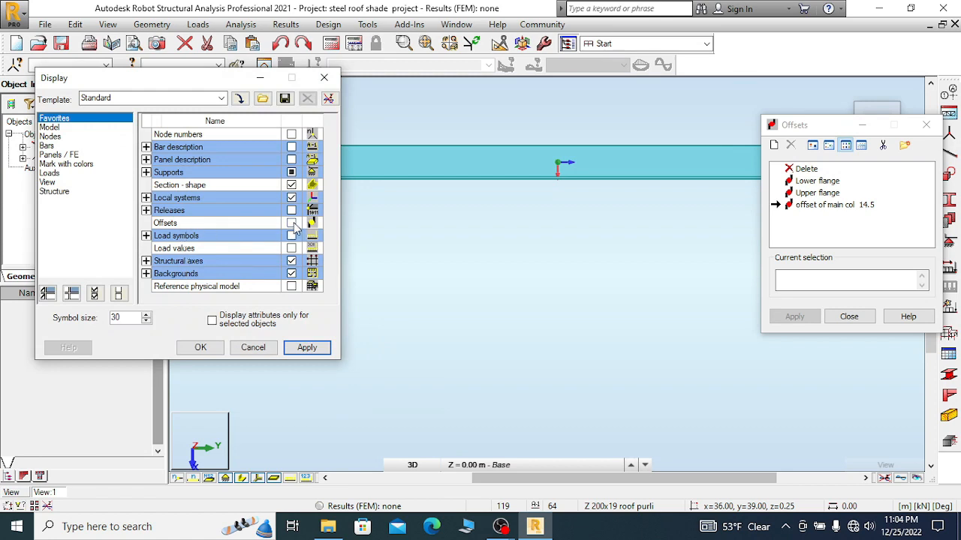
click(292, 223)
click(315, 348)
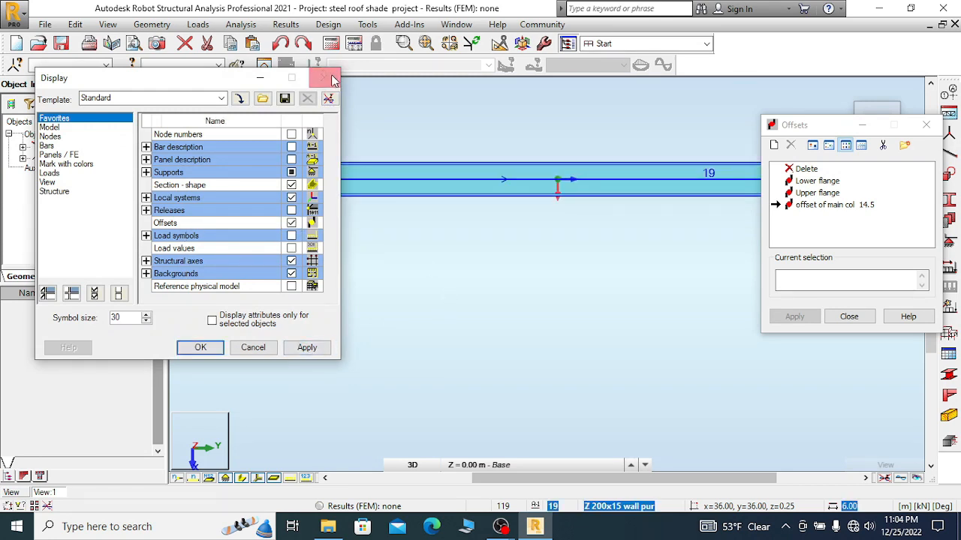
click(334, 79)
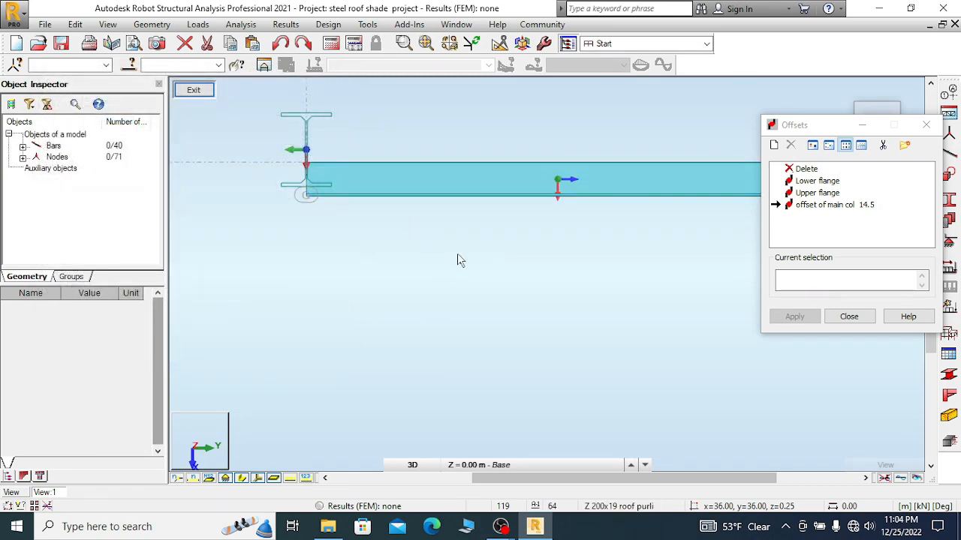
scroll(227, 222, down, 2)
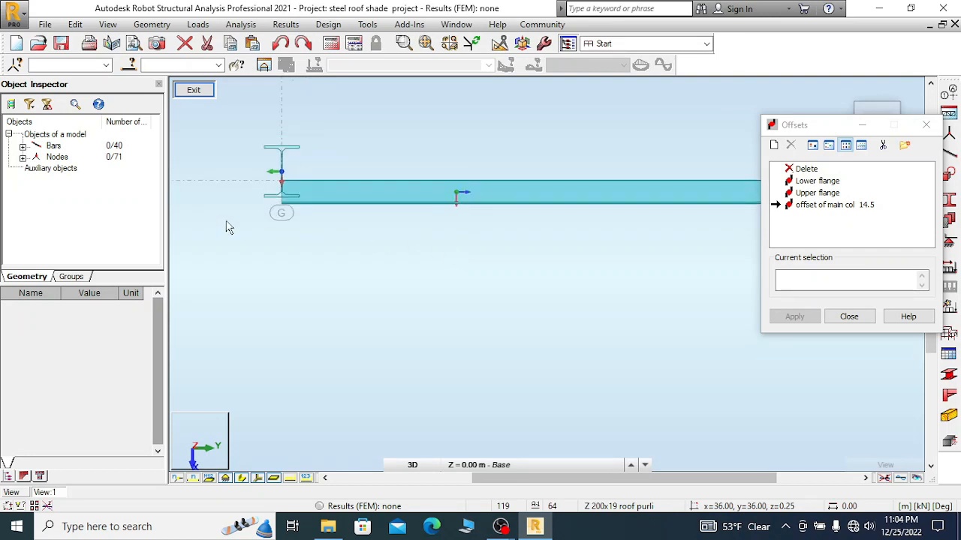
scroll(309, 213, up, 2)
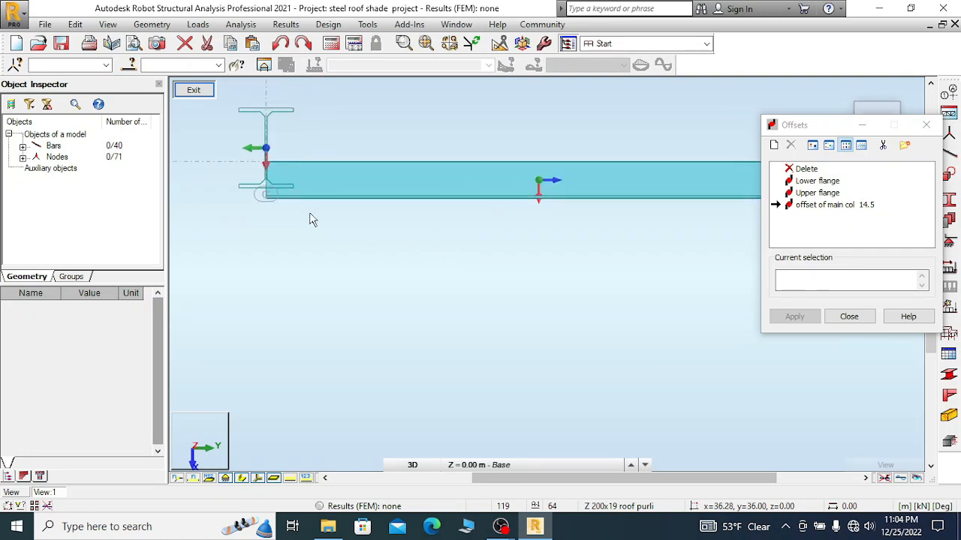
- Define a new absolute offset labelled "wall purline offset 14.5" with UZ 14.5 cm at the beginning and end in local coordinates
click(773, 145)
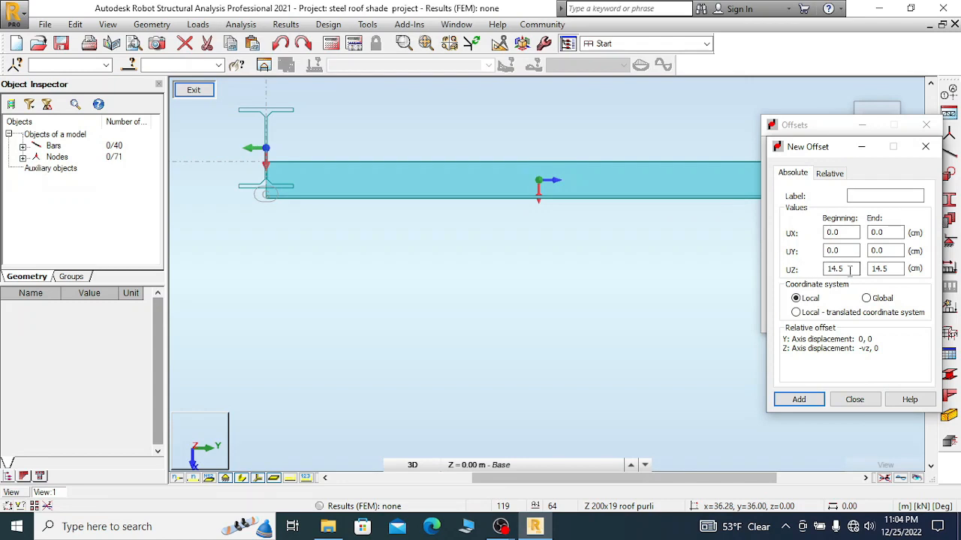
click(925, 146)
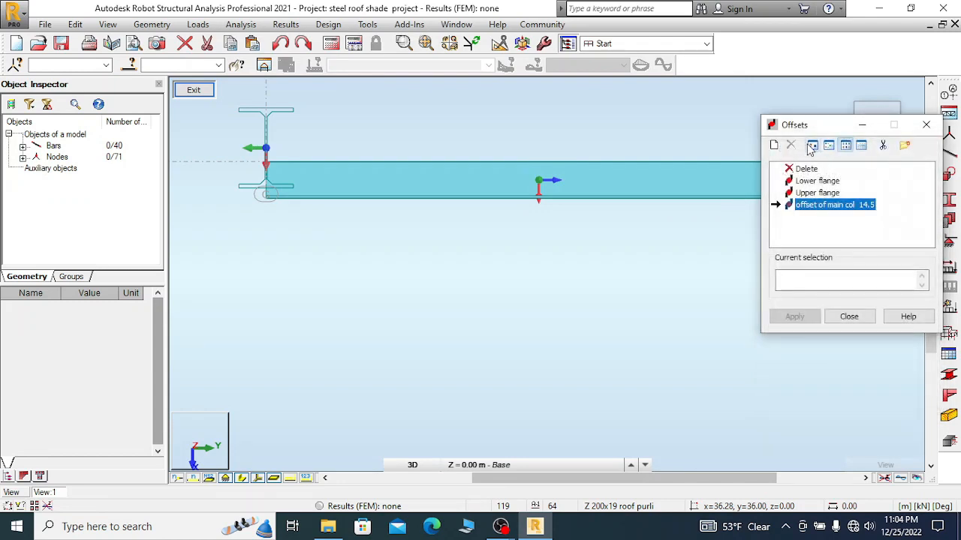
click(773, 145)
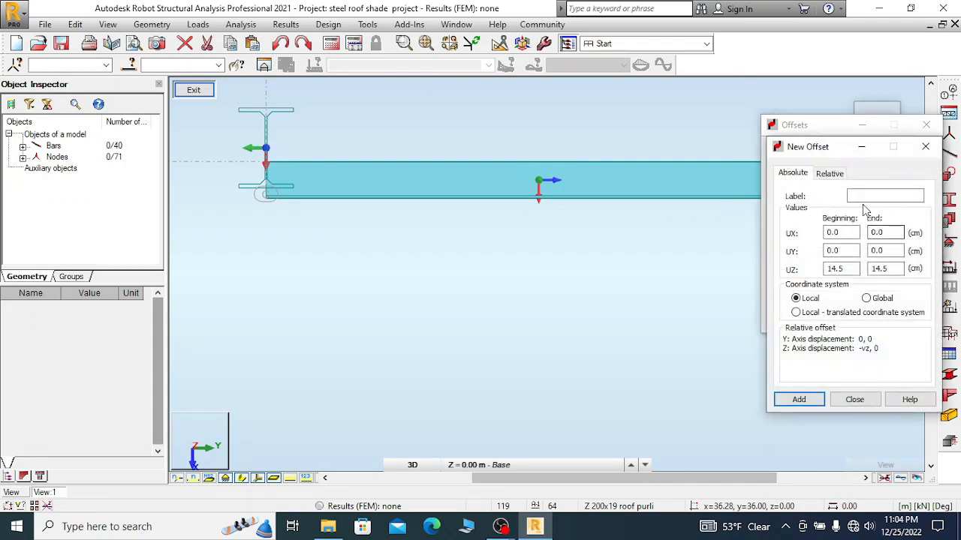
click(866, 197)
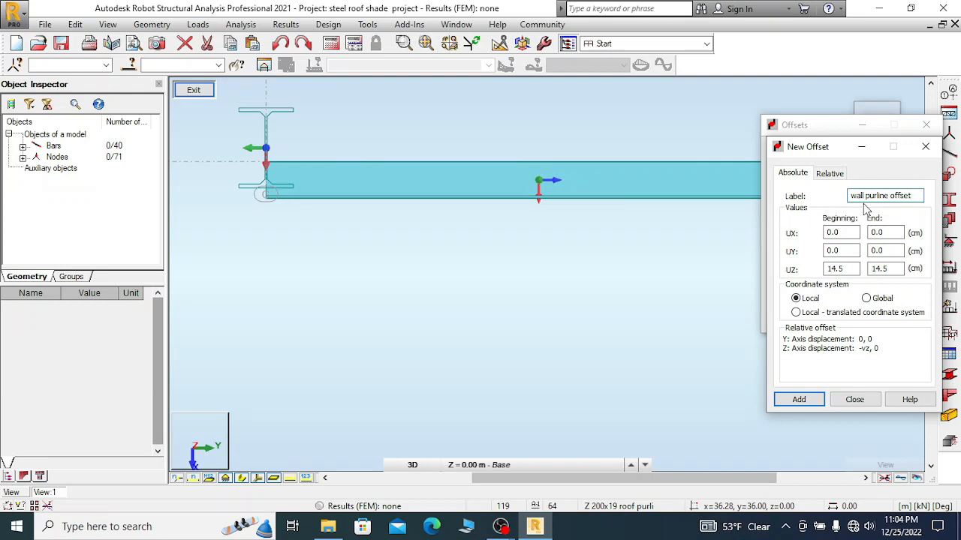
text(4.5)
click(818, 403)
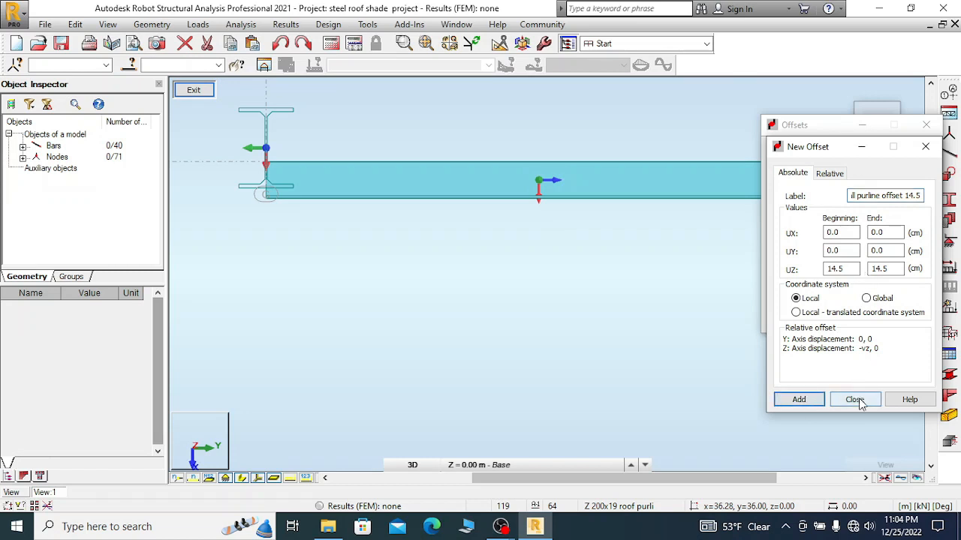
double_click(849, 270)
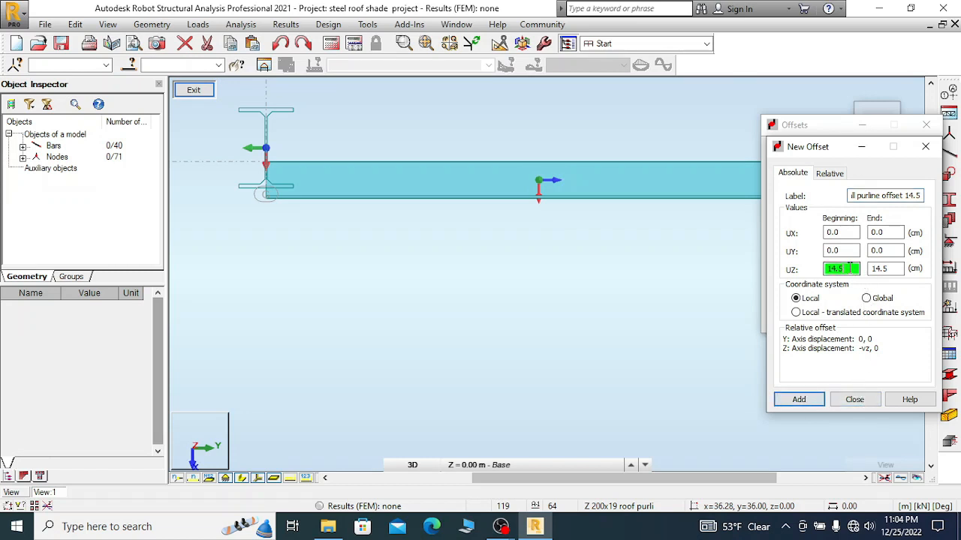
double_click(879, 269)
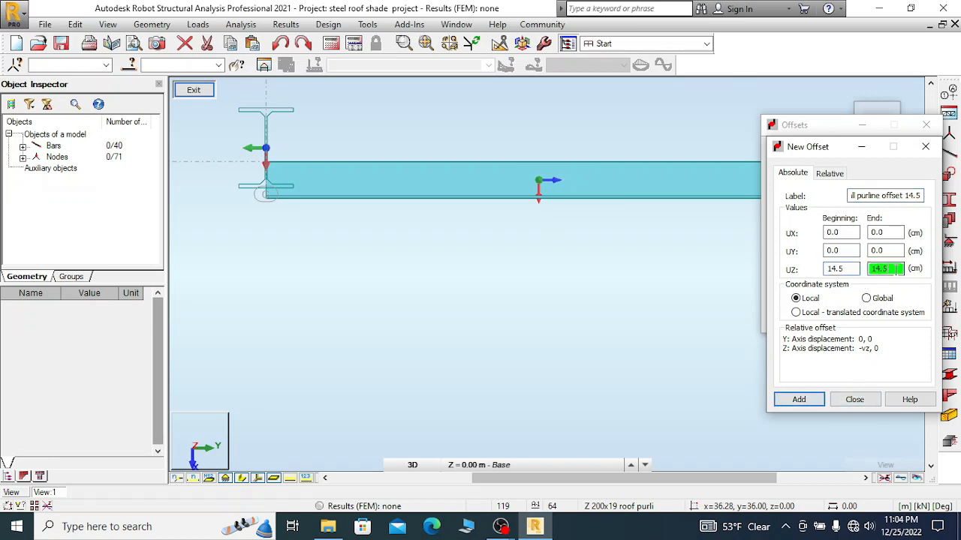
click(854, 399)
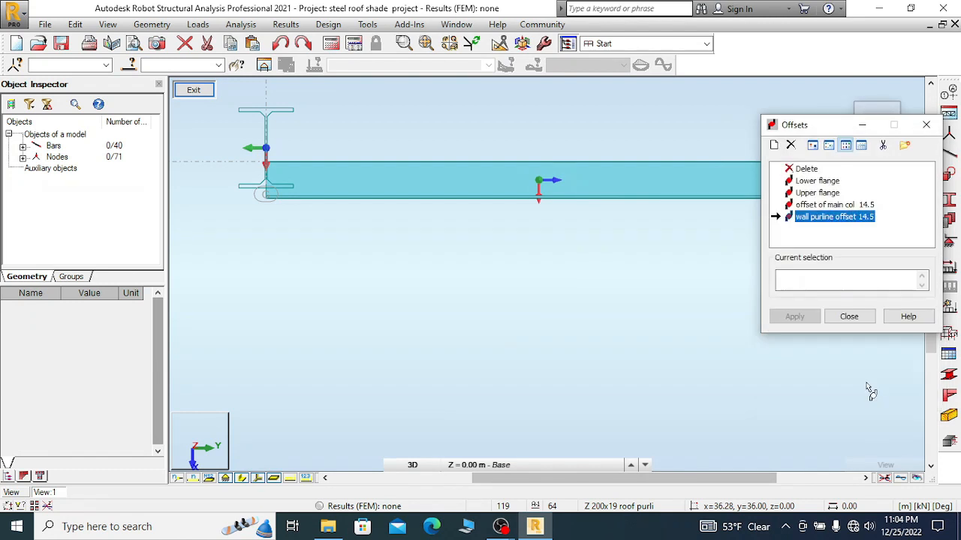
- Try the "wall purline offset 14.5" offset on the wall purlin, check both column ends and undo the assignment
click(488, 185)
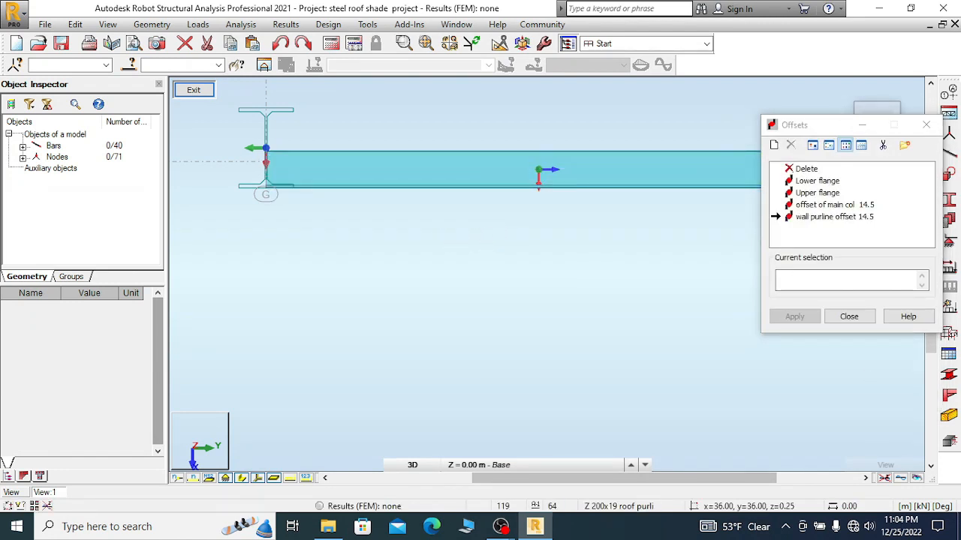
scroll(309, 223, down, 4)
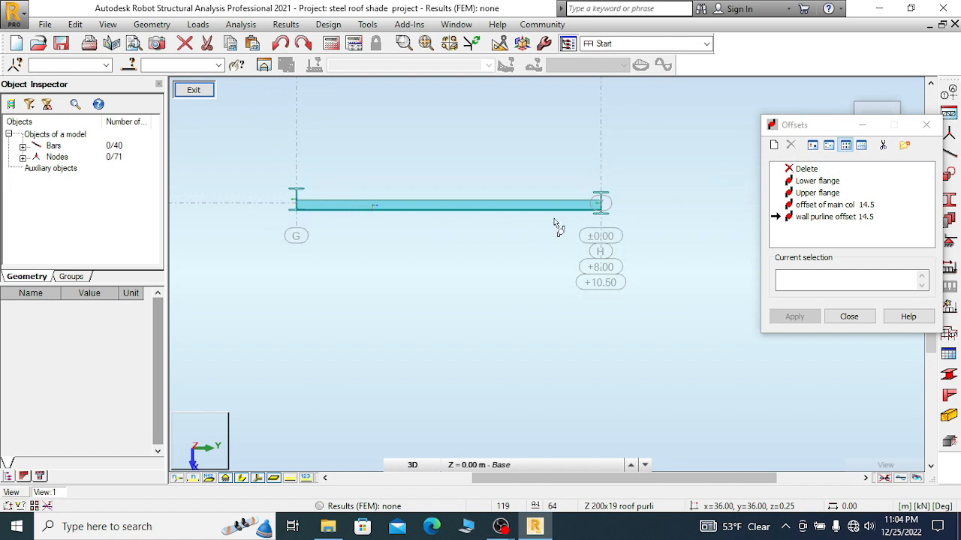
scroll(599, 216, up, 2)
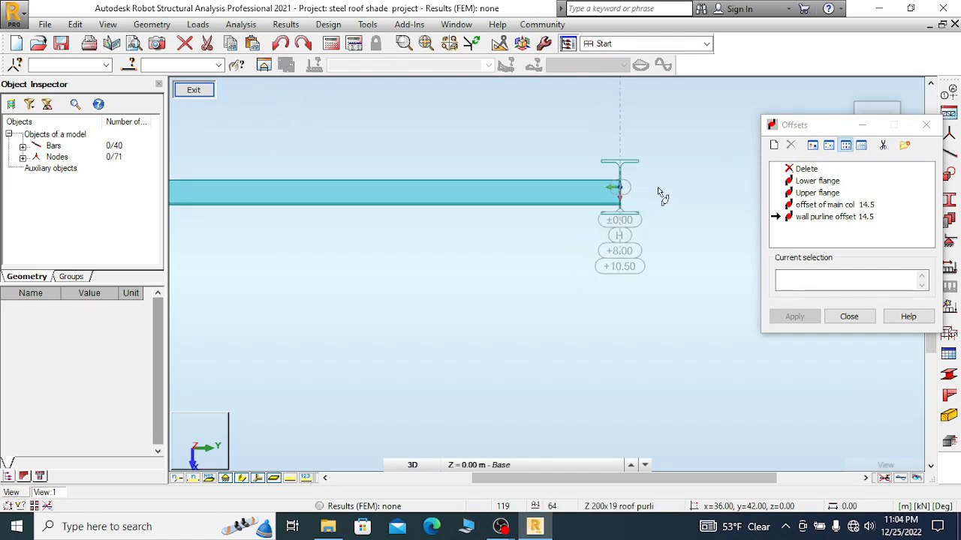
scroll(678, 188, down, 2)
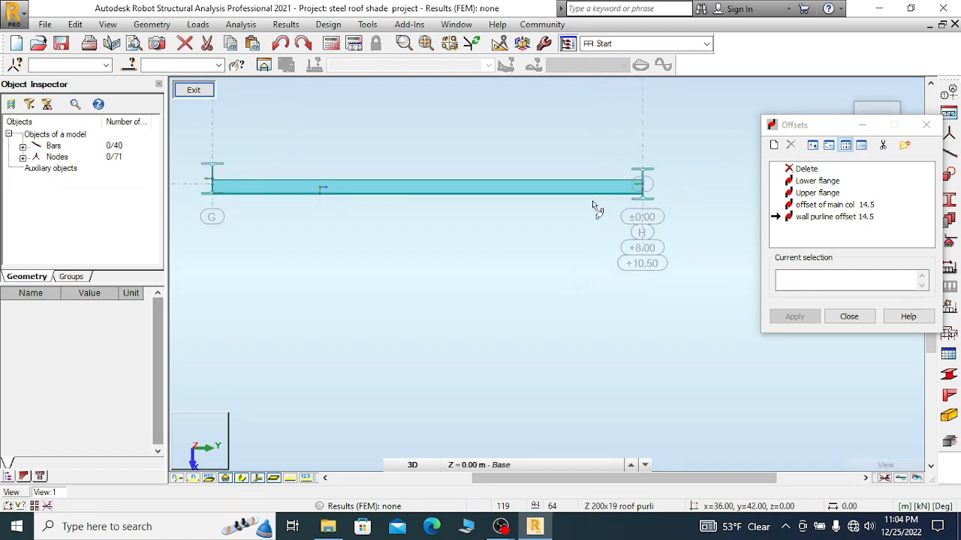
scroll(215, 208, up, 2)
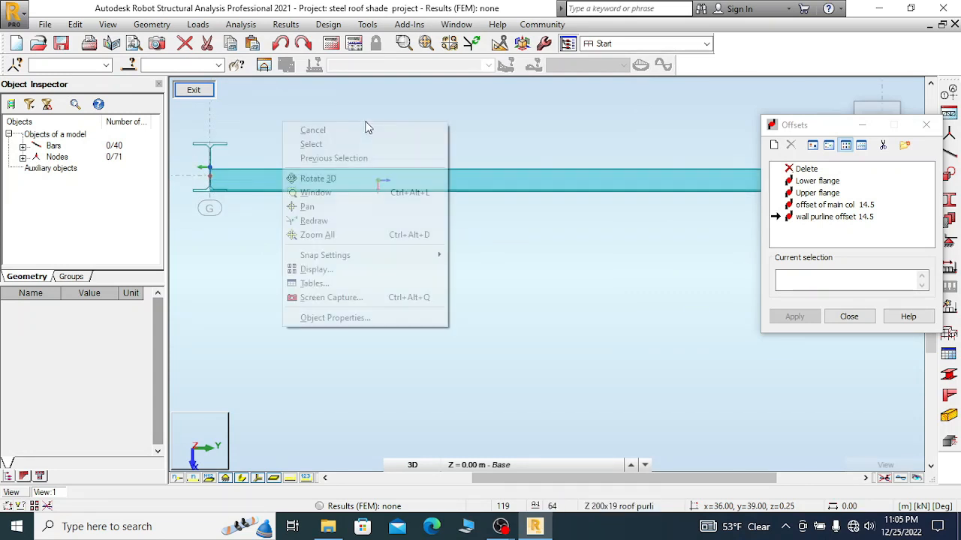
right_click(285, 124)
click(333, 130)
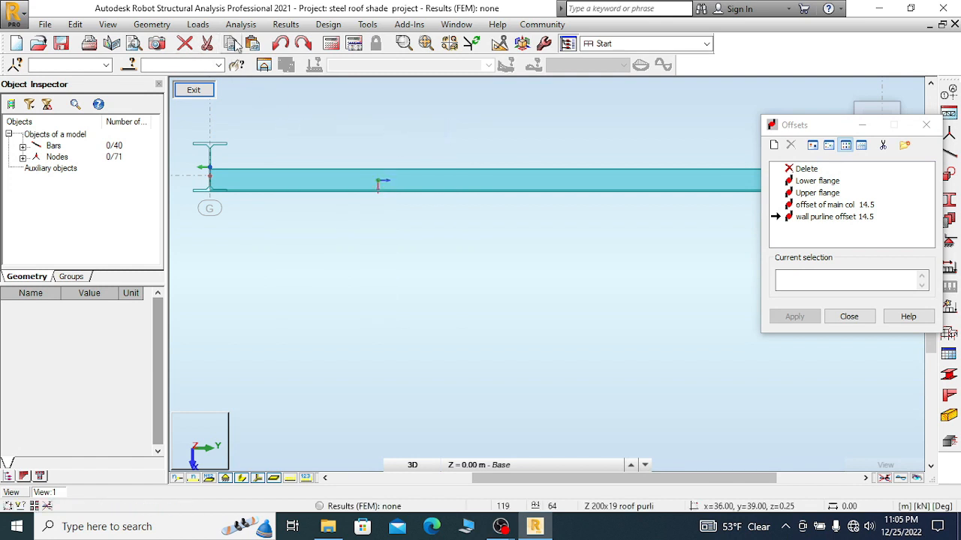
click(282, 47)
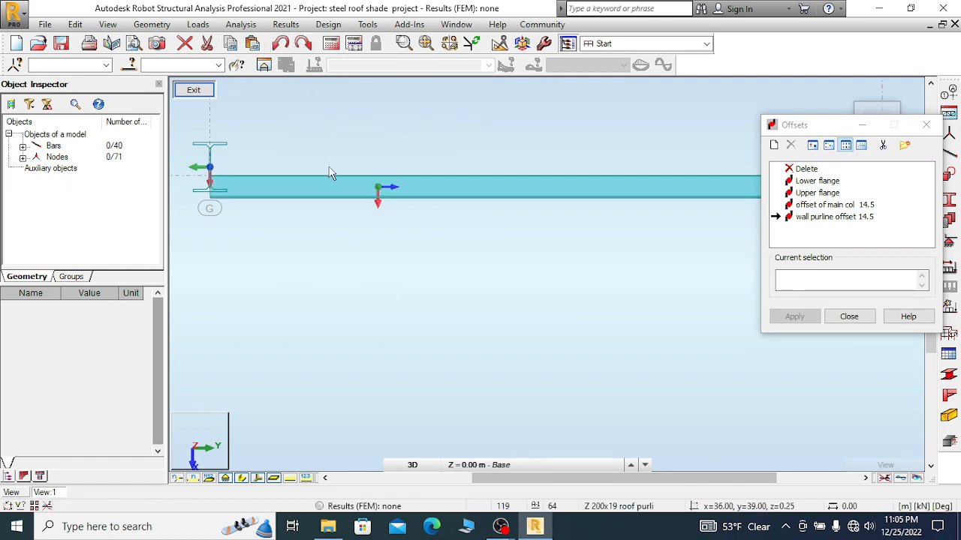
scroll(231, 219, up, 1)
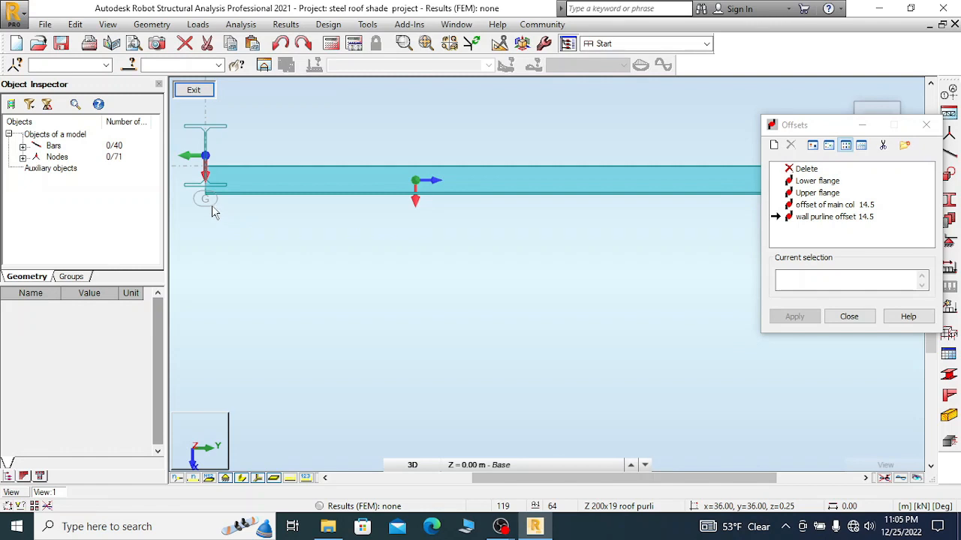
- Change the "wall purline offset 14.5" relative section position to the bottom flange's midpoint and assign the modified offset to the wall purlin
double_click(832, 217)
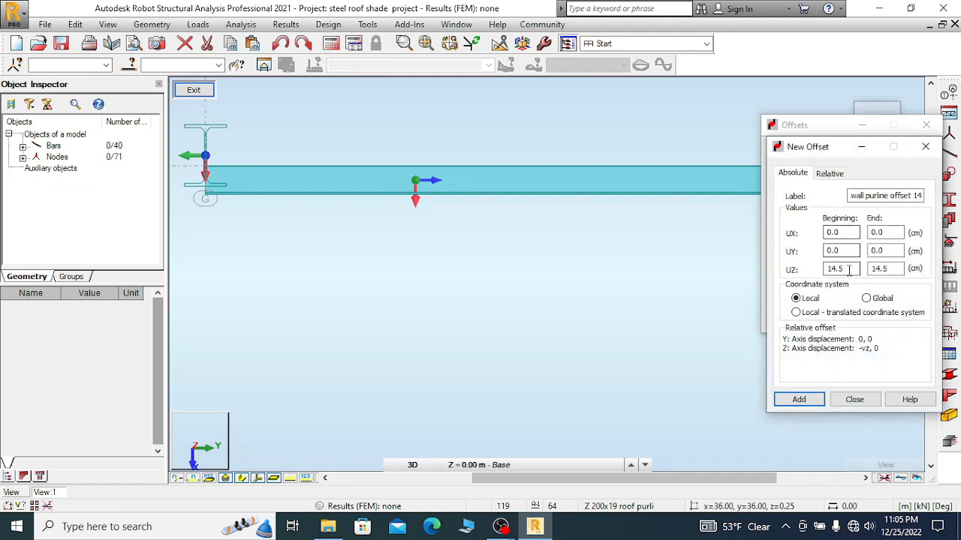
double_click(849, 271)
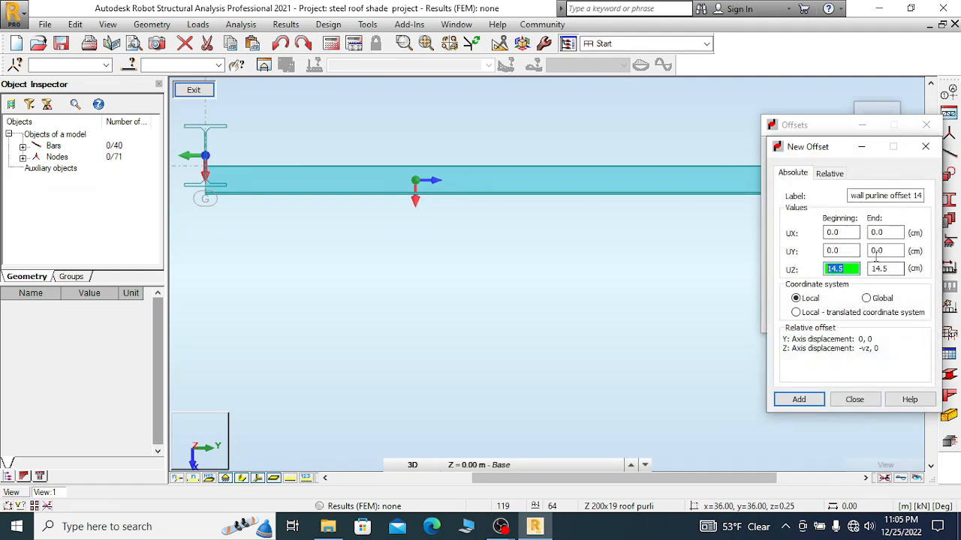
click(830, 173)
click(839, 231)
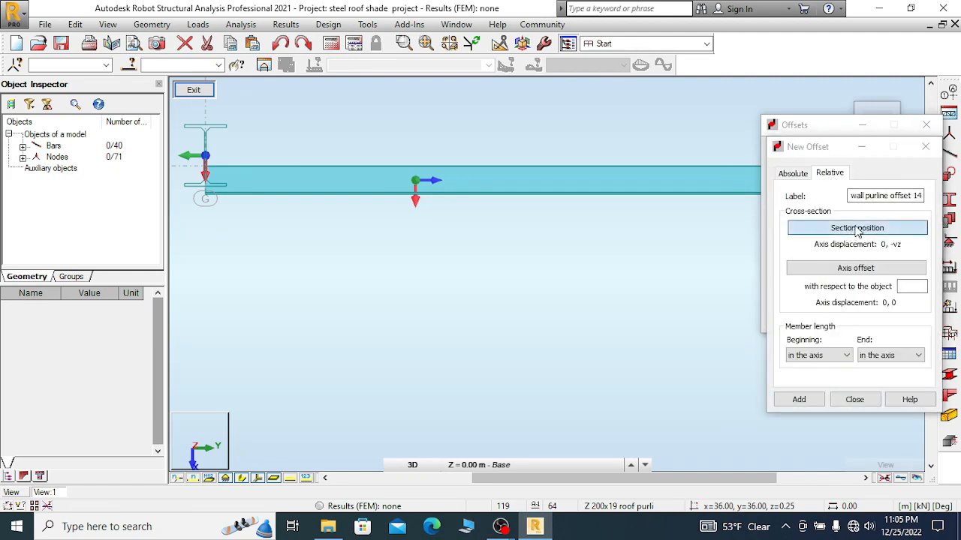
click(855, 304)
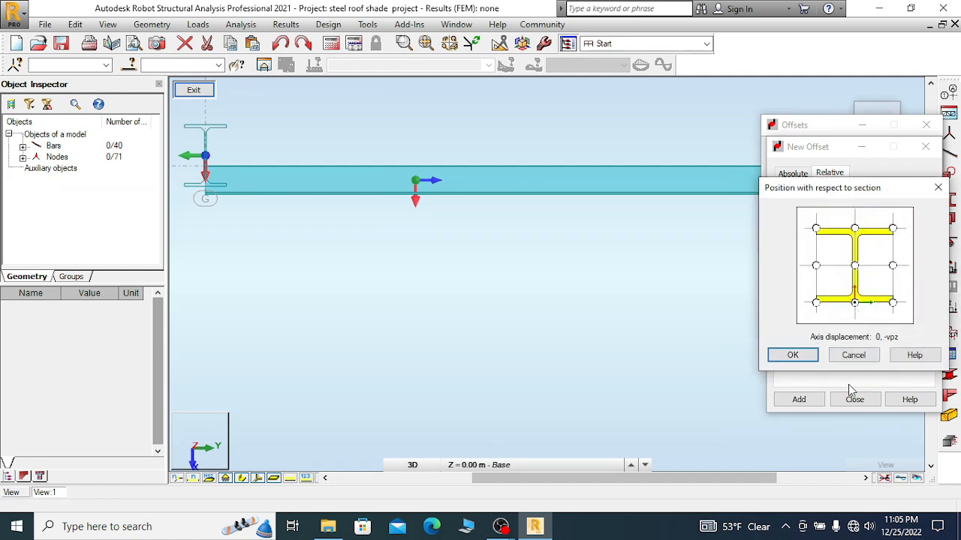
click(803, 360)
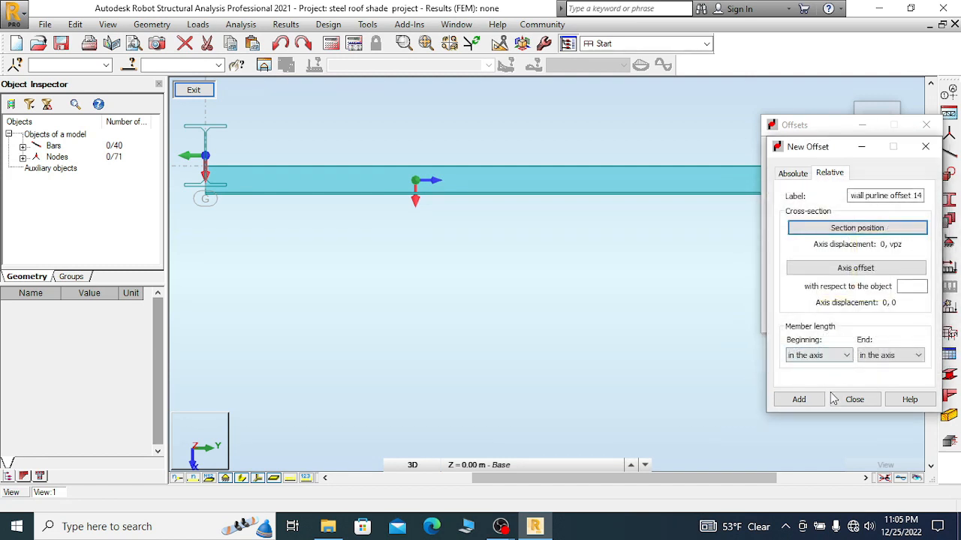
click(802, 403)
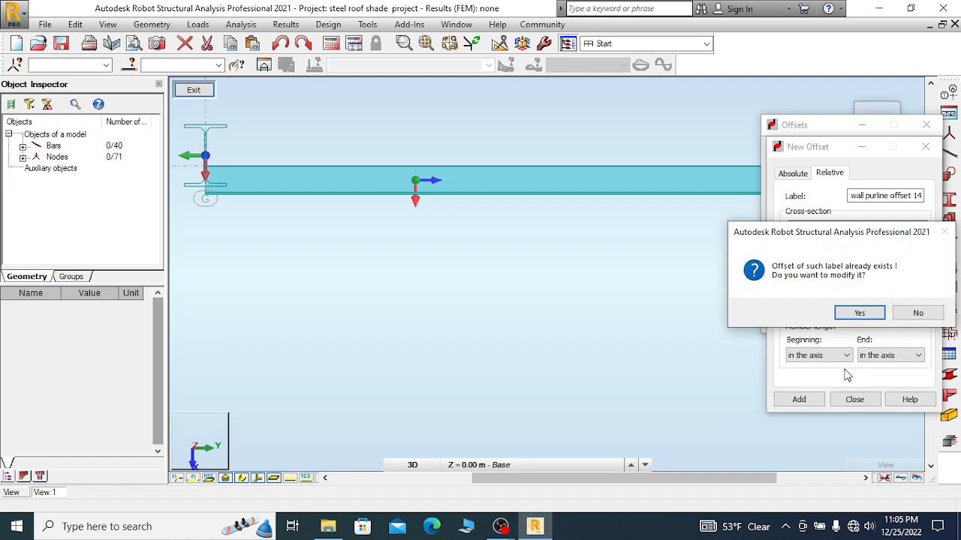
click(863, 317)
click(854, 399)
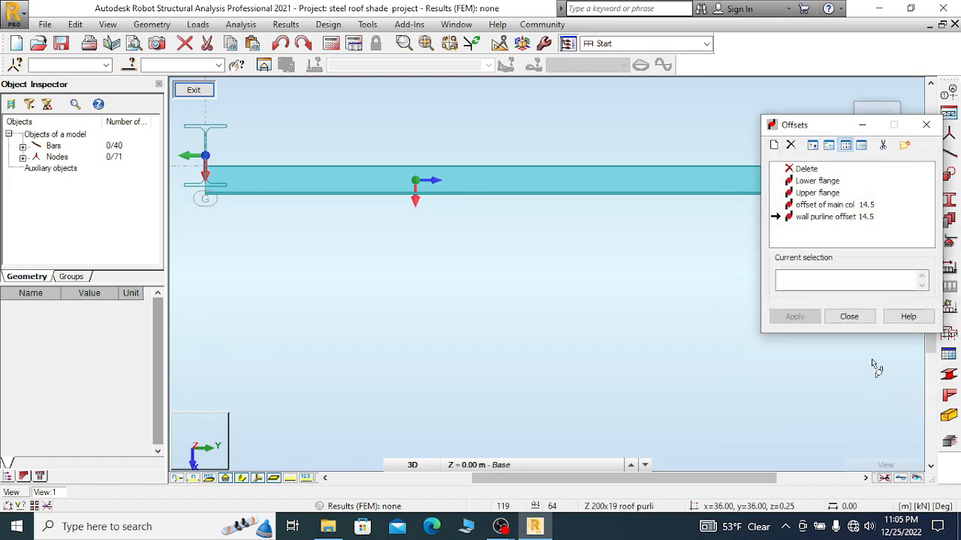
click(605, 187)
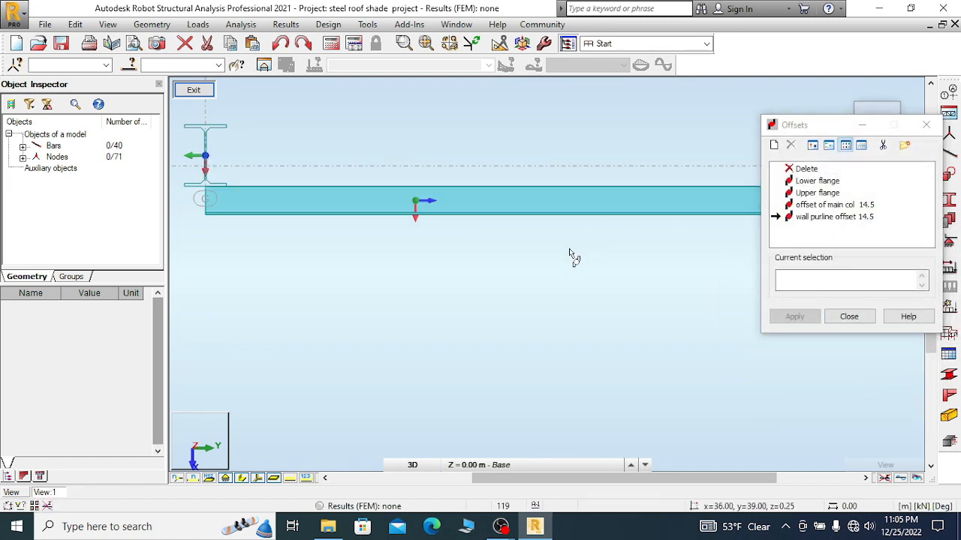
scroll(218, 192, up, 2)
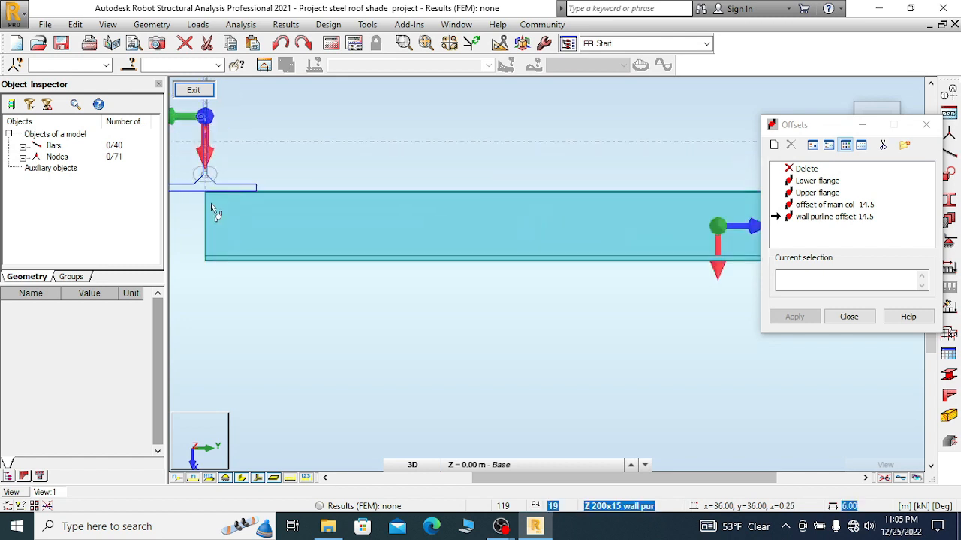
- Examine in plan how both ends of the offset wall purlin sit against the columns at axes G and H
scroll(201, 234, down, 5)
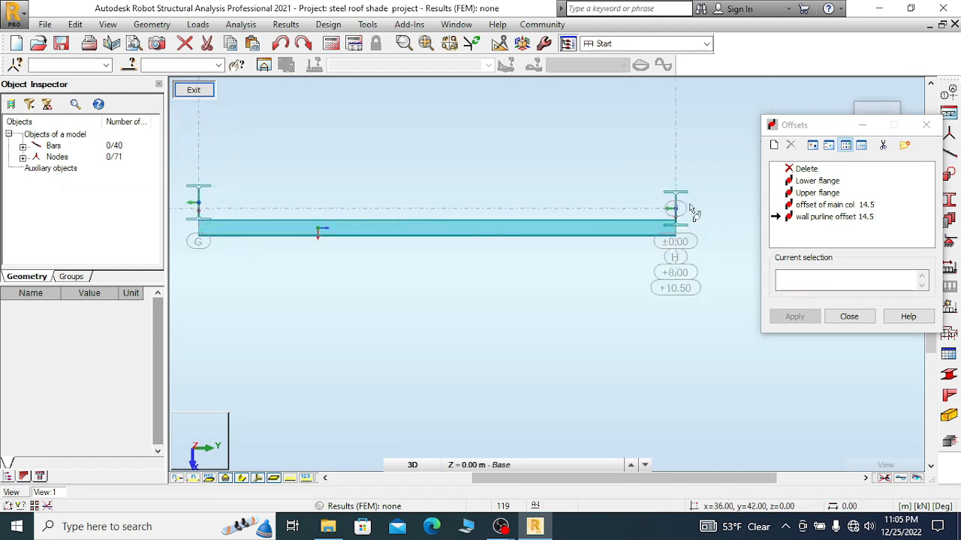
scroll(690, 211, up, 3)
scroll(638, 254, up, 1)
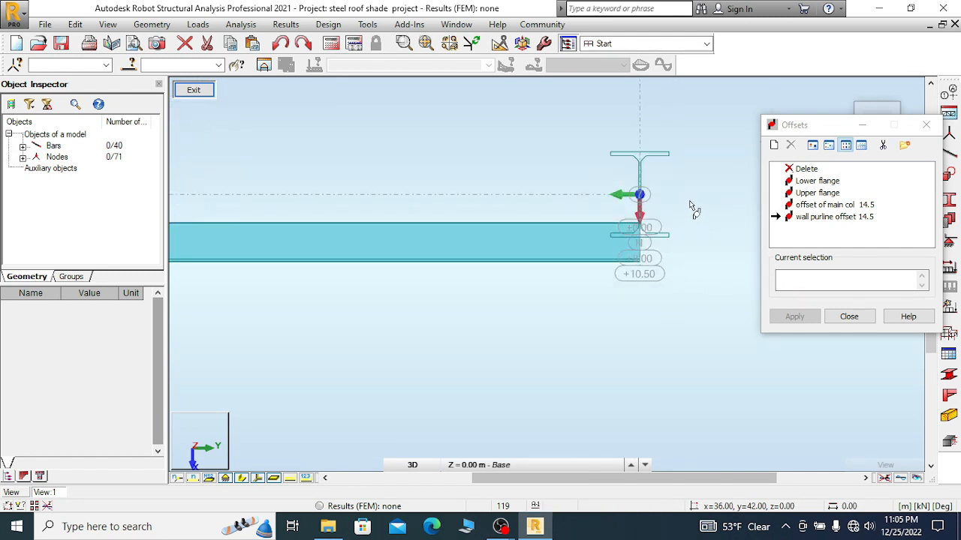
scroll(691, 211, down, 6)
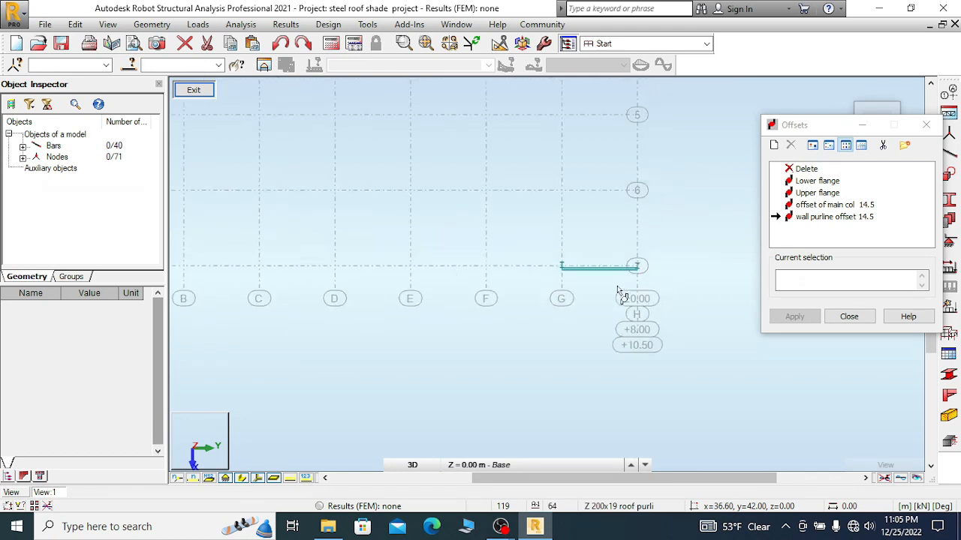
scroll(619, 293, down, 5)
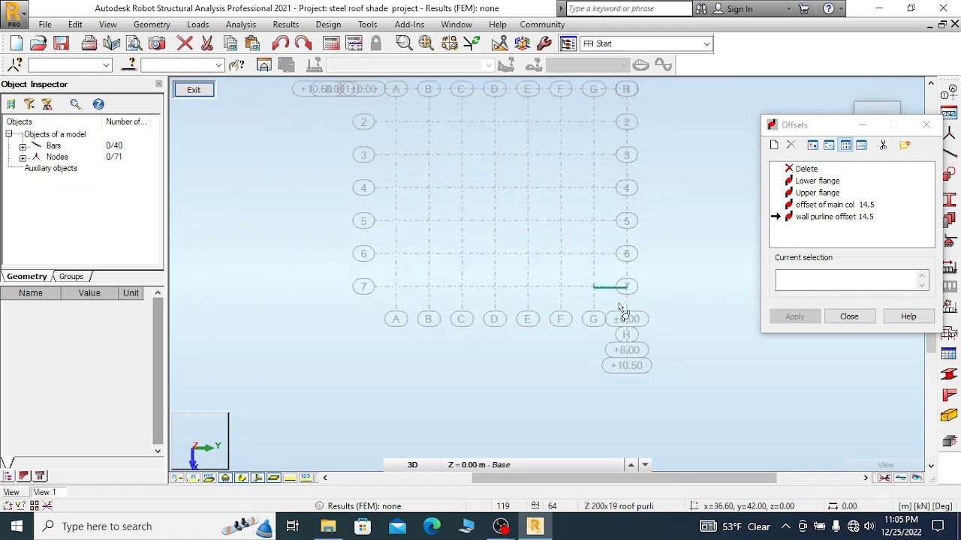
scroll(620, 306, up, 4)
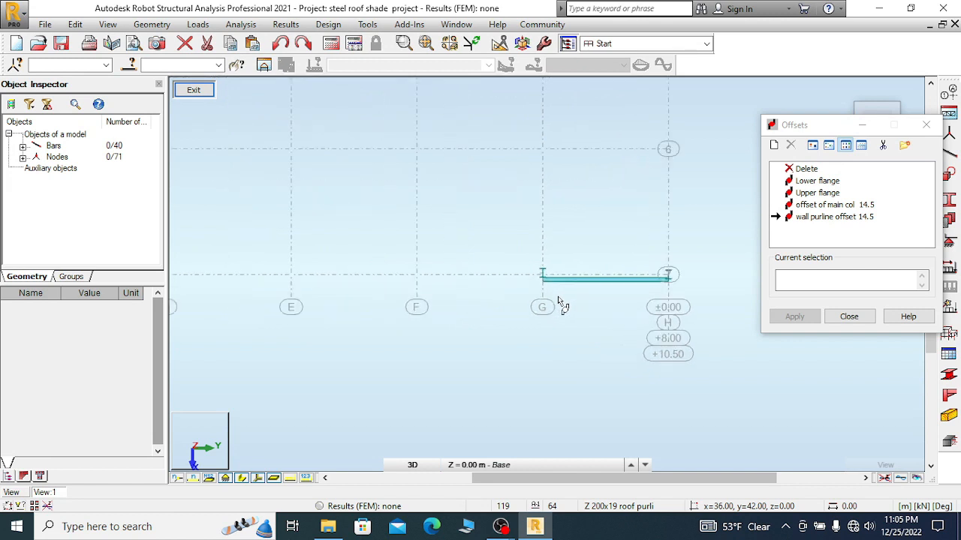
scroll(558, 296, up, 2)
scroll(710, 288, up, 1)
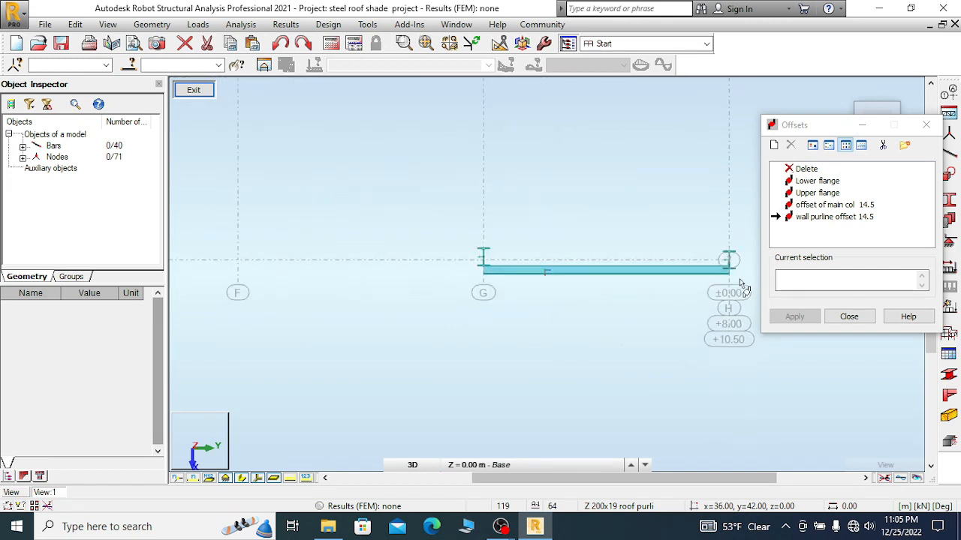
scroll(720, 286, up, 2)
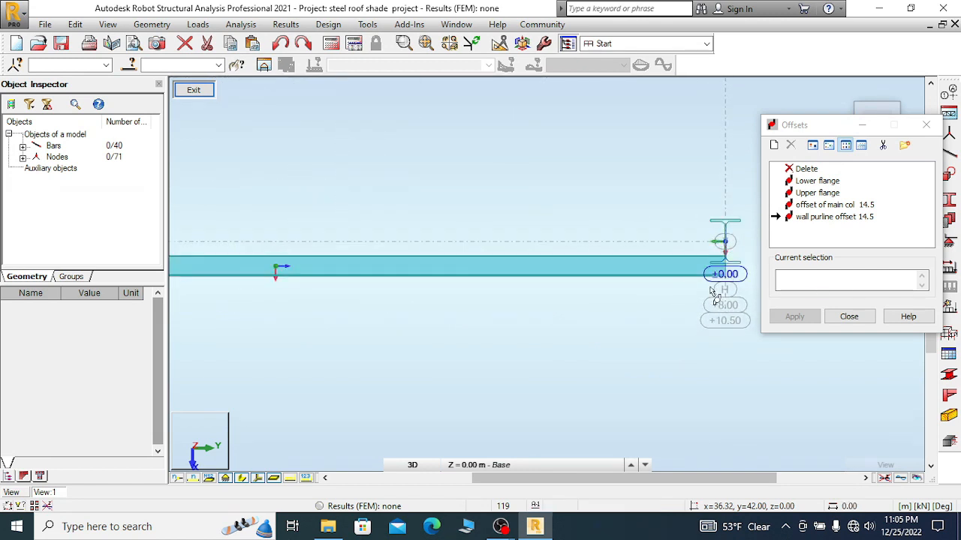
scroll(712, 283, down, 2)
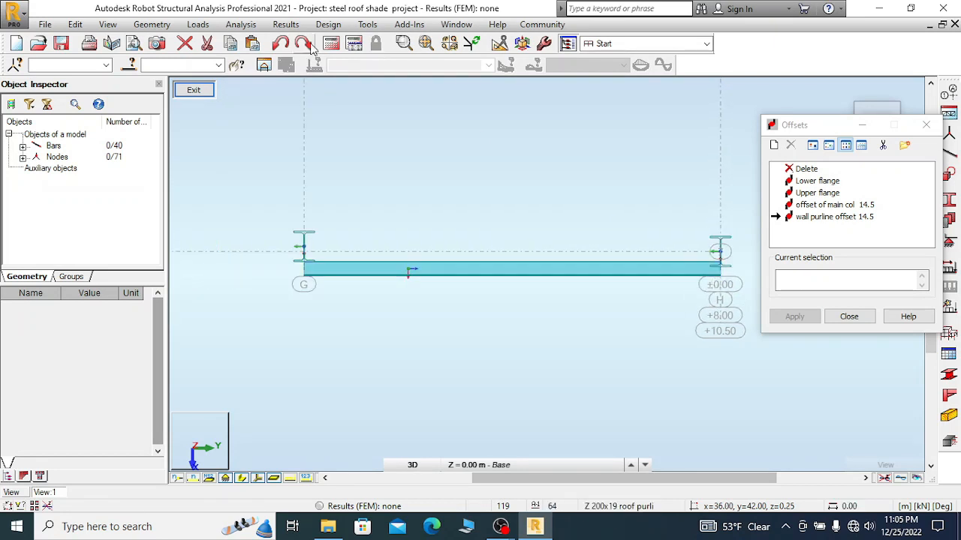
scroll(467, 298, down, 1)
scroll(546, 375, down, 1)
scroll(546, 376, down, 3)
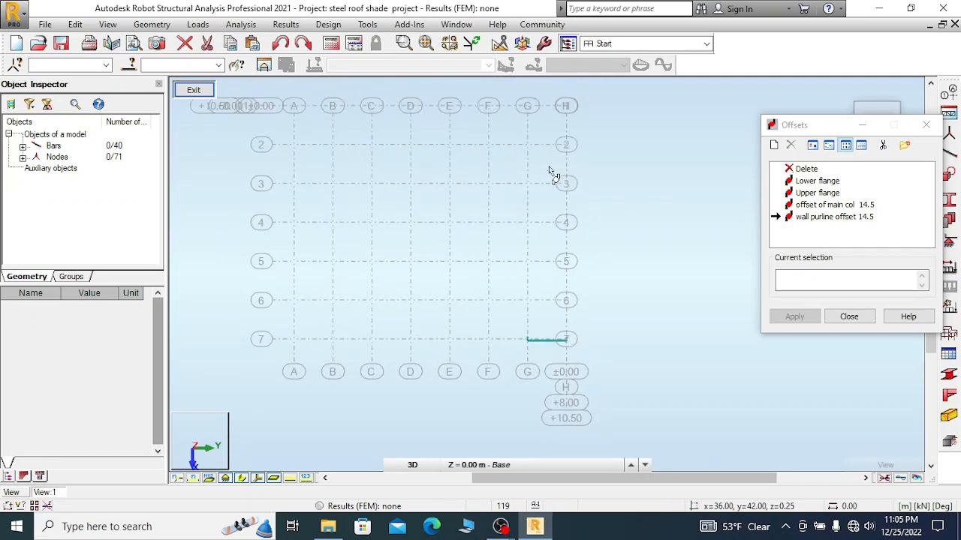
scroll(558, 100, up, 3)
scroll(610, 122, down, 2)
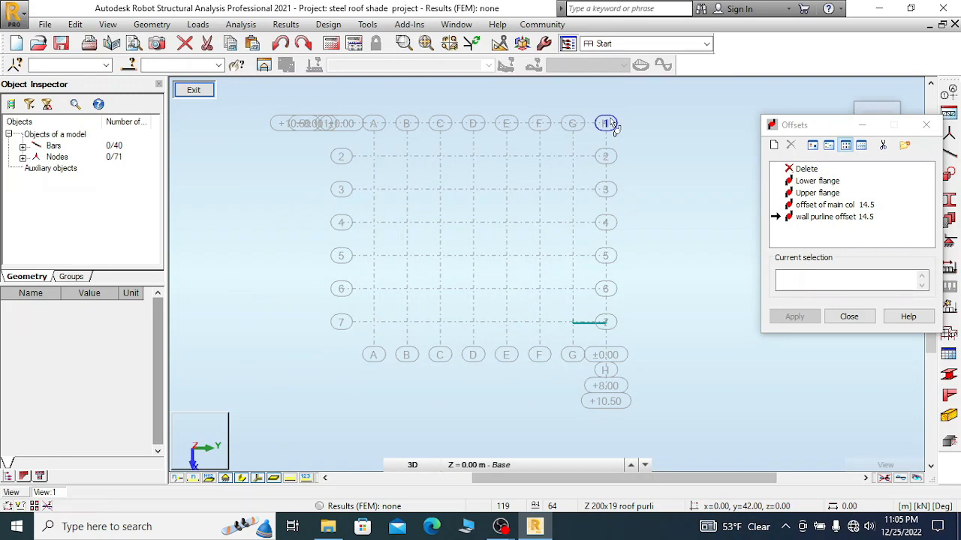
scroll(593, 341, up, 3)
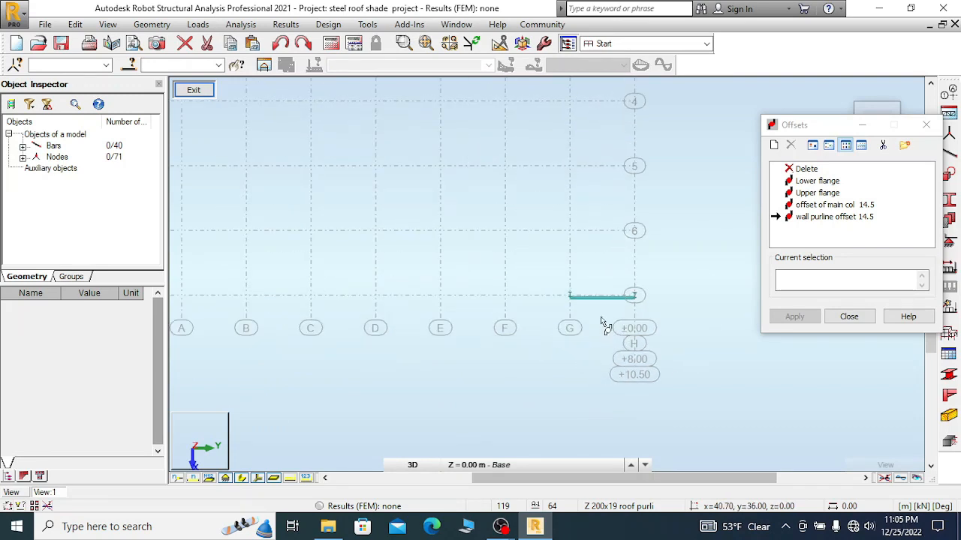
scroll(604, 324, down, 2)
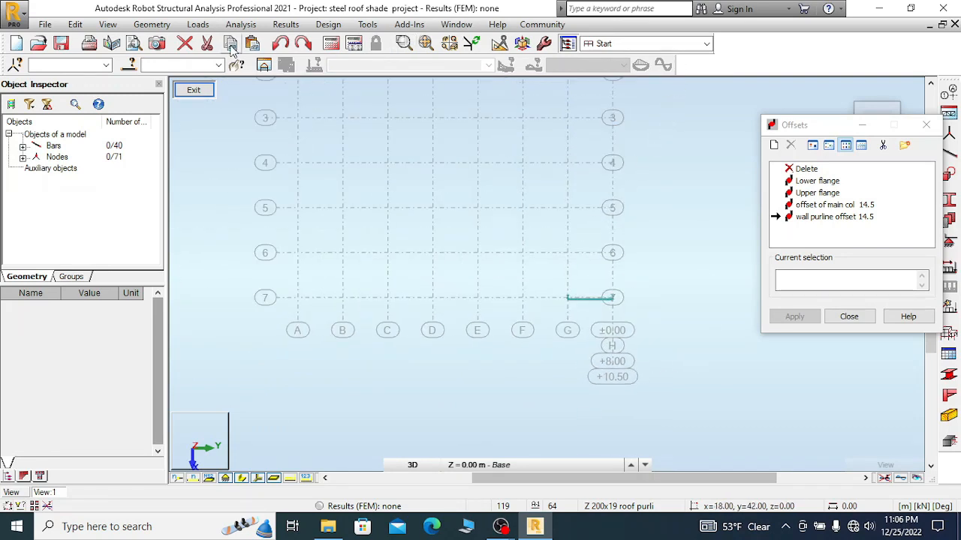
- Switch the isolated bars to an isometric view and examine the wall purlin's seating against the two column flanges
drag(834, 131, 841, 232)
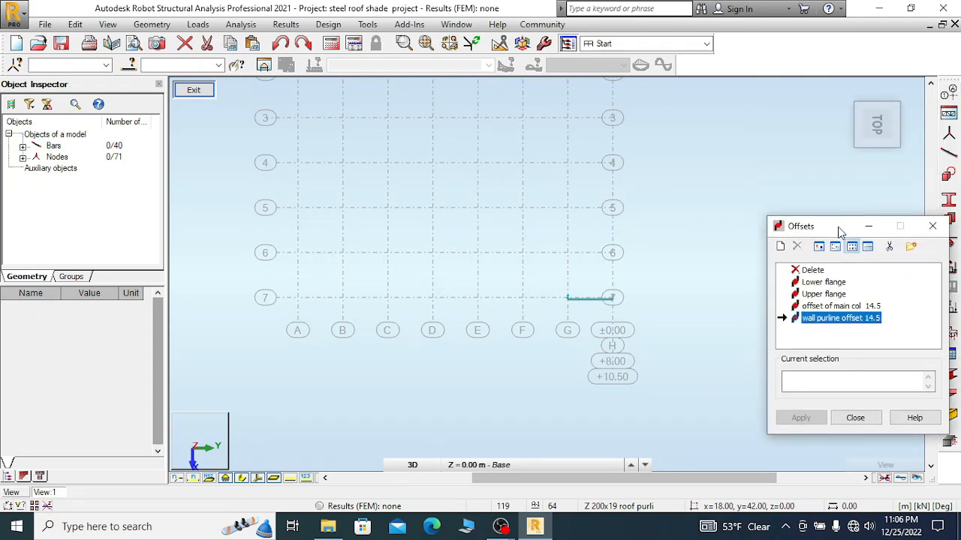
click(856, 103)
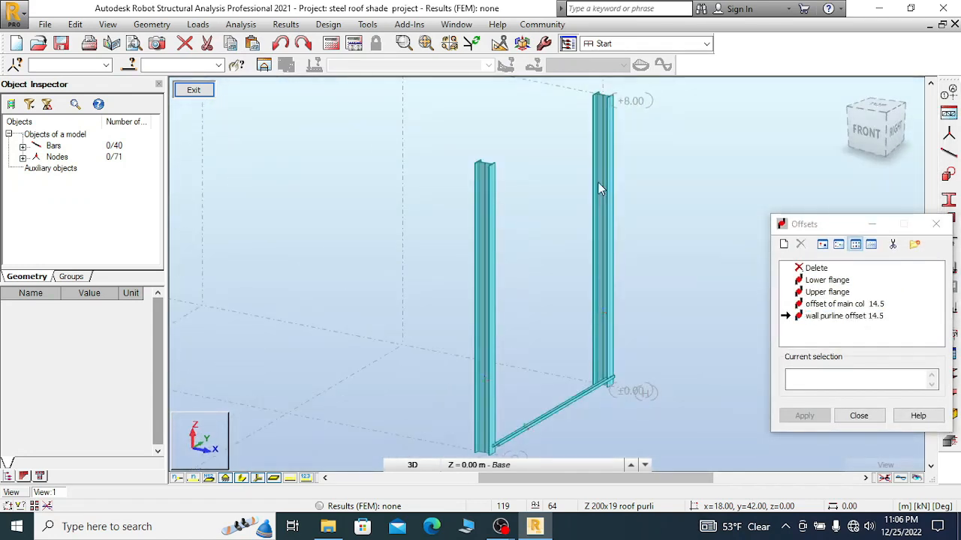
scroll(604, 186, down, 3)
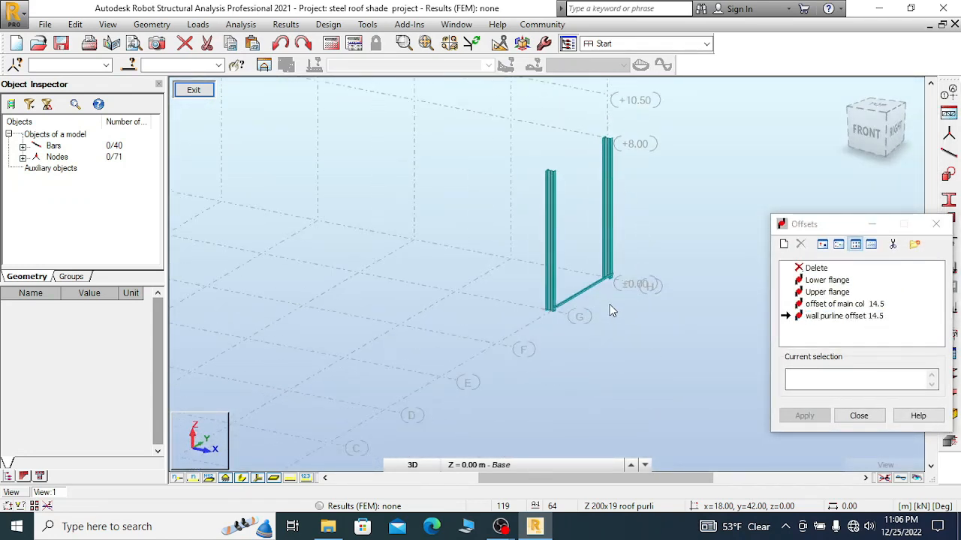
scroll(613, 306, up, 2)
scroll(589, 296, up, 2)
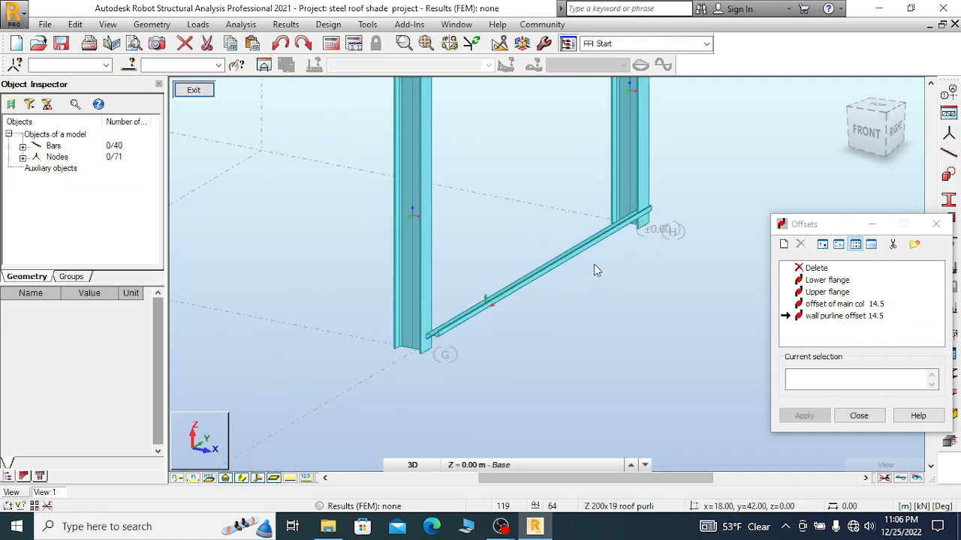
scroll(593, 268, up, 4)
scroll(628, 360, down, 6)
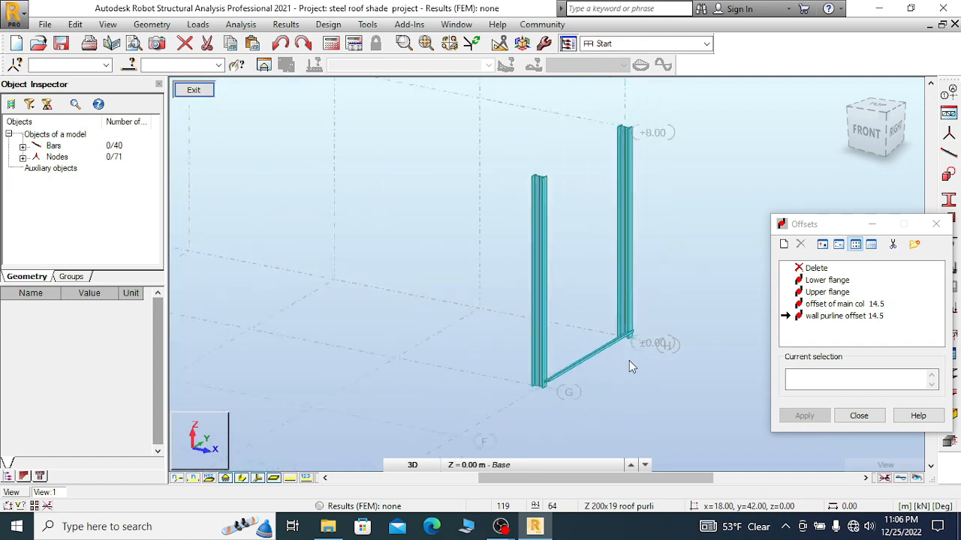
right_click(682, 238)
click(683, 240)
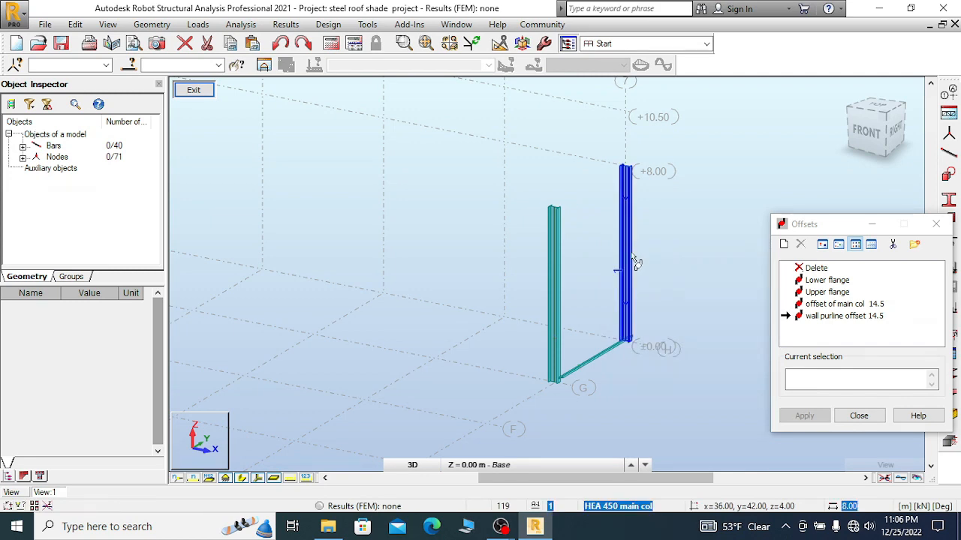
scroll(634, 299, down, 4)
scroll(670, 280, down, 2)
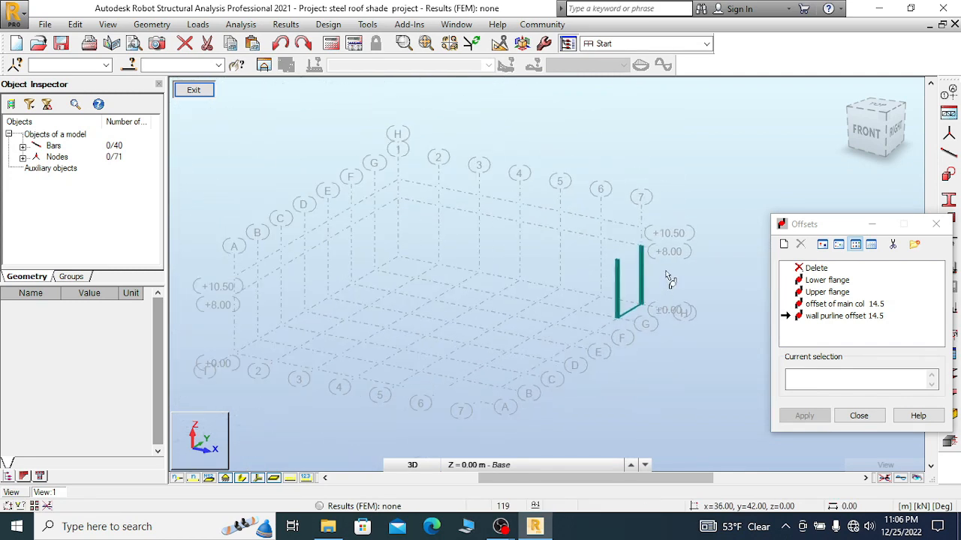
scroll(661, 317, up, 2)
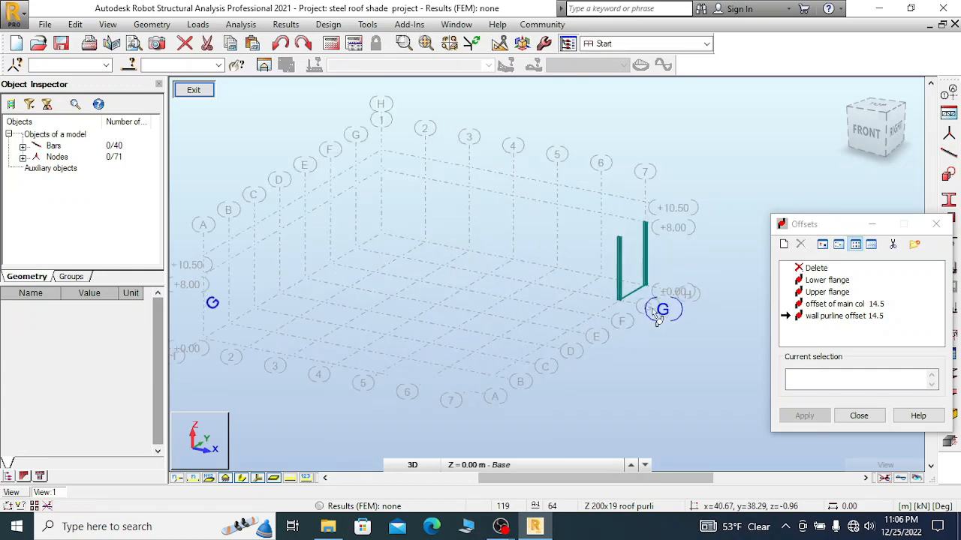
- Leave the isolated view to bring back the whole structure and cancel the running offset assignment
click(195, 90)
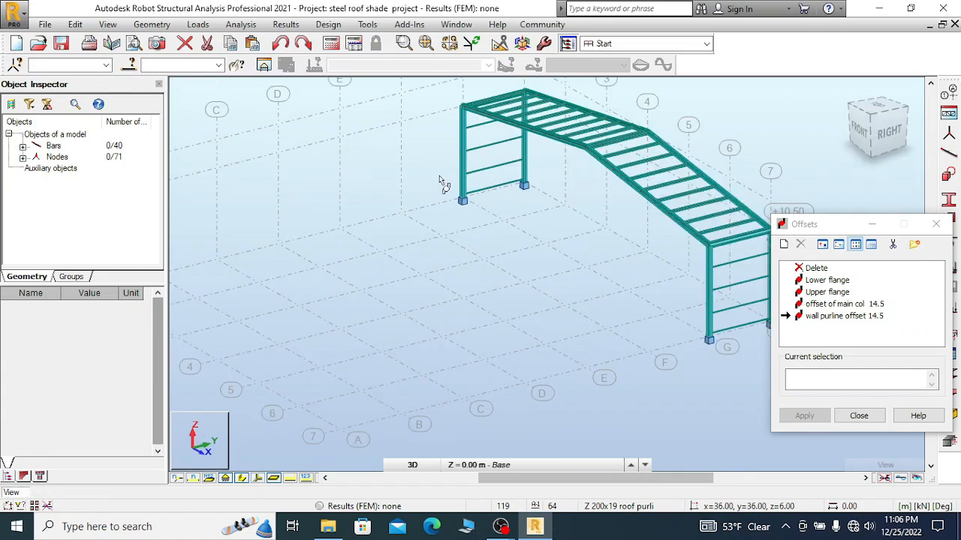
scroll(480, 201, down, 2)
scroll(595, 267, up, 3)
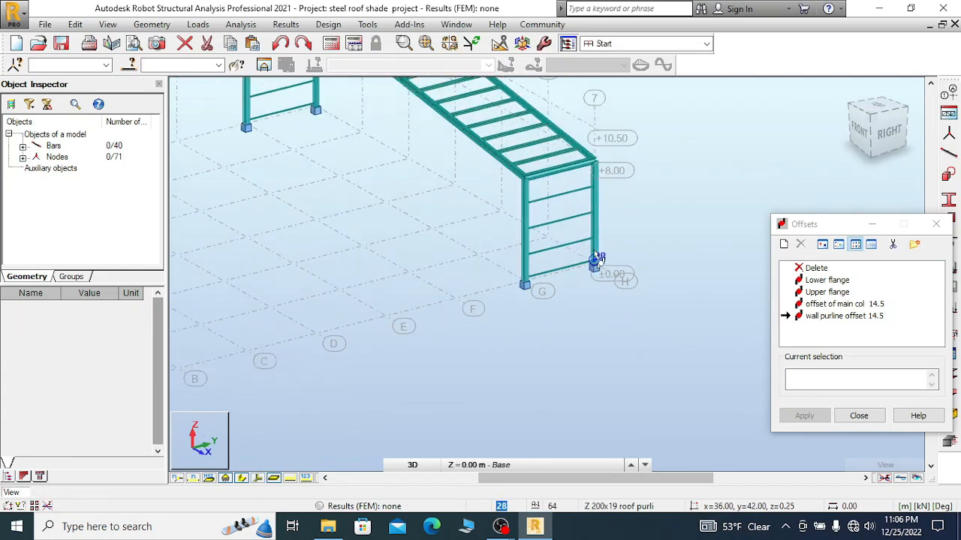
scroll(597, 259, up, 1)
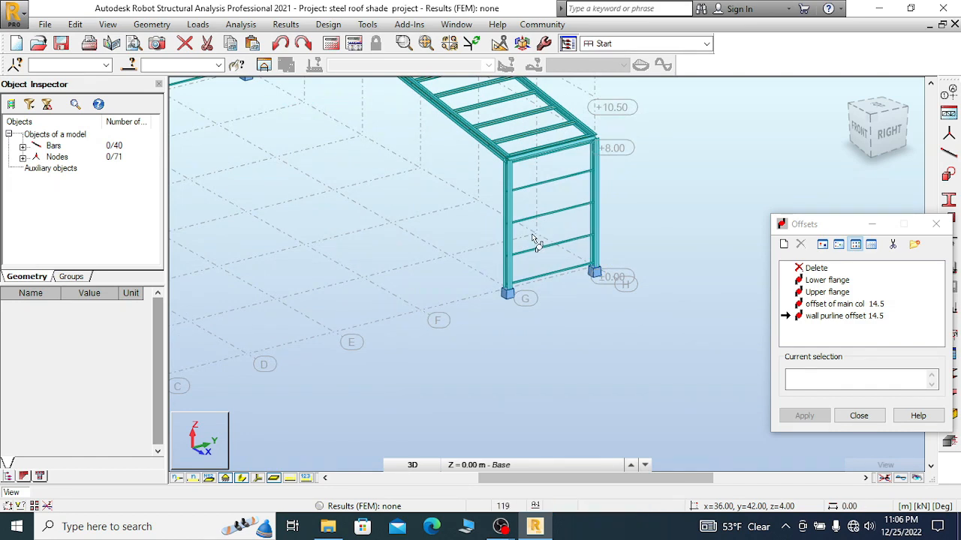
scroll(623, 330, down, 3)
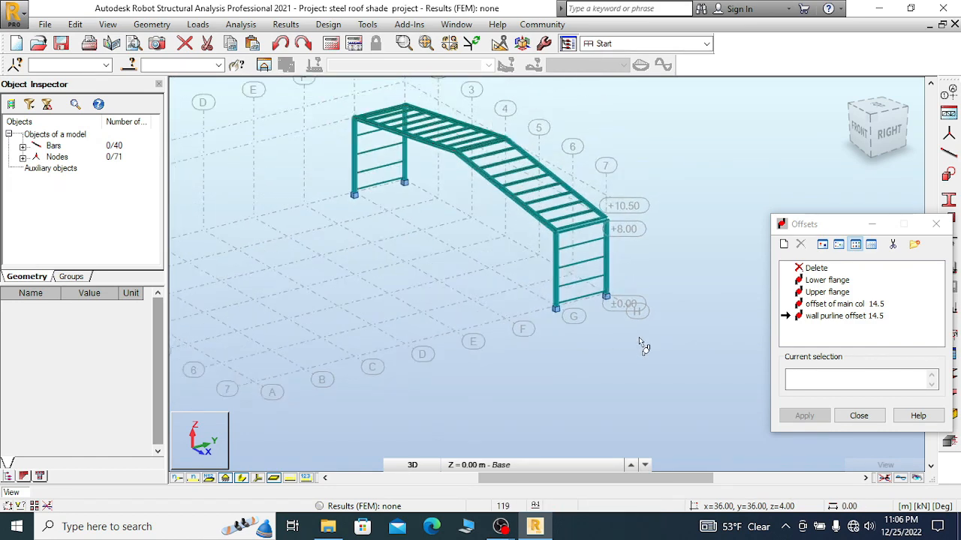
scroll(458, 189, up, 1)
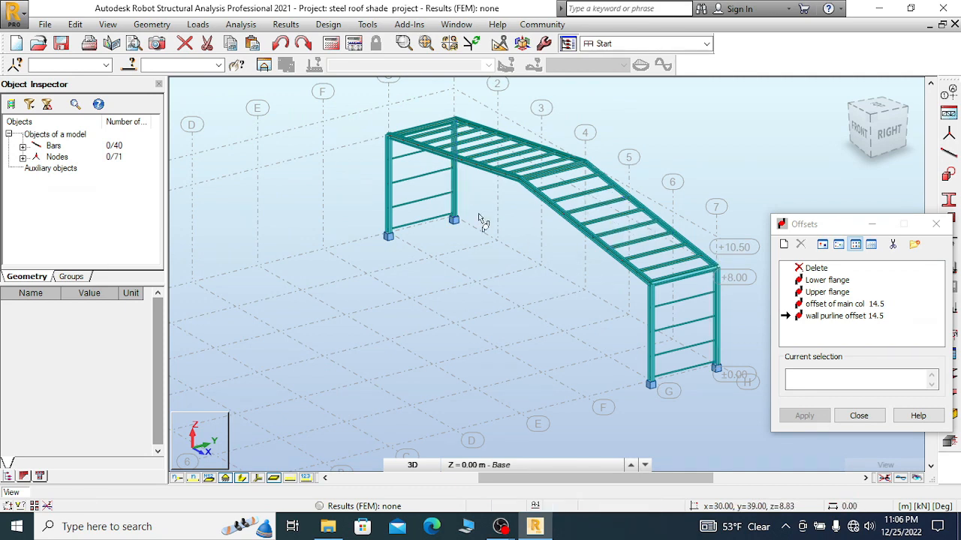
scroll(654, 311, down, 2)
scroll(648, 238, up, 4)
right_click(584, 138)
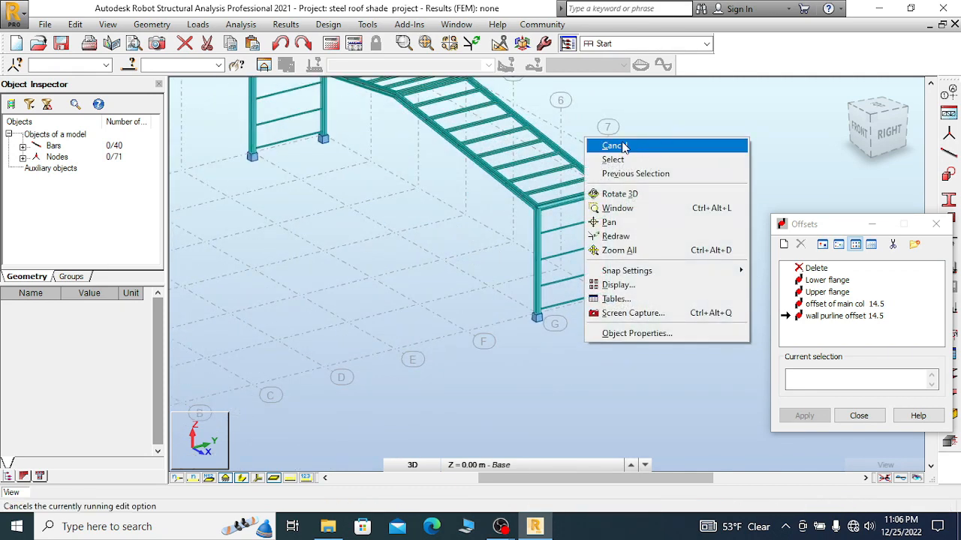
click(617, 144)
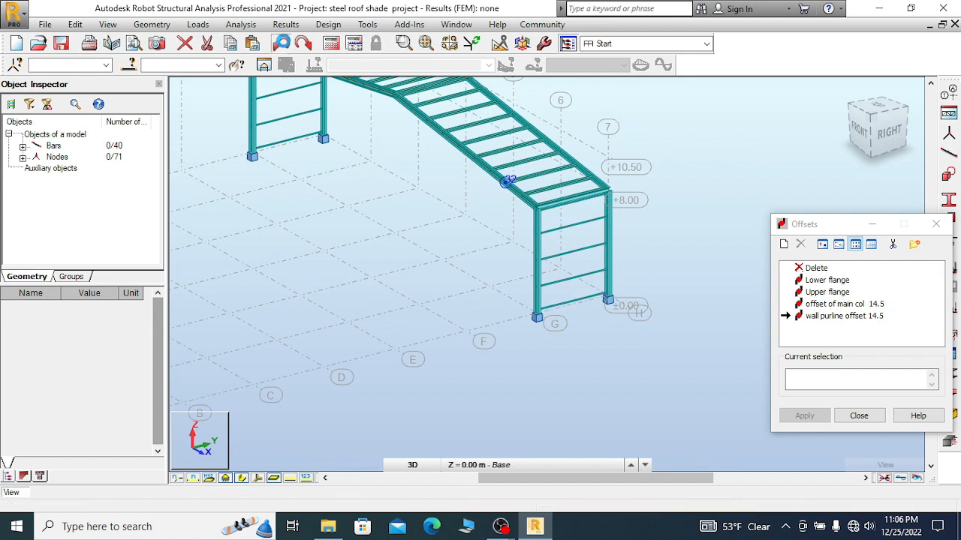
scroll(656, 306, down, 1)
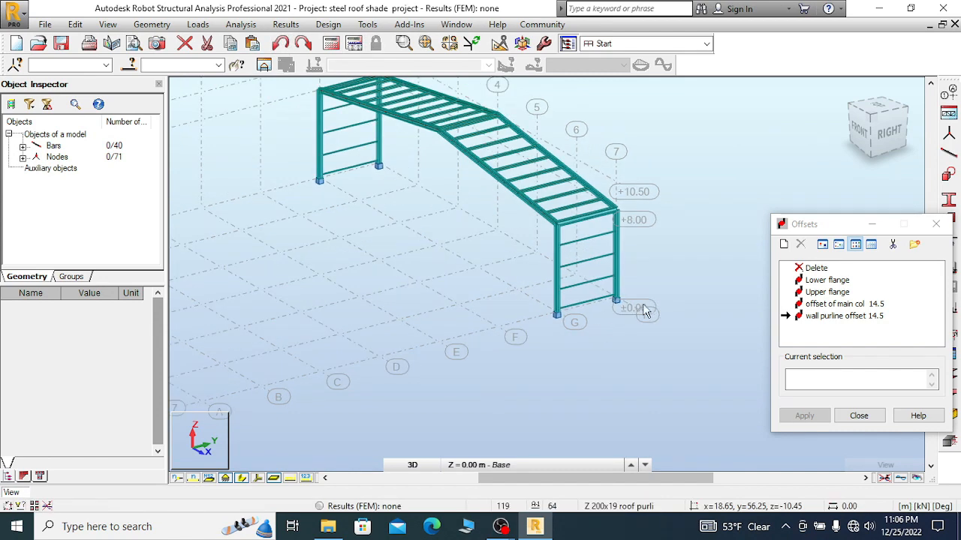
- Delete the HEA 450 main column at the corner of axes 7 and H
scroll(589, 292, up, 2)
click(631, 278)
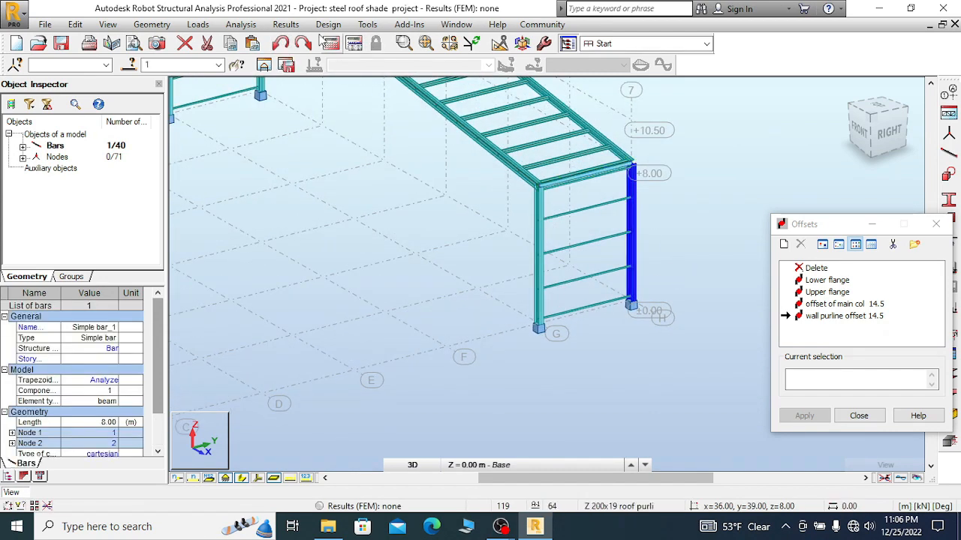
click(183, 45)
scroll(392, 173, down, 2)
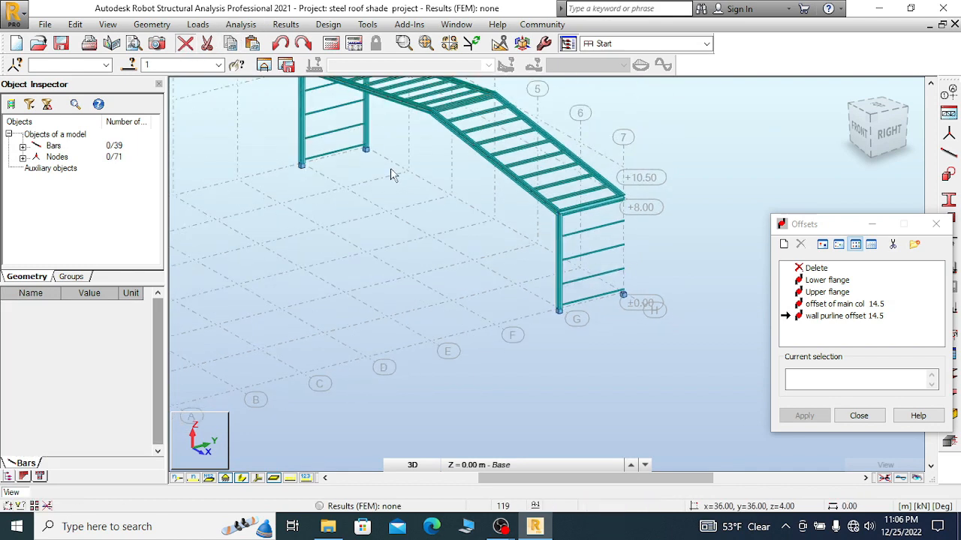
- Copy the HEA 300 corner column at the far end of axis H by the translation 36.00, 0.00, 0.00 m to the corner of axes 7 and H
scroll(368, 120, up, 3)
click(361, 127)
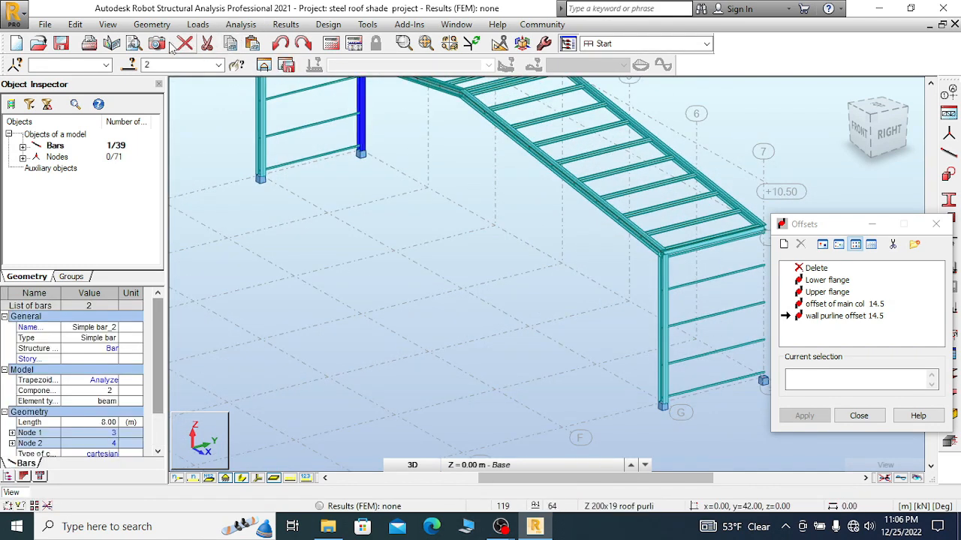
click(75, 24)
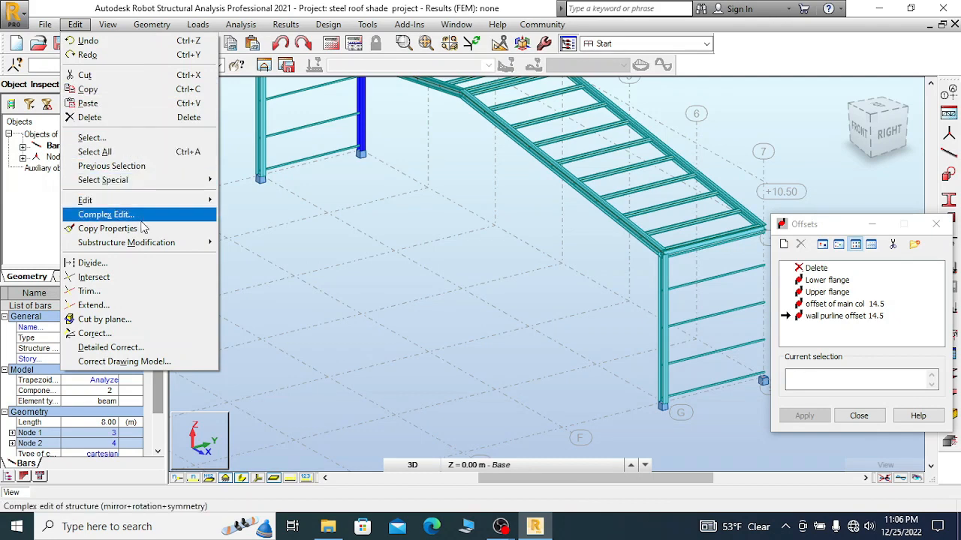
mouse_move(201, 201)
click(249, 201)
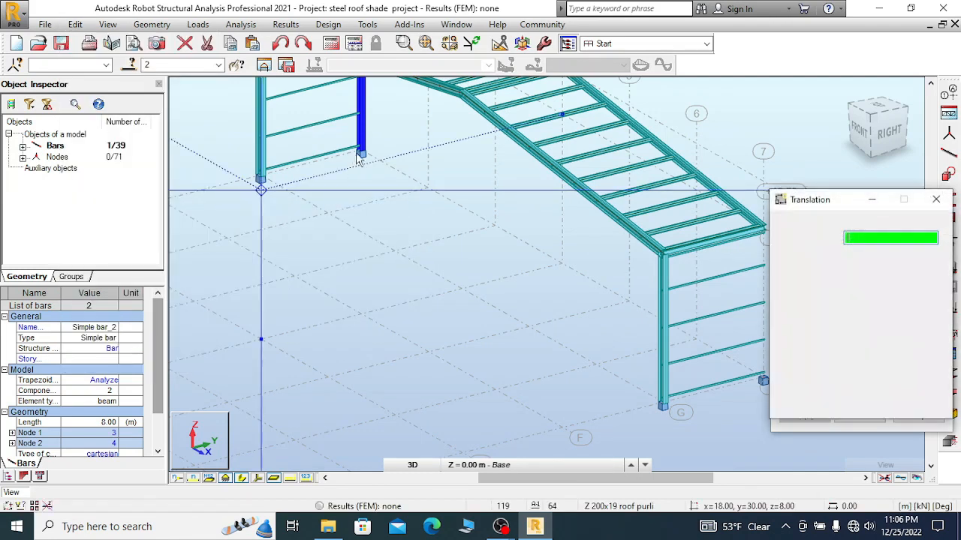
scroll(362, 147, up, 3)
scroll(371, 152, up, 2)
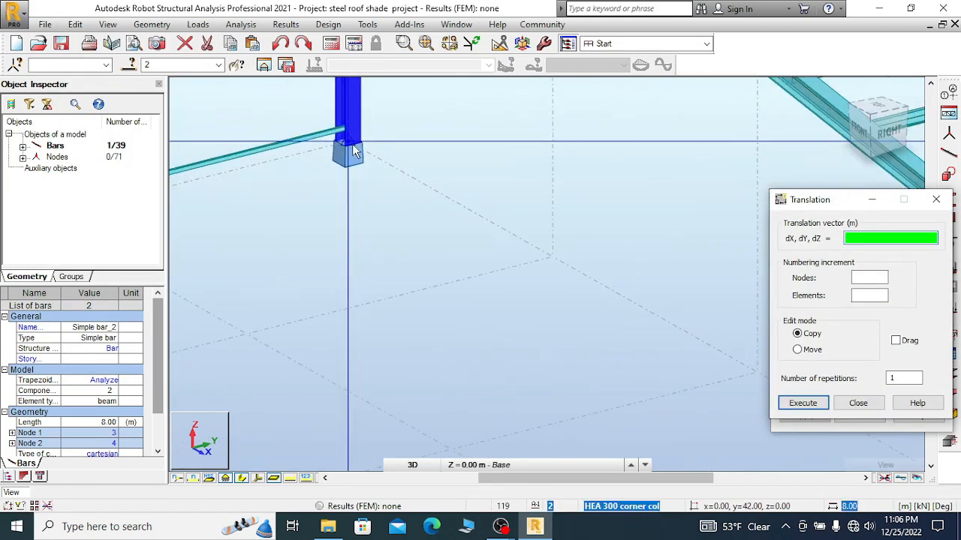
click(349, 152)
scroll(349, 153, down, 5)
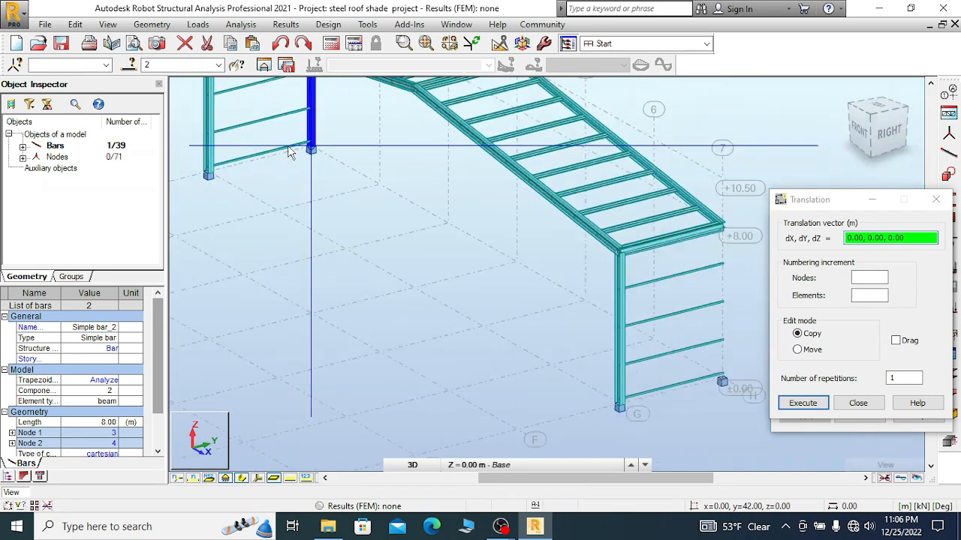
scroll(591, 323, up, 4)
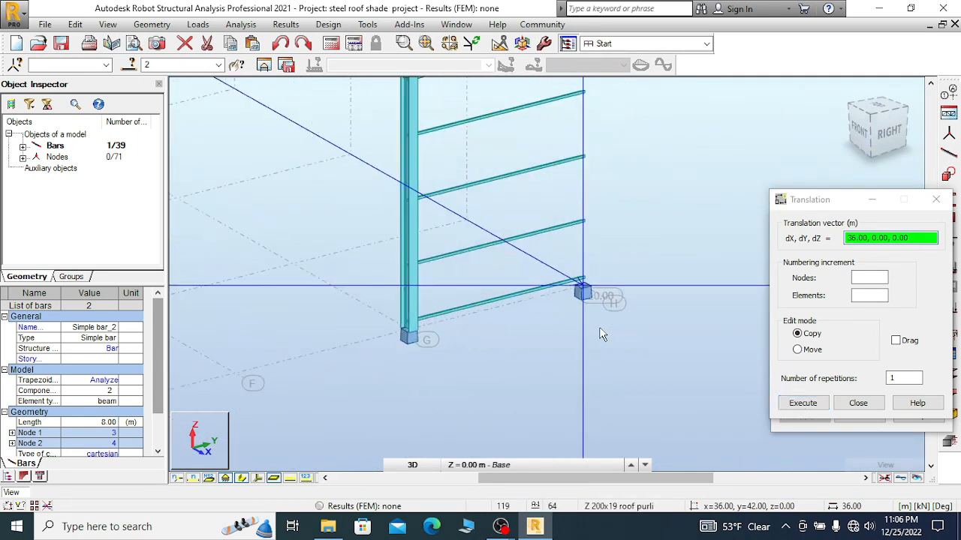
click(574, 266)
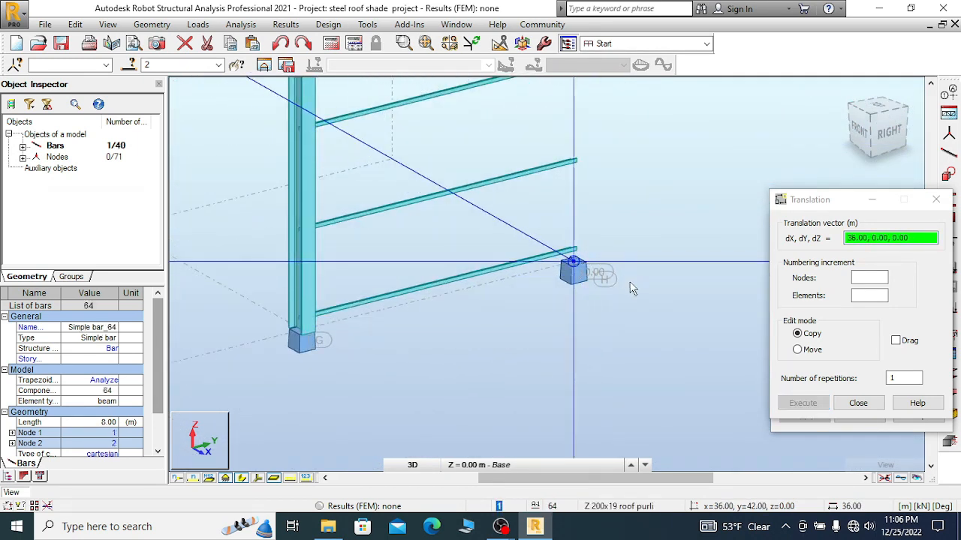
scroll(627, 270, down, 3)
right_click(587, 239)
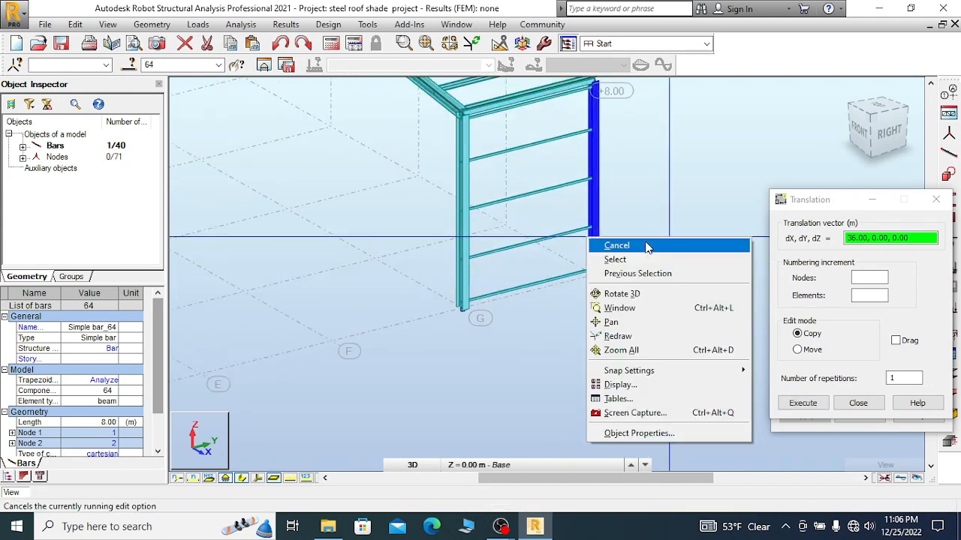
click(606, 246)
scroll(654, 333, down, 2)
scroll(600, 306, up, 3)
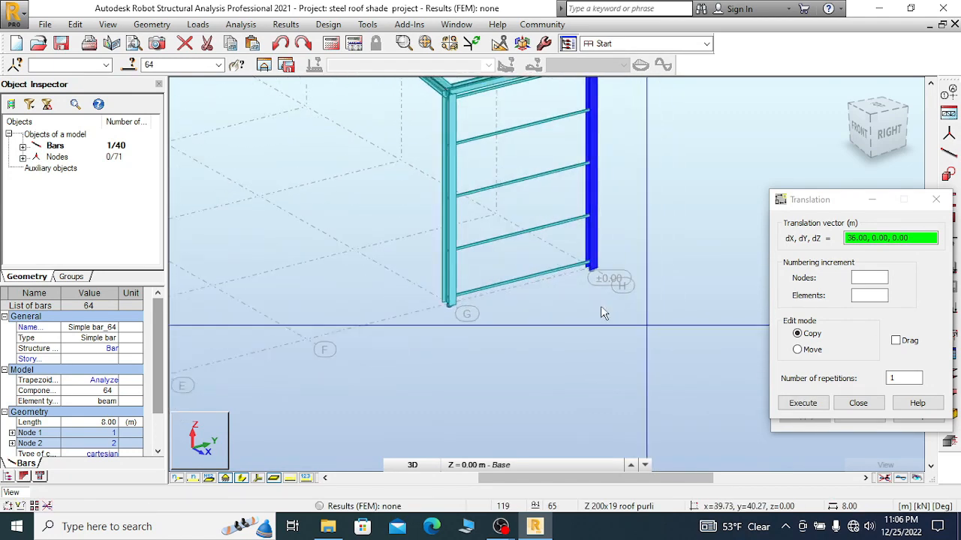
click(937, 200)
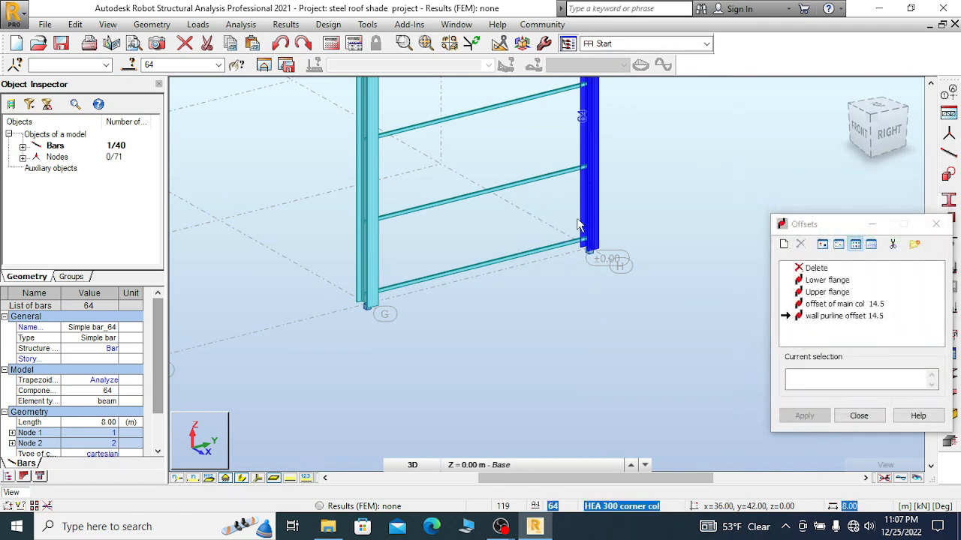
- Isolate the two columns at axes G and H with their lowest wall purlin, show them in plan and clear the selection
scroll(536, 285, down, 3)
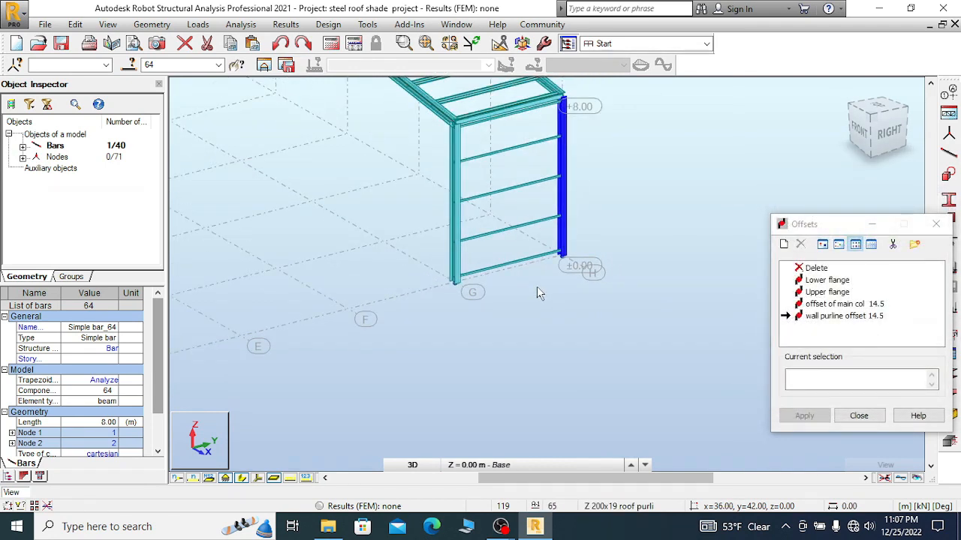
ctrl+click(454, 221)
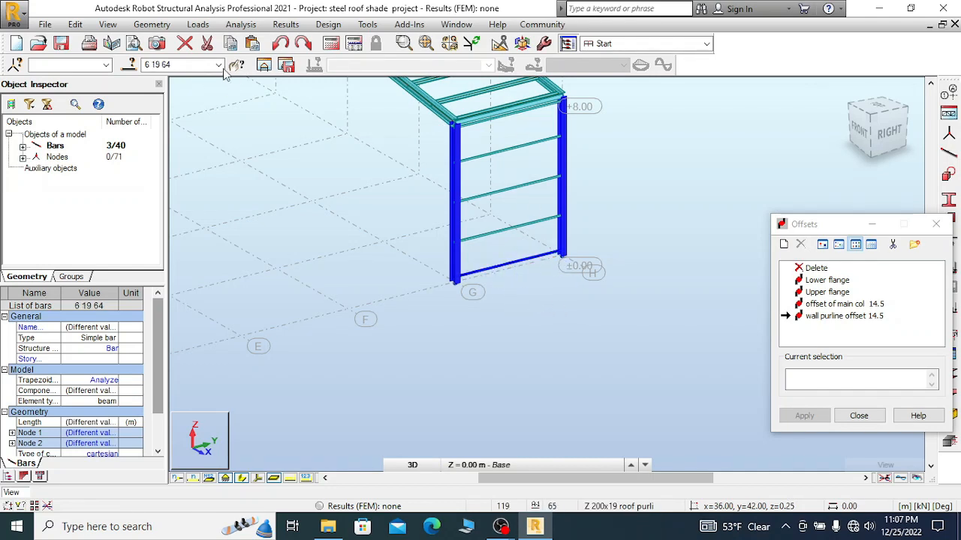
click(264, 64)
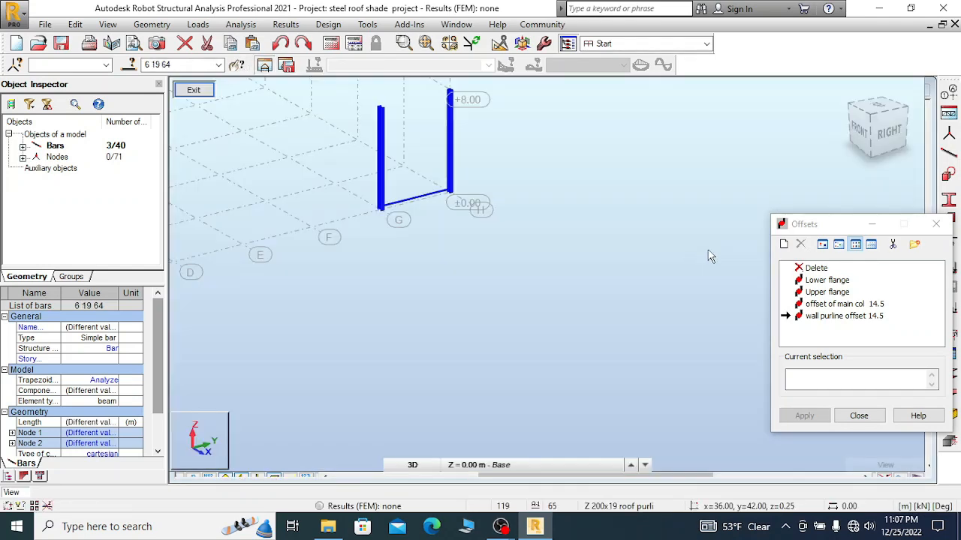
scroll(610, 220, down, 1)
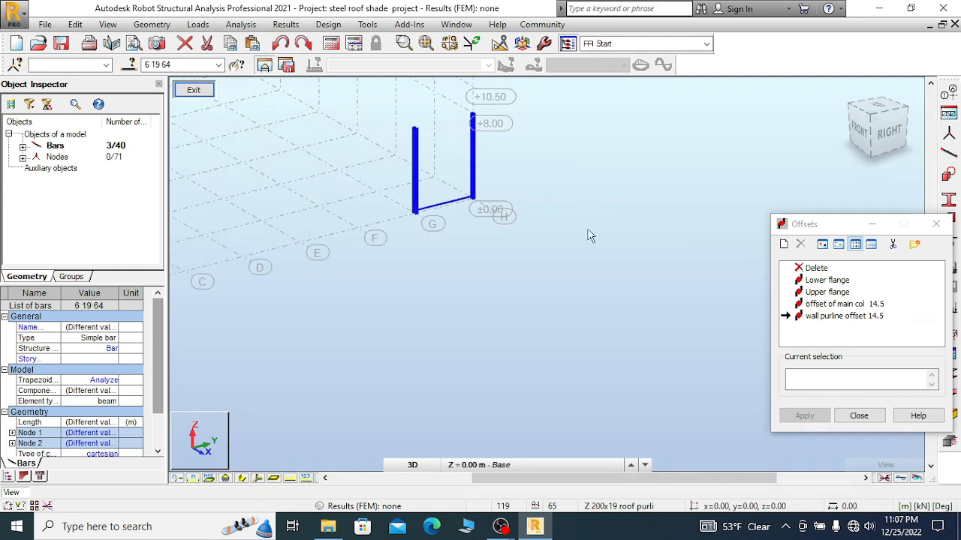
click(882, 111)
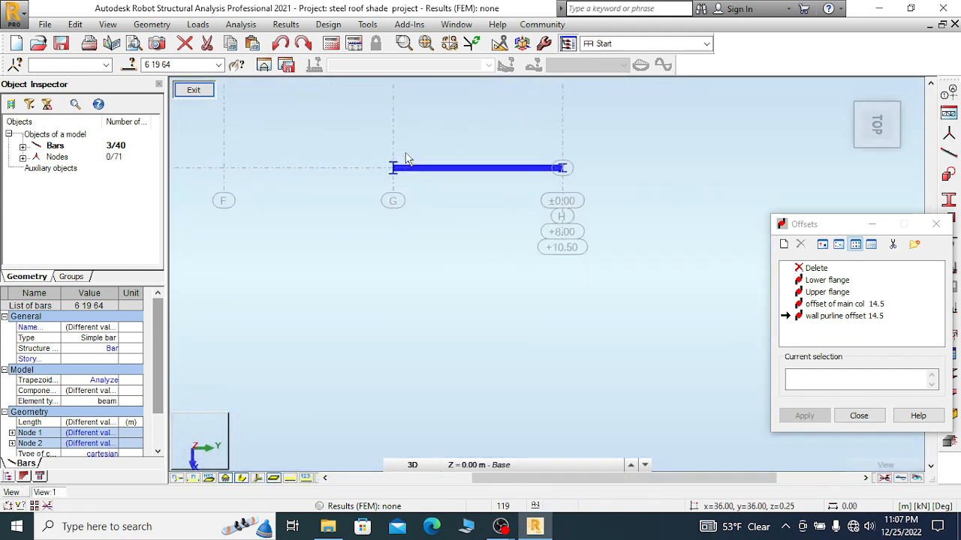
scroll(405, 159, up, 2)
right_click(347, 129)
click(375, 133)
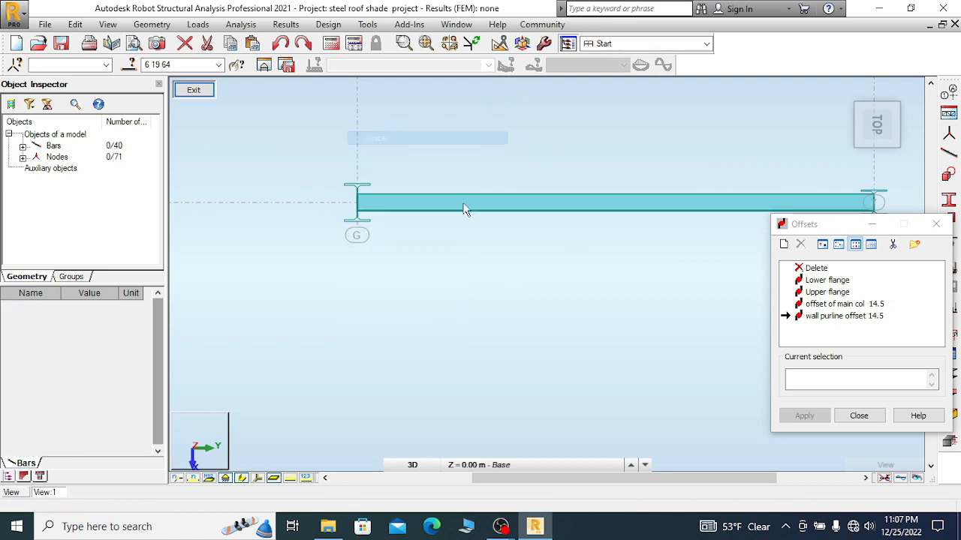
- Turn on the display of offsets for the isolated bars
right_click(308, 284)
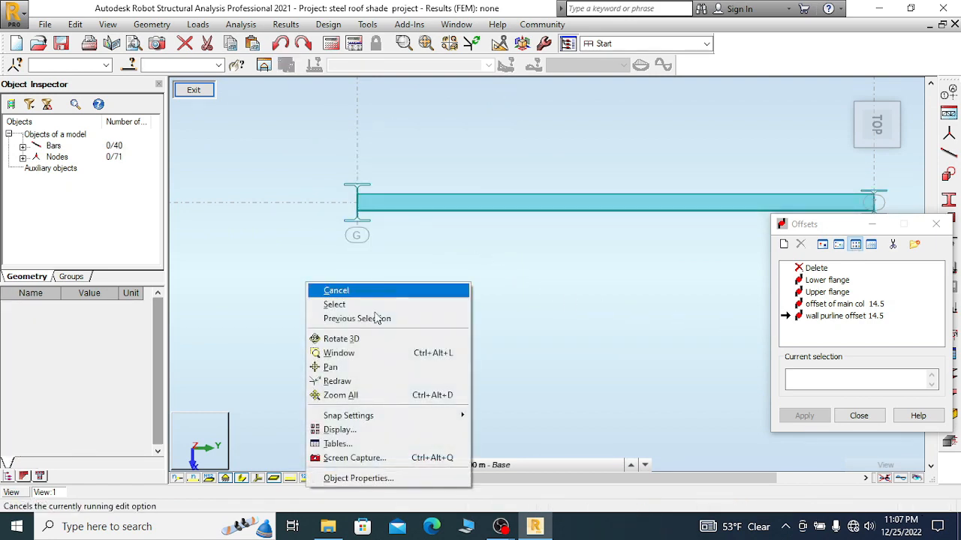
click(341, 430)
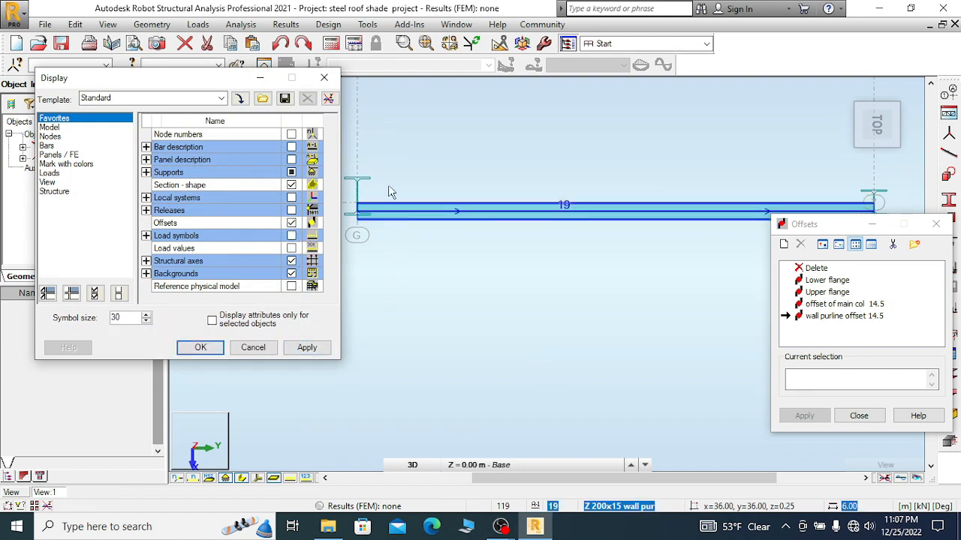
scroll(366, 142, down, 1)
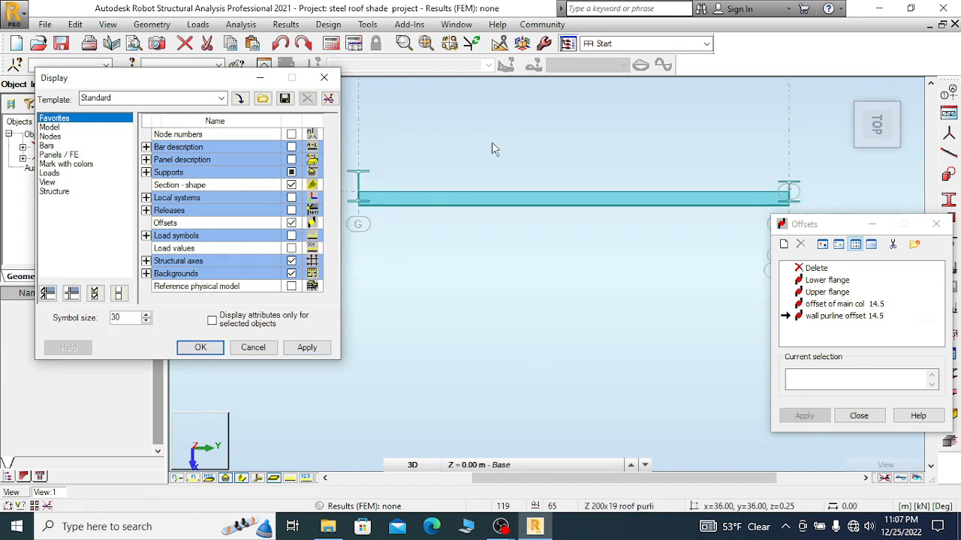
click(324, 78)
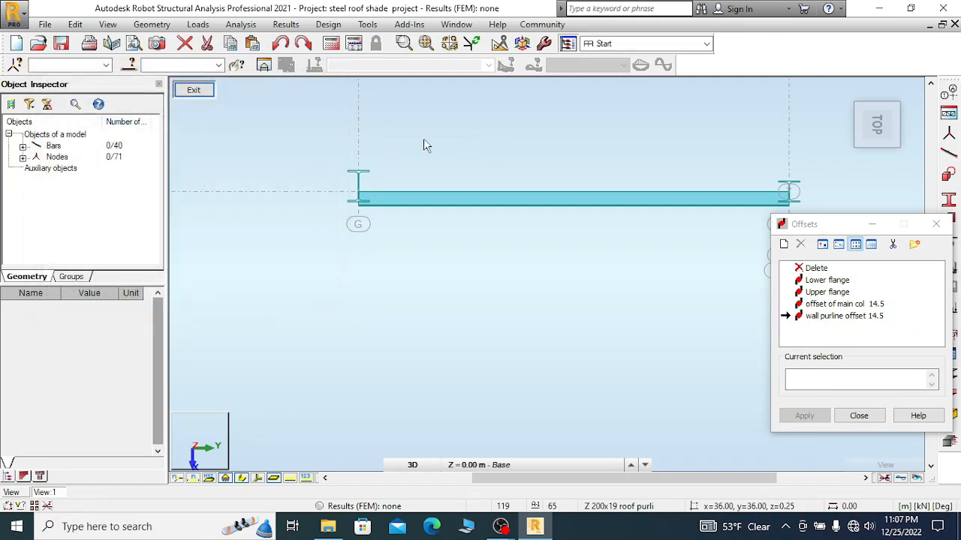
- Try assigning the "offset of main col 14.5" offset to the wall purlin between axes G and H, and undo it
click(829, 304)
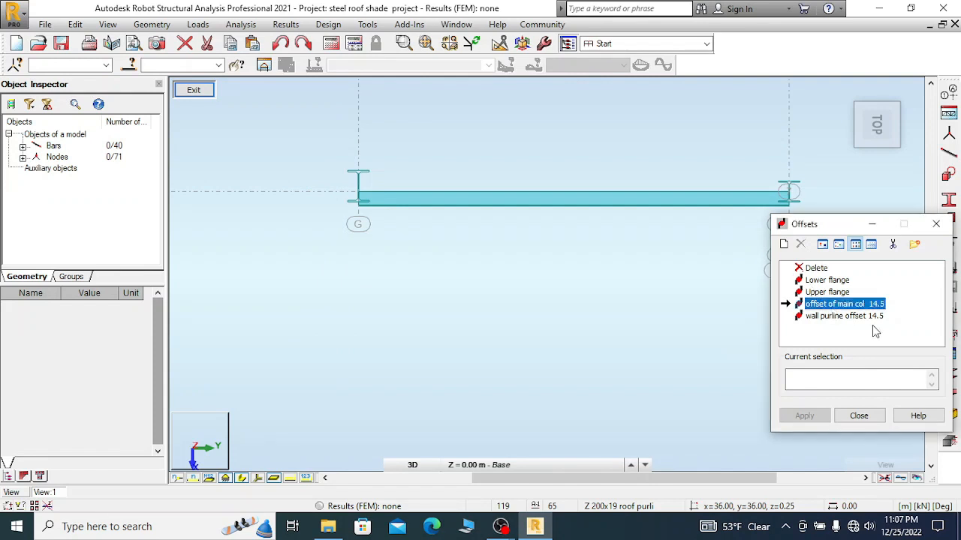
click(439, 201)
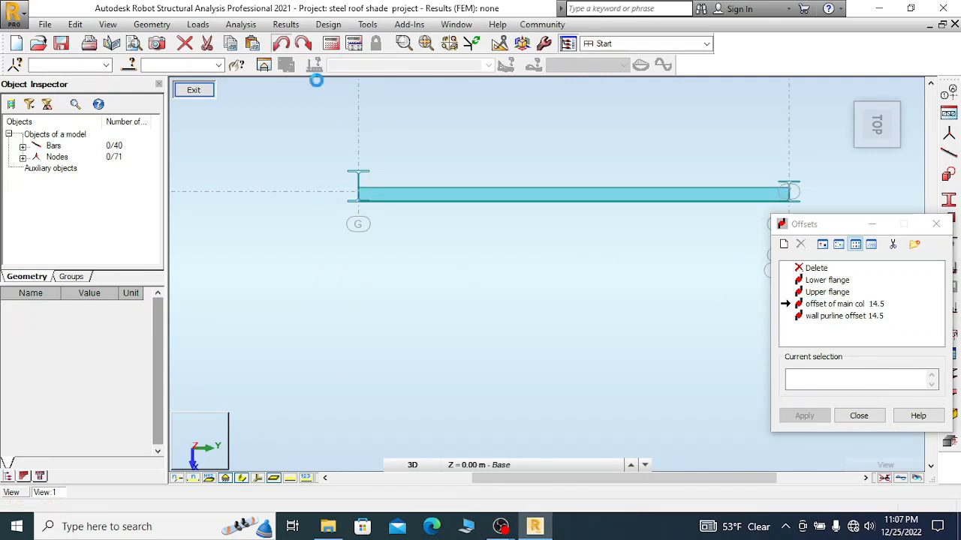
click(404, 192)
- Assign the "wall purline offset 14.5" offset to the wall purlin between axes G and H and close the offset definitions
click(823, 316)
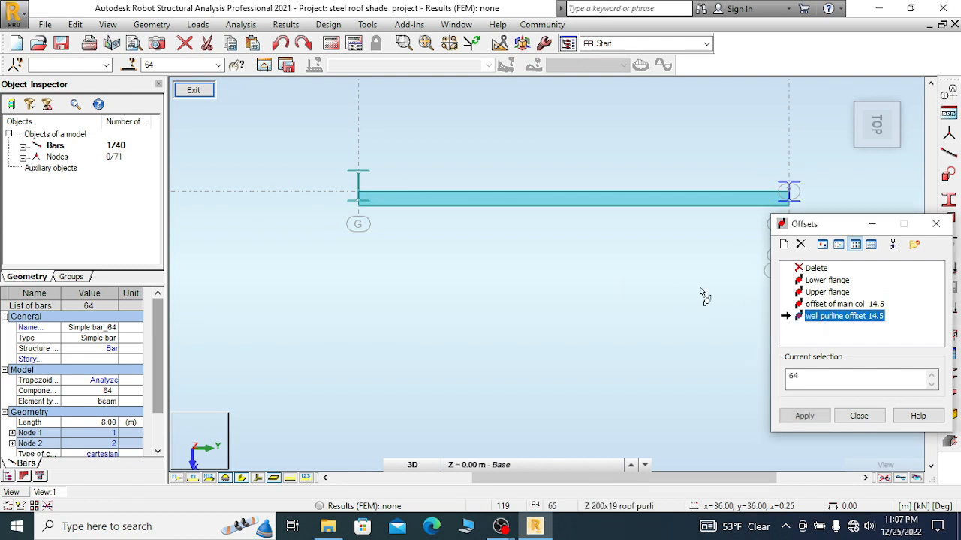
click(466, 206)
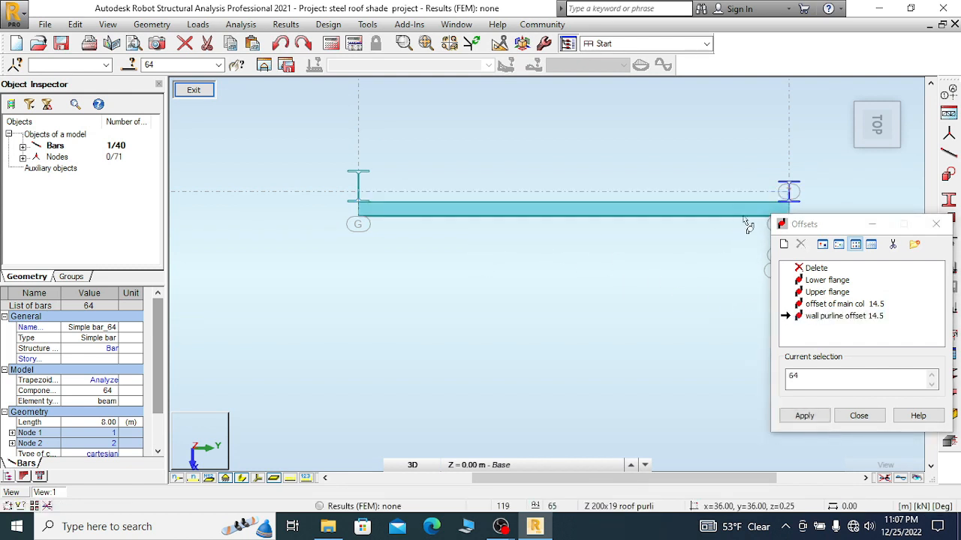
scroll(807, 204, up, 2)
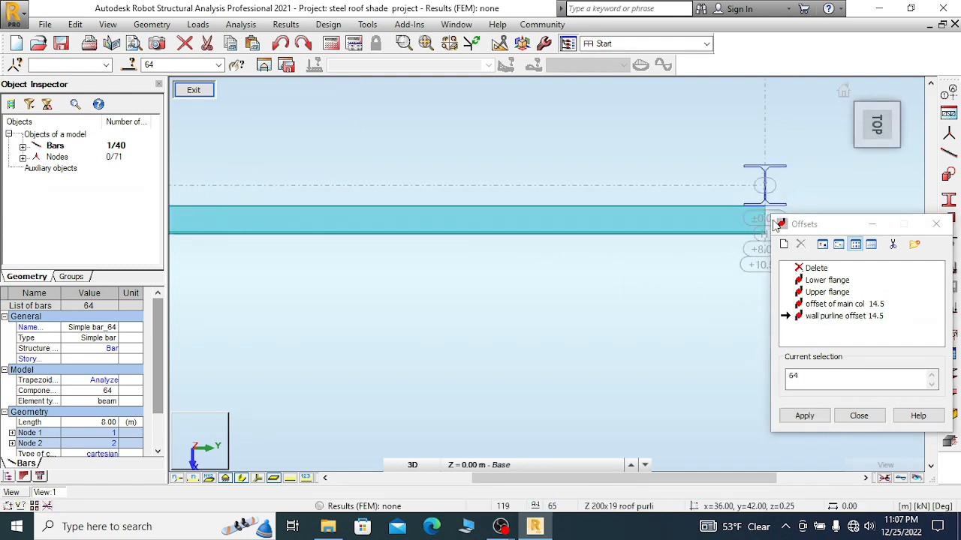
click(936, 224)
- Clear the bar selection and turn the offsets display back on for the isolated columns and purlin
scroll(609, 173, down, 3)
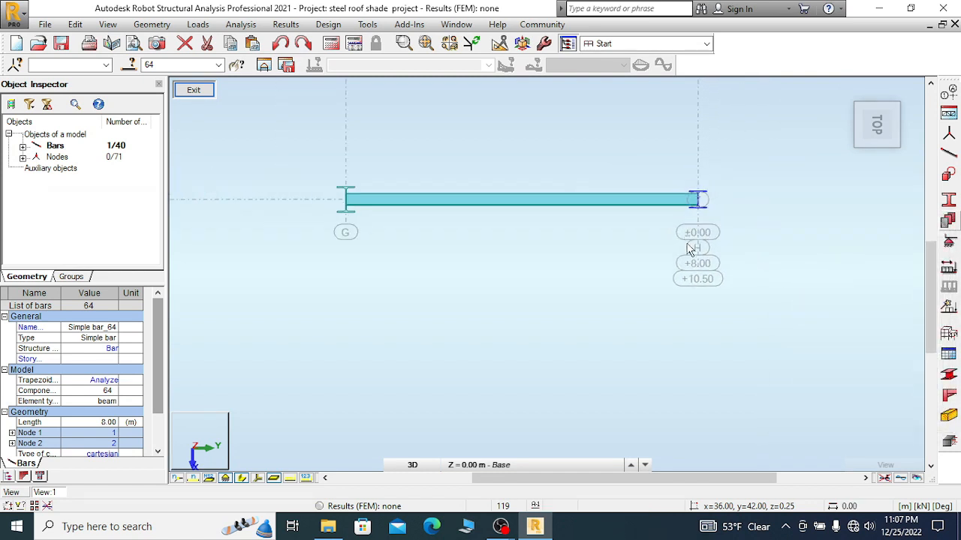
scroll(691, 251, down, 3)
scroll(540, 255, up, 4)
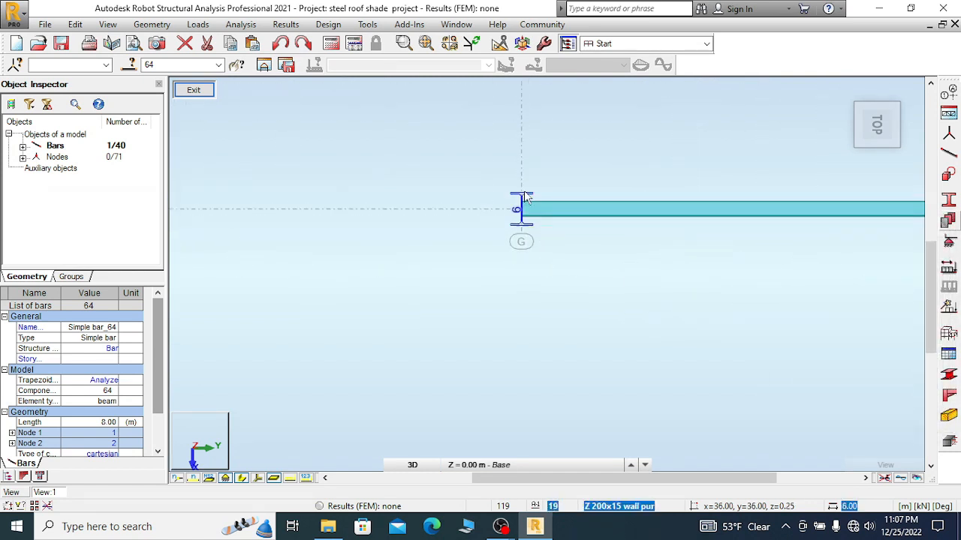
right_click(505, 168)
mouse_move(488, 300)
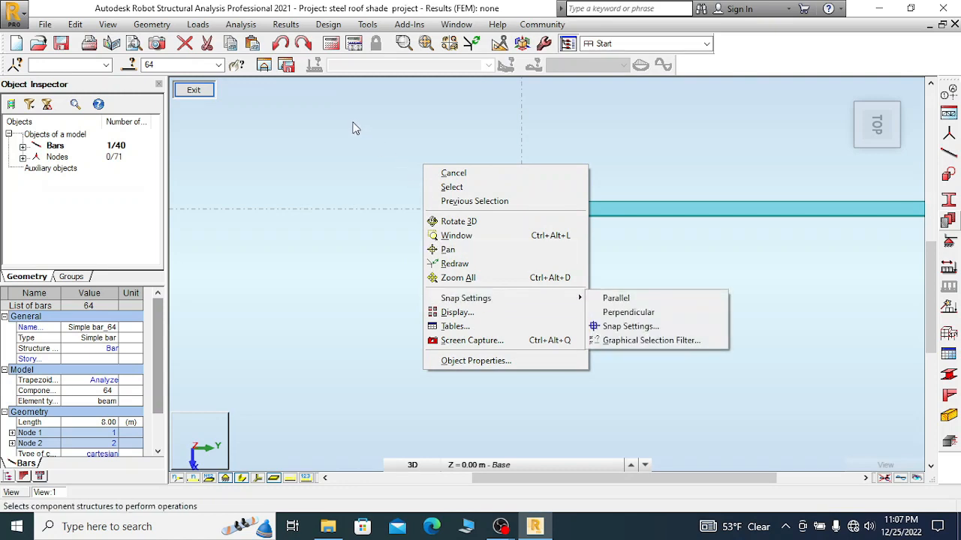
click(356, 129)
scroll(280, 151, down, 2)
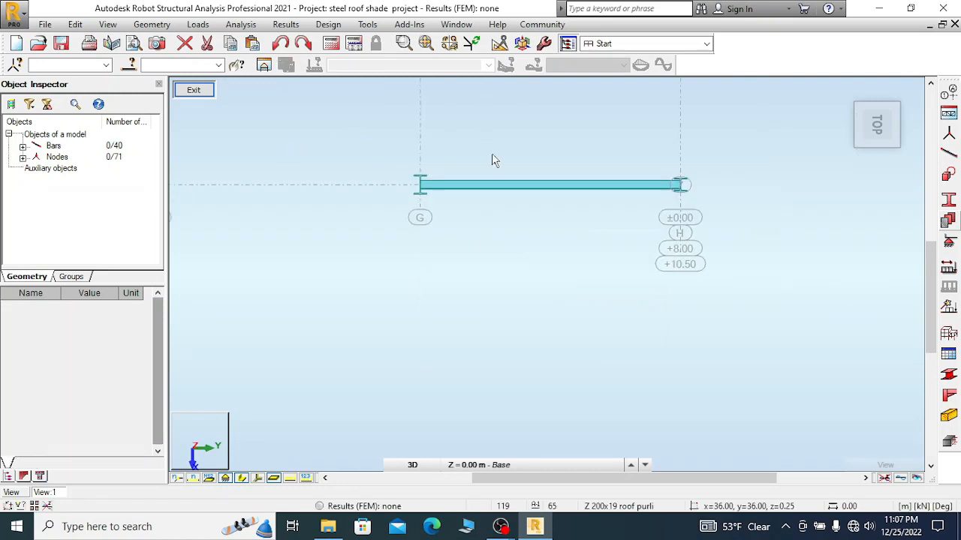
scroll(491, 160, up, 2)
right_click(510, 142)
click(501, 281)
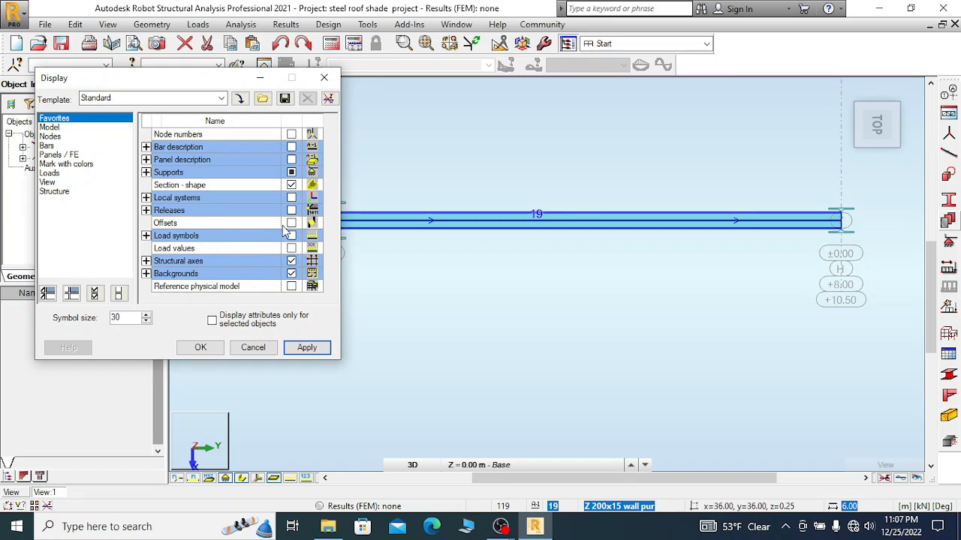
click(310, 352)
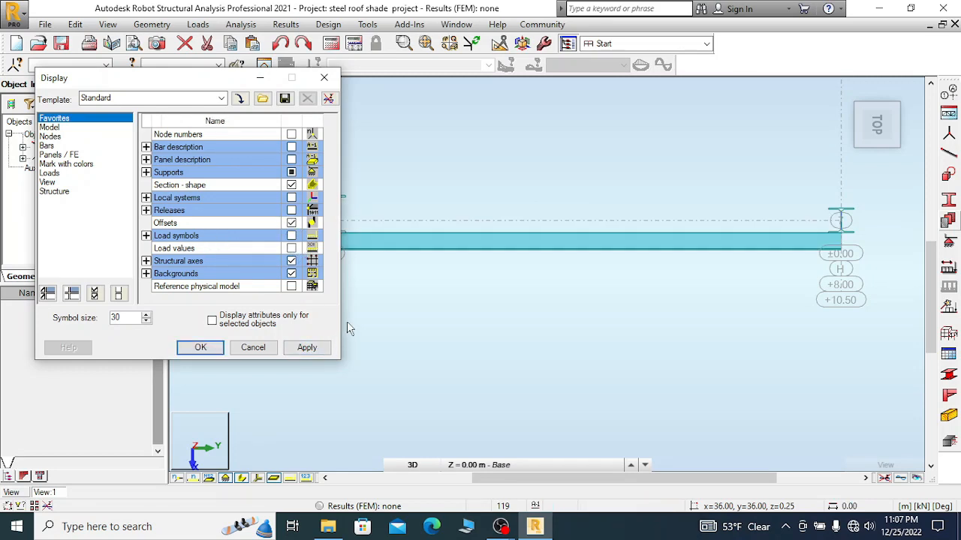
click(331, 78)
- Examine in plan how the offset wall purlin meets the flanges of the HEA 450 and HEA 300 columns
scroll(324, 216, up, 5)
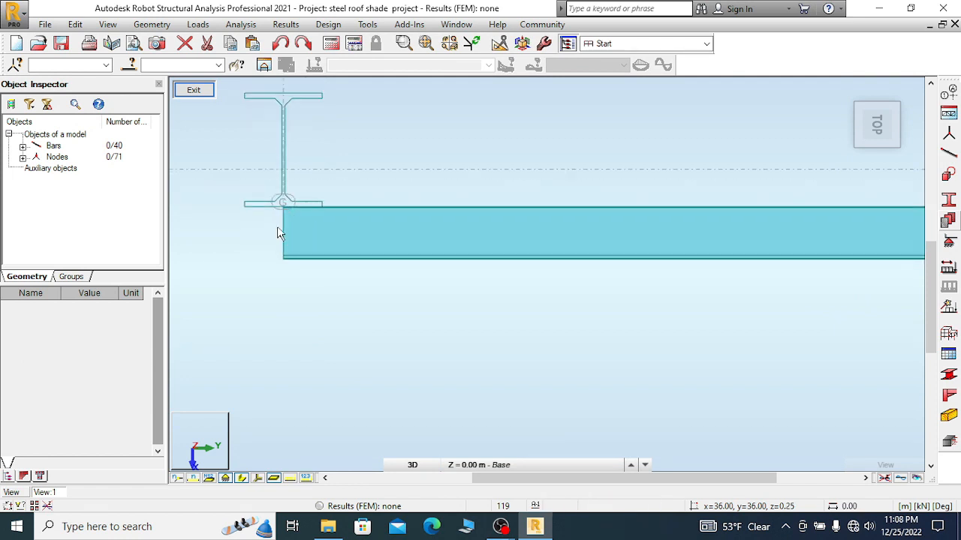
scroll(276, 226, up, 3)
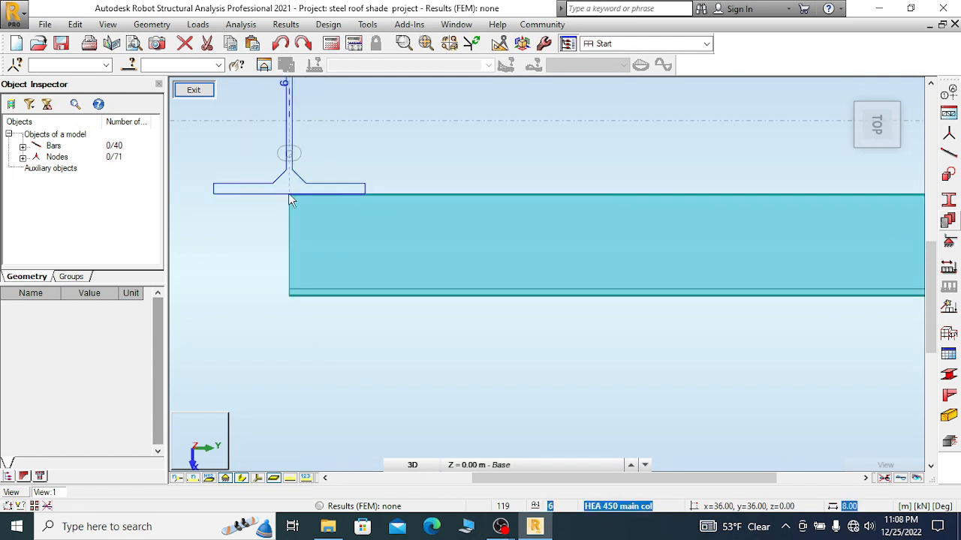
scroll(211, 219, down, 4)
scroll(188, 231, down, 3)
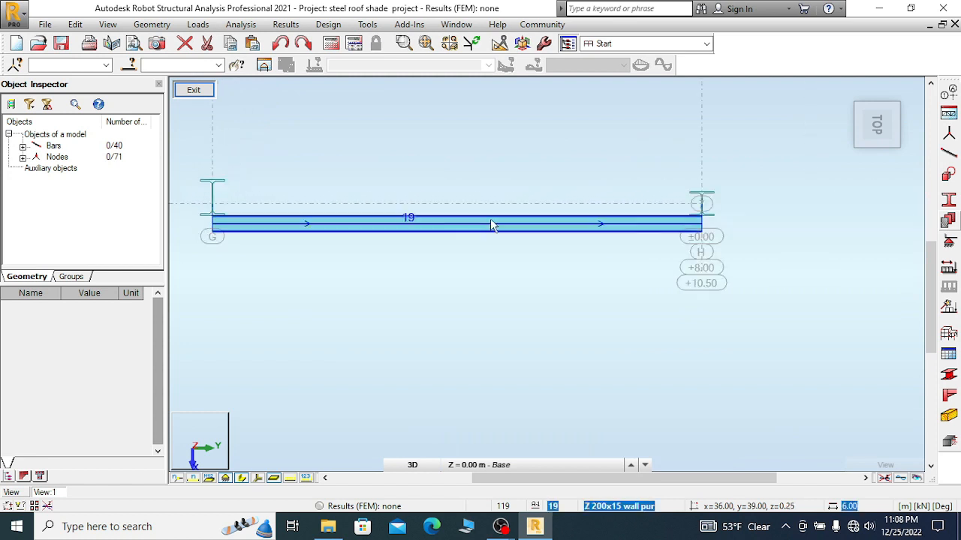
scroll(694, 217, up, 5)
scroll(715, 218, up, 2)
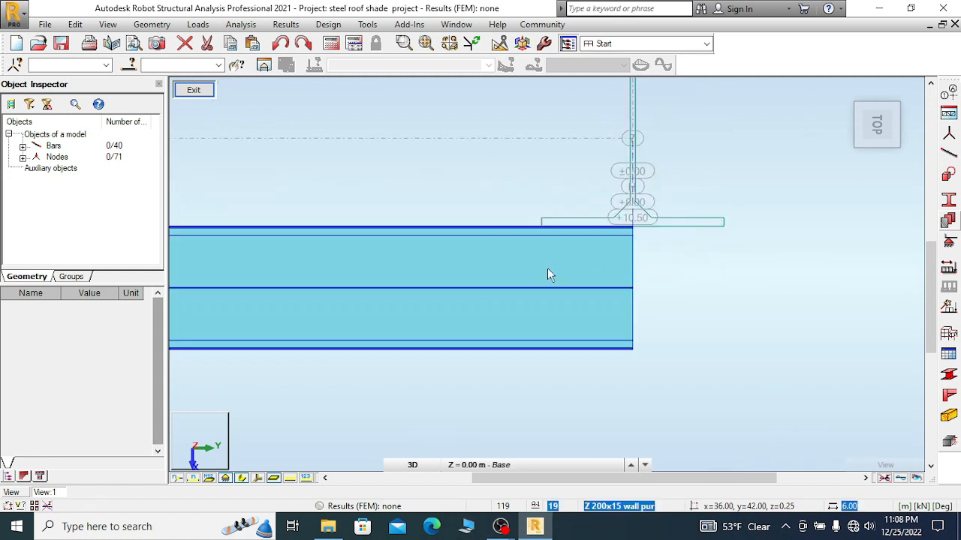
- Inspect in plan the end of the offset wall purlin against the corner column's flange at axes 7 and H
scroll(671, 286, up, 2)
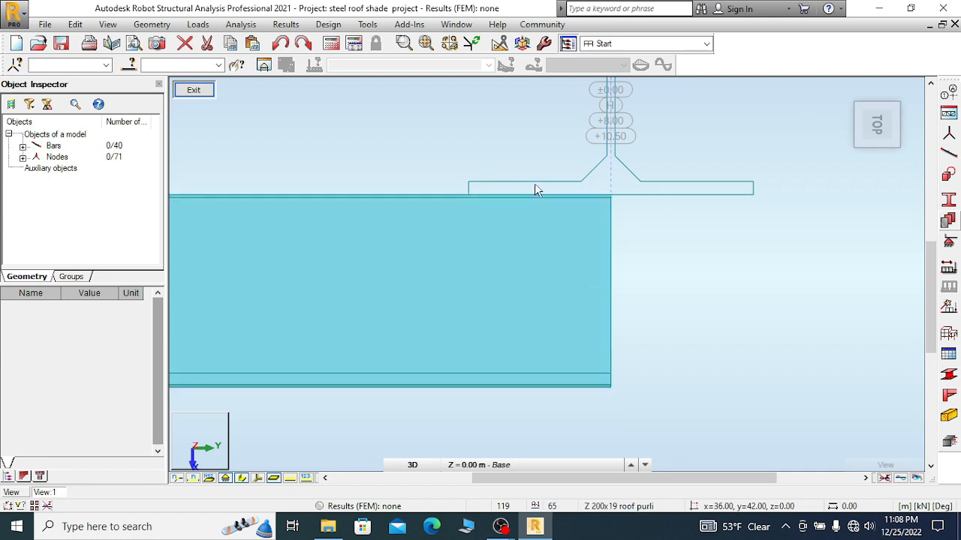
scroll(743, 194, down, 5)
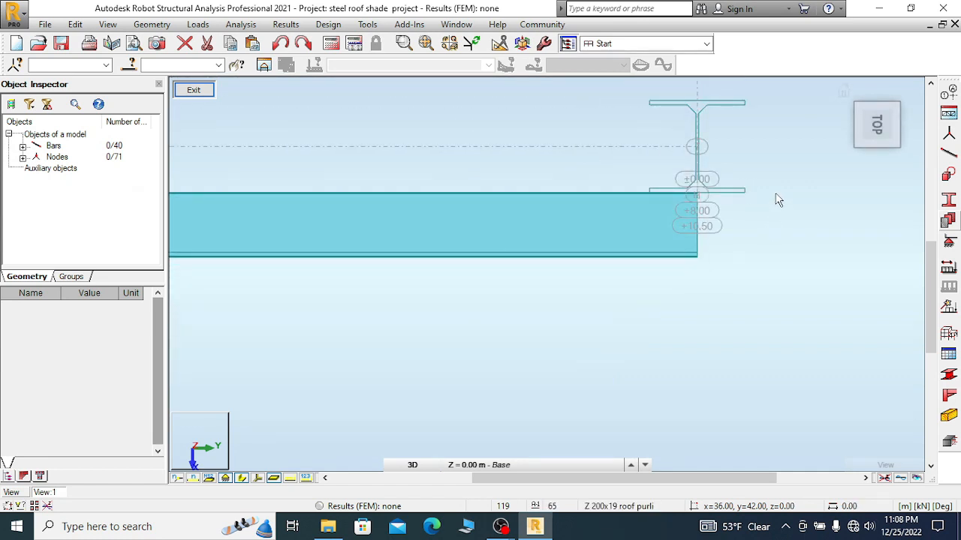
scroll(777, 199, down, 3)
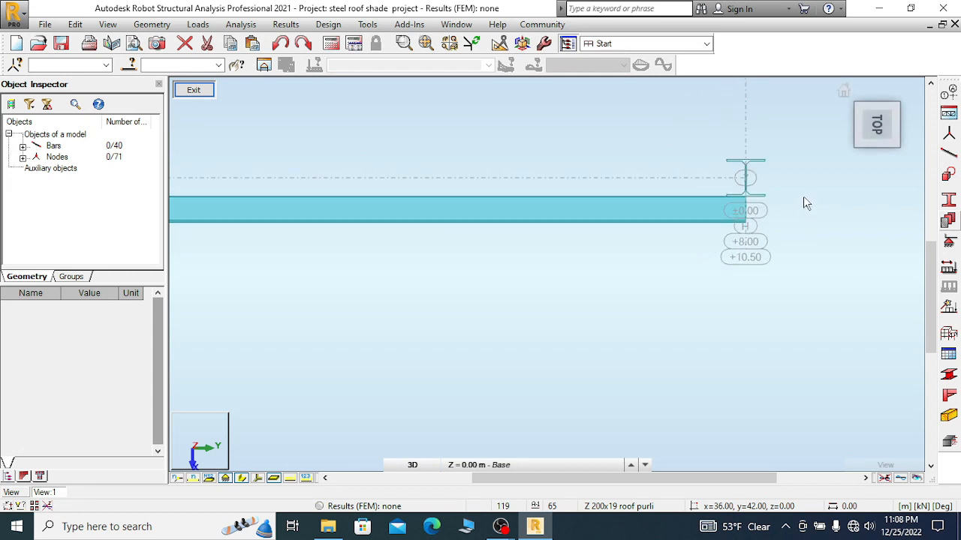
scroll(806, 204, up, 1)
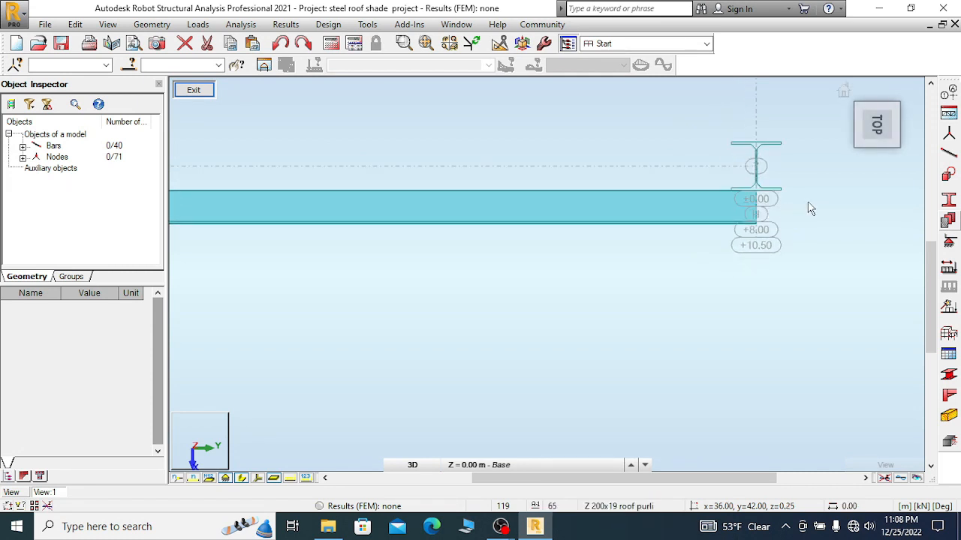
scroll(785, 209, up, 4)
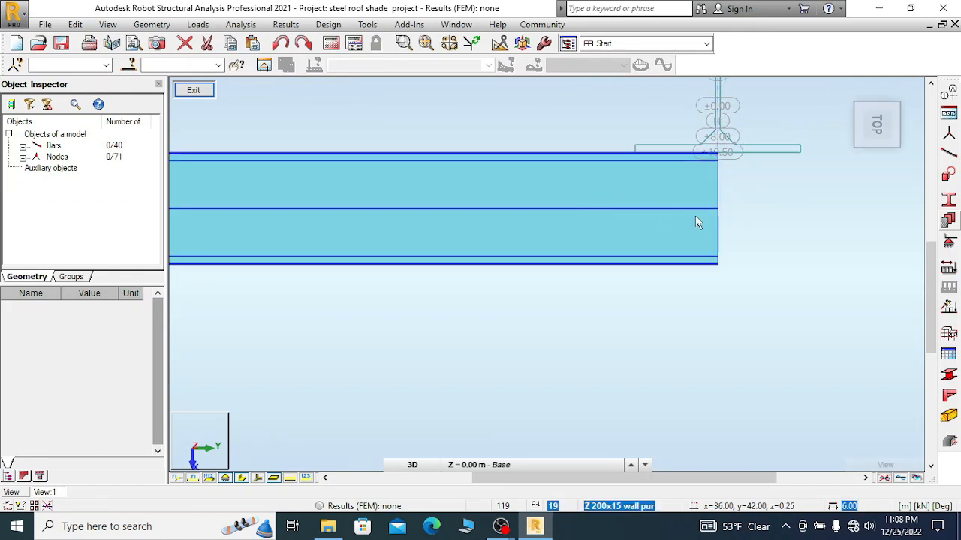
scroll(788, 233, down, 5)
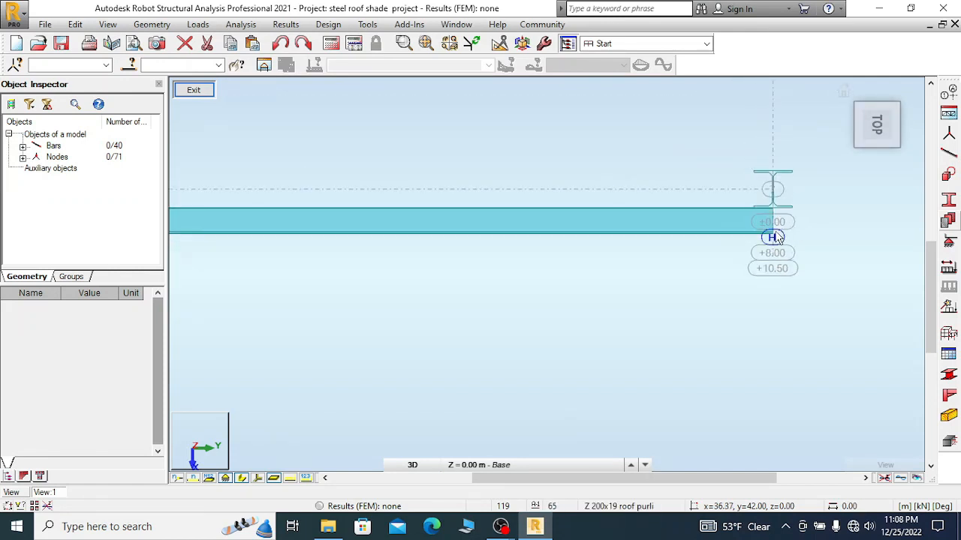
scroll(775, 237, down, 8)
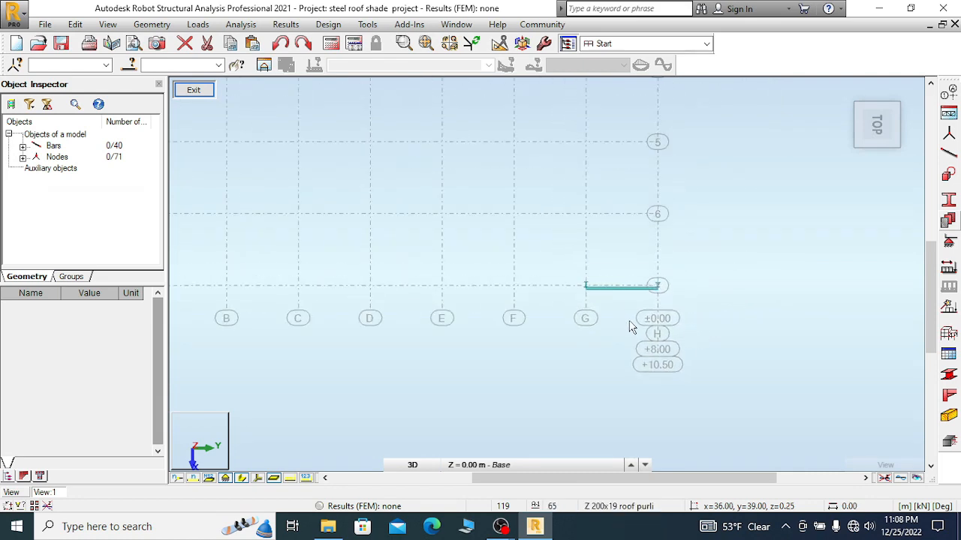
scroll(630, 326, down, 3)
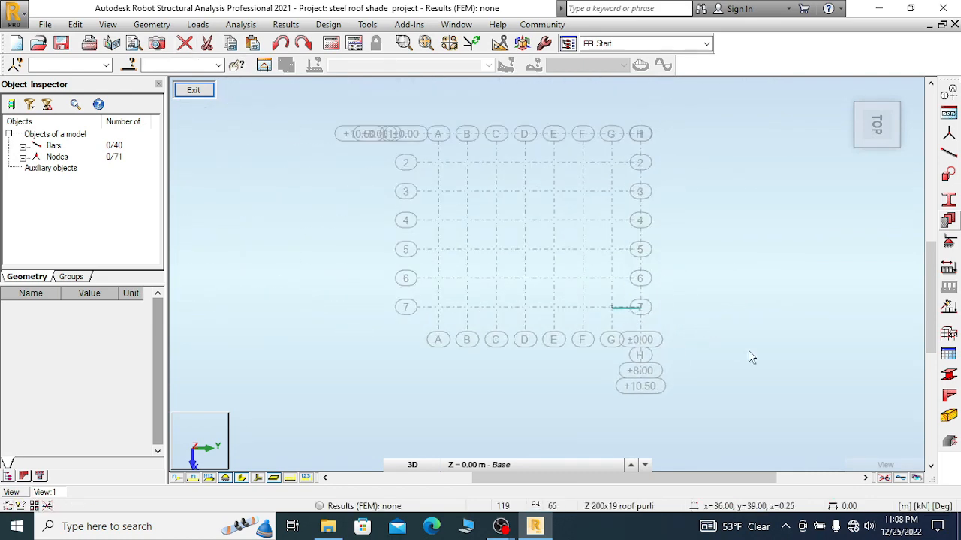
- Select the offset wall purlin, show the whole frame again, and start Copy Properties with that purlin as the reference object
scroll(626, 312, up, 5)
click(613, 299)
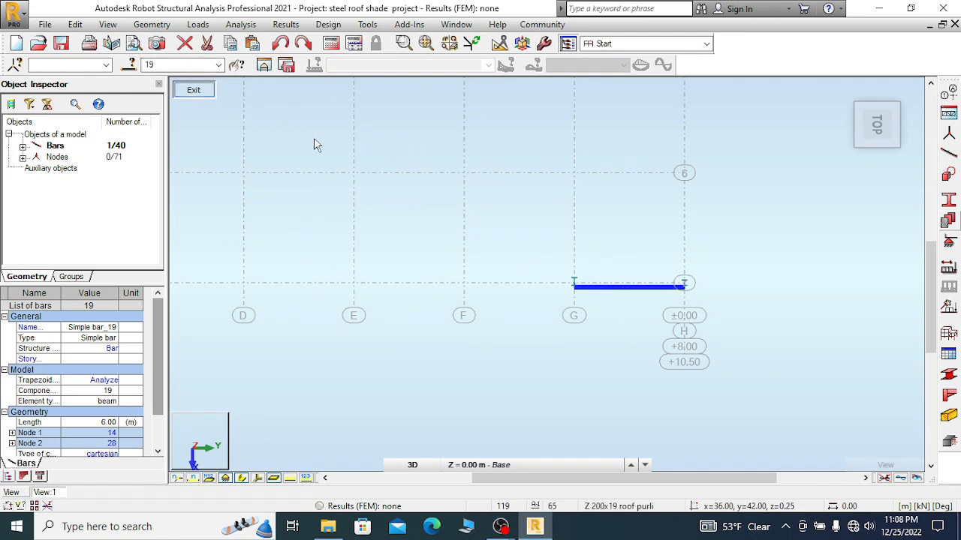
scroll(624, 228, up, 2)
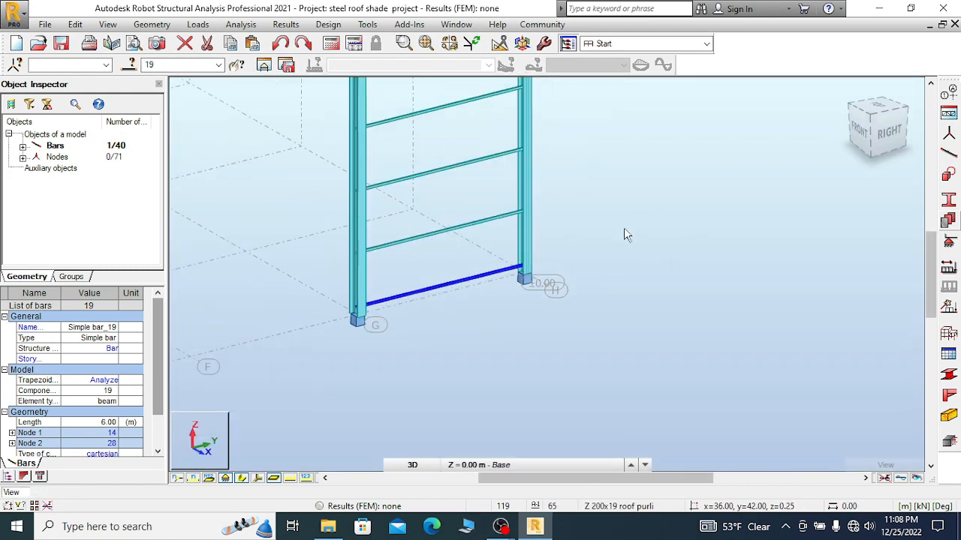
scroll(410, 319, up, 4)
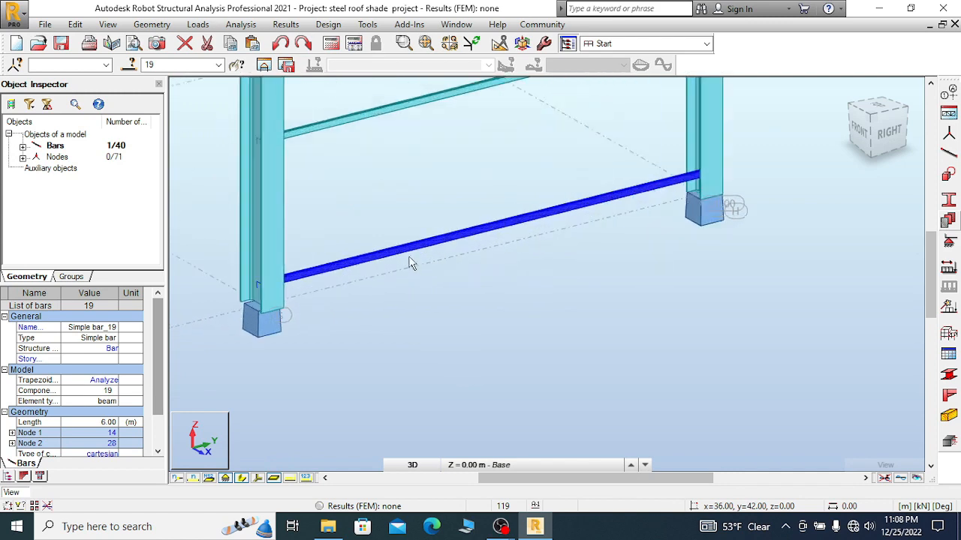
scroll(420, 251, up, 1)
right_click(424, 244)
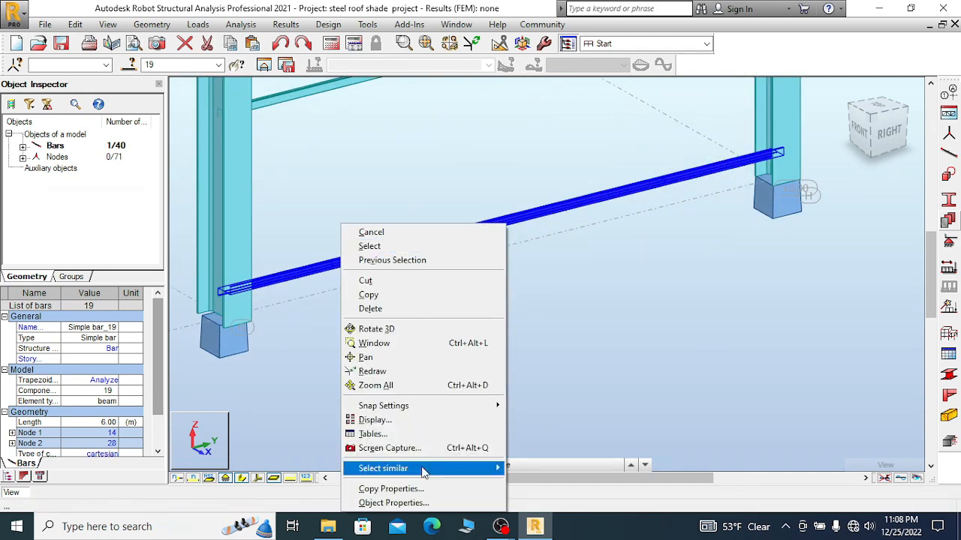
click(403, 489)
scroll(498, 342, down, 5)
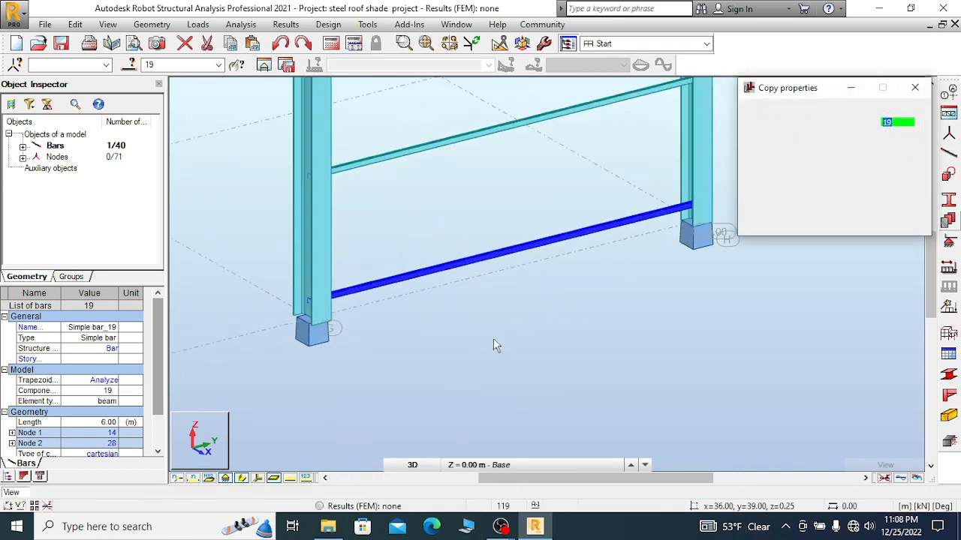
- Copy the reference purlin's properties to the other wall purlins between axes G and H along axis 7, up to the eave
click(468, 231)
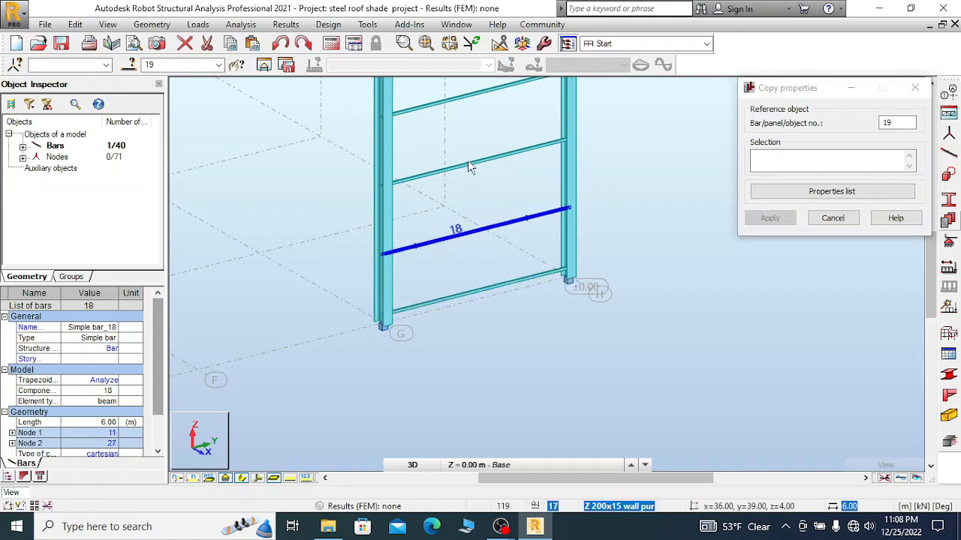
click(474, 224)
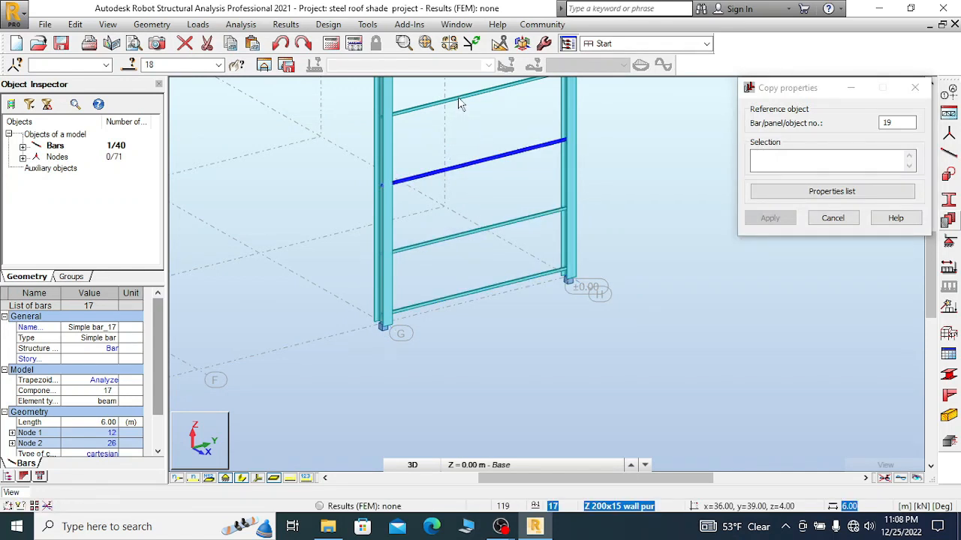
scroll(458, 95, down, 1)
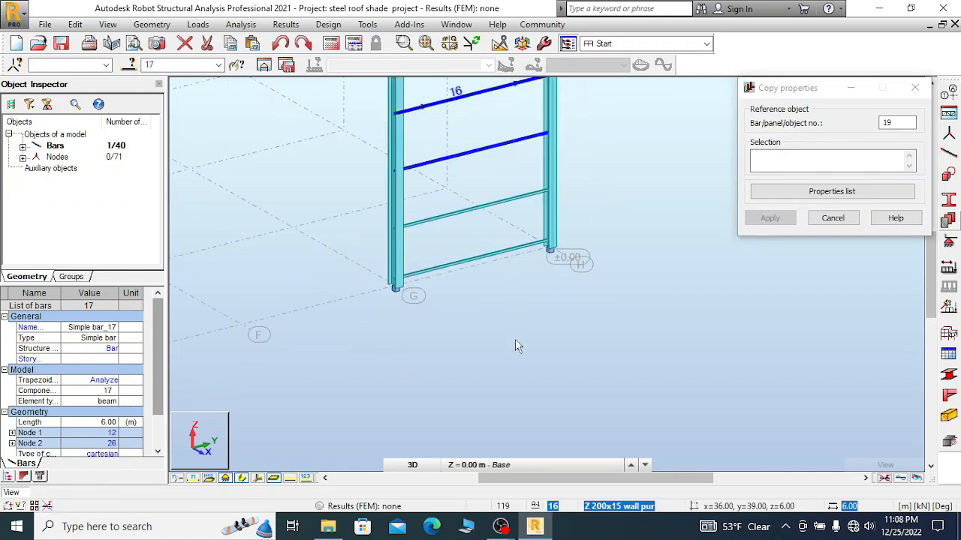
scroll(514, 355, down, 3)
scroll(460, 155, up, 2)
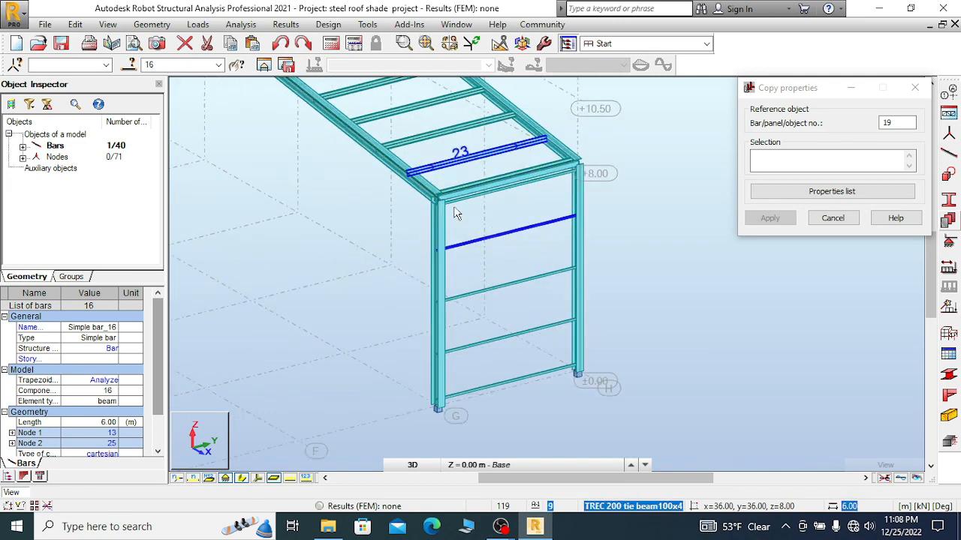
scroll(456, 211, up, 3)
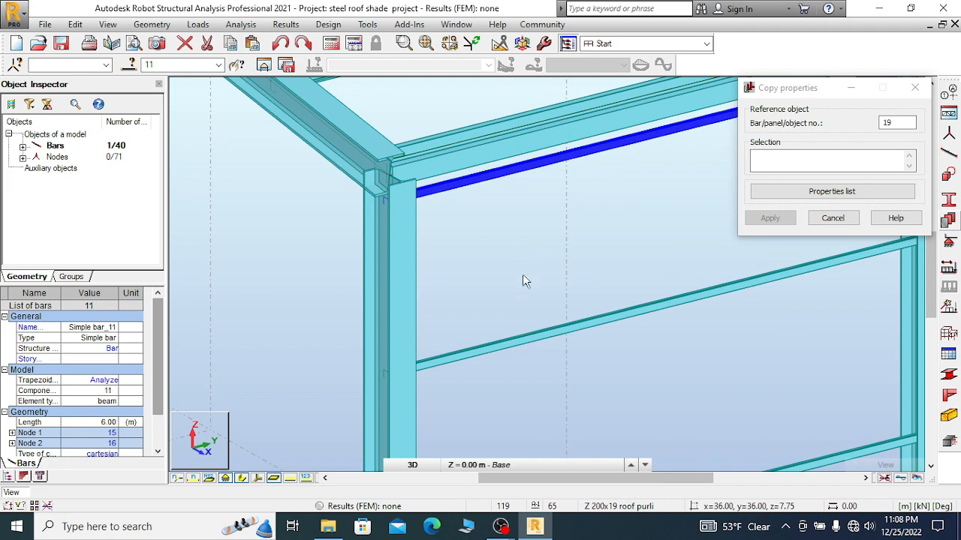
scroll(443, 200, down, 5)
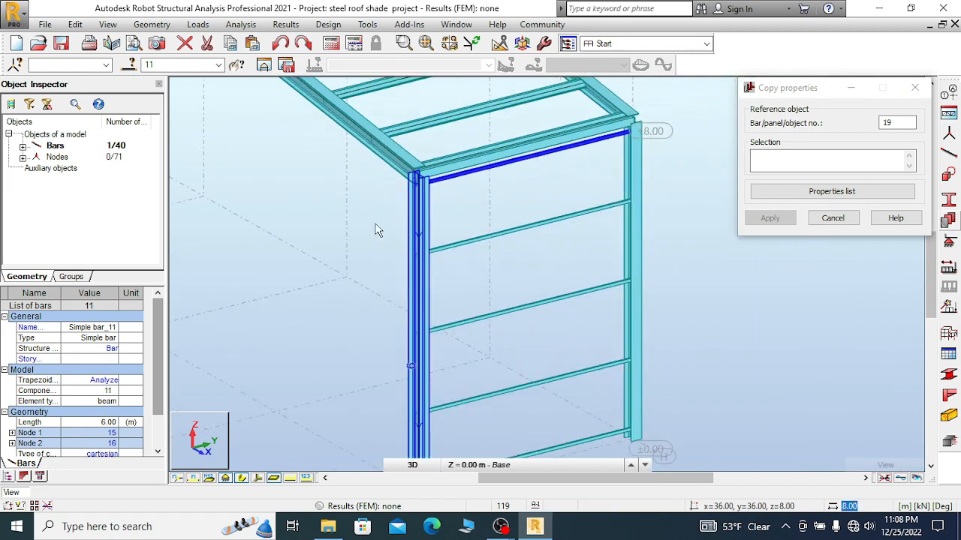
- Turn on the offsets display for the whole frame
right_click(335, 229)
click(291, 371)
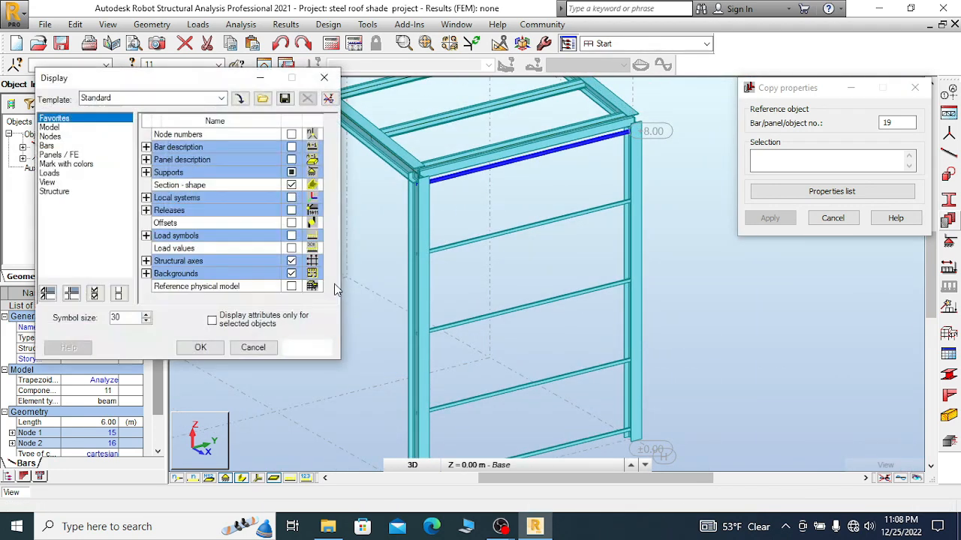
click(291, 223)
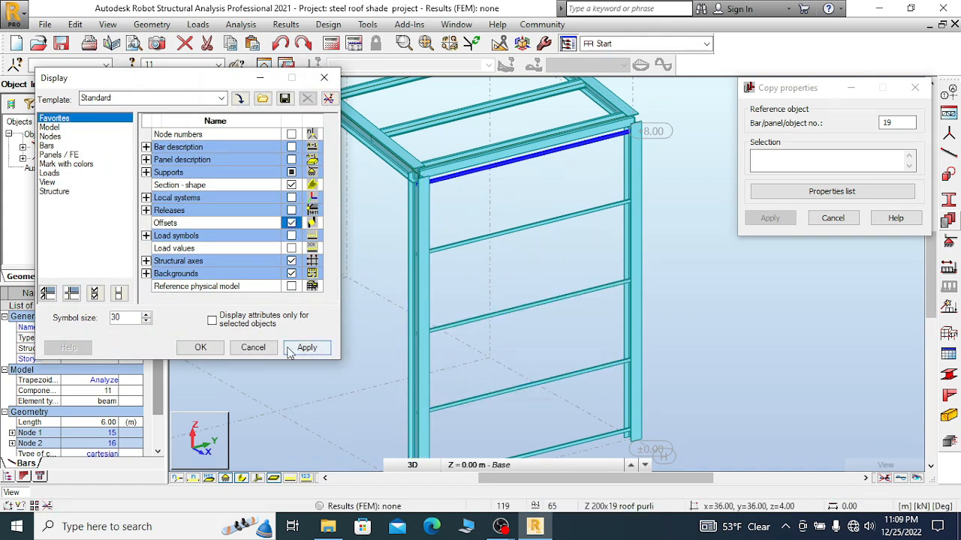
click(313, 350)
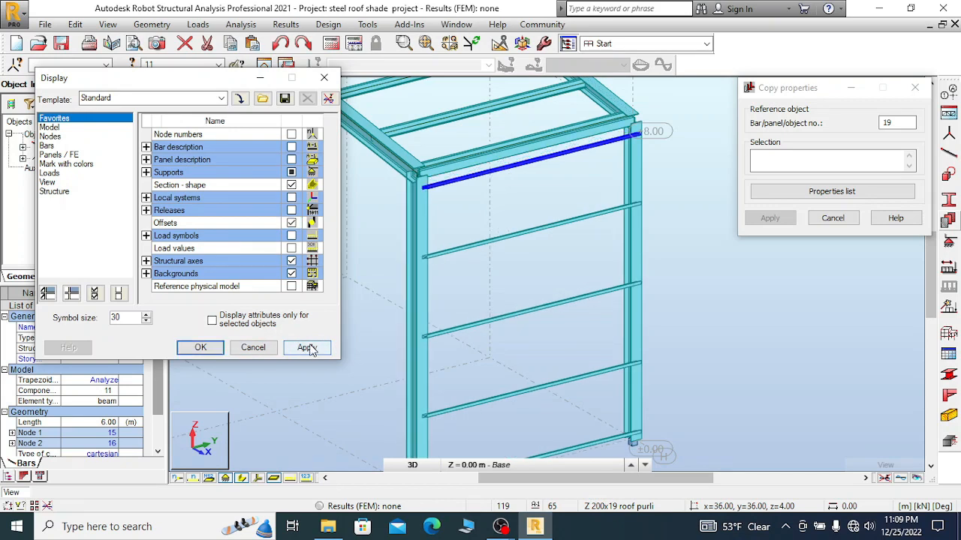
click(200, 348)
- Examine in 3D how the wall purlins on axis 7 sit against the outer flanges of the columns
scroll(524, 246, down, 2)
right_click(460, 180)
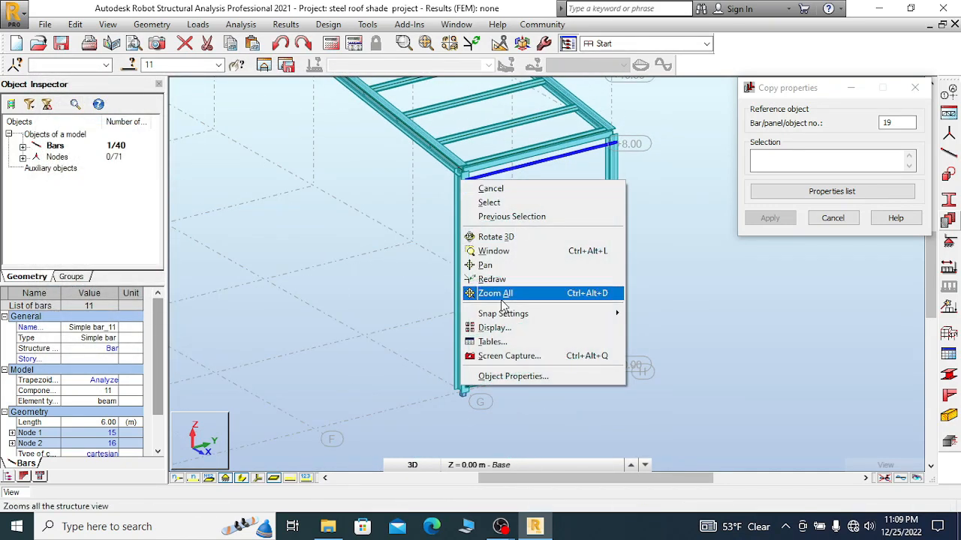
click(496, 251)
scroll(513, 269, up, 5)
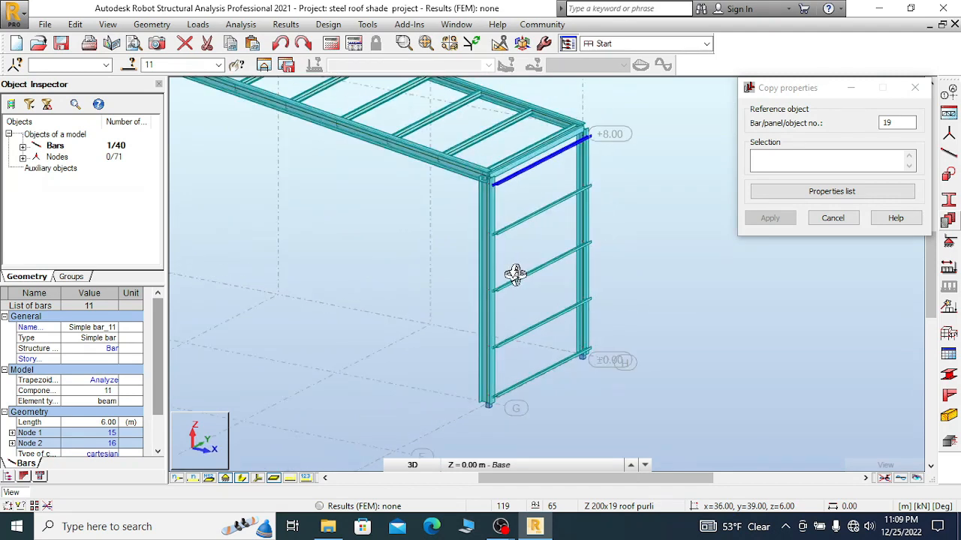
scroll(480, 337, up, 3)
scroll(358, 192, down, 4)
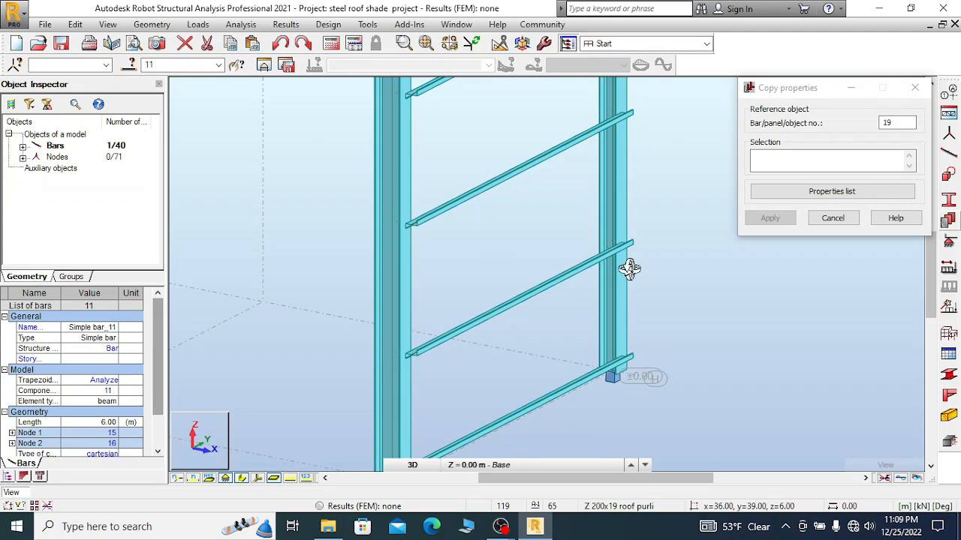
scroll(553, 235, down, 4)
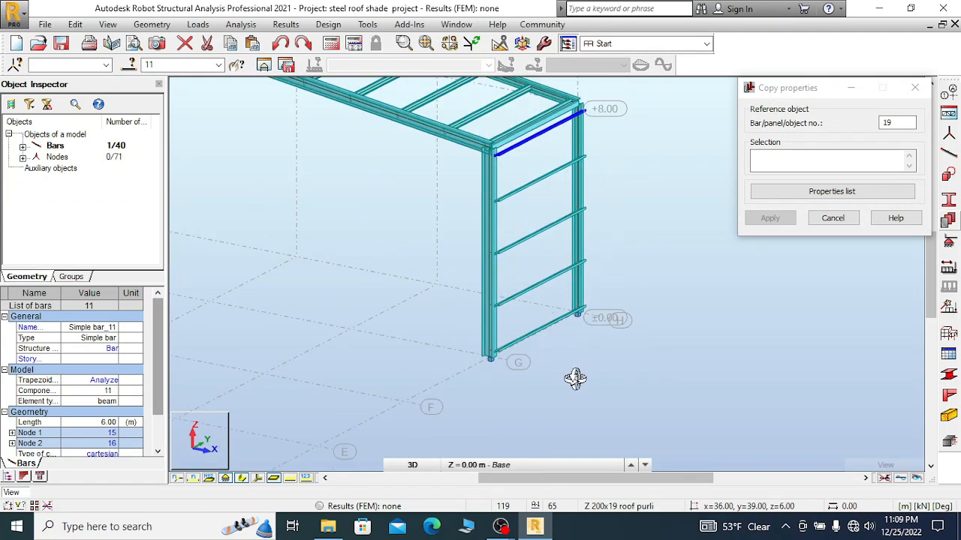
scroll(525, 377, up, 4)
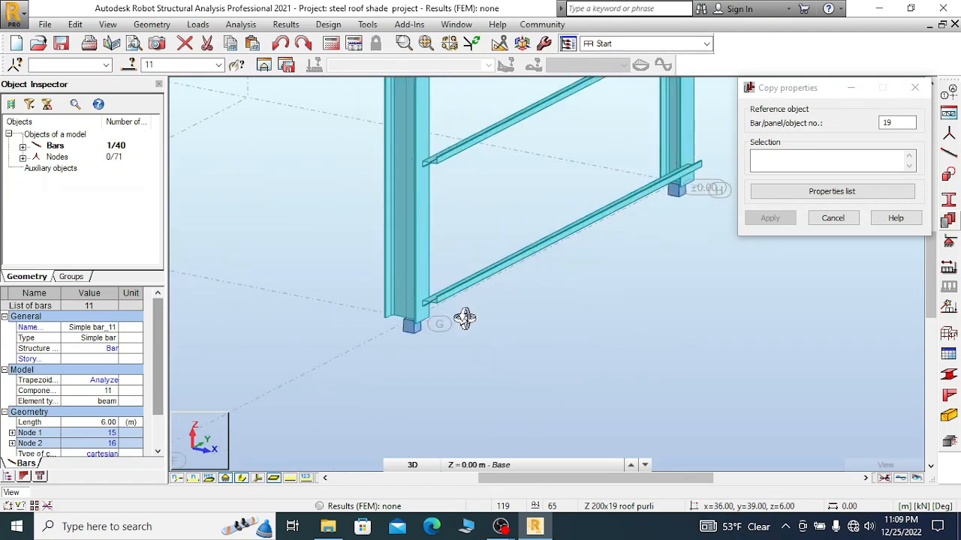
scroll(465, 317, down, 2)
scroll(397, 343, up, 4)
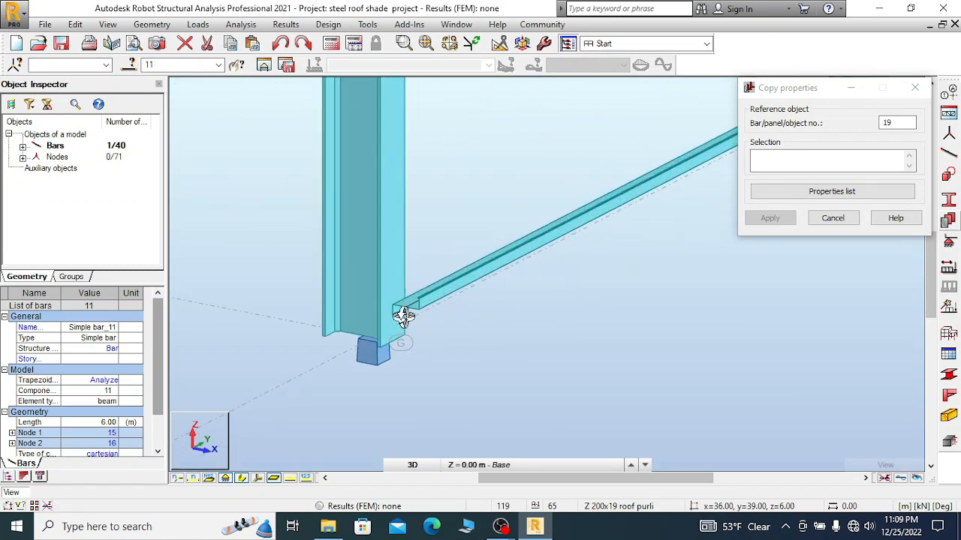
scroll(403, 316, down, 5)
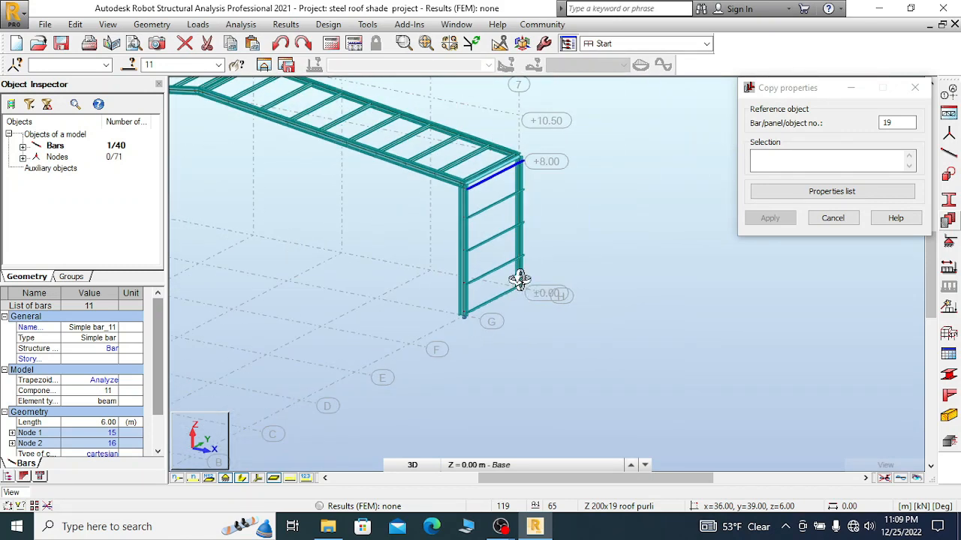
scroll(446, 178, up, 4)
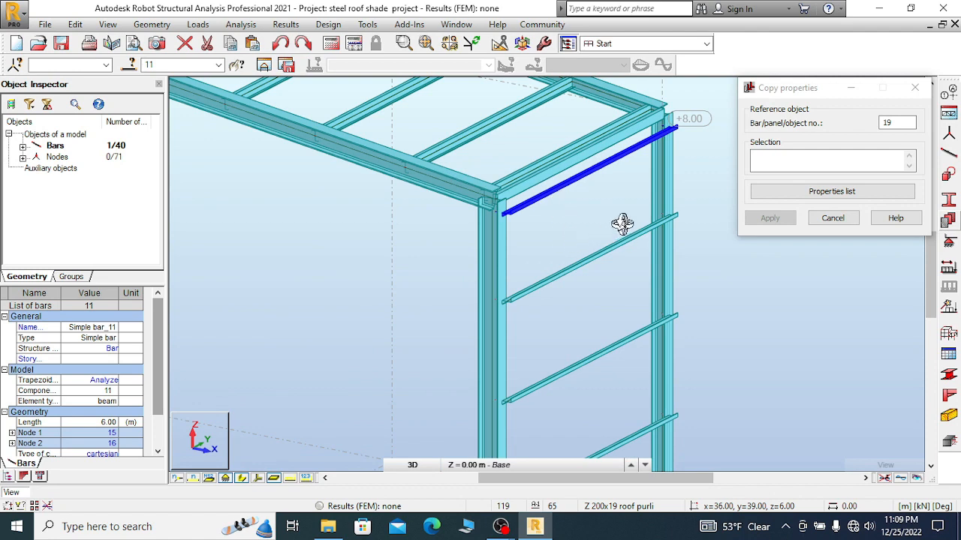
scroll(622, 224, down, 1)
- Return to selection mode, clear the bar selection, and resume Copy Properties with bar 19 as the reference
right_click(614, 184)
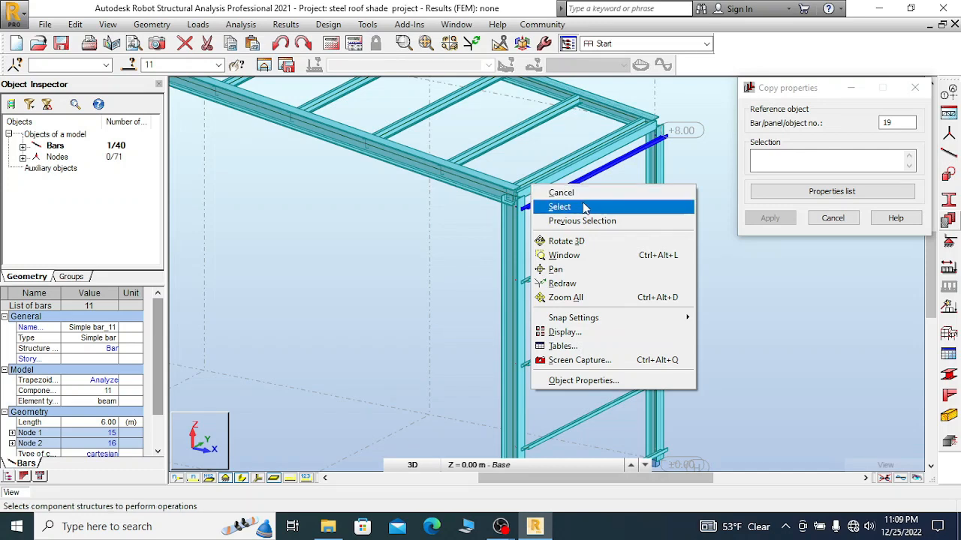
click(612, 206)
right_click(612, 244)
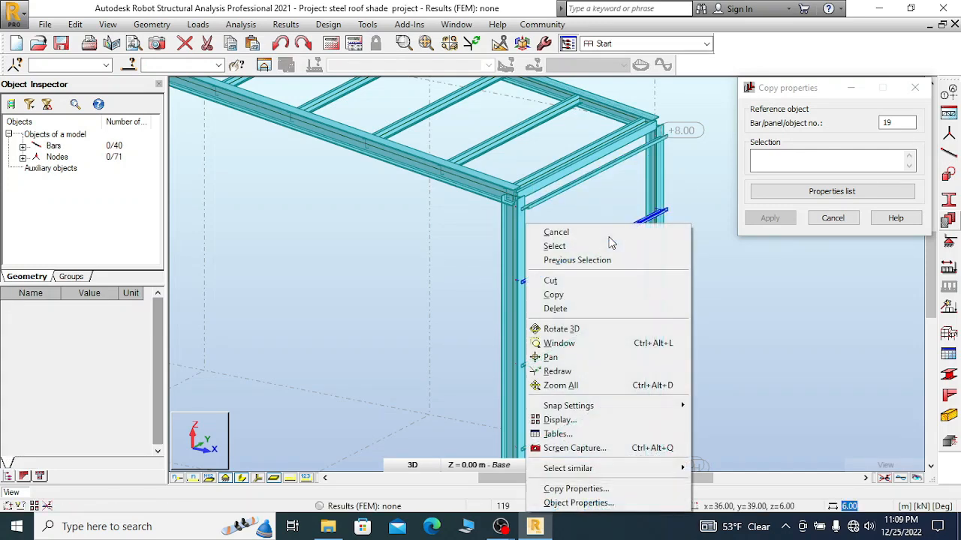
click(576, 488)
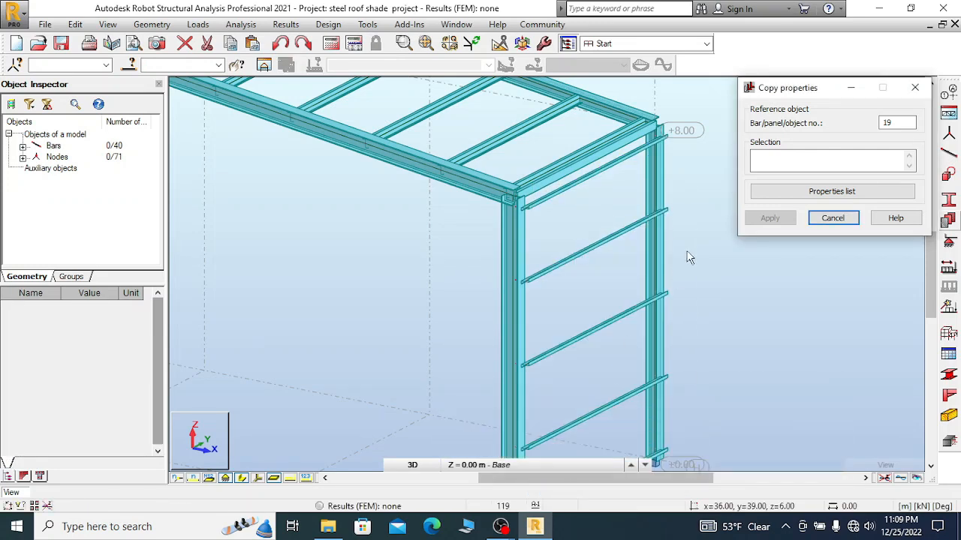
- Try copying the reference purlin's properties to the lowest wall purlin between axes G and H on axis 1, and undo it
scroll(688, 255, down, 6)
scroll(396, 227, up, 2)
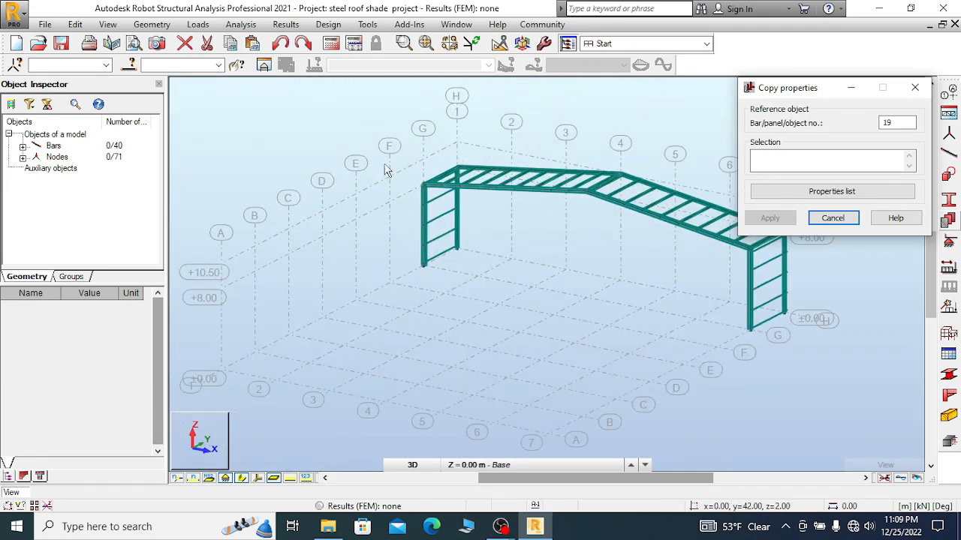
right_click(296, 162)
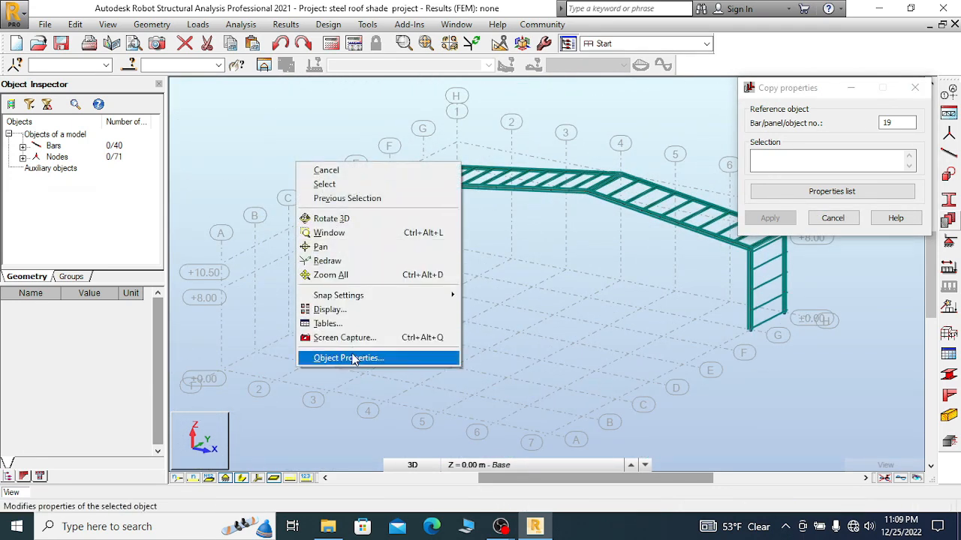
click(334, 219)
drag(346, 242, 415, 243)
scroll(415, 242, up, 5)
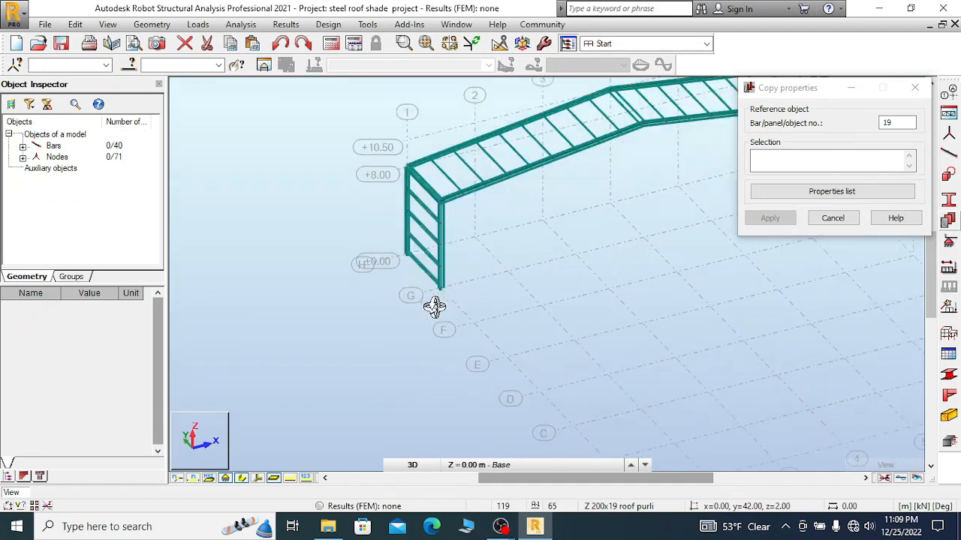
right_click(422, 190)
click(443, 197)
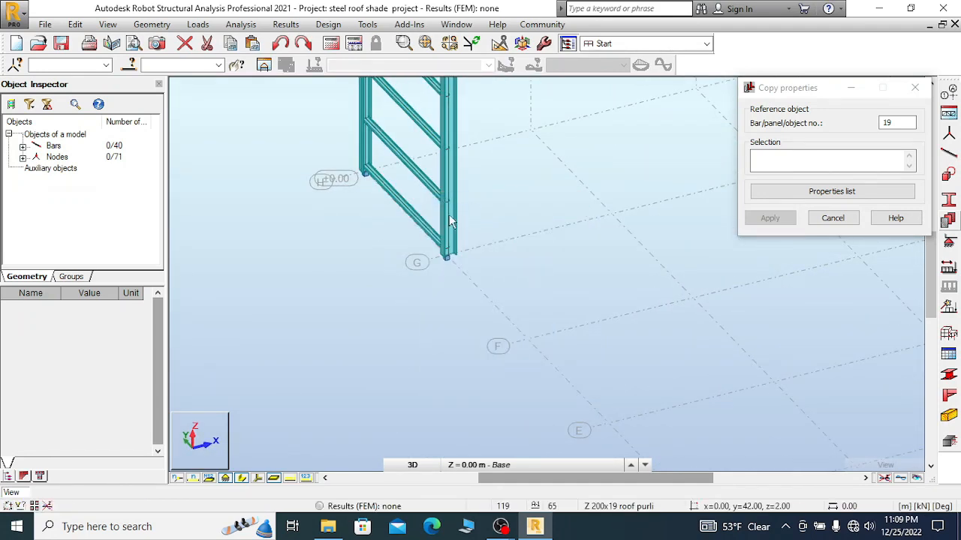
scroll(415, 224, up, 2)
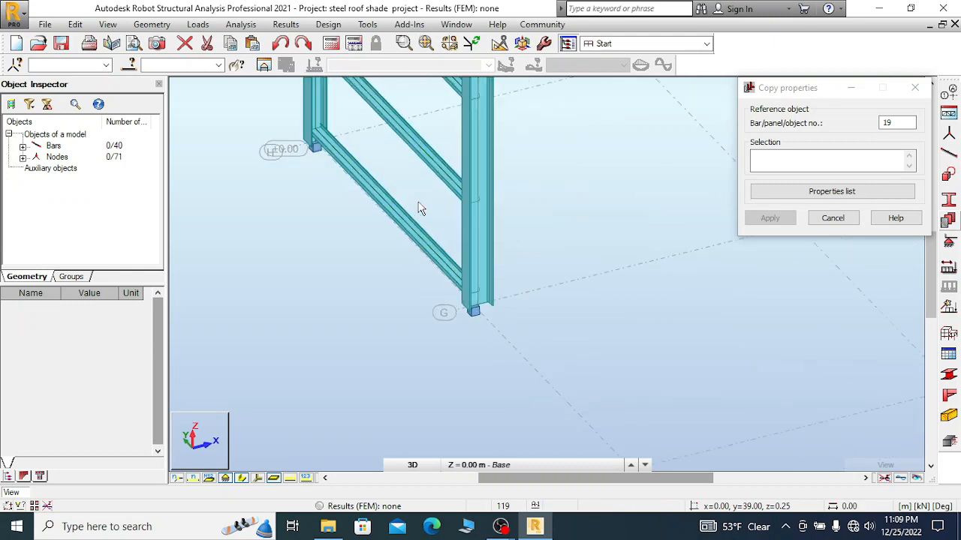
click(393, 220)
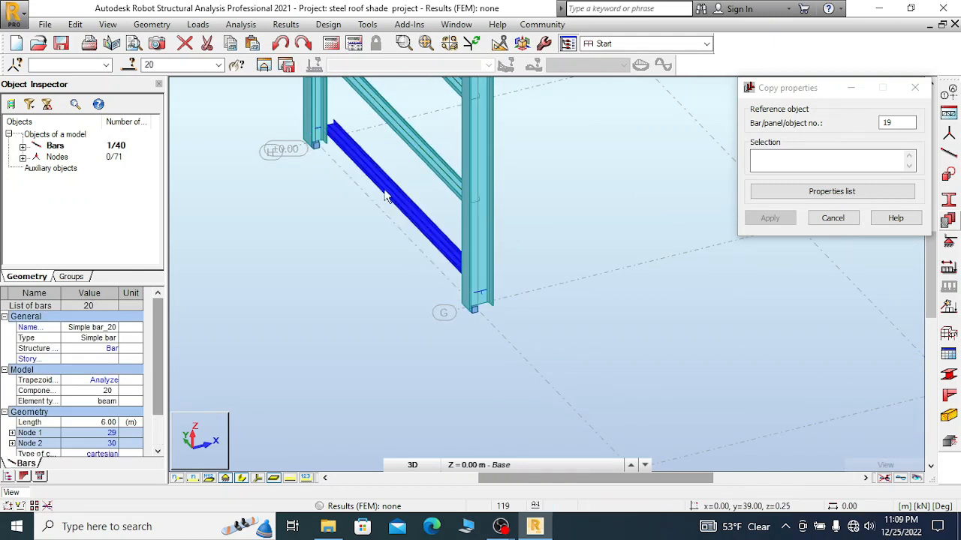
click(280, 43)
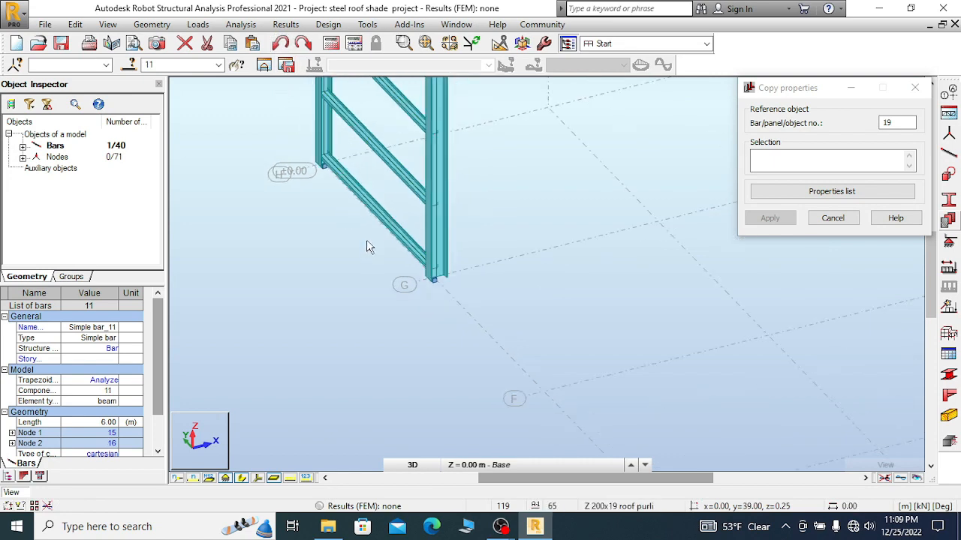
- Add both main columns at gridlines G and H and the lowest wall purlin to the selection, and isolate bars 2, 5, 11 and 20
scroll(410, 257, up, 1)
scroll(421, 278, down, 4)
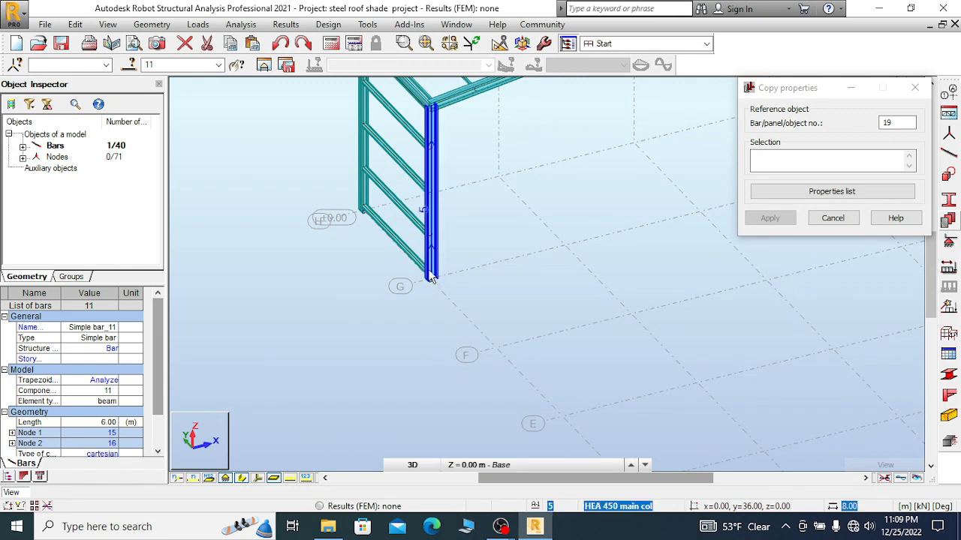
click(437, 223)
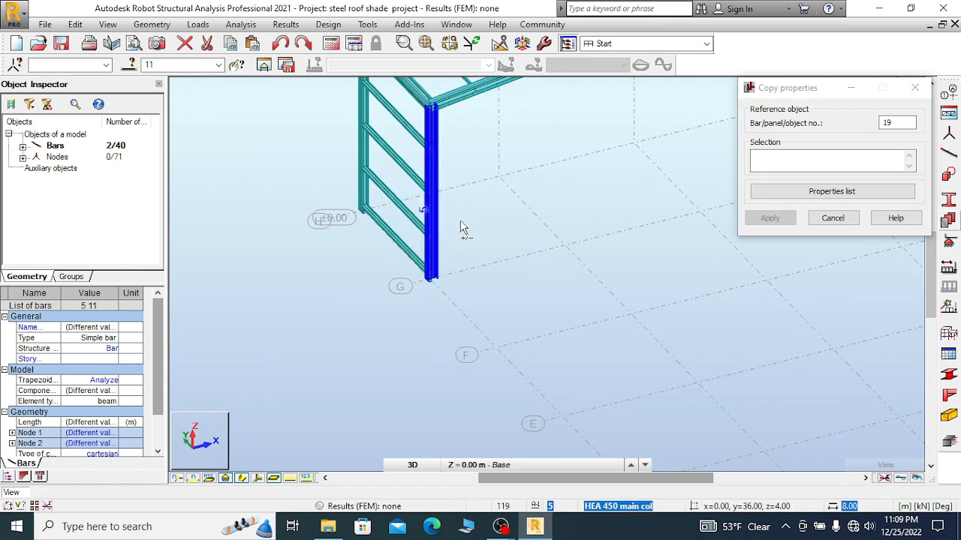
ctrl+click(362, 158)
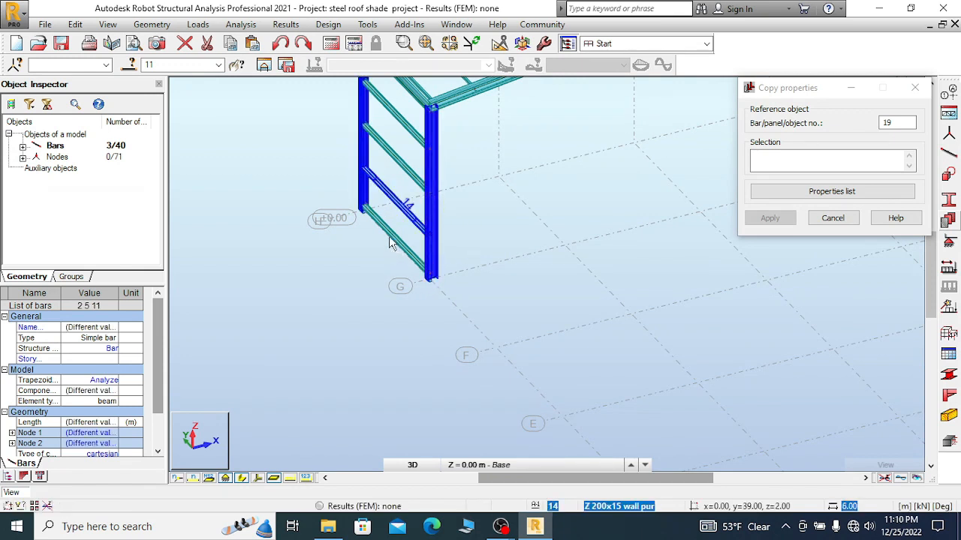
ctrl+click(399, 242)
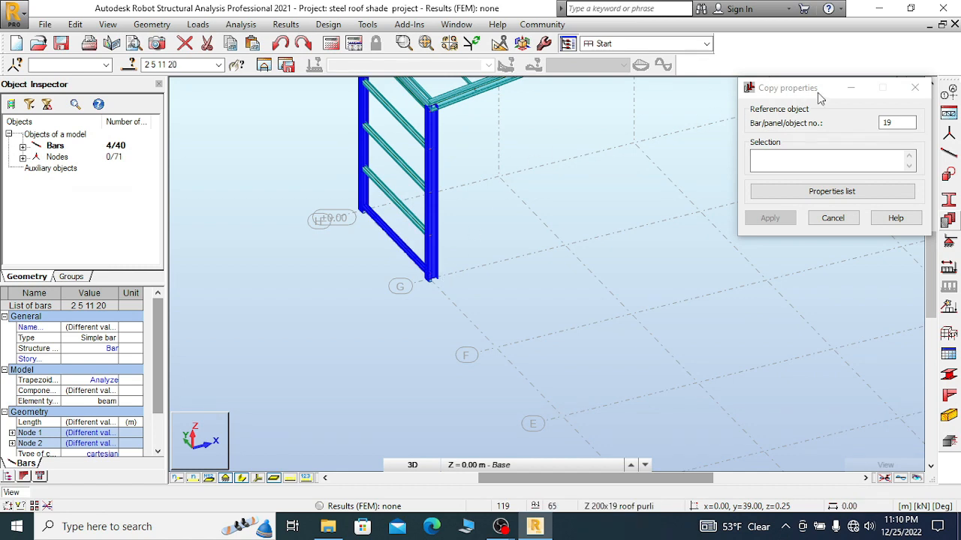
click(914, 88)
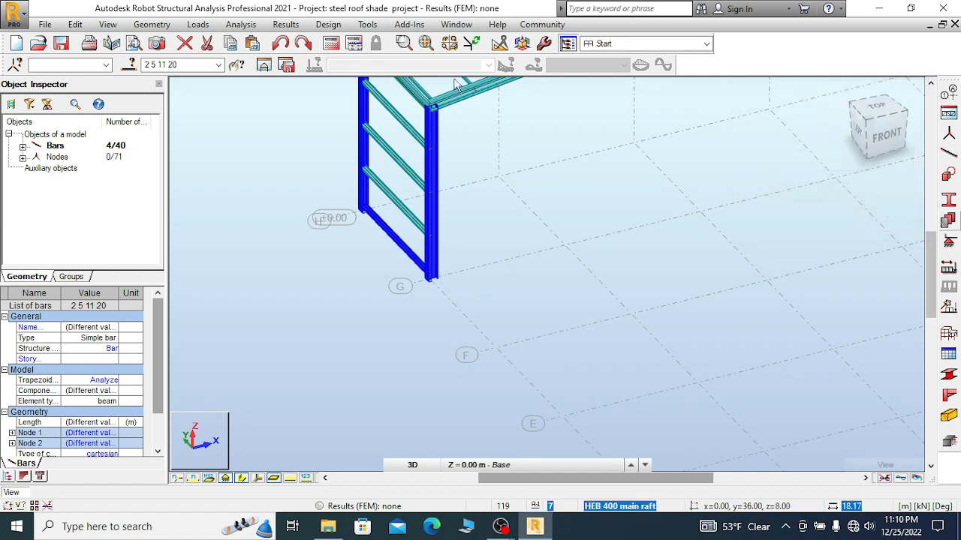
click(265, 65)
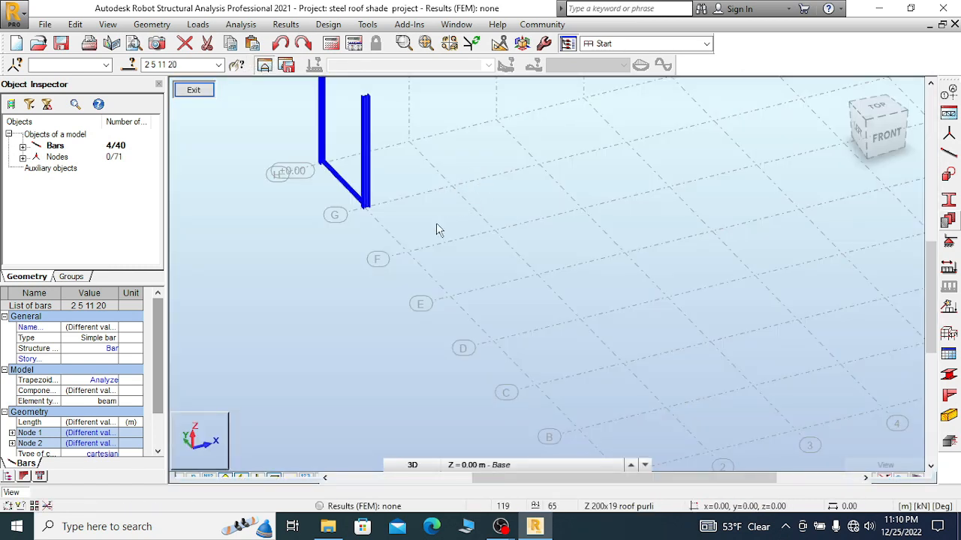
scroll(436, 223, down, 2)
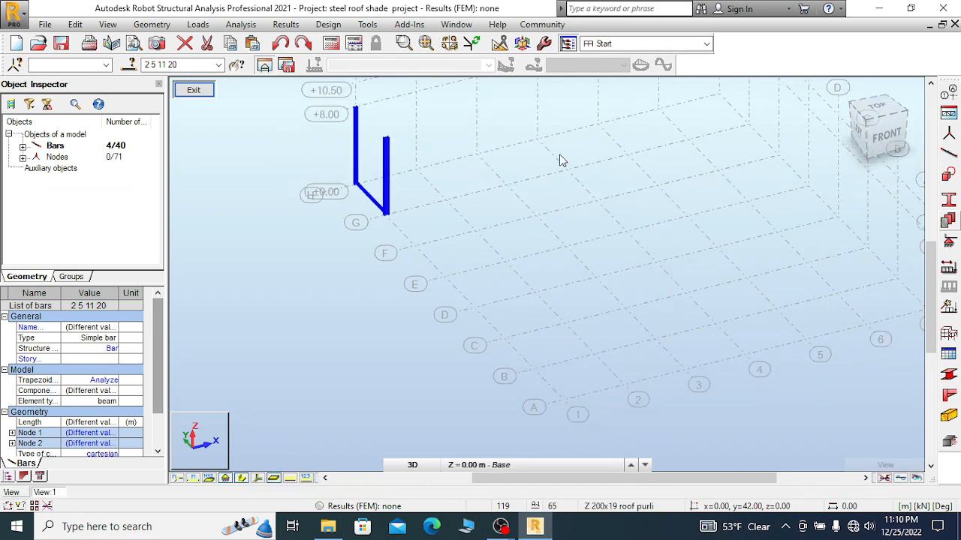
- Switch the isolated bars to the top view and clear the bar selection
click(882, 112)
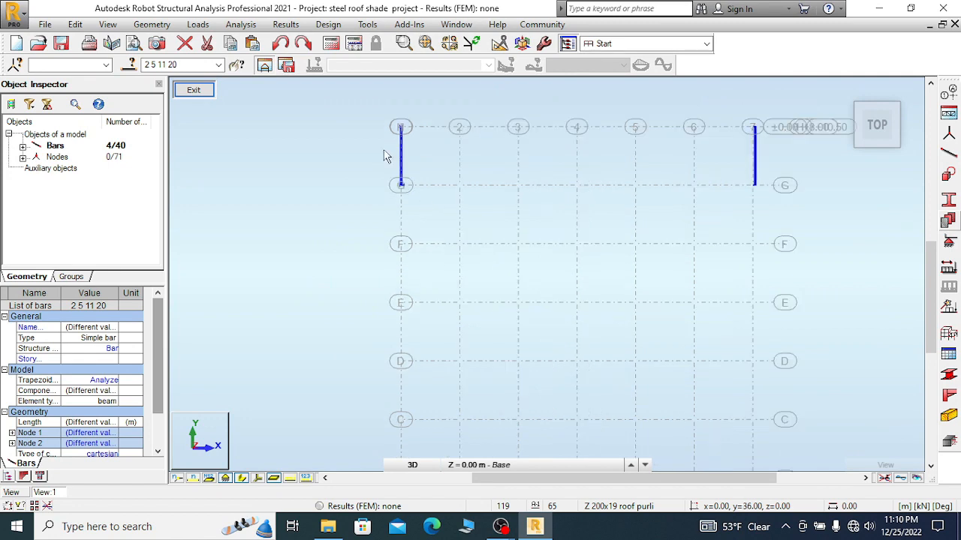
scroll(383, 155, up, 10)
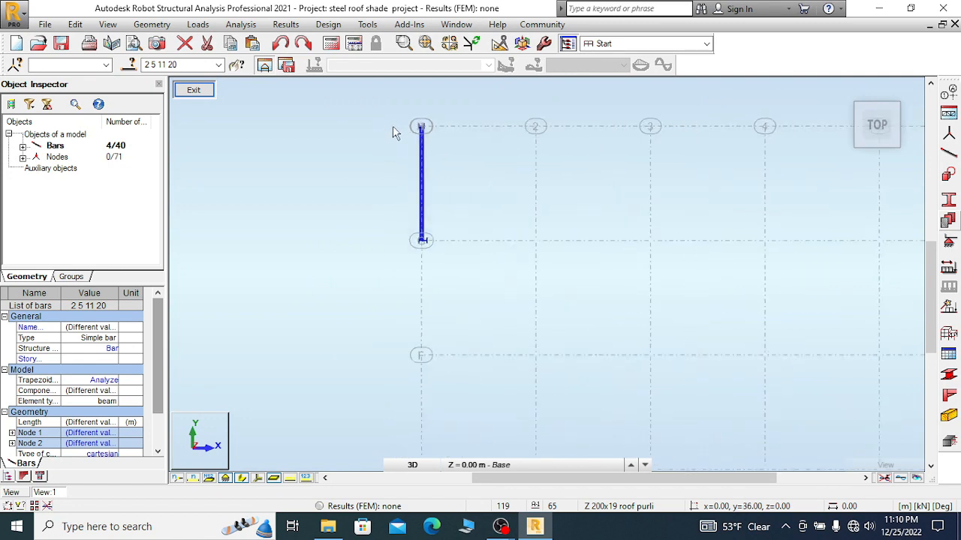
right_click(480, 127)
click(493, 135)
scroll(478, 102, down, 1)
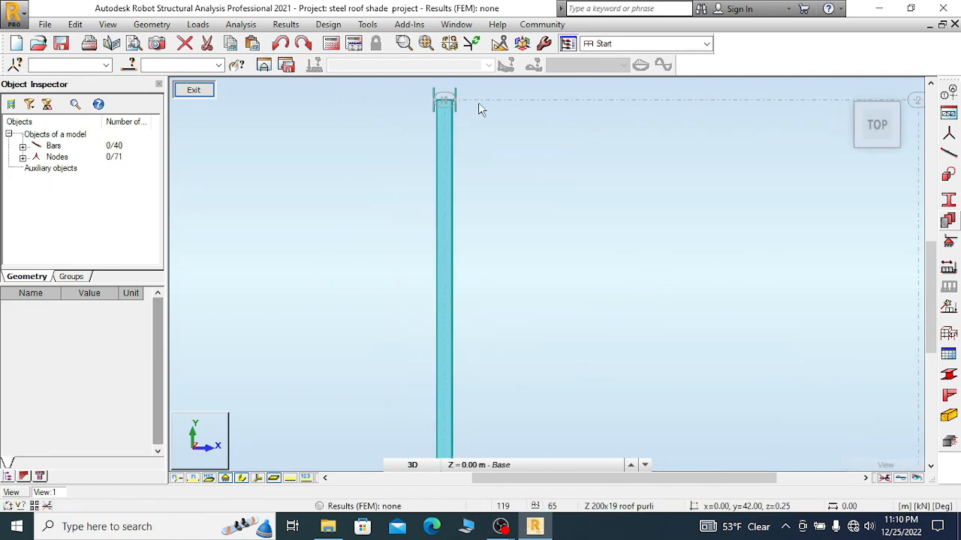
- Examine in plan how the lowest wall purlin on gridline 1 lines up with the columns at gridlines G and H
scroll(478, 102, down, 2)
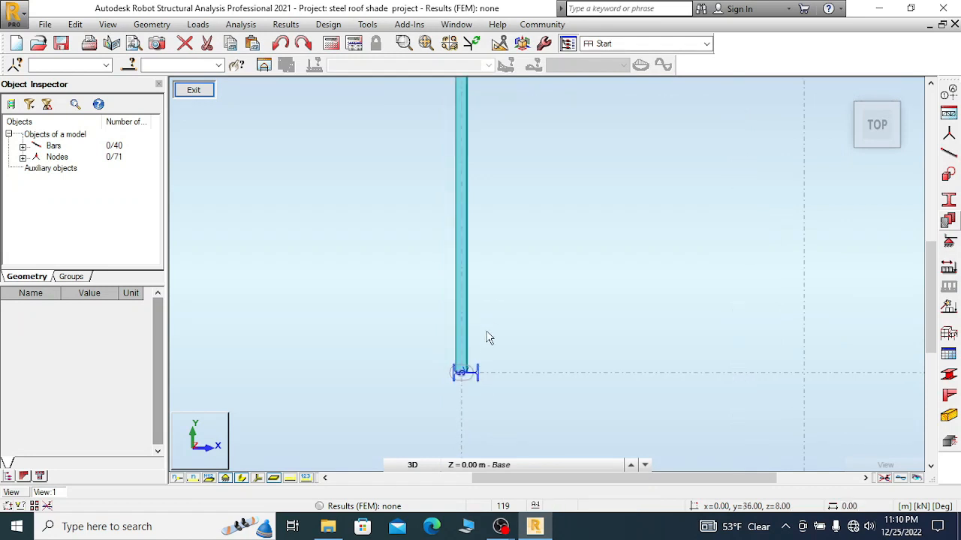
scroll(492, 323, down, 1)
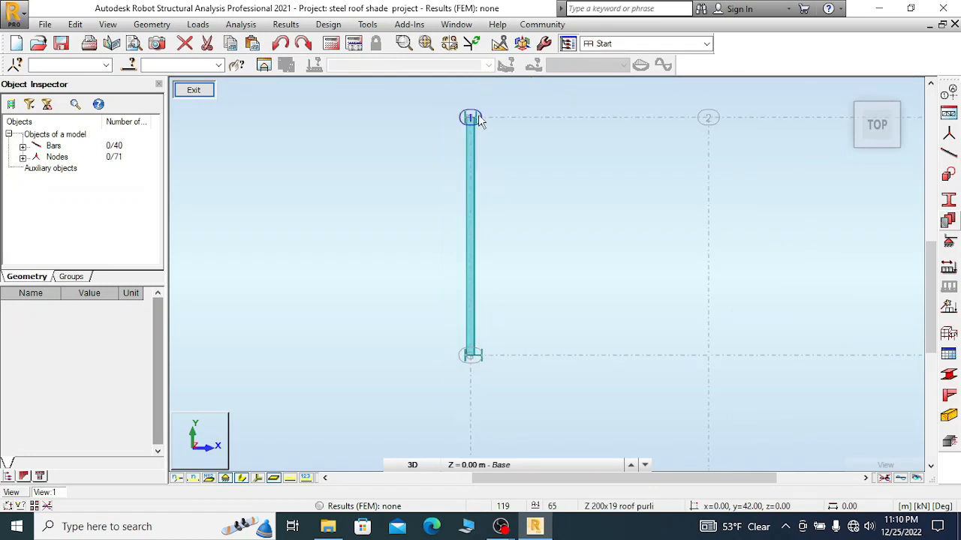
scroll(480, 121, up, 4)
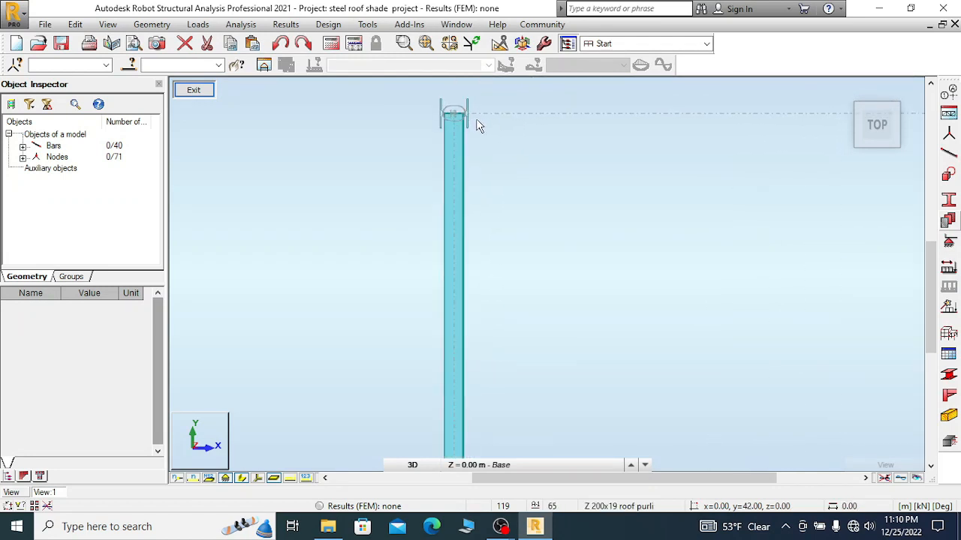
scroll(489, 106, down, 3)
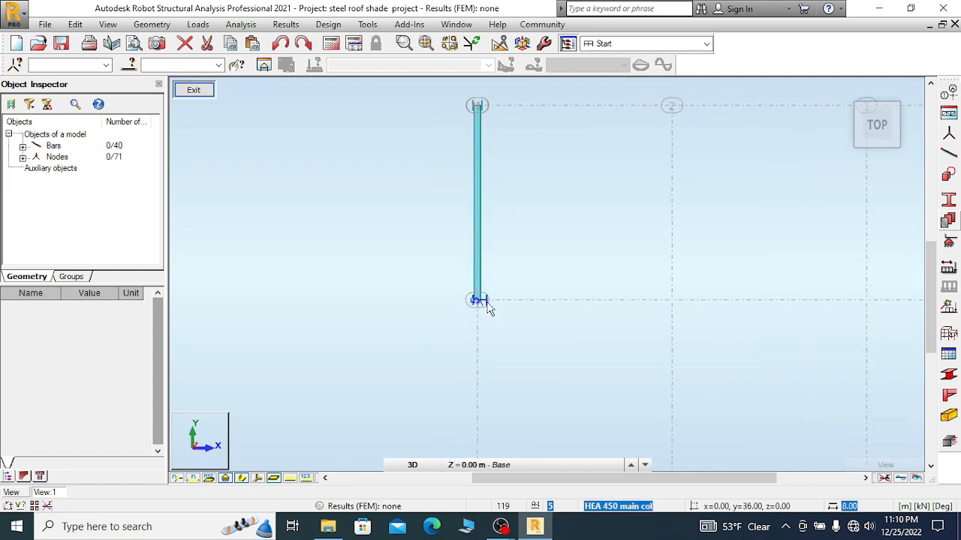
scroll(488, 307, up, 3)
scroll(488, 309, up, 1)
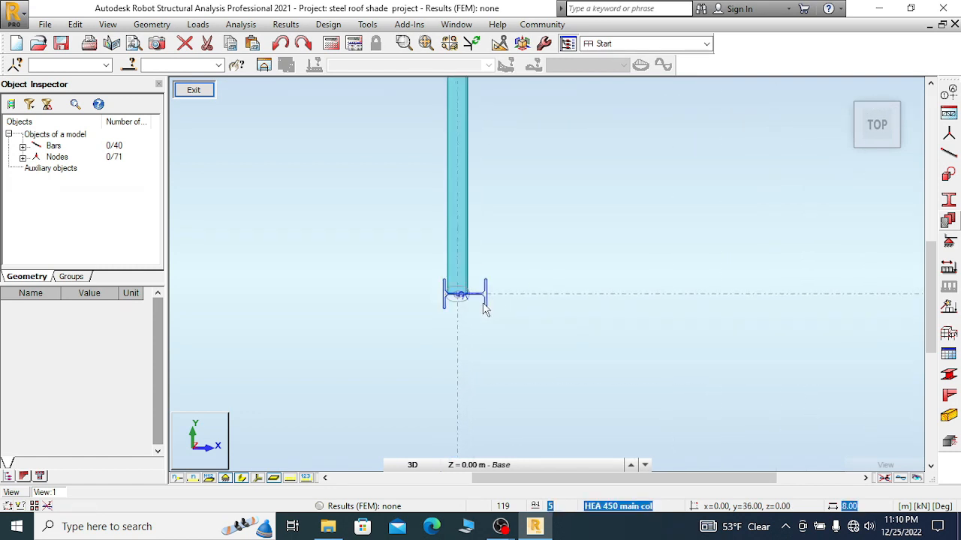
scroll(484, 344, down, 2)
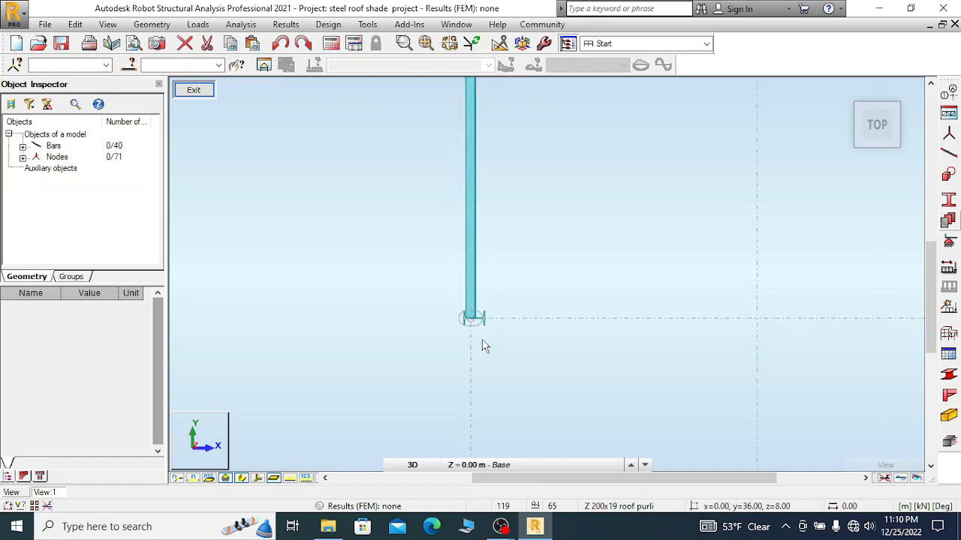
scroll(412, 308, down, 2)
scroll(441, 240, up, 2)
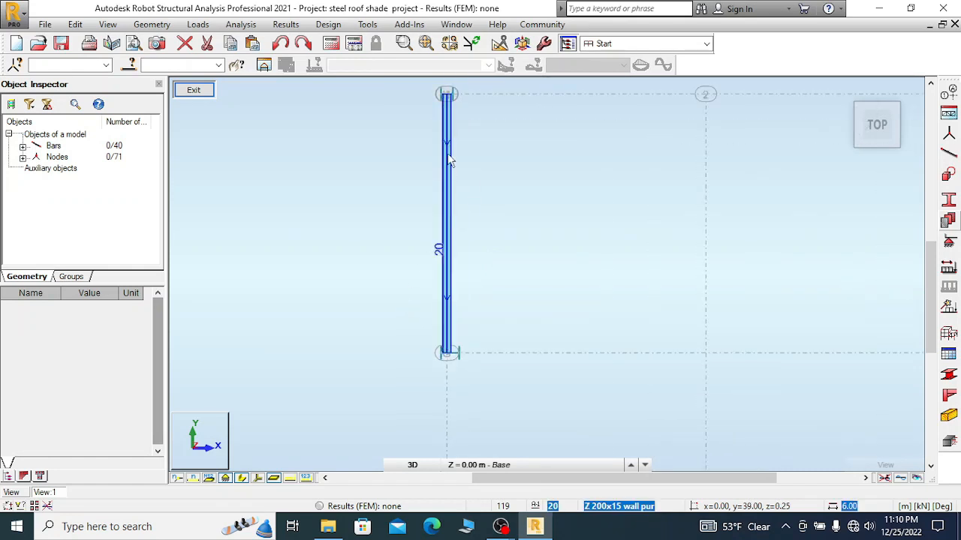
- Display the local coordinate systems of the bars and check their directions on the gridline 1 purlin and columns
scroll(450, 128, up, 2)
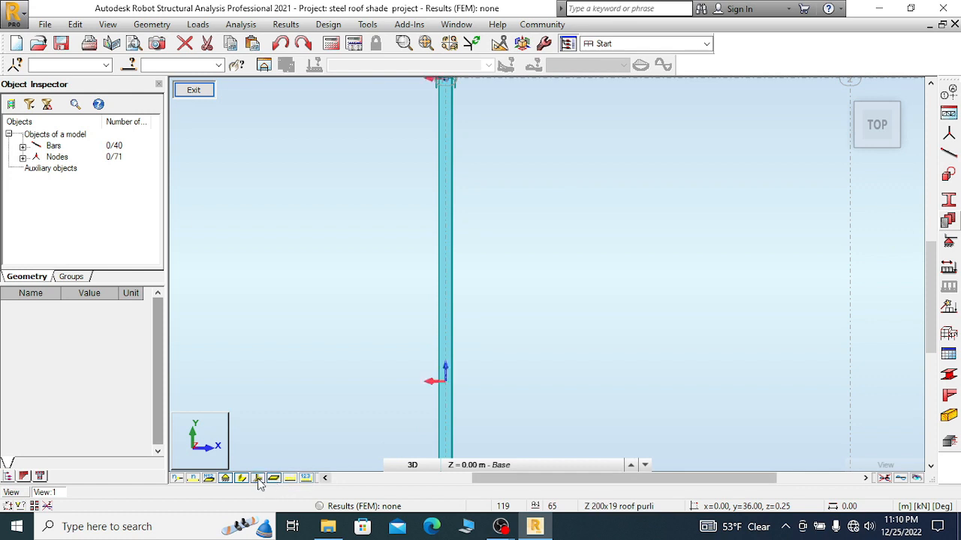
scroll(435, 368, down, 2)
scroll(461, 204, down, 2)
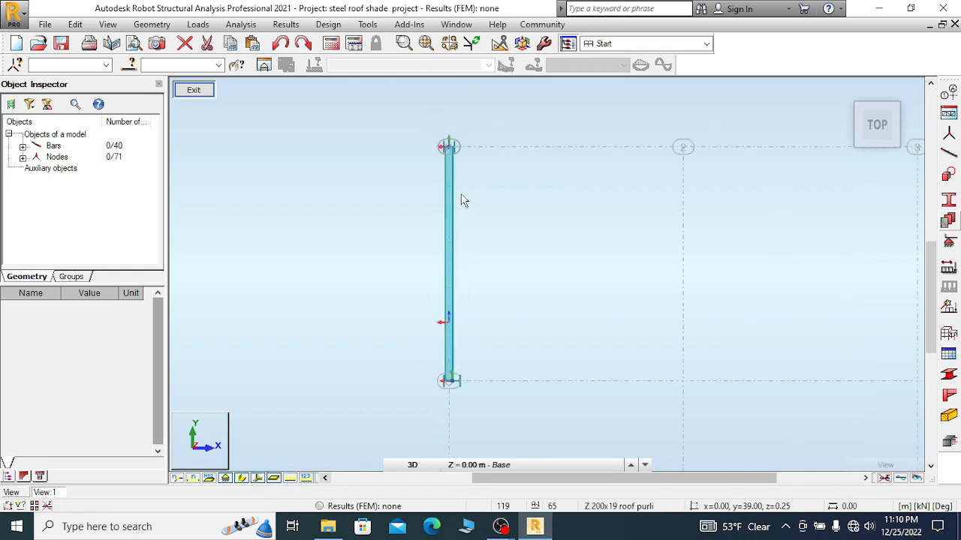
scroll(484, 328, up, 2)
scroll(459, 228, down, 2)
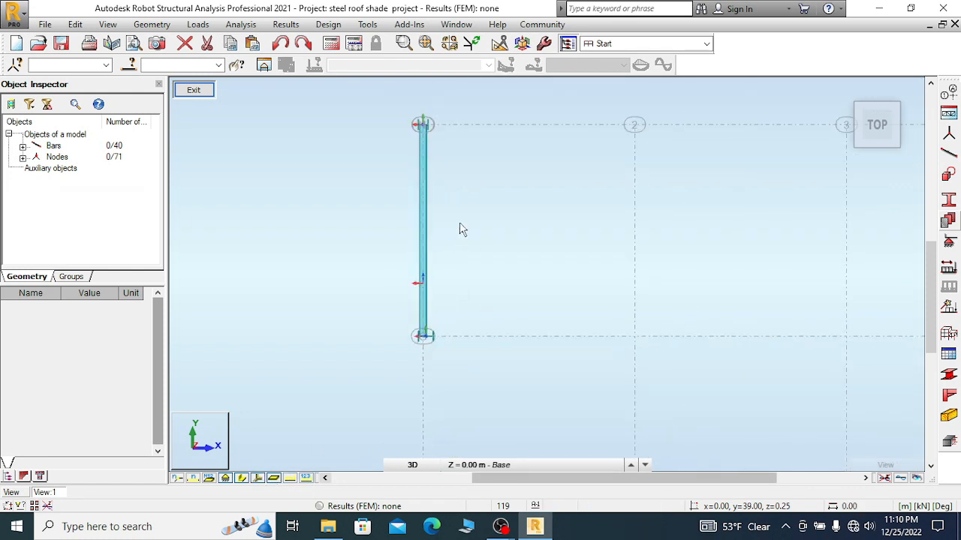
scroll(446, 226, up, 1)
scroll(356, 226, down, 4)
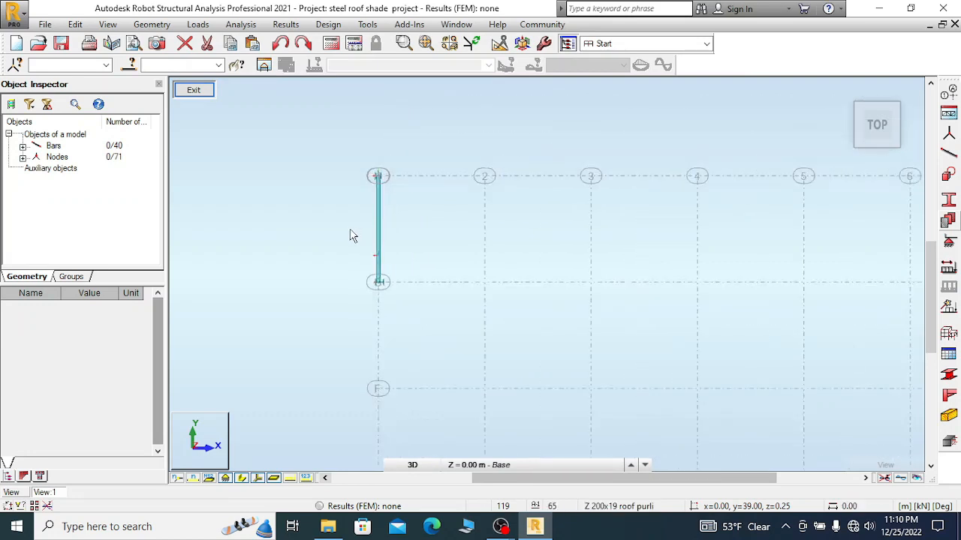
- Examine the position and local axes of the isolated bar along gridline 7 between gridlines G and H
scroll(620, 210, up, 4)
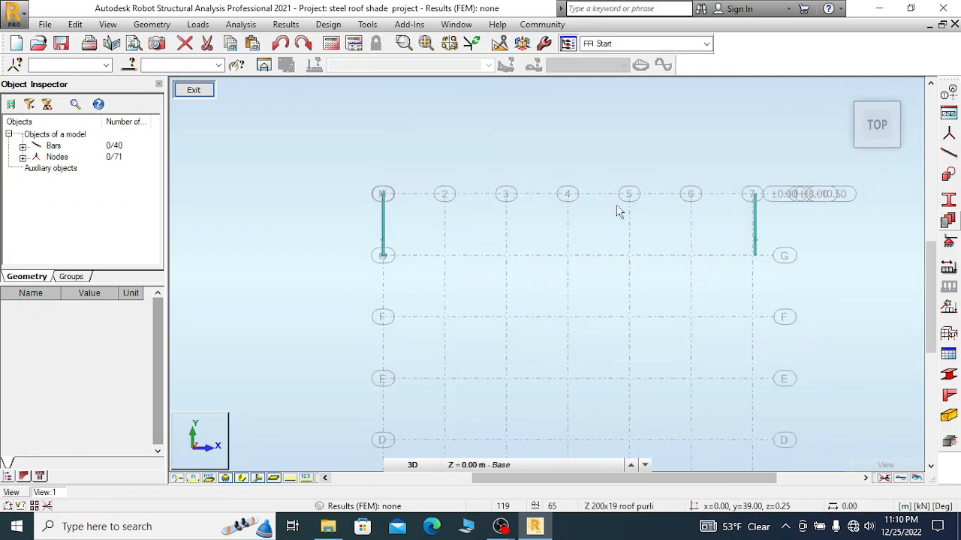
scroll(727, 218, up, 2)
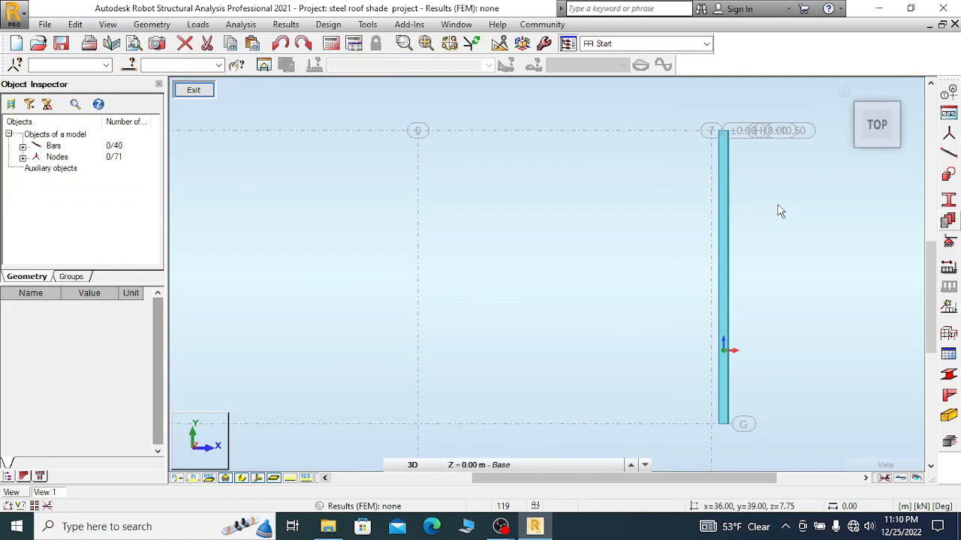
scroll(766, 259, up, 1)
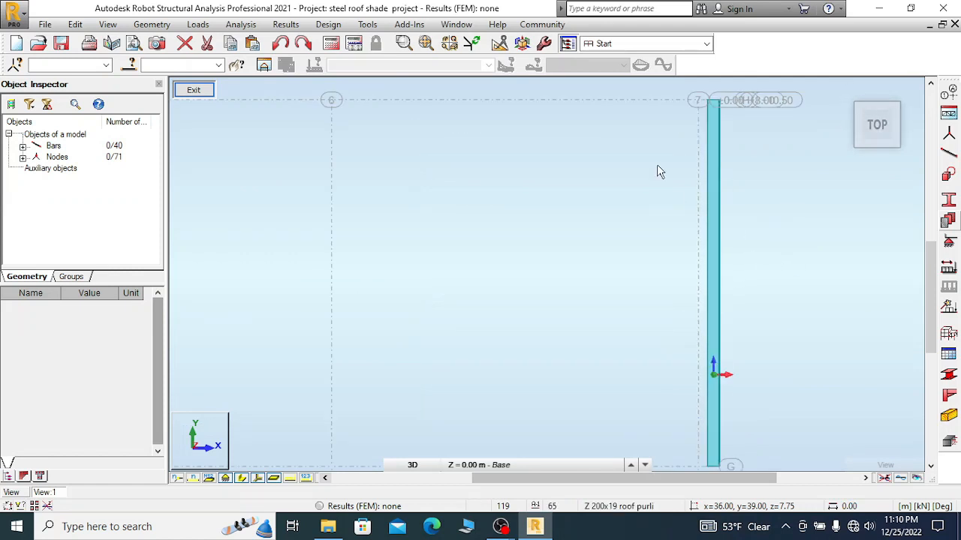
scroll(706, 143, up, 3)
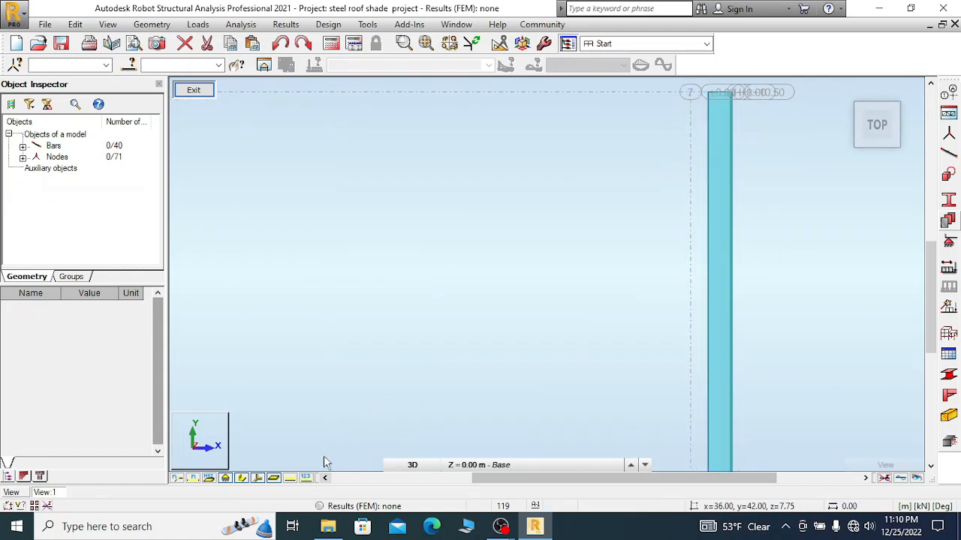
scroll(484, 218, down, 2)
scroll(613, 150, down, 3)
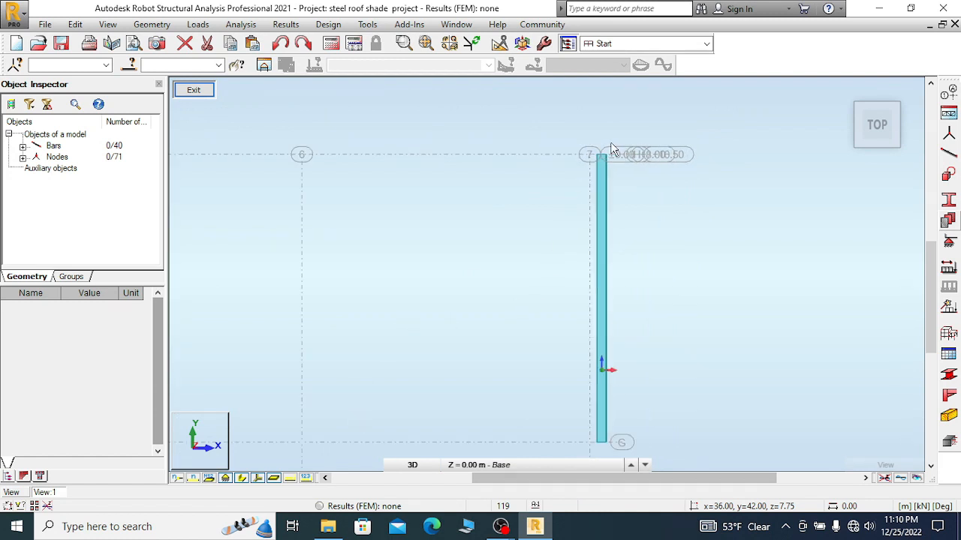
scroll(607, 316, up, 4)
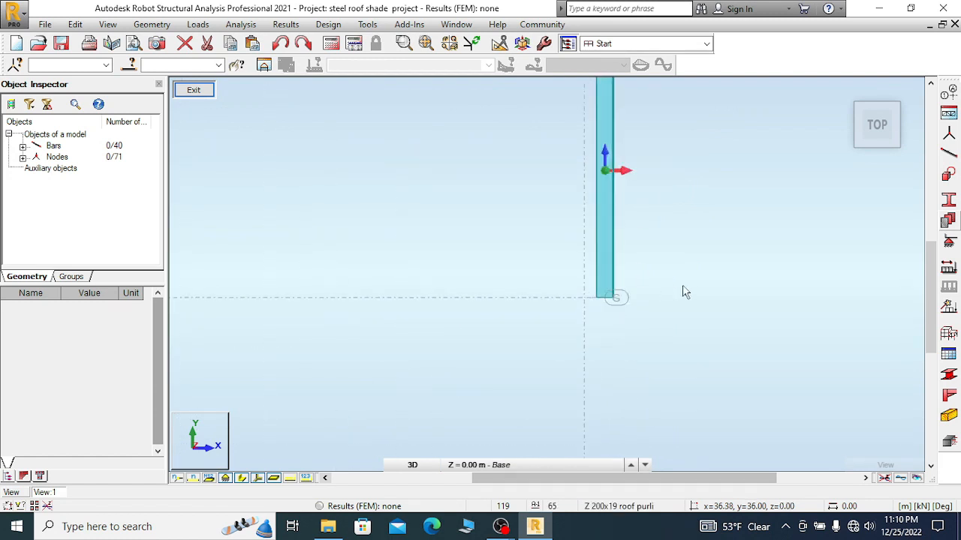
scroll(789, 291, down, 2)
scroll(654, 232, down, 2)
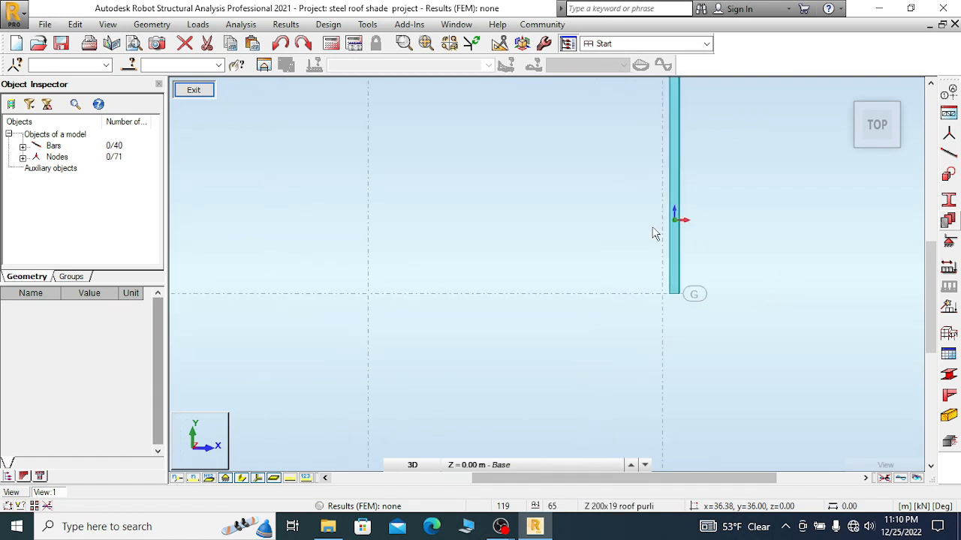
scroll(706, 255, down, 2)
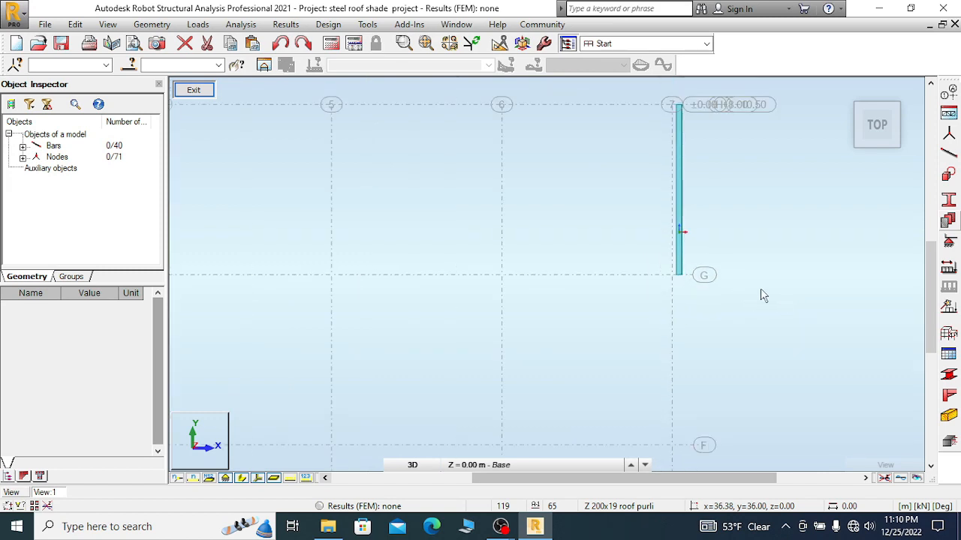
scroll(555, 229, down, 4)
scroll(279, 234, up, 1)
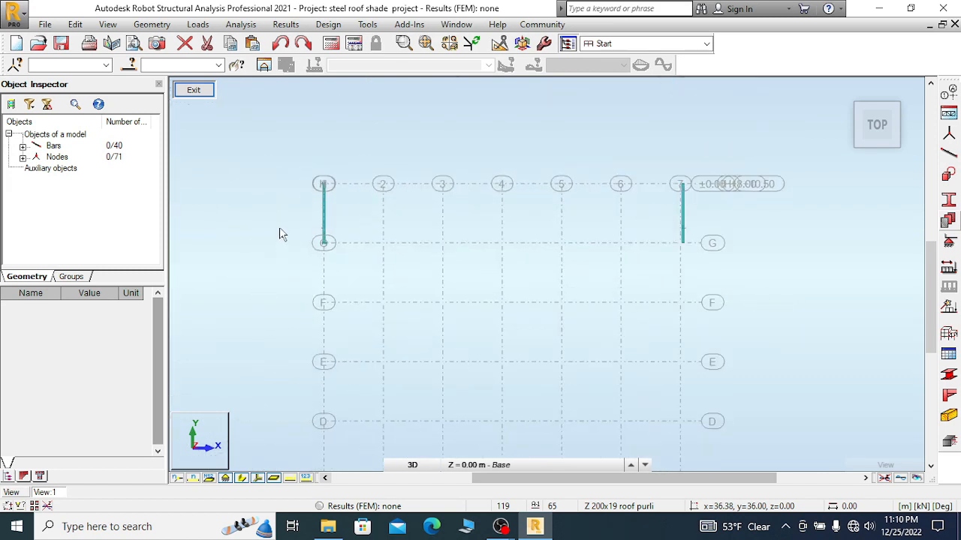
- Select the lowest wall purlin on gridline 1 and open the Offsets settings for it
scroll(279, 234, up, 6)
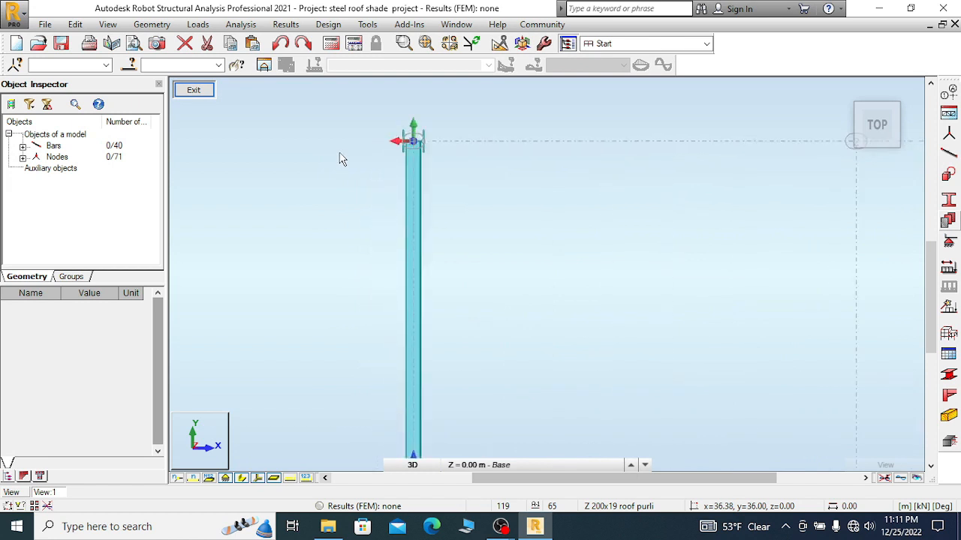
scroll(339, 159, up, 1)
mouse_move(895, 106)
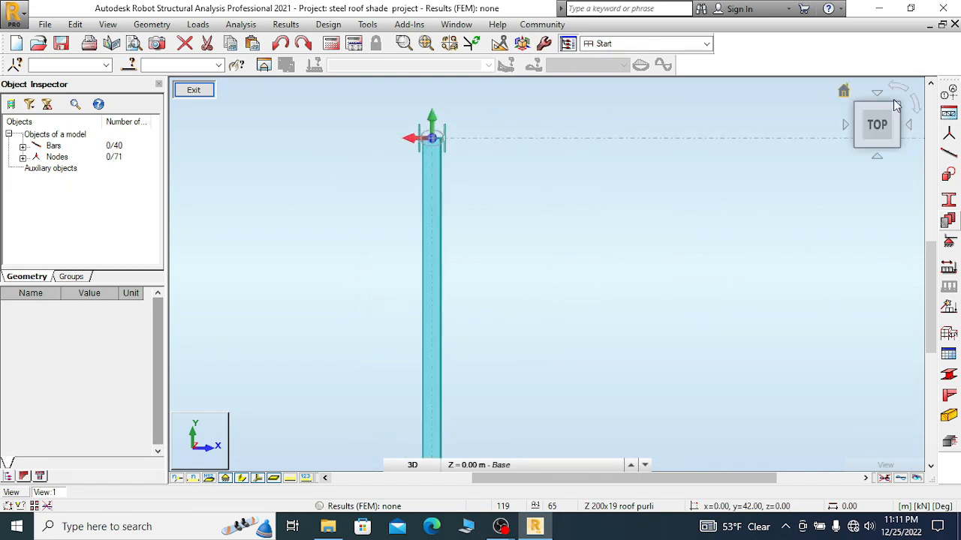
drag(461, 231, 364, 275)
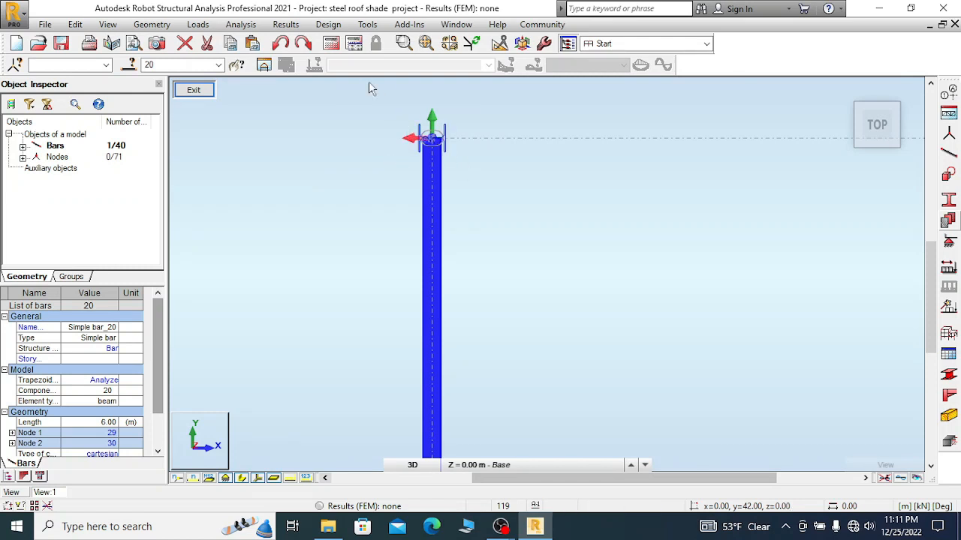
click(152, 25)
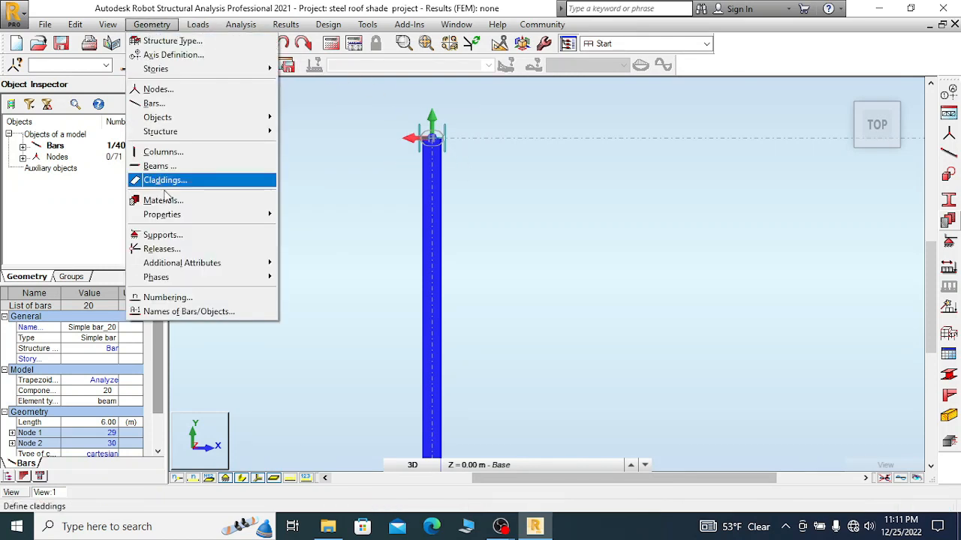
mouse_move(218, 263)
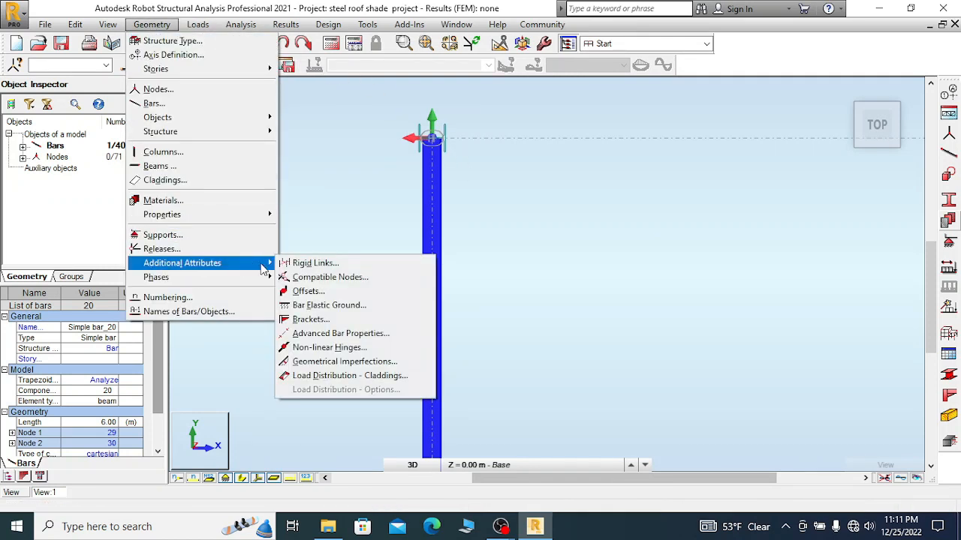
click(309, 292)
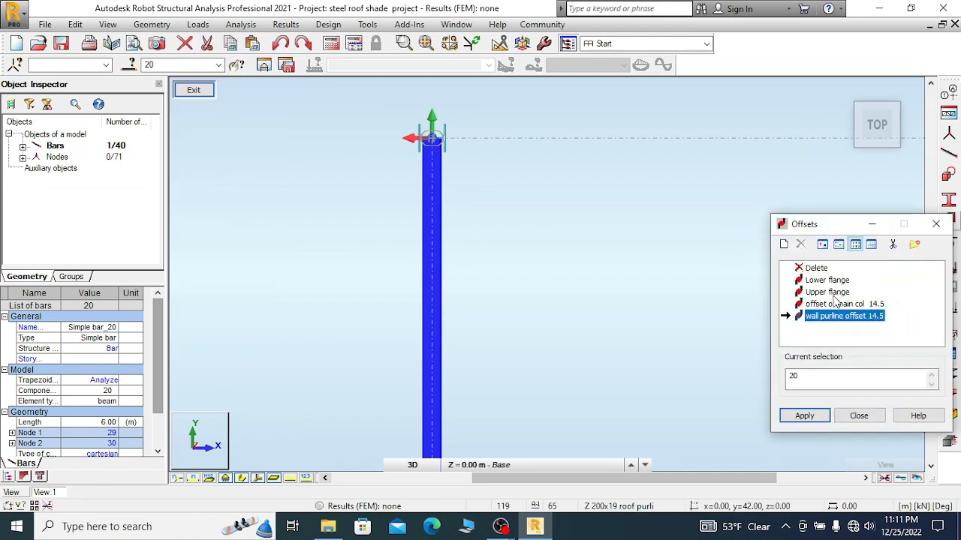
- Try the Lower flange offset on the lowest gridline 1 purlin and check its position against the columns
click(837, 281)
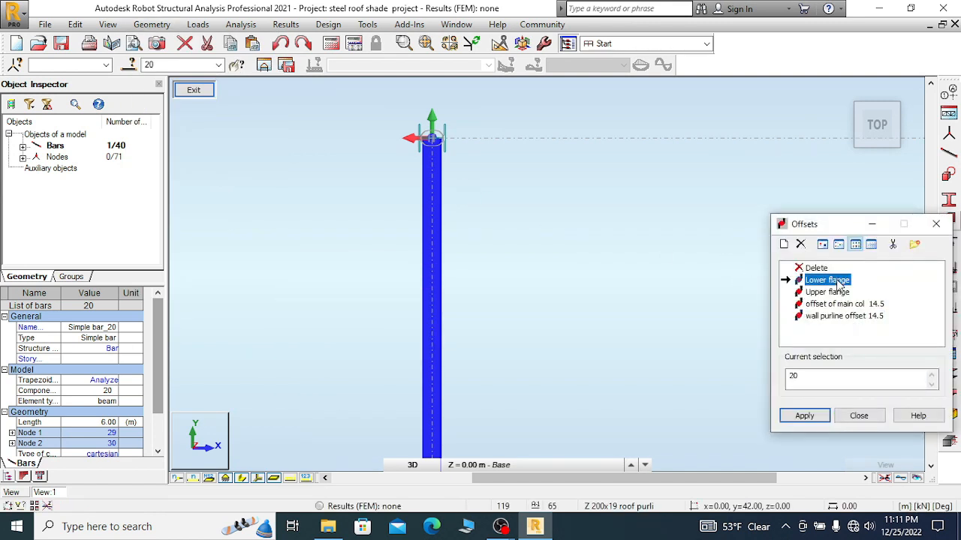
click(809, 419)
scroll(479, 132, down, 2)
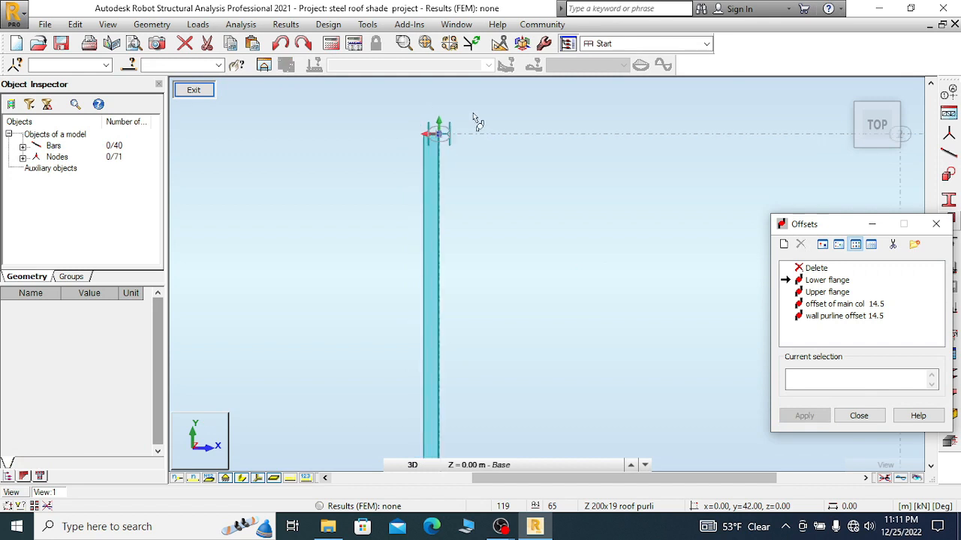
scroll(469, 403, up, 5)
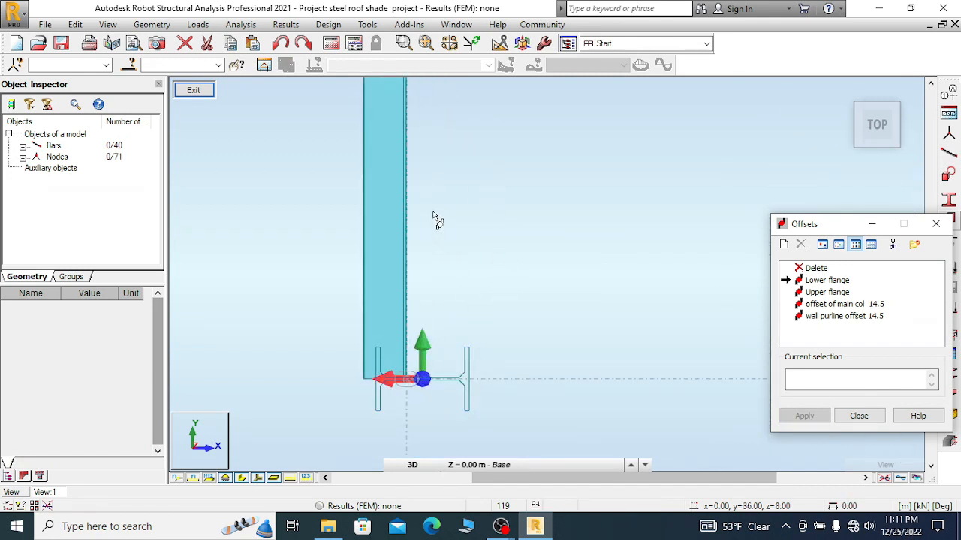
scroll(433, 218, down, 2)
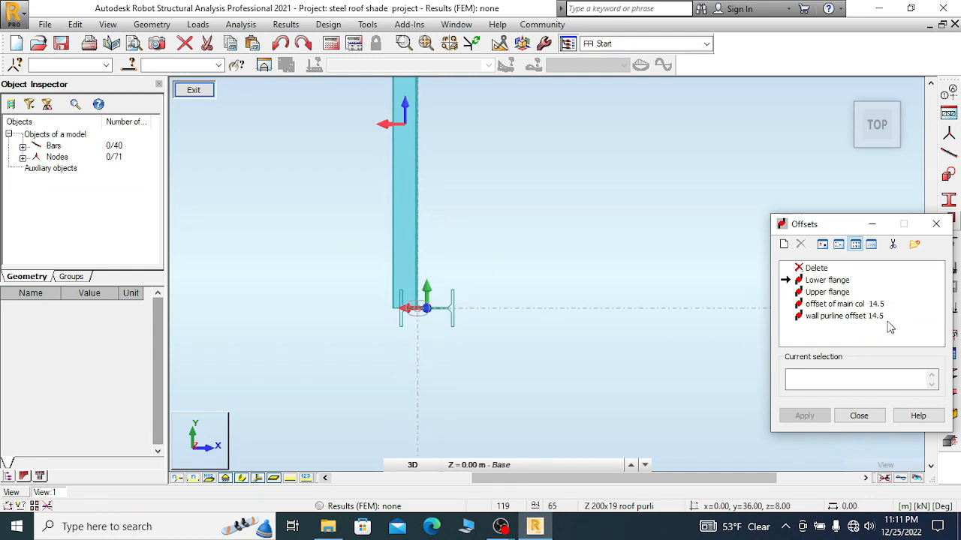
- Assign the wall purline offset 14.5 to the lowest gridline 1 purlin, check it against both columns and close the Offsets settings
click(846, 316)
click(413, 229)
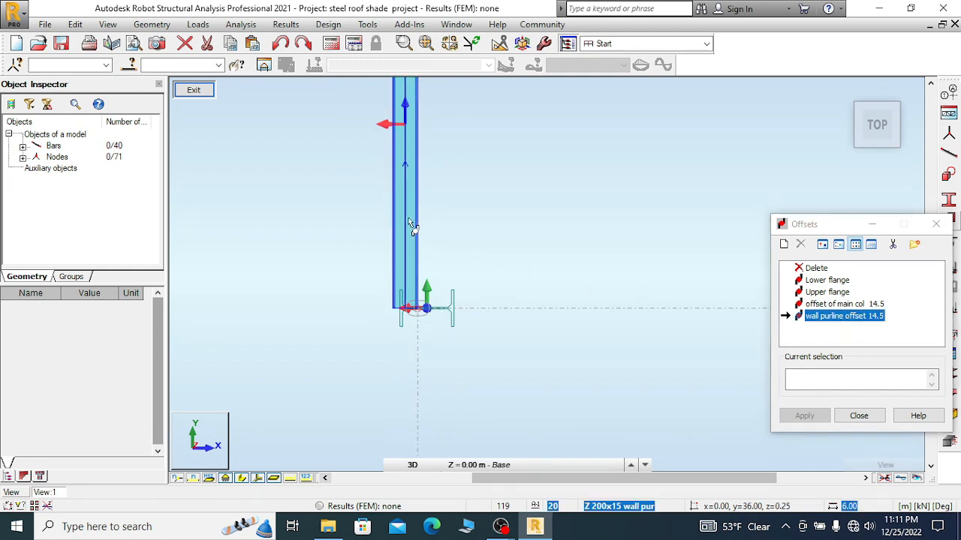
scroll(457, 388, down, 4)
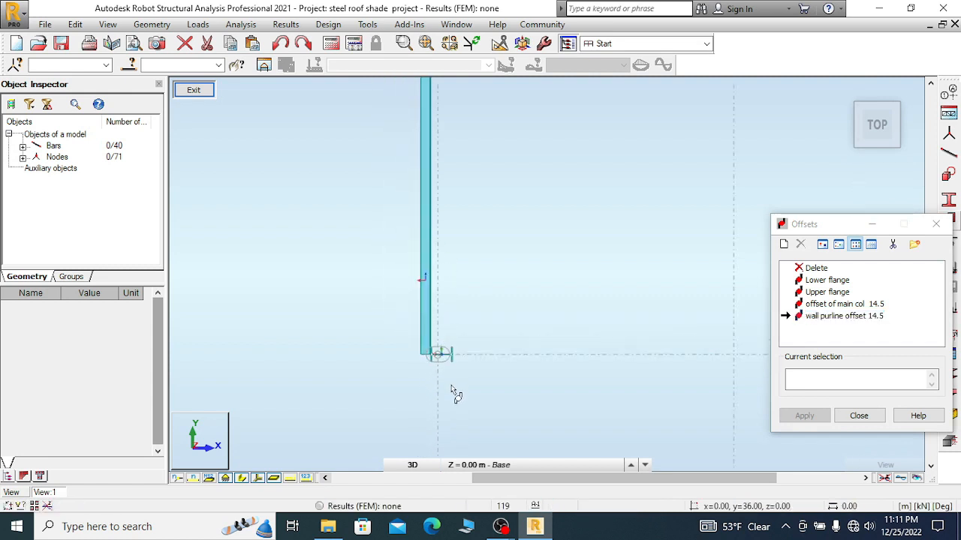
scroll(443, 209, up, 3)
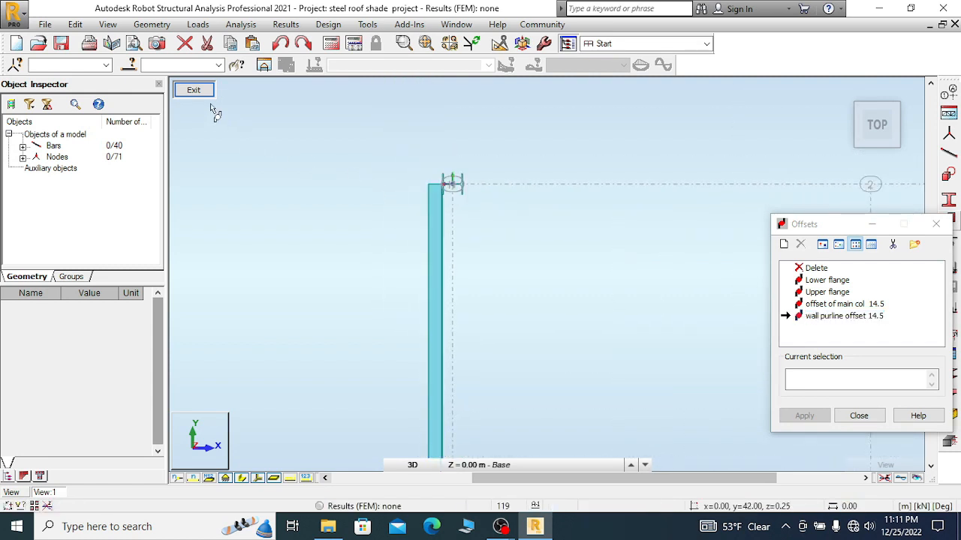
click(862, 417)
- Select the lowest gridline 1 purlin and leave the isolated view to show the full structure
drag(342, 308, 340, 302)
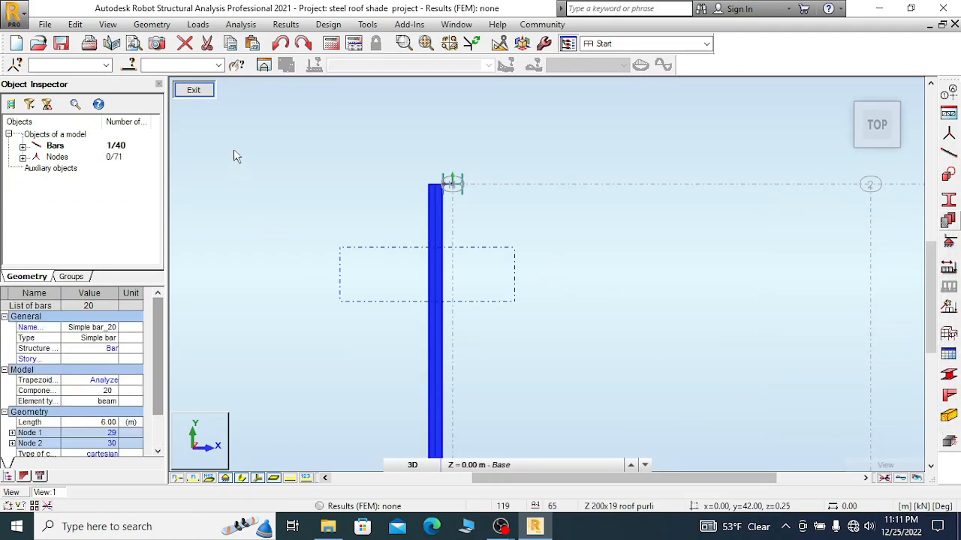
click(193, 89)
scroll(384, 231, down, 1)
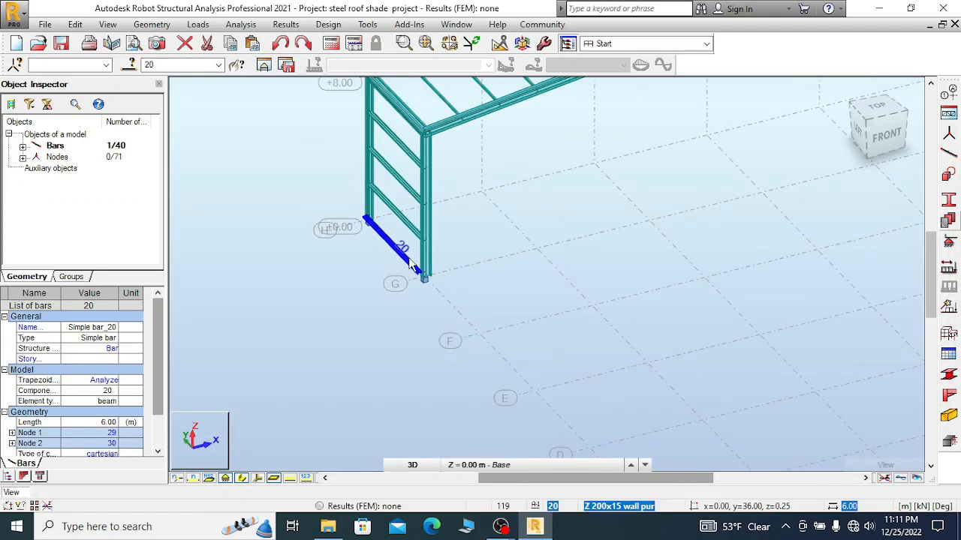
- Copy the properties of the lowest gridline 1 purlin to the three wall purlins above it
scroll(384, 231, up, 3)
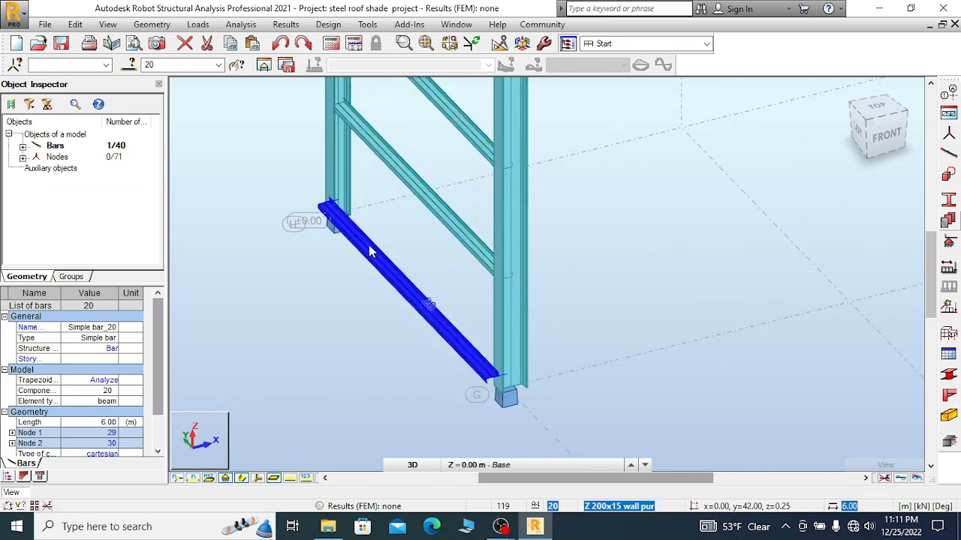
right_click(369, 252)
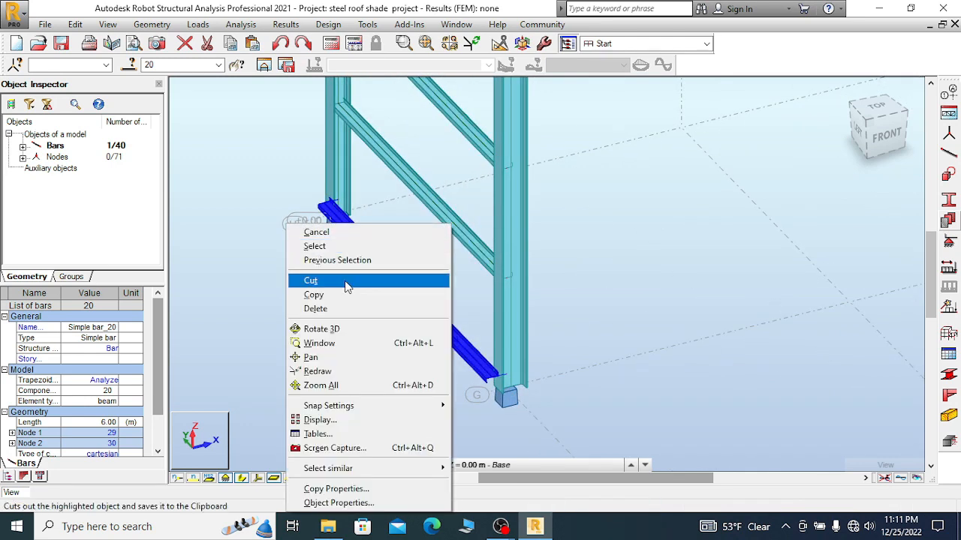
click(338, 489)
scroll(440, 275, down, 3)
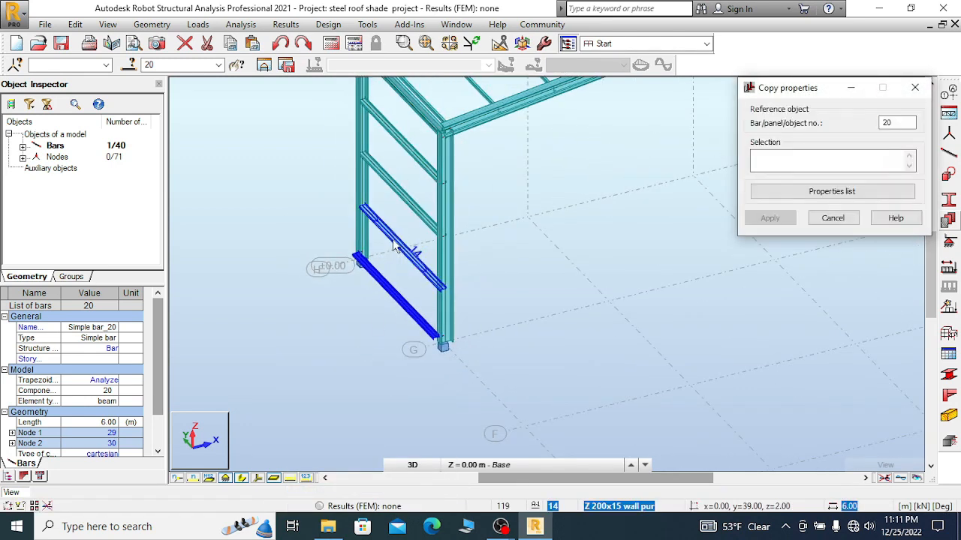
click(397, 195)
click(398, 143)
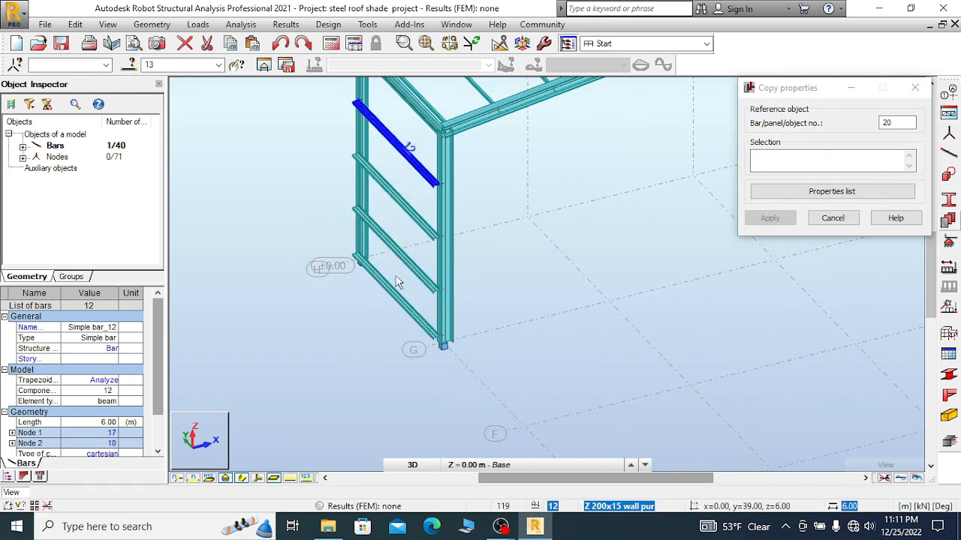
scroll(398, 278, down, 2)
scroll(402, 138, up, 2)
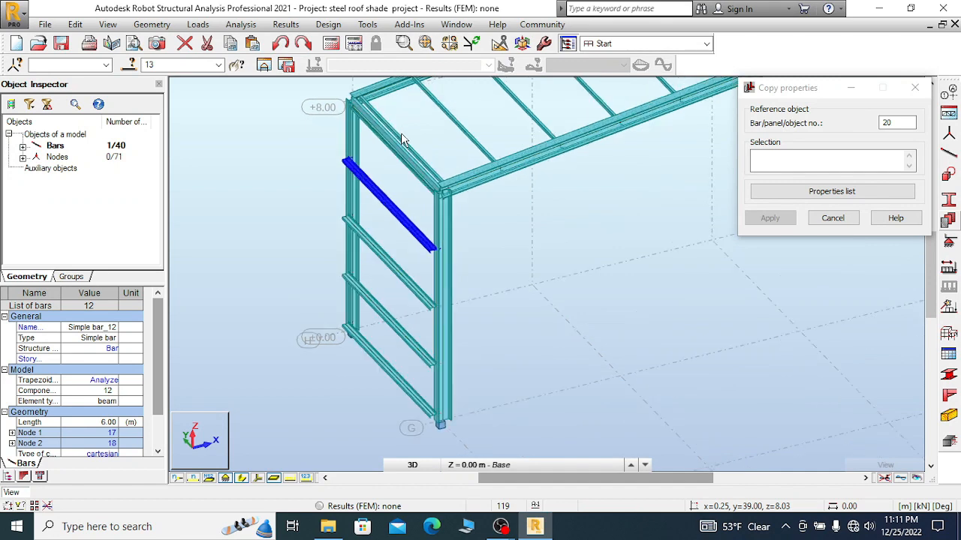
- Try to copy the purlin properties to the topmost wall purlin on gridline 1, and undo the change
scroll(402, 132, up, 3)
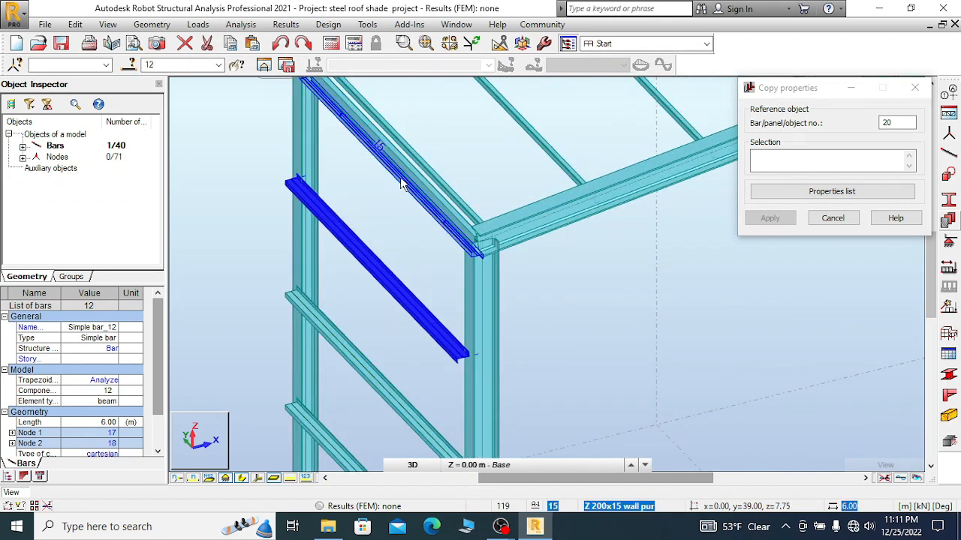
click(402, 184)
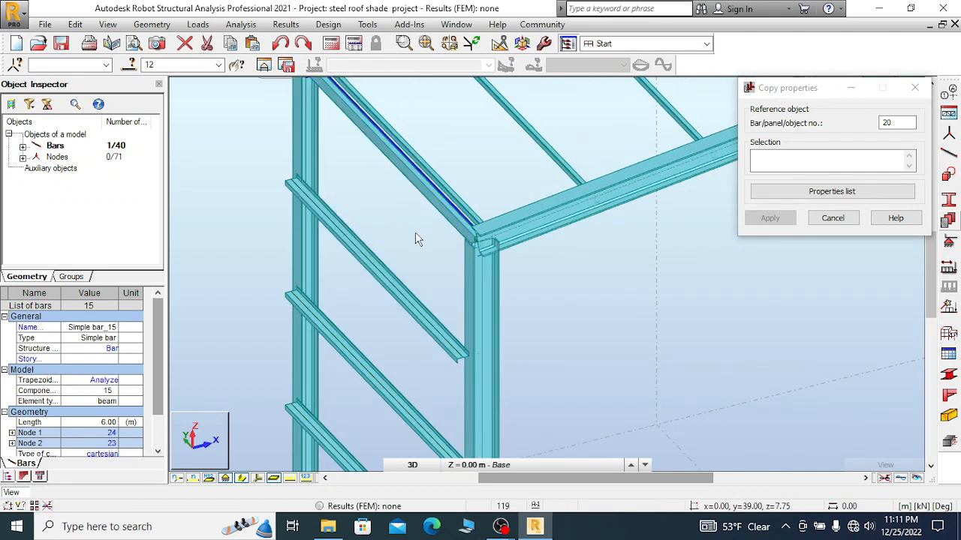
click(280, 42)
- Try again to apply Copy Properties to the topmost wall purlin, starting from the purlin directly below it, and undo the change
right_click(364, 257)
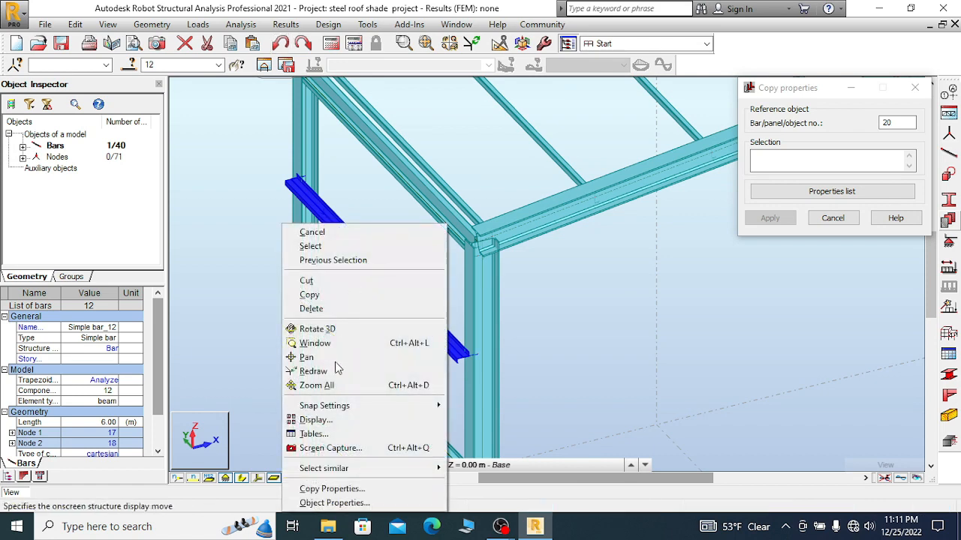
click(343, 491)
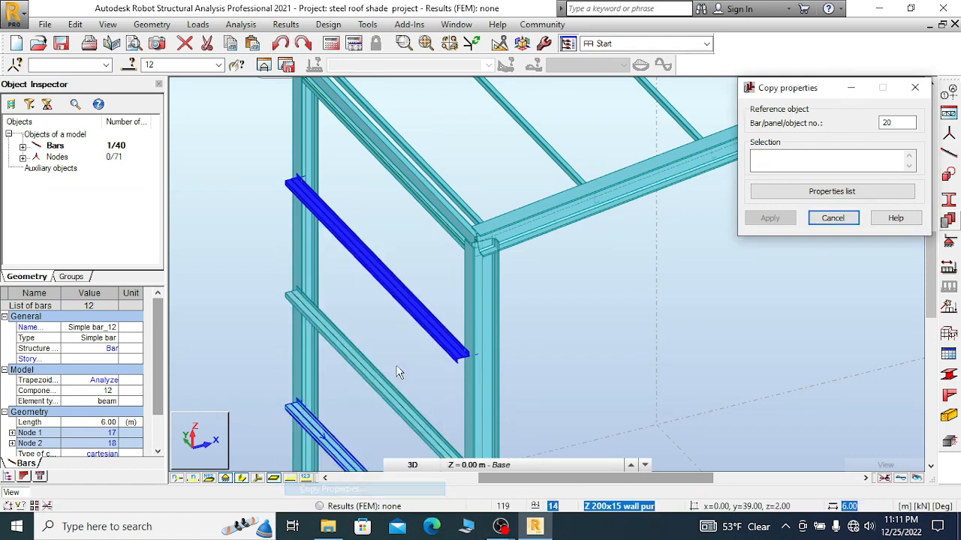
click(386, 172)
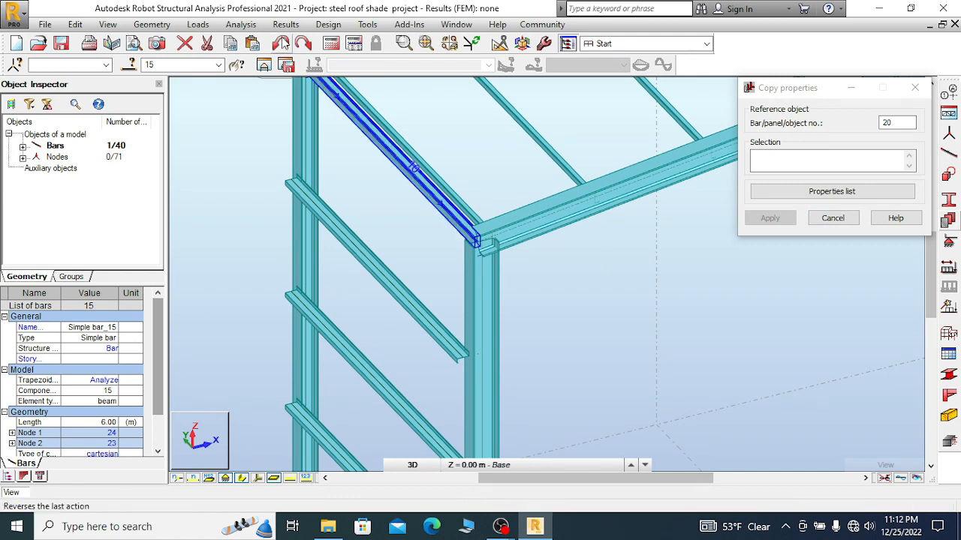
click(279, 43)
- Try copying the properties onto the topmost wall purlin at its gridline H end, and undo the change
scroll(359, 242, down, 2)
scroll(375, 178, up, 6)
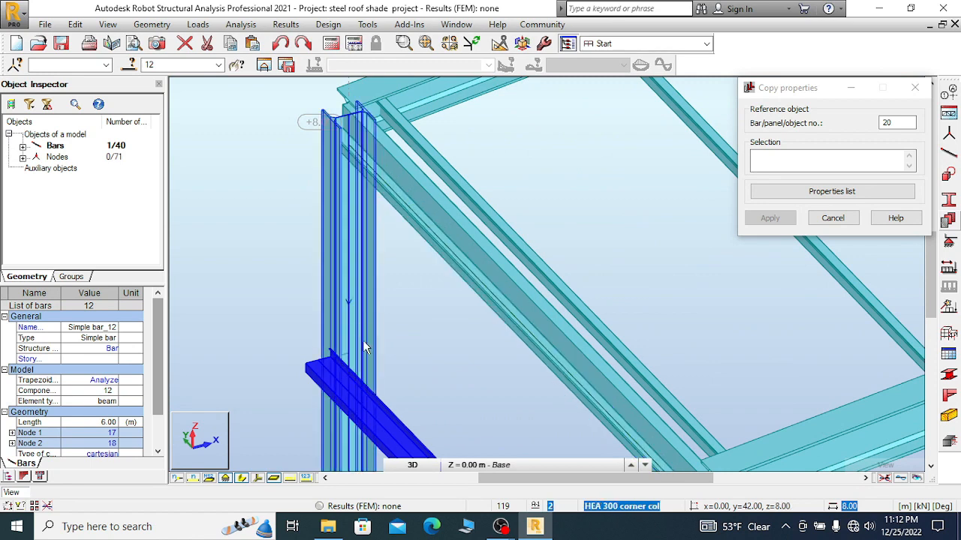
right_click(366, 415)
click(350, 394)
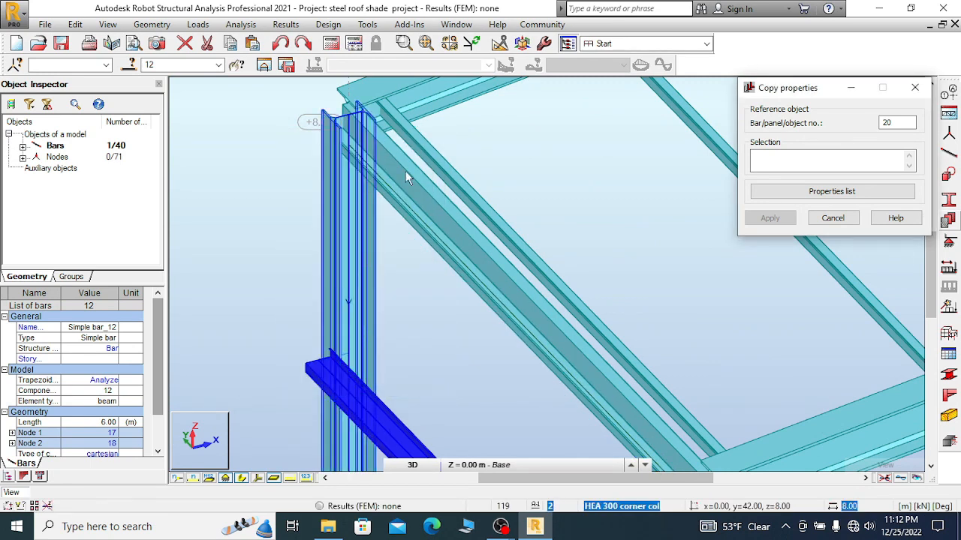
scroll(405, 178, up, 2)
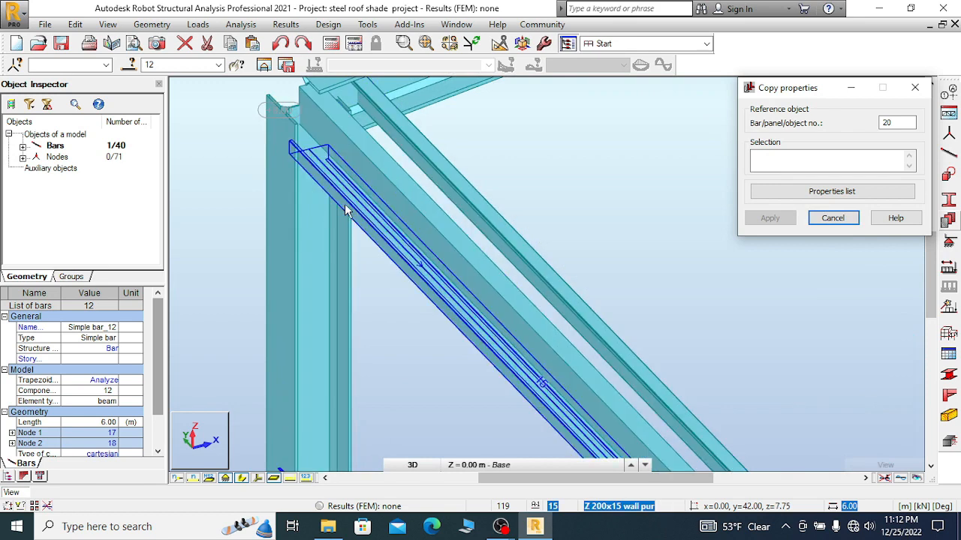
click(345, 203)
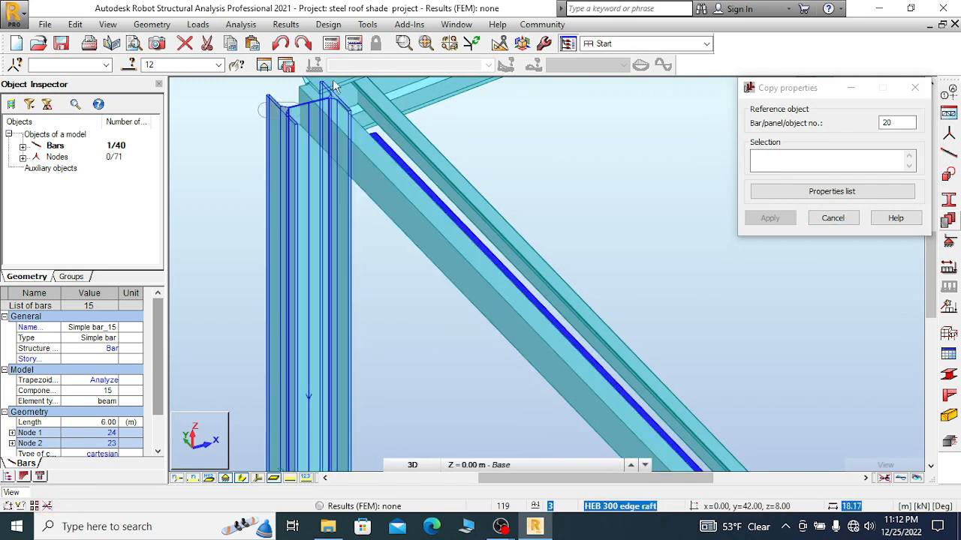
click(280, 45)
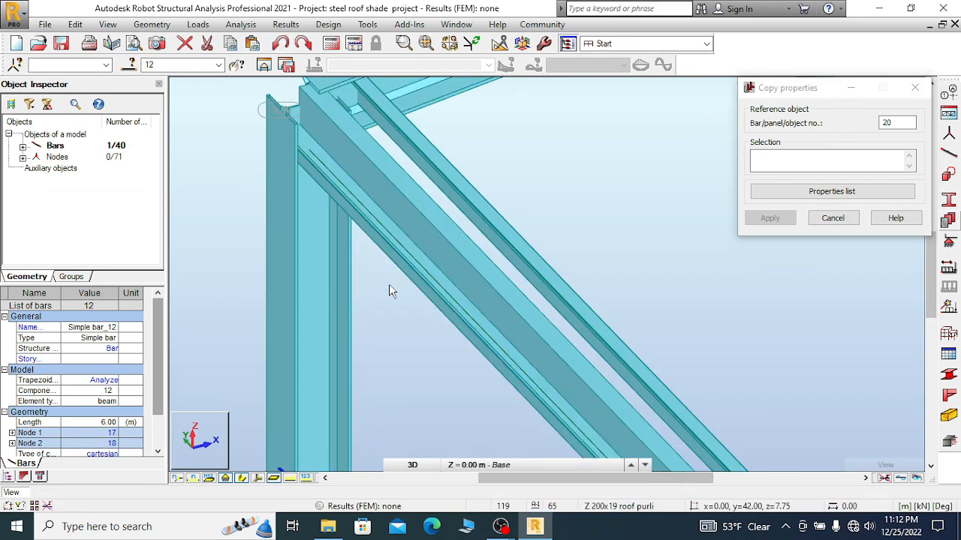
- Select the topmost gridline 1 wall purlin together with the columns at gridlines H and G
right_click(461, 146)
click(484, 167)
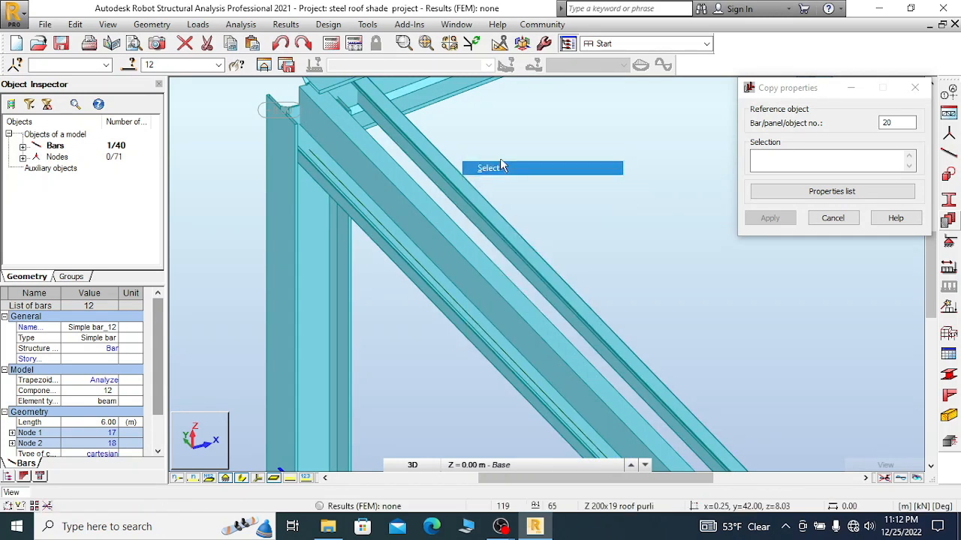
click(402, 257)
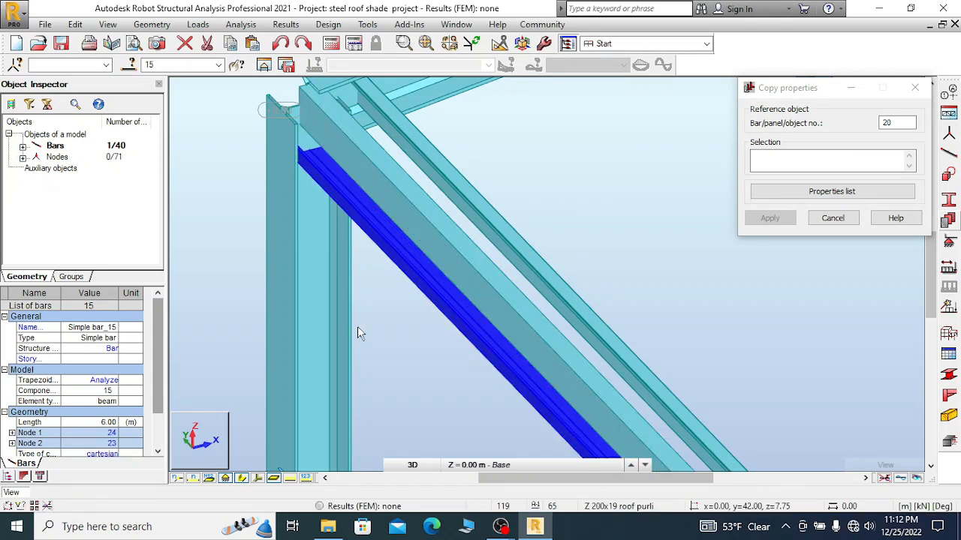
click(350, 188)
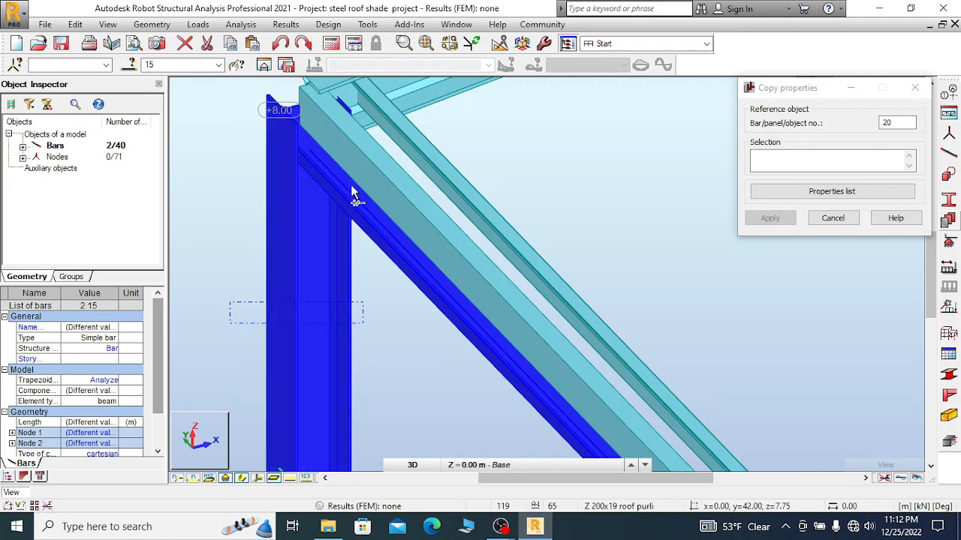
scroll(306, 132, down, 2)
scroll(306, 132, down, 2)
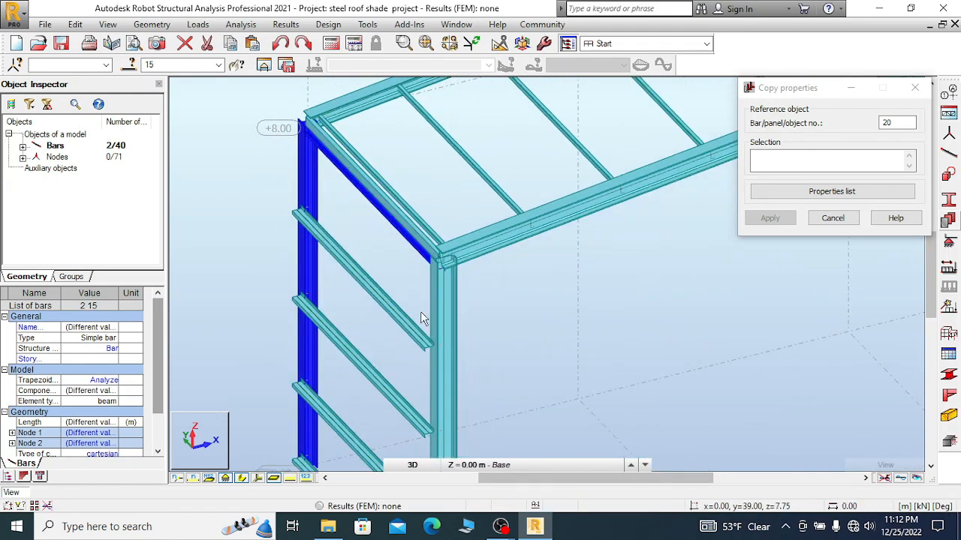
scroll(448, 299, up, 4)
click(449, 244)
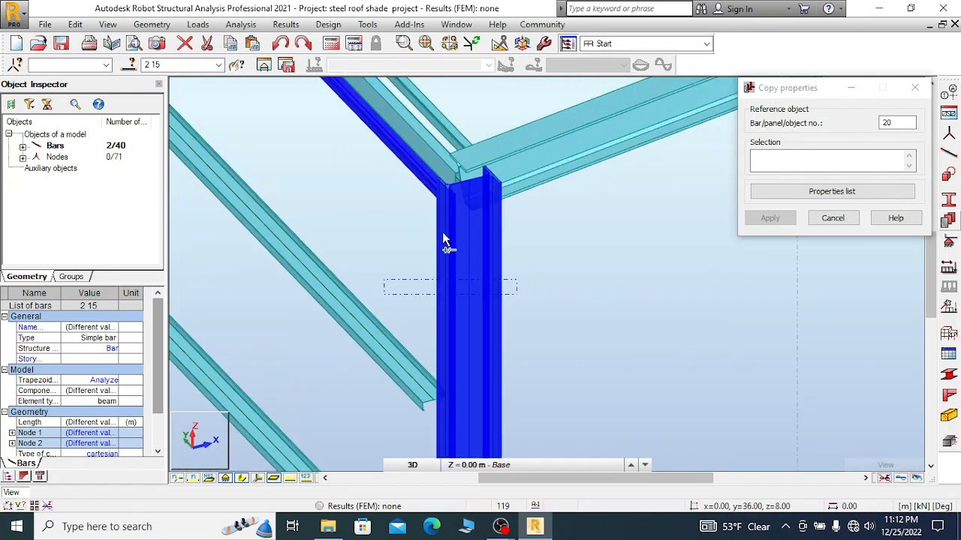
- Isolate the selected purlin and two columns for editing, and view them from the top
click(263, 65)
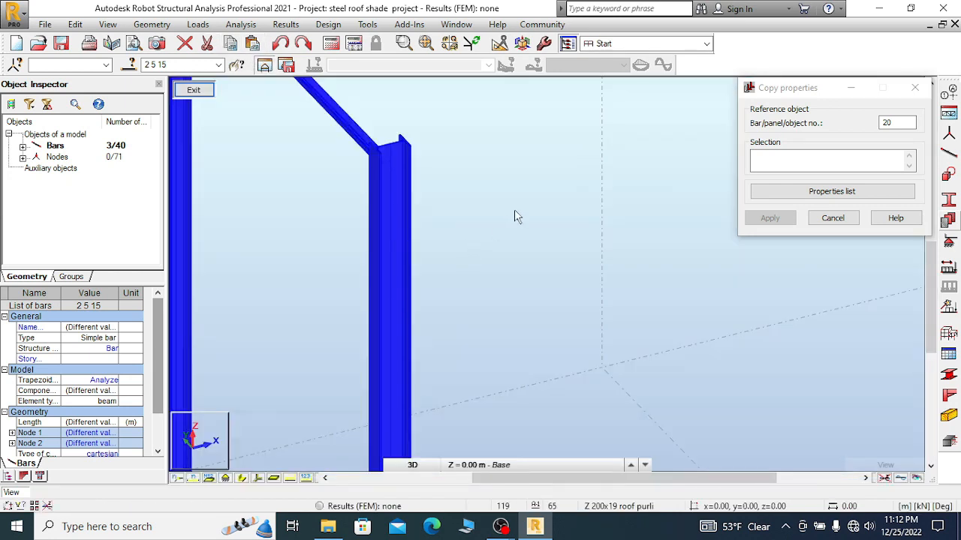
click(915, 90)
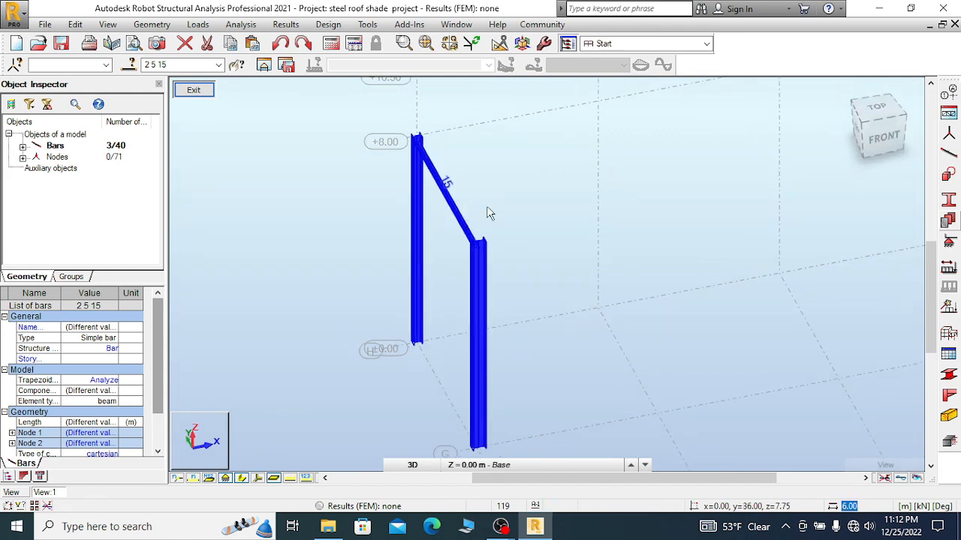
click(879, 109)
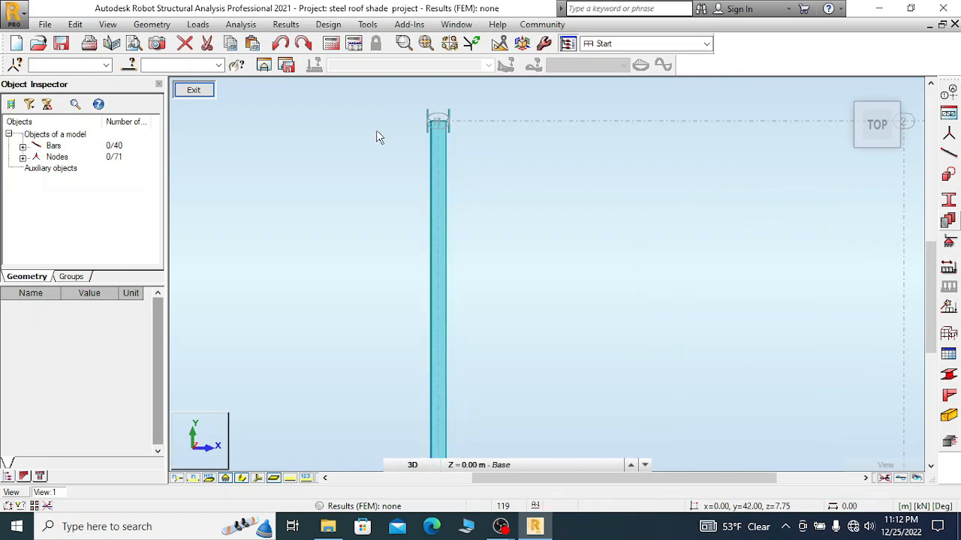
- Try applying the Lower flange offset to the isolated topmost wall purlin, and undo the change
drag(491, 224, 338, 264)
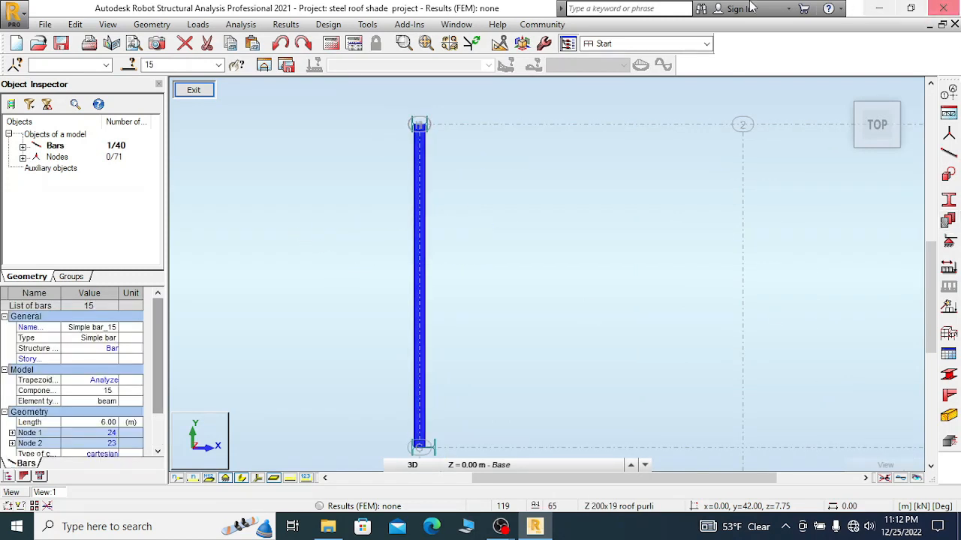
click(153, 25)
mouse_move(267, 263)
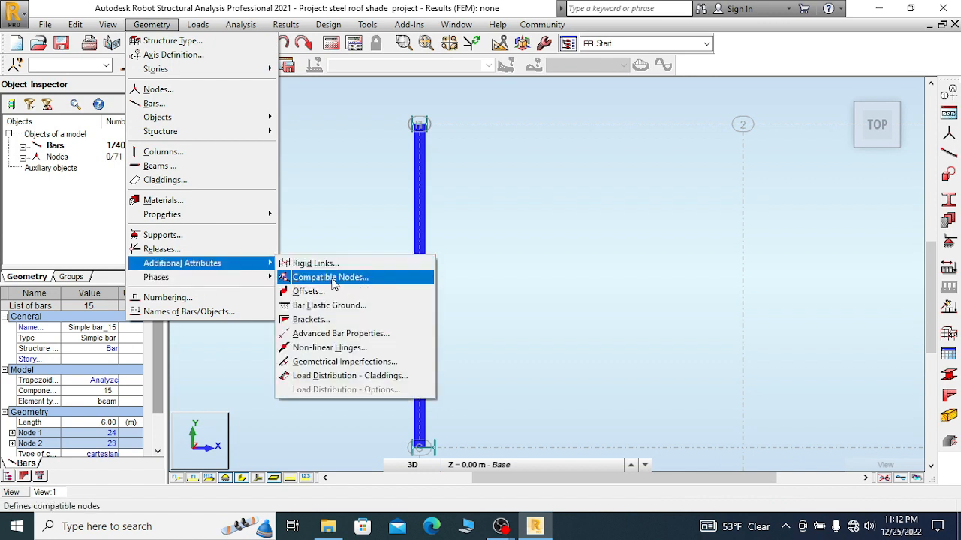
click(328, 298)
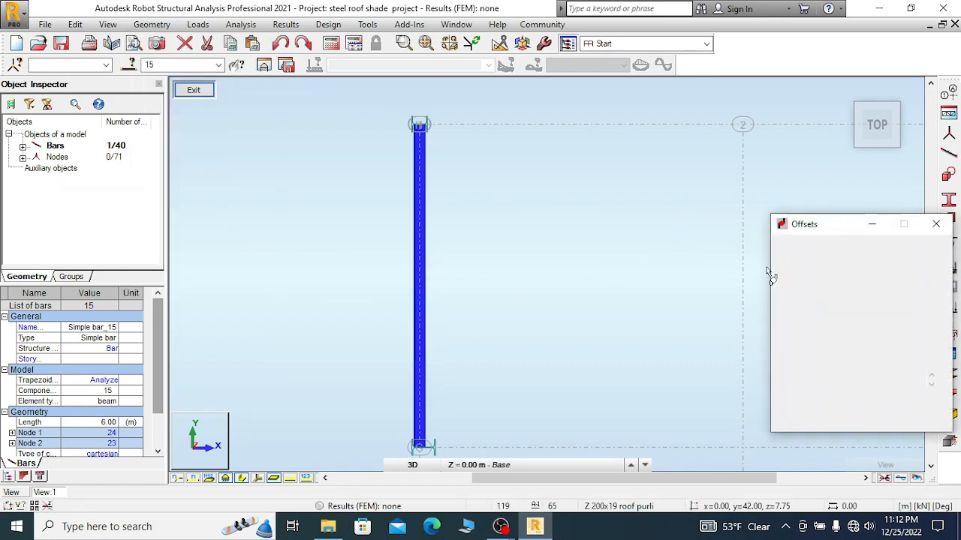
click(826, 281)
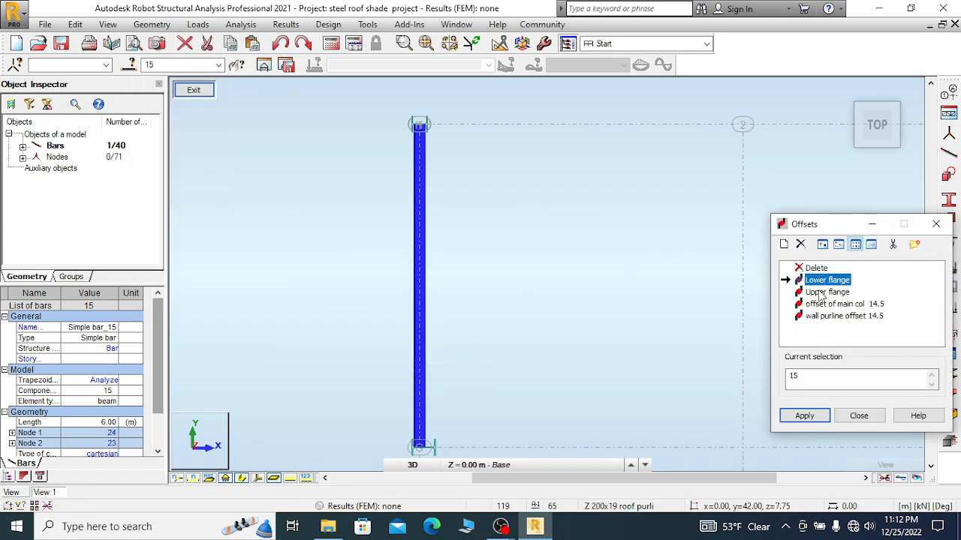
click(806, 417)
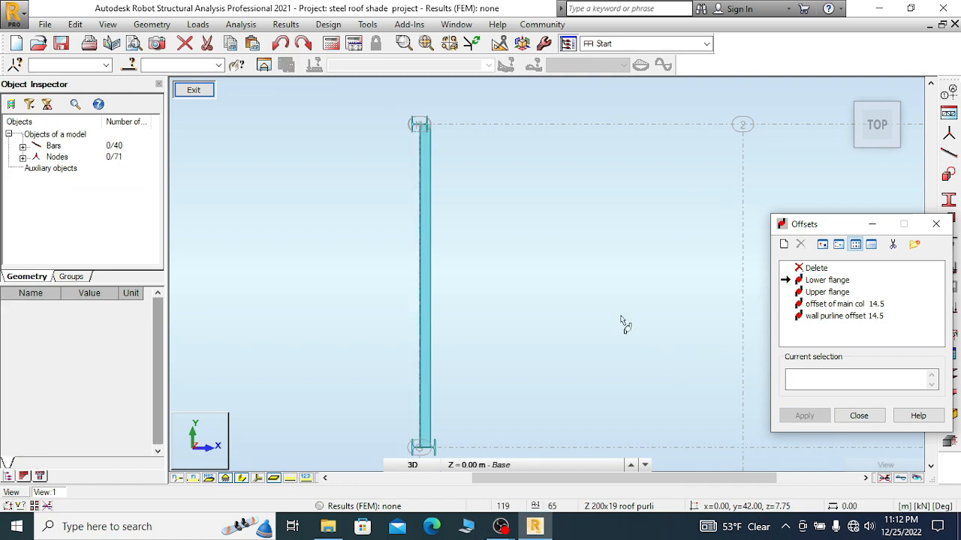
click(426, 130)
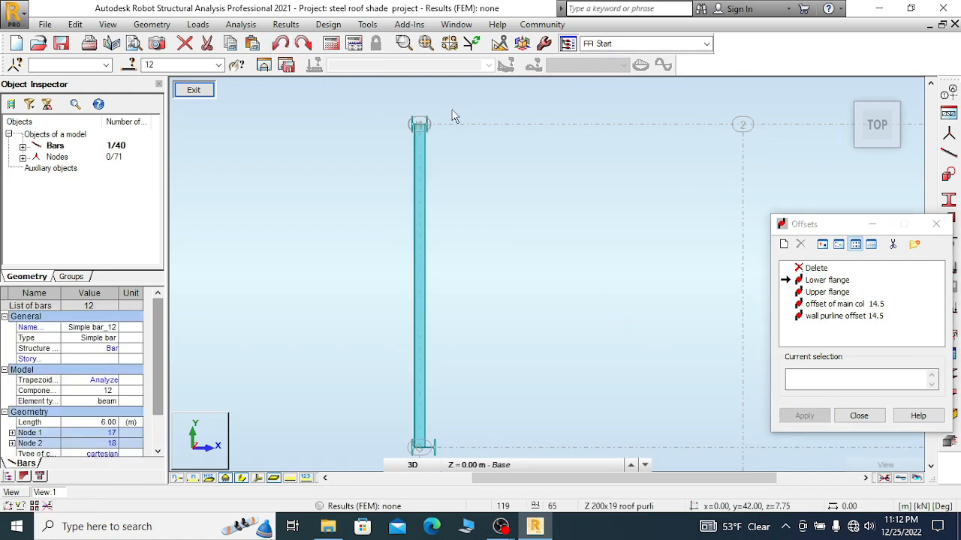
scroll(451, 118, down, 2)
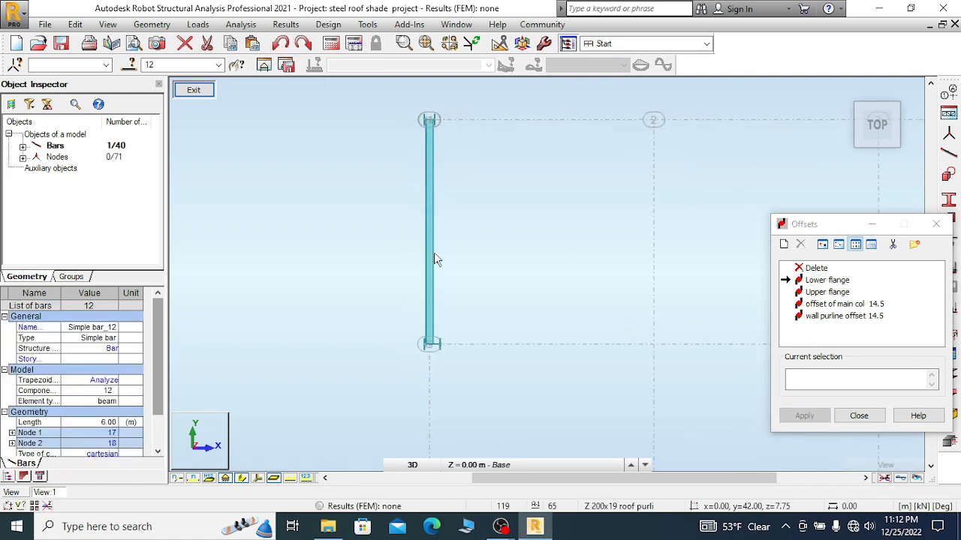
- Display the local axes of the isolated bars and examine the direction of the purlin's axes
click(258, 479)
scroll(462, 203, up, 1)
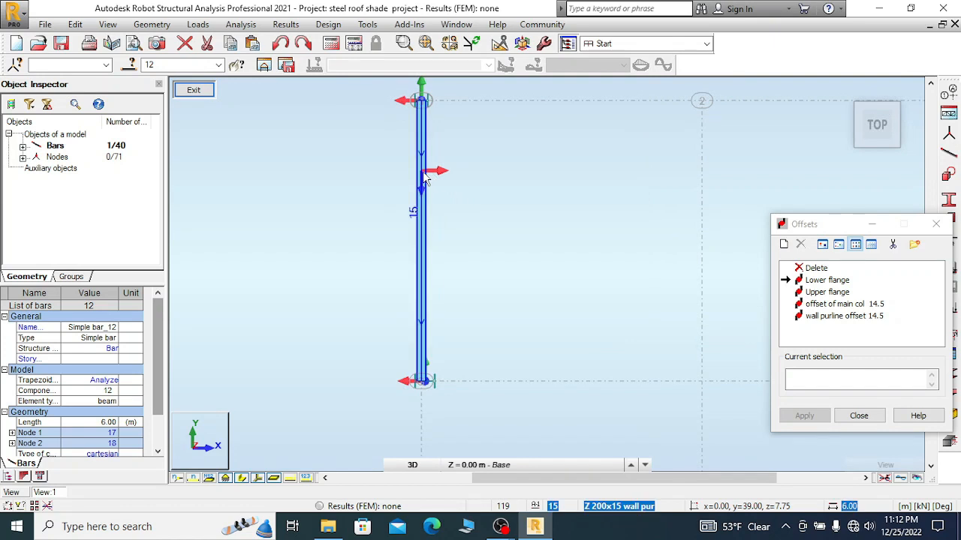
scroll(446, 174, up, 1)
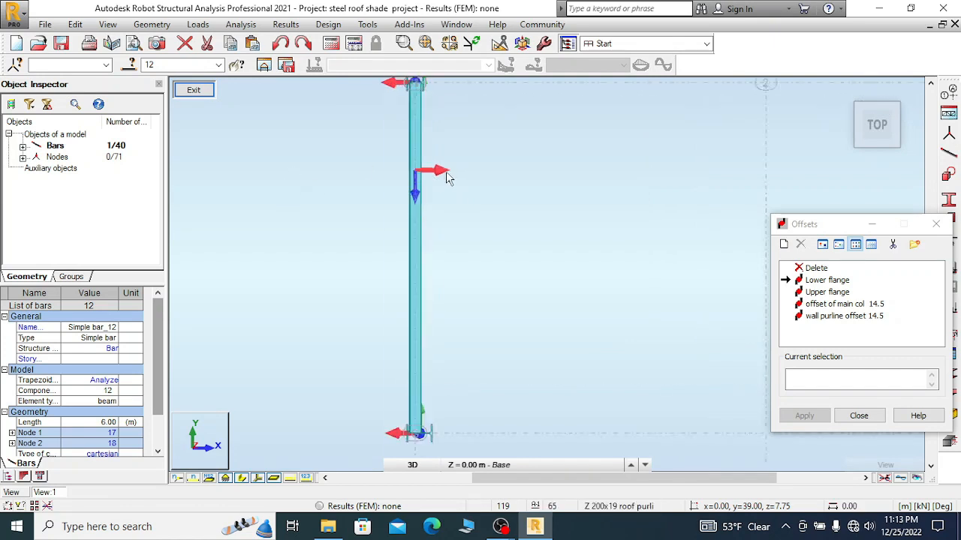
scroll(445, 175, up, 1)
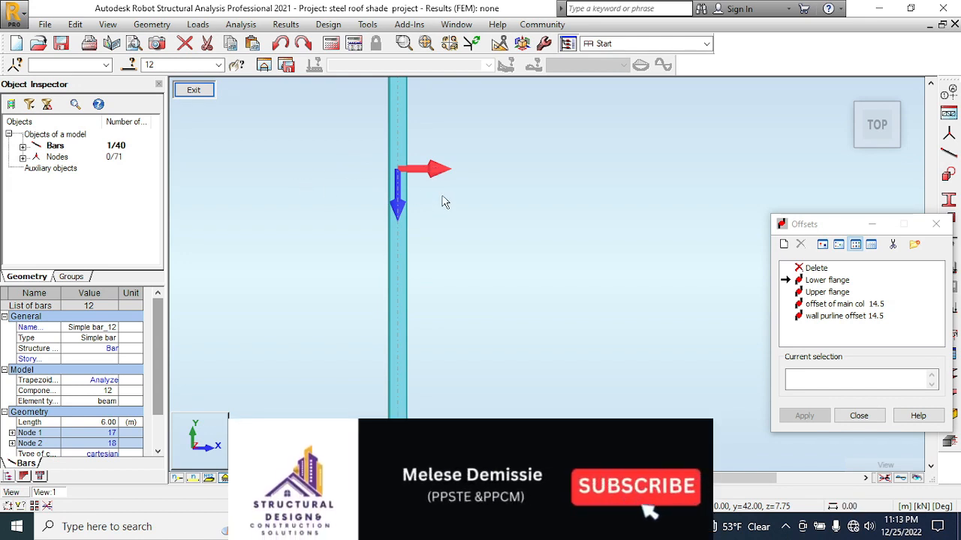
scroll(443, 201, down, 2)
- Set the Gamma angle of the topmost wall purlin to -270 degrees
drag(386, 271, 370, 271)
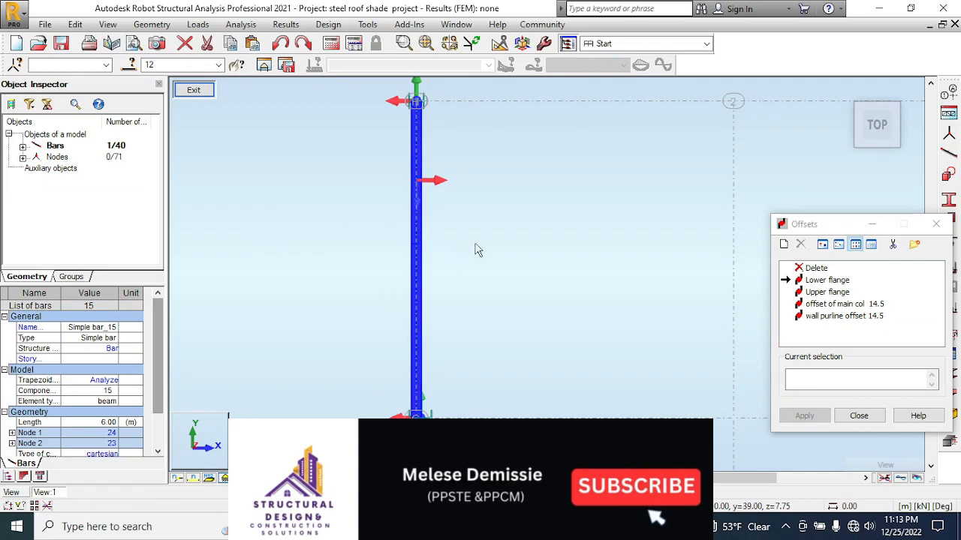
click(151, 24)
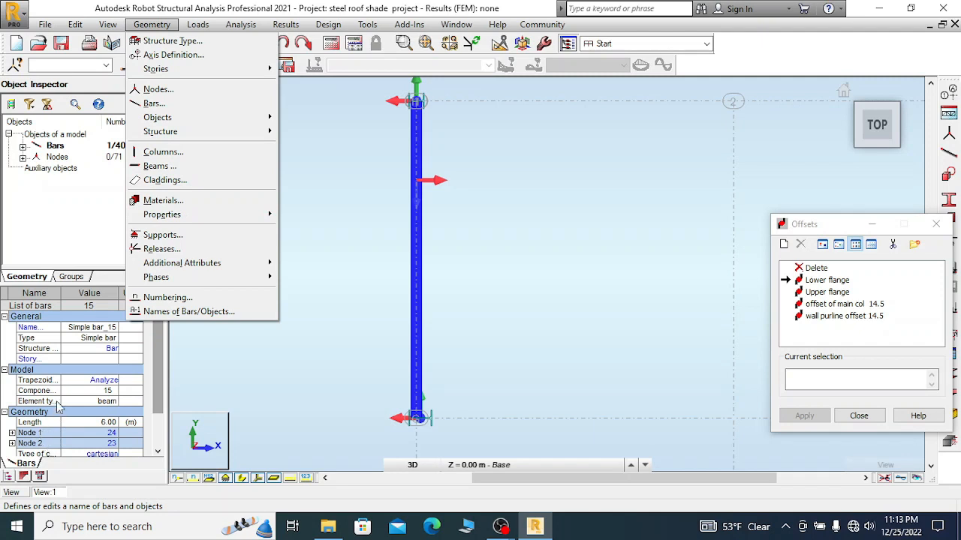
drag(160, 361, 161, 381)
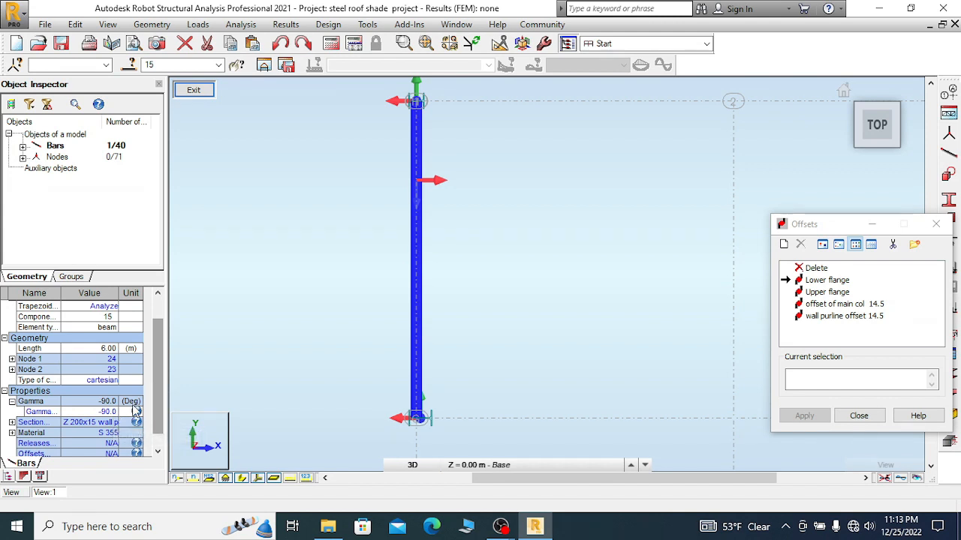
click(105, 412)
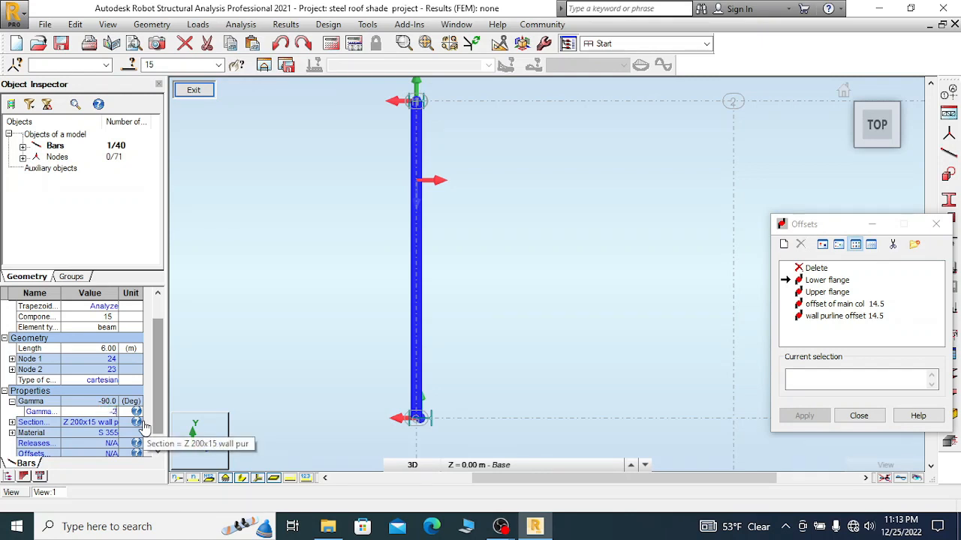
key(Return)
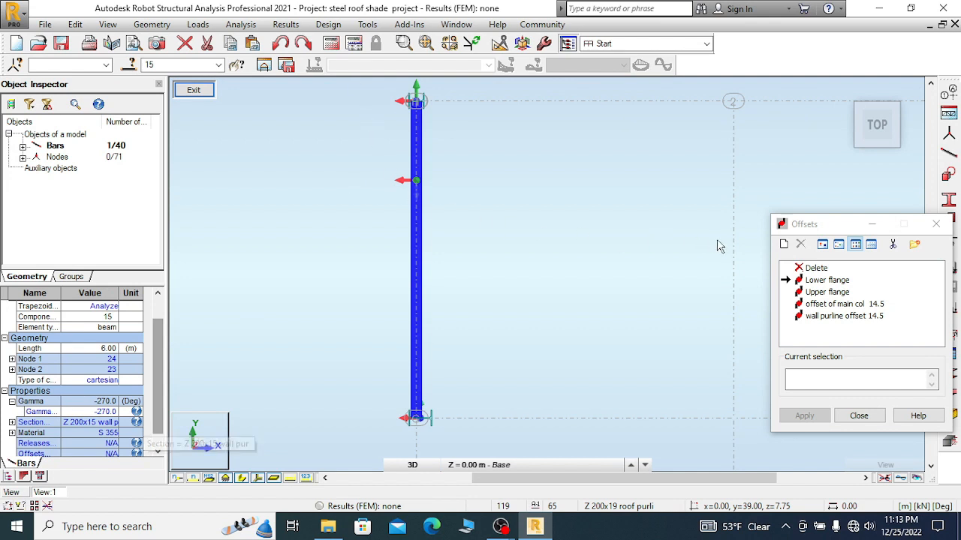
- Apply the Lower flange offset to the rotated topmost wall purlin
scroll(451, 169, up, 1)
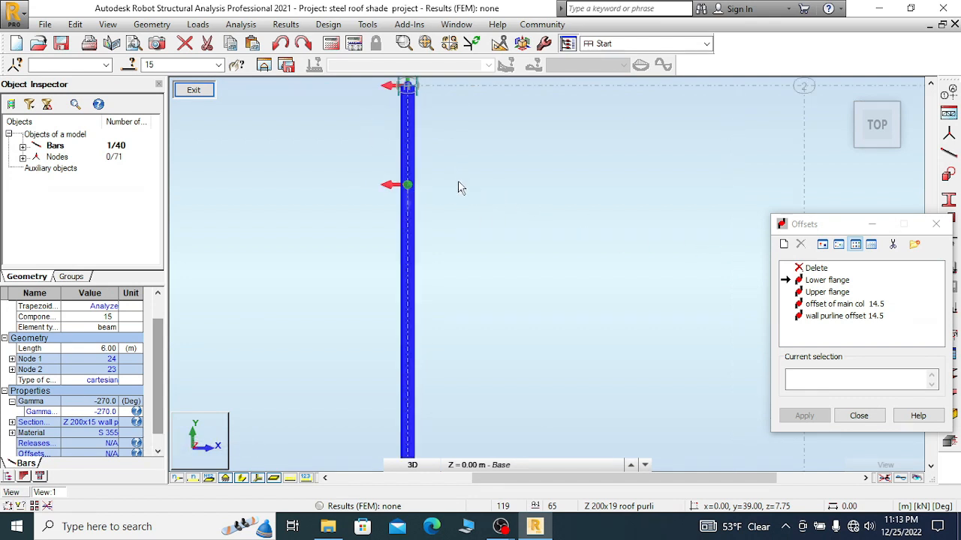
click(154, 25)
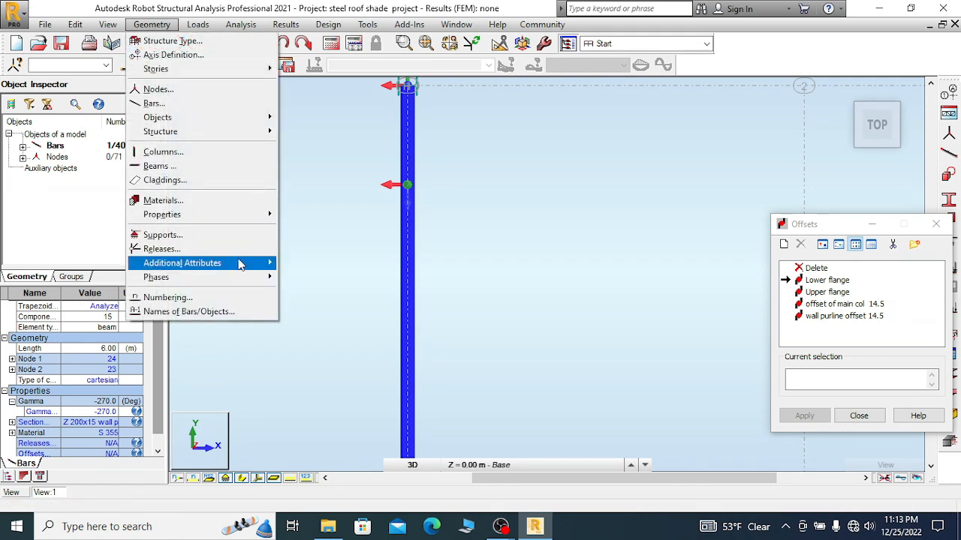
mouse_move(247, 263)
click(307, 291)
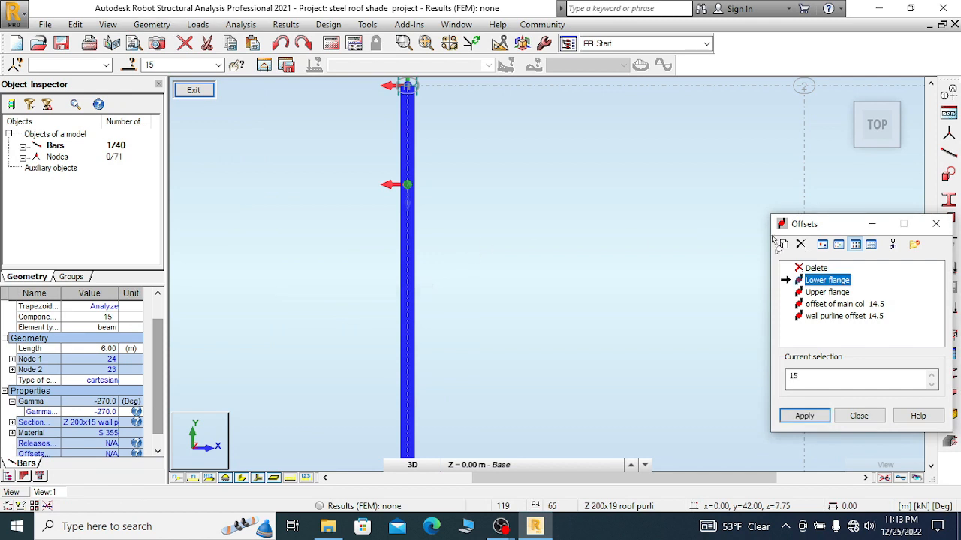
click(808, 419)
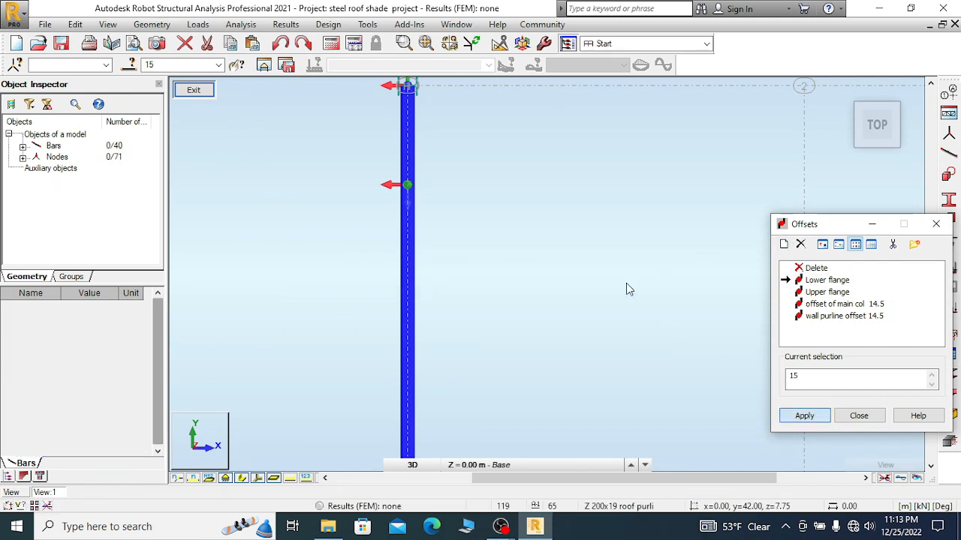
click(497, 203)
right_click(476, 223)
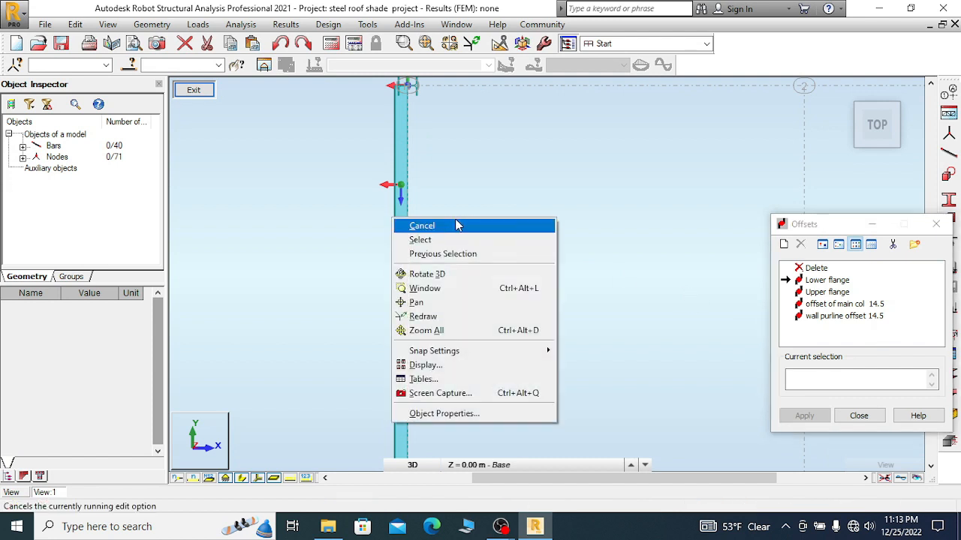
click(455, 221)
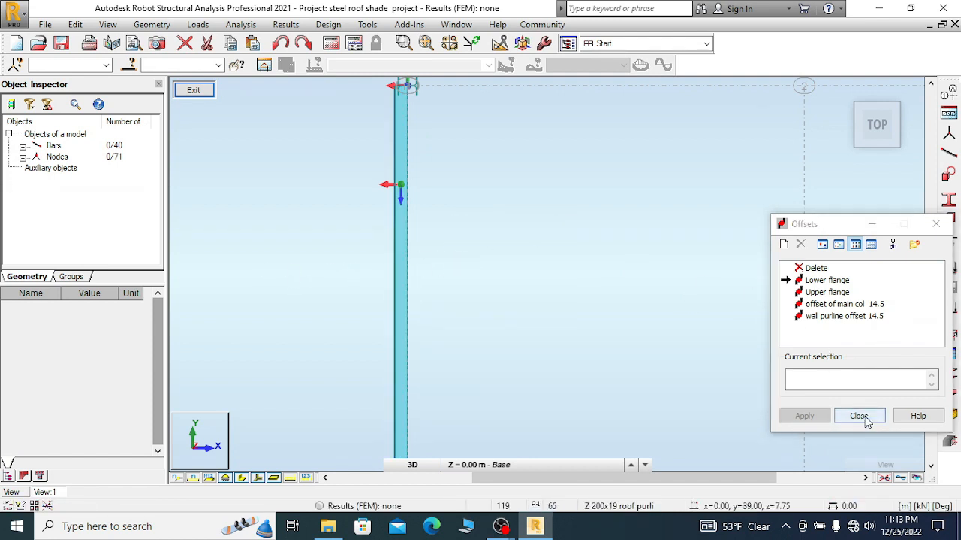
- Apply the "wall purline offset 14.5" offset to the topmost wall purlin and check its alignment at both columns
click(854, 317)
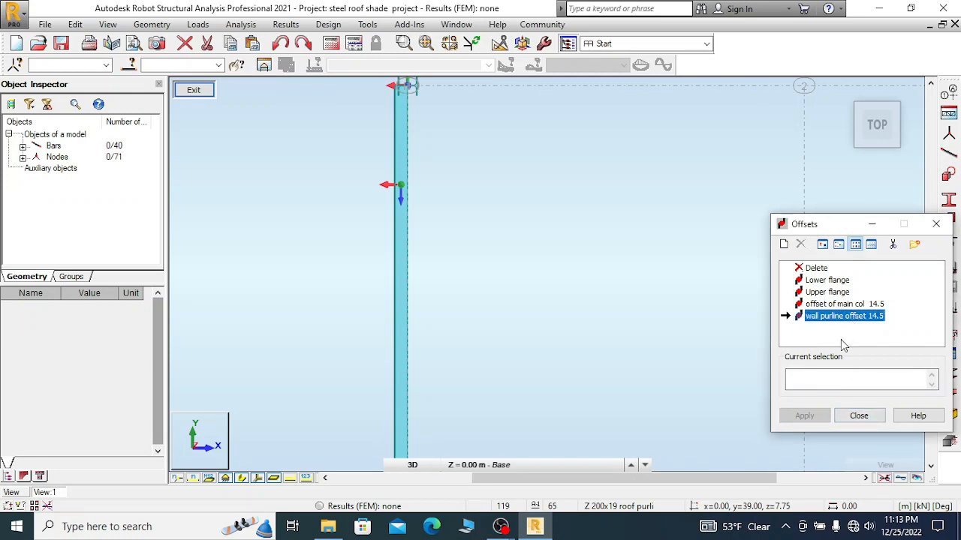
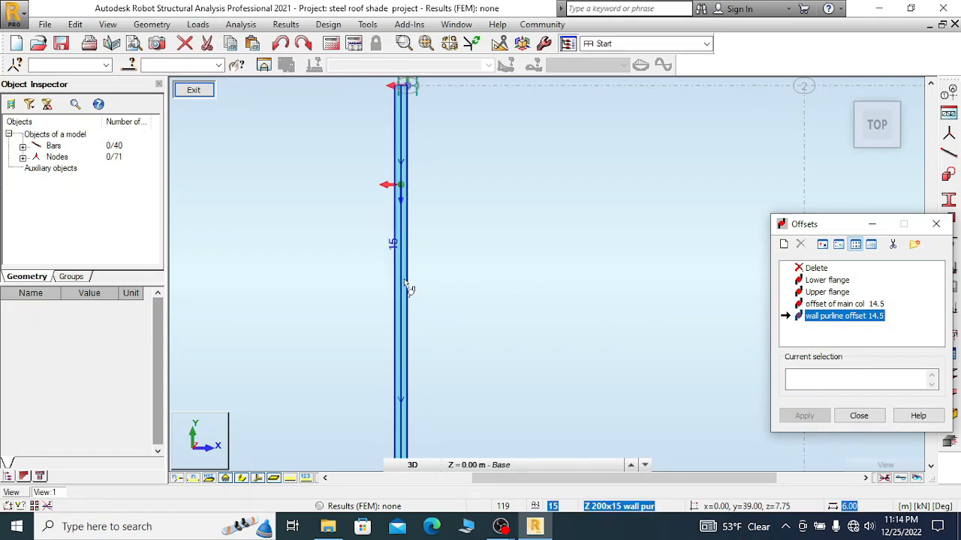
scroll(415, 193, down, 2)
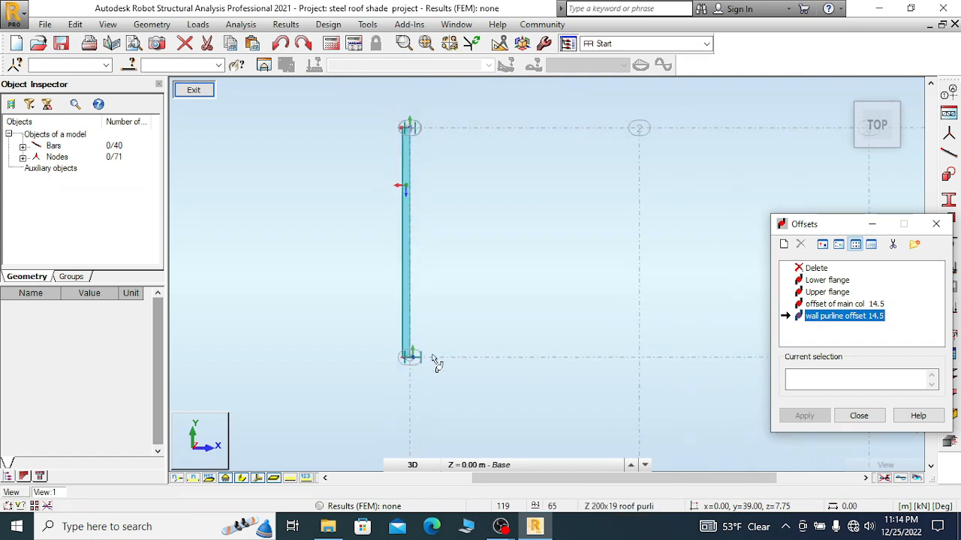
scroll(412, 368, up, 4)
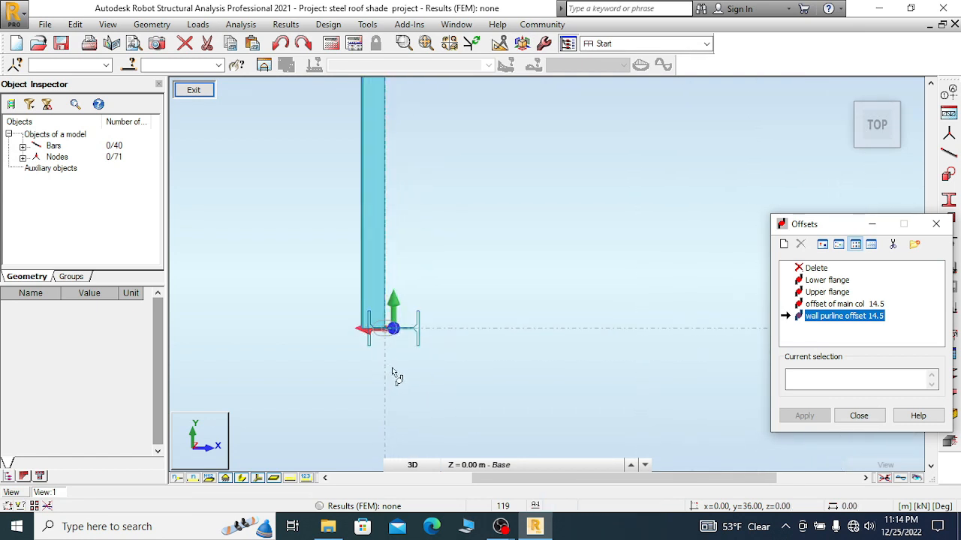
scroll(405, 391, down, 3)
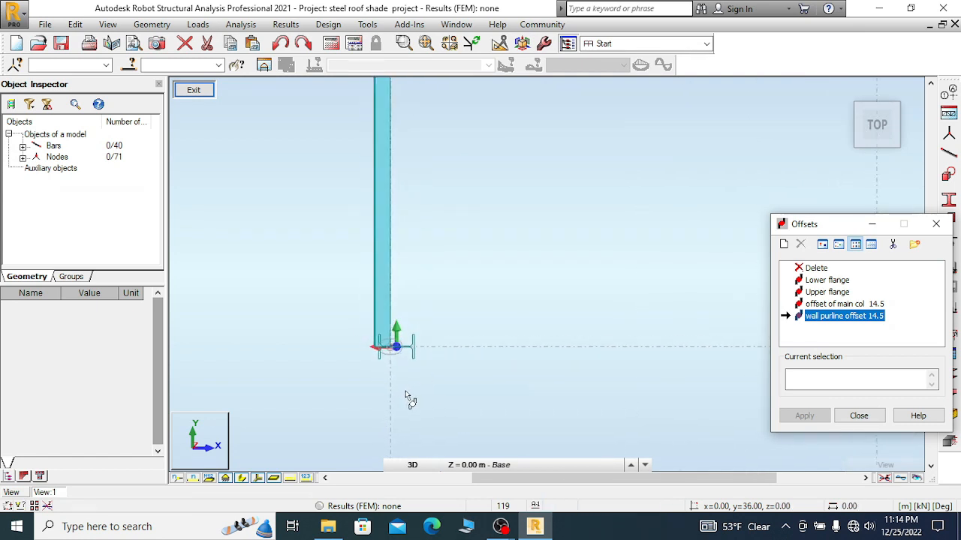
click(391, 267)
scroll(398, 375, up, 5)
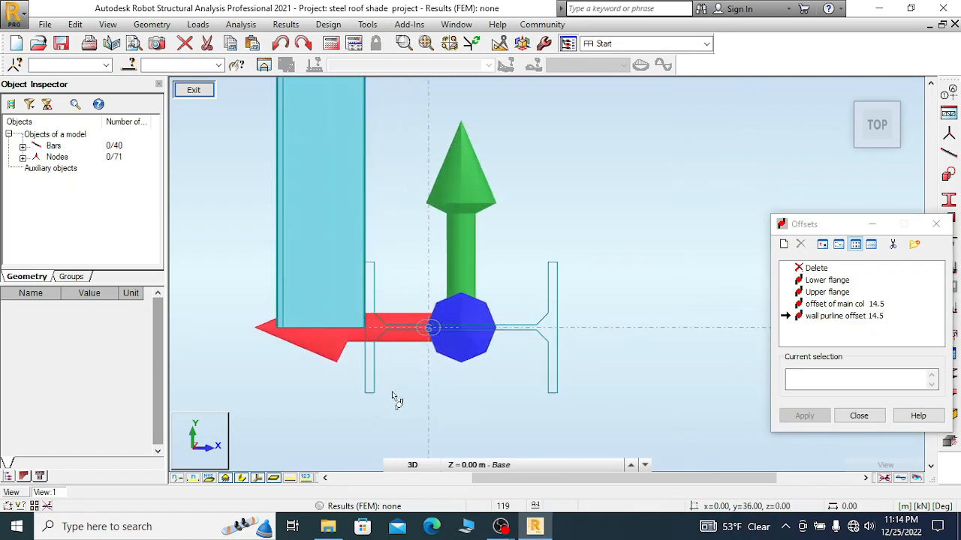
scroll(391, 391, down, 3)
scroll(400, 416, down, 3)
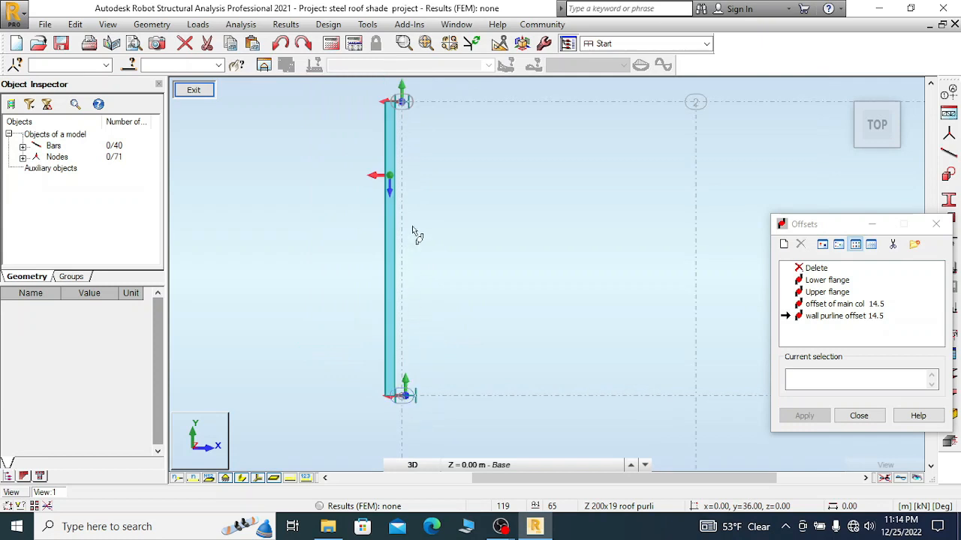
scroll(400, 92, up, 6)
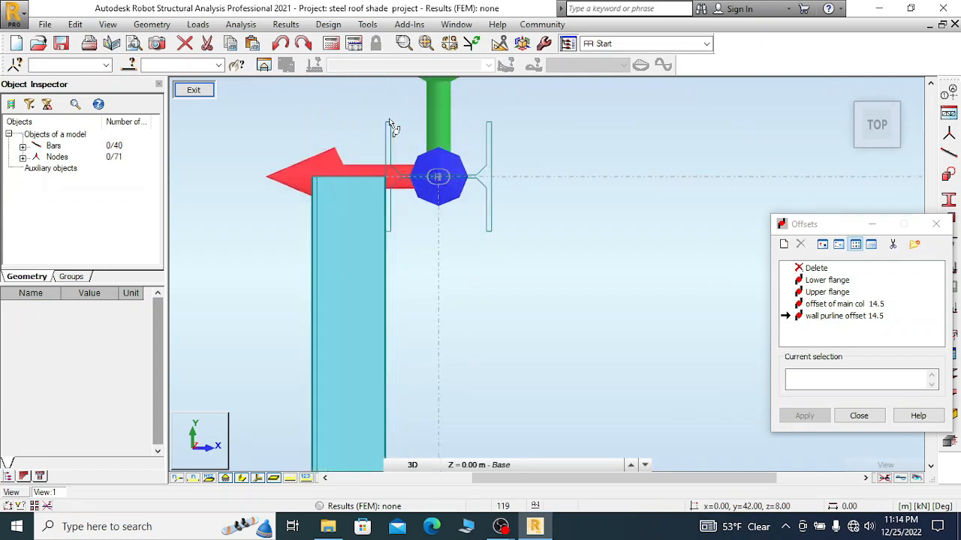
- Finish the offset assignment, select the topmost wall purlin, and return from the isolated view to the full model
click(860, 417)
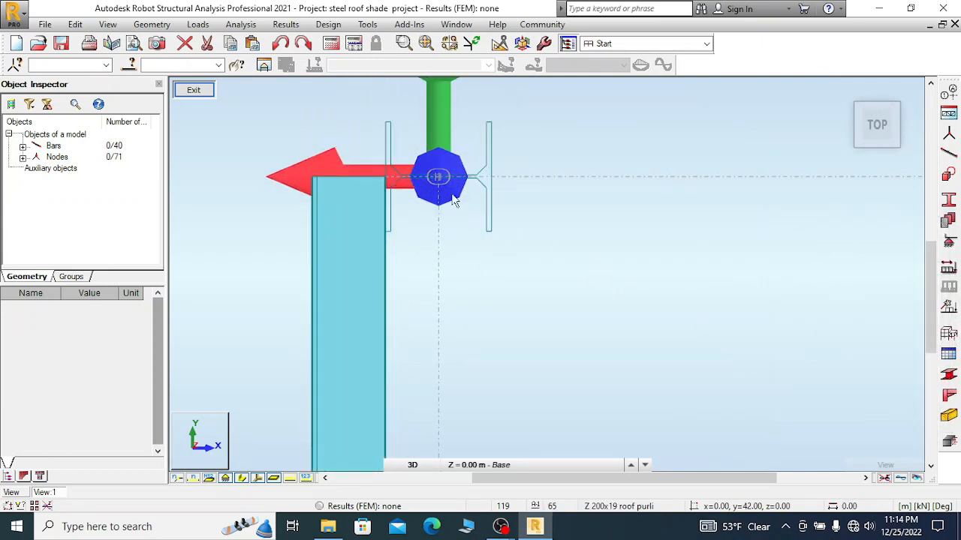
right_click(548, 142)
click(512, 142)
click(334, 330)
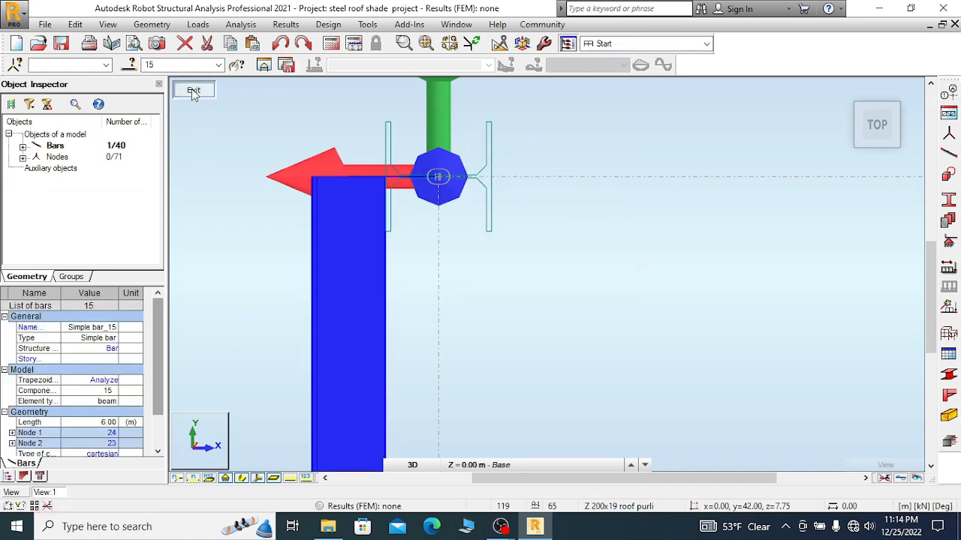
key(Escape)
scroll(504, 275, down, 3)
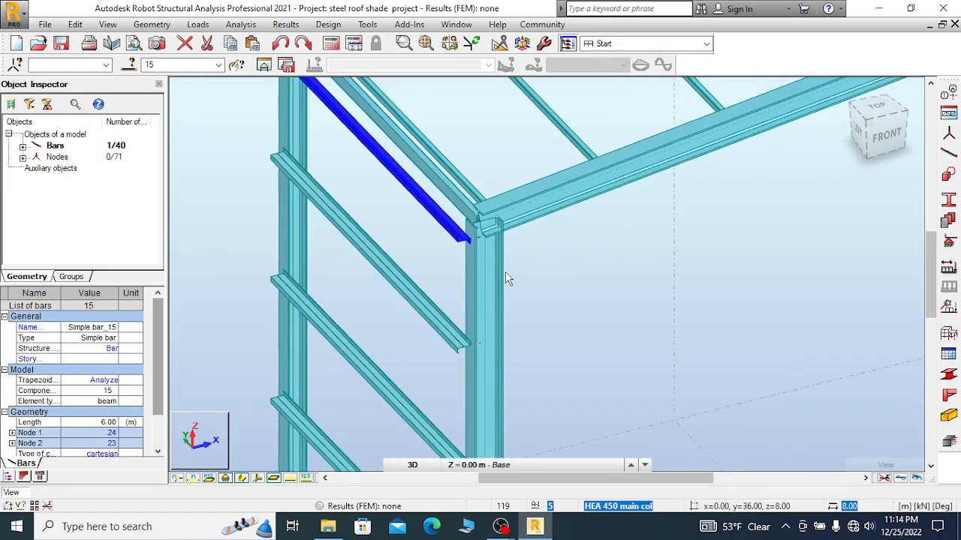
- Clear the selection and examine how the topmost gridline 1 wall purlin meets the main column compared with the purlins below
scroll(333, 108, up, 2)
scroll(536, 328, up, 3)
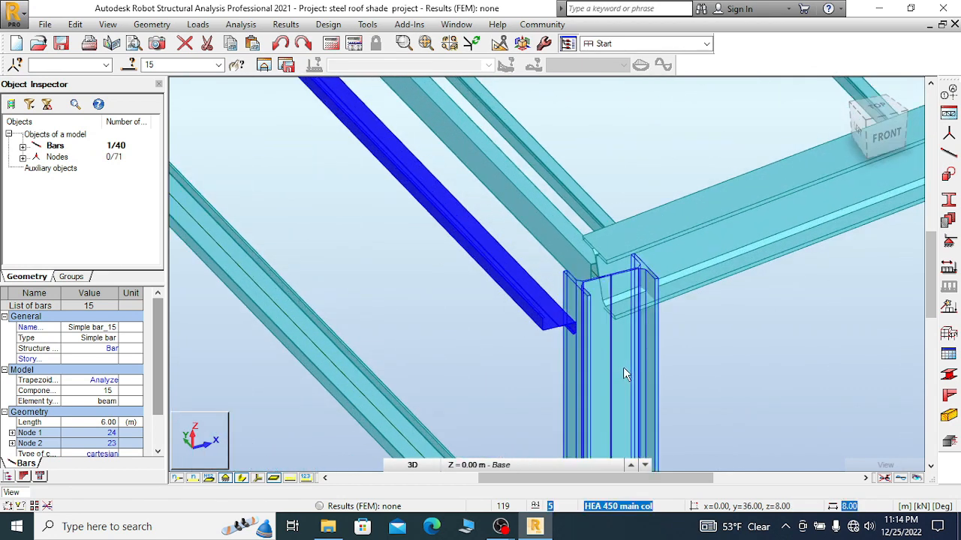
scroll(623, 370, up, 2)
scroll(412, 229, down, 3)
scroll(400, 207, down, 2)
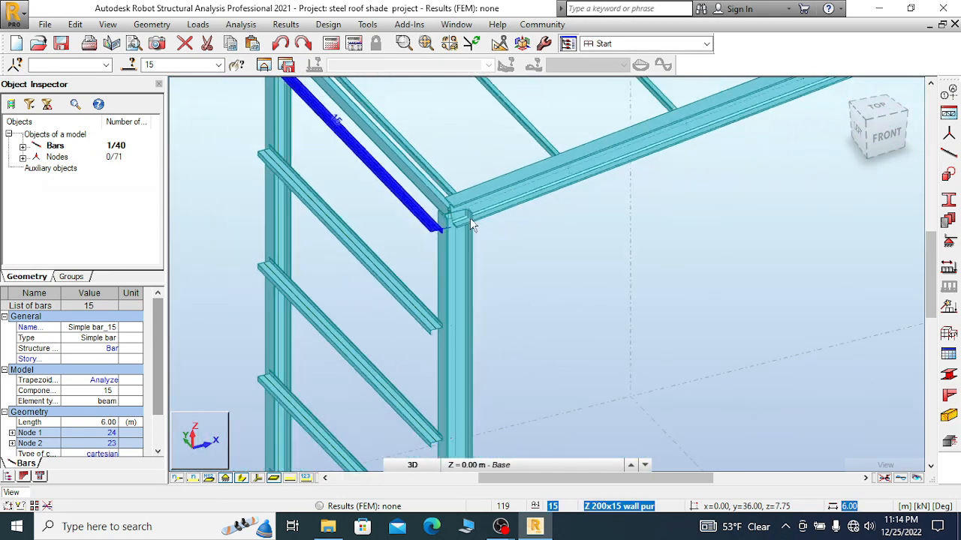
right_click(479, 240)
click(501, 249)
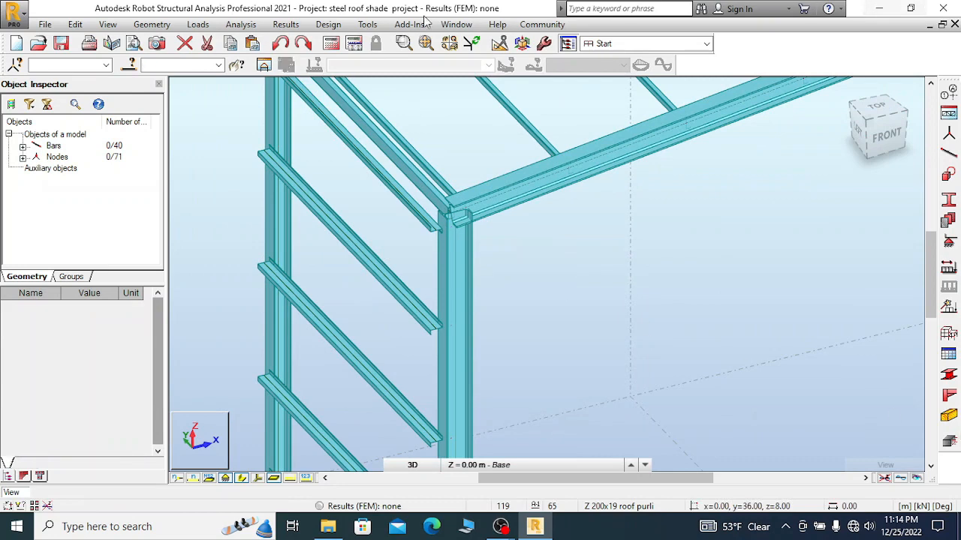
scroll(323, 225, down, 2)
scroll(410, 203, up, 3)
scroll(411, 202, up, 3)
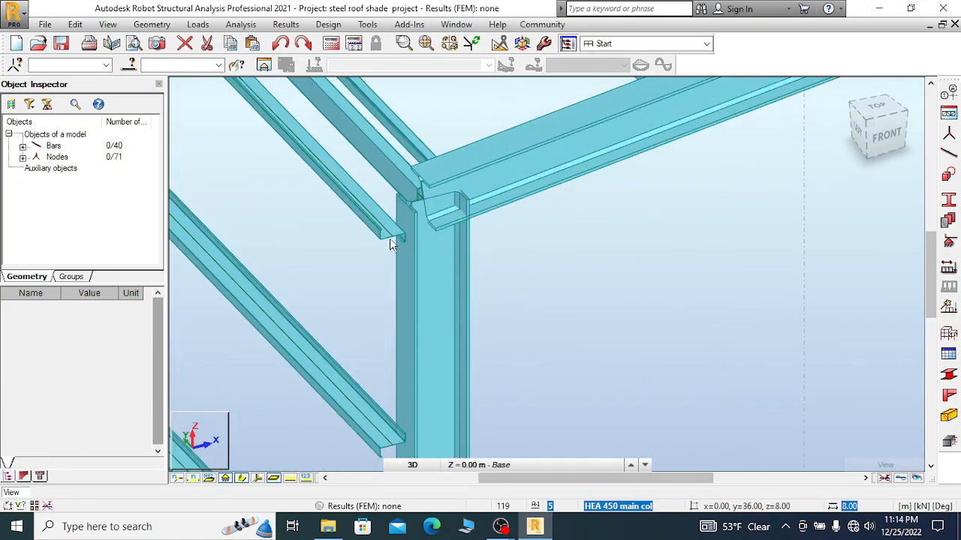
scroll(394, 242, up, 1)
scroll(453, 122, down, 1)
scroll(453, 123, down, 1)
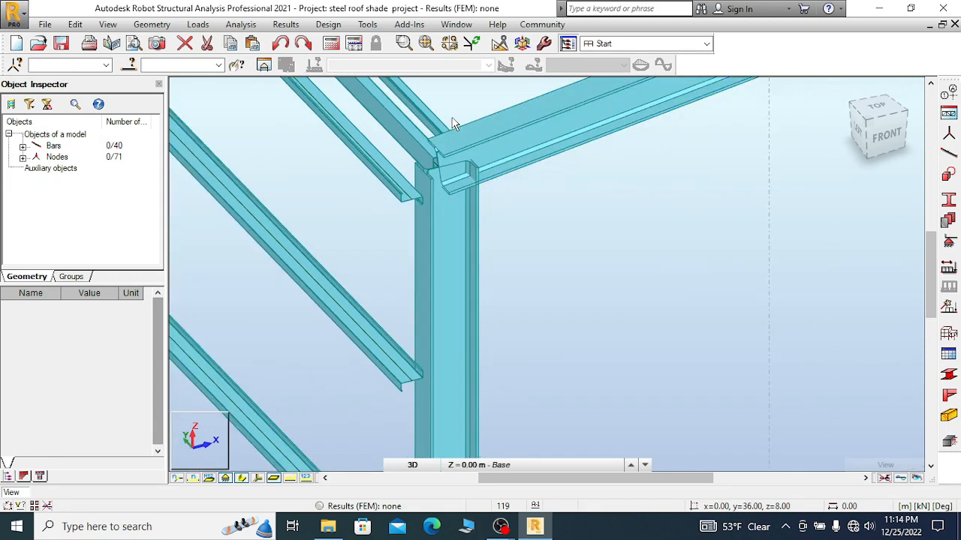
click(454, 264)
scroll(454, 264, down, 1)
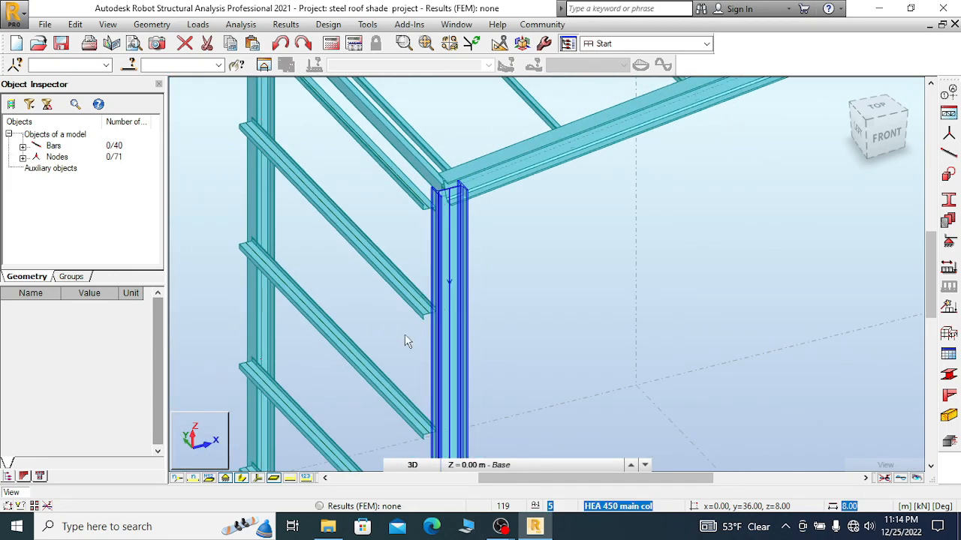
scroll(390, 283, down, 1)
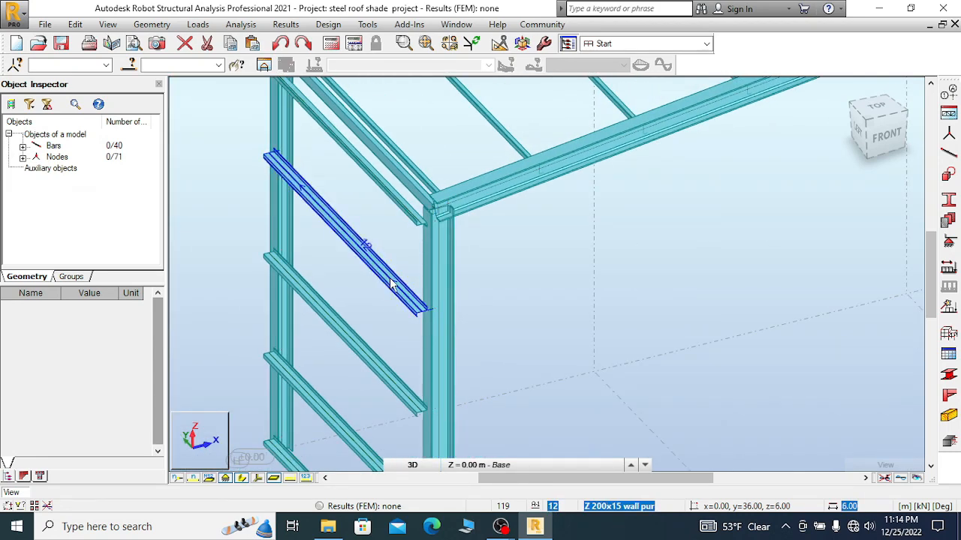
- Try to copy the properties of the wall purlin at 6.00 m height to the topmost wall purlin
click(390, 283)
right_click(390, 283)
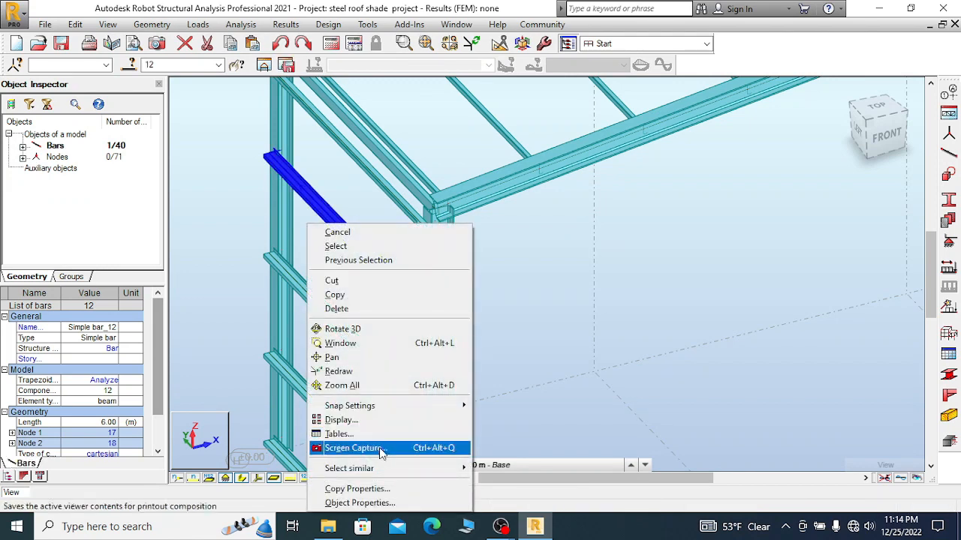
click(364, 489)
scroll(403, 221, up, 2)
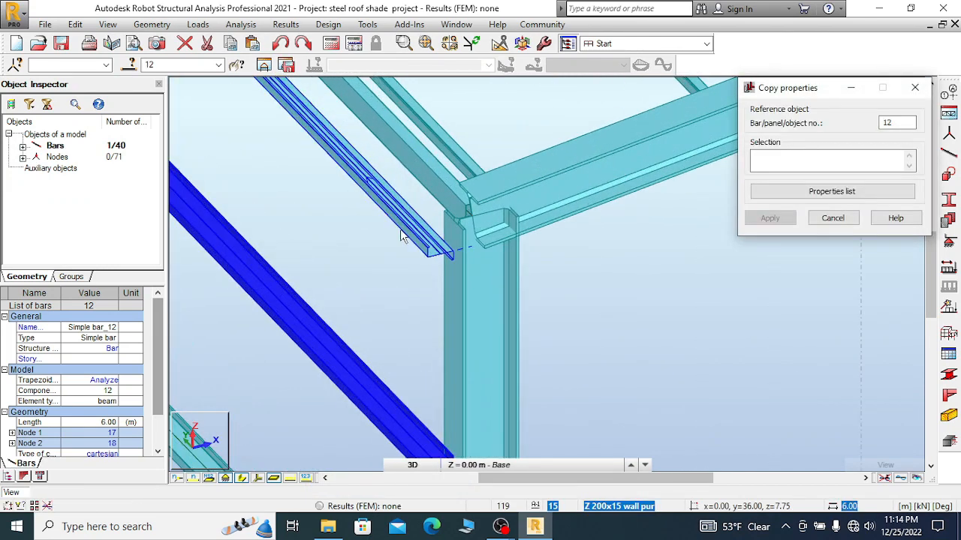
click(411, 235)
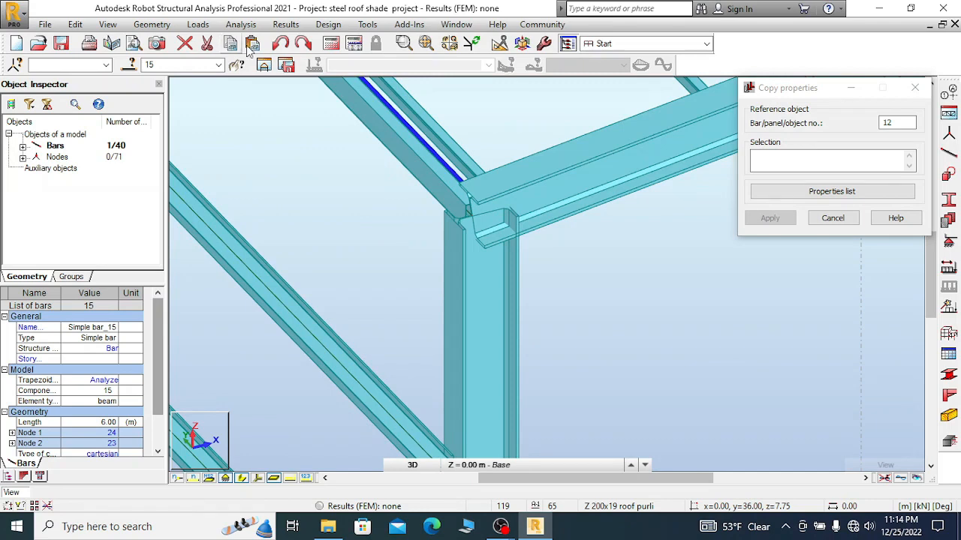
- Undo the property copy on the topmost wall purlin and exit Copy Properties
click(280, 43)
scroll(385, 191, down, 1)
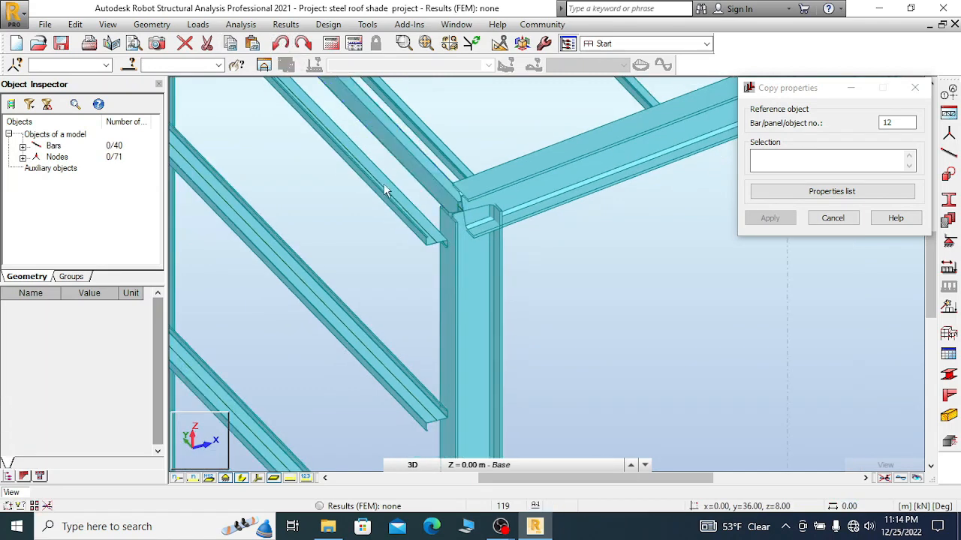
scroll(385, 191, down, 2)
scroll(332, 183, down, 3)
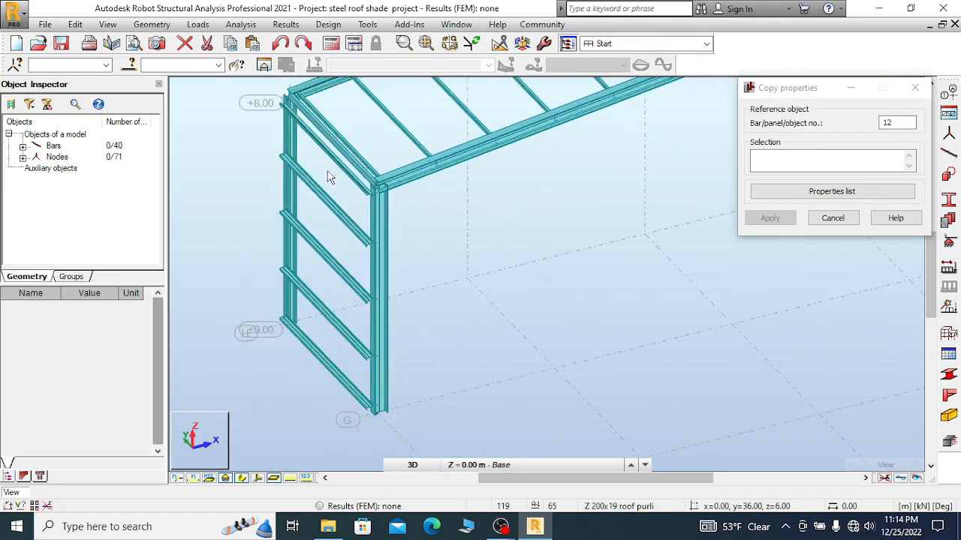
click(832, 217)
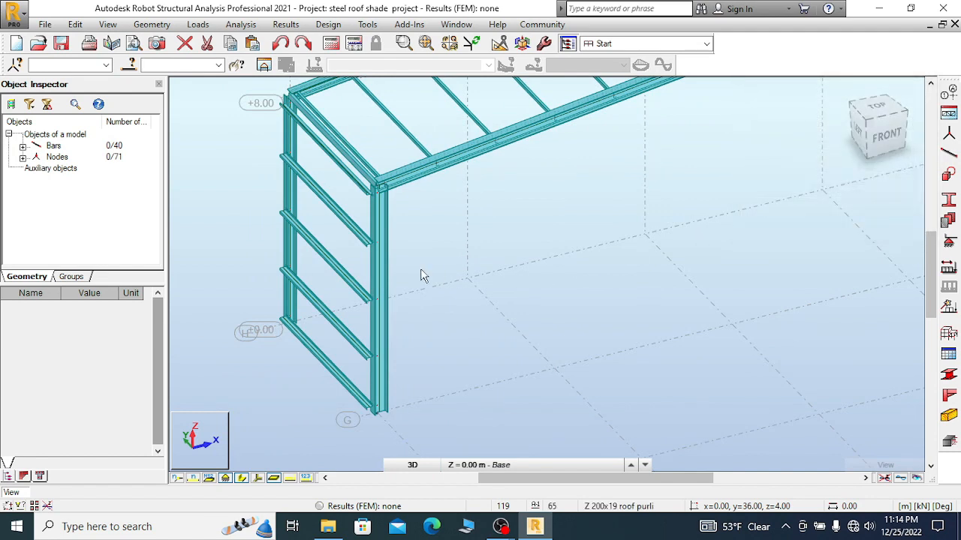
- Orbit to the opposite end of the frame and examine the gridline 7 wall purlins against the main column
scroll(338, 284, down, 4)
scroll(337, 280, down, 1)
scroll(720, 261, up, 1)
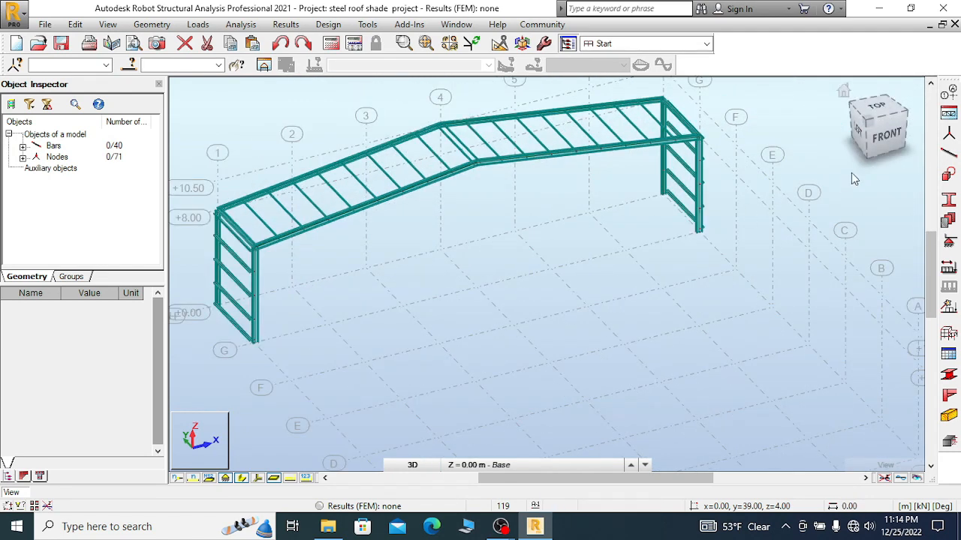
drag(868, 122, 784, 144)
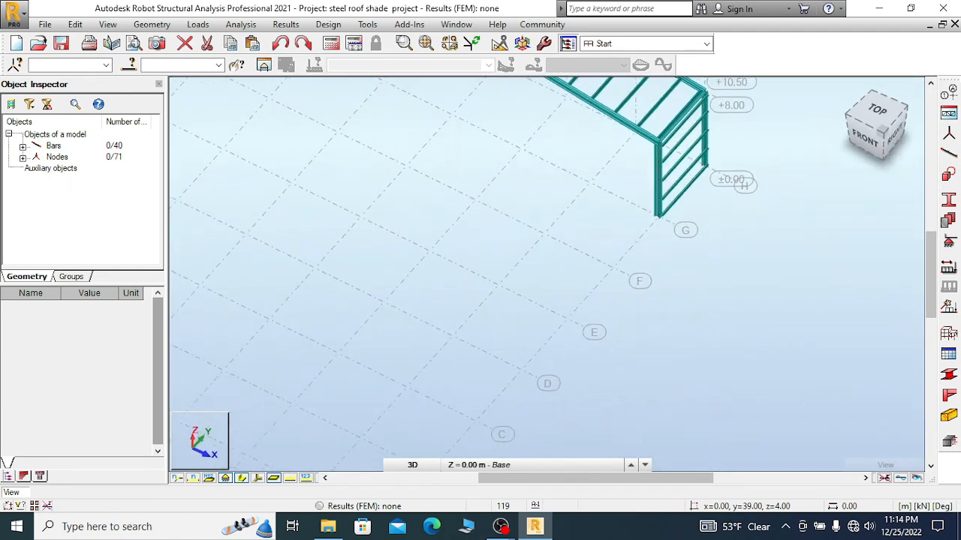
scroll(647, 312, down, 3)
scroll(647, 225, up, 5)
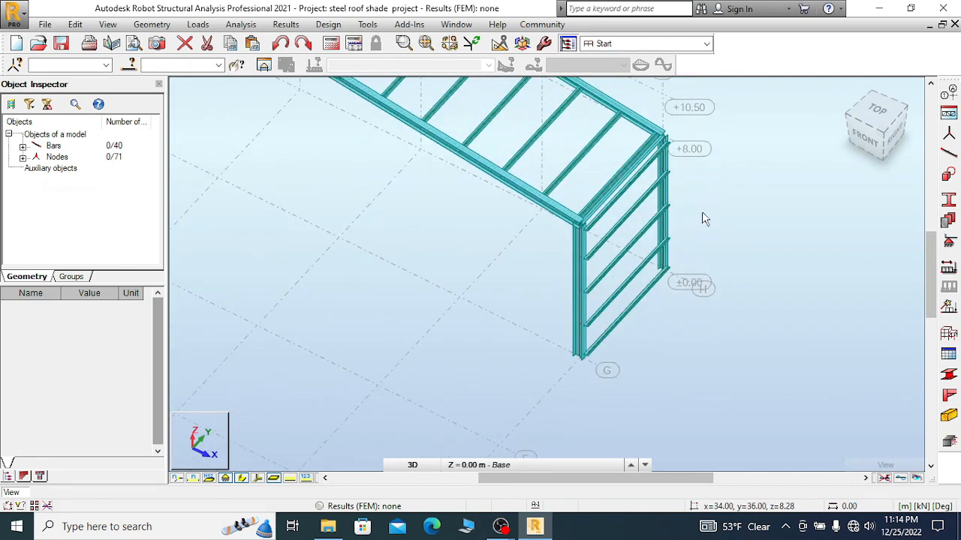
scroll(544, 274, up, 3)
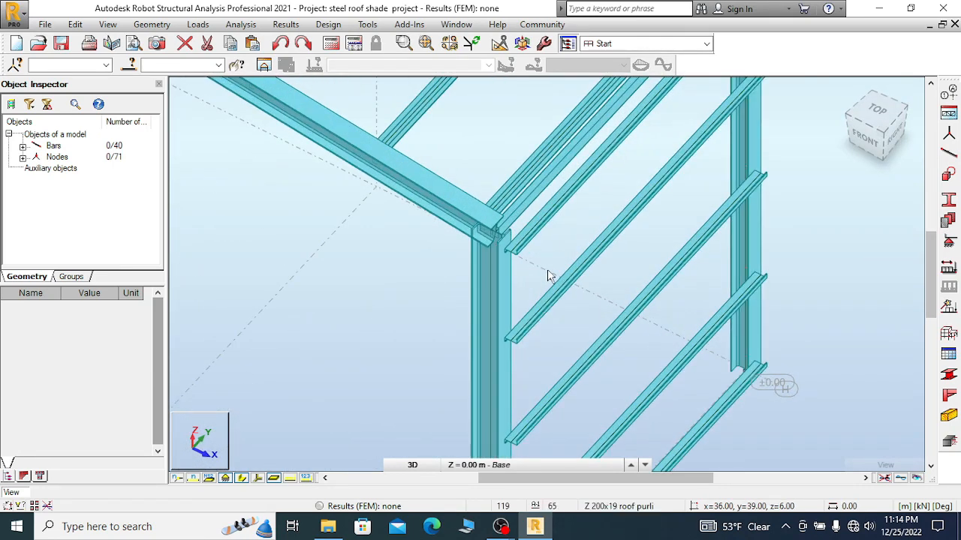
scroll(537, 197, up, 2)
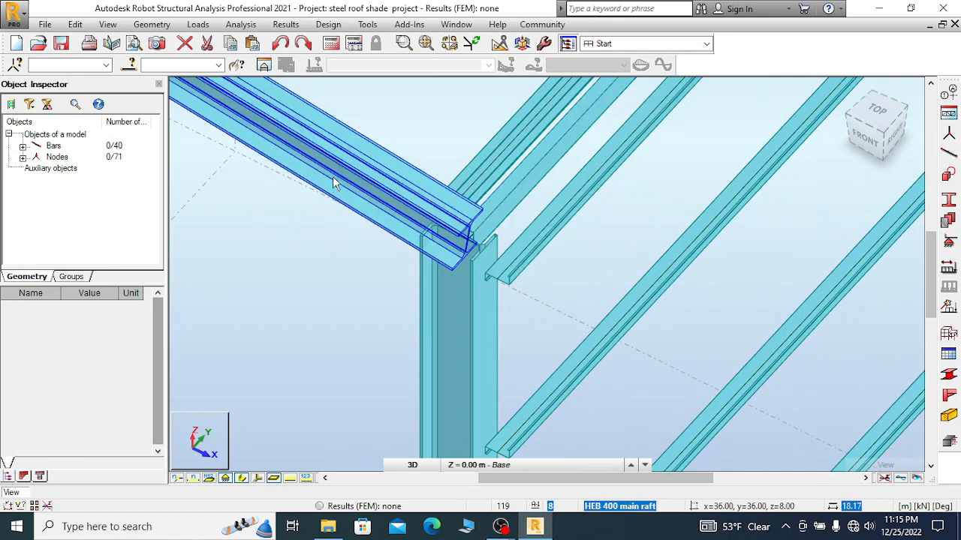
- Compare the overall frame with the eave corner at gridline 7, checking the rafter, column and wall purlin connections
scroll(634, 261, down, 2)
scroll(638, 270, down, 6)
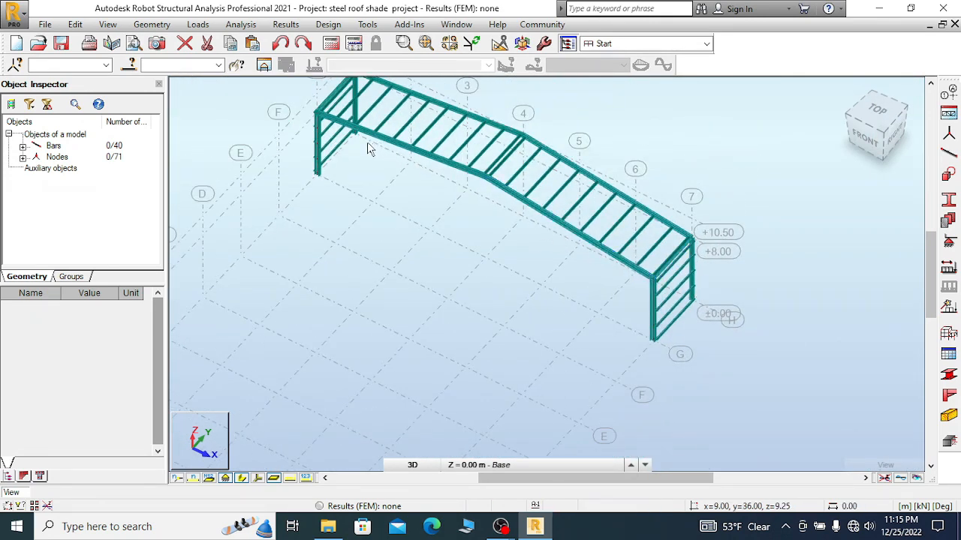
scroll(754, 300, up, 3)
scroll(714, 242, down, 2)
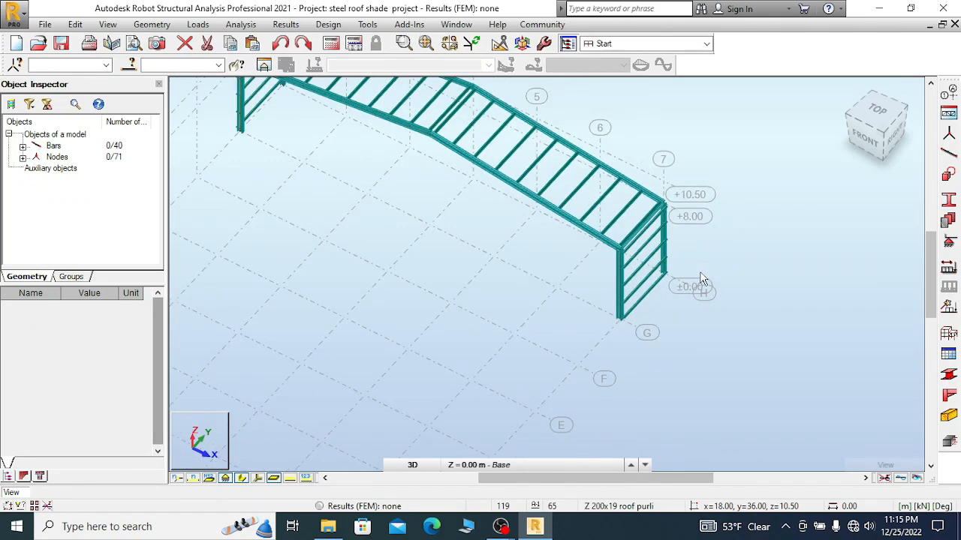
scroll(635, 274, up, 4)
scroll(612, 246, up, 2)
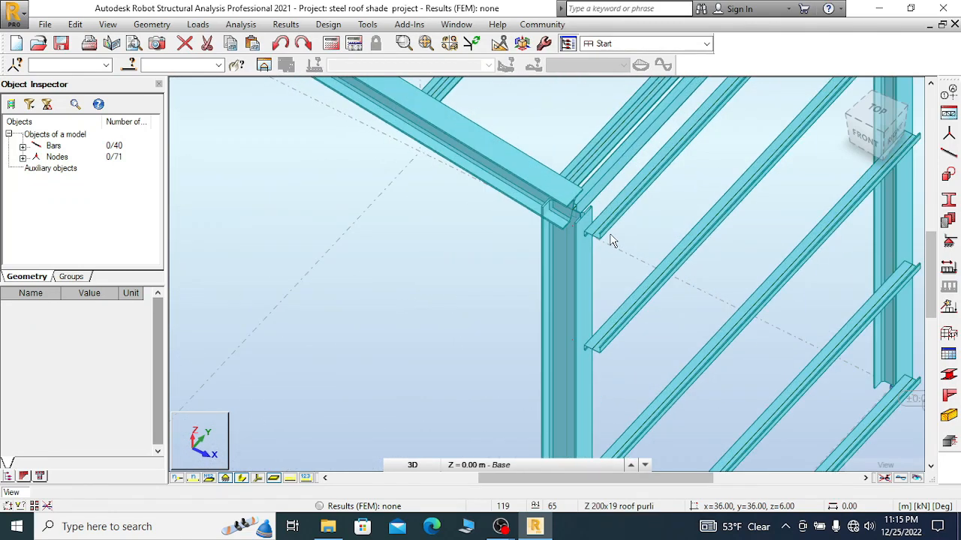
scroll(587, 291, down, 2)
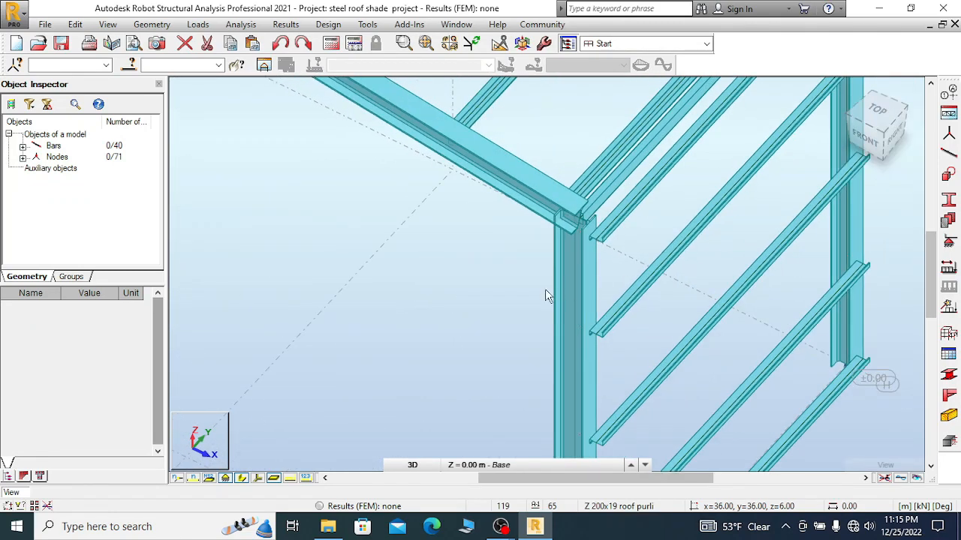
scroll(590, 291, down, 6)
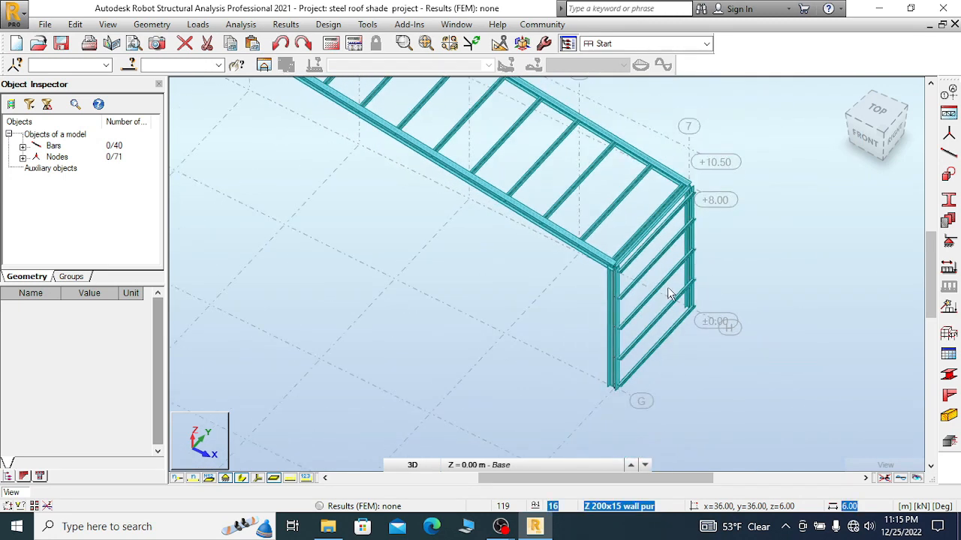
- In the front view, select the main rafters and ridge bars together and apply the Upper flange offset to them
click(865, 137)
scroll(590, 263, up, 3)
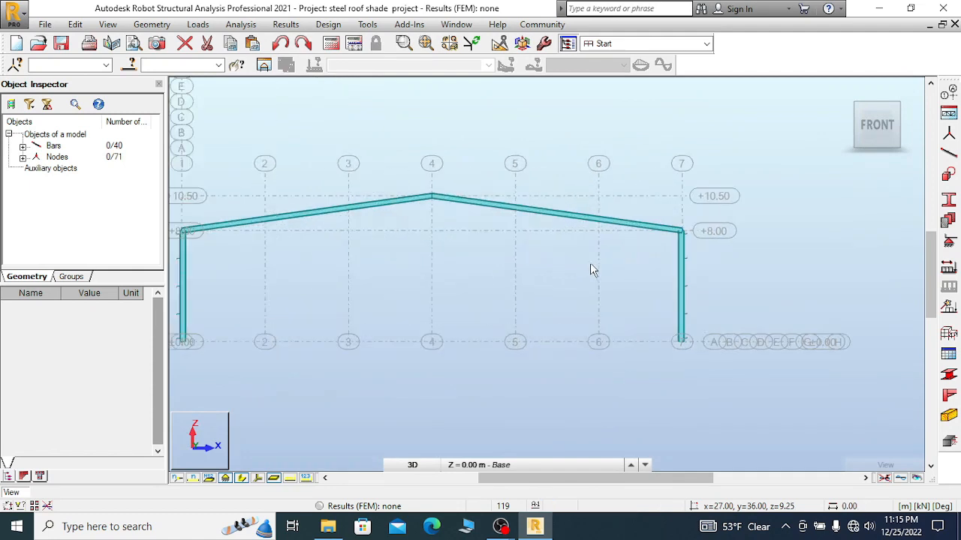
scroll(724, 226, up, 3)
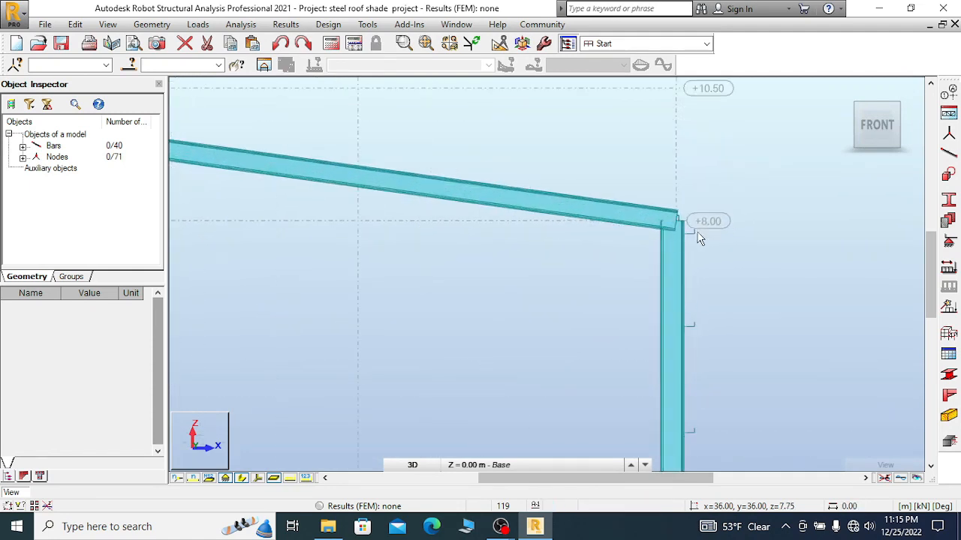
scroll(600, 180, down, 4)
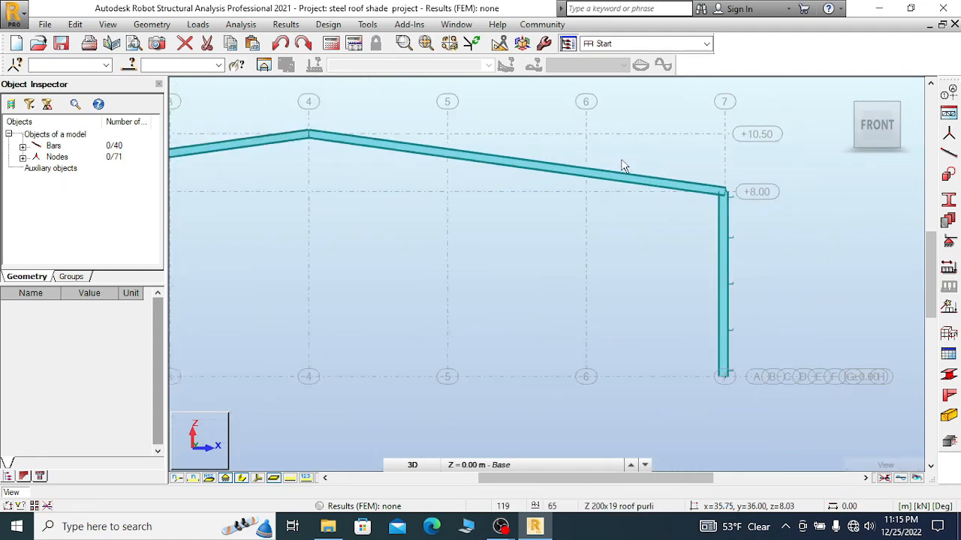
drag(504, 132, 393, 167)
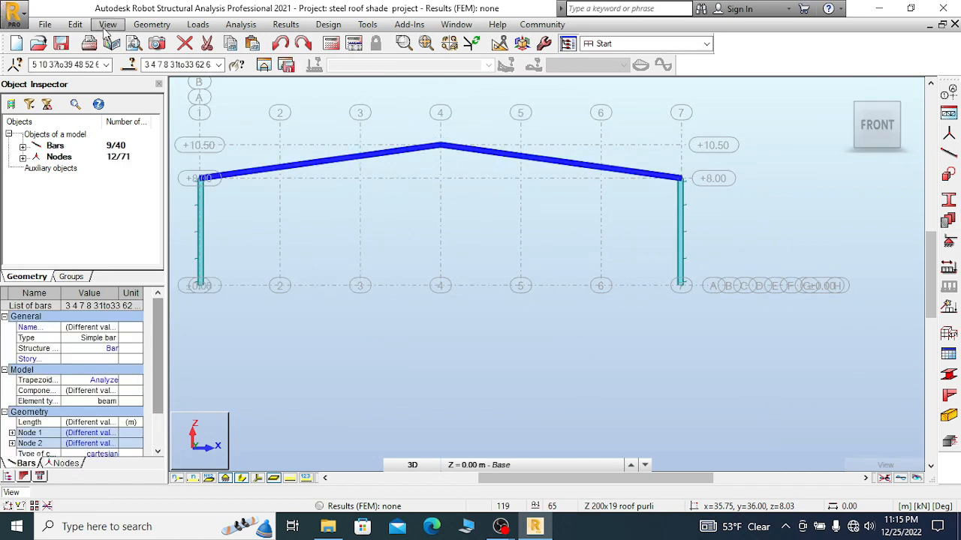
click(152, 24)
mouse_move(252, 268)
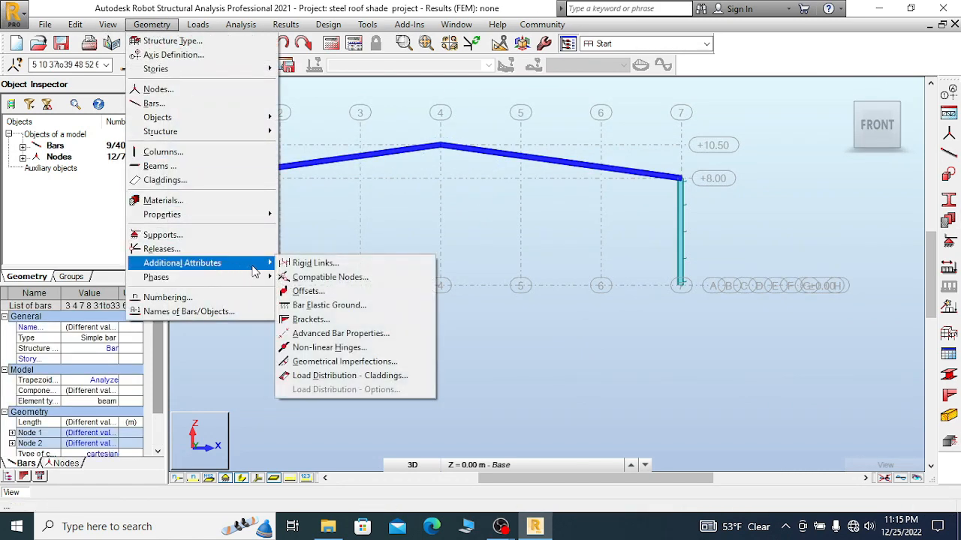
click(300, 294)
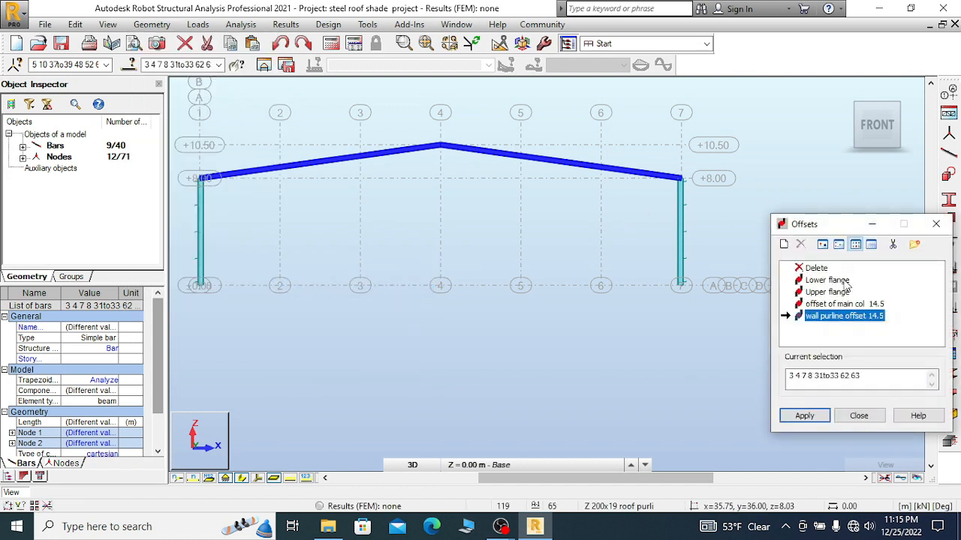
click(827, 292)
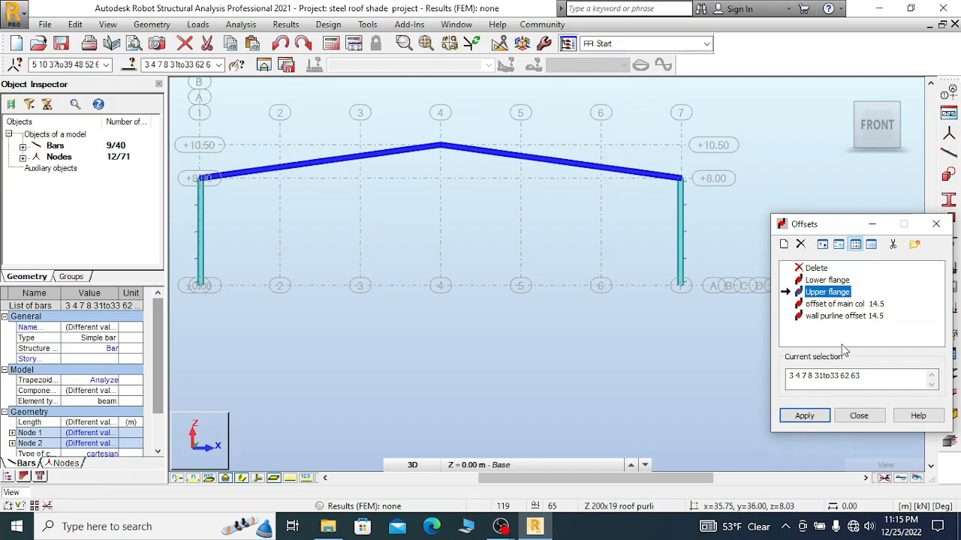
click(804, 416)
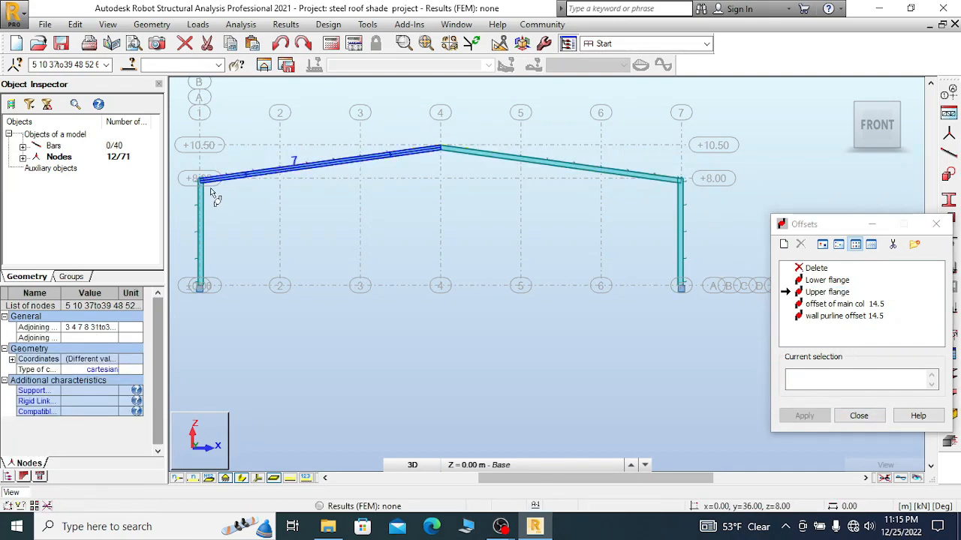
- Check the offset rafters at the gridline 1 and gridline 7 columns, then close the offset assignment
scroll(214, 180, up, 5)
scroll(245, 163, up, 4)
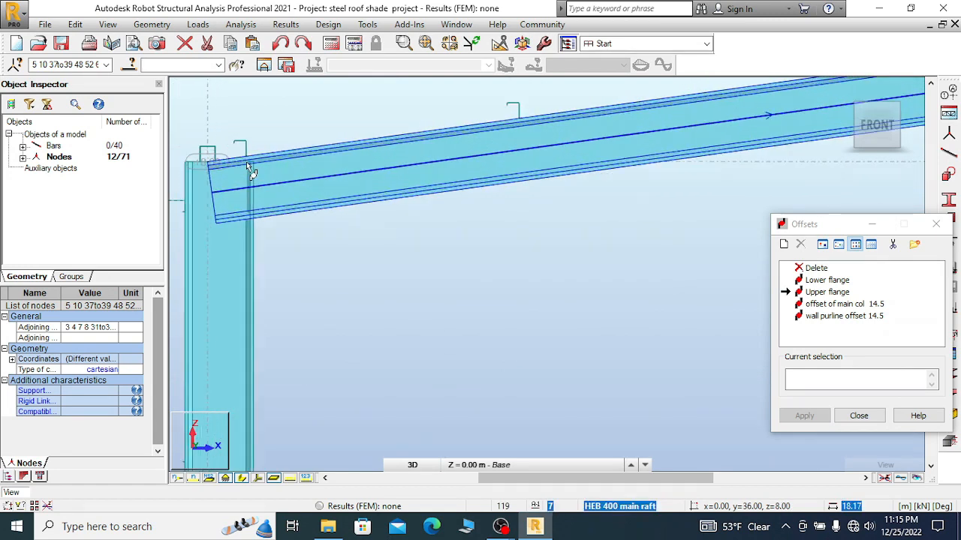
scroll(275, 190, down, 4)
scroll(210, 203, down, 6)
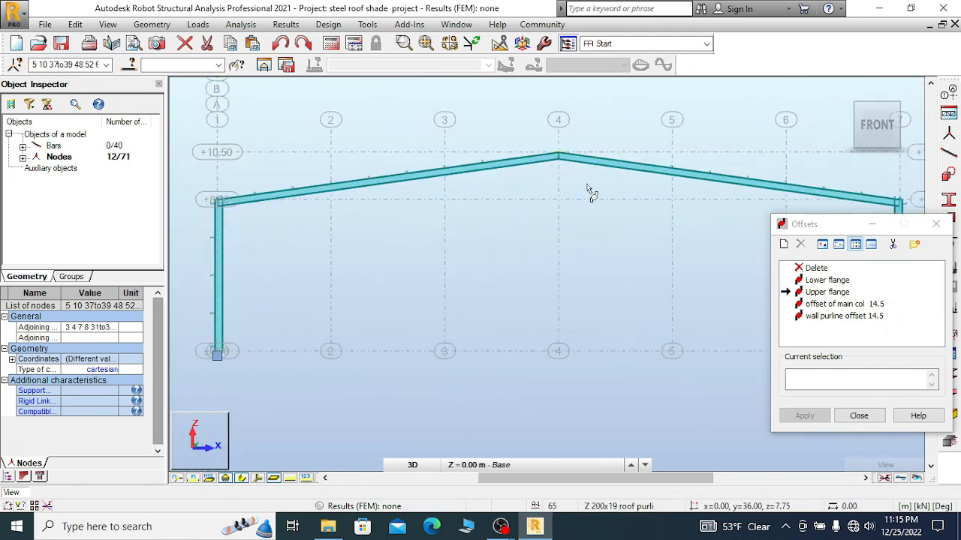
scroll(431, 188, down, 4)
scroll(638, 191, up, 6)
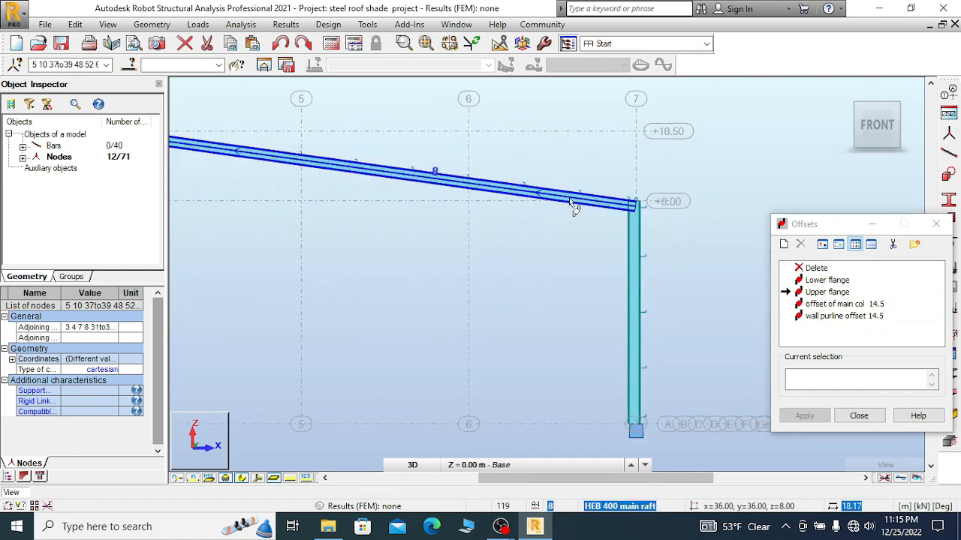
scroll(570, 202, up, 2)
click(937, 225)
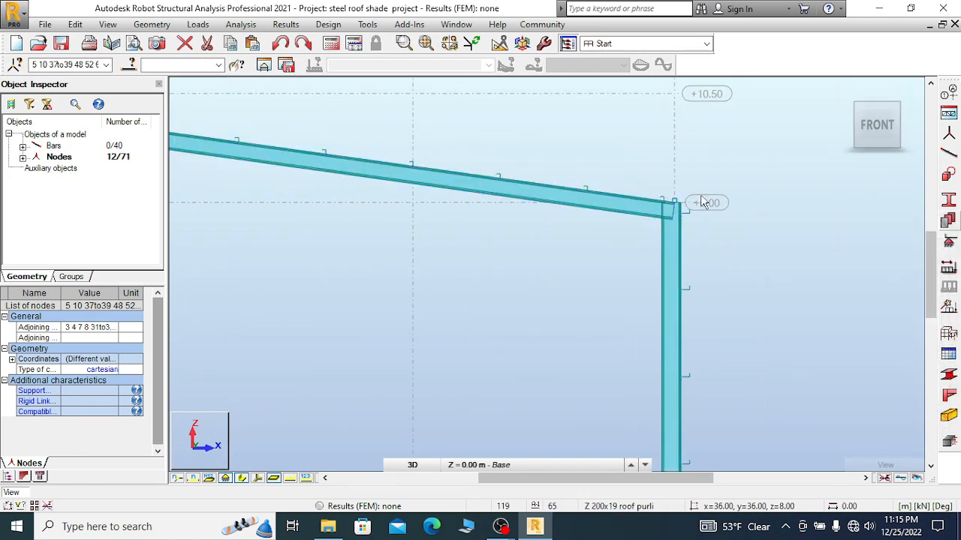
- Return to the 3D view and examine the roof purlins, rafters and column connections around the gridline 7 eave
scroll(559, 144, down, 1)
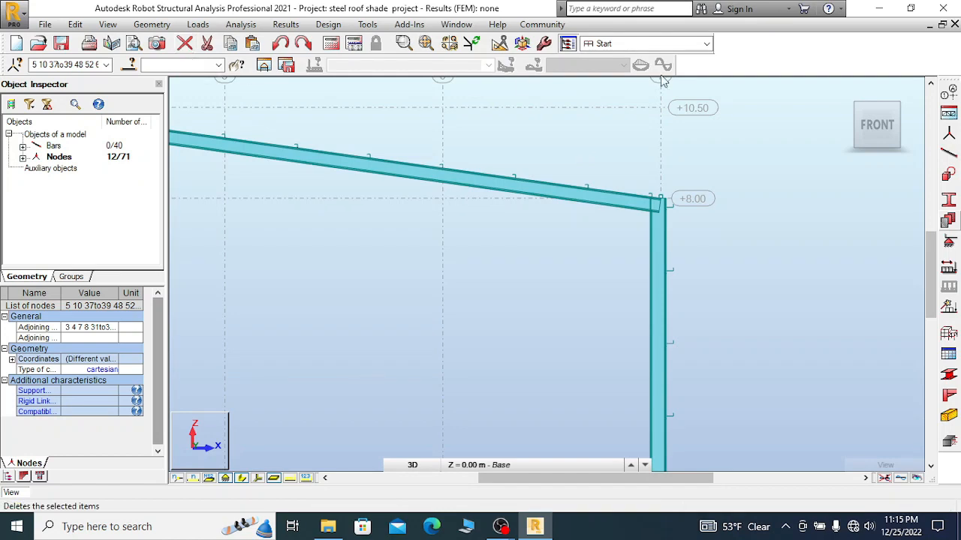
click(844, 91)
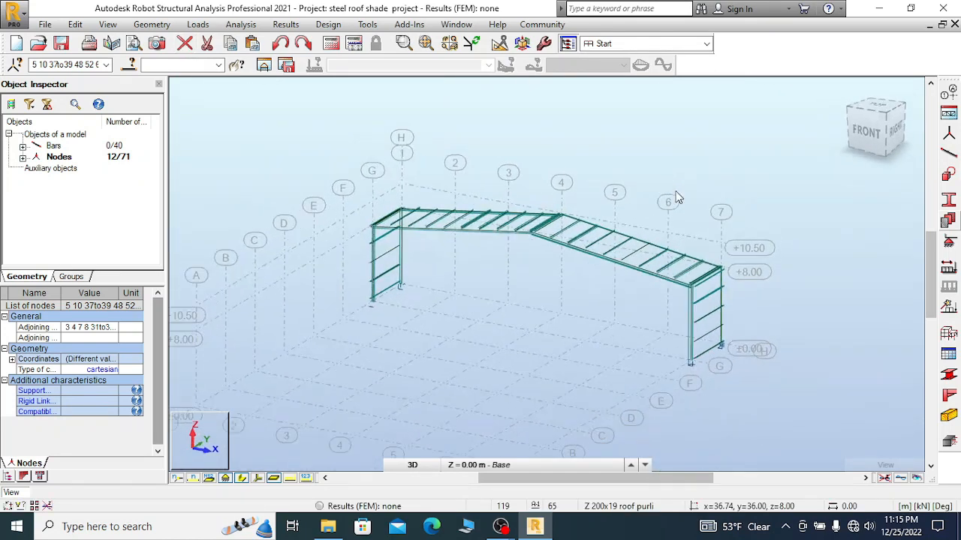
scroll(727, 285, up, 3)
scroll(682, 285, down, 3)
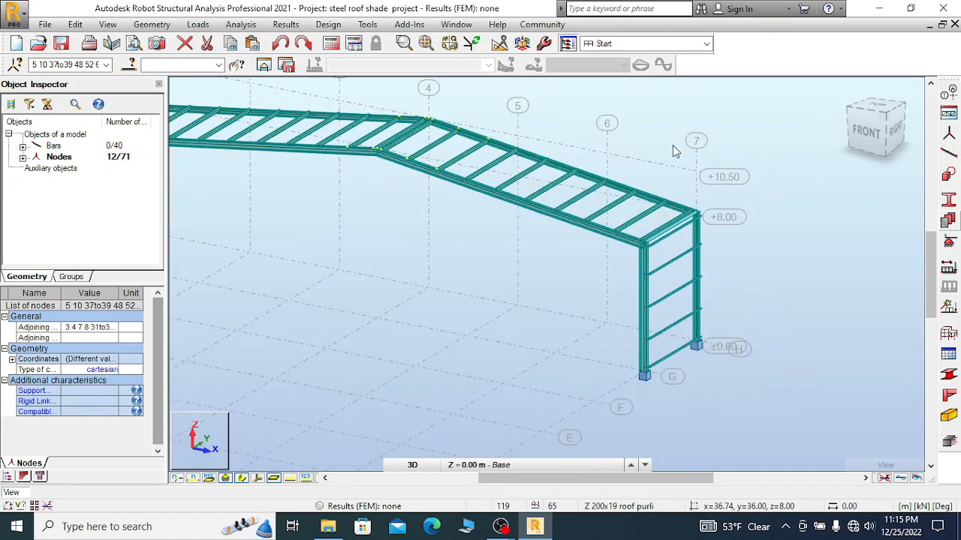
scroll(601, 240, up, 2)
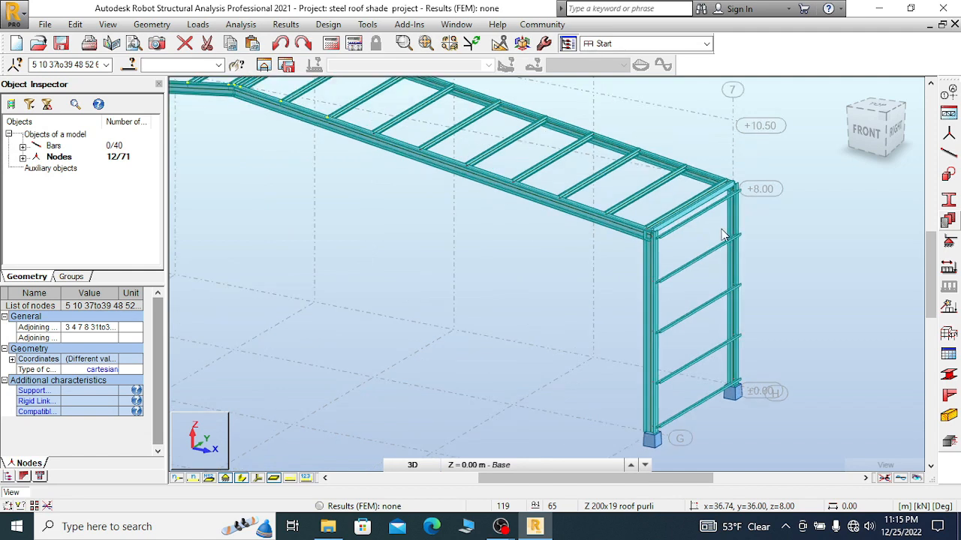
scroll(724, 235, up, 2)
scroll(756, 288, down, 2)
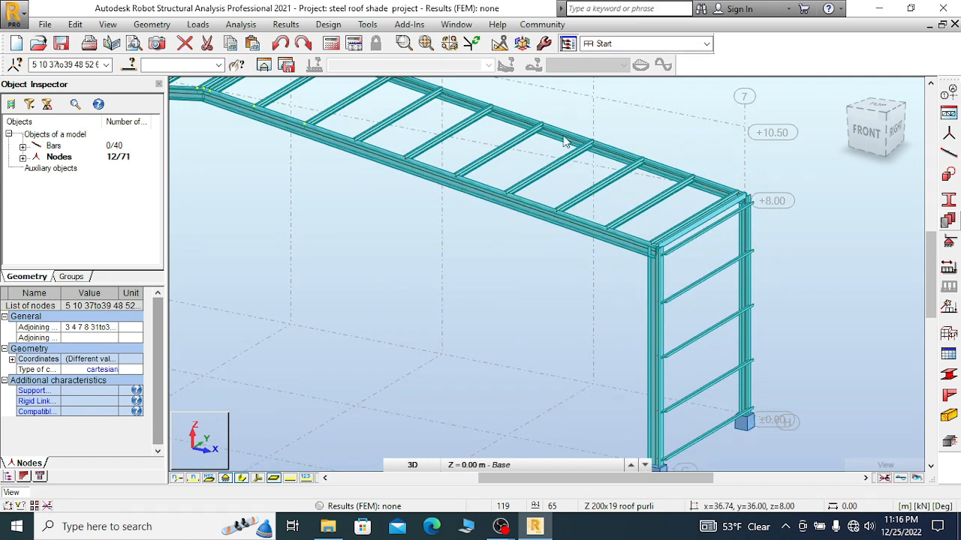
scroll(739, 220, down, 3)
scroll(700, 231, up, 4)
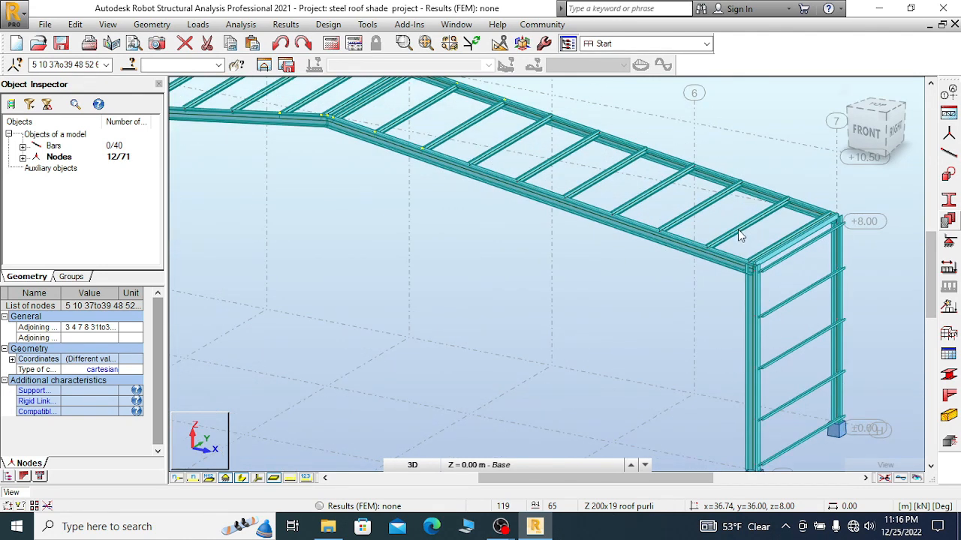
- Clear the node selection and select all roof purlins sharing the same cross-section as the one near gridline 7
right_click(769, 172)
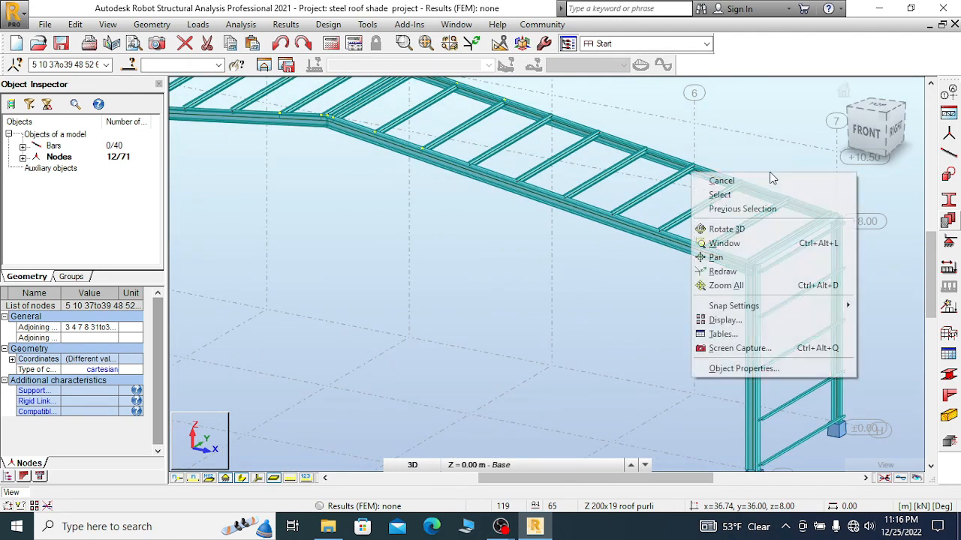
click(724, 181)
right_click(747, 230)
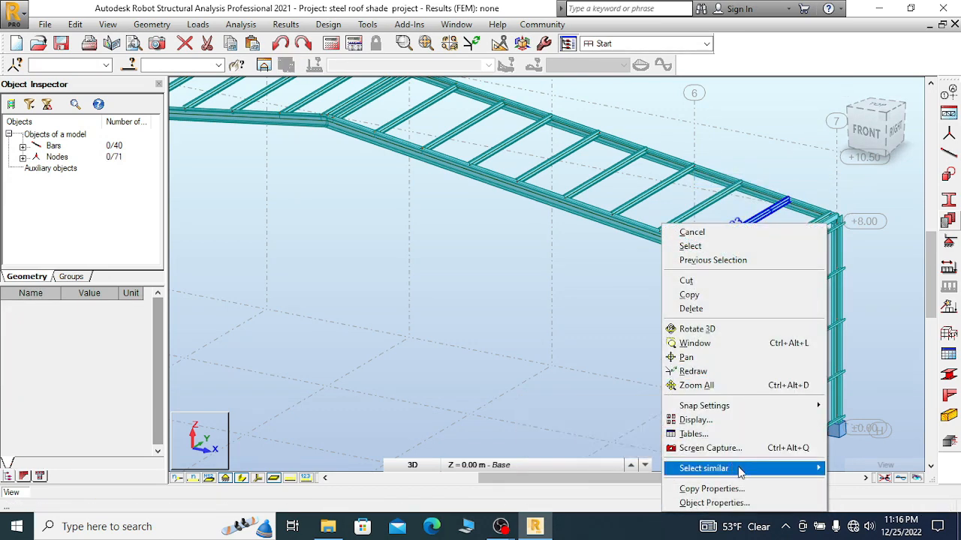
mouse_move(740, 469)
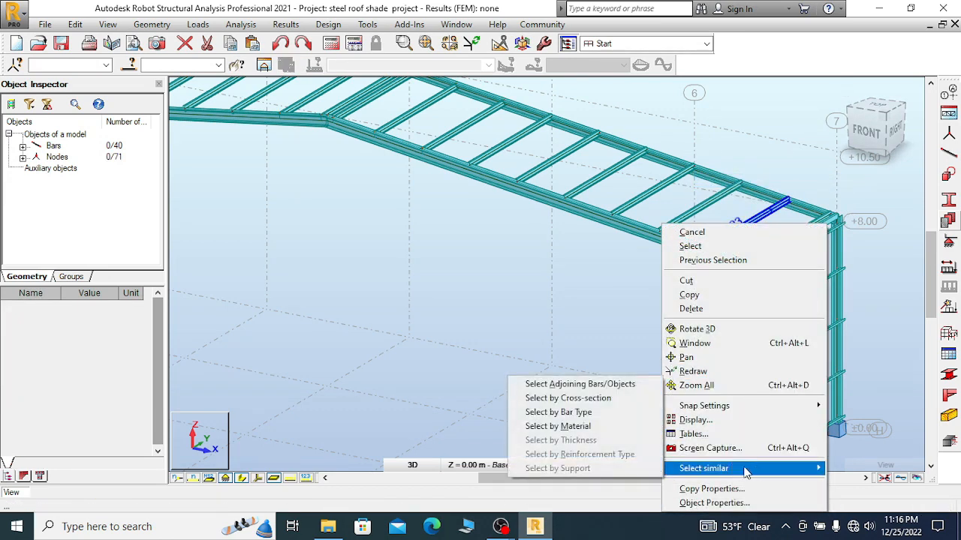
click(588, 399)
scroll(638, 201, down, 3)
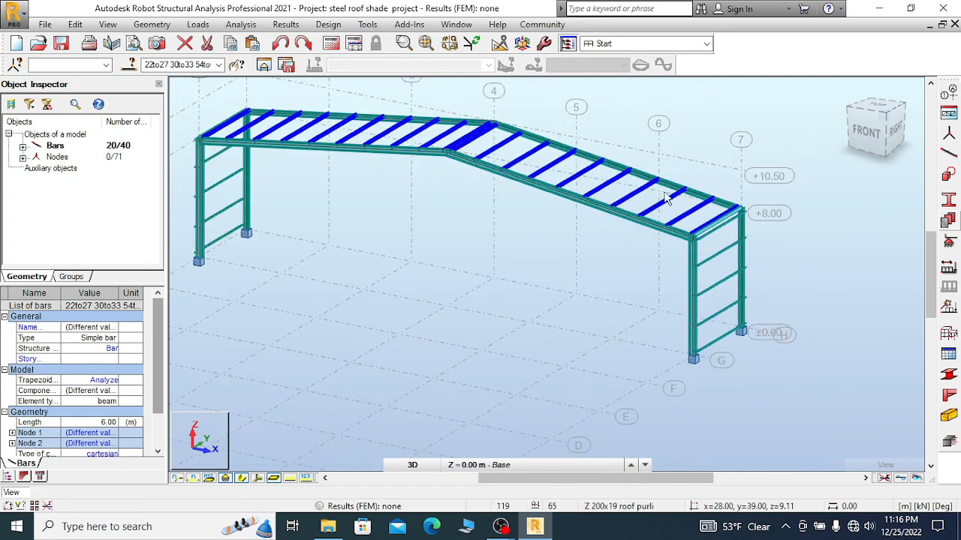
scroll(589, 198, up, 5)
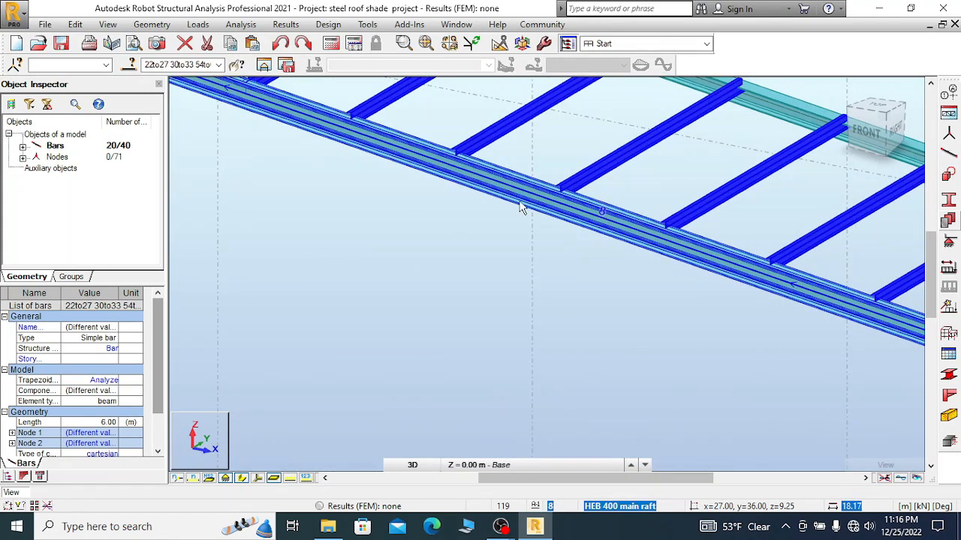
scroll(459, 199, down, 2)
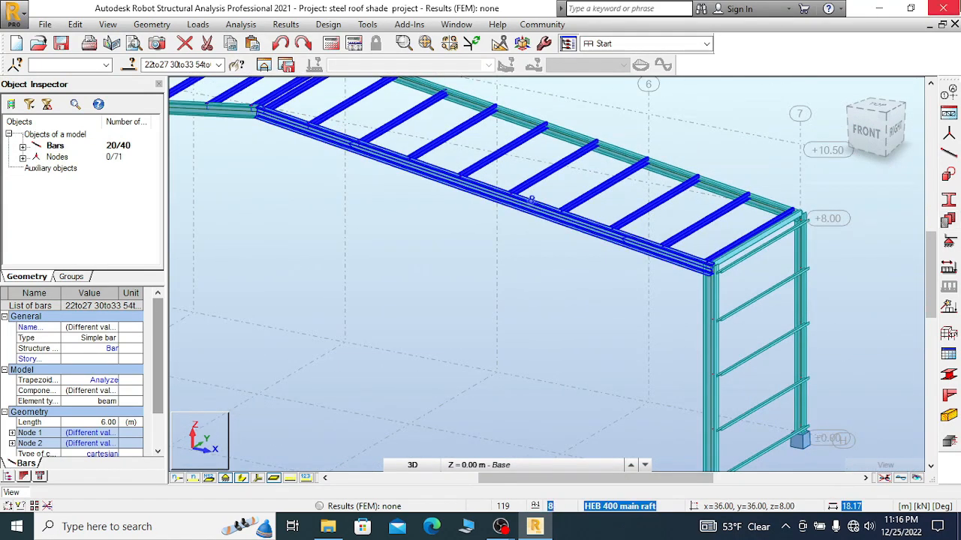
- Apply the Lower flange offset to the selected roof purlins
click(152, 24)
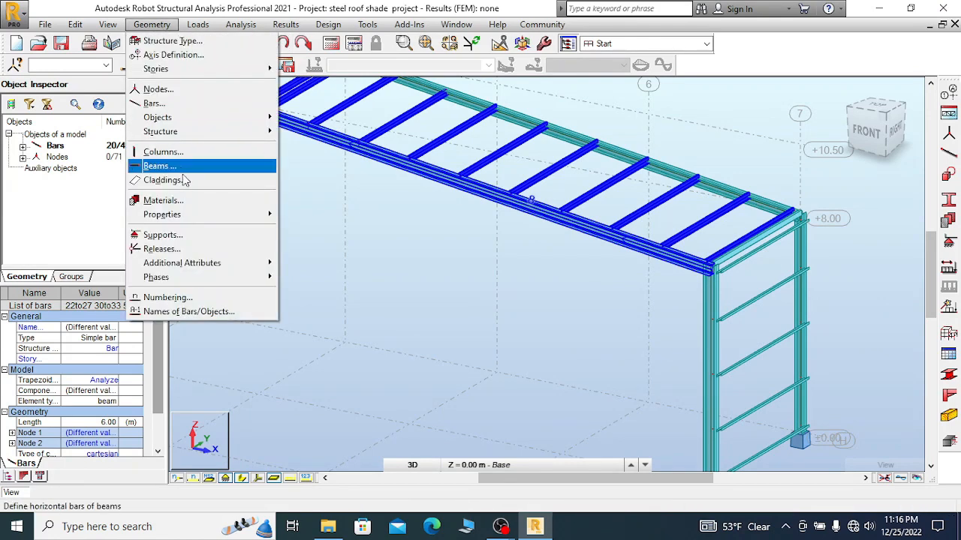
mouse_move(253, 270)
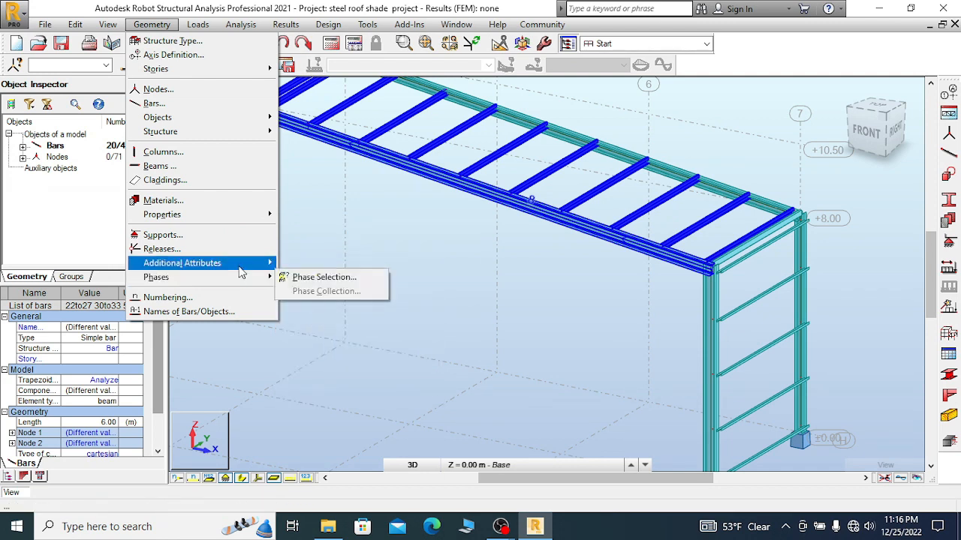
click(306, 291)
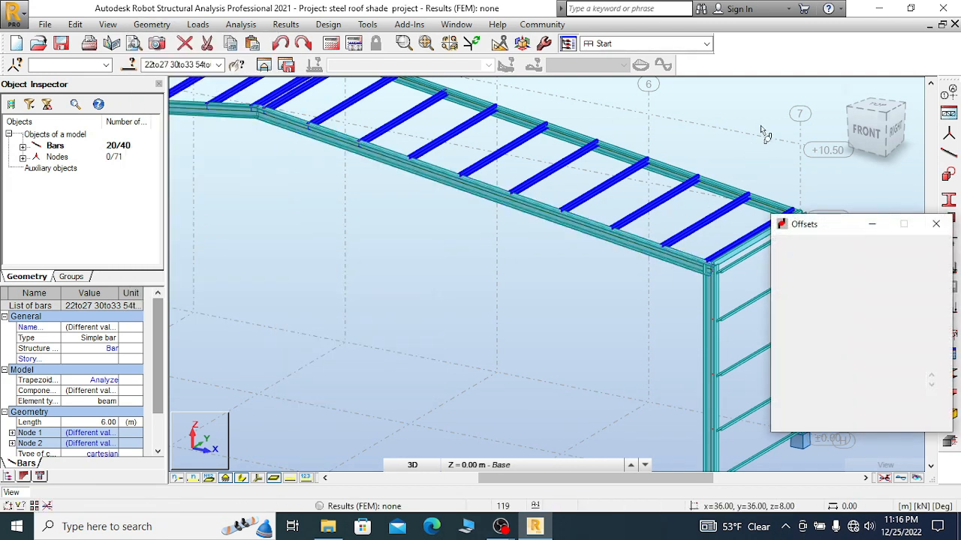
drag(841, 223, 791, 93)
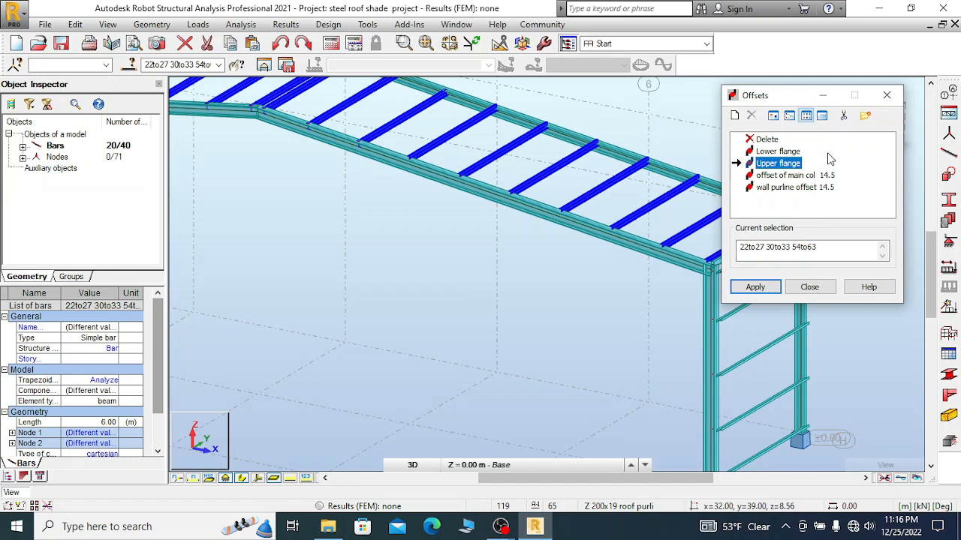
click(778, 152)
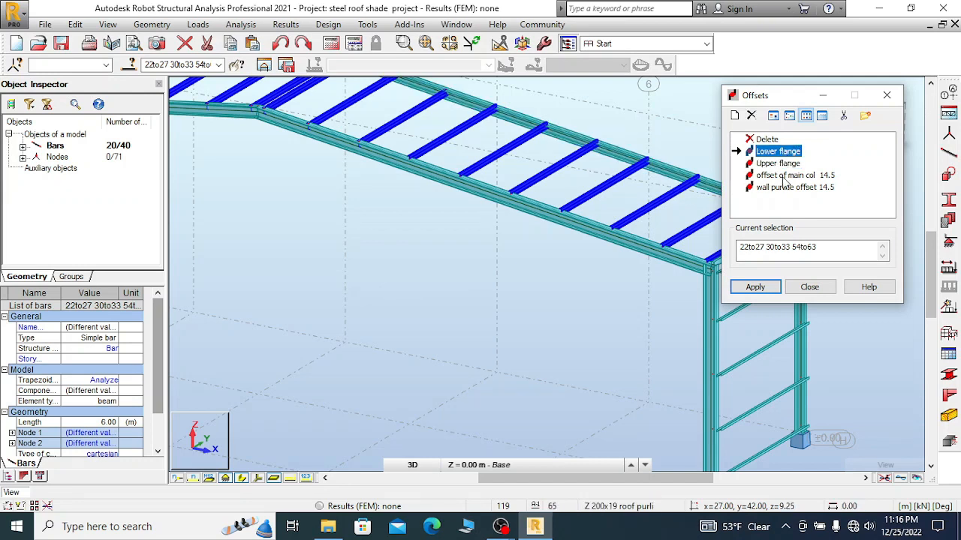
click(764, 289)
click(595, 277)
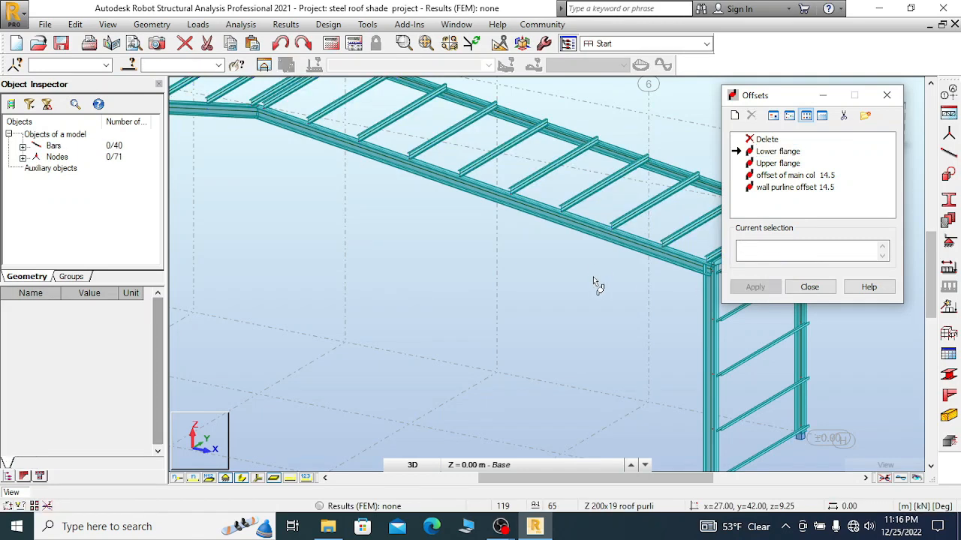
- Check how the offset roof purlins sit on the main rafters on both slopes, then close the offset assignment
scroll(432, 213, down, 2)
scroll(601, 253, up, 1)
scroll(603, 258, up, 5)
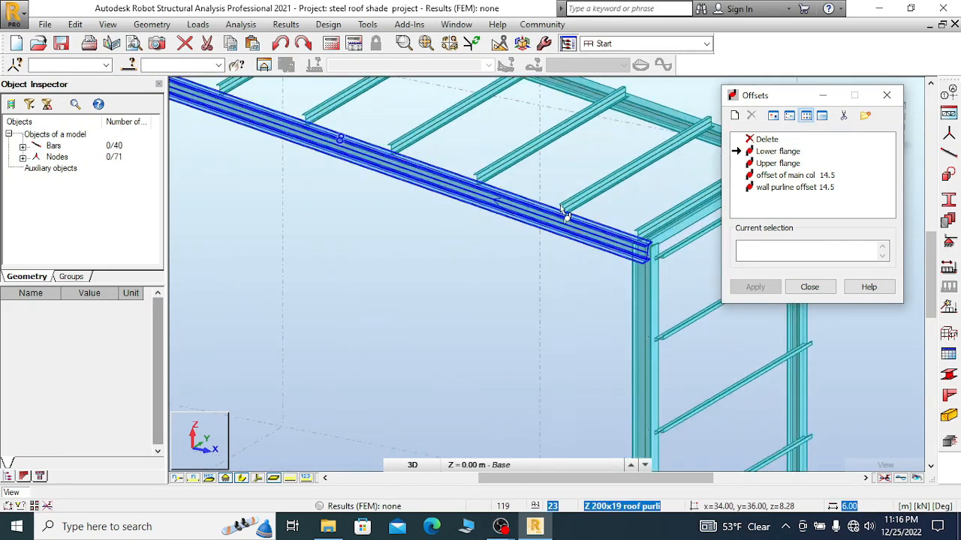
scroll(600, 217, down, 6)
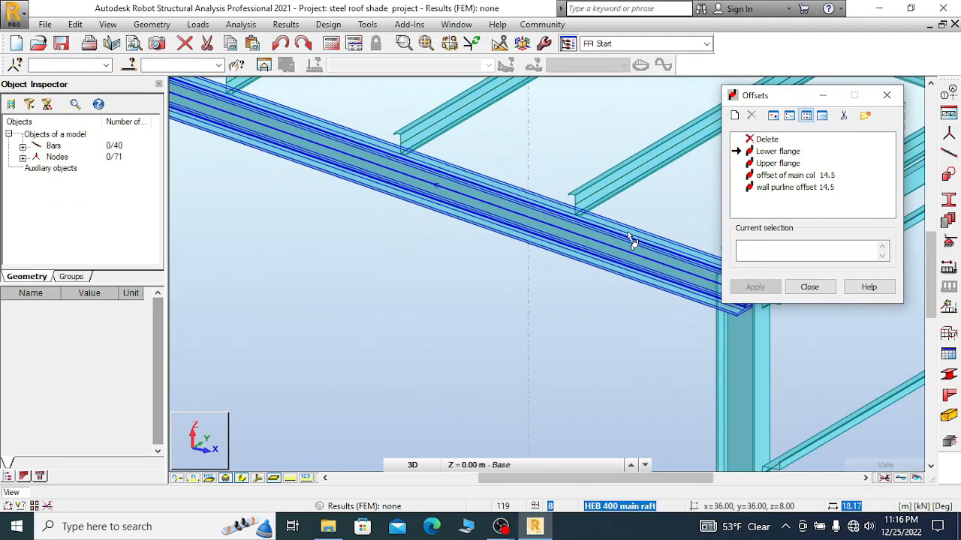
scroll(300, 158, up, 6)
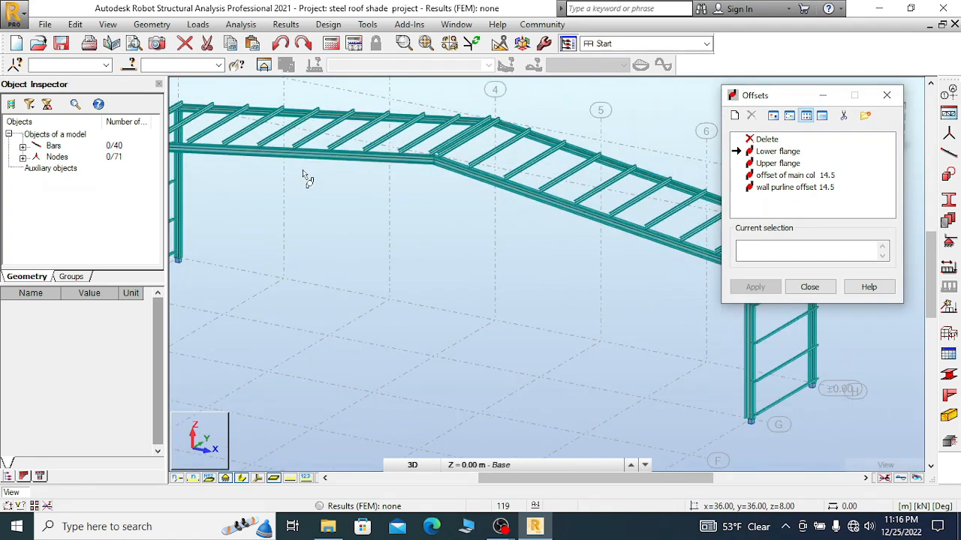
scroll(598, 227, down, 2)
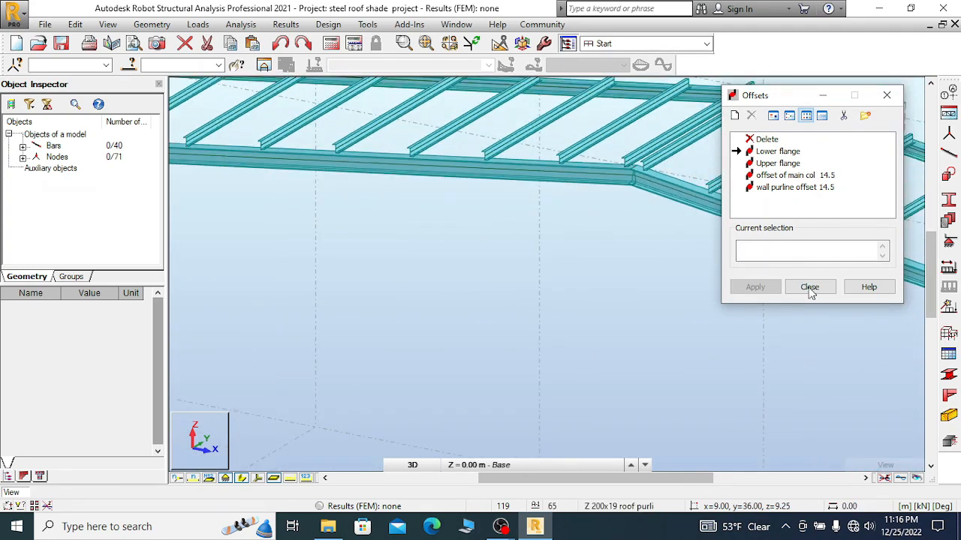
click(809, 287)
- In the front view, examine the roof purlins' seating on the main rafter and the eave connection at gridline 7
scroll(440, 260, down, 4)
scroll(358, 217, down, 2)
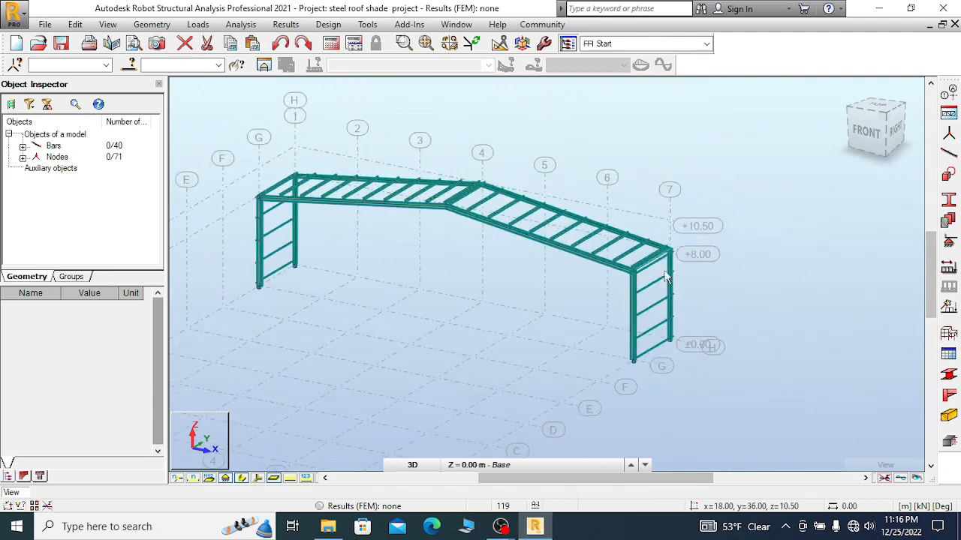
scroll(590, 275, up, 5)
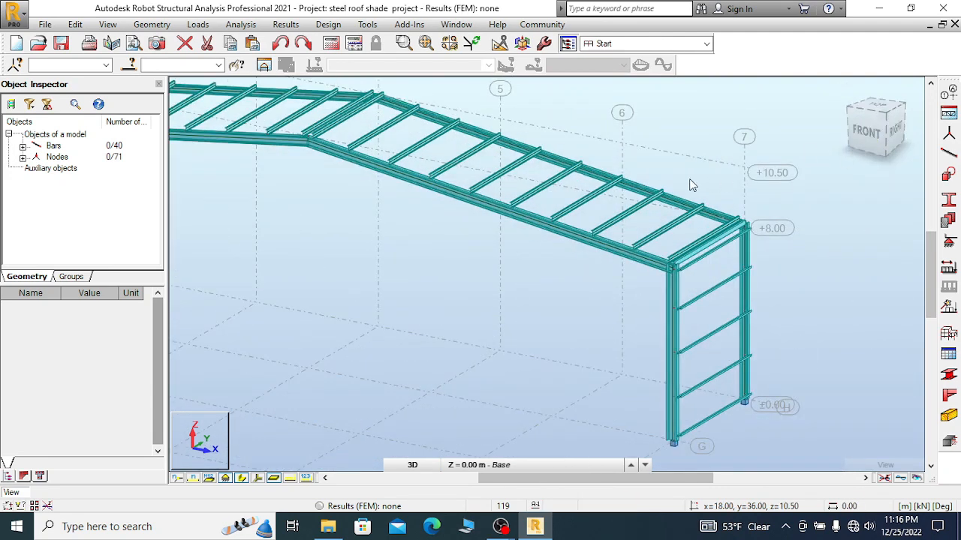
click(865, 131)
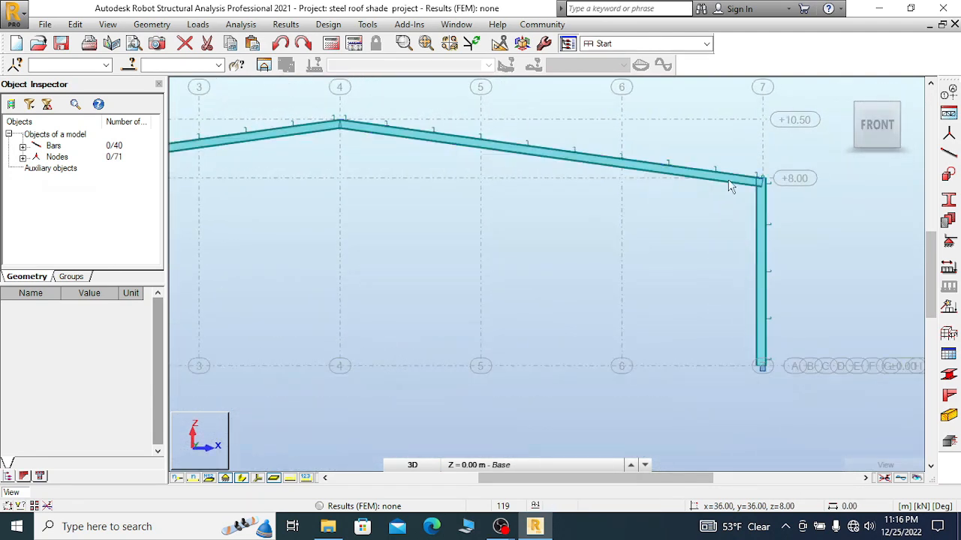
scroll(840, 185, up, 5)
scroll(780, 181, up, 3)
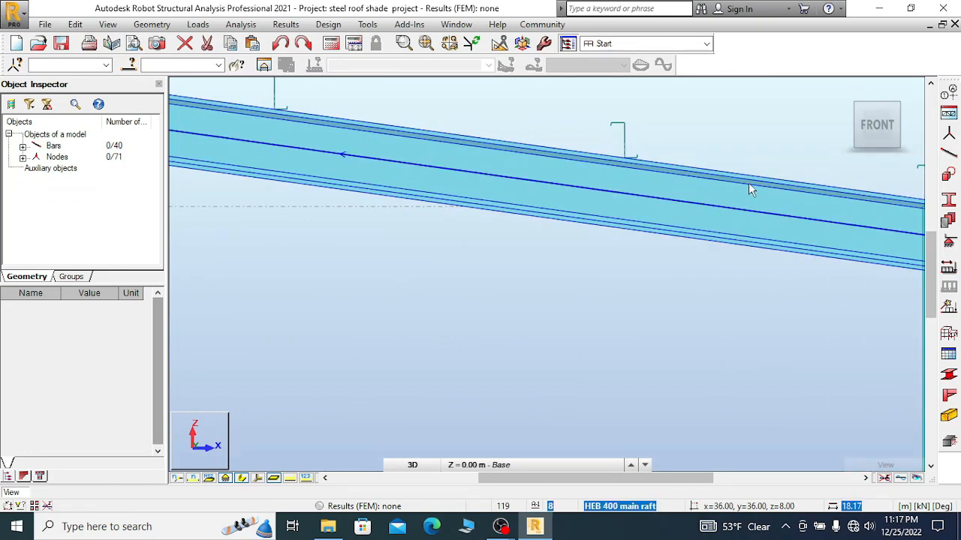
scroll(429, 146, down, 3)
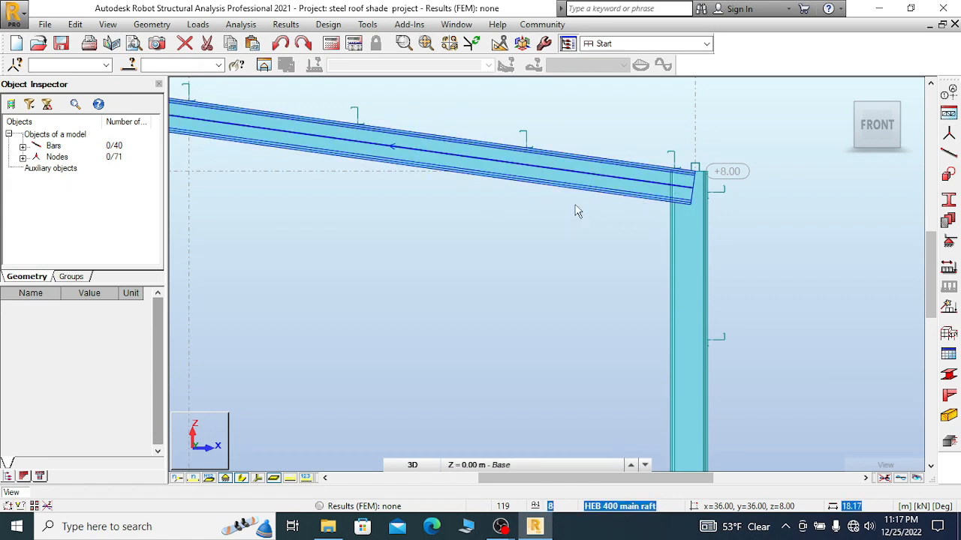
scroll(525, 142, up, 2)
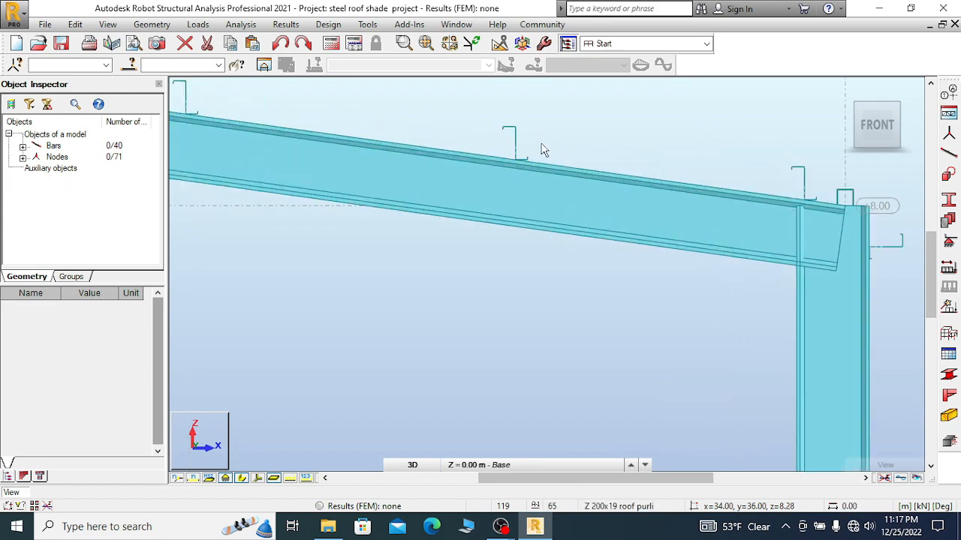
scroll(533, 143, up, 2)
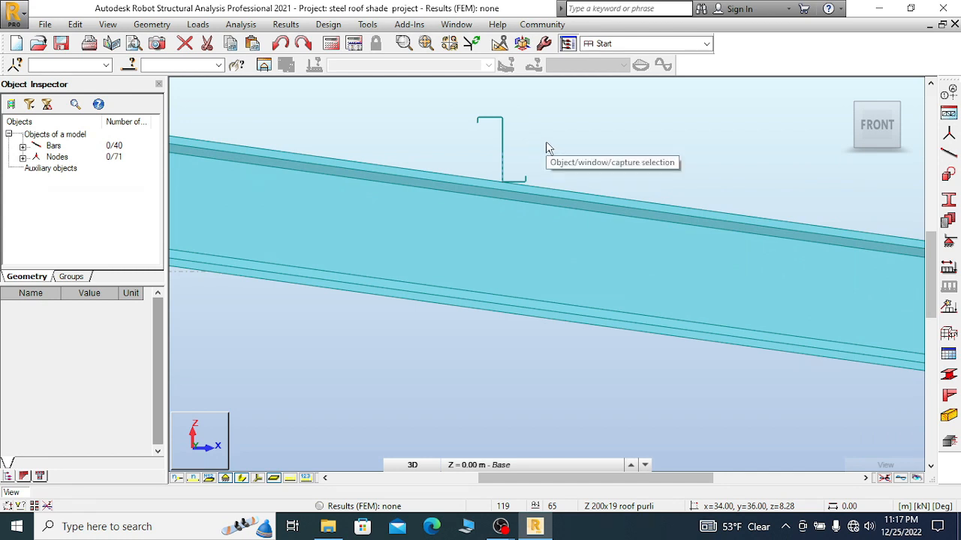
scroll(525, 154, down, 4)
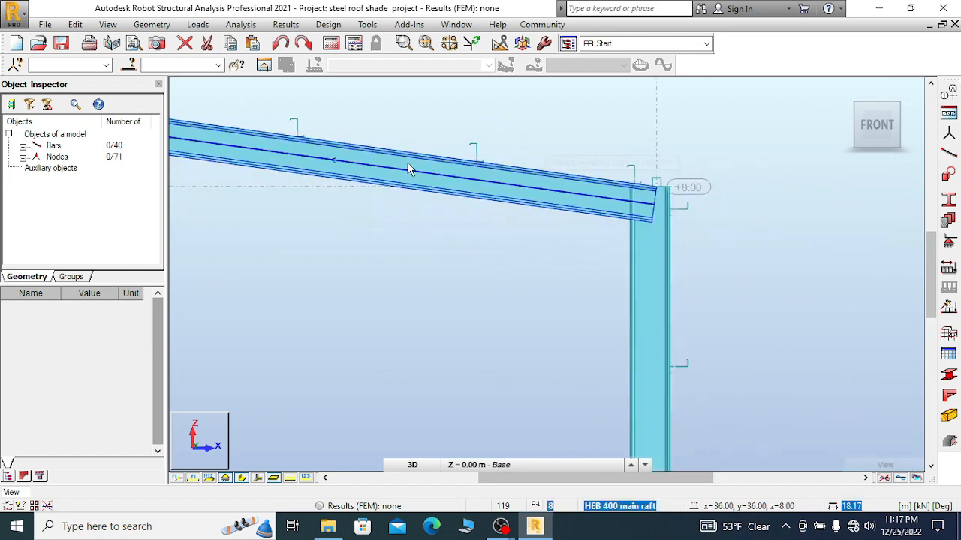
scroll(433, 164, up, 2)
scroll(499, 161, up, 3)
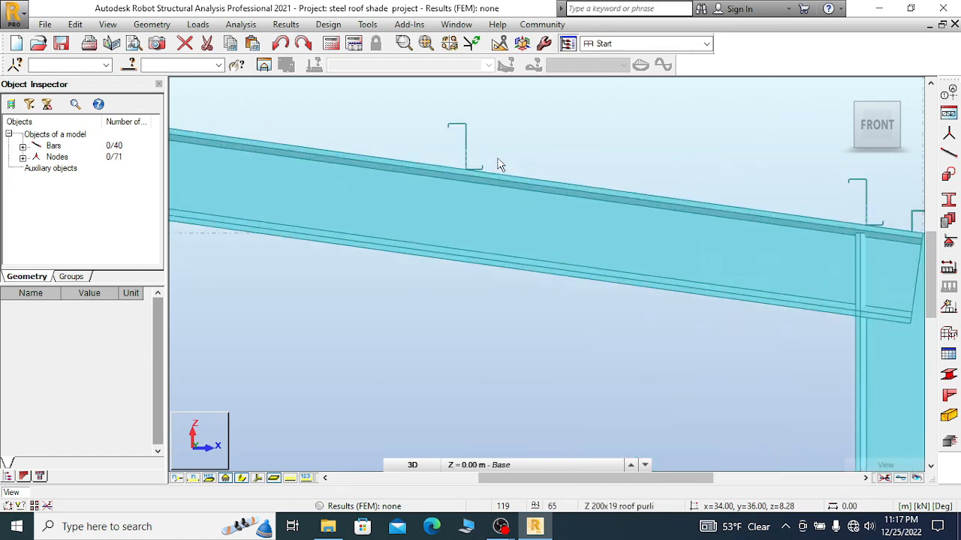
scroll(388, 157, down, 3)
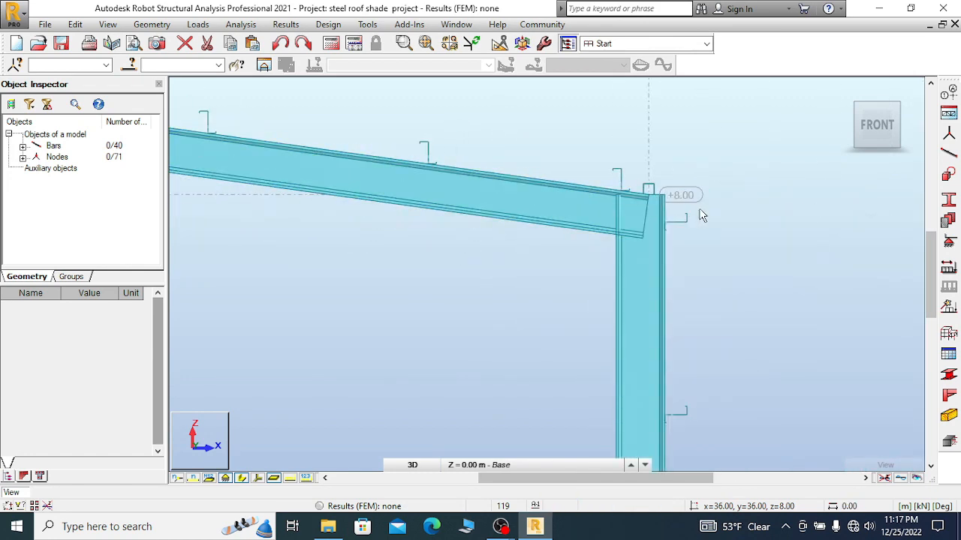
scroll(629, 191, up, 2)
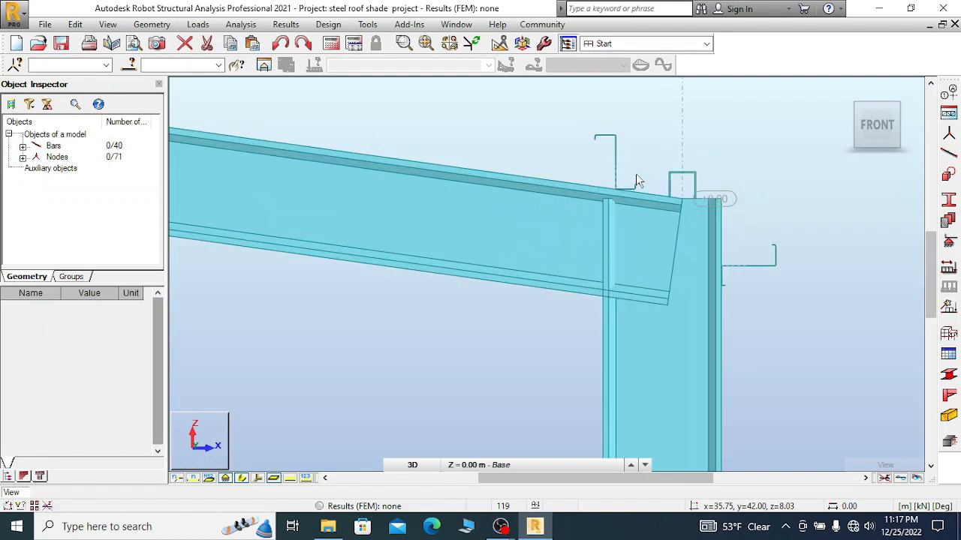
- Return to the 3D view and inspect the roof purlins, eave member and wall purlins at the gridline 7 corner
click(846, 94)
shift+middle_drag(692, 140, 674, 147)
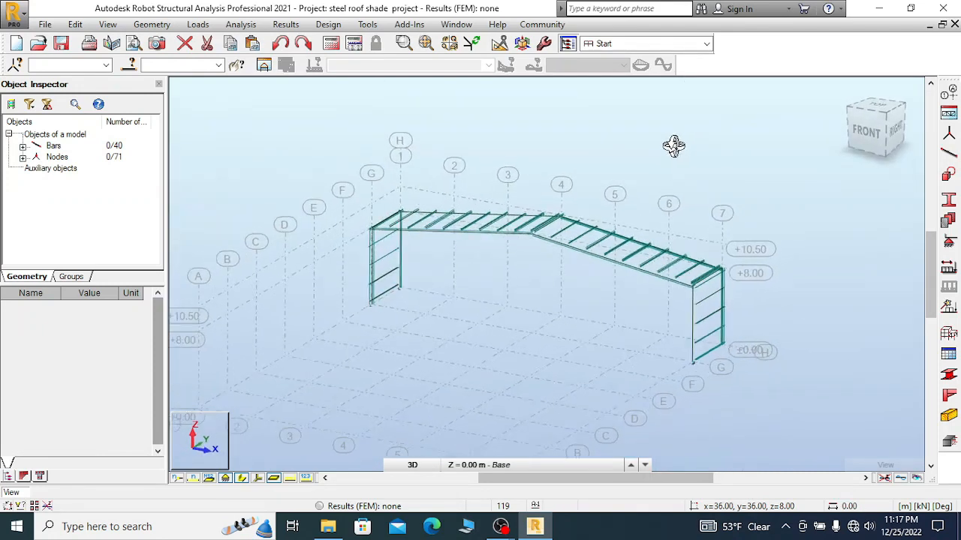
scroll(718, 315, up, 6)
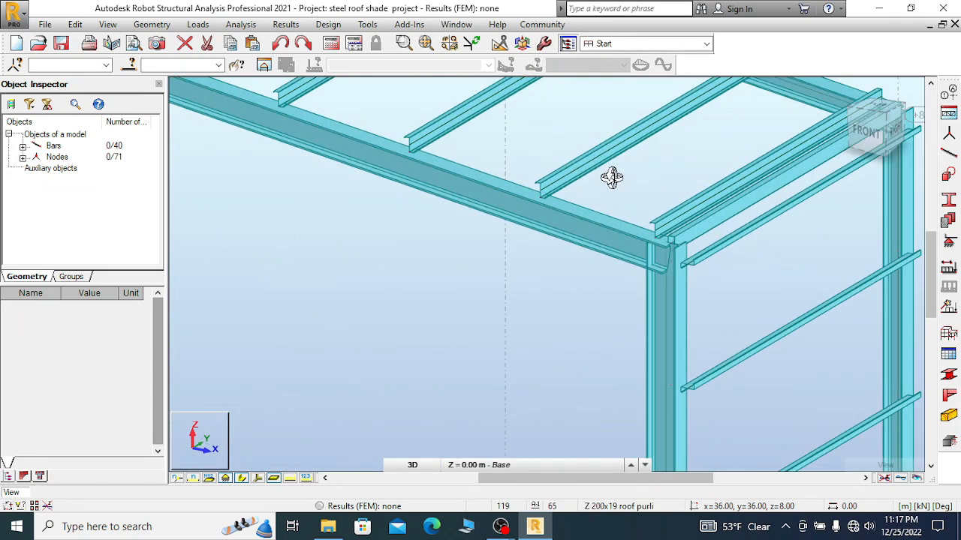
- Select the second roof purlin from the gridline 7 eave and open its Gamma angle for editing
right_click(529, 178)
click(560, 189)
scroll(599, 204, up, 1)
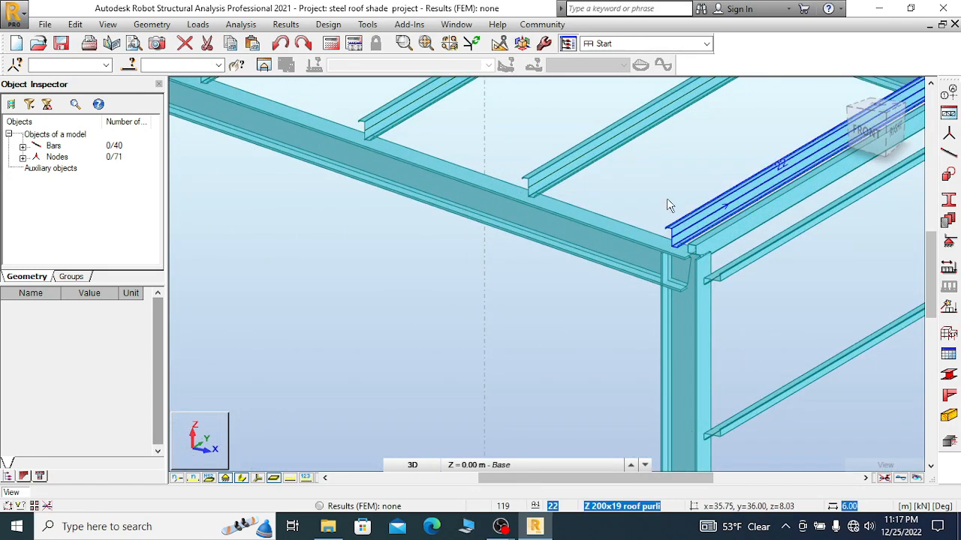
scroll(667, 202, up, 1)
click(523, 145)
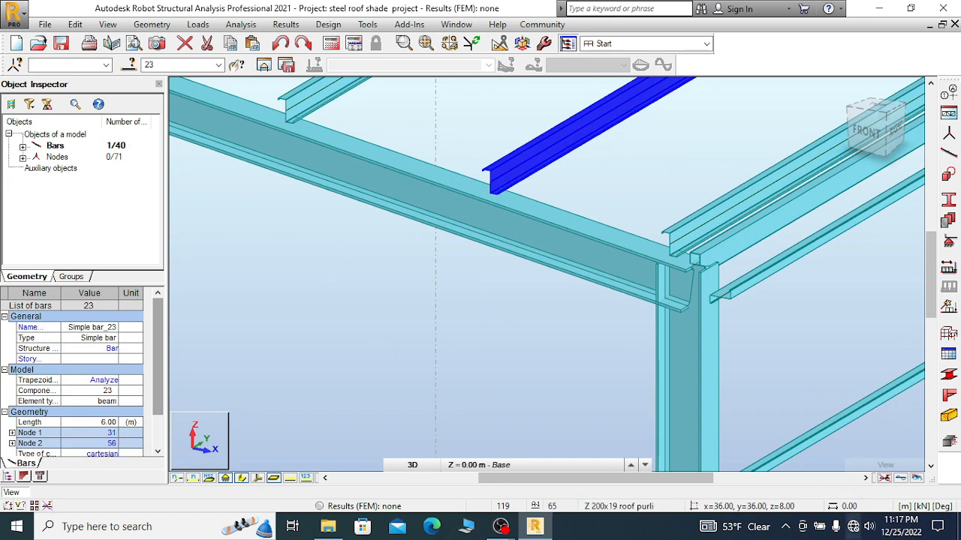
drag(155, 336, 156, 361)
click(105, 390)
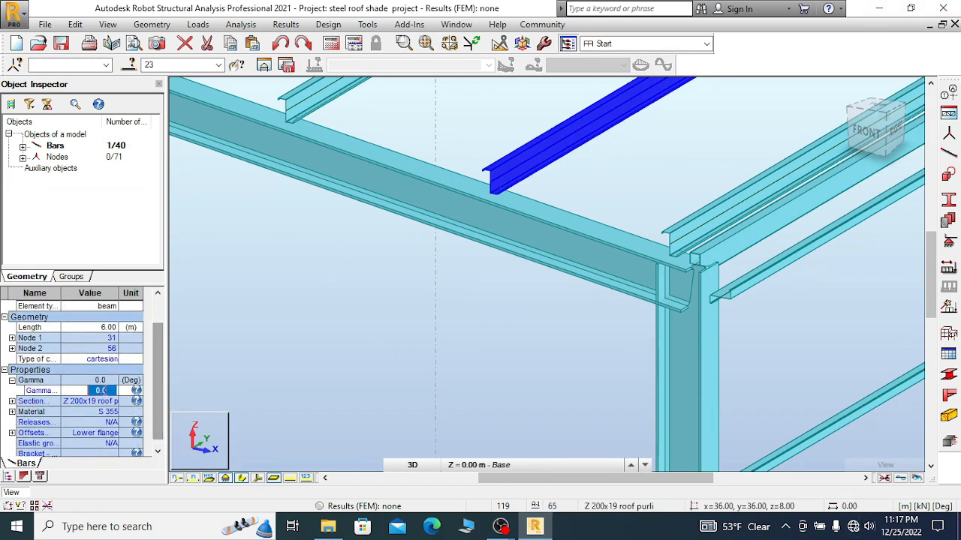
drag(115, 390, 88, 393)
scroll(576, 210, down, 2)
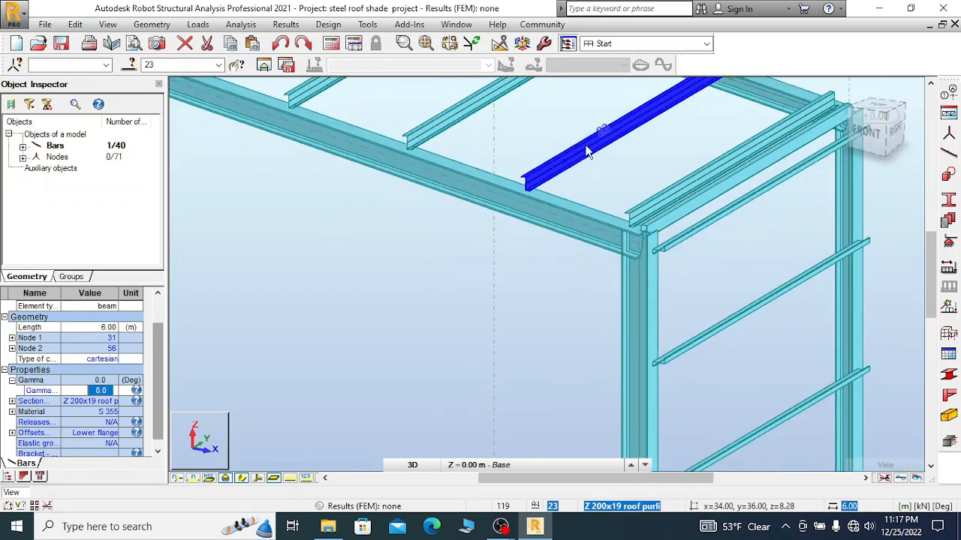
- Draw a dimension line between the frame's two column bases on gridline G, offset about 3 m toward gridline F
scroll(670, 197, down, 5)
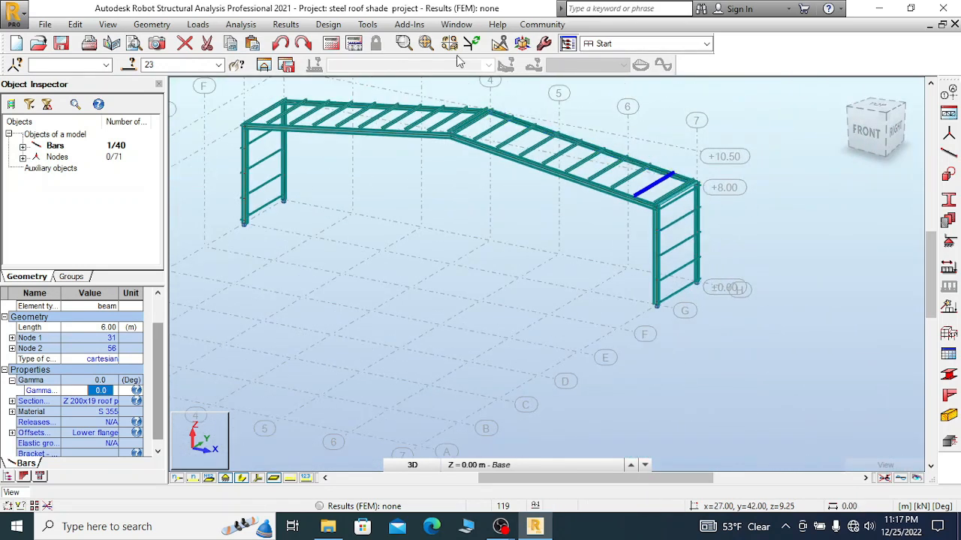
click(367, 24)
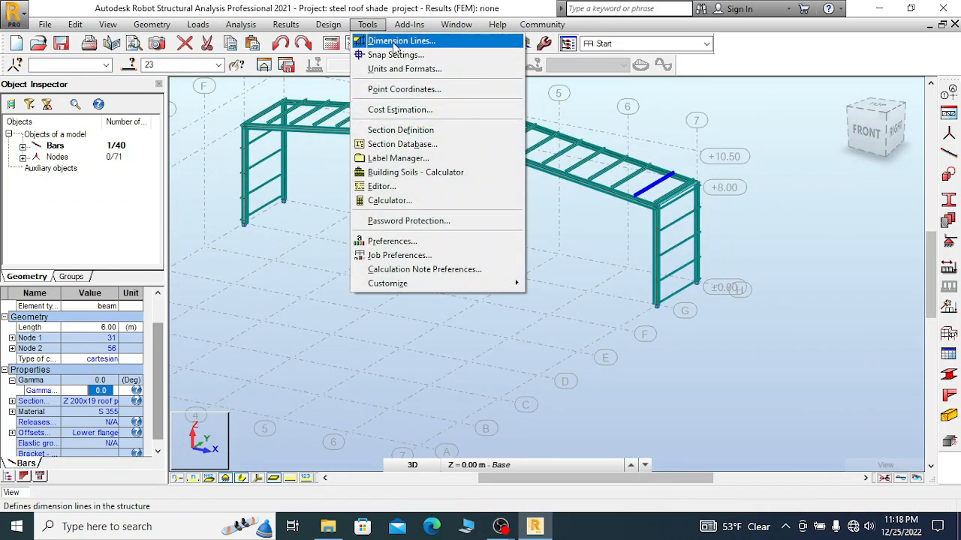
click(398, 42)
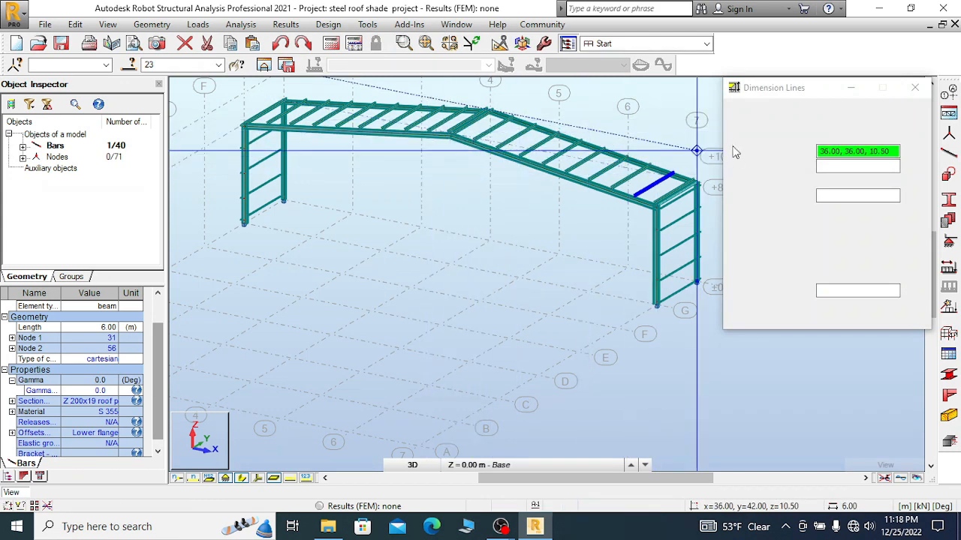
click(245, 225)
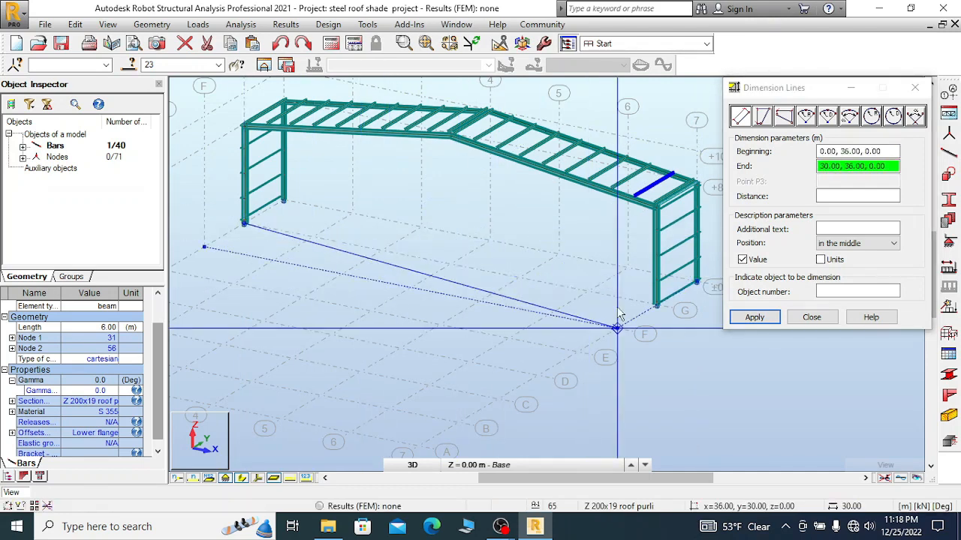
scroll(656, 304, up, 3)
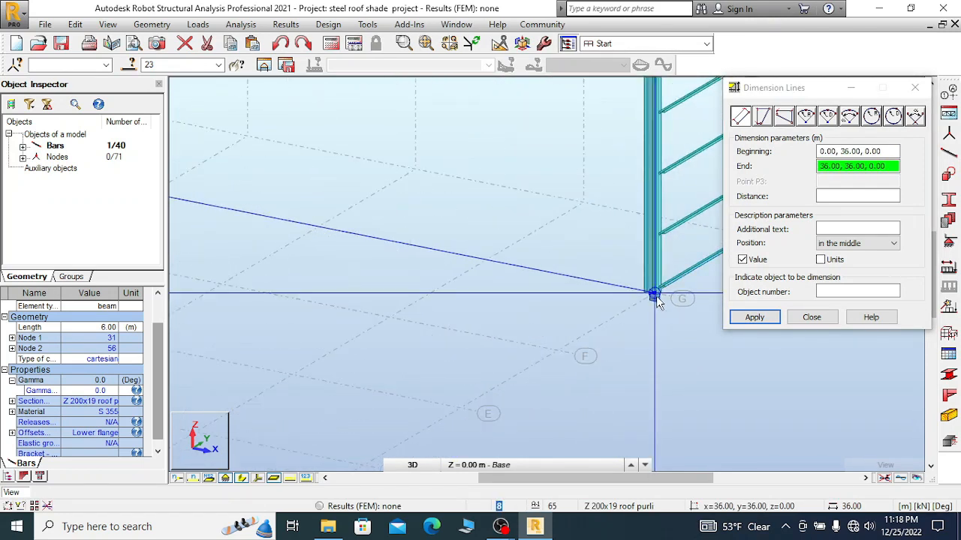
scroll(657, 300, up, 2)
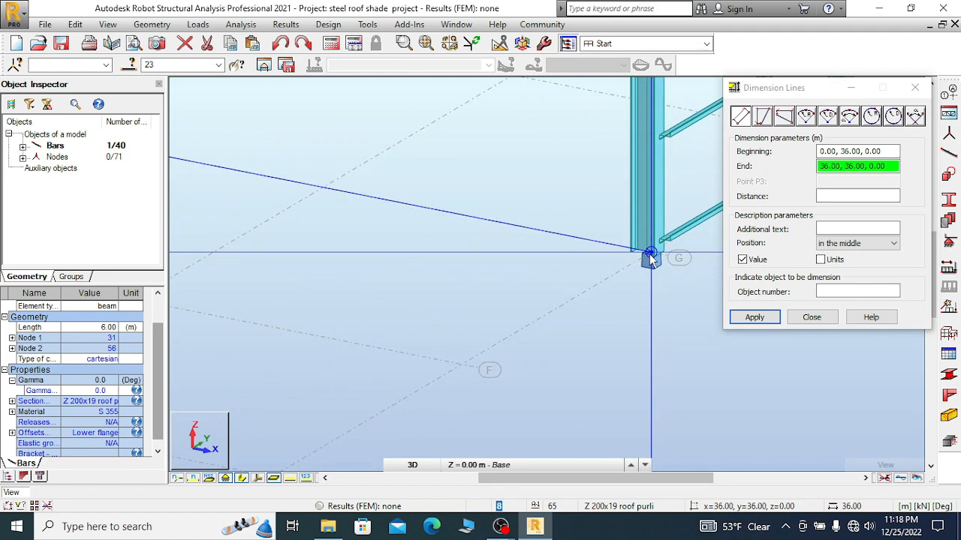
click(650, 259)
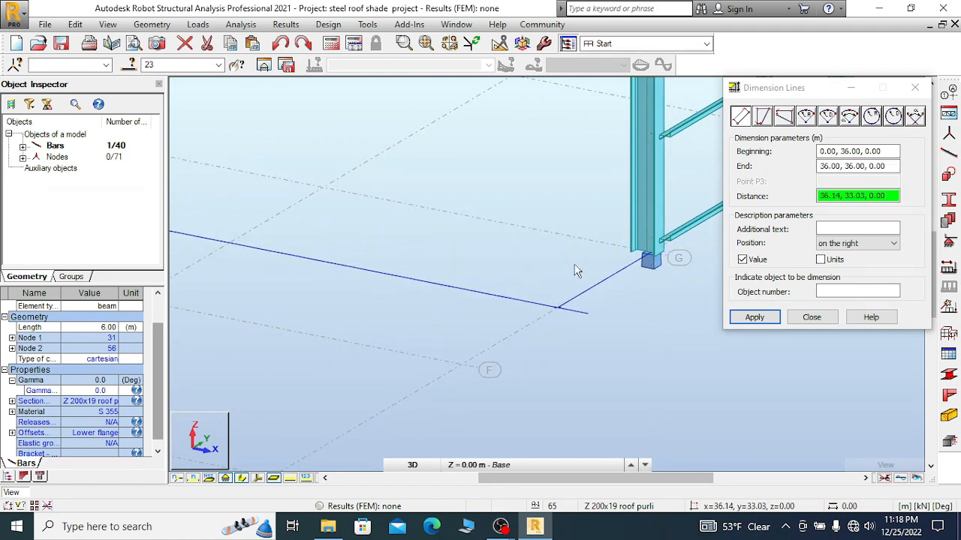
click(574, 271)
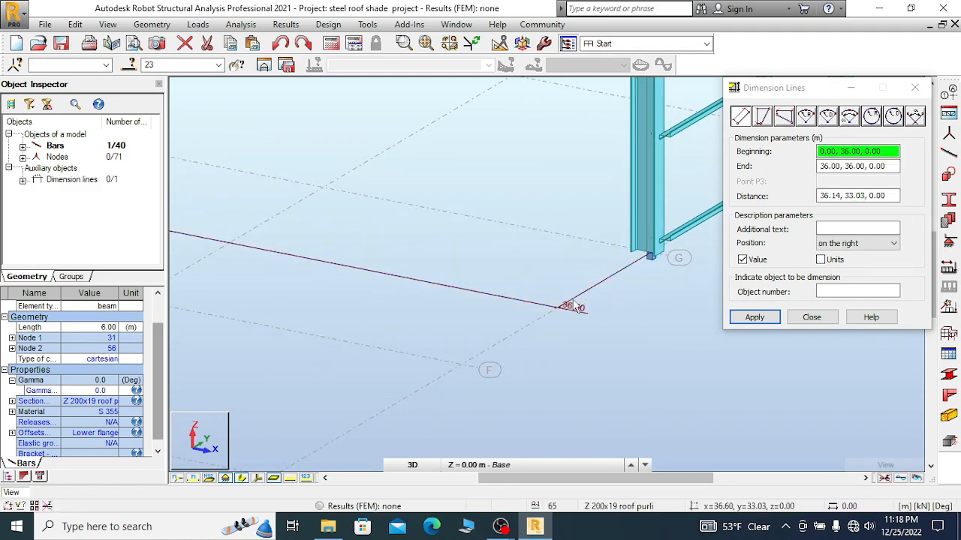
- Examine the span dimension's text near the gridline 7 column base, then close the Dimension Lines tool
scroll(611, 334, up, 3)
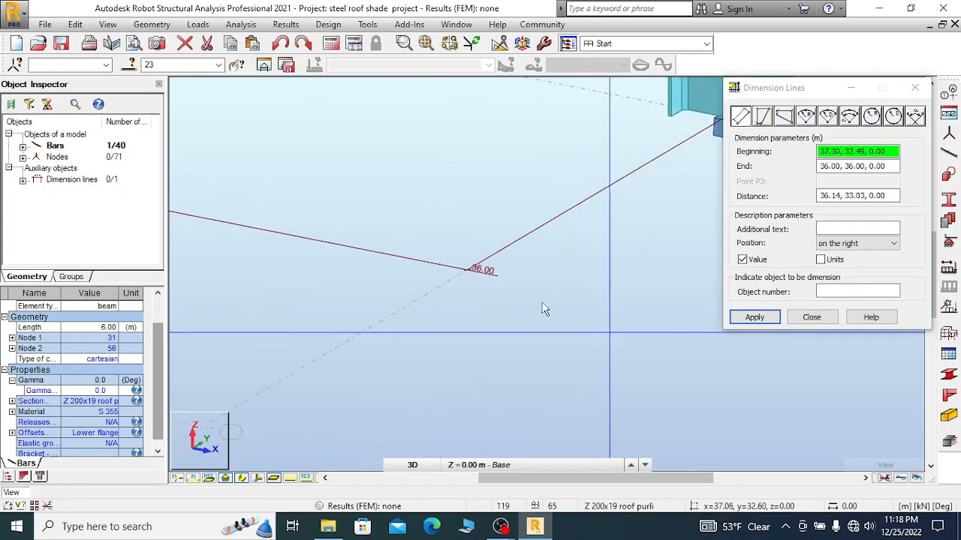
scroll(511, 279, up, 4)
scroll(422, 273, up, 1)
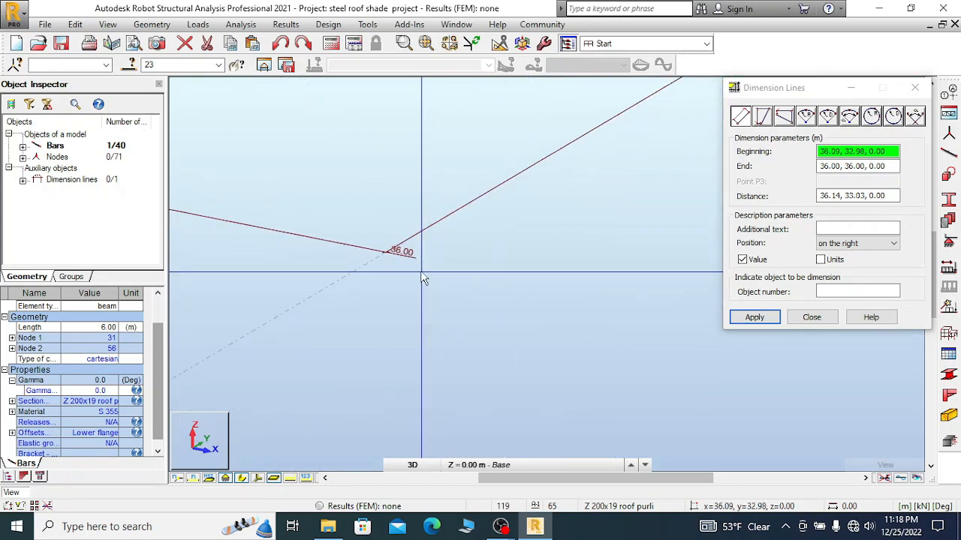
scroll(422, 274, up, 2)
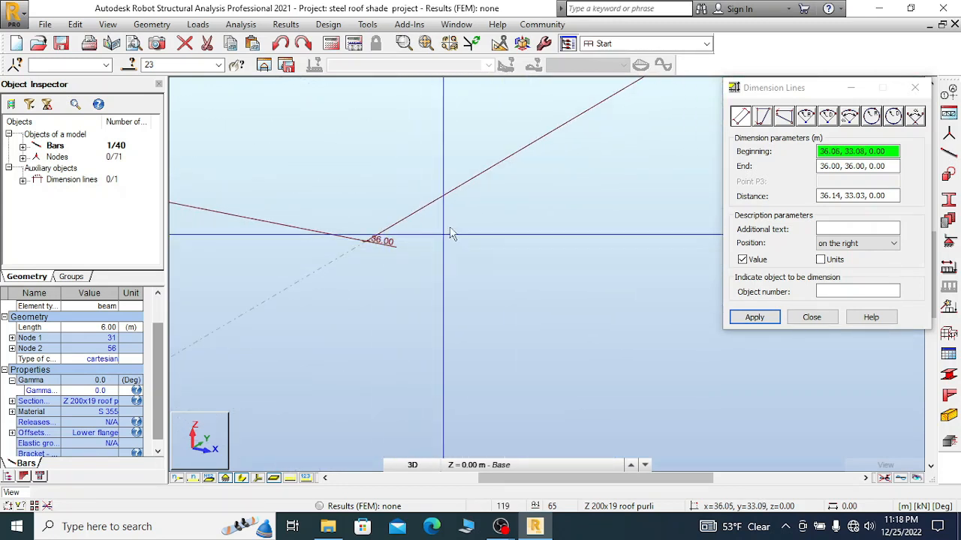
scroll(376, 227, up, 2)
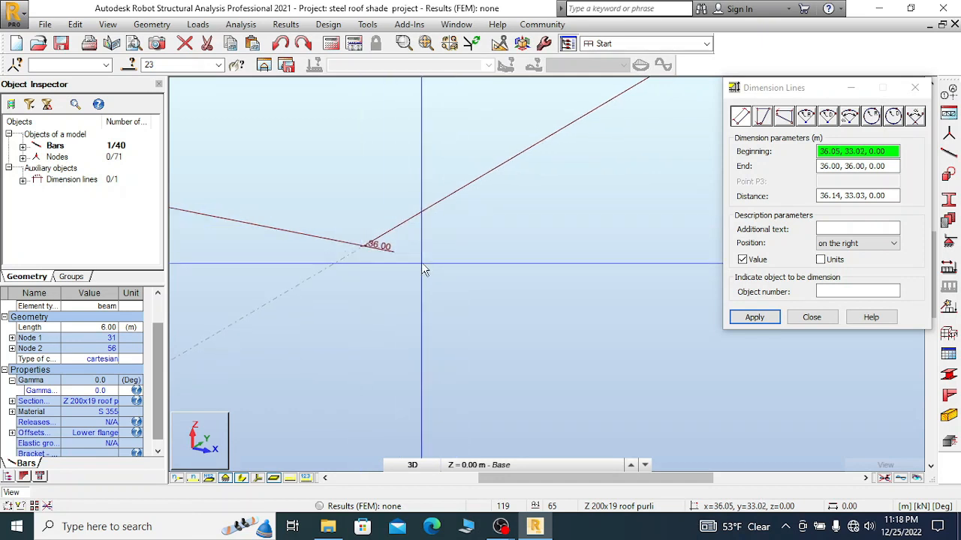
click(745, 323)
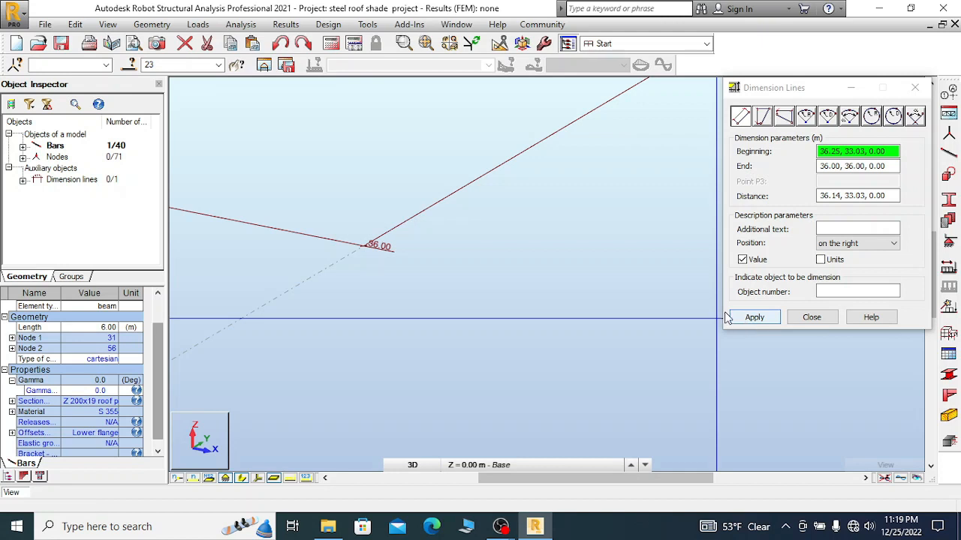
click(814, 316)
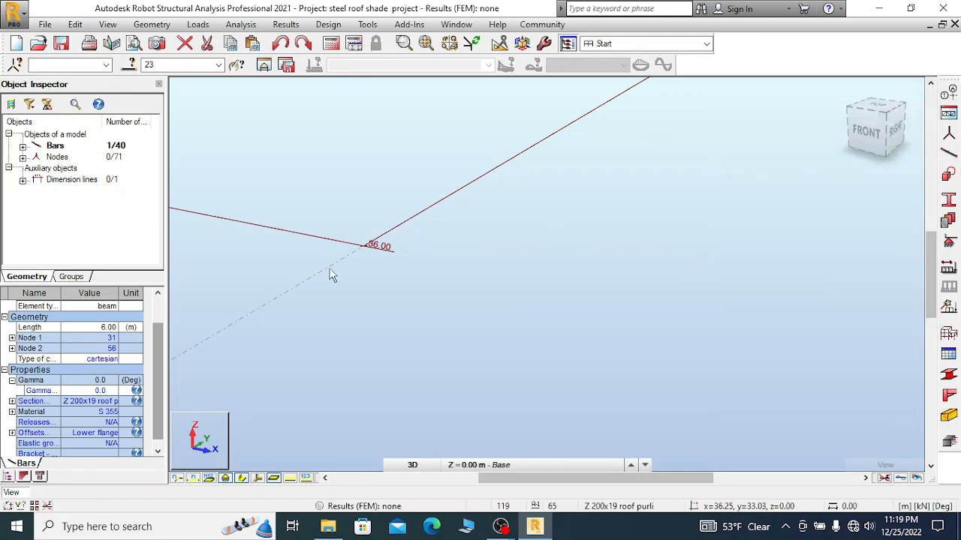
- Set the selected roof purlin's Gamma angle to 7.91 degrees
click(104, 390)
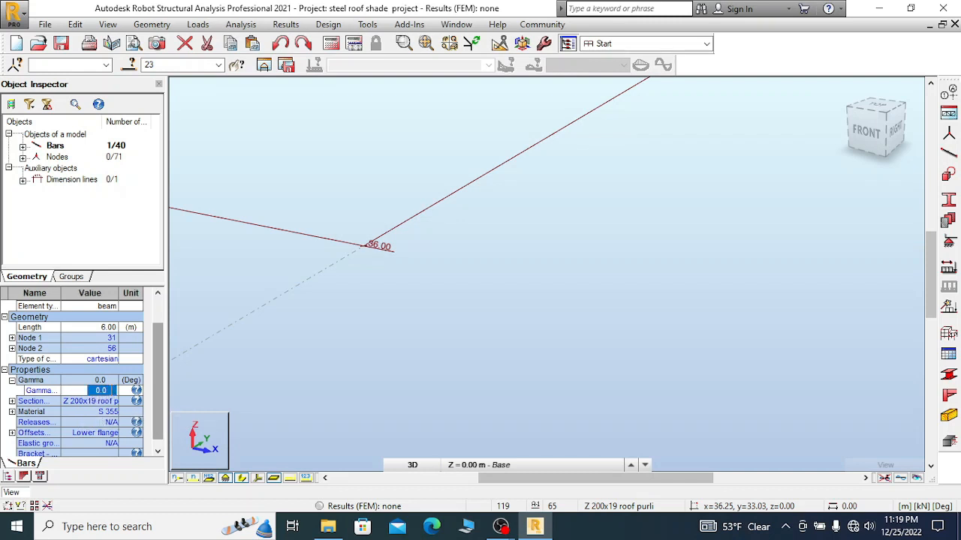
text(7)
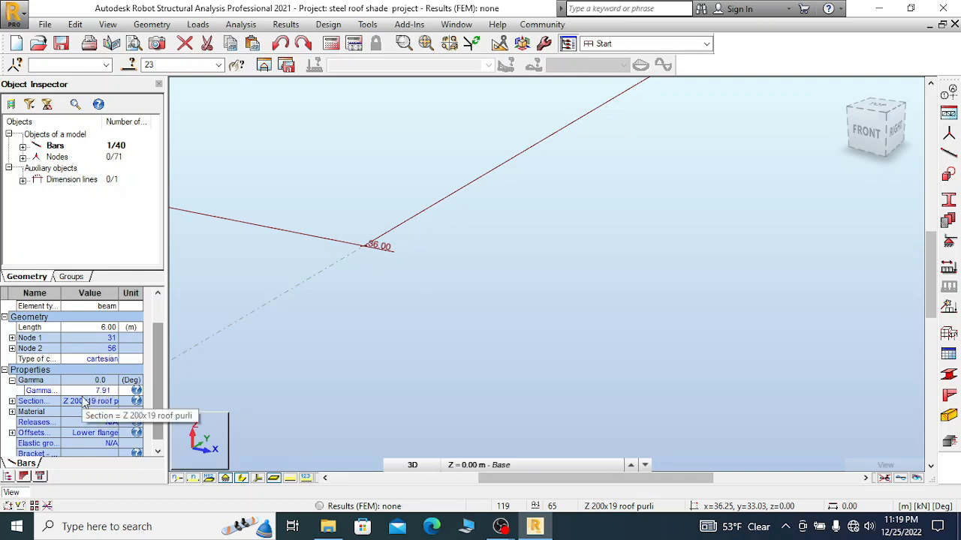
text(.9)
key(Return)
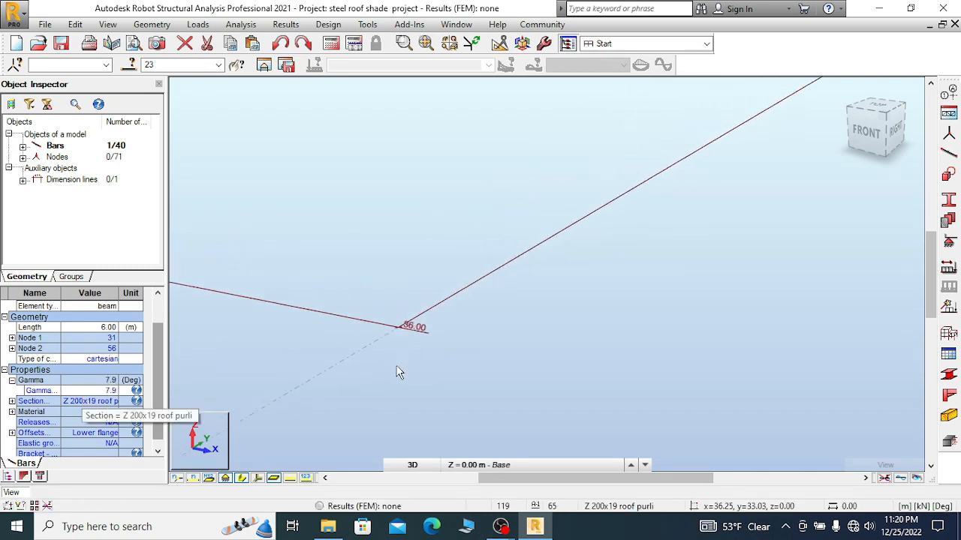
- Inspect the rotated roof purlin in 3D and in the front view, comparing its seating on the main rafter with the neighbouring purlins
scroll(447, 364, down, 4)
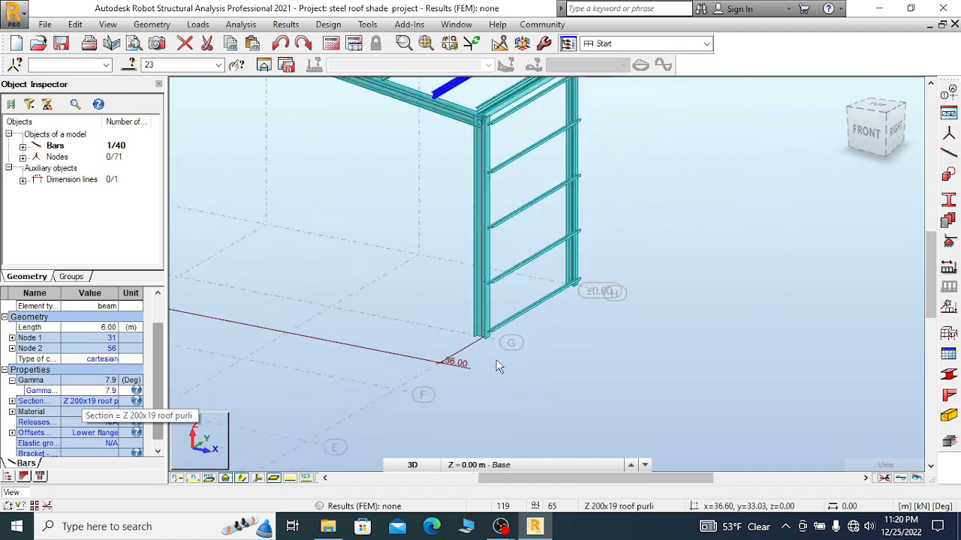
scroll(438, 189, up, 5)
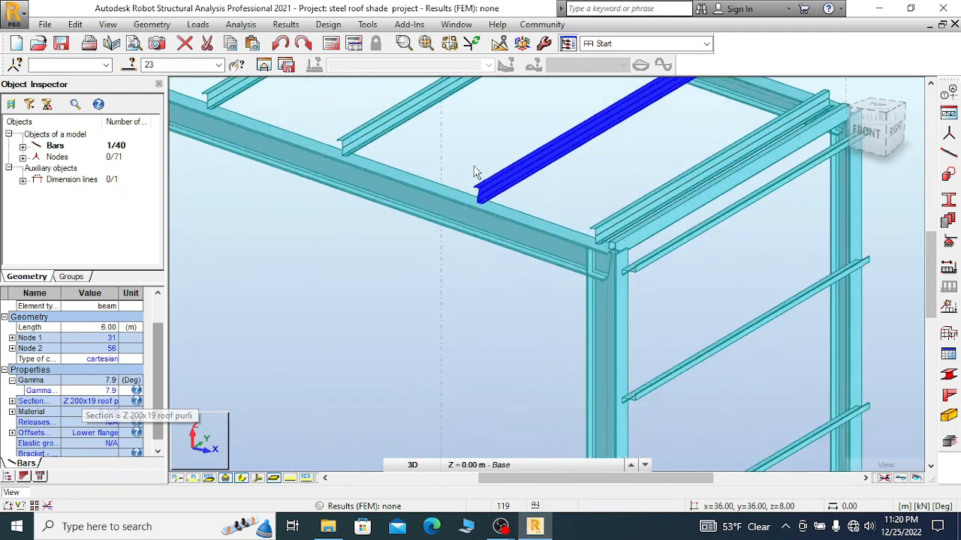
scroll(572, 202, down, 1)
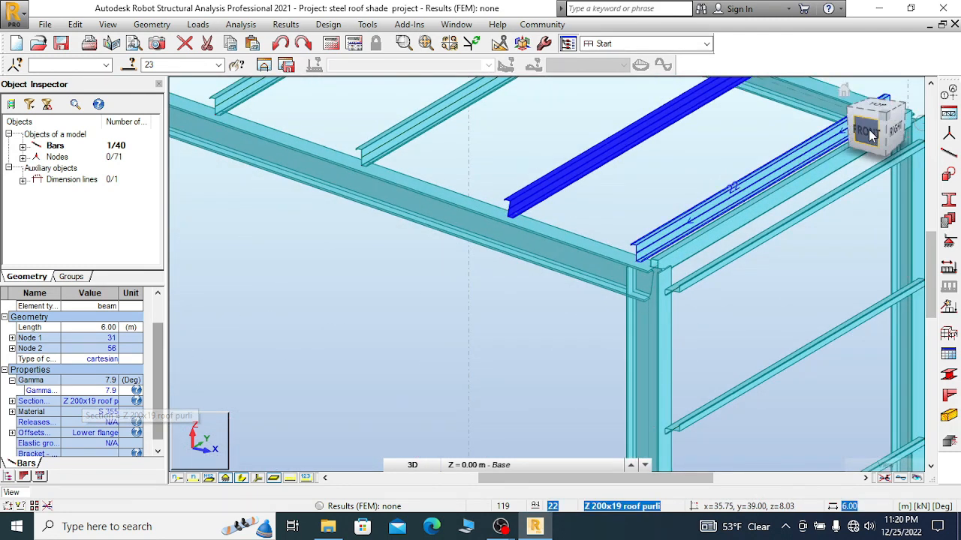
click(868, 132)
scroll(542, 280, down, 3)
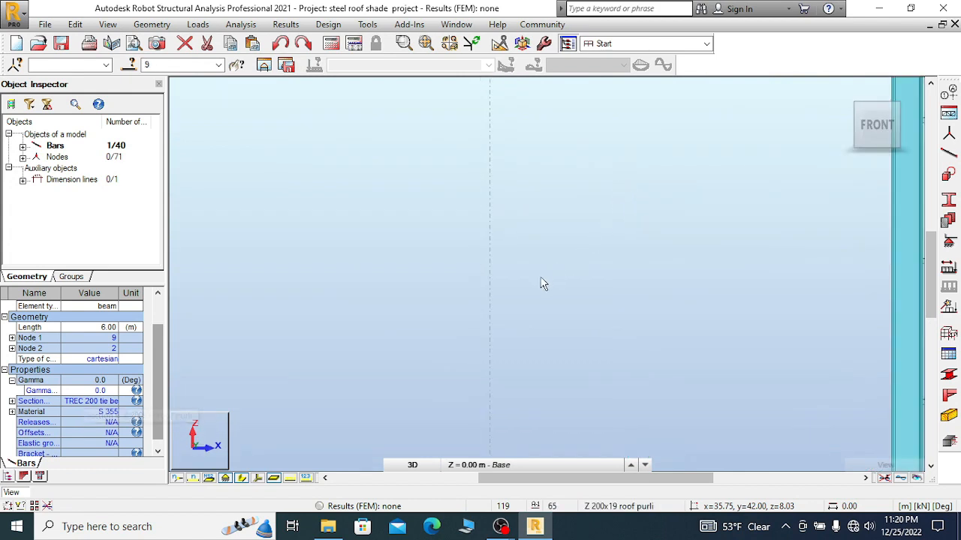
scroll(653, 176, up, 4)
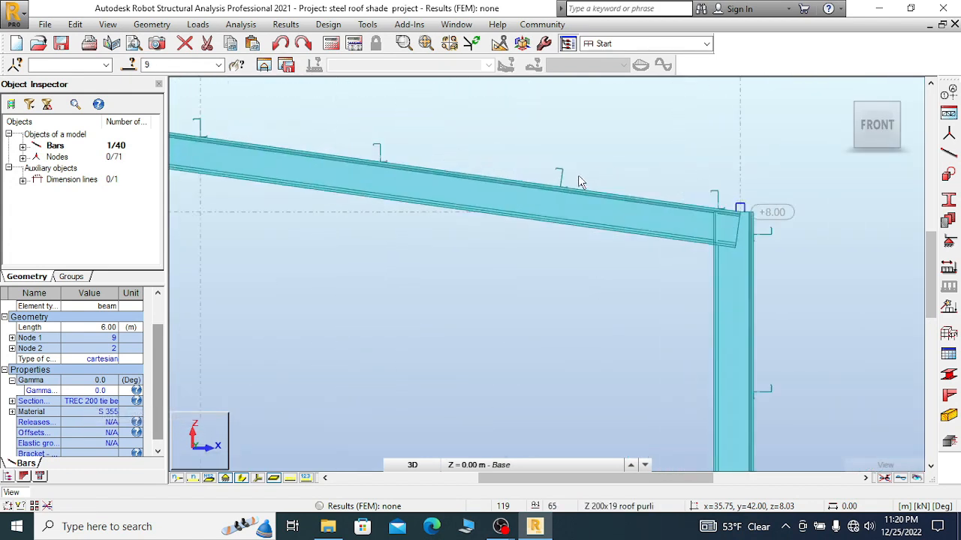
scroll(541, 195, up, 2)
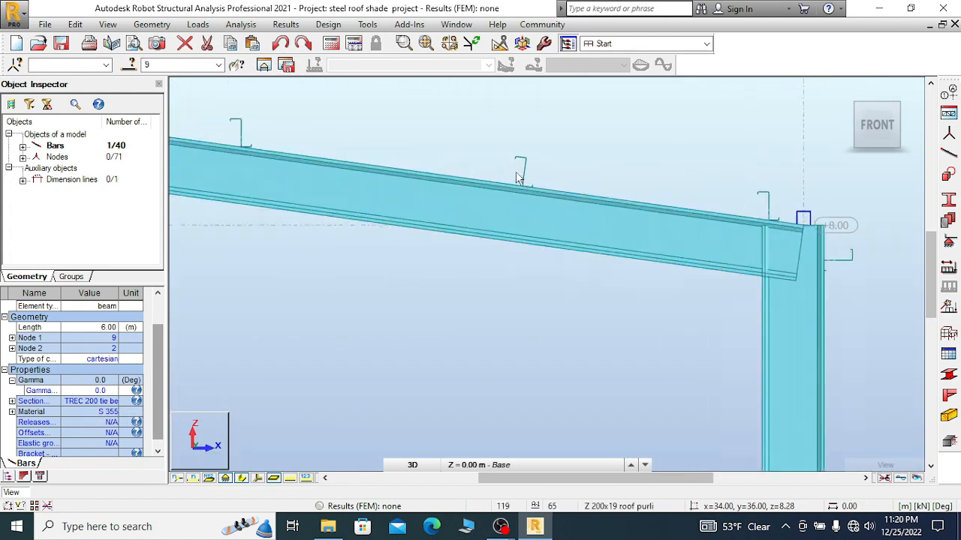
scroll(668, 219, down, 2)
scroll(574, 193, up, 2)
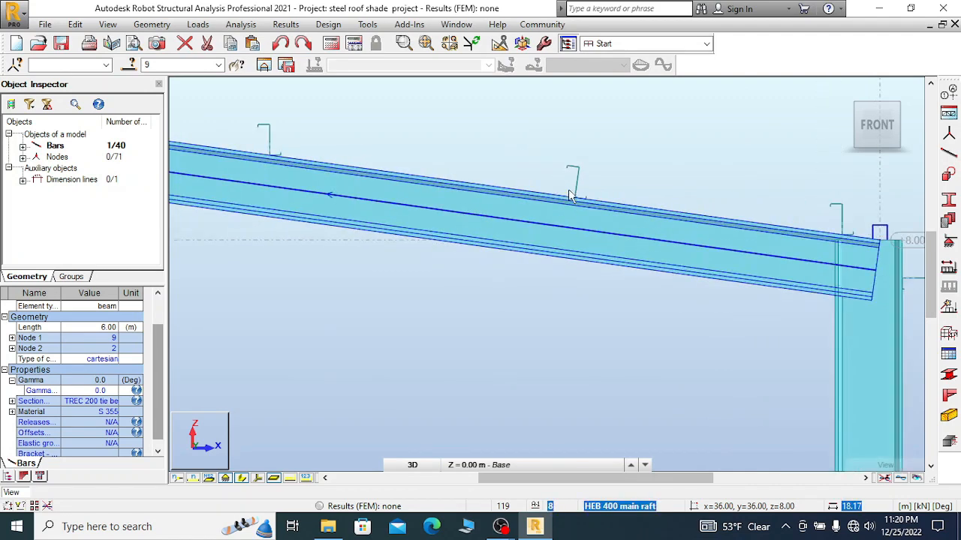
scroll(644, 196, down, 2)
- Select the rotated roof purlin, bar 23, on its own and start Copy Properties with it as the reference object
right_click(572, 118)
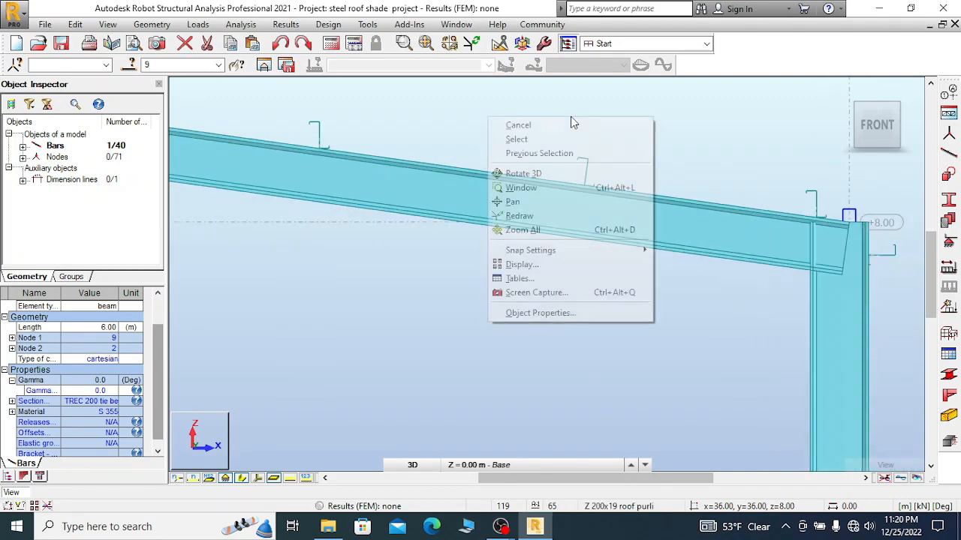
click(572, 123)
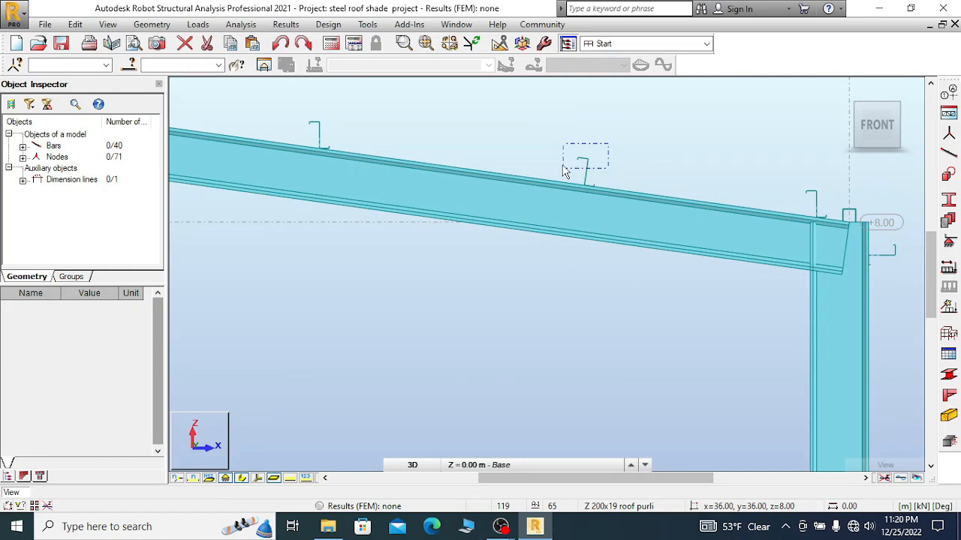
click(585, 173)
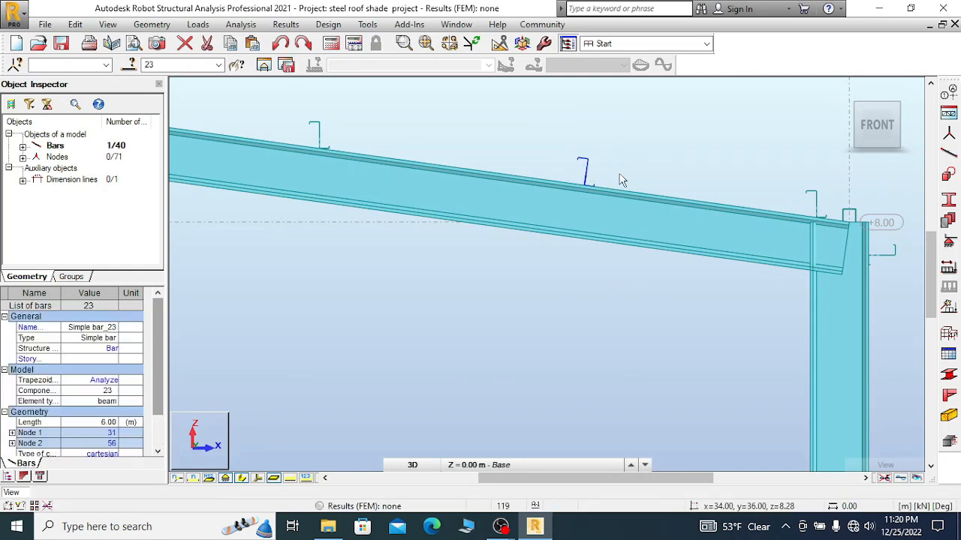
right_click(548, 133)
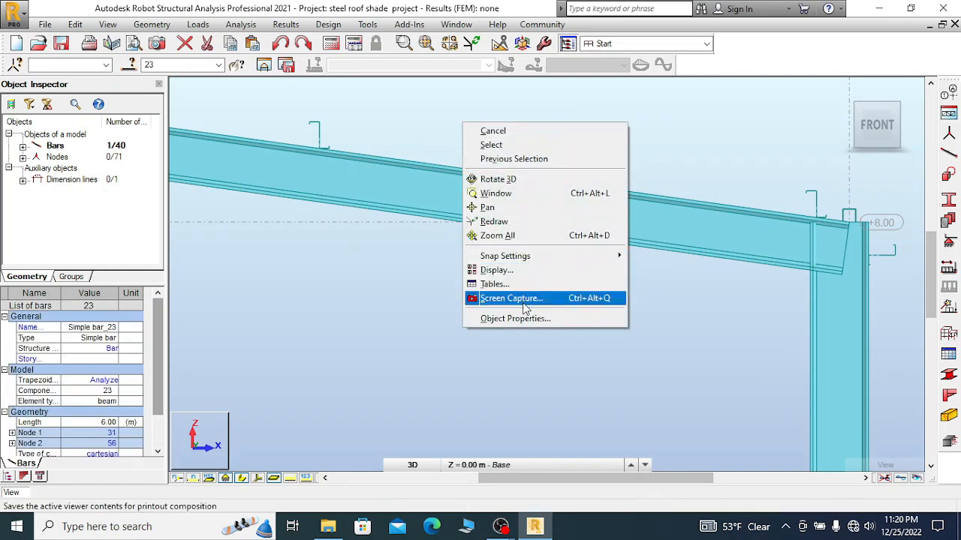
click(680, 141)
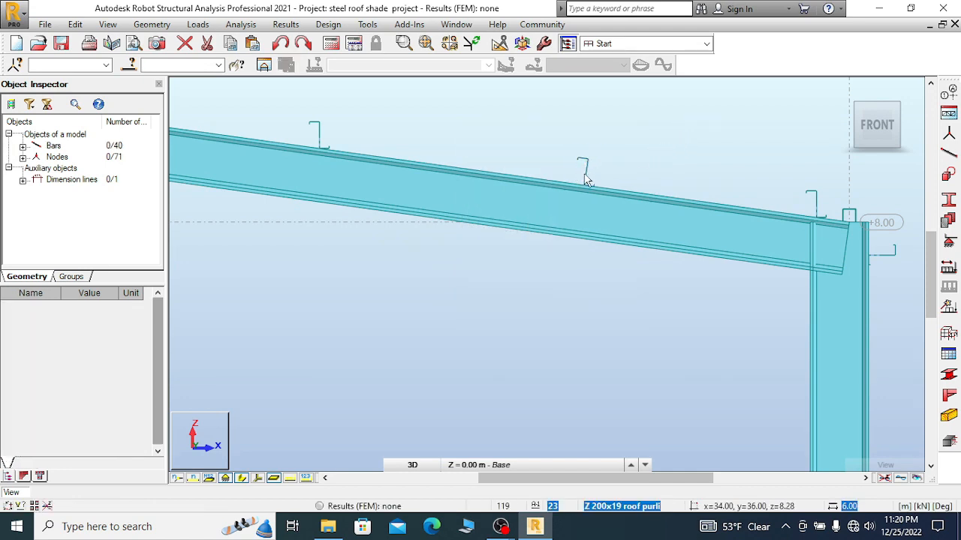
scroll(589, 183, up, 3)
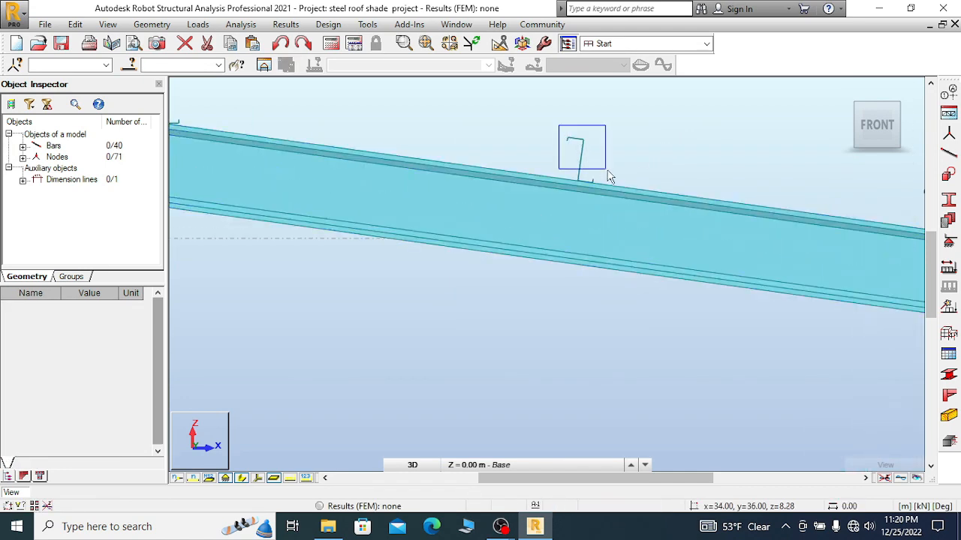
click(589, 161)
right_click(583, 162)
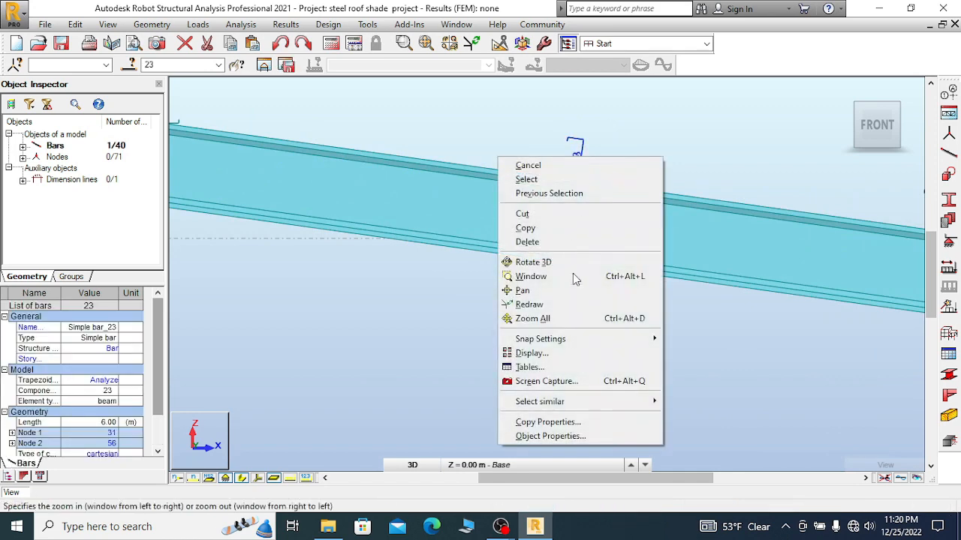
click(547, 422)
- Copy bar 23's properties onto the eave purlin and the next two unrotated purlins up the slope, bars 22, 24 and 25
scroll(443, 199, down, 4)
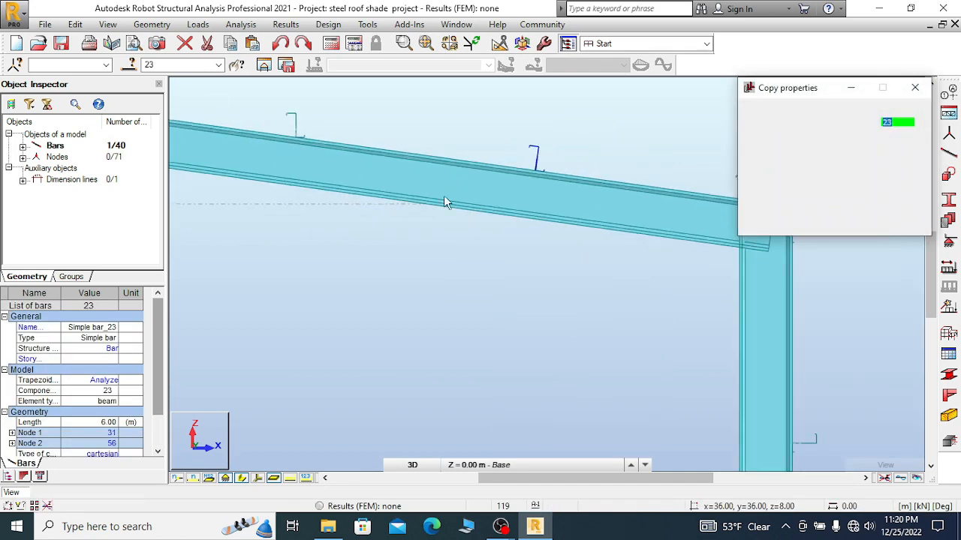
scroll(614, 217, up, 3)
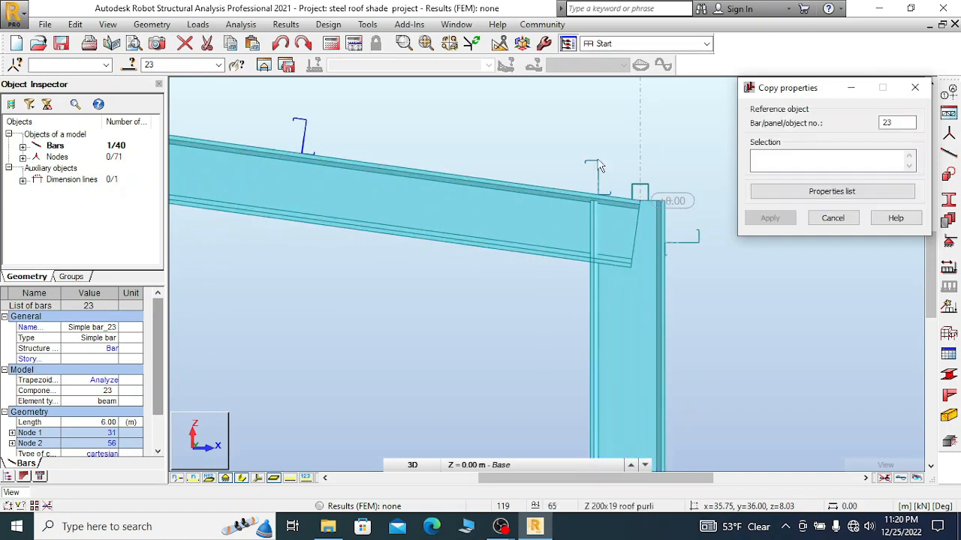
click(600, 183)
scroll(605, 192, down, 5)
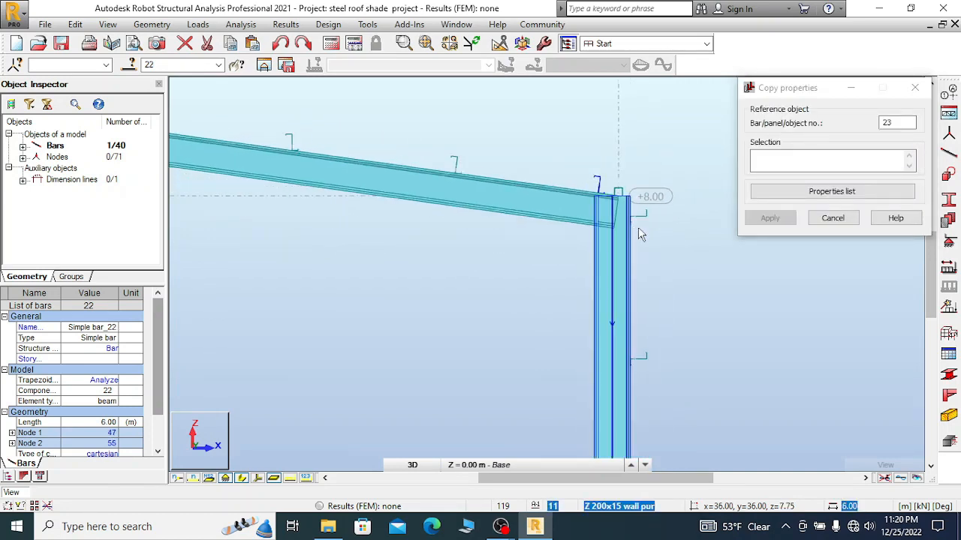
scroll(432, 167, up, 2)
scroll(398, 184, up, 1)
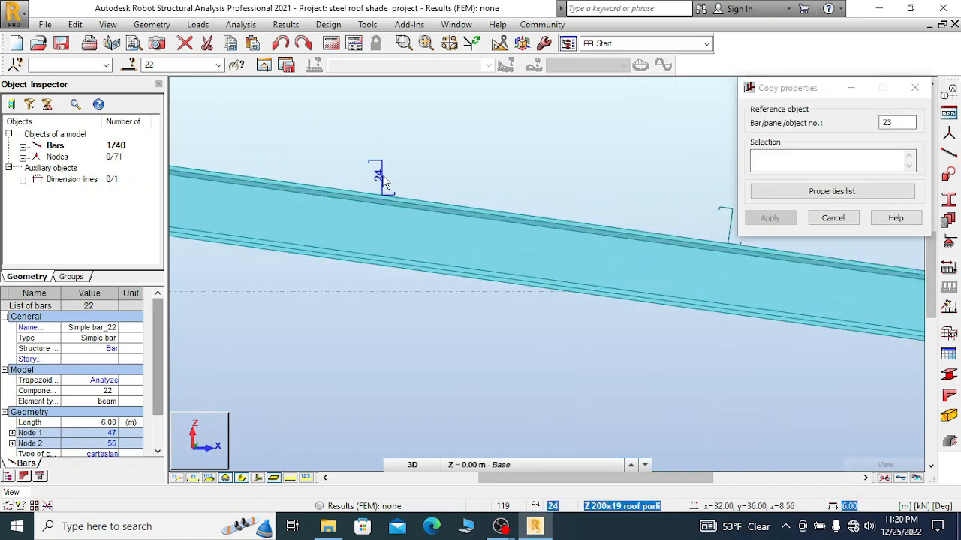
scroll(634, 232, down, 3)
scroll(462, 196, up, 5)
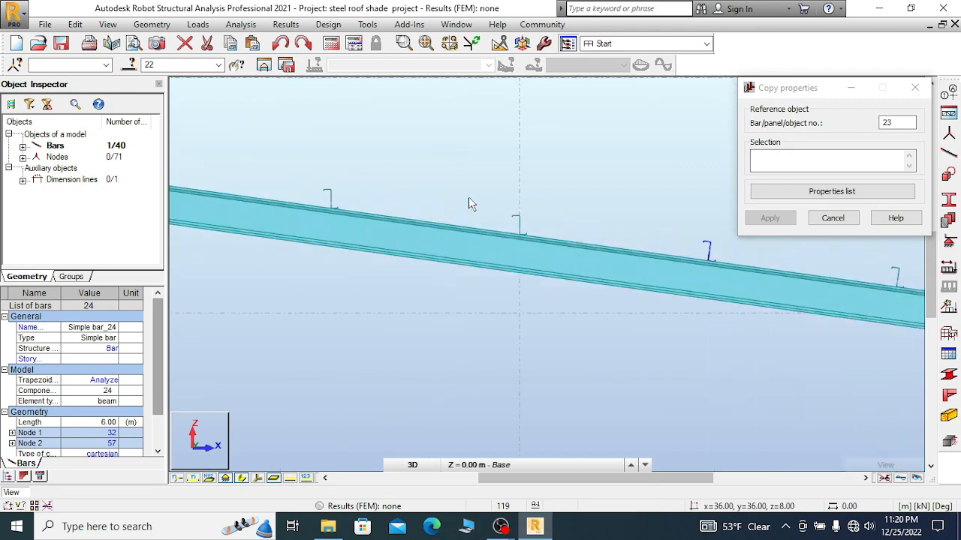
click(550, 240)
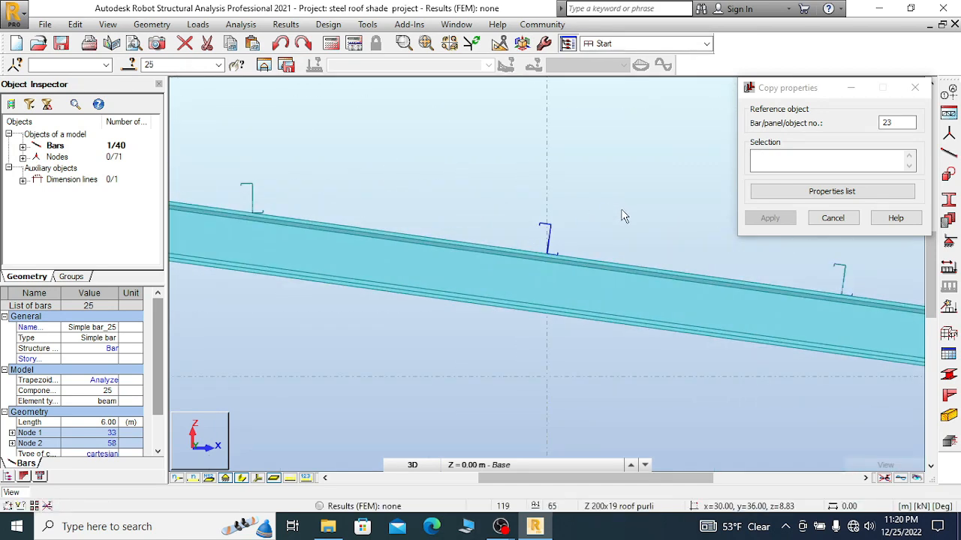
- Apply the reference purlin's properties to the next three roof purlins toward gridline 5, bars 26, 27 and 30
scroll(525, 225, down, 3)
scroll(448, 211, up, 2)
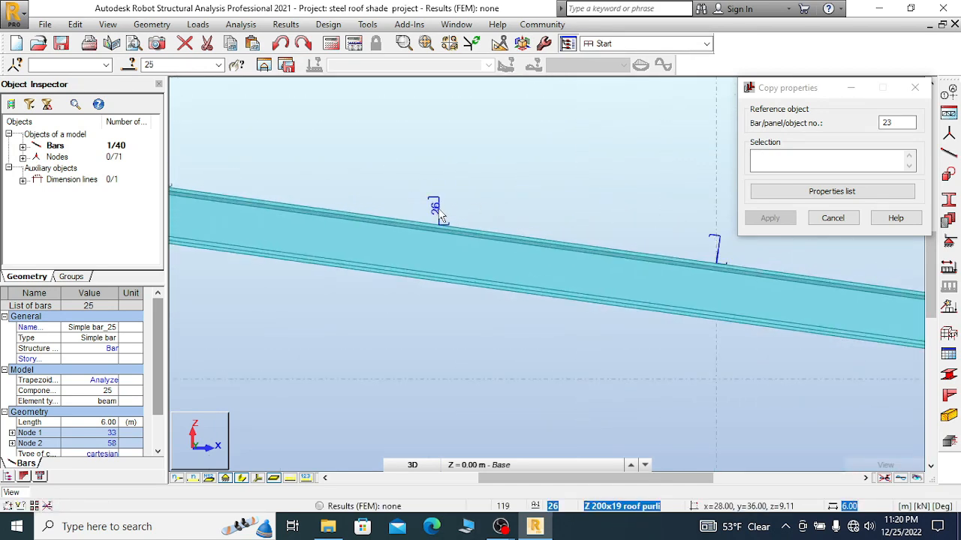
scroll(555, 201, down, 3)
scroll(561, 232, up, 3)
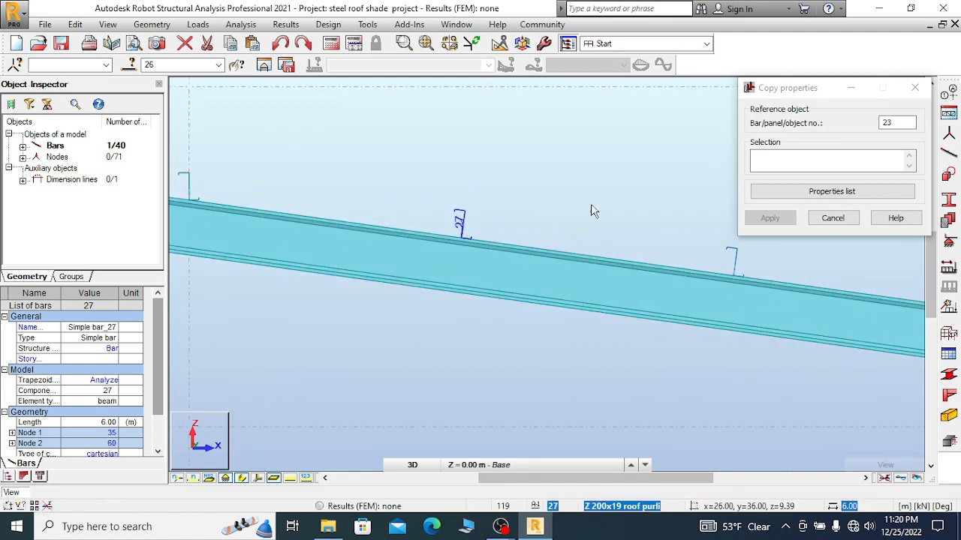
scroll(592, 211, down, 3)
scroll(497, 225, up, 3)
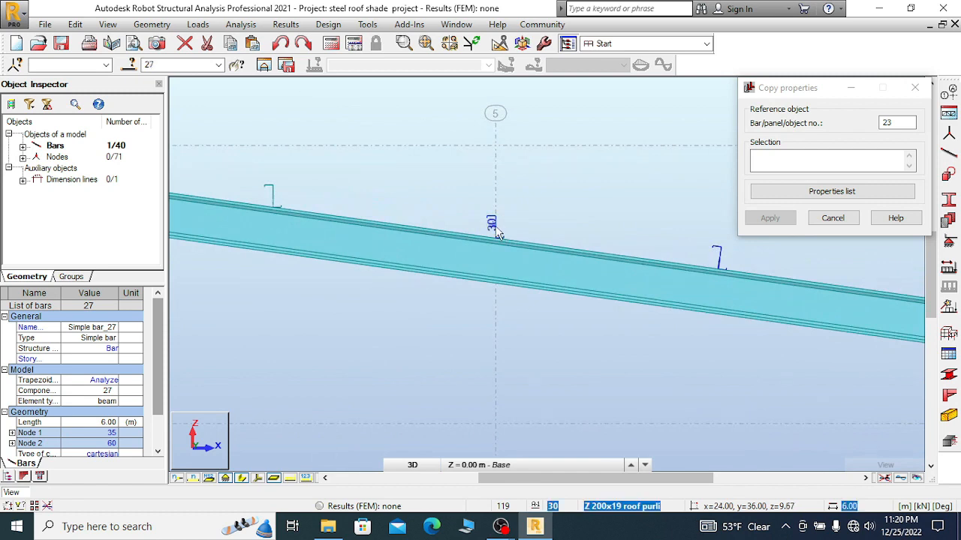
scroll(555, 204, down, 3)
scroll(394, 176, up, 4)
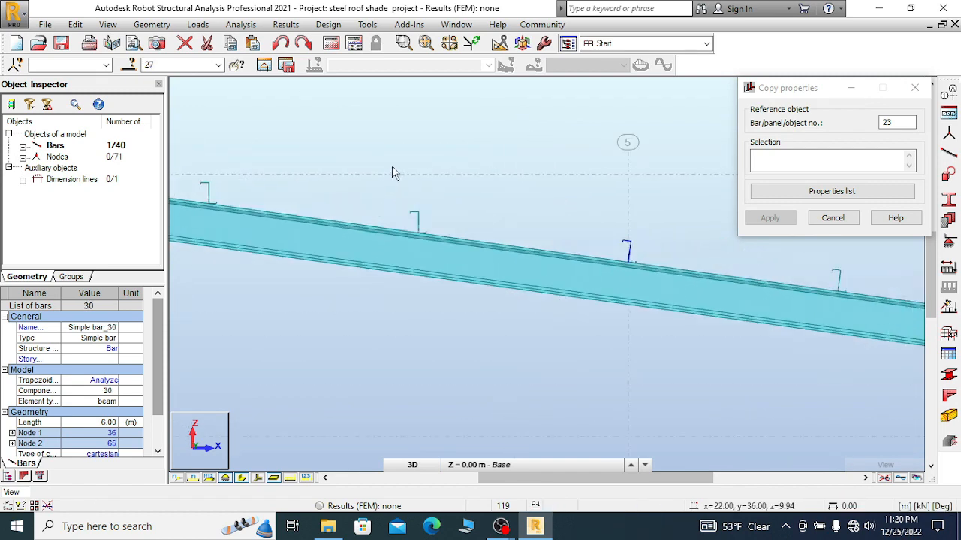
- Copy the reference purlin's properties onto the remaining purlins up to the ridge at gridline 4, bars 31, 32 and 33
click(426, 243)
scroll(543, 196, down, 5)
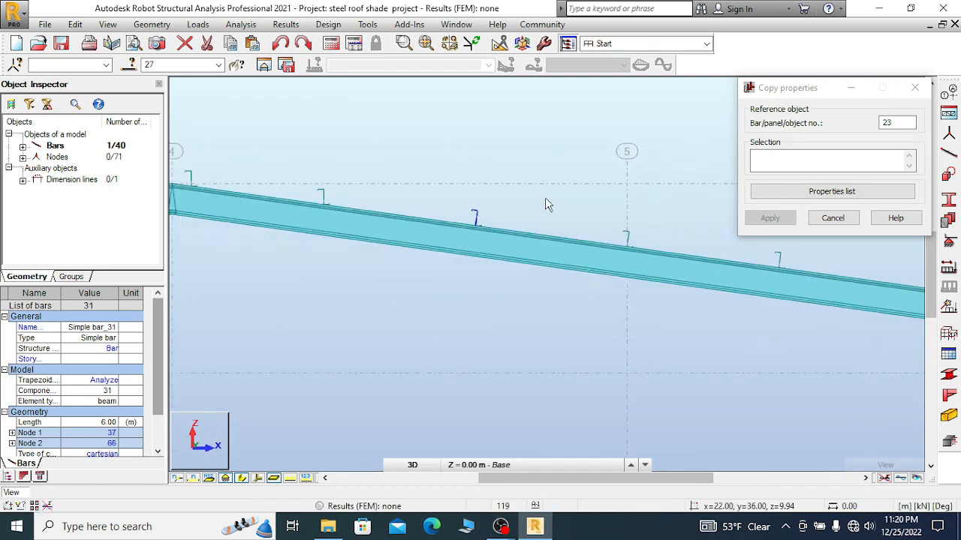
scroll(270, 165, up, 1)
scroll(338, 188, up, 2)
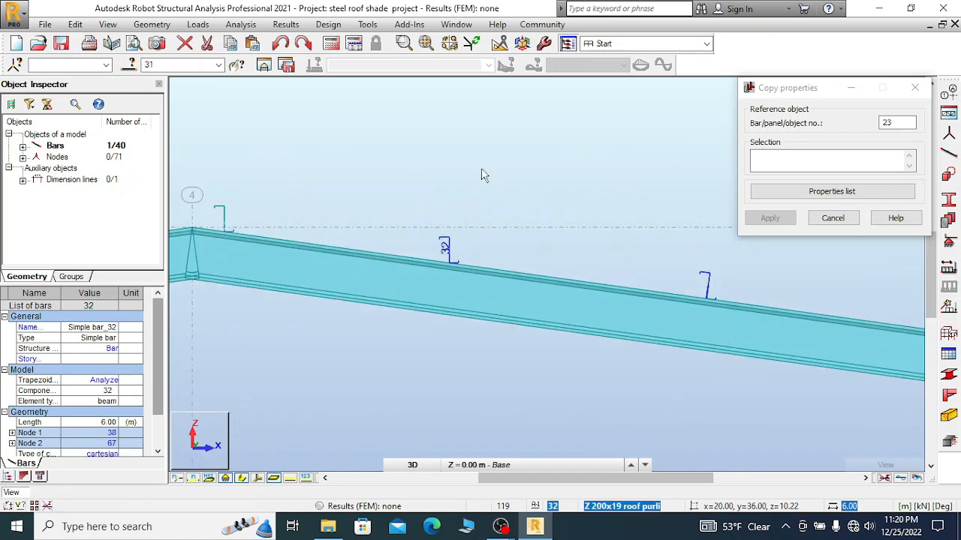
scroll(489, 177, down, 3)
scroll(303, 197, up, 1)
scroll(363, 184, up, 1)
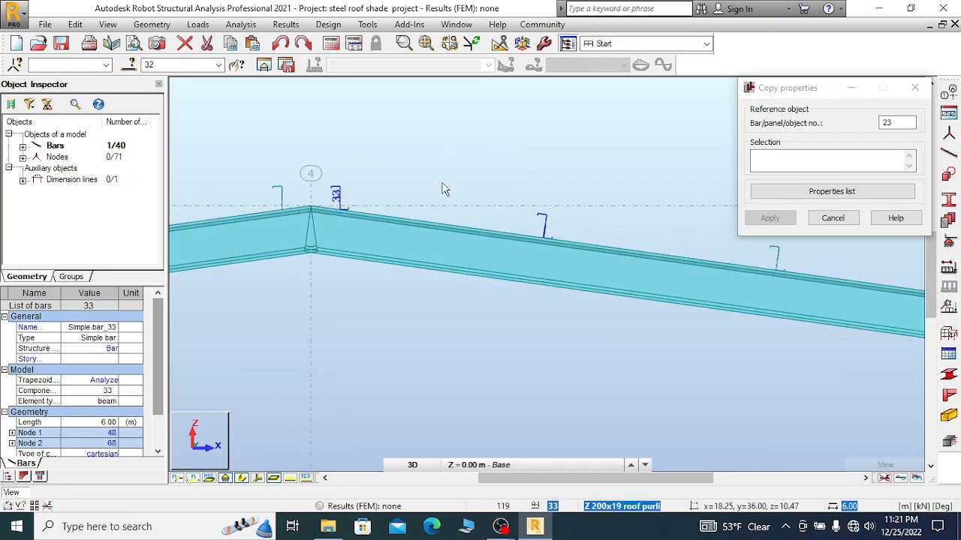
click(339, 201)
- Try copying the reference properties onto bar 63, the first purlin on the opposite slope past the ridge, and undo it
scroll(500, 145, down, 2)
scroll(399, 171, up, 5)
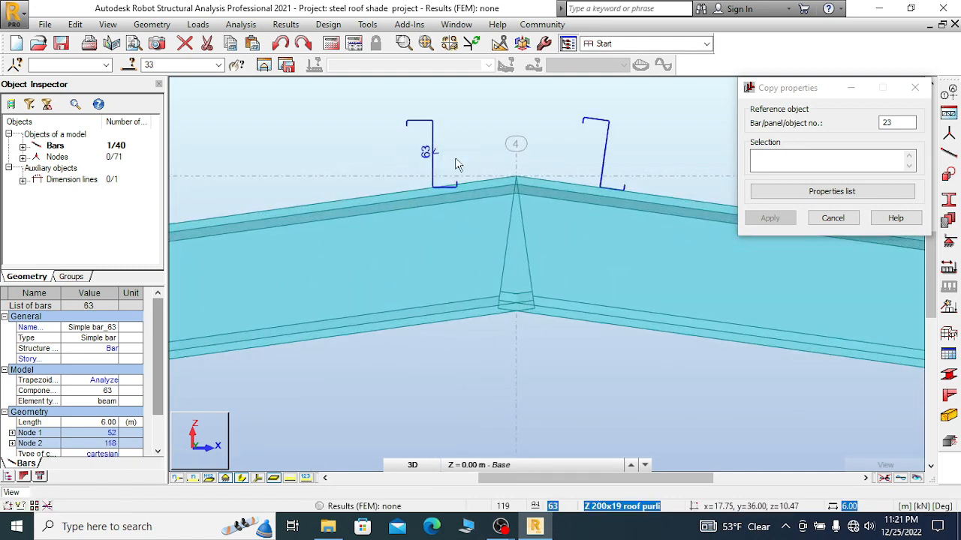
click(456, 163)
click(280, 43)
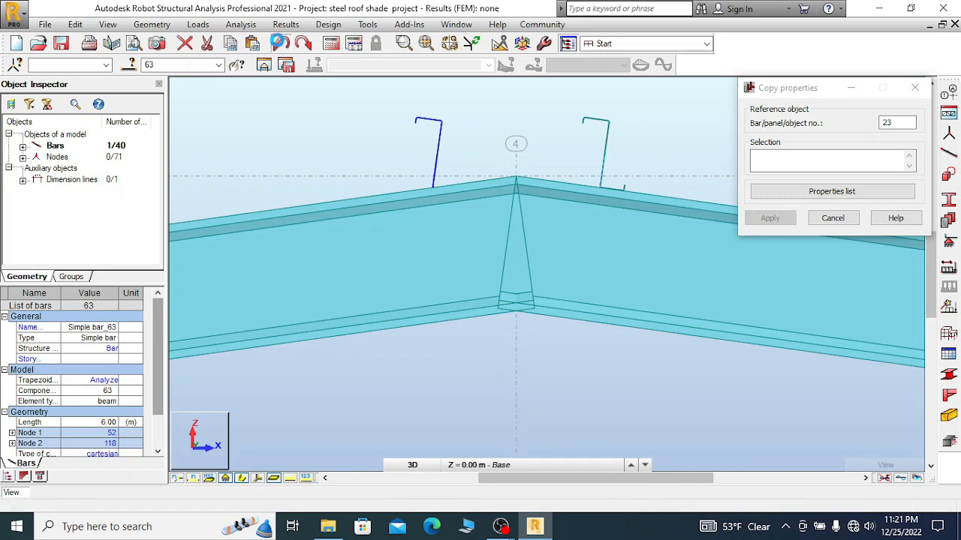
- Stop picking copy targets, select only purlin 63 beside the ridge, and set its Gamma angle to -9.7 degrees
scroll(444, 154, down, 2)
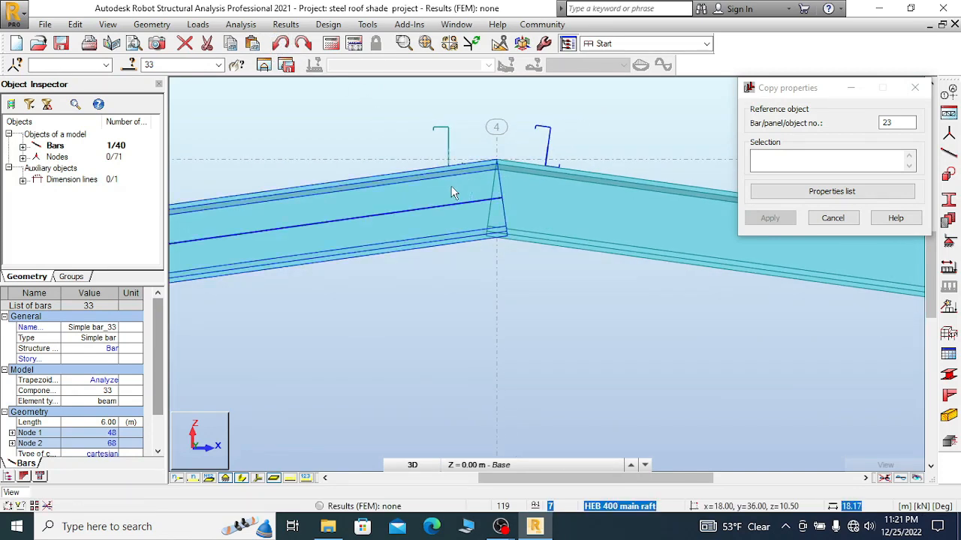
right_click(404, 91)
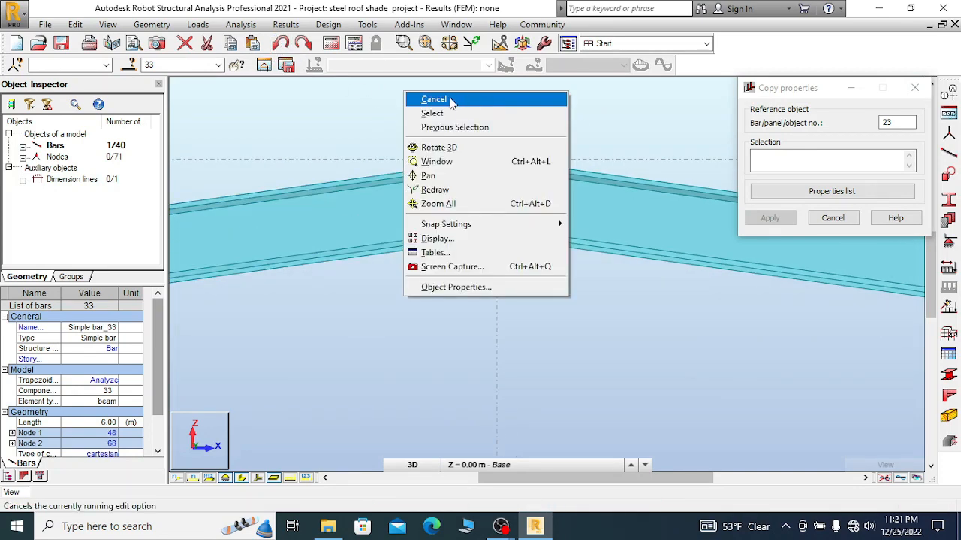
click(434, 99)
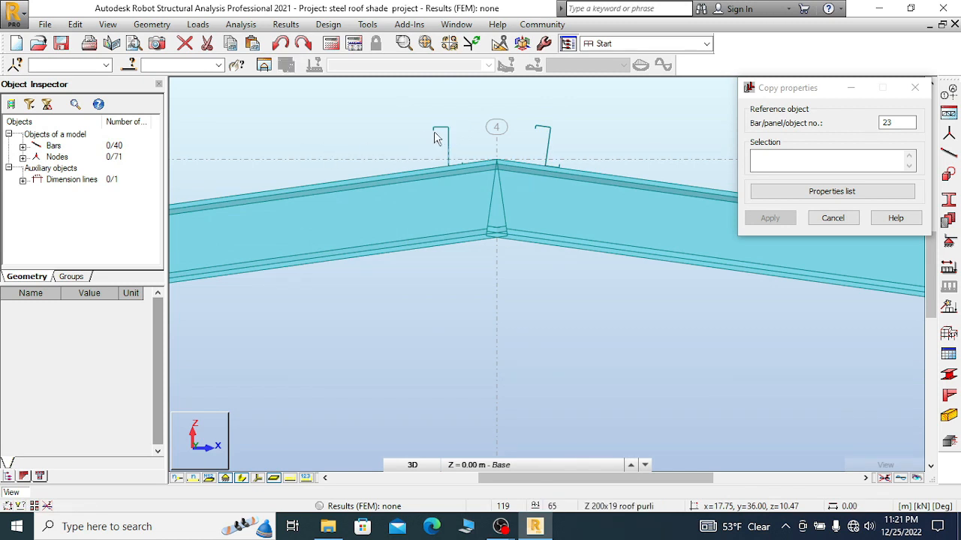
click(451, 145)
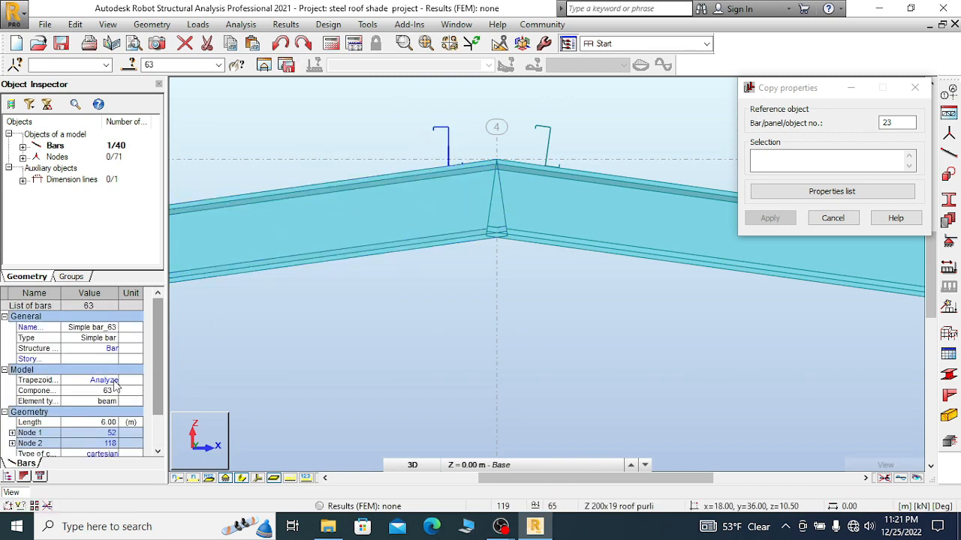
drag(153, 350, 153, 369)
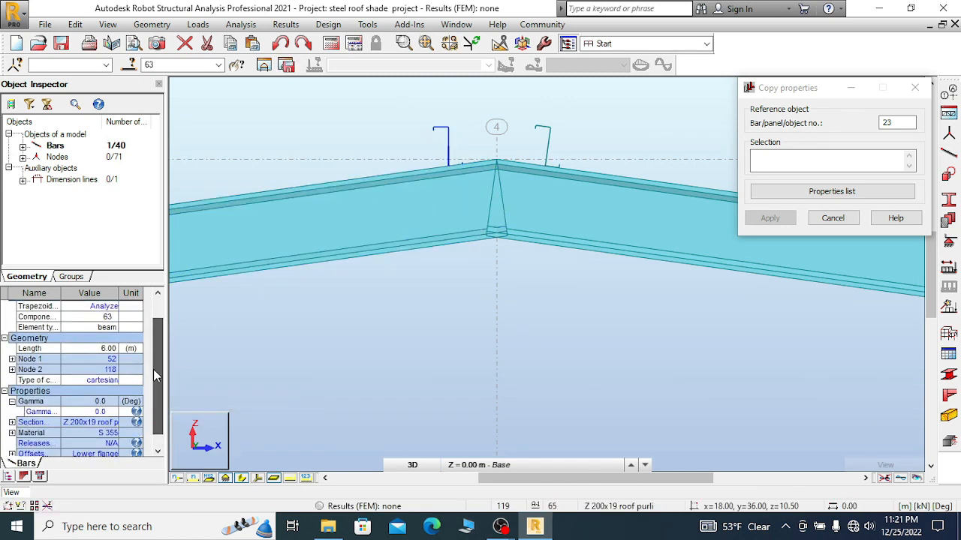
click(109, 411)
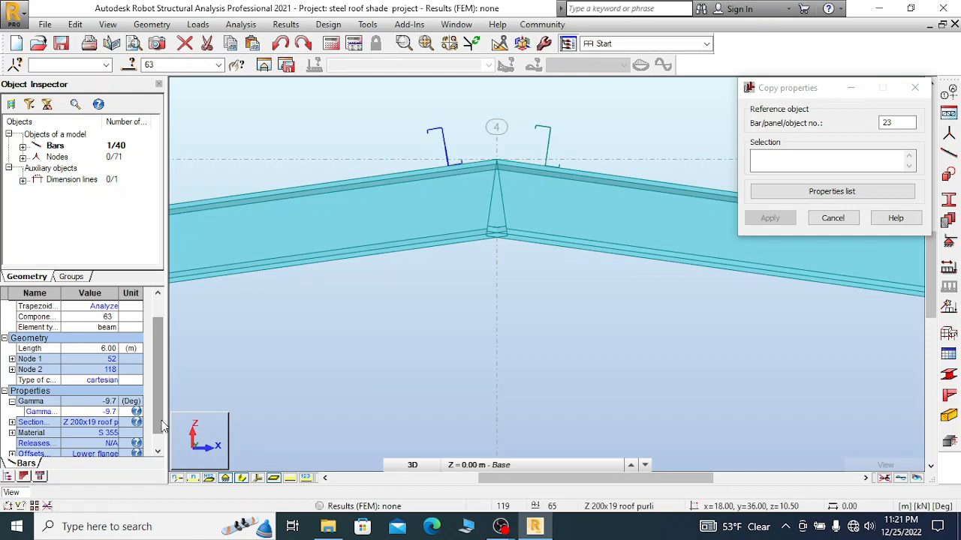
- Examine purlin 63's seating on the main rafter and compare its local axes with those of the purlin across the ridge
scroll(462, 161, up, 4)
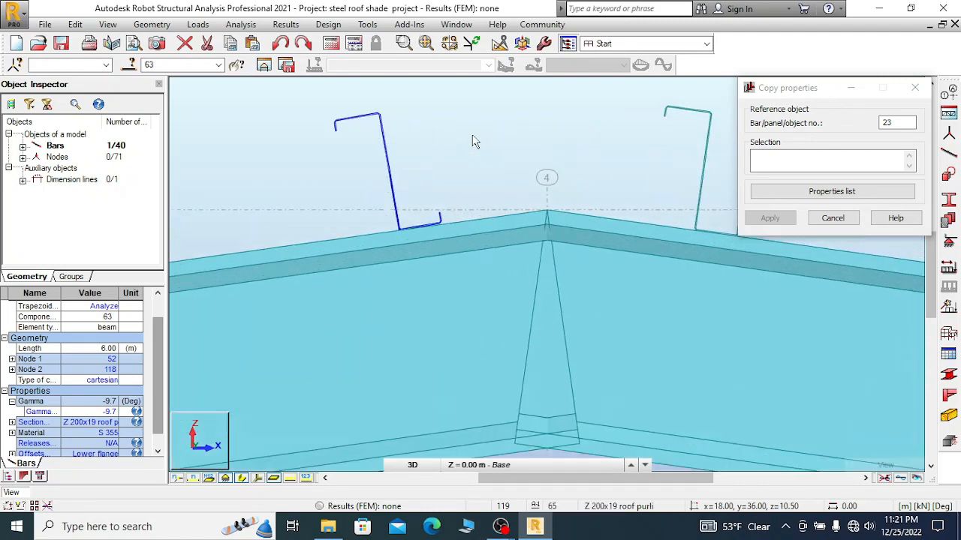
scroll(472, 197, down, 2)
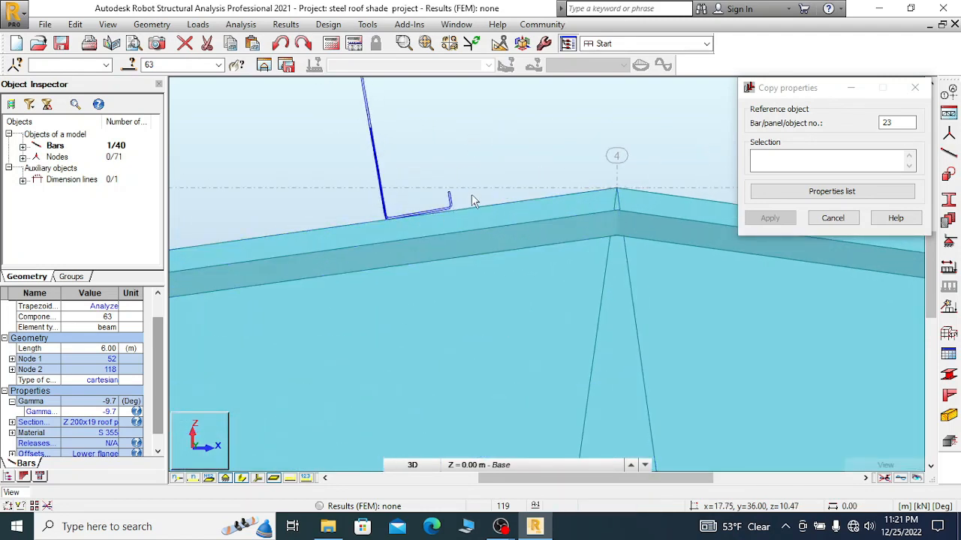
scroll(490, 194, down, 2)
scroll(482, 165, down, 2)
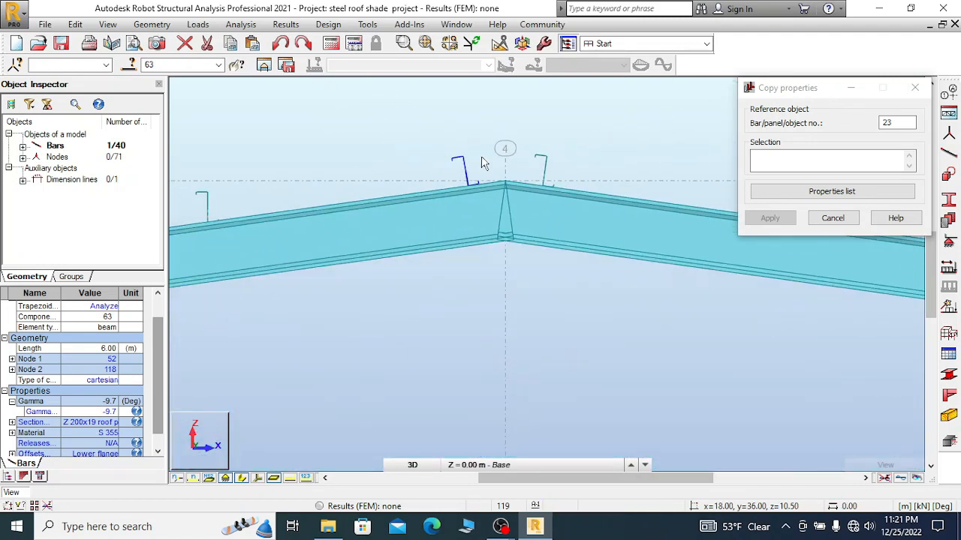
scroll(484, 166, up, 2)
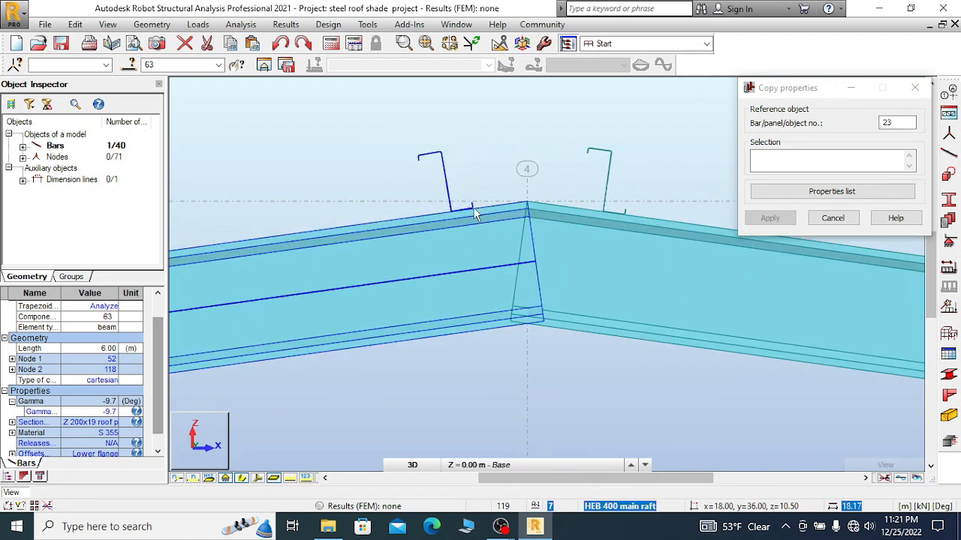
scroll(454, 201, up, 1)
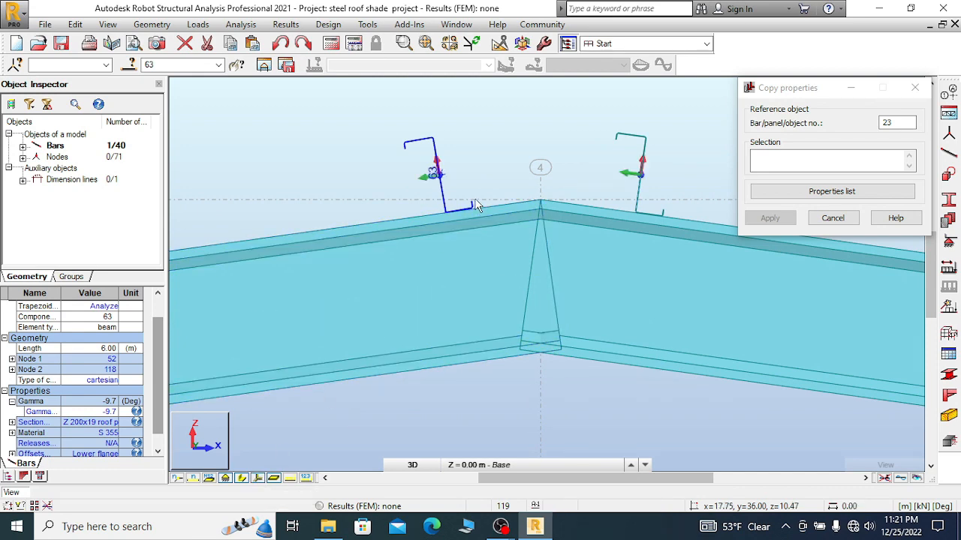
scroll(468, 163, up, 2)
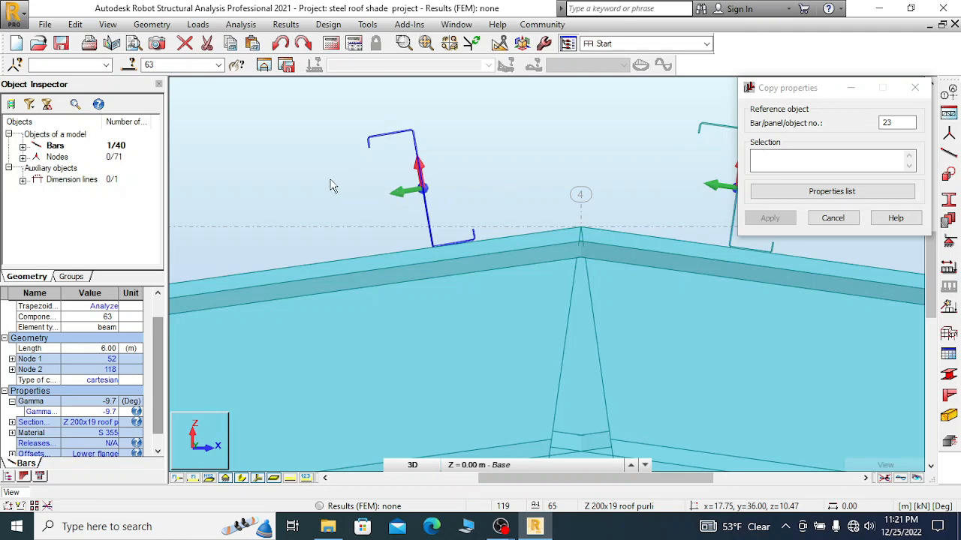
scroll(330, 186, down, 3)
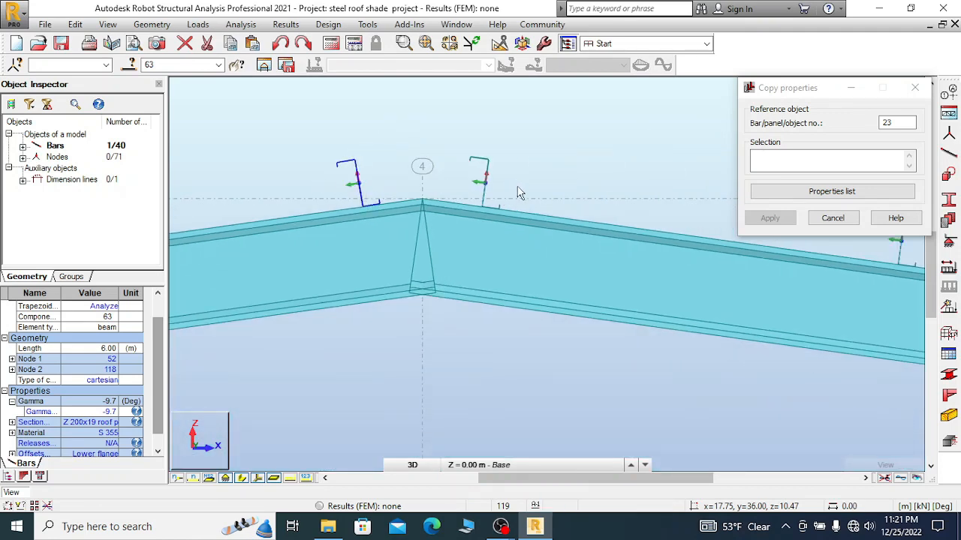
scroll(518, 193, down, 3)
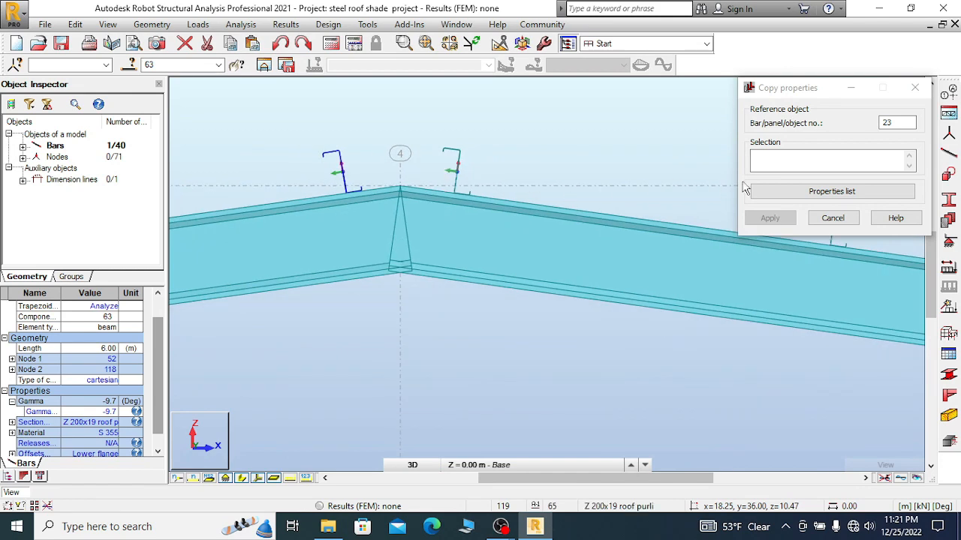
click(149, 25)
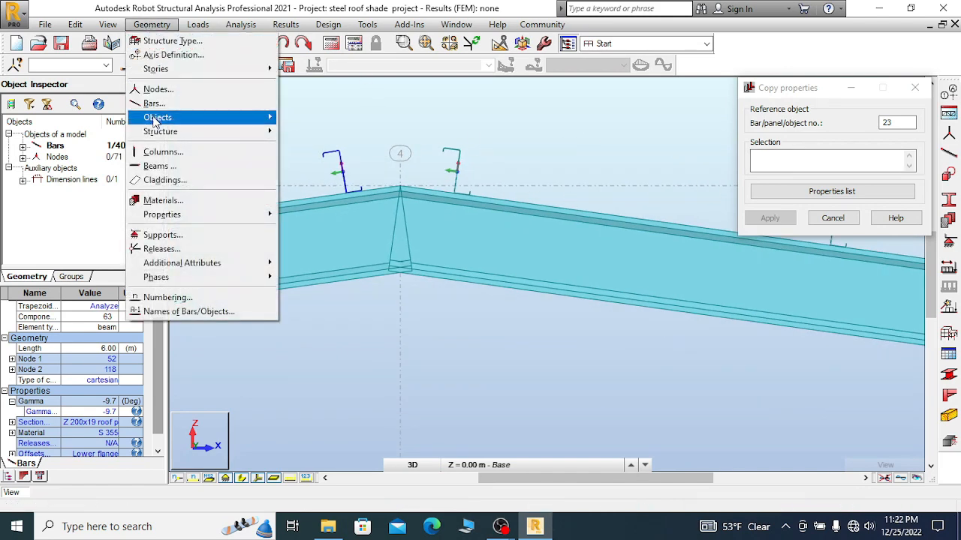
mouse_move(156, 121)
mouse_move(216, 266)
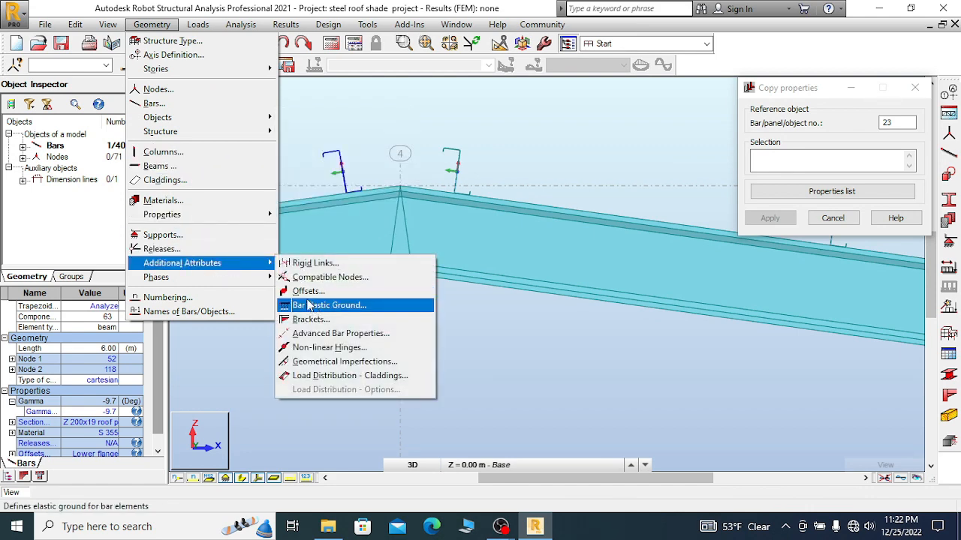
click(75, 25)
click(75, 25)
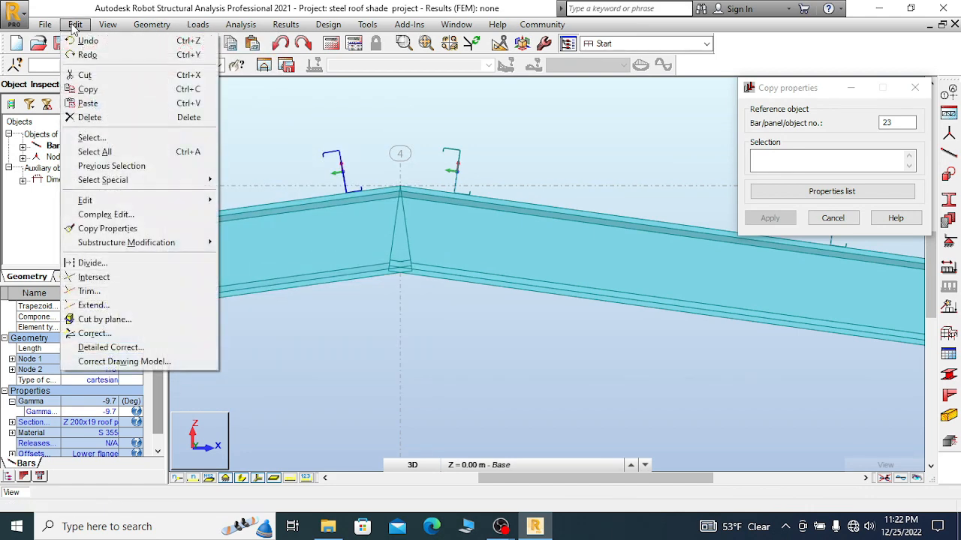
mouse_move(141, 200)
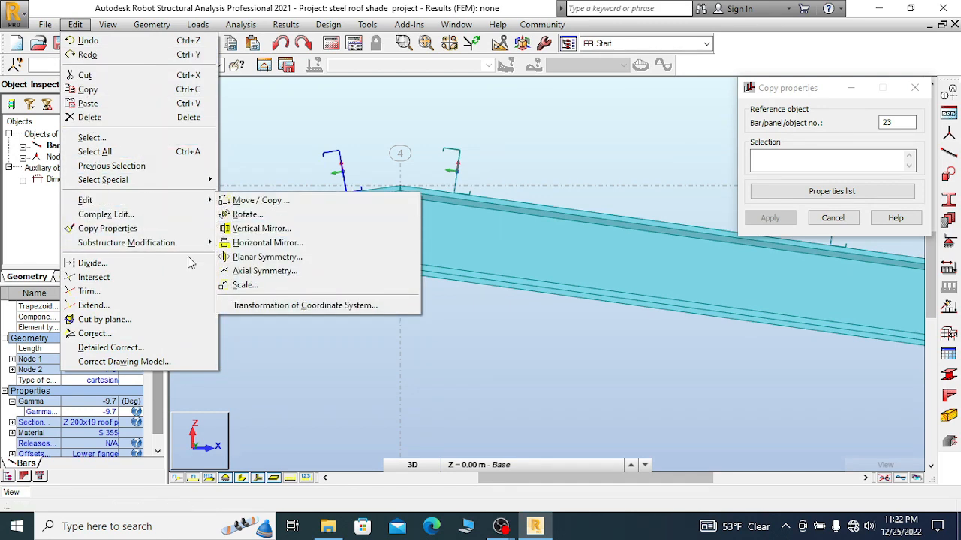
mouse_move(151, 25)
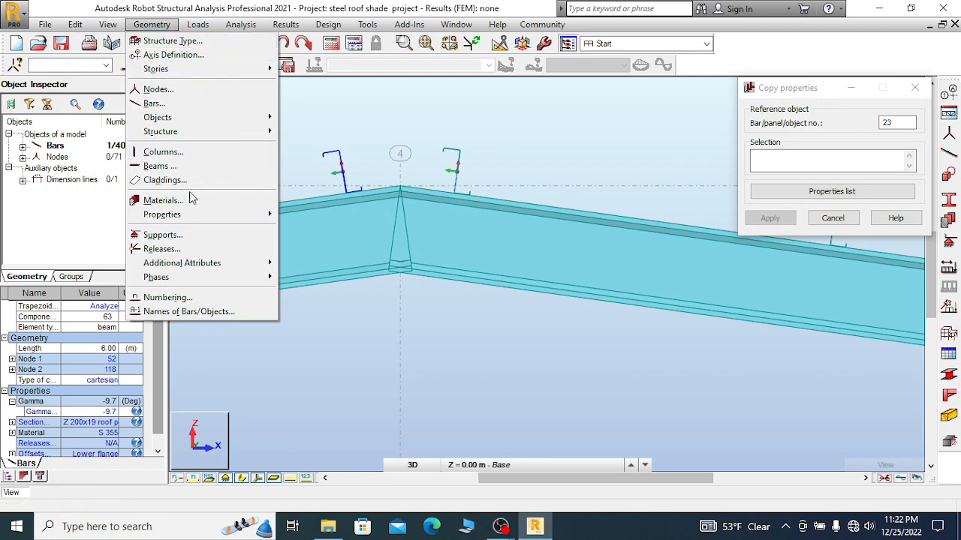
mouse_move(203, 218)
click(331, 229)
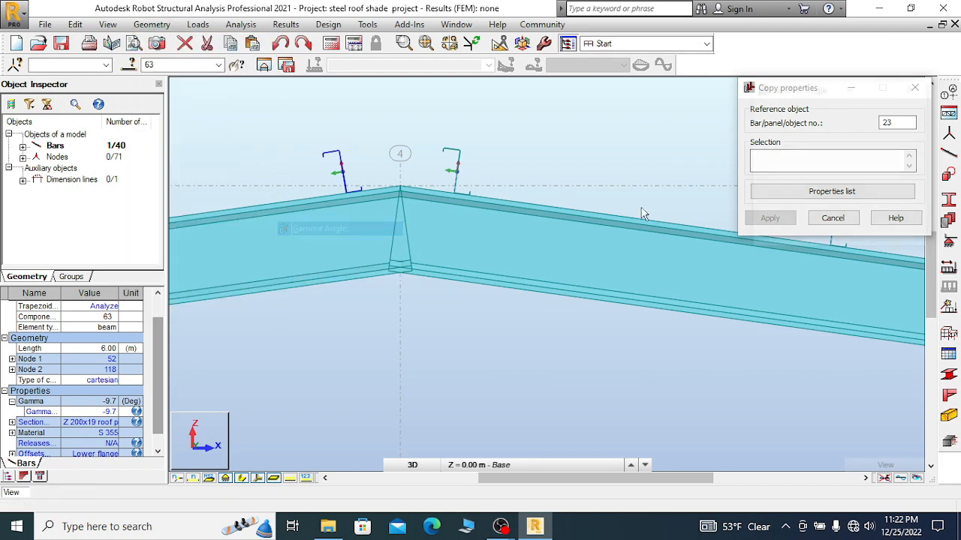
click(917, 88)
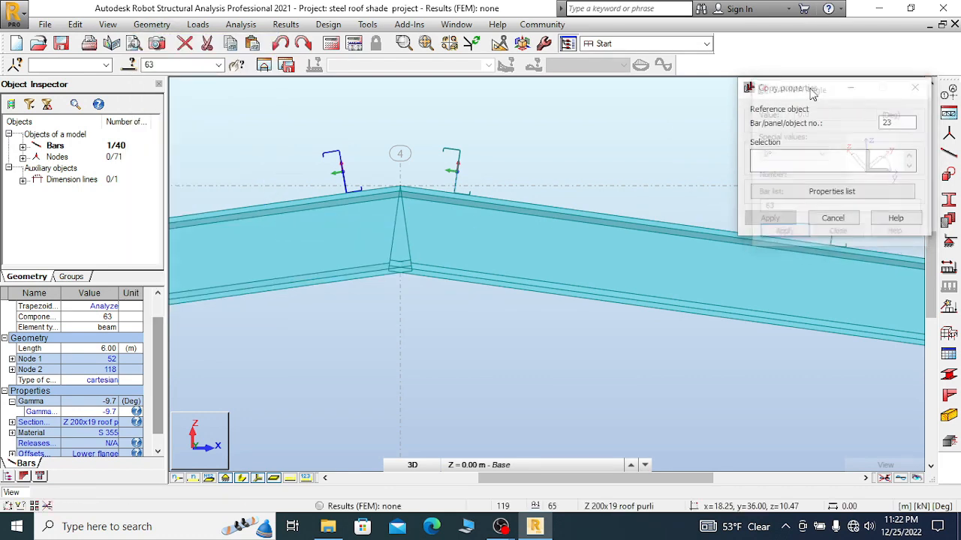
click(150, 25)
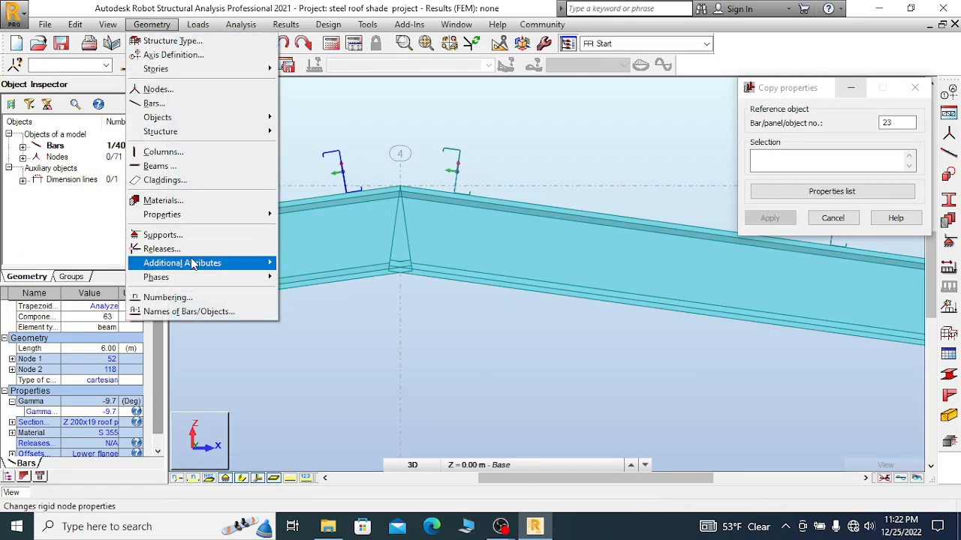
mouse_move(247, 263)
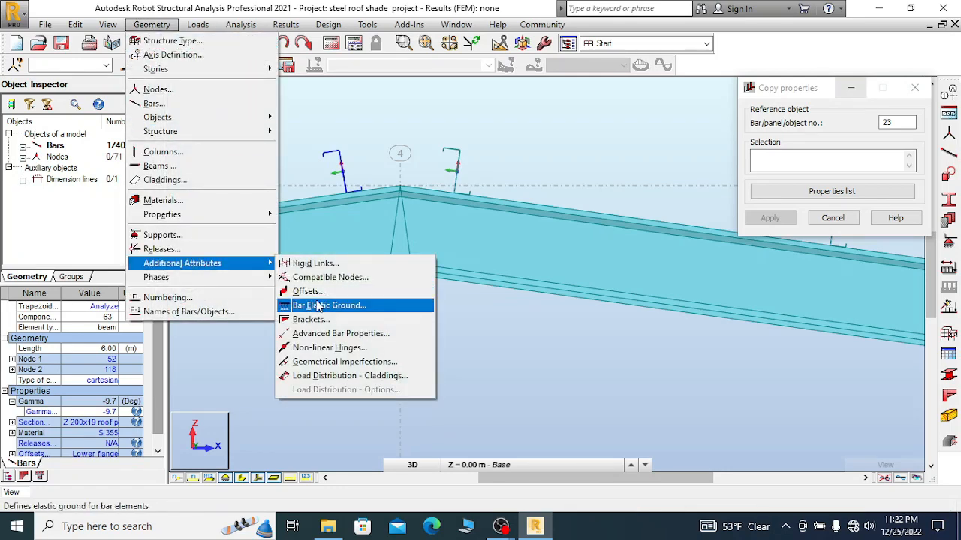
click(151, 24)
- Try adjusting purlin 63's local orientation to the Y- sense of the axis, and clear the selection
click(75, 25)
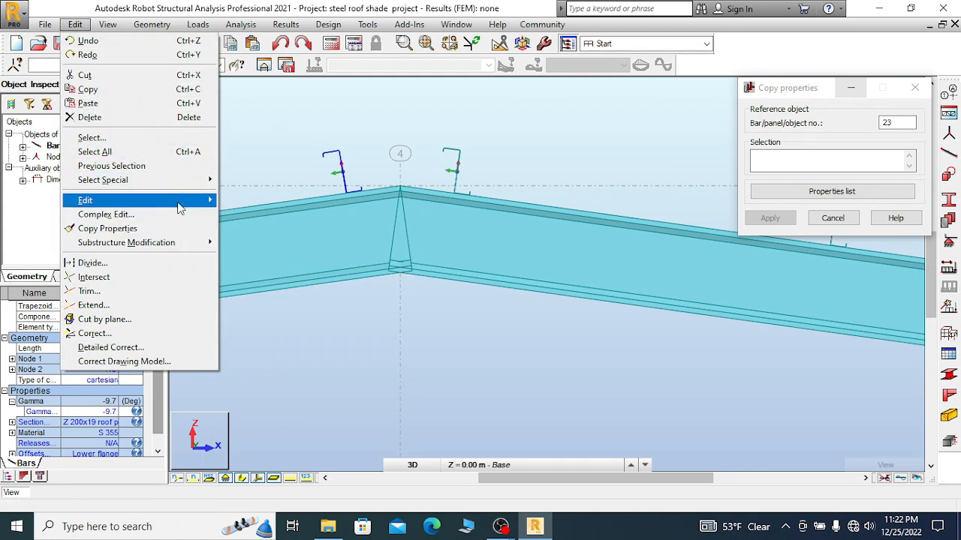
mouse_move(181, 203)
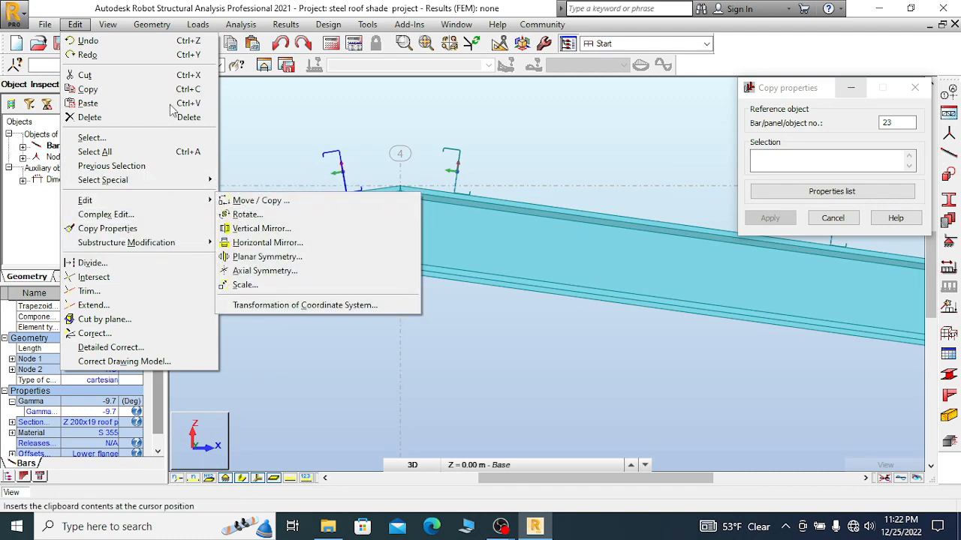
mouse_move(152, 24)
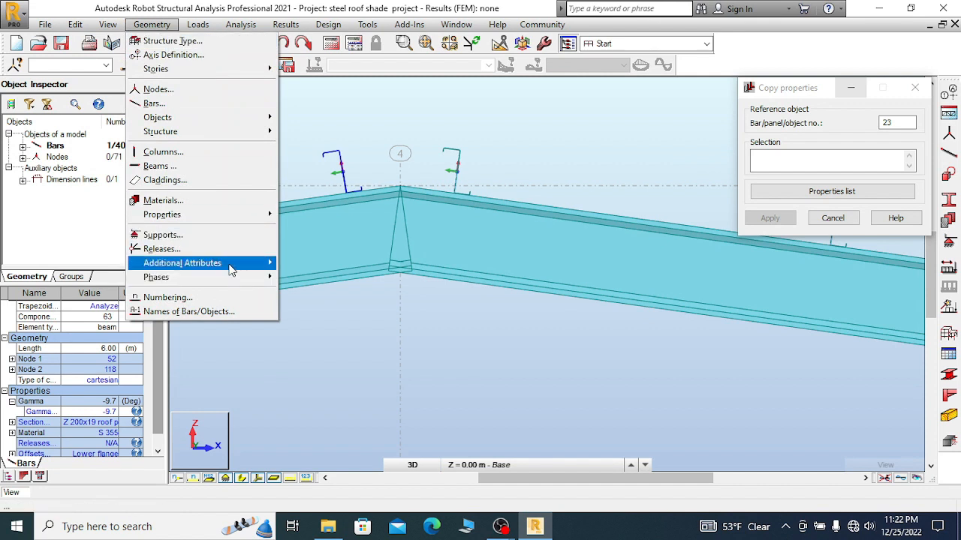
mouse_move(233, 264)
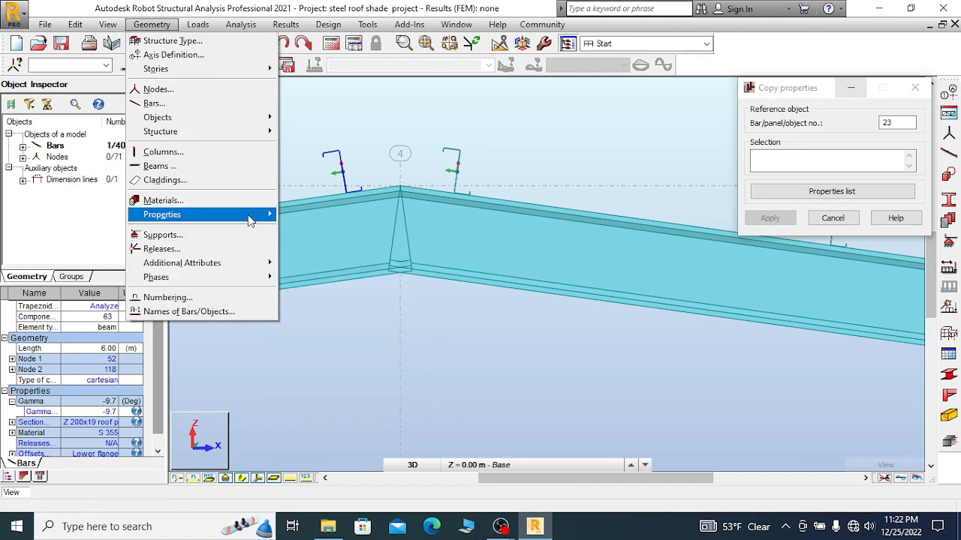
mouse_move(252, 215)
click(346, 244)
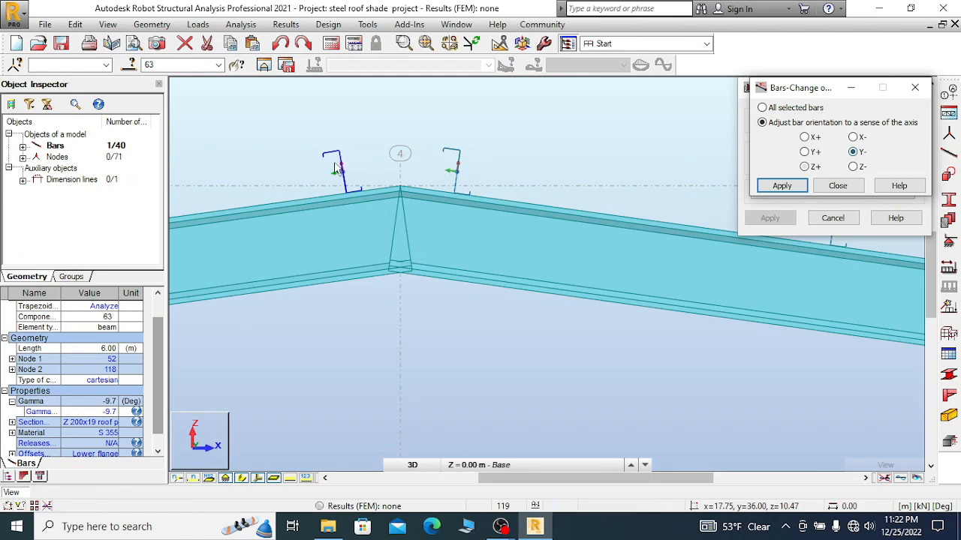
click(782, 186)
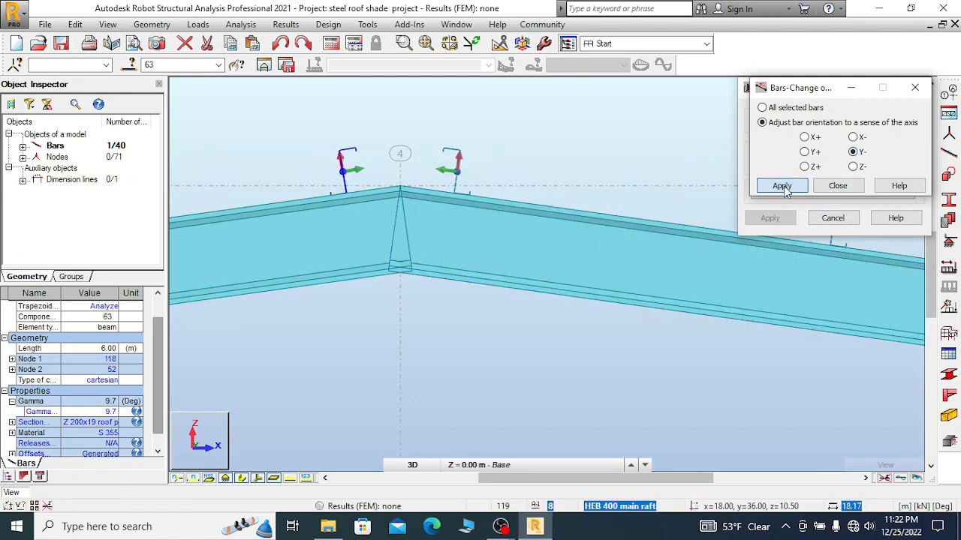
scroll(425, 199, up, 3)
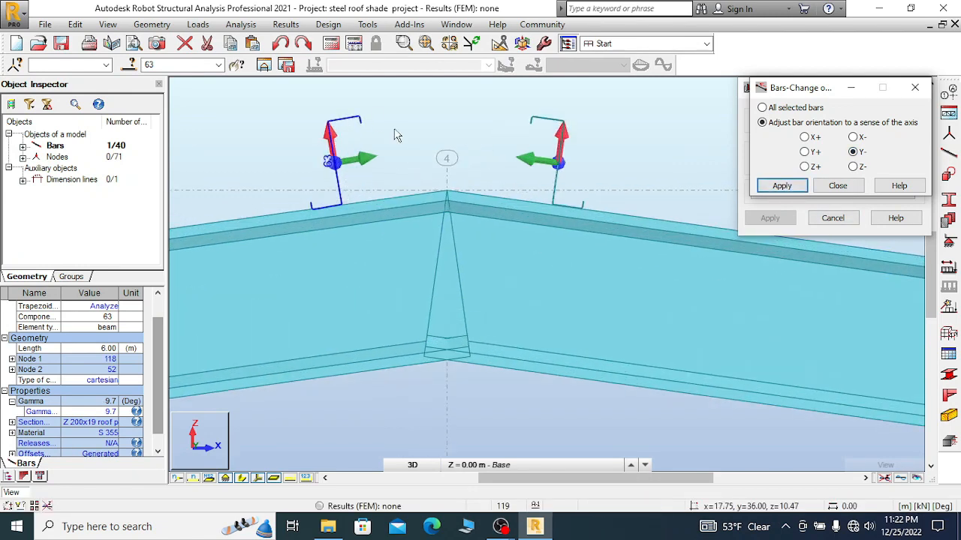
scroll(409, 141, down, 2)
right_click(396, 111)
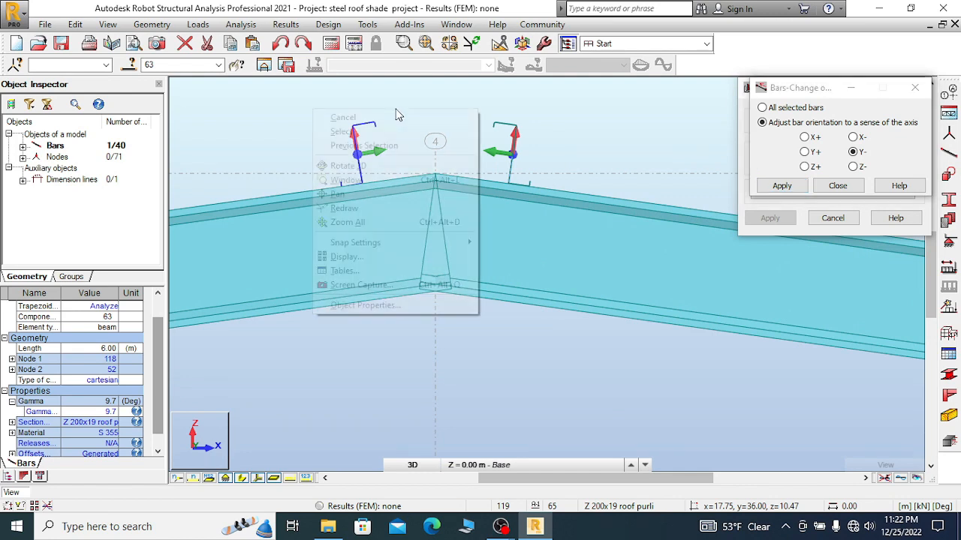
click(291, 117)
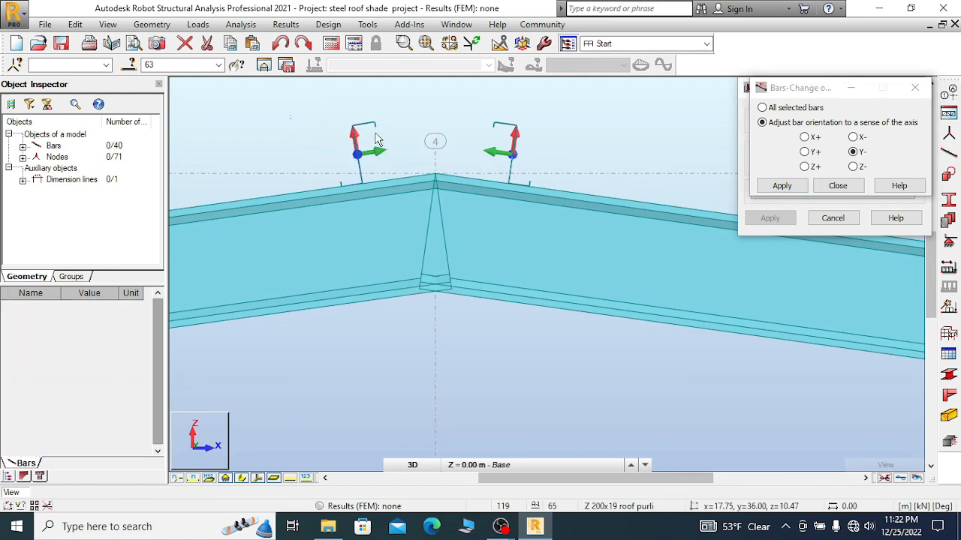
- Try copying the properties of reference bar 23 onto purlin 62, and undo both the copy and purlin 63's orientation change
right_click(285, 122)
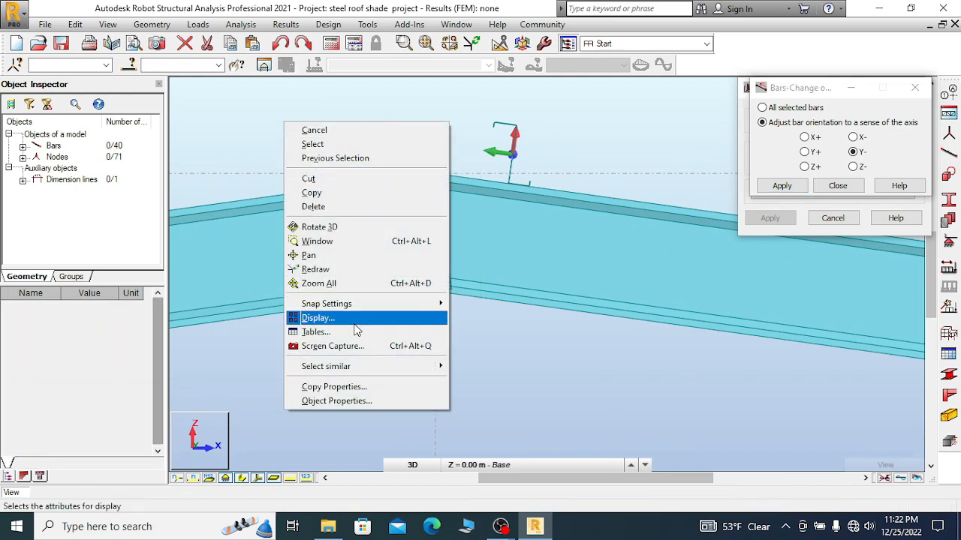
click(342, 387)
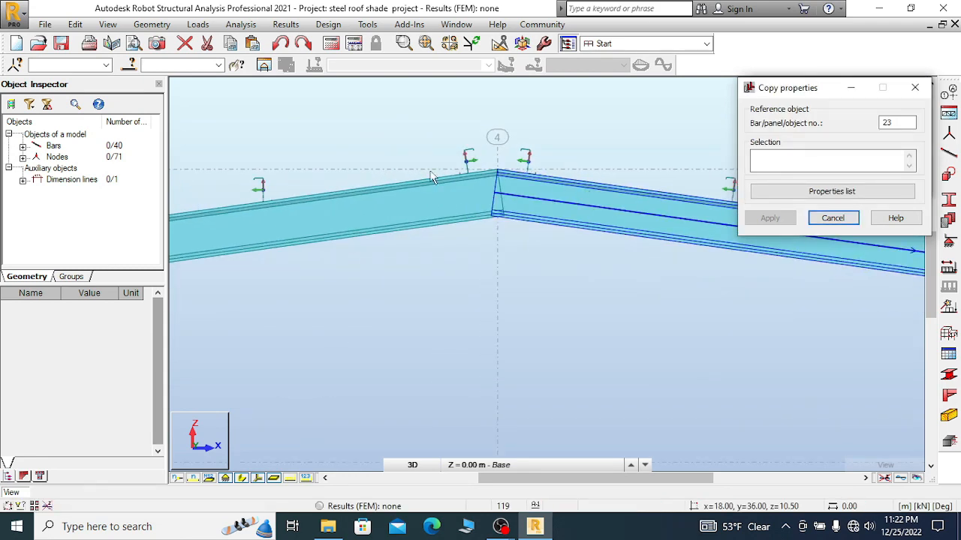
scroll(534, 169, down, 3)
scroll(383, 189, up, 1)
scroll(411, 183, up, 5)
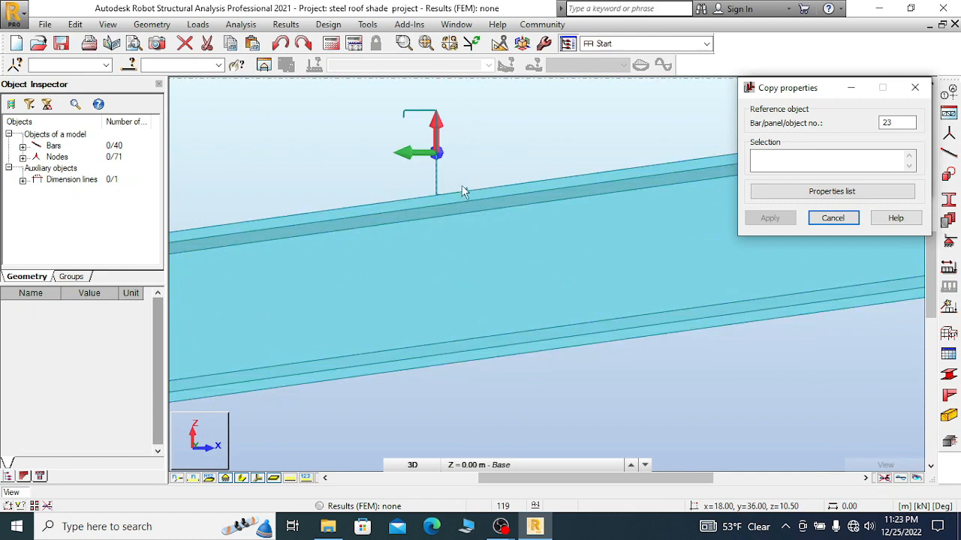
click(463, 192)
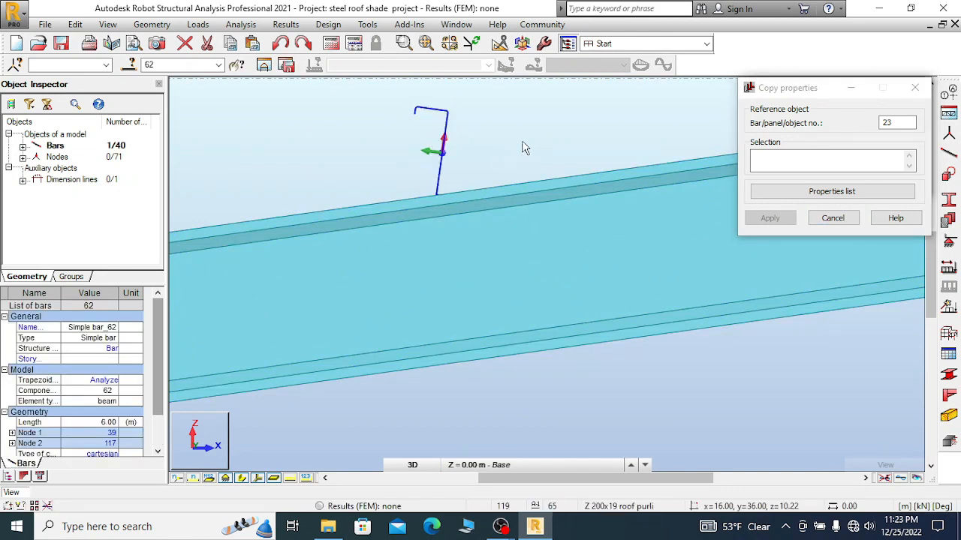
scroll(525, 144, down, 2)
scroll(340, 208, down, 2)
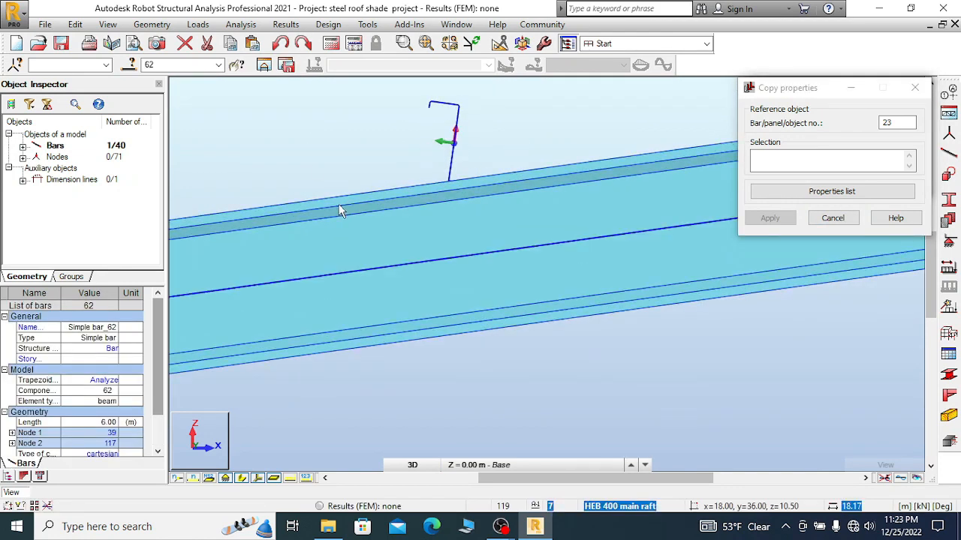
scroll(315, 217, down, 2)
scroll(412, 196, down, 1)
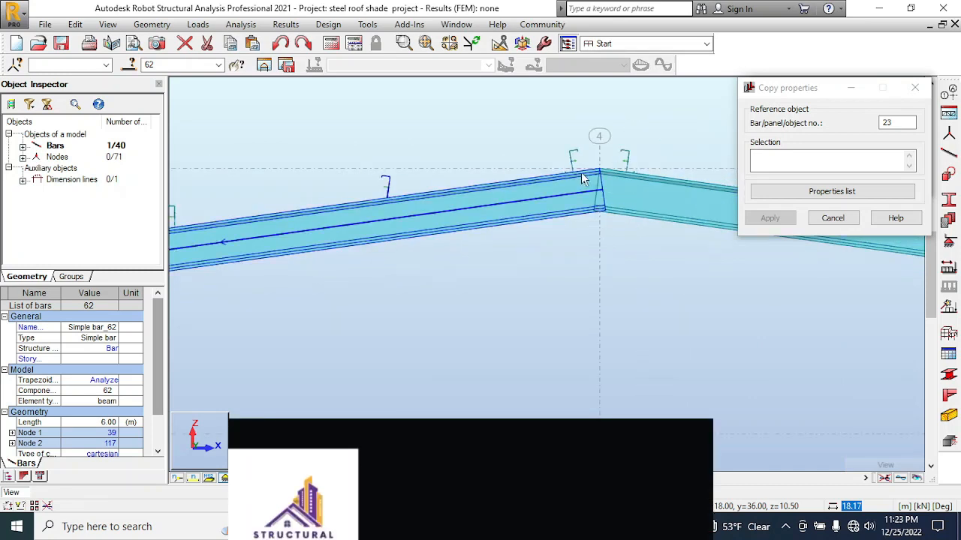
scroll(579, 170, up, 4)
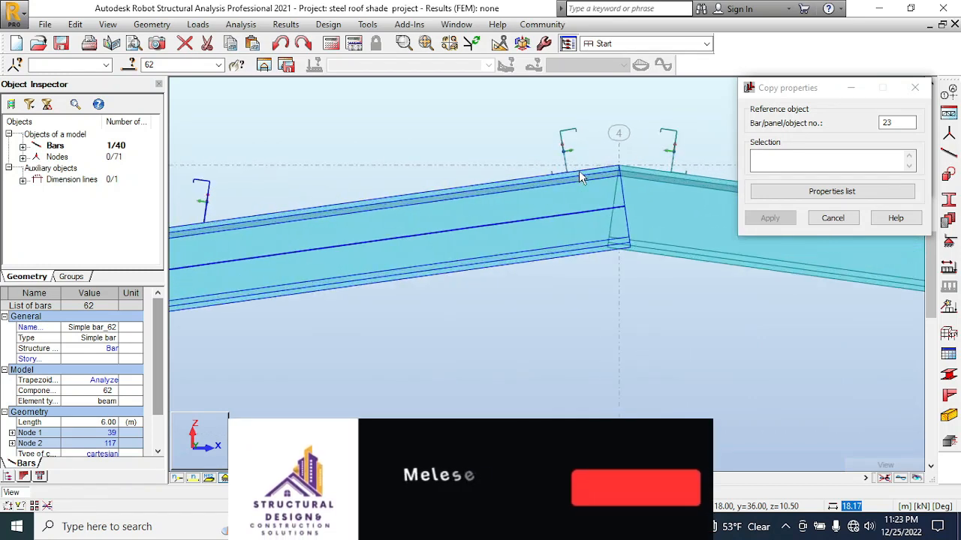
click(281, 45)
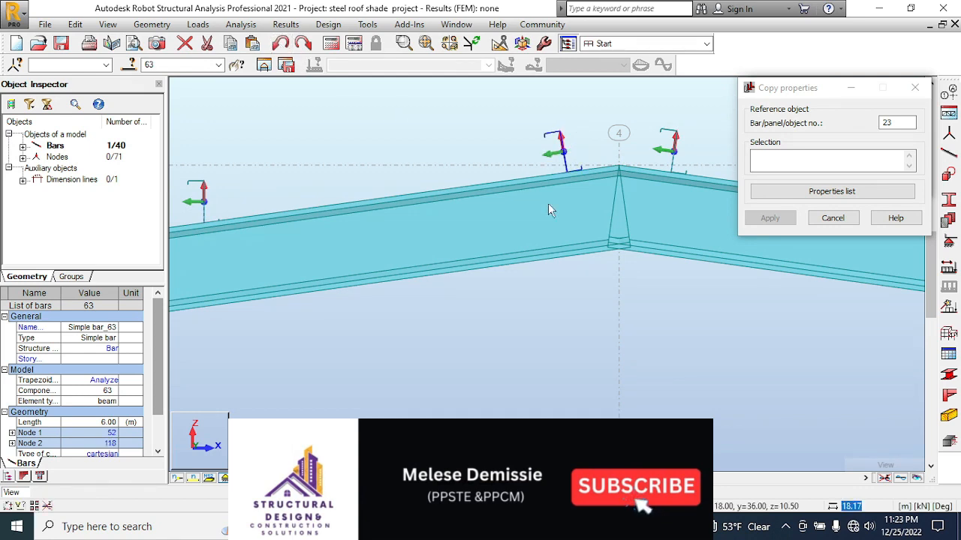
- Retry Copy Properties from purlin 63 beside the ridge onto purlin 62, and undo the copy
scroll(582, 179, up, 2)
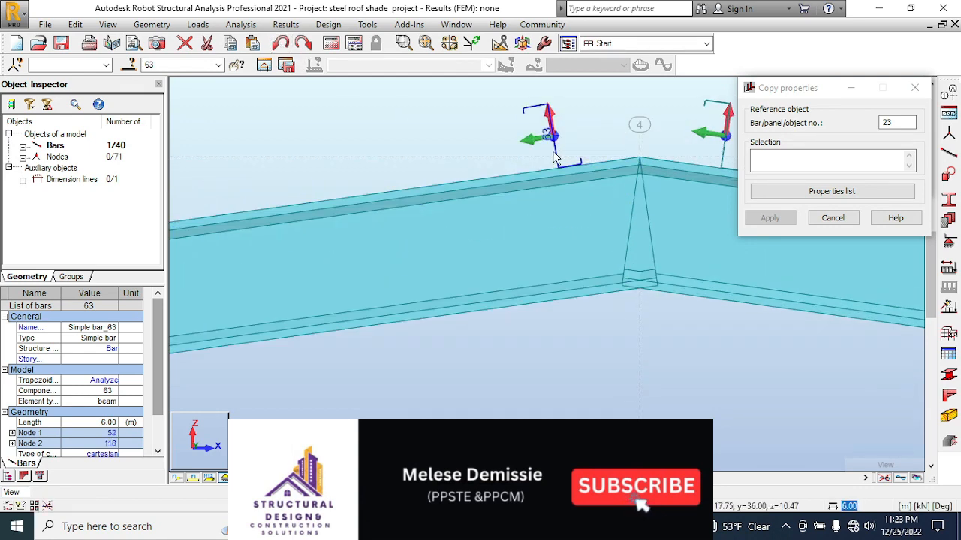
right_click(556, 153)
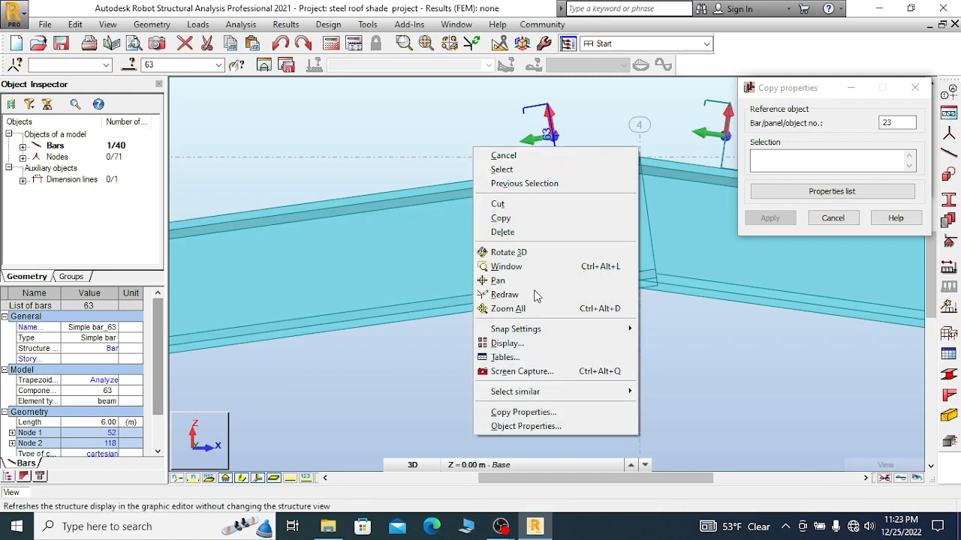
click(523, 412)
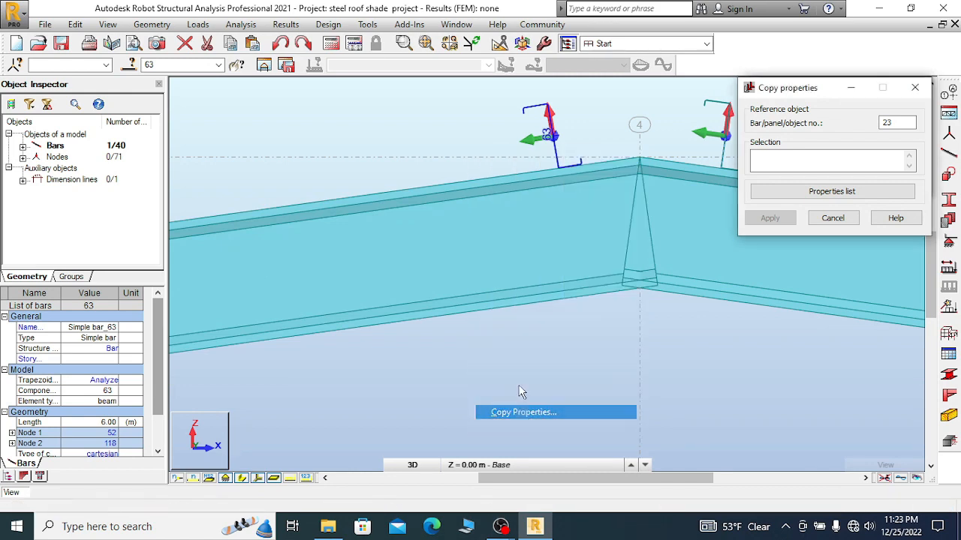
scroll(469, 171, up, 4)
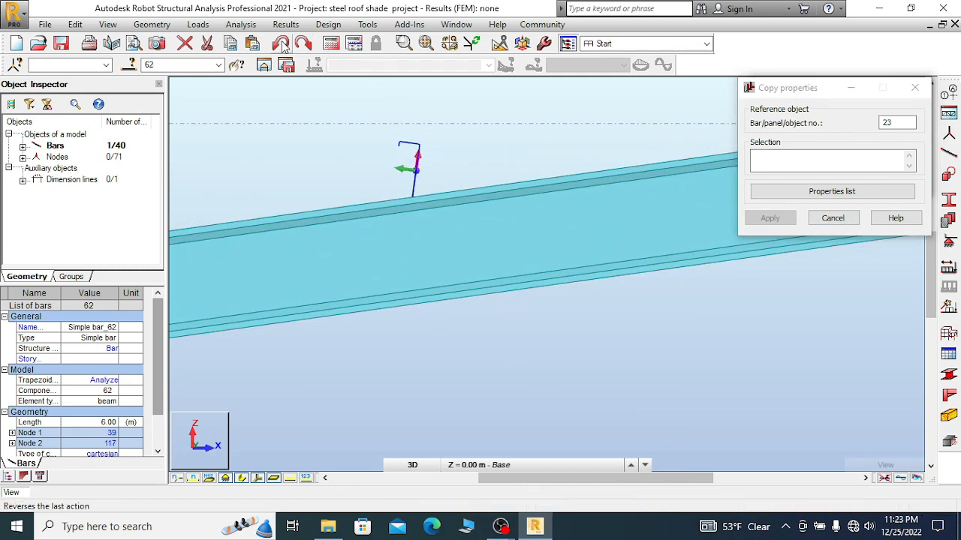
scroll(311, 188, down, 3)
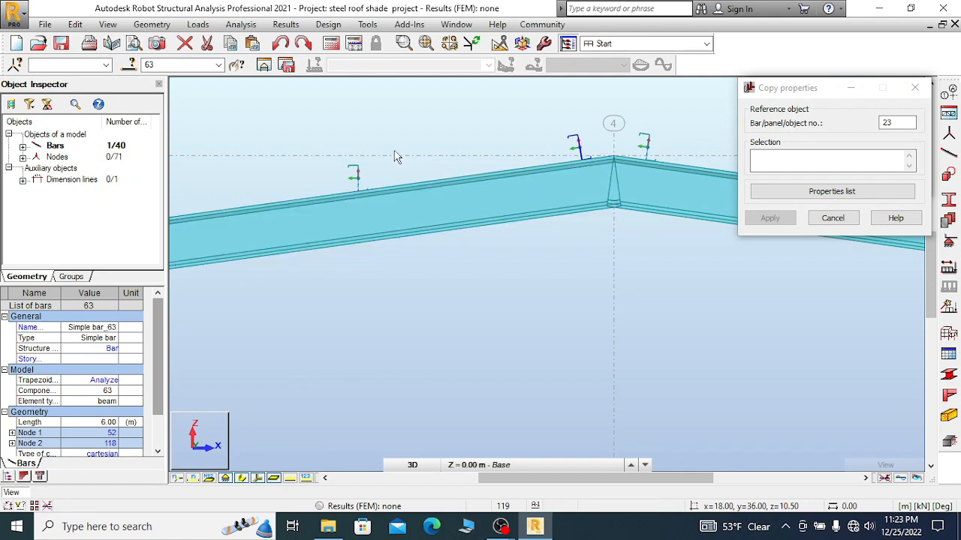
- Set Gamma to -9.7 degrees for purlin 62, the second purlin down the slope from the ridge at axis 4
right_click(396, 156)
click(346, 159)
scroll(362, 195, up, 1)
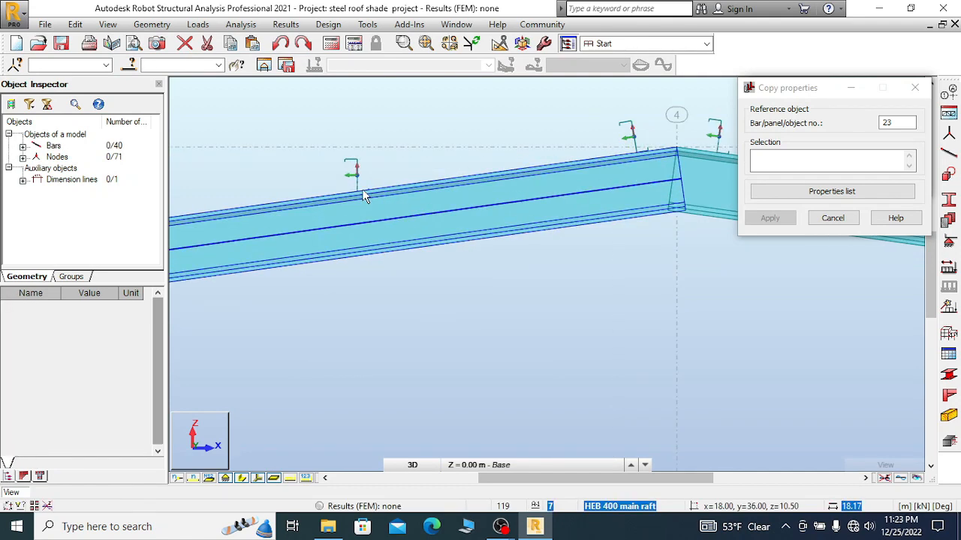
scroll(364, 194, up, 1)
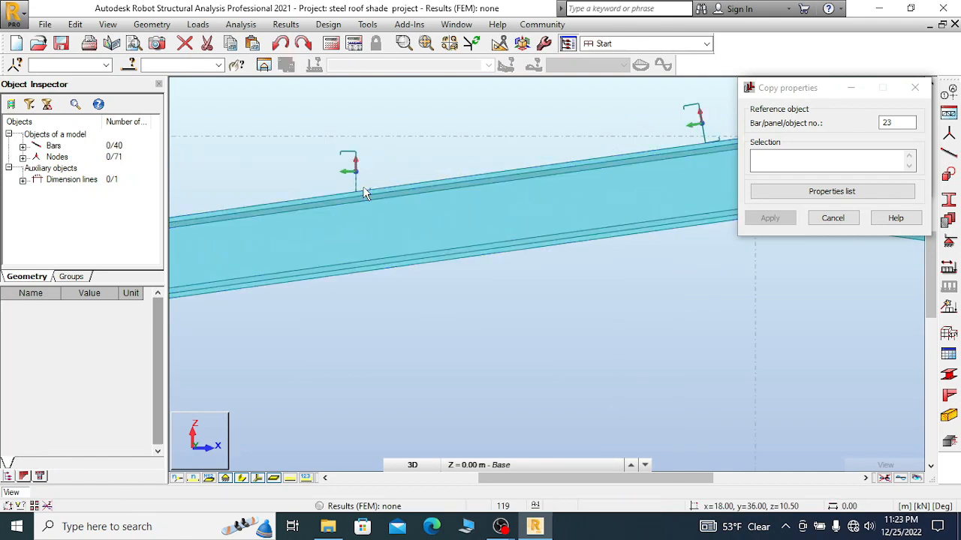
click(306, 190)
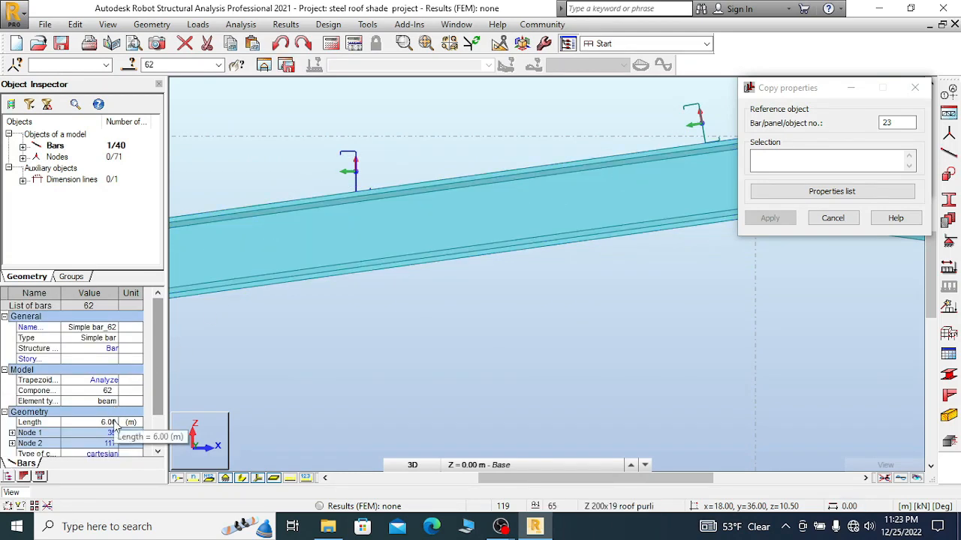
drag(159, 330, 155, 356)
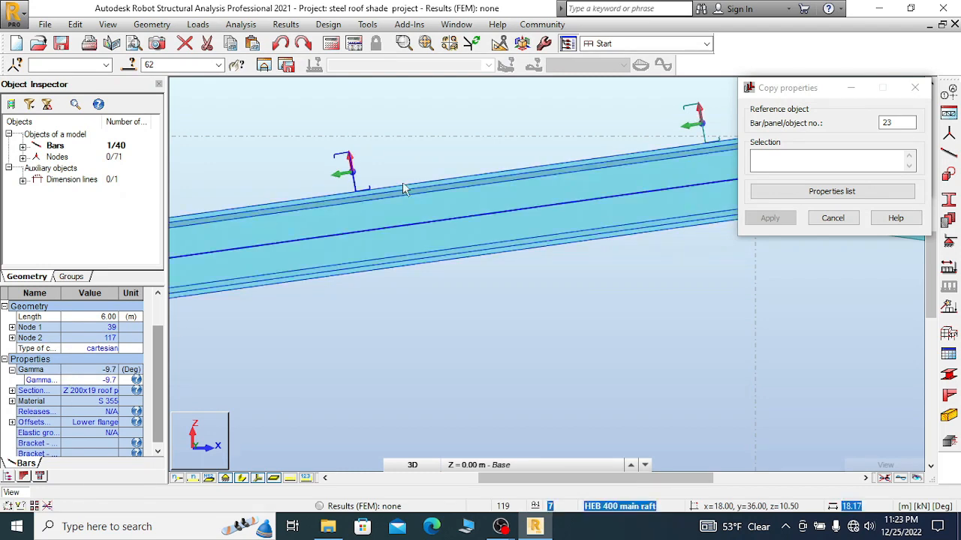
scroll(480, 171, down, 2)
scroll(485, 169, up, 4)
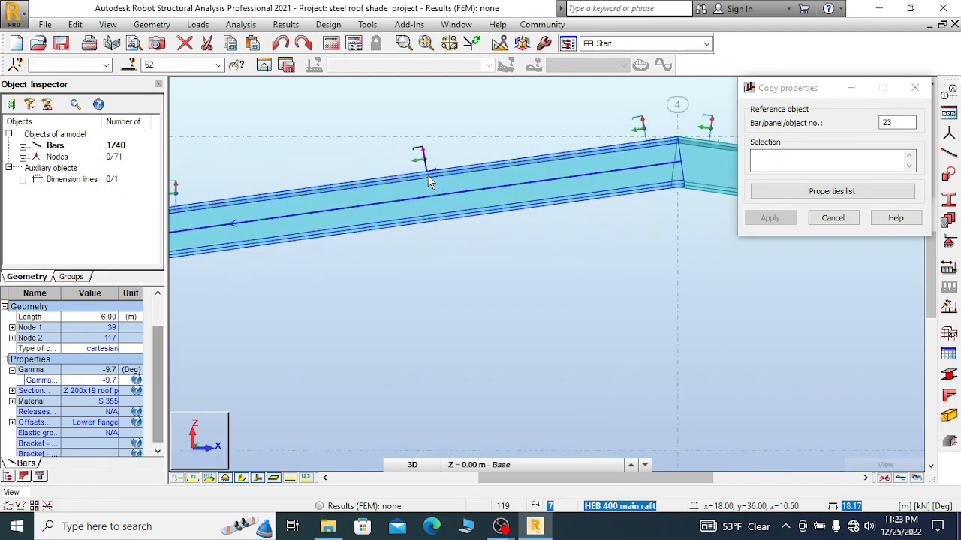
scroll(430, 169, up, 1)
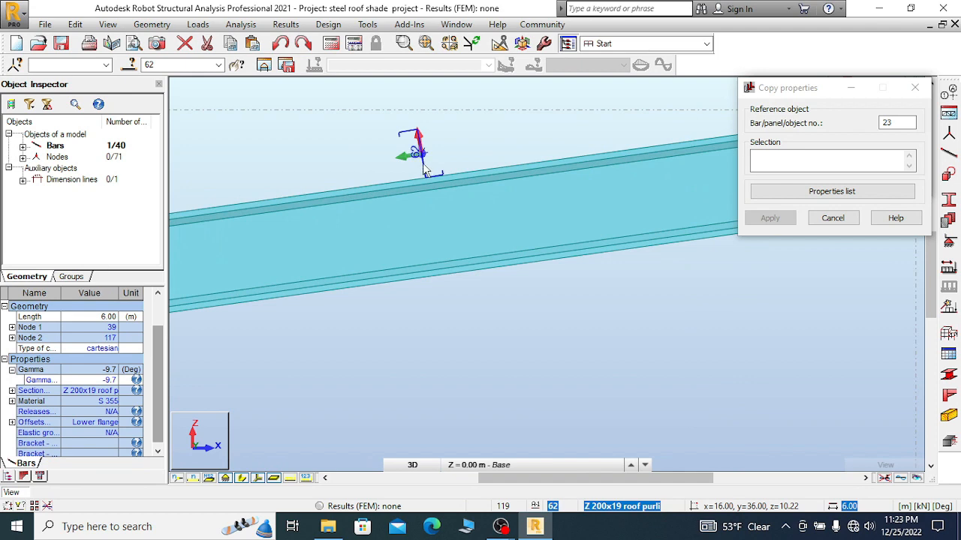
- Try copying purlin 62's properties onto the neighbouring purlin 61, and undo the copy
right_click(425, 172)
click(397, 428)
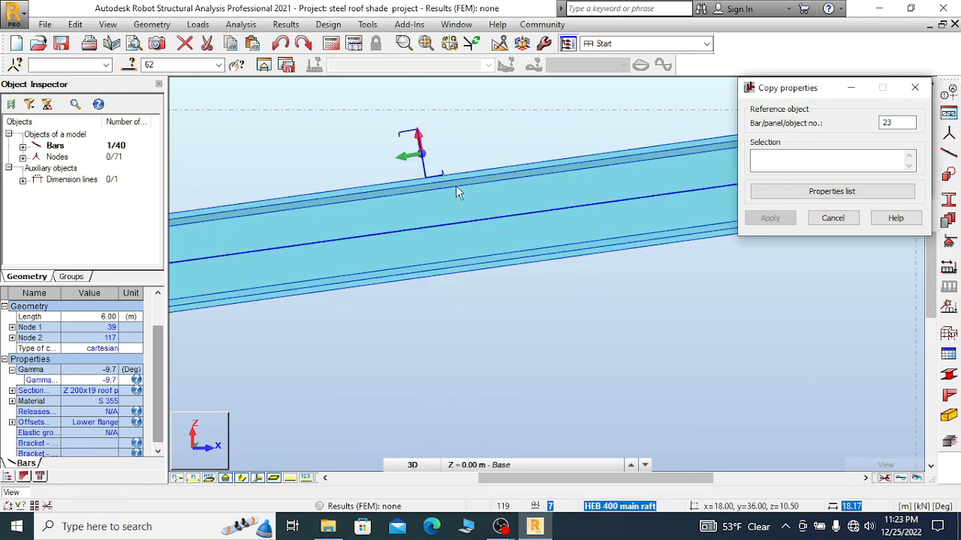
scroll(502, 150, down, 3)
scroll(512, 127, down, 2)
scroll(278, 176, up, 2)
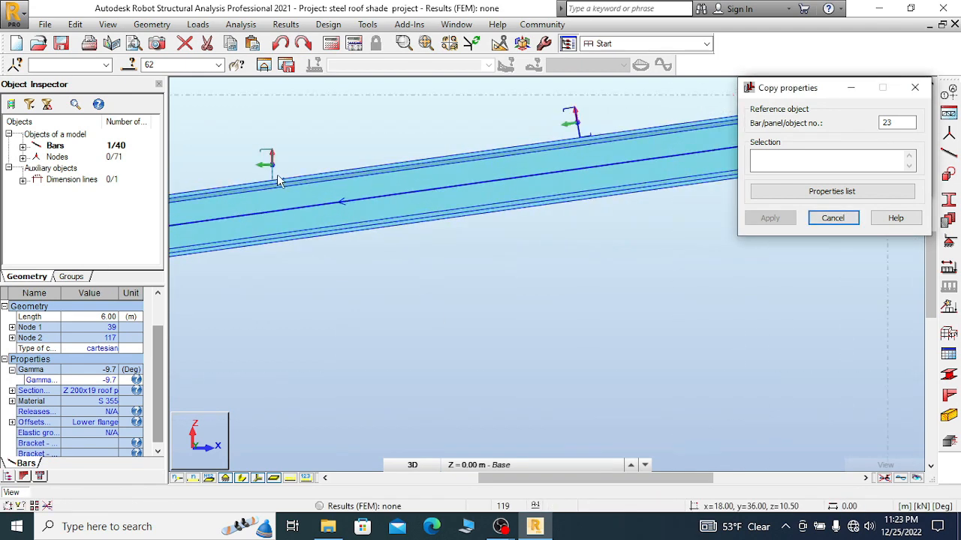
scroll(277, 180, up, 1)
click(277, 182)
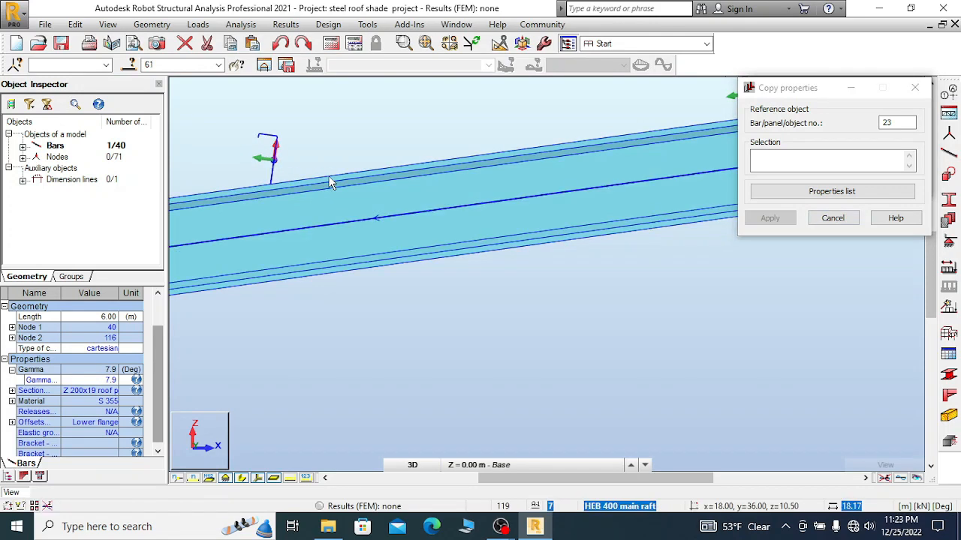
scroll(337, 150, down, 1)
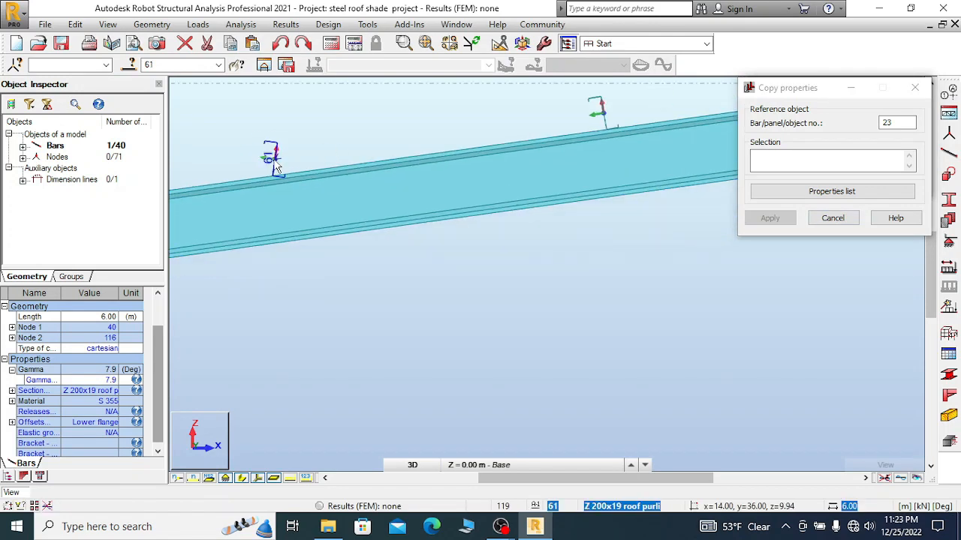
click(286, 45)
- Select purlins 54 to 61 along the slope down to the eave column and set their Gamma to -9.7 degrees
scroll(525, 160, down, 3)
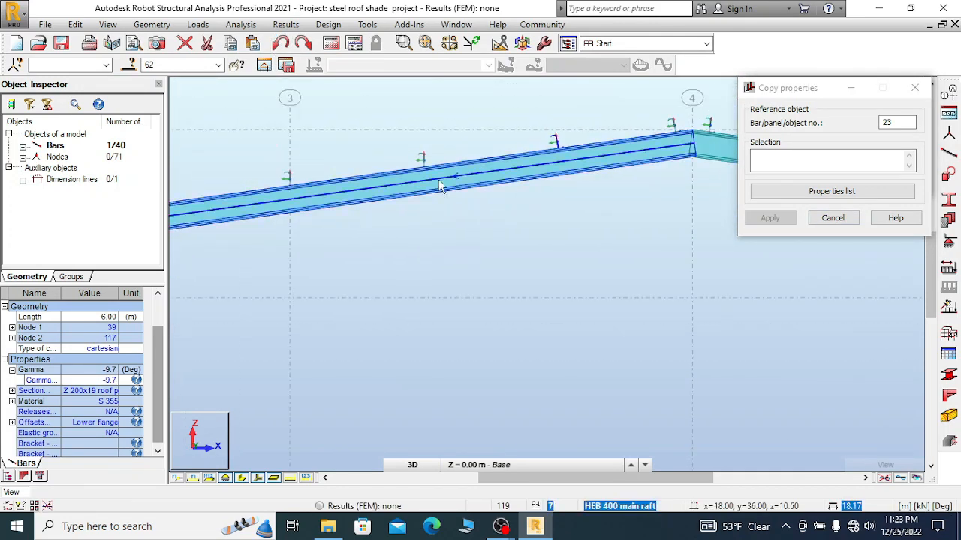
scroll(431, 150, up, 4)
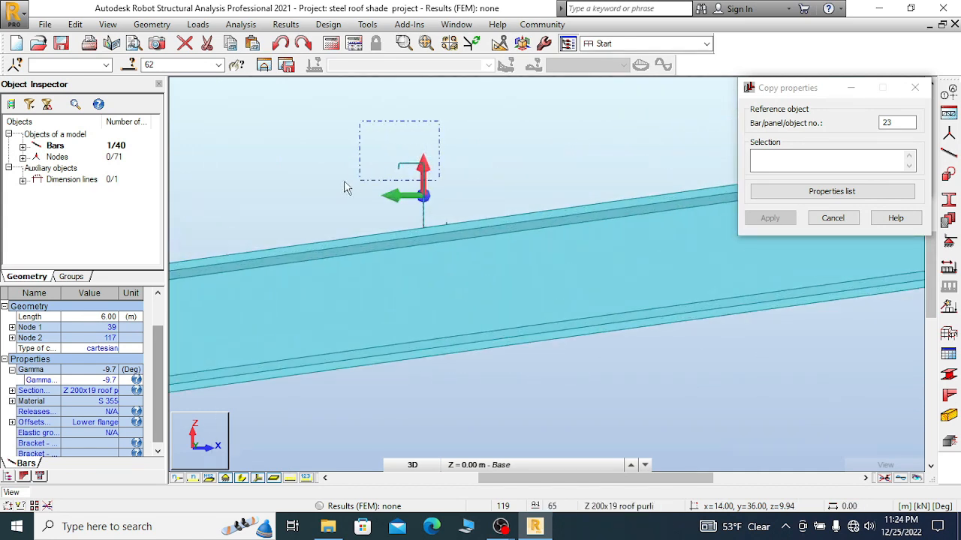
click(344, 188)
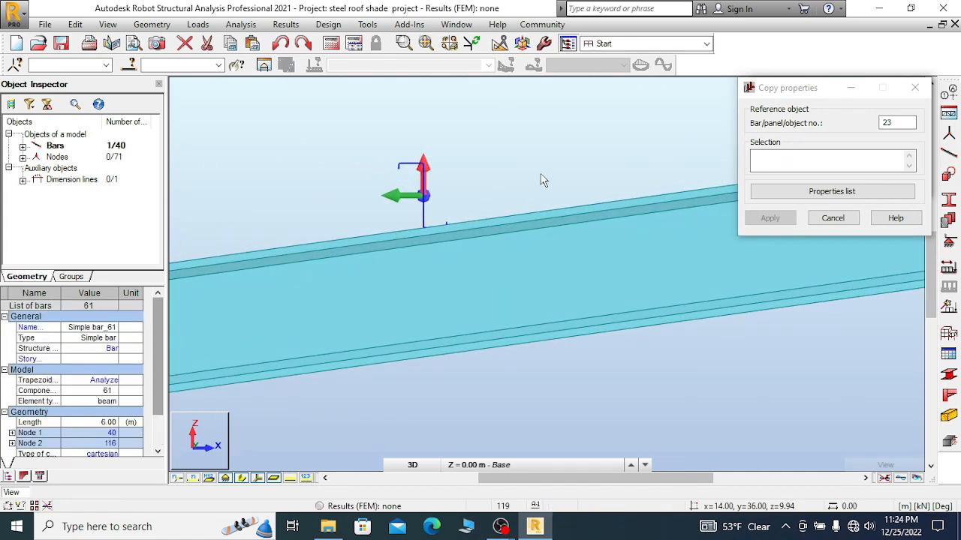
scroll(544, 180, down, 4)
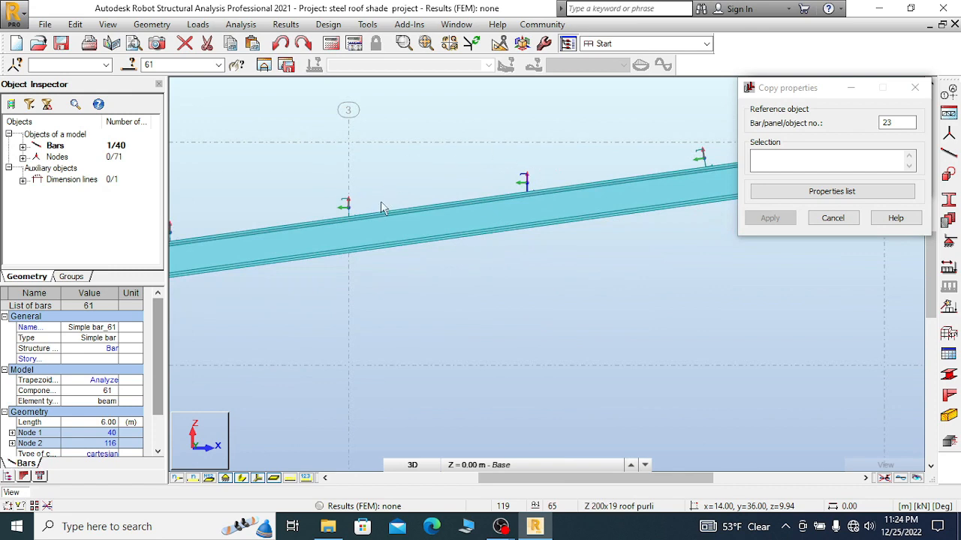
scroll(338, 231, up, 3)
ctrl+click(328, 216)
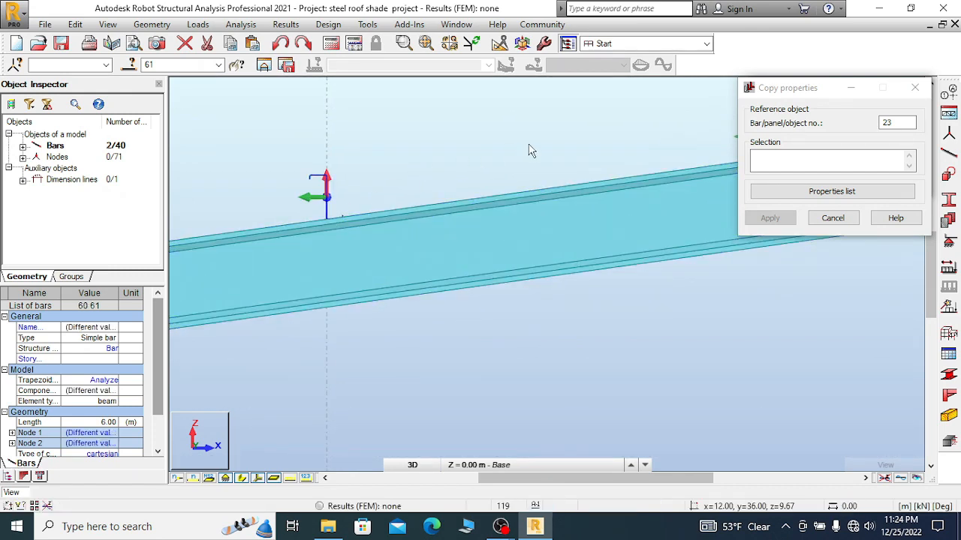
scroll(615, 167, down, 4)
scroll(418, 210, up, 5)
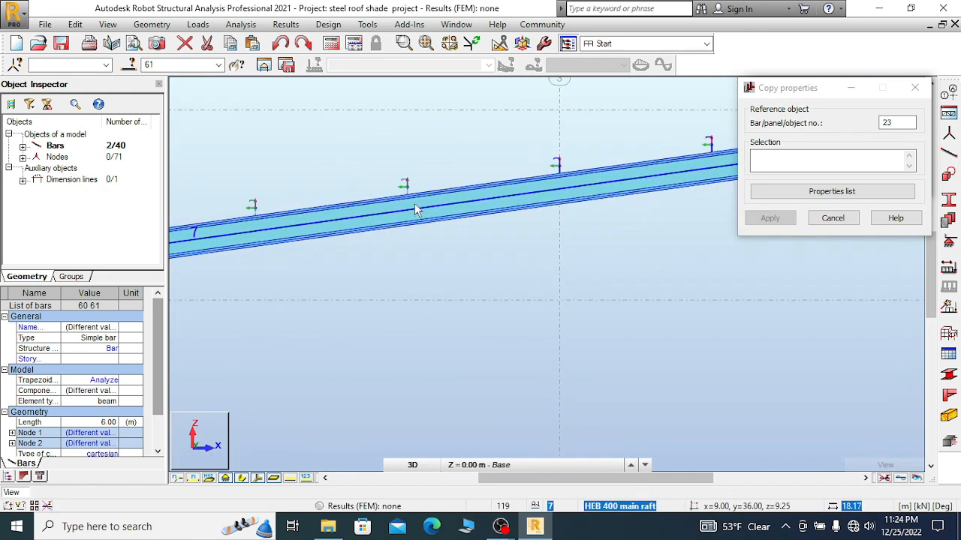
ctrl+click(409, 175)
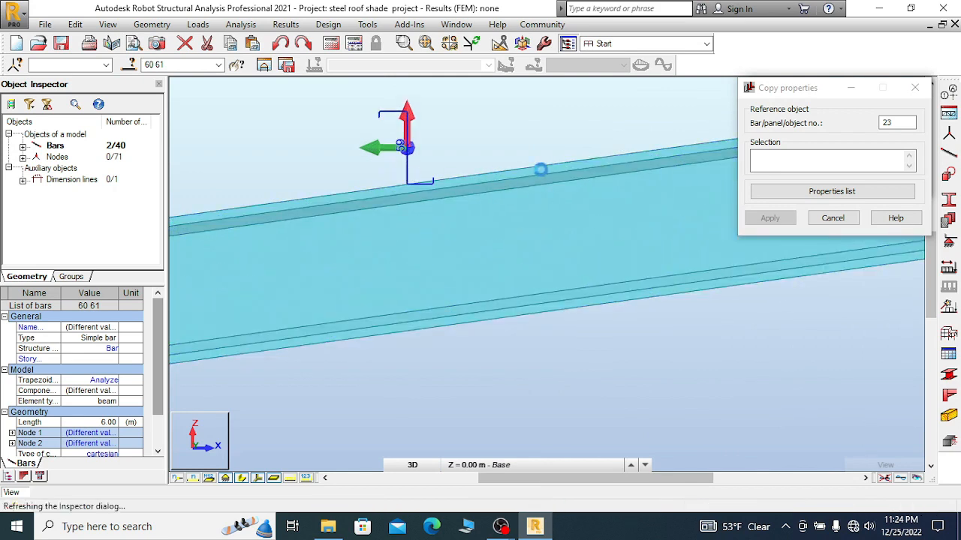
scroll(585, 189, down, 5)
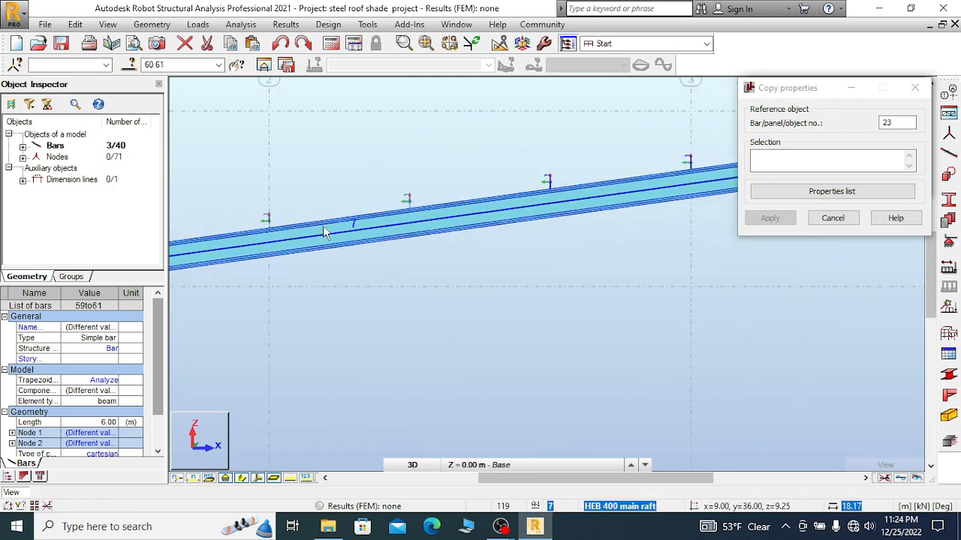
scroll(405, 223, up, 5)
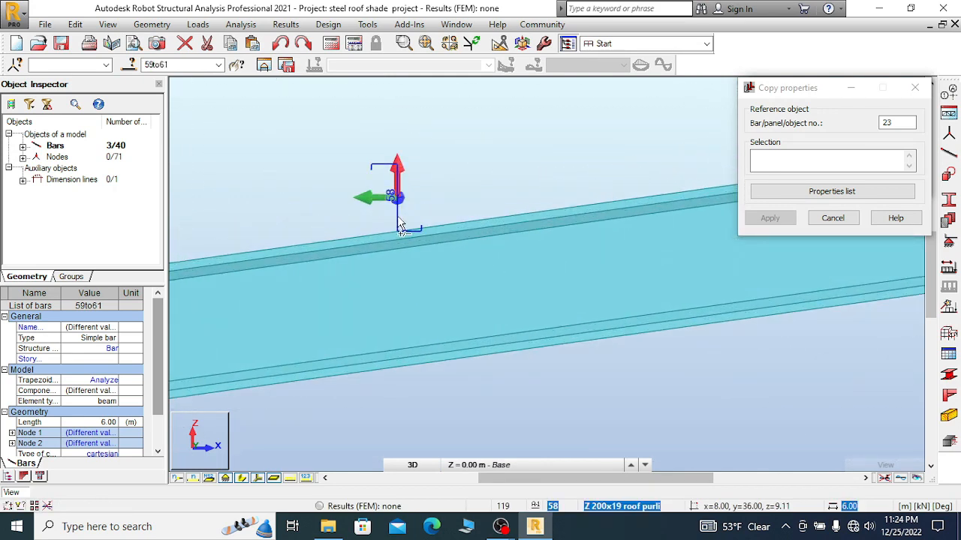
scroll(559, 200, down, 5)
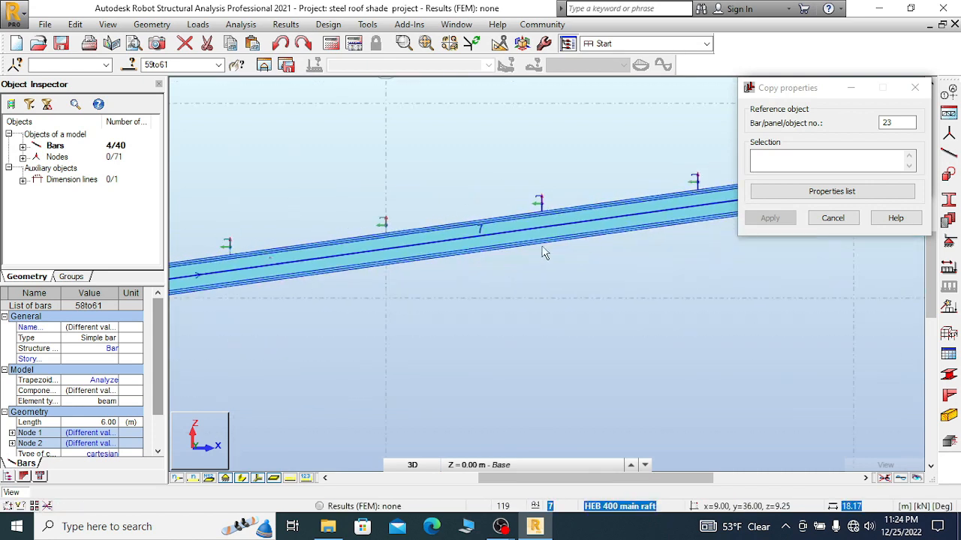
scroll(426, 252, up, 5)
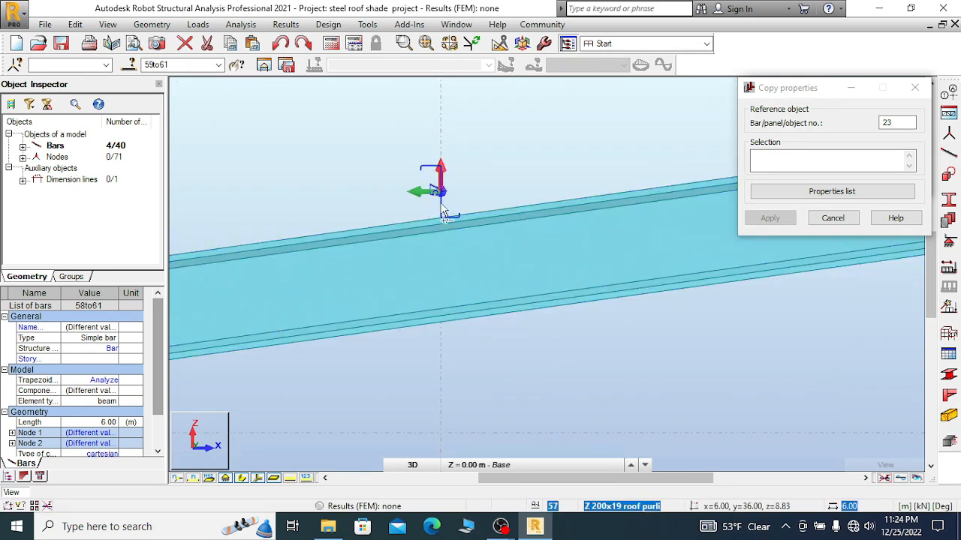
click(533, 185)
scroll(534, 193, down, 4)
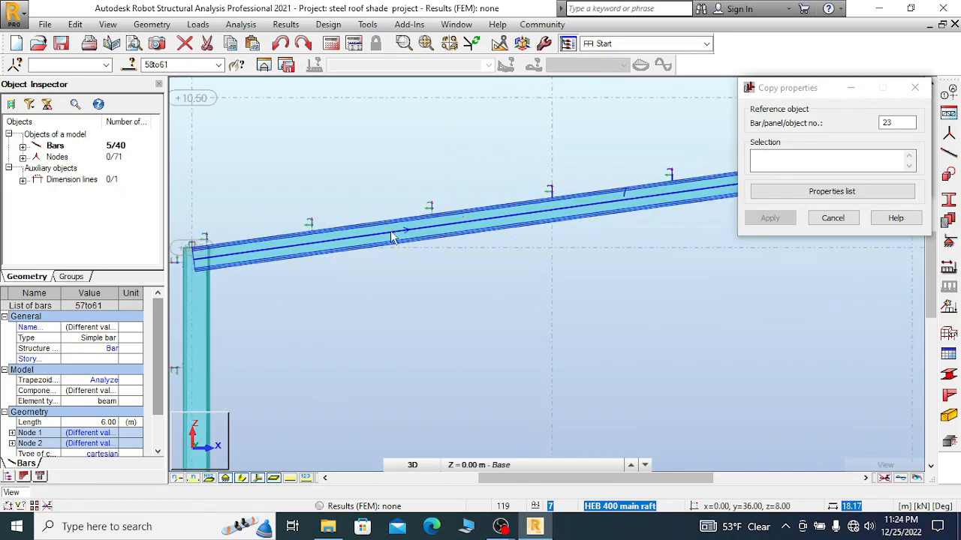
scroll(460, 210, up, 1)
scroll(454, 210, up, 4)
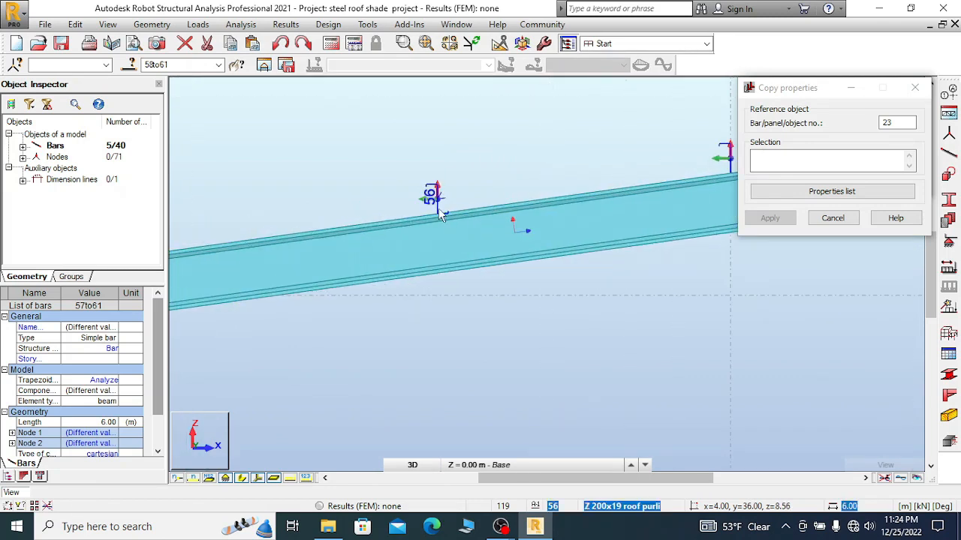
scroll(490, 186, up, 2)
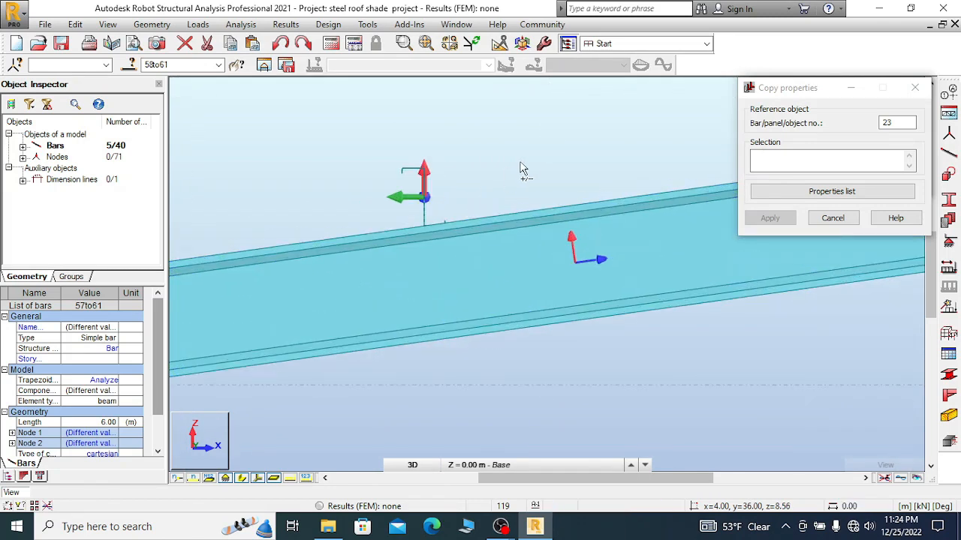
scroll(450, 198, down, 1)
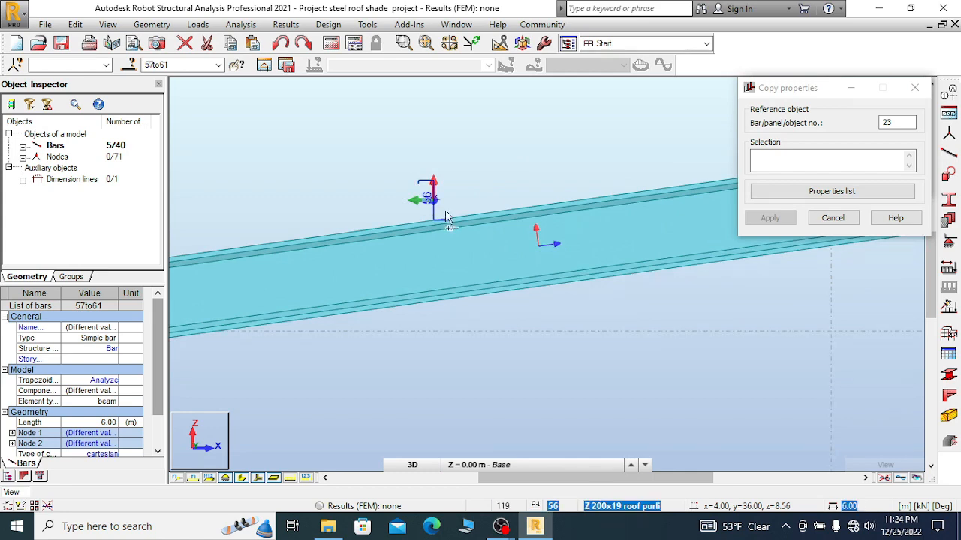
click(445, 210)
scroll(447, 209, down, 2)
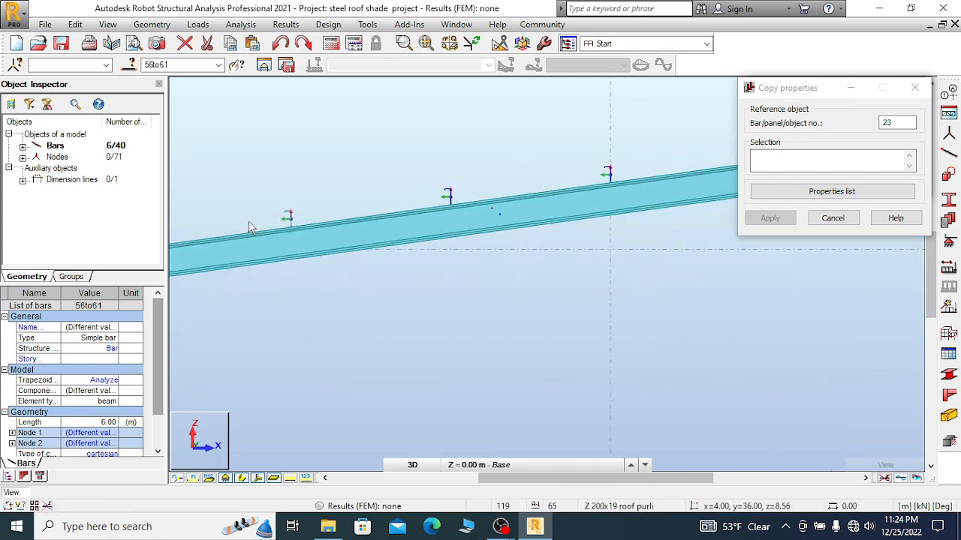
scroll(249, 223, up, 2)
scroll(565, 166, down, 2)
scroll(459, 214, up, 2)
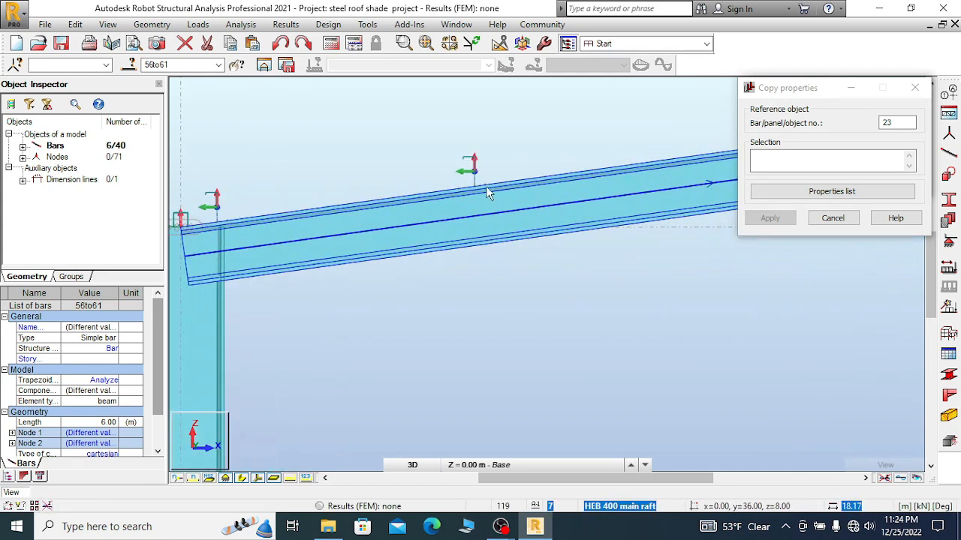
scroll(488, 187, up, 1)
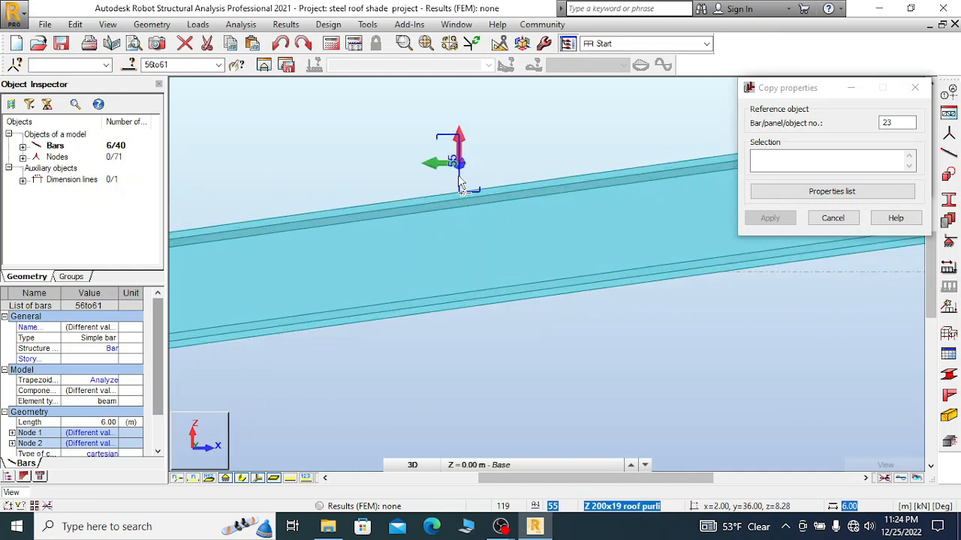
scroll(575, 188, down, 3)
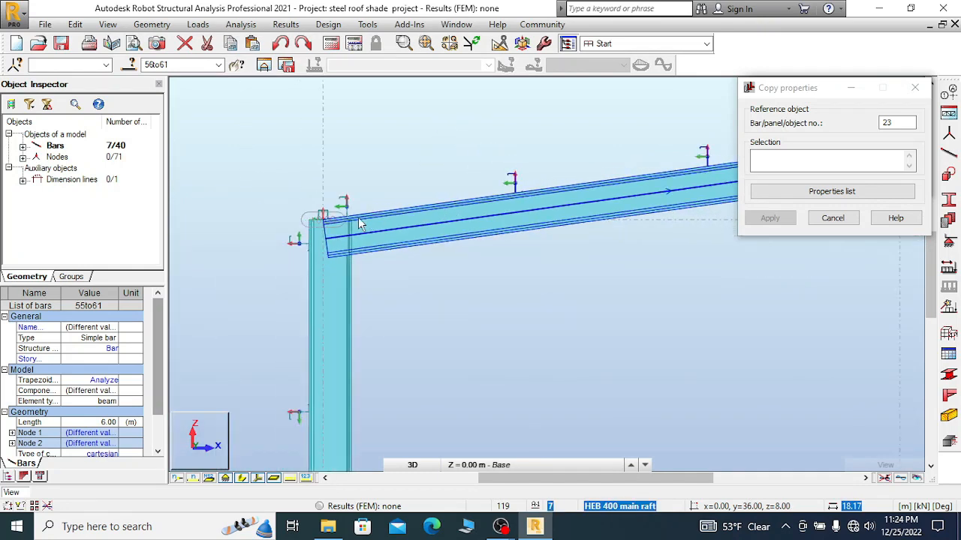
scroll(345, 221, up, 2)
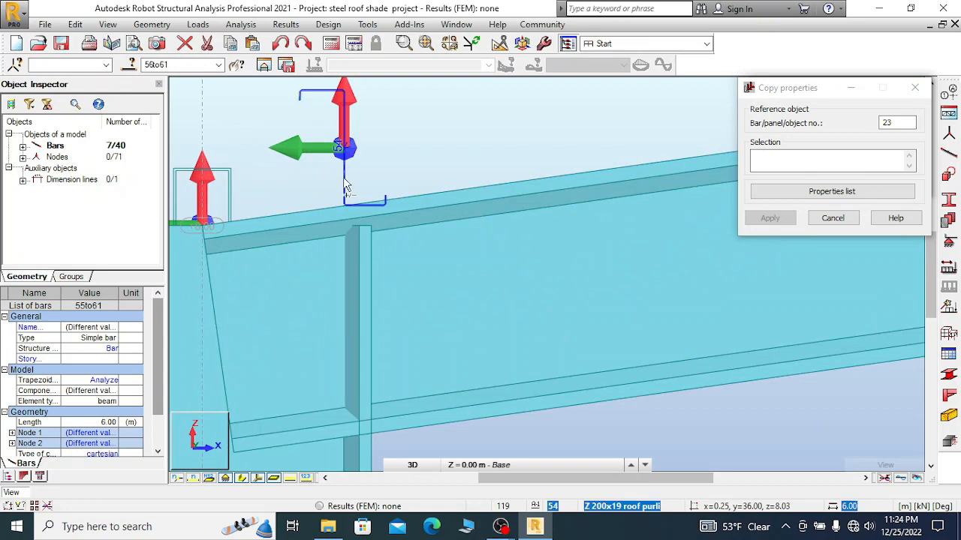
ctrl+click(367, 184)
scroll(235, 223, down, 3)
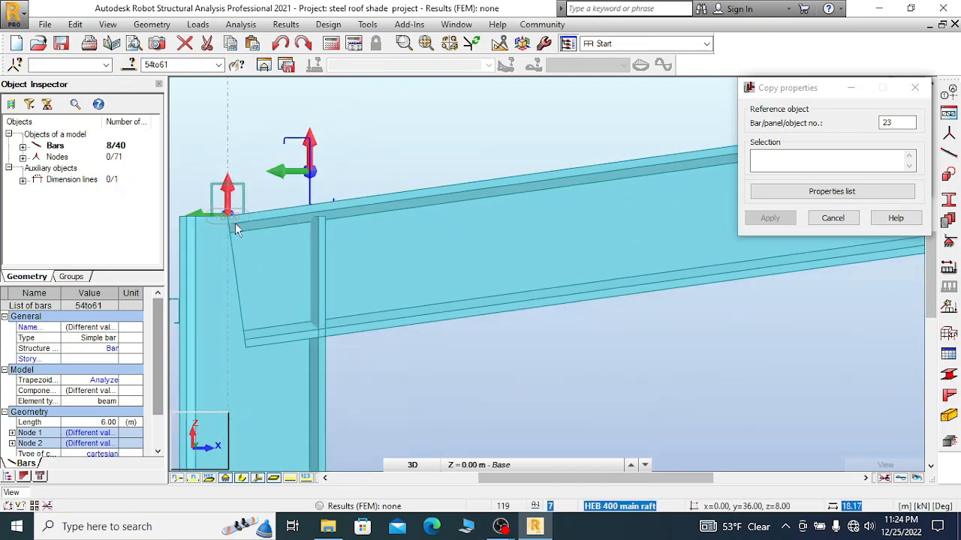
scroll(233, 229, down, 4)
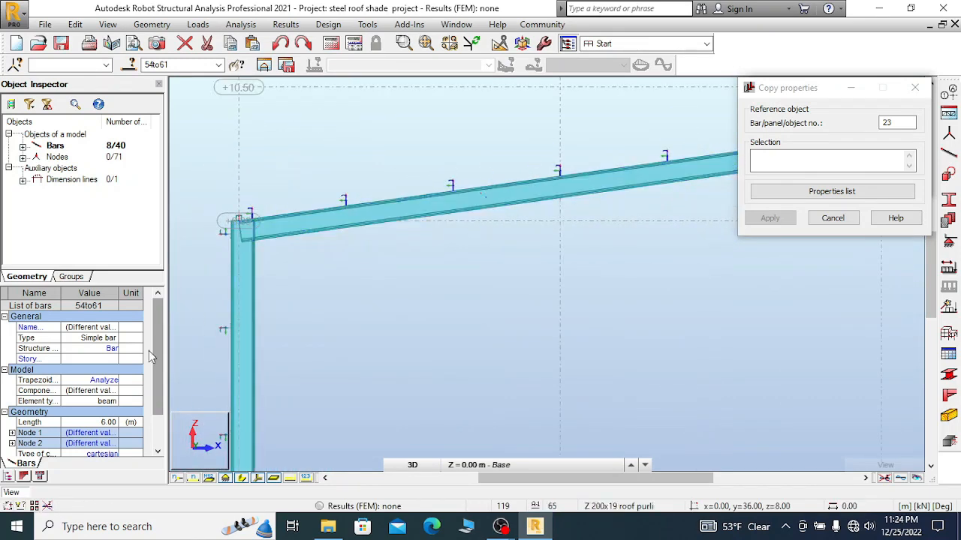
scroll(154, 358, down, 3)
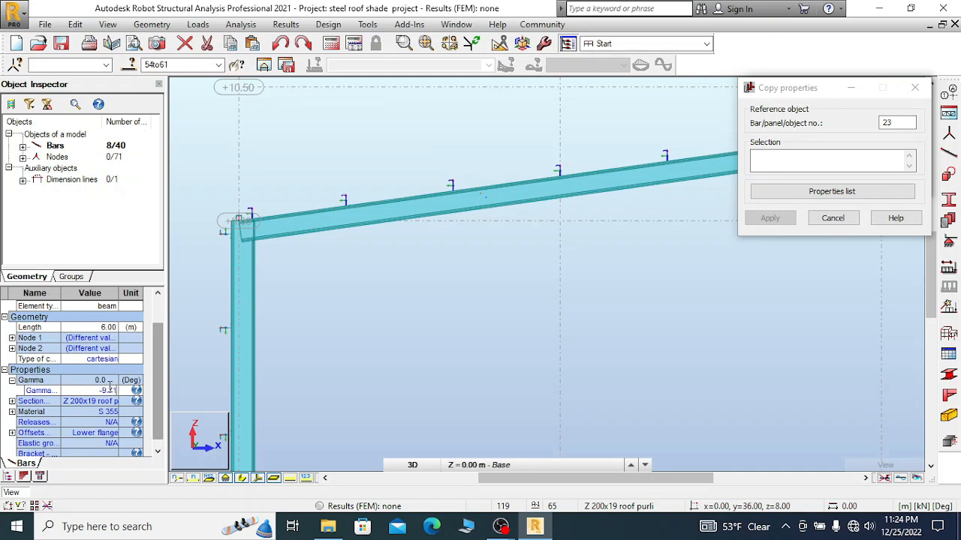
key(Return)
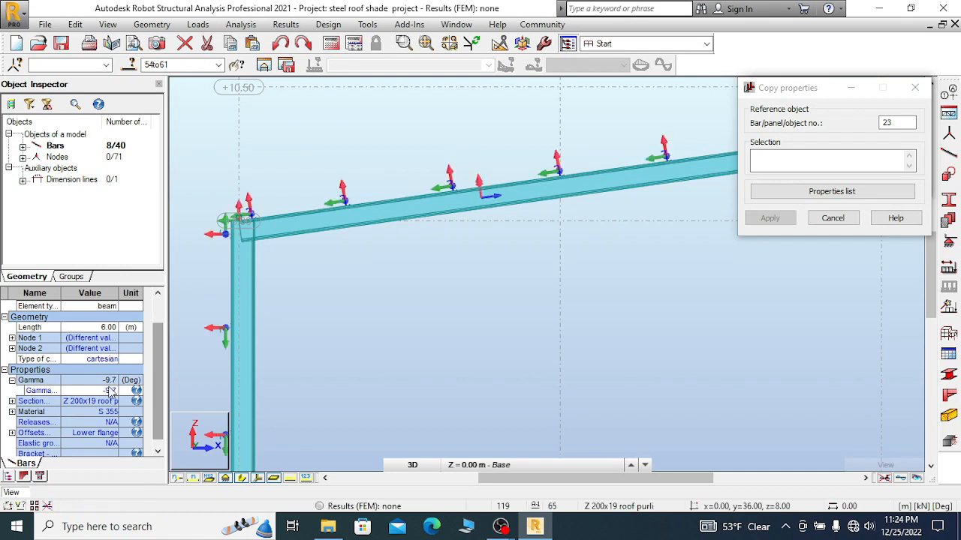
scroll(266, 284, up, 5)
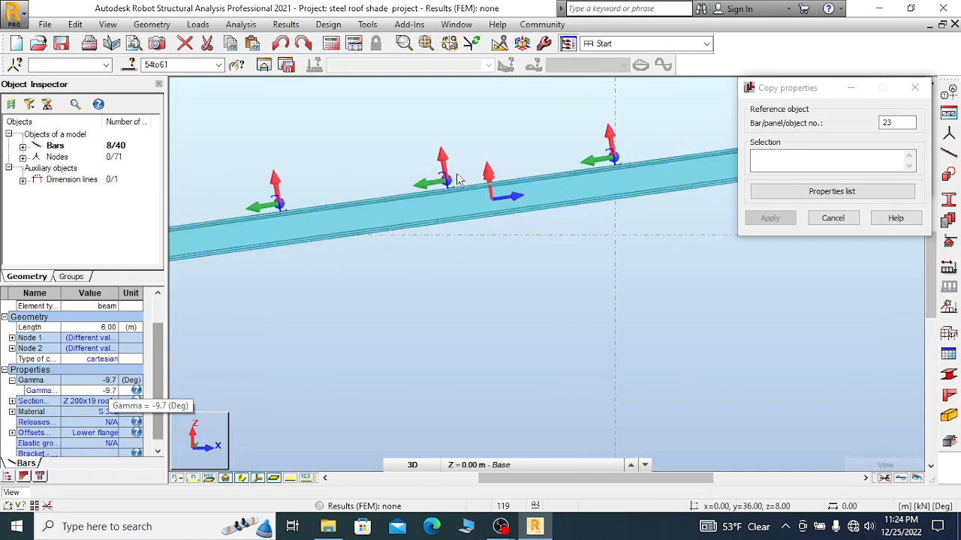
- Hide the bars' local coordinate systems in the view
click(258, 478)
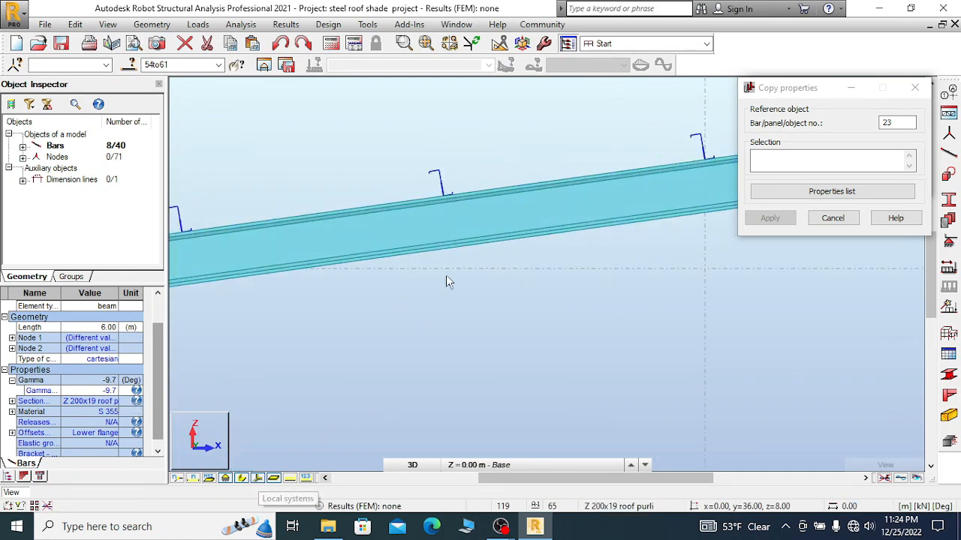
scroll(344, 209, down, 2)
scroll(344, 210, down, 3)
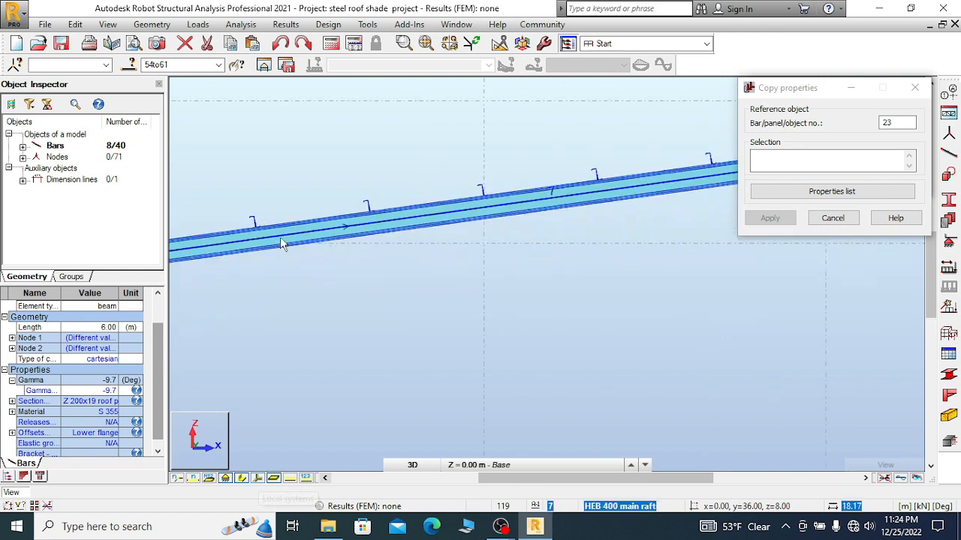
scroll(582, 222, down, 2)
- Change the local bar direction of purlin 63, beside the ridge at axis 4, by adjusting its orientation to Y-
scroll(582, 221, up, 5)
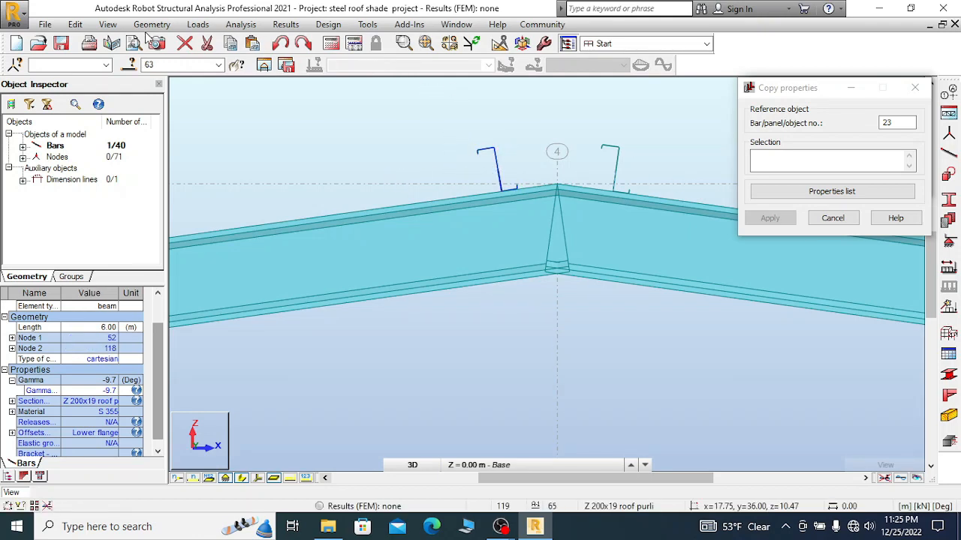
click(146, 27)
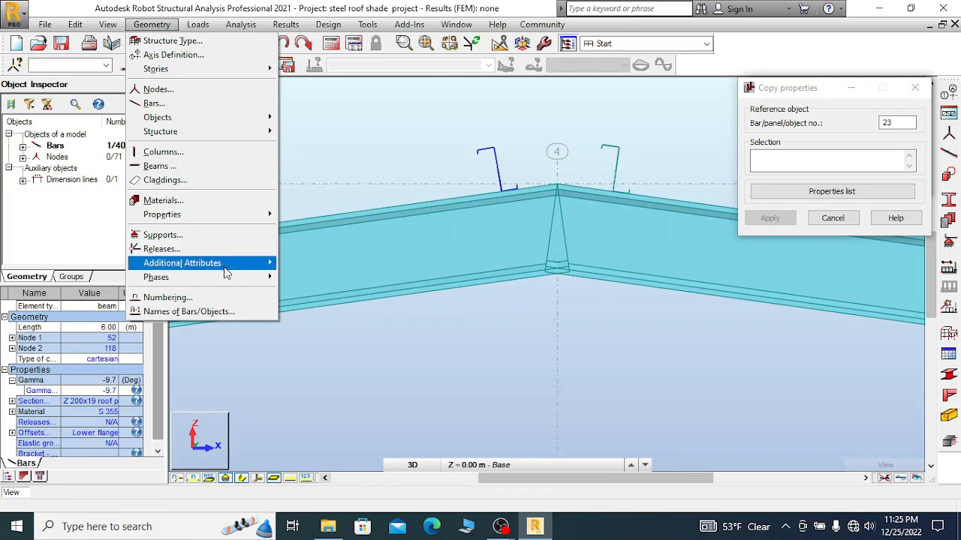
mouse_move(237, 269)
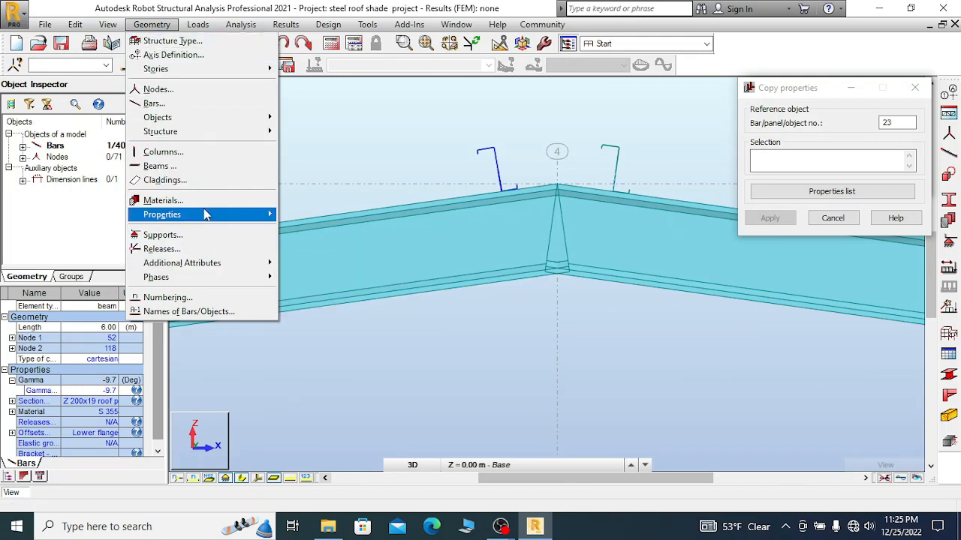
mouse_move(207, 216)
click(318, 241)
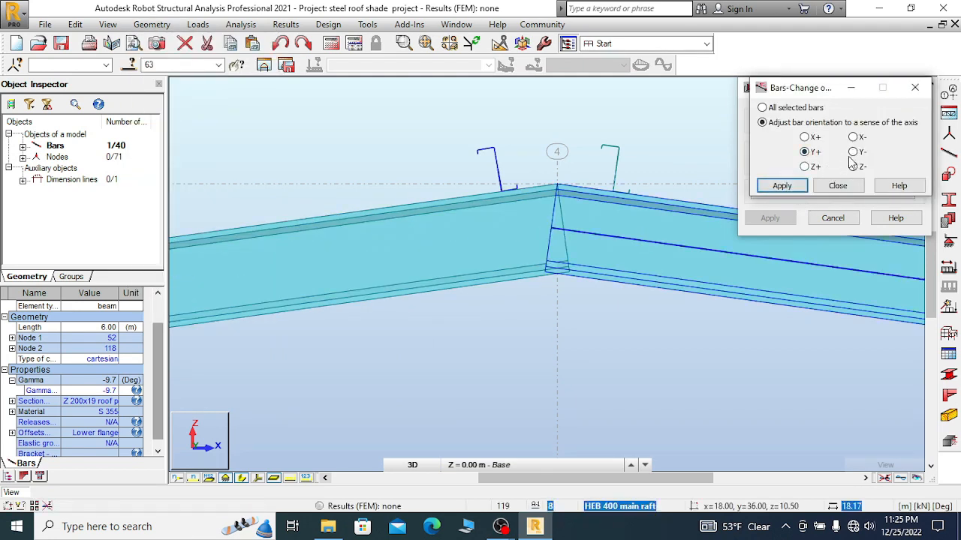
click(785, 186)
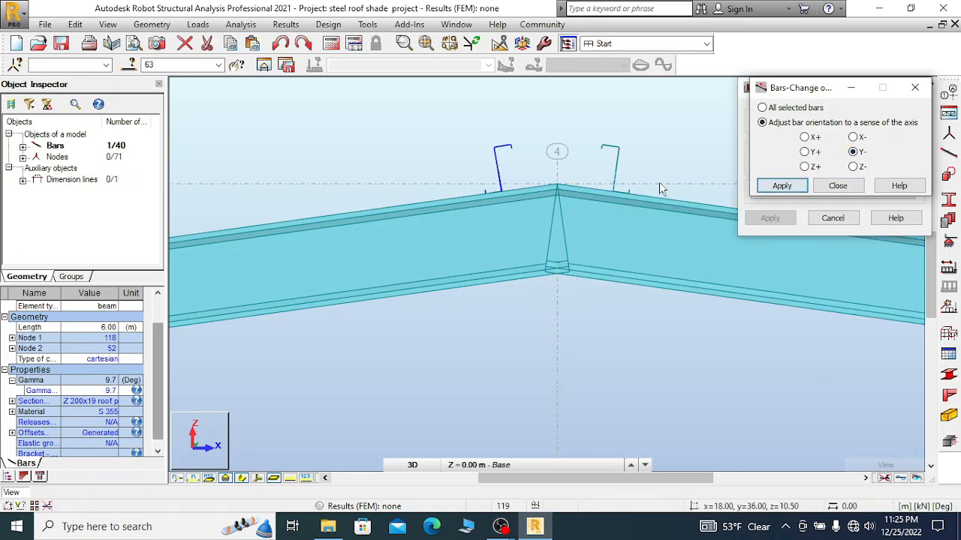
scroll(551, 165, up, 2)
- Try copying purlin 63's properties onto the neighbouring purlin 62 down the slope, and undo the copy
right_click(461, 172)
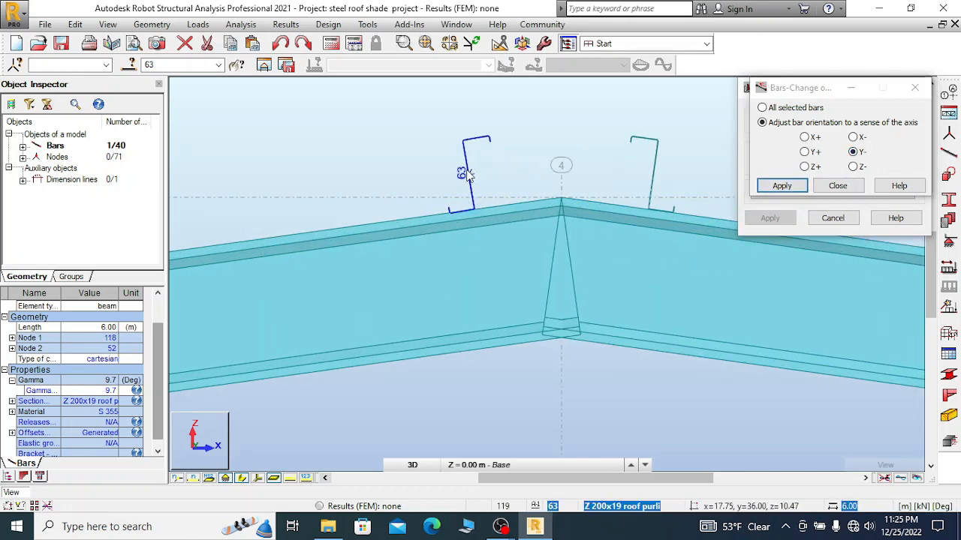
click(434, 435)
scroll(467, 225, down, 5)
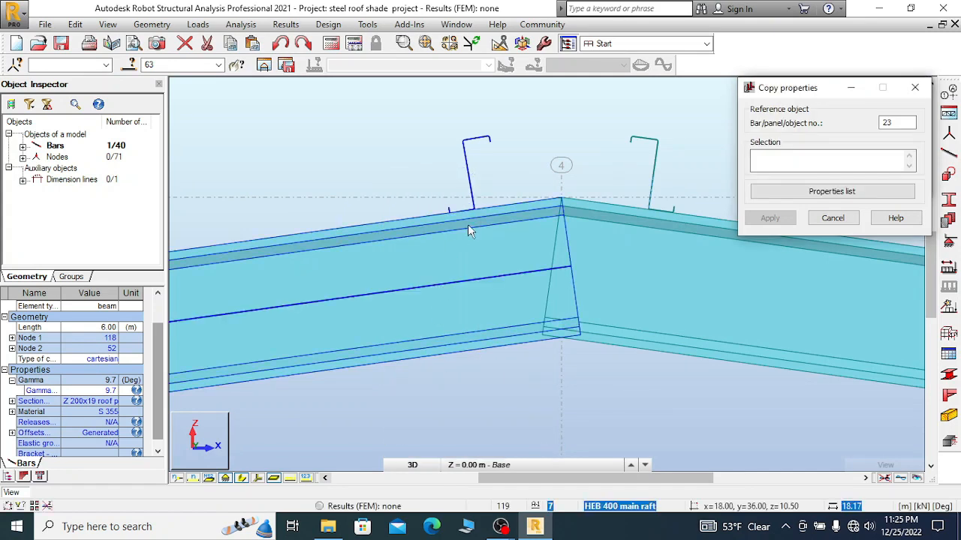
scroll(400, 191, up, 5)
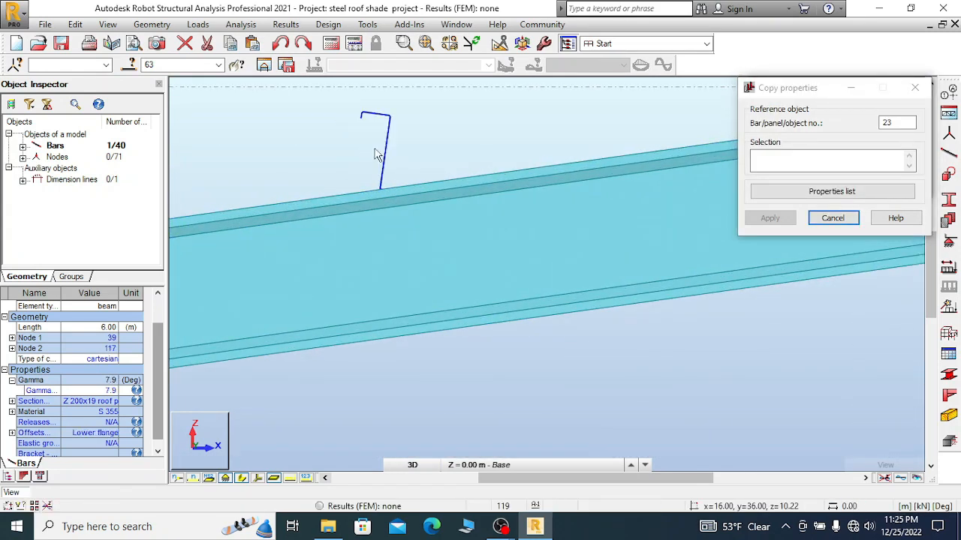
scroll(328, 188, down, 4)
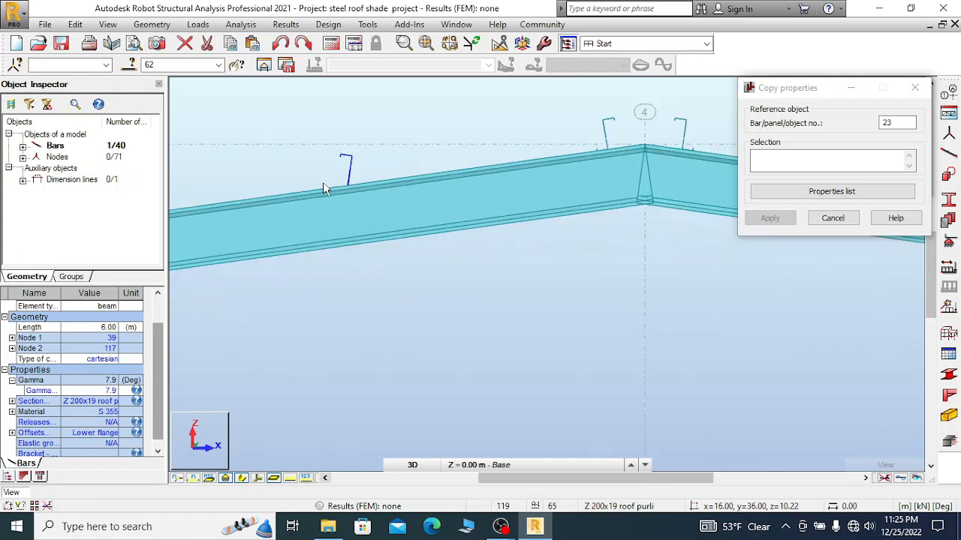
scroll(323, 185, up, 3)
right_click(319, 142)
click(376, 160)
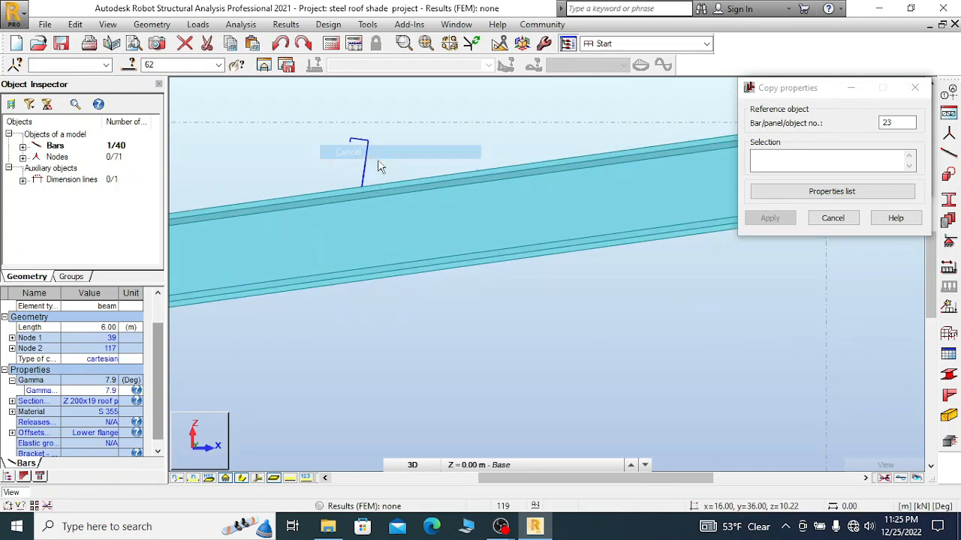
click(281, 45)
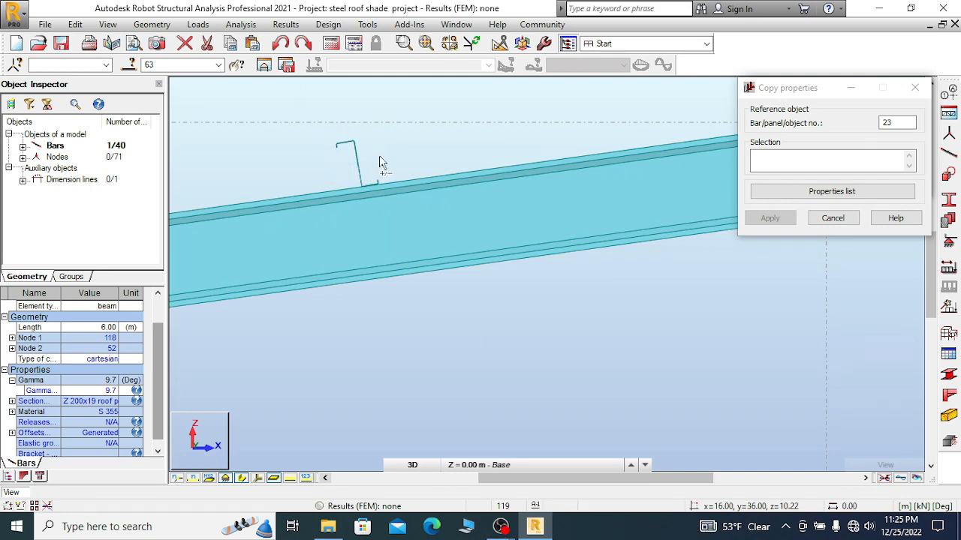
- Select purlins 54 to 62 along the slope down to the eave column and adjust their local bar direction to Y-
click(364, 162)
scroll(594, 180, down, 5)
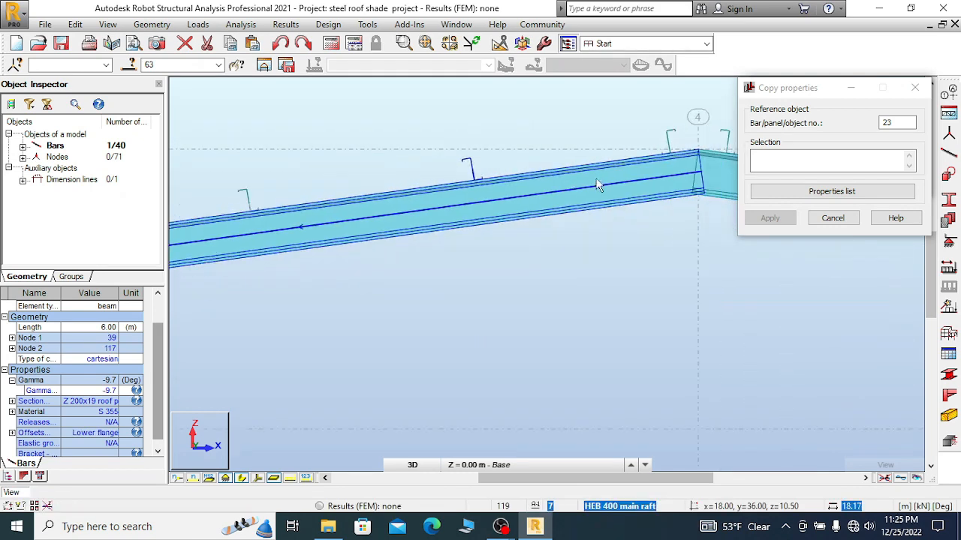
scroll(365, 208, up, 5)
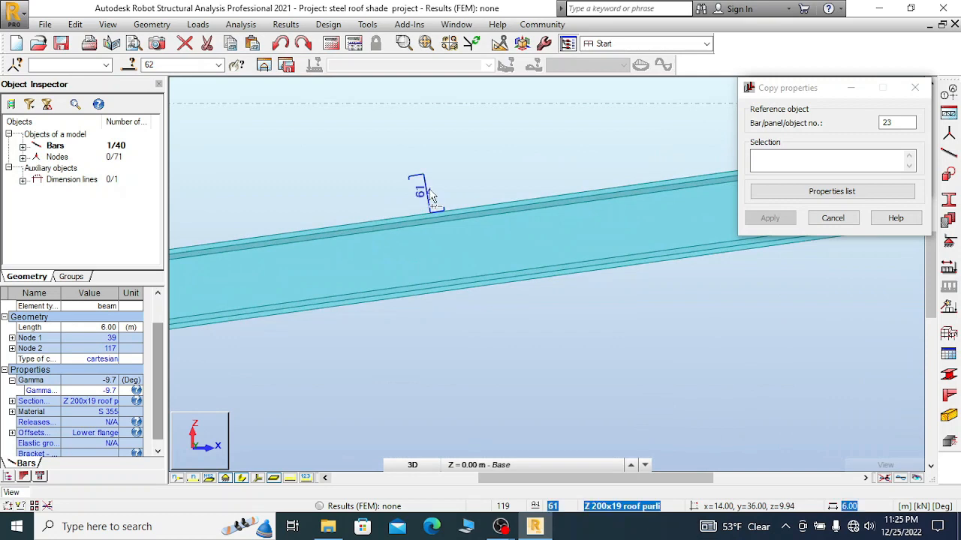
ctrl+click(433, 208)
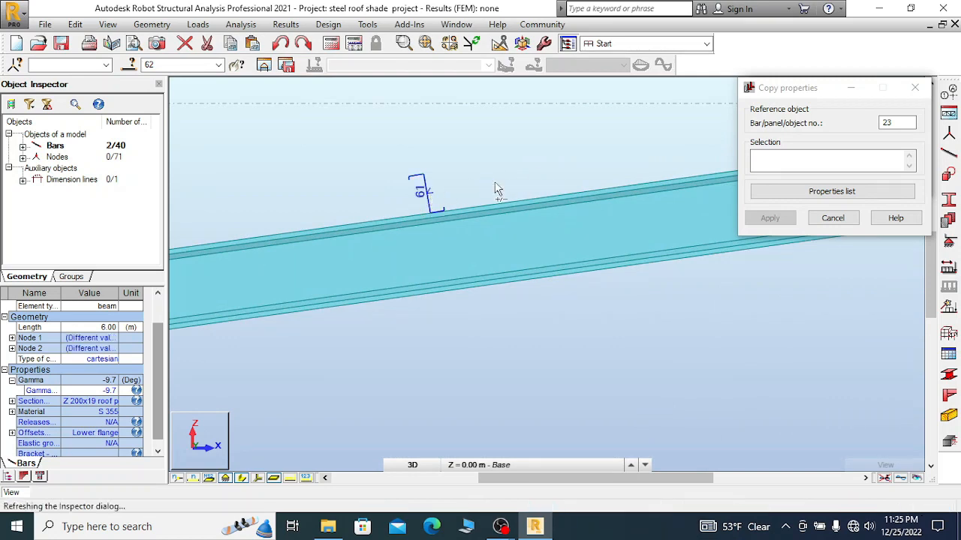
scroll(612, 189, down, 2)
scroll(593, 204, down, 5)
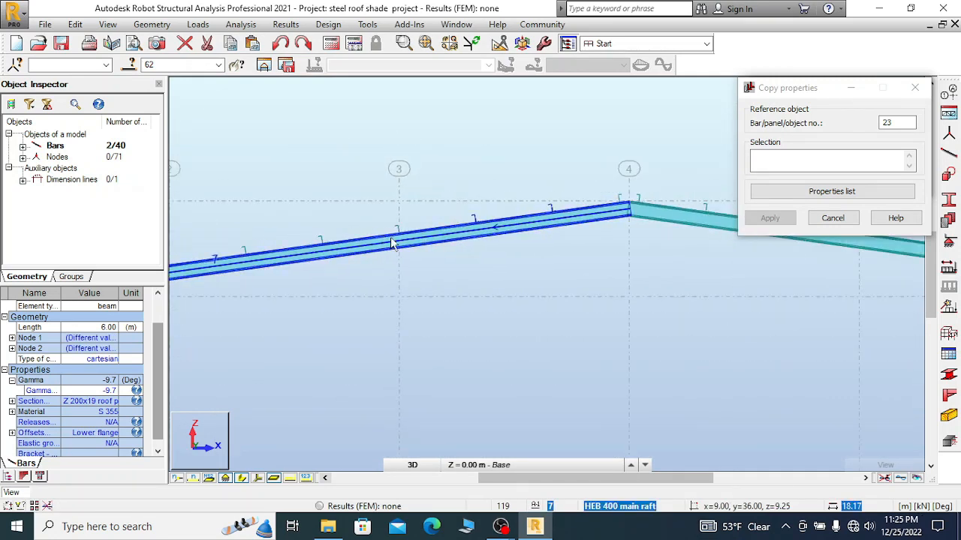
scroll(393, 240, up, 6)
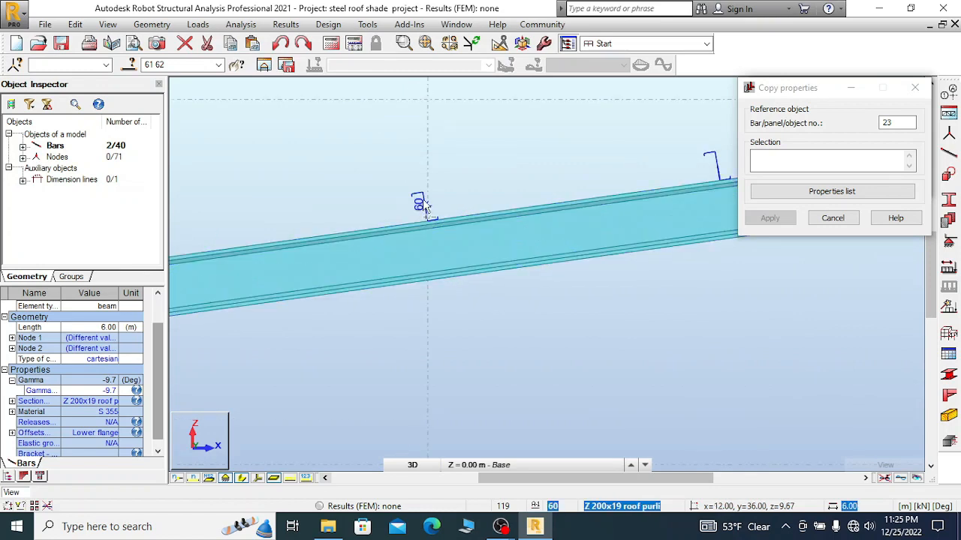
ctrl+click(426, 209)
scroll(518, 212, down, 3)
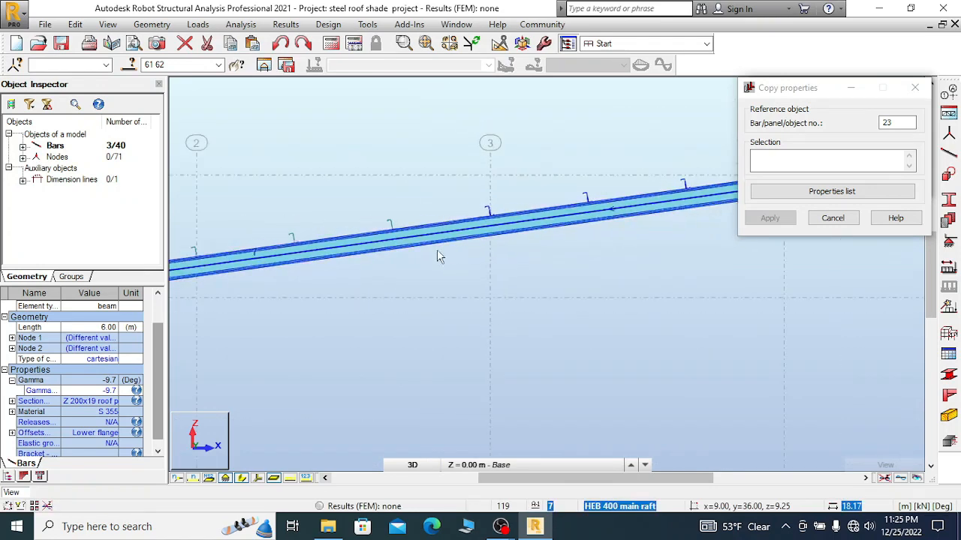
scroll(390, 244, up, 3)
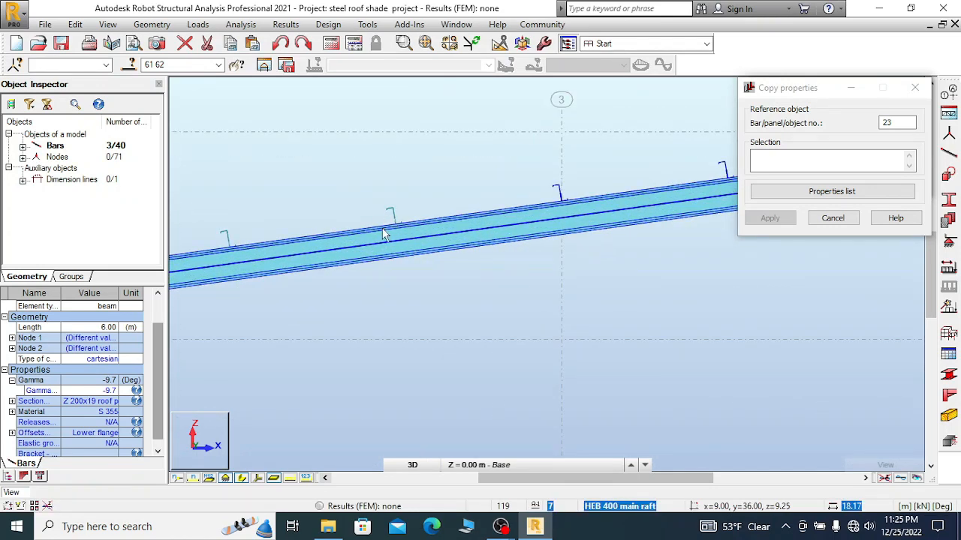
scroll(386, 228, up, 3)
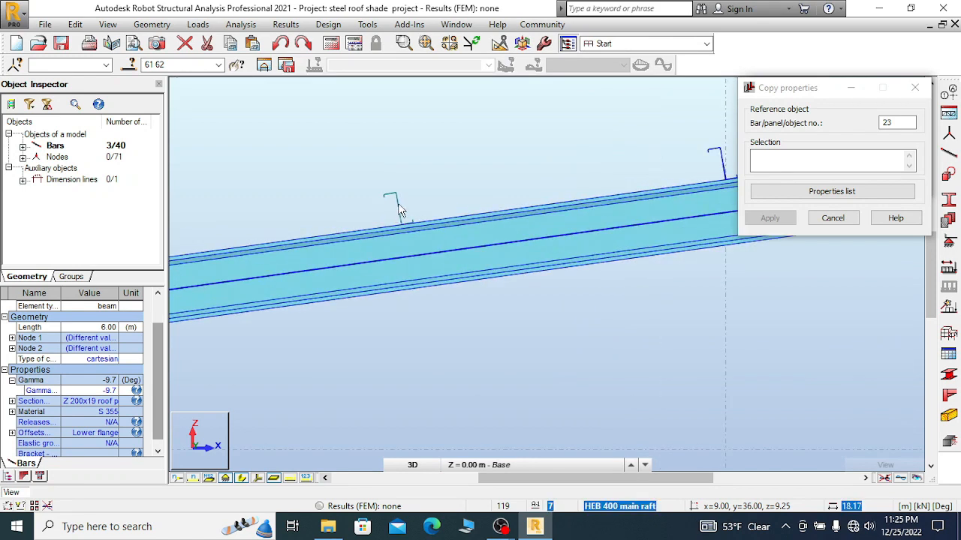
scroll(402, 211, up, 1)
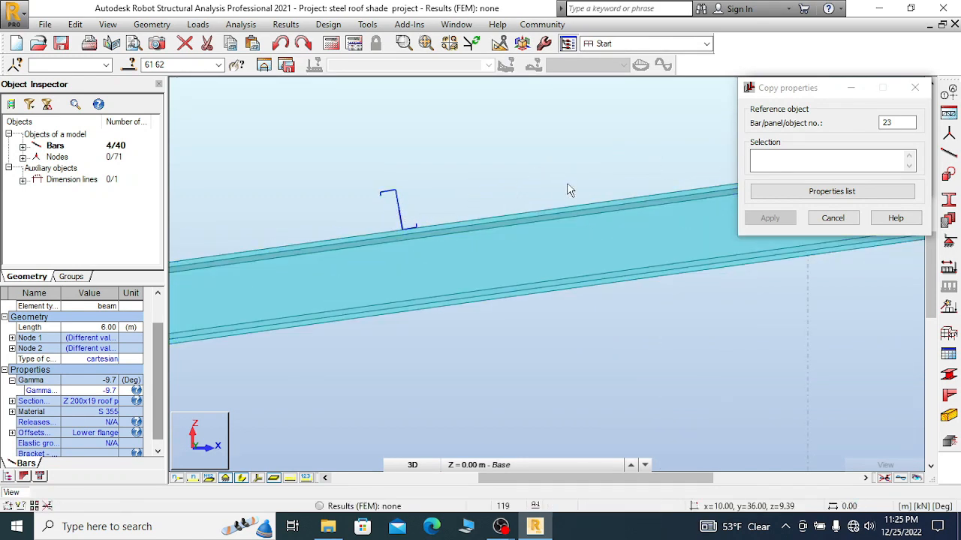
scroll(567, 184, down, 5)
scroll(470, 224, up, 6)
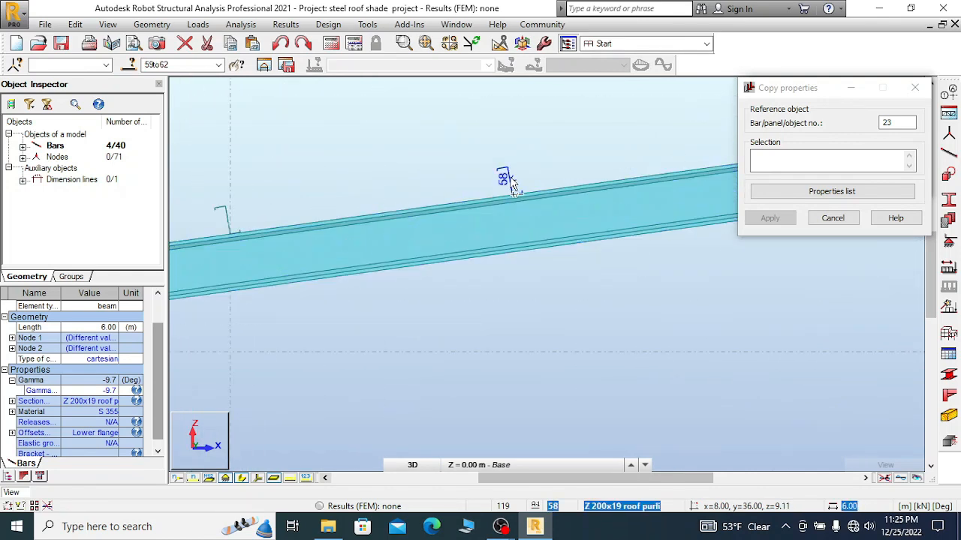
ctrl+click(231, 225)
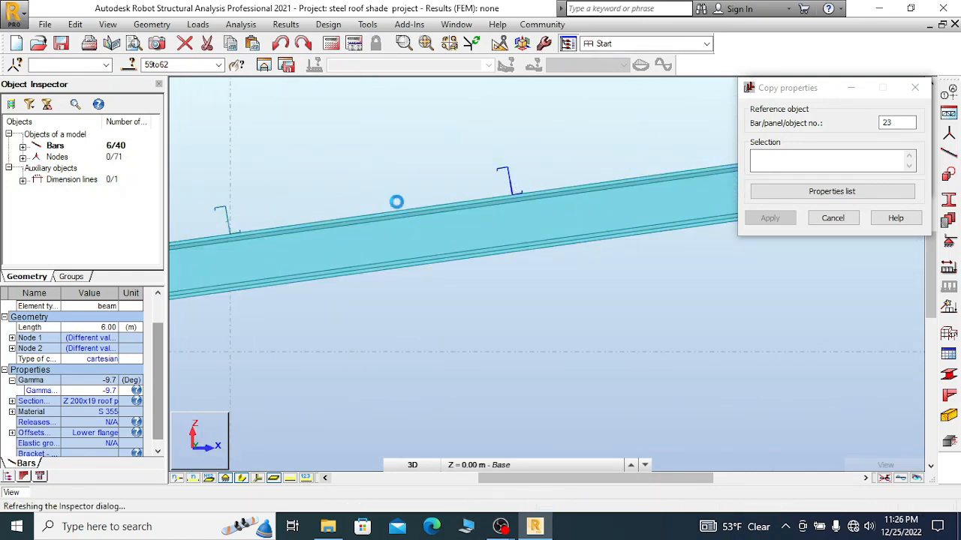
scroll(581, 184, down, 5)
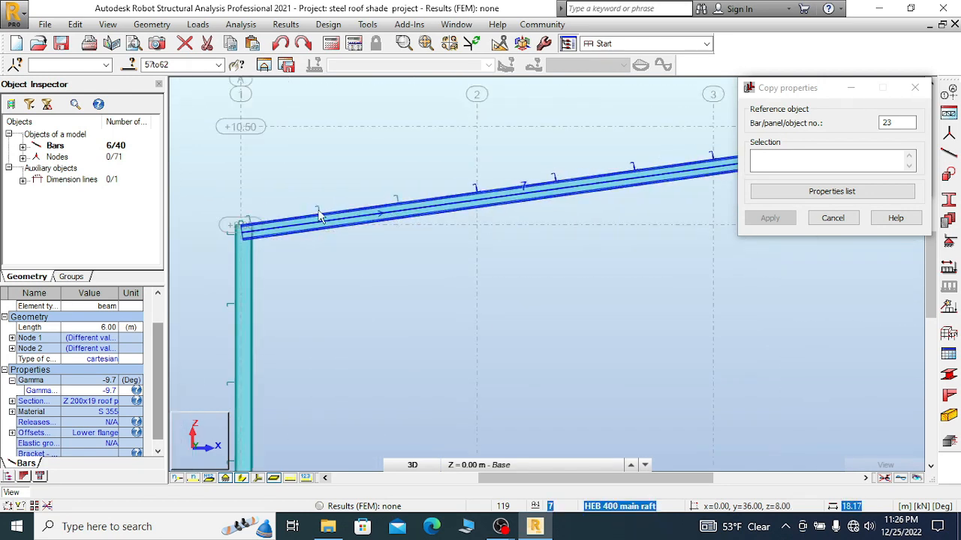
scroll(432, 217, up, 4)
scroll(432, 217, up, 3)
ctrl+click(450, 179)
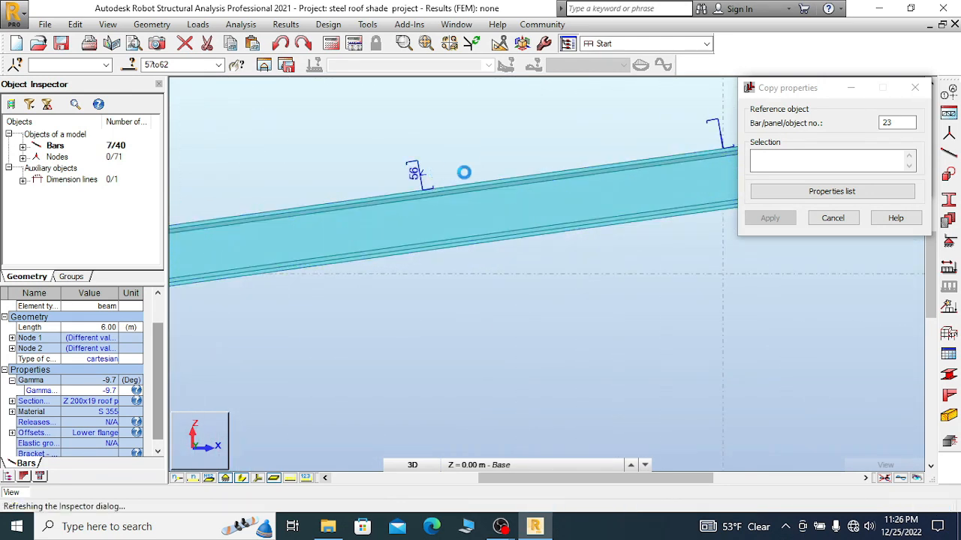
scroll(572, 185, down, 3)
scroll(346, 214, up, 5)
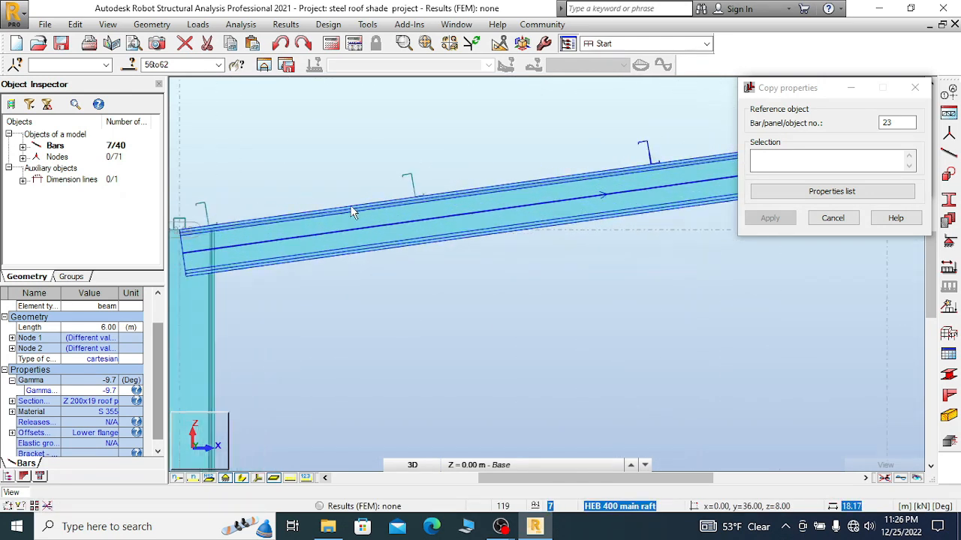
ctrl+click(465, 174)
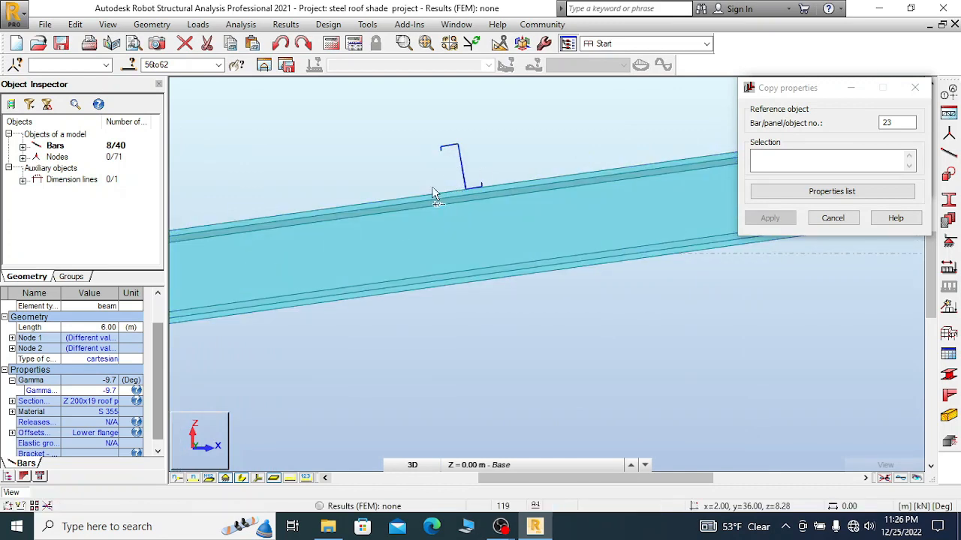
scroll(517, 185, down, 3)
scroll(342, 205, up, 3)
scroll(342, 205, up, 3)
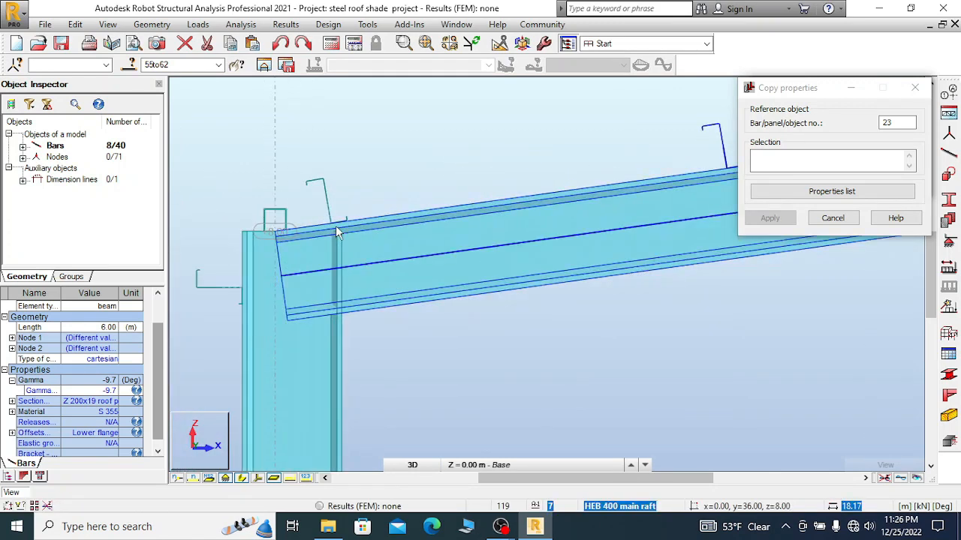
ctrl+click(323, 195)
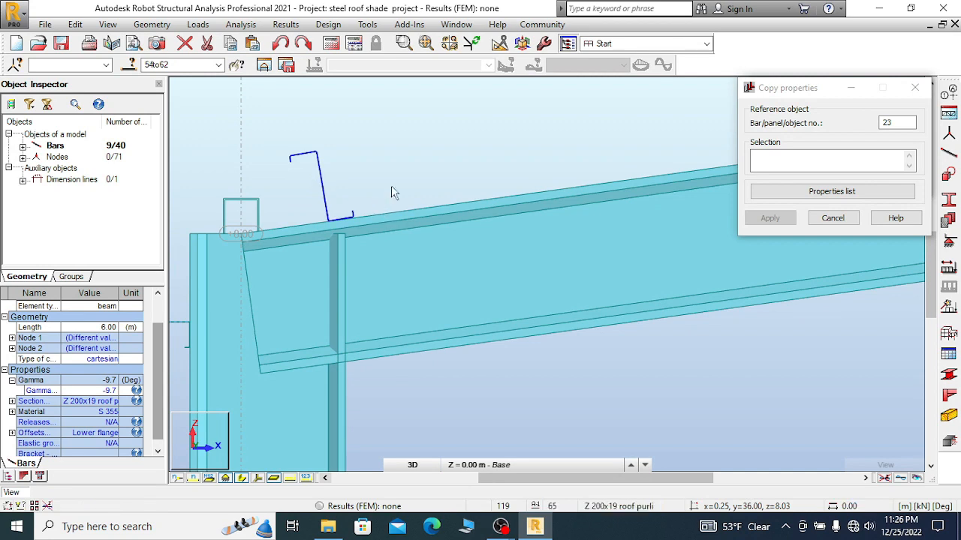
click(152, 25)
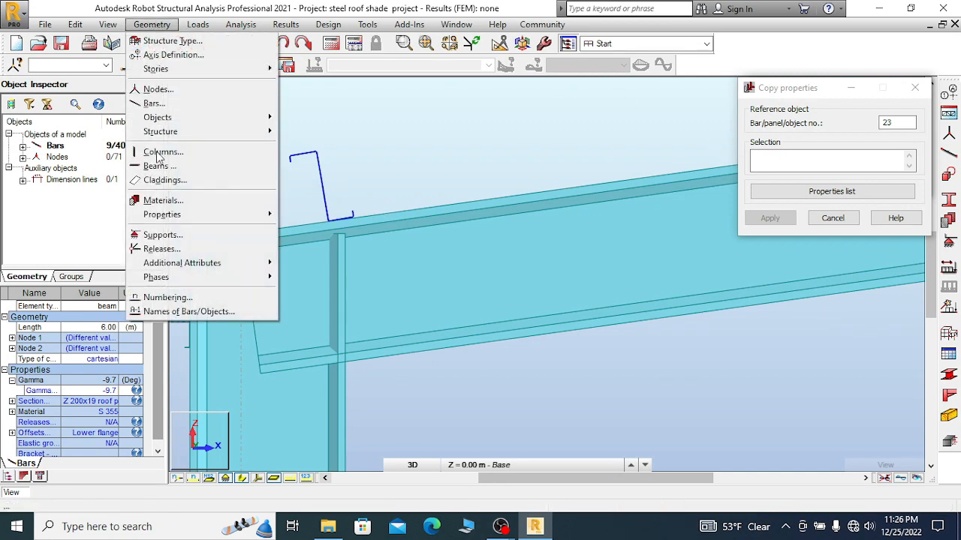
mouse_move(241, 268)
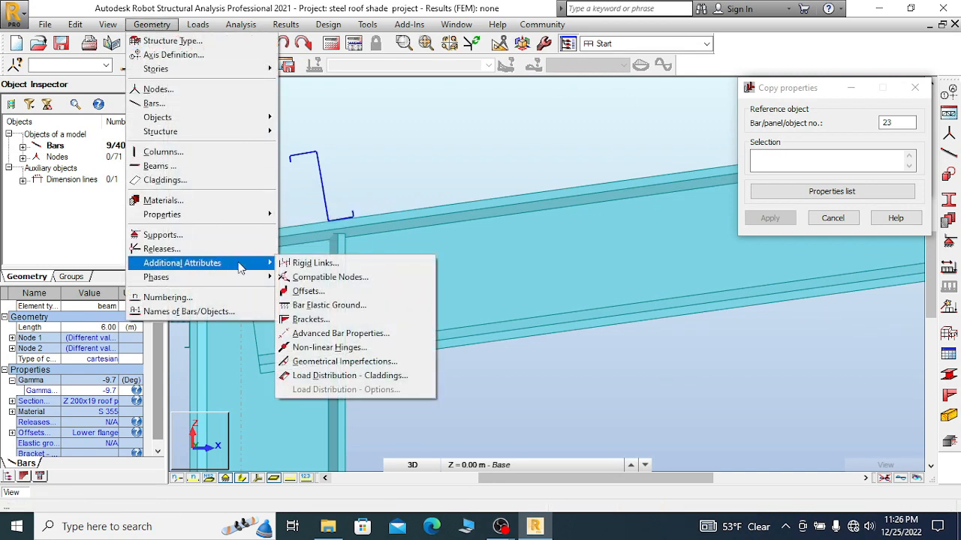
mouse_move(235, 221)
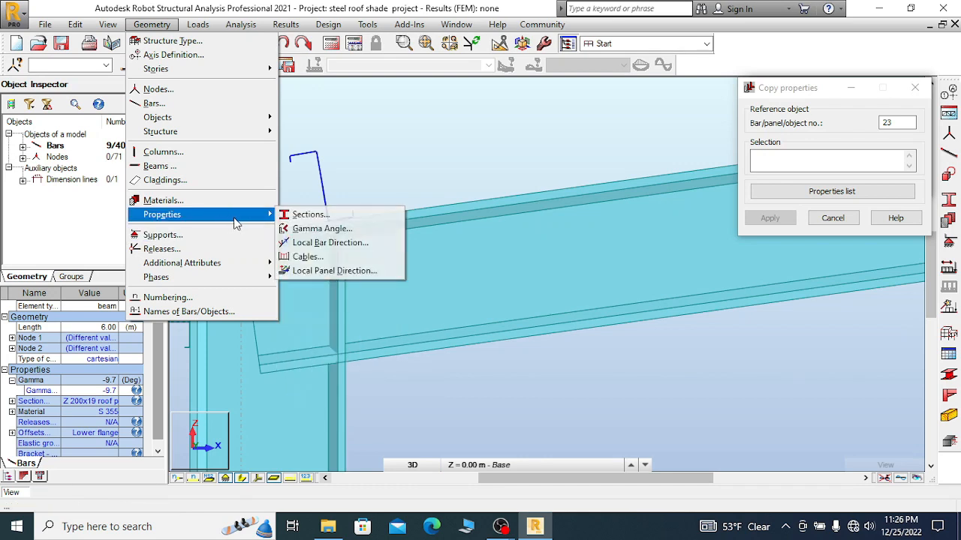
click(331, 243)
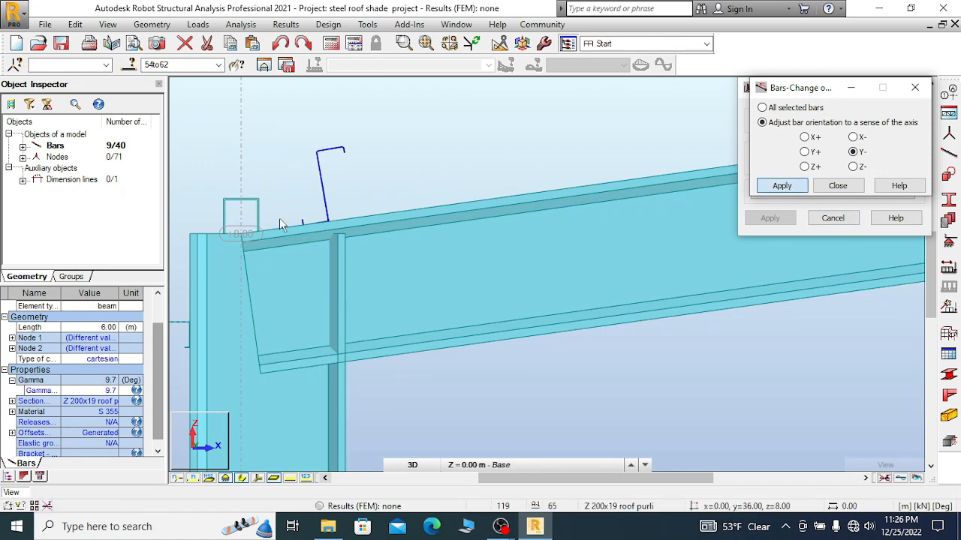
scroll(282, 225, down, 5)
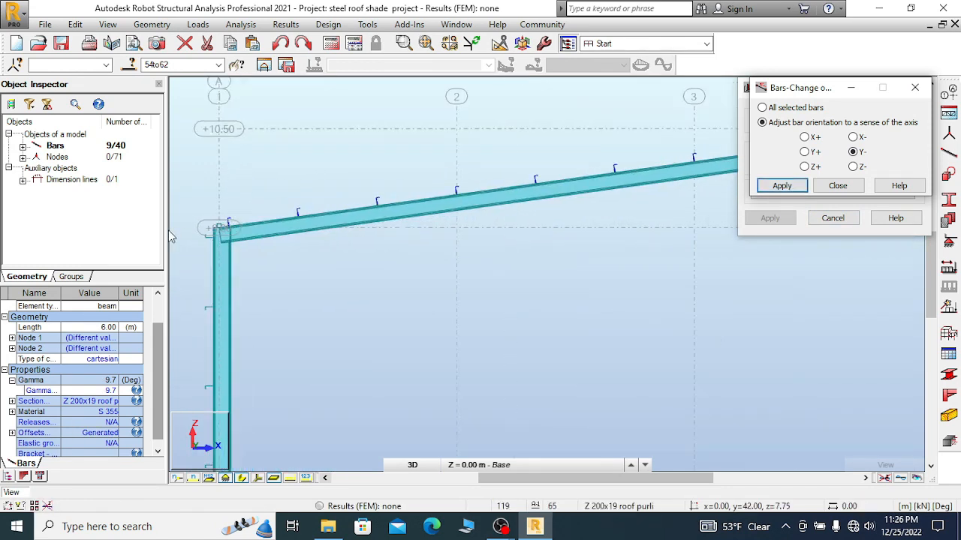
- Close the bar orientation dialogs, save the project and clear the selection of purlins 54 to 62
scroll(170, 232, down, 3)
scroll(512, 225, up, 4)
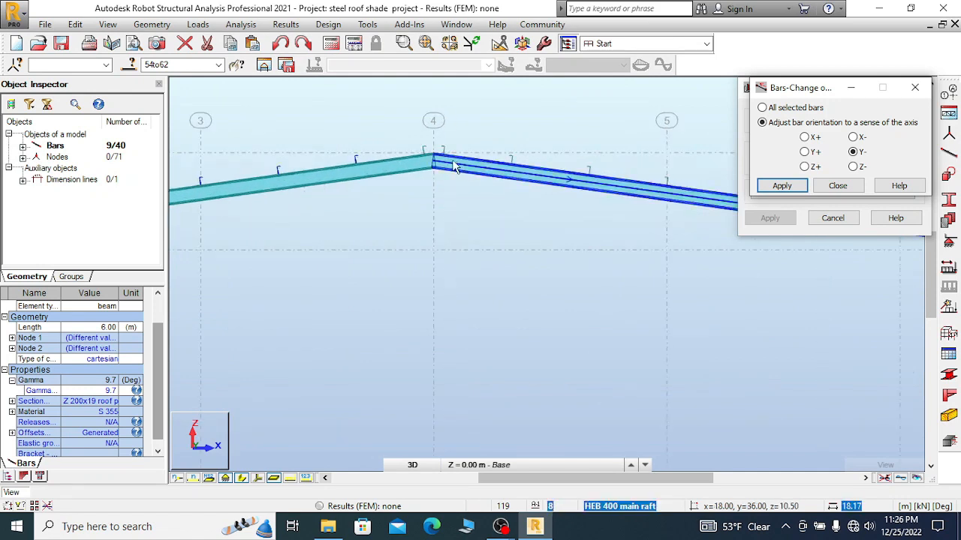
scroll(447, 162, up, 2)
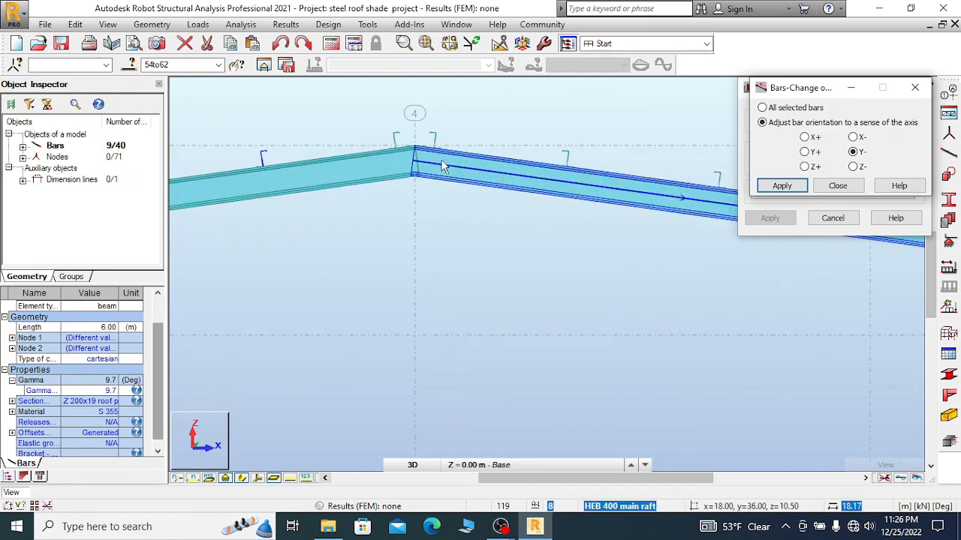
click(920, 88)
click(920, 89)
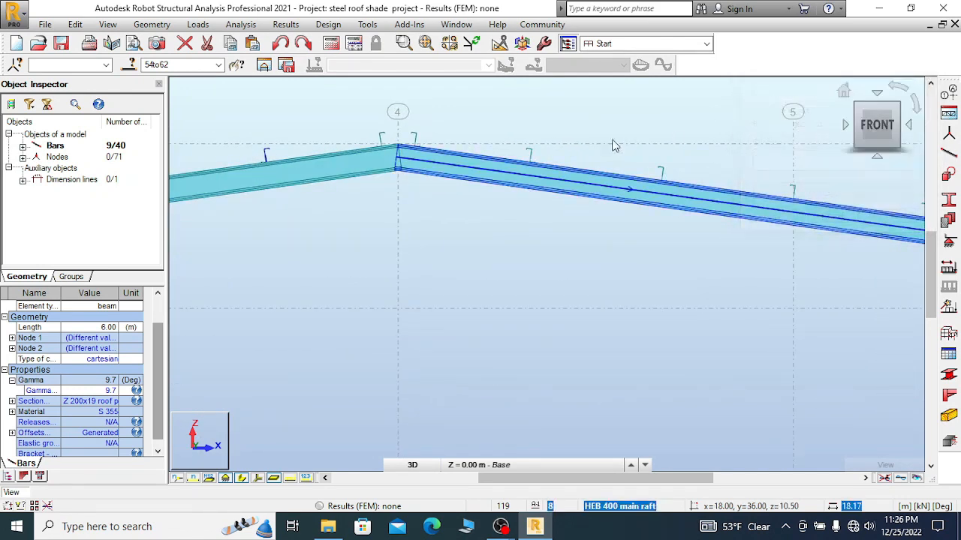
click(65, 45)
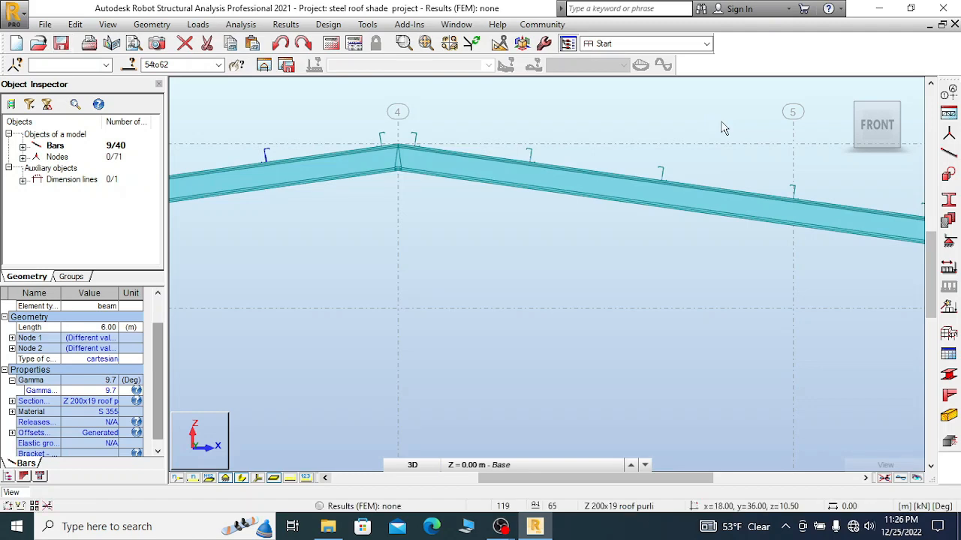
click(843, 90)
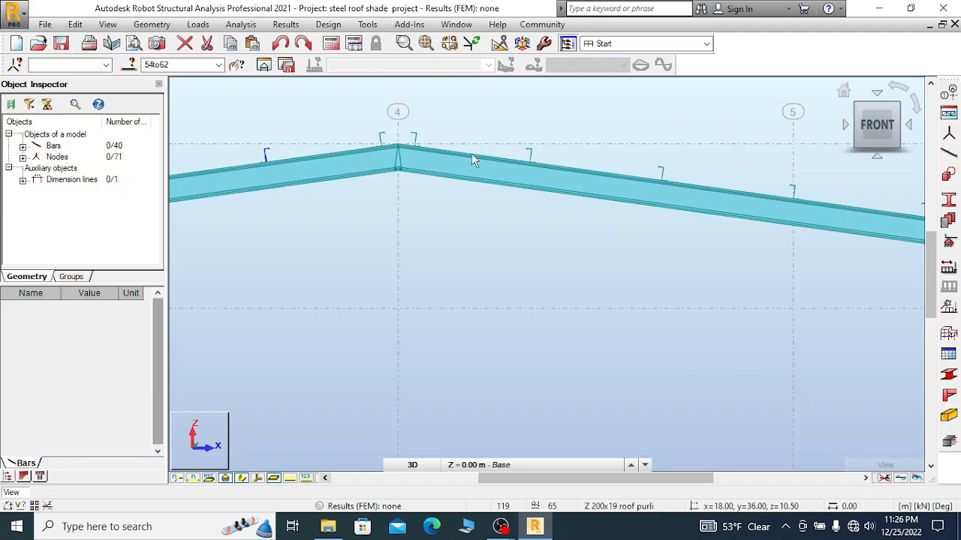
- Draw a simple bar with the TREC 200 tie beam section along the ridge, starting at the front rafters' apex node 18.00, 36.00, 10.50
scroll(521, 193, up, 6)
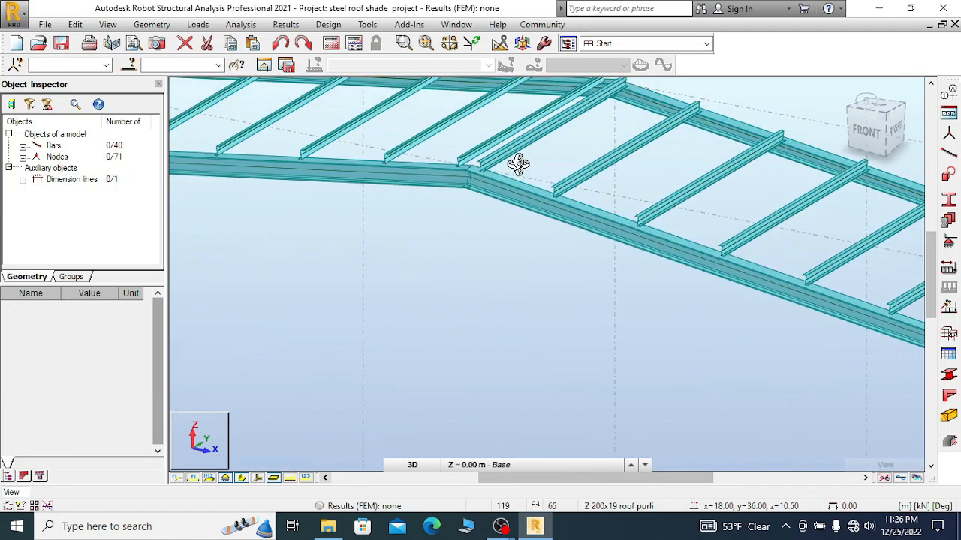
shift+middle_drag(378, 208, 392, 188)
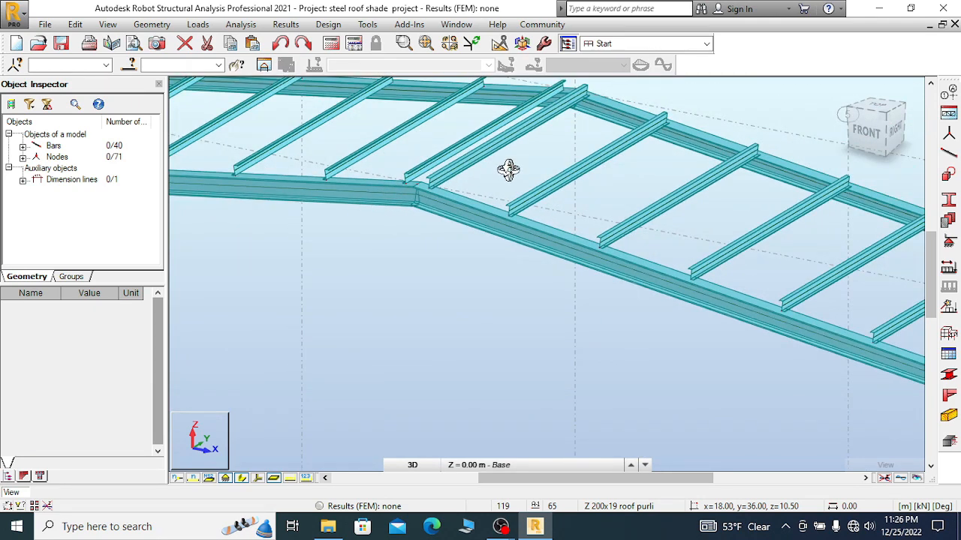
mouse_move(508, 170)
shift+middle_down()
mouse_move(308, 168)
mouse_move(504, 168)
shift+middle_up()
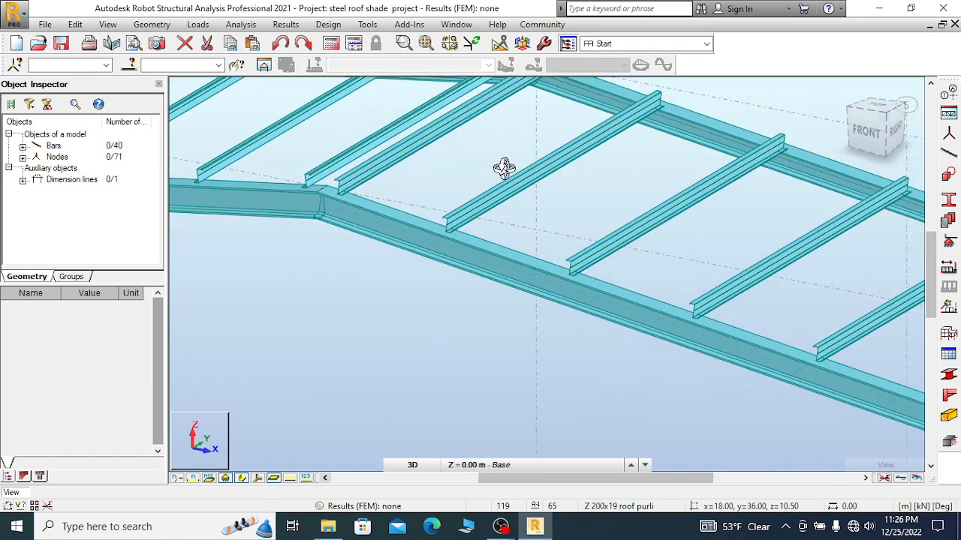
click(947, 152)
click(910, 194)
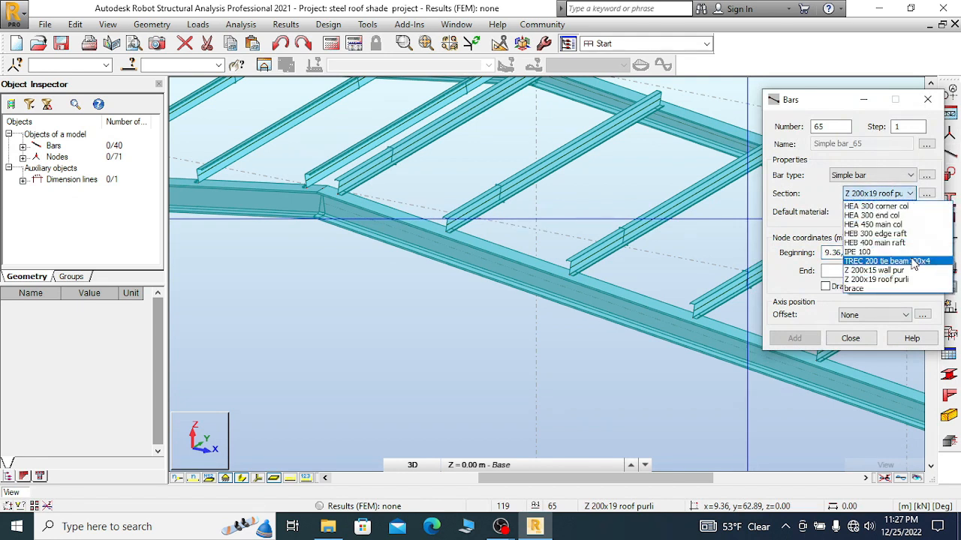
click(912, 260)
click(900, 252)
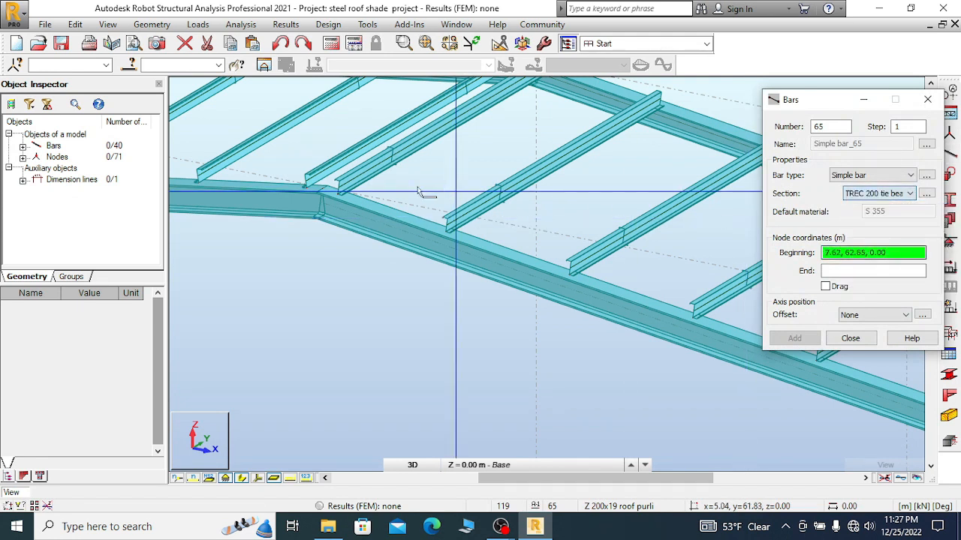
click(320, 194)
scroll(284, 268, down, 5)
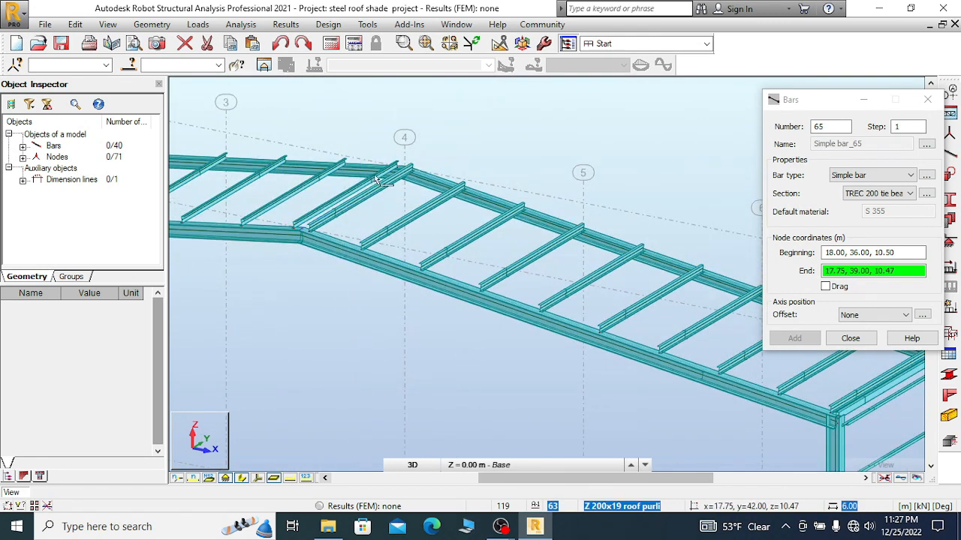
- Draw a TREC 200 tie beam100x4 bar along the ridge at grid 4, from 18.00, 42.00, 10.50 to 18.00, 36.00, 10.50
scroll(393, 167, up, 3)
scroll(392, 169, up, 4)
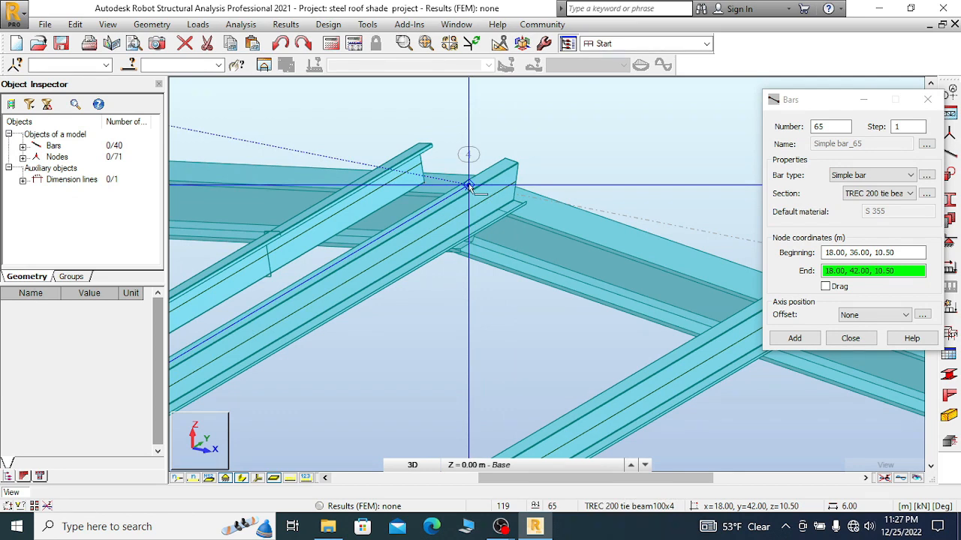
right_click(463, 115)
click(431, 174)
drag(461, 183, 488, 180)
right_click(483, 161)
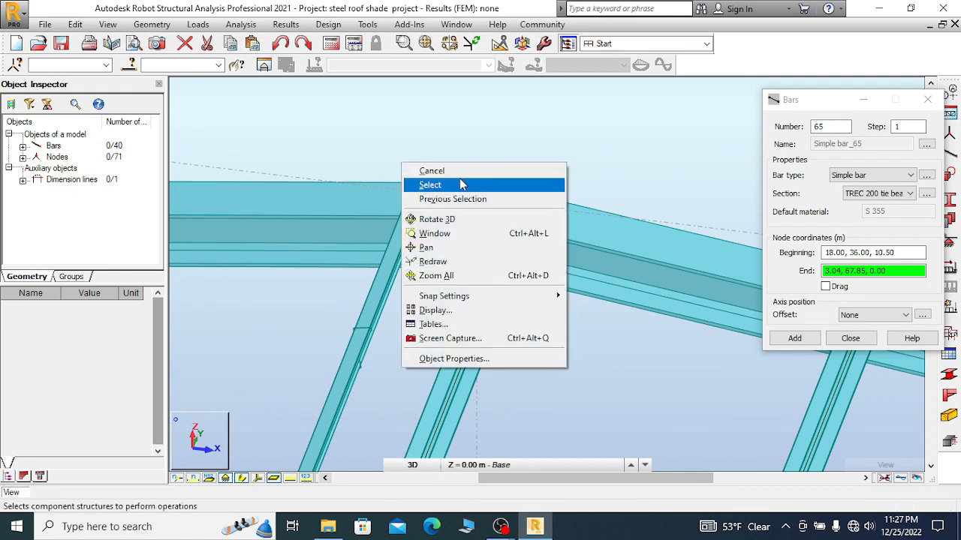
click(465, 184)
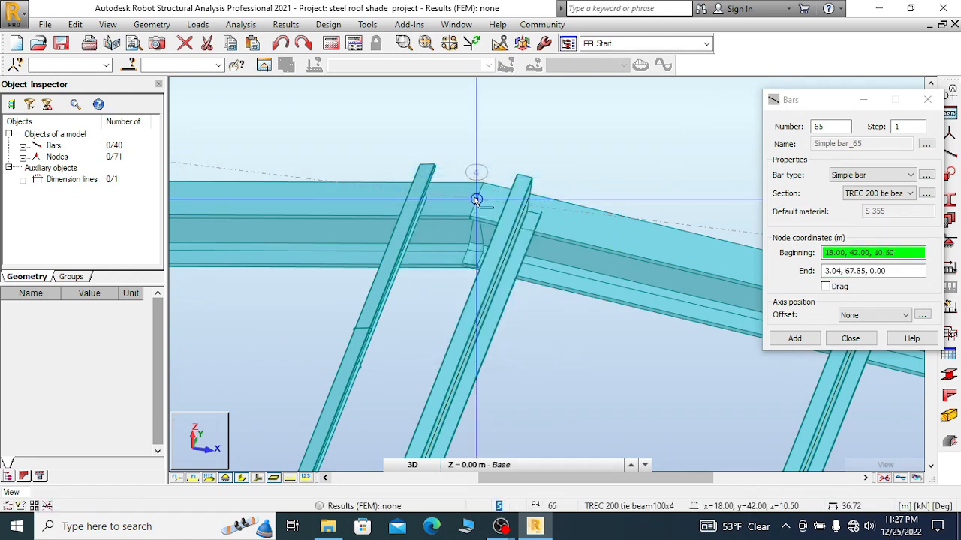
click(476, 200)
scroll(504, 118, down, 4)
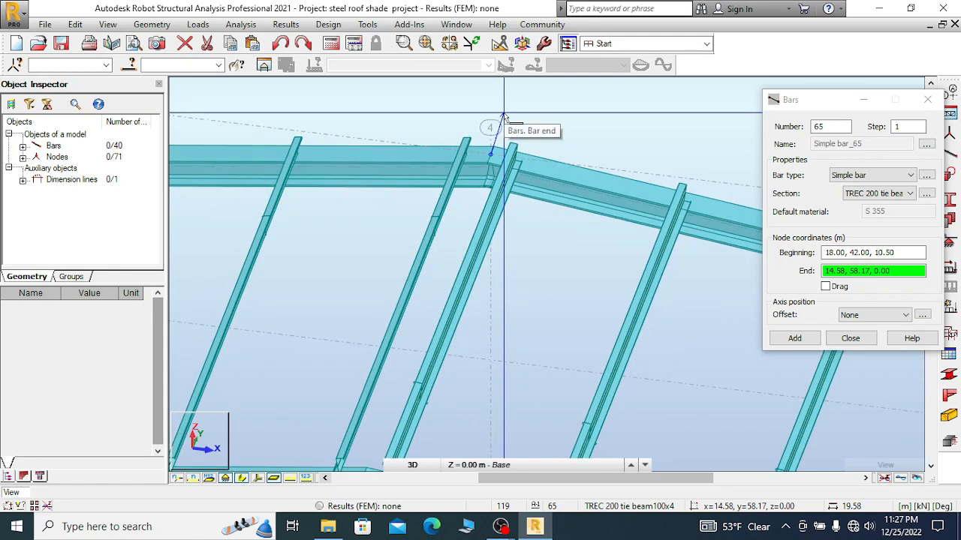
scroll(505, 118, down, 3)
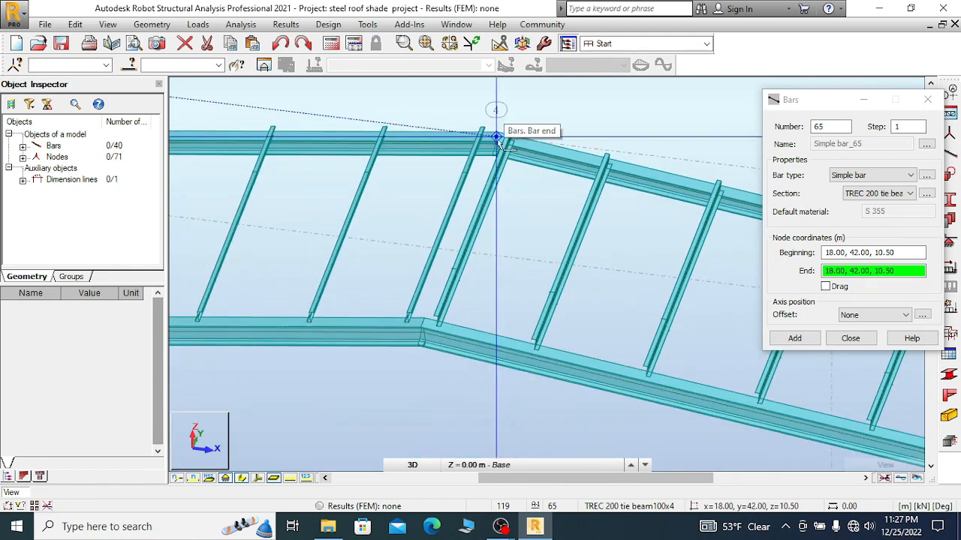
click(423, 323)
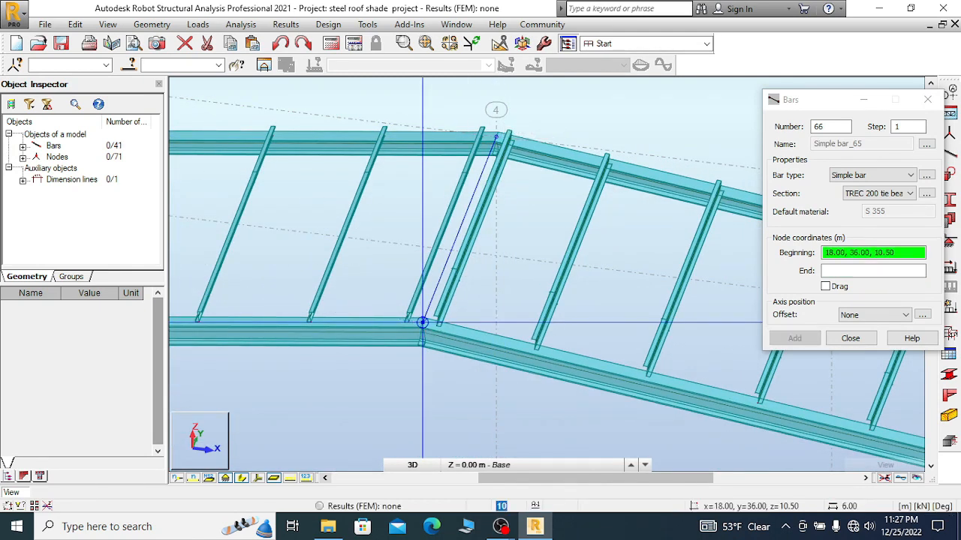
right_click(507, 214)
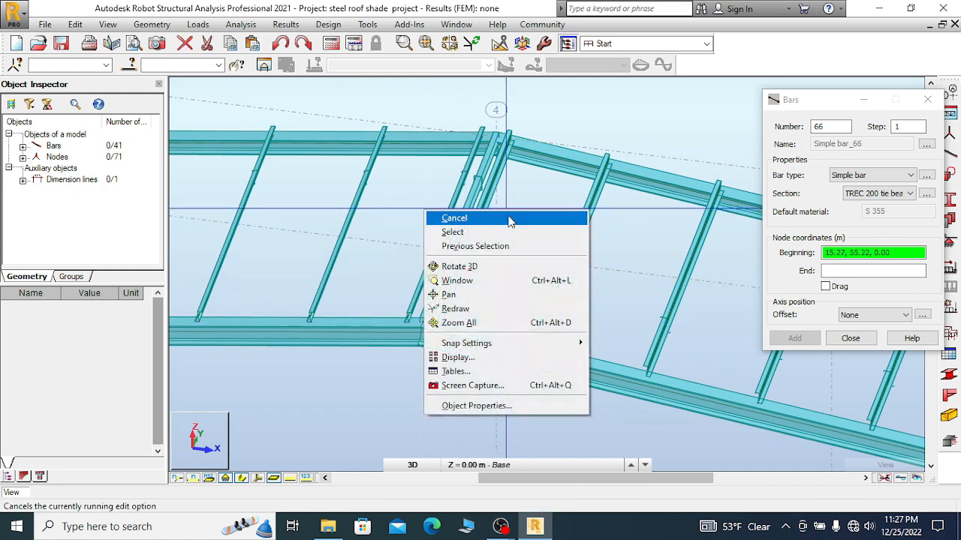
click(489, 217)
- Examine the tie beam connections at the ridge and both eaves corners from a rotated 3D view, and close the bar definition
scroll(319, 171, down, 3)
scroll(314, 173, down, 6)
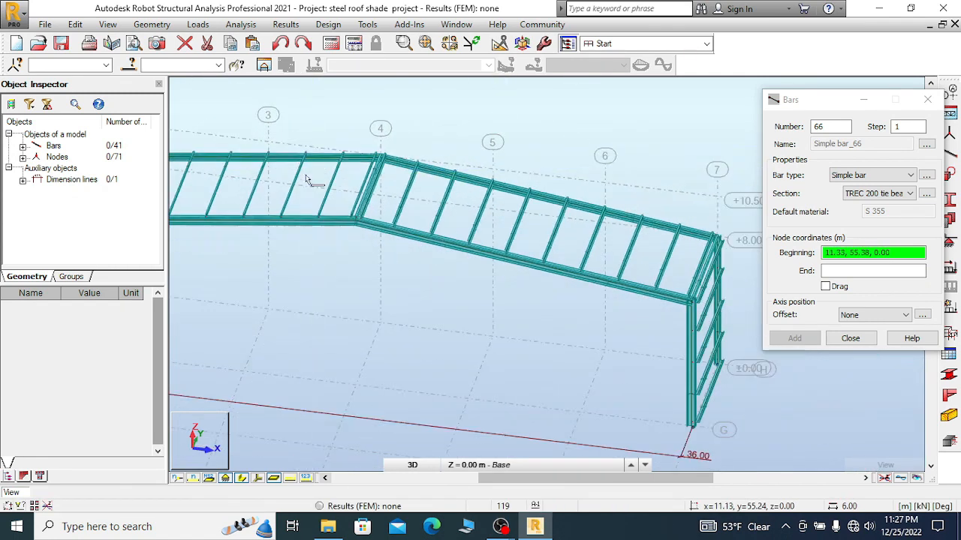
scroll(550, 209, up, 4)
scroll(550, 209, up, 3)
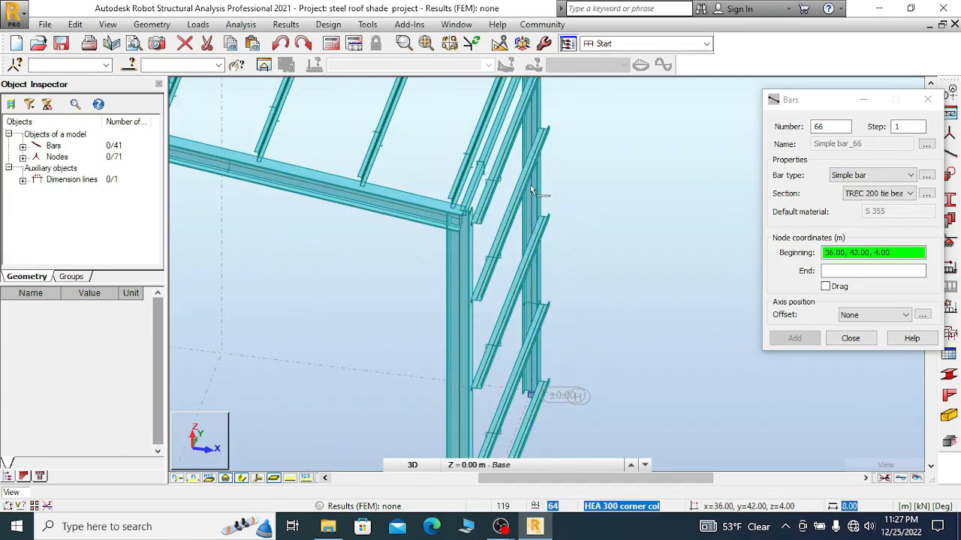
scroll(675, 228, down, 3)
scroll(676, 228, down, 3)
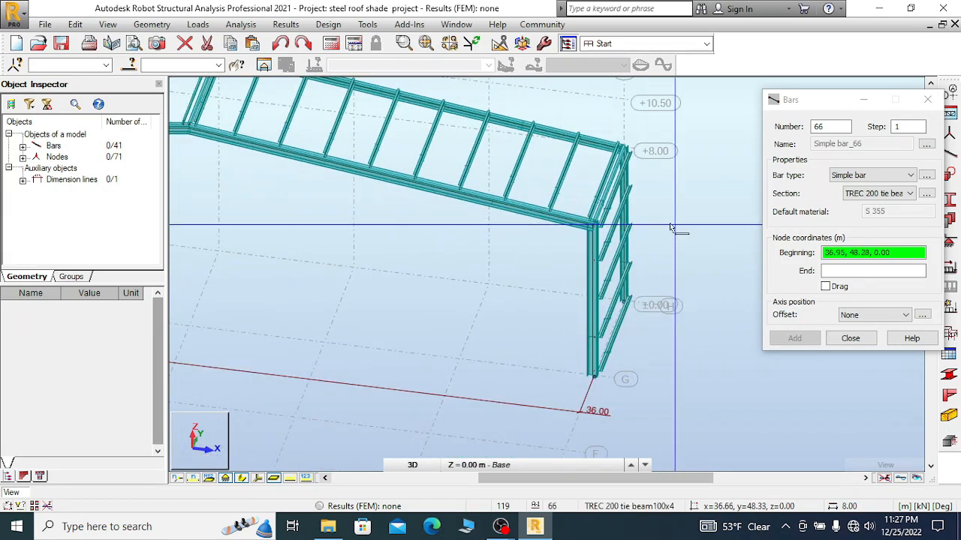
scroll(309, 155, up, 5)
scroll(337, 174, down, 5)
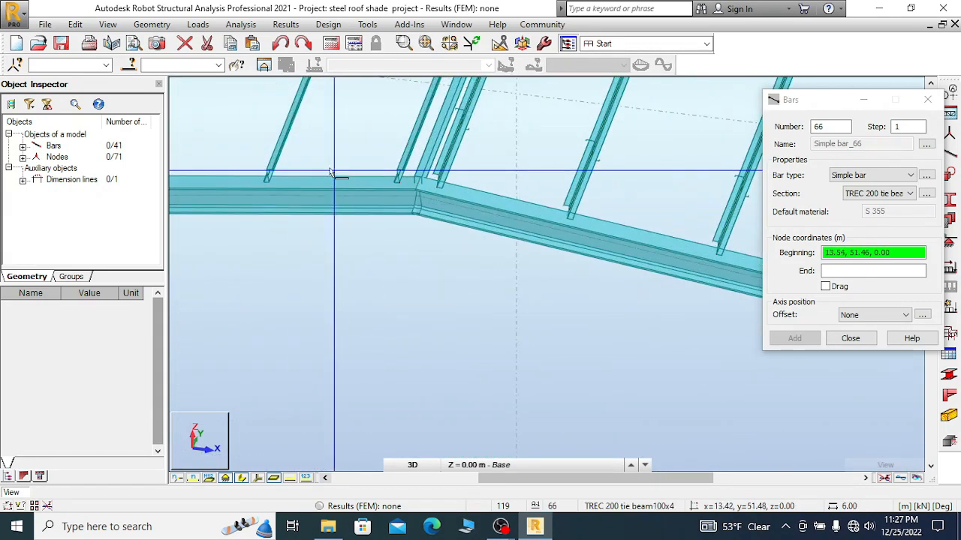
scroll(316, 173, up, 4)
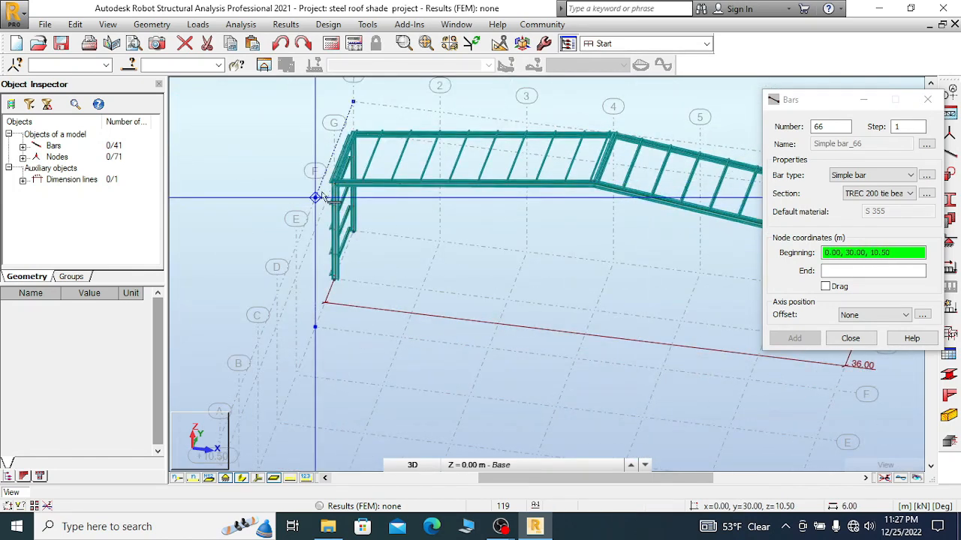
right_click(171, 118)
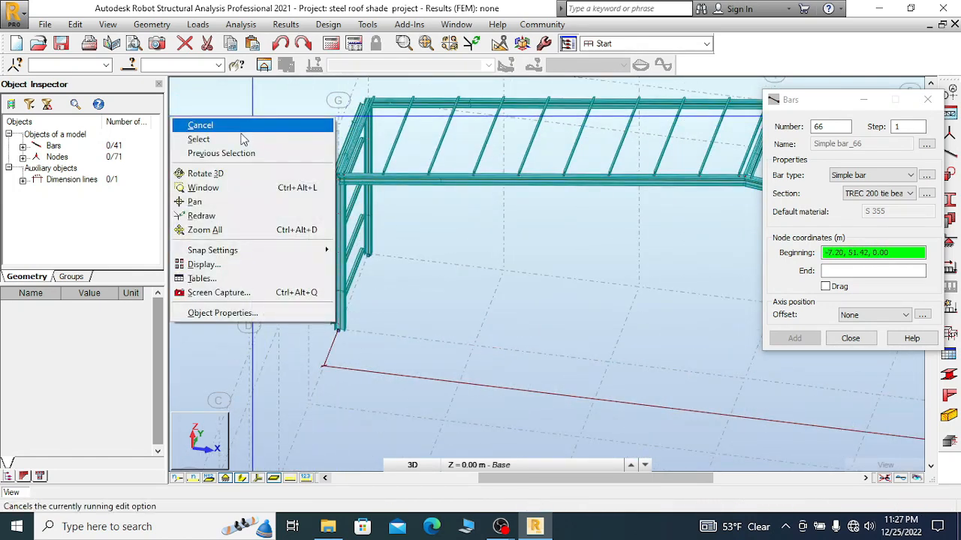
click(205, 173)
drag(339, 203, 398, 206)
drag(328, 155, 427, 202)
scroll(455, 176, up, 8)
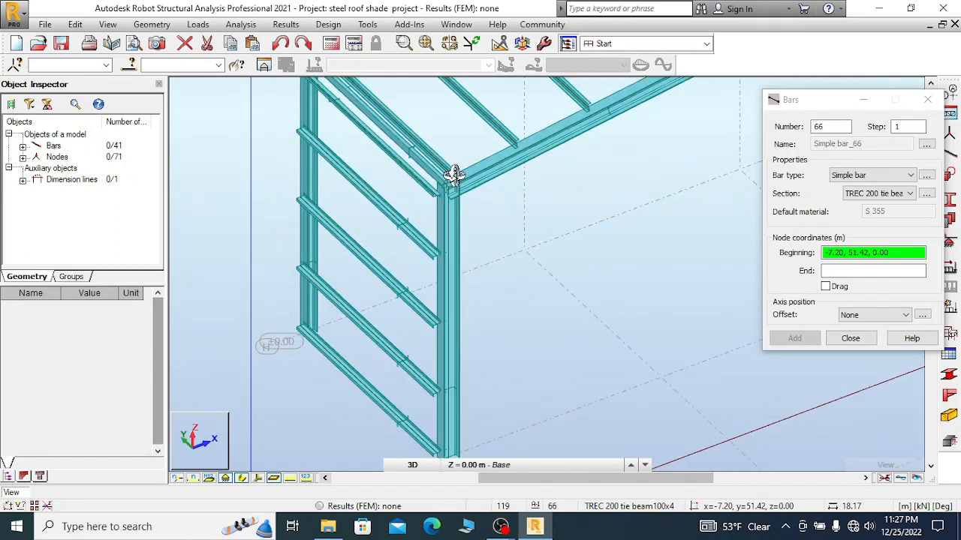
right_click(449, 130)
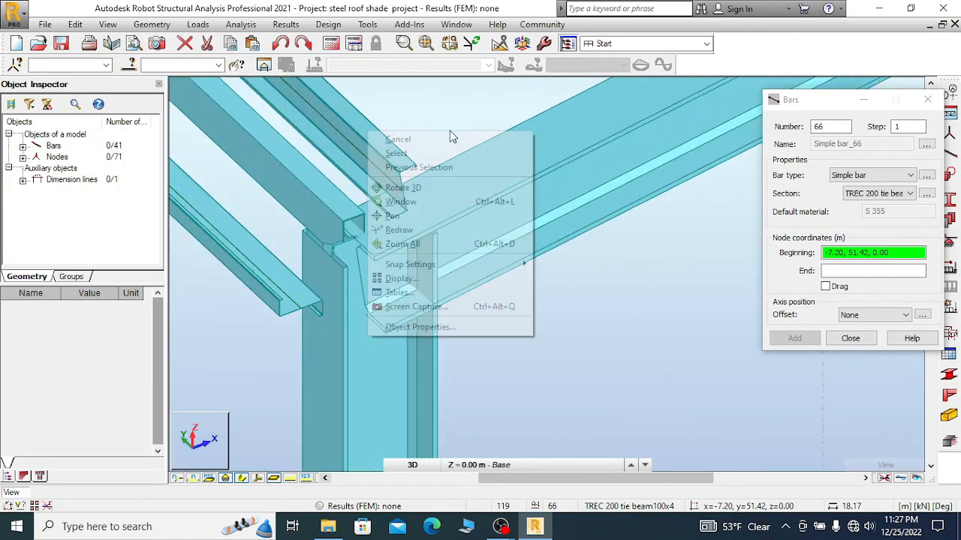
click(383, 138)
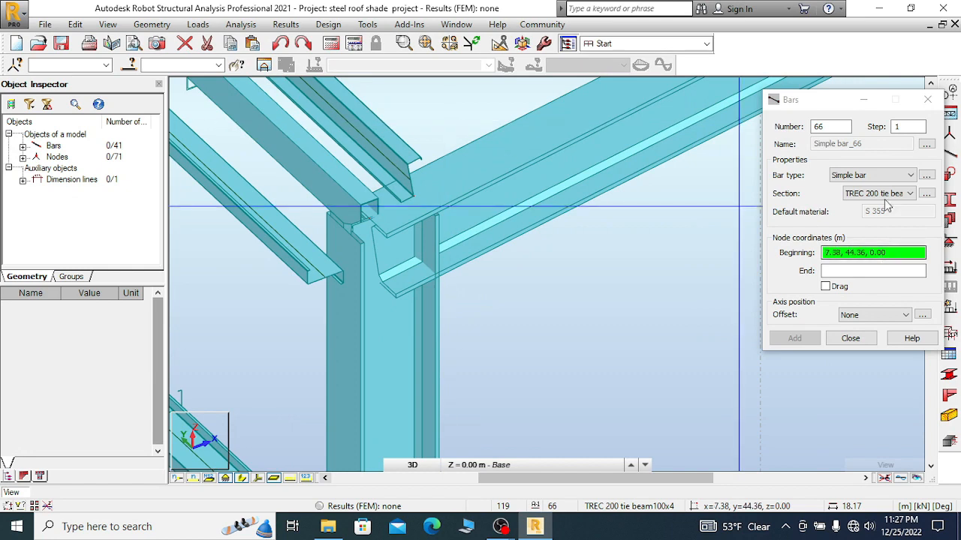
click(928, 99)
- Try the Lower flange offset on the eaves tie beam at grid 1, and undo it
scroll(405, 165, down, 2)
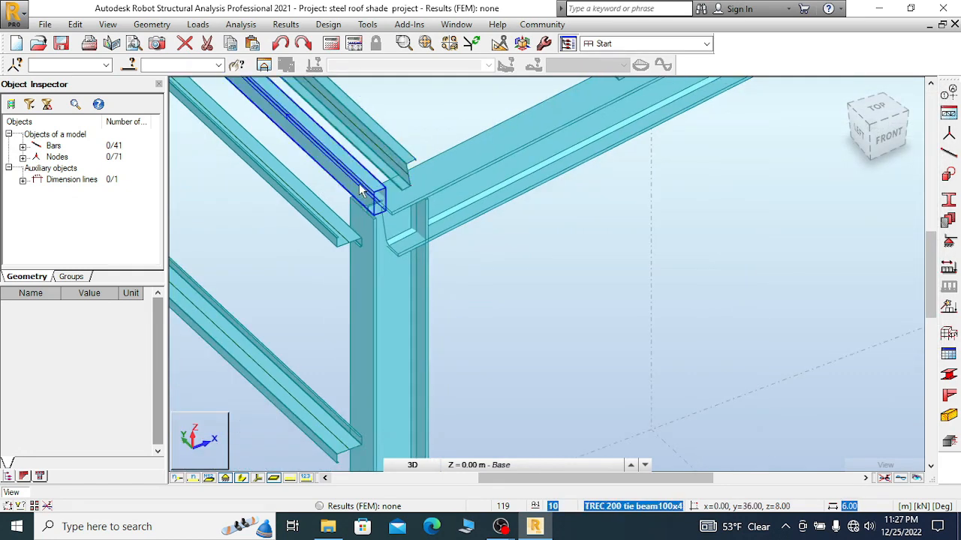
click(359, 185)
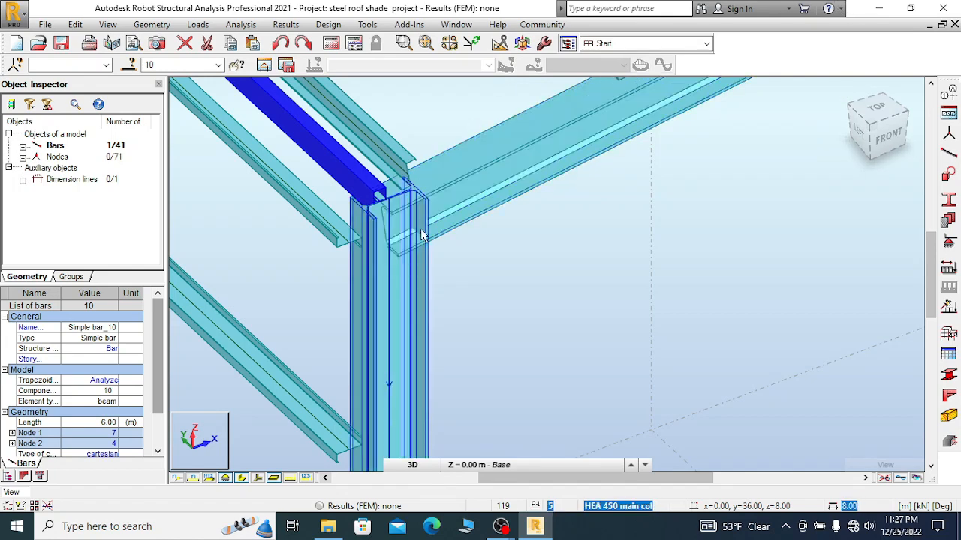
click(151, 24)
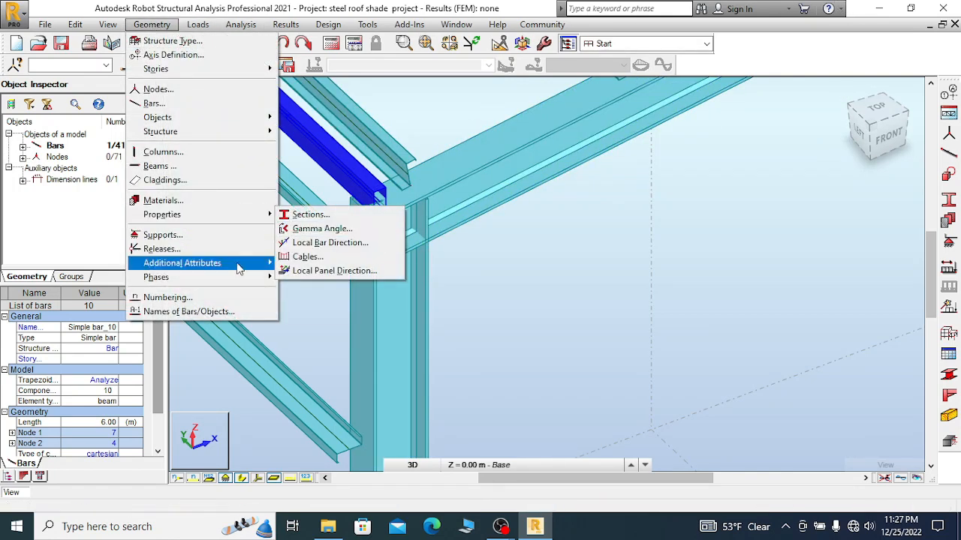
mouse_move(238, 266)
click(308, 291)
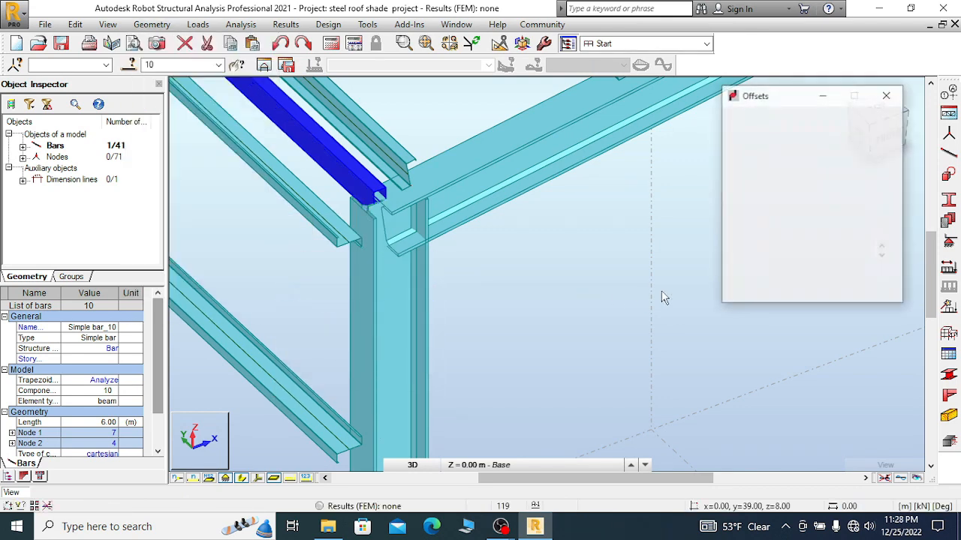
click(781, 152)
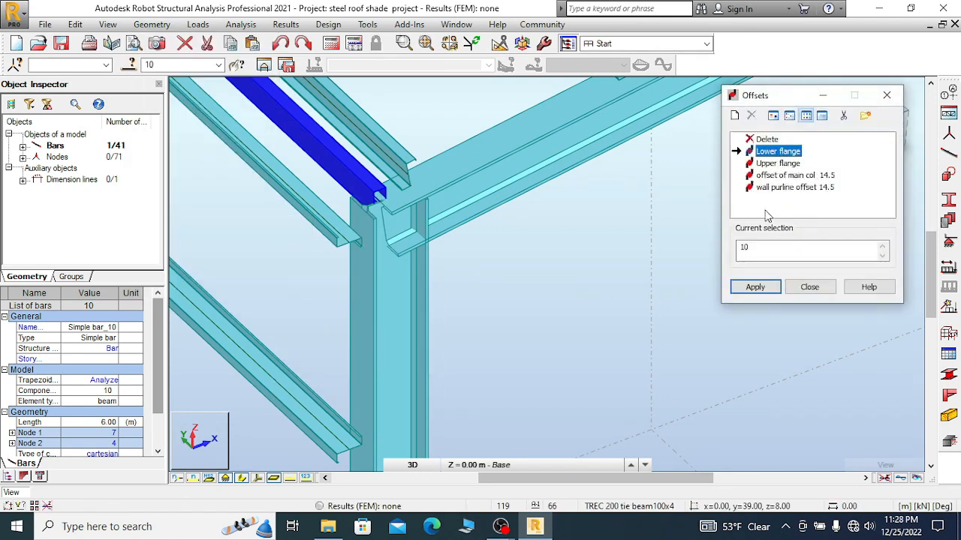
click(755, 288)
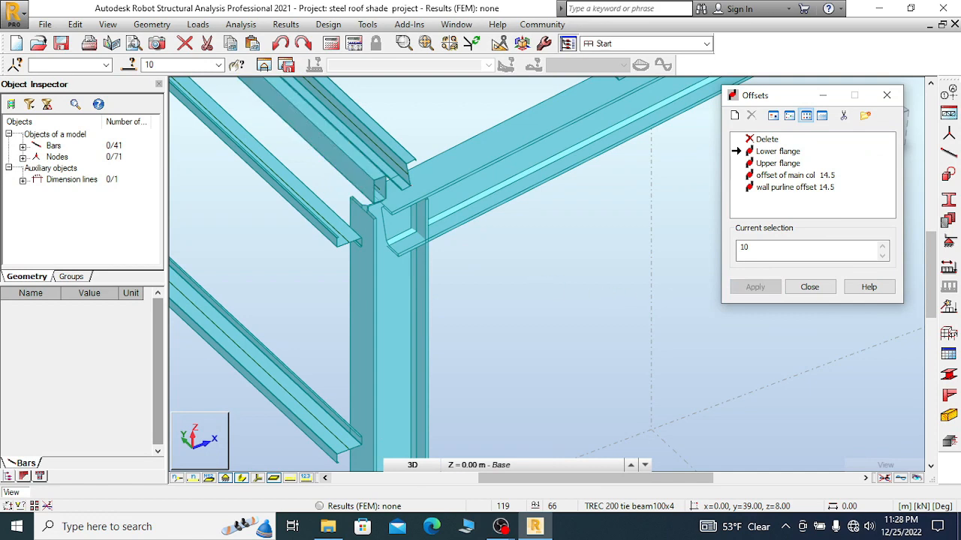
click(279, 45)
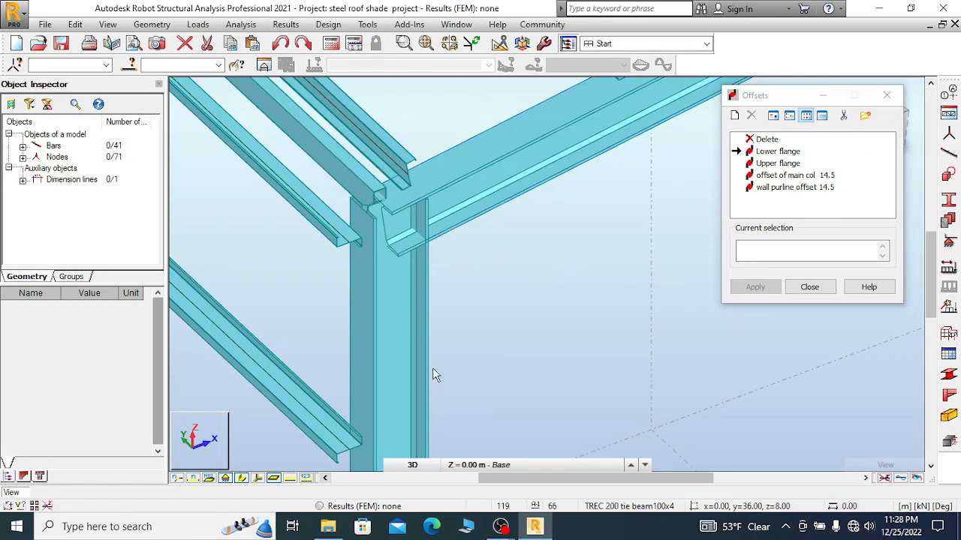
- Show the bars' local axes and assign the Upper flange offset to the eaves tie beam at grid 1
scroll(436, 363, down, 3)
scroll(358, 249, up, 1)
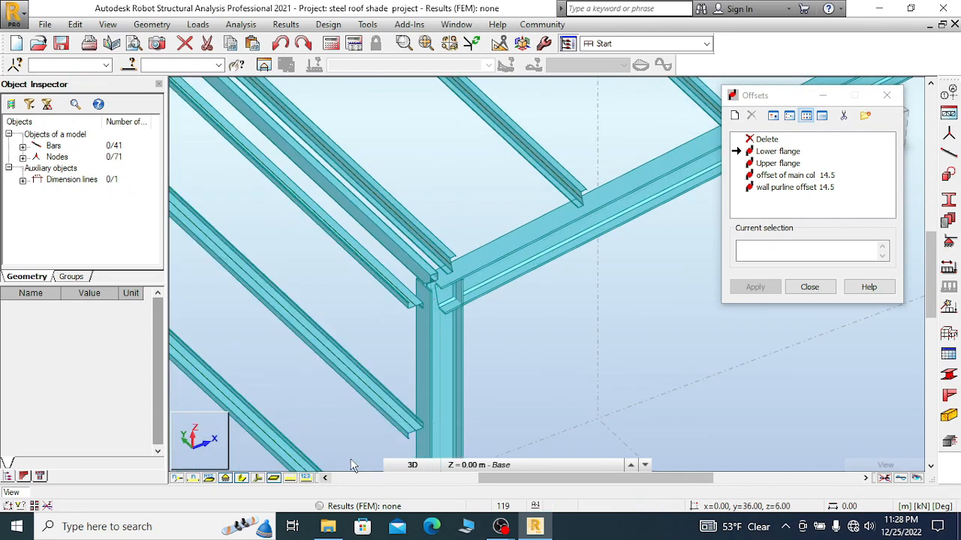
click(257, 478)
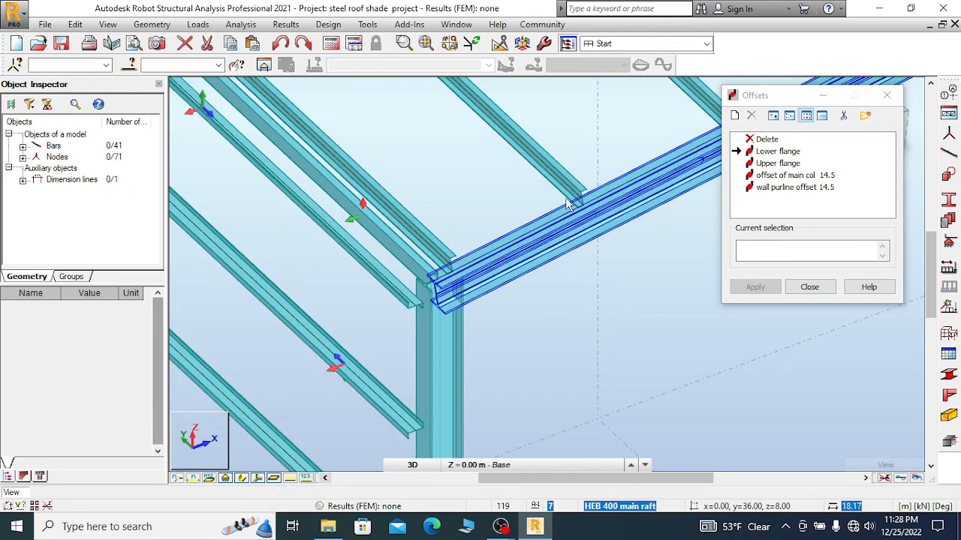
click(781, 164)
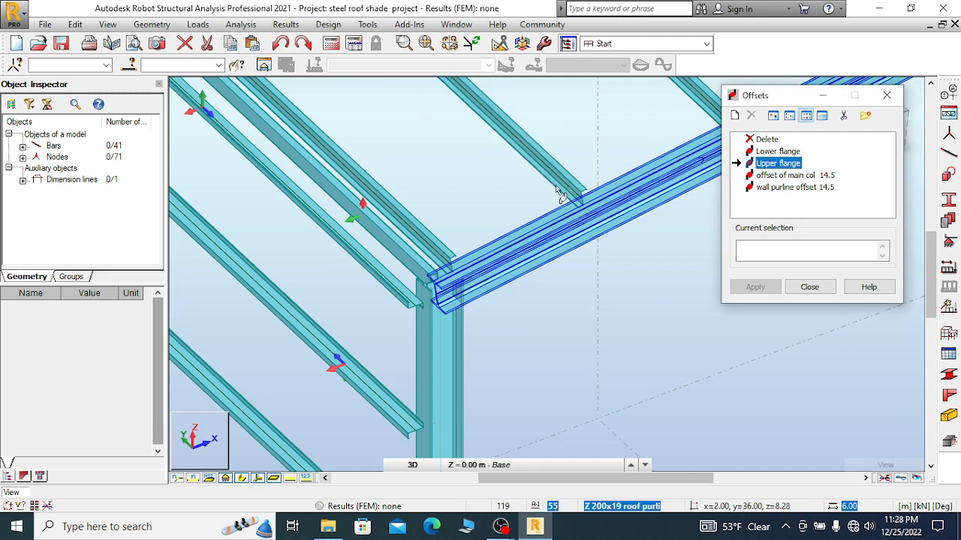
click(402, 254)
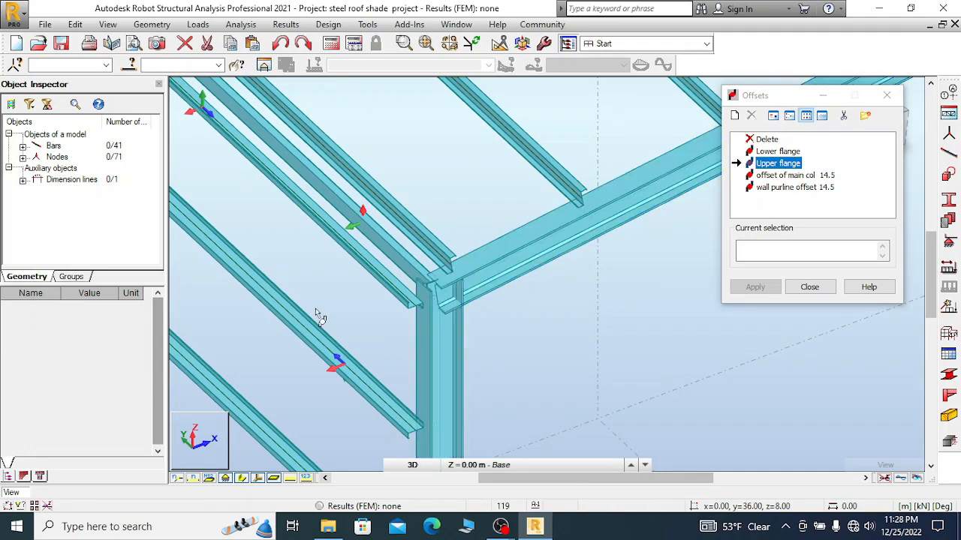
- Assign the Upper flange offset to the ridge tie beam at grid 4
scroll(442, 300, down, 8)
scroll(547, 152, up, 10)
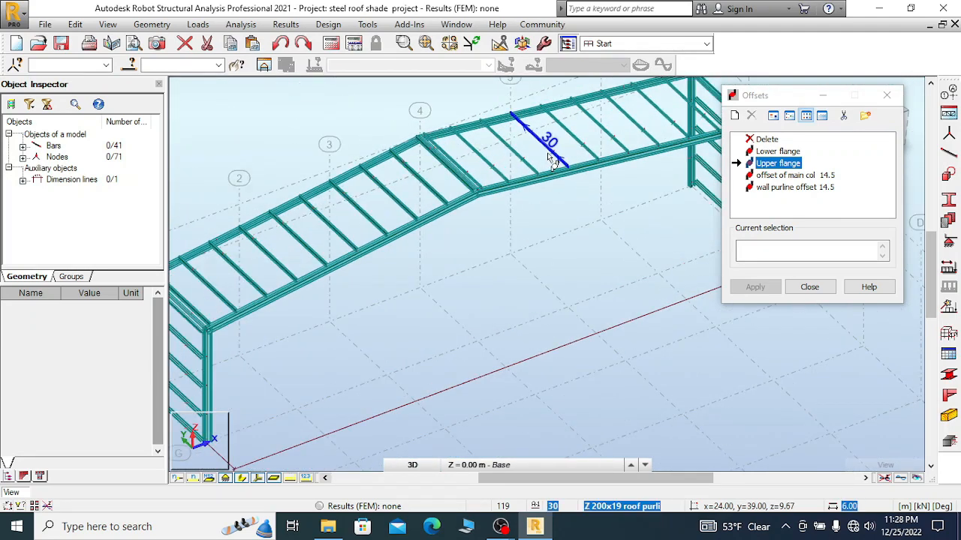
scroll(459, 247, down, 3)
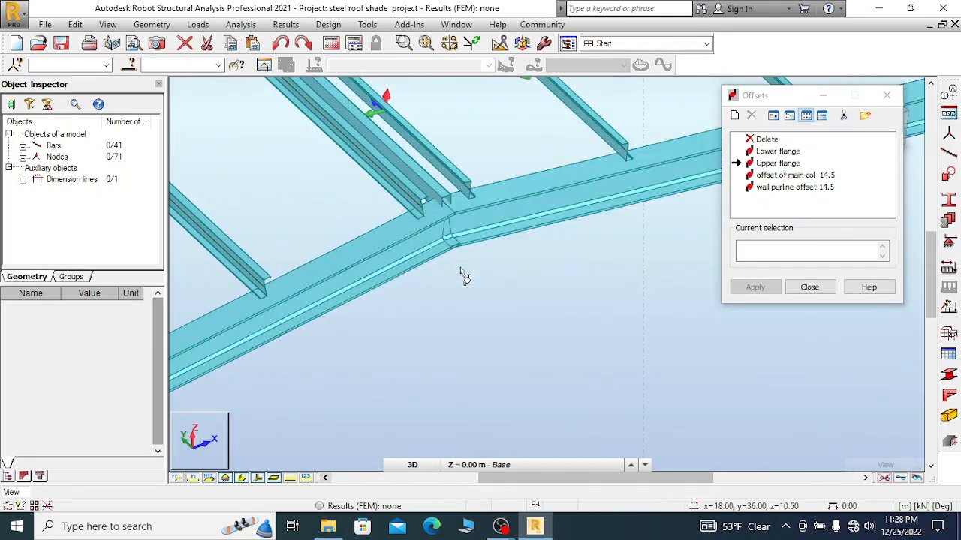
scroll(457, 255, up, 3)
scroll(454, 214, up, 2)
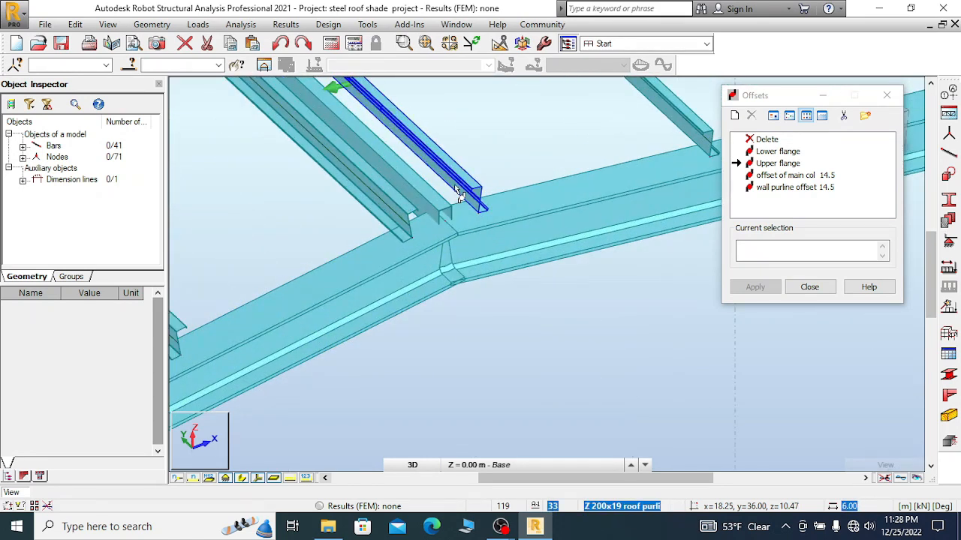
scroll(451, 229, down, 5)
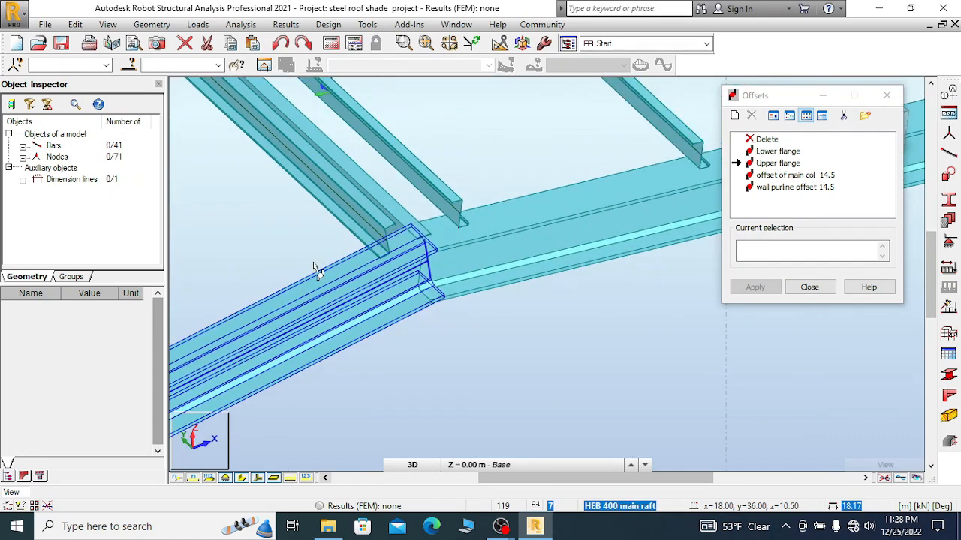
- Assign the Upper flange offset to the eaves tie beam at grid 7
scroll(254, 261, down, 5)
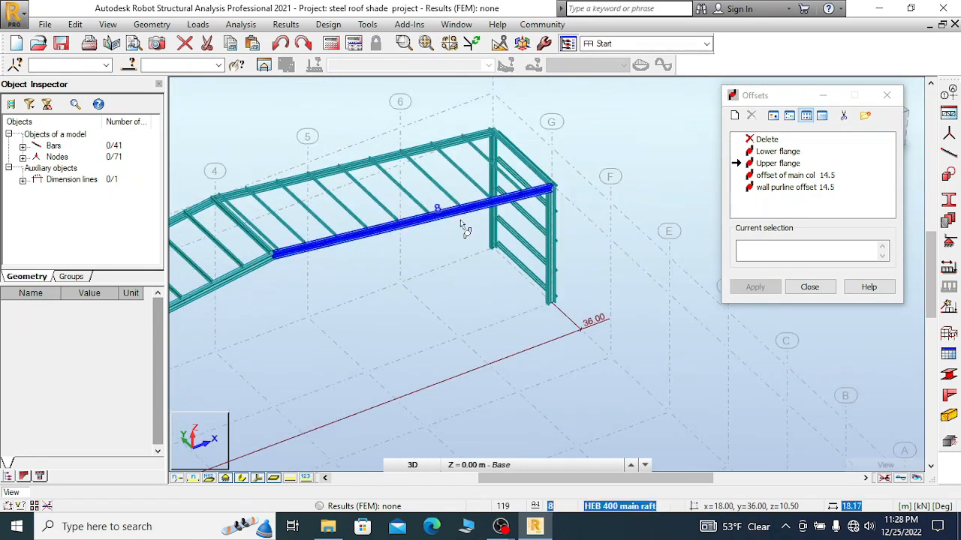
right_click(519, 137)
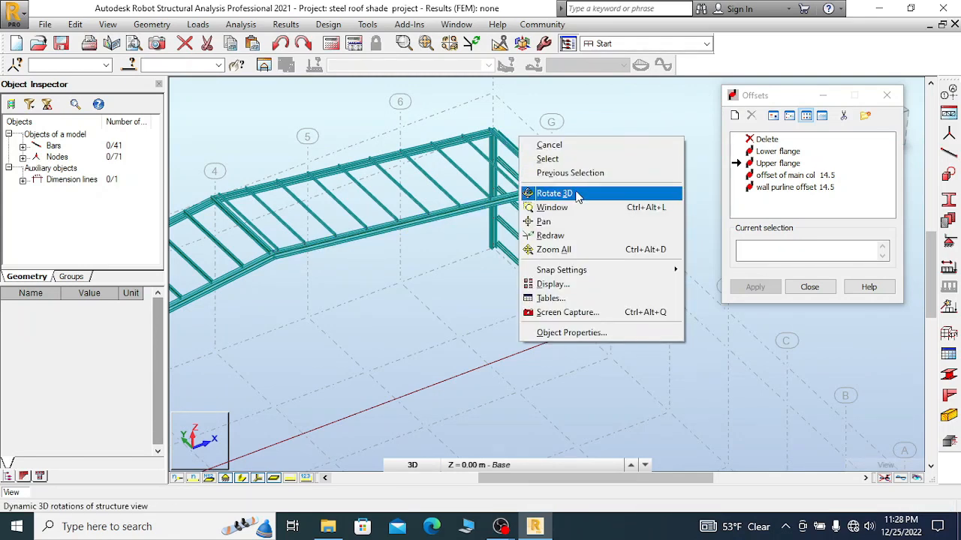
click(575, 194)
drag(564, 201, 520, 199)
scroll(589, 146, up, 7)
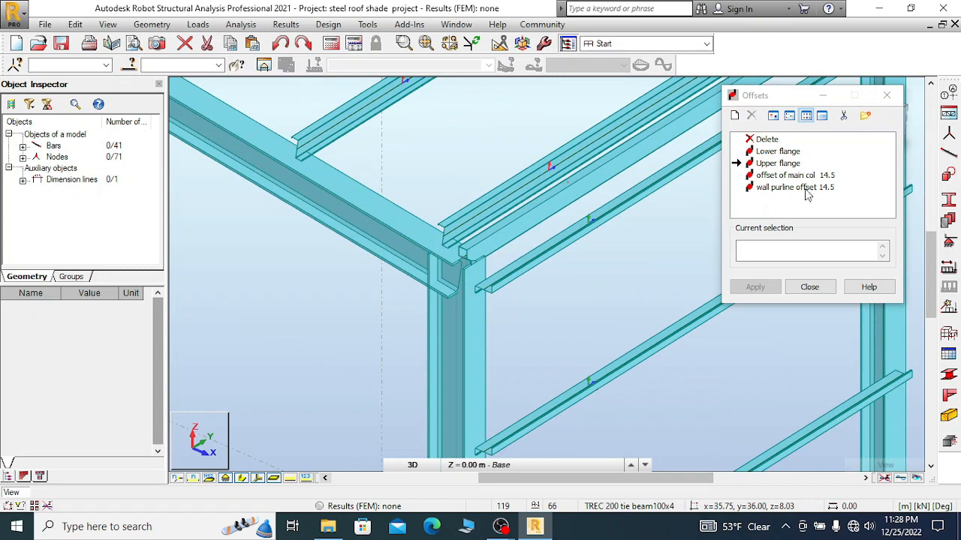
click(780, 152)
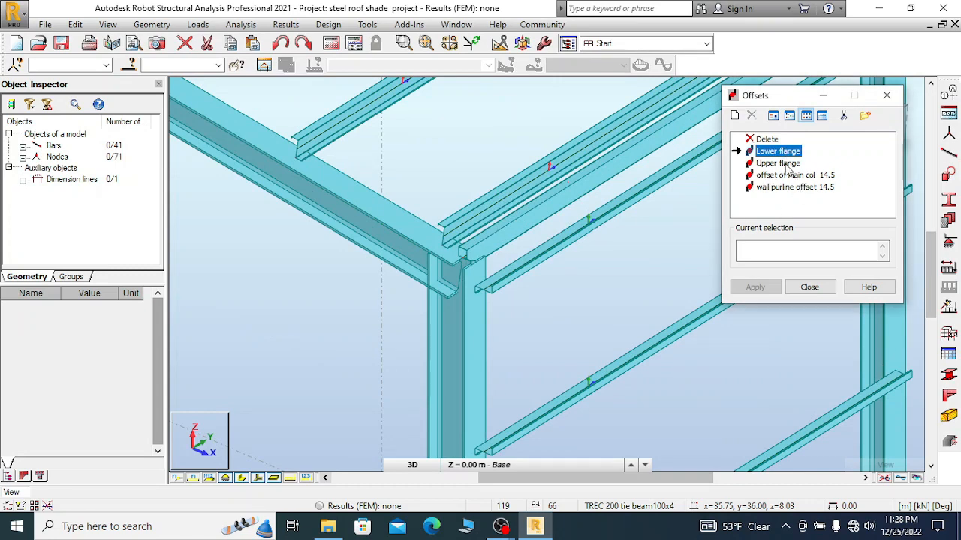
click(784, 164)
click(513, 240)
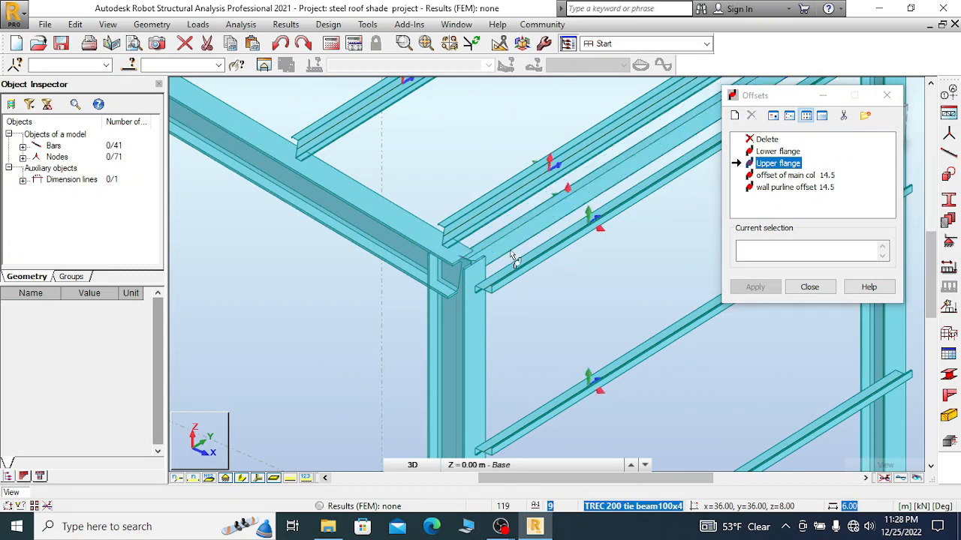
- Examine the tie beam connections at both grid 7 eaves columns and close the offset assignment
scroll(349, 286, down, 4)
scroll(410, 272, up, 2)
scroll(411, 279, up, 2)
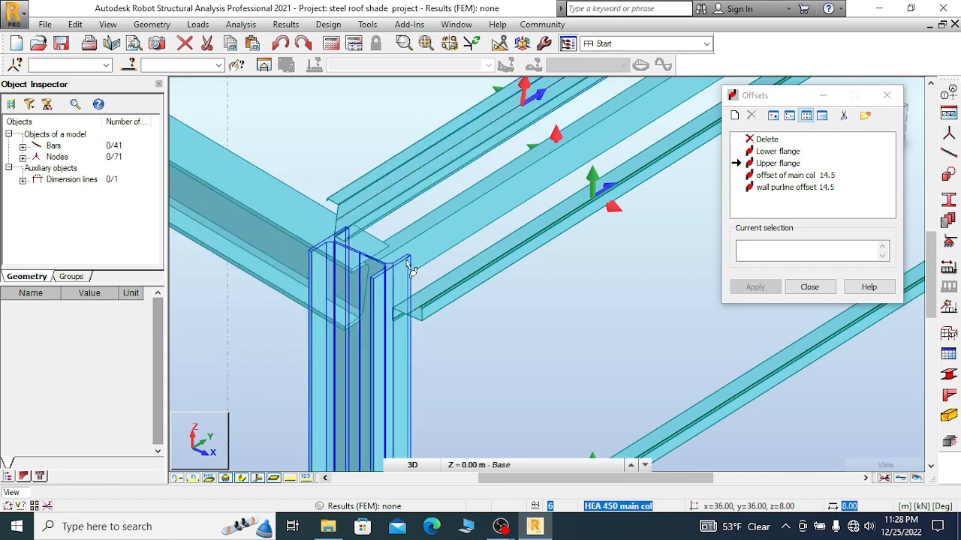
scroll(298, 244, down, 1)
scroll(298, 244, down, 5)
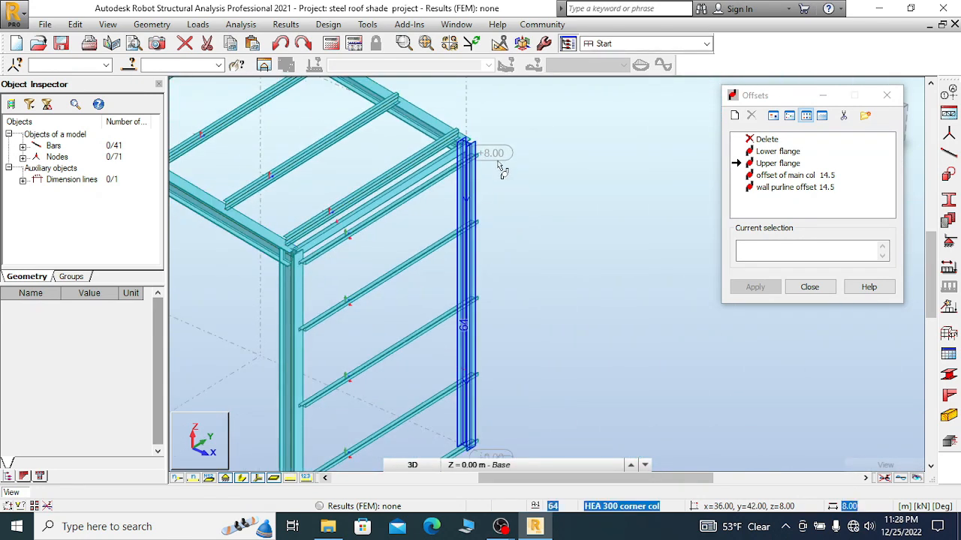
scroll(456, 161, up, 4)
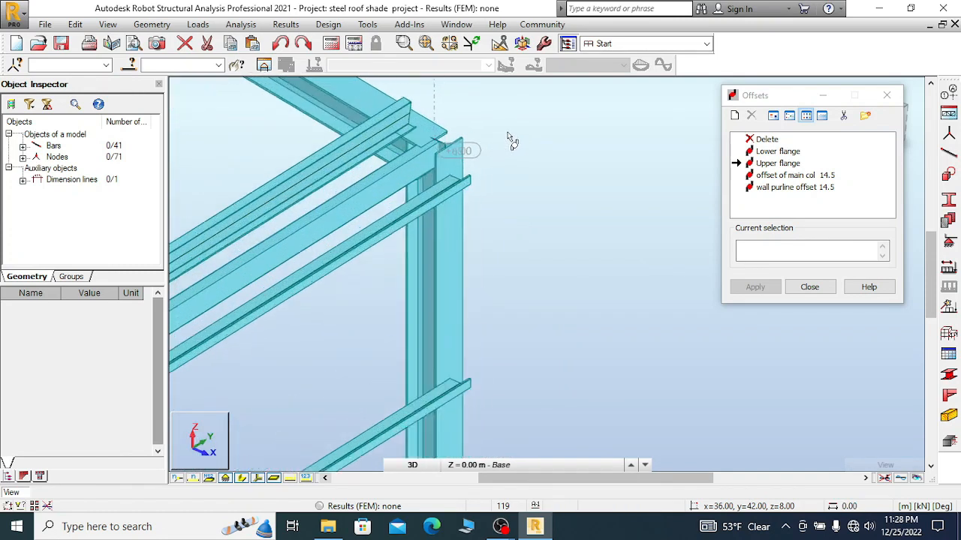
scroll(523, 132, down, 3)
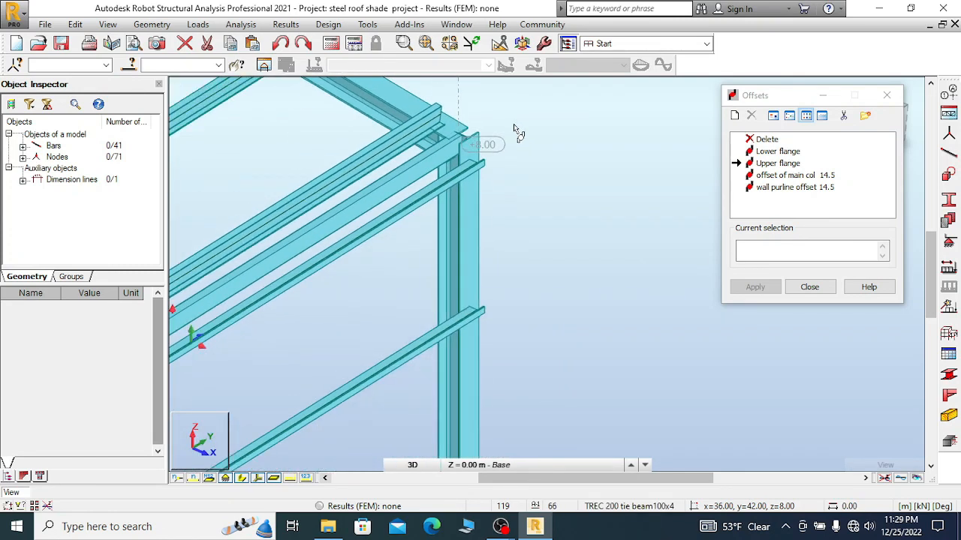
click(809, 287)
scroll(607, 188, down, 1)
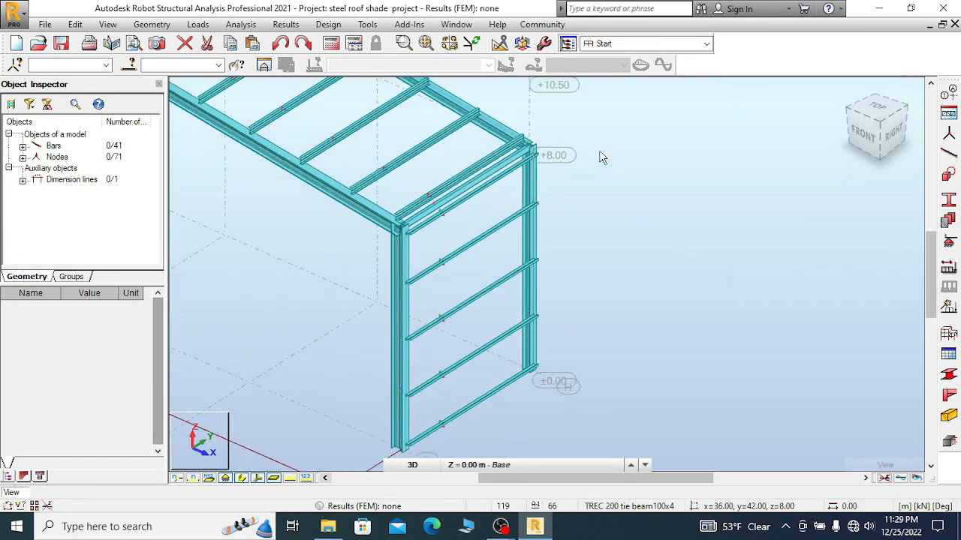
right_click(520, 153)
click(546, 159)
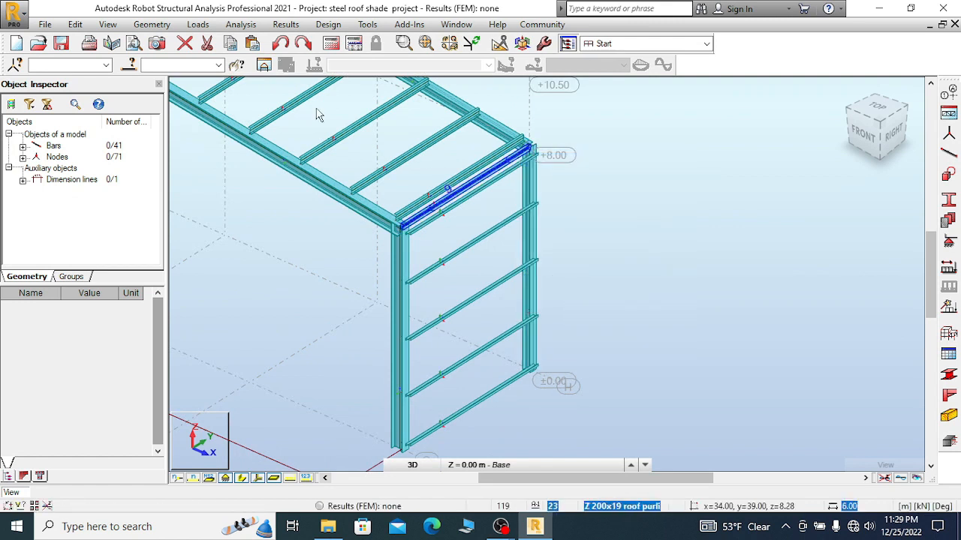
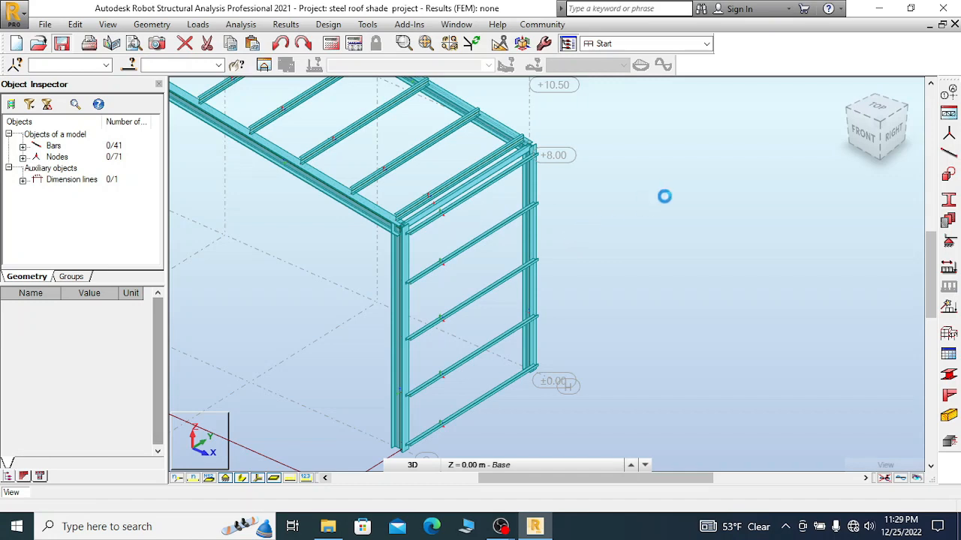
scroll(667, 195, down, 1)
scroll(692, 176, down, 5)
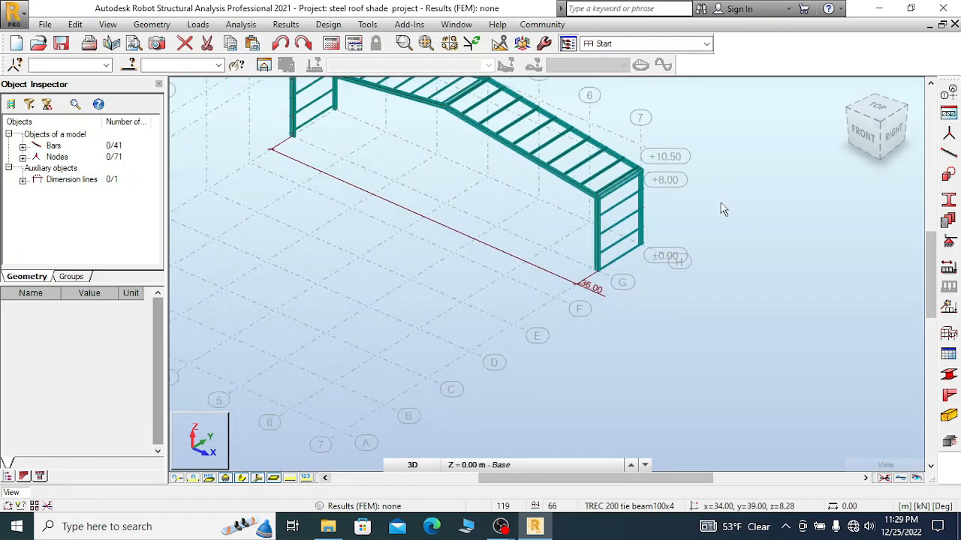
scroll(719, 211, down, 3)
scroll(697, 214, up, 6)
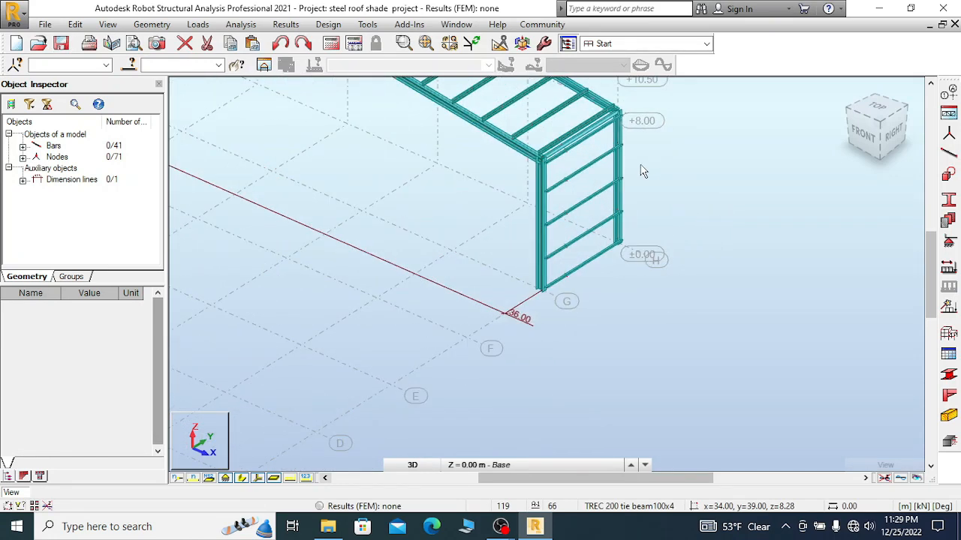
scroll(642, 171, up, 1)
right_click(483, 170)
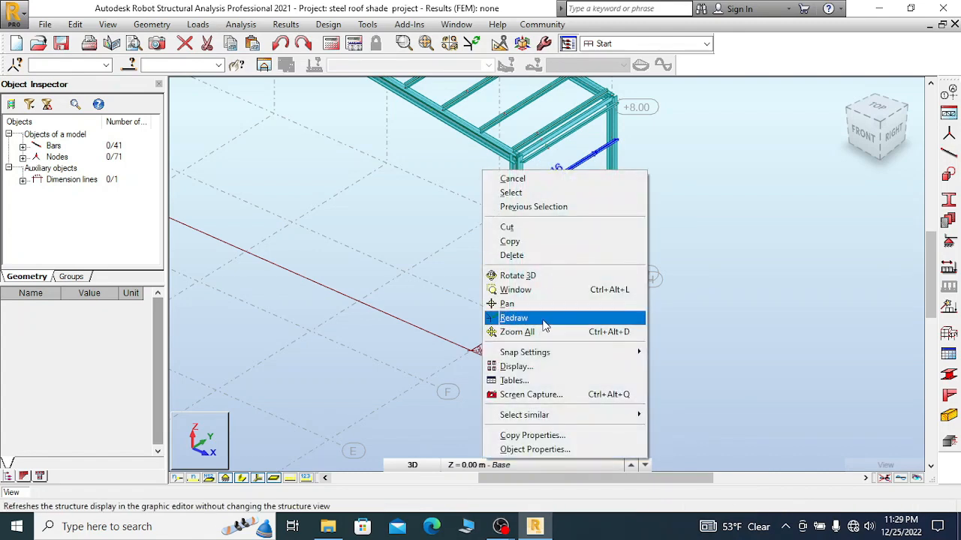
click(685, 190)
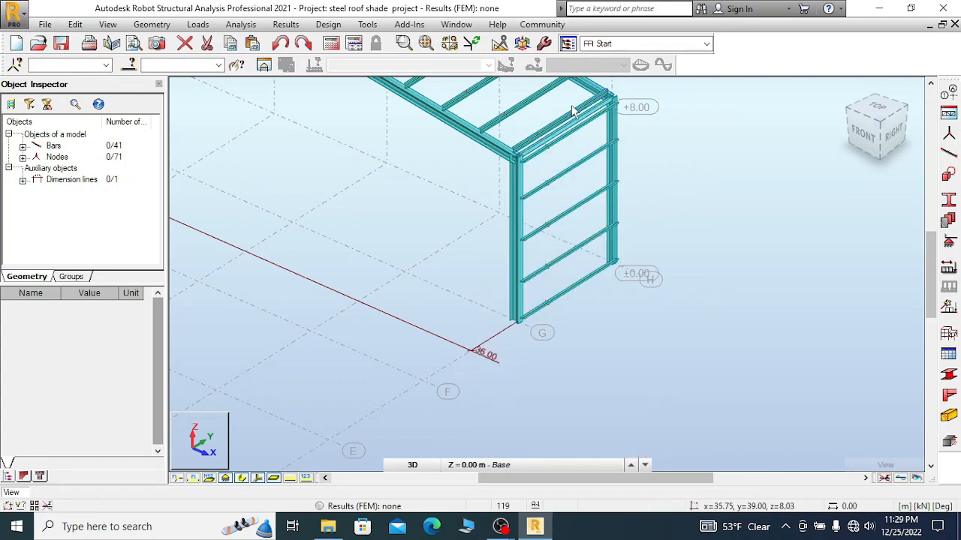
scroll(559, 129, up, 3)
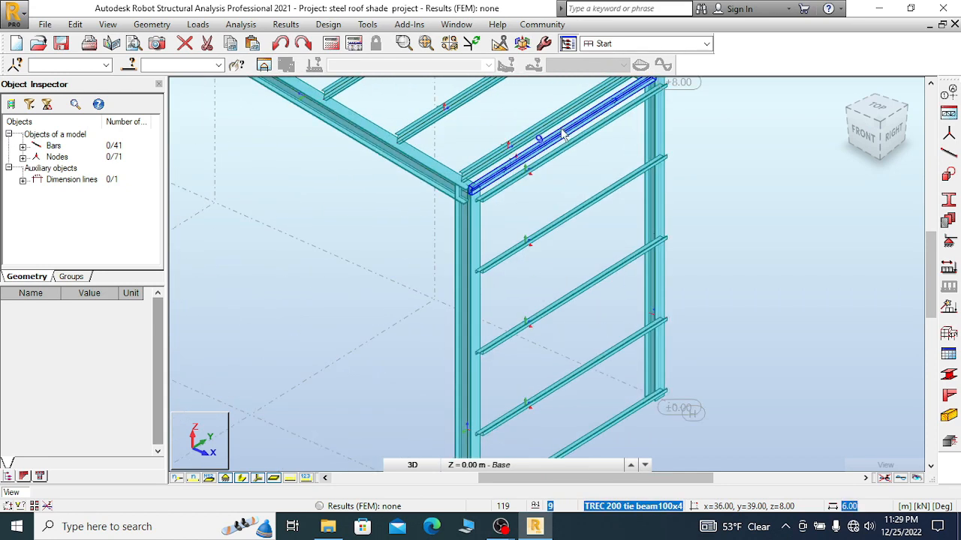
right_click(478, 129)
click(540, 213)
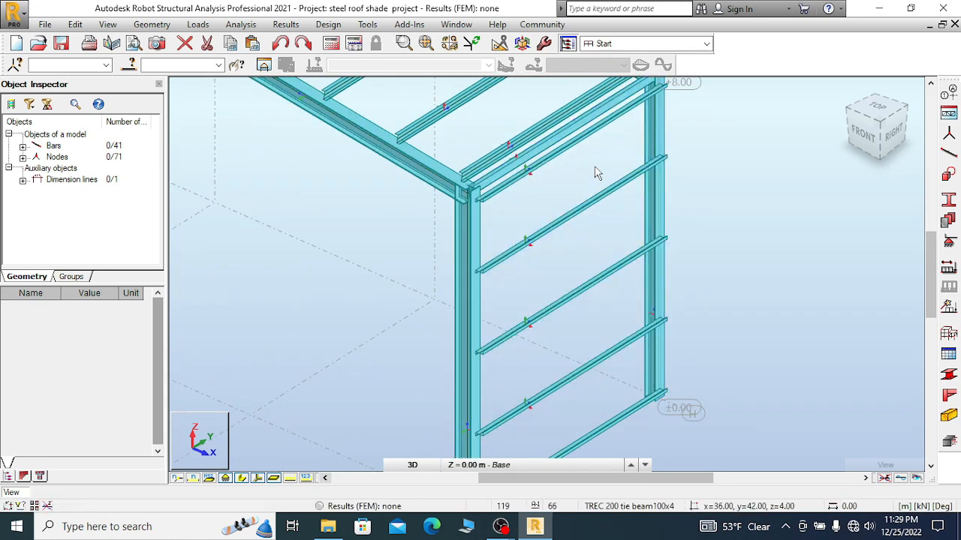
- Select the main column, rafter, eaves tie beam, wall purlins and nearby roof purlins at the grid 7 end
scroll(601, 159, down, 3)
drag(580, 110, 479, 367)
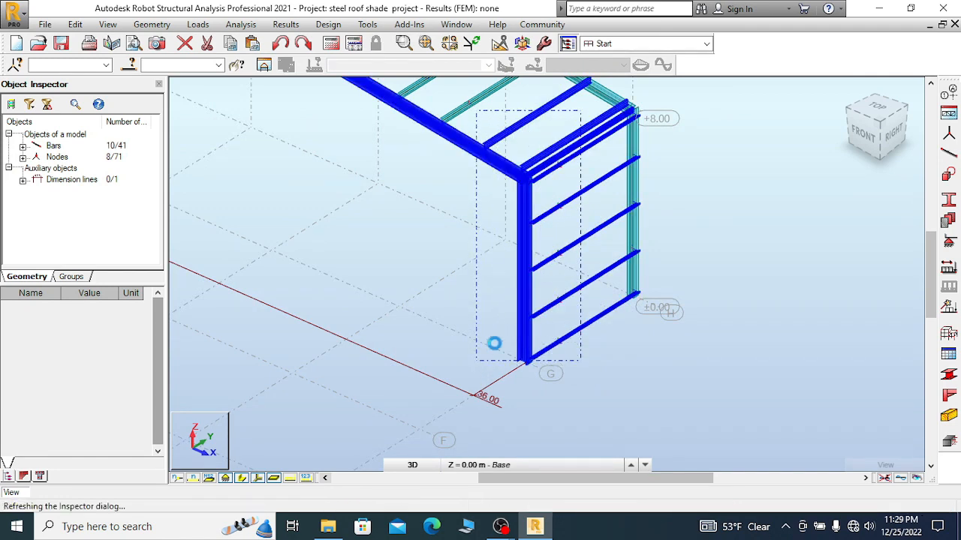
scroll(795, 248, down, 3)
scroll(794, 287, down, 2)
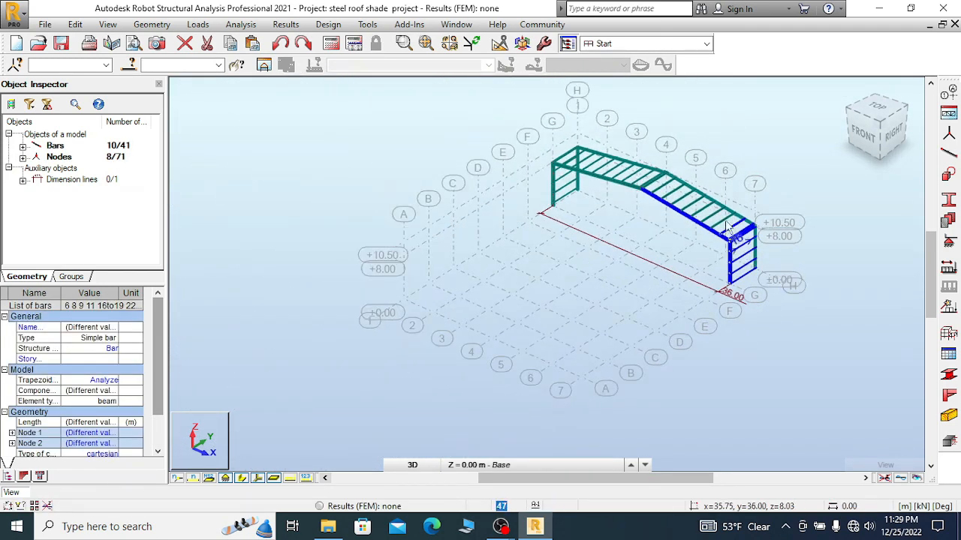
scroll(724, 217, up, 5)
drag(719, 207, 607, 221)
ctrl+drag(729, 230, 641, 253)
- Add the remaining roof purlins on the slope between grids 4 and 7 to the bar selection
middle_drag(596, 154, 726, 152)
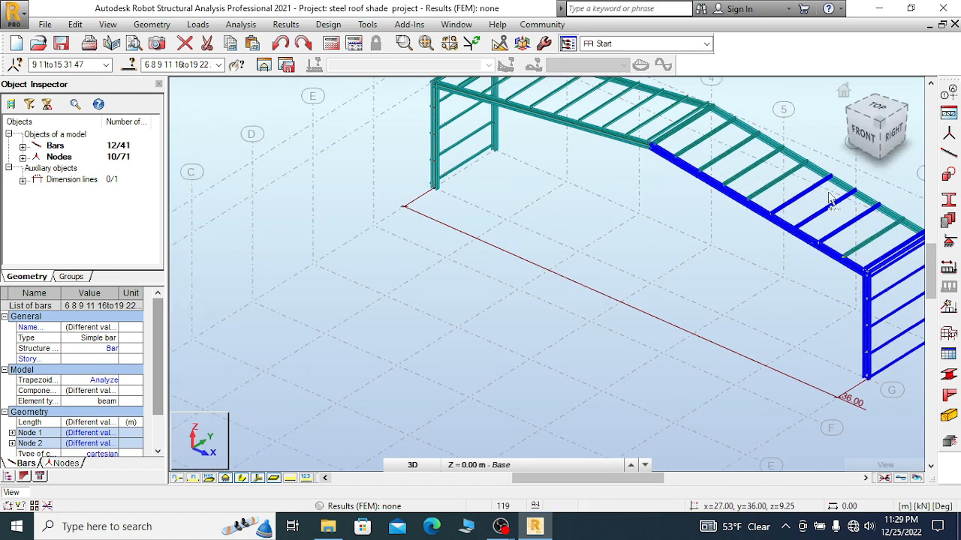
ctrl+click(872, 237)
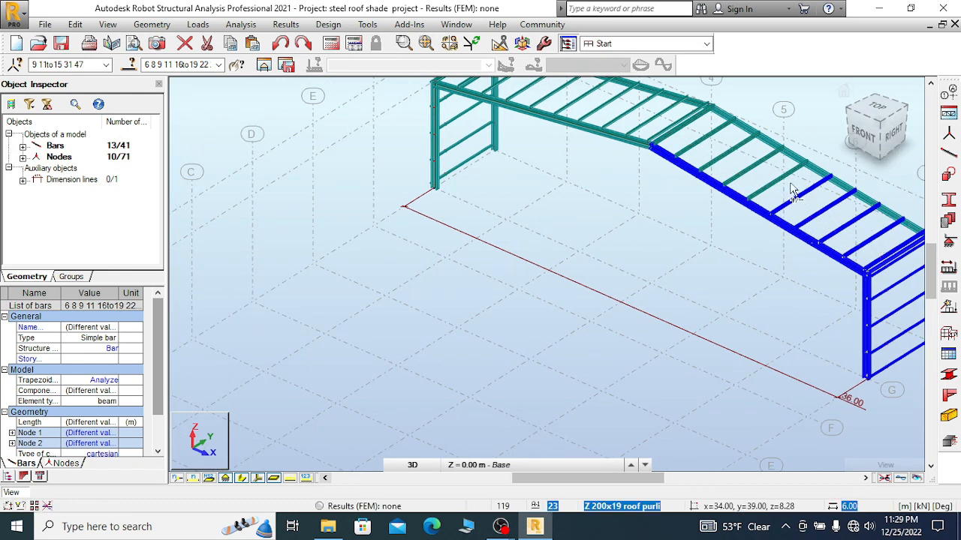
ctrl+click(753, 173)
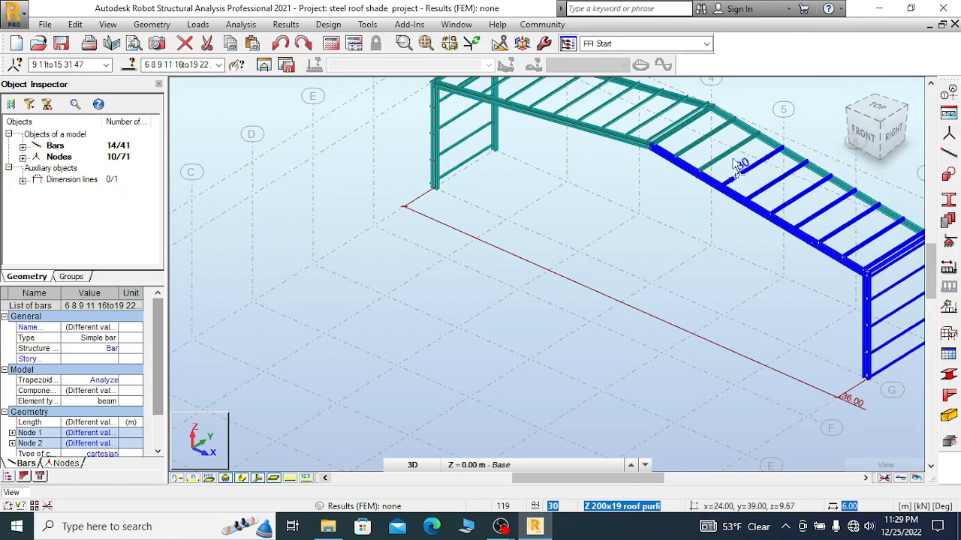
ctrl+click(720, 151)
ctrl+click(704, 139)
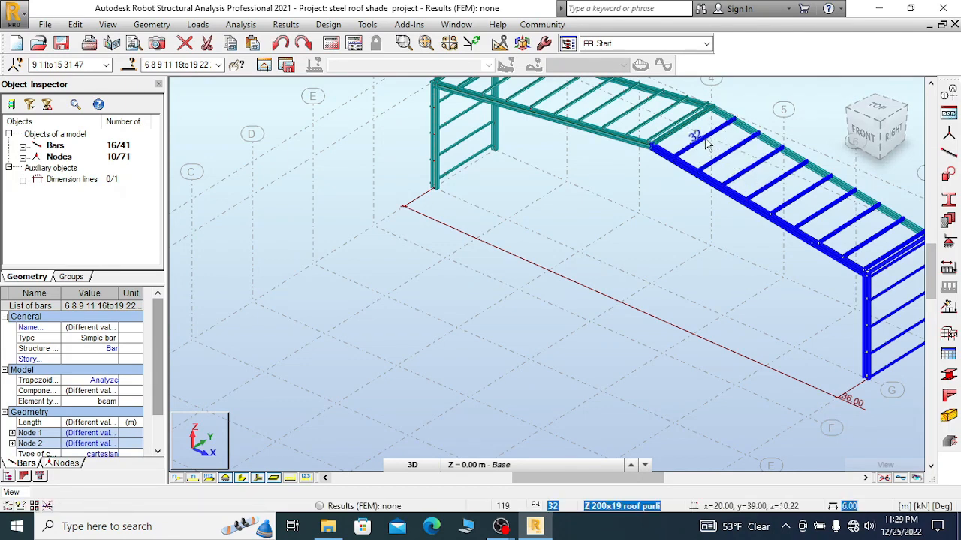
- Add the ridge tie beam, the rafters between grids 1 and 4, and that slope's roof purlins to the bar selection
scroll(690, 120, up, 3)
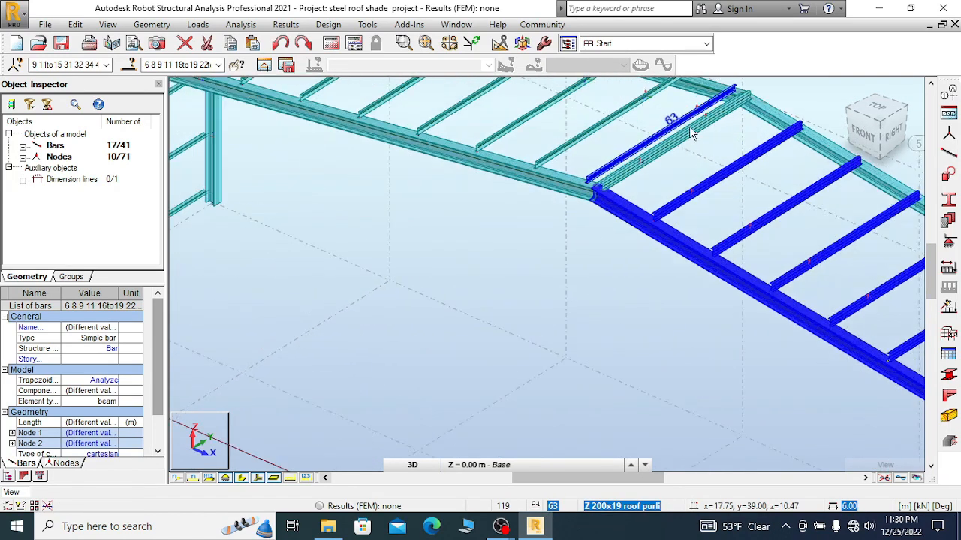
ctrl+drag(665, 153, 389, 160)
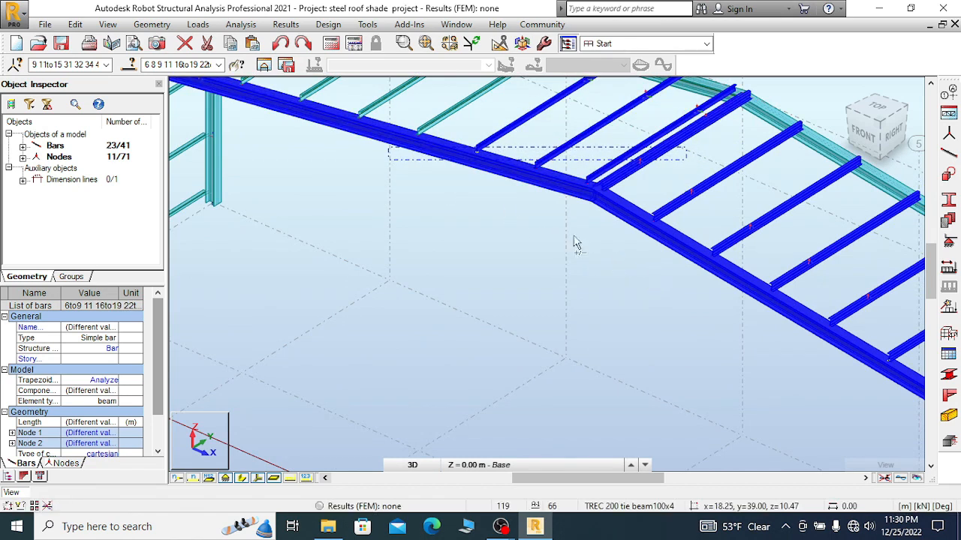
scroll(578, 252, down, 4)
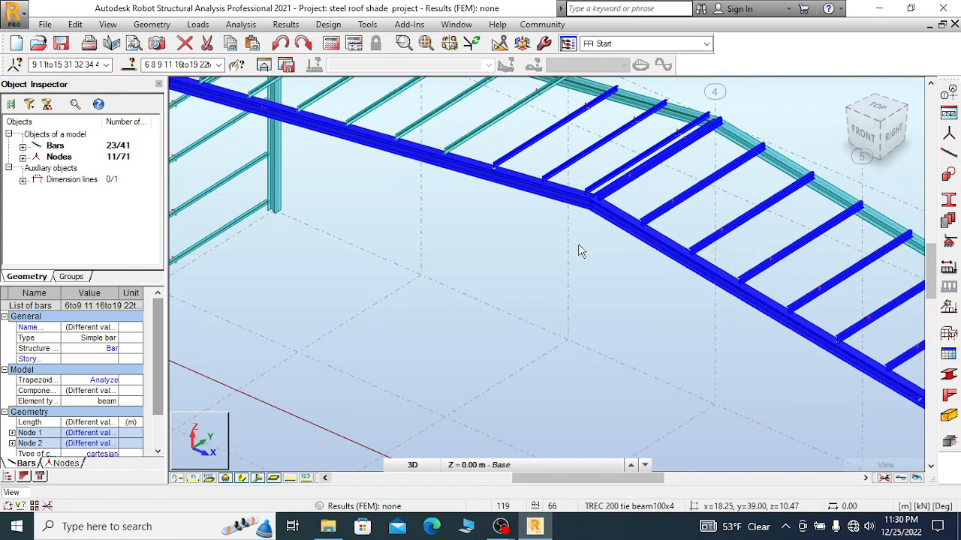
ctrl+drag(546, 162, 428, 161)
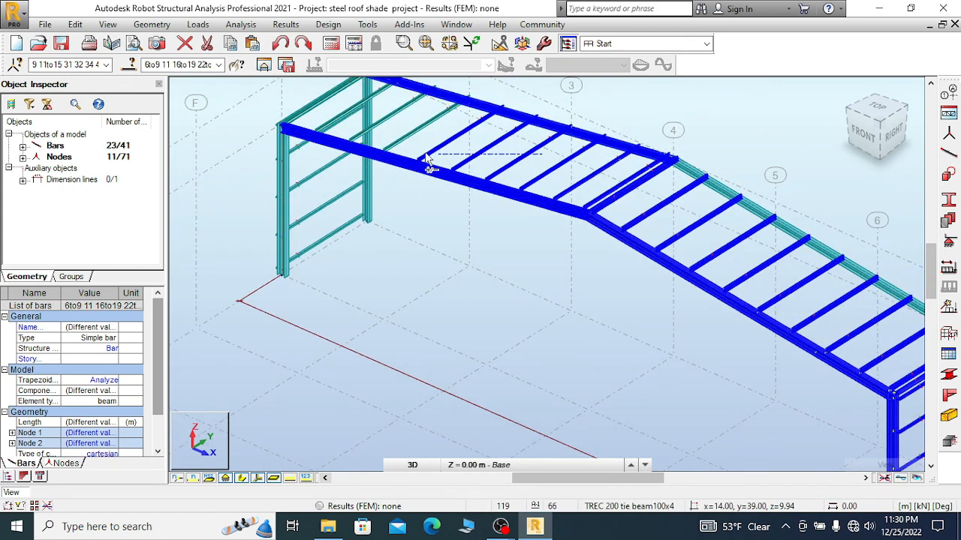
ctrl+drag(447, 126, 382, 123)
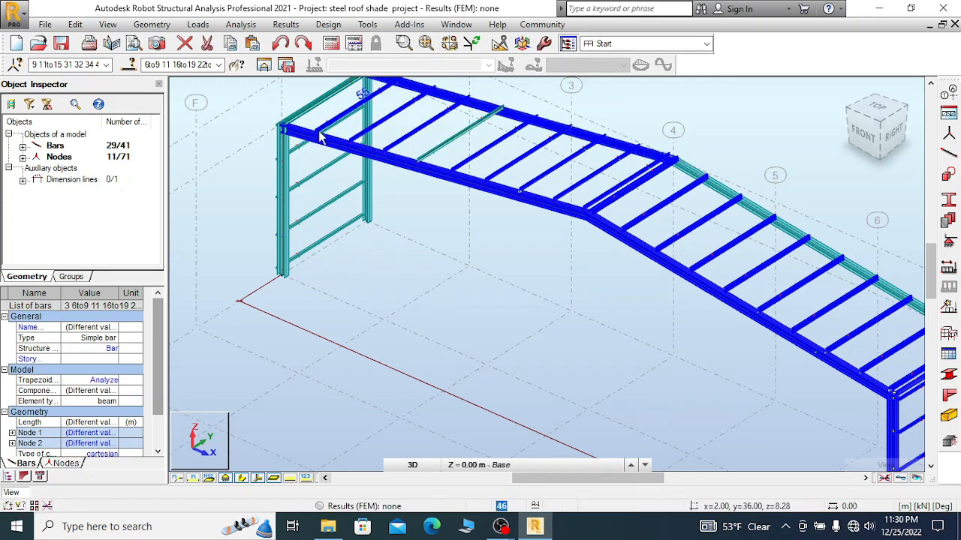
- Examine the bar selection from a rotated 3D view, checking both roof slopes and the grid 1 end
click(877, 132)
drag(878, 123, 895, 126)
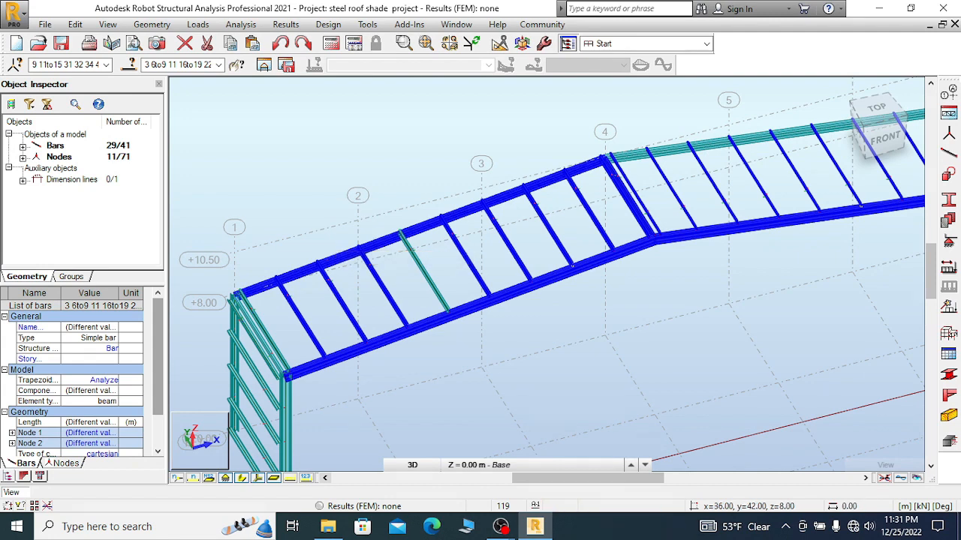
scroll(679, 203, down, 3)
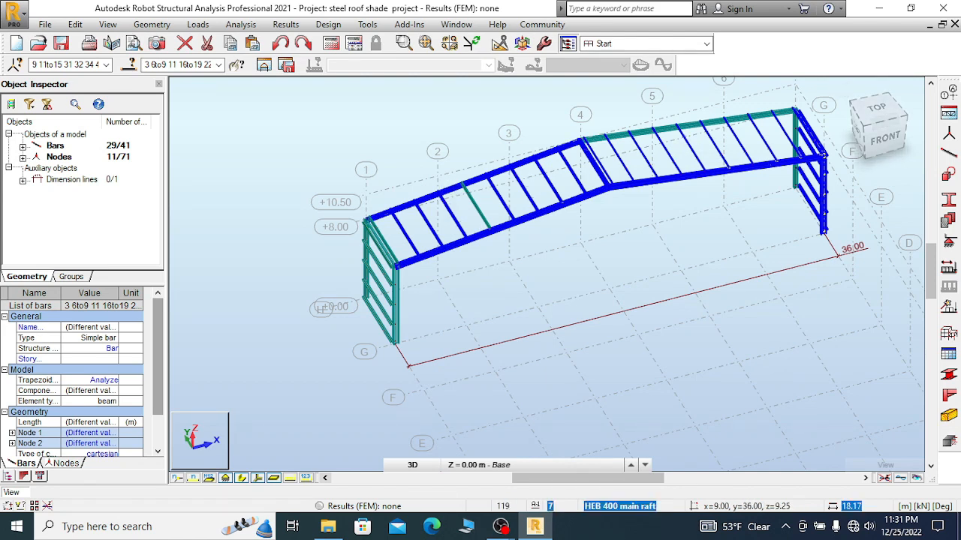
scroll(389, 154, up, 4)
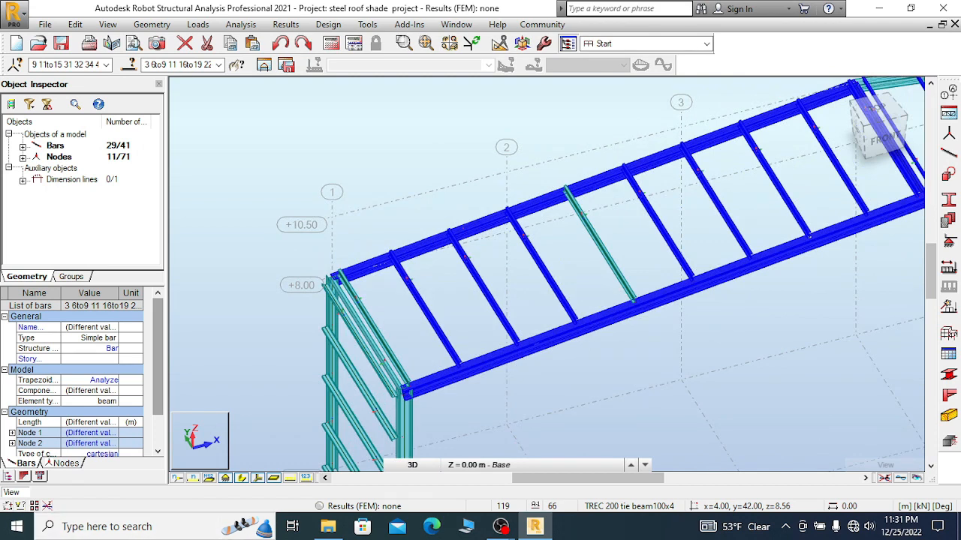
scroll(300, 154, down, 6)
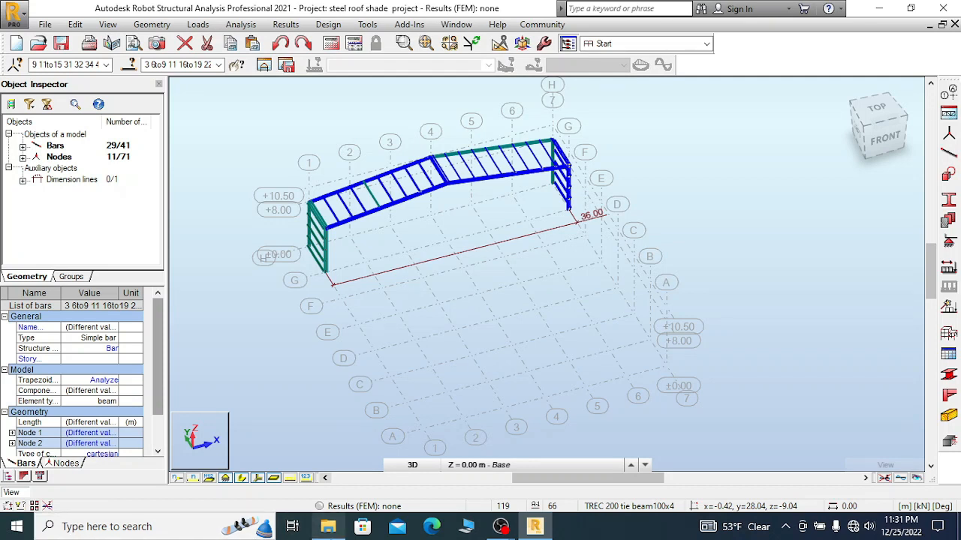
mouse_move(534, 526)
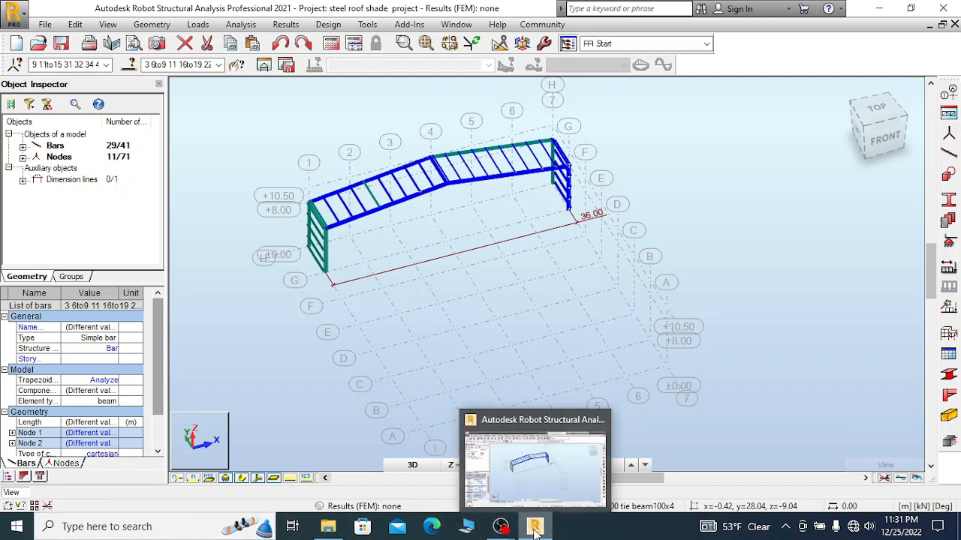
click(543, 469)
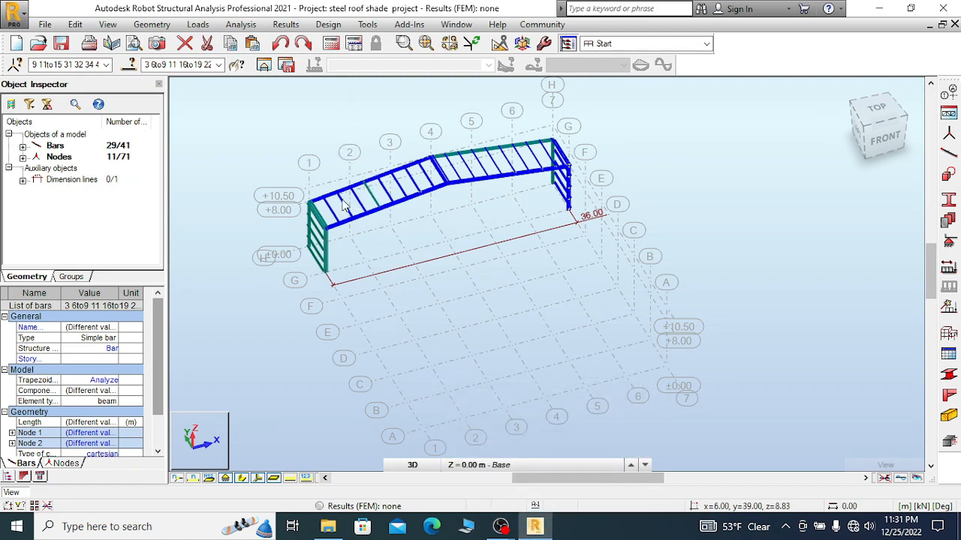
- Remove the HEB 300 edge rafter between grids 1 and 4 from the bar selection
scroll(329, 202, up, 2)
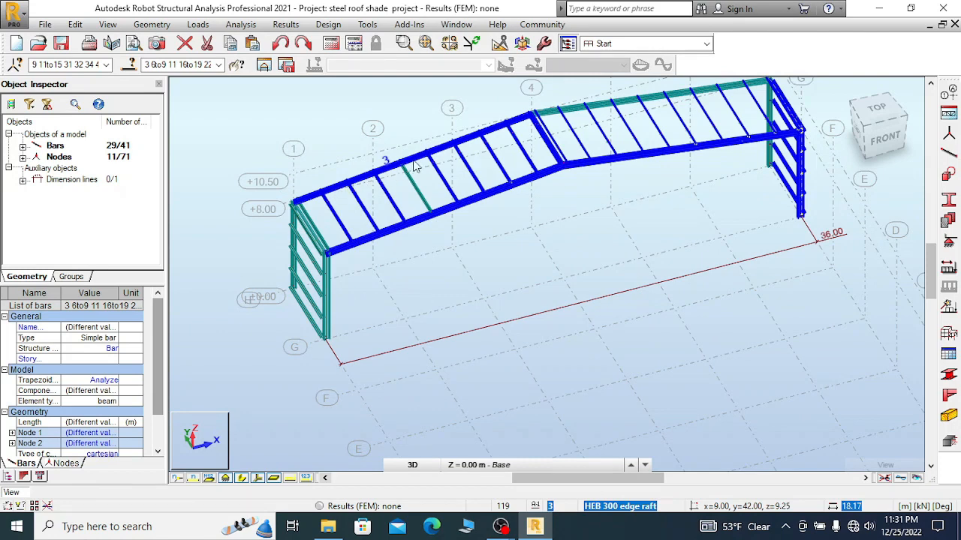
scroll(412, 142, up, 3)
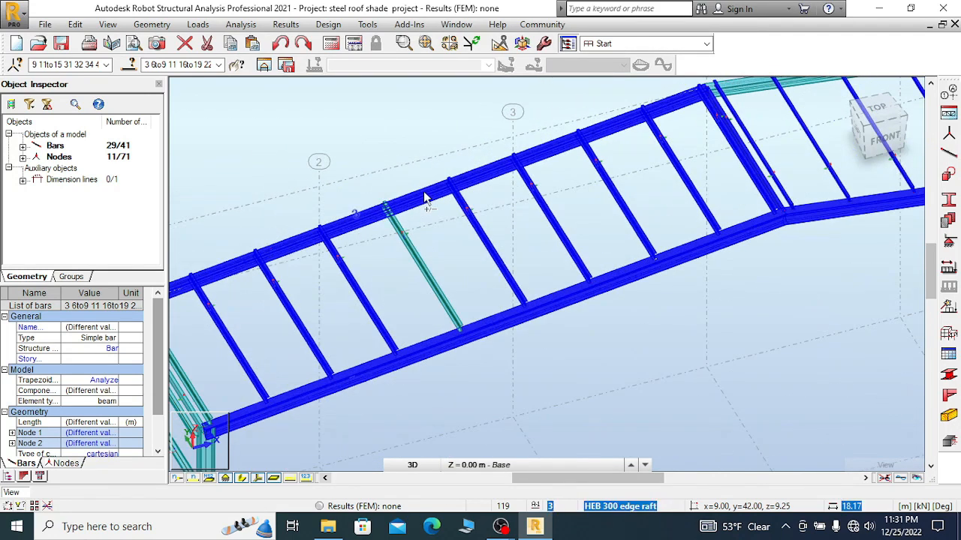
ctrl+click(424, 197)
scroll(391, 248, down, 3)
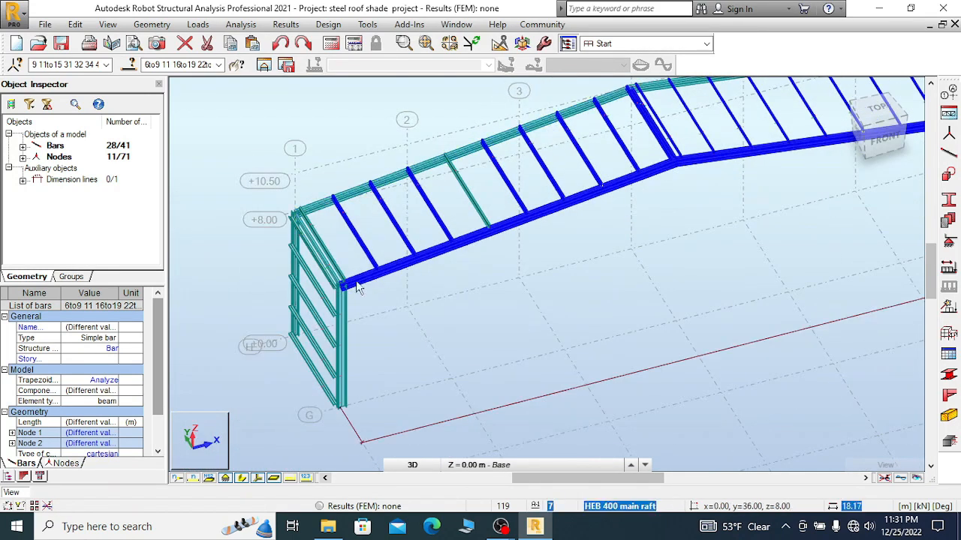
- Add the eaves tie beam, the adjacent purlins and the wall purlins at the grid 1 end to the bar selection
scroll(311, 285, up, 3)
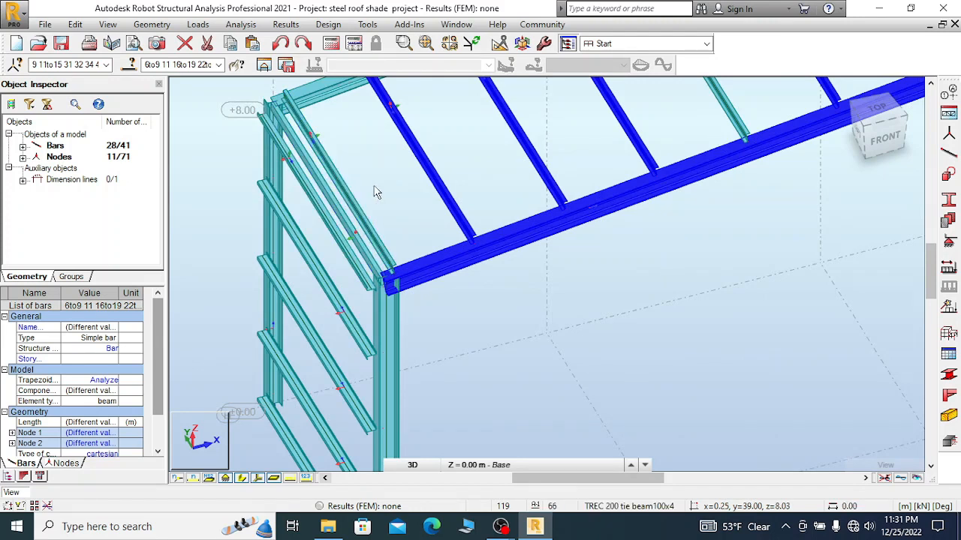
ctrl+drag(371, 174, 315, 229)
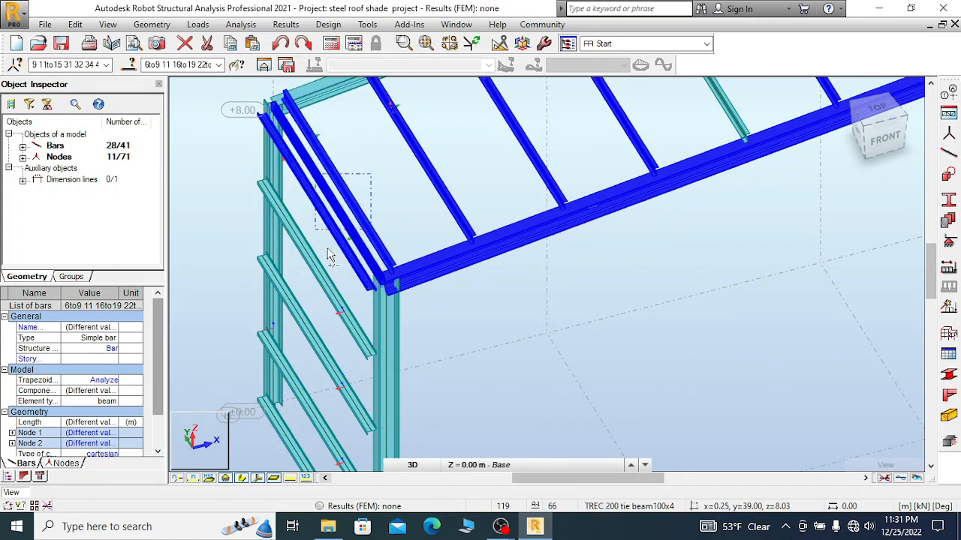
ctrl+drag(338, 270, 300, 452)
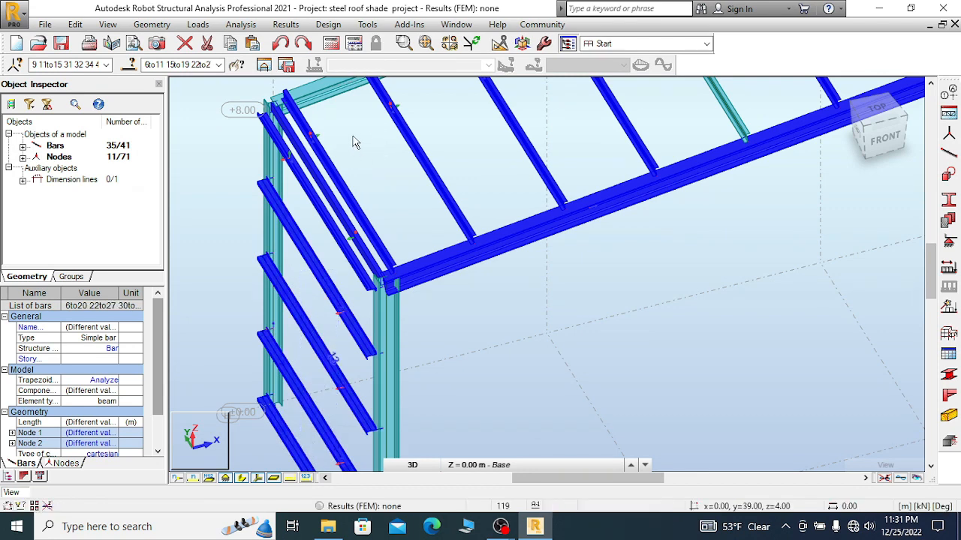
- Add the HEA 450 main column at grids 1 and G to the bar selection, keeping the middle wall purlin included
scroll(355, 143, down, 3)
ctrl+drag(394, 288, 374, 319)
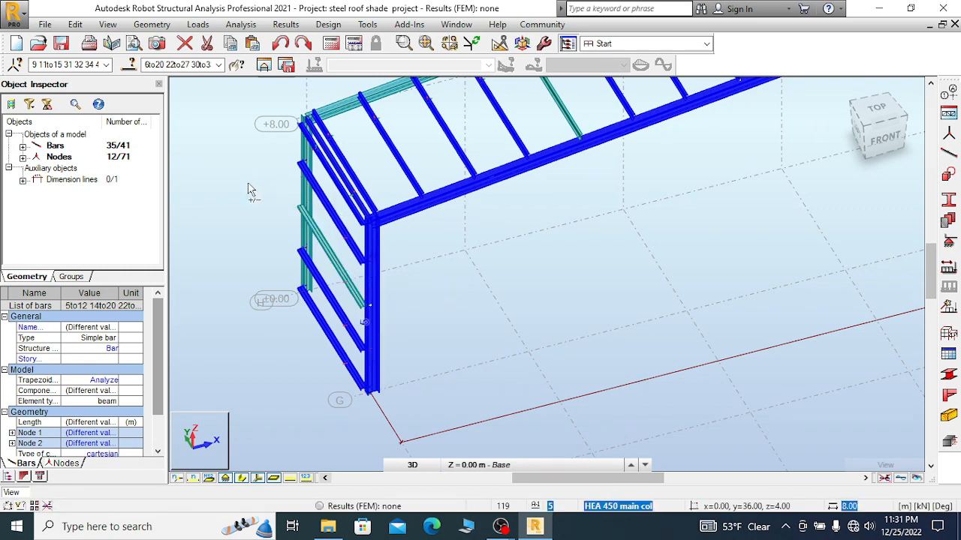
scroll(247, 195, down, 4)
scroll(236, 221, up, 5)
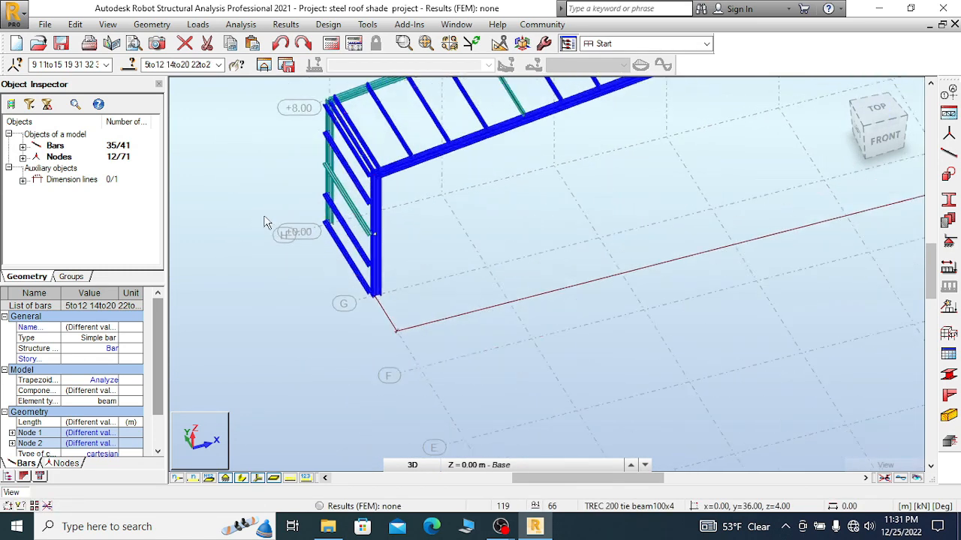
scroll(264, 222, up, 2)
scroll(384, 222, up, 1)
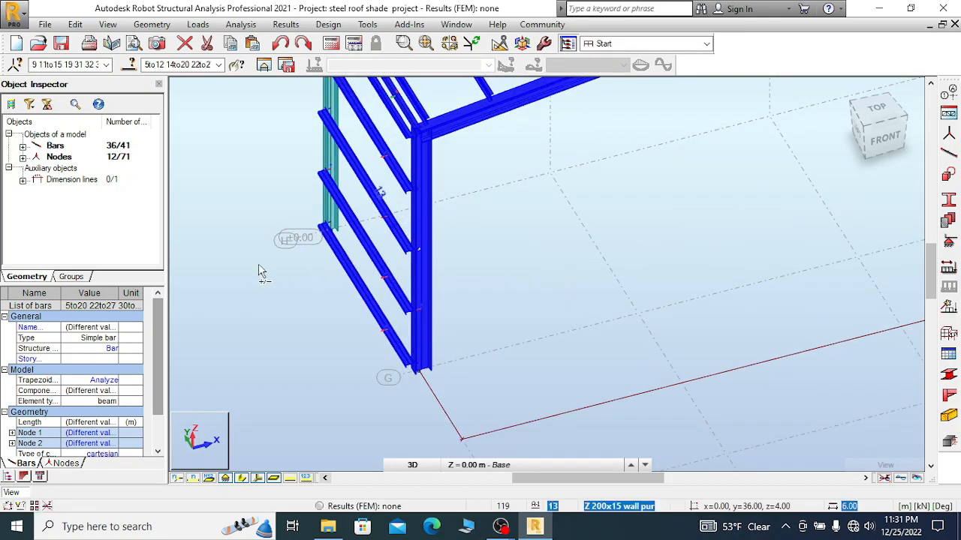
- Add the one unselected roof purlin between grids 2 and 3 to the bar selection
scroll(253, 259, down, 4)
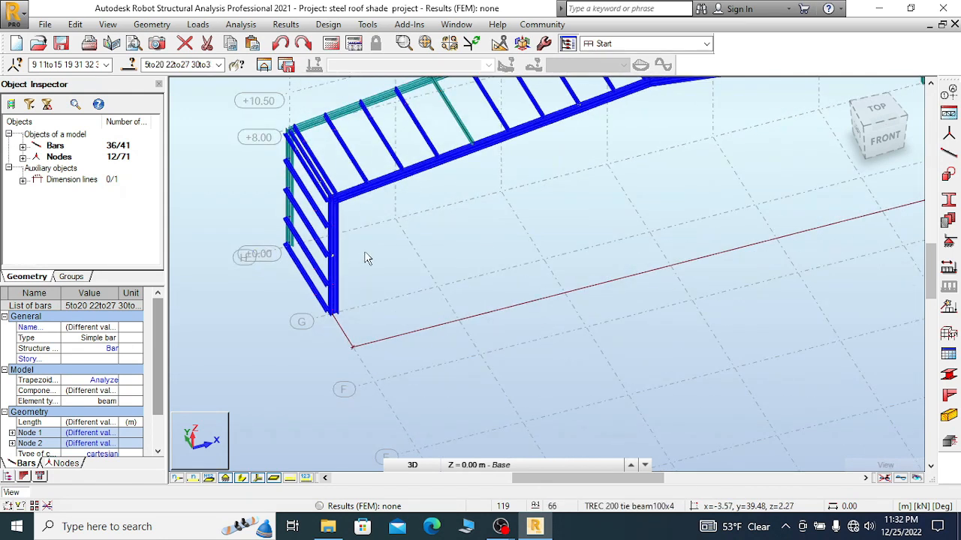
scroll(229, 248, down, 3)
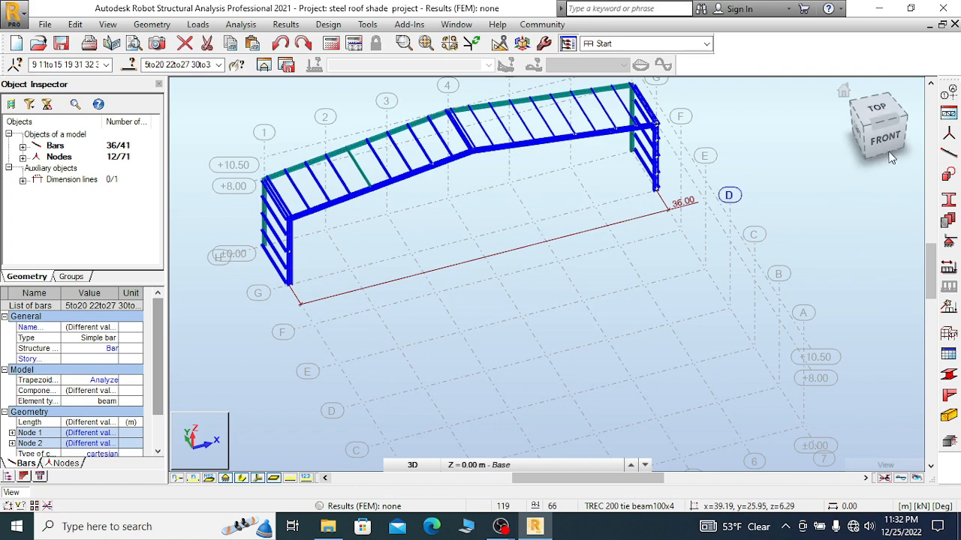
drag(908, 118, 732, 79)
scroll(635, 124, down, 2)
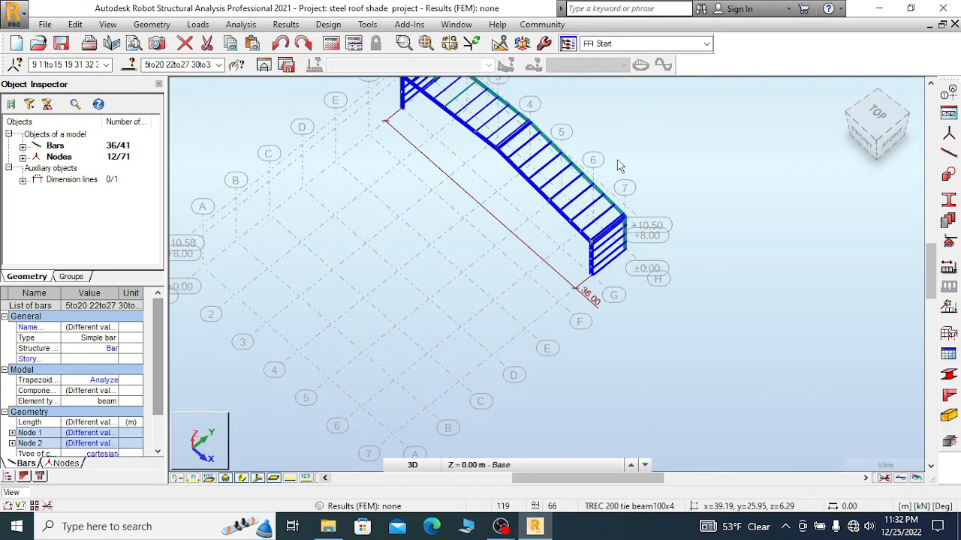
scroll(691, 221, up, 5)
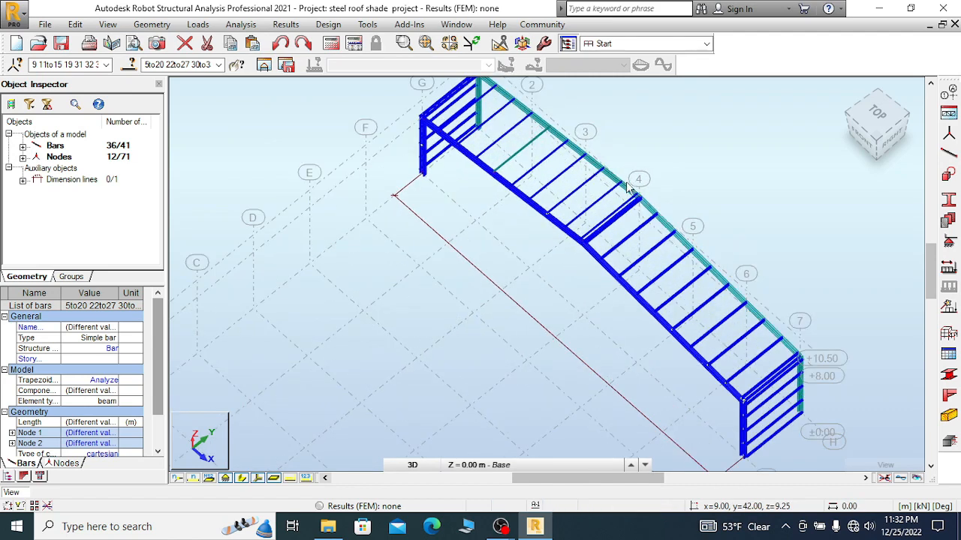
scroll(469, 117, up, 2)
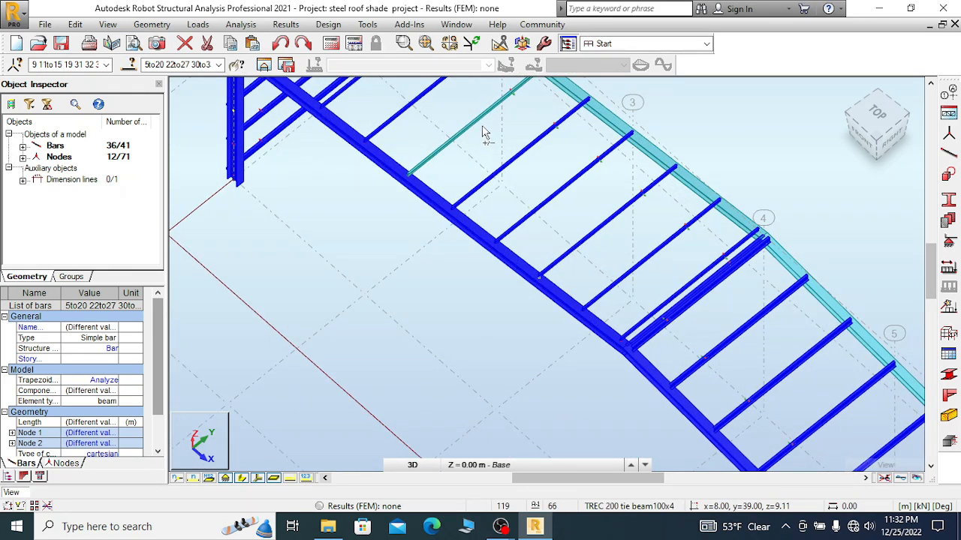
click(458, 136)
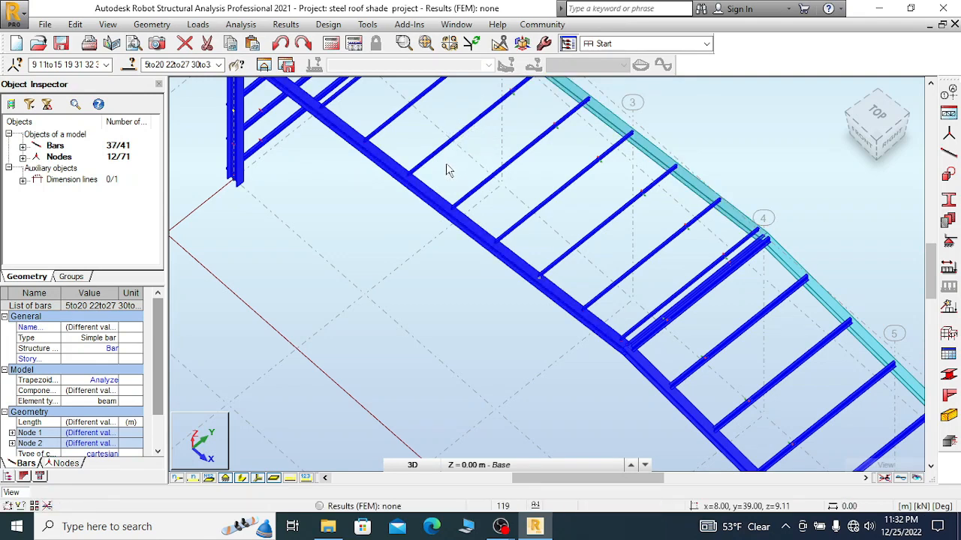
- Start a translation of the selected bars in Copy mode with 5 repetitions
scroll(447, 171, down, 6)
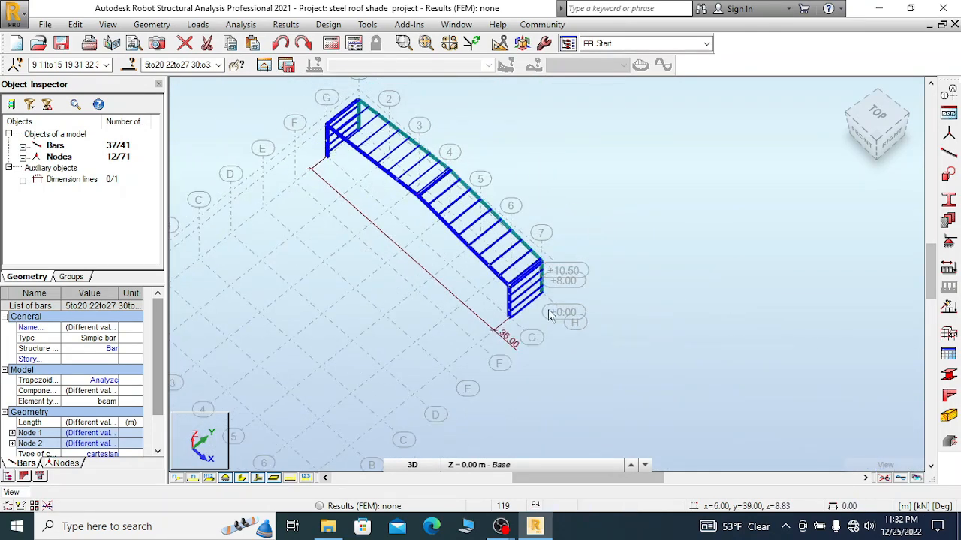
scroll(549, 314, up, 4)
scroll(608, 129, down, 1)
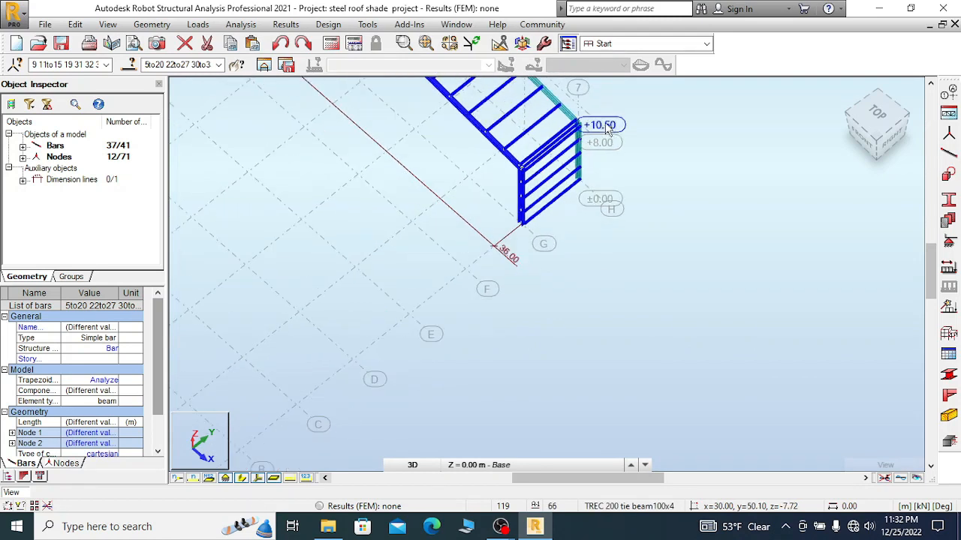
scroll(626, 157, up, 1)
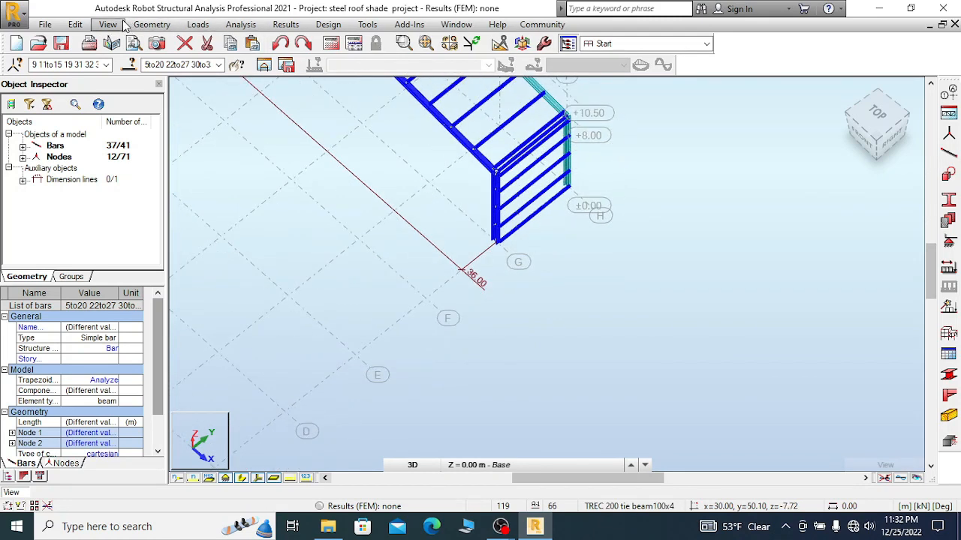
scroll(657, 185, down, 1)
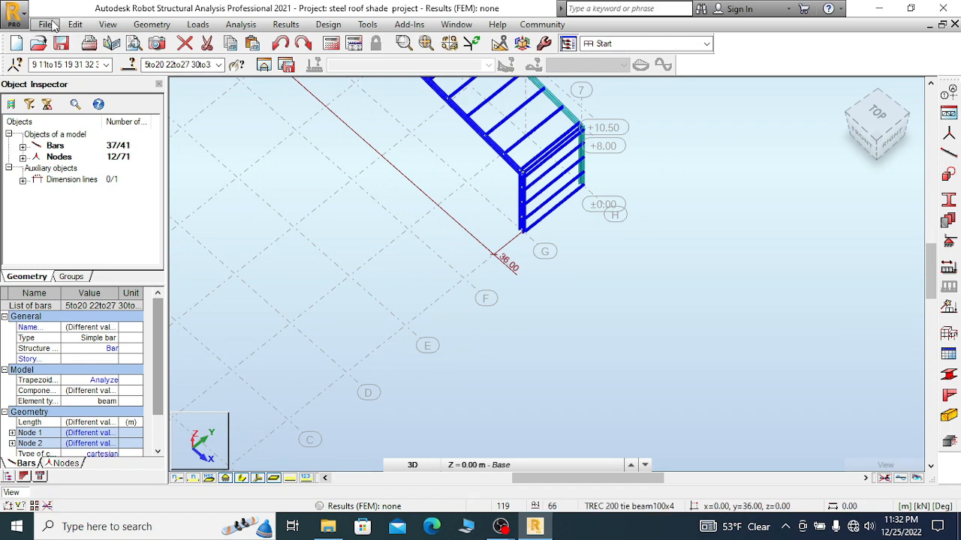
click(75, 24)
mouse_move(127, 201)
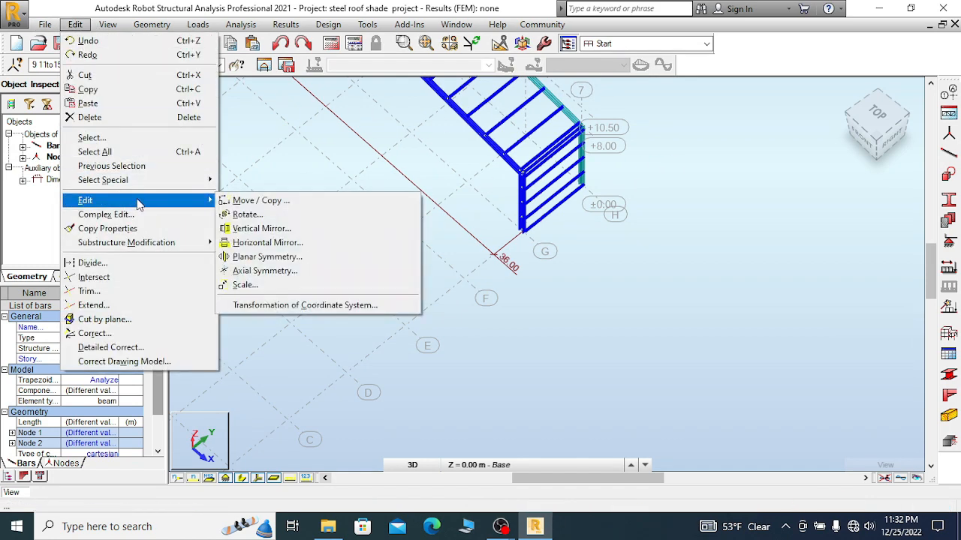
click(271, 200)
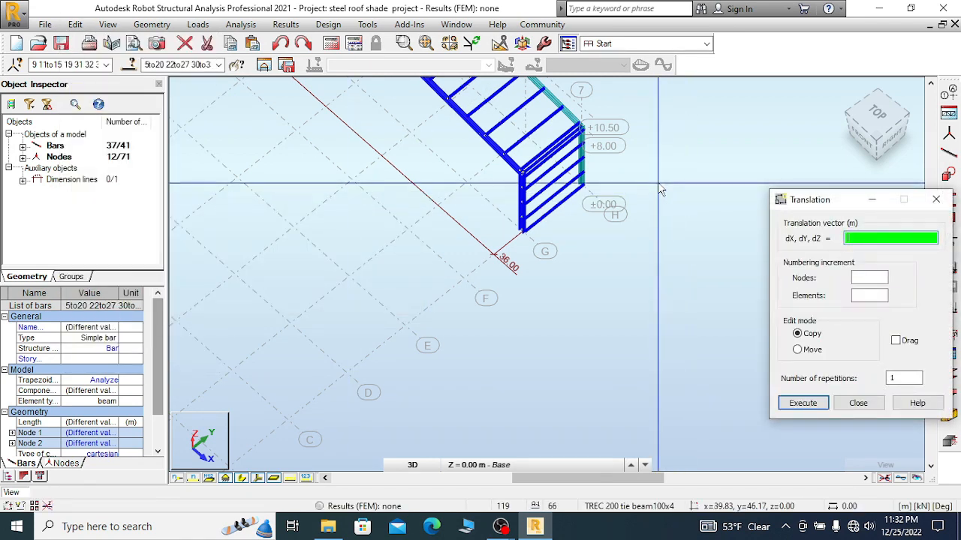
scroll(534, 251, up, 3)
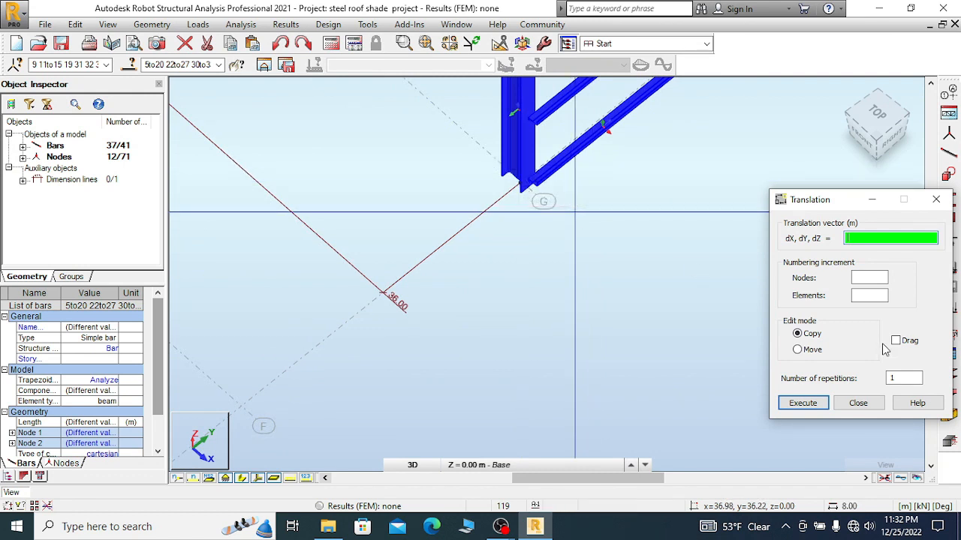
scroll(593, 217, down, 2)
scroll(607, 231, down, 2)
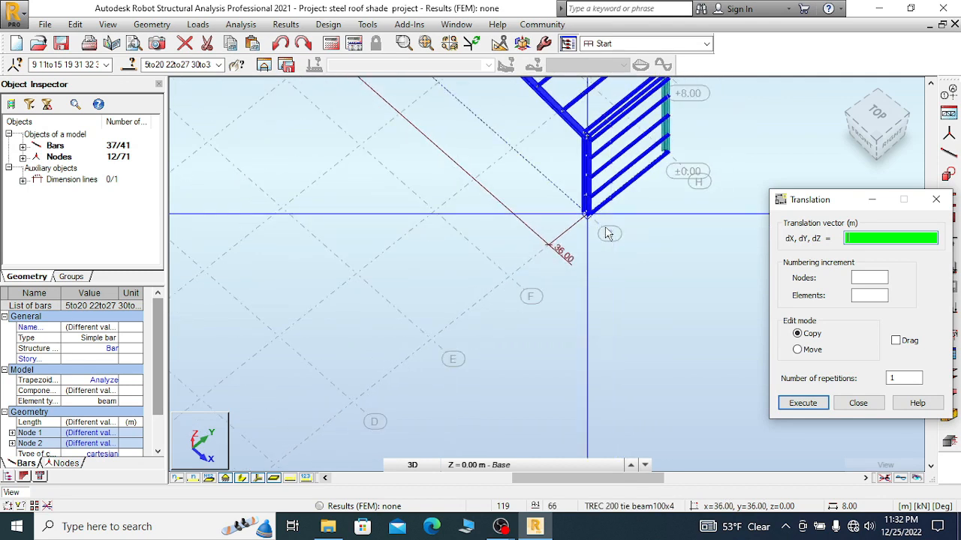
scroll(608, 232, down, 2)
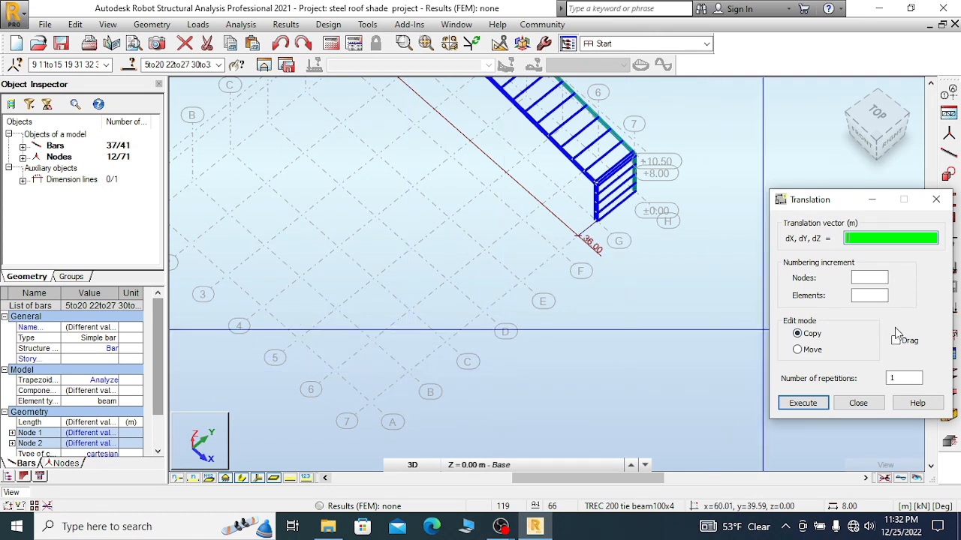
click(900, 379)
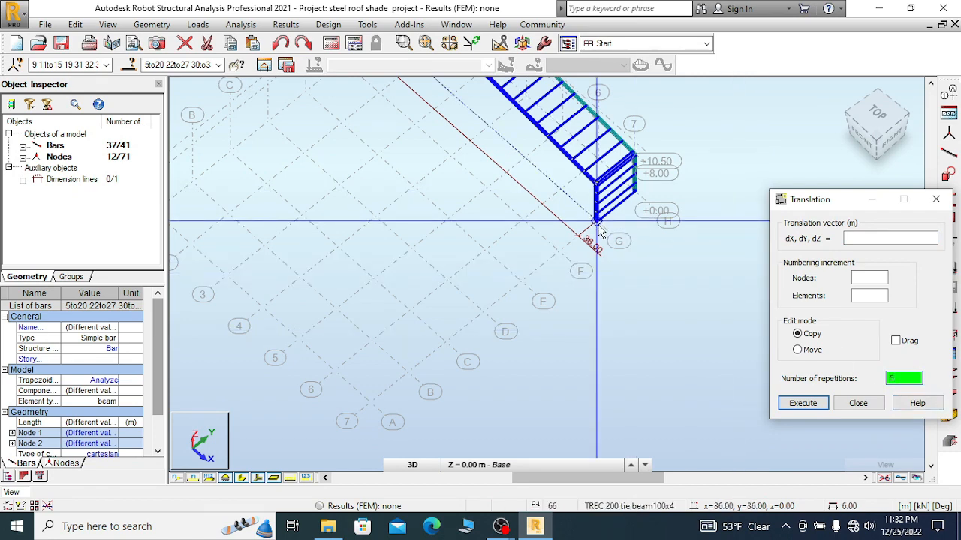
- Copy the selected bay along vector 0.00, -6.00, 0.00, from the grid 7 column base at G to F
scroll(598, 221, up, 5)
scroll(538, 180, up, 2)
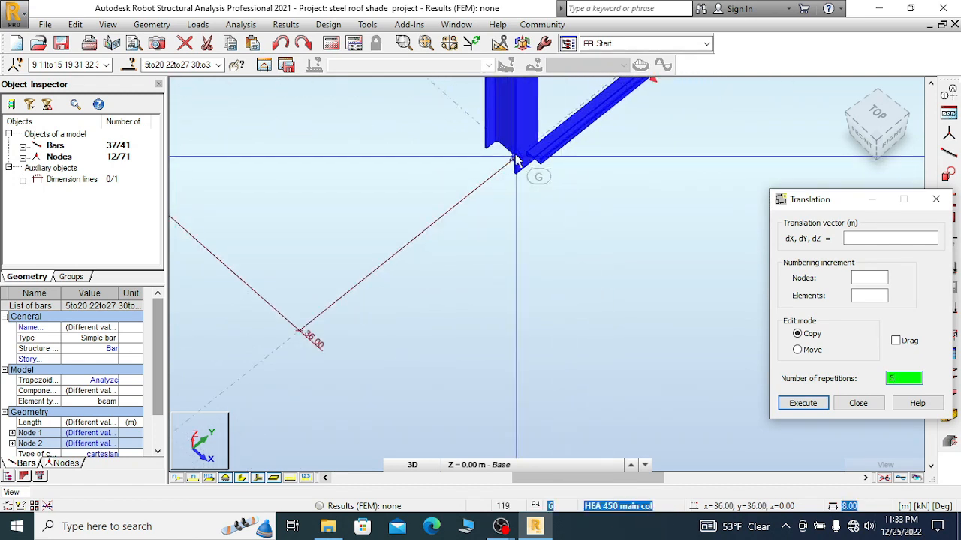
click(876, 143)
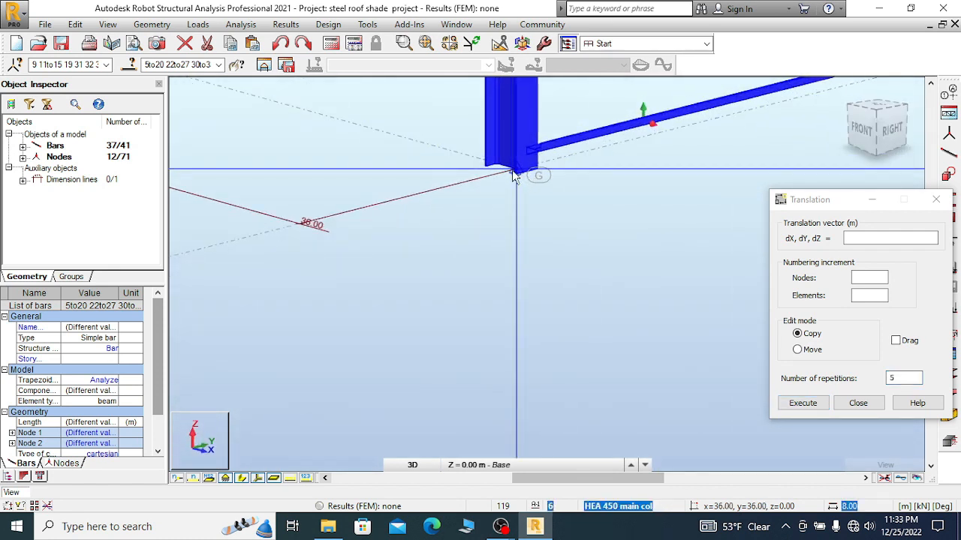
click(514, 175)
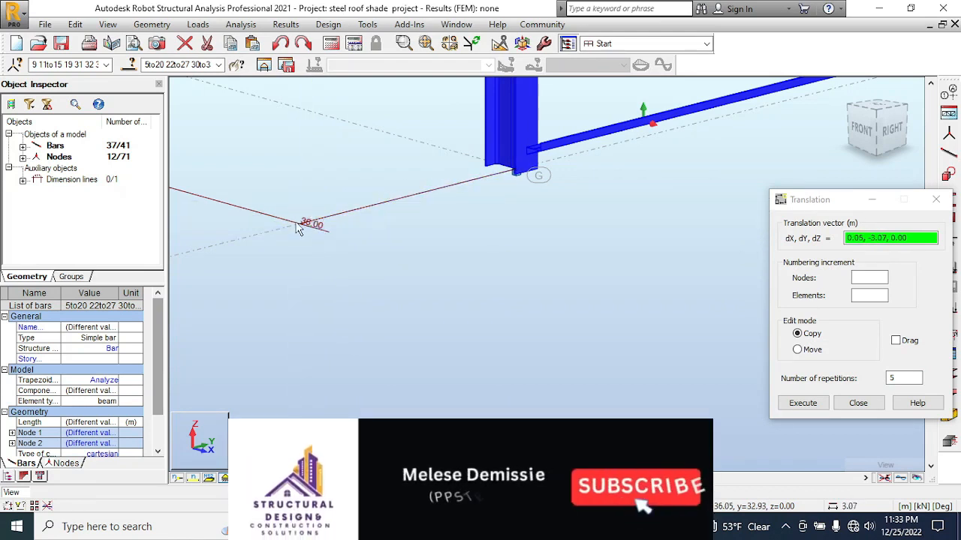
scroll(554, 195, down, 3)
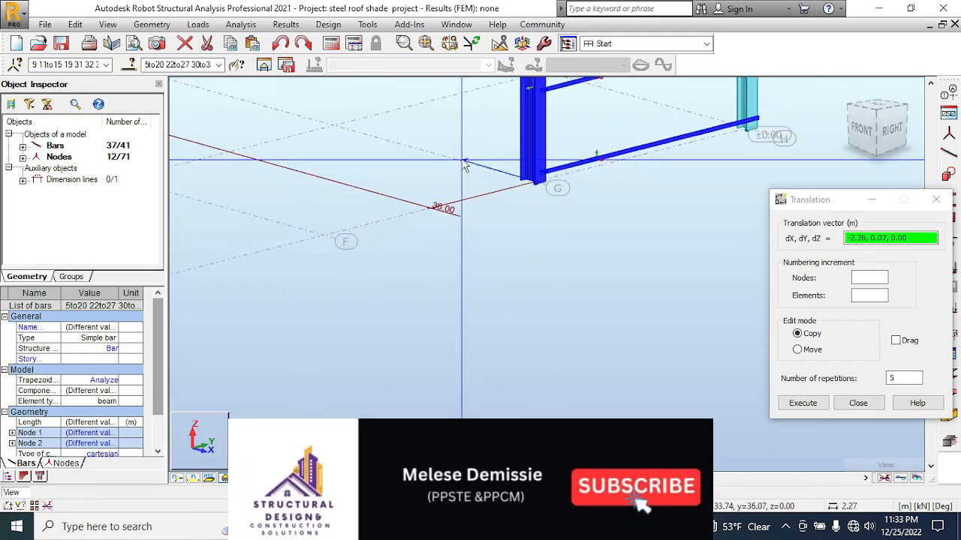
click(324, 235)
- Clear the bar selection and check the copied bays along grid 7 up to the corner column at H
scroll(391, 250, down, 3)
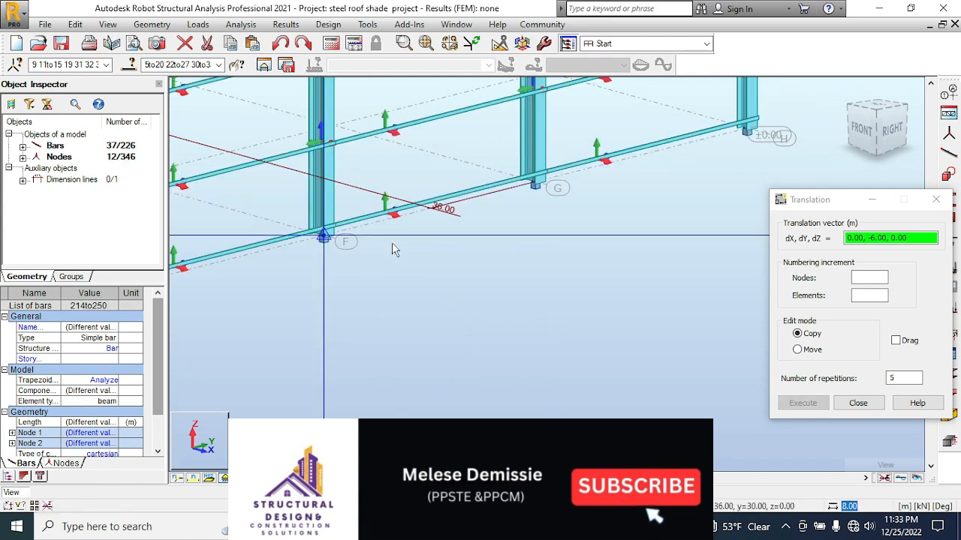
scroll(564, 244, down, 3)
scroll(600, 249, down, 4)
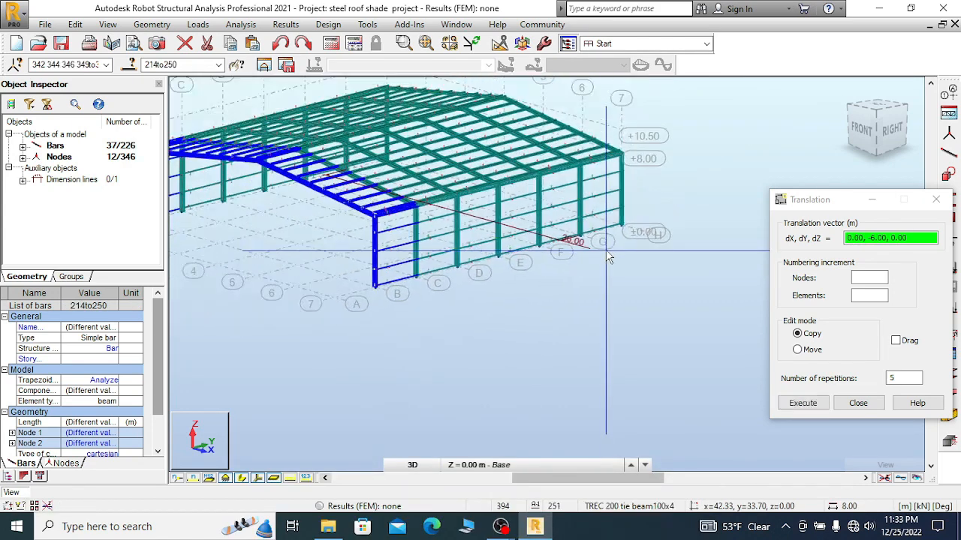
scroll(402, 240, up, 1)
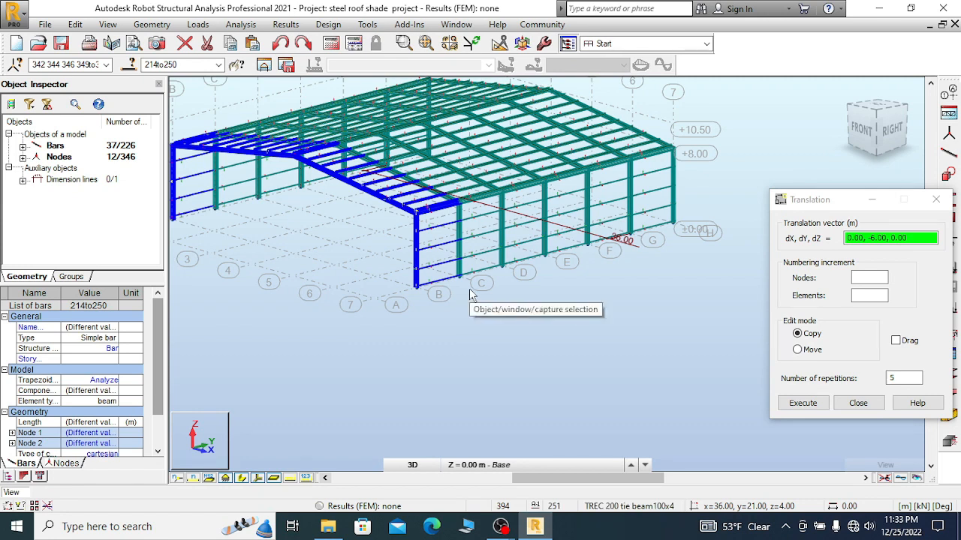
right_click(570, 281)
click(515, 282)
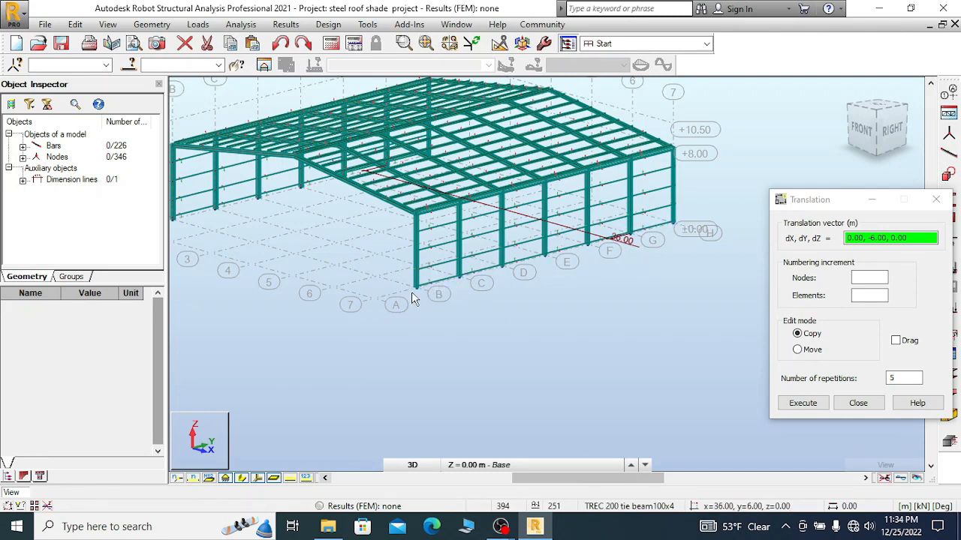
scroll(698, 215, up, 1)
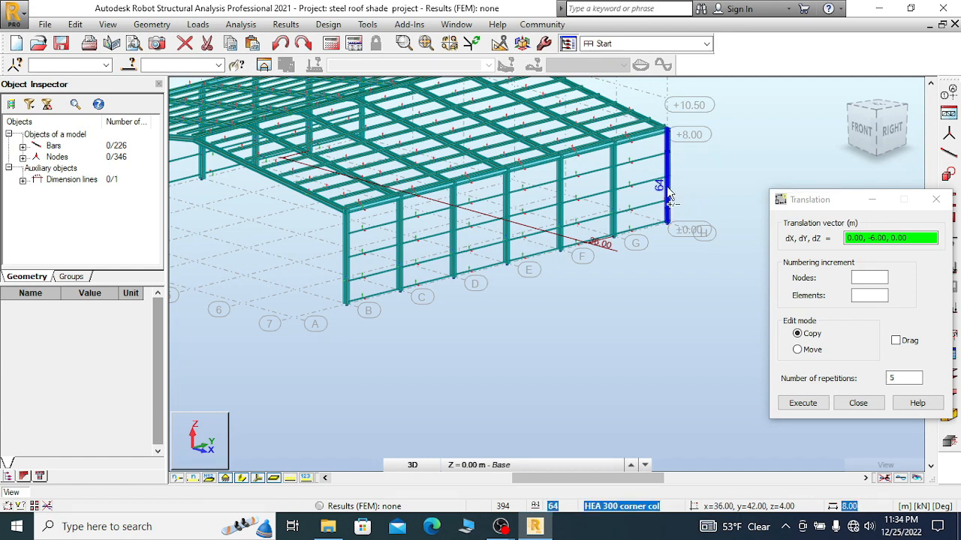
scroll(667, 189, up, 1)
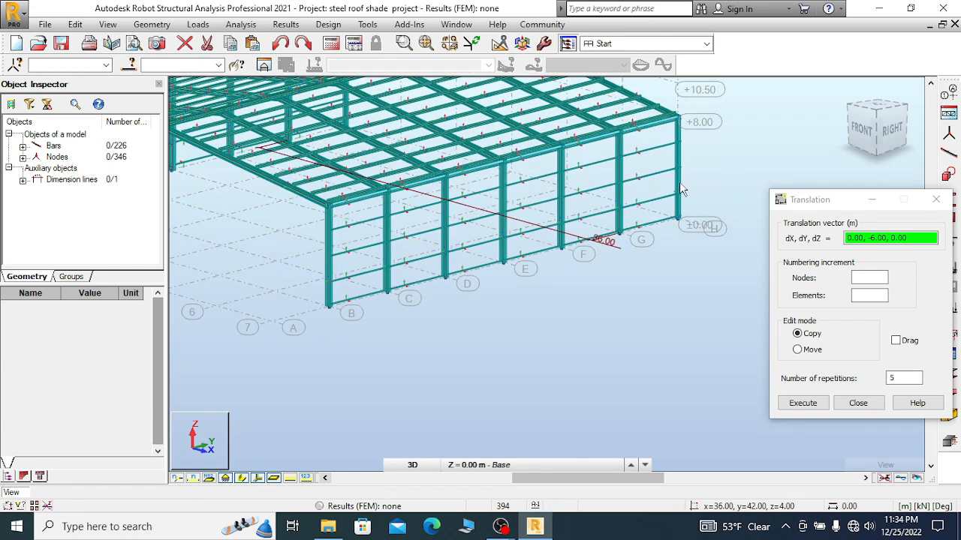
- Select both corner columns on grid H by picking all bars with the same cross-section as the grid 7 corner column
right_click(679, 187)
mouse_move(686, 428)
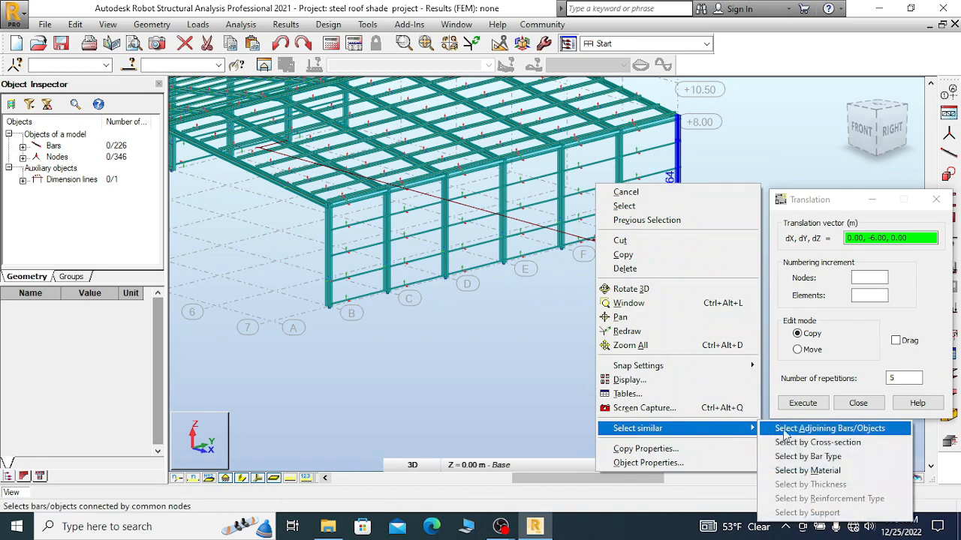
click(811, 442)
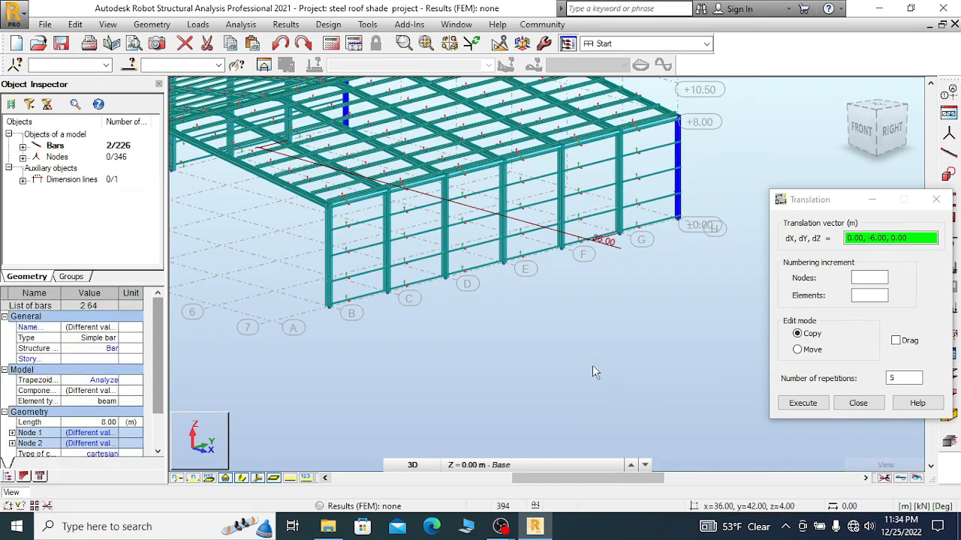
- Add the two HEB 300 edge rafters on grid H, on both sides of the ridge, to the corner column selection
scroll(587, 361, down, 3)
scroll(588, 147, up, 4)
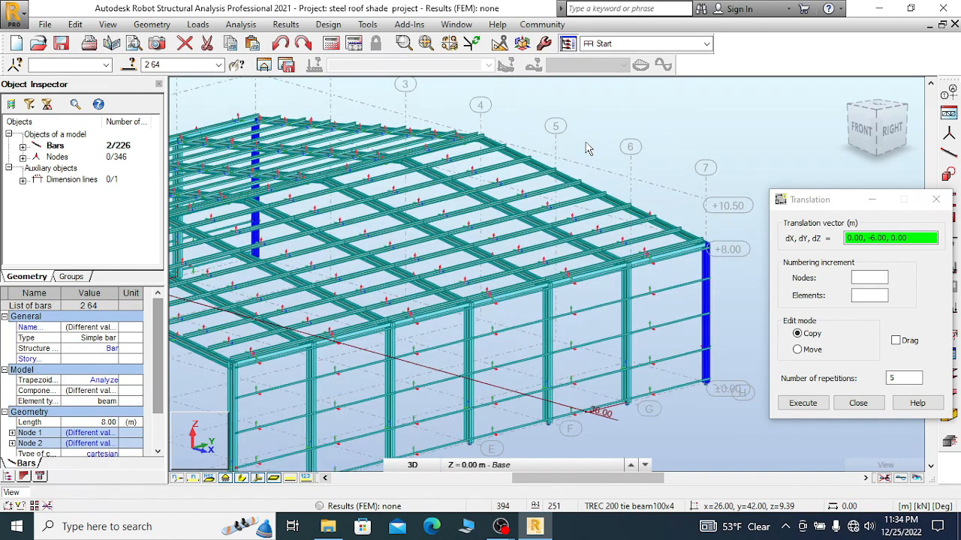
scroll(587, 159, up, 3)
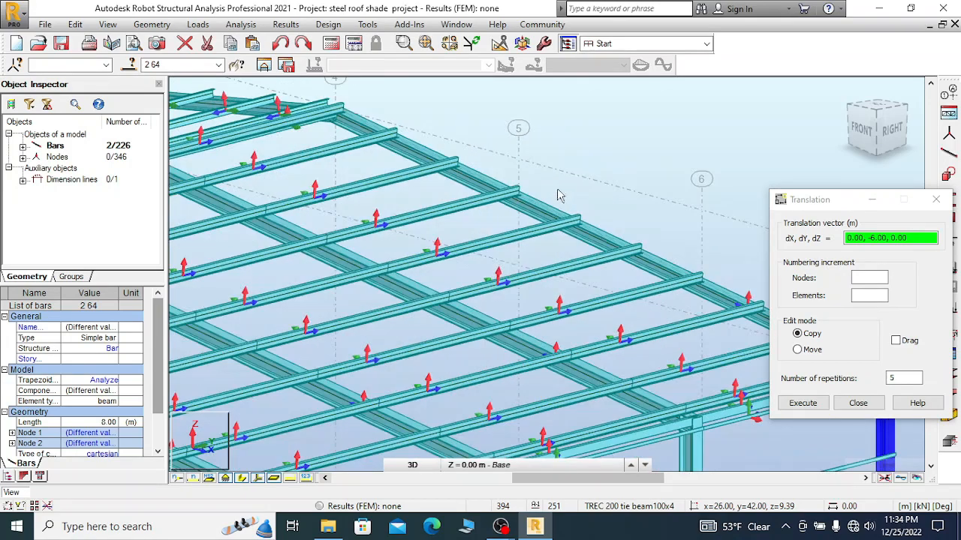
ctrl+click(609, 208)
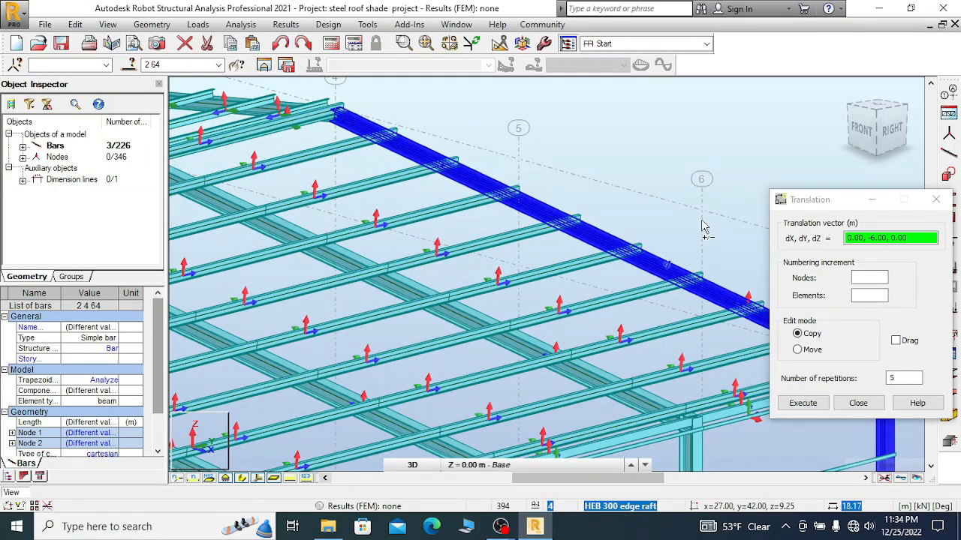
scroll(417, 154, down, 3)
scroll(417, 153, up, 5)
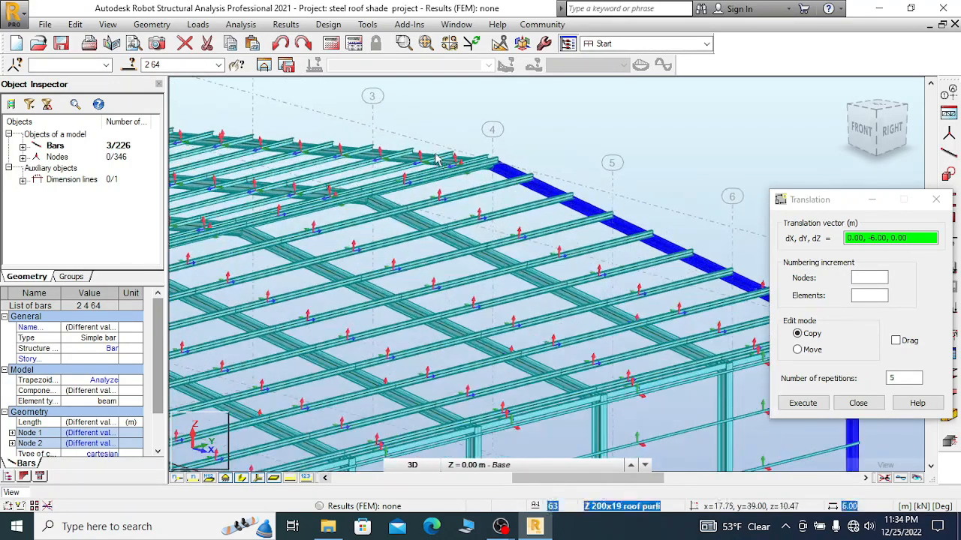
scroll(396, 173, up, 2)
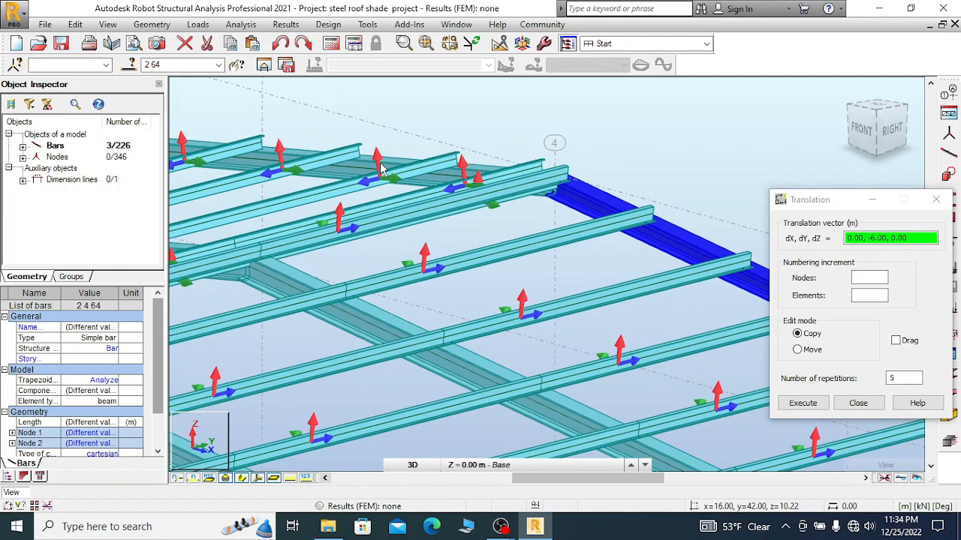
scroll(396, 172, up, 2)
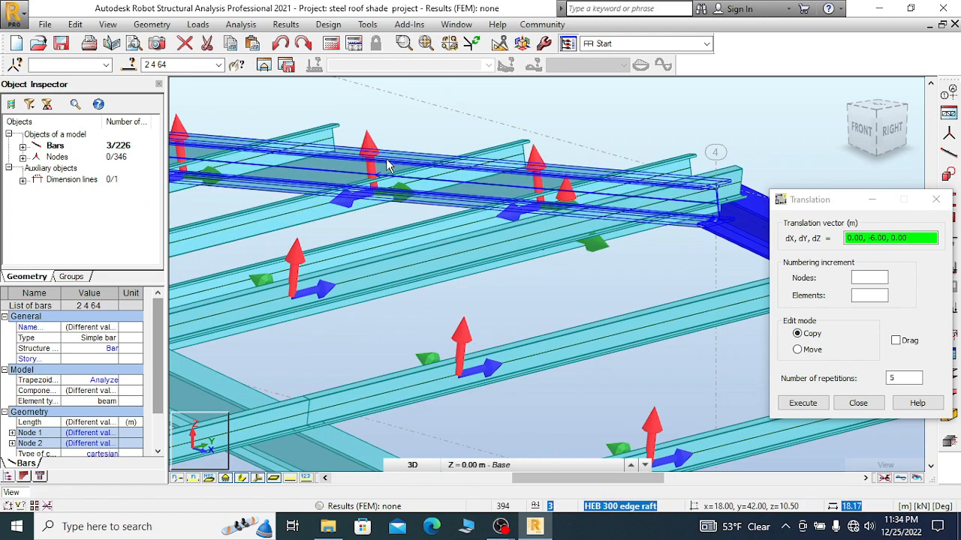
ctrl+click(388, 167)
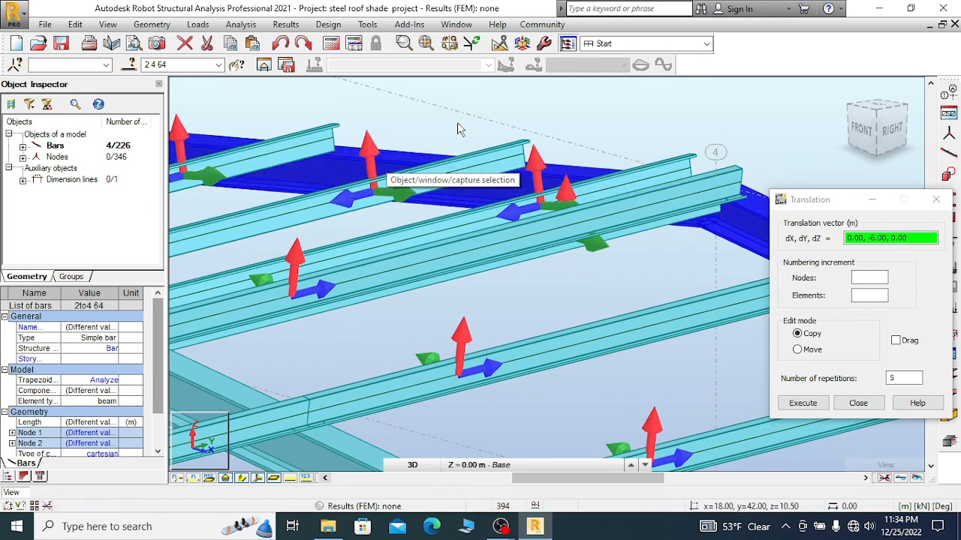
scroll(459, 130, down, 8)
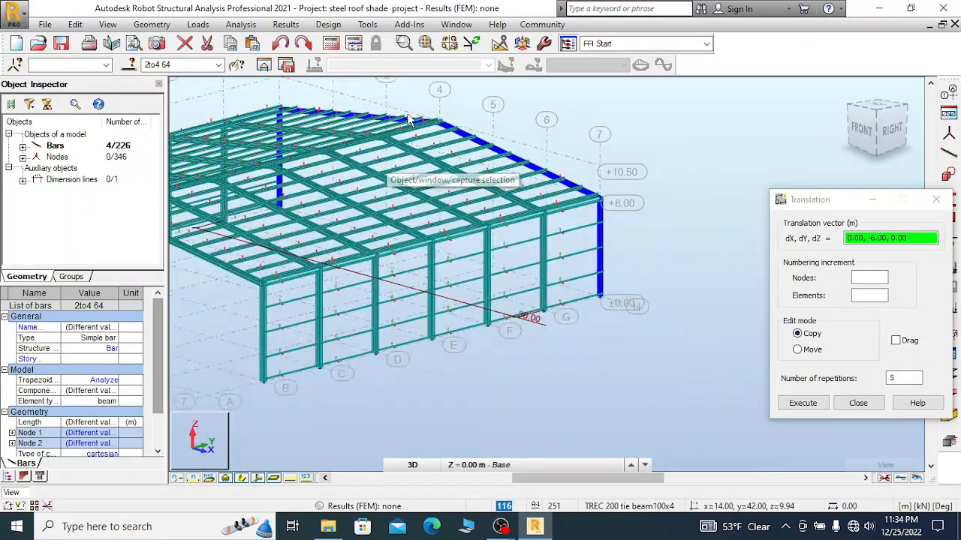
scroll(409, 120, down, 2)
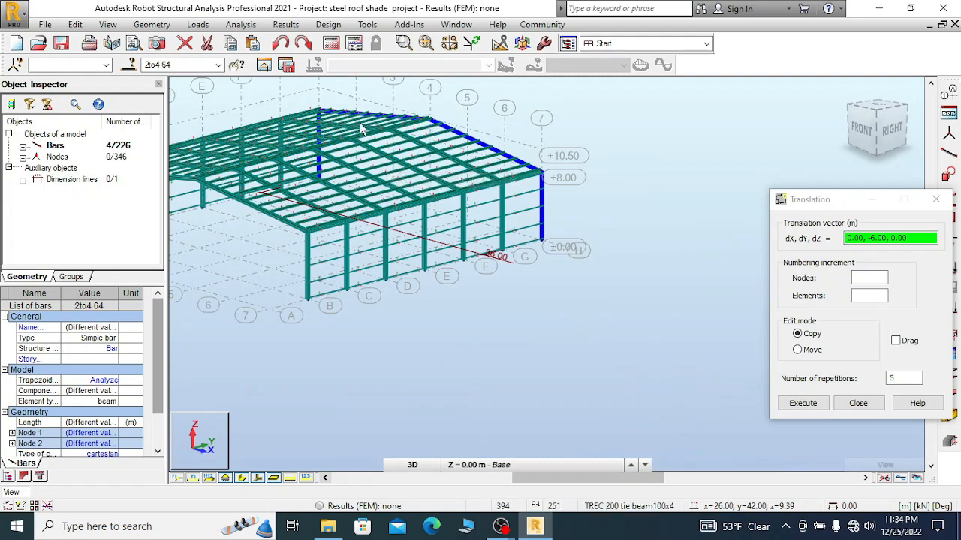
- Copy the selected end frame along vector 0.00, -42.00, 0.00 with 5 repetitions, from the grid 7 column base at H to A
click(75, 24)
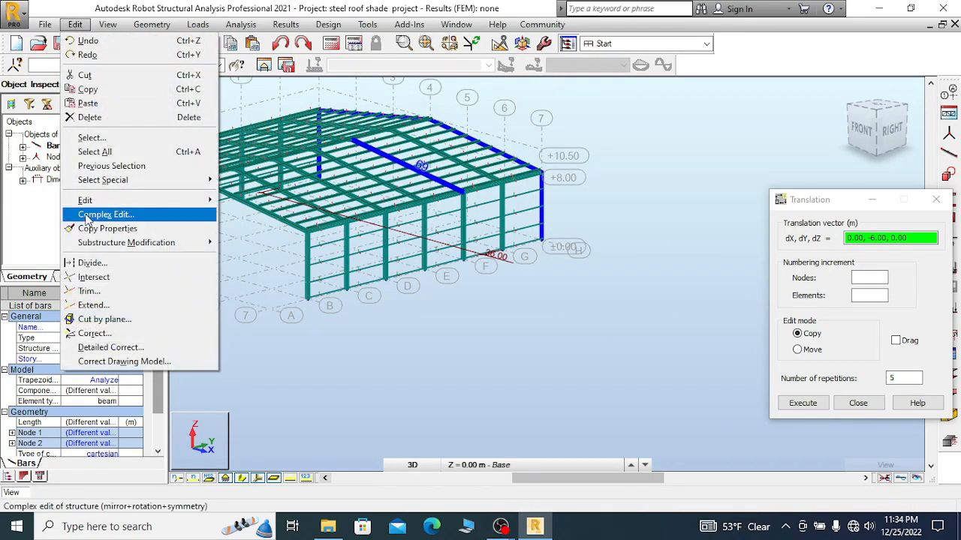
mouse_move(84, 200)
click(254, 201)
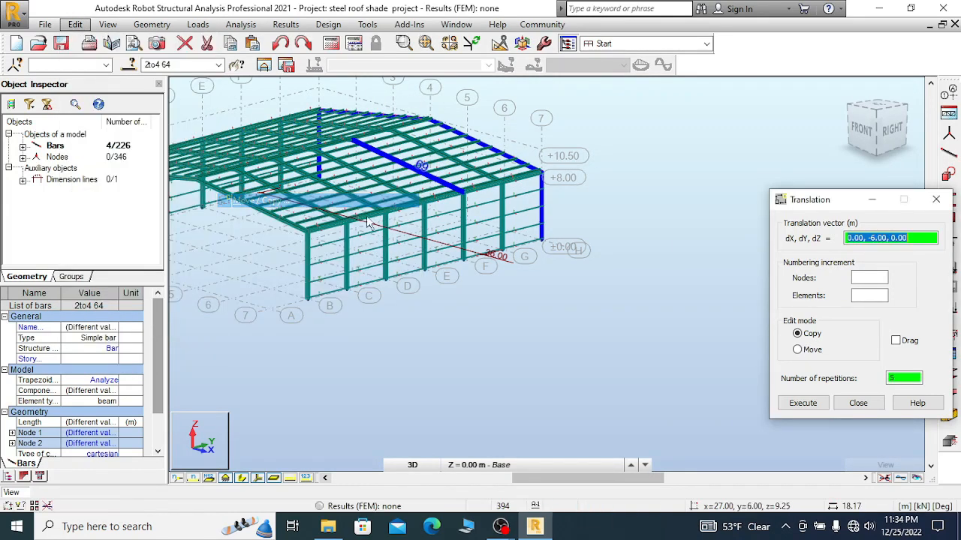
scroll(548, 252, up, 5)
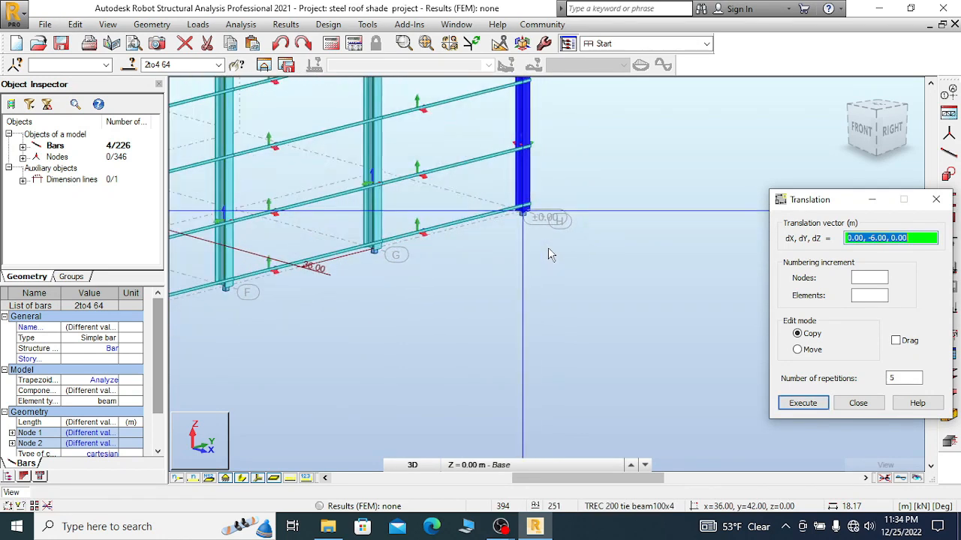
scroll(549, 254, up, 4)
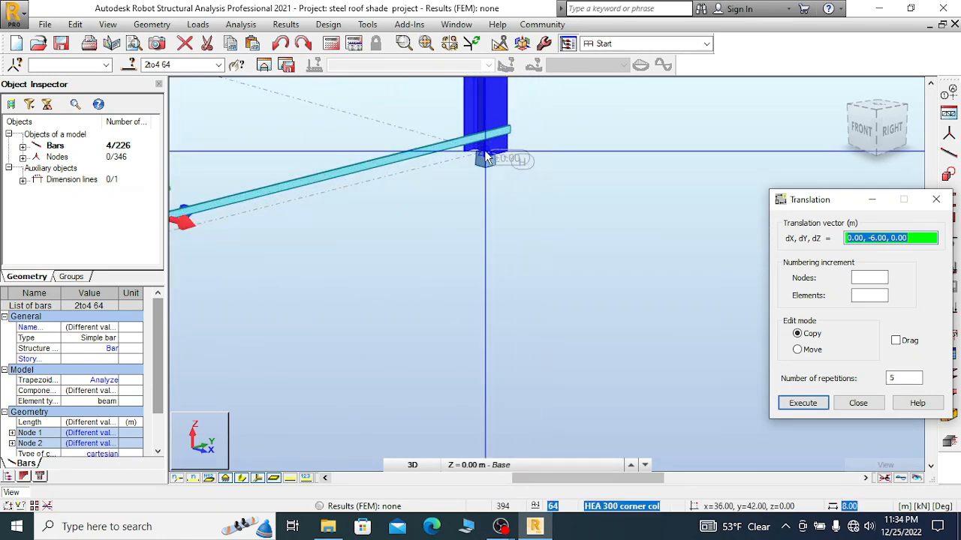
click(486, 158)
scroll(638, 144, down, 4)
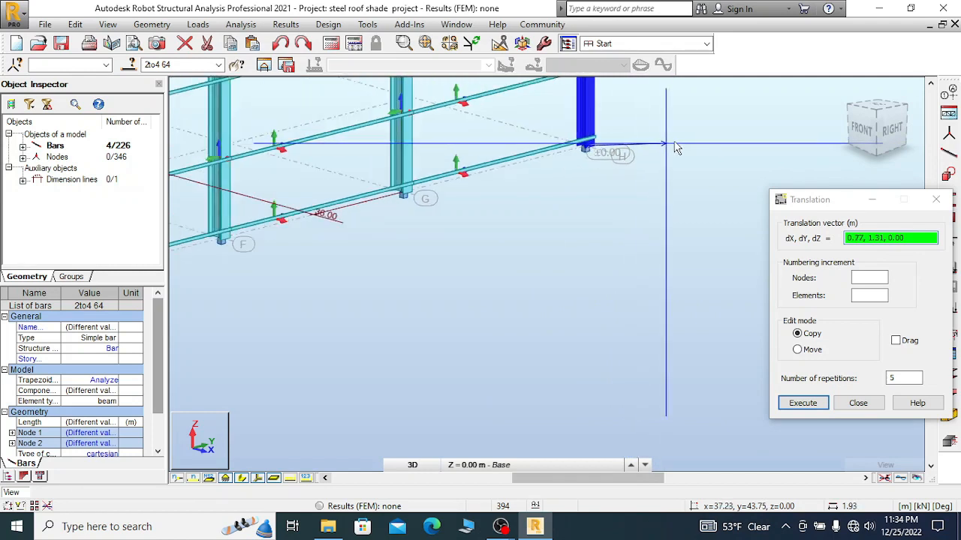
scroll(676, 148, down, 6)
scroll(442, 211, up, 3)
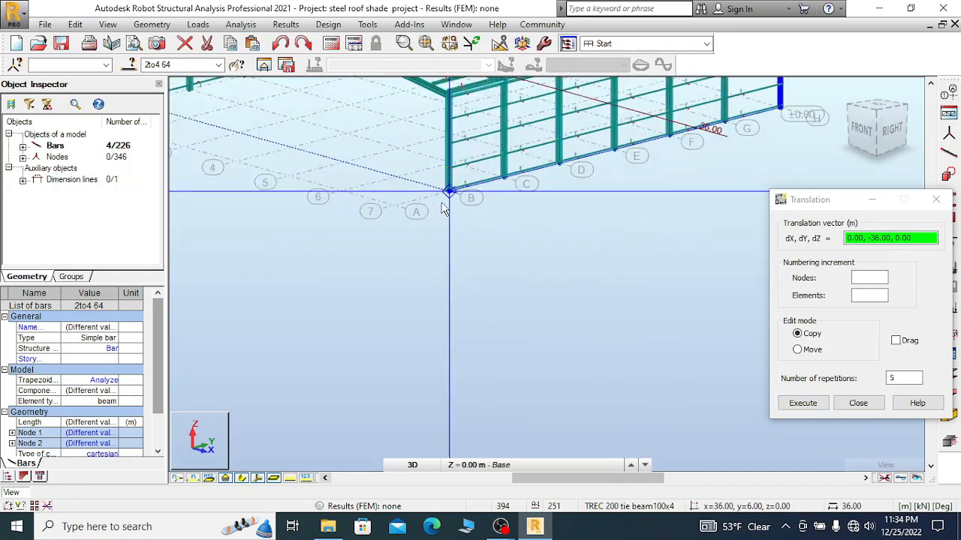
scroll(443, 211, up, 2)
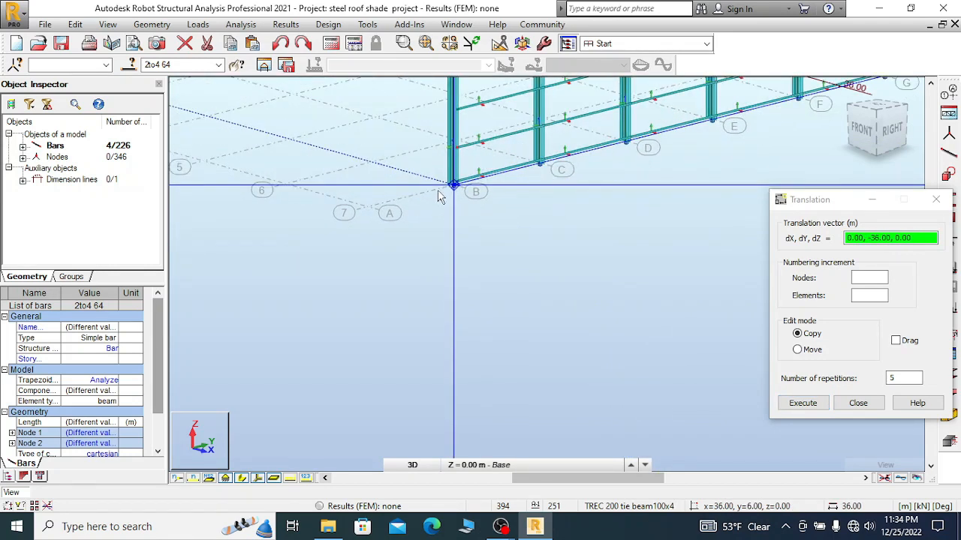
click(351, 211)
scroll(411, 244, down, 2)
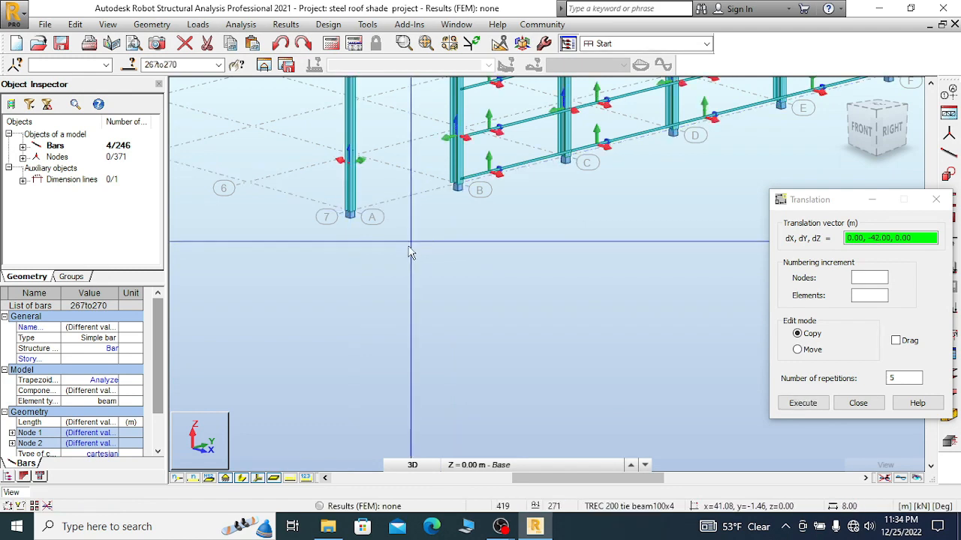
scroll(377, 305, down, 2)
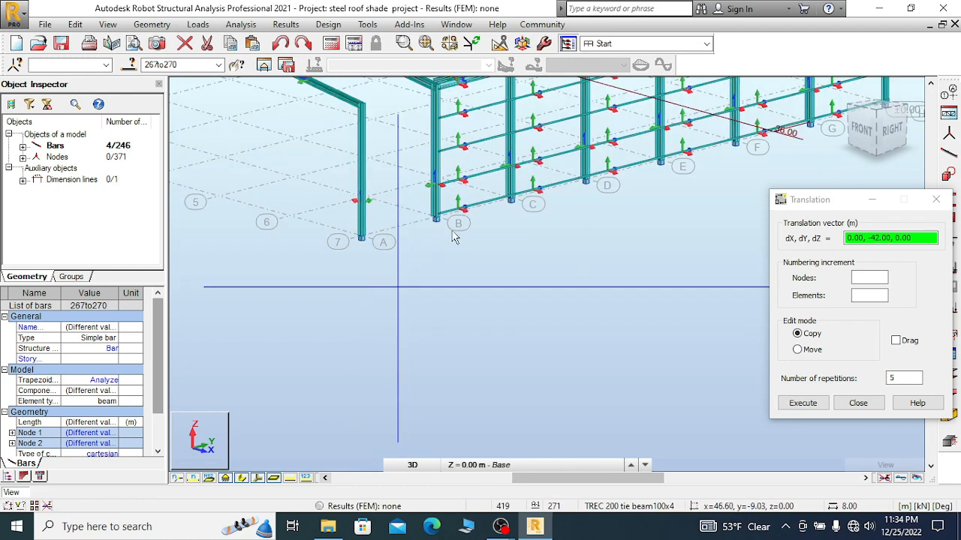
click(936, 199)
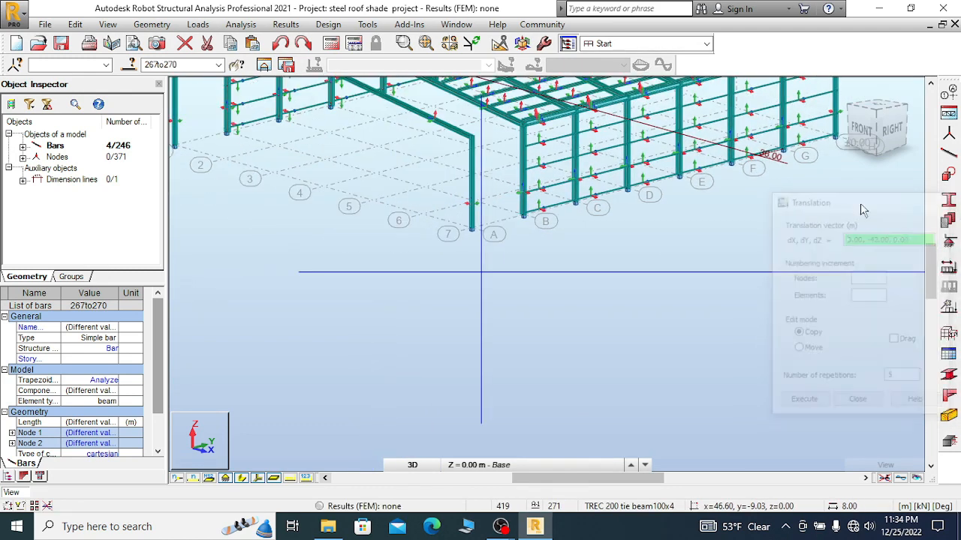
- Clear the selection, then window-select the four surplus frames standing outside the grid beyond A and delete them
scroll(410, 243, down, 2)
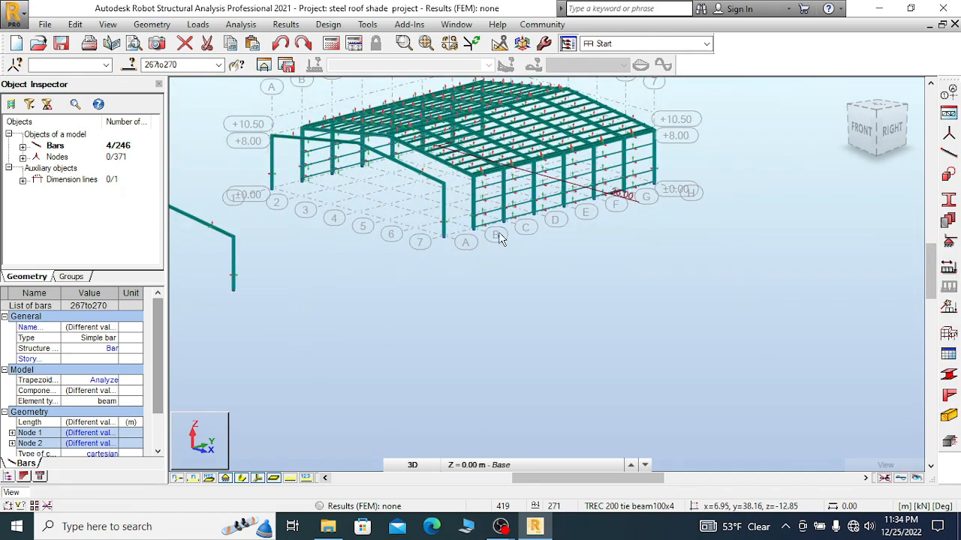
scroll(296, 219, down, 1)
scroll(433, 215, down, 4)
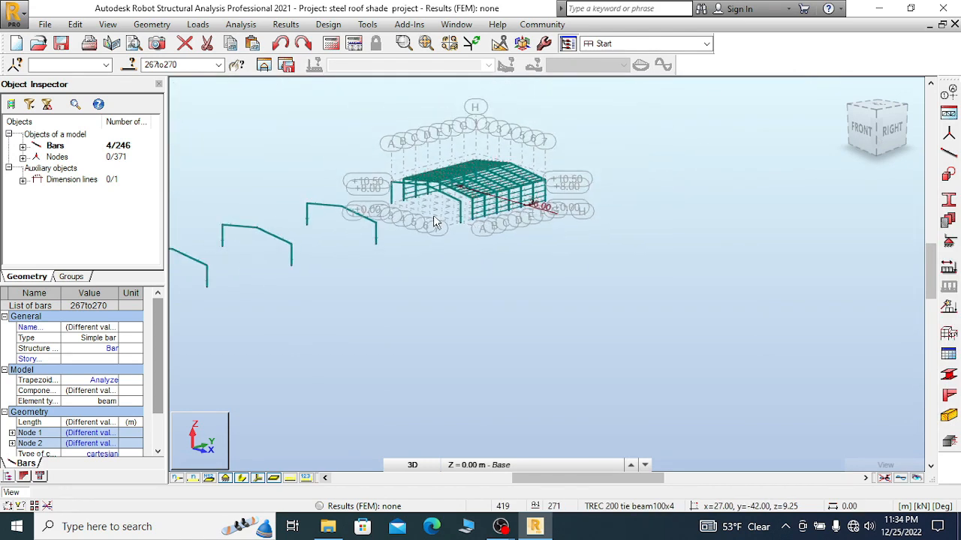
right_click(215, 183)
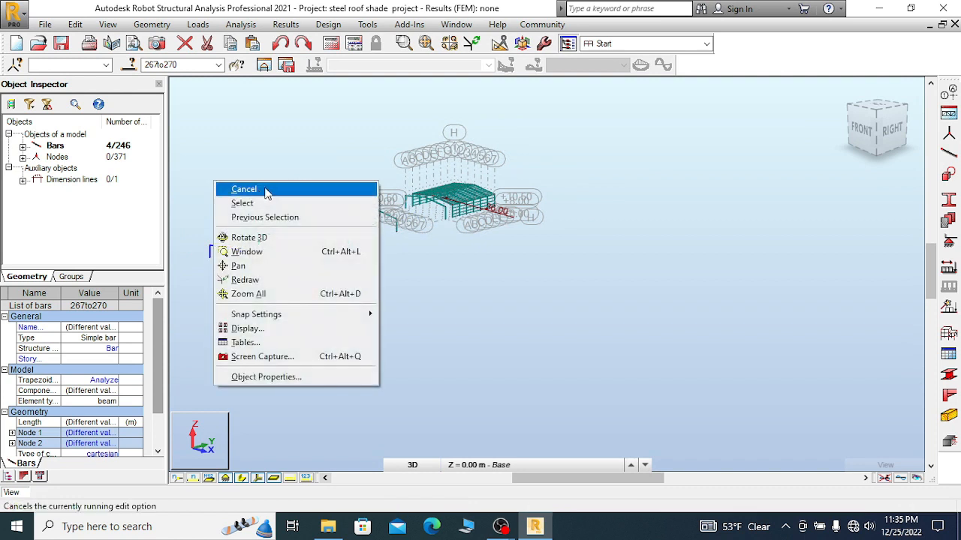
click(254, 192)
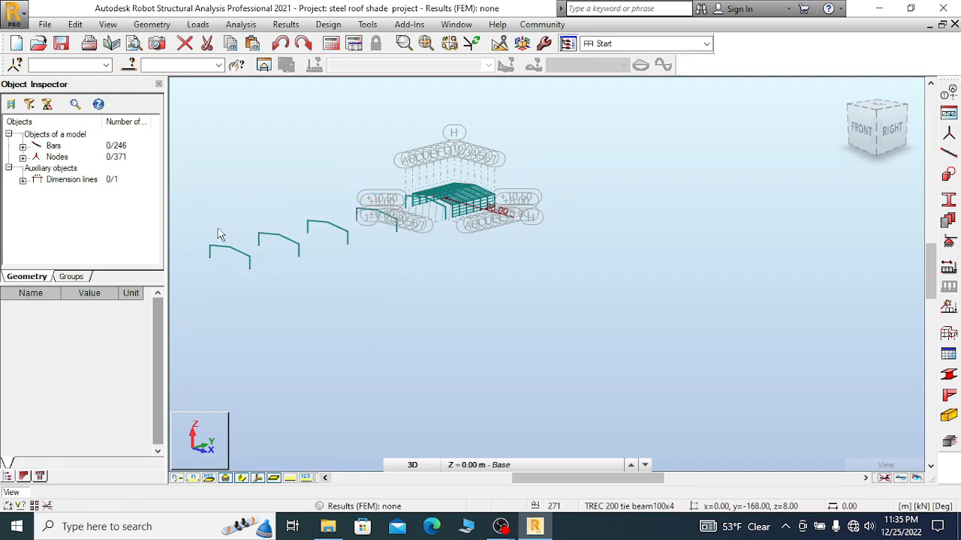
drag(191, 176, 401, 313)
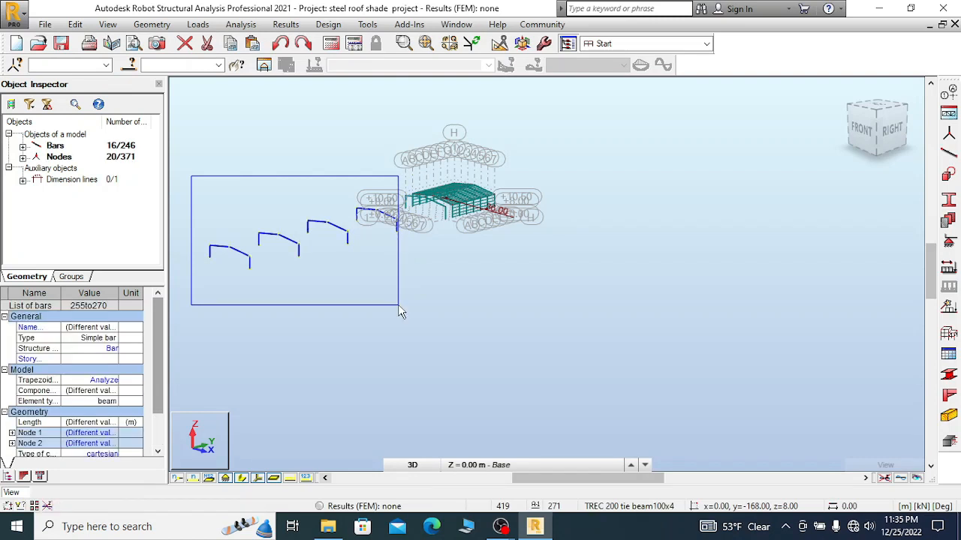
click(186, 44)
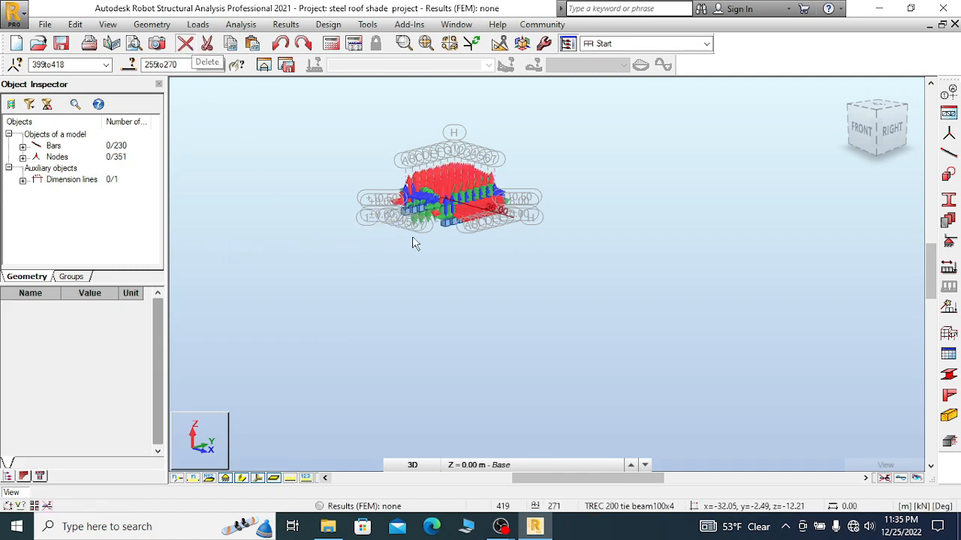
- Turn off the display of bar local systems and support symbols in the 3D view
click(259, 479)
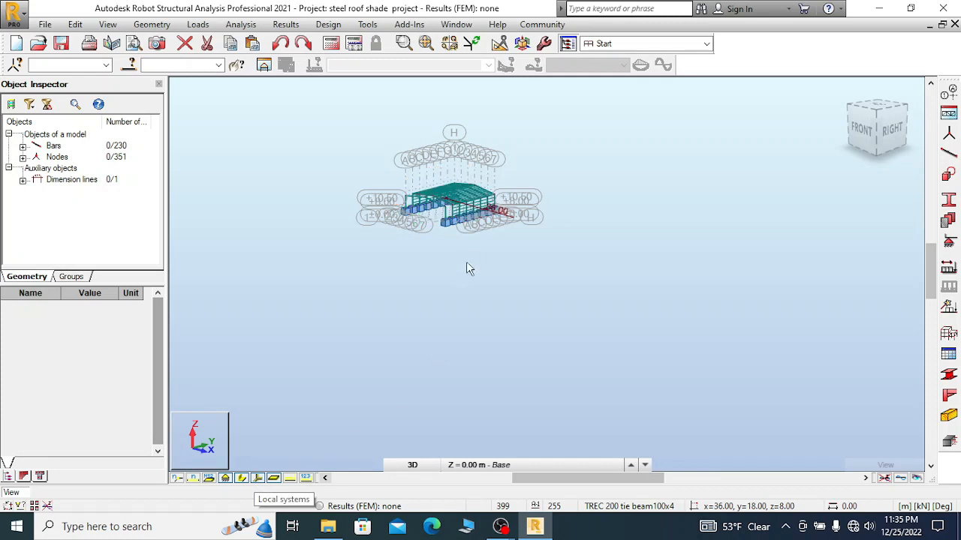
scroll(467, 242, up, 3)
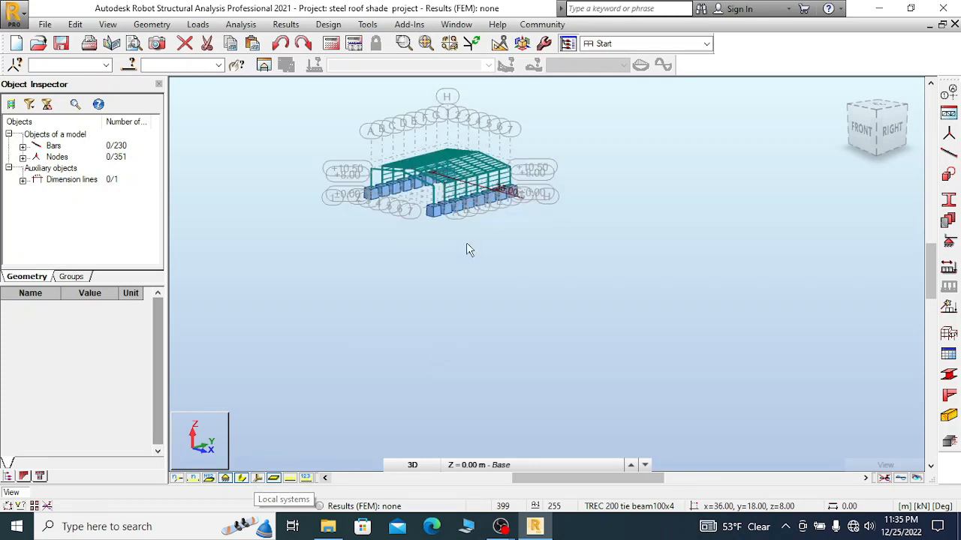
click(268, 479)
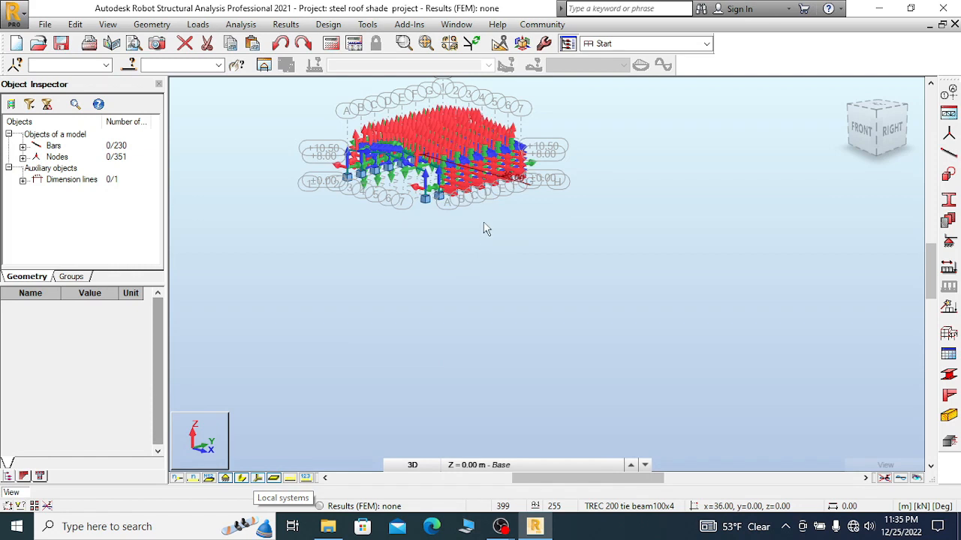
click(258, 479)
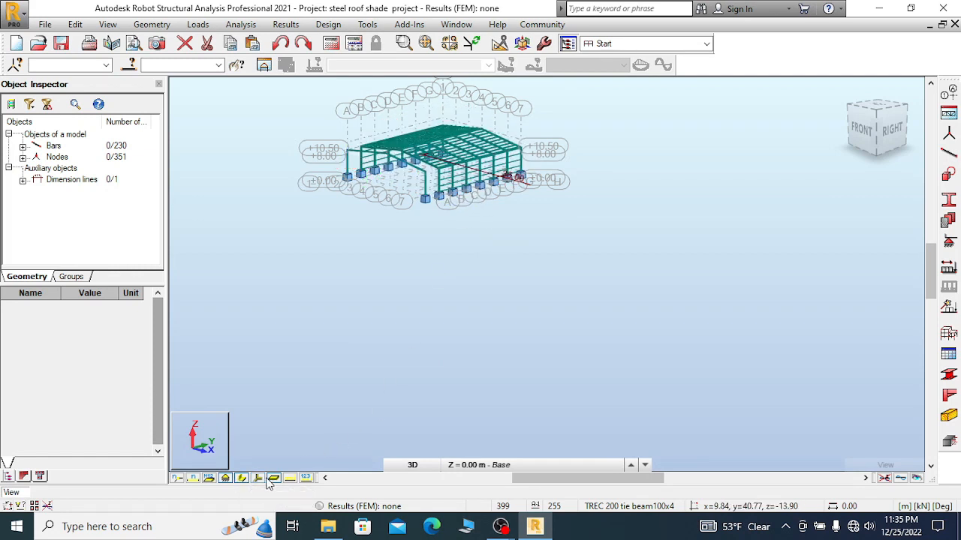
click(226, 479)
- Window-select the four wall purlins between grids B and C on the grid 7 side
scroll(424, 211, up, 5)
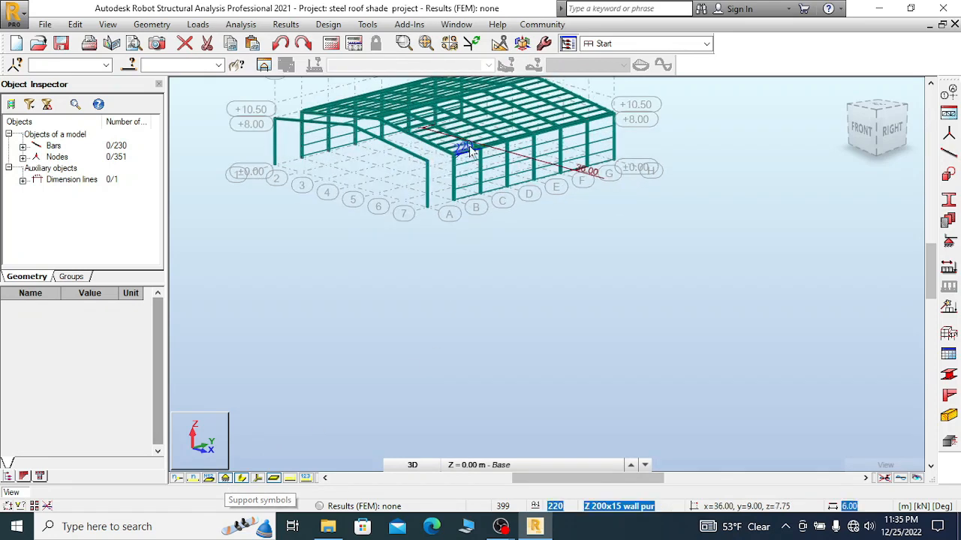
scroll(469, 139, up, 6)
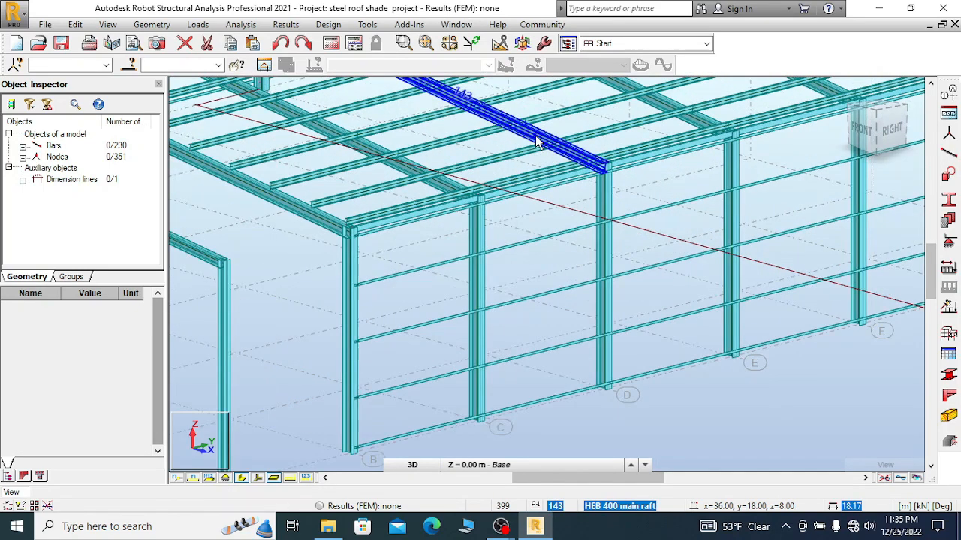
drag(442, 251, 410, 449)
scroll(548, 334, down, 2)
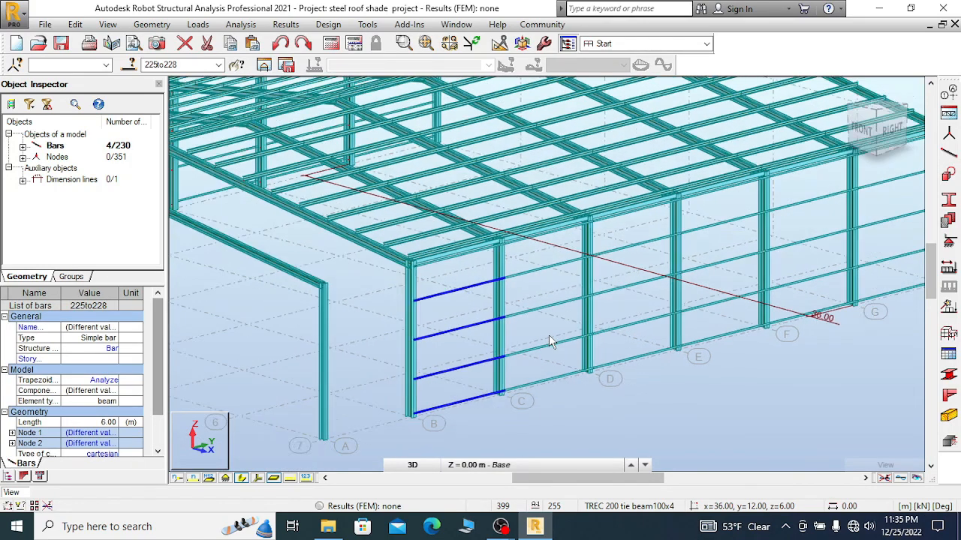
scroll(454, 255, up, 3)
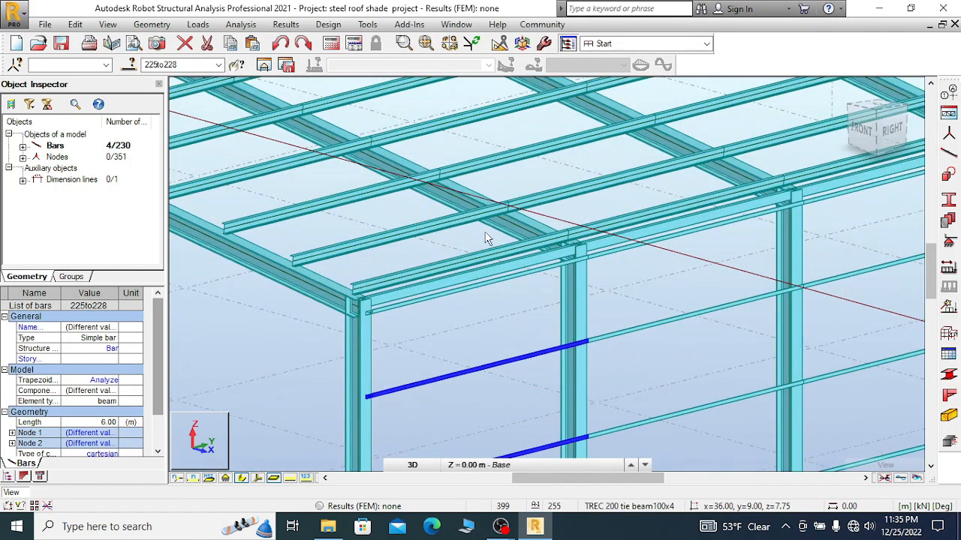
- Add the grid 7 eave tie beam, the eave-level purlins and the two nearest roof purlins between grids B and C to the selection
ctrl+drag(484, 239, 449, 324)
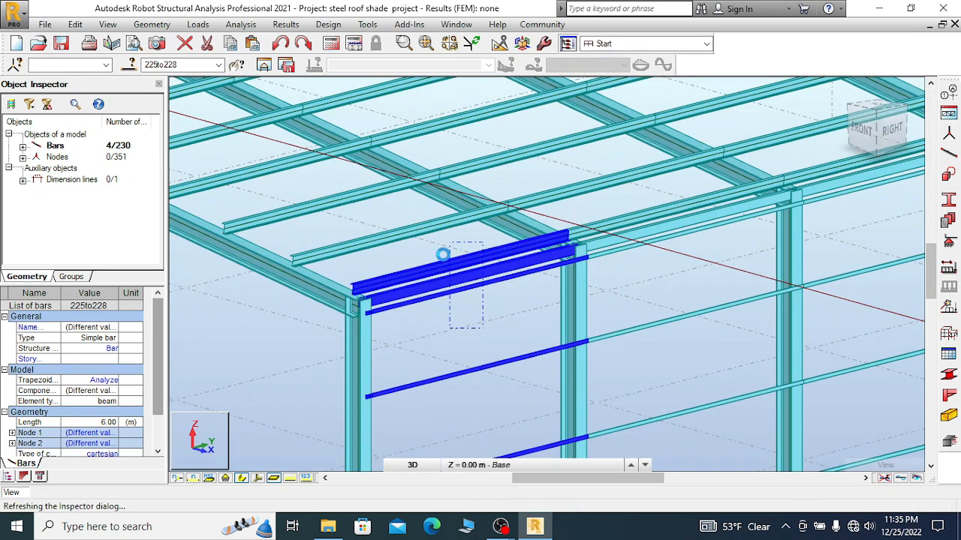
ctrl+click(323, 214)
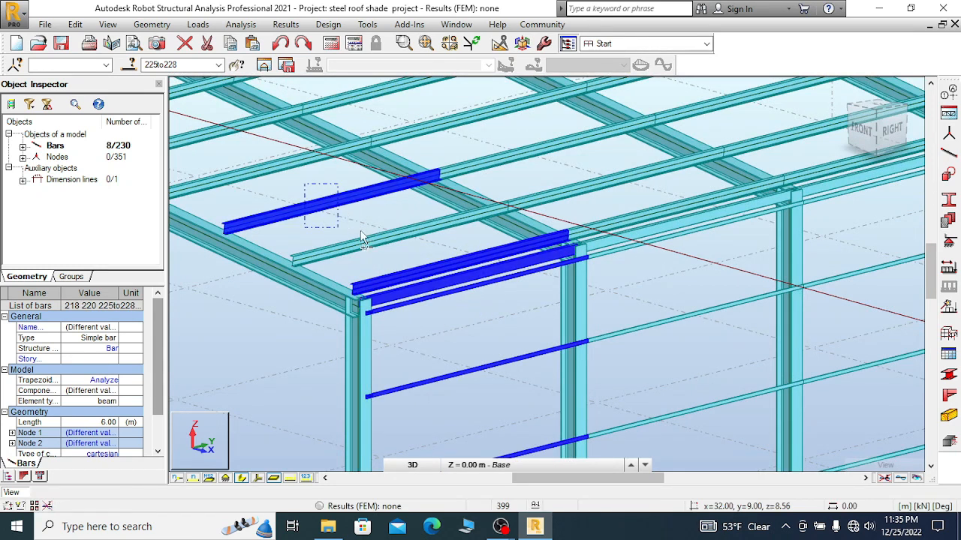
ctrl+click(367, 252)
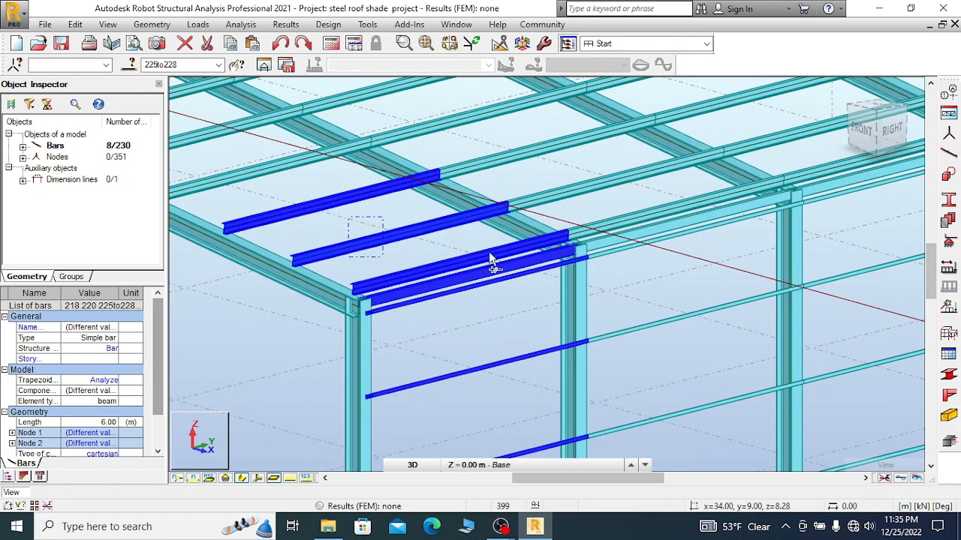
- Add the next six roof purlins up the grid 7 slope between grids B and C to the selection
scroll(655, 321, down, 3)
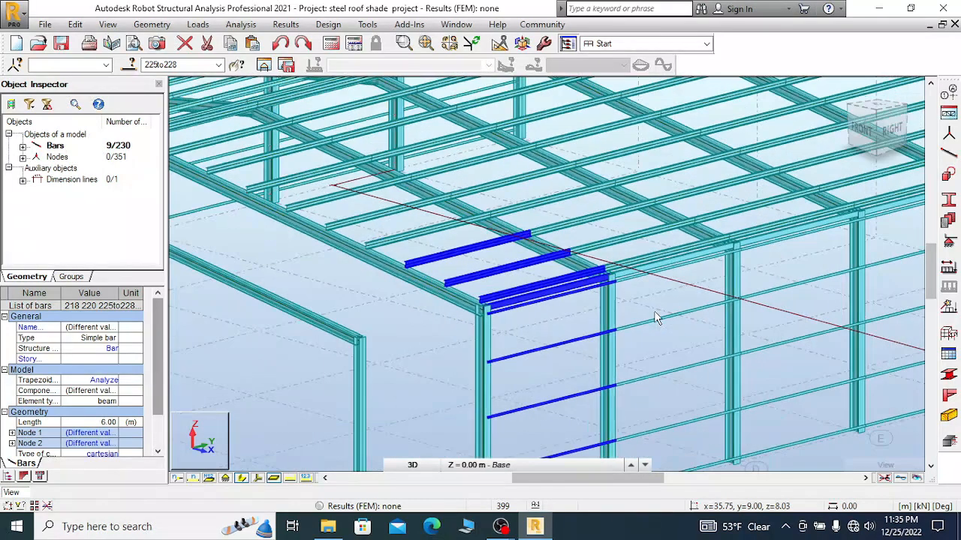
scroll(436, 232, up, 4)
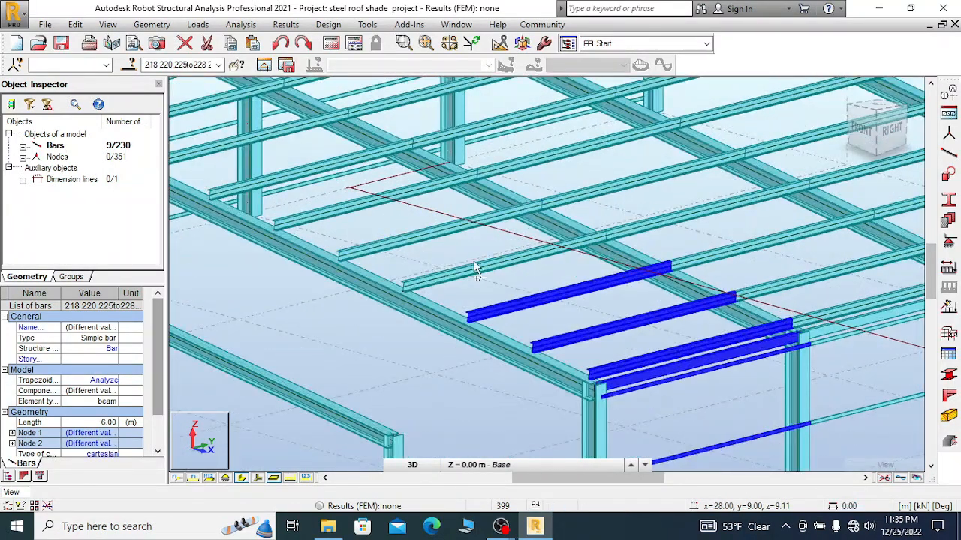
ctrl+drag(476, 256, 457, 280)
ctrl+drag(399, 233, 383, 250)
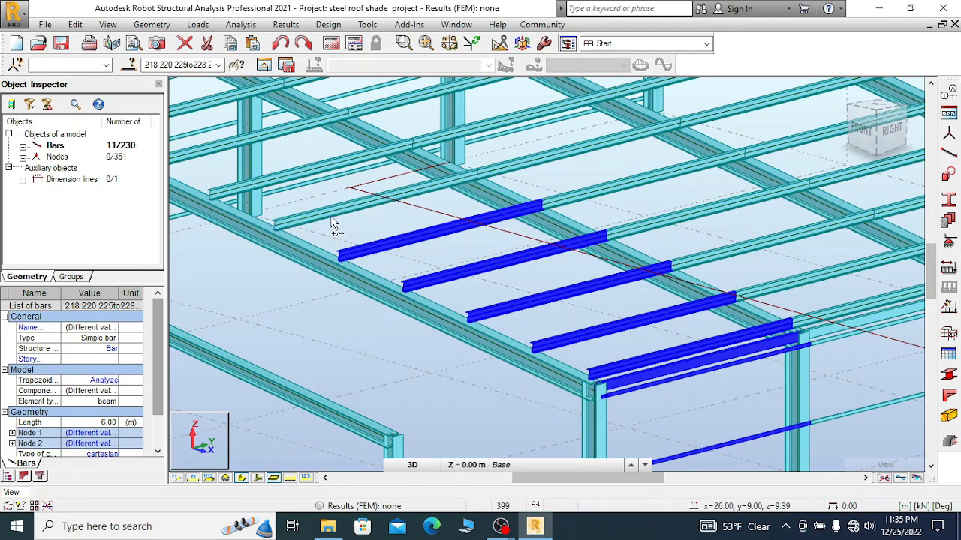
ctrl+drag(343, 194, 331, 219)
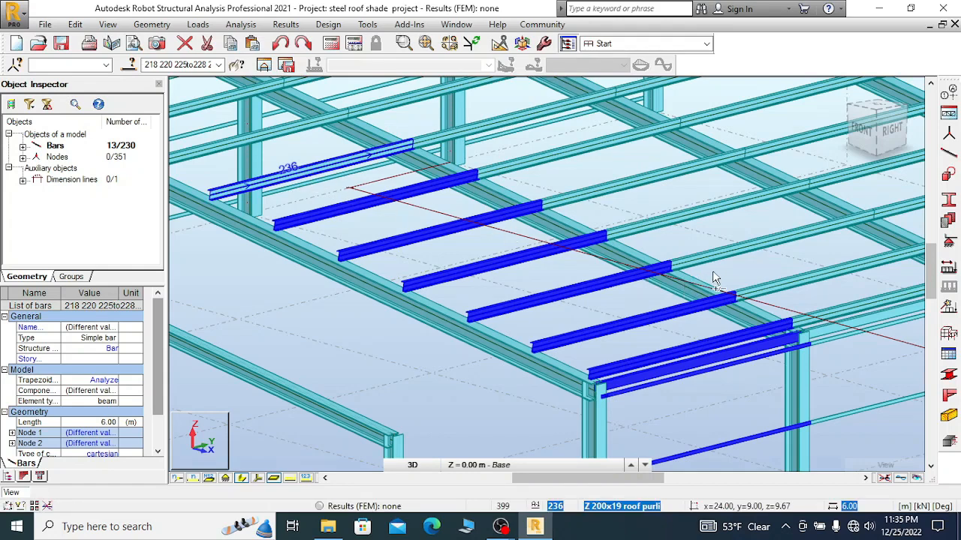
scroll(722, 276, down, 2)
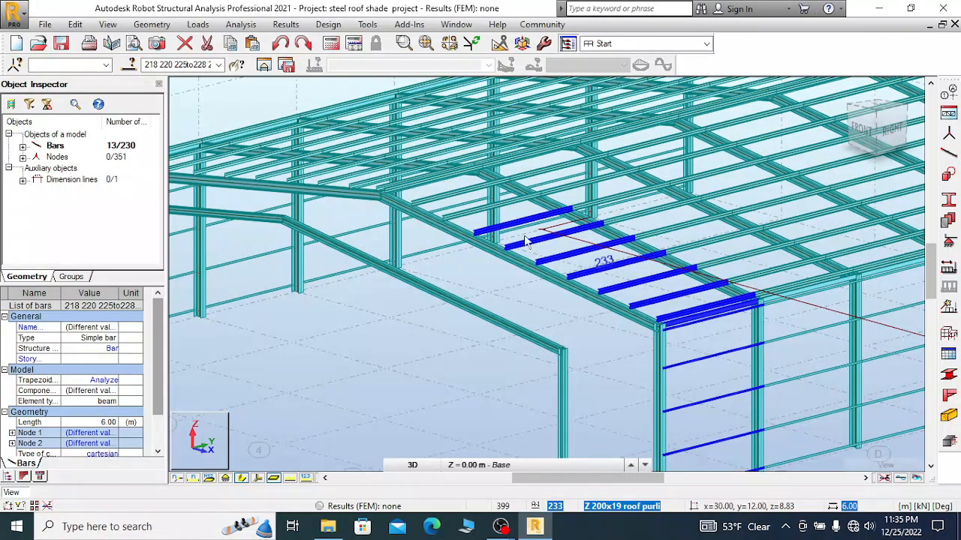
scroll(480, 229, up, 1)
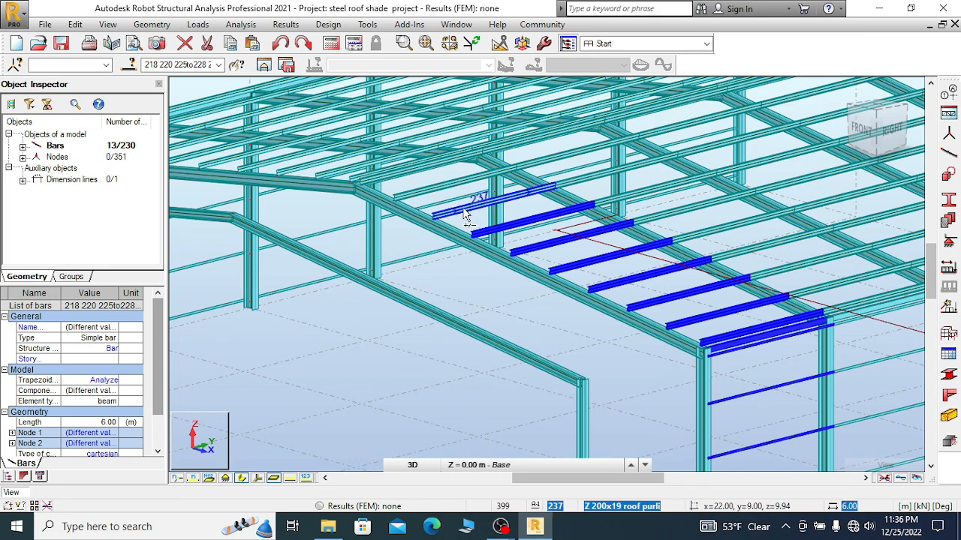
click(397, 191)
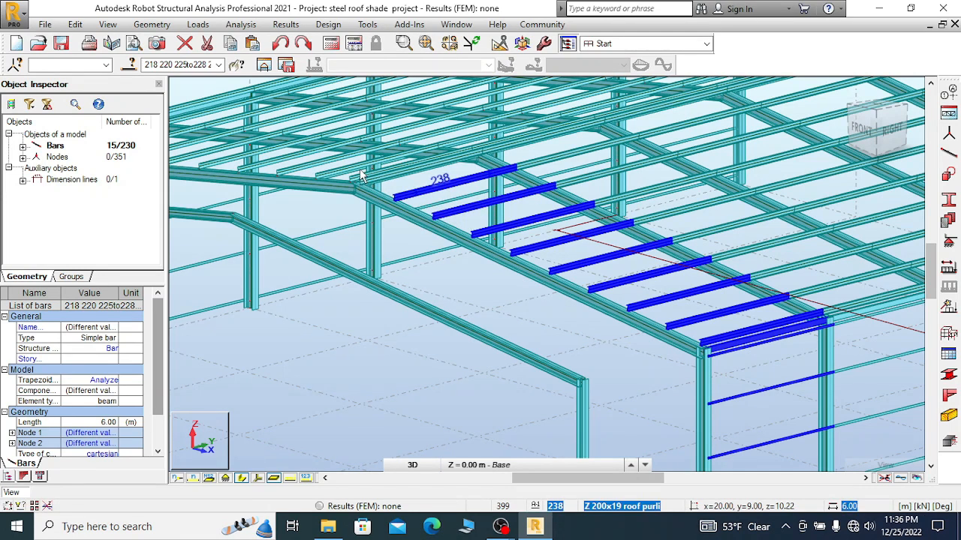
- Add the two ridge purlins, the ridge tie beam and the first purlin on the grid 1 side of the ridge to the selection
scroll(362, 174, up, 1)
scroll(363, 174, up, 4)
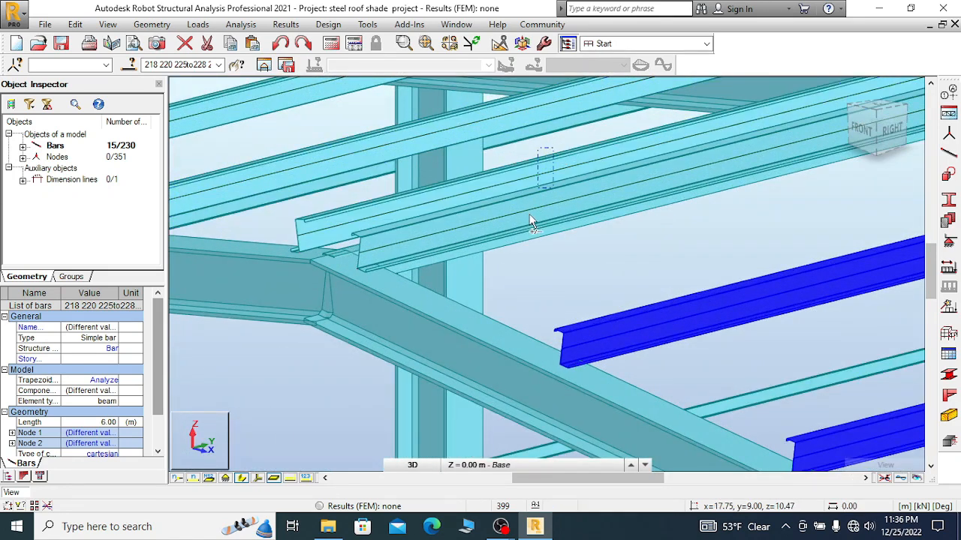
ctrl+drag(529, 214, 528, 226)
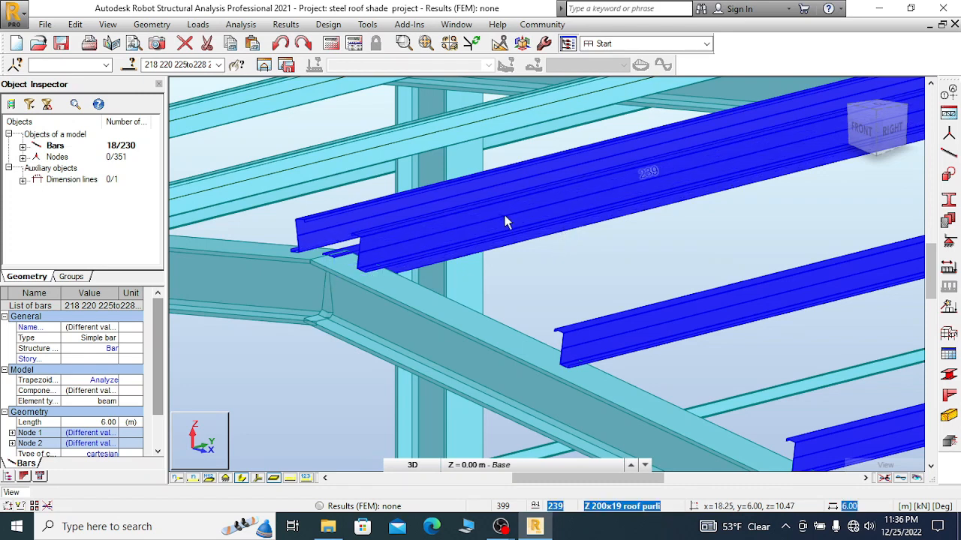
scroll(565, 241, down, 4)
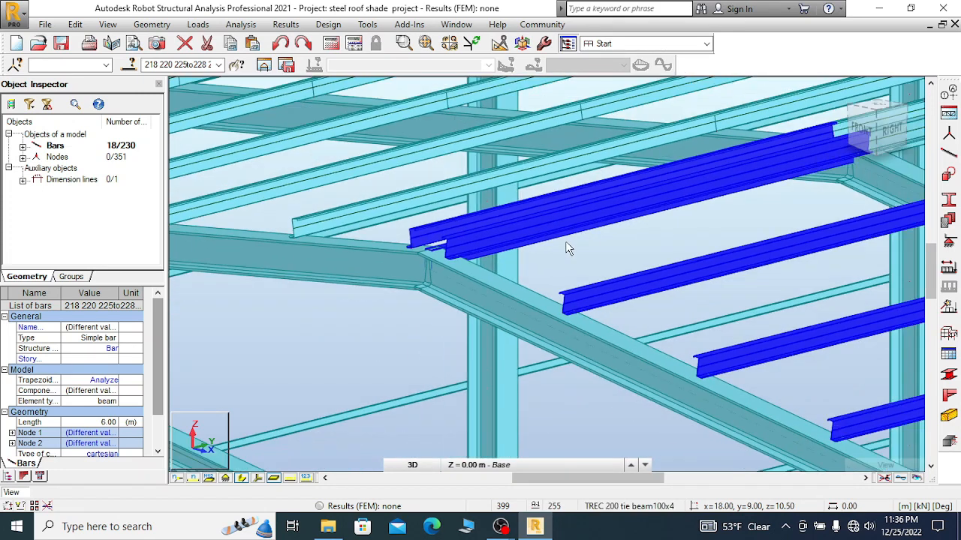
scroll(444, 256, up, 2)
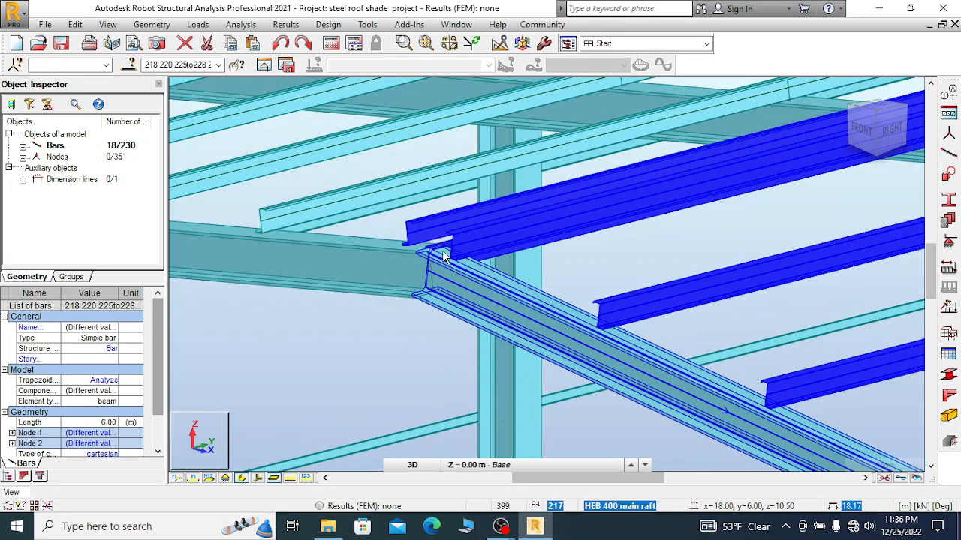
scroll(358, 192, up, 2)
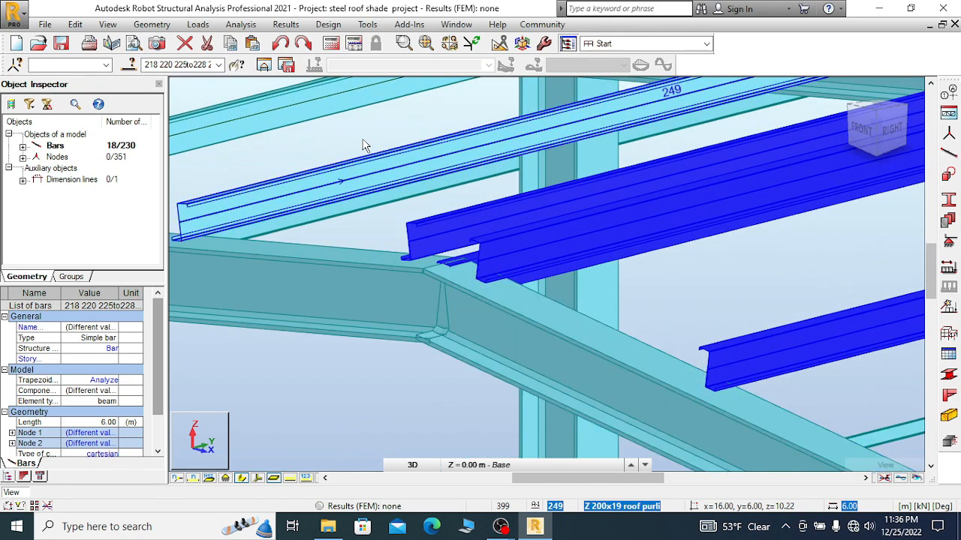
ctrl+click(347, 197)
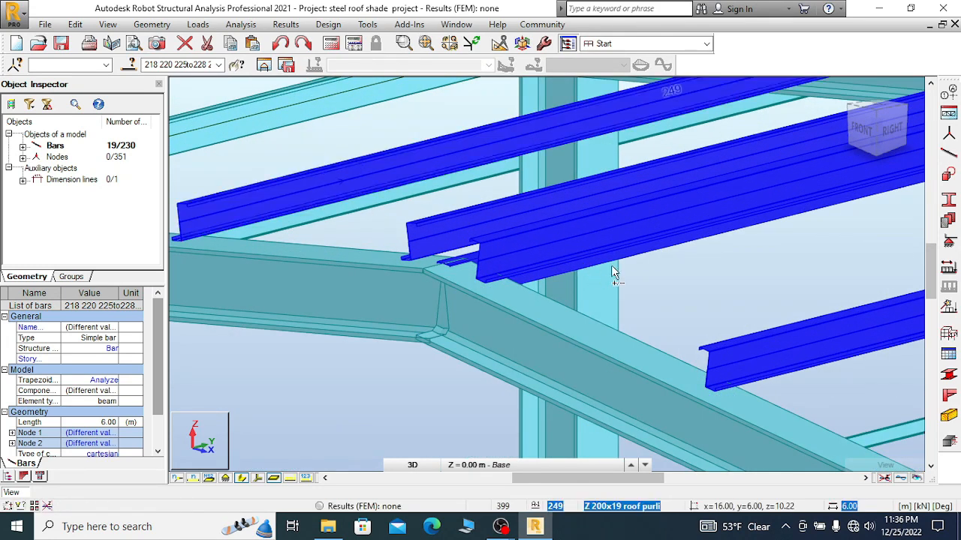
- Extend the B–C bay selection with the next four roof purlins down the grid 1 slope
scroll(692, 255, down, 3)
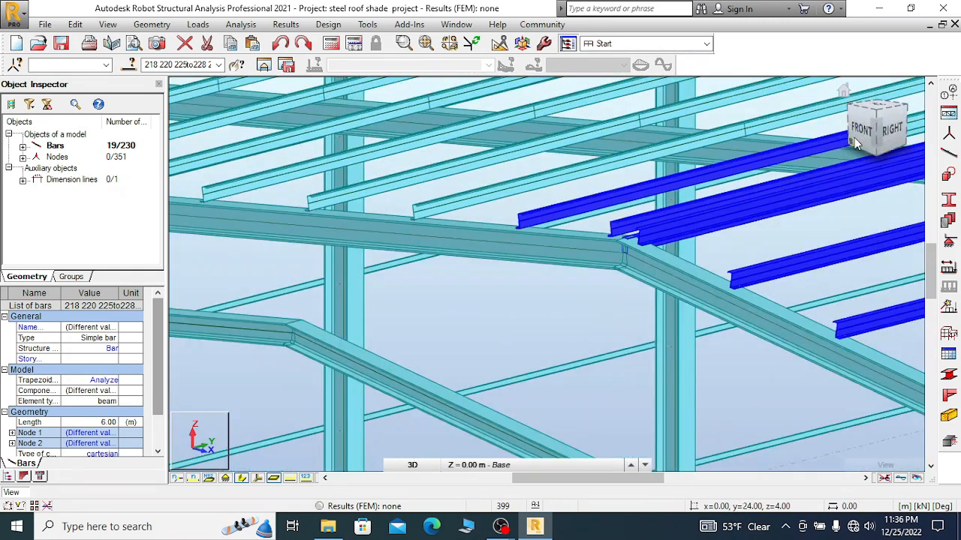
drag(876, 142, 906, 156)
scroll(650, 218, down, 2)
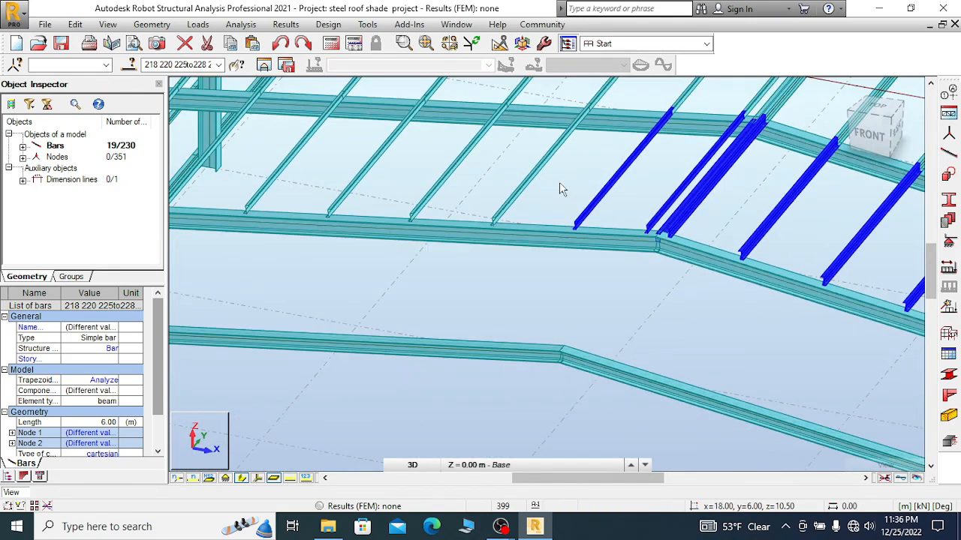
ctrl+drag(445, 182, 278, 188)
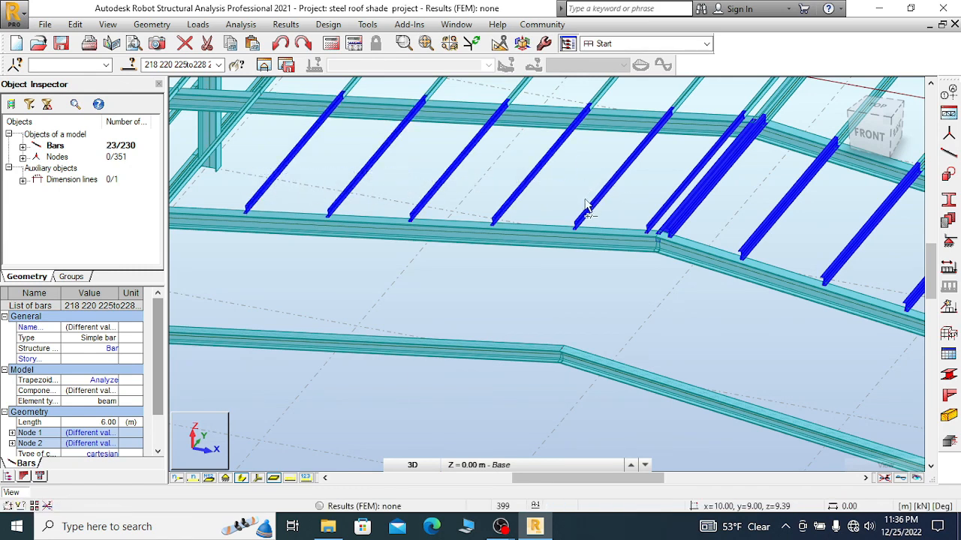
- Add the three remaining intermediate roof purlins near the grid 1 eave between grids B and C to the selection
scroll(440, 206, down, 2)
scroll(439, 211, down, 4)
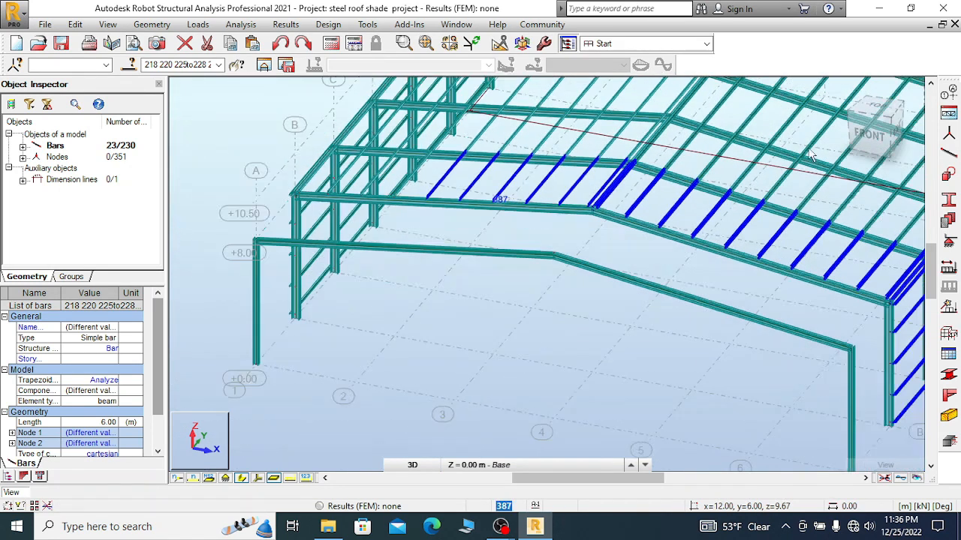
drag(867, 124, 634, 184)
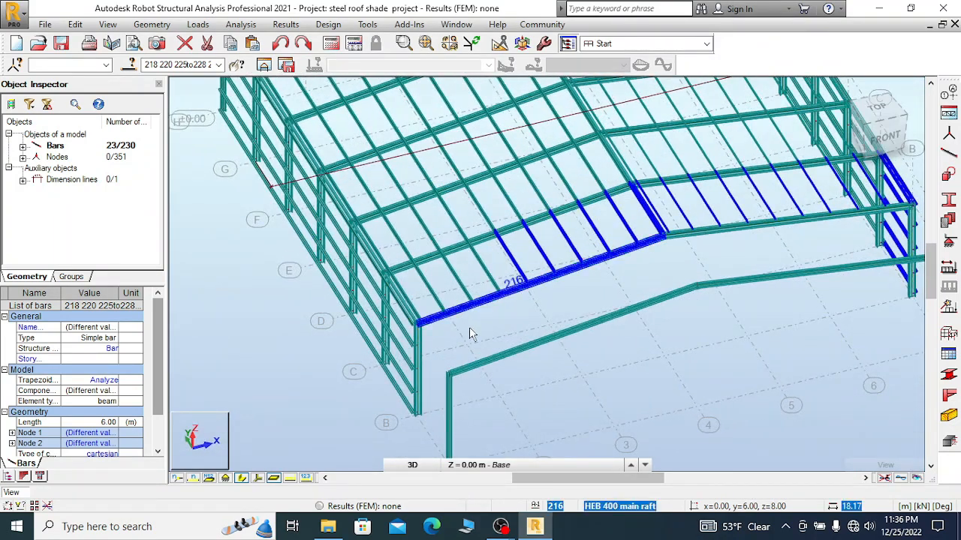
scroll(471, 322, up, 2)
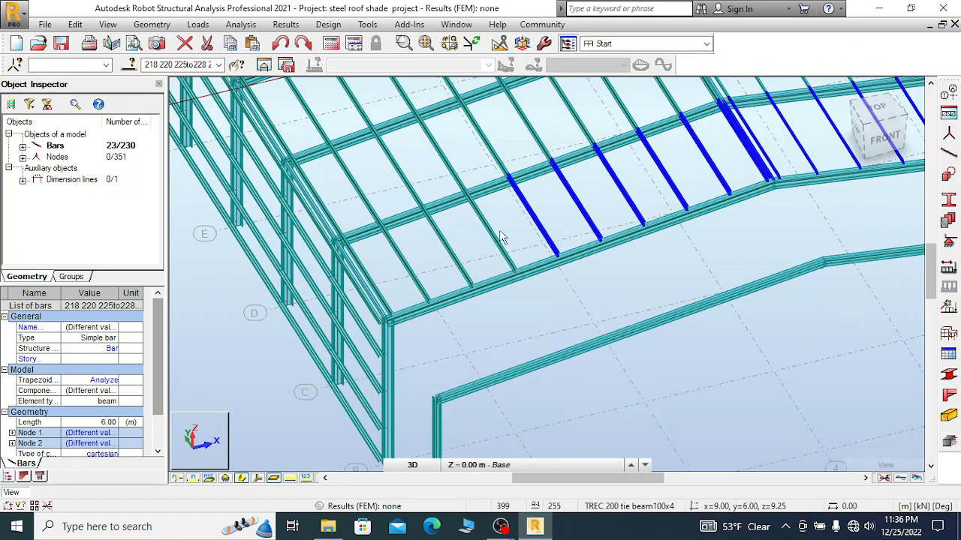
click(444, 260)
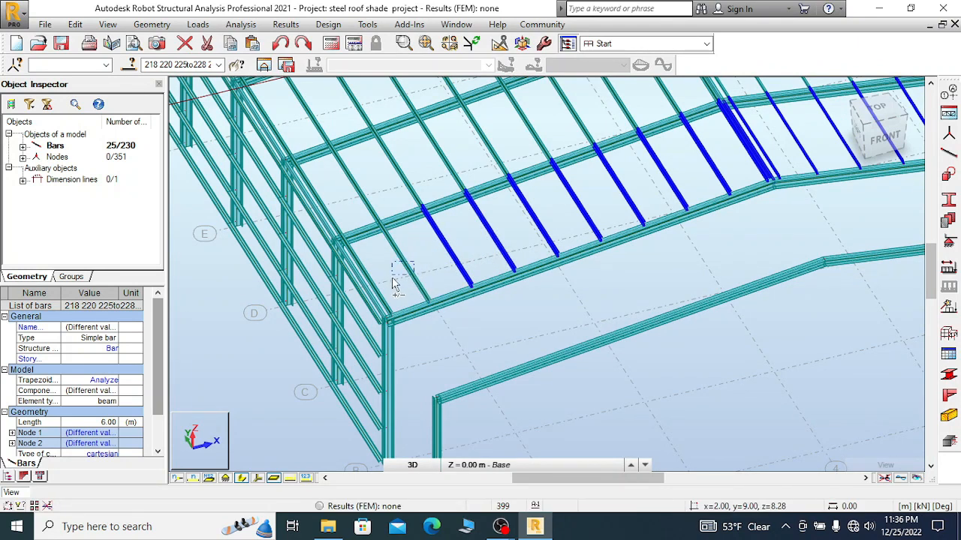
click(395, 284)
- Add the grid 1 side's eave roof purlin, eave tie beam and all wall purlins between grids B and C to the selection
scroll(359, 330, up, 3)
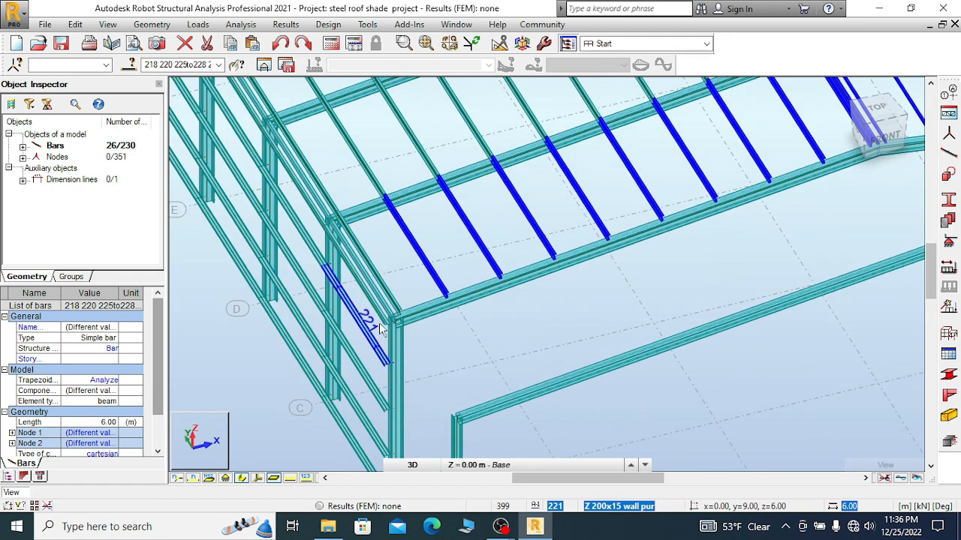
click(866, 128)
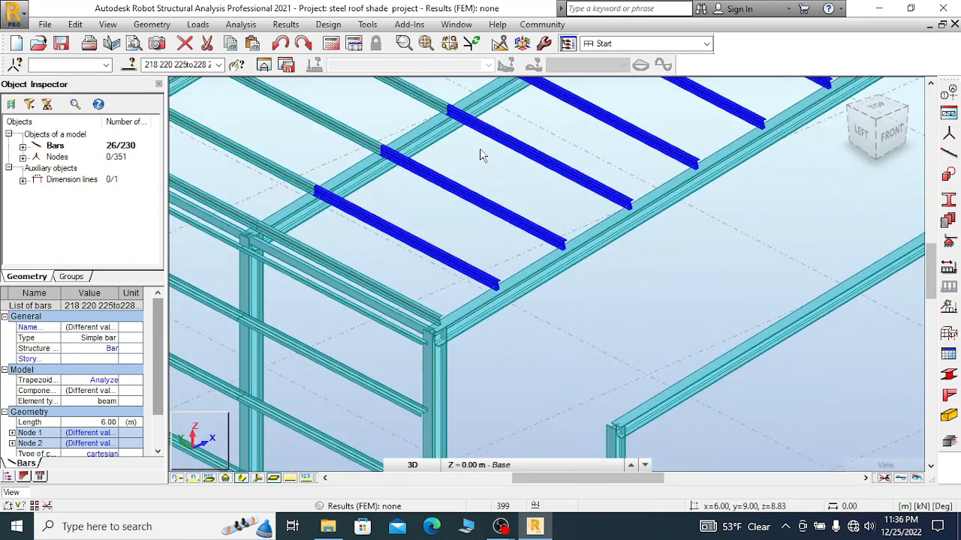
scroll(481, 156, down, 3)
scroll(439, 250, up, 1)
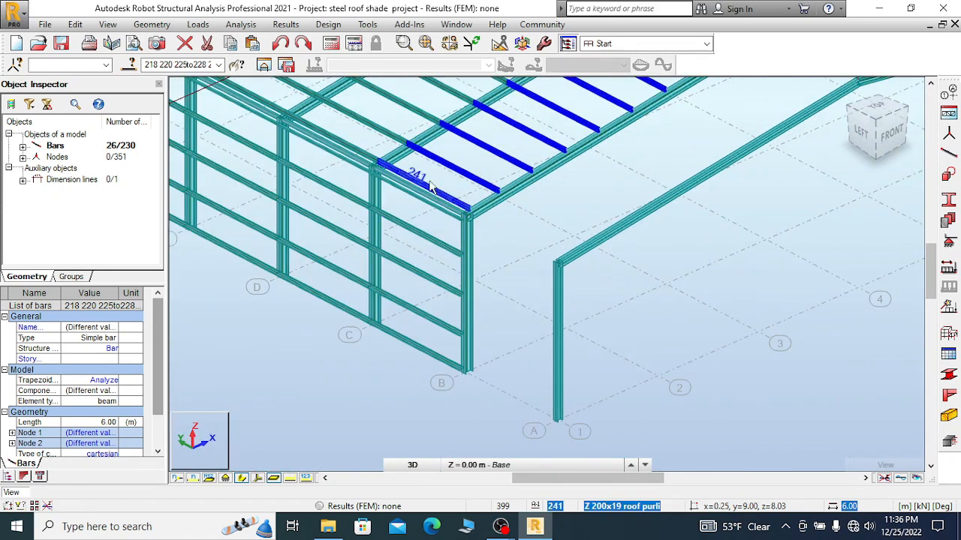
drag(424, 267, 408, 380)
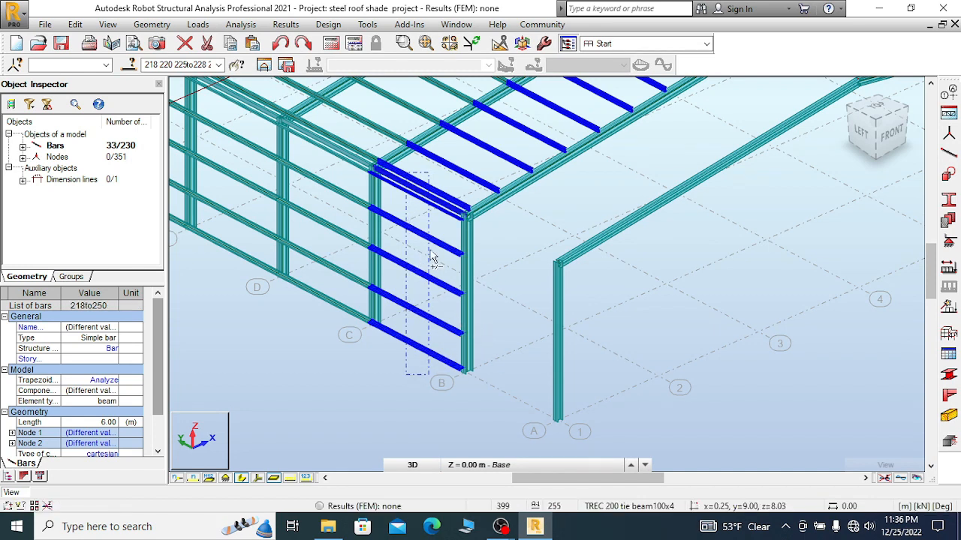
- Copy the selected B–C bay purlins and tie beams into the A–B bay by translation vector 0.00, -6.00, 0.00, one repetition
scroll(367, 288, down, 5)
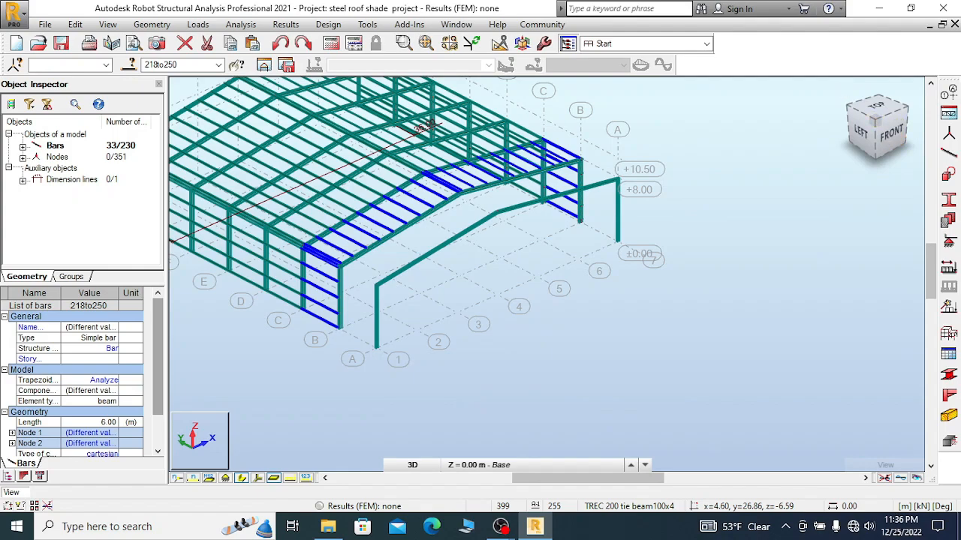
drag(876, 124, 819, 115)
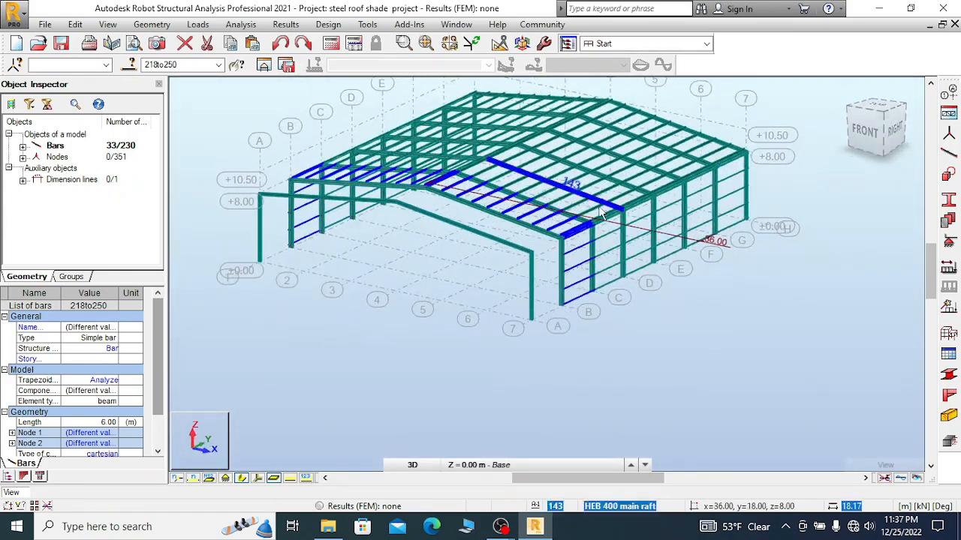
scroll(604, 293, up, 10)
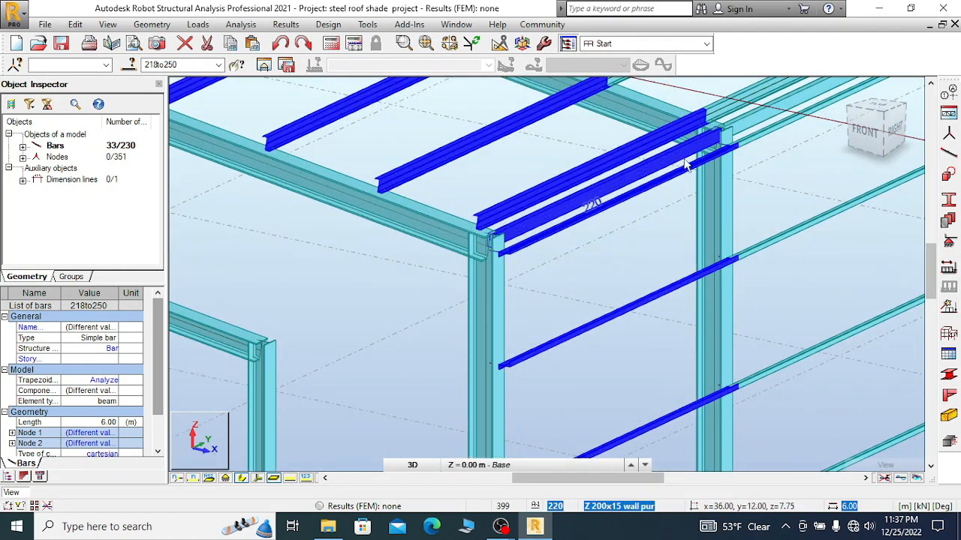
scroll(686, 165, down, 10)
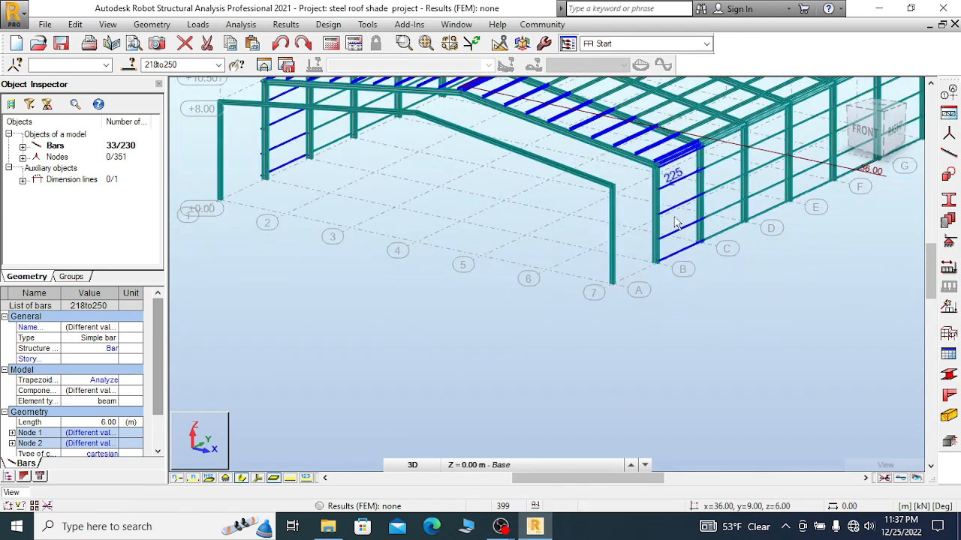
scroll(691, 282, up, 10)
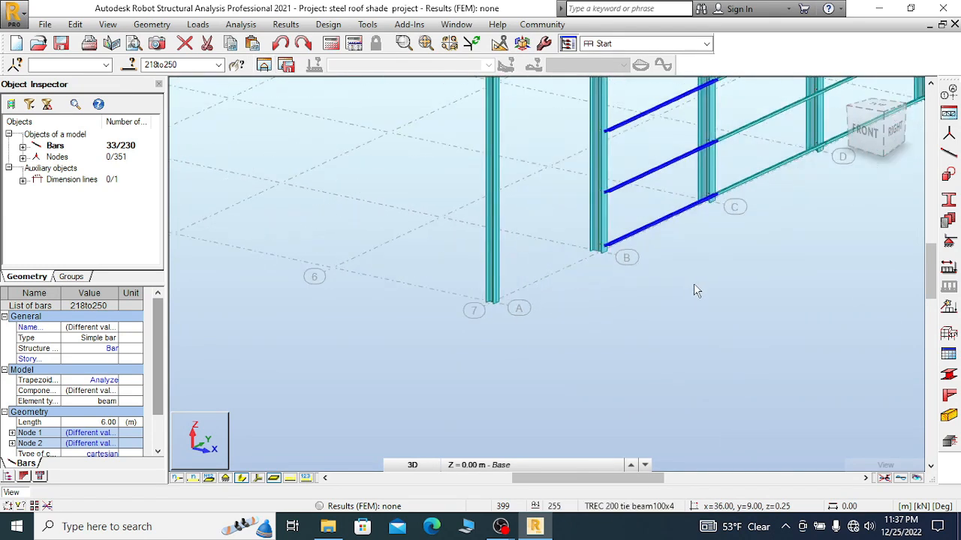
scroll(572, 240, up, 1)
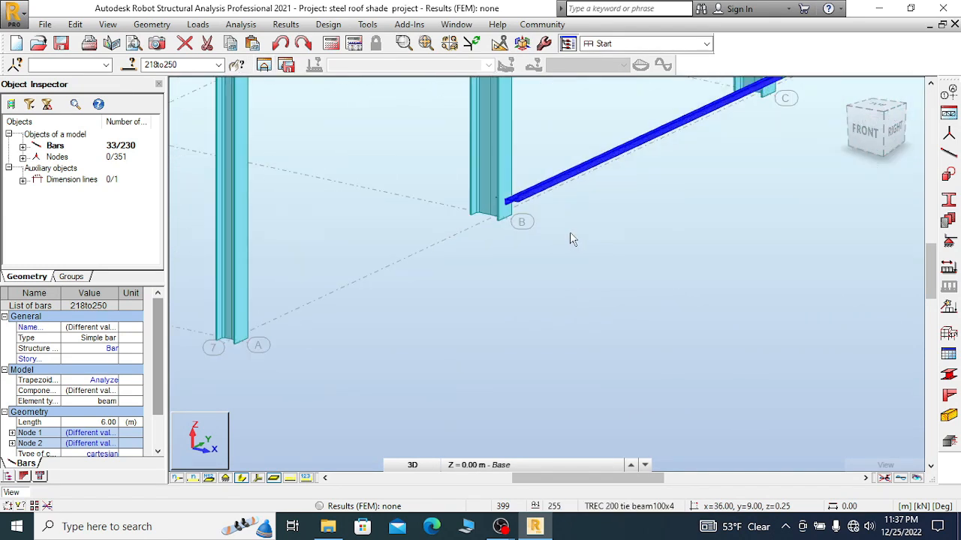
click(82, 24)
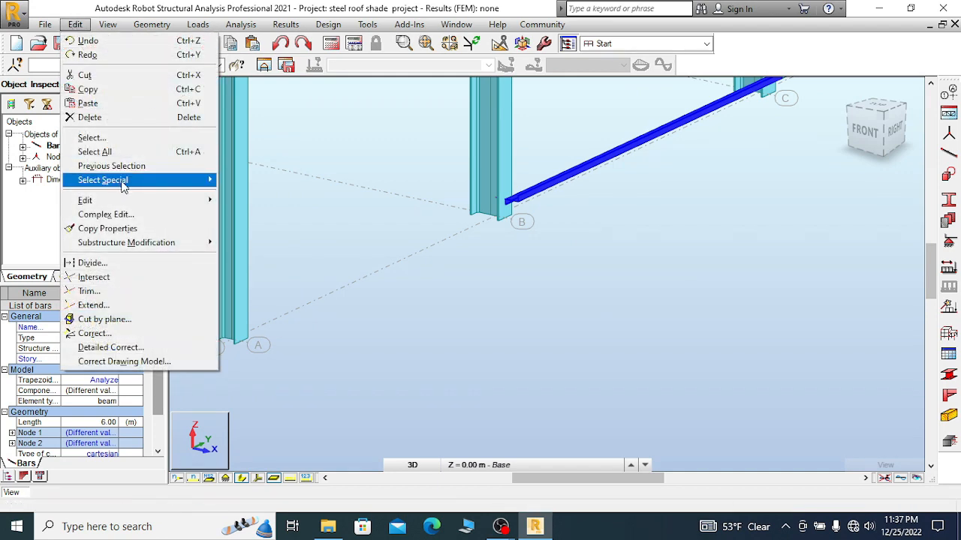
mouse_move(143, 200)
click(272, 204)
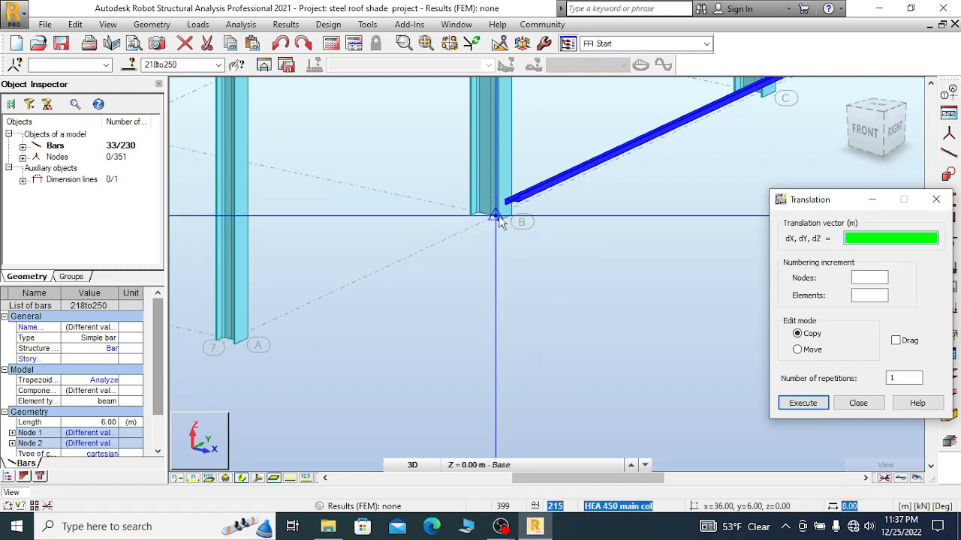
click(495, 217)
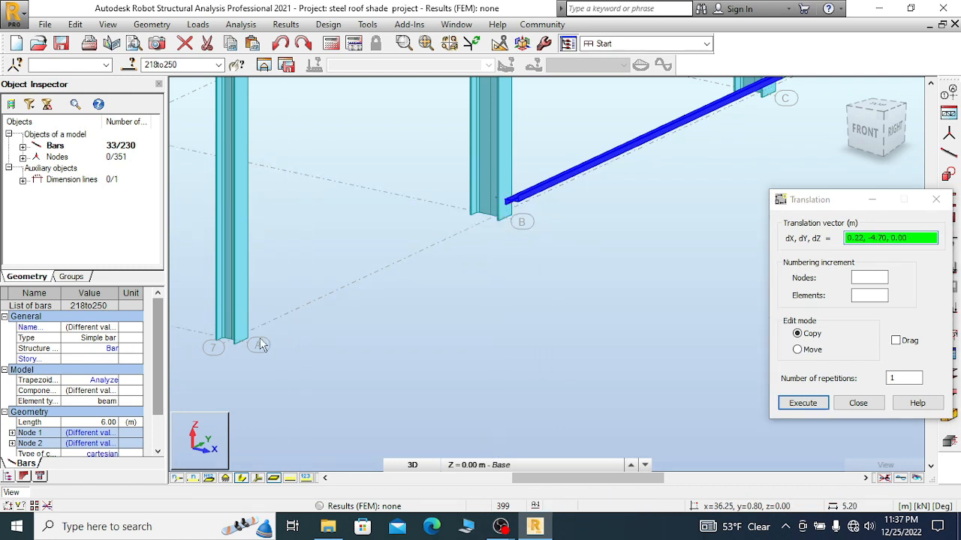
click(316, 347)
scroll(423, 327, down, 5)
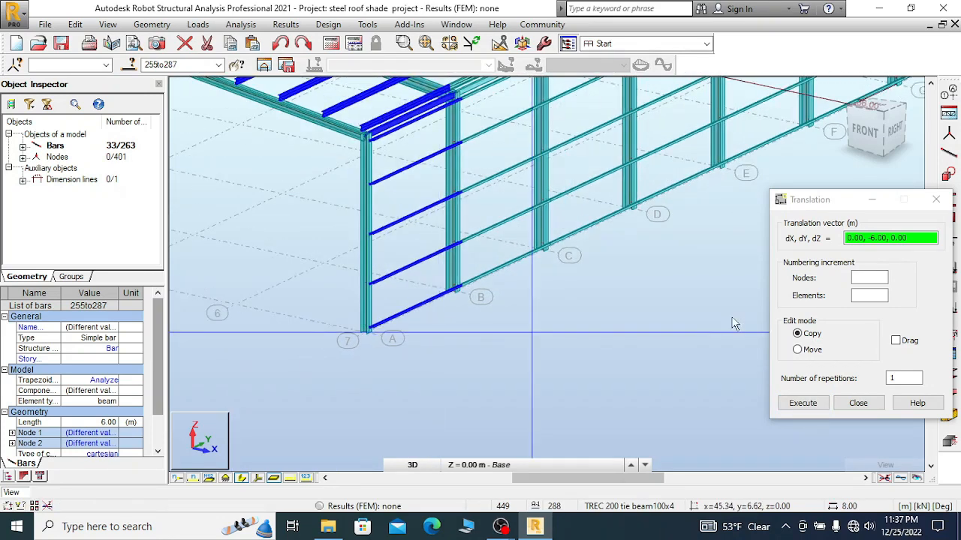
click(935, 199)
- Clear the selection of the copied bars and save the project
scroll(470, 276, down, 3)
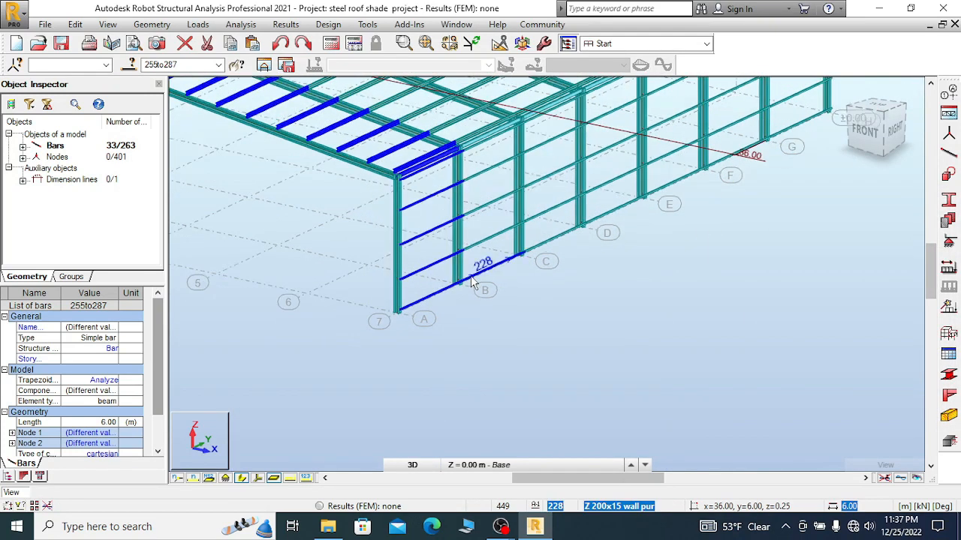
scroll(471, 277, down, 2)
right_click(544, 283)
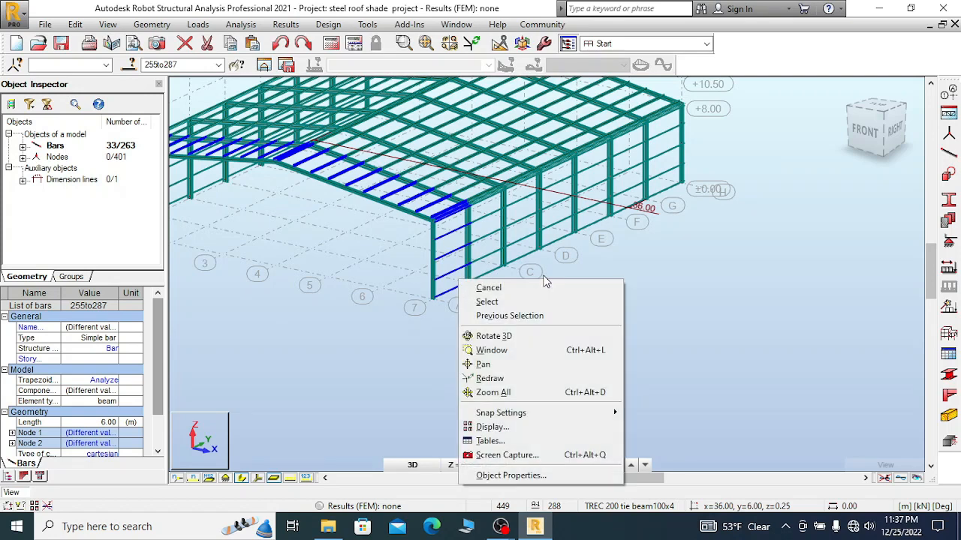
click(485, 285)
scroll(606, 301, down, 1)
scroll(607, 301, down, 1)
scroll(265, 195, up, 4)
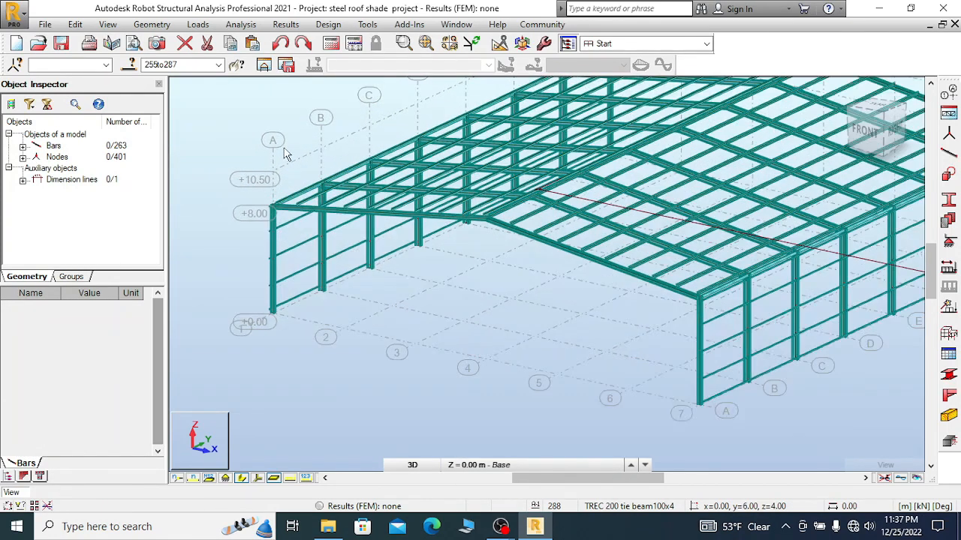
click(60, 43)
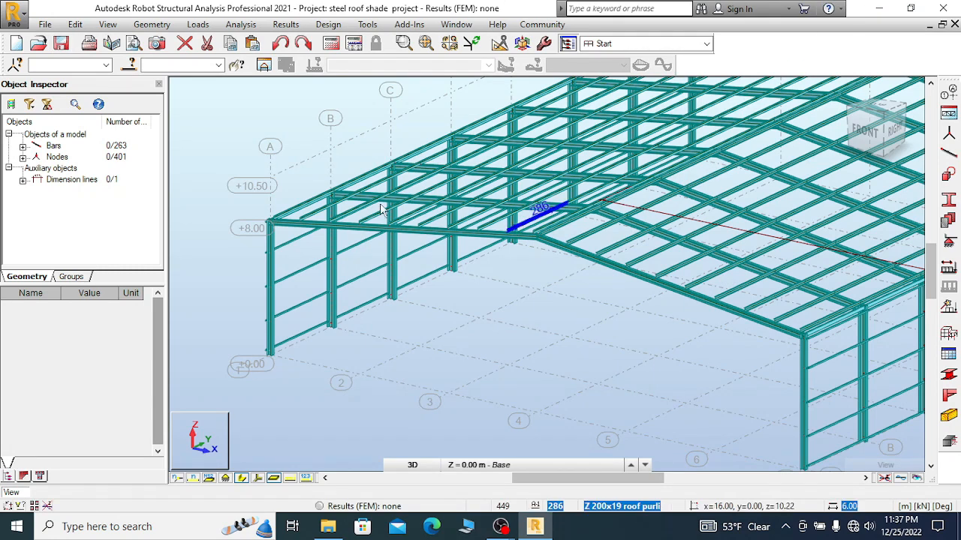
scroll(383, 210, down, 5)
scroll(695, 288, up, 3)
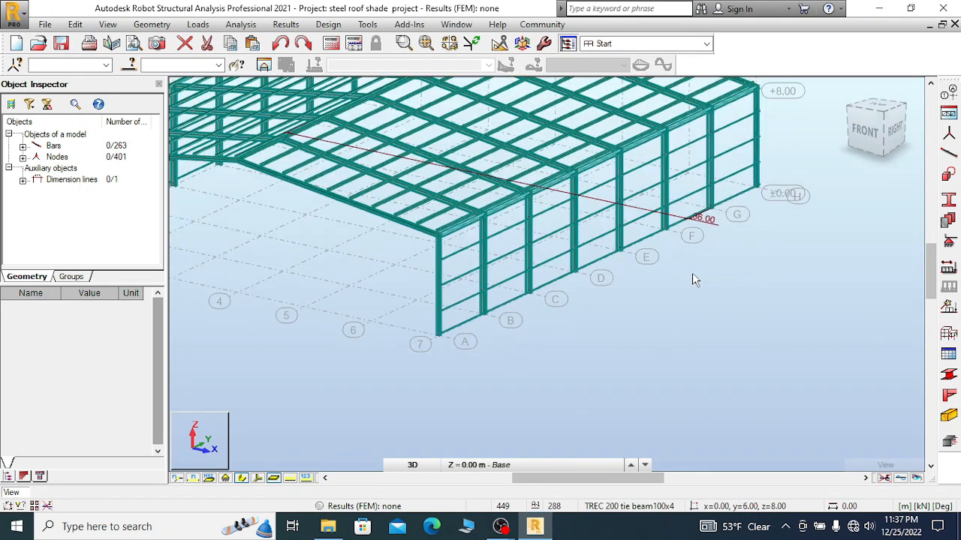
- Hide the section shapes and delete the 36.00 dimension line across the building
click(242, 478)
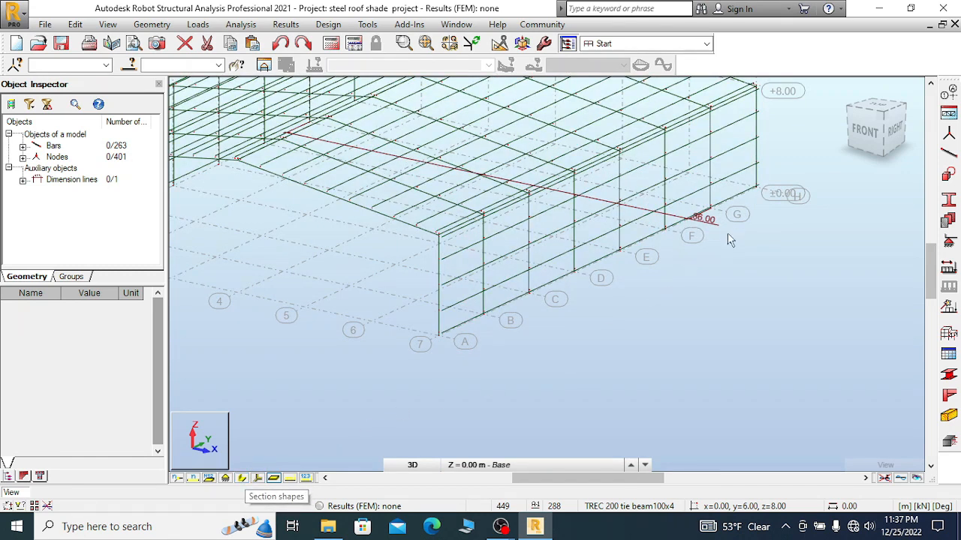
scroll(728, 237, up, 2)
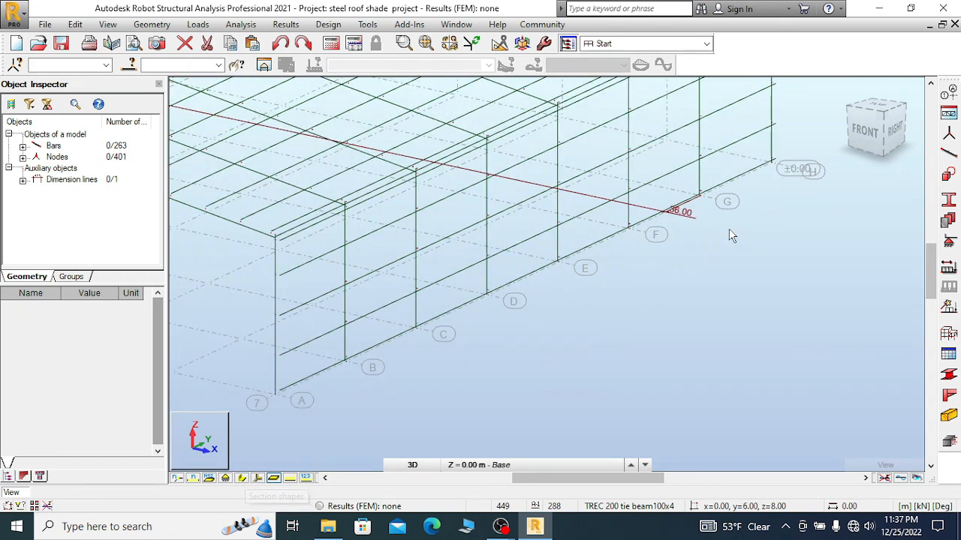
click(659, 214)
click(184, 45)
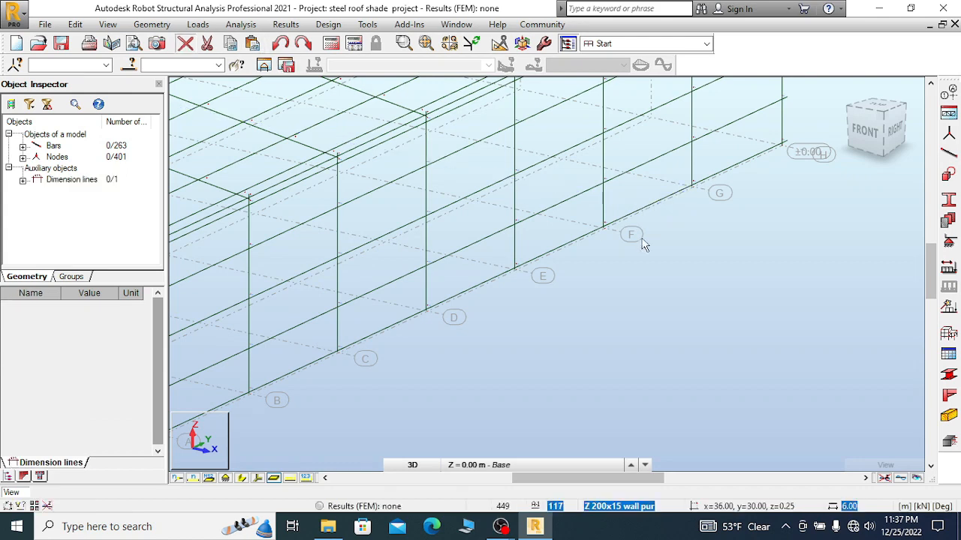
- Turn off the display of bar offsets in the view so bars are drawn at their nodes
scroll(608, 244, down, 4)
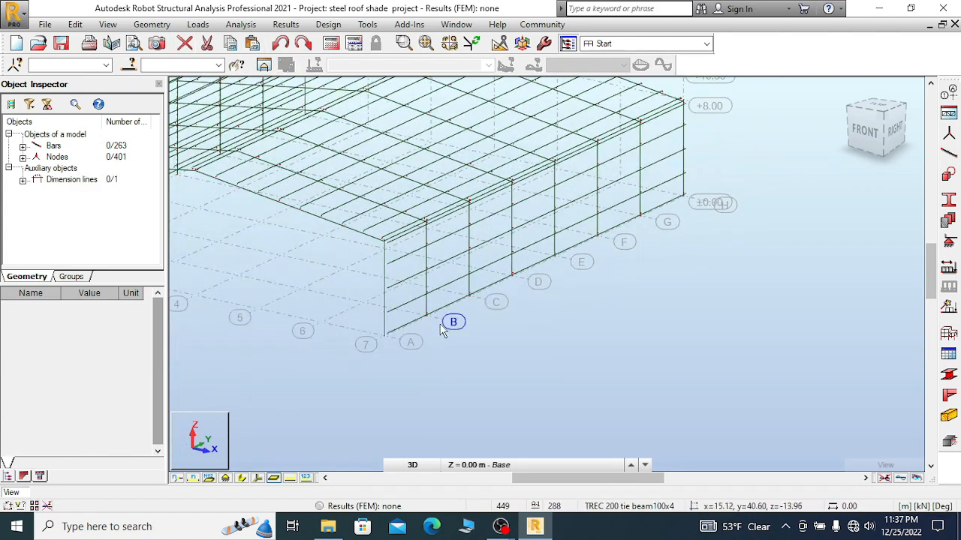
scroll(502, 291, up, 3)
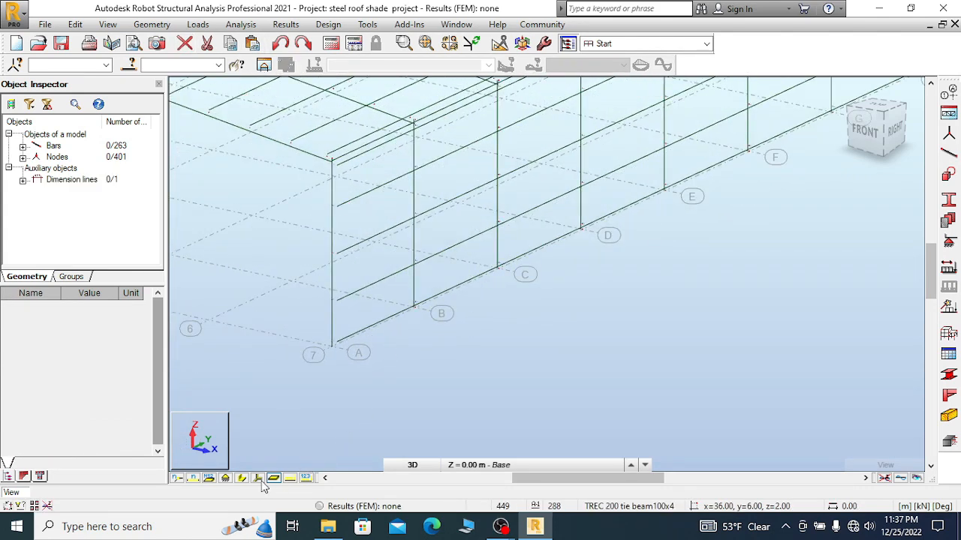
right_click(470, 354)
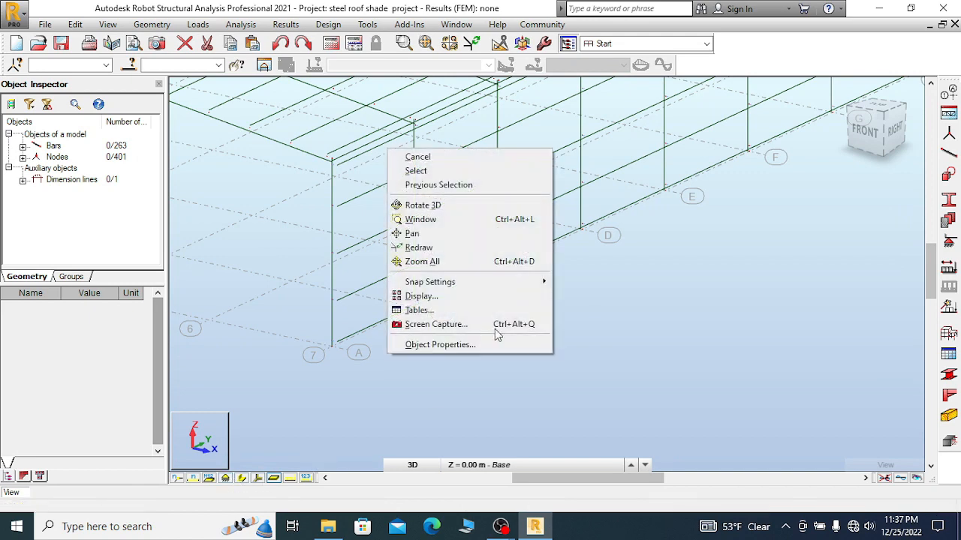
click(442, 298)
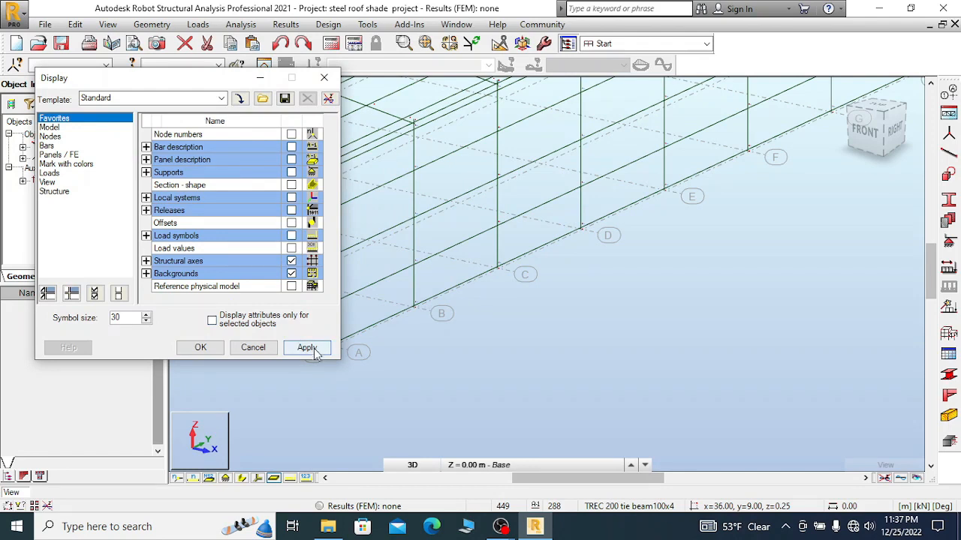
click(313, 349)
click(201, 348)
scroll(530, 352, down, 2)
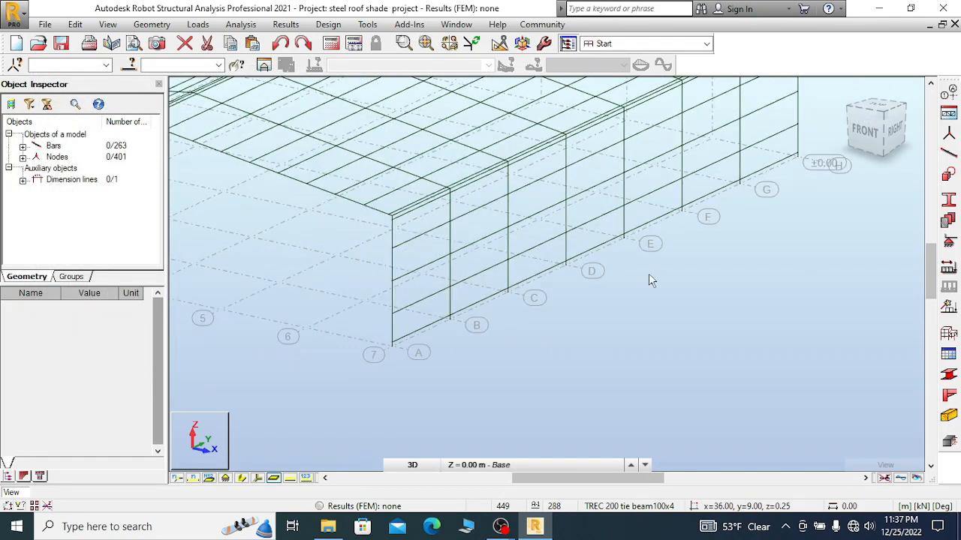
scroll(664, 312, down, 1)
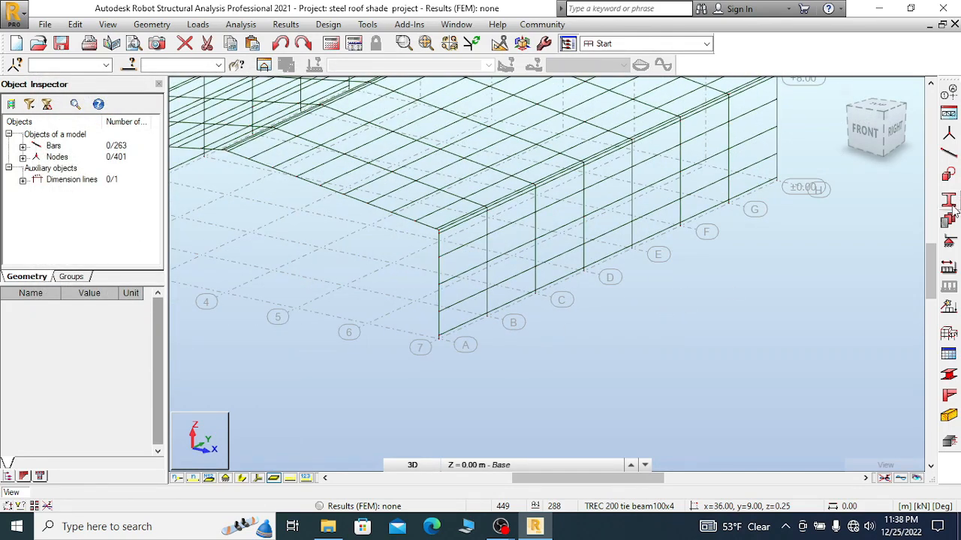
- Add a simple bar with section brace on the grid 7 wall from (36.00, 0.00, 0.25) to (36.00, 6.00, 4.00)
click(949, 155)
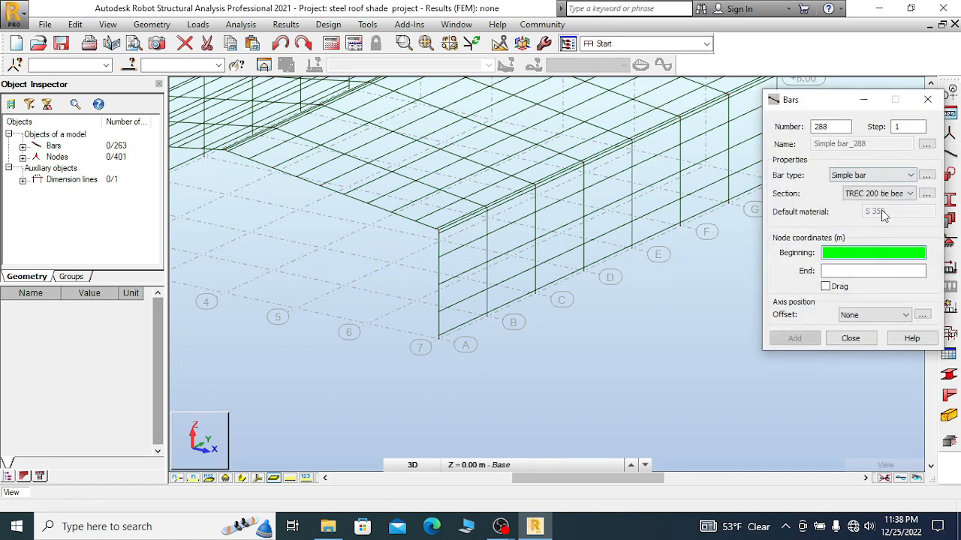
click(875, 194)
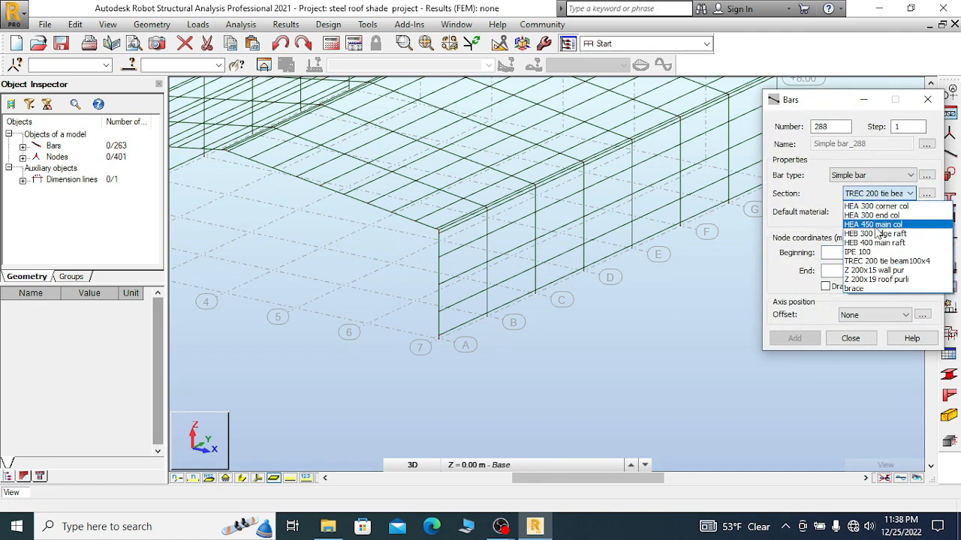
click(856, 289)
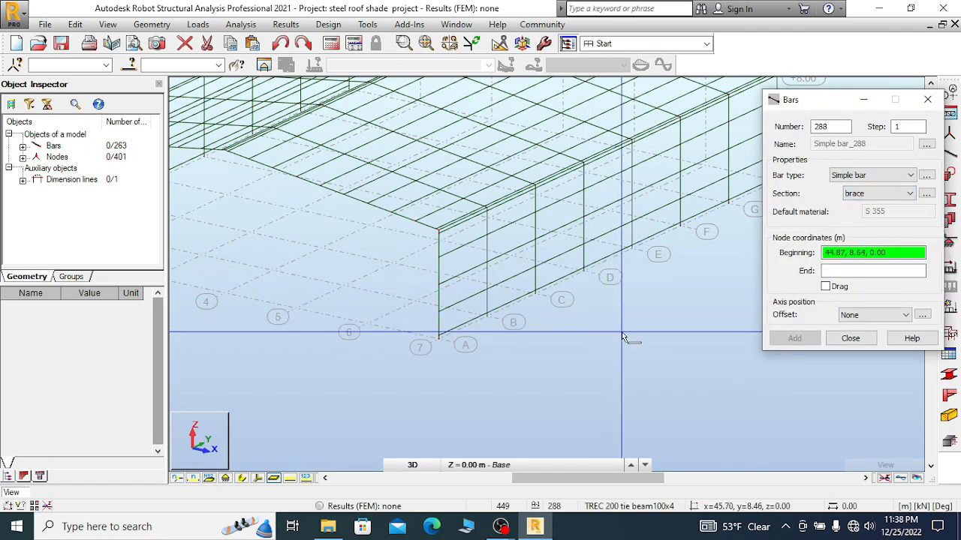
scroll(622, 332, down, 1)
scroll(457, 339, up, 8)
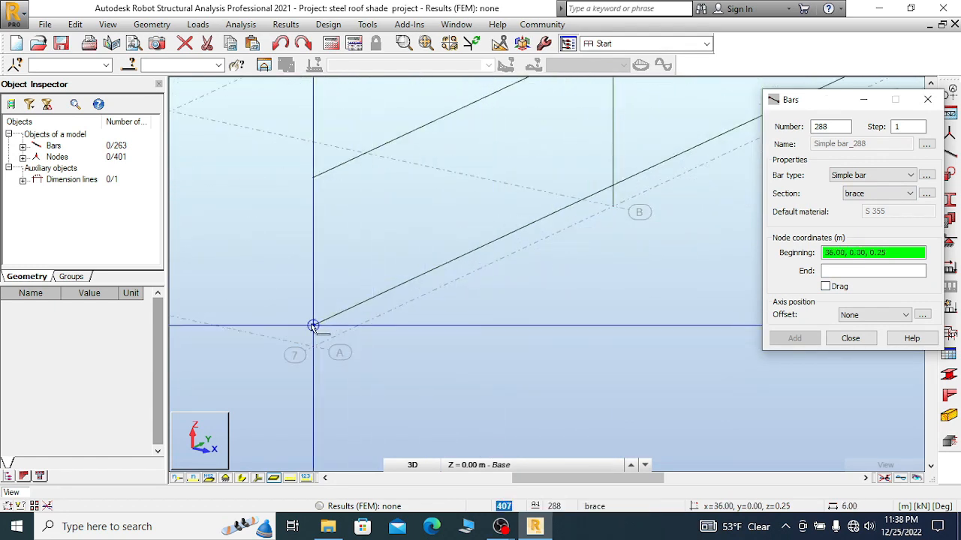
click(312, 326)
scroll(315, 408, down, 2)
scroll(382, 372, down, 3)
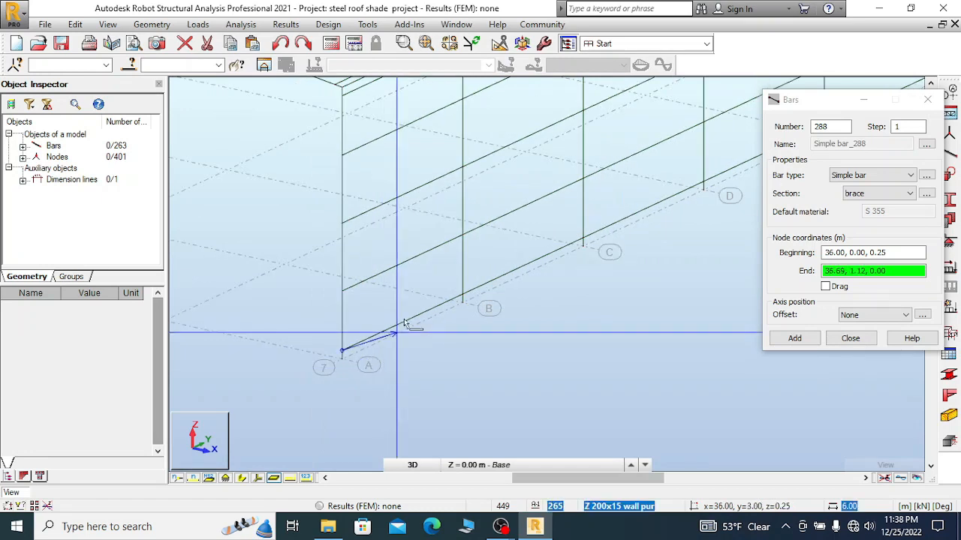
click(447, 215)
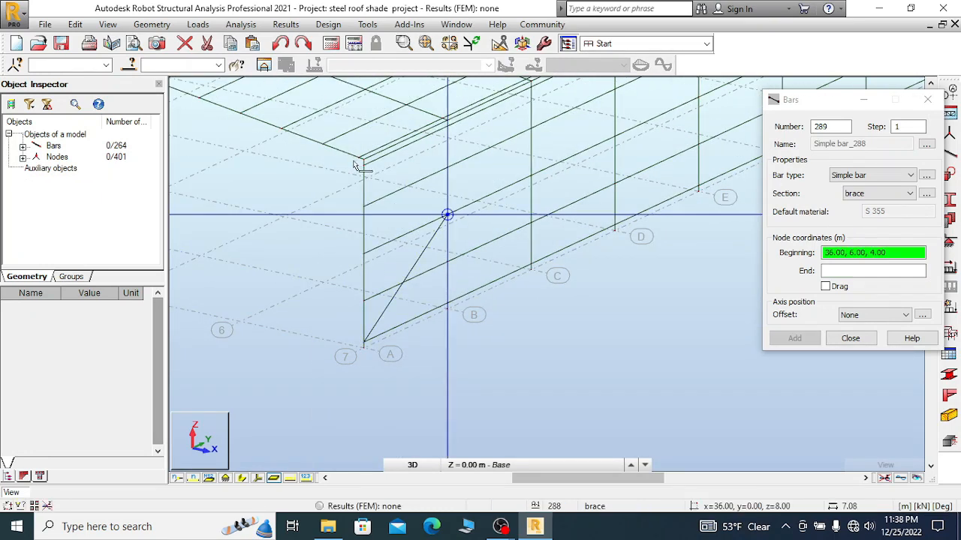
- Add a roof brace from the eave node (36.00, 0.00, 8.00) to the grid B rafter at the third purlin from the eave
scroll(392, 150, up, 2)
scroll(393, 154, up, 3)
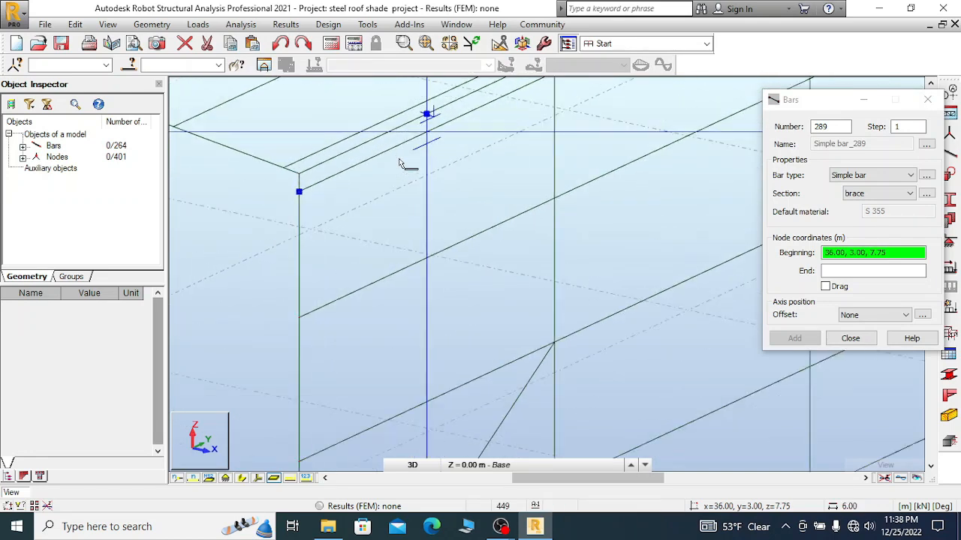
click(274, 178)
scroll(377, 268, down, 4)
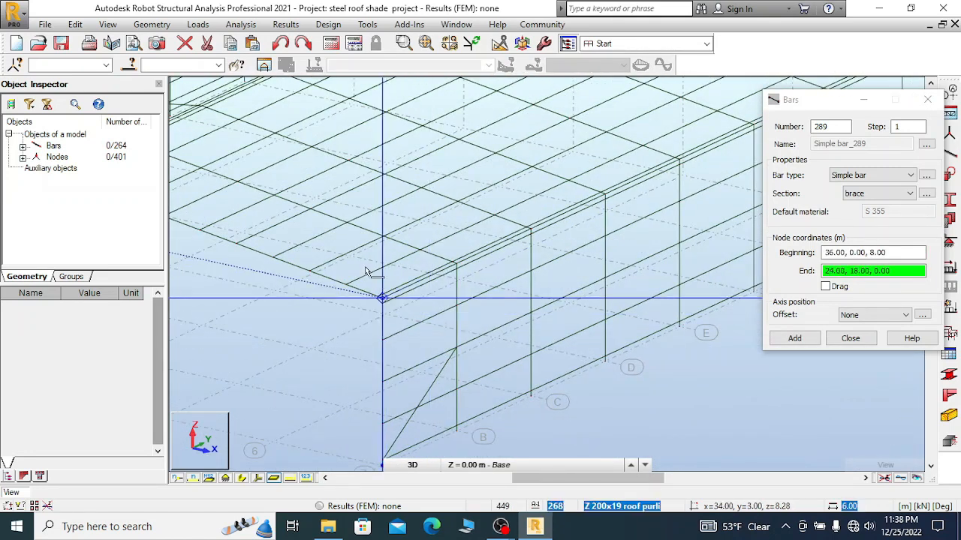
click(347, 224)
- Add a roof brace from (24.00, 0.00, 9.67) on the grid A rafter to (30.00, 6.00, 8.83) on the grid B rafter
scroll(532, 229, down, 3)
scroll(462, 218, up, 2)
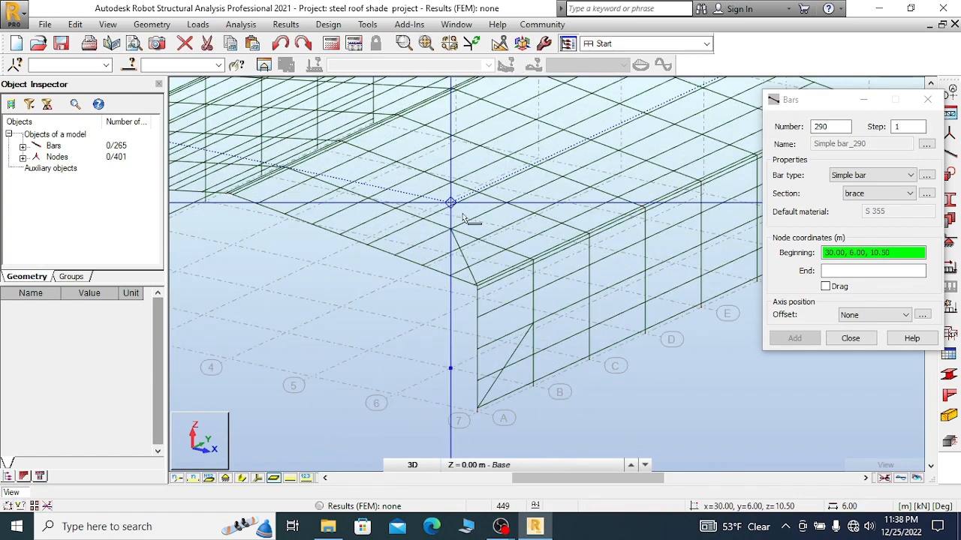
scroll(463, 218, up, 2)
scroll(572, 223, down, 2)
scroll(487, 210, up, 2)
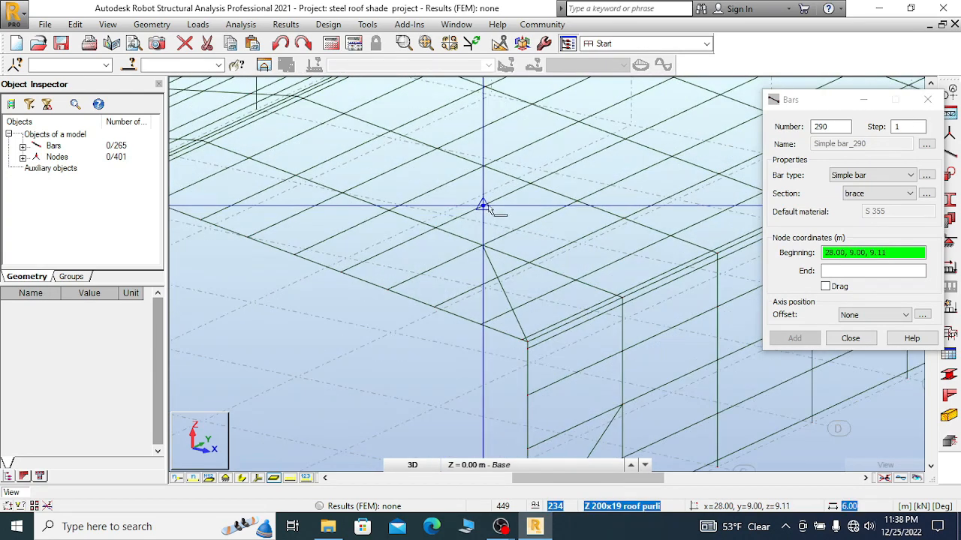
click(248, 238)
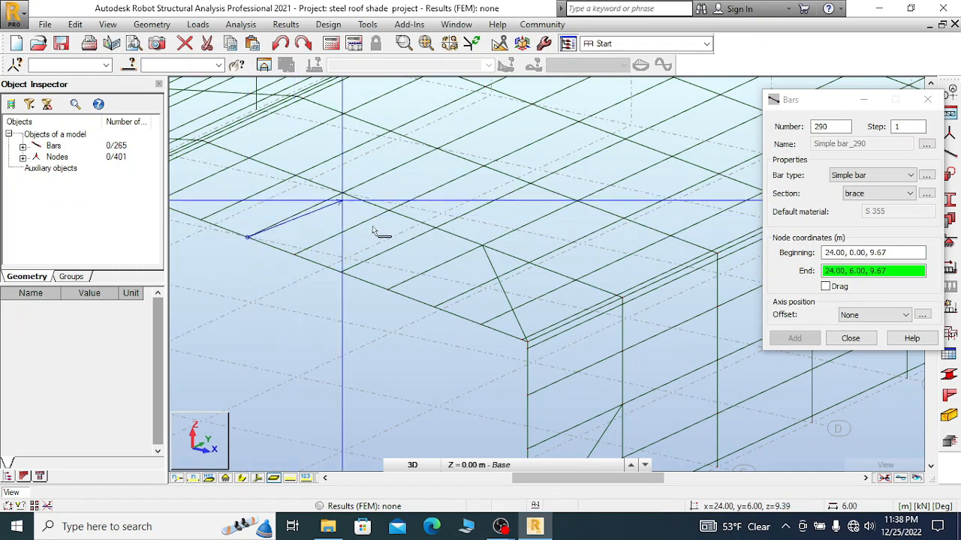
click(482, 246)
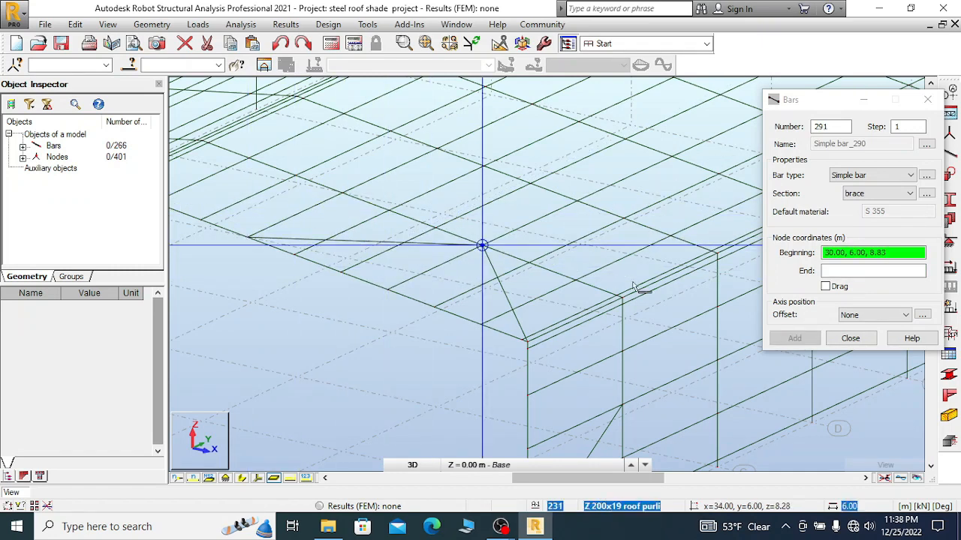
right_click(460, 244)
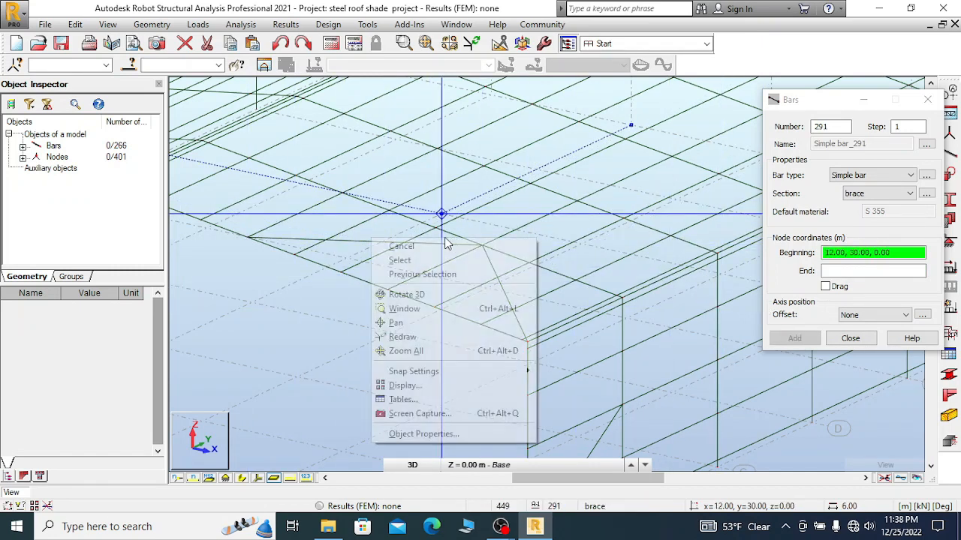
click(406, 247)
scroll(508, 258, down, 3)
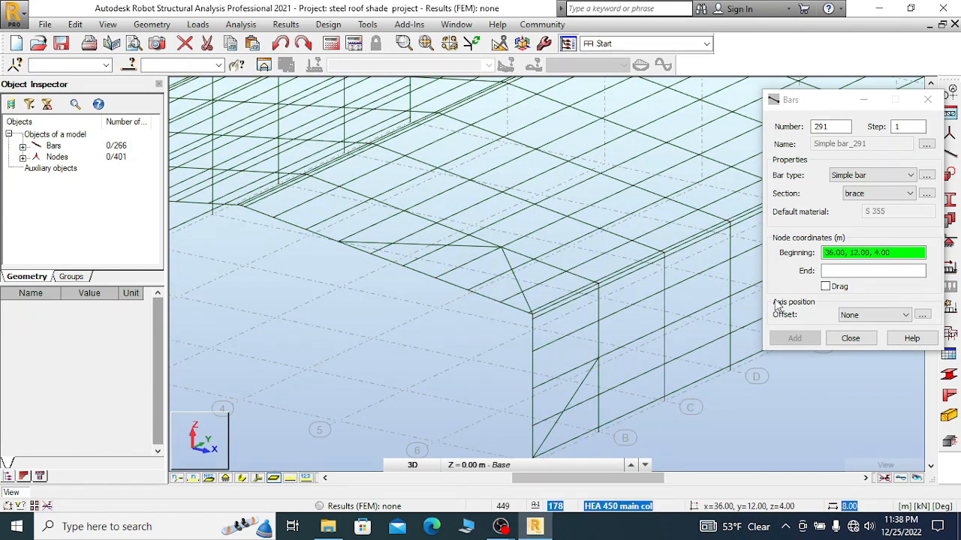
click(825, 287)
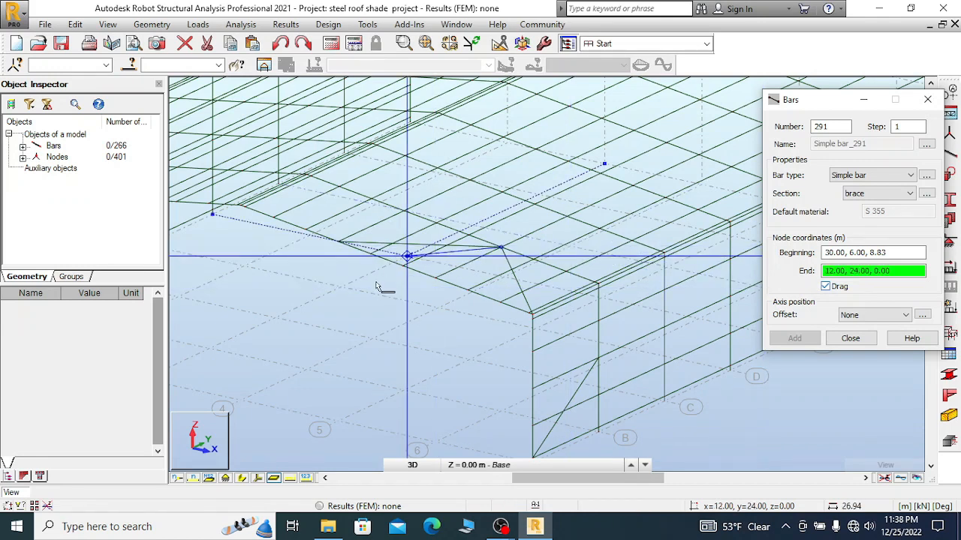
click(831, 291)
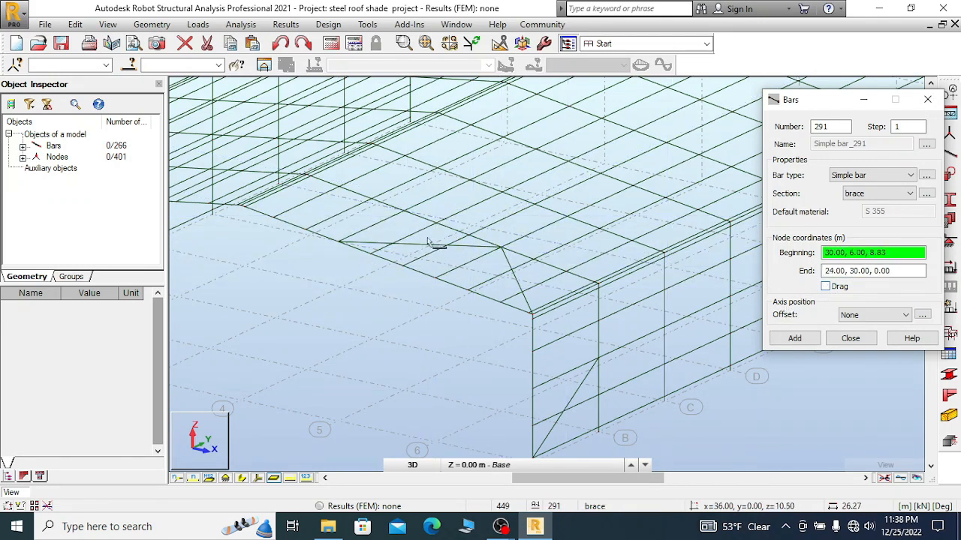
- Add a roof brace from (24.00, 0.00, 9.67) on the grid A rafter to the grid B ridge node at (18.00, 6.00, 10.50)
scroll(355, 223, up, 2)
scroll(356, 223, up, 1)
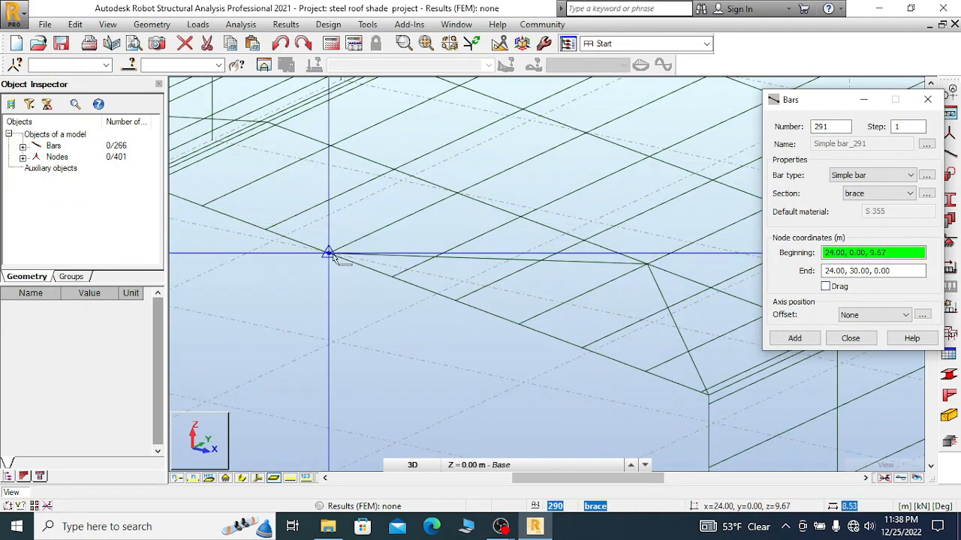
click(329, 254)
scroll(333, 254, down, 2)
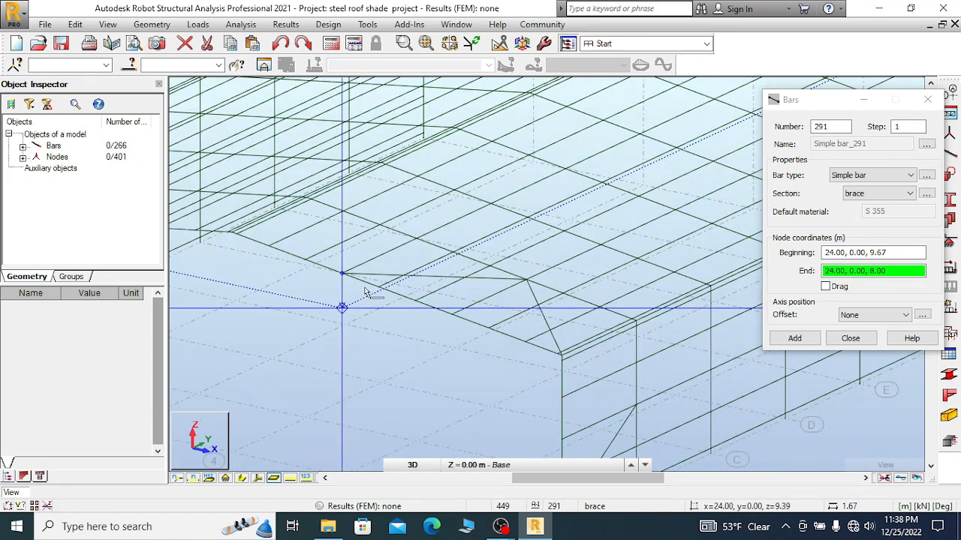
scroll(278, 202, up, 3)
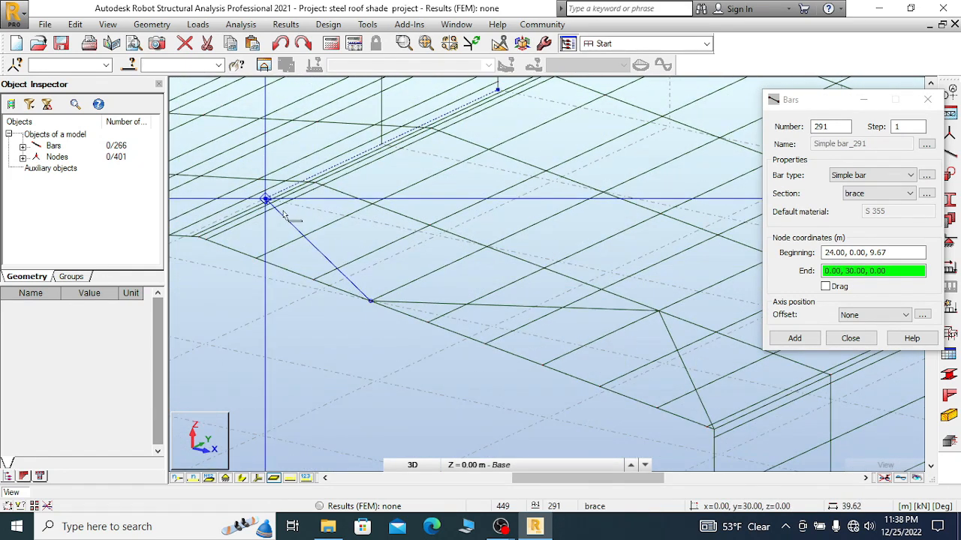
scroll(301, 180, up, 2)
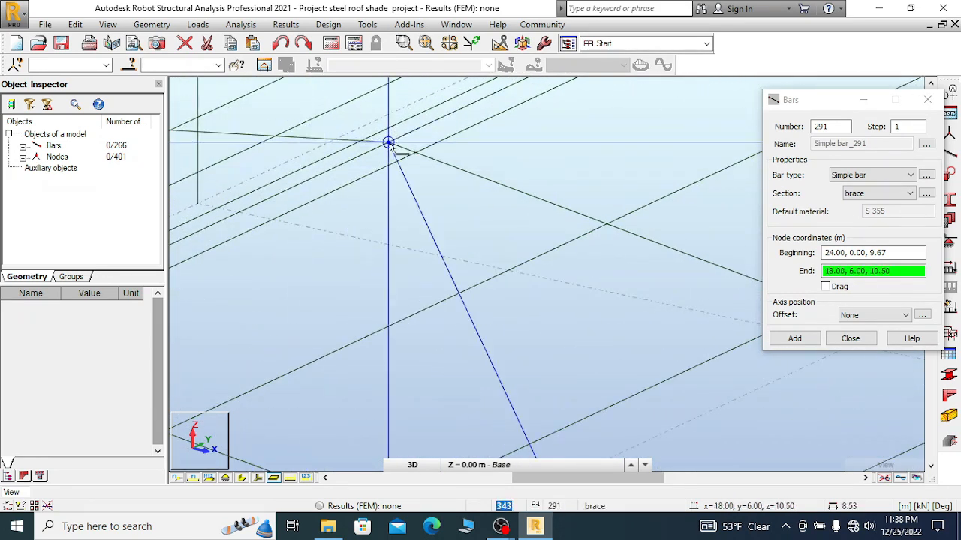
click(388, 143)
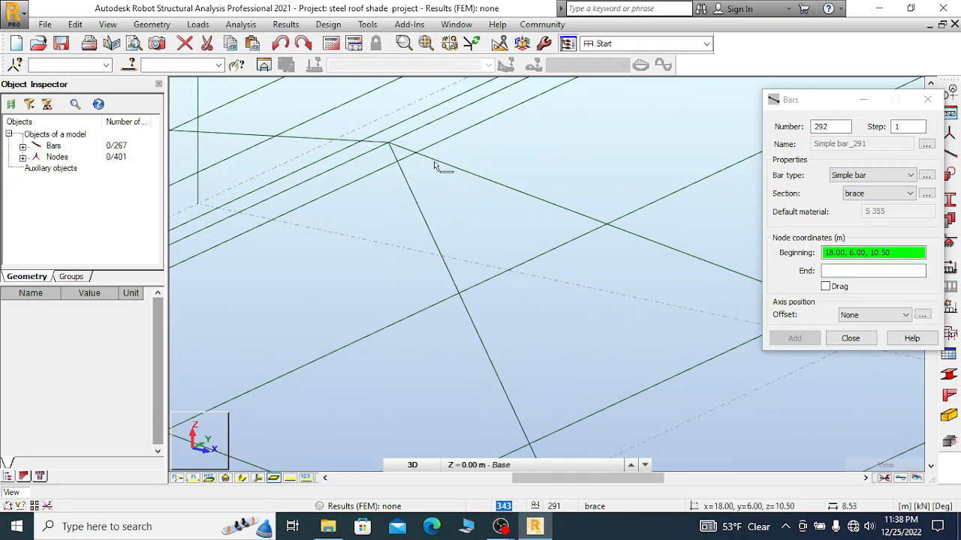
- Turn on Drag for bar placement and add a roof brace from (12.00, 0.00, 9.67) to the grid B ridge node at (18.00, 6.00, 10.50)
click(825, 287)
scroll(556, 176, down, 3)
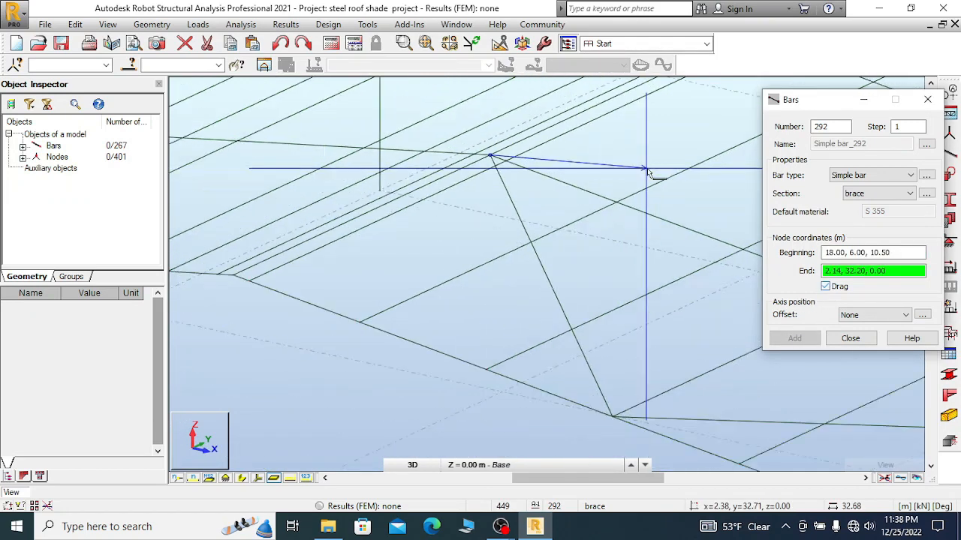
right_click(268, 146)
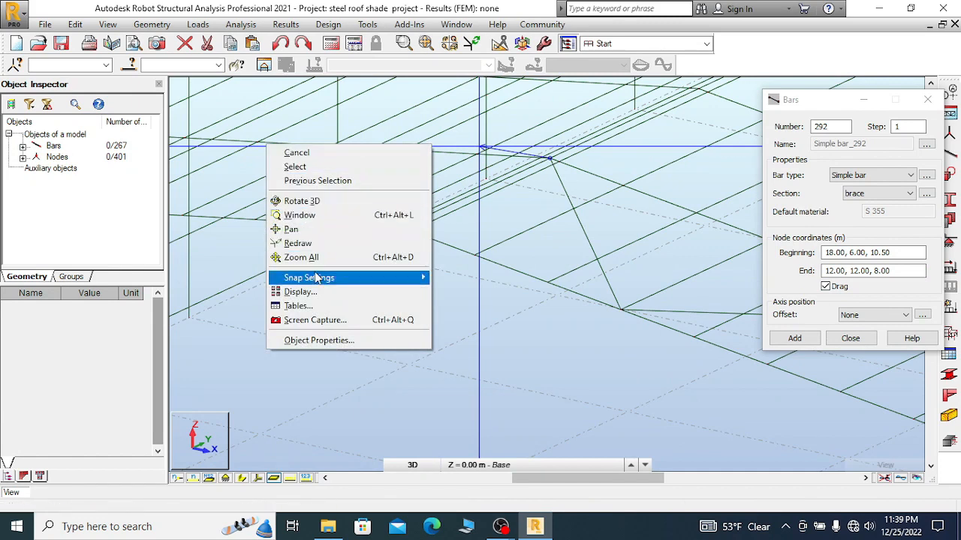
click(304, 201)
drag(307, 200, 658, 176)
right_click(568, 167)
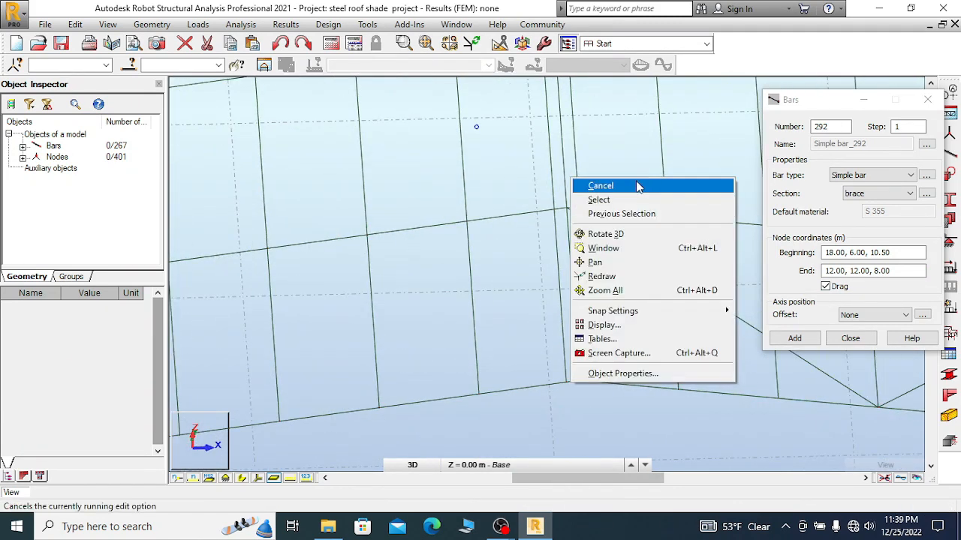
click(610, 186)
scroll(555, 136, down, 4)
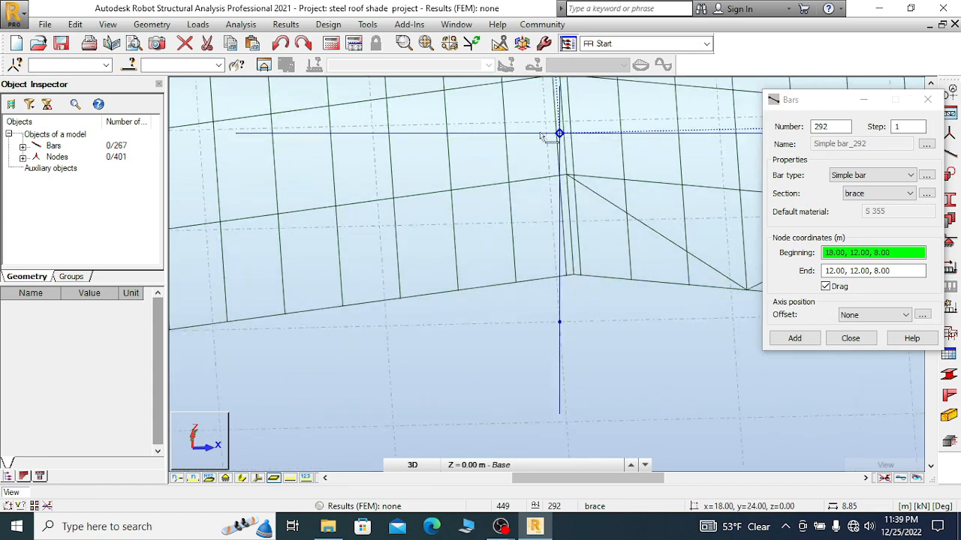
scroll(448, 164, down, 2)
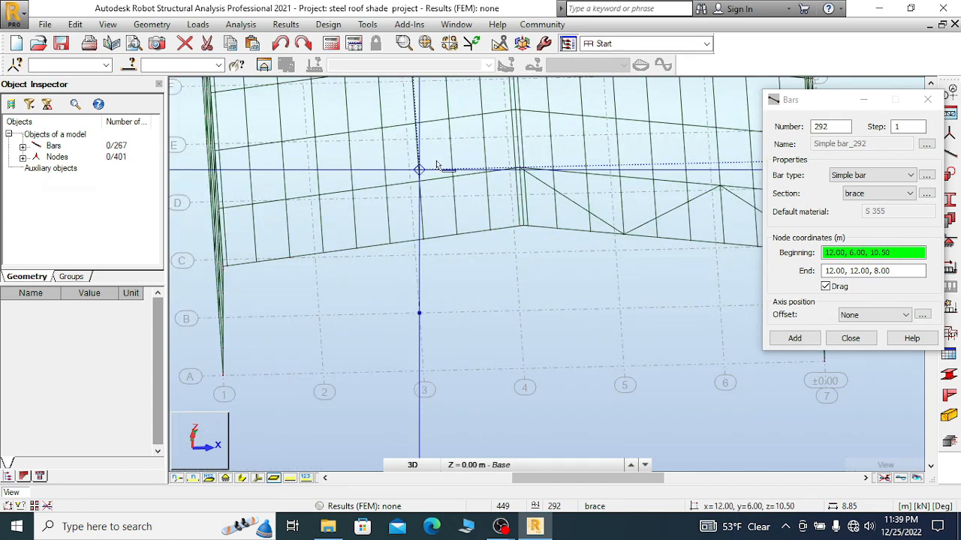
scroll(496, 181, up, 4)
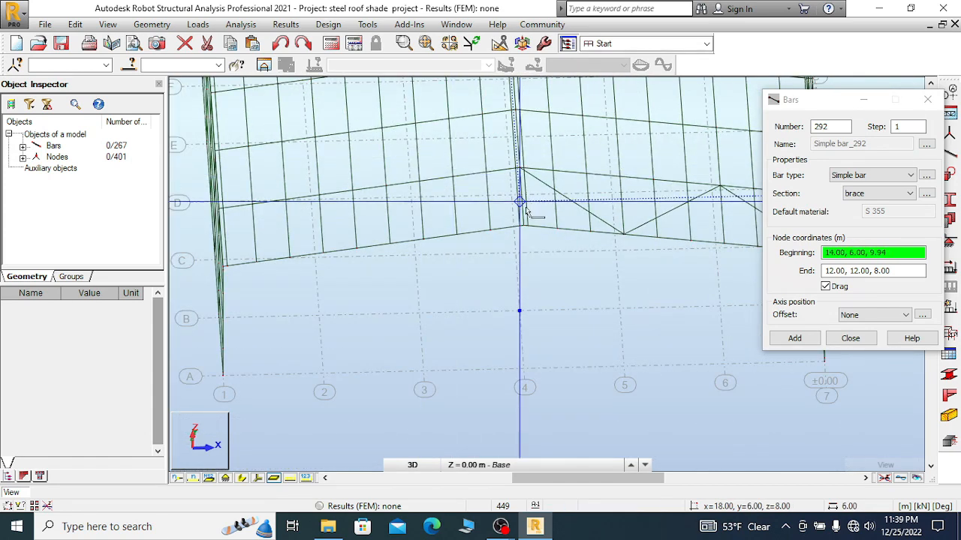
scroll(499, 215, up, 1)
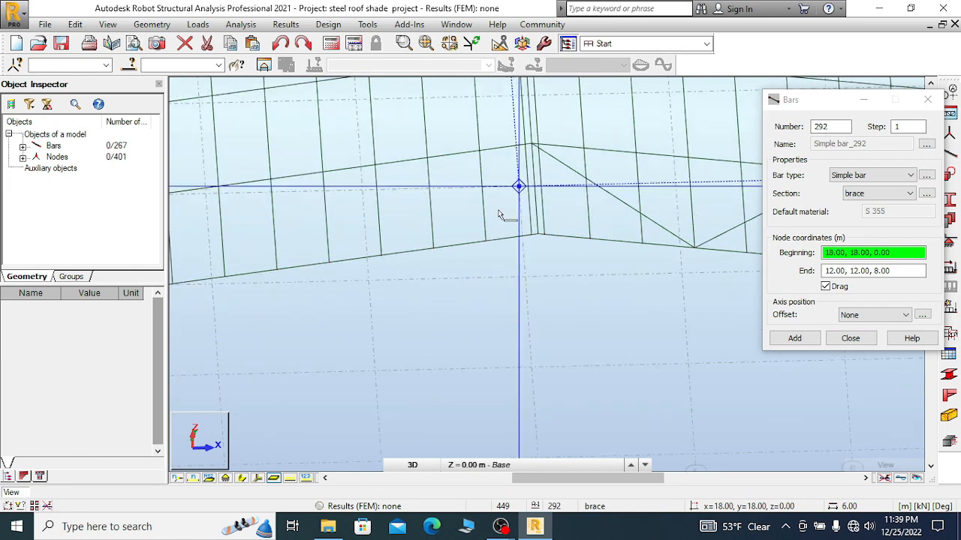
click(381, 256)
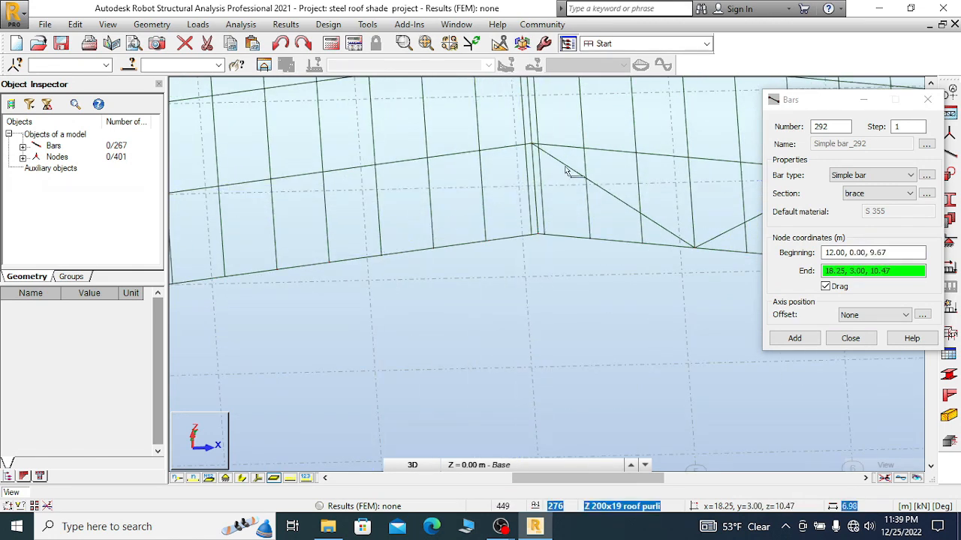
scroll(537, 144, up, 3)
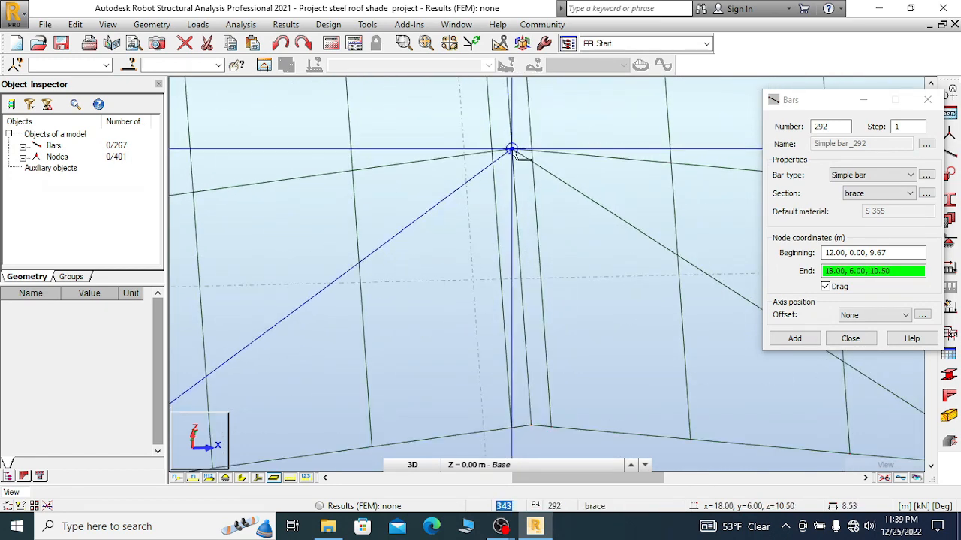
scroll(511, 148, down, 3)
right_click(471, 135)
click(493, 142)
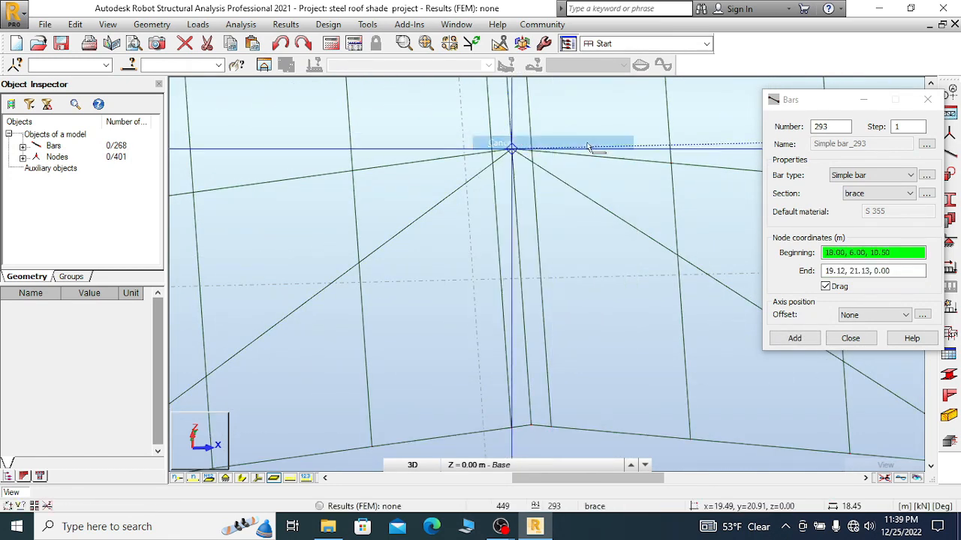
- Add a roof brace from (12.00, 0.00, 9.67) on the grid A rafter to (6.00, 6.00, 8.83) on the grid B rafter
scroll(601, 134, down, 2)
scroll(503, 183, down, 3)
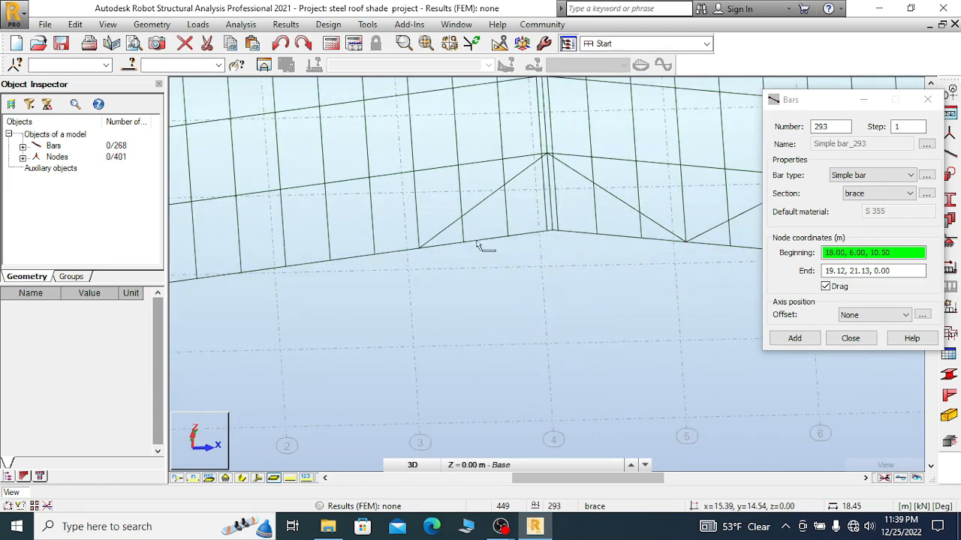
click(418, 248)
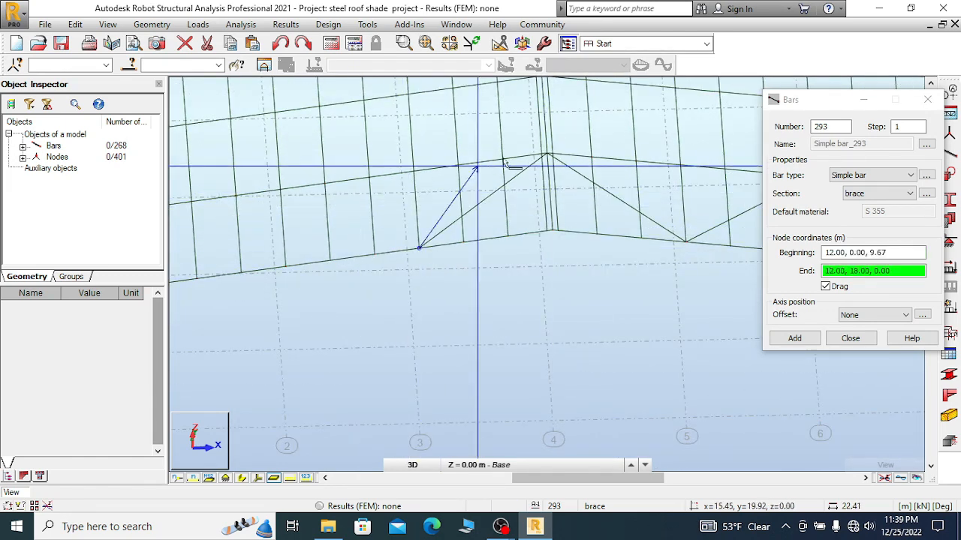
scroll(555, 180, down, 3)
scroll(532, 184, up, 1)
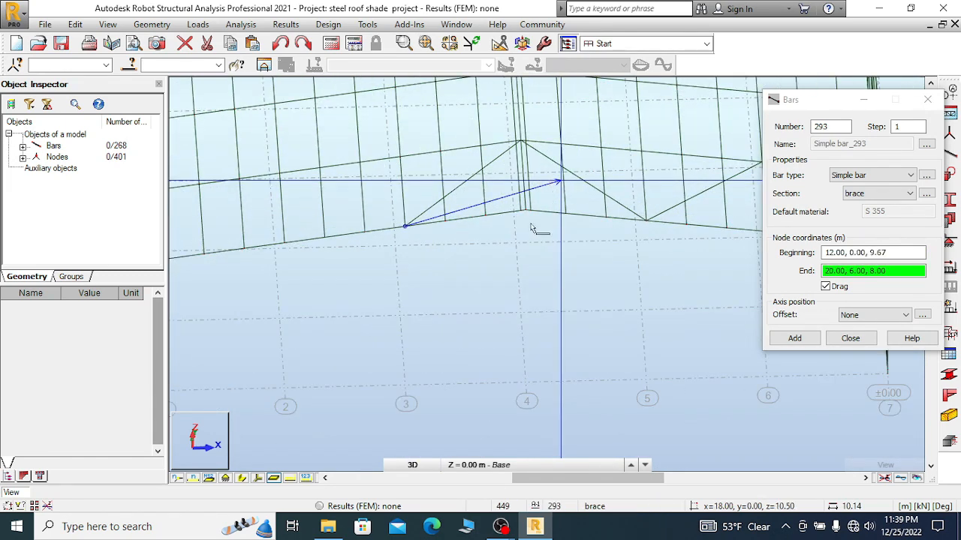
scroll(440, 248, up, 2)
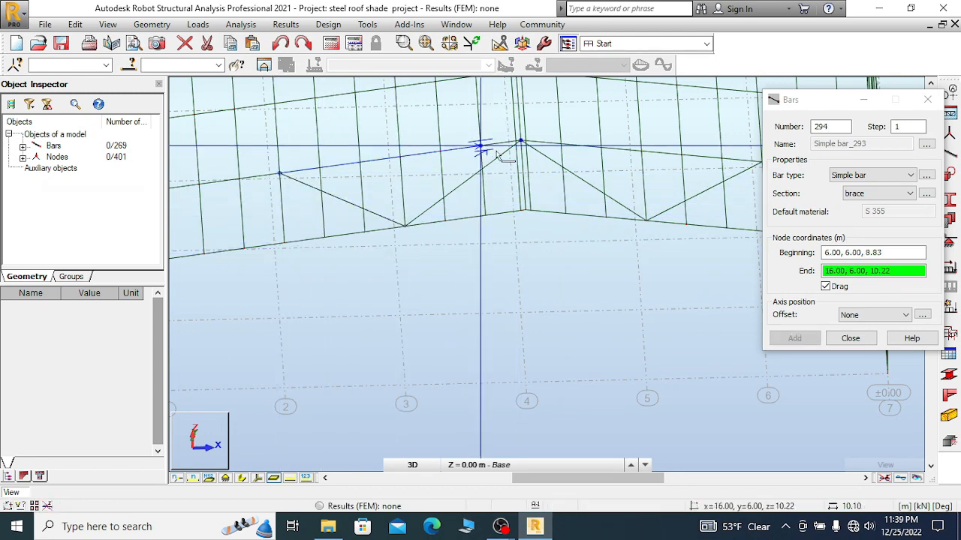
- Add the last roof brace from (6.00, 6.00, 8.83) on the grid B rafter to the grid 1 eave node at (0.00, 0.00, 8.00)
scroll(279, 174, down, 2)
scroll(353, 210, up, 4)
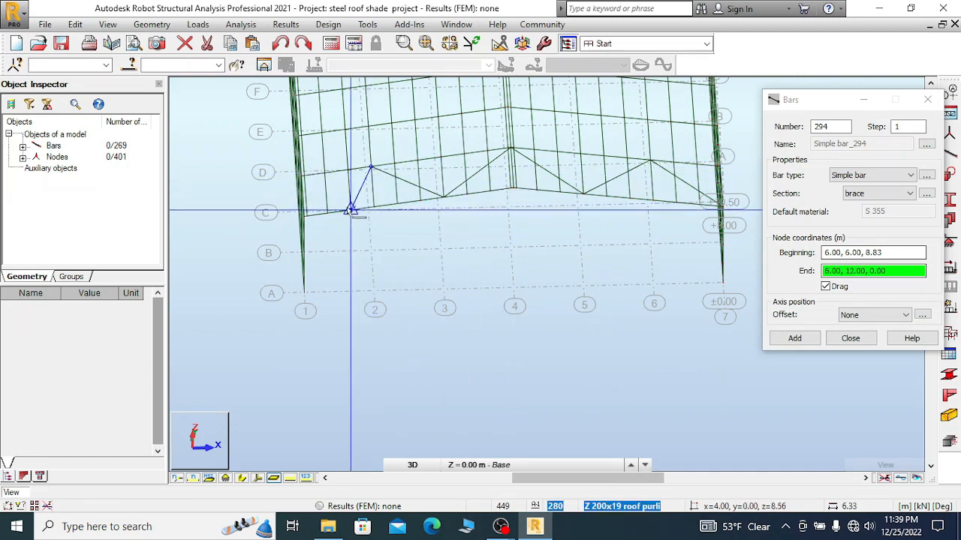
right_click(436, 215)
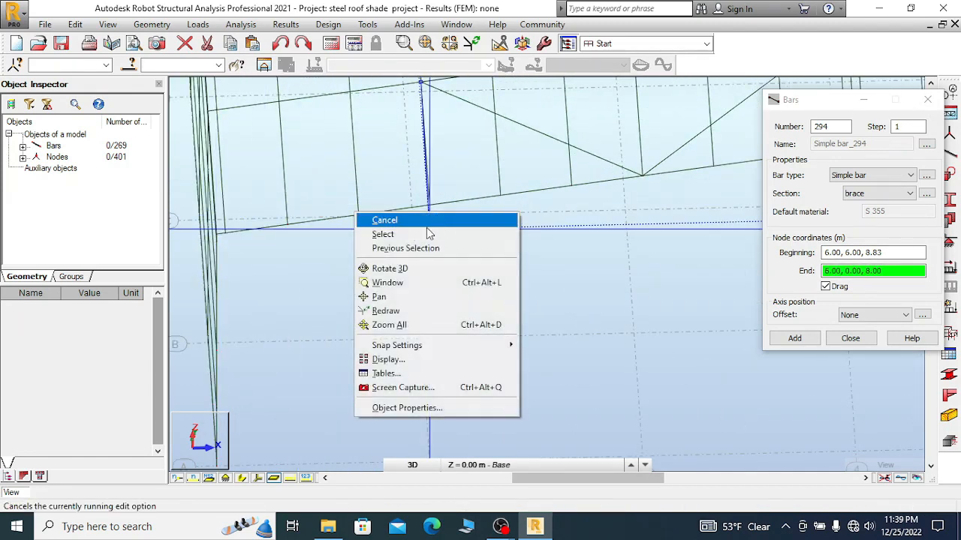
click(398, 269)
drag(333, 267, 365, 254)
right_click(303, 231)
click(341, 241)
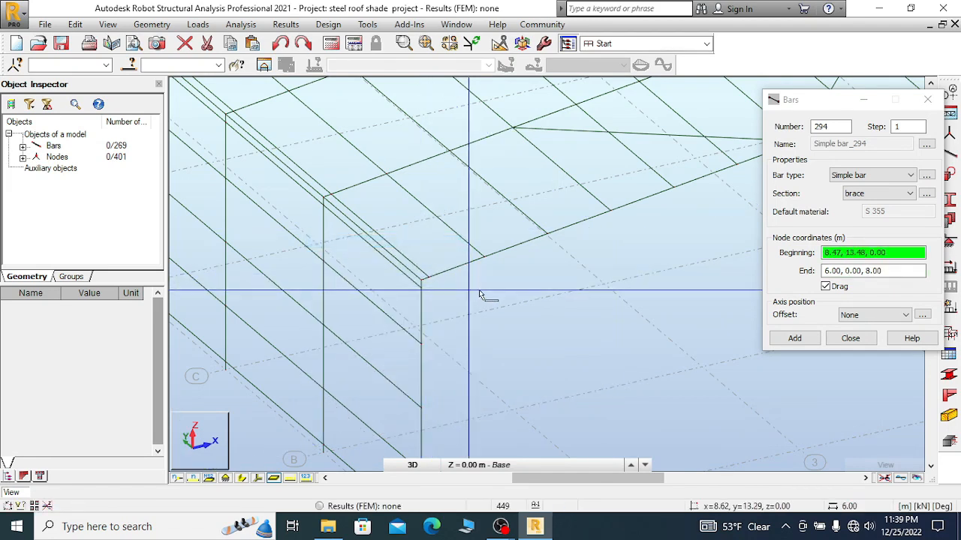
scroll(348, 243, down, 3)
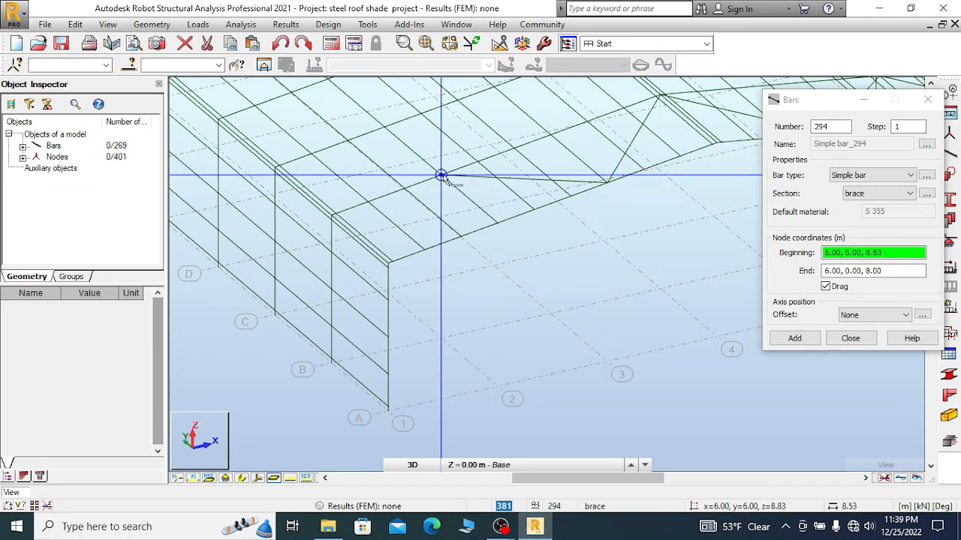
click(411, 208)
scroll(401, 253, up, 1)
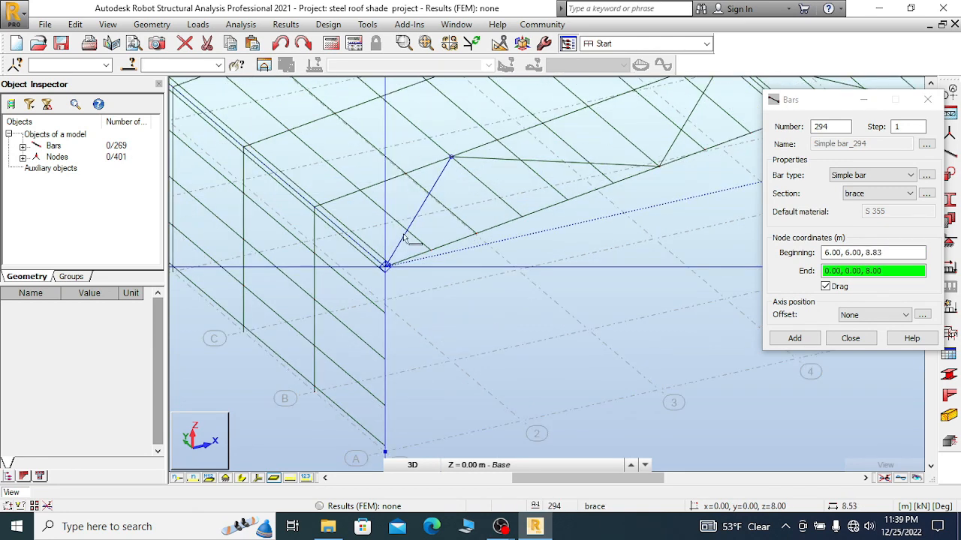
scroll(404, 238, up, 3)
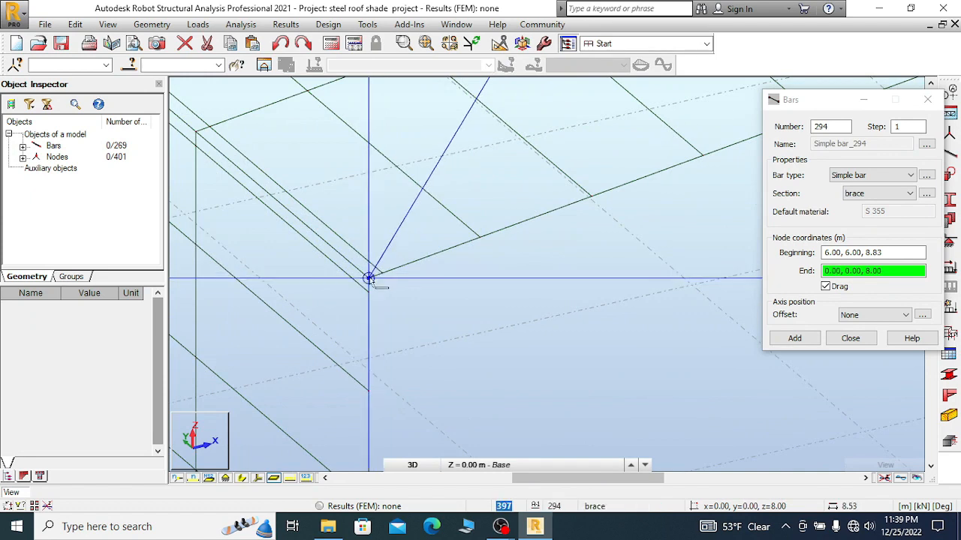
scroll(474, 218, down, 3)
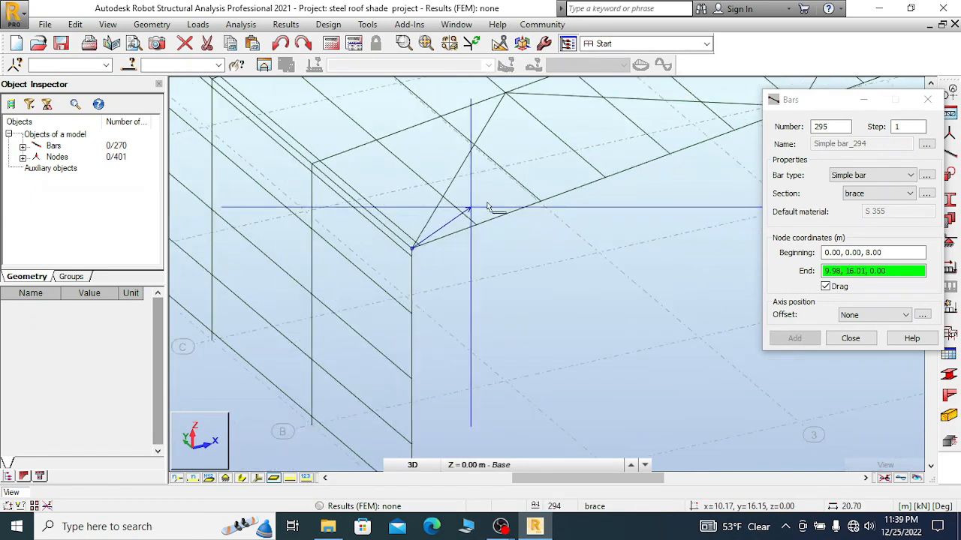
scroll(503, 182, down, 1)
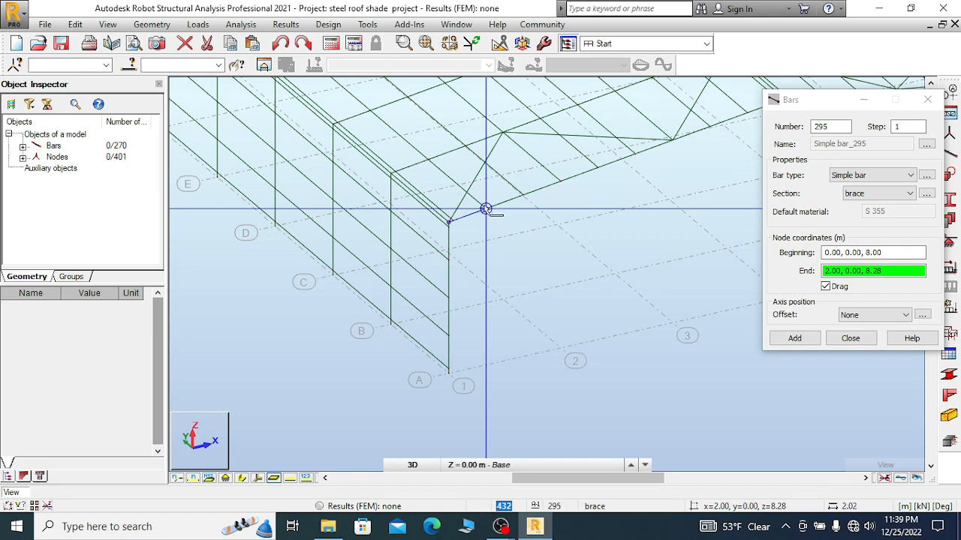
- Add grid 1 wall braces from the eave node (0.00, 0.00, 8.00) to (0.00, 6.00, 4.00) and on to (0.00, 0.00, 0.25)
scroll(295, 264, down, 3)
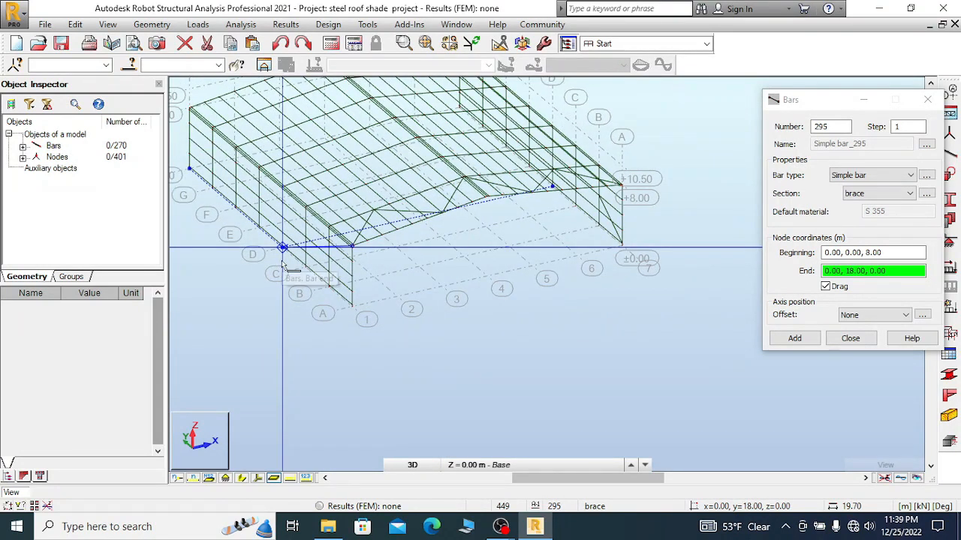
scroll(283, 247, up, 3)
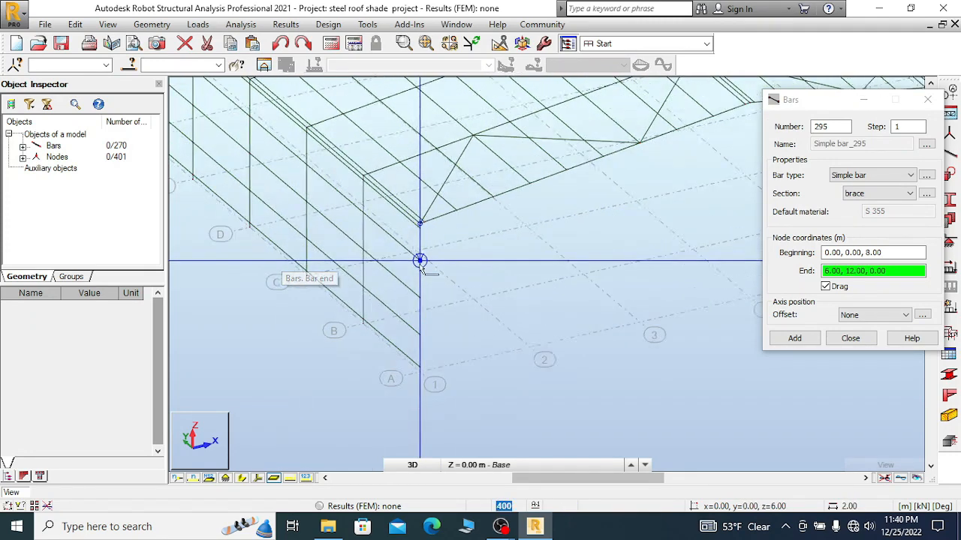
click(332, 242)
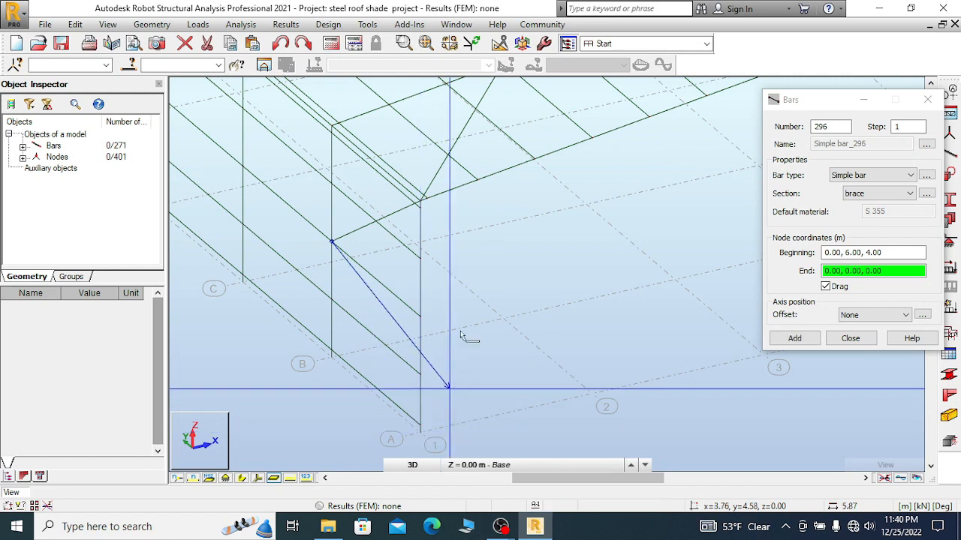
scroll(413, 397, up, 4)
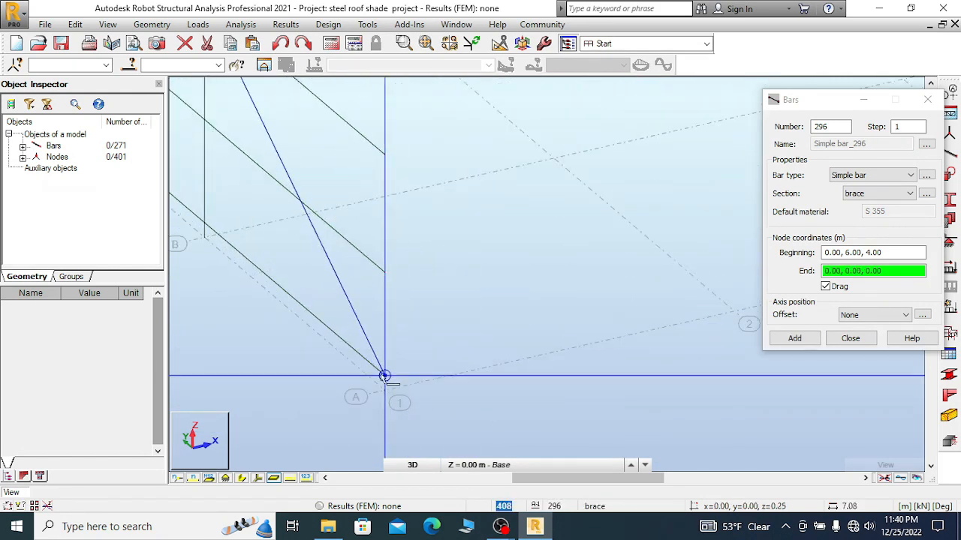
click(384, 375)
right_click(445, 323)
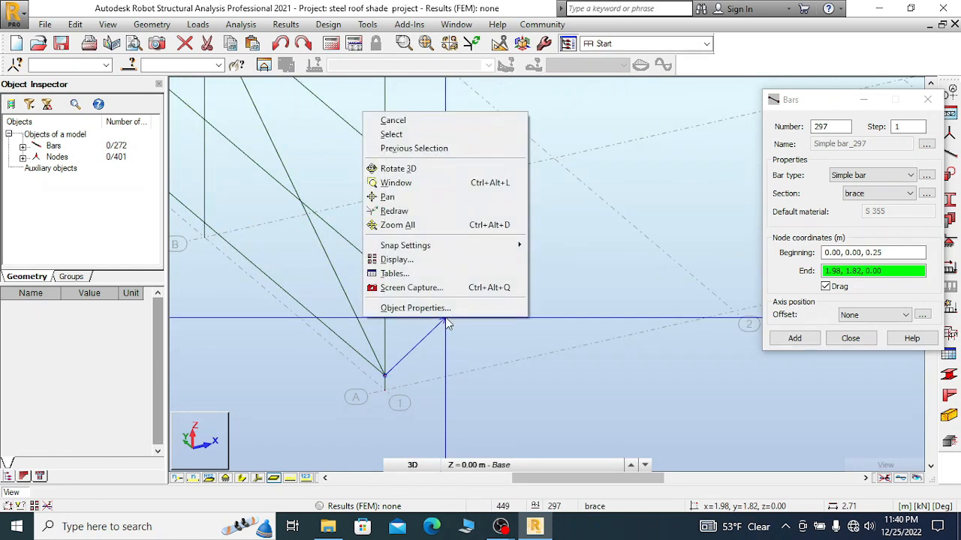
click(392, 120)
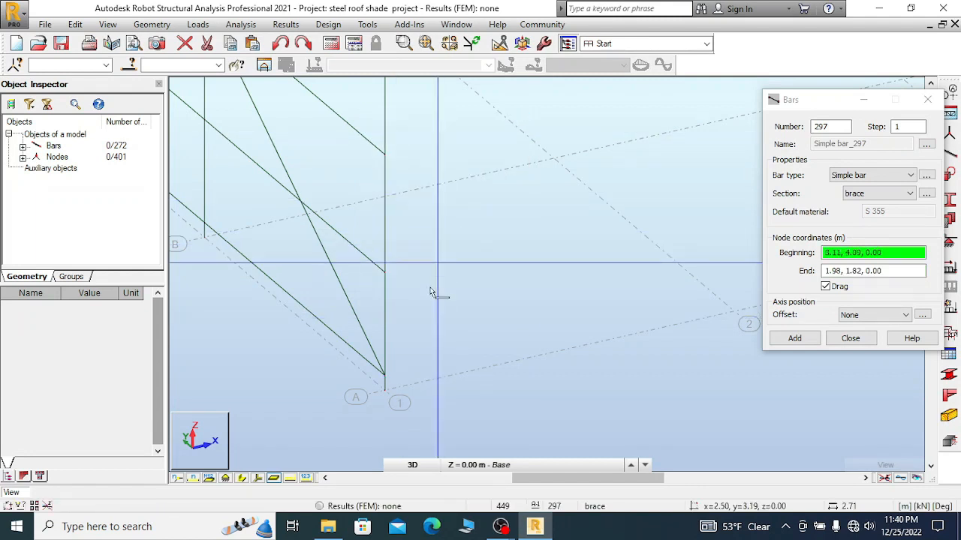
click(384, 375)
scroll(518, 330, down, 3)
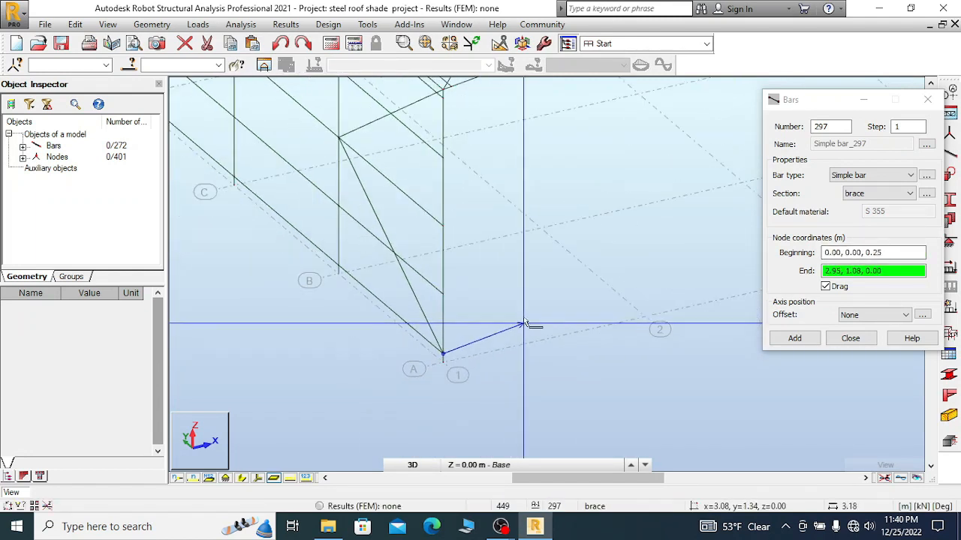
right_click(525, 319)
click(469, 118)
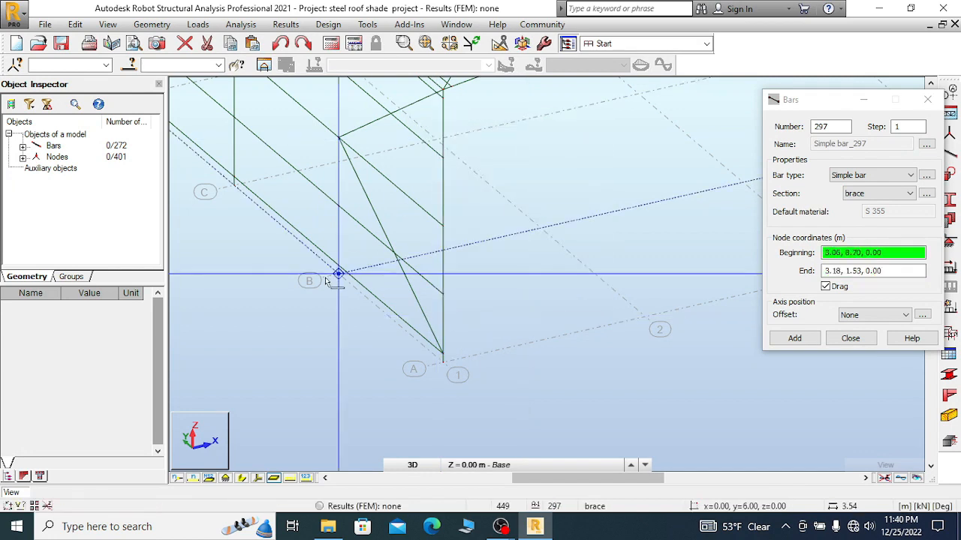
- Add the crossing grid 1 wall braces from (0.00, 6.00, 0.25) to (0.00, 0.00, 4.00) and on to (0.00, 6.00, 8.00)
scroll(338, 266, up, 3)
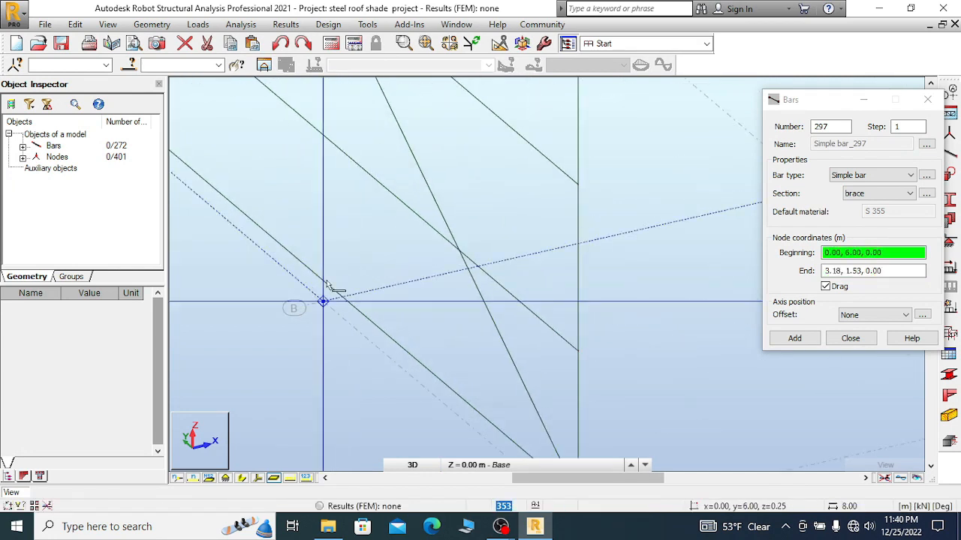
click(323, 282)
scroll(323, 273, down, 3)
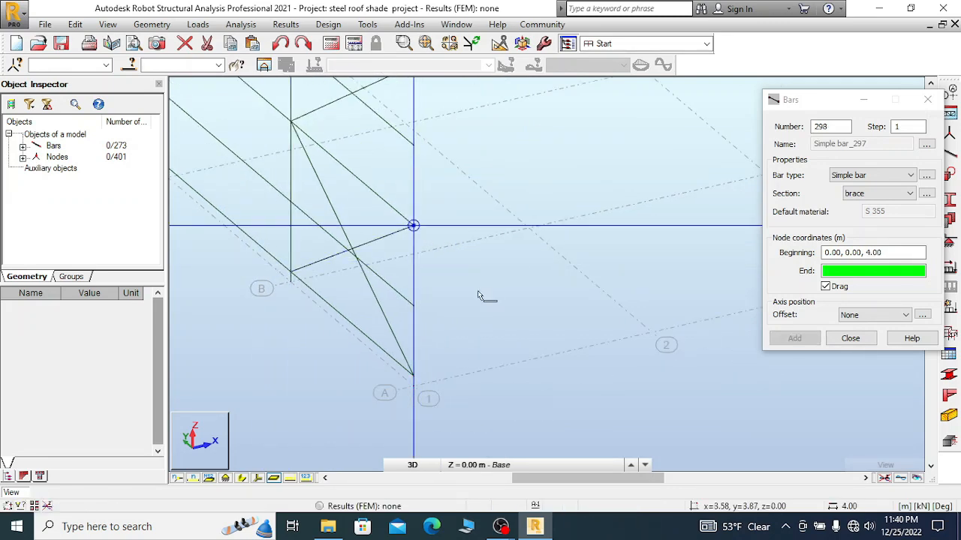
scroll(478, 304, down, 4)
scroll(398, 146, up, 4)
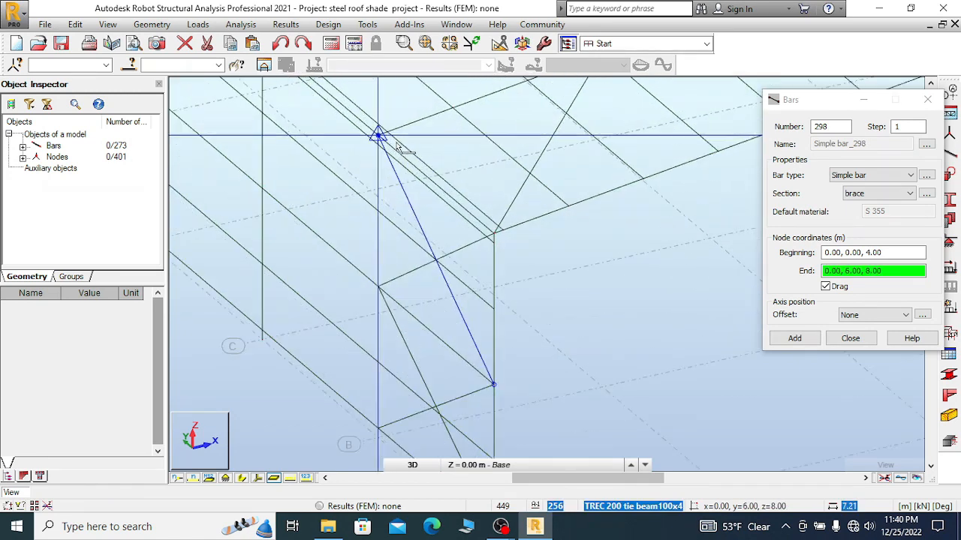
scroll(402, 148, up, 4)
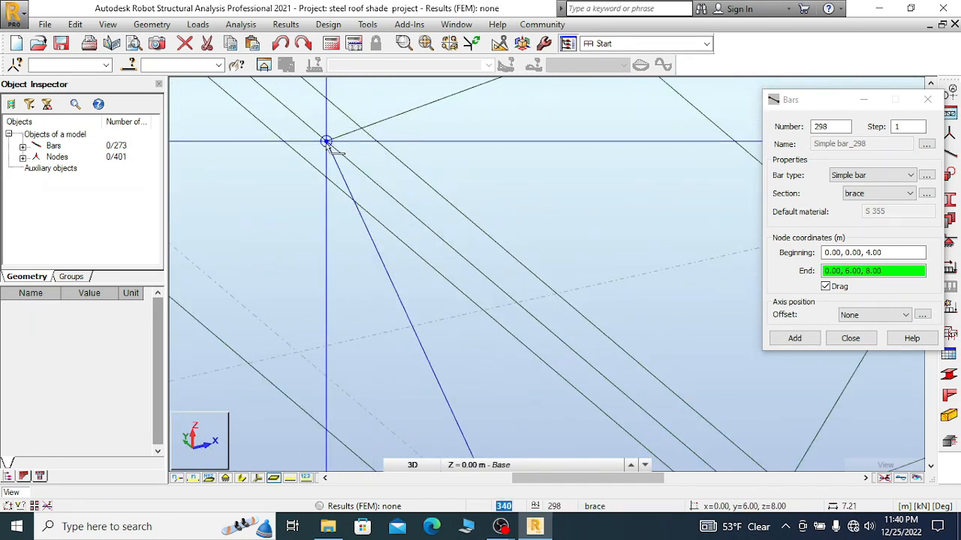
click(326, 142)
- Add crossing roof braces from (0.00, 6.00, 8.00) to (6.00, 0.00, 8.83) and on to (12.00, 6.00, 9.67)
scroll(262, 189, down, 5)
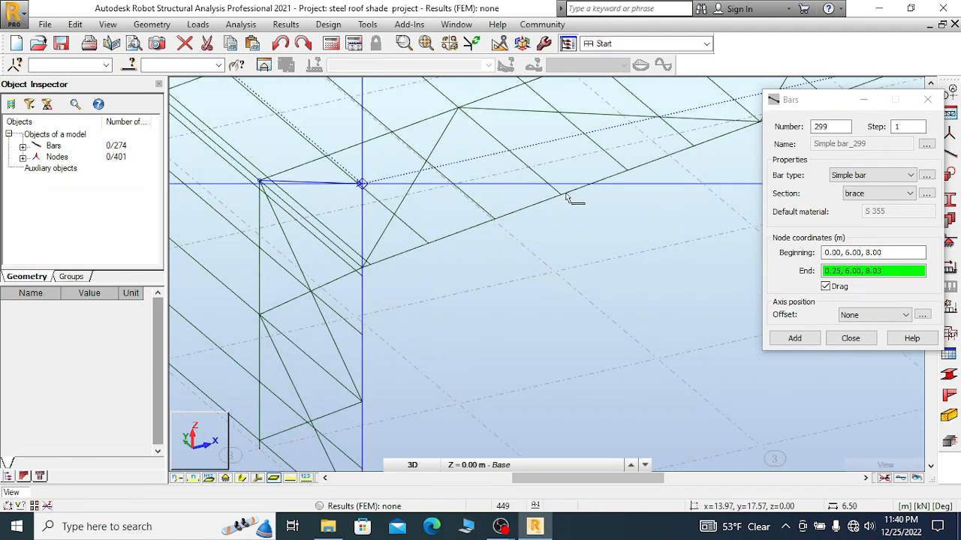
scroll(558, 198, up, 2)
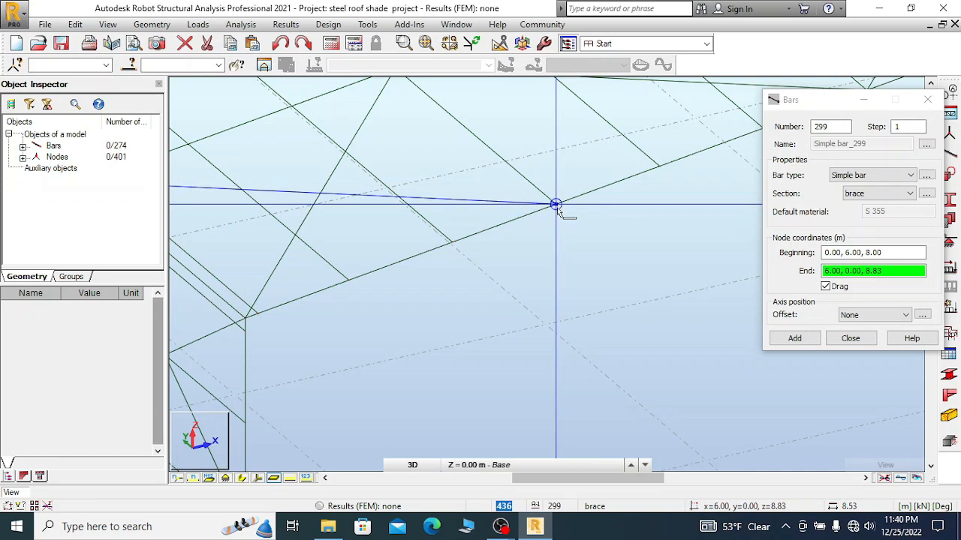
click(555, 204)
scroll(365, 268, down, 3)
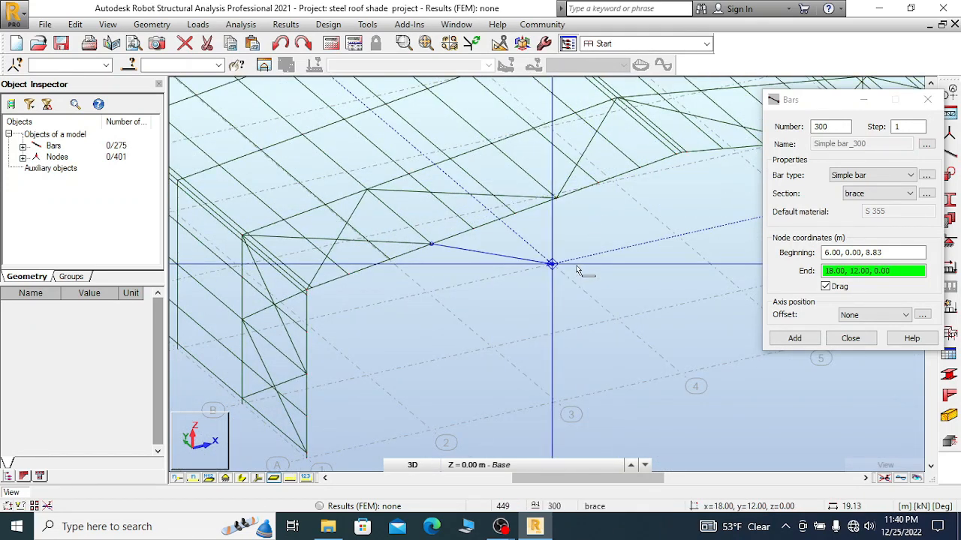
click(490, 145)
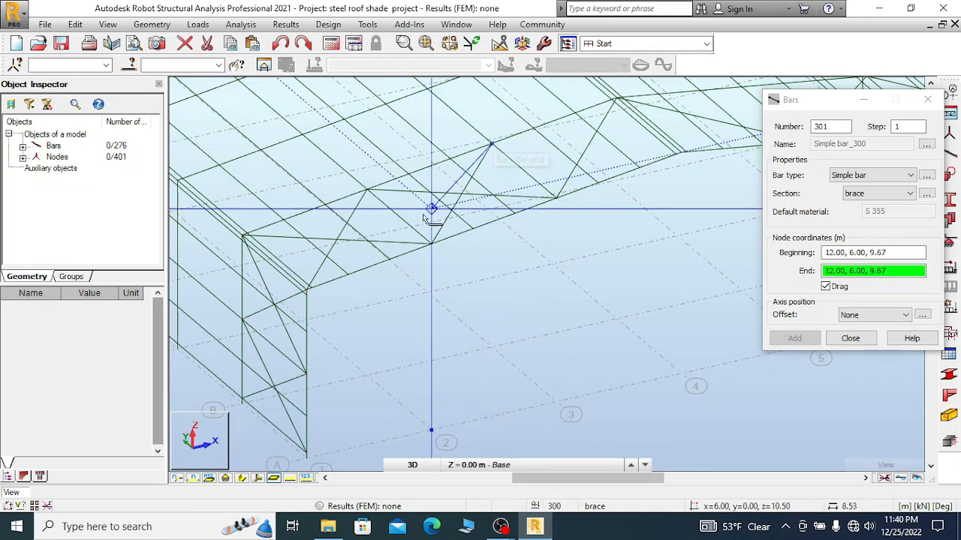
- Continue the crossing roof braces from (12.00, 6.00, 9.67) to the grid A ridge node (18.00, 0.00, 10.50) and on to (24.00, 6.00, 9.67)
scroll(369, 232, down, 3)
scroll(556, 186, up, 5)
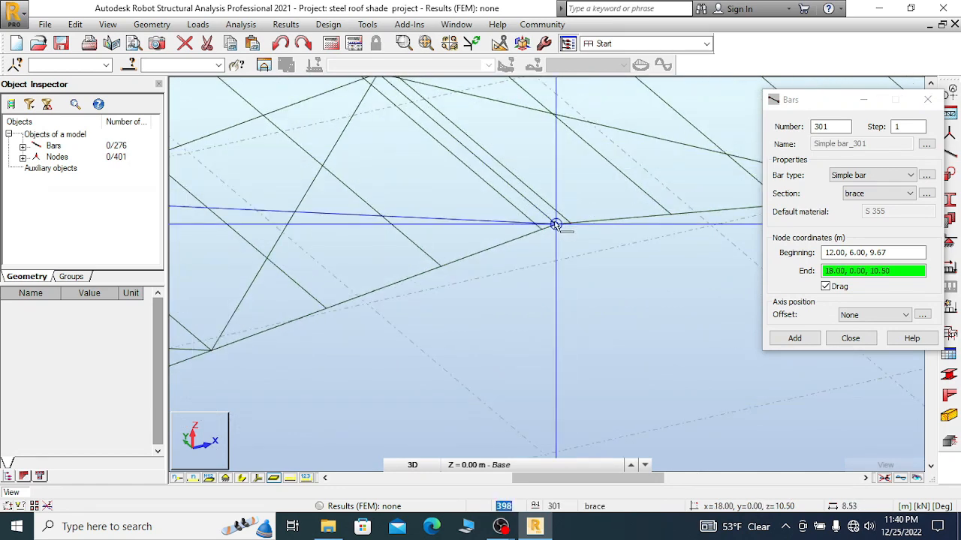
scroll(361, 274, down, 5)
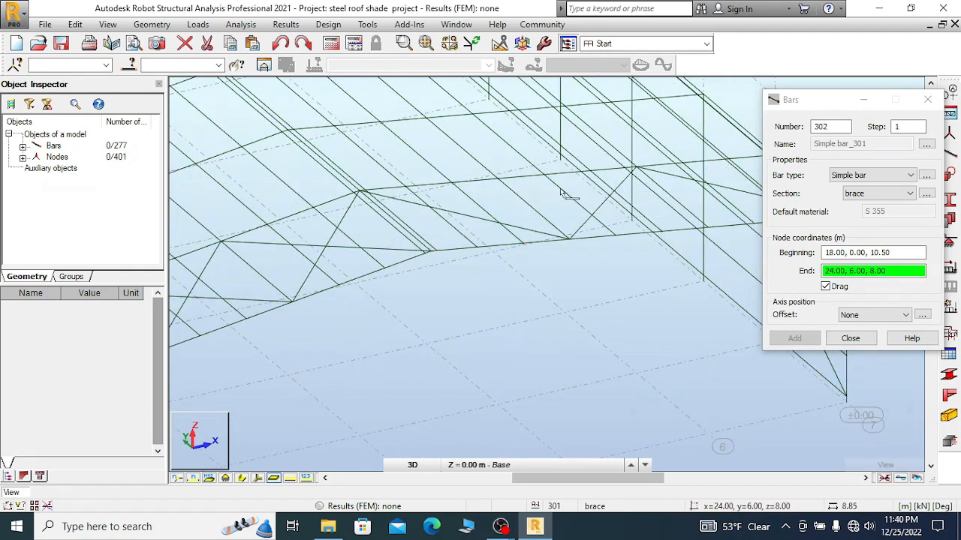
click(498, 180)
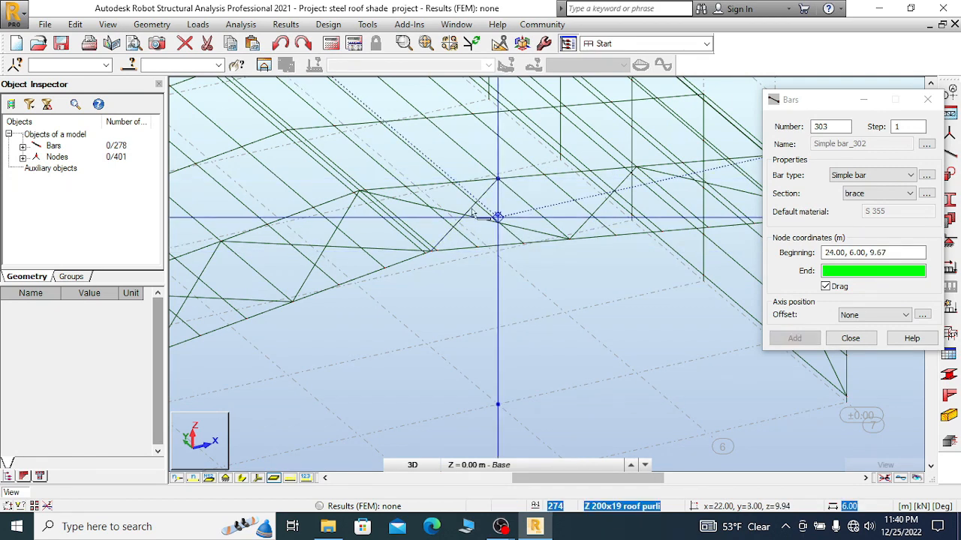
- Rotate the 3D view towards grid 7 and add a roof brace from (24.00, 6.00, 9.67) to (30.00, 0.00, 8.83) on the grid A rafter
scroll(488, 199, down, 4)
scroll(482, 204, up, 2)
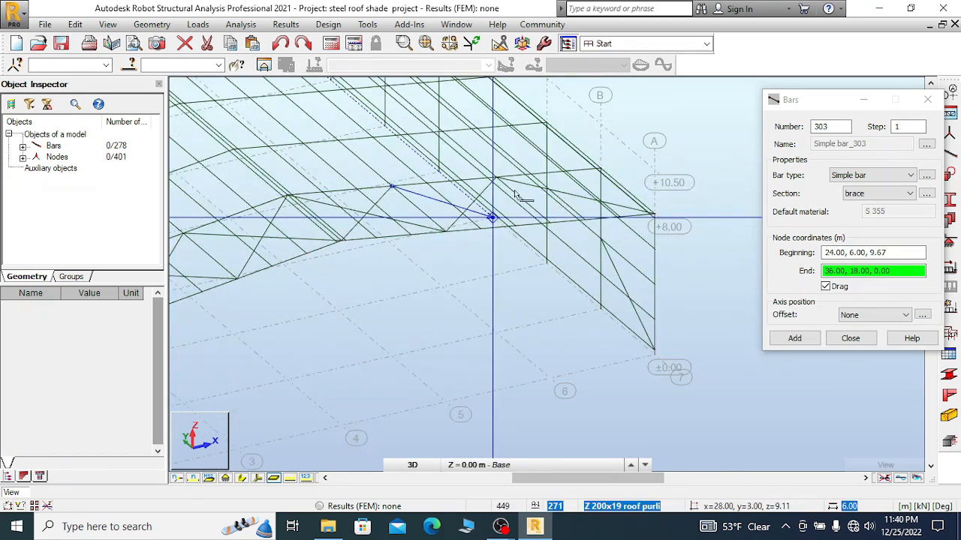
right_click(549, 154)
click(586, 211)
drag(607, 212, 488, 208)
right_click(471, 218)
click(471, 218)
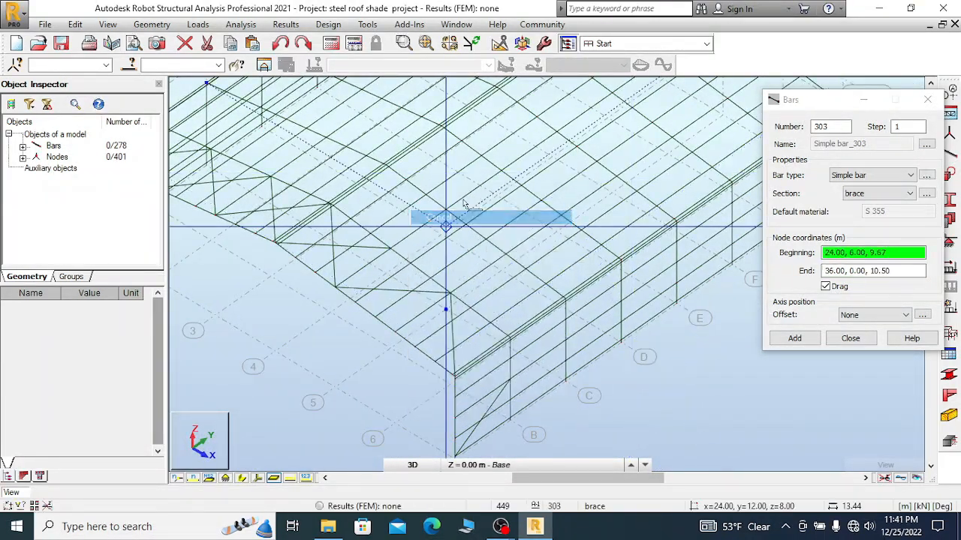
scroll(443, 218, down, 5)
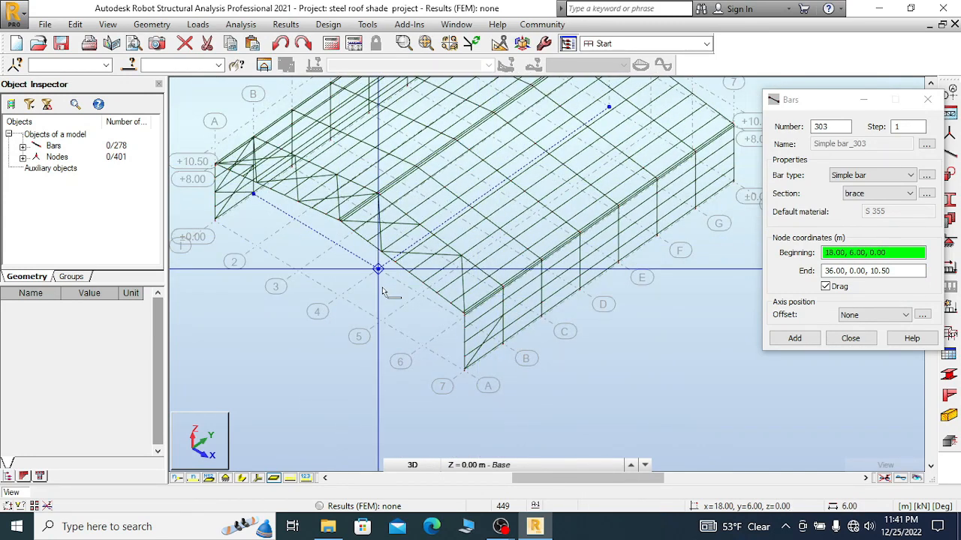
right_click(382, 289)
click(379, 292)
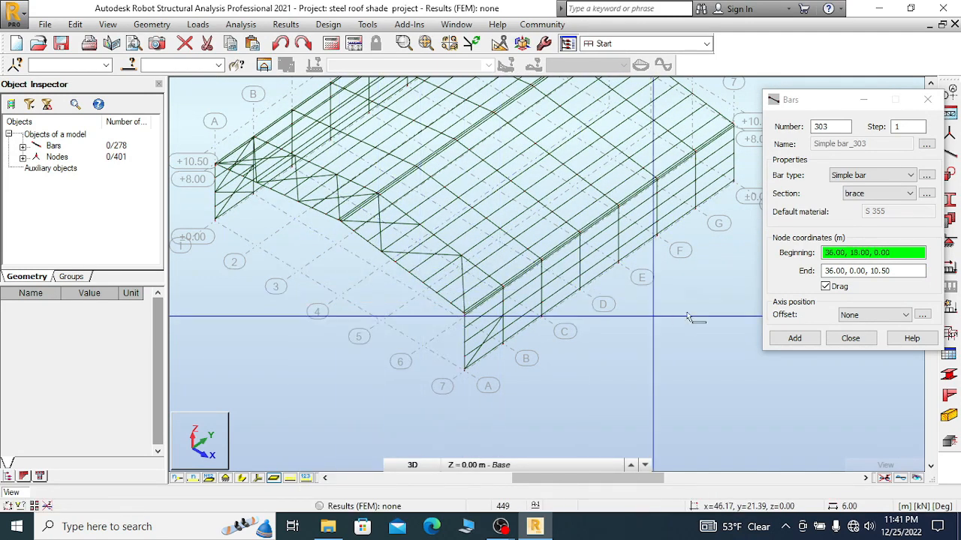
scroll(463, 262, up, 4)
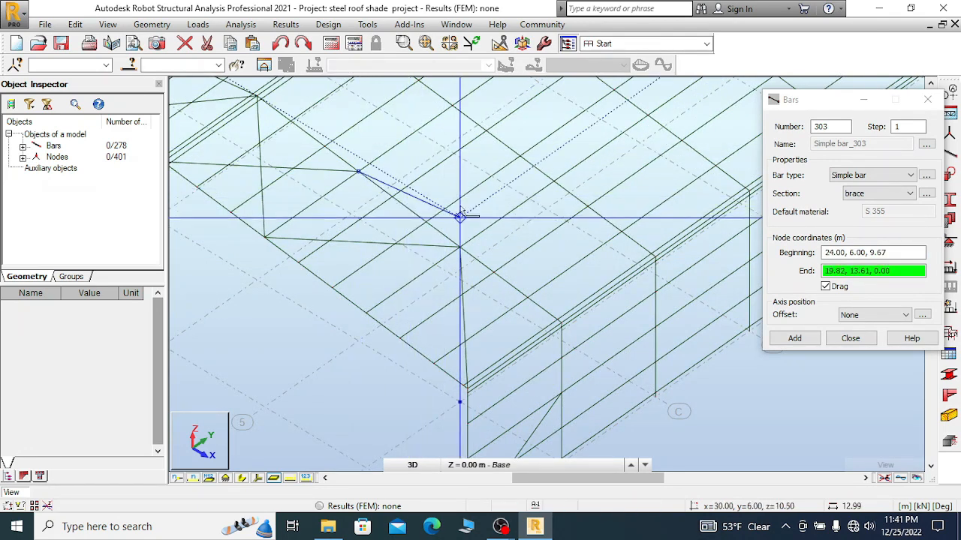
click(366, 313)
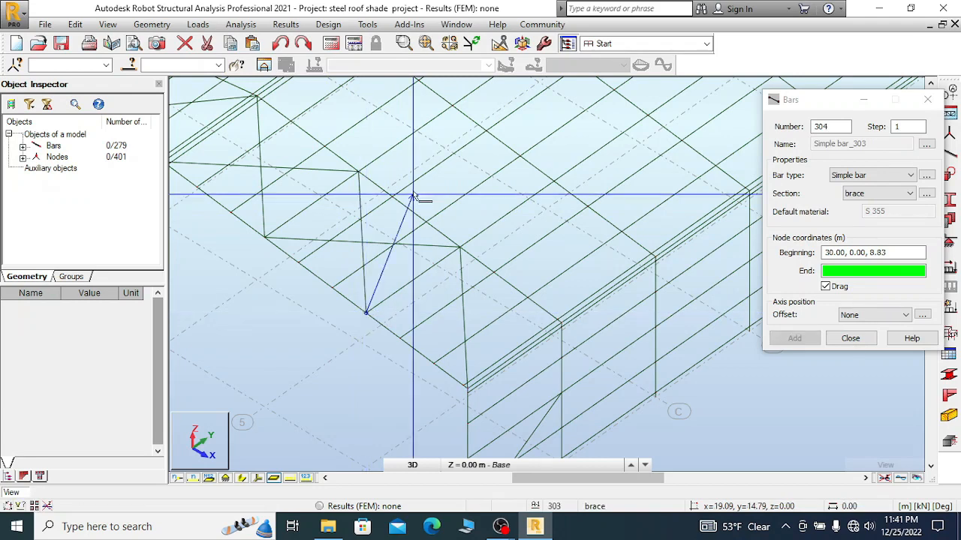
- Add the last crossing roof brace from (30.00, 0.00, 8.83) to the grid B eave node at (36.00, 6.00, 8.00)
scroll(498, 331, down, 3)
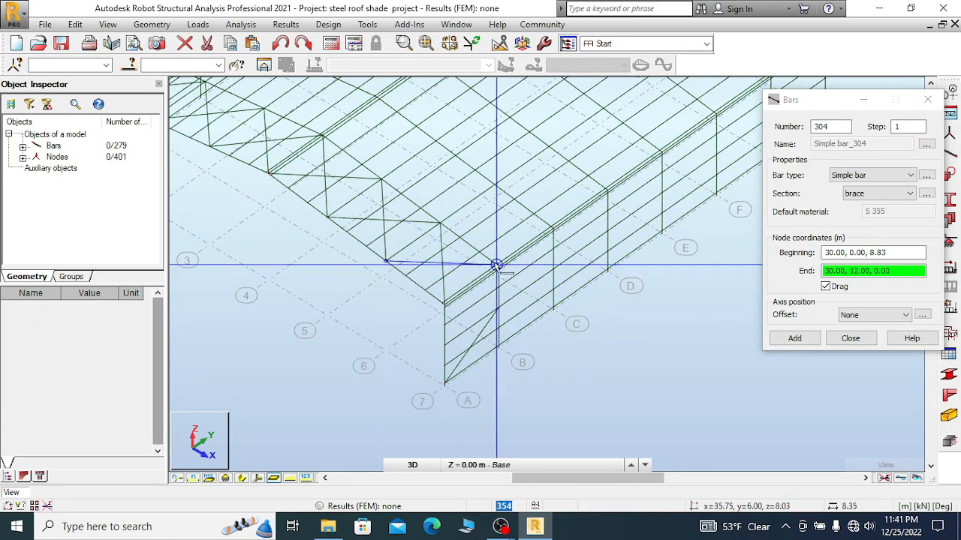
scroll(512, 281, up, 5)
scroll(477, 243, up, 3)
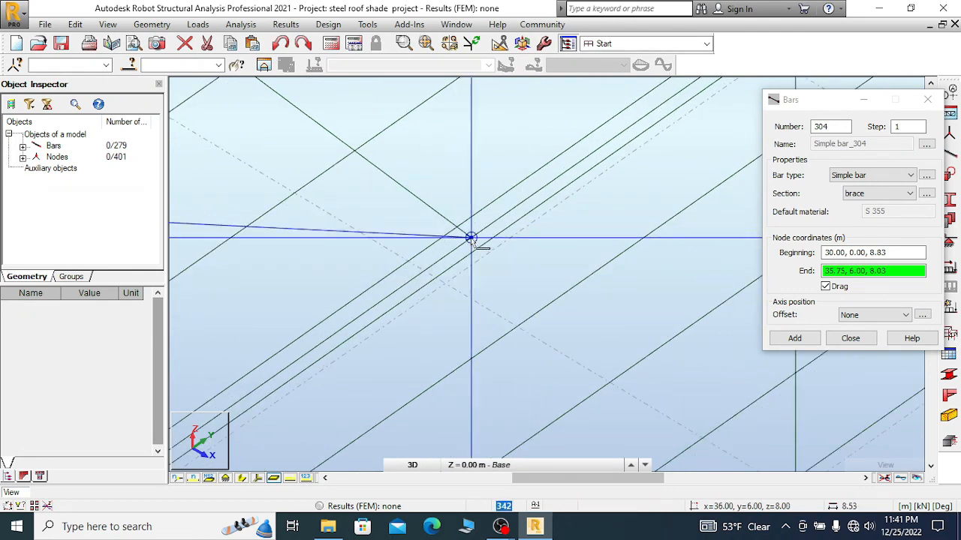
- Add grid 7 wall braces from (36.00, 6.00, 8.00) to (36.00, 0.00, 4.00) and on to (36.00, 6.00, 0.25), ending the bar chain
scroll(500, 162, down, 5)
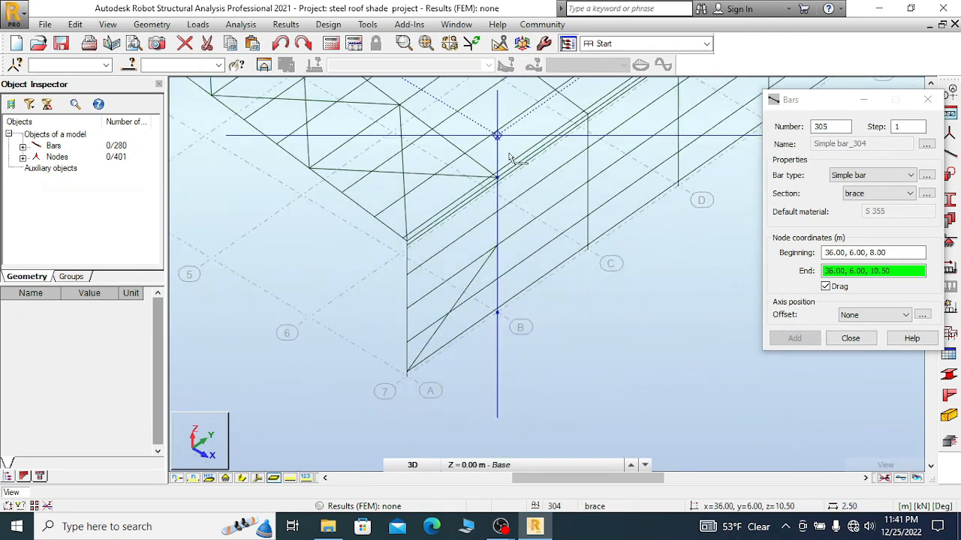
scroll(528, 186, up, 3)
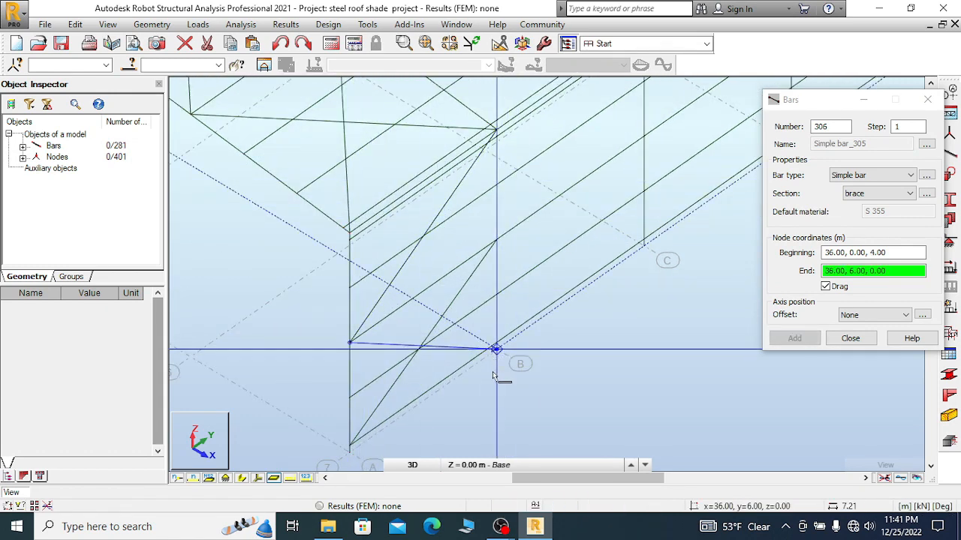
scroll(495, 375, up, 3)
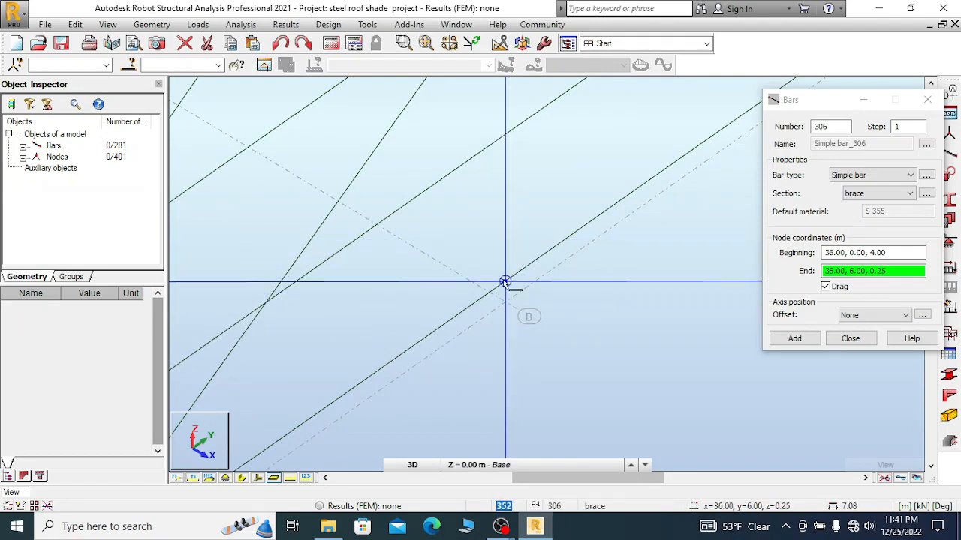
click(505, 281)
right_click(469, 291)
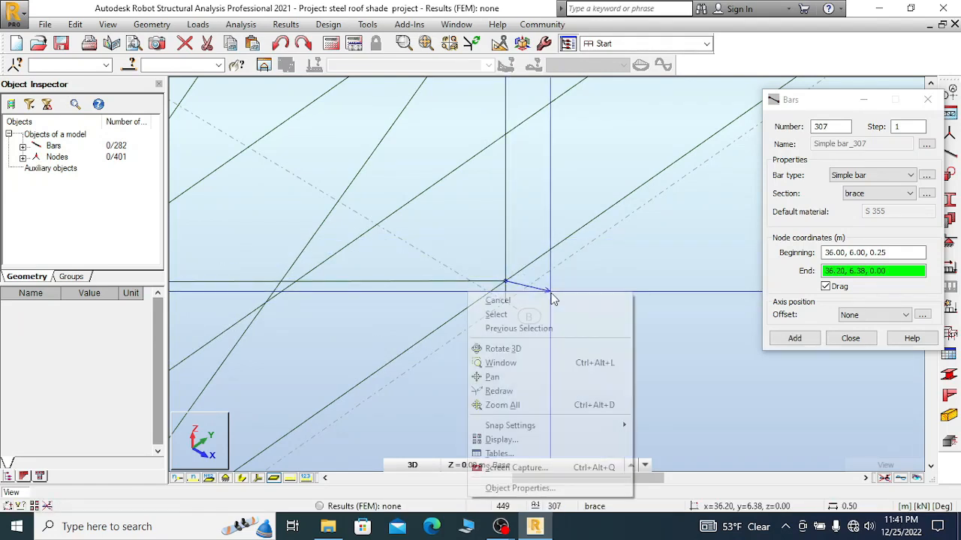
click(511, 301)
- Add the upper crossing wall brace on grid 7 from (36.00, 6.00, 4.00) to the eave node at (36.00, 0.00, 8.00)
scroll(548, 337, down, 3)
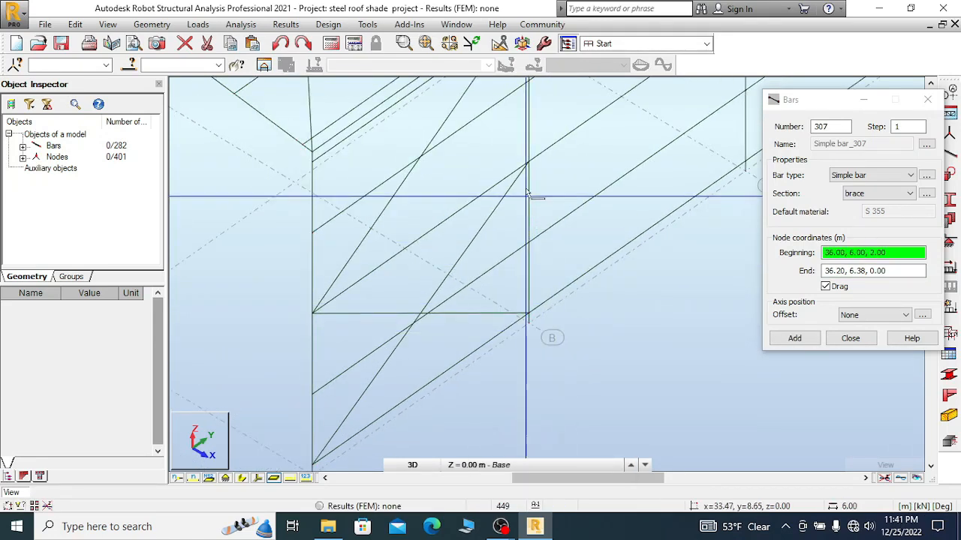
click(528, 162)
scroll(498, 279, down, 2)
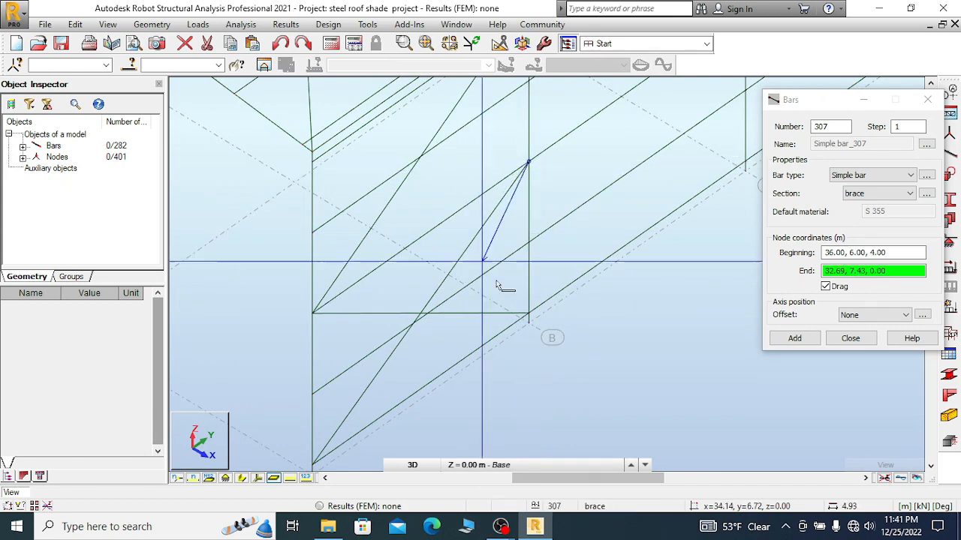
scroll(347, 180, up, 3)
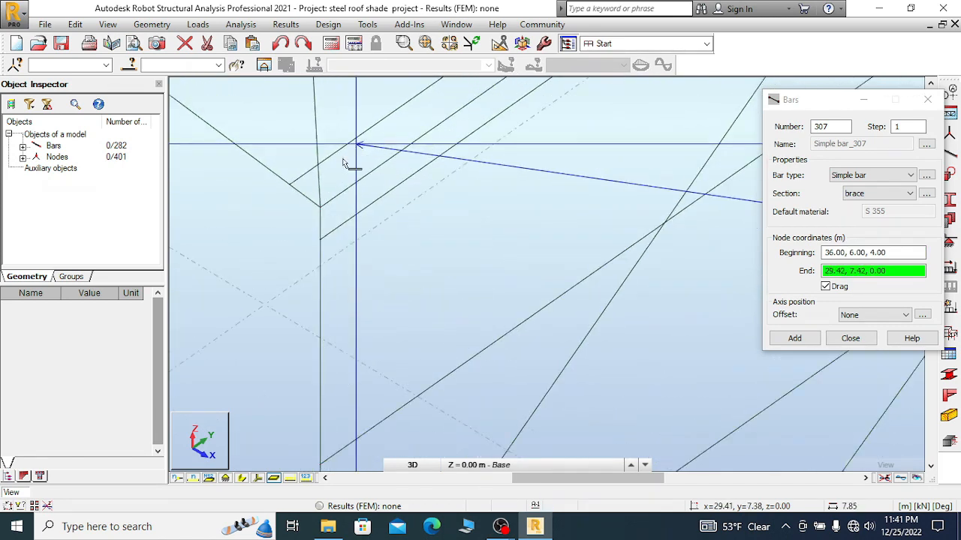
click(320, 208)
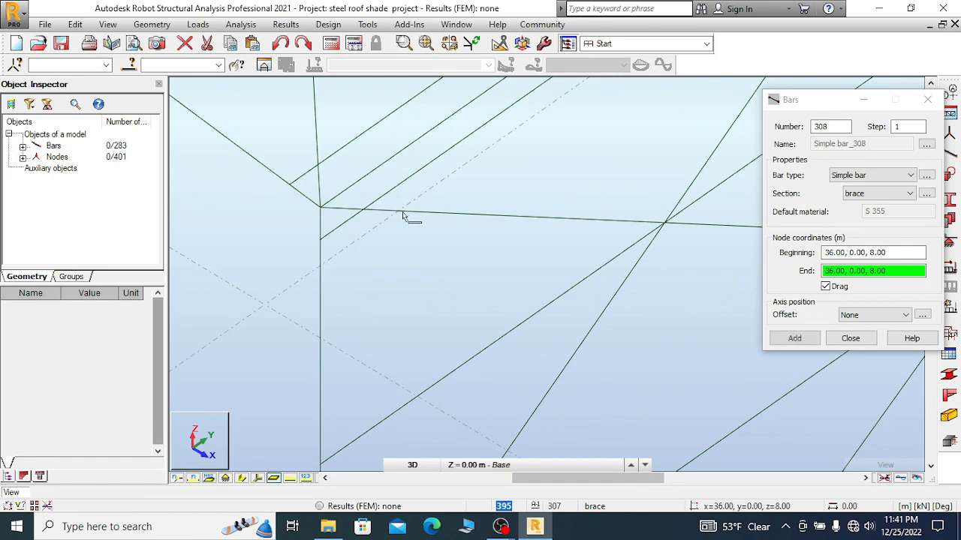
- End the brace chain at the grid A eave node on grid 7 and close the bar definition
right_click(403, 217)
click(367, 225)
scroll(345, 182, down, 3)
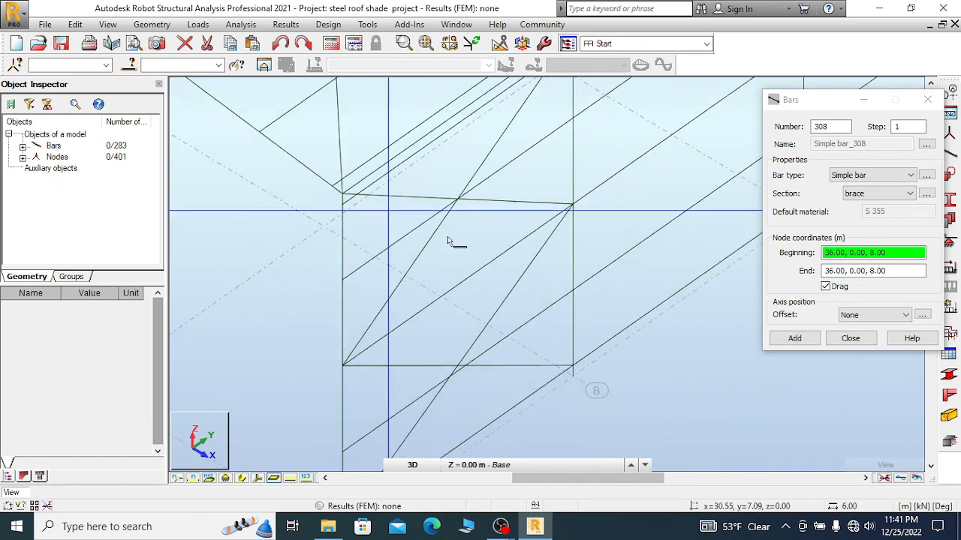
scroll(614, 274, down, 2)
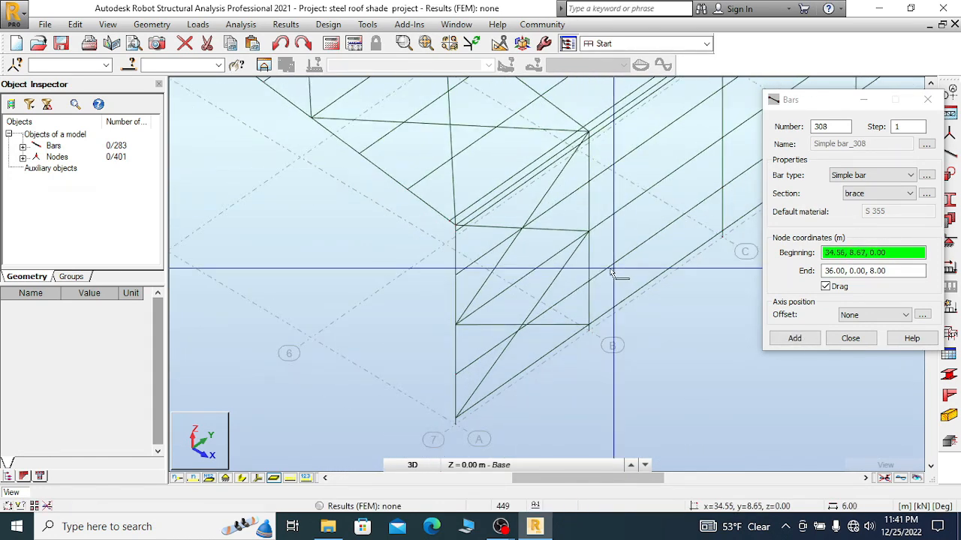
scroll(613, 274, down, 3)
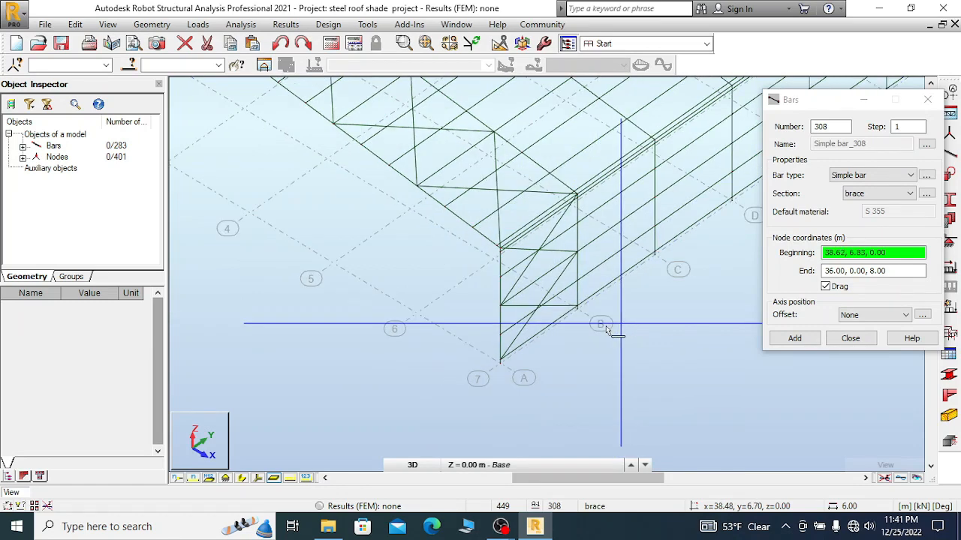
scroll(606, 330, down, 1)
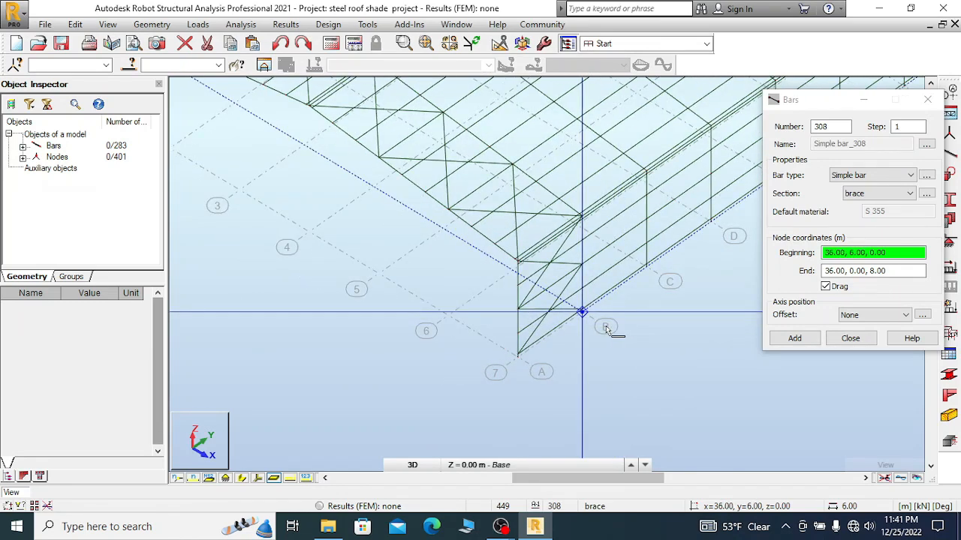
click(844, 338)
- Display the bars' section shapes and inspect the roof and wall braces in bay A–B near grid 7
click(258, 479)
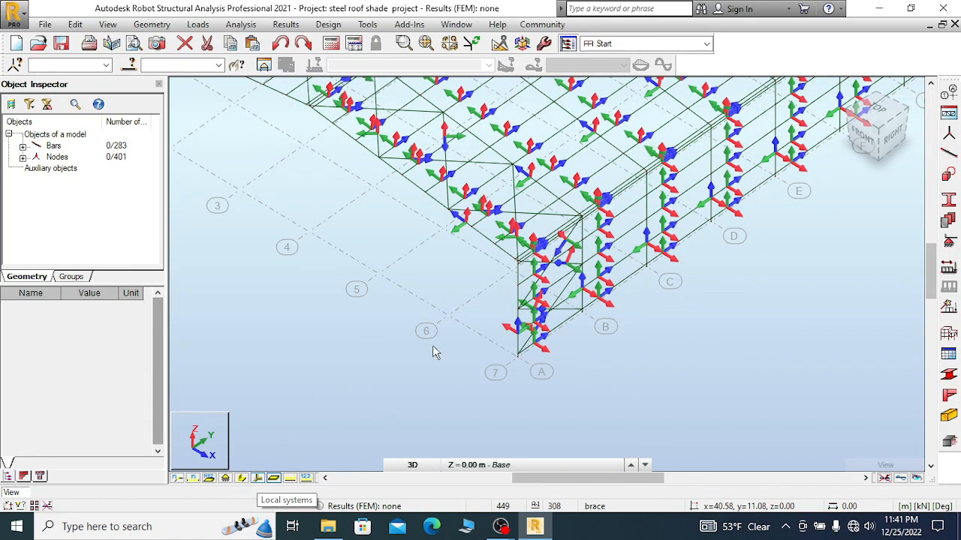
click(258, 479)
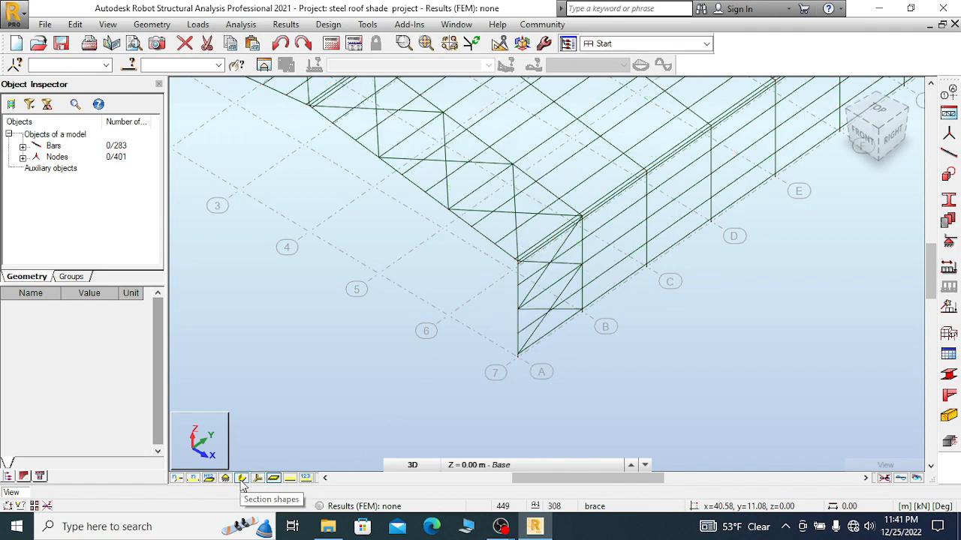
scroll(589, 229, up, 3)
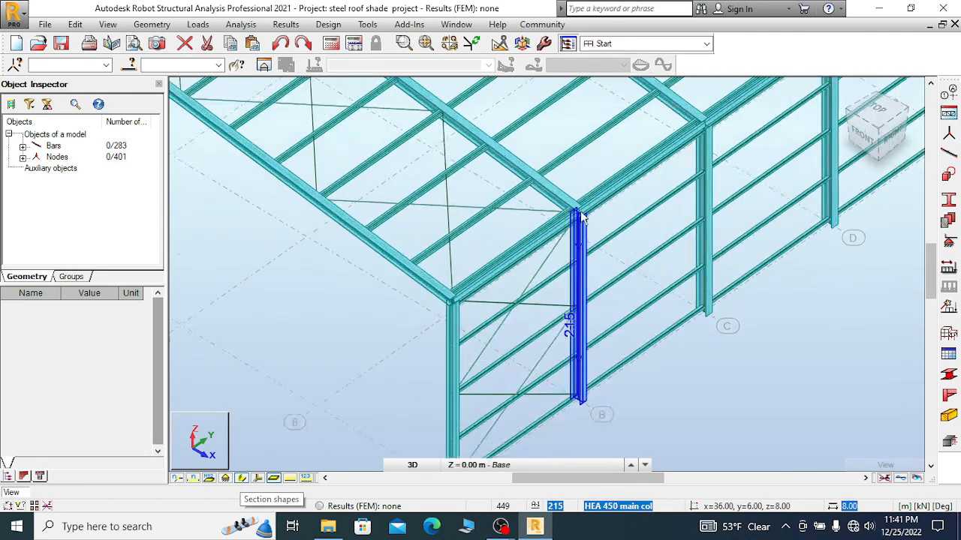
scroll(428, 217, up, 3)
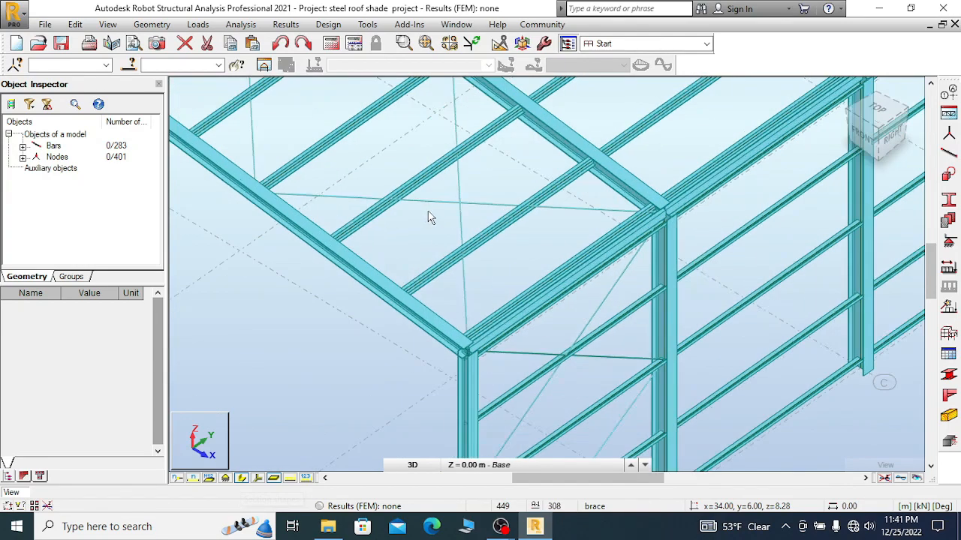
scroll(478, 208, down, 5)
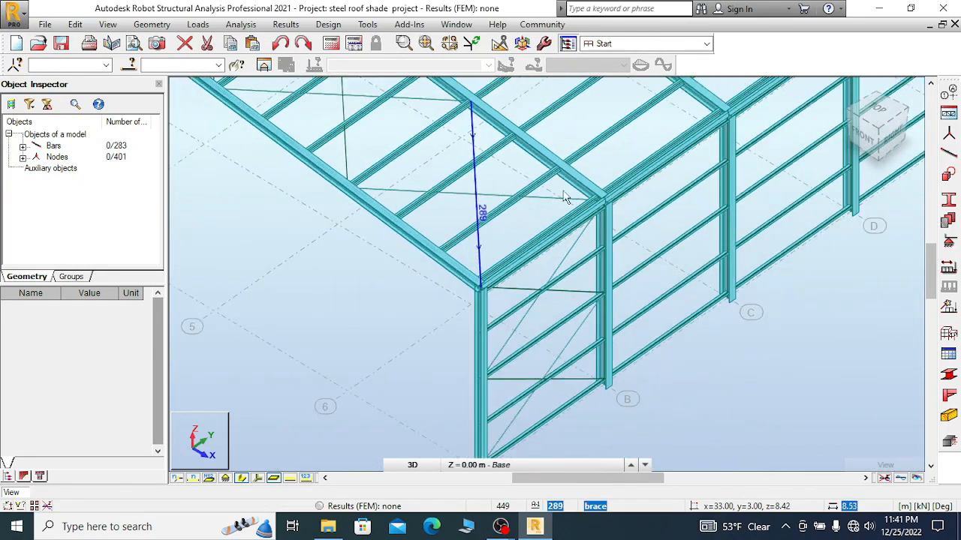
scroll(715, 298, down, 4)
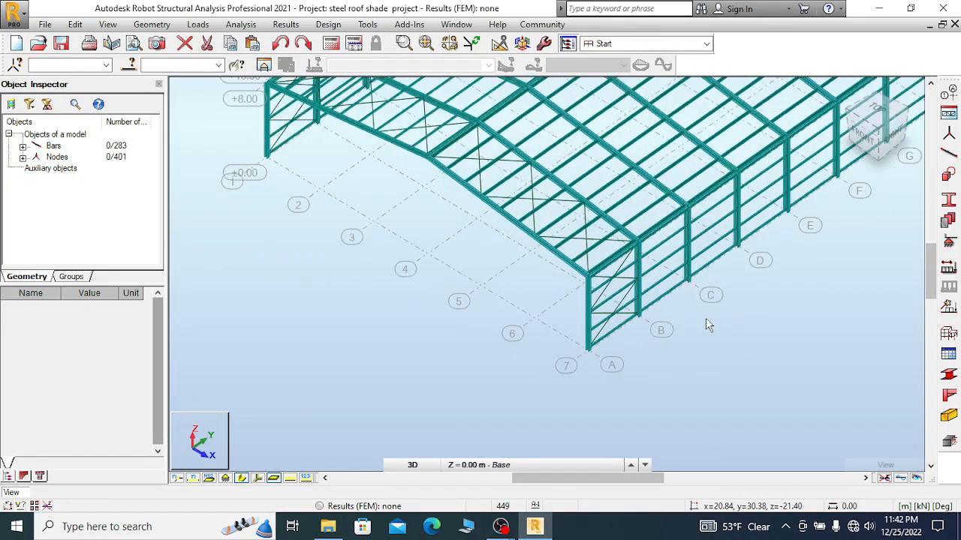
right_click(351, 255)
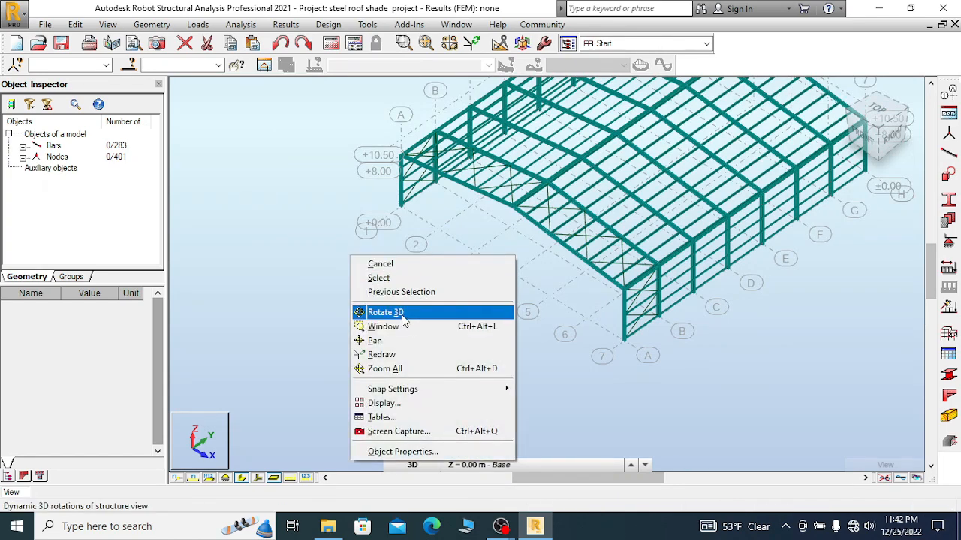
click(421, 311)
drag(468, 313, 433, 347)
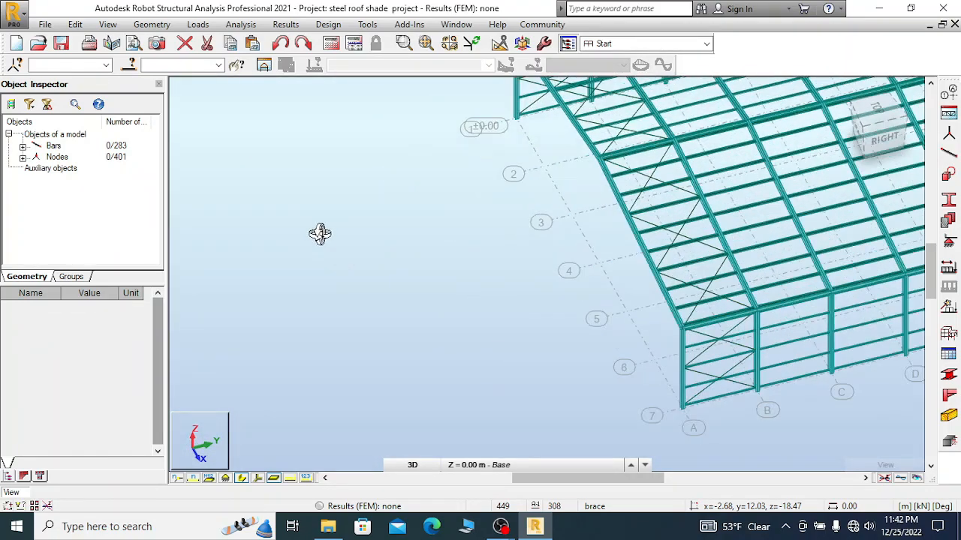
- Turn on the sections legend by colors for the bars in the view's display settings
right_click(266, 187)
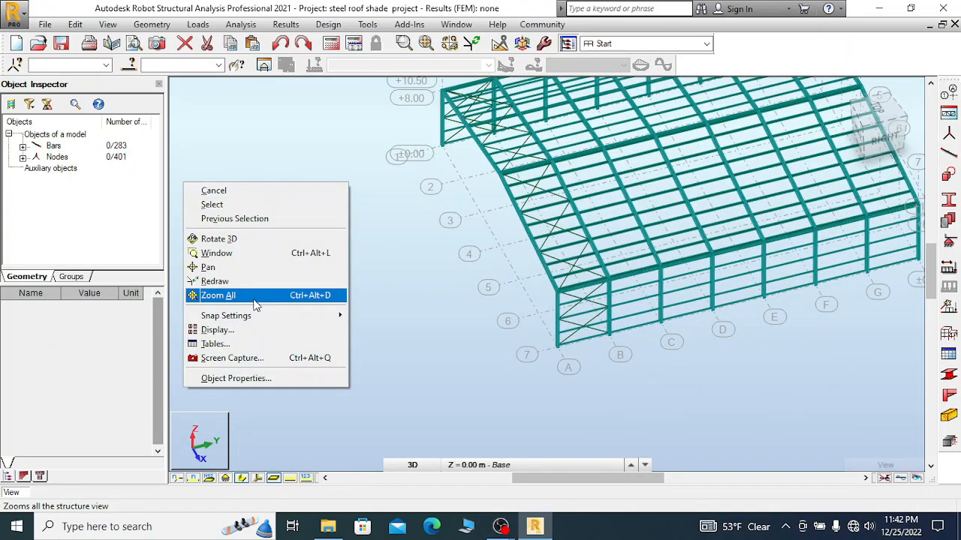
click(223, 333)
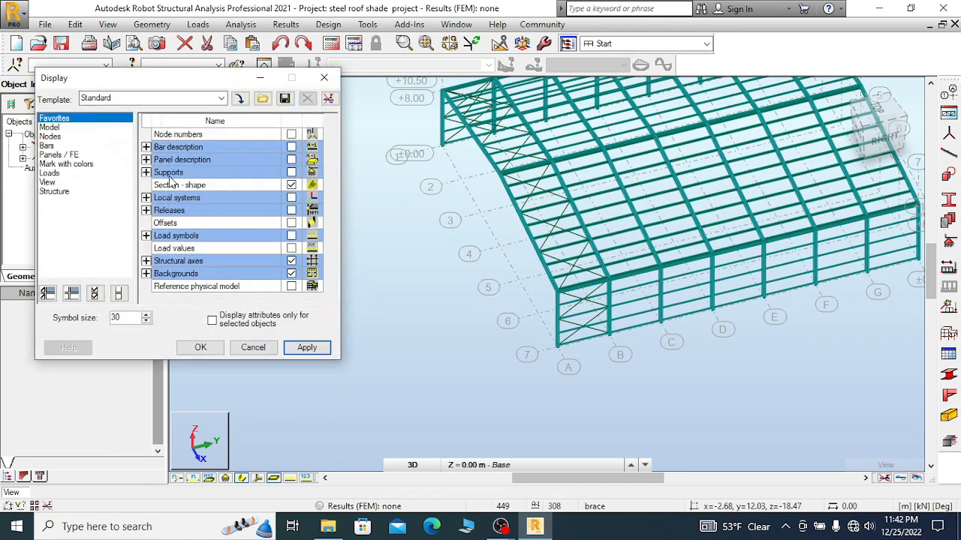
click(48, 146)
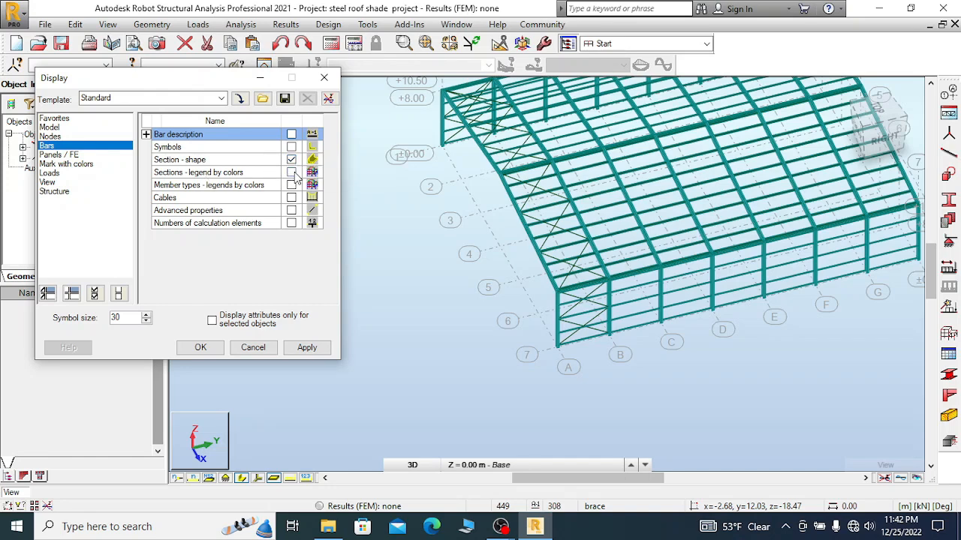
click(307, 348)
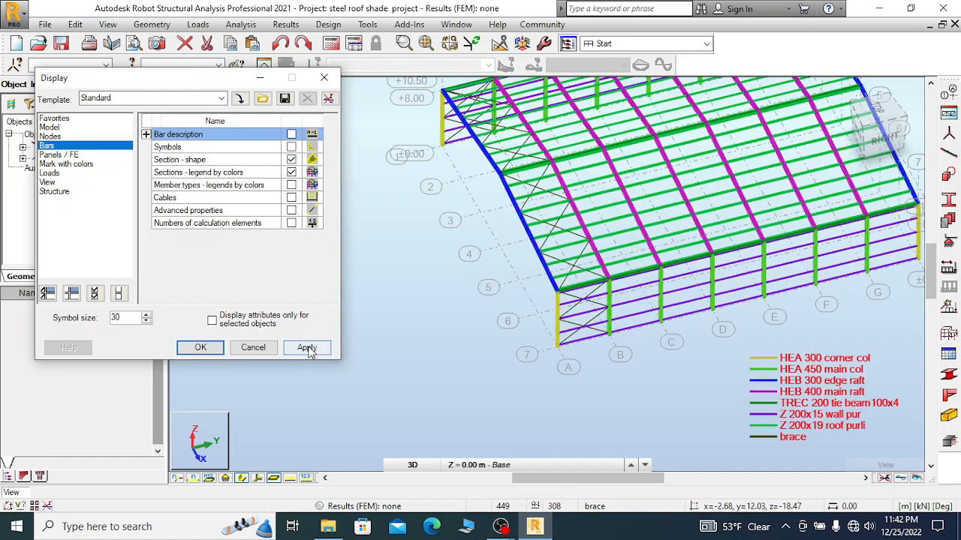
click(200, 350)
- Examine the colour-coded frame from the grid 7 side, checking how the wall purlins meet the main columns
scroll(389, 294, down, 2)
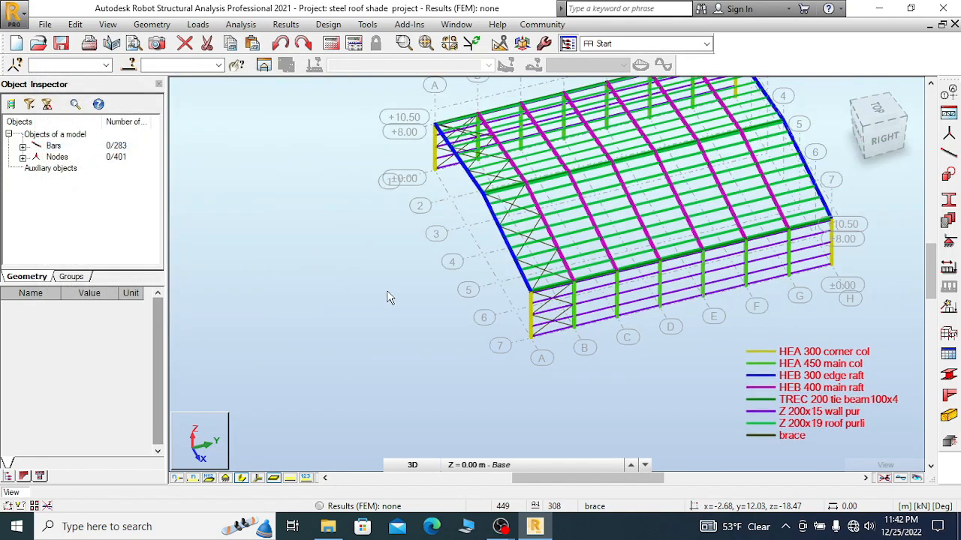
right_click(389, 288)
click(356, 337)
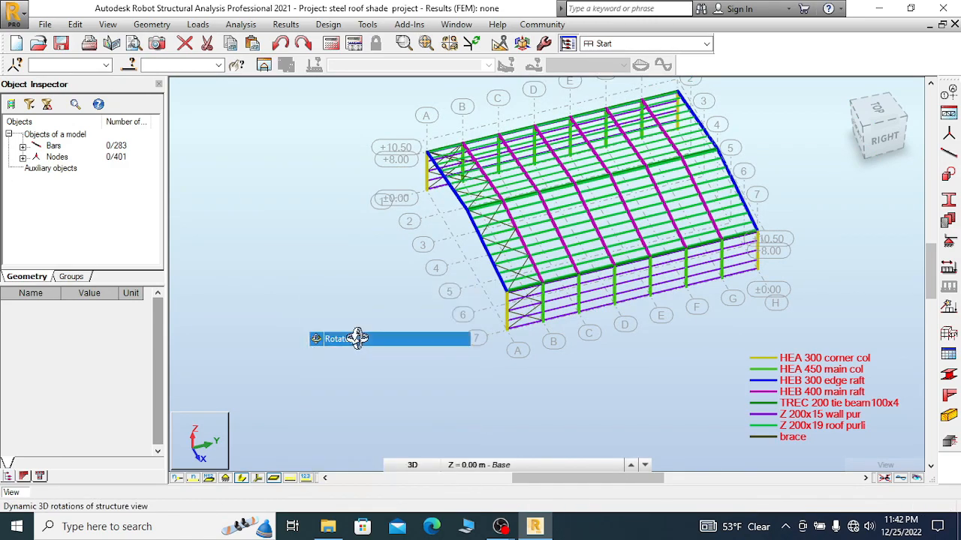
drag(356, 337, 635, 263)
scroll(655, 254, up, 3)
scroll(655, 255, up, 5)
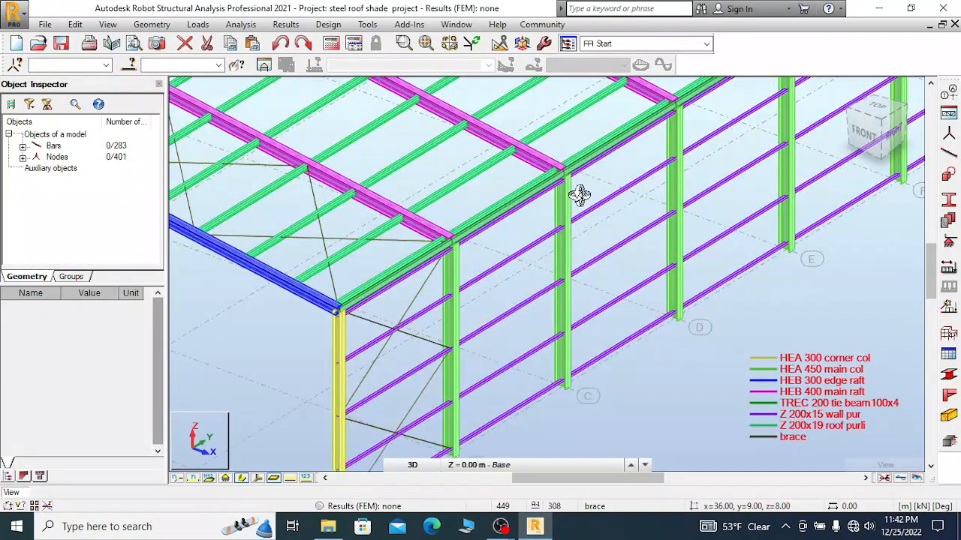
scroll(588, 168, down, 5)
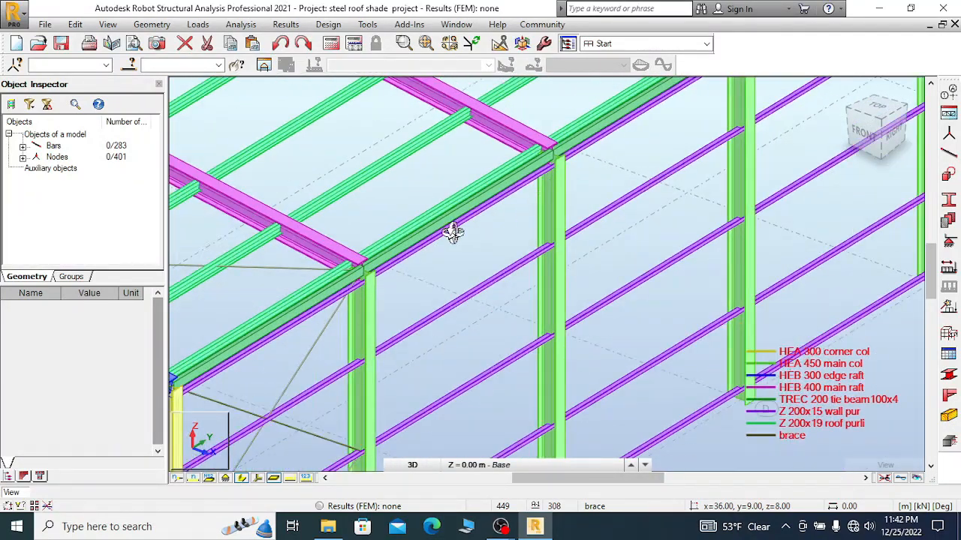
scroll(354, 250, up, 3)
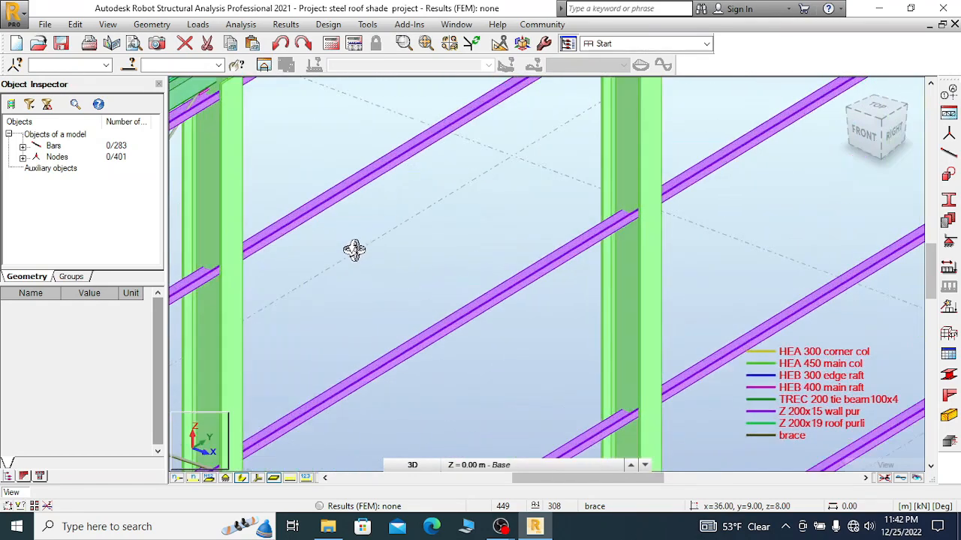
scroll(515, 187, down, 3)
scroll(412, 237, up, 3)
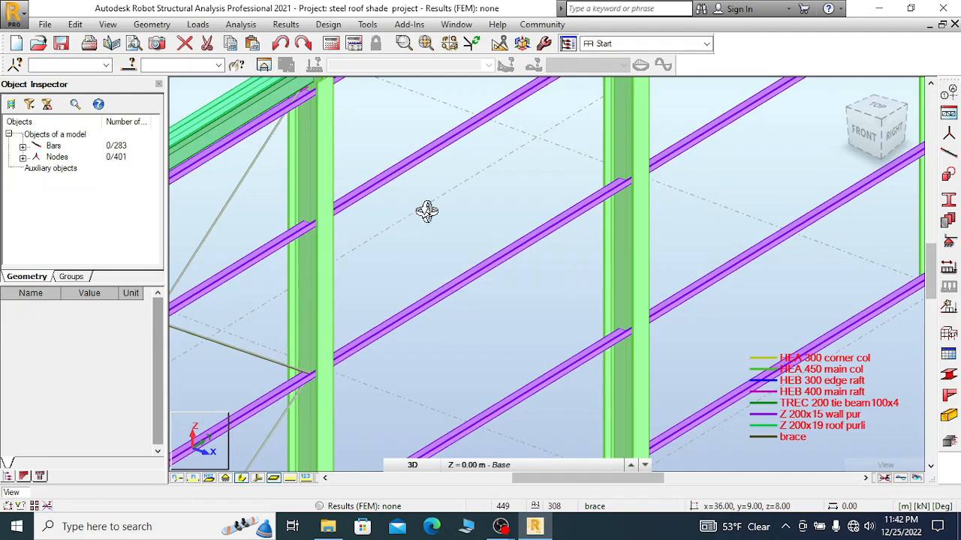
- Turn on the display of bar offsets in the view's display settings
right_click(421, 189)
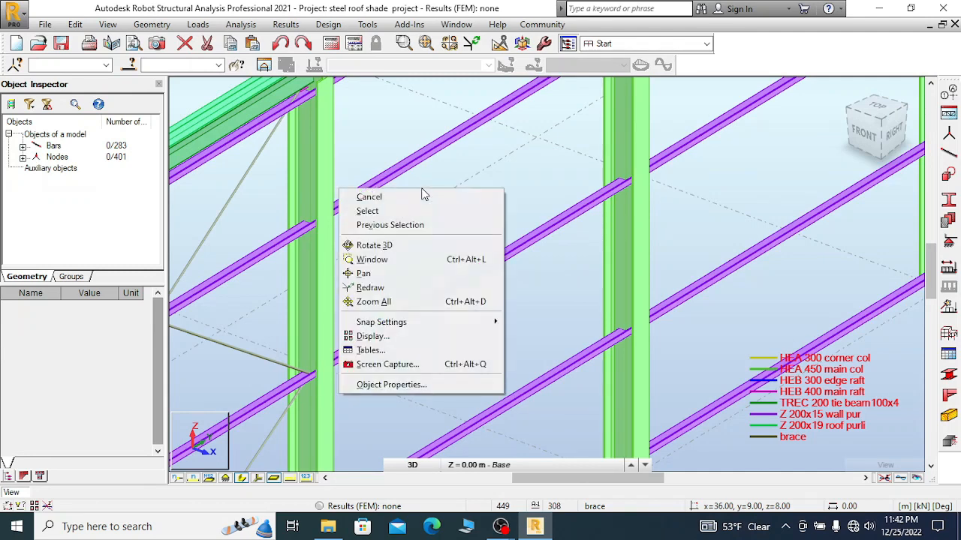
click(388, 338)
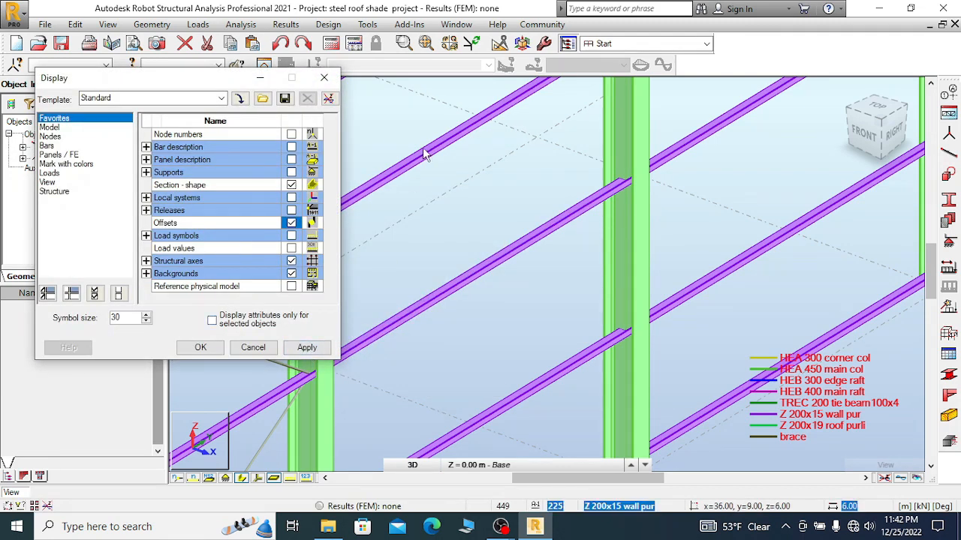
click(613, 195)
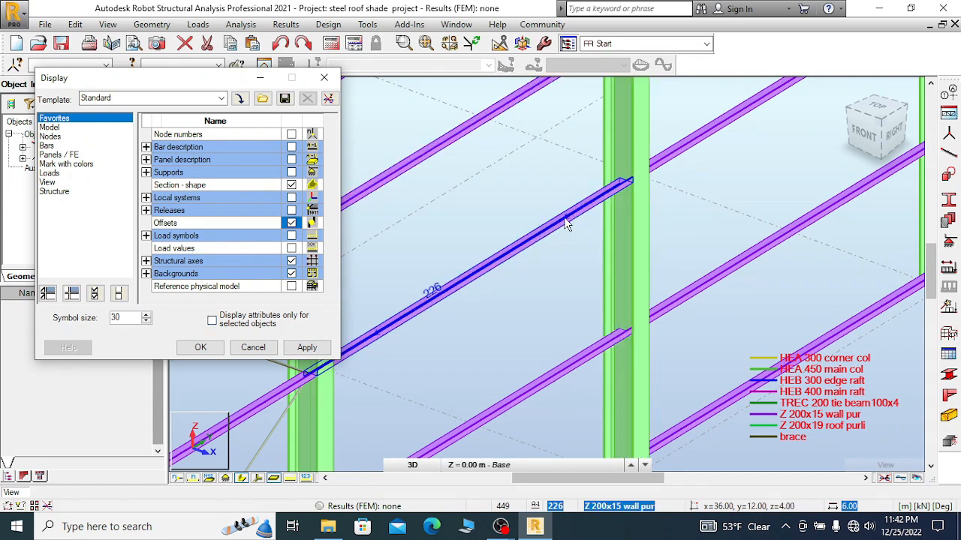
click(308, 348)
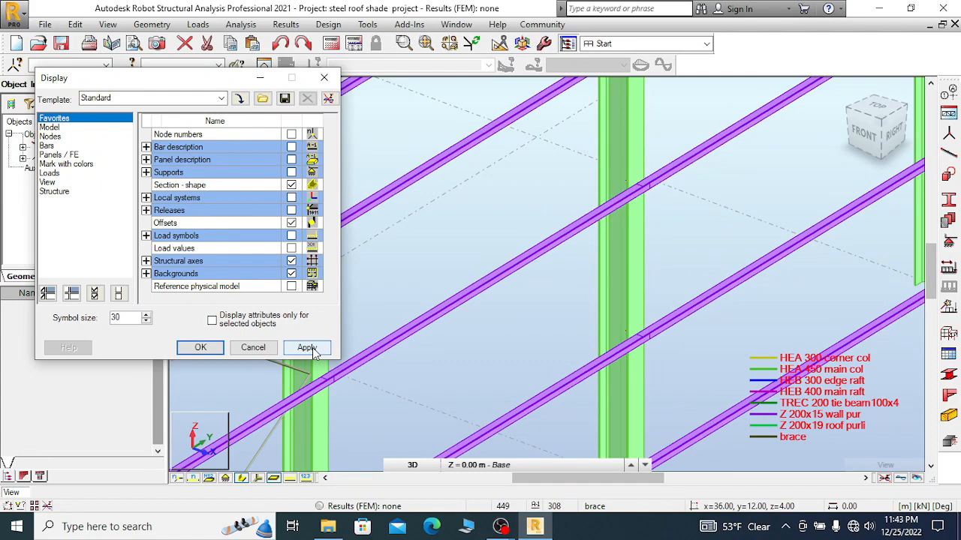
click(253, 347)
- Inspect the offset wall purlins along grid 7 and the wall bracing between grids A and B
scroll(496, 278, down, 4)
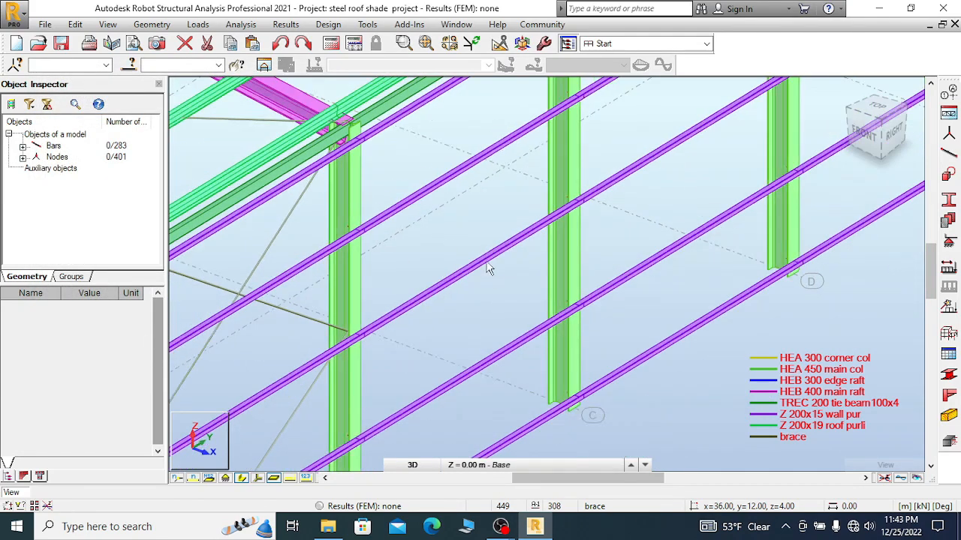
scroll(514, 293, down, 5)
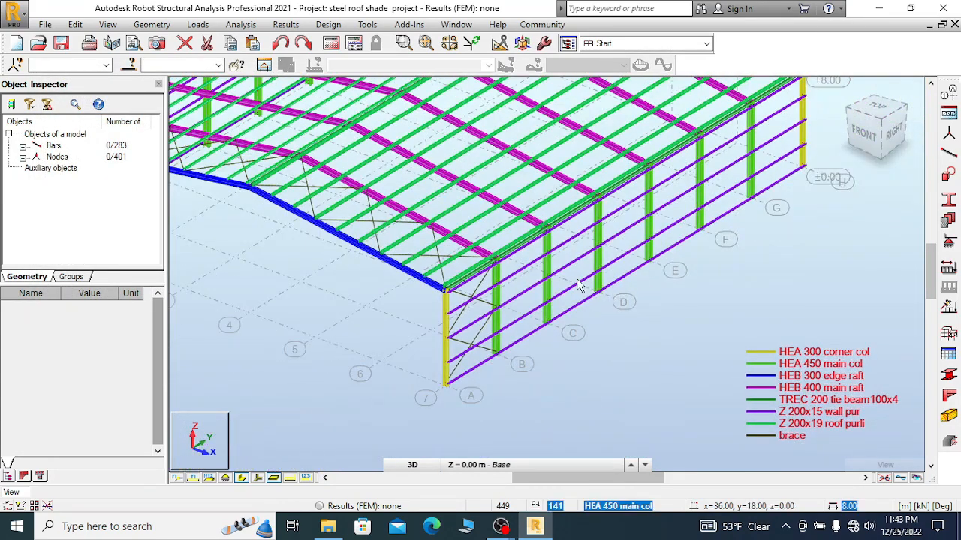
scroll(542, 278, down, 2)
scroll(614, 300, up, 5)
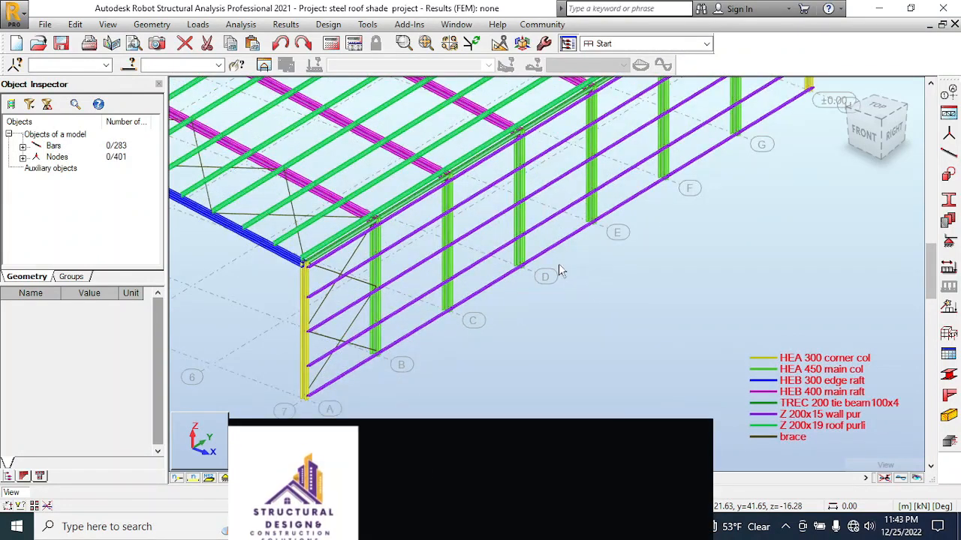
scroll(451, 322, up, 2)
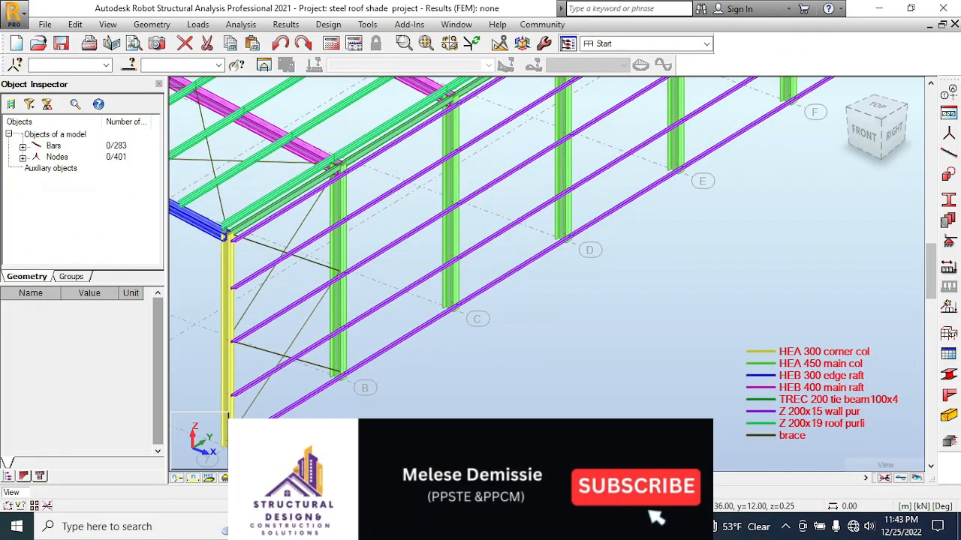
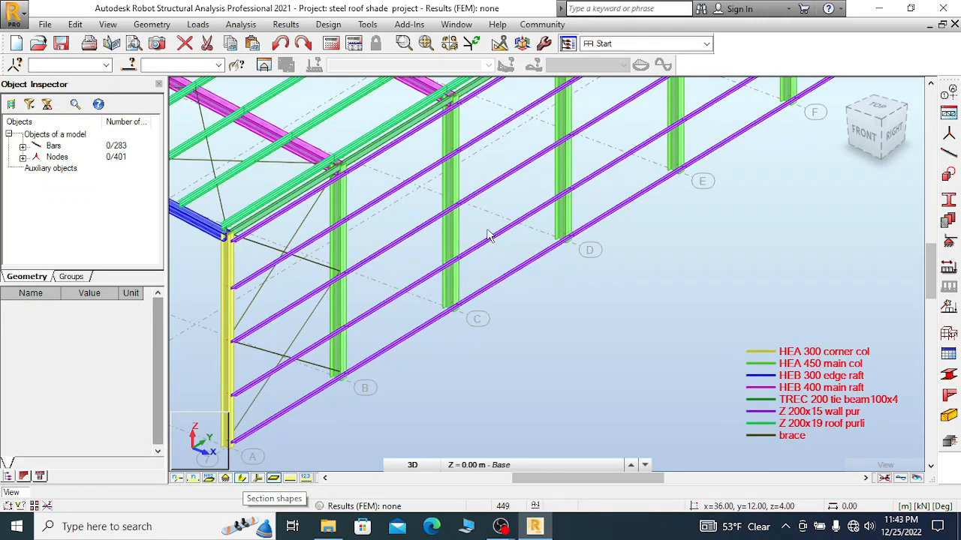
scroll(488, 237, down, 5)
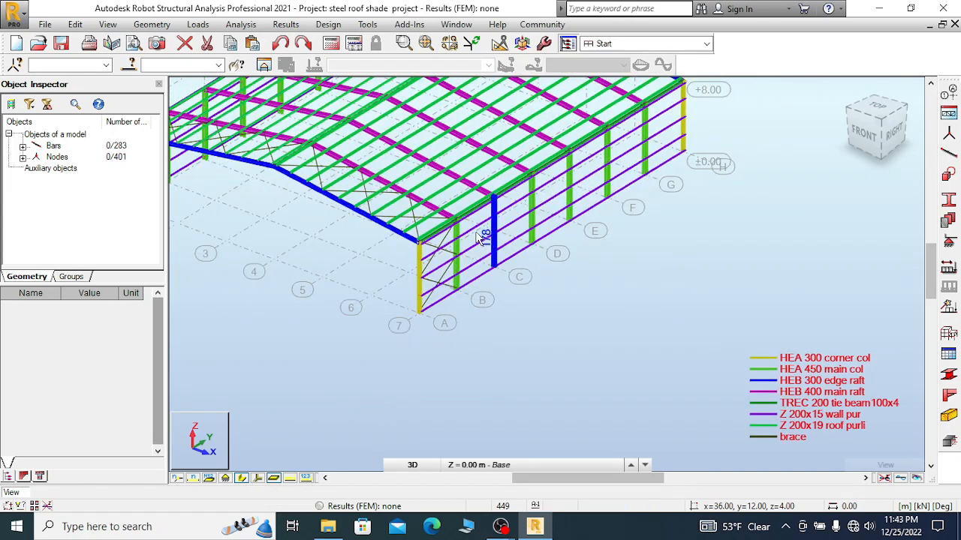
scroll(477, 237, up, 3)
scroll(454, 355, up, 2)
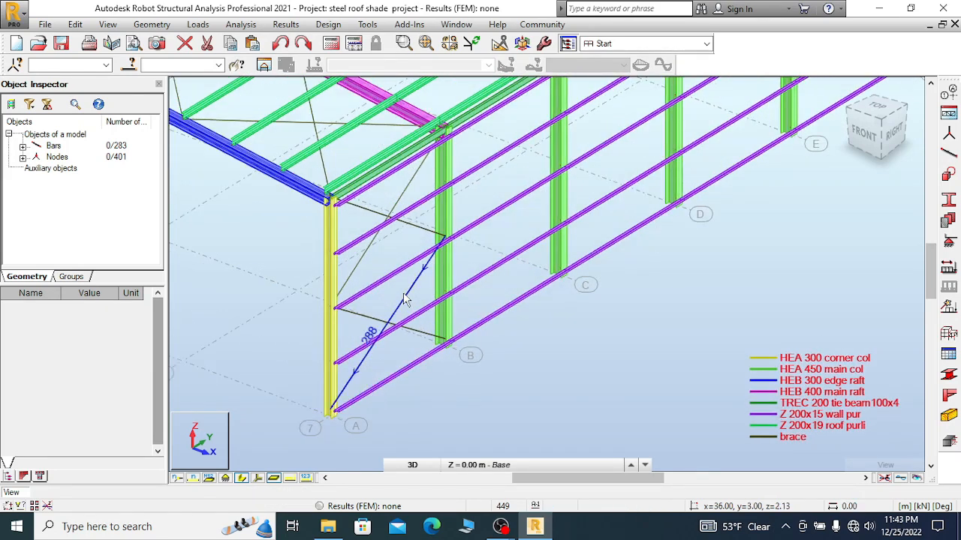
- Select all brace bars similar to the lower wall brace on grid 7
right_click(410, 300)
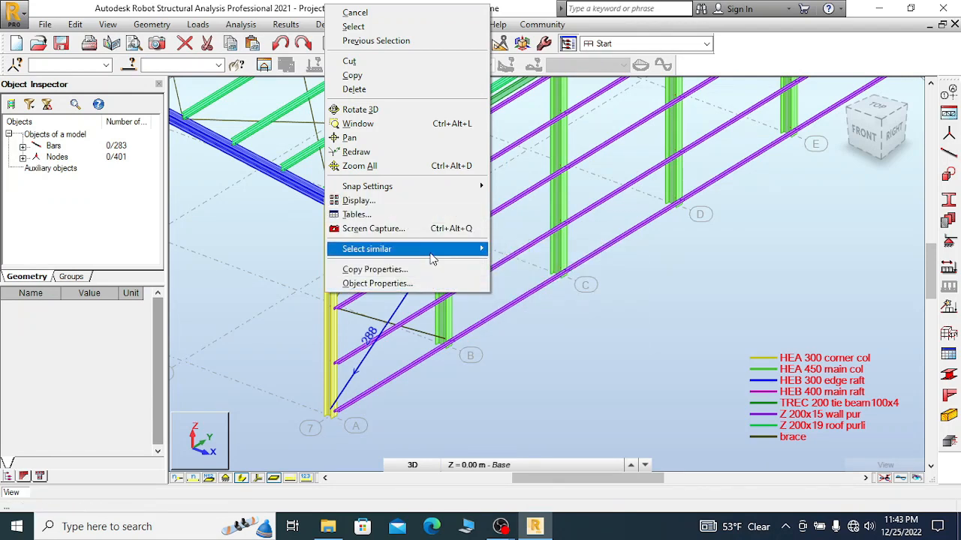
mouse_move(432, 252)
click(556, 269)
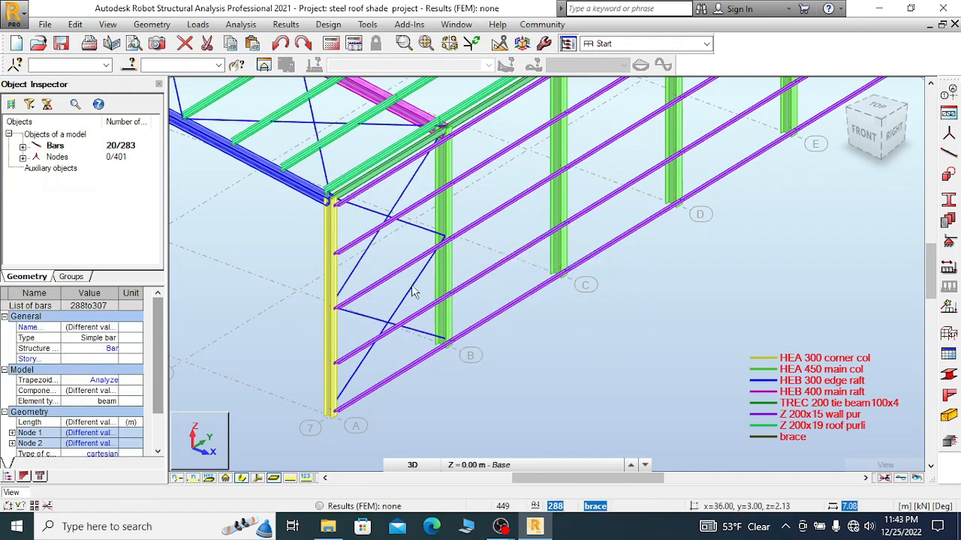
- Copy the selected A–B bay braces by a translation vector of 0.00, 18.00, 0.00 m, from the corner column base at 7/A to the column base at 7/D
click(75, 25)
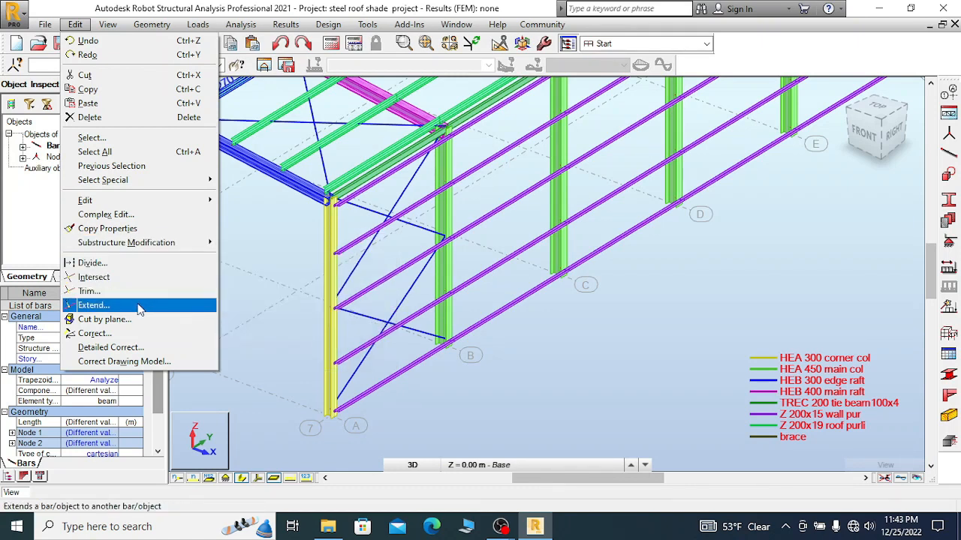
mouse_move(105, 200)
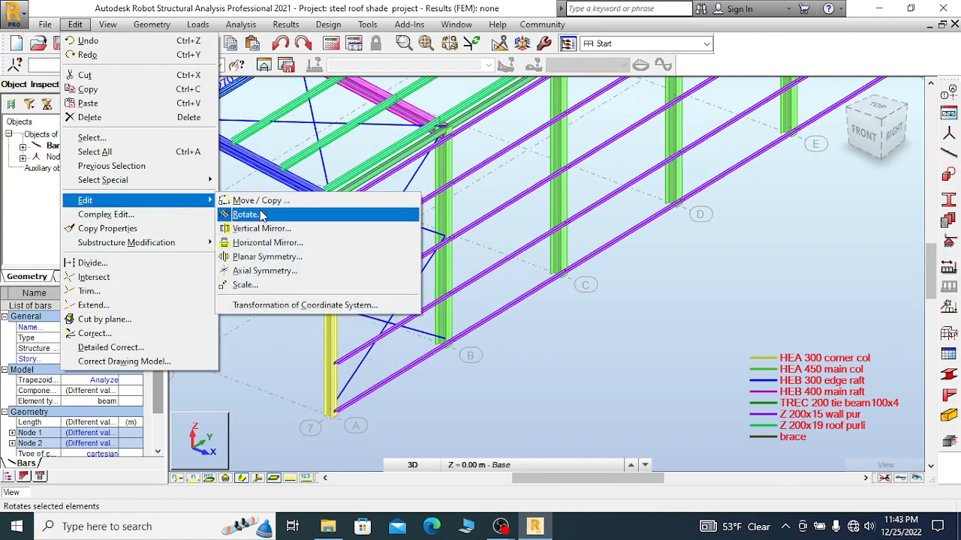
click(353, 200)
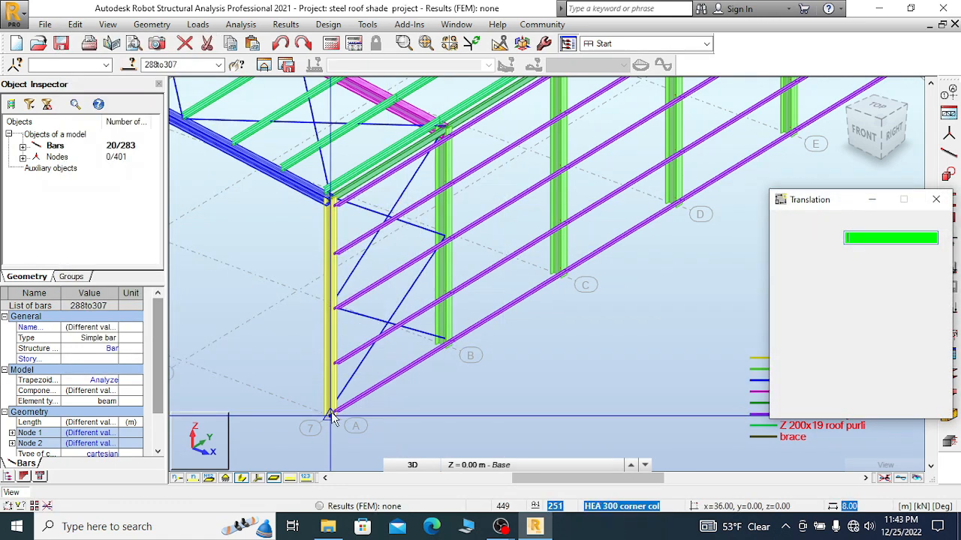
scroll(343, 439, up, 3)
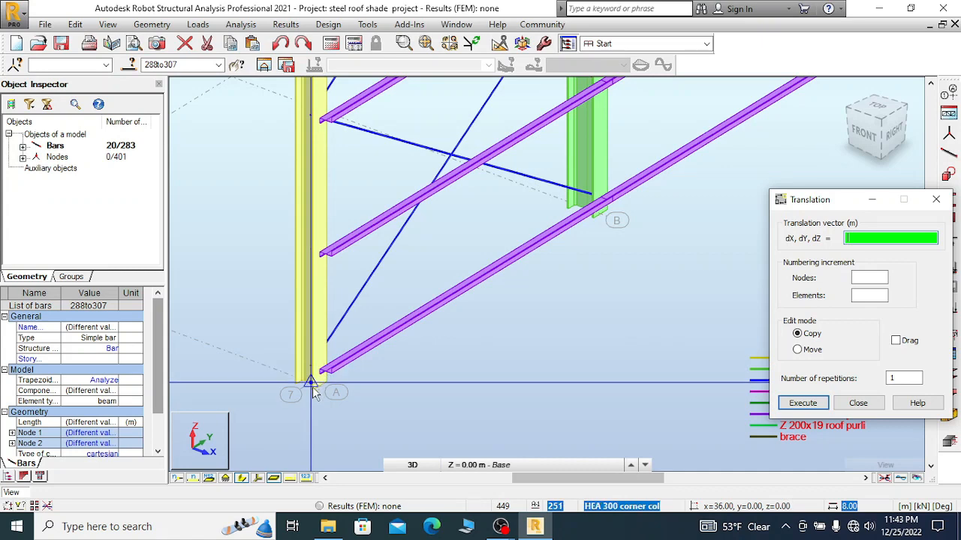
click(312, 385)
scroll(255, 362, down, 3)
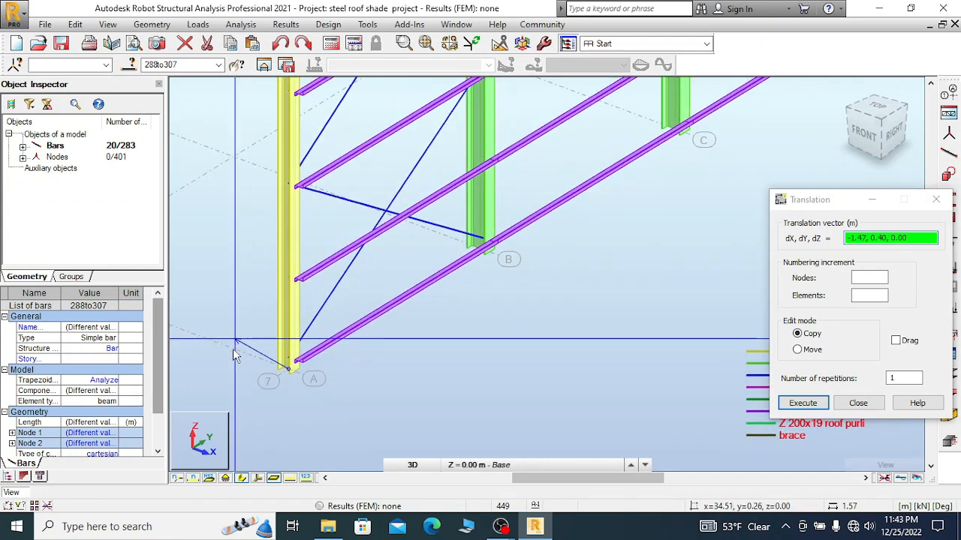
scroll(244, 368, down, 2)
scroll(245, 368, down, 2)
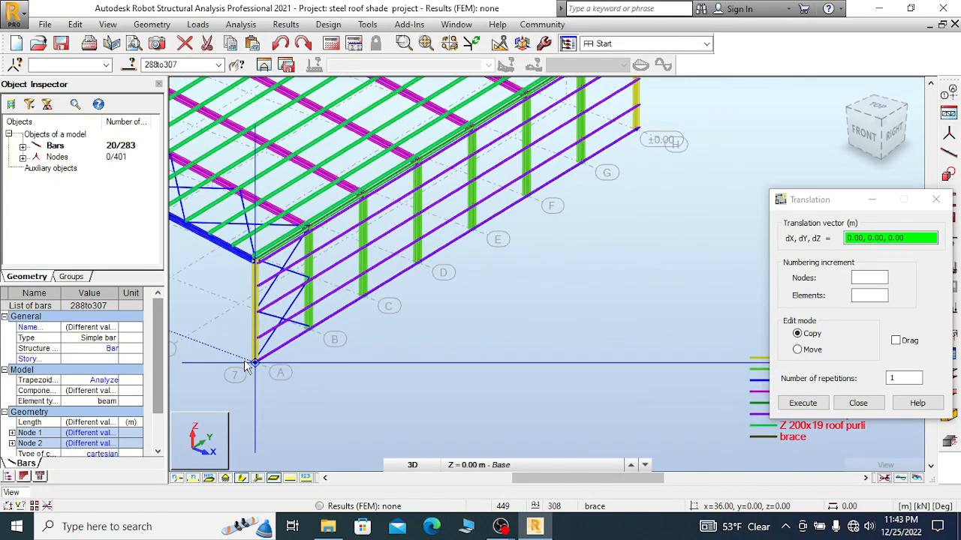
scroll(249, 362, down, 2)
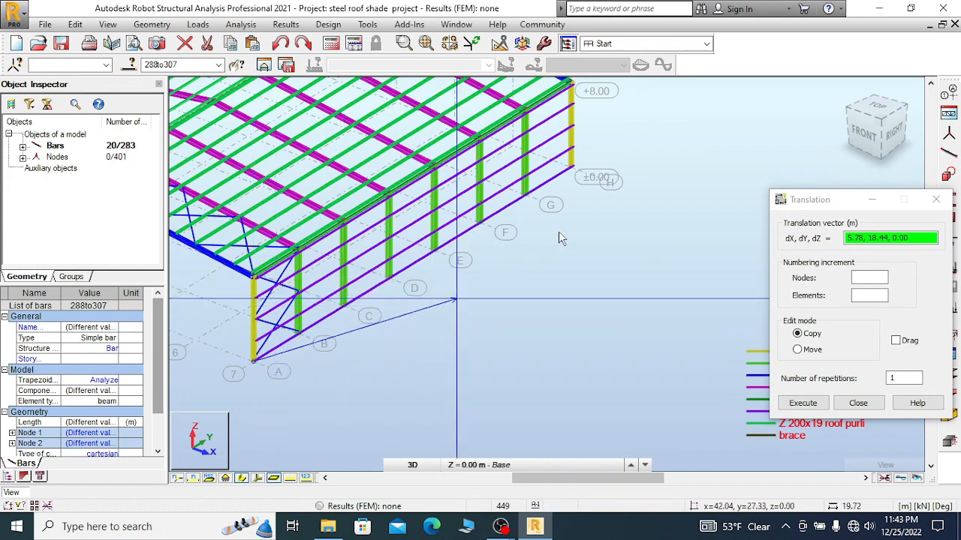
click(600, 181)
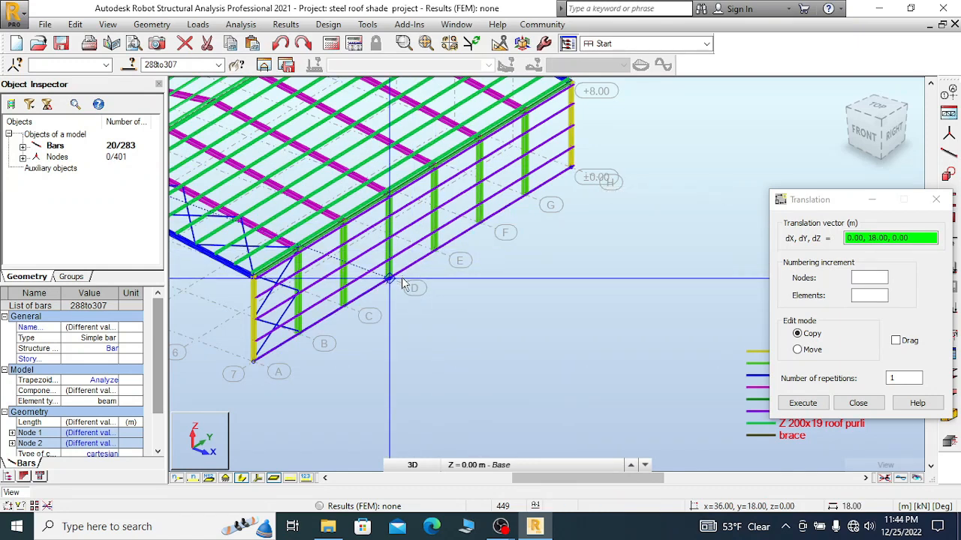
scroll(402, 278, up, 5)
scroll(377, 306, up, 2)
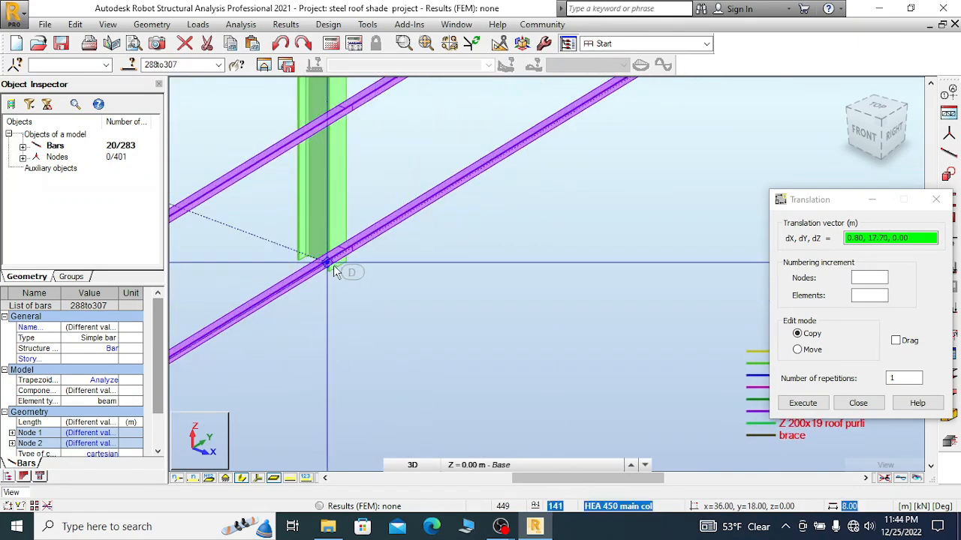
scroll(372, 301, up, 2)
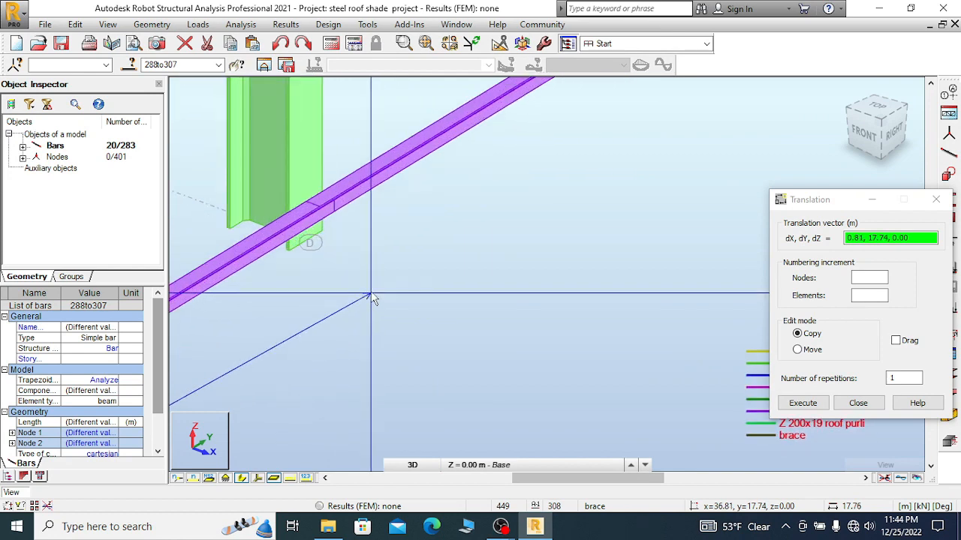
click(881, 121)
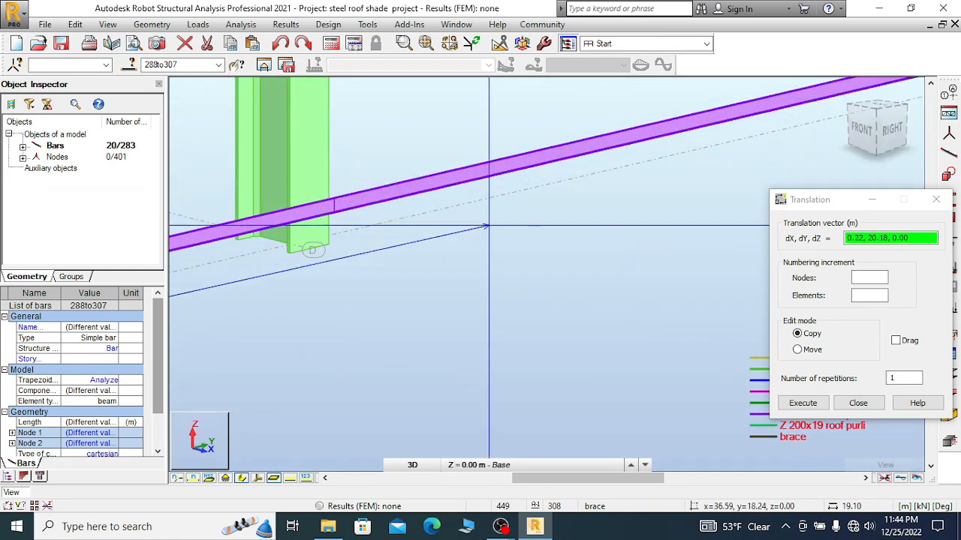
scroll(256, 327, down, 1)
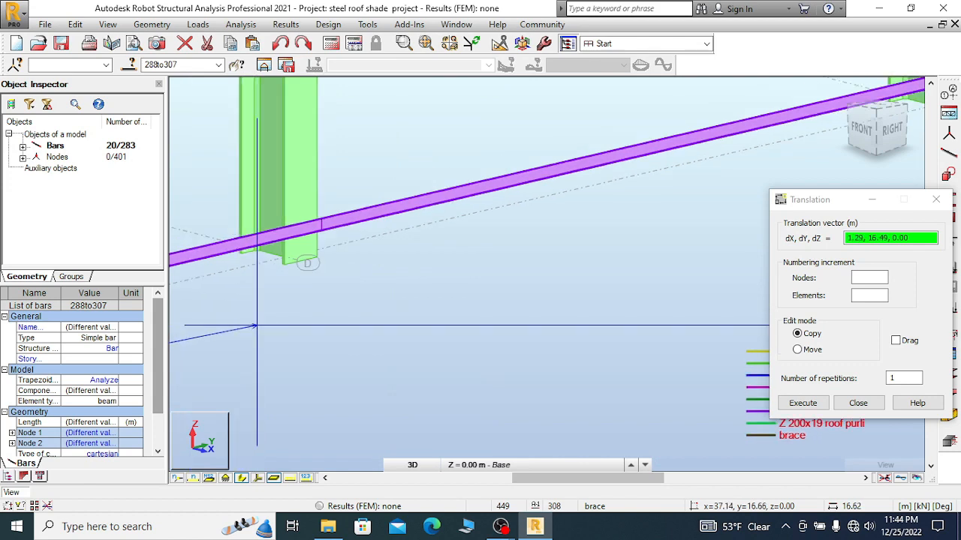
scroll(280, 273, down, 1)
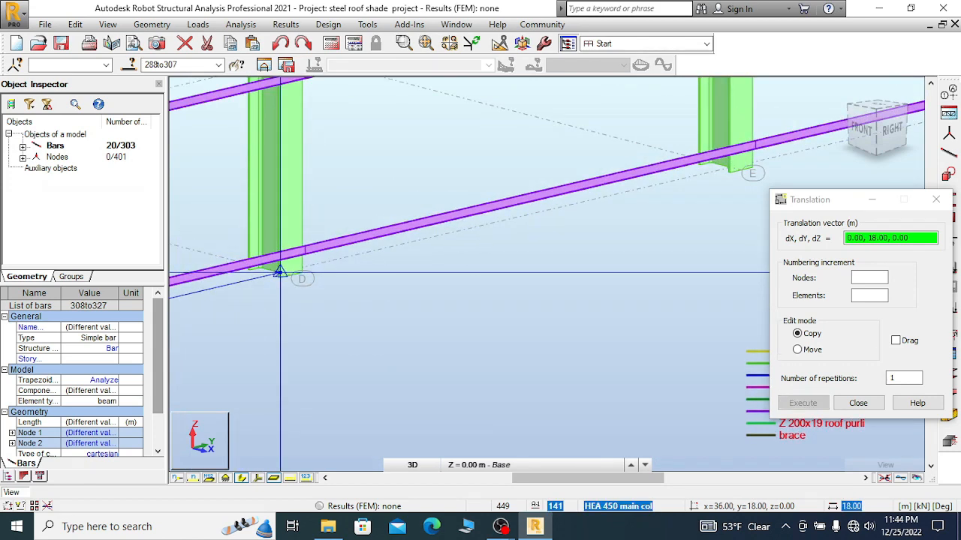
click(280, 273)
- Copy the D–E bay braces by 0.00, 18.00, 0.00 m, from the column base at 7/D to the column base at 7/G
scroll(270, 293, down, 2)
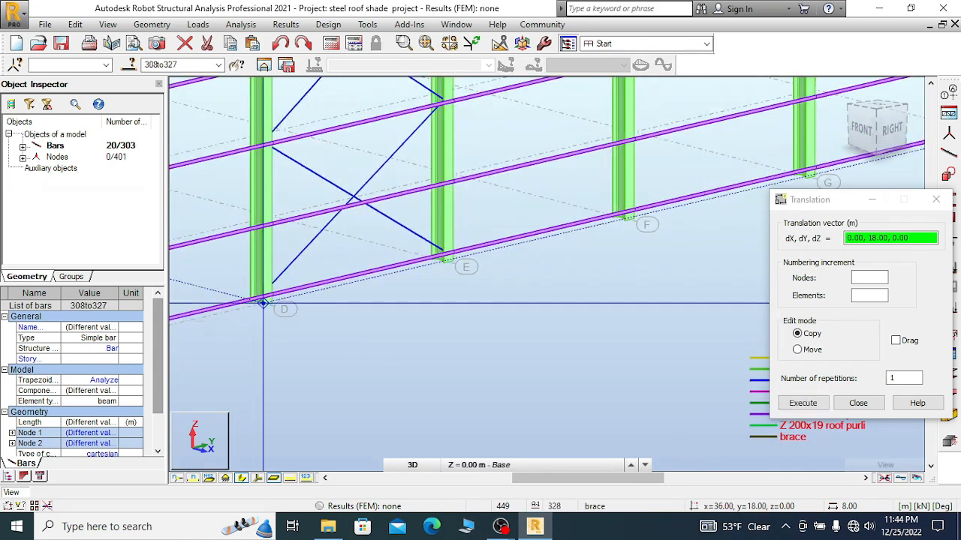
scroll(263, 303, up, 2)
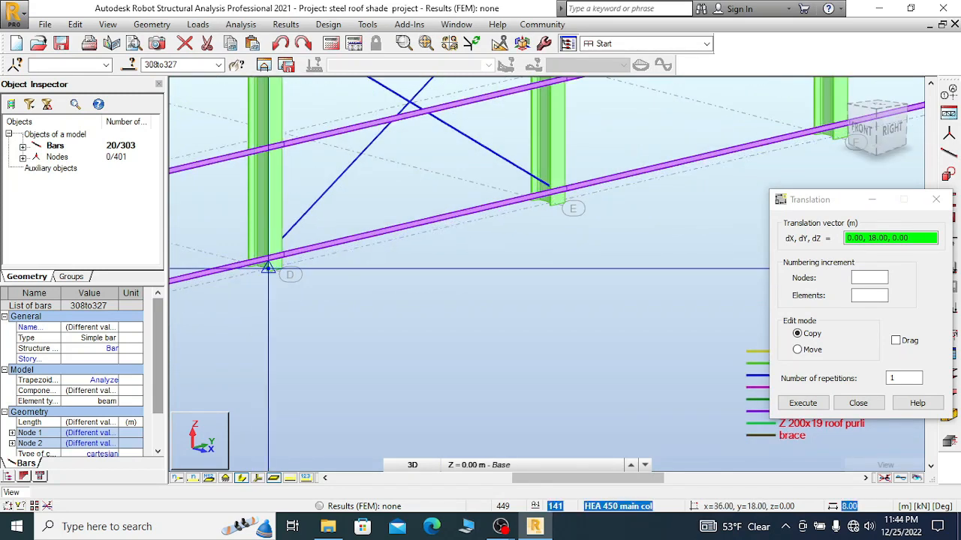
scroll(268, 267, up, 2)
scroll(263, 267, down, 4)
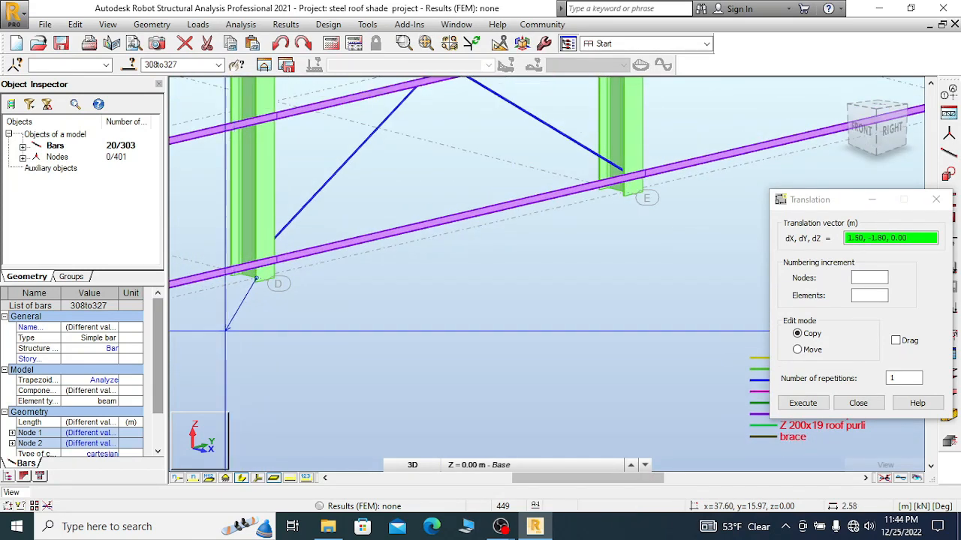
scroll(230, 319, down, 1)
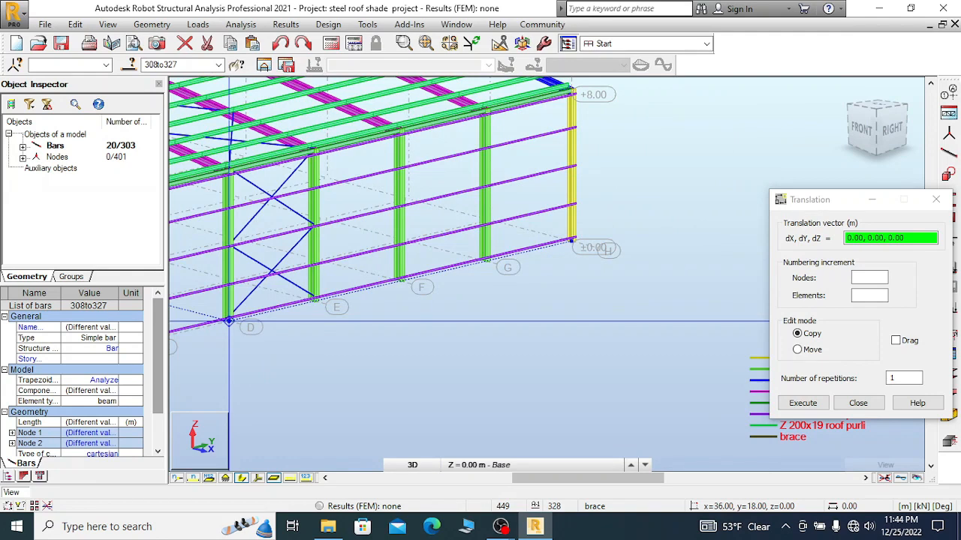
scroll(571, 242, down, 3)
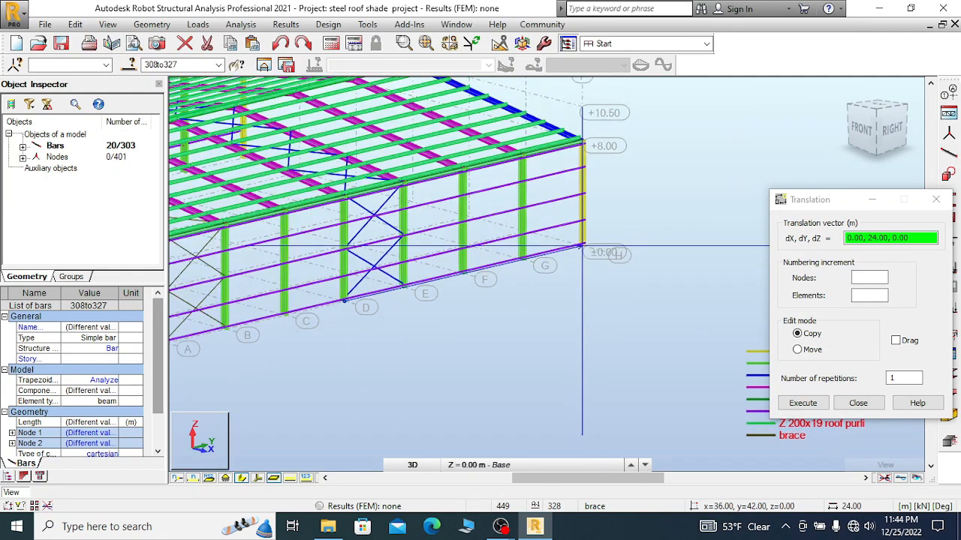
scroll(589, 247, up, 3)
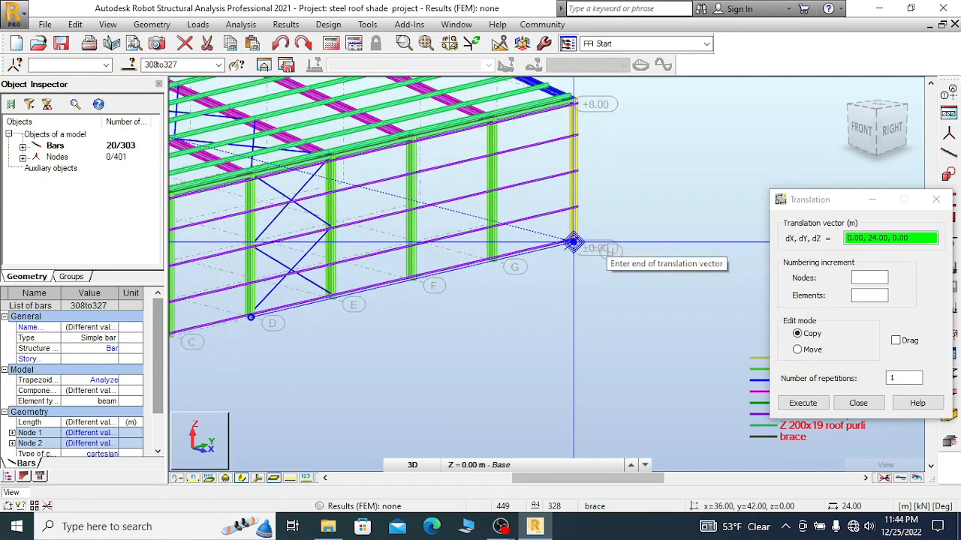
scroll(507, 304, up, 5)
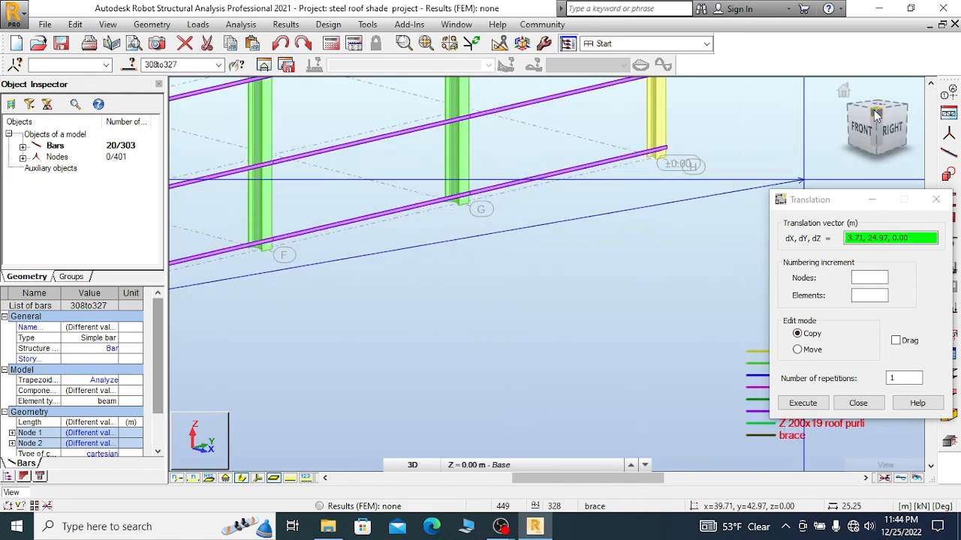
drag(876, 114, 876, 106)
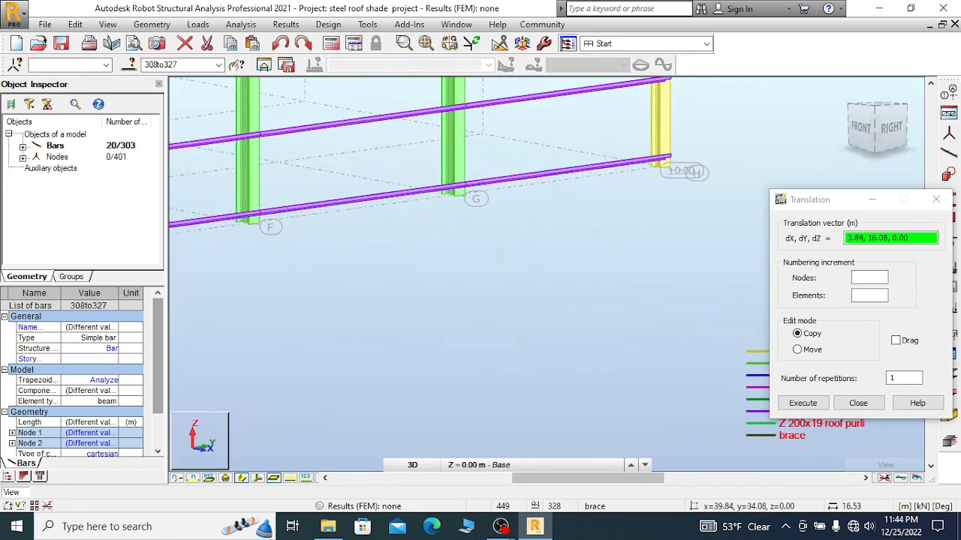
scroll(454, 197, up, 3)
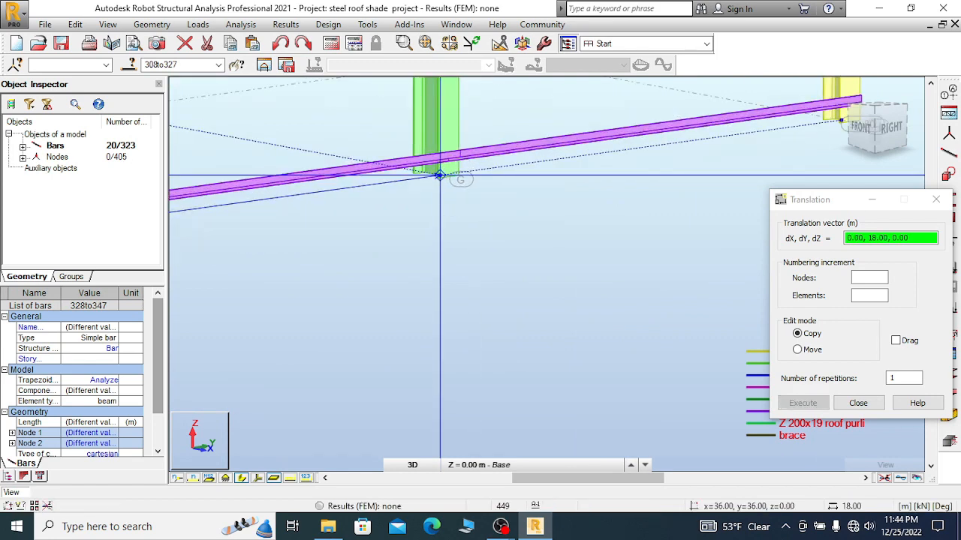
- Examine the copied wall and roof bracing in the A–B, D–E and G–H bays from several angles around the whole frame
scroll(440, 175, down, 6)
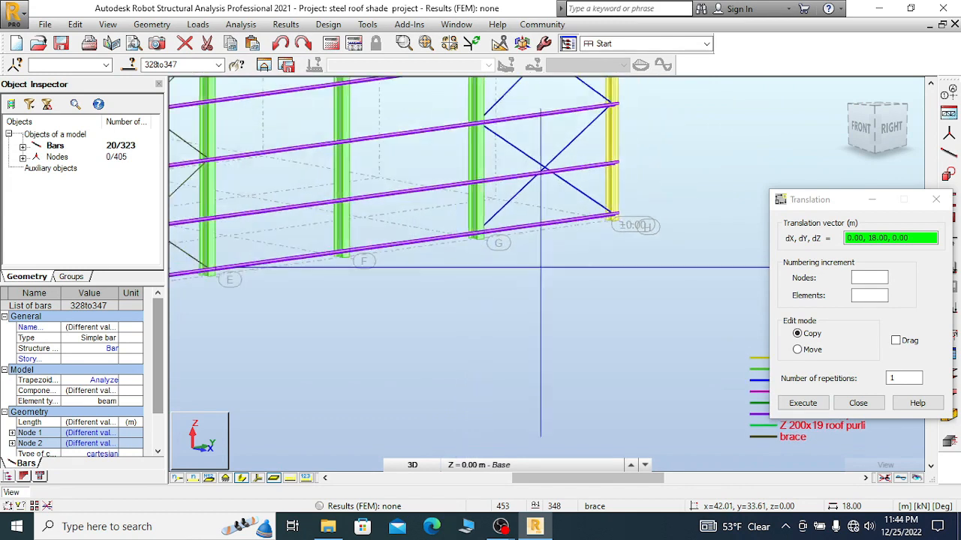
scroll(440, 174, down, 3)
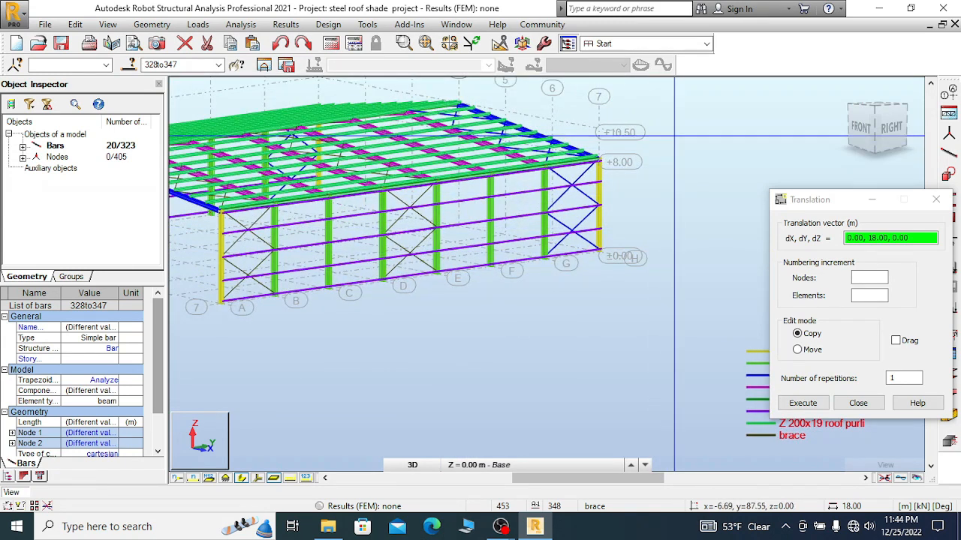
right_click(593, 137)
click(661, 149)
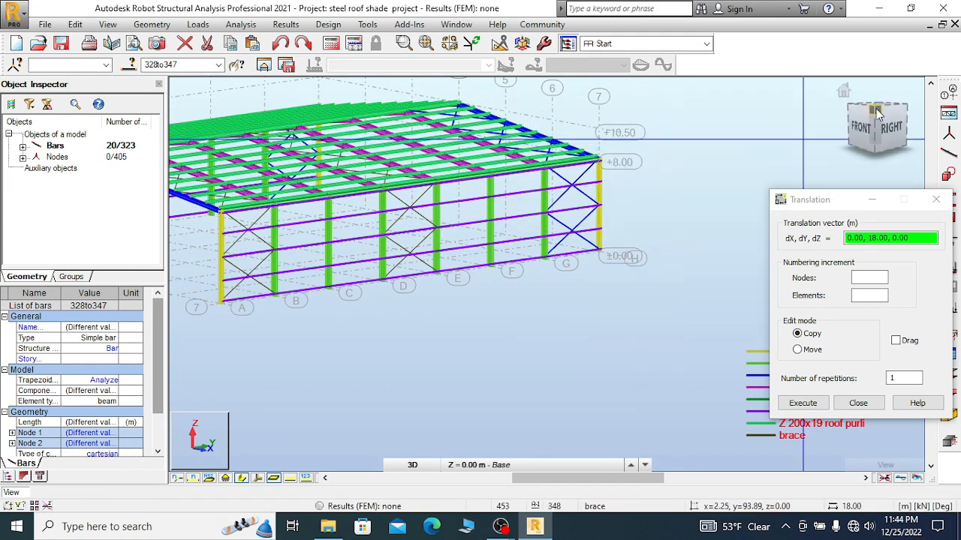
drag(878, 117, 873, 111)
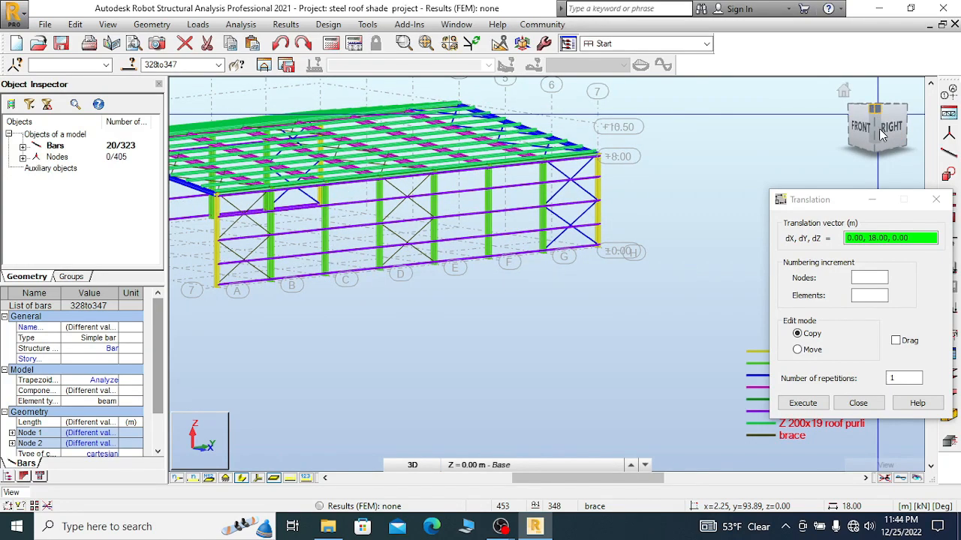
click(842, 90)
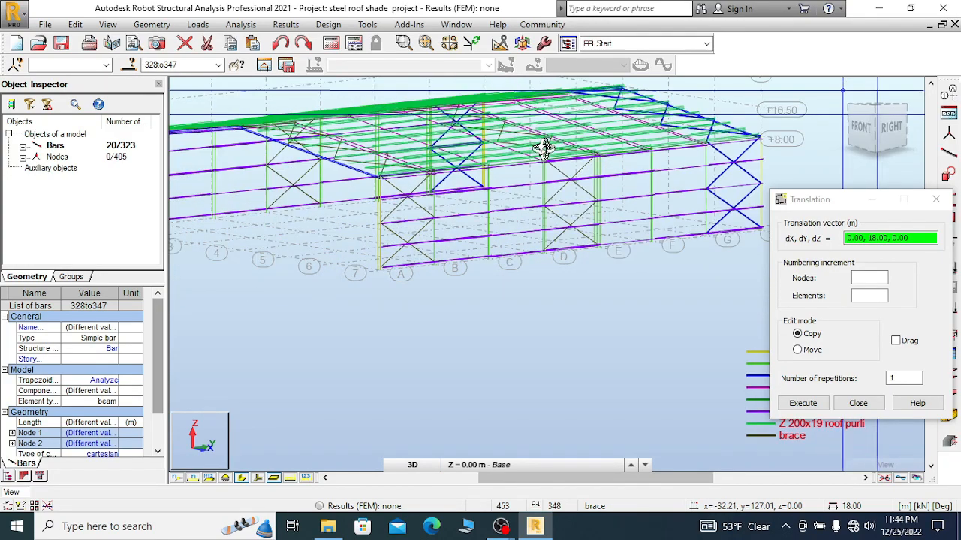
scroll(655, 357, up, 2)
scroll(655, 358, up, 2)
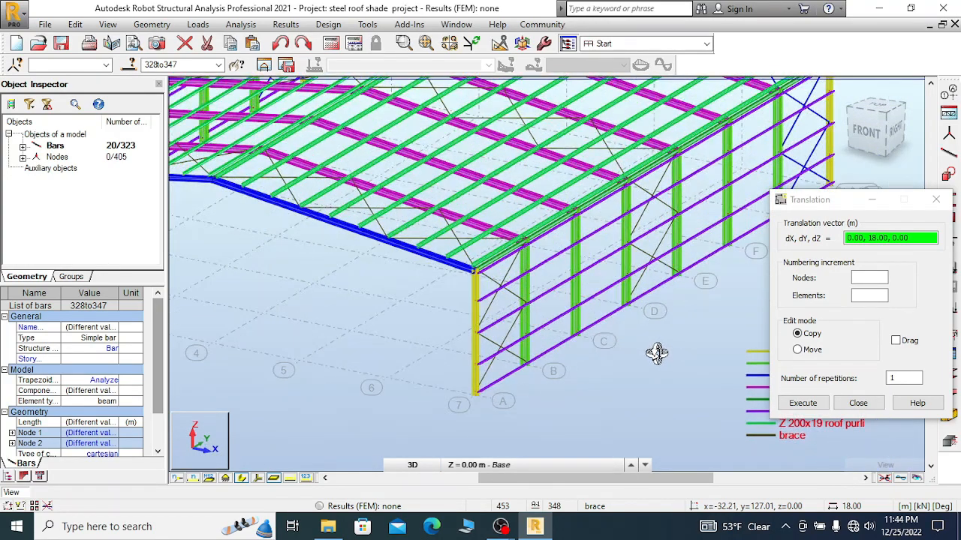
shift+middle_drag(651, 353, 628, 356)
scroll(557, 268, down, 4)
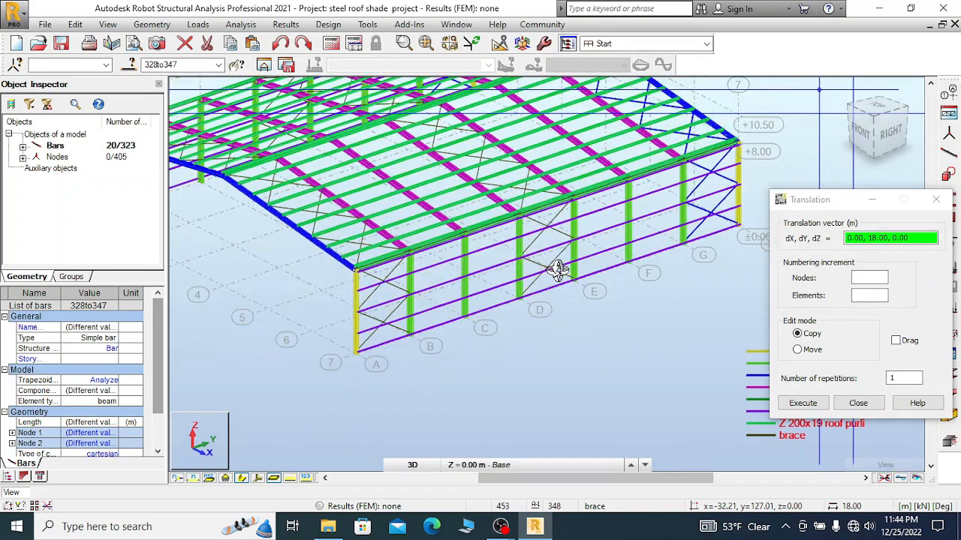
scroll(539, 279, up, 4)
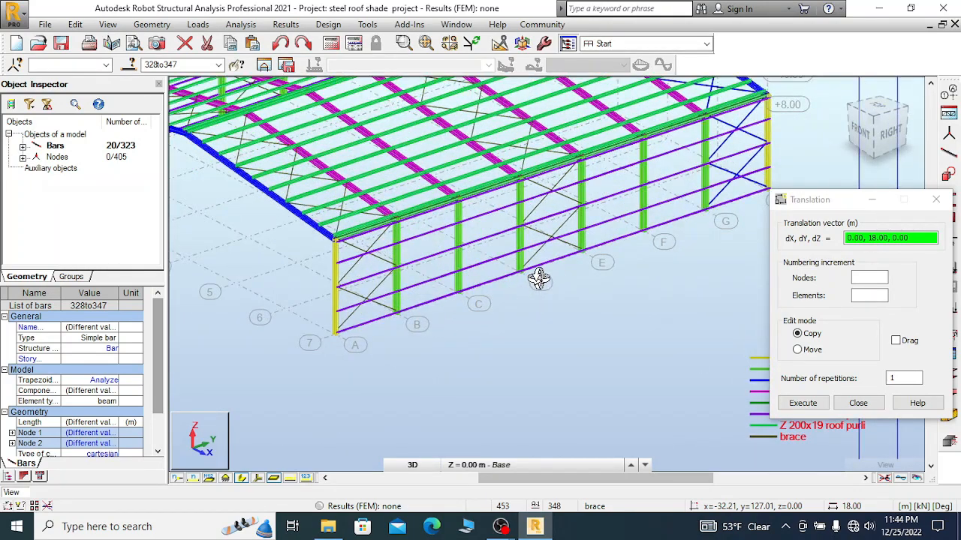
scroll(539, 279, up, 1)
scroll(388, 251, down, 2)
scroll(549, 243, down, 2)
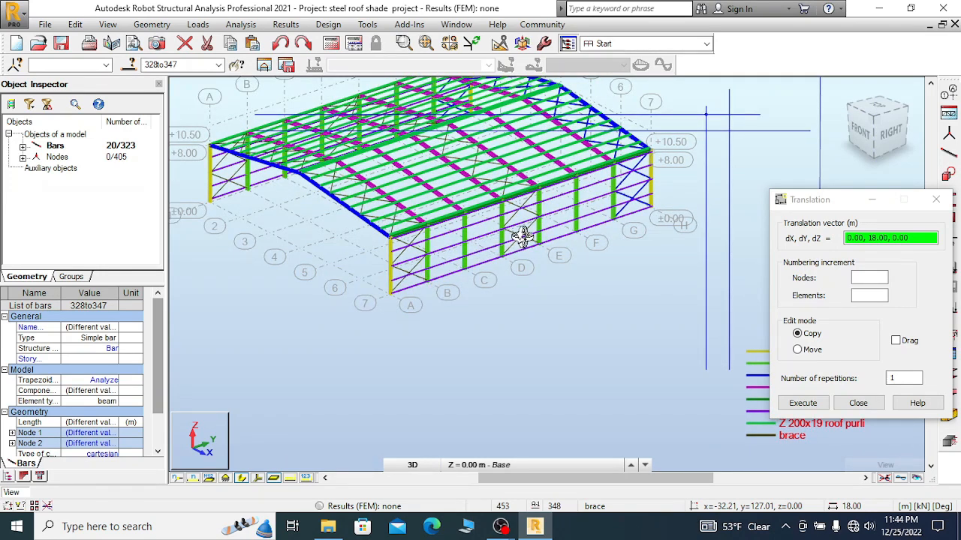
scroll(544, 250, up, 3)
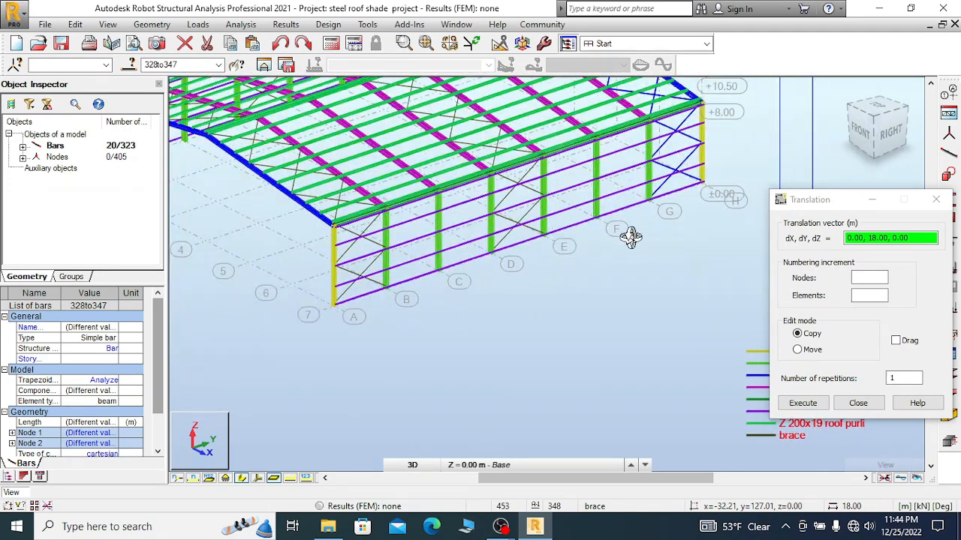
right_click(499, 285)
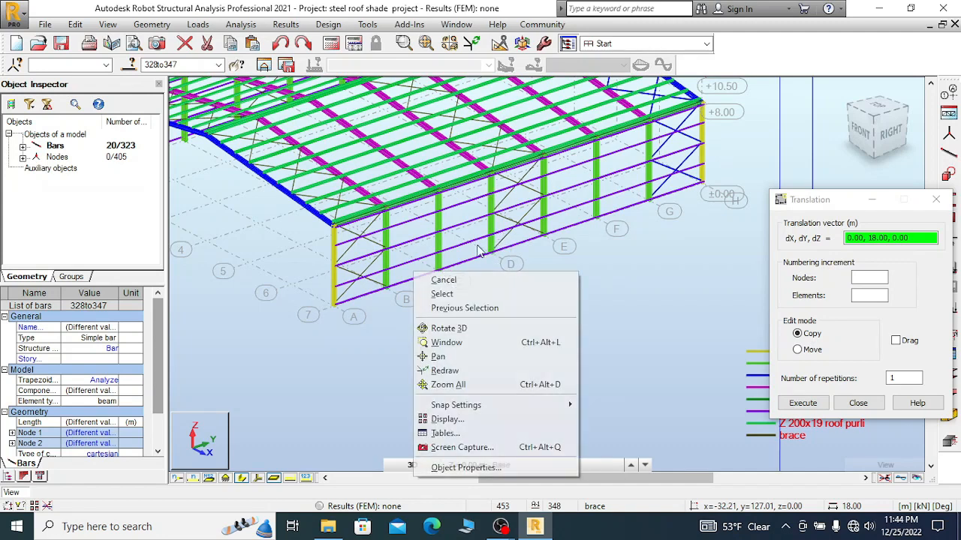
click(470, 279)
scroll(579, 245, down, 2)
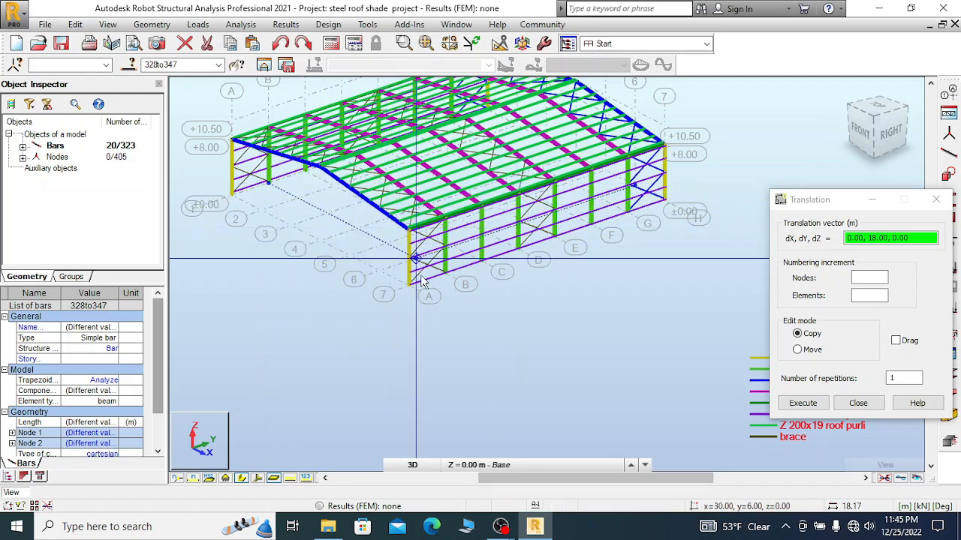
scroll(238, 199, up, 2)
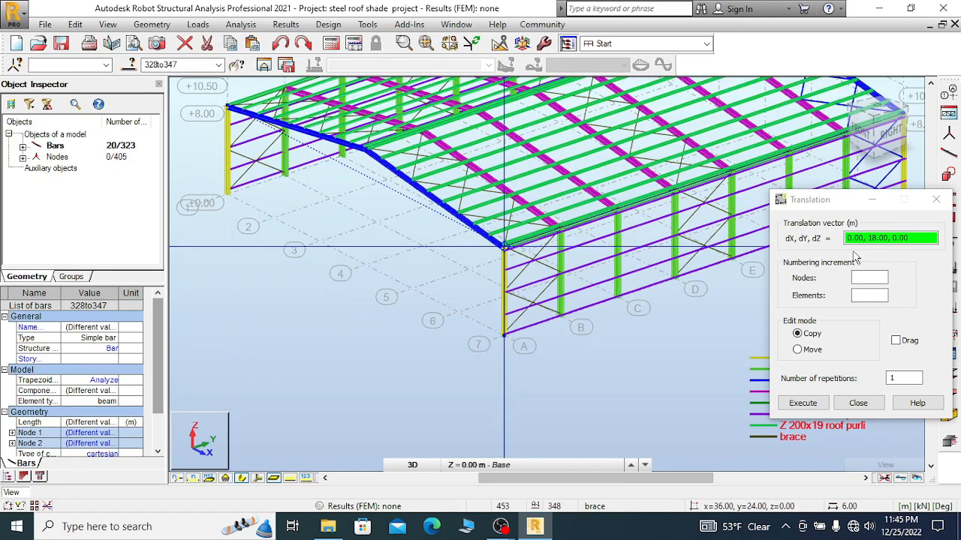
- Start a simple bar with the HEA 300 end col section at the grid 2/A base (6.00, 0.00, 0.00) and view the frame from the front
click(936, 200)
click(949, 153)
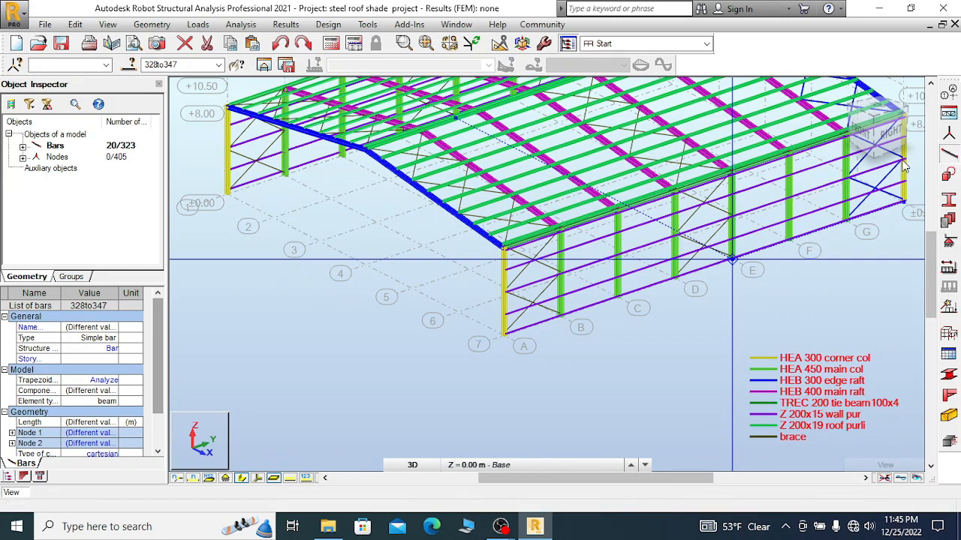
click(893, 193)
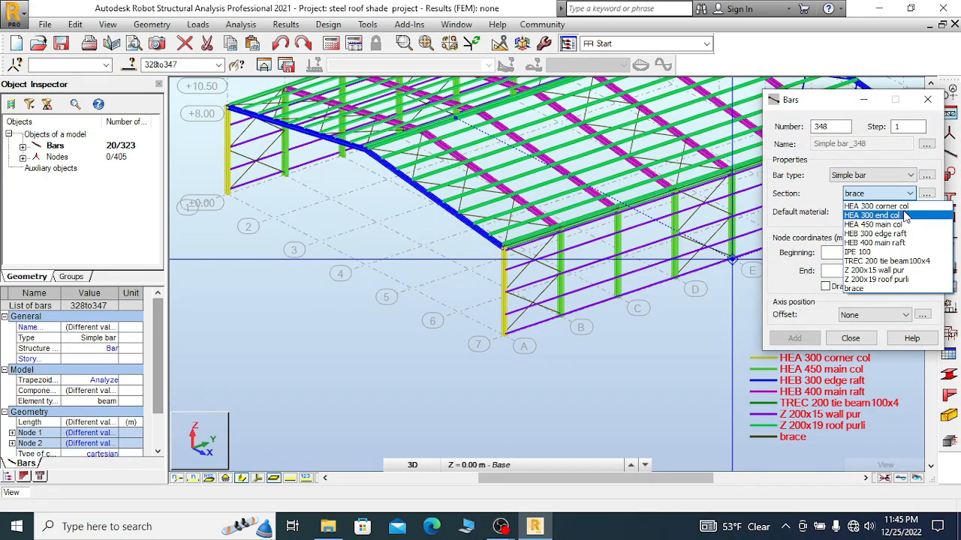
click(886, 216)
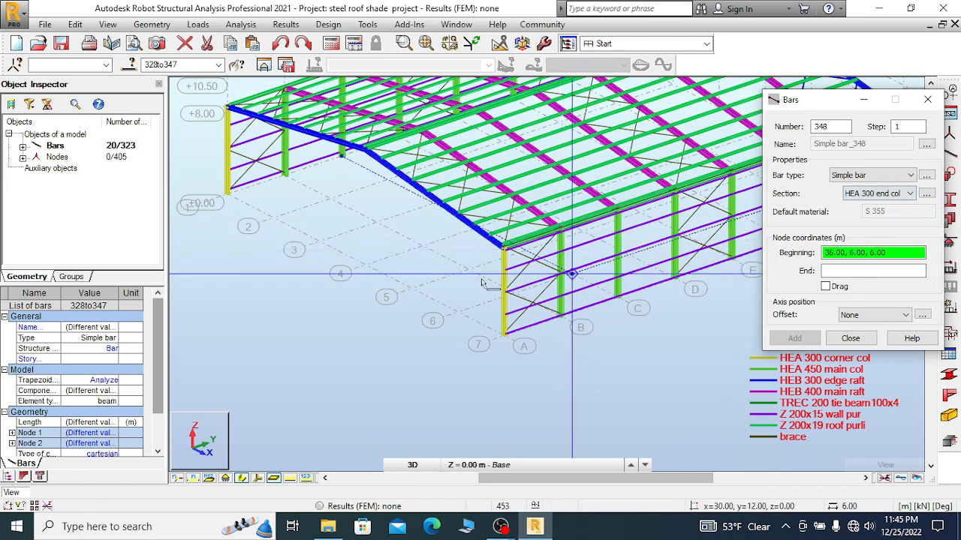
scroll(306, 201, up, 5)
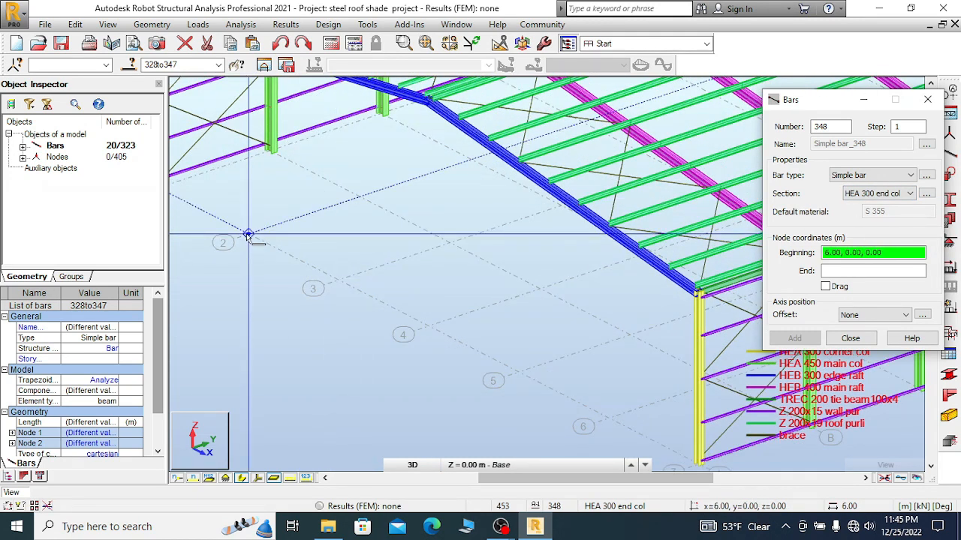
click(248, 236)
scroll(252, 237, down, 2)
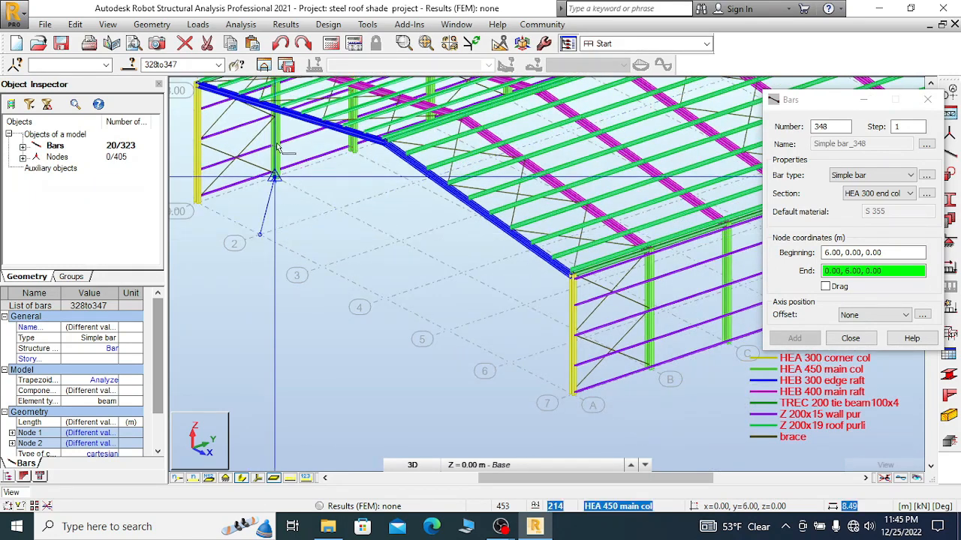
scroll(355, 232, down, 2)
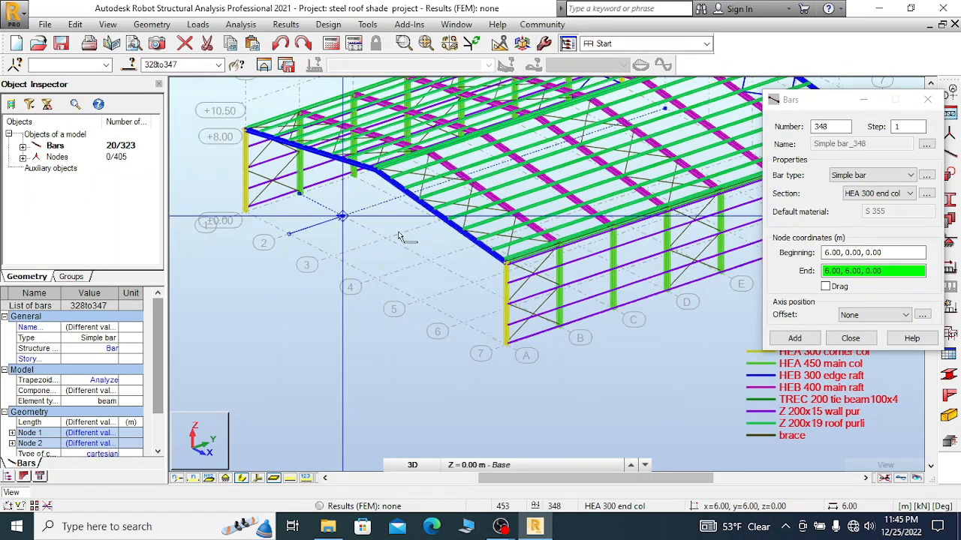
drag(813, 101, 839, 185)
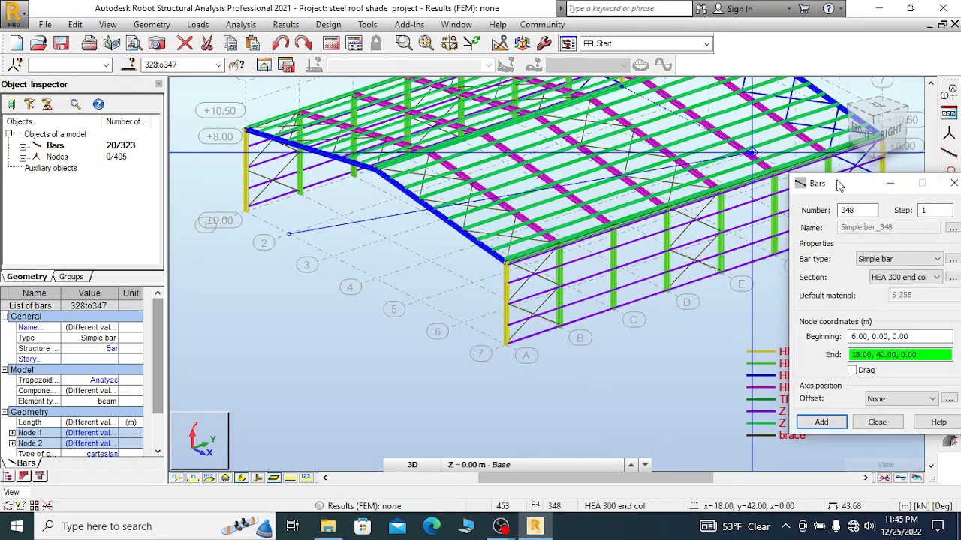
click(861, 134)
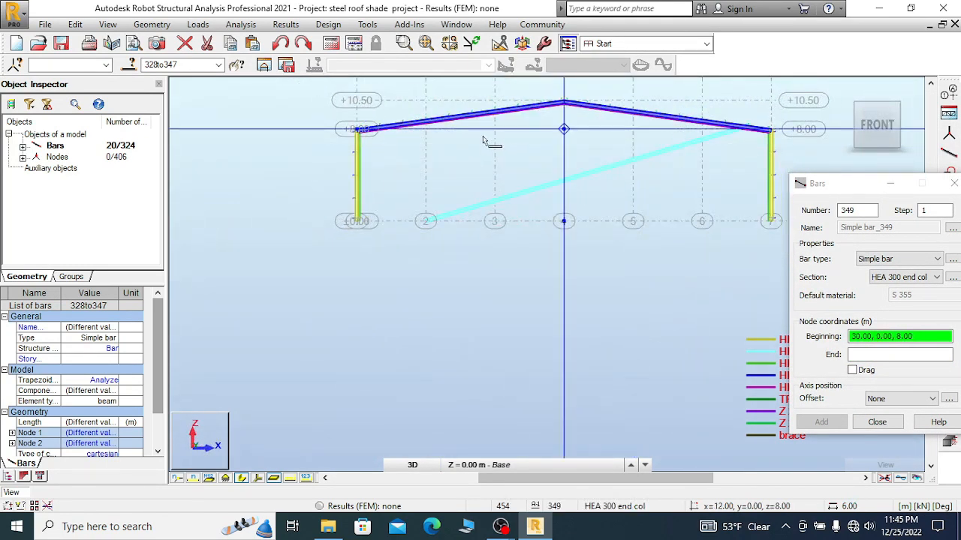
- Hide the section shapes and locate the point where grid line 2 meets the front edge rafter's axis
scroll(432, 124, up, 3)
scroll(428, 126, up, 1)
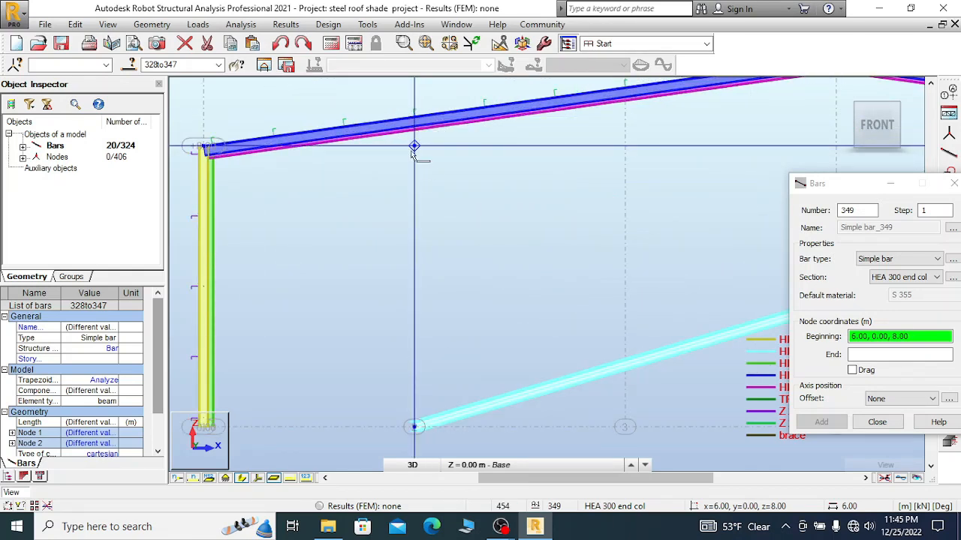
click(242, 479)
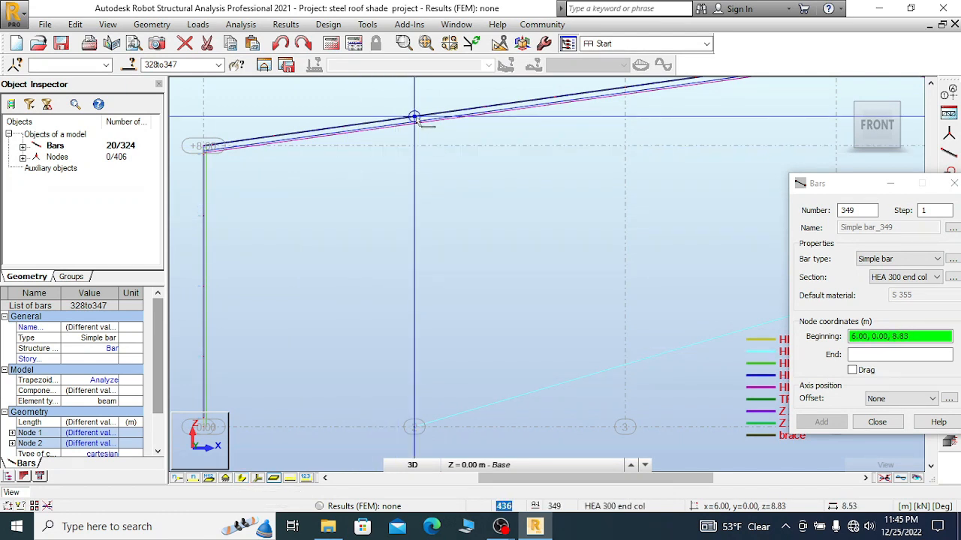
scroll(414, 119, up, 3)
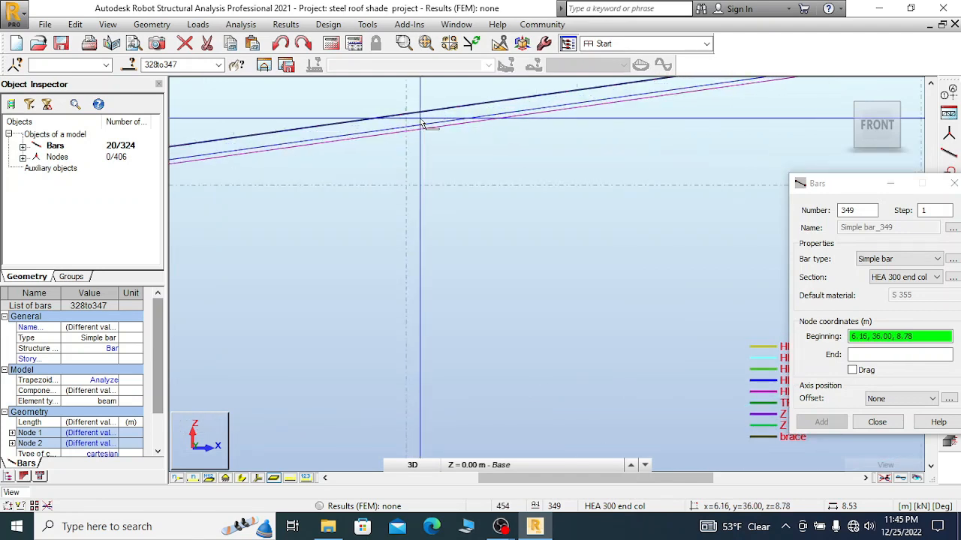
scroll(392, 141, down, 3)
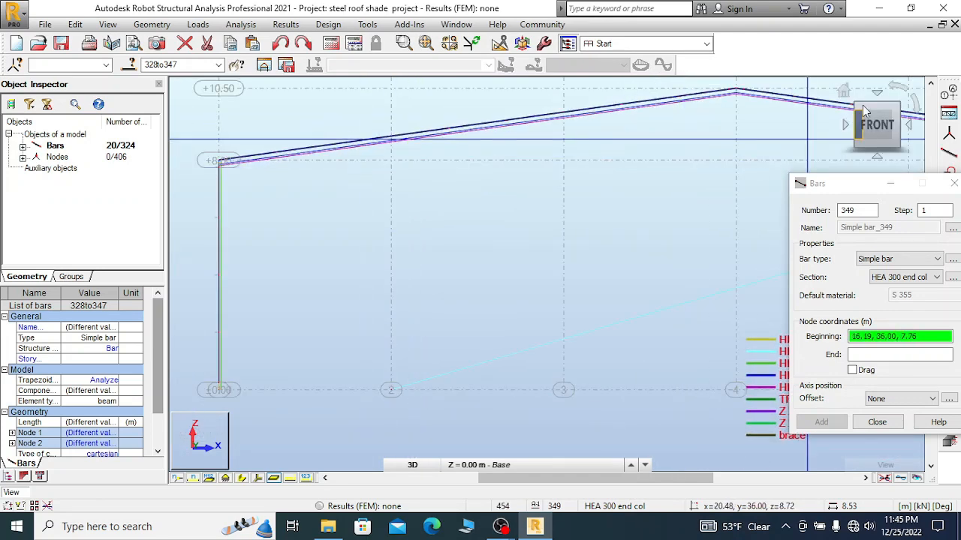
click(845, 92)
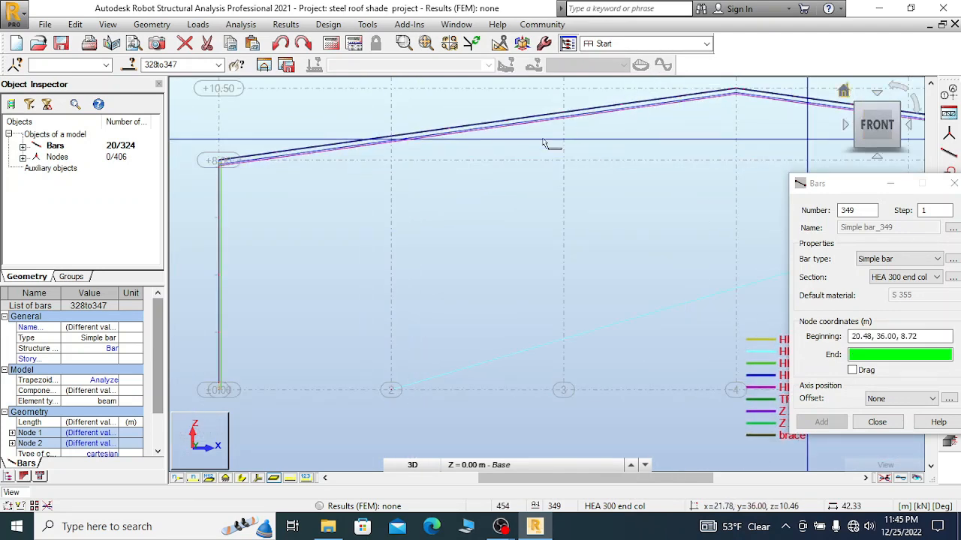
shift+middle_drag(551, 145, 486, 335)
scroll(482, 331, up, 3)
scroll(432, 310, up, 3)
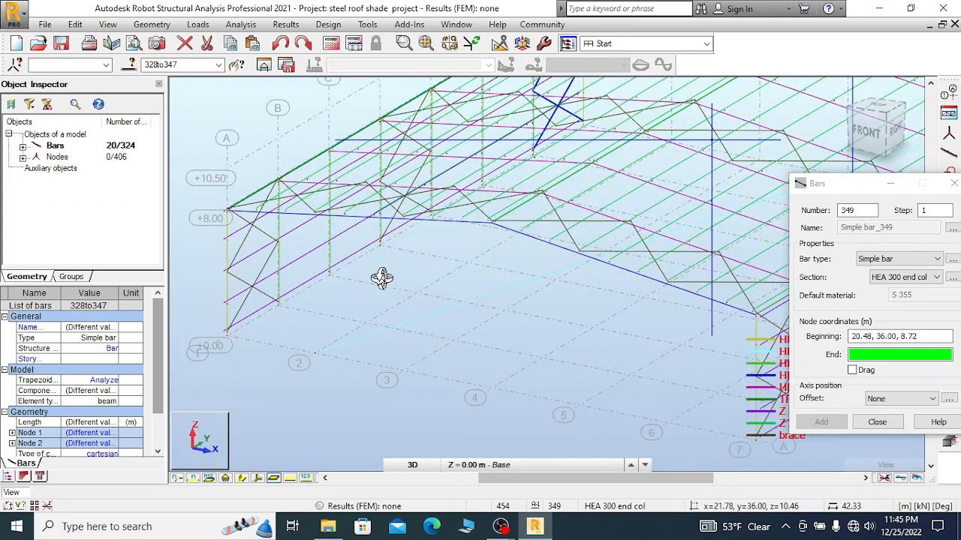
right_click(299, 275)
click(330, 281)
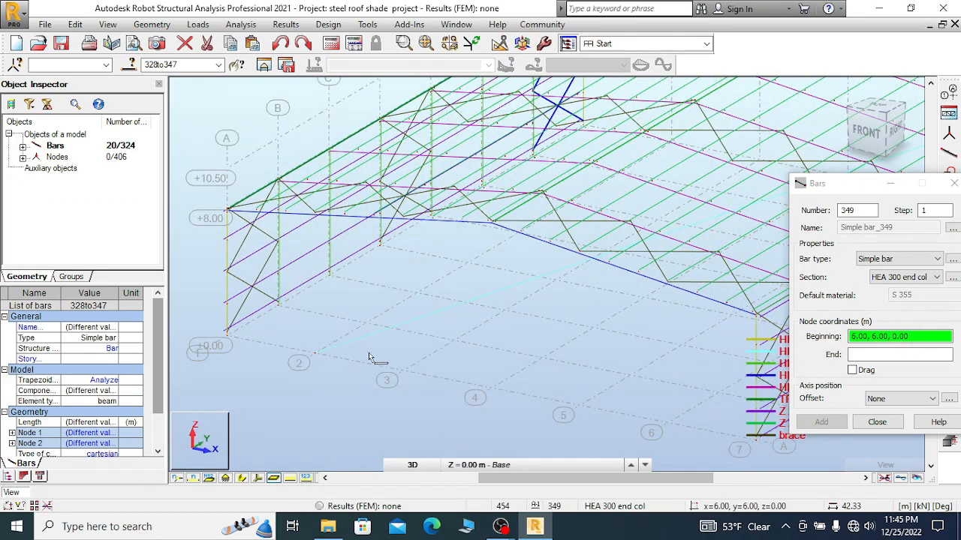
- Turn off the display of bar offsets in the model view
scroll(379, 270, up, 2)
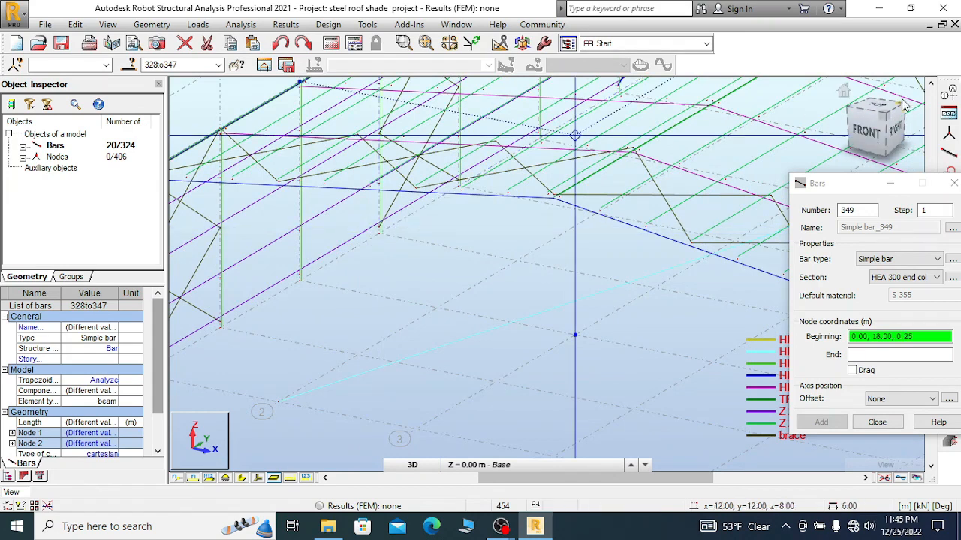
scroll(643, 233, up, 4)
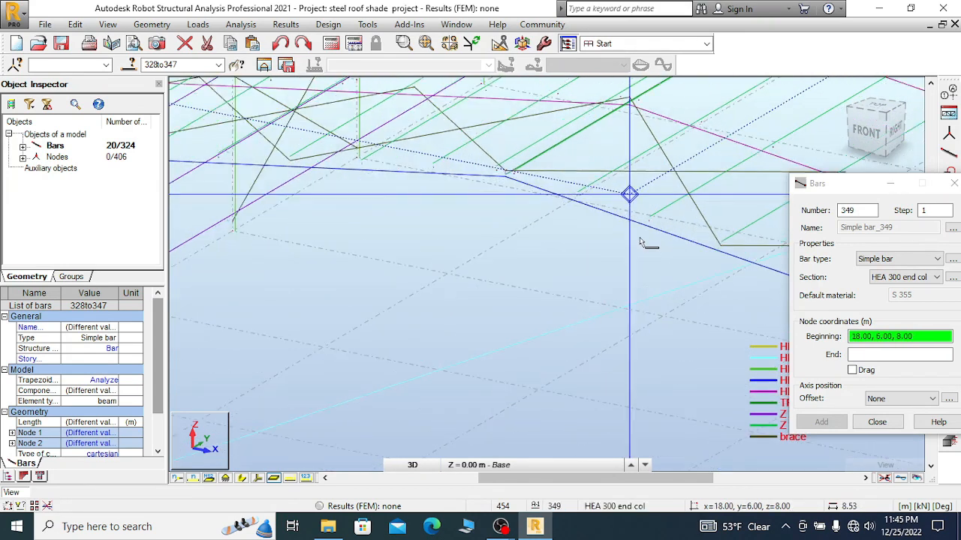
right_click(409, 232)
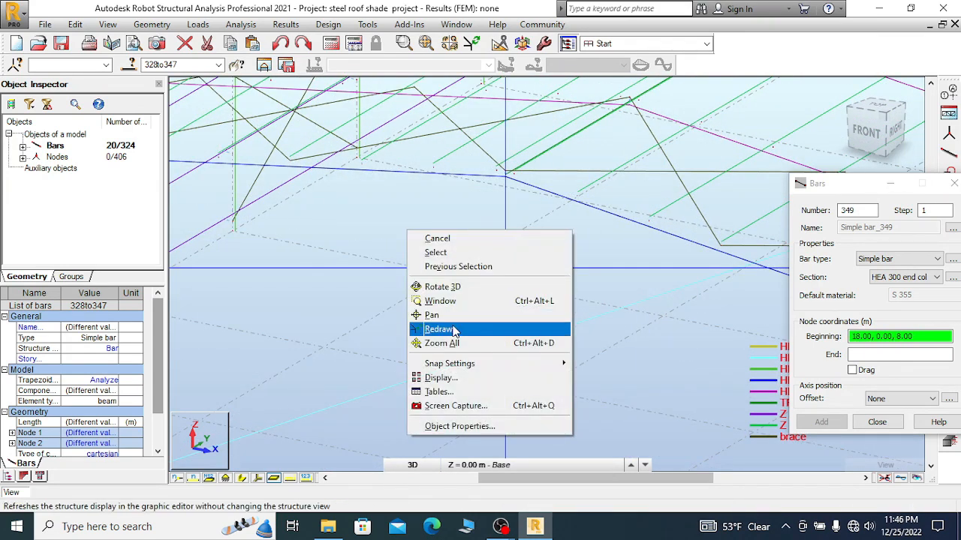
click(443, 377)
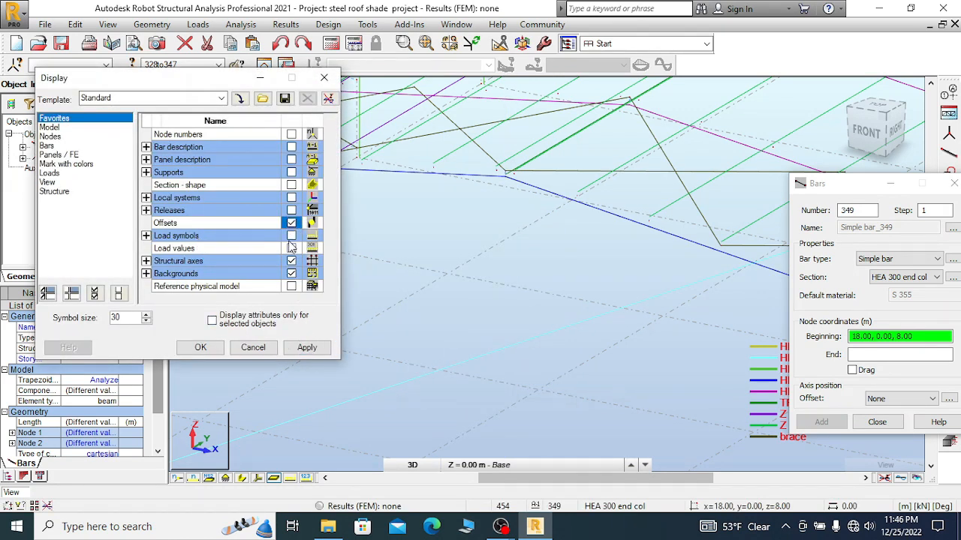
click(307, 351)
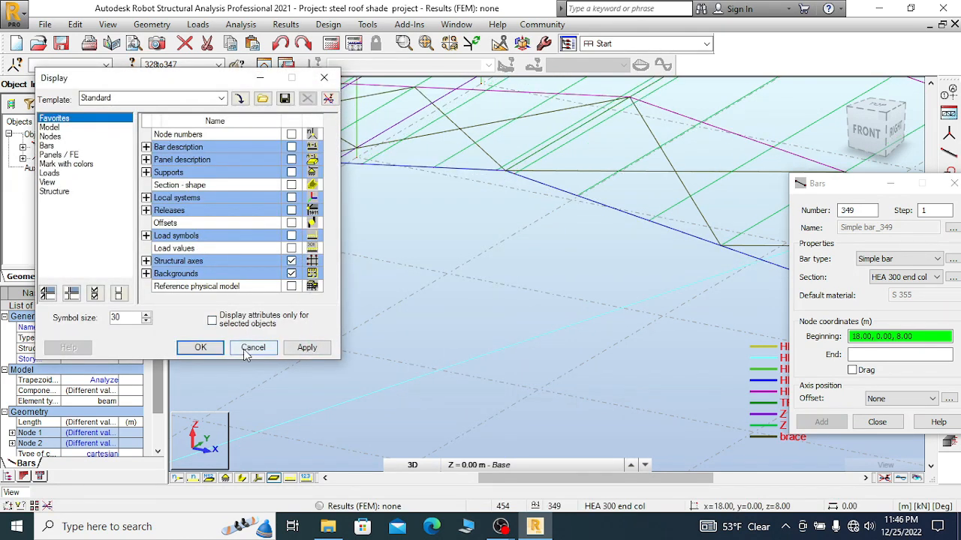
click(203, 348)
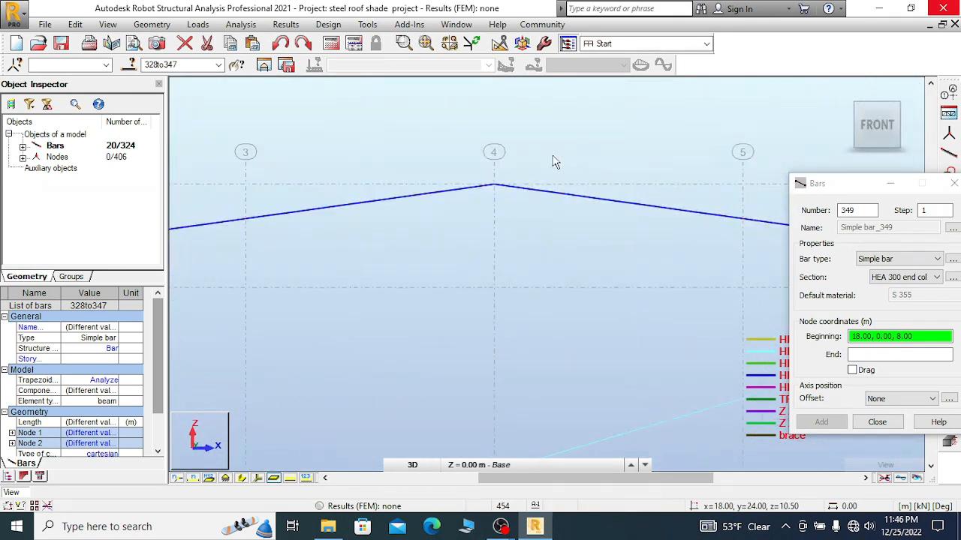
- Add an HEA 300 end col bar on axis 2 of the front gable, from (6, 0, 0) up to the rafter at (6, 0, 8.83)
scroll(534, 144, down, 5)
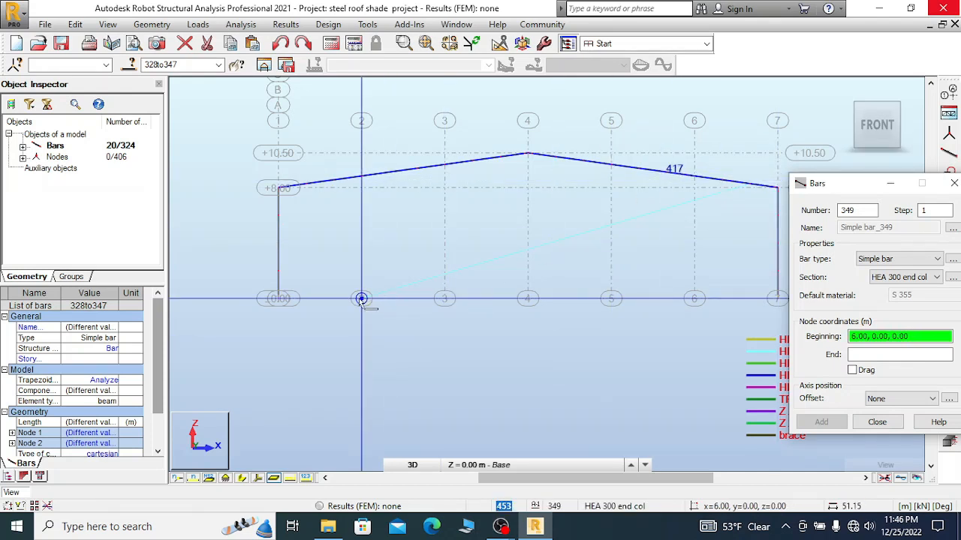
scroll(361, 300, up, 4)
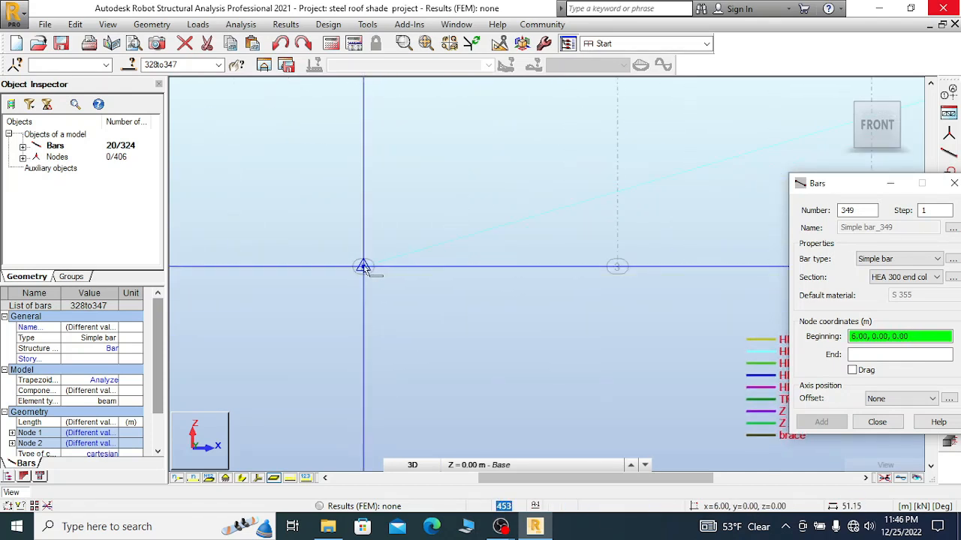
click(362, 269)
scroll(379, 225, down, 4)
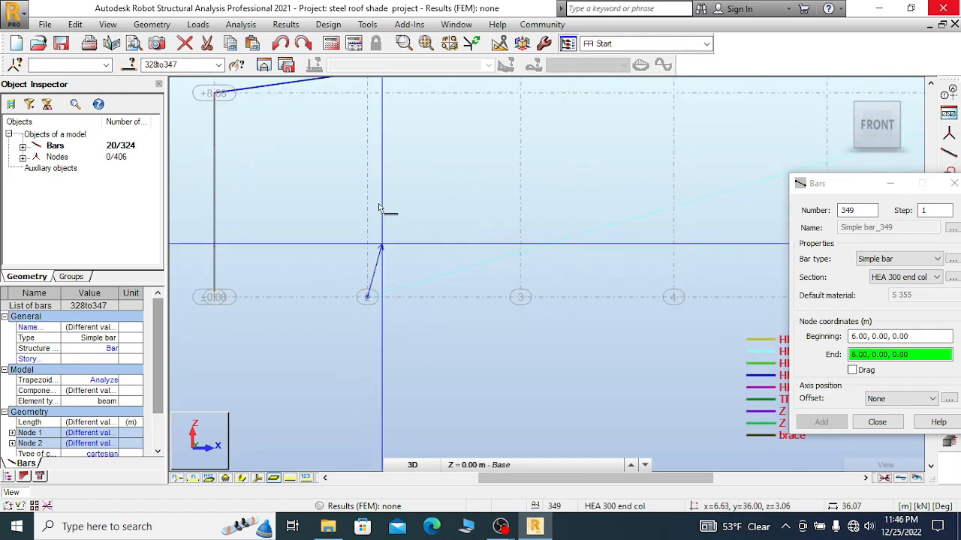
scroll(372, 233, down, 3)
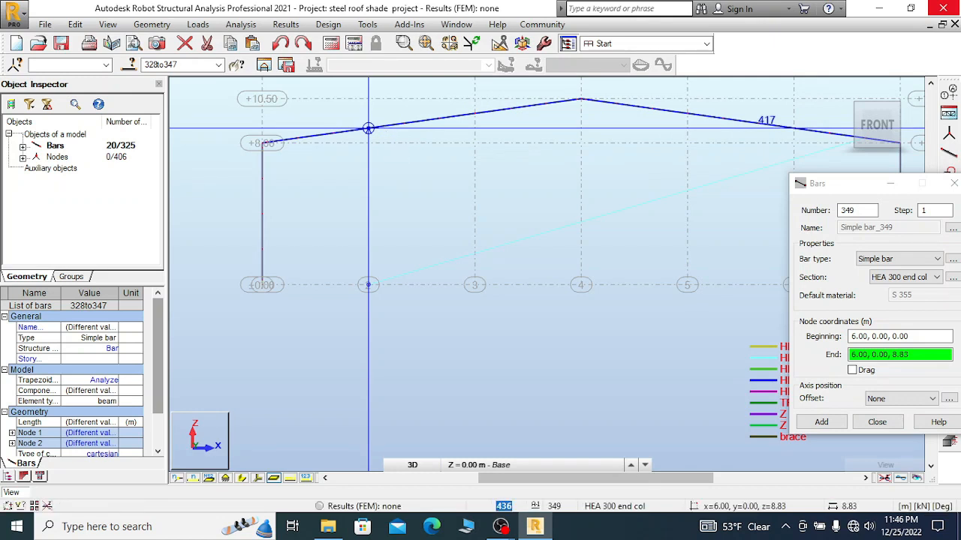
click(388, 132)
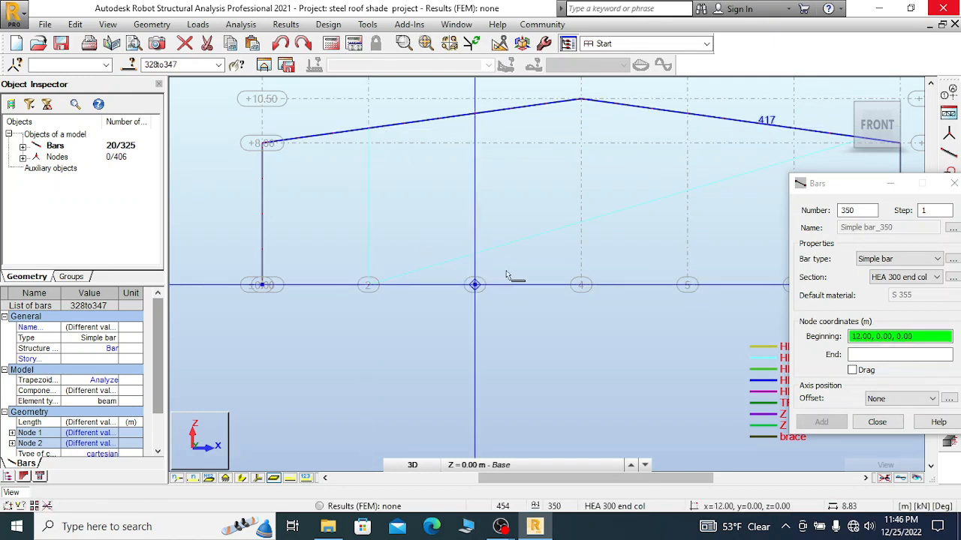
- Add HEA 300 end columns on axes 3 and 4 at y = 0, from the base up to the rafter at z = 9.67 and 10.50 m
click(474, 285)
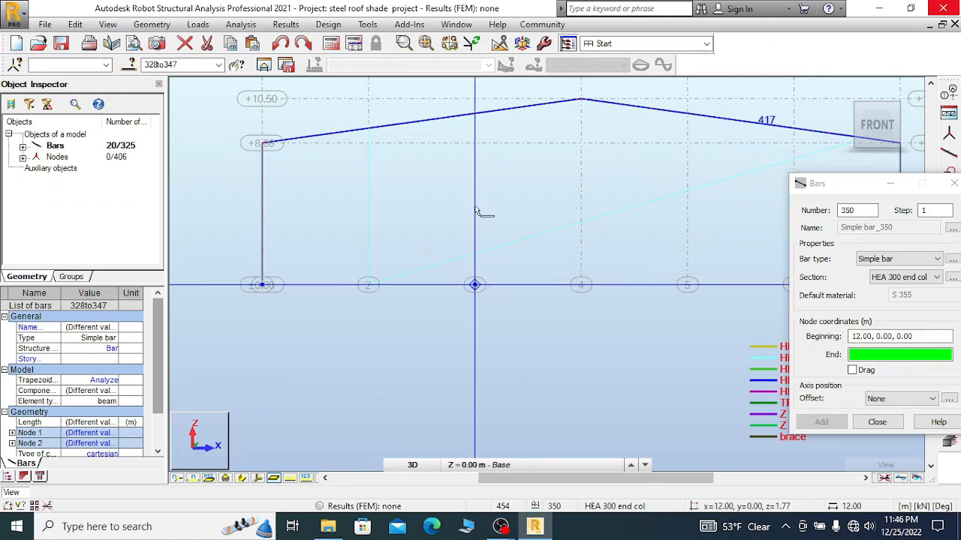
click(485, 122)
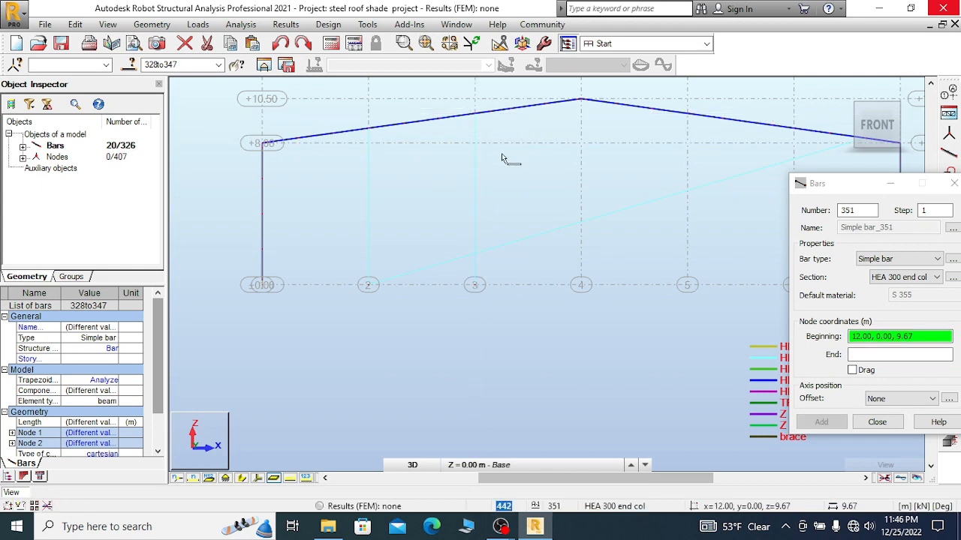
click(581, 286)
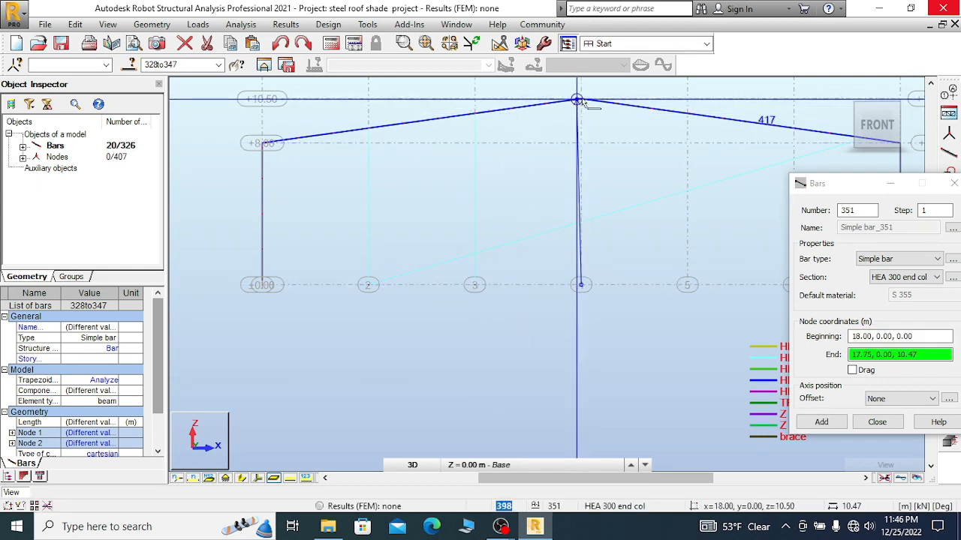
scroll(584, 95, up, 3)
scroll(584, 96, up, 2)
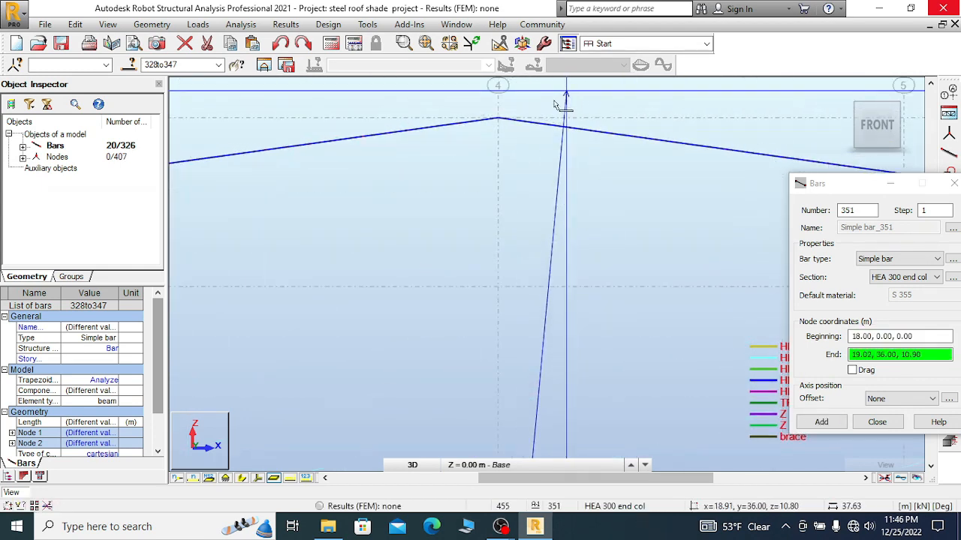
click(497, 119)
scroll(333, 156, down, 3)
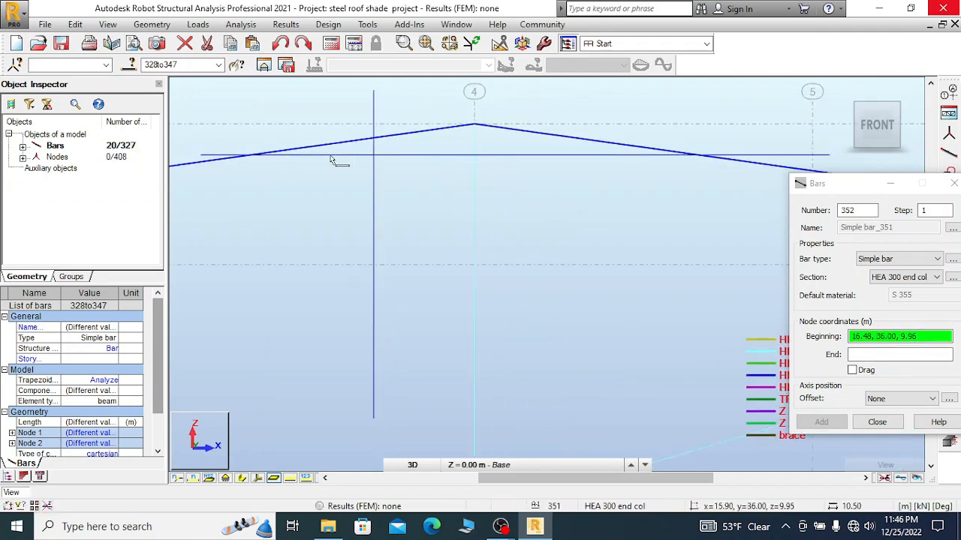
- Add HEA 300 end columns on axes 5 and 6 at y = 0, from the base up to the rafter at z = 9.67 and 8.83 m
scroll(289, 157, down, 1)
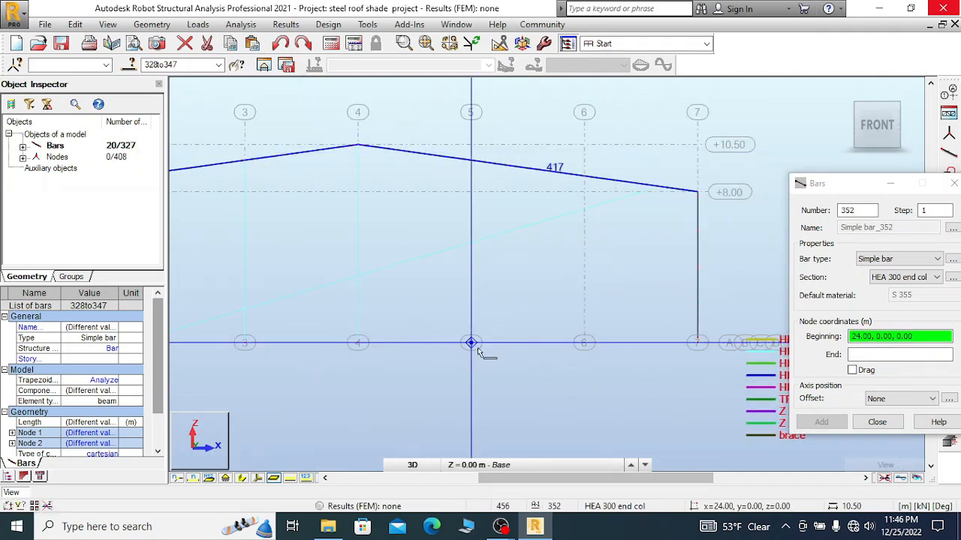
scroll(500, 367, up, 2)
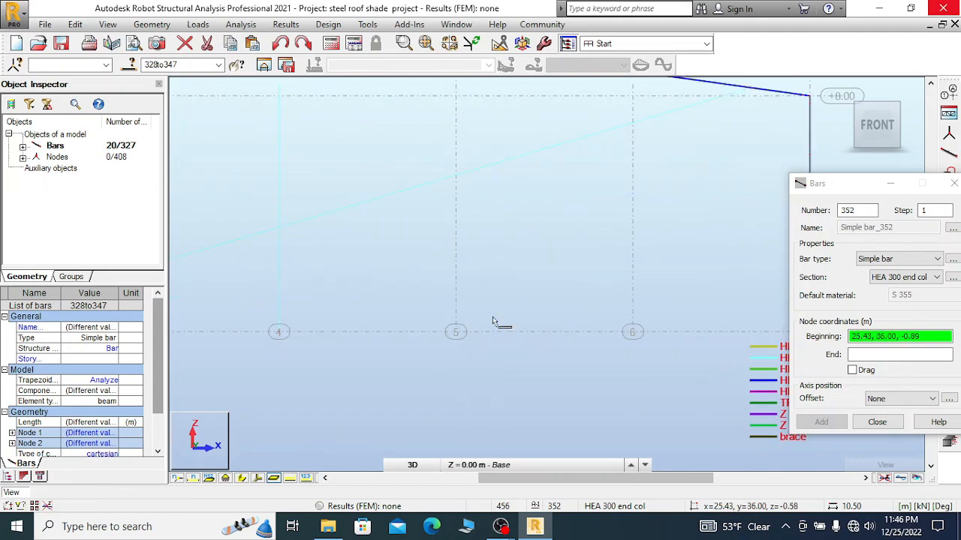
click(456, 333)
scroll(456, 333, down, 2)
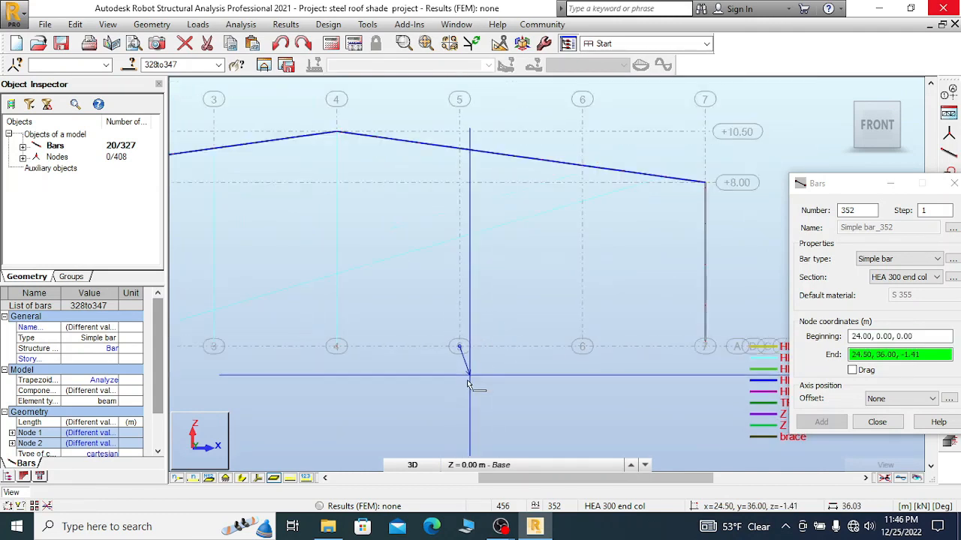
click(461, 213)
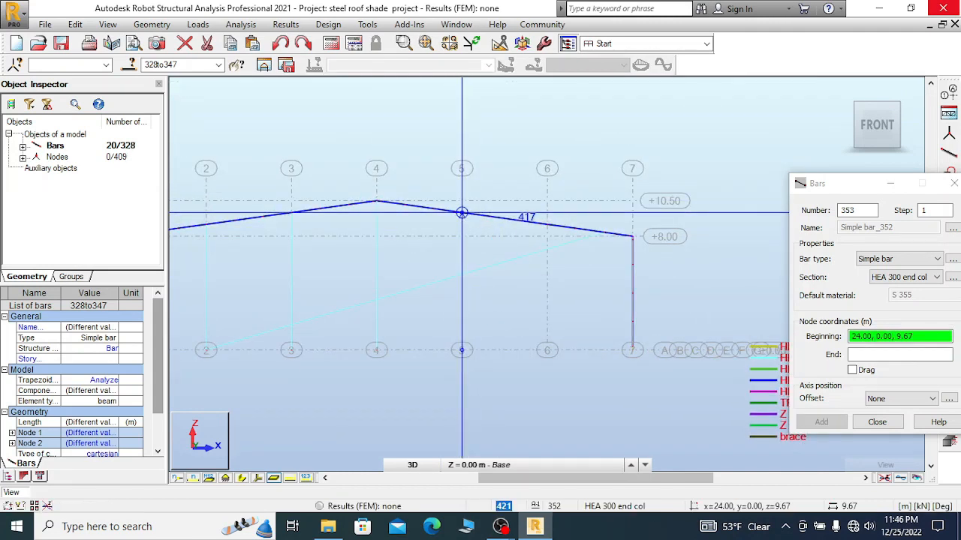
click(547, 351)
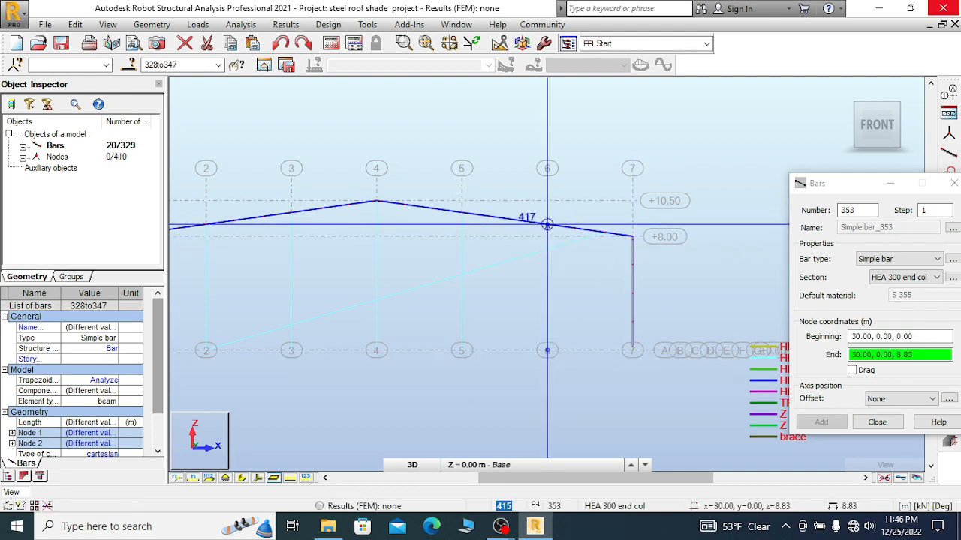
click(547, 226)
- Discard the stray bar start and finish bar definition by closing the Bars dialog
right_click(568, 301)
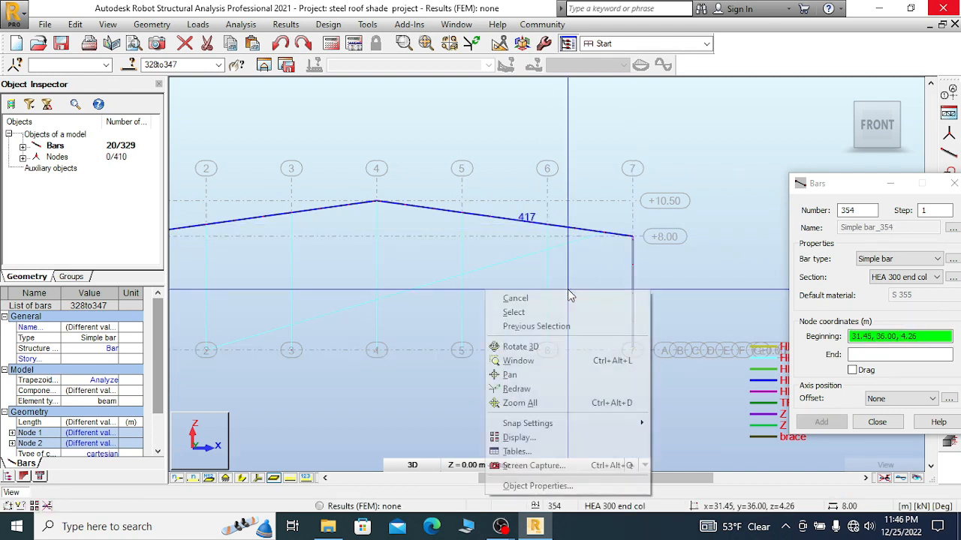
click(518, 298)
click(841, 93)
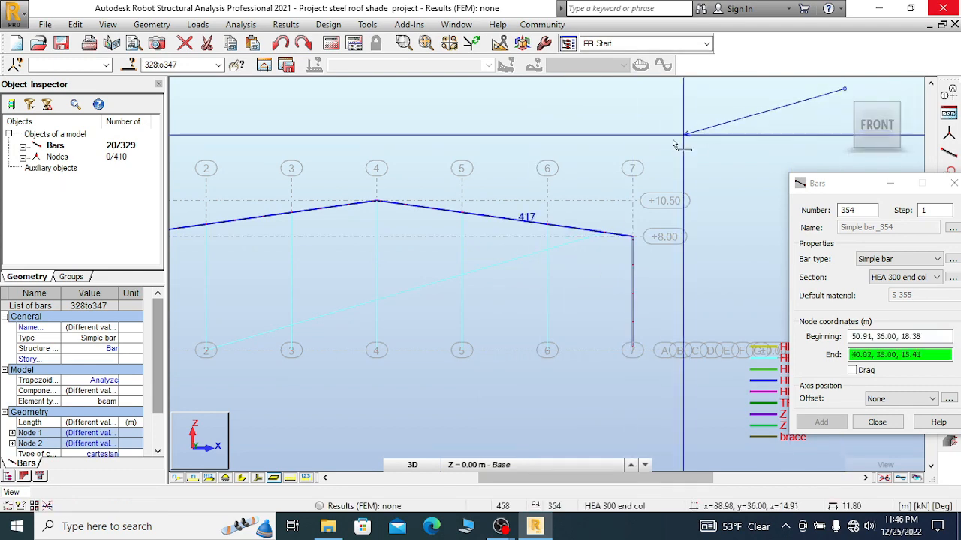
right_click(801, 111)
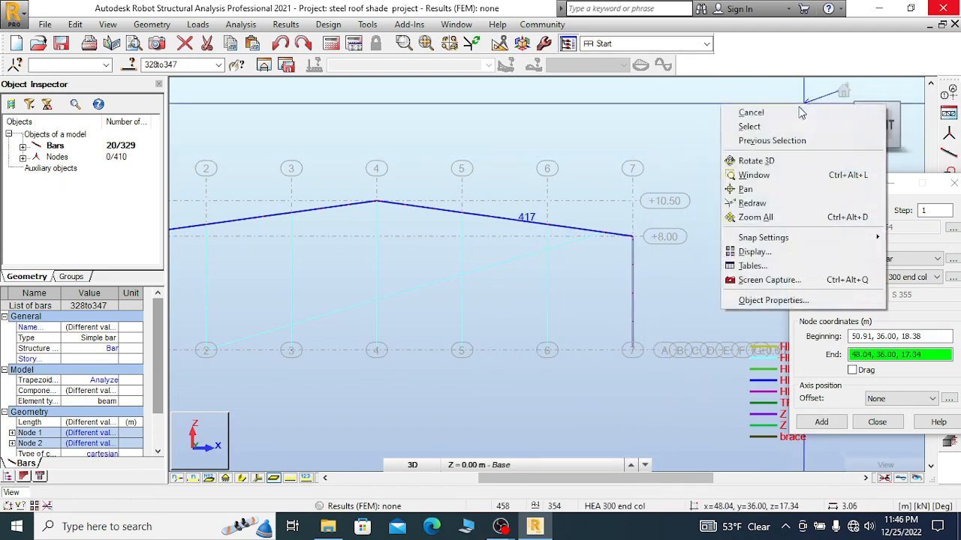
click(751, 112)
click(864, 188)
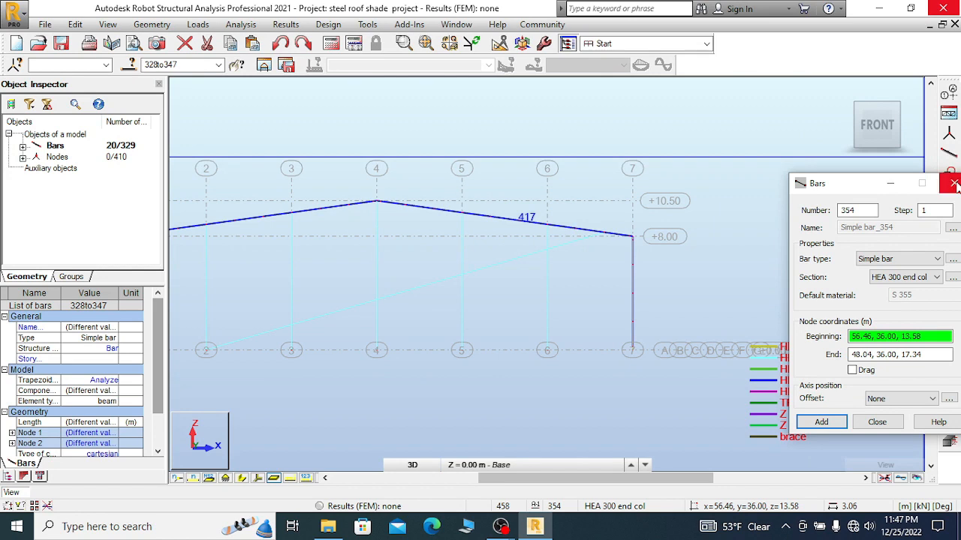
click(954, 184)
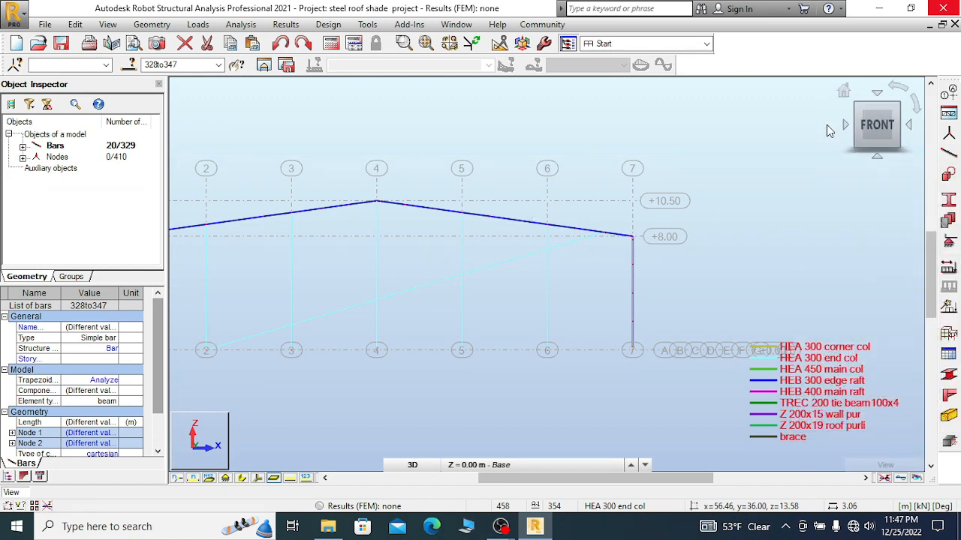
- Inspect the front gable in 3D by selecting every bar that shares the HEA 300 end col cross-section
click(844, 91)
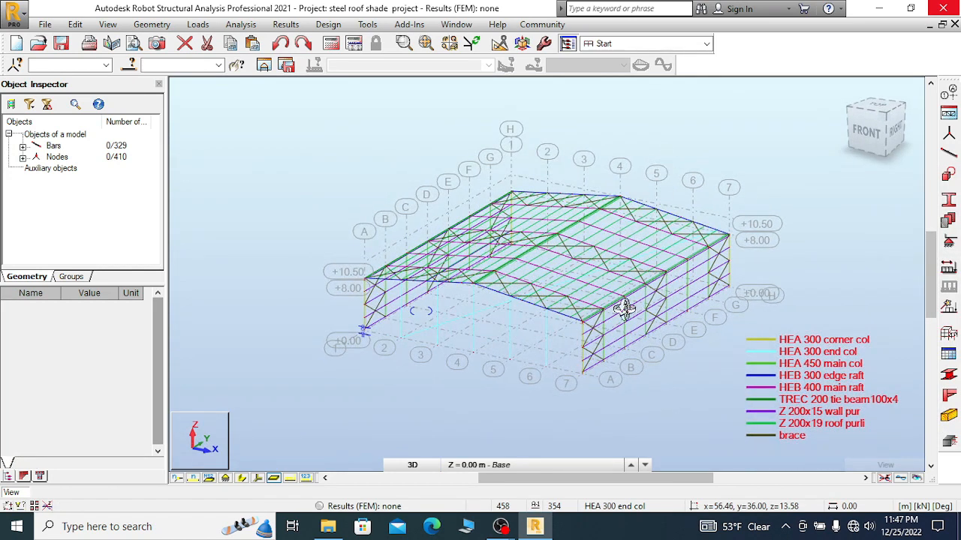
scroll(485, 385, up, 2)
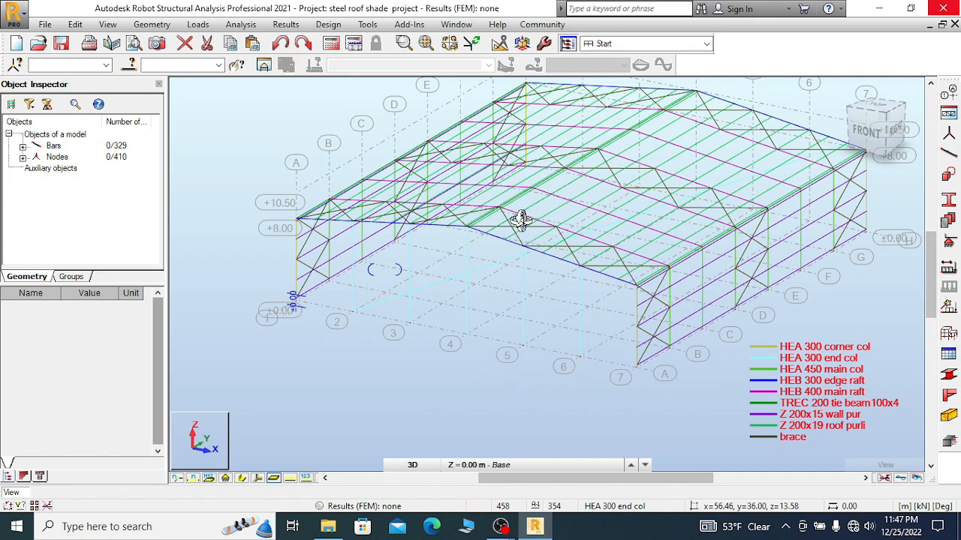
scroll(526, 240, up, 3)
right_click(590, 266)
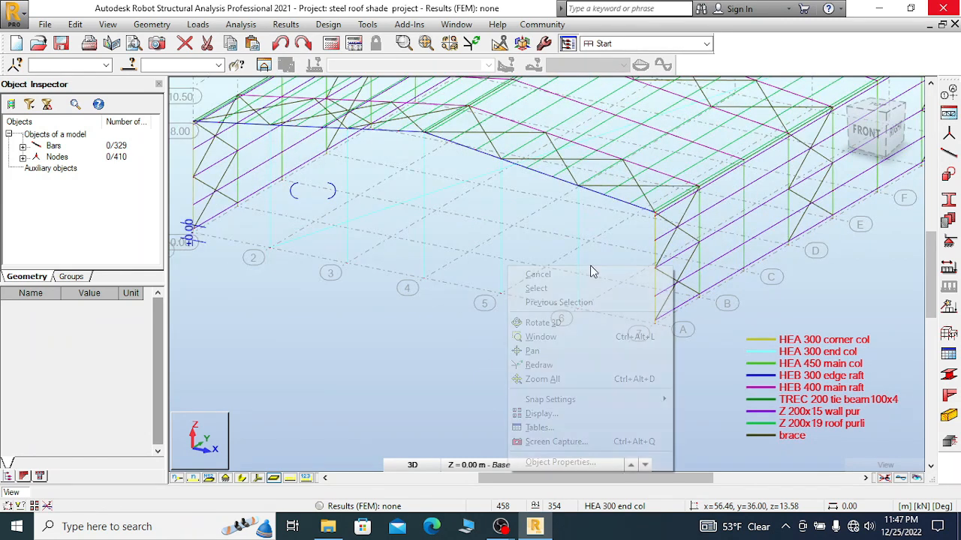
click(548, 277)
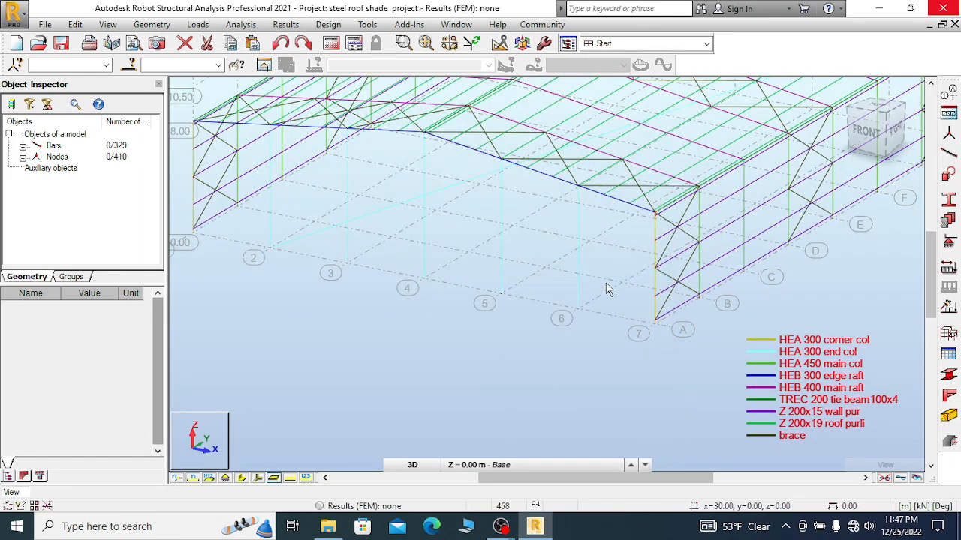
right_click(580, 251)
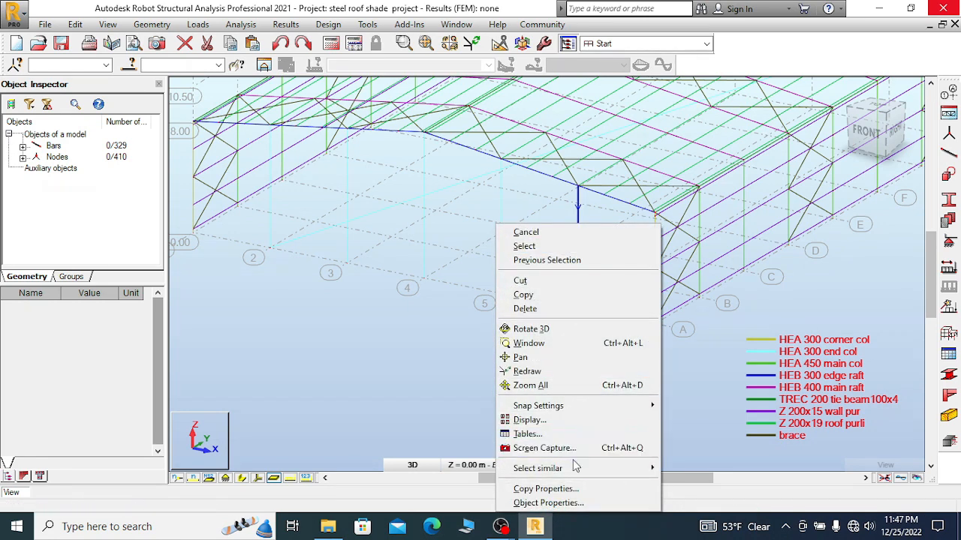
mouse_move(578, 473)
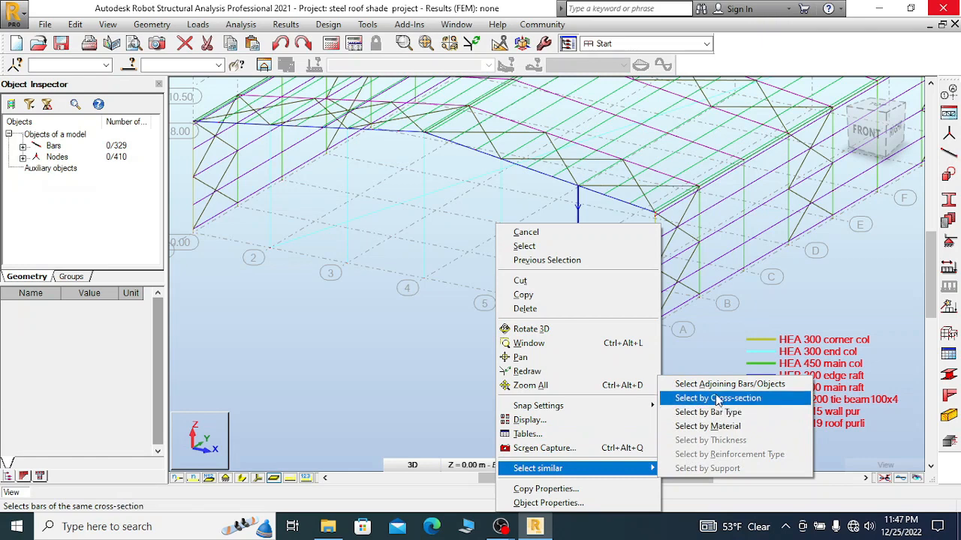
click(716, 398)
scroll(399, 312, down, 5)
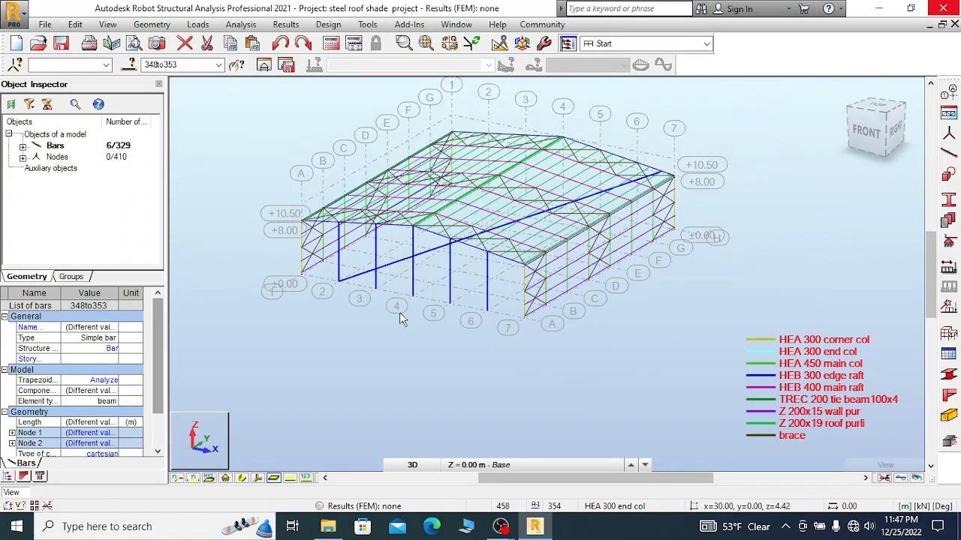
scroll(391, 312, up, 3)
right_click(365, 290)
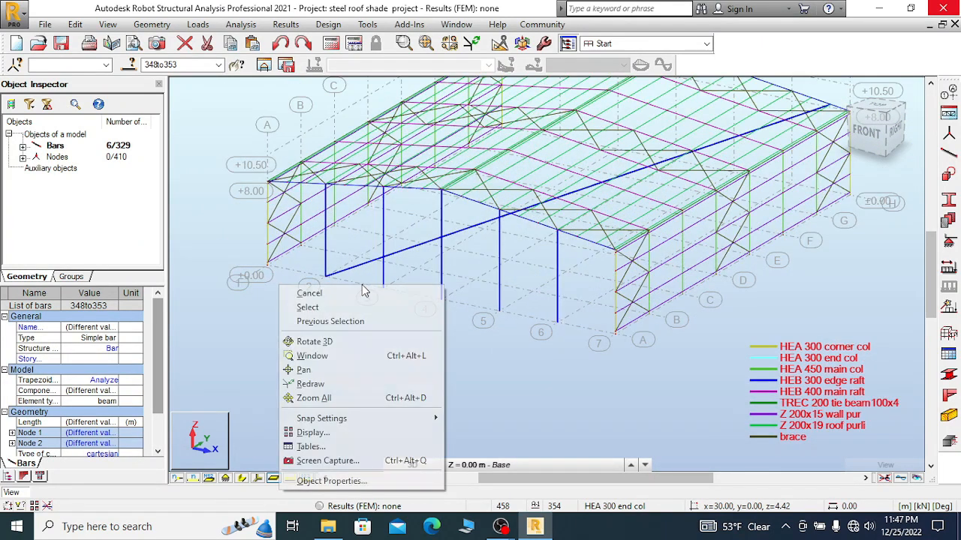
click(338, 296)
- Delete the stray diagonal HEA 300 end col bar running from the base of axis 2 across the building
scroll(363, 268, up, 2)
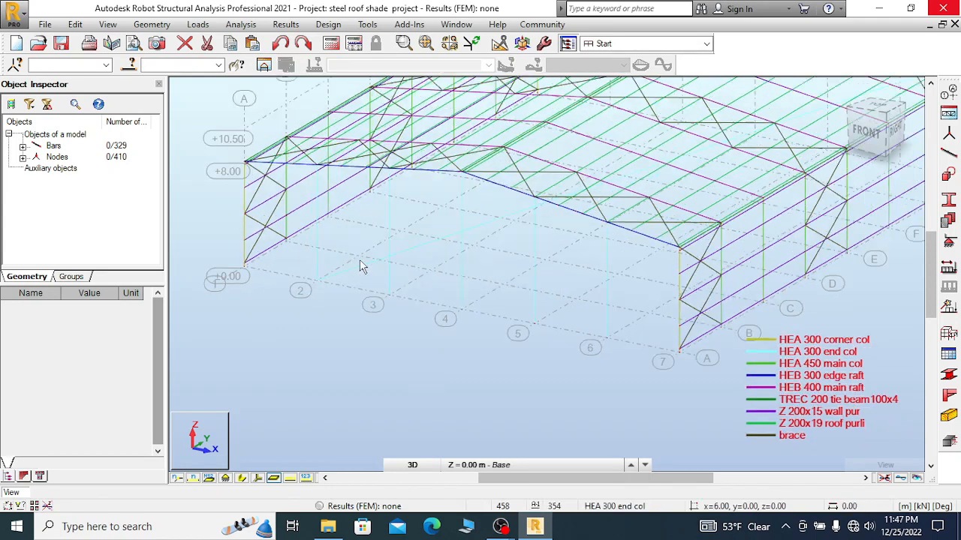
click(347, 285)
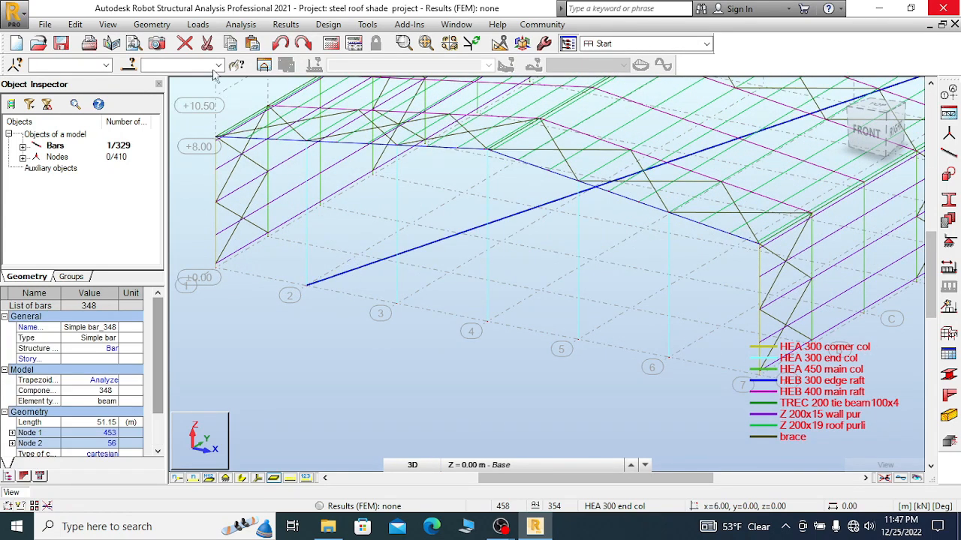
click(184, 43)
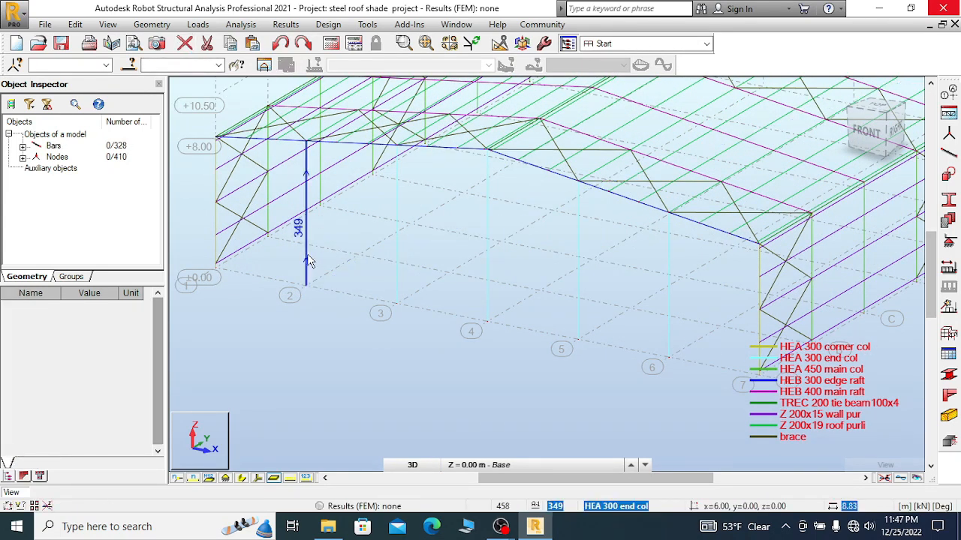
- Select all front gable end columns by the HEA 300 end col cross-section
right_click(308, 262)
mouse_move(341, 474)
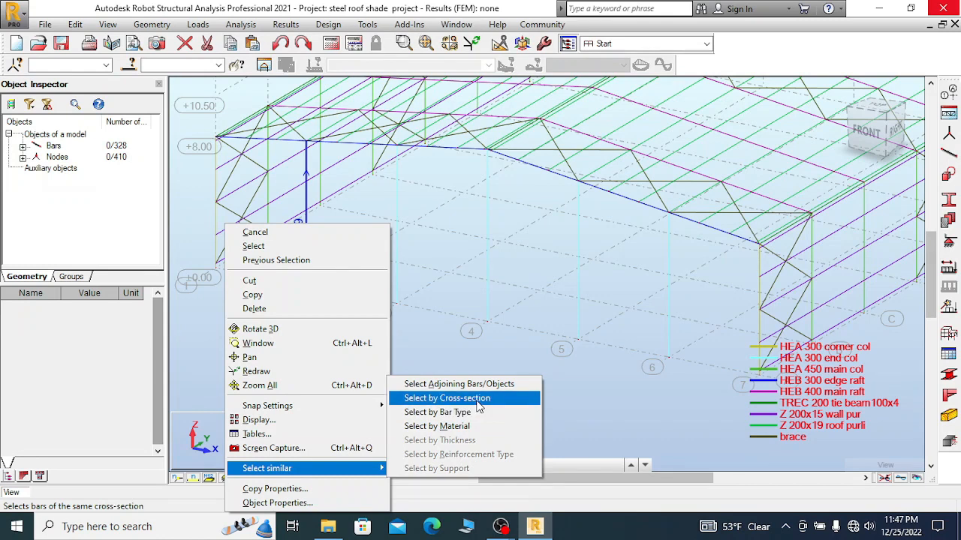
click(451, 398)
scroll(330, 240, down, 2)
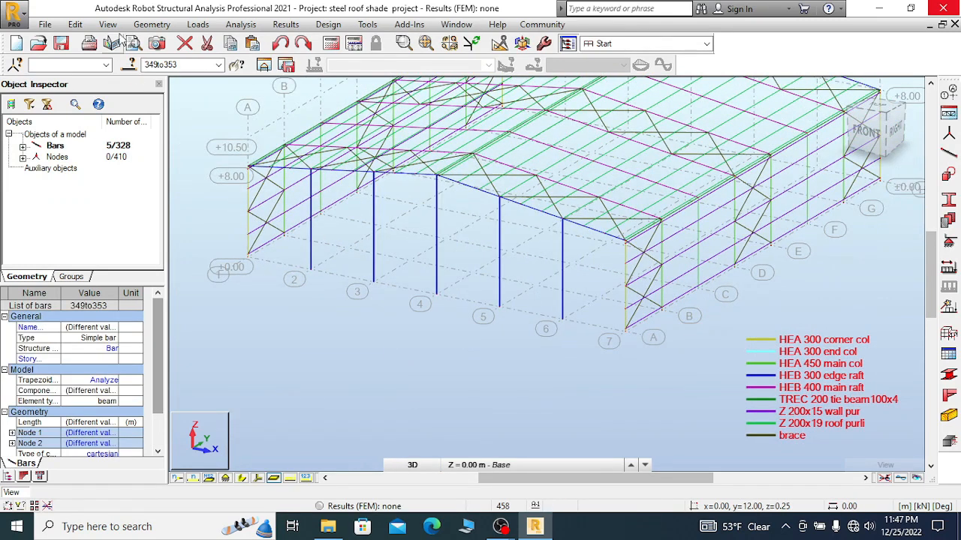
- Copy the selected end columns once to the rear gable on axis H with translation vector (0, 42, 0) m
click(75, 24)
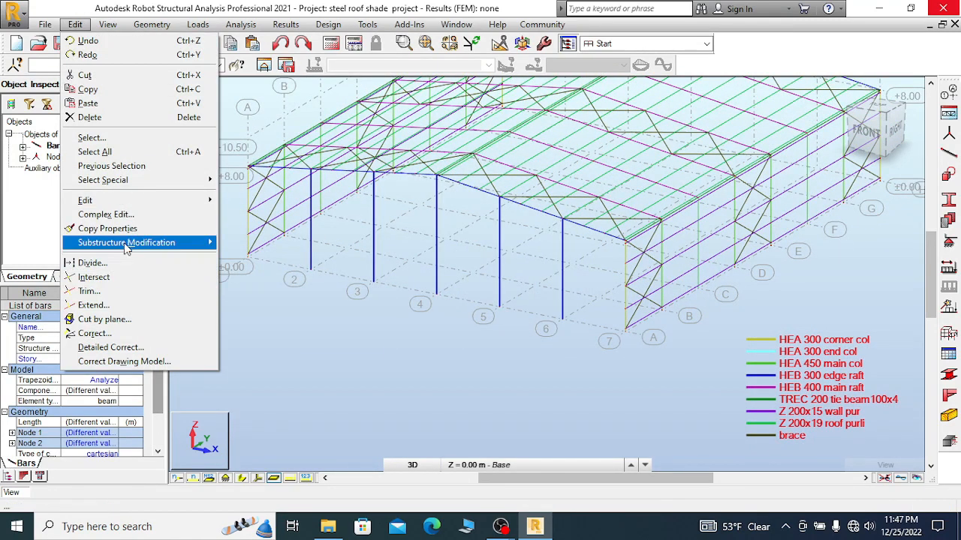
mouse_move(149, 204)
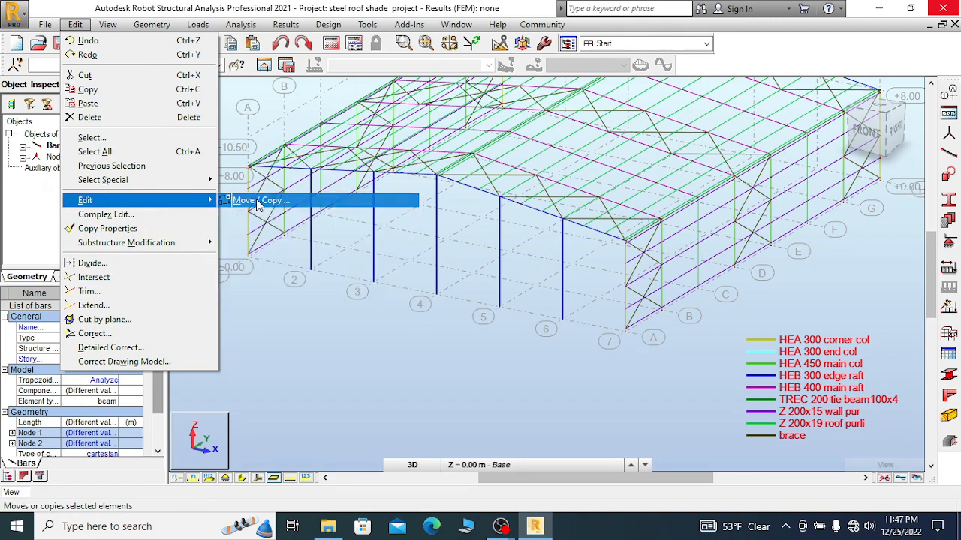
click(238, 200)
click(563, 322)
scroll(301, 286, down, 4)
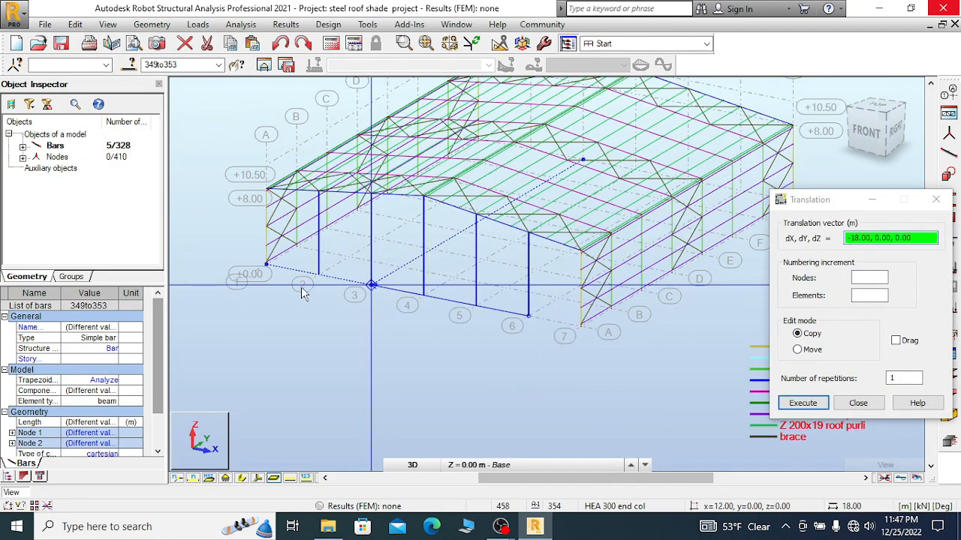
mouse_move(886, 117)
mouse_down()
mouse_move(856, 138)
mouse_move(836, 140)
mouse_move(819, 124)
mouse_up()
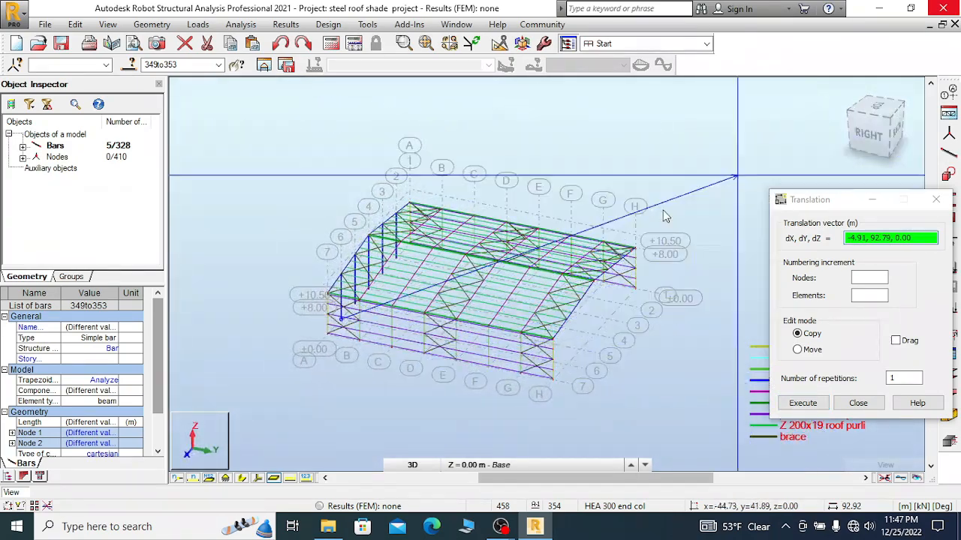
scroll(590, 391, up, 5)
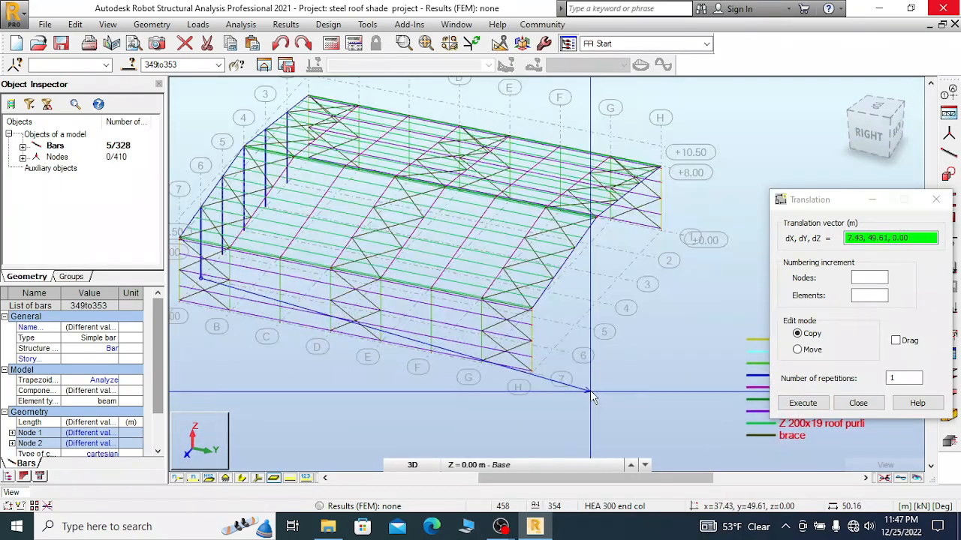
click(518, 314)
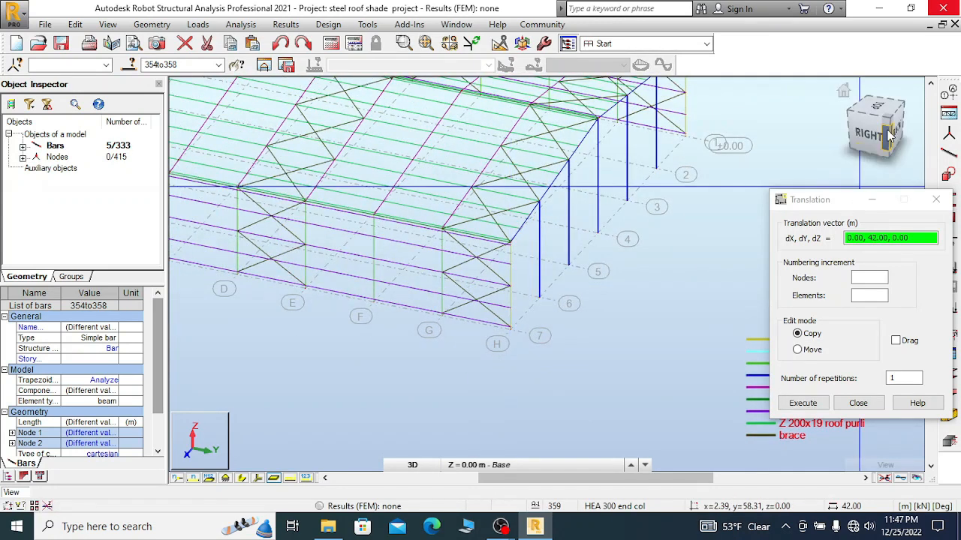
drag(847, 129, 882, 127)
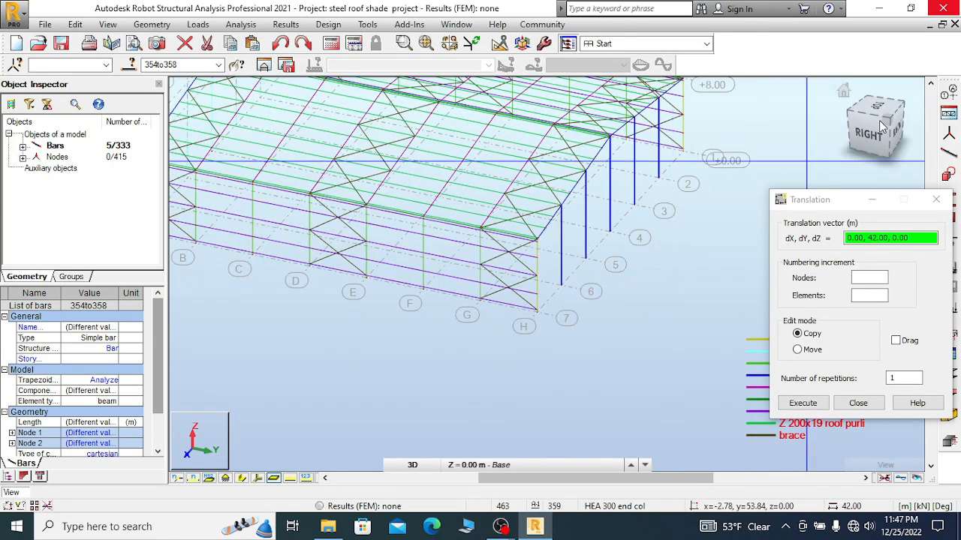
click(938, 199)
scroll(735, 238, down, 2)
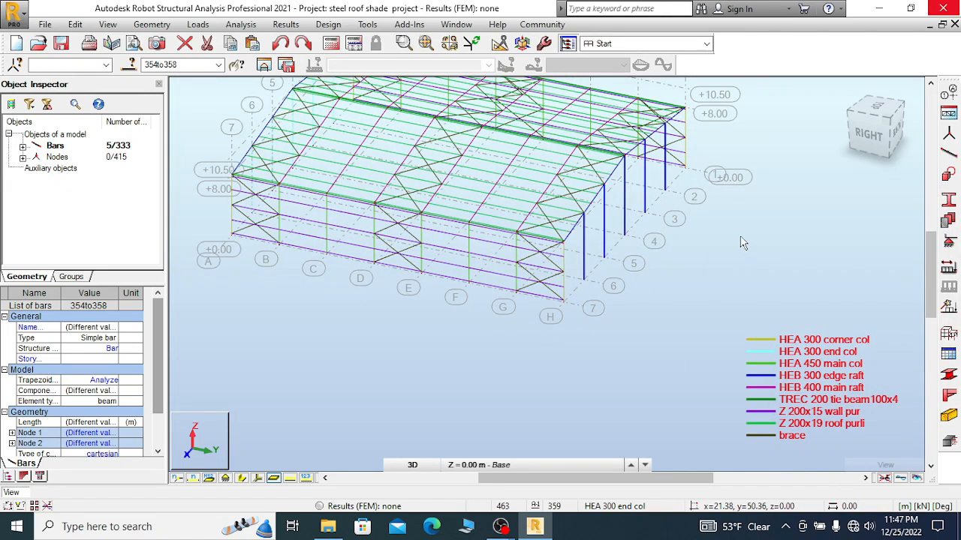
right_click(736, 237)
click(698, 243)
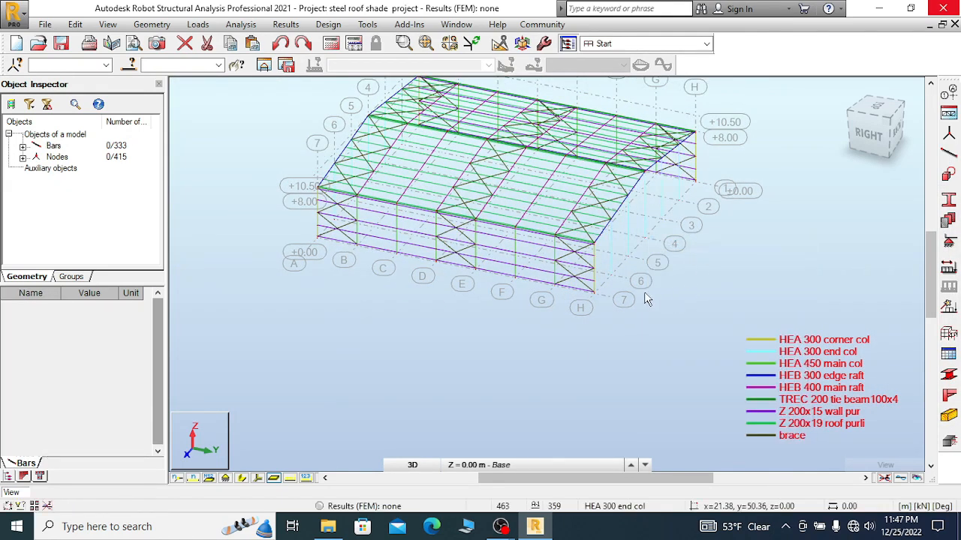
- Rotate the 3D model back to a close view of the end columns on the front gable
right_click(192, 136)
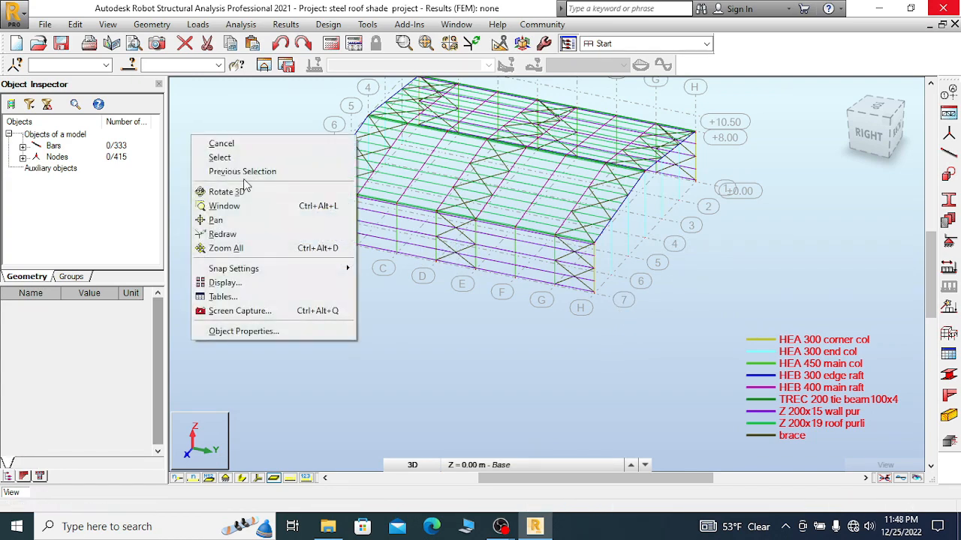
click(225, 191)
drag(440, 235, 525, 230)
drag(609, 328, 486, 231)
scroll(486, 231, up, 2)
right_click(482, 219)
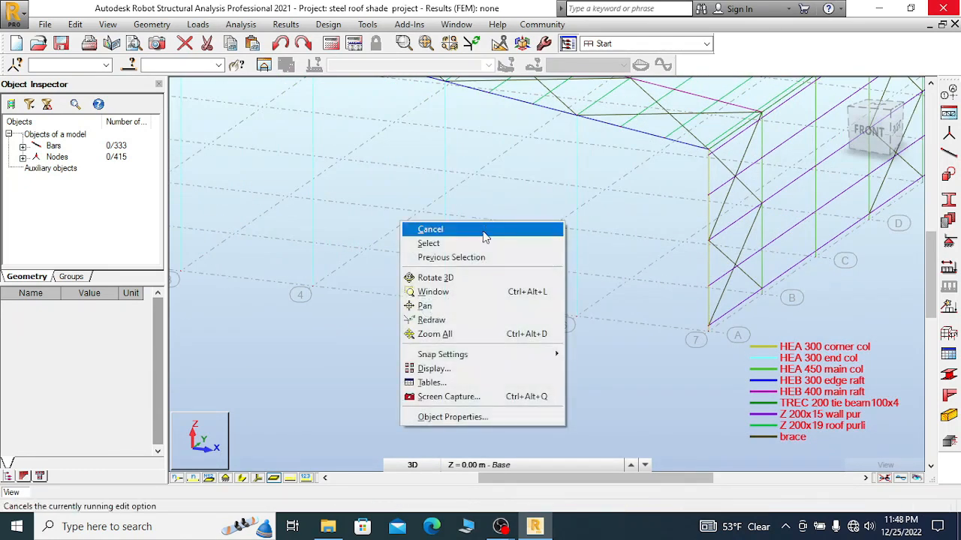
click(446, 230)
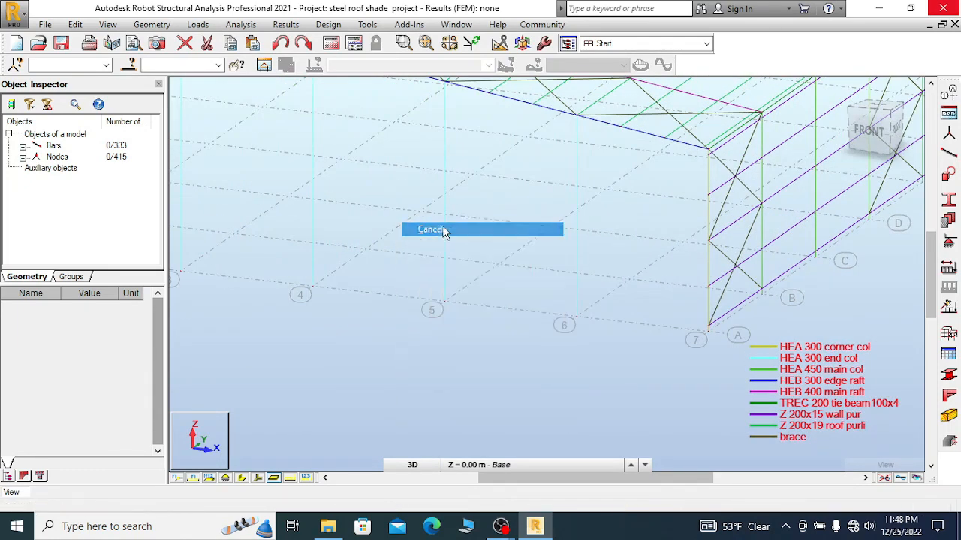
right_click(446, 147)
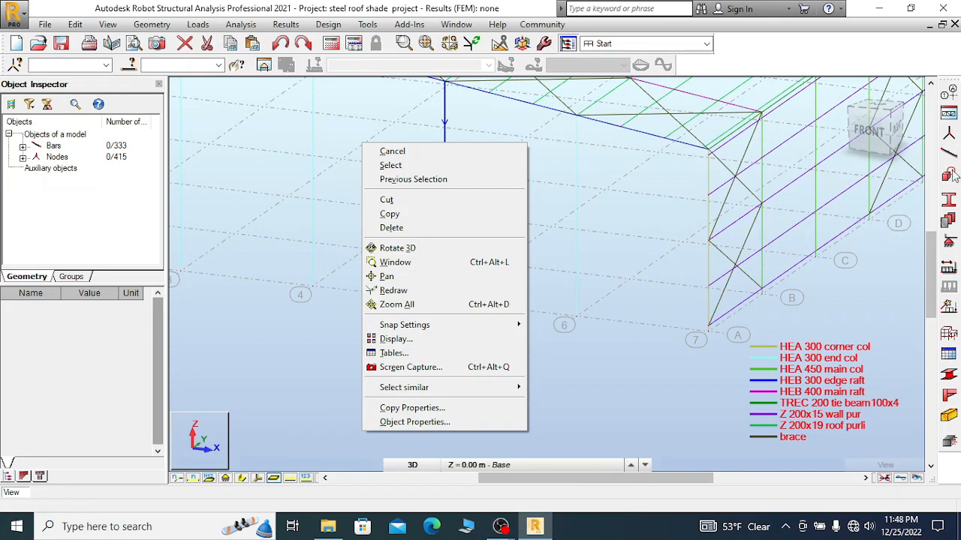
- Change the colour of the HEA 300 end col section to bright pink, overwriting the existing section definition
click(949, 199)
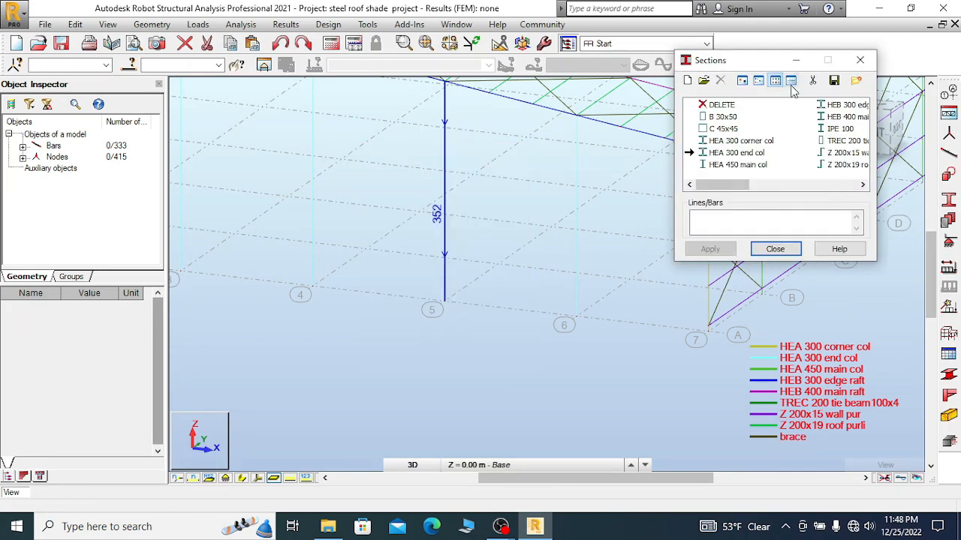
drag(748, 66, 647, 59)
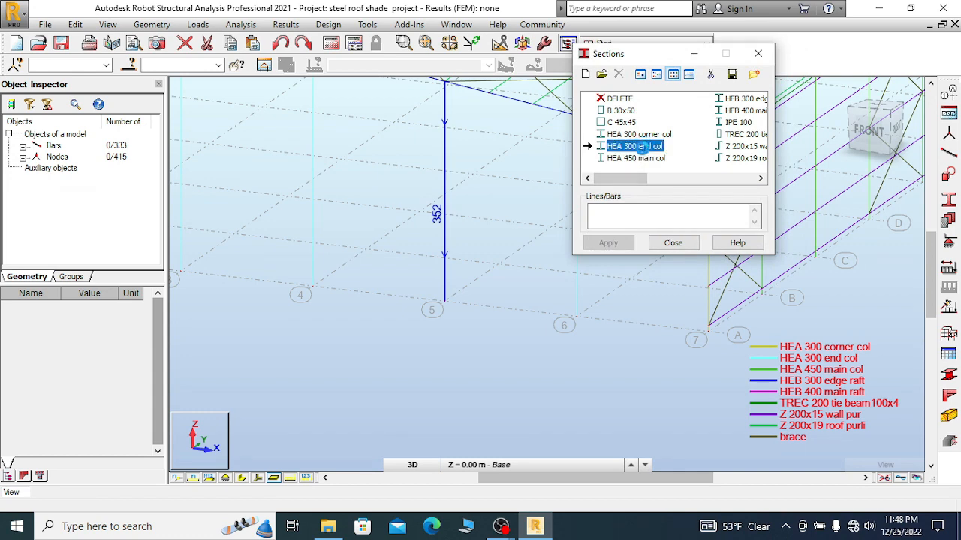
double_click(637, 147)
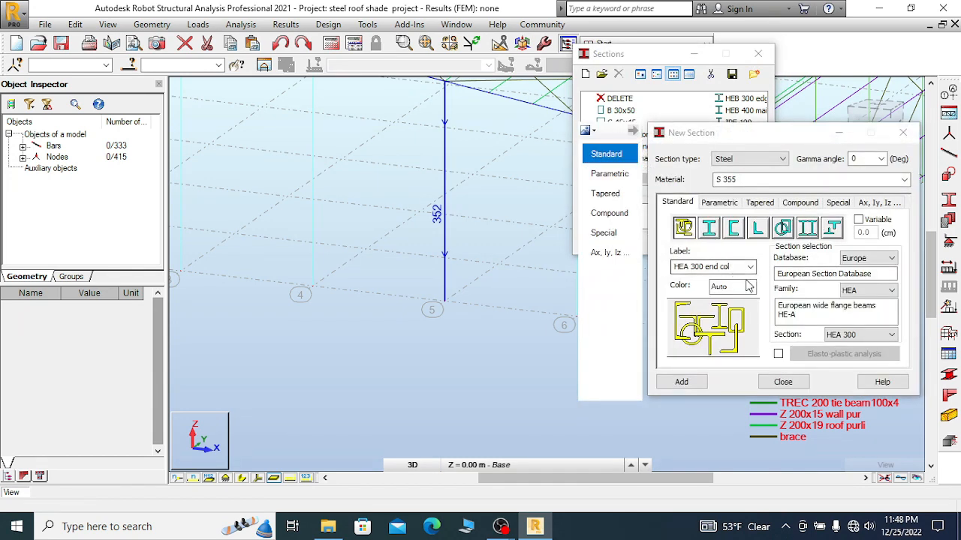
click(750, 288)
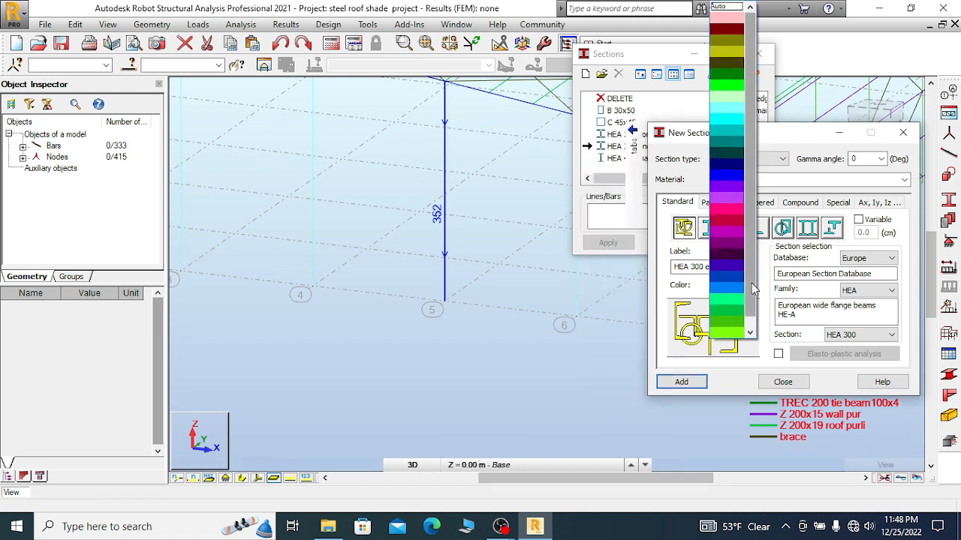
click(736, 213)
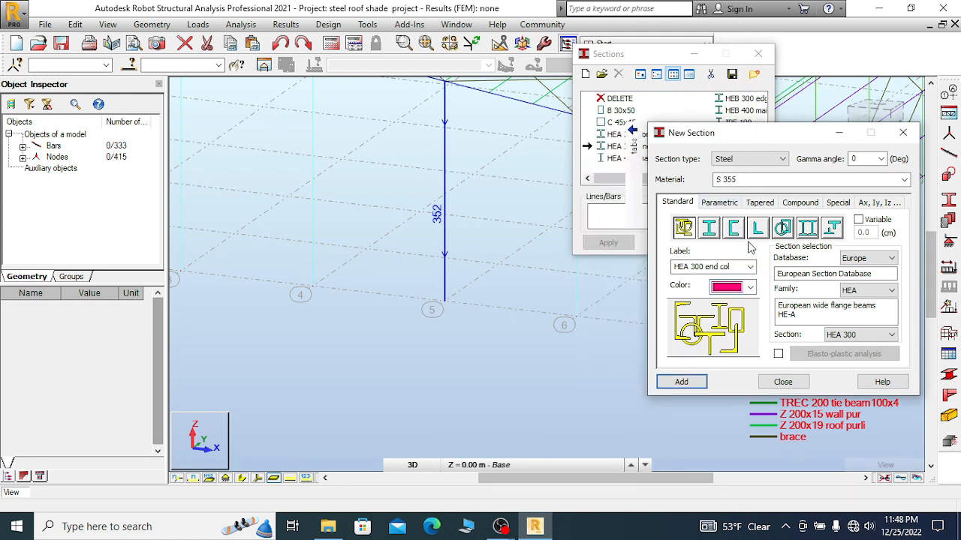
click(681, 382)
click(800, 298)
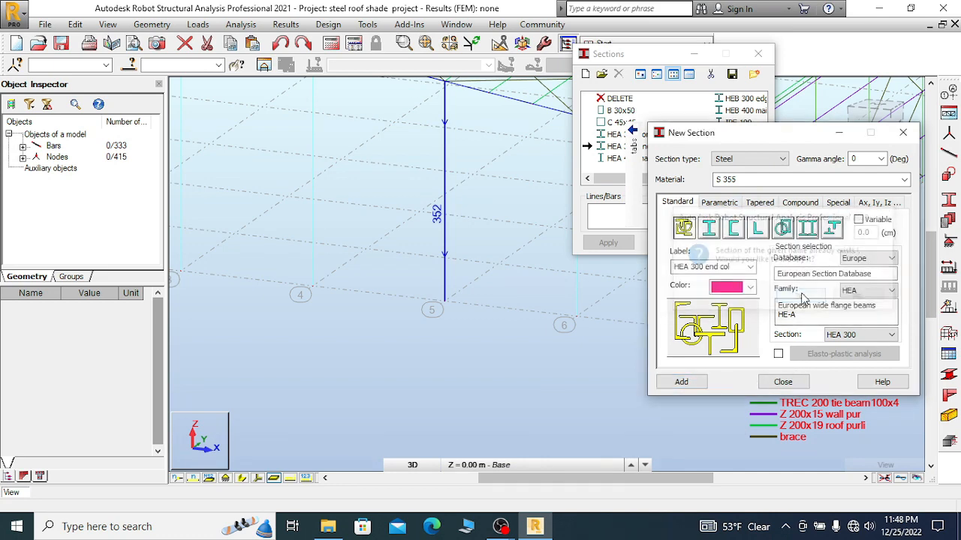
click(782, 382)
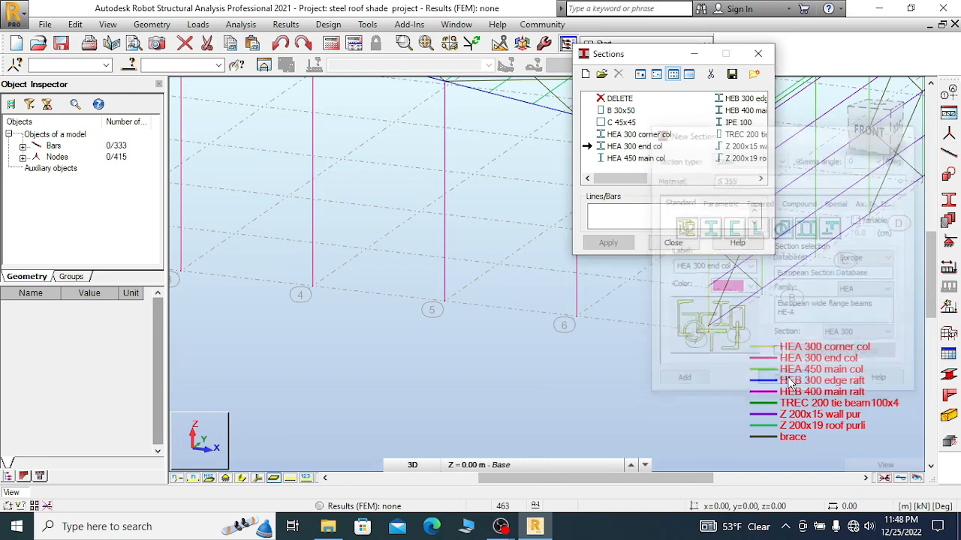
scroll(431, 255, down, 3)
scroll(557, 176, down, 2)
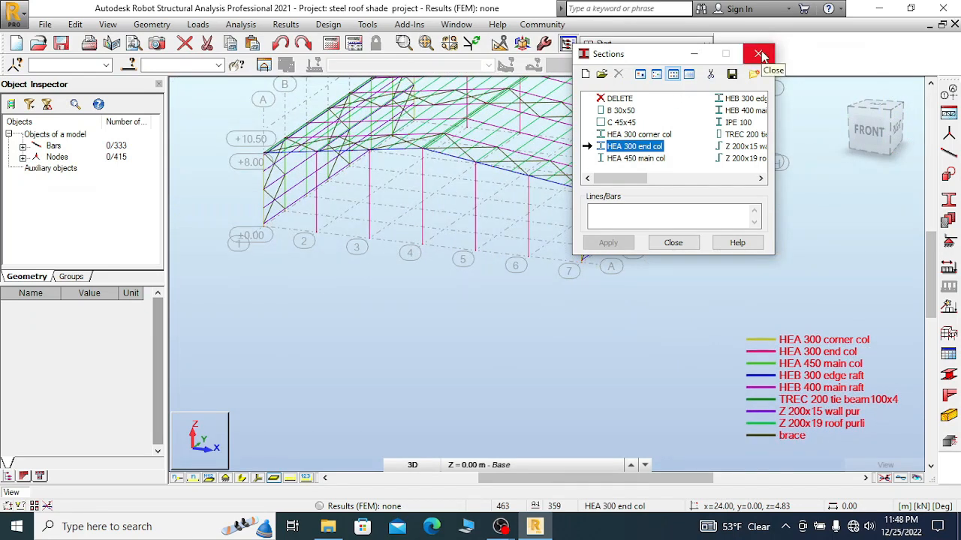
click(760, 54)
scroll(383, 235, down, 2)
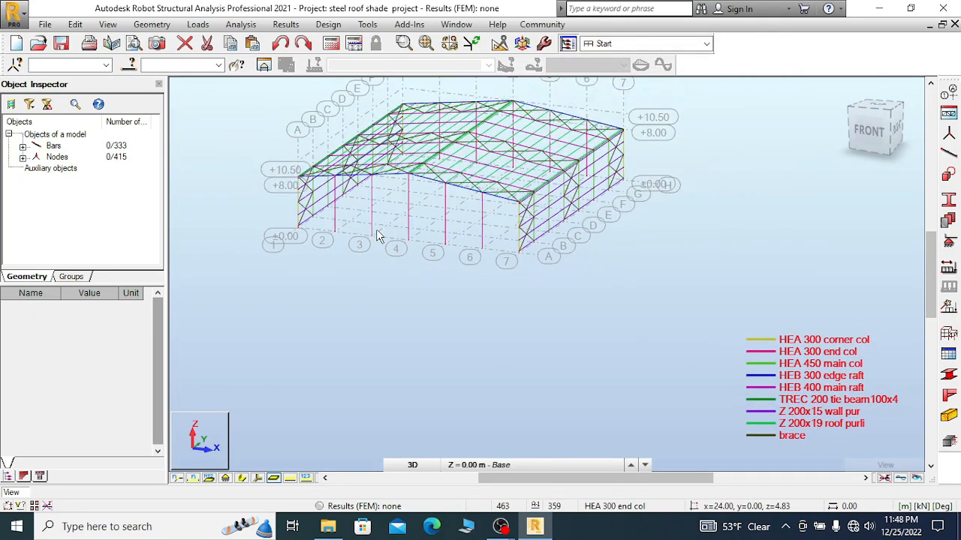
- Examine the end columns and front gable from both corner directions and in front elevation
scroll(477, 225, up, 3)
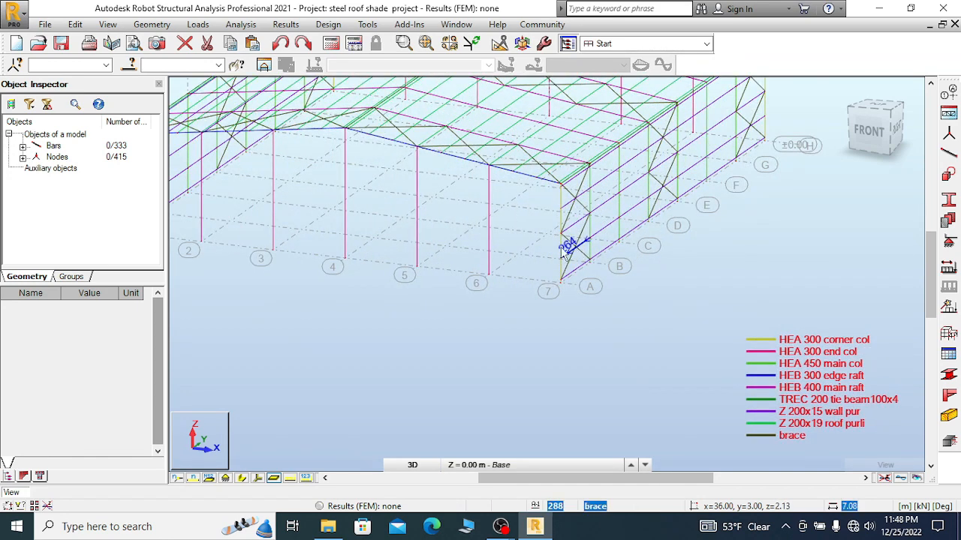
right_click(521, 247)
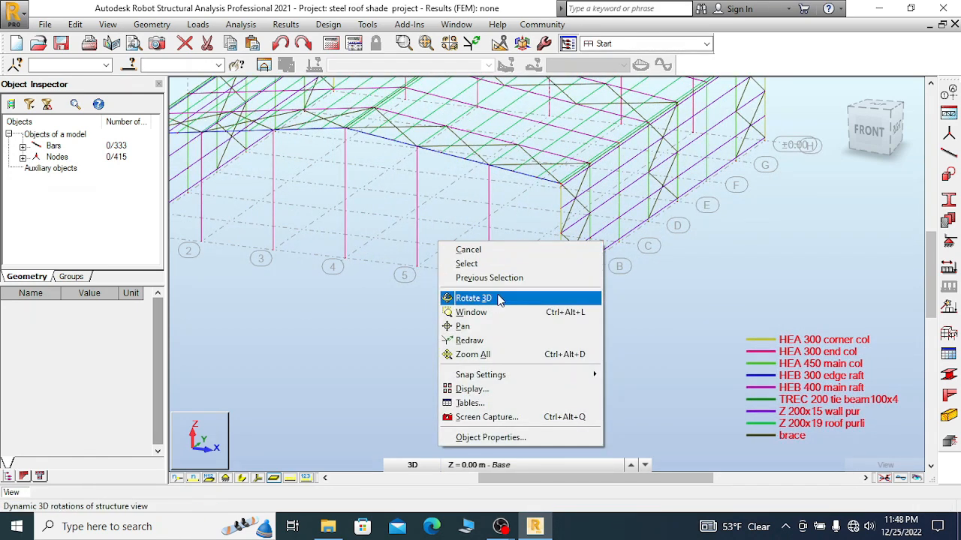
click(473, 298)
drag(490, 301, 537, 228)
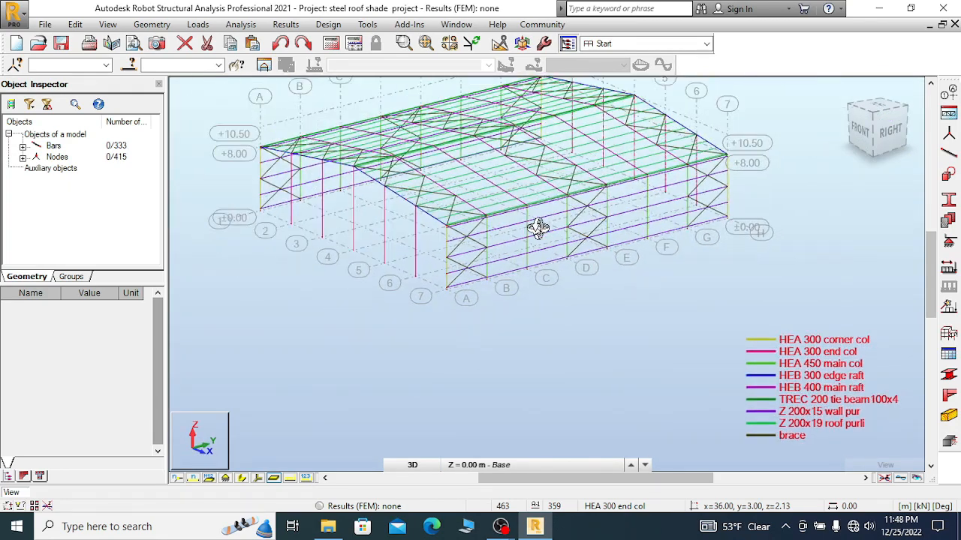
drag(397, 240, 610, 231)
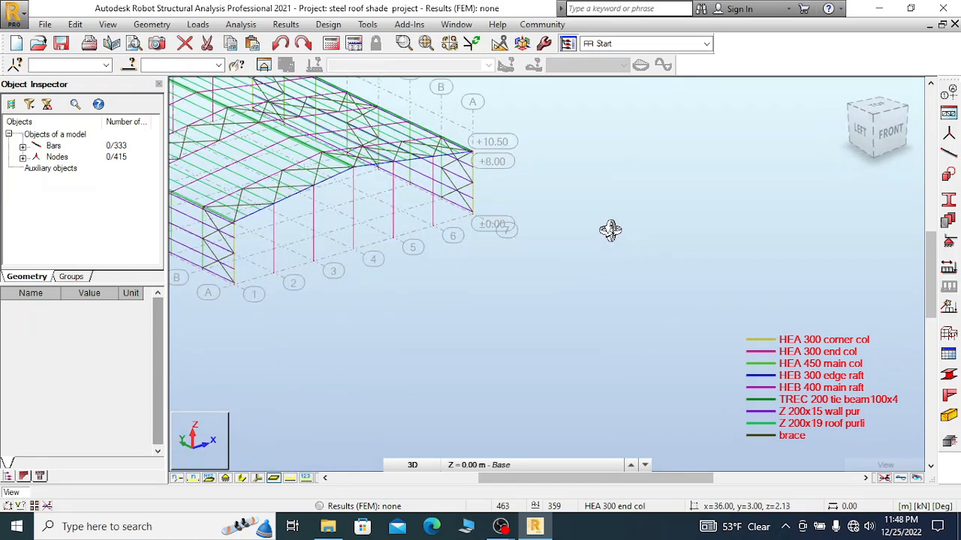
scroll(653, 184, down, 2)
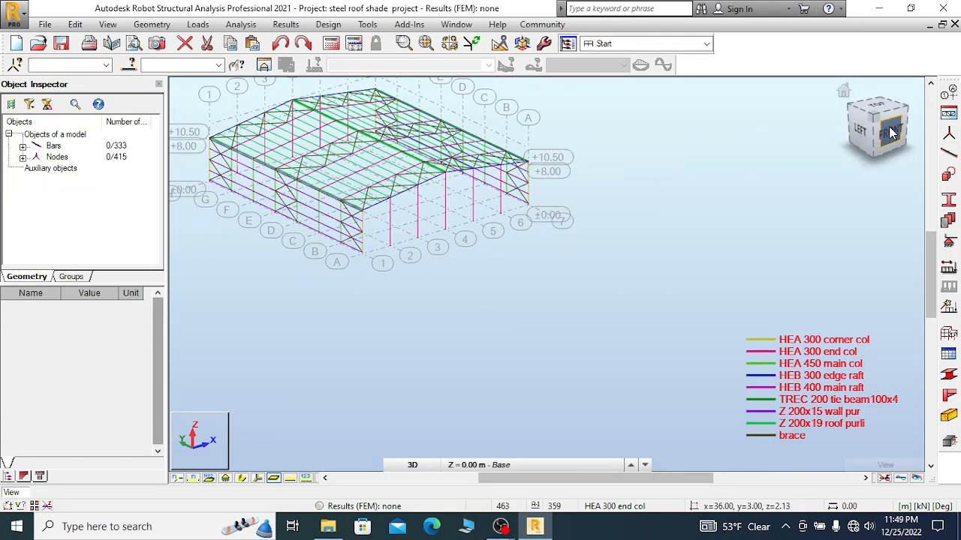
click(892, 133)
scroll(370, 240, up, 2)
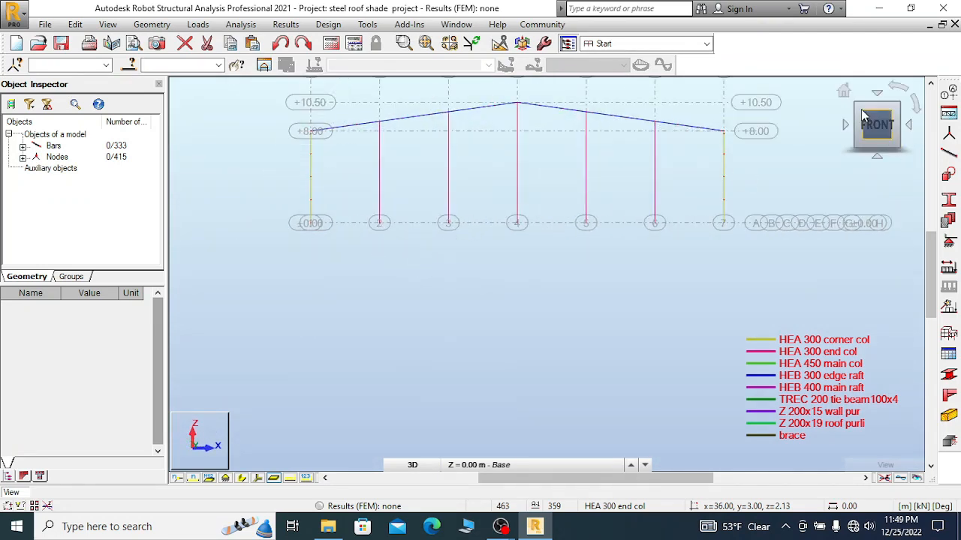
- Start defining bars at the front gable corner on axis 7 with the Z 200x15 wall pur section
shift+middle_drag(572, 161, 511, 308)
scroll(556, 328, up, 4)
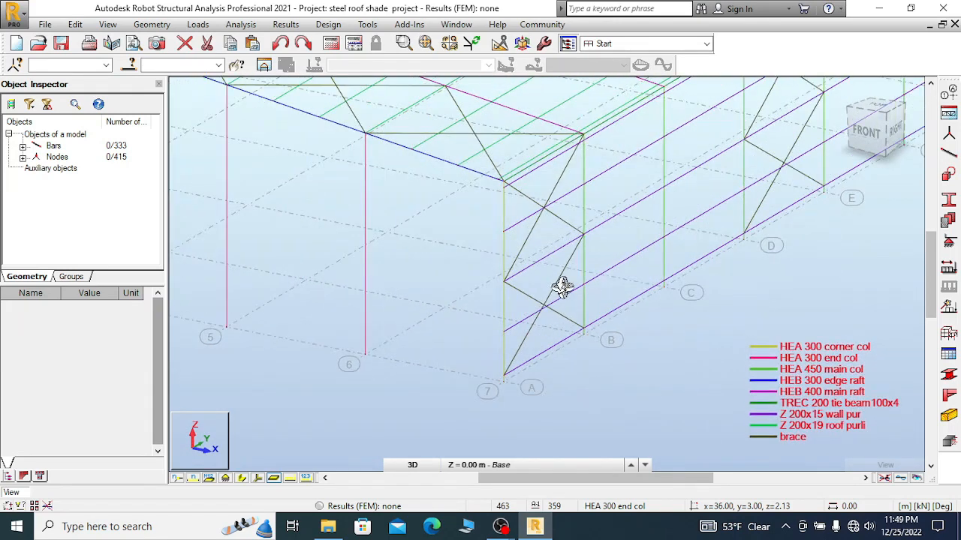
click(950, 154)
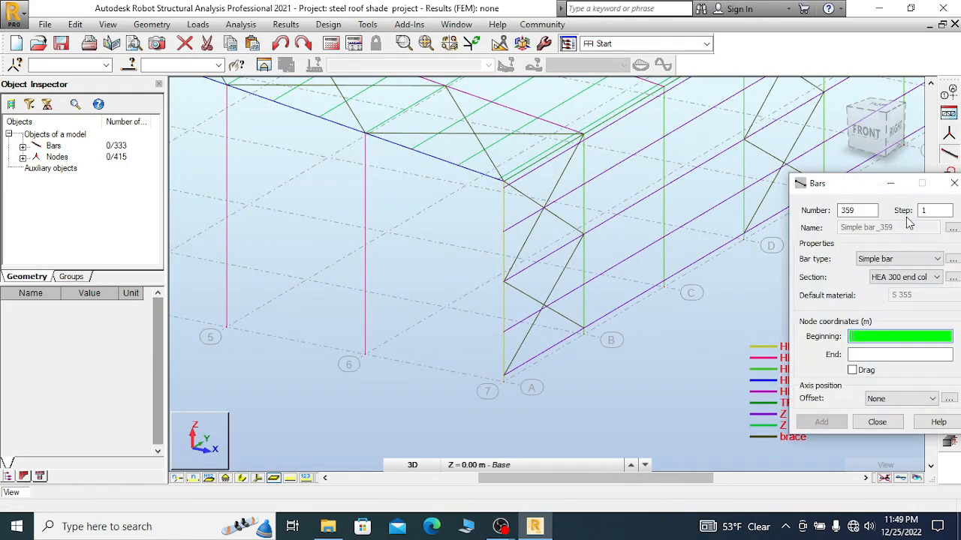
click(928, 277)
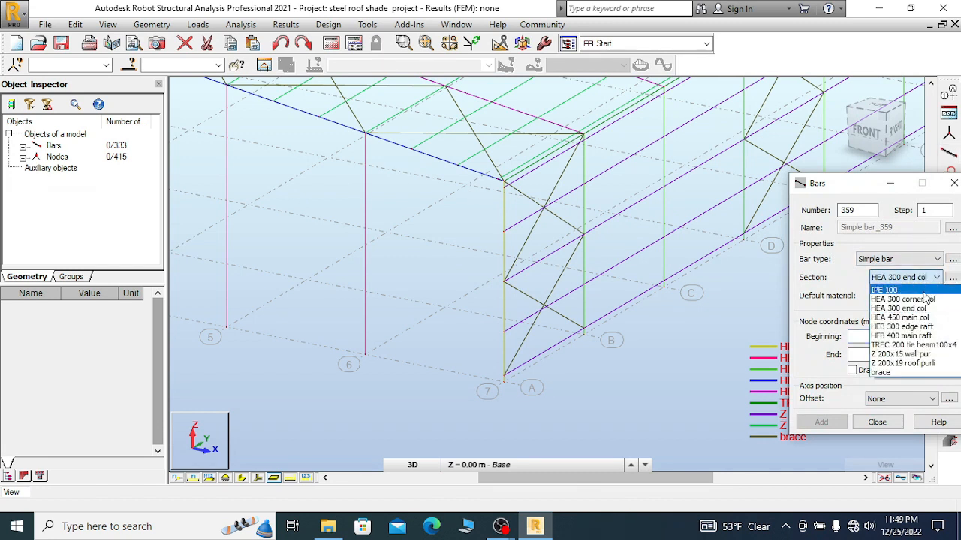
click(929, 354)
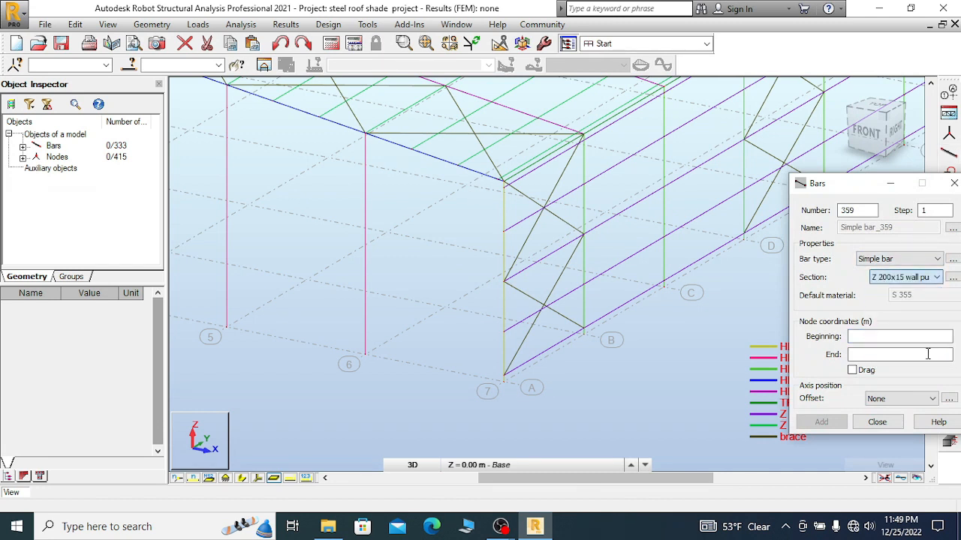
scroll(503, 184, up, 4)
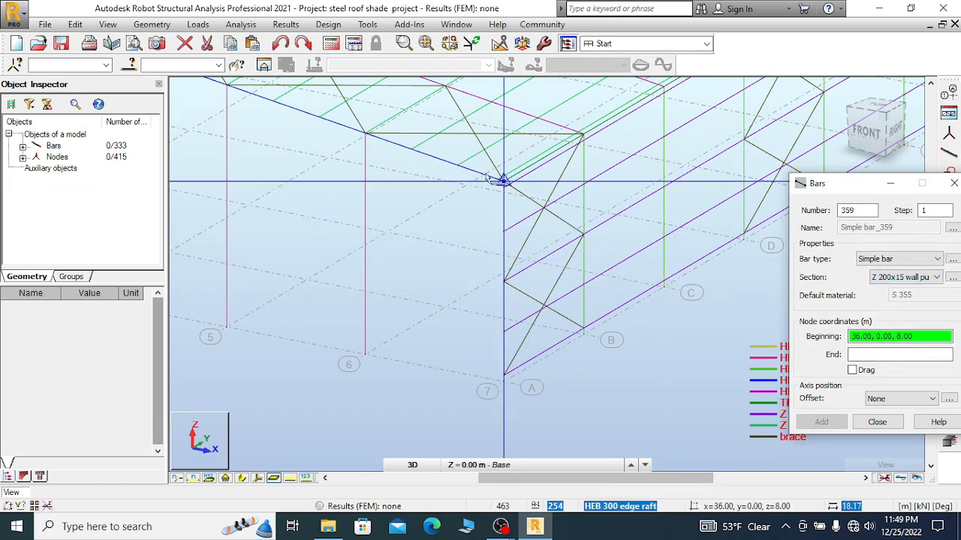
click(519, 200)
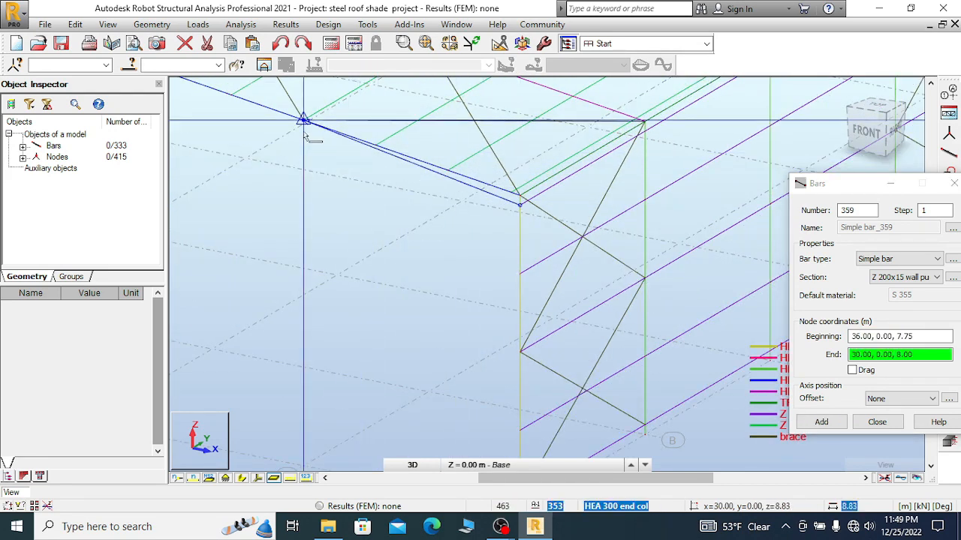
scroll(304, 133, up, 2)
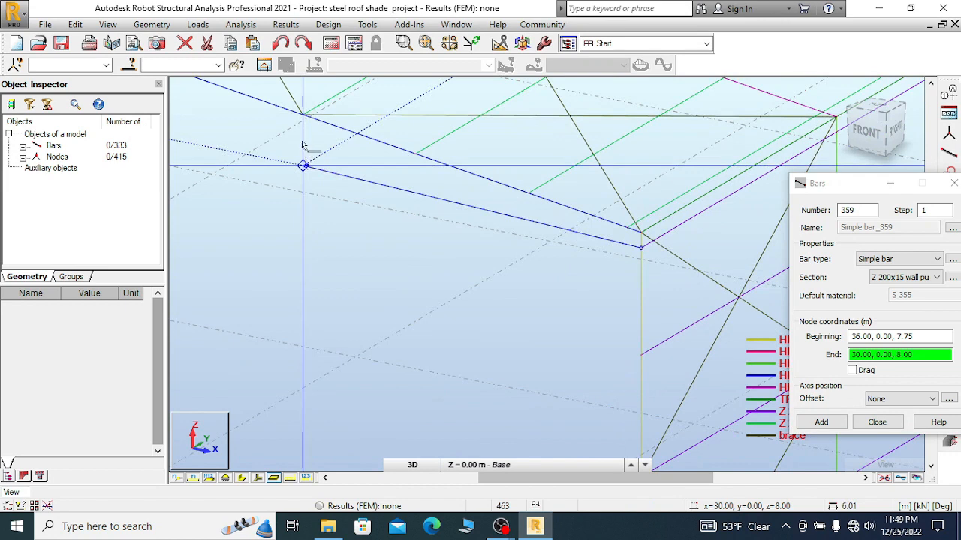
scroll(307, 144, down, 2)
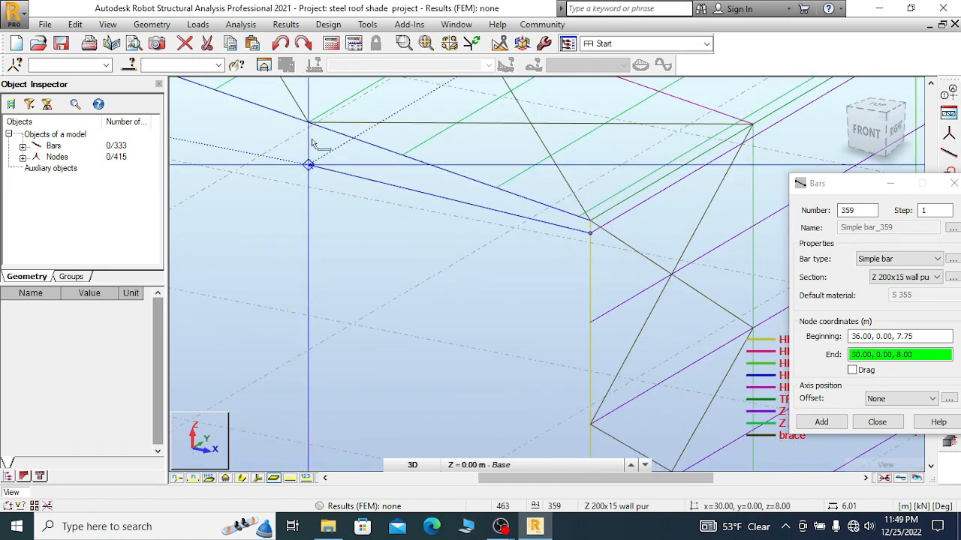
scroll(313, 146, up, 2)
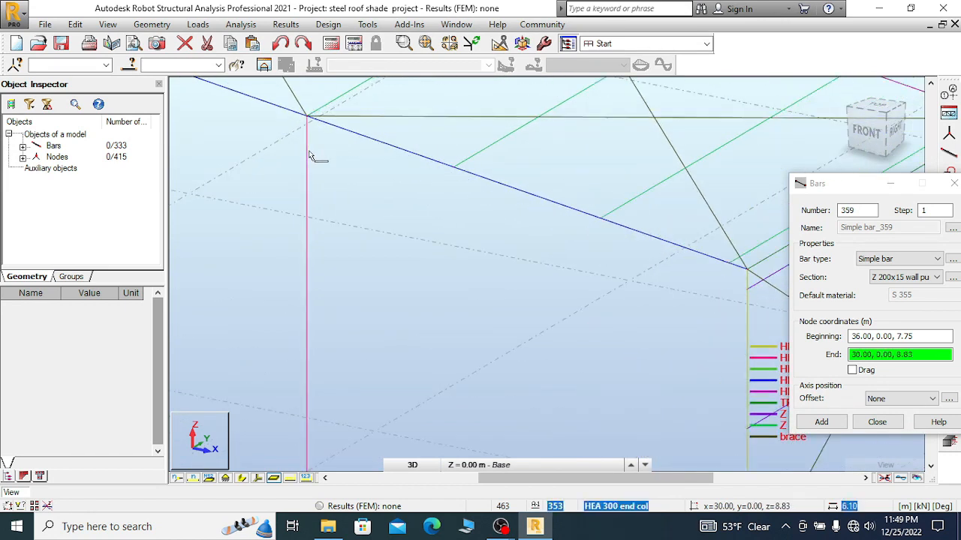
right_click(272, 159)
click(317, 172)
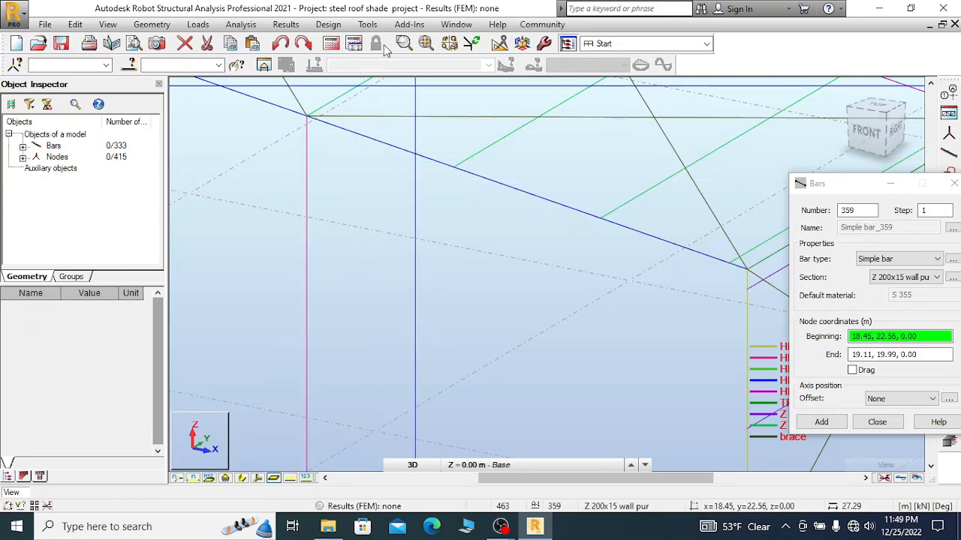
- Turn on all snap options, including nodes, objects, perpendicular, parallel and intersections
click(367, 24)
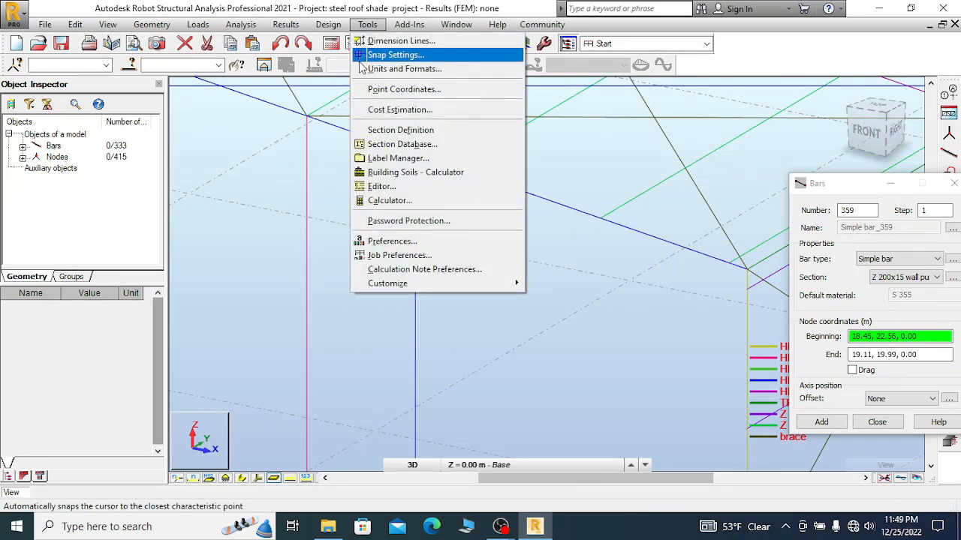
click(390, 56)
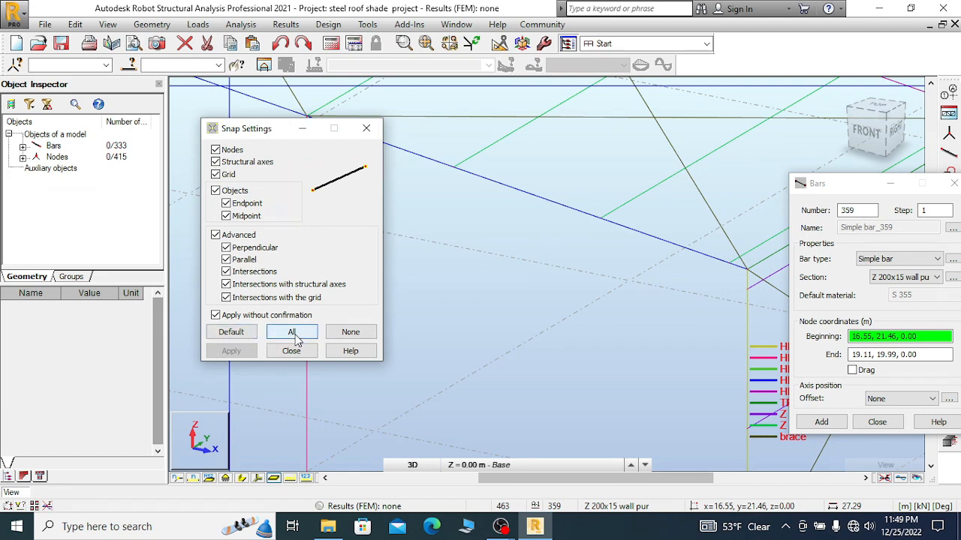
click(292, 352)
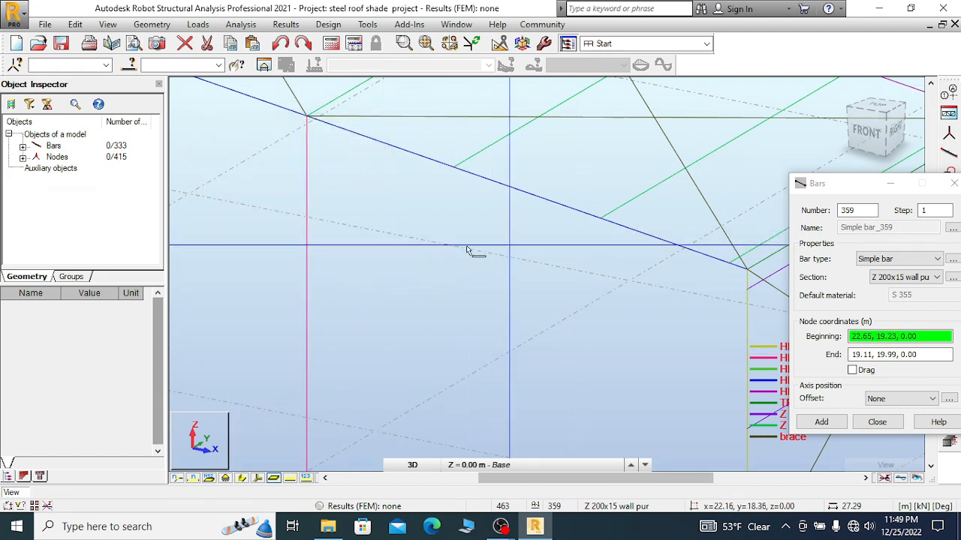
- Draw the gable wall purlin below the edge rafter from (36, 0, 7.75) to (30, 0, 8.58) m and close the bar definition
scroll(450, 255, down, 1)
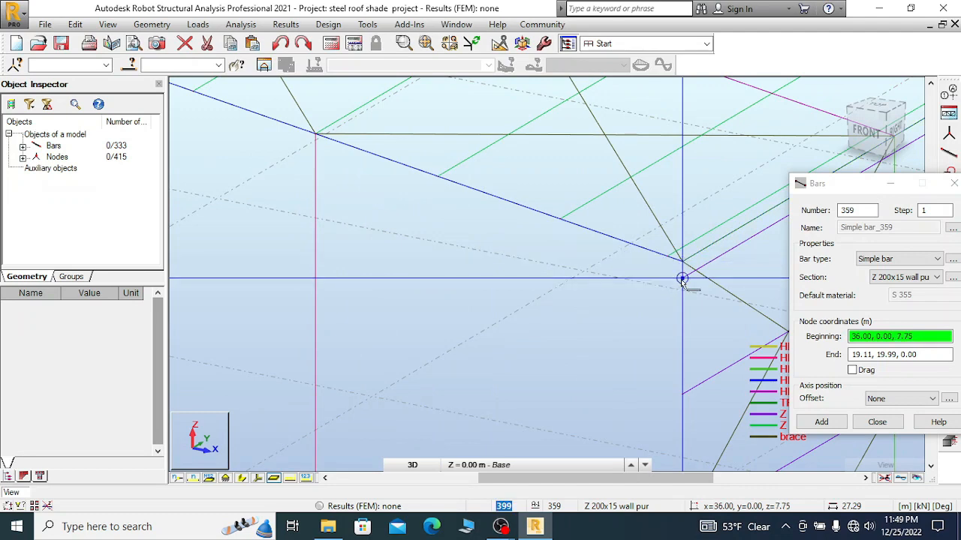
click(681, 279)
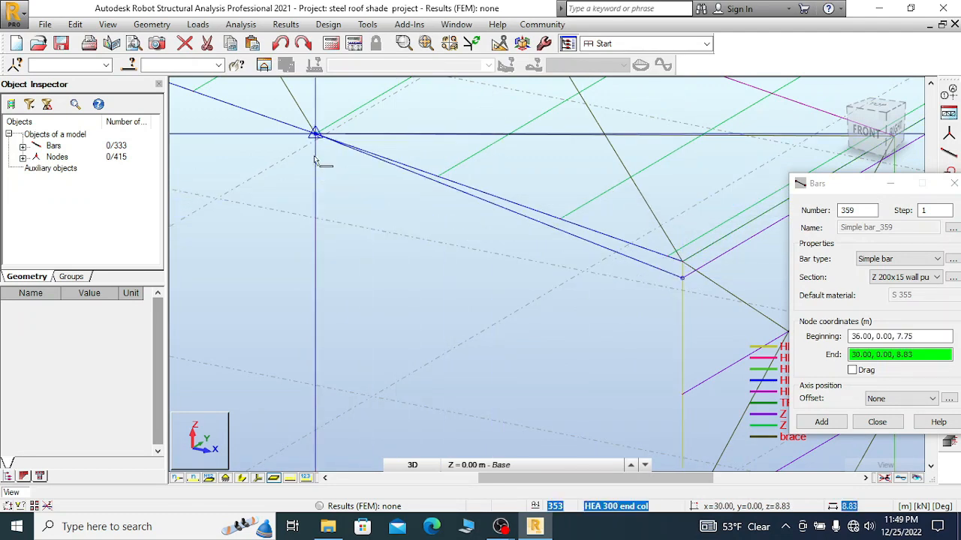
scroll(322, 146, up, 2)
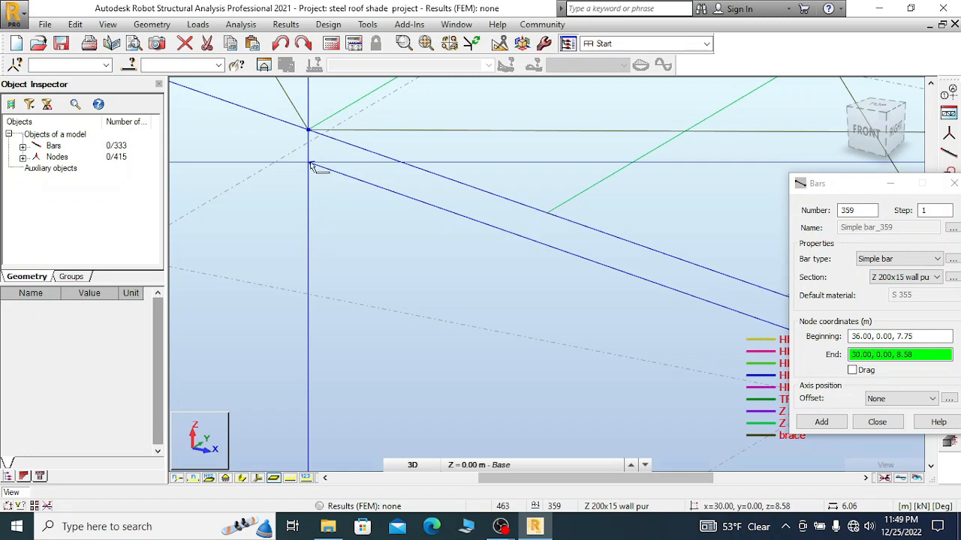
click(311, 166)
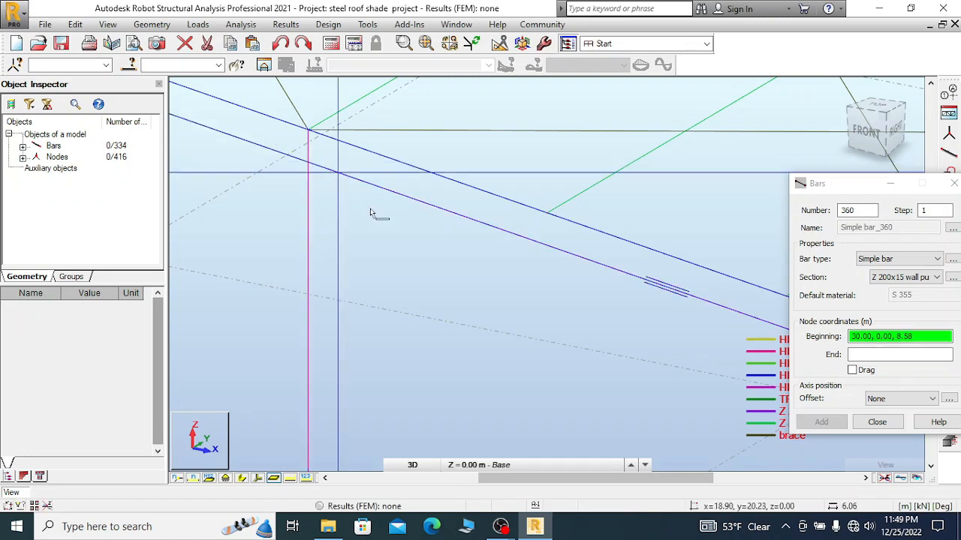
scroll(336, 195, down, 2)
right_click(336, 195)
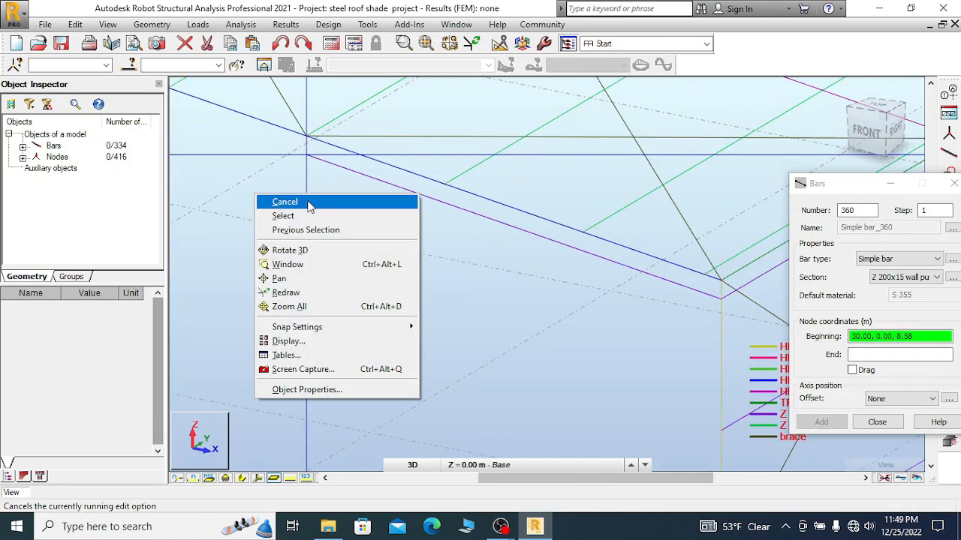
click(310, 202)
scroll(278, 156, down, 2)
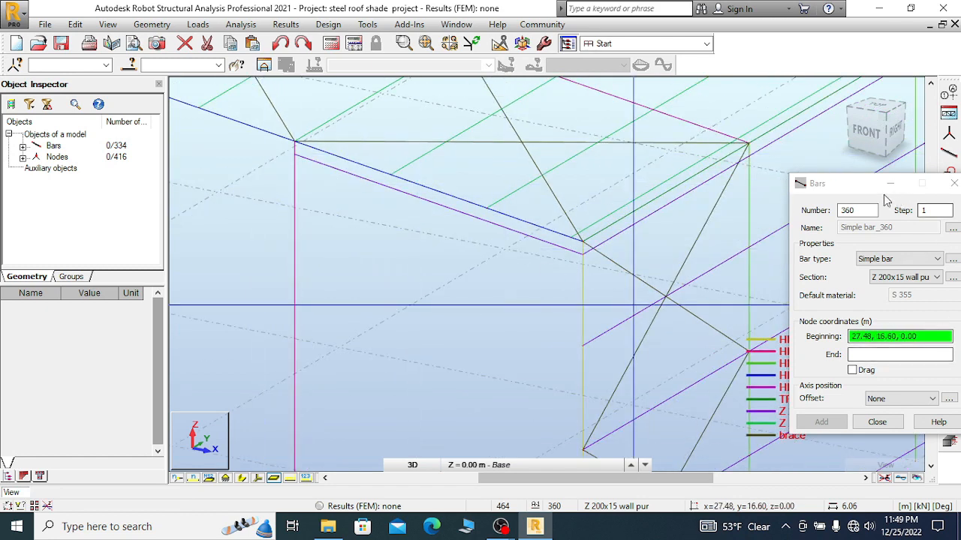
drag(899, 184, 795, 169)
click(850, 169)
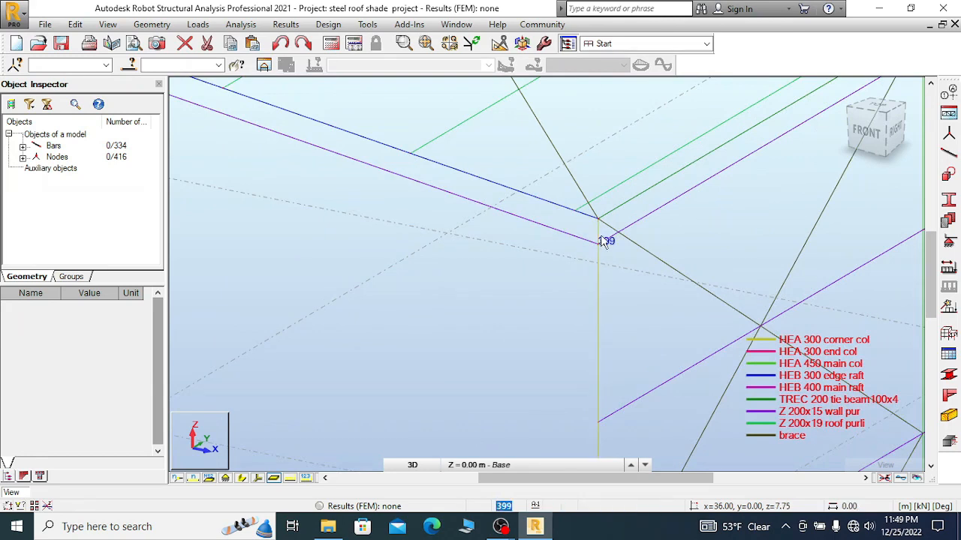
- Display the bars' local systems and examine the new gable purlin's axes against the neighbouring side wall purlin
scroll(596, 226, down, 1)
scroll(526, 220, down, 1)
scroll(524, 219, down, 1)
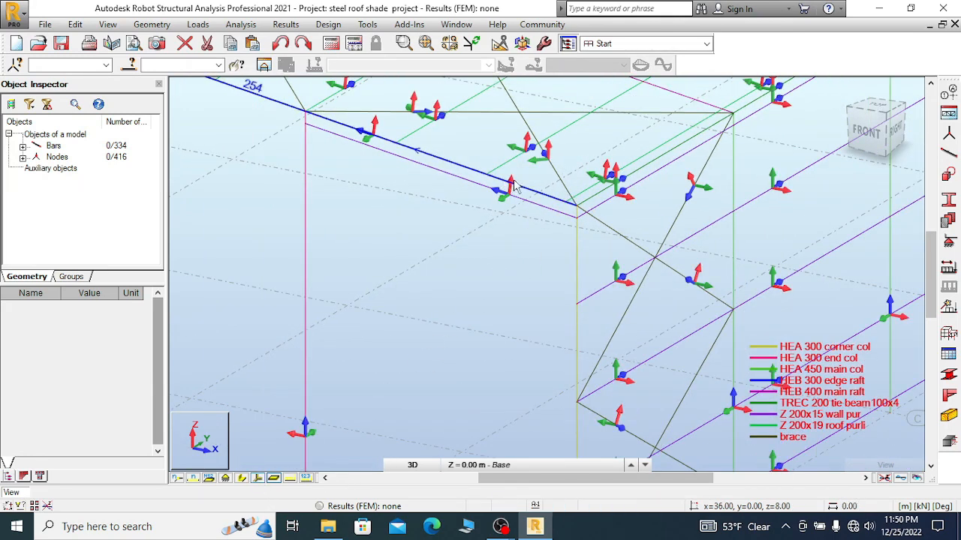
right_click(461, 234)
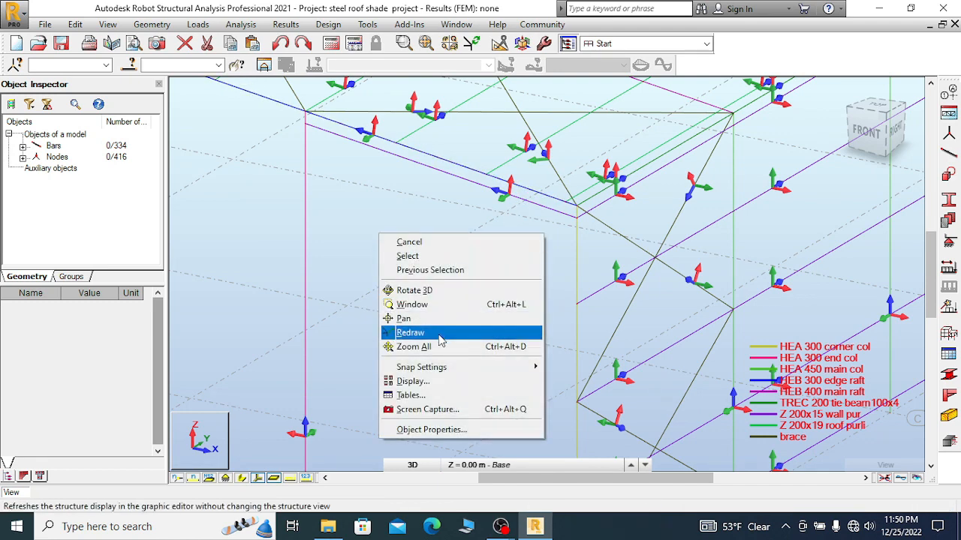
click(461, 290)
drag(481, 278, 562, 170)
scroll(556, 153, up, 2)
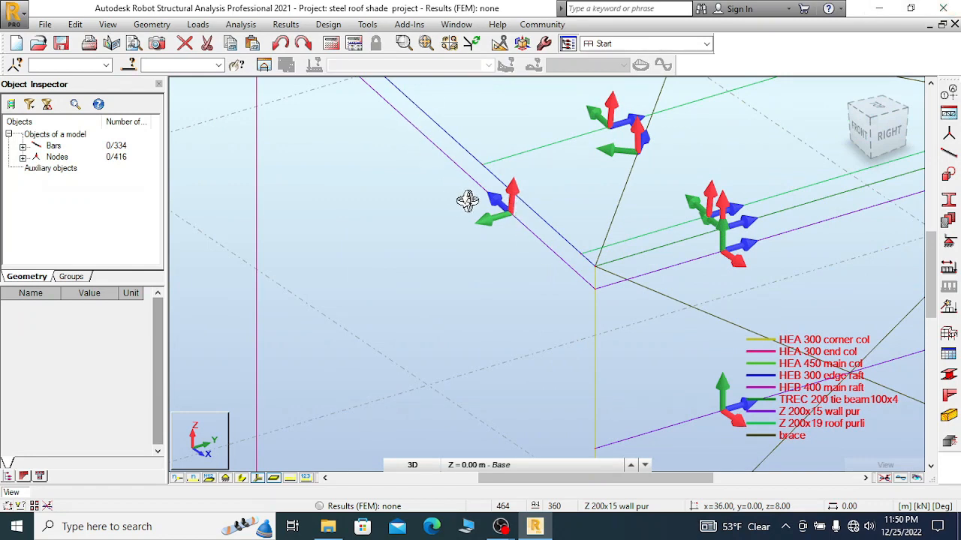
scroll(368, 247, down, 3)
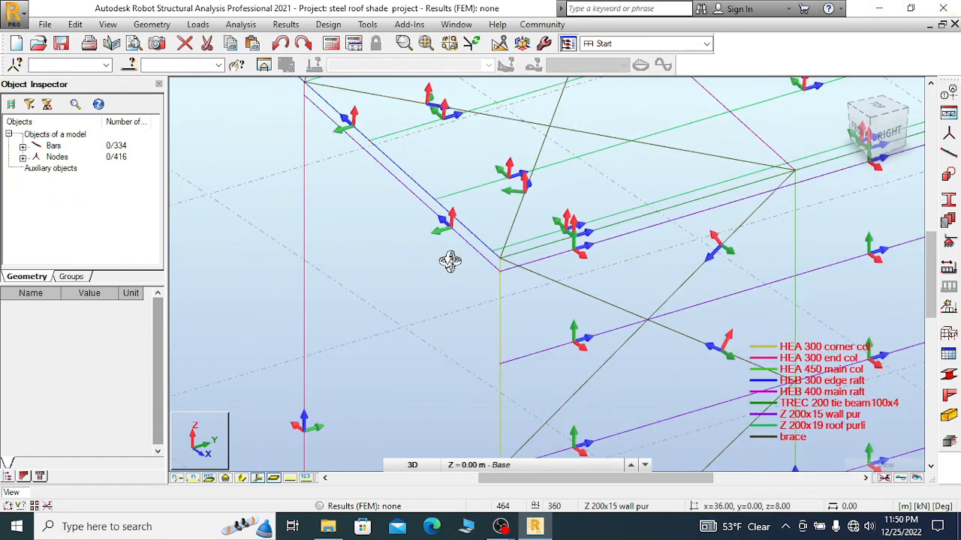
scroll(438, 224, up, 3)
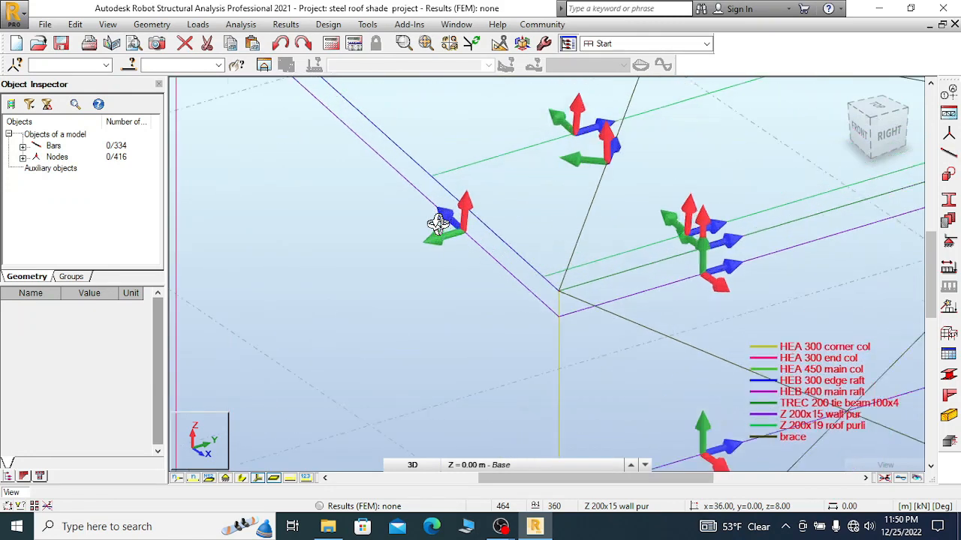
scroll(535, 233, up, 1)
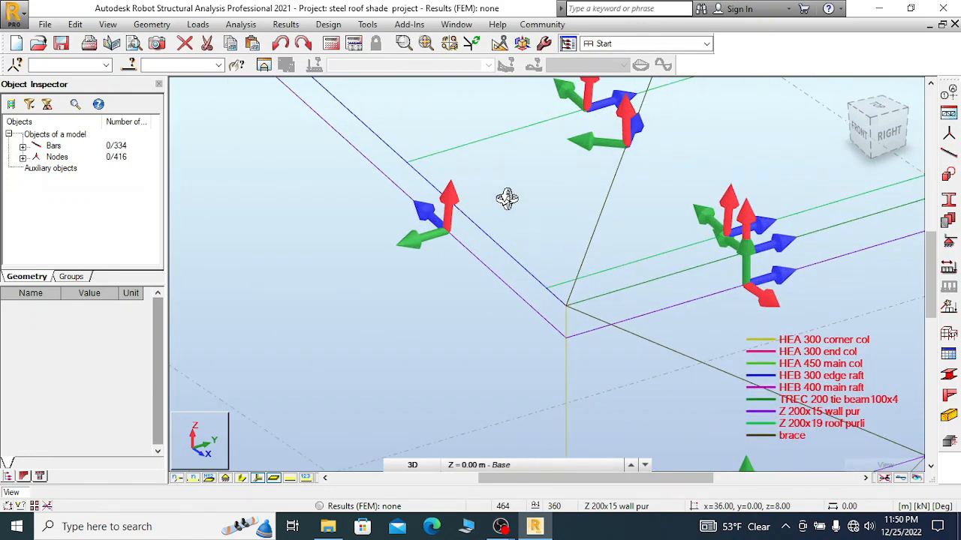
right_click(506, 198)
click(484, 210)
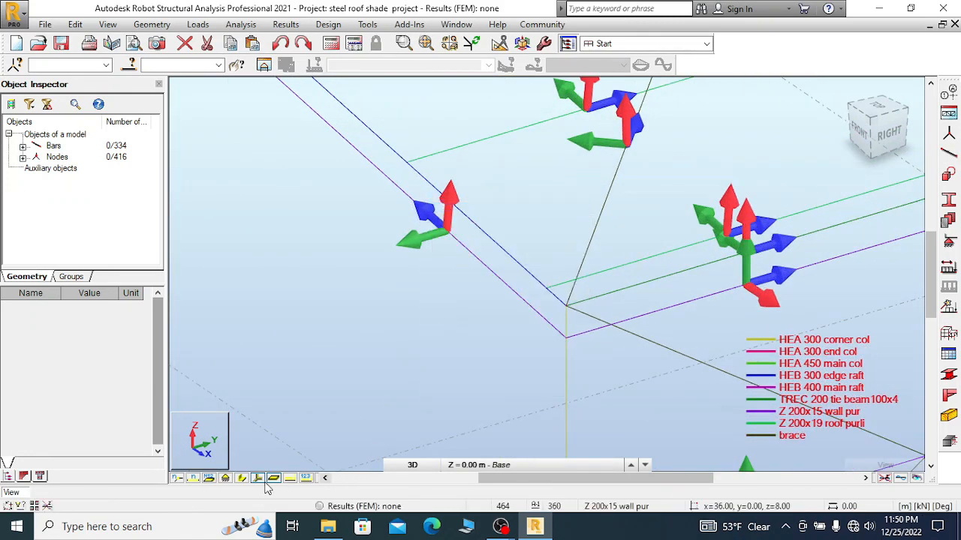
- Show the bars' section shapes and examine how the new gable purlin's profile meets the corner column
click(241, 478)
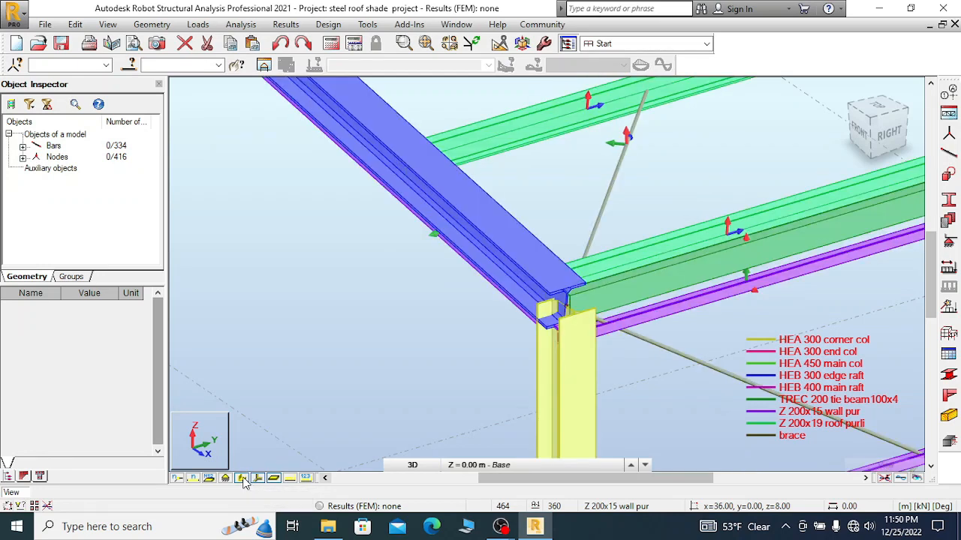
right_click(445, 312)
click(408, 363)
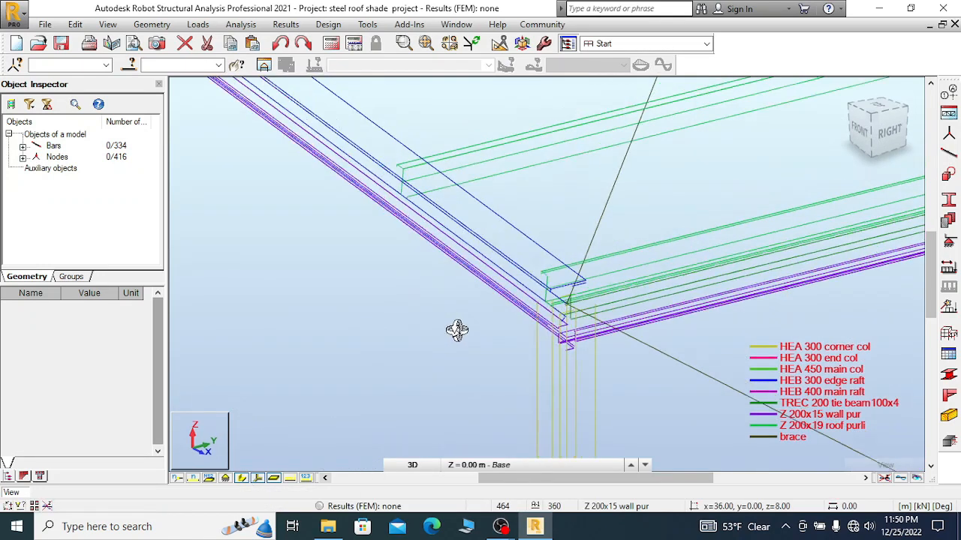
mouse_move(457, 330)
mouse_down()
mouse_move(463, 307)
mouse_move(512, 326)
mouse_up()
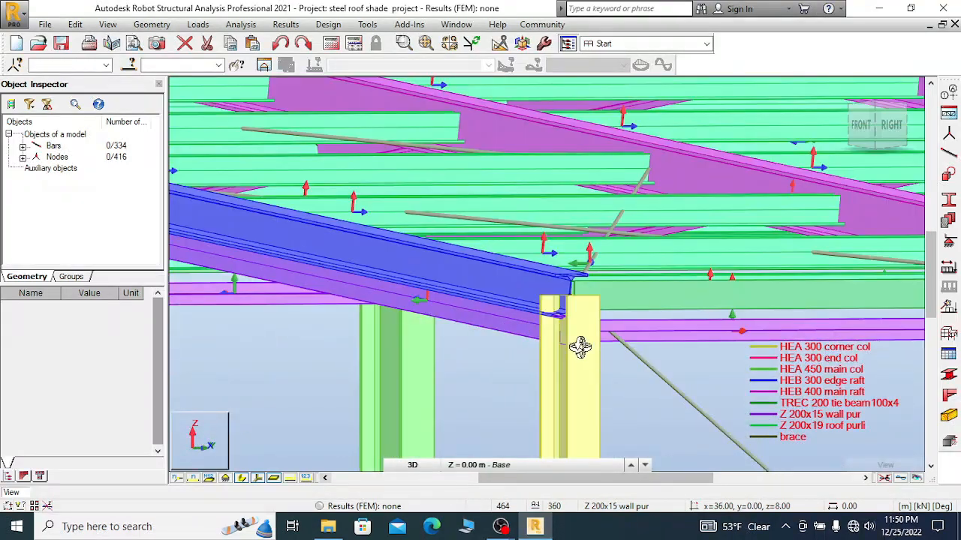
scroll(562, 332, up, 2)
drag(591, 328, 600, 265)
drag(548, 307, 544, 307)
scroll(466, 297, up, 1)
right_click(468, 297)
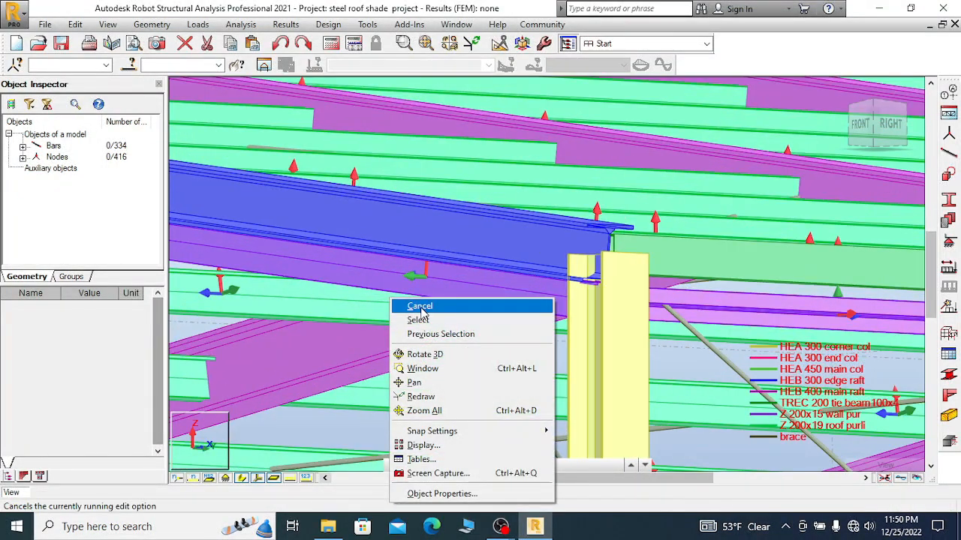
click(417, 304)
- Try a Gamma angle of 90° on the new gable purlin and undo the rotation
click(495, 284)
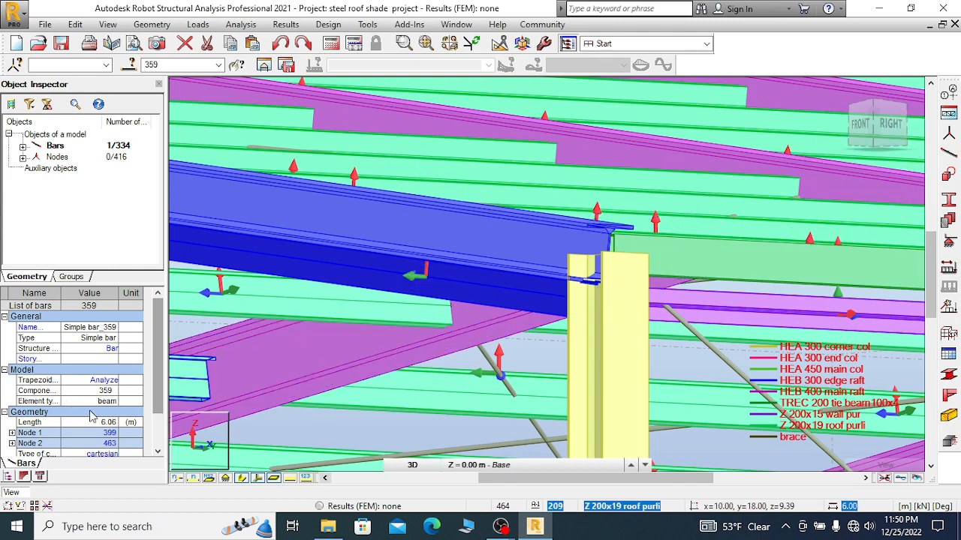
scroll(157, 375, down, 2)
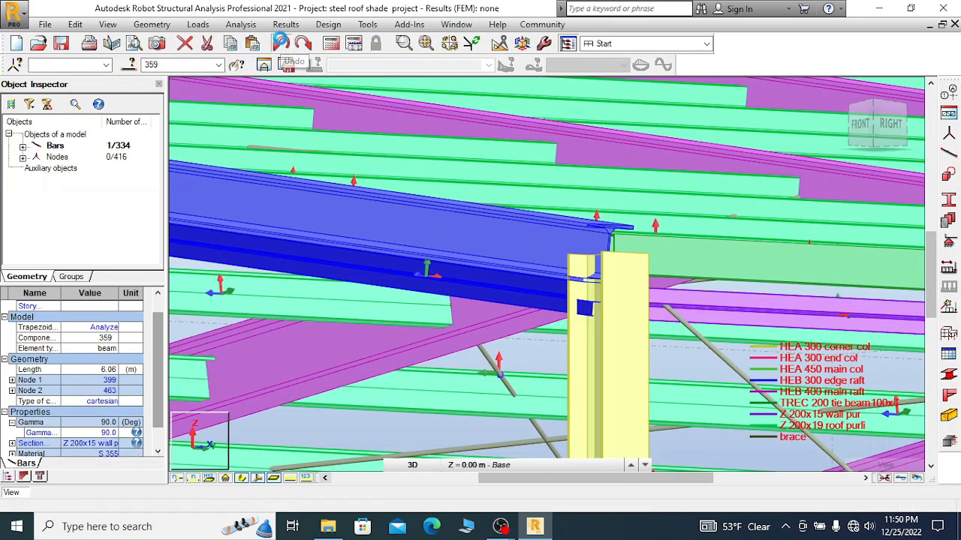
click(280, 43)
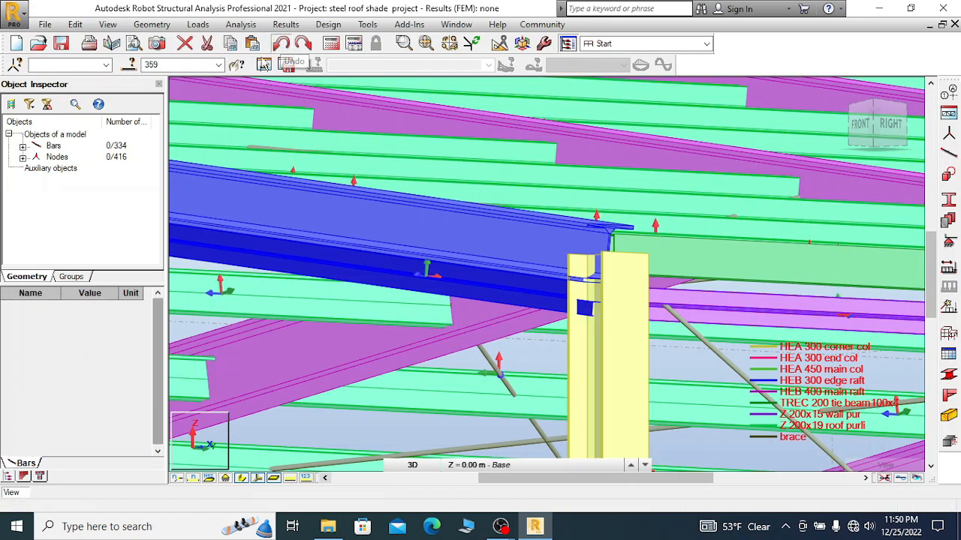
- Set the Gamma angle of the new gable purlin below the edge rafter to 270°
click(524, 297)
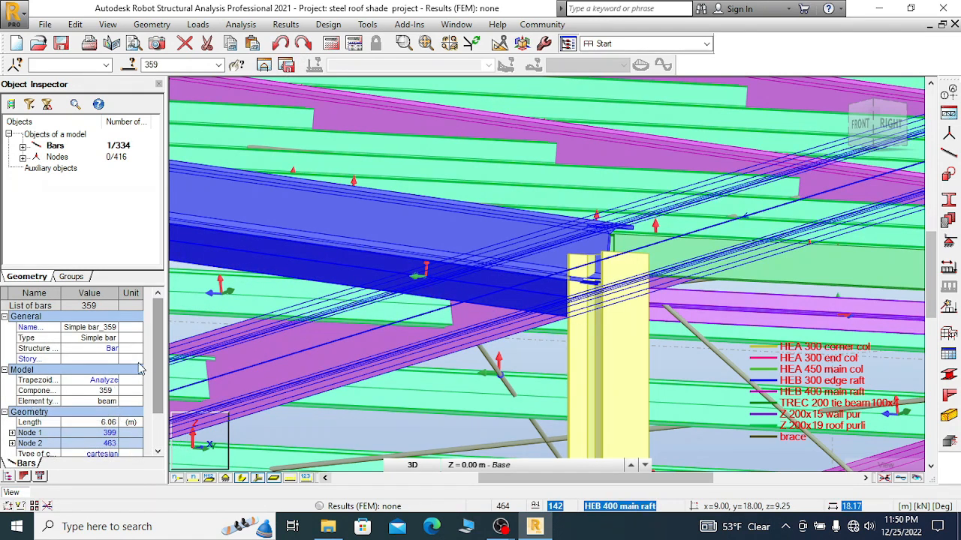
scroll(139, 368, down, 4)
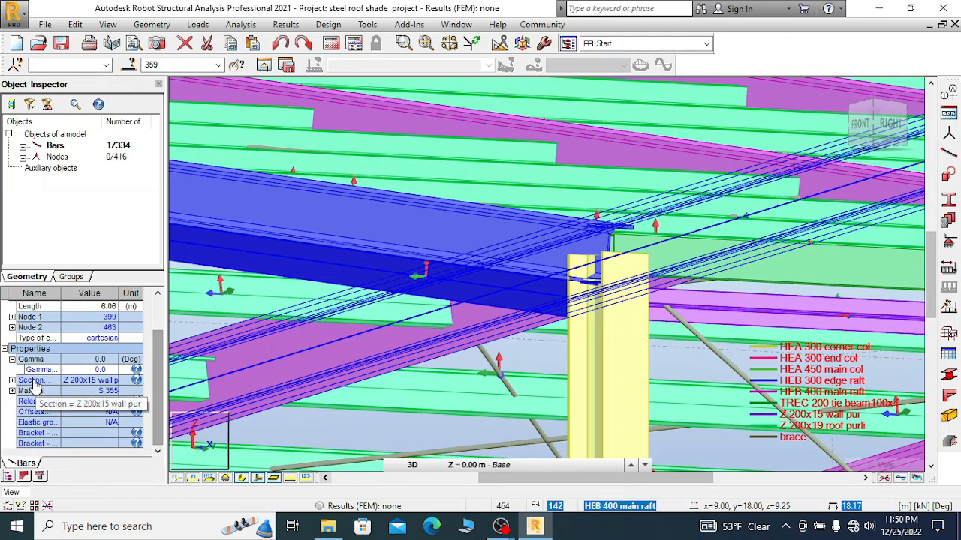
click(100, 369)
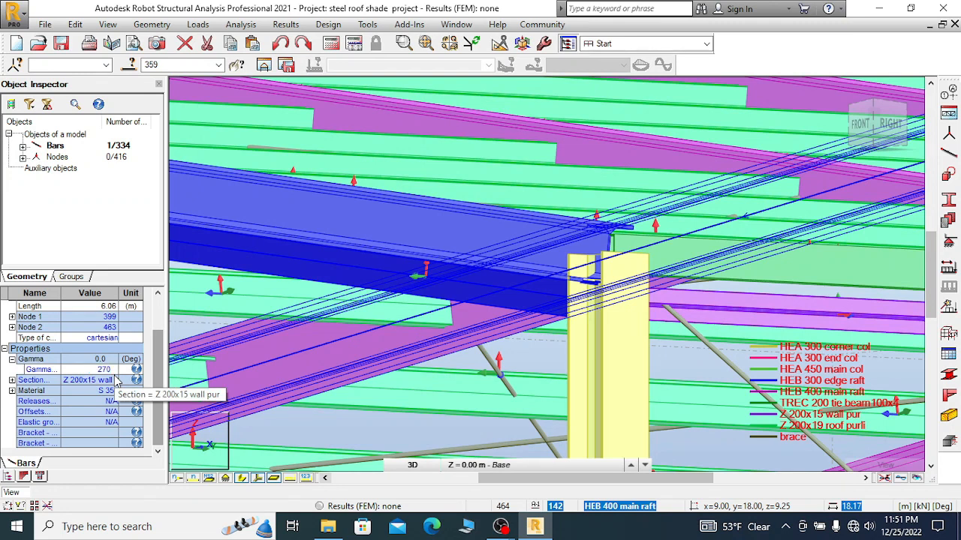
key(Return)
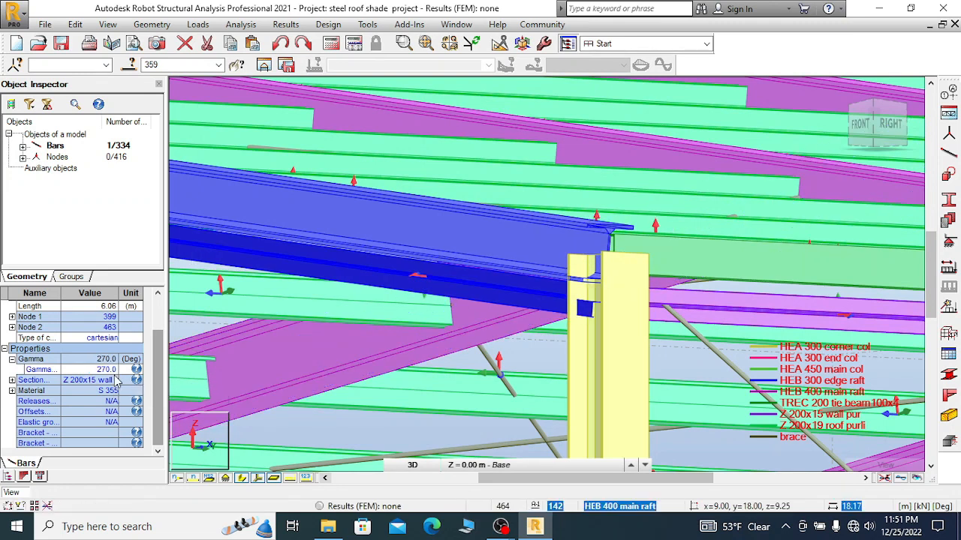
- Examine the rotated gable purlin's orientation against the corner column and side wall purlins, and return to the home 3D view
right_click(478, 310)
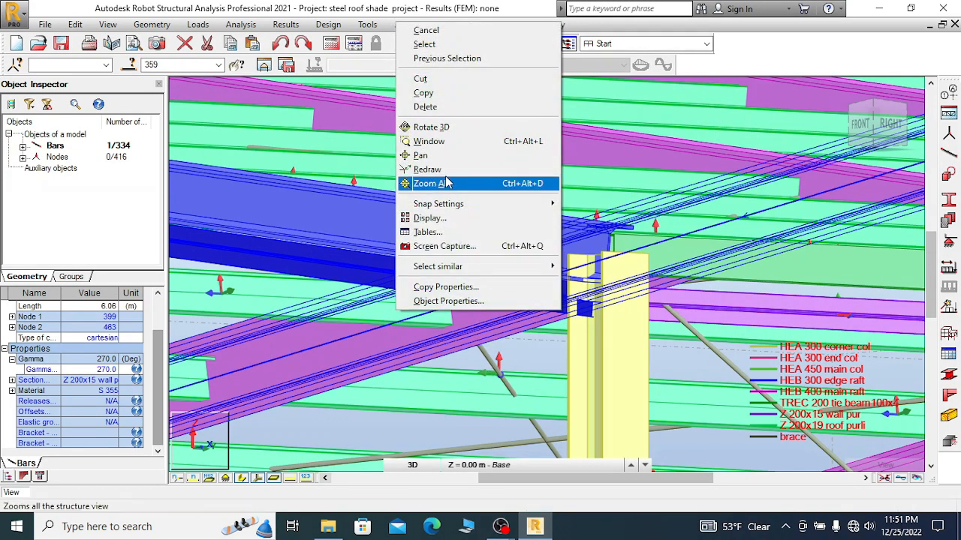
click(434, 129)
drag(488, 297, 460, 299)
scroll(338, 277, up, 5)
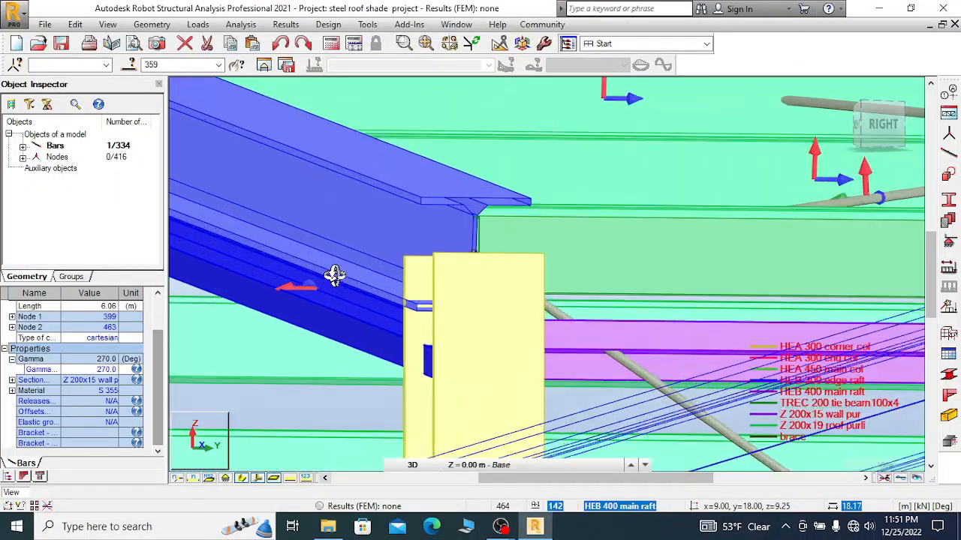
drag(301, 293, 297, 298)
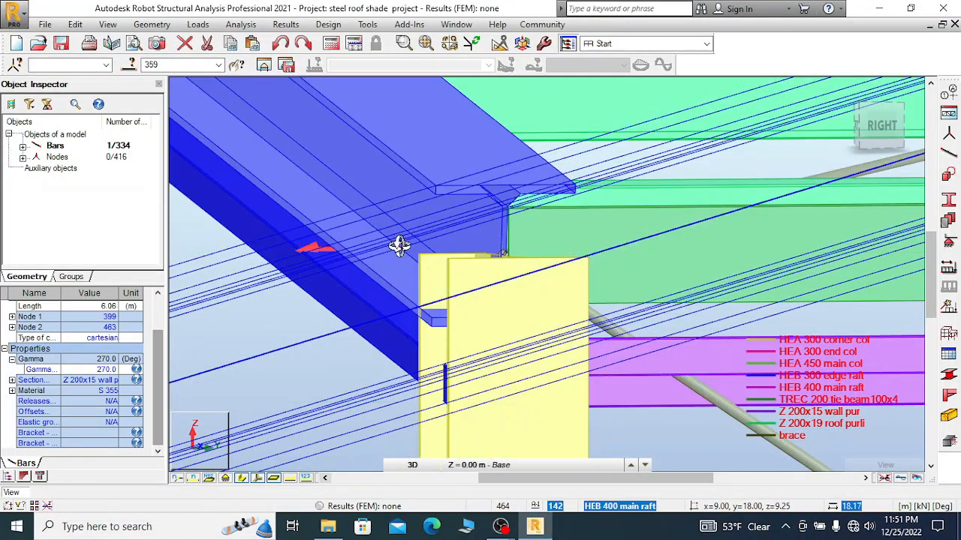
drag(399, 246, 395, 281)
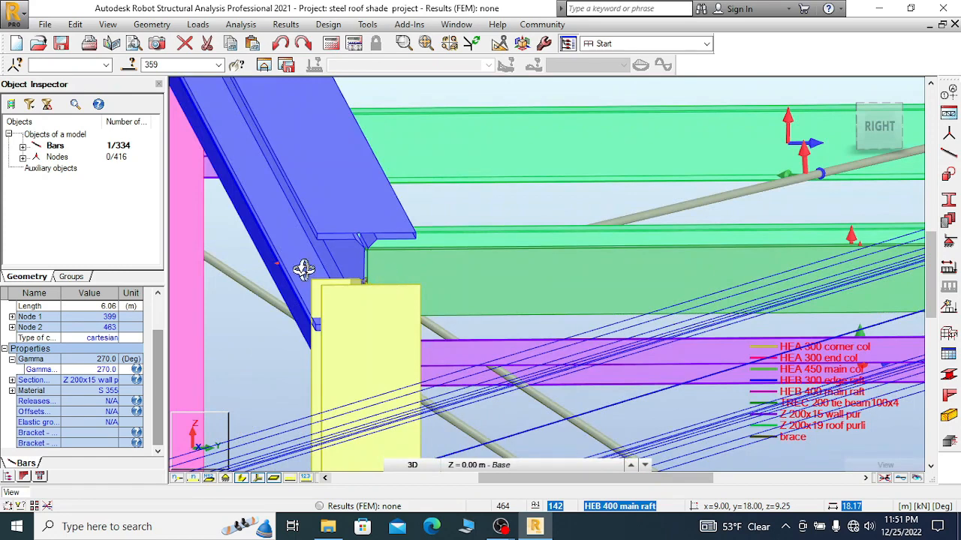
scroll(303, 269, up, 6)
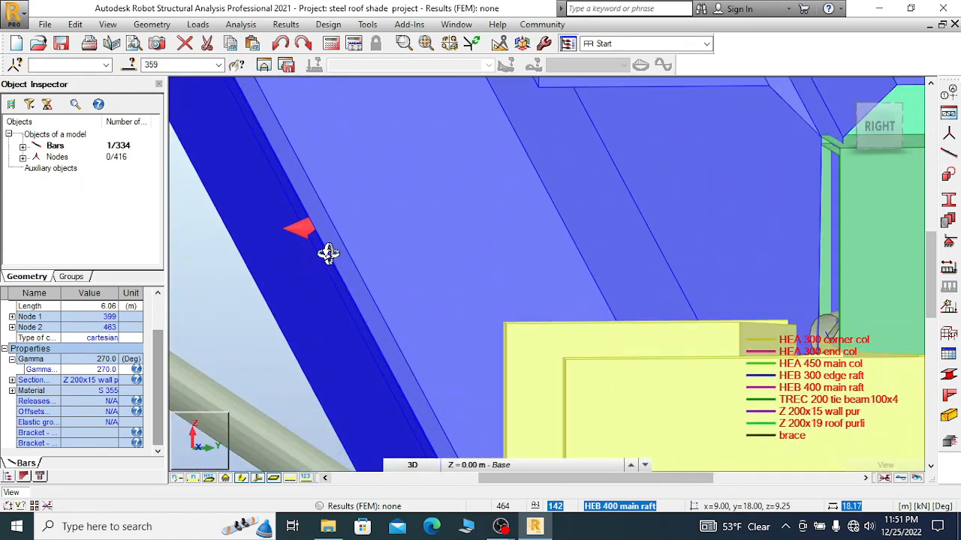
drag(328, 253, 487, 268)
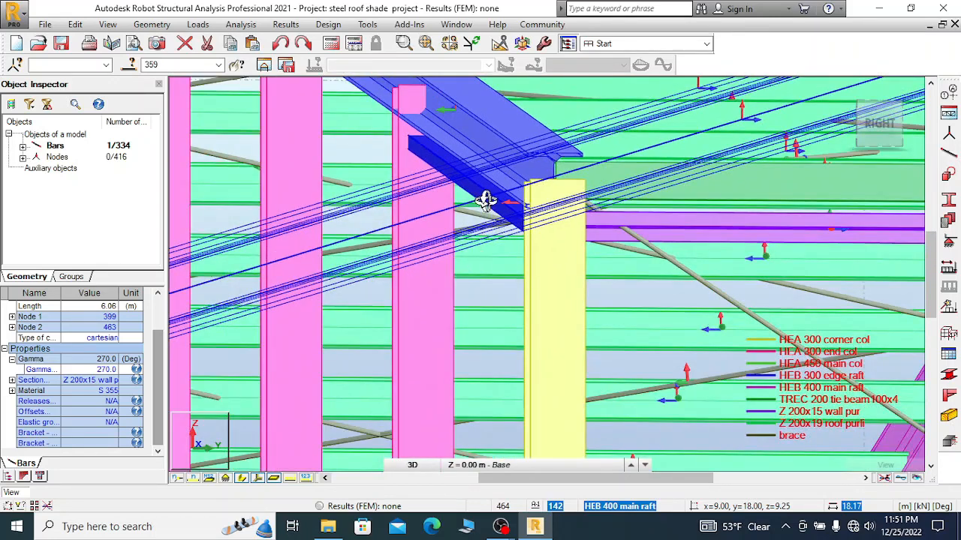
drag(486, 200, 397, 341)
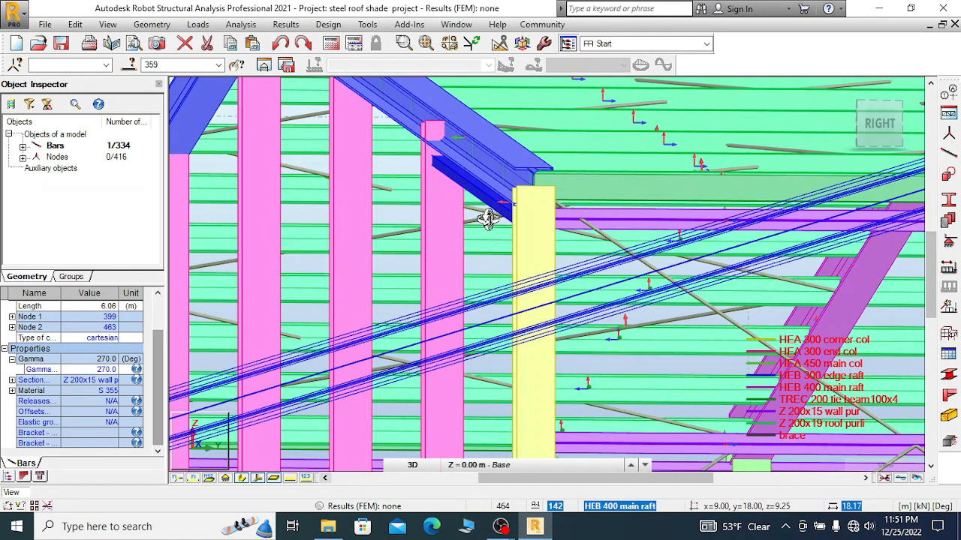
scroll(487, 210, down, 3)
scroll(751, 143, down, 2)
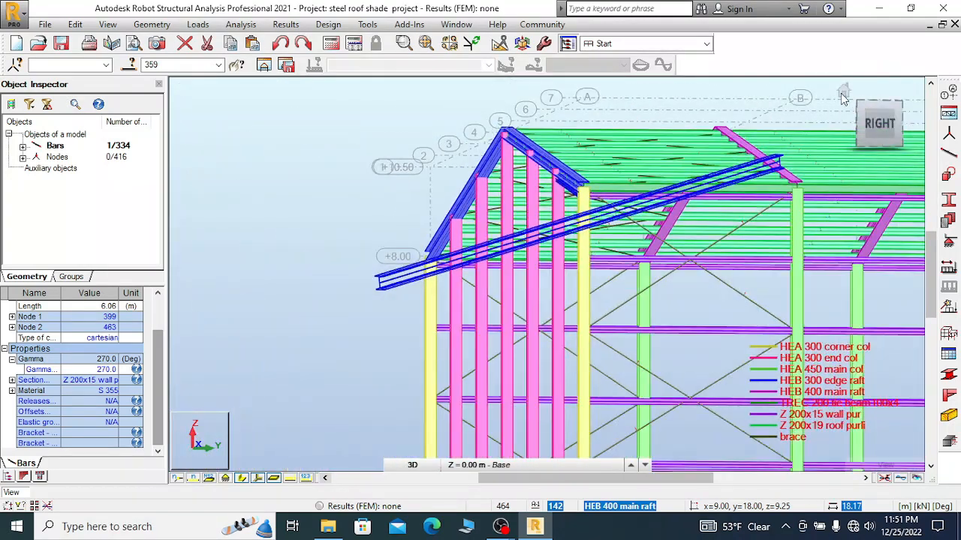
shift+middle_drag(489, 197, 490, 206)
right_click(269, 147)
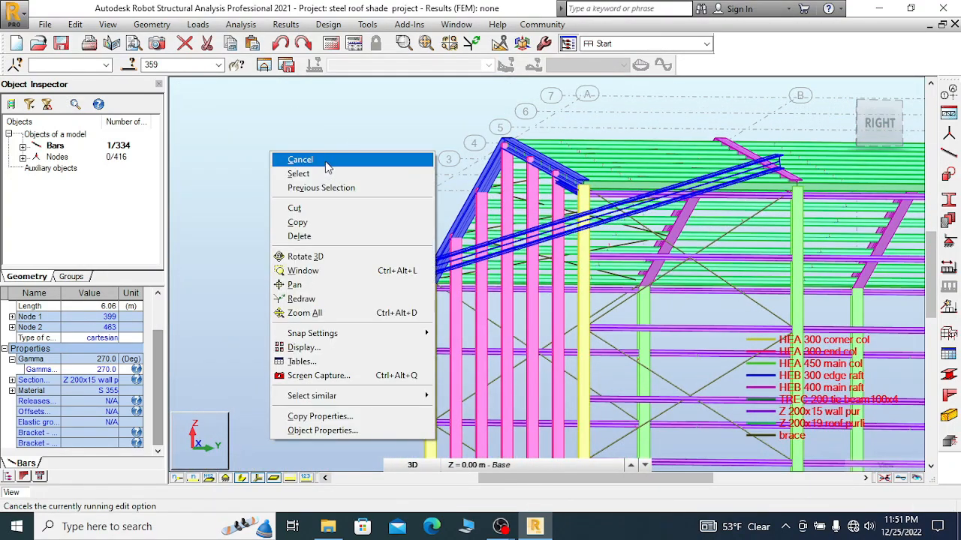
click(301, 158)
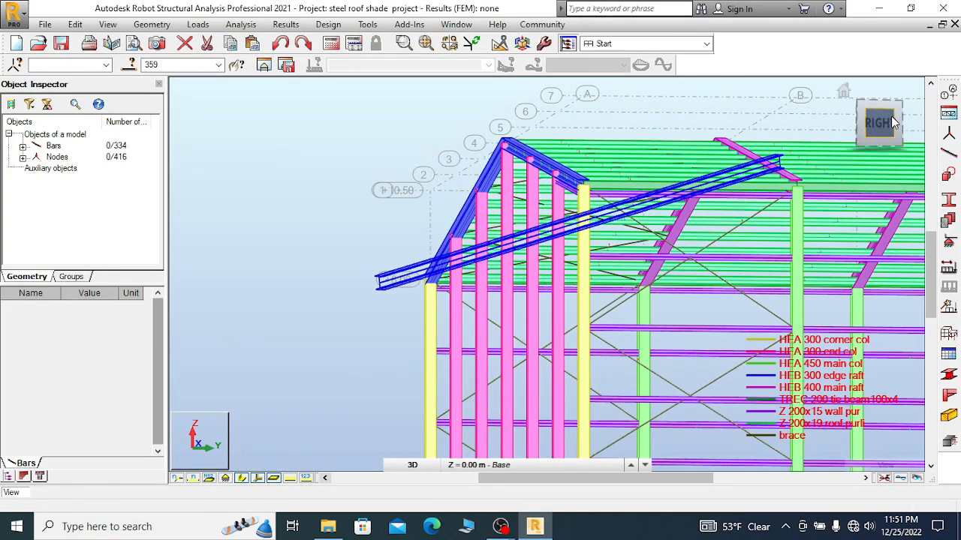
click(841, 92)
scroll(698, 293, up, 2)
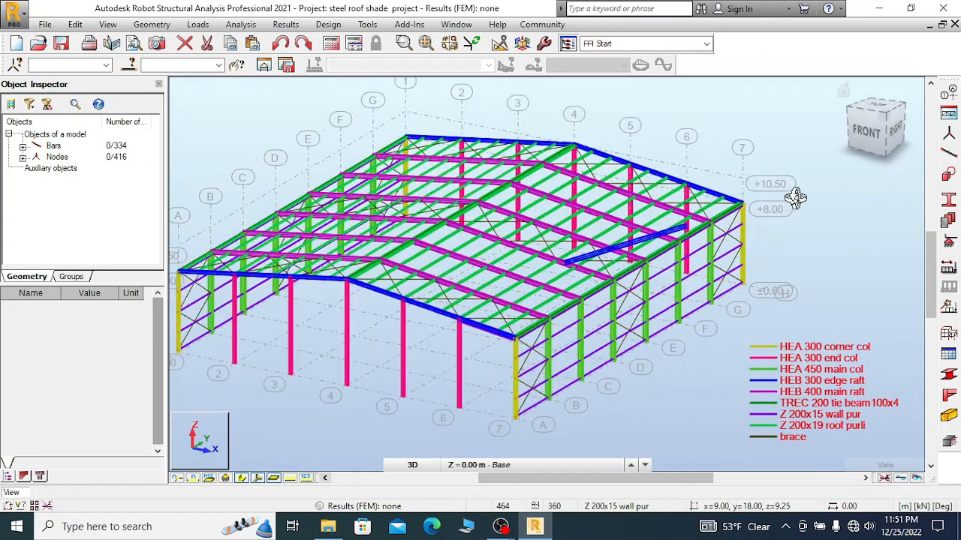
right_click(700, 200)
click(743, 210)
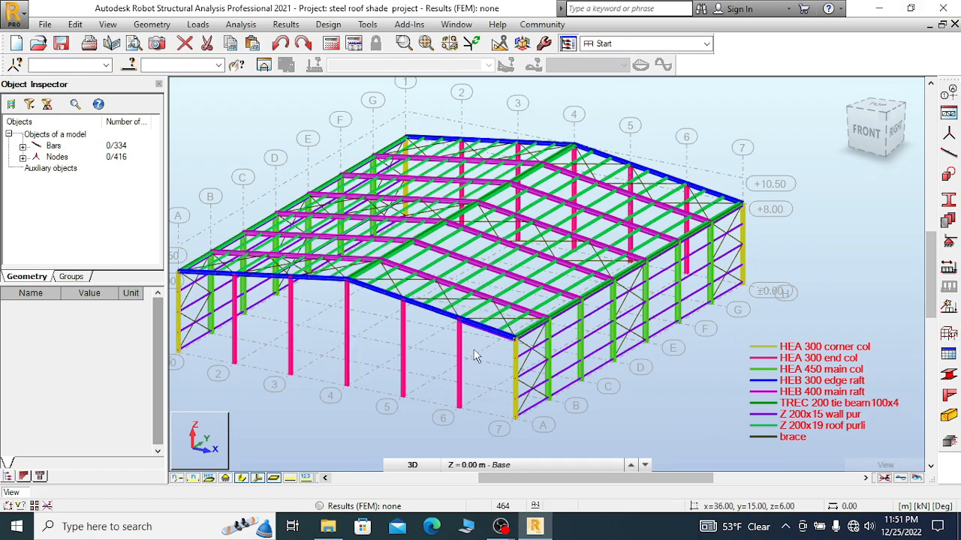
- Copy the gable purlin between axes 6 and 7 with translation vector 0, 0, -1.75 m, down to the column node at Z = 6 m
scroll(493, 362, up, 5)
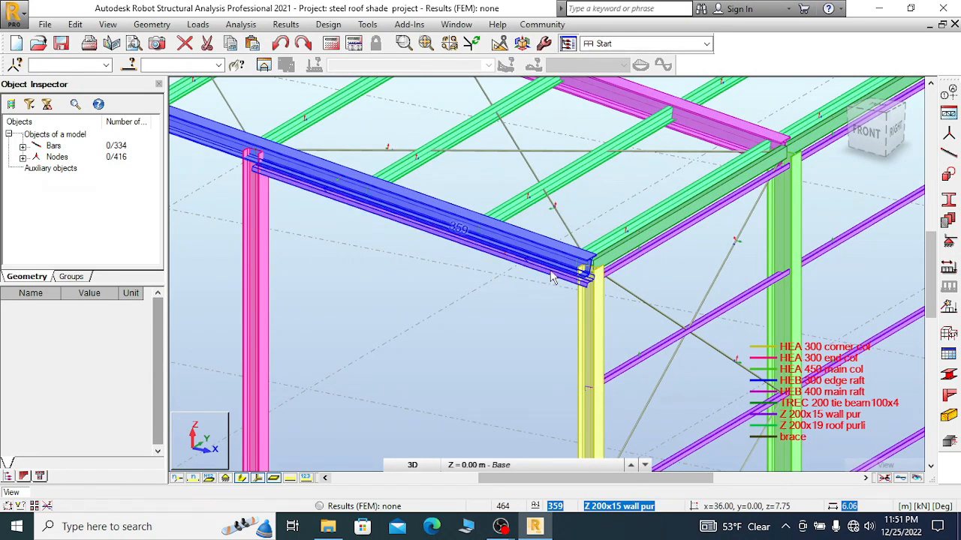
scroll(588, 291, up, 2)
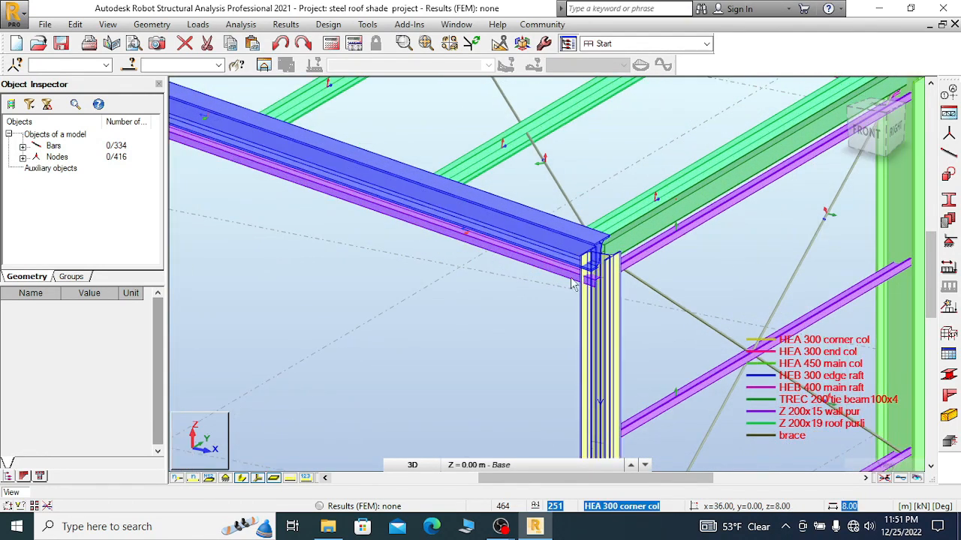
click(552, 275)
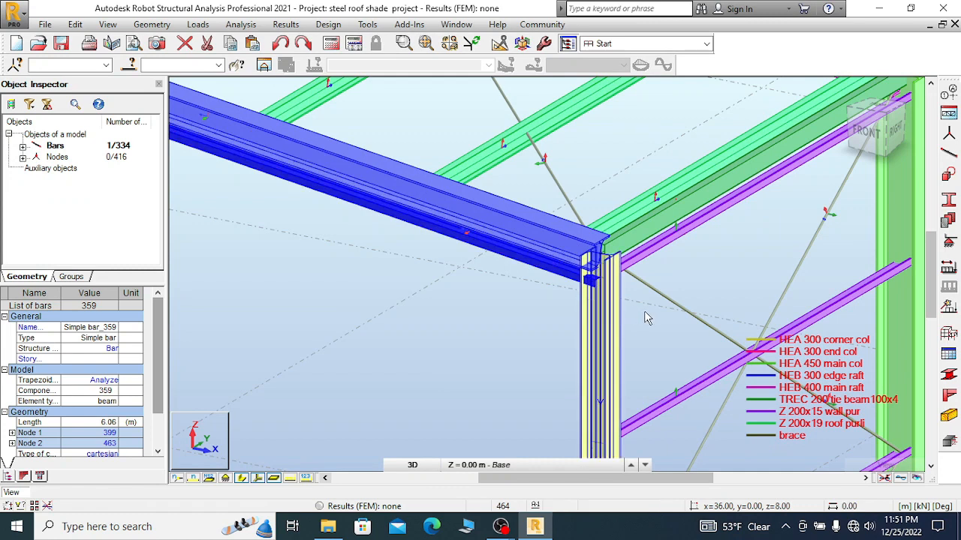
click(75, 24)
mouse_move(112, 199)
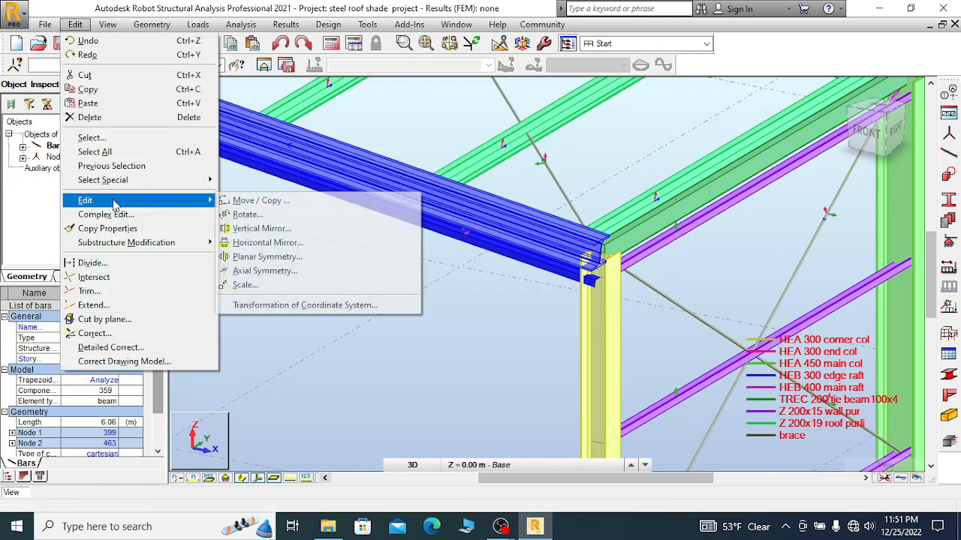
click(260, 201)
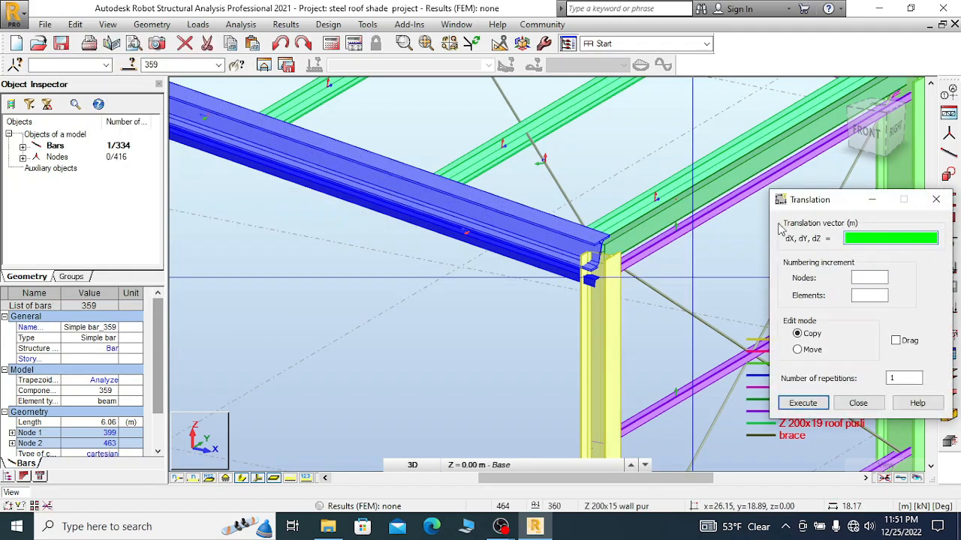
scroll(568, 128, down, 2)
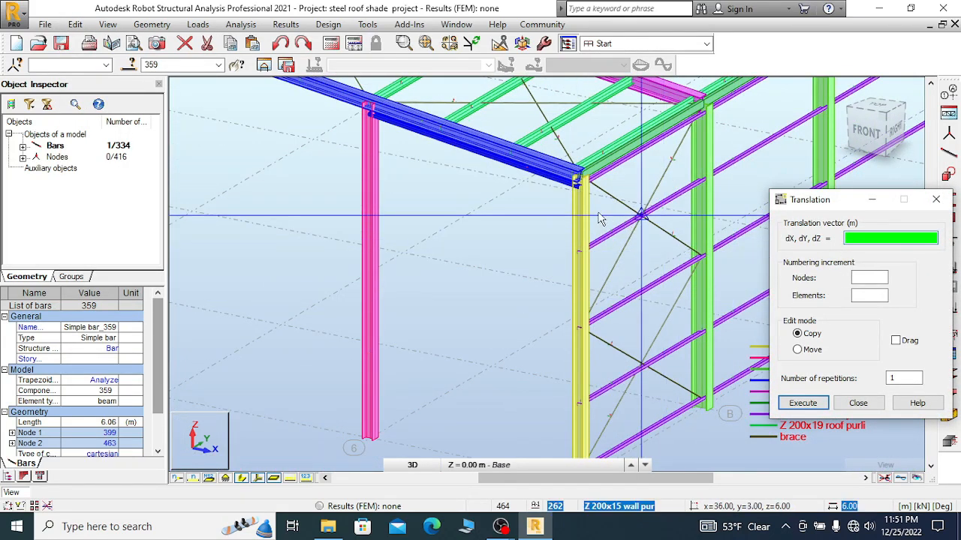
scroll(572, 181, up, 4)
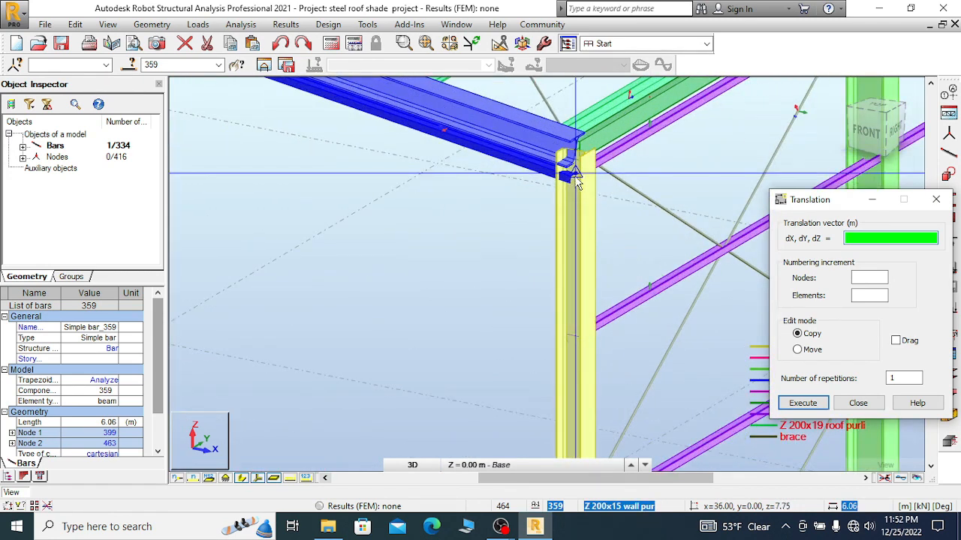
click(575, 177)
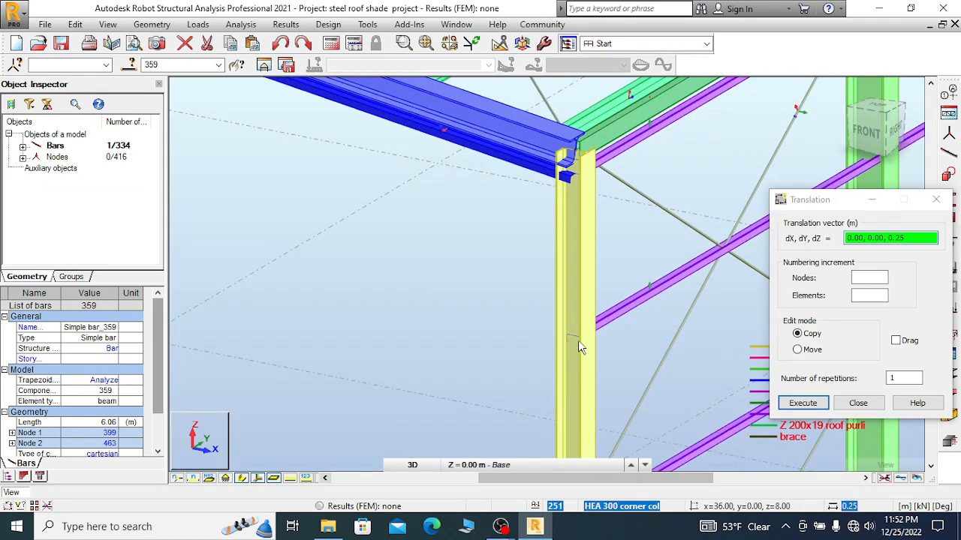
scroll(578, 315, down, 2)
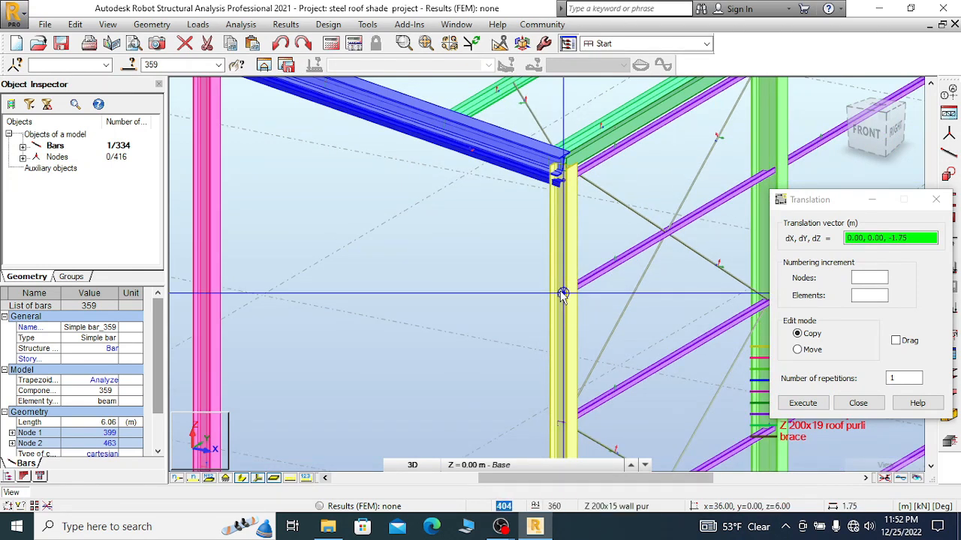
click(564, 292)
- Copy the new lower gable purlin with translation vector 0, 0, -2.00 m, down to the corner column node at Z = 4 m
scroll(568, 217, down, 2)
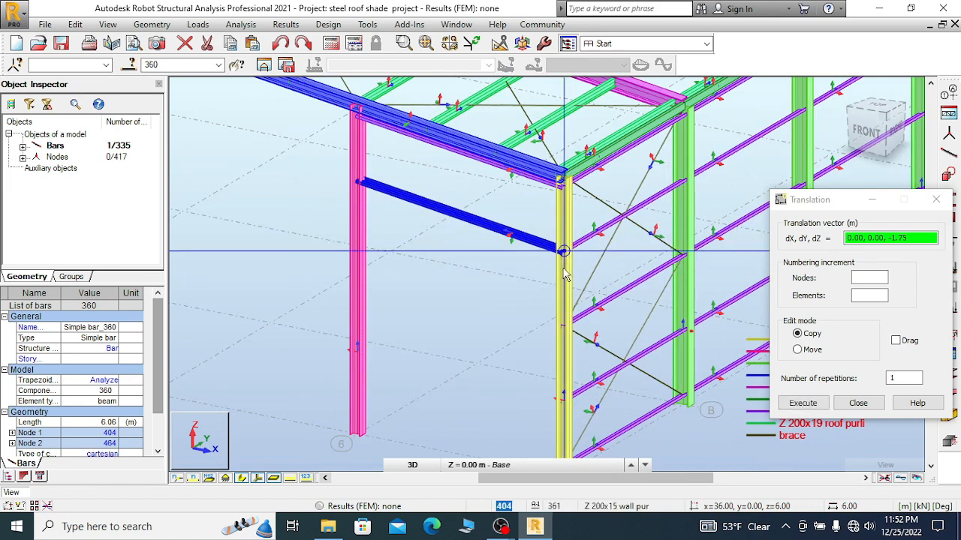
click(564, 324)
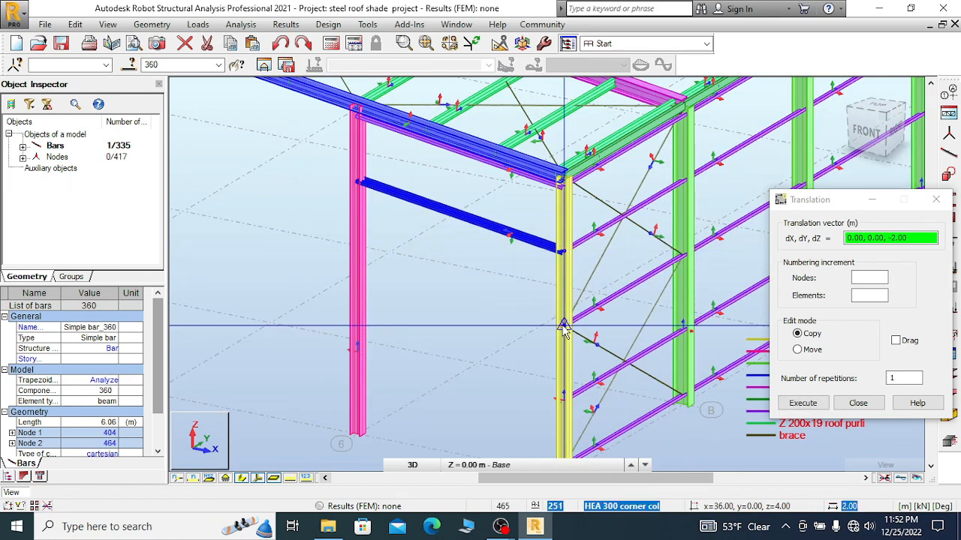
click(564, 338)
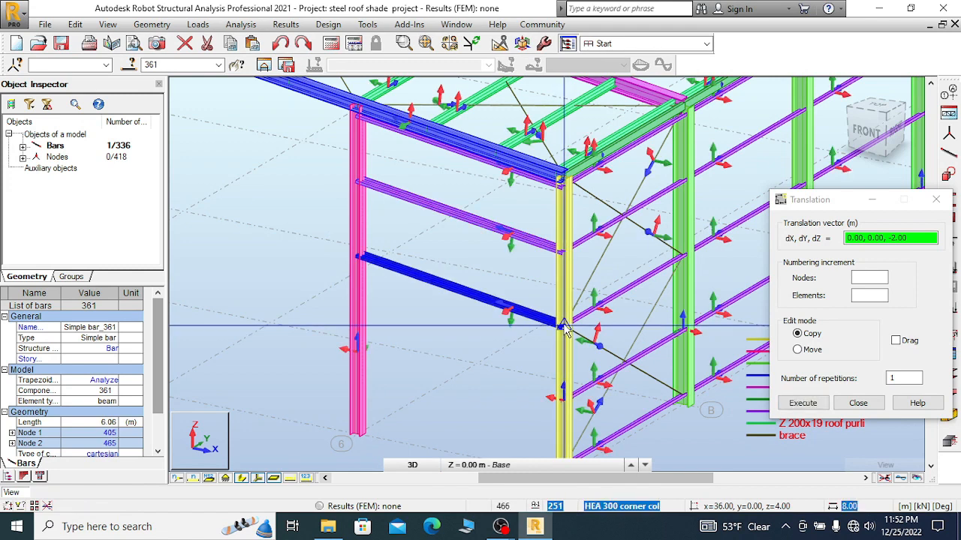
- Copy the lowest gable purlin down with dZ -2.00 m to Z = 2 m and again with dZ -1.75 m to Z = 0.25 m
click(567, 366)
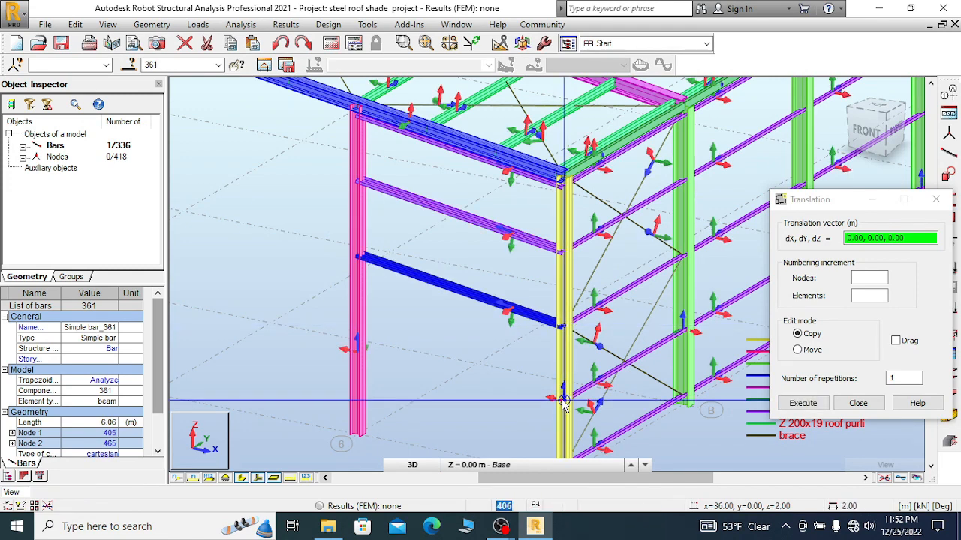
click(564, 400)
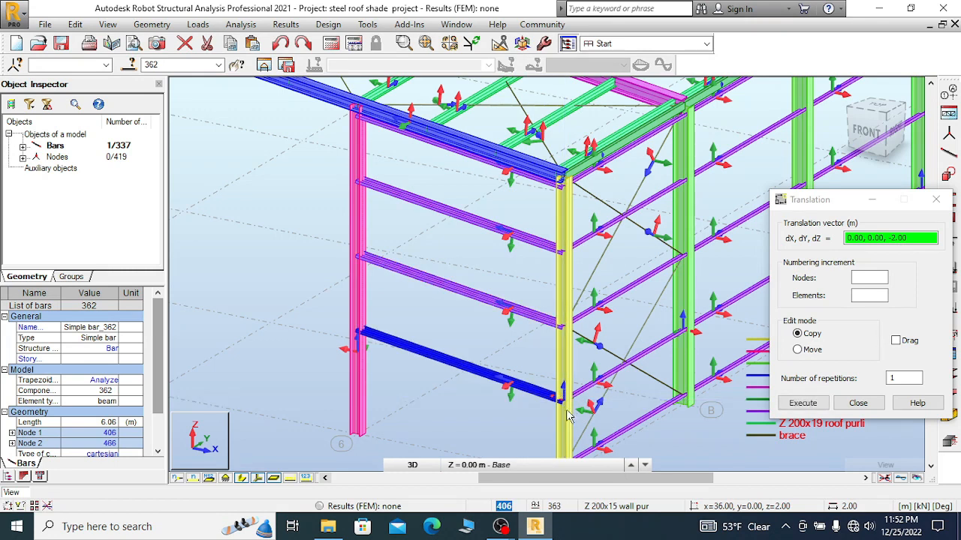
scroll(564, 409, down, 3)
scroll(563, 412, up, 3)
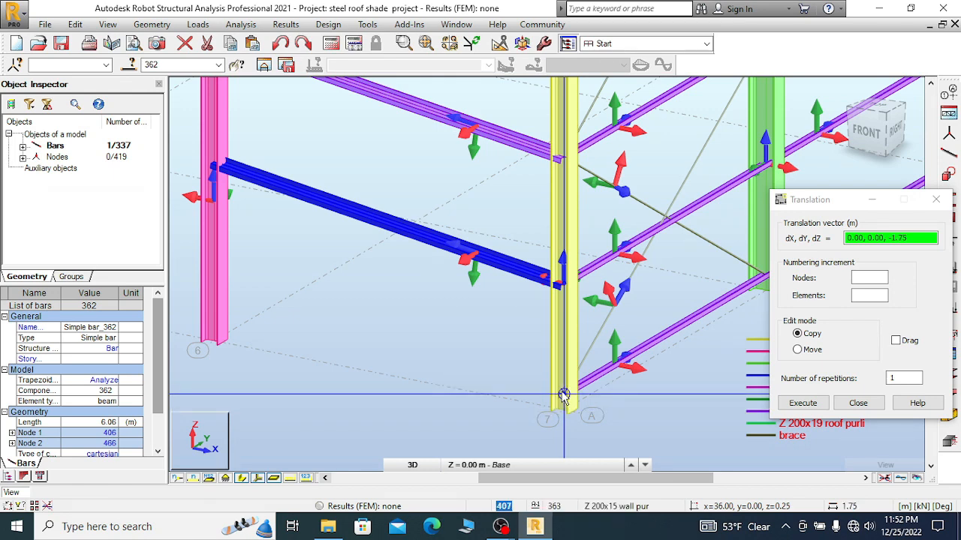
click(802, 403)
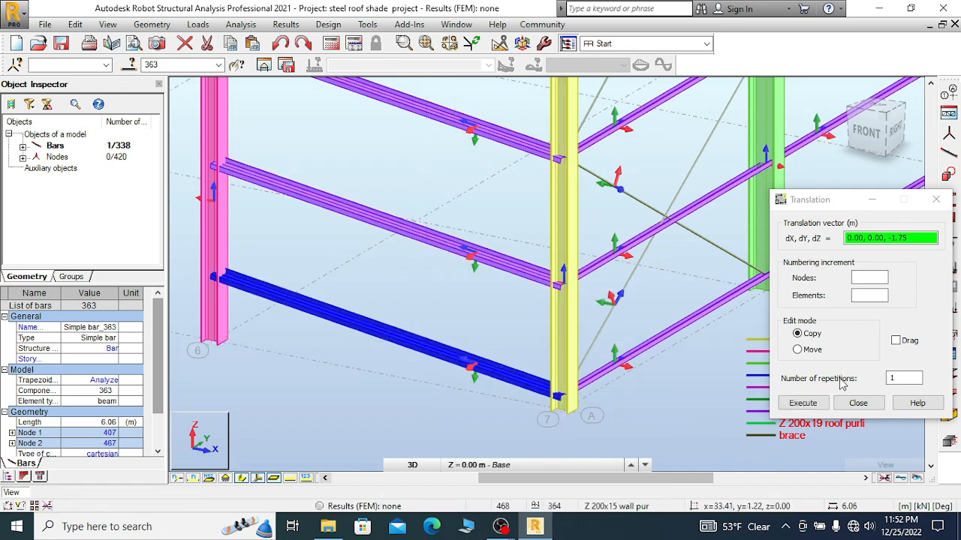
click(858, 403)
- Clear the bar selection and examine the copied gable purlins between axes 6 and 7 against the end and corner columns
scroll(485, 376, down, 3)
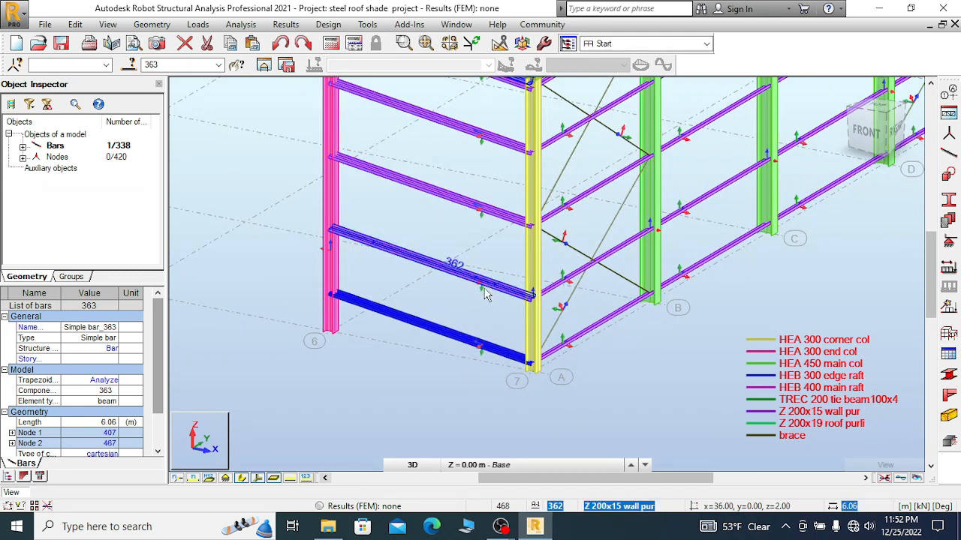
scroll(409, 311, up, 1)
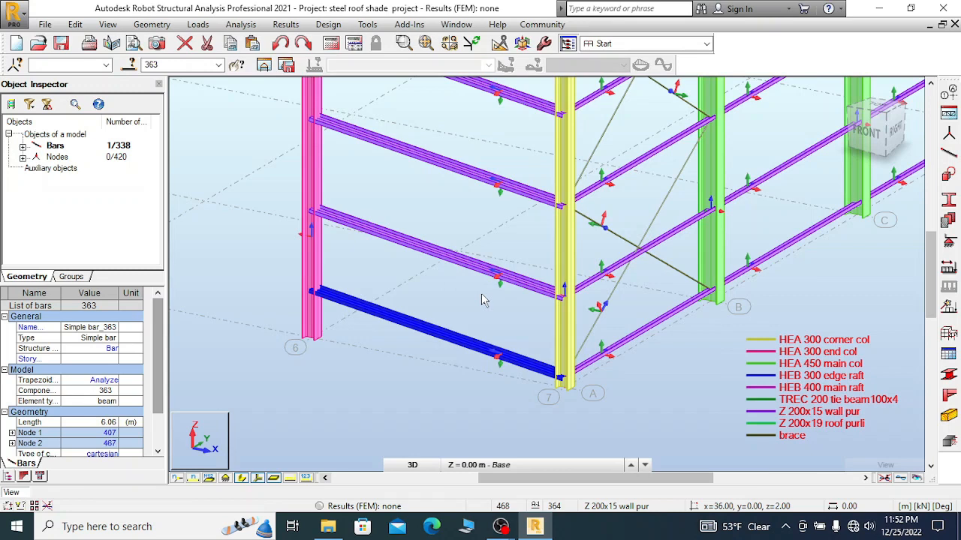
scroll(590, 383, down, 1)
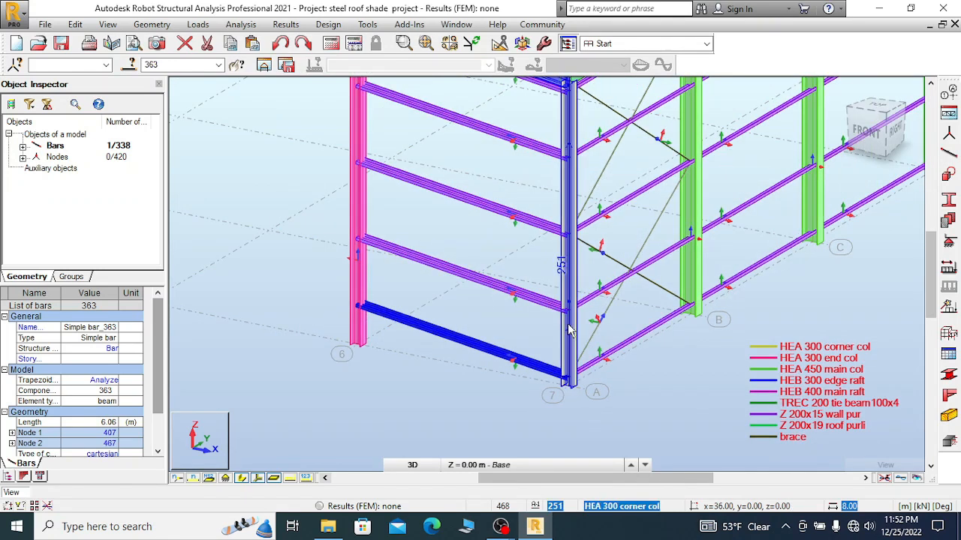
scroll(432, 323, down, 2)
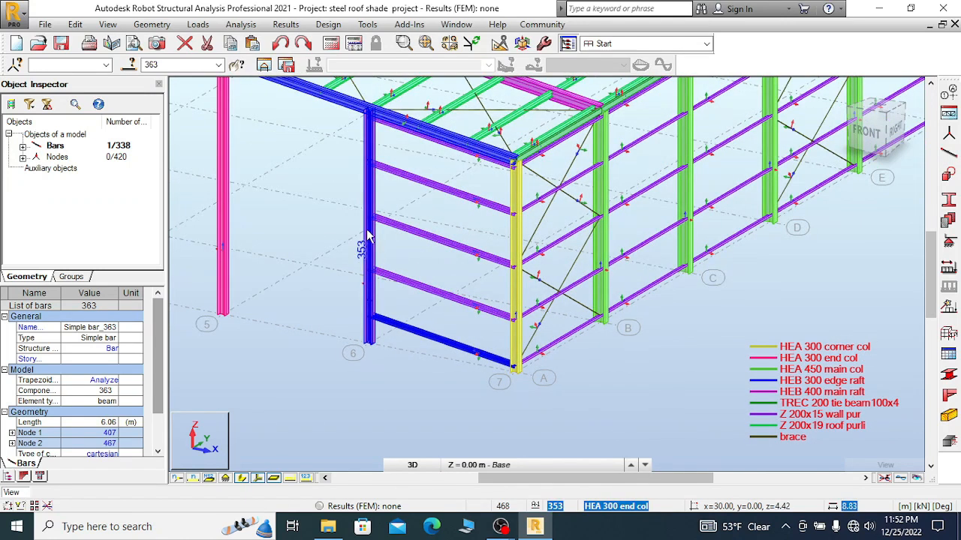
scroll(379, 355, up, 2)
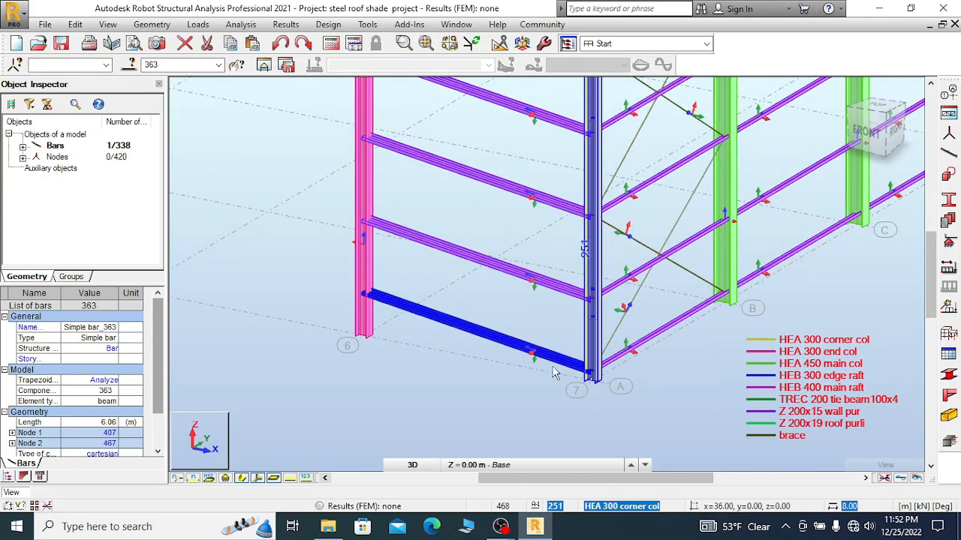
scroll(459, 368, up, 1)
right_click(448, 339)
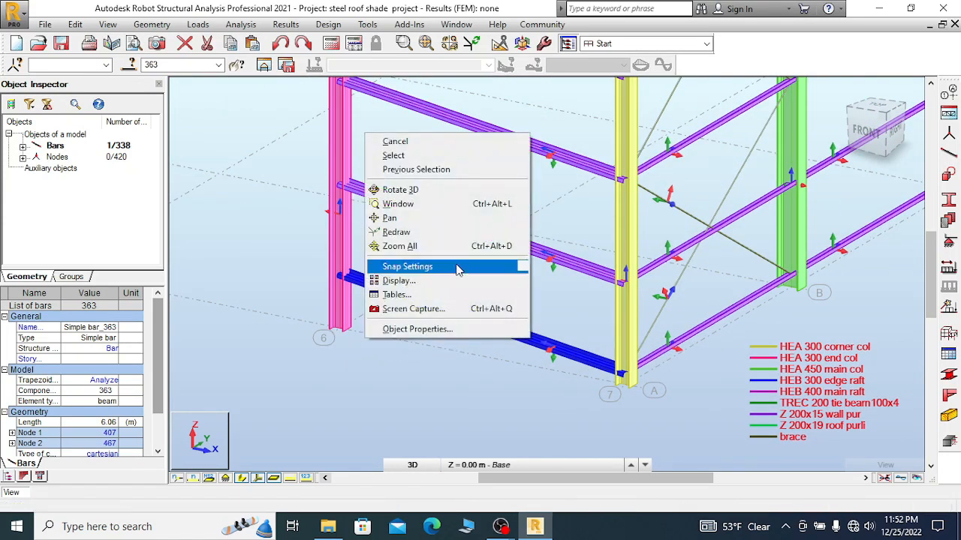
click(406, 141)
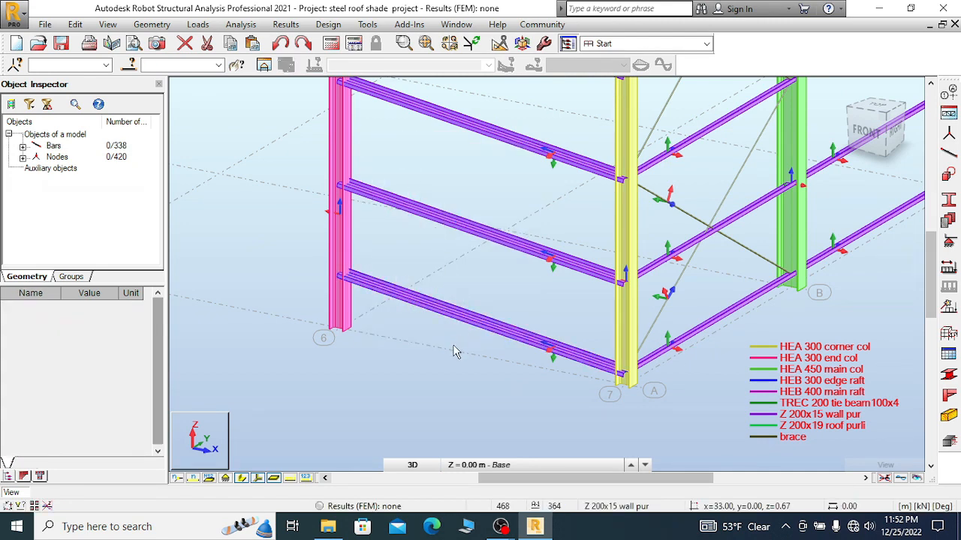
scroll(504, 353, down, 1)
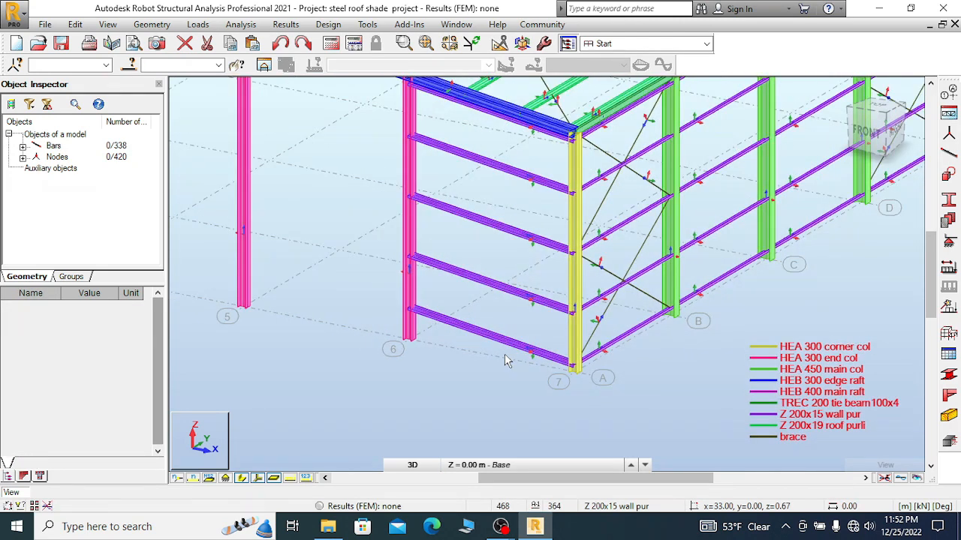
scroll(505, 359, down, 1)
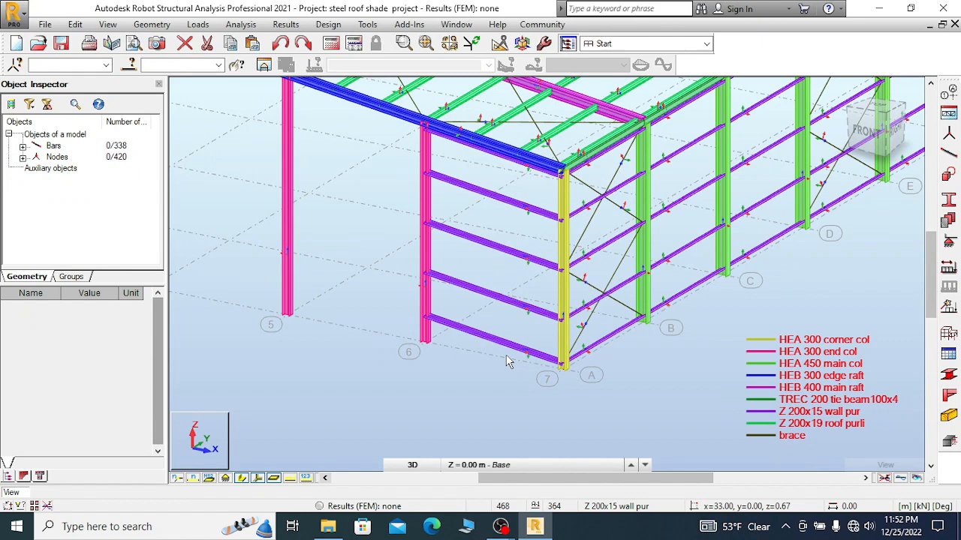
scroll(506, 360, up, 2)
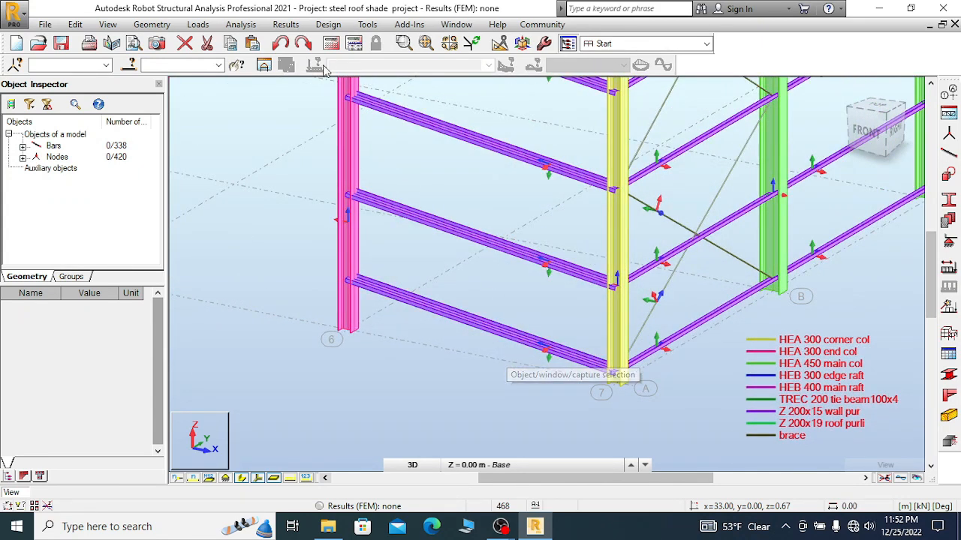
scroll(471, 225, down, 2)
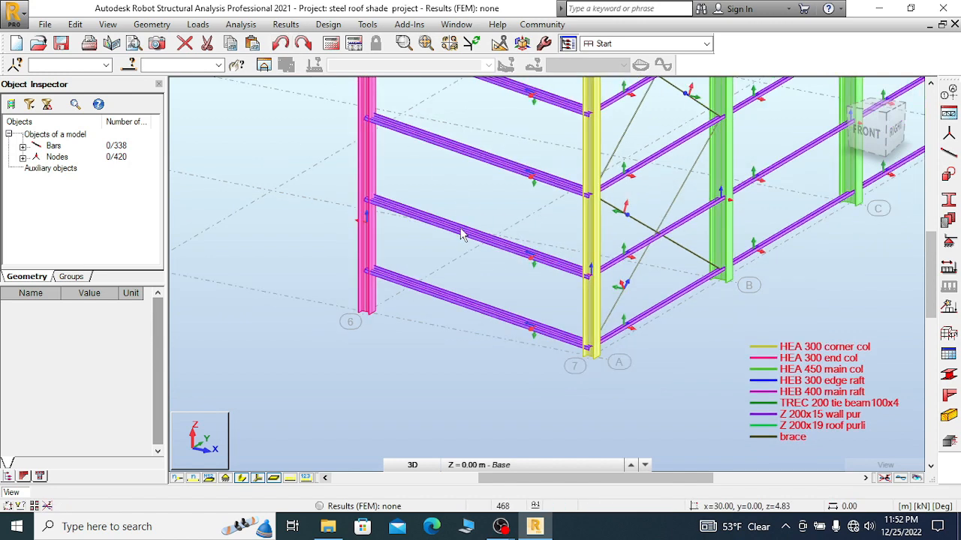
scroll(476, 252, down, 1)
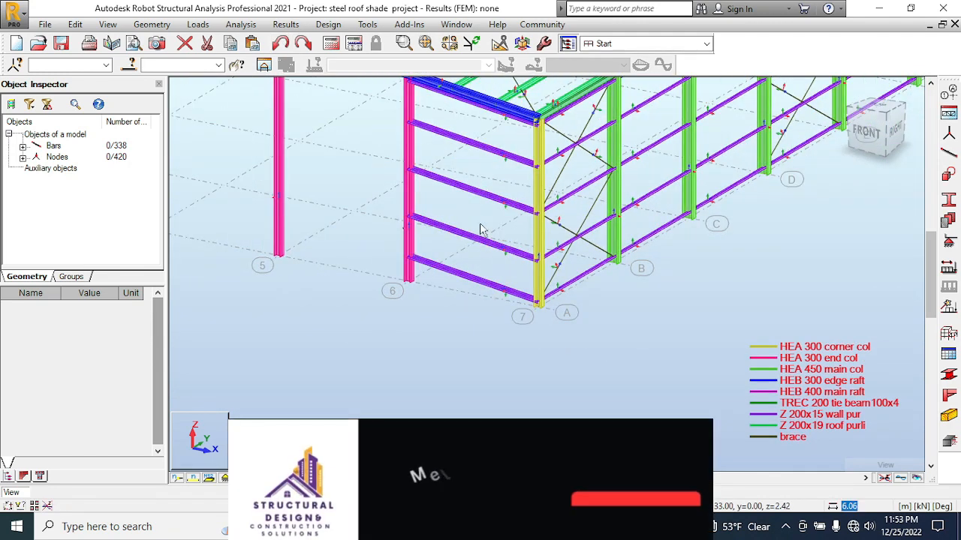
scroll(496, 129, up, 2)
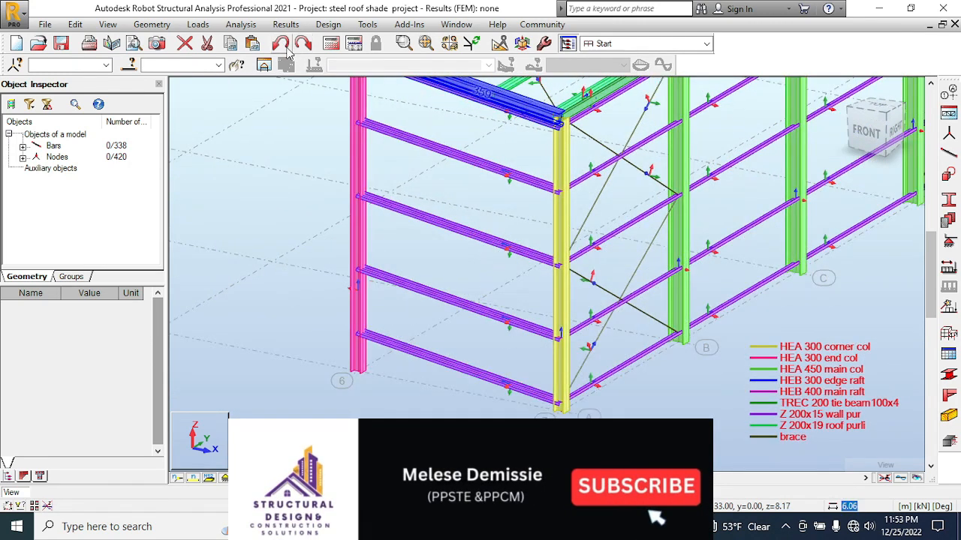
- Undo the gable purlin copies and the original purlin below the edge rafter, clearing all purlins between axes 6 and 7
click(283, 44)
click(282, 43)
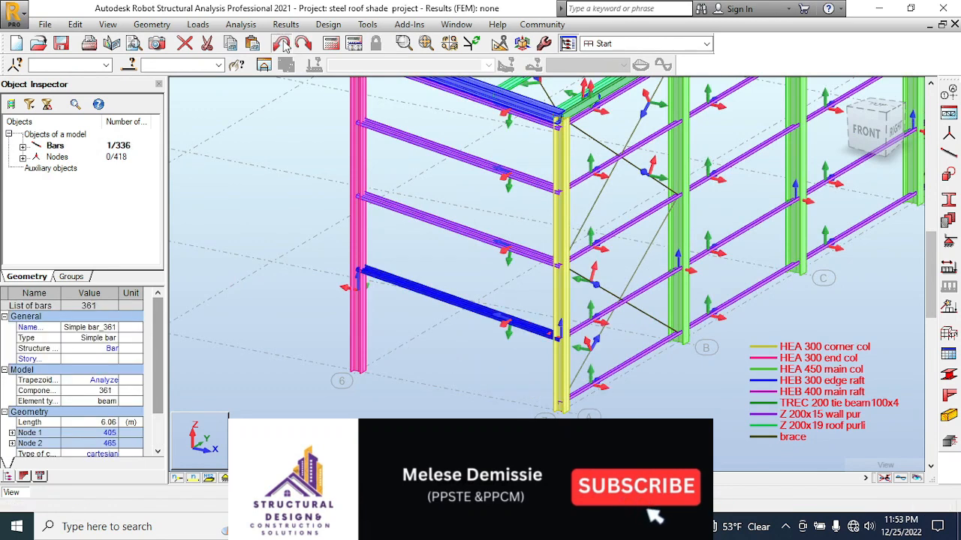
click(282, 44)
click(283, 43)
click(282, 43)
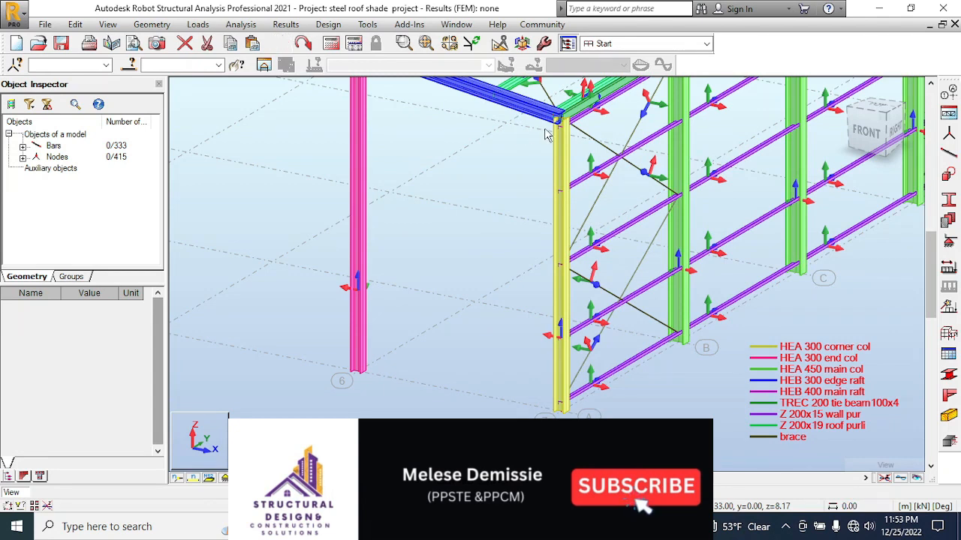
- Draw a Z 200x15 wall purlin from the corner column node at 36, 0, 0.25 to the axis 6 column at 30, 0, 0.25
scroll(496, 180, down, 1)
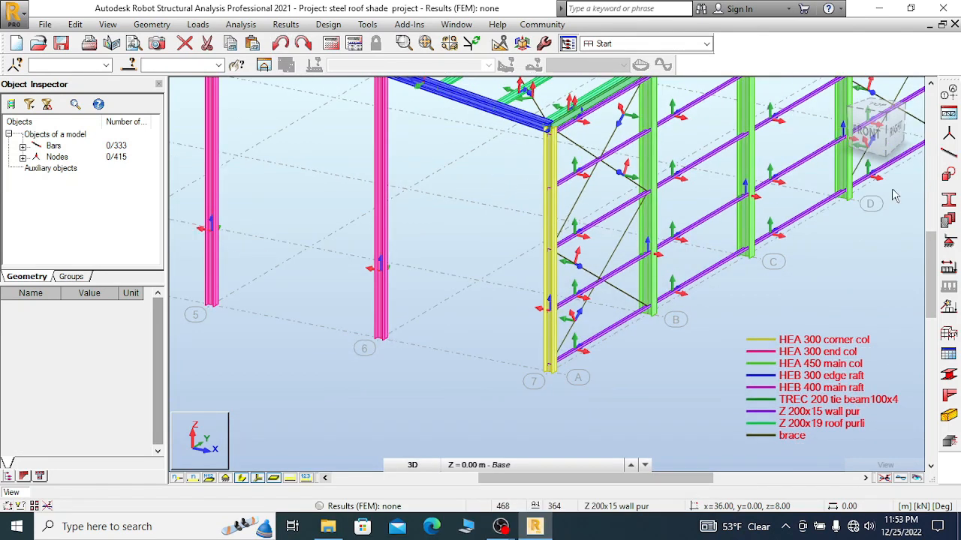
click(948, 153)
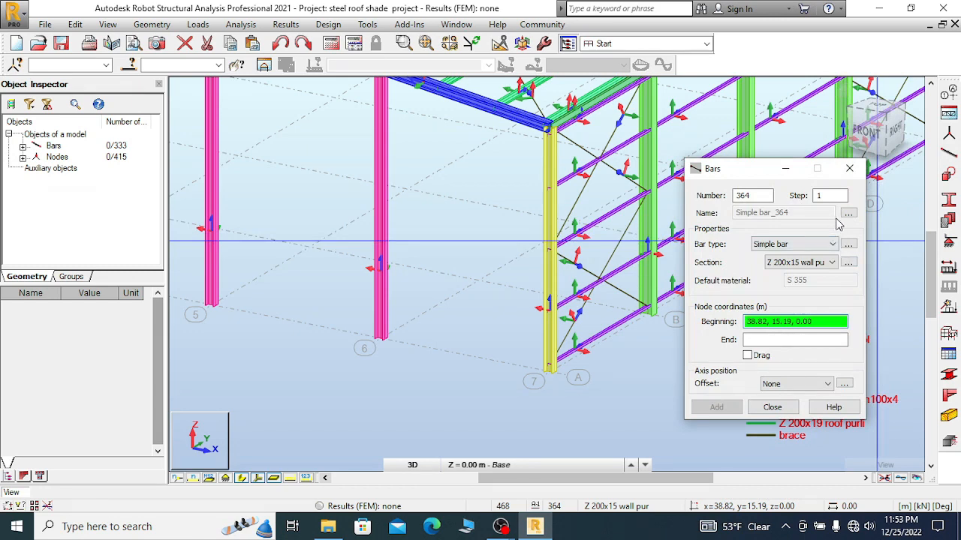
drag(736, 173, 812, 176)
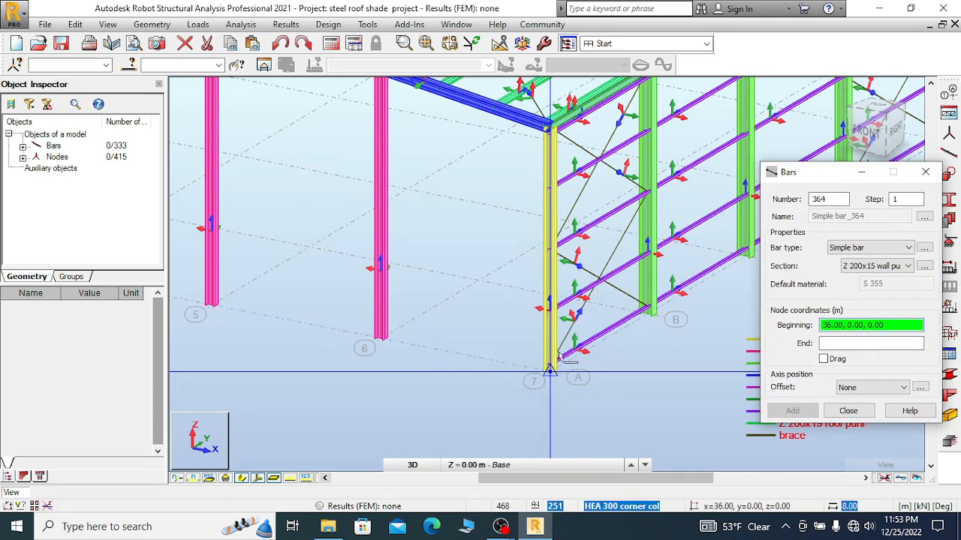
scroll(557, 358, up, 3)
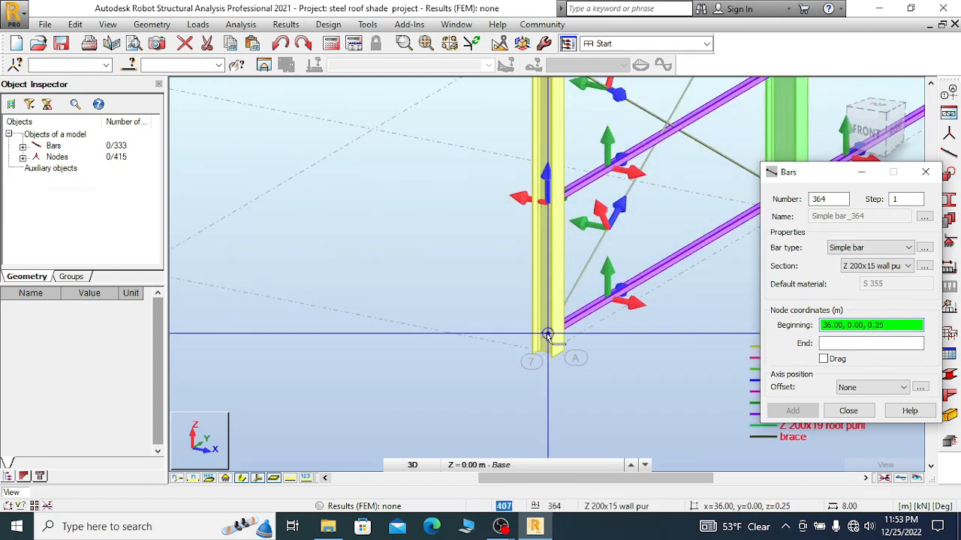
click(547, 334)
scroll(551, 334, down, 2)
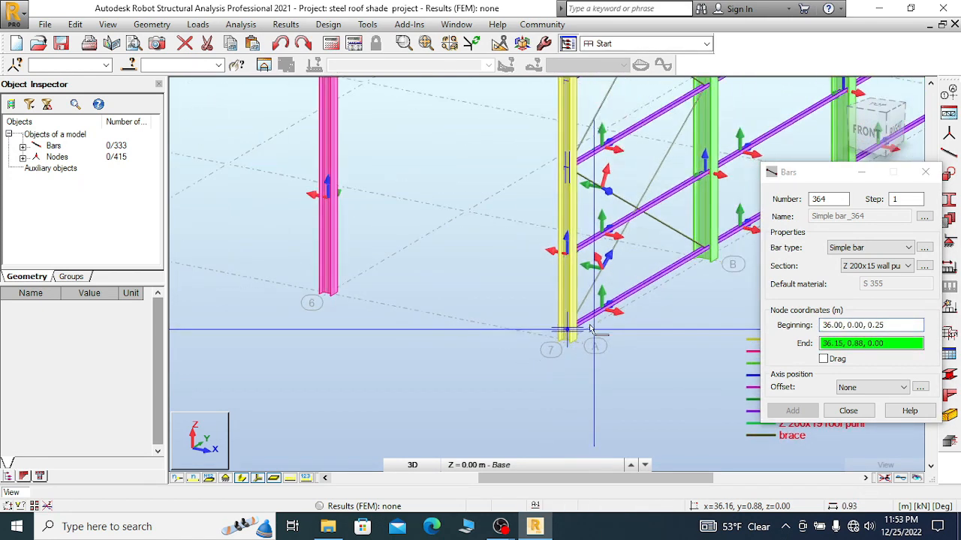
click(331, 286)
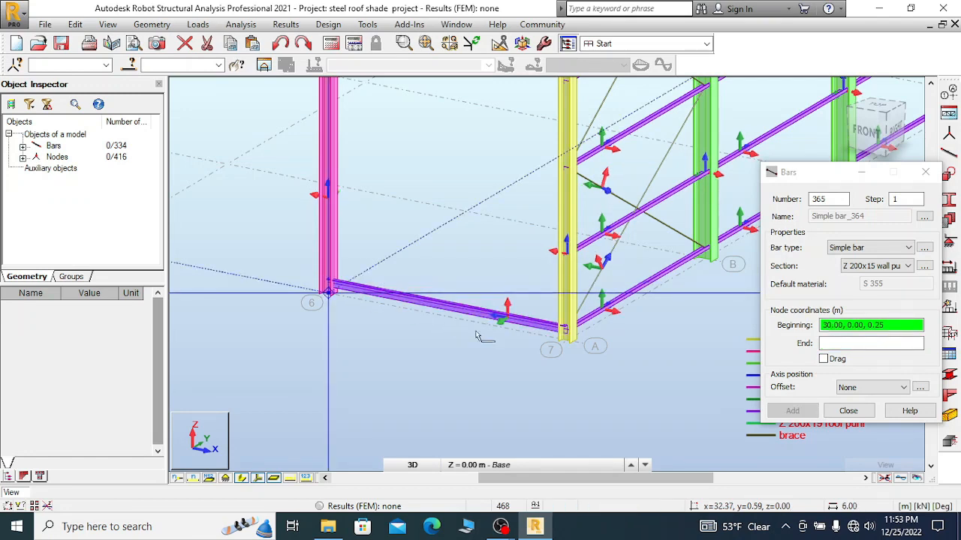
click(925, 172)
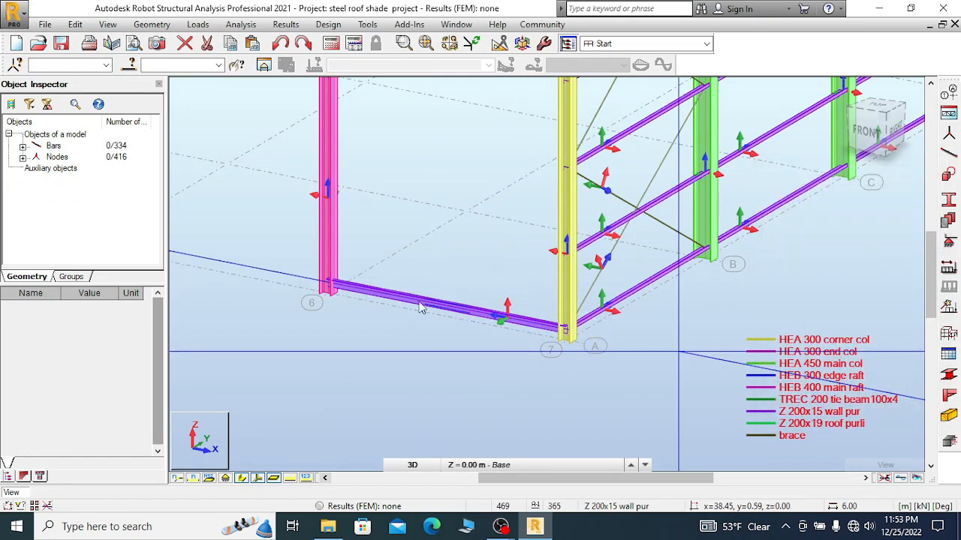
- Set the Gamma angle of the new bottom gable purlin between axes 6 and 7 to 270°
drag(450, 281, 397, 330)
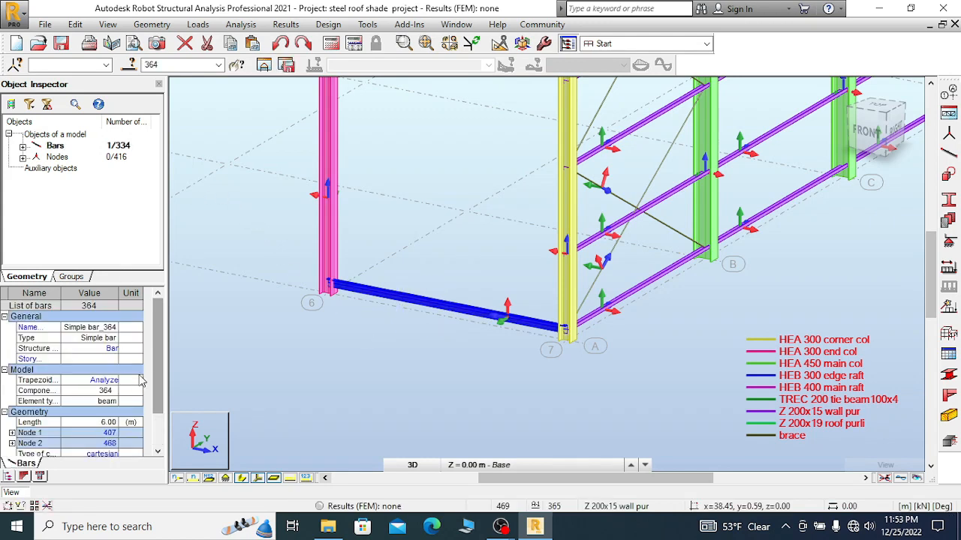
scroll(157, 357, down, 3)
click(105, 391)
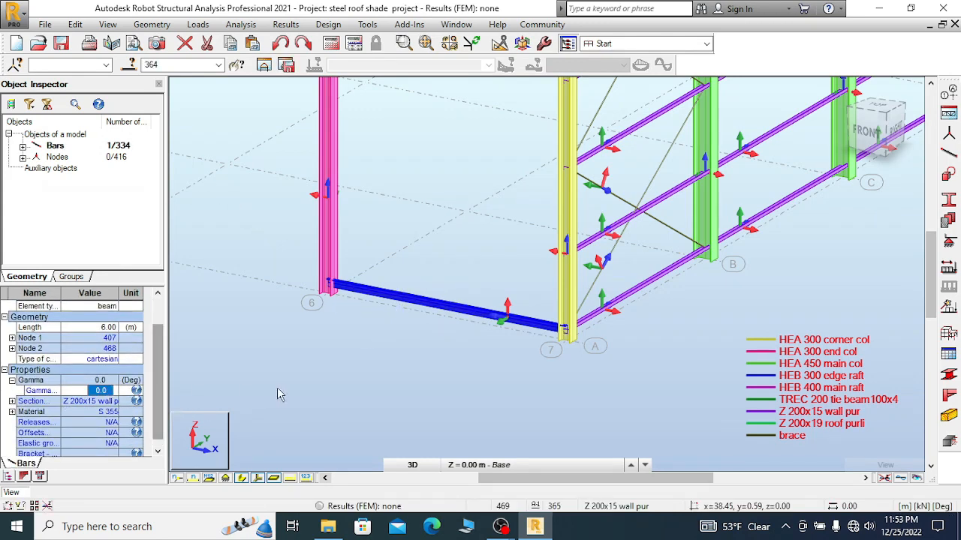
text(270)
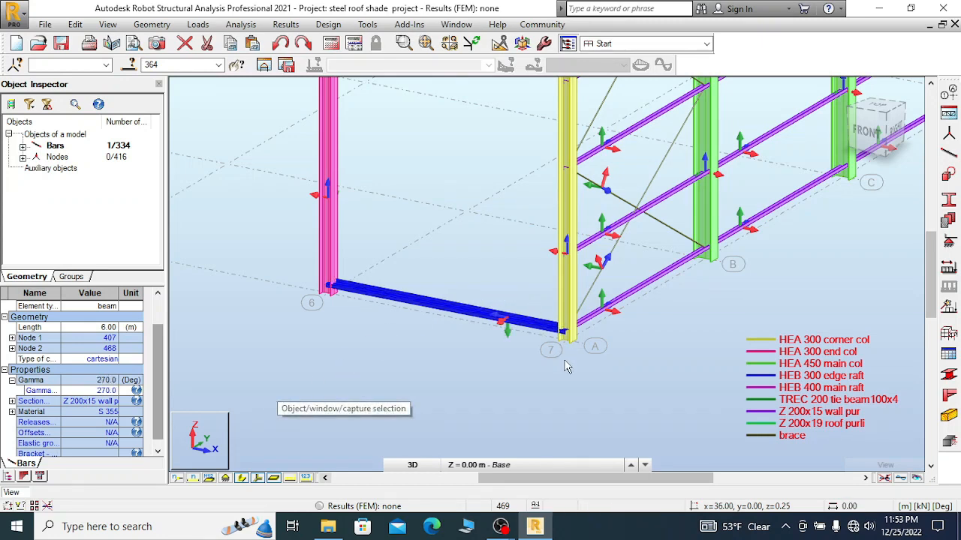
scroll(567, 366, up, 2)
right_click(284, 213)
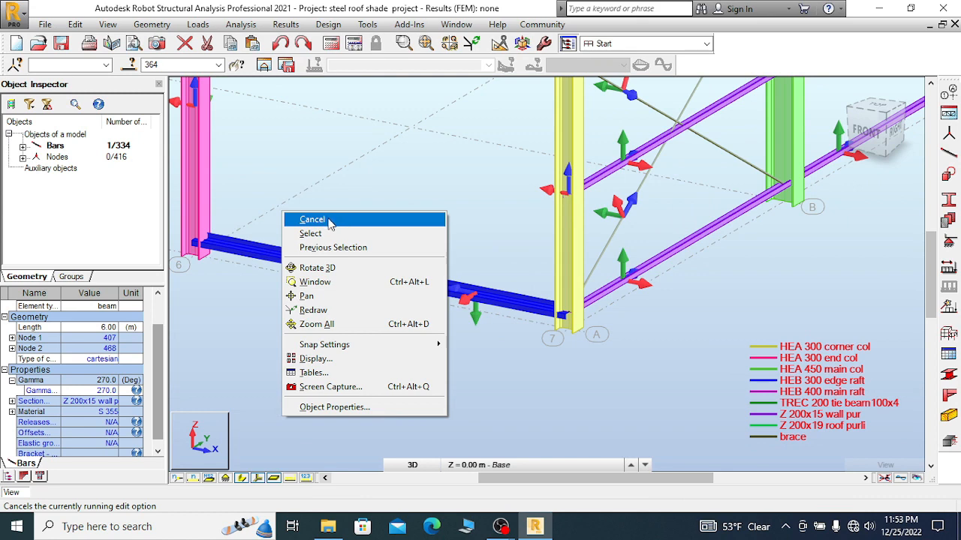
click(329, 220)
- Select the bottom gable purlin with the end column on axis 6 and the corner column on axis 7, and isolate them for editing
drag(440, 300, 317, 327)
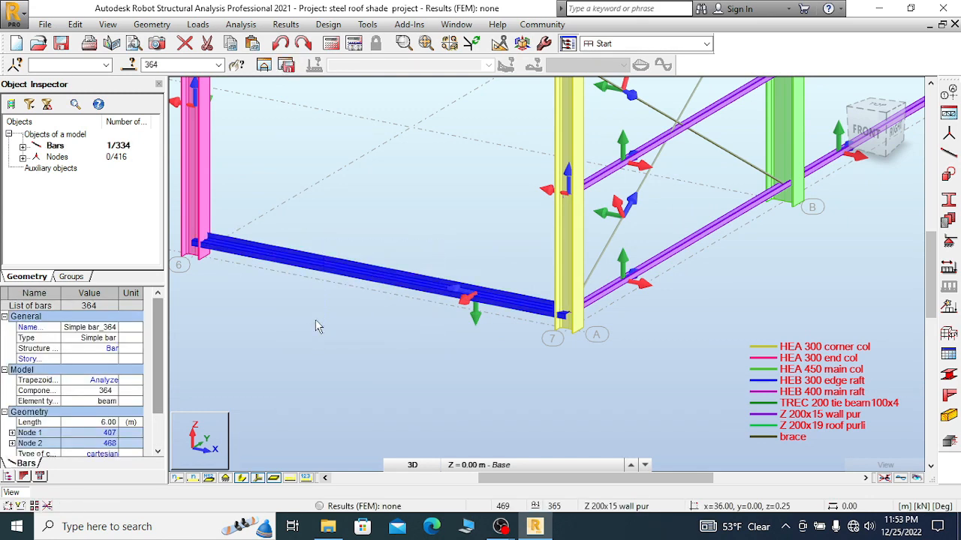
ctrl+click(173, 205)
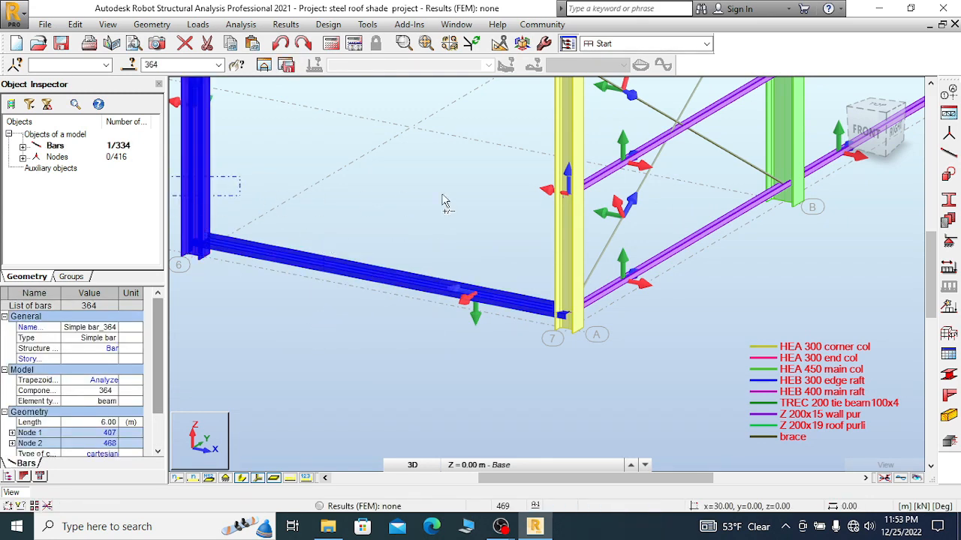
ctrl+click(505, 250)
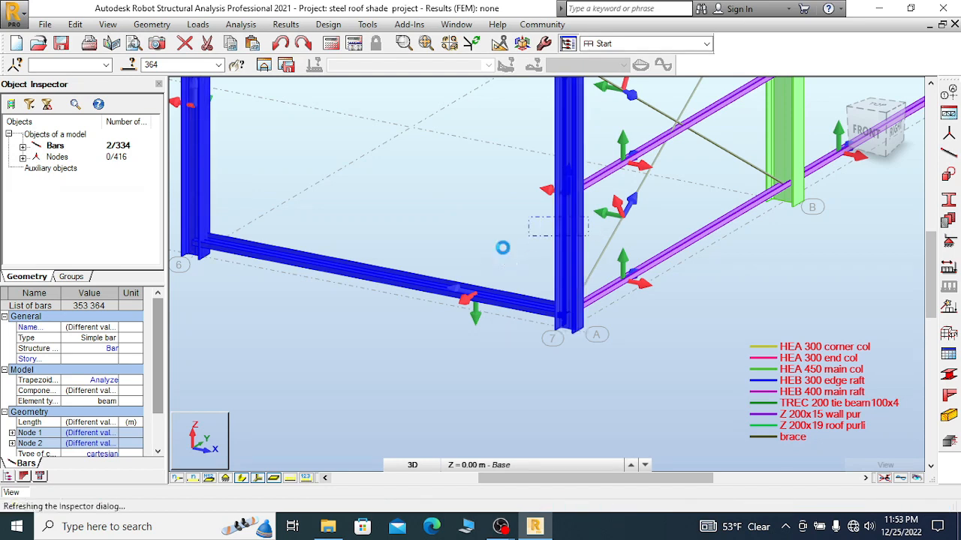
click(264, 65)
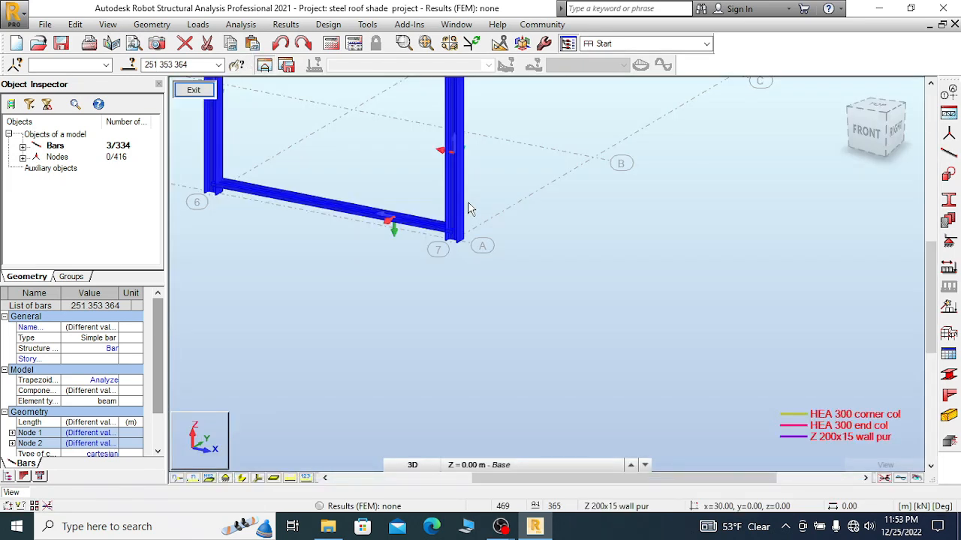
scroll(517, 307, down, 5)
scroll(556, 369, down, 1)
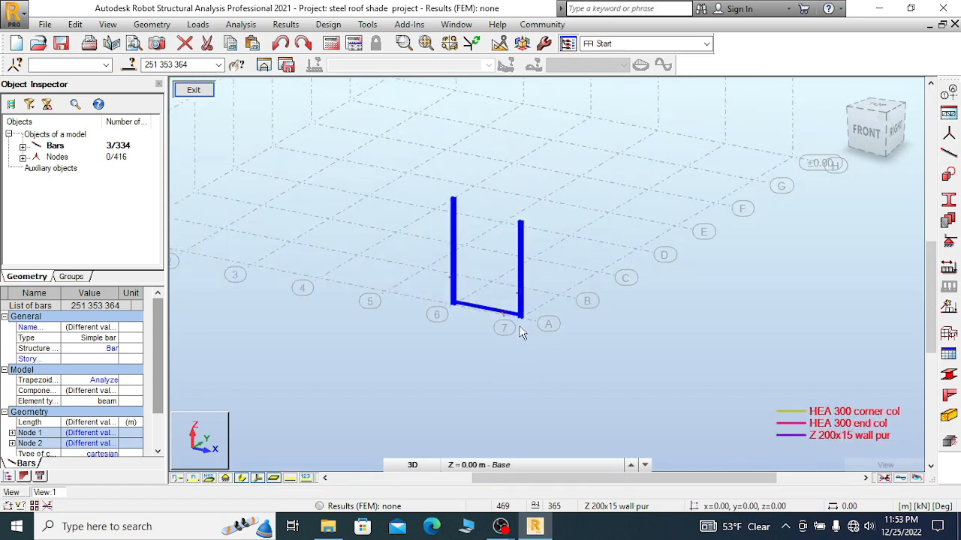
- Set the Gamma angle of the HEA 300 end column on axis 6 to 90°, working in the top view
click(879, 109)
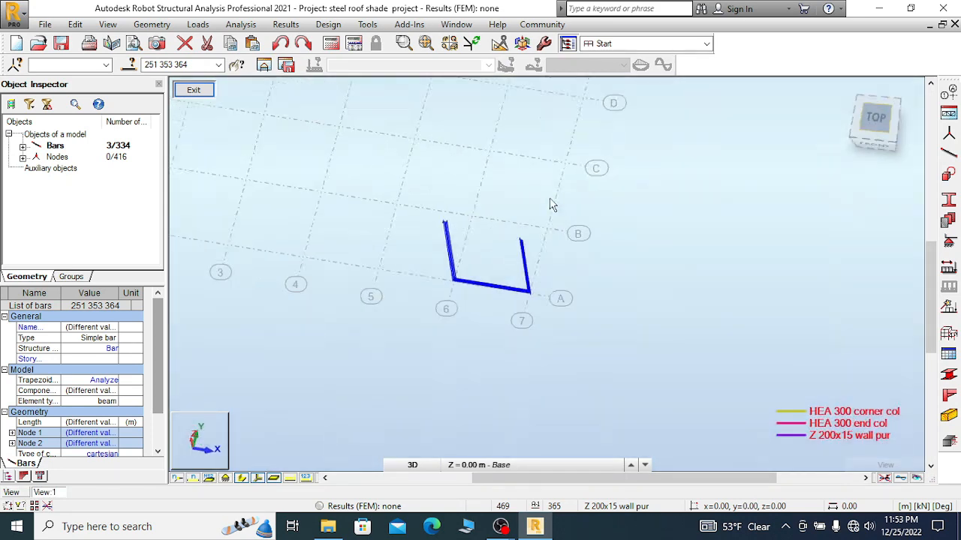
scroll(497, 292, up, 3)
right_click(384, 186)
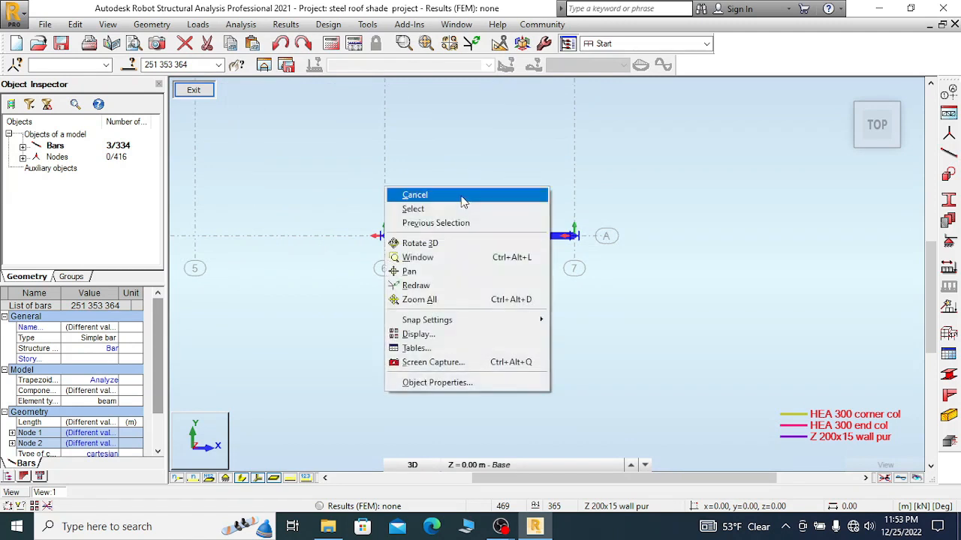
click(409, 194)
scroll(432, 252, up, 2)
scroll(434, 251, up, 3)
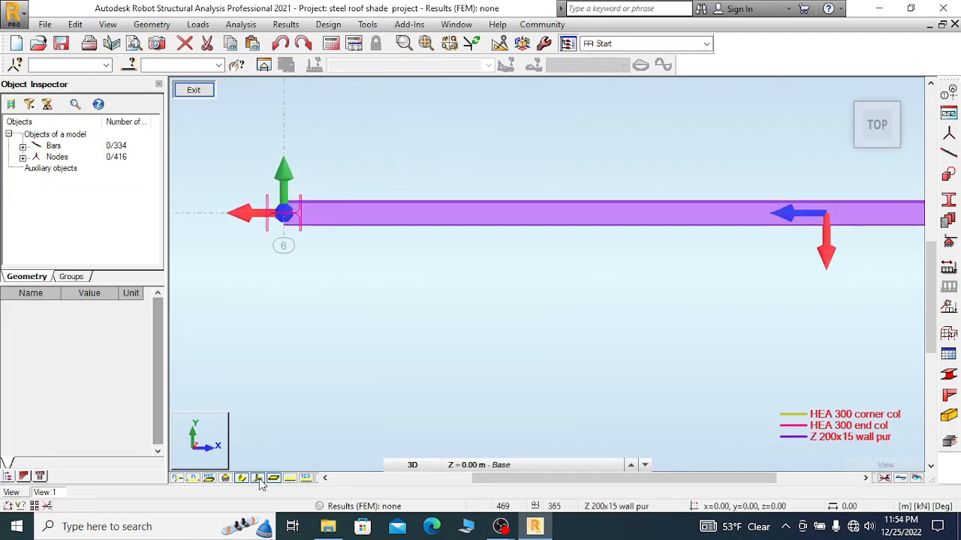
scroll(253, 242, down, 4)
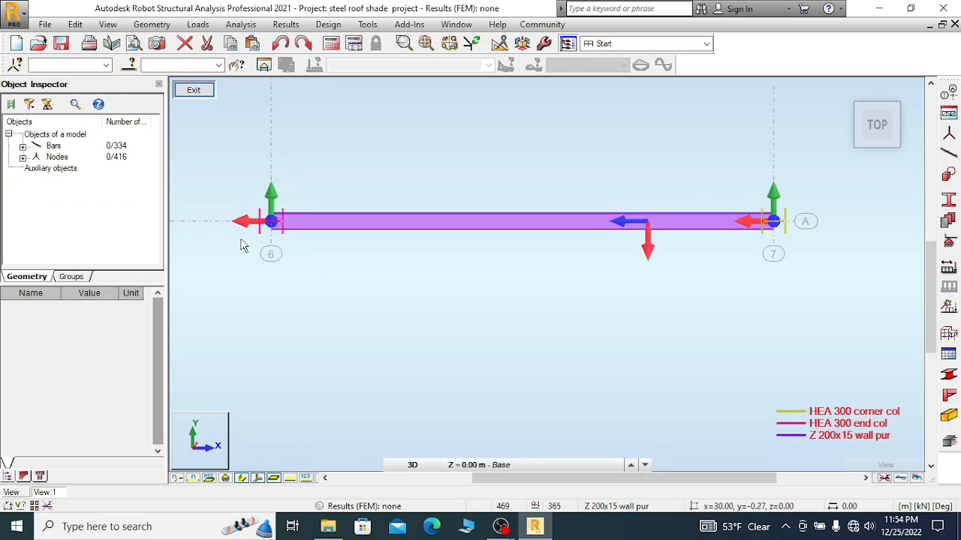
scroll(242, 246, up, 4)
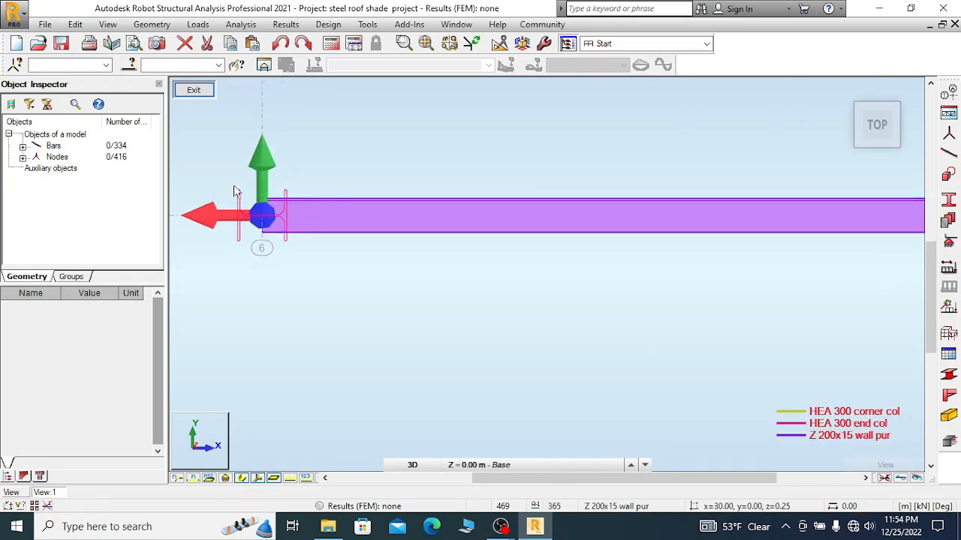
scroll(234, 185, up, 1)
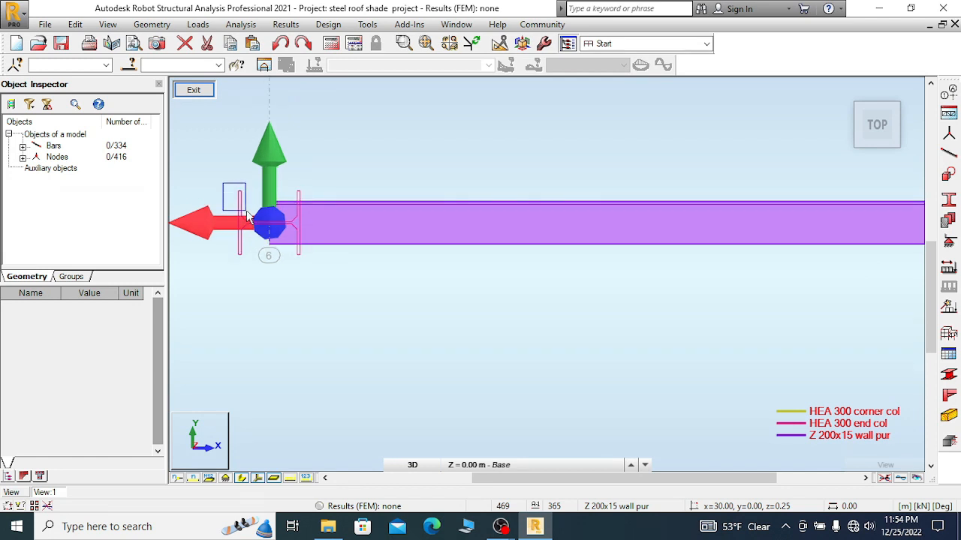
click(299, 197)
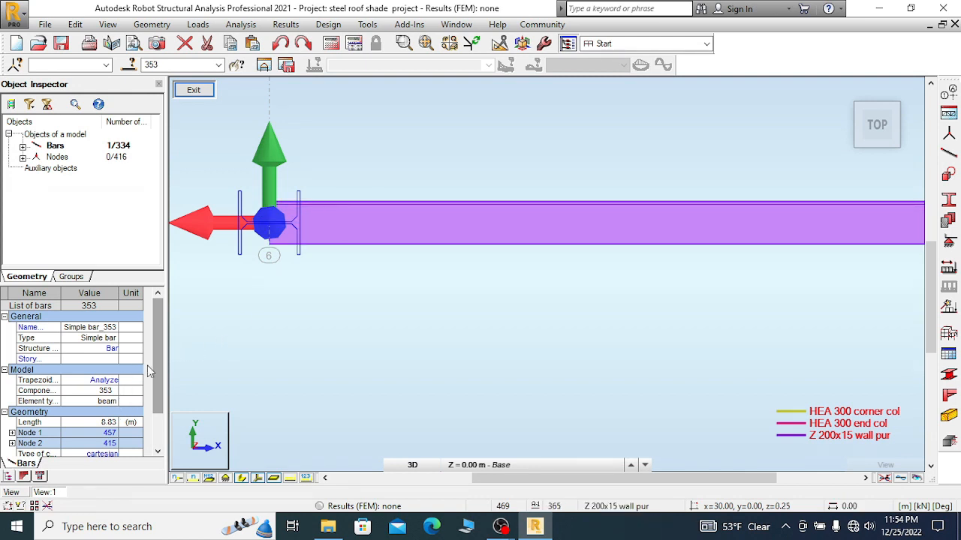
drag(159, 331, 159, 366)
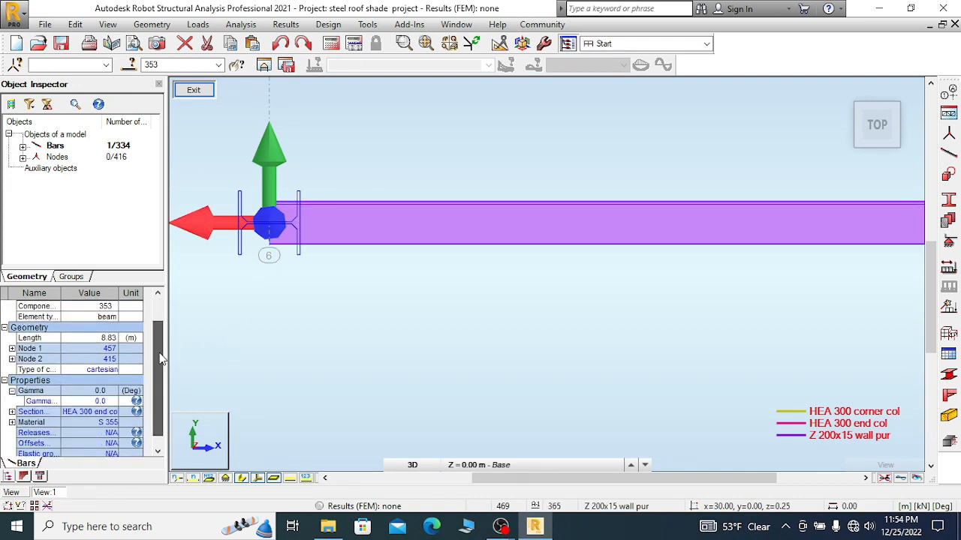
click(105, 381)
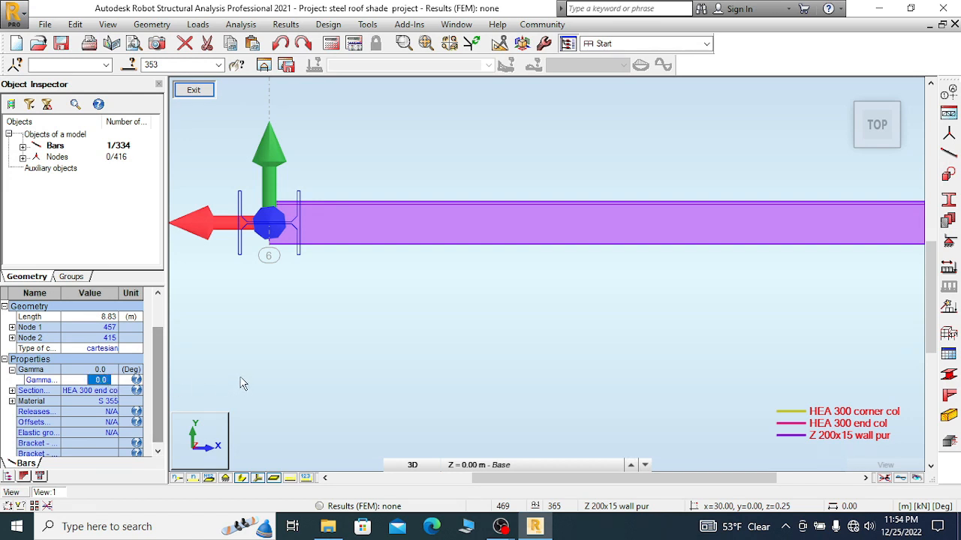
text(90)
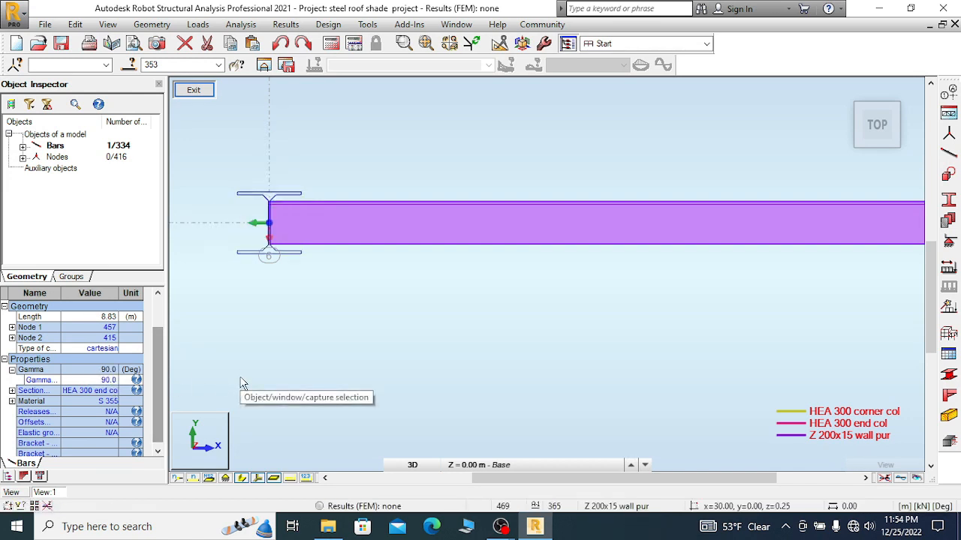
- Examine in plan how the bottom purlin meets the HEA 300 corner column at axes 7 and A
scroll(225, 258, down, 2)
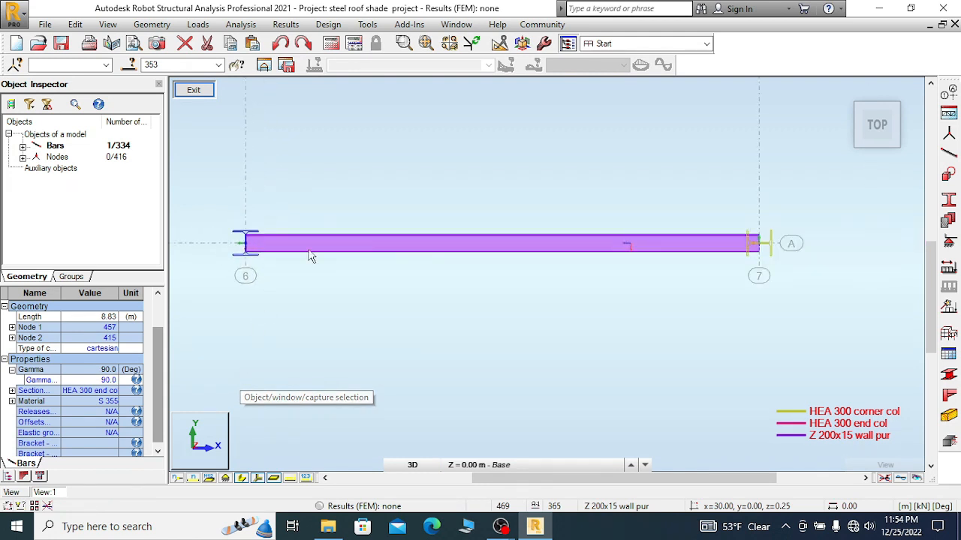
scroll(781, 263, up, 2)
scroll(742, 253, up, 1)
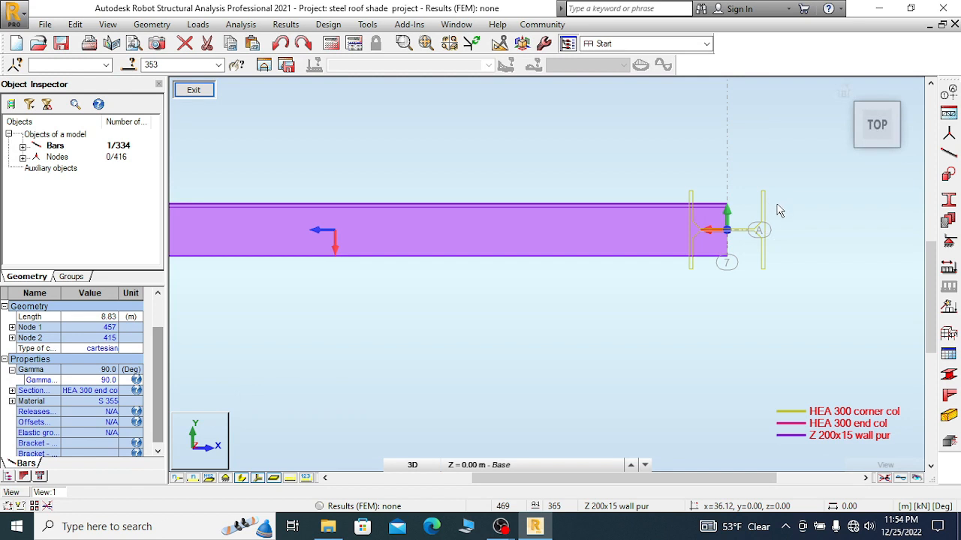
scroll(774, 197, up, 1)
click(751, 208)
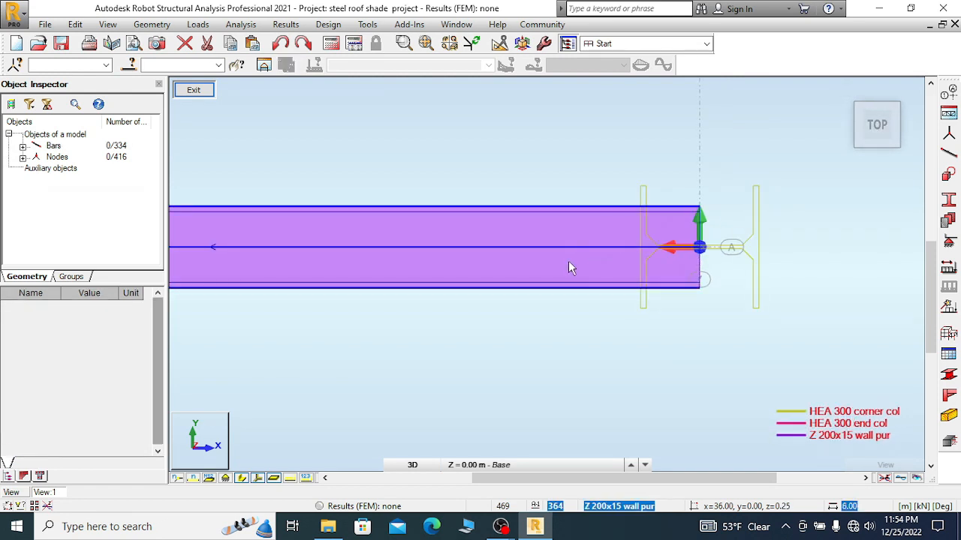
scroll(568, 268, down, 2)
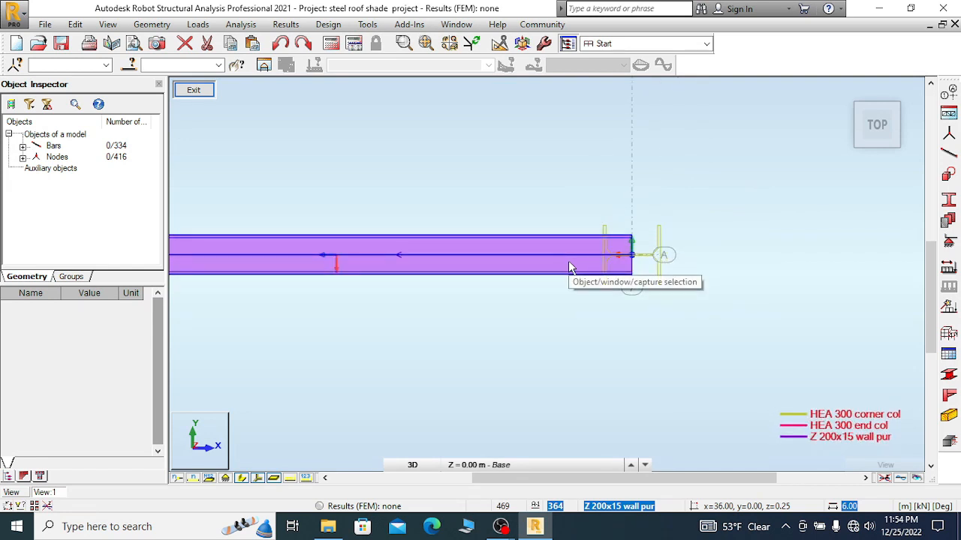
scroll(569, 263, down, 1)
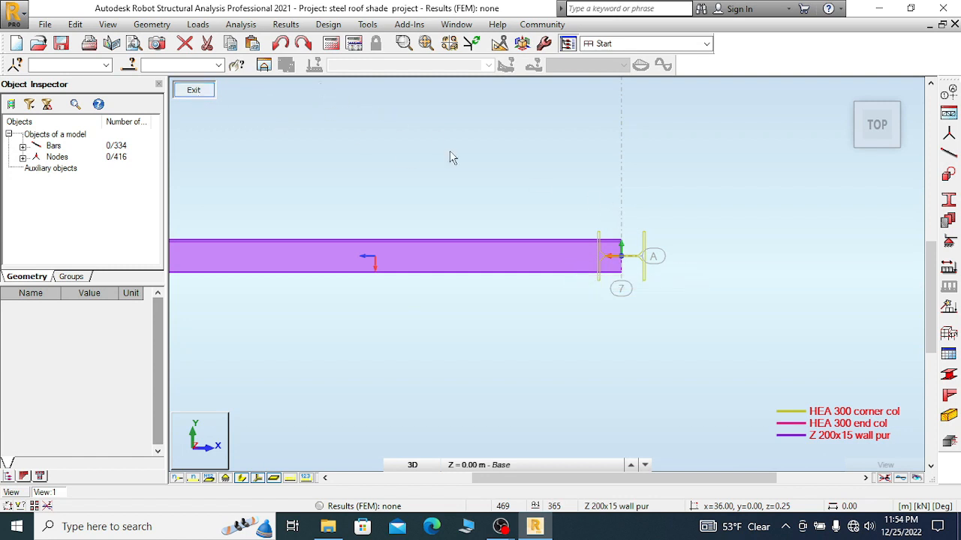
right_click(570, 171)
click(519, 177)
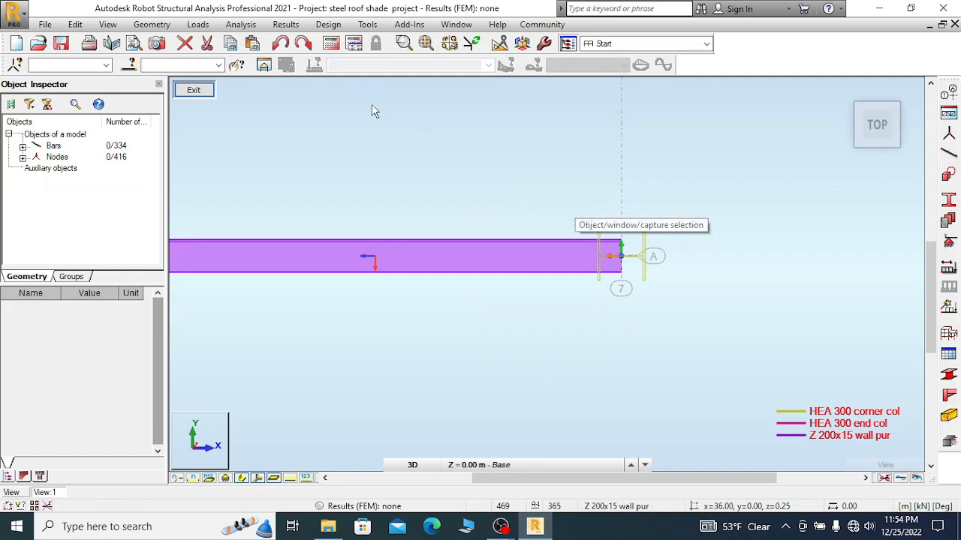
- Exit the isolated view and set the Gamma angle of the corner column at axes 7 and A to 180°
drag(489, 204, 393, 322)
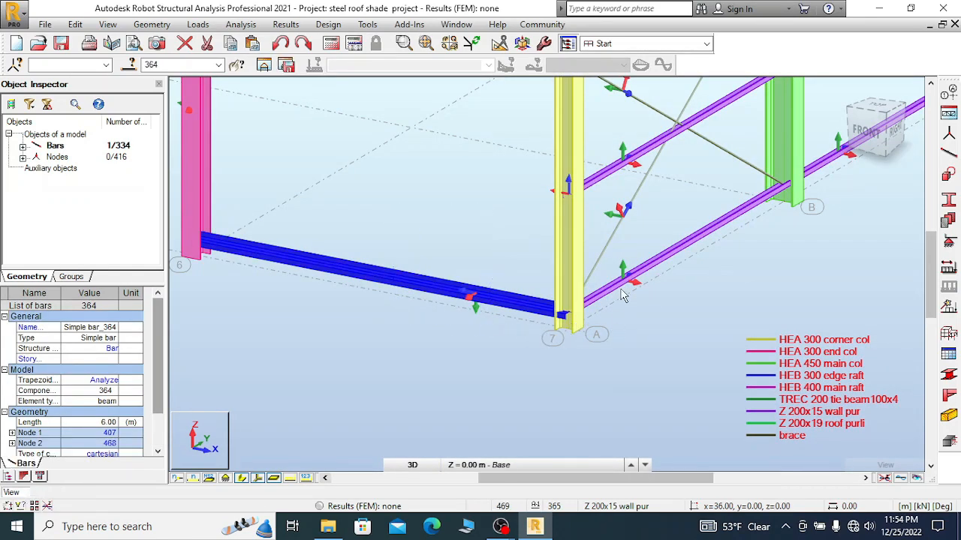
click(598, 208)
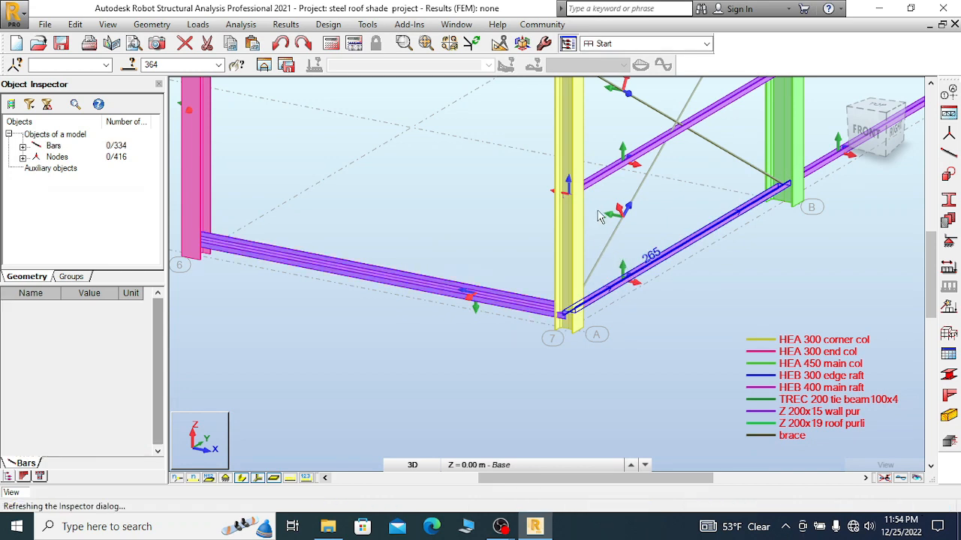
drag(507, 238, 508, 237)
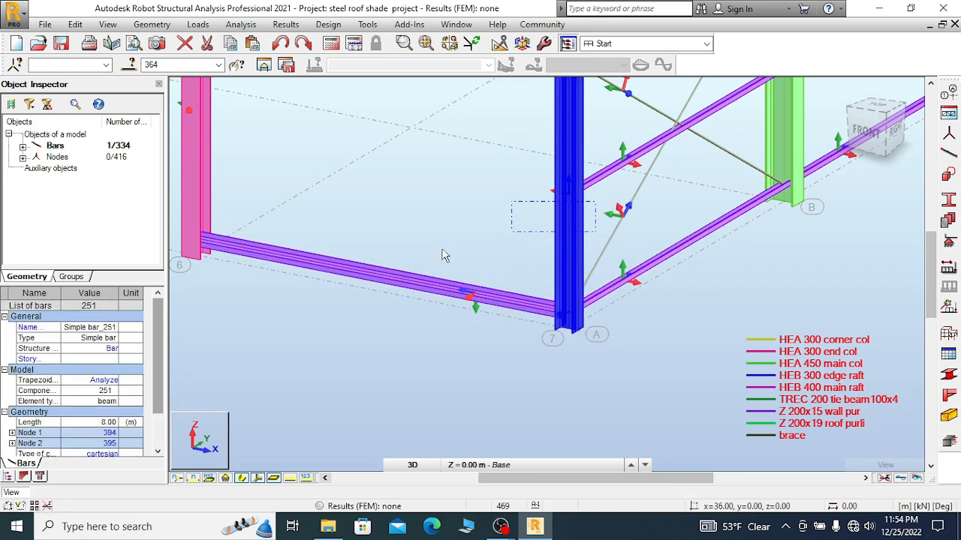
drag(157, 336, 154, 368)
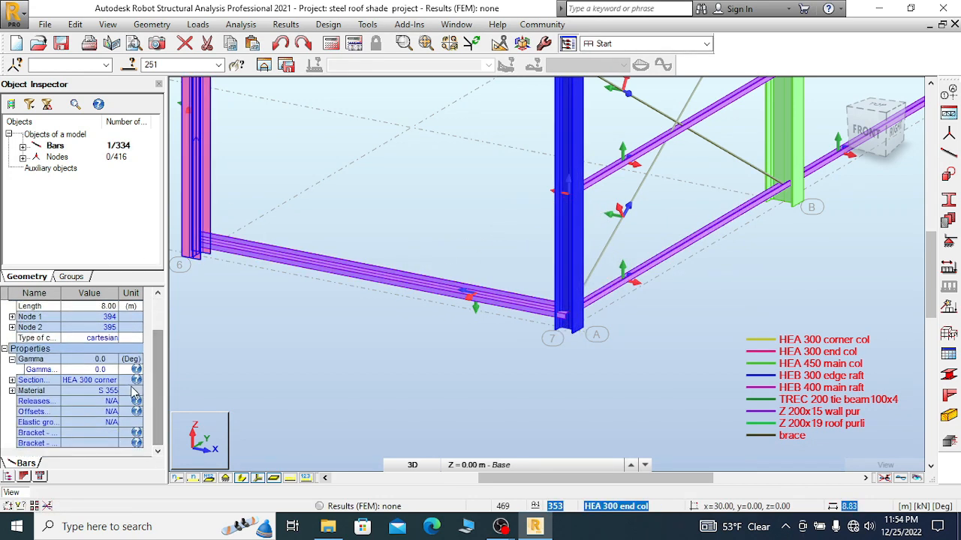
click(103, 370)
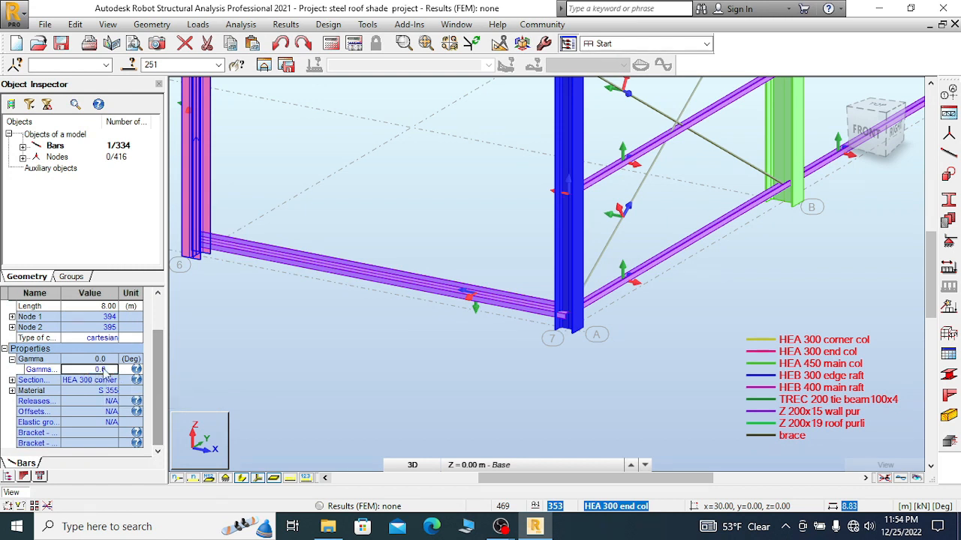
double_click(109, 369)
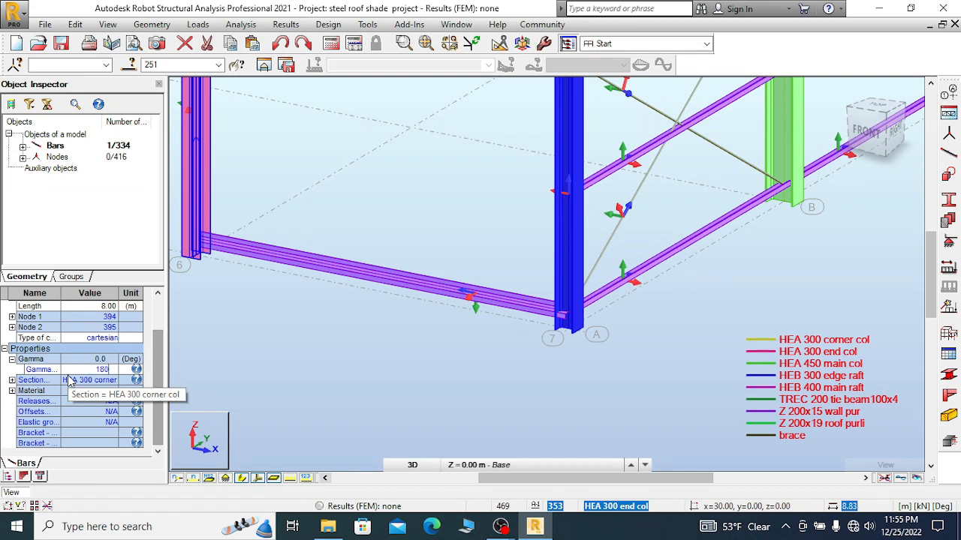
key(Return)
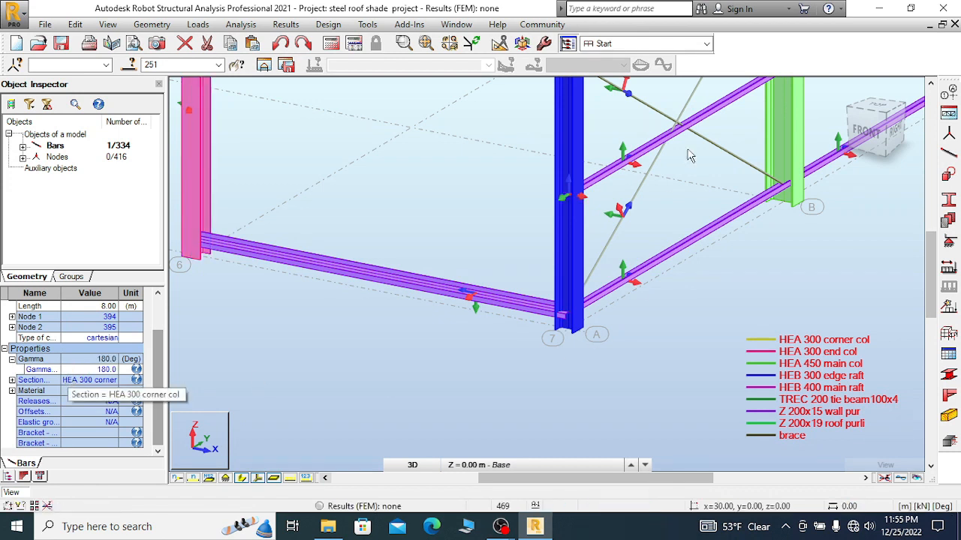
- Start copying the properties of the corner column at axes 7 and A, and examine the front corner column on axis 1
scroll(569, 337, down, 3)
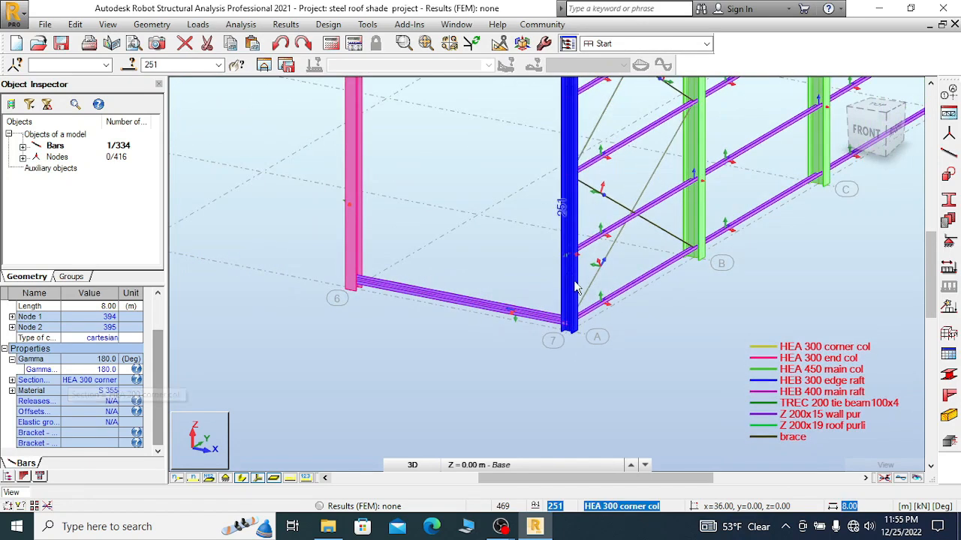
right_click(492, 300)
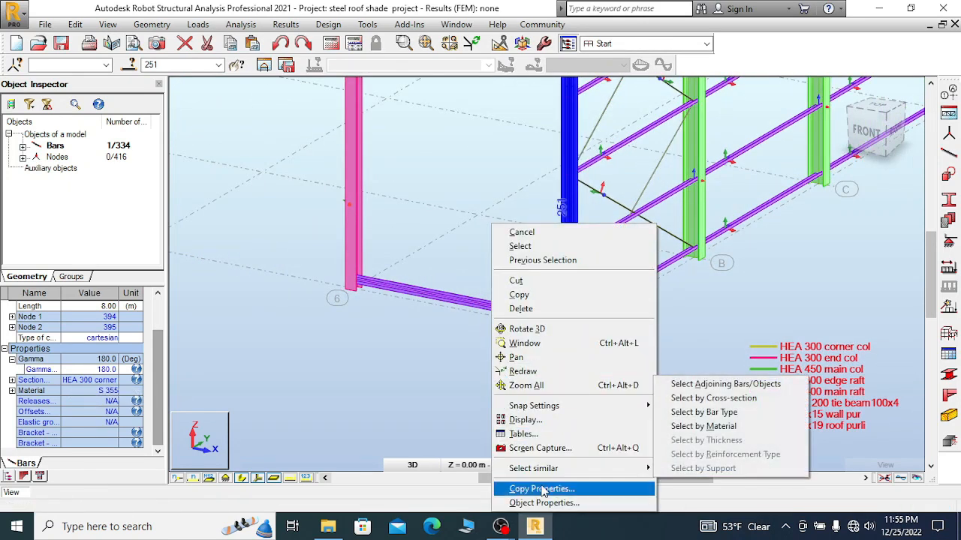
click(542, 490)
scroll(650, 366, down, 4)
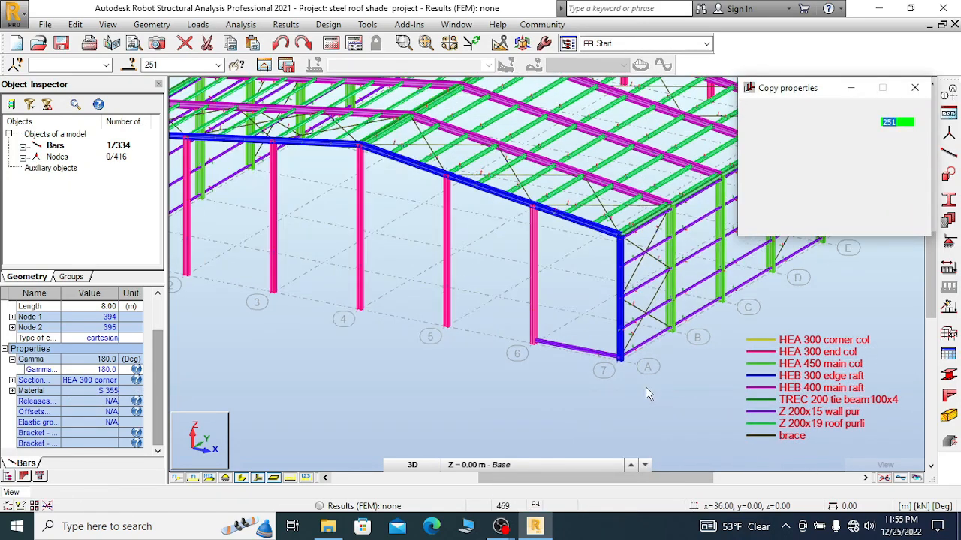
scroll(643, 386, down, 3)
scroll(317, 273, up, 3)
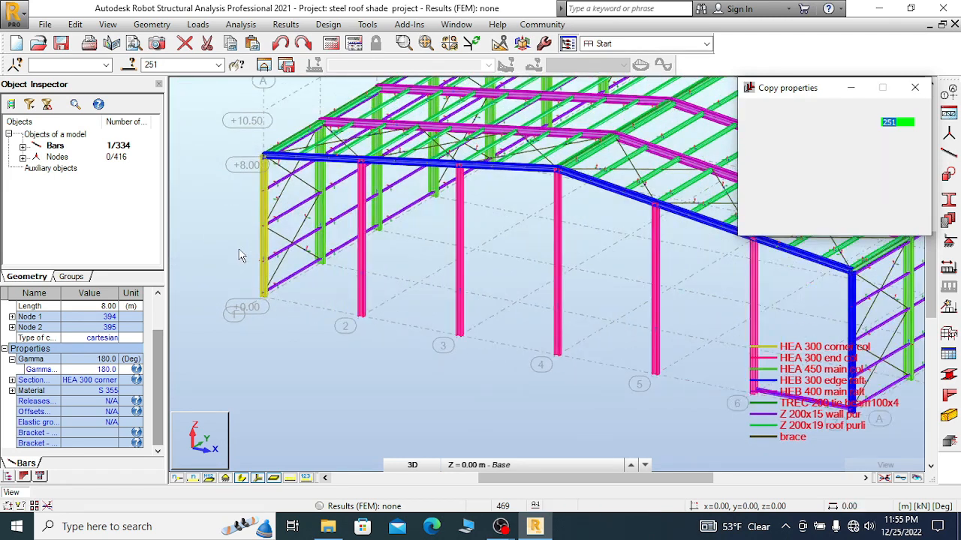
scroll(239, 255, up, 3)
scroll(240, 246, up, 2)
right_click(242, 237)
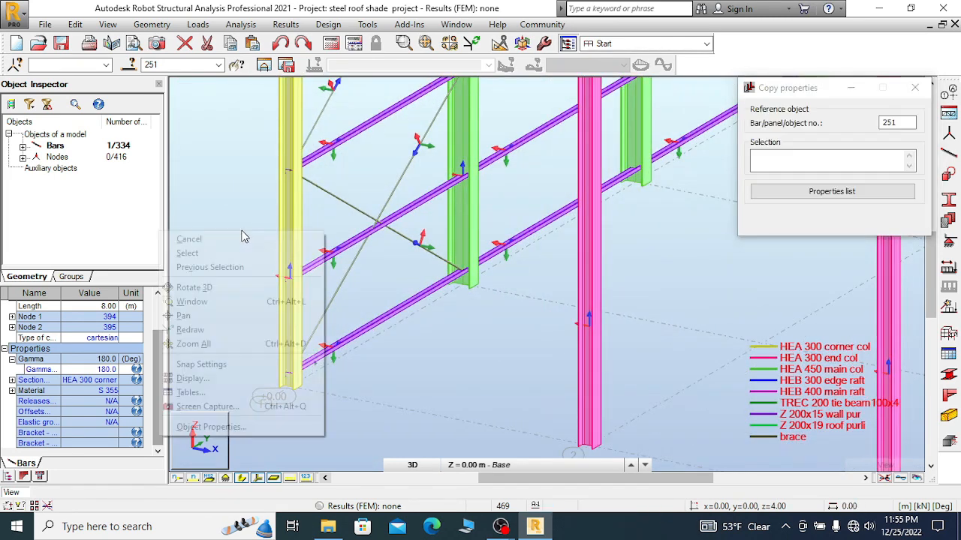
click(206, 282)
drag(183, 285, 282, 300)
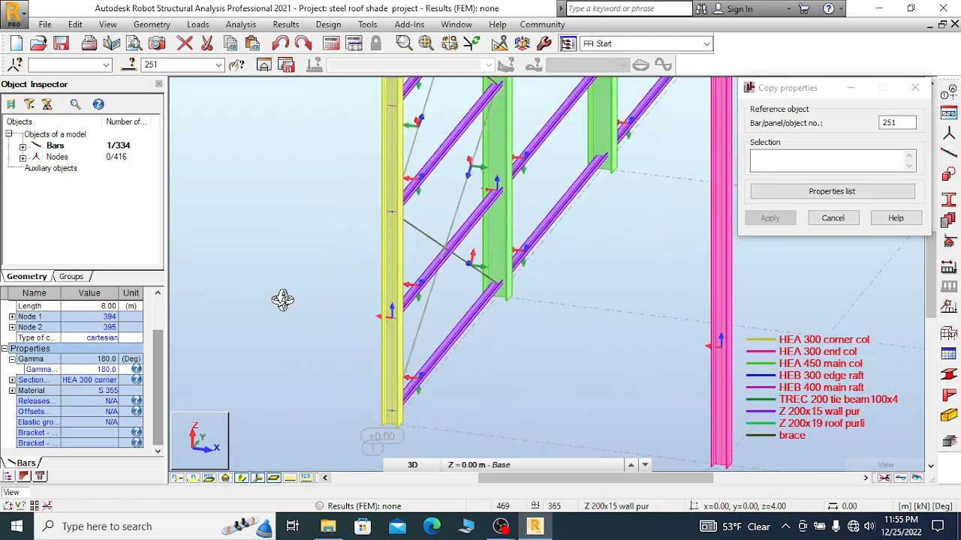
right_click(264, 253)
click(246, 260)
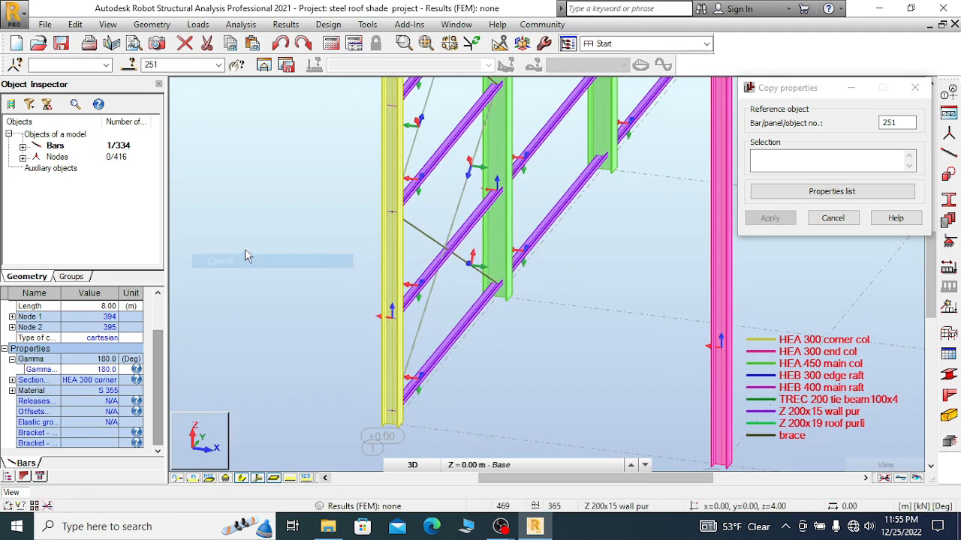
- Examine the front gable and the side wall along axis 7, from the corner column at A to the one at H
scroll(245, 255, down, 6)
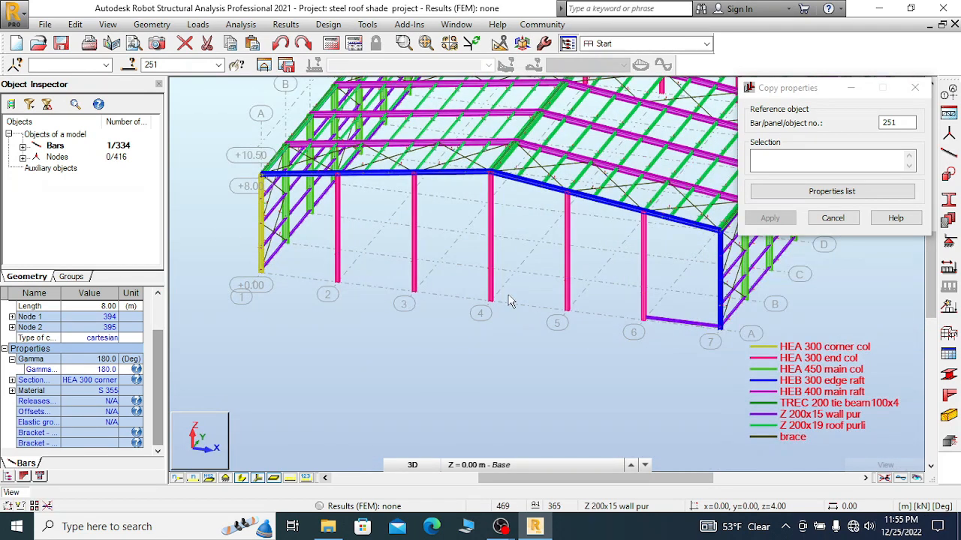
scroll(678, 310, up, 4)
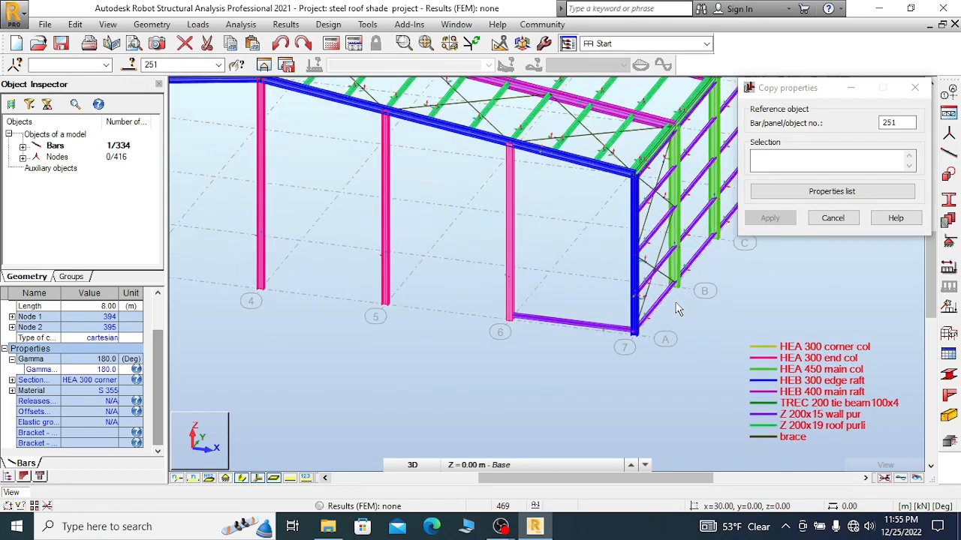
scroll(678, 310, up, 1)
right_click(484, 270)
click(517, 278)
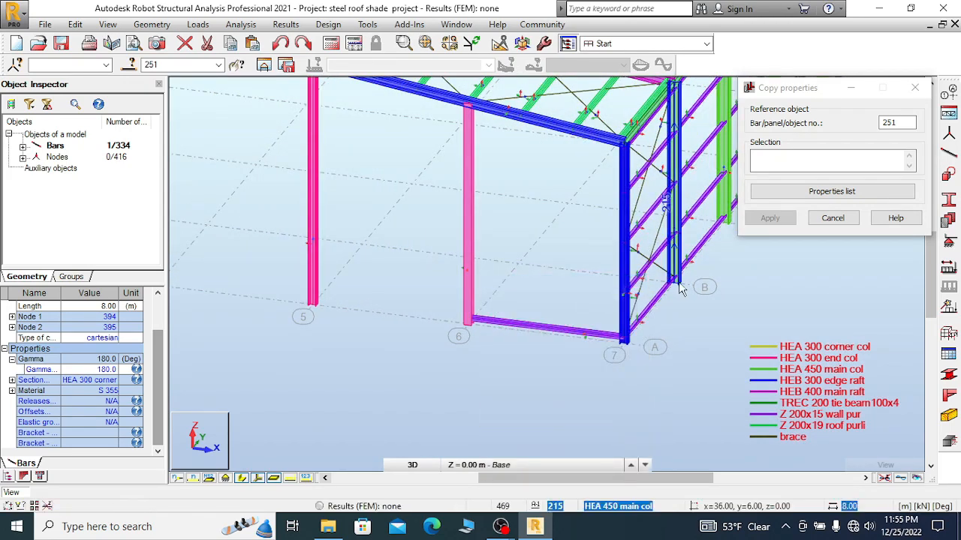
scroll(463, 341, down, 2)
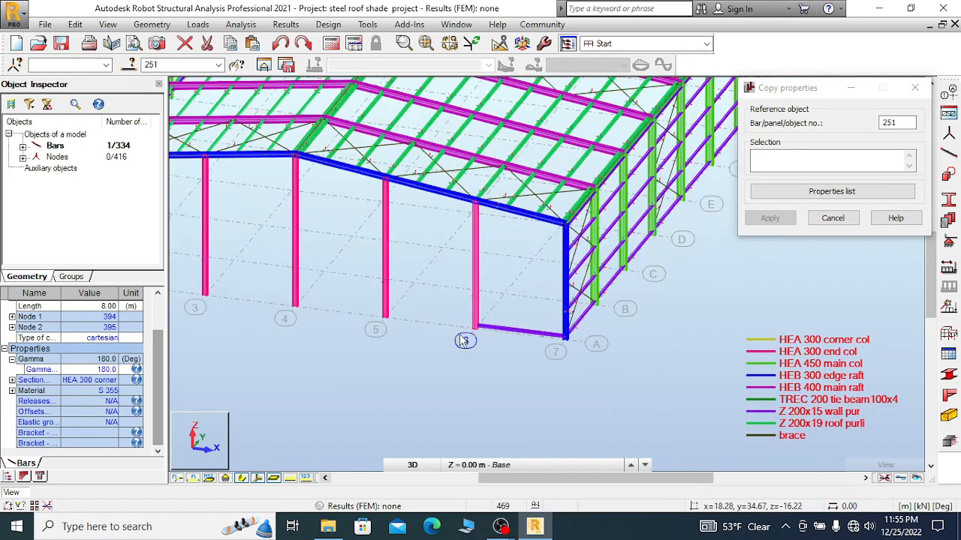
scroll(463, 341, down, 1)
scroll(706, 129, up, 4)
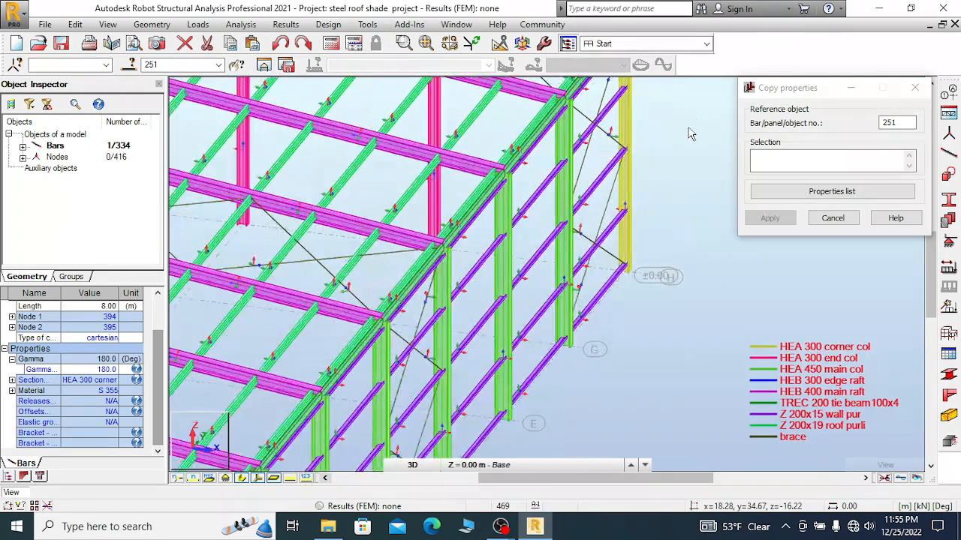
scroll(642, 180, down, 3)
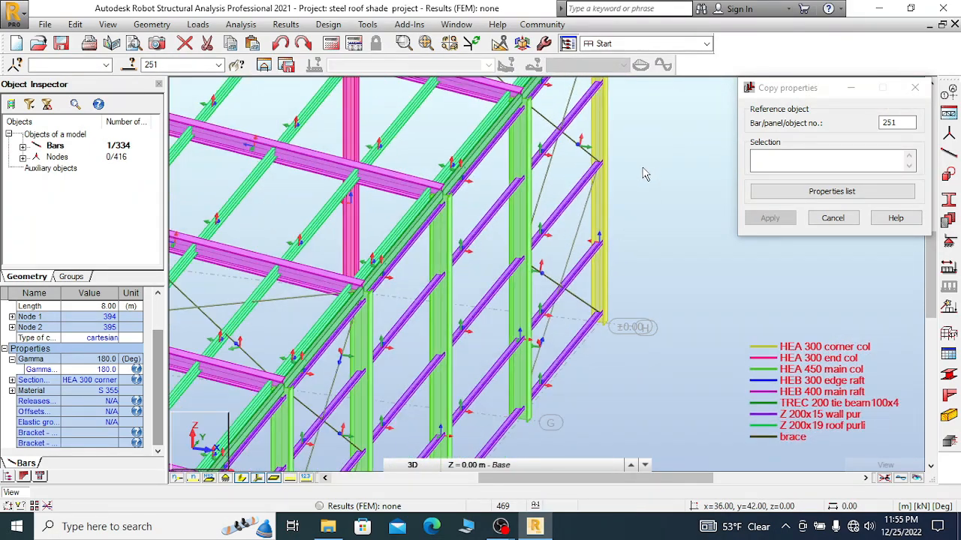
scroll(535, 280, down, 1)
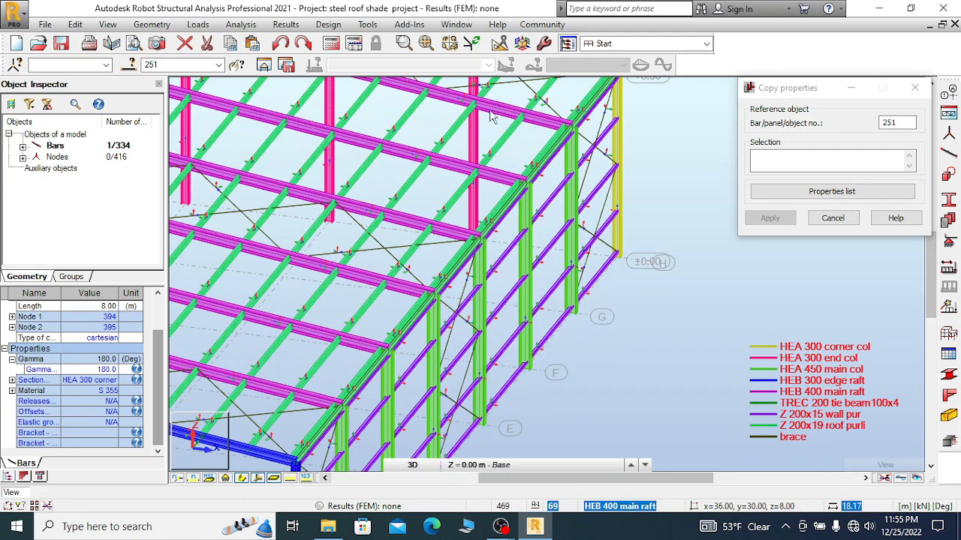
scroll(536, 280, down, 1)
scroll(536, 281, down, 1)
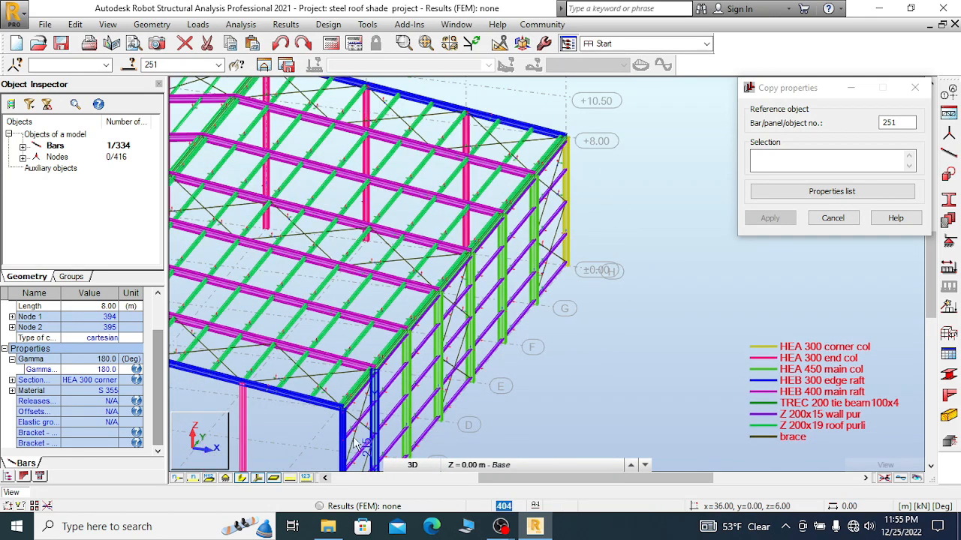
- Cancel the pending property copy and clear the bar selection
right_click(569, 277)
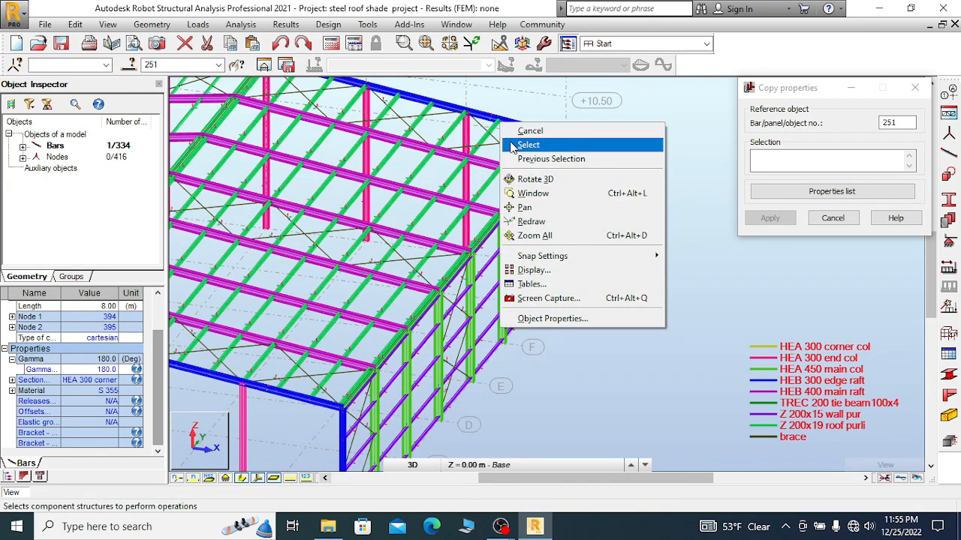
click(528, 132)
scroll(523, 139, down, 3)
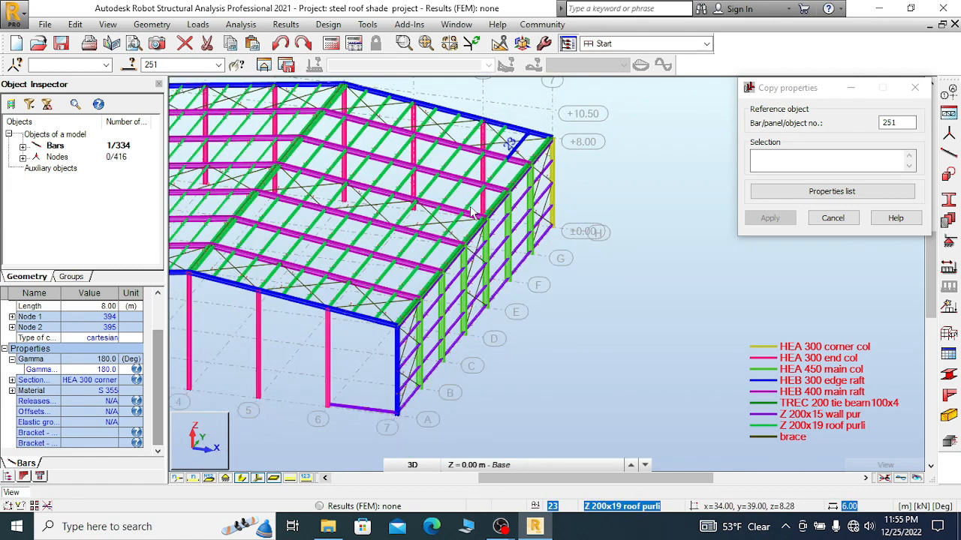
scroll(410, 339, up, 2)
right_click(427, 125)
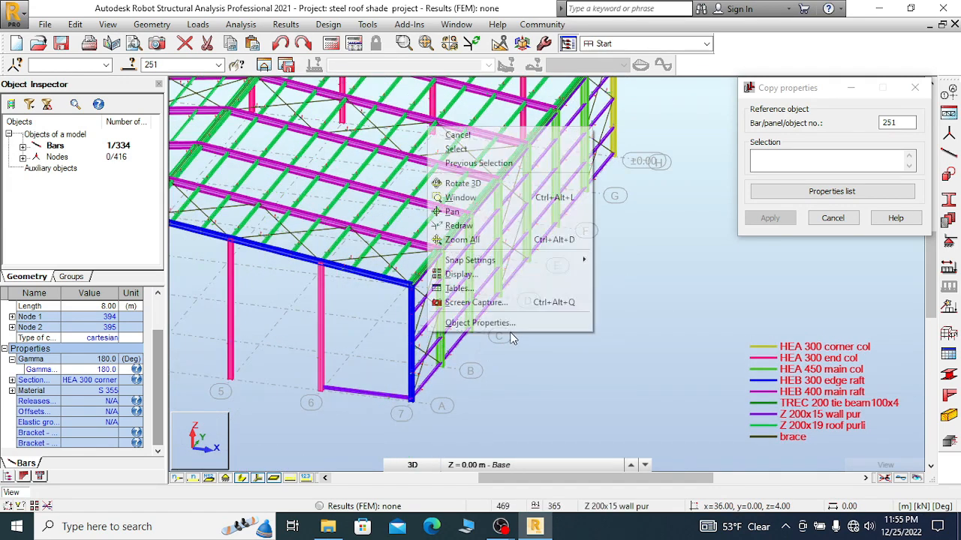
click(450, 131)
right_click(409, 338)
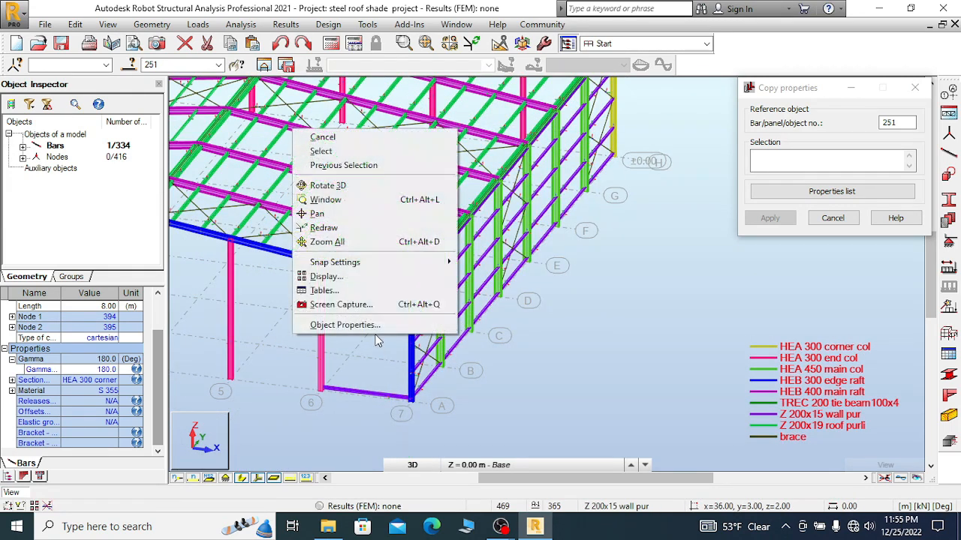
click(325, 141)
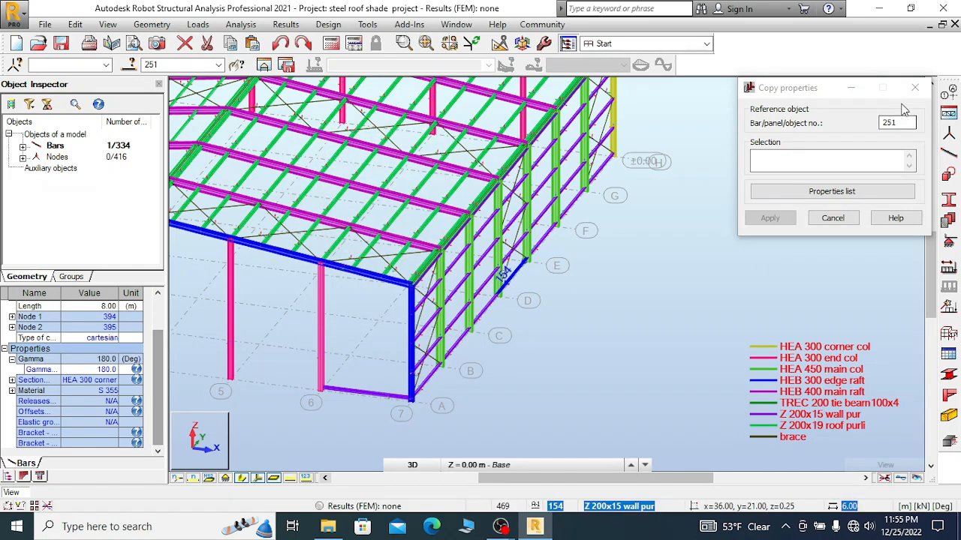
click(914, 88)
right_click(561, 320)
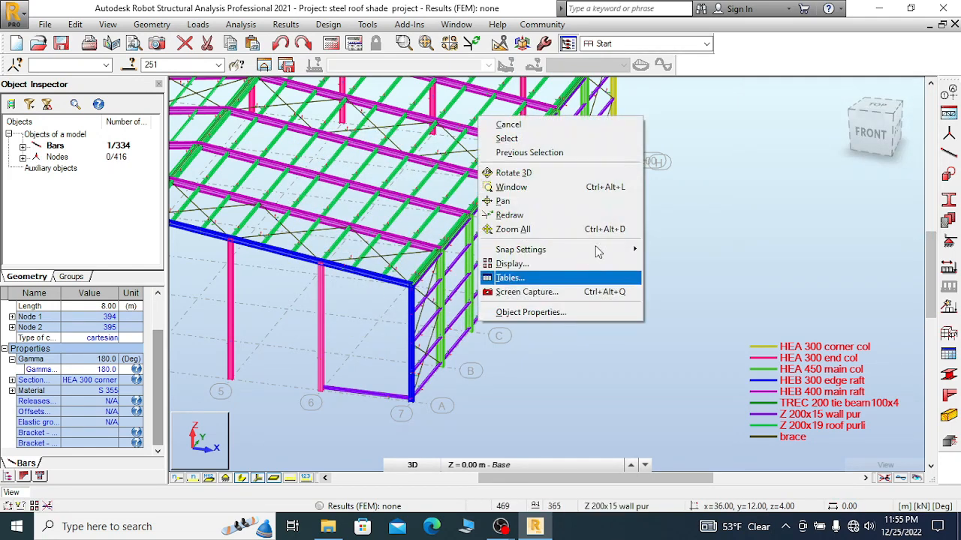
click(501, 125)
right_click(293, 302)
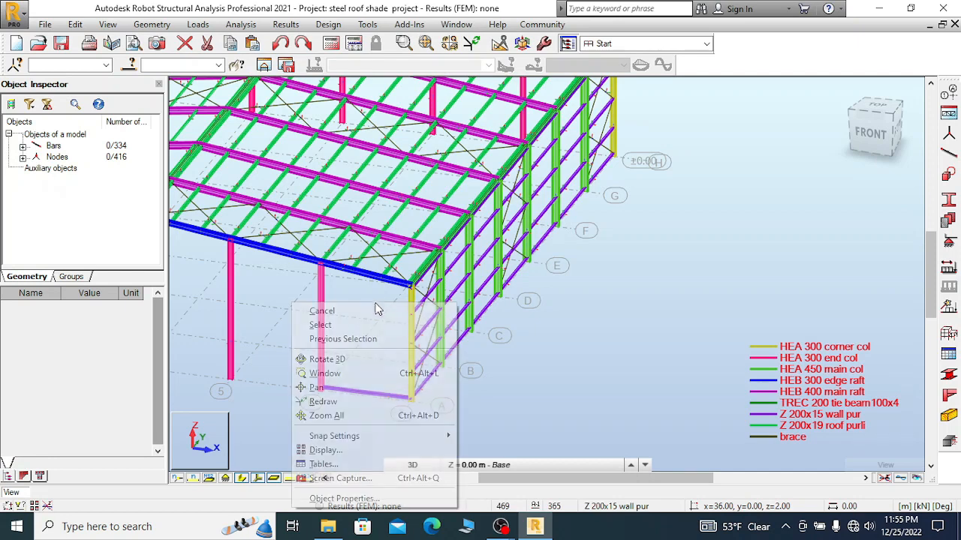
click(324, 312)
- Copy the properties of the HEA 300 corner column at axes 7 and A to the corner column at axes 7 and H
scroll(611, 262, down, 3)
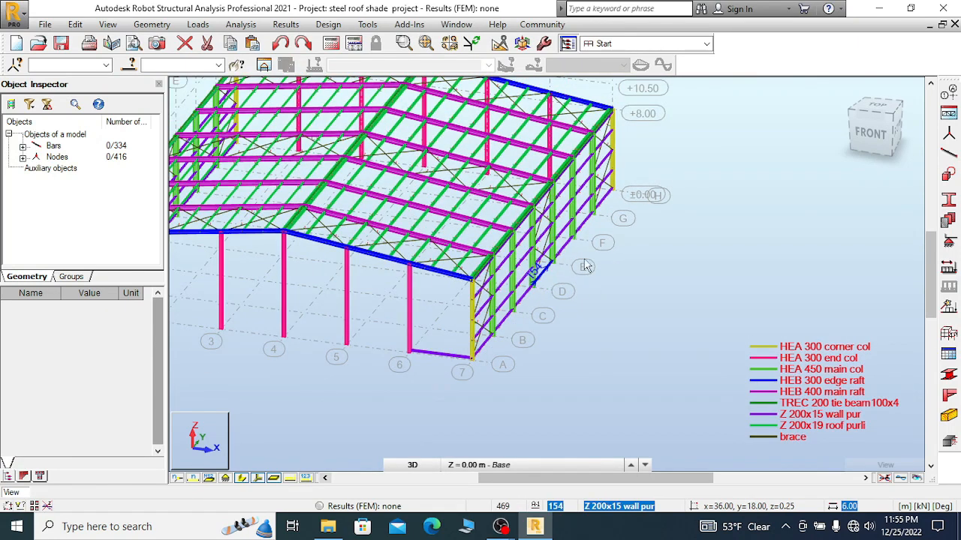
scroll(475, 337, down, 2)
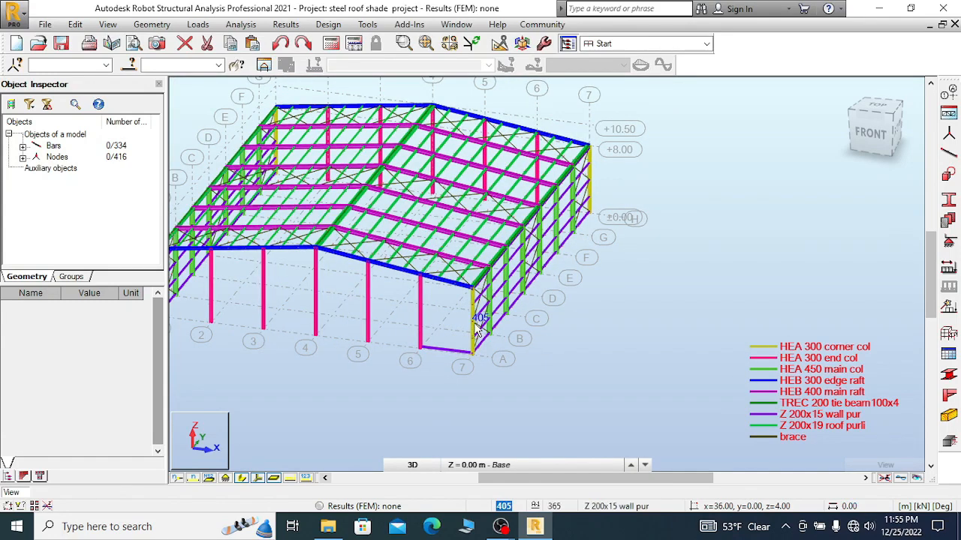
scroll(469, 327, up, 5)
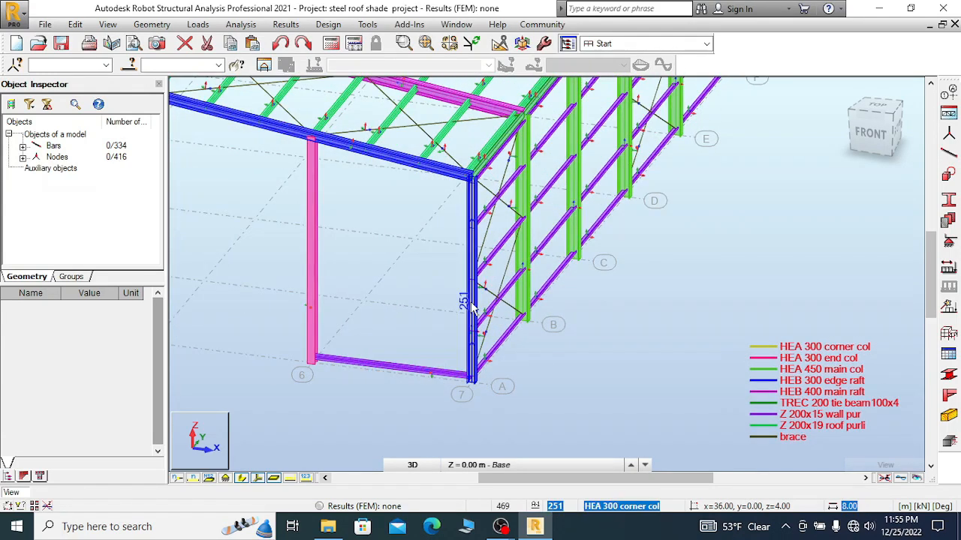
right_click(463, 315)
click(449, 279)
scroll(467, 319, down, 6)
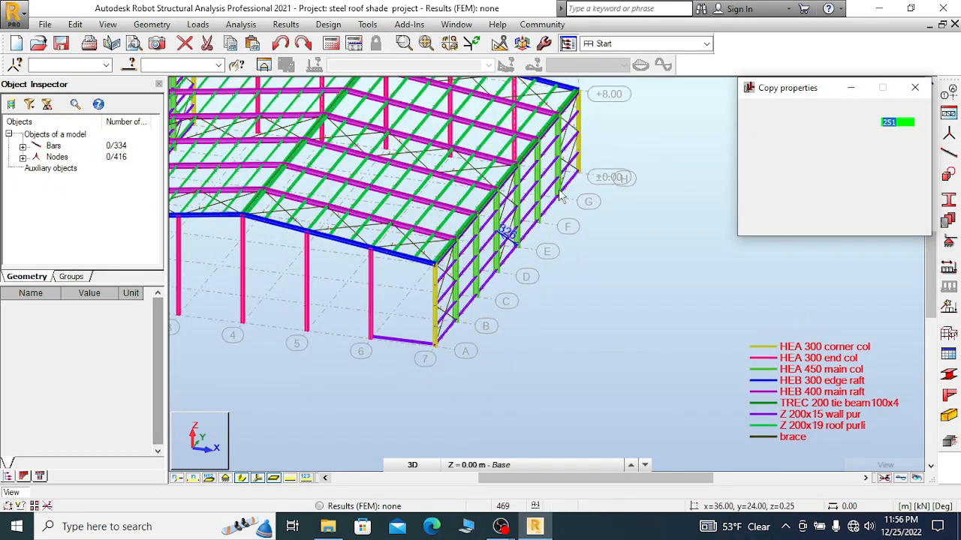
scroll(598, 135, up, 6)
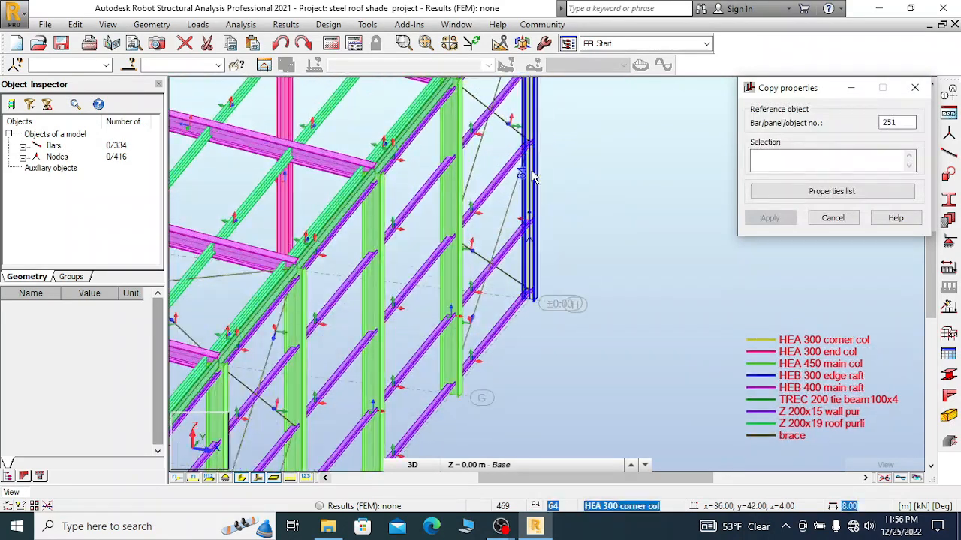
click(534, 178)
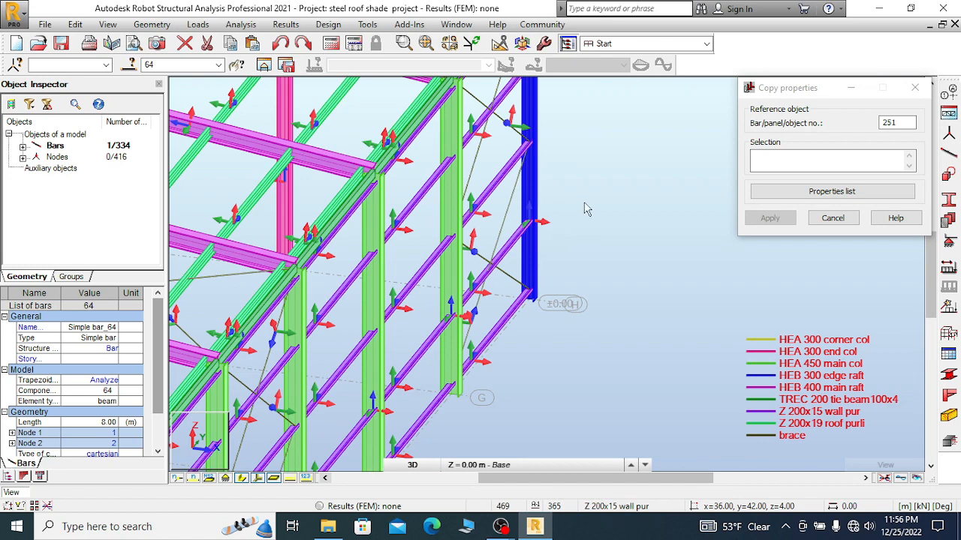
scroll(585, 204, down, 1)
right_click(617, 179)
click(581, 189)
scroll(615, 214, down, 2)
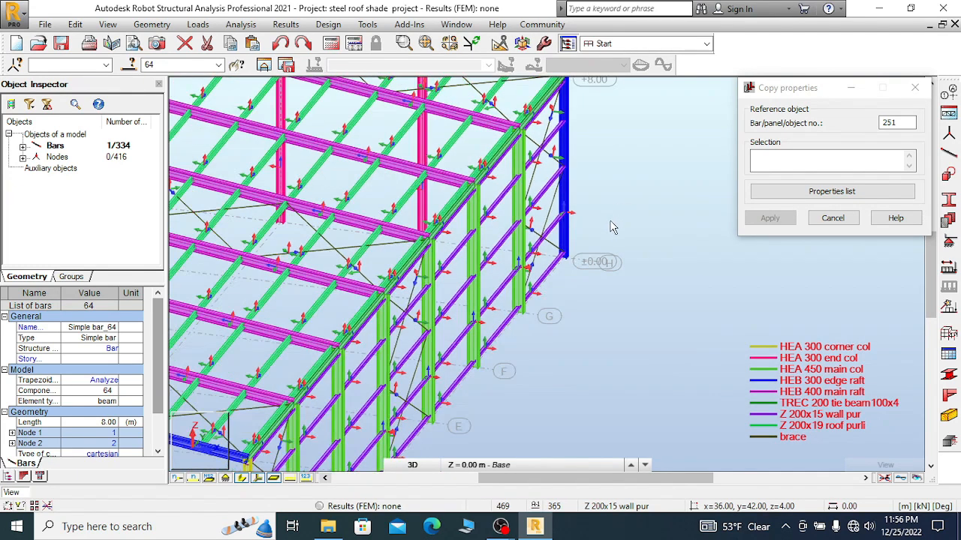
scroll(612, 227, down, 2)
click(831, 218)
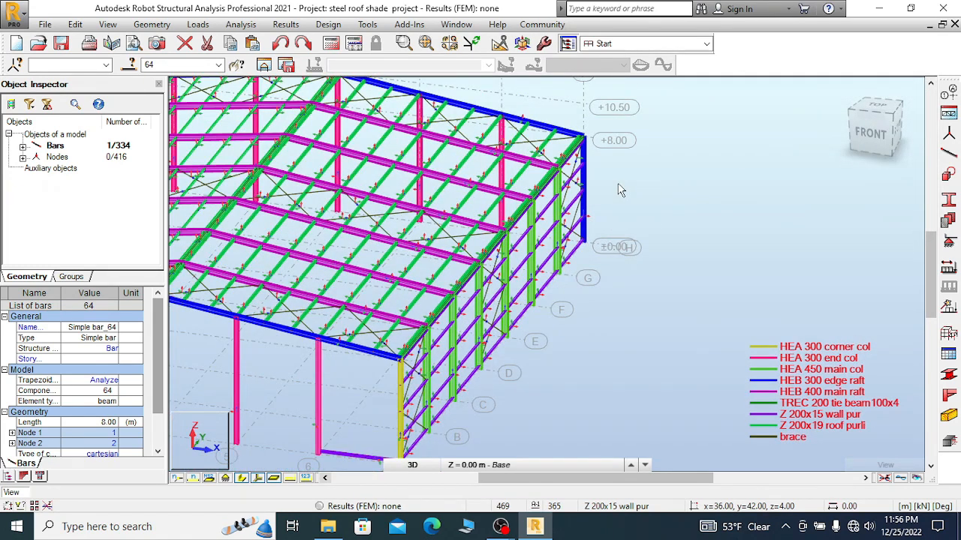
- Isolate the corner column at axes 7 and A, the bottom Z 200x15 wall purlin and the end column on axis 6
scroll(621, 189, down, 2)
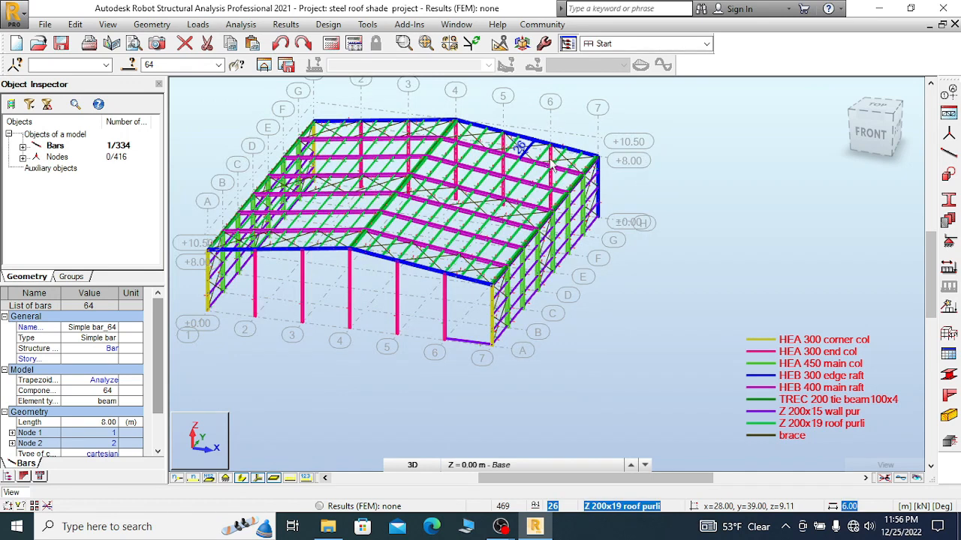
click(523, 144)
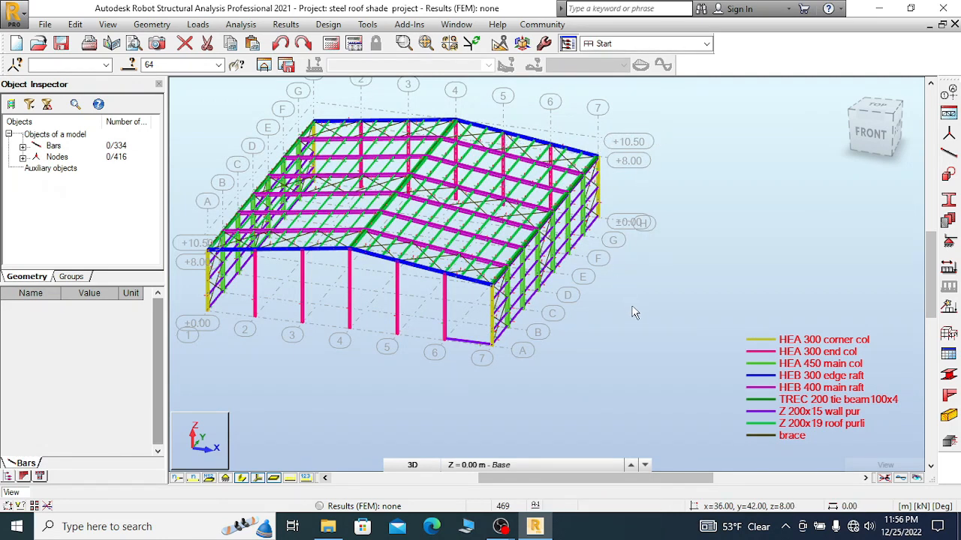
scroll(632, 308, up, 3)
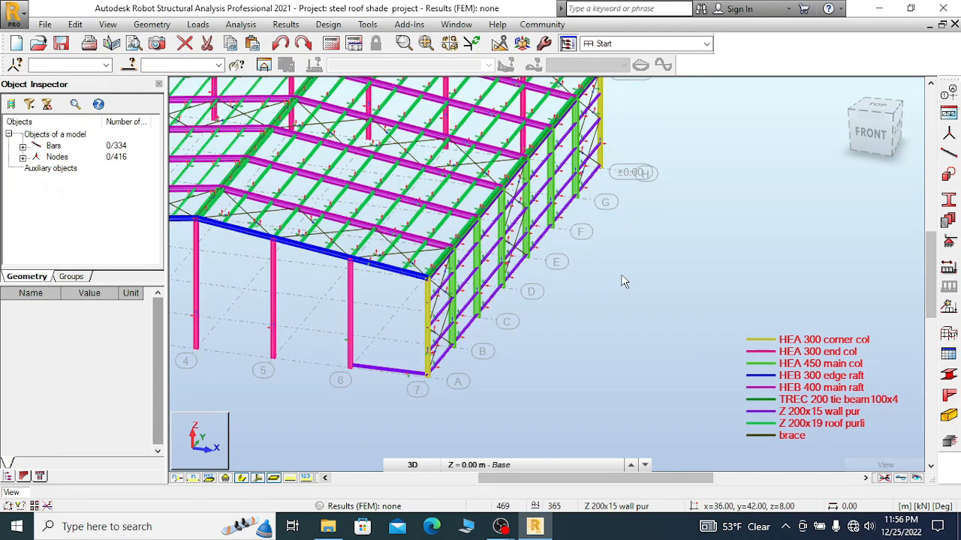
scroll(397, 385, up, 4)
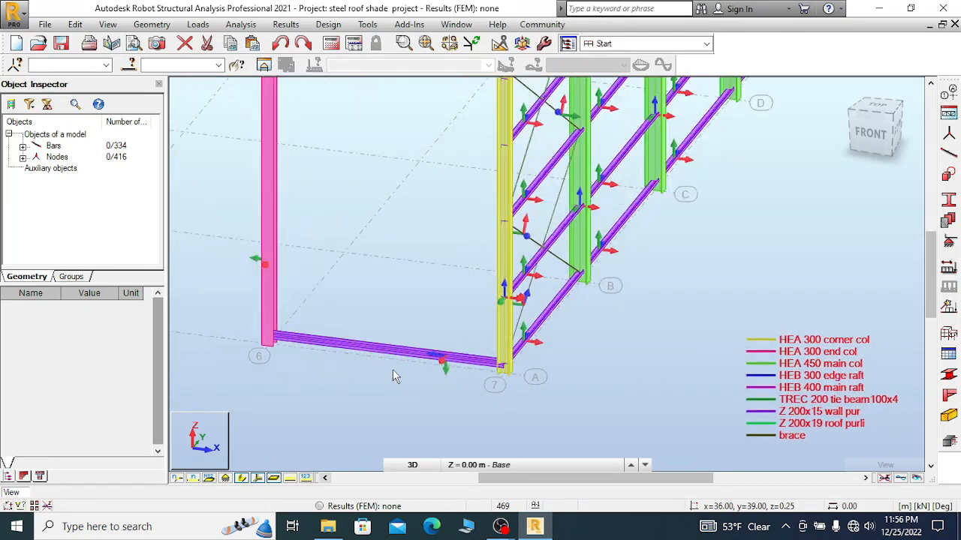
click(509, 247)
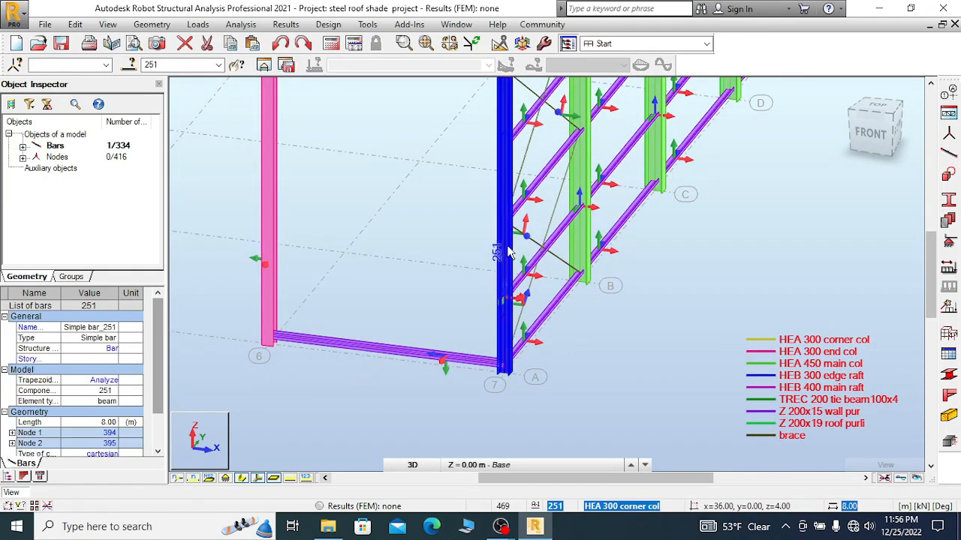
ctrl+drag(388, 335, 323, 398)
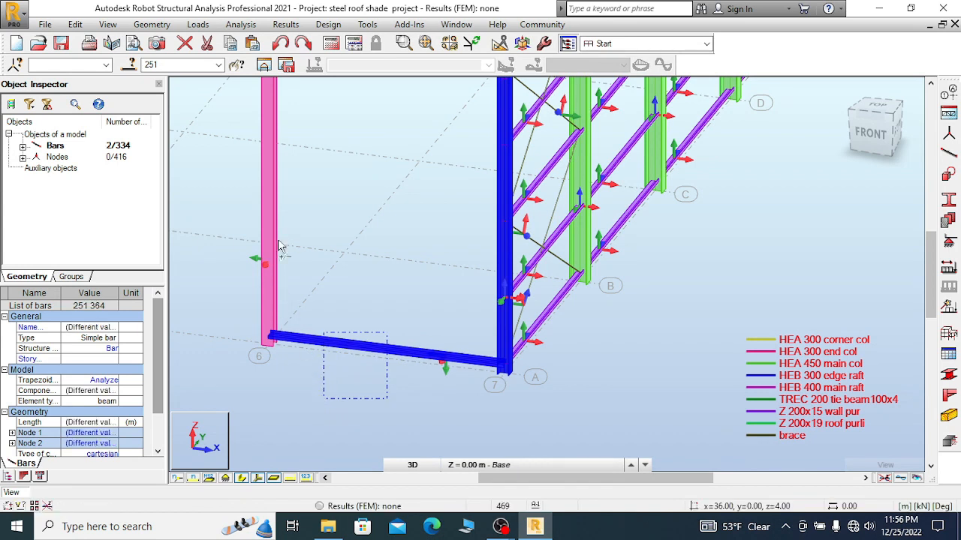
ctrl+drag(195, 234, 289, 262)
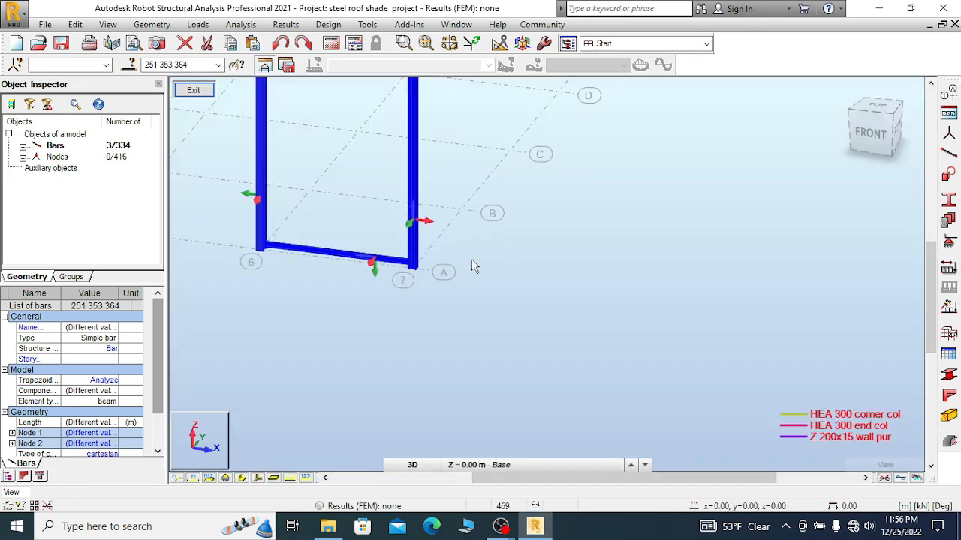
- Examine in top view how the bottom wall purlin meets the end column on axis 6 and the corner column on axis 7
drag(879, 106, 863, 108)
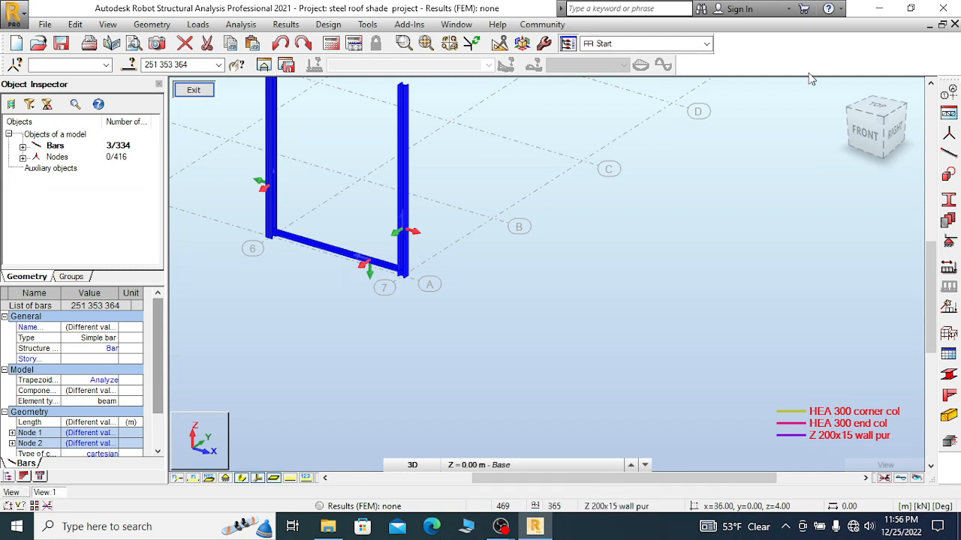
click(880, 110)
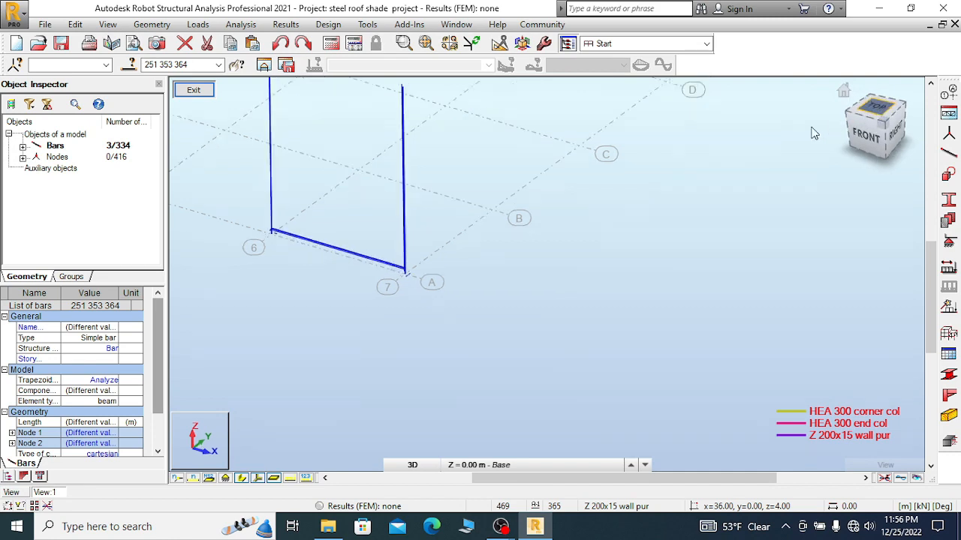
scroll(293, 128, up, 4)
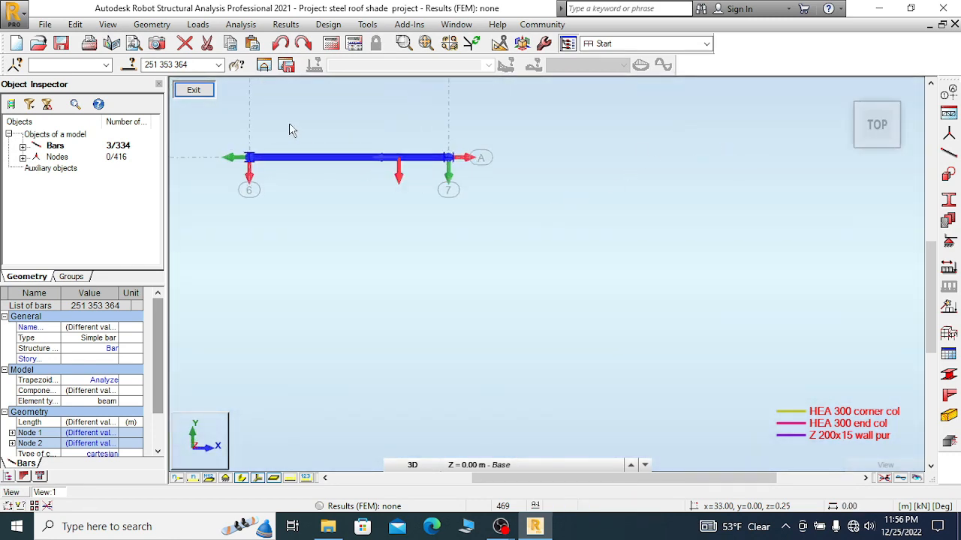
right_click(351, 129)
click(307, 132)
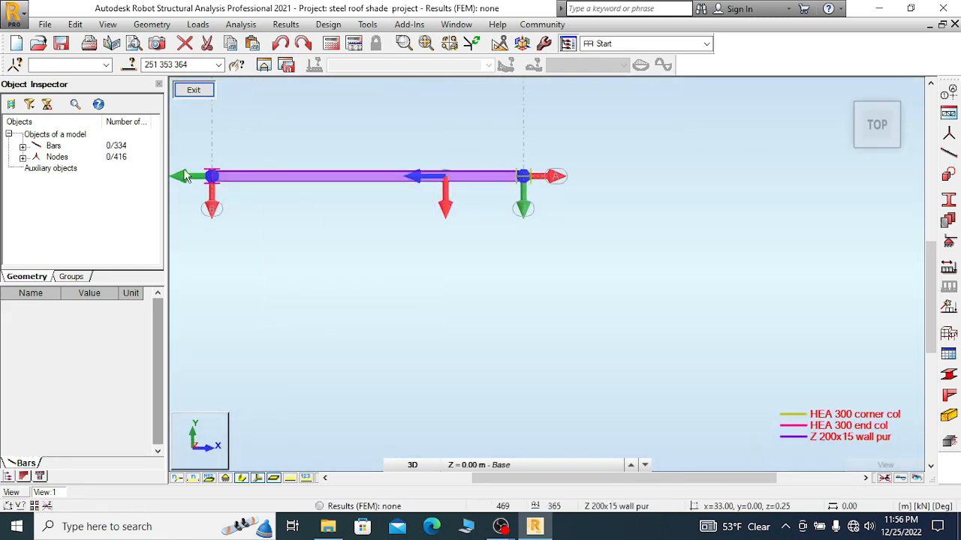
scroll(223, 155, up, 3)
scroll(689, 151, down, 1)
scroll(779, 181, up, 1)
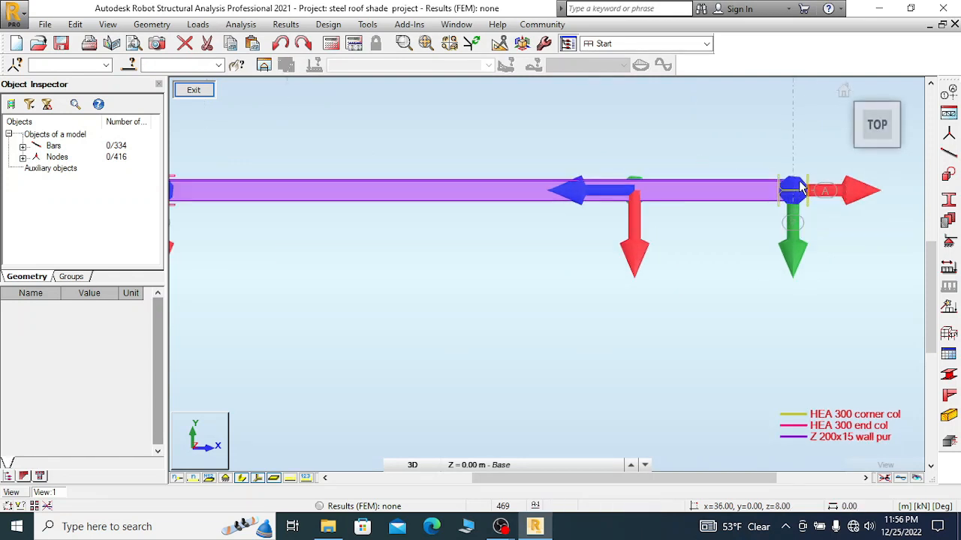
- Compare in top view the flange edges of the end column on axis 6 and the corner column on axis 7 with the wall purlin's edges
scroll(742, 150, down, 2)
scroll(338, 177, up, 3)
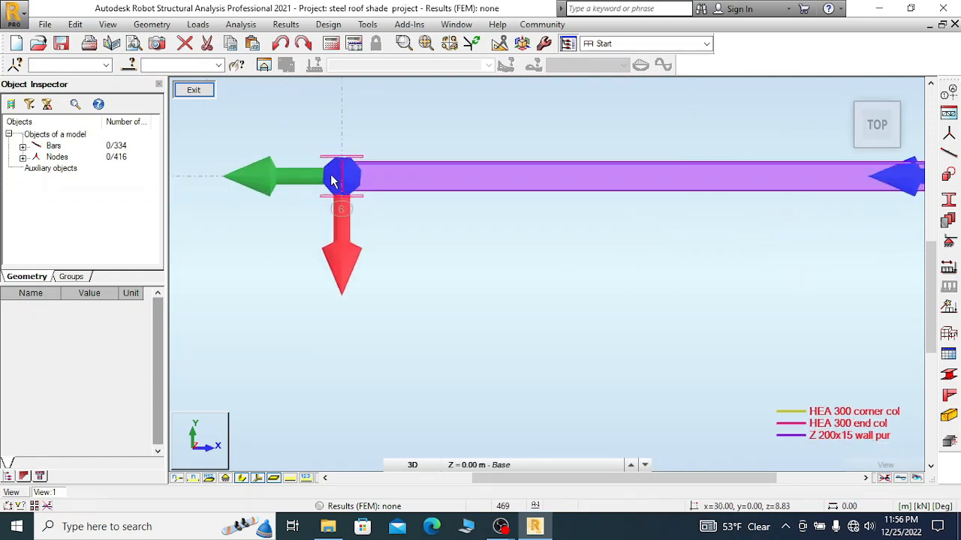
scroll(279, 231, down, 4)
scroll(755, 225, up, 3)
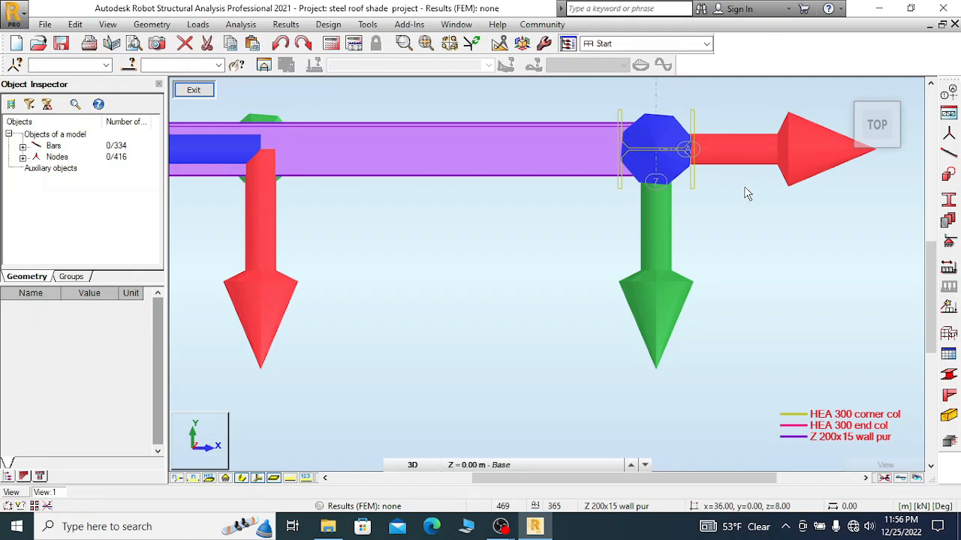
scroll(770, 212, down, 2)
scroll(677, 141, up, 2)
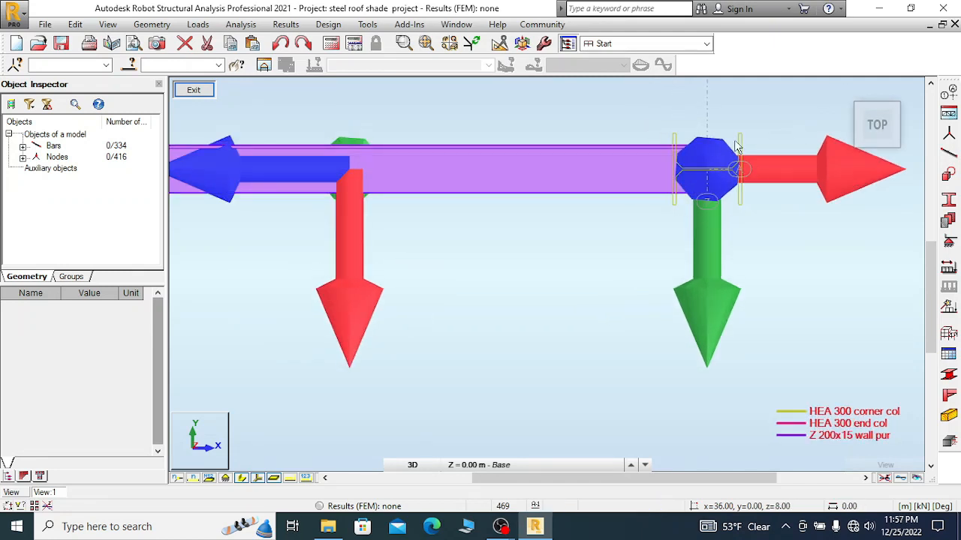
scroll(781, 129, down, 1)
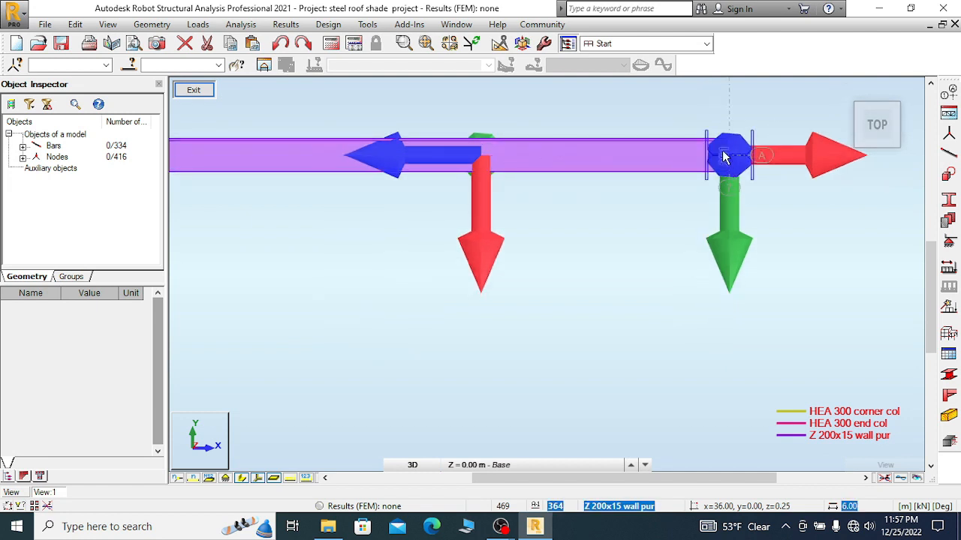
scroll(726, 154, down, 1)
scroll(635, 168, down, 2)
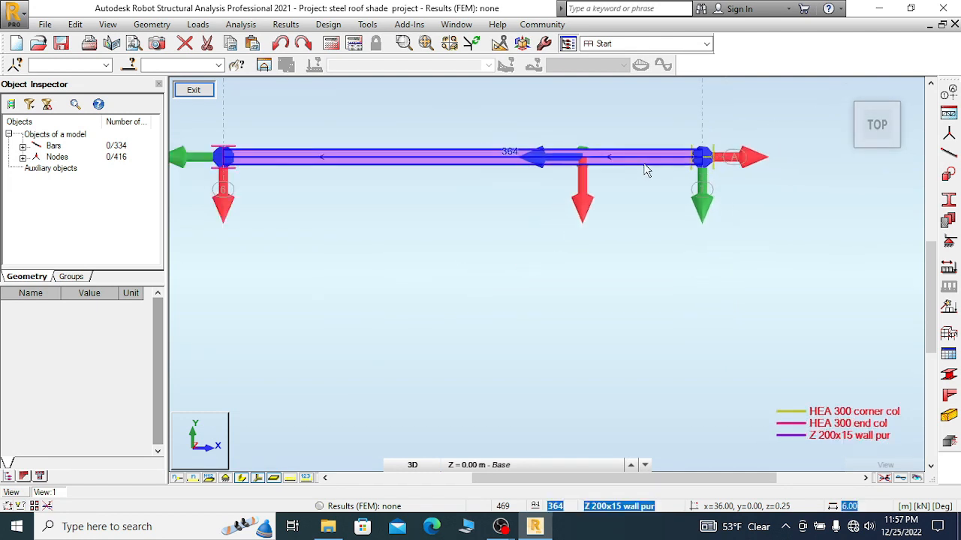
scroll(304, 165, up, 2)
scroll(300, 161, up, 1)
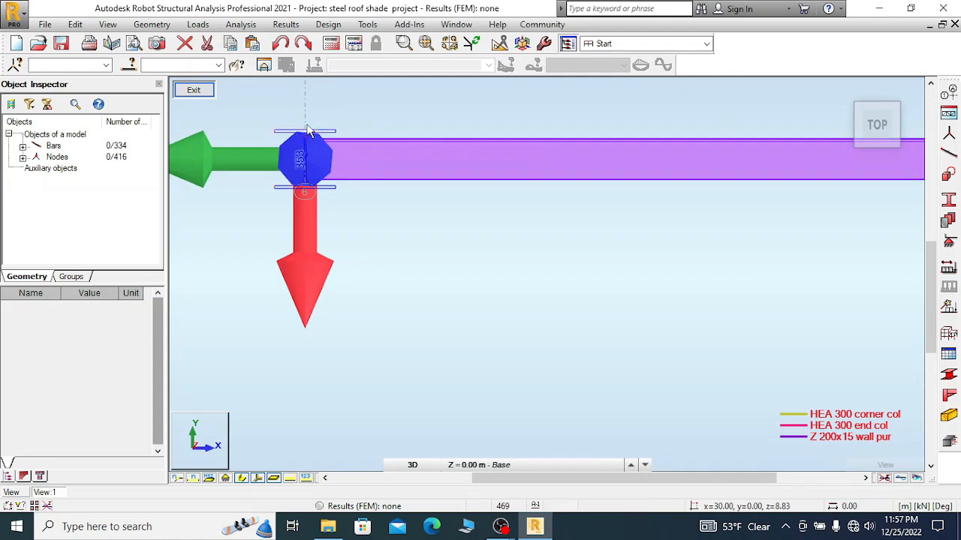
scroll(272, 161, down, 3)
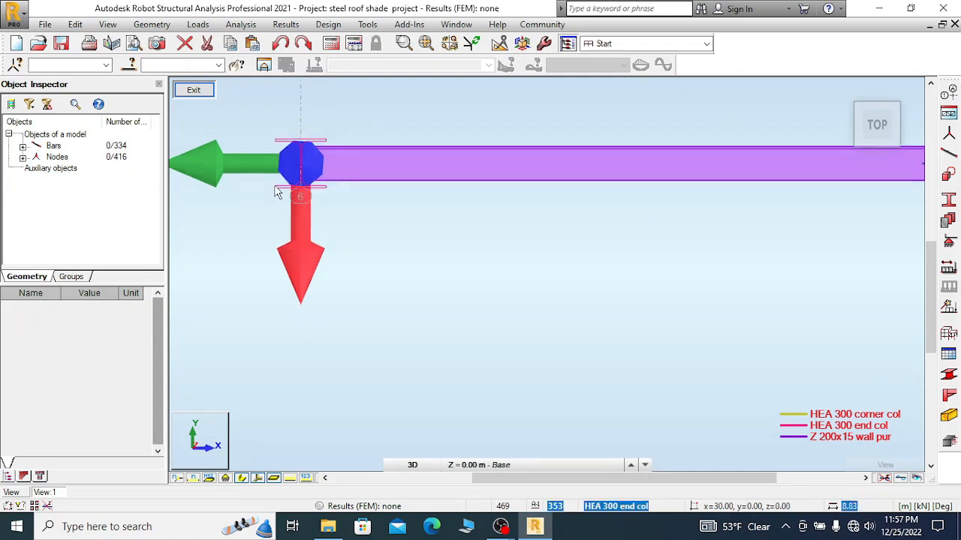
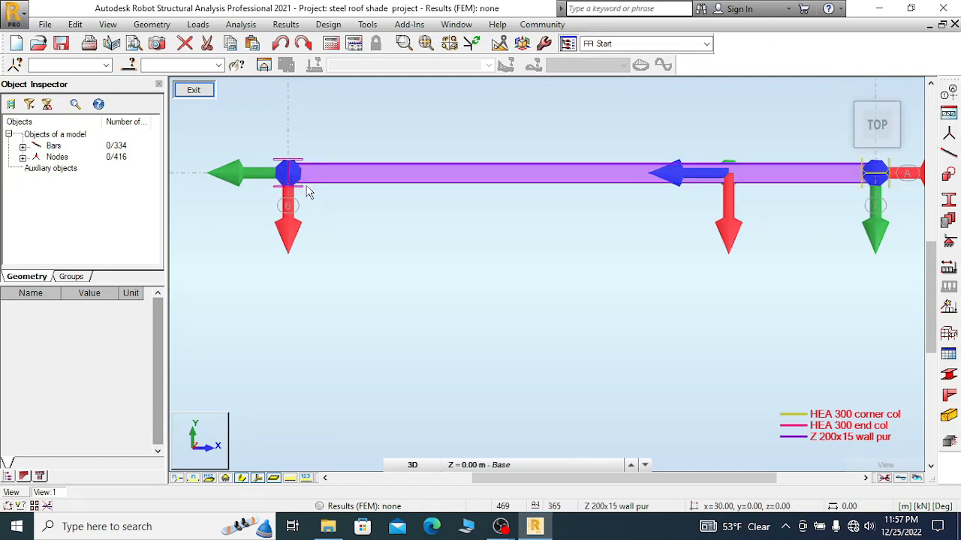
- Calculate (29 − 30) ÷ 2 with the built-in calculator, then close it
click(369, 24)
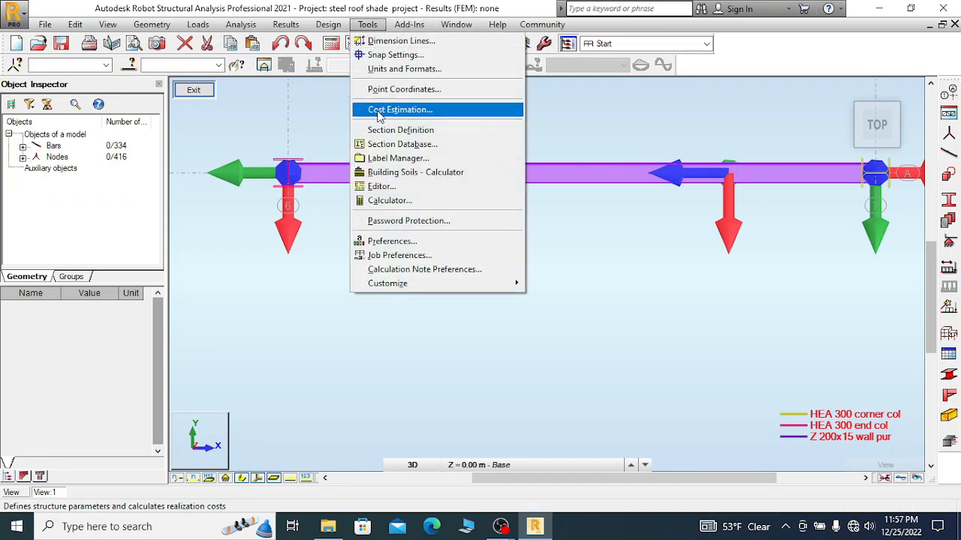
click(433, 197)
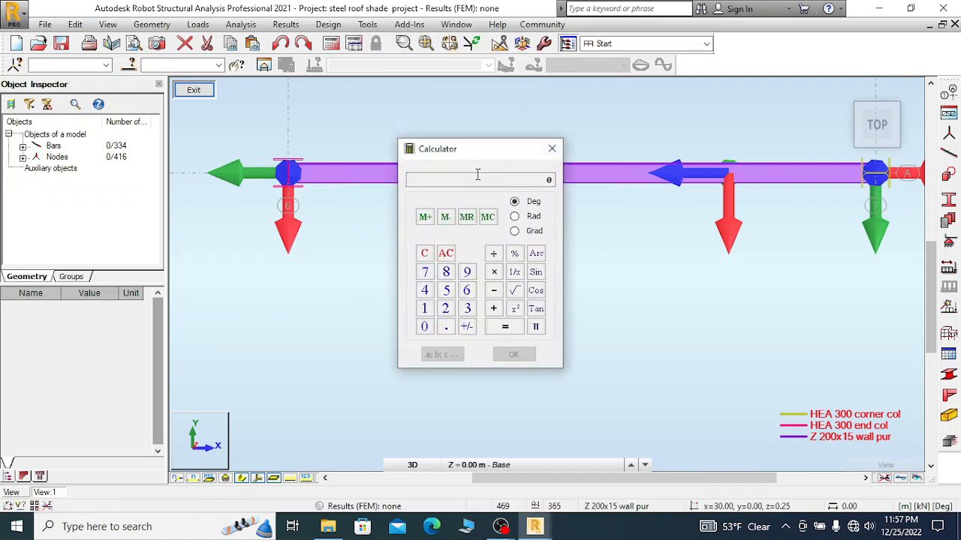
click(445, 309)
click(467, 274)
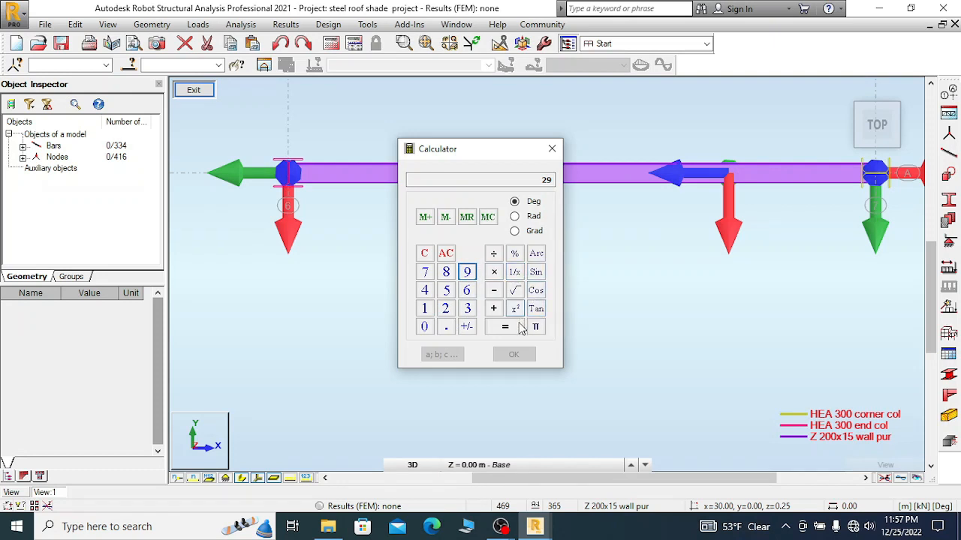
click(493, 290)
click(467, 309)
key(0)
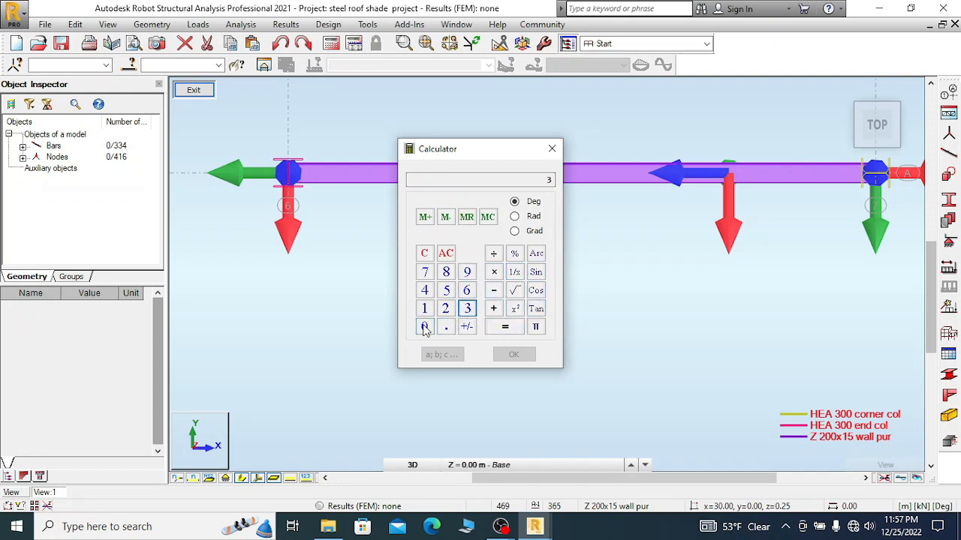
click(505, 326)
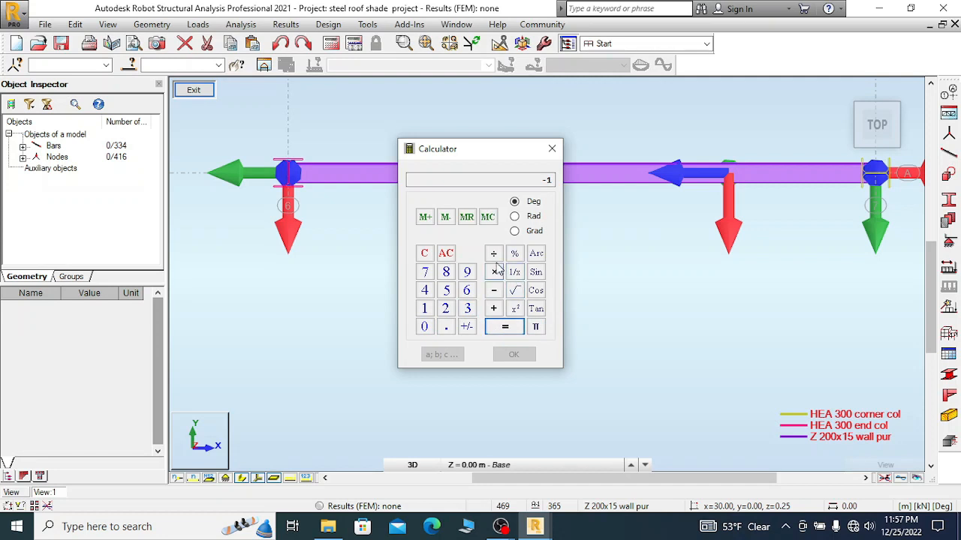
click(493, 253)
click(446, 309)
click(505, 327)
click(553, 149)
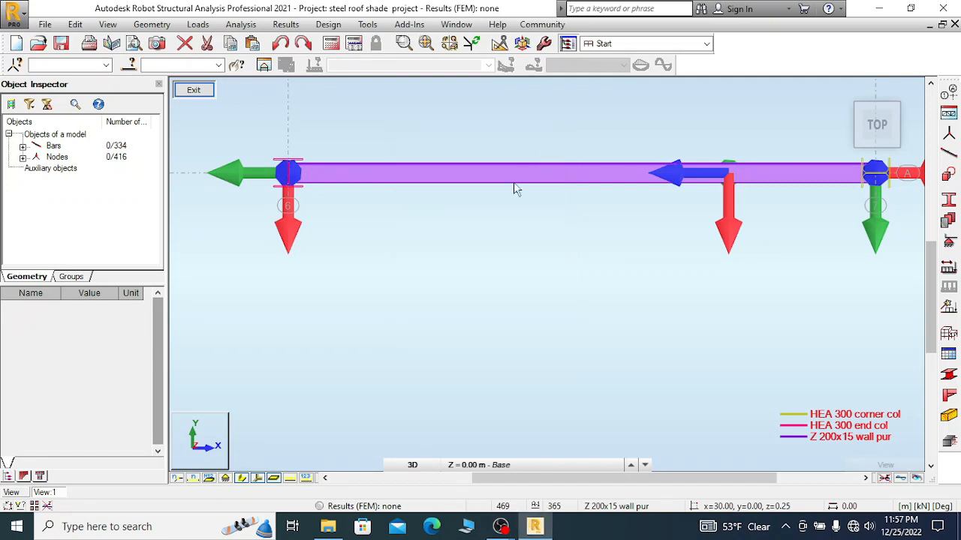
- Select the end column on axis 6 and open the bar offset definitions
scroll(466, 215, down, 1)
scroll(836, 200, up, 1)
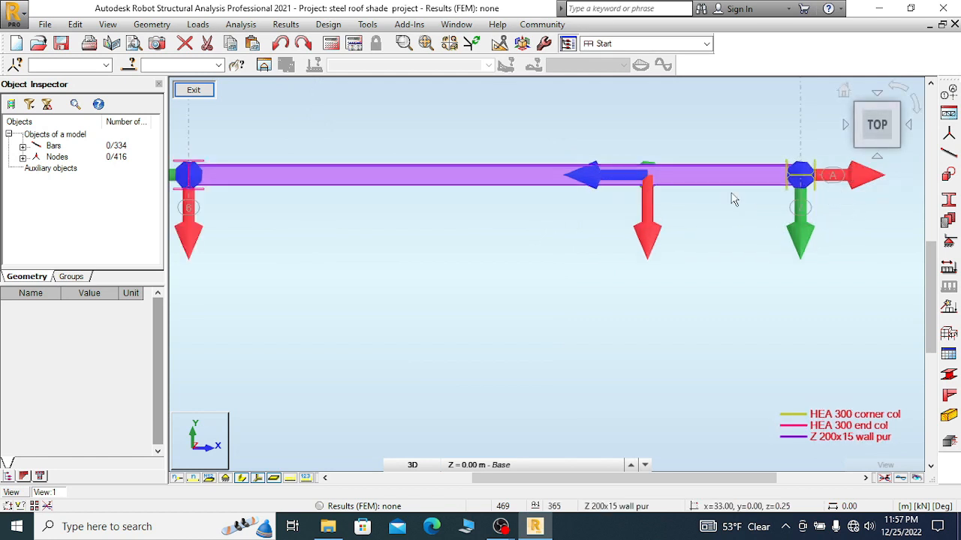
scroll(608, 169, down, 1)
scroll(347, 189, up, 1)
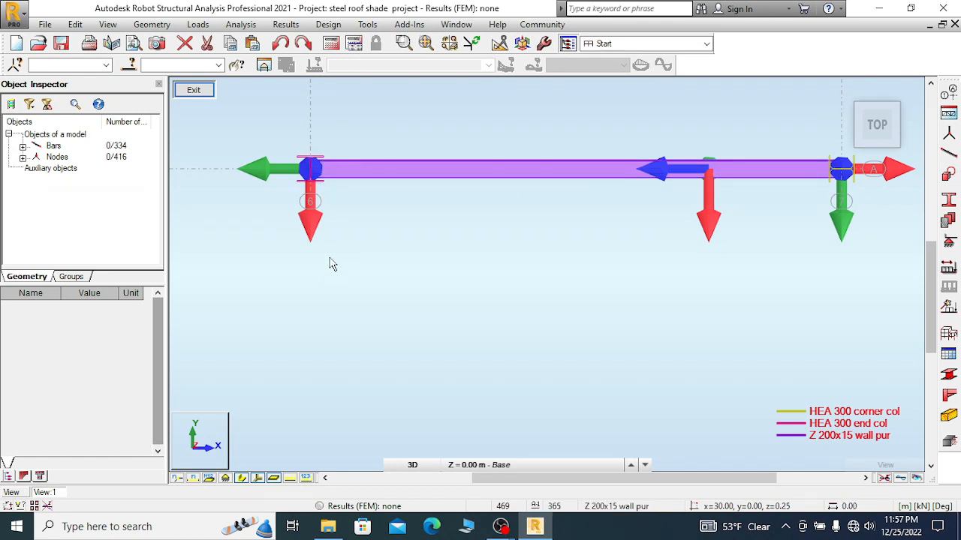
scroll(337, 246, down, 1)
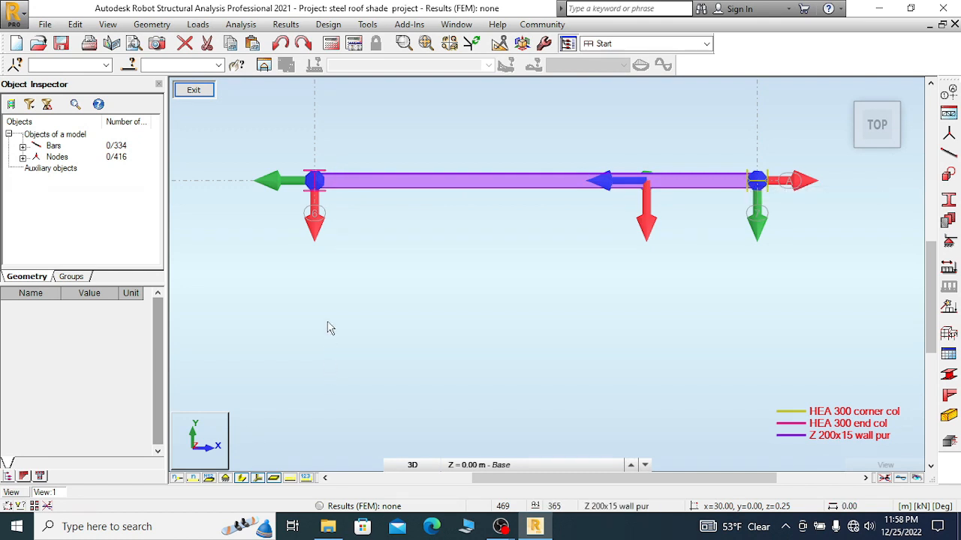
scroll(306, 235, up, 2)
scroll(370, 146, up, 3)
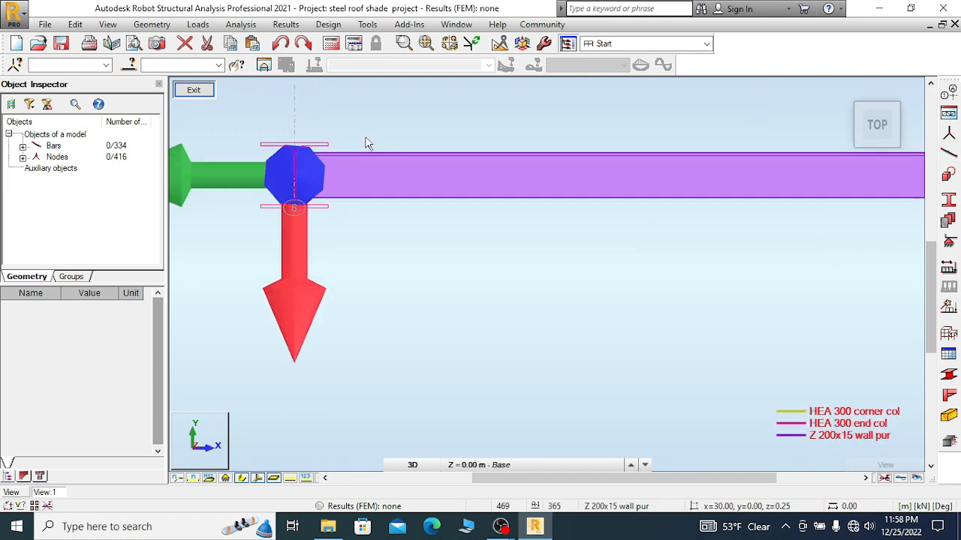
click(322, 146)
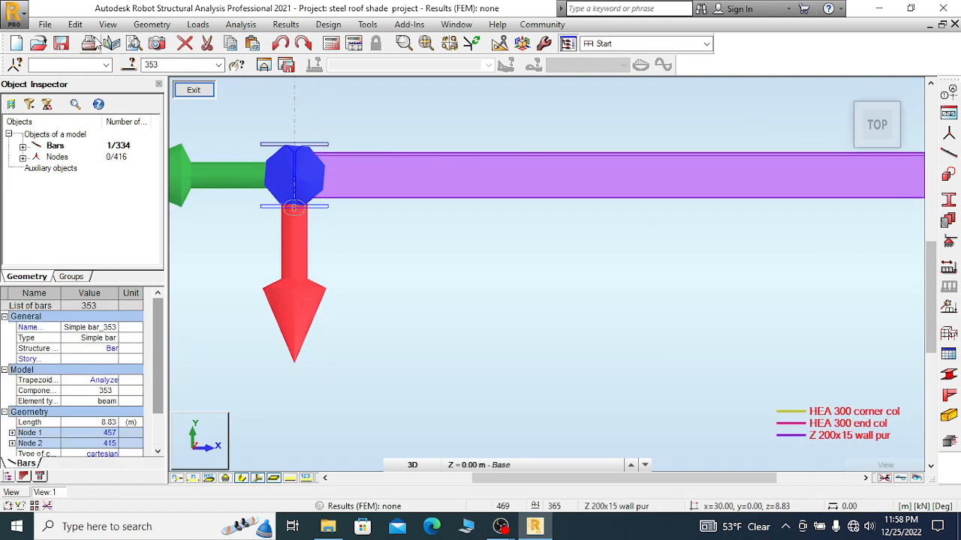
click(151, 24)
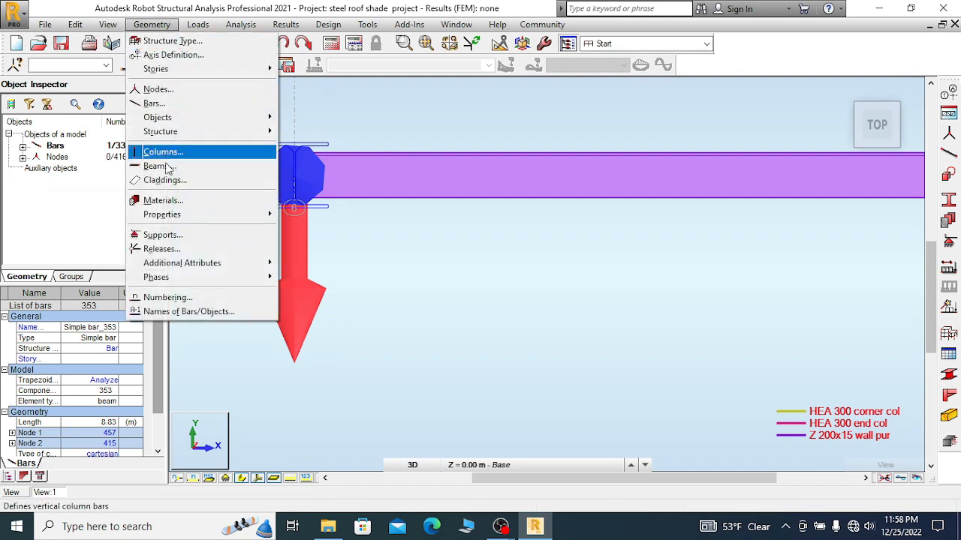
mouse_move(210, 217)
mouse_move(247, 263)
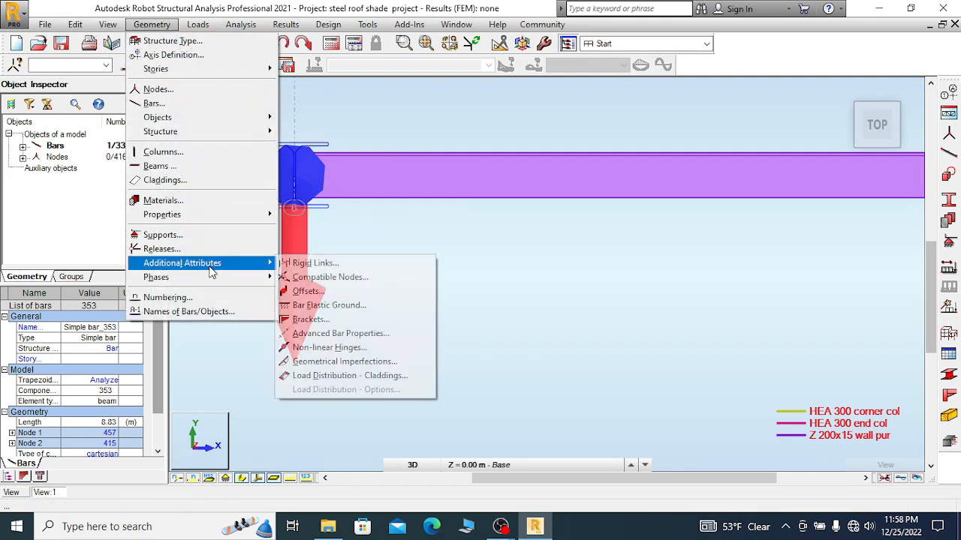
click(307, 291)
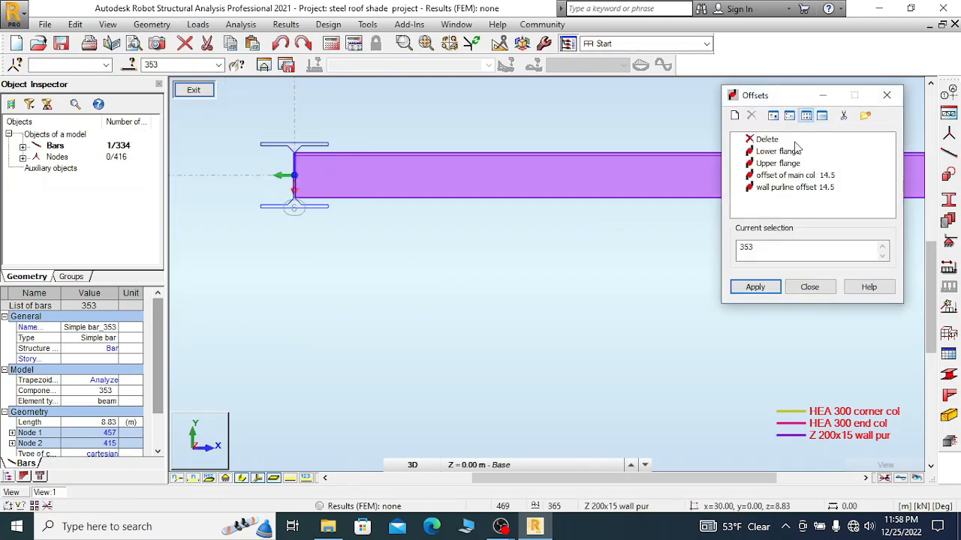
- Add a new absolute offset labelled "offset of end col 5cm out" with zero values
click(734, 115)
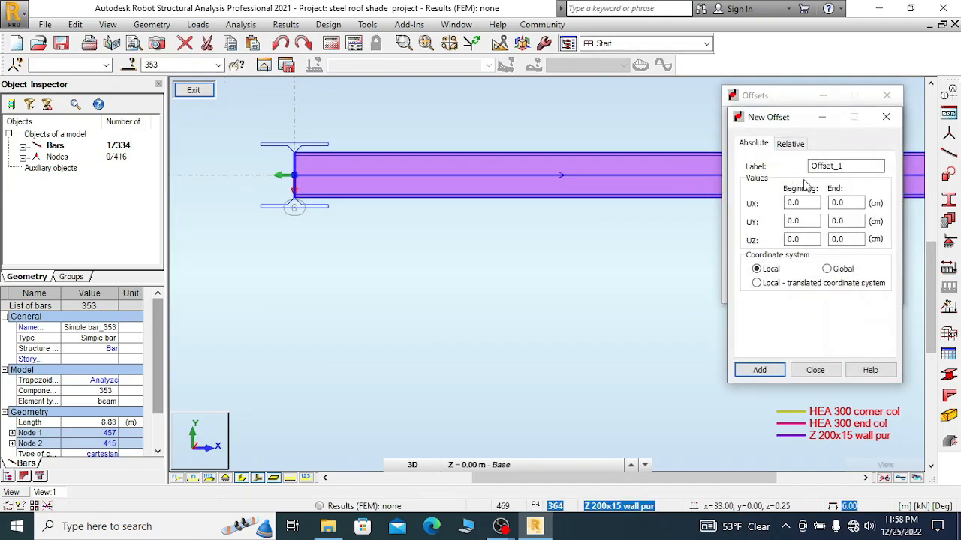
double_click(833, 167)
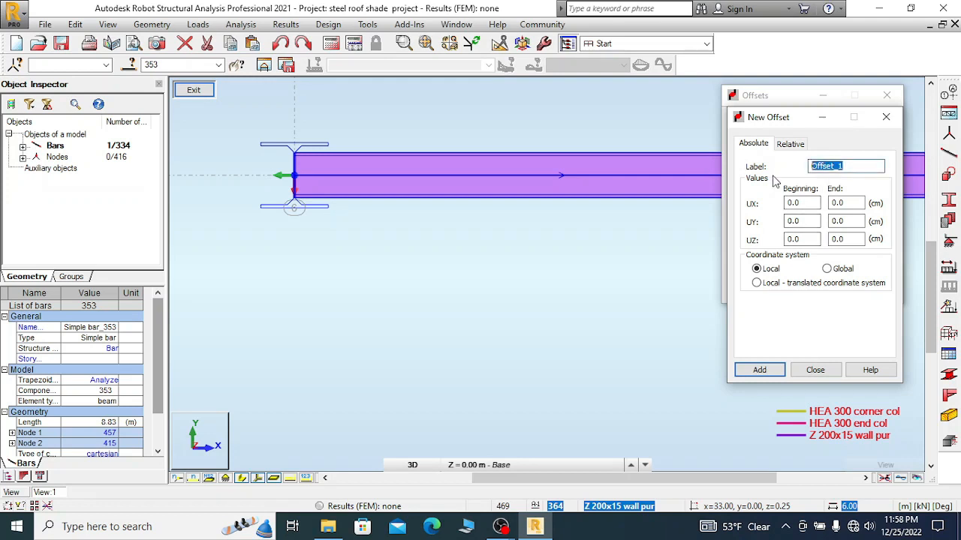
text(o)
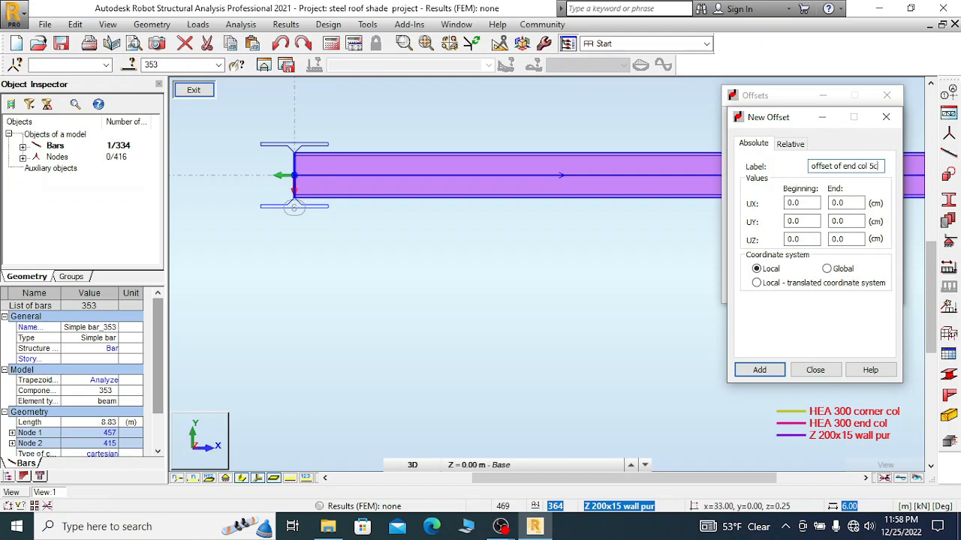
text(m out)
click(759, 369)
click(815, 369)
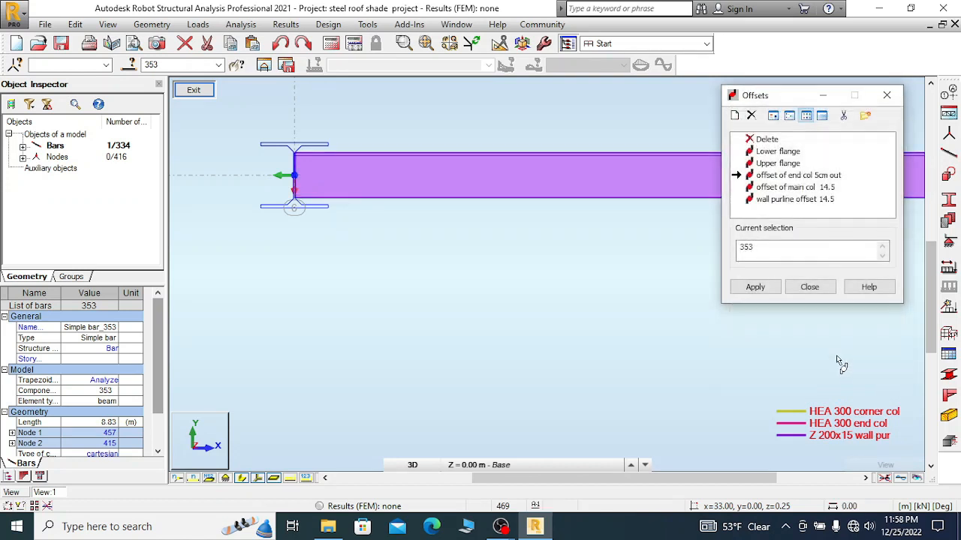
- Set UZ to 0.5 cm at both beginning and end of the "offset of end col 5cm out" definition, in local coordinates
click(792, 178)
click(867, 172)
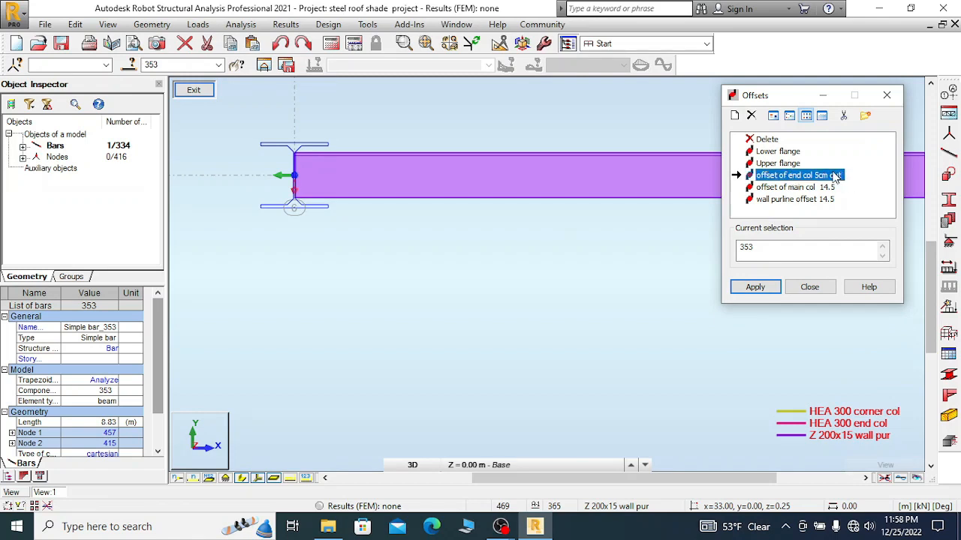
double_click(836, 176)
key(Tab)
key(Tab)
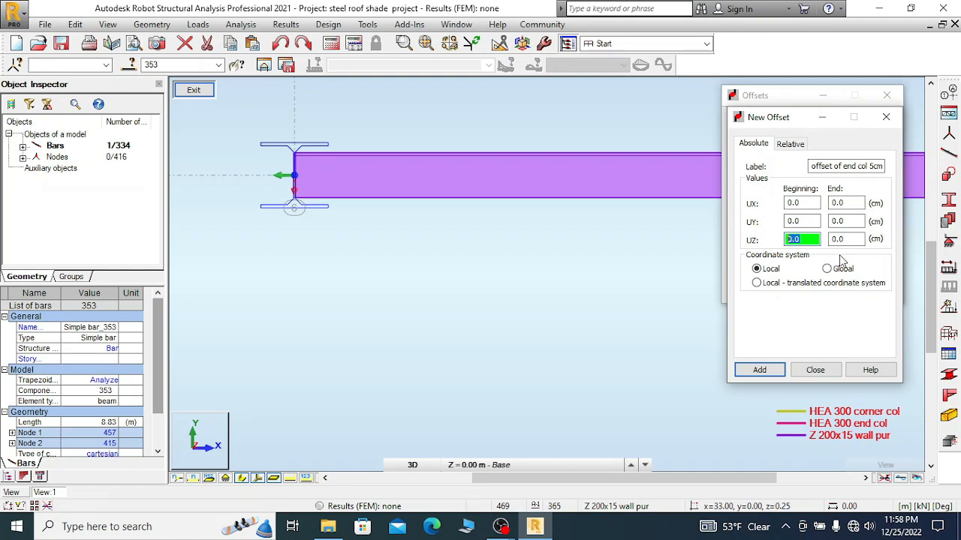
text(0.)
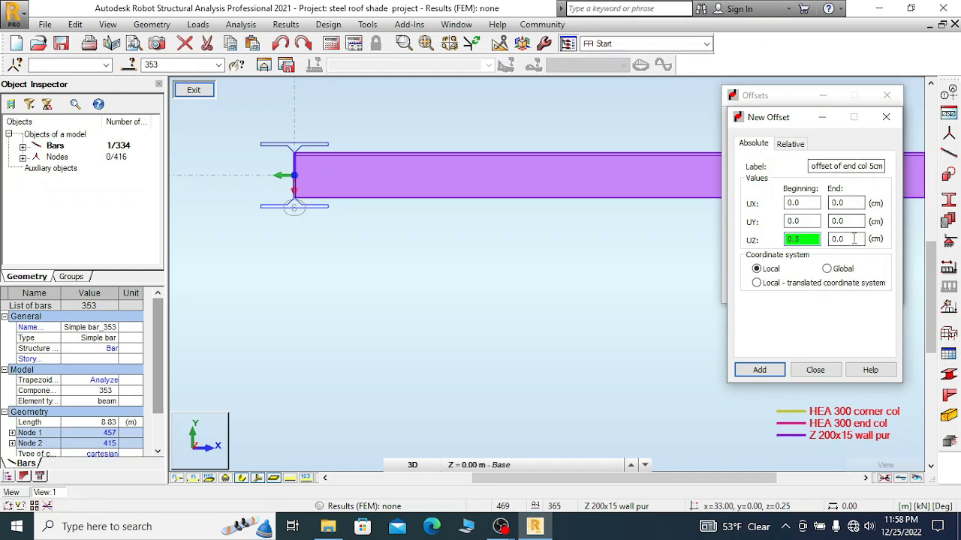
key(Tab)
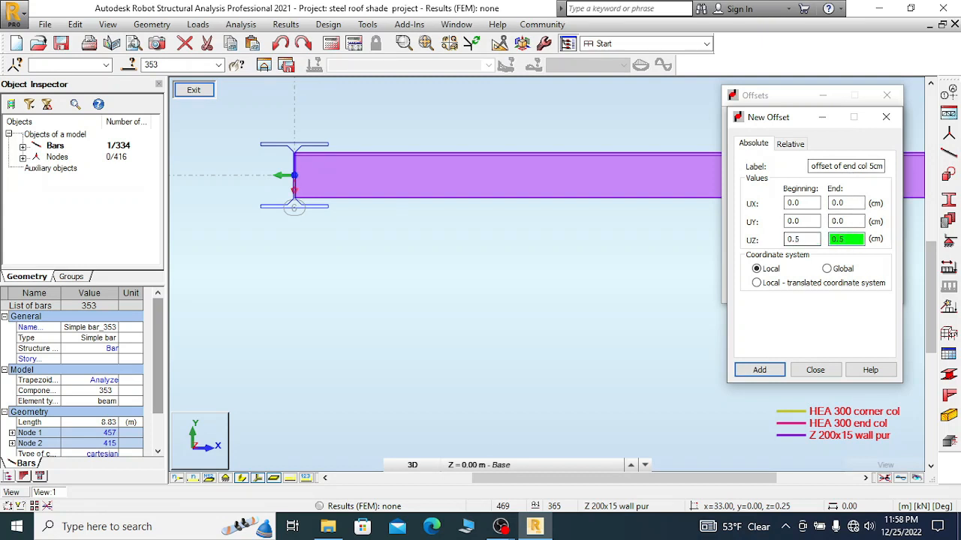
click(762, 371)
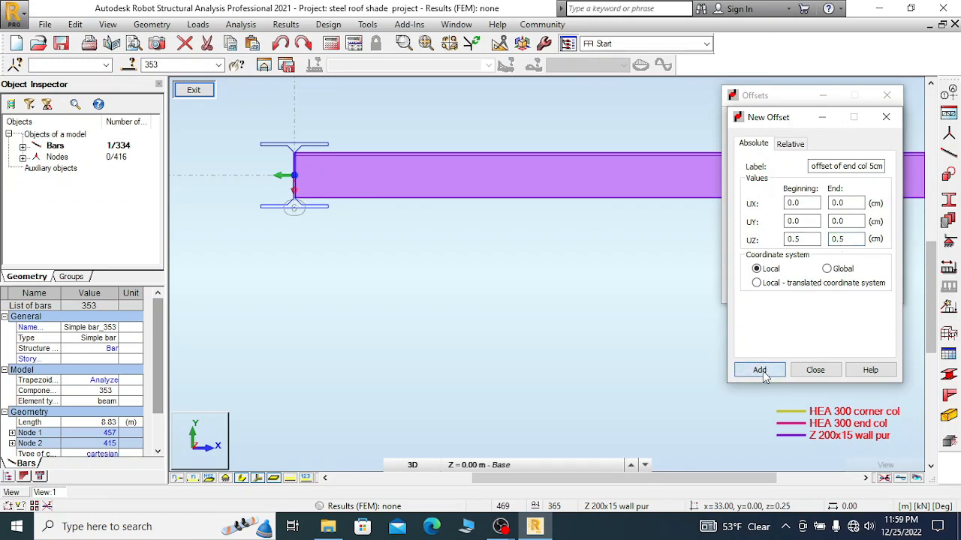
click(833, 284)
click(825, 369)
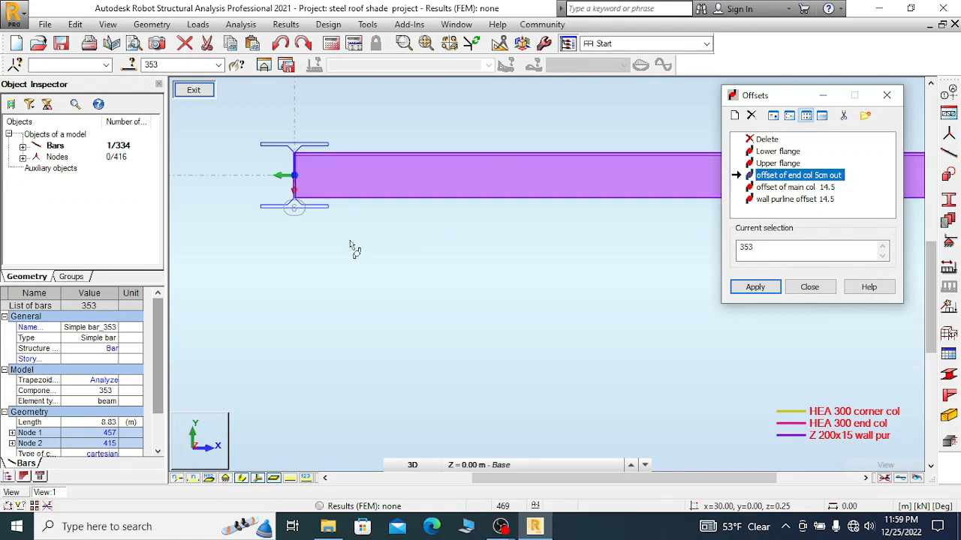
scroll(309, 246, down, 1)
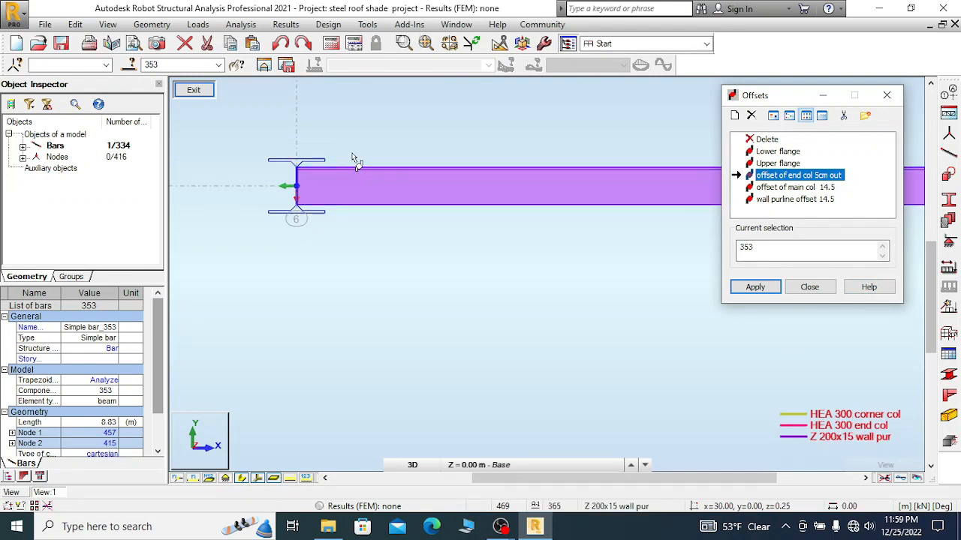
scroll(356, 162, up, 1)
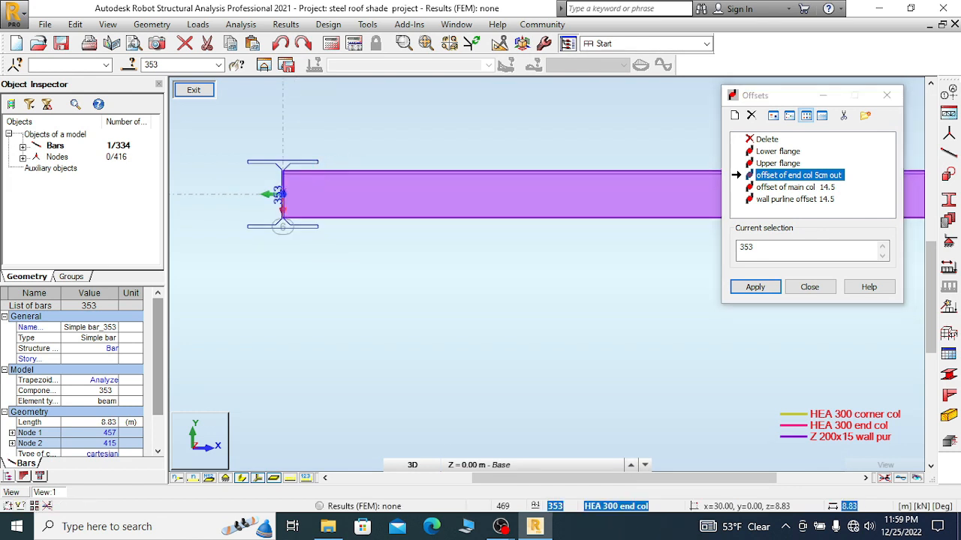
scroll(265, 245, down, 2)
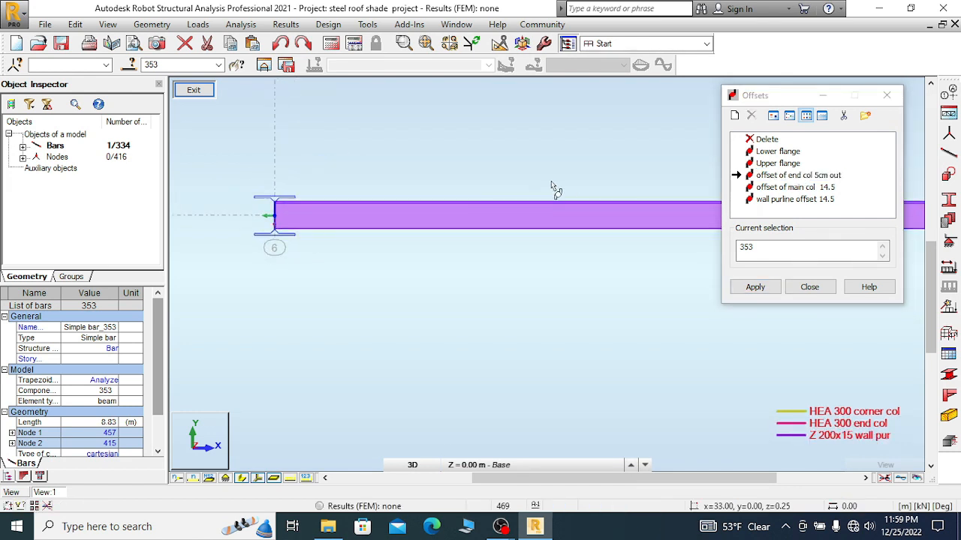
- Try the Lower flange offset on the end column at axis 6, and undo it
scroll(373, 183, down, 1)
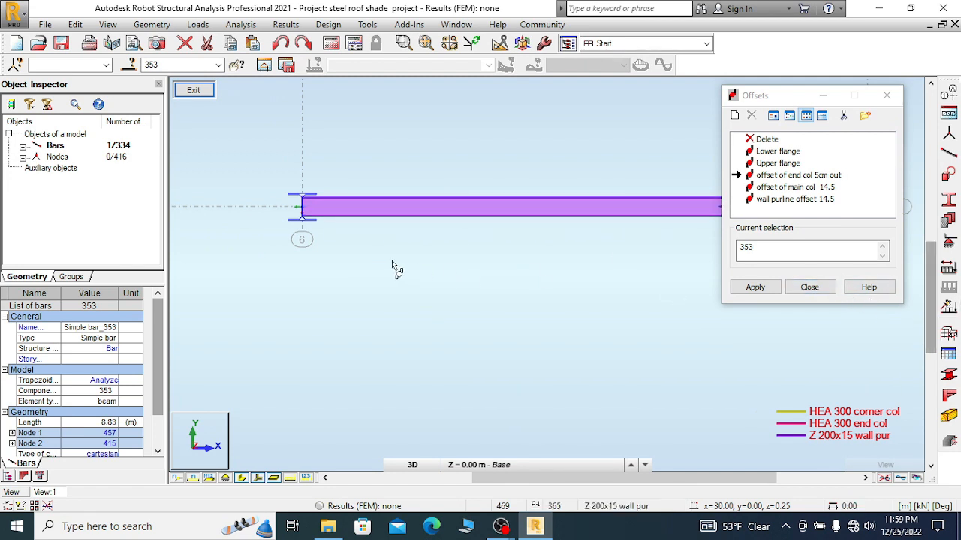
scroll(394, 264, down, 1)
scroll(285, 232, down, 1)
scroll(452, 232, up, 1)
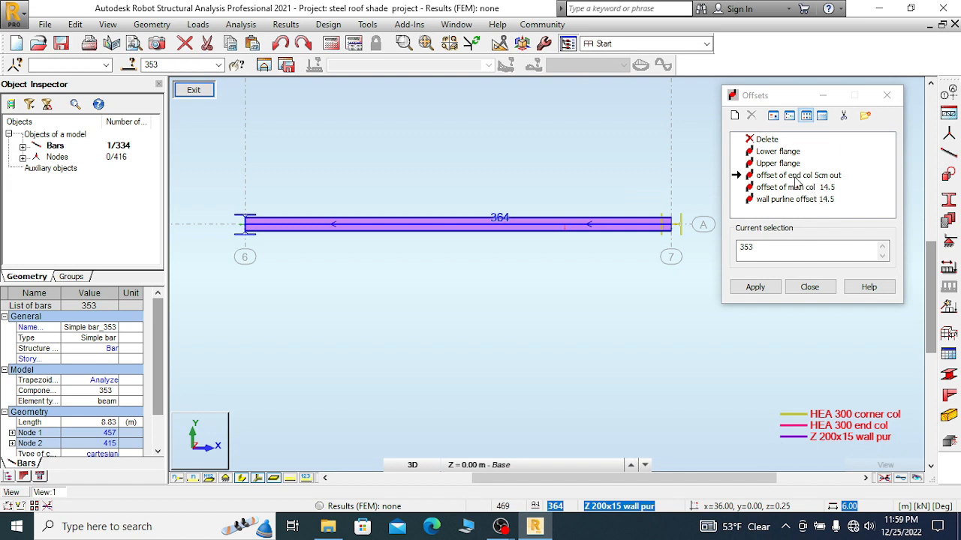
click(777, 152)
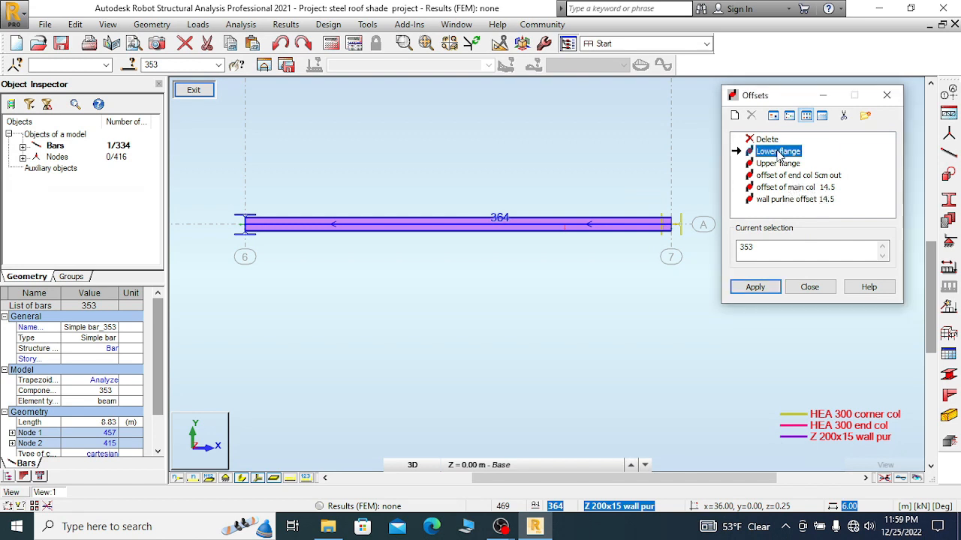
click(755, 287)
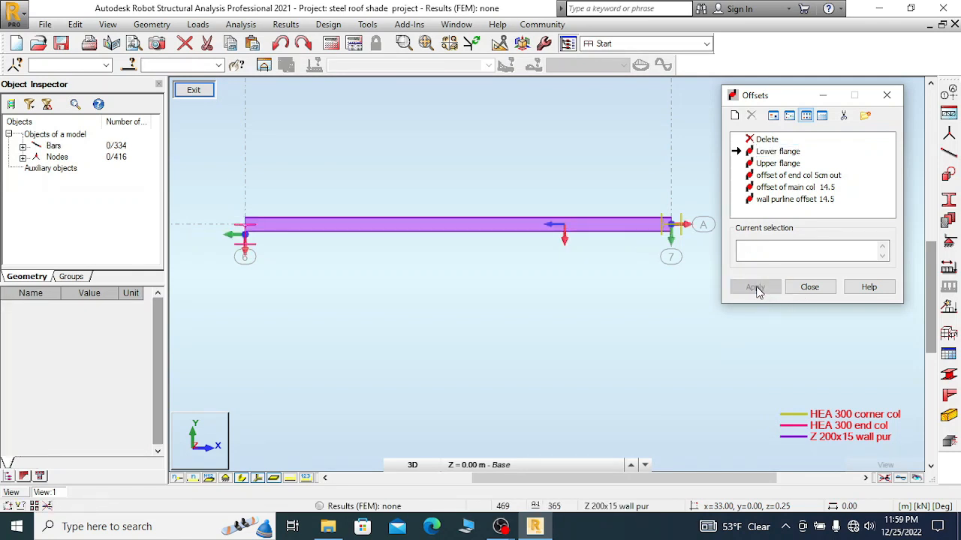
click(280, 43)
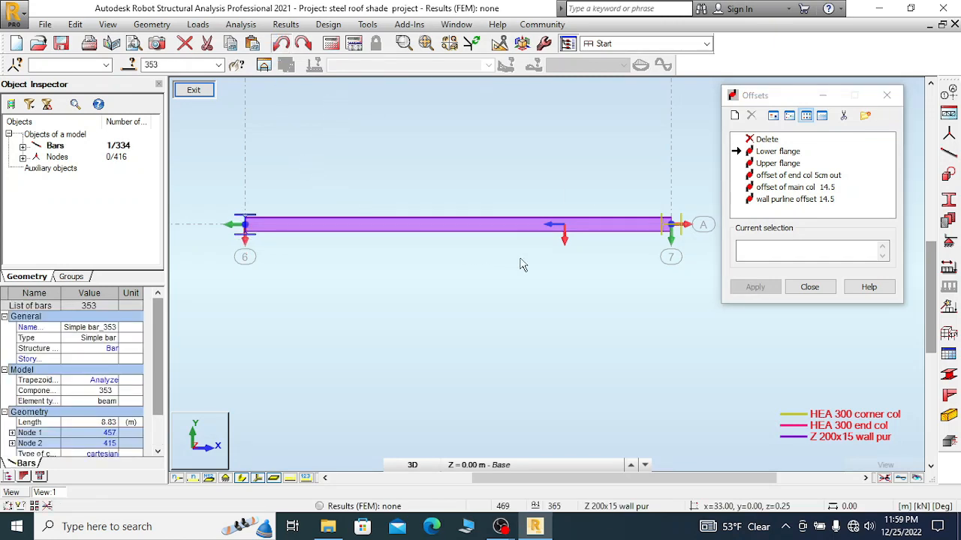
scroll(523, 264, up, 1)
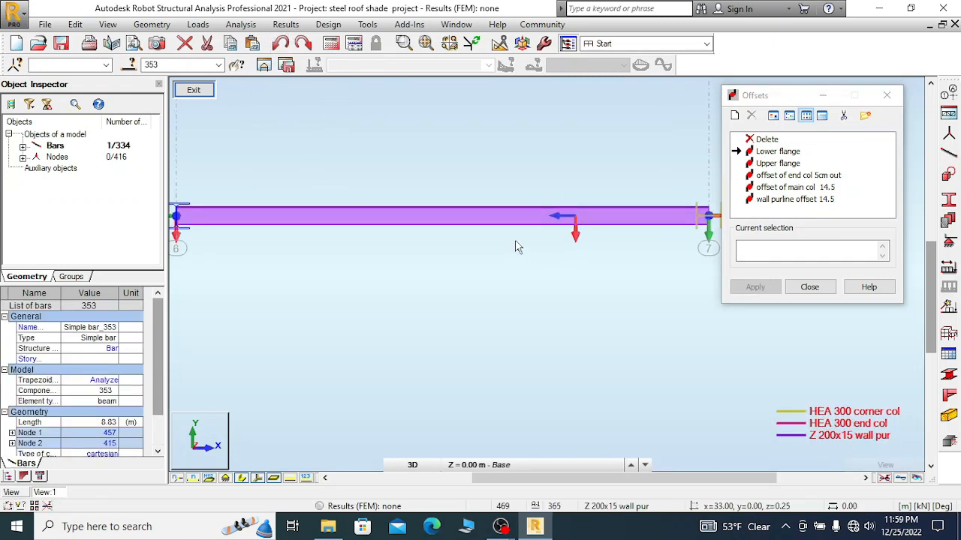
scroll(515, 246, down, 1)
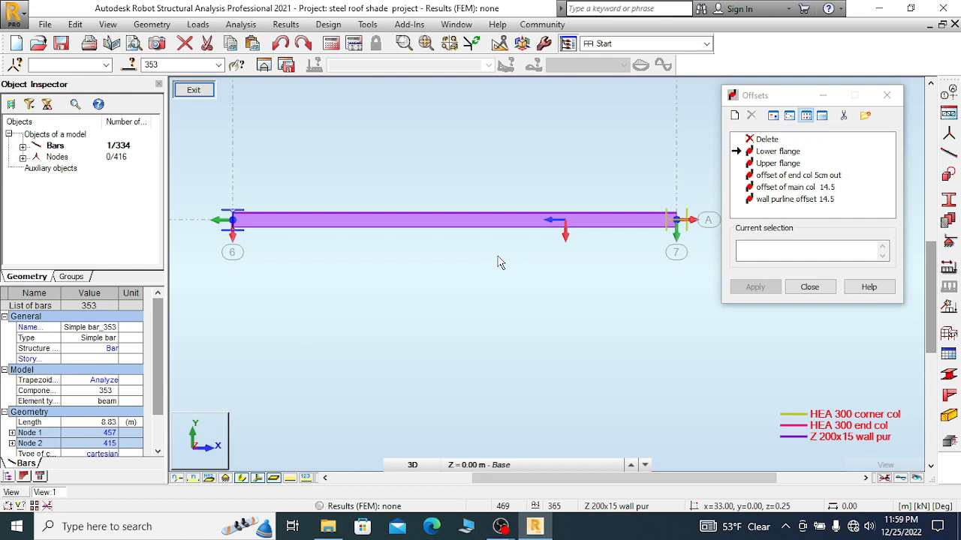
- Try the Lower flange offset on the Z 200x15 wall purlin between axes 6 and 7
click(778, 153)
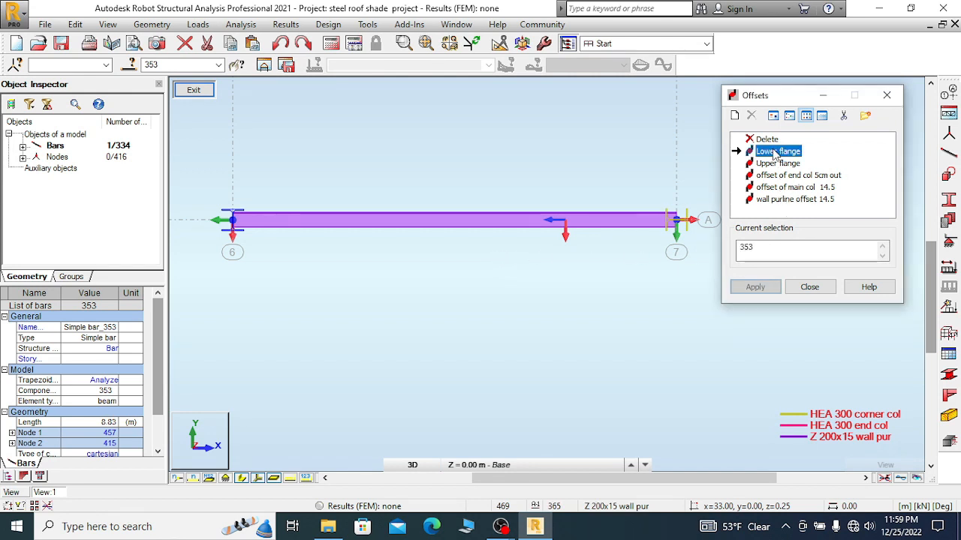
click(539, 225)
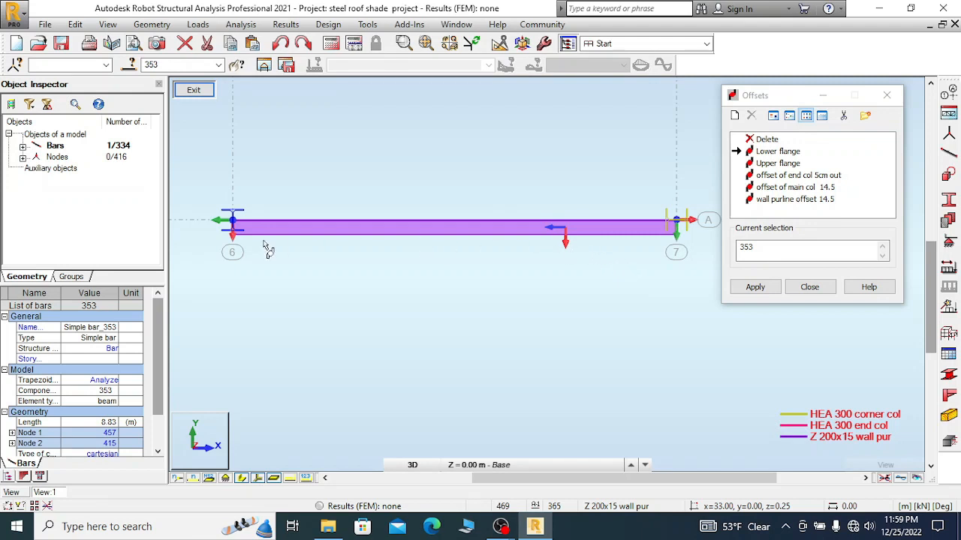
scroll(255, 251, up, 1)
scroll(255, 251, up, 1)
scroll(385, 166, down, 1)
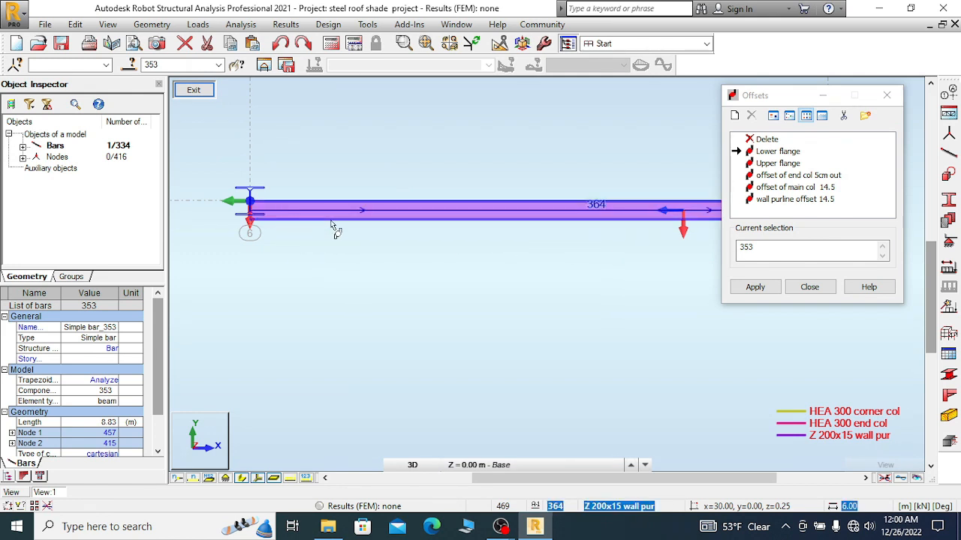
scroll(334, 227, up, 1)
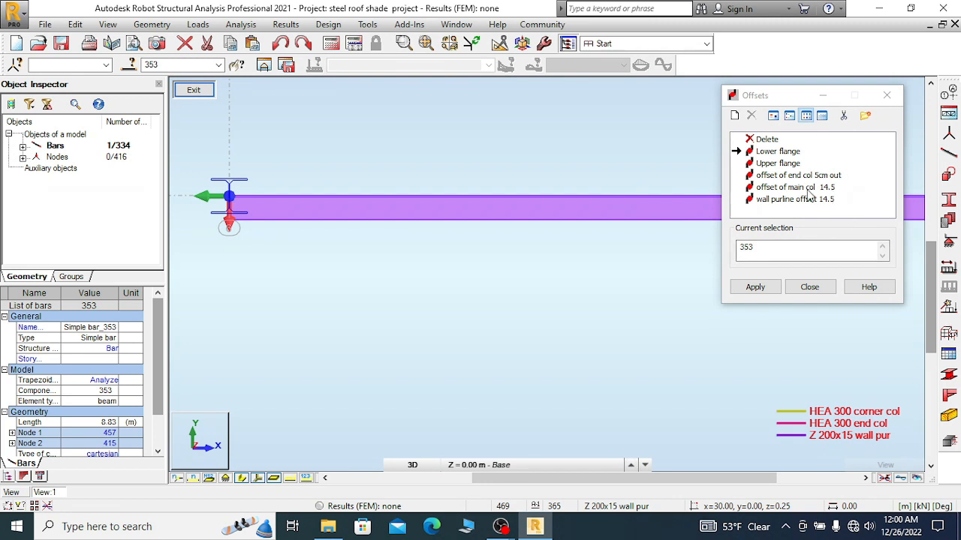
- Try "offset of main col 14.5" and "wall purline offset 14.5" on the wall purlin between axes 6 and 7
click(784, 188)
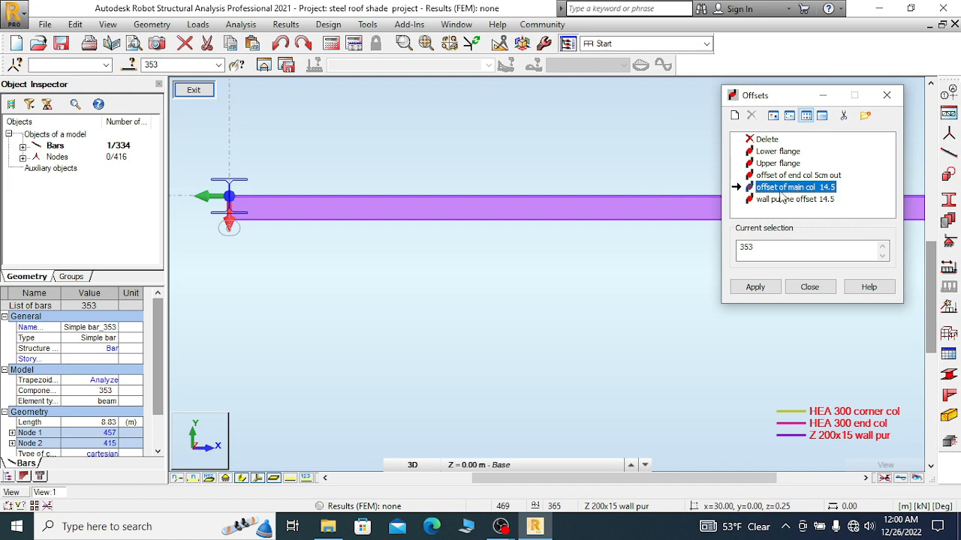
click(489, 213)
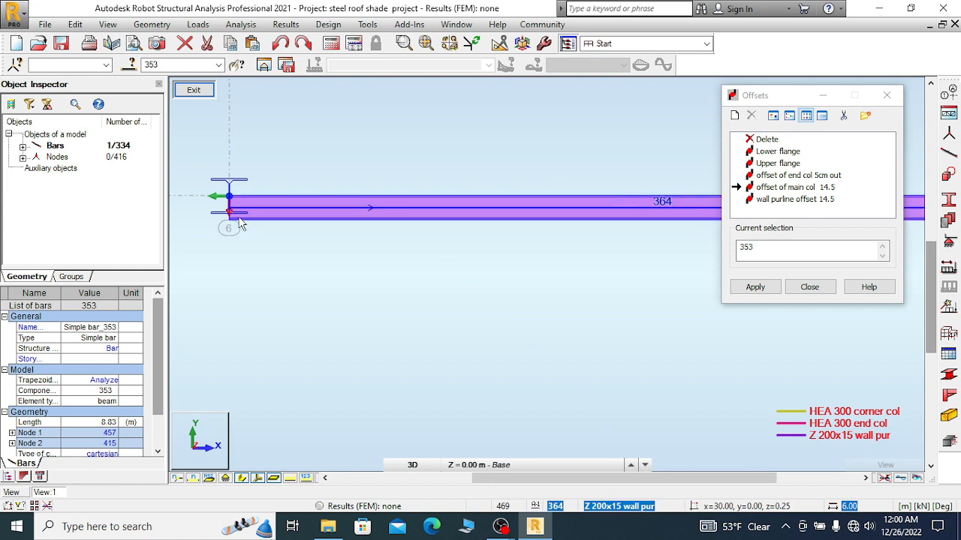
click(795, 200)
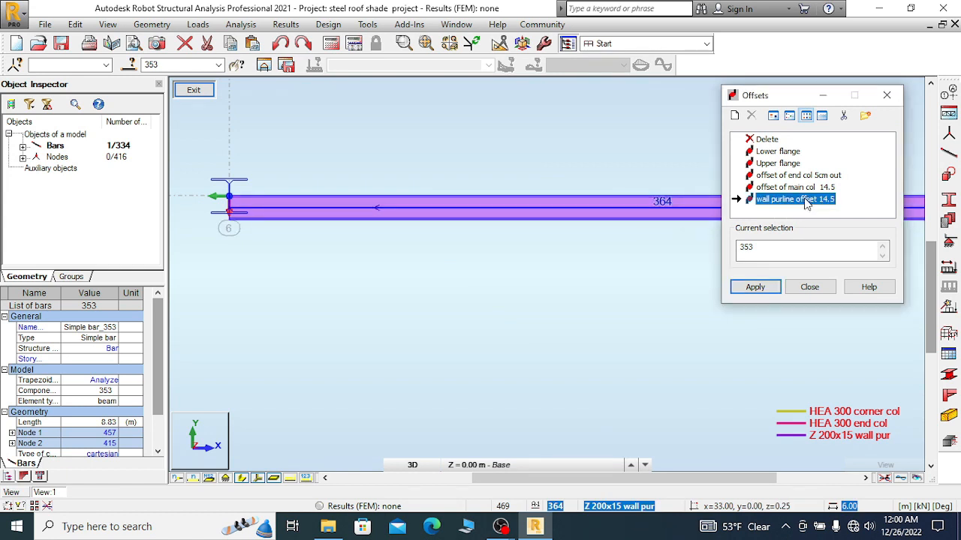
click(455, 208)
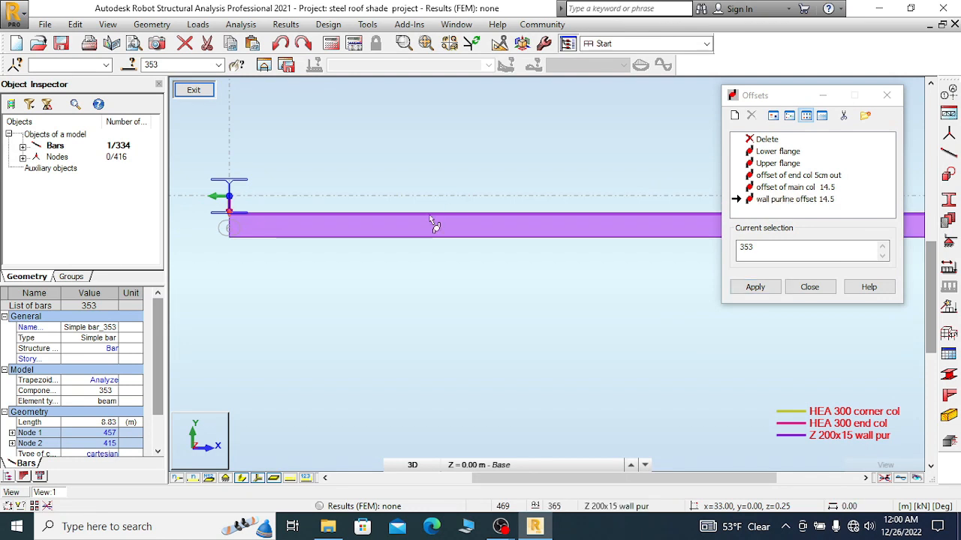
- Examine how the offset wall purlin meets the flanges of the end column at axis 6 and the corner column at axis 7
scroll(324, 234, up, 5)
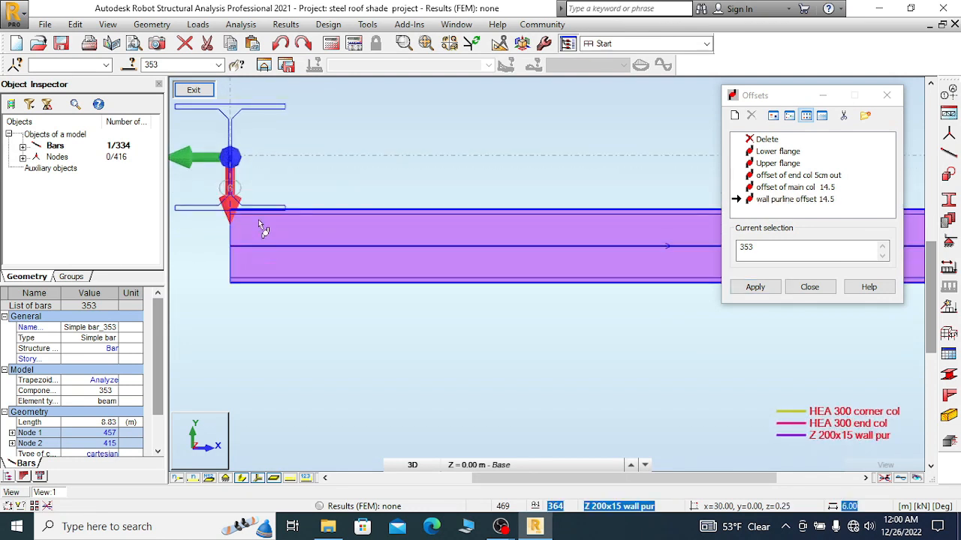
scroll(454, 216, down, 2)
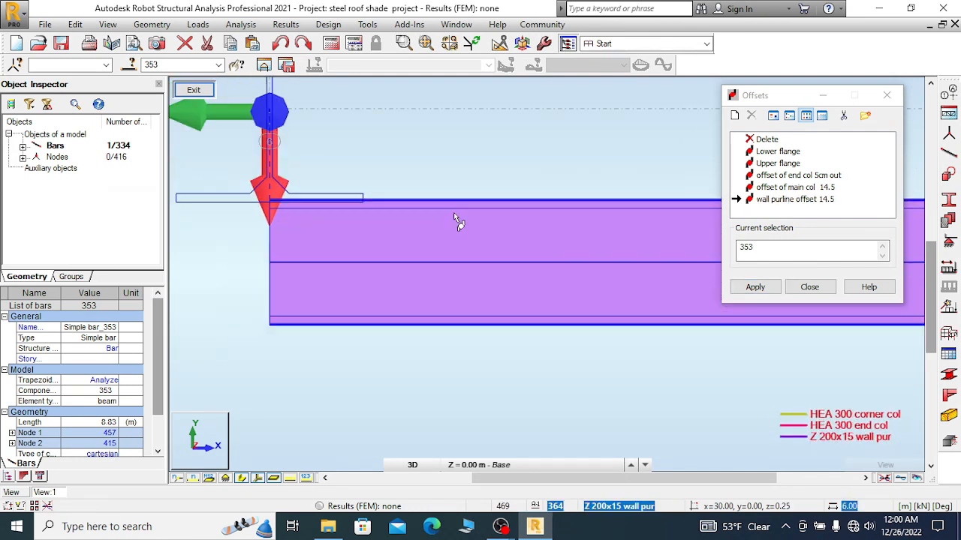
scroll(269, 201, up, 4)
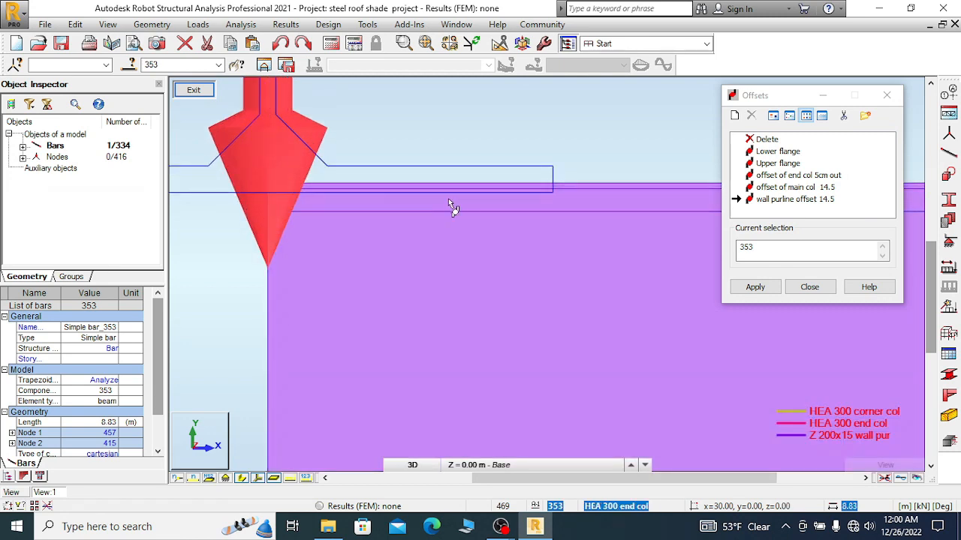
scroll(218, 233, down, 3)
scroll(180, 235, down, 4)
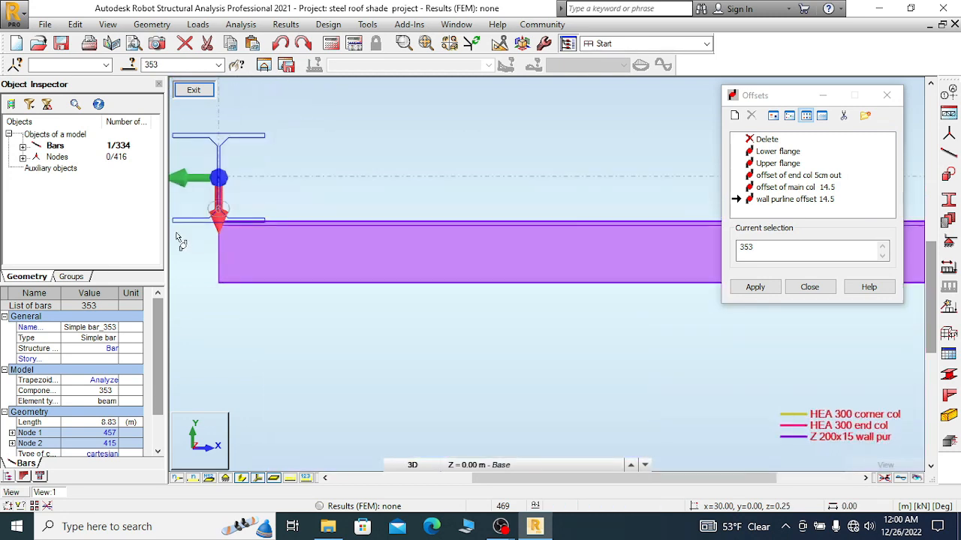
scroll(304, 219, down, 4)
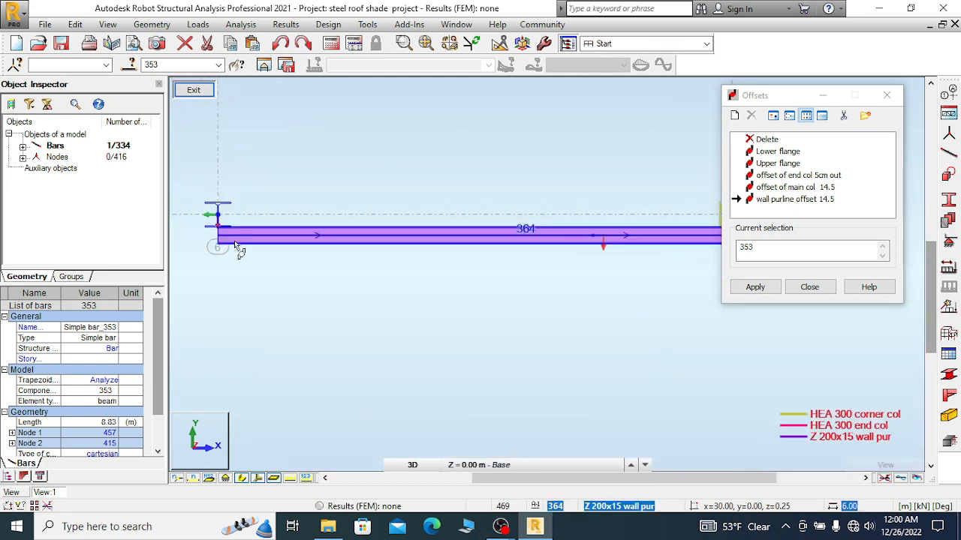
scroll(593, 239, up, 5)
scroll(596, 237, up, 6)
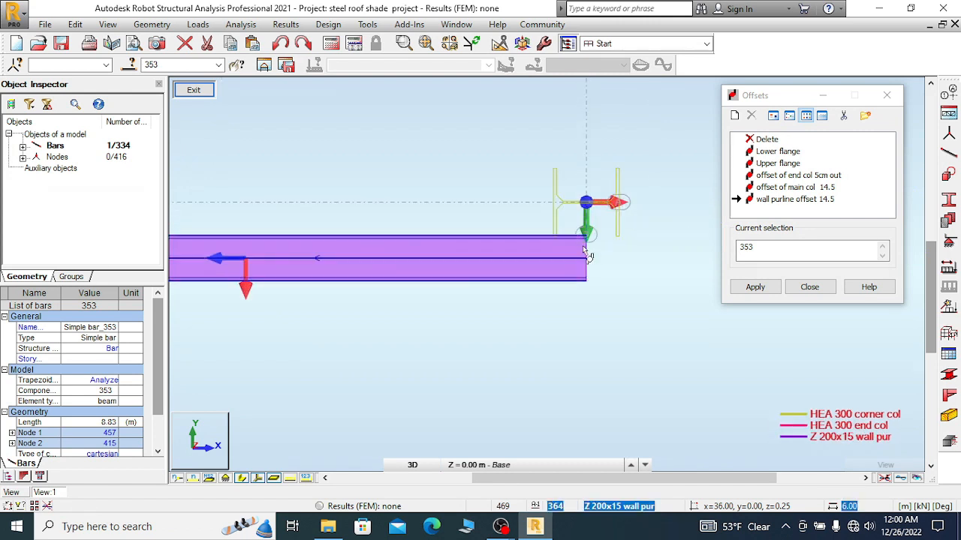
scroll(626, 218, up, 3)
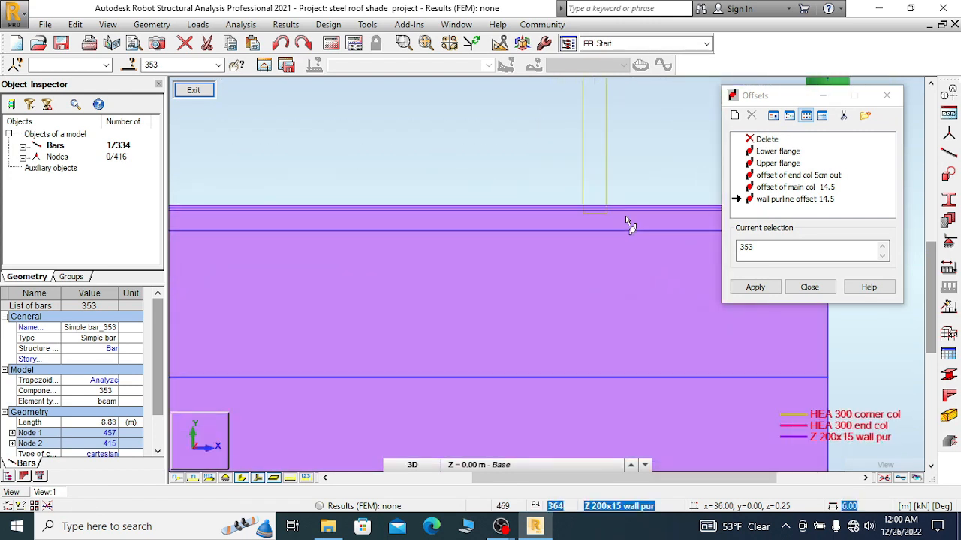
scroll(625, 177, down, 1)
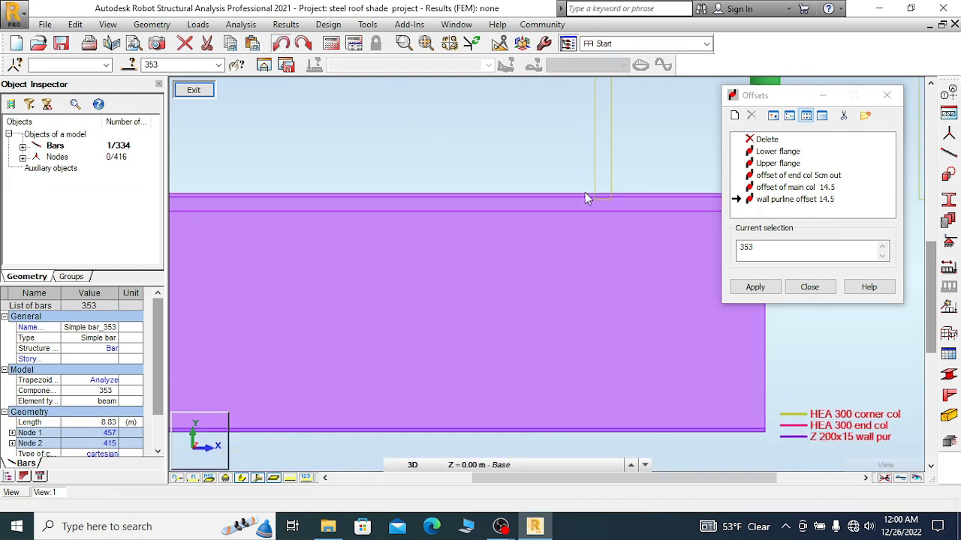
scroll(585, 192, down, 2)
scroll(622, 218, down, 2)
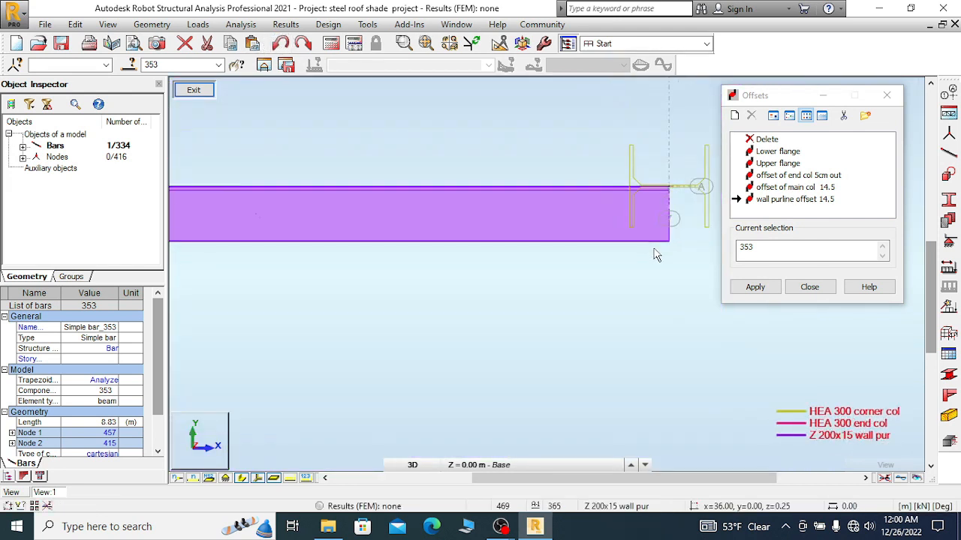
scroll(655, 255, down, 4)
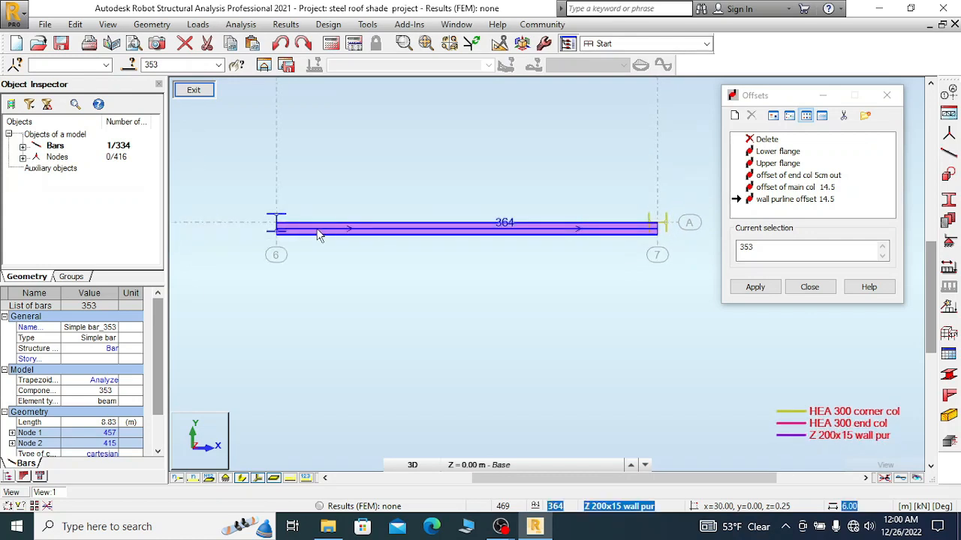
scroll(315, 235, up, 2)
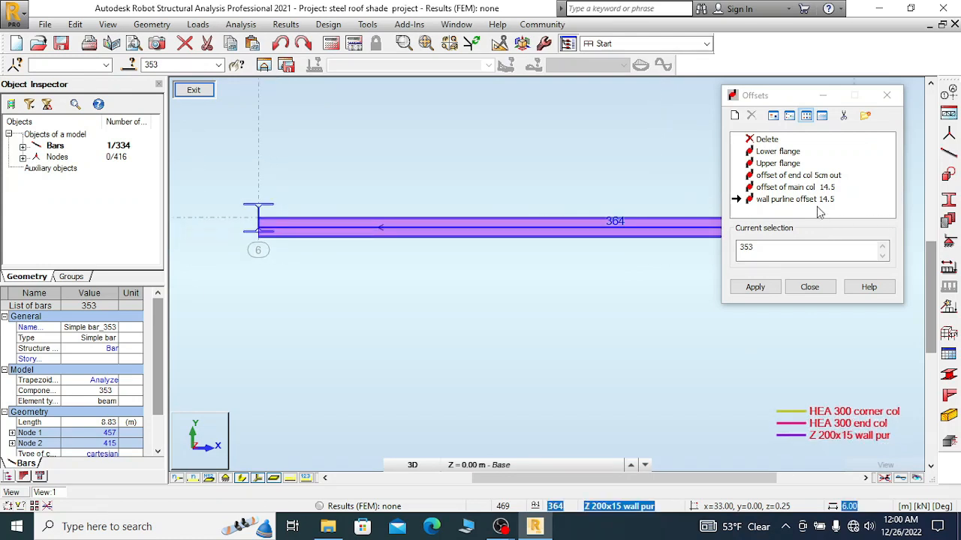
- Check the relative section position in the "wall purline offset 14.5" definition without changing it, and close the offset definitions
double_click(813, 199)
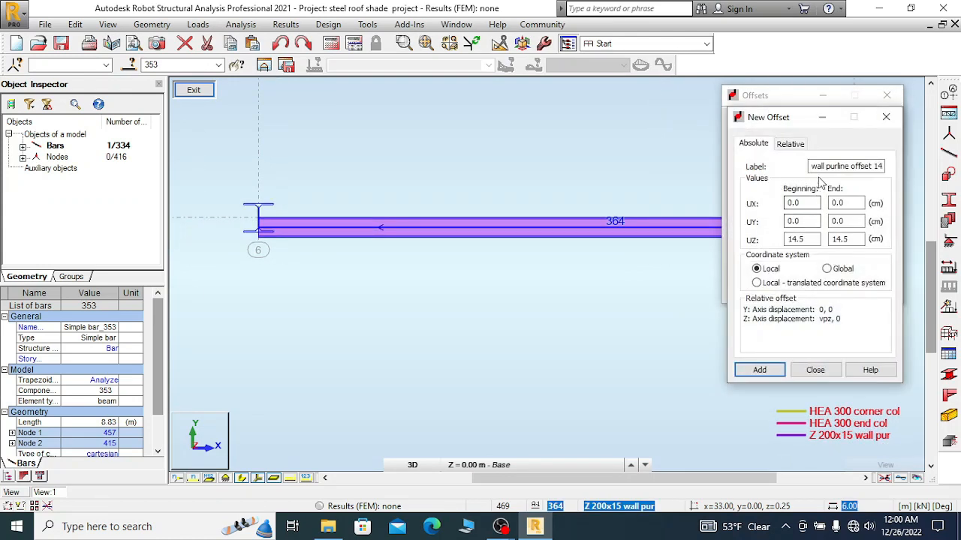
click(789, 144)
click(818, 198)
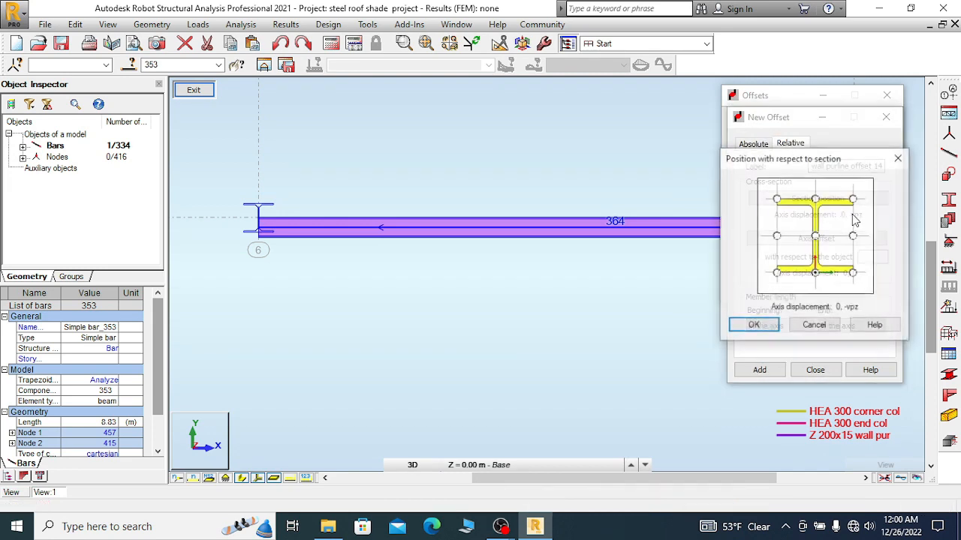
click(833, 327)
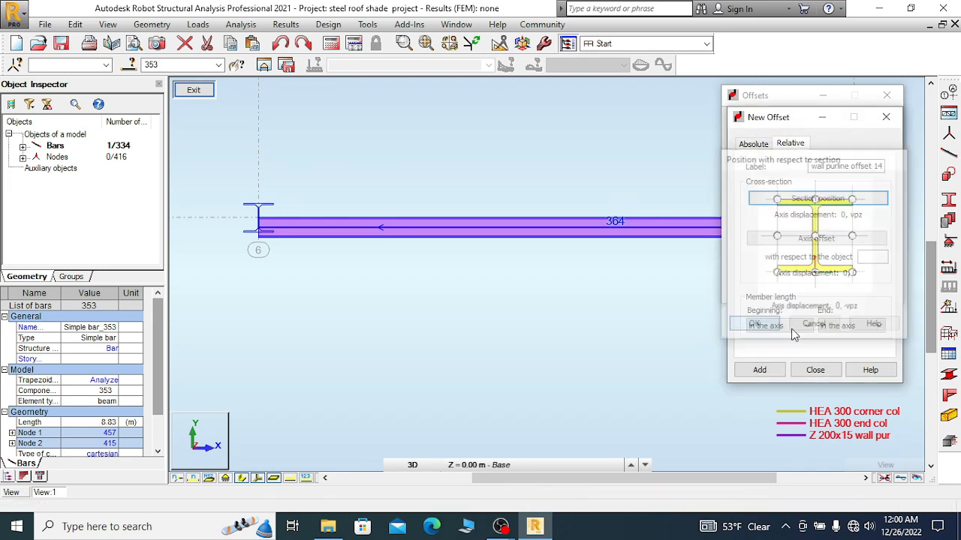
click(815, 370)
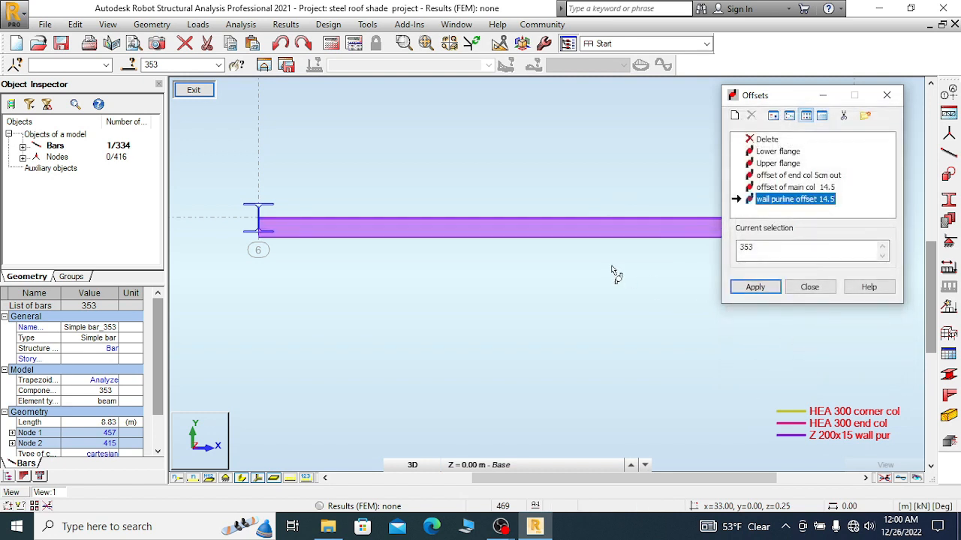
click(809, 287)
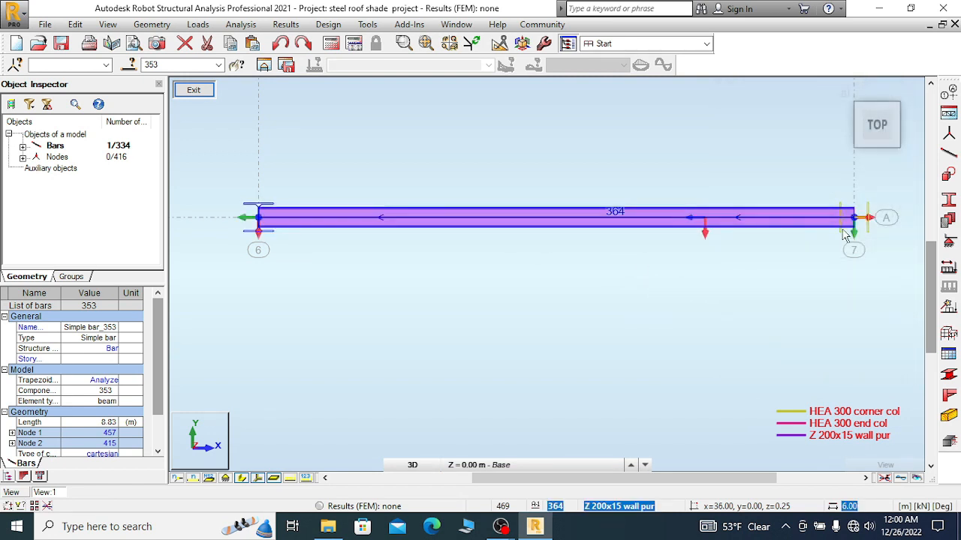
- Try the Lower flange offset again on the Z 200x15 wall purlin between axes 6 and 7
scroll(802, 214, up, 3)
scroll(802, 208, down, 4)
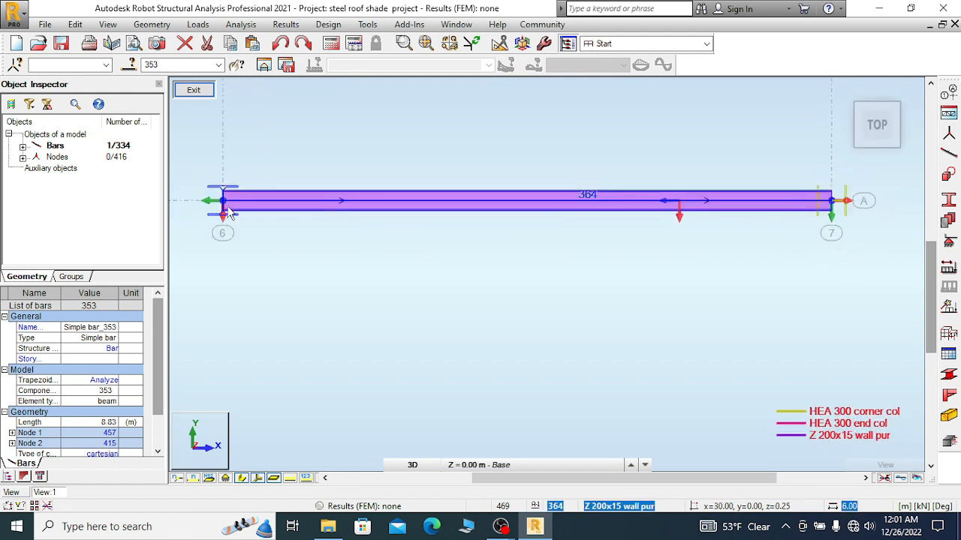
scroll(222, 207, up, 4)
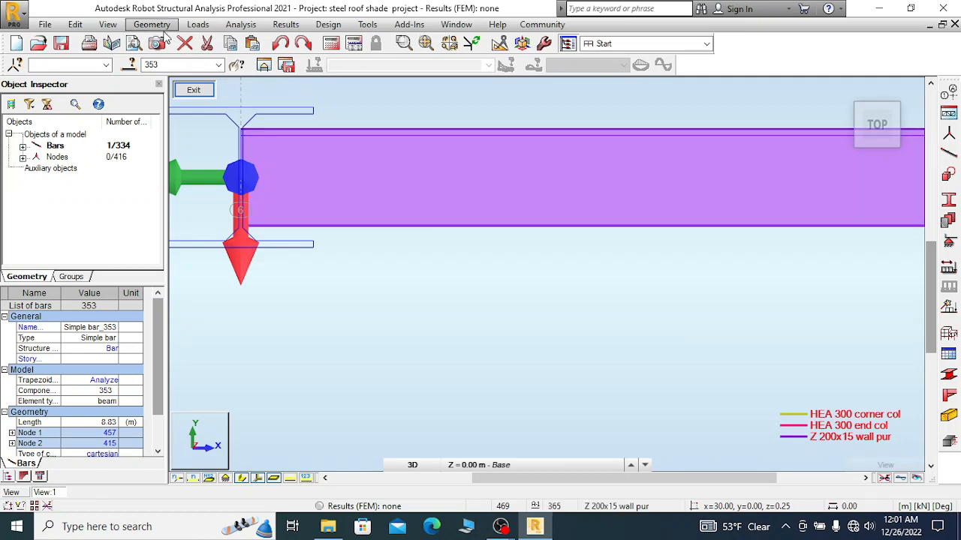
drag(455, 109, 379, 239)
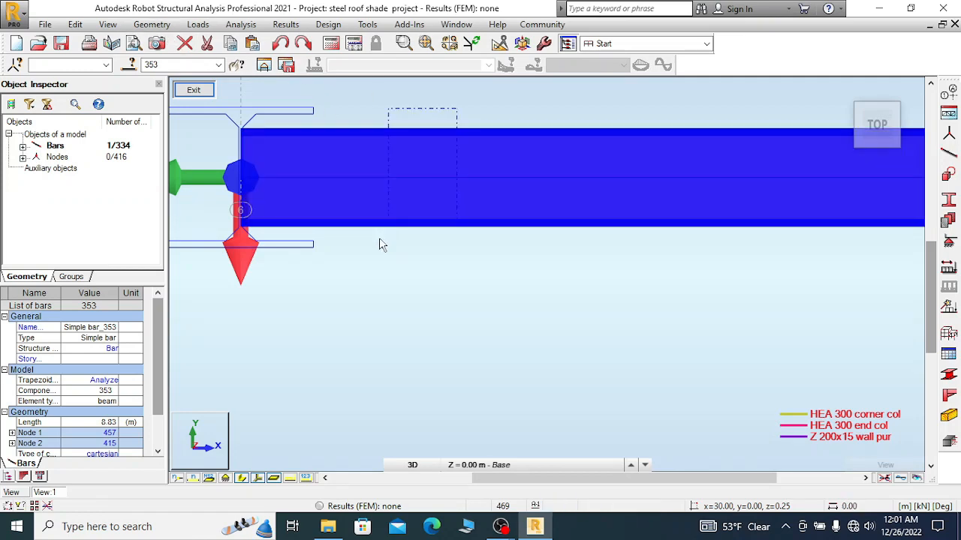
click(152, 24)
mouse_move(223, 217)
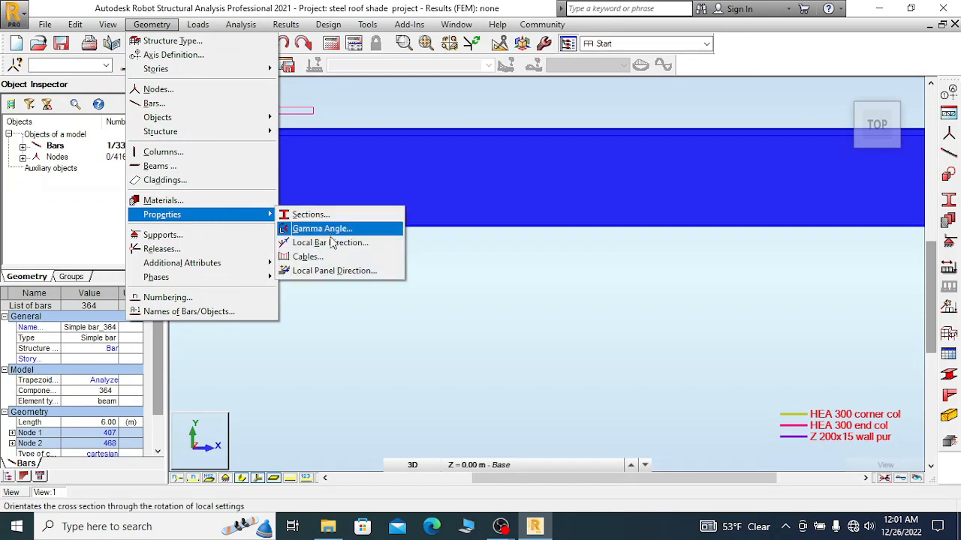
mouse_move(255, 262)
click(308, 291)
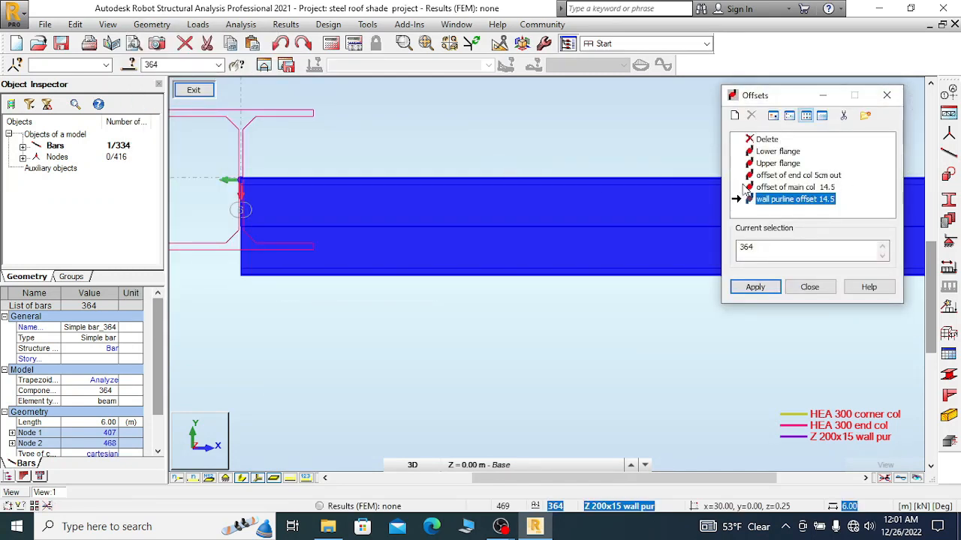
click(771, 153)
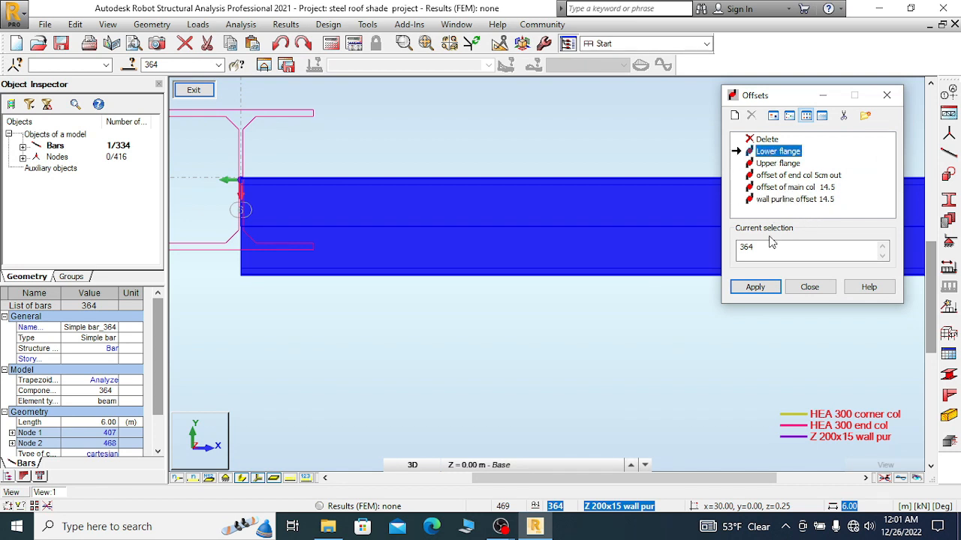
click(760, 288)
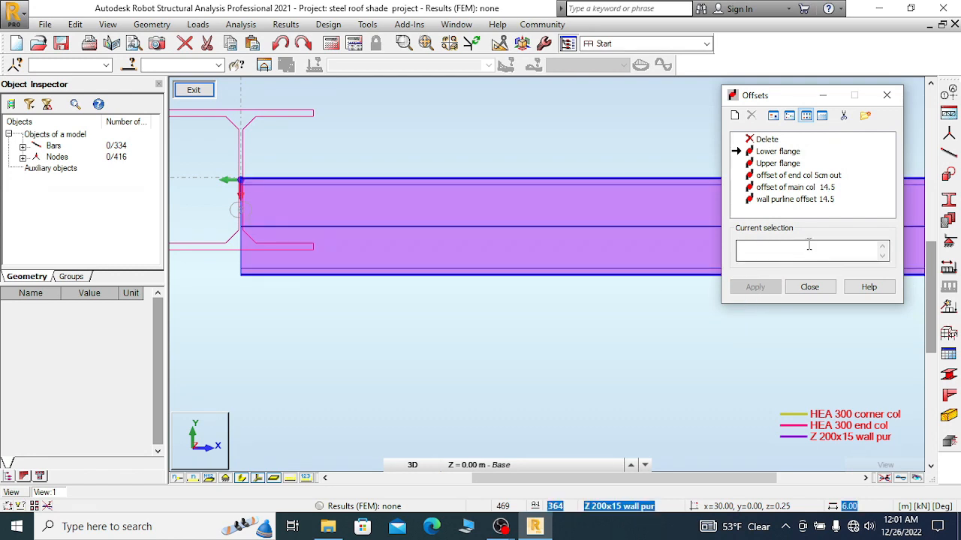
- Check the relative section position in the "wall purline offset 14.5" definition without changing it
click(734, 115)
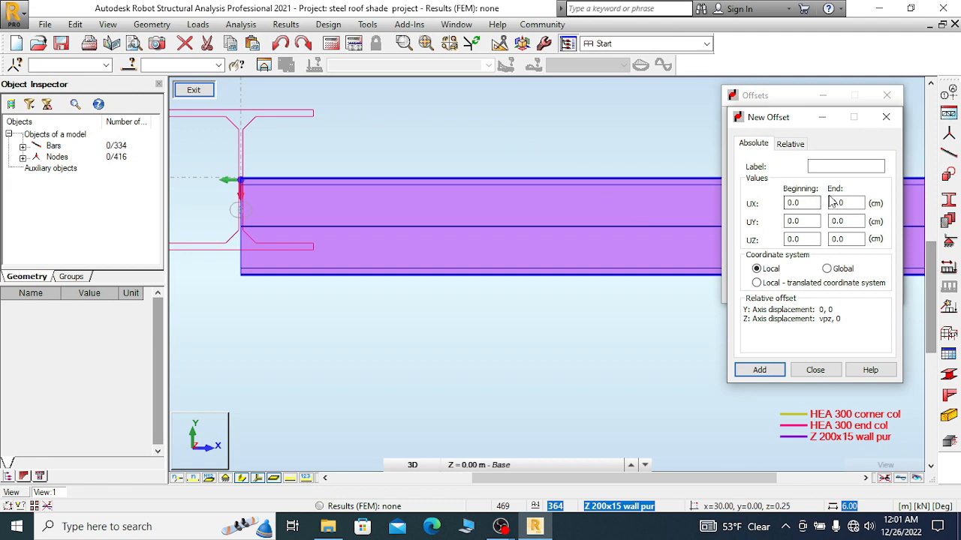
click(887, 118)
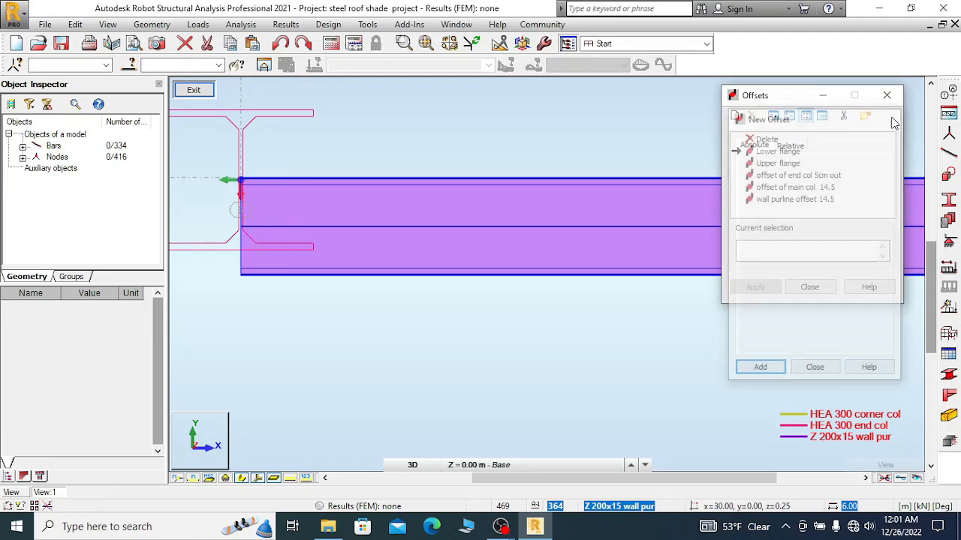
double_click(796, 200)
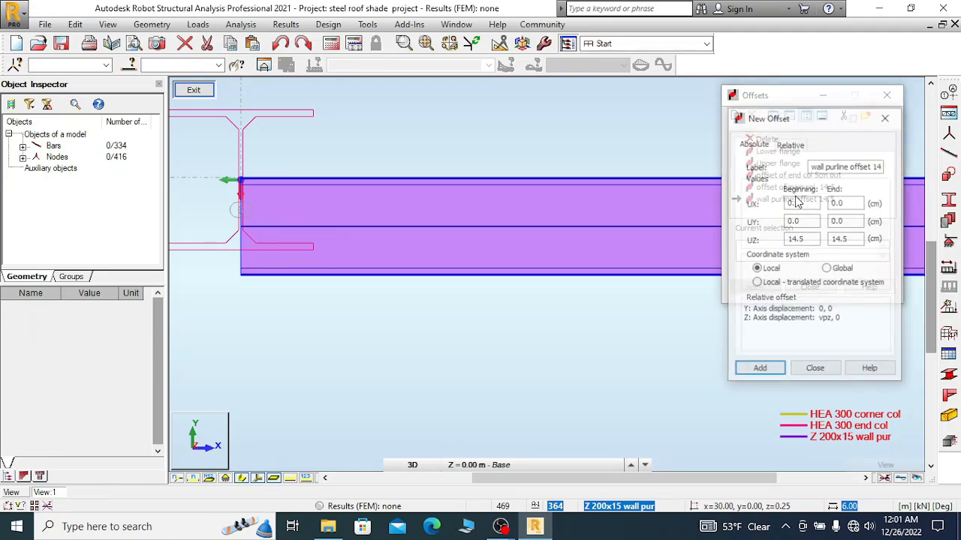
click(791, 144)
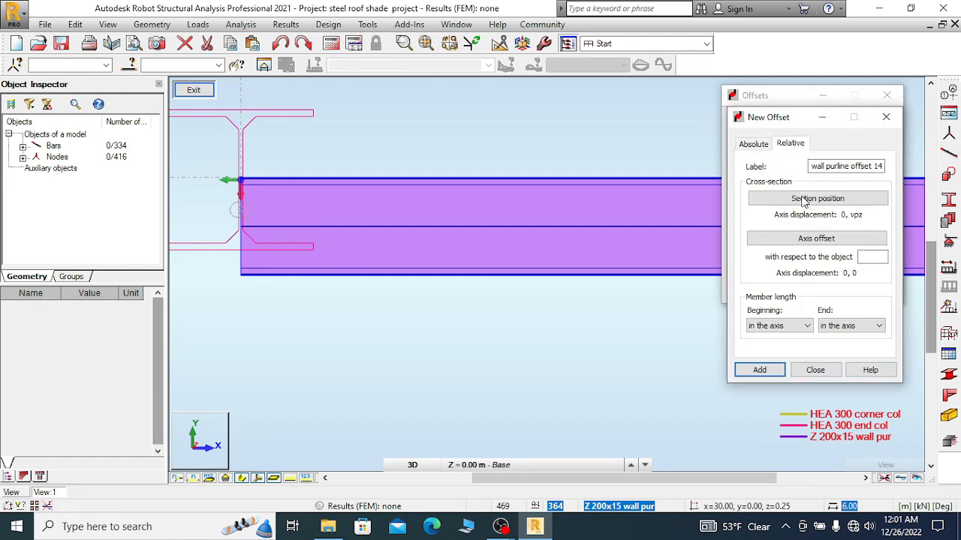
click(816, 199)
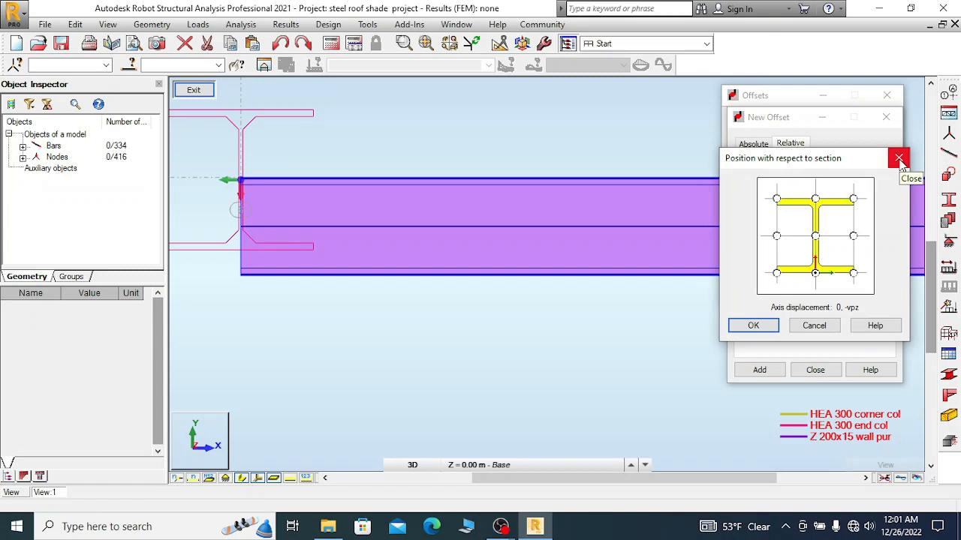
click(899, 158)
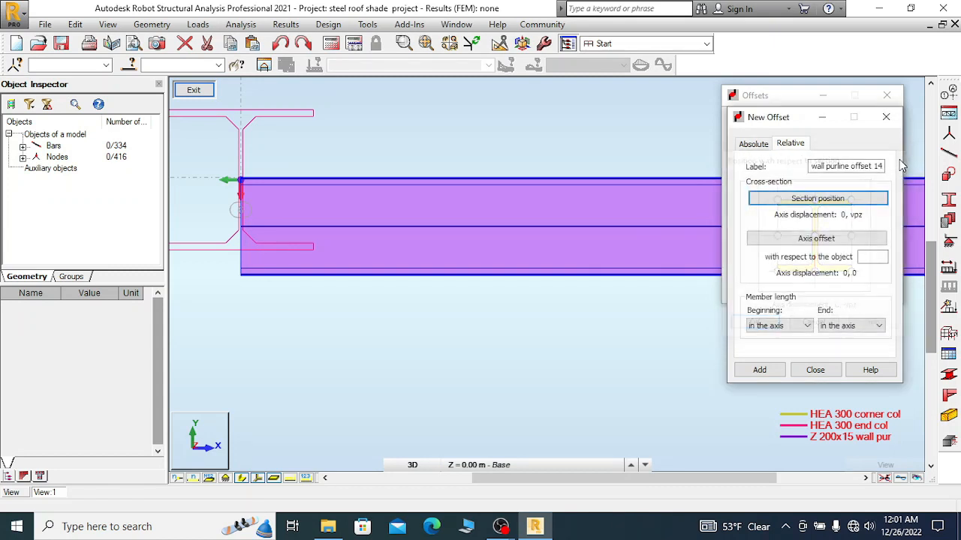
- Save the "wall purline offset 14.5" definition over the existing one with local UZ 14.5 cm at both ends, and close the offset definitions
click(762, 146)
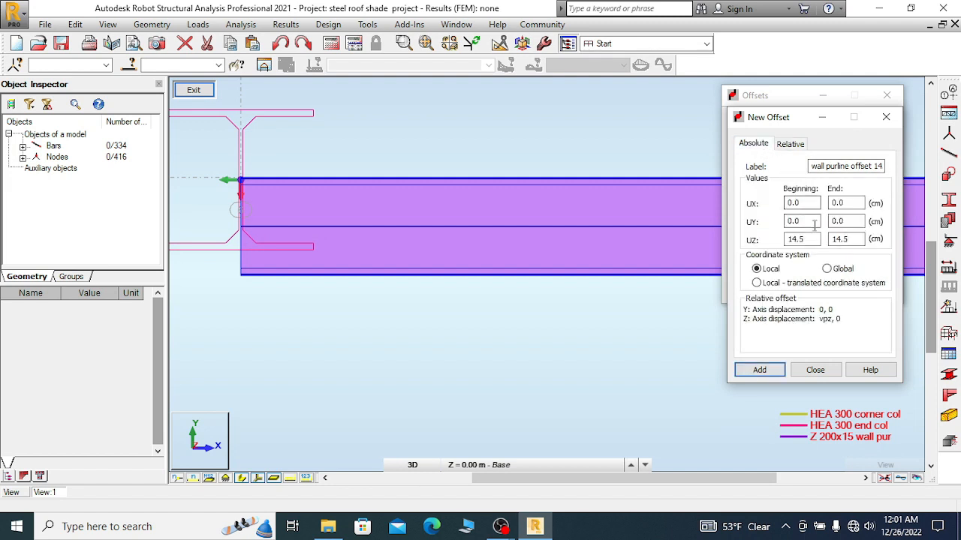
double_click(854, 239)
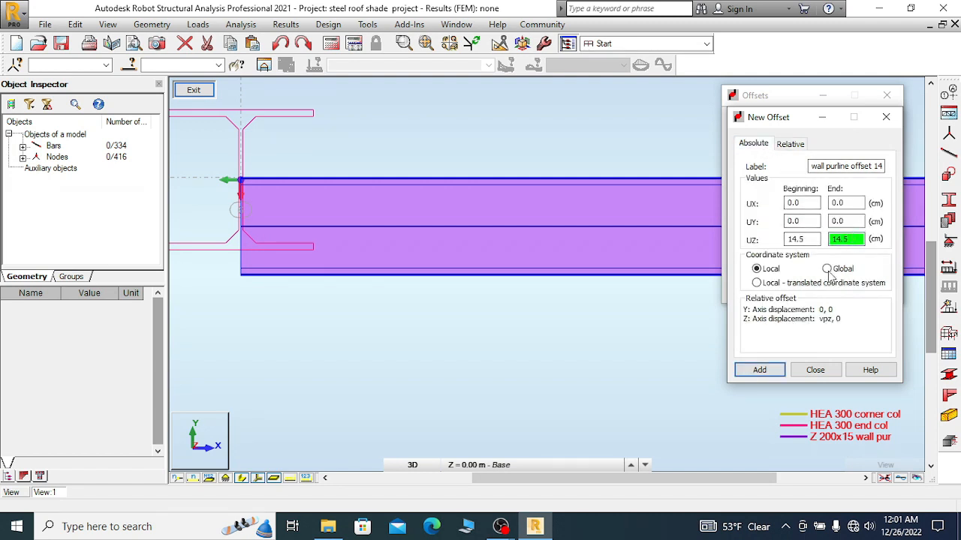
click(760, 370)
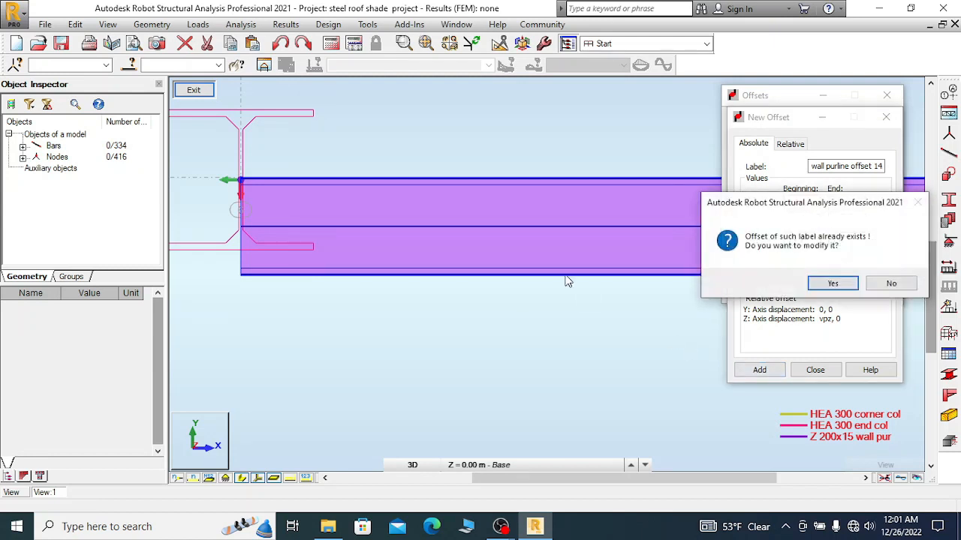
click(833, 285)
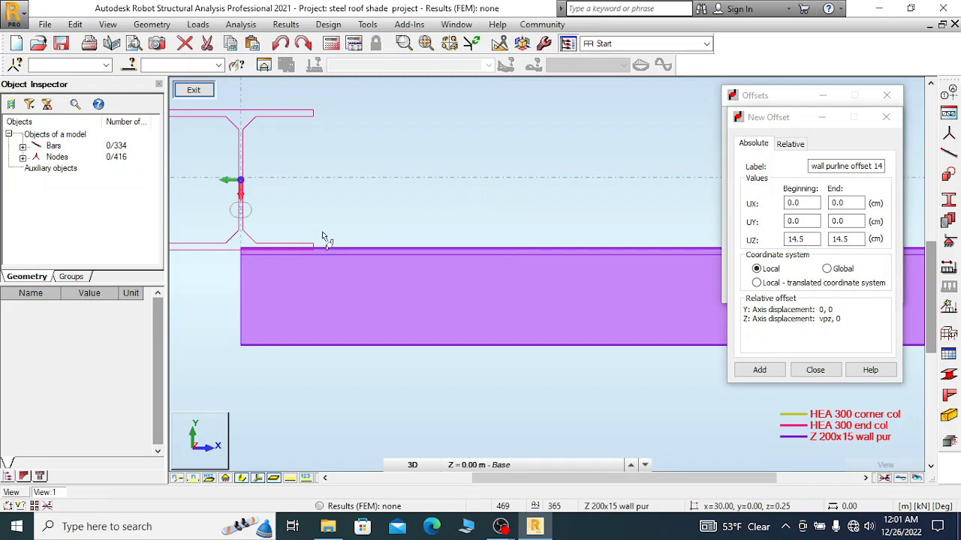
scroll(191, 252, up, 2)
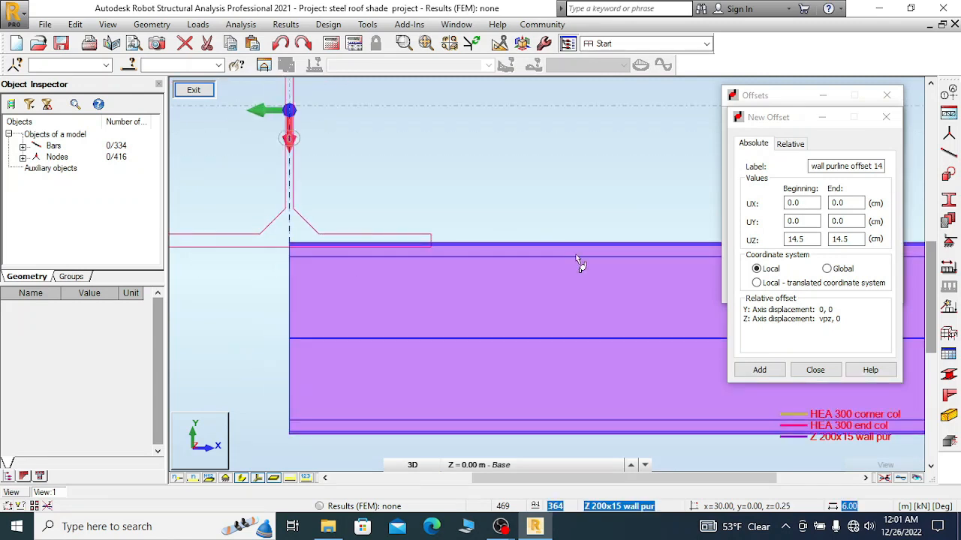
click(815, 369)
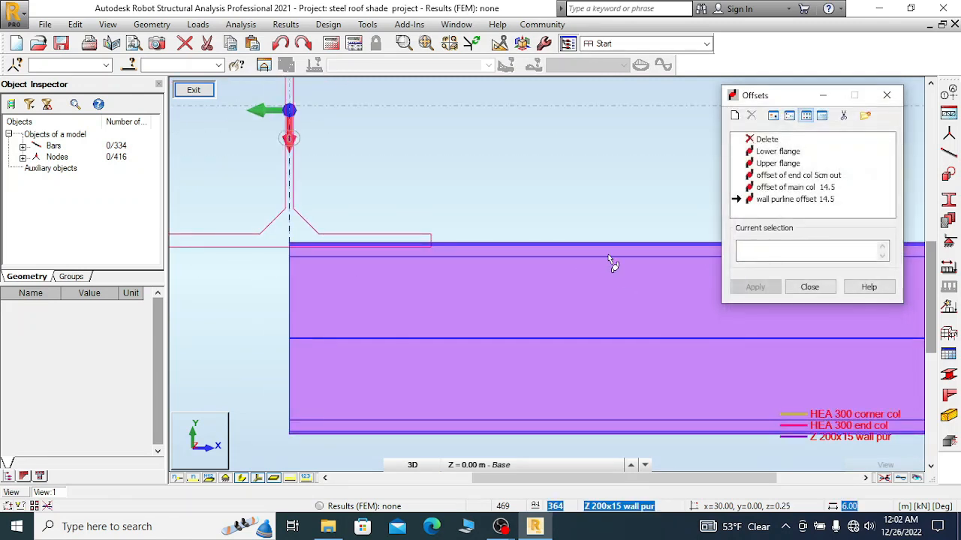
click(810, 288)
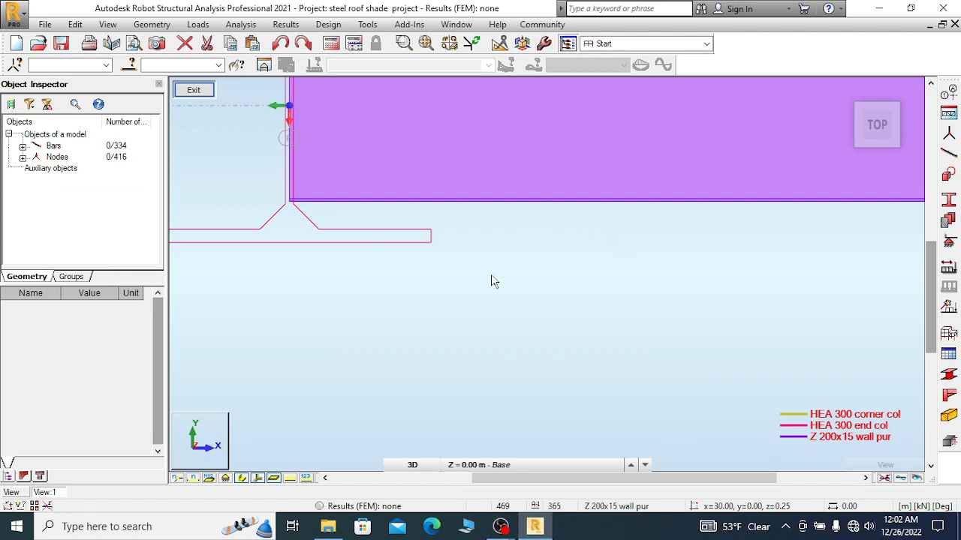
- Display the bars' local axes and compare the wall purlin's orientation with the columns at axes 6 and 7
scroll(492, 281, down, 1)
scroll(242, 214, down, 2)
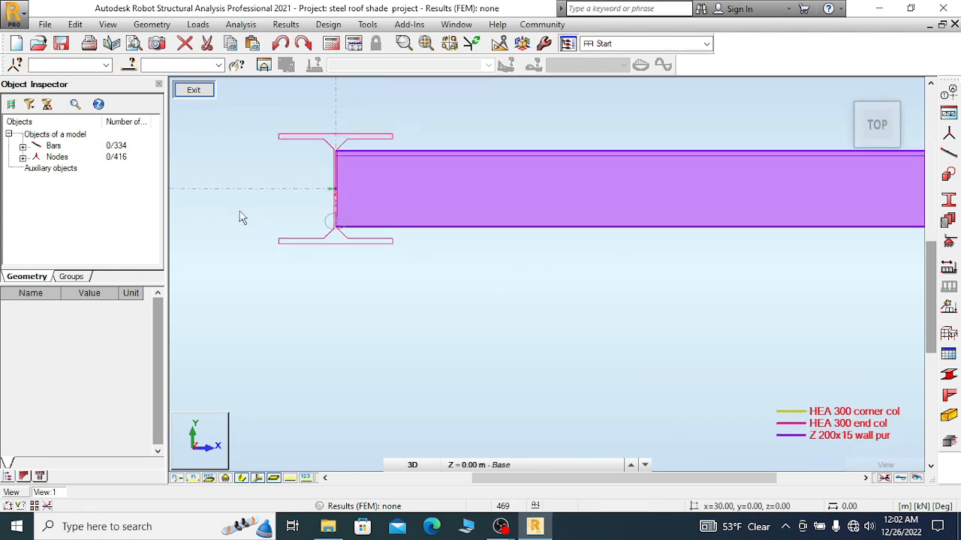
scroll(247, 213, down, 1)
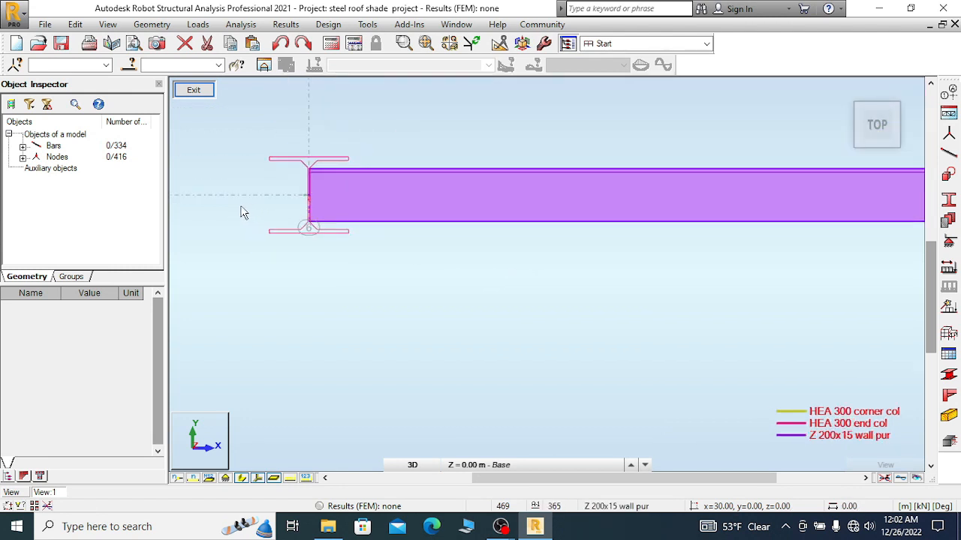
scroll(238, 212, down, 3)
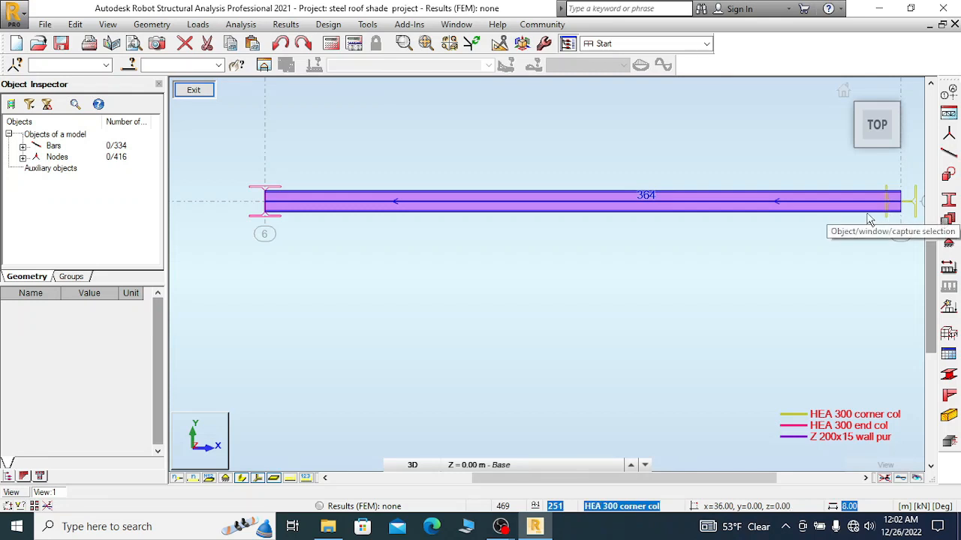
scroll(264, 234, up, 2)
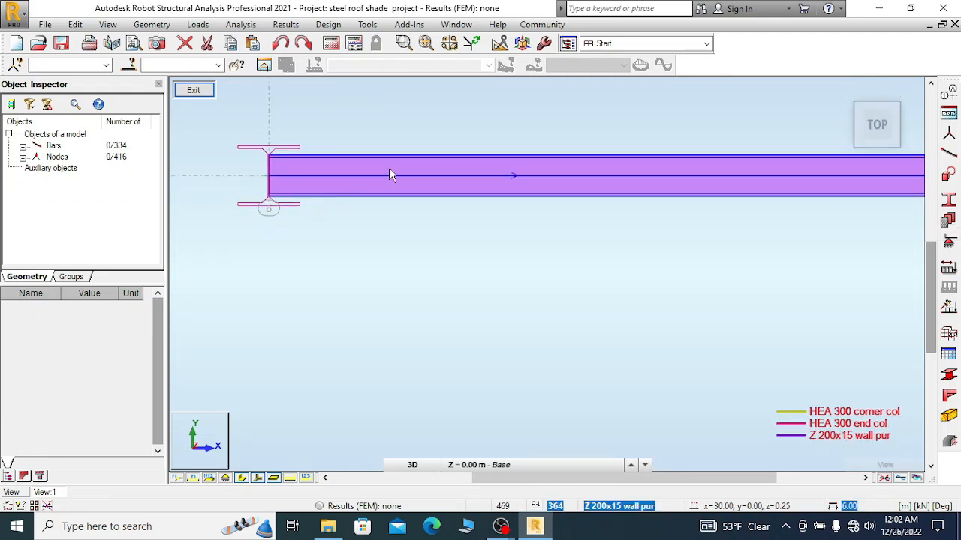
scroll(357, 187, down, 1)
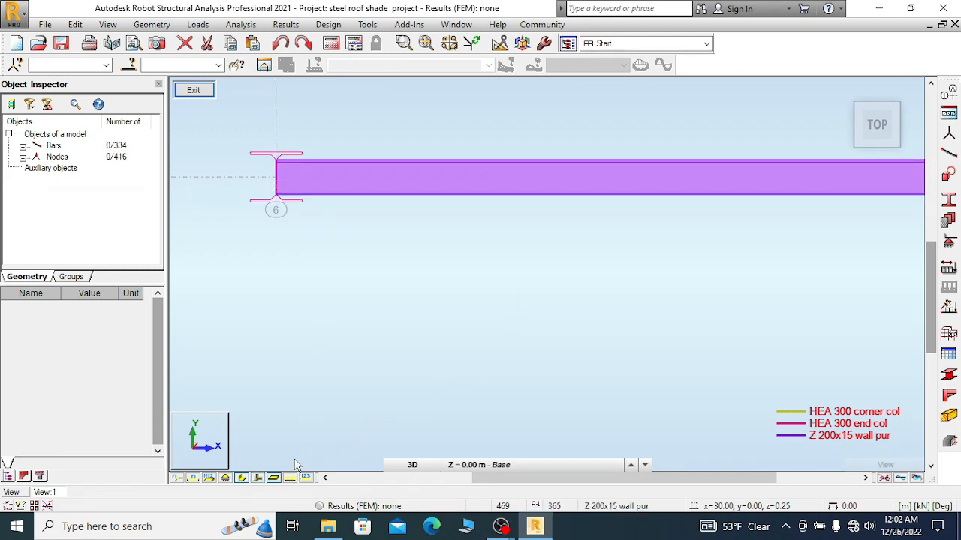
scroll(275, 301, down, 2)
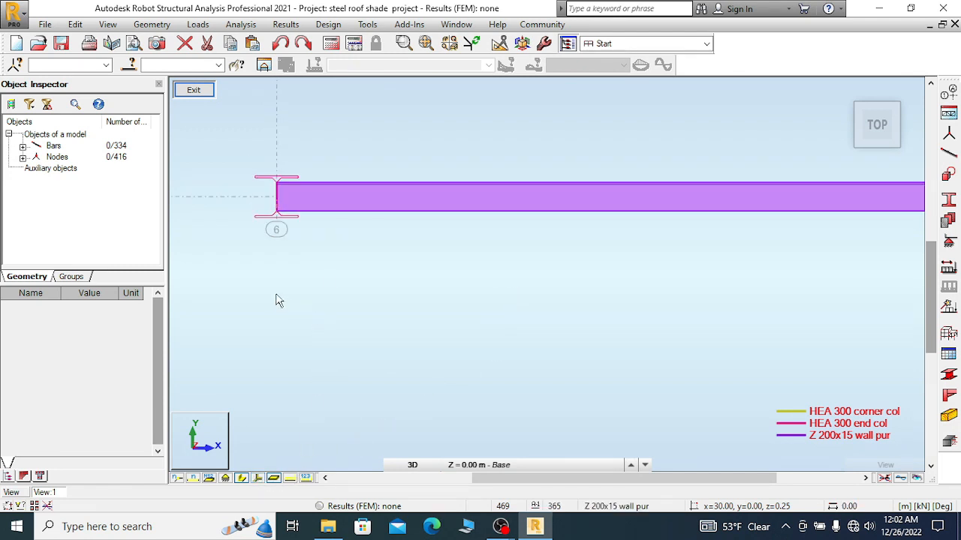
click(257, 478)
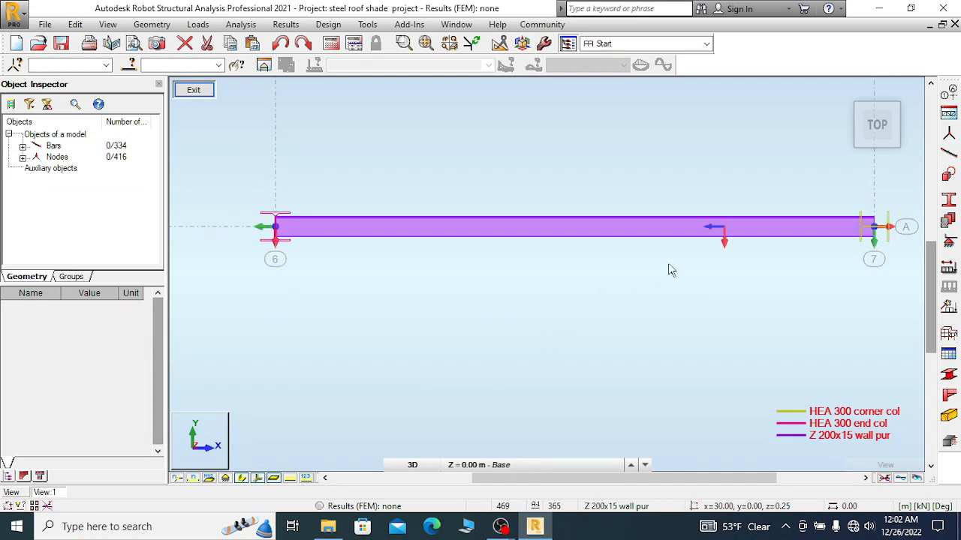
- Select the wall purlin between axes 6 and 7 and check the absolute values in its "wall purline offset 14.5" definition, leaving them unedited
scroll(707, 258, up, 1)
drag(605, 190, 490, 297)
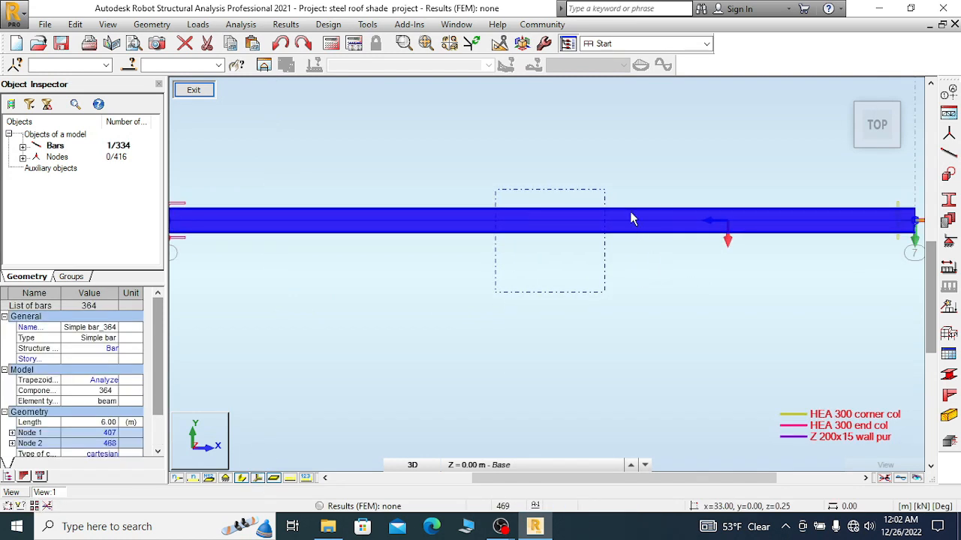
scroll(575, 172, down, 2)
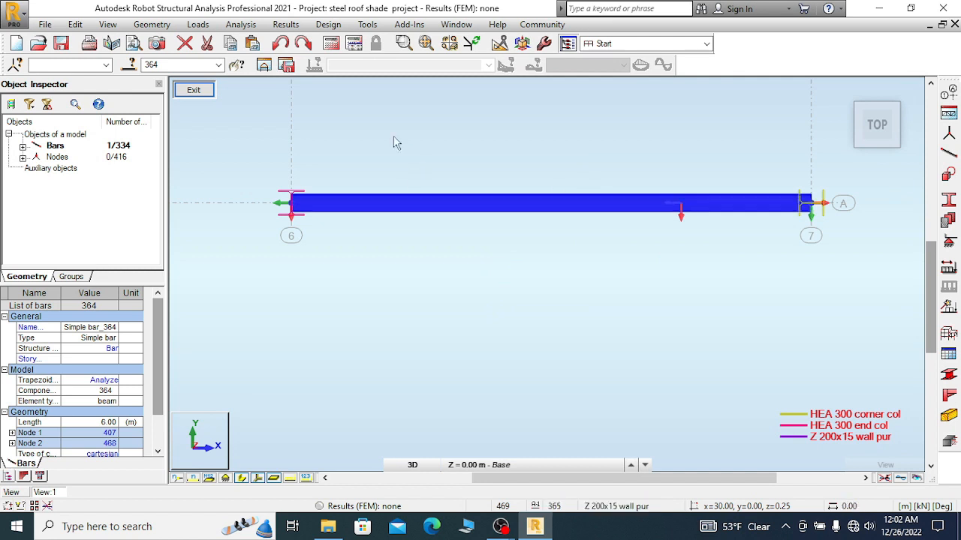
click(151, 24)
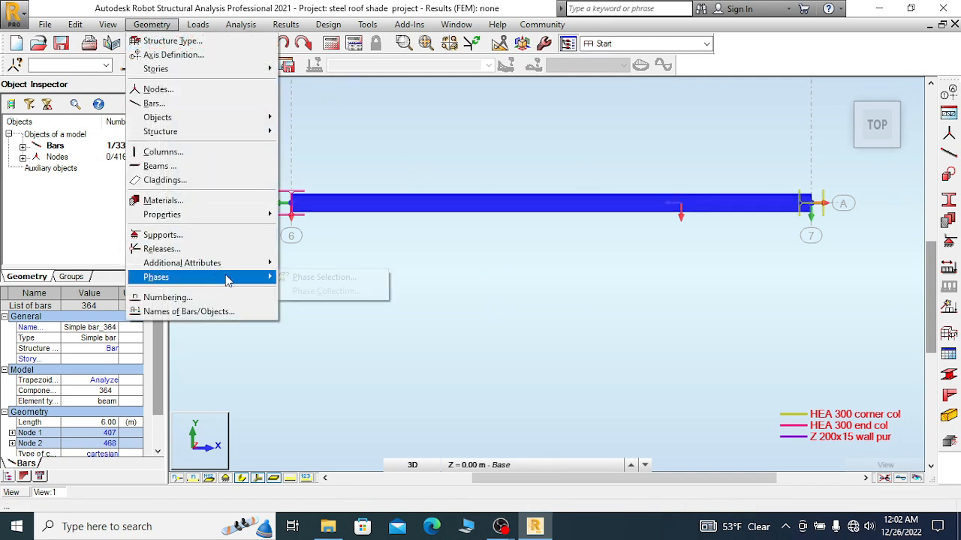
mouse_move(230, 268)
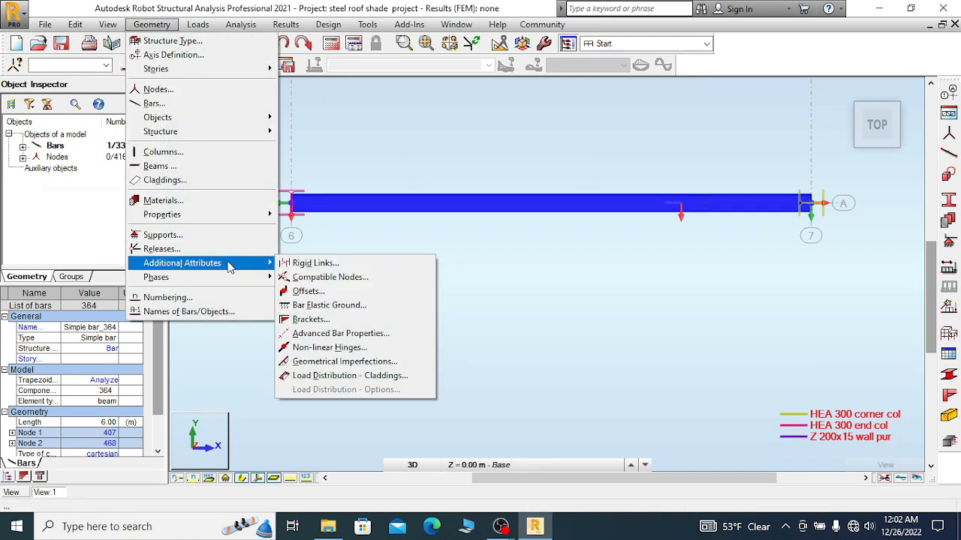
click(308, 291)
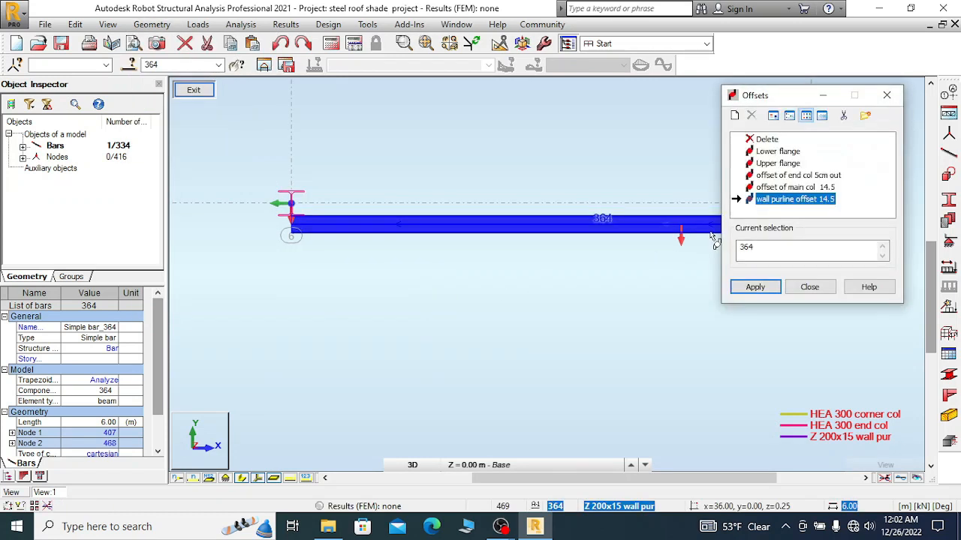
scroll(278, 214, up, 6)
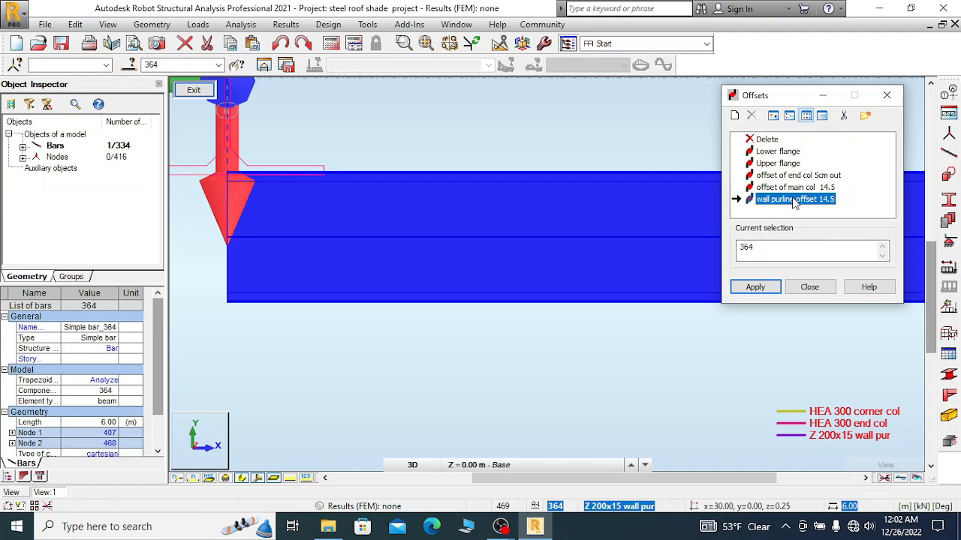
double_click(794, 201)
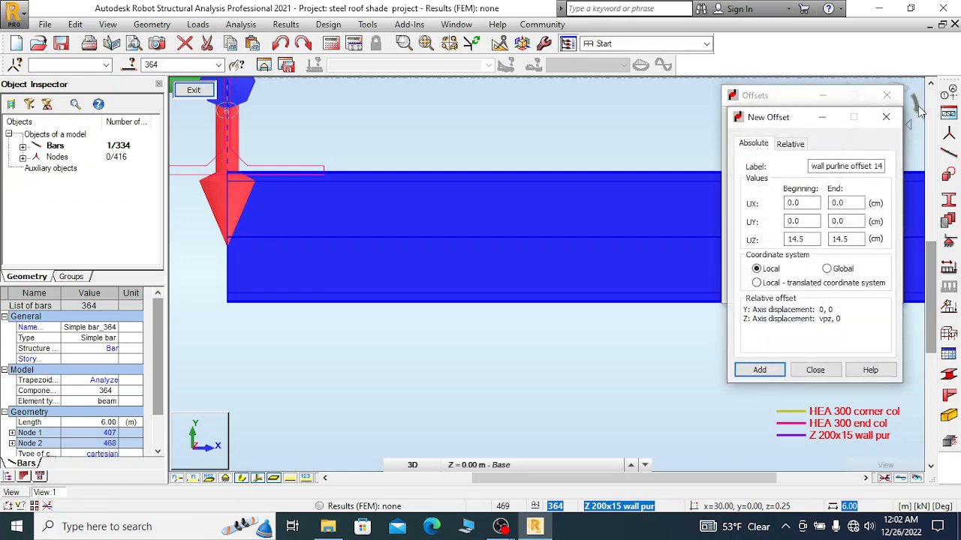
click(886, 118)
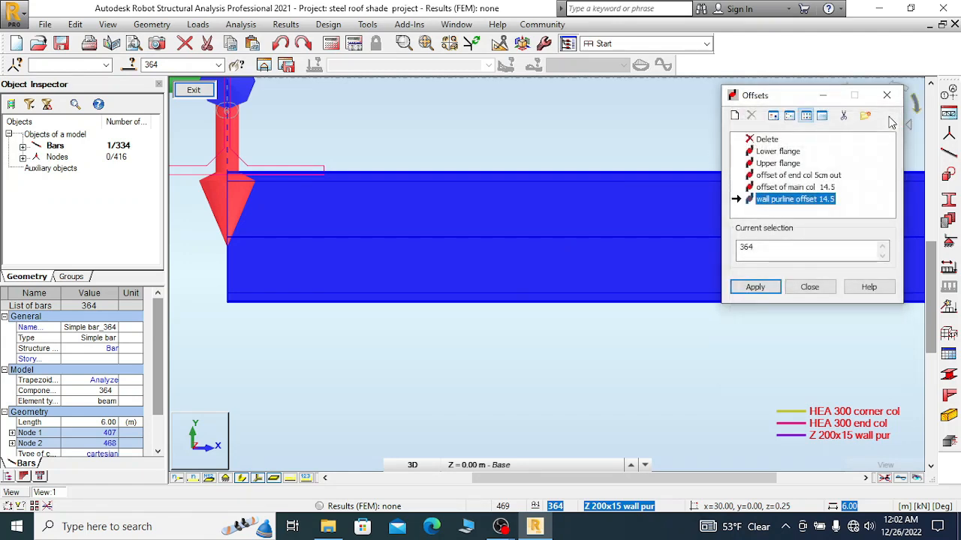
- Start a new offset definition labelled "offset gable pur", keeping the local UZ at 14.5 cm at both ends
click(735, 115)
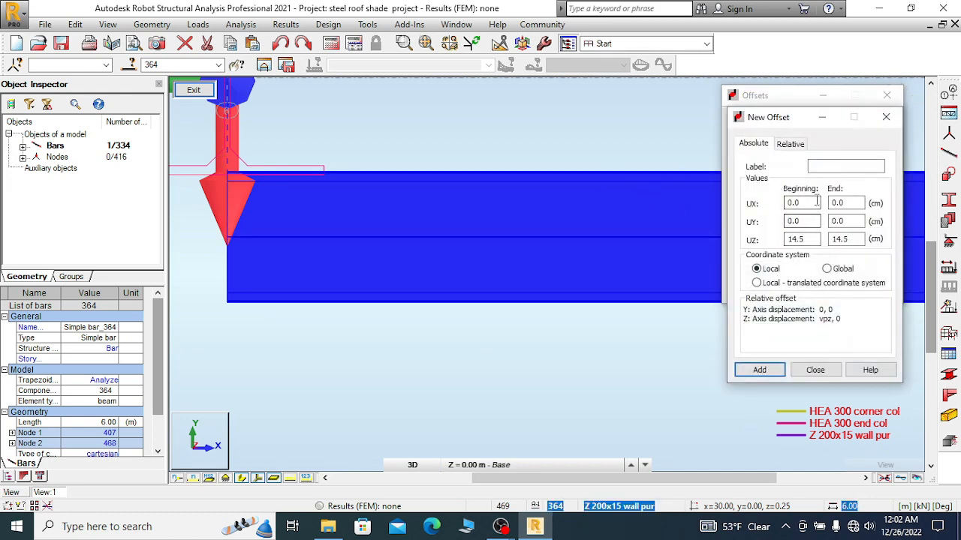
click(824, 166)
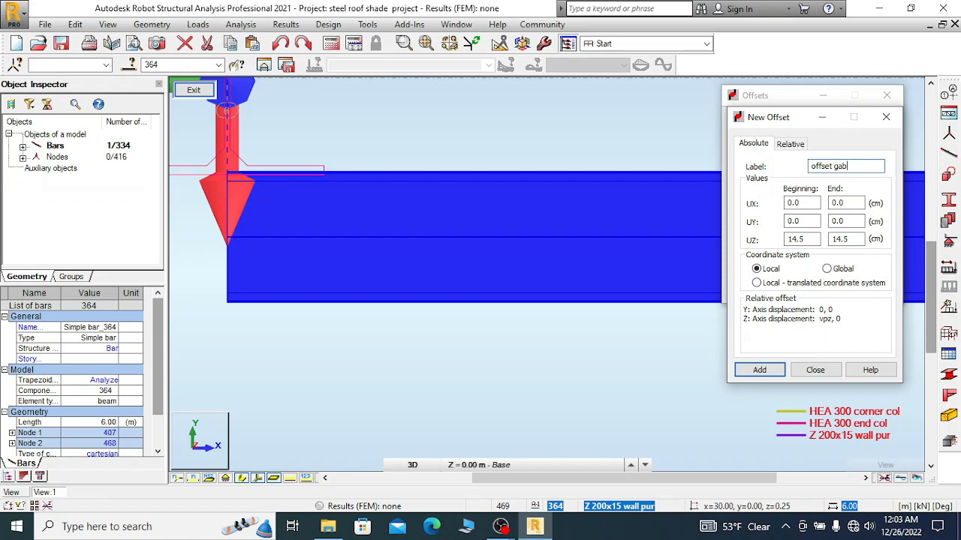
text(pur)
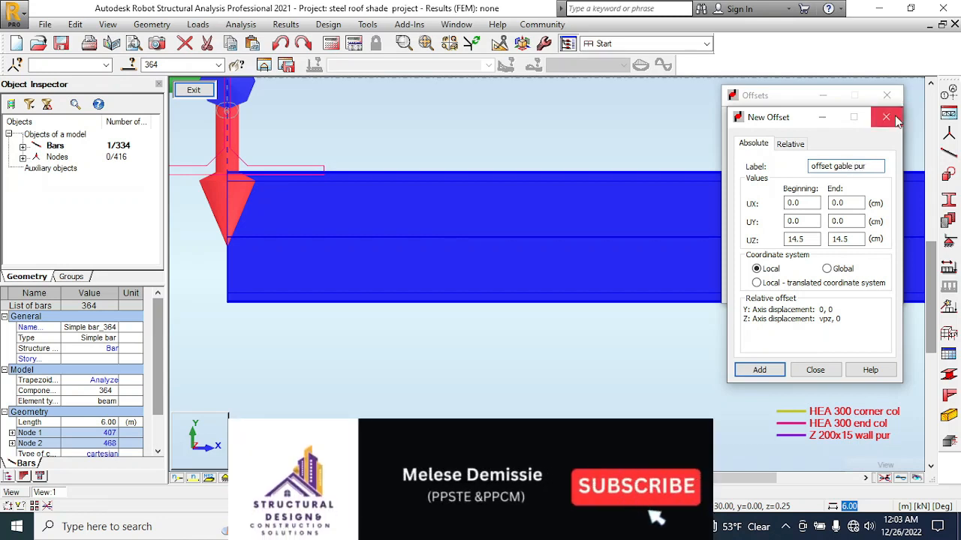
double_click(805, 239)
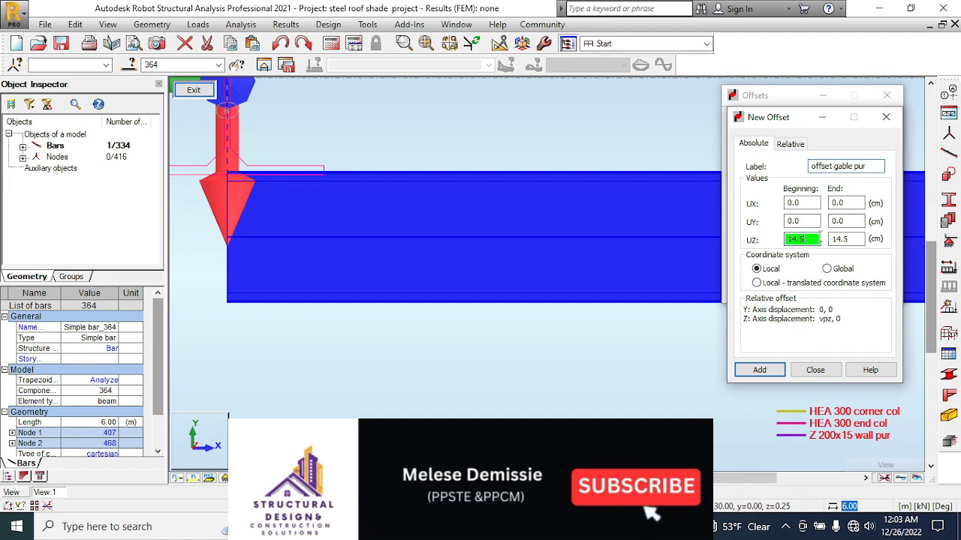
key(Tab)
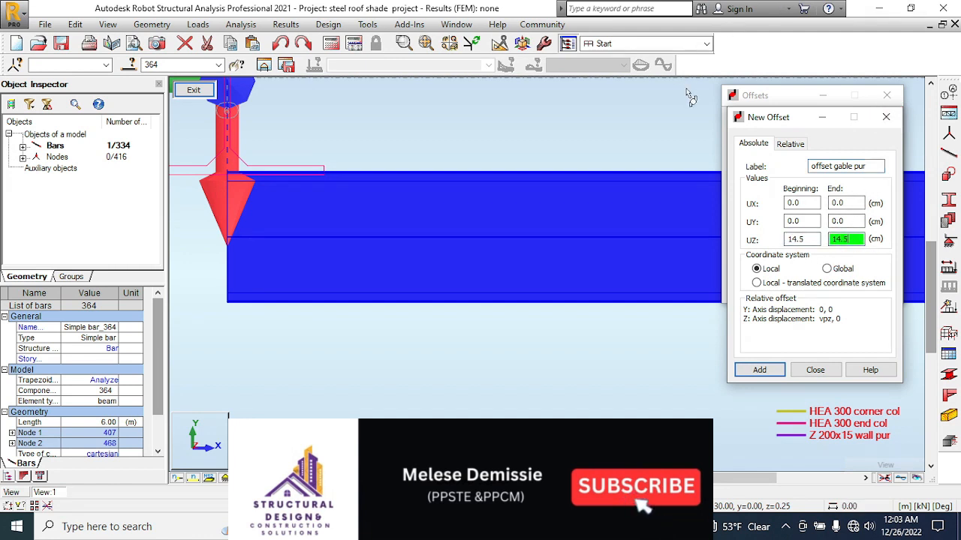
- Set the relative section position of "offset gable pur" to the bottom flange's midpoint and add the definition, leaving its axis offset centred
click(795, 147)
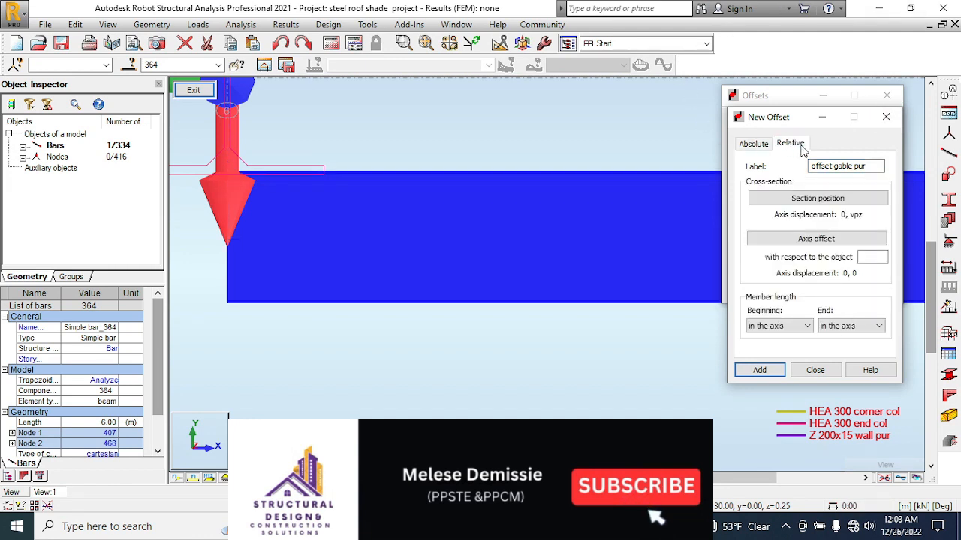
click(795, 198)
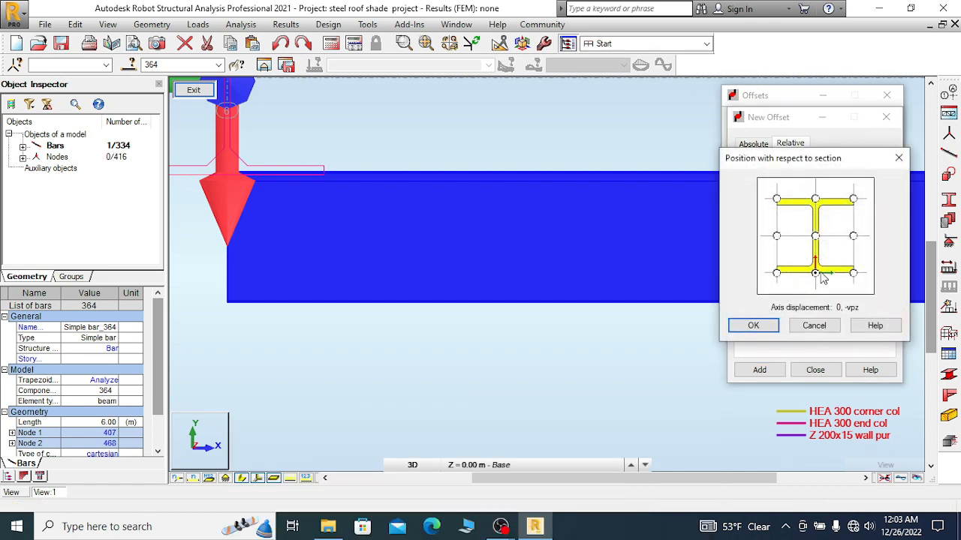
click(817, 199)
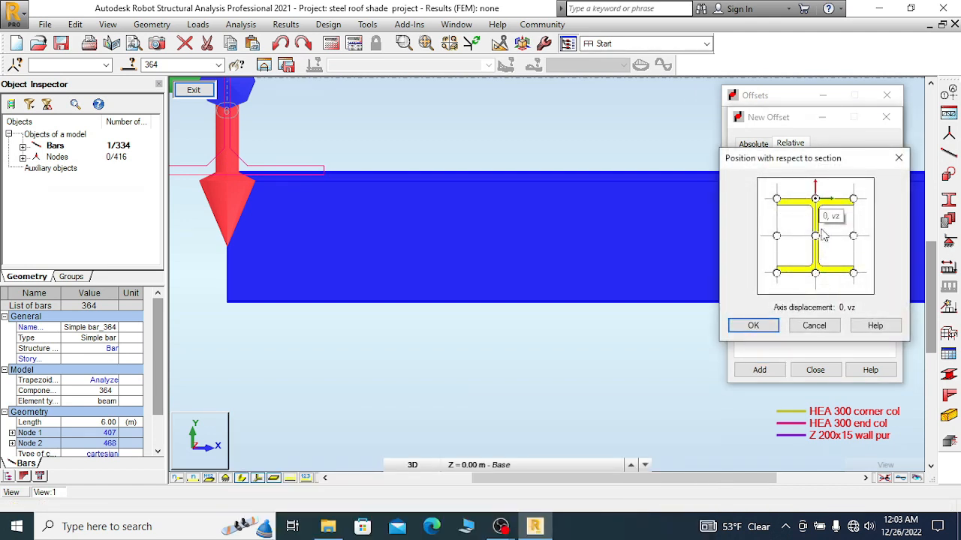
click(822, 275)
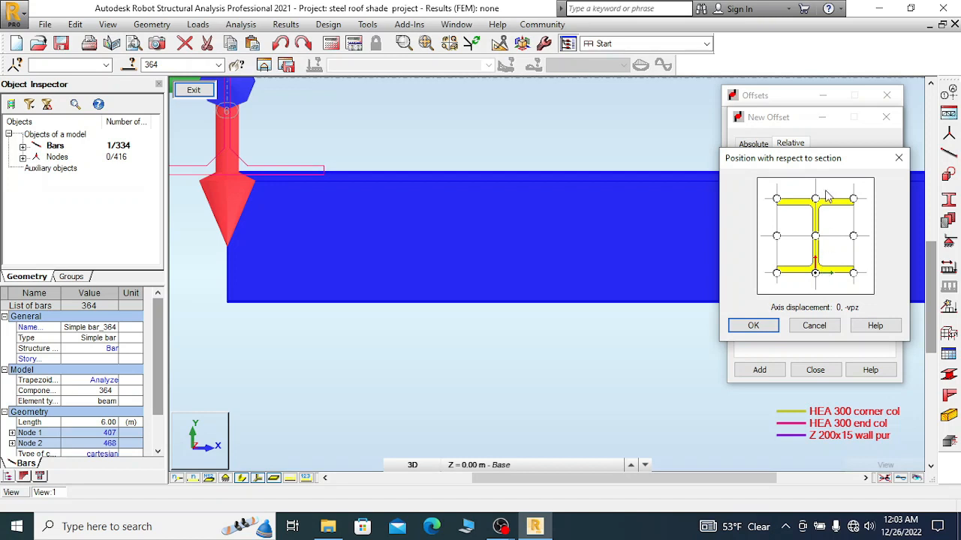
click(753, 326)
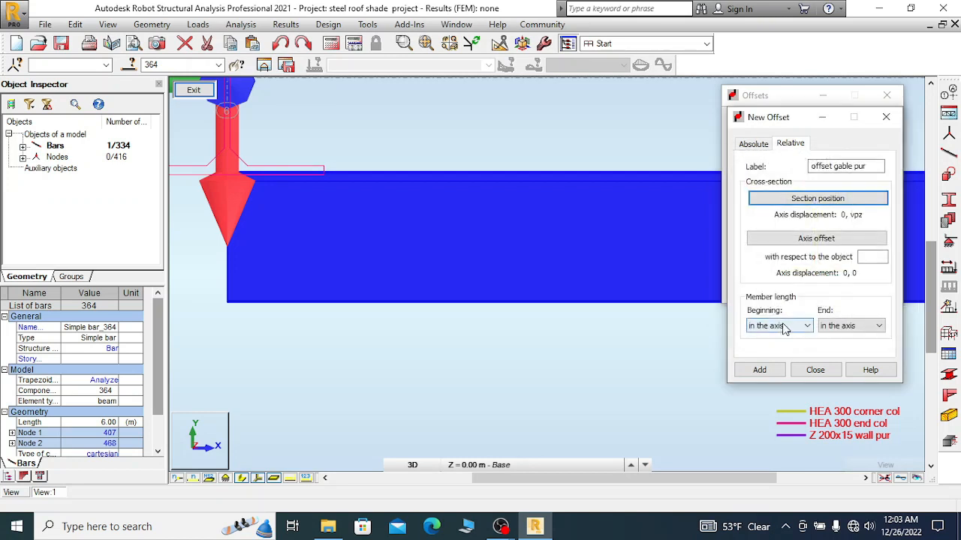
click(776, 369)
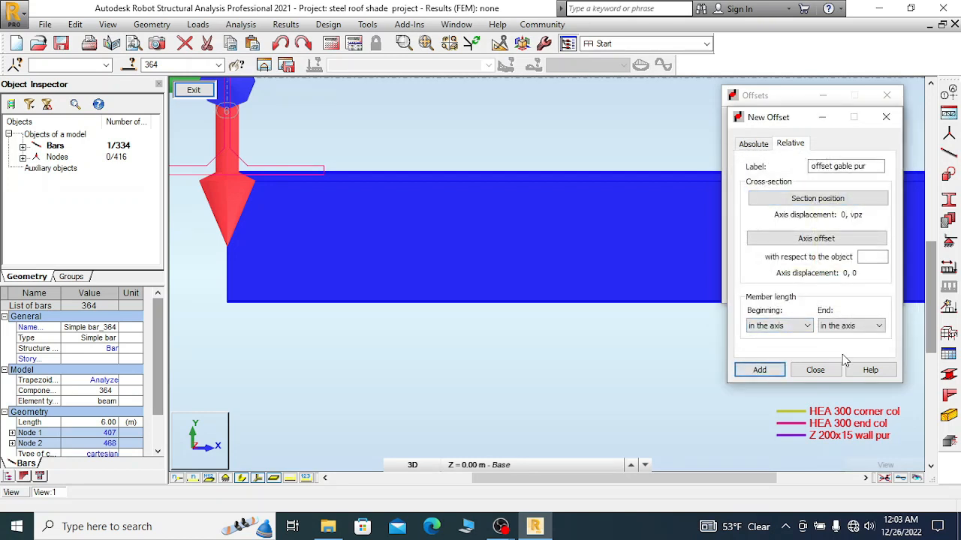
click(814, 239)
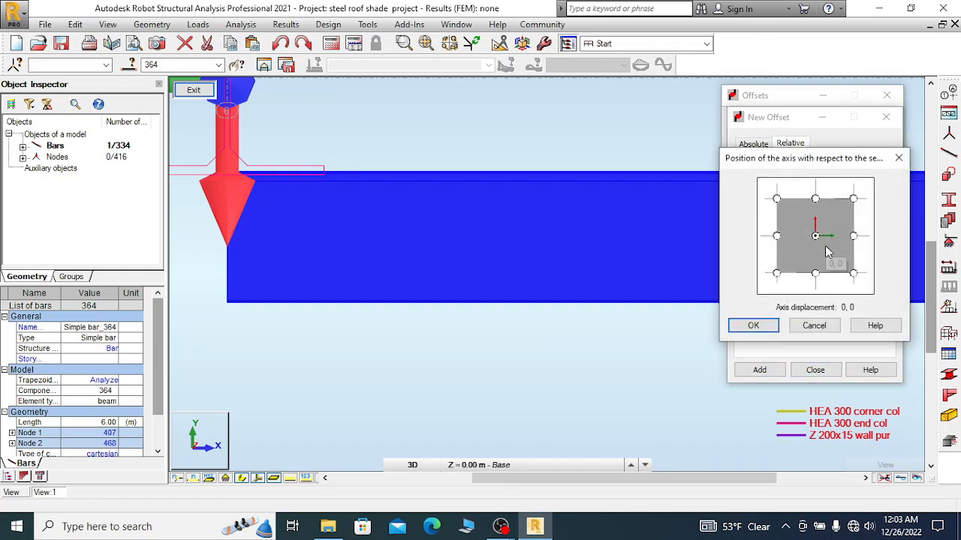
click(898, 158)
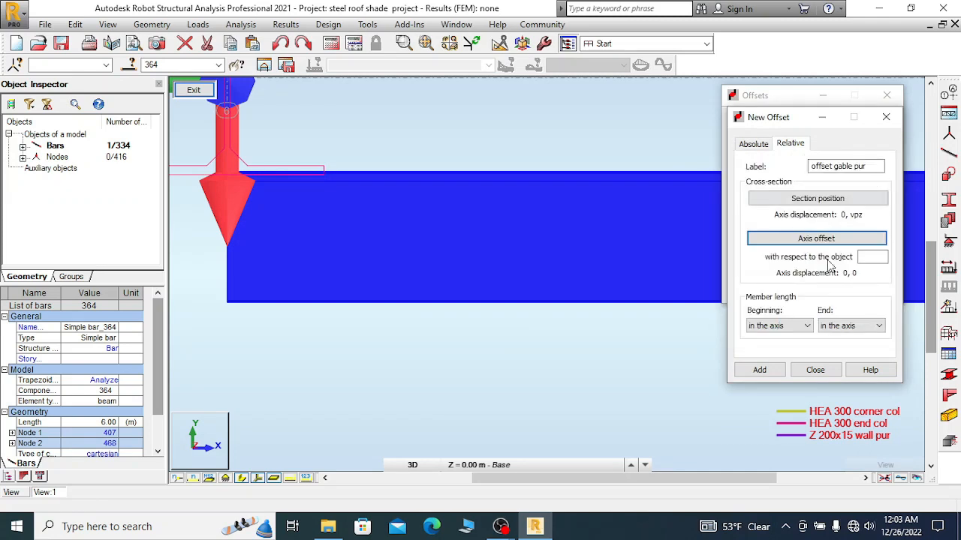
- Add the relative offset "offset gable pur" and apply it to gable wall purlin 364 between axes 6 and 7
click(759, 370)
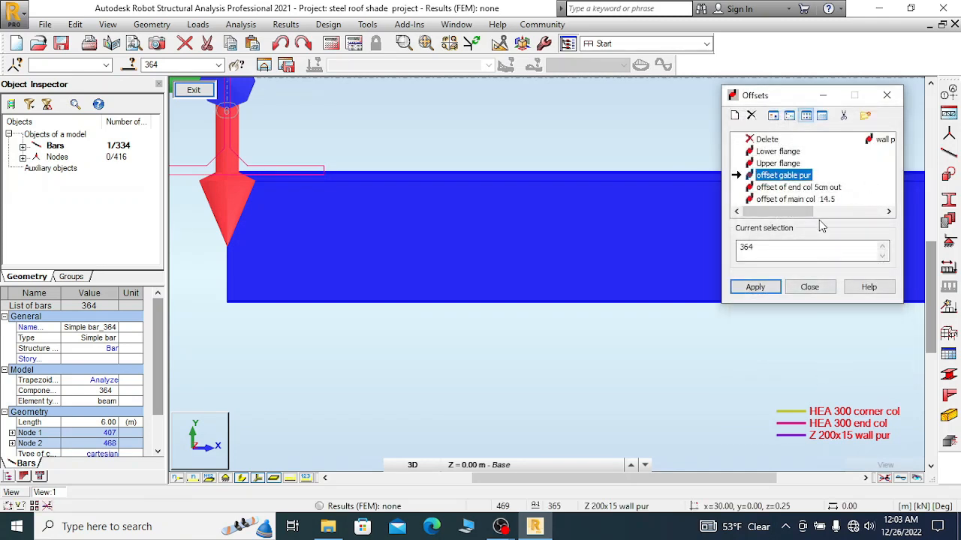
click(400, 210)
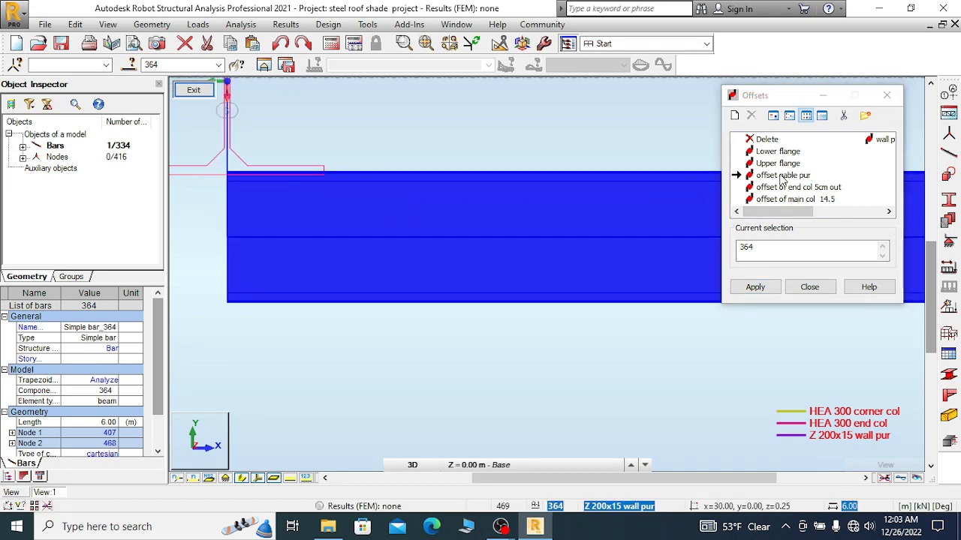
scroll(383, 258, down, 2)
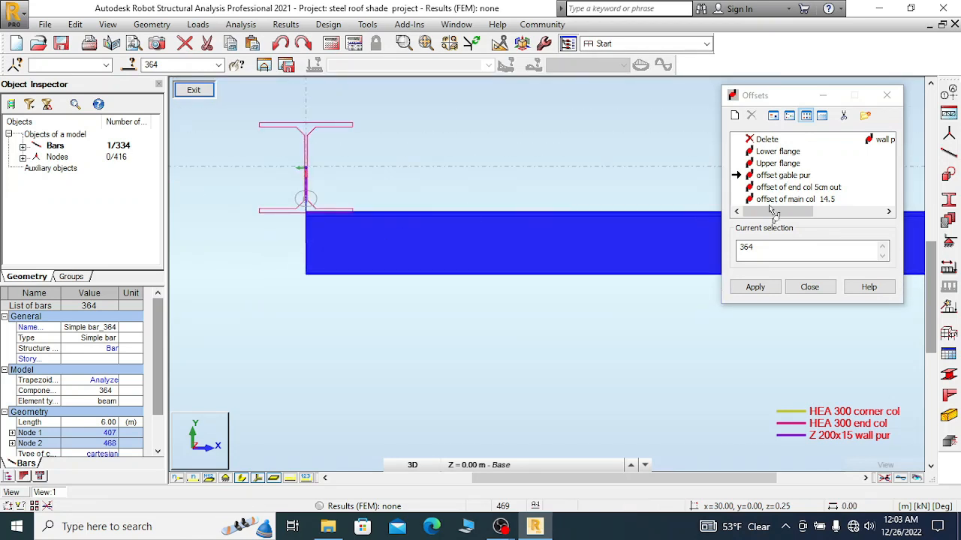
click(889, 95)
- Check the section dimensions of HEA 300 end column 353 at axis 6 in its object properties
right_click(358, 138)
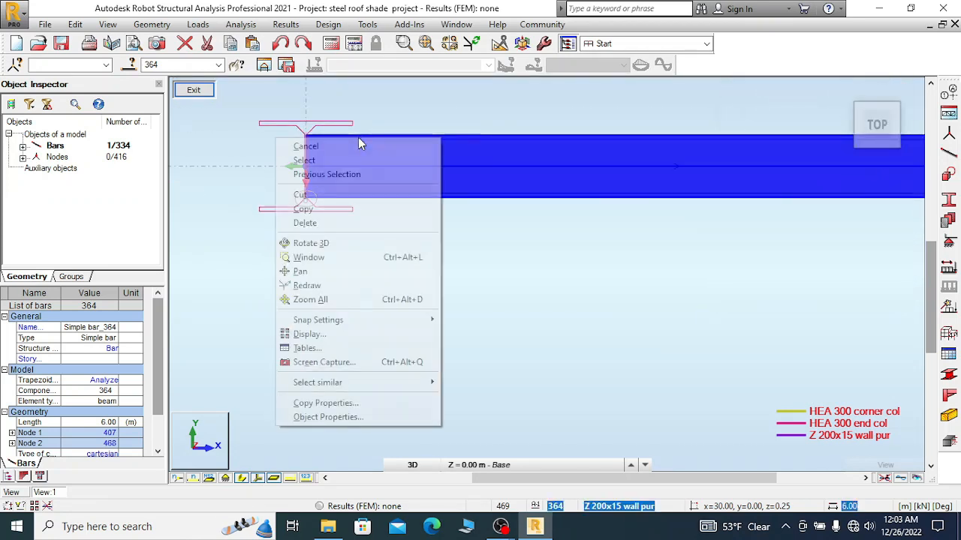
click(314, 147)
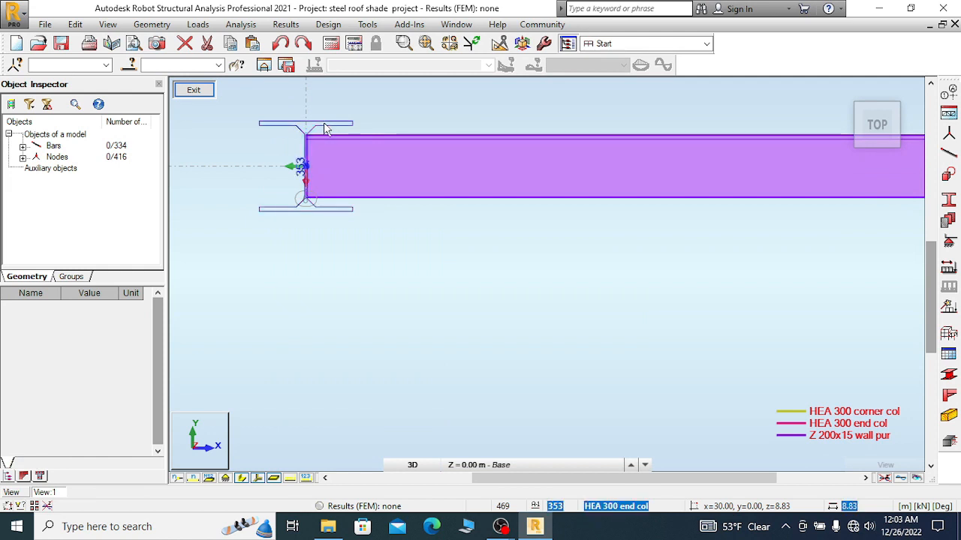
right_click(302, 162)
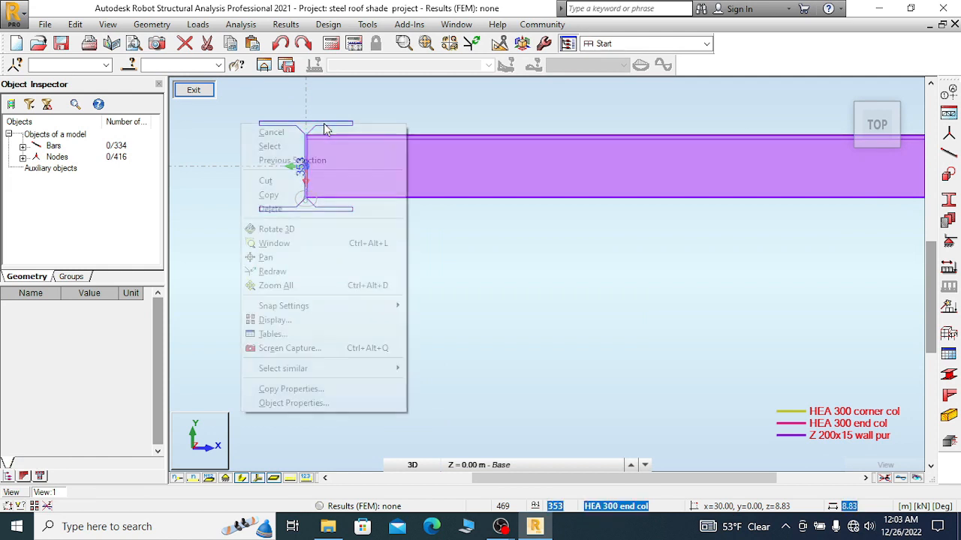
click(301, 403)
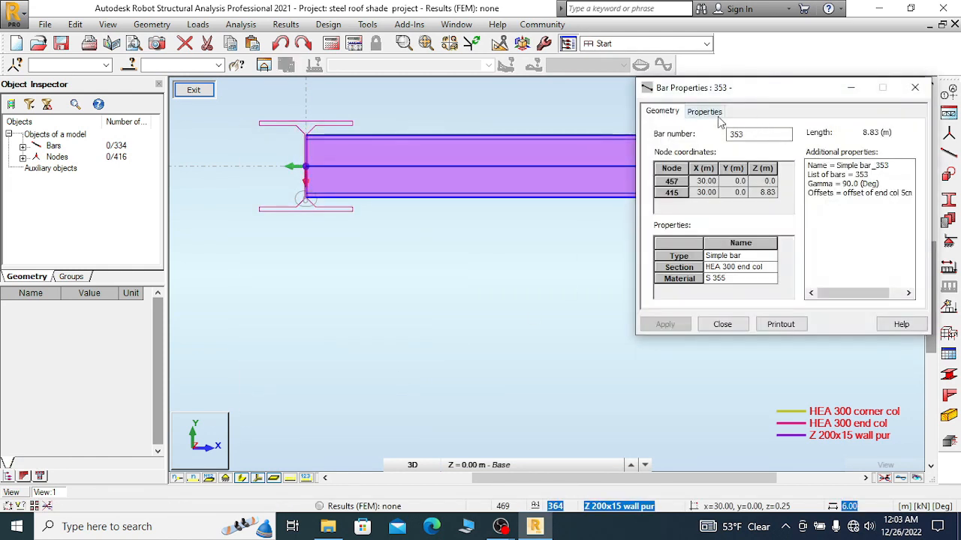
click(705, 113)
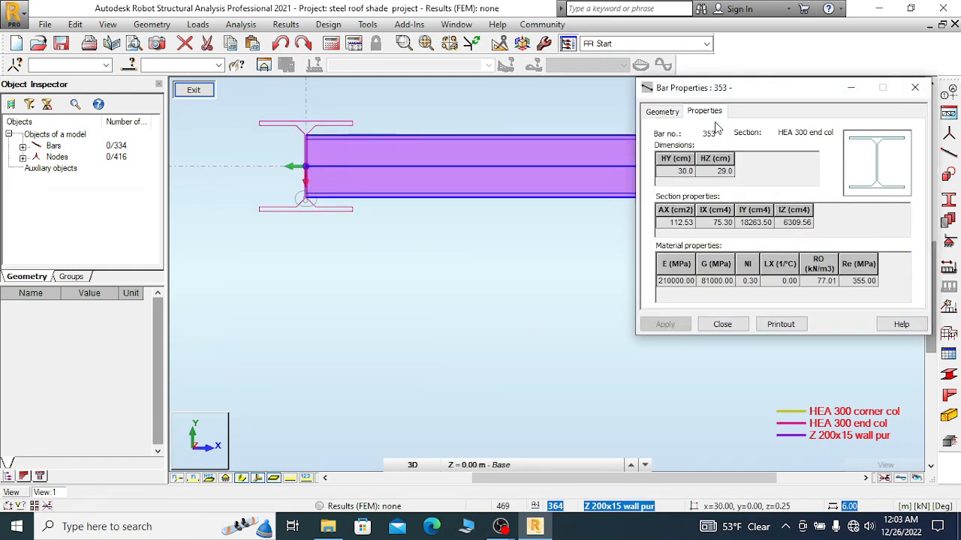
click(911, 88)
- Check the section dimensions of HEA 300 corner column 251 at axis 7 in its object properties
scroll(219, 203, down, 2)
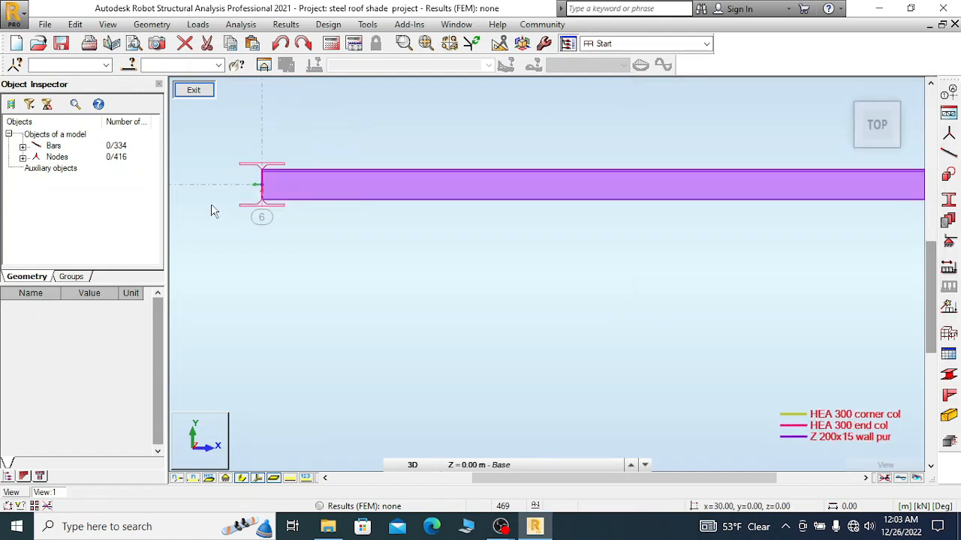
scroll(212, 210, down, 3)
scroll(771, 193, up, 3)
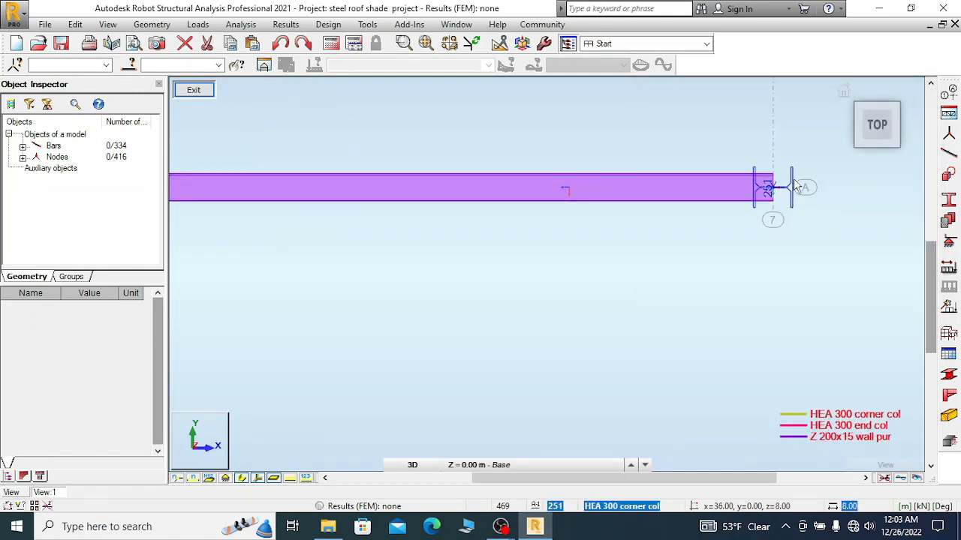
right_click(794, 185)
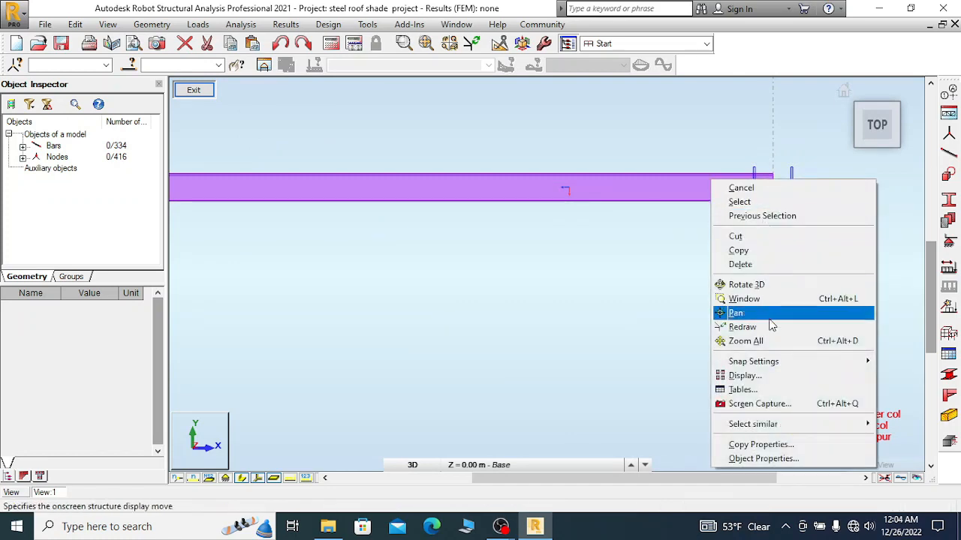
click(763, 457)
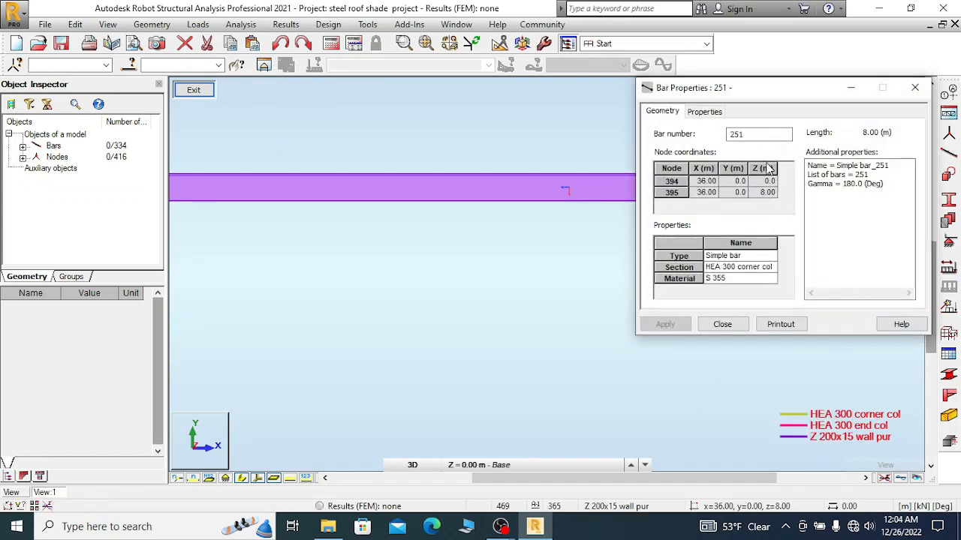
click(705, 112)
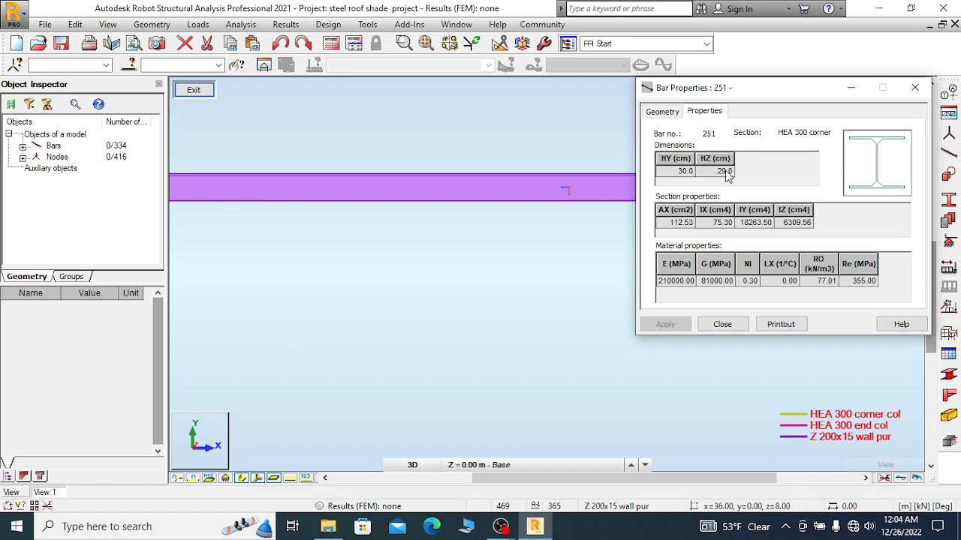
click(915, 87)
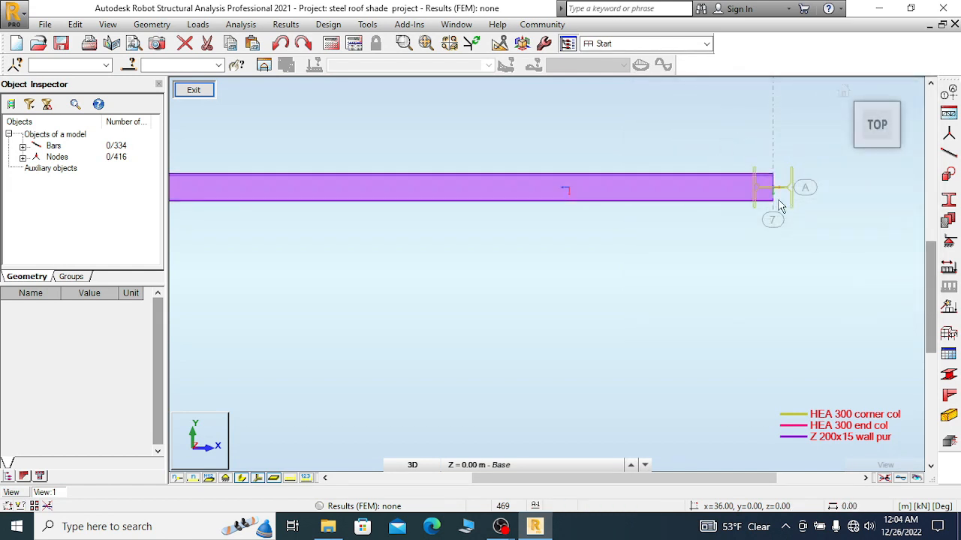
- Examine in plan how both ends of the gable purlin meet the columns at axes 6 and 7
scroll(780, 206, up, 2)
scroll(810, 146, down, 3)
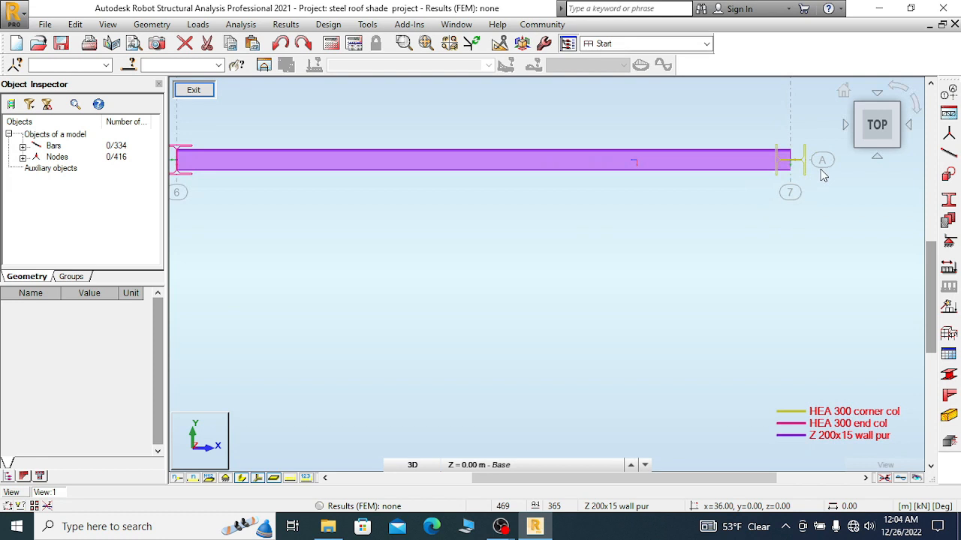
scroll(671, 197, down, 2)
scroll(382, 178, up, 1)
scroll(381, 178, up, 2)
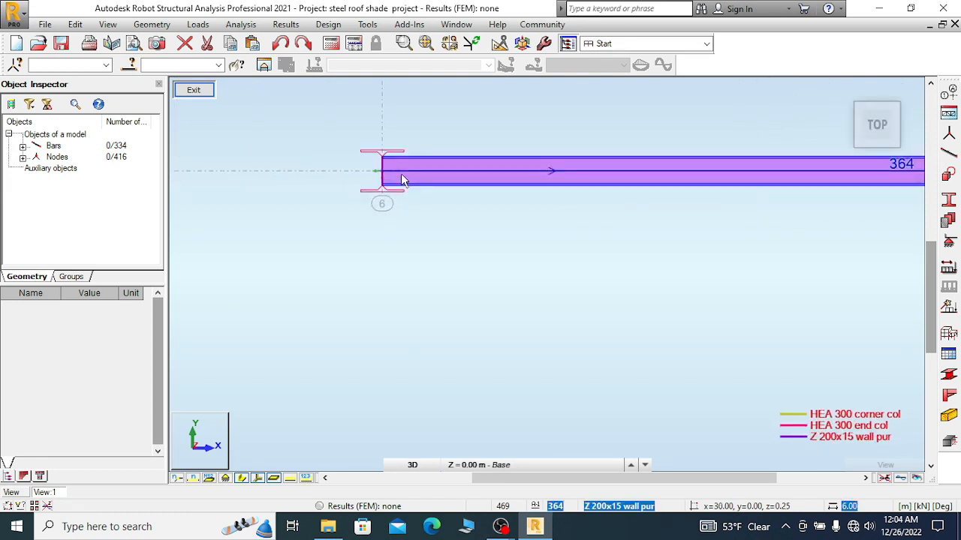
scroll(306, 162, up, 2)
scroll(356, 238, down, 5)
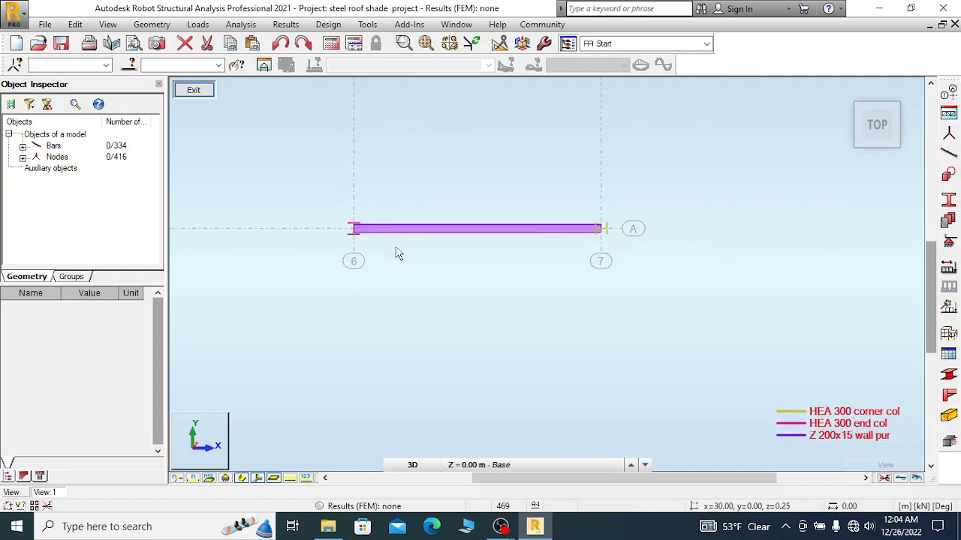
scroll(394, 244, up, 3)
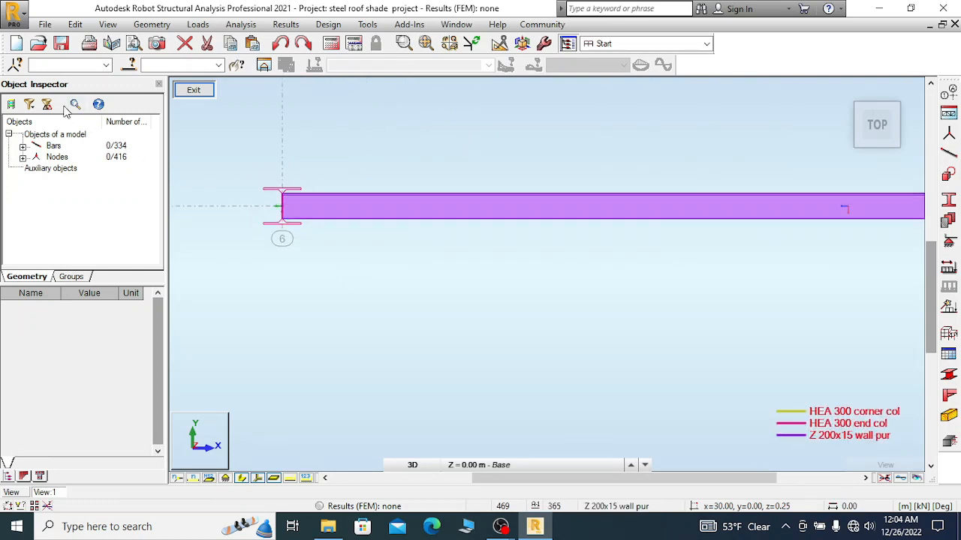
scroll(356, 192, down, 2)
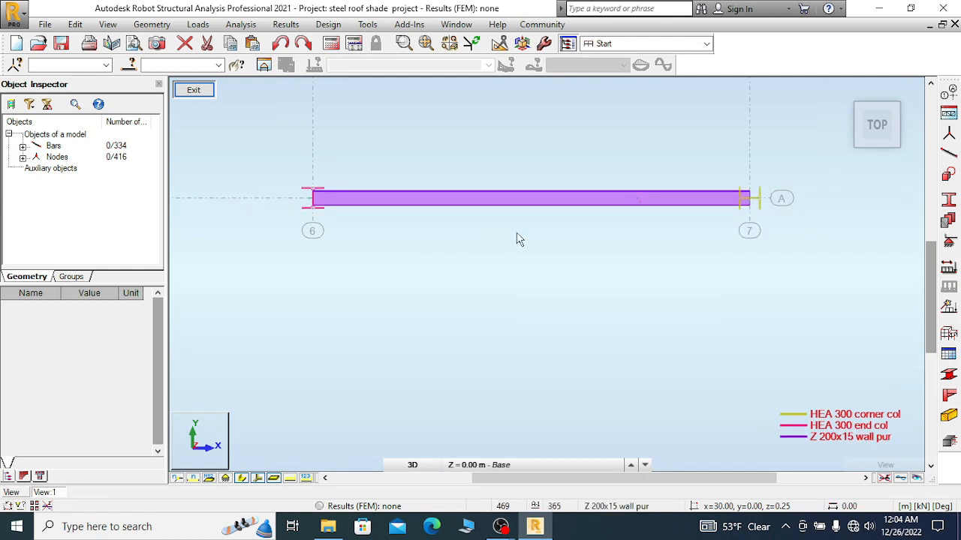
scroll(518, 239, up, 1)
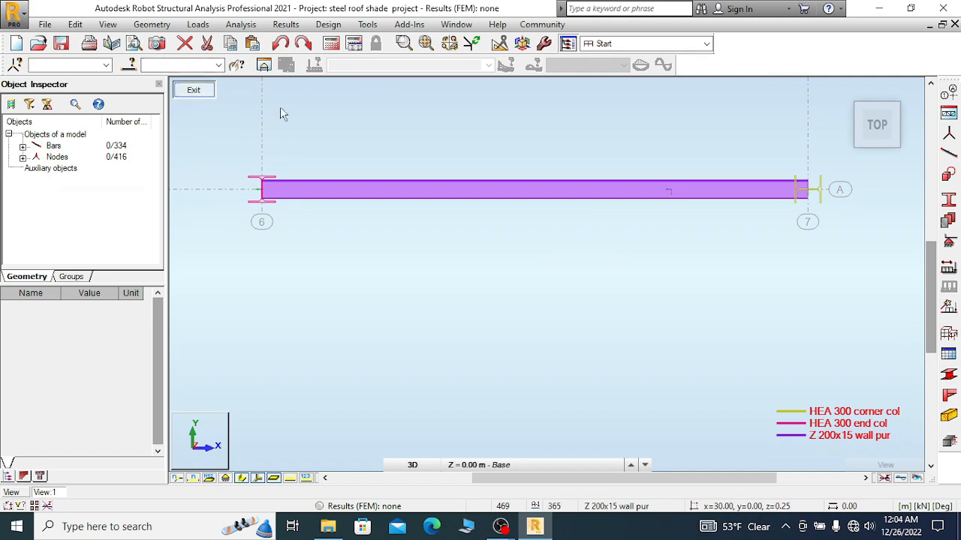
- Leave the isolated plan view for the full 3D model and clear the bar selection near corner 7-A
drag(472, 143, 300, 262)
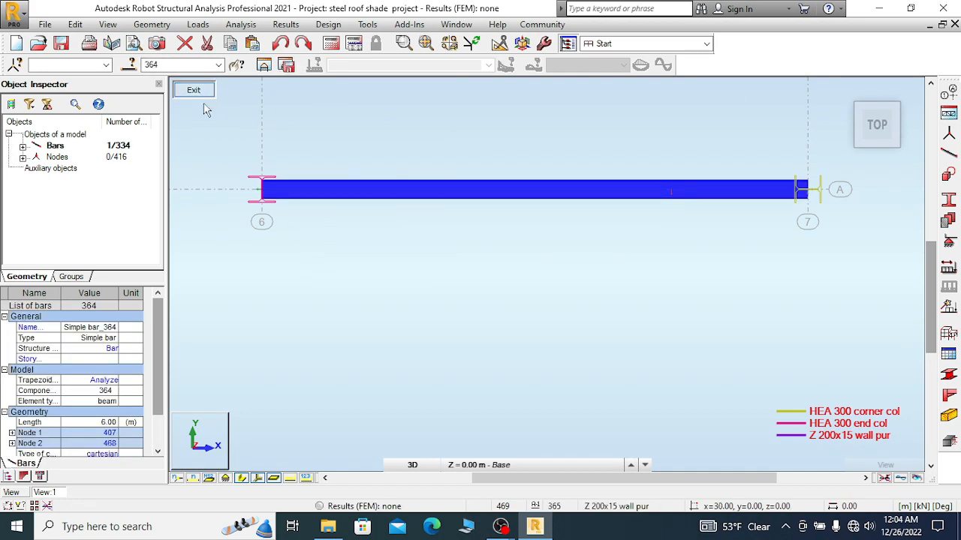
click(199, 93)
scroll(544, 371, up, 1)
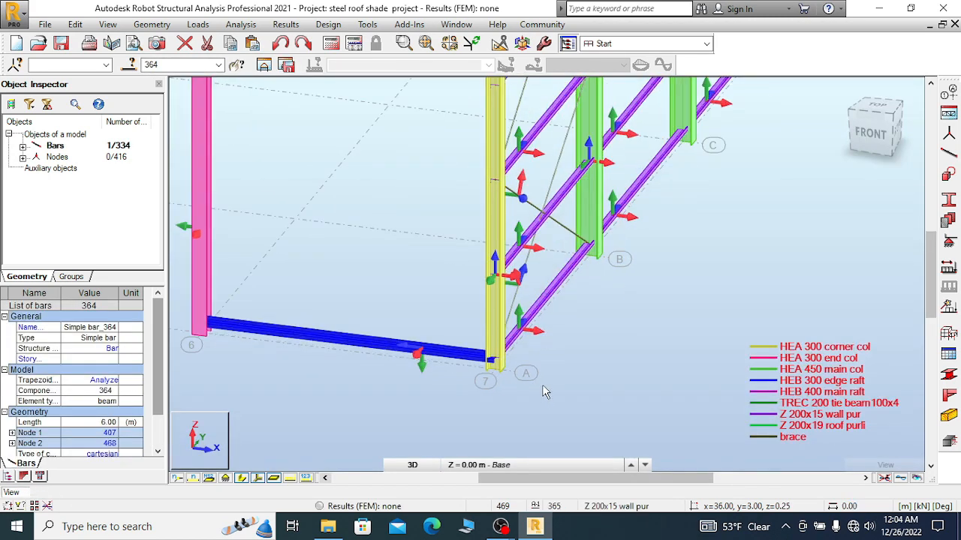
scroll(545, 390, up, 3)
right_click(501, 294)
click(539, 306)
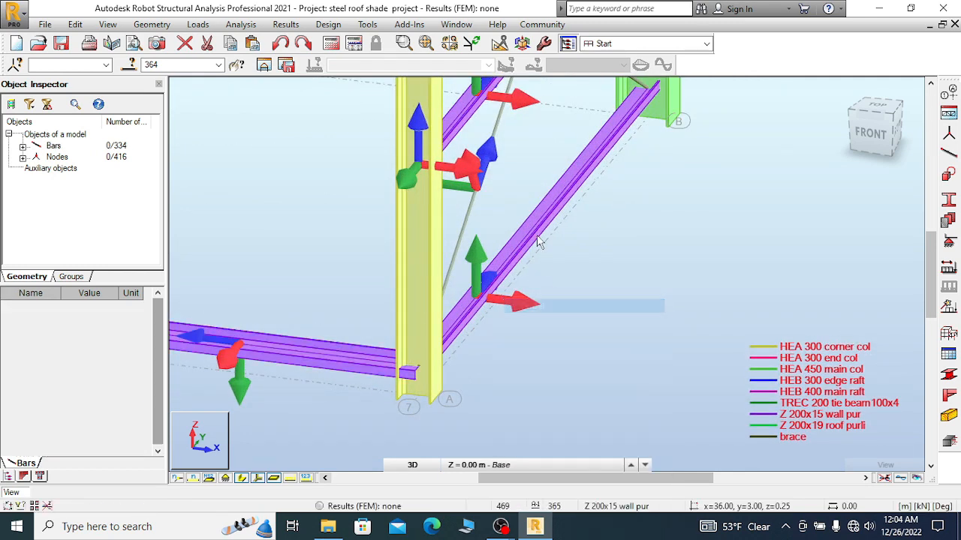
- Try to copy the properties of the lowest side-wall purlin, bar 265, to gable purlin 364
right_click(537, 241)
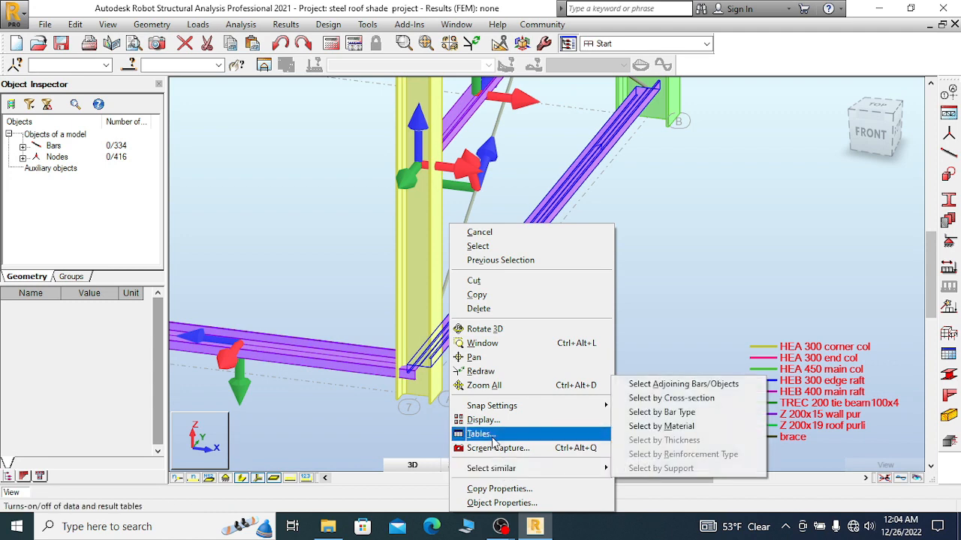
click(499, 489)
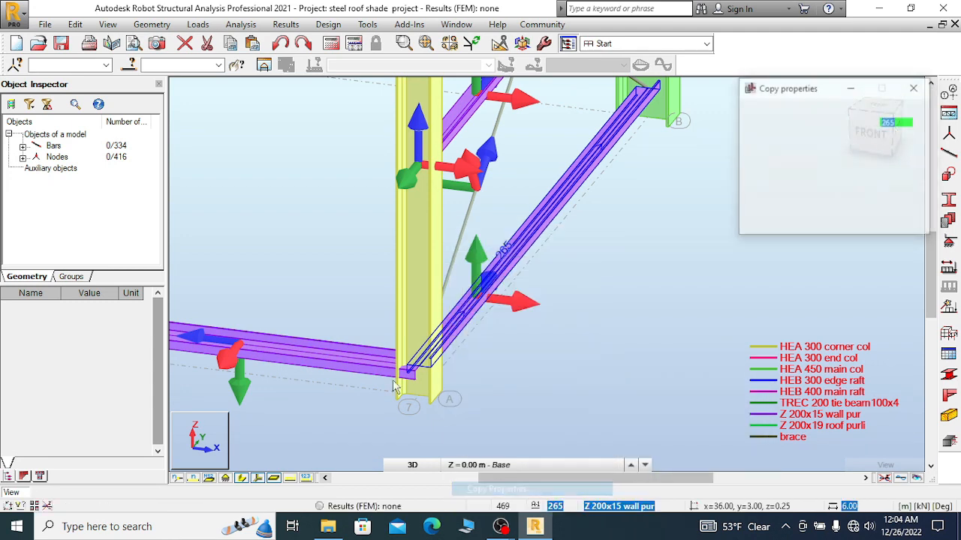
click(477, 400)
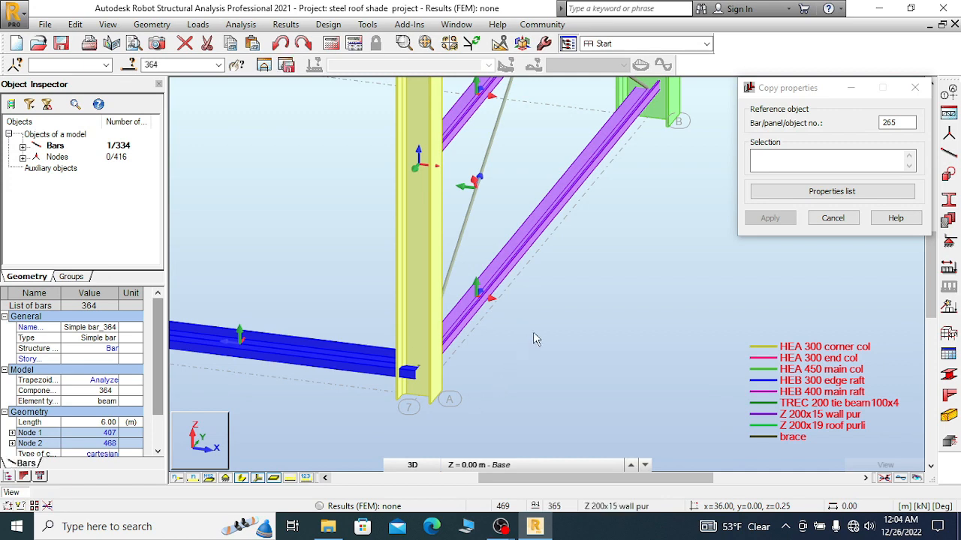
- Turn on the display of offsets for the model
scroll(570, 312, down, 2)
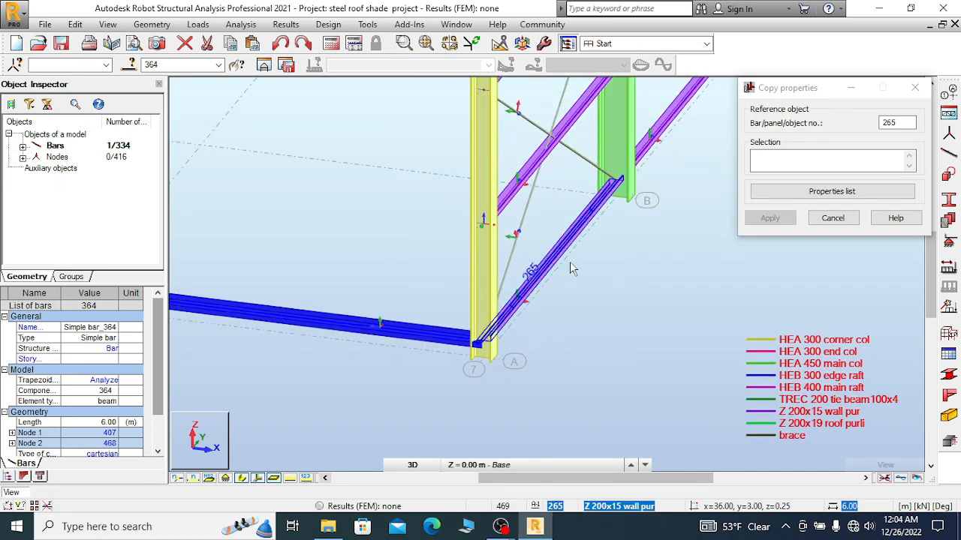
right_click(601, 269)
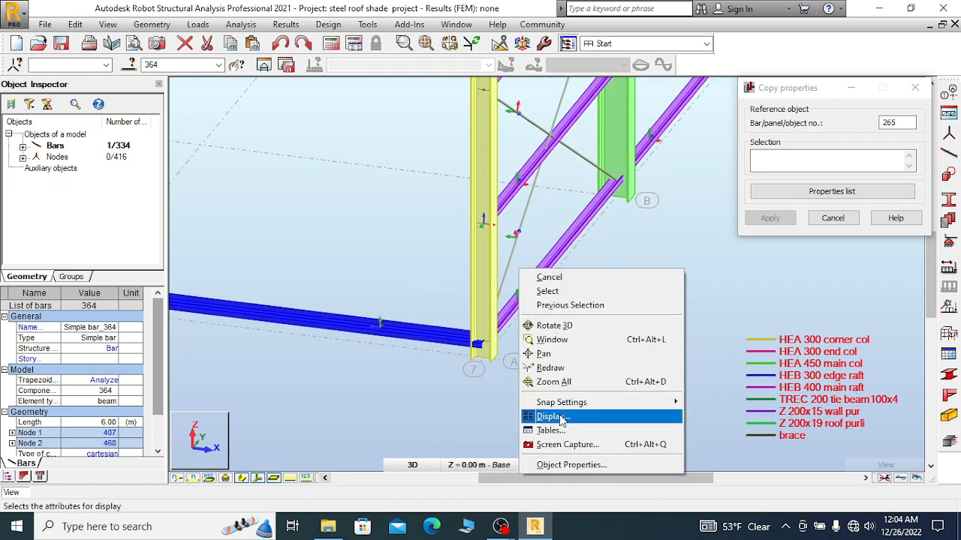
click(561, 414)
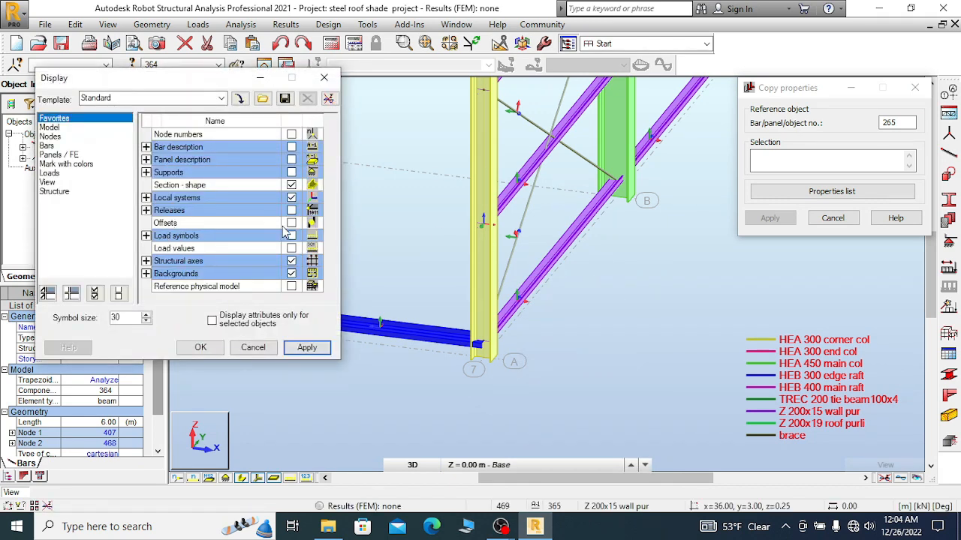
click(291, 223)
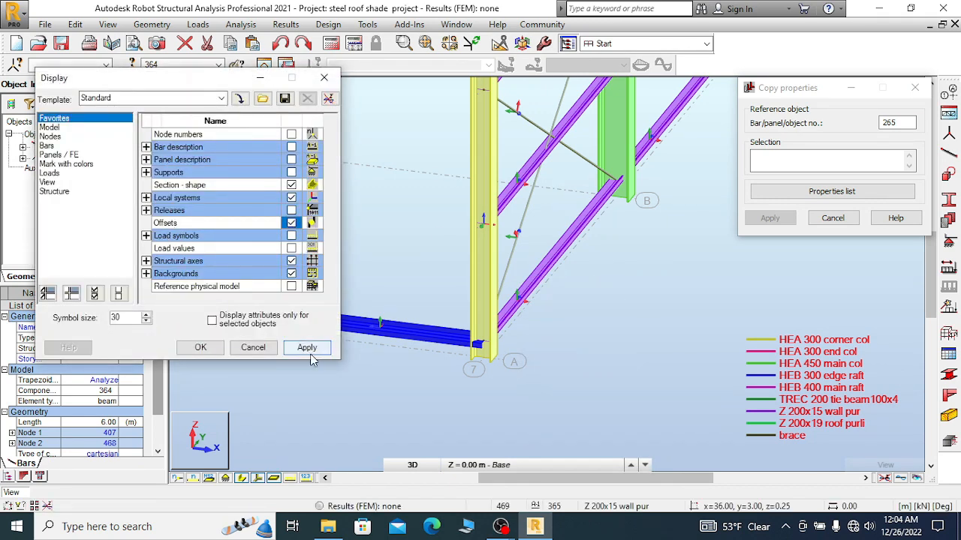
click(201, 347)
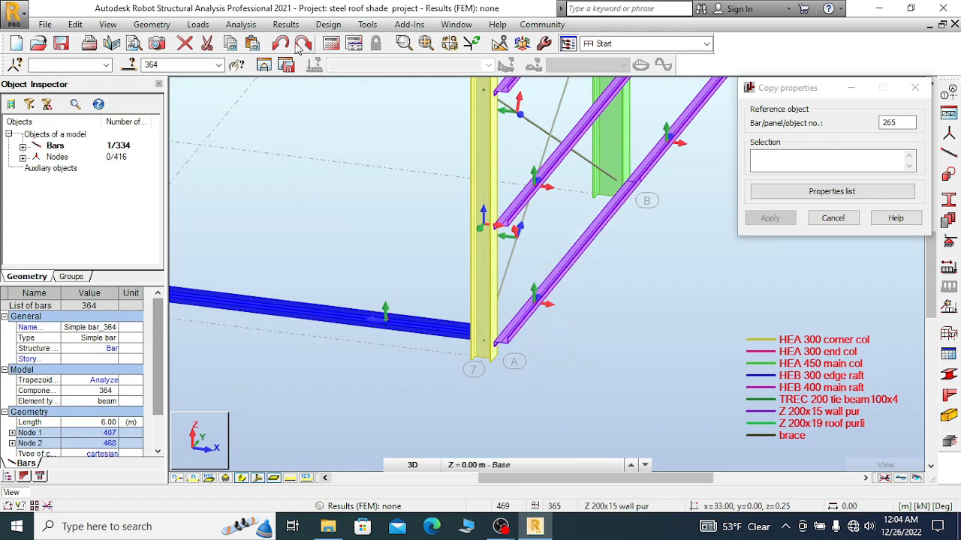
- Undo the property copy on gable purlin 364 and inspect its ends at axes 6 and 7
click(280, 43)
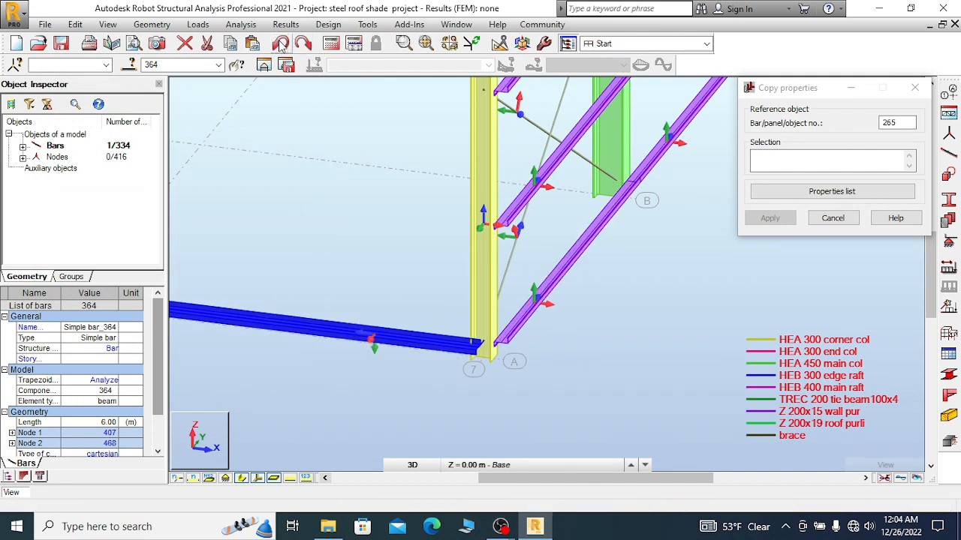
scroll(412, 353, up, 2)
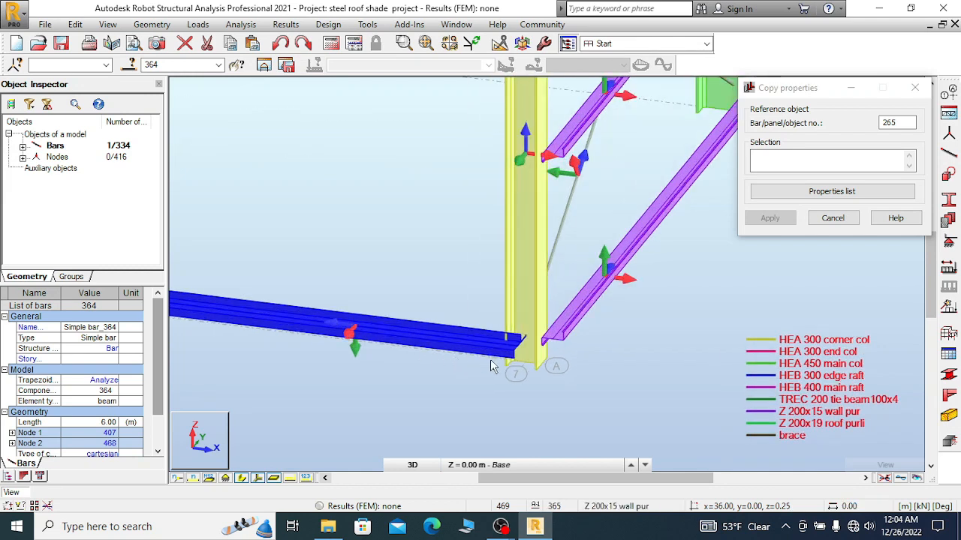
scroll(600, 291, down, 4)
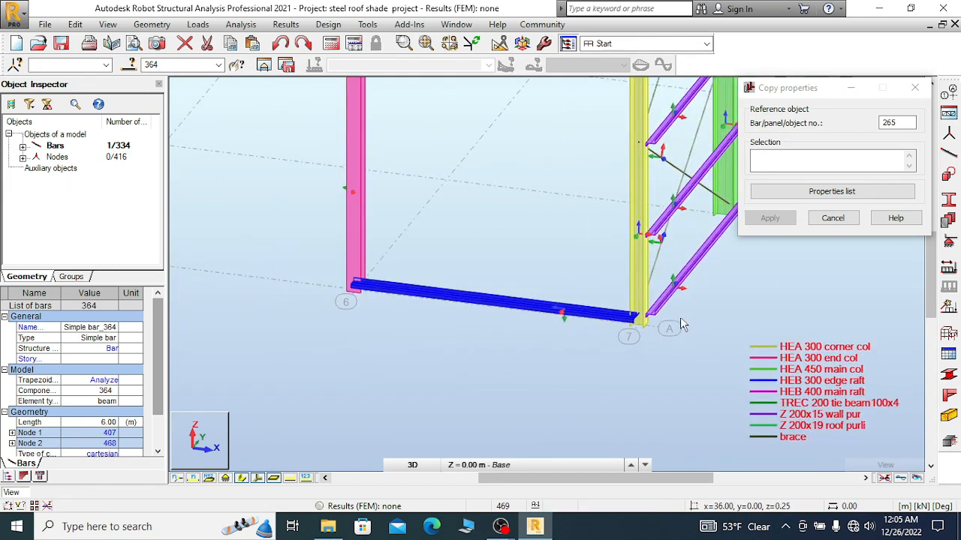
scroll(383, 304, up, 5)
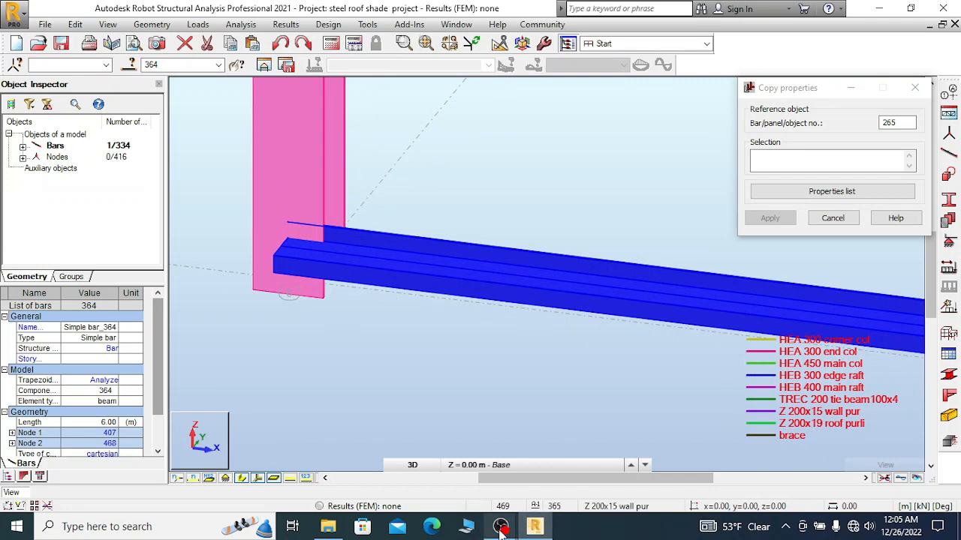
click(600, 413)
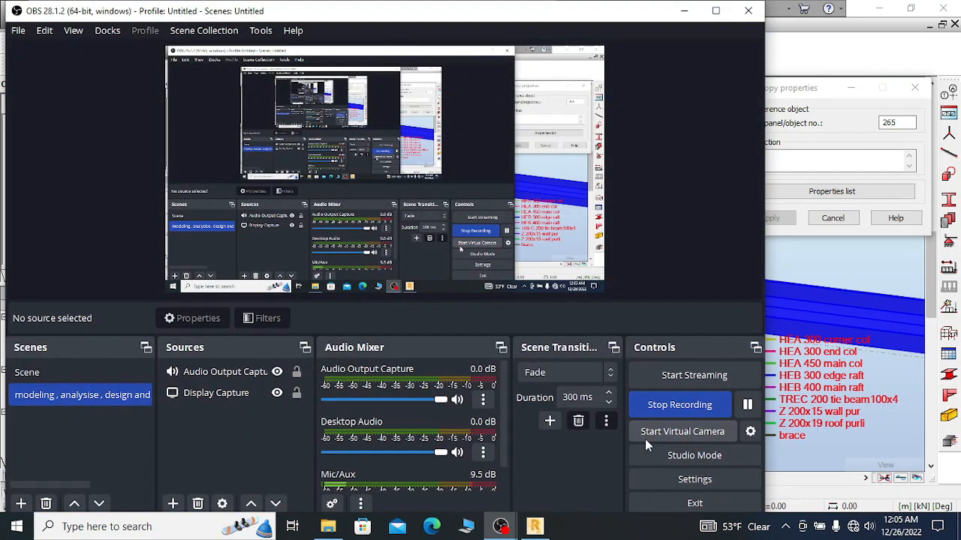
click(748, 406)
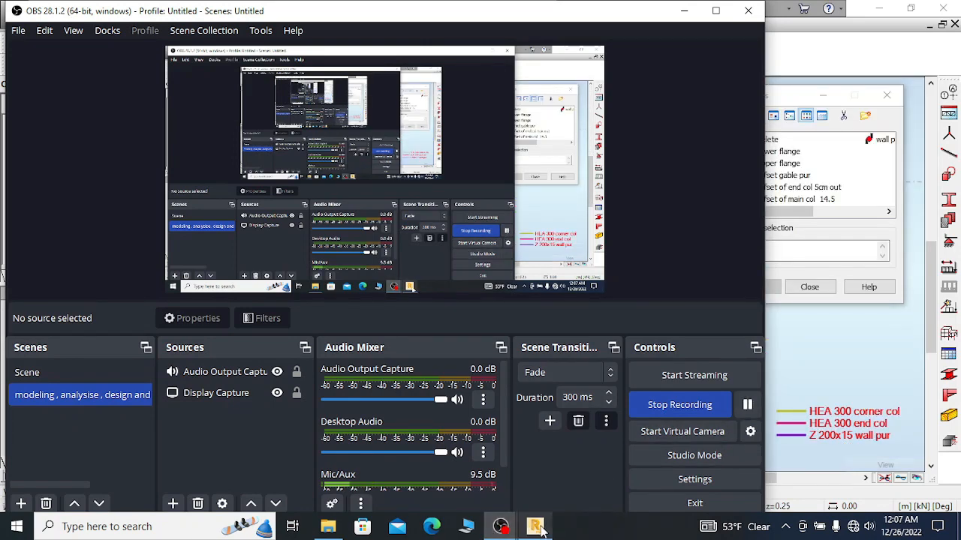
click(536, 527)
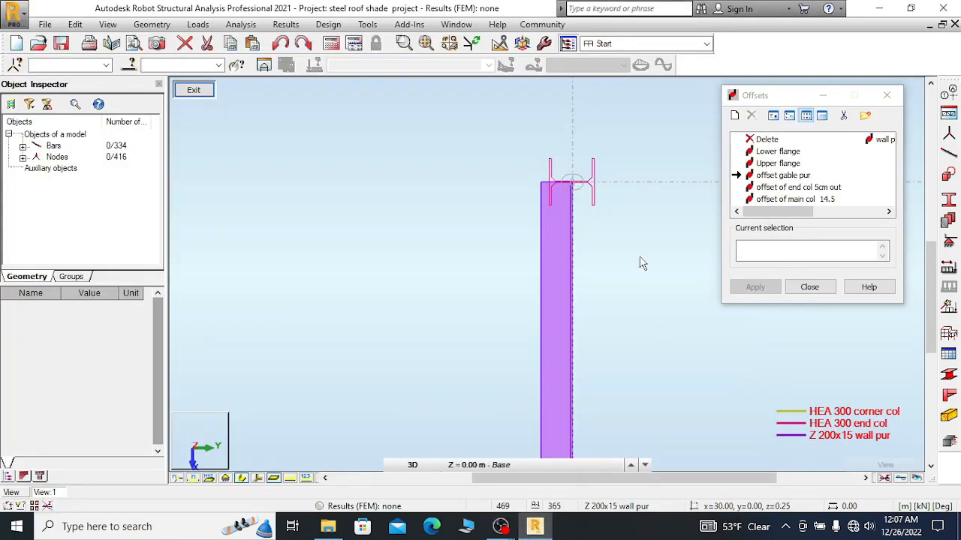
- Undo the last offset change on gable purlin 364 and assign it the Lower flange offset instead
scroll(568, 342, up, 2)
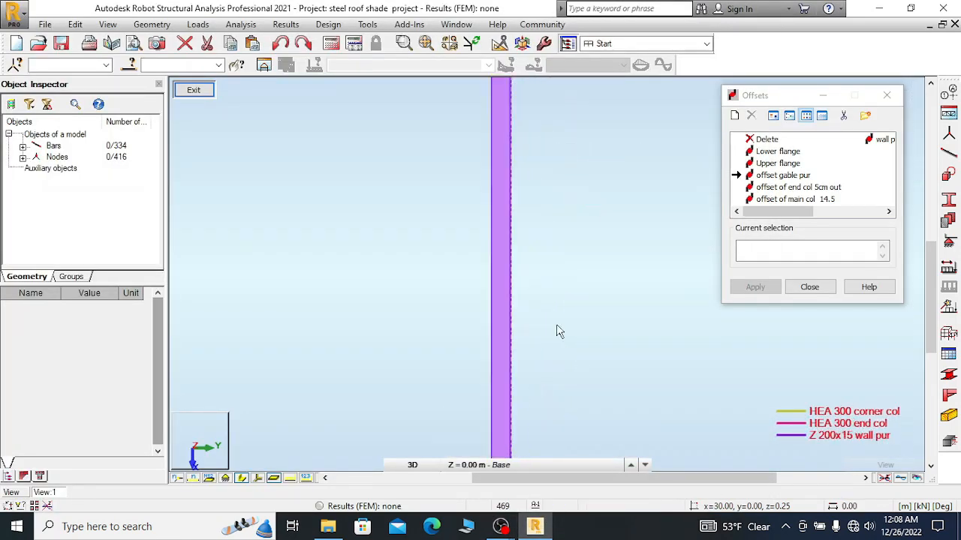
scroll(525, 178, down, 2)
scroll(535, 98, up, 2)
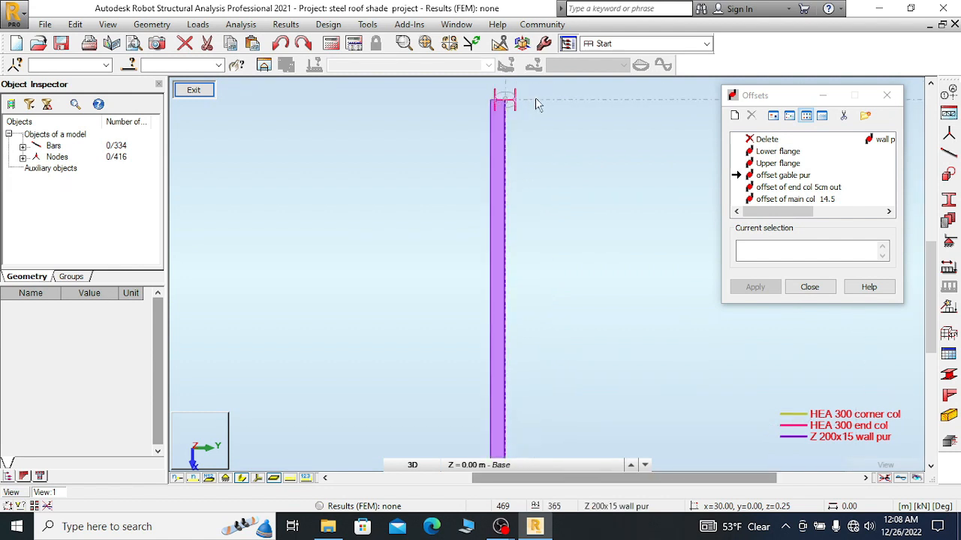
scroll(500, 107, up, 3)
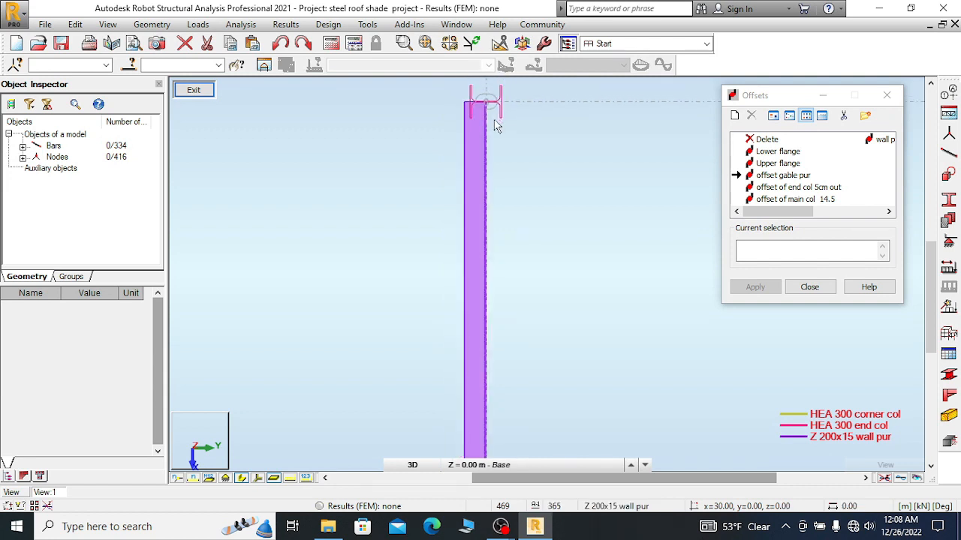
scroll(488, 118, up, 2)
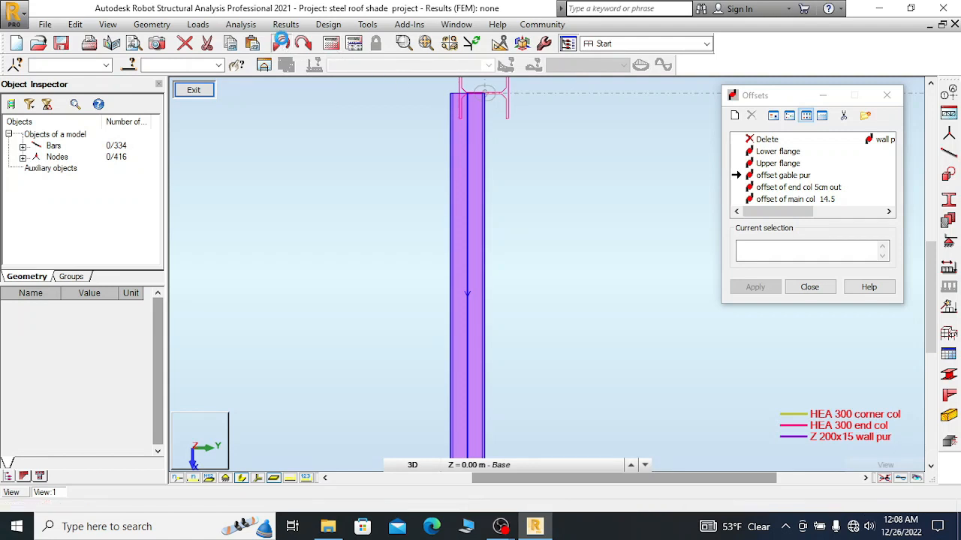
click(283, 45)
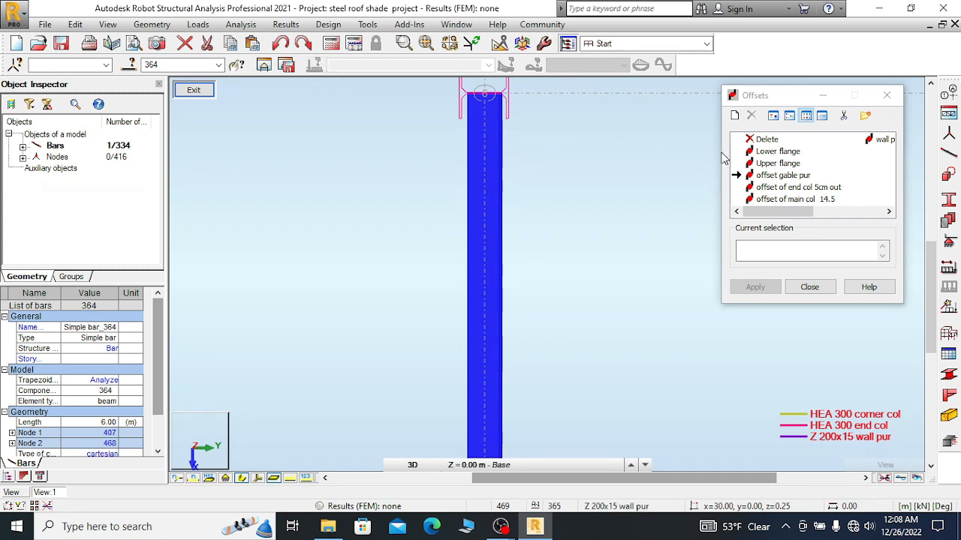
click(787, 152)
click(755, 287)
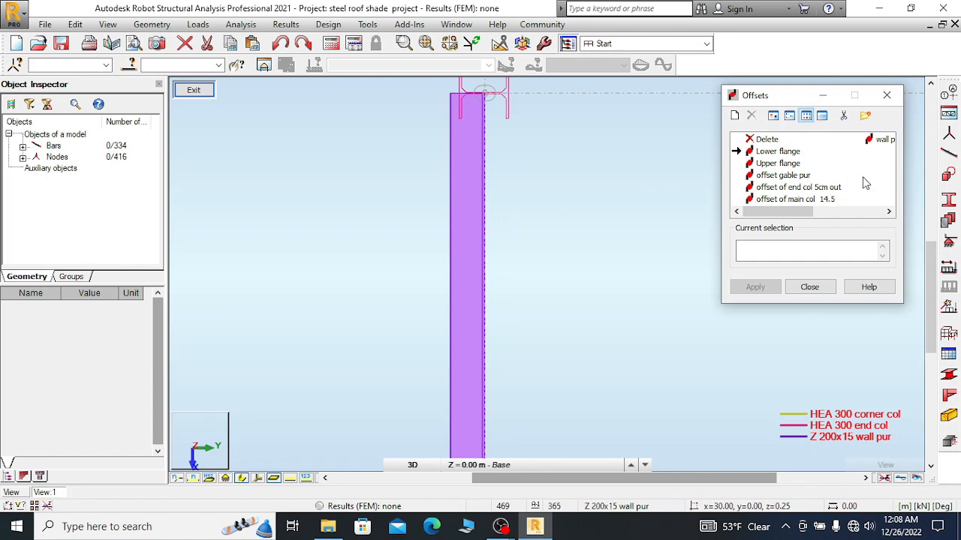
- Redefine the "offset gable pur" offset with UZ 15.0 cm at both ends in the local coordinate system, overwriting the existing label
double_click(791, 176)
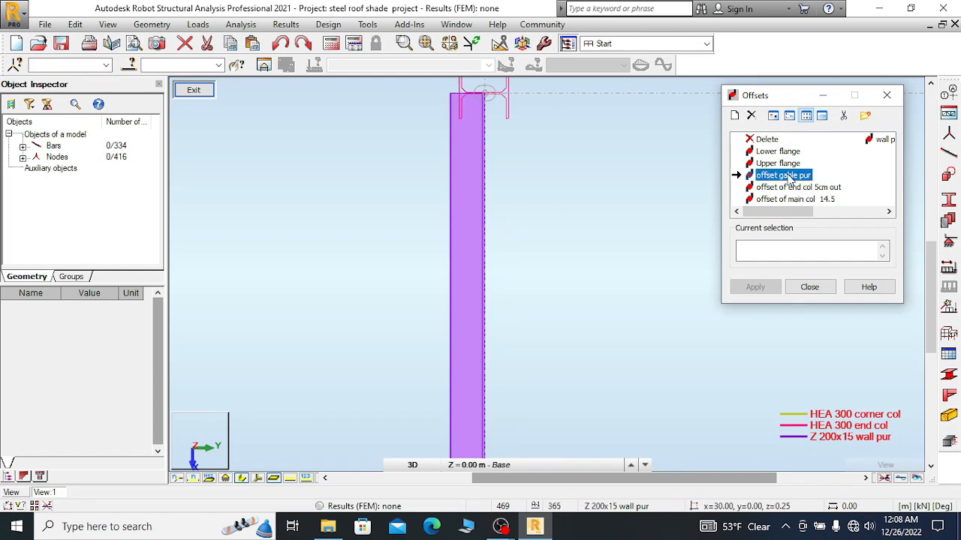
double_click(802, 239)
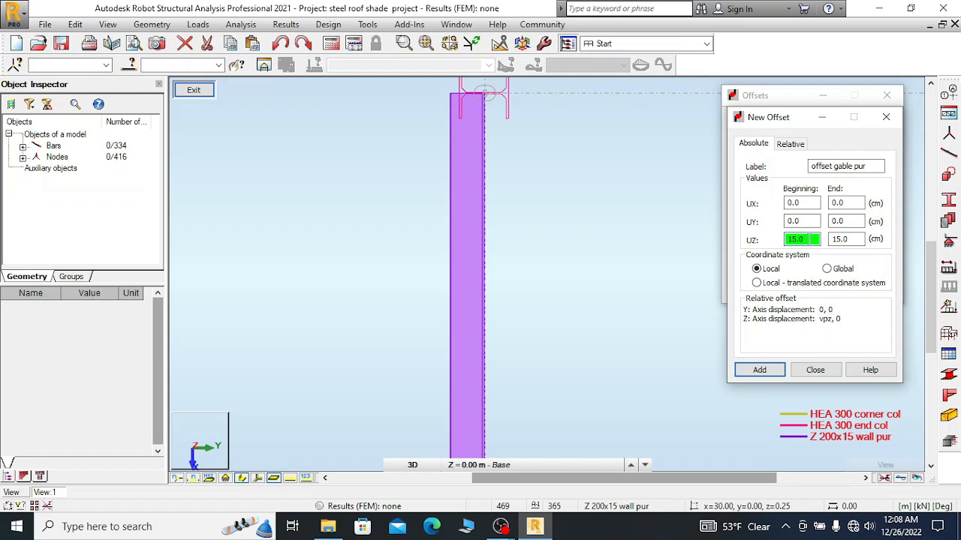
drag(531, 135, 510, 312)
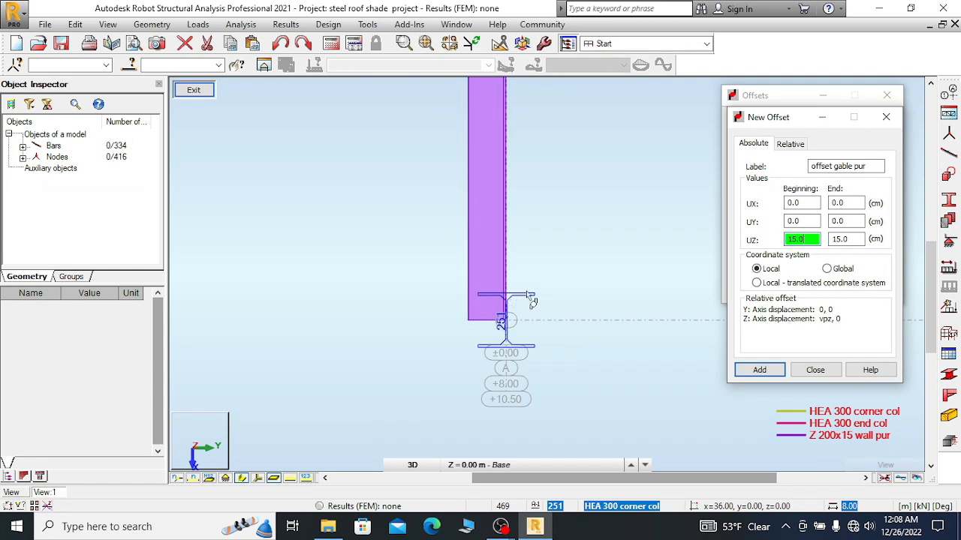
scroll(494, 239, down, 2)
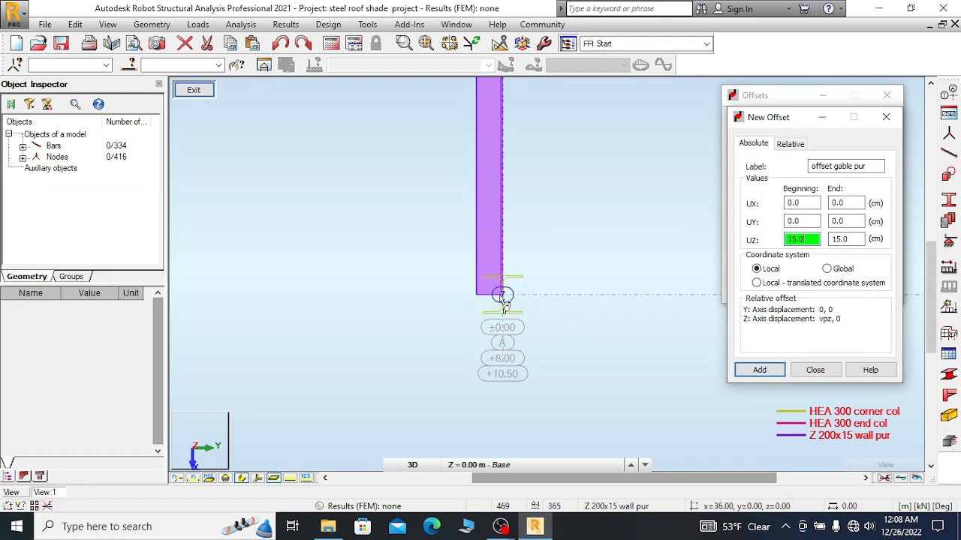
scroll(511, 298, down, 3)
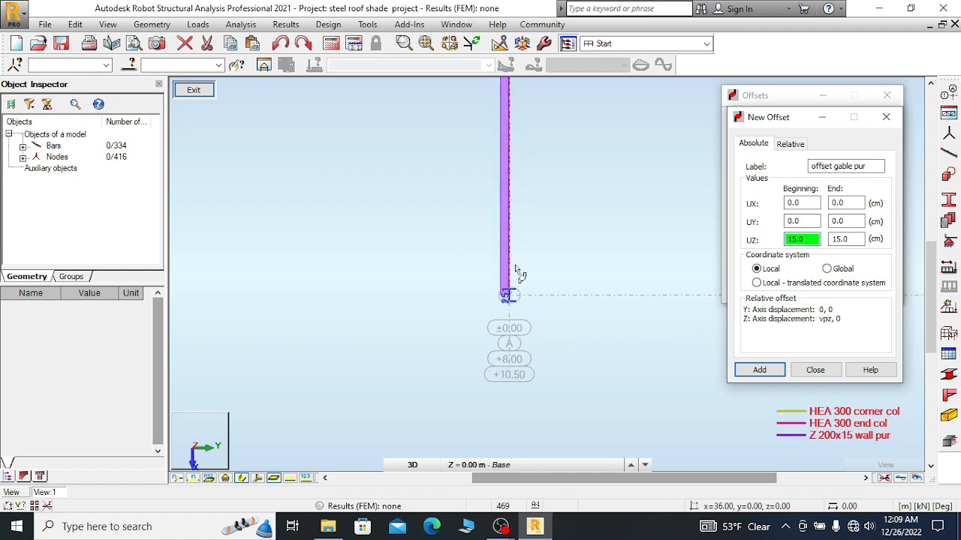
scroll(518, 131, up, 3)
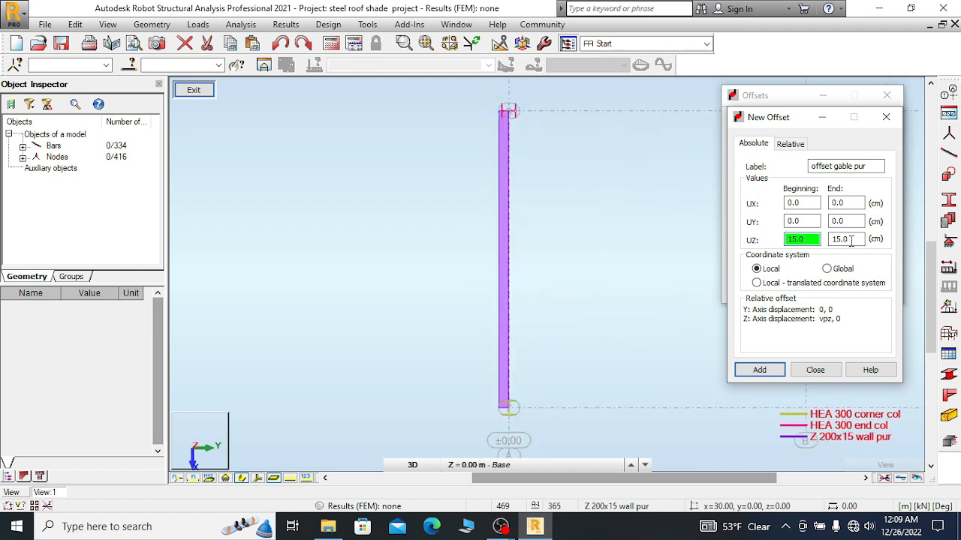
click(765, 371)
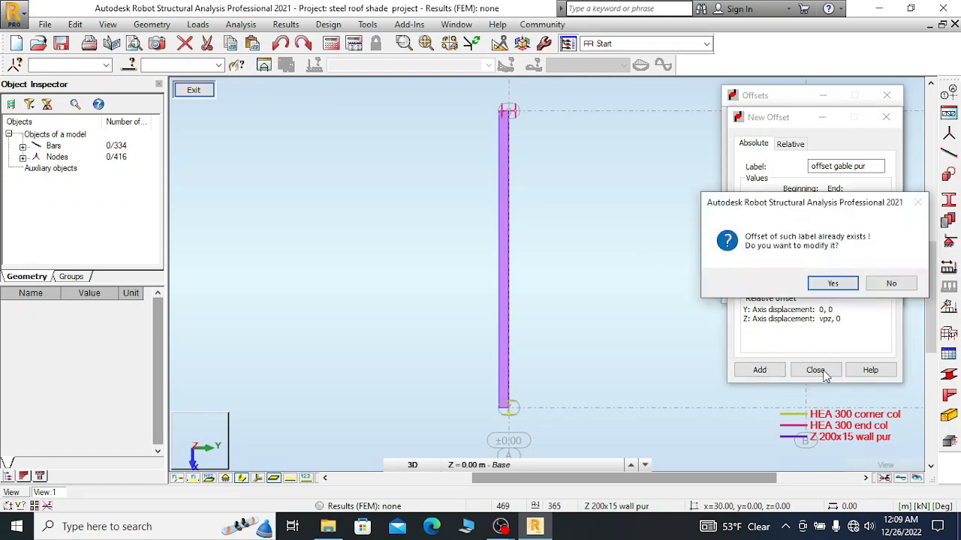
click(833, 282)
click(815, 370)
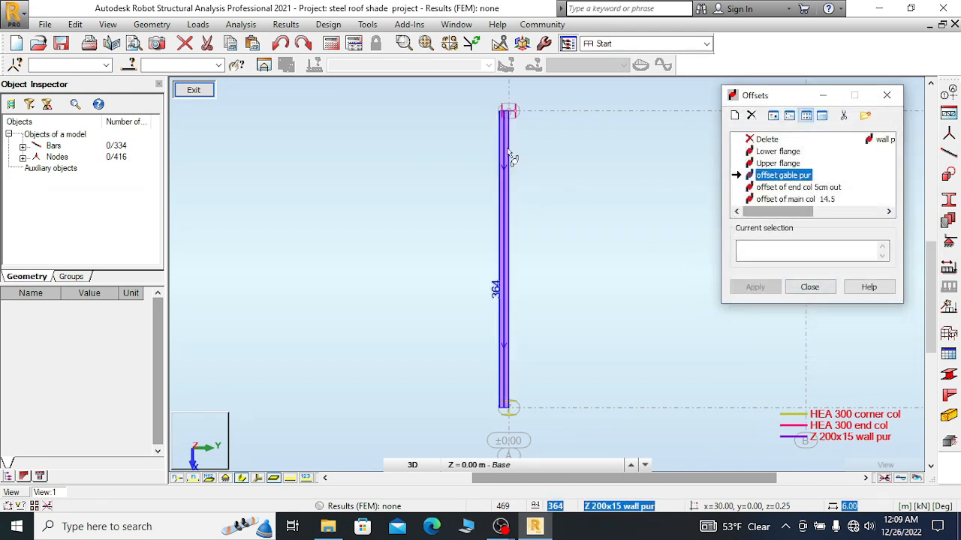
- Assign the "offset gable pur" offset to purlin 364, check its fit against the axis 6 column flange, and finish assigning offsets
scroll(514, 109, up, 1)
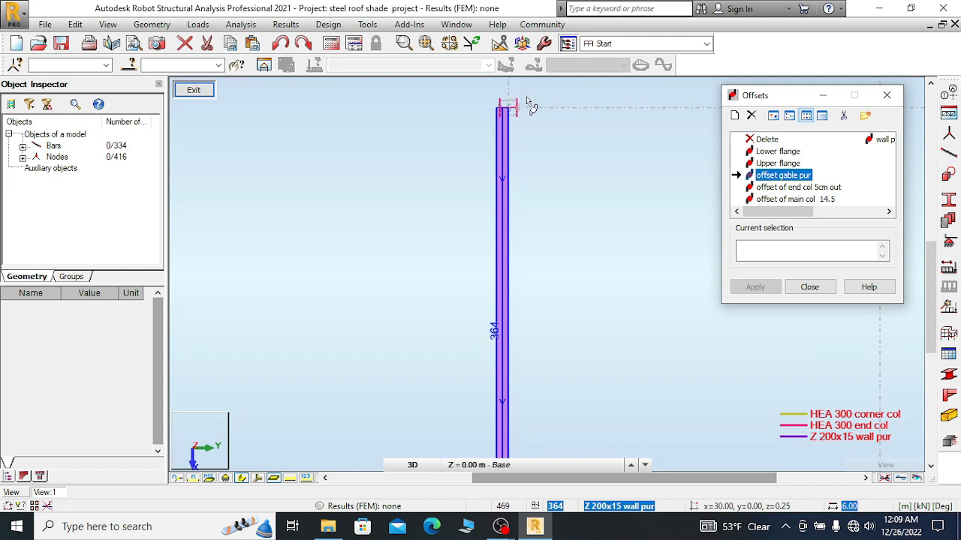
click(517, 105)
scroll(525, 119, up, 1)
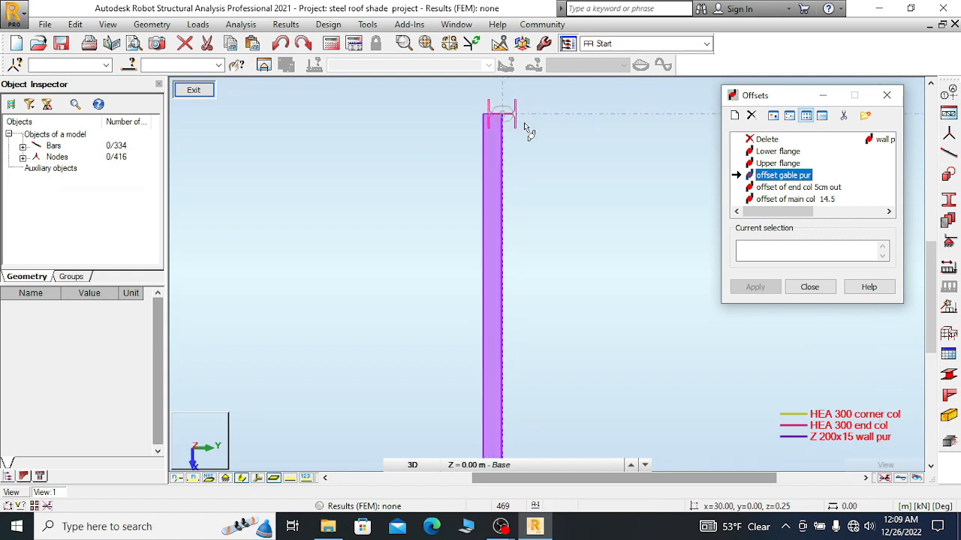
scroll(492, 184, up, 2)
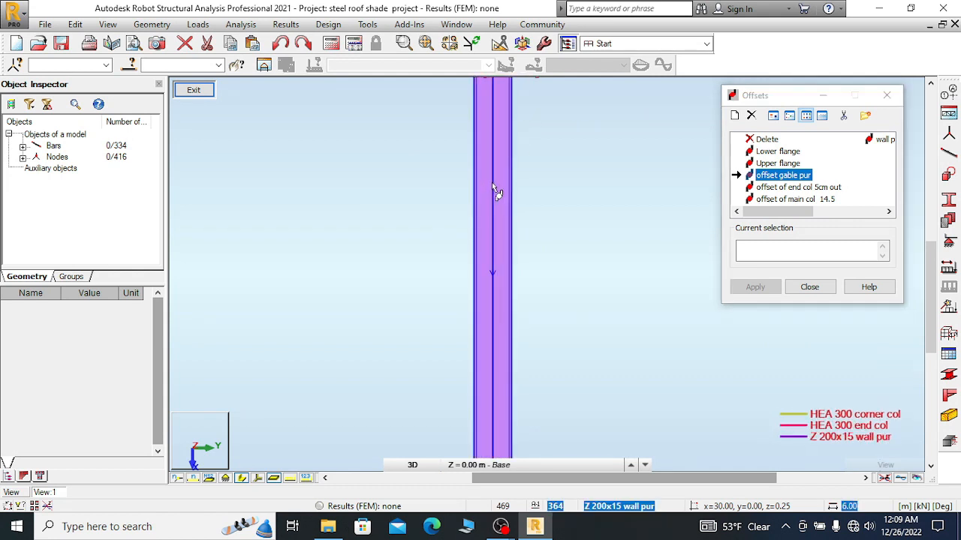
scroll(487, 282, down, 3)
scroll(487, 137, up, 3)
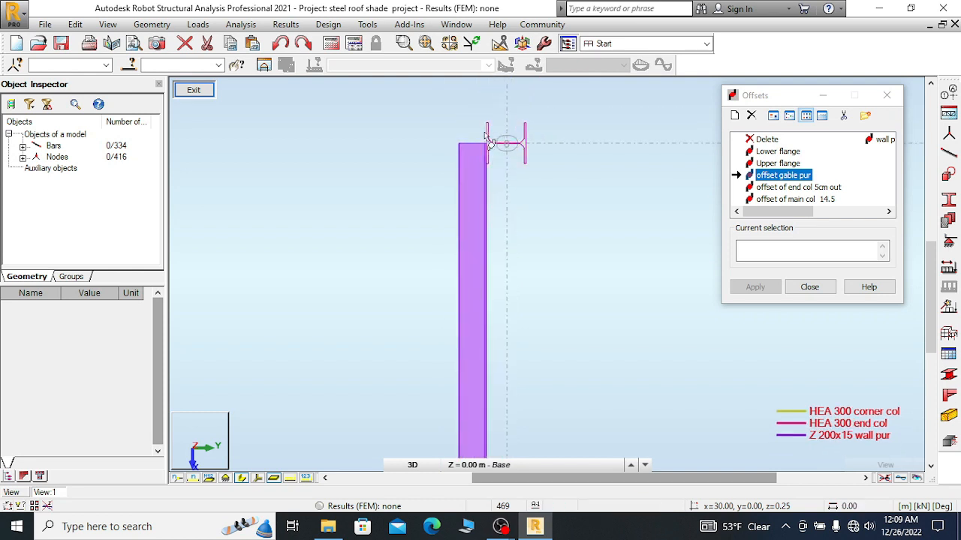
scroll(500, 147, up, 1)
scroll(495, 142, up, 2)
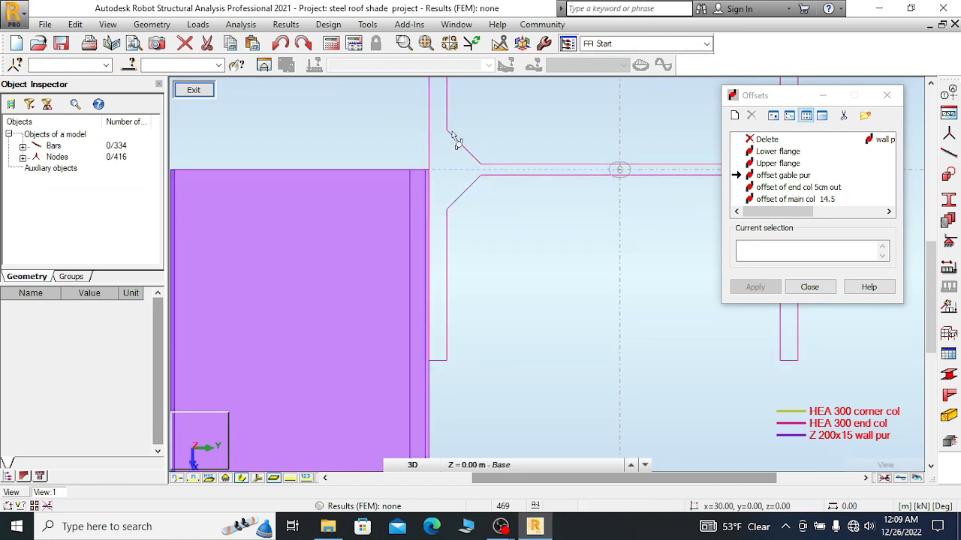
click(811, 288)
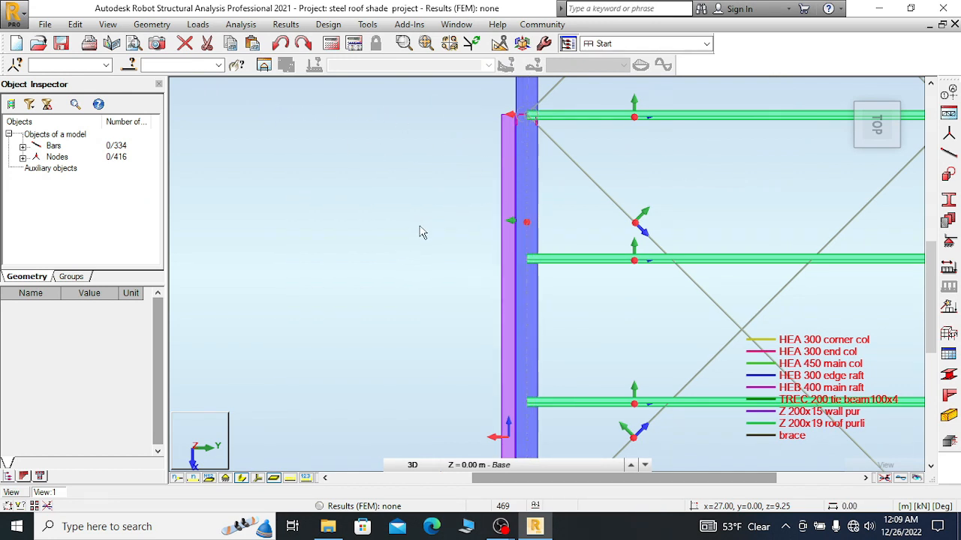
- Return to the full 3D home view and examine the gable purlin between axes 6 and 7
scroll(423, 233, down, 1)
mouse_move(893, 87)
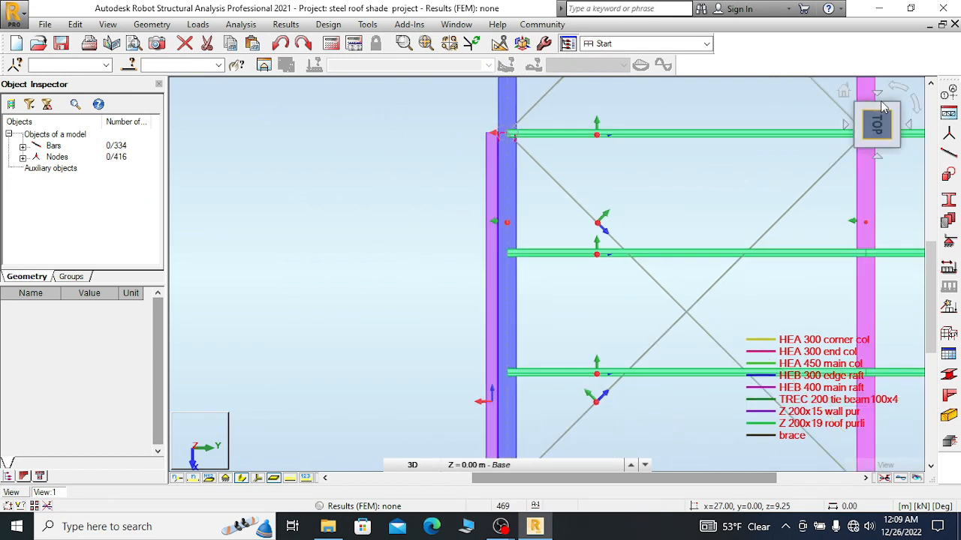
click(844, 91)
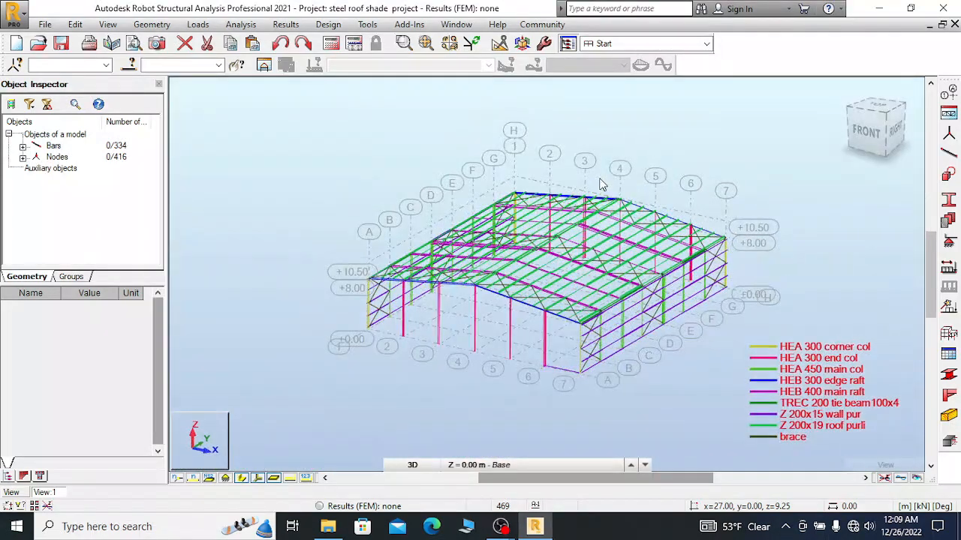
scroll(544, 403, up, 4)
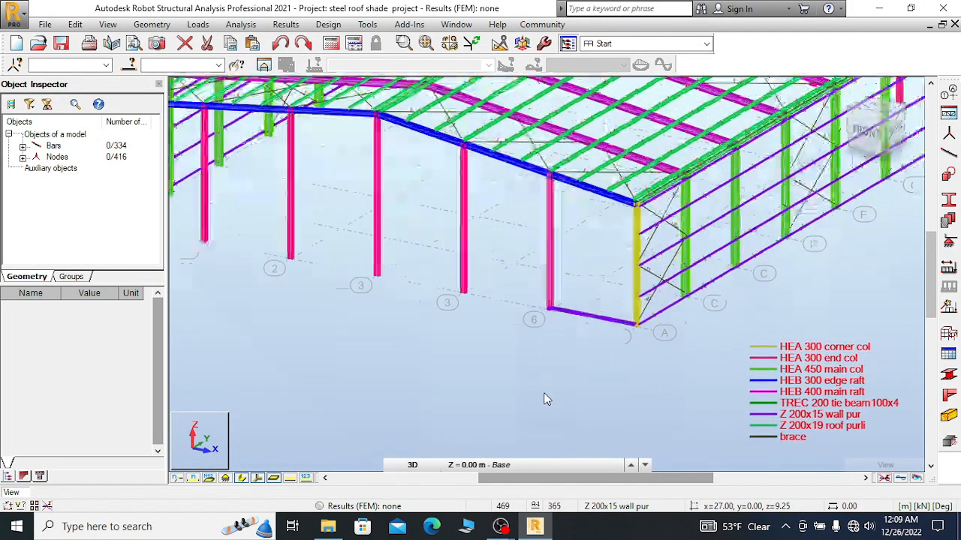
scroll(574, 318, up, 2)
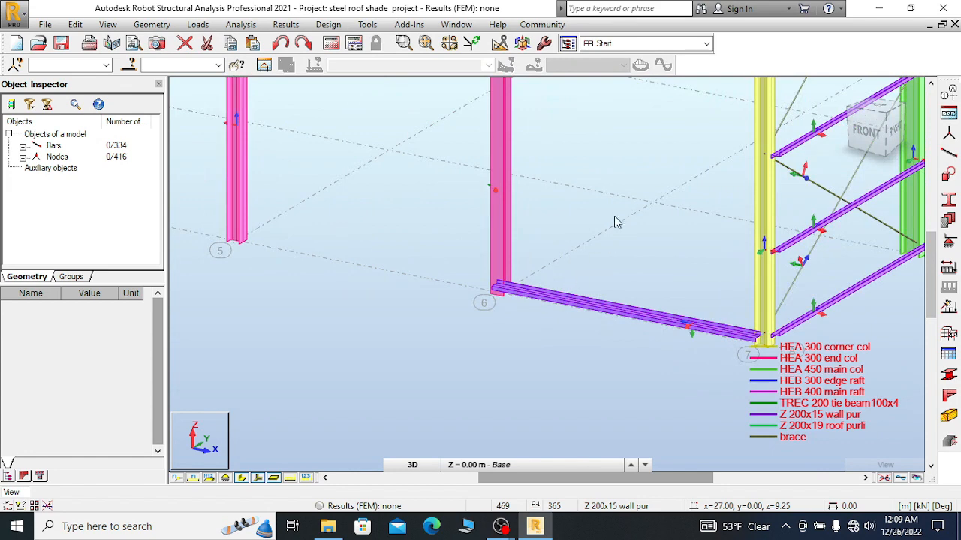
scroll(587, 177, down, 2)
scroll(575, 268, up, 2)
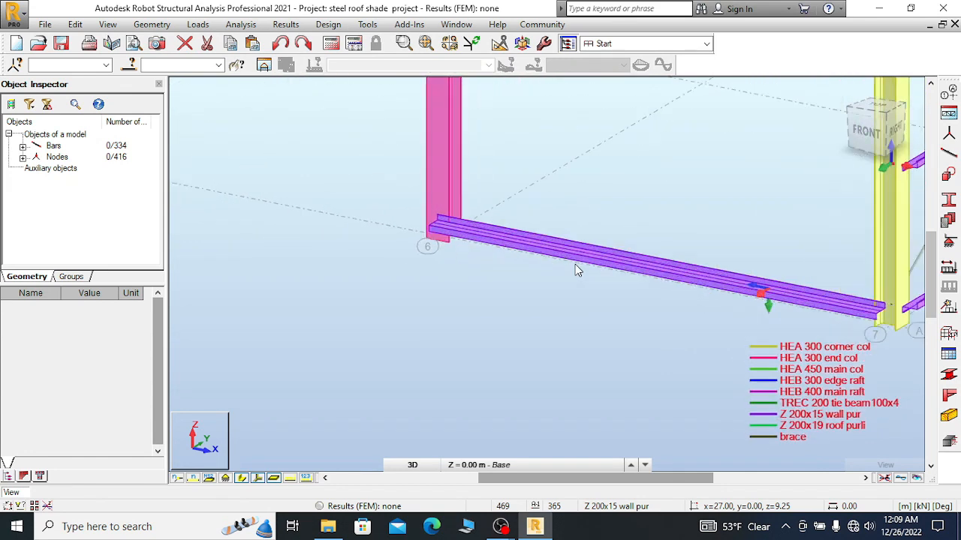
scroll(659, 307, down, 3)
- Copy the properties of end column 353 at axis 6 to the gable end columns on axes 5, 4, 3 and 2
right_click(639, 174)
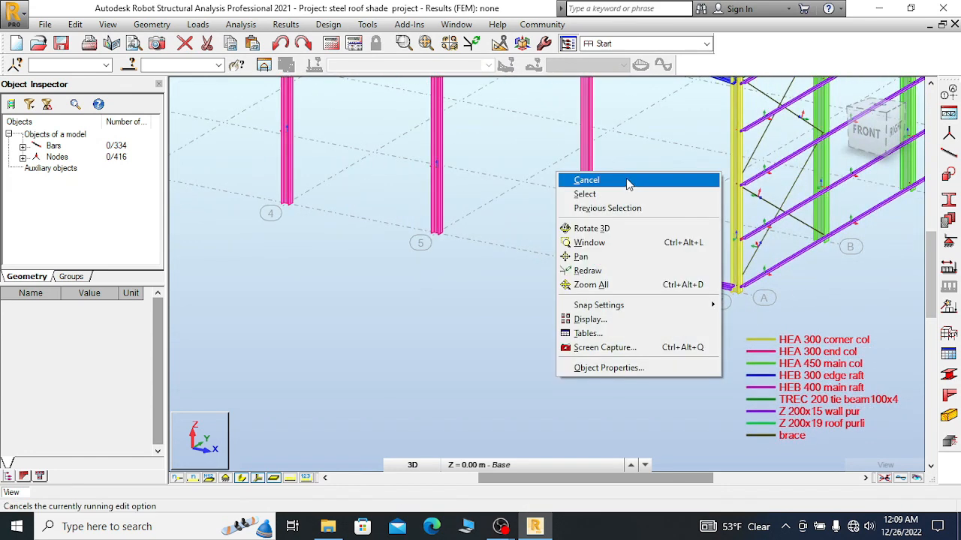
click(597, 184)
click(587, 174)
right_click(588, 175)
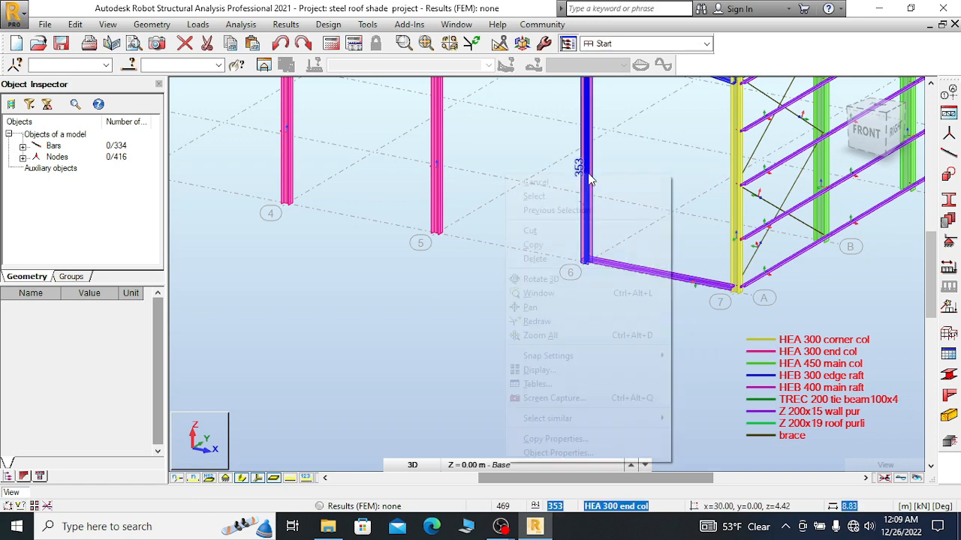
click(555, 439)
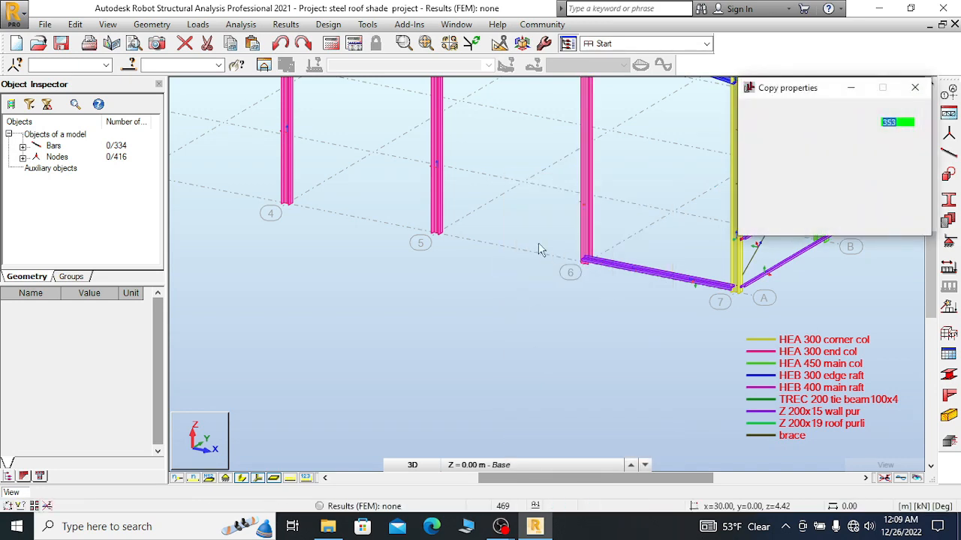
scroll(468, 203, down, 2)
click(452, 193)
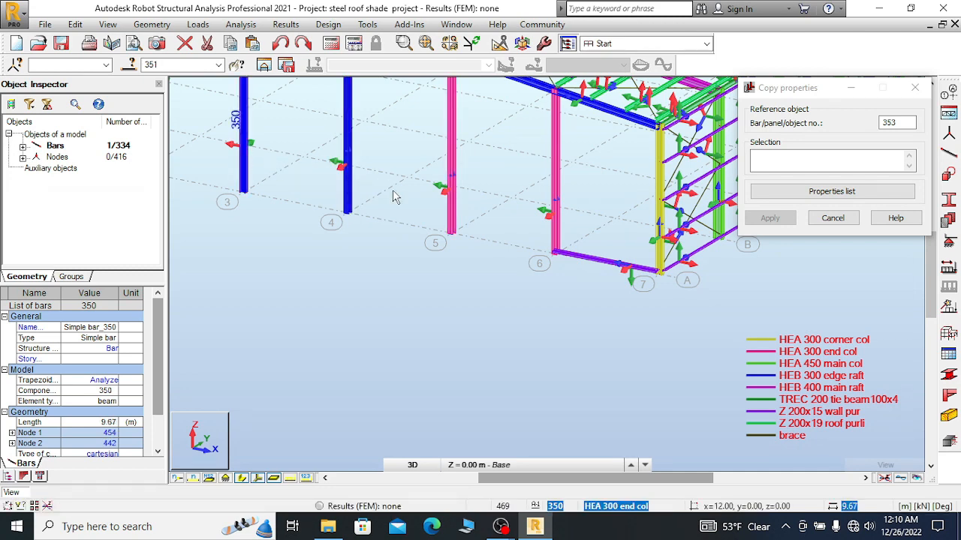
scroll(387, 196, down, 2)
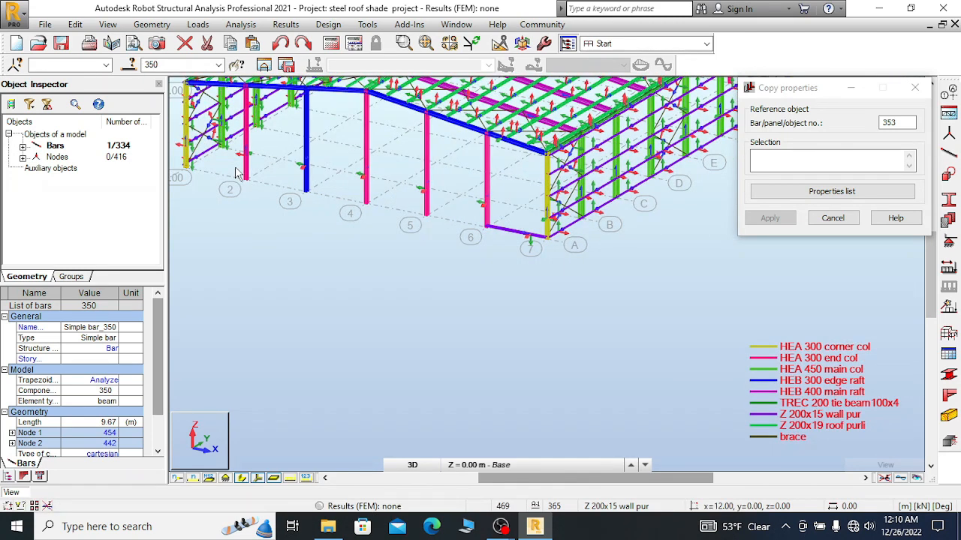
click(247, 169)
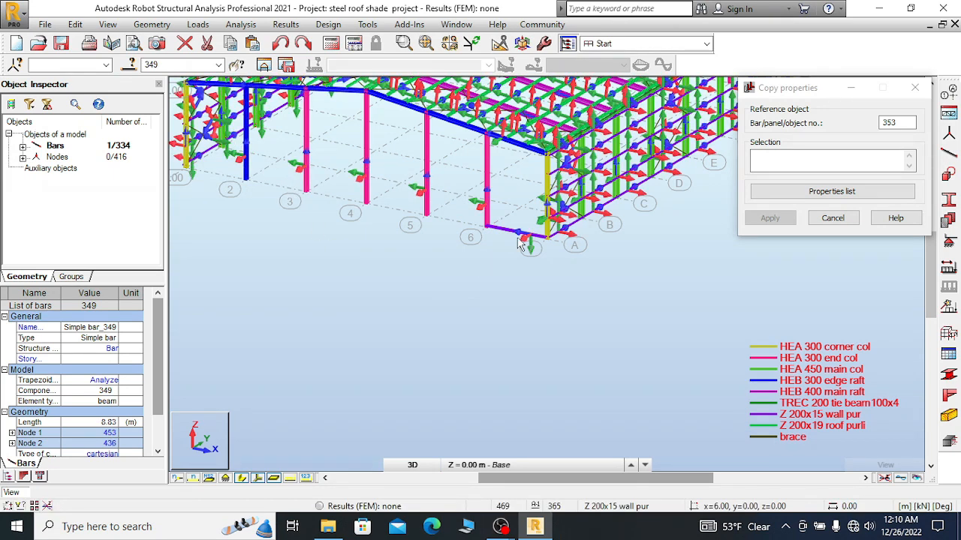
scroll(518, 244, up, 2)
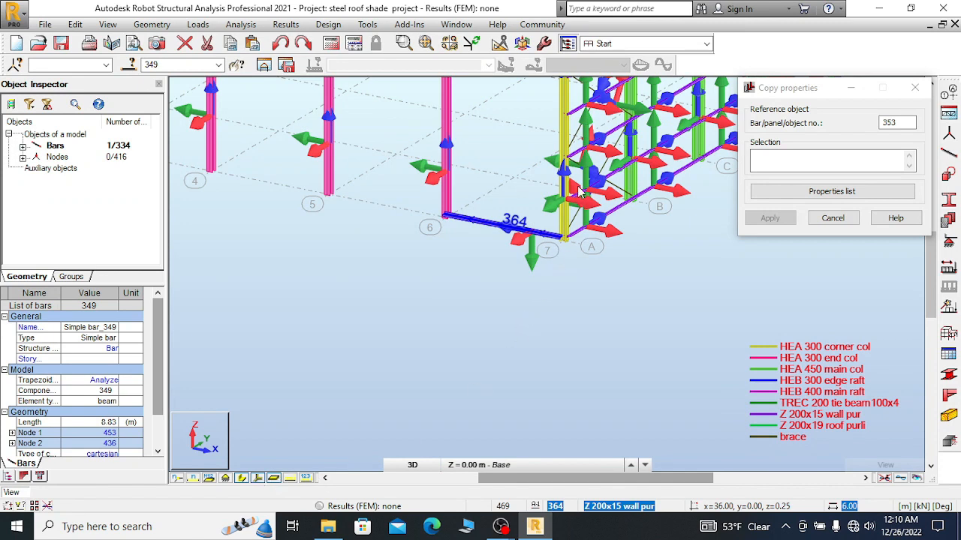
scroll(580, 191, up, 2)
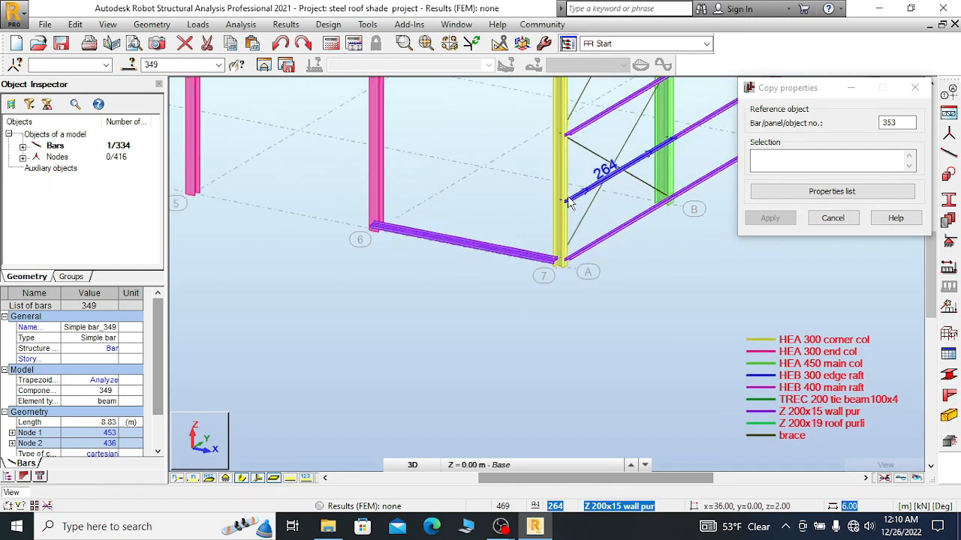
right_click(468, 246)
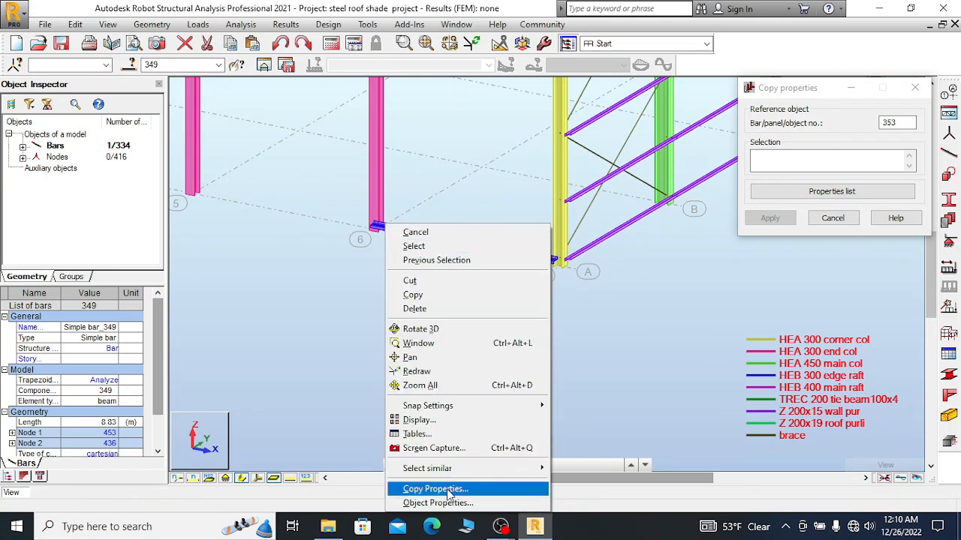
click(75, 25)
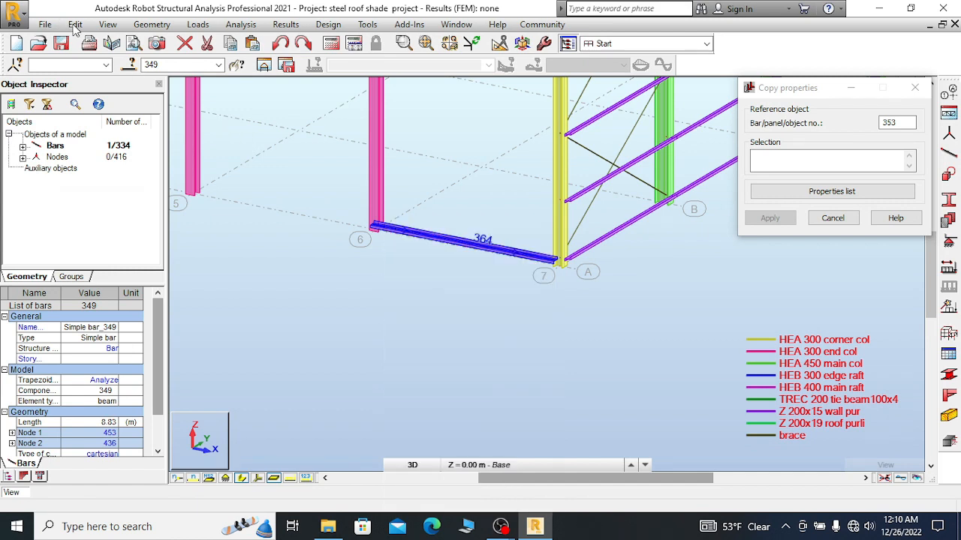
click(75, 25)
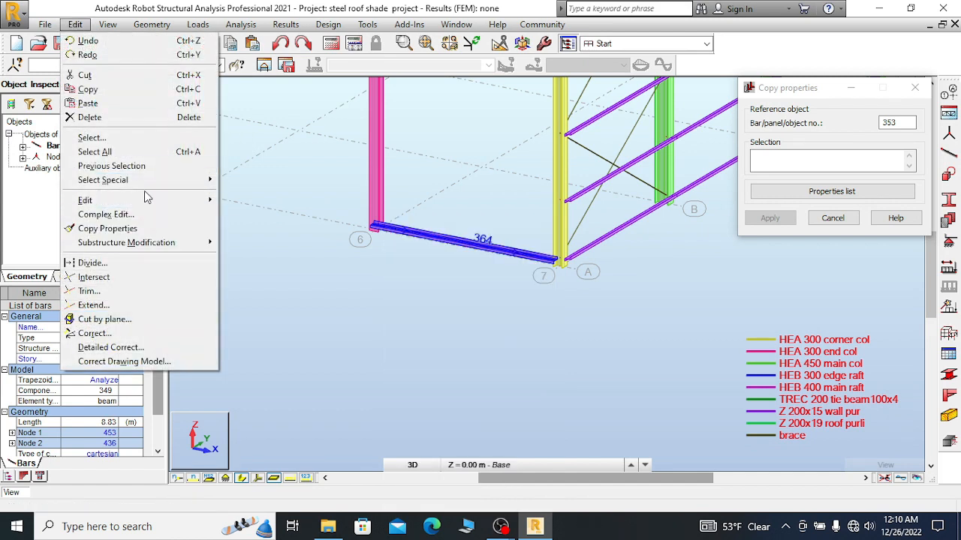
mouse_move(143, 201)
click(260, 203)
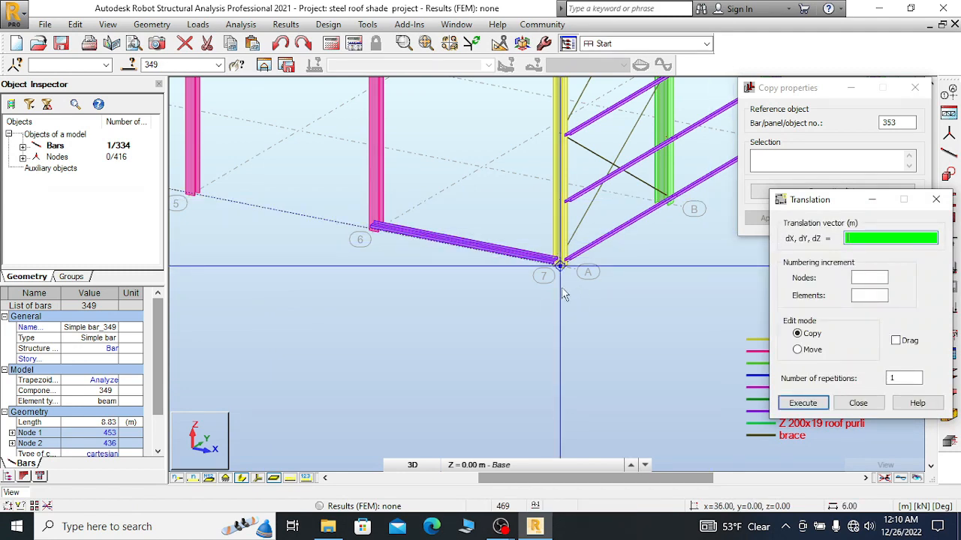
scroll(536, 308, down, 2)
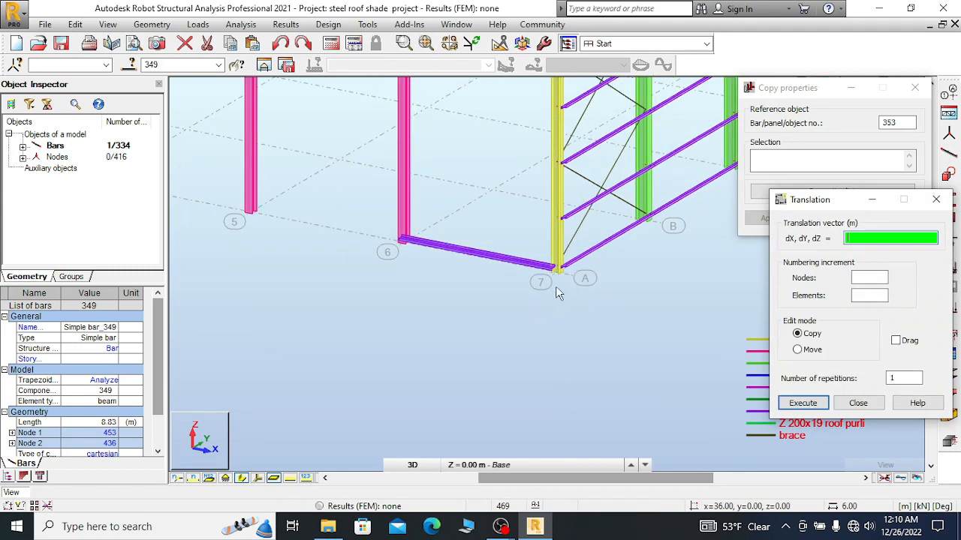
scroll(578, 274, down, 1)
scroll(589, 252, down, 2)
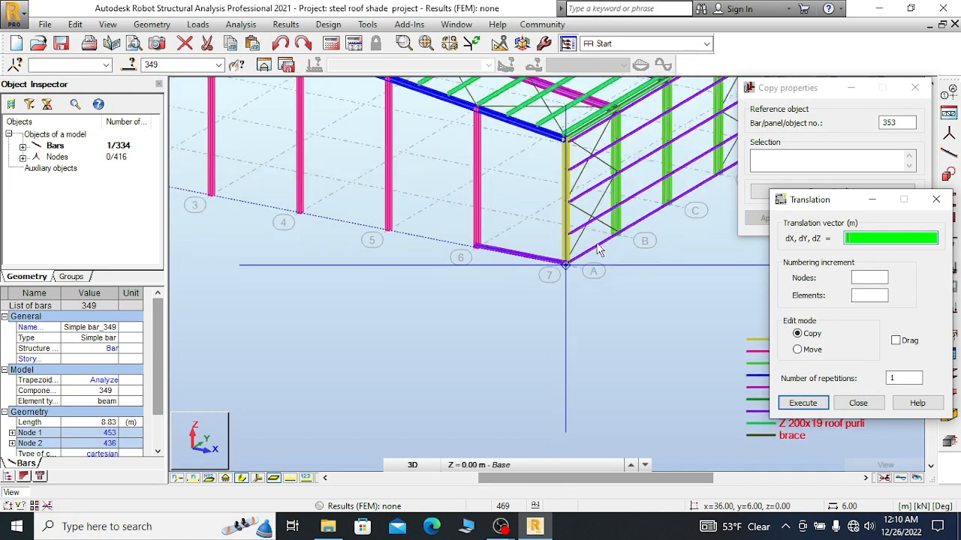
scroll(595, 255, up, 3)
scroll(593, 251, up, 4)
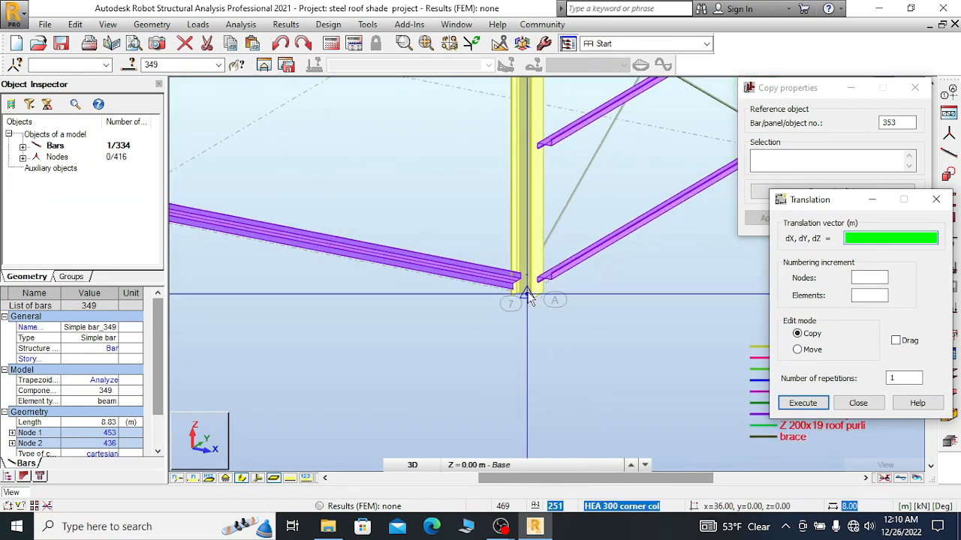
click(527, 296)
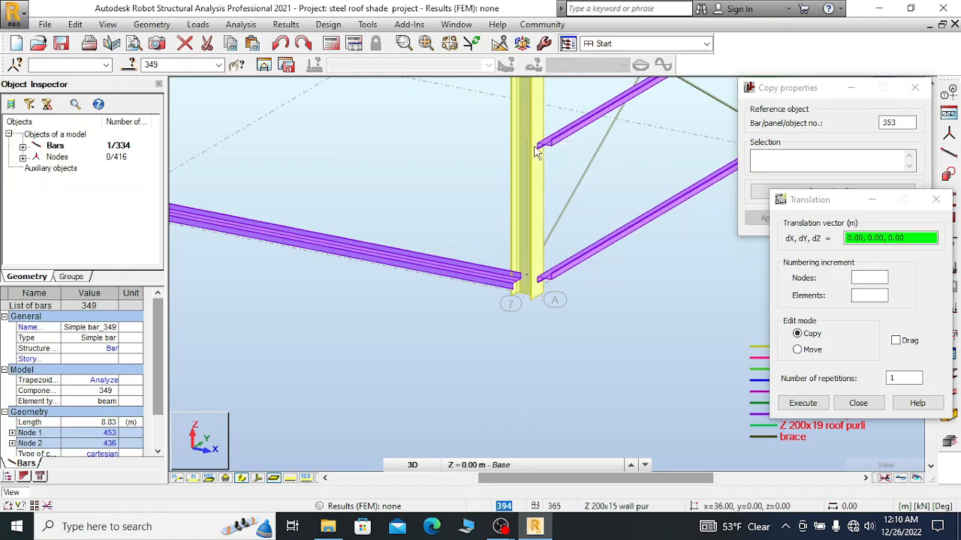
right_click(462, 195)
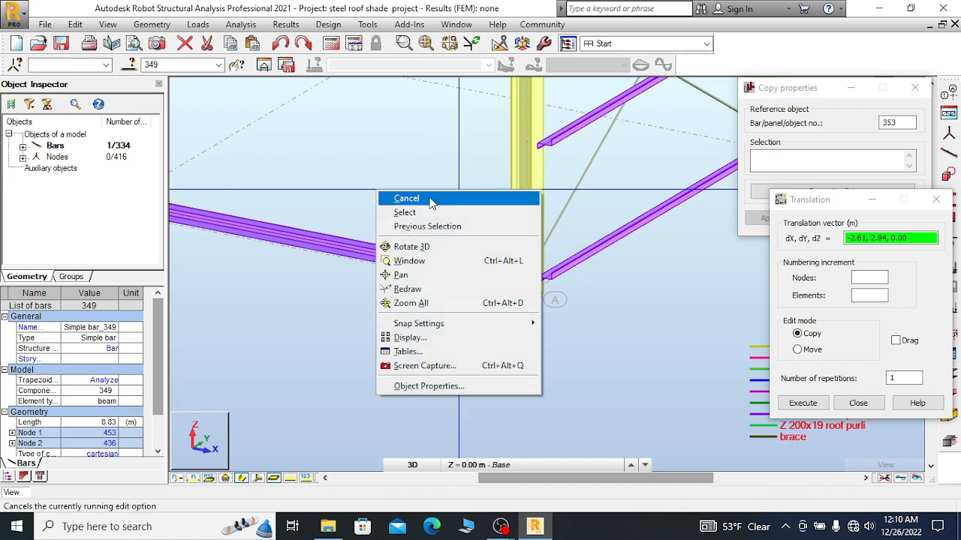
click(431, 198)
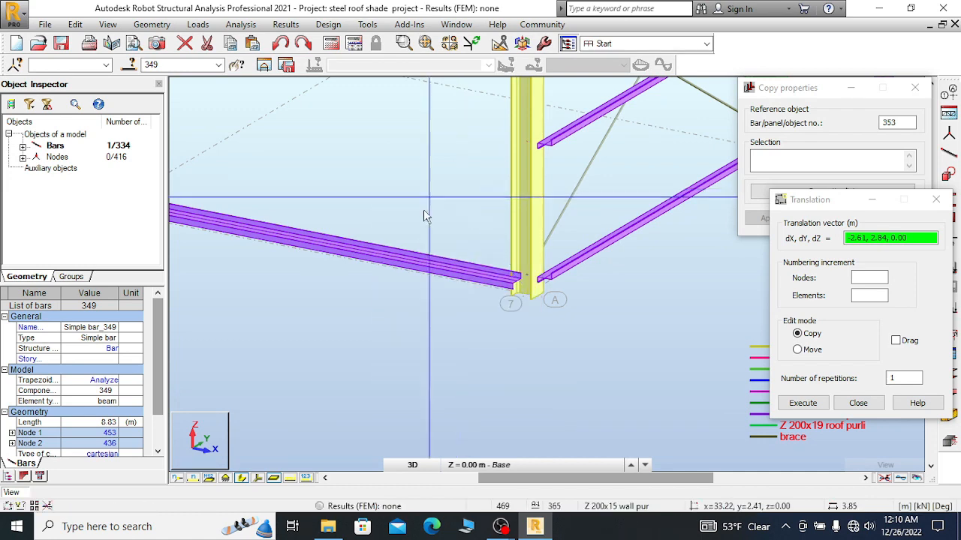
click(936, 200)
- Copy the bottom gable purlin 364 up by 1.75 m to the second wall purlin level on the axis 7 corner column
drag(365, 303, 361, 299)
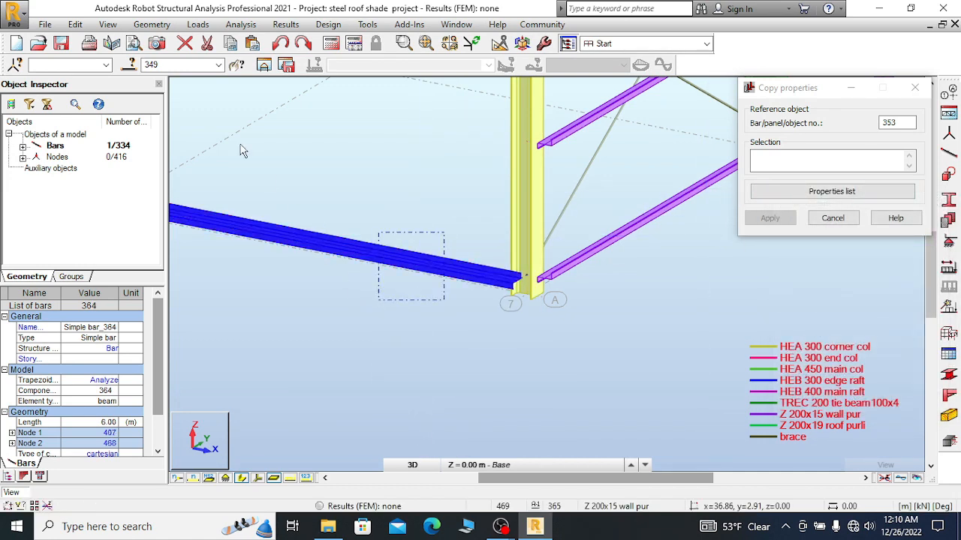
click(75, 24)
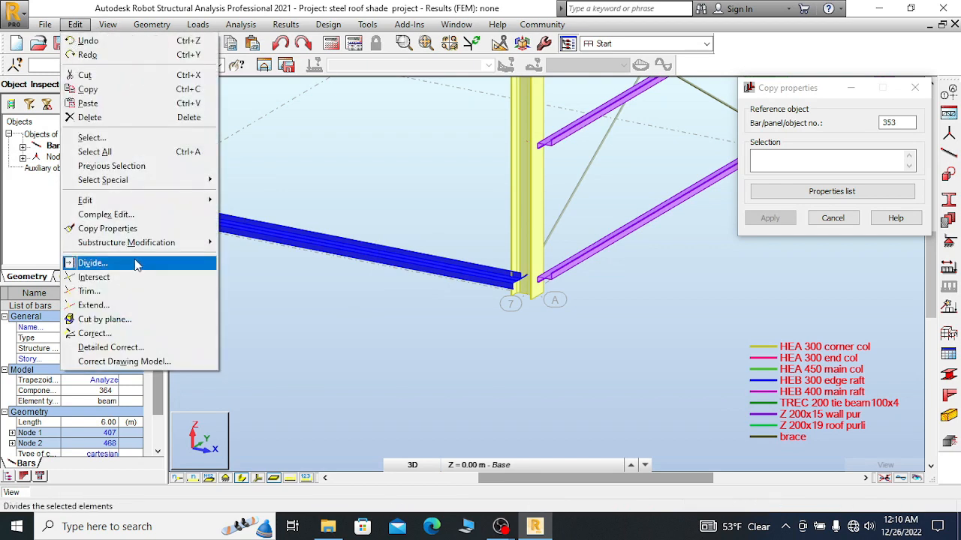
mouse_move(173, 201)
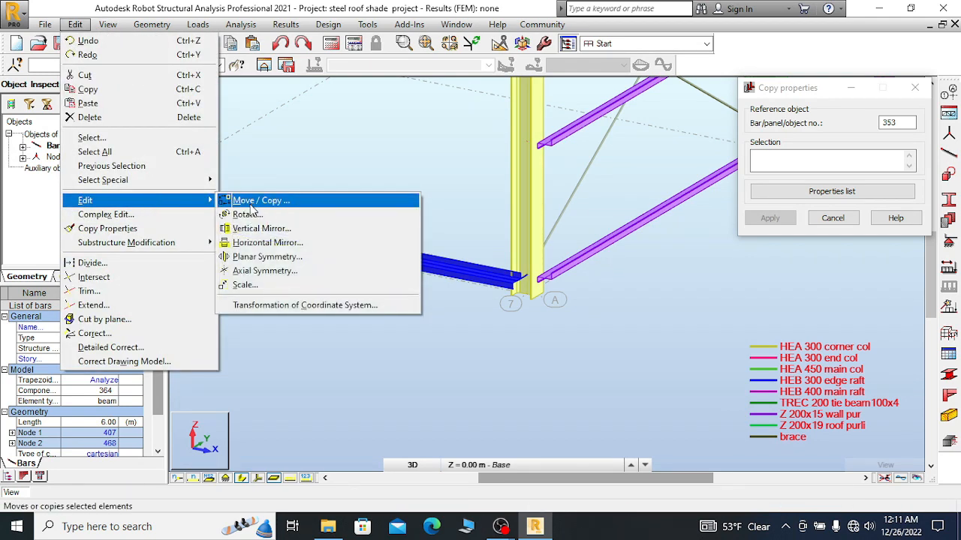
click(254, 201)
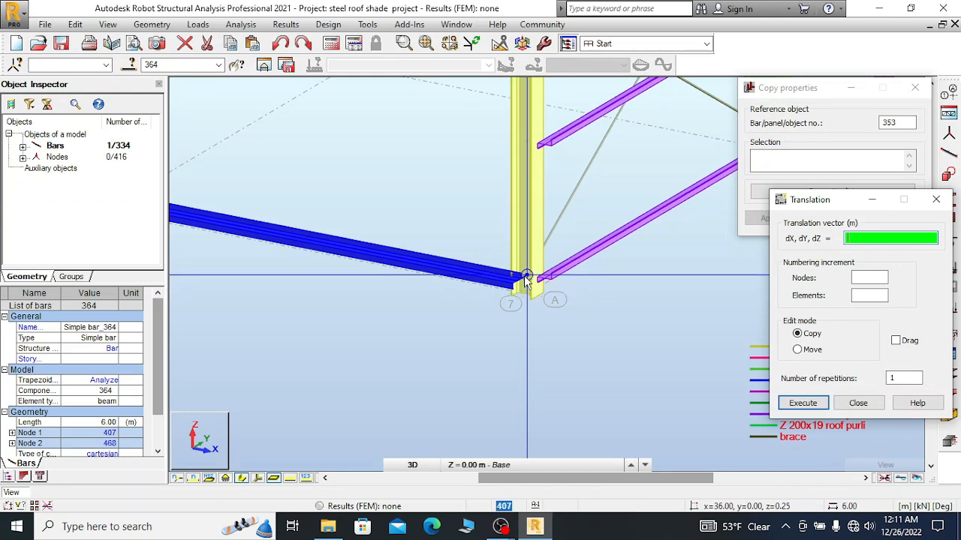
click(526, 276)
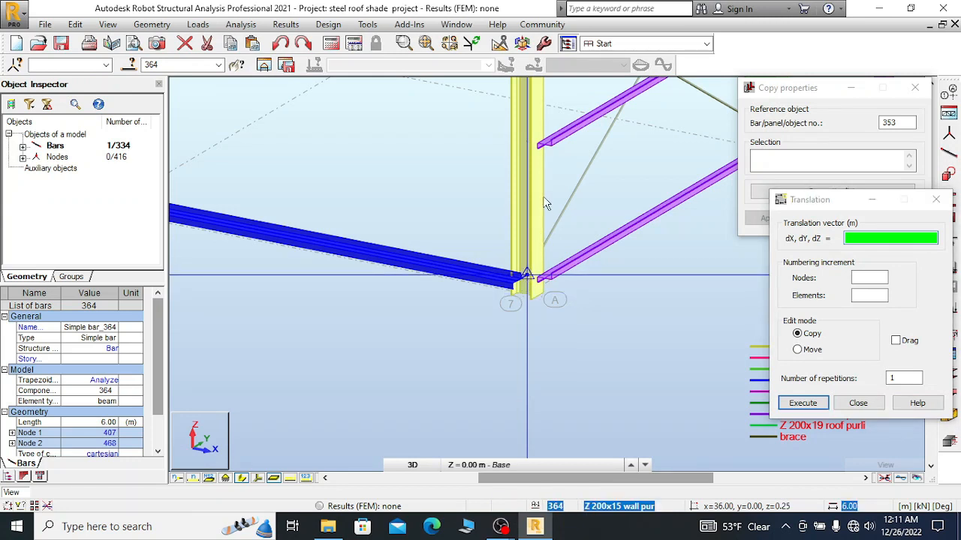
click(528, 142)
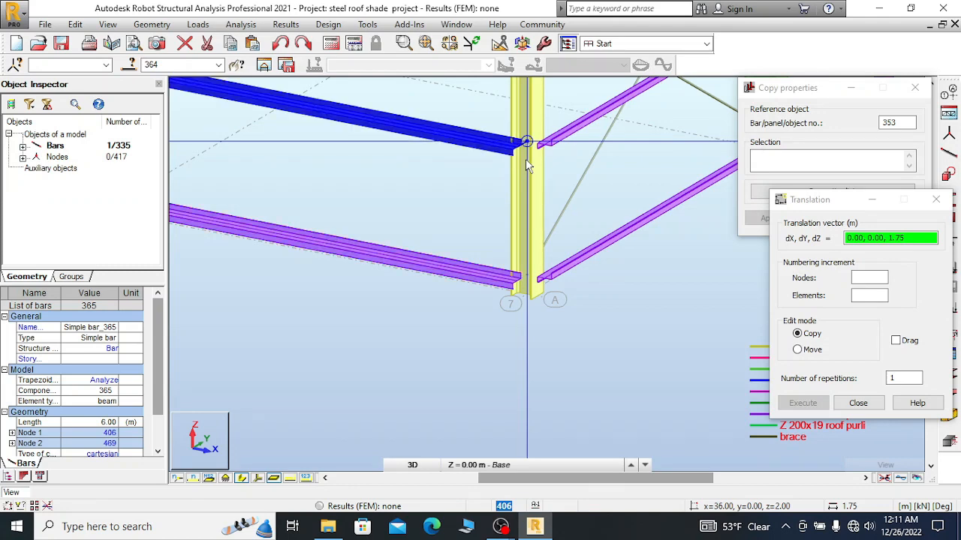
- Copy the gable purlin up to the next two wall purlin levels on the corner column, at 2.00 m spacing
scroll(546, 293, down, 1)
scroll(544, 291, down, 3)
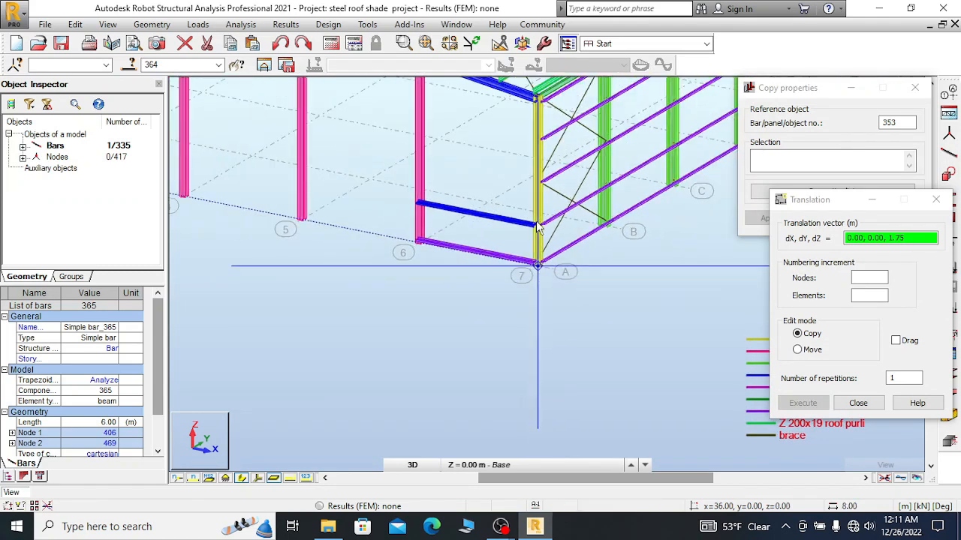
click(537, 183)
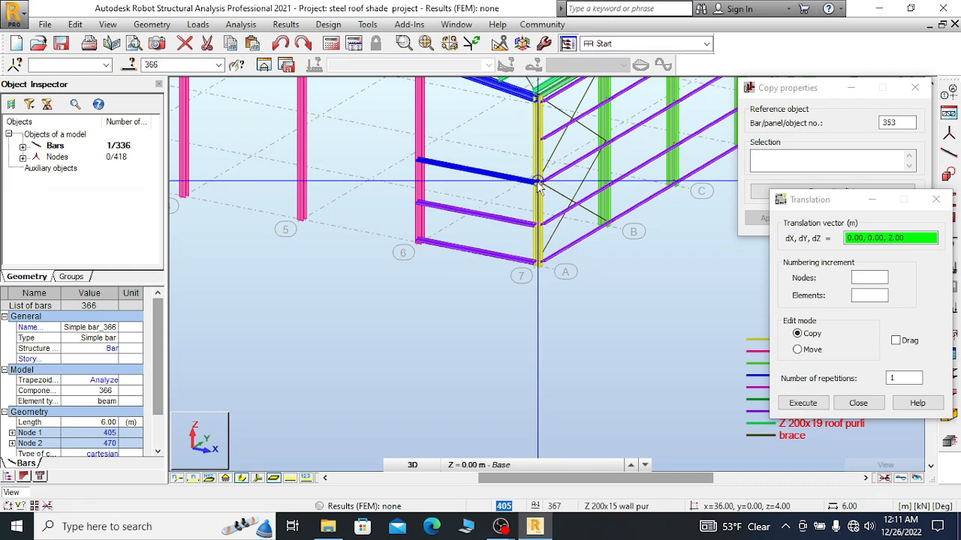
click(538, 142)
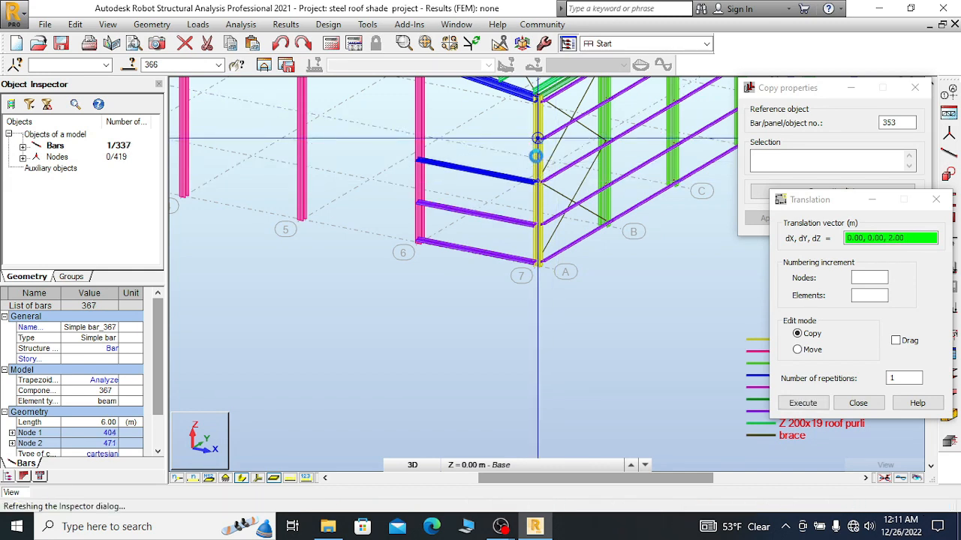
- Copy the gable purlin up by 1.75 m to the eave-level wall purlin at z=7.75 on the corner column and finish copying
scroll(533, 180, up, 3)
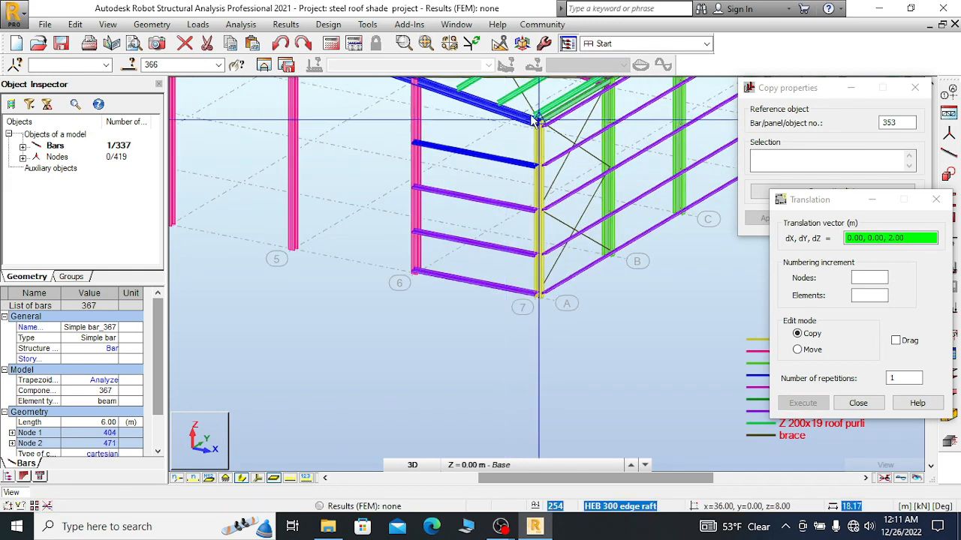
scroll(534, 119, up, 2)
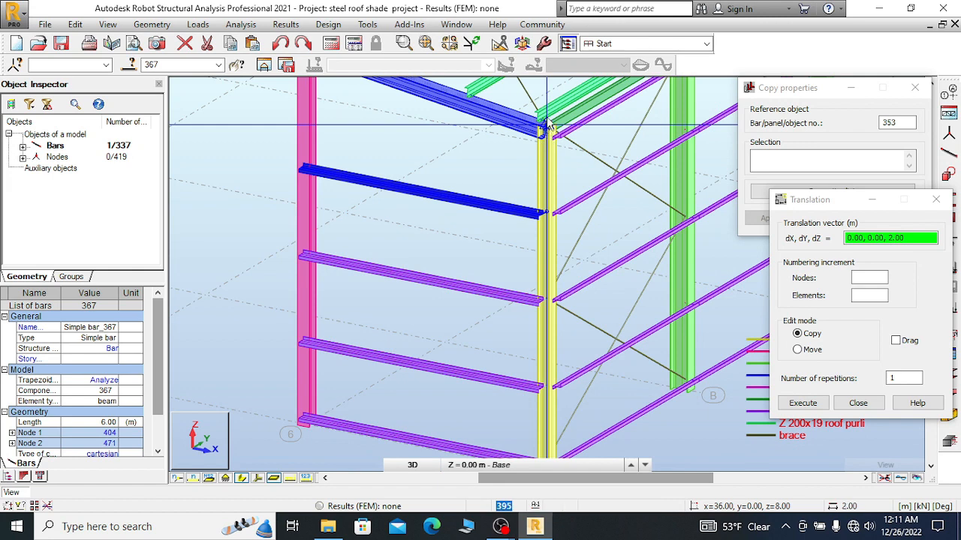
scroll(550, 122, up, 1)
scroll(550, 122, up, 2)
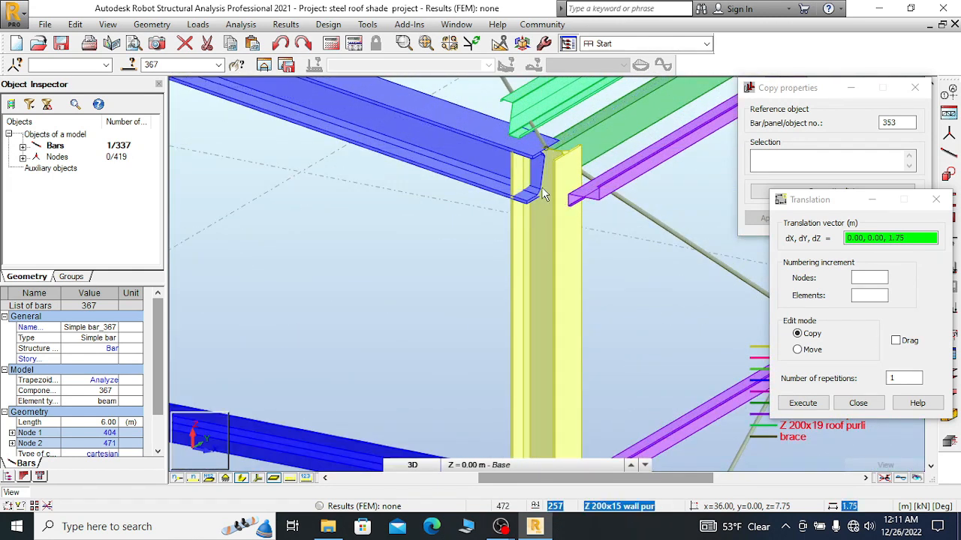
click(547, 189)
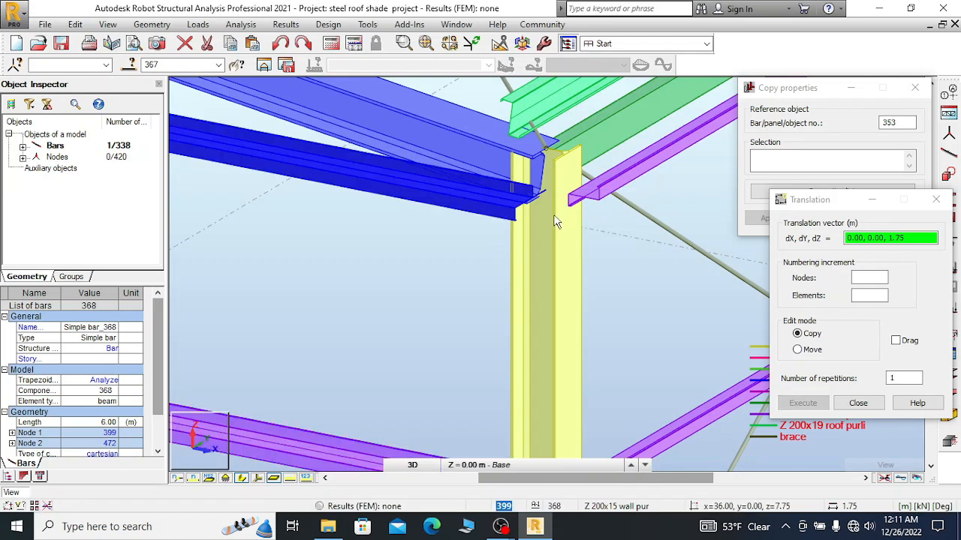
scroll(551, 190, down, 4)
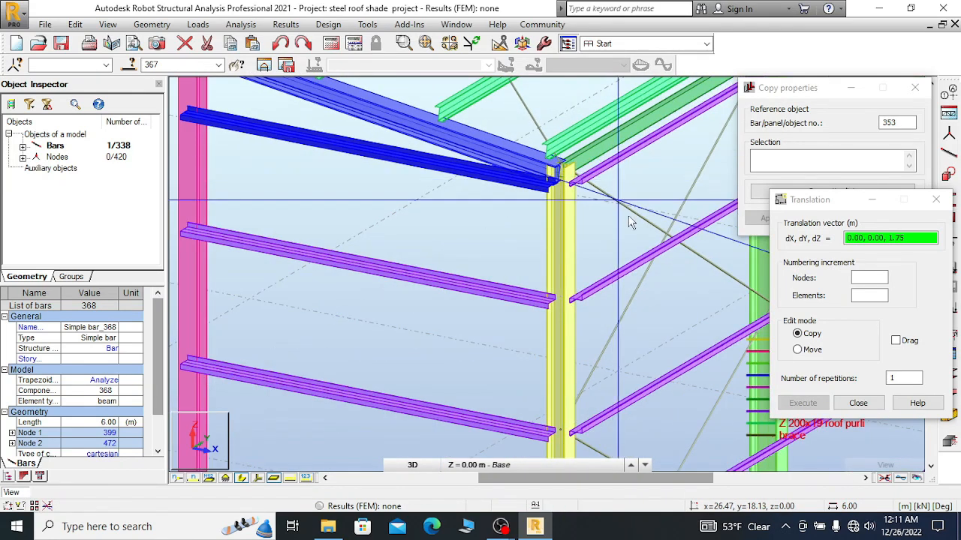
scroll(615, 184, down, 3)
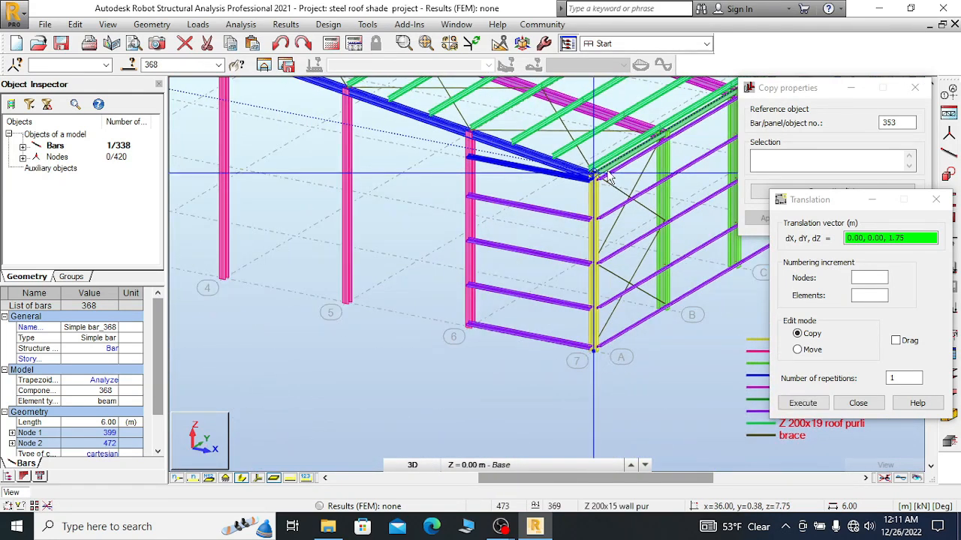
right_click(547, 202)
click(491, 210)
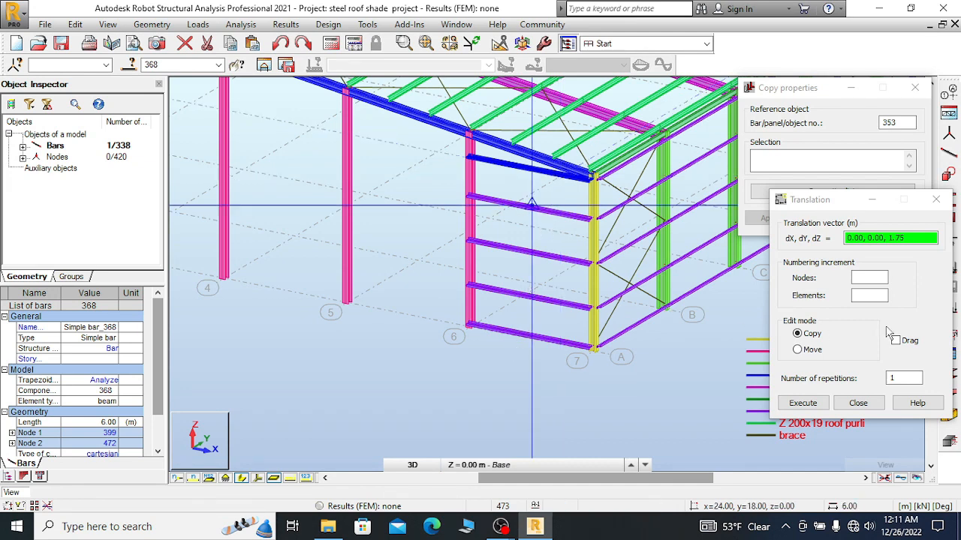
click(936, 198)
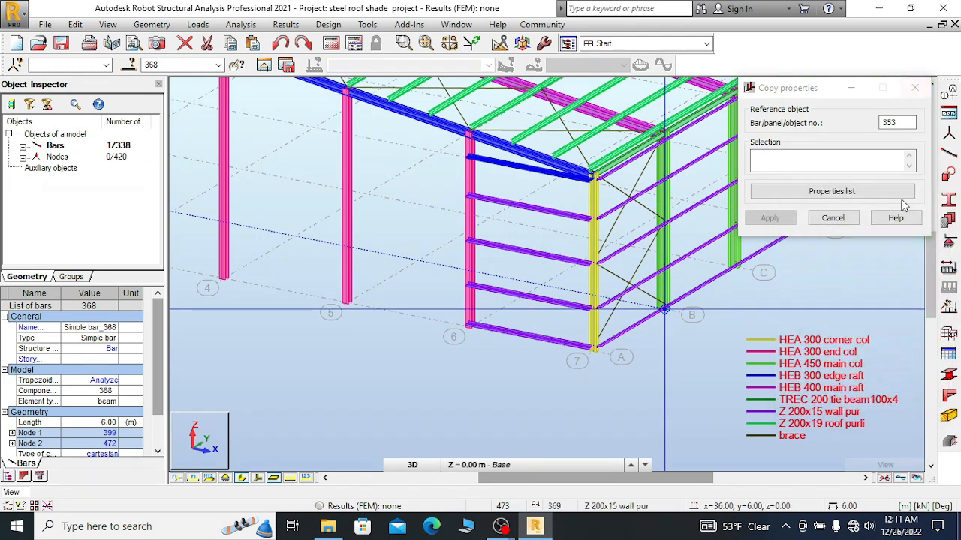
- Set up a copy translation with 5 repetitions for the five gable wall purlins between axes 6 and 7
ctrl+drag(517, 353, 515, 364)
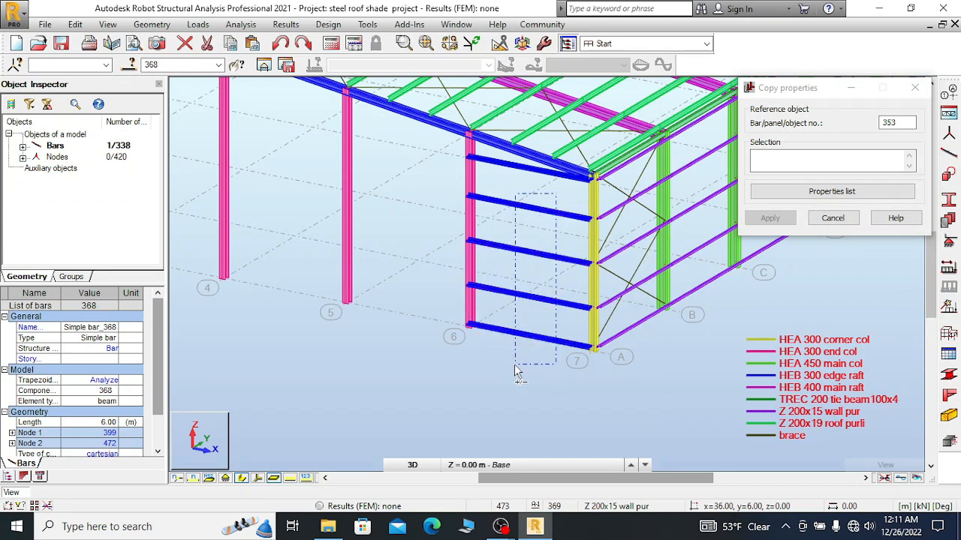
scroll(578, 177, down, 1)
scroll(578, 178, down, 1)
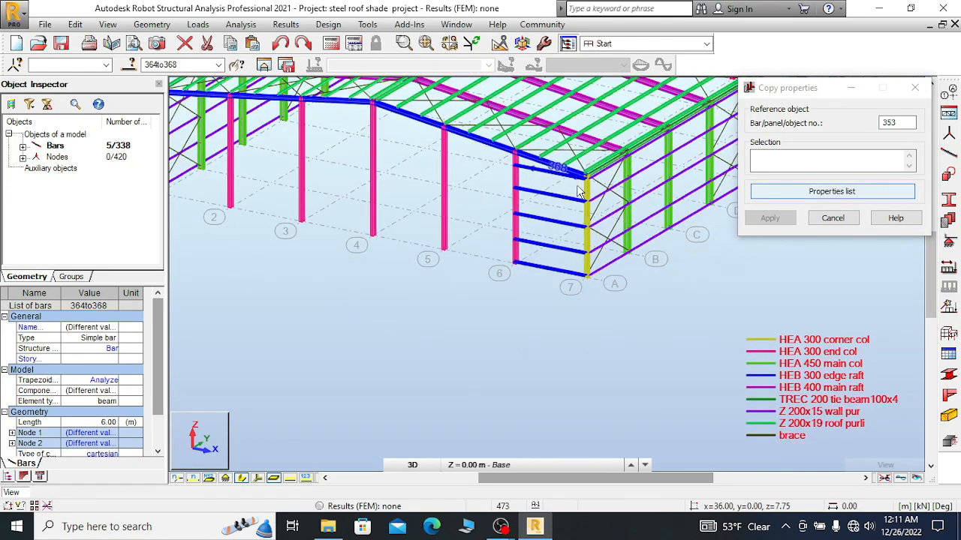
scroll(535, 228, down, 1)
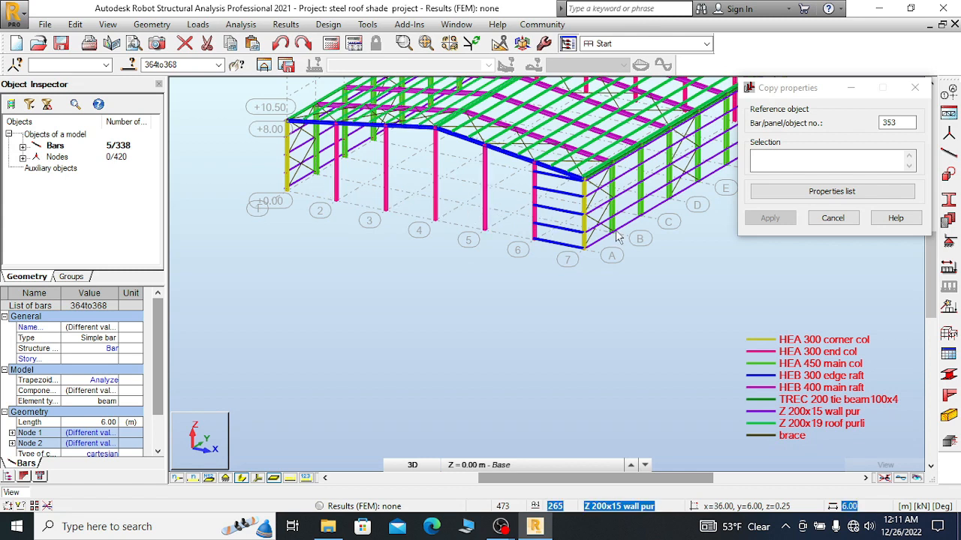
click(45, 24)
click(45, 24)
click(75, 24)
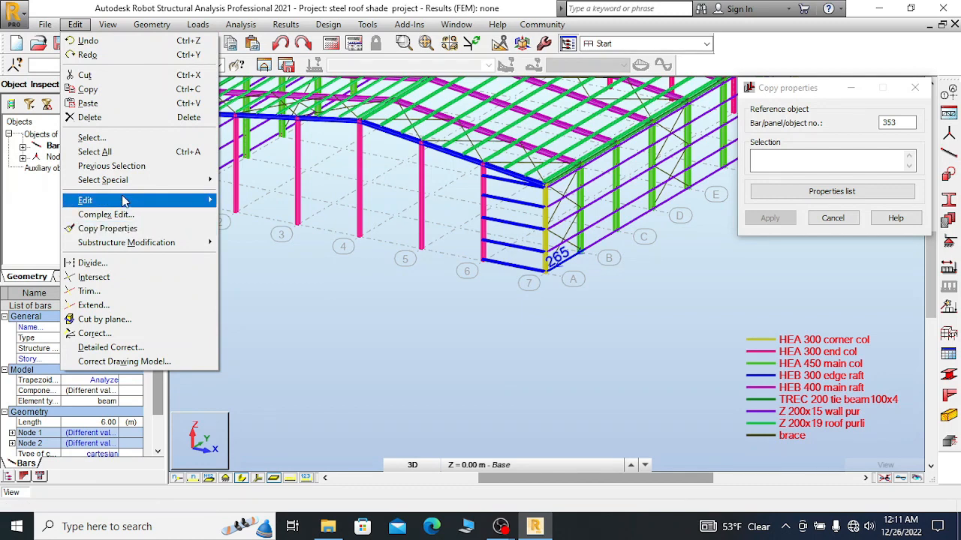
mouse_move(156, 209)
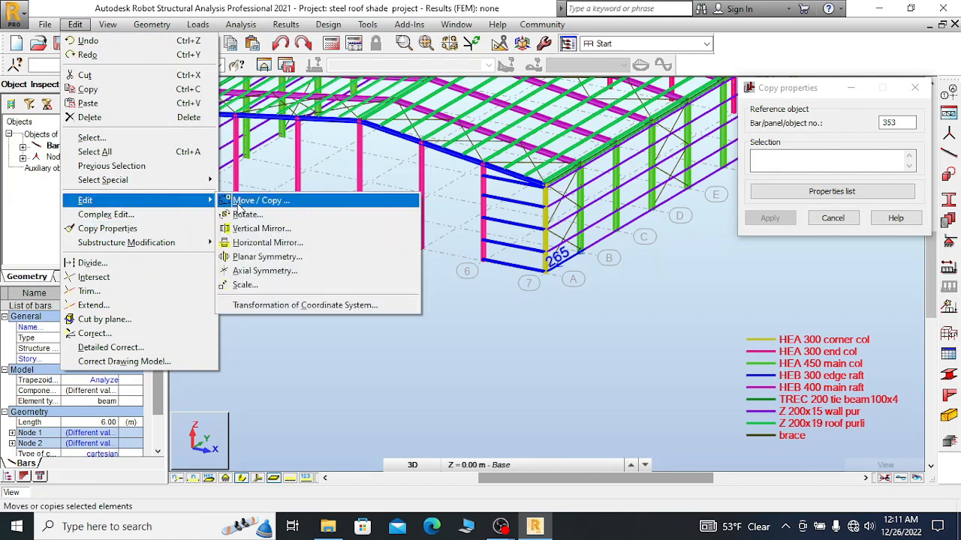
click(241, 202)
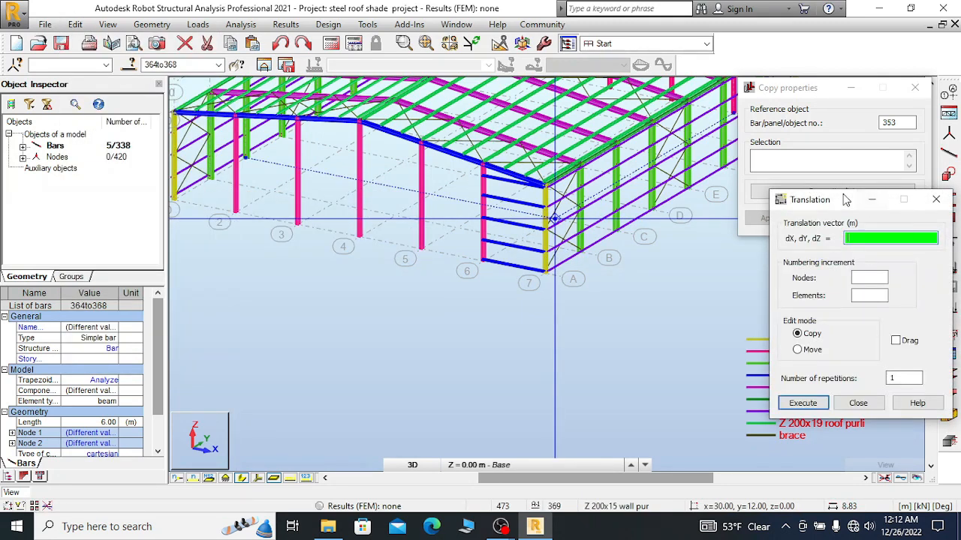
drag(832, 198, 813, 80)
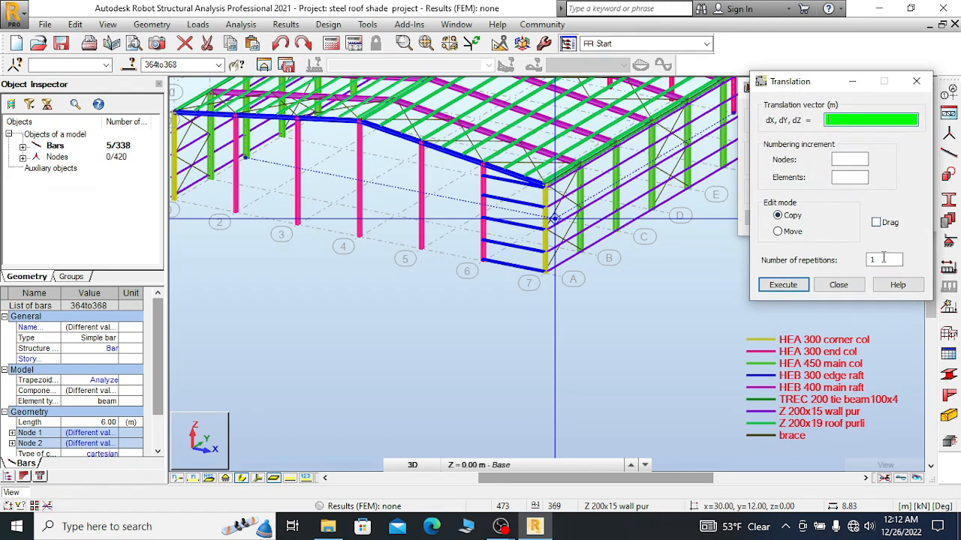
click(883, 259)
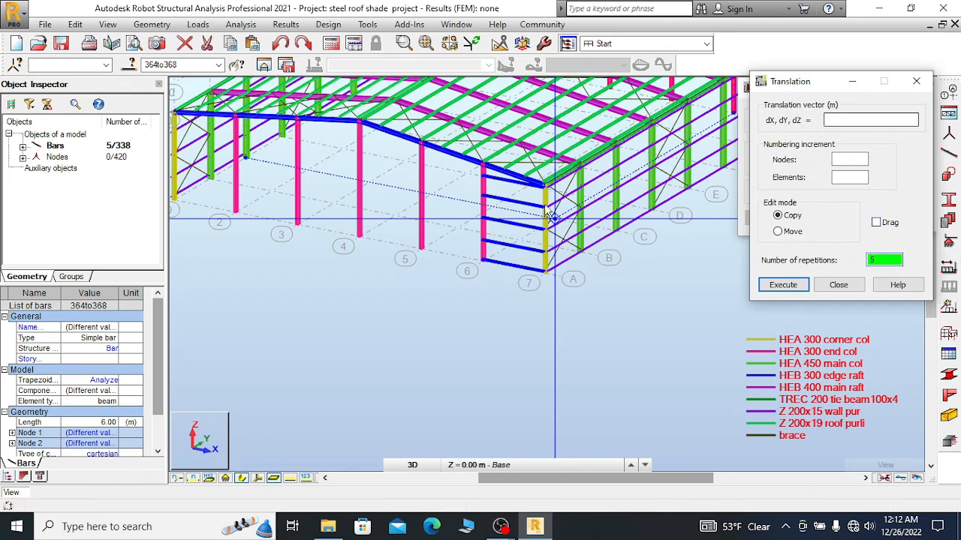
- Copy the five purlins across the gable by -6.00 m in X, from the corner column's bottom purlin node to the axis 6 column
scroll(501, 285, up, 6)
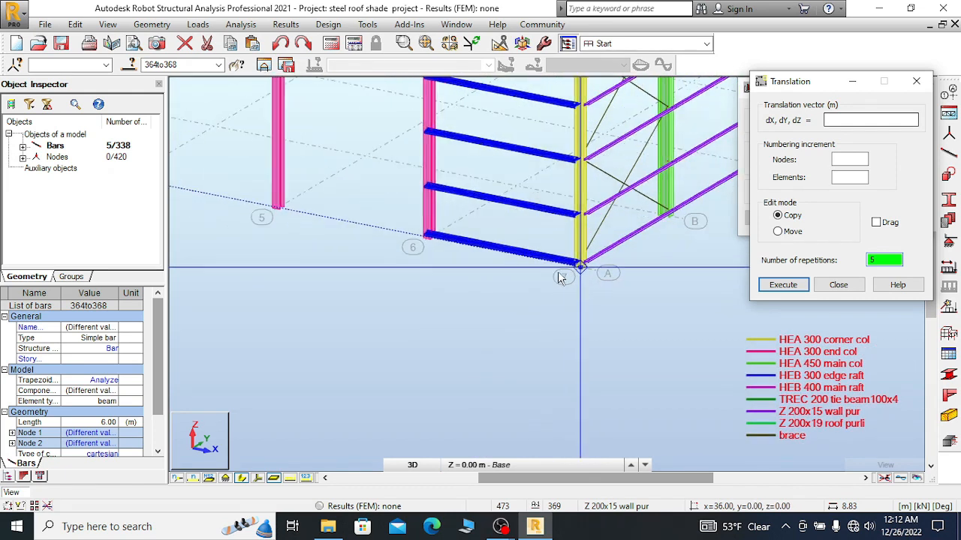
scroll(593, 280, up, 3)
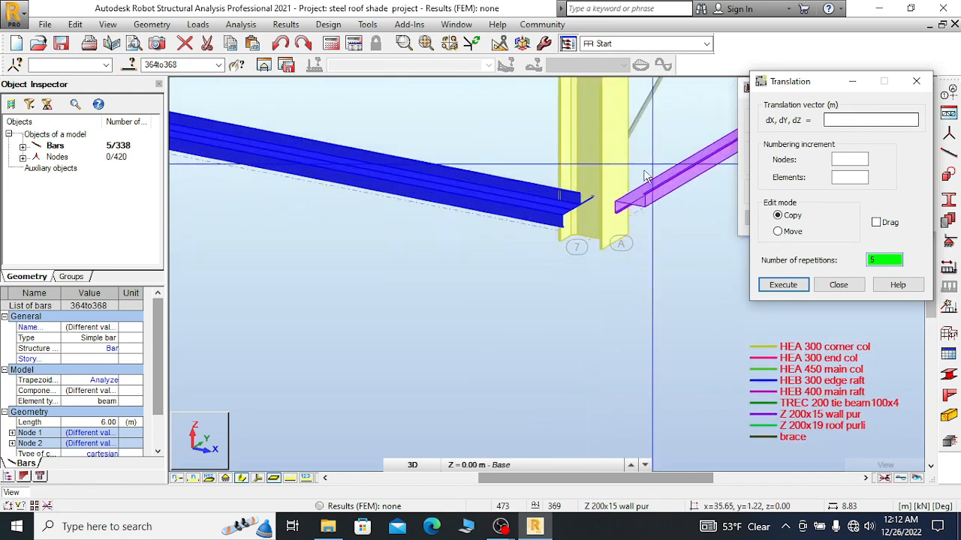
click(583, 183)
scroll(617, 187, down, 2)
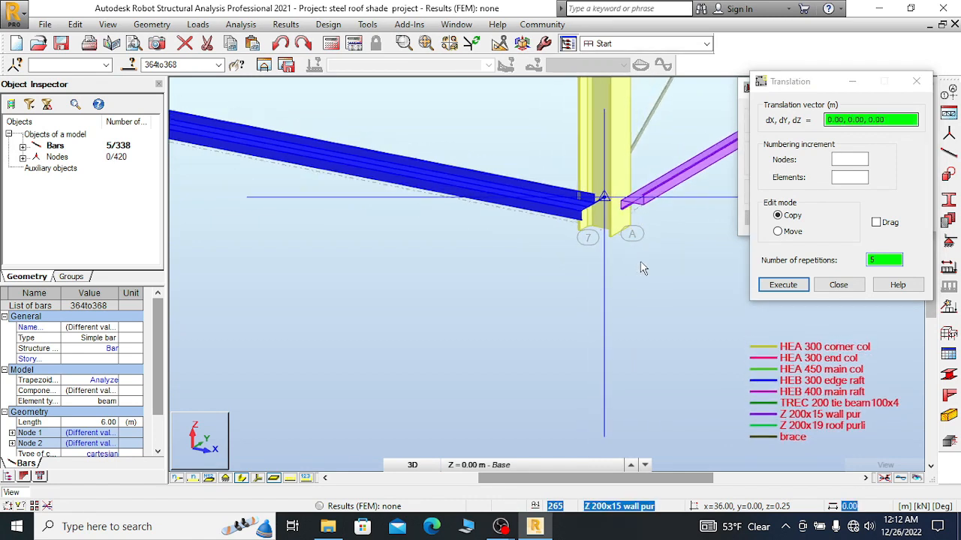
scroll(642, 267, down, 3)
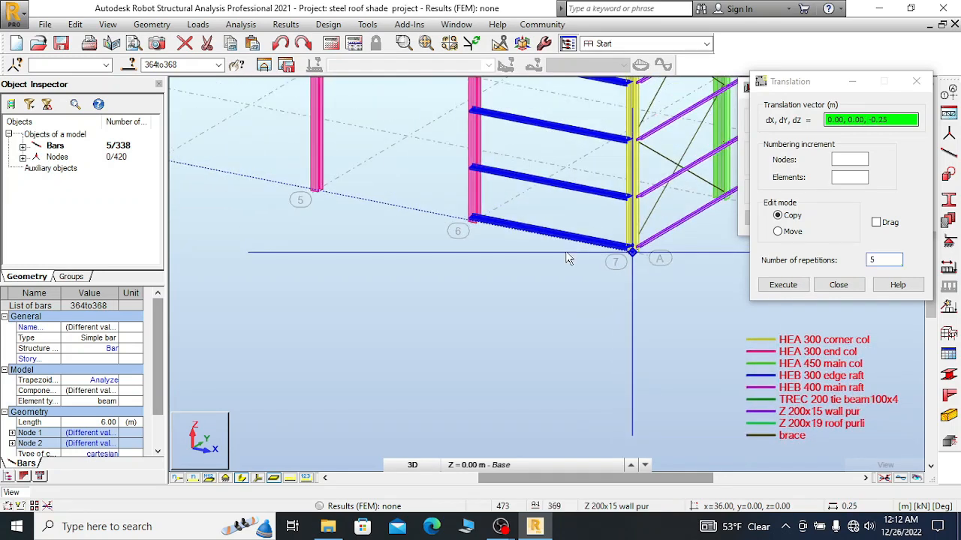
click(469, 225)
scroll(471, 212, up, 2)
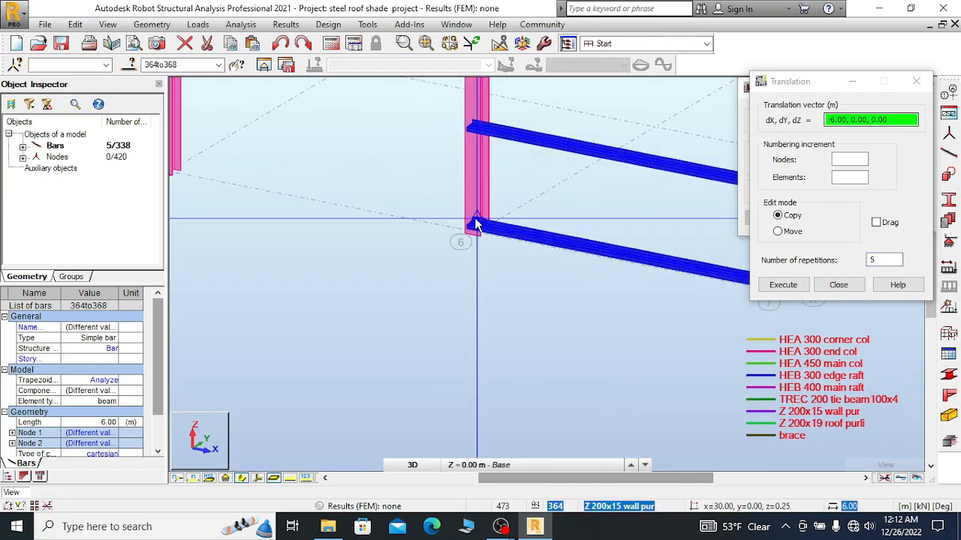
click(474, 223)
scroll(631, 247, down, 1)
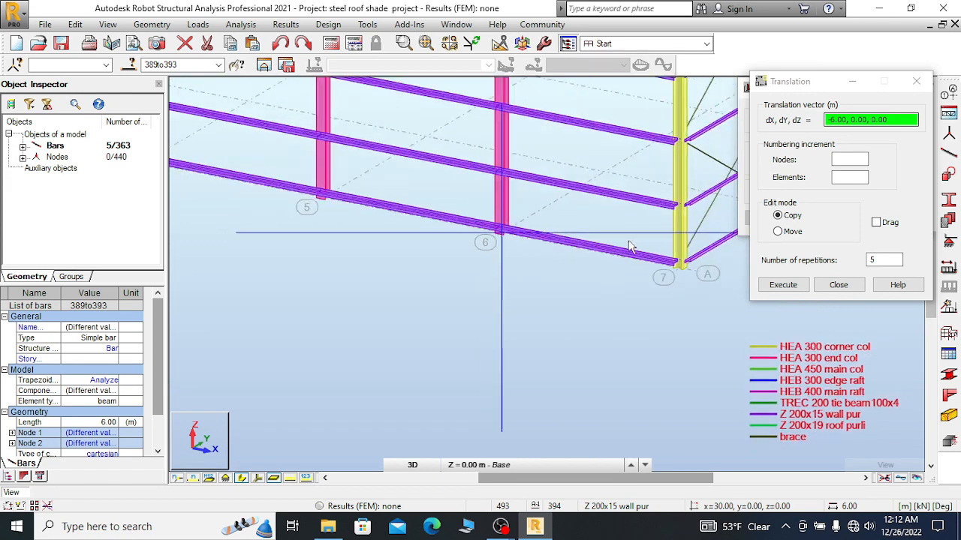
scroll(629, 242, down, 1)
click(839, 284)
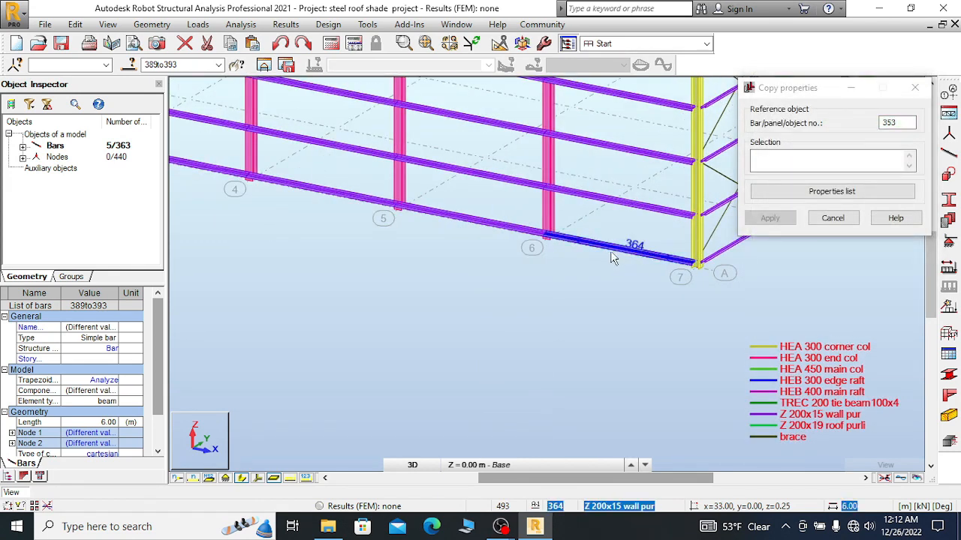
- Add the upper four gable purlins of the axis 2–3 bay to the selected purlins of the axis 1–2 bay
scroll(612, 258, down, 3)
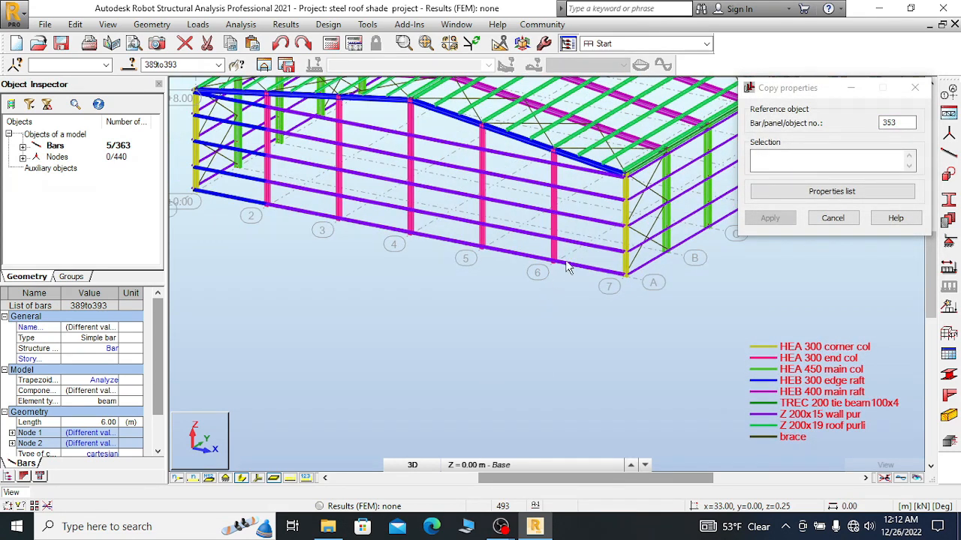
scroll(394, 215, down, 1)
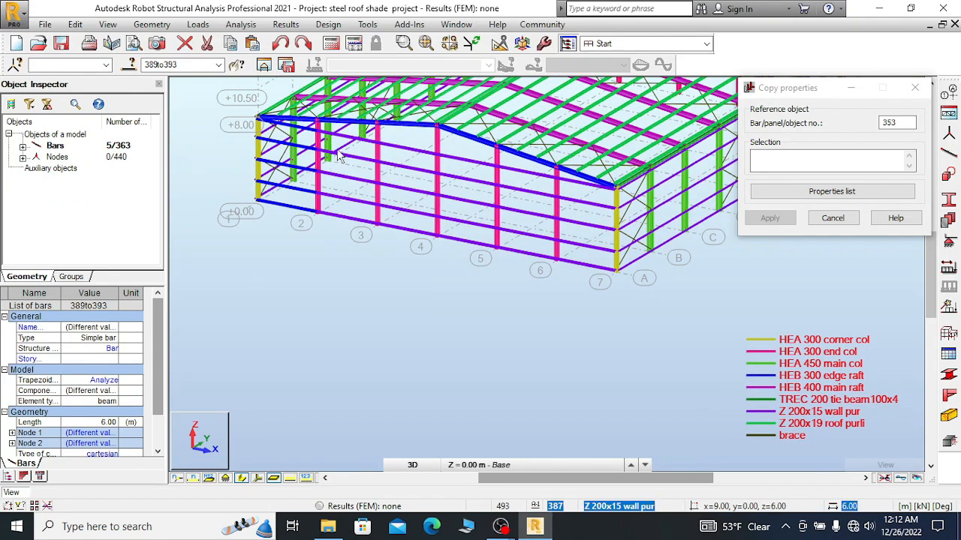
scroll(319, 159, up, 1)
scroll(385, 154, up, 2)
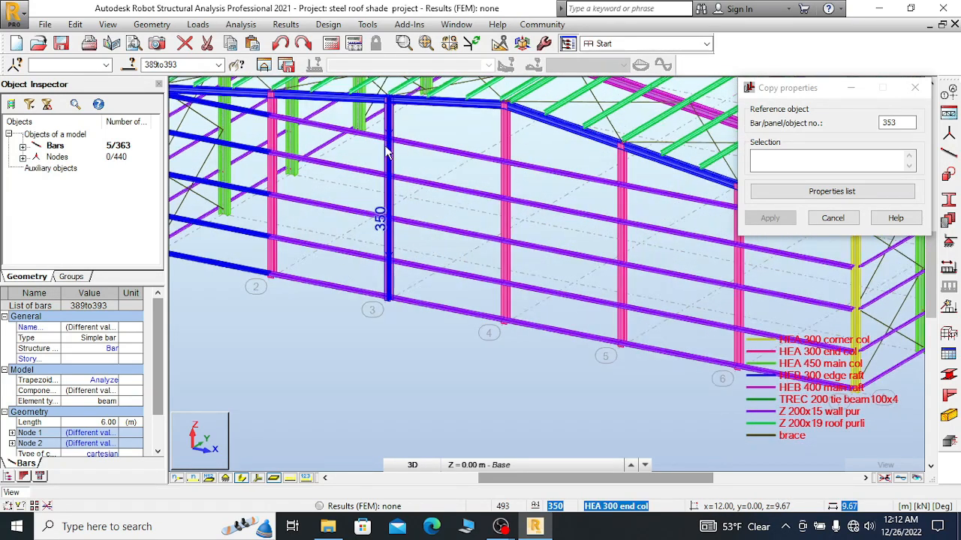
scroll(378, 132, up, 3)
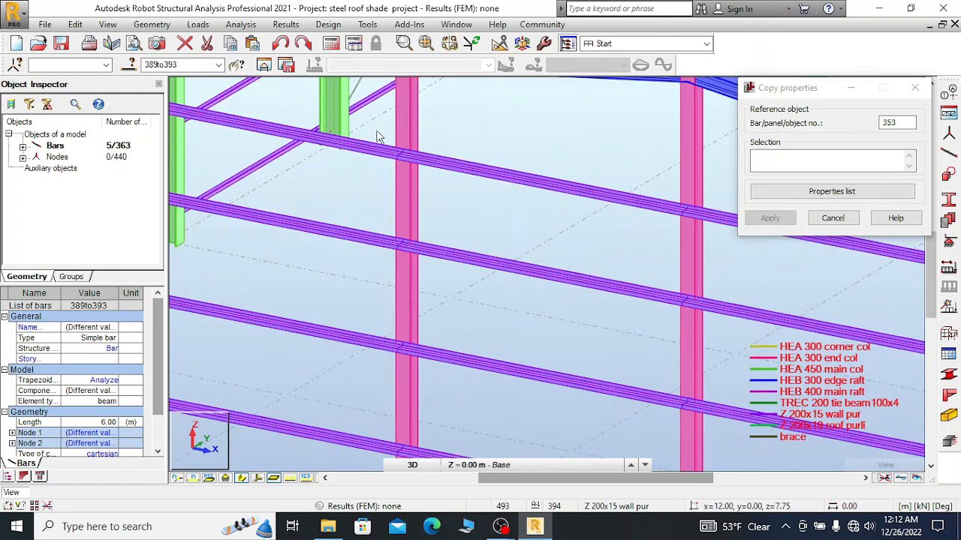
drag(377, 135, 335, 434)
drag(333, 463, 329, 470)
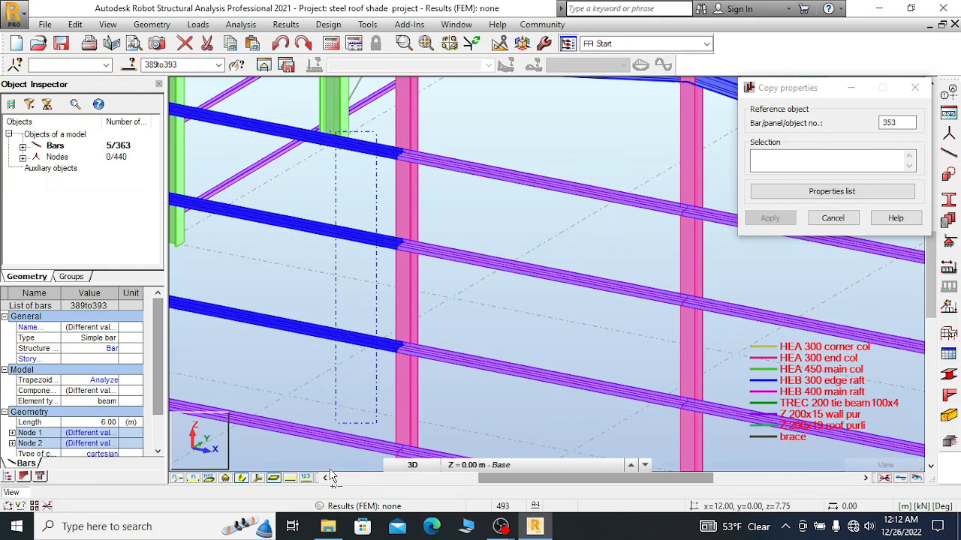
drag(352, 439, 333, 460)
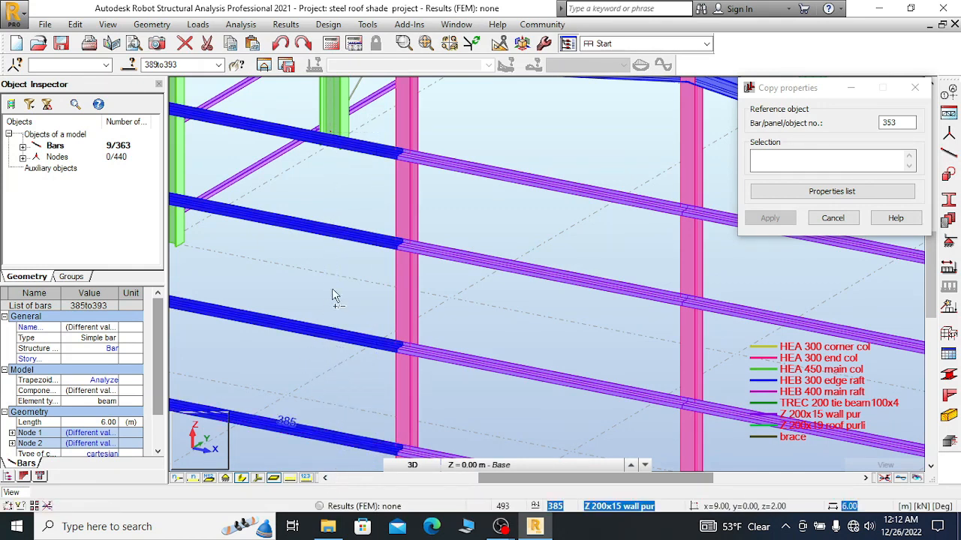
- Extend the selection with the bottom purlin of bay 2–3 and all gable purlins between axes 3 and 7
scroll(321, 155, down, 3)
scroll(321, 151, down, 2)
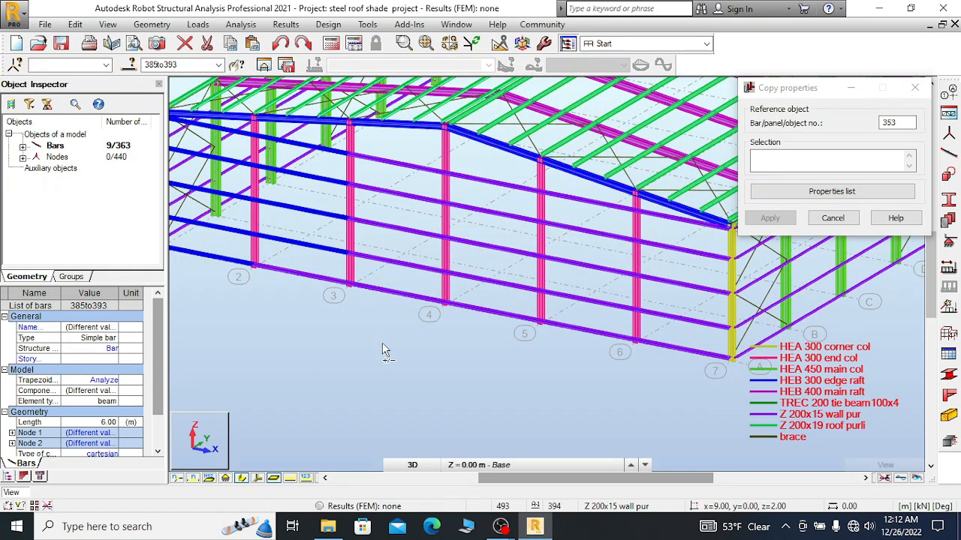
mouse_move(421, 331)
ctrl+mouse_down()
mouse_move(435, 285)
mouse_move(377, 142)
ctrl+mouse_up()
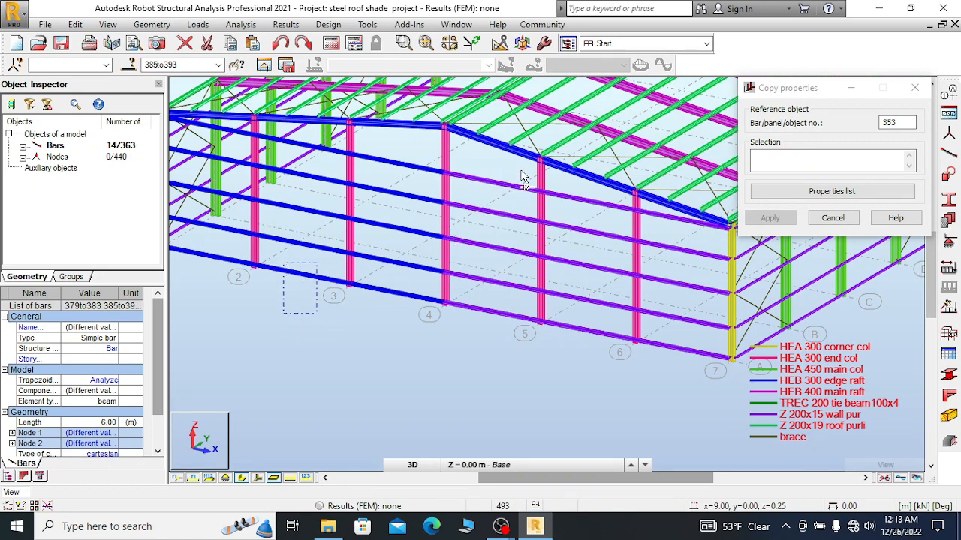
click(486, 359)
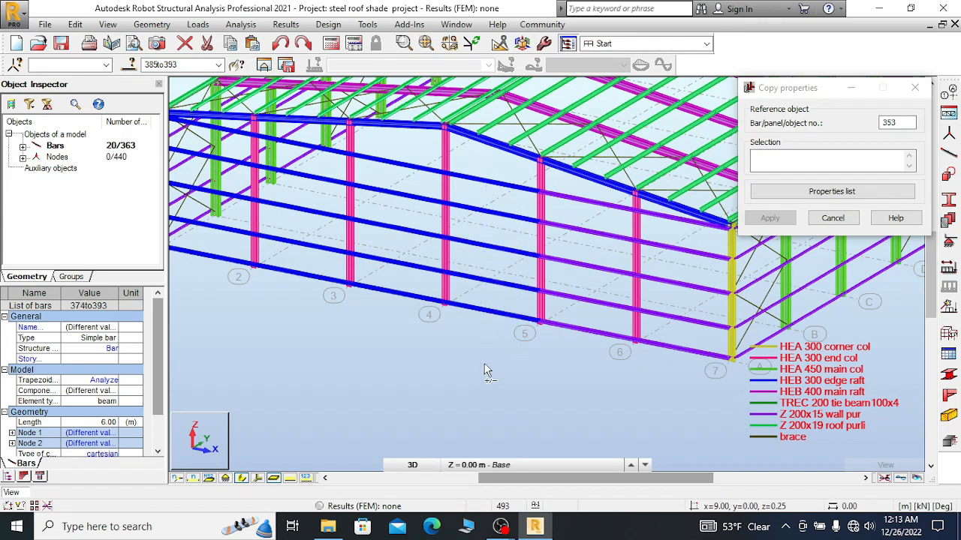
drag(614, 203, 602, 350)
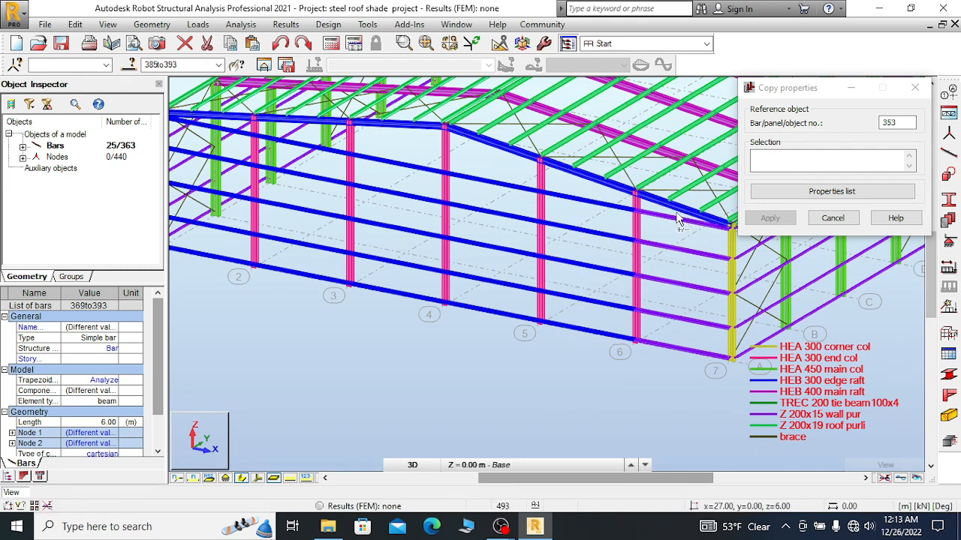
scroll(677, 220, up, 1)
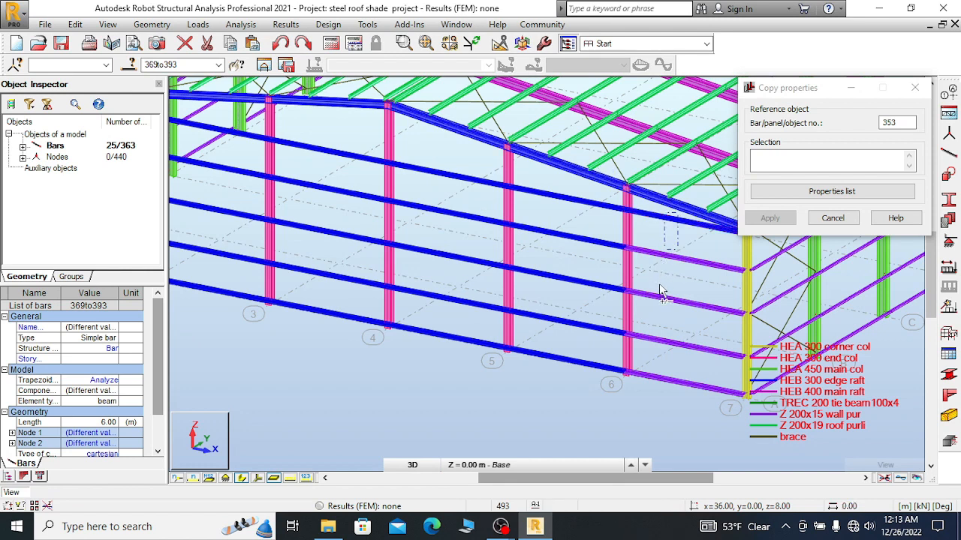
drag(661, 292, 640, 386)
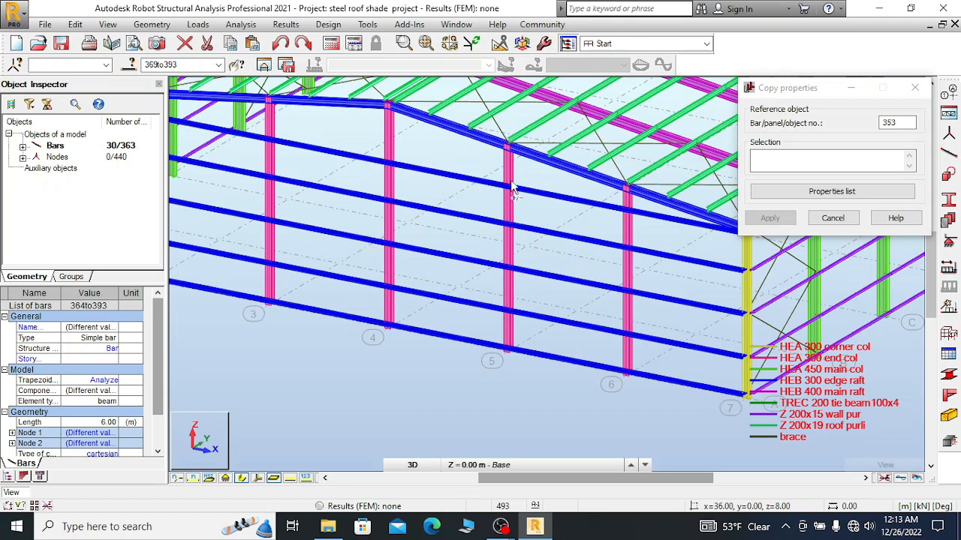
- Start a copy translation of the selected gable purlins, with the vector starting at the A–7 corner column's base node
click(80, 25)
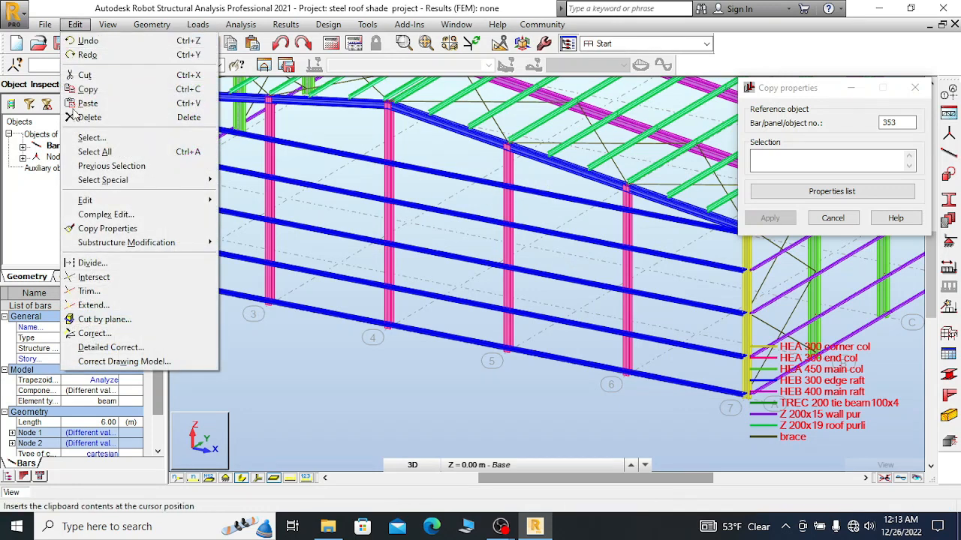
mouse_move(144, 202)
click(255, 200)
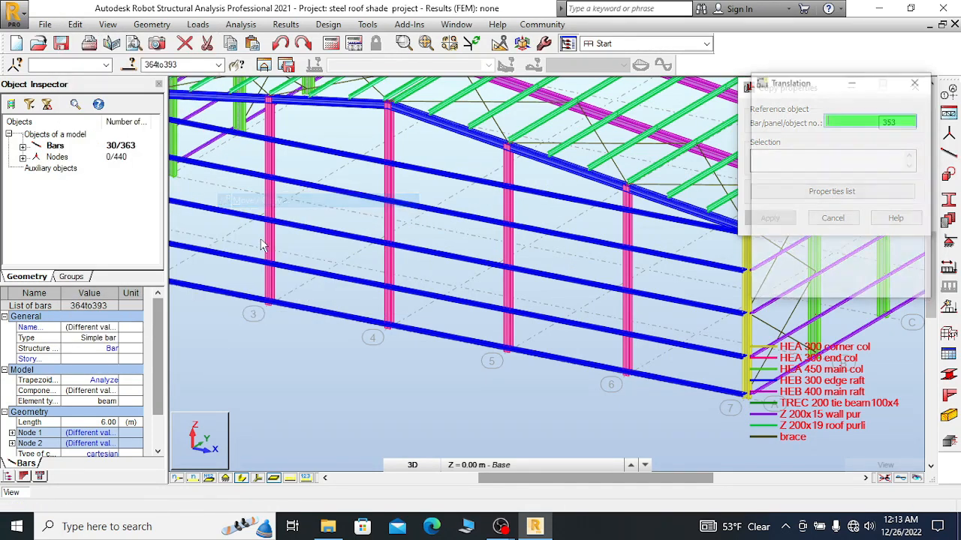
scroll(323, 235, down, 5)
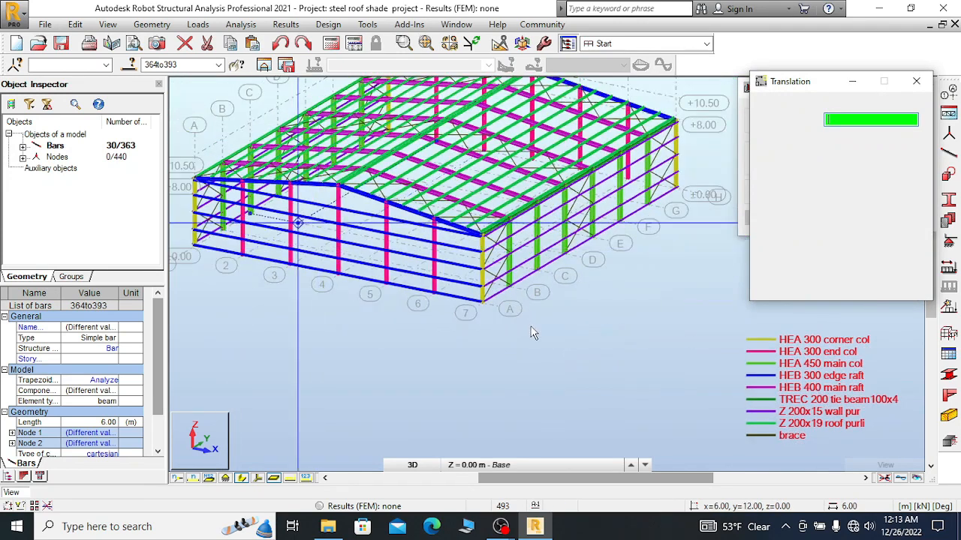
scroll(496, 330, up, 5)
scroll(486, 320, up, 3)
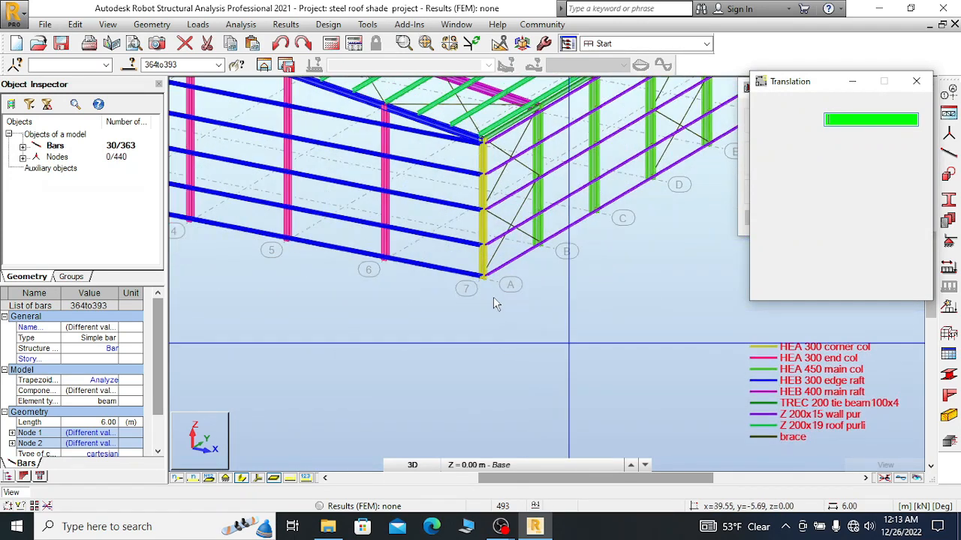
scroll(493, 293, up, 1)
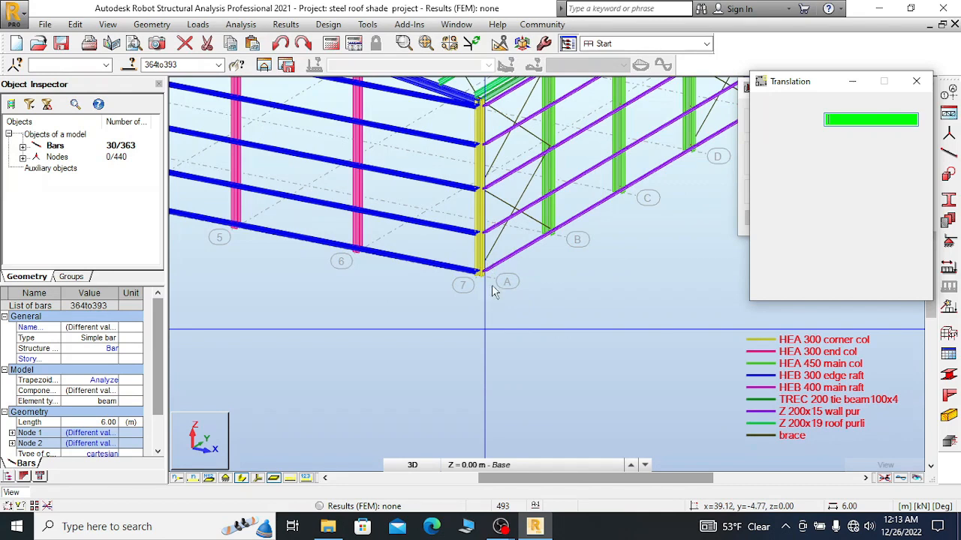
scroll(487, 286, up, 1)
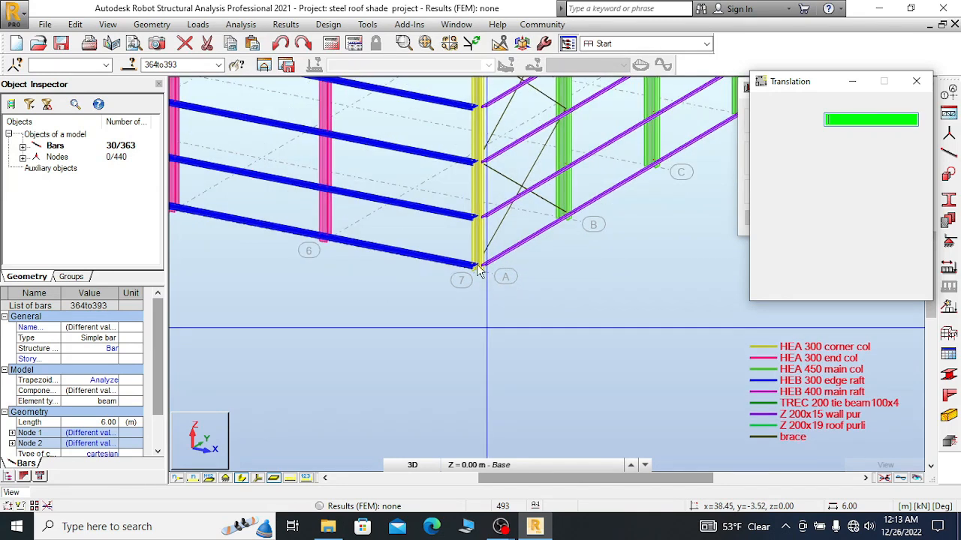
scroll(484, 279, up, 3)
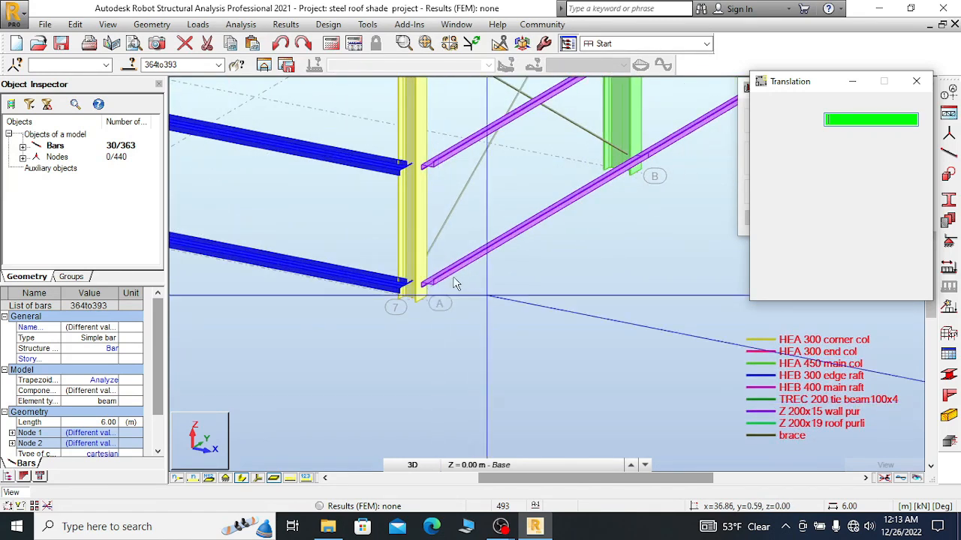
scroll(454, 284, up, 3)
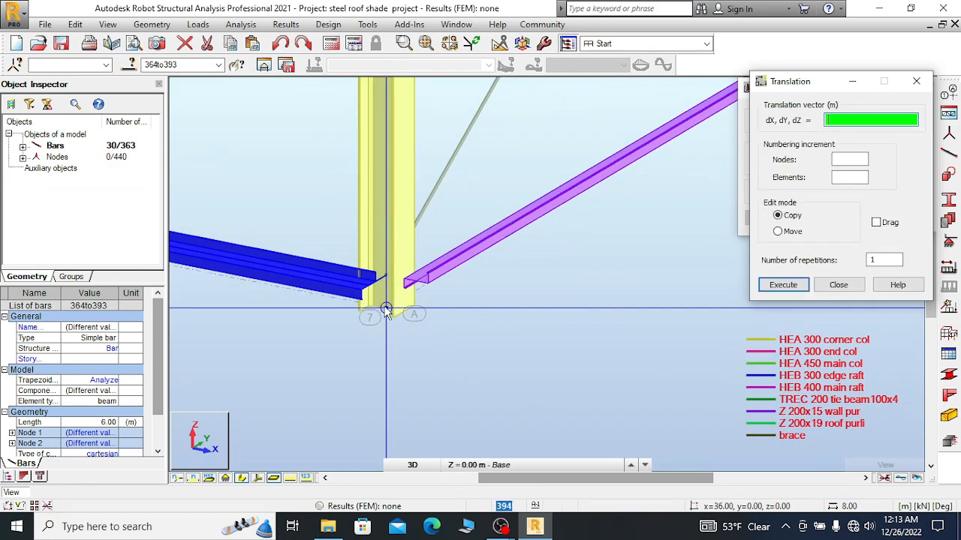
click(385, 311)
- Move the Translation and Copy properties windows clear of the view cube
scroll(353, 323, down, 2)
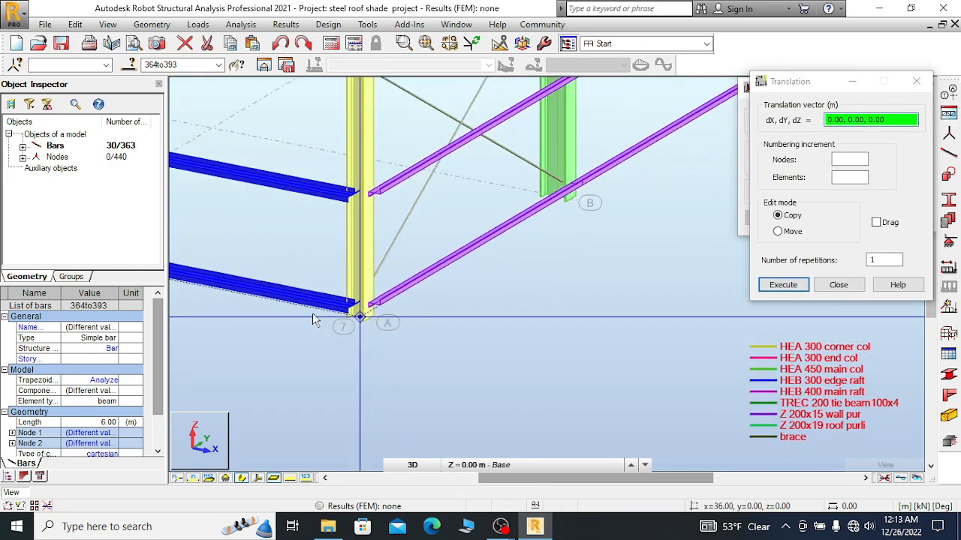
scroll(314, 319, down, 5)
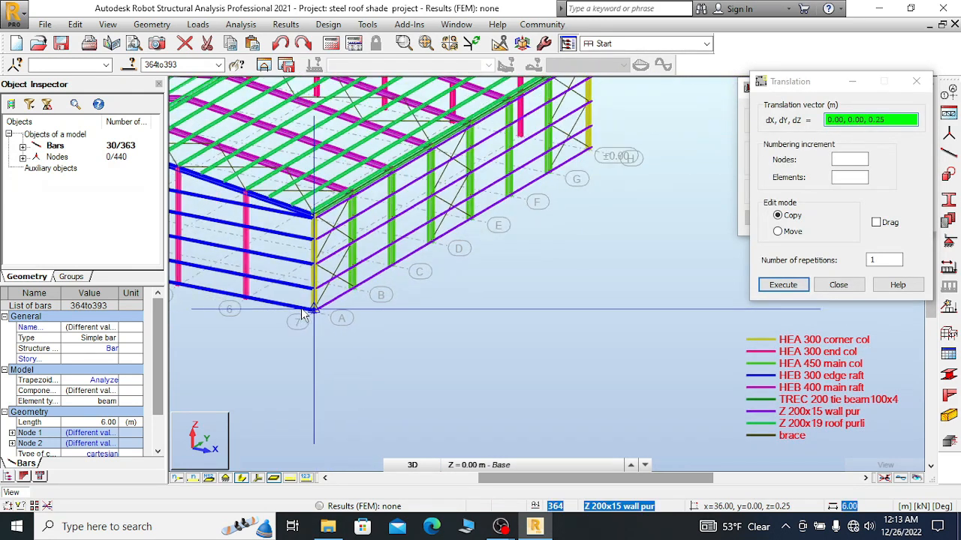
scroll(302, 314, down, 3)
scroll(473, 239, up, 4)
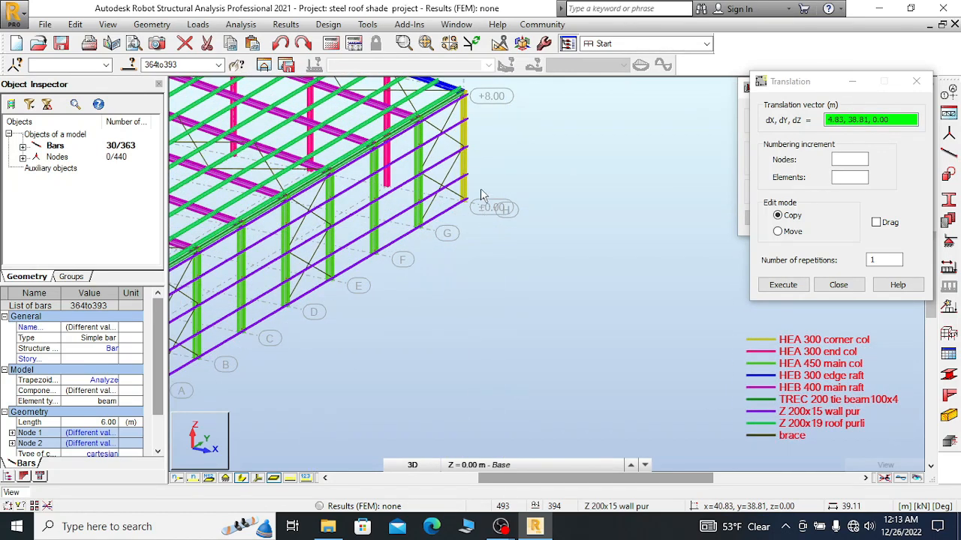
scroll(482, 194, up, 1)
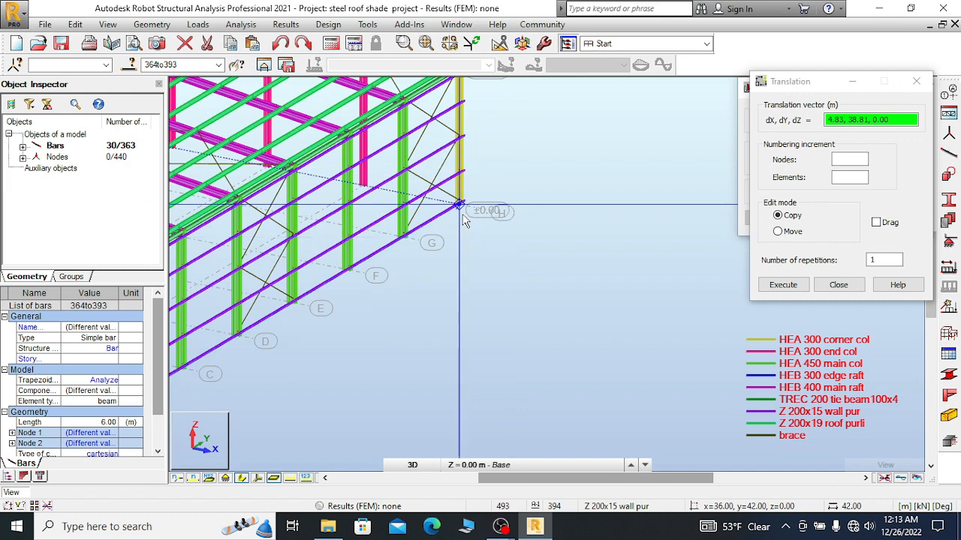
scroll(465, 214, up, 5)
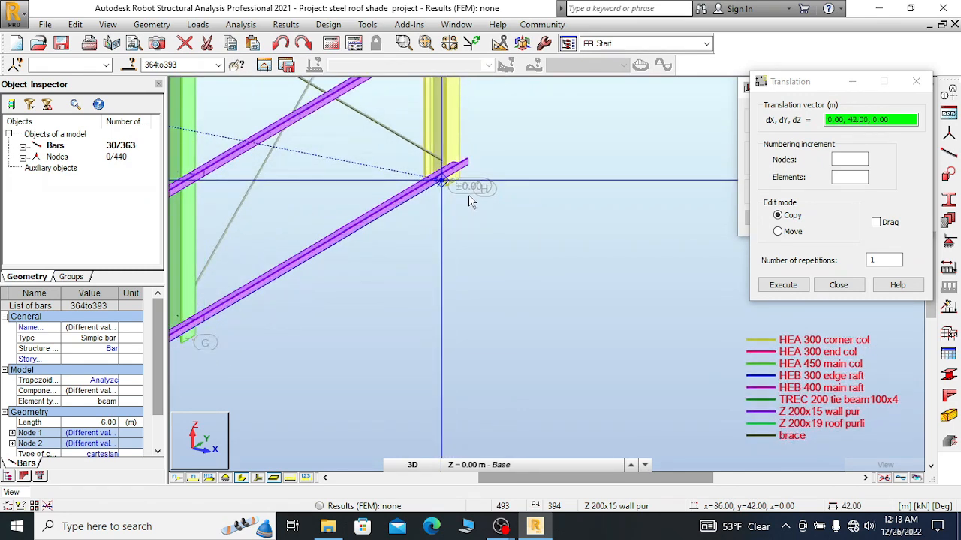
scroll(468, 194, up, 2)
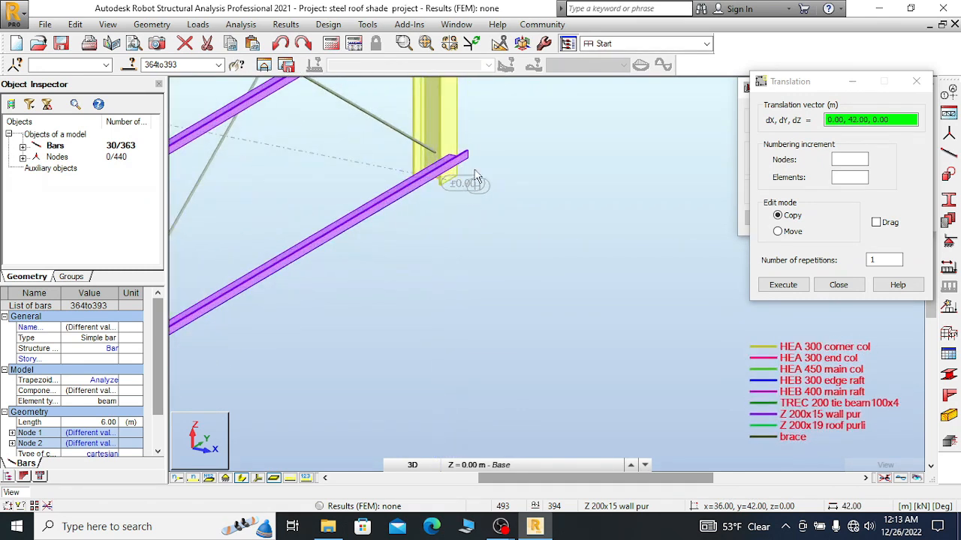
click(873, 81)
drag(818, 88, 823, 187)
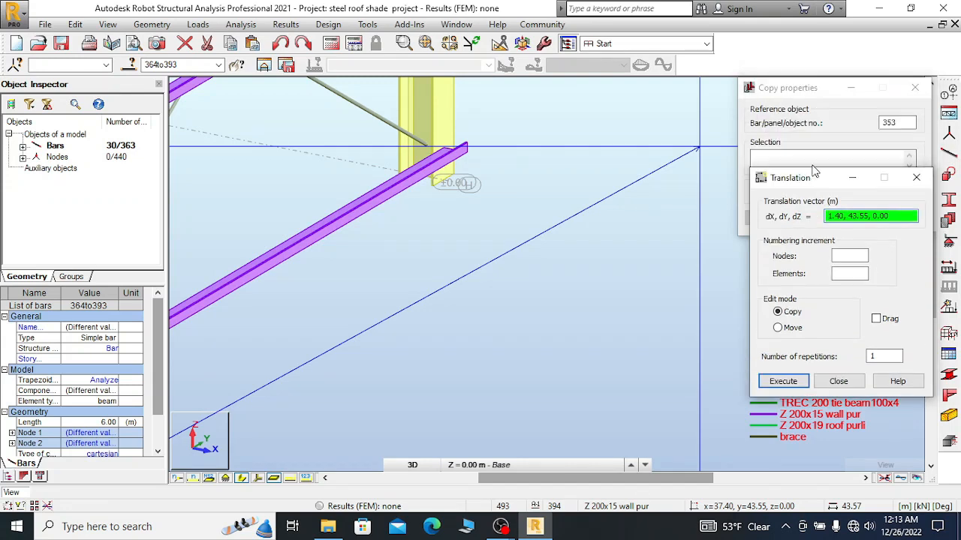
click(837, 88)
drag(796, 88, 809, 187)
click(884, 118)
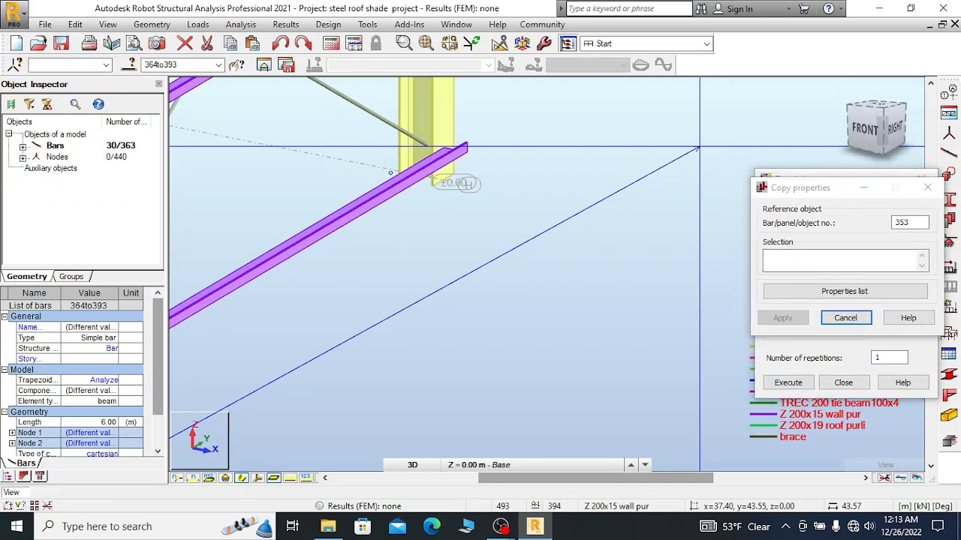
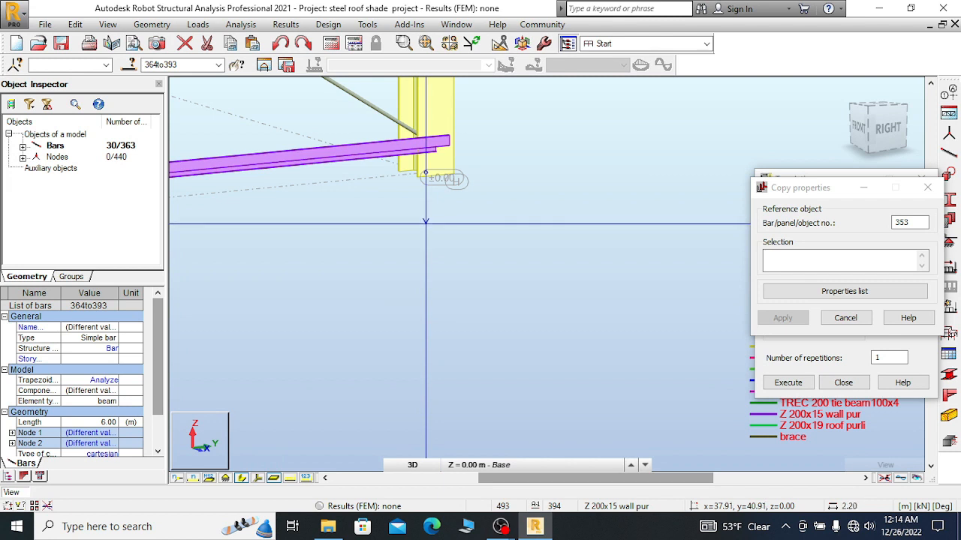
- Pick the base node of the H–7 corner column as the start point of the translation vector
scroll(425, 223, down, 1)
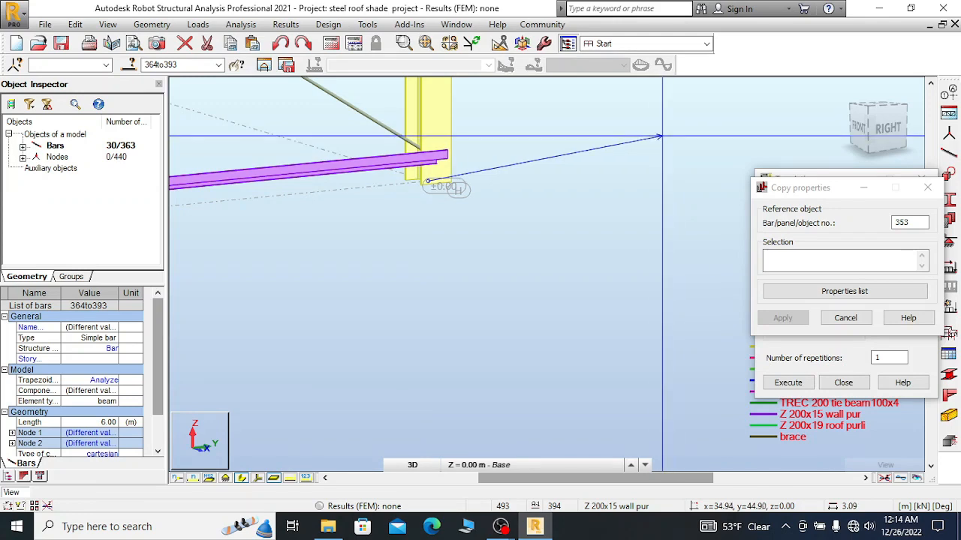
scroll(532, 218, down, 1)
scroll(535, 223, down, 5)
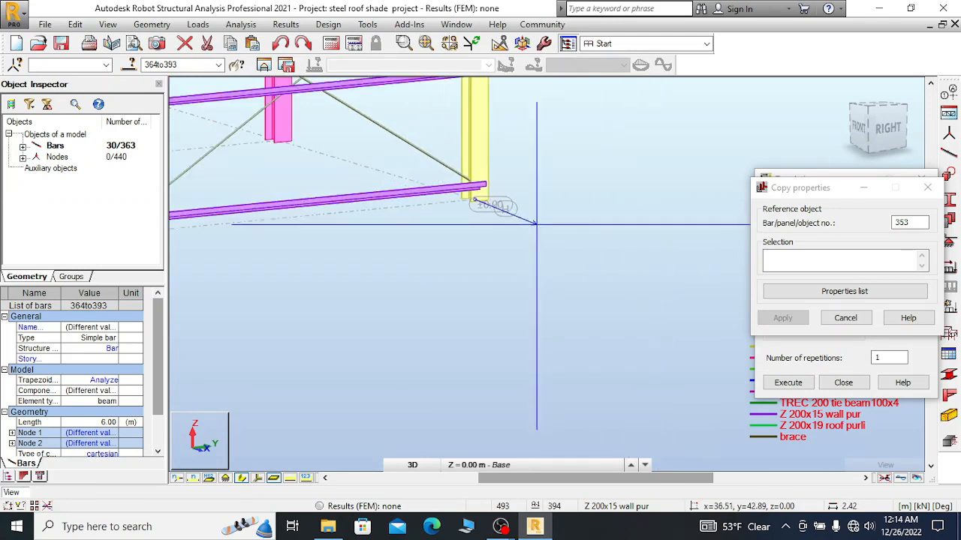
scroll(602, 189, down, 2)
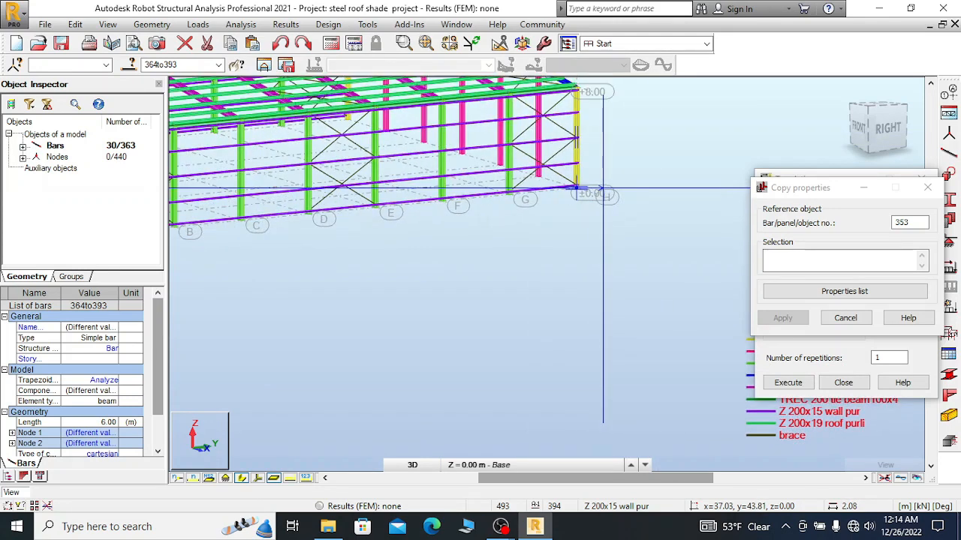
scroll(603, 189, down, 2)
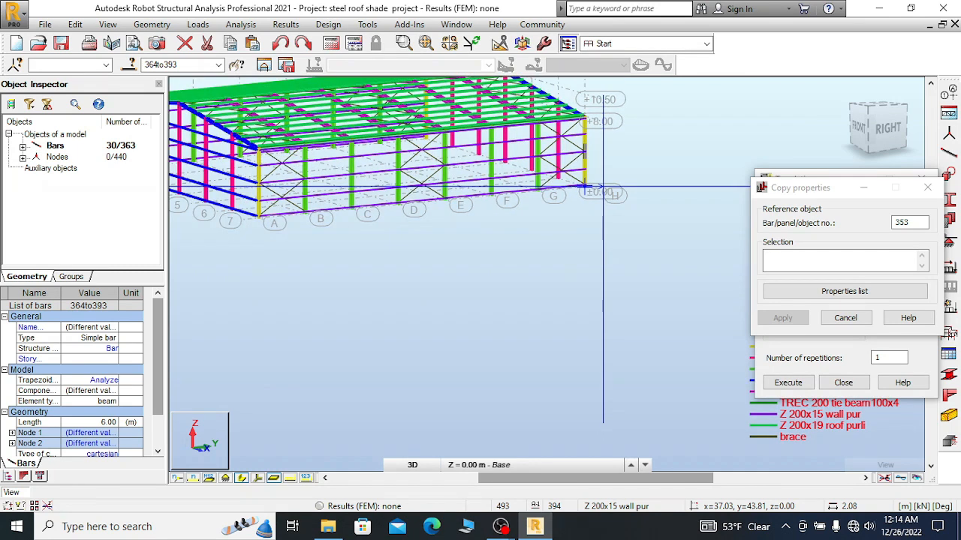
scroll(603, 188, down, 1)
scroll(602, 187, up, 3)
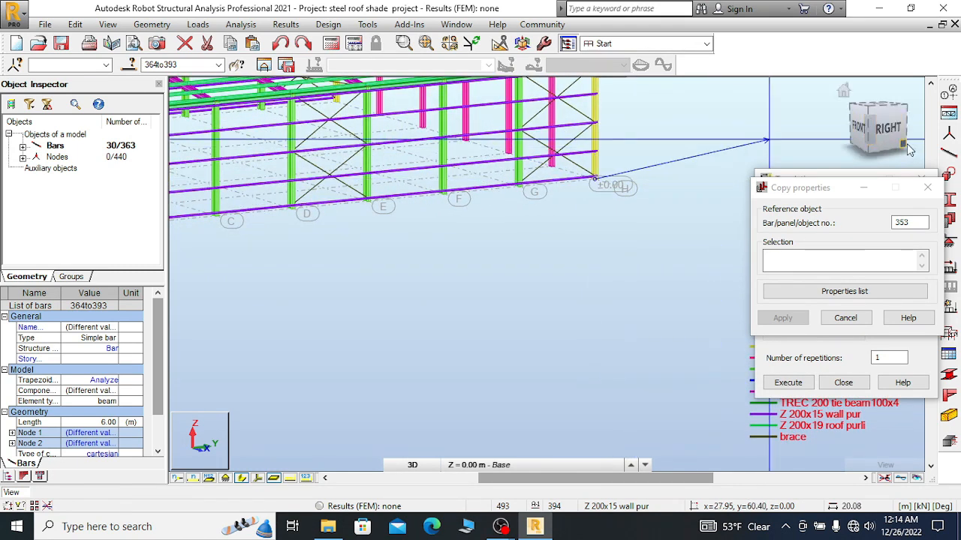
drag(893, 151, 650, 206)
scroll(612, 186, up, 5)
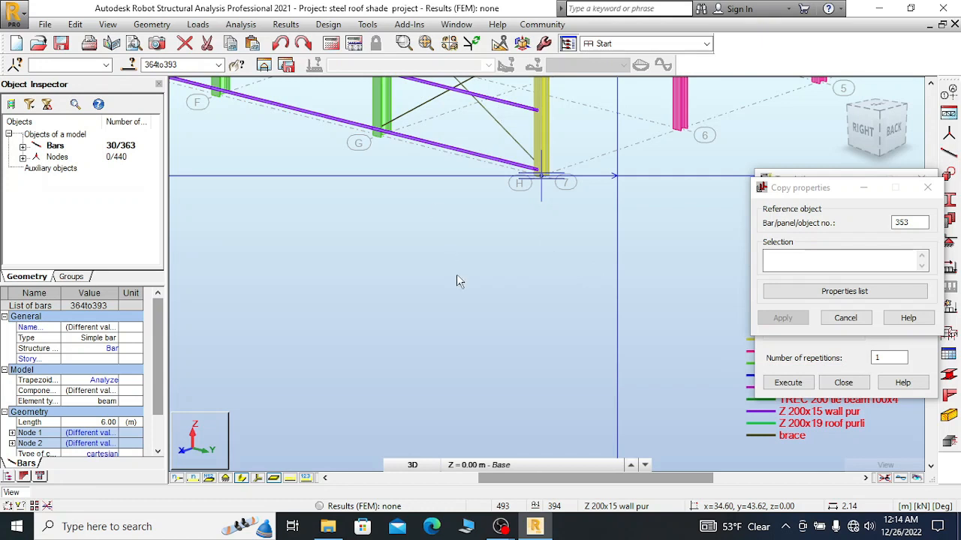
scroll(457, 277, up, 1)
scroll(532, 275, up, 1)
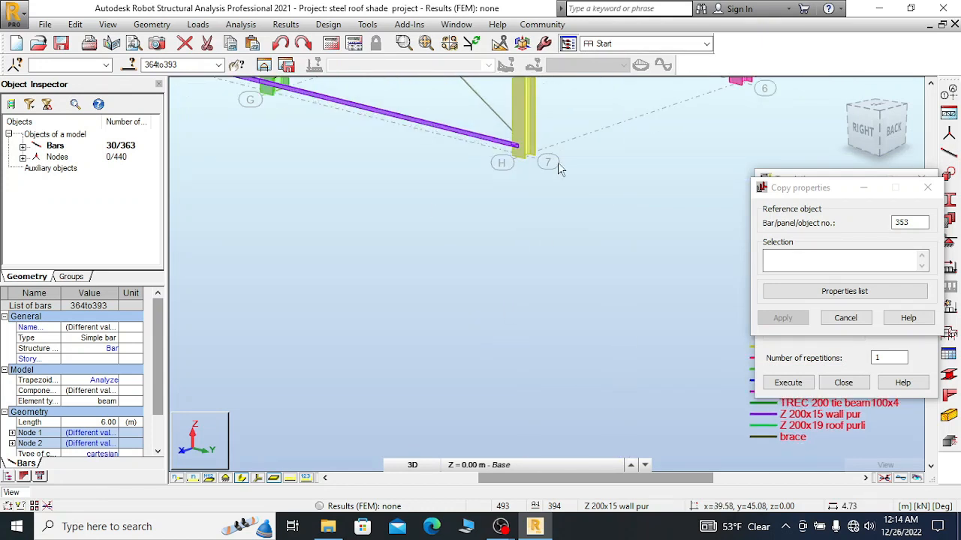
click(523, 156)
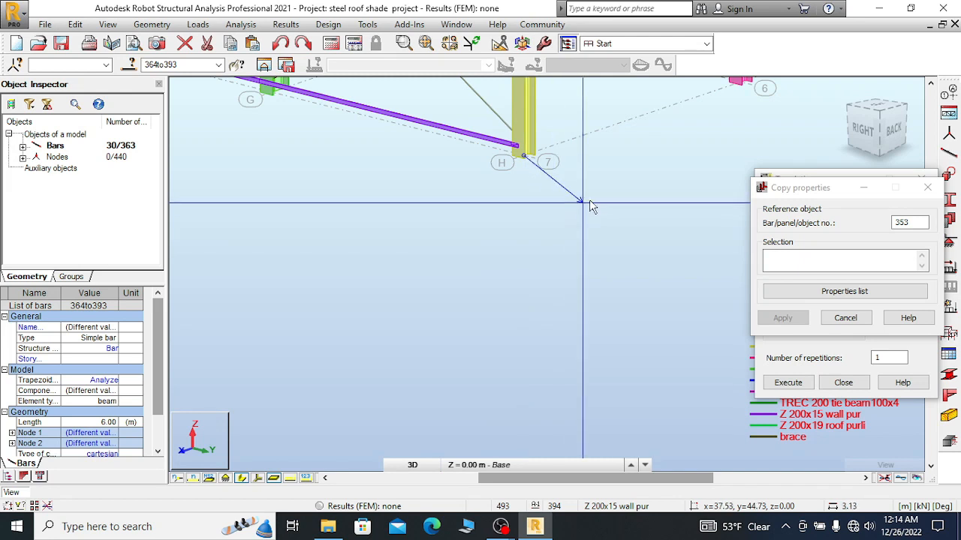
click(831, 180)
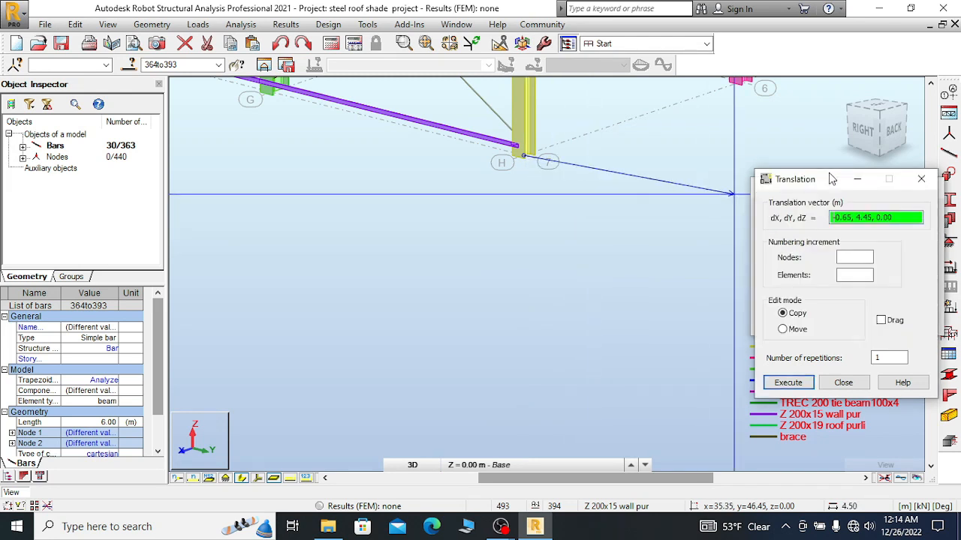
click(525, 159)
click(528, 161)
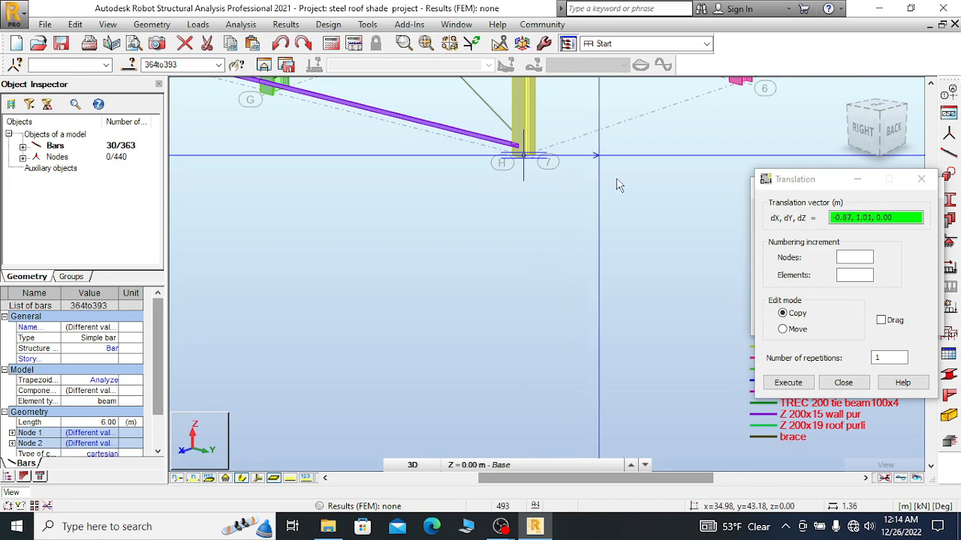
- Copy the selected gable purlins once by -42.00 m in Y, from the H–7 base node to the A–7 base node
scroll(618, 183, down, 1)
scroll(619, 183, down, 3)
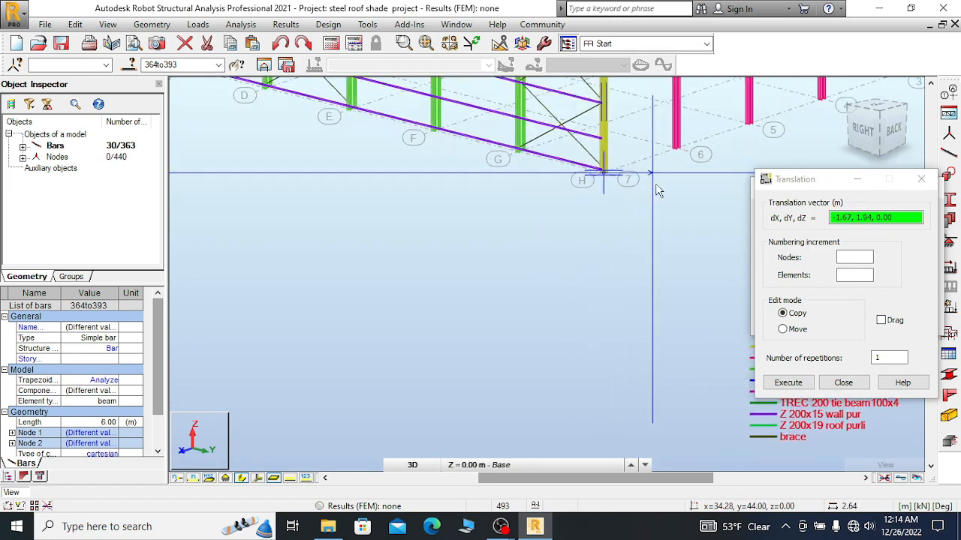
scroll(647, 278, down, 1)
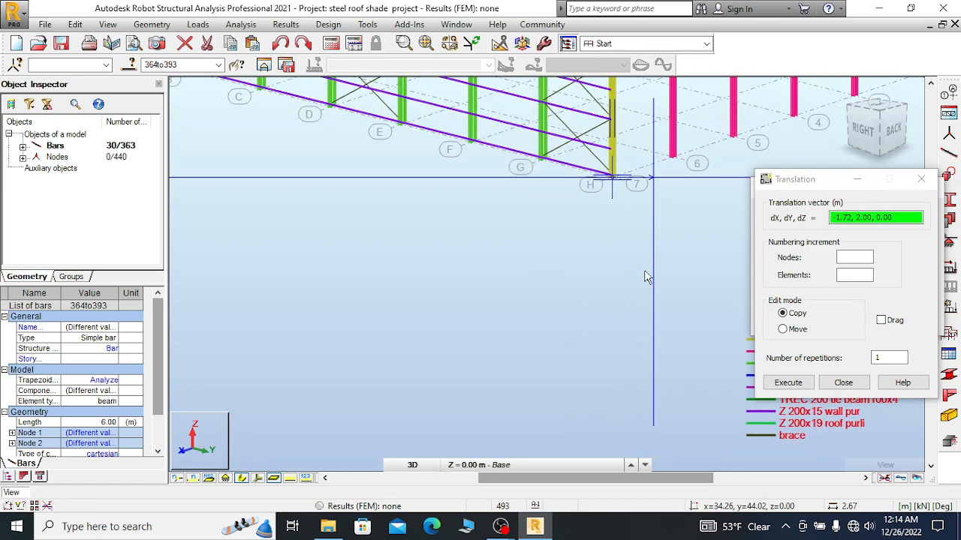
scroll(647, 278, down, 2)
scroll(647, 278, down, 1)
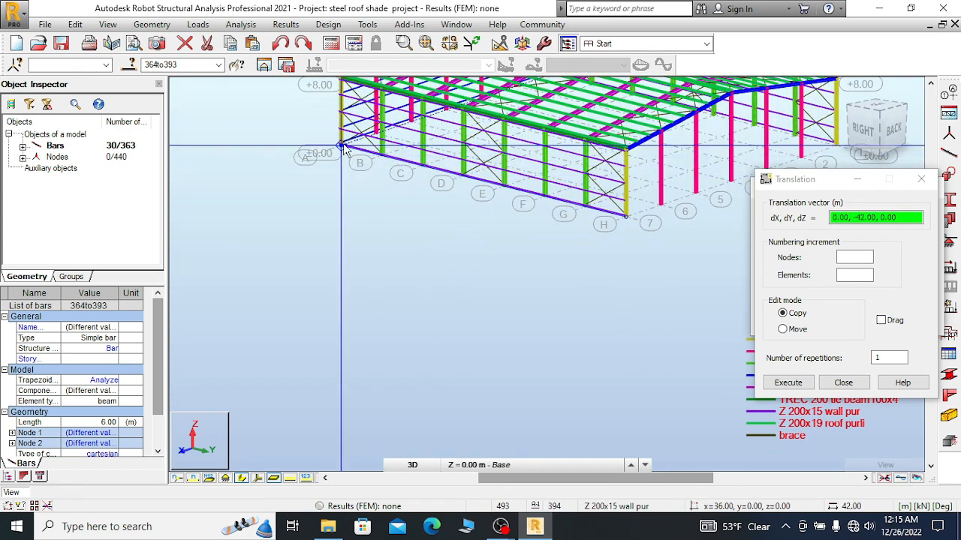
scroll(344, 149, up, 5)
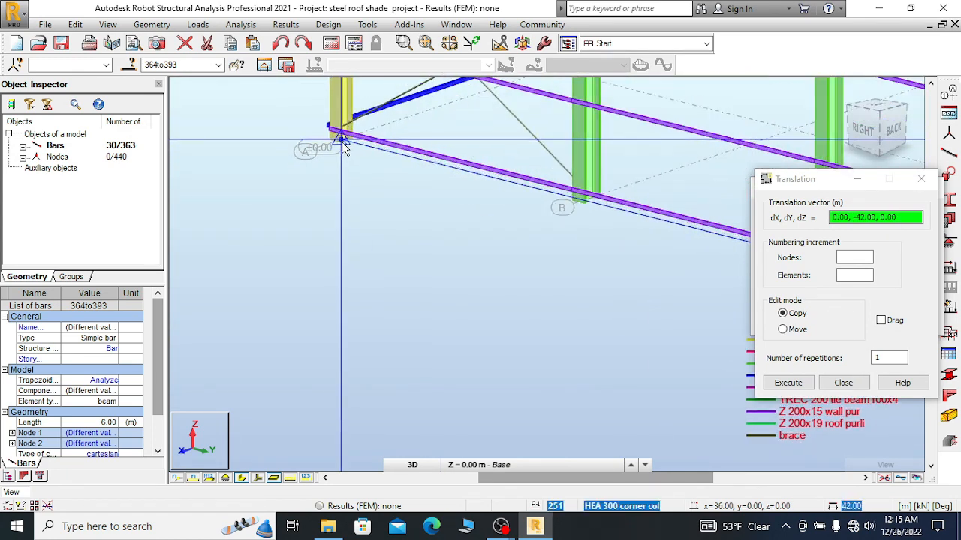
scroll(343, 147, up, 3)
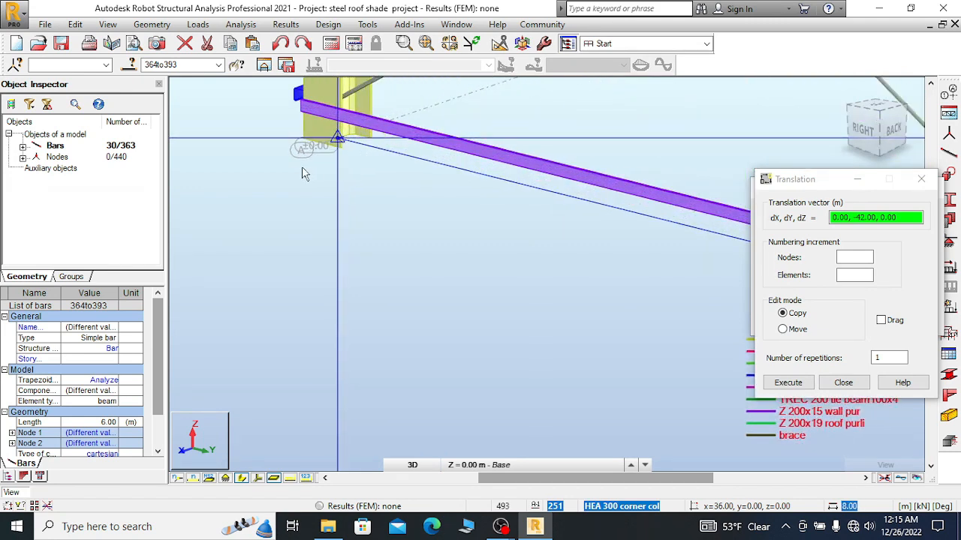
key(Return)
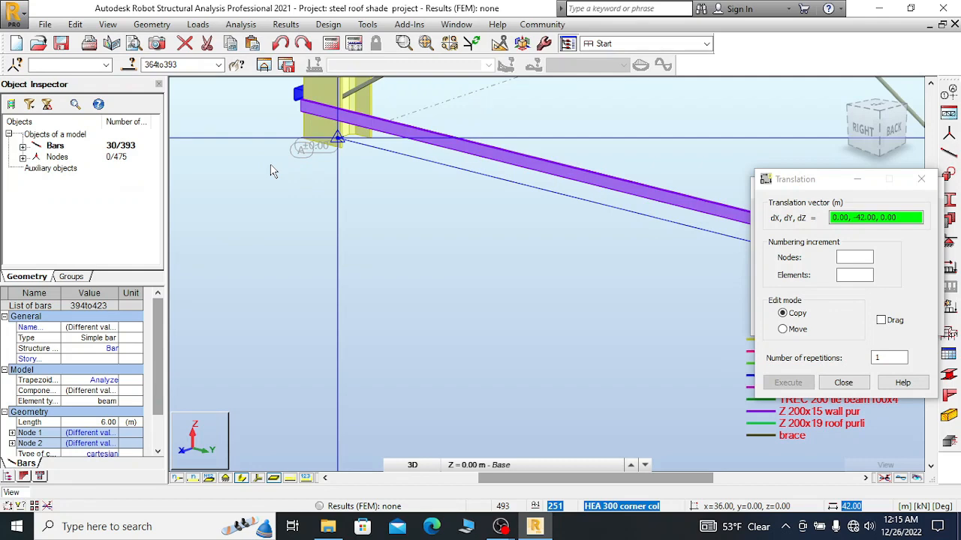
scroll(304, 174, down, 2)
scroll(338, 219, down, 1)
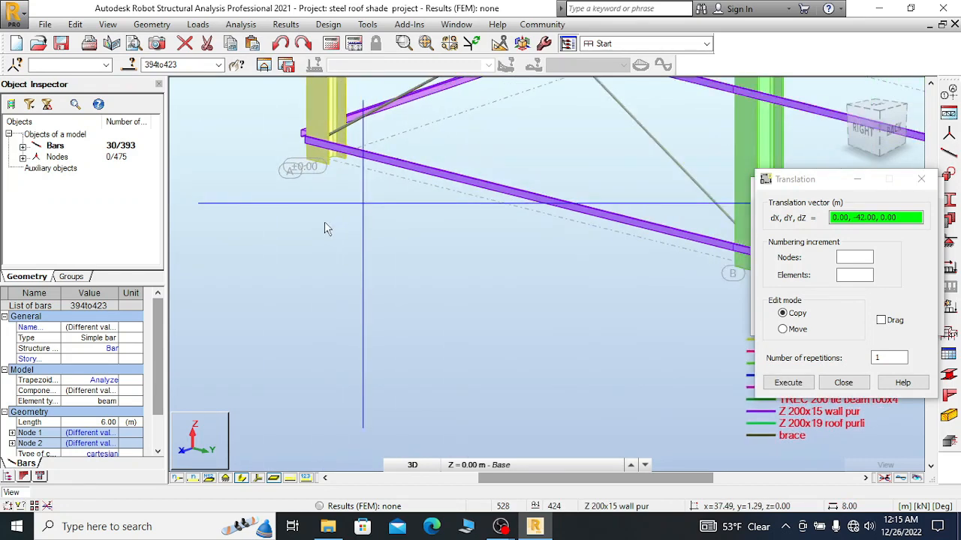
scroll(322, 229, down, 4)
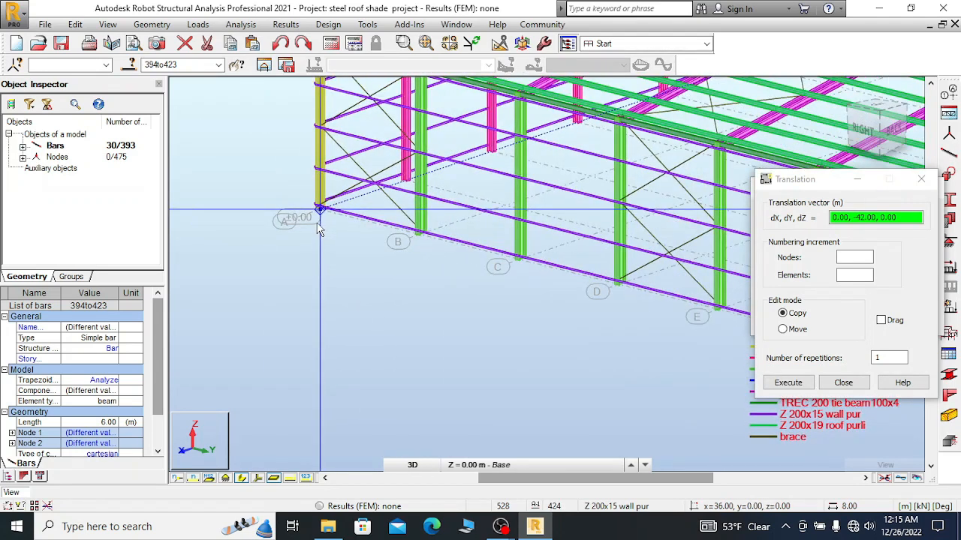
- End picking the translation vector and close the Translation window
scroll(319, 229, down, 2)
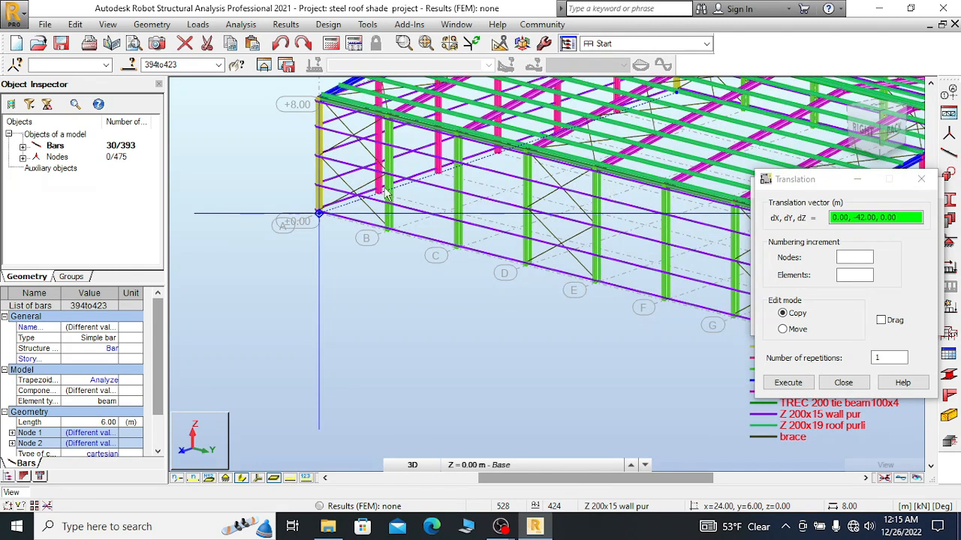
right_click(285, 154)
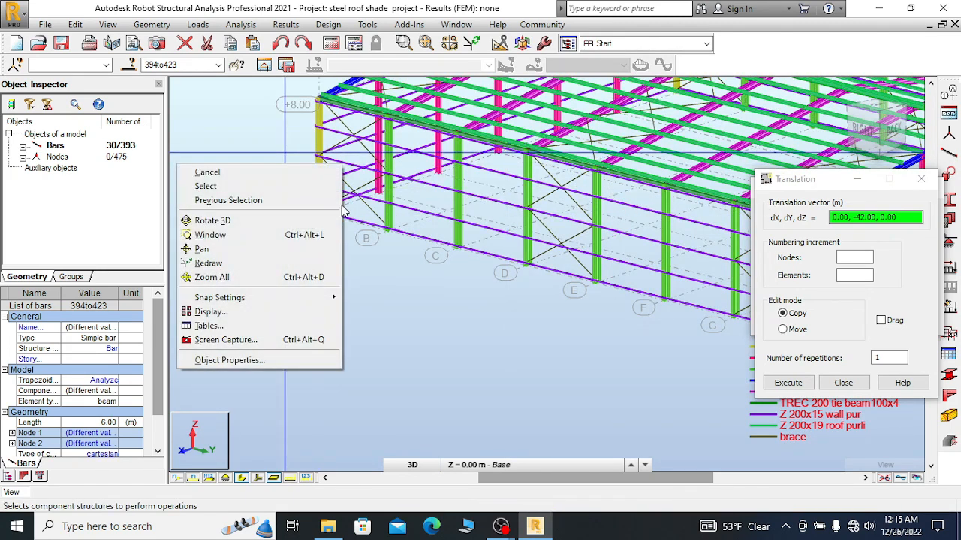
click(207, 172)
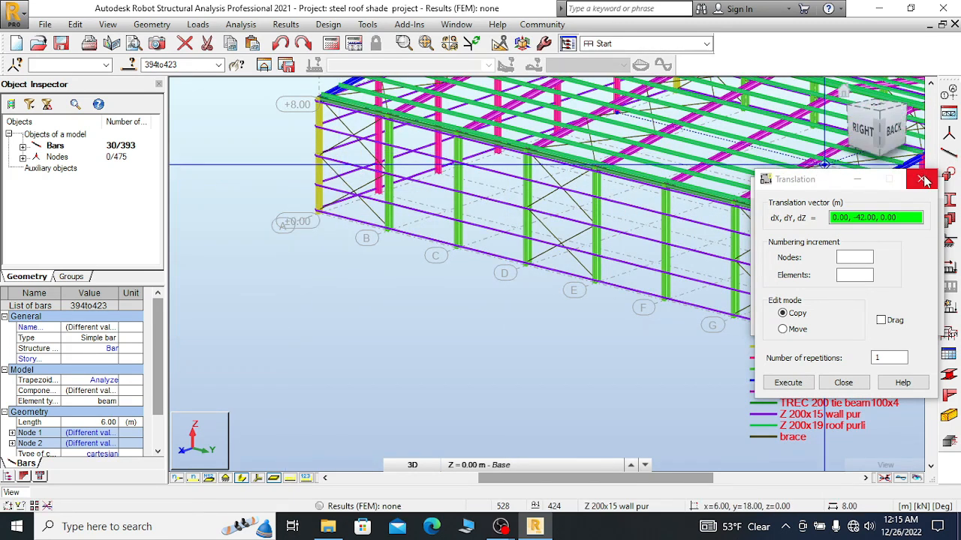
click(923, 180)
- Orbit to the front gable, clear the selection and undo the -42.00 m copy of the gable purlins
right_click(270, 136)
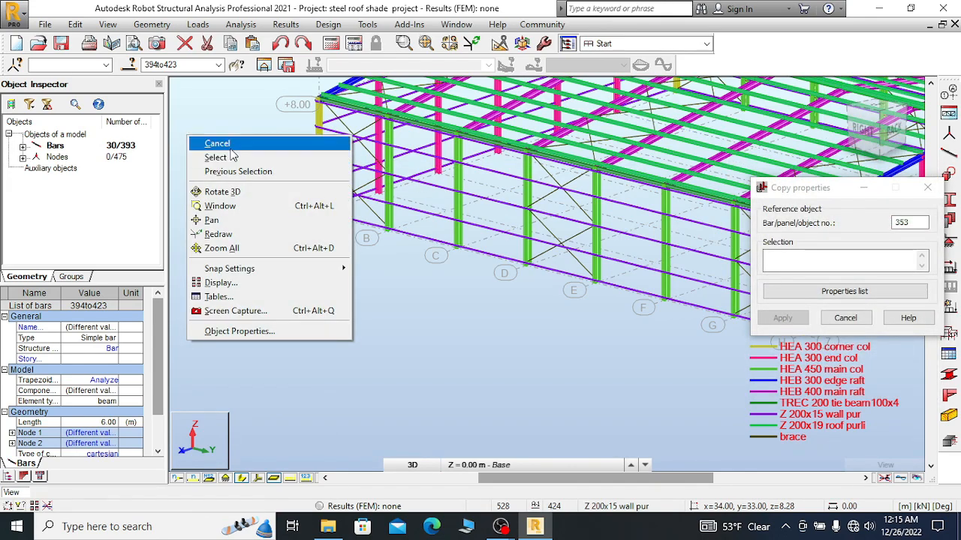
click(319, 192)
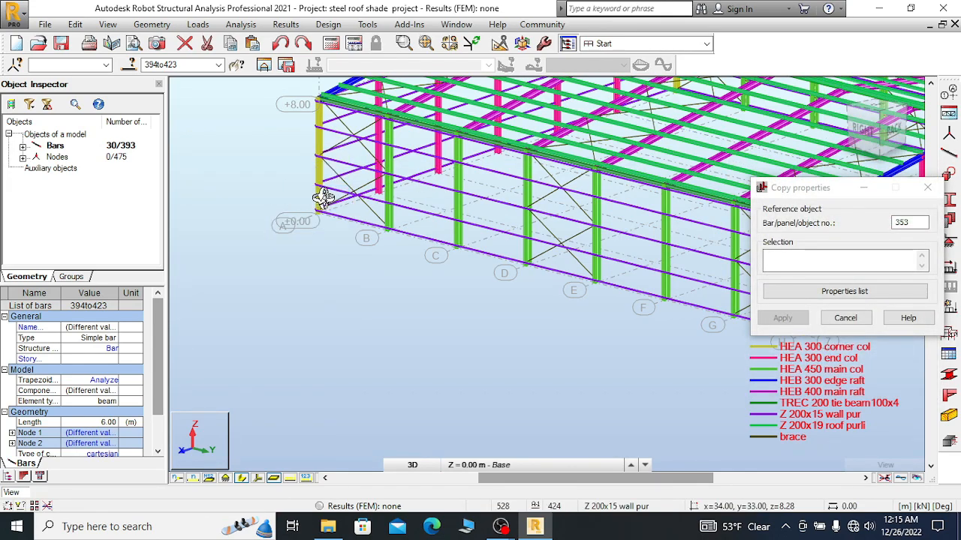
drag(322, 197, 555, 154)
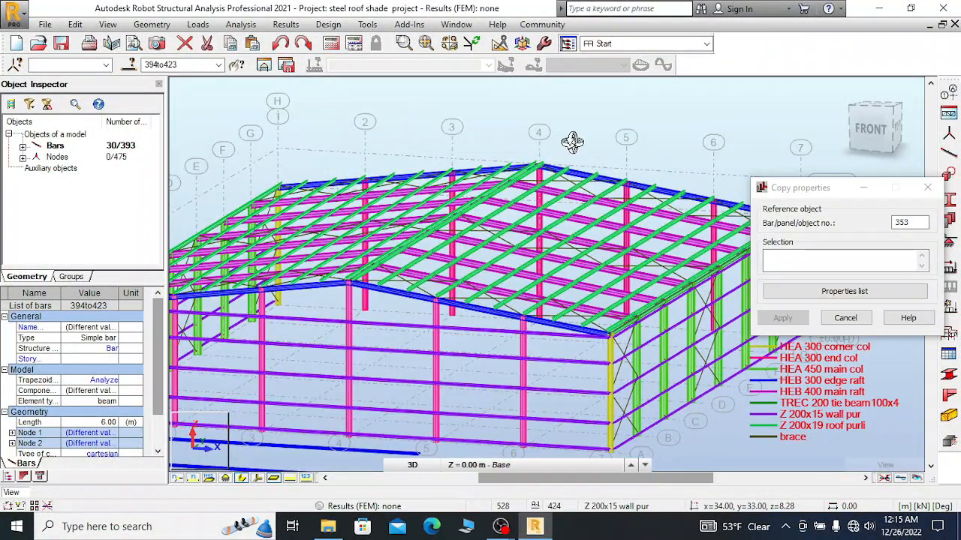
scroll(589, 132, down, 5)
right_click(347, 118)
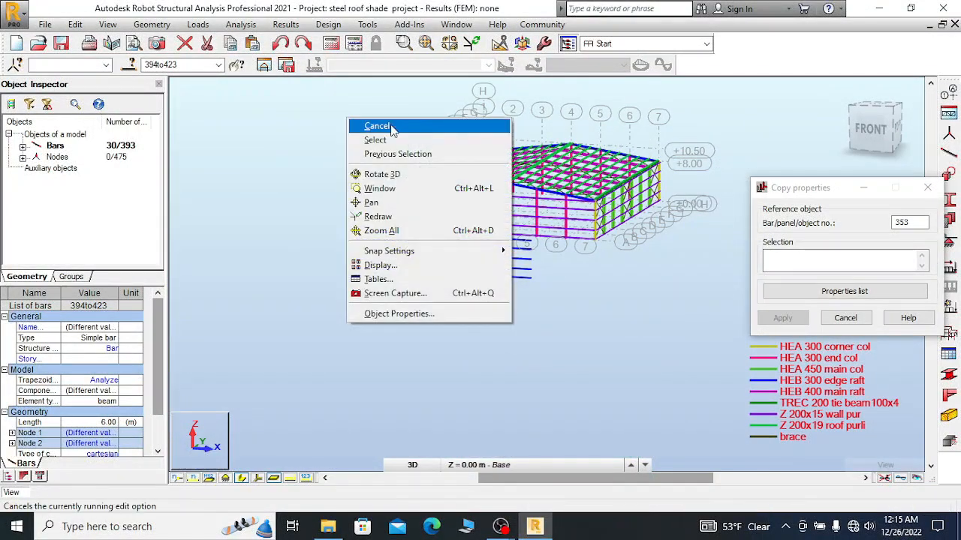
click(379, 126)
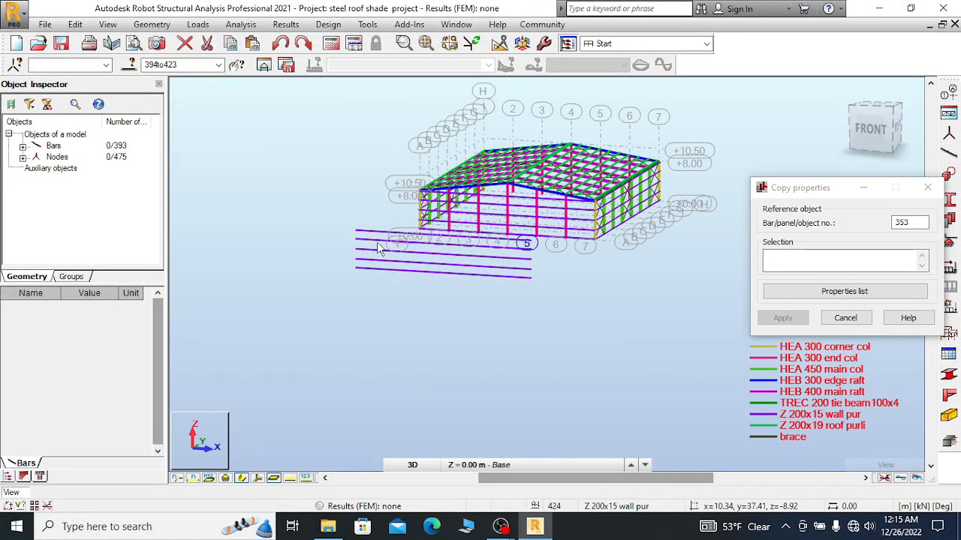
click(280, 45)
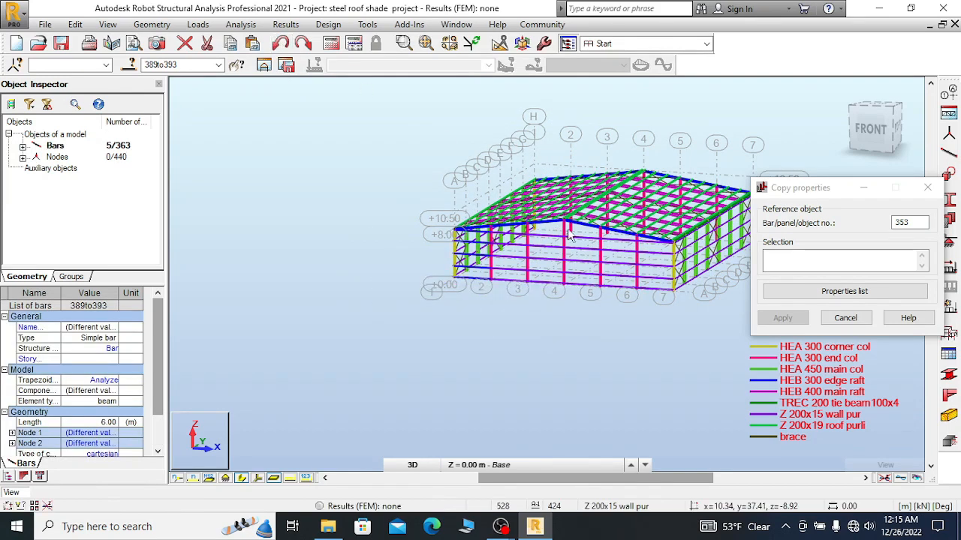
- Try to select the axis A gable purlins bay by bay, working from axis 7 back towards axis 3
scroll(653, 294, up, 2)
scroll(653, 295, up, 3)
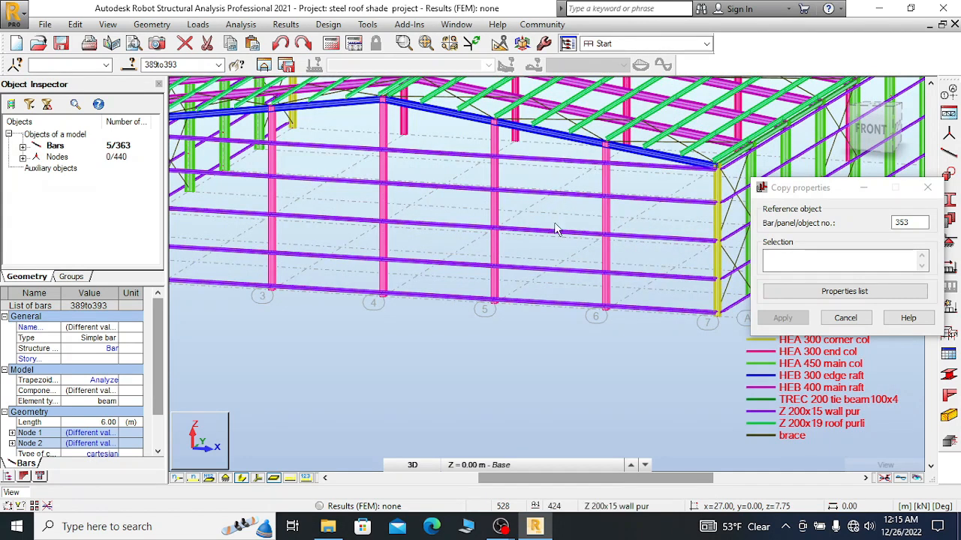
drag(564, 150, 531, 365)
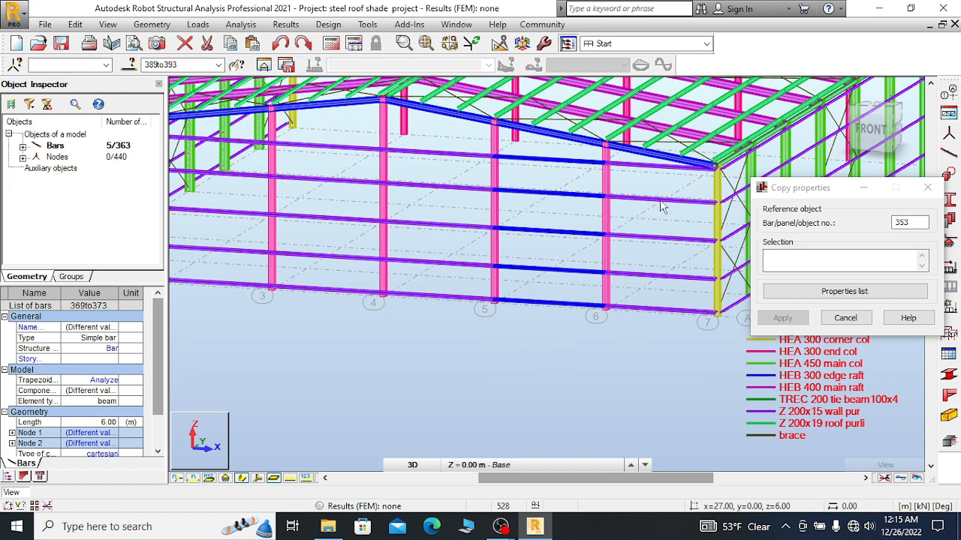
scroll(646, 172, up, 2)
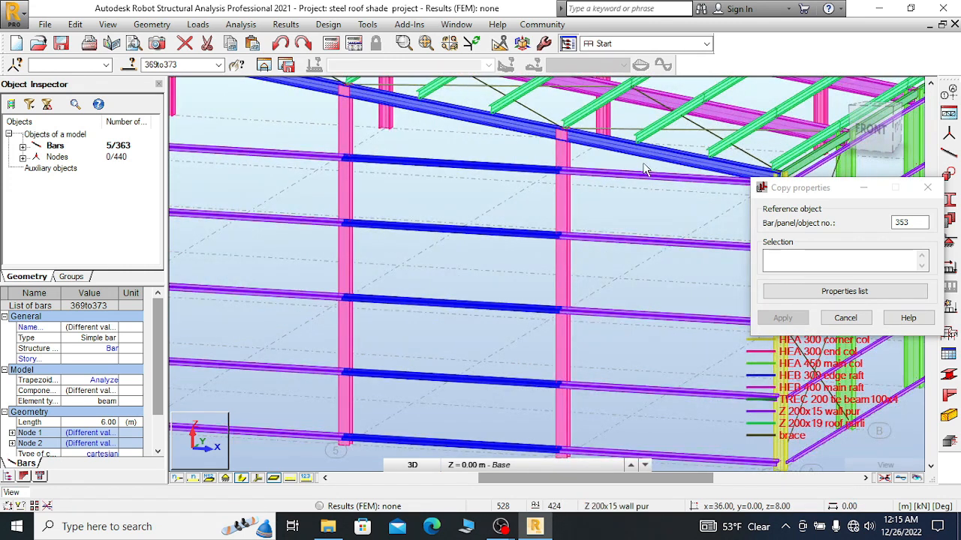
click(622, 465)
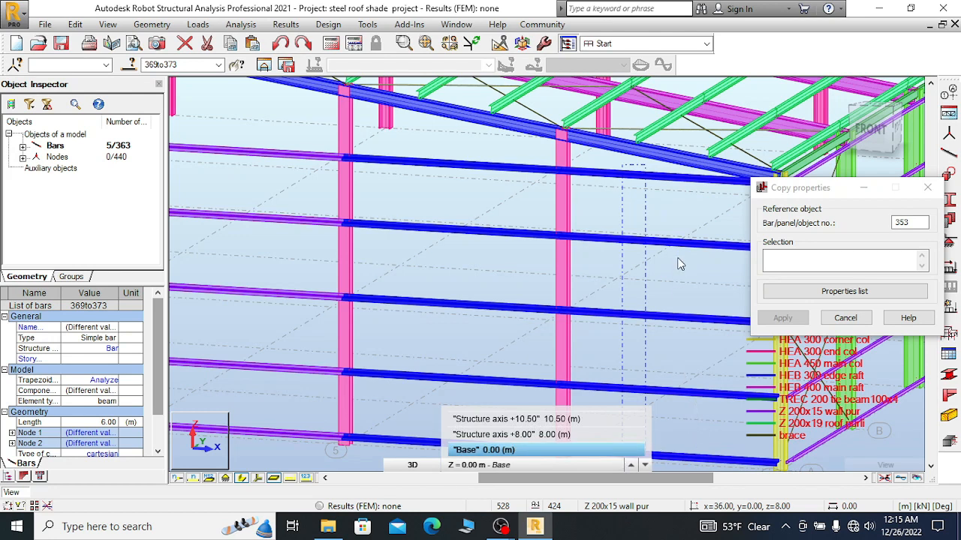
scroll(554, 249, down, 4)
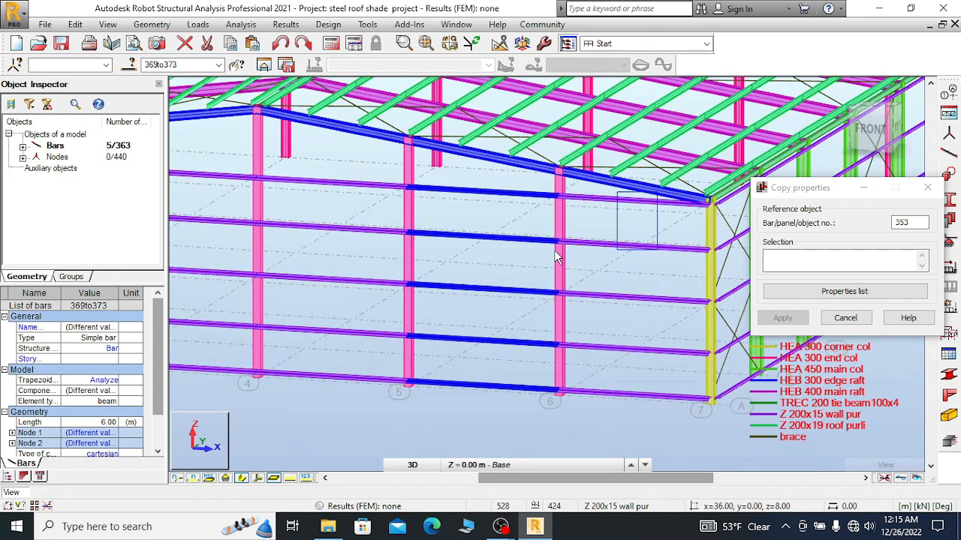
drag(650, 283, 587, 383)
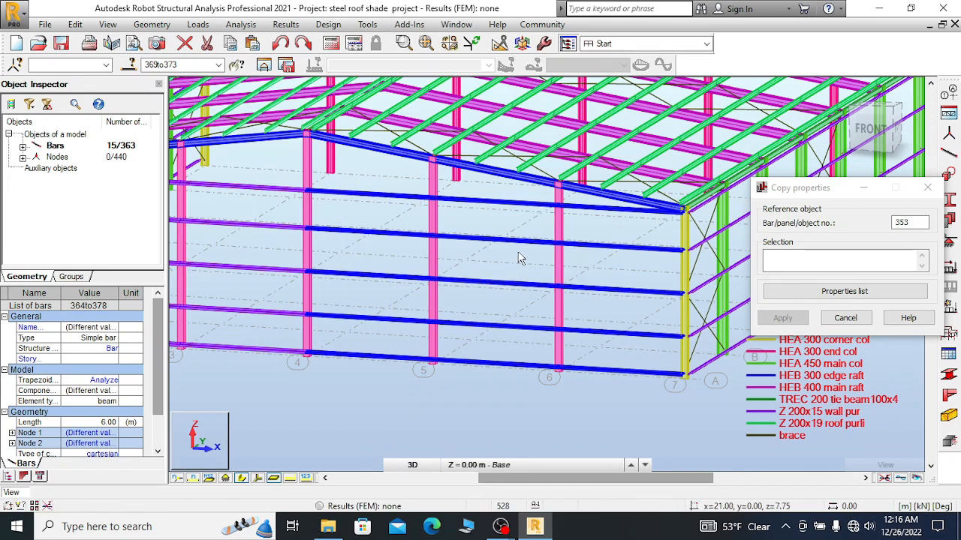
scroll(520, 259, down, 5)
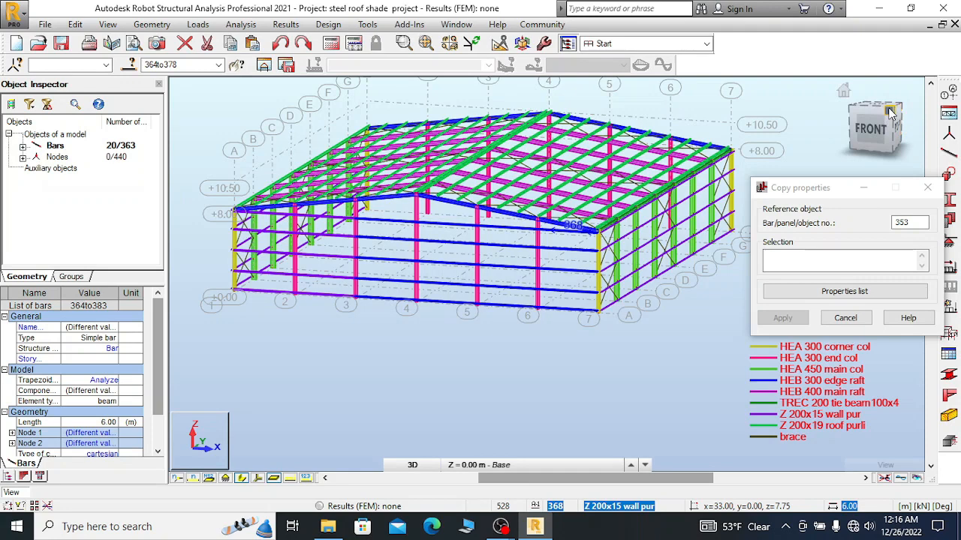
drag(890, 112, 929, 118)
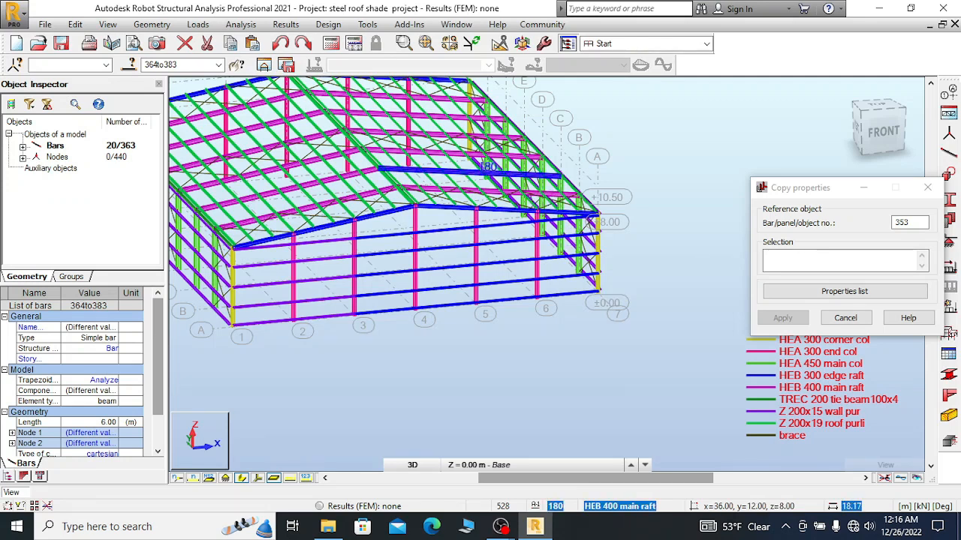
click(412, 464)
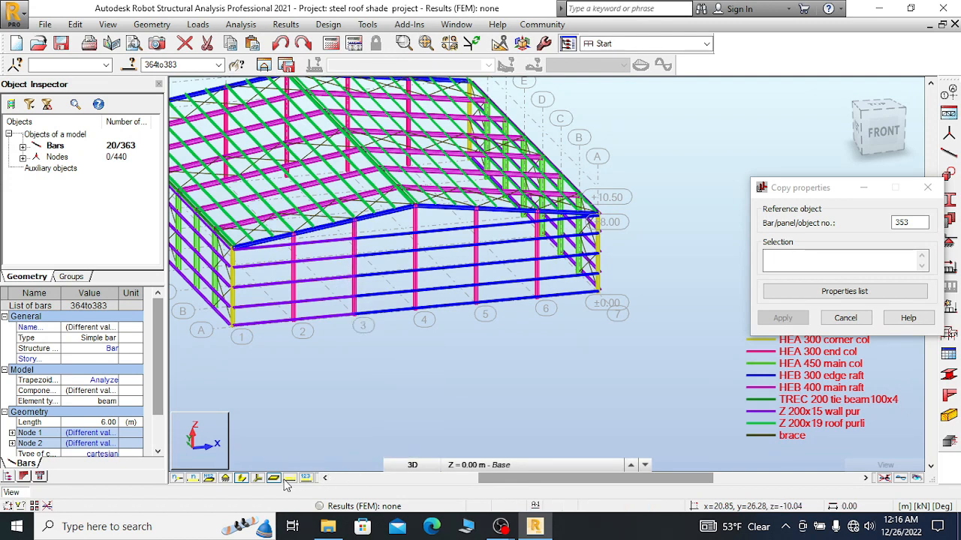
click(474, 282)
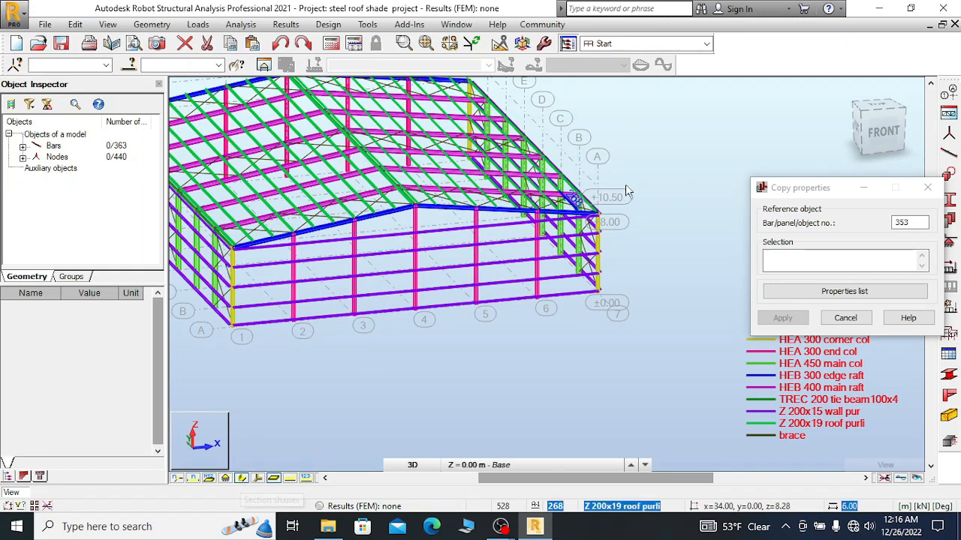
- Turn off the section shapes display so the bars are drawn as simple lines
scroll(649, 174, down, 3)
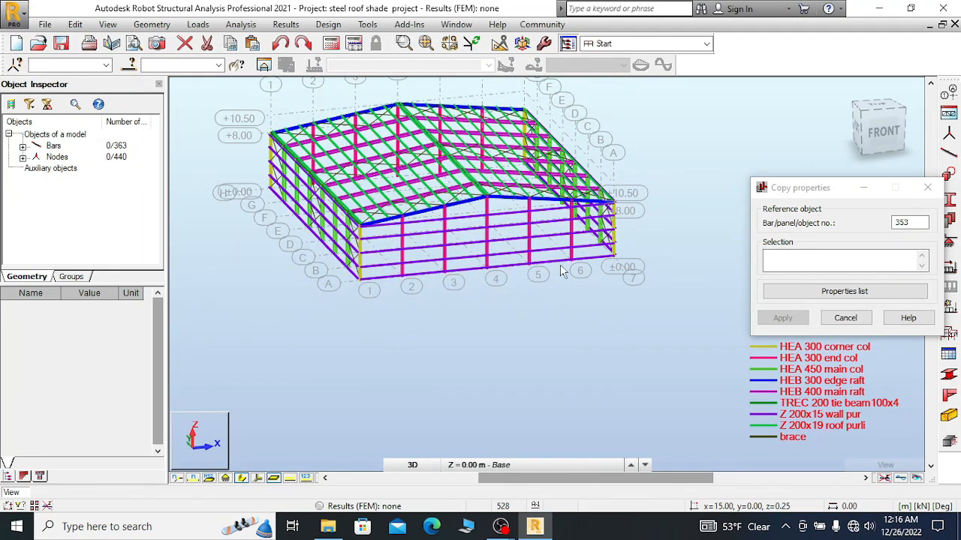
scroll(621, 263, up, 2)
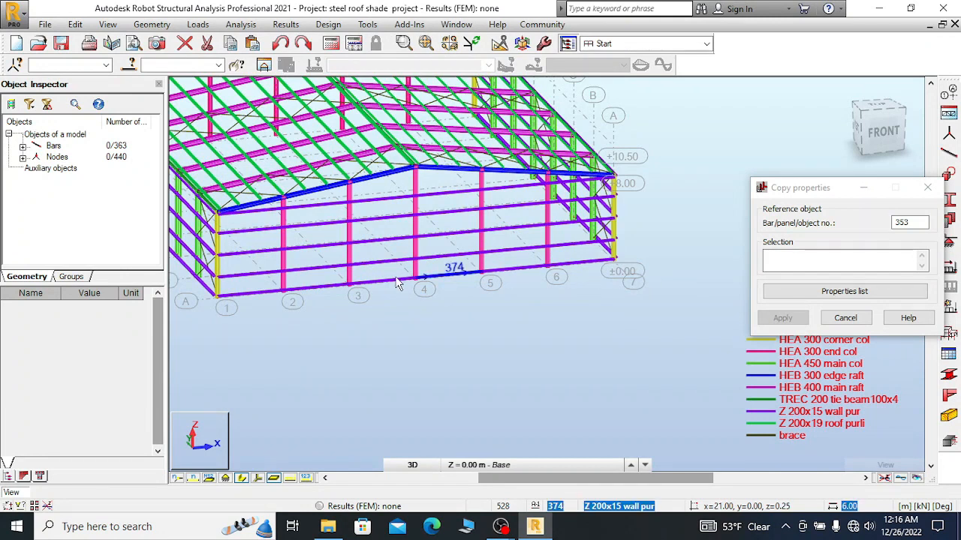
scroll(398, 283, up, 1)
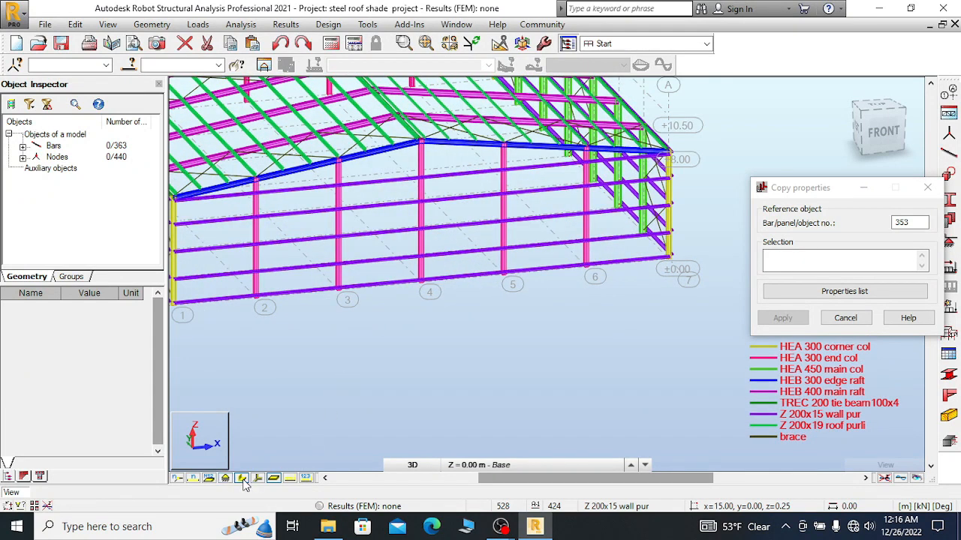
click(242, 484)
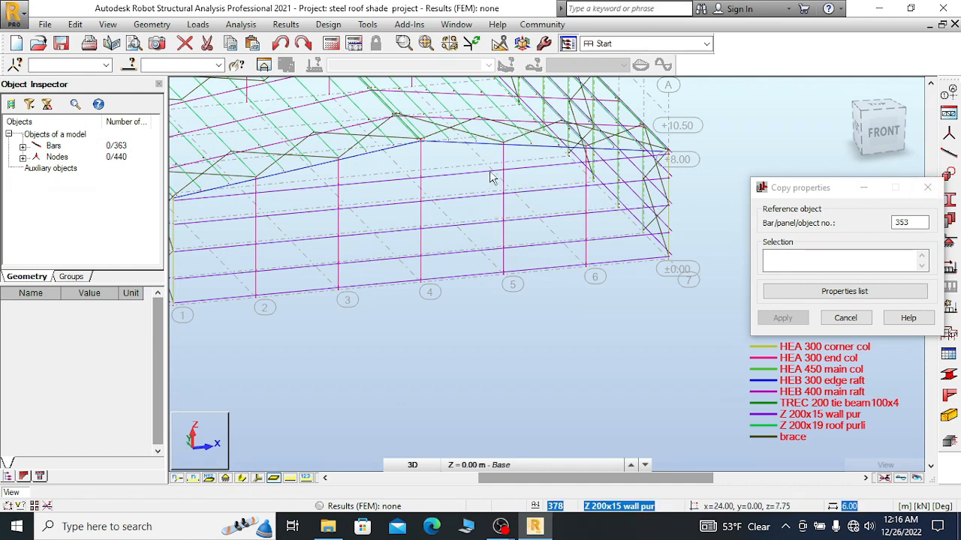
- Select the axis A gable purlins bay by bay from axis 1 to axis 5
scroll(489, 176, down, 2)
scroll(327, 211, up, 5)
scroll(300, 161, up, 1)
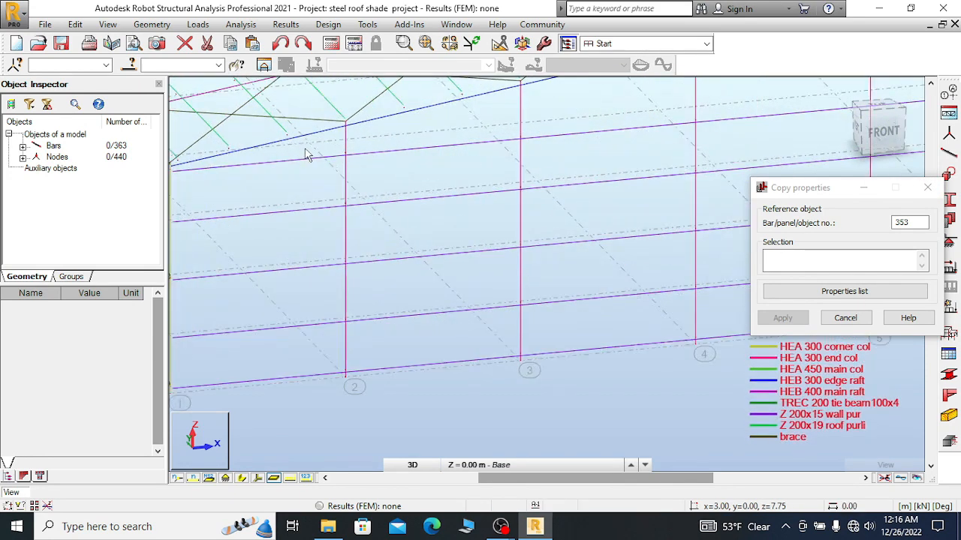
drag(264, 393, 262, 394)
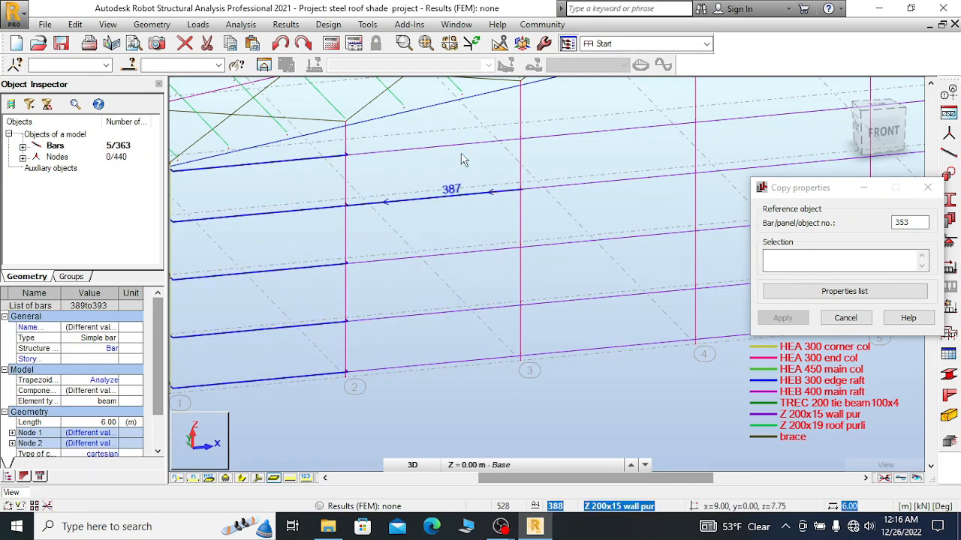
ctrl+drag(464, 136, 421, 397)
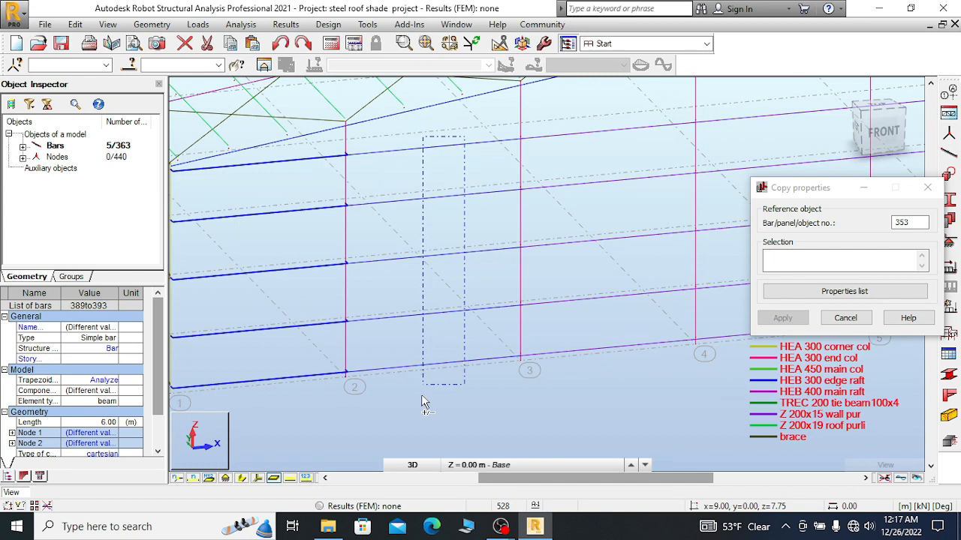
scroll(389, 297, down, 5)
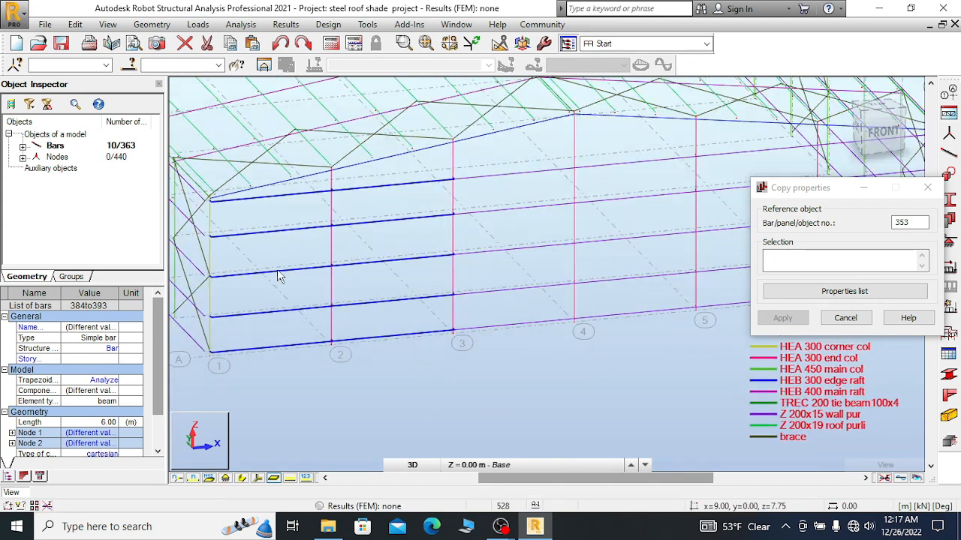
ctrl+drag(474, 281, 469, 302)
ctrl+drag(557, 183, 537, 327)
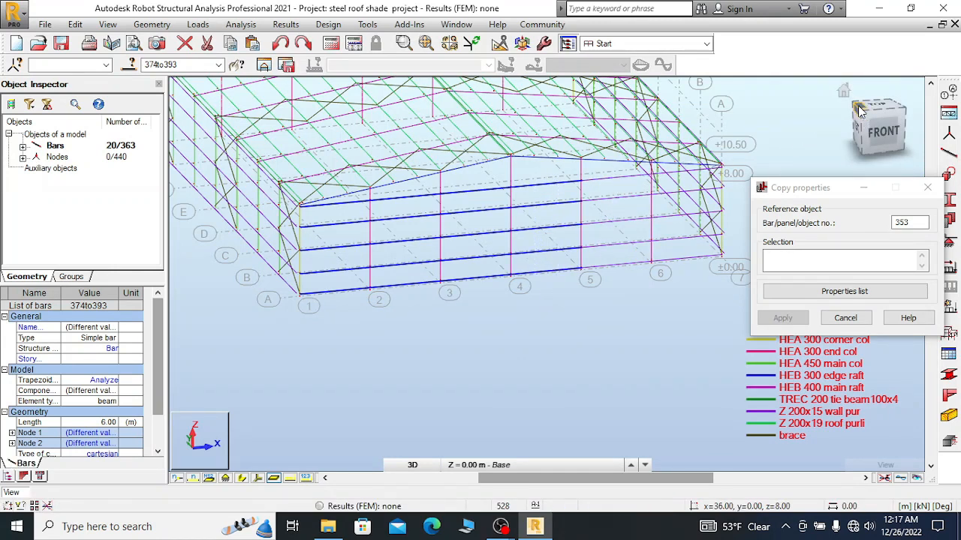
- Add the axis A gable purlins in bays 5–6 and 6–7 to the selection
drag(861, 114, 837, 116)
scroll(702, 280, up, 3)
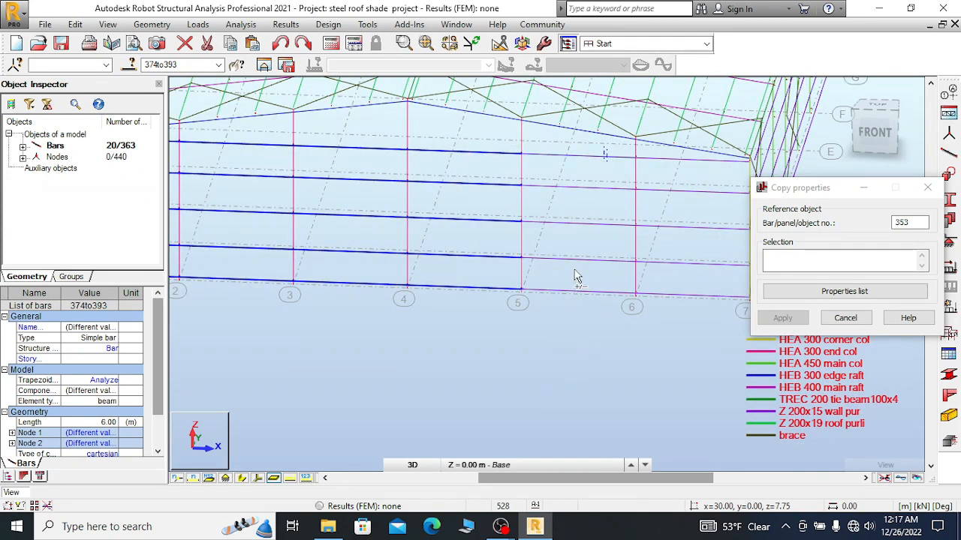
drag(568, 315, 562, 323)
drag(570, 319, 571, 319)
scroll(300, 241, down, 3)
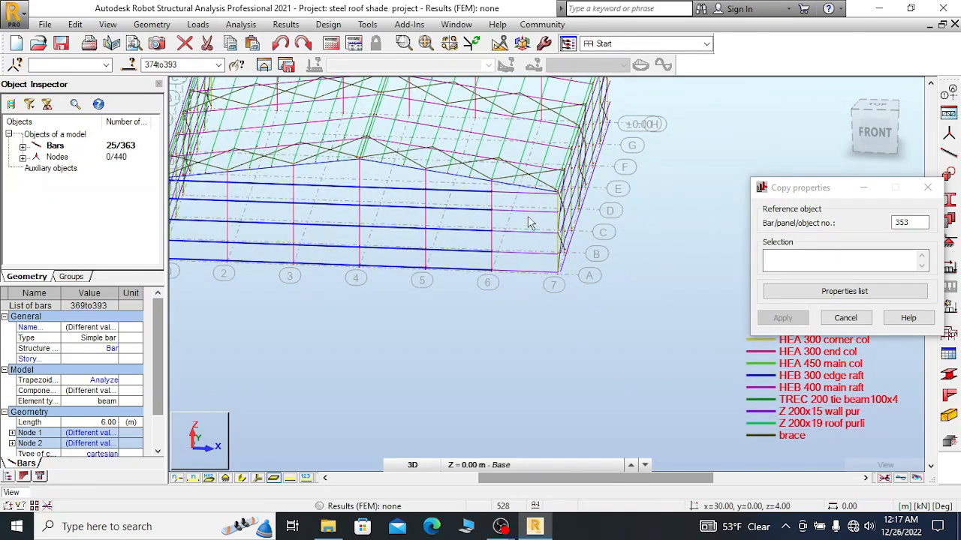
scroll(547, 205, up, 5)
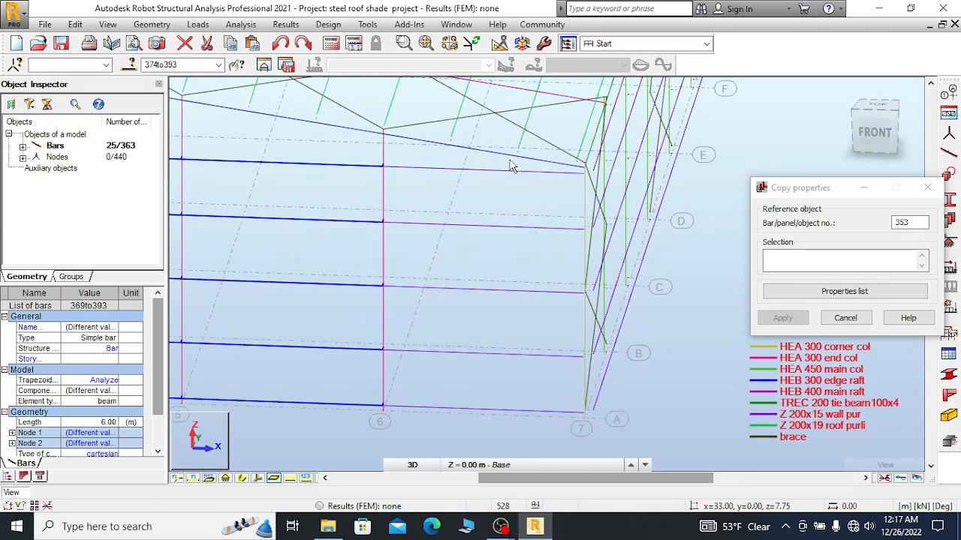
drag(512, 161, 482, 343)
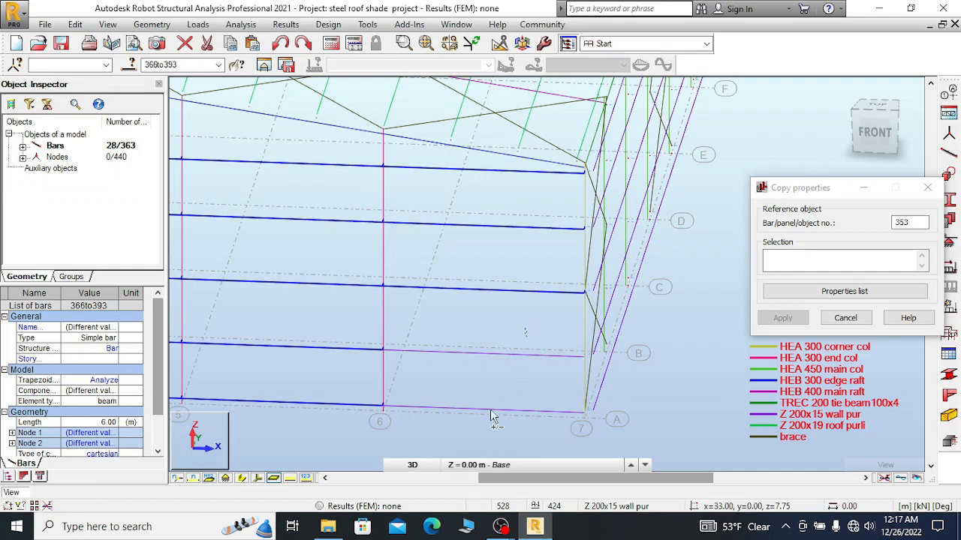
drag(454, 431, 517, 388)
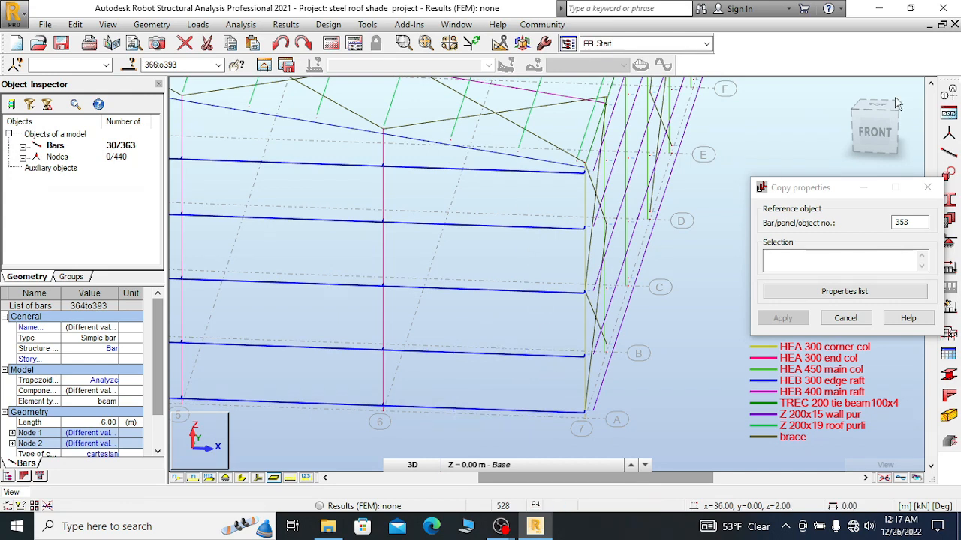
- Clear the selection and reselect the axis A gable wall purlins bay by bay from axis 7 back to axis 3
click(844, 90)
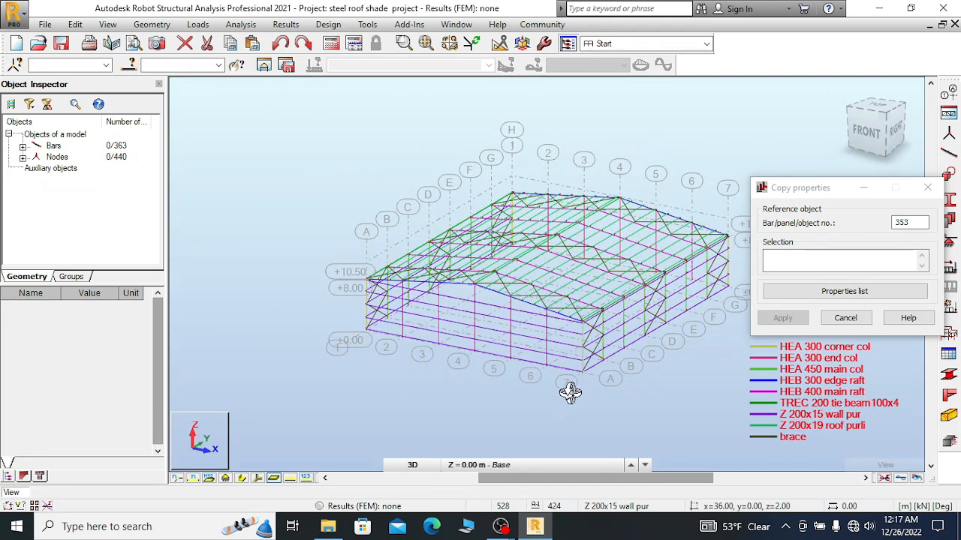
scroll(527, 396, up, 4)
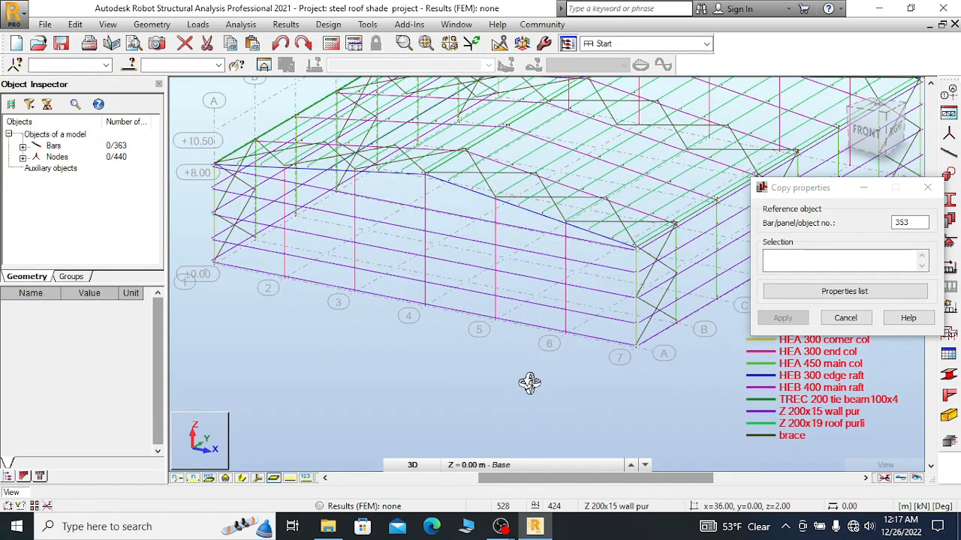
right_click(519, 275)
click(526, 284)
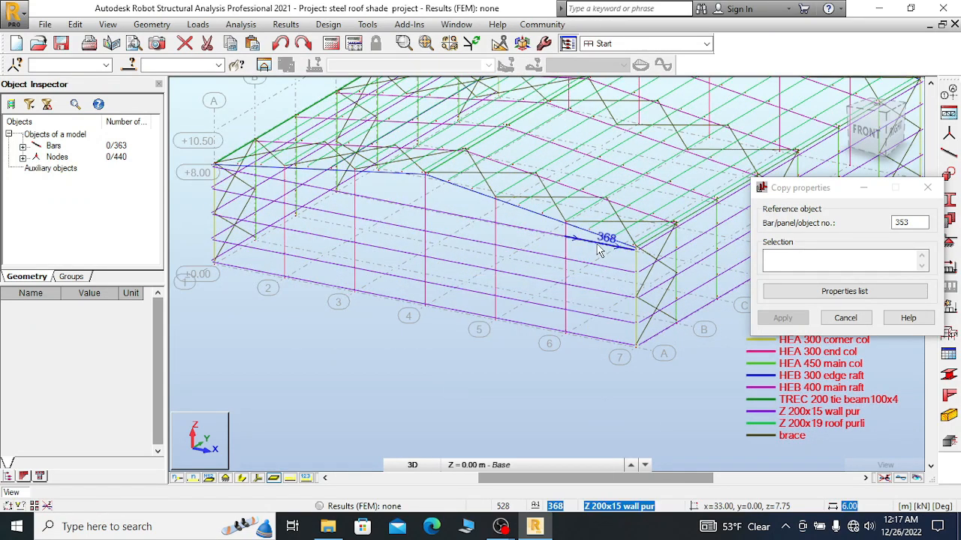
click(605, 282)
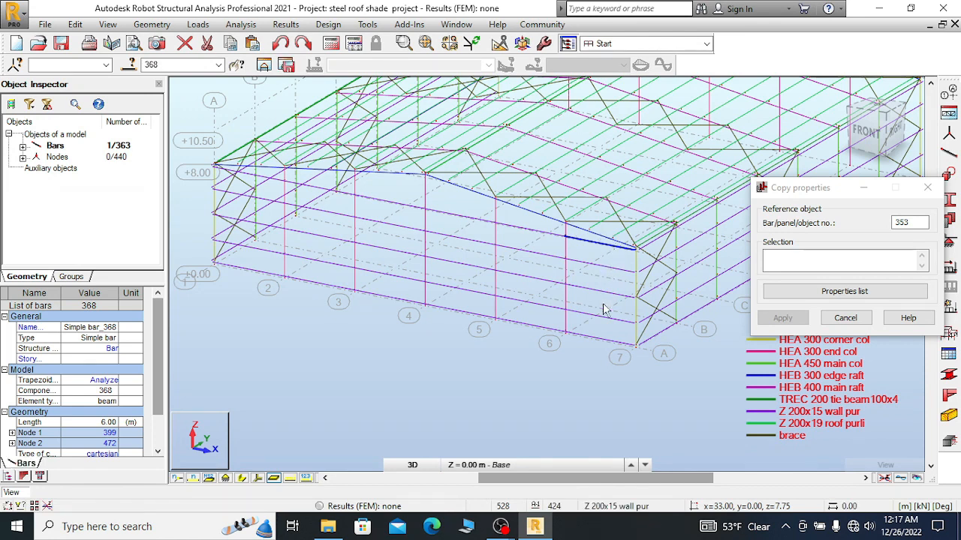
ctrl+drag(580, 367, 570, 382)
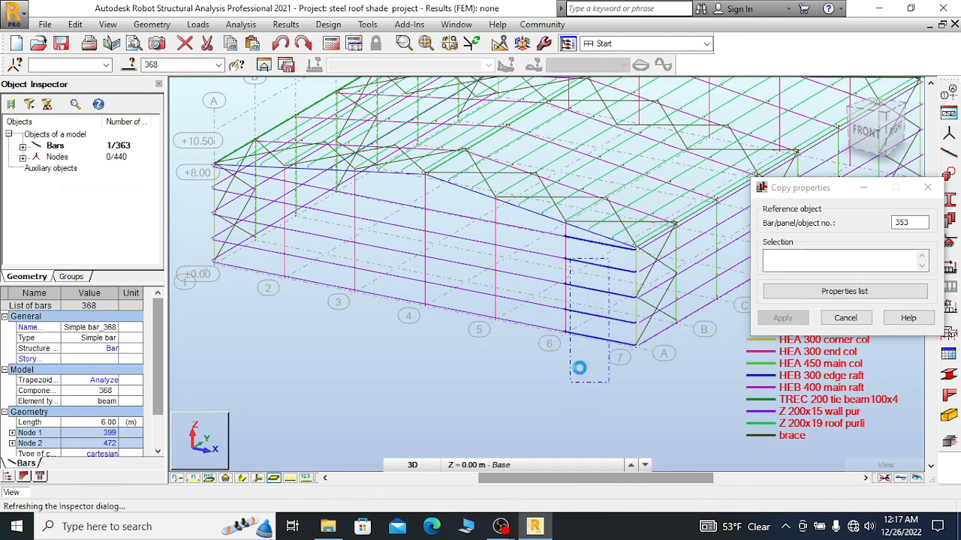
ctrl+drag(523, 222, 512, 345)
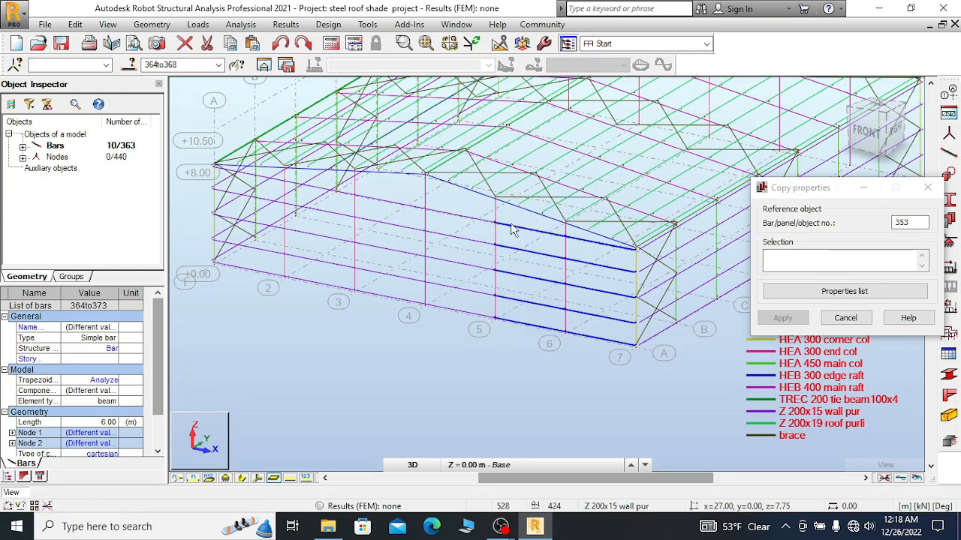
ctrl+drag(463, 207, 442, 328)
ctrl+drag(392, 196, 379, 251)
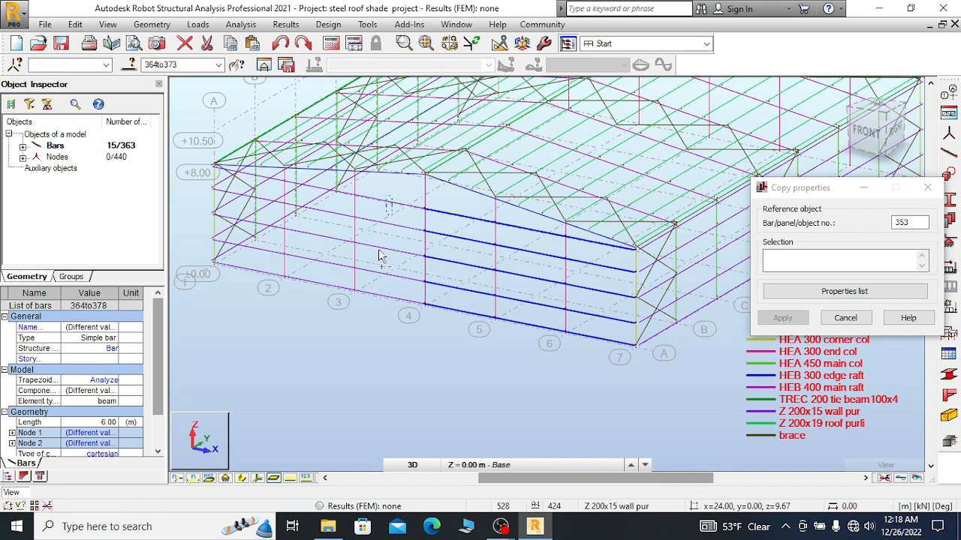
ctrl+drag(376, 322, 377, 323)
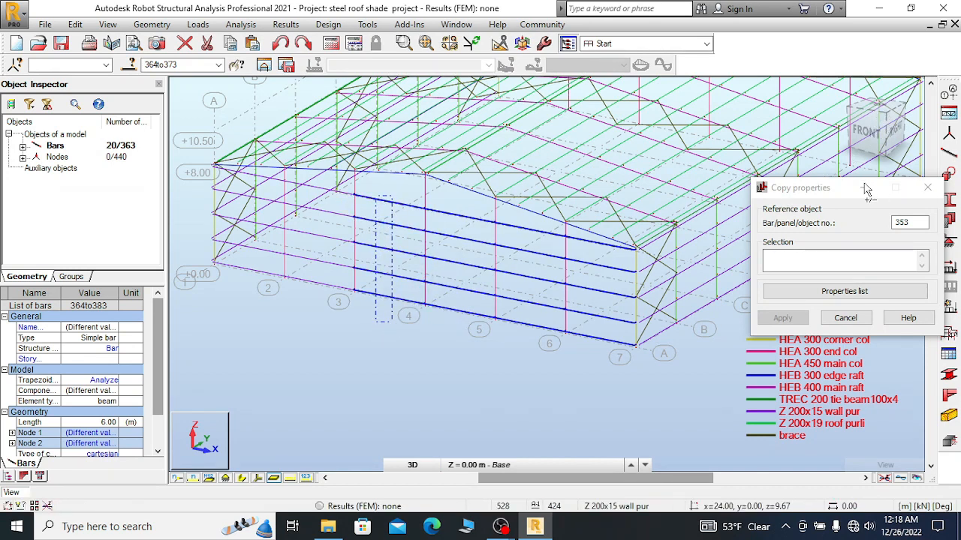
- Add the axis A gable purlins in bays 2–3 and 1–2 to the selection
drag(887, 118, 926, 121)
scroll(471, 242, down, 2)
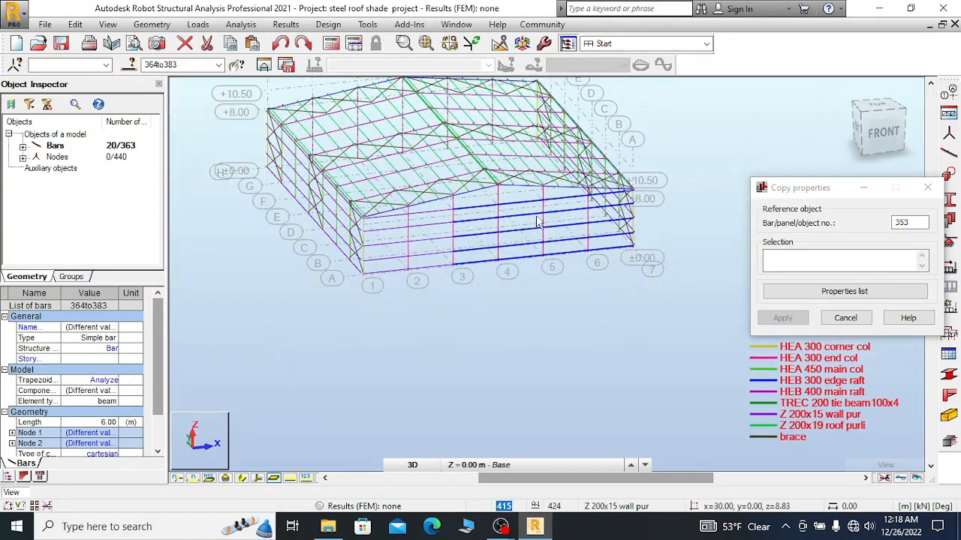
scroll(427, 239, up, 4)
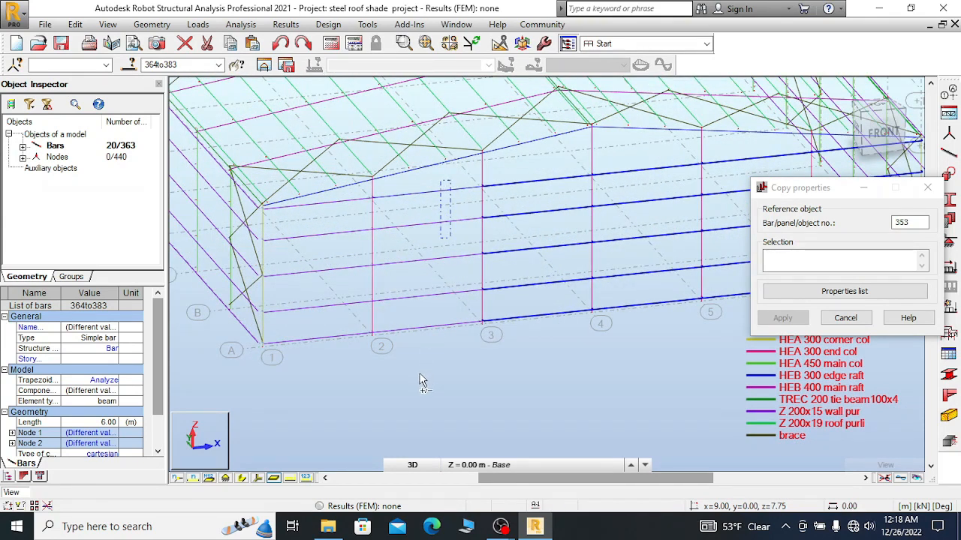
drag(409, 420, 424, 383)
drag(468, 359, 468, 349)
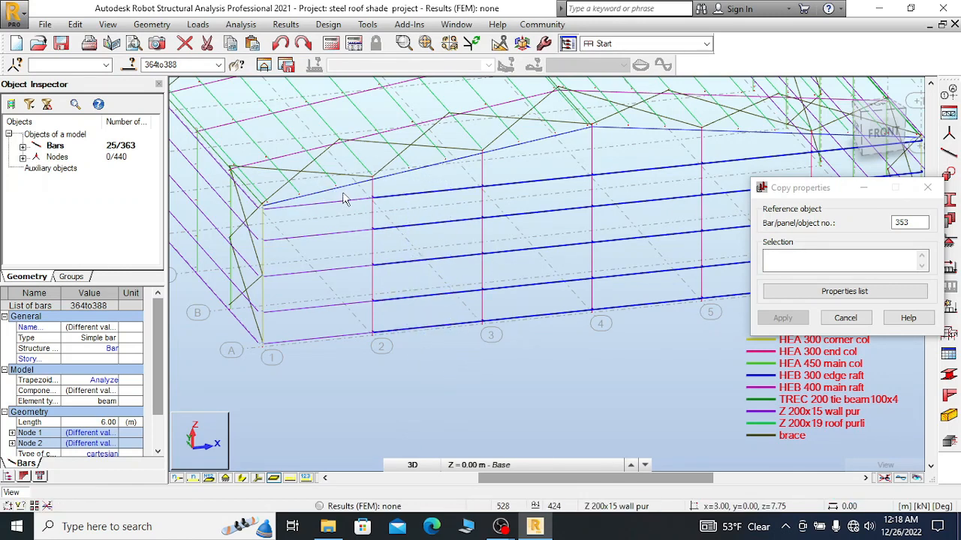
scroll(347, 201, up, 2)
drag(347, 200, 331, 433)
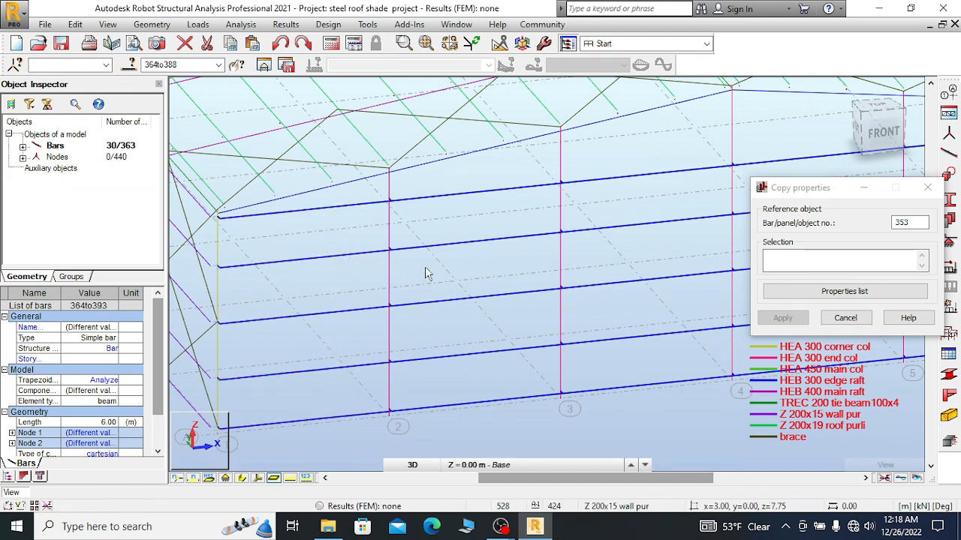
scroll(455, 210, down, 2)
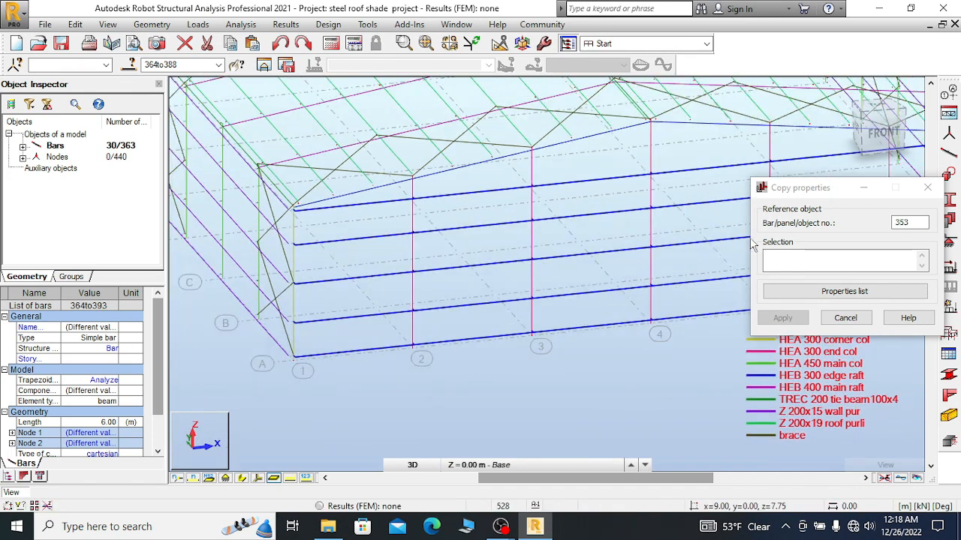
- Close the Copy properties dialog and start a translation in Copy mode for the selected gable purlins
click(824, 184)
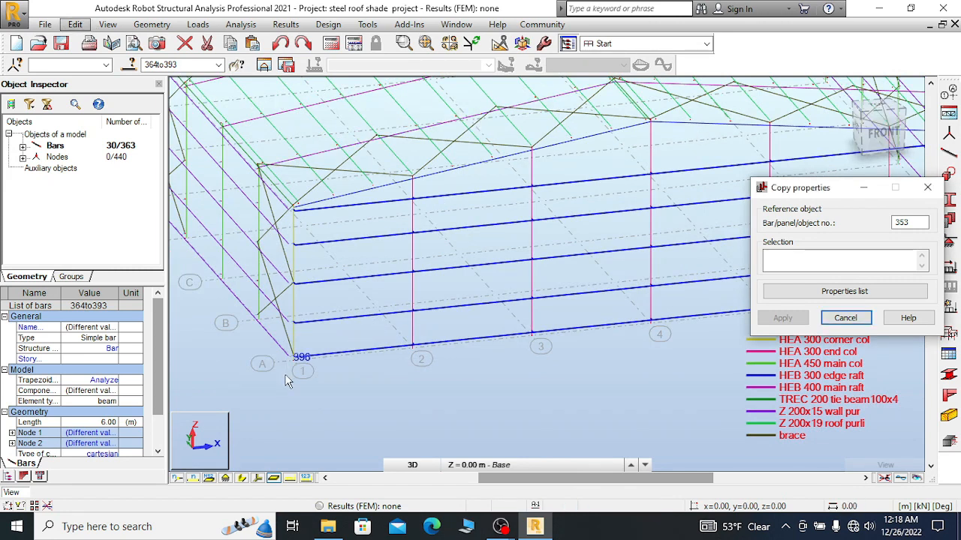
scroll(287, 379, up, 2)
scroll(288, 379, up, 1)
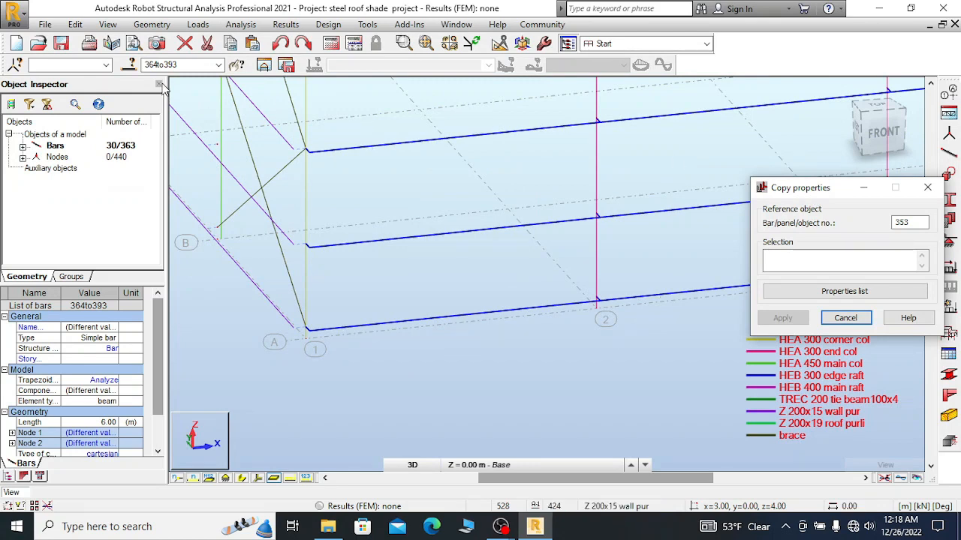
click(75, 24)
click(924, 187)
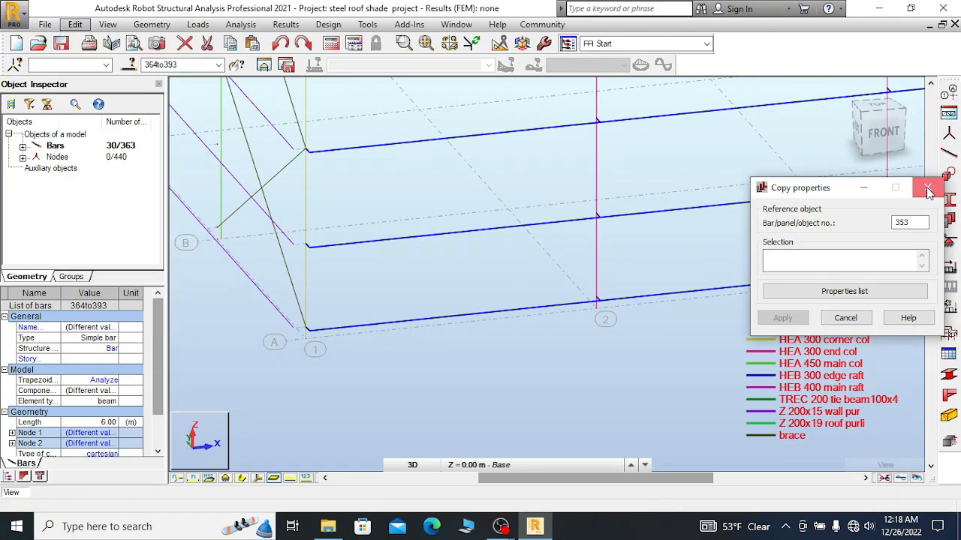
click(923, 187)
click(78, 25)
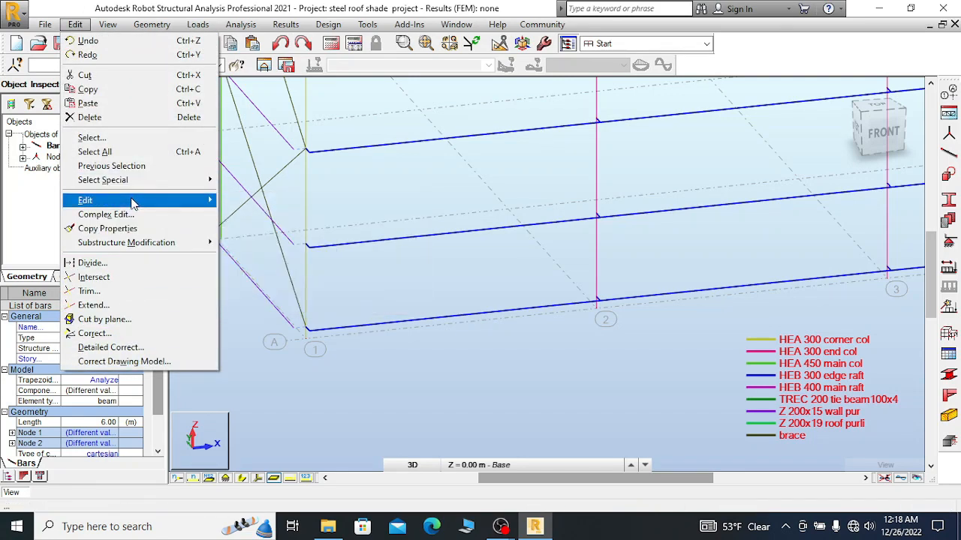
mouse_move(136, 202)
click(372, 201)
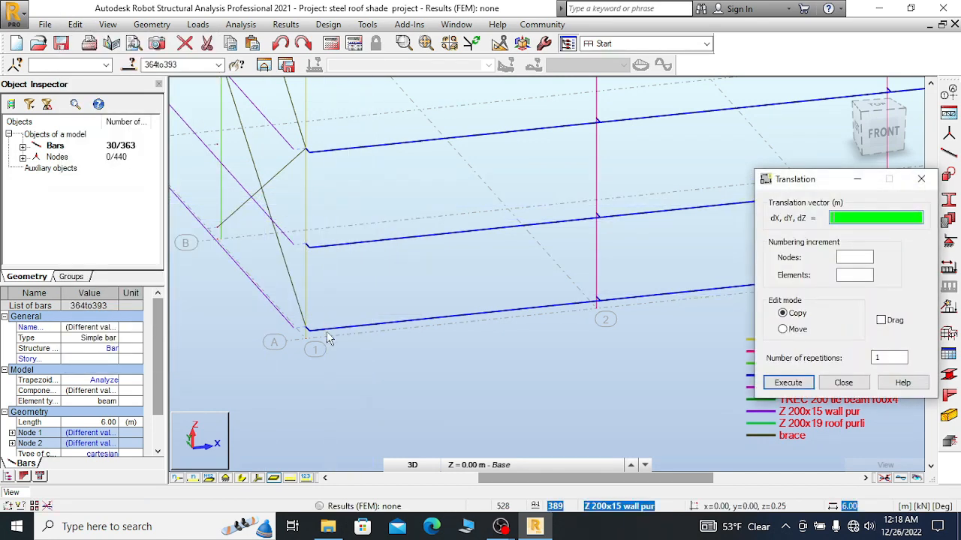
- Set the translation vector's start point at the column base where axes A and 1 intersect
scroll(343, 331, up, 5)
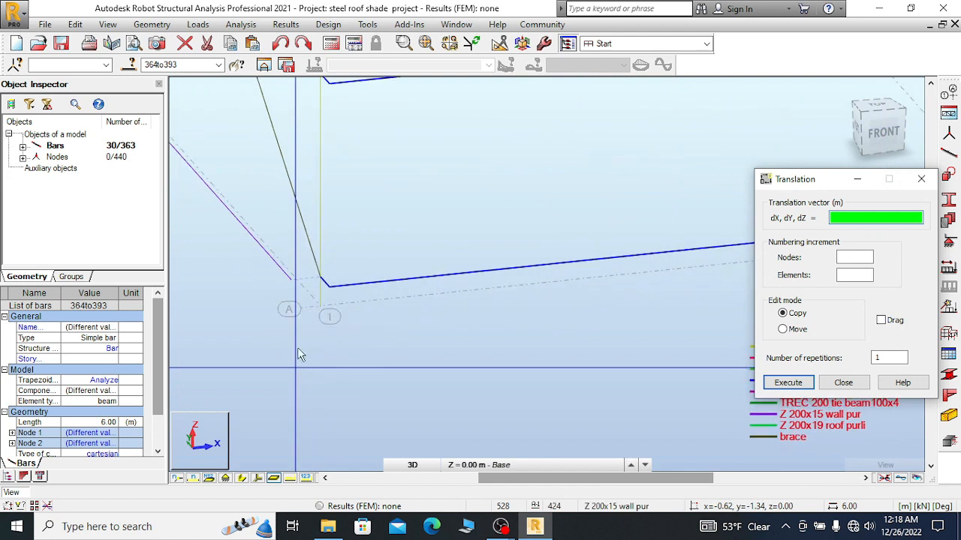
scroll(331, 299, up, 1)
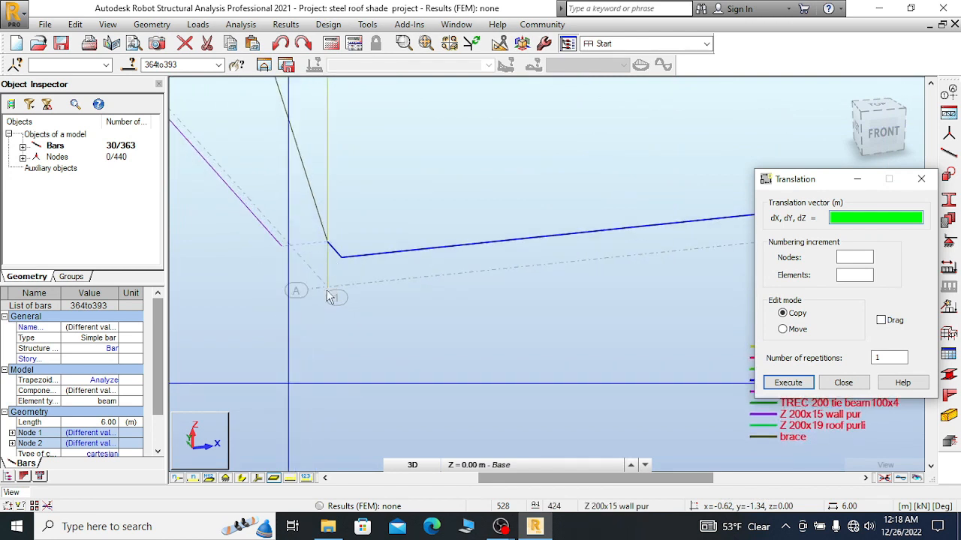
scroll(397, 150, down, 1)
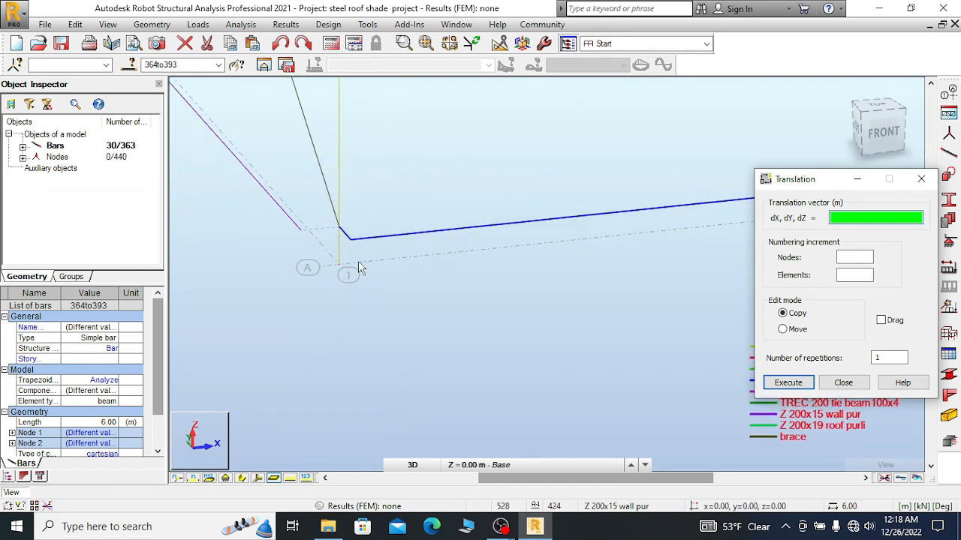
click(339, 265)
- Copy the selected purlins once to the axis H gable with translation vector 0.00, 42.00, 0.00, ending at the axis 1–H column base
scroll(489, 290, down, 1)
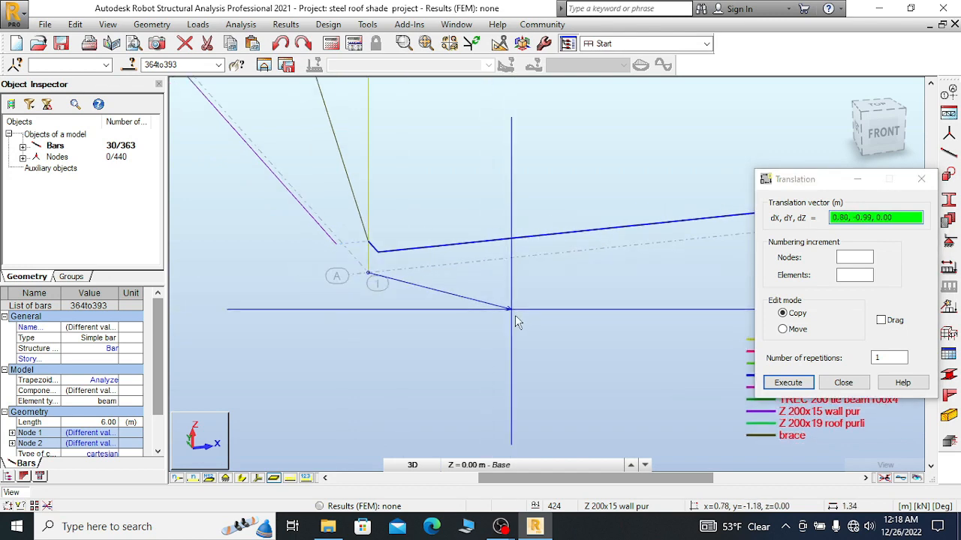
scroll(526, 324, down, 4)
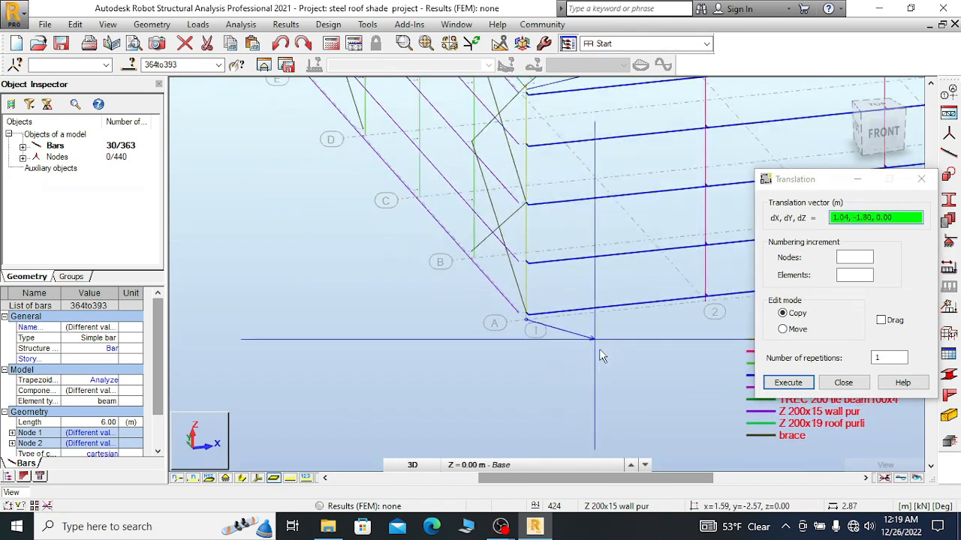
scroll(600, 356, down, 2)
scroll(601, 352, down, 1)
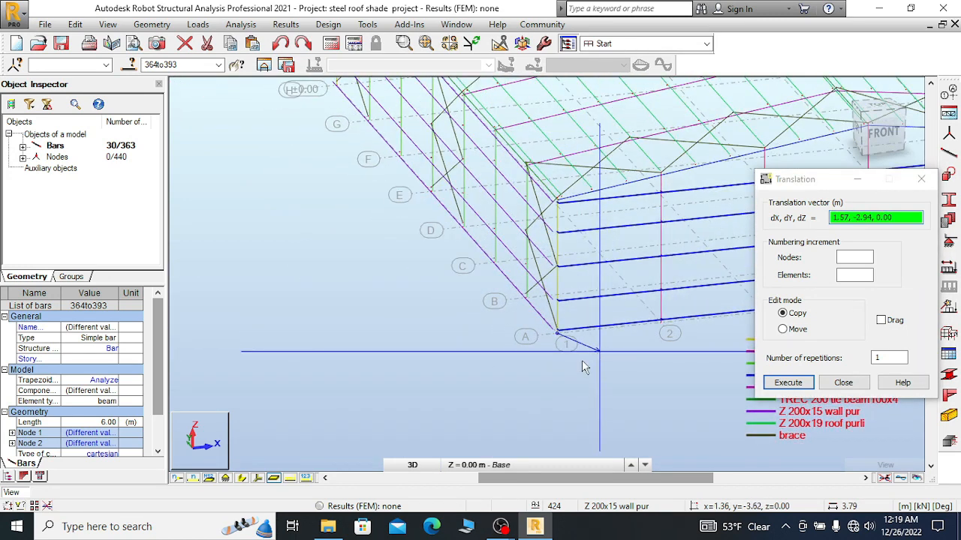
scroll(582, 360, down, 1)
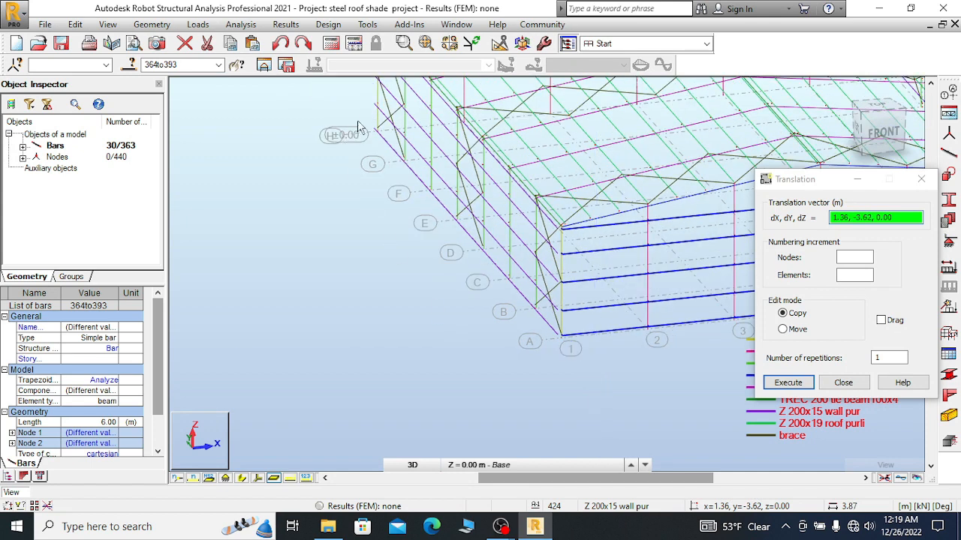
scroll(391, 129, down, 2)
scroll(382, 131, up, 3)
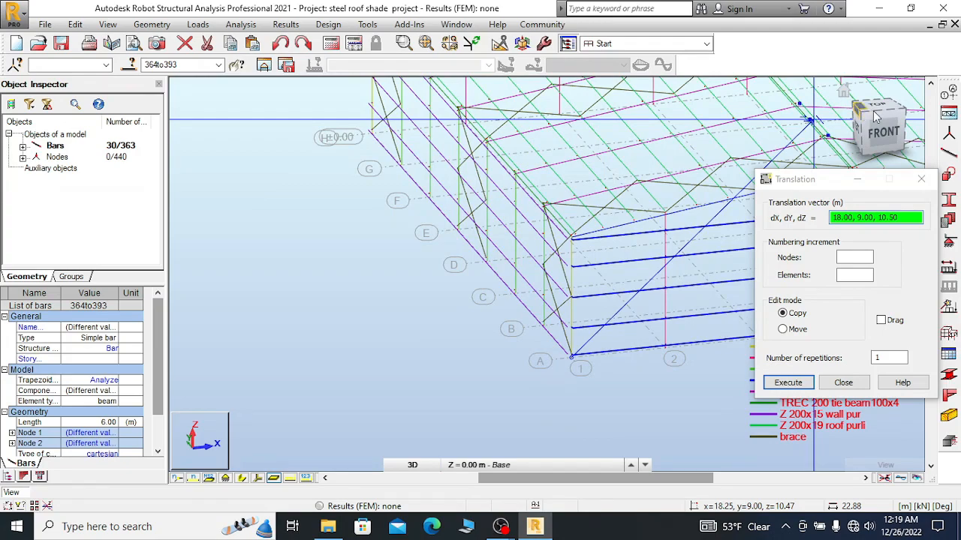
mouse_move(863, 114)
mouse_down()
mouse_move(887, 108)
mouse_move(899, 90)
mouse_up()
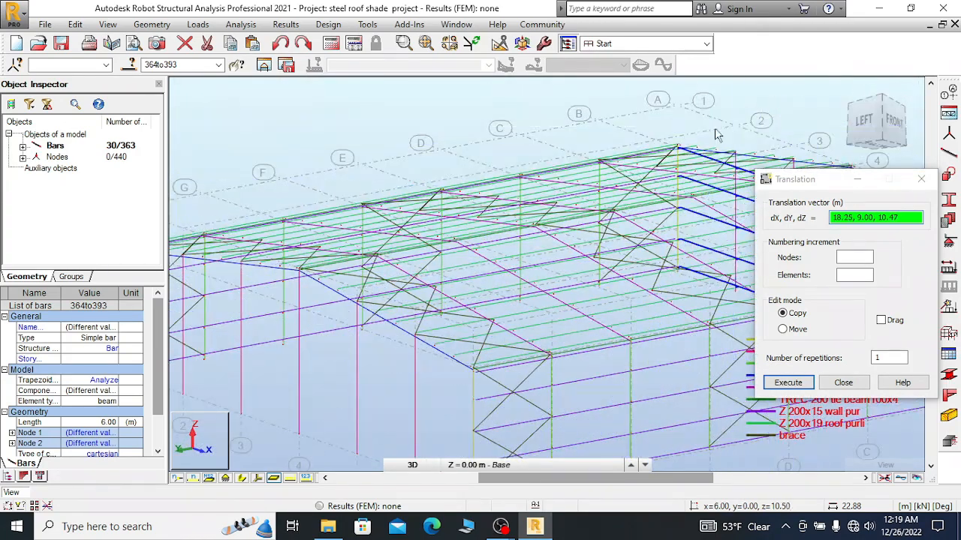
scroll(586, 124, down, 1)
scroll(589, 132, down, 1)
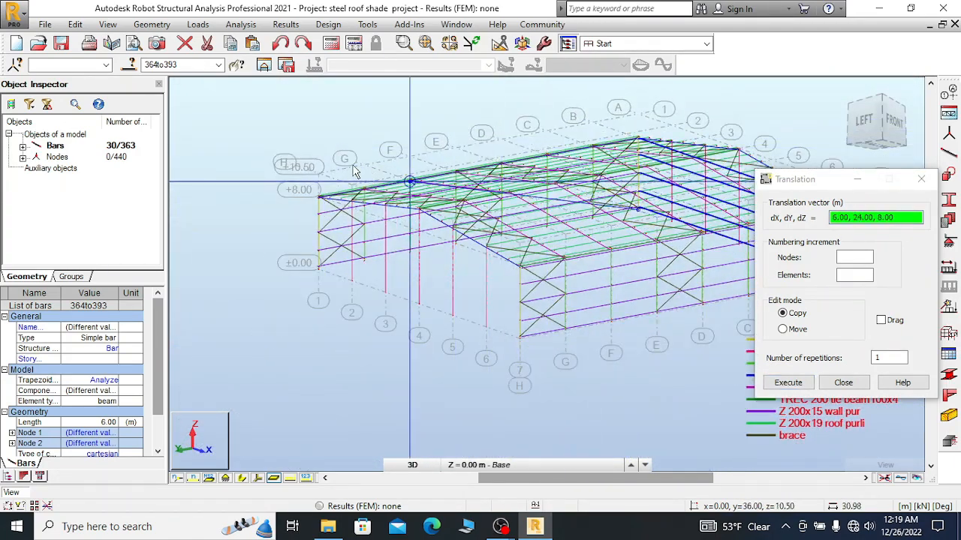
scroll(615, 270, down, 2)
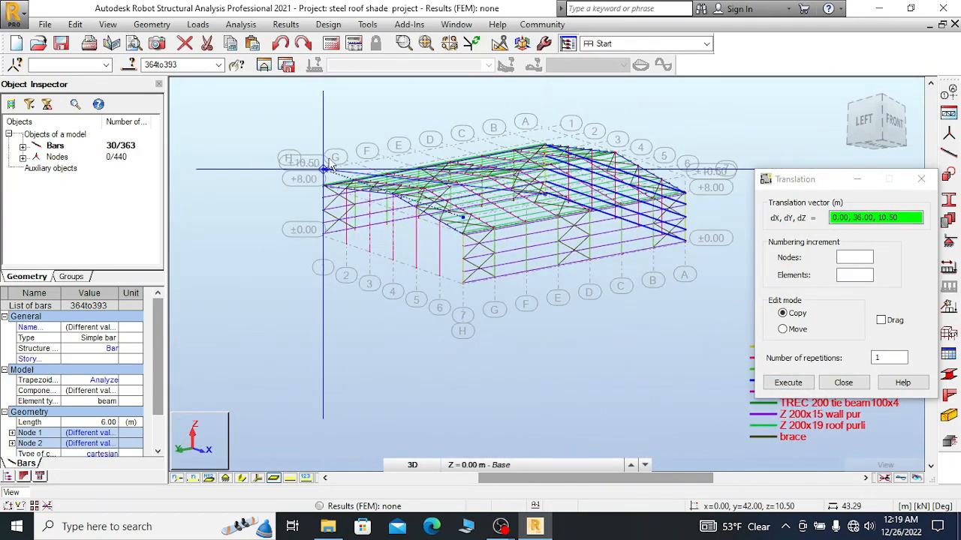
click(590, 327)
scroll(312, 254, up, 3)
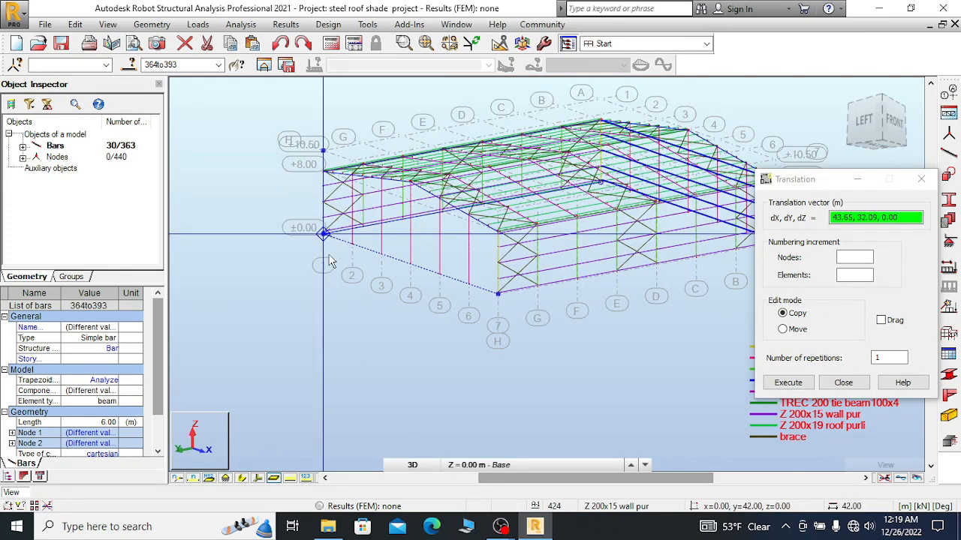
scroll(329, 259, up, 3)
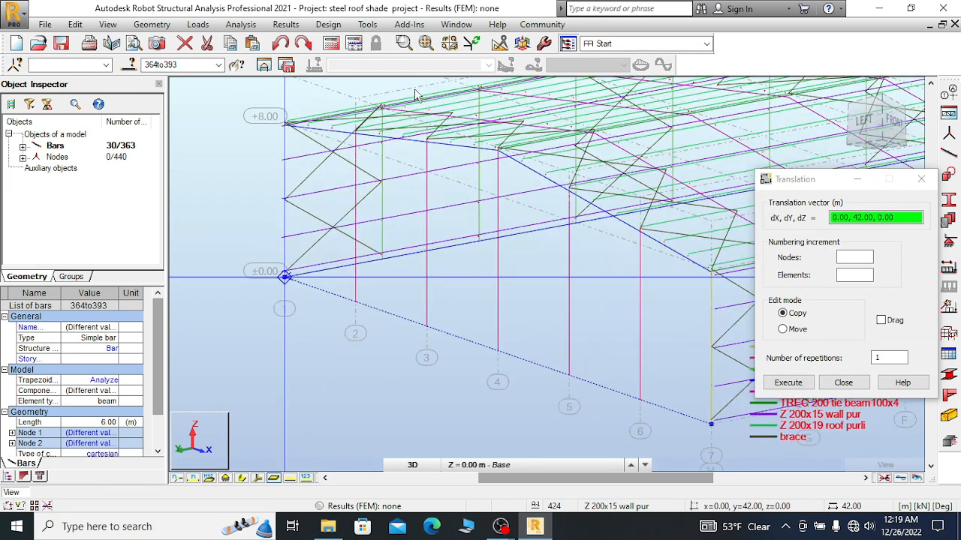
scroll(289, 293, up, 3)
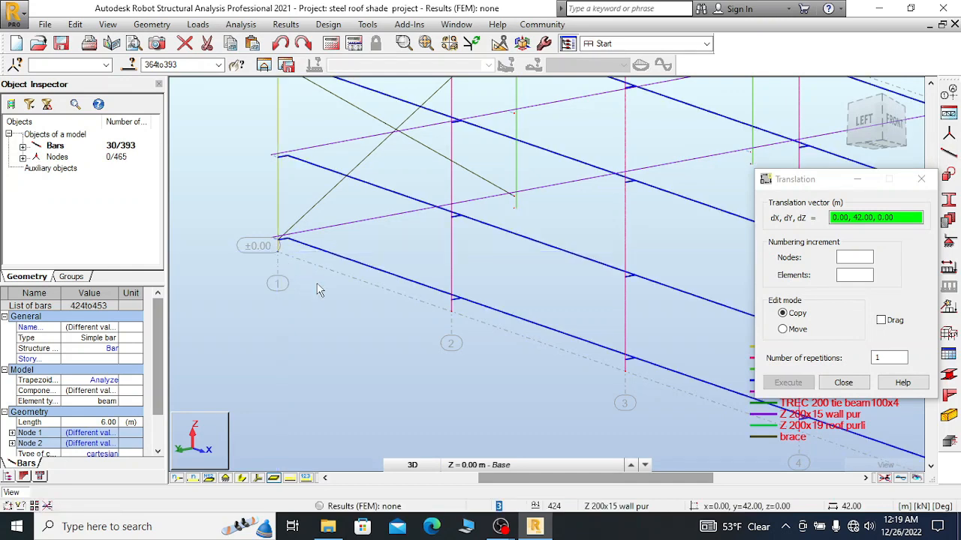
- Close the Translation dialog and check the copied purlins at the corner of axes 7 and H
scroll(255, 162, down, 6)
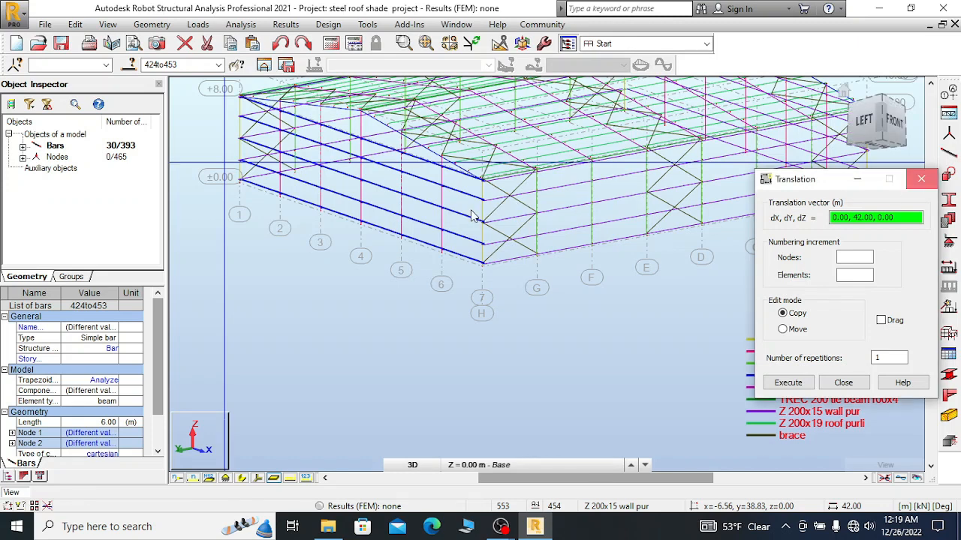
click(923, 181)
scroll(503, 289, up, 2)
scroll(503, 286, up, 2)
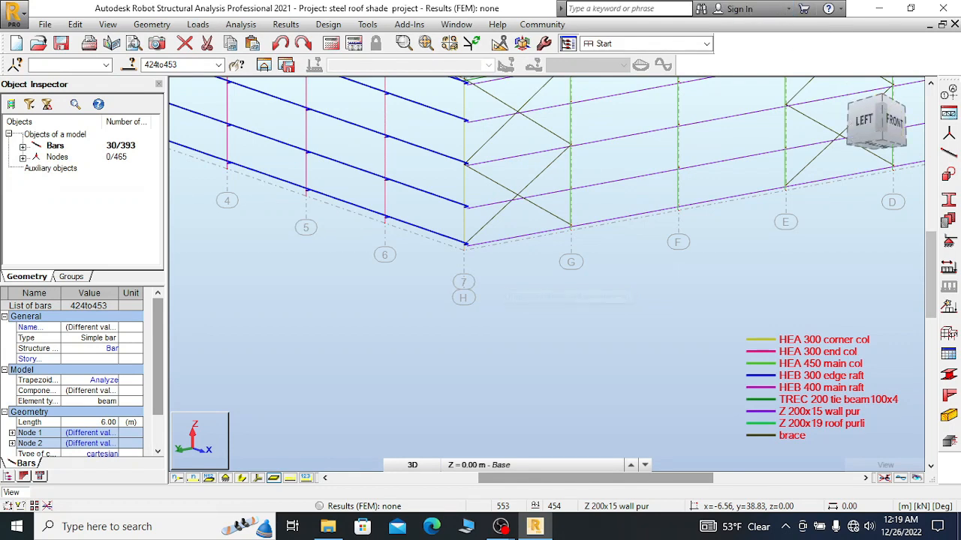
click(884, 129)
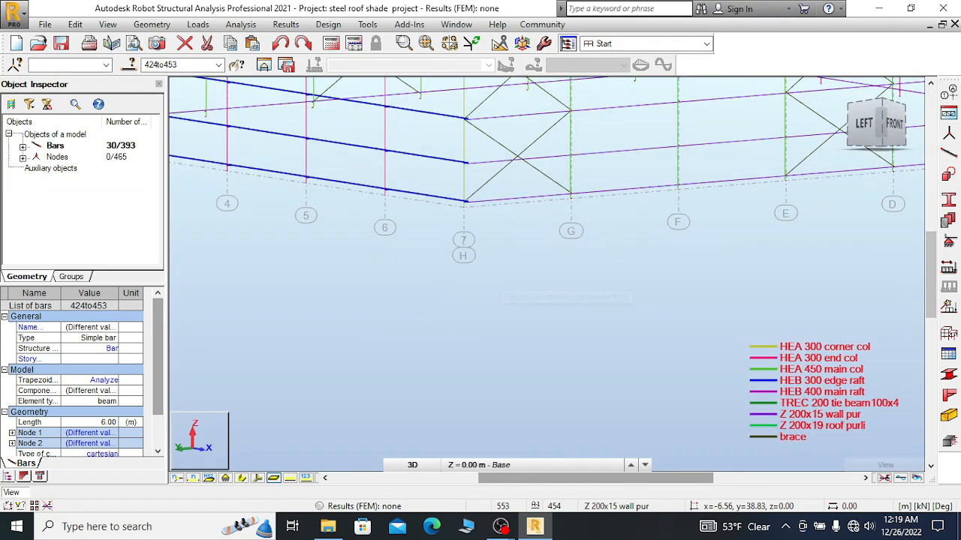
- Examine the copied wall purlins along the axis H gable from outside, down to the corner of axes 7 and H
drag(882, 123, 879, 89)
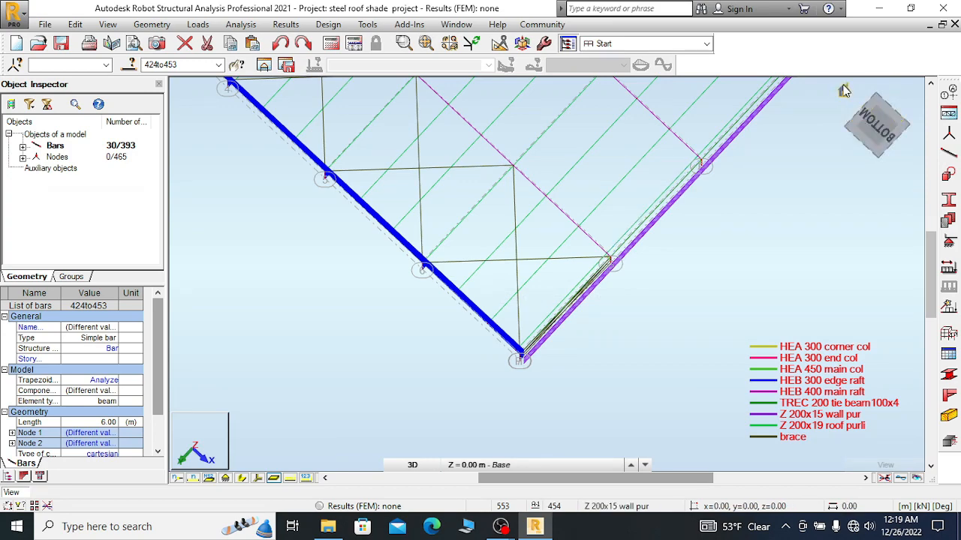
click(842, 91)
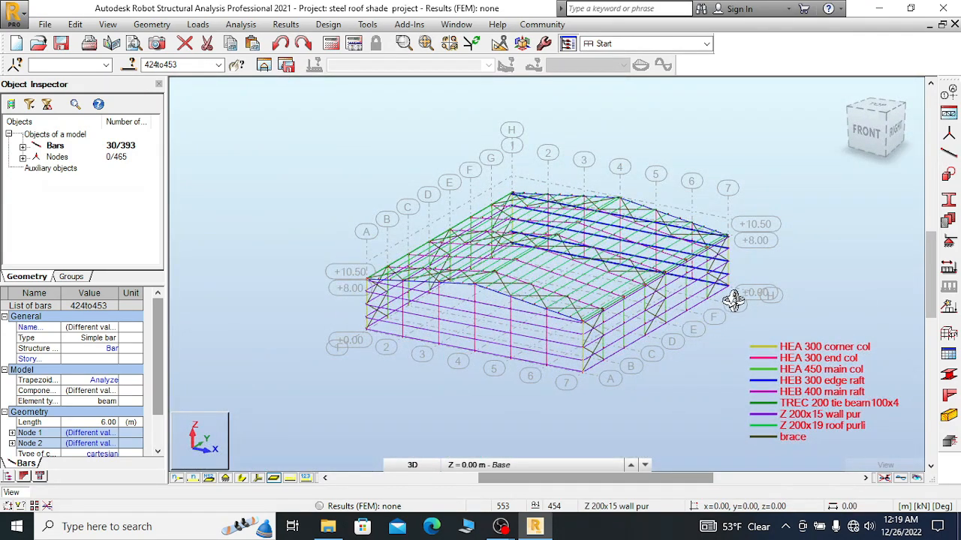
drag(775, 281, 560, 313)
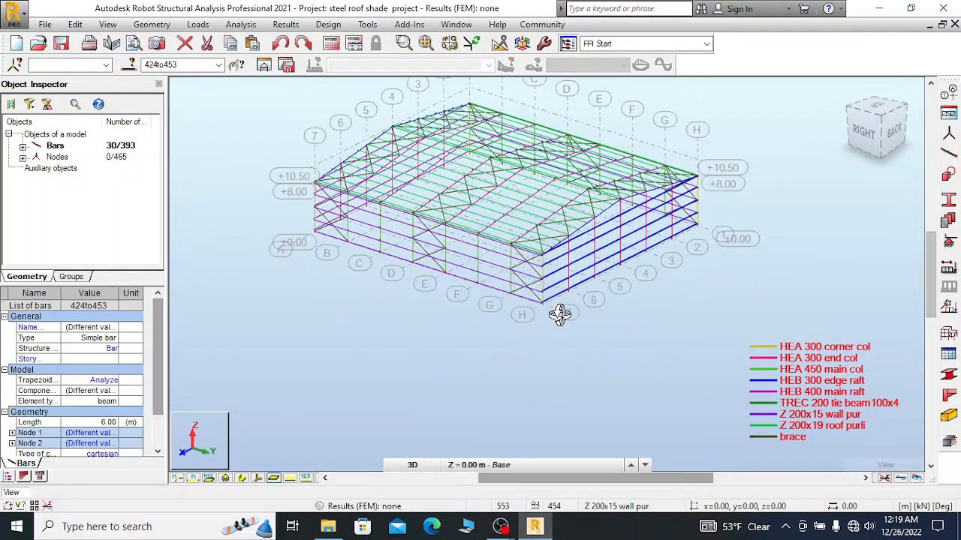
scroll(559, 313, up, 5)
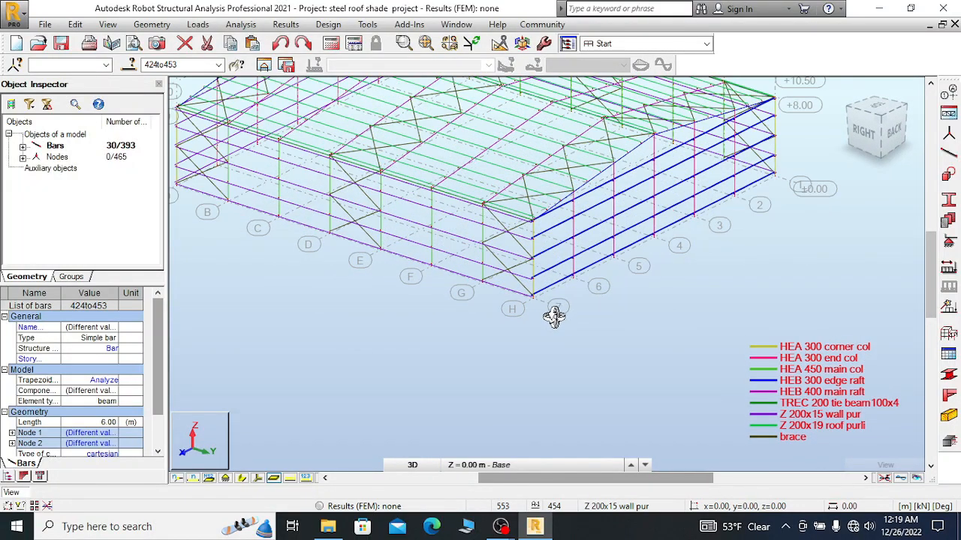
scroll(551, 315, up, 2)
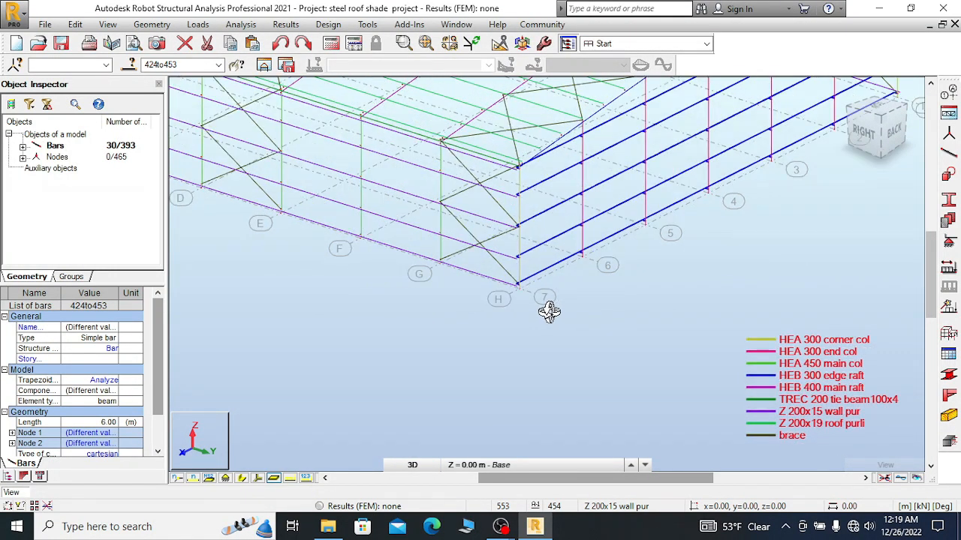
scroll(549, 312, up, 4)
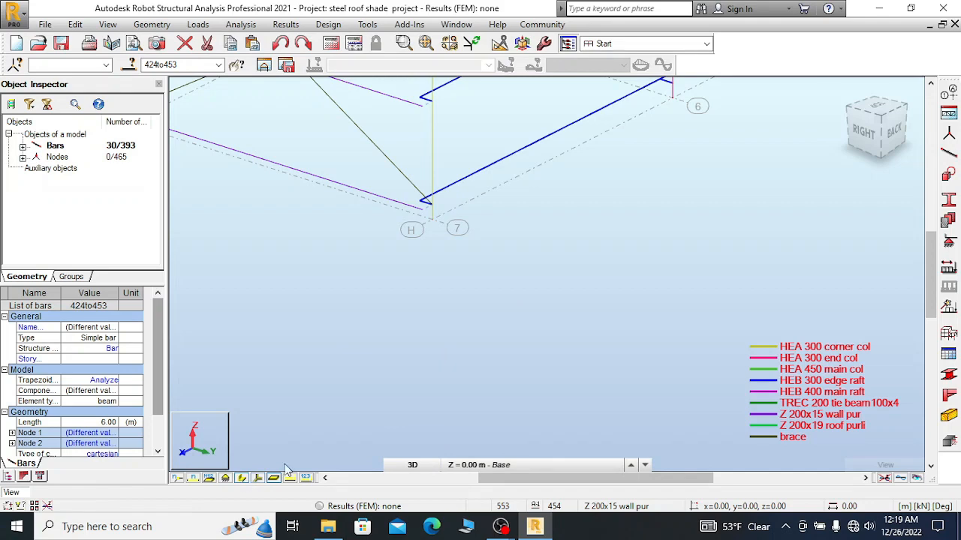
- Display the bars' section shapes and inspect how the gable and side wall purlins meet the columns around the corner of axes 7 and H
scroll(458, 309, down, 3)
scroll(485, 307, down, 2)
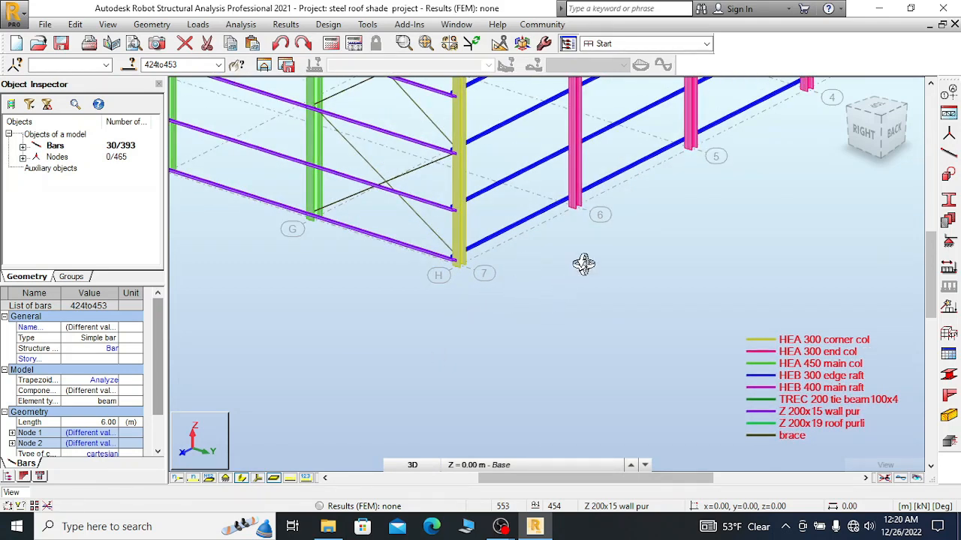
scroll(499, 233, up, 3)
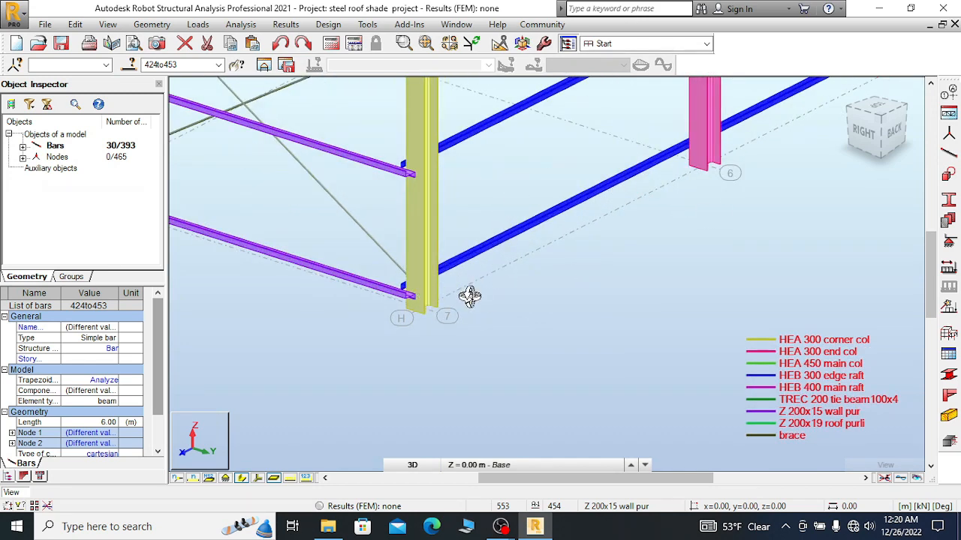
scroll(589, 275, down, 3)
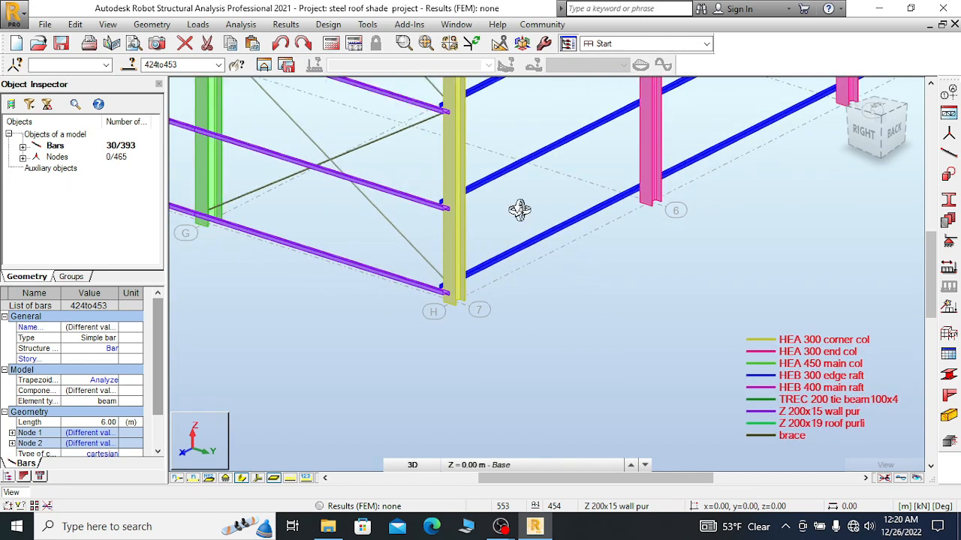
scroll(719, 276, down, 1)
scroll(718, 277, down, 2)
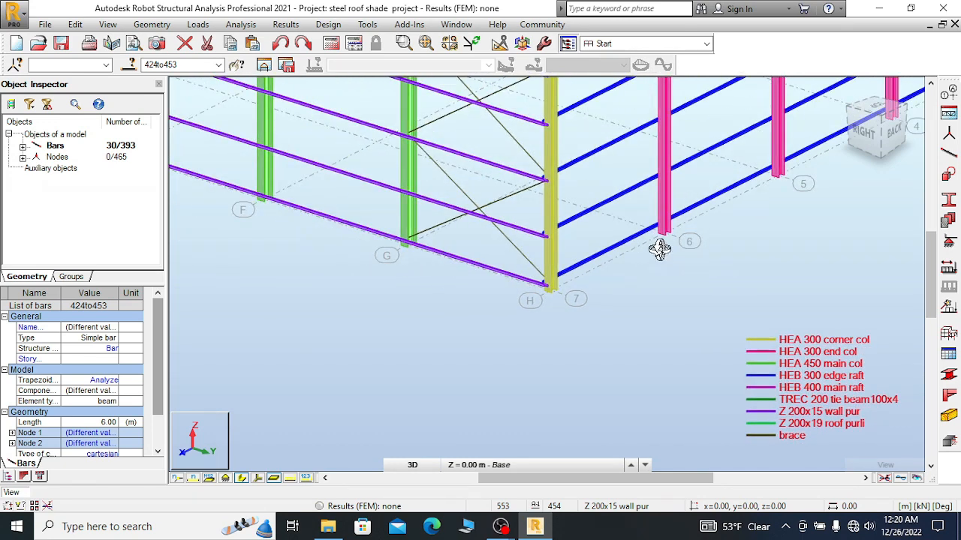
scroll(714, 233, down, 2)
scroll(744, 262, down, 2)
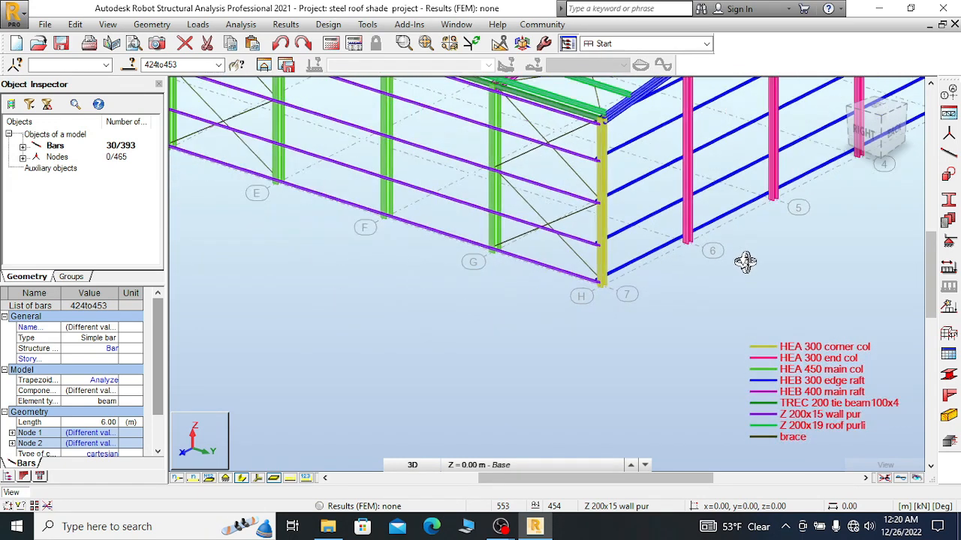
scroll(743, 262, down, 2)
scroll(489, 174, up, 4)
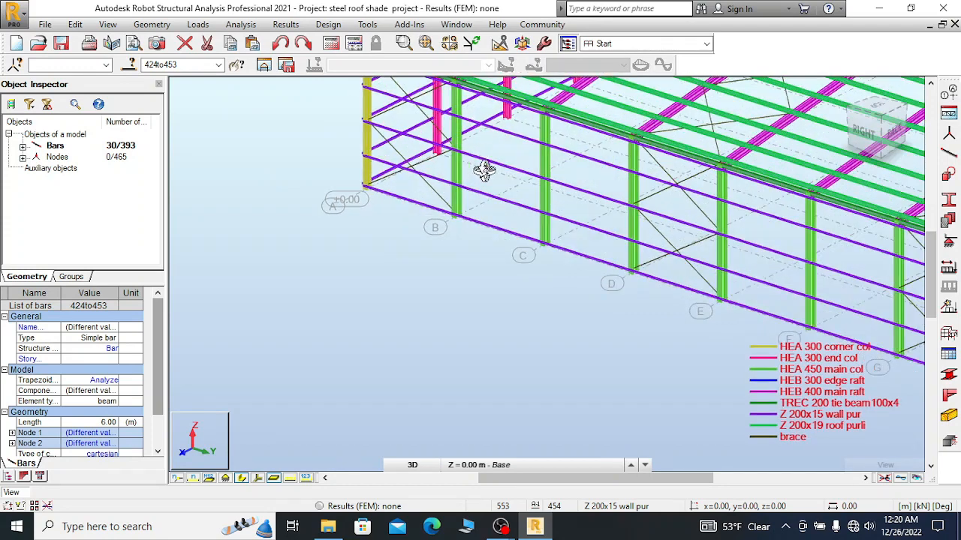
- Try copying the properties of the HEA 300 end column at axes 6 and A to the end column at axes 6 and H
right_click(403, 149)
click(424, 156)
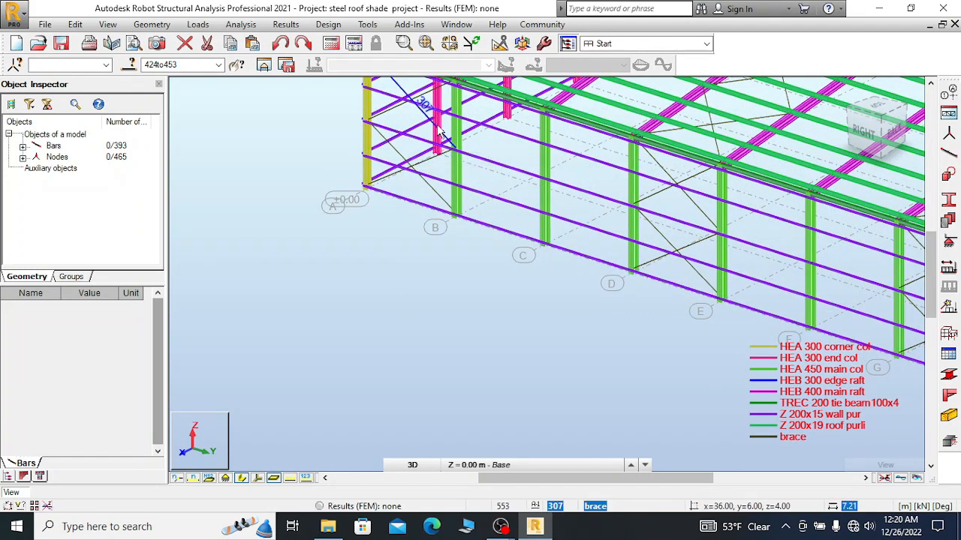
scroll(444, 134, up, 1)
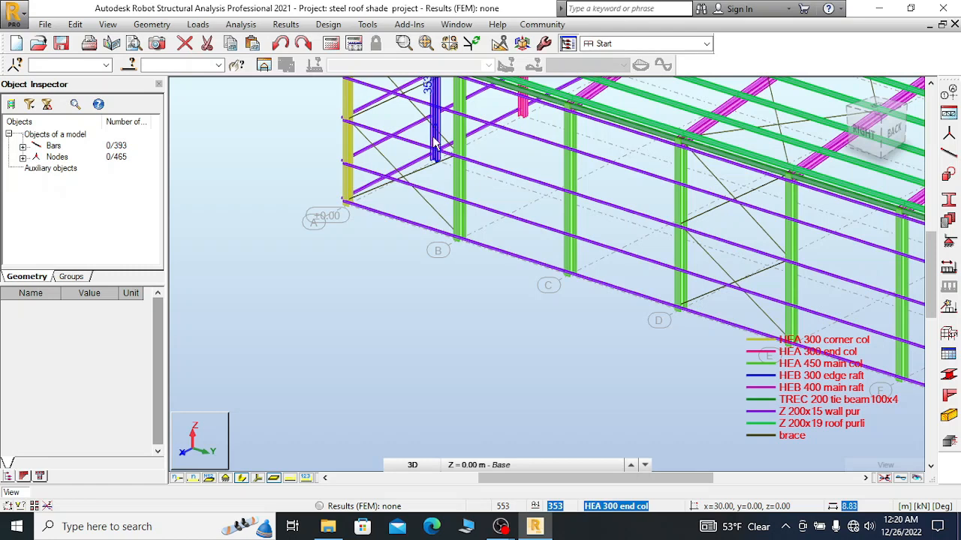
right_click(436, 141)
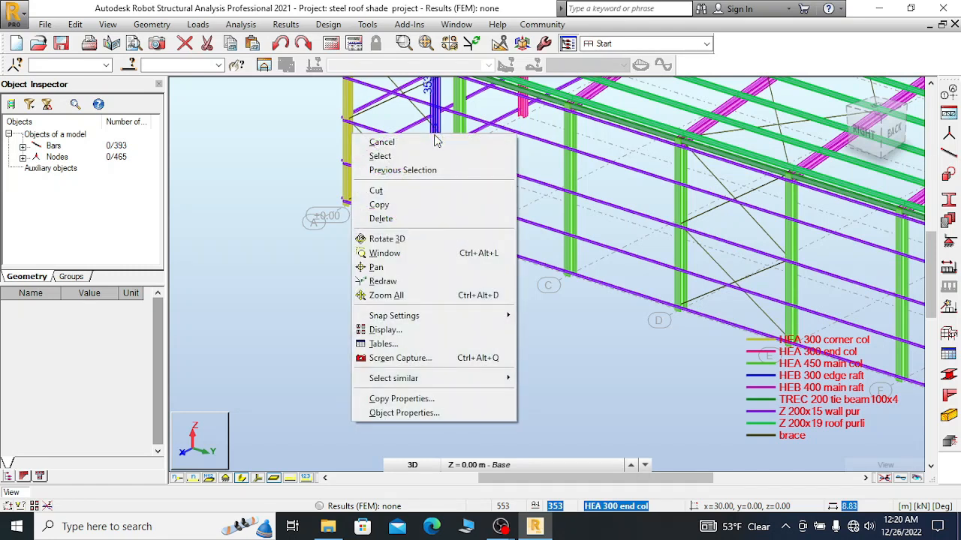
click(420, 399)
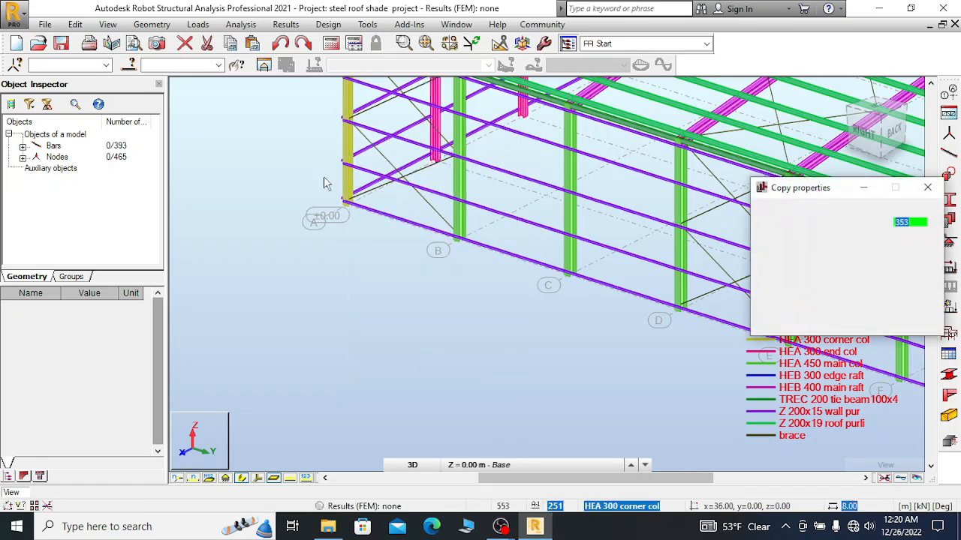
scroll(324, 177, down, 5)
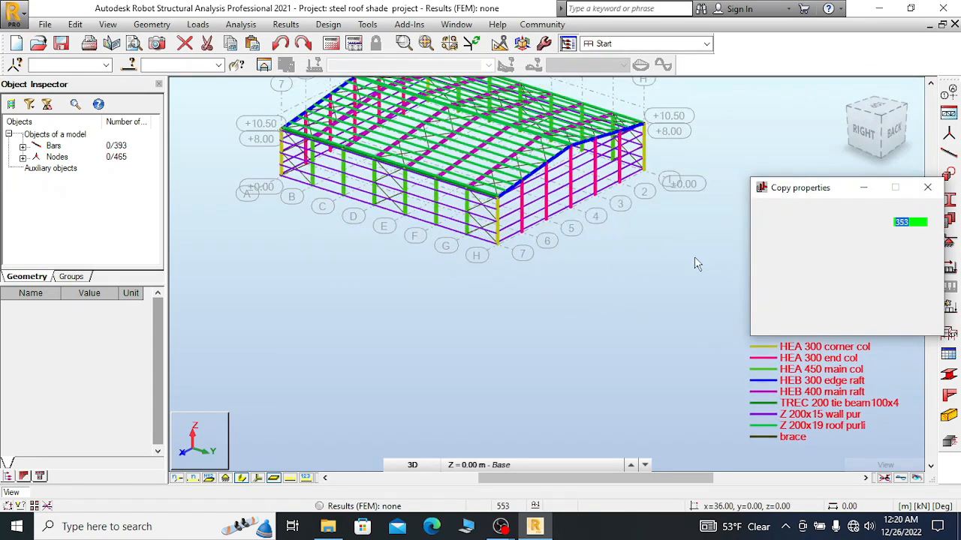
scroll(528, 233, up, 5)
scroll(527, 232, up, 2)
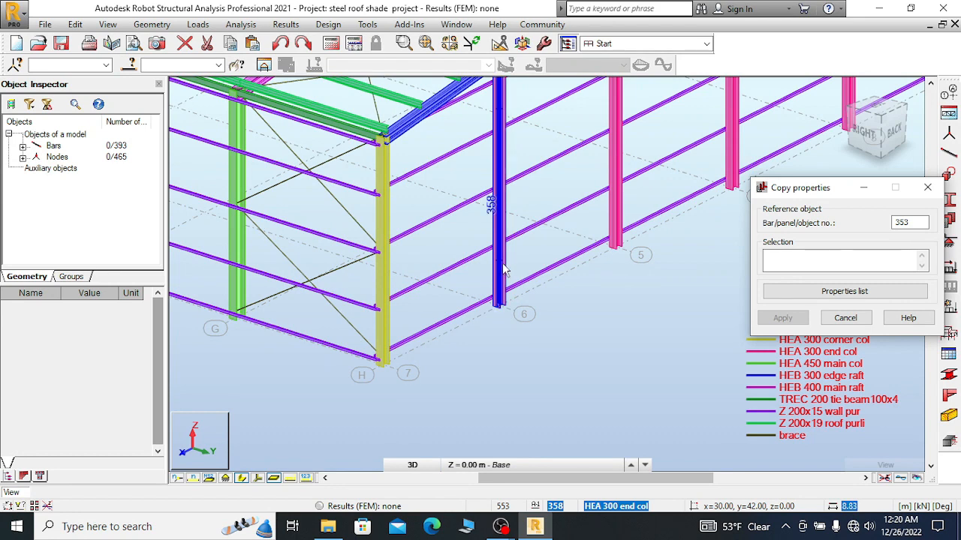
click(590, 276)
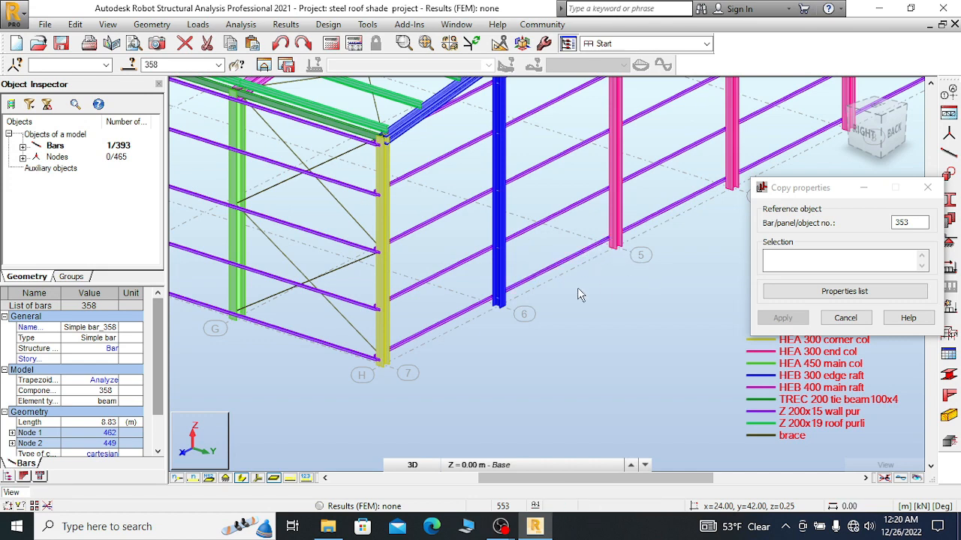
scroll(536, 319, up, 3)
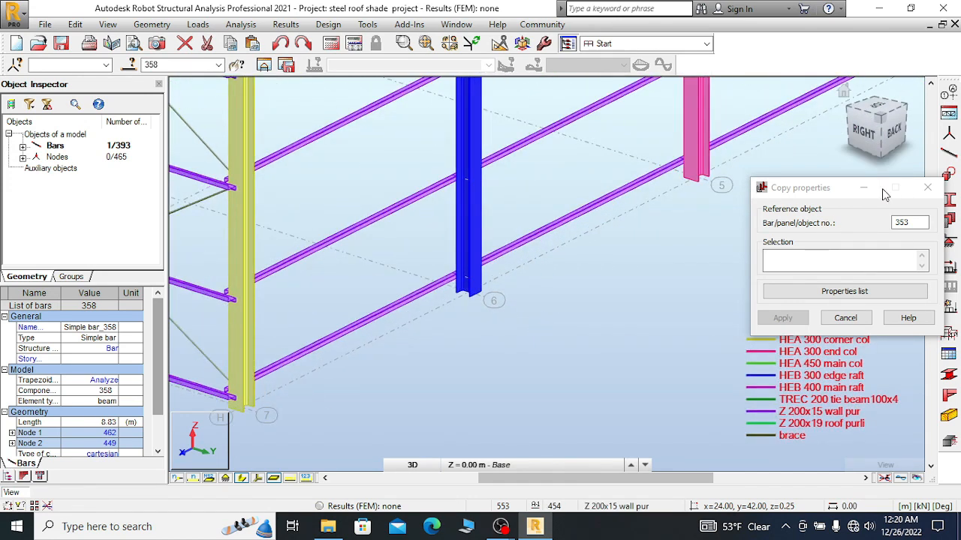
- Undo the last column property copy and clear the restored purlin selection
click(929, 189)
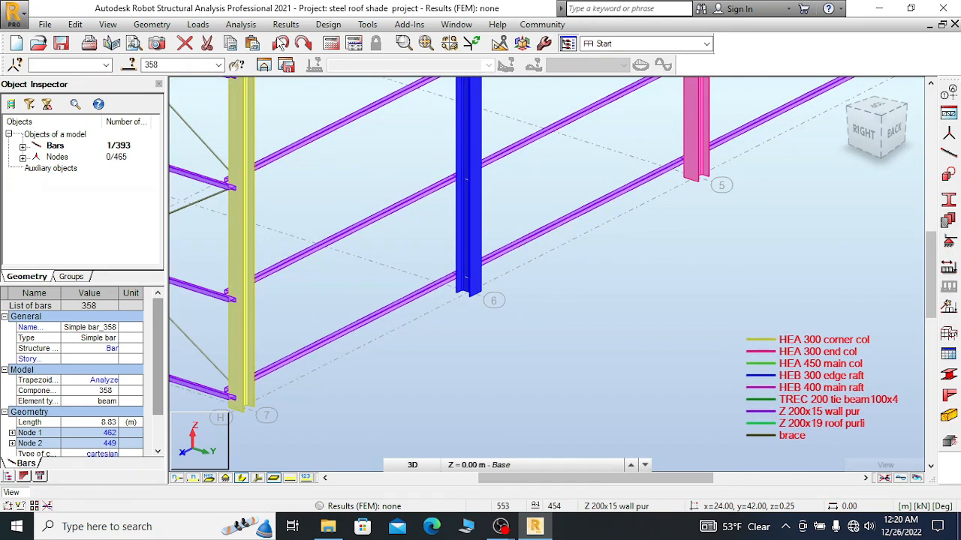
key(ctrl+z)
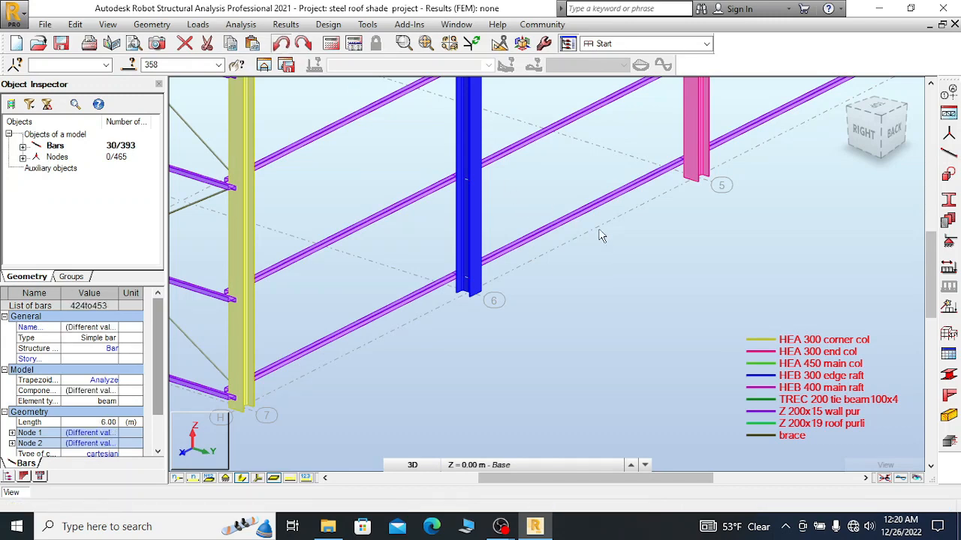
right_click(442, 211)
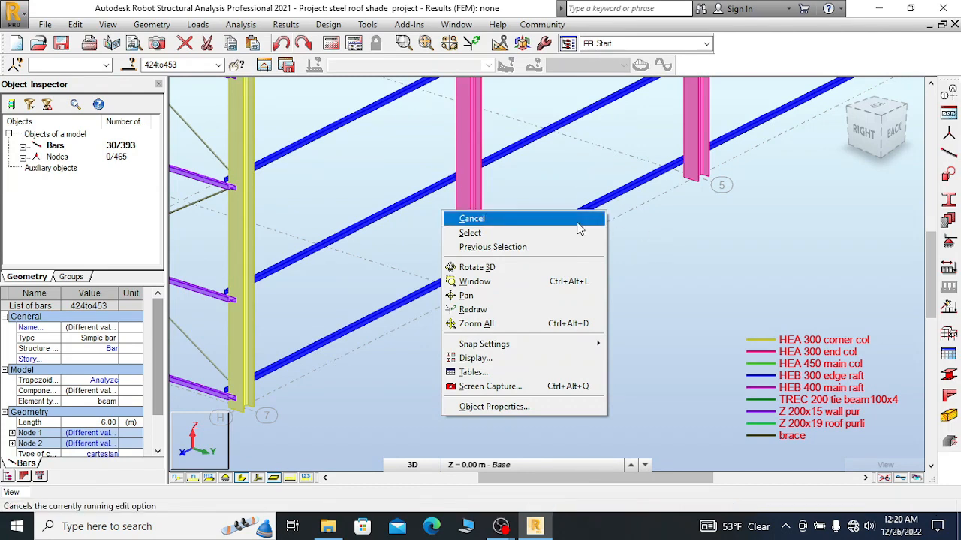
click(487, 220)
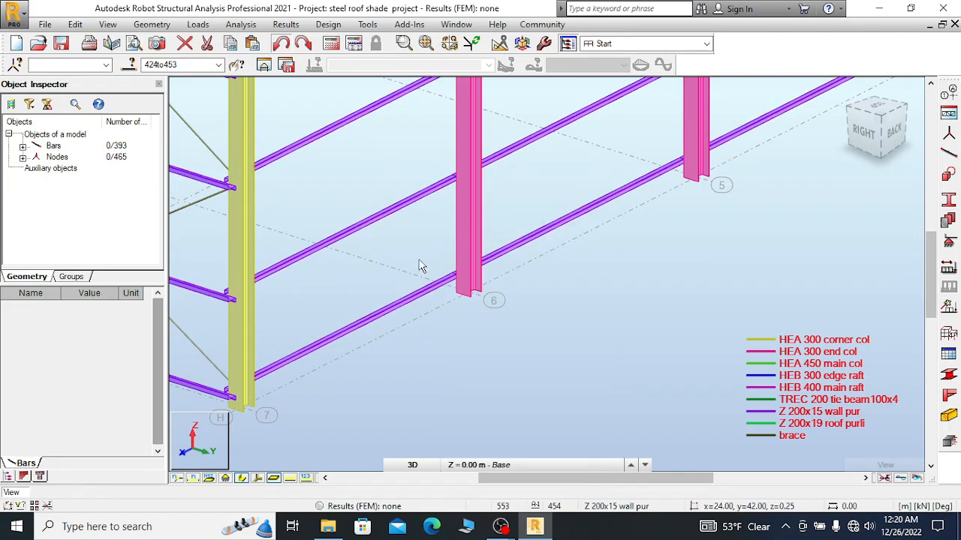
- Isolate the lowest axis H gable purlin between axes 6 and 7 together with its corner and end columns in a separate view
drag(416, 271, 374, 364)
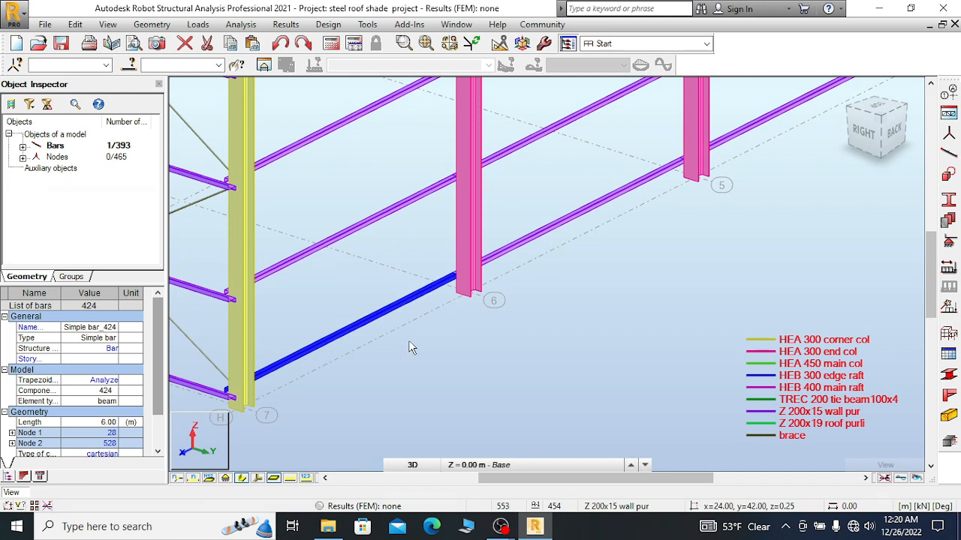
ctrl+click(239, 327)
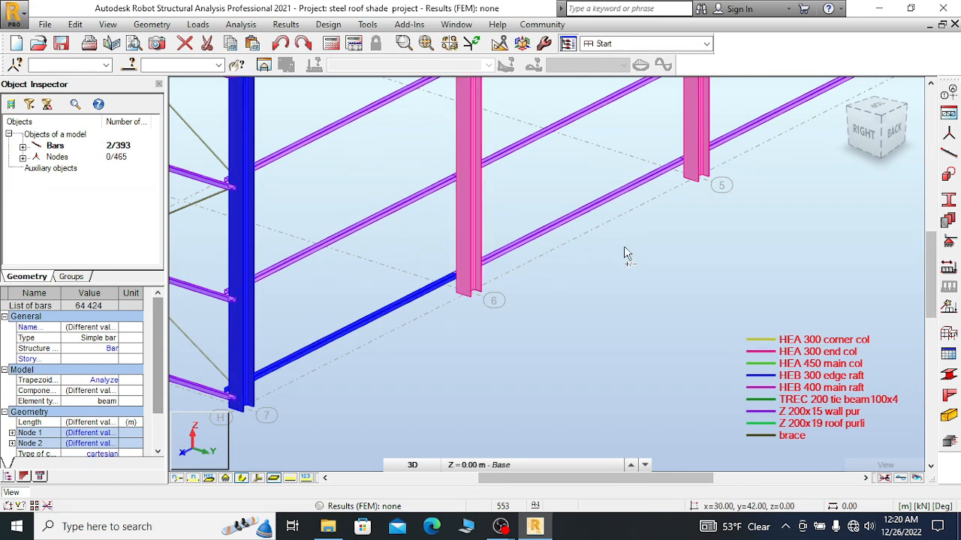
ctrl+drag(490, 248, 416, 213)
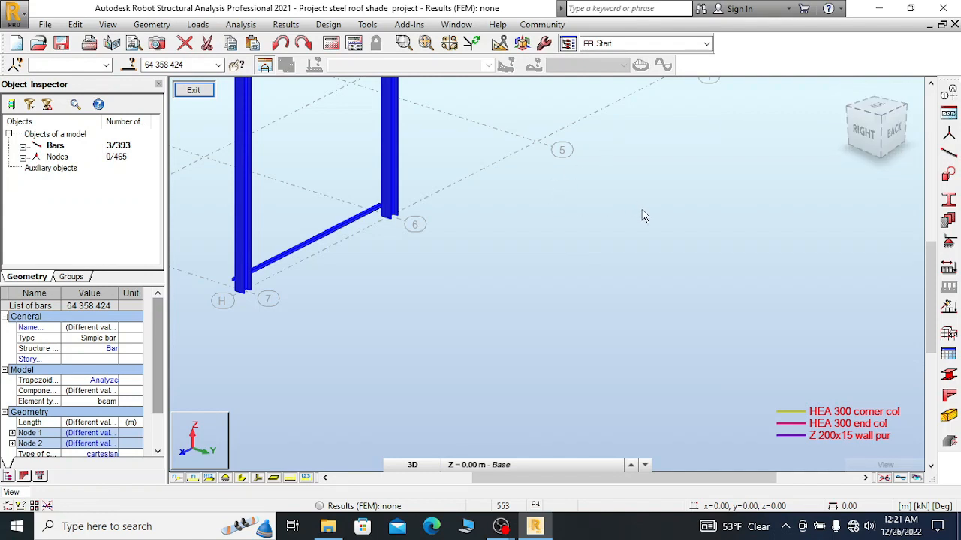
click(543, 321)
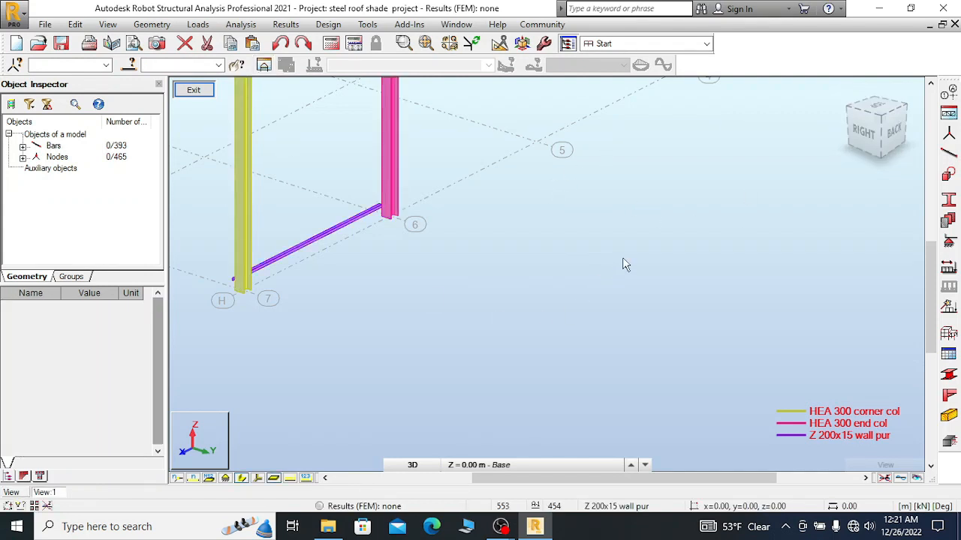
- Examine the isolated purlin from the top to check its position against the corner column at axes 7 and H
click(875, 109)
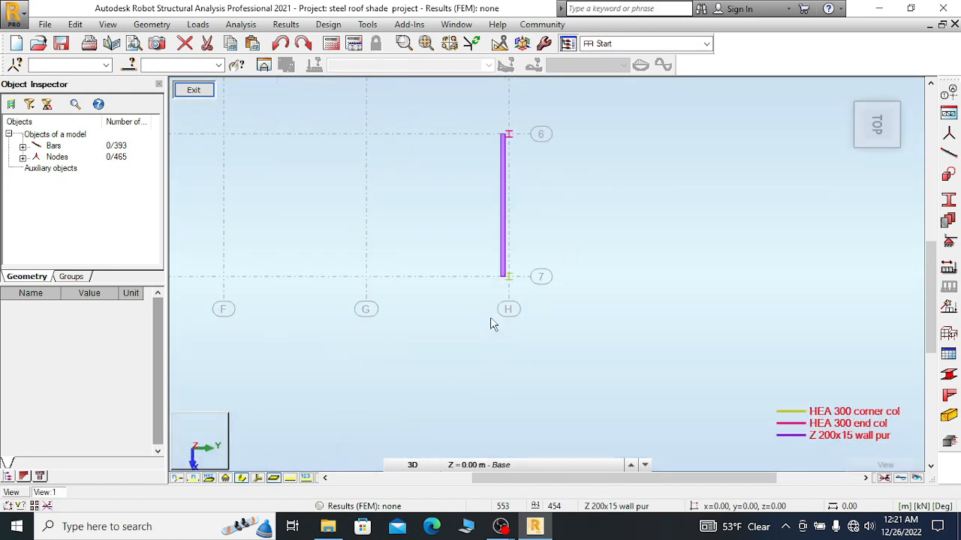
scroll(495, 293, up, 5)
scroll(494, 291, up, 5)
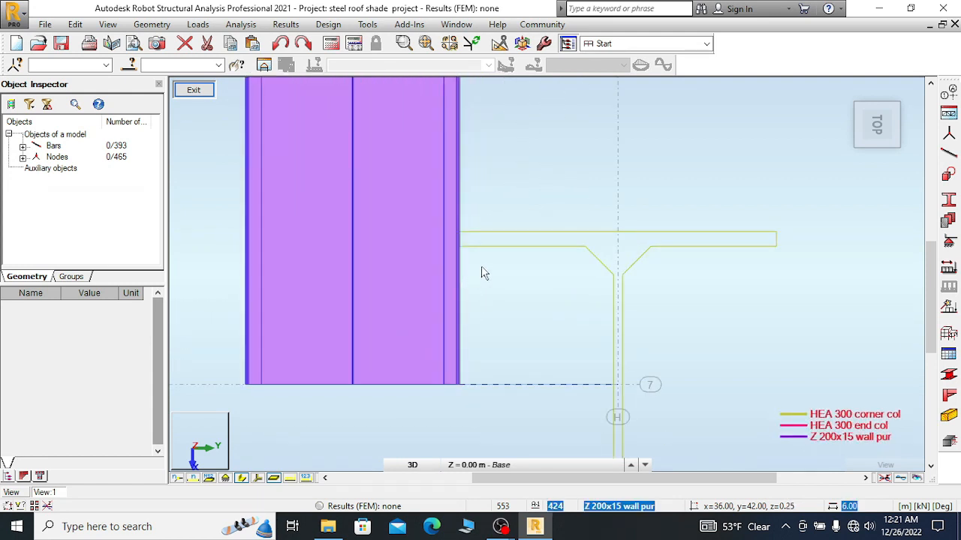
scroll(478, 322, down, 1)
scroll(575, 312, down, 1)
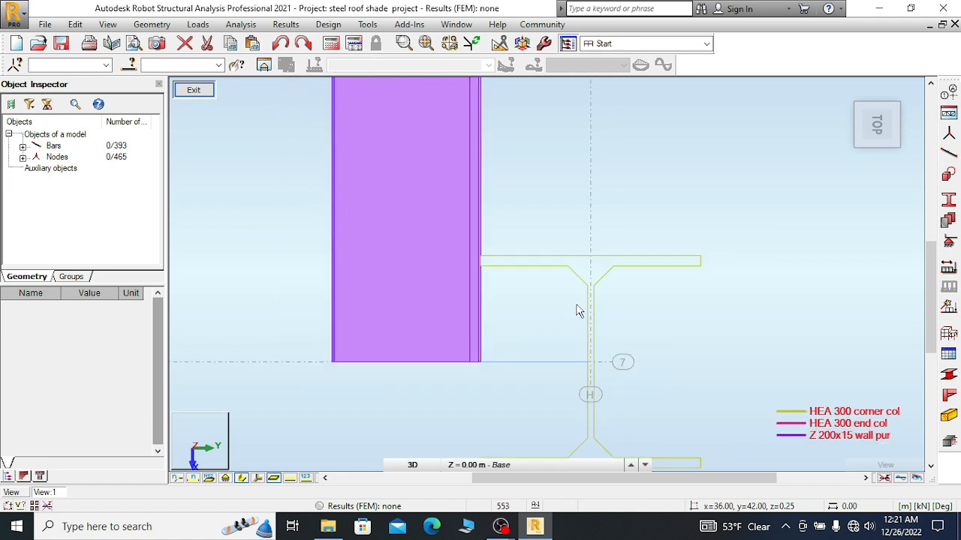
scroll(885, 102, down, 1)
scroll(478, 282, down, 1)
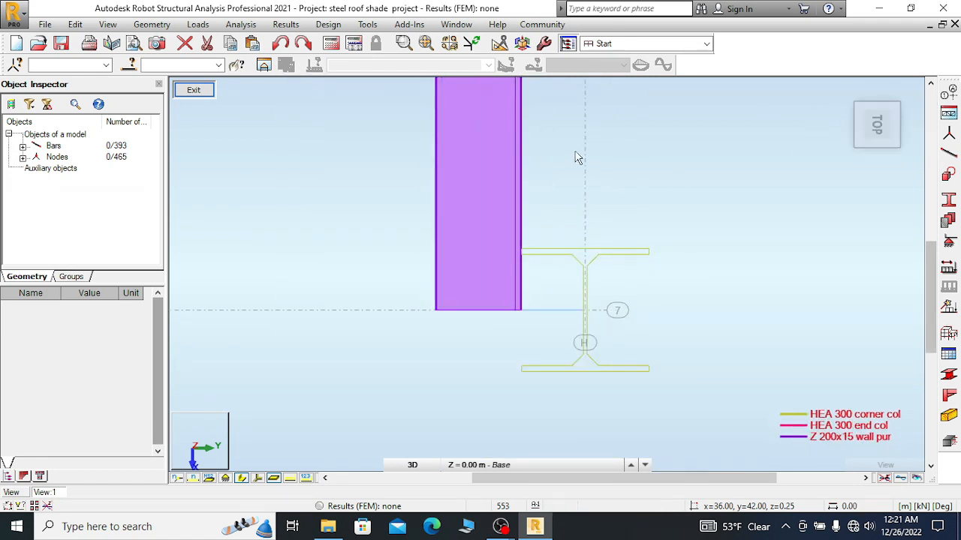
- Select the isolated purlin, show the bars' local axes to check its orientation, and clear the selection
click(465, 207)
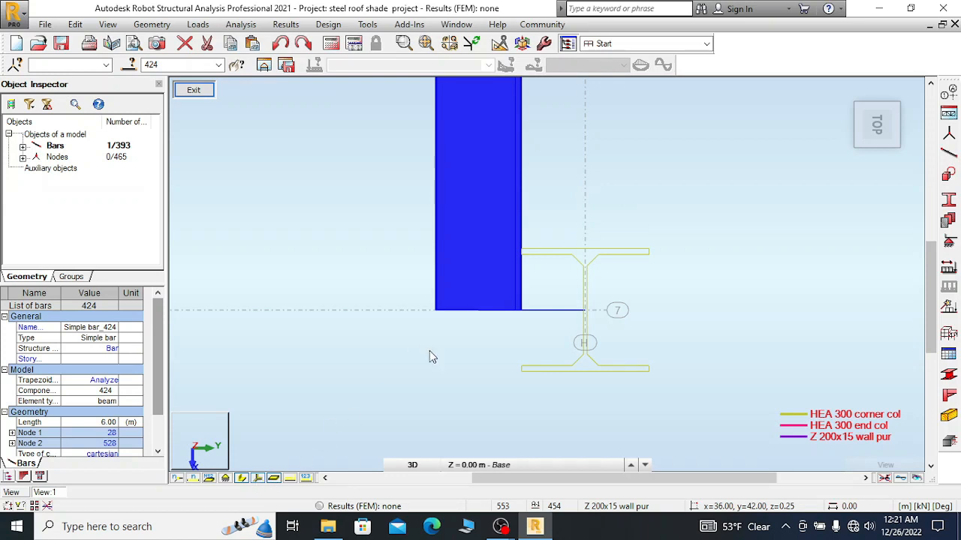
scroll(573, 208, down, 1)
right_click(408, 355)
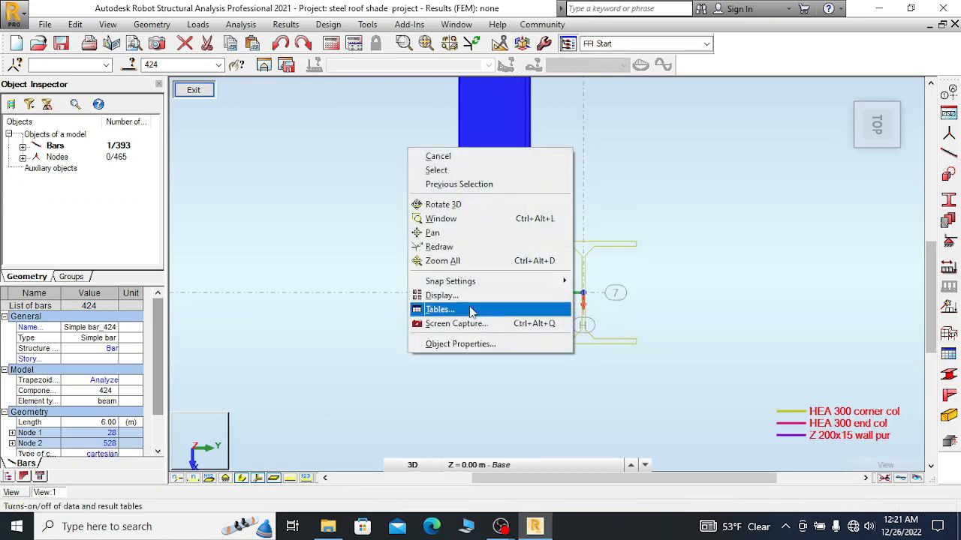
click(439, 156)
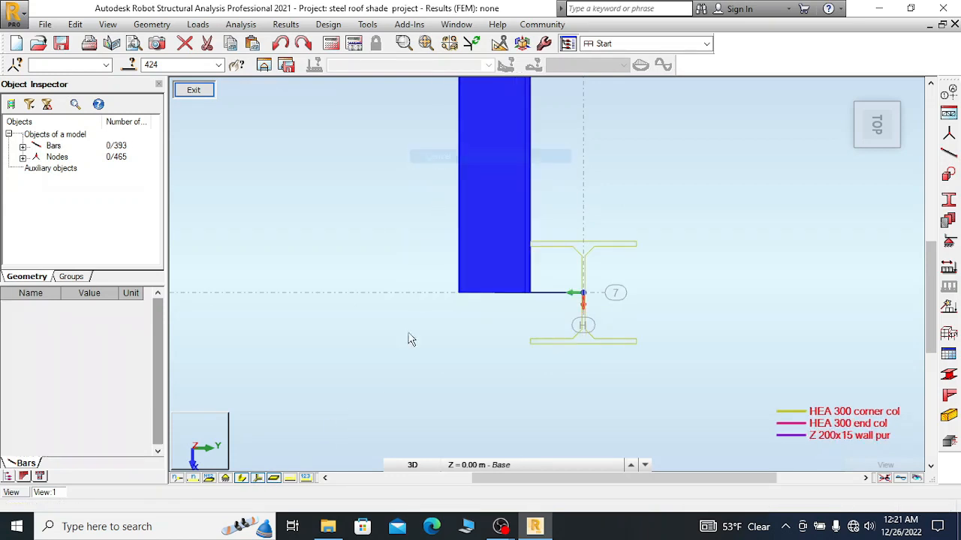
- Hide the bars' local axes and examine the isolated purlin from the top along its full length between axes 6 and 7
click(258, 479)
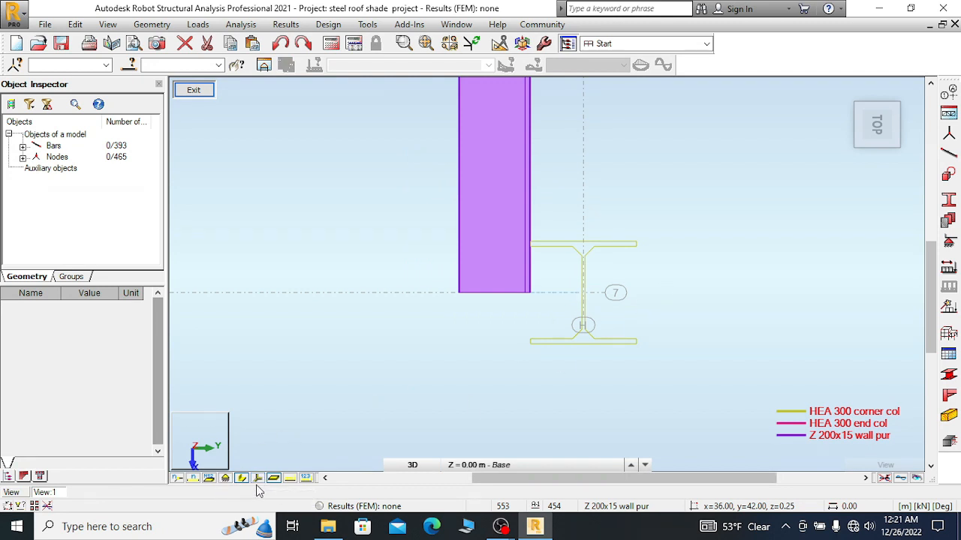
scroll(593, 386, down, 5)
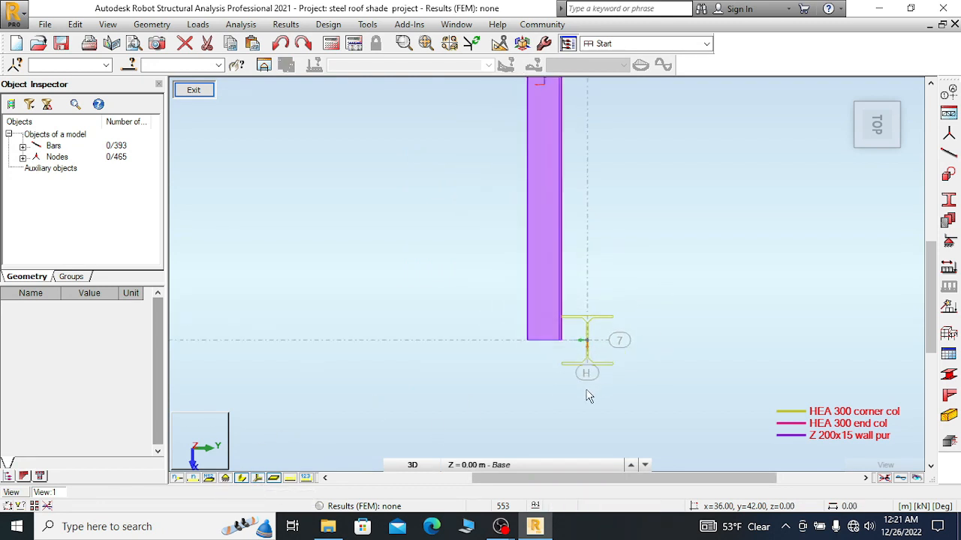
scroll(608, 386, down, 3)
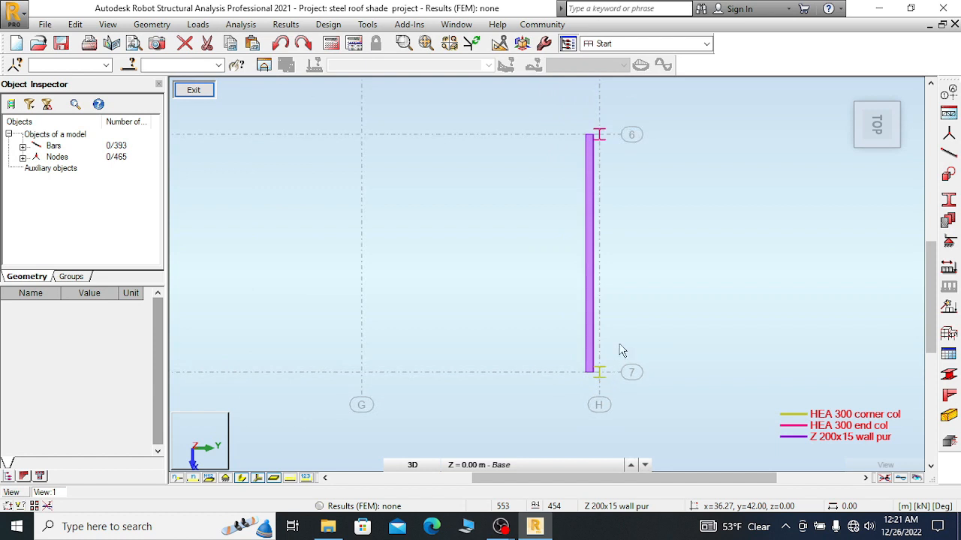
scroll(617, 241, up, 3)
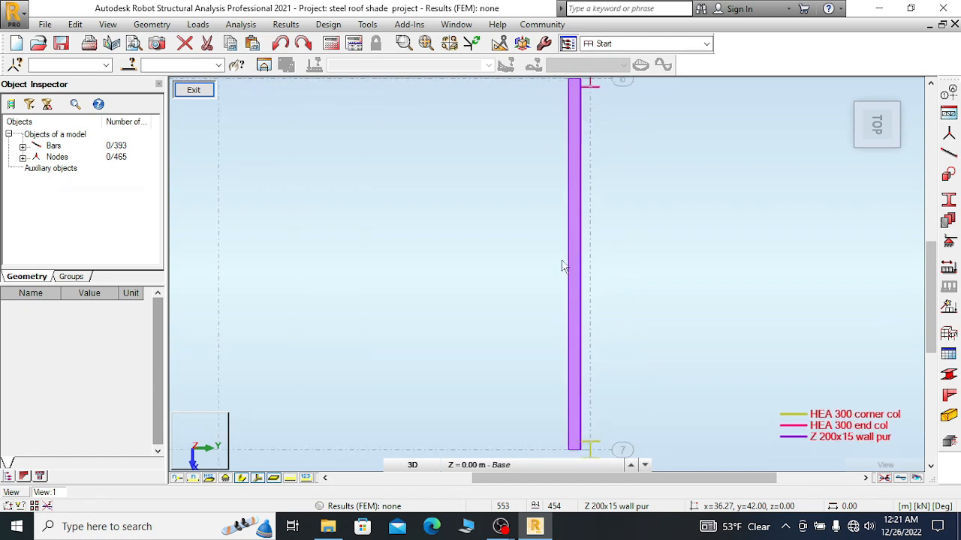
scroll(653, 182, up, 1)
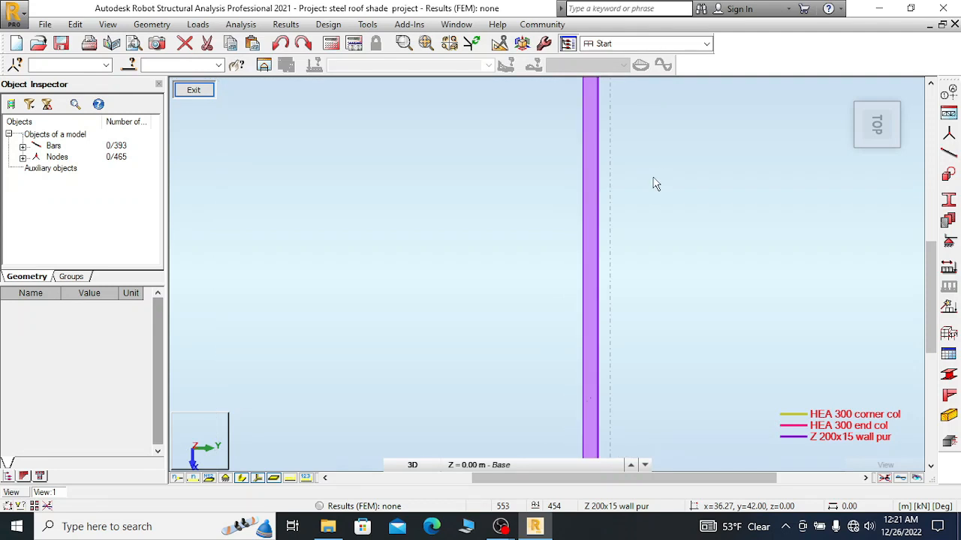
right_click(523, 215)
click(568, 222)
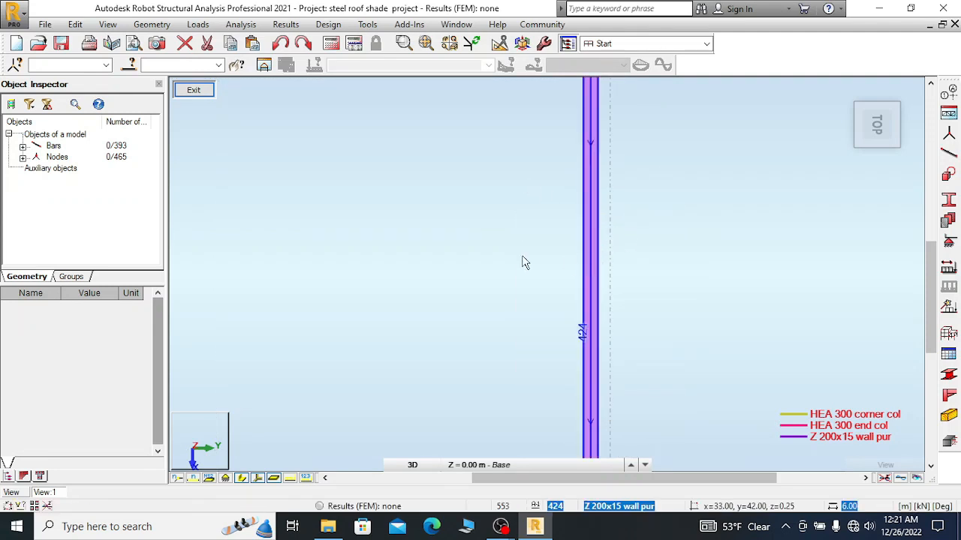
scroll(538, 207, down, 1)
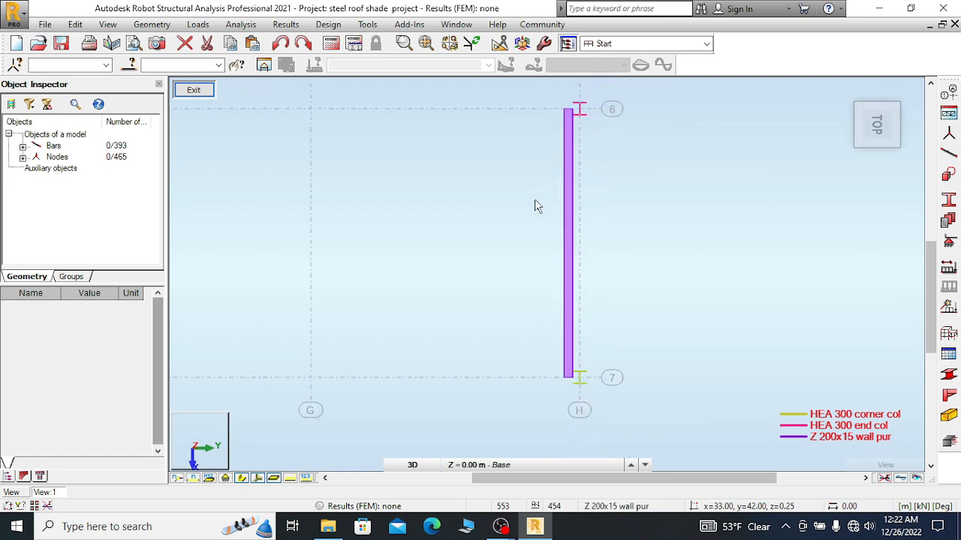
scroll(538, 206, down, 1)
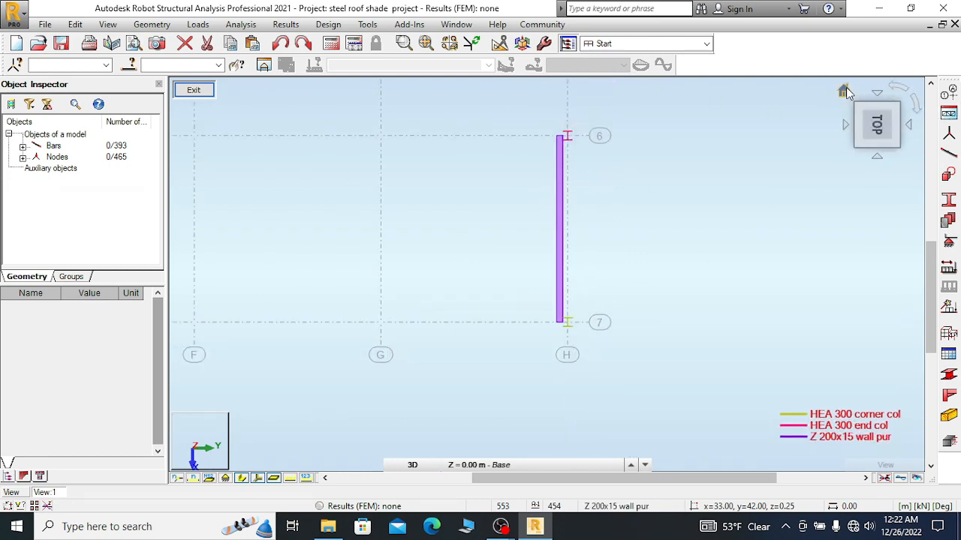
- Examine the isolated purlin in 3D from the front and right to check how it sits against the end and corner columns
click(844, 90)
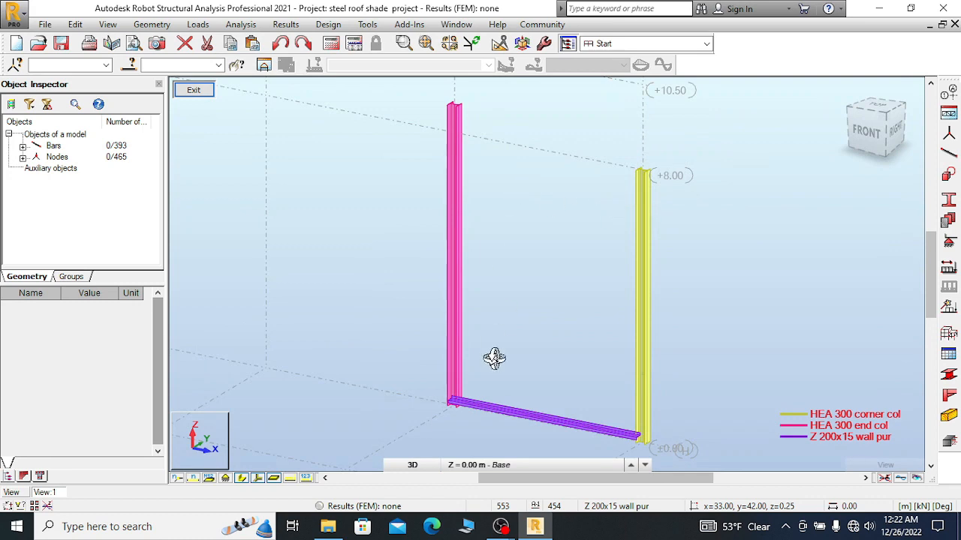
scroll(590, 131, down, 2)
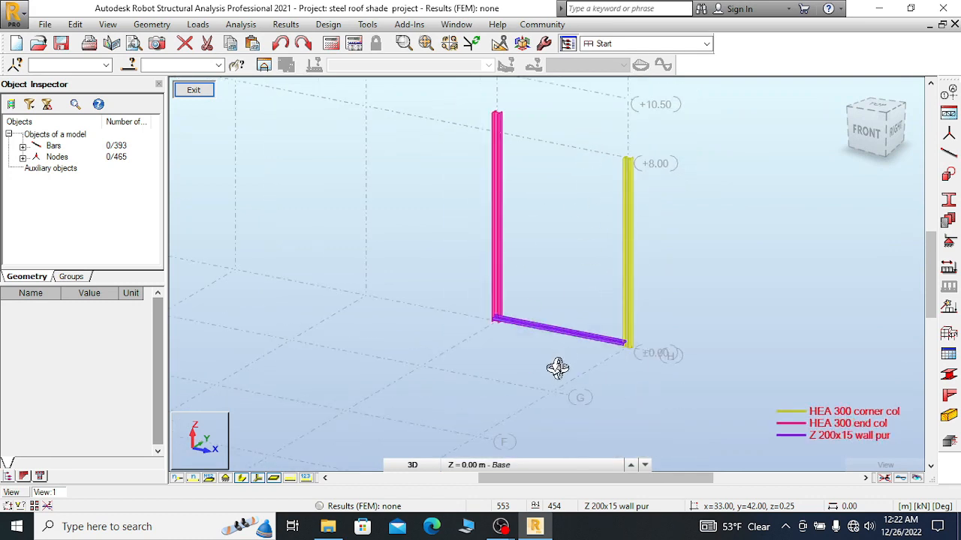
scroll(557, 368, up, 3)
scroll(495, 316, up, 1)
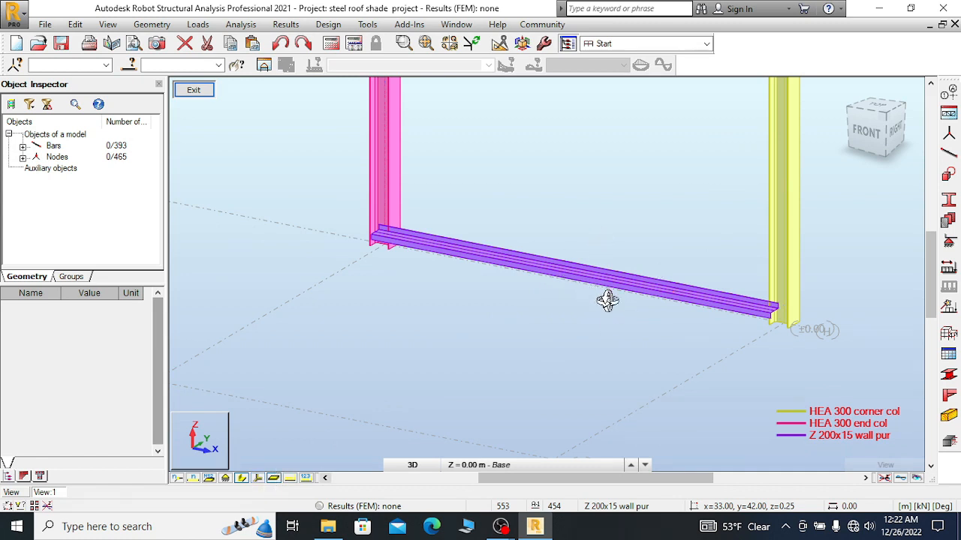
scroll(607, 300, up, 1)
scroll(635, 290, up, 1)
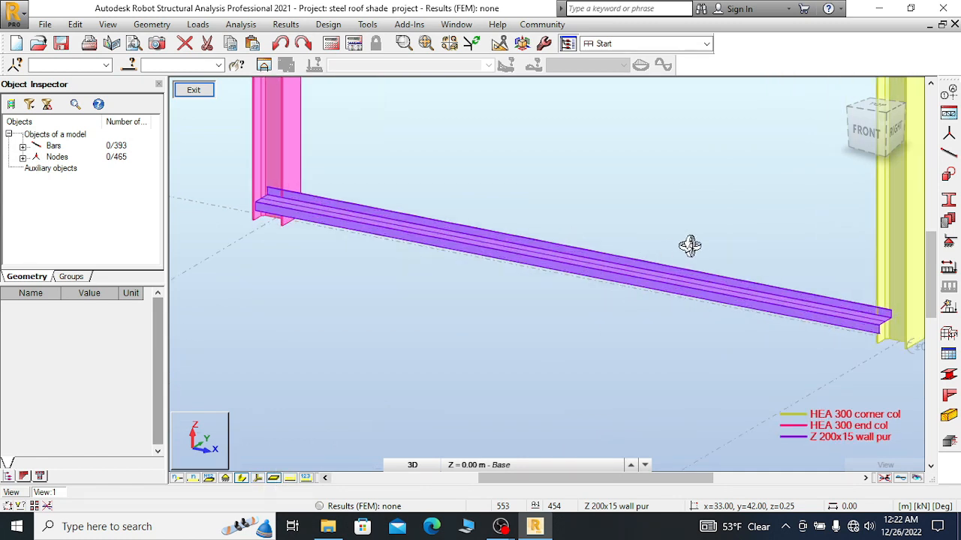
drag(688, 246, 678, 208)
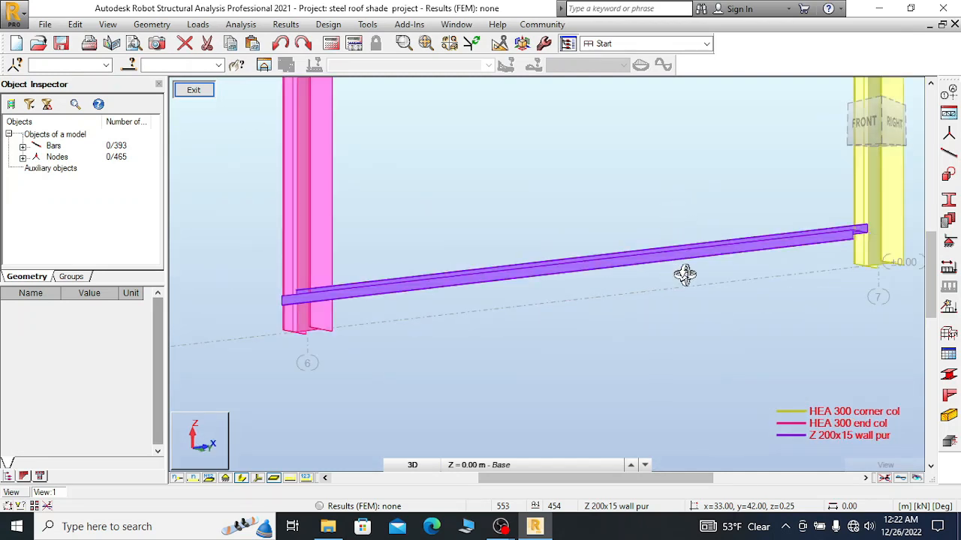
mouse_move(684, 272)
mouse_down()
mouse_move(729, 274)
mouse_move(717, 277)
mouse_up()
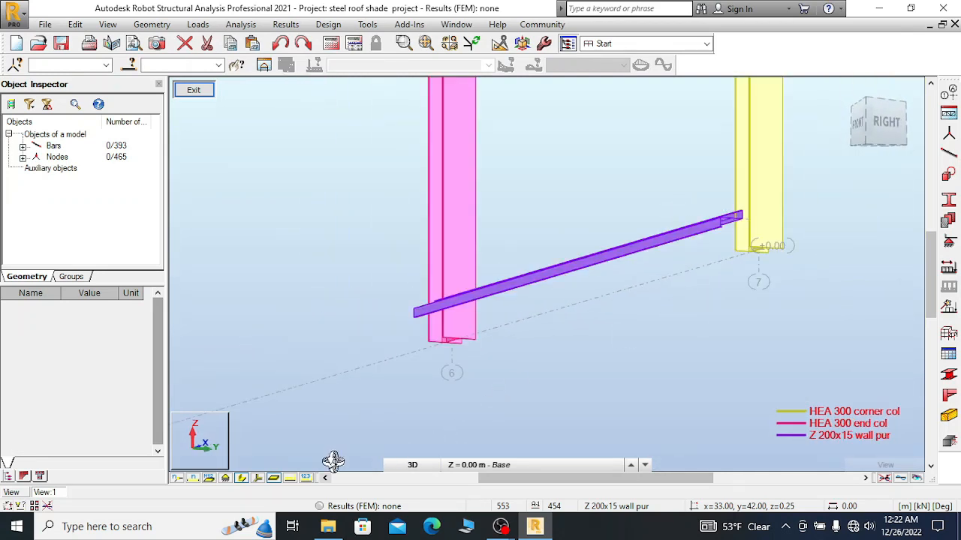
scroll(538, 347, down, 2)
scroll(538, 332, down, 2)
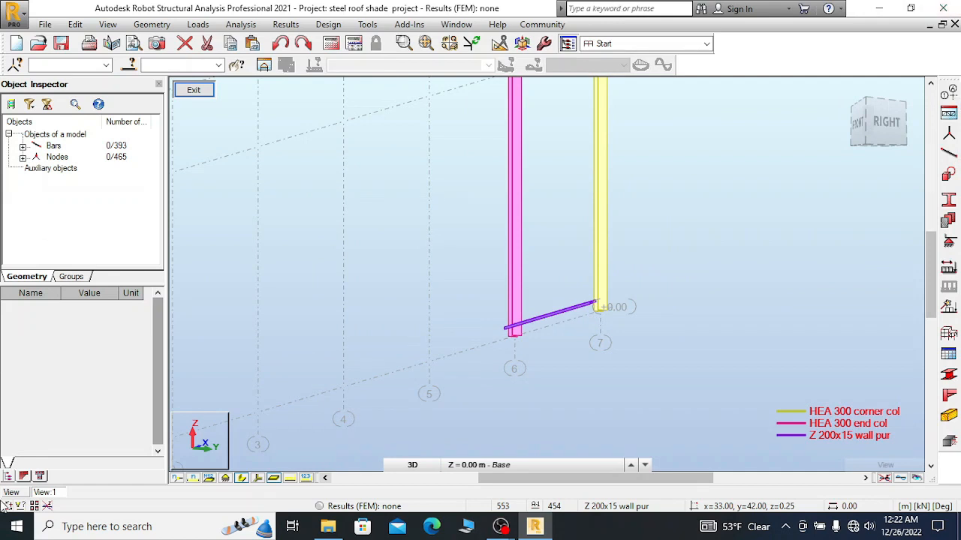
- Show the bars' local axes and compare the purlin's orientation with that of the two columns in 3D
click(255, 480)
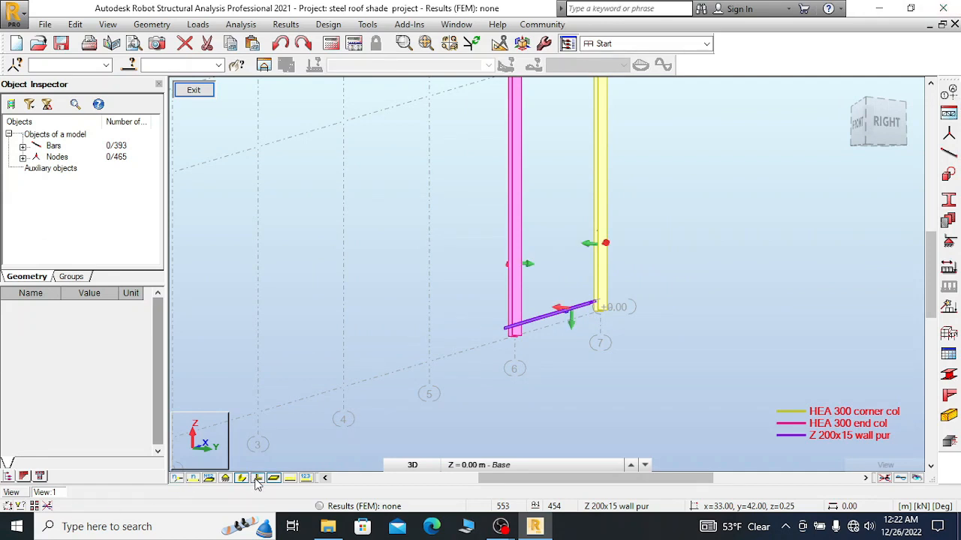
scroll(530, 326, up, 3)
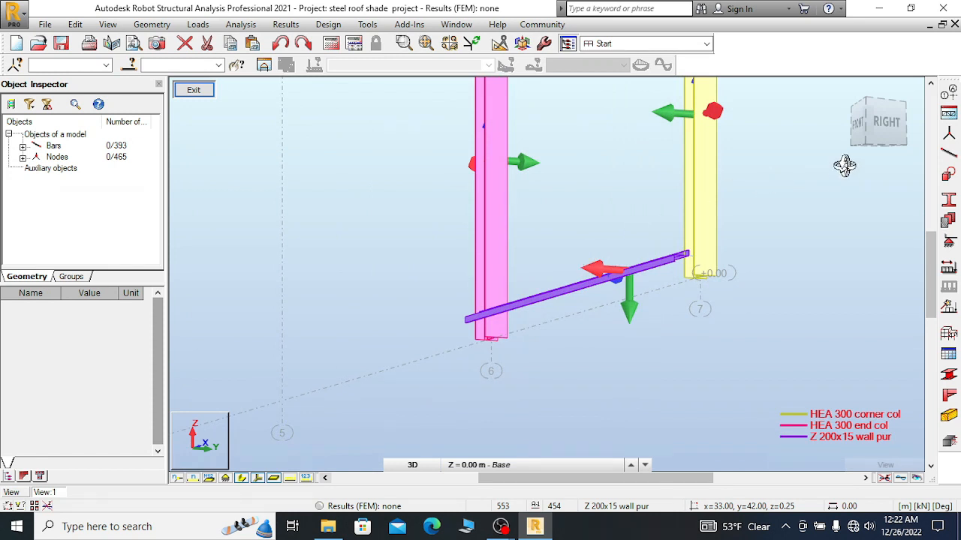
scroll(809, 207, down, 1)
scroll(649, 257, down, 1)
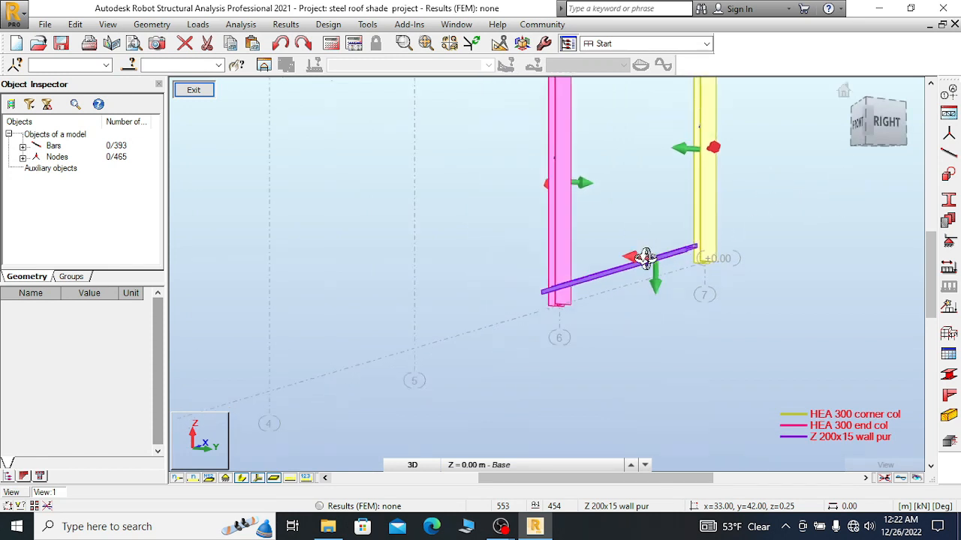
drag(647, 259, 868, 113)
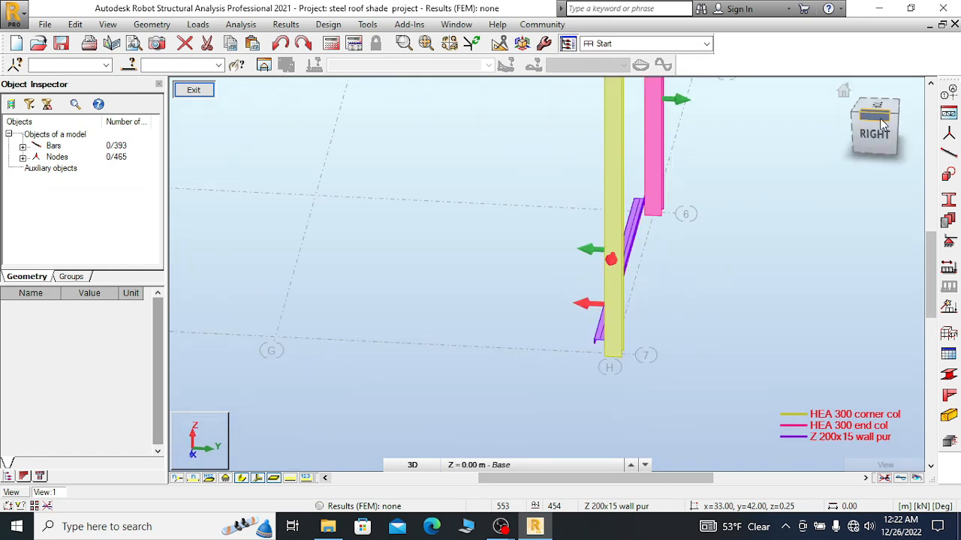
shift+middle_drag(769, 181, 893, 119)
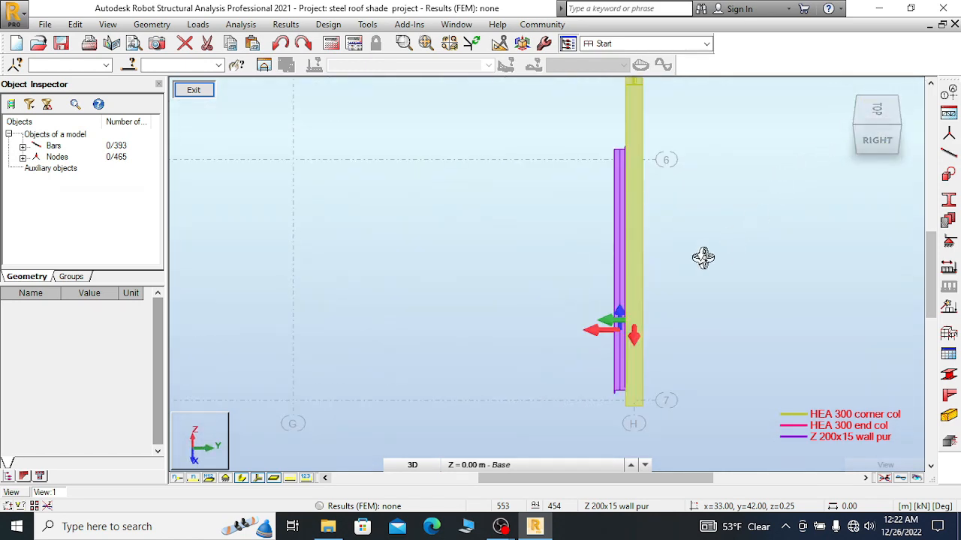
shift+middle_drag(701, 258, 705, 243)
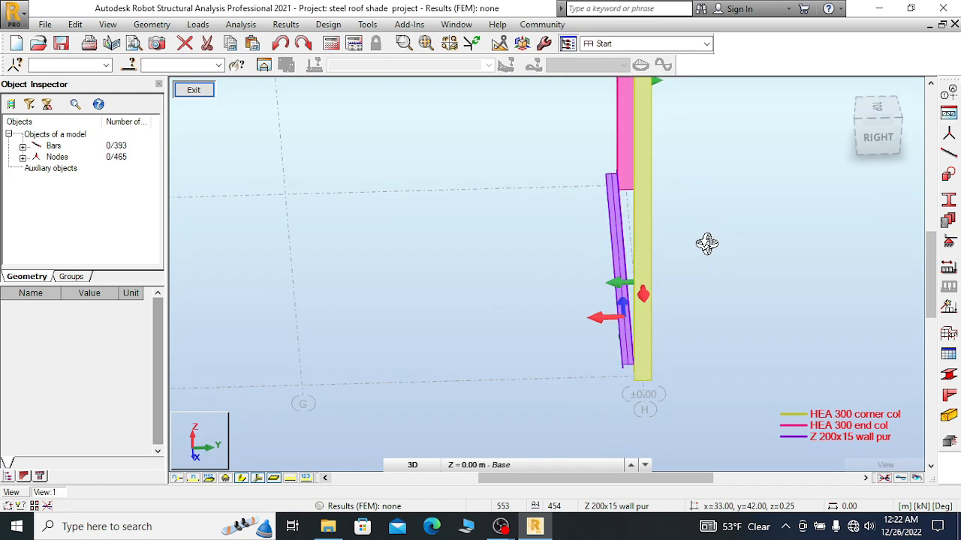
right_click(697, 250)
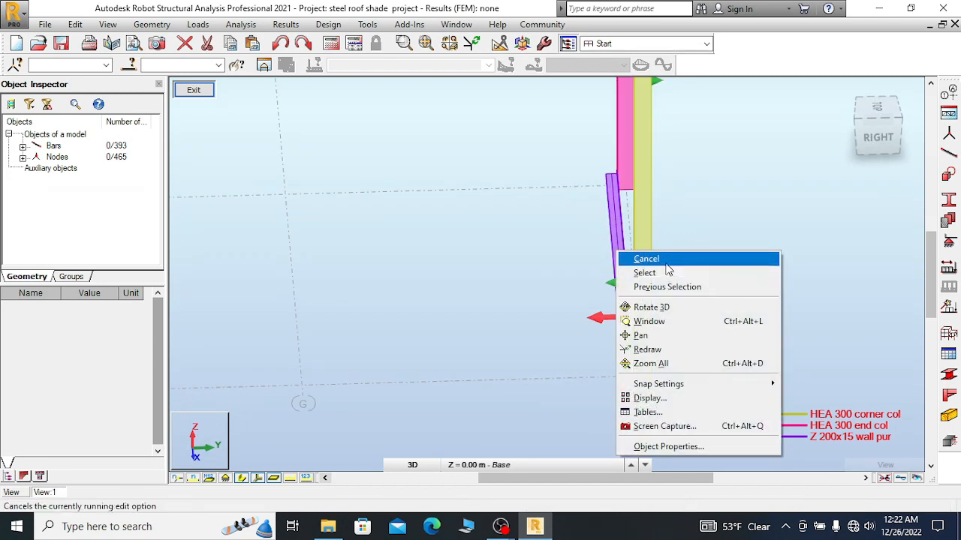
click(697, 255)
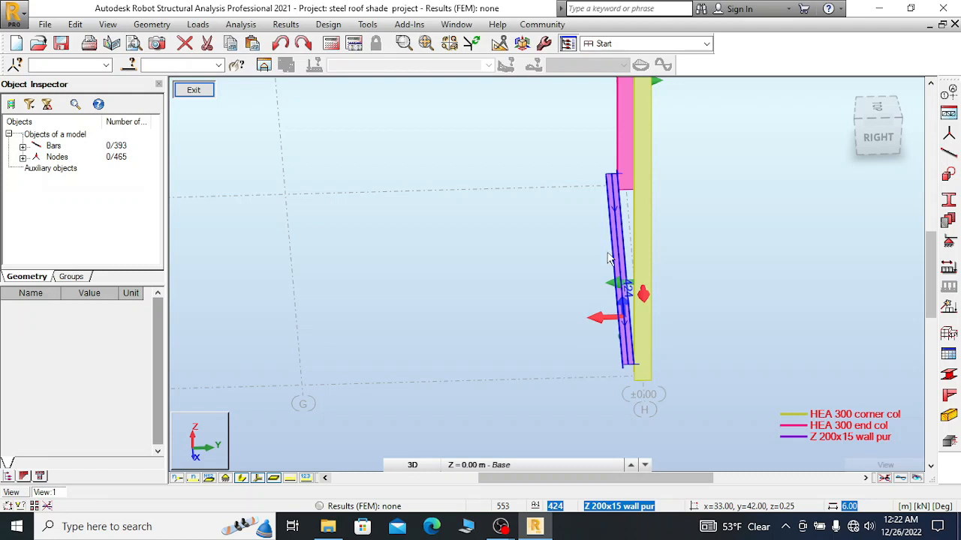
- Try a Gamma angle of 270 degrees on the isolated axis H purlin, and undo the change
click(634, 251)
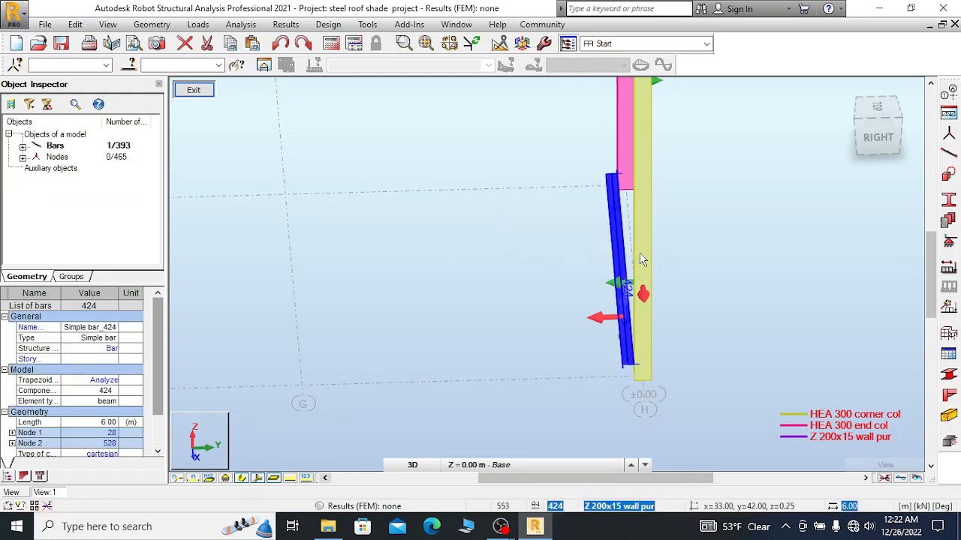
right_click(176, 312)
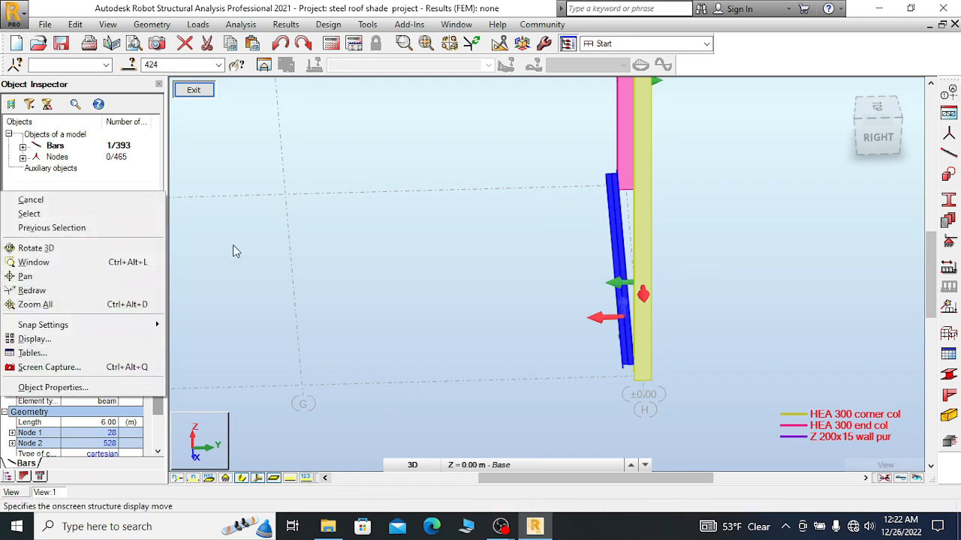
click(187, 337)
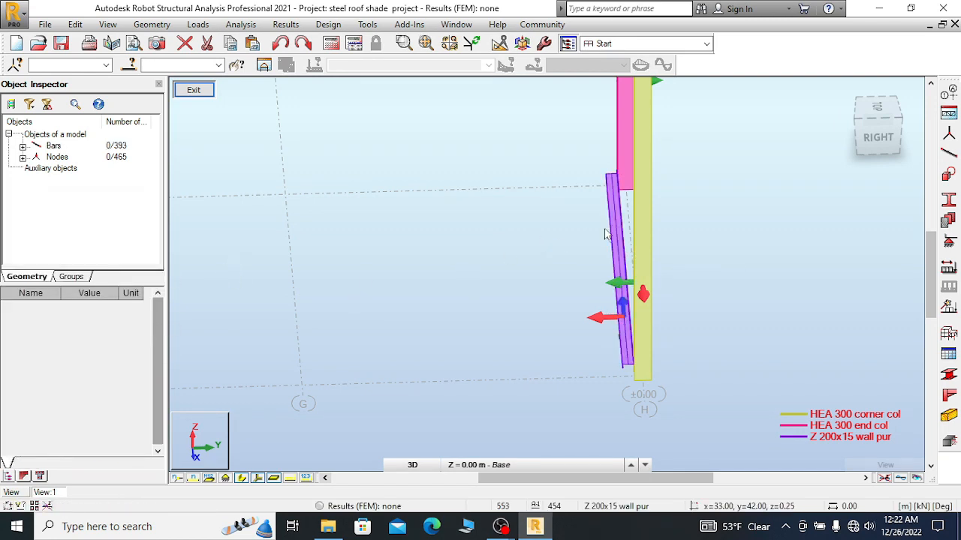
click(458, 267)
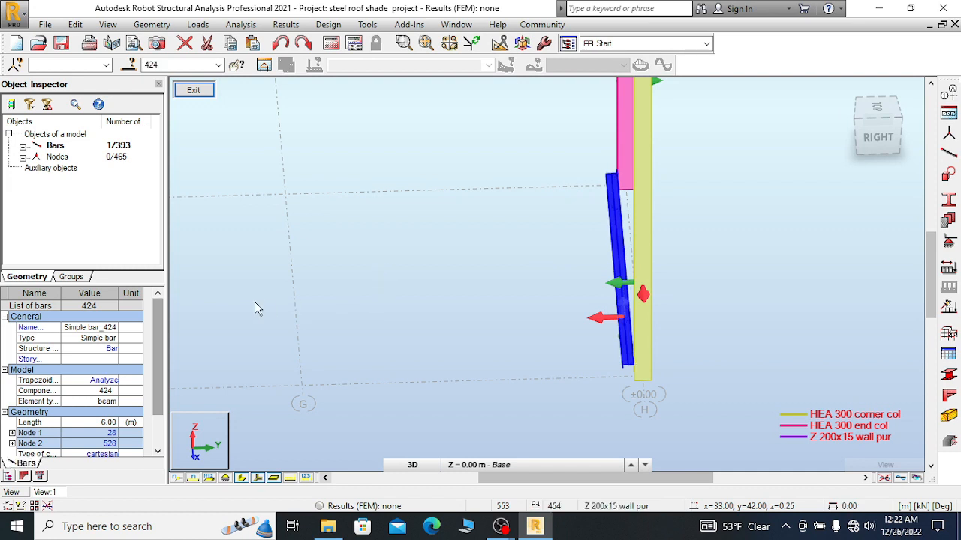
drag(158, 335, 158, 365)
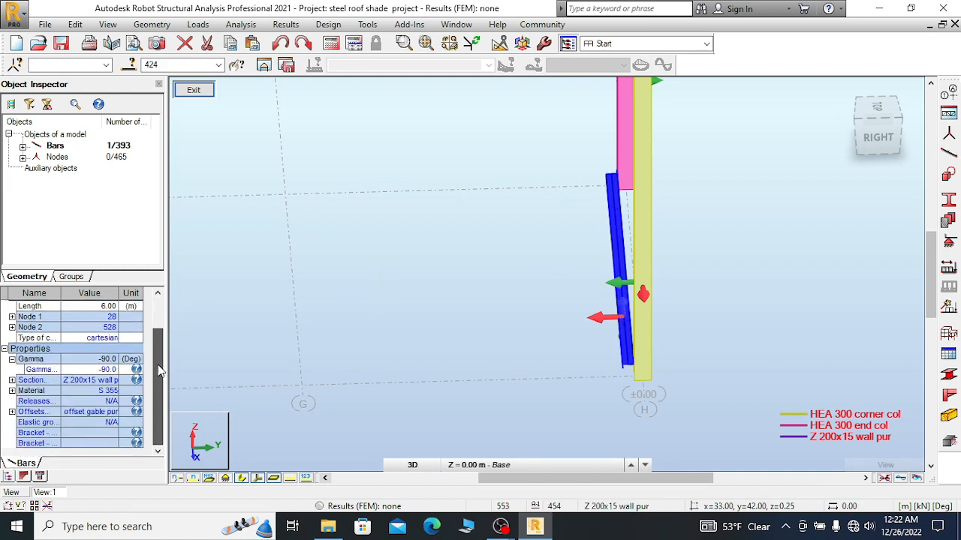
click(108, 369)
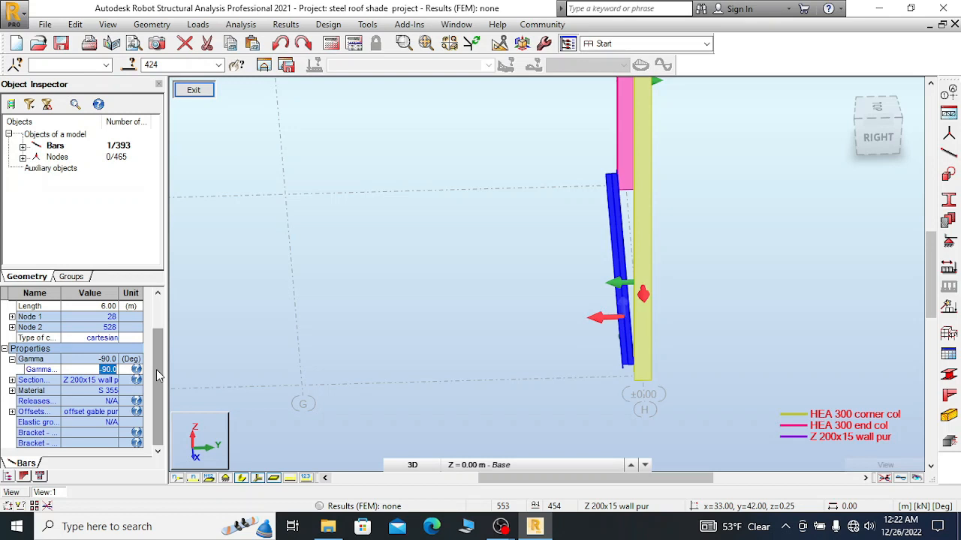
text(270)
key(Return)
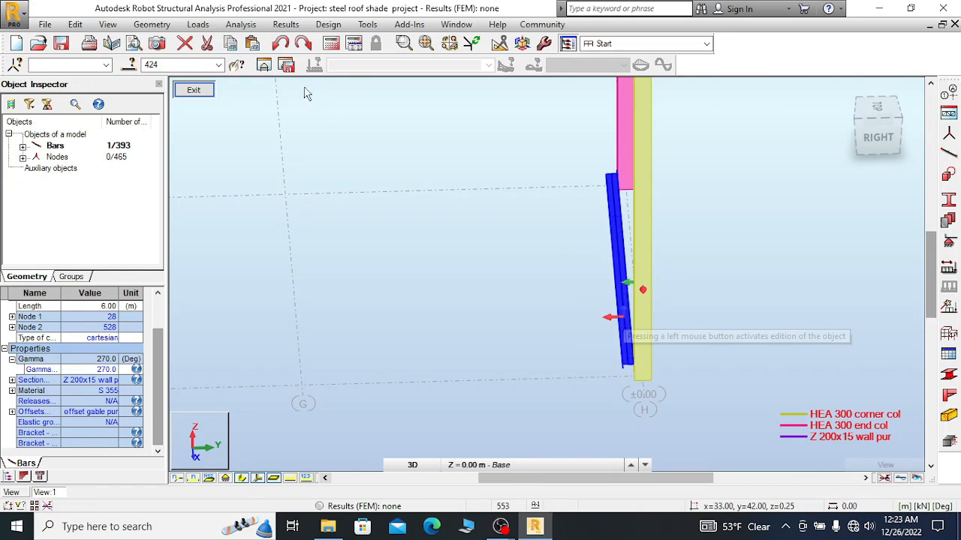
click(280, 43)
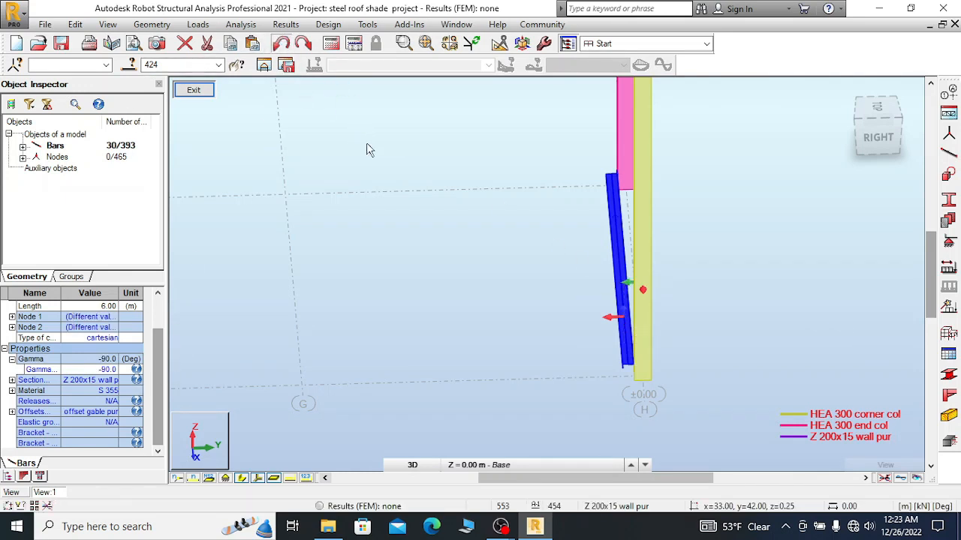
- Set the Gamma angle of the selected gable wall purlins, bars 424 to 453, to 180 degrees and inspect their orientation in 3D
click(98, 370)
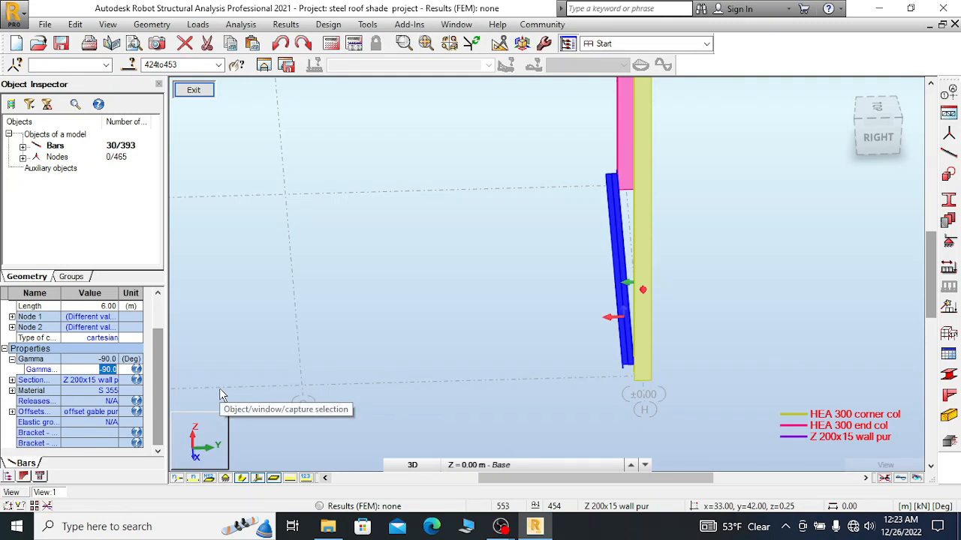
text(180)
key(Return)
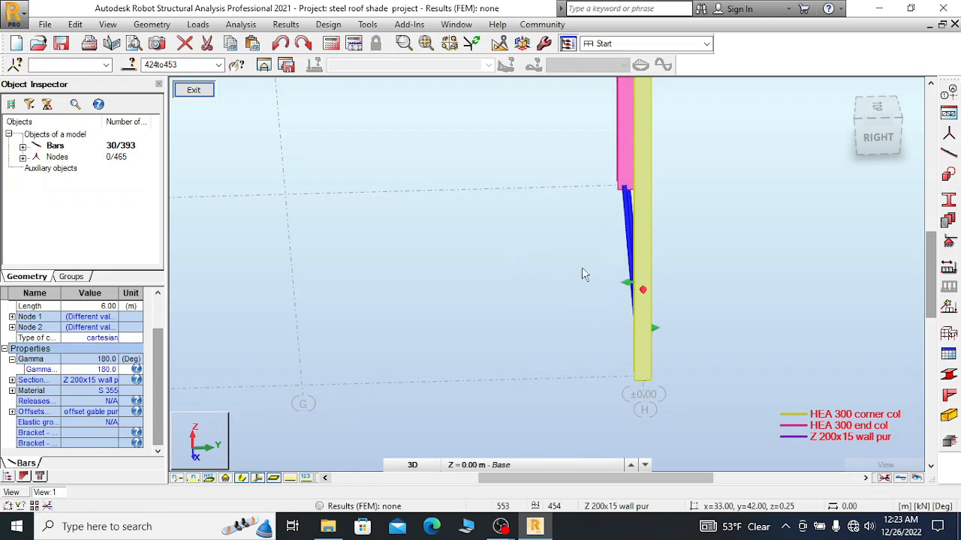
right_click(682, 287)
click(678, 336)
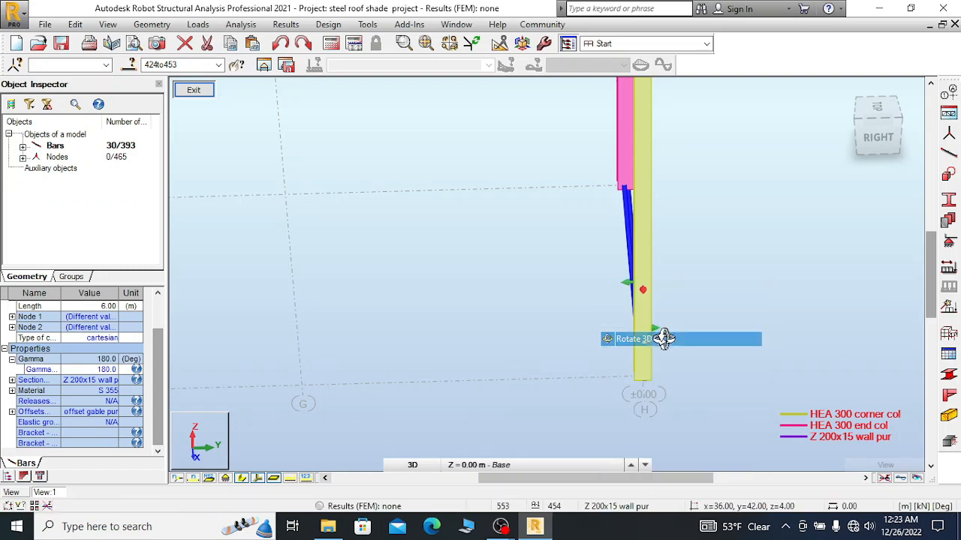
mouse_move(661, 337)
mouse_down()
mouse_move(637, 330)
mouse_move(652, 337)
mouse_up()
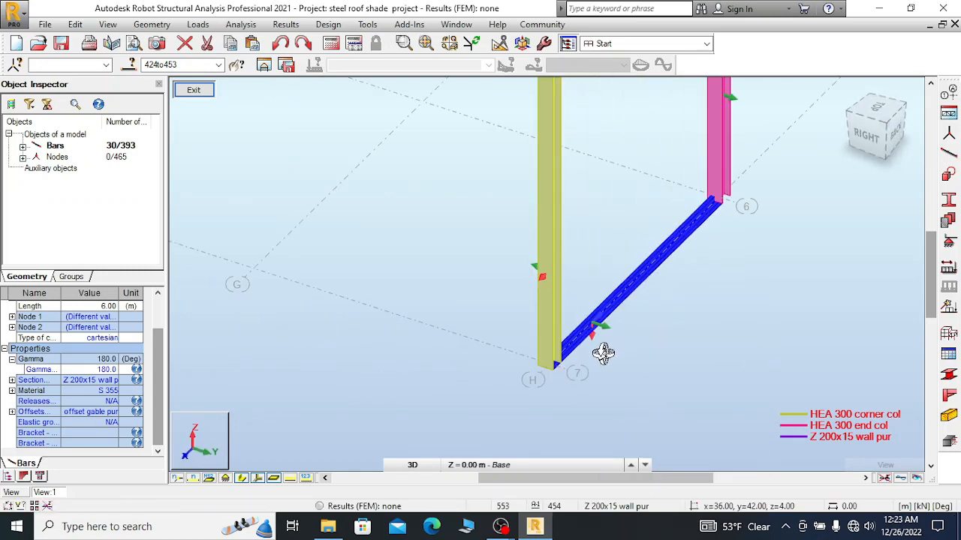
- Set the Gamma angle of the selected gable wall purlins, bars 424 to 453, to 90 degrees
scroll(606, 349, up, 3)
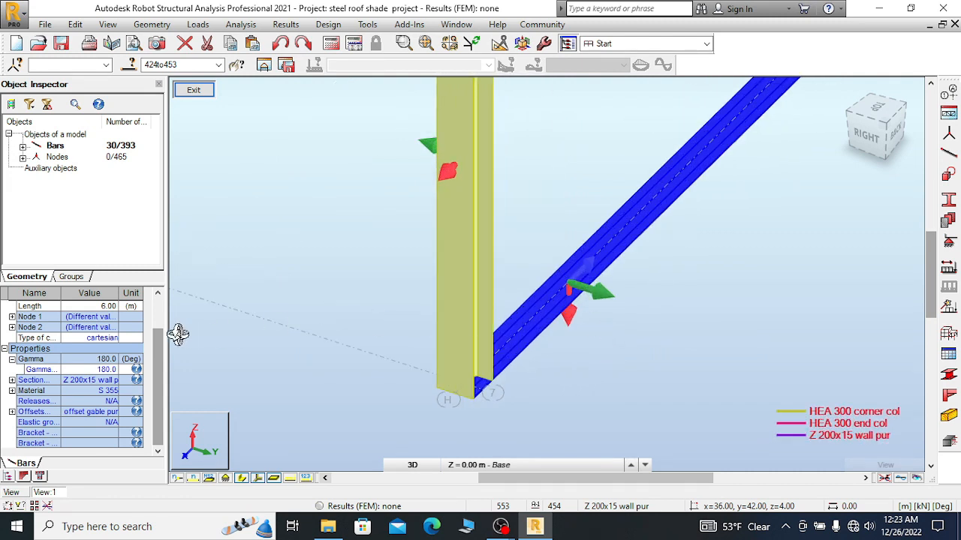
click(102, 370)
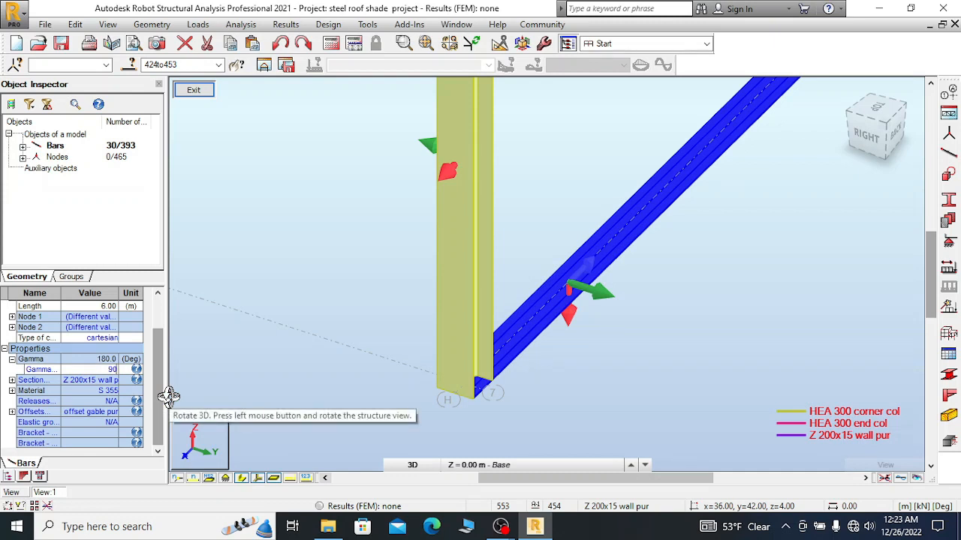
key(Return)
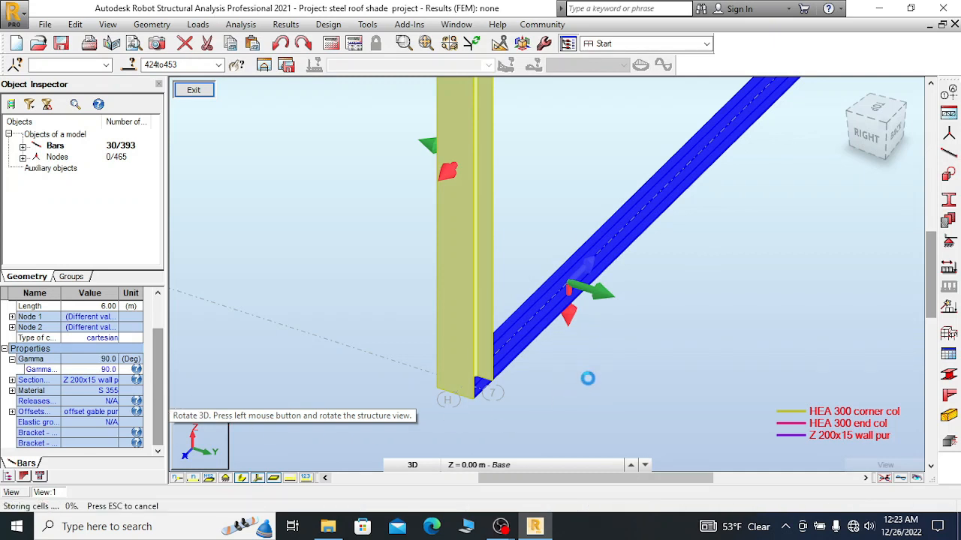
scroll(599, 258, up, 5)
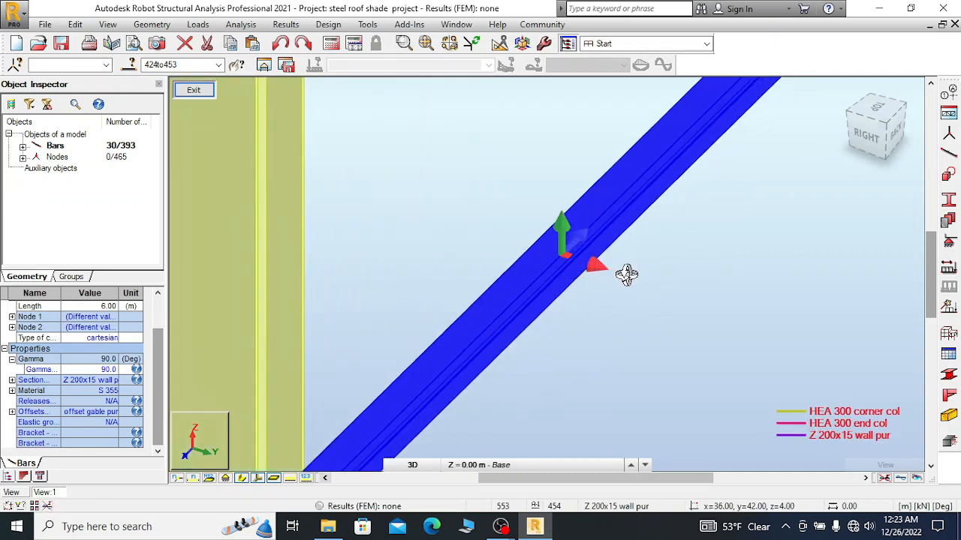
- Leave the 3D rotation mode, undo the last change to the gable wall purlins, and redo it
click(280, 43)
scroll(415, 163, down, 1)
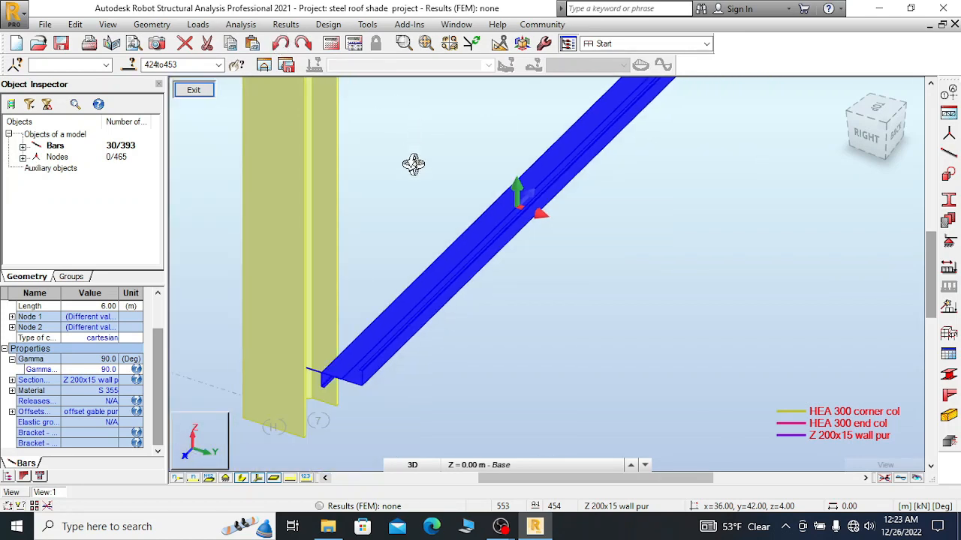
right_click(418, 163)
click(364, 155)
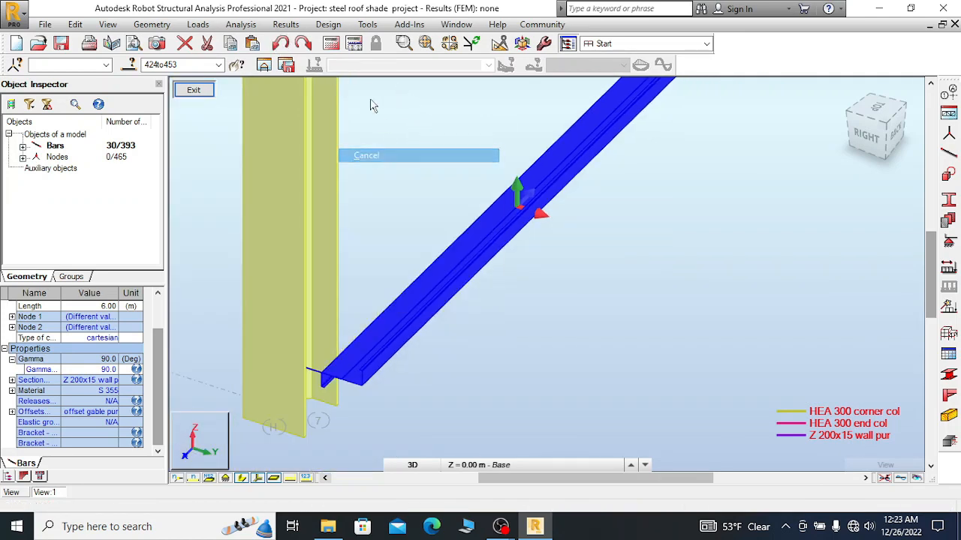
click(280, 44)
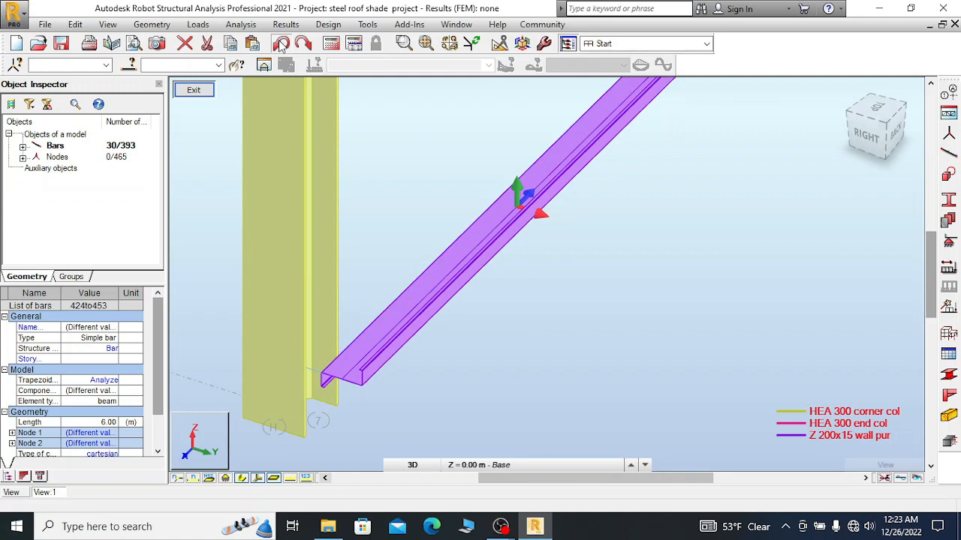
click(303, 45)
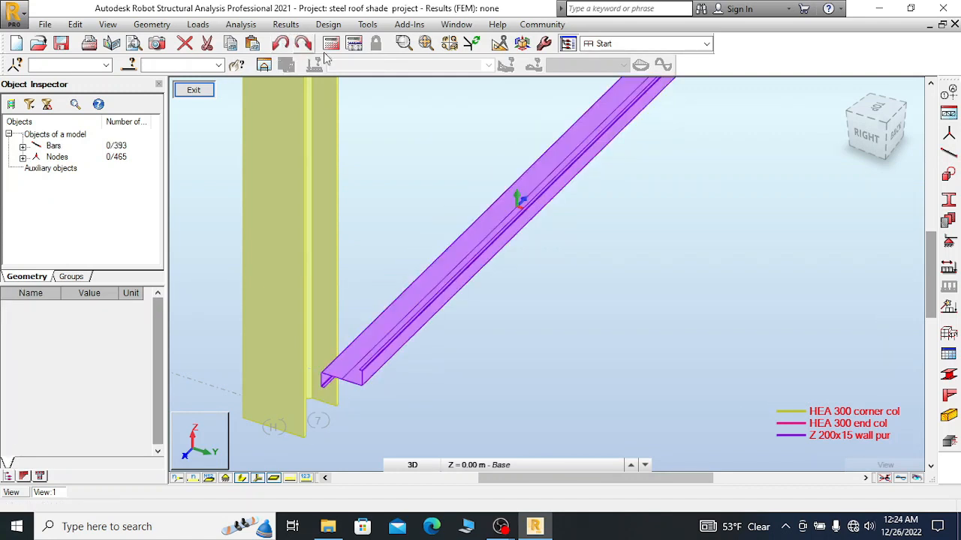
- Examine the isolated purlin's Z section and local axes in 3D at close range and from the back
scroll(547, 233, up, 5)
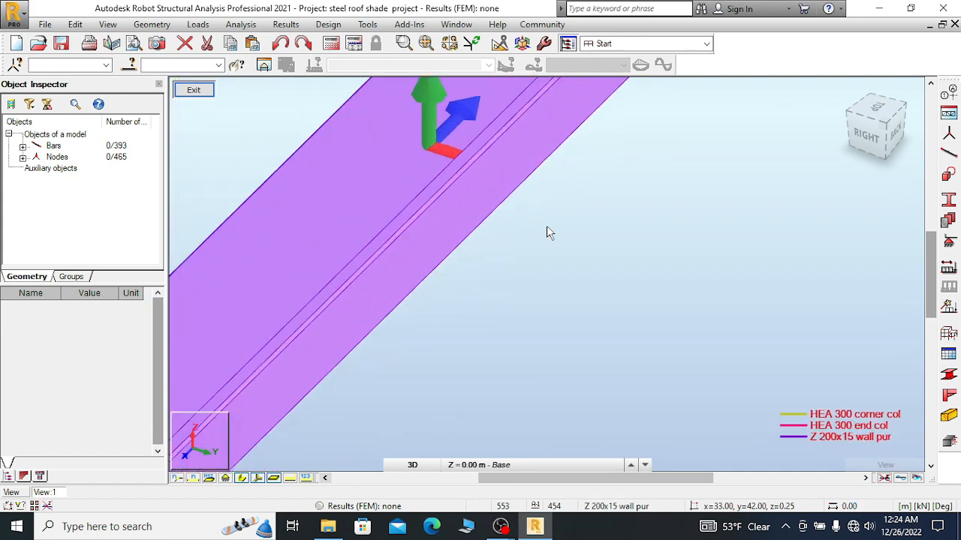
scroll(487, 195, down, 2)
scroll(557, 186, up, 2)
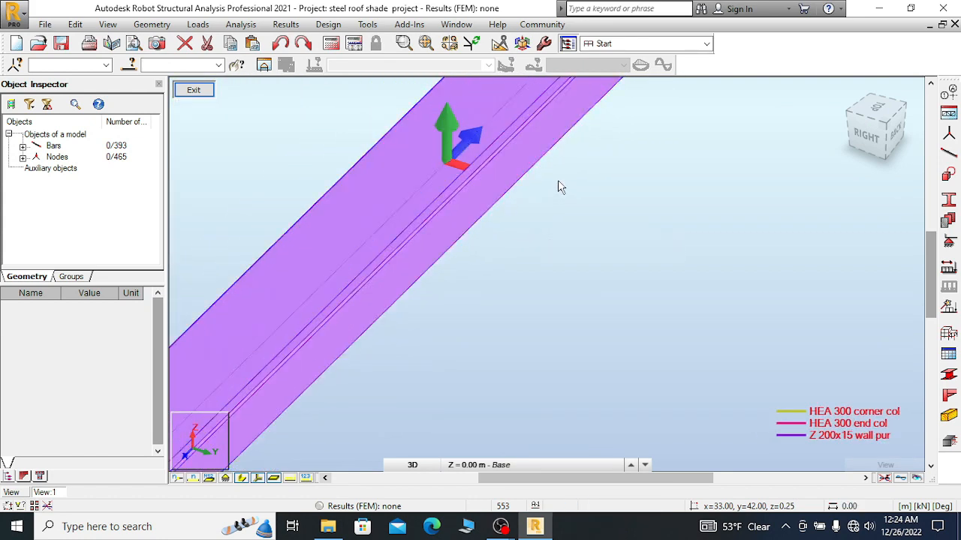
right_click(558, 184)
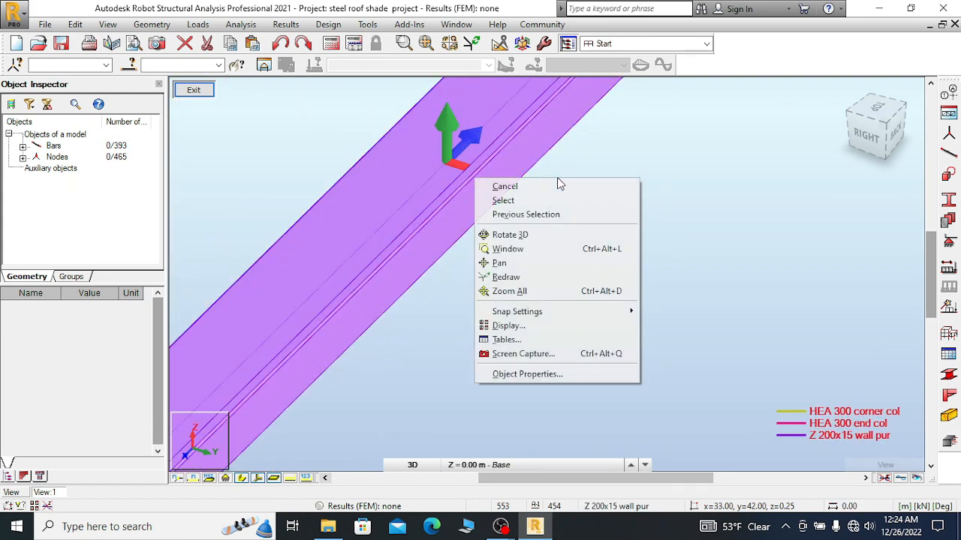
click(527, 234)
drag(531, 204, 540, 227)
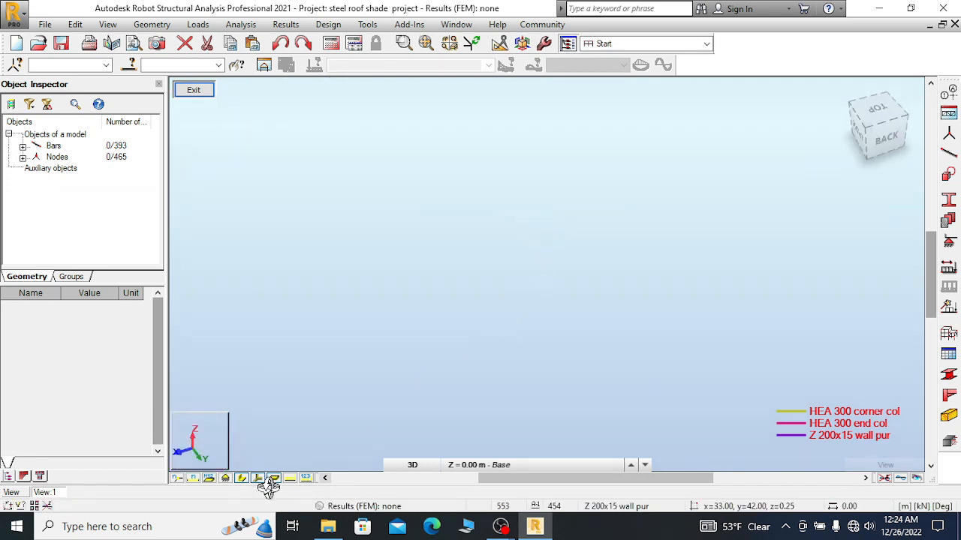
scroll(323, 450, down, 1)
scroll(485, 223, down, 5)
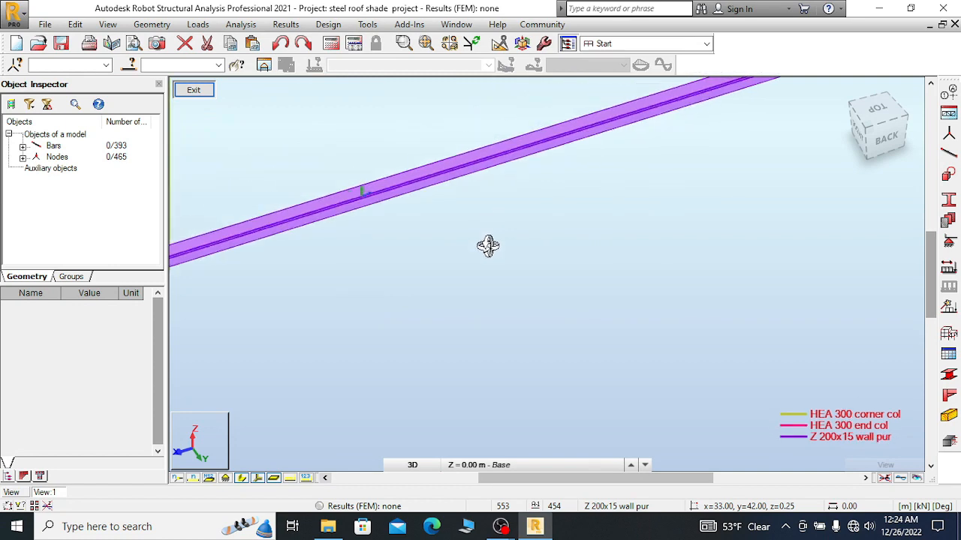
right_click(257, 363)
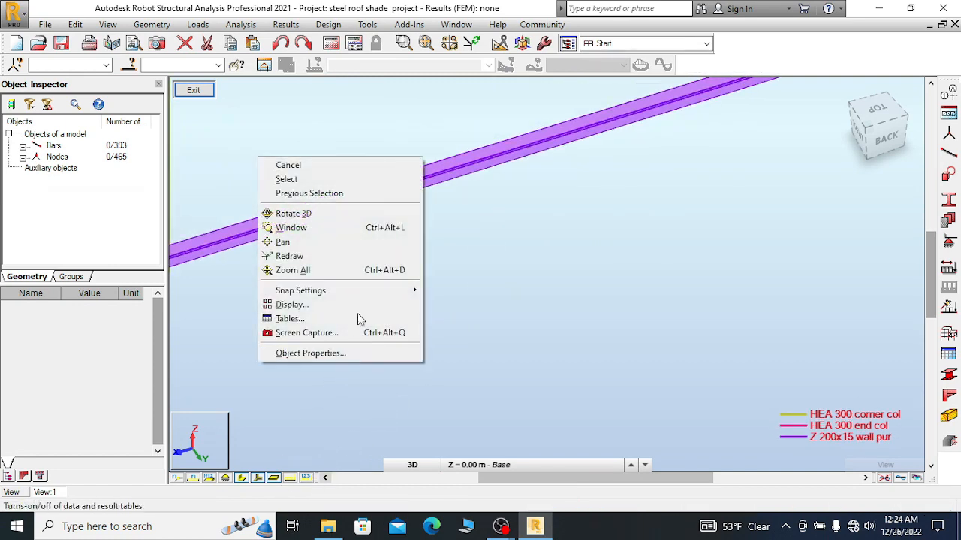
click(297, 162)
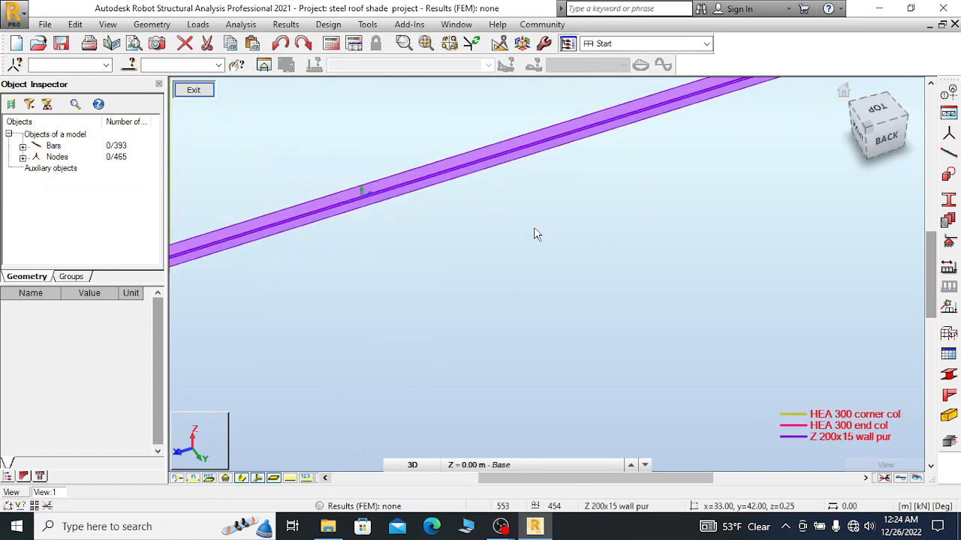
- Inspect the isolated purlin in 3D from the front and right to check its fit against the corner column
scroll(540, 448, up, 3)
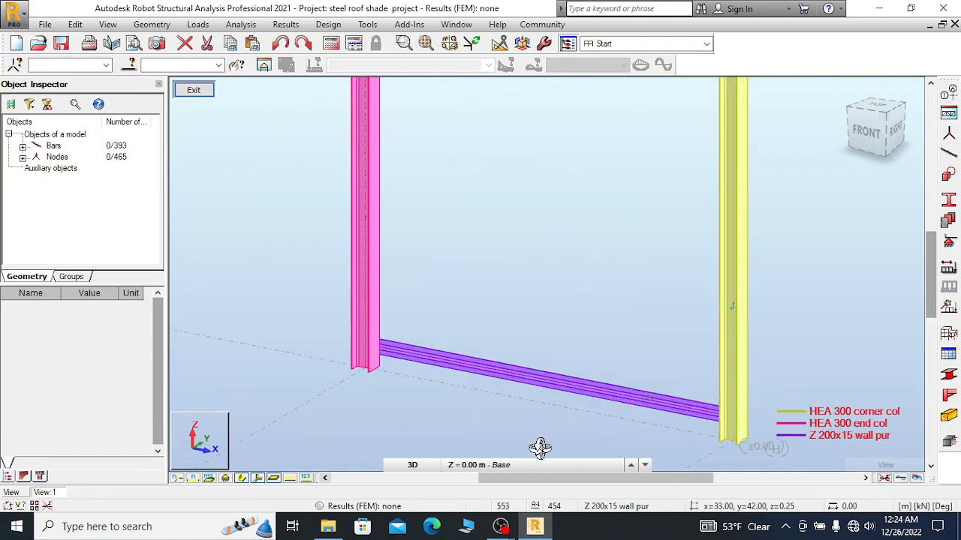
scroll(540, 448, up, 1)
drag(801, 251, 740, 255)
scroll(512, 135, down, 1)
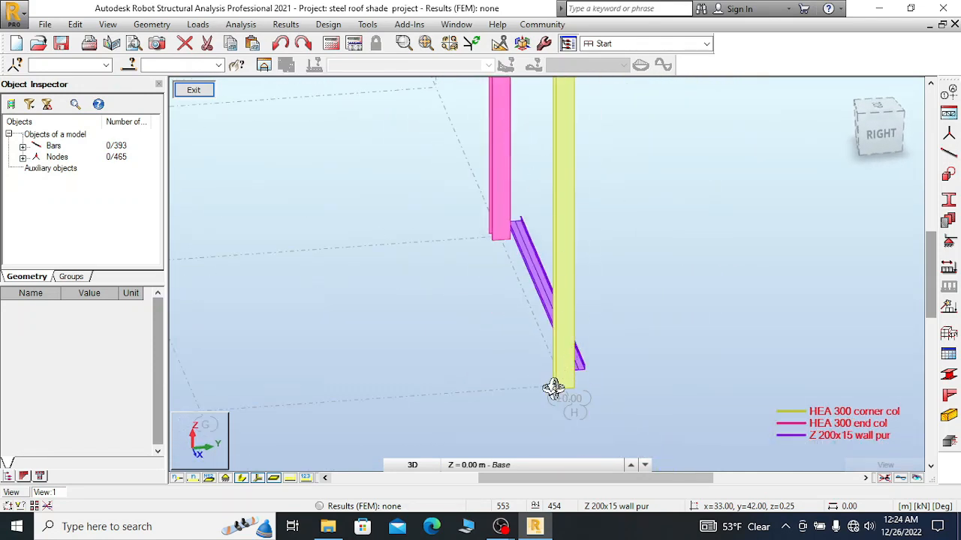
scroll(554, 388, up, 2)
drag(650, 345, 640, 344)
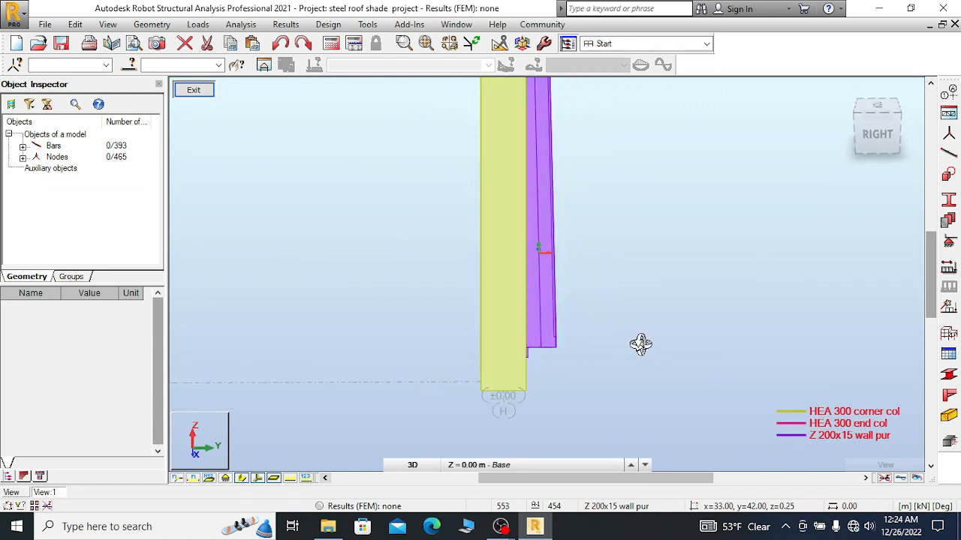
scroll(553, 273, up, 4)
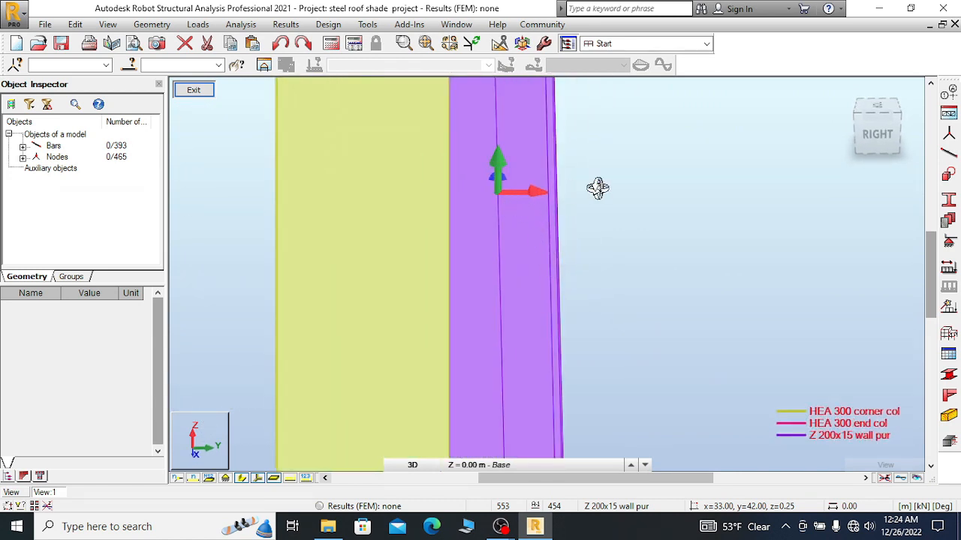
scroll(533, 212, down, 4)
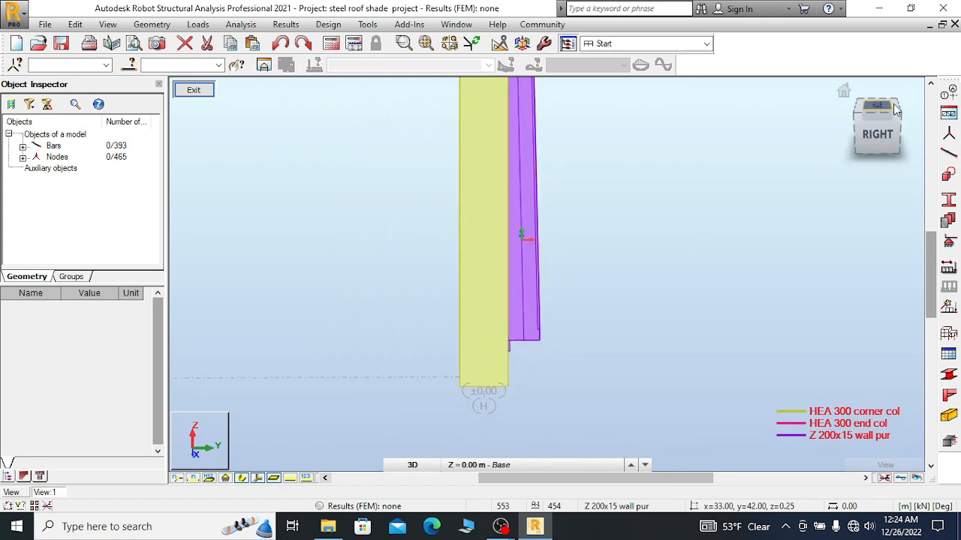
- Check from the top view how the isolated purlin's flange meets the edge of the HEA 300 end column at axis 6
click(904, 116)
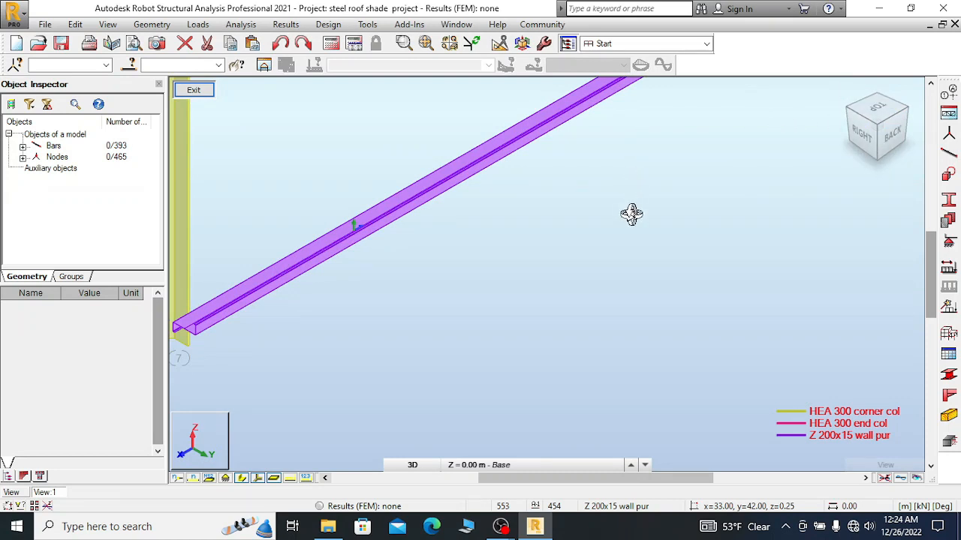
click(873, 111)
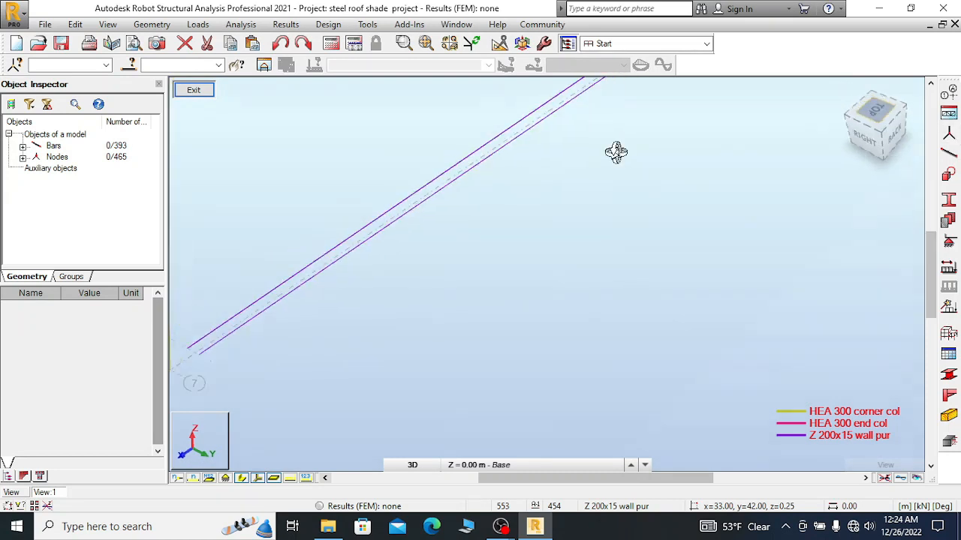
scroll(620, 216, down, 5)
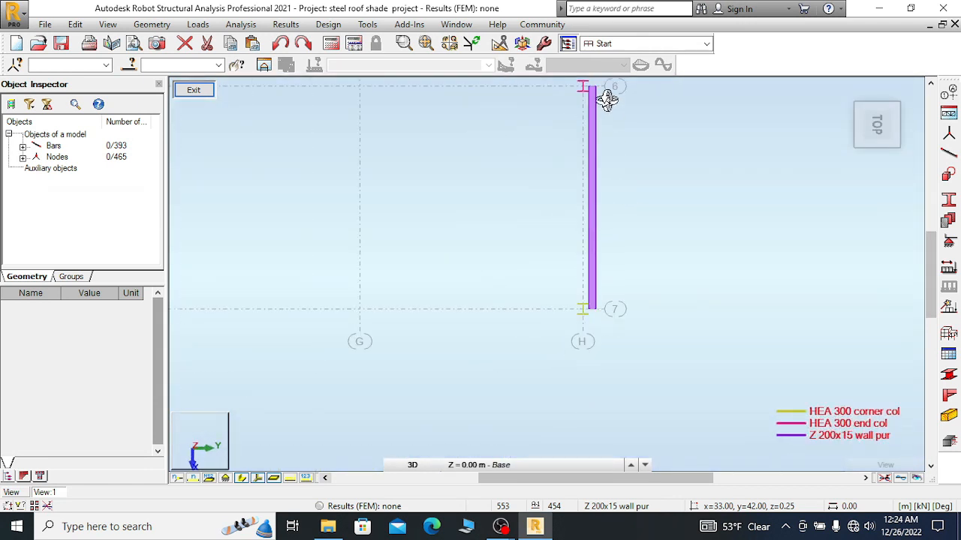
scroll(606, 105, up, 4)
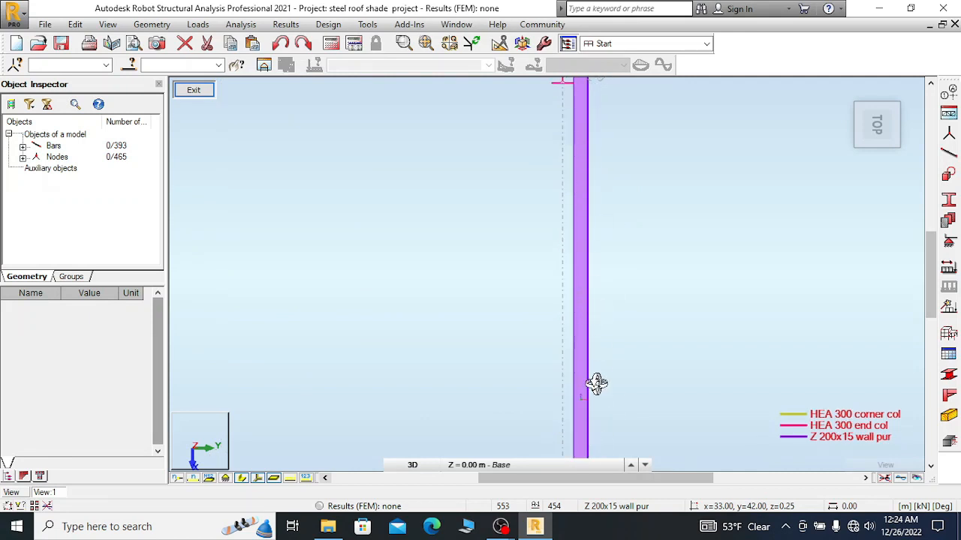
scroll(595, 382, down, 2)
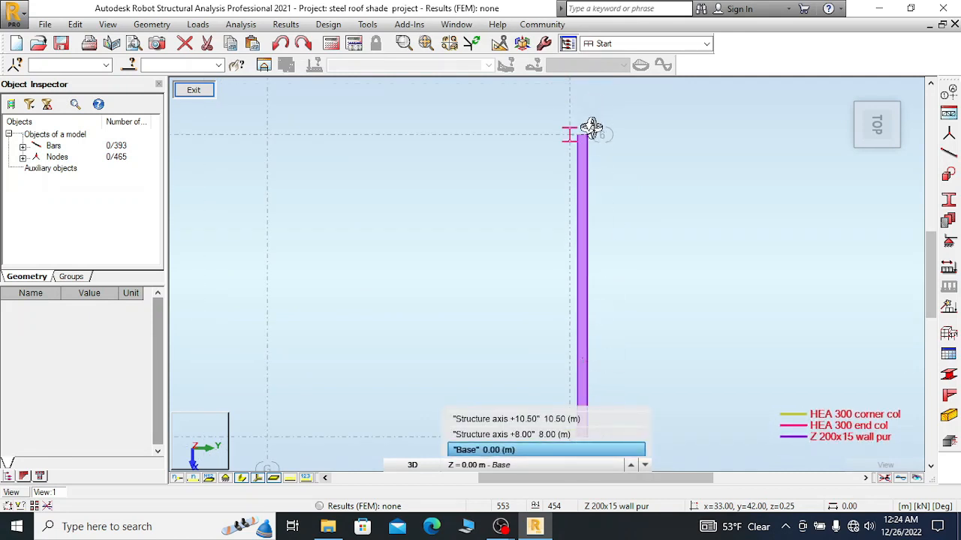
scroll(588, 137, up, 2)
scroll(587, 137, up, 4)
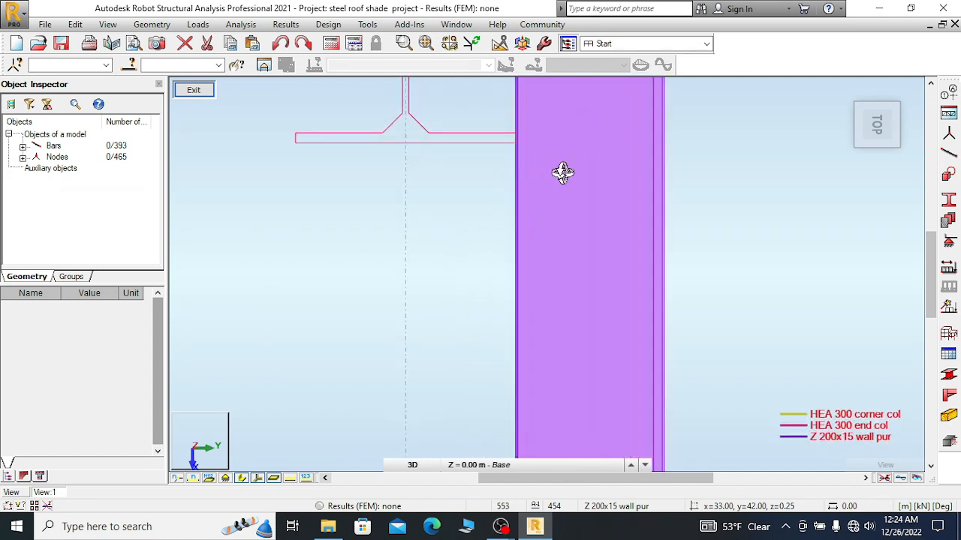
right_click(703, 132)
click(647, 139)
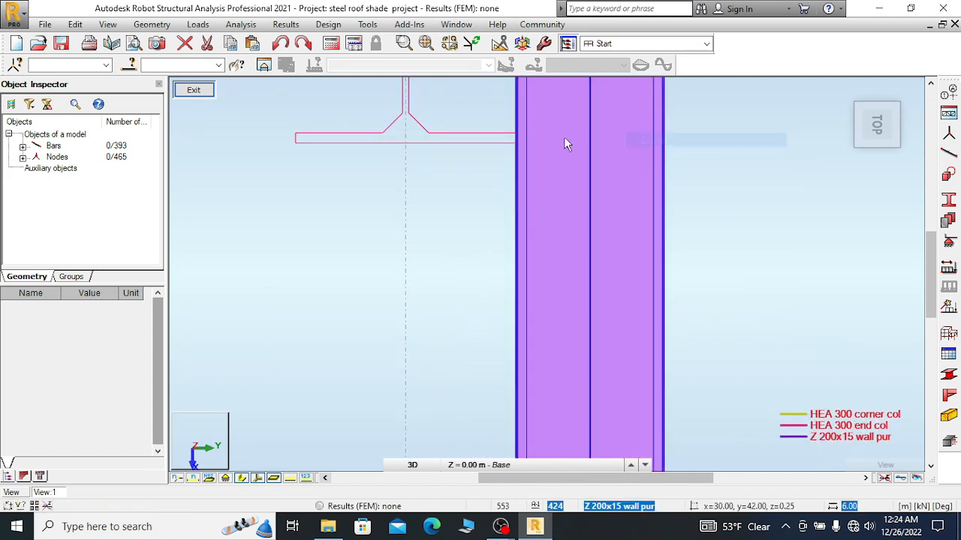
scroll(513, 143, up, 4)
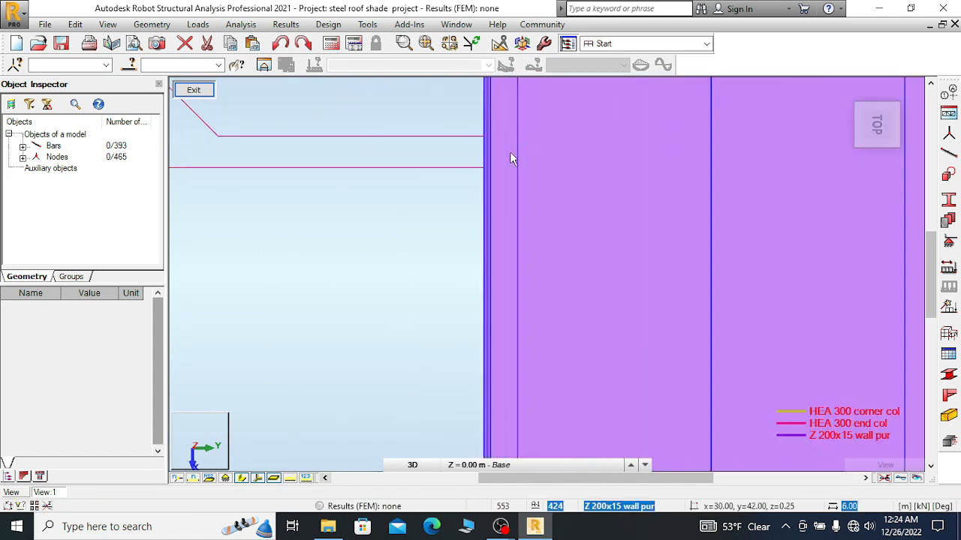
scroll(505, 108, up, 6)
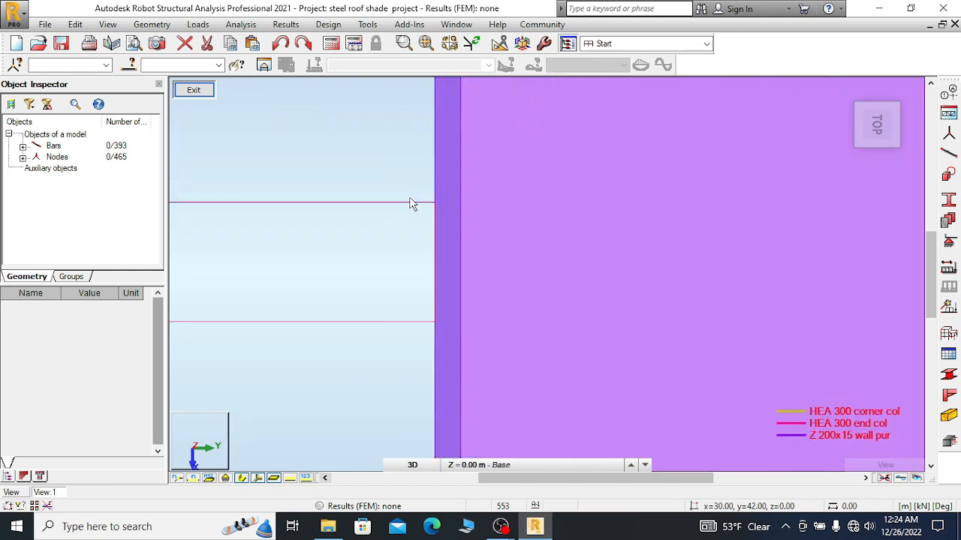
scroll(503, 184, down, 5)
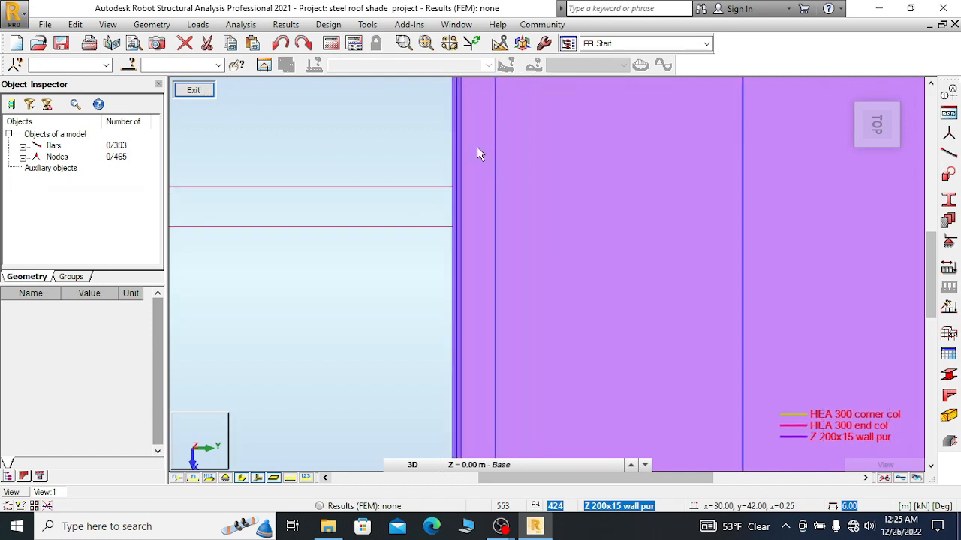
scroll(479, 154, down, 1)
scroll(478, 148, down, 1)
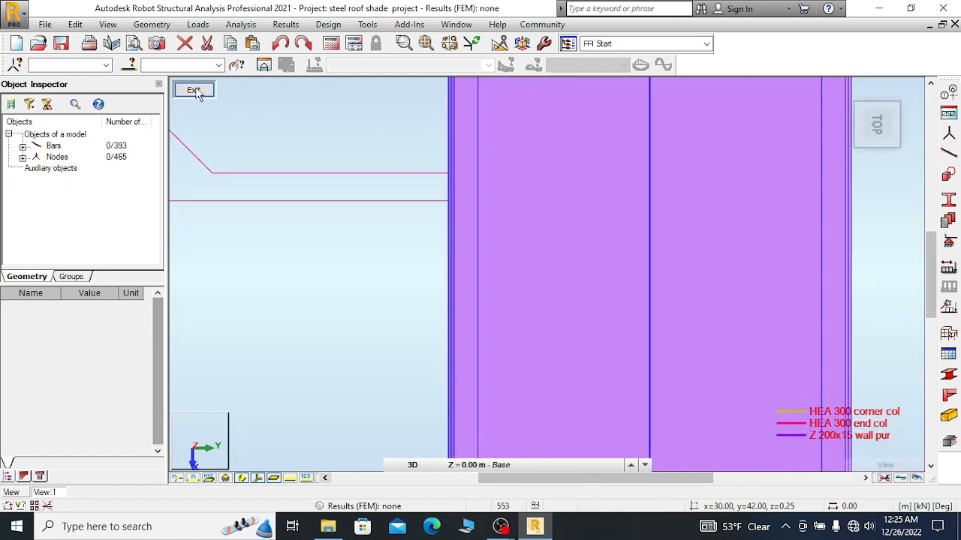
- Leave the isolated view and check the axis H gable purlins against the columns in the full structure
click(195, 91)
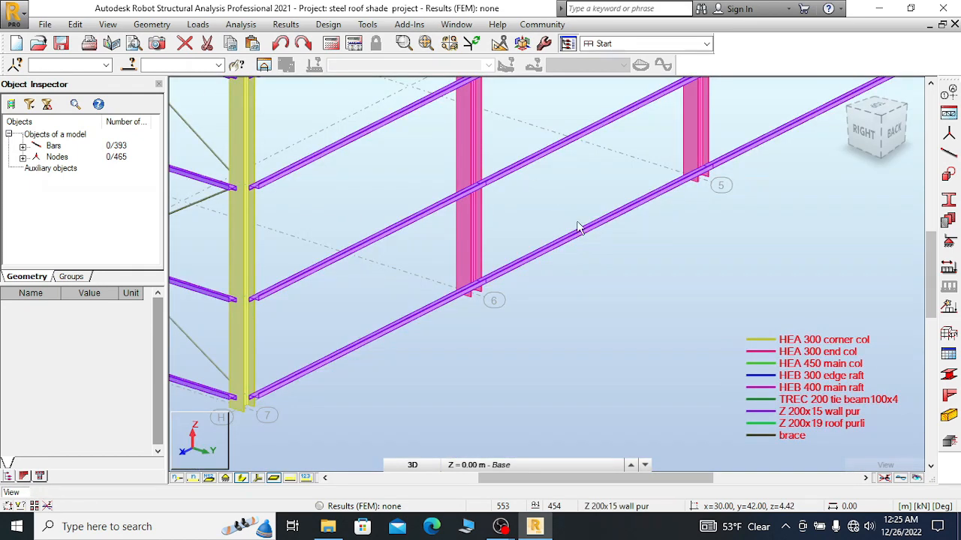
scroll(581, 233, down, 2)
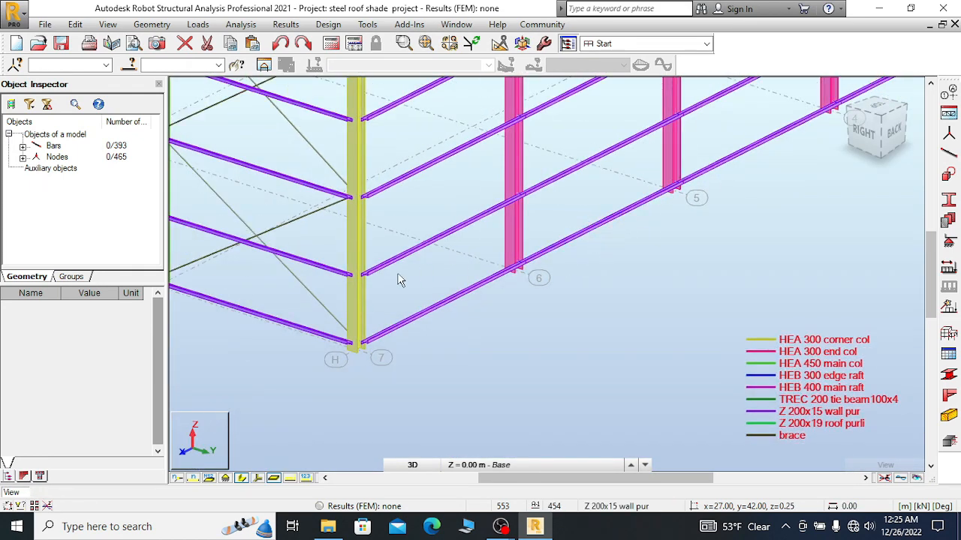
scroll(343, 284, up, 3)
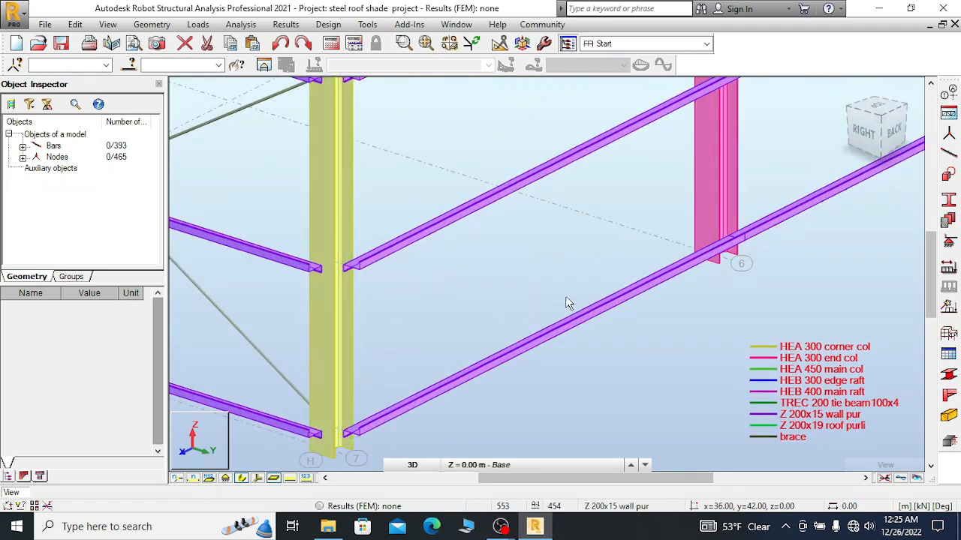
scroll(380, 316, down, 2)
scroll(413, 327, down, 2)
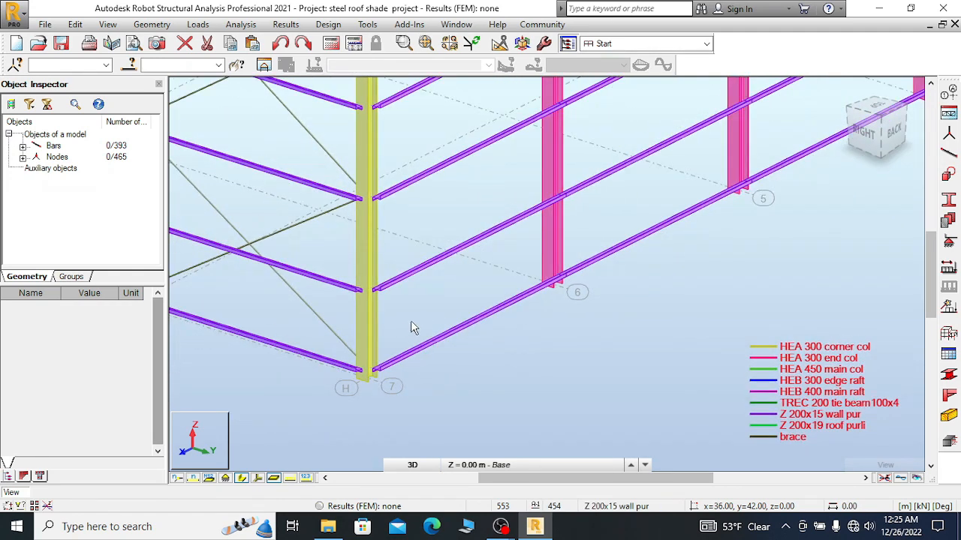
- Examine the axis H gable's wall purlins along the HEA 300 columns from axis 7 to axis 1
scroll(495, 326, down, 1)
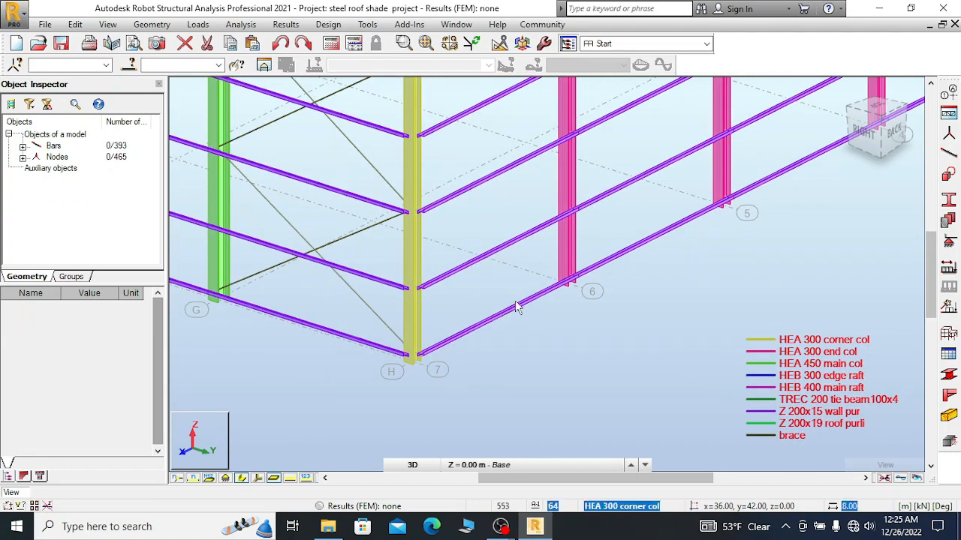
scroll(425, 323, down, 4)
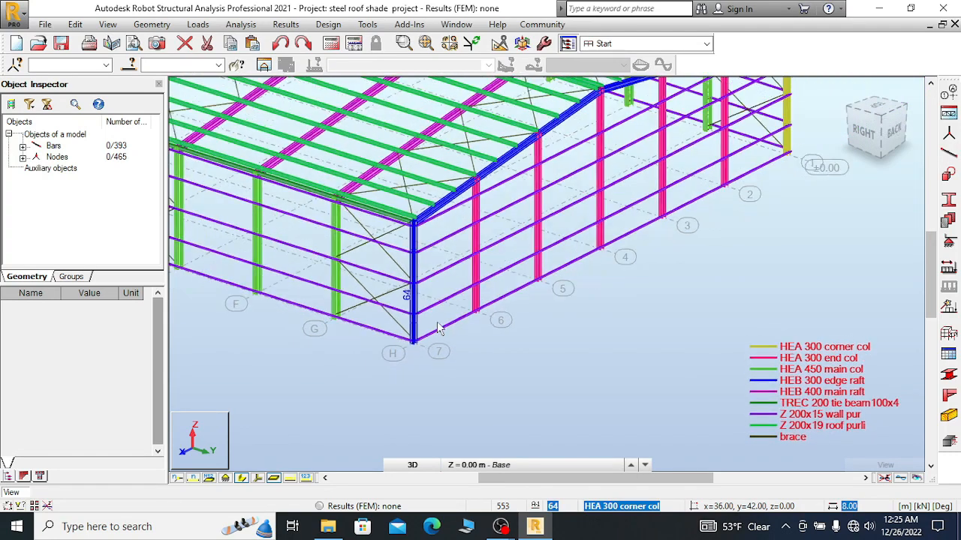
scroll(503, 317, down, 2)
scroll(672, 195, up, 5)
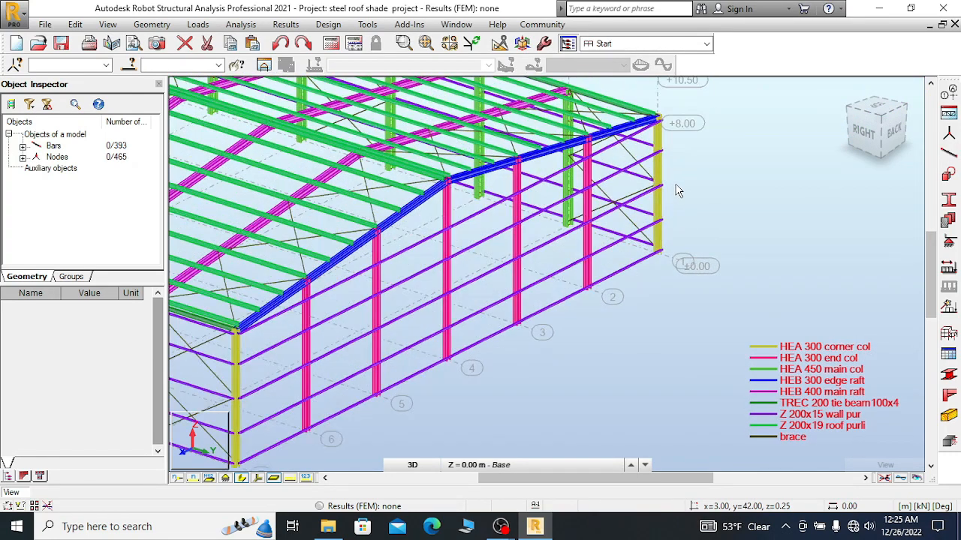
scroll(675, 191, up, 6)
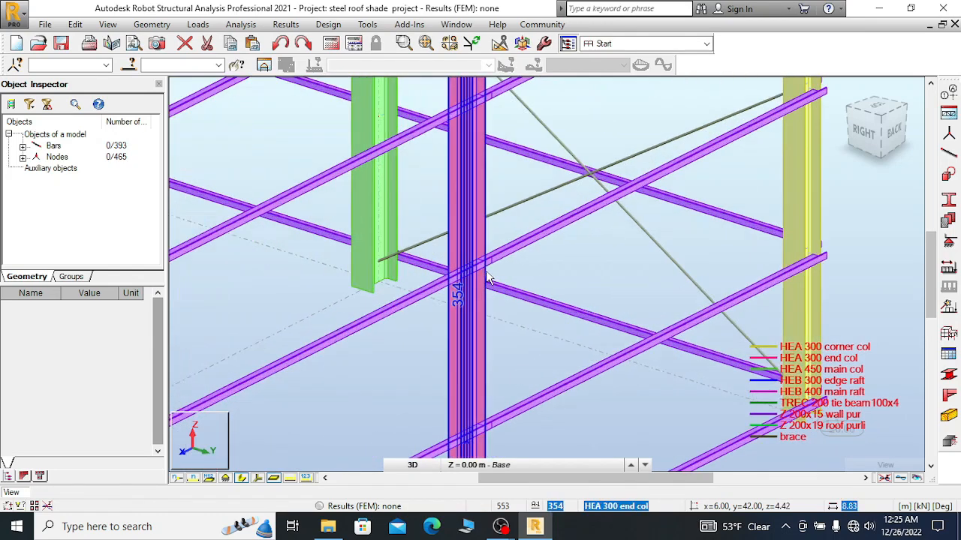
scroll(756, 186, down, 5)
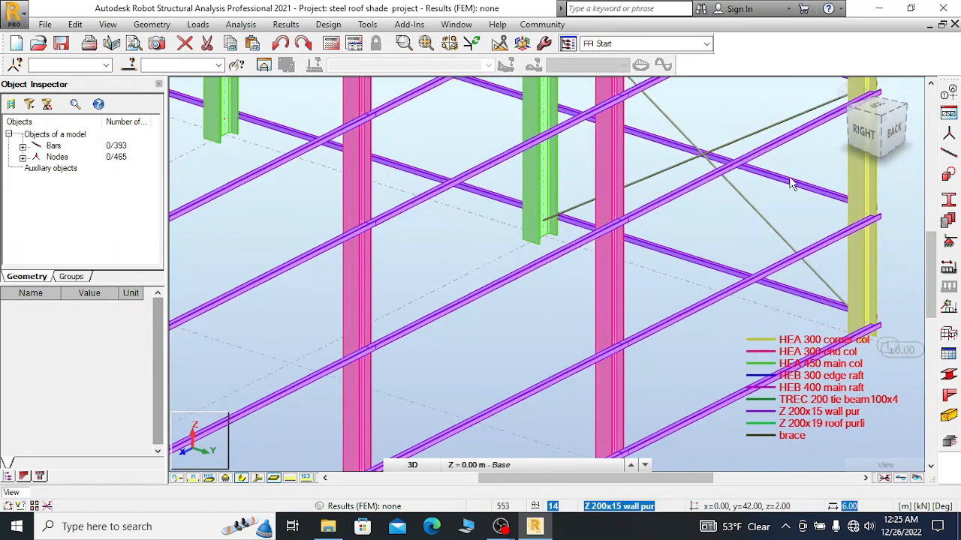
scroll(804, 179, down, 5)
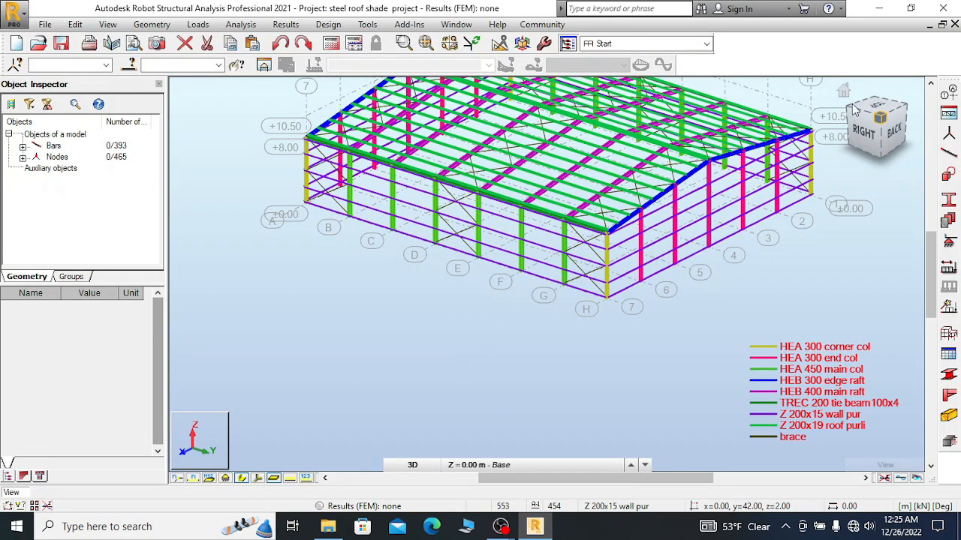
- Examine the wall purlins on the axis A gable and around the corner column at axes A and 7
click(882, 120)
drag(887, 117, 938, 118)
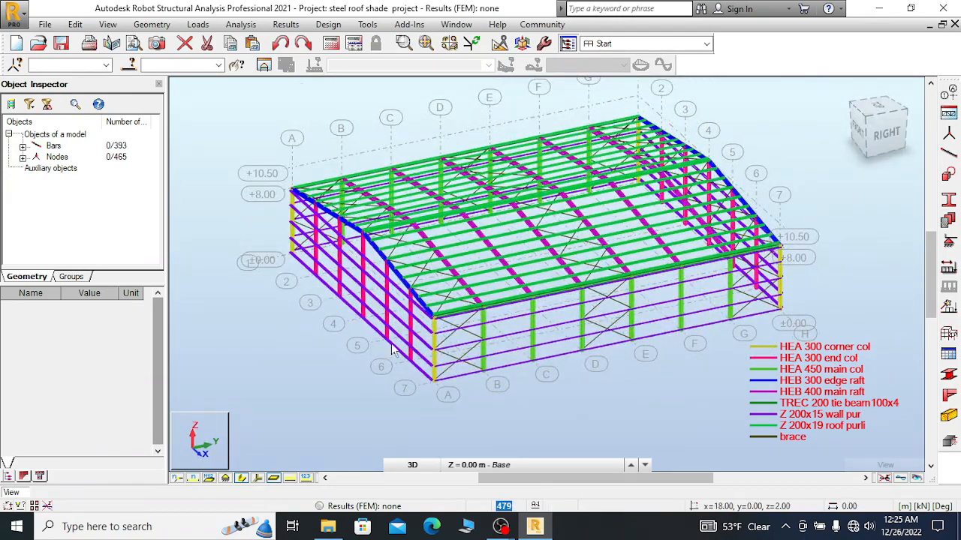
scroll(398, 352, up, 6)
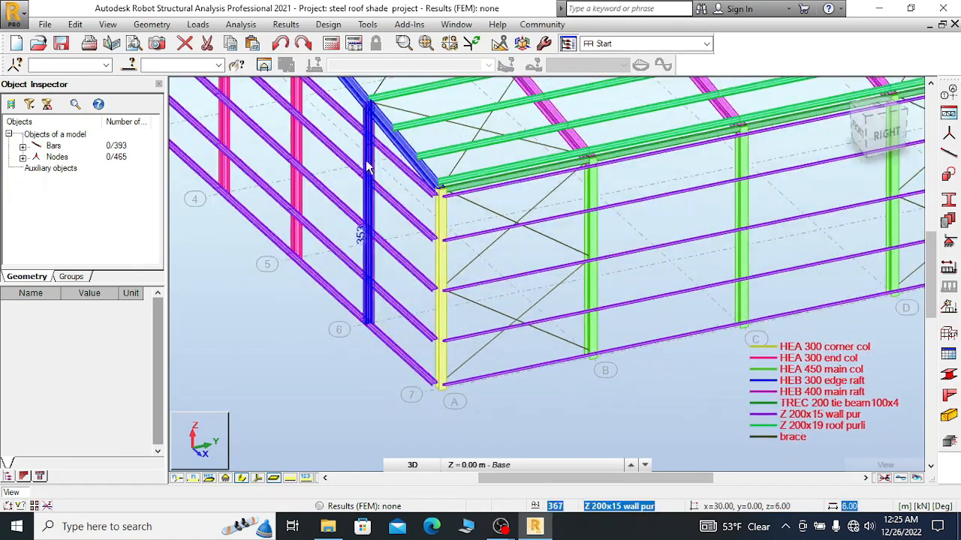
scroll(366, 161, up, 3)
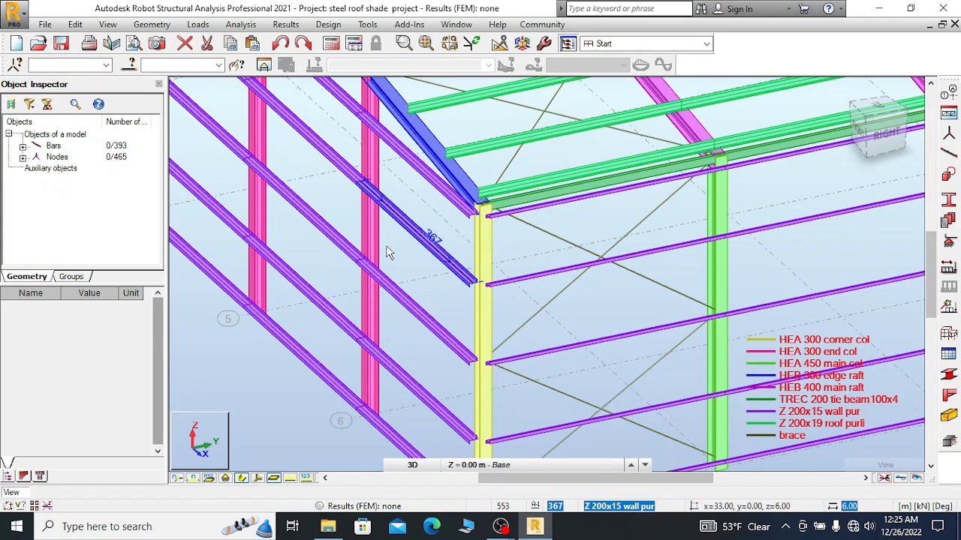
scroll(375, 259, down, 5)
scroll(342, 279, down, 6)
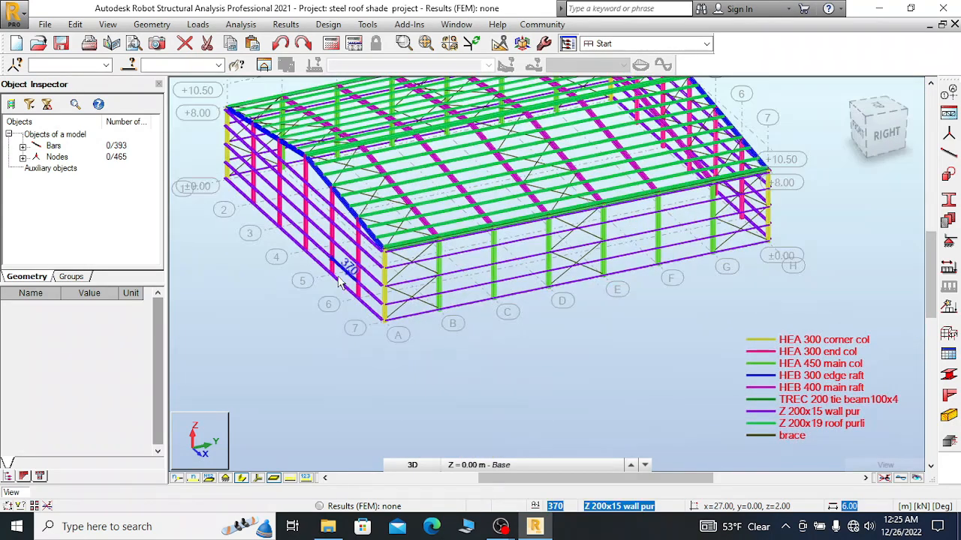
scroll(546, 248, up, 5)
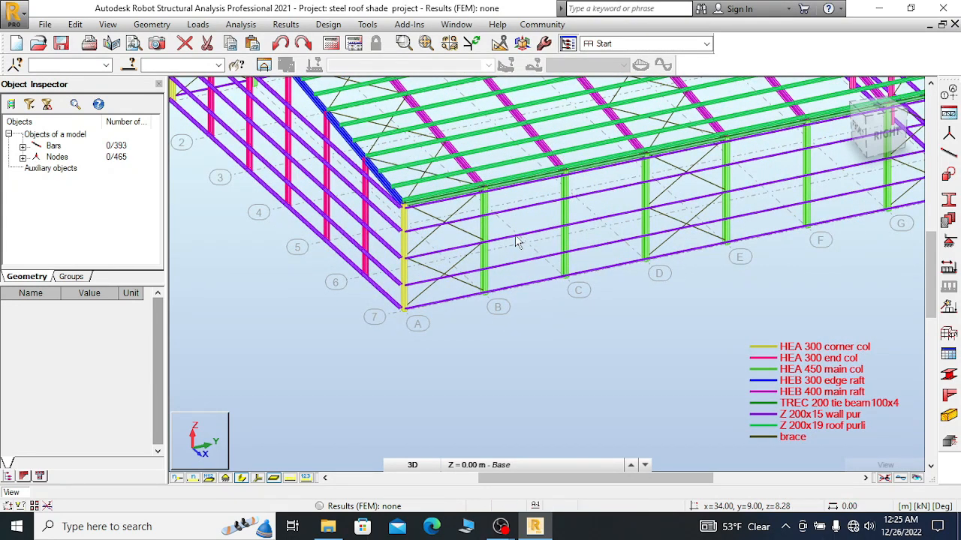
scroll(516, 242, down, 2)
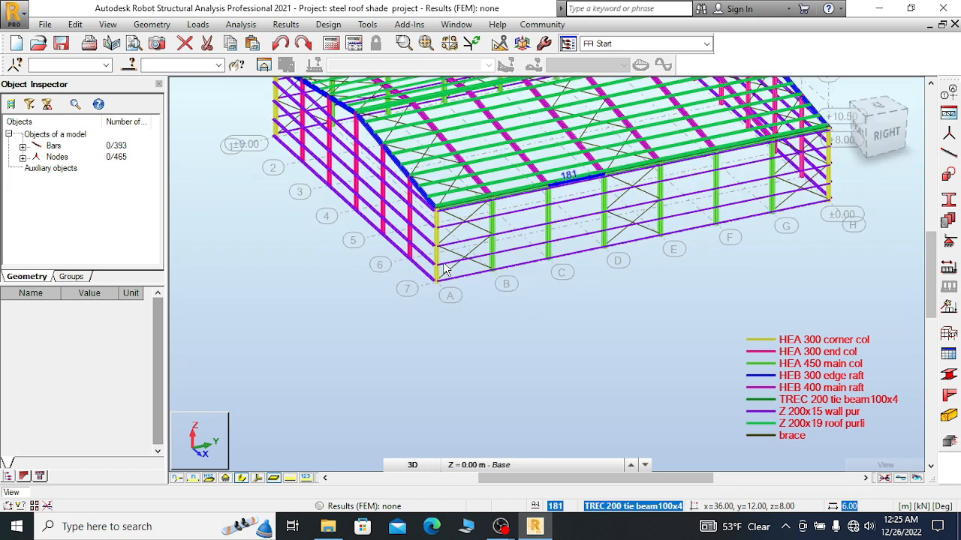
scroll(445, 270, down, 2)
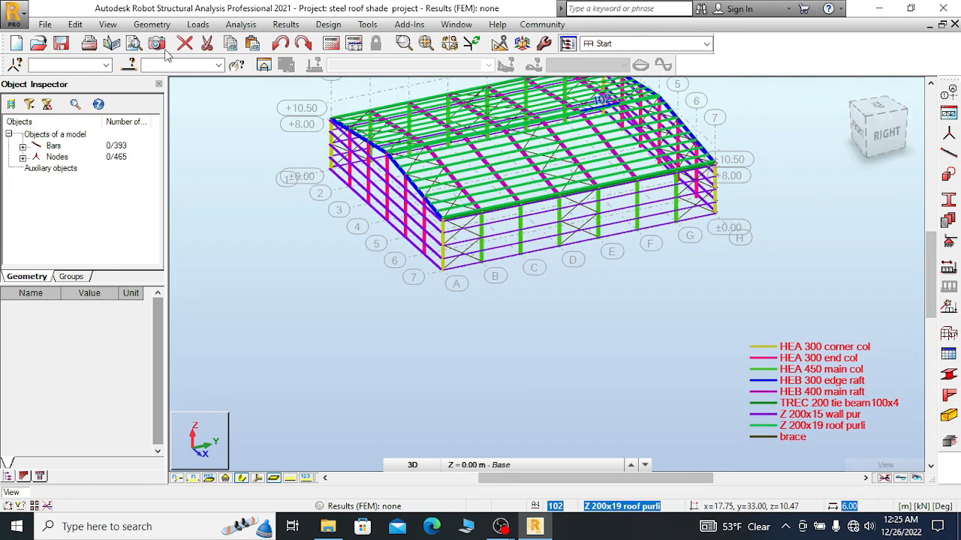